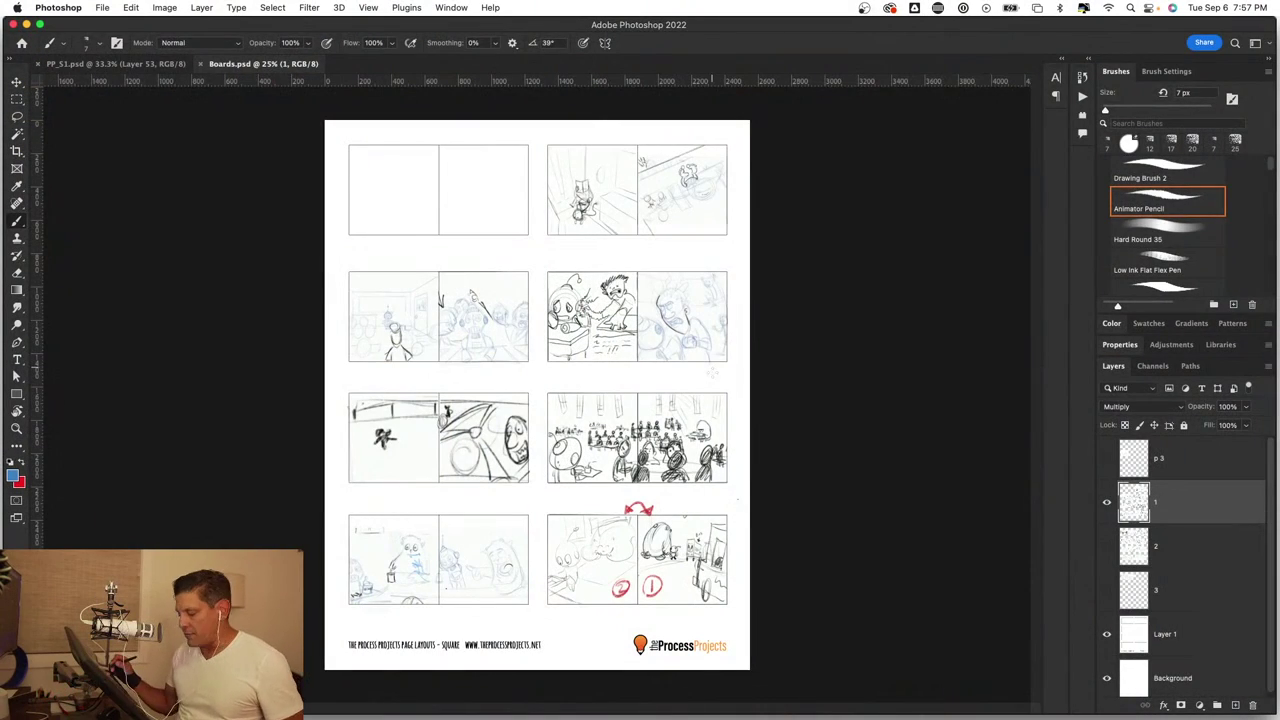
Step: Check storyboard layers 2 and 3, then return to layer 1
scroll(712, 373, up, 2)
drag(663, 523, 663, 597)
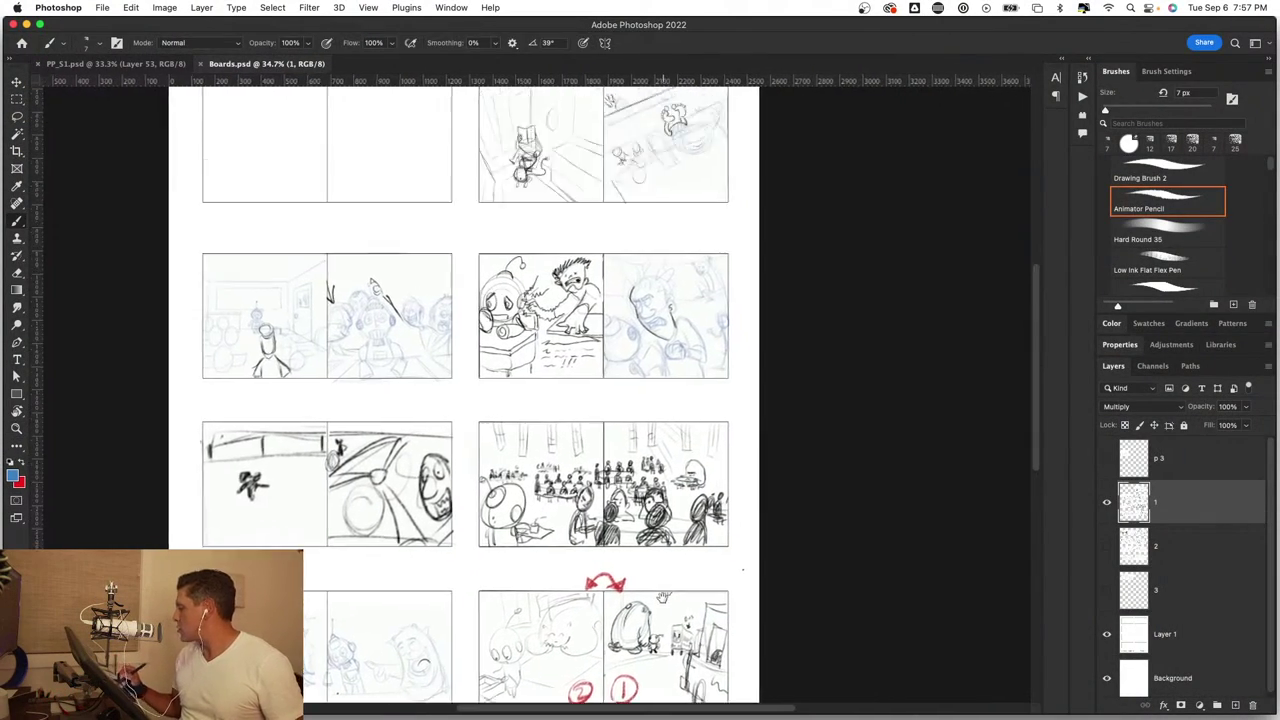
scroll(665, 597, down, 2)
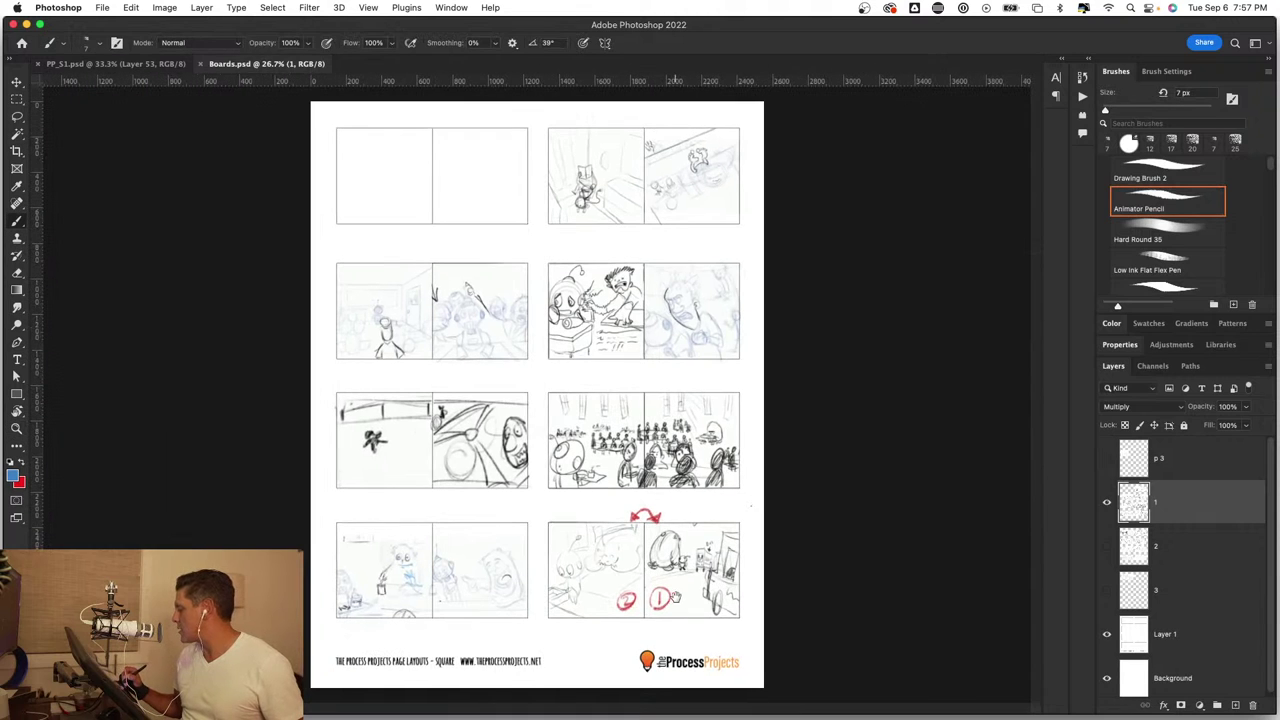
click(1180, 553)
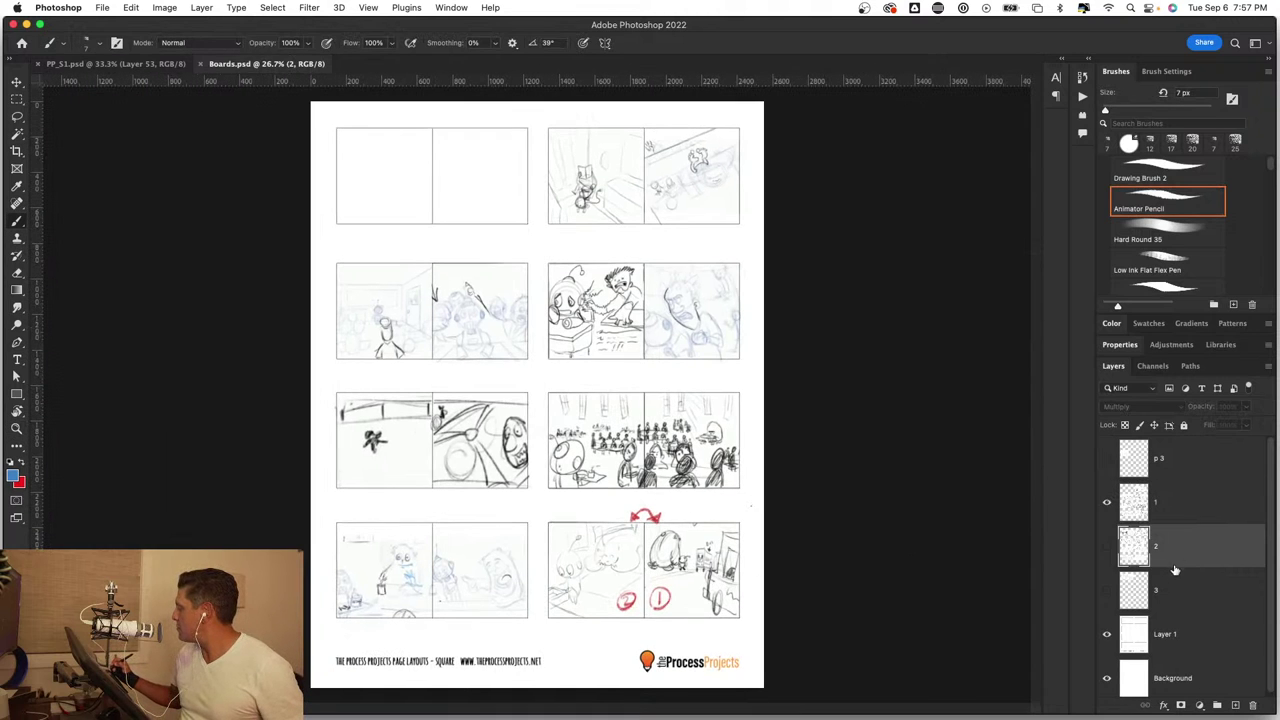
click(1188, 592)
click(1190, 506)
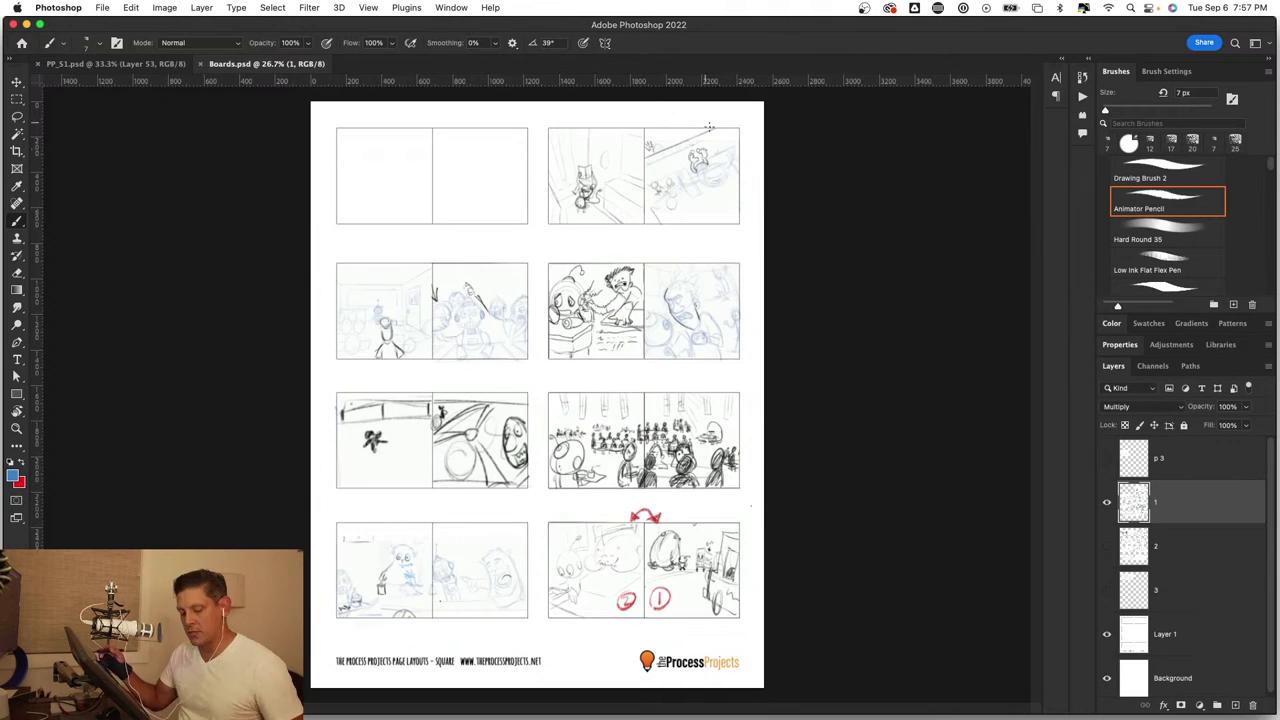
Step: Zoom in and centre the view on the top-right panel pair
key(z)
drag(714, 163, 768, 174)
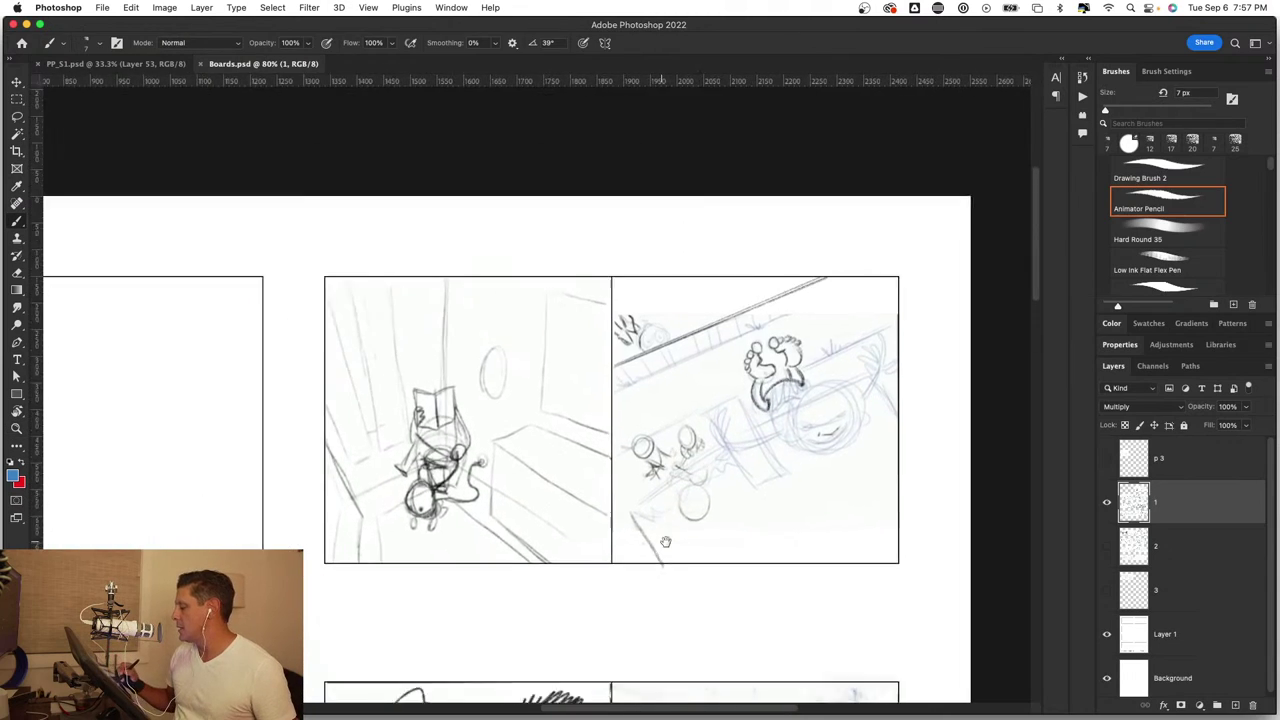
scroll(692, 215, up, 5)
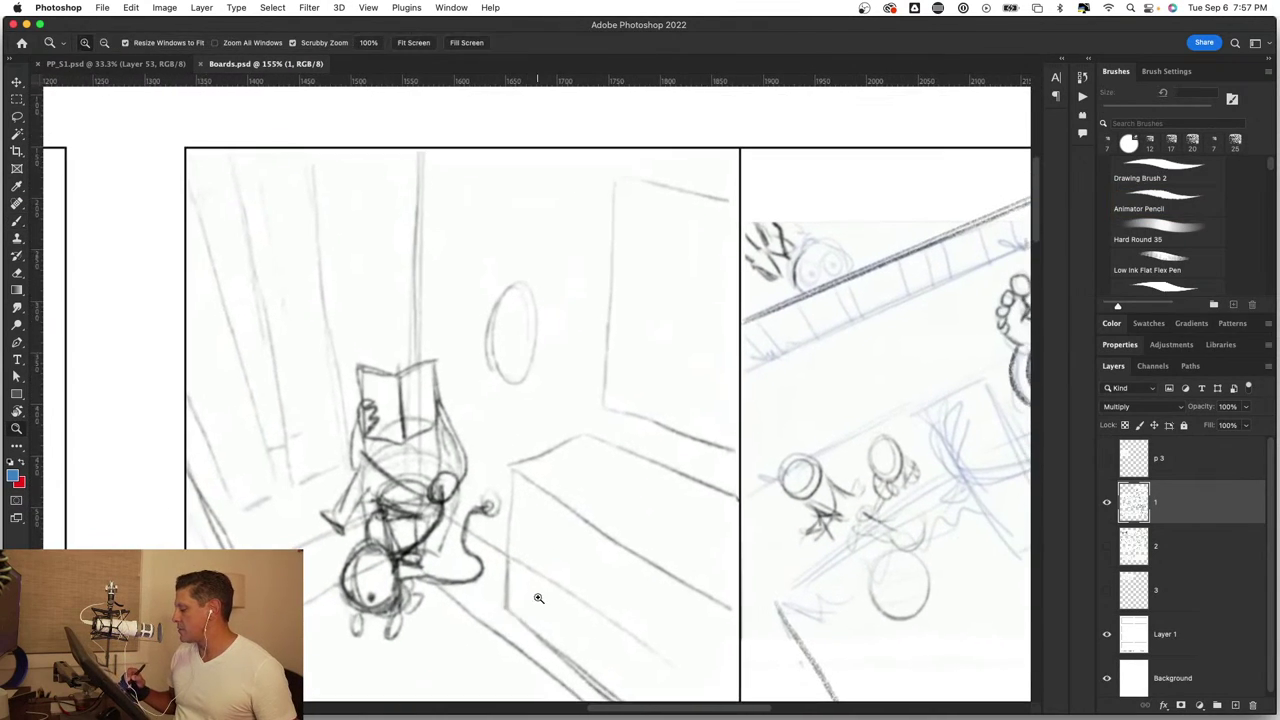
scroll(520, 597, down, 2)
scroll(520, 560, down, 2)
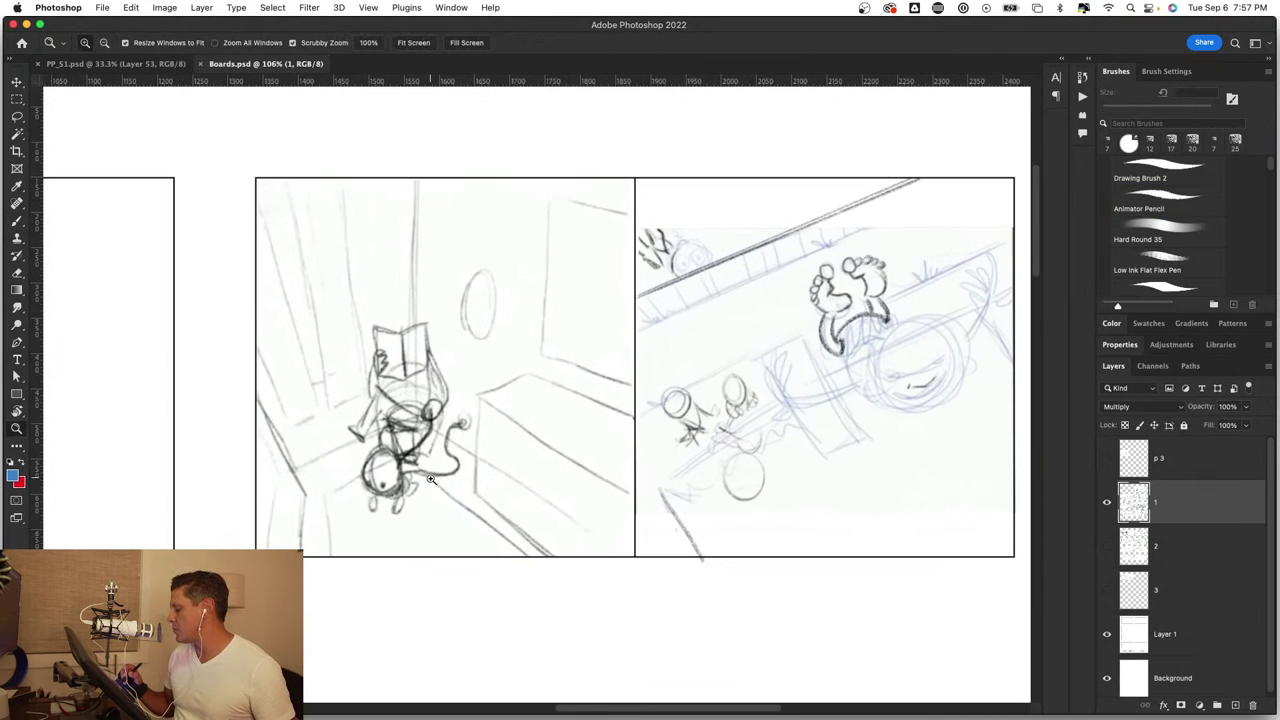
scroll(430, 486, down, 1)
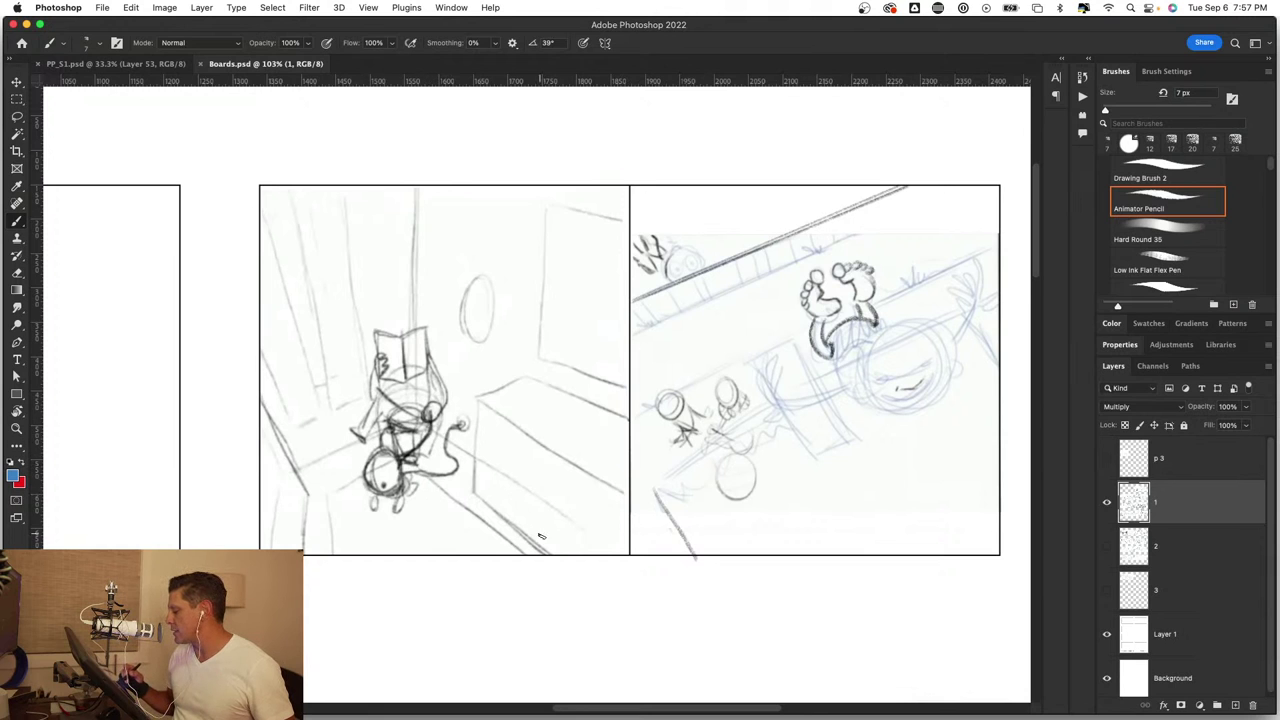
drag(566, 527, 557, 516)
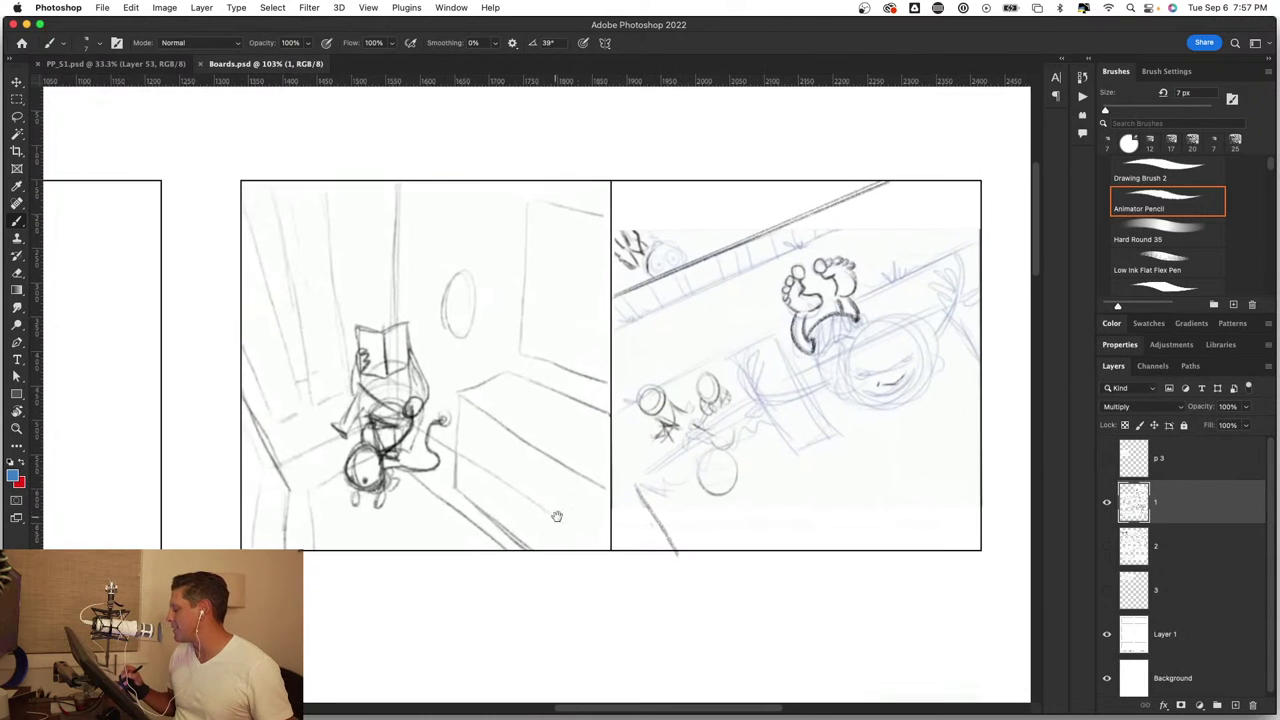
drag(667, 511, 530, 525)
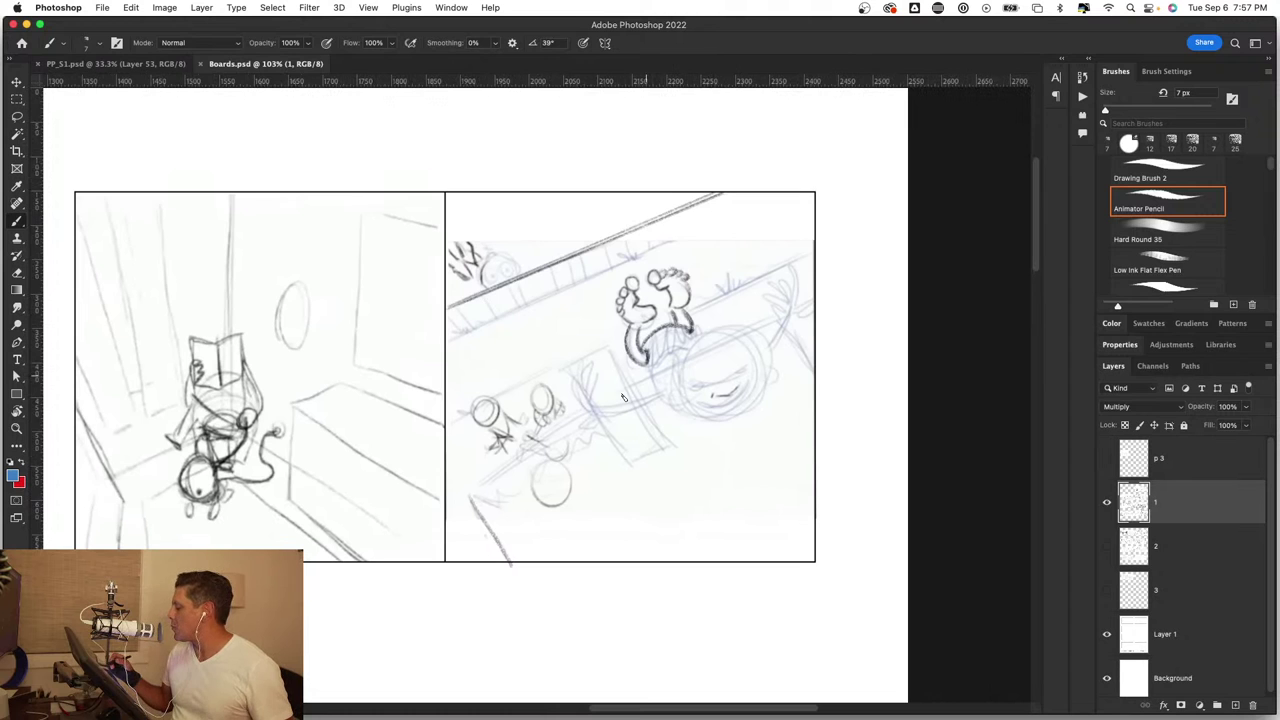
Step: Pan through the second-row panels, including the robot and spiky character, to the third row
drag(601, 501, 583, 469)
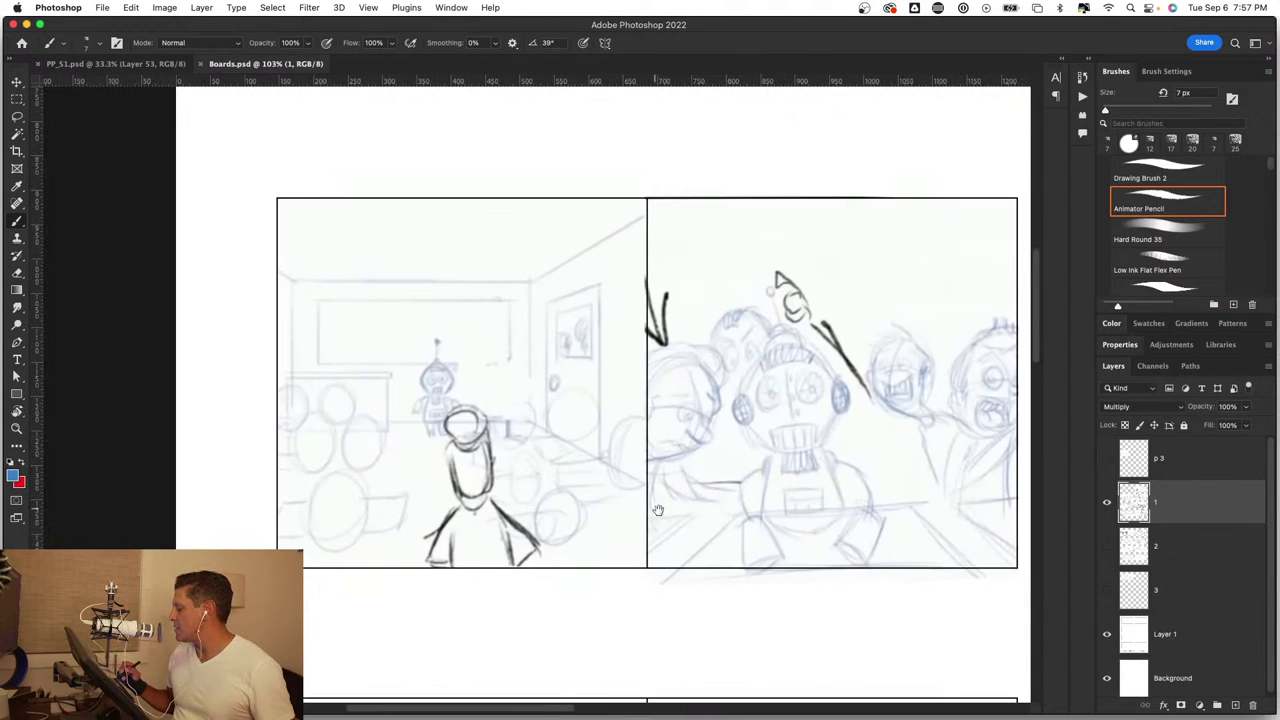
drag(654, 508, 457, 520)
drag(697, 520, 587, 540)
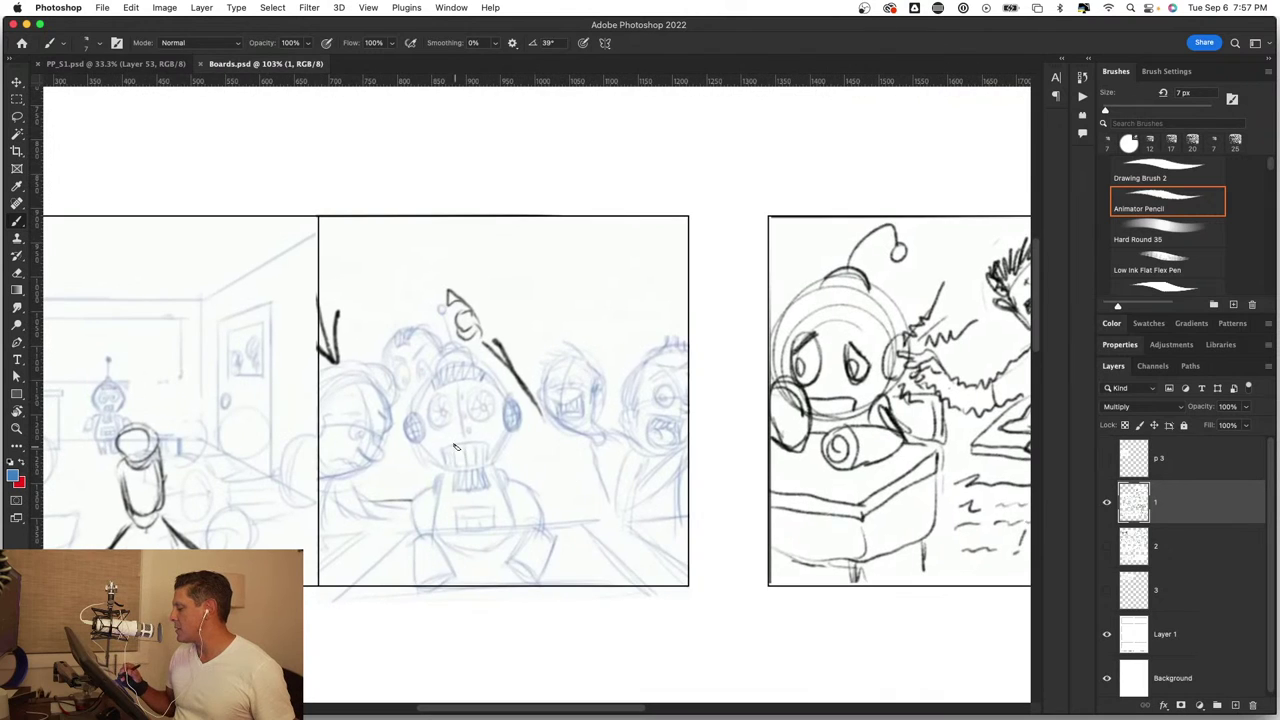
drag(1000, 430, 598, 405)
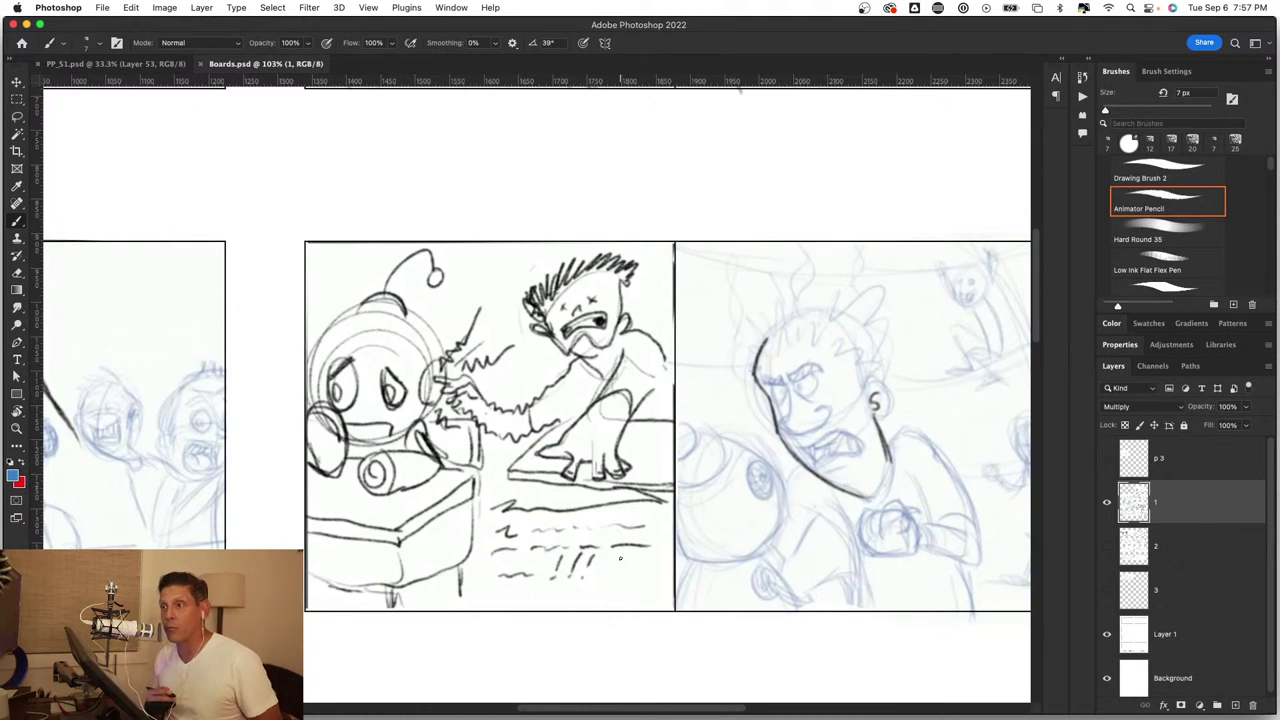
scroll(620, 559, right, 5)
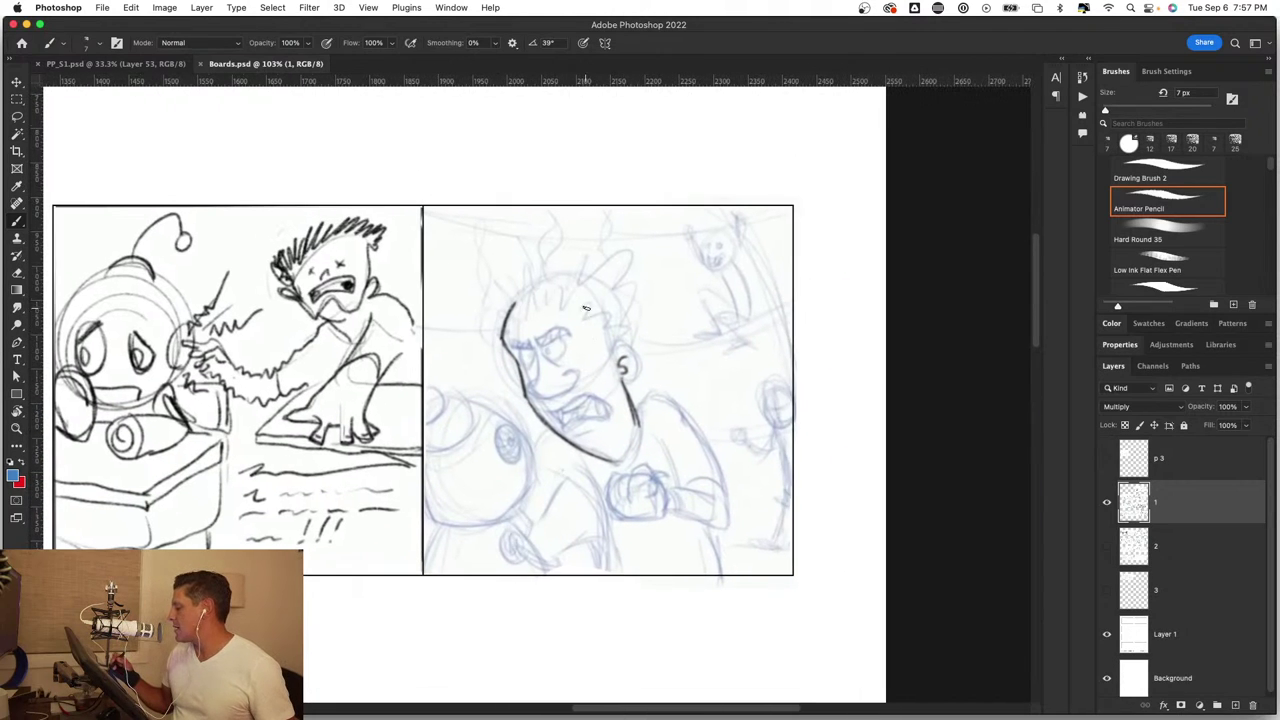
drag(461, 556, 654, 467)
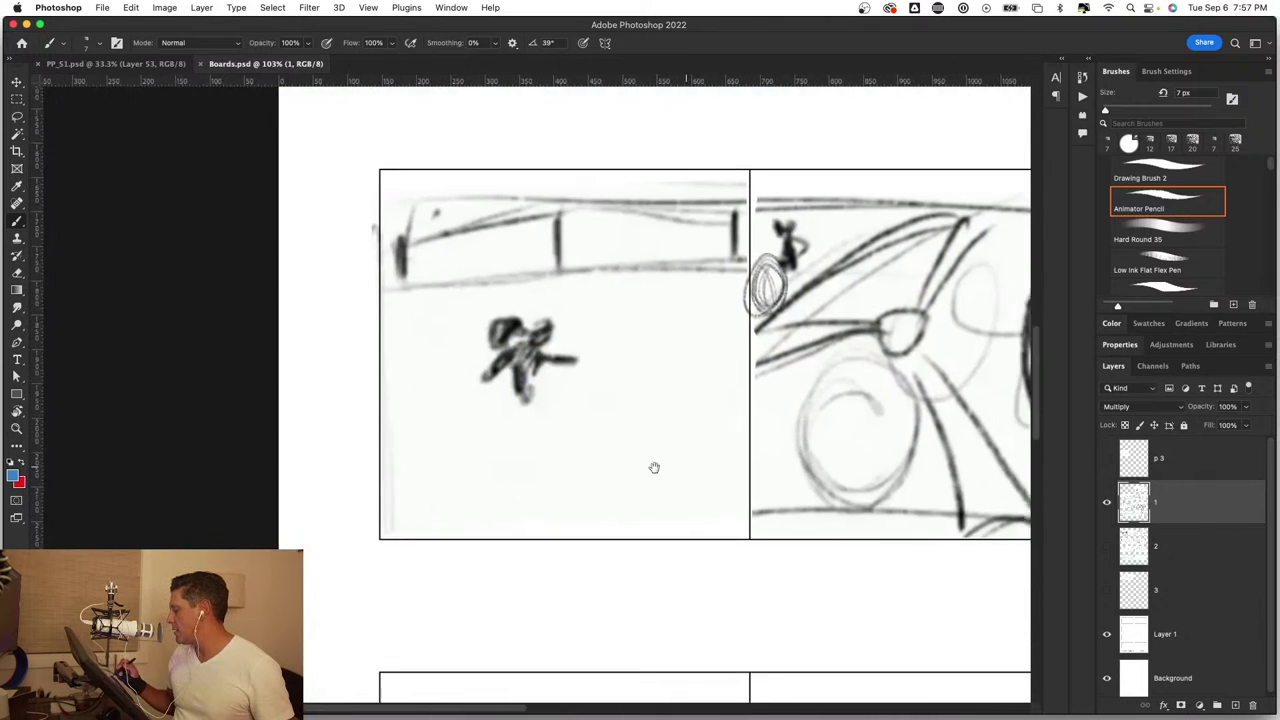
drag(850, 339, 630, 449)
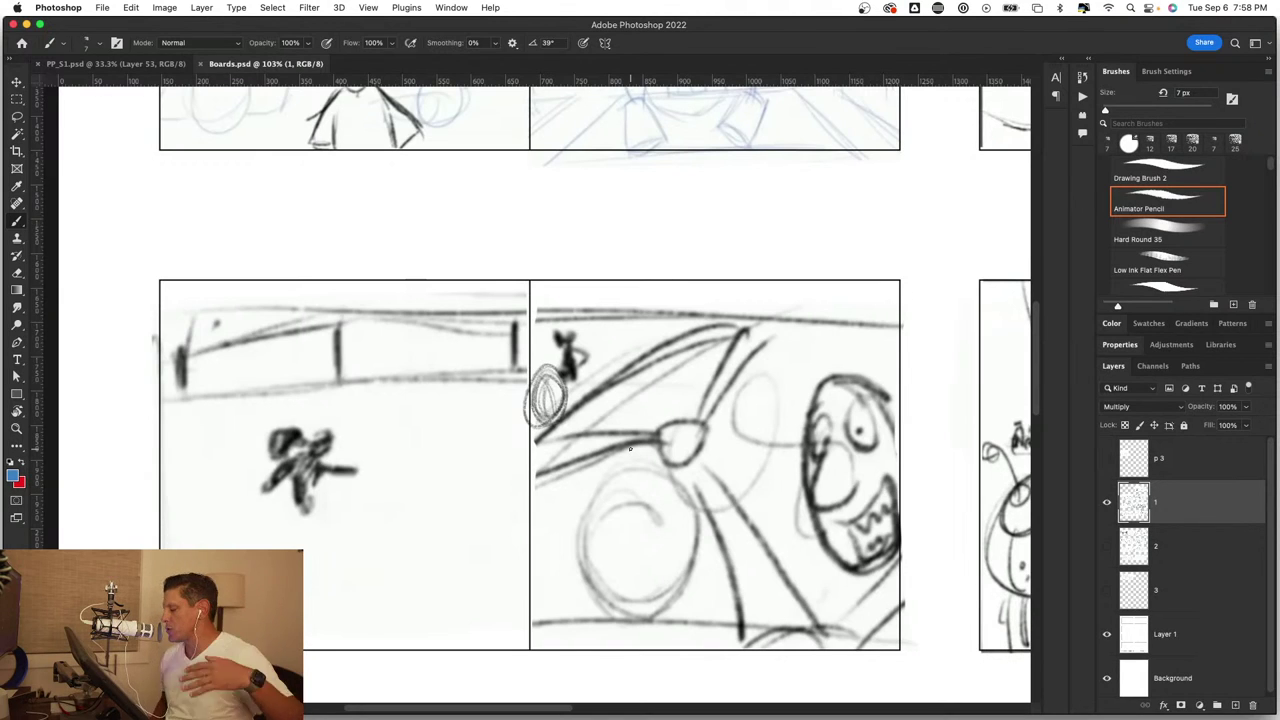
Step: Switch to red and sketch an arrowed arc above the third-row panels
key(x)
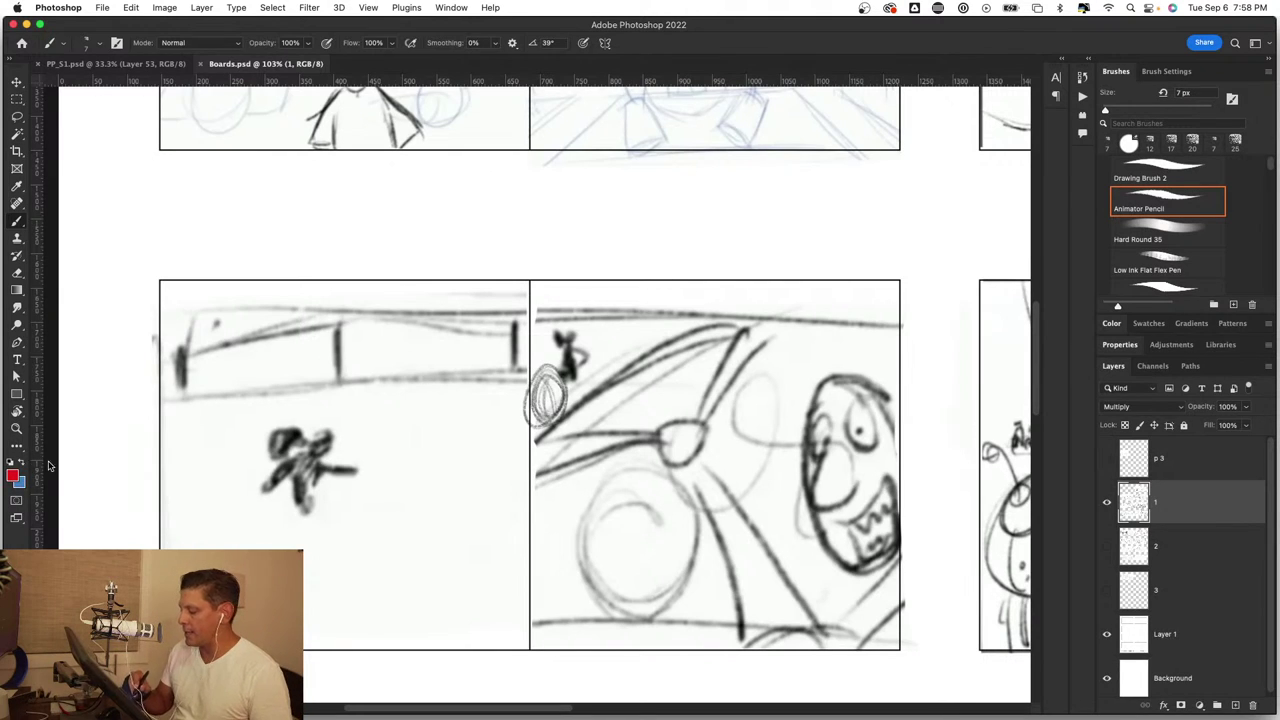
mouse_move(457, 263)
mouse_down()
mouse_move(576, 254)
mouse_move(456, 266)
mouse_move(474, 246)
mouse_up()
mouse_move(579, 245)
mouse_down()
mouse_move(548, 264)
mouse_move(566, 268)
mouse_up()
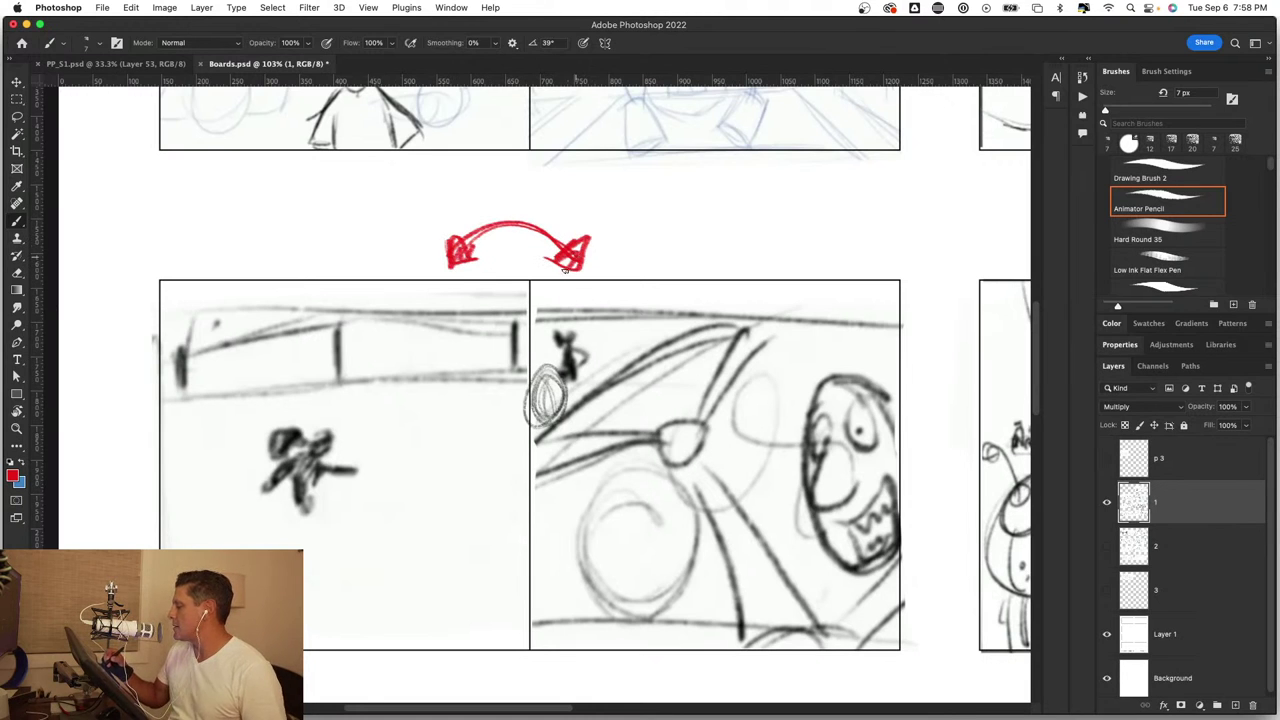
Step: Circle the angry-face panel in red, then undo the circle and the arc
key(z)
key(ctrl+0)
click(766, 437)
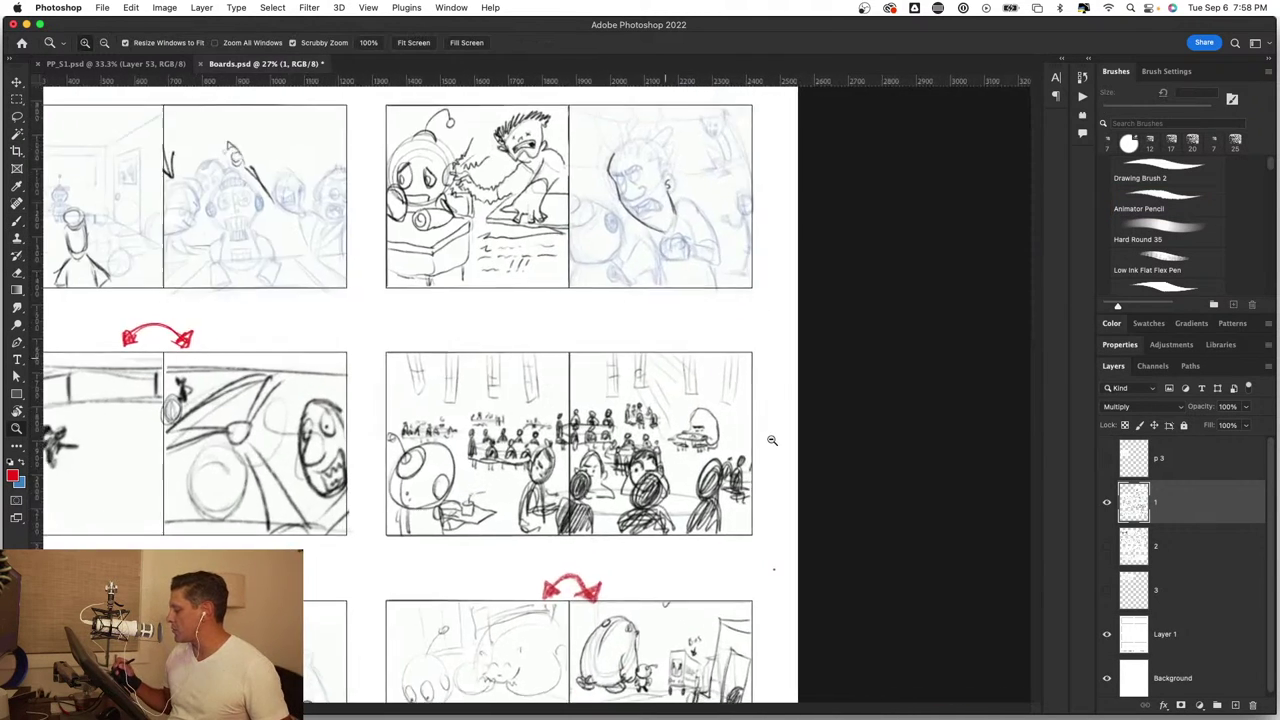
key(b)
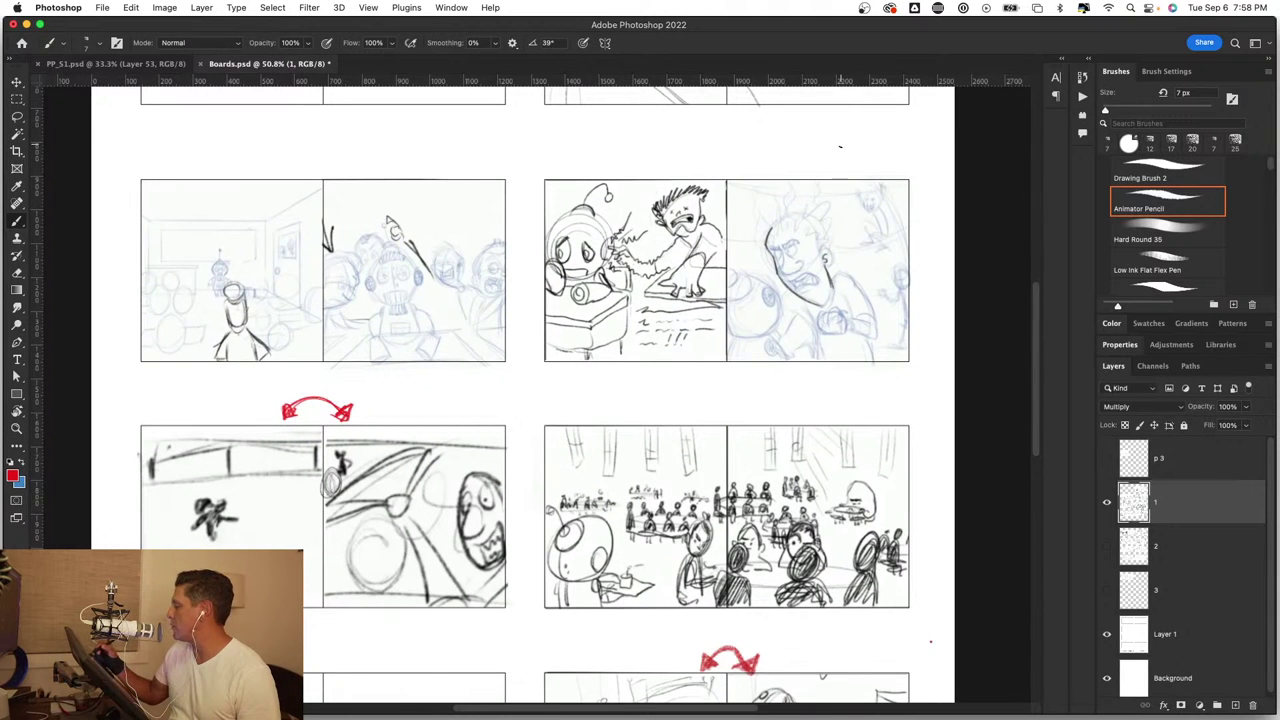
mouse_move(840, 147)
mouse_down()
mouse_move(820, 195)
mouse_move(850, 205)
mouse_up()
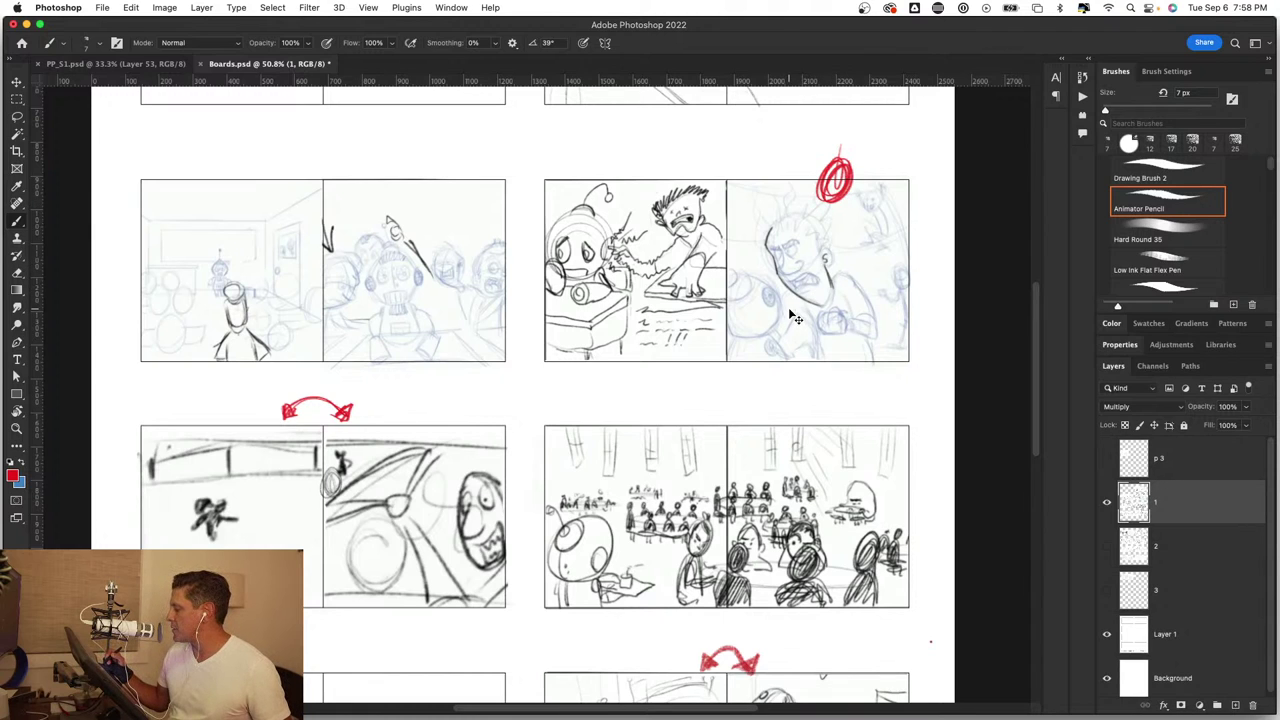
key(ctrl+z)
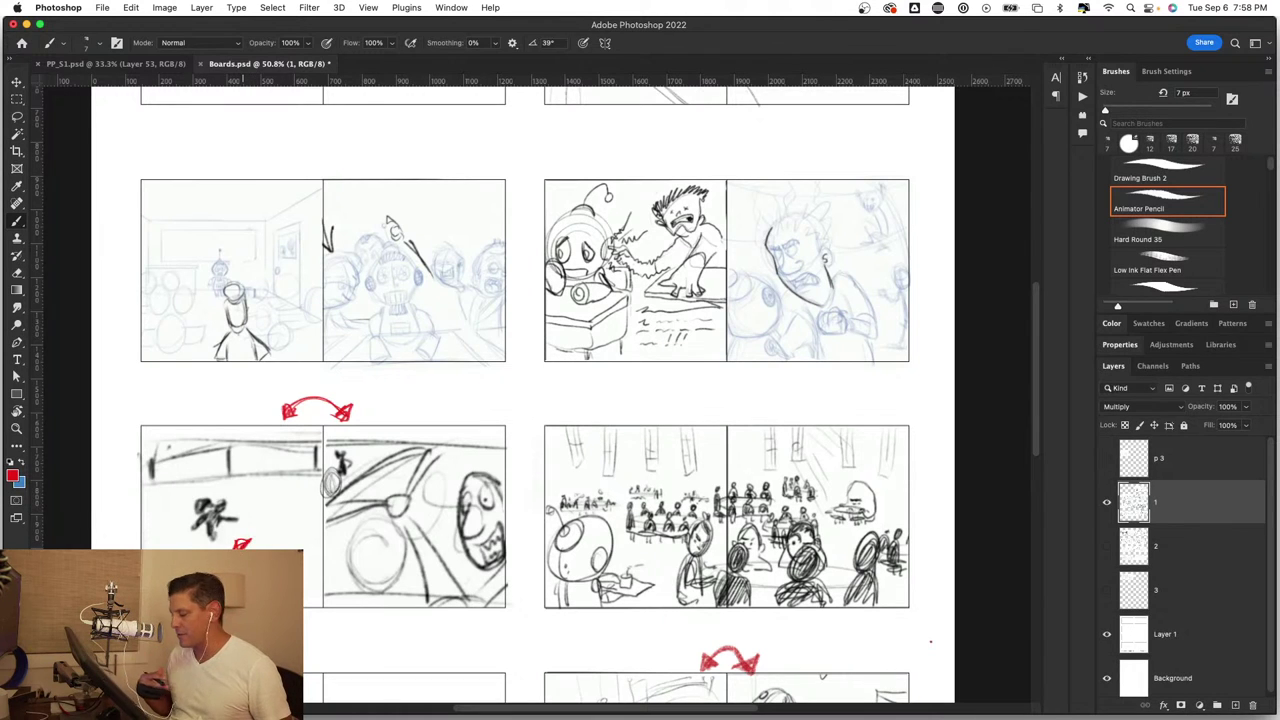
key(ctrl+z)
key(ctrl+z)
key(ctrl+z)
key(ctrl+z)
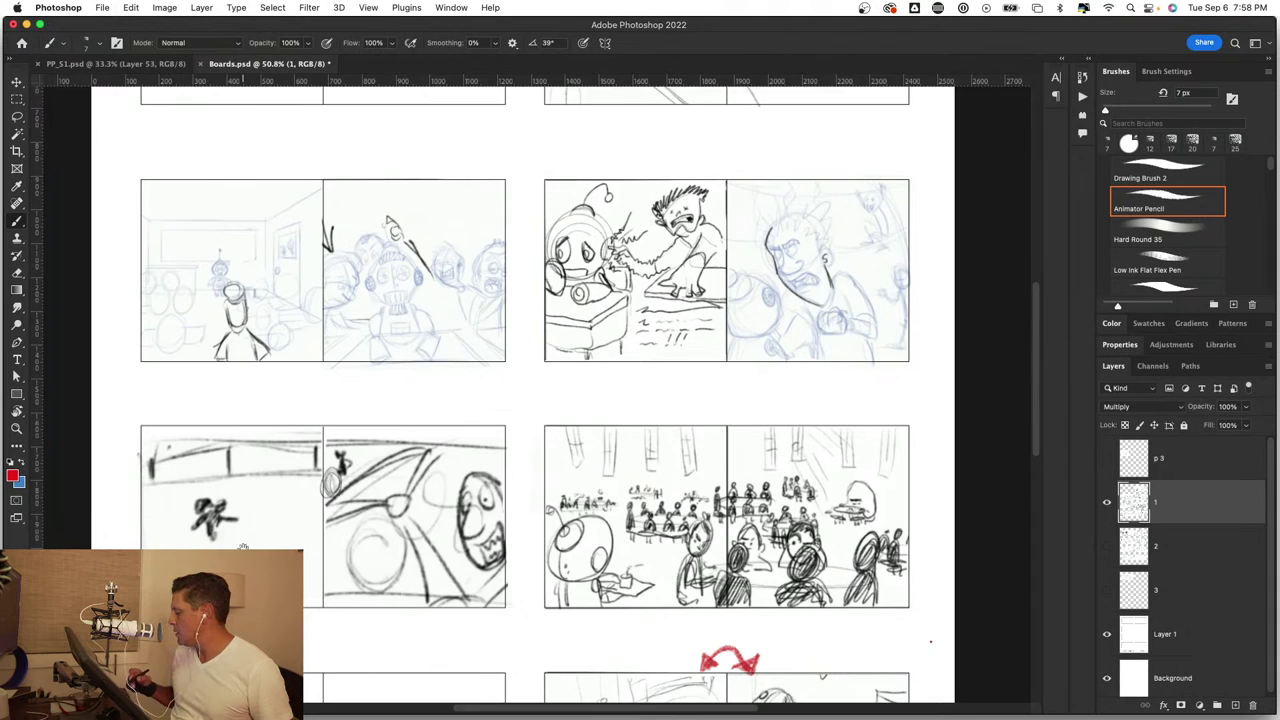
Step: Circle the crowd-panel figure in red, undo it, and zoom into the bottom-left panel pair
drag(243, 547, 370, 432)
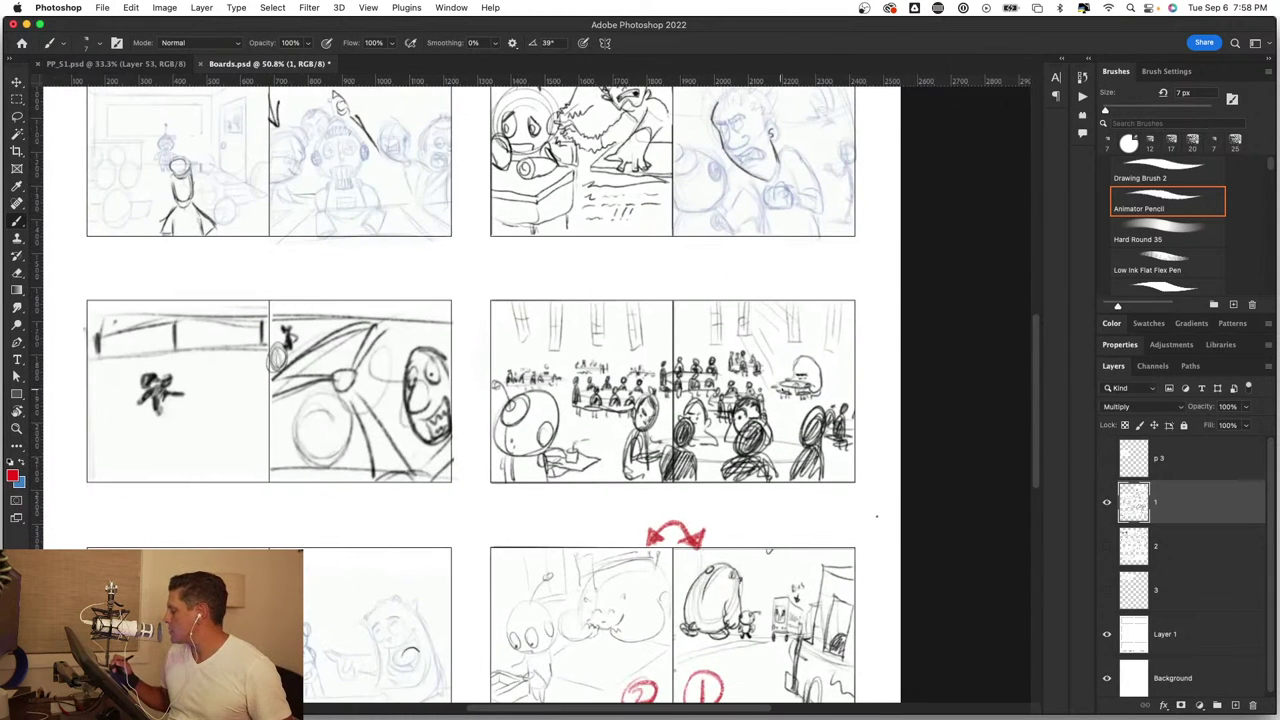
drag(805, 340, 777, 430)
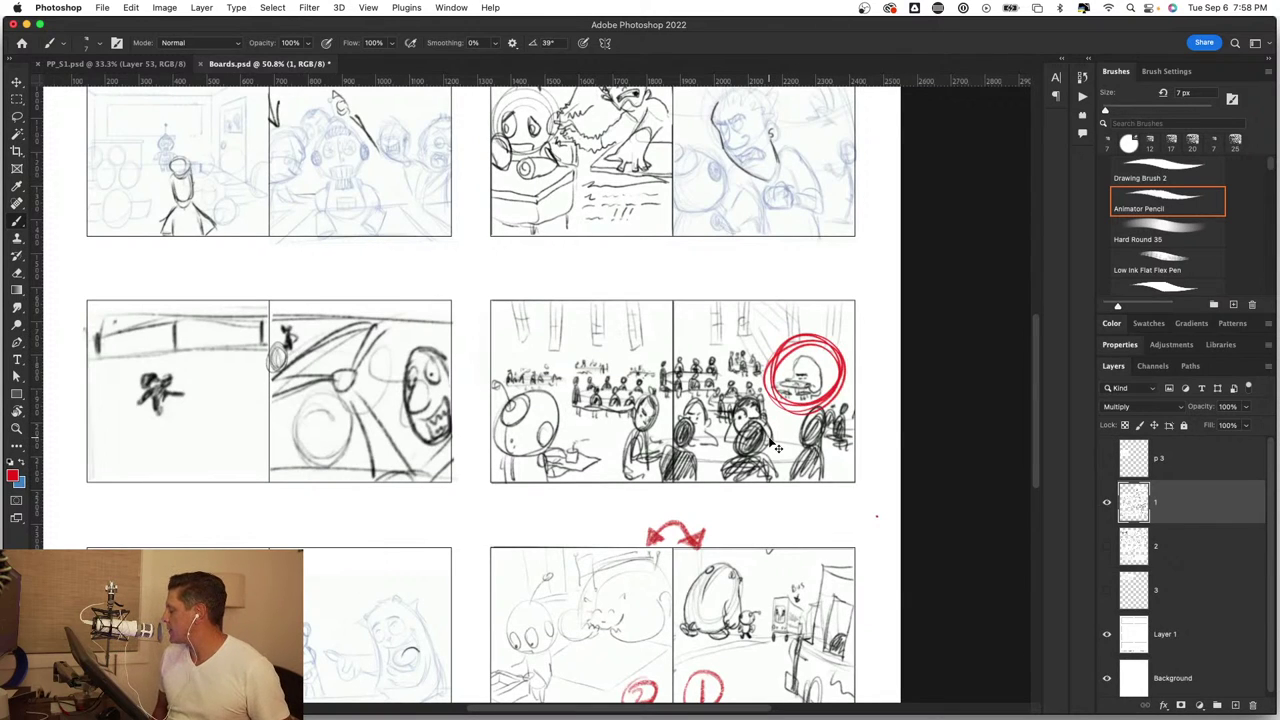
key(ctrl+z)
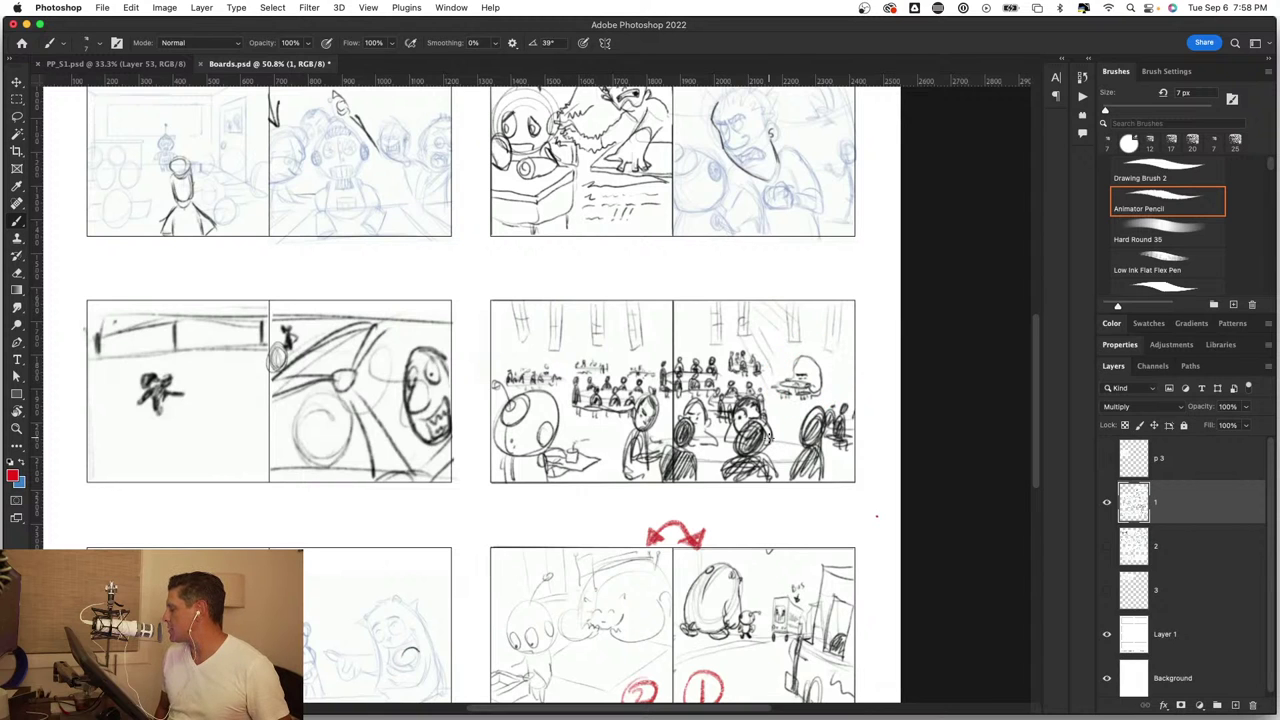
mouse_move(493, 566)
mouse_down()
mouse_move(602, 511)
mouse_move(649, 396)
mouse_move(751, 302)
mouse_up()
mouse_move(517, 421)
mouse_down()
mouse_move(539, 523)
mouse_move(453, 498)
mouse_up()
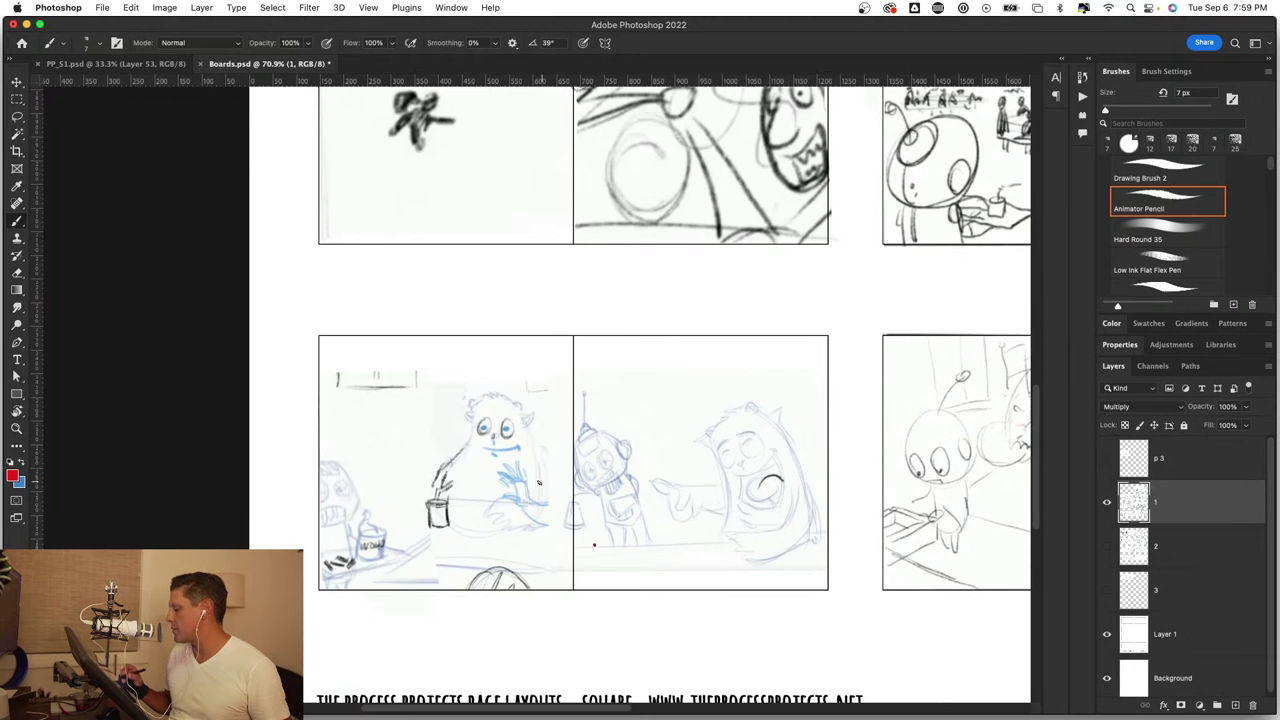
mouse_move(533, 509)
mouse_down()
mouse_move(545, 510)
mouse_move(519, 513)
mouse_move(591, 514)
mouse_move(528, 545)
mouse_move(525, 532)
mouse_up()
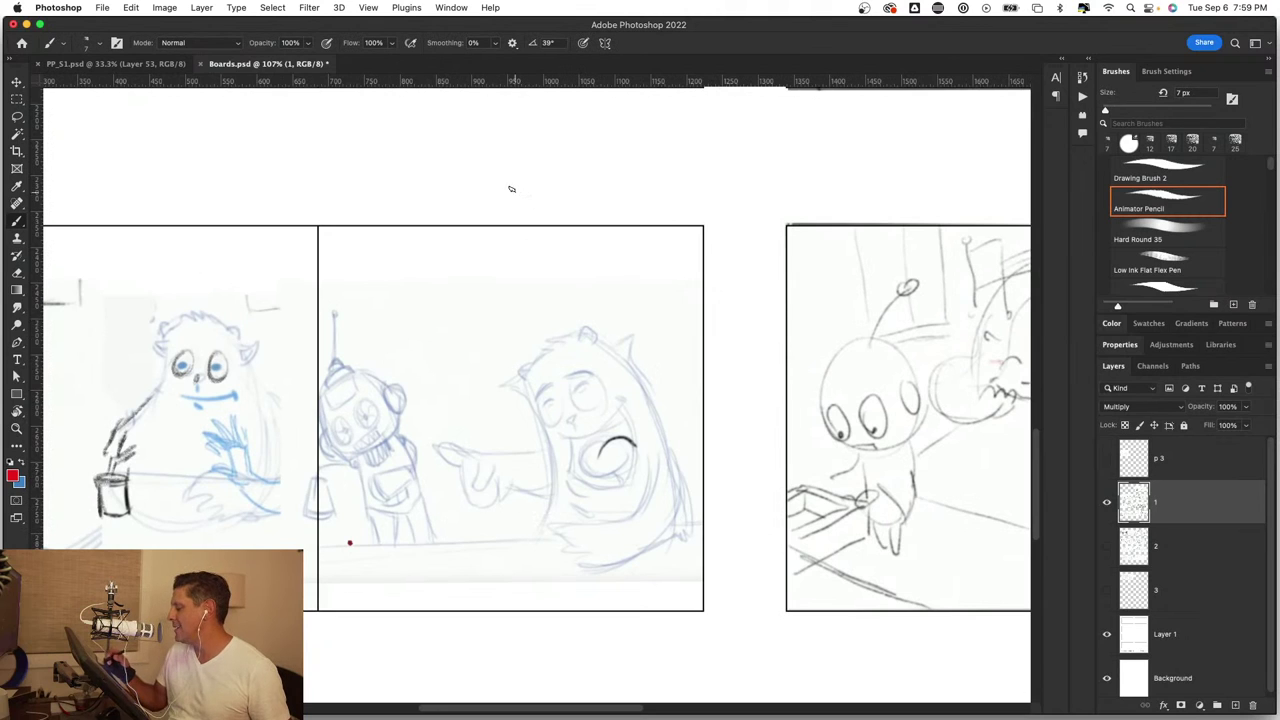
mouse_move(463, 170)
mouse_down()
mouse_move(463, 252)
mouse_move(485, 218)
mouse_move(470, 248)
mouse_up()
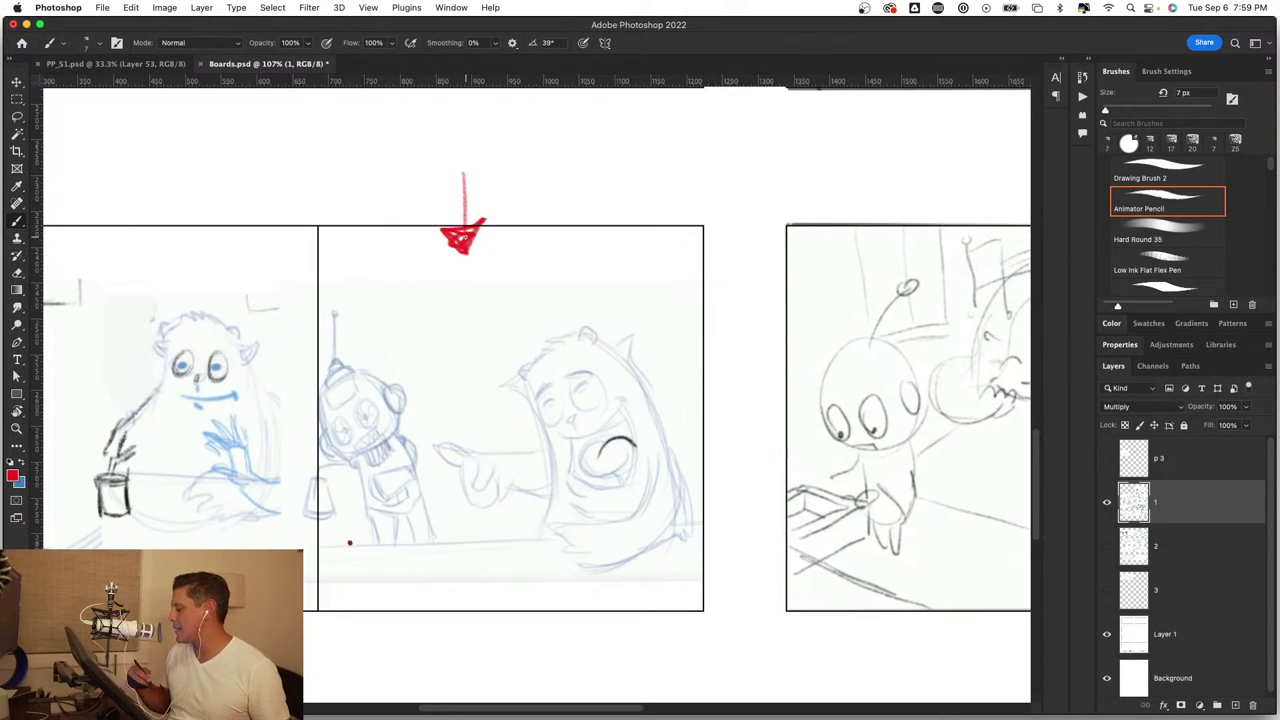
key(super+z)
key(super+z)
key(super+z)
drag(694, 565, 517, 552)
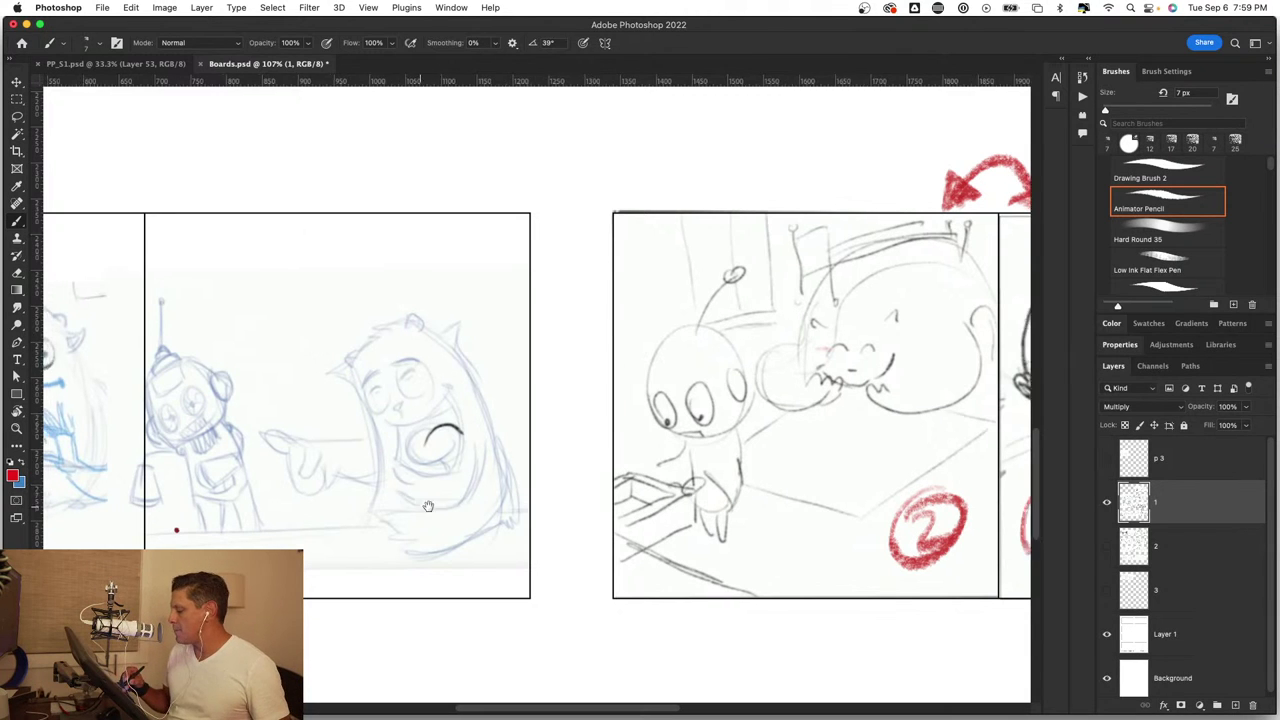
drag(426, 506, 623, 569)
mouse_move(474, 226)
mouse_down()
mouse_move(486, 298)
mouse_move(466, 297)
mouse_up()
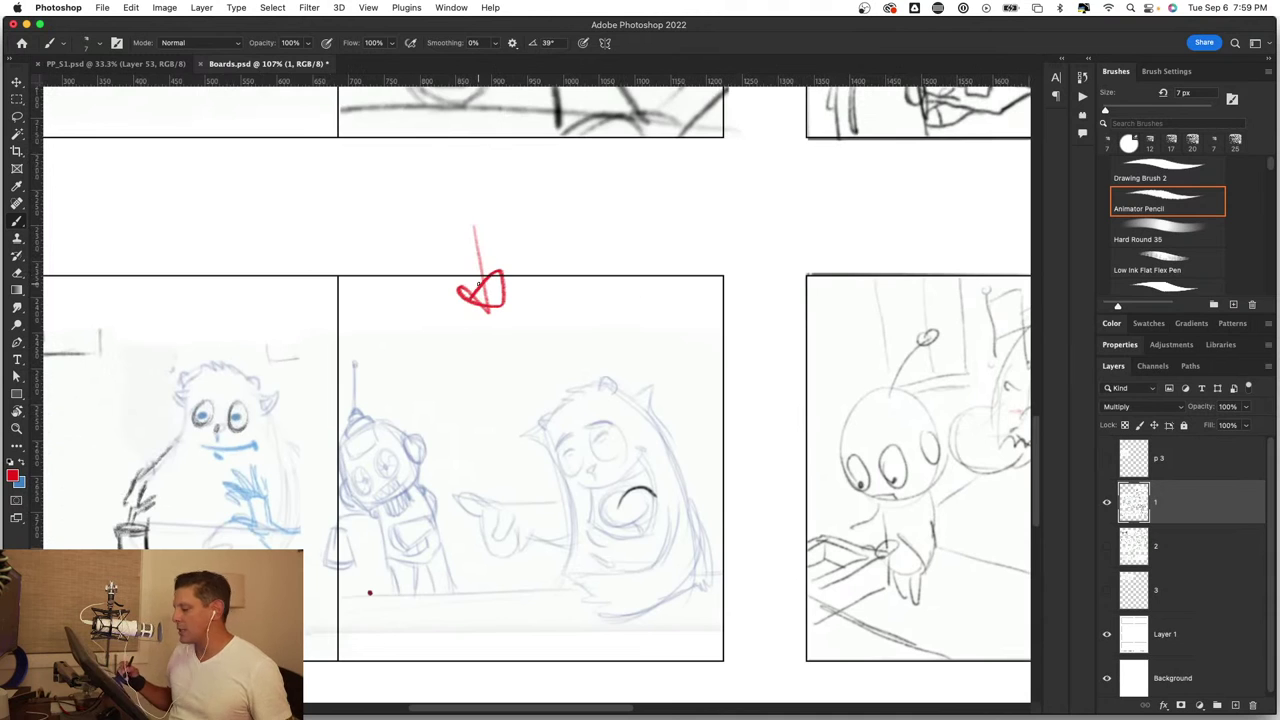
key(ctrl+z)
key(ctrl+z)
drag(1000, 690, 310, 444)
mouse_move(569, 441)
mouse_down()
mouse_move(559, 637)
mouse_move(917, 591)
mouse_move(684, 552)
mouse_move(651, 606)
mouse_up()
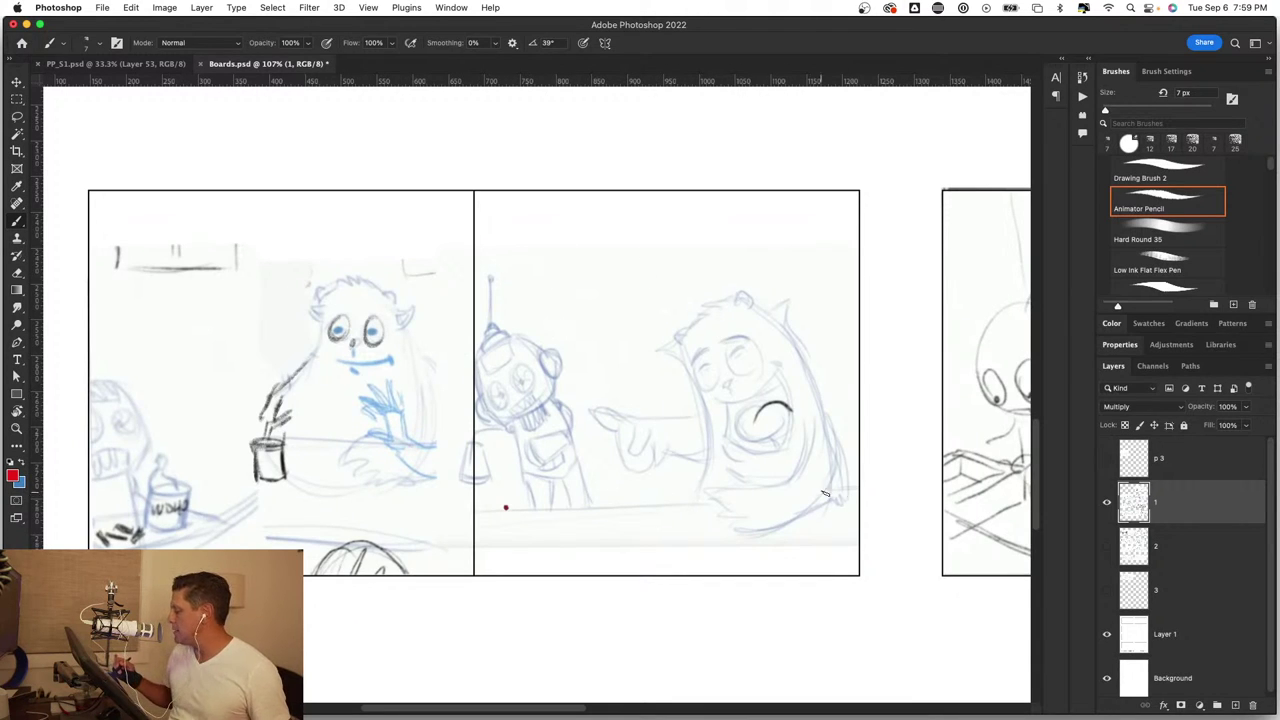
drag(825, 493, 586, 493)
drag(439, 535, 344, 569)
mouse_move(729, 543)
mouse_down()
mouse_move(349, 526)
mouse_move(214, 506)
mouse_move(269, 523)
mouse_up()
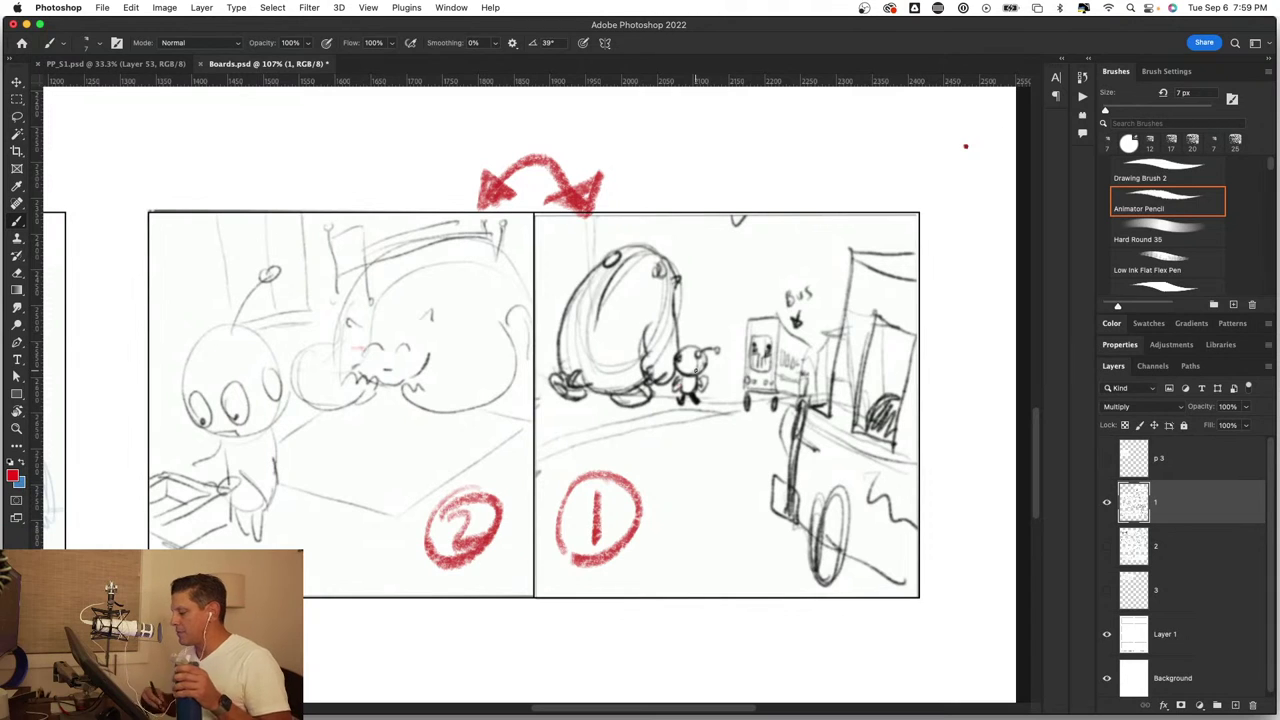
drag(453, 534, 598, 541)
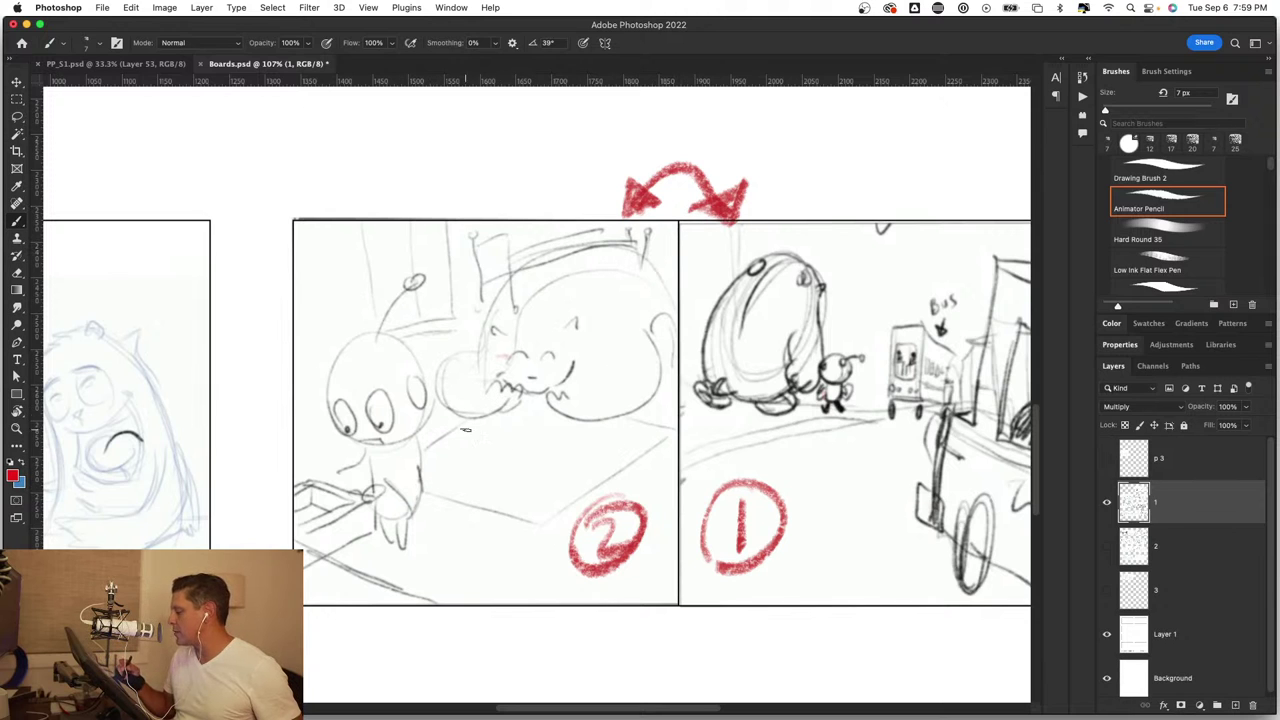
scroll(661, 521, right, 5)
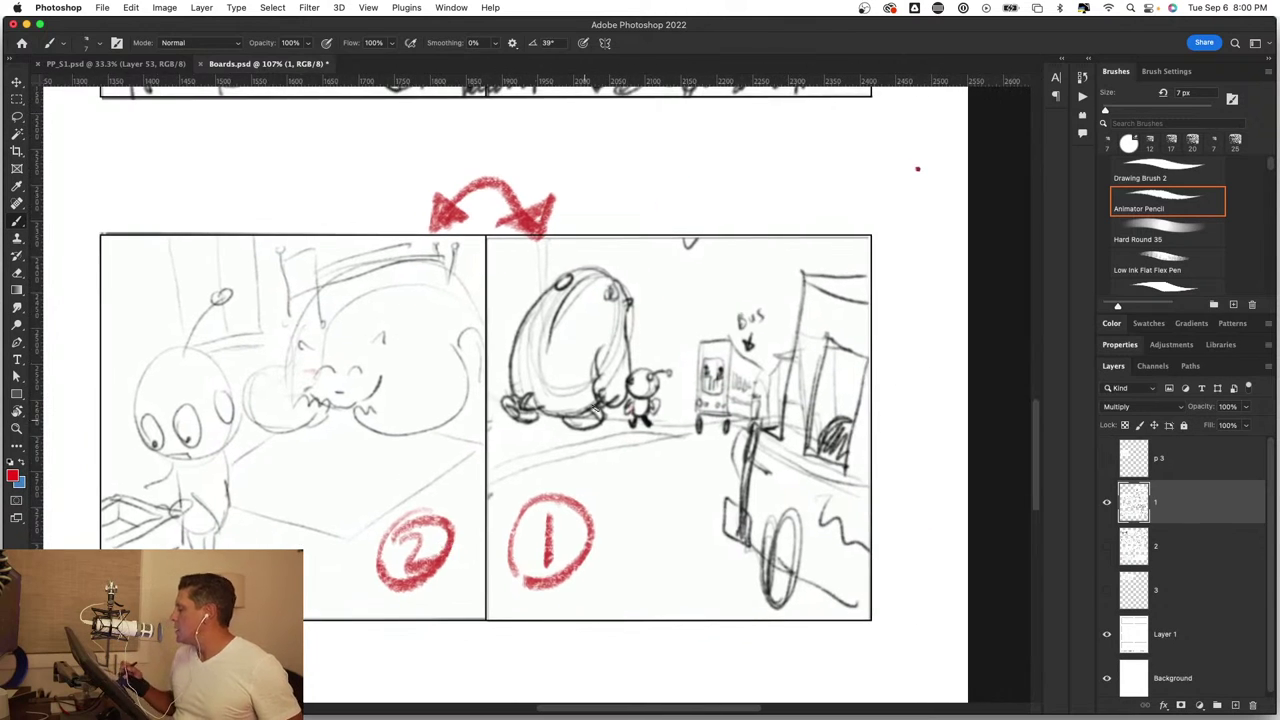
mouse_move(663, 157)
mouse_down()
mouse_move(663, 240)
mouse_move(690, 238)
mouse_move(651, 262)
mouse_up()
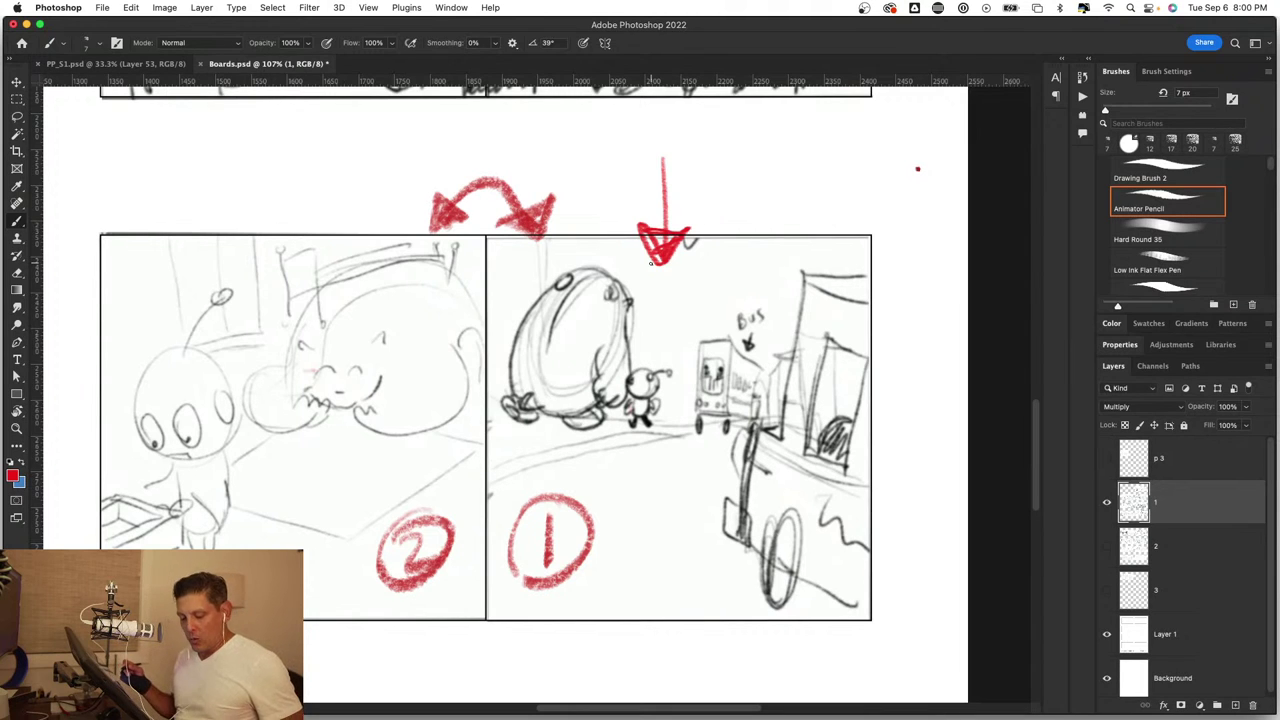
key(ctrl+z)
key(ctrl+z)
key(ctrl+z)
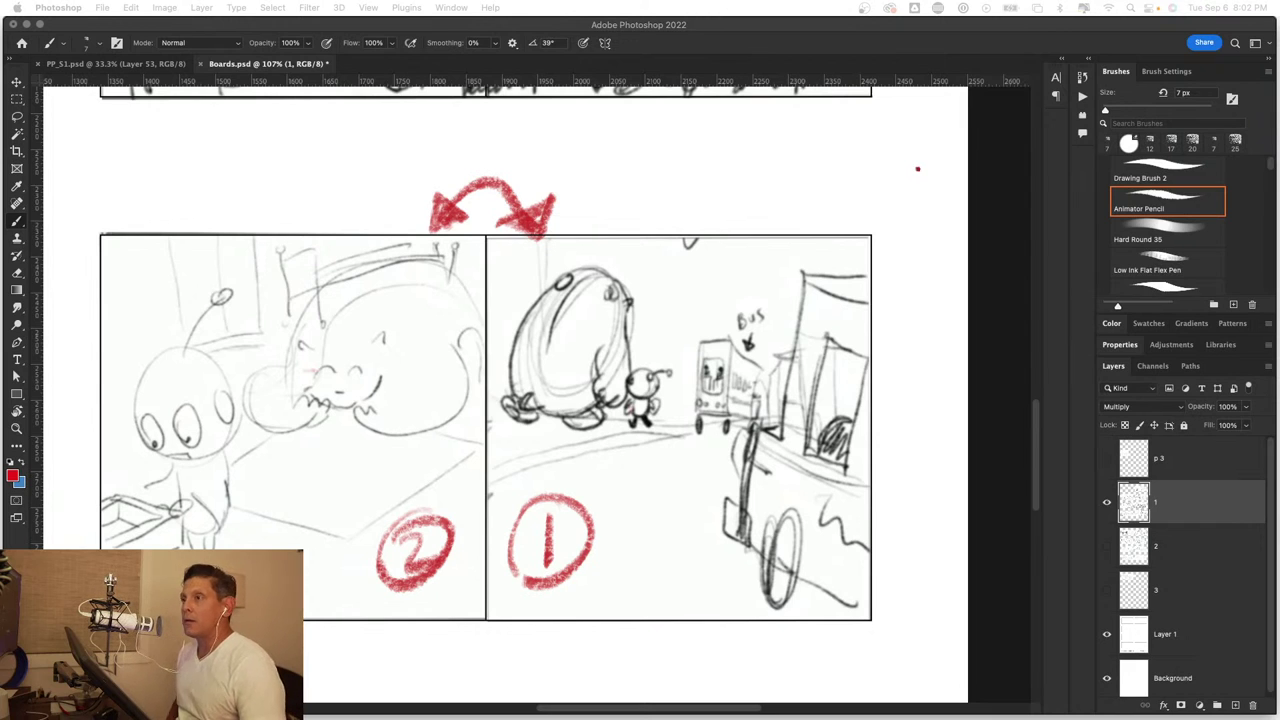
Step: Try a red arrow at board ①, undo it, and marquee-select the whole board
click(704, 203)
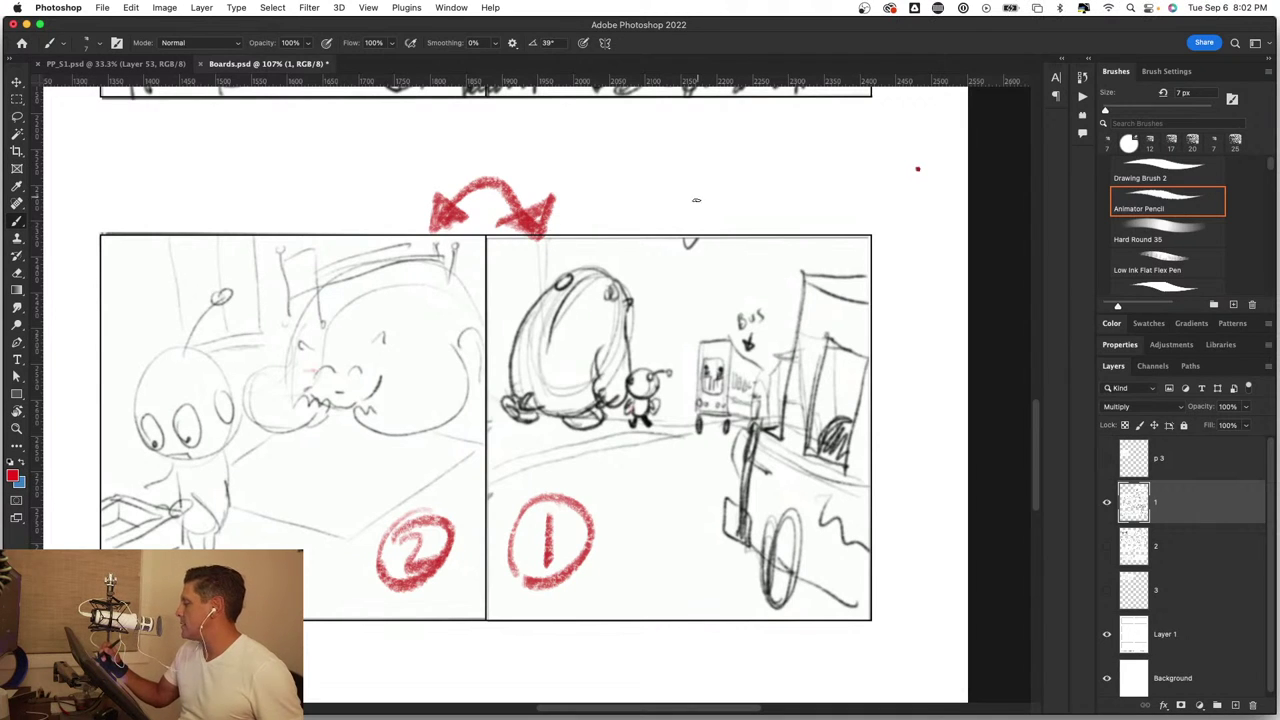
mouse_move(698, 168)
mouse_down()
mouse_move(690, 240)
mouse_move(722, 210)
mouse_up()
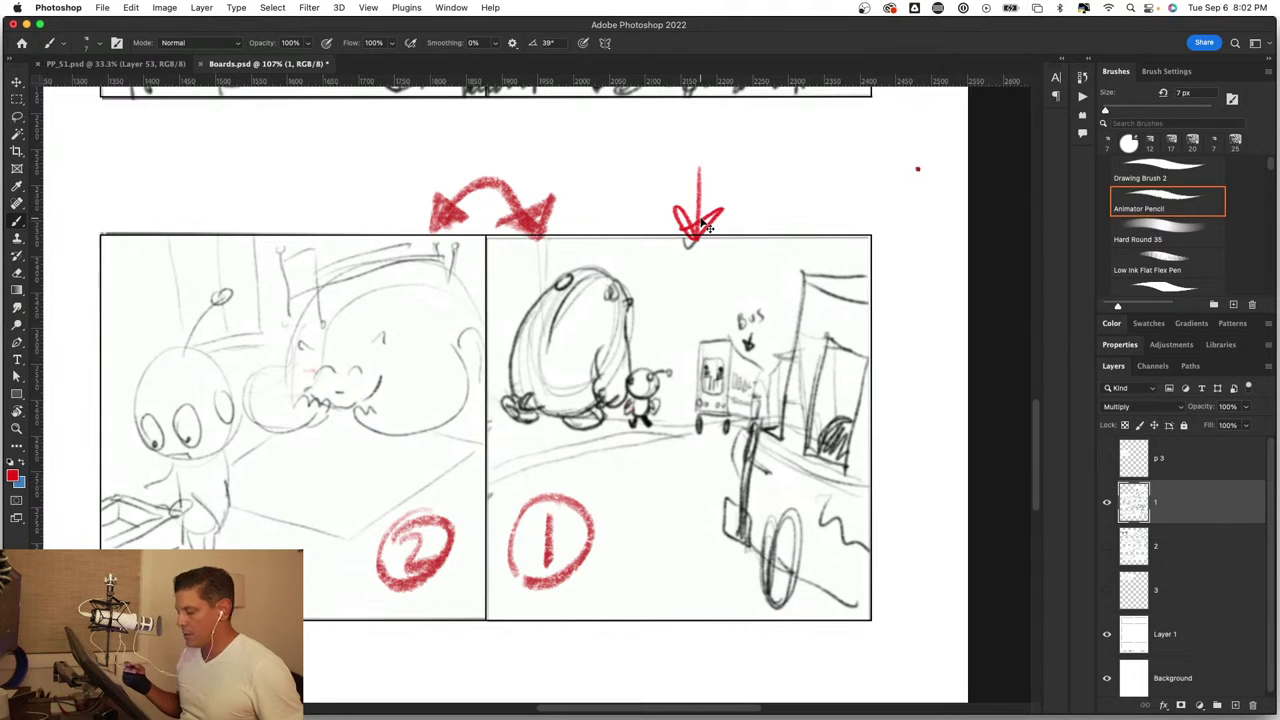
key(ctrl+z)
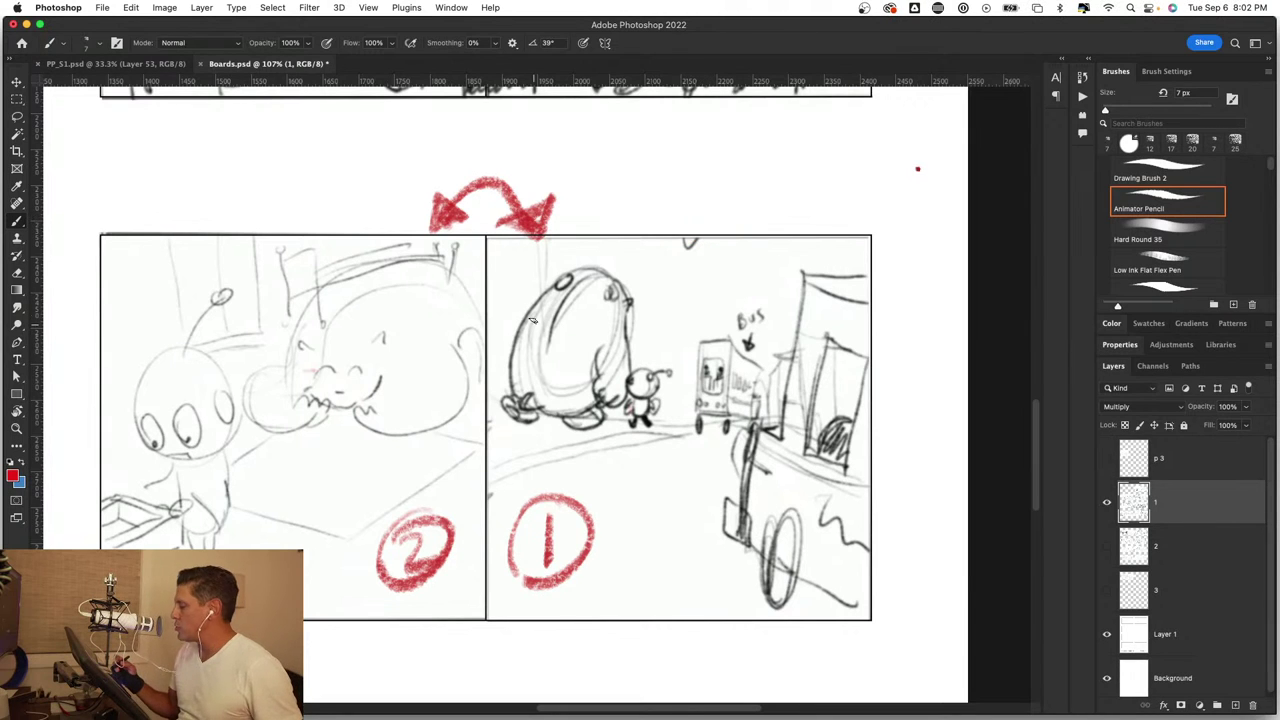
key(m)
drag(485, 231, 872, 620)
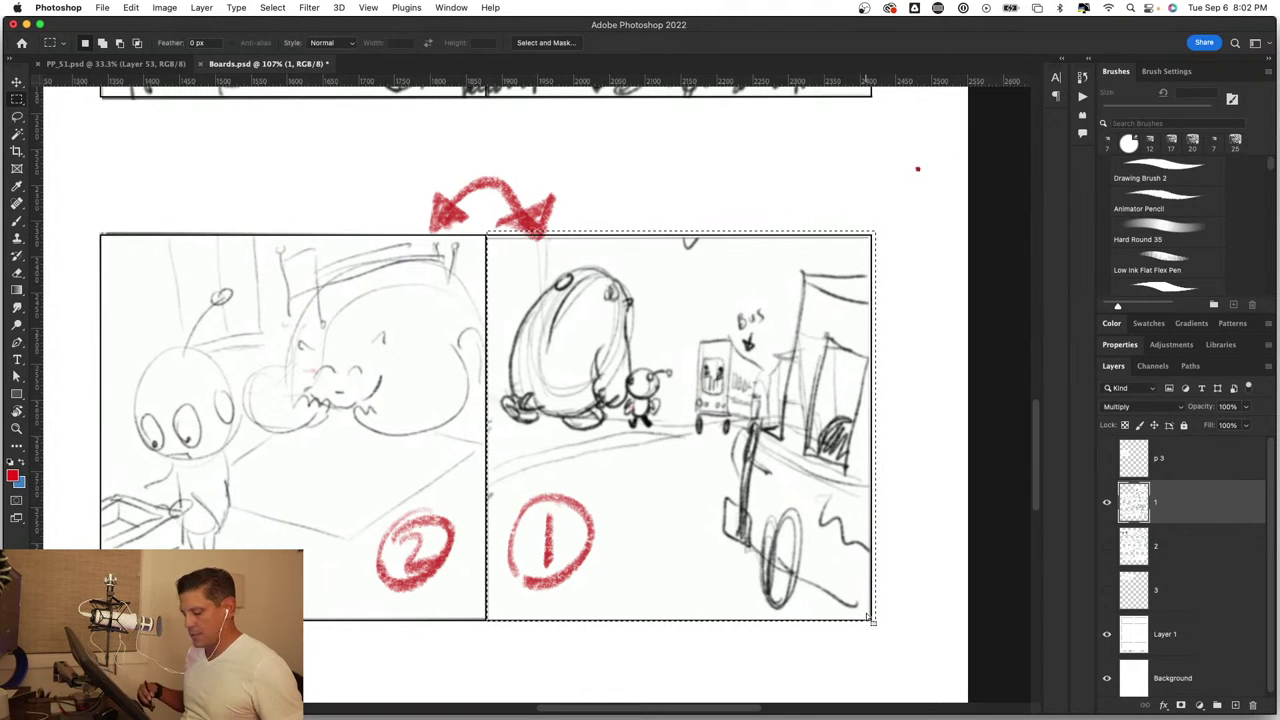
Step: In PP_51.psd, unlock Layer 54 and raise its opacity to 100%
click(118, 64)
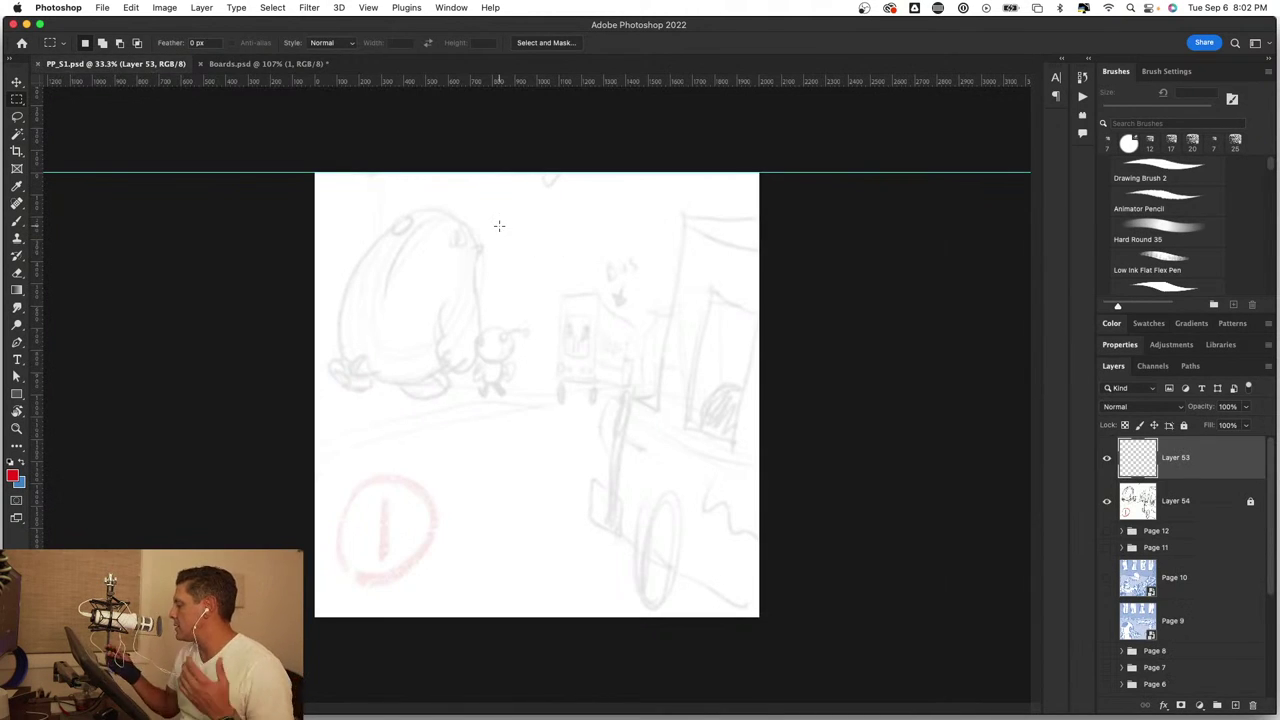
click(1208, 488)
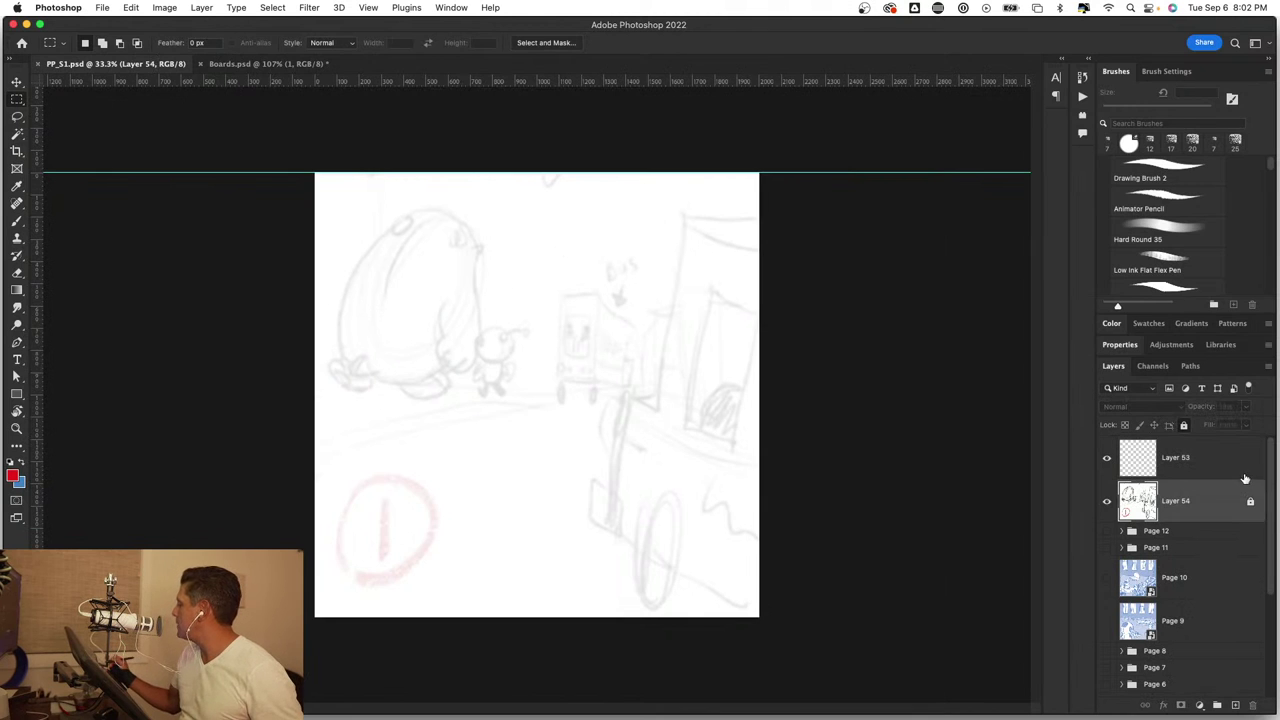
click(1184, 425)
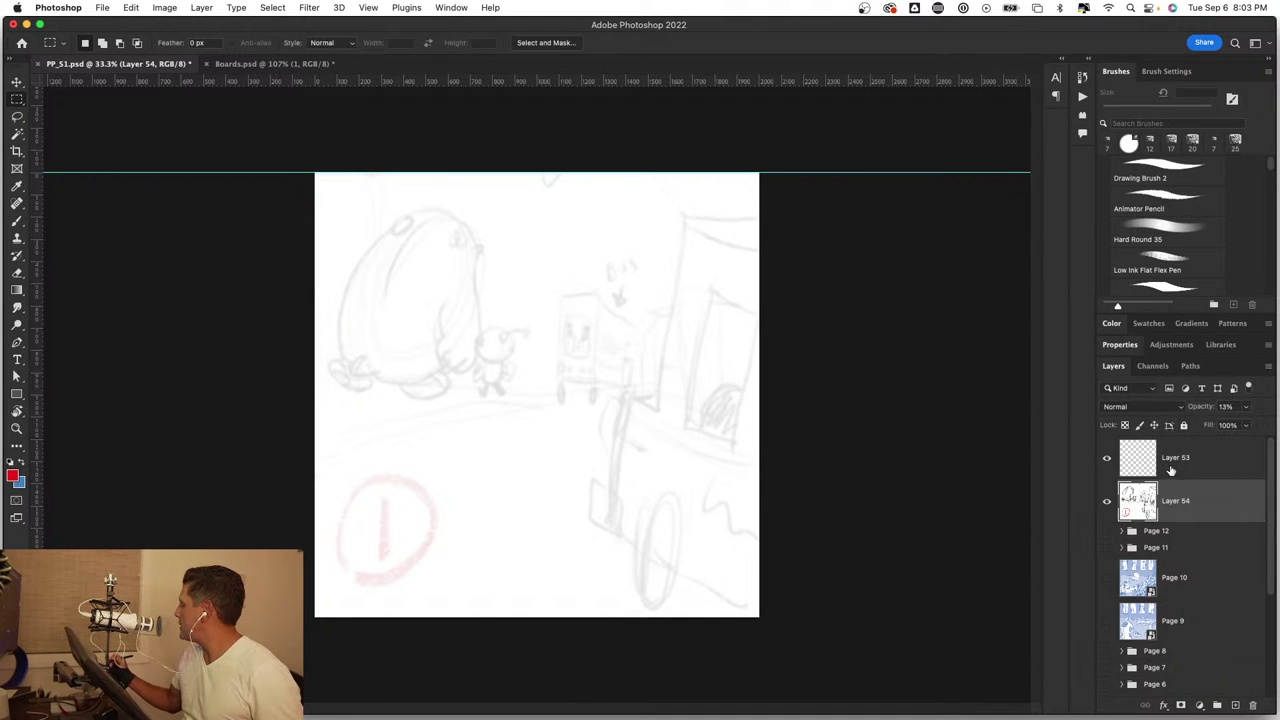
drag(1197, 410, 1278, 410)
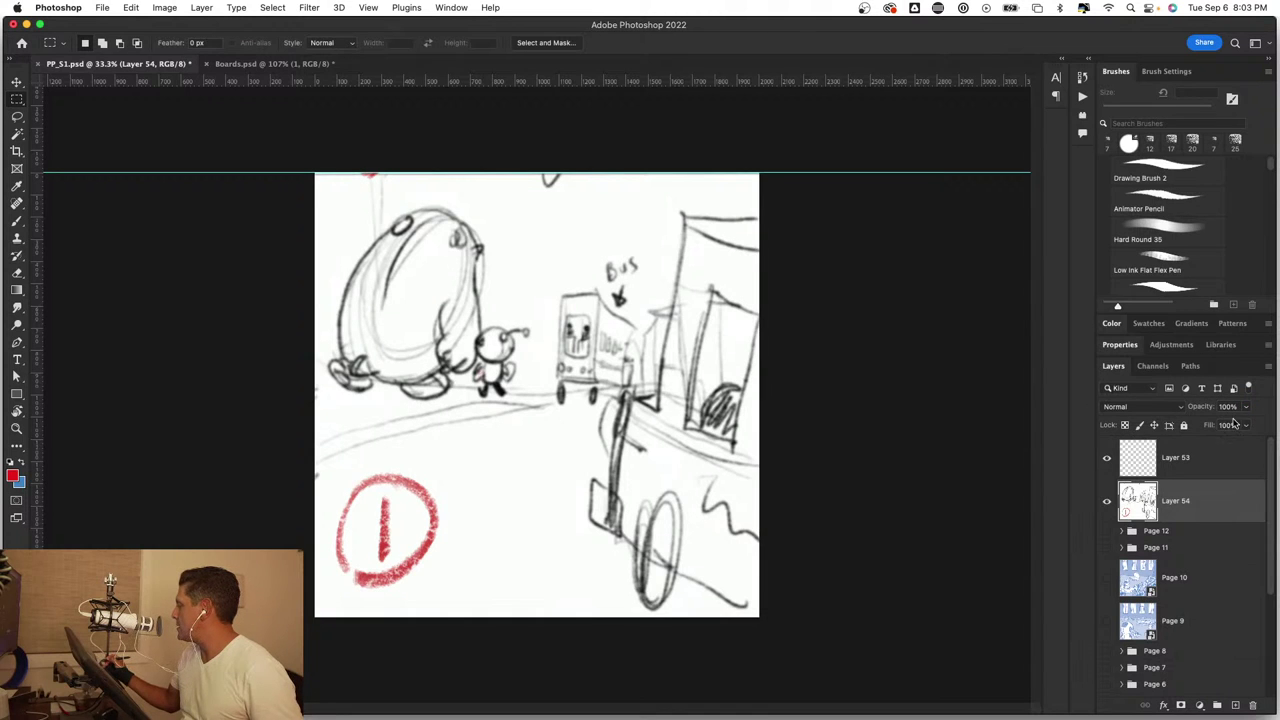
Step: Fade Layer 54 to about 11% opacity and lock it
click(1199, 408)
drag(1199, 408, 1141, 425)
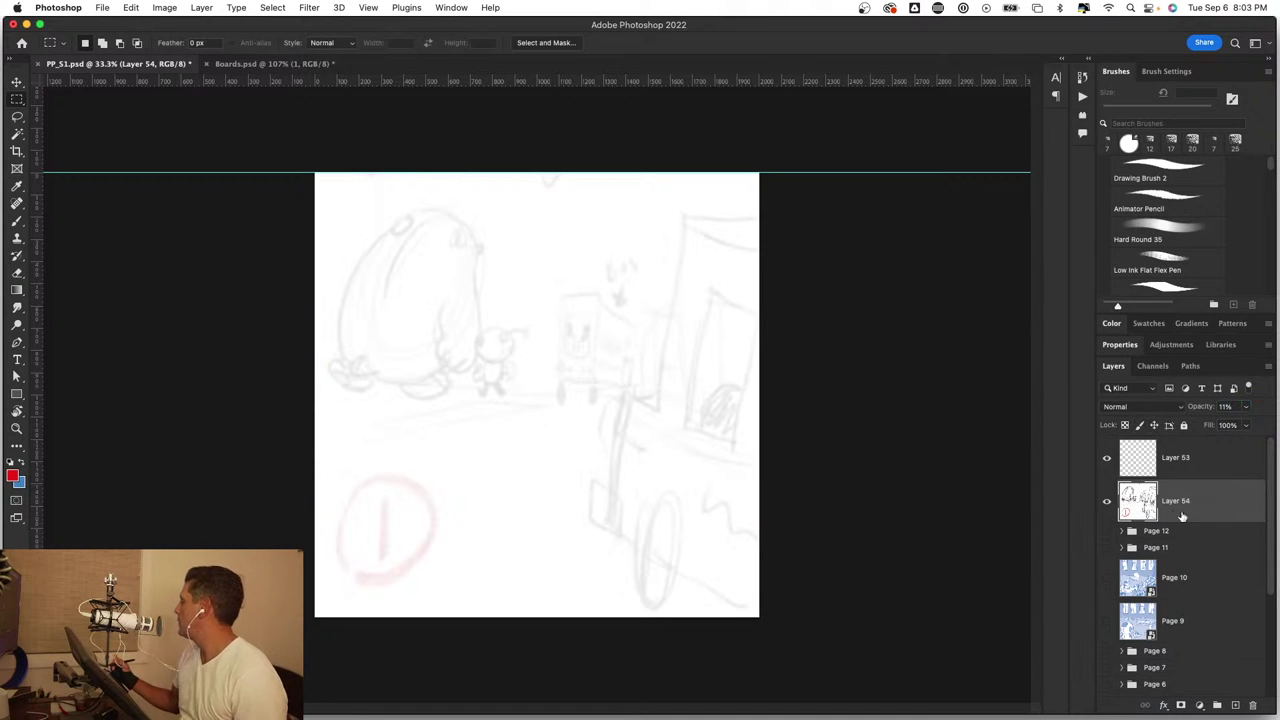
click(1182, 426)
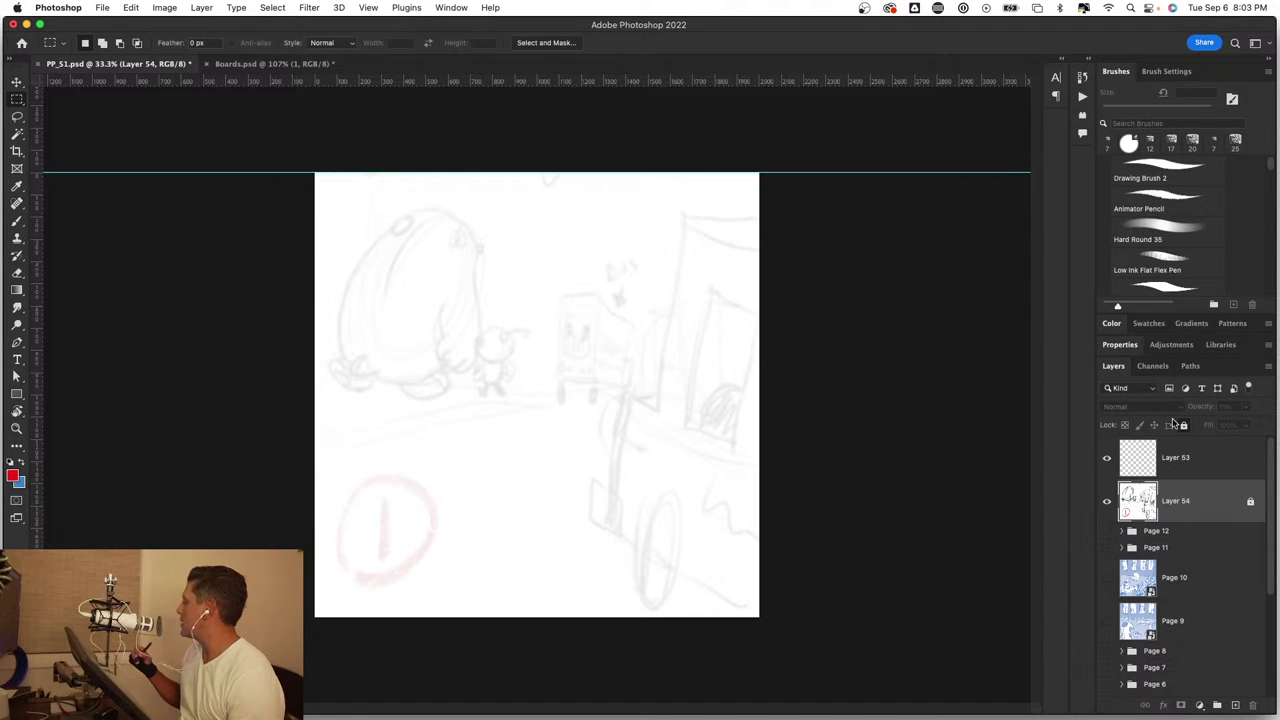
Step: Select Layer 53 and zoom the page view to about 40%
click(1216, 466)
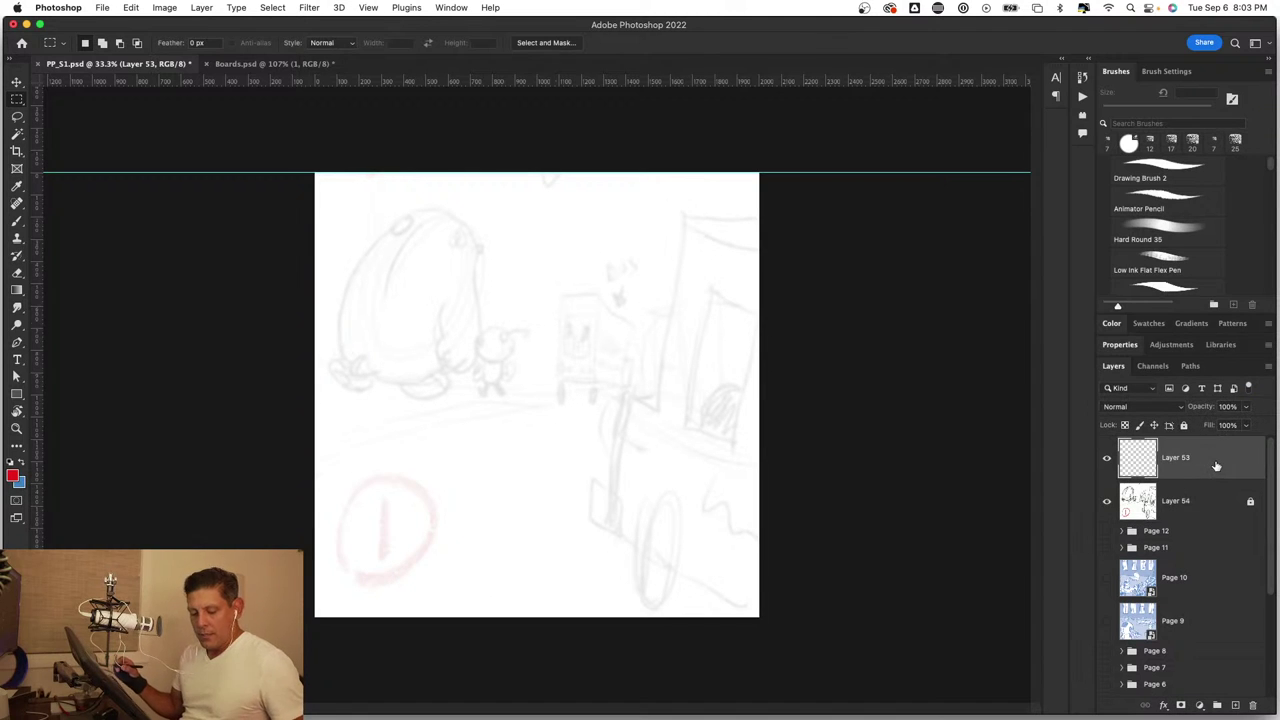
key(z)
drag(543, 306, 569, 317)
drag(634, 446, 711, 423)
key(m)
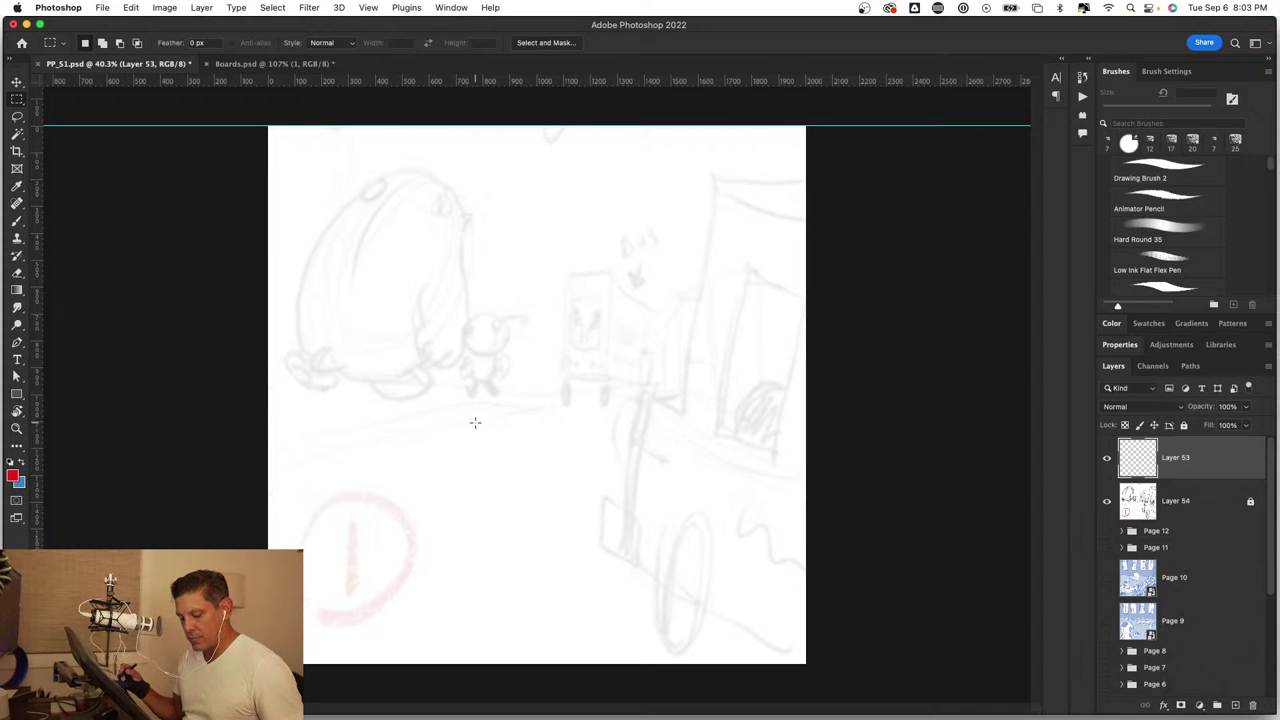
key(b)
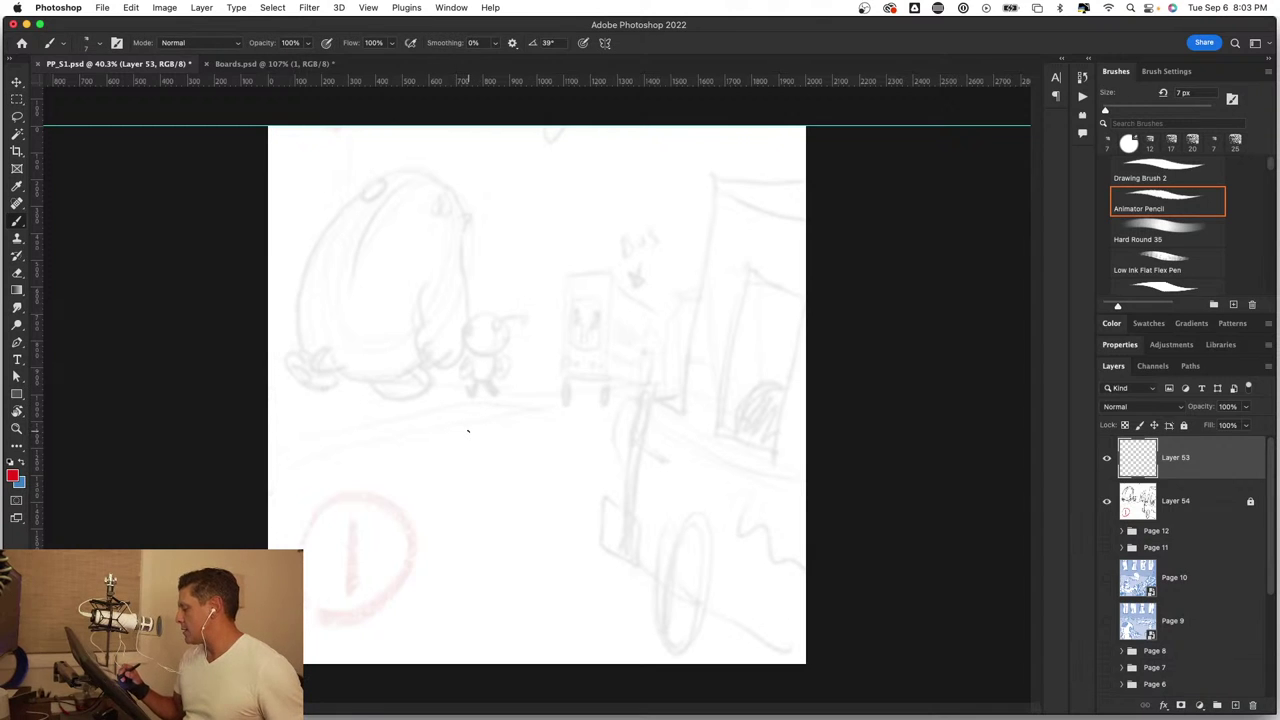
drag(467, 430, 478, 419)
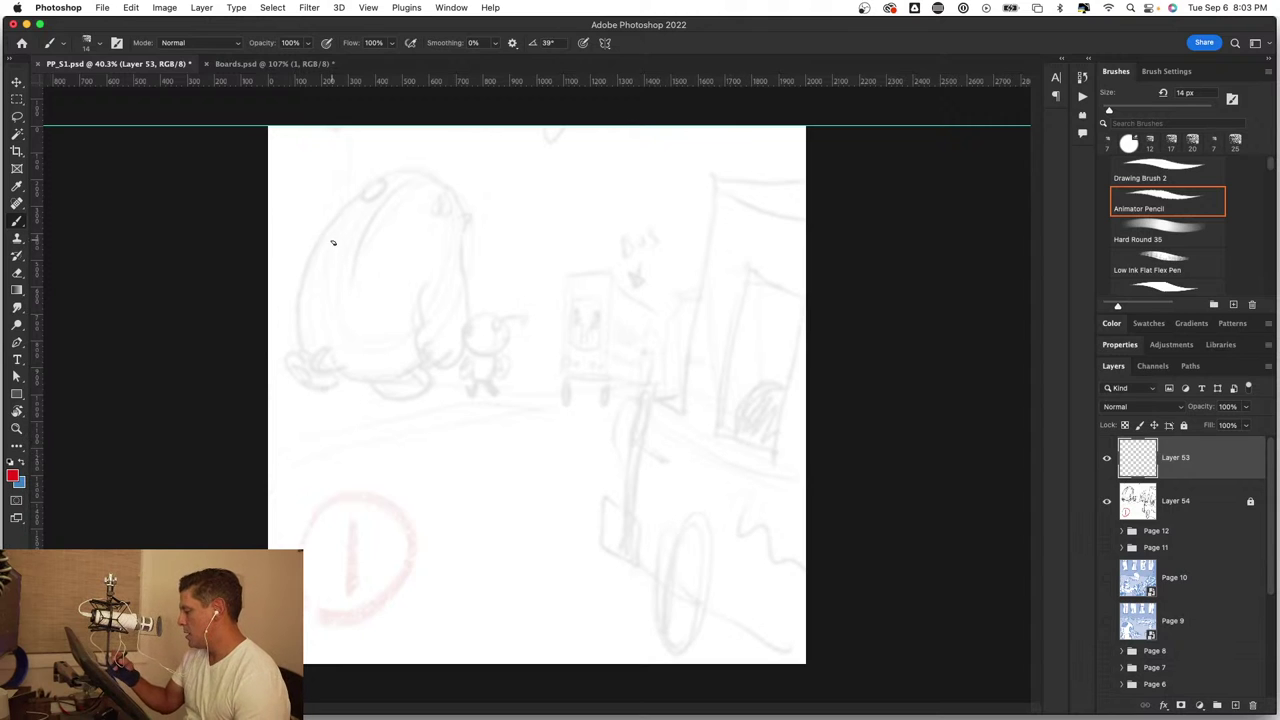
mouse_move(270, 217)
mouse_down()
mouse_move(444, 334)
mouse_move(308, 230)
mouse_move(537, 349)
mouse_up()
mouse_move(336, 238)
mouse_down()
mouse_move(334, 352)
mouse_move(351, 348)
mouse_up()
mouse_move(446, 292)
mouse_down()
mouse_move(447, 378)
mouse_move(448, 366)
mouse_up()
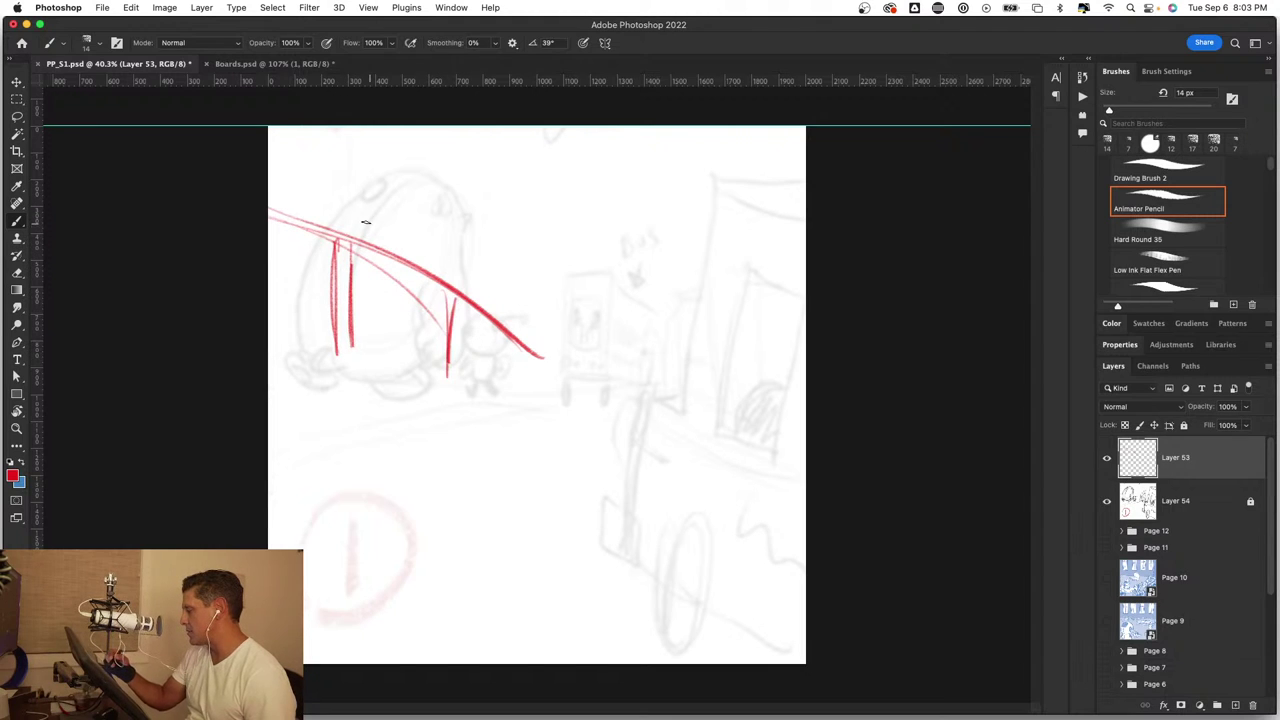
mouse_move(362, 242)
mouse_down()
mouse_move(372, 212)
mouse_move(380, 245)
mouse_up()
mouse_move(279, 197)
mouse_down()
mouse_move(288, 209)
mouse_move(281, 191)
mouse_up()
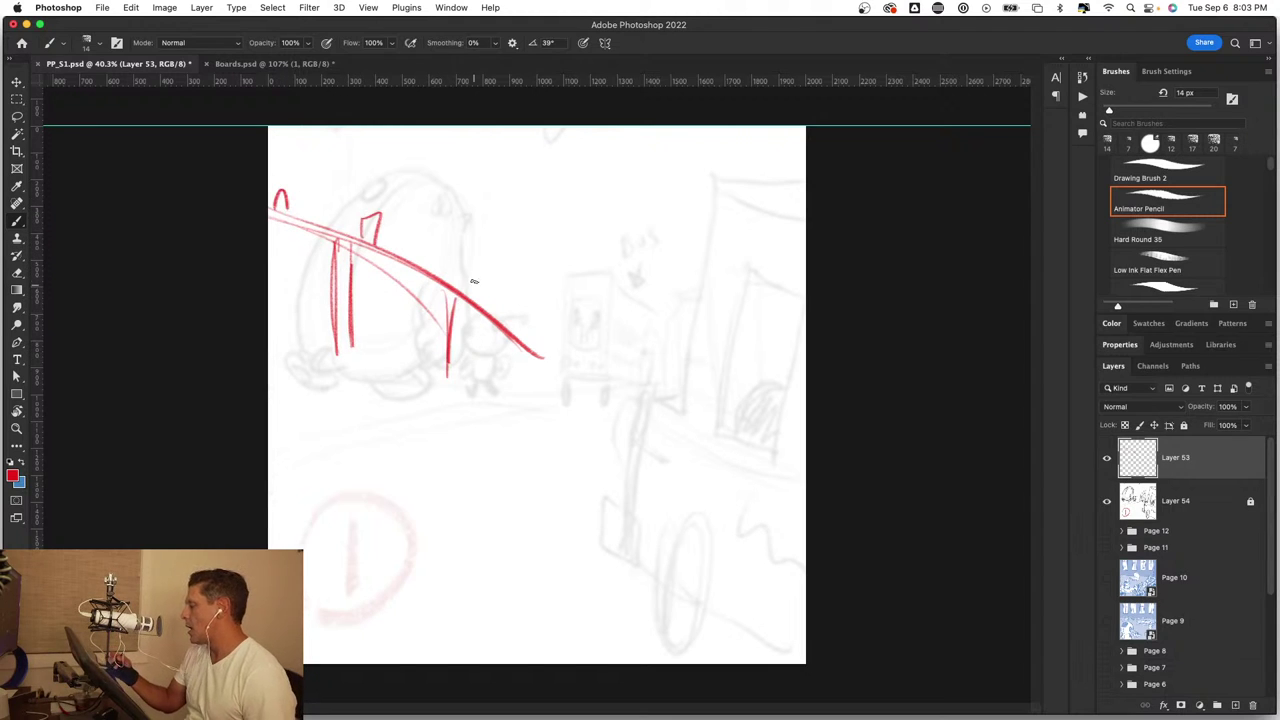
drag(475, 306, 490, 312)
drag(391, 316, 399, 340)
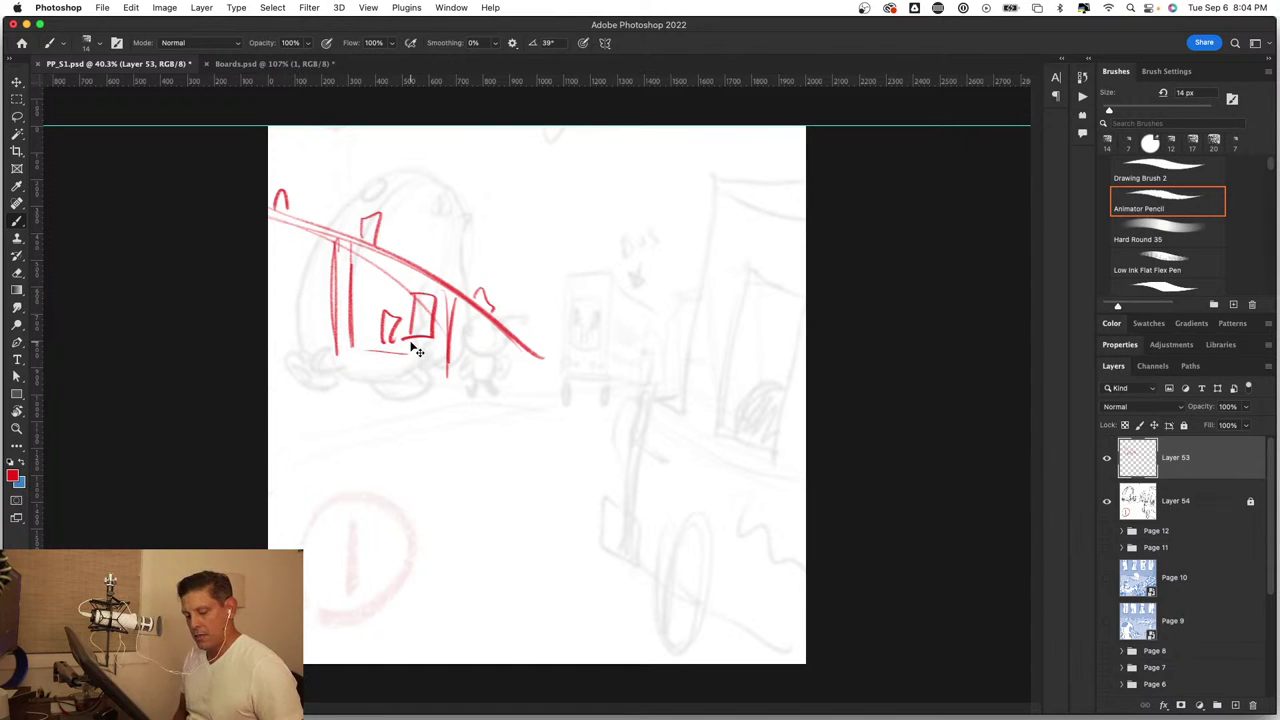
key(Delete)
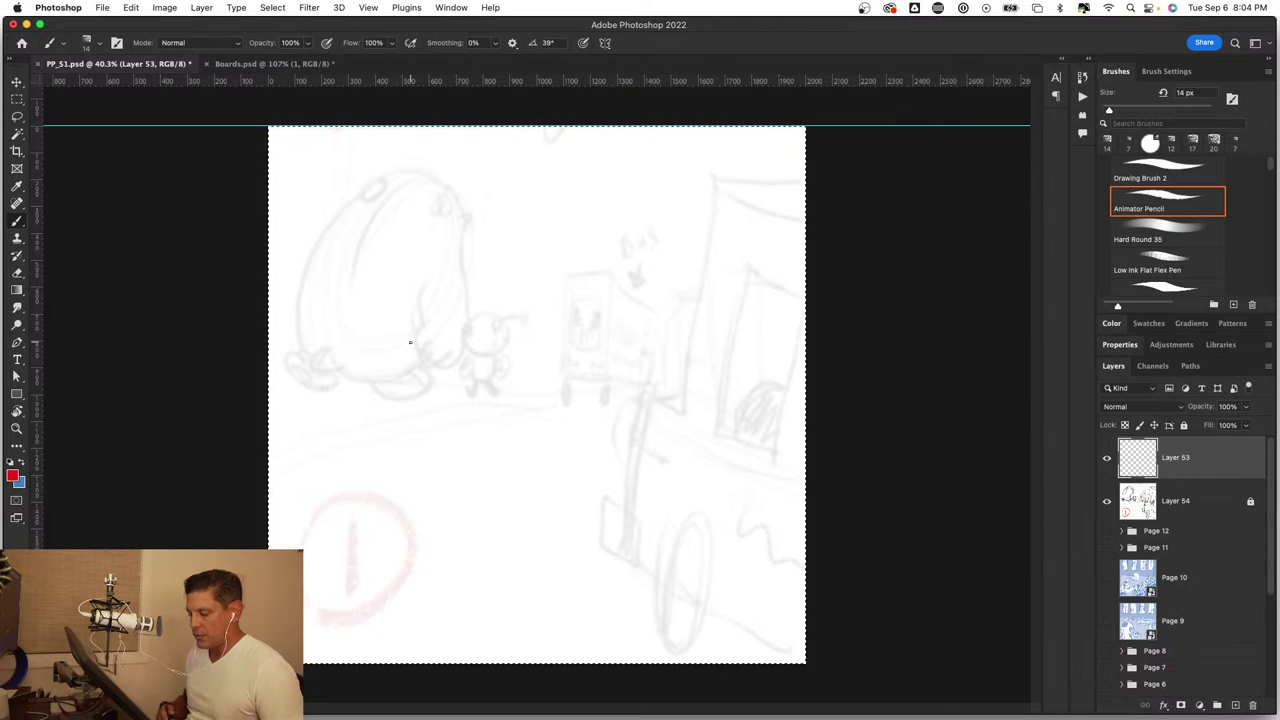
Step: In blue, zoom onto the small robot and draw its antenna with circles at tip and base
click(24, 462)
key(z)
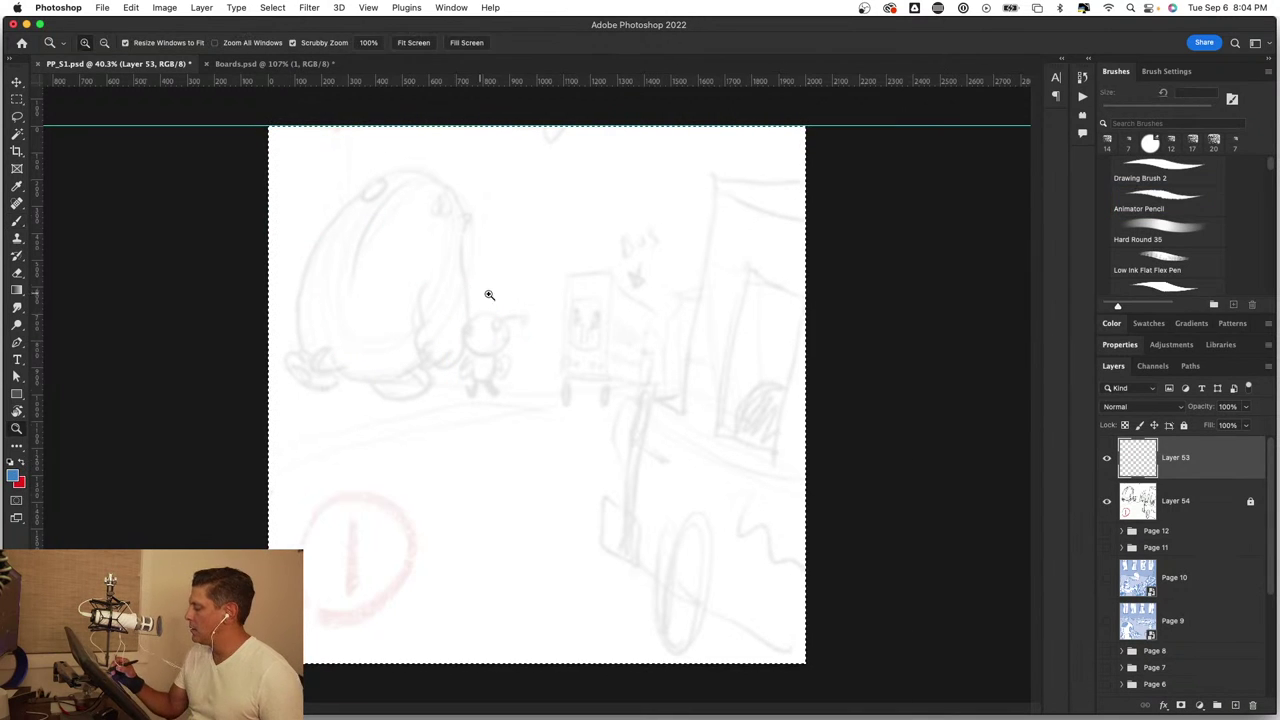
mouse_move(488, 291)
mouse_down()
mouse_move(616, 368)
mouse_move(566, 532)
mouse_up()
key(b)
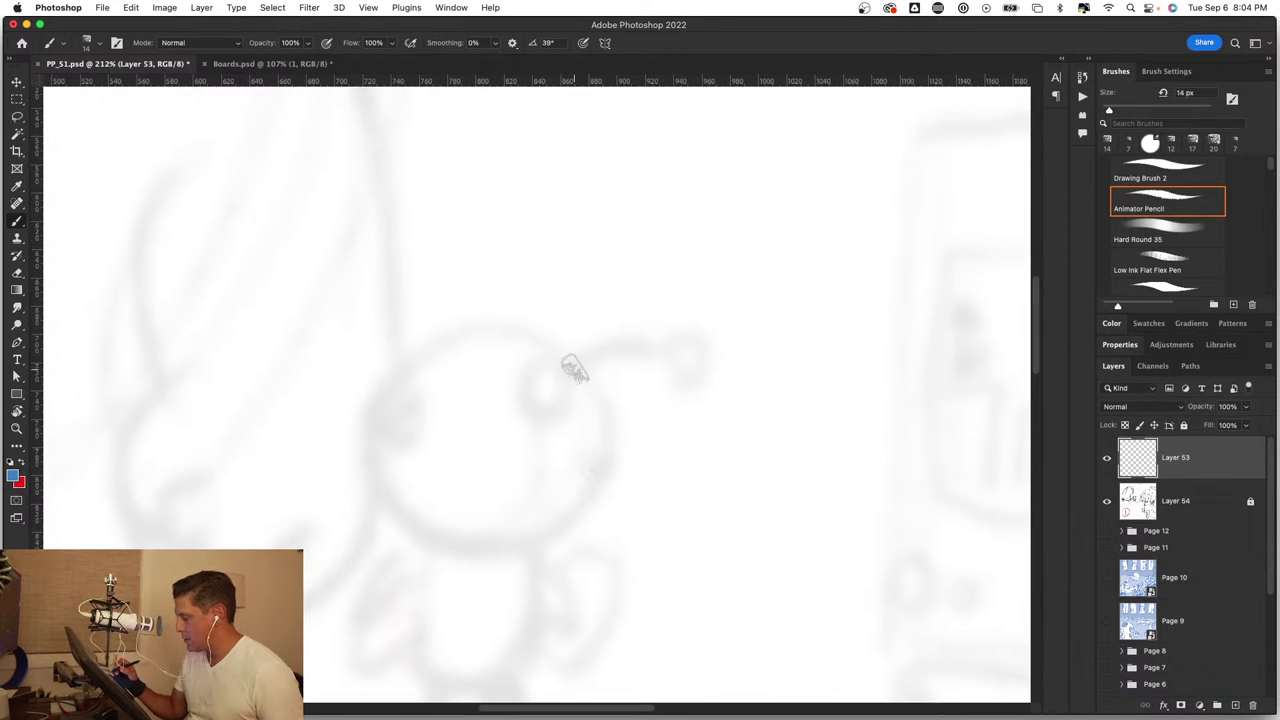
drag(682, 342, 684, 340)
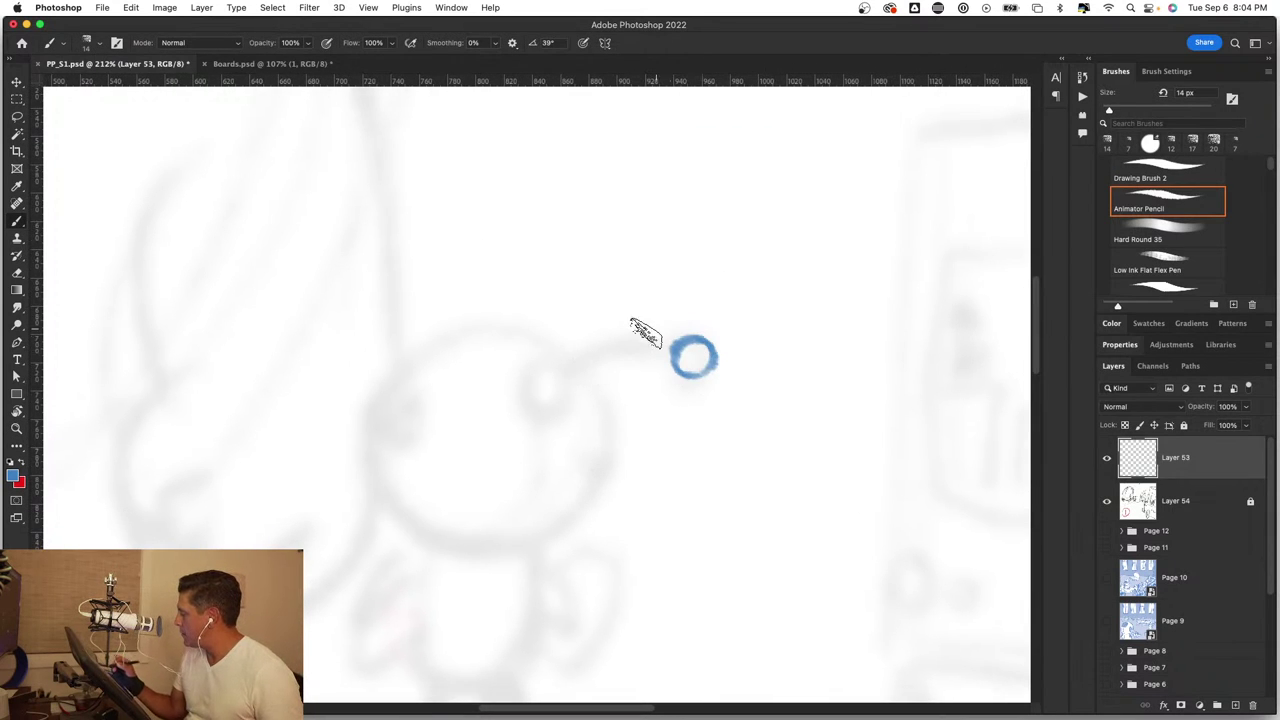
drag(568, 372, 682, 350)
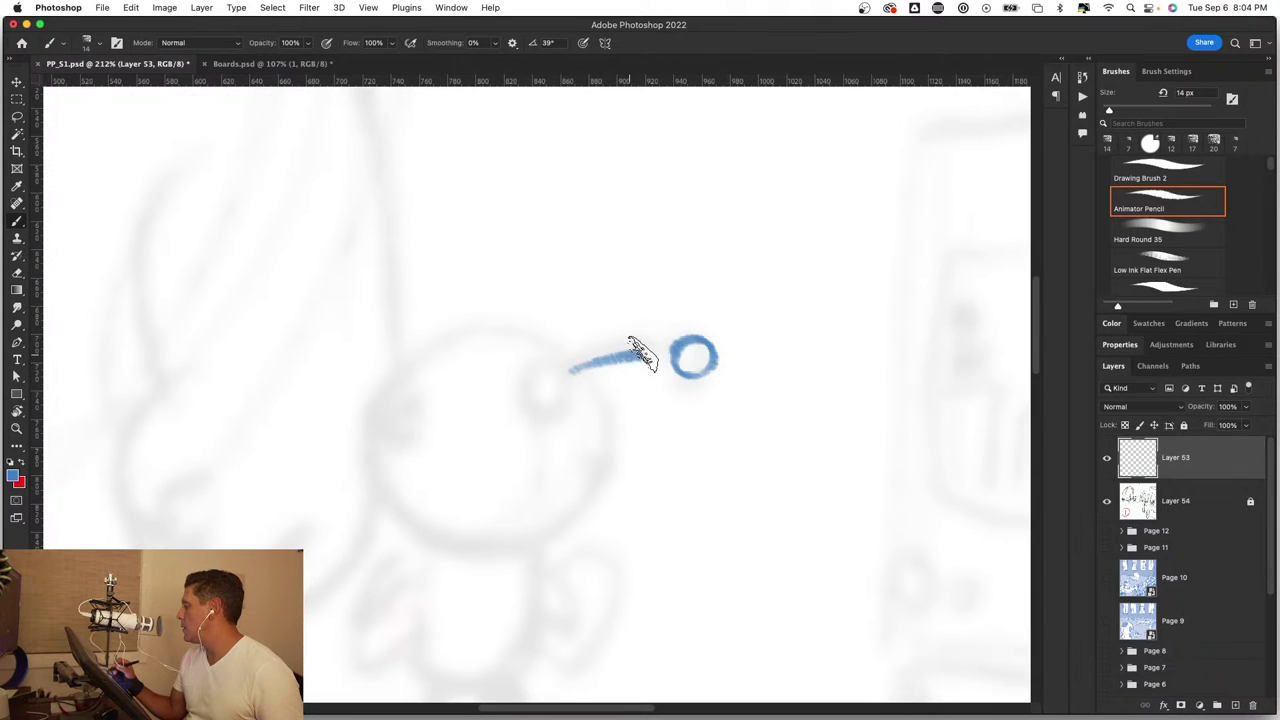
drag(574, 355, 575, 385)
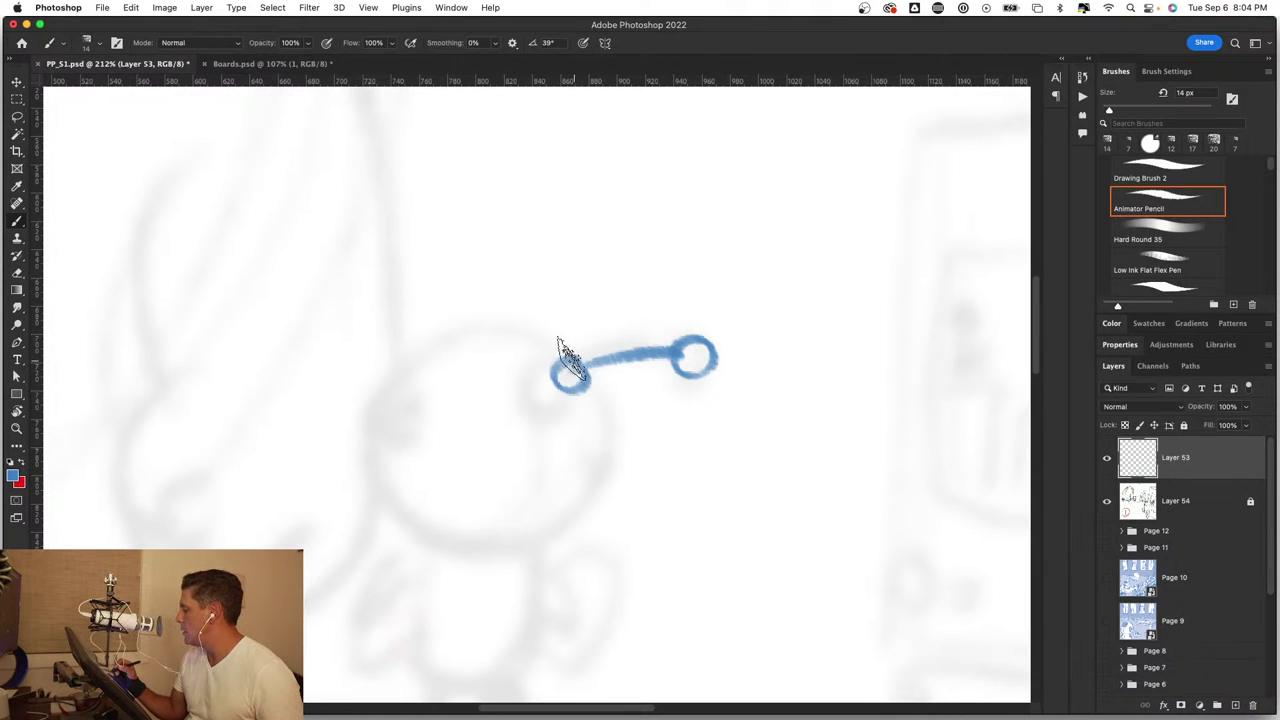
mouse_move(544, 341)
mouse_down()
mouse_move(586, 394)
mouse_move(557, 394)
mouse_move(557, 357)
mouse_move(514, 388)
mouse_move(523, 357)
mouse_move(600, 400)
mouse_move(528, 400)
mouse_move(514, 360)
mouse_move(371, 406)
mouse_move(385, 450)
mouse_move(414, 391)
mouse_move(371, 417)
mouse_move(400, 400)
mouse_move(438, 415)
mouse_up()
Step: Draw the round head outline and a side panel curve with two dots
drag(391, 371, 368, 460)
mouse_move(365, 415)
mouse_down()
mouse_move(380, 489)
mouse_move(445, 548)
mouse_up()
drag(368, 462, 538, 548)
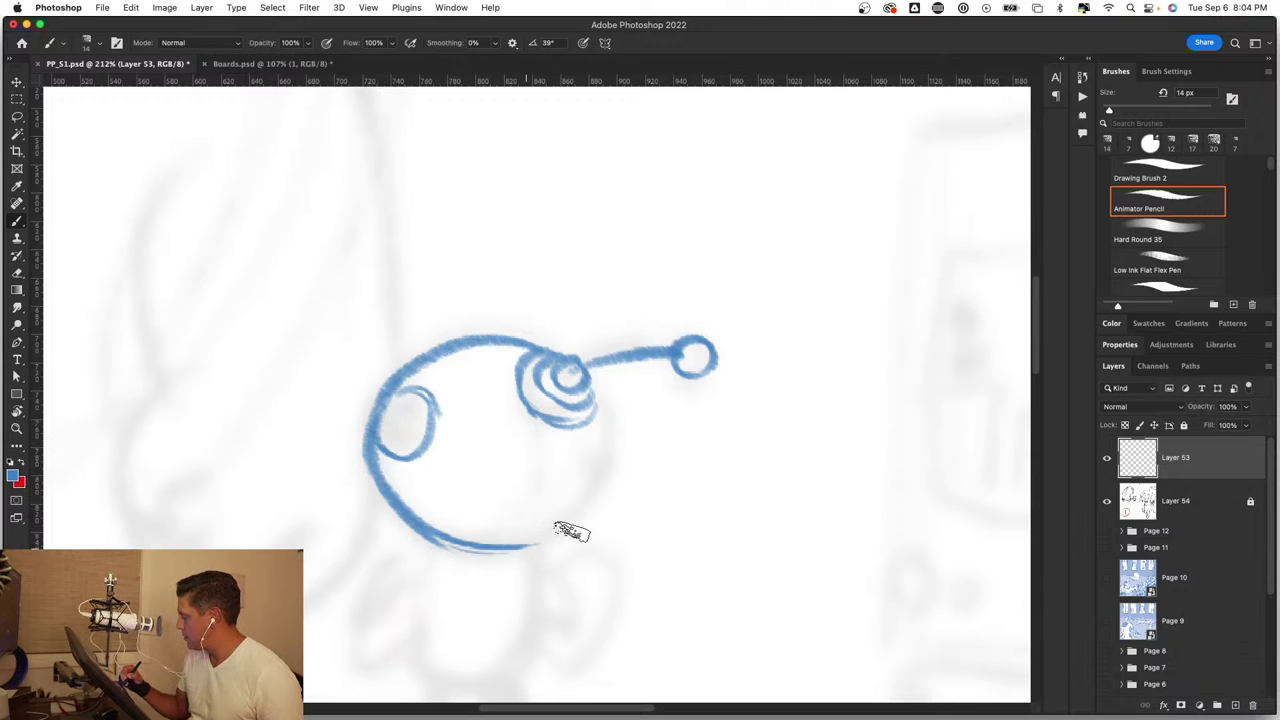
mouse_move(598, 406)
mouse_down()
mouse_move(600, 471)
mouse_move(444, 540)
mouse_up()
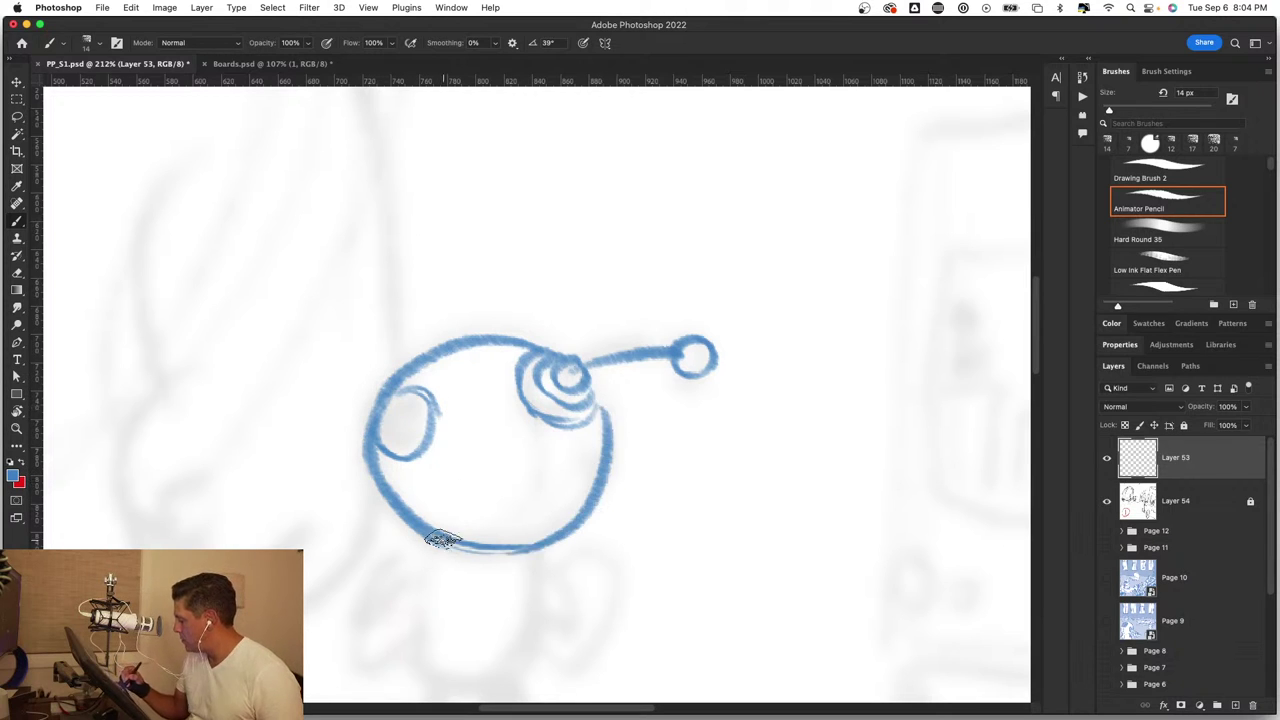
mouse_move(557, 428)
mouse_down()
mouse_move(557, 460)
mouse_move(513, 549)
mouse_up()
click(575, 447)
click(568, 492)
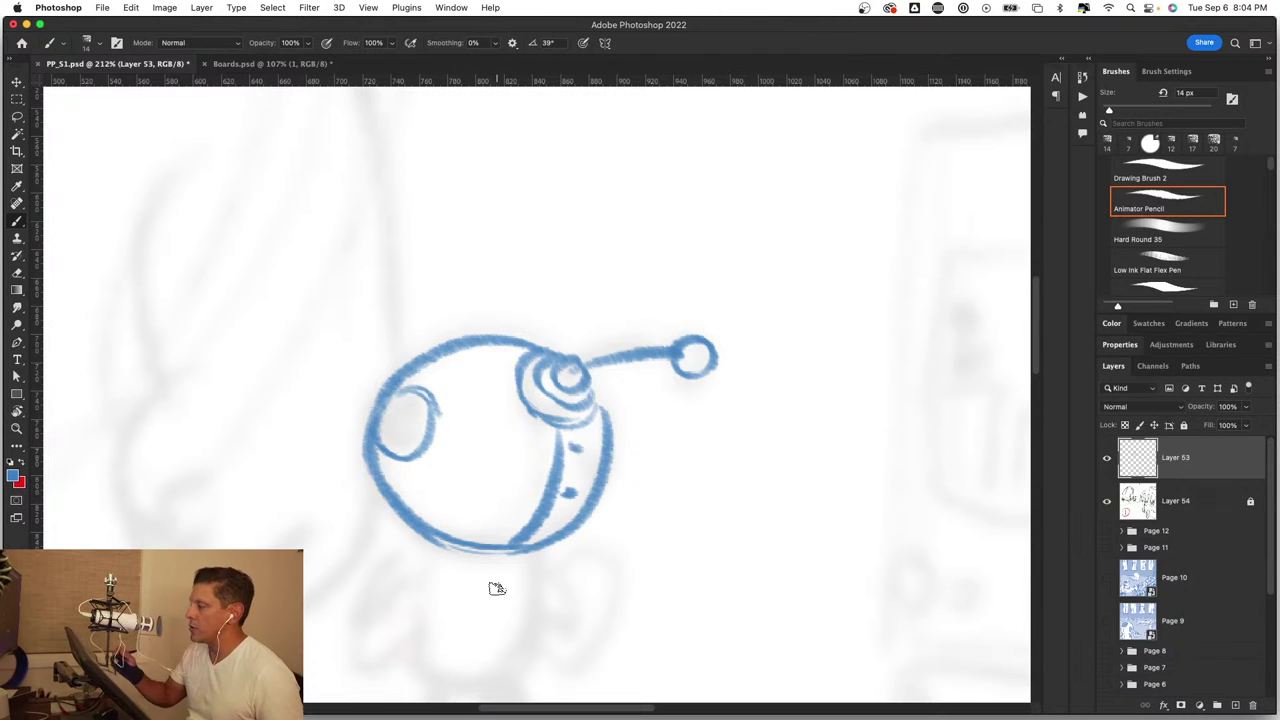
Step: Open Thumbnail.psd from Open Recent, view it, and return to PP_S1.psd
click(103, 8)
mouse_move(128, 74)
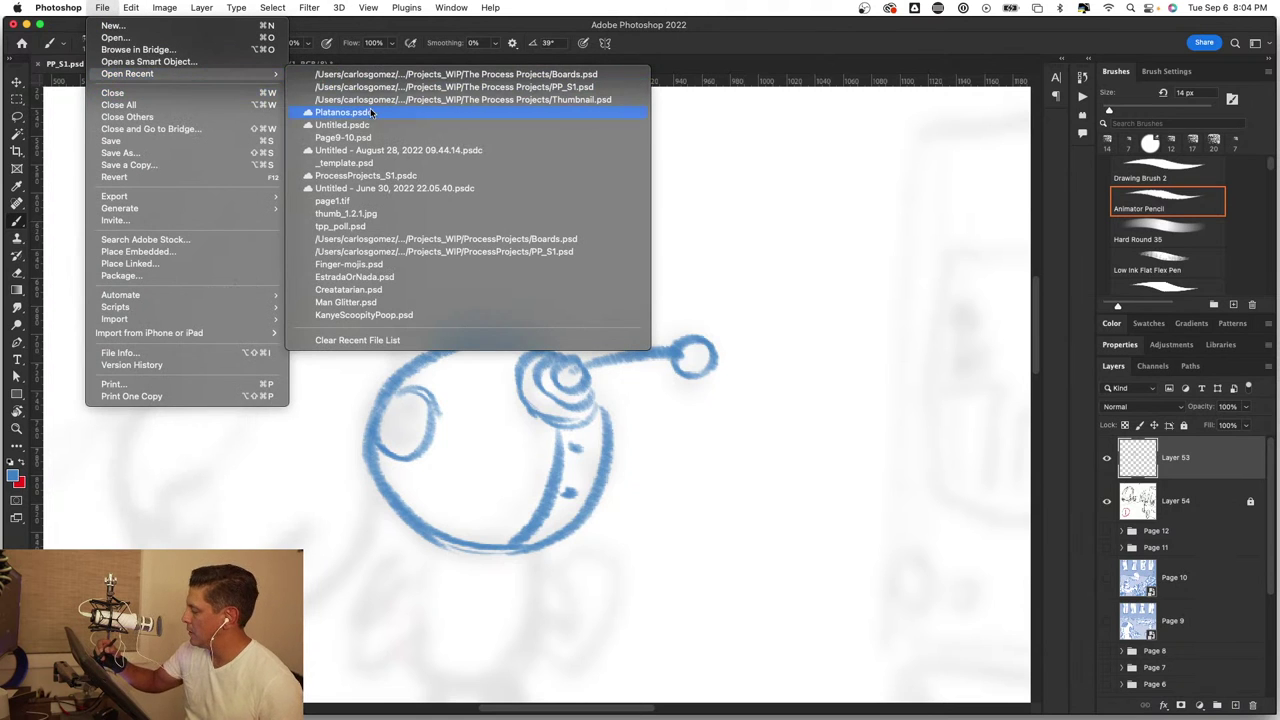
click(594, 99)
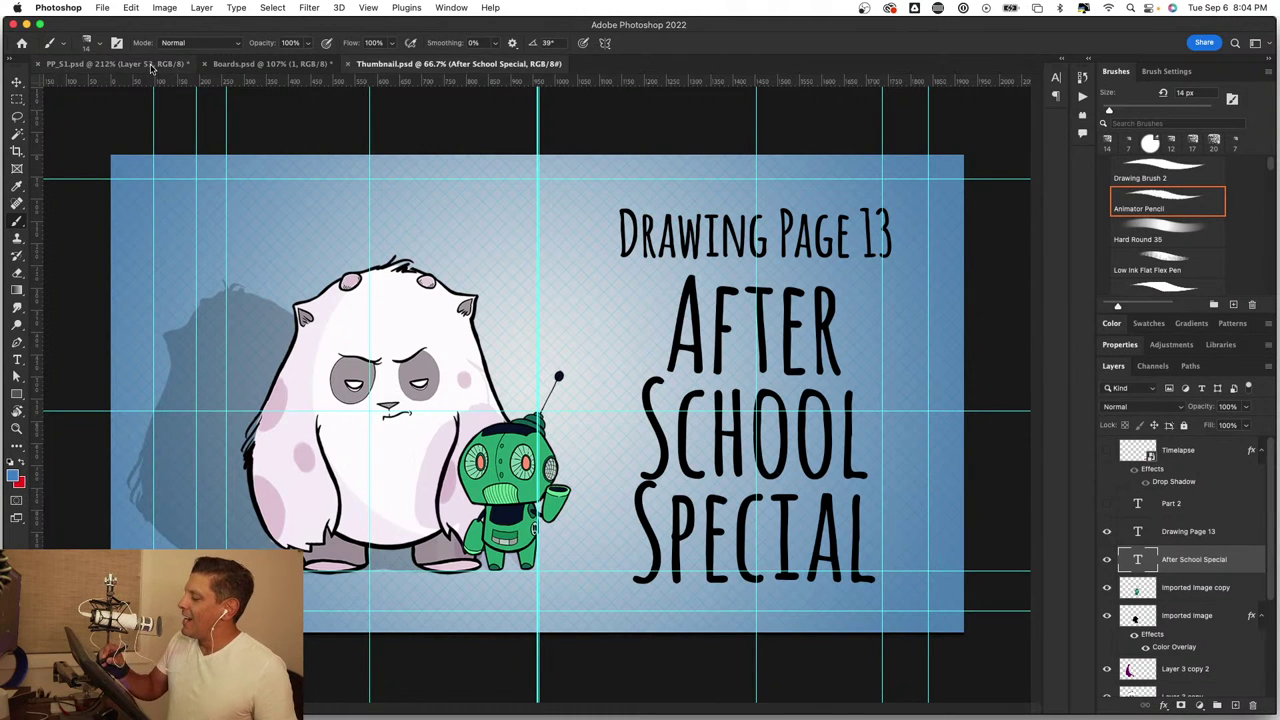
click(152, 63)
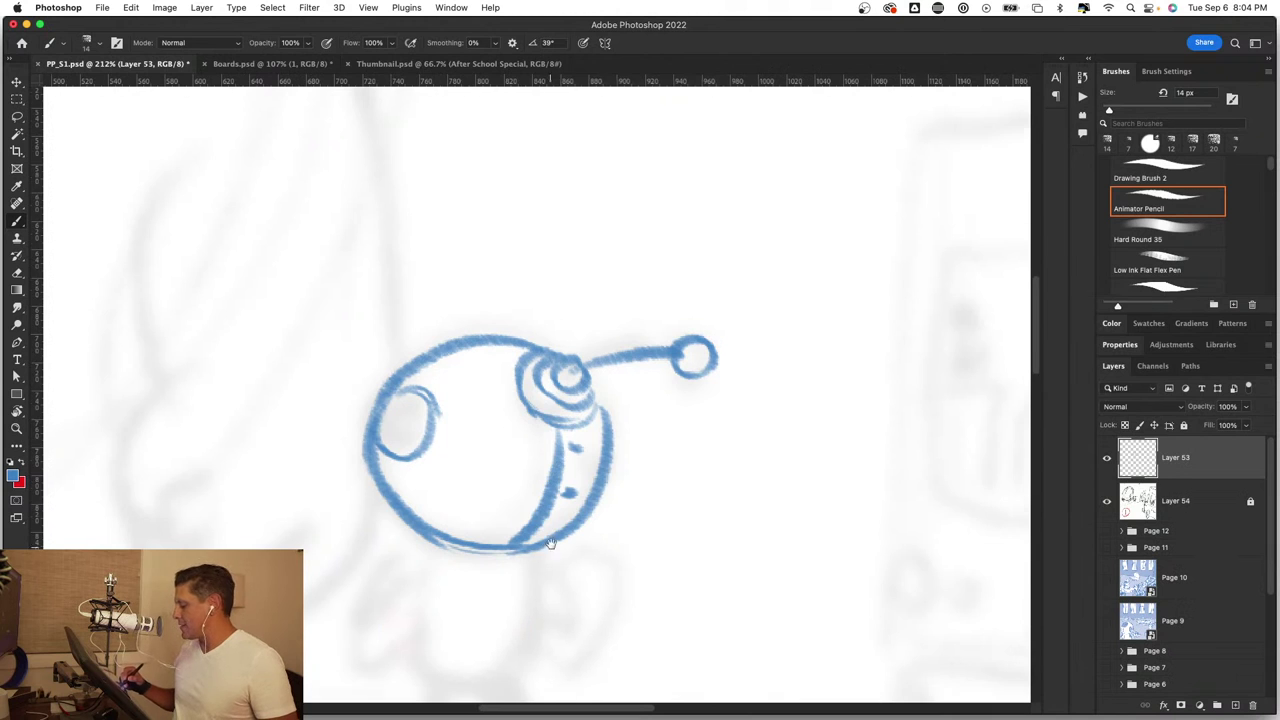
Step: Zoom onto the robot's eye, shrink the brush to 6 px, and draw cross lines inside it
drag(550, 543, 630, 438)
drag(490, 330, 534, 329)
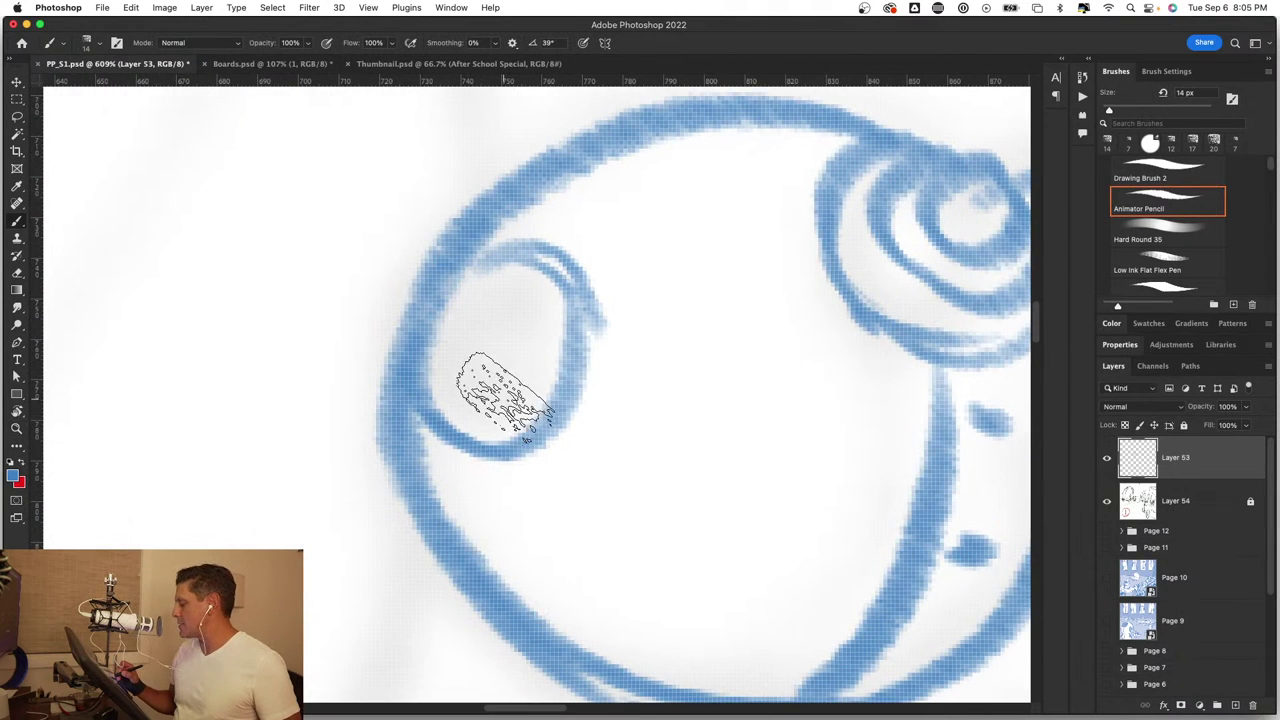
drag(505, 395, 497, 397)
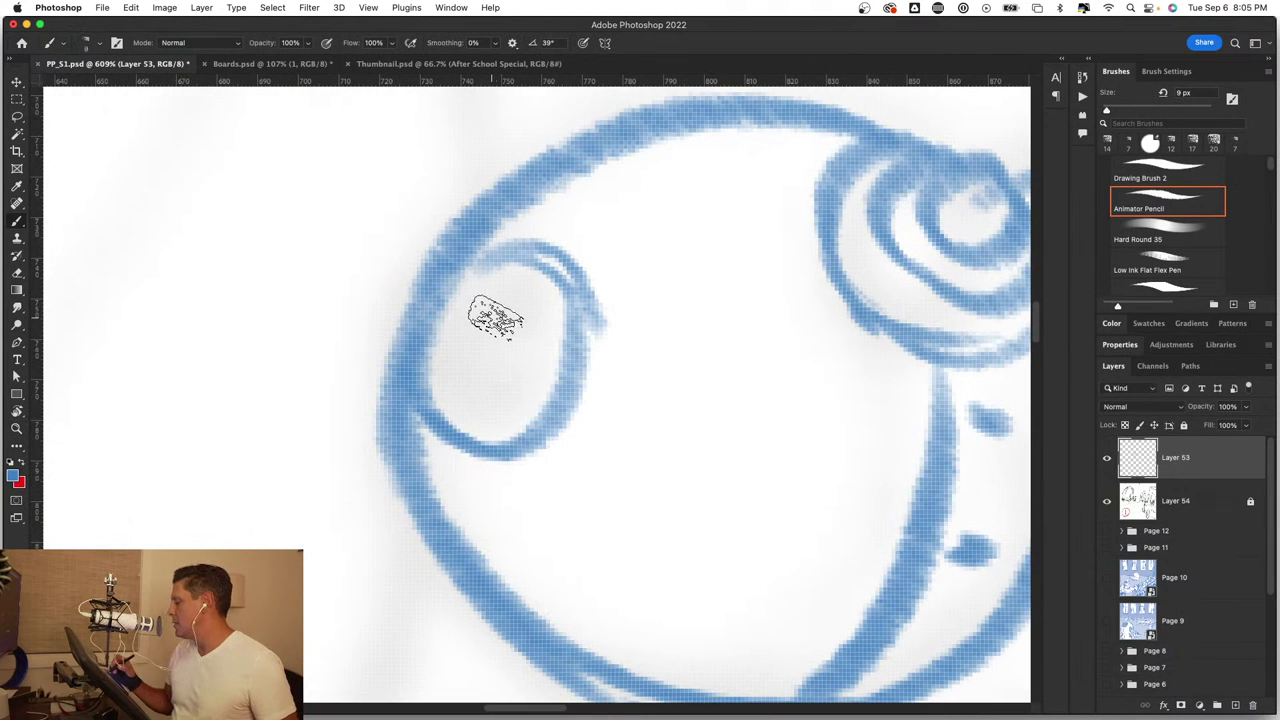
drag(495, 318, 488, 318)
mouse_move(485, 268)
mouse_down()
mouse_move(437, 371)
mouse_move(440, 420)
mouse_up()
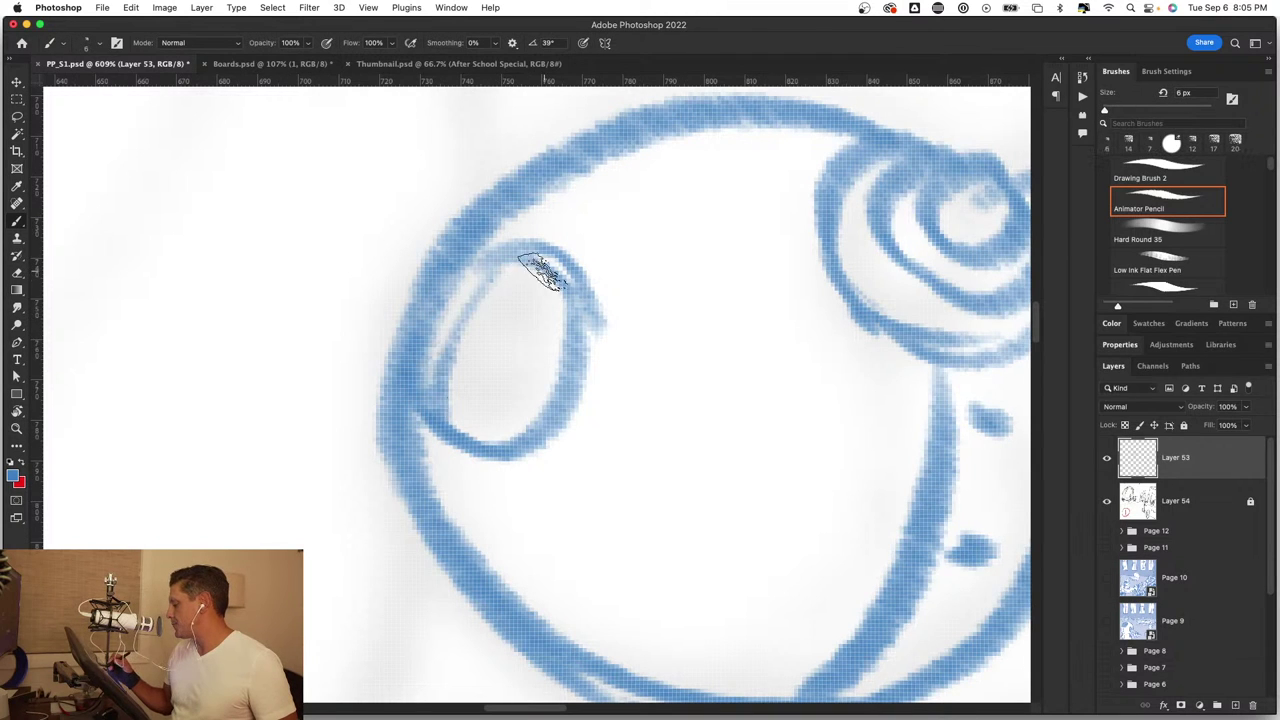
drag(541, 271, 492, 440)
drag(445, 318, 555, 292)
drag(430, 390, 545, 385)
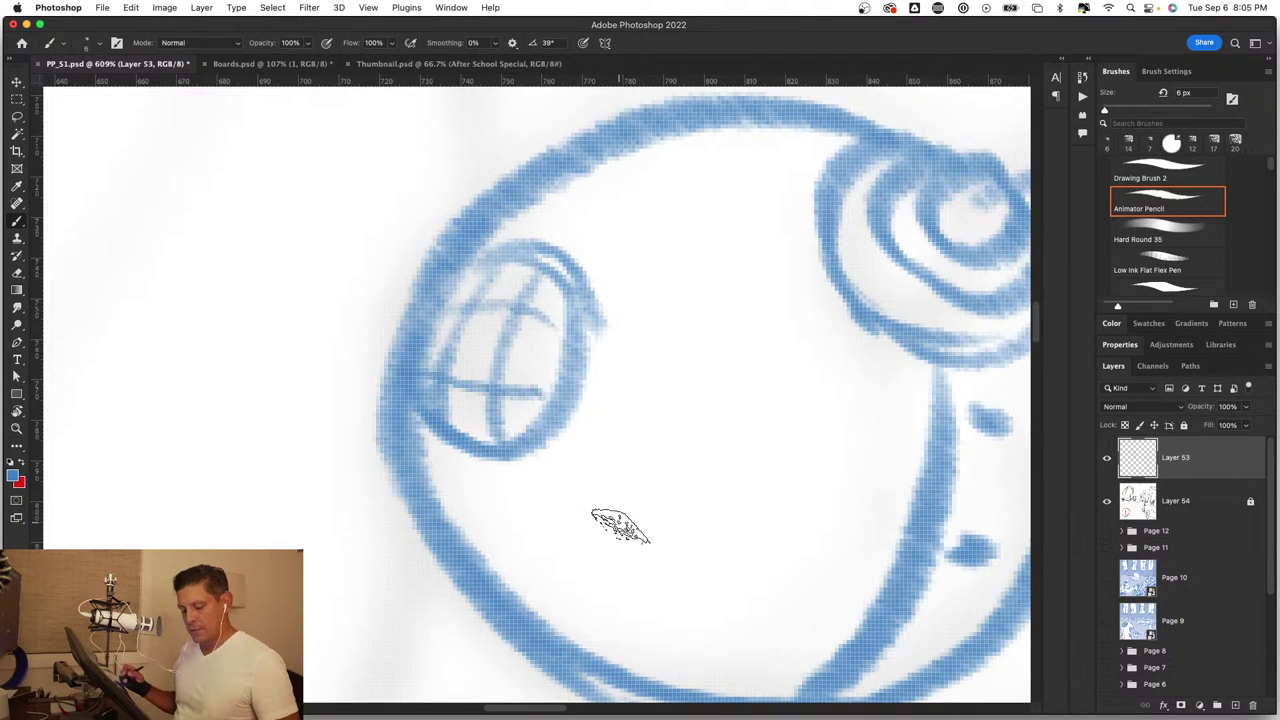
Step: Sketch the robot's rounded body below the head
drag(614, 523, 474, 289)
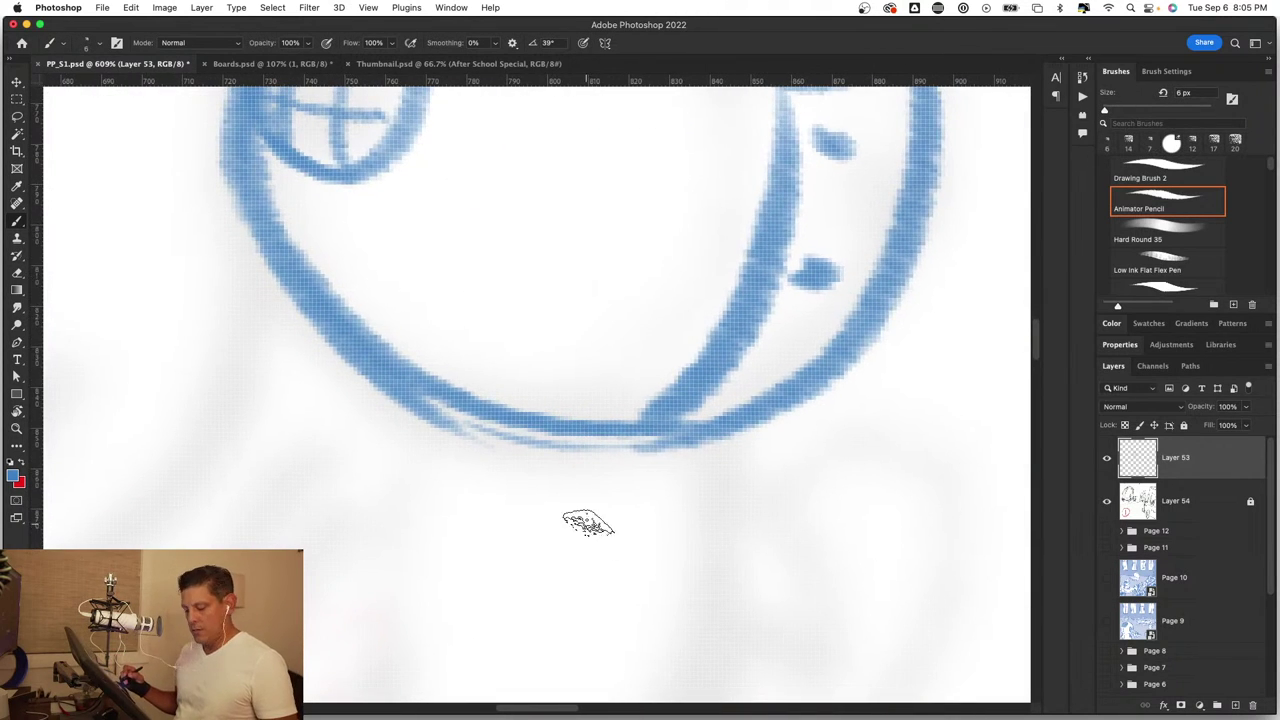
drag(588, 523, 491, 512)
drag(636, 532, 656, 392)
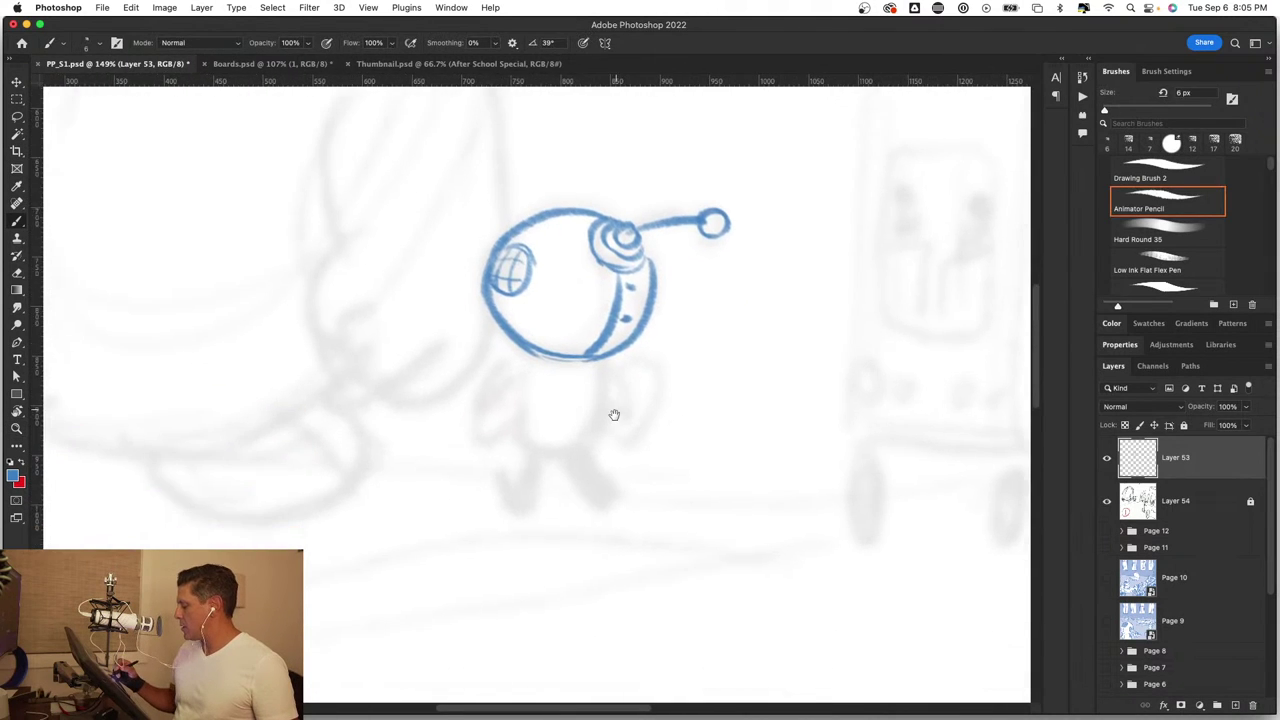
key(b)
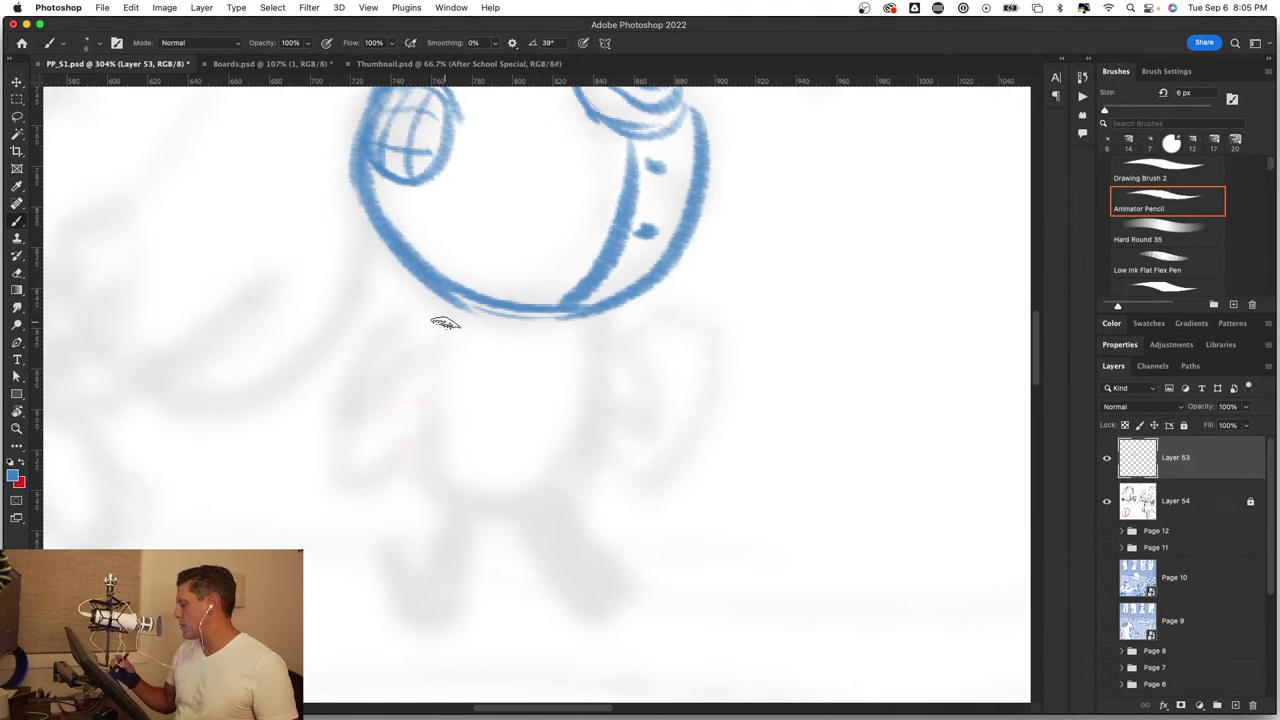
mouse_move(458, 302)
mouse_down()
mouse_move(418, 462)
mouse_move(423, 428)
mouse_move(566, 471)
mouse_up()
drag(447, 474, 572, 466)
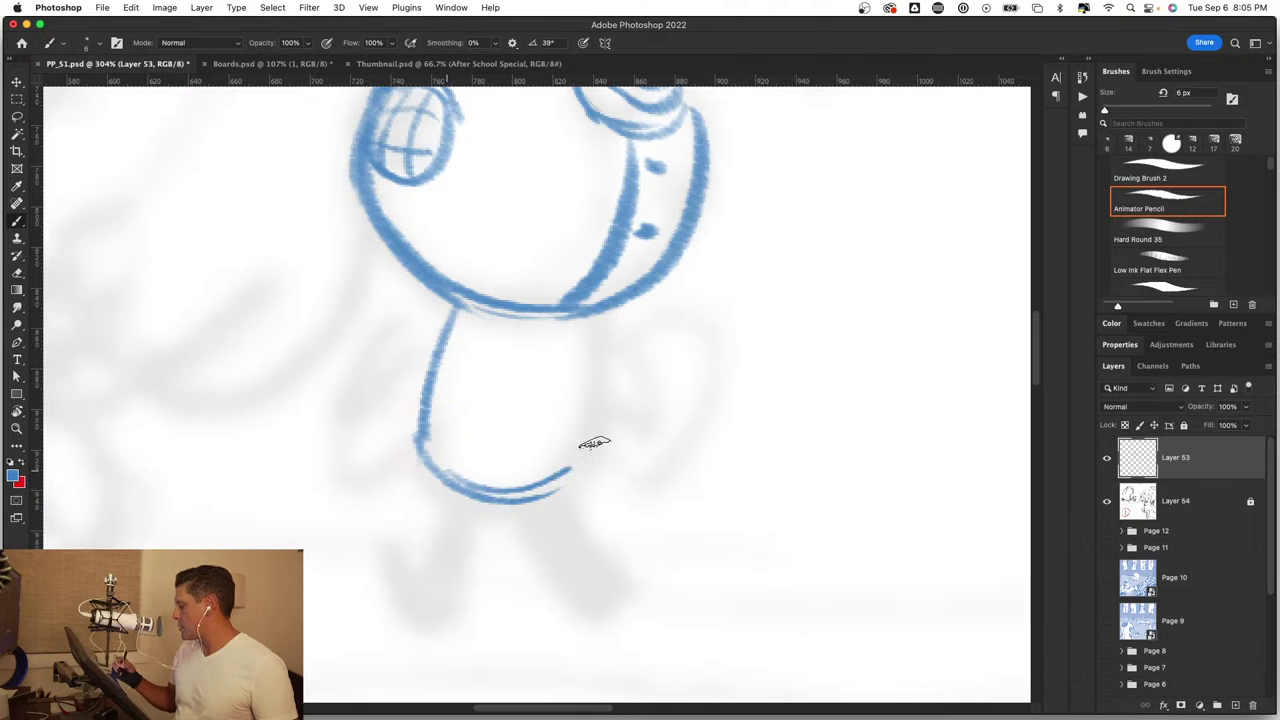
drag(598, 316, 594, 434)
mouse_move(602, 354)
mouse_down()
mouse_move(583, 463)
mouse_move(478, 494)
mouse_up()
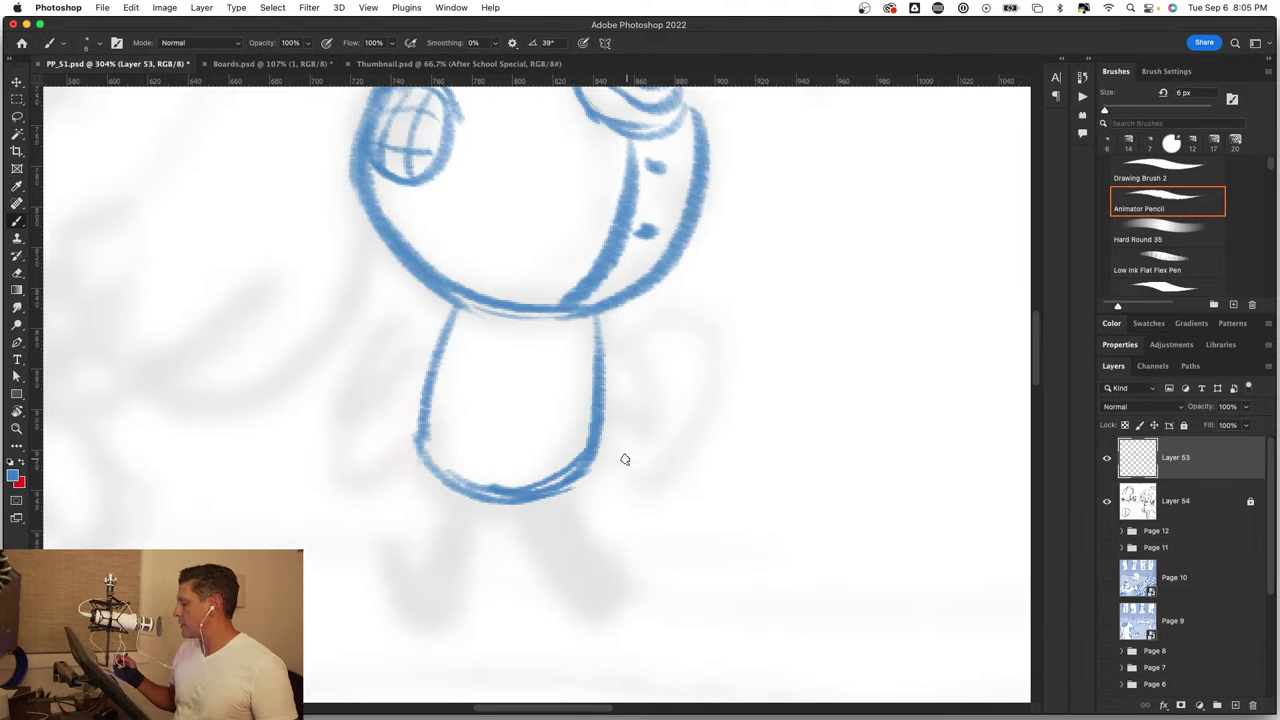
Step: Sketch the rectangular left leg, erasing and undoing stray strokes
scroll(625, 459, down, 5)
scroll(571, 443, up, 1)
scroll(640, 443, up, 4)
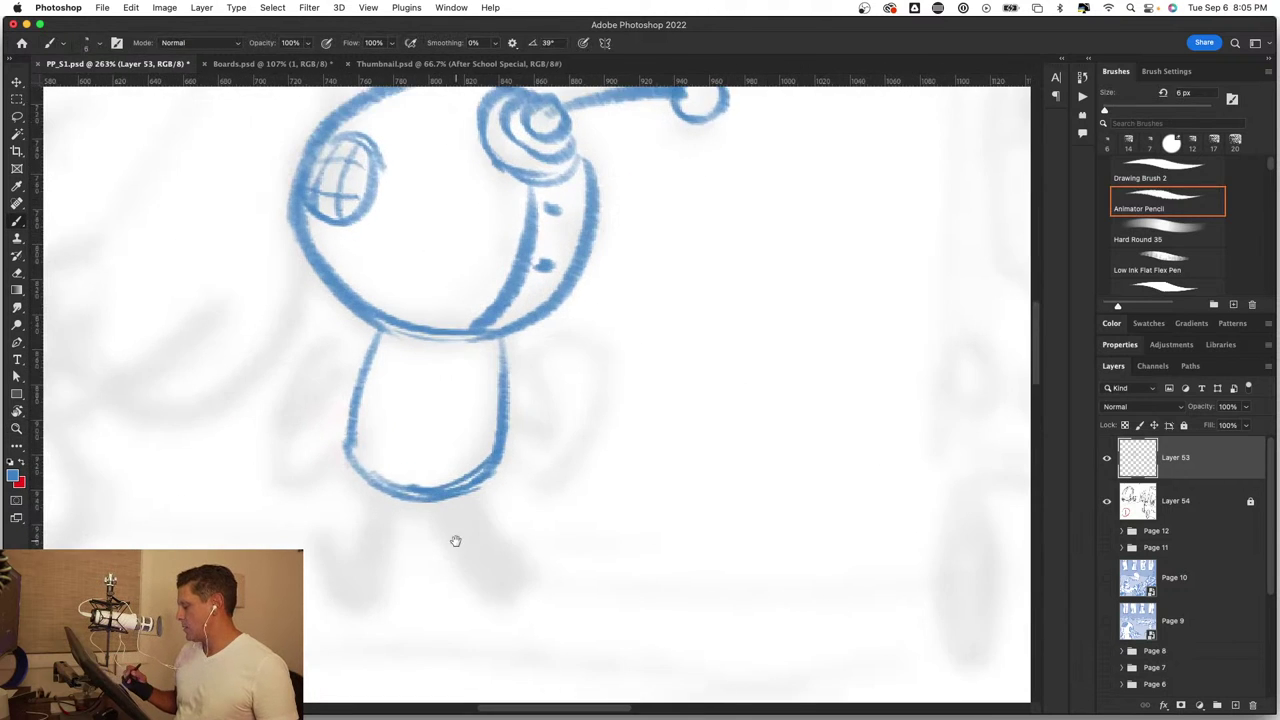
drag(455, 541, 594, 417)
scroll(600, 420, up, 2)
mouse_move(478, 346)
mouse_down()
mouse_move(420, 420)
mouse_move(450, 450)
mouse_move(468, 338)
mouse_move(412, 408)
mouse_move(457, 443)
mouse_move(518, 364)
mouse_up()
key(e)
mouse_move(450, 442)
mouse_down()
mouse_move(525, 360)
mouse_move(578, 448)
mouse_up()
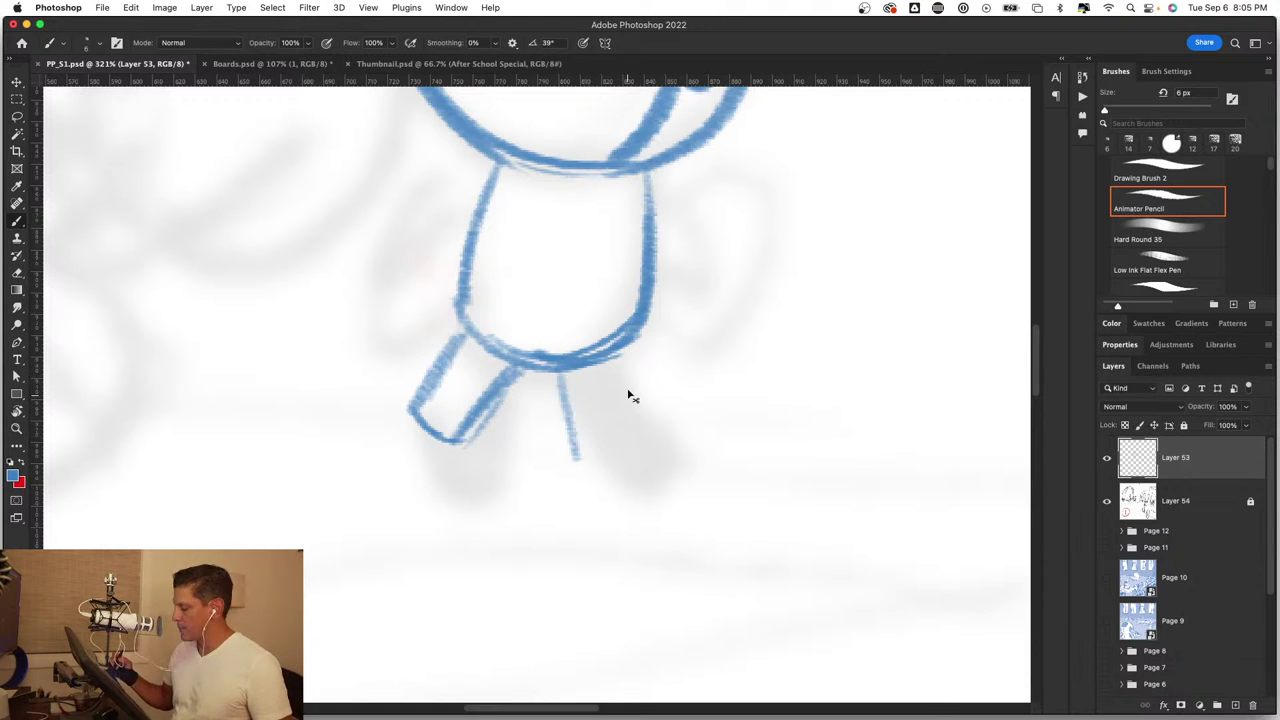
key(ctrl+z)
Step: Draw the right leg and darken both legs' outlines
mouse_move(578, 370)
mouse_down()
mouse_move(604, 455)
mouse_move(663, 449)
mouse_up()
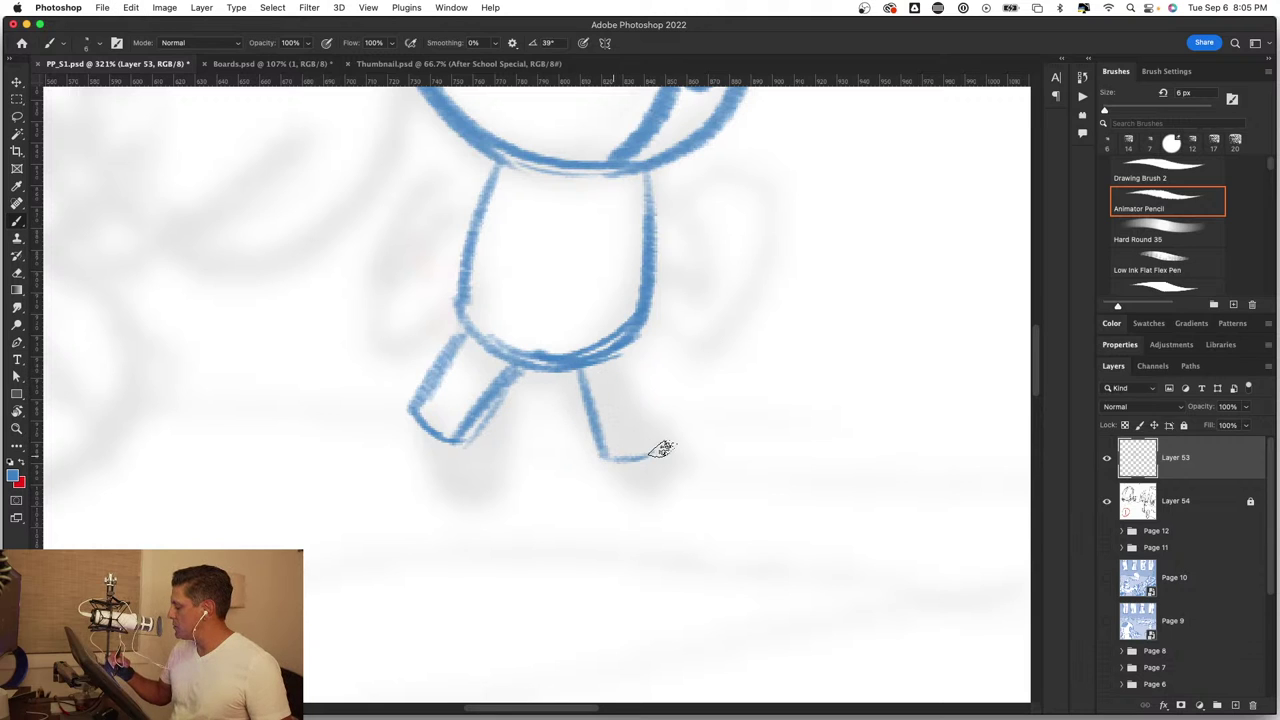
drag(631, 351, 662, 440)
drag(581, 368, 603, 452)
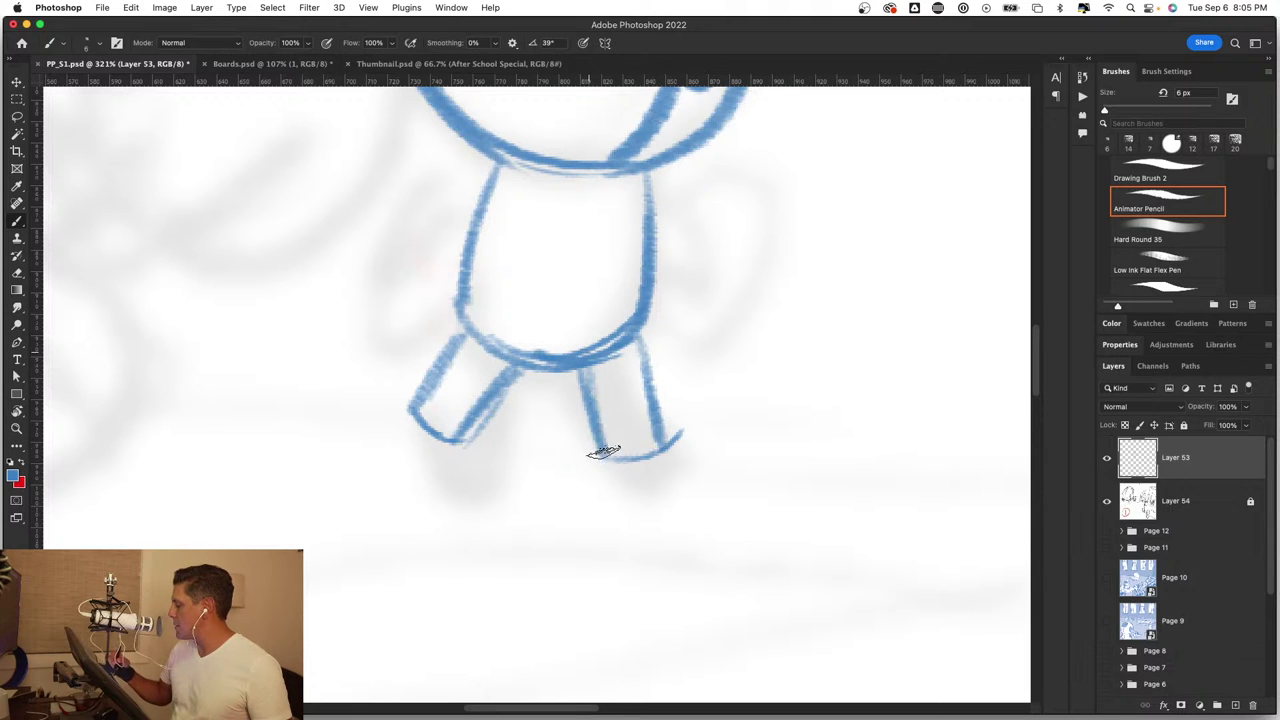
mouse_move(423, 401)
mouse_down()
mouse_move(465, 442)
mouse_move(488, 414)
mouse_up()
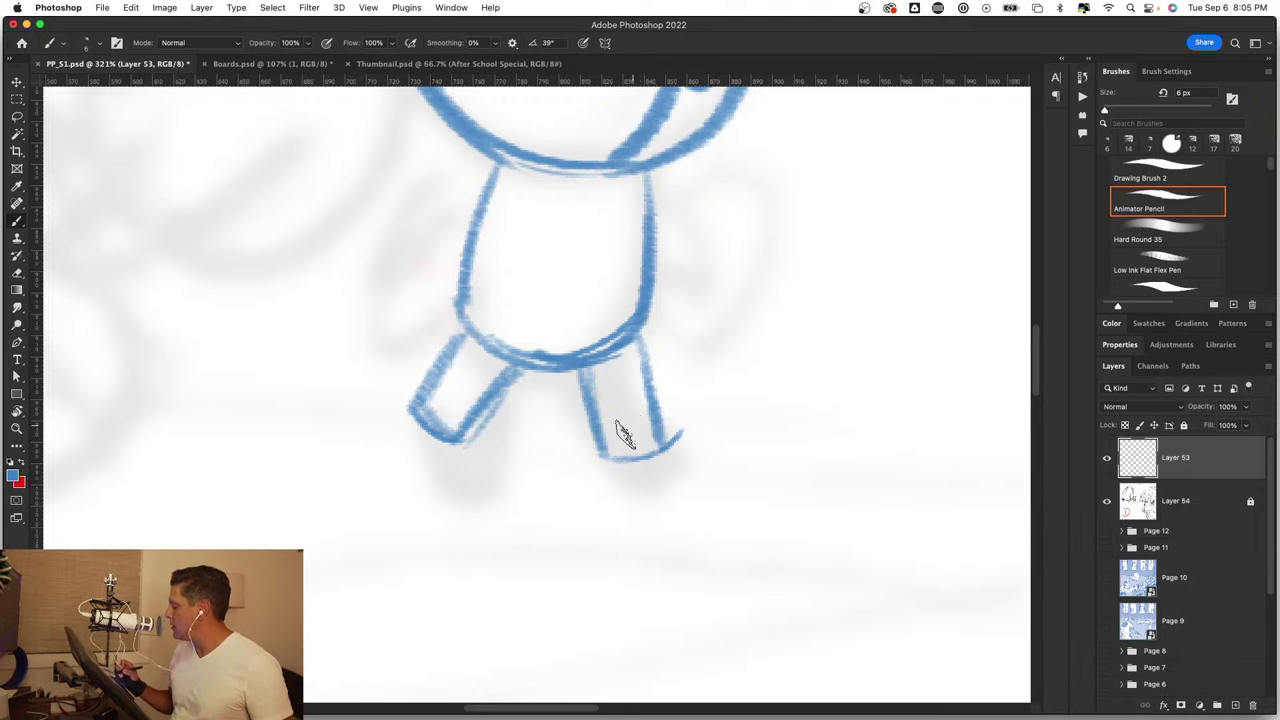
mouse_move(605, 455)
mouse_down()
mouse_move(670, 435)
mouse_move(650, 428)
mouse_up()
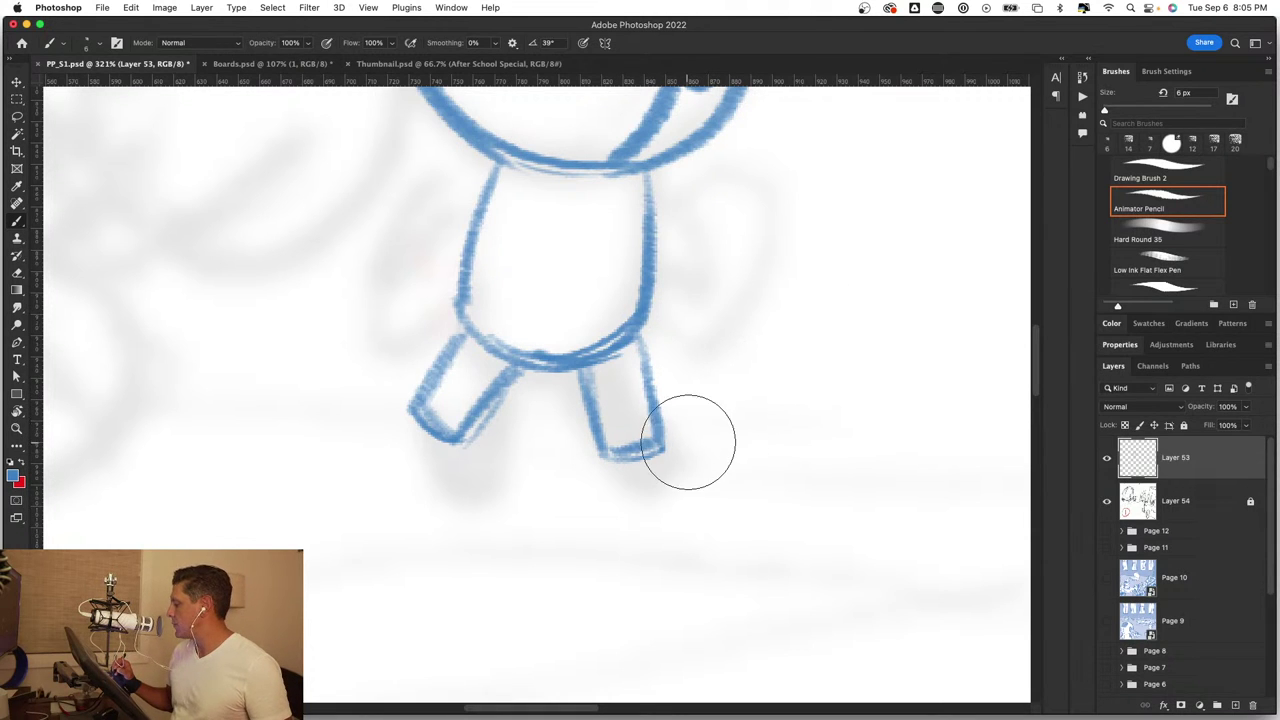
Step: Sketch an arm down the robot's body side with a round shoulder joint
key(z)
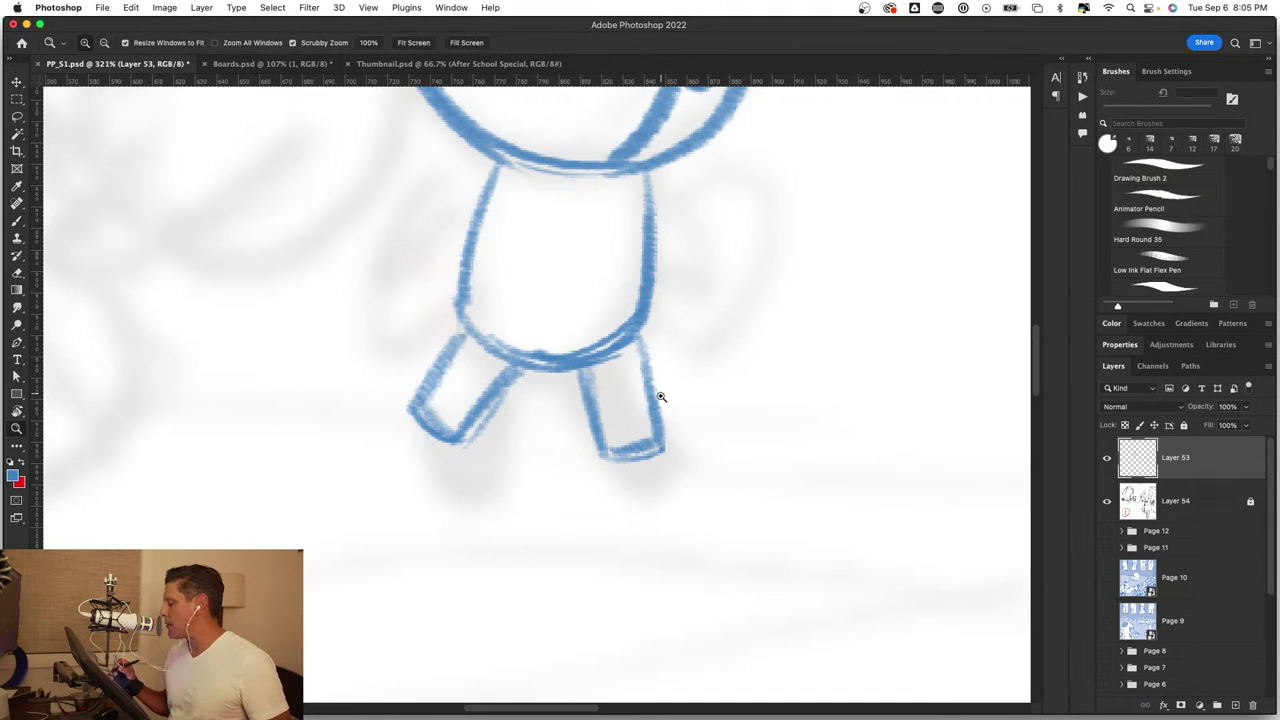
drag(655, 386, 693, 333)
key(b)
scroll(611, 363, up, 3)
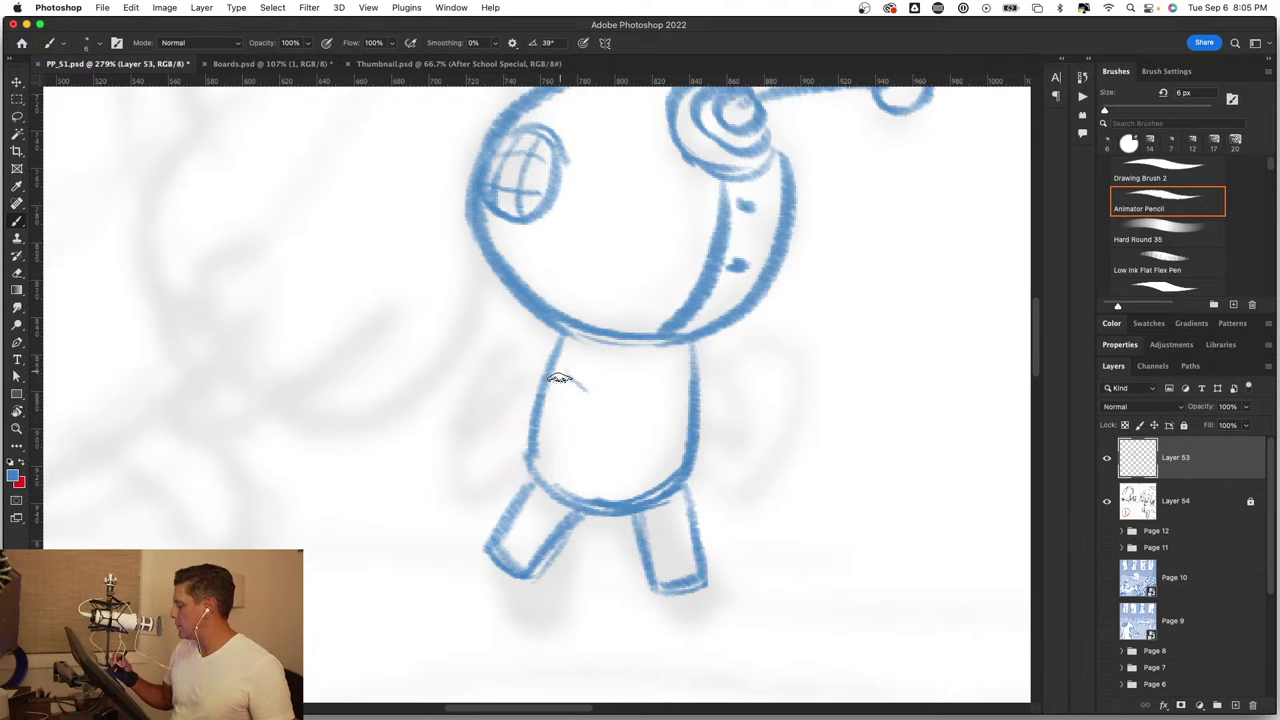
mouse_move(555, 352)
mouse_down()
mouse_move(571, 371)
mouse_move(555, 390)
mouse_move(572, 476)
mouse_up()
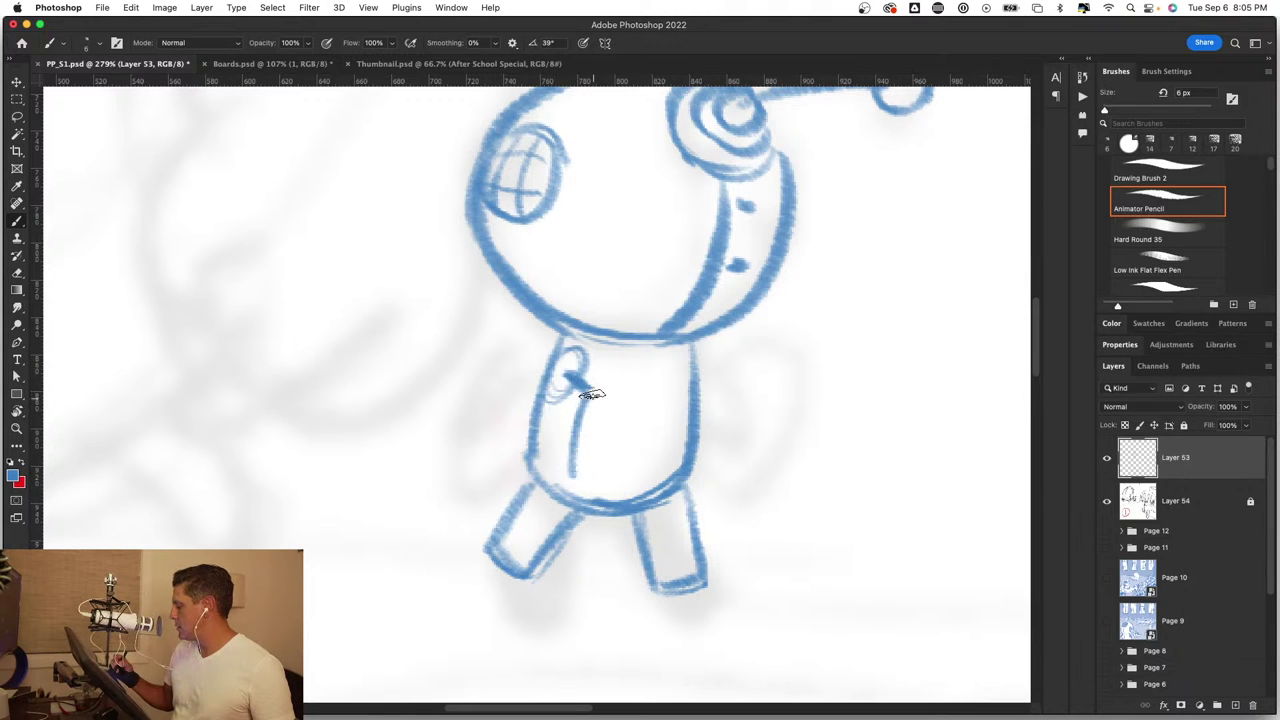
mouse_move(602, 393)
mouse_down()
mouse_move(608, 420)
mouse_move(577, 479)
mouse_up()
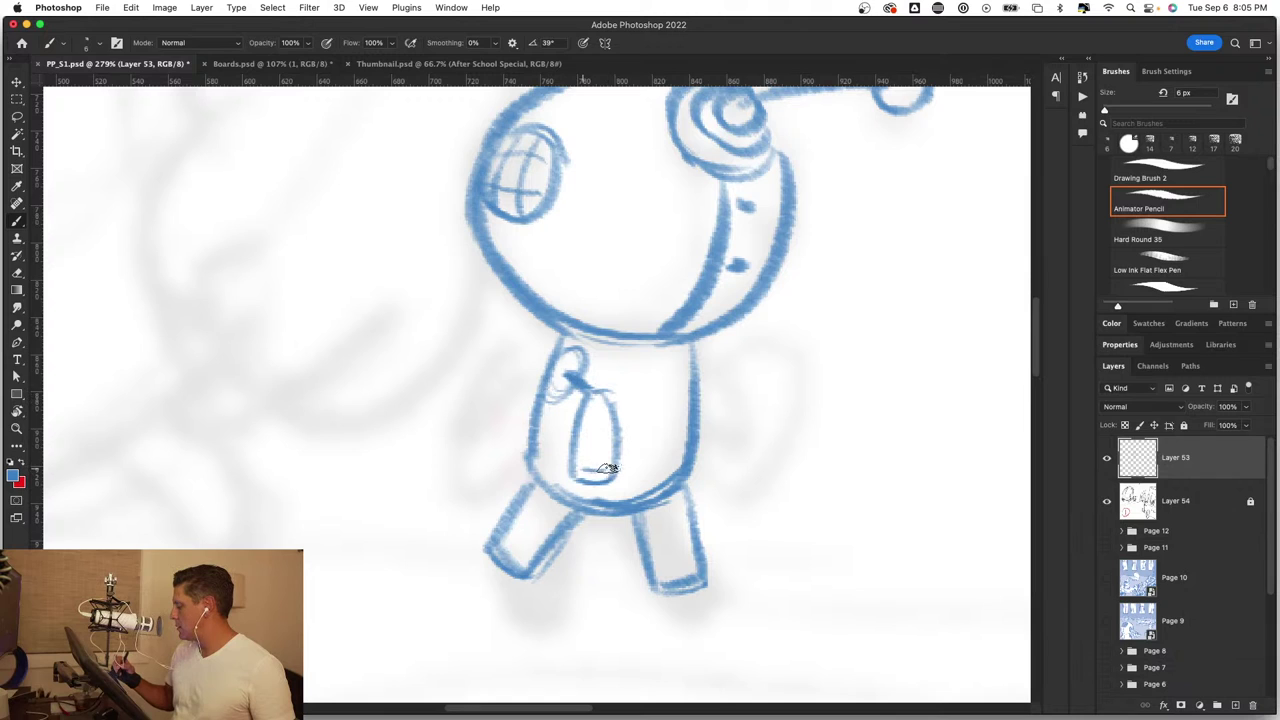
mouse_move(571, 359)
mouse_down()
mouse_move(551, 371)
mouse_move(598, 386)
mouse_up()
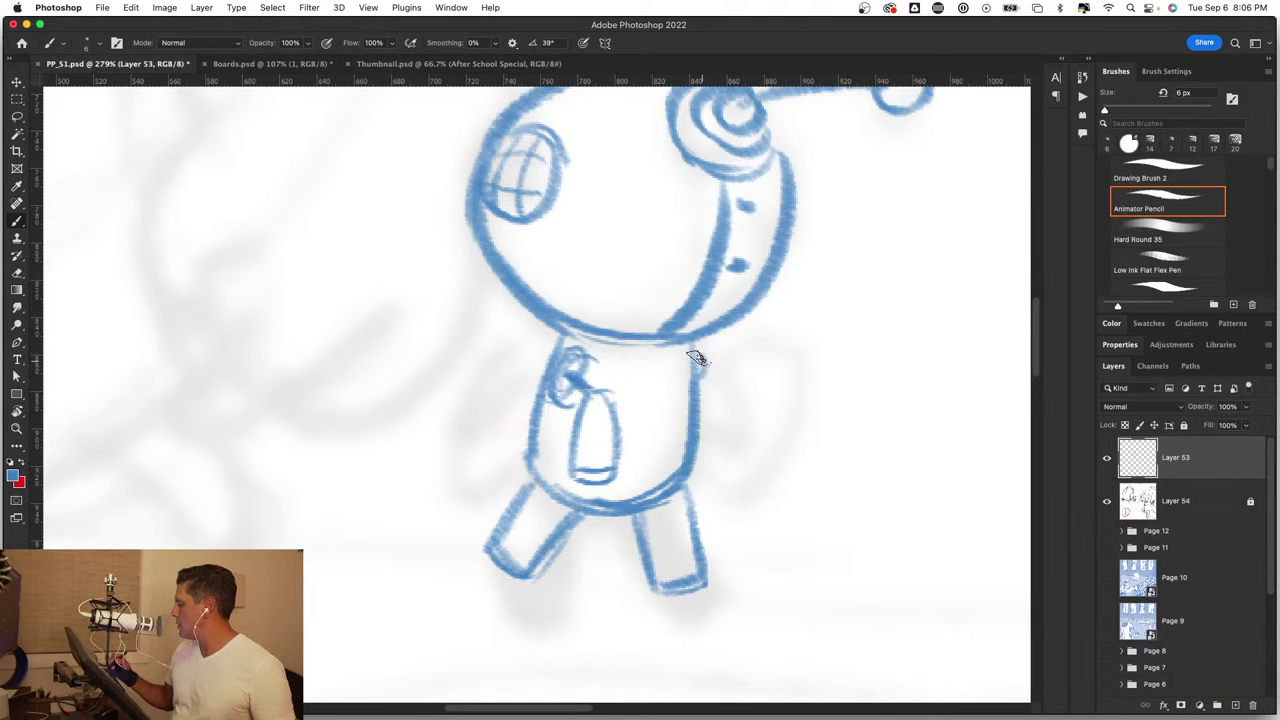
Step: Zoom in on the robot's shoulder and add another stroke along the arm
key(z)
drag(586, 457, 658, 455)
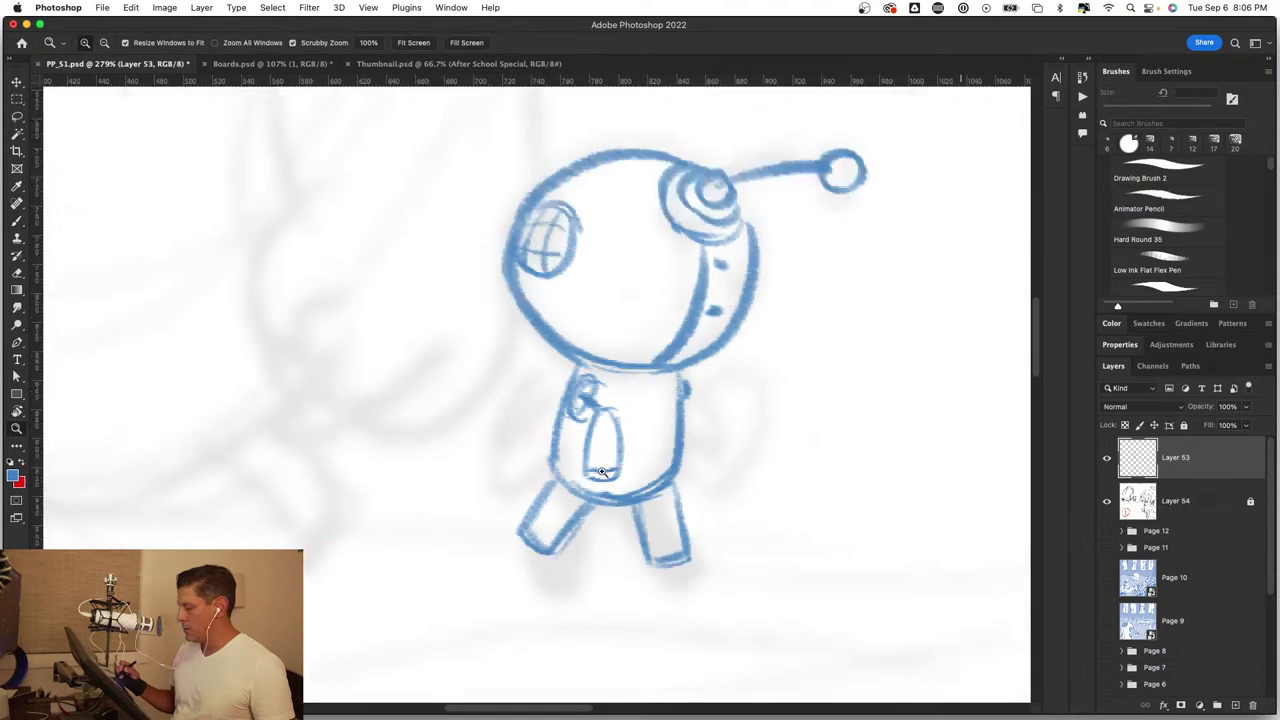
drag(528, 366, 631, 403)
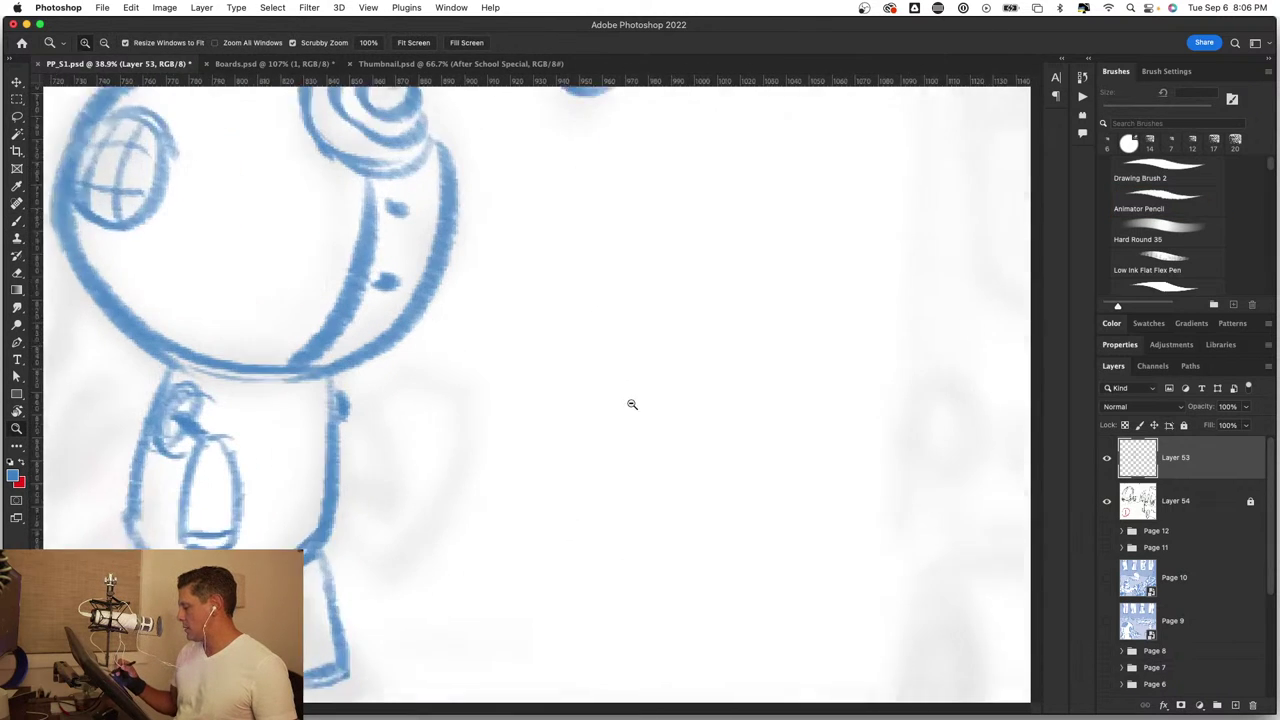
key(b)
drag(480, 474, 617, 451)
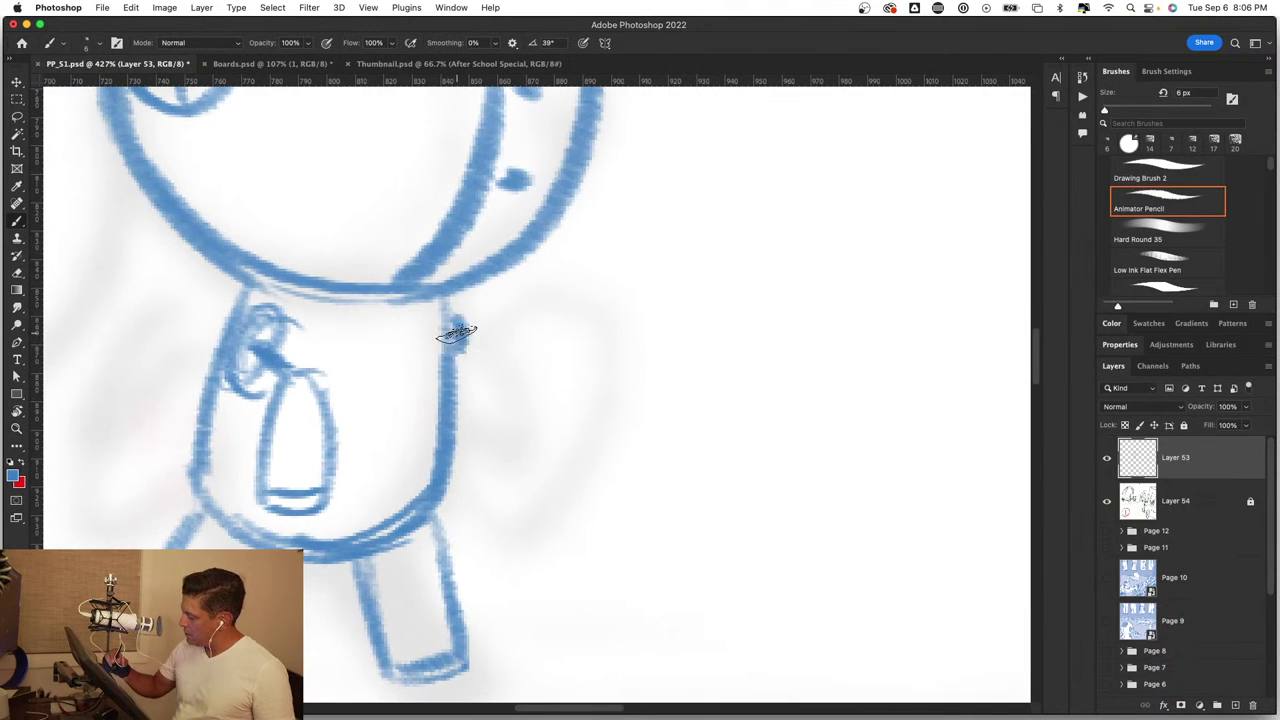
mouse_move(457, 329)
mouse_down()
mouse_move(523, 417)
mouse_move(455, 450)
mouse_up()
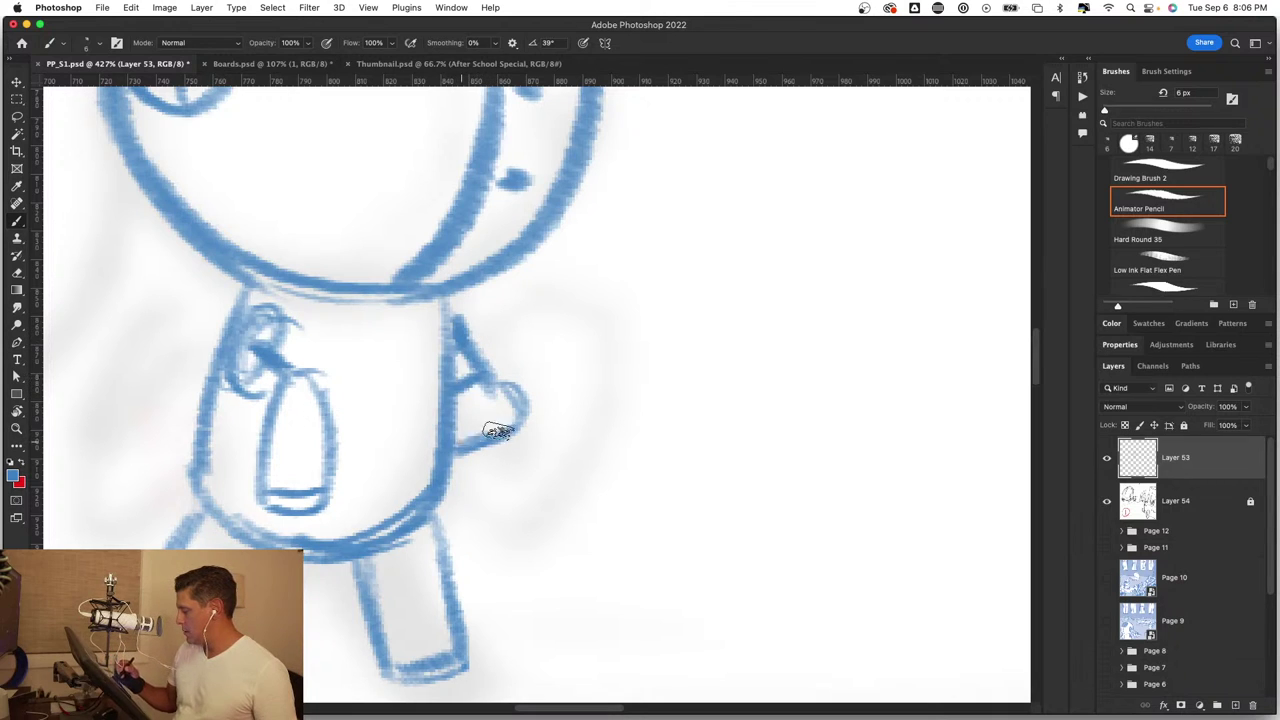
Step: Erase the inner oval on the torso and redraw its left, bottom and right lines
key(z)
mouse_move(475, 368)
mouse_down()
mouse_move(555, 372)
mouse_move(500, 366)
mouse_move(543, 374)
mouse_up()
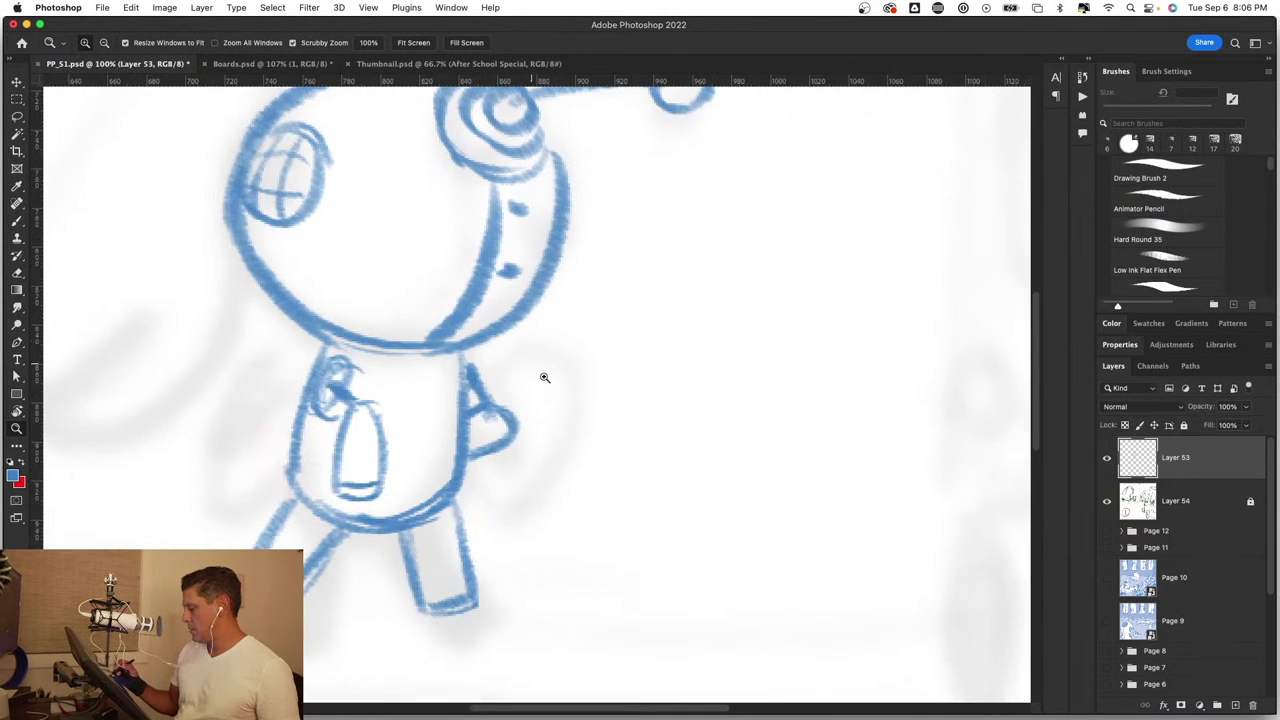
key(b)
mouse_move(358, 411)
mouse_down()
mouse_move(346, 386)
mouse_move(349, 451)
mouse_move(397, 463)
mouse_up()
key(b)
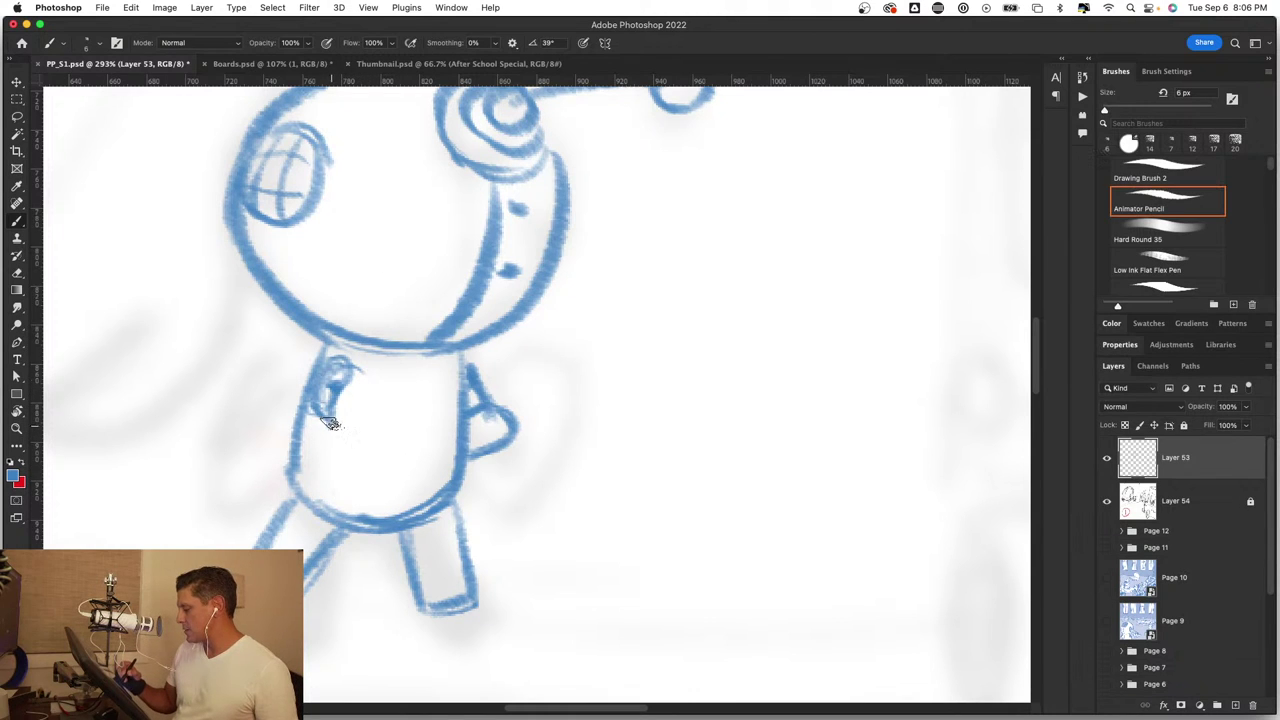
mouse_move(312, 420)
mouse_down()
mouse_move(352, 428)
mouse_move(304, 520)
mouse_up()
drag(298, 470, 352, 538)
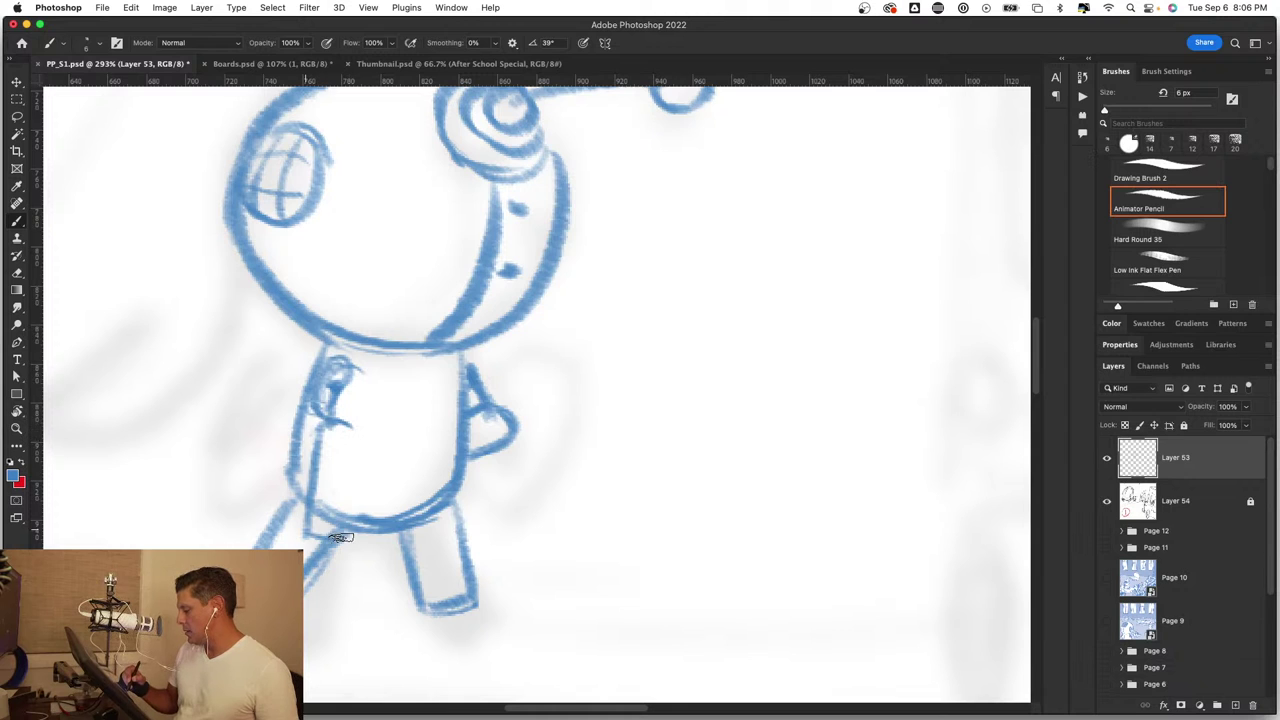
drag(355, 436, 372, 530)
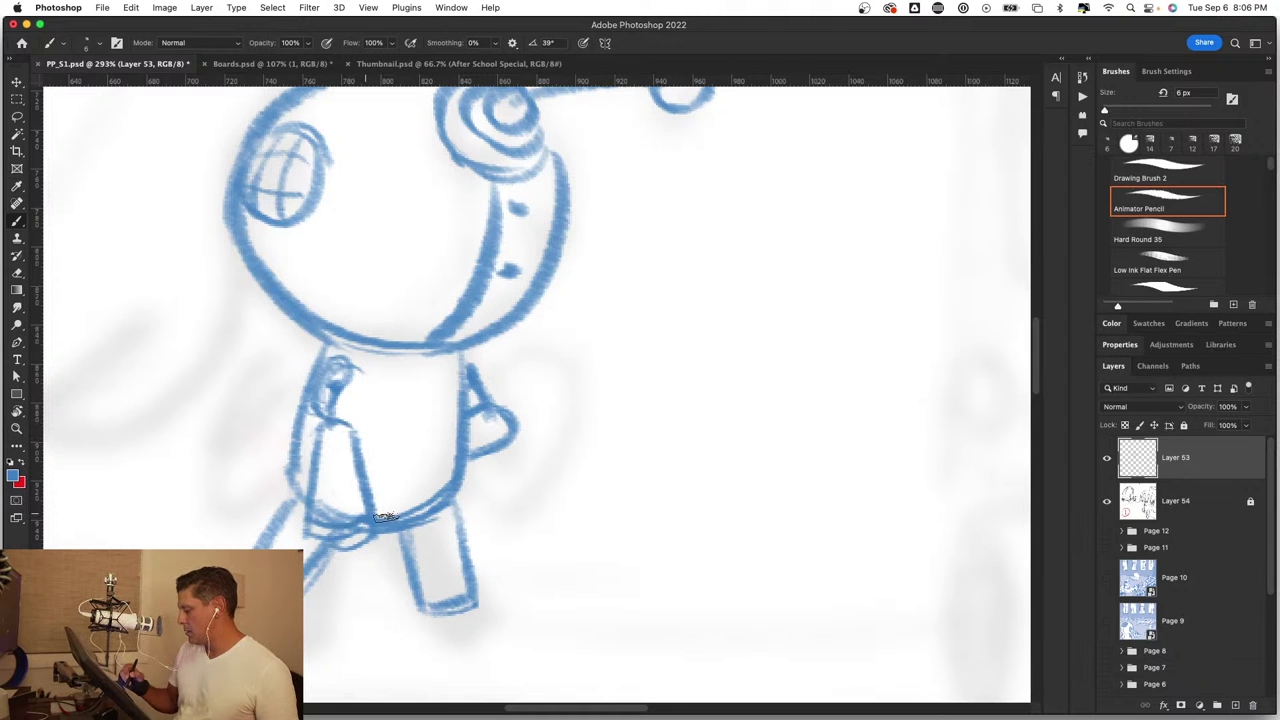
Step: At 6 px brush size, undo the arm and hand and draw the body's right side line
key(z)
key(super+0)
mouse_move(458, 540)
mouse_down()
mouse_move(517, 440)
mouse_move(637, 354)
mouse_up()
key(b)
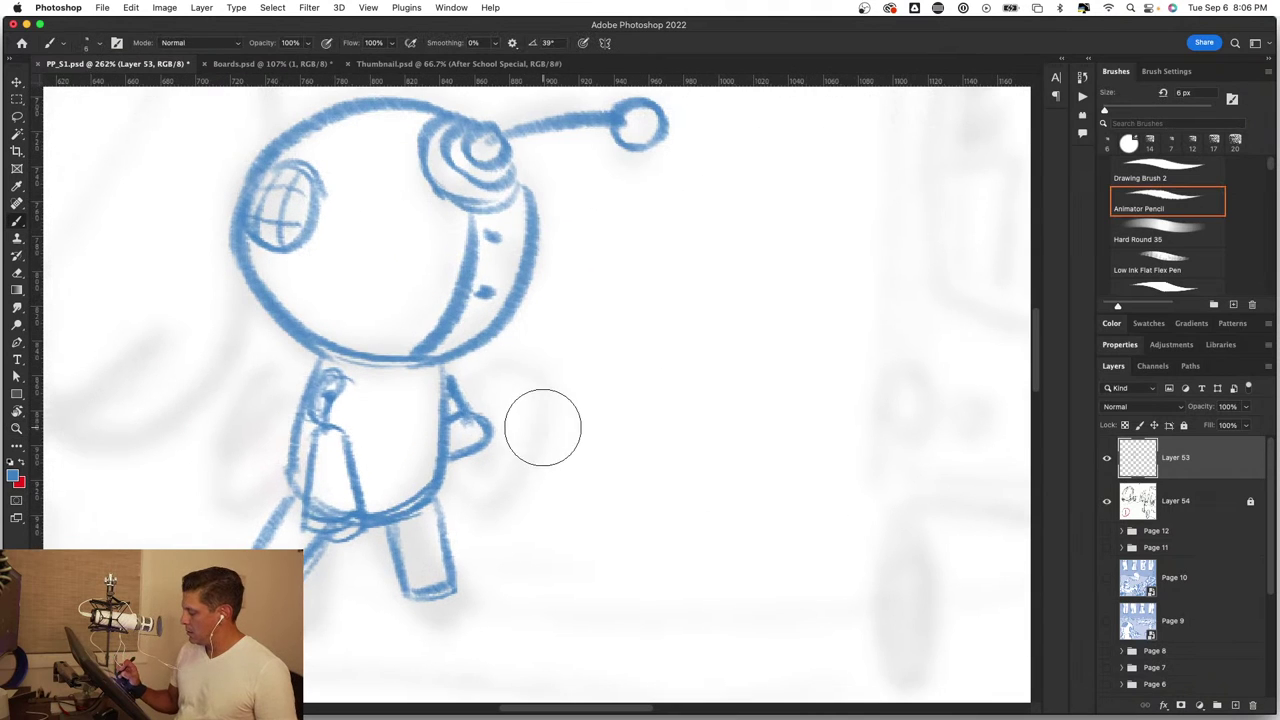
drag(557, 426, 518, 430)
key(ctrl+z)
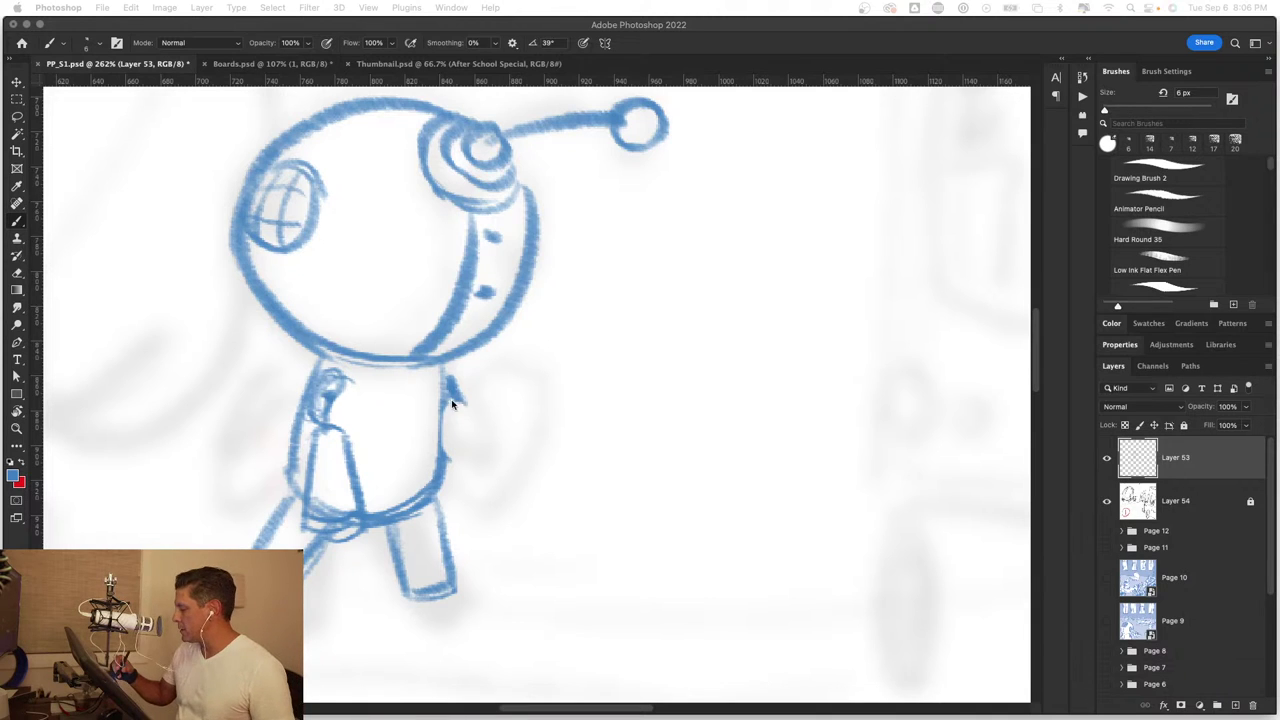
key(ctrl+z)
drag(457, 371, 461, 473)
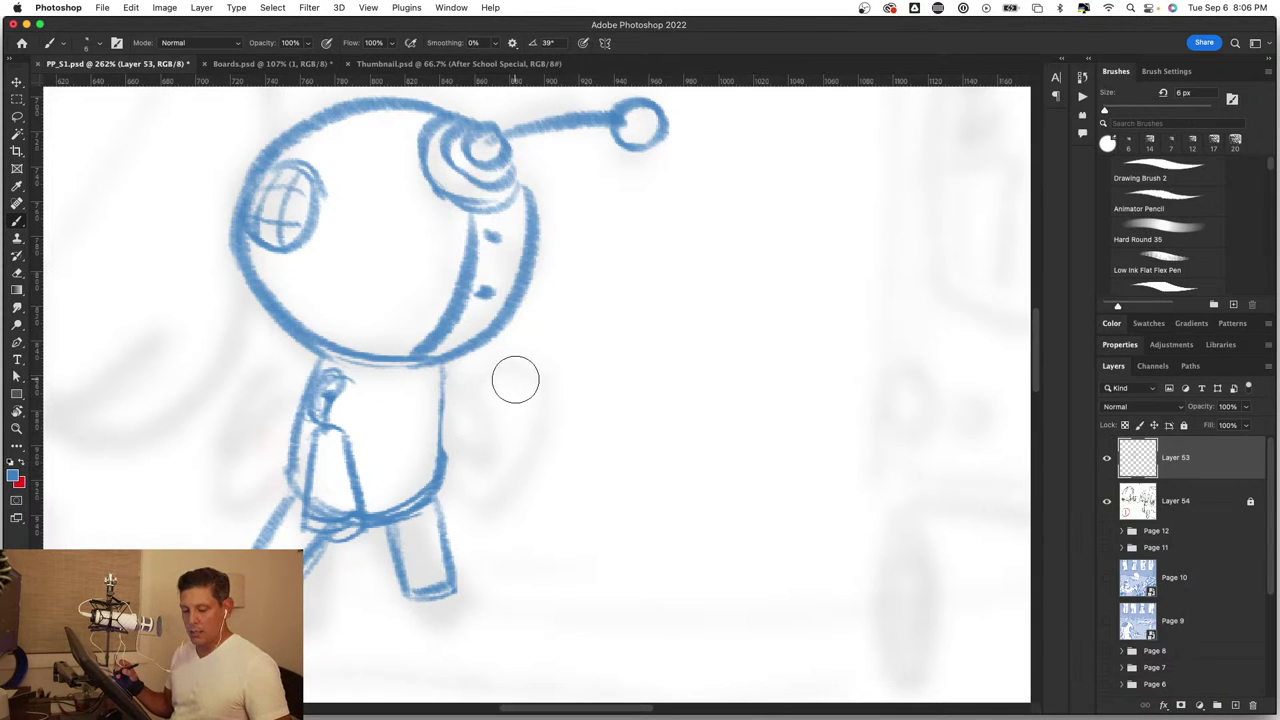
Step: With a smaller Animator Pencil brush, add short strokes at the neck and chest
drag(520, 380, 500, 395)
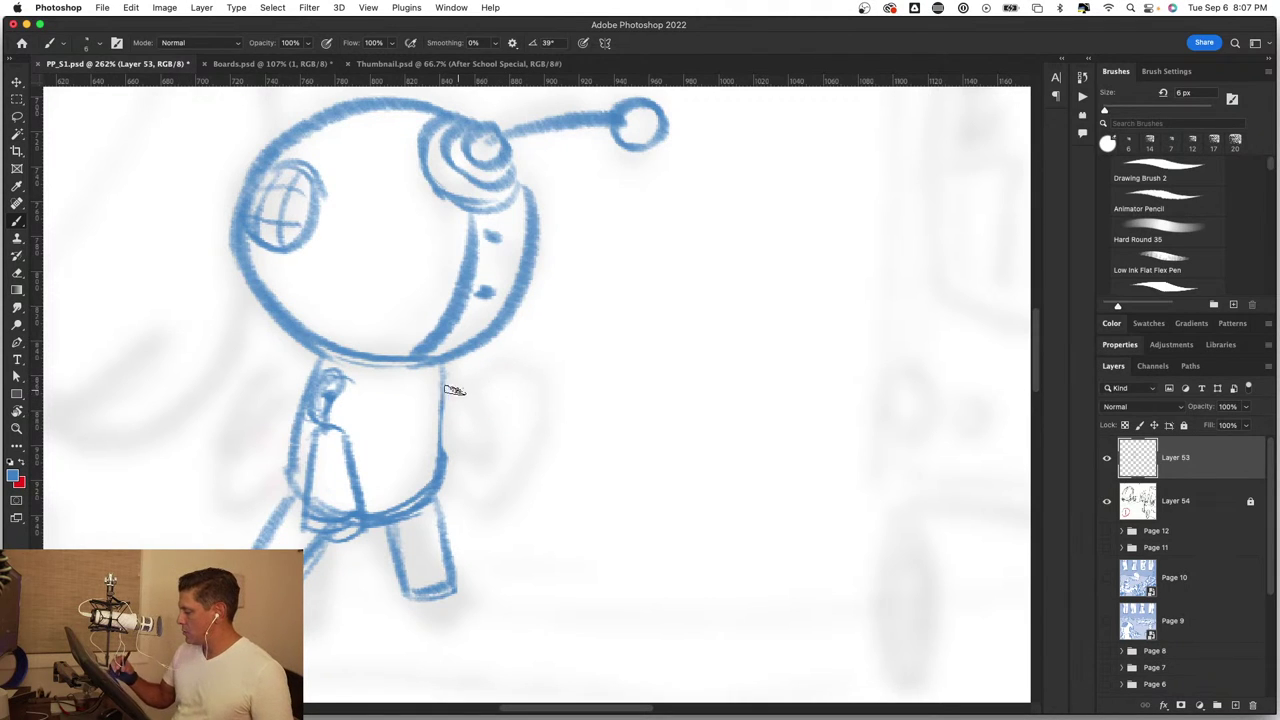
key(.)
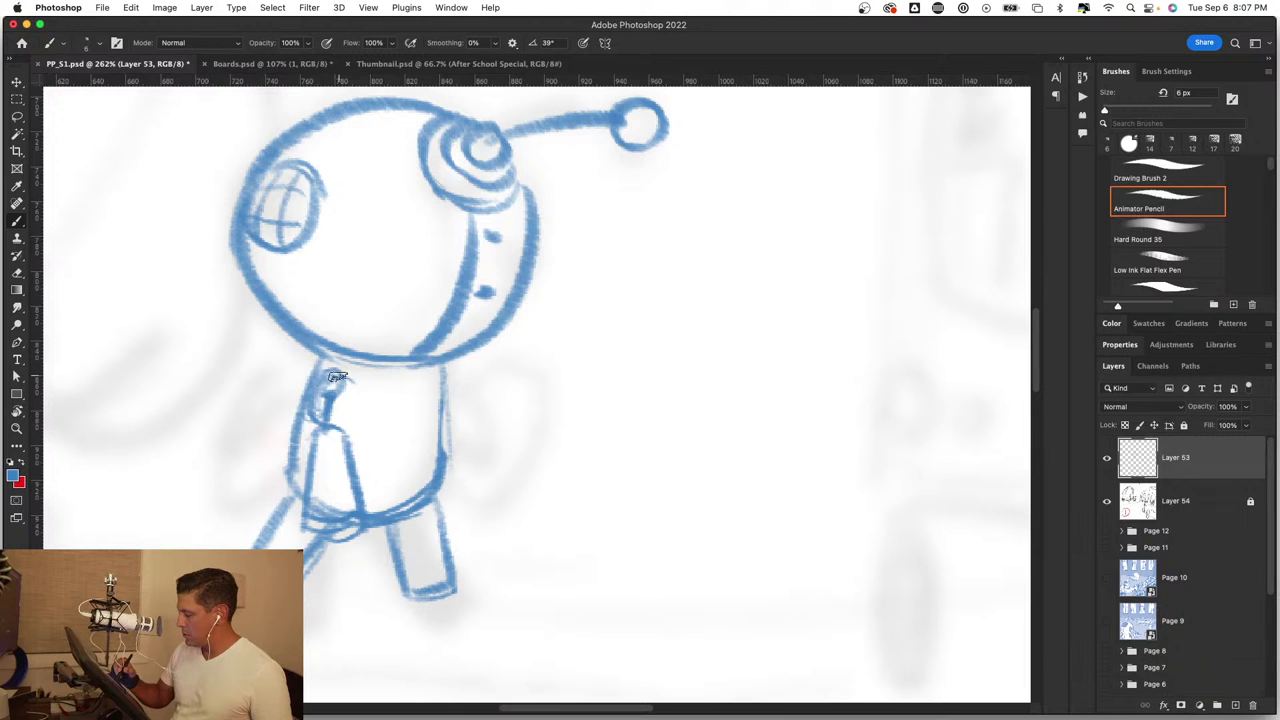
drag(338, 377, 344, 401)
key(z)
scroll(477, 509, down, 5)
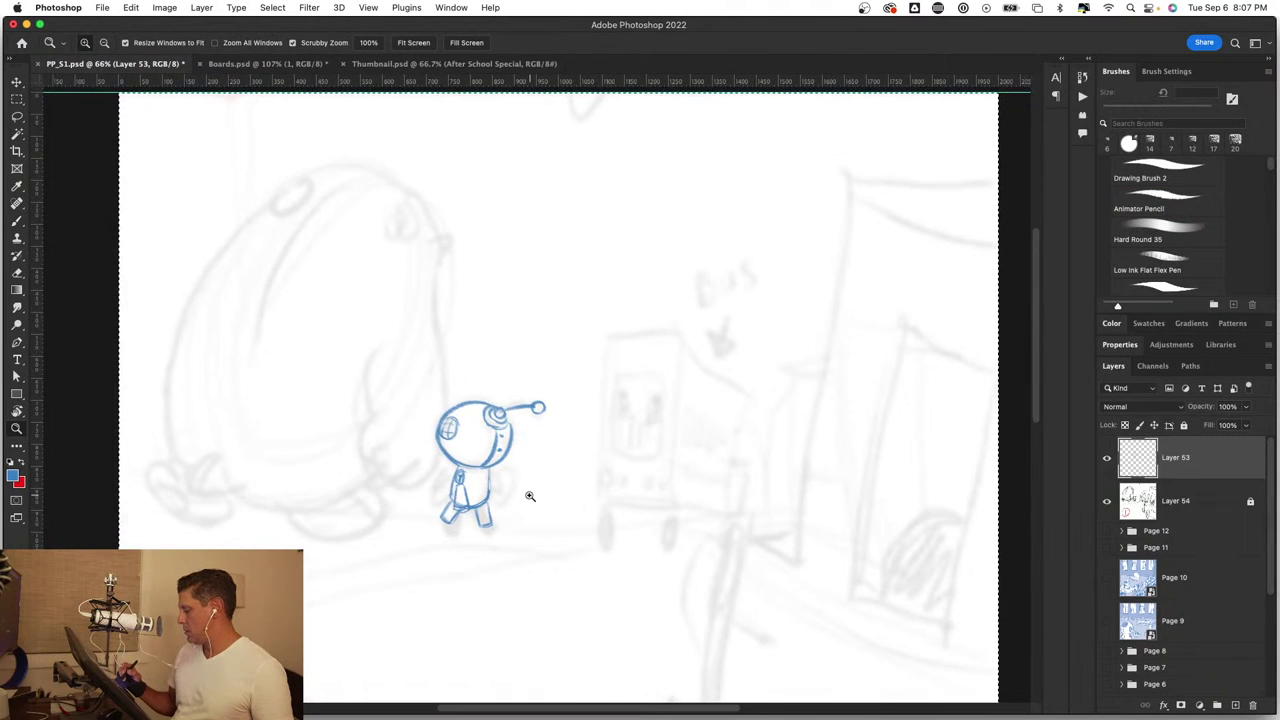
scroll(528, 494, up, 2)
scroll(562, 490, up, 3)
Step: Erase part of the robot's leg and body lines, then reframe the view around it
key(b)
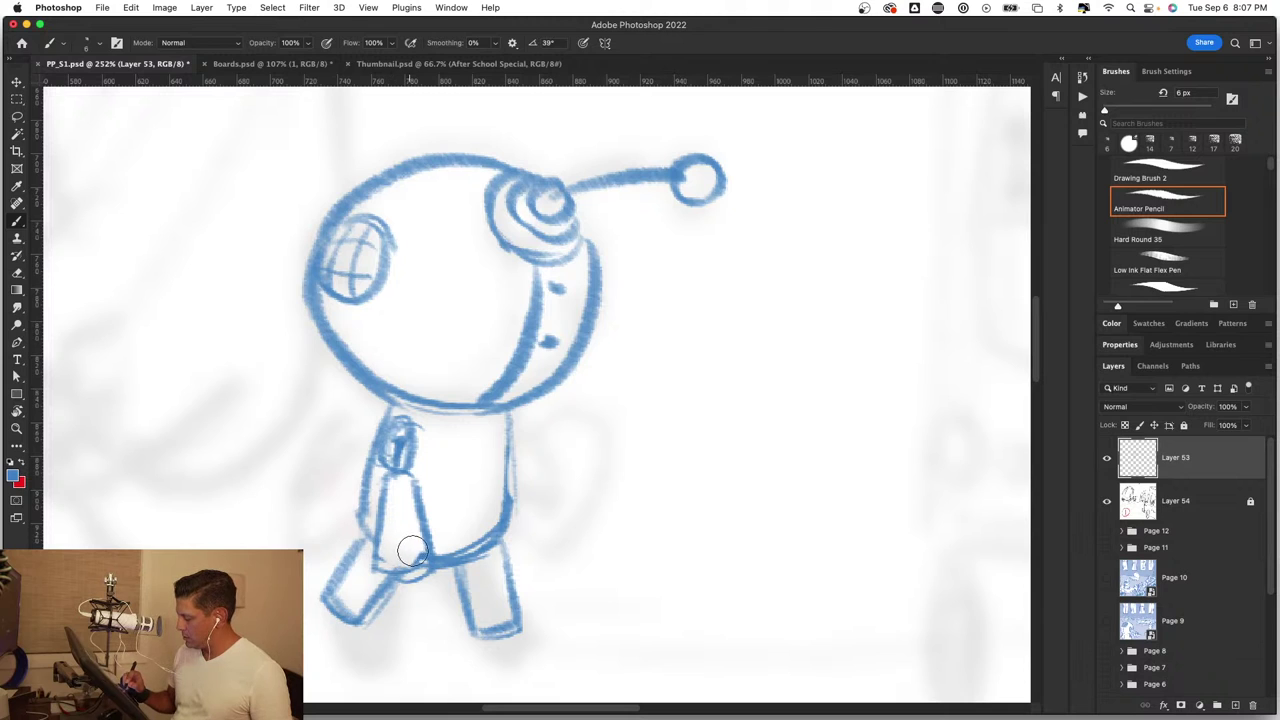
mouse_move(399, 560)
mouse_down()
mouse_move(408, 566)
mouse_move(415, 532)
mouse_up()
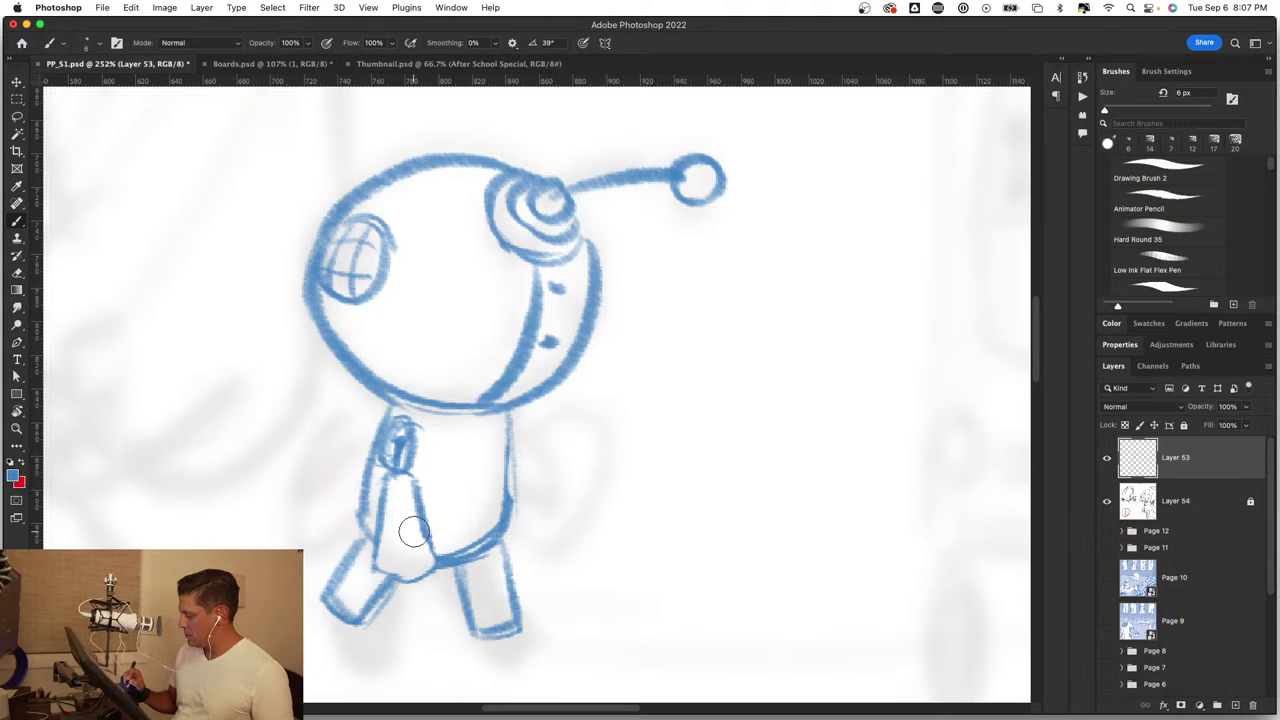
key(b)
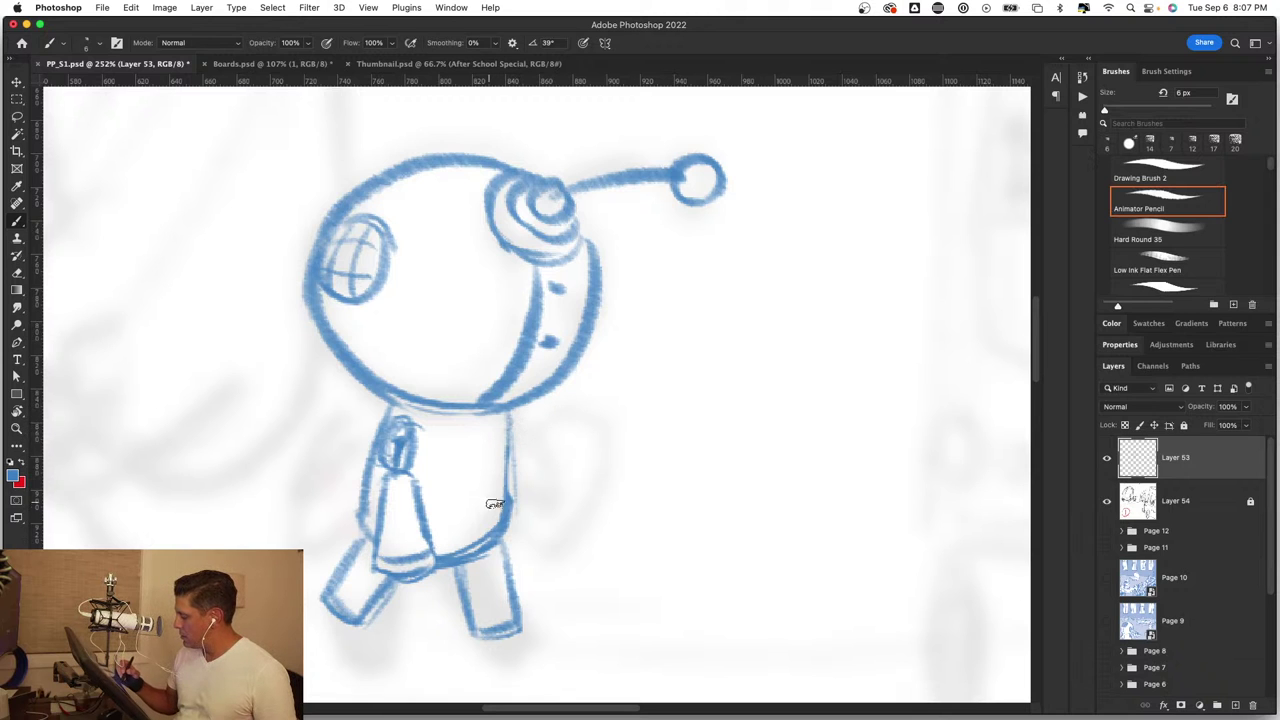
key(z)
drag(495, 504, 446, 533)
mouse_move(557, 507)
mouse_down()
mouse_move(528, 507)
mouse_move(600, 500)
mouse_move(634, 480)
mouse_up()
key(b)
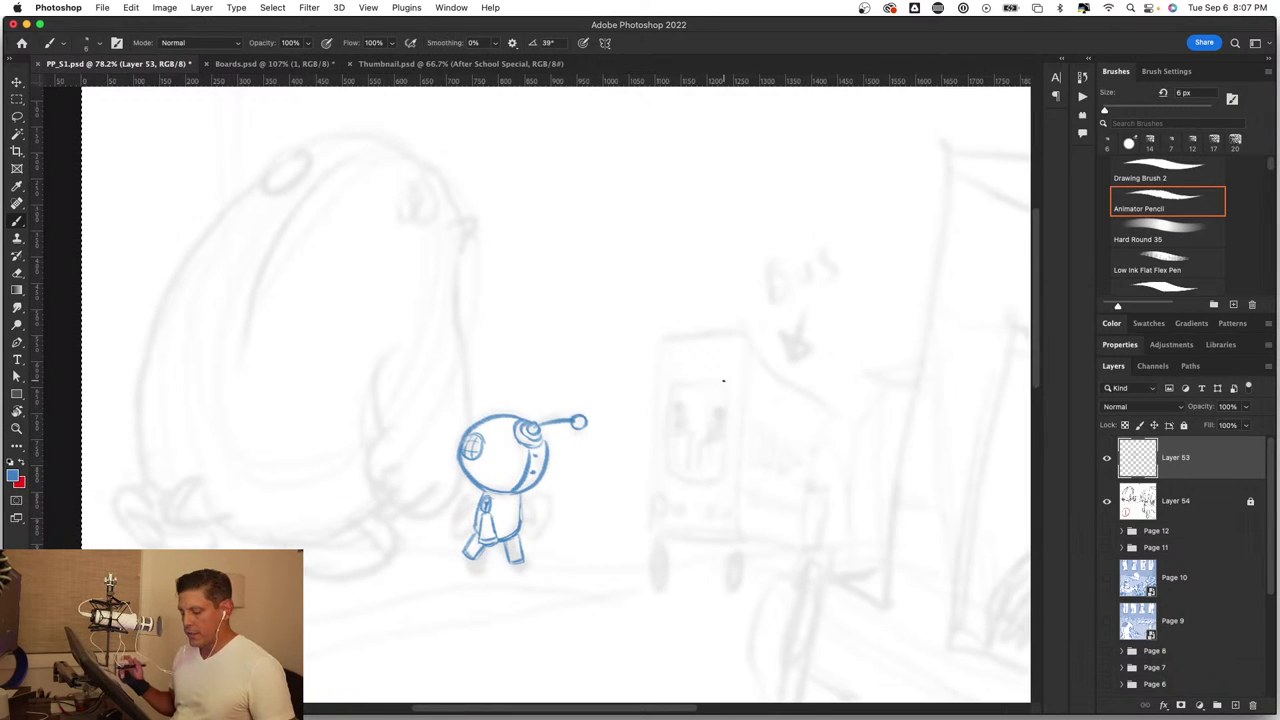
Step: Lasso the blue robot sketch, delete it and deselect
key(l)
mouse_move(469, 394)
mouse_down()
mouse_move(663, 466)
mouse_move(668, 528)
mouse_up()
key(super+d)
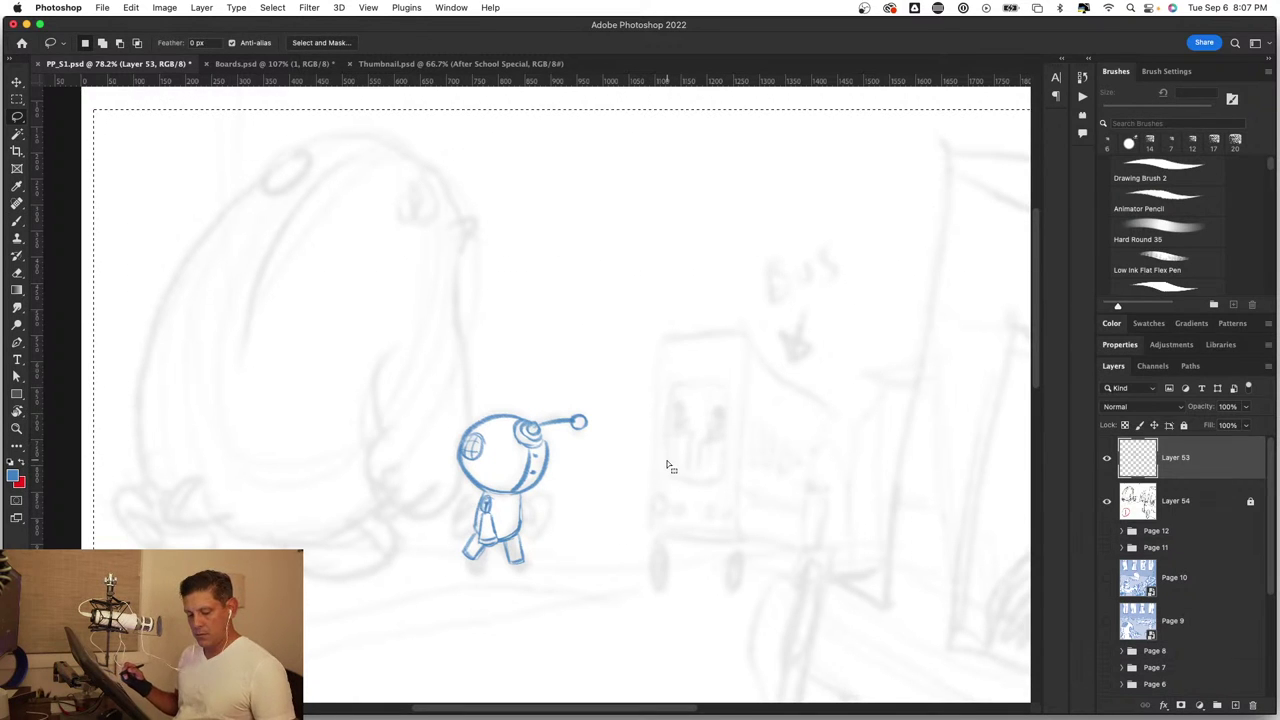
mouse_move(605, 372)
mouse_down()
mouse_move(414, 557)
mouse_move(563, 373)
mouse_up()
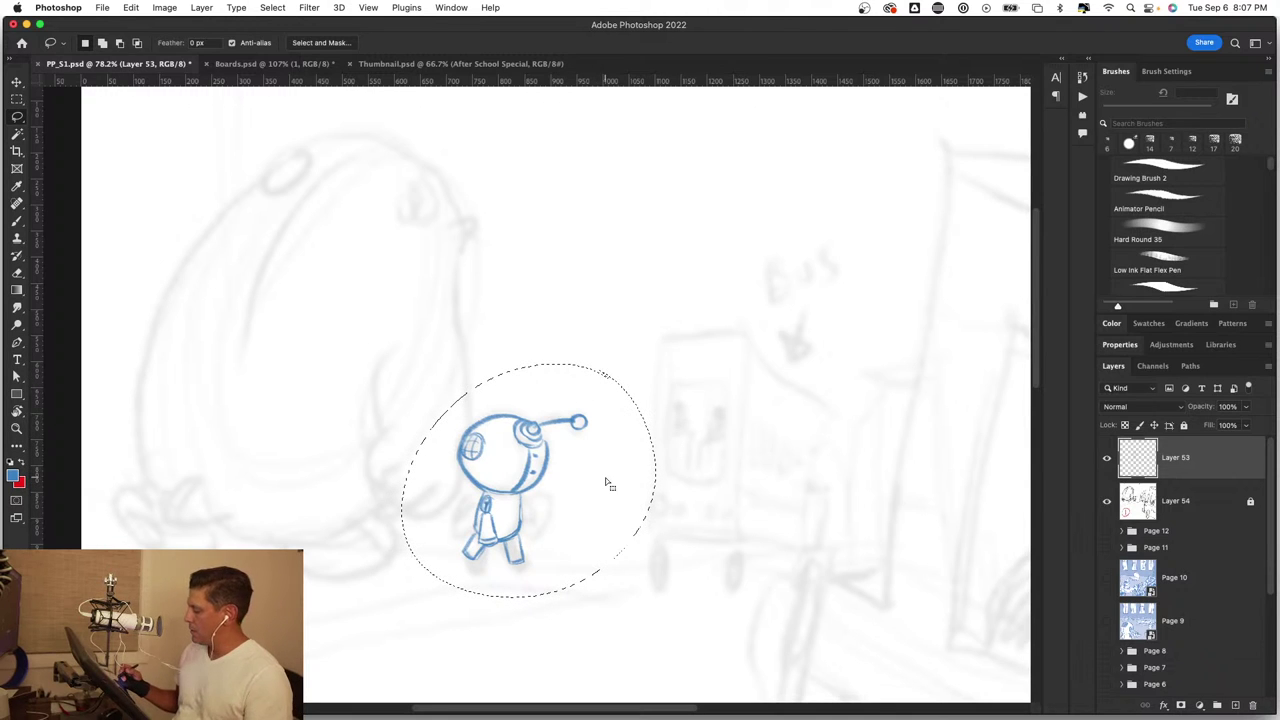
key(Delete)
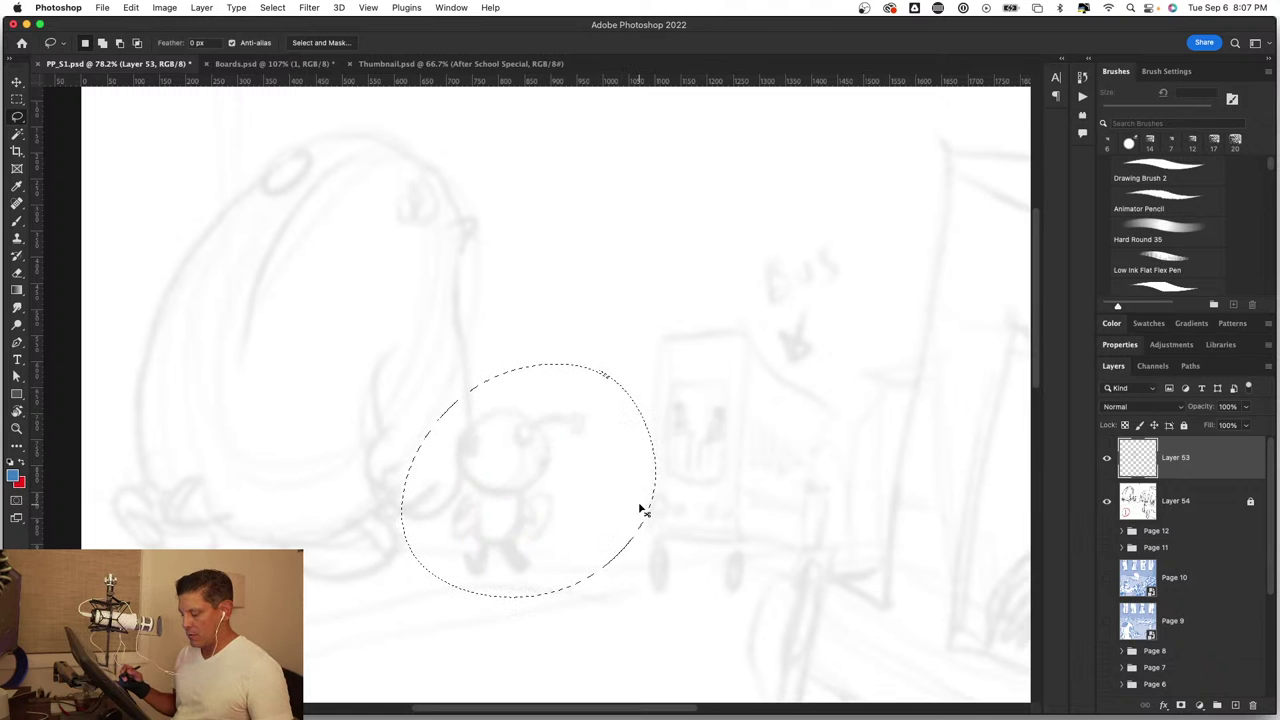
key(ctrl+d)
Step: Draw trial blue arrows across the scene near the small figure, then undo them all
key(z)
drag(656, 515, 572, 518)
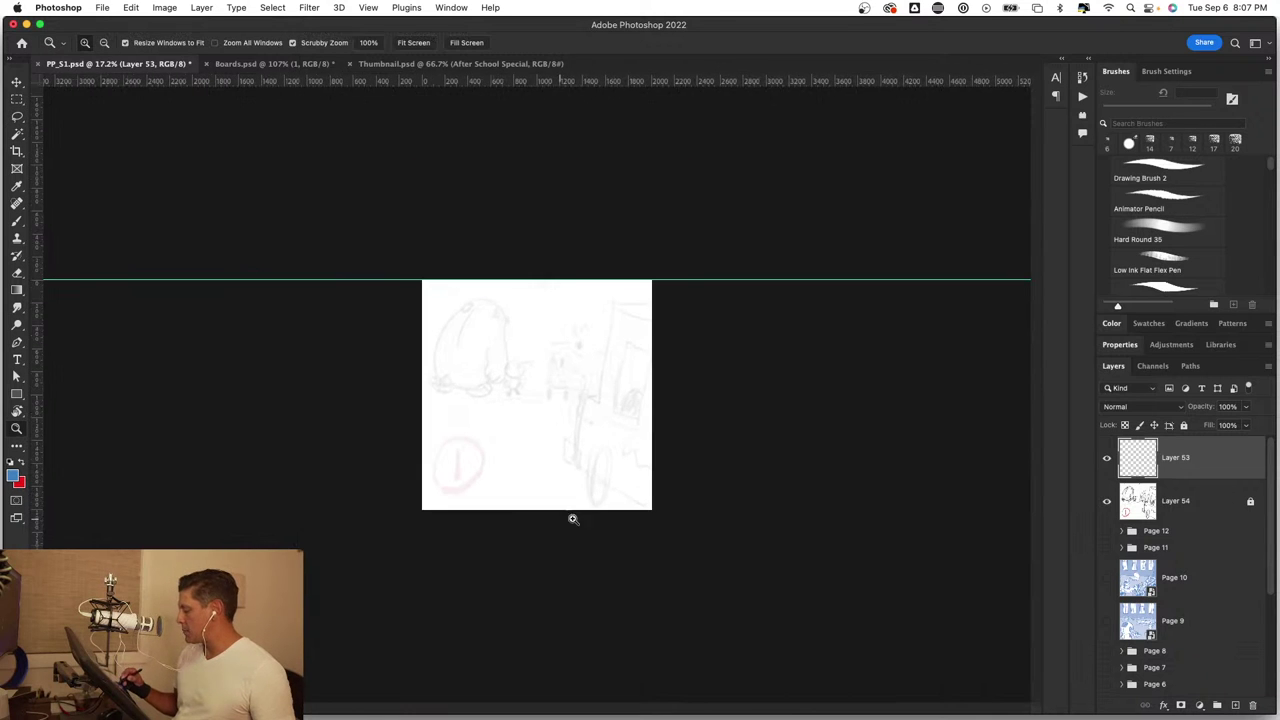
mouse_move(539, 384)
mouse_down()
mouse_move(614, 403)
mouse_move(486, 449)
mouse_up()
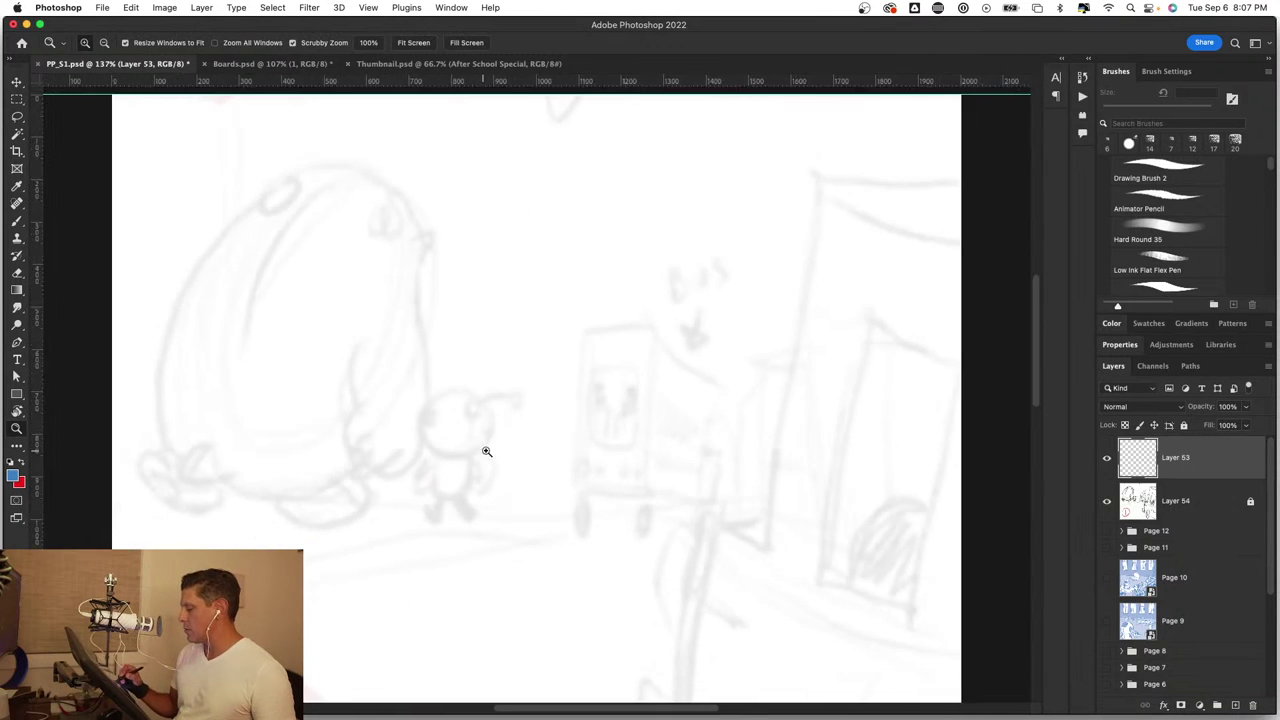
key(l)
key(b)
scroll(450, 420, up, 2)
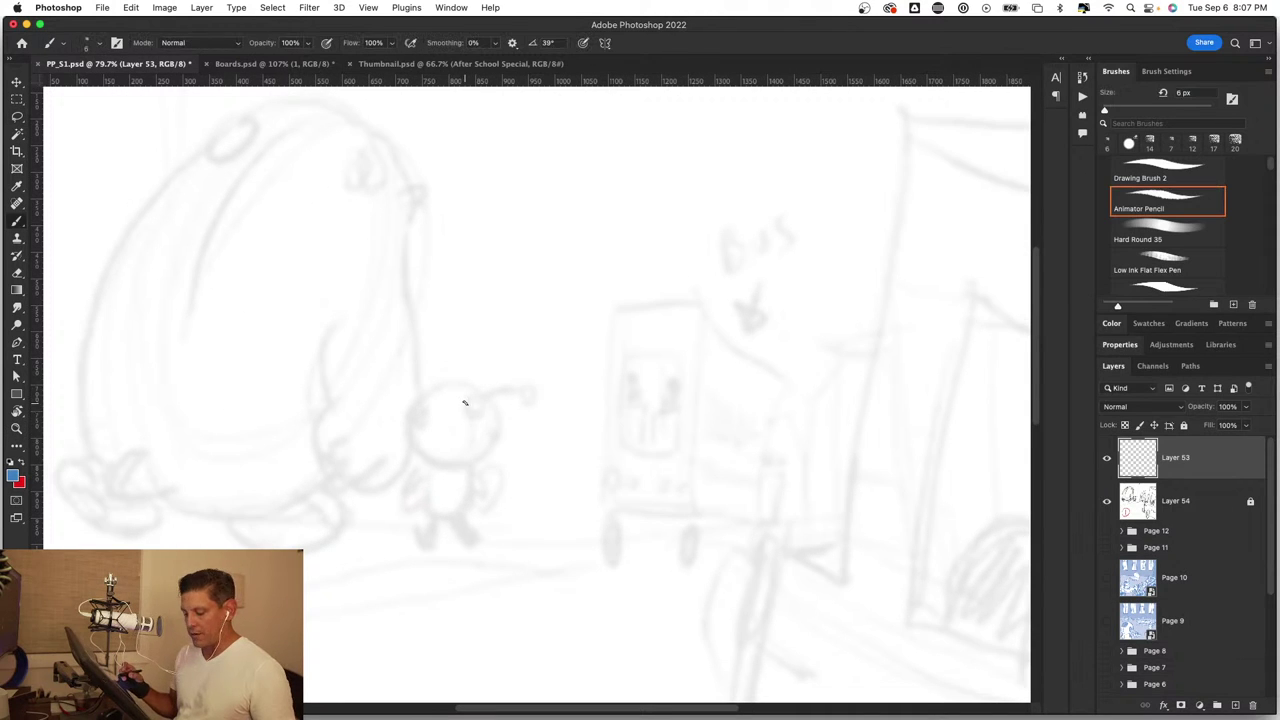
drag(335, 195, 540, 334)
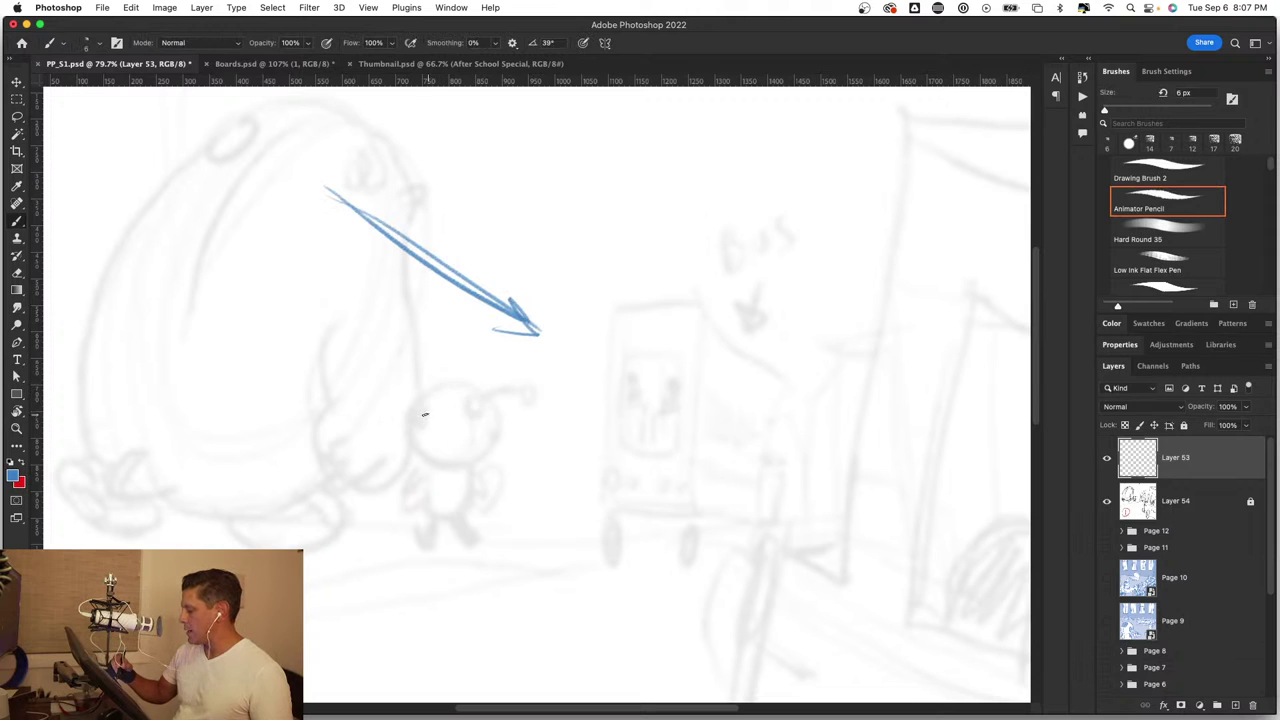
drag(417, 431, 426, 443)
drag(372, 360, 385, 376)
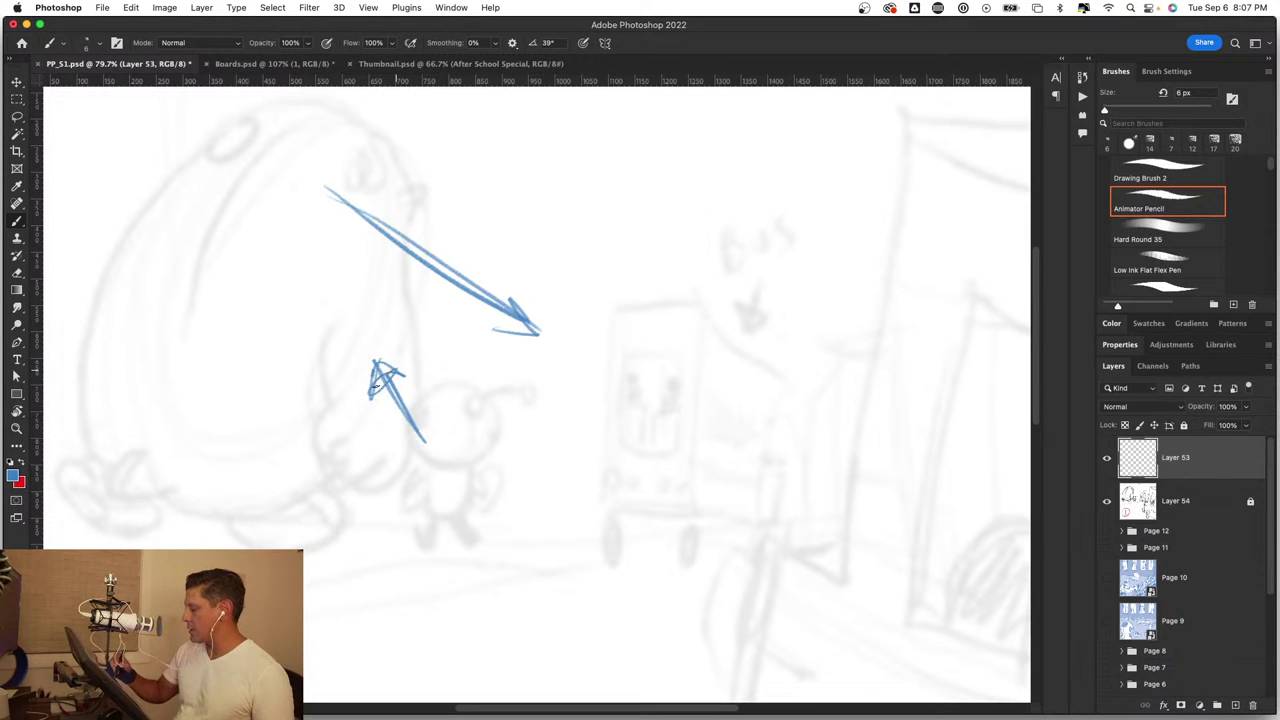
key(ctrl+z)
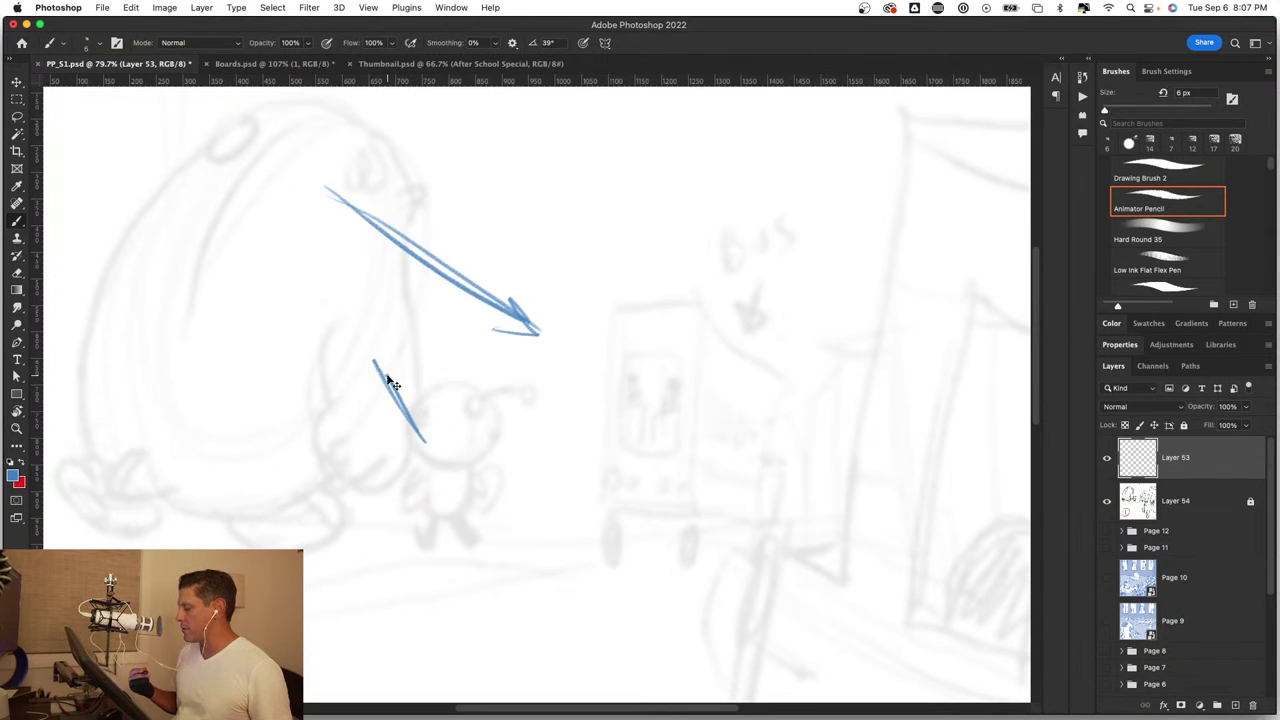
key(ctrl+z)
key(ctrl+z)
key(ctrl+z)
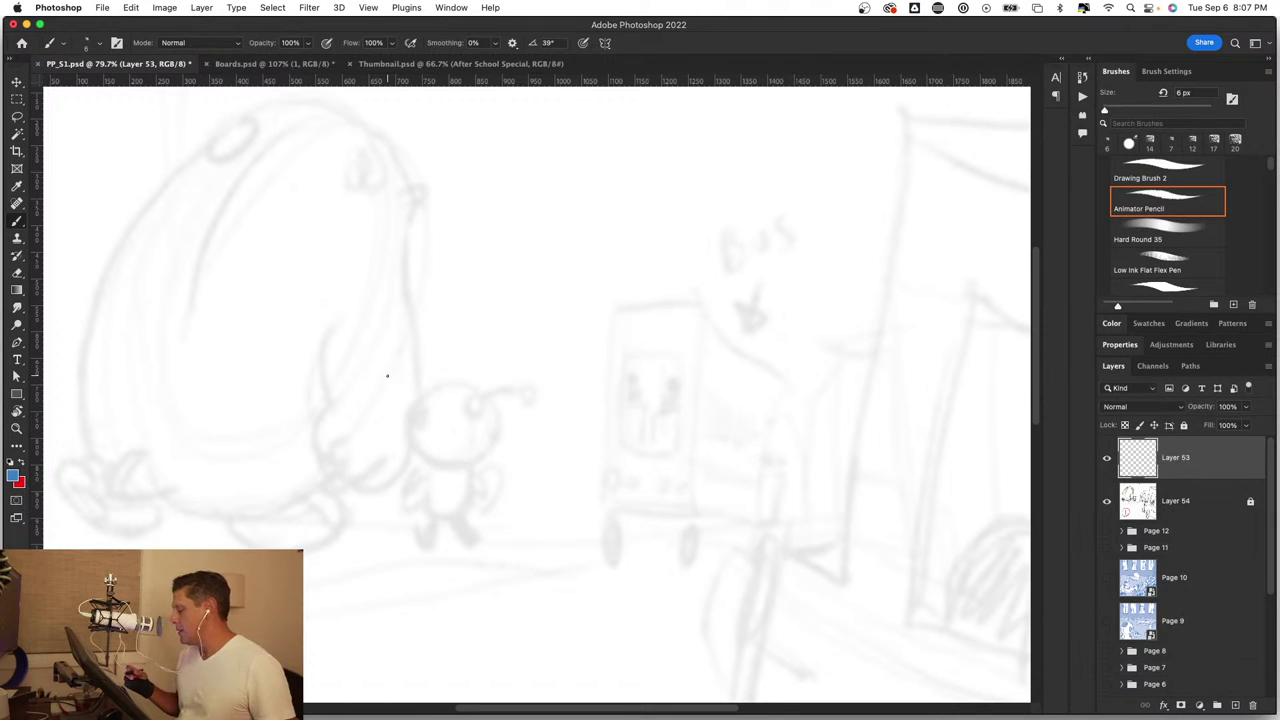
scroll(500, 450, up, 3)
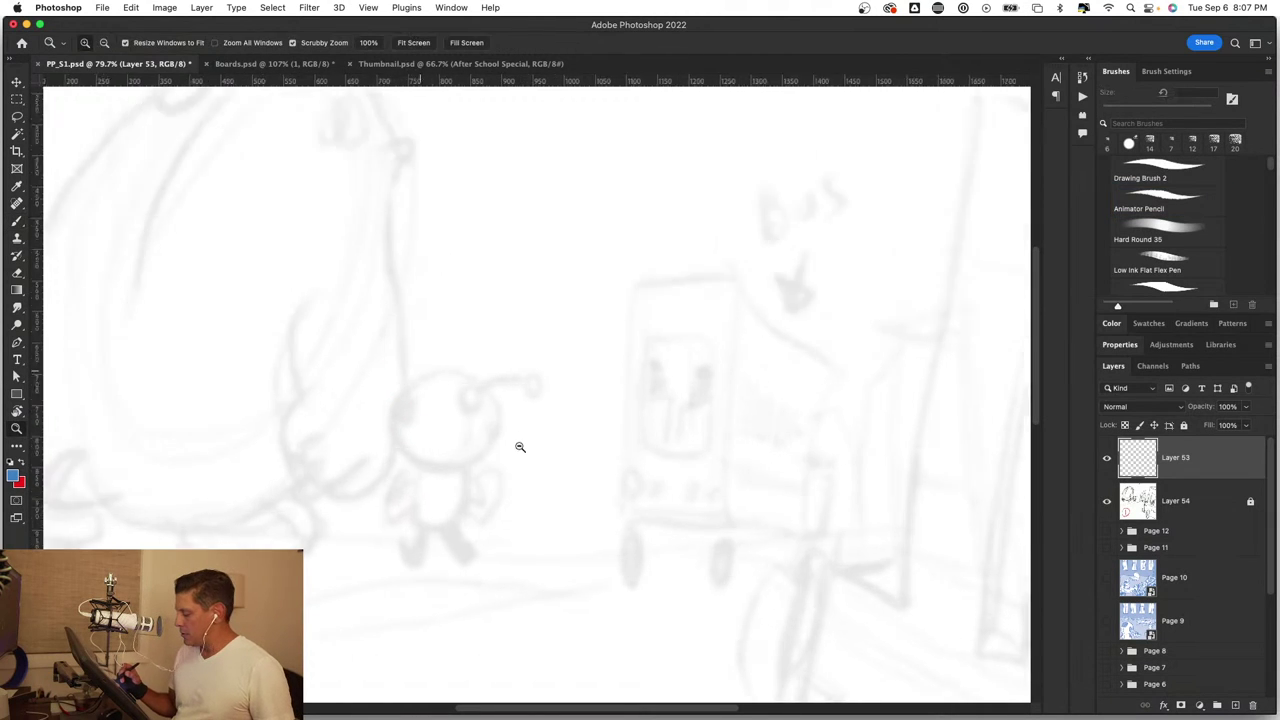
scroll(491, 480, up, 2)
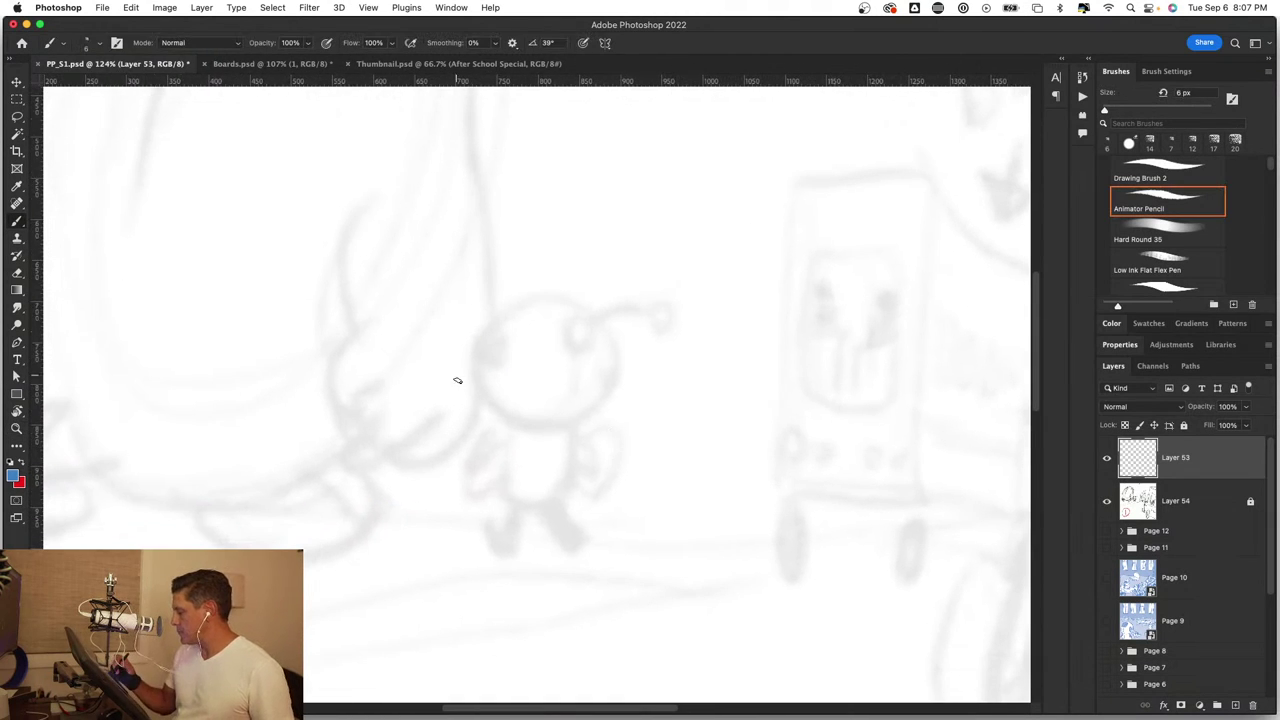
Step: Redraw the robot with a head circle, body outline, head guide line, ear oval and top bun
mouse_move(552, 334)
mouse_down()
mouse_move(506, 289)
mouse_move(480, 403)
mouse_move(571, 343)
mouse_move(465, 375)
mouse_move(480, 388)
mouse_move(458, 486)
mouse_move(520, 490)
mouse_up()
drag(522, 420, 523, 494)
drag(497, 312, 480, 392)
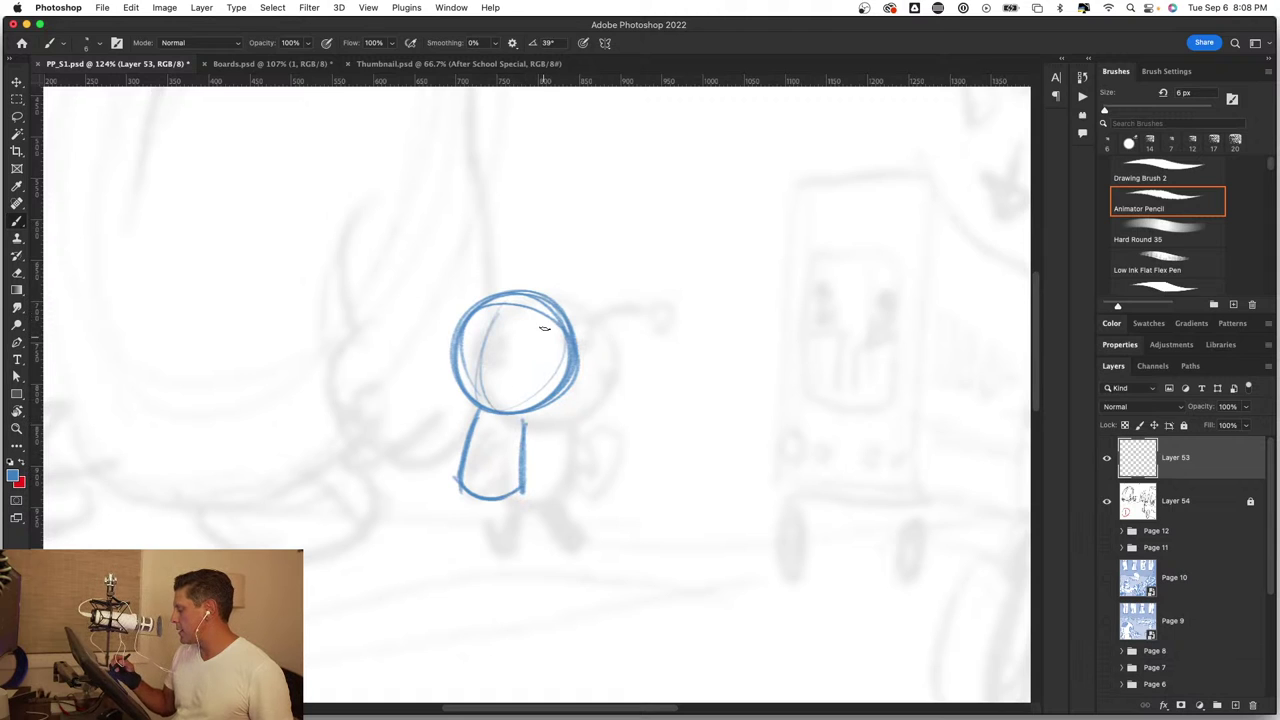
mouse_move(541, 361)
mouse_down()
mouse_move(563, 349)
mouse_move(562, 383)
mouse_move(560, 355)
mouse_up()
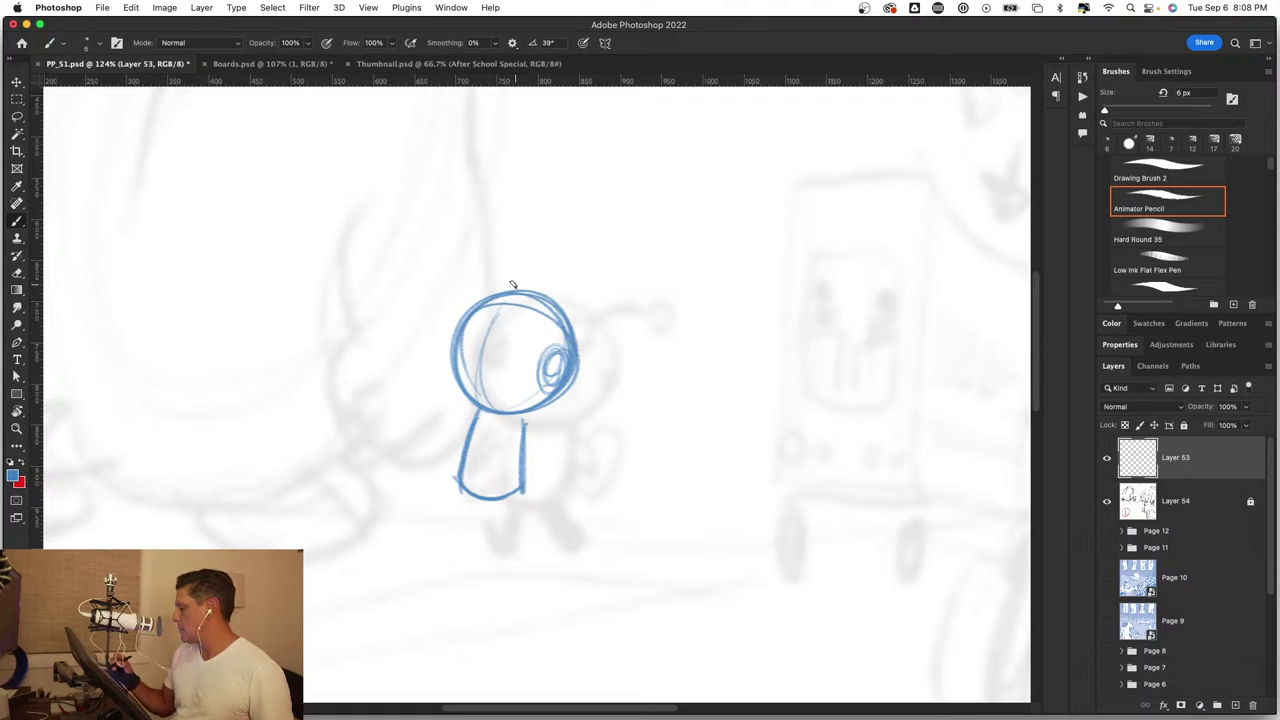
mouse_move(491, 292)
mouse_down()
mouse_move(546, 290)
mouse_move(495, 290)
mouse_up()
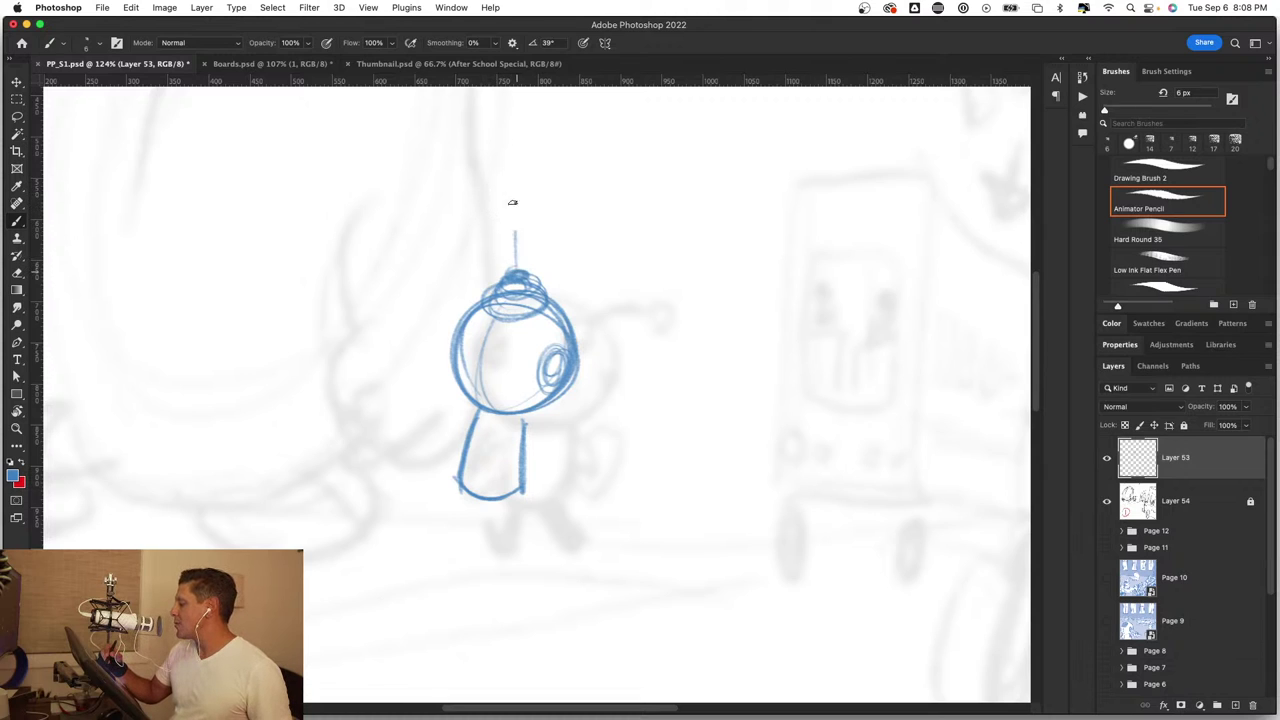
Step: Darken the small circle above the head and thicken the knob with dense strokes
drag(508, 188, 501, 193)
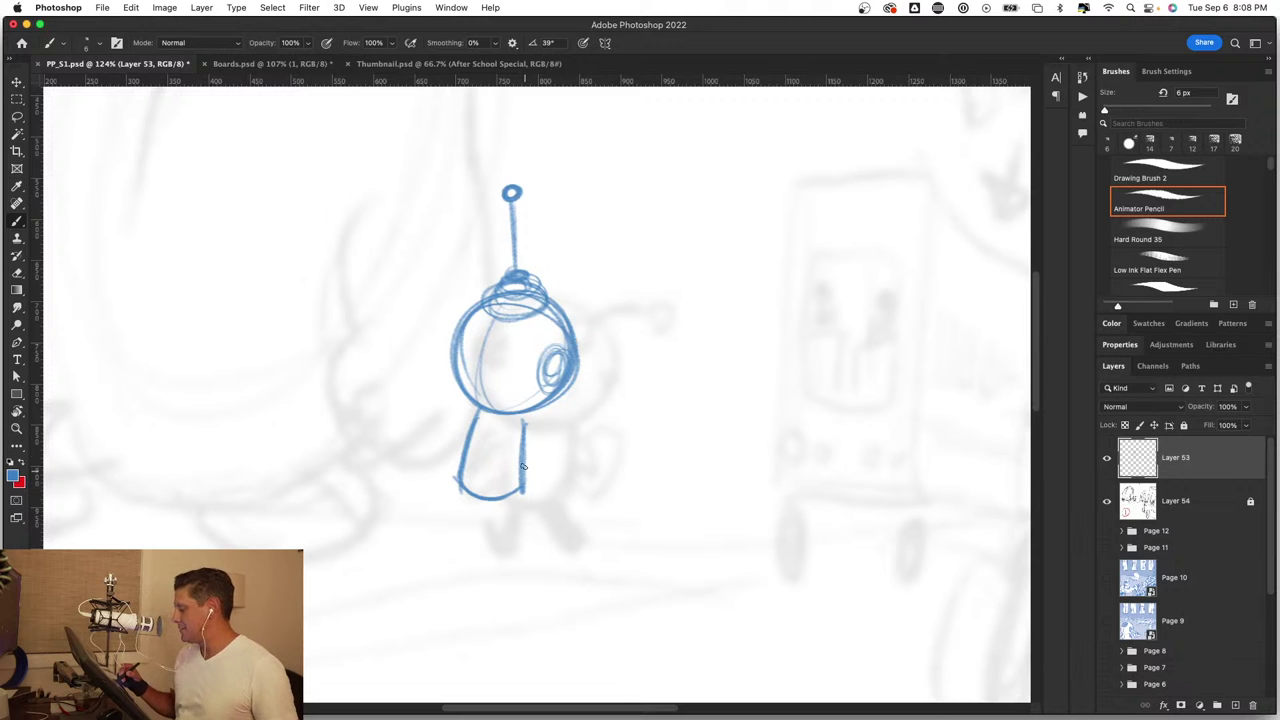
drag(519, 318, 608, 262)
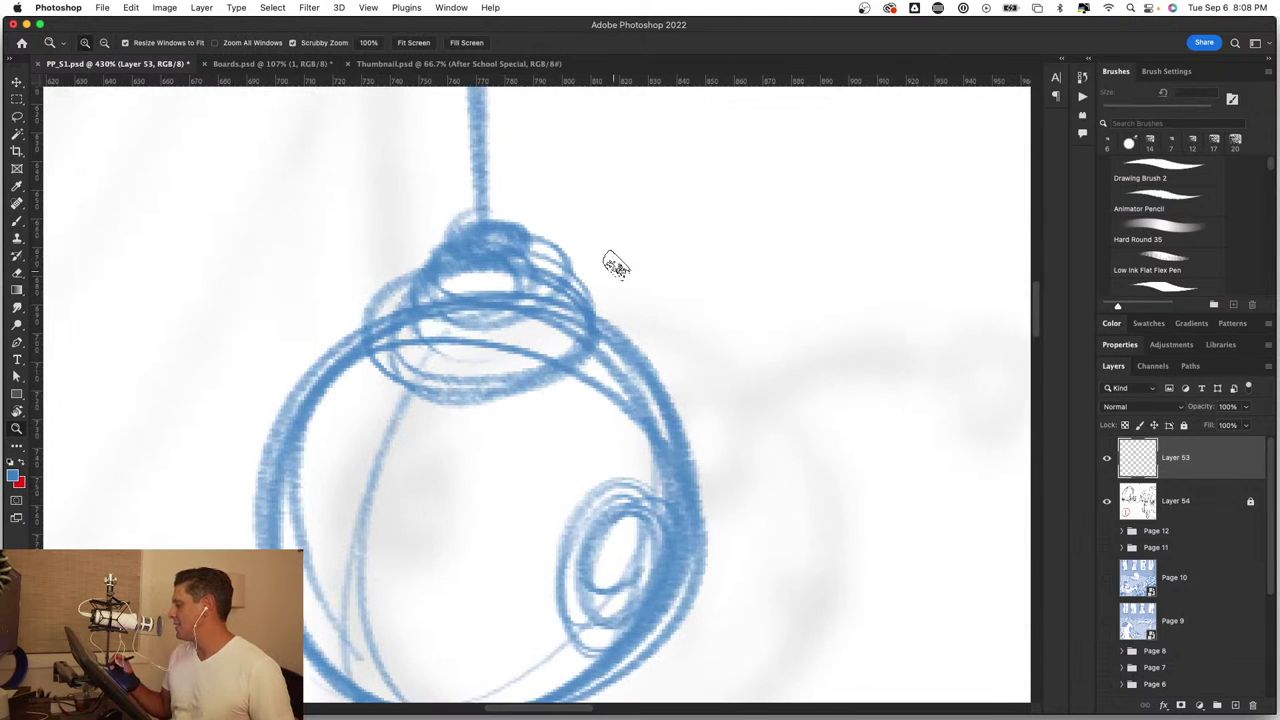
mouse_move(471, 208)
mouse_down()
mouse_move(518, 245)
mouse_move(406, 286)
mouse_move(508, 313)
mouse_move(560, 270)
mouse_move(440, 290)
mouse_move(420, 329)
mouse_move(545, 372)
mouse_move(594, 294)
mouse_move(600, 340)
mouse_move(566, 334)
mouse_move(460, 456)
mouse_up()
Step: Zoom in on the robot's body and sketch a first leg line below it
key(z)
drag(586, 528, 651, 528)
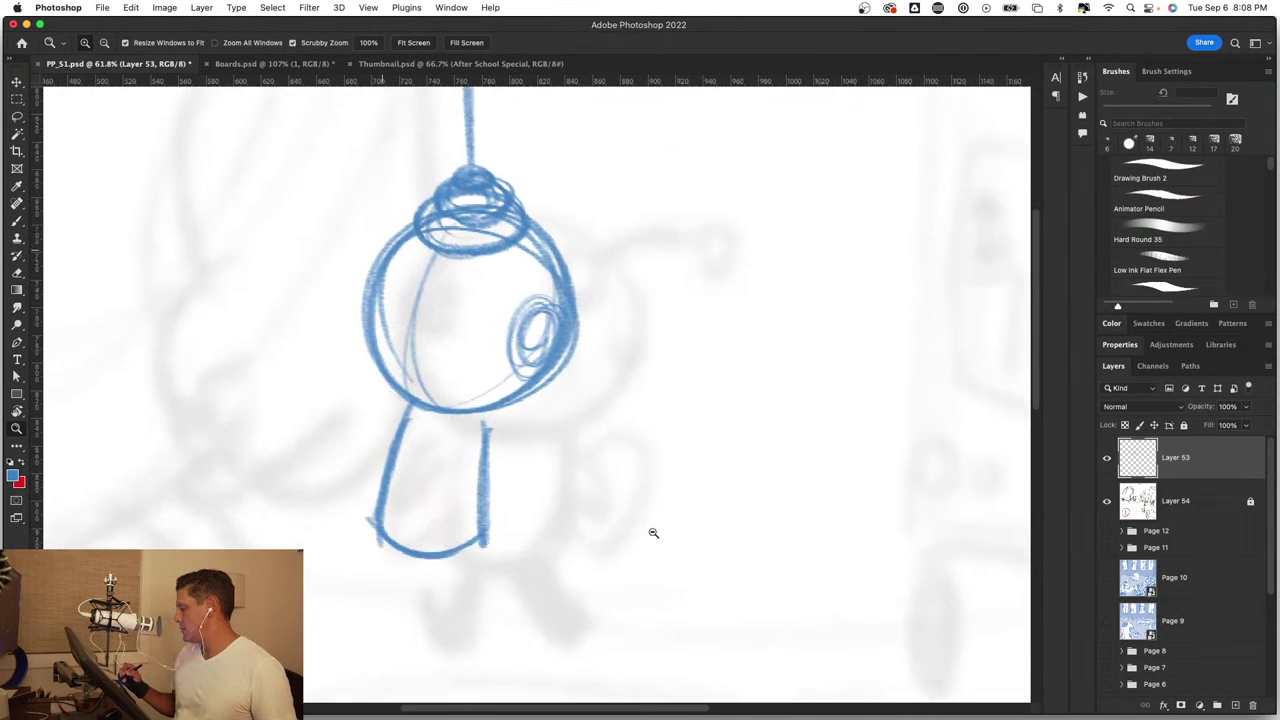
key(b)
drag(523, 537, 582, 418)
drag(571, 497, 563, 406)
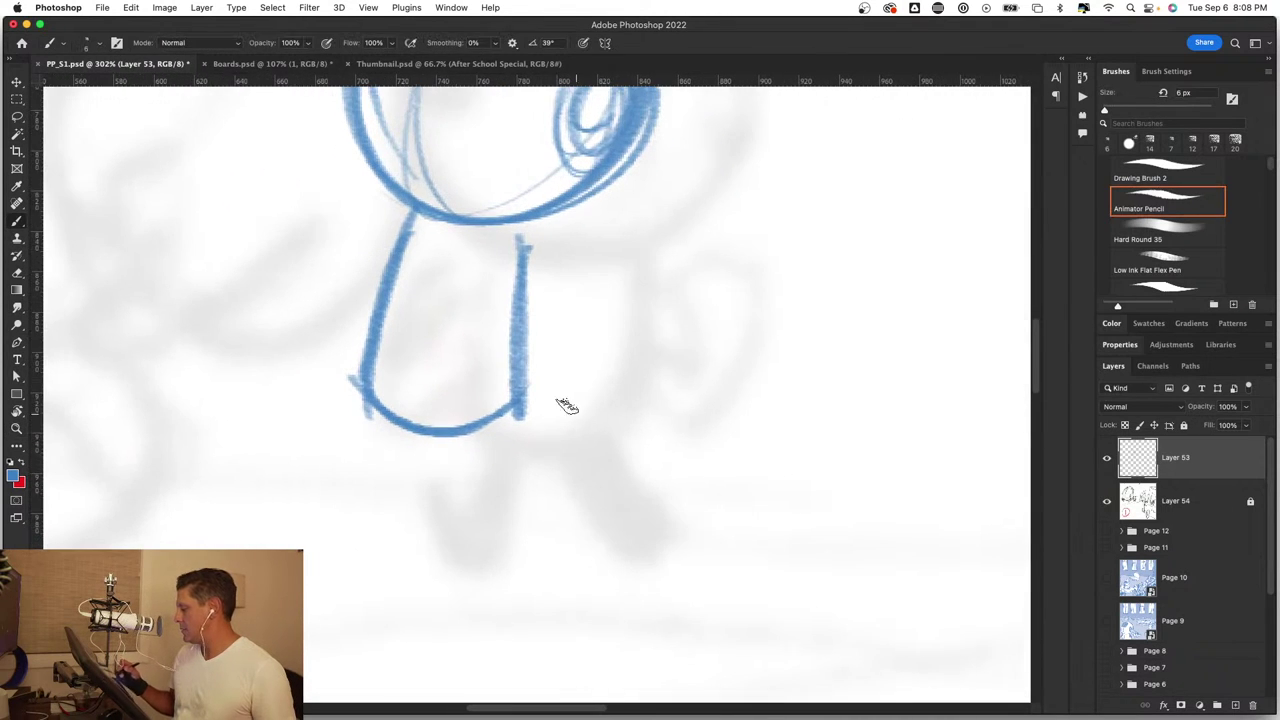
mouse_move(446, 447)
mouse_down()
mouse_move(508, 526)
mouse_move(652, 514)
mouse_move(512, 431)
mouse_up()
Step: Sketch a right leg, darken the body's bottom curve and draw the left leg with a rounded foot
key(z)
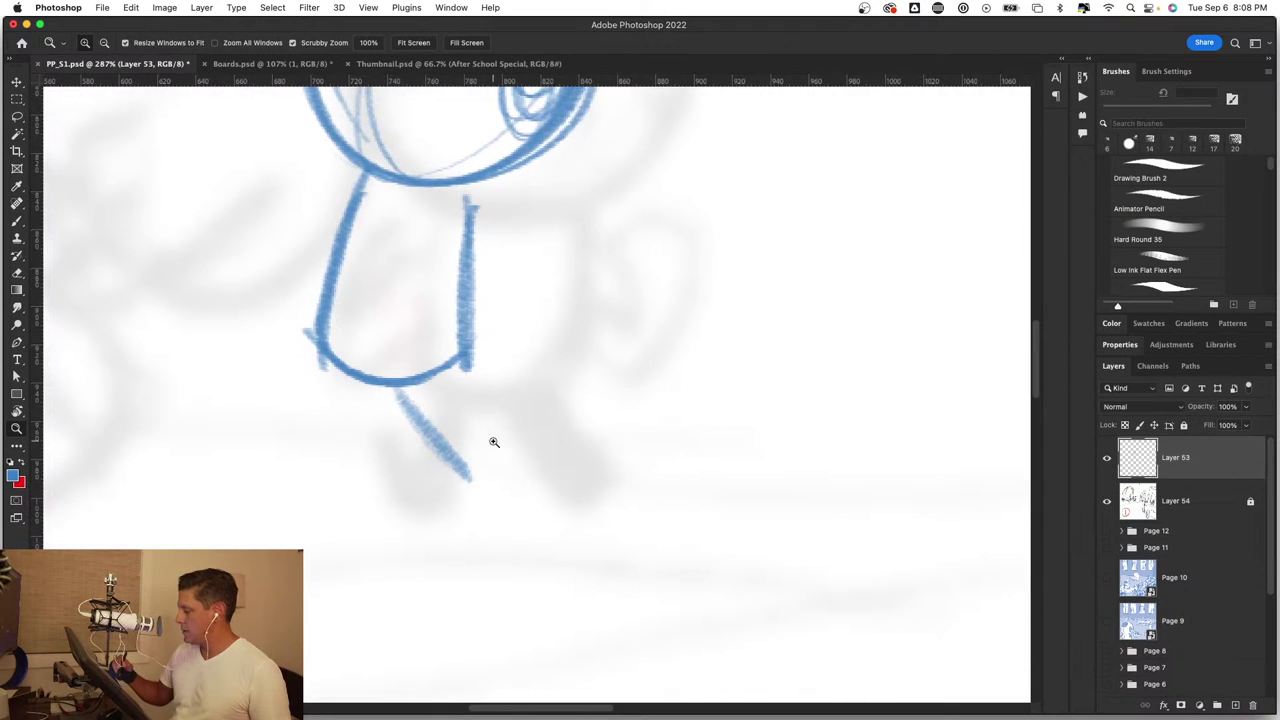
key(b)
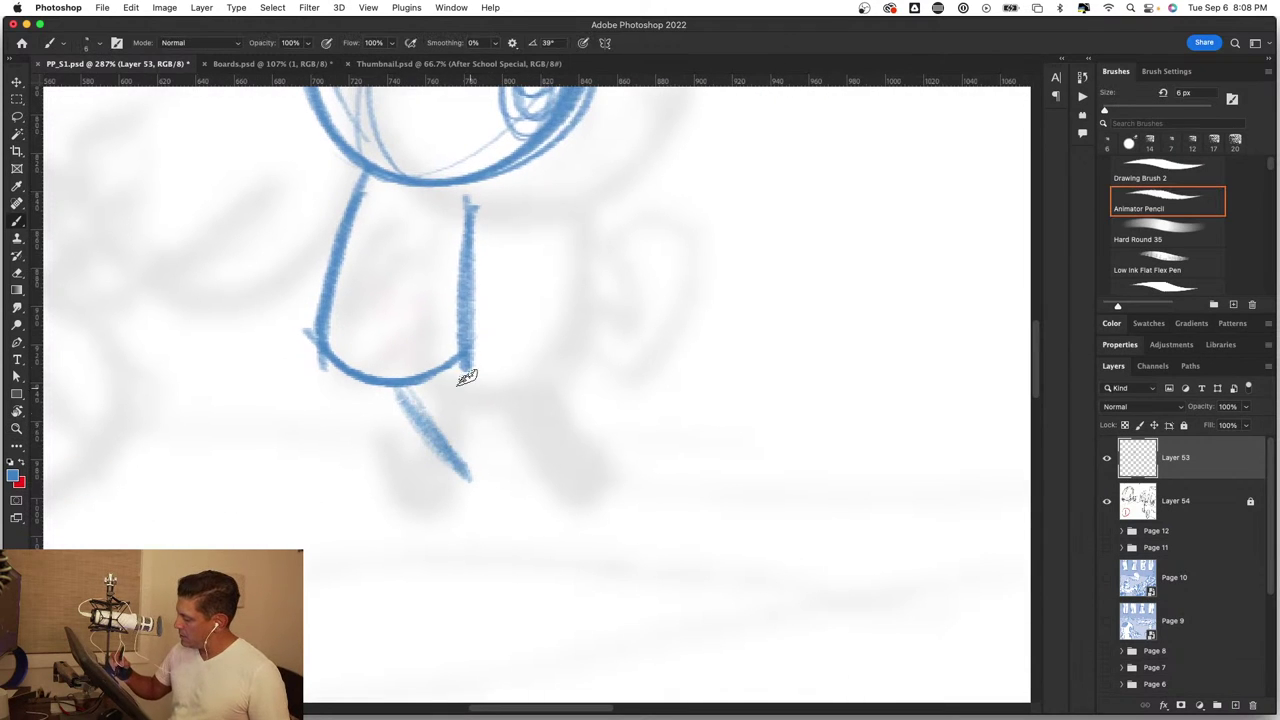
mouse_move(469, 384)
mouse_down()
mouse_move(488, 430)
mouse_move(480, 471)
mouse_move(512, 462)
mouse_up()
mouse_move(381, 374)
mouse_down()
mouse_move(310, 340)
mouse_move(255, 440)
mouse_up()
mouse_move(305, 380)
mouse_down()
mouse_move(245, 452)
mouse_move(263, 495)
mouse_up()
mouse_move(245, 445)
mouse_down()
mouse_move(310, 480)
mouse_move(375, 390)
mouse_up()
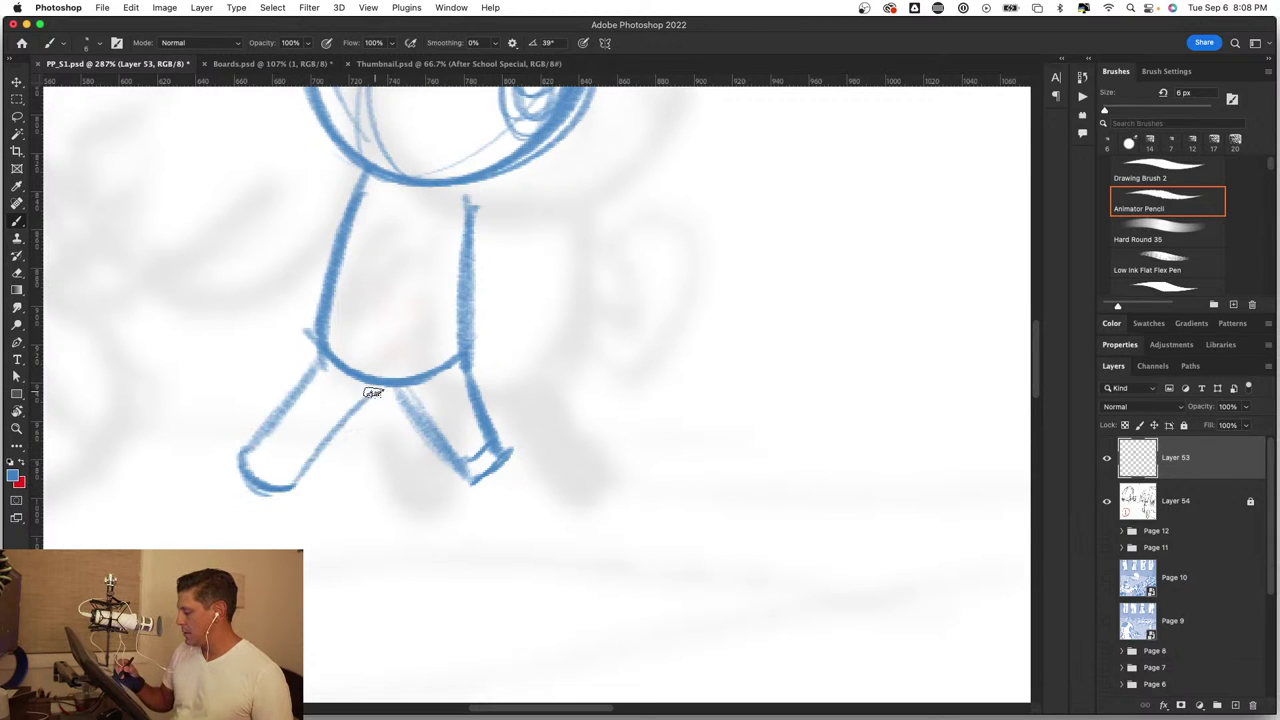
drag(295, 470, 362, 388)
Step: Try an oval arm on the torso, then undo it
key(z)
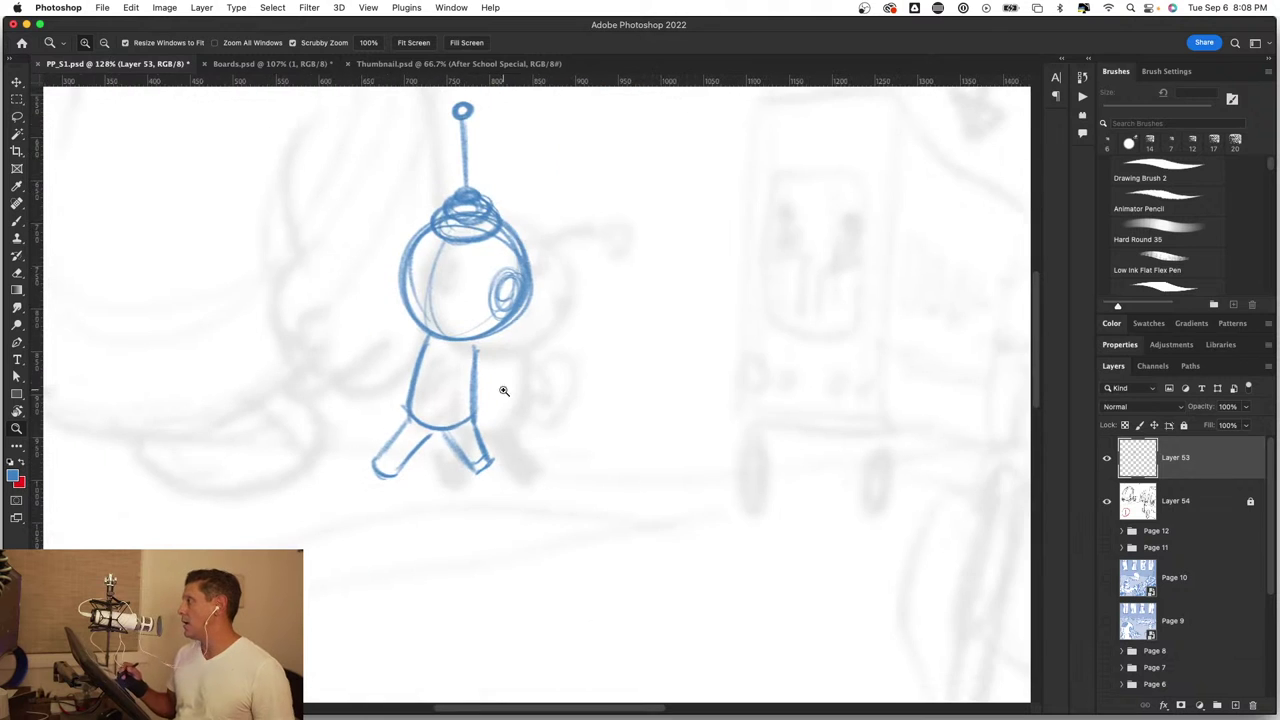
mouse_move(480, 457)
mouse_down()
mouse_move(449, 404)
mouse_move(523, 409)
mouse_up()
key(b)
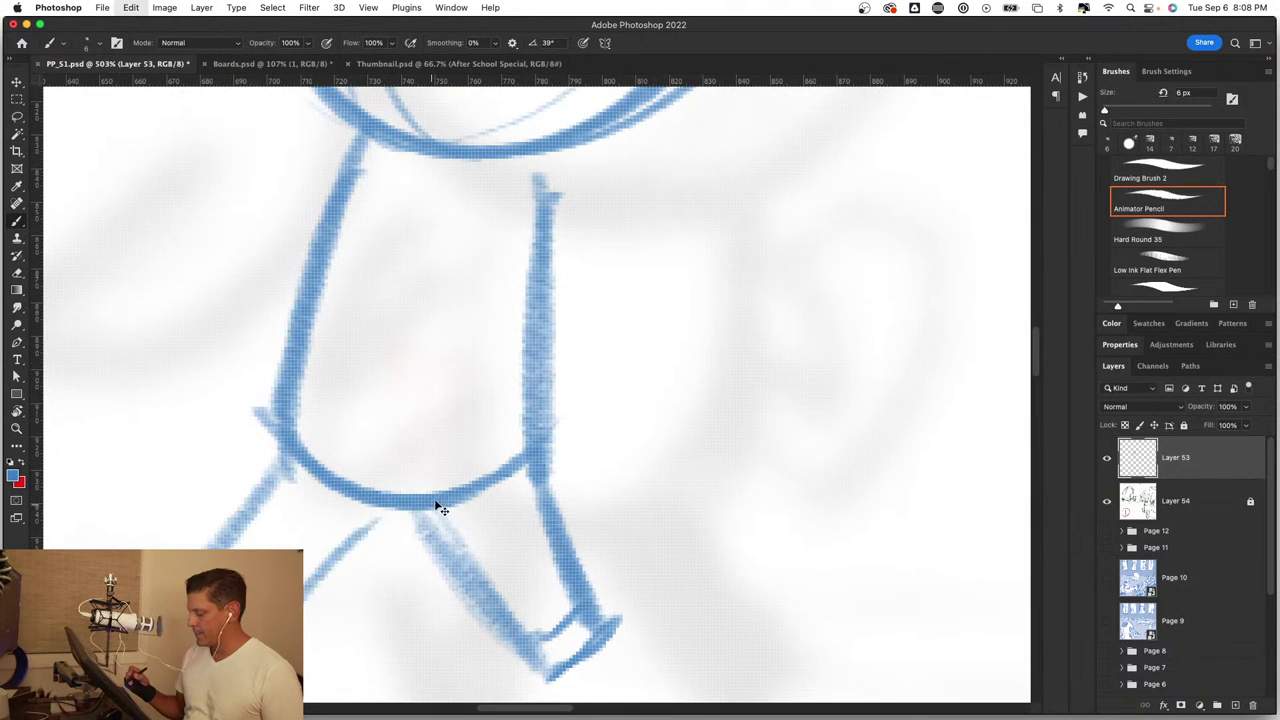
mouse_move(400, 514)
mouse_down()
mouse_move(514, 486)
mouse_move(483, 564)
mouse_up()
scroll(483, 564, down, 2)
scroll(540, 480, down, 3)
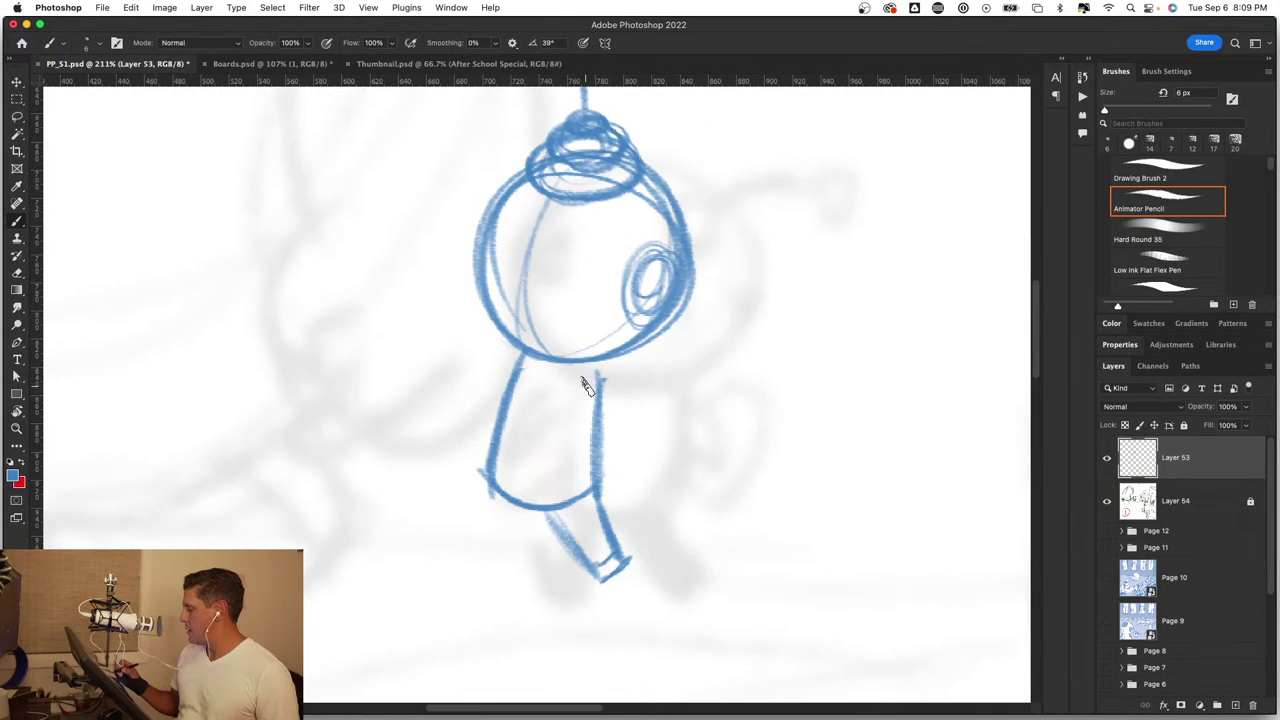
mouse_move(576, 427)
mouse_down()
mouse_move(570, 380)
mouse_move(598, 411)
mouse_up()
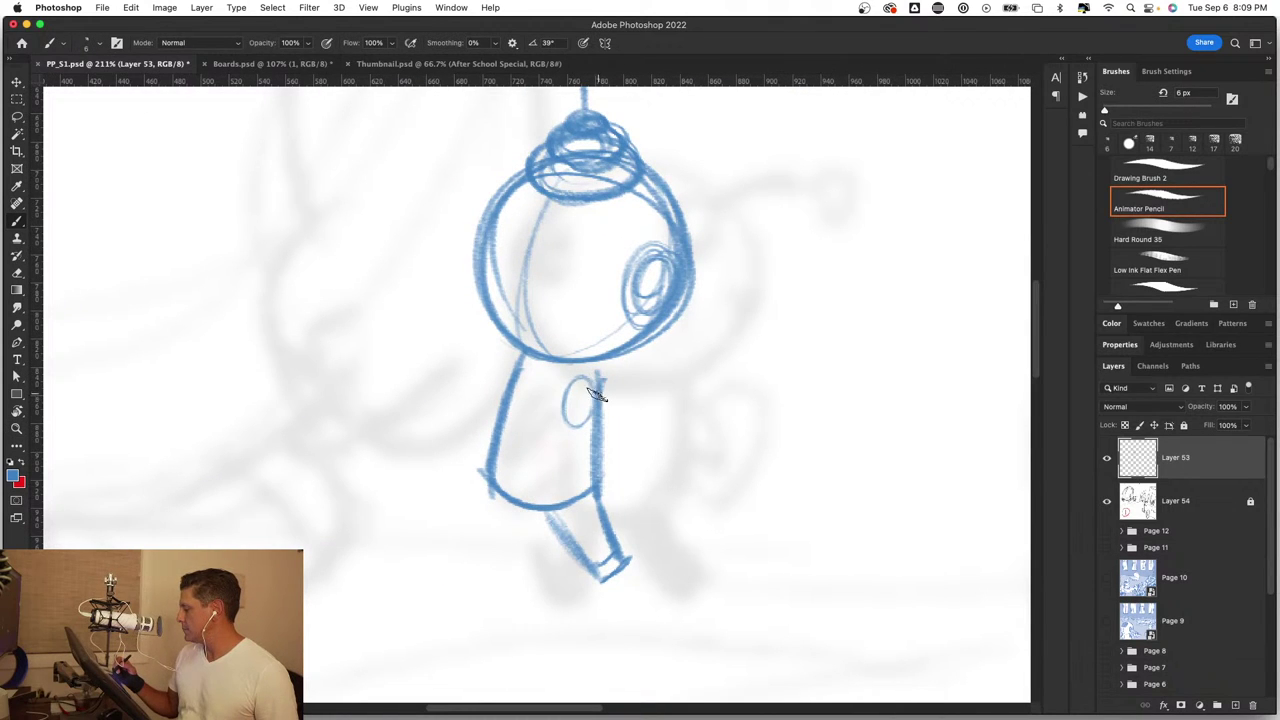
key(ctrl+z)
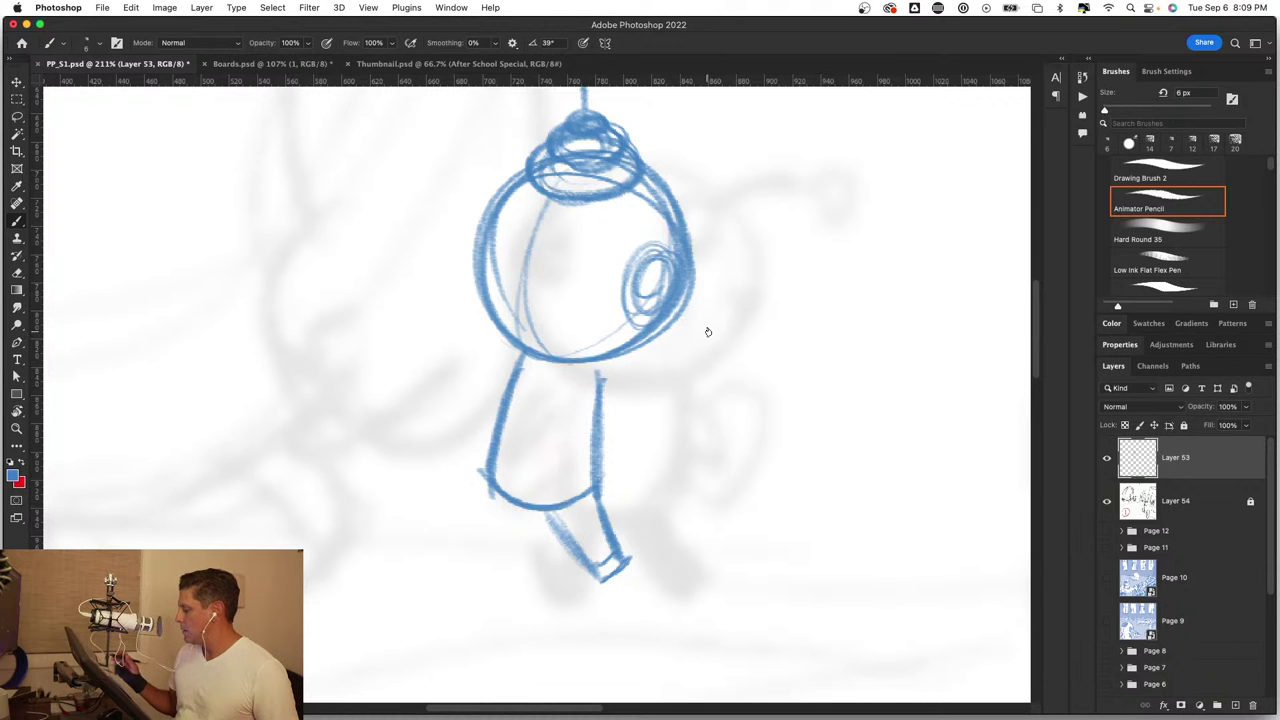
Step: Add more circles to the ear shape and erase the lower leg strokes
scroll(677, 423, up, 1)
scroll(677, 423, right, 2)
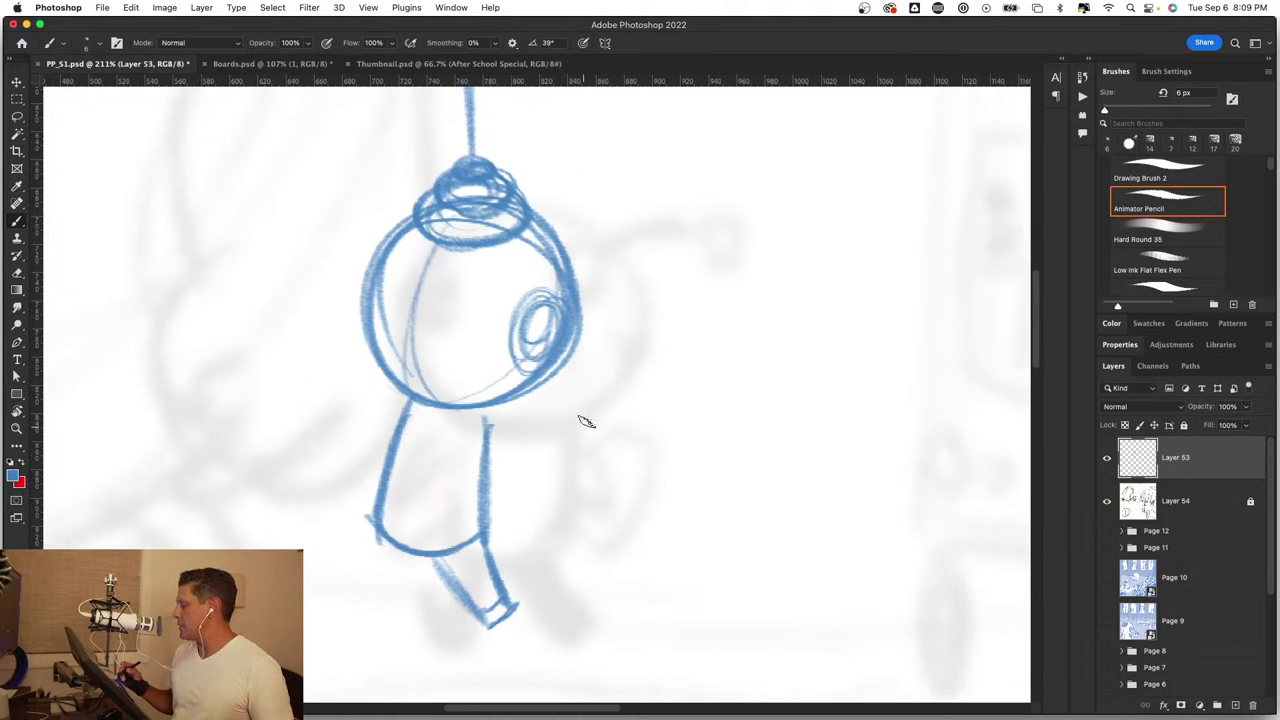
mouse_move(534, 308)
mouse_down()
mouse_move(540, 348)
mouse_move(562, 328)
mouse_up()
drag(514, 531, 540, 514)
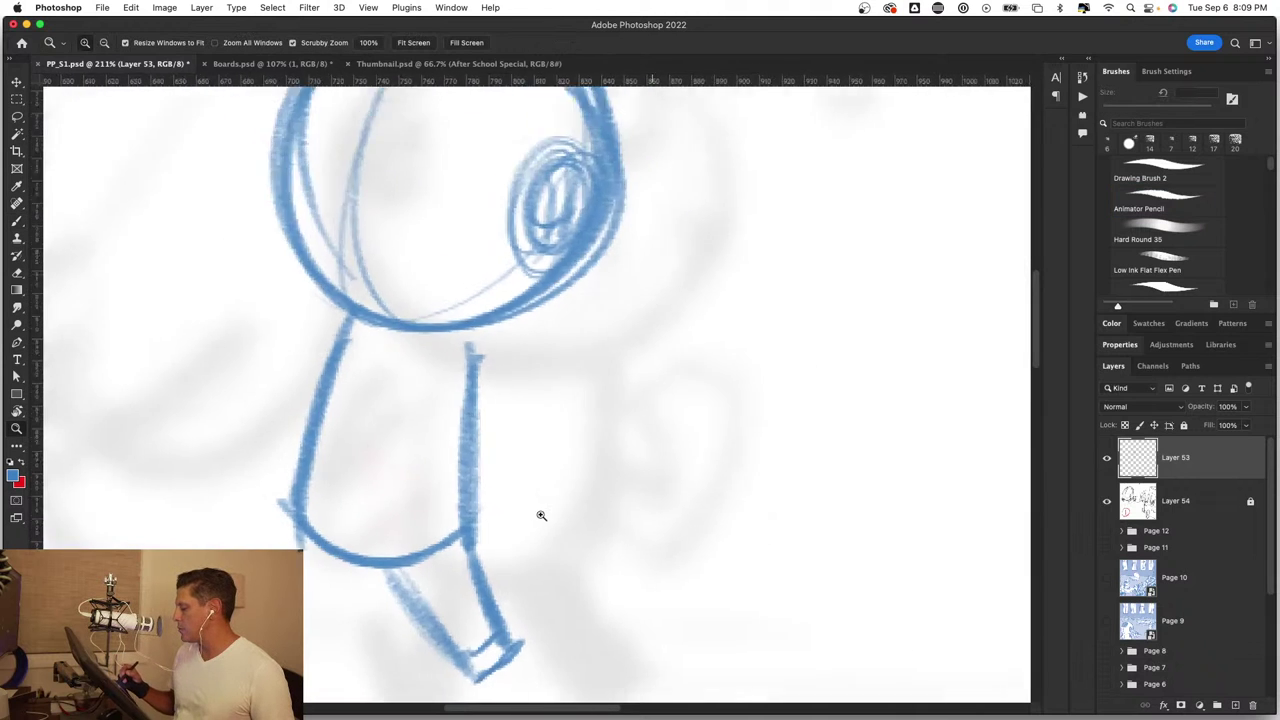
mouse_move(478, 440)
mouse_down()
mouse_move(571, 409)
mouse_move(628, 468)
mouse_move(614, 509)
mouse_up()
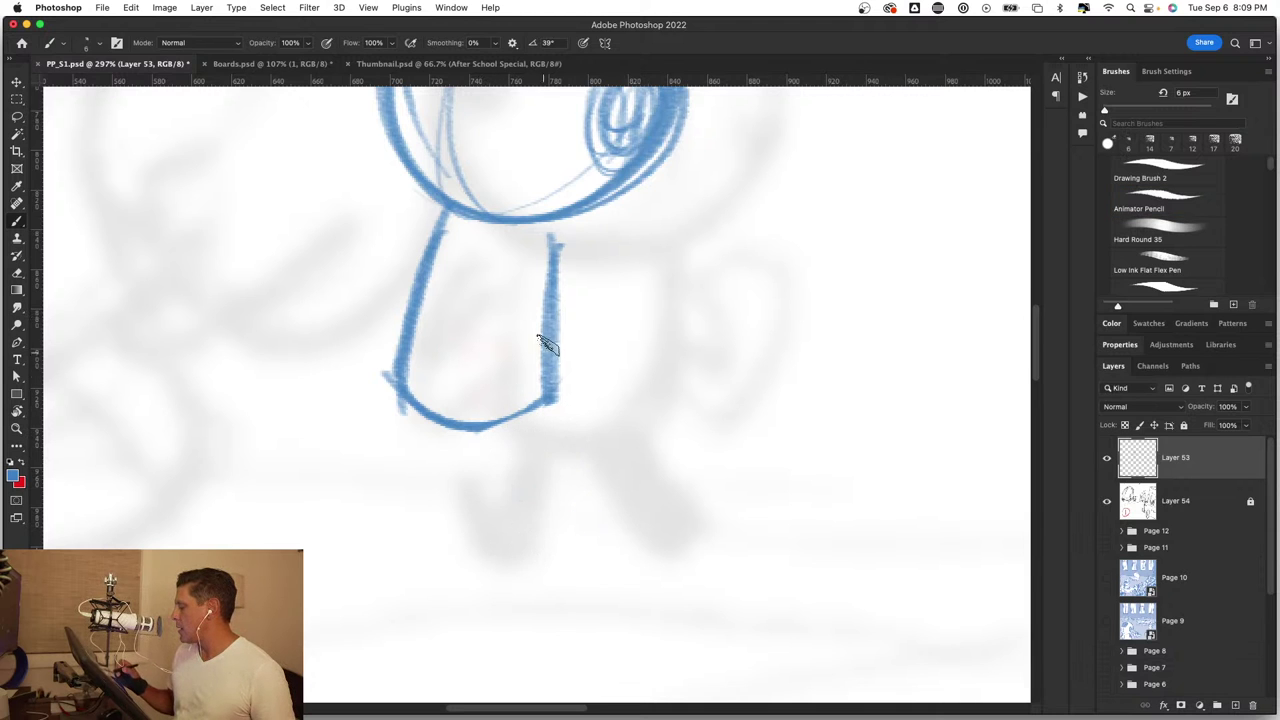
Step: Sketch an arm shape and two striding diagonal legs, redrawing the misplaced back leg
key(z)
mouse_move(511, 480)
mouse_down()
mouse_move(572, 414)
mouse_move(608, 420)
mouse_up()
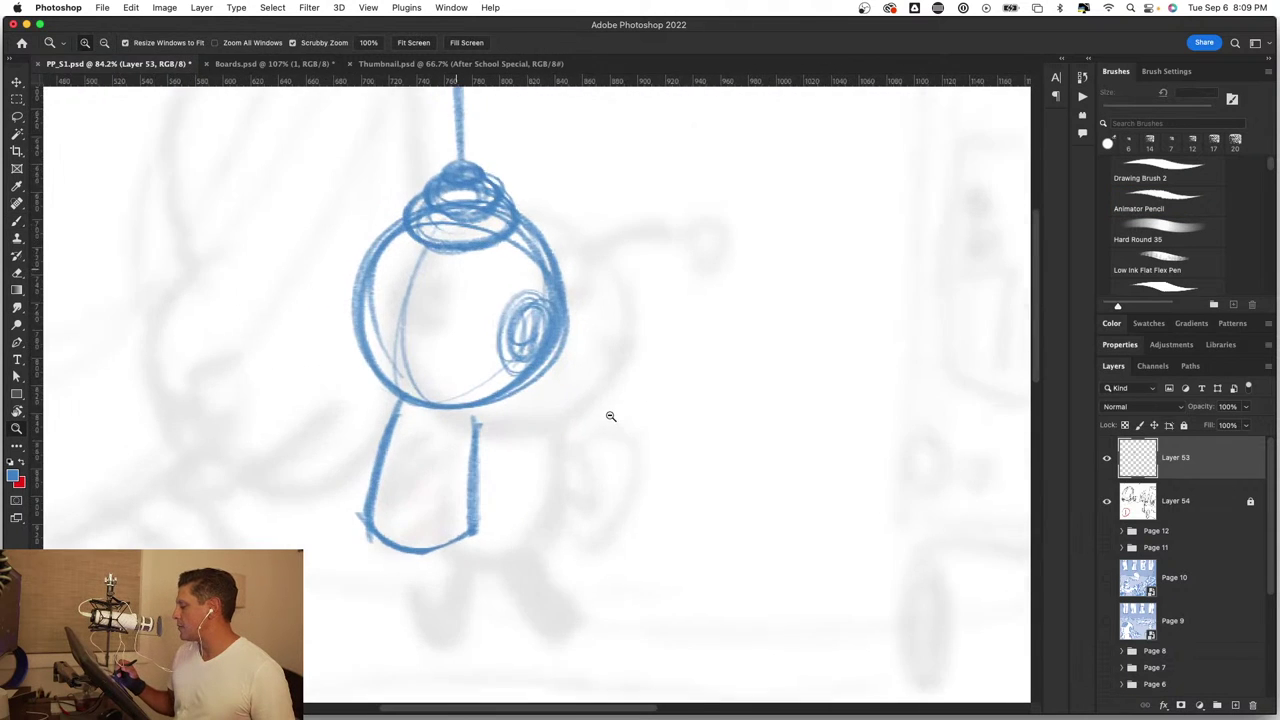
key(b)
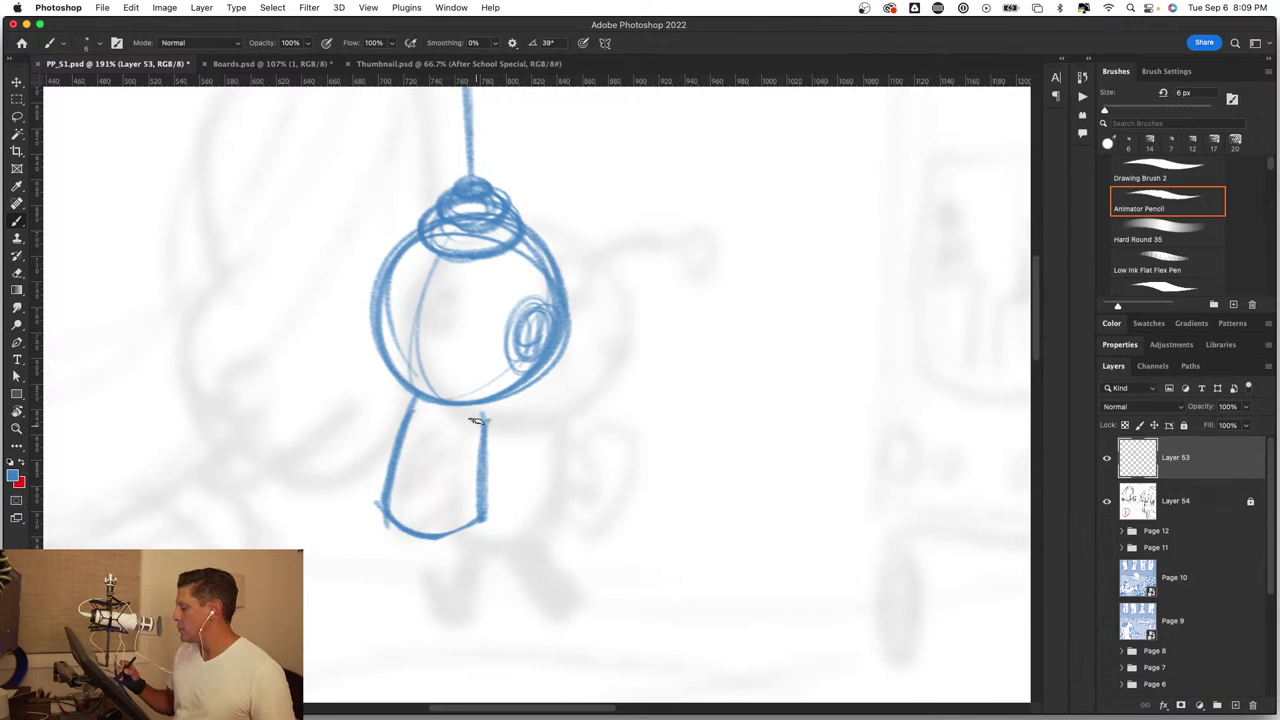
mouse_move(466, 419)
mouse_down()
mouse_move(470, 456)
mouse_move(503, 455)
mouse_up()
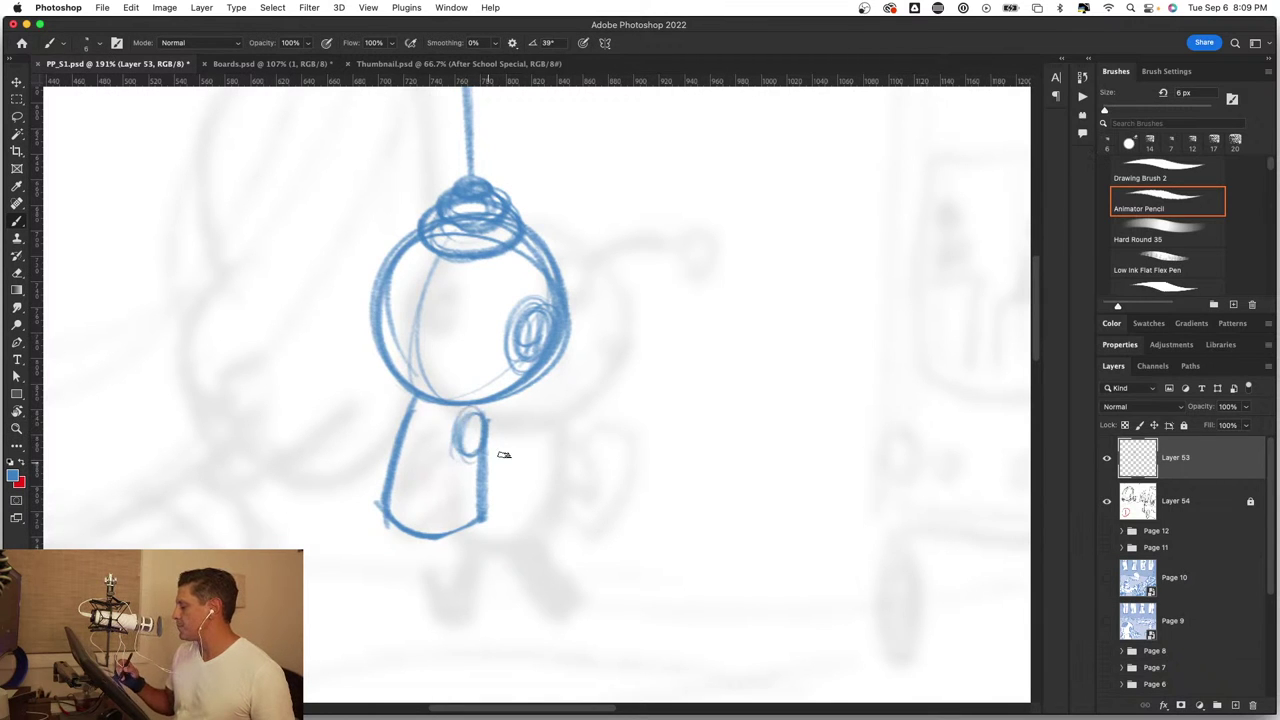
drag(531, 557, 528, 507)
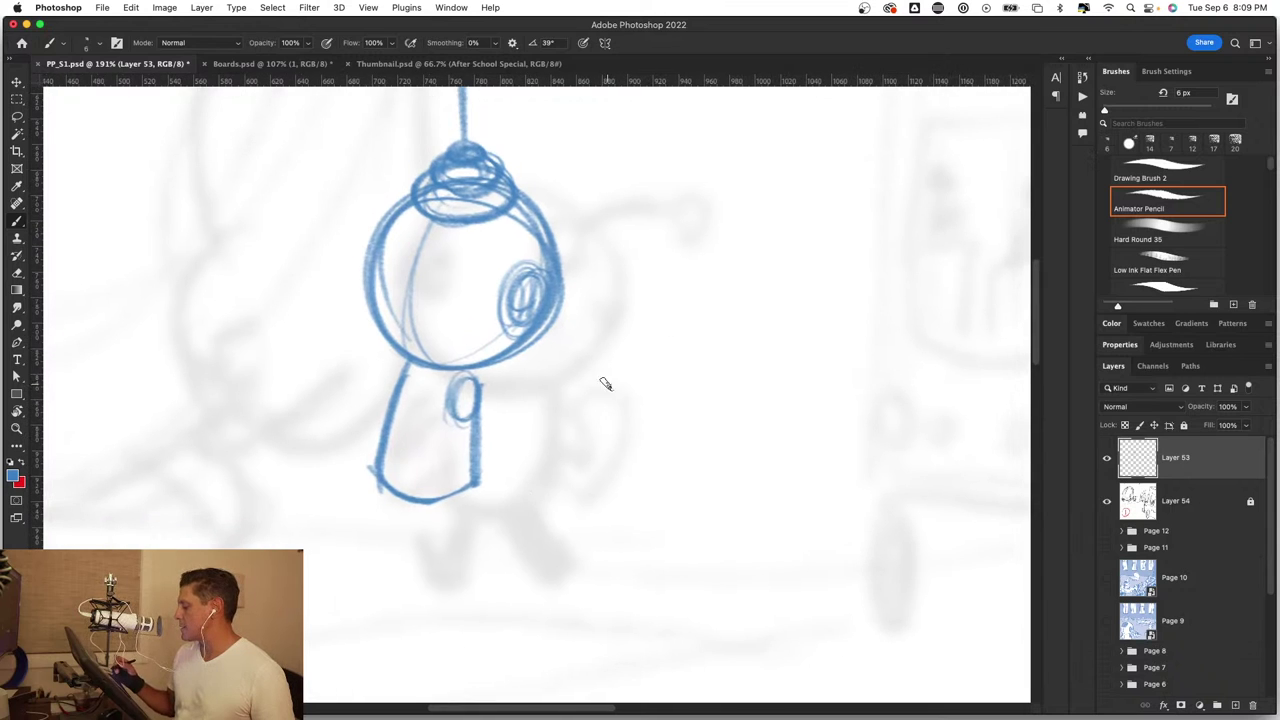
drag(605, 384, 540, 455)
drag(450, 457, 500, 512)
drag(503, 440, 522, 500)
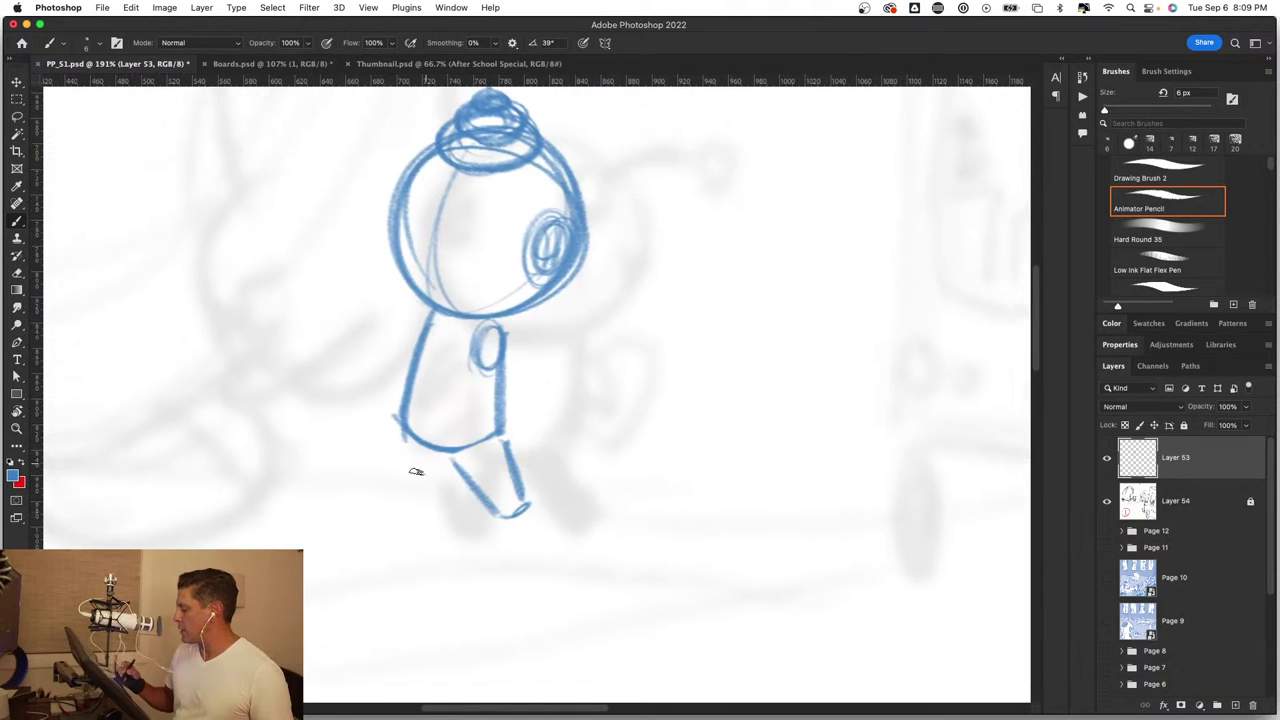
drag(436, 460, 408, 520)
key(super+z)
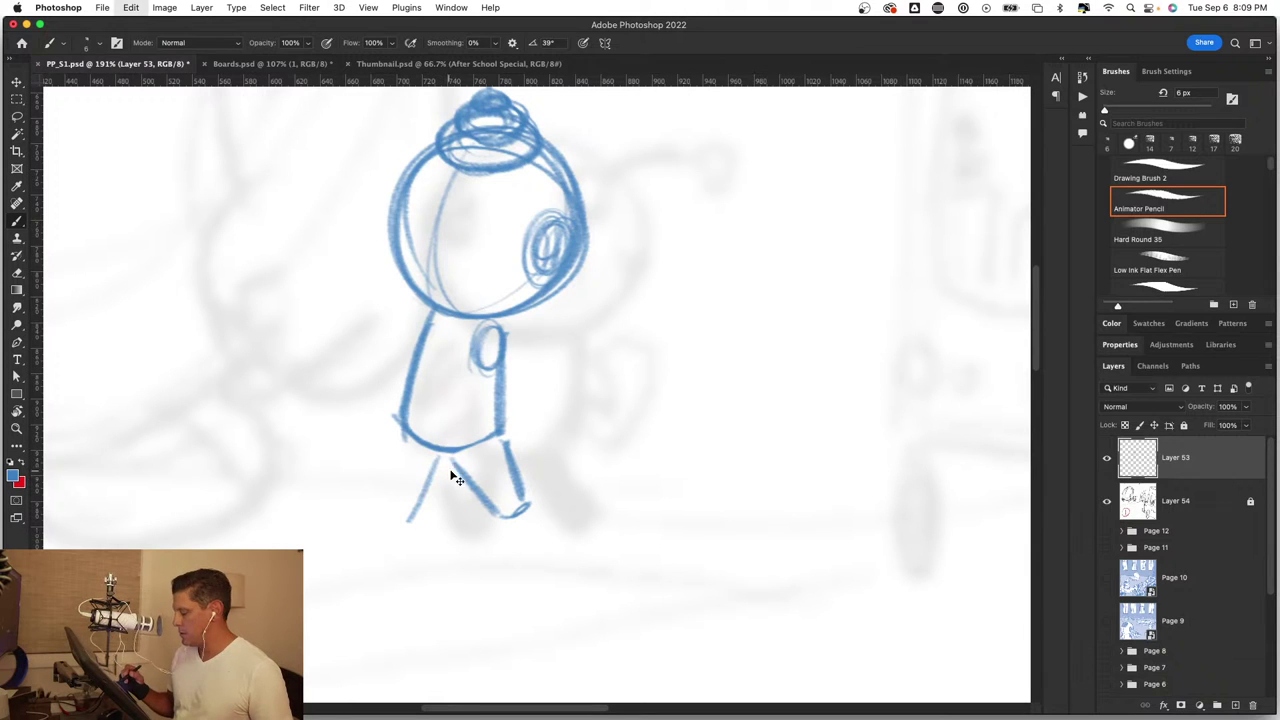
mouse_move(399, 445)
mouse_down()
mouse_move(374, 495)
mouse_move(431, 480)
mouse_move(497, 514)
mouse_up()
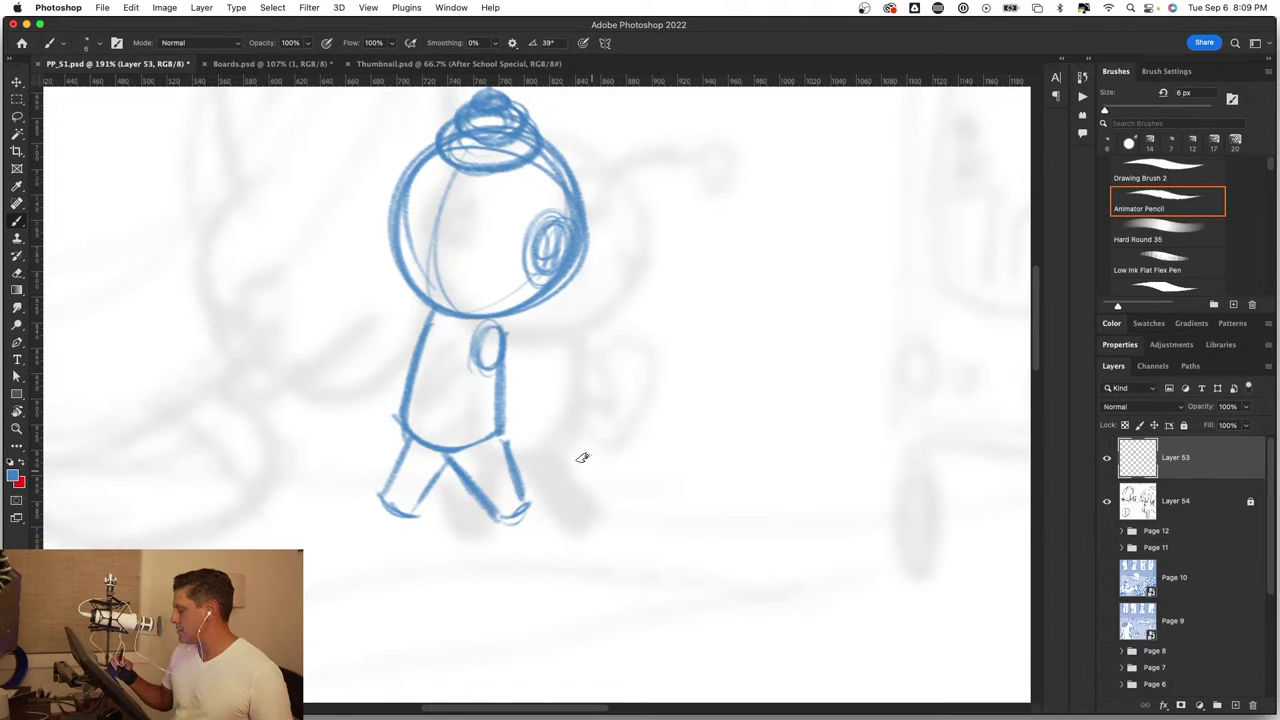
Step: Draw the shoulder loop, near arm and back arm, darkening the shoulder arc below the head
mouse_move(478, 344)
mouse_down()
mouse_move(484, 356)
mouse_move(425, 366)
mouse_move(375, 405)
mouse_move(395, 440)
mouse_move(446, 382)
mouse_up()
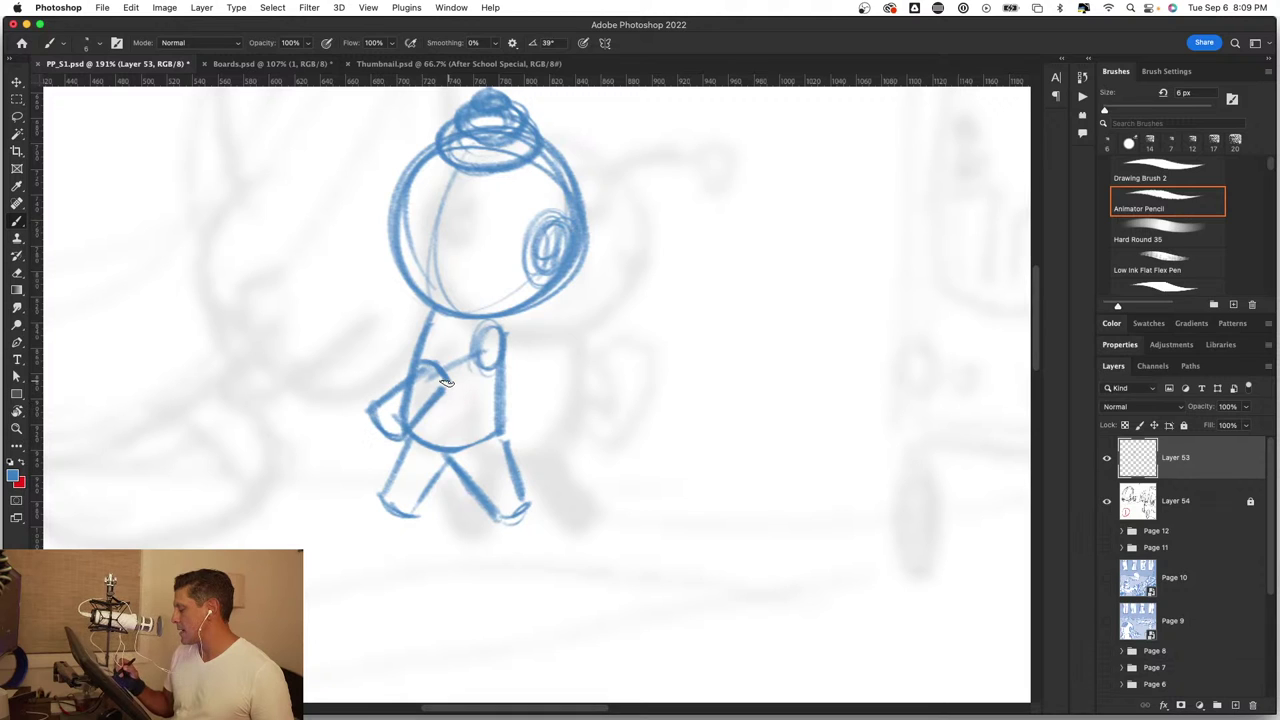
drag(432, 313, 417, 342)
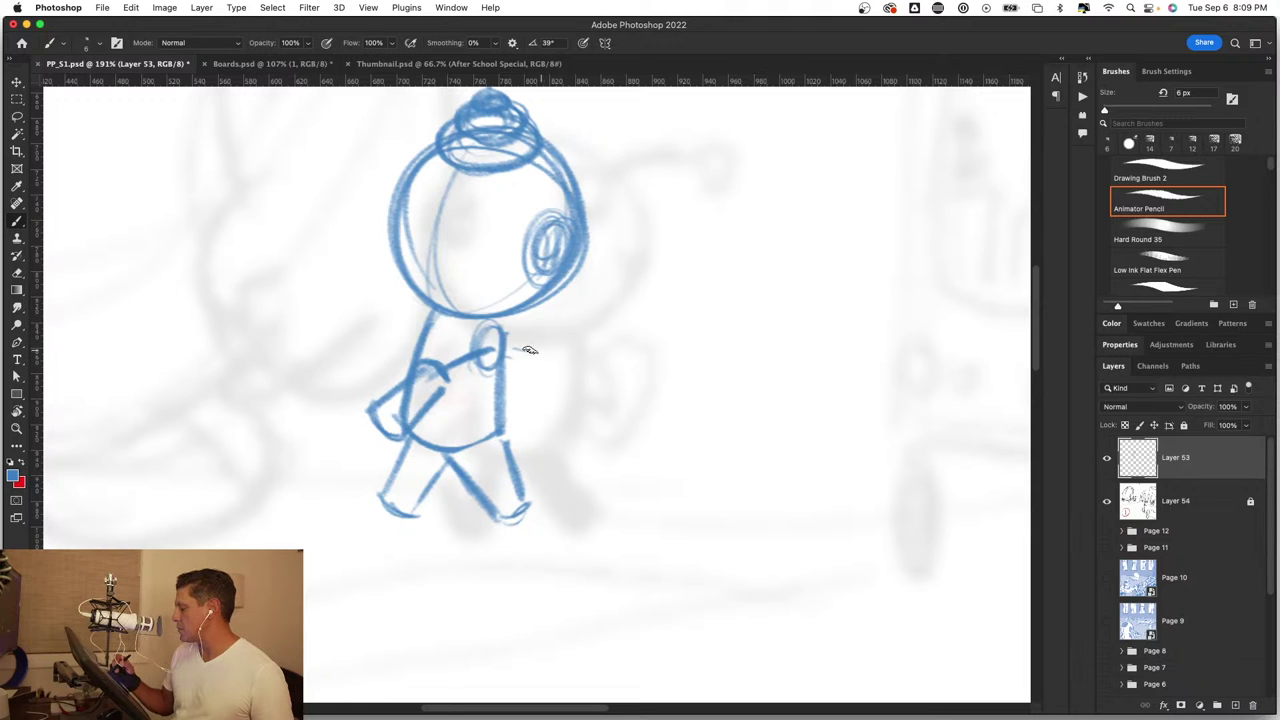
drag(543, 360, 520, 398)
drag(530, 350, 538, 394)
drag(488, 321, 474, 358)
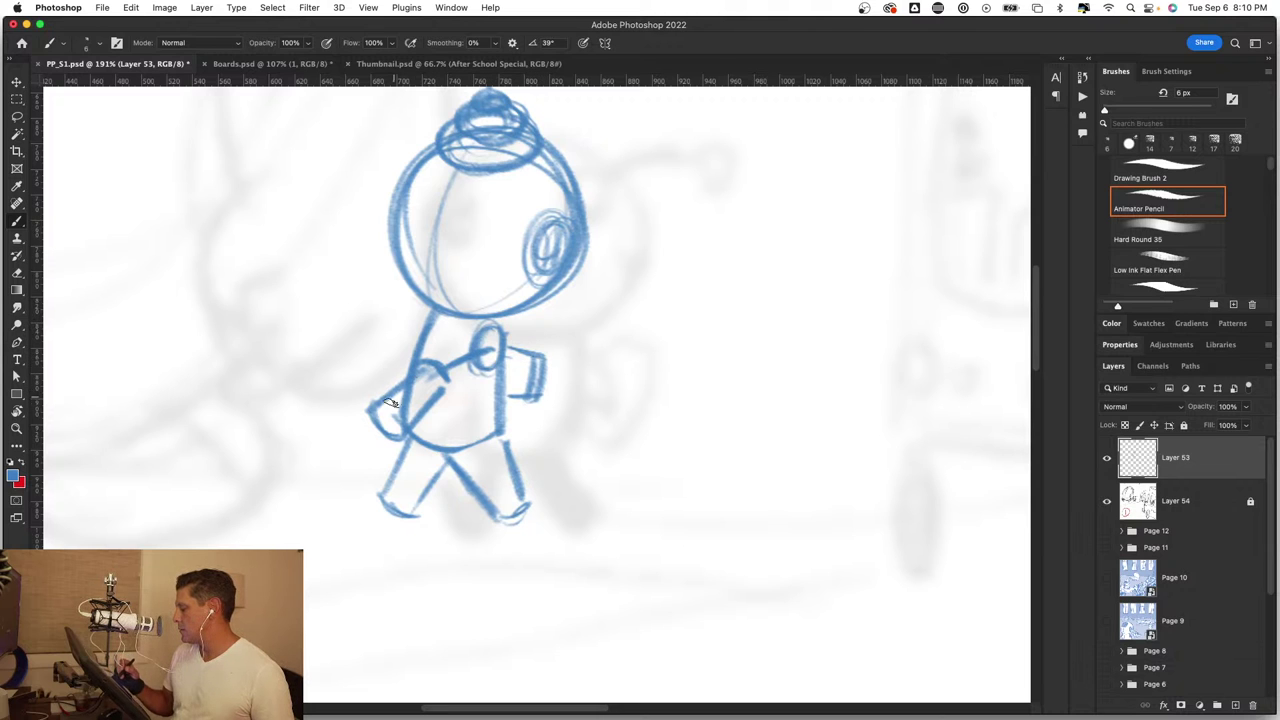
Step: Strengthen the bent arm, hand and upper arm lines, then zoom out to view the character
key(z)
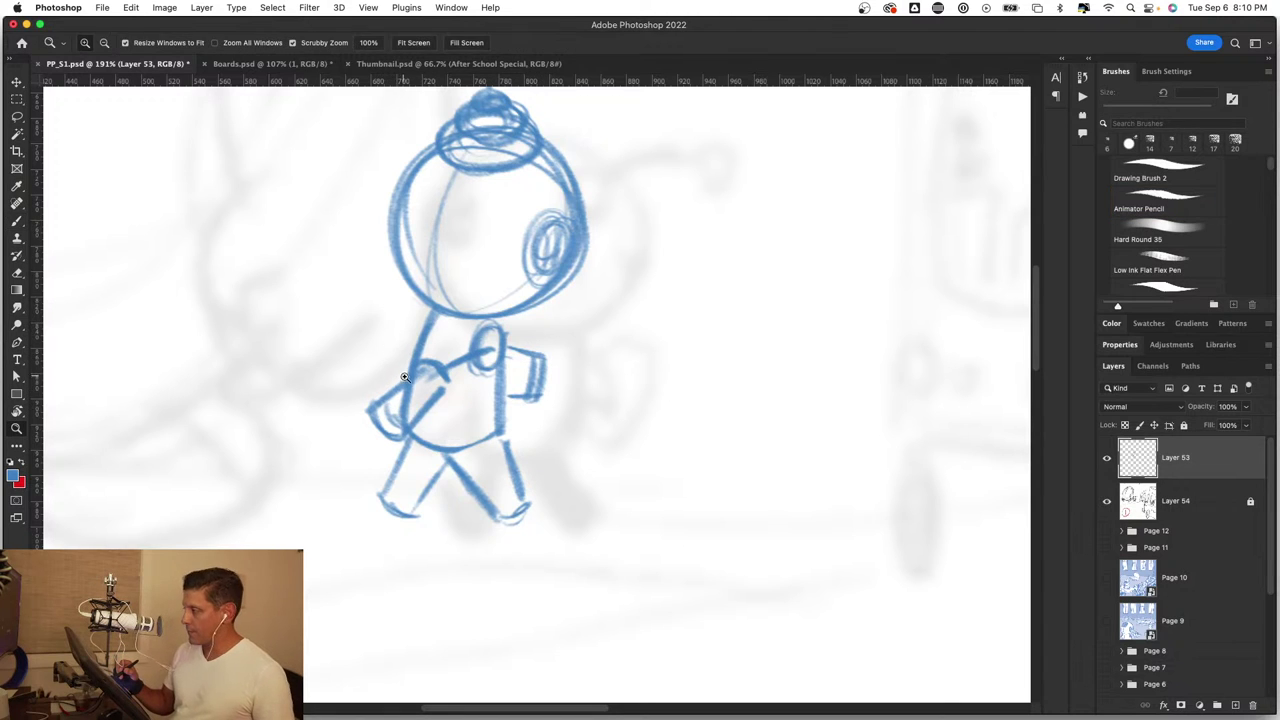
drag(425, 370, 462, 370)
key(b)
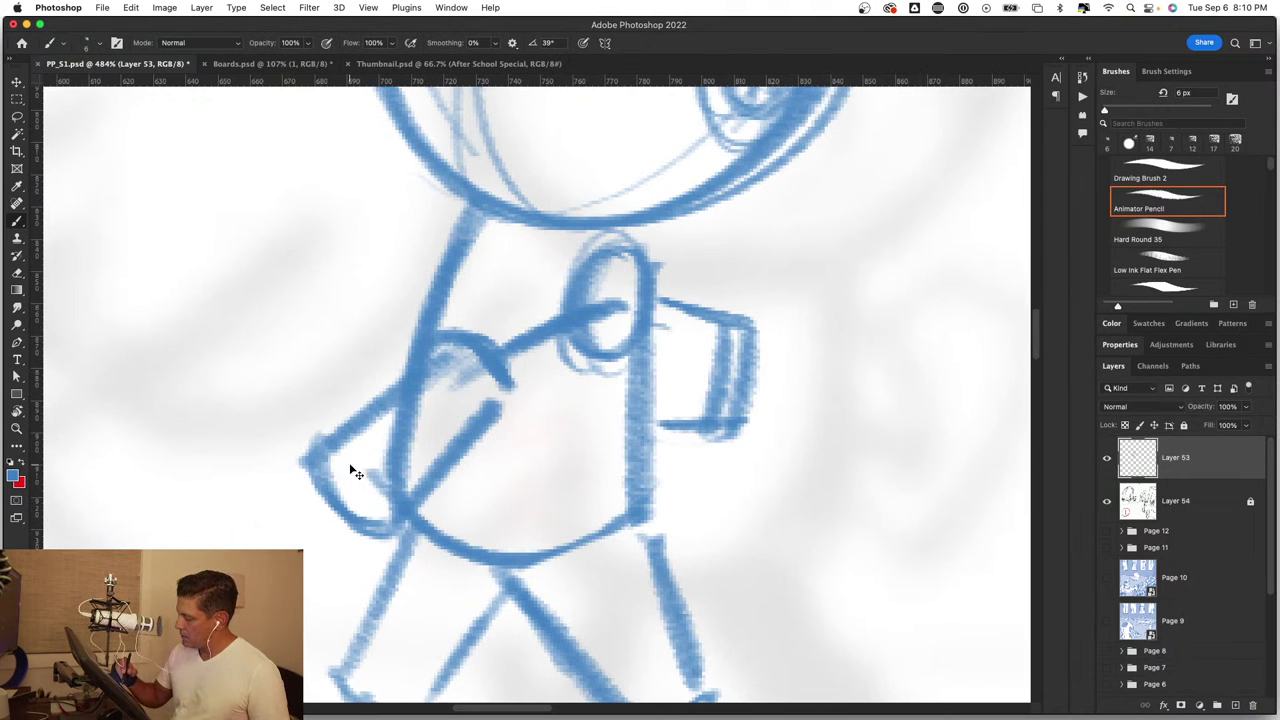
mouse_move(355, 473)
mouse_down()
mouse_move(329, 449)
mouse_move(357, 509)
mouse_move(340, 437)
mouse_move(409, 471)
mouse_move(409, 529)
mouse_up()
key(z)
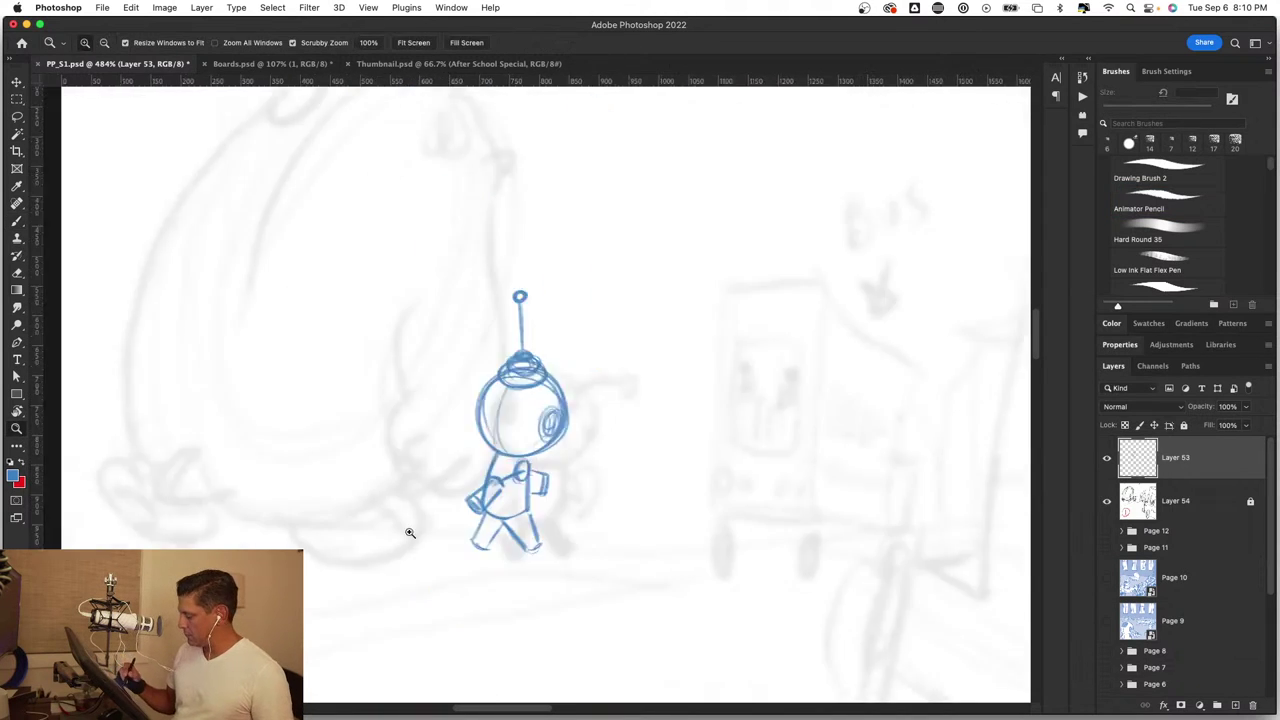
drag(548, 513, 610, 518)
key(b)
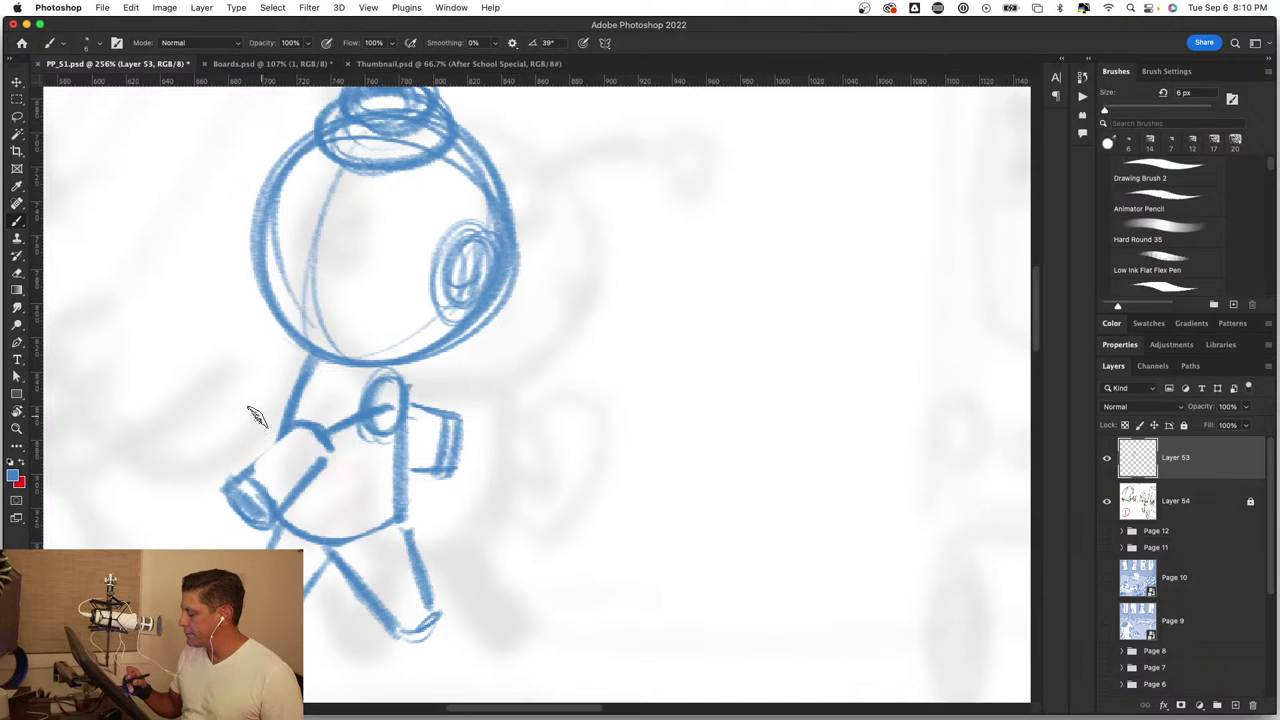
drag(245, 468, 298, 420)
key(z)
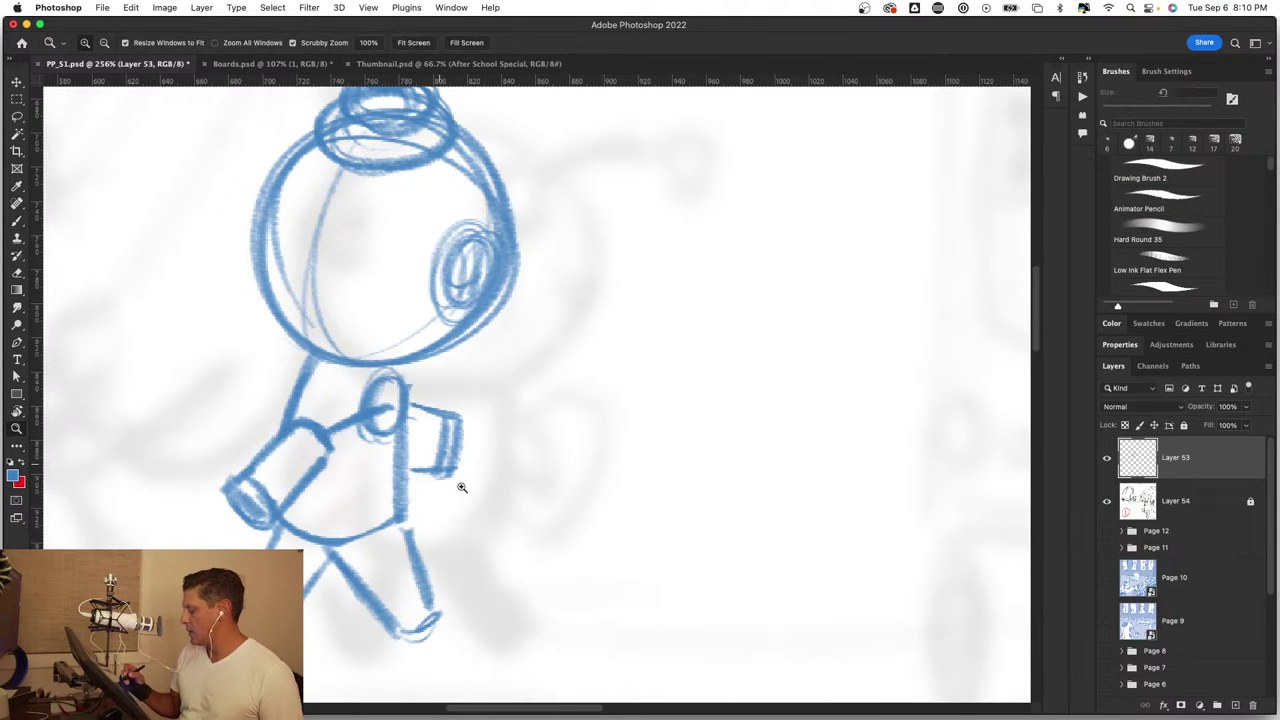
drag(457, 486, 565, 488)
Step: Sketch the second robot's large round head, body and helmet dome with a 15 px pencil
key(b)
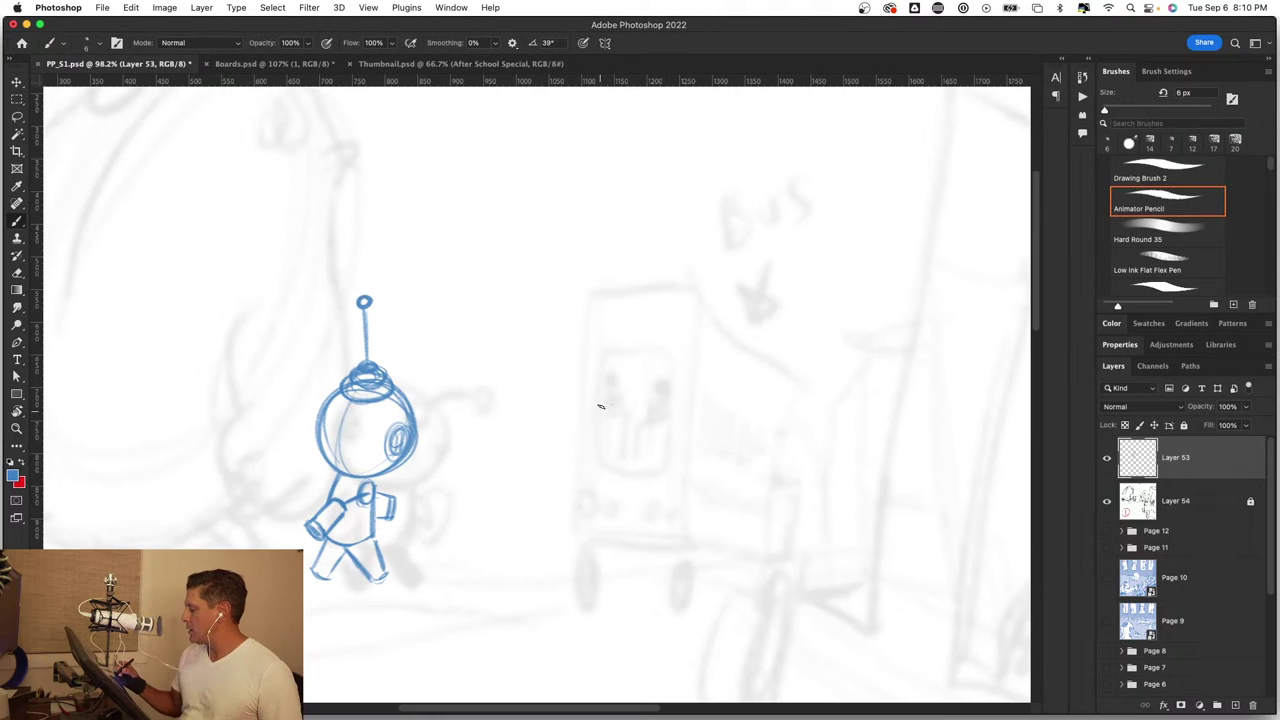
mouse_move(574, 423)
mouse_down()
mouse_move(588, 386)
mouse_move(596, 394)
mouse_move(560, 390)
mouse_up()
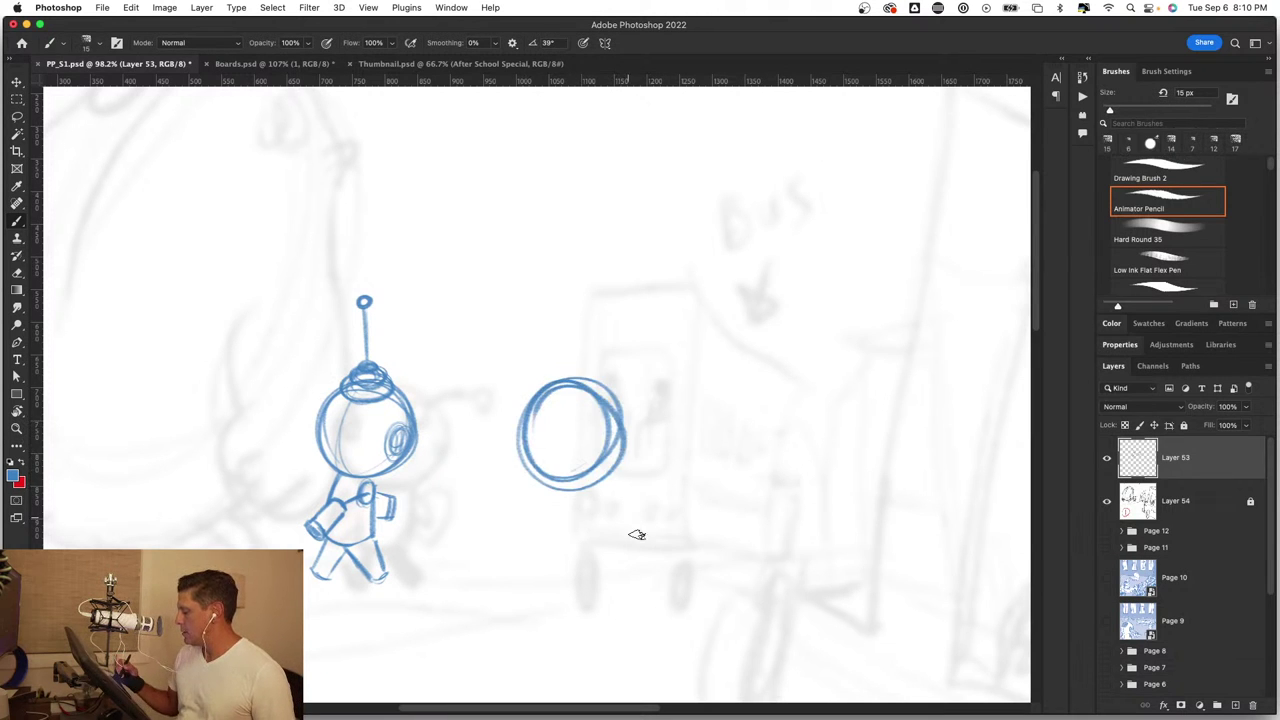
drag(642, 562, 622, 436)
mouse_move(513, 356)
mouse_down()
mouse_move(510, 410)
mouse_move(566, 398)
mouse_move(569, 416)
mouse_move(506, 410)
mouse_up()
drag(511, 360, 527, 421)
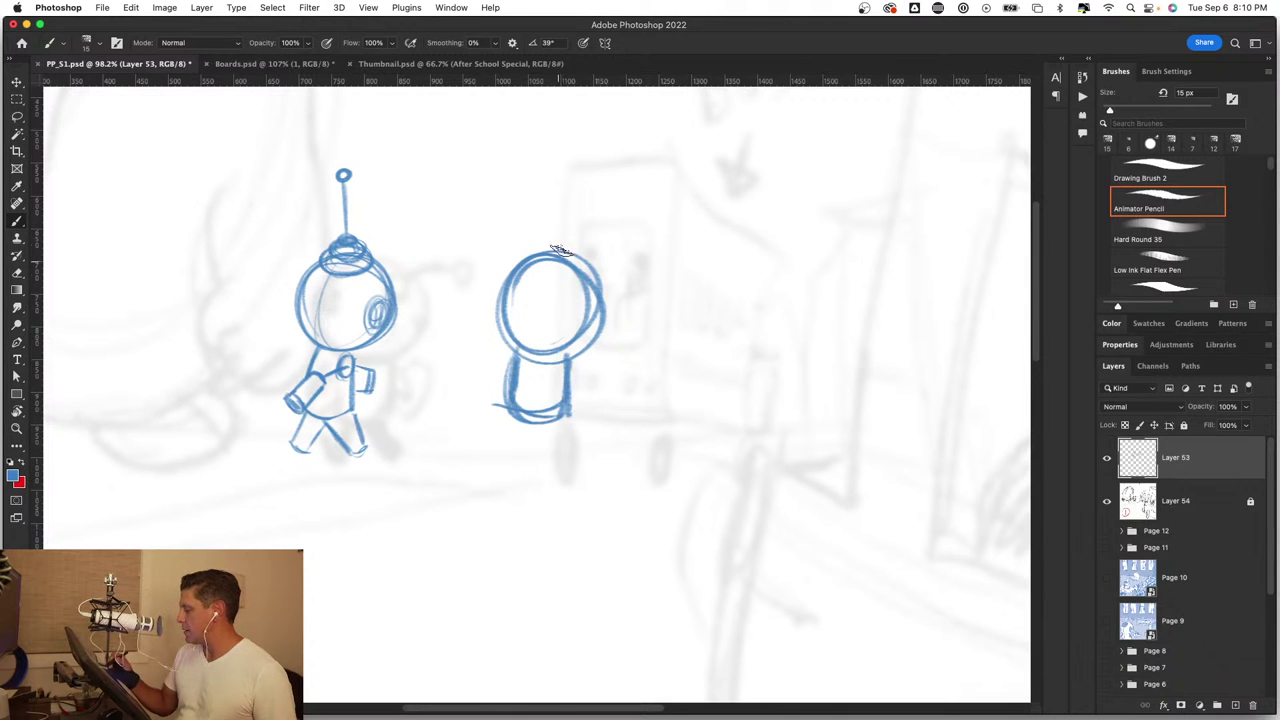
mouse_move(560, 250)
mouse_down()
mouse_move(530, 280)
mouse_move(560, 285)
mouse_move(532, 243)
mouse_up()
Step: Add an antenna, a side oval eye, an outstretched arm and two striding legs to it
drag(516, 176, 545, 240)
mouse_move(592, 288)
mouse_down()
mouse_move(572, 310)
mouse_move(582, 338)
mouse_up()
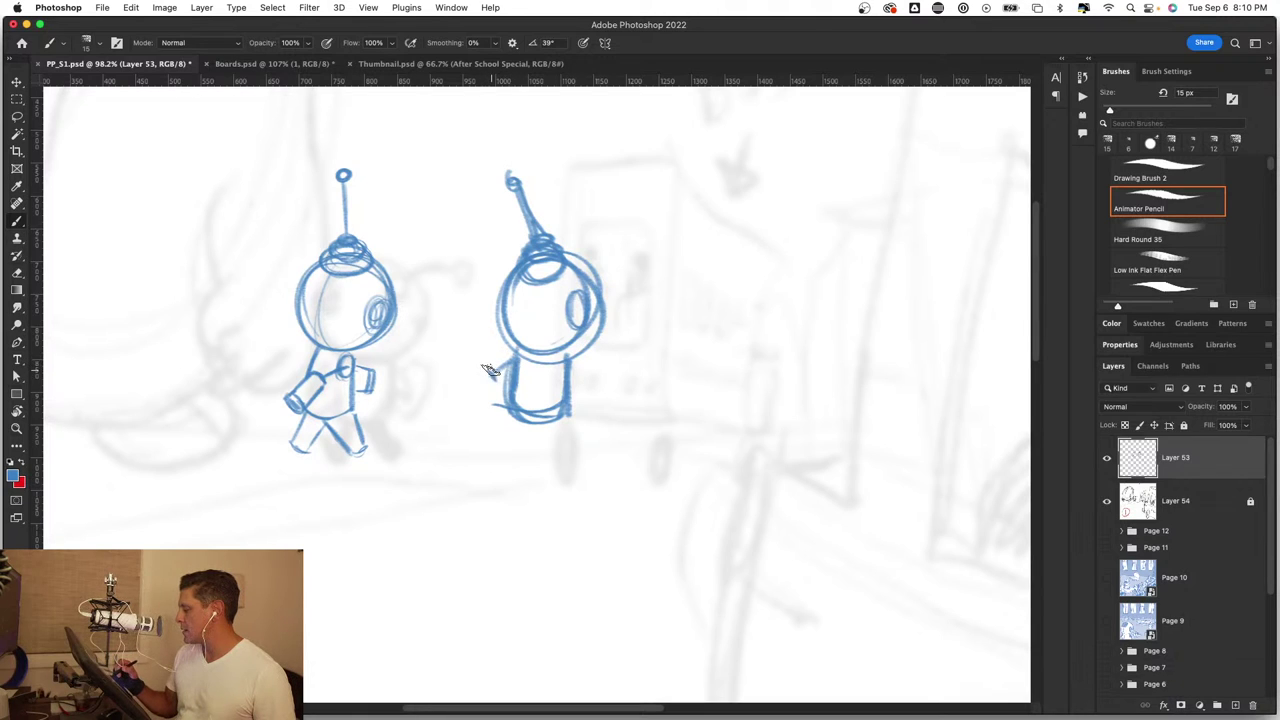
mouse_move(490, 370)
mouse_down()
mouse_move(451, 390)
mouse_move(608, 379)
mouse_up()
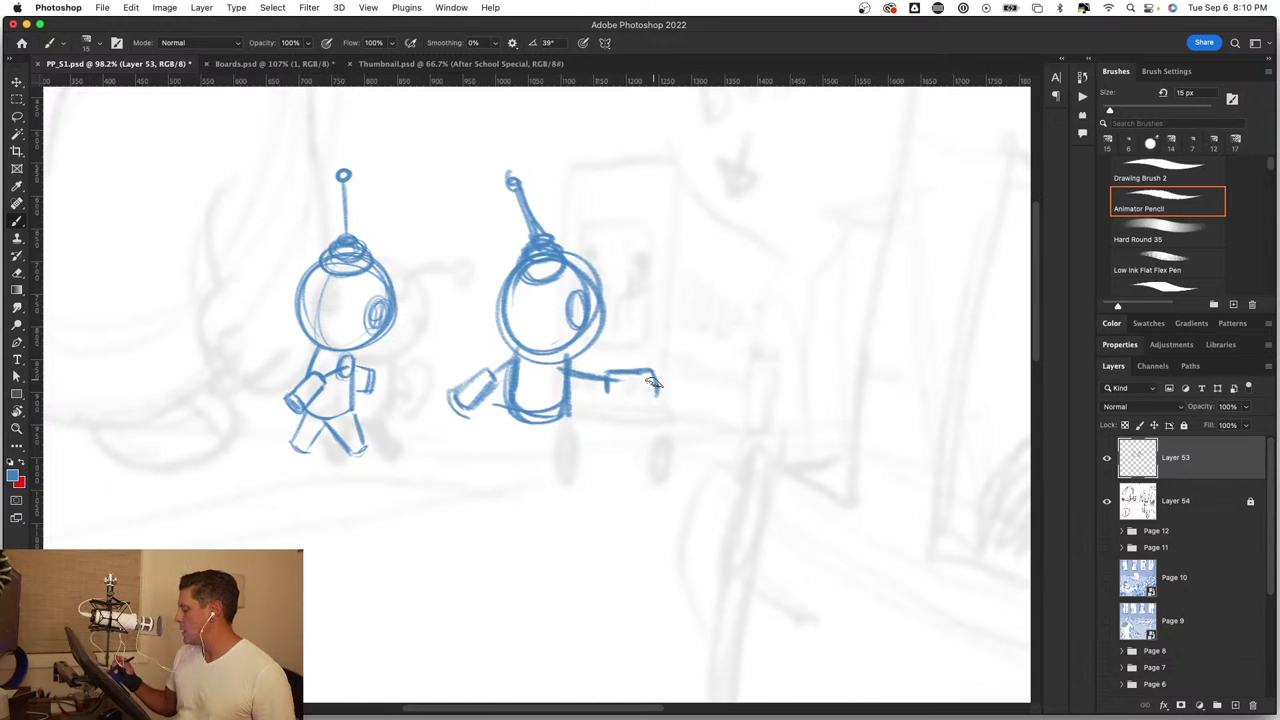
mouse_move(554, 426)
mouse_down()
mouse_move(533, 453)
mouse_move(508, 457)
mouse_up()
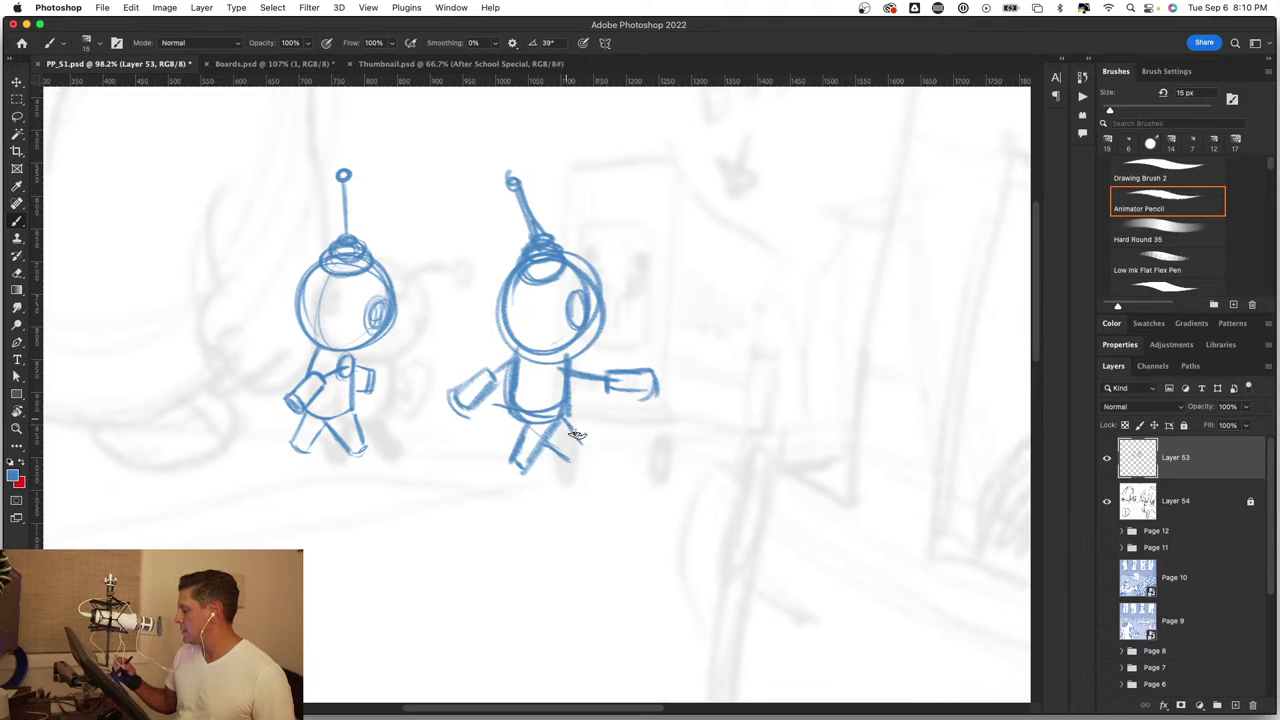
mouse_move(562, 438)
mouse_down()
mouse_move(524, 462)
mouse_move(500, 510)
mouse_move(636, 327)
mouse_up()
Step: Zoom in to check the torso, zoom back out, and draw a downward arrow above the robot
key(z)
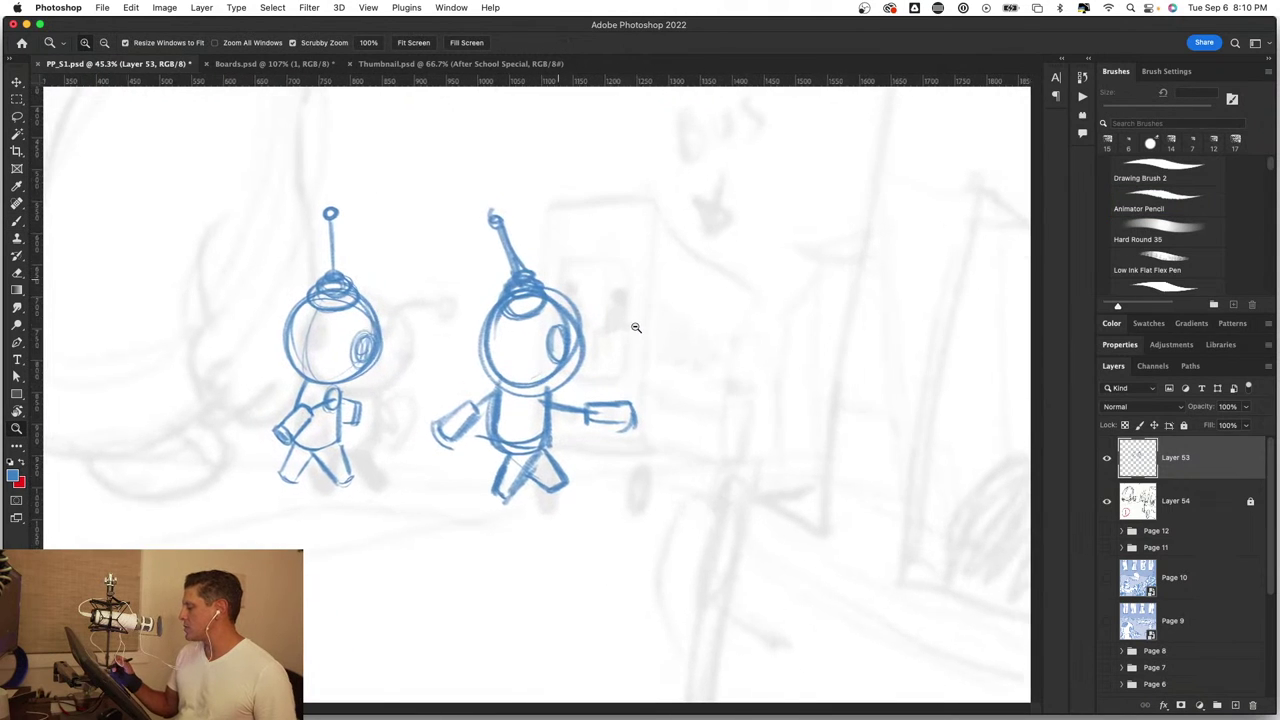
key(b)
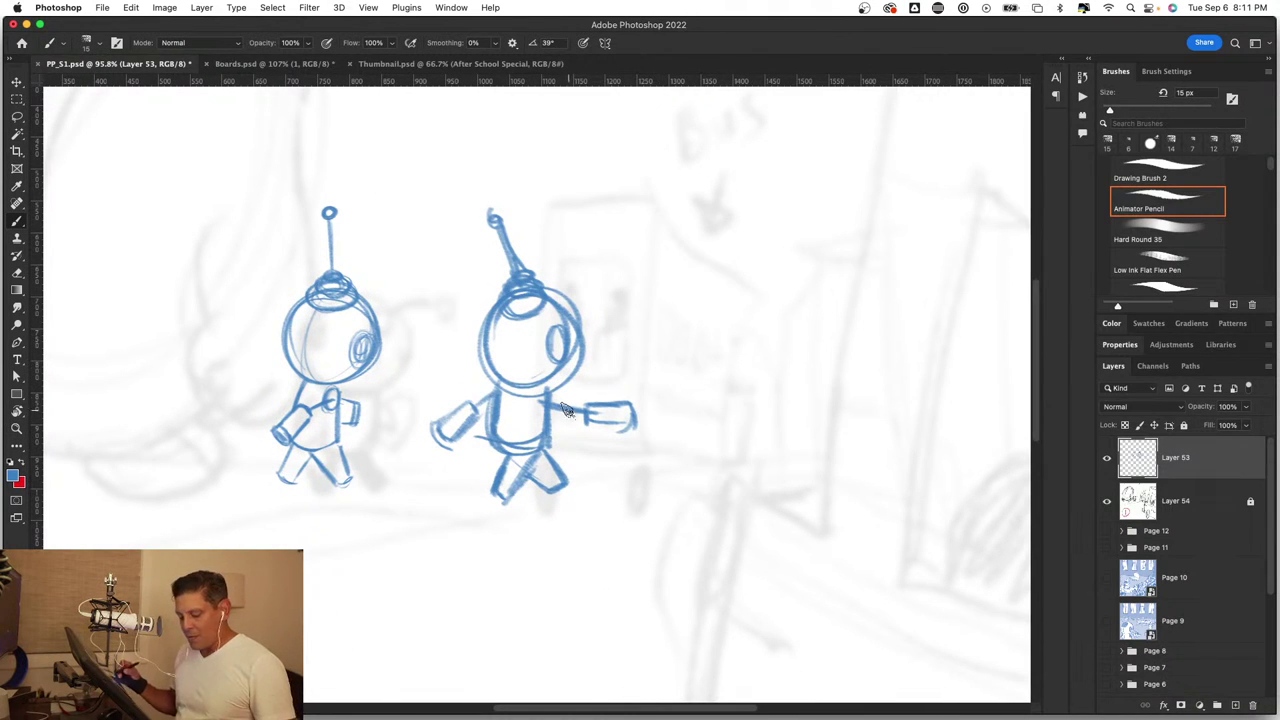
key(z)
drag(548, 430, 640, 430)
key(b)
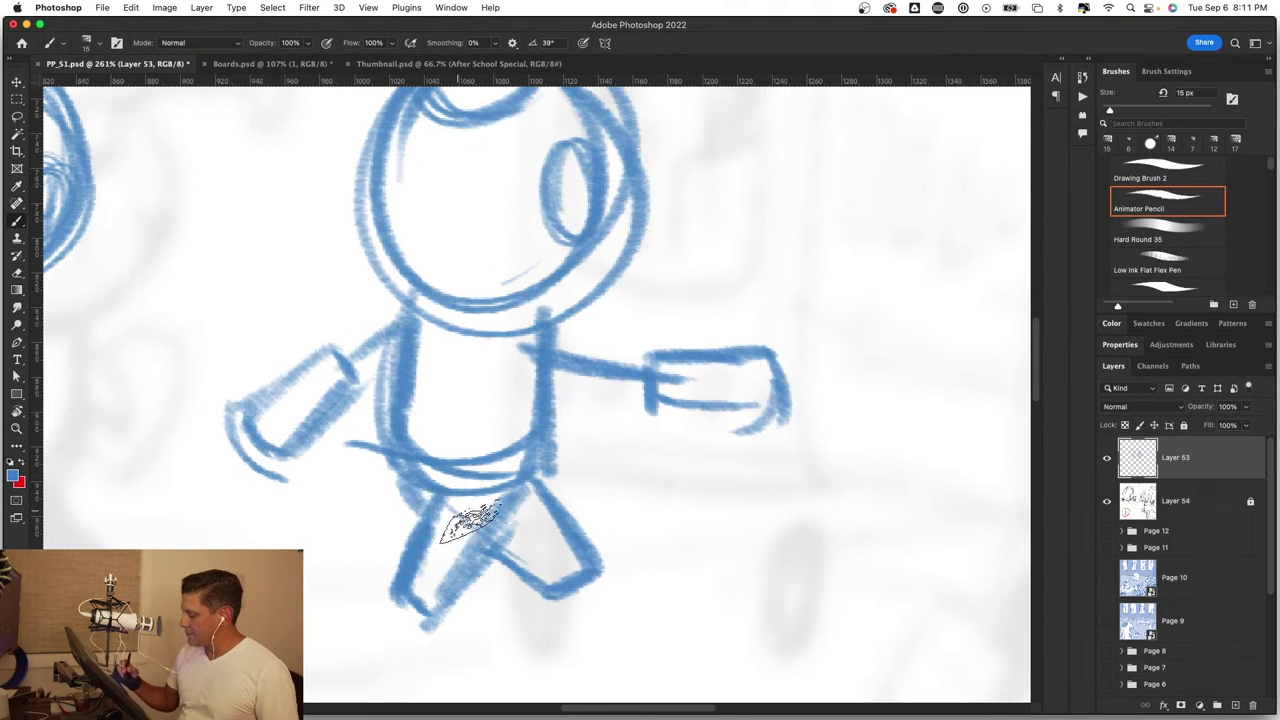
key(z)
drag(543, 514, 500, 523)
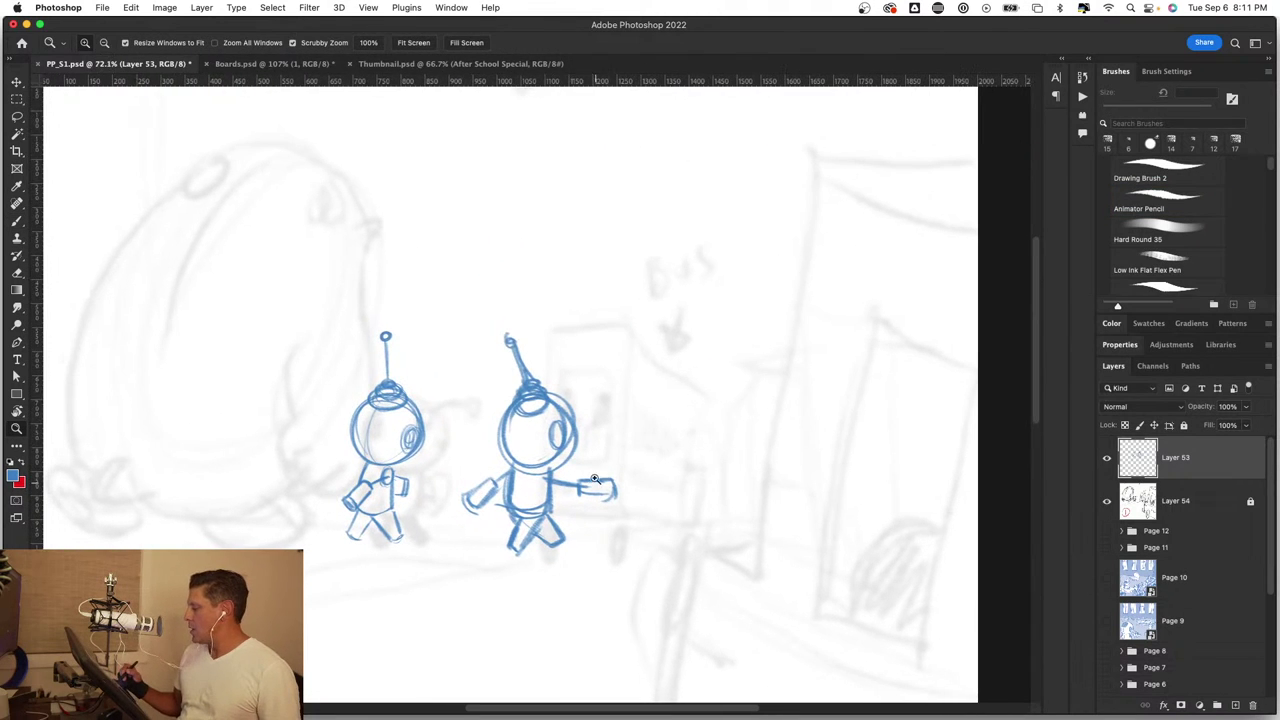
key(b)
mouse_move(560, 256)
mouse_down()
mouse_move(558, 314)
mouse_move(576, 328)
mouse_up()
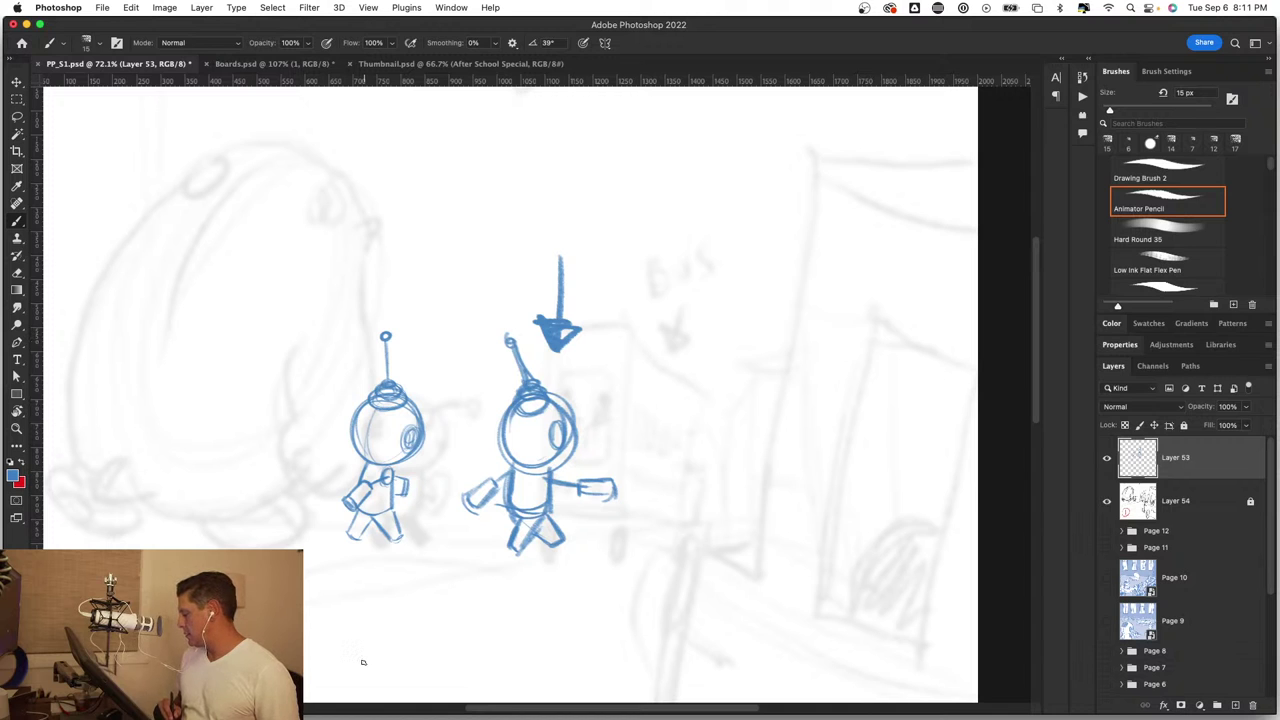
Step: With a 12 px brush, add a collar, body lines and a waistline curve to the larger robot
drag(540, 460, 576, 483)
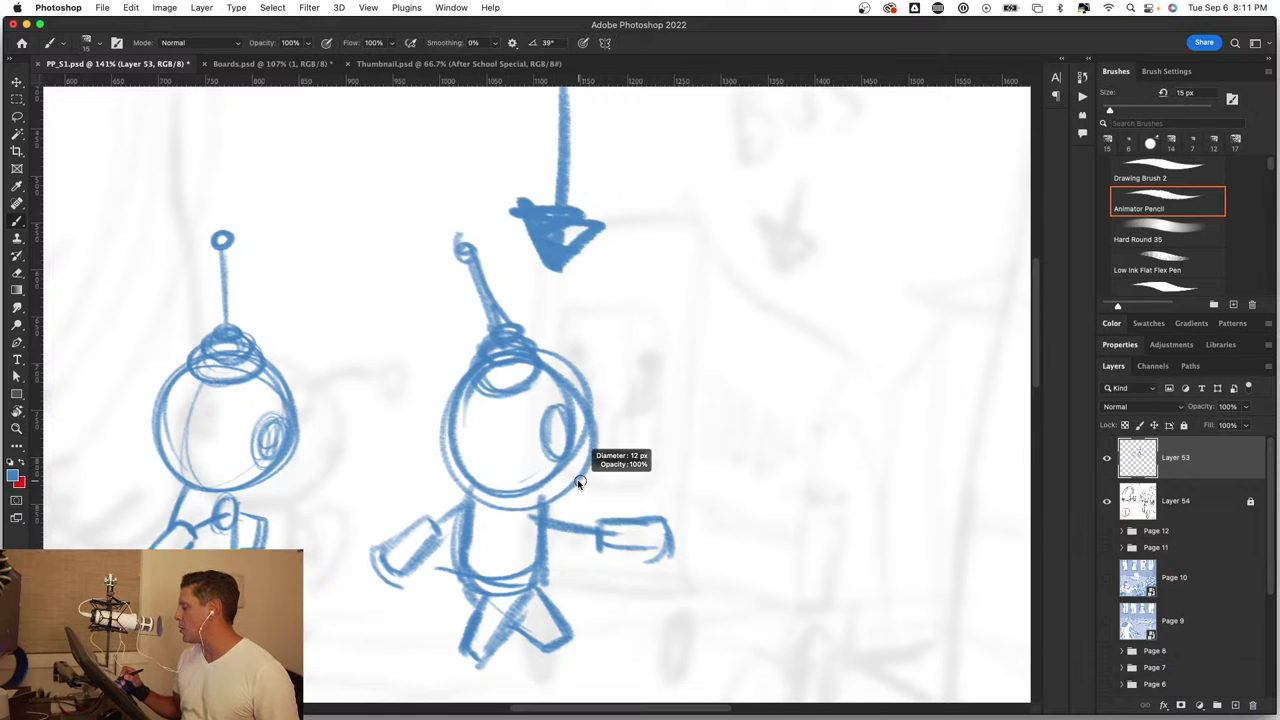
drag(578, 482, 575, 479)
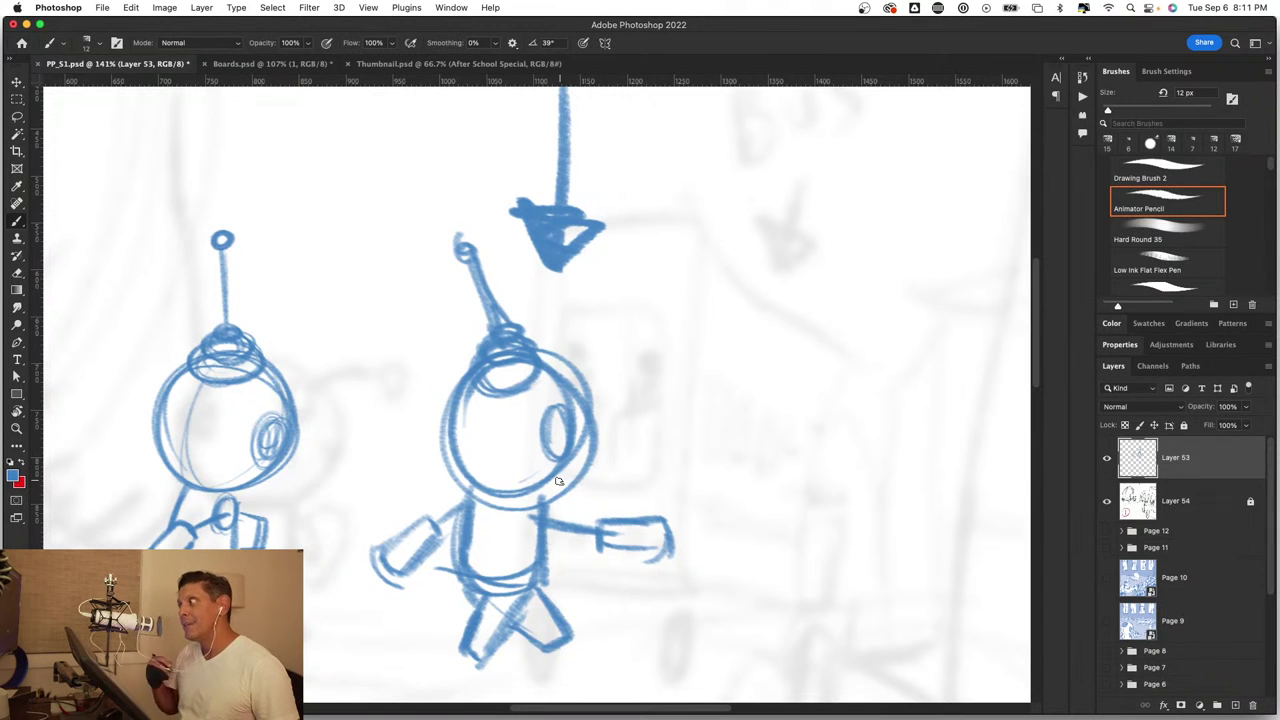
mouse_move(531, 507)
mouse_down()
mouse_move(537, 548)
mouse_move(512, 545)
mouse_move(552, 503)
mouse_up()
drag(465, 578, 516, 590)
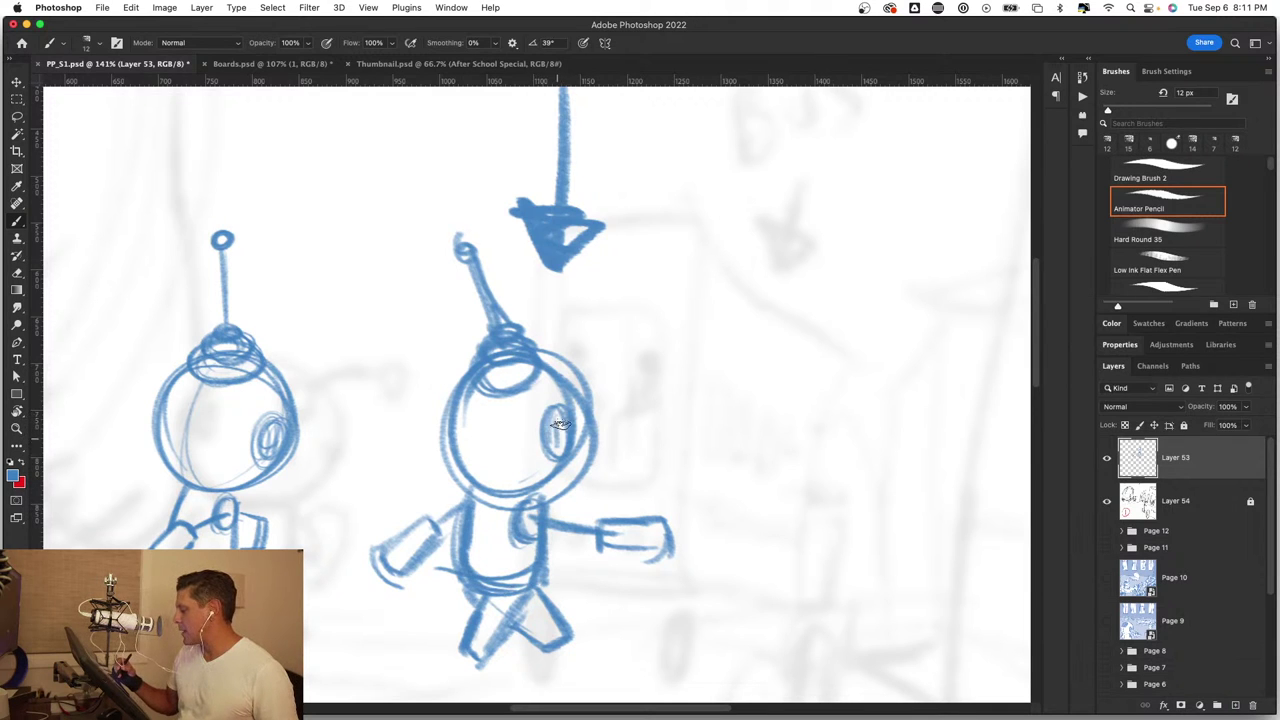
Step: Bolden the side eye circle and add inner dome arcs across the helmet top
drag(550, 410, 556, 462)
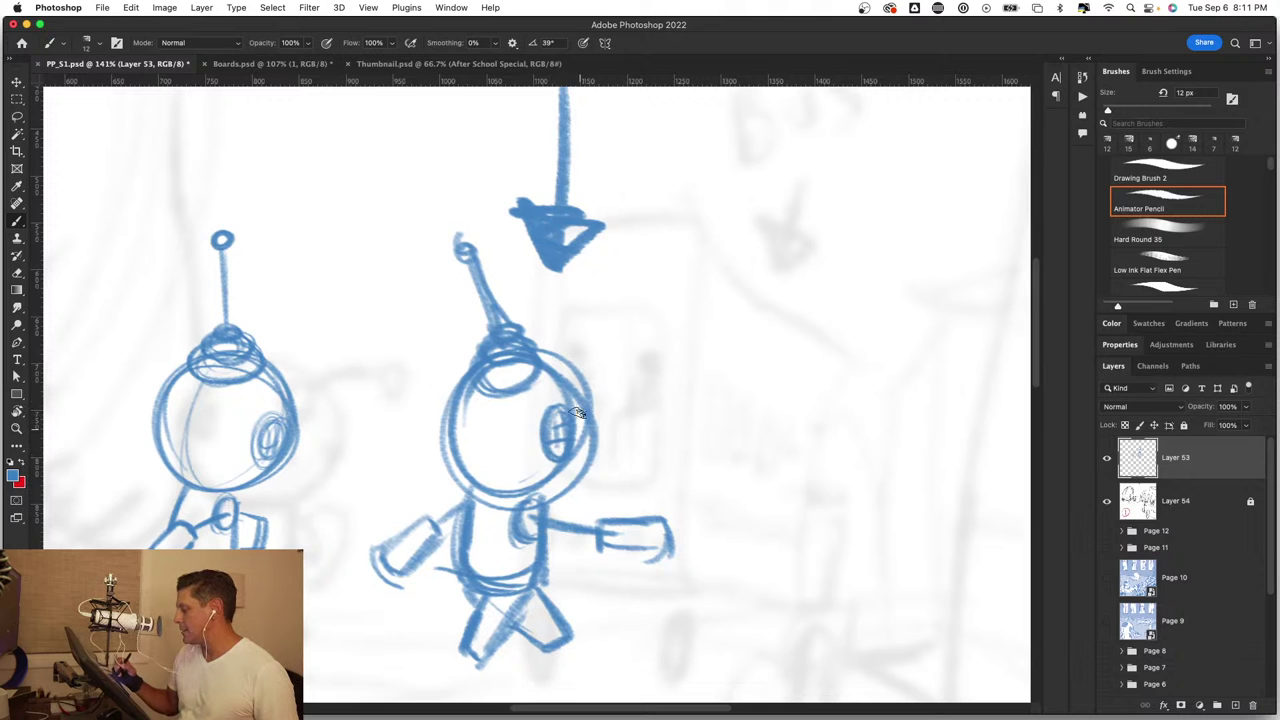
drag(578, 396, 588, 452)
mouse_move(482, 356)
mouse_down()
mouse_move(520, 346)
mouse_move(518, 390)
mouse_move(562, 364)
mouse_up()
drag(484, 372, 526, 364)
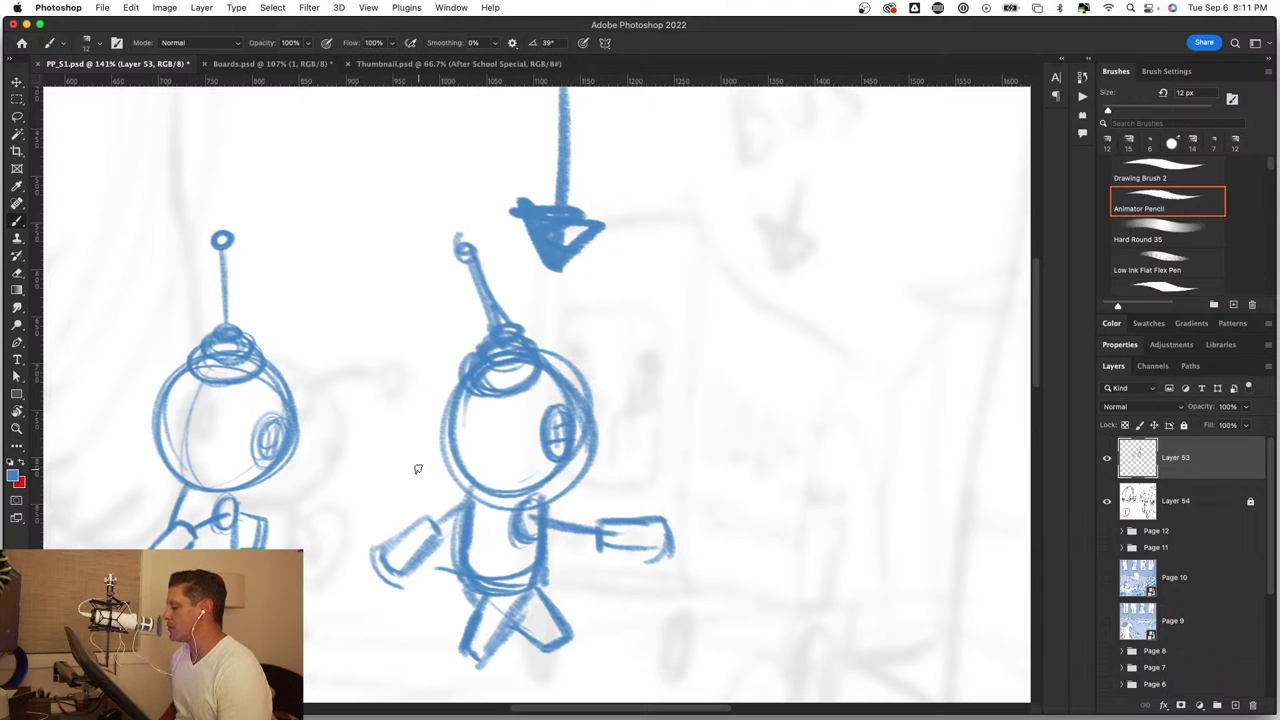
Step: Retrace and thicken the small robot's head outline with a 9 px brush
scroll(453, 527, down, 3)
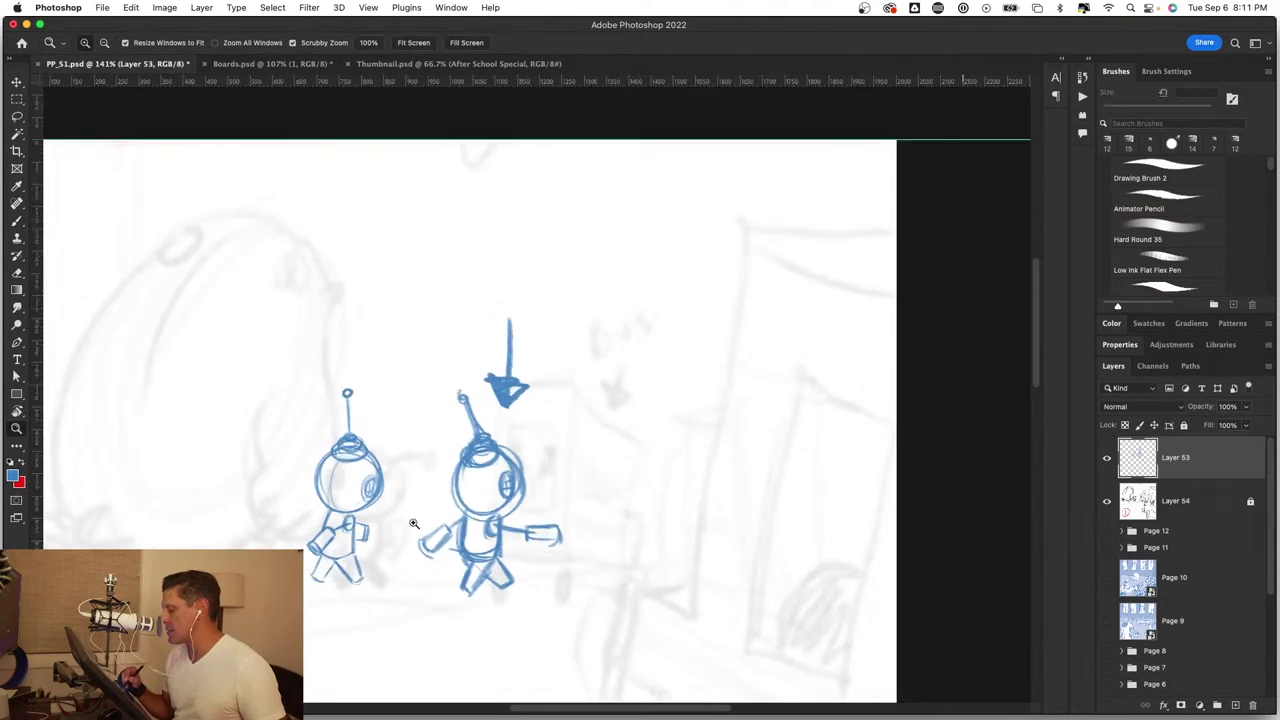
scroll(453, 527, down, 2)
scroll(453, 527, up, 3)
mouse_move(380, 489)
mouse_down()
mouse_move(455, 489)
mouse_move(550, 460)
mouse_up()
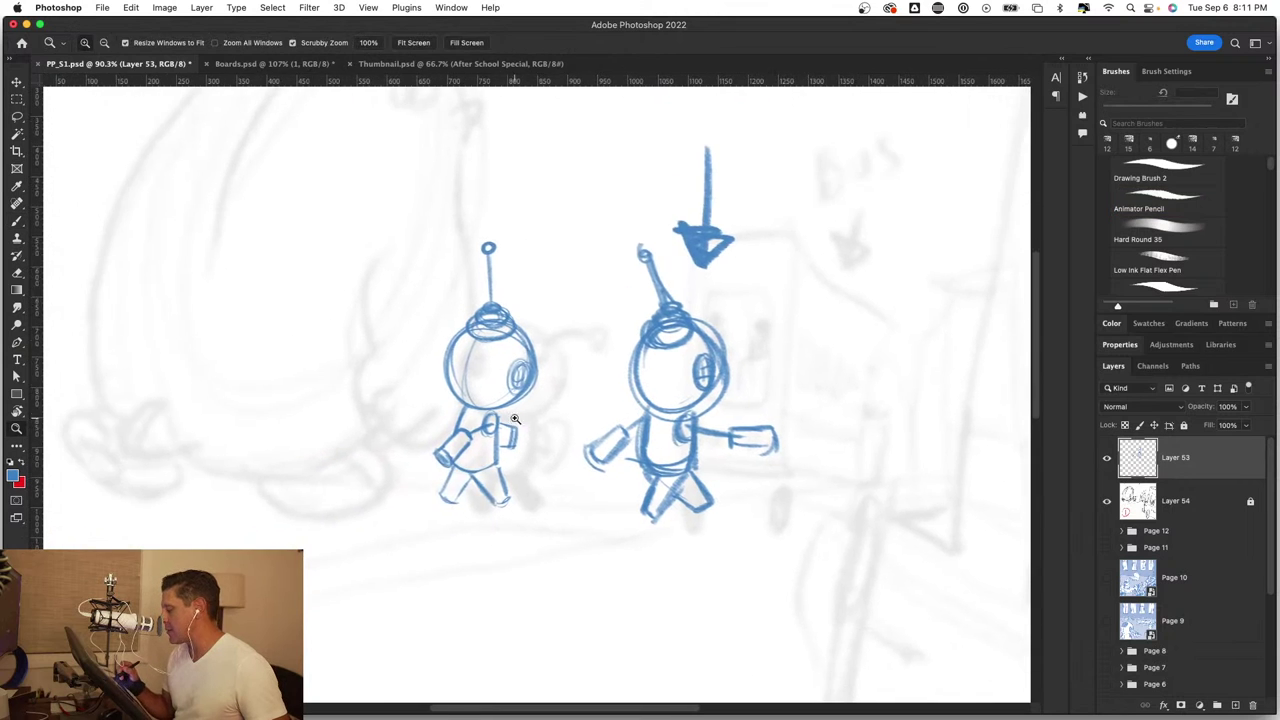
scroll(550, 420, up, 5)
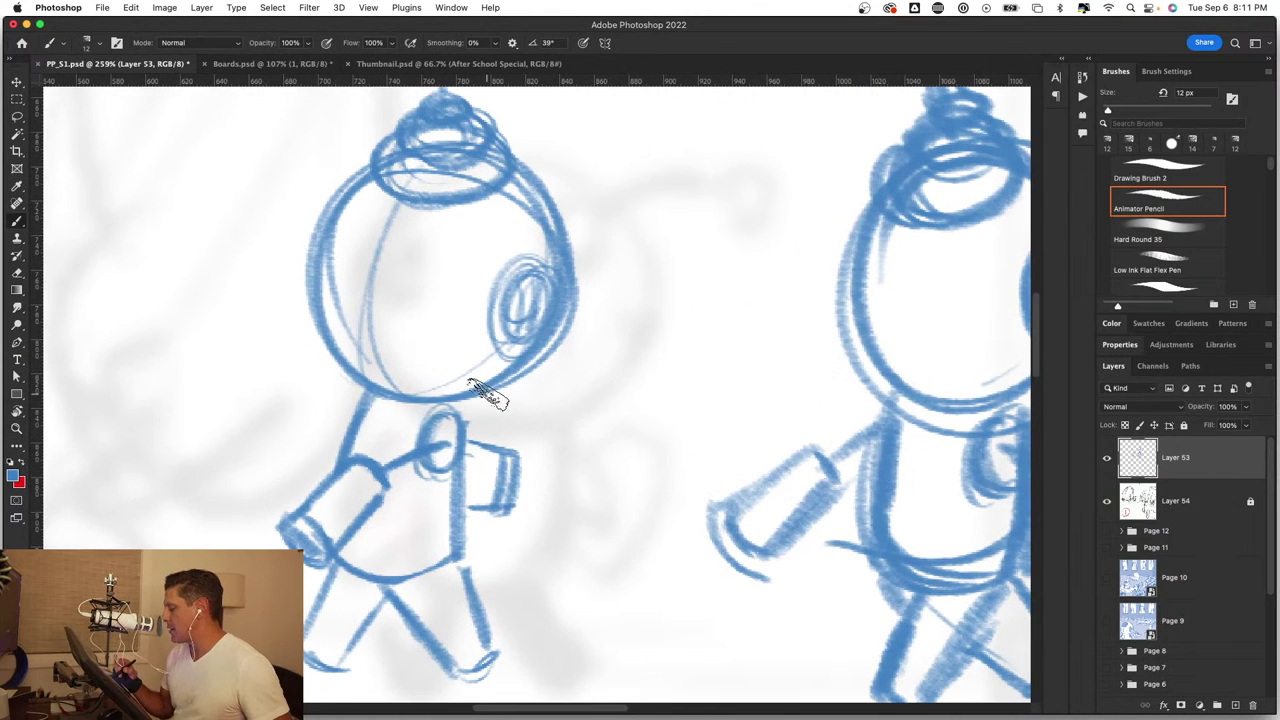
drag(488, 393, 491, 395)
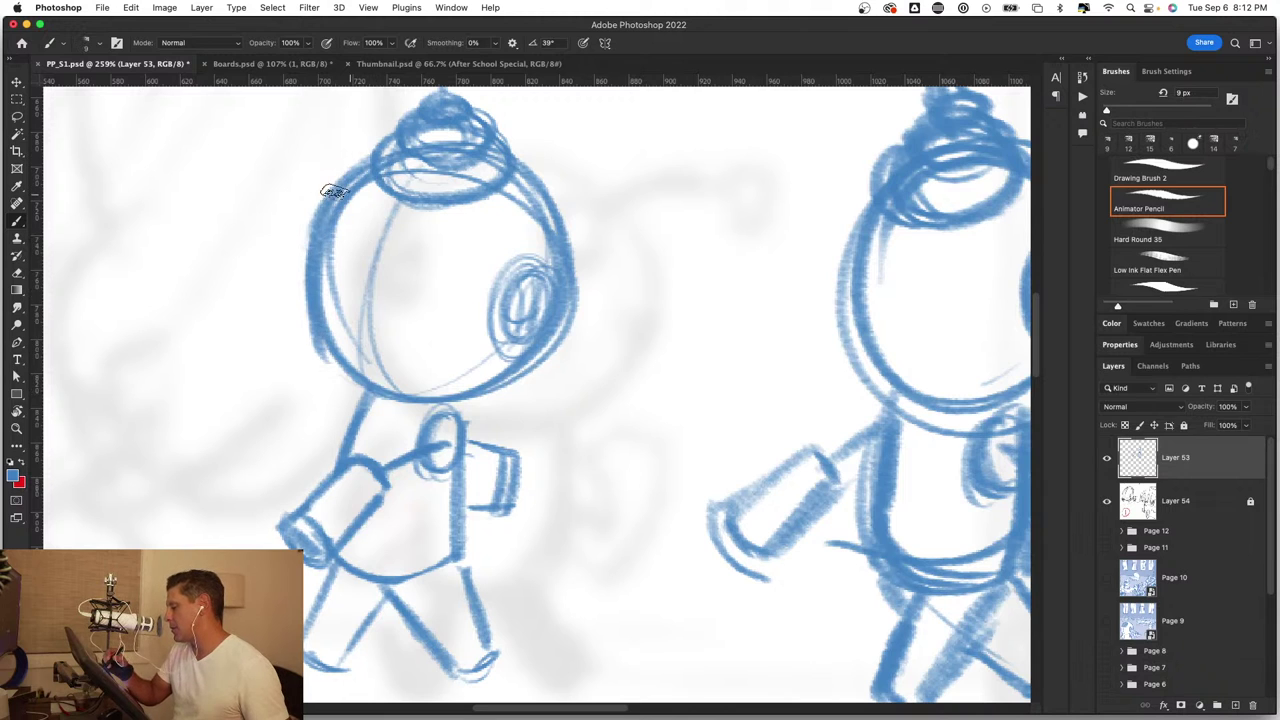
mouse_move(331, 186)
mouse_down()
mouse_move(310, 292)
mouse_move(424, 380)
mouse_move(499, 390)
mouse_up()
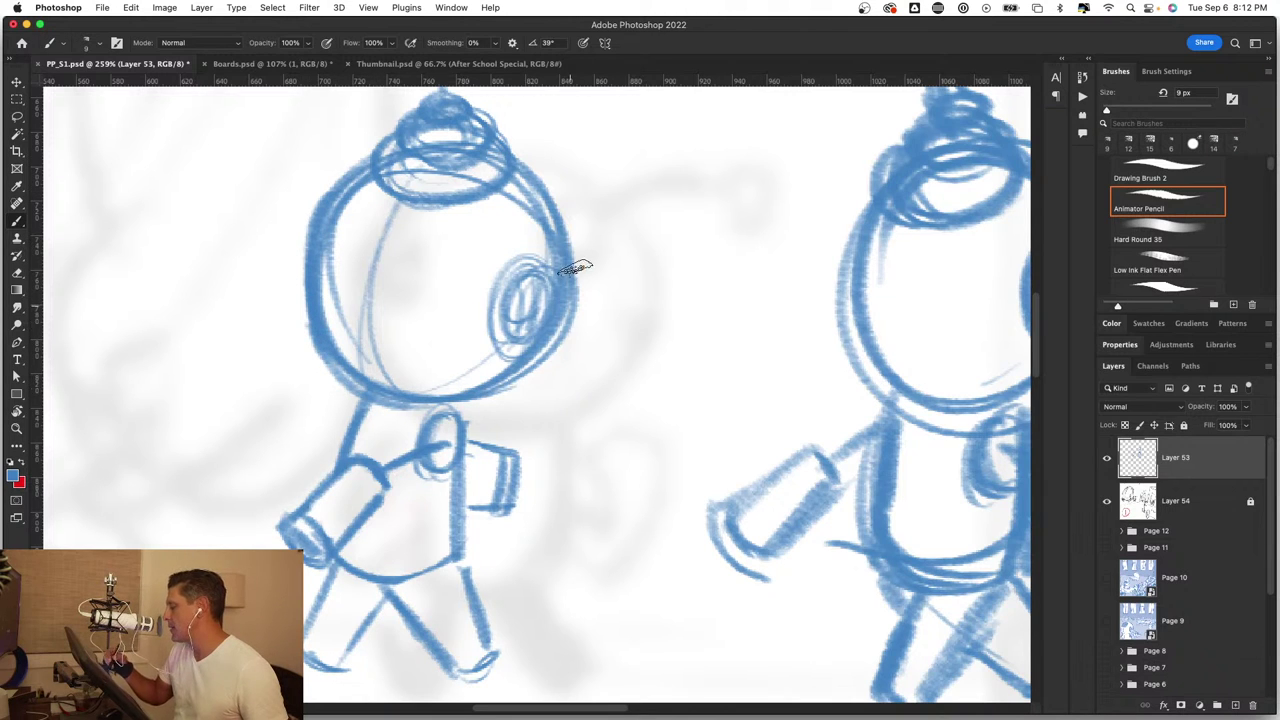
mouse_move(511, 160)
mouse_down()
mouse_move(571, 313)
mouse_move(497, 393)
mouse_up()
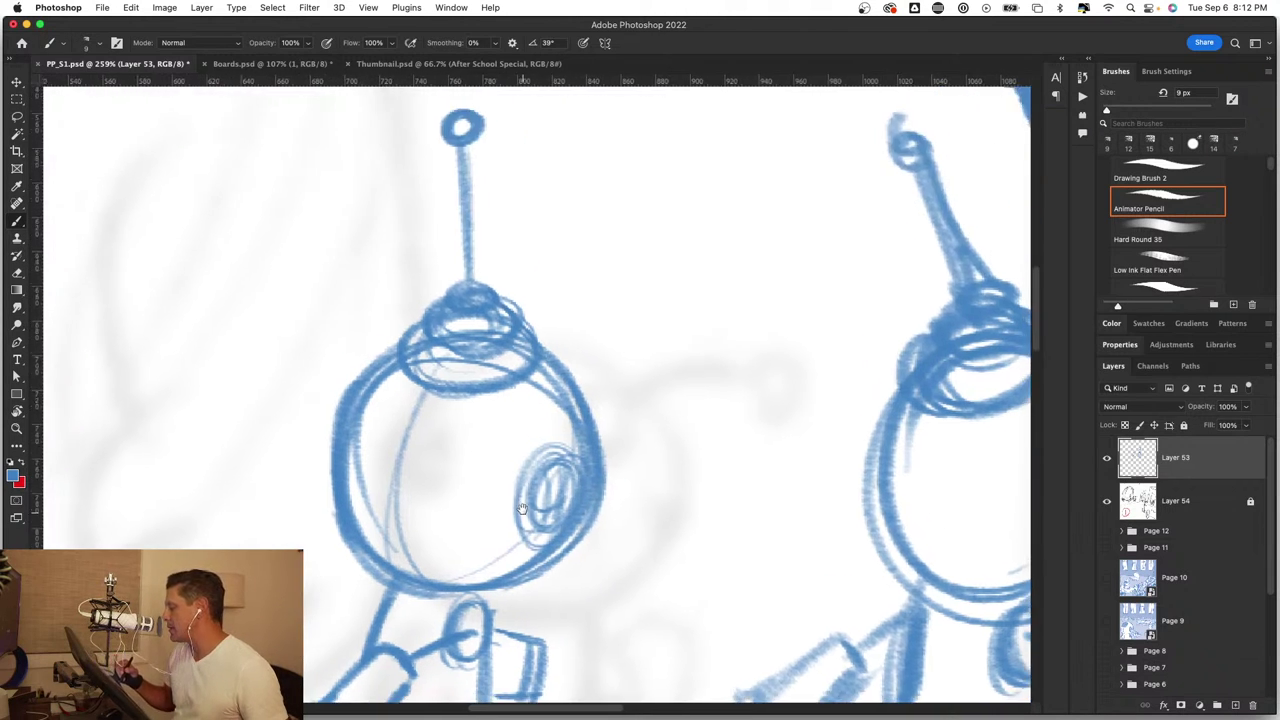
Step: Dab three dots down the small robot's face with a 7 px brush, then switch to Boards.psd
mouse_move(513, 572)
mouse_down()
mouse_move(573, 487)
mouse_move(569, 469)
mouse_up()
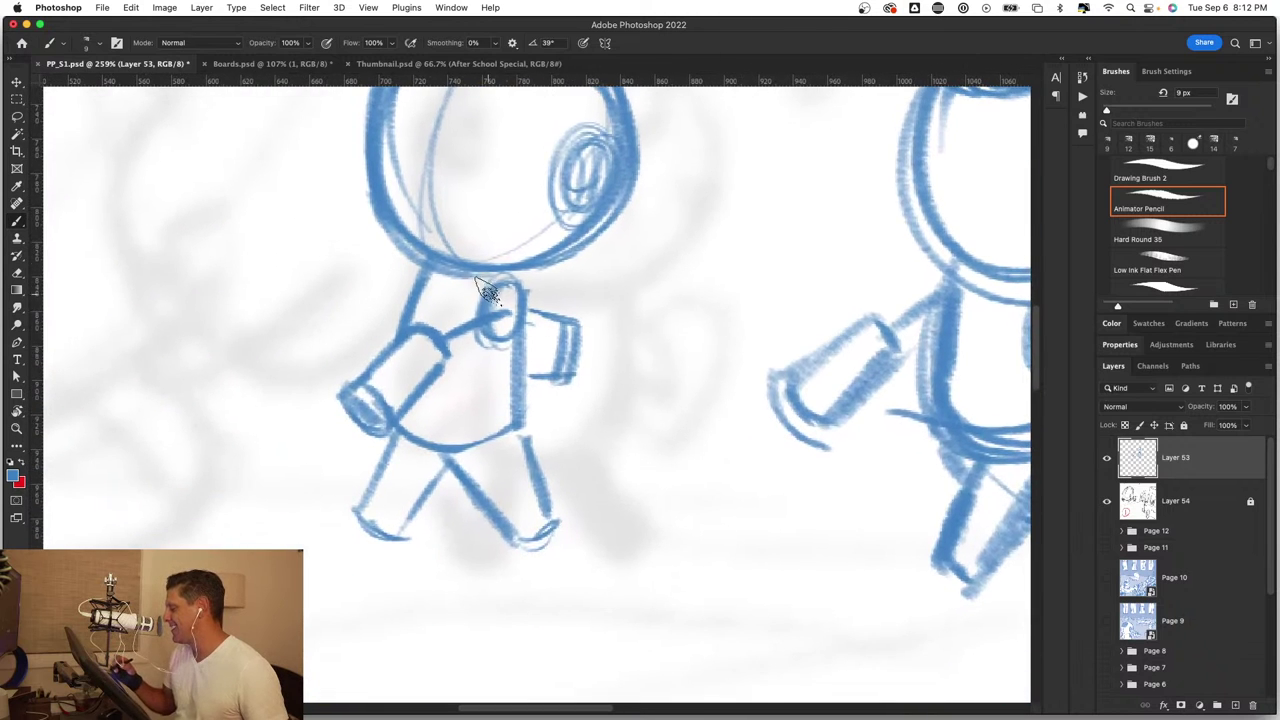
drag(520, 263, 509, 481)
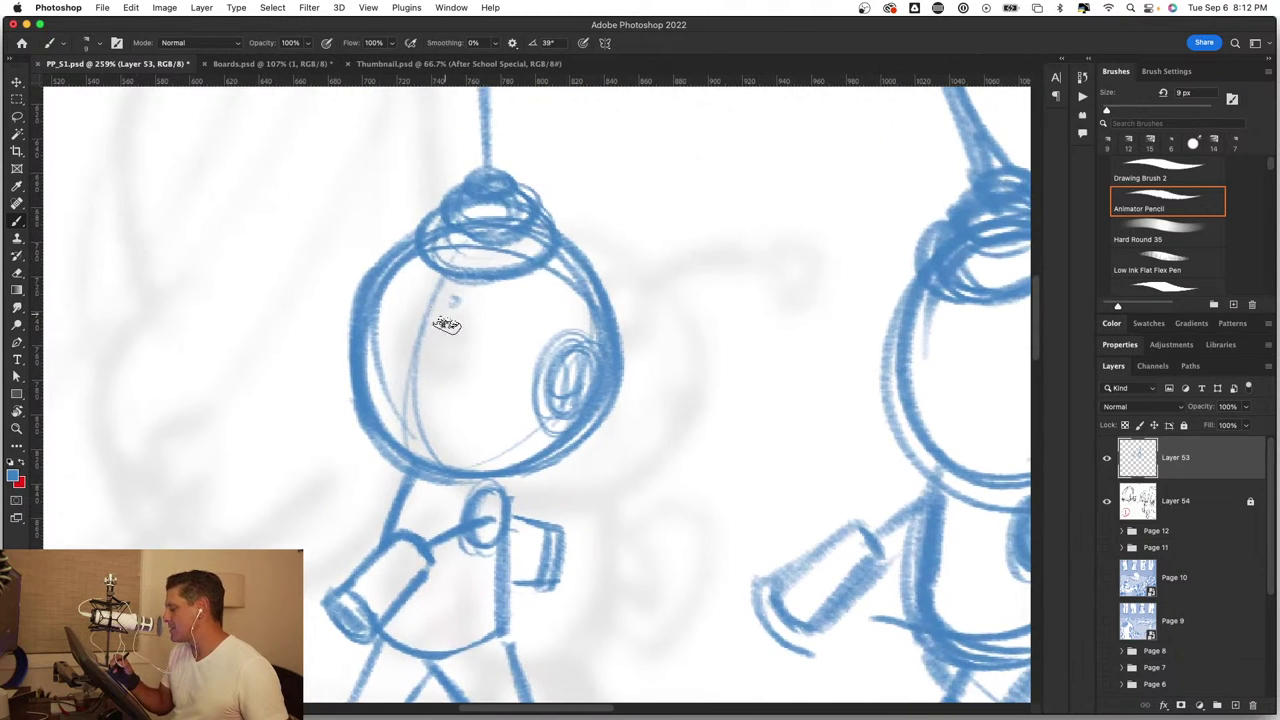
drag(459, 349, 458, 307)
click(453, 302)
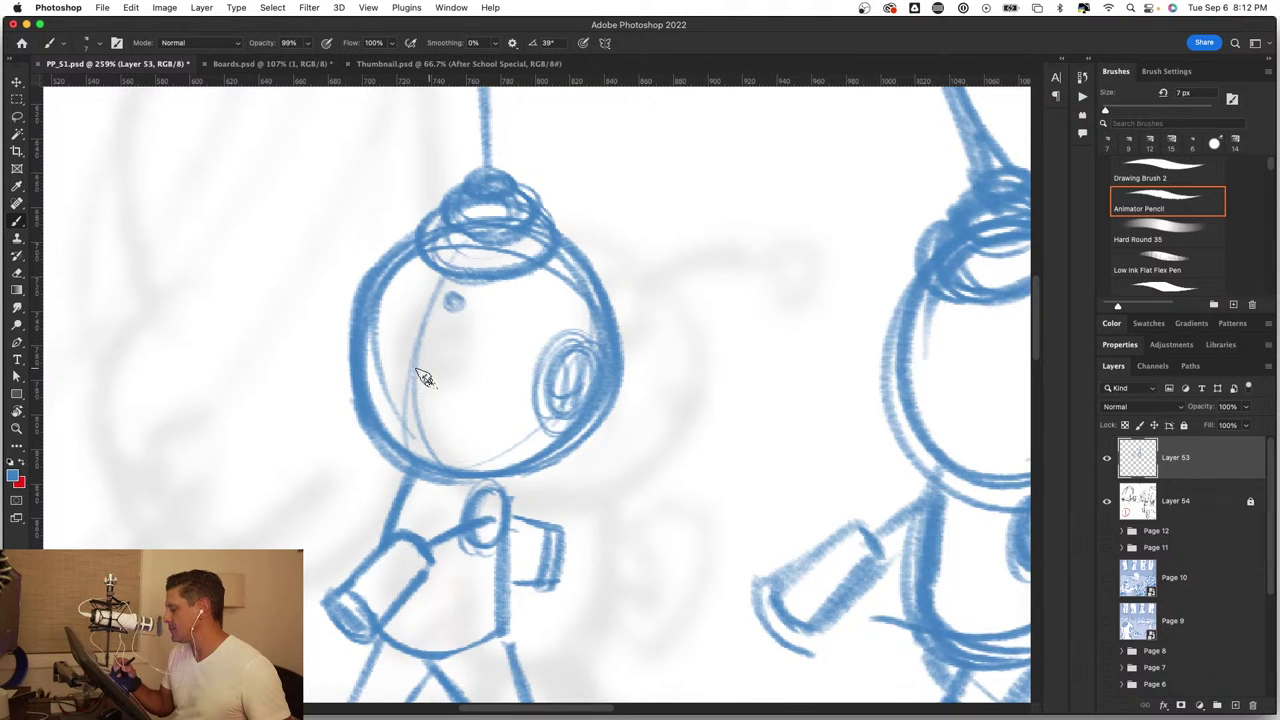
click(432, 377)
click(437, 435)
drag(440, 286, 406, 445)
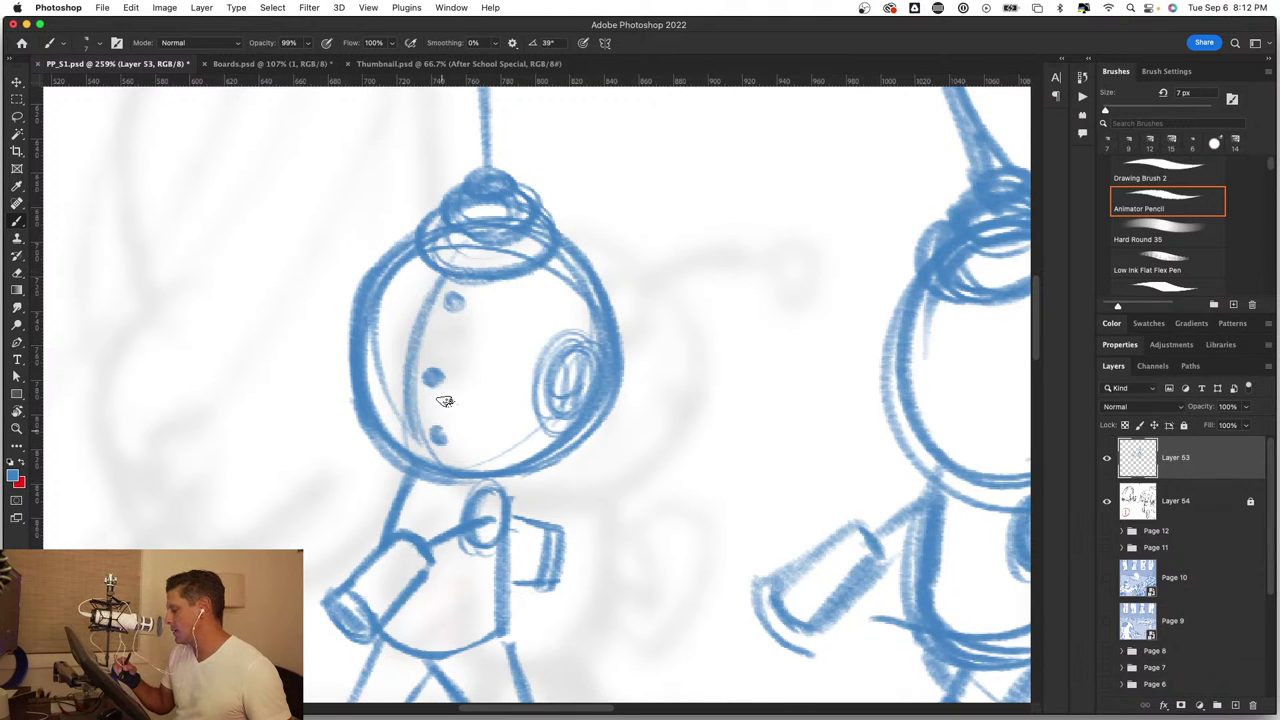
drag(438, 289, 417, 447)
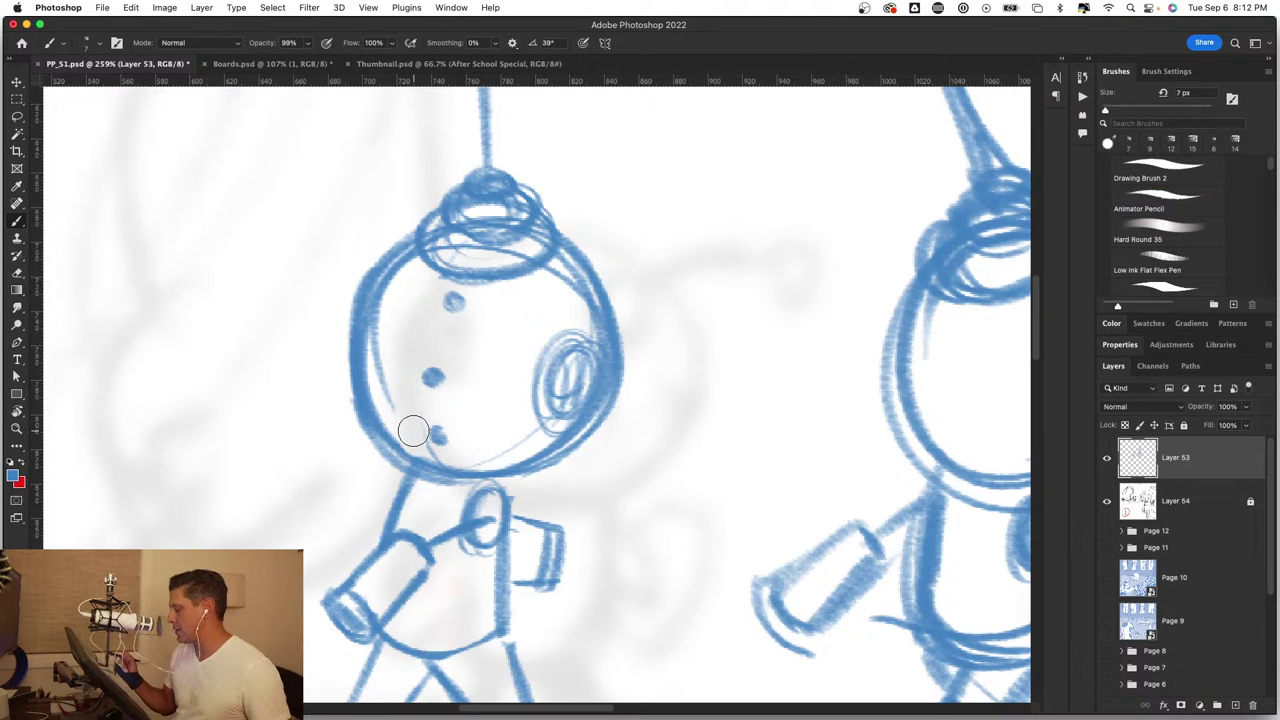
click(266, 64)
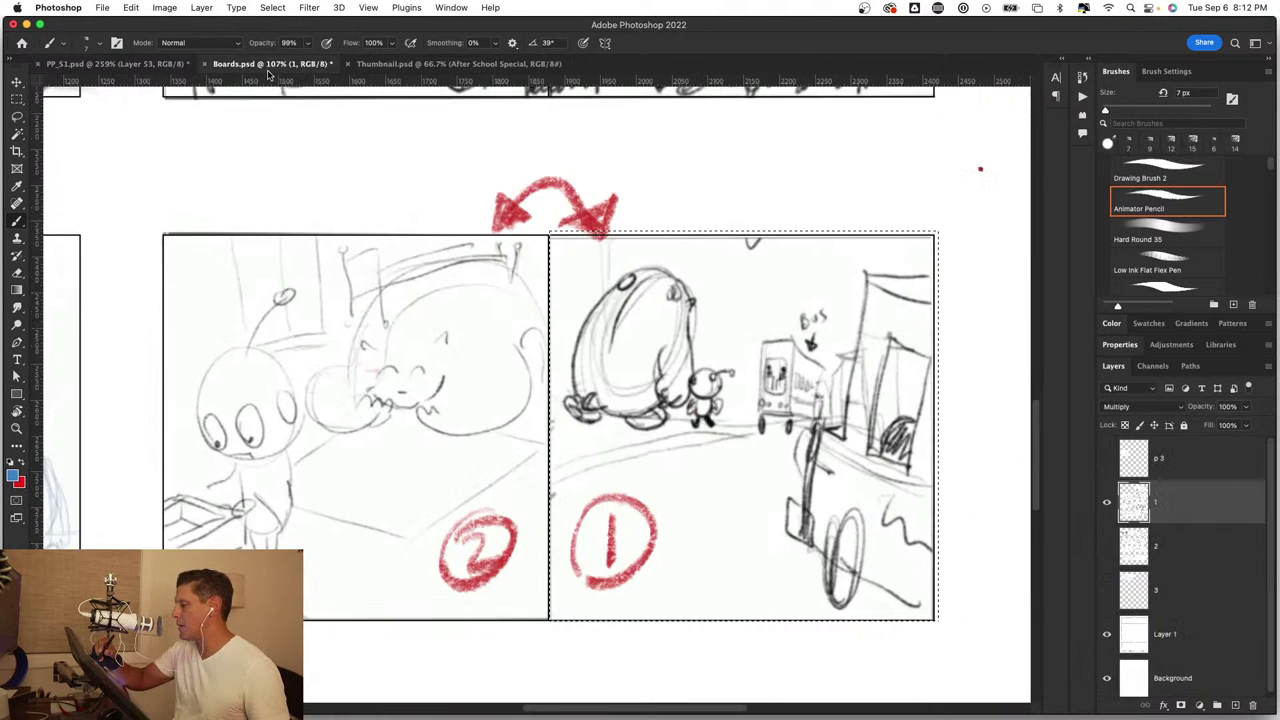
click(428, 63)
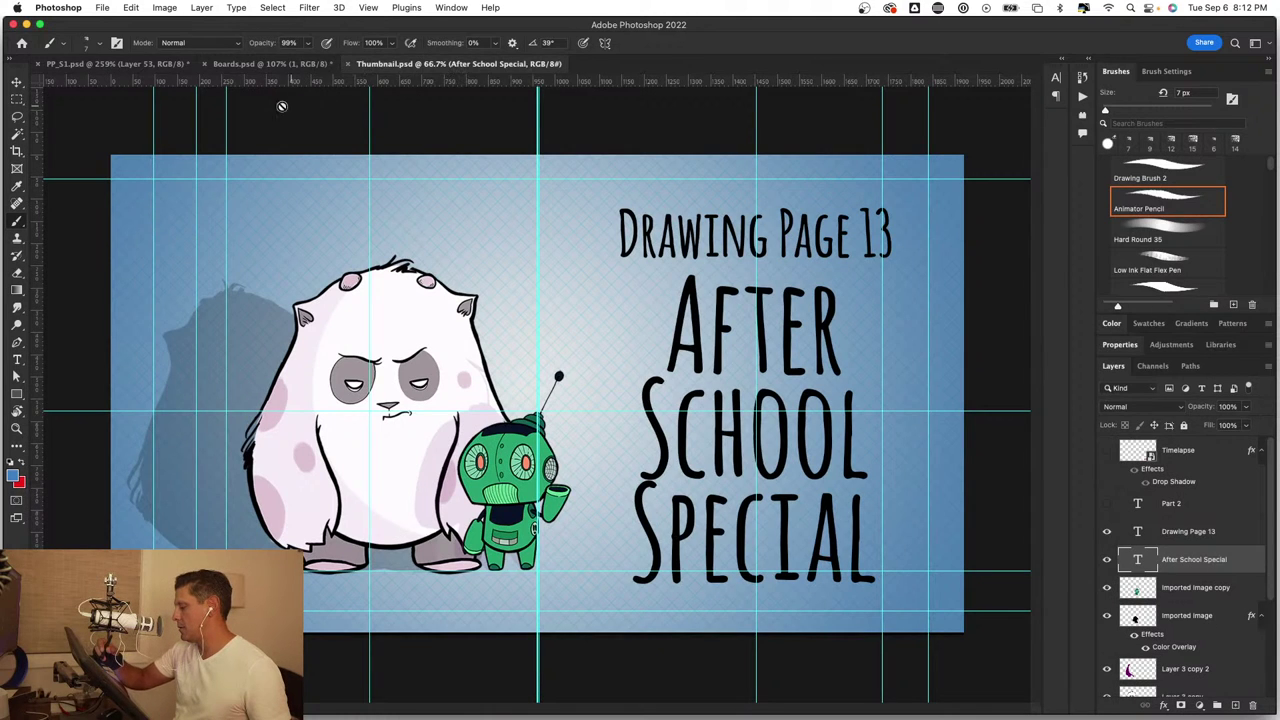
click(116, 66)
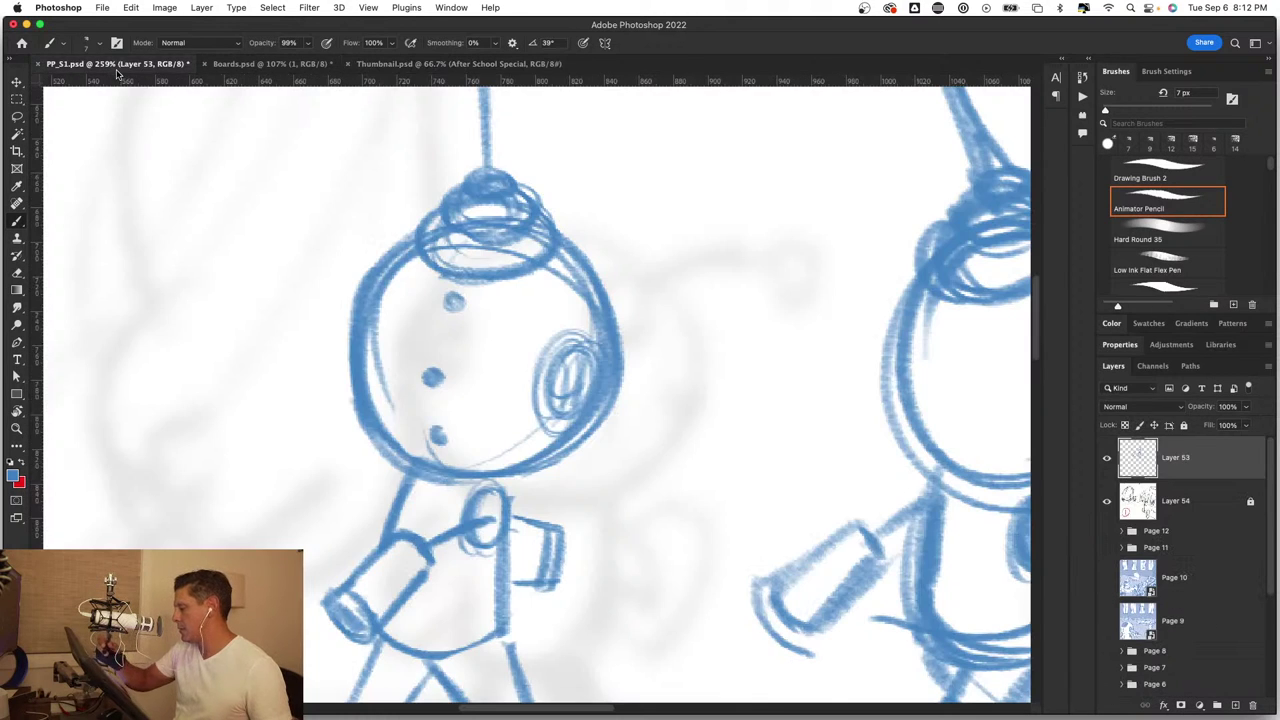
click(272, 63)
key(z)
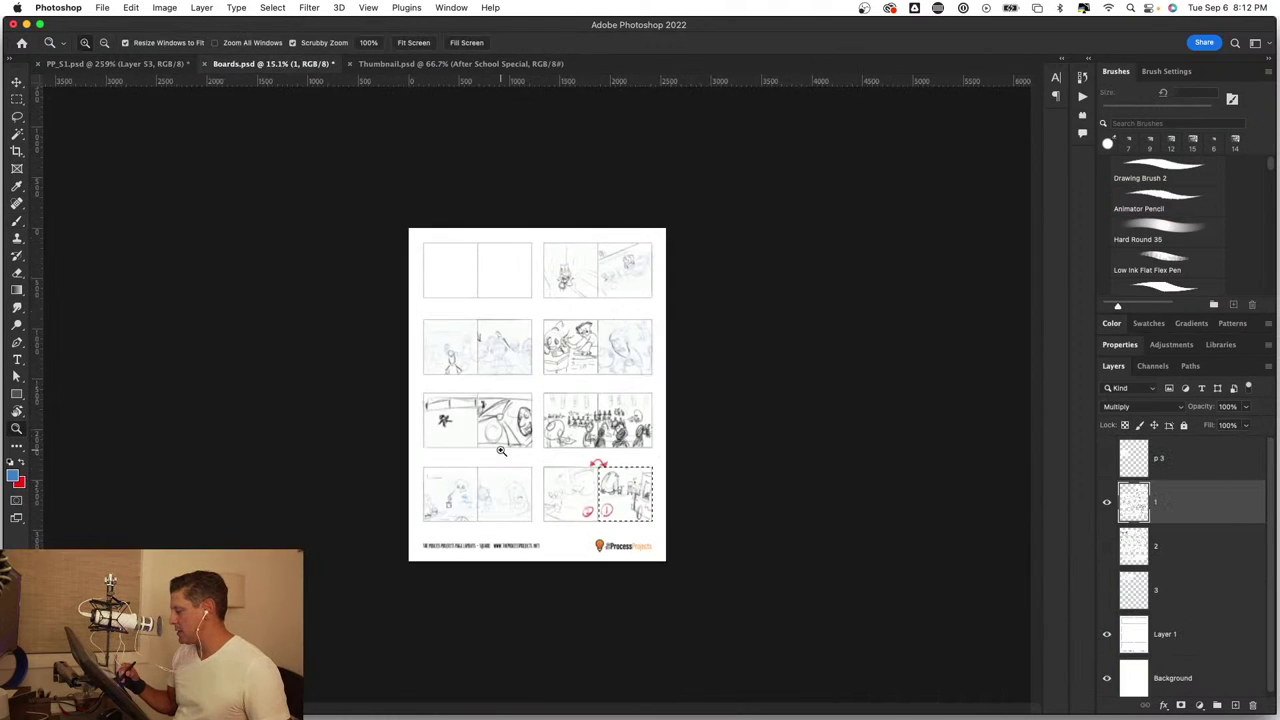
drag(580, 434, 640, 372)
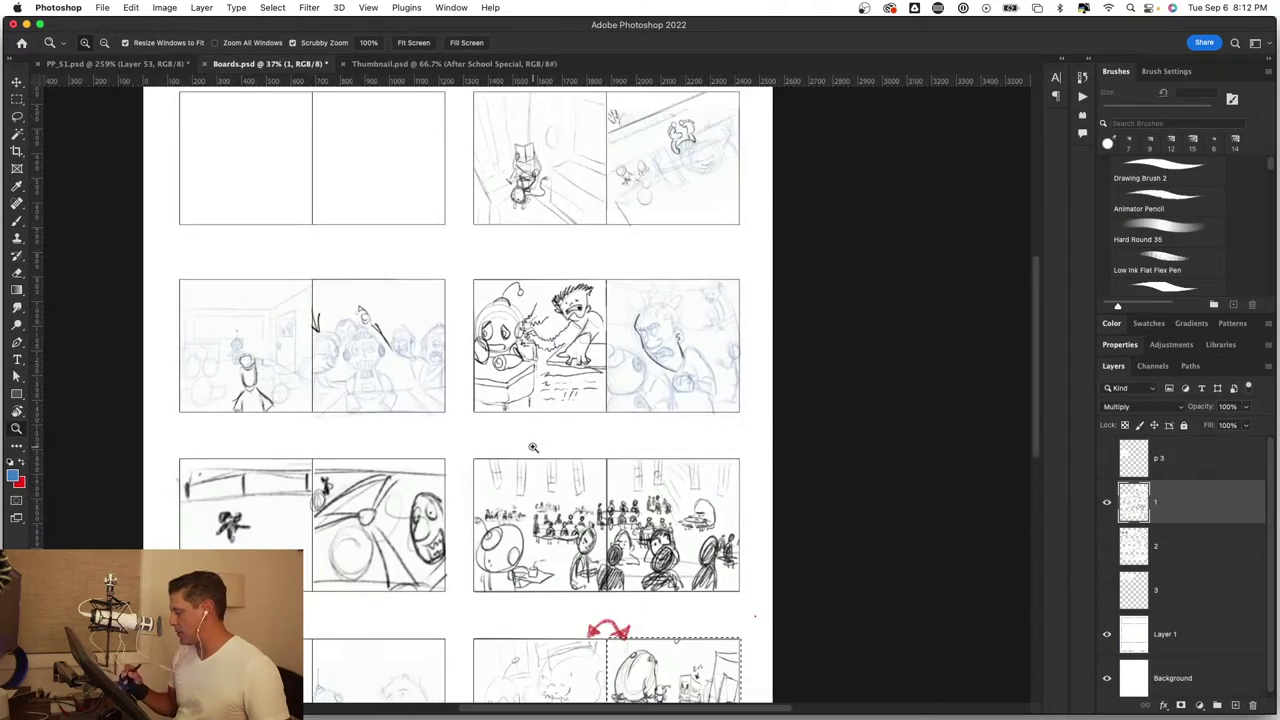
drag(533, 447, 662, 428)
key(b)
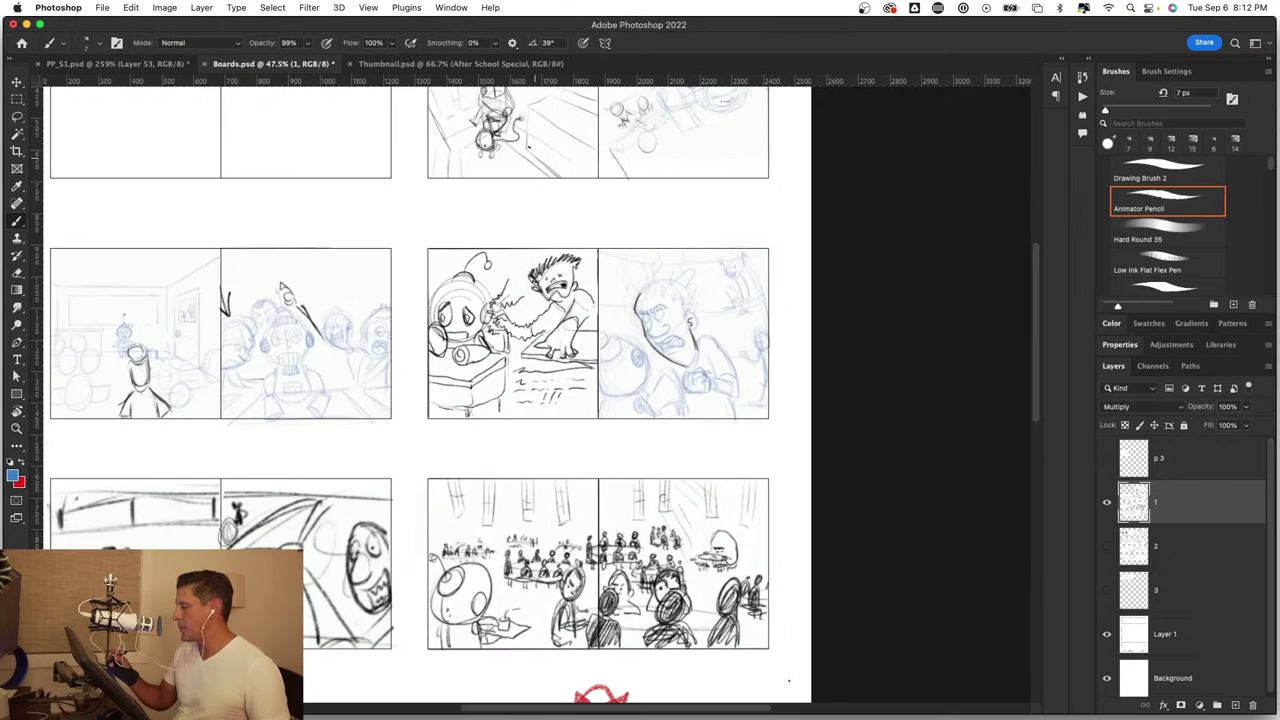
Step: Back on PP_51.psd, thicken the small robot's helmet edges with blue pencil strokes
click(119, 66)
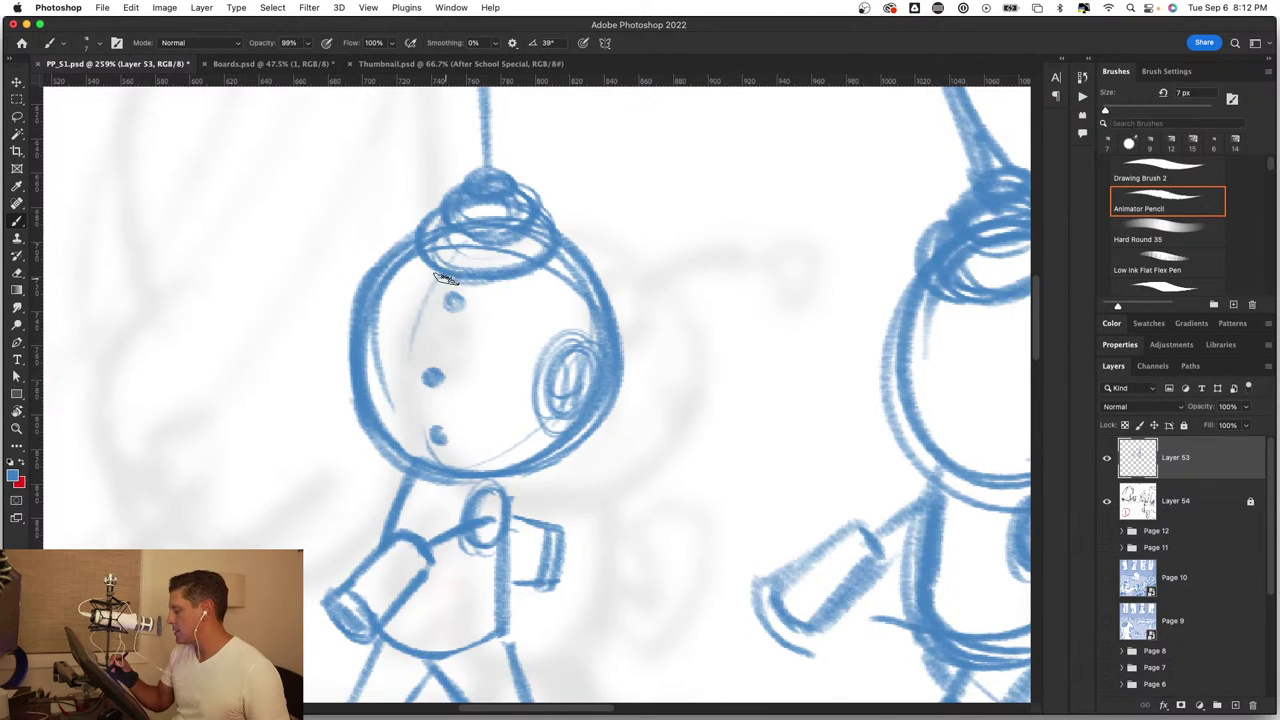
drag(446, 279, 418, 458)
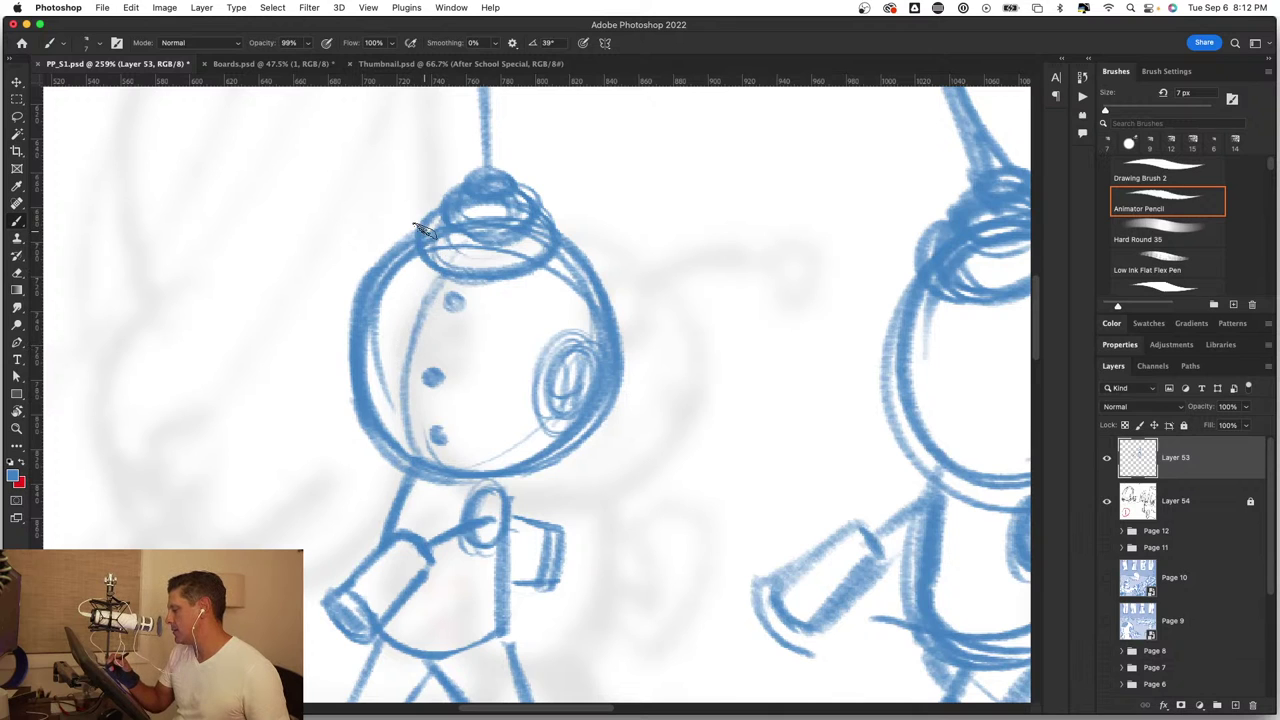
drag(420, 228, 367, 415)
drag(381, 268, 360, 445)
mouse_move(362, 297)
mouse_down()
mouse_move(355, 428)
mouse_move(600, 412)
mouse_up()
drag(578, 258, 606, 405)
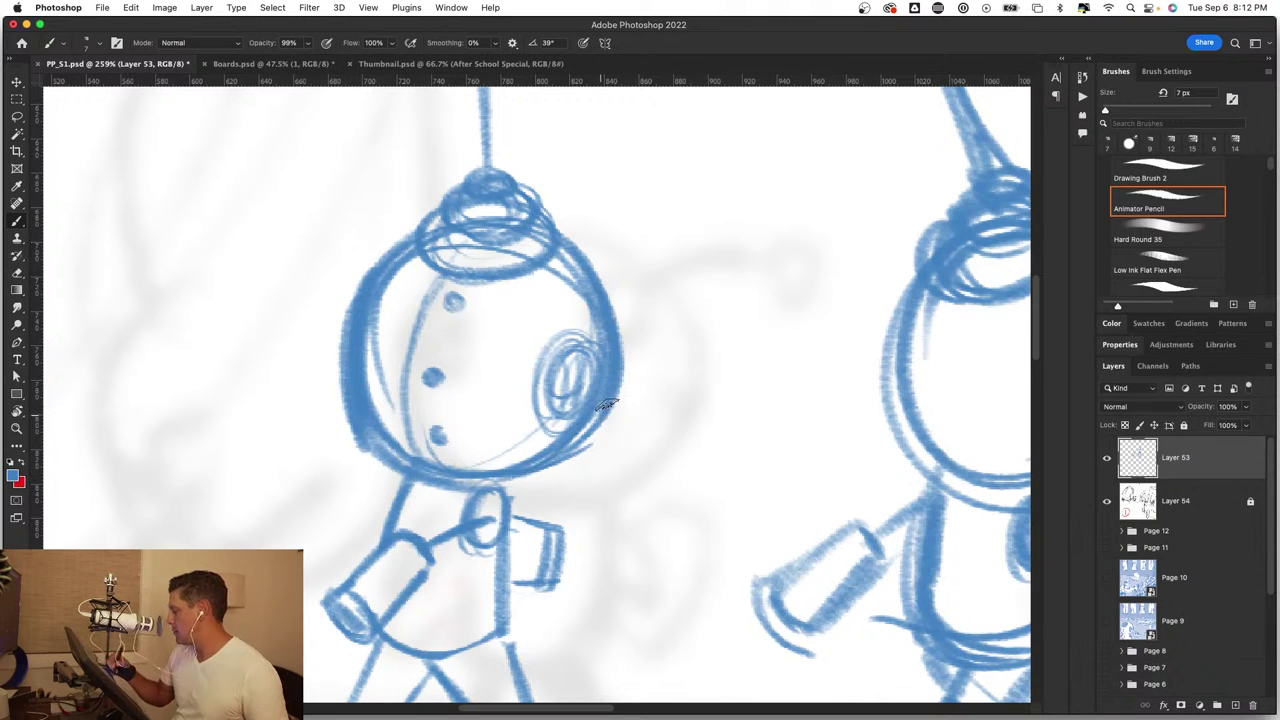
Step: Sketch concentric loops around the helmet porthole and a spark stroke beside the helmet
mouse_move(604, 336)
mouse_down()
mouse_move(548, 354)
mouse_move(550, 425)
mouse_up()
key(z)
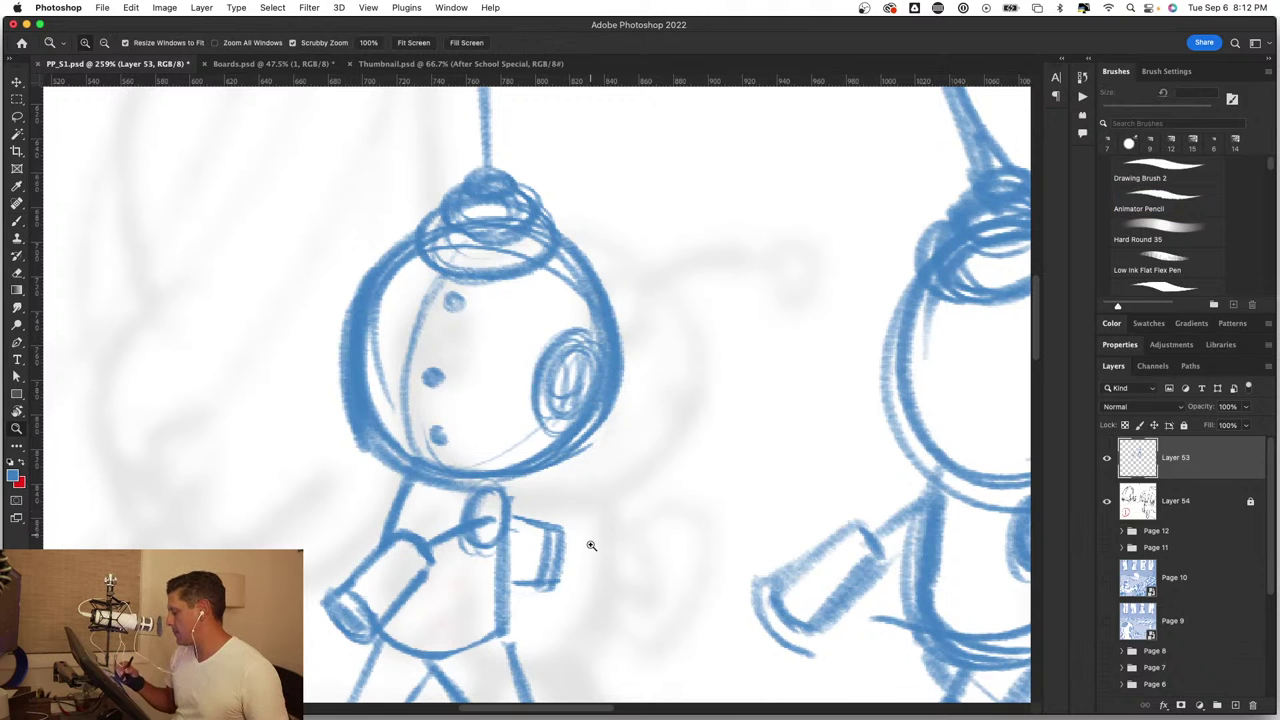
scroll(591, 545, down, 5)
key(b)
scroll(620, 500, up, 1)
scroll(628, 493, up, 1)
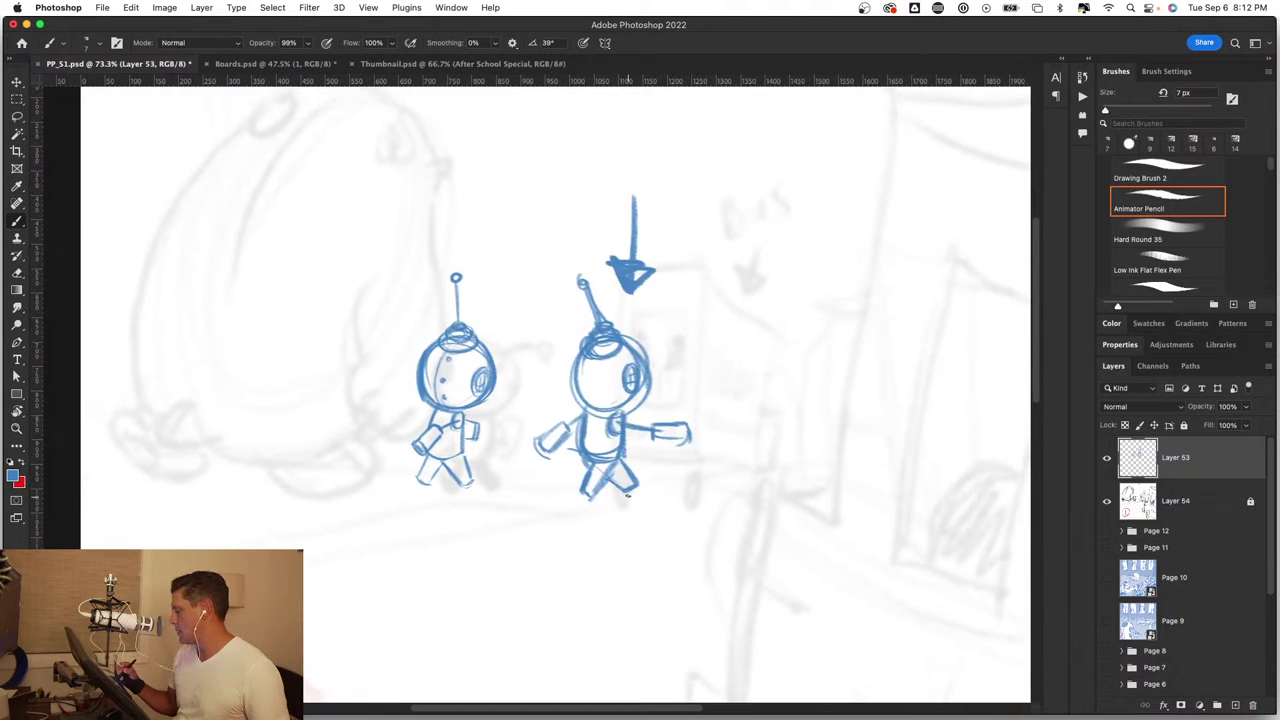
scroll(628, 493, up, 1)
scroll(640, 475, up, 1)
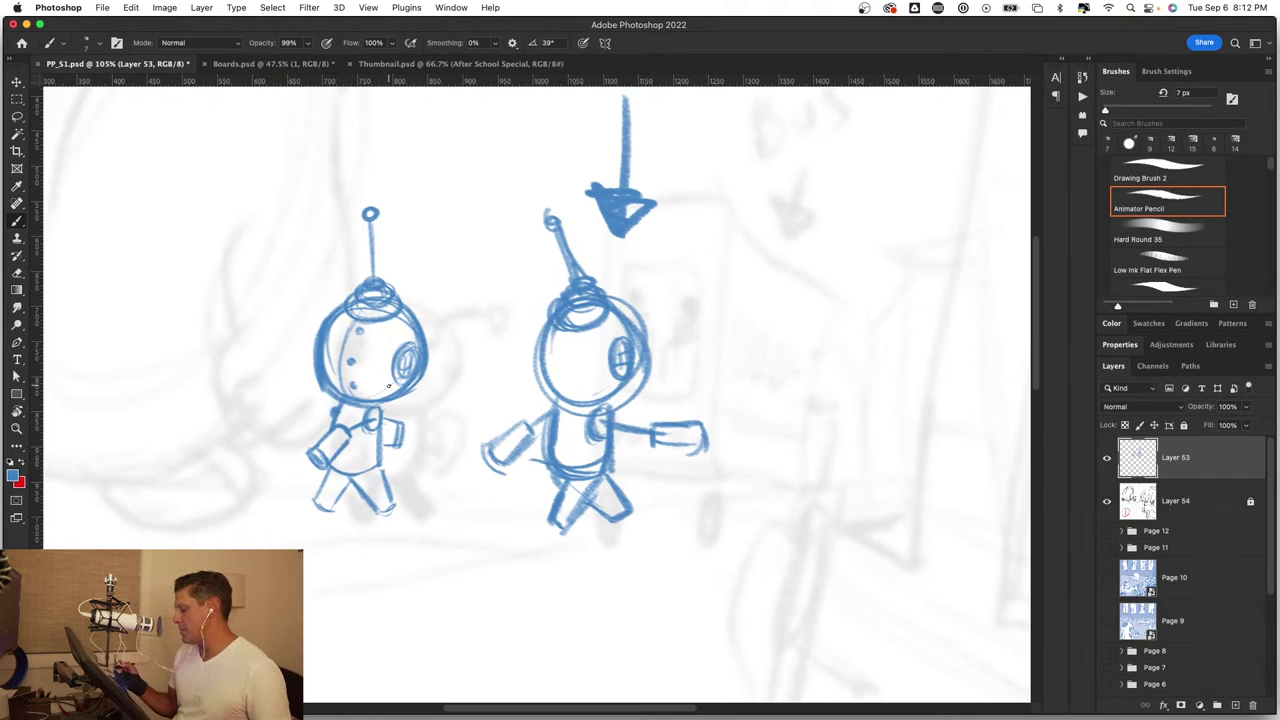
drag(443, 266, 405, 308)
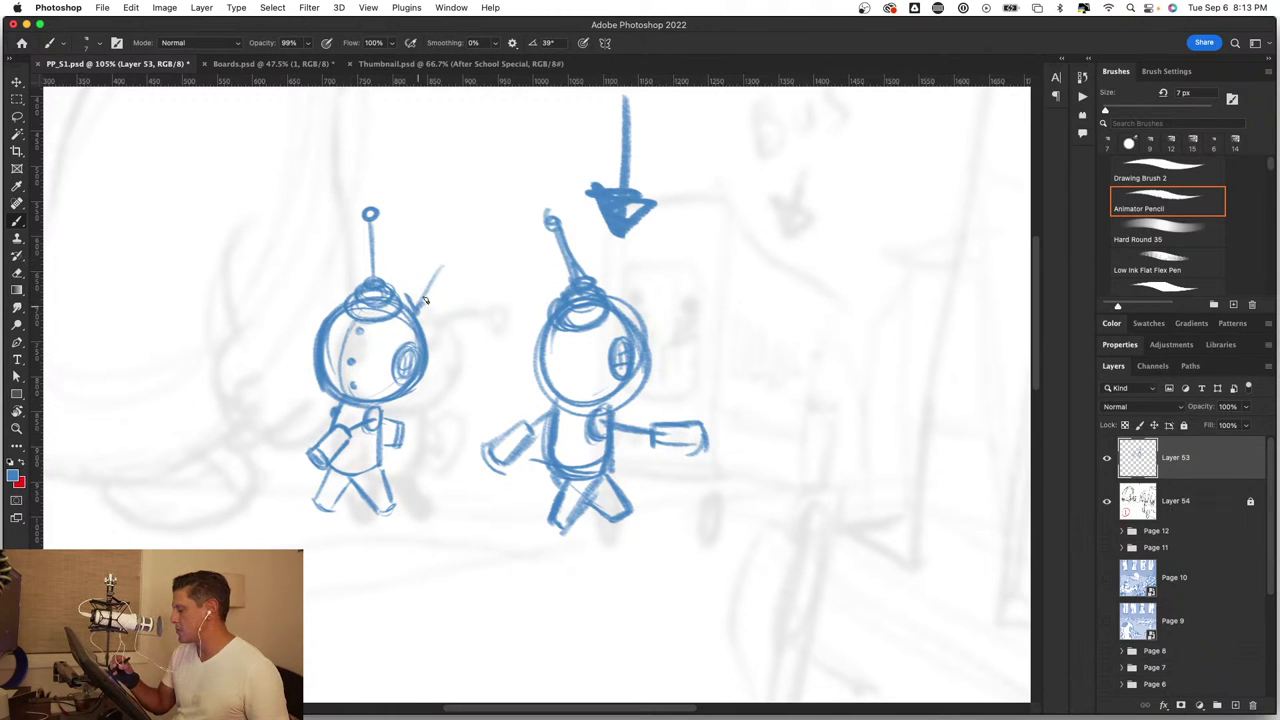
scroll(634, 489, down, 4)
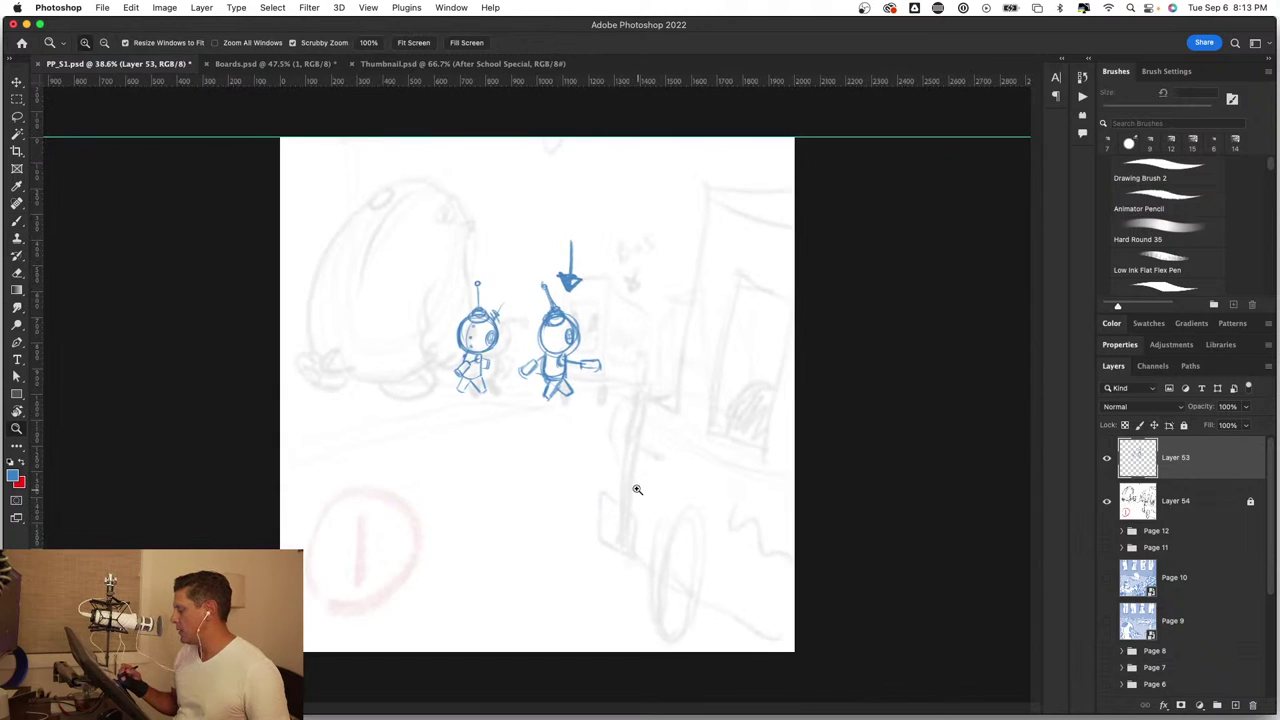
scroll(666, 437, up, 2)
scroll(704, 352, up, 1)
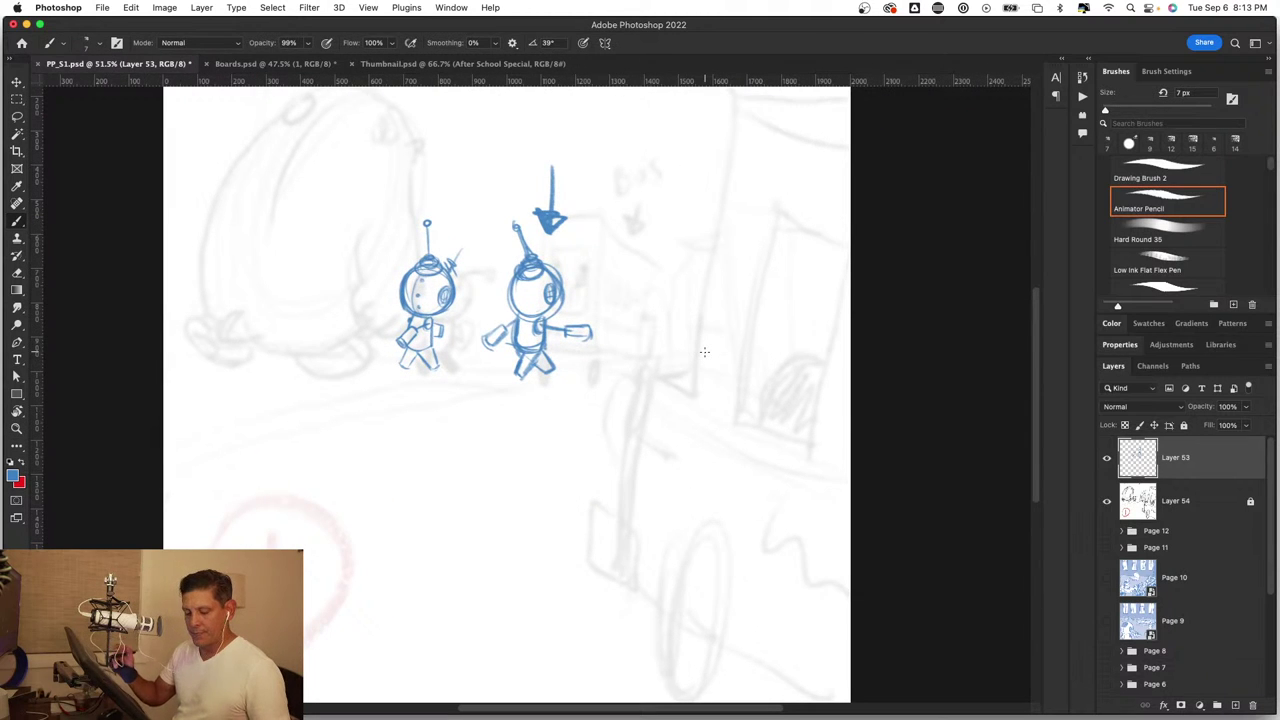
Step: Lasso the left robot sketch and delete it
key(l)
drag(430, 175, 441, 181)
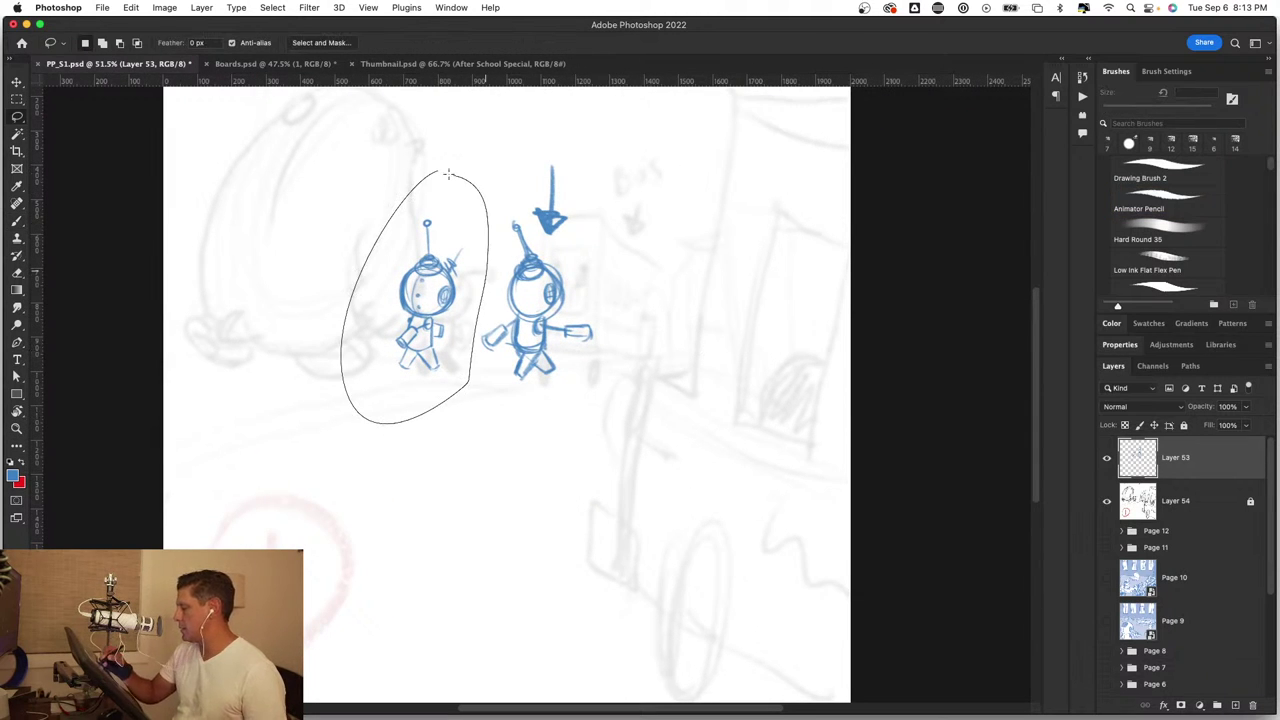
key(Delete)
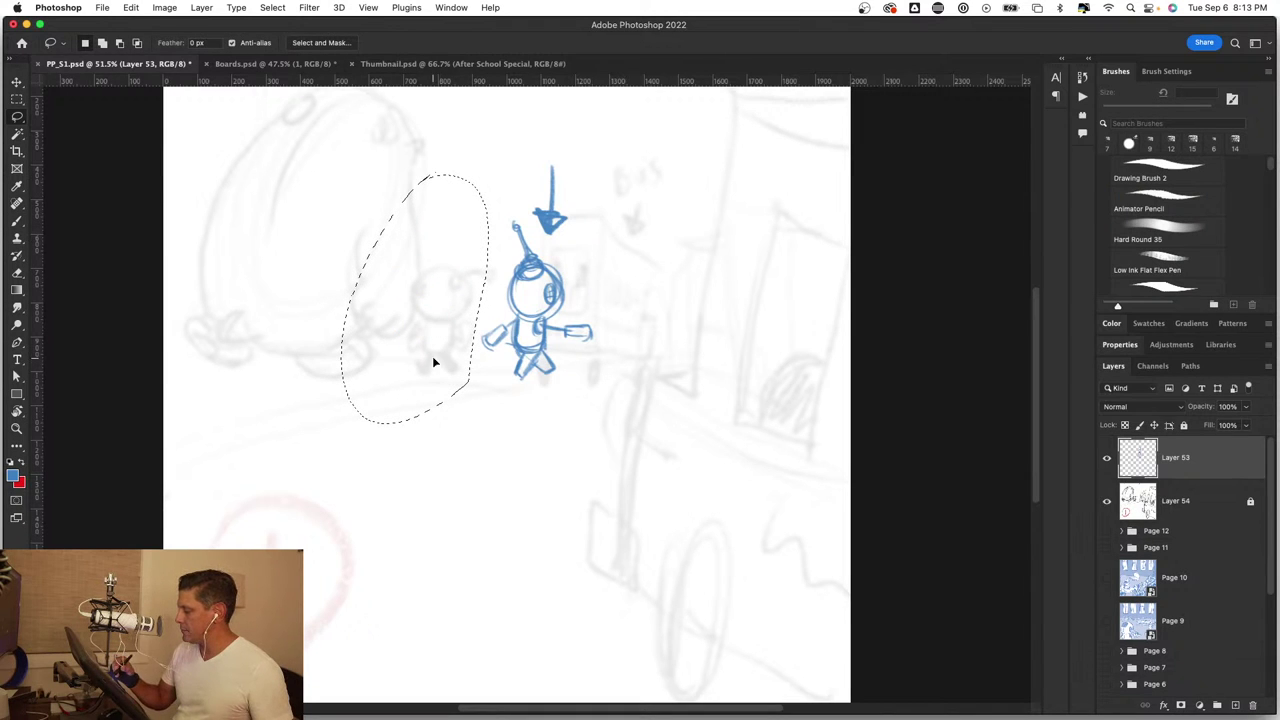
Step: Select the remaining robot, move it about 100 px left, and deselect
drag(433, 362, 563, 340)
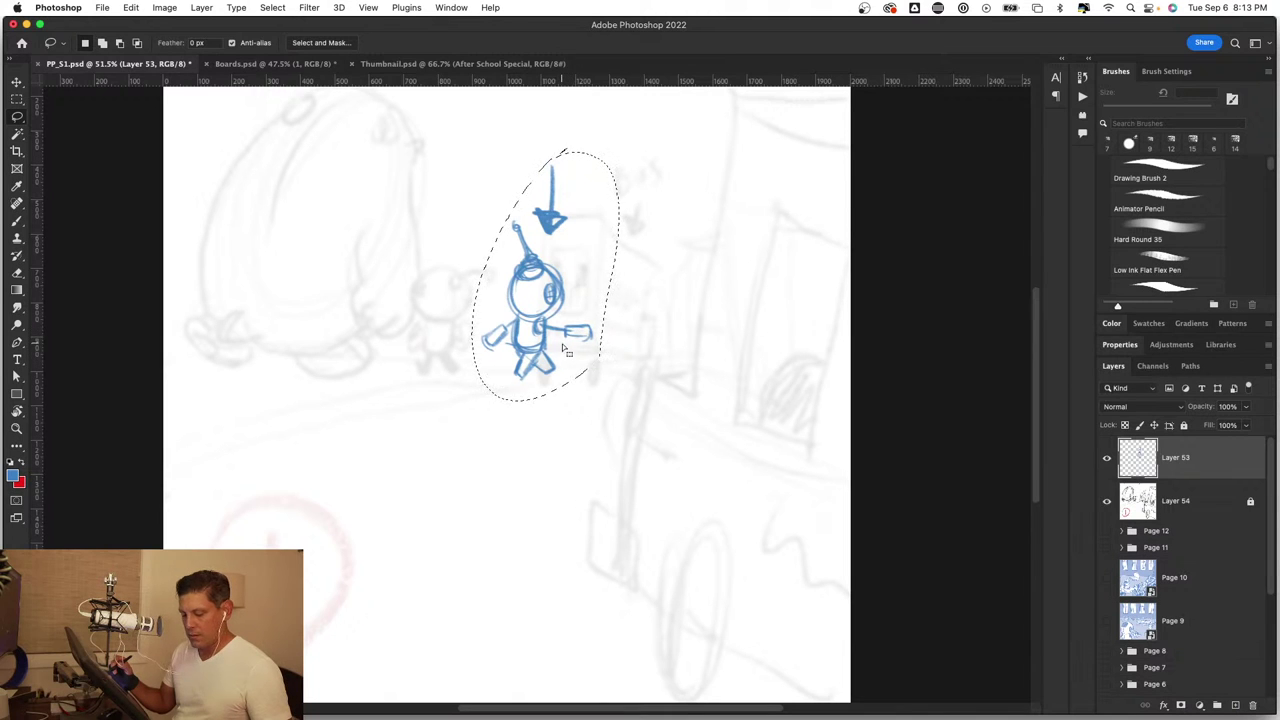
key(v)
drag(562, 348, 459, 353)
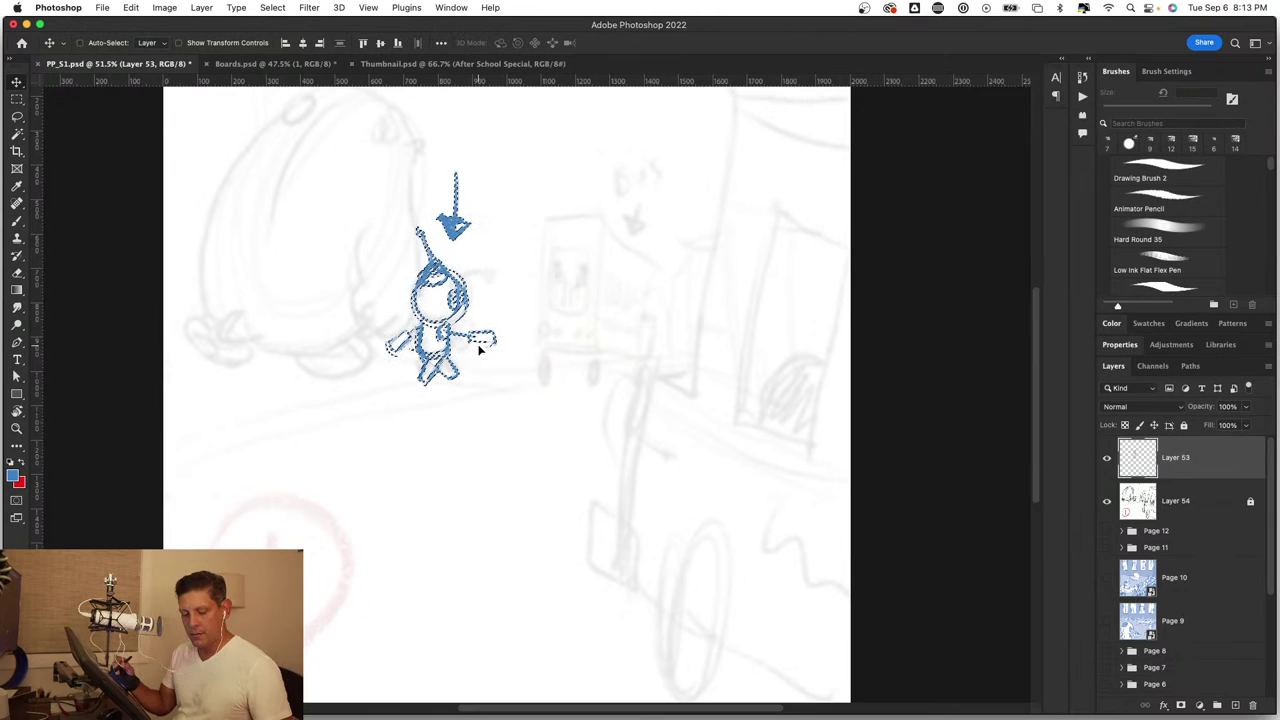
key(super+d)
Step: Remove the downward arrow above the robot from Layer 53
key(super+z)
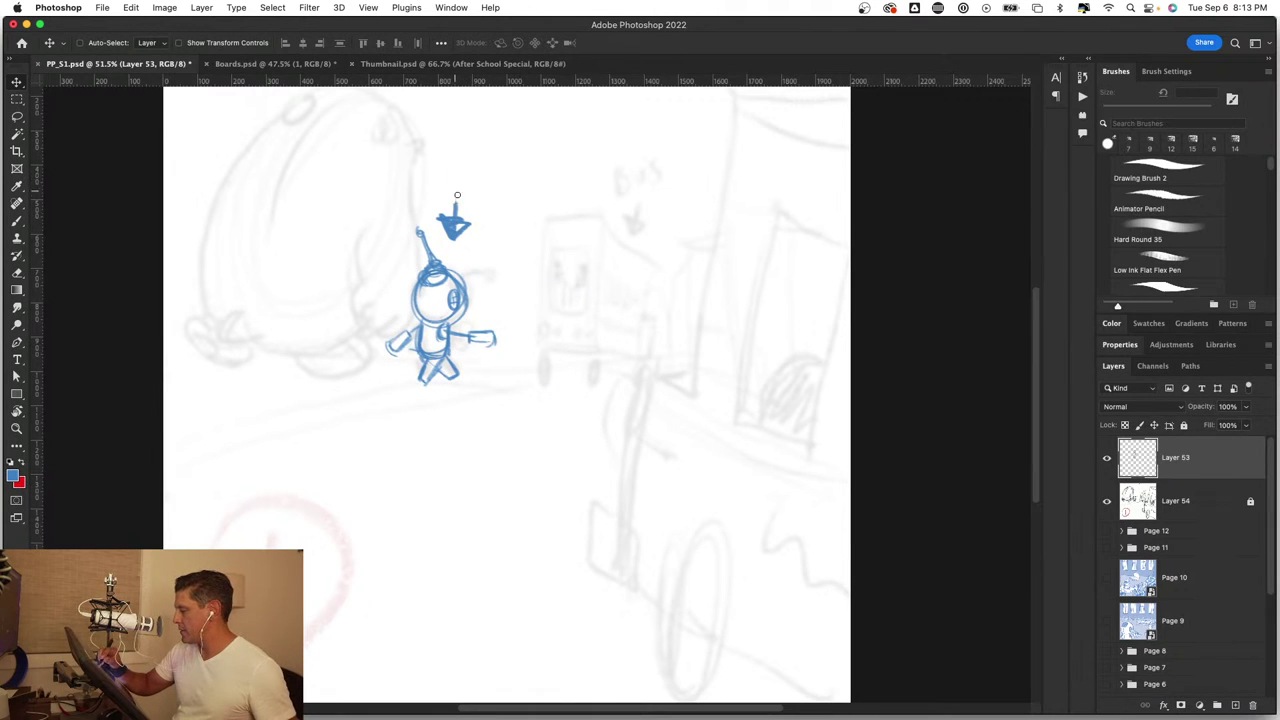
key(alt+bracketleft)
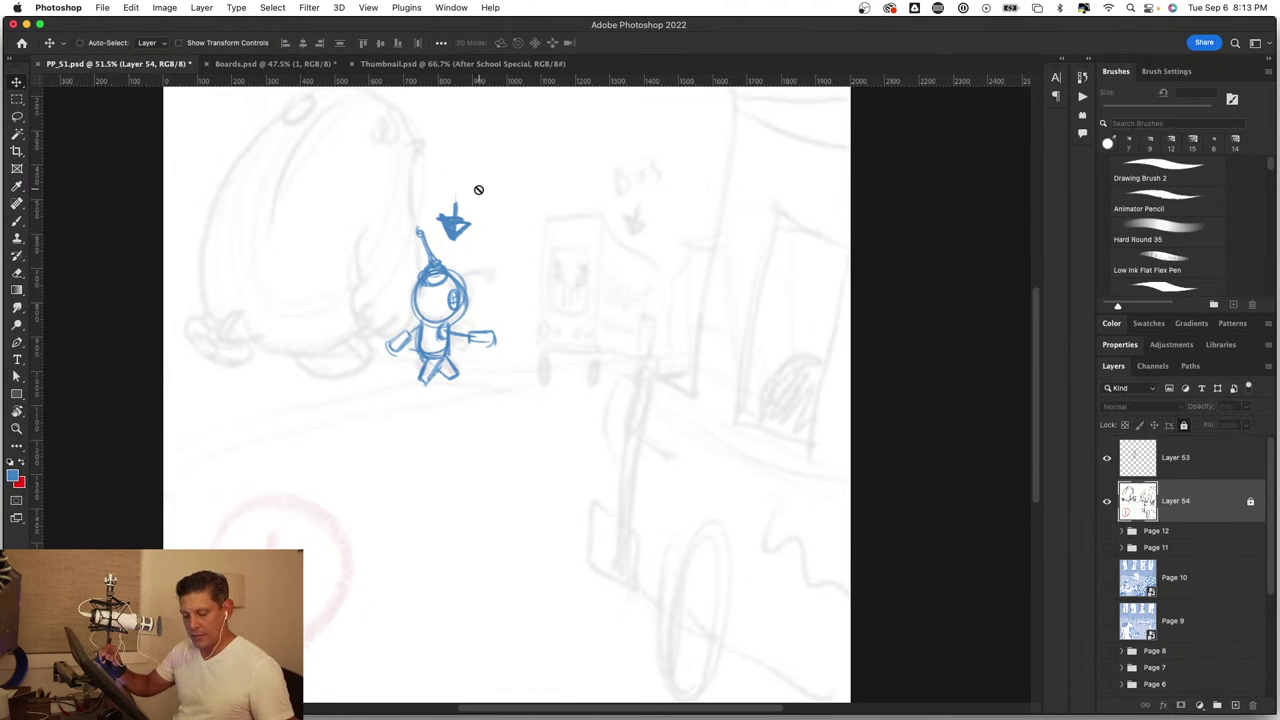
key(b)
click(449, 219)
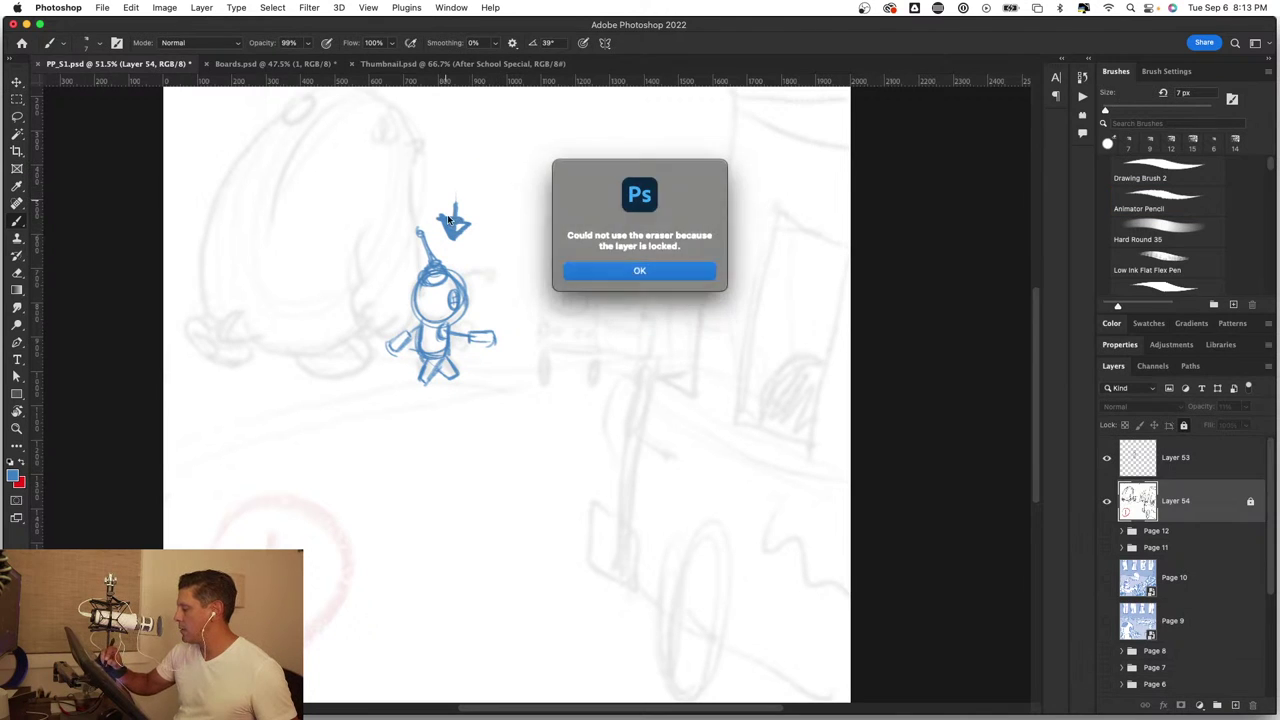
click(653, 270)
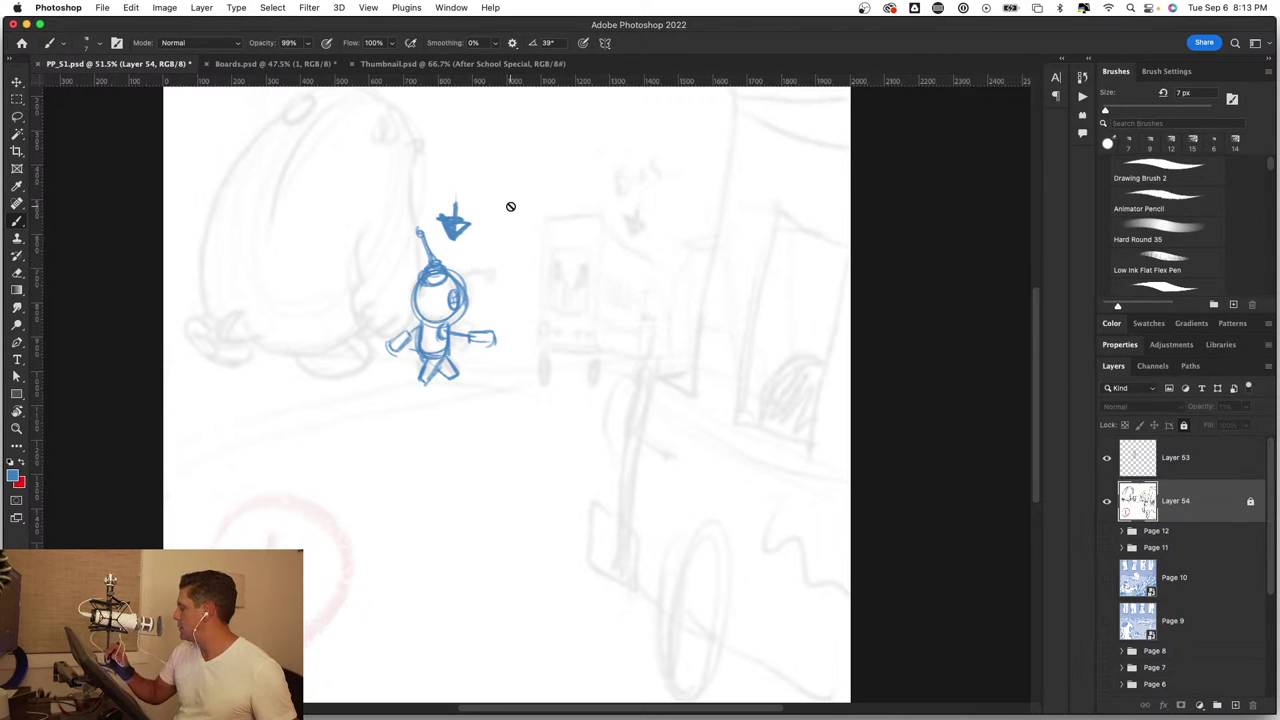
click(1198, 447)
key(super+z)
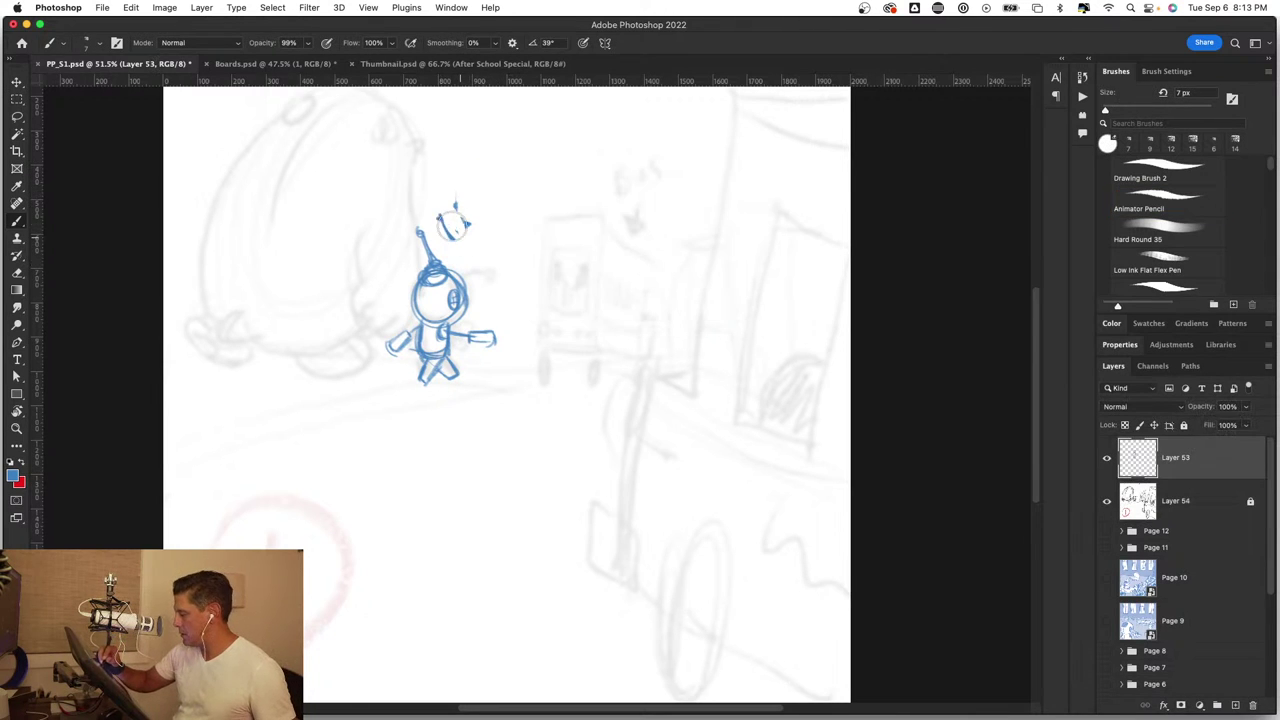
key(super+z)
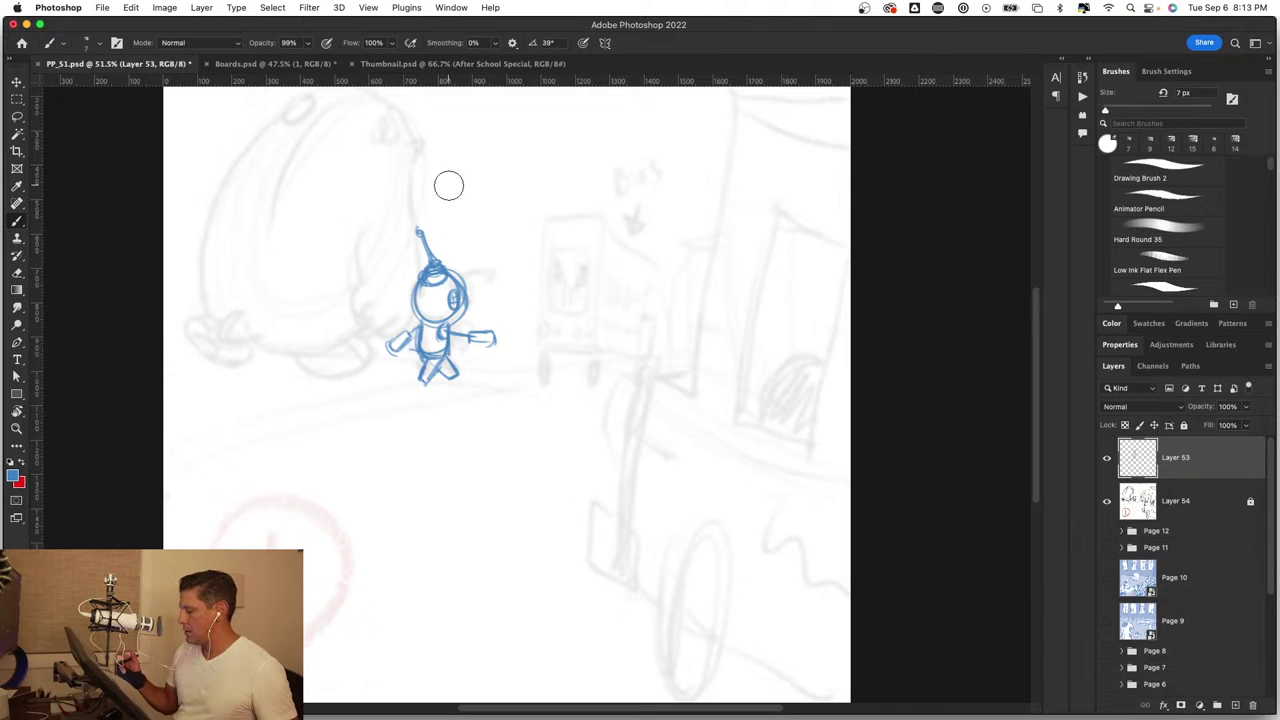
scroll(448, 185, down, 3)
Step: Pan toward the page's left side and draw a curved stroke for a hand
scroll(526, 251, up, 5)
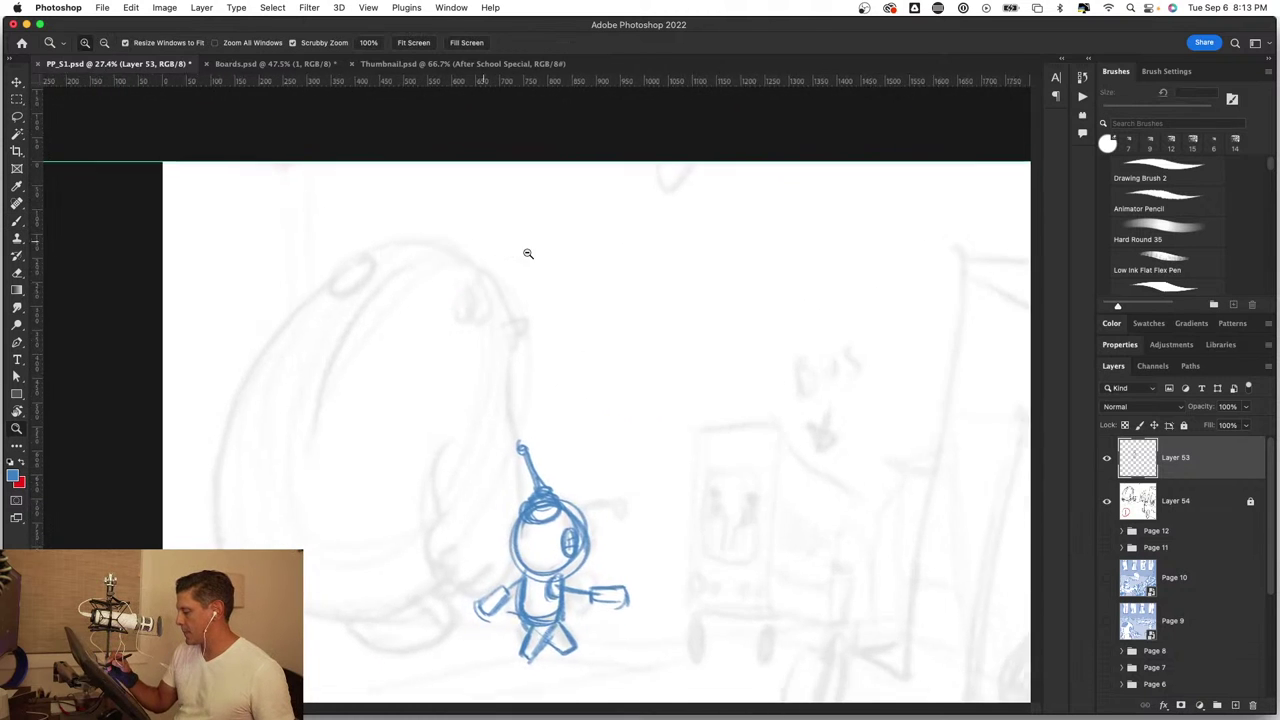
drag(481, 396, 568, 332)
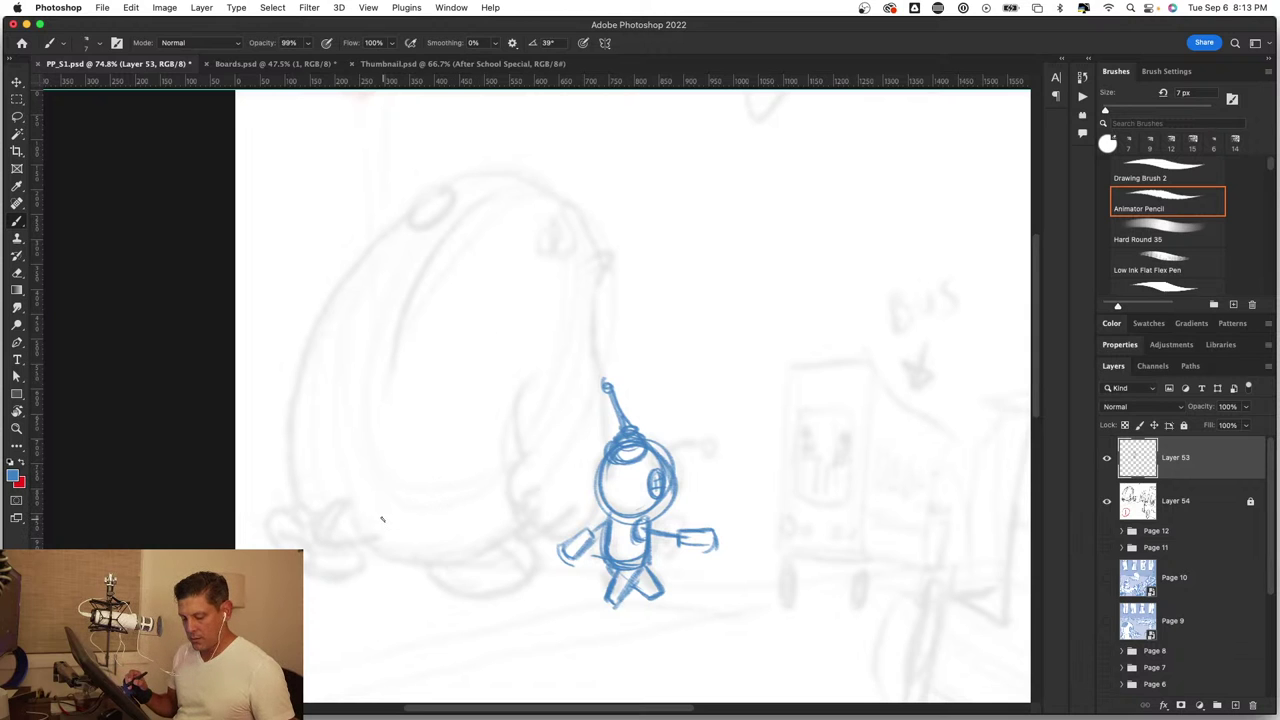
scroll(386, 523, up, 5)
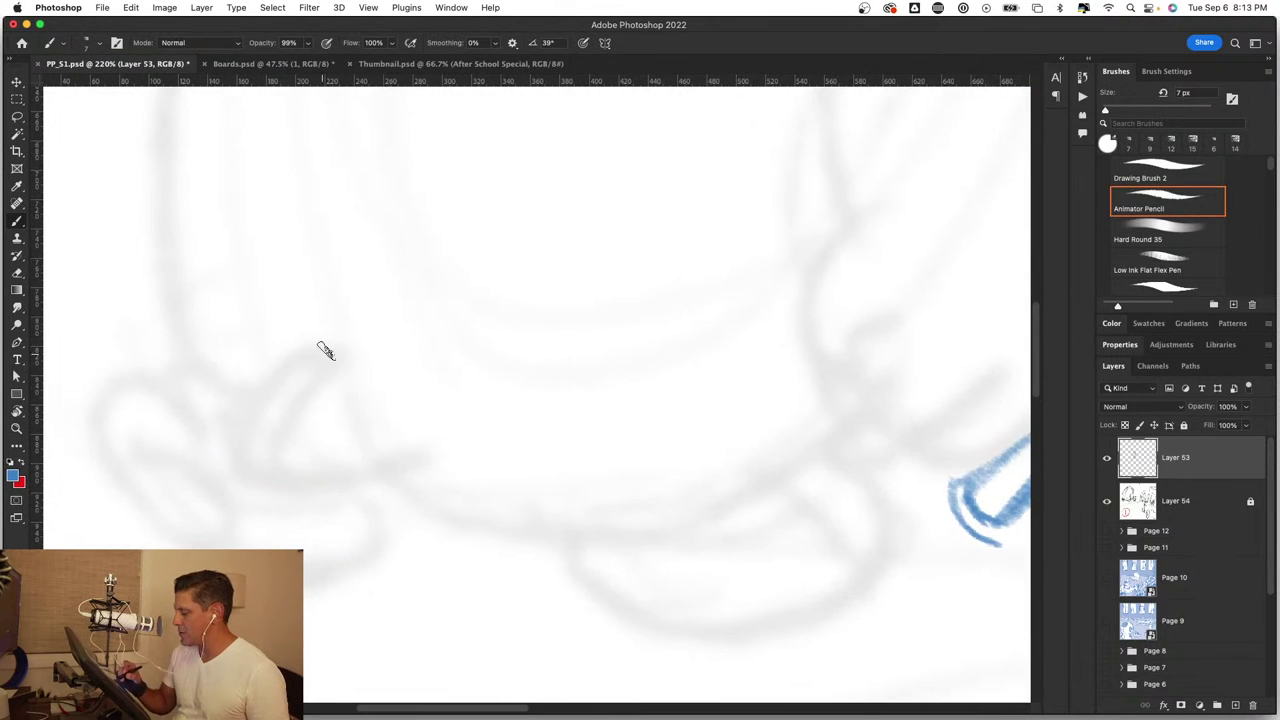
drag(338, 326, 450, 436)
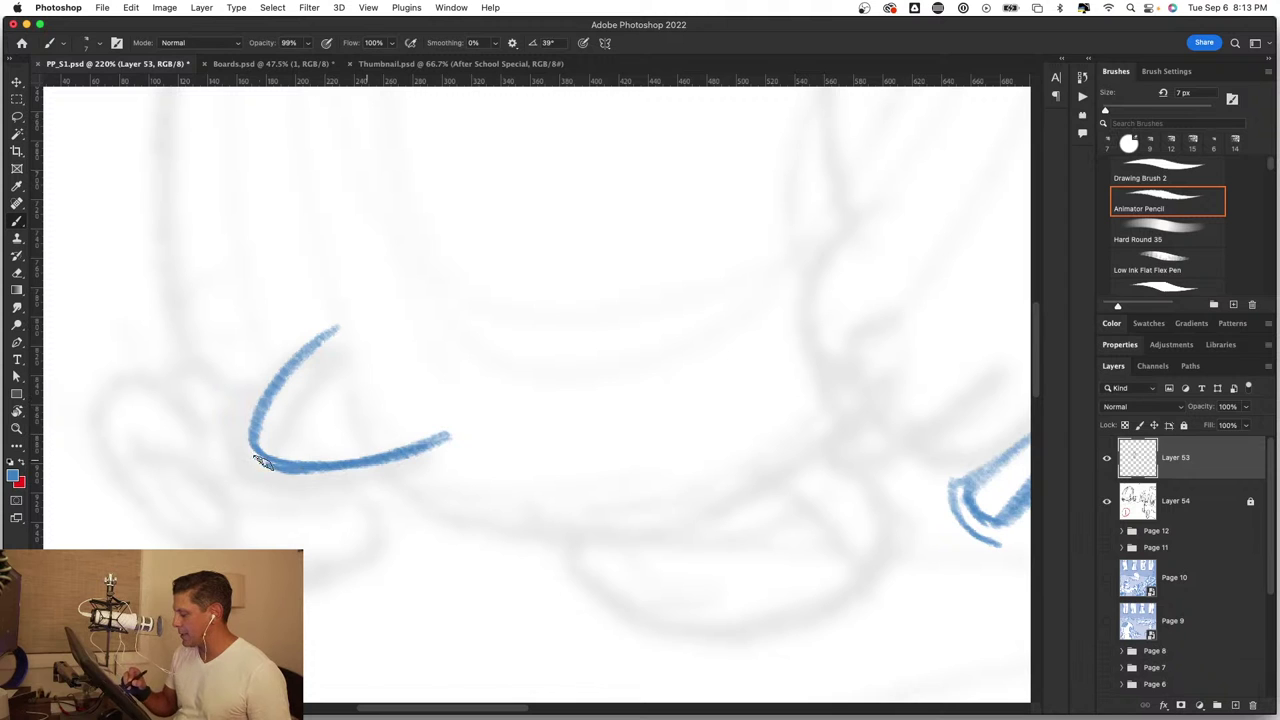
Step: Draw the looming character's head outline as a long arc, redrawing and extending it
key(z)
scroll(578, 346, down, 6)
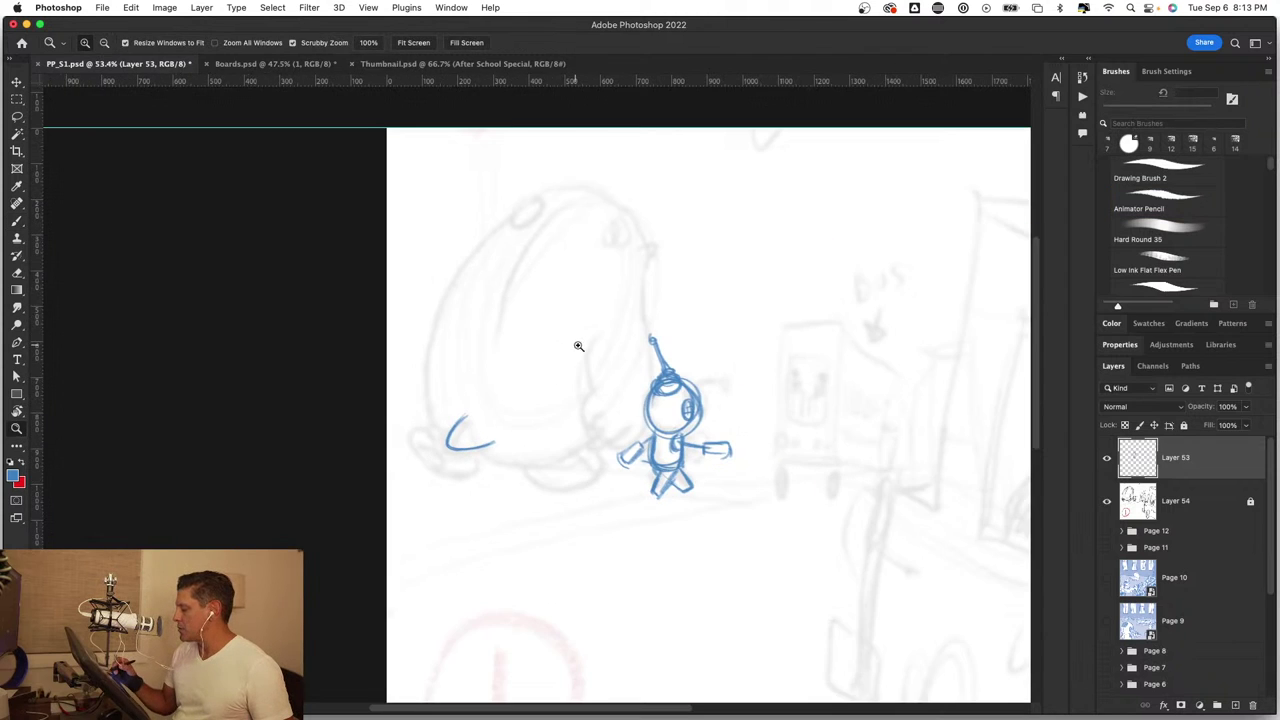
key(b)
scroll(590, 300, up, 2)
scroll(590, 270, up, 1)
scroll(583, 245, up, 1)
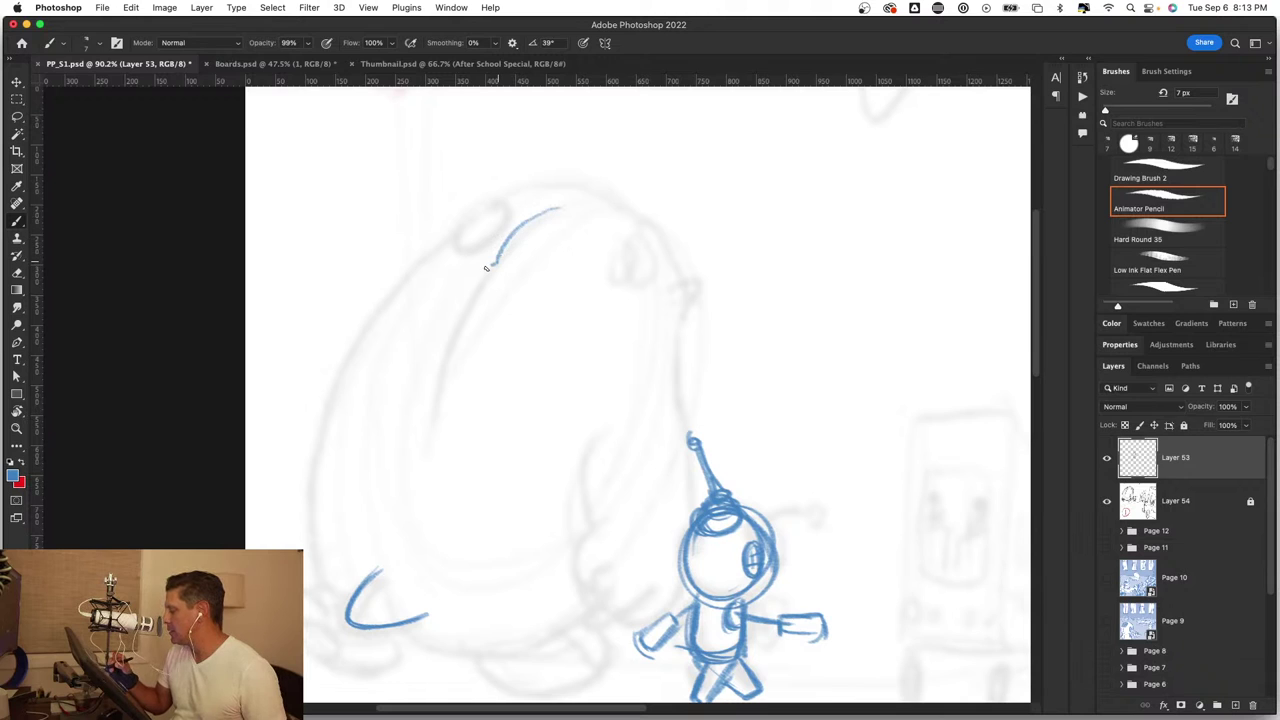
drag(486, 268, 421, 472)
key(ctrl+z)
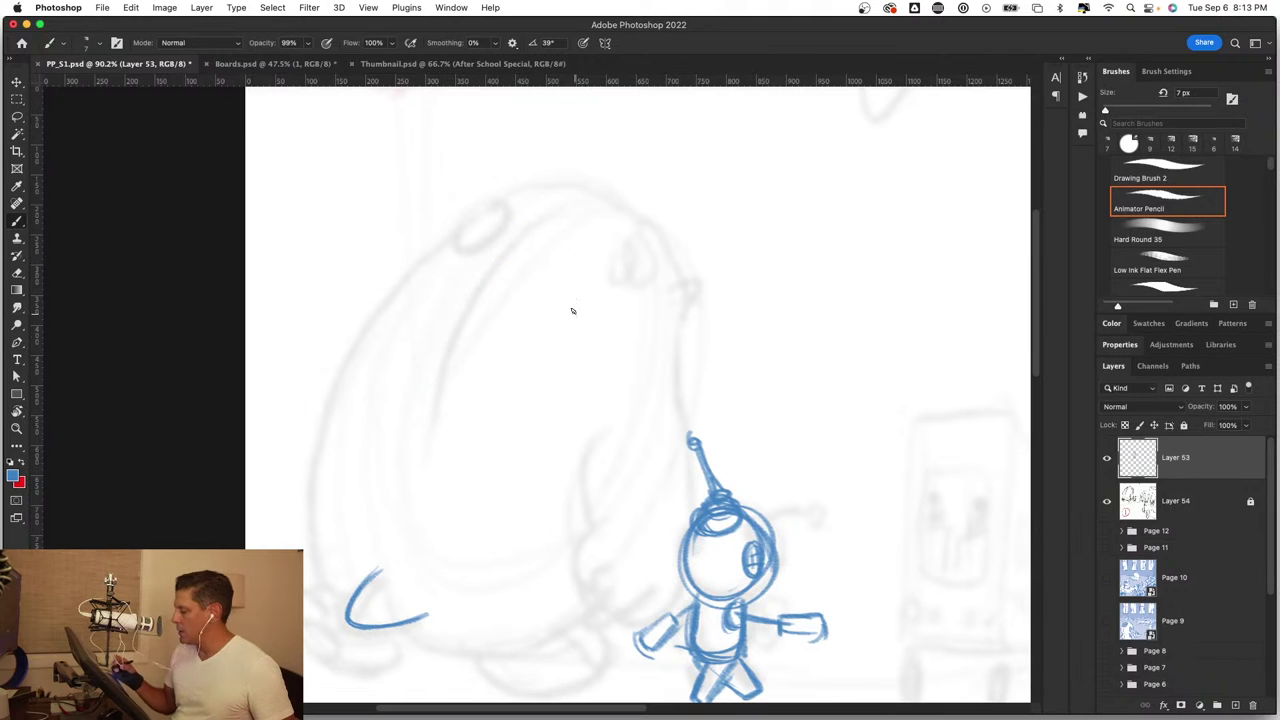
mouse_move(575, 204)
mouse_down()
mouse_move(457, 314)
mouse_move(425, 455)
mouse_up()
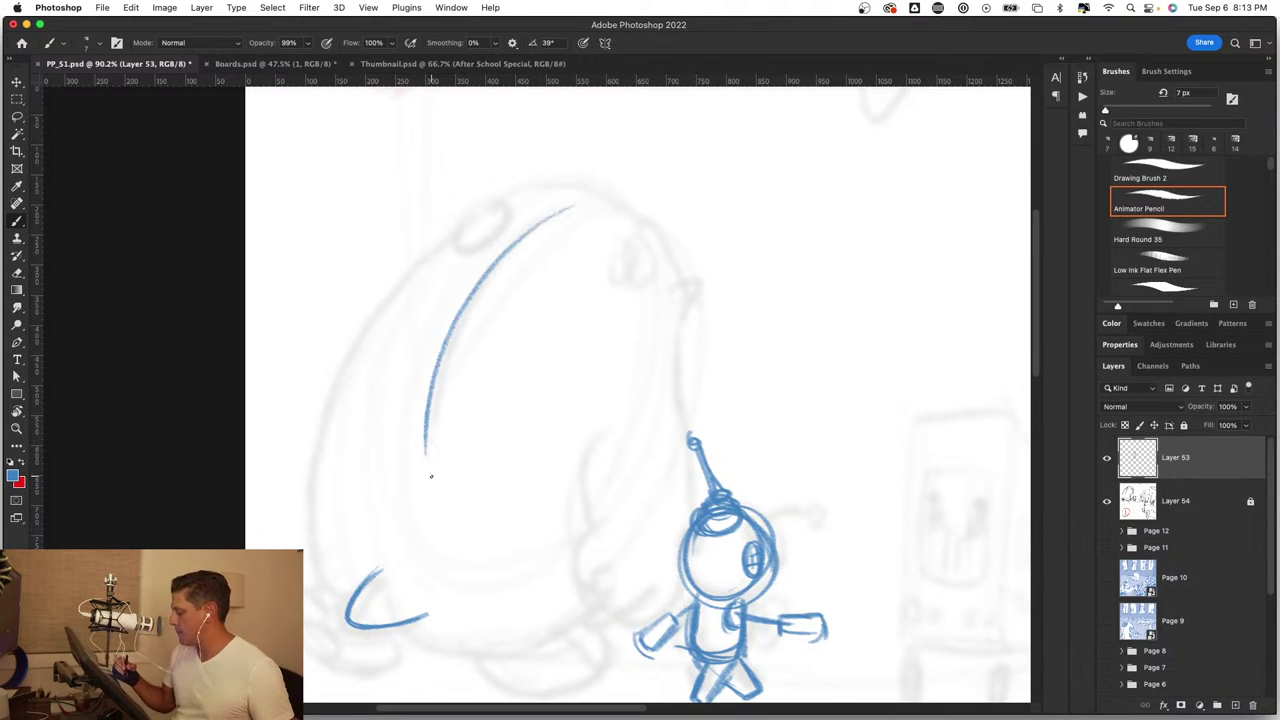
mouse_move(502, 598)
mouse_down()
mouse_move(523, 548)
mouse_move(515, 580)
mouse_up()
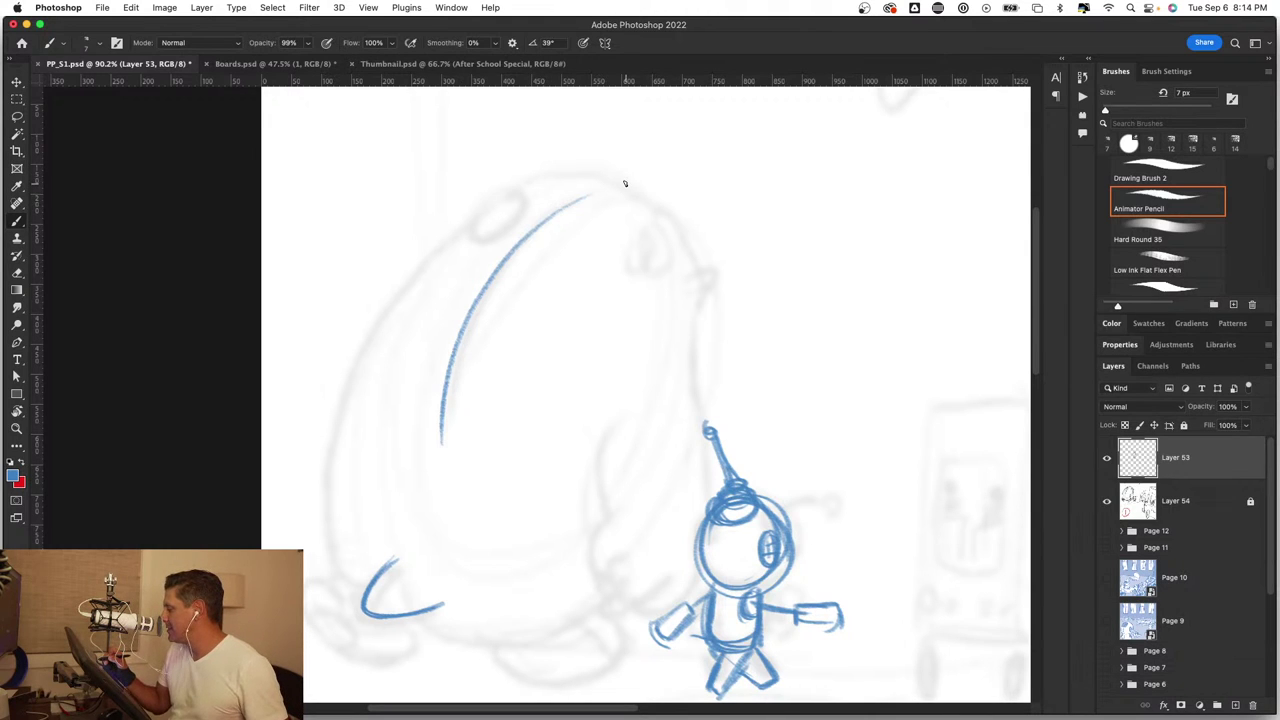
mouse_move(534, 179)
mouse_down()
mouse_move(372, 330)
mouse_move(332, 448)
mouse_move(326, 558)
mouse_move(377, 597)
mouse_move(437, 591)
mouse_move(394, 597)
mouse_move(480, 500)
mouse_move(463, 471)
mouse_up()
Step: Rotate the page to a comfortable drawing angle and undo part of the left head stroke
key(z)
key(r)
mouse_move(587, 391)
mouse_down()
mouse_move(686, 463)
mouse_move(671, 528)
mouse_move(680, 409)
mouse_move(701, 352)
mouse_up()
key(b)
key(ctrl+z)
key(ctrl+z)
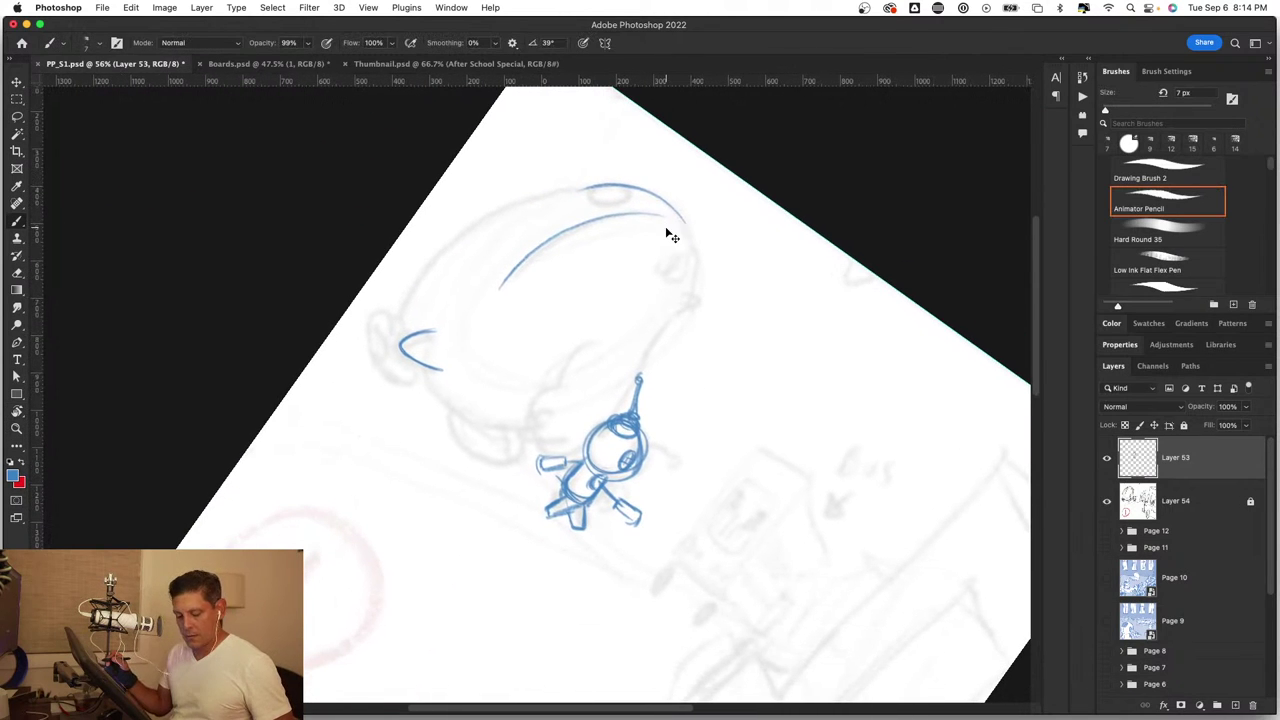
Step: With an 8 px pencil, extend the head line down into an ear loop
key(ctrl+z)
drag(690, 225, 683, 229)
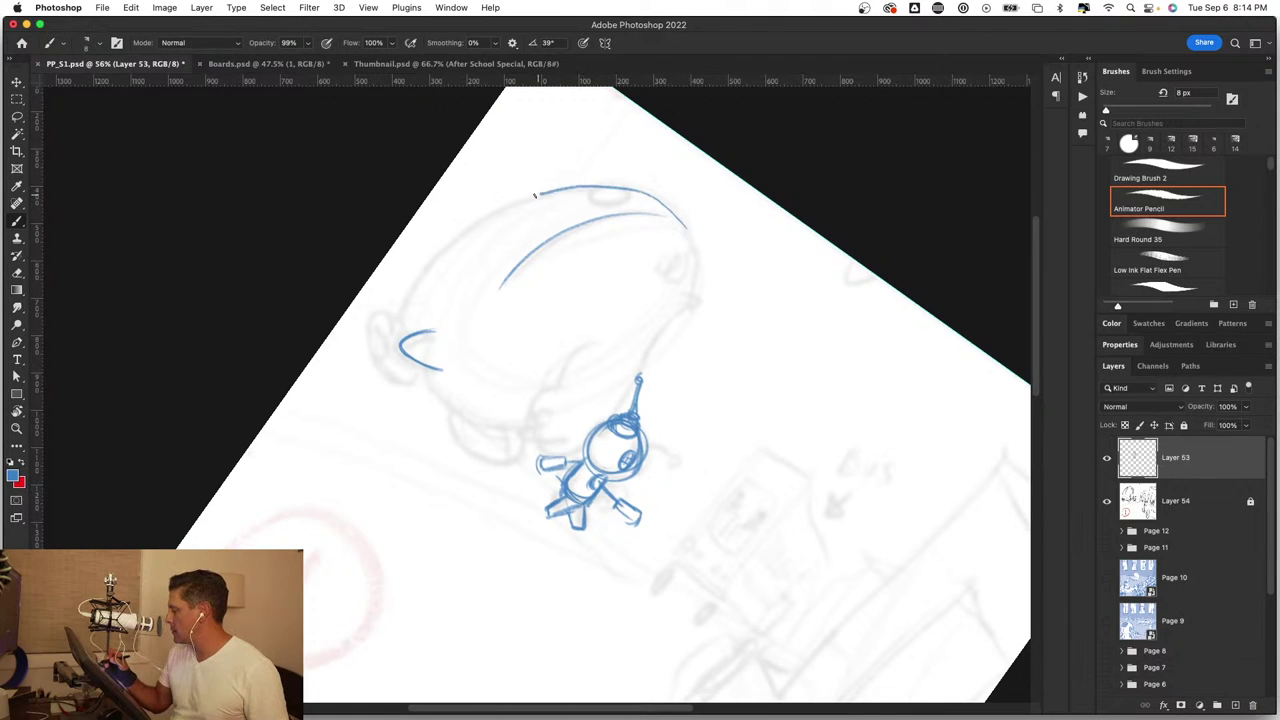
drag(410, 292, 400, 332)
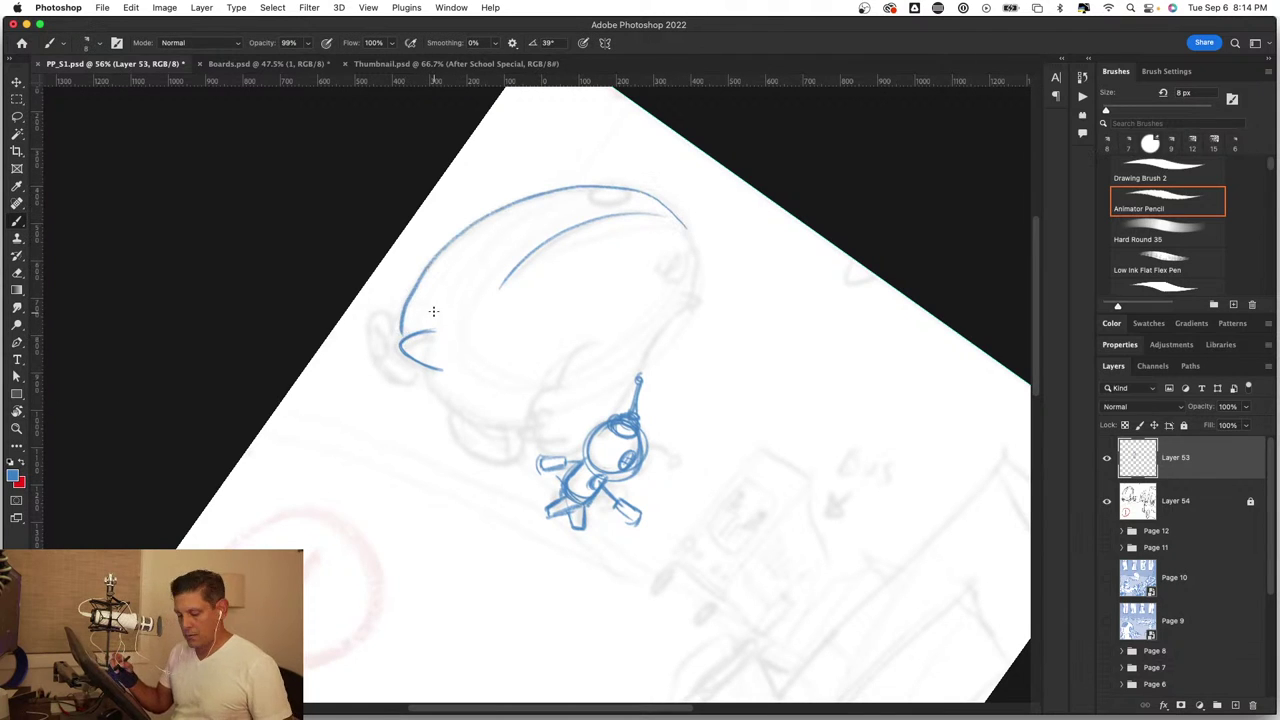
drag(421, 287, 491, 320)
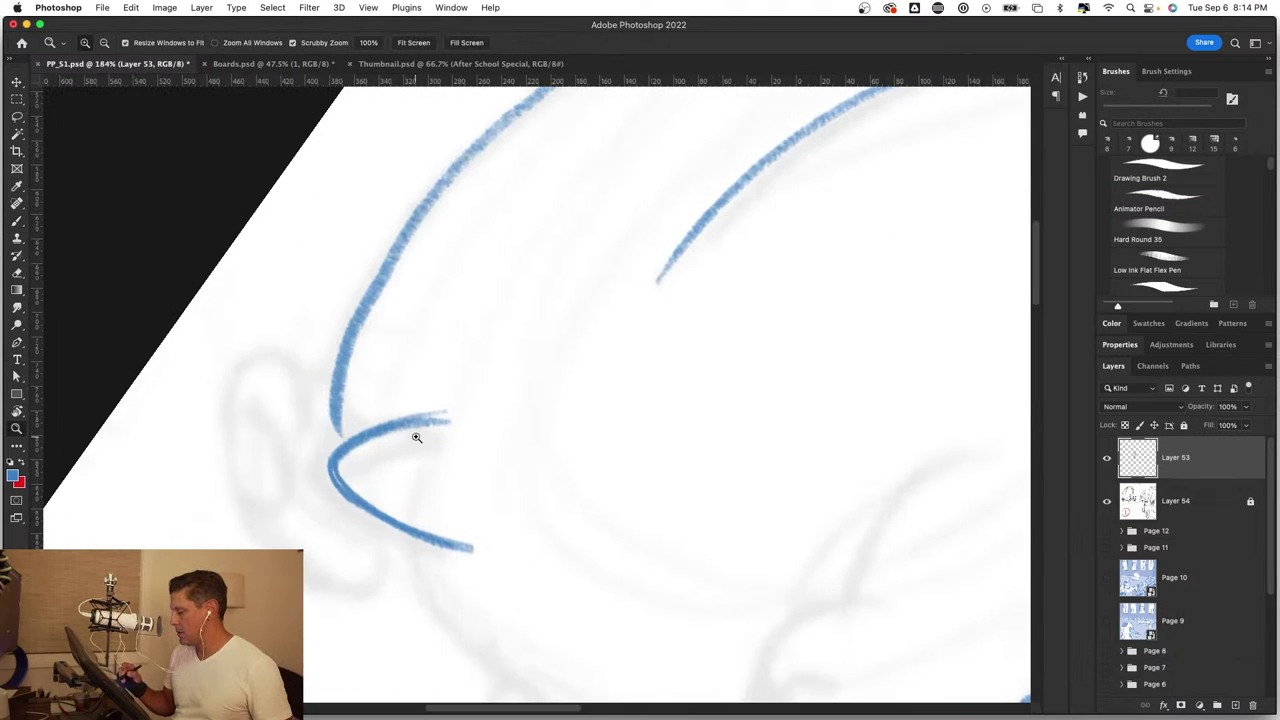
mouse_move(417, 434)
mouse_down()
mouse_move(457, 452)
mouse_move(600, 440)
mouse_up()
mouse_move(500, 428)
mouse_down()
mouse_move(516, 396)
mouse_move(482, 556)
mouse_move(522, 589)
mouse_up()
drag(499, 434, 516, 497)
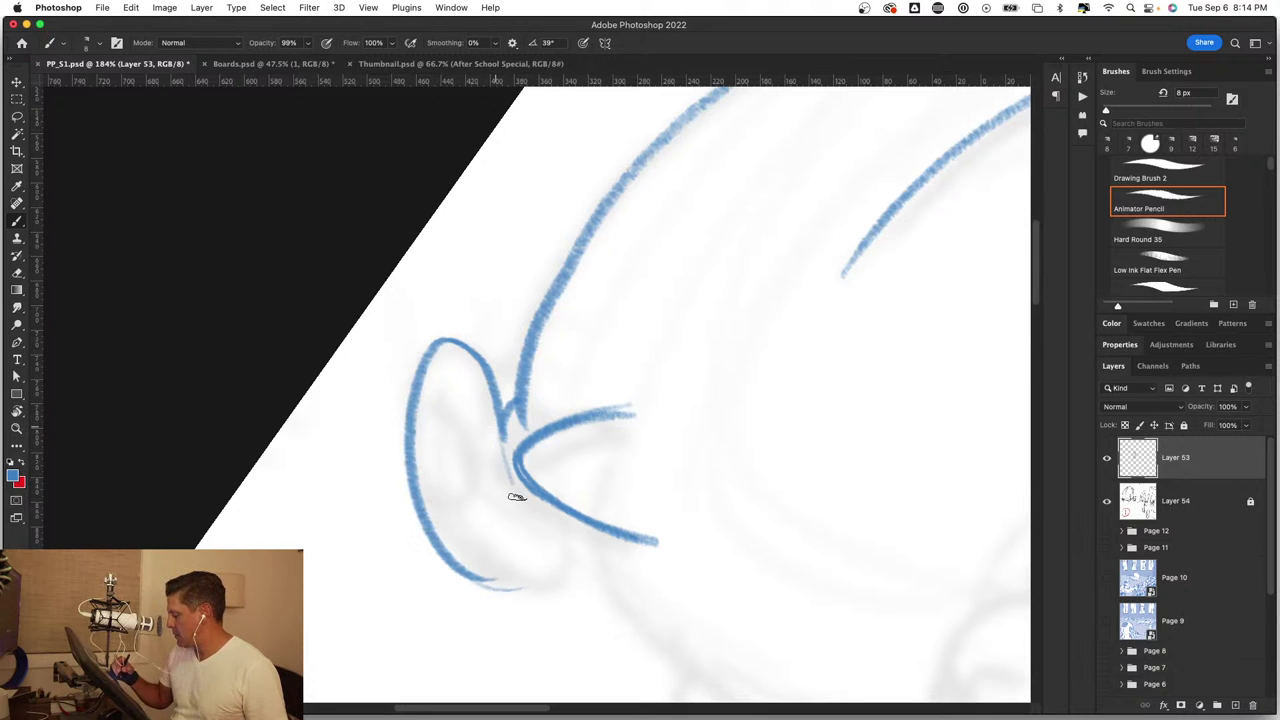
mouse_move(496, 400)
mouse_down()
mouse_move(537, 514)
mouse_move(580, 534)
mouse_move(563, 580)
mouse_move(530, 591)
mouse_up()
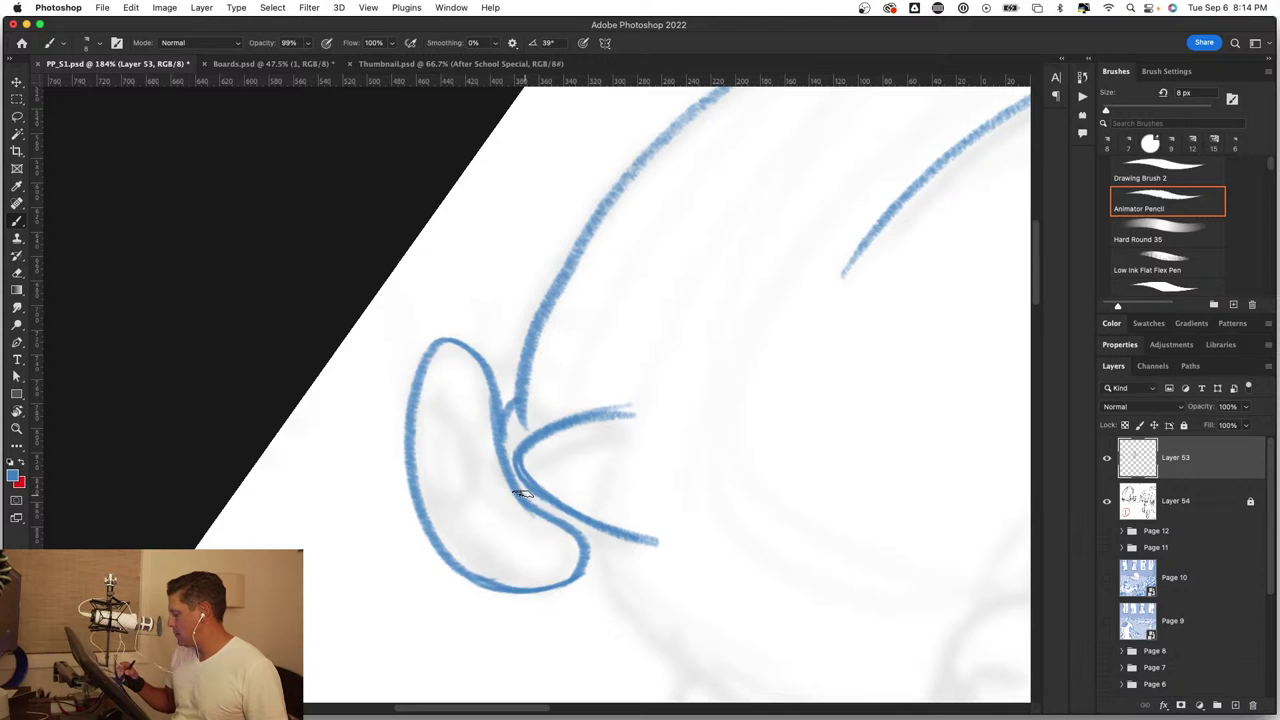
Step: Draw the long jaw line down from the ear and the chin curve beneath it
mouse_move(711, 560)
mouse_down()
mouse_move(646, 443)
mouse_move(486, 360)
mouse_up()
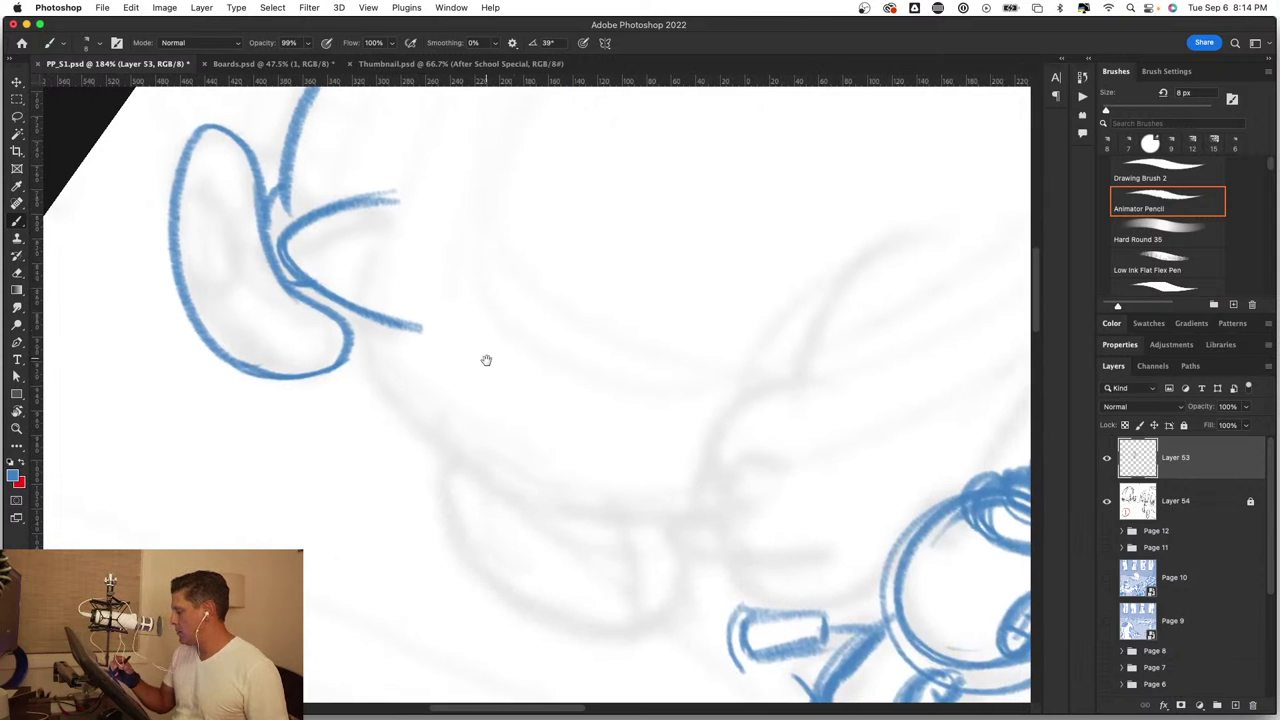
mouse_move(356, 311)
mouse_down()
mouse_move(411, 423)
mouse_move(605, 517)
mouse_up()
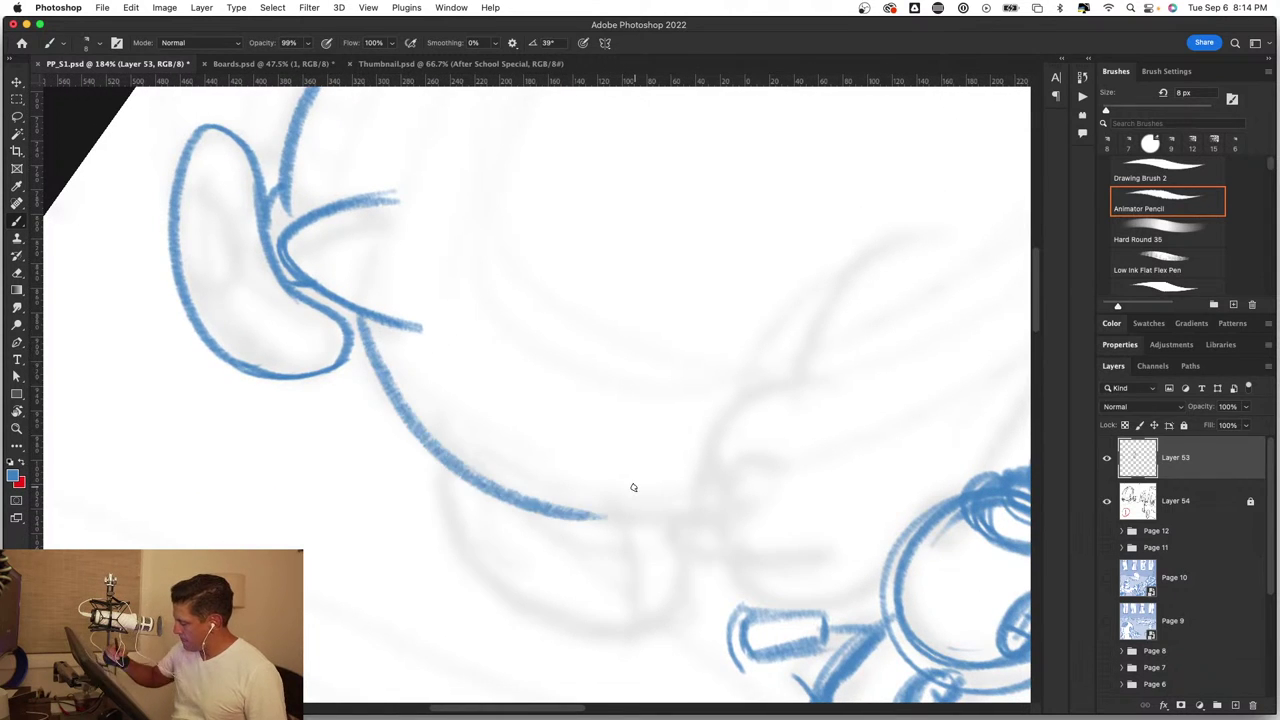
mouse_move(446, 470)
mouse_down()
mouse_move(449, 491)
mouse_move(611, 623)
mouse_move(680, 585)
mouse_up()
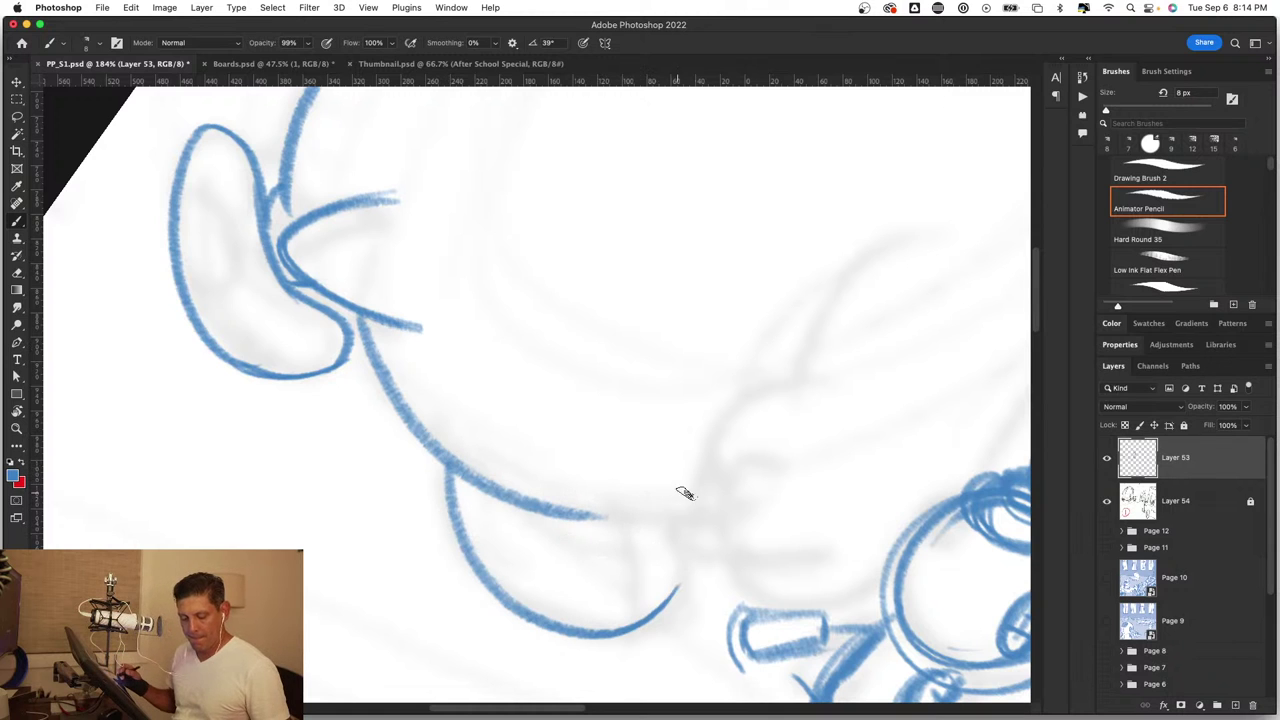
mouse_move(769, 557)
mouse_down()
mouse_move(651, 277)
mouse_move(746, 320)
mouse_move(711, 608)
mouse_move(709, 557)
mouse_move(714, 651)
mouse_move(756, 623)
mouse_move(935, 690)
mouse_up()
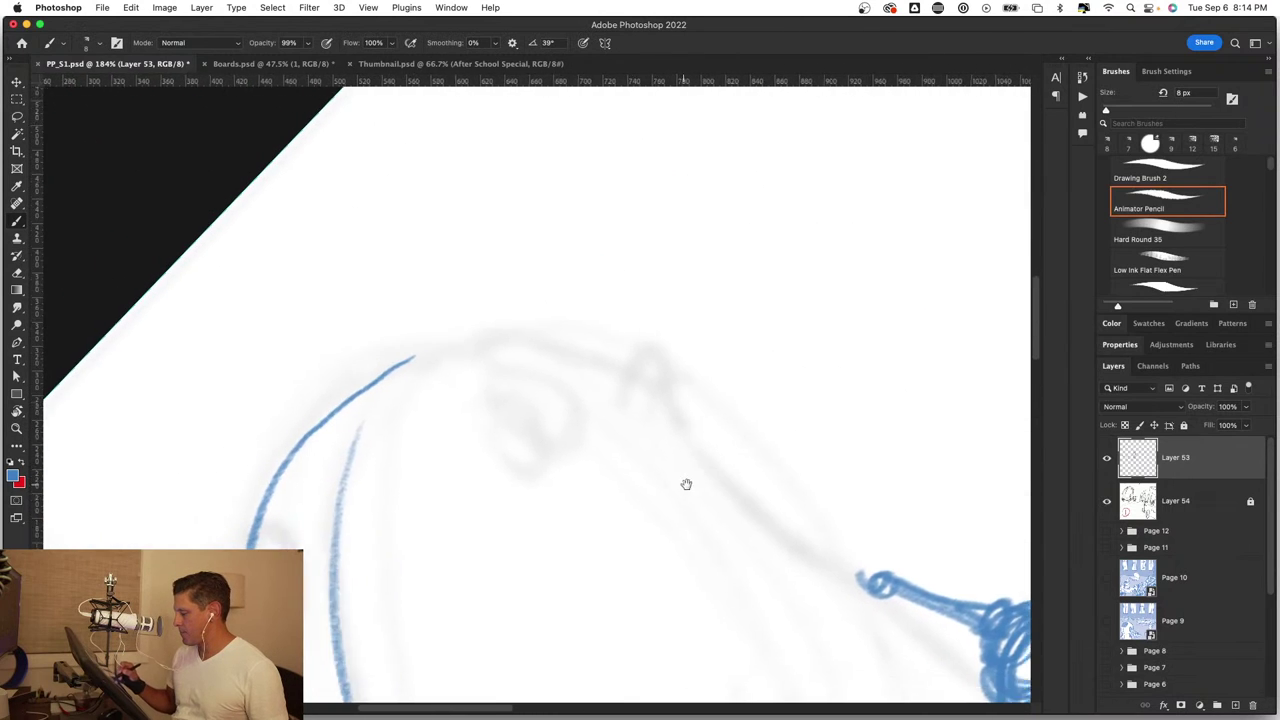
Step: Firm up the head curve, turn the view to about -53°, and extend the back line toward the robot
mouse_move(262, 507)
mouse_down()
mouse_move(346, 391)
mouse_move(580, 349)
mouse_move(636, 366)
mouse_move(661, 340)
mouse_move(685, 404)
mouse_up()
mouse_move(619, 514)
mouse_down()
mouse_move(577, 286)
mouse_move(591, 523)
mouse_up()
key(r)
mouse_move(803, 563)
mouse_down()
mouse_move(882, 525)
mouse_move(737, 194)
mouse_move(634, 426)
mouse_up()
mouse_move(360, 518)
mouse_down()
mouse_move(408, 506)
mouse_move(718, 306)
mouse_up()
drag(664, 340, 730, 302)
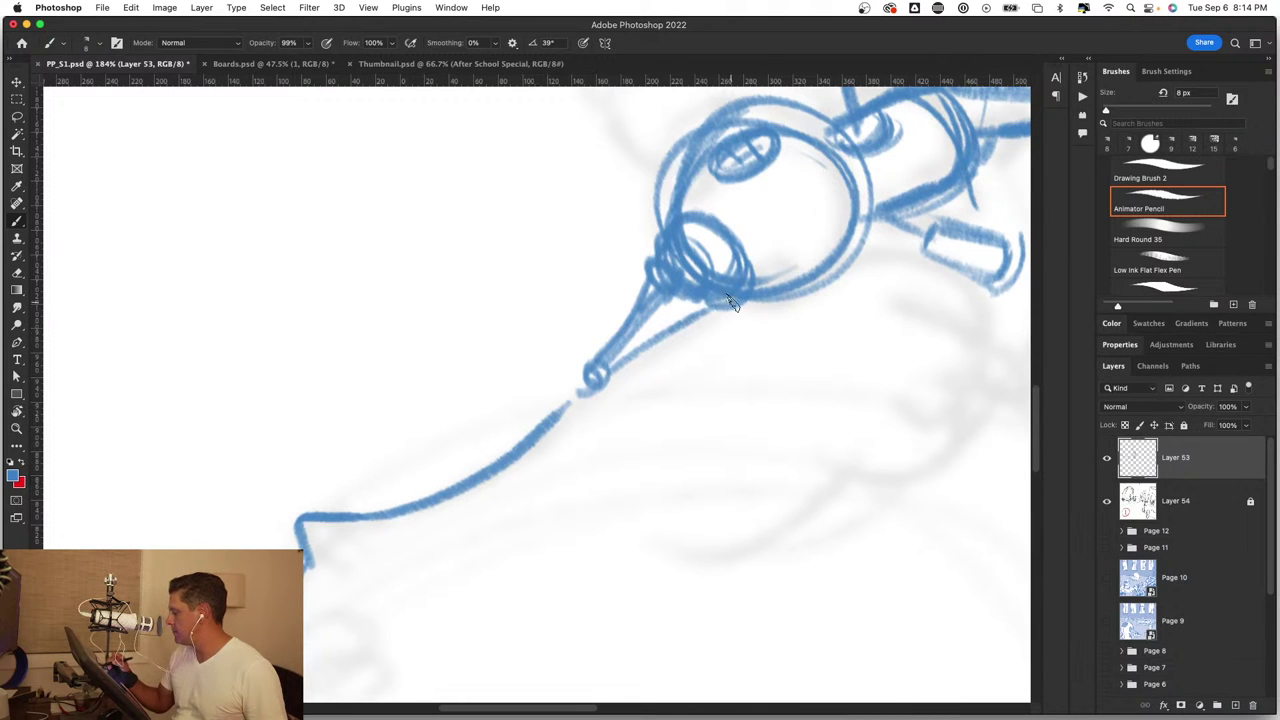
Step: Sketch a chest curve below the robot and begin the jagged fur edge beside it
drag(787, 536, 515, 504)
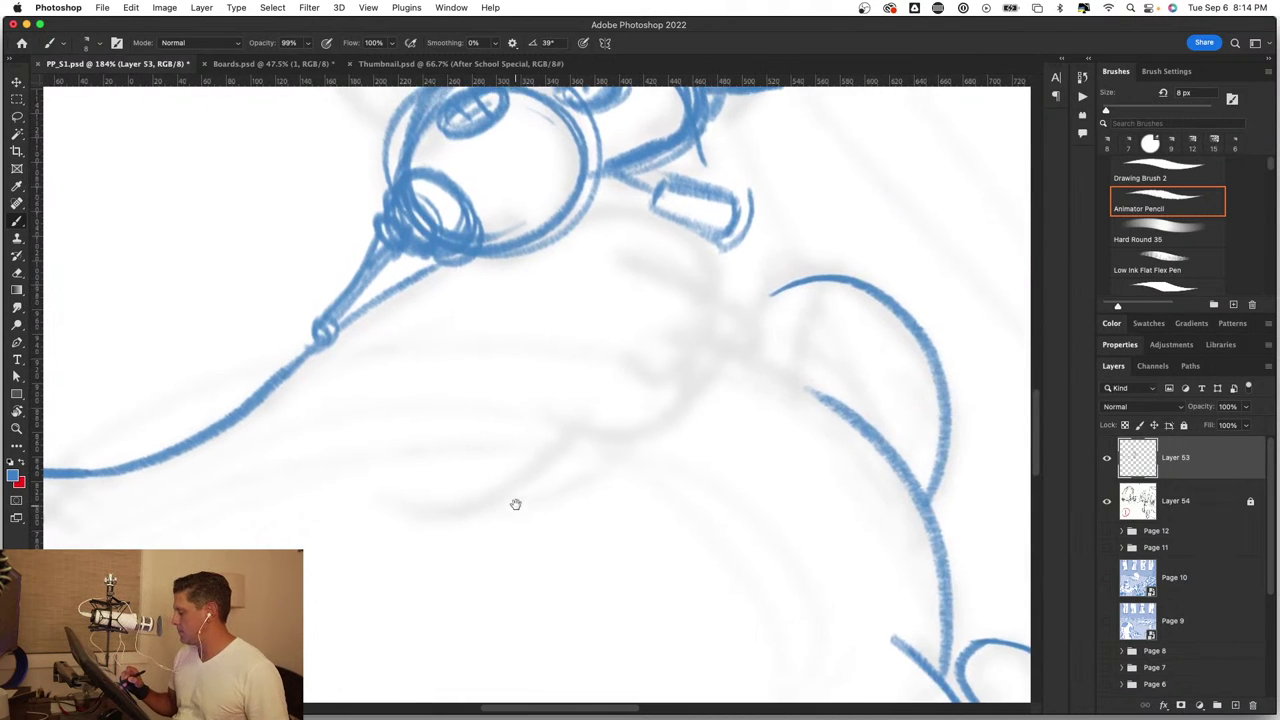
mouse_move(384, 497)
mouse_down()
mouse_move(543, 466)
mouse_move(598, 420)
mouse_up()
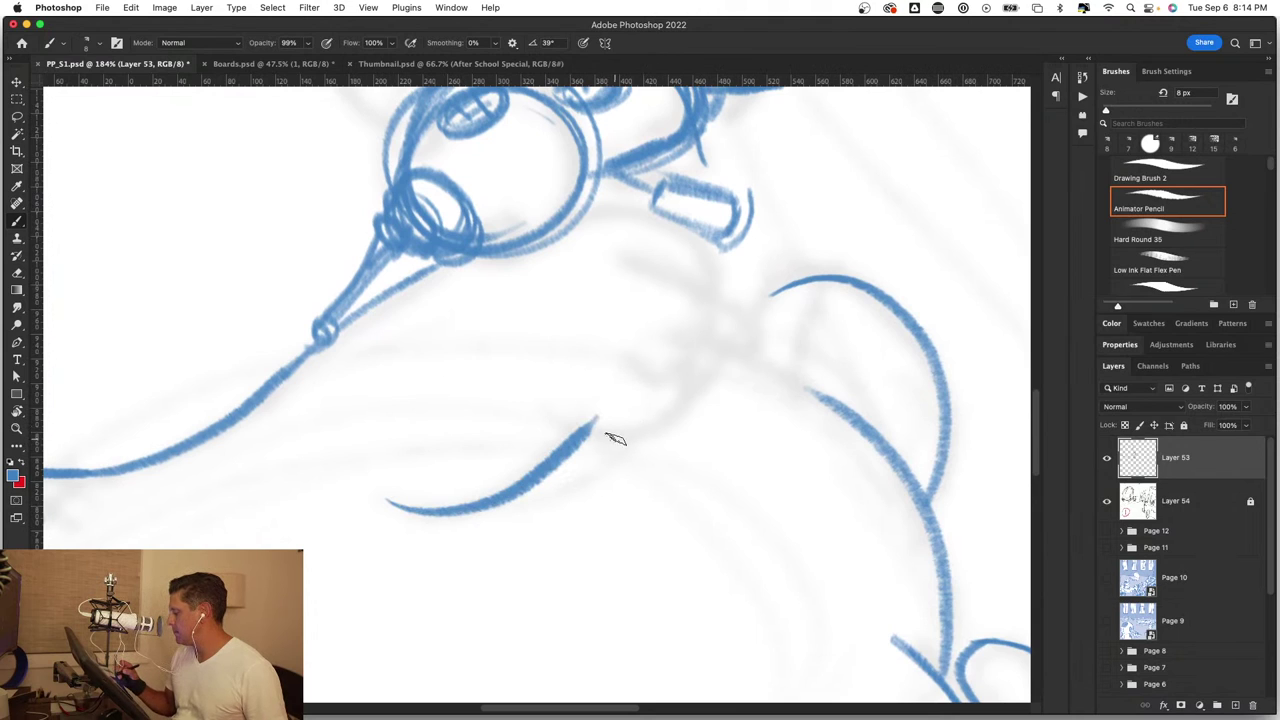
mouse_move(578, 212)
mouse_down()
mouse_move(686, 243)
mouse_move(645, 252)
mouse_move(705, 318)
mouse_move(662, 297)
mouse_move(687, 404)
mouse_move(636, 367)
mouse_move(652, 392)
mouse_move(586, 420)
mouse_up()
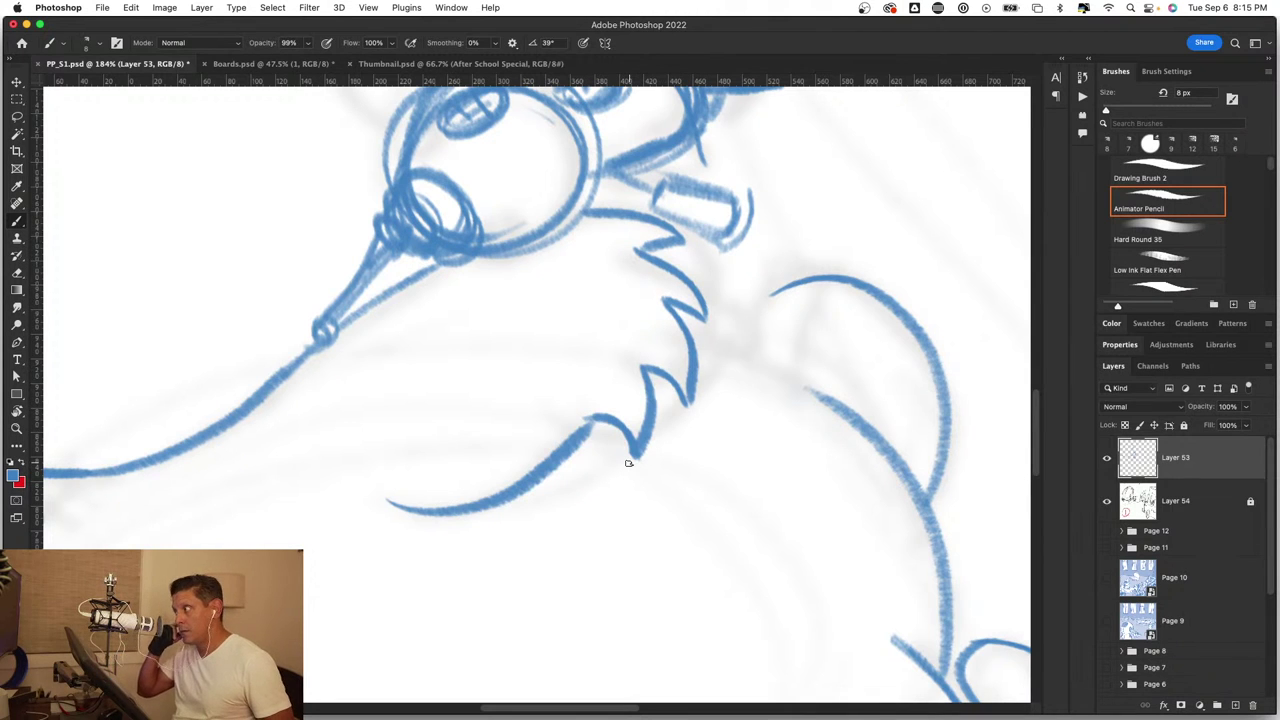
Step: Extend the lowest fur spike and connect the upper arc down to it
key(z)
drag(666, 477, 571, 514)
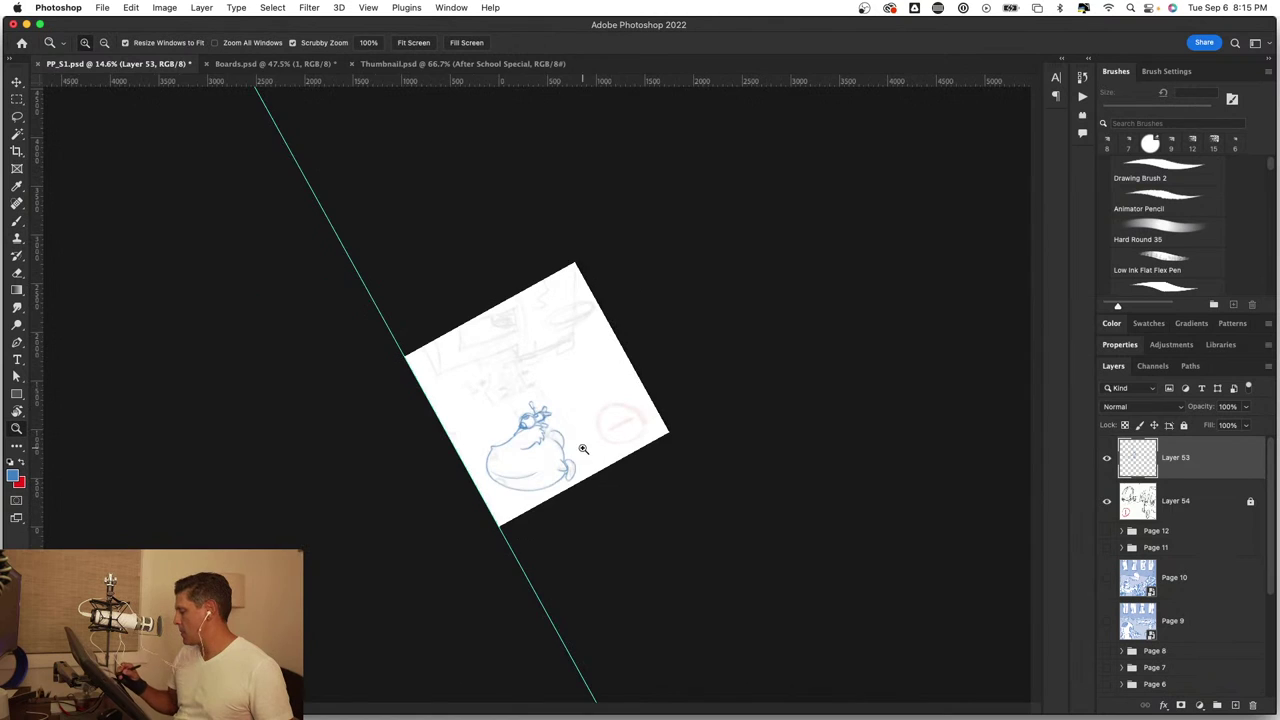
drag(583, 449, 666, 463)
click(570, 358)
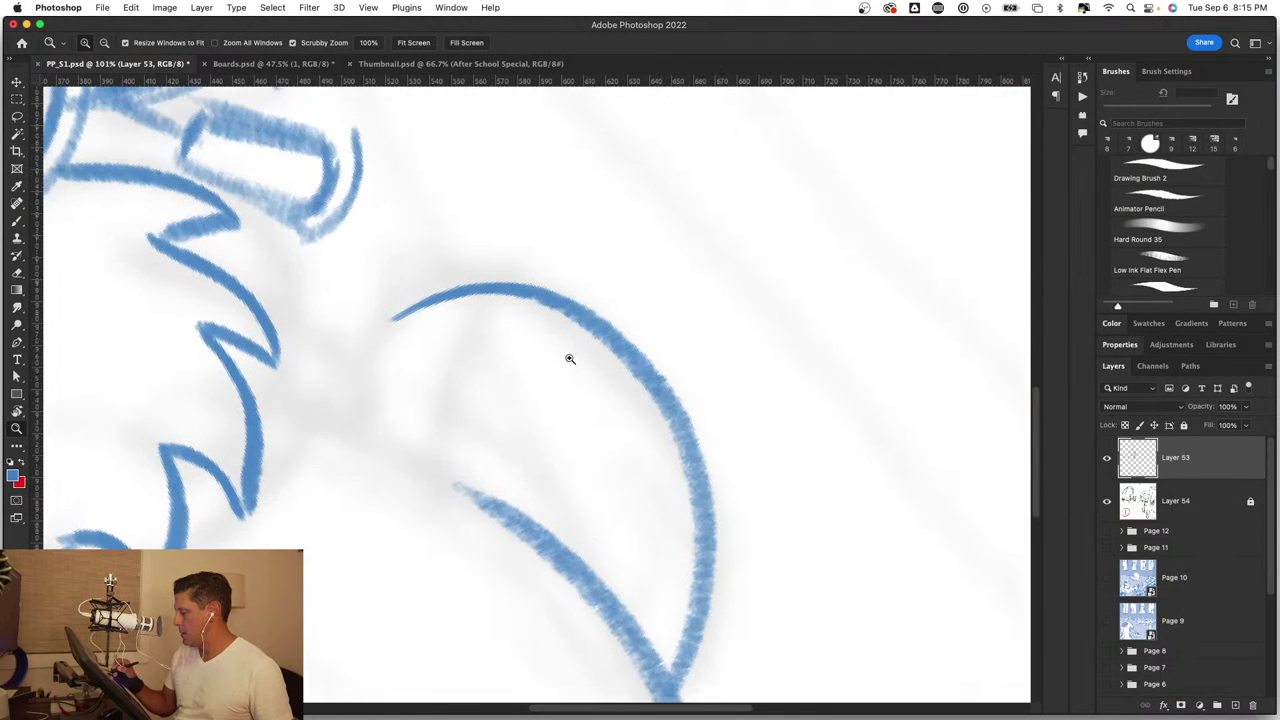
key(b)
drag(404, 455, 262, 410)
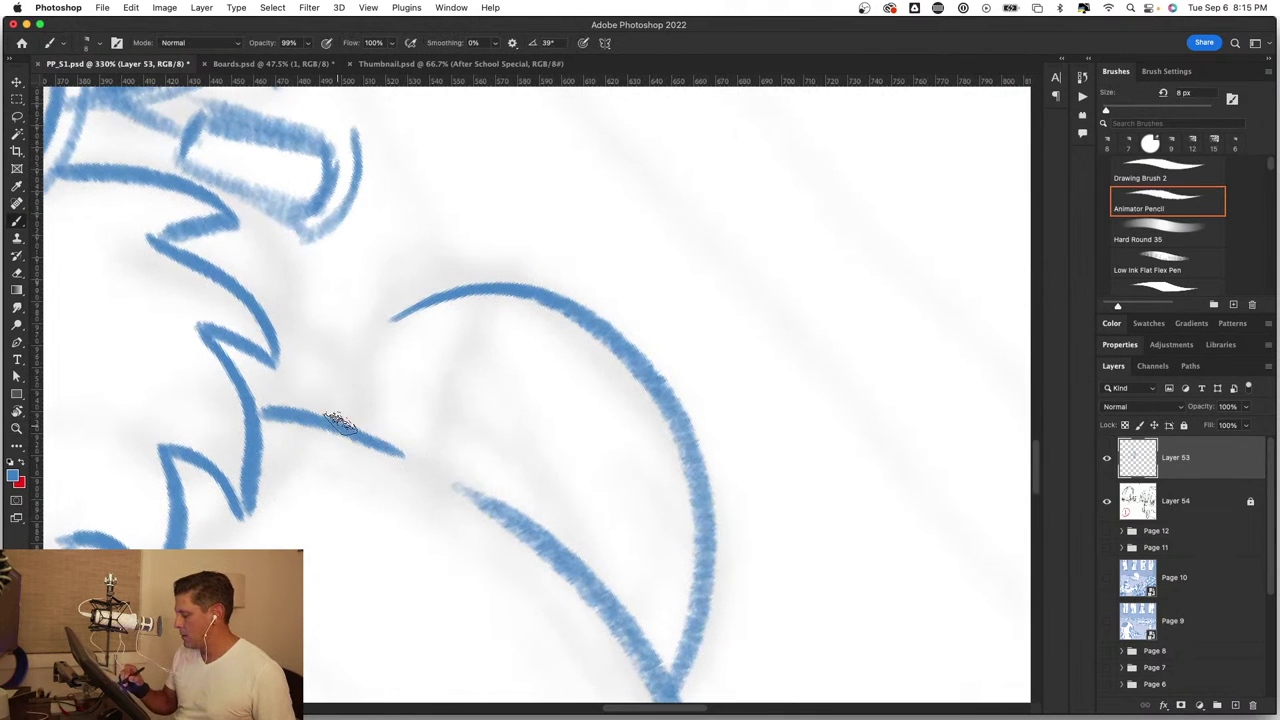
drag(450, 447, 378, 430)
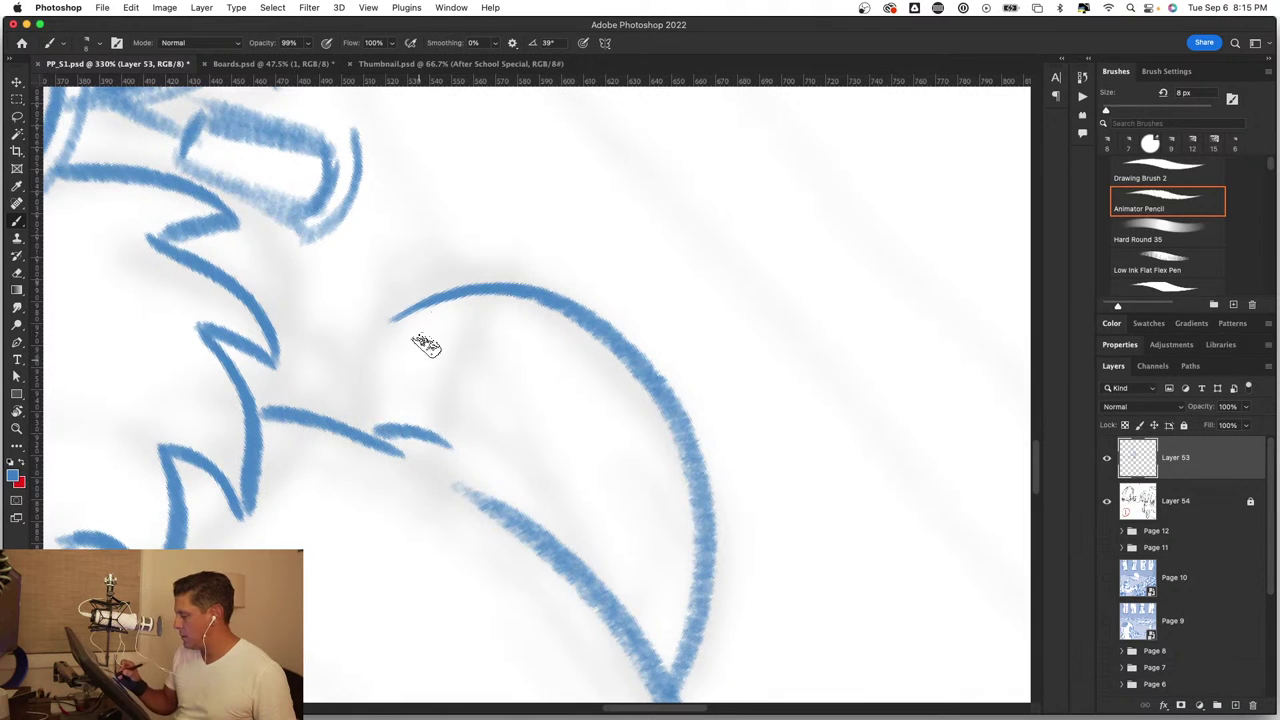
drag(475, 285, 405, 450)
Step: Zoom out to check the drawing and rotate the page back to 0°
key(z)
alt+click(418, 497)
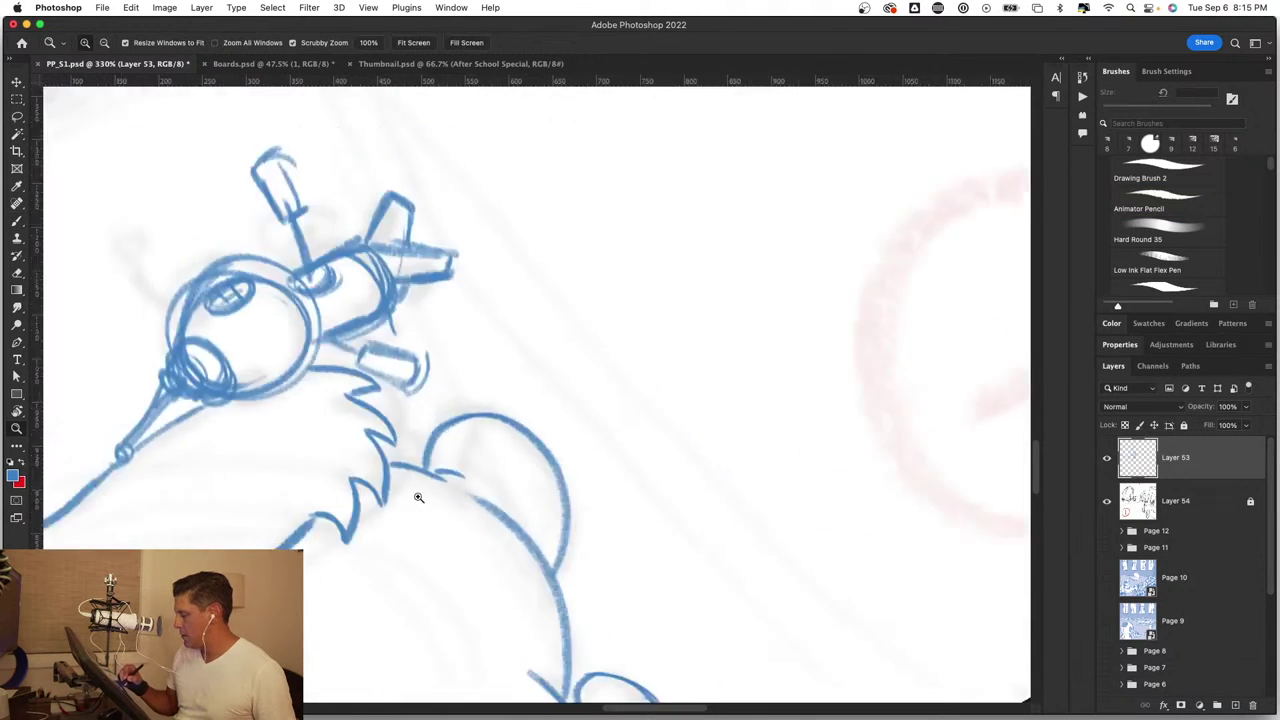
scroll(418, 497, down, 10)
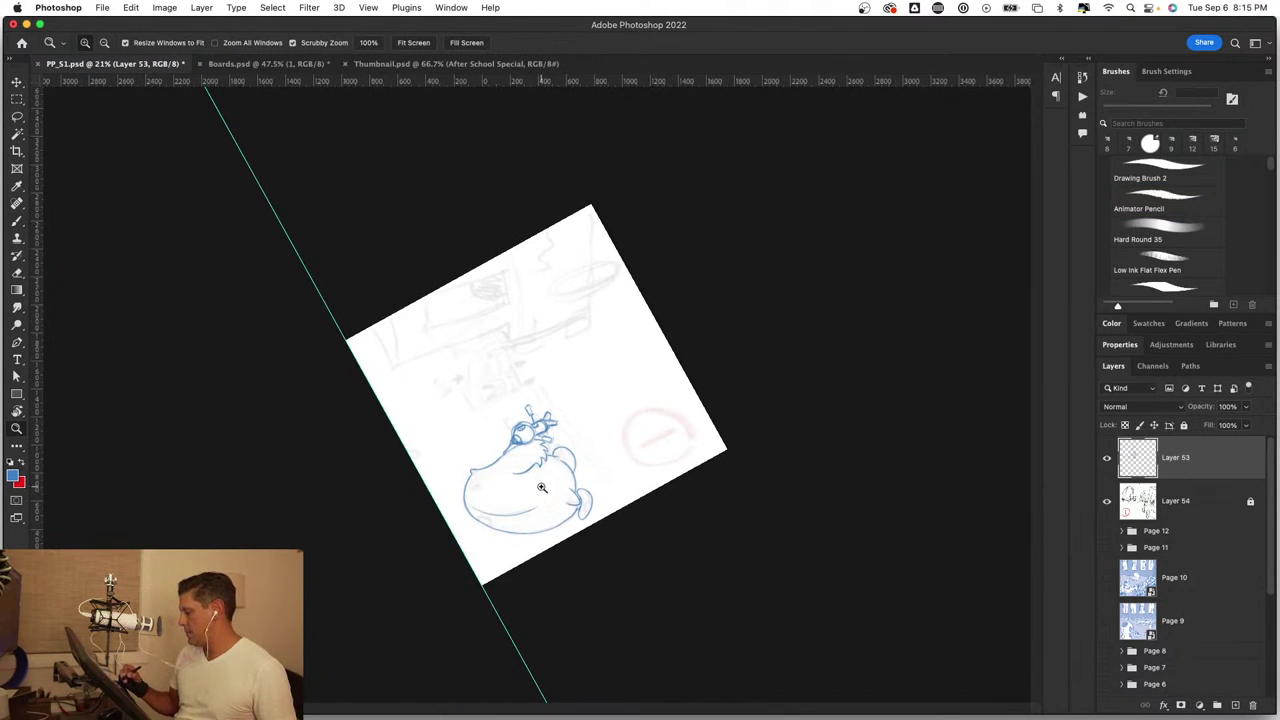
scroll(541, 487, up, 5)
key(r)
mouse_move(690, 490)
mouse_down()
mouse_move(549, 635)
mouse_move(329, 514)
mouse_up()
key(b)
Step: Add an oval and small stacked finger ovals to the character's lower-left hand
key(z)
scroll(340, 297, up, 3)
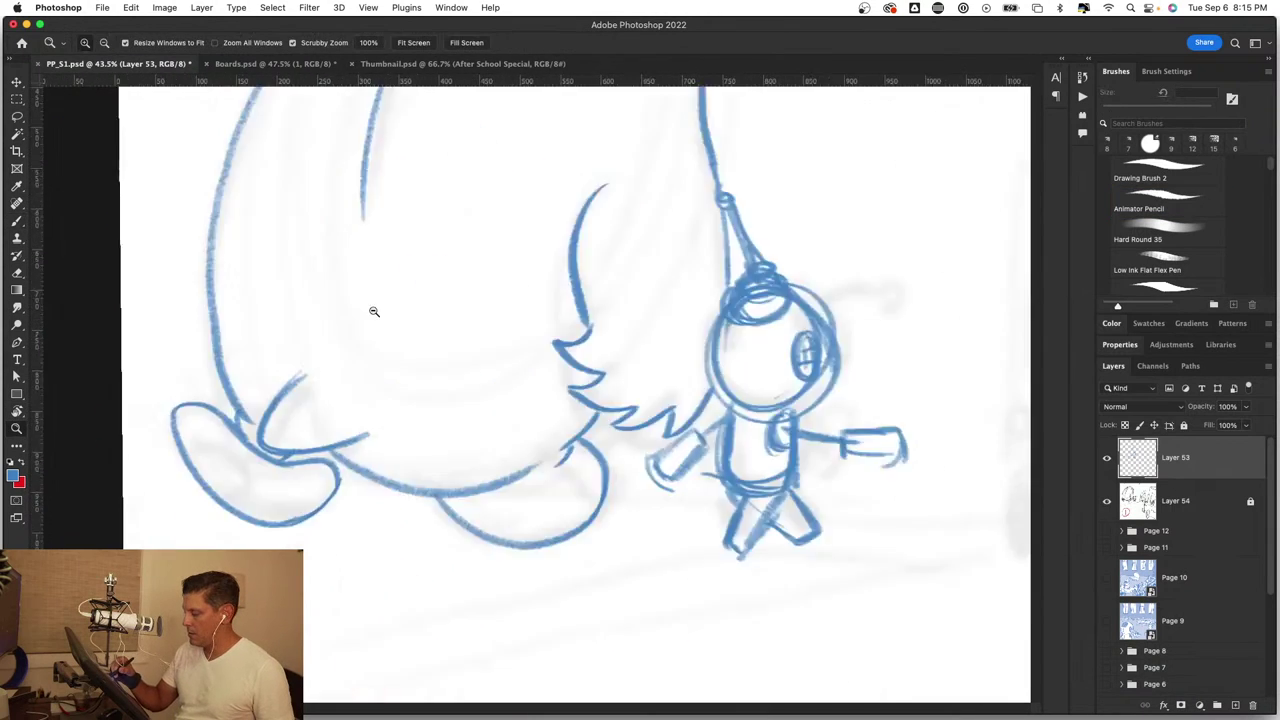
scroll(371, 271, up, 4)
scroll(564, 399, up, 2)
key(b)
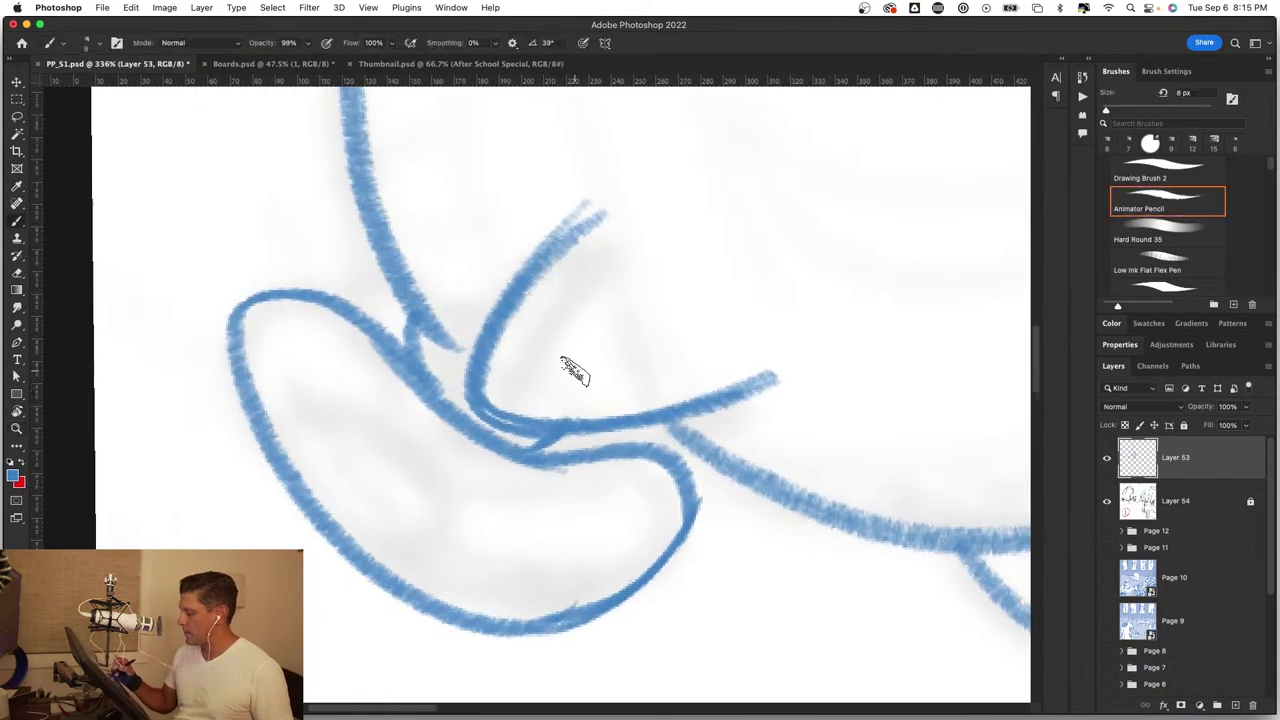
drag(280, 378, 300, 364)
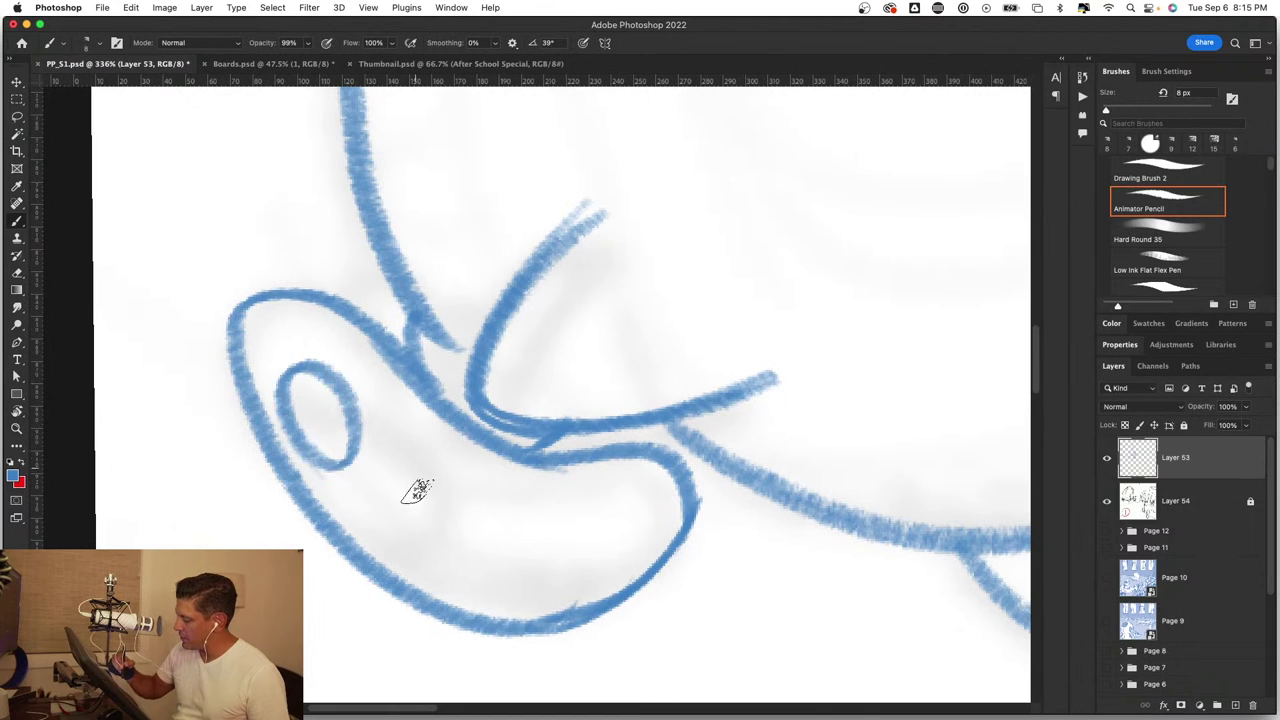
mouse_move(491, 597)
mouse_down()
mouse_move(514, 586)
mouse_move(516, 532)
mouse_up()
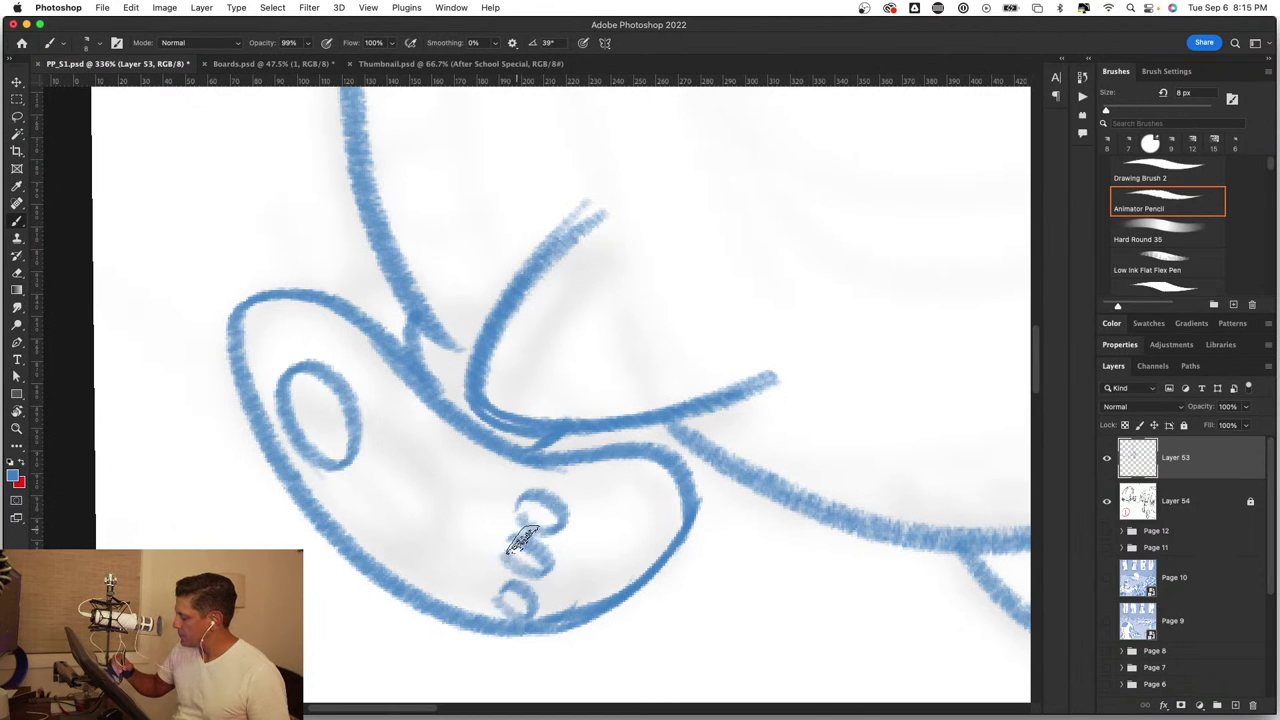
Step: Review the page and undo the last two hand strokes, restoring one of them
key(z)
scroll(574, 531, down, 5)
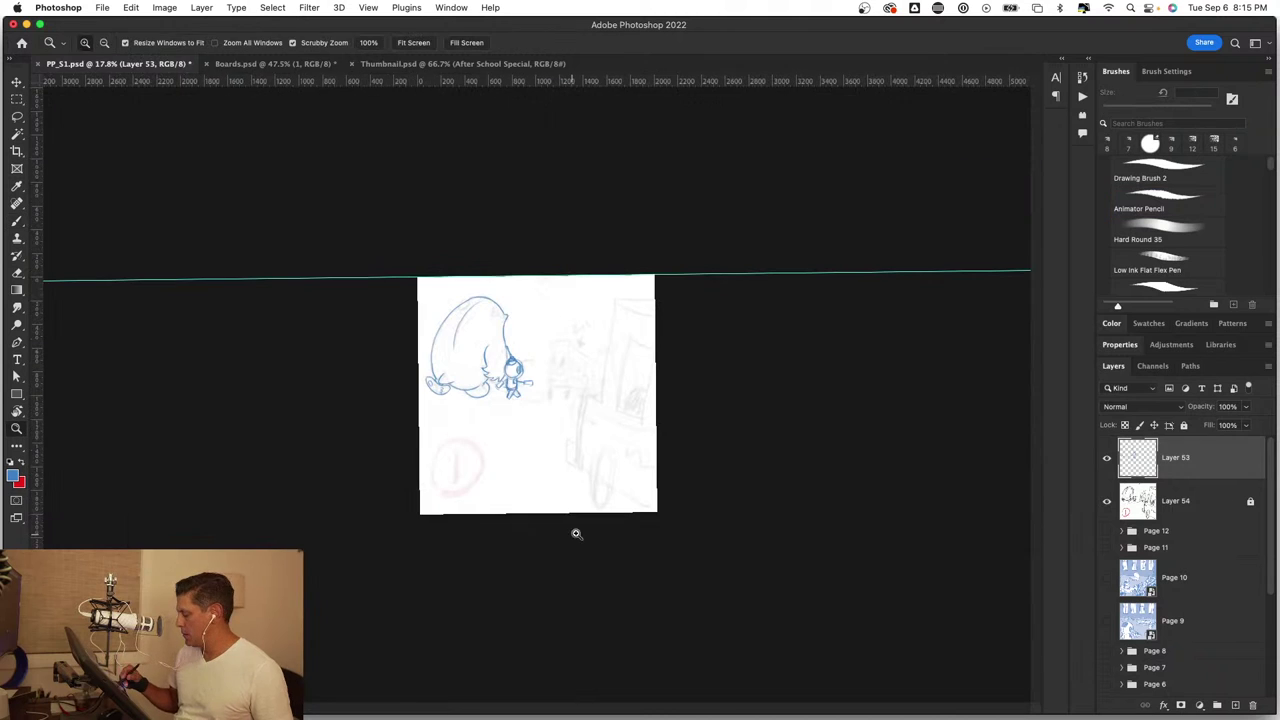
scroll(537, 457, up, 3)
scroll(601, 399, up, 2)
scroll(601, 399, down, 3)
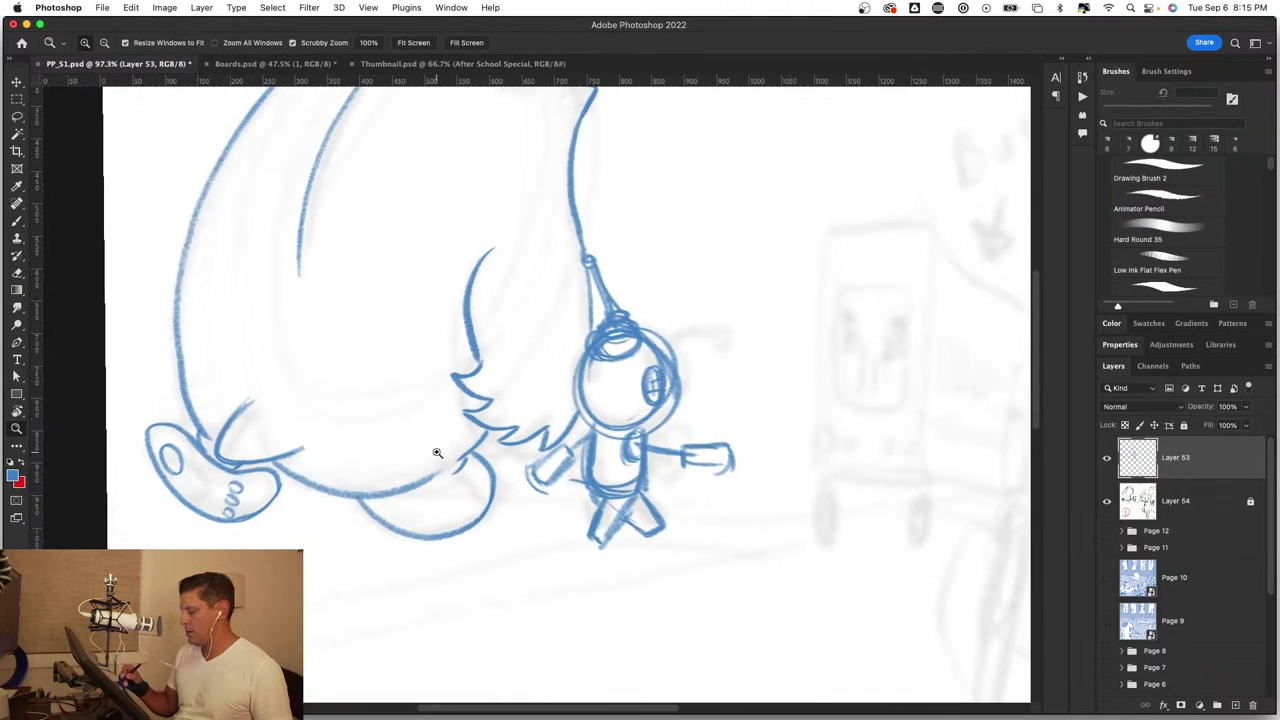
key(b)
scroll(680, 497, up, 2)
key(ctrl+z)
key(ctrl+z)
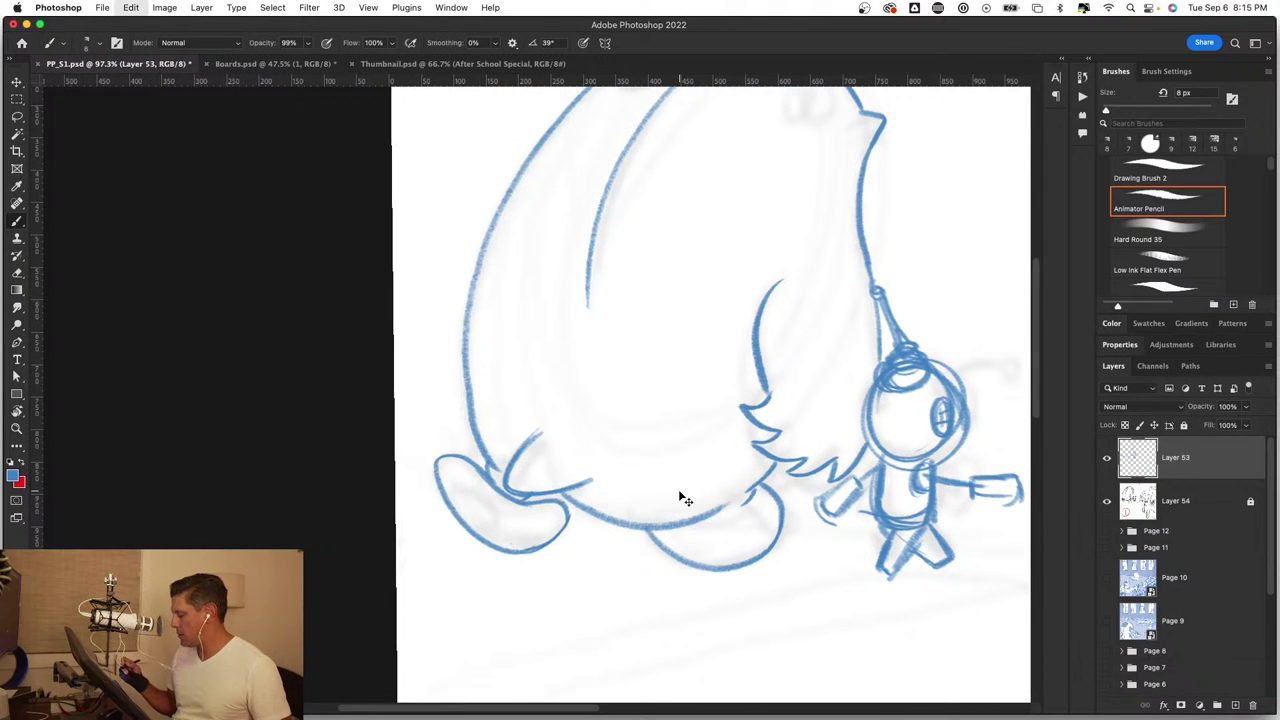
key(ctrl+z)
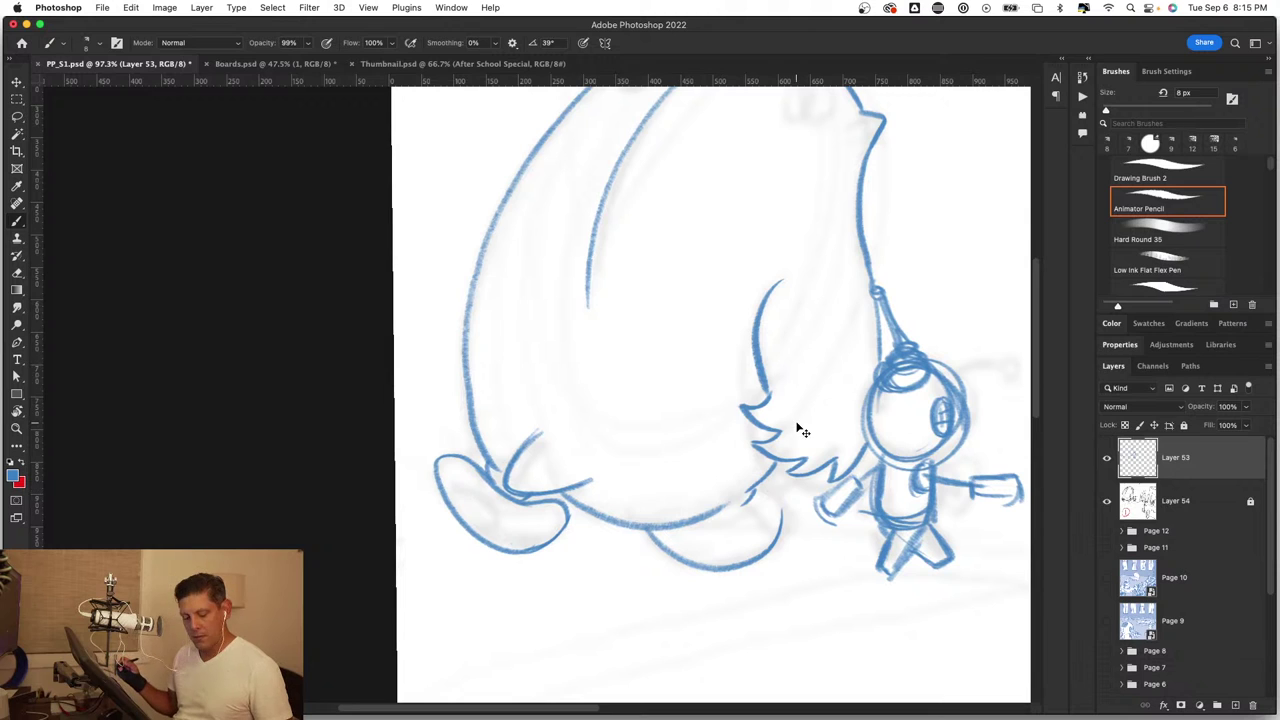
key(ctrl+shift+z)
Step: Shrink the eraser and erase the stray hook stroke beneath the lower-left curve
scroll(533, 456, up, 3)
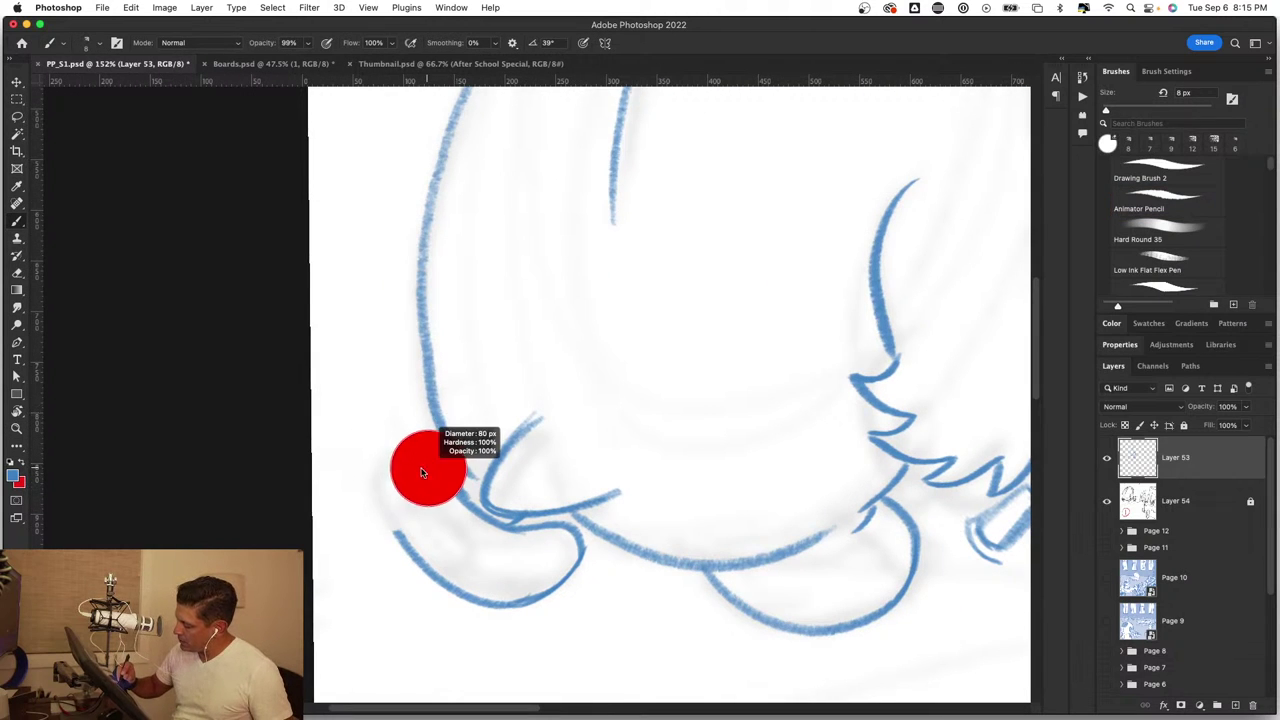
mouse_move(423, 470)
mouse_down()
mouse_move(439, 479)
mouse_move(423, 563)
mouse_move(457, 586)
mouse_move(528, 574)
mouse_move(474, 523)
mouse_up()
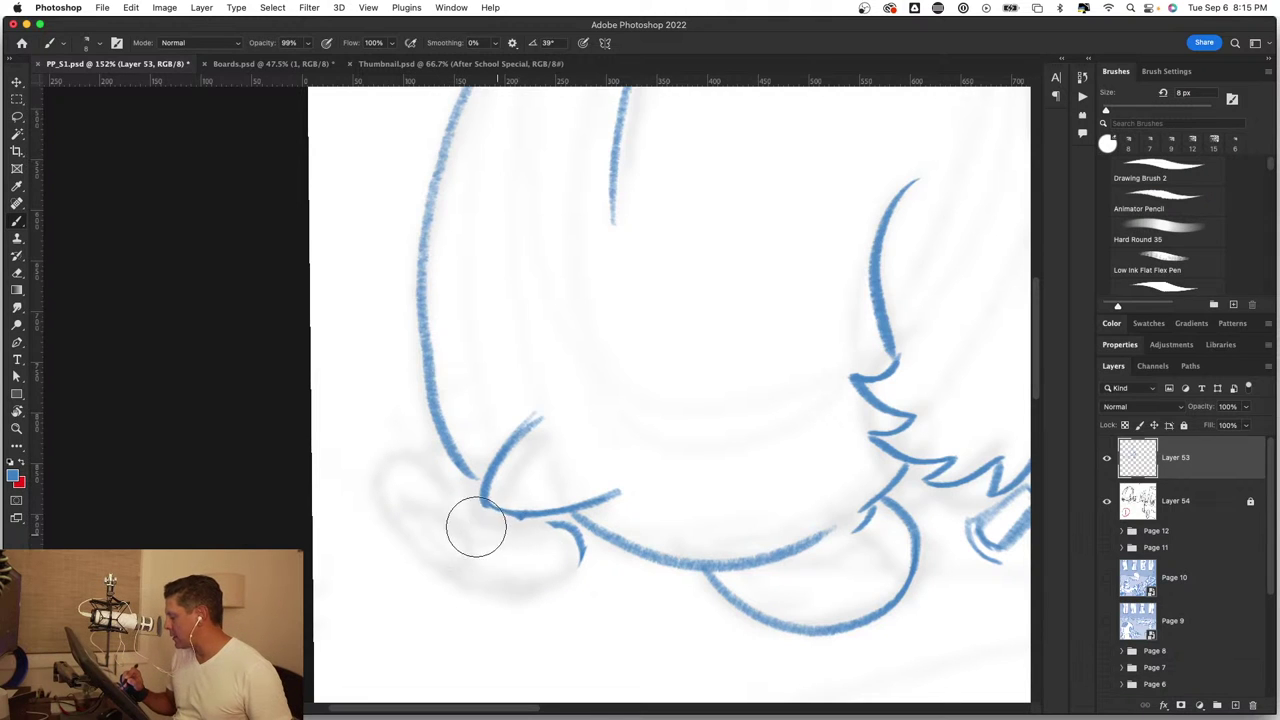
drag(560, 537, 571, 563)
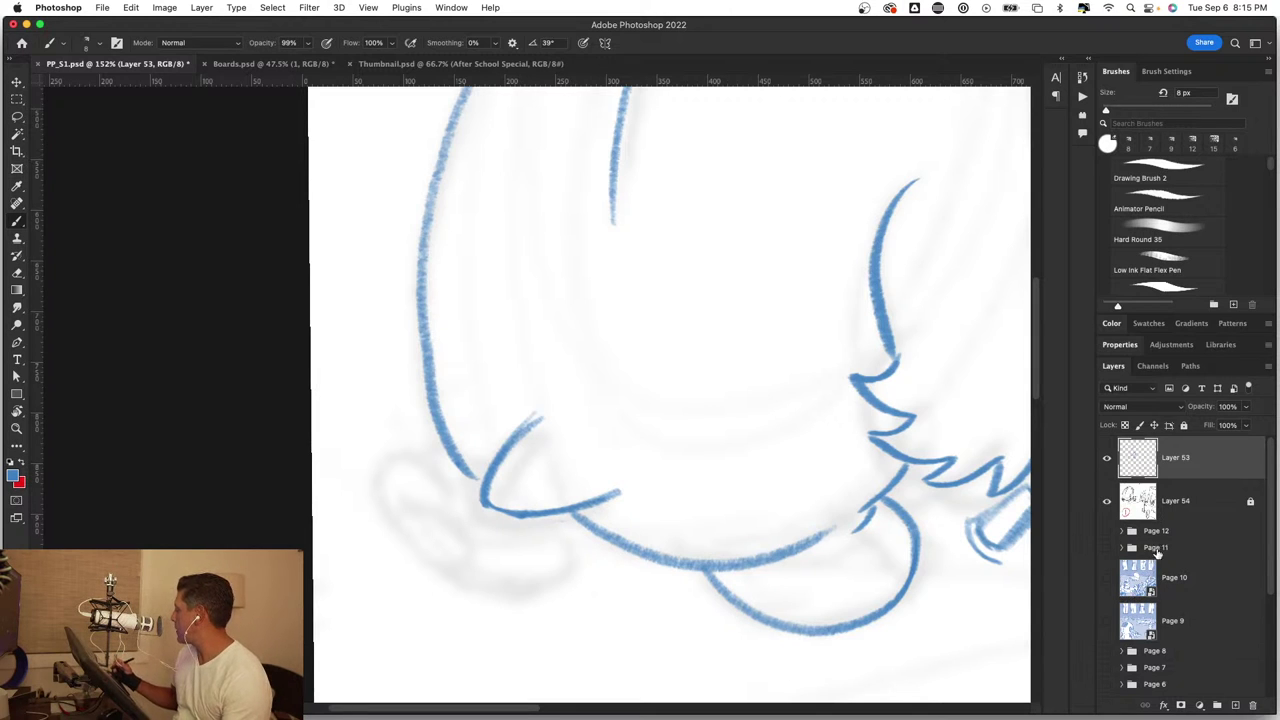
click(1107, 531)
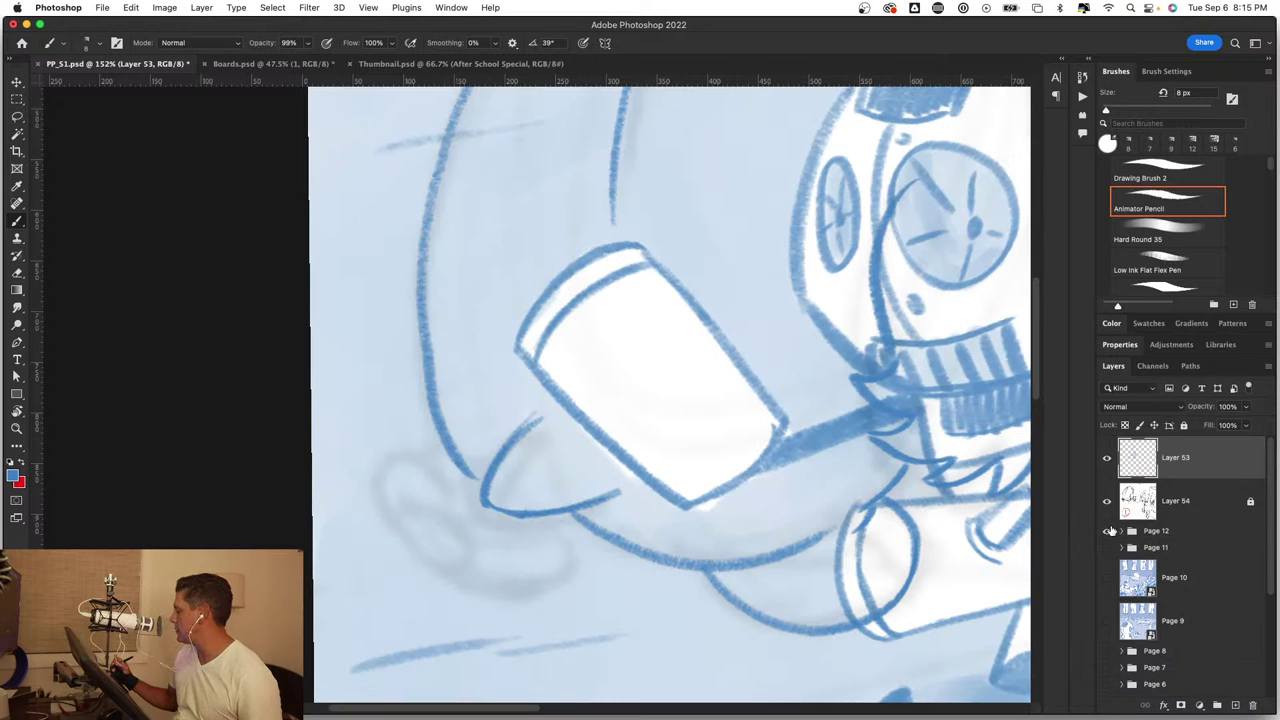
key(z)
drag(775, 553, 762, 553)
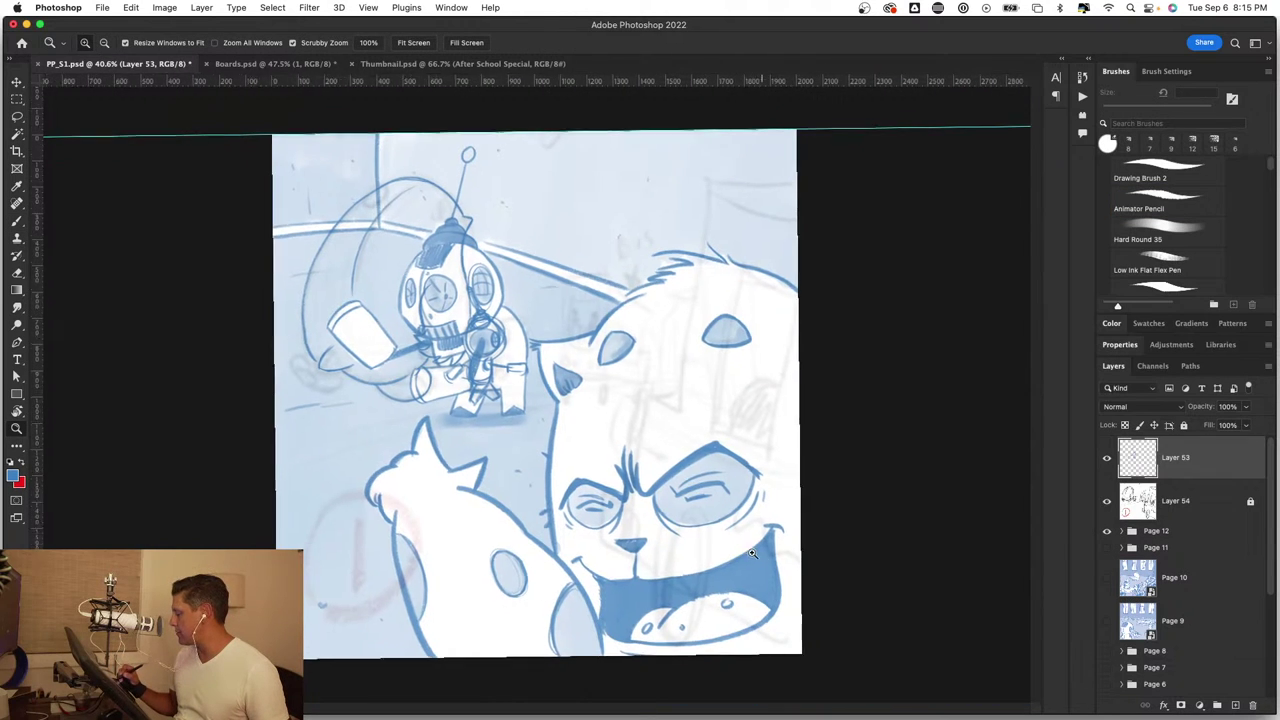
key(b)
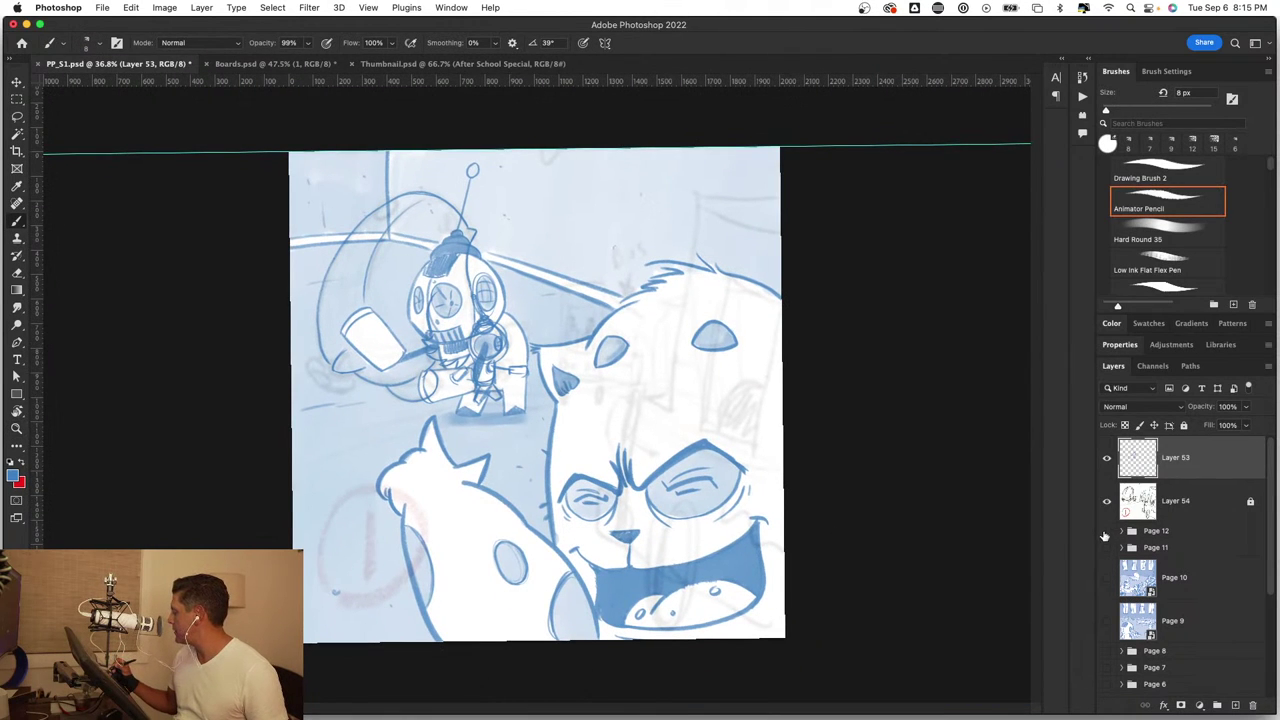
click(1107, 531)
click(1107, 548)
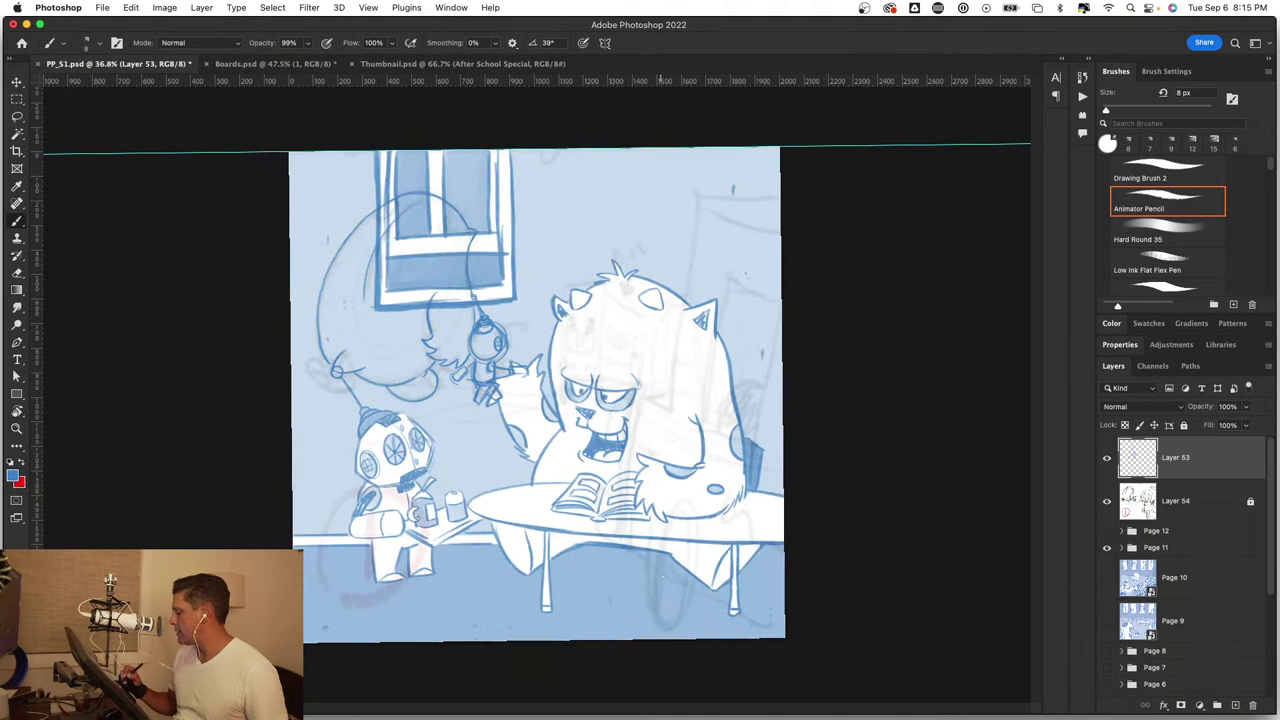
click(1107, 548)
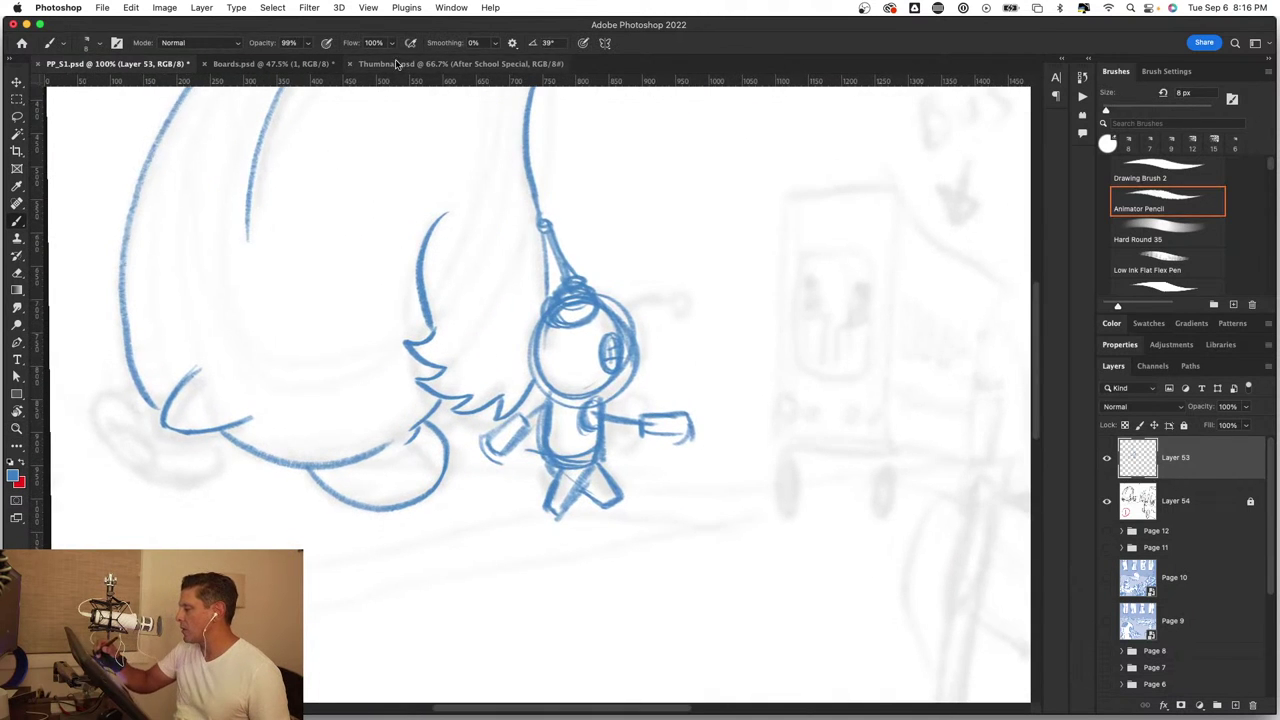
click(402, 64)
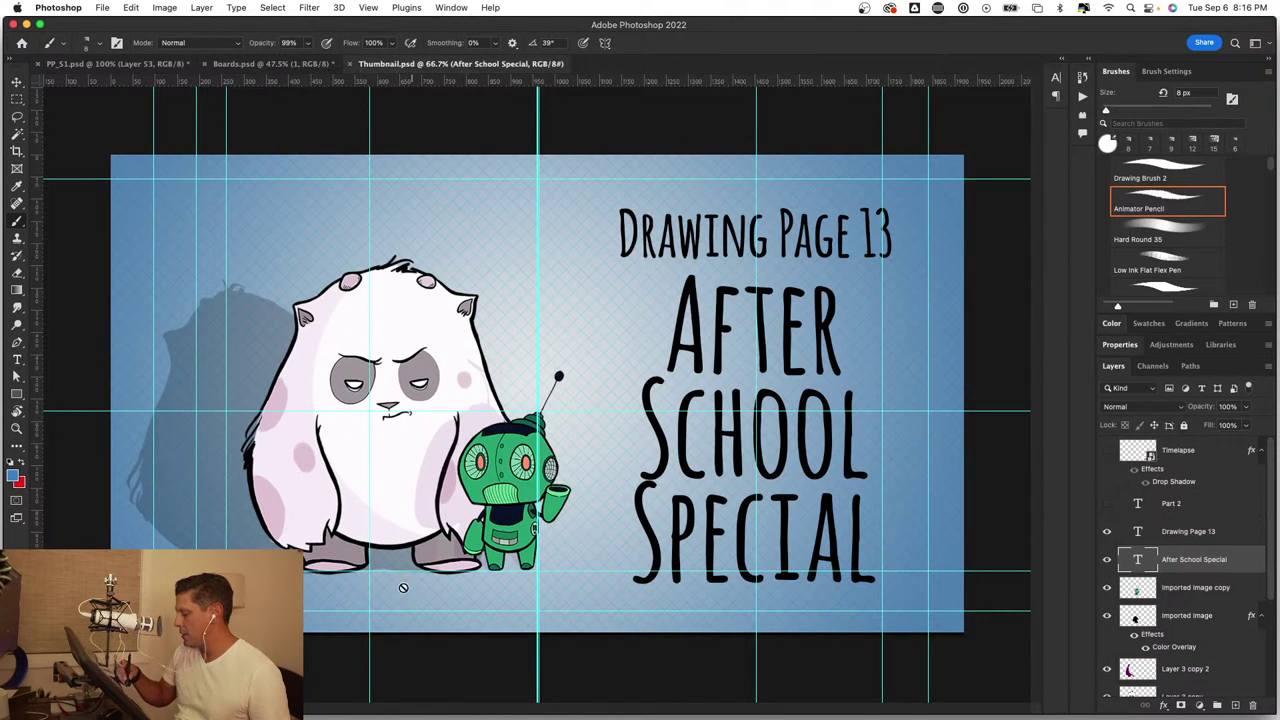
click(103, 64)
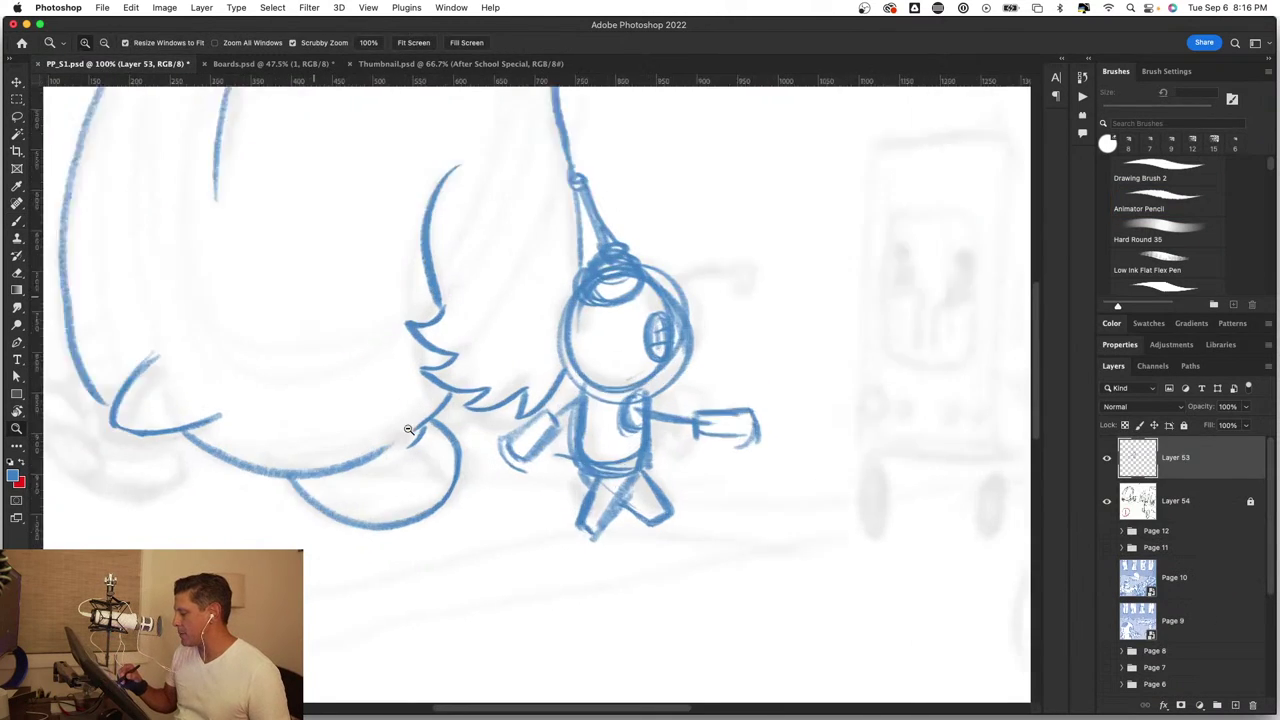
Step: Frame the robot and large character together in the view
drag(400, 450, 427, 450)
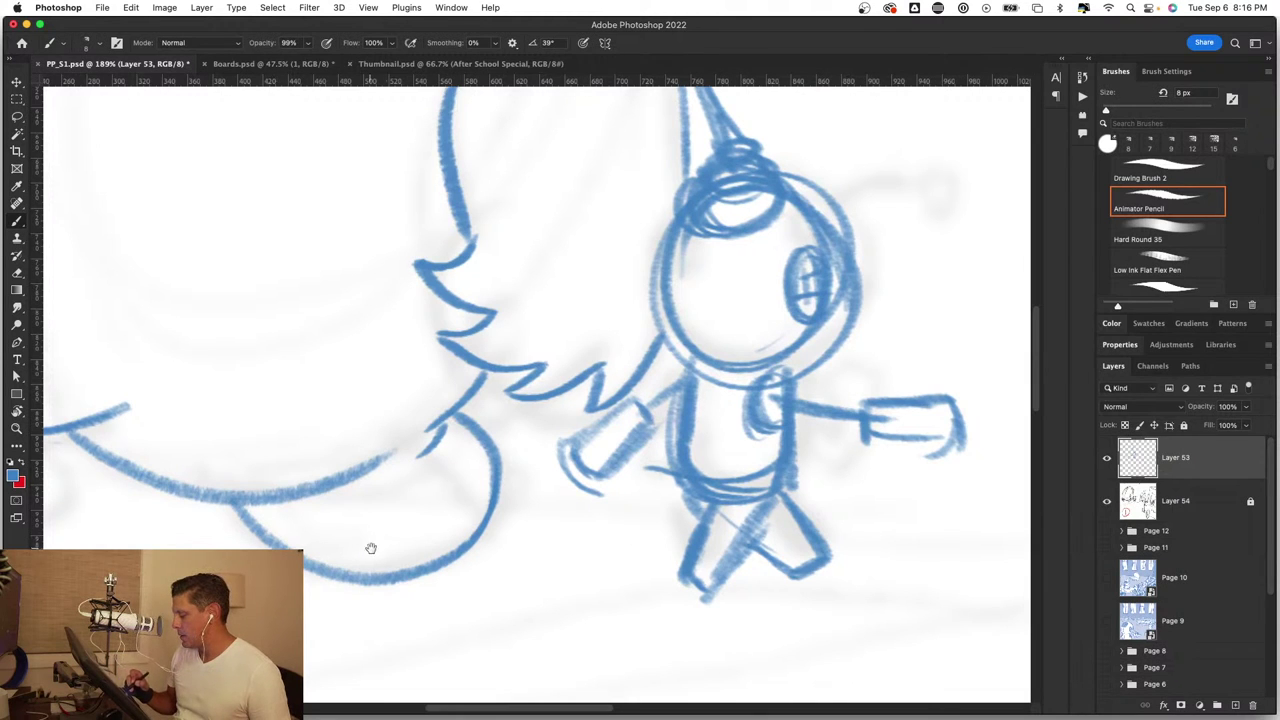
drag(369, 546, 700, 563)
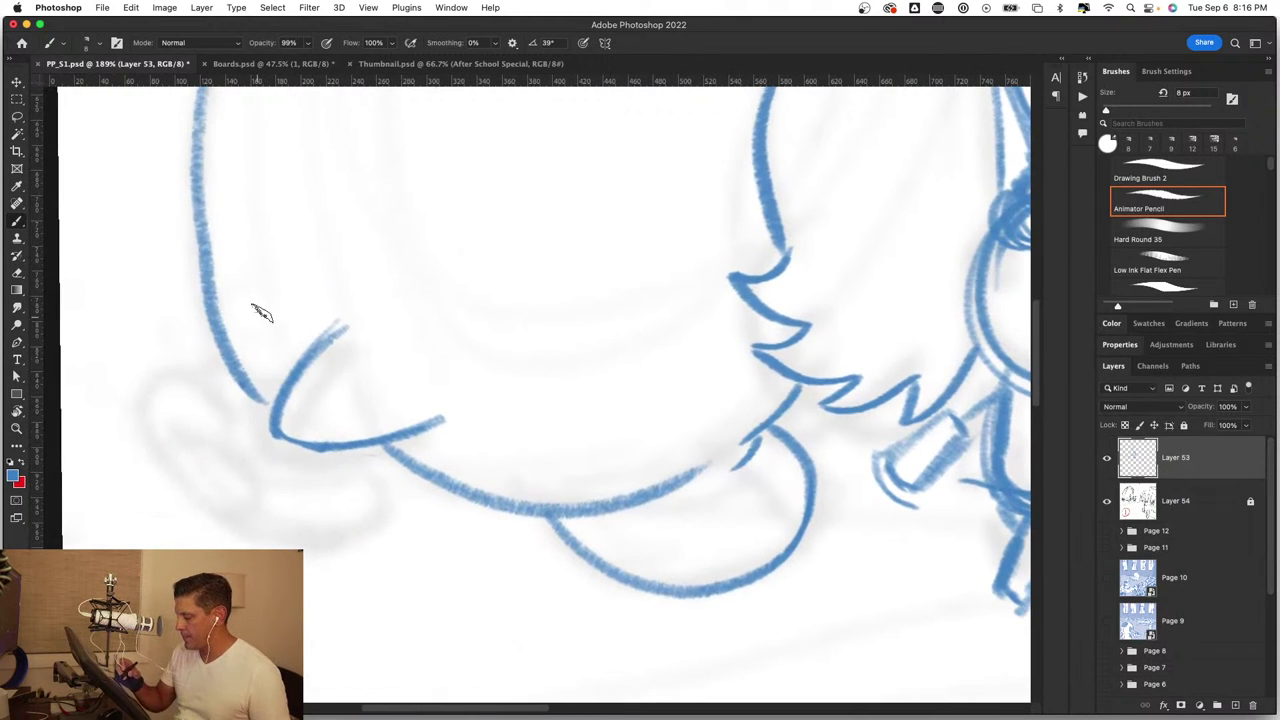
key(z)
drag(458, 388, 462, 304)
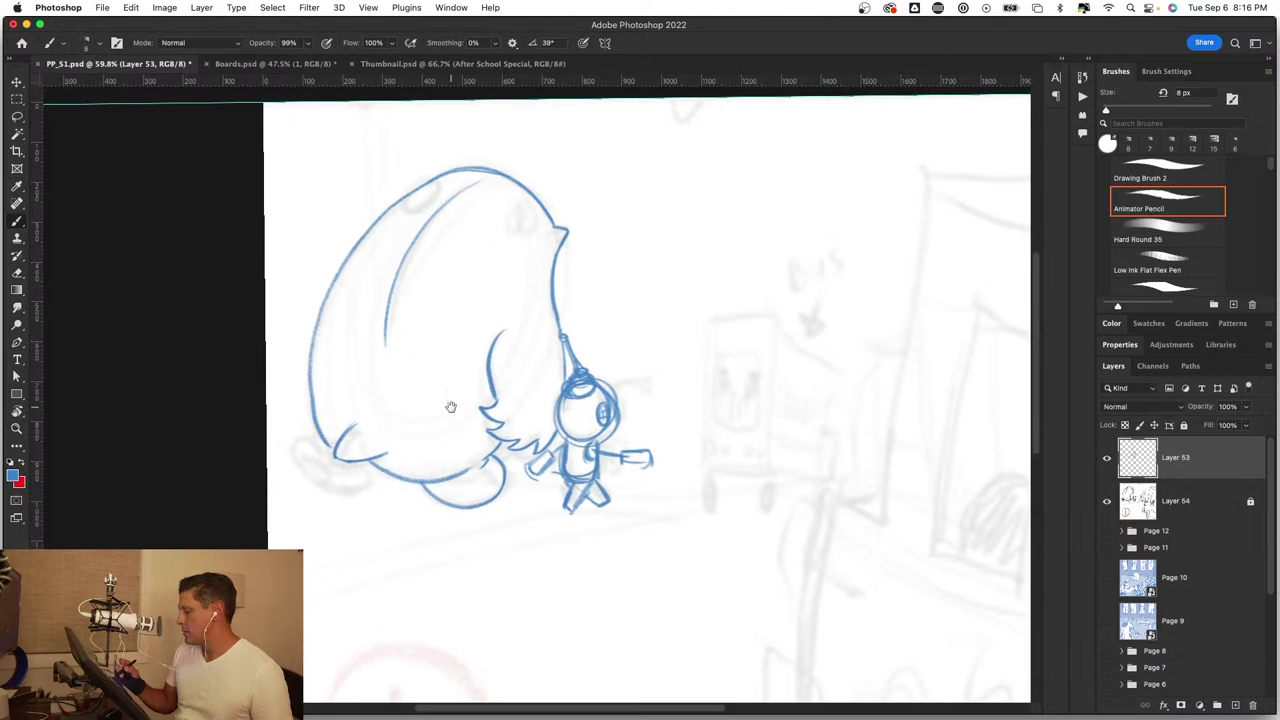
drag(451, 407, 729, 408)
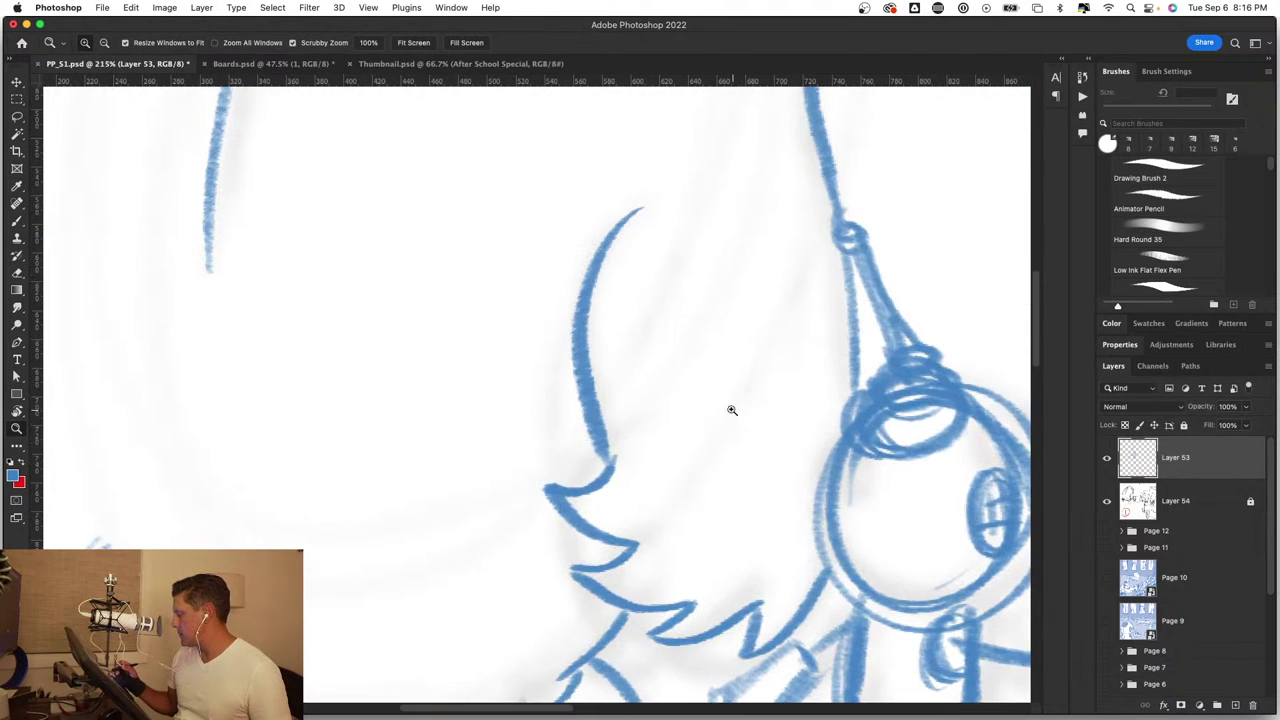
drag(559, 540, 658, 537)
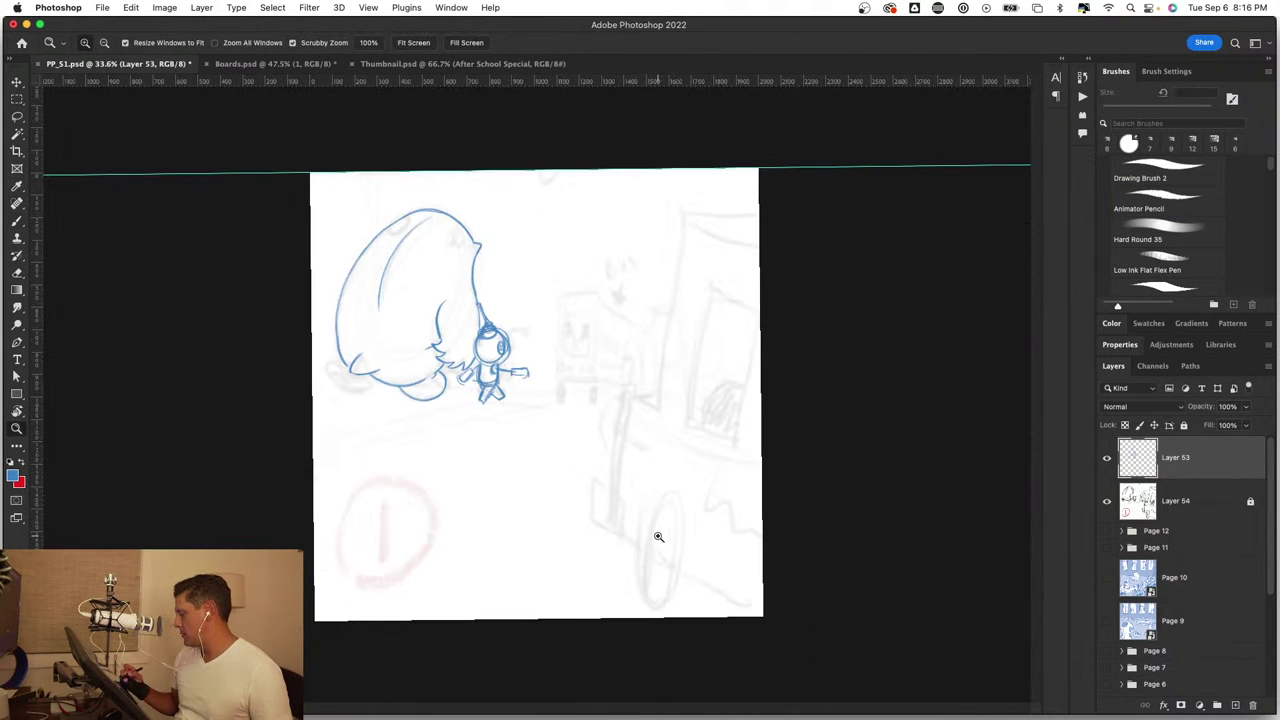
mouse_move(427, 327)
mouse_down()
mouse_move(501, 388)
mouse_move(755, 509)
mouse_up()
key(b)
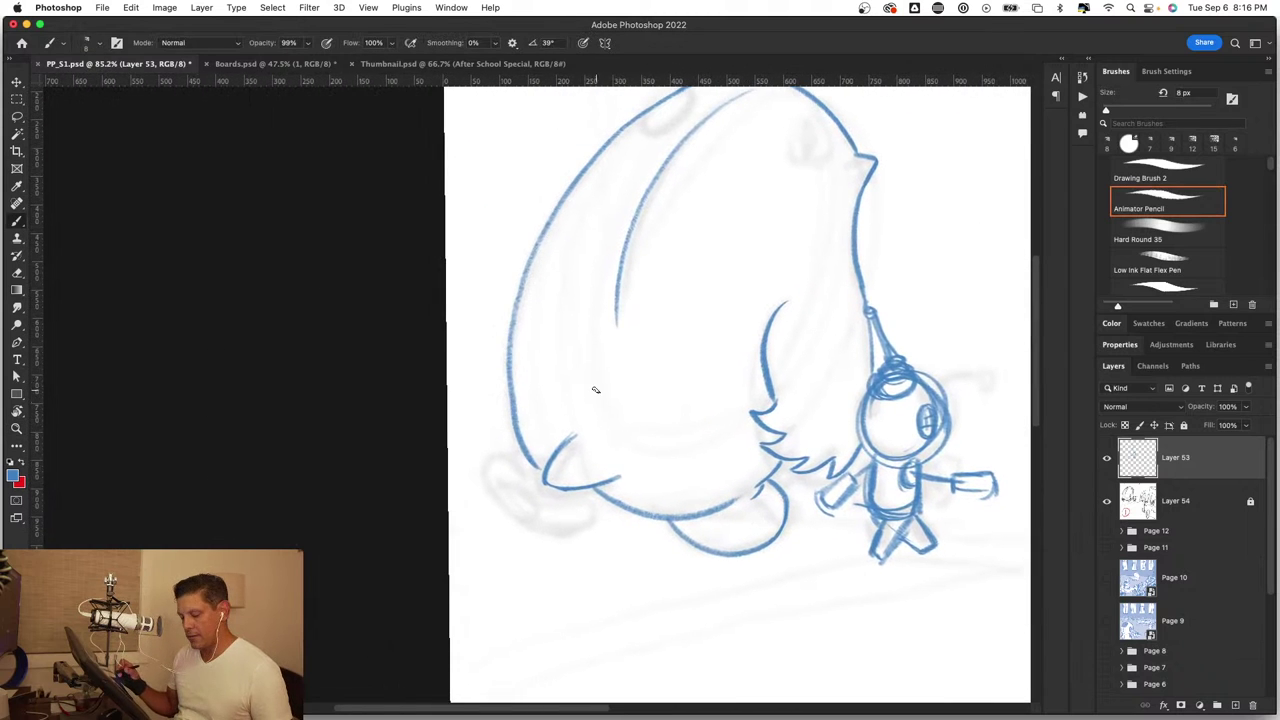
Step: Sketch the curled hand outline at the character's lower left, curving along the bottom
drag(595, 390, 646, 451)
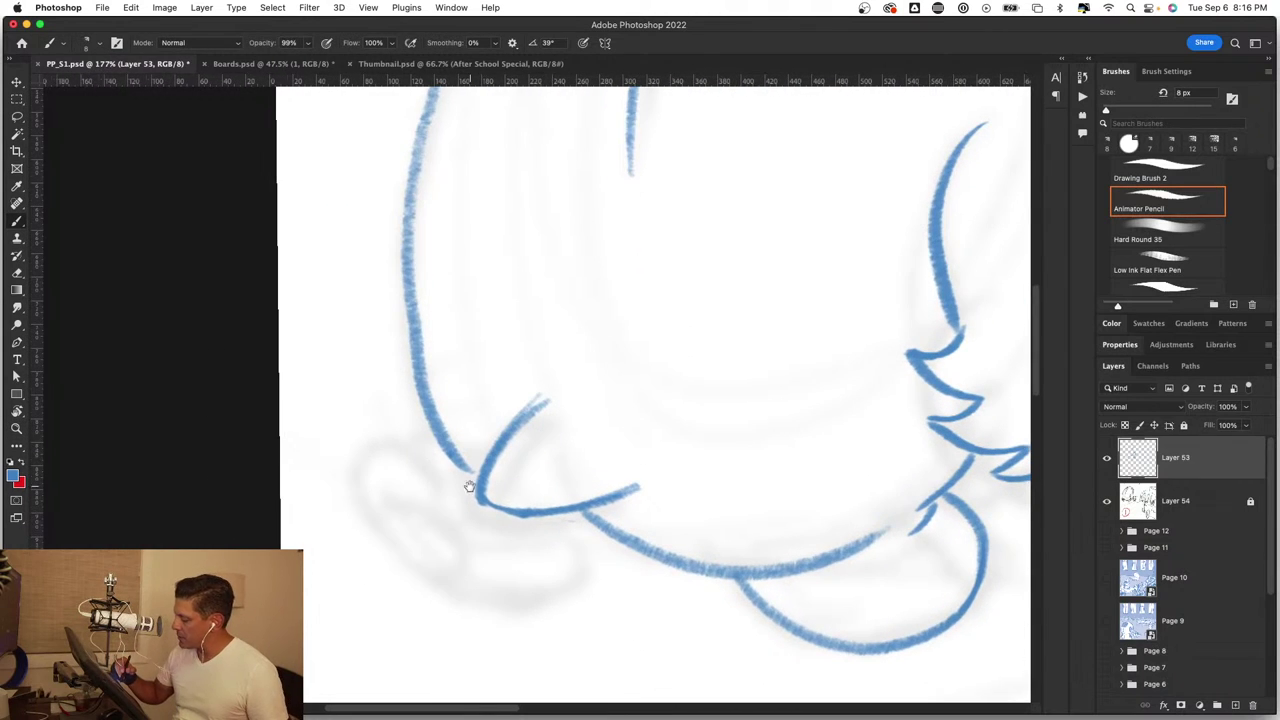
drag(529, 440, 556, 425)
drag(443, 237, 500, 243)
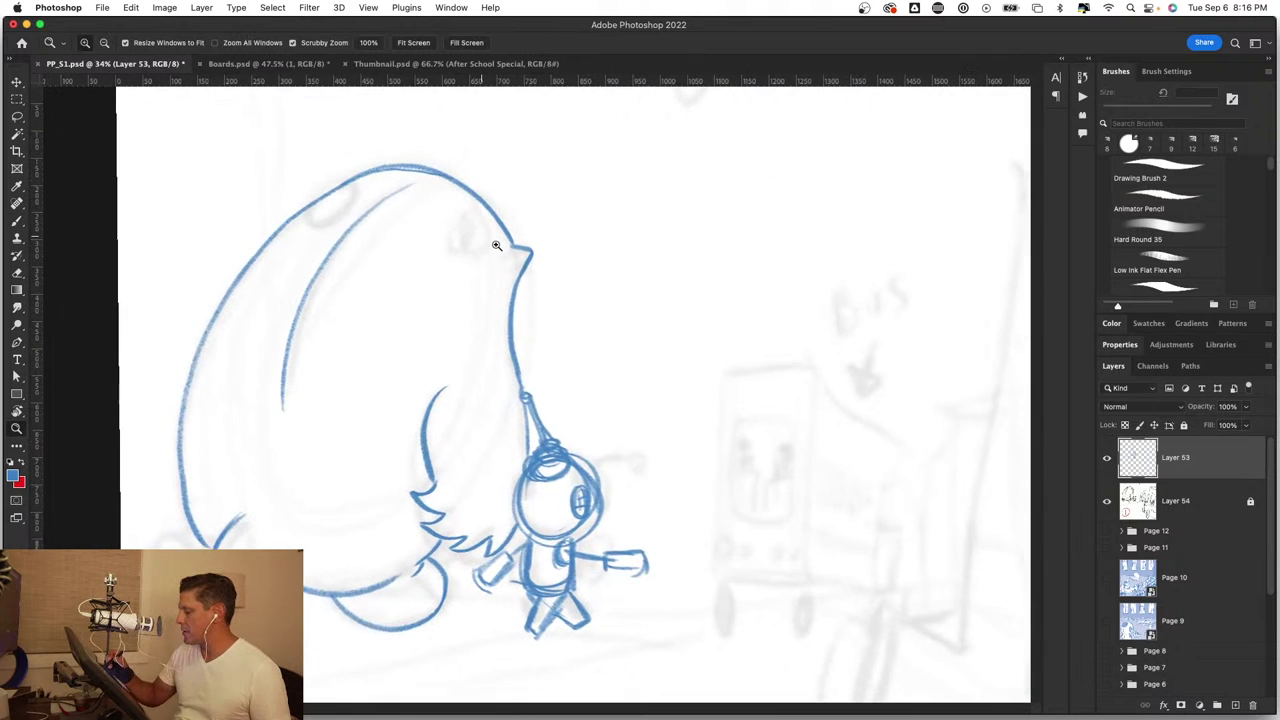
key(b)
drag(394, 463, 571, 357)
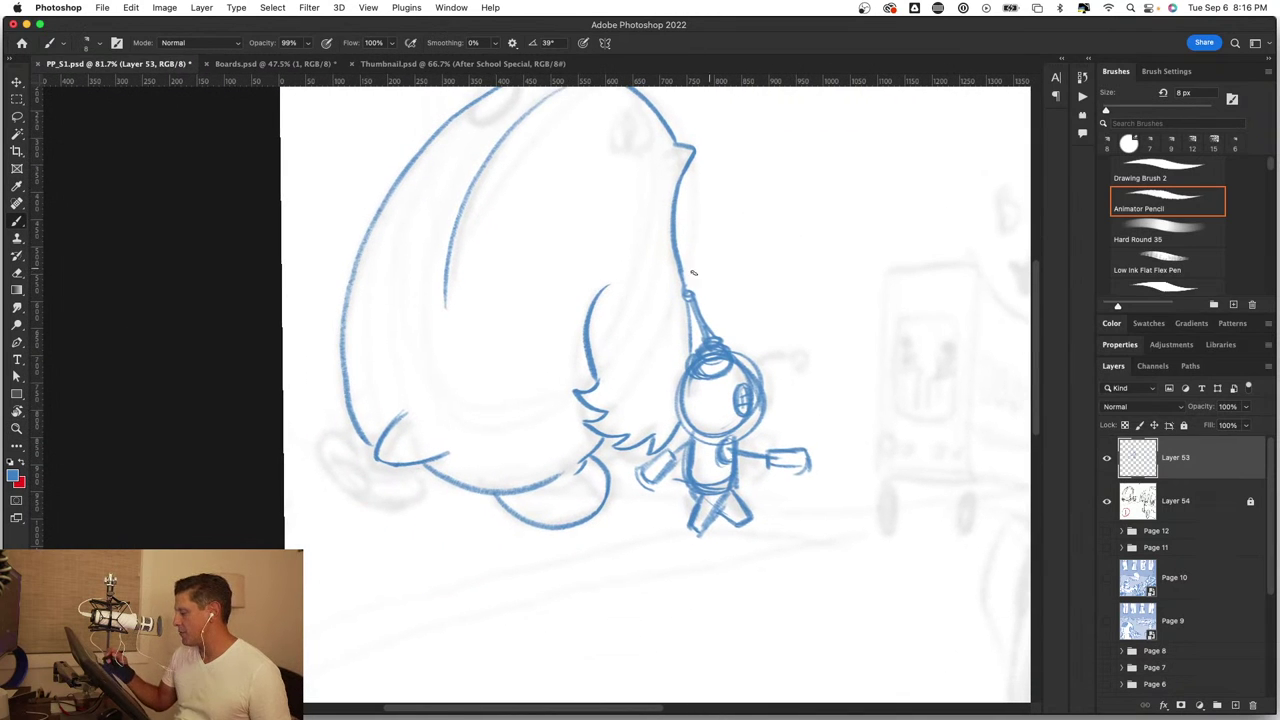
drag(370, 418, 318, 427)
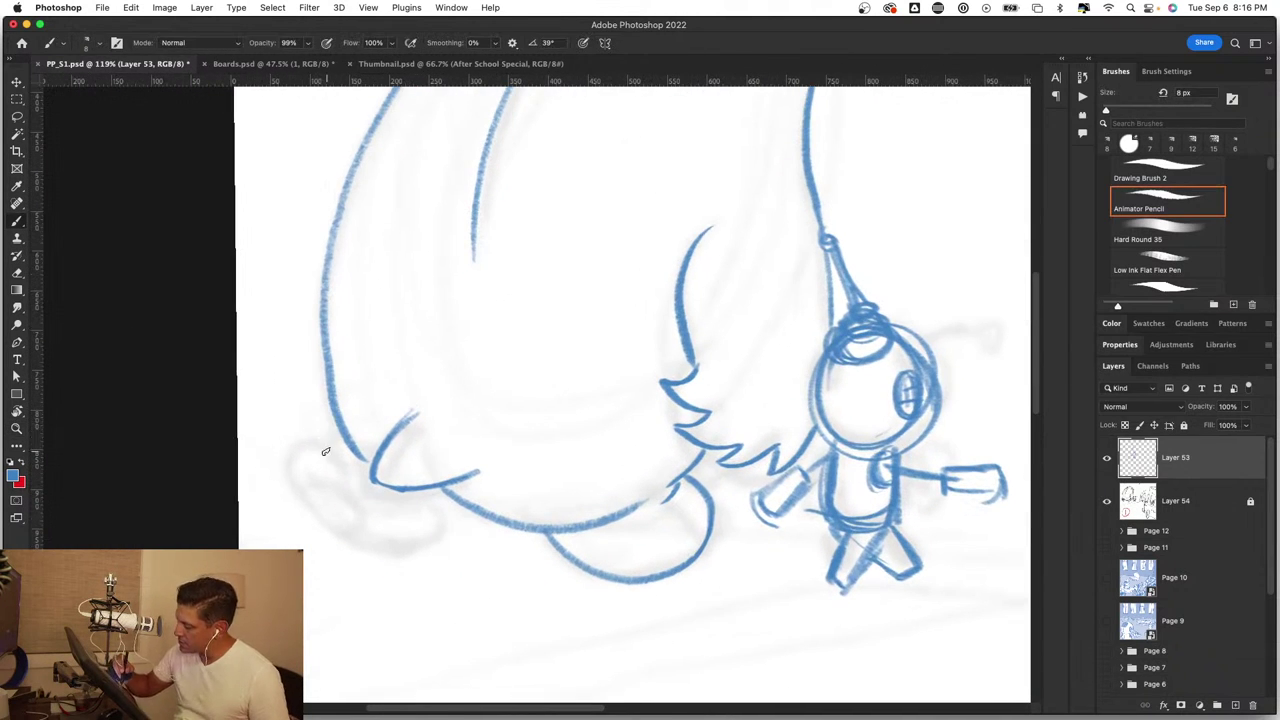
drag(300, 437, 330, 535)
mouse_move(290, 466)
mouse_down()
mouse_move(300, 500)
mouse_move(366, 548)
mouse_up()
drag(308, 514, 423, 537)
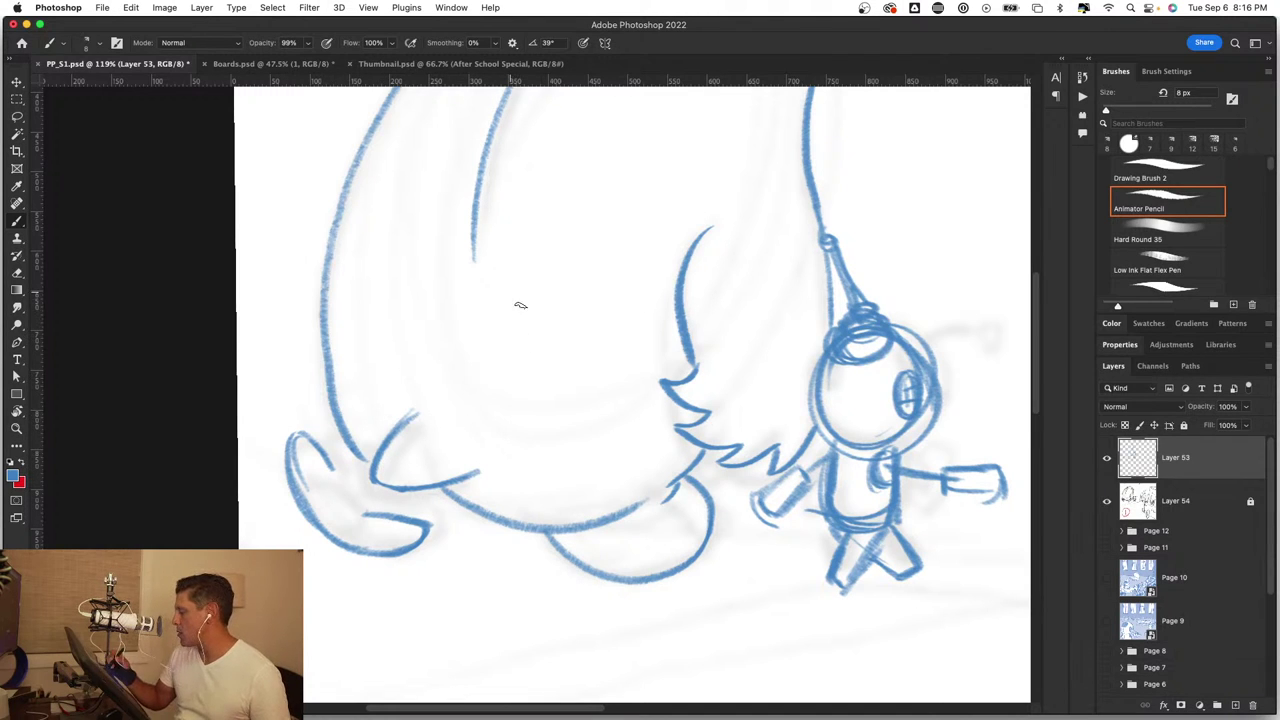
Step: Draw a stalked circle with two diagonal snout lines, then erase the lower-left hand sketch
mouse_move(532, 262)
mouse_down()
mouse_move(556, 302)
mouse_move(534, 314)
mouse_move(547, 362)
mouse_up()
drag(534, 312, 540, 322)
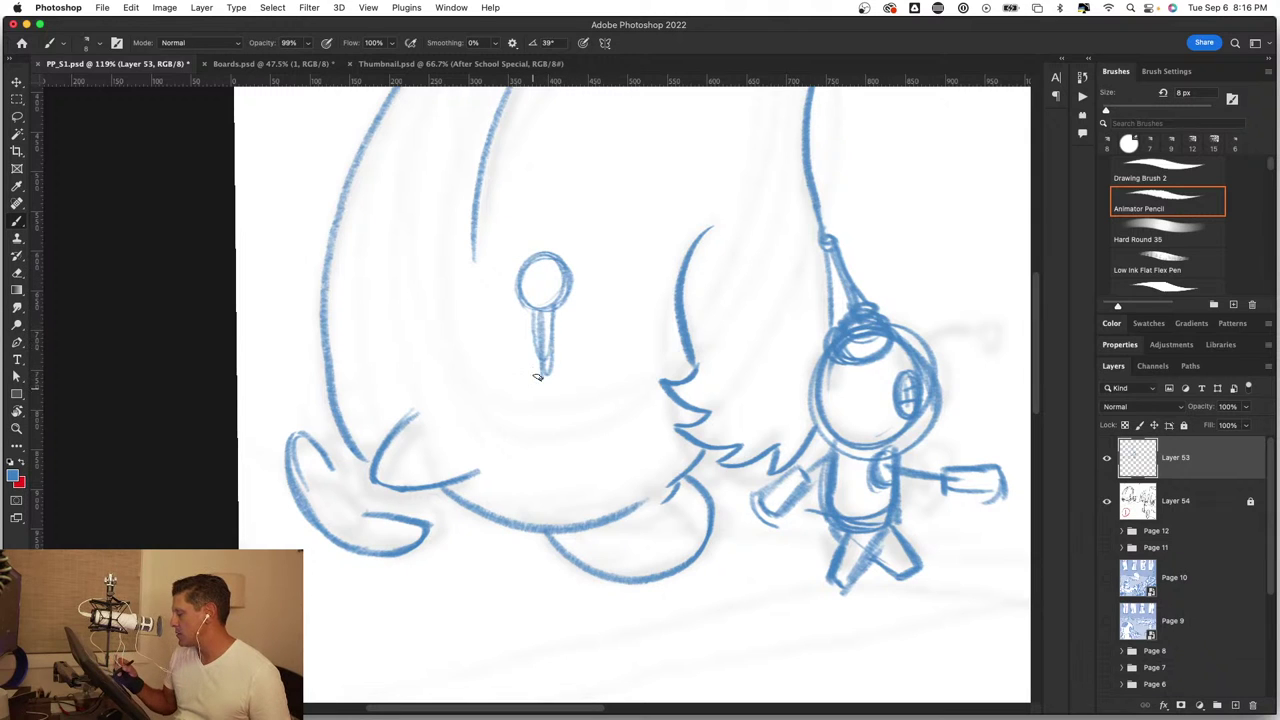
drag(544, 400, 490, 436)
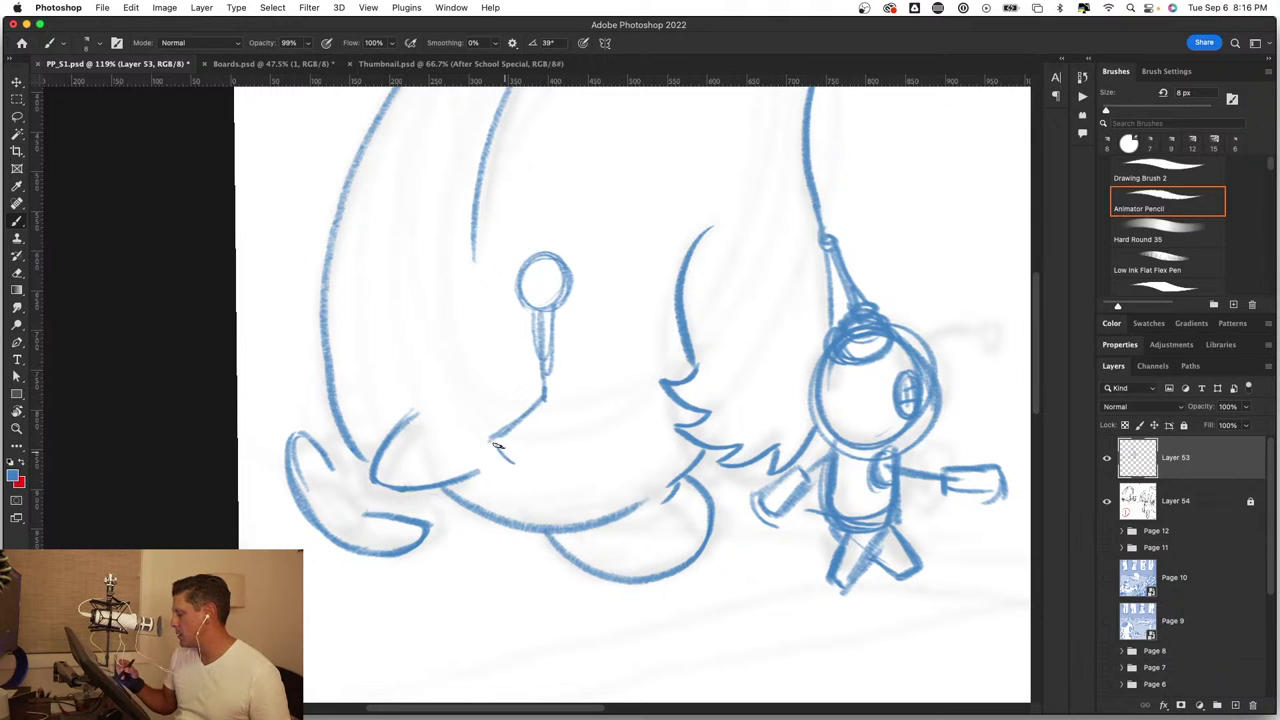
drag(555, 370, 618, 450)
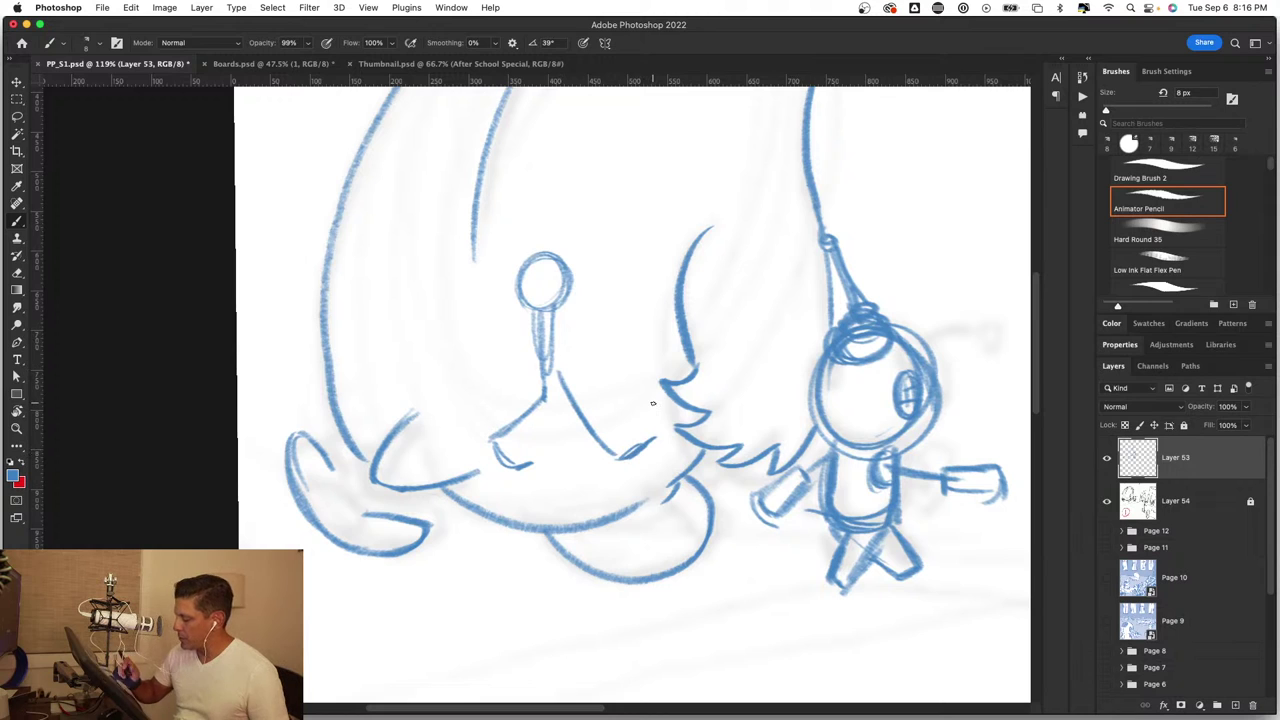
mouse_move(295, 440)
mouse_down()
mouse_move(306, 491)
mouse_move(349, 523)
mouse_move(386, 516)
mouse_up()
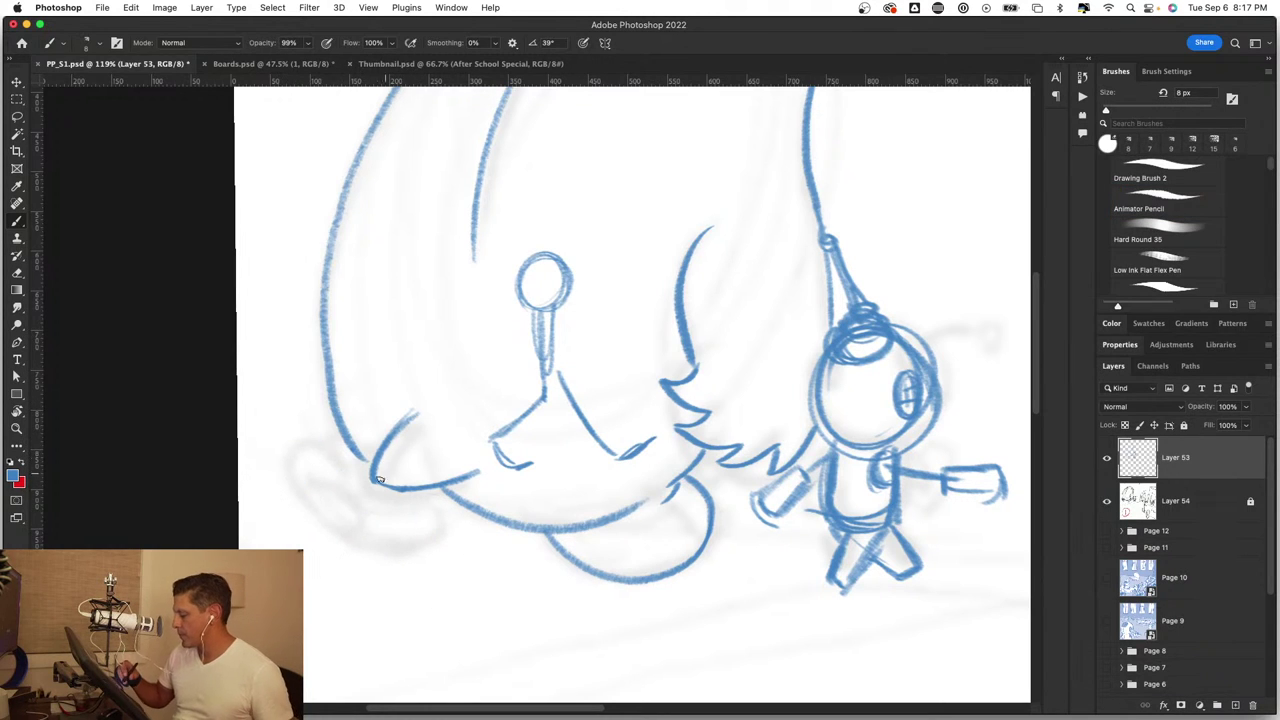
key(.)
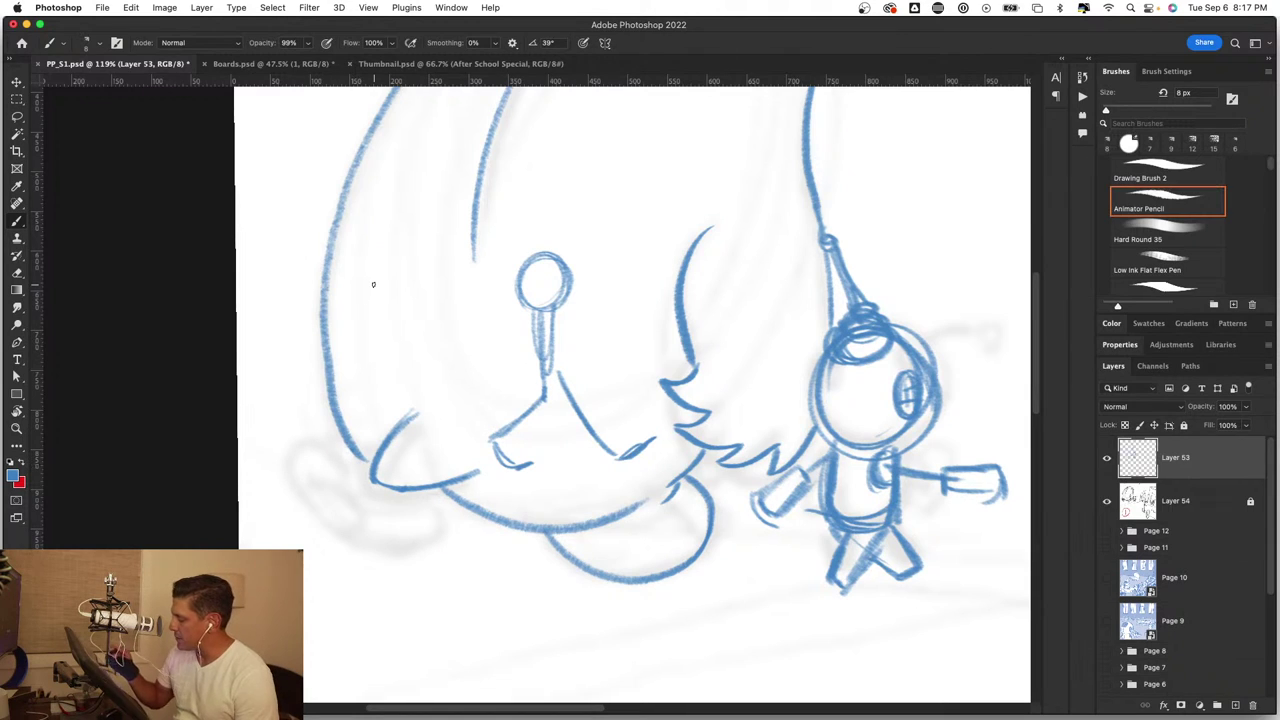
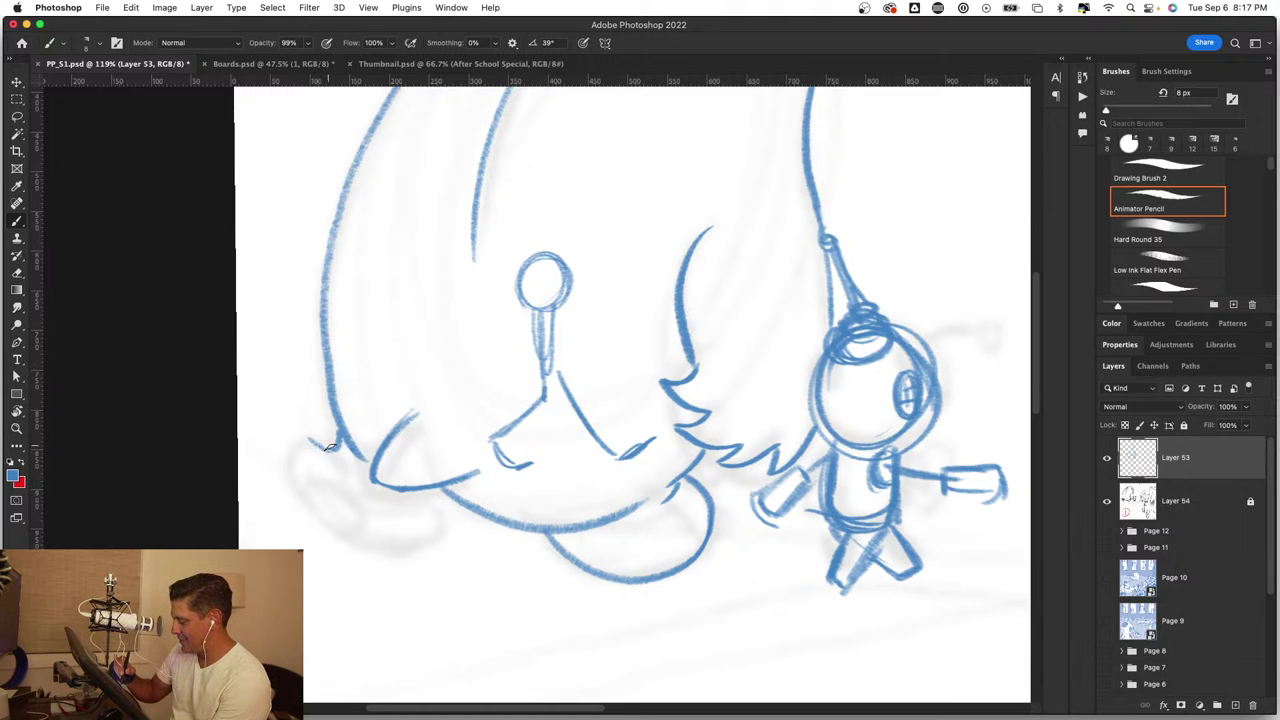
Step: Sketch the creature's lower-left foot strokes, redrawing the bottom stroke and adding a curved toe
mouse_move(292, 440)
mouse_down()
mouse_move(318, 522)
mouse_move(343, 546)
mouse_move(428, 543)
mouse_move(467, 514)
mouse_move(463, 551)
mouse_move(545, 560)
mouse_move(566, 491)
mouse_up()
key(z)
key(b)
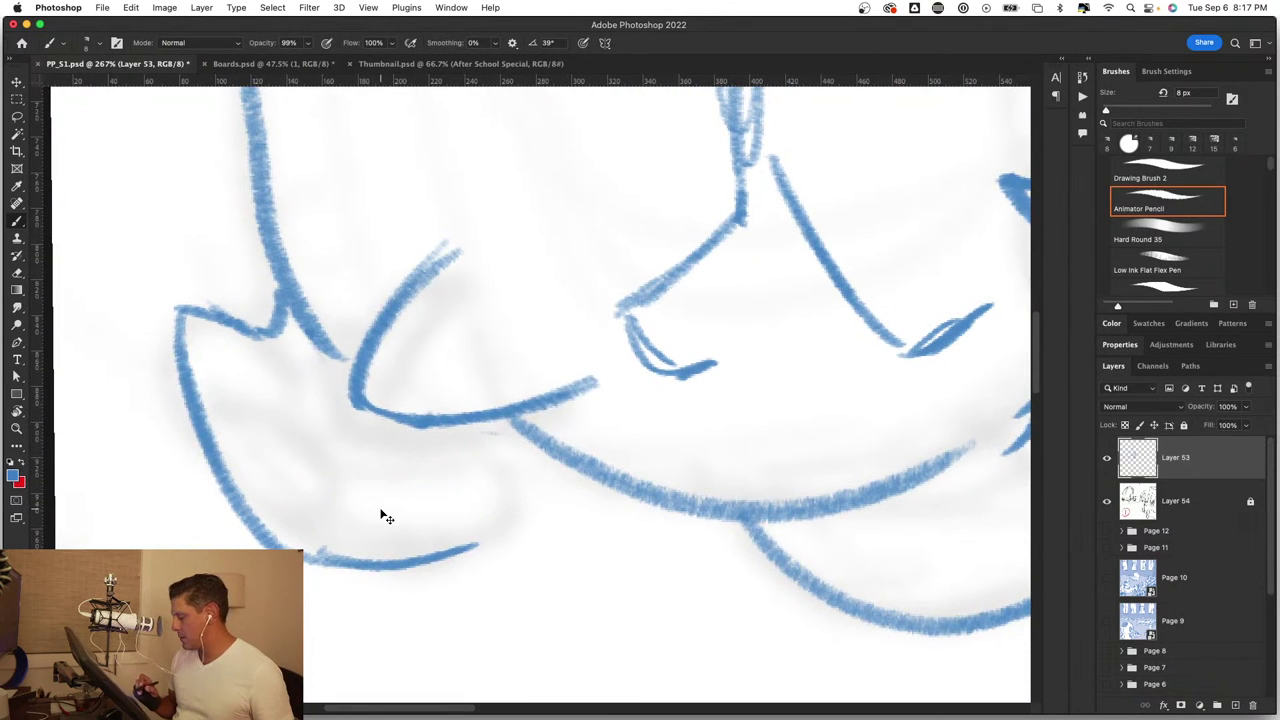
key(ctrl+z)
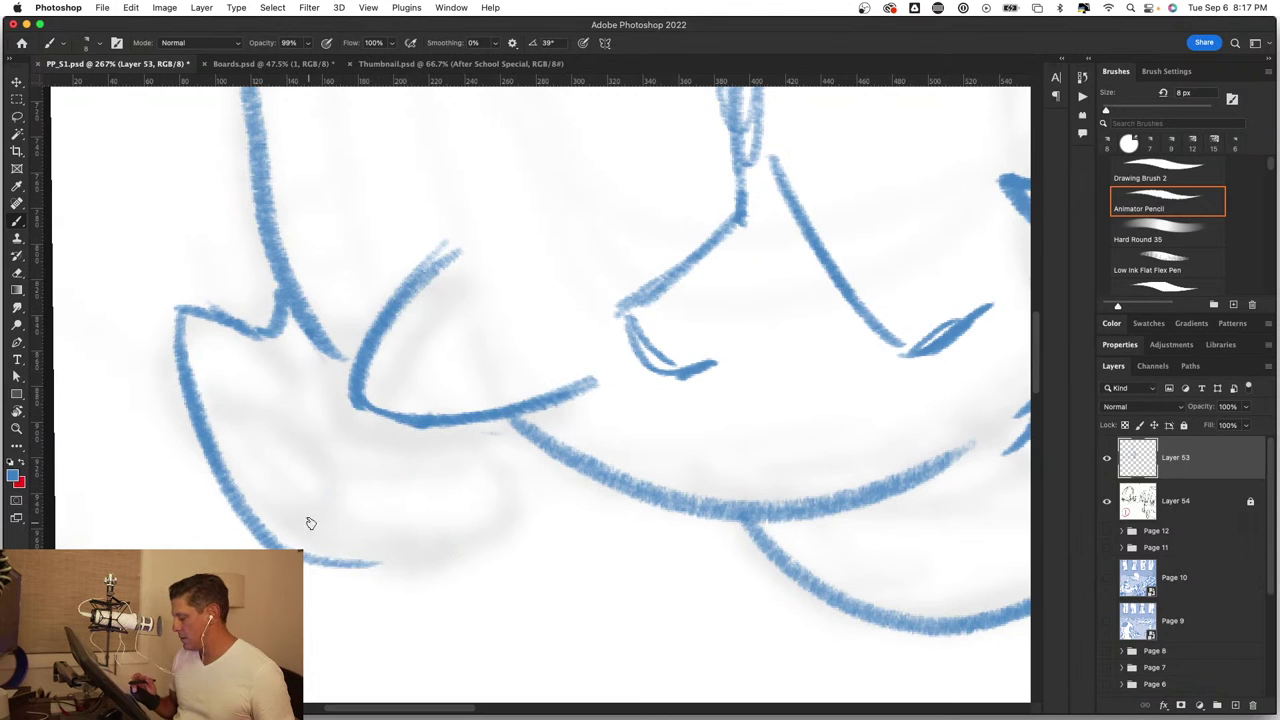
drag(305, 562, 440, 551)
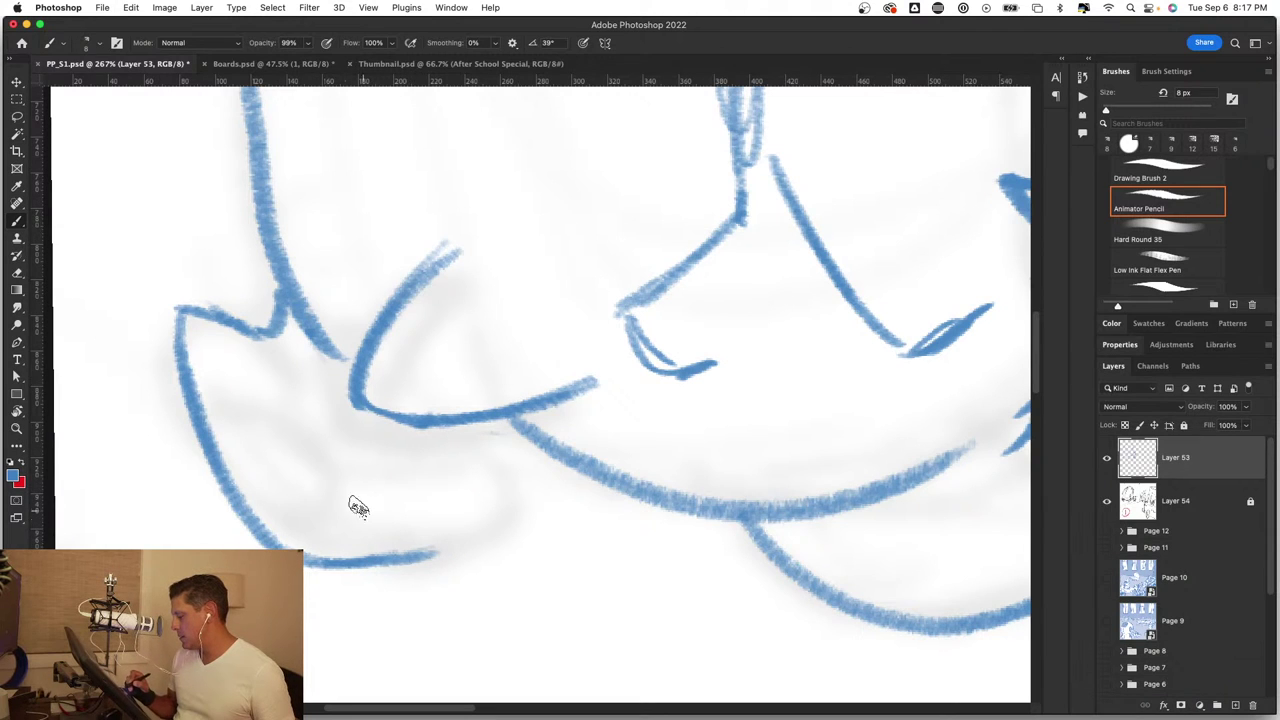
drag(293, 497, 340, 491)
key(ctrl+z)
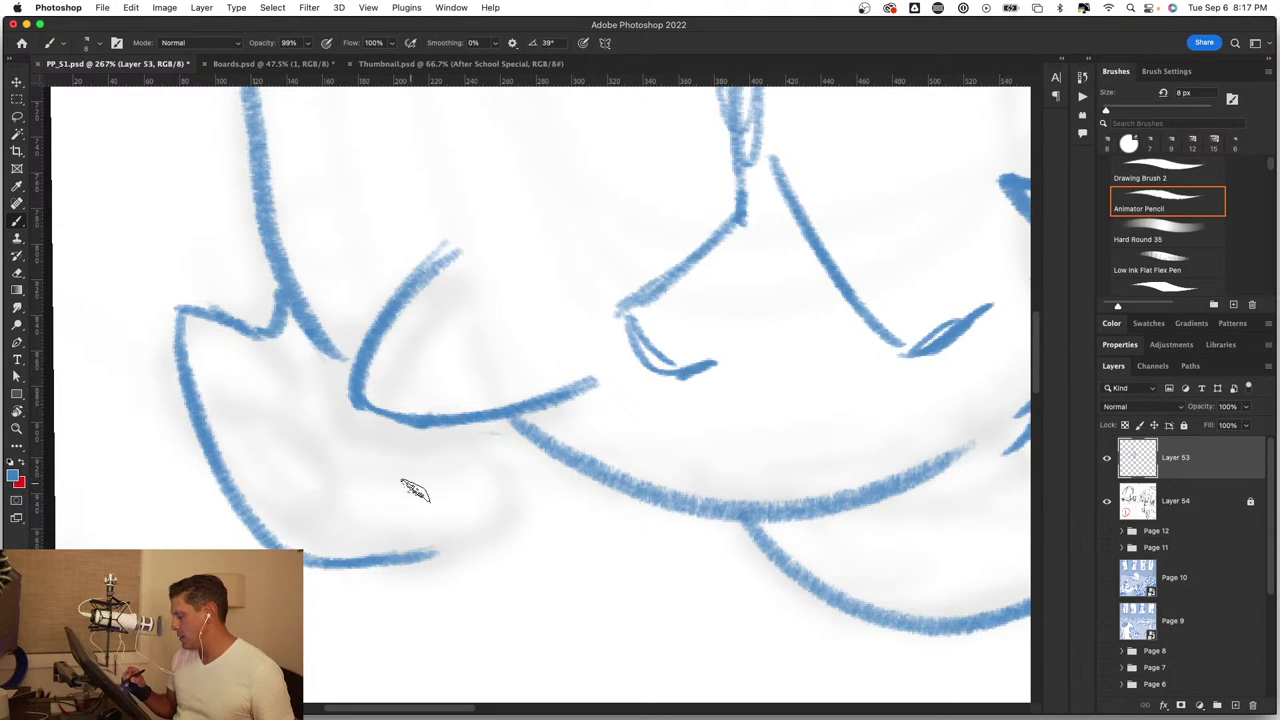
mouse_move(440, 548)
mouse_down()
mouse_move(351, 471)
mouse_move(315, 515)
mouse_move(305, 472)
mouse_up()
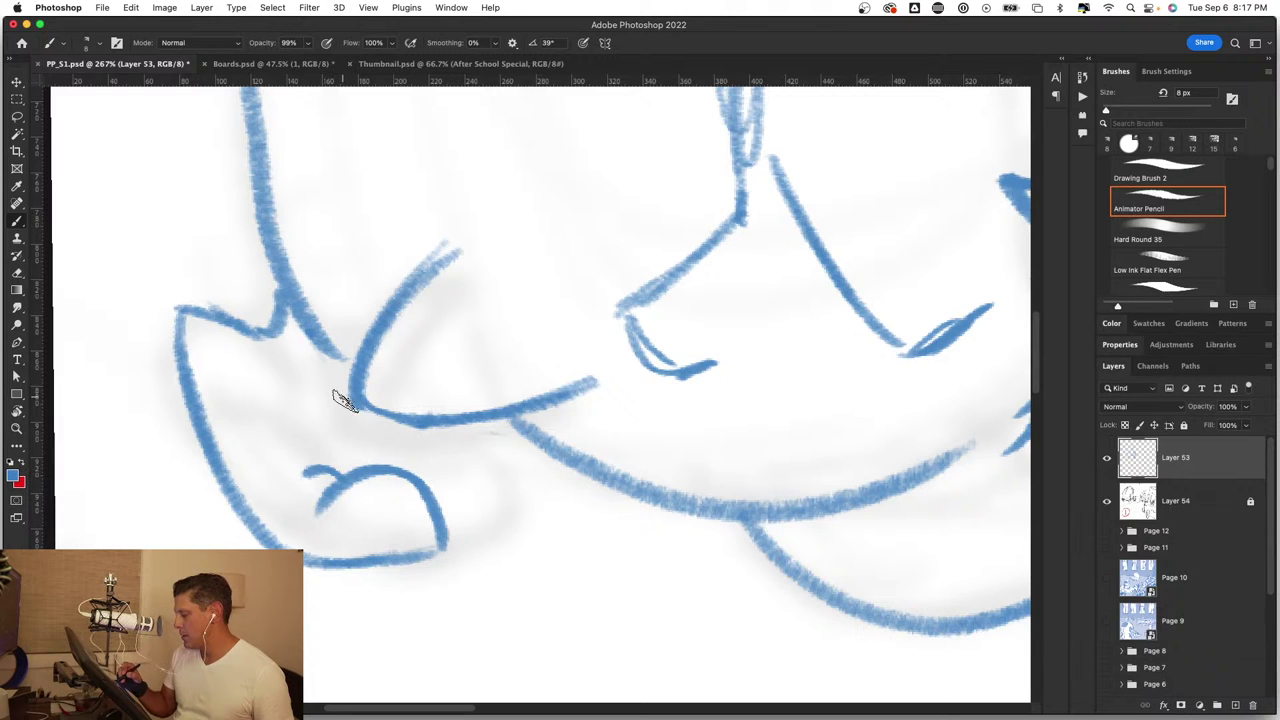
Step: Check the whole page, then undo the curled foot strokes
key(z)
drag(560, 563, 426, 563)
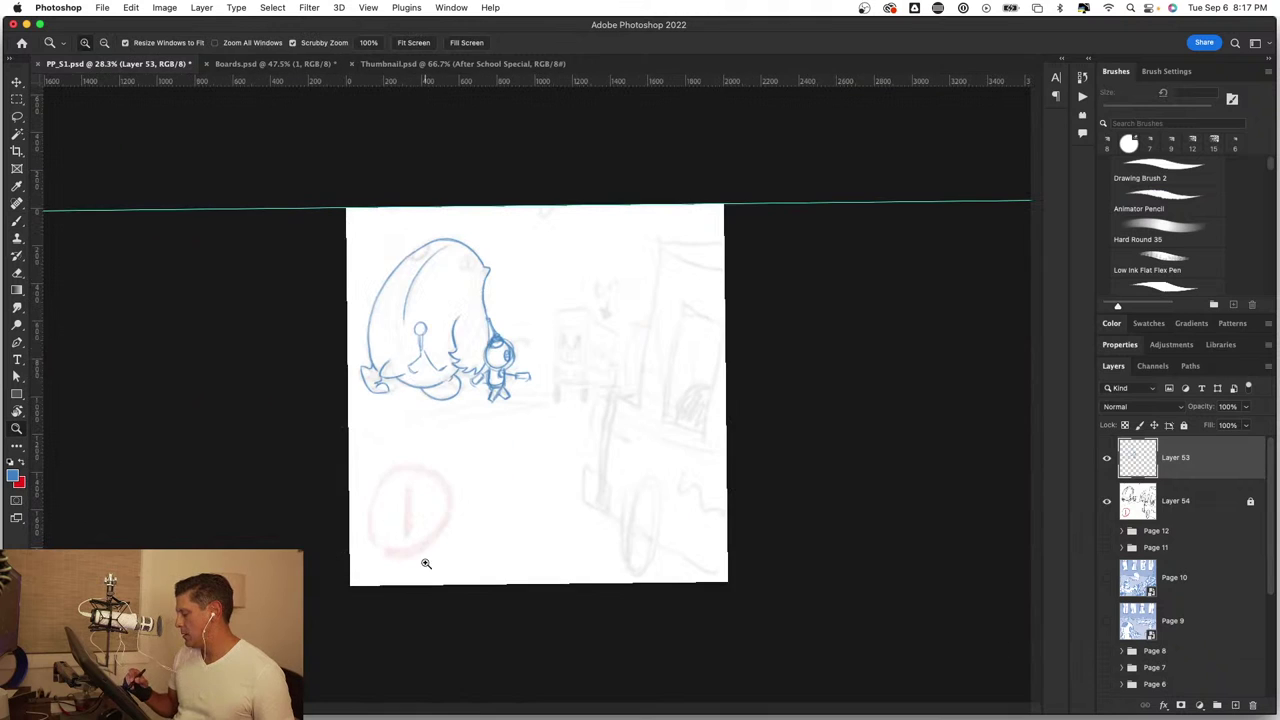
drag(432, 390, 560, 392)
key(b)
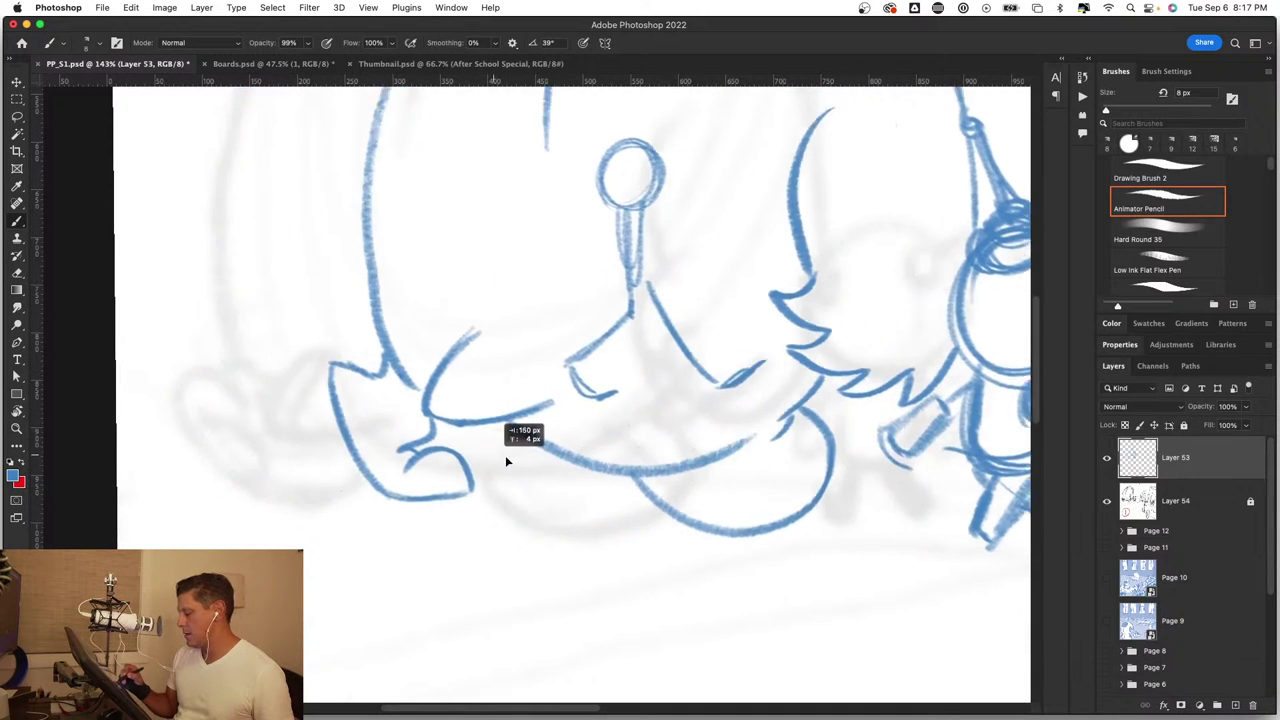
scroll(543, 477, right, 5)
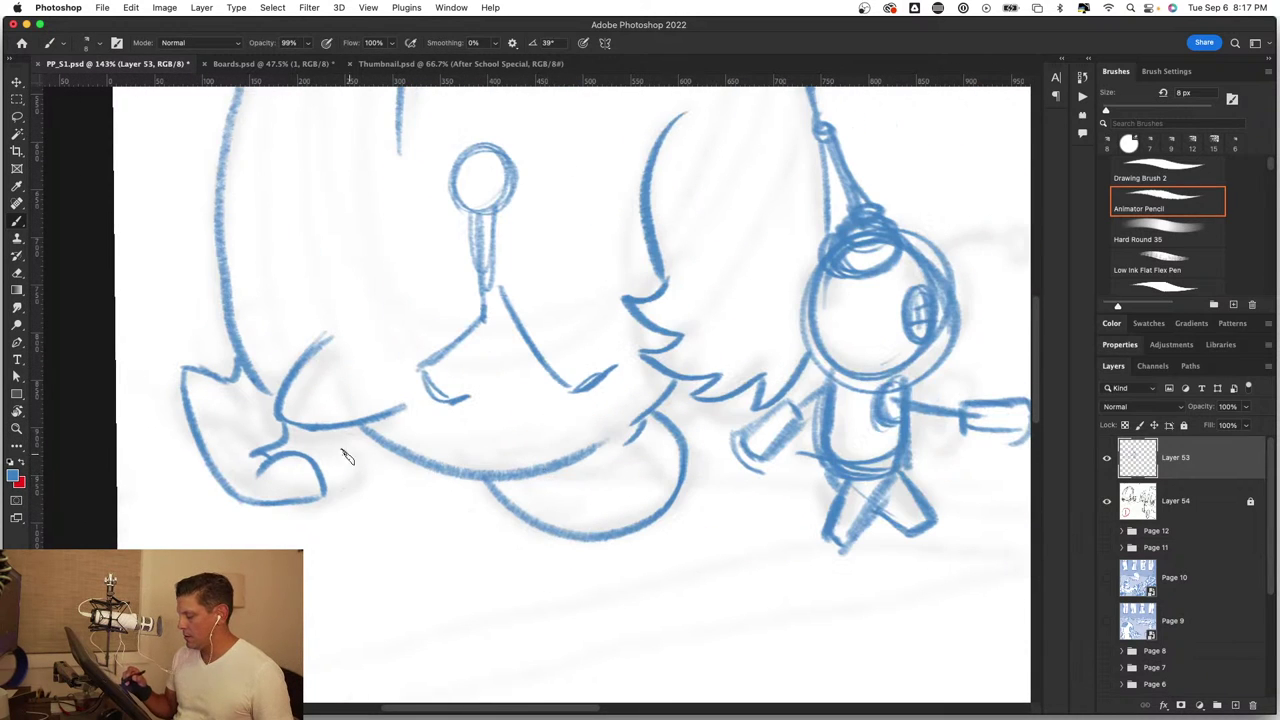
key(ctrl+z)
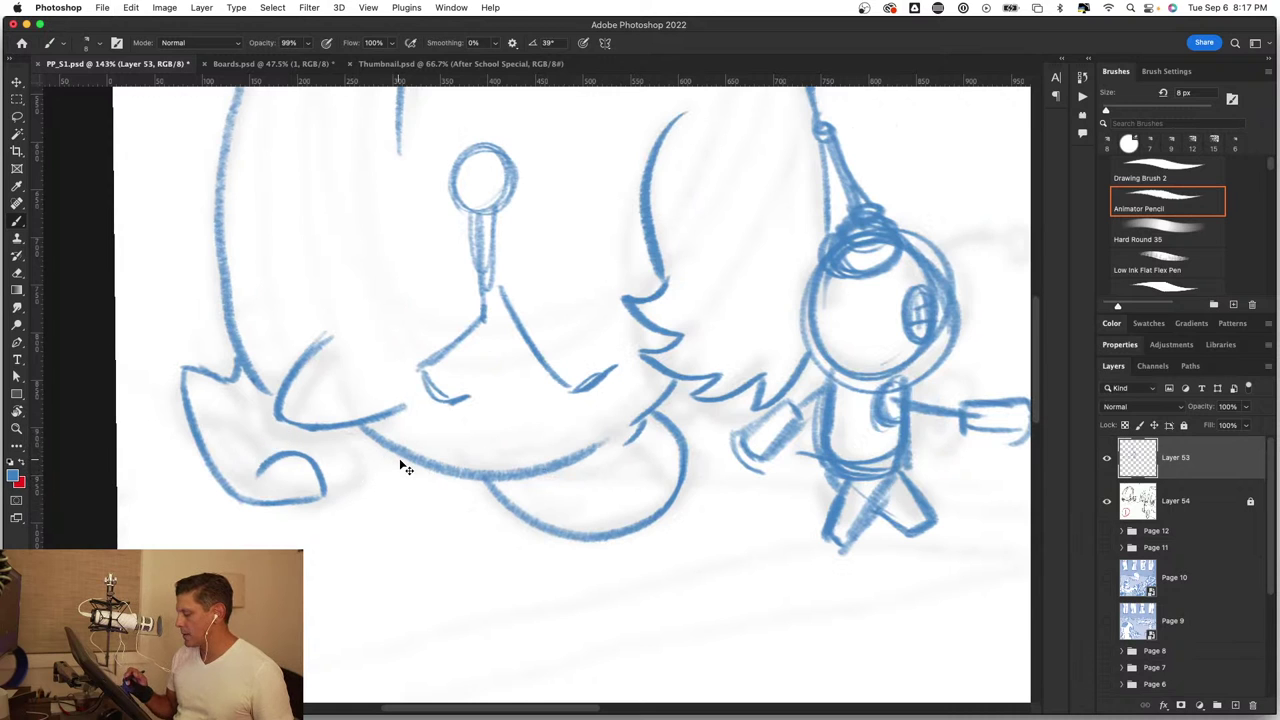
key(ctrl+z)
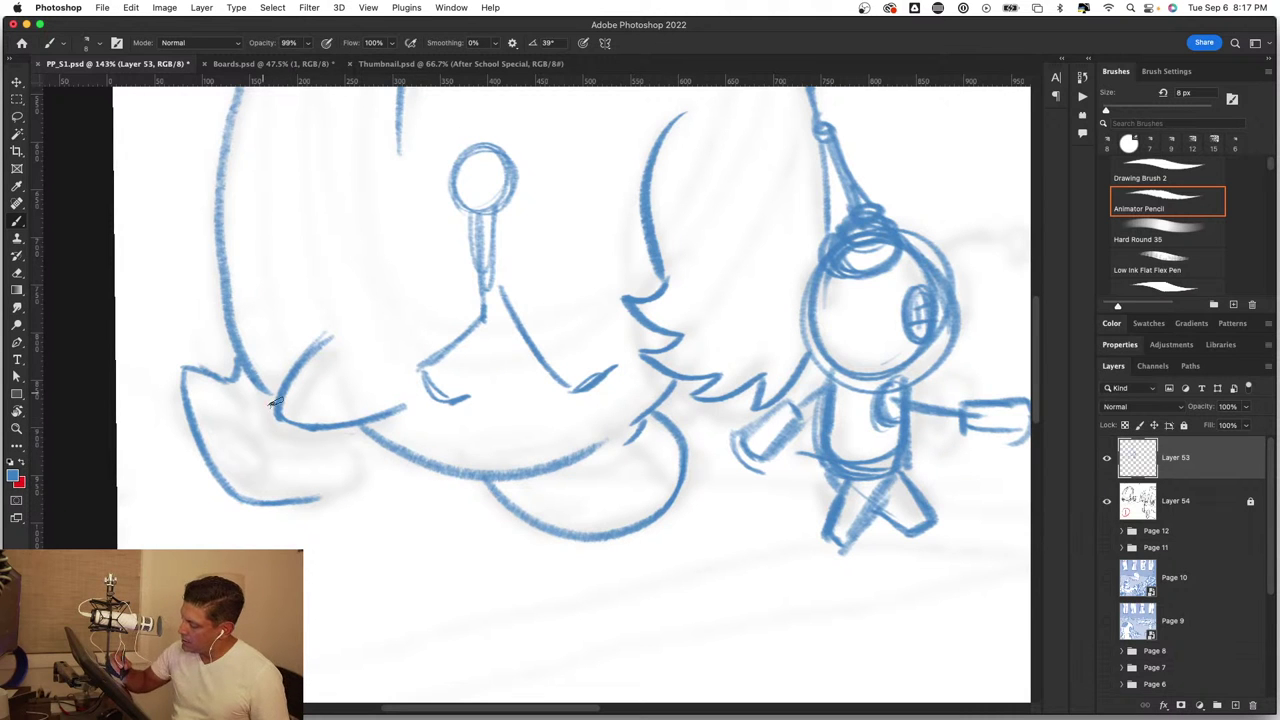
Step: Erase the antenna and face lines from the creature's body
key(z)
drag(500, 457, 535, 431)
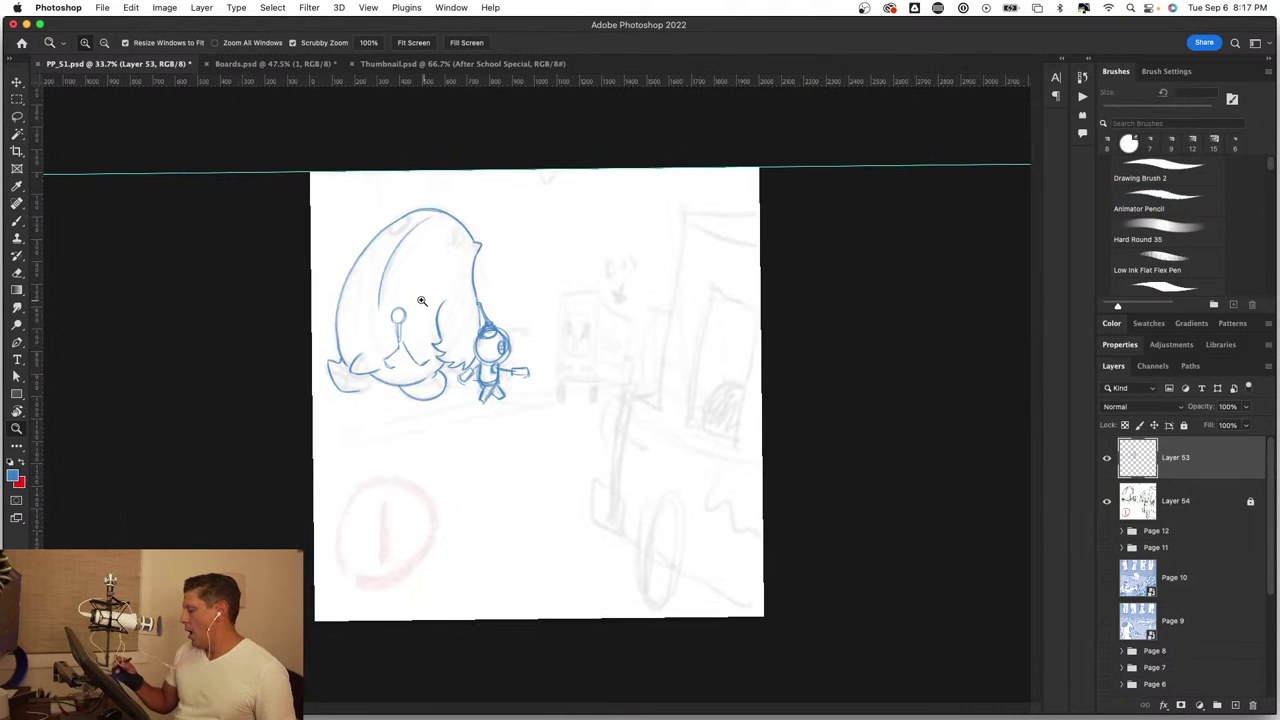
drag(421, 300, 543, 223)
key(b)
scroll(486, 389, down, 3)
scroll(486, 389, left, 2)
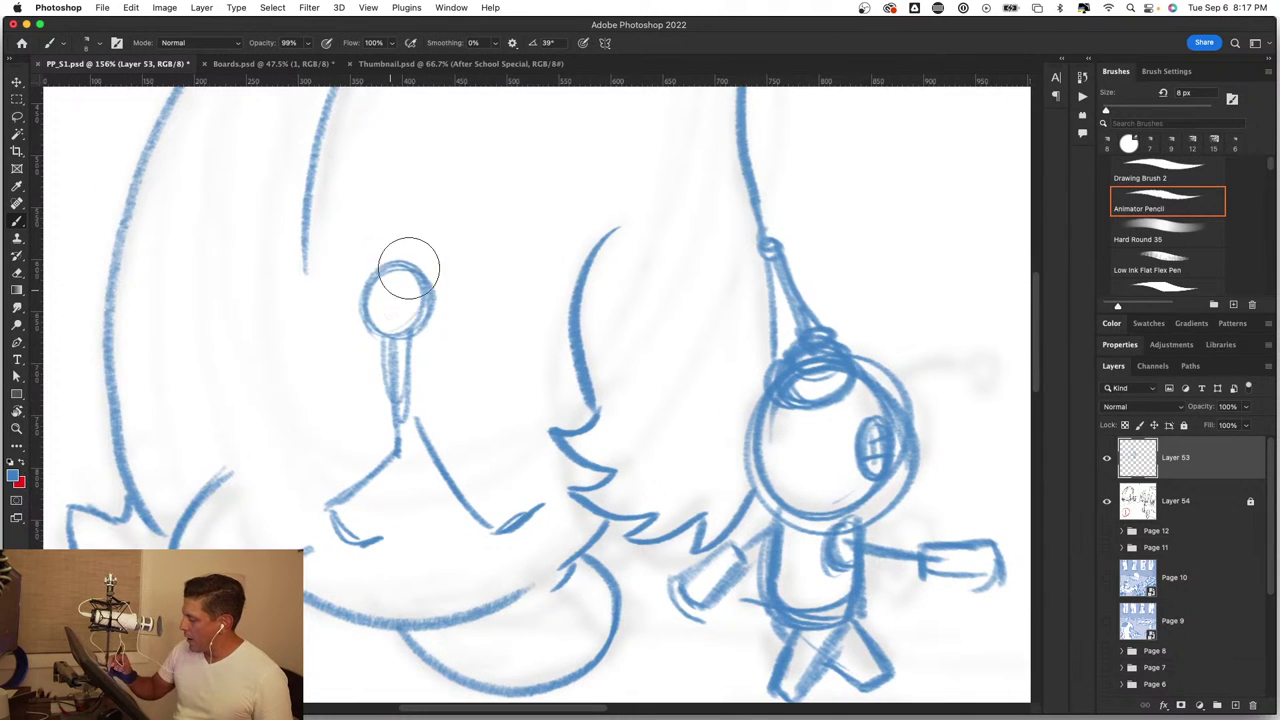
mouse_move(408, 268)
mouse_down()
mouse_move(415, 257)
mouse_move(394, 428)
mouse_move(351, 537)
mouse_move(407, 418)
mouse_move(523, 500)
mouse_move(539, 488)
mouse_up()
Step: Add a new layer above Layer 54 and draw a ring-shaped foot with a slightly thicker pencil
click(1188, 502)
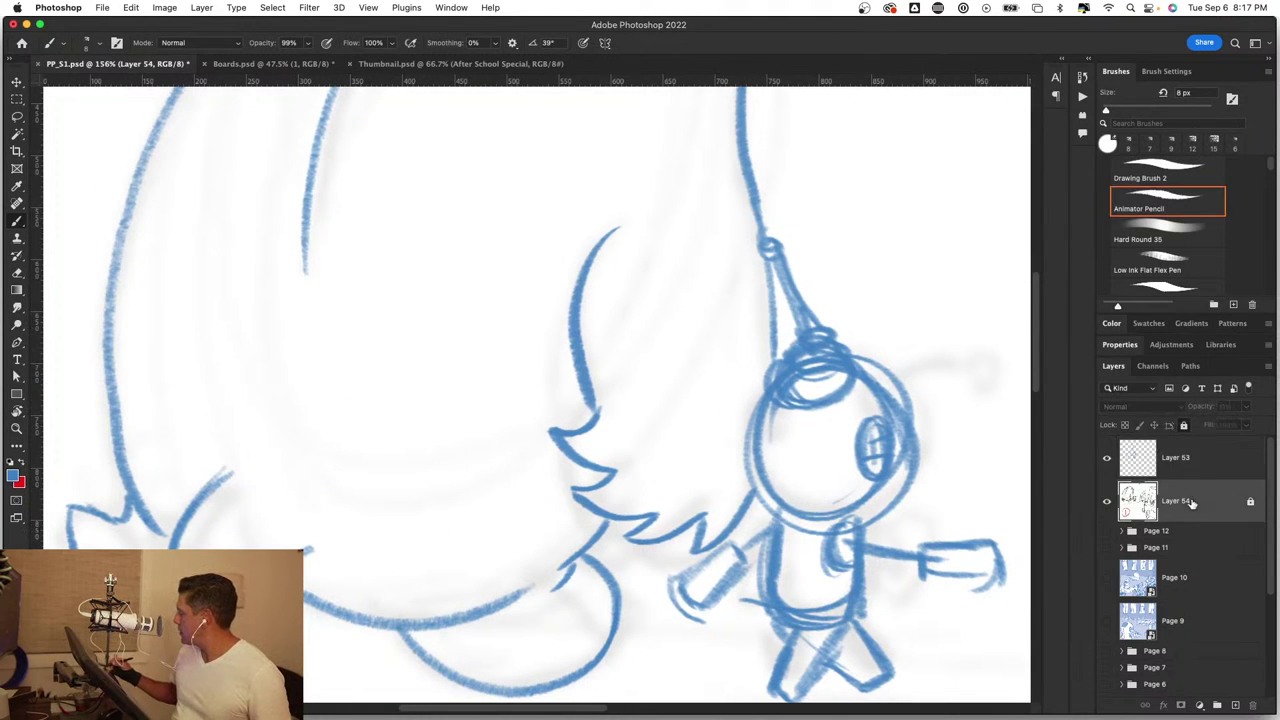
click(1236, 705)
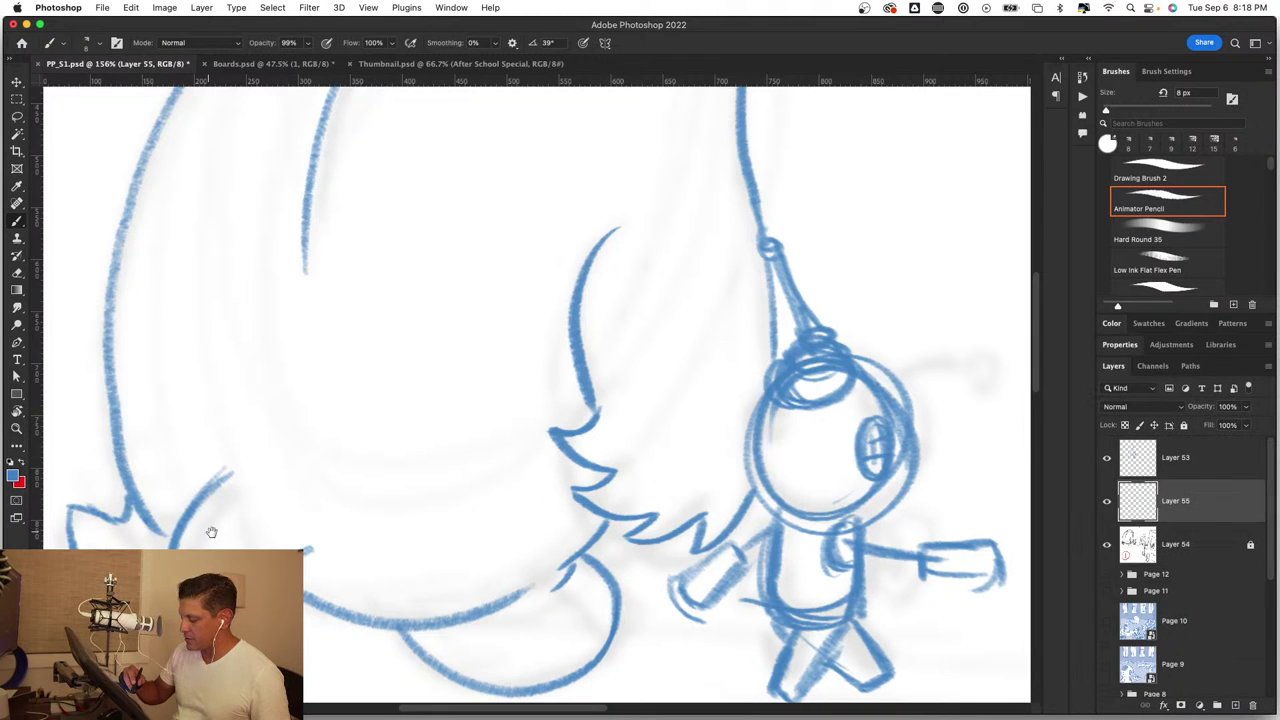
mouse_move(211, 532)
mouse_down()
mouse_move(295, 415)
mouse_move(265, 480)
mouse_move(300, 495)
mouse_up()
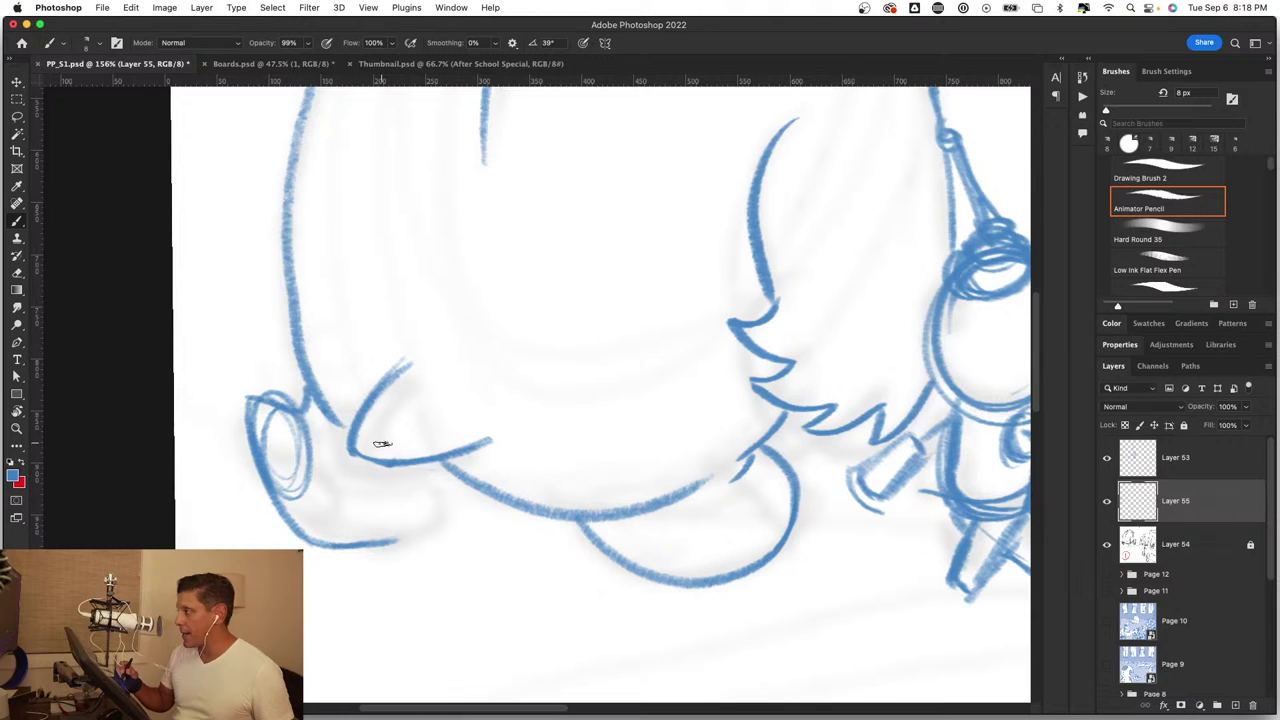
drag(382, 443, 384, 447)
mouse_move(285, 418)
mouse_down()
mouse_move(263, 506)
mouse_move(295, 400)
mouse_move(308, 498)
mouse_move(360, 545)
mouse_move(395, 540)
mouse_up()
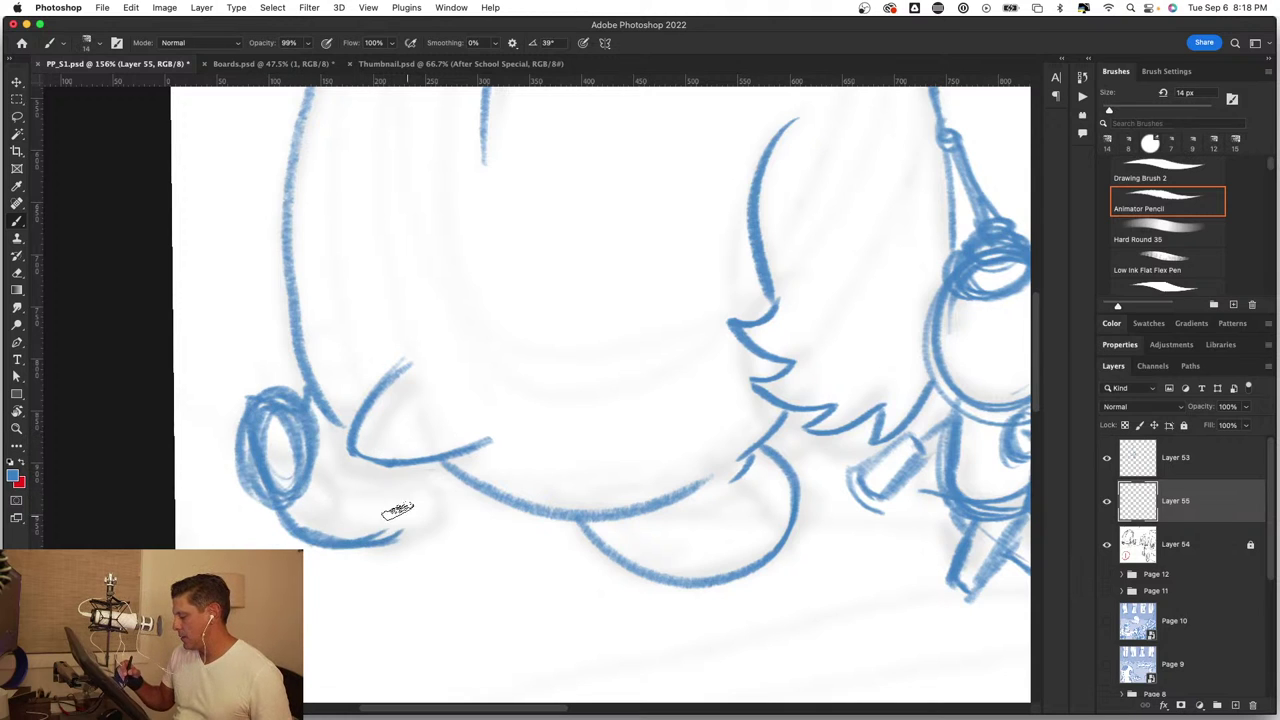
mouse_move(318, 472)
mouse_down()
mouse_move(423, 514)
mouse_move(400, 545)
mouse_move(390, 480)
mouse_move(438, 457)
mouse_up()
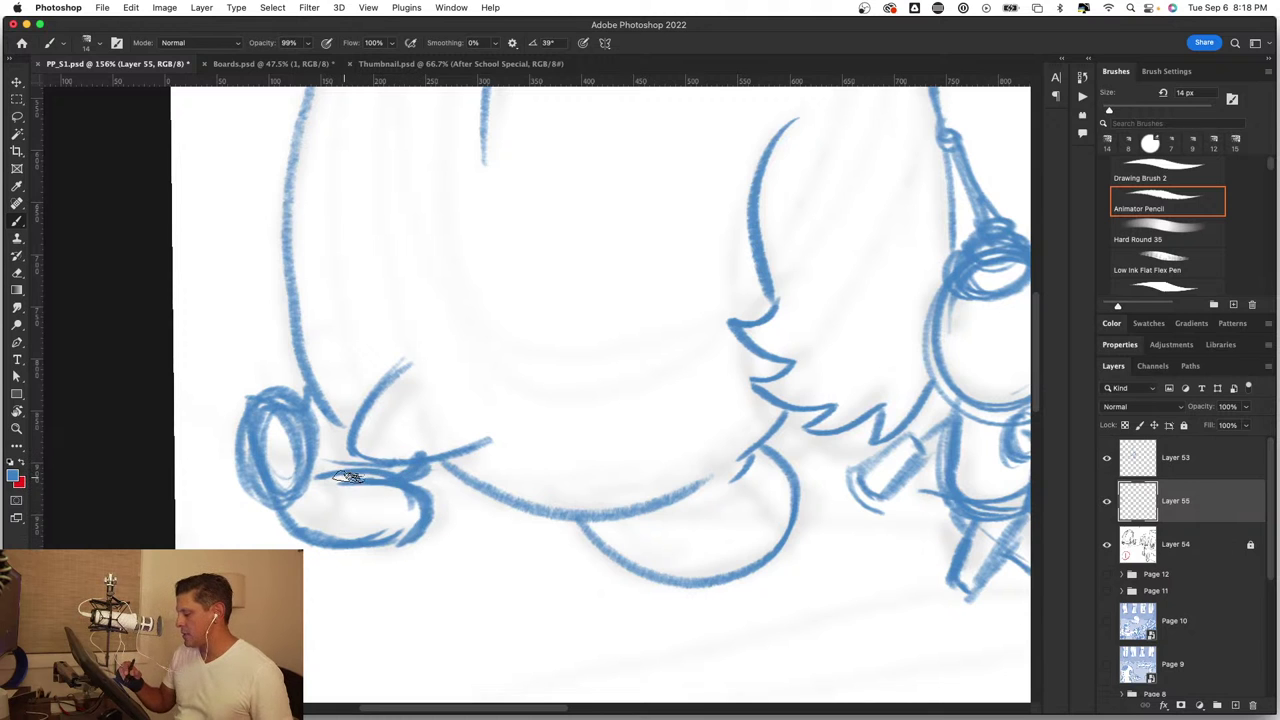
Step: Nudge the new foot drawing and erase Layer 53's old lines left of the ring foot
key(z)
mouse_move(514, 556)
mouse_down()
mouse_move(460, 564)
mouse_move(556, 520)
mouse_move(604, 545)
mouse_up()
drag(370, 342, 403, 354)
key(v)
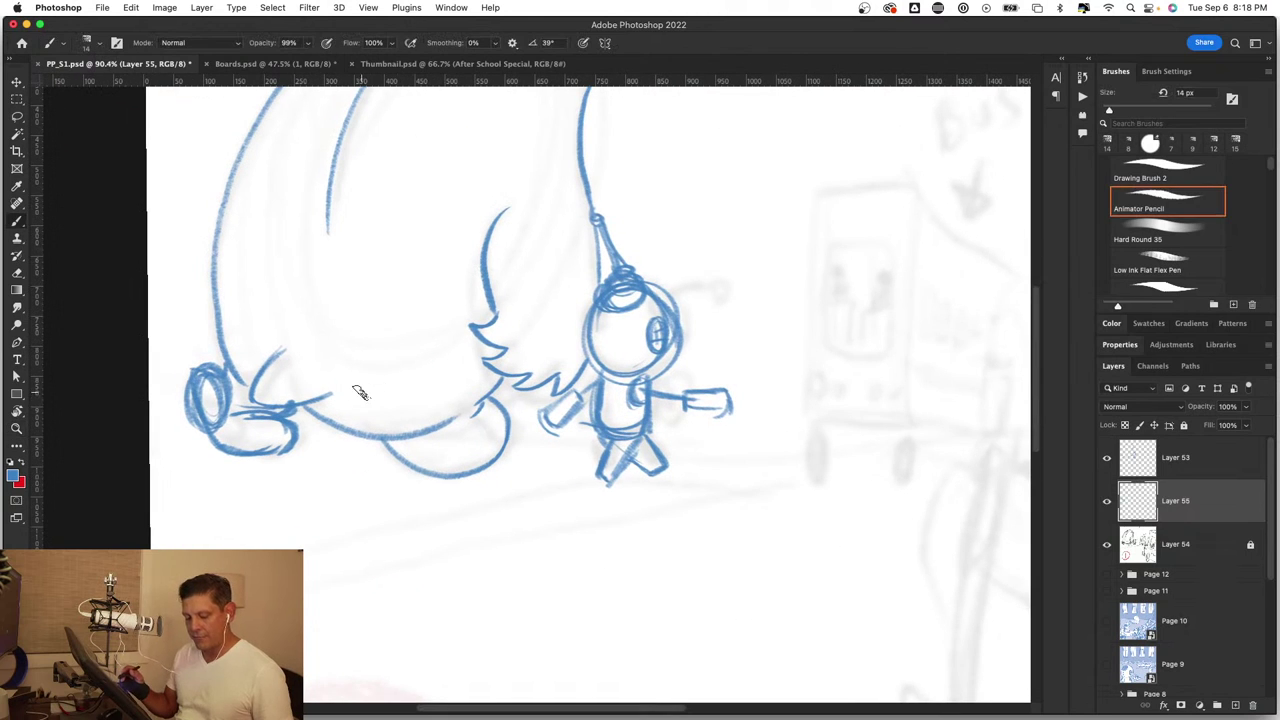
drag(349, 480, 372, 512)
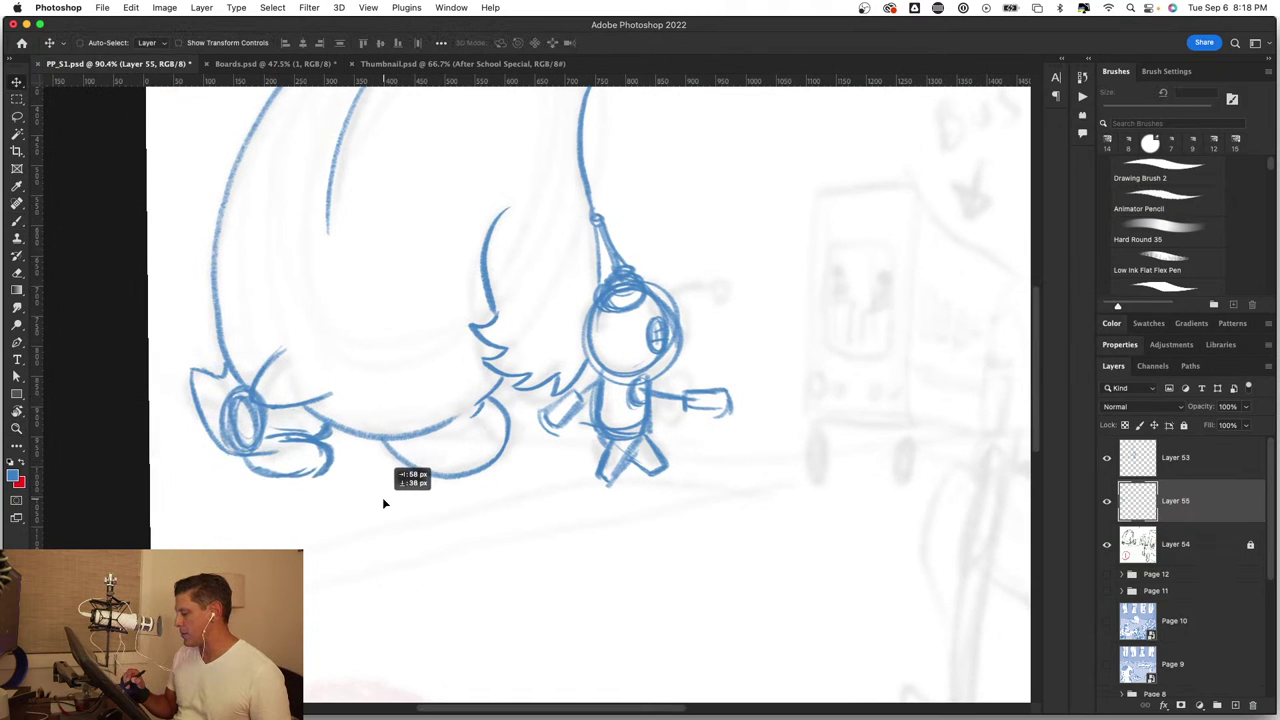
click(1193, 456)
mouse_move(200, 350)
mouse_down()
mouse_move(194, 408)
mouse_move(200, 363)
mouse_move(220, 385)
mouse_move(185, 393)
mouse_move(262, 462)
mouse_move(272, 445)
mouse_move(290, 450)
mouse_move(337, 487)
mouse_up()
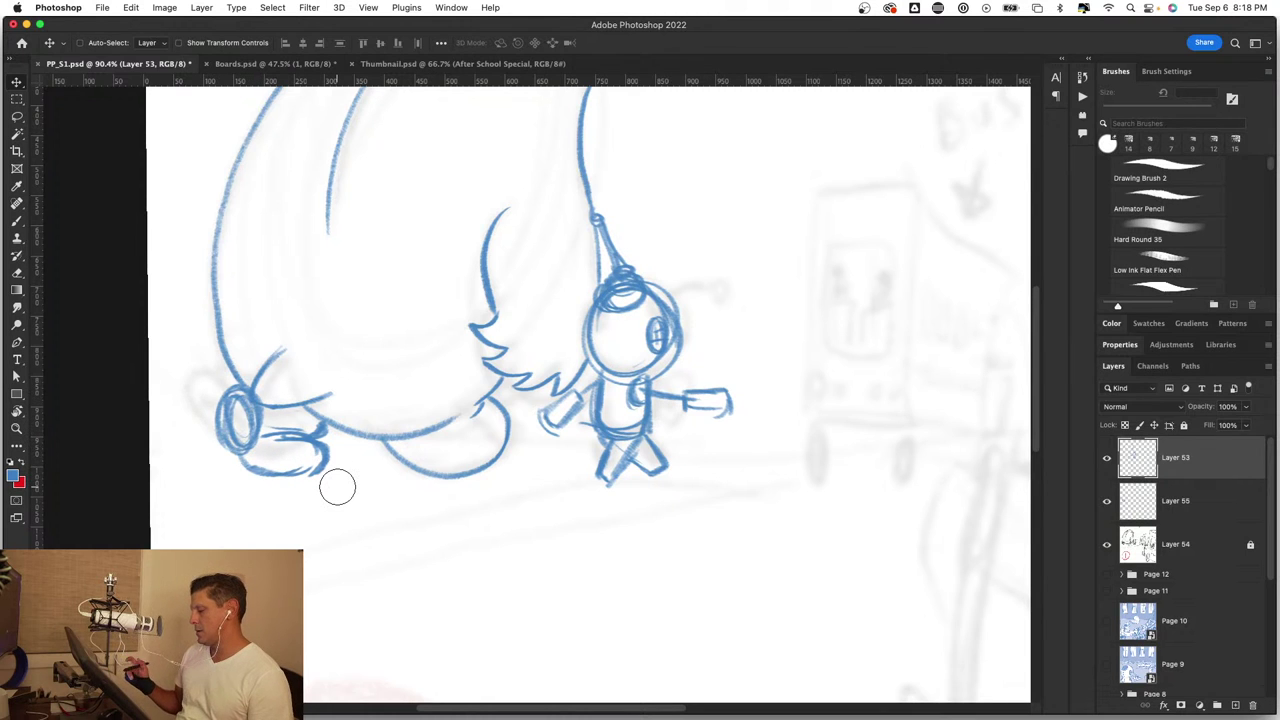
Step: Move the ring foot drawing 48 px left and down the page
key(z)
drag(514, 491, 420, 503)
key(v)
key(ctrl+z)
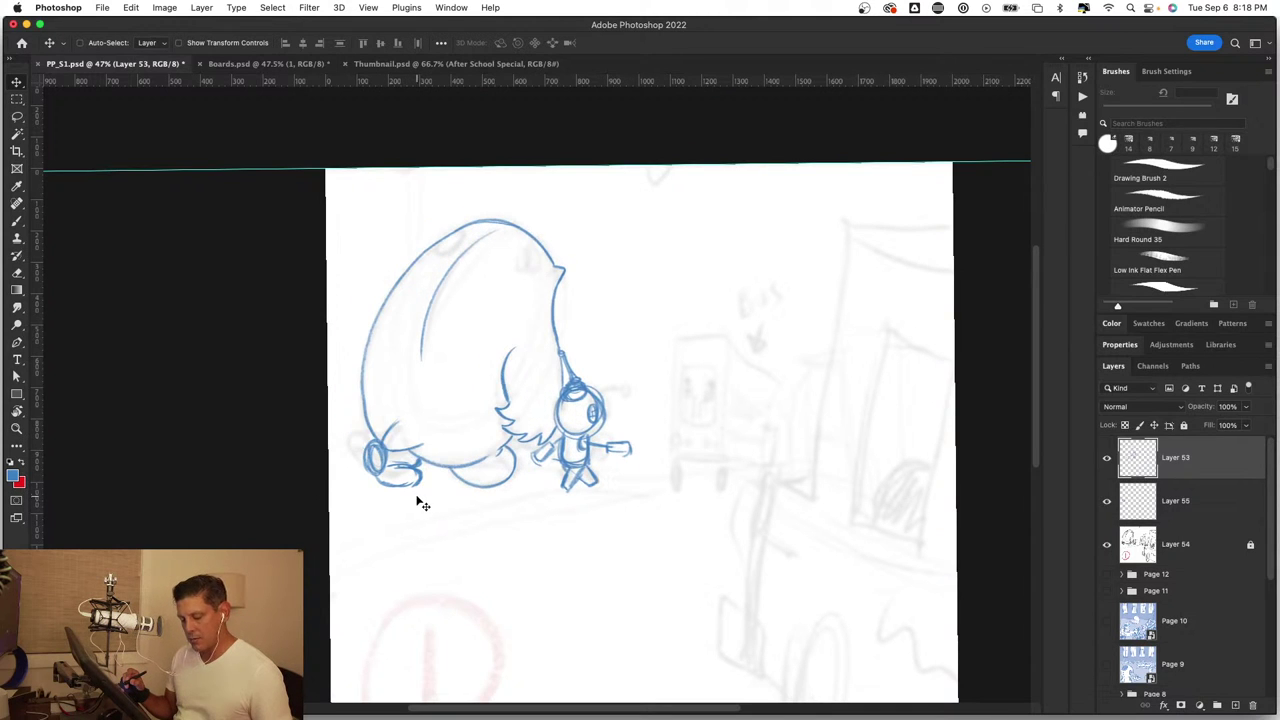
drag(425, 485, 401, 497)
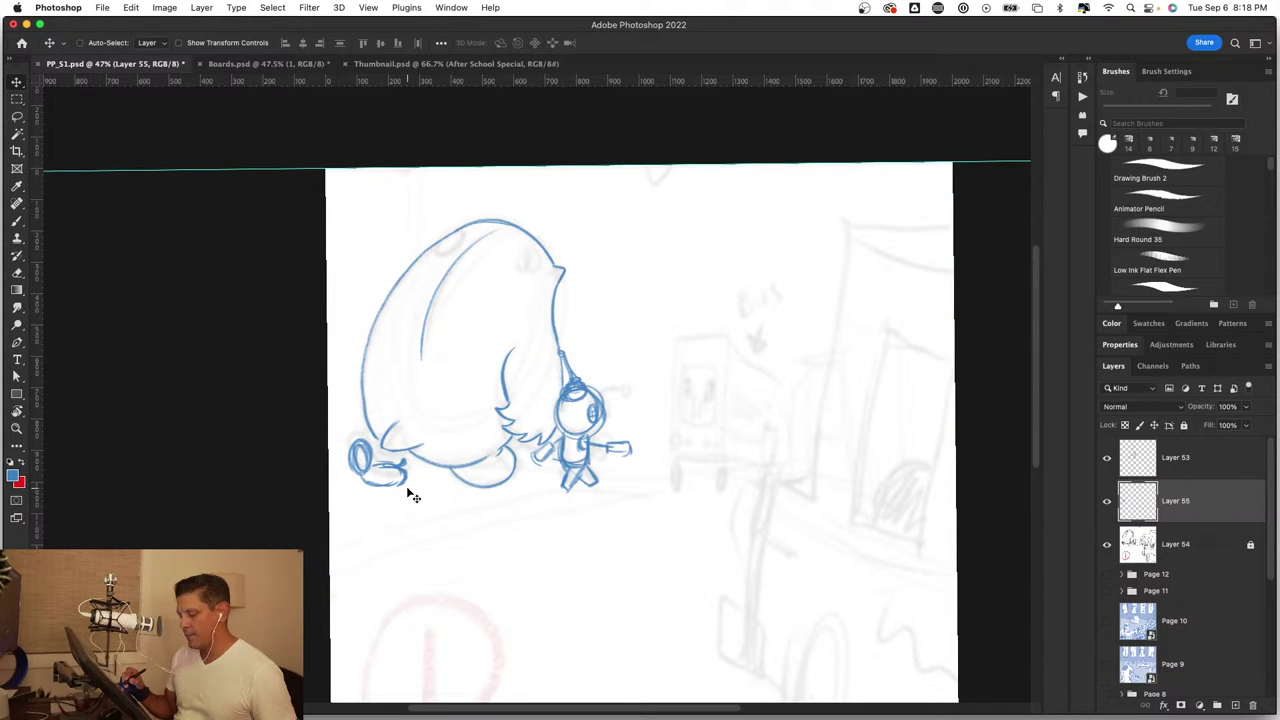
scroll(408, 500, up, 5)
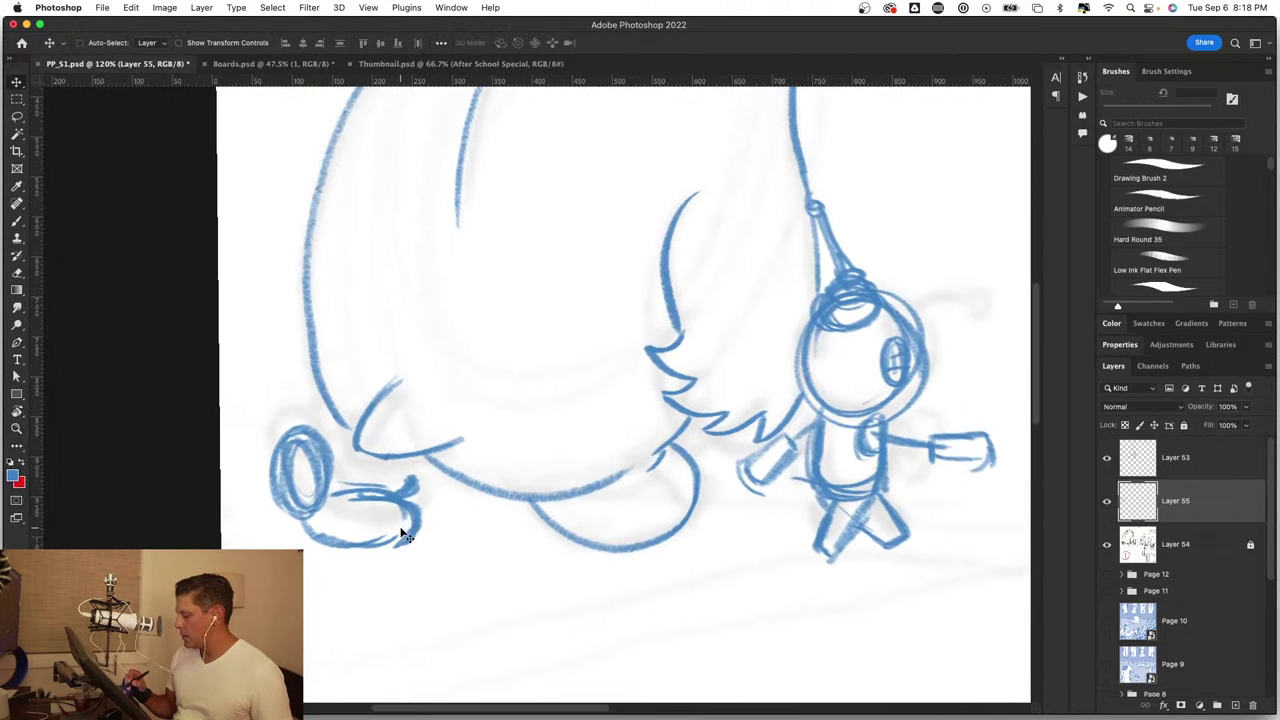
drag(395, 537, 470, 700)
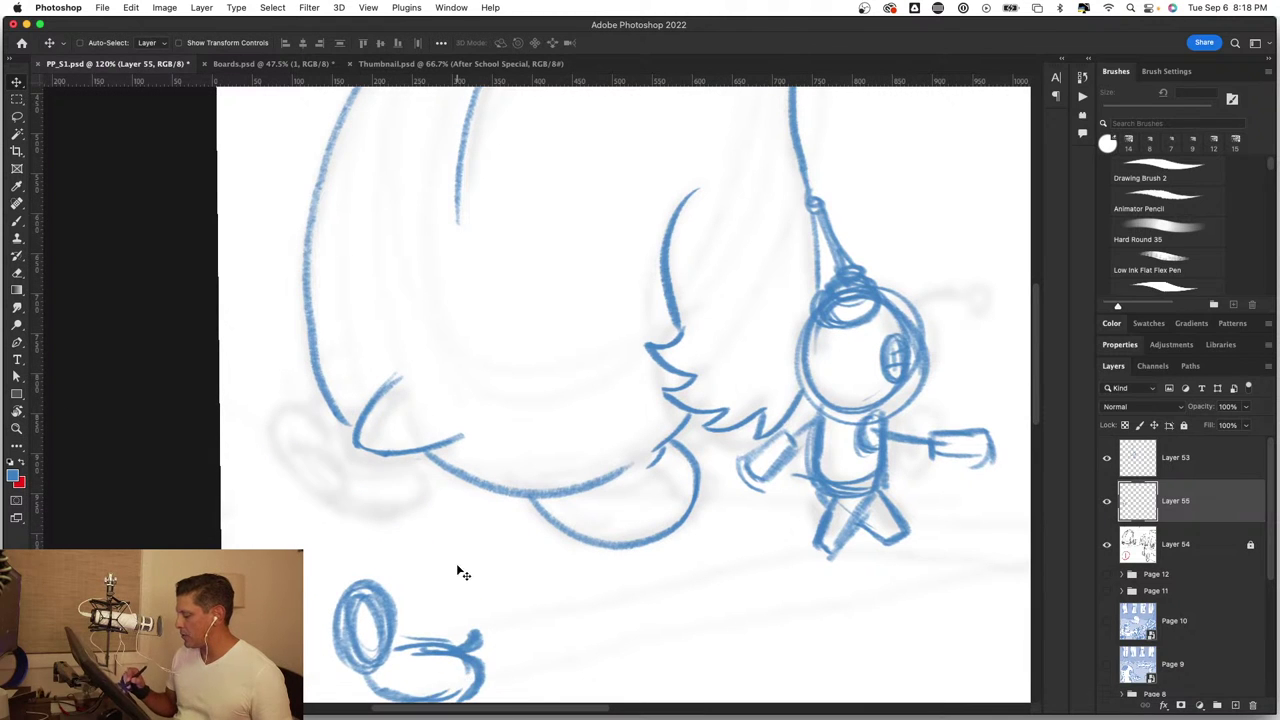
Step: Draw a new small ring foot with its lower outline and a diagonal stroke
key(b)
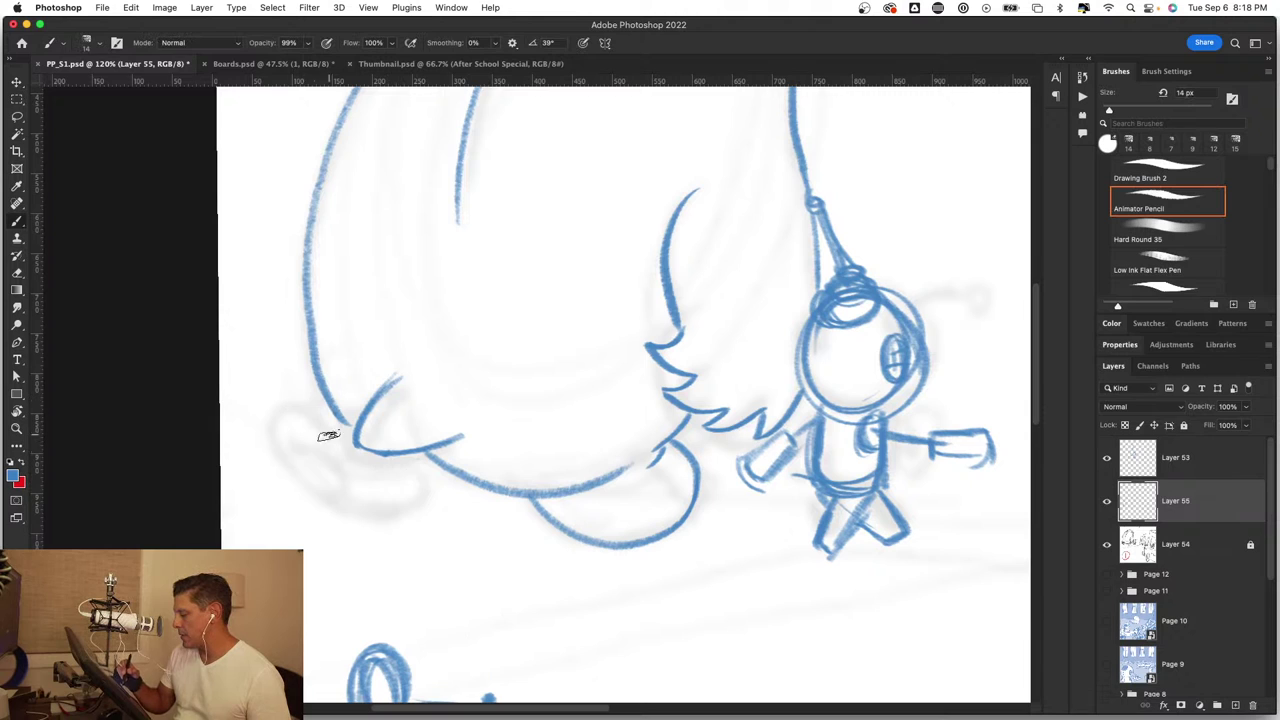
drag(289, 425, 336, 463)
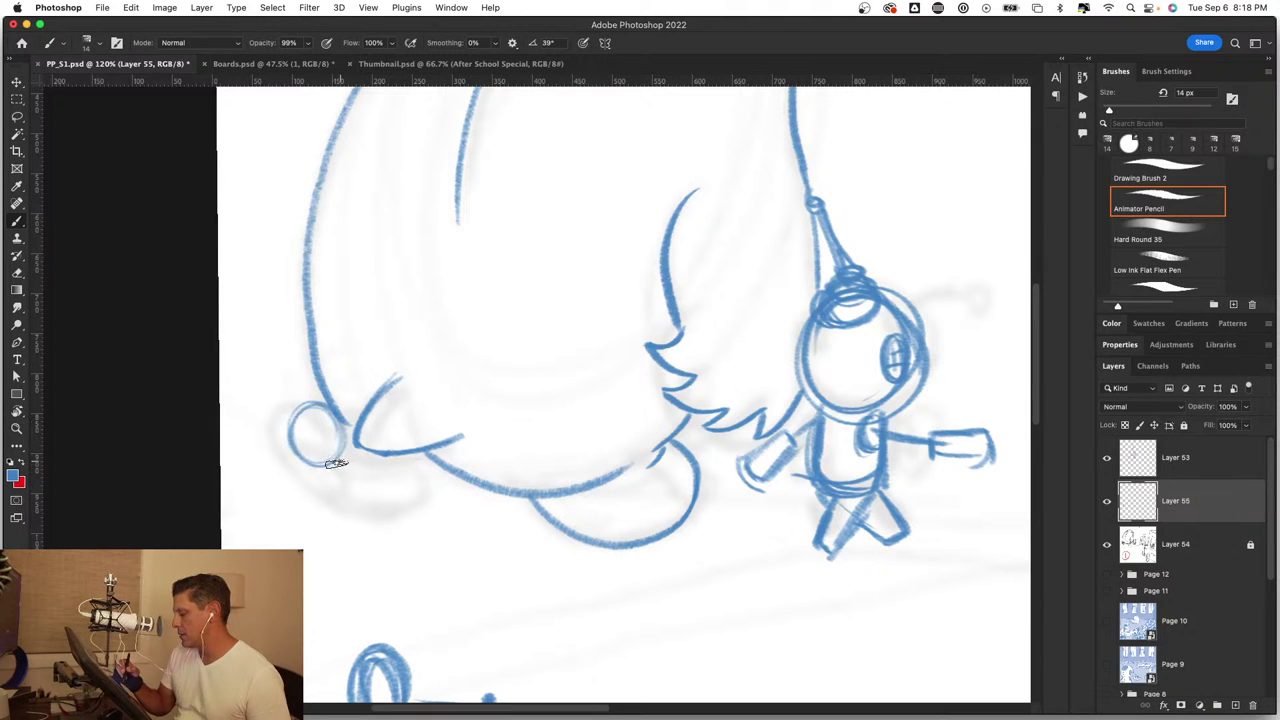
drag(290, 445, 388, 508)
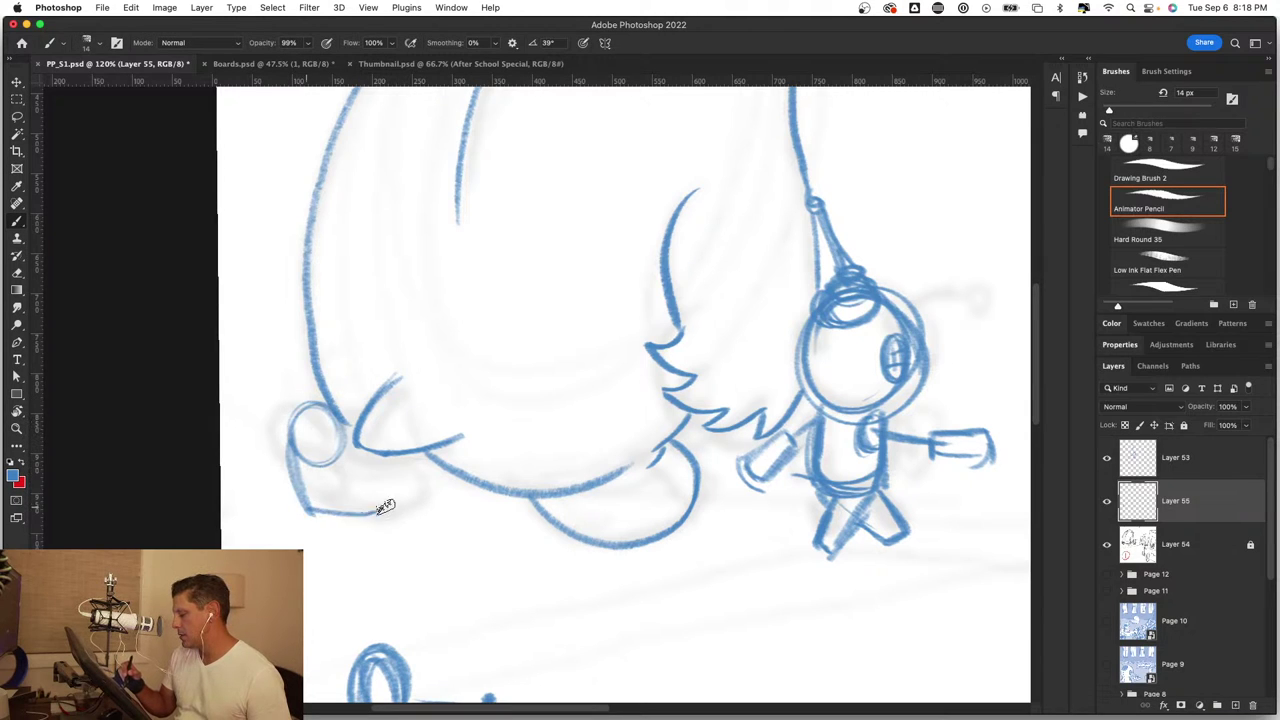
drag(310, 512, 395, 508)
mouse_move(346, 428)
mouse_down()
mouse_move(386, 497)
mouse_move(440, 492)
mouse_move(471, 532)
mouse_up()
Step: Shift the new foot strokes down-right and sketch a heavier foot outline
key(z)
drag(515, 442, 535, 436)
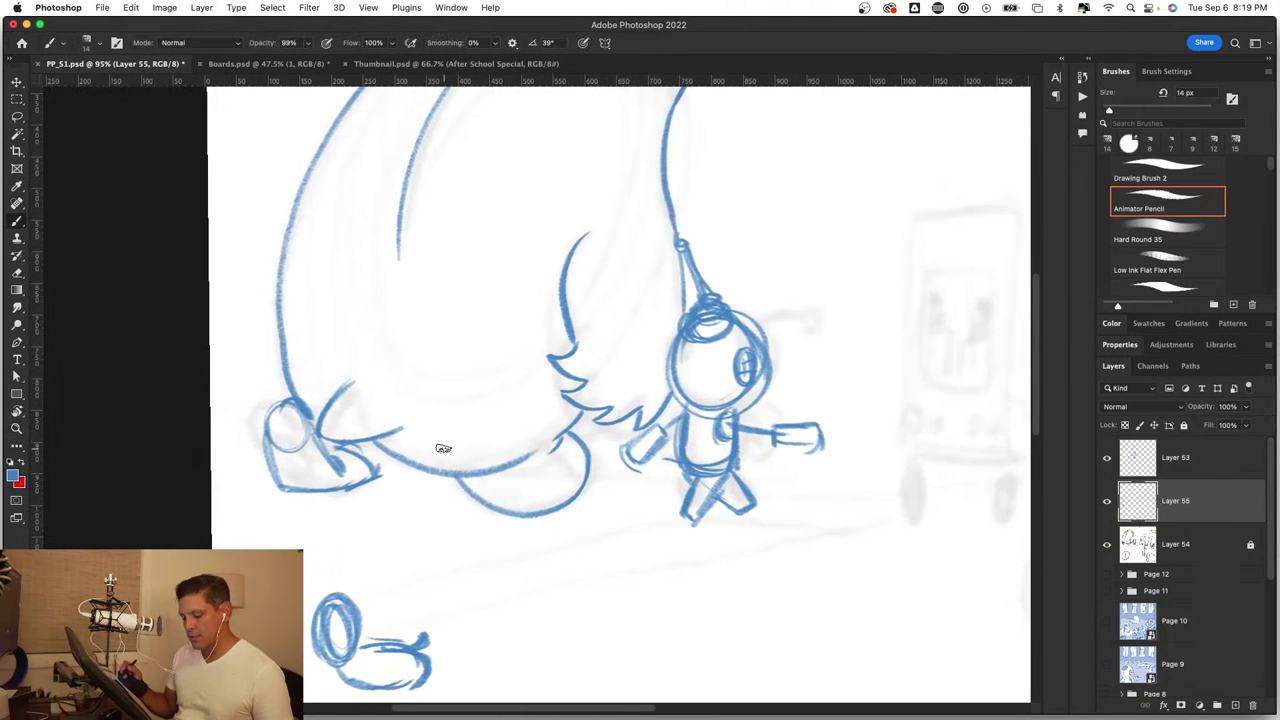
key(v)
mouse_move(366, 485)
mouse_down()
mouse_move(383, 536)
mouse_move(367, 521)
mouse_move(383, 528)
mouse_move(380, 514)
mouse_up()
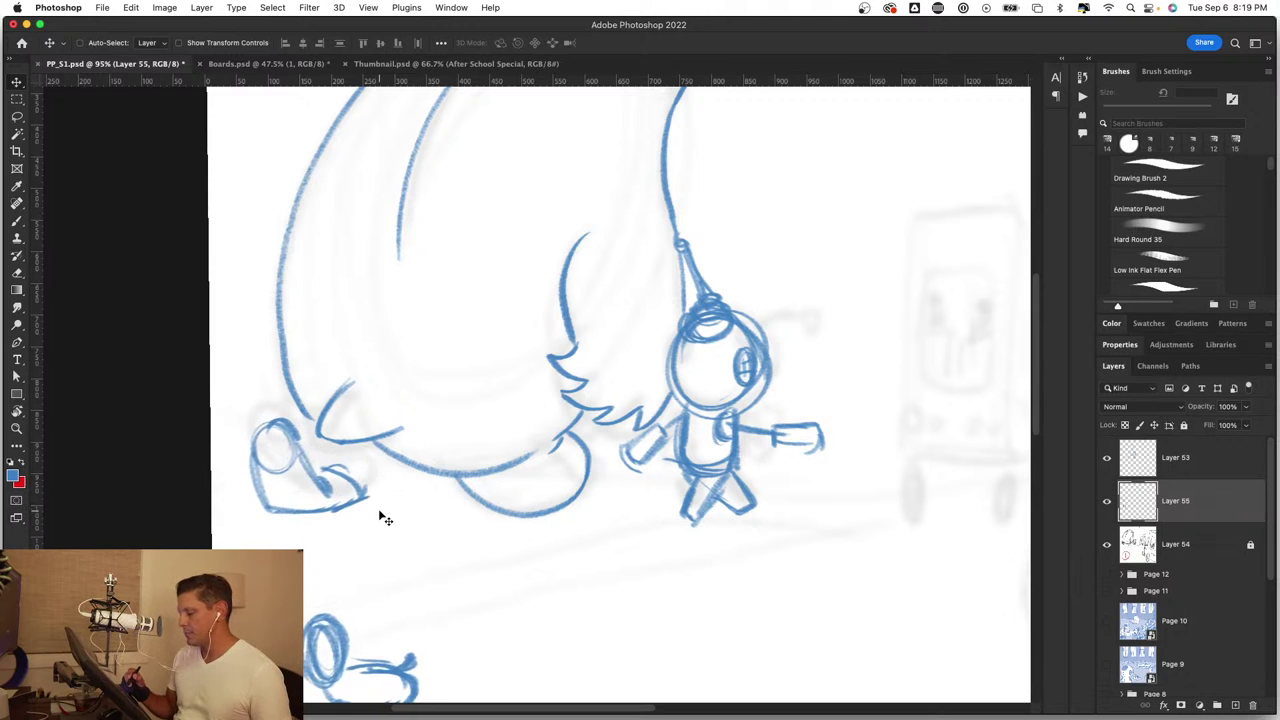
key(b)
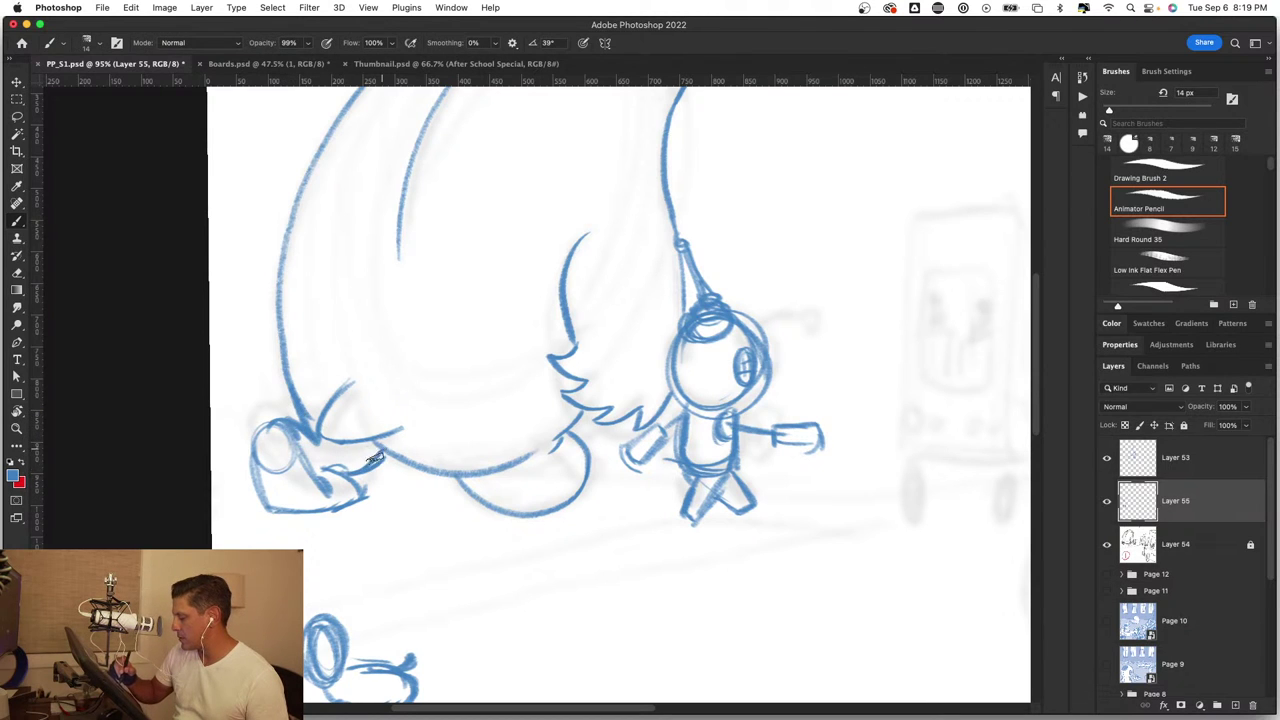
mouse_move(341, 466)
mouse_down()
mouse_move(375, 495)
mouse_move(268, 512)
mouse_up()
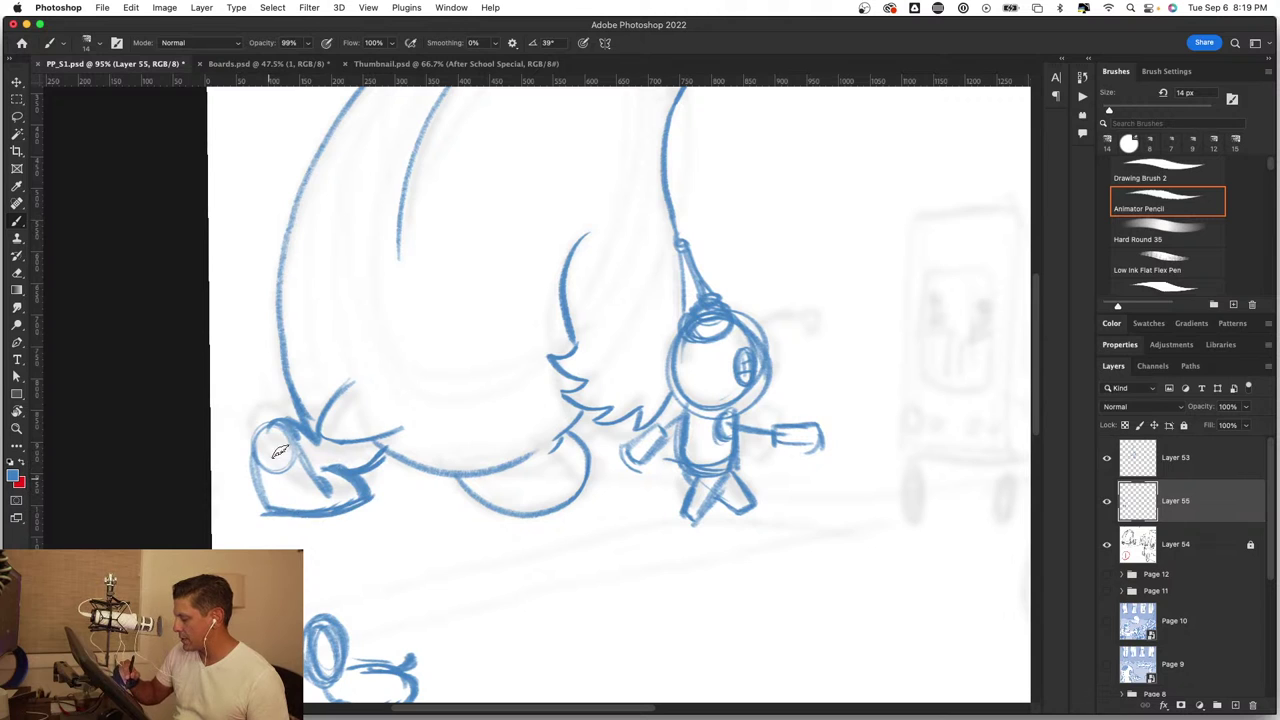
Step: Erase the small oval marks inside the foot and redraw its left edge
key(e)
mouse_move(285, 440)
mouse_down()
mouse_move(320, 480)
mouse_move(281, 440)
mouse_up()
key(b)
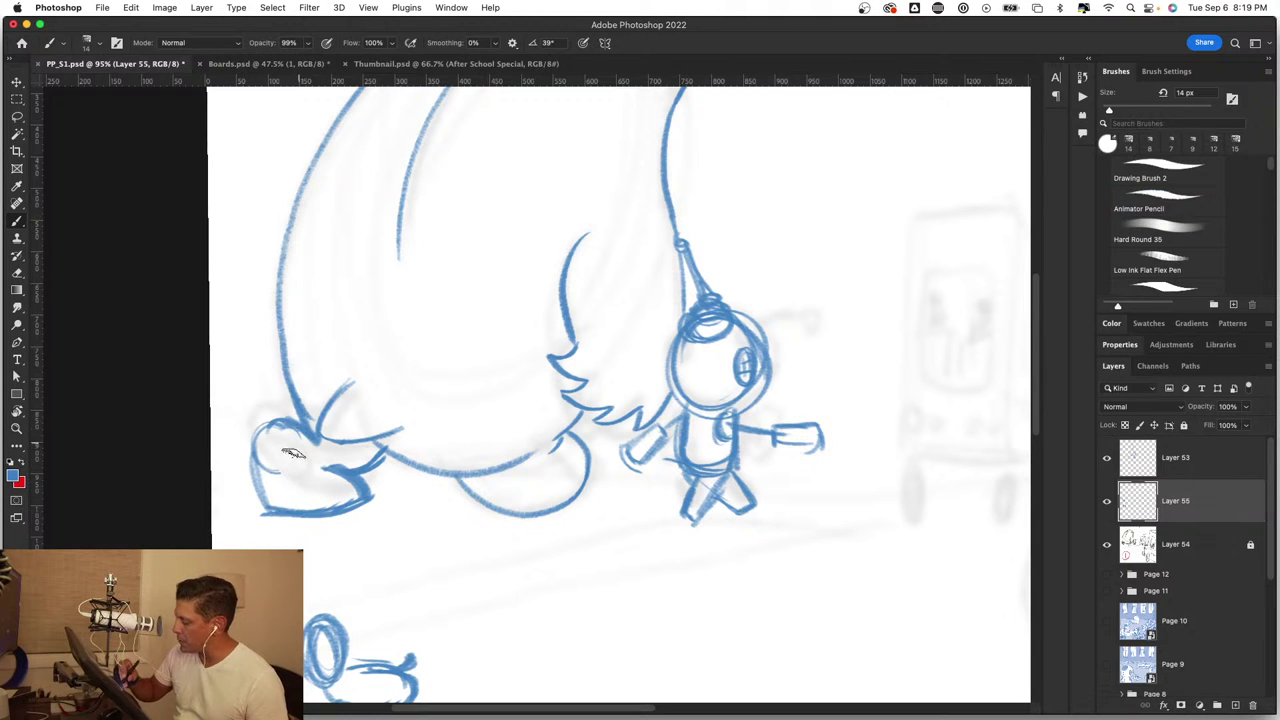
drag(272, 421, 265, 497)
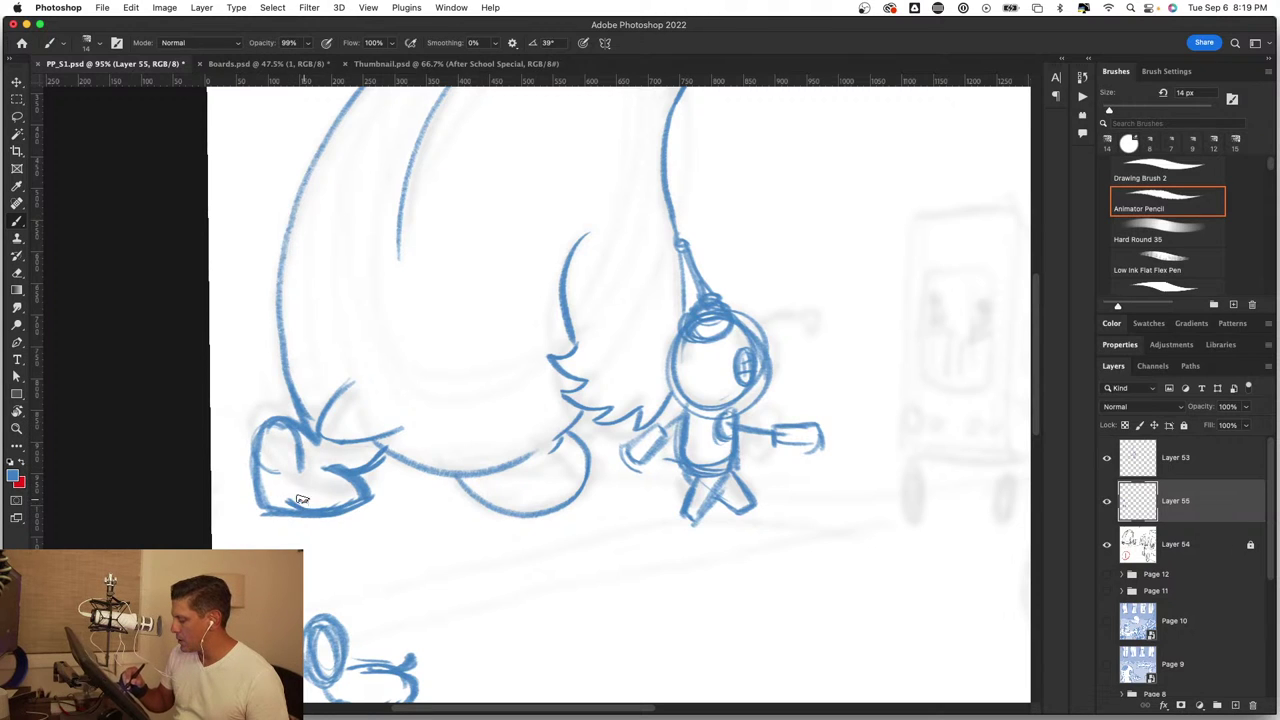
key(super+z)
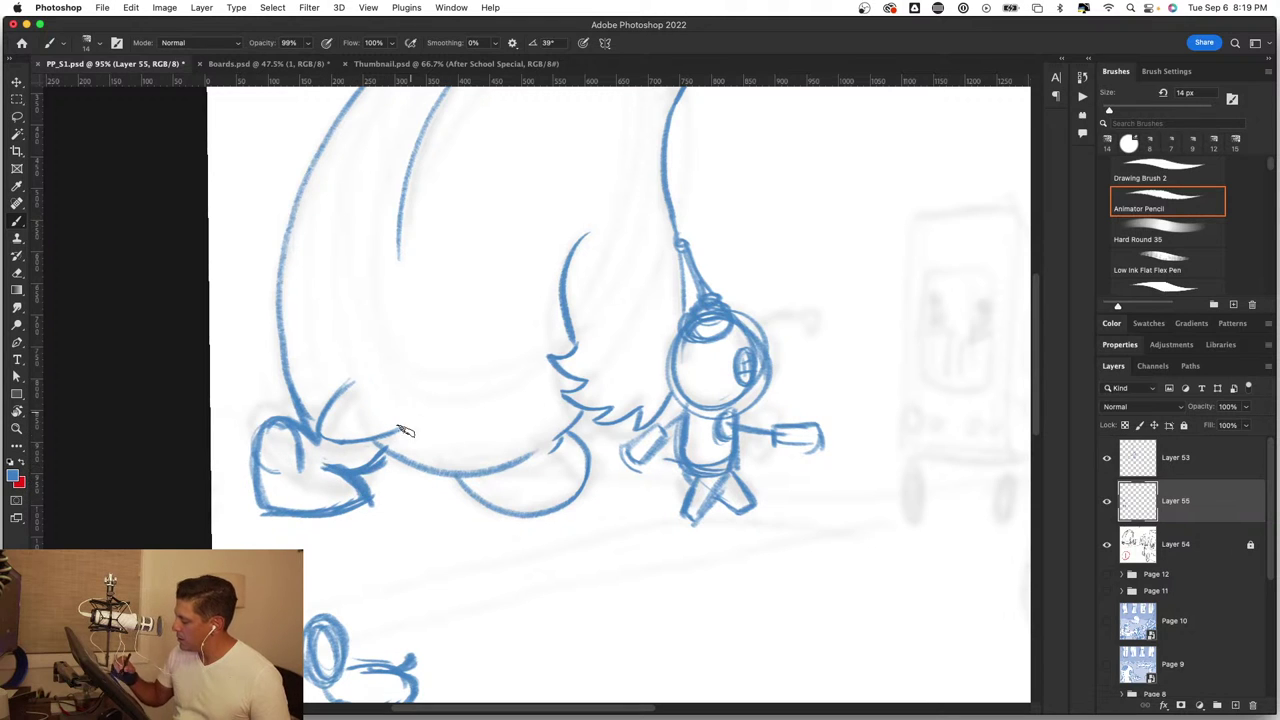
Step: Draw a smooth curve along the creature's lower body and belly
mouse_move(403, 428)
mouse_down()
mouse_move(372, 442)
mouse_move(470, 468)
mouse_up()
mouse_move(385, 456)
mouse_down()
mouse_move(530, 452)
mouse_move(524, 538)
mouse_up()
drag(522, 398, 428, 330)
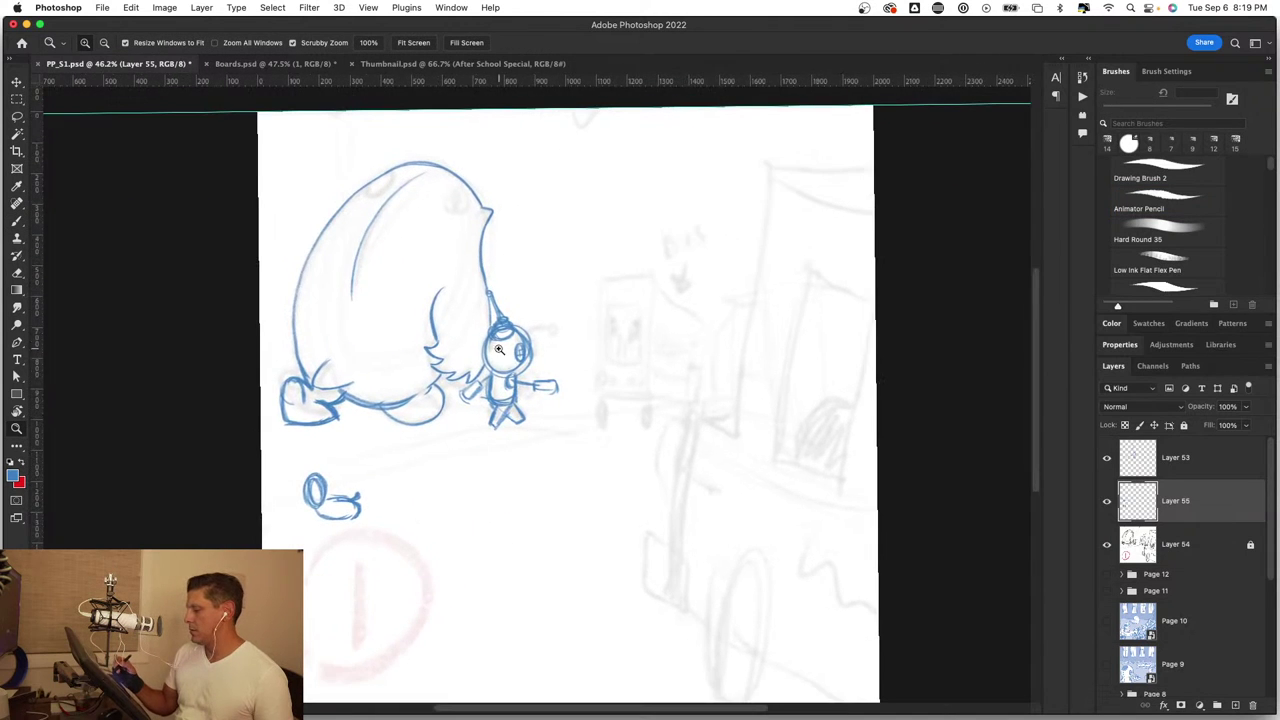
key(l)
drag(400, 563, 457, 463)
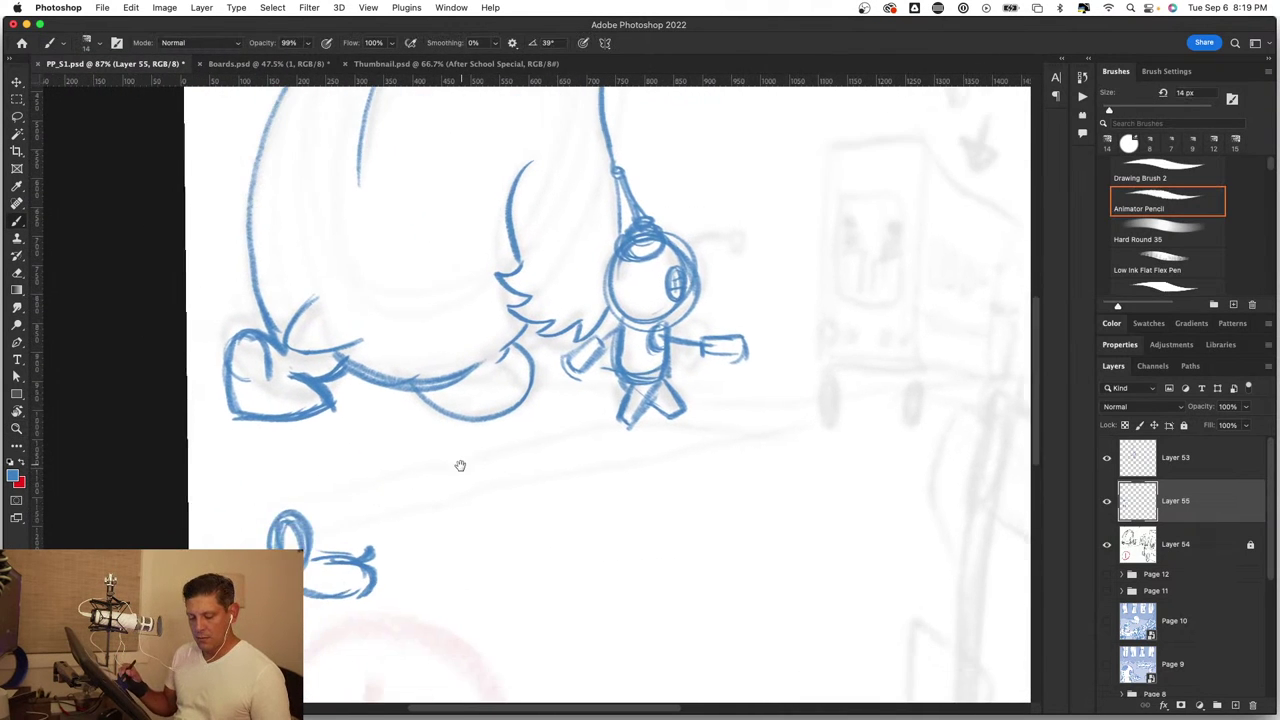
Step: Lasso and delete the stray doodle below the creature
drag(420, 518, 455, 552)
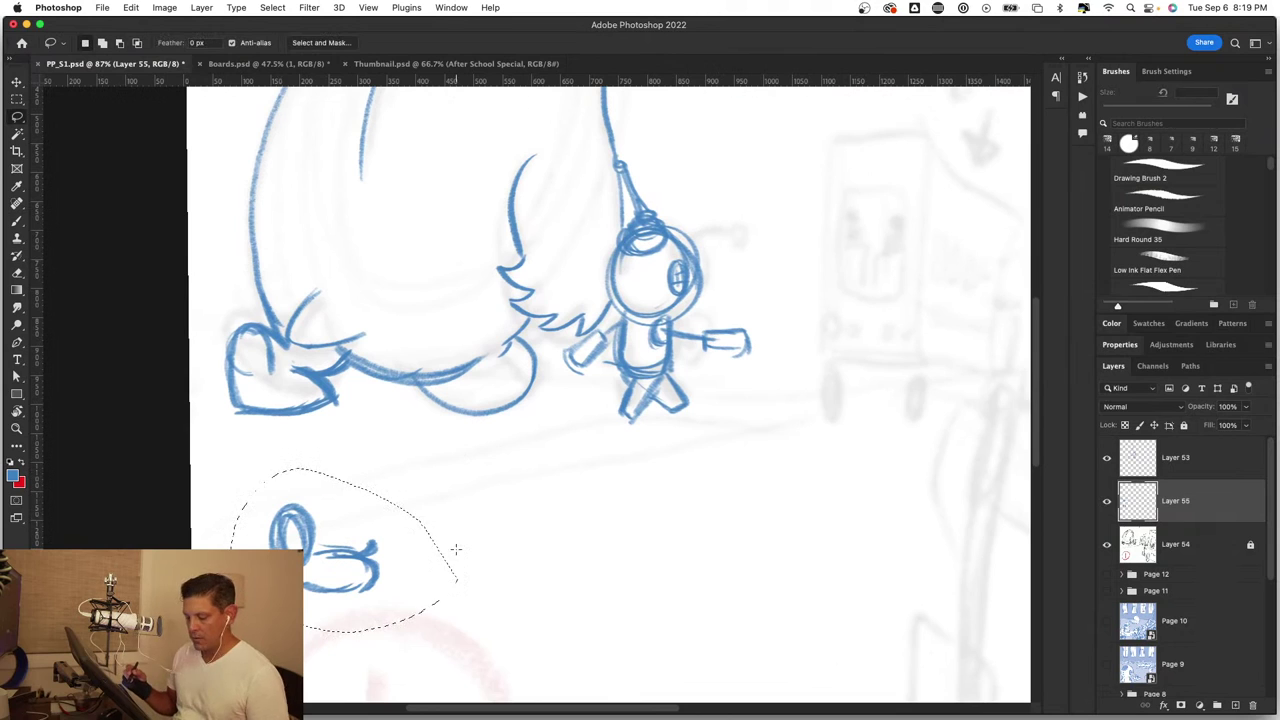
key(Delete)
key(ctrl+d)
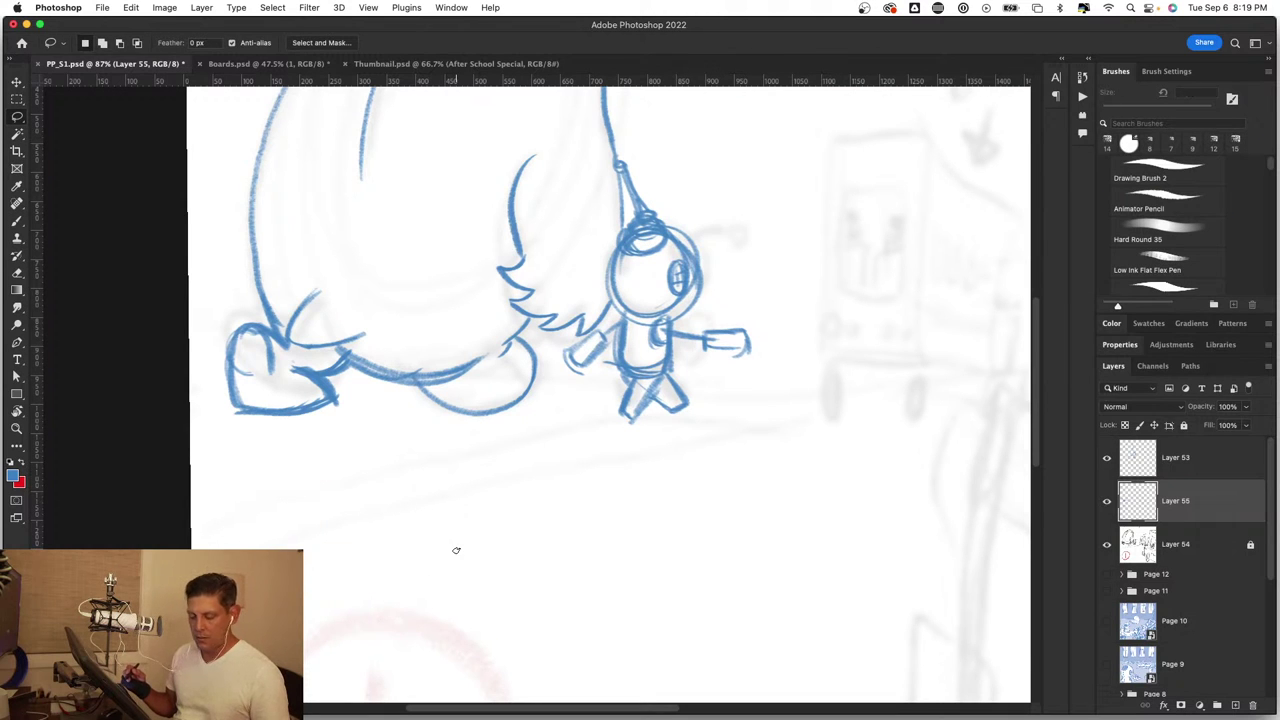
key(b)
Step: Reposition the foot stroke, settling it slightly left and up
key(v)
drag(363, 466, 405, 478)
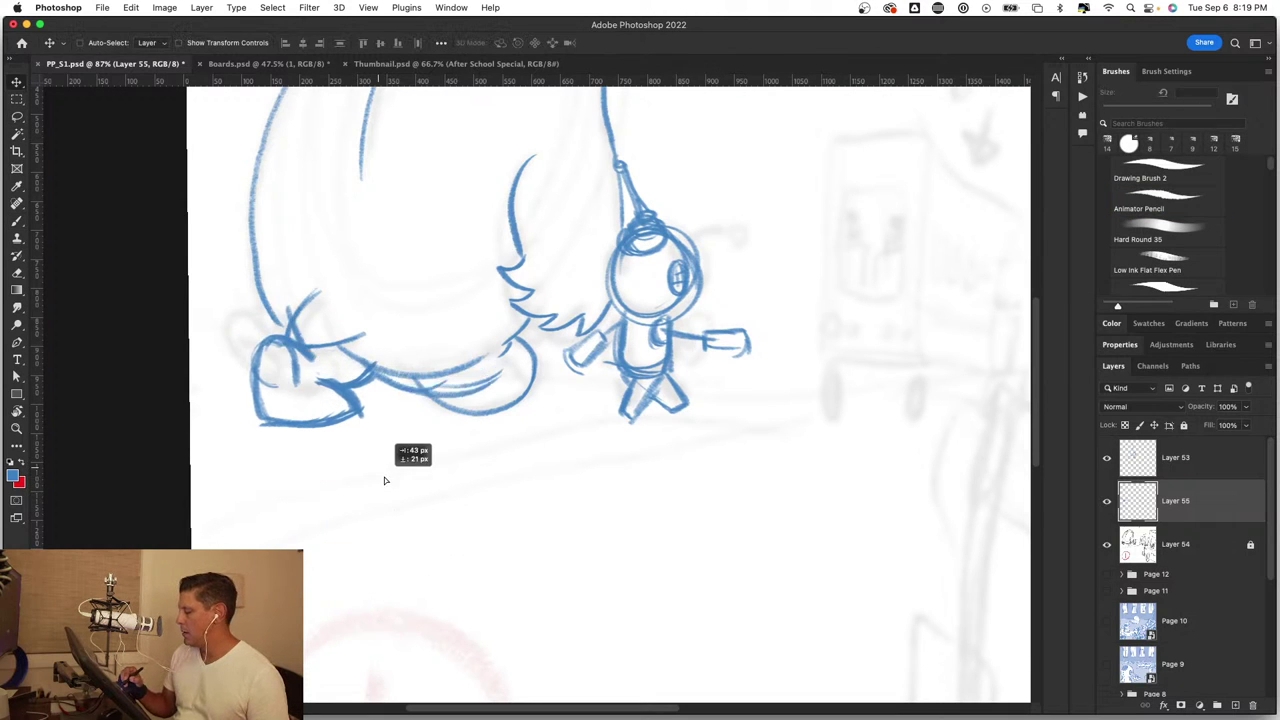
scroll(488, 525, down, 3)
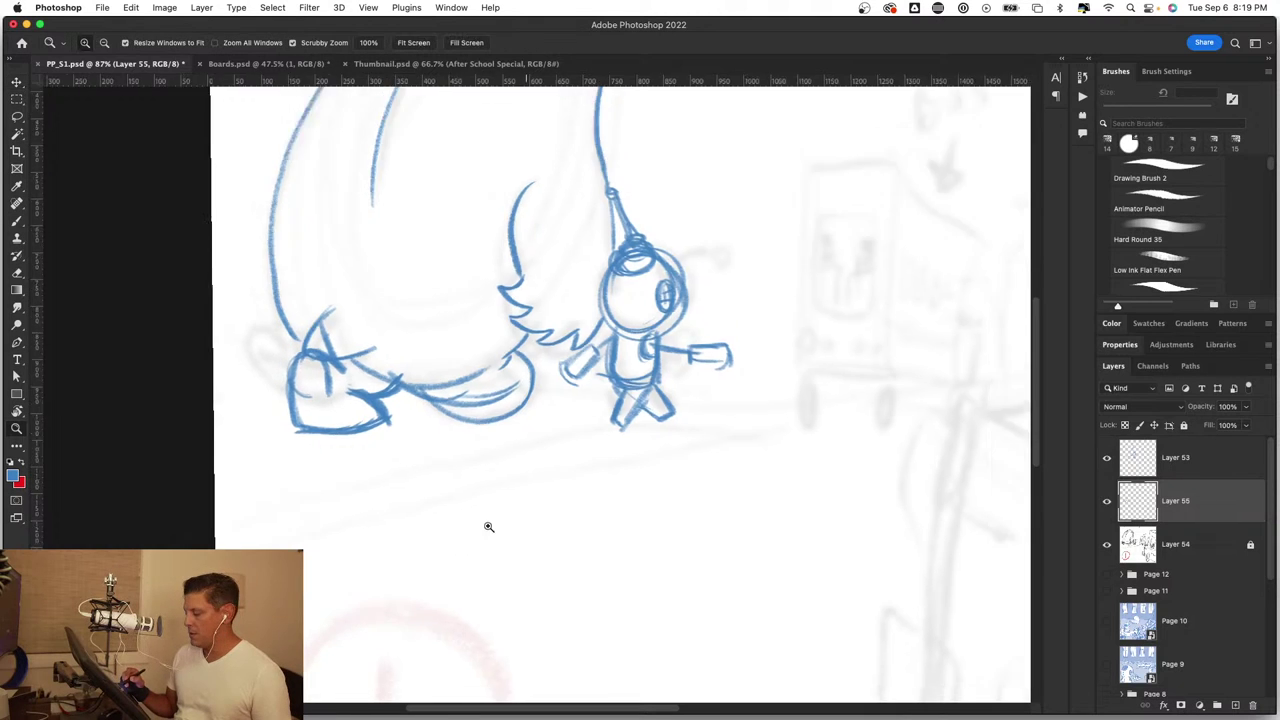
scroll(451, 528, down, 3)
drag(406, 417, 410, 415)
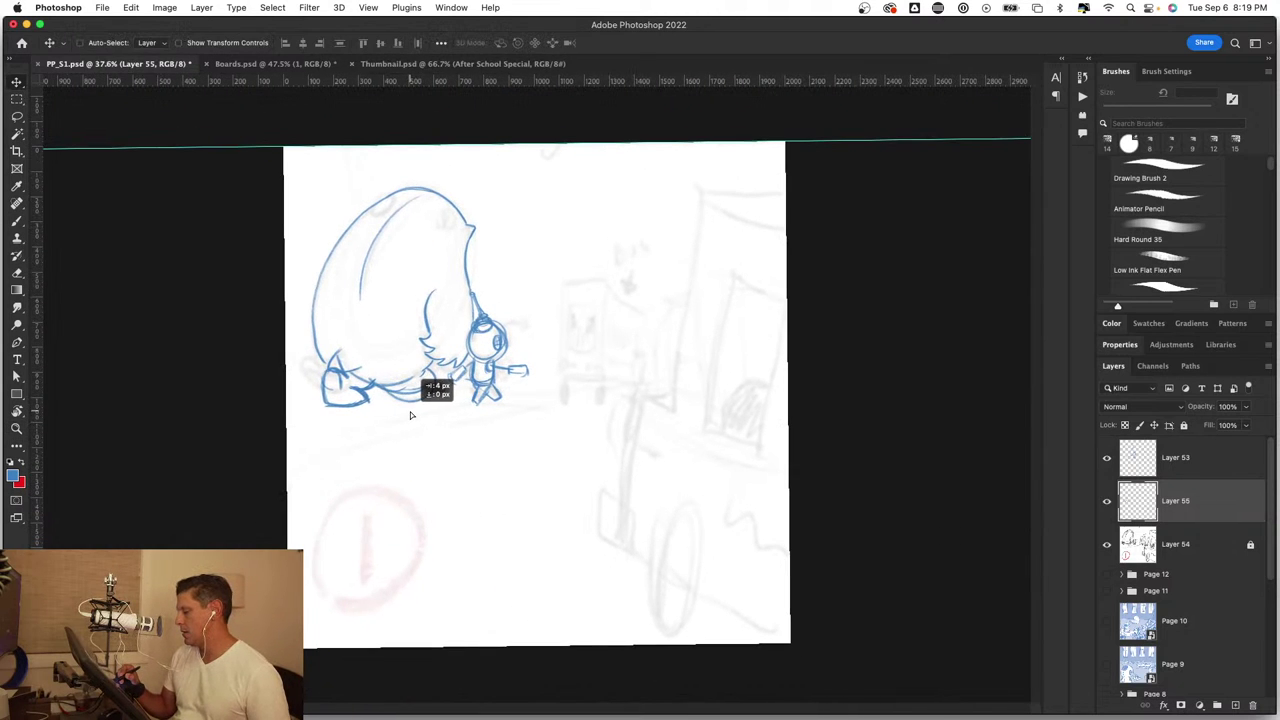
drag(410, 415, 407, 415)
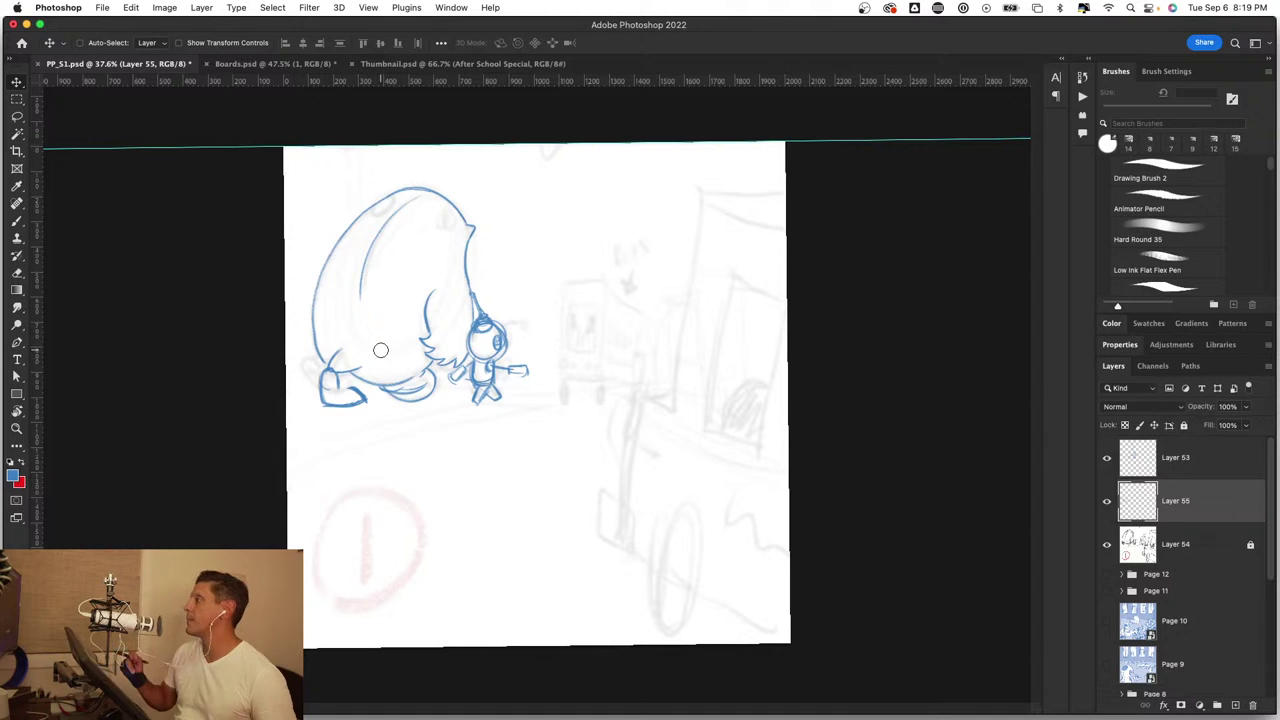
mouse_move(413, 460)
mouse_down()
mouse_move(396, 452)
mouse_move(408, 492)
mouse_up()
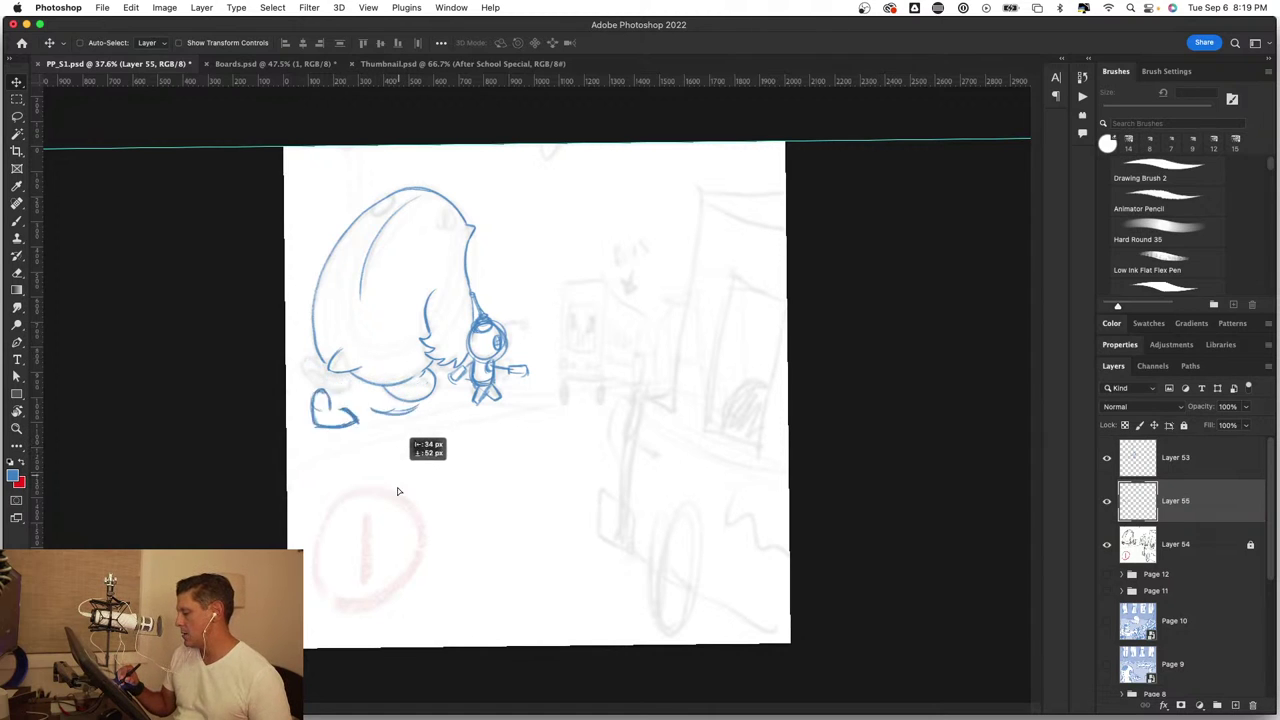
Step: Remove the loose curve beside the foot and move the heart-shaped foot under the creature
key(l)
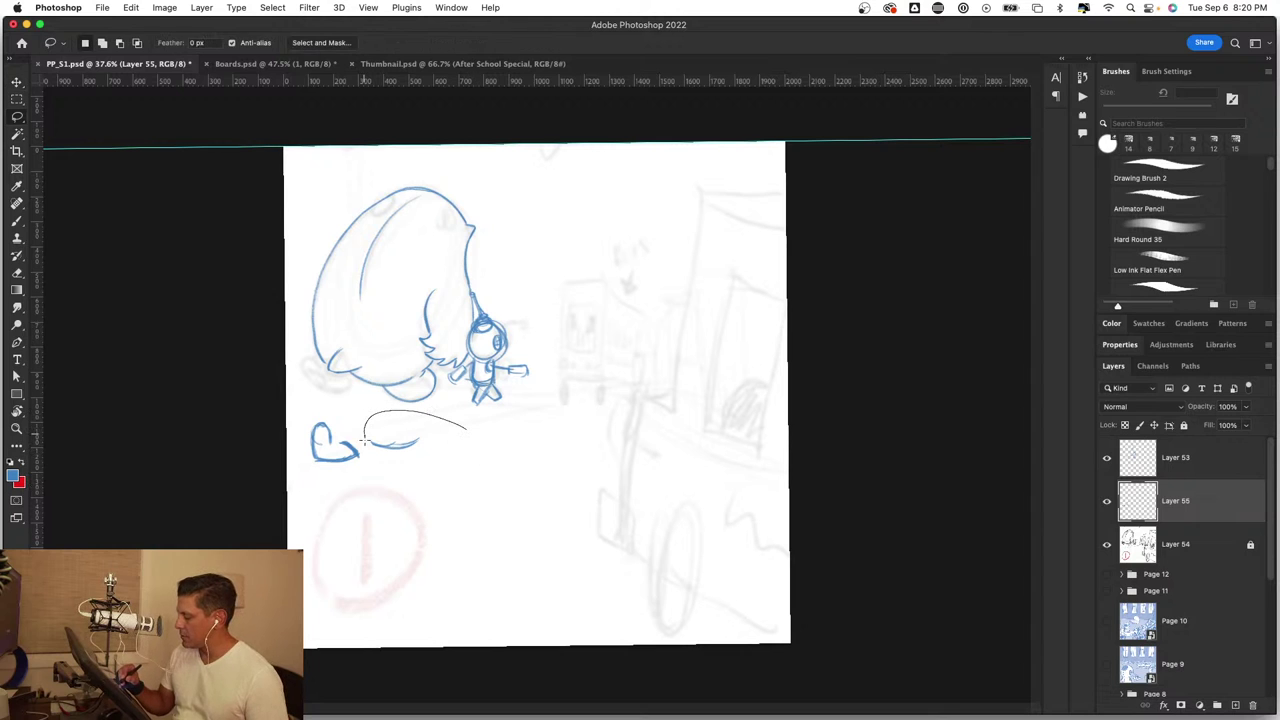
drag(469, 465, 489, 452)
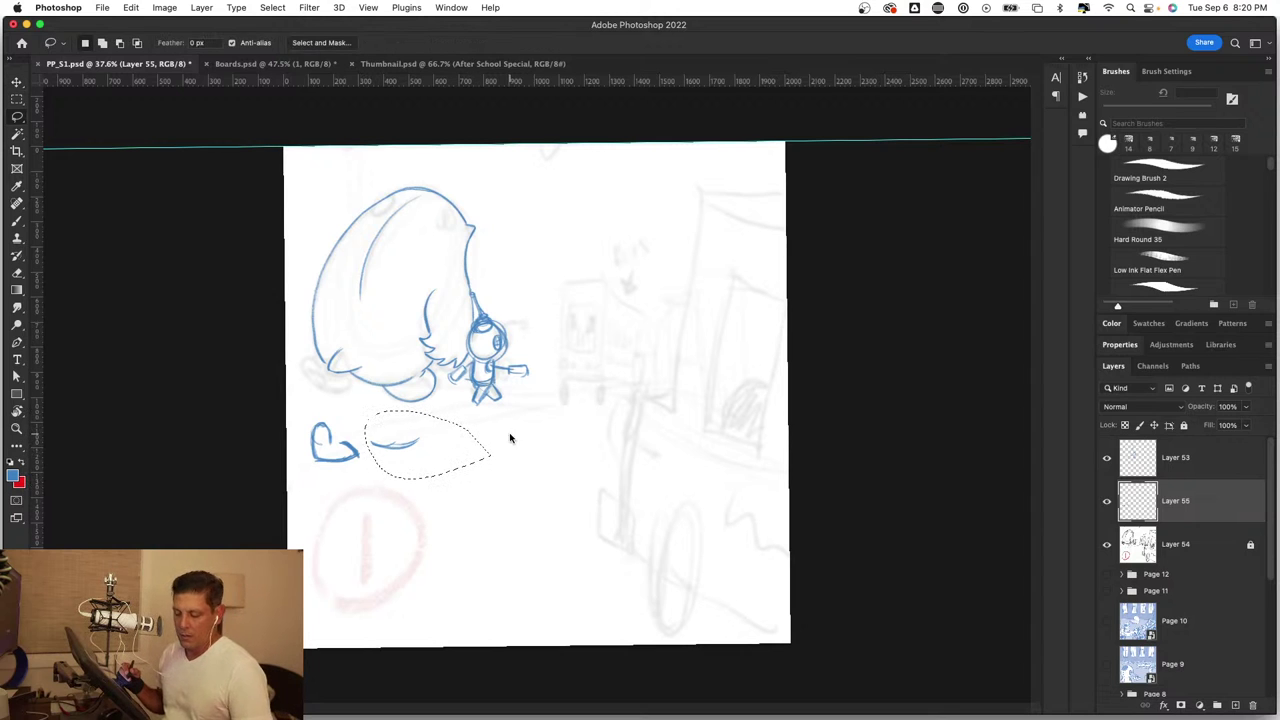
key(super+d)
key(v)
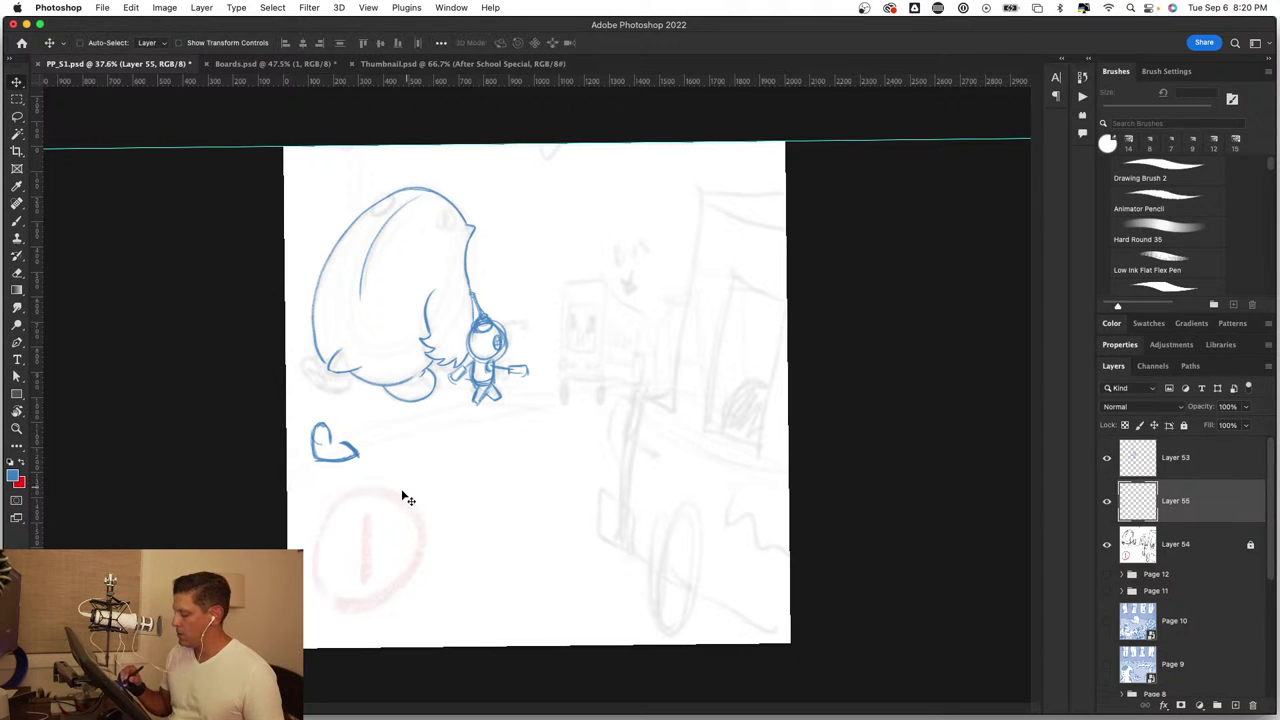
drag(402, 496, 393, 441)
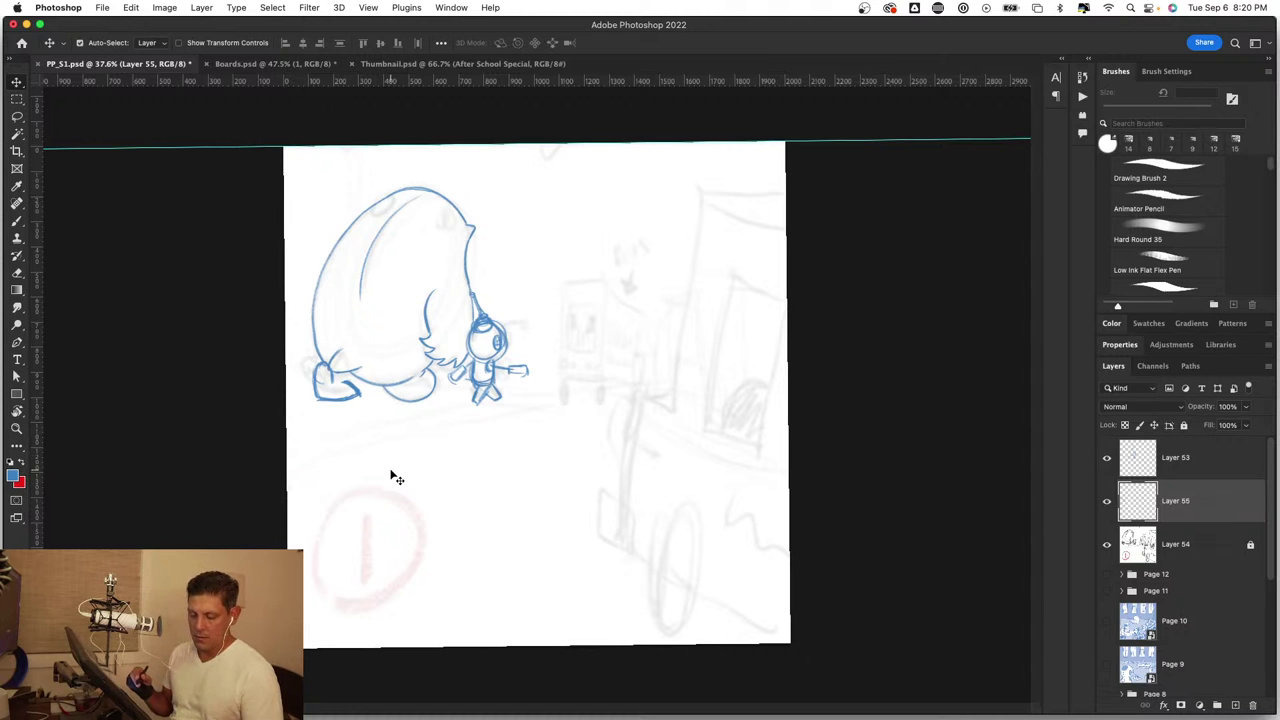
Step: Scale the foot to about 111%, tilt it about 3 degrees, and nudge it into place
key(ctrl+plus)
key(ctrl+plus)
scroll(500, 500, up, 3)
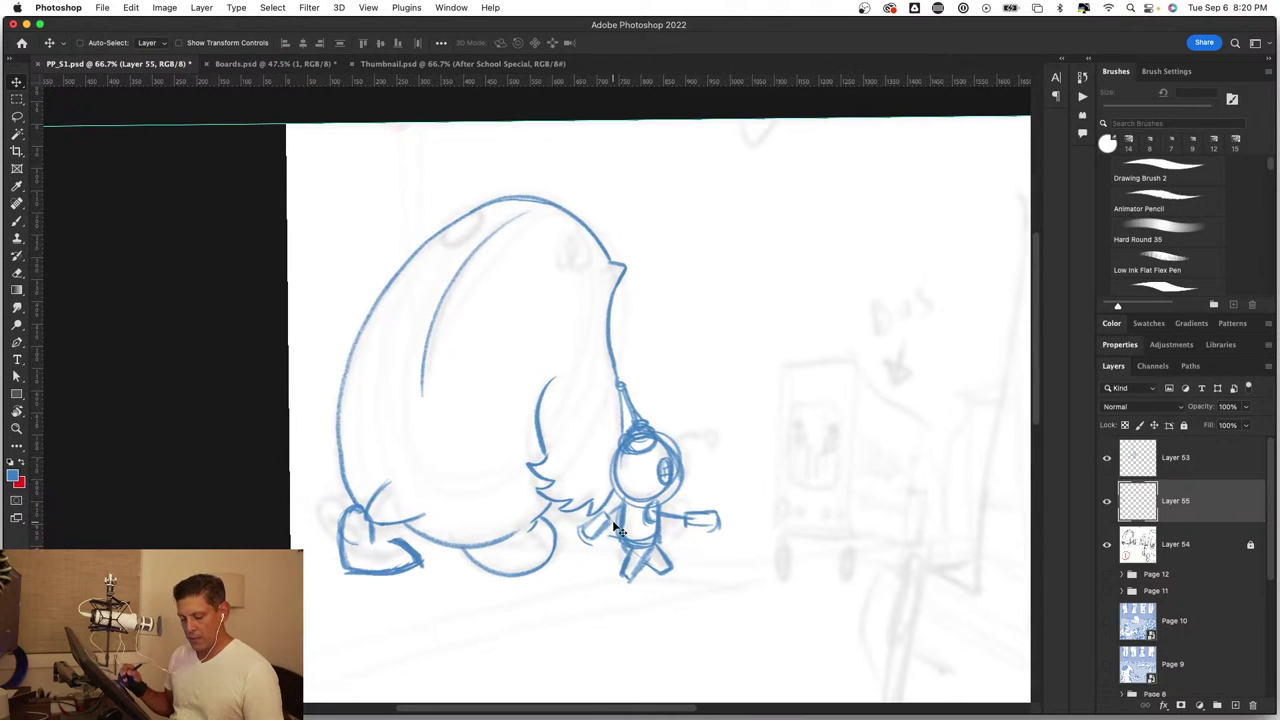
key(ctrl+t)
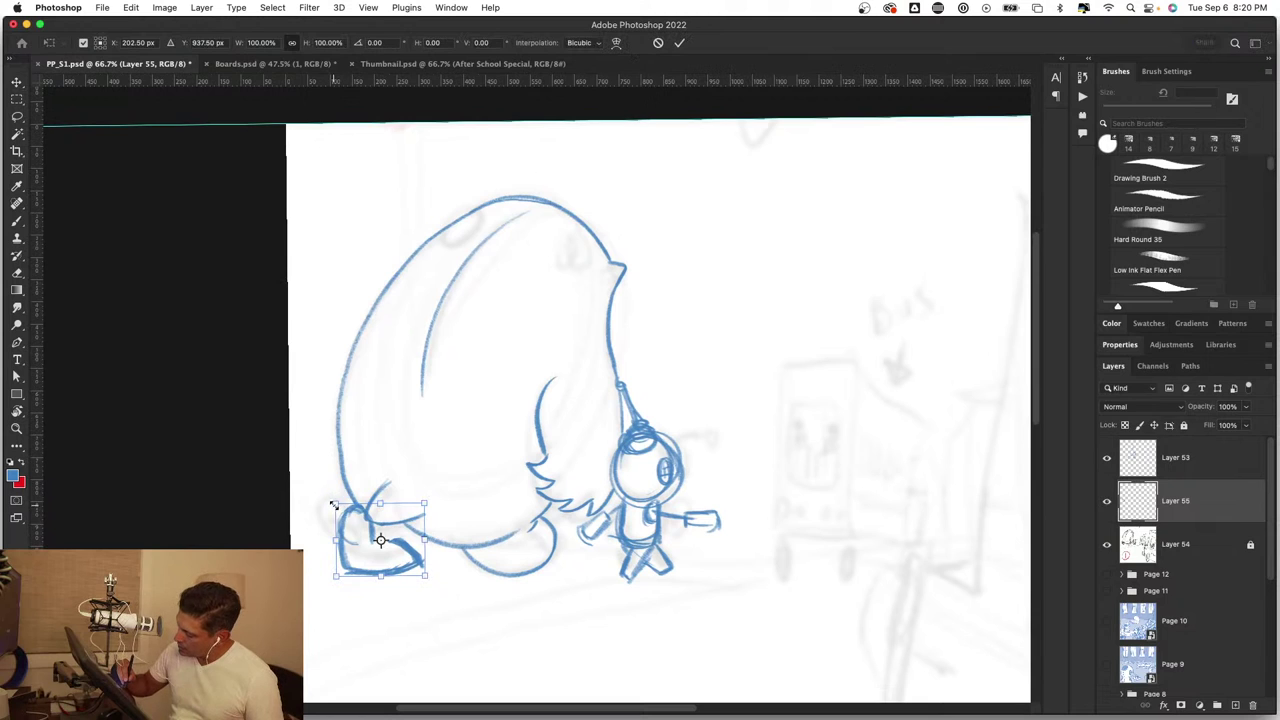
drag(334, 505, 321, 495)
drag(415, 566, 402, 557)
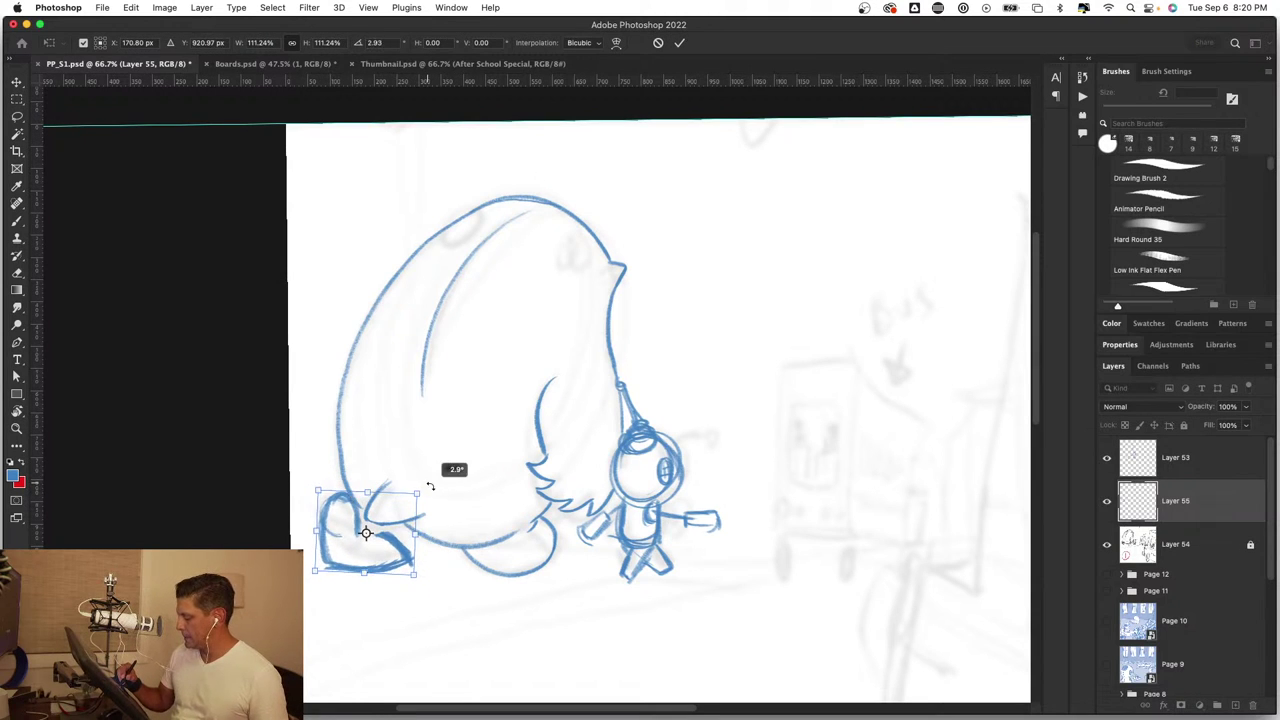
drag(427, 482, 462, 470)
drag(401, 556, 398, 564)
key(Return)
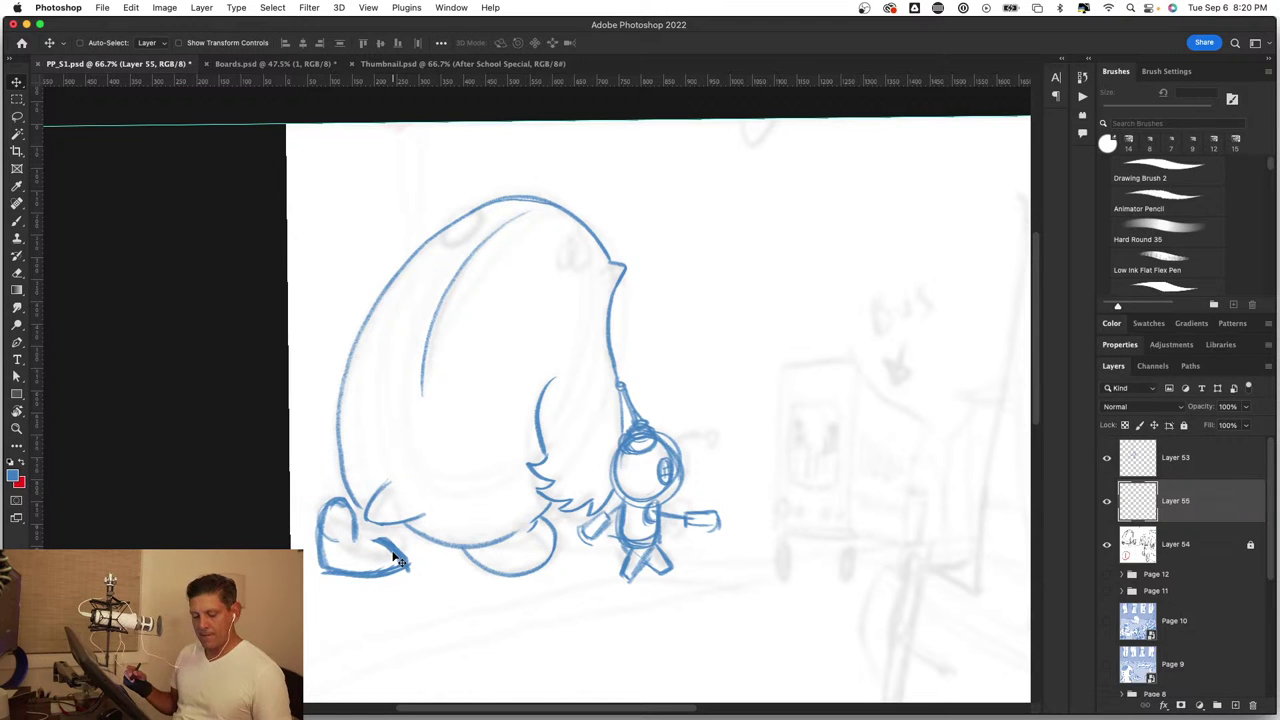
key(ctrl+minus)
key(ctrl+minus)
key(ctrl+minus)
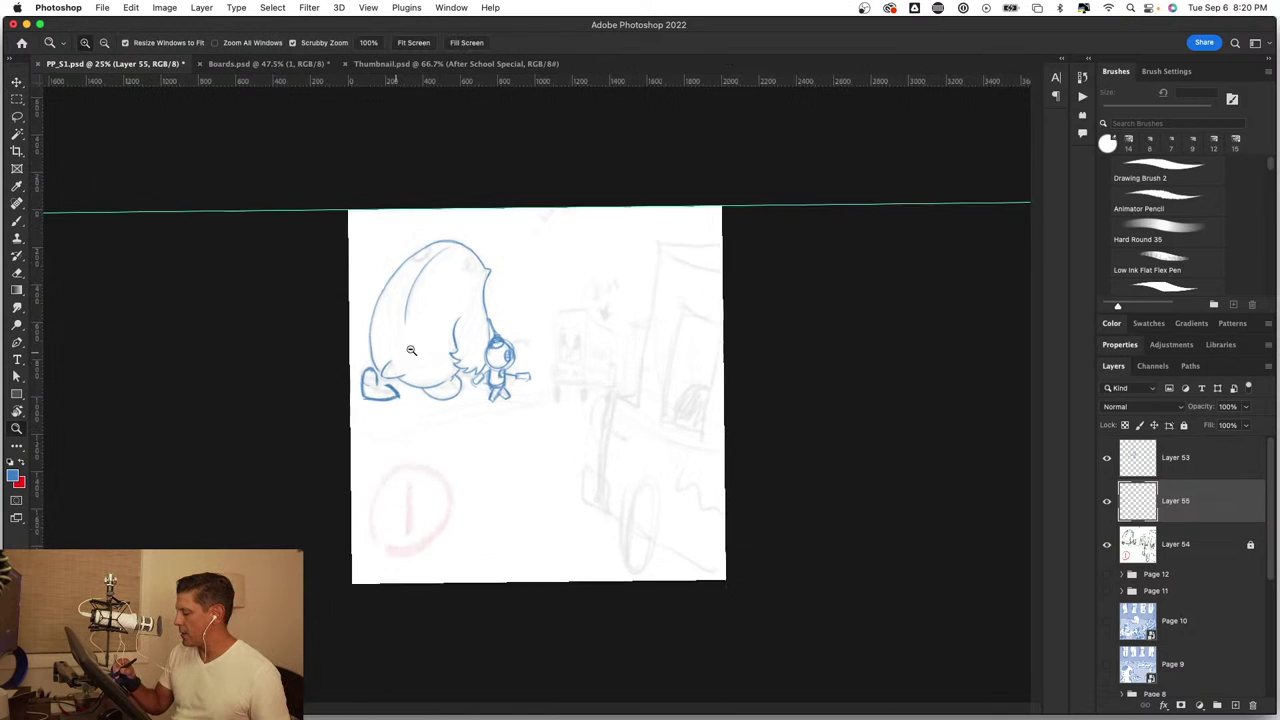
Step: Thicken the foot's inner line with a notch and strengthen where it meets the body
scroll(486, 351, up, 10)
drag(532, 565, 572, 400)
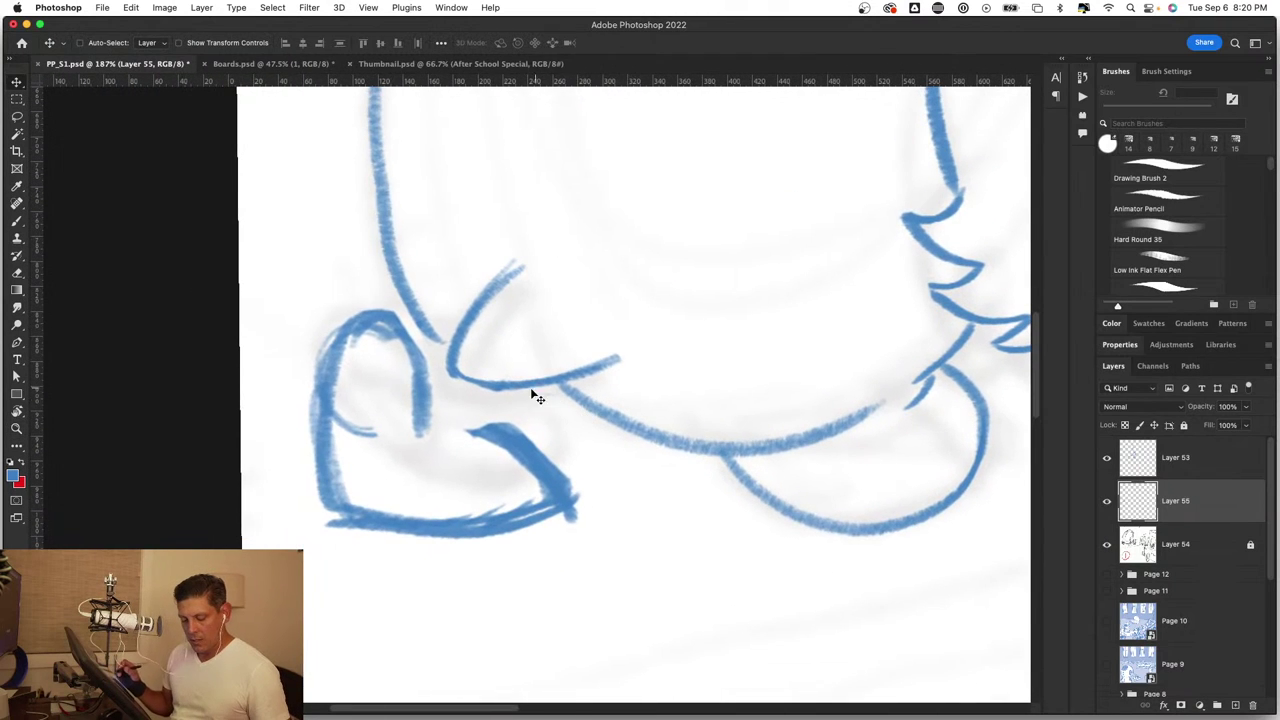
key(b)
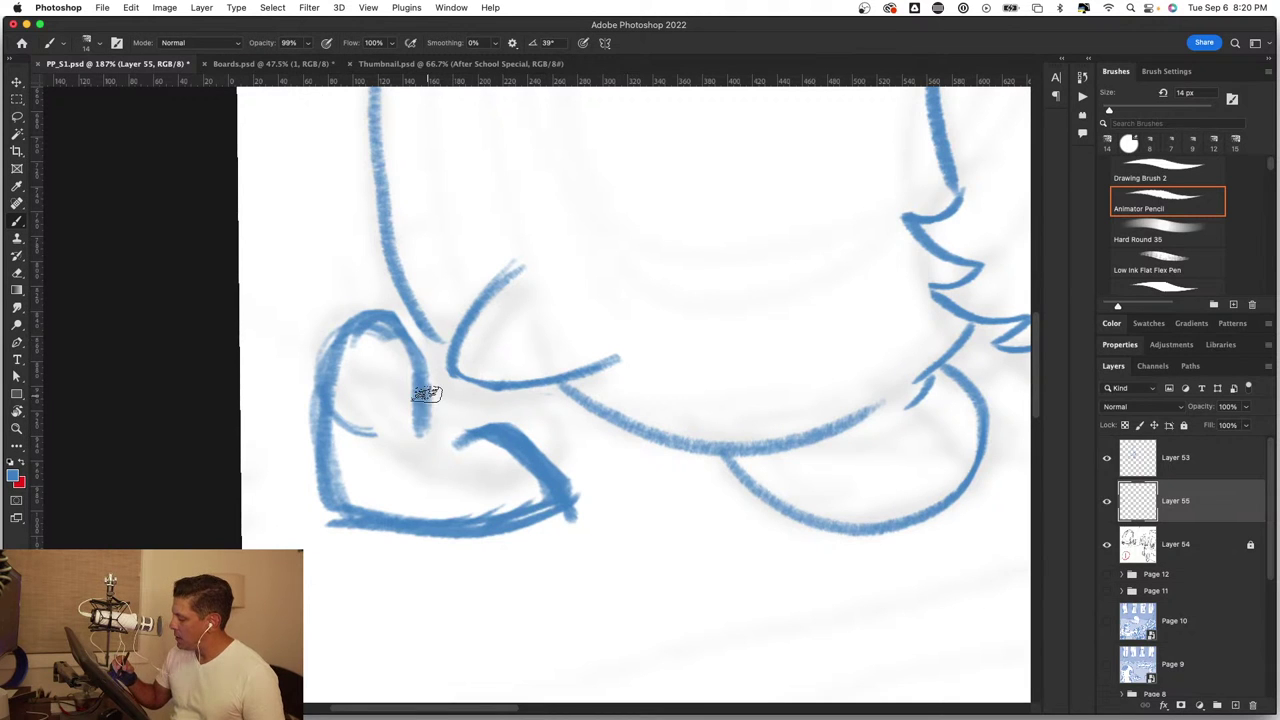
drag(427, 414, 457, 449)
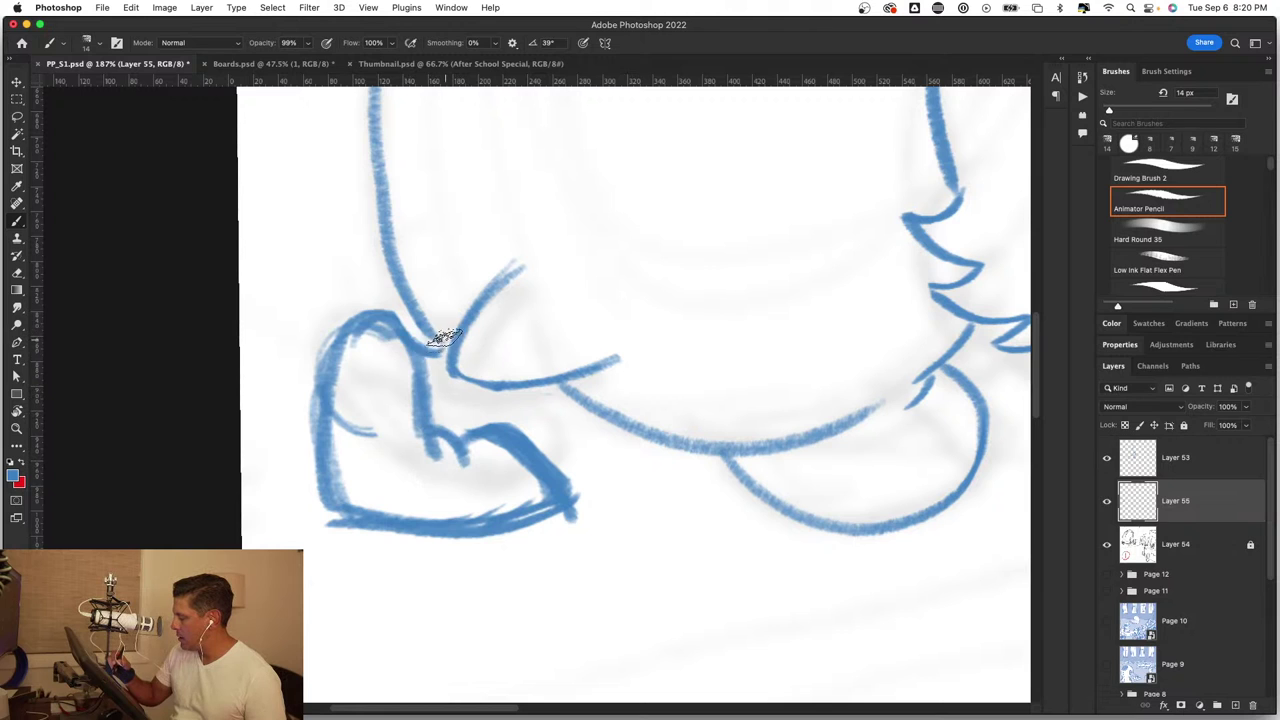
drag(410, 325, 443, 352)
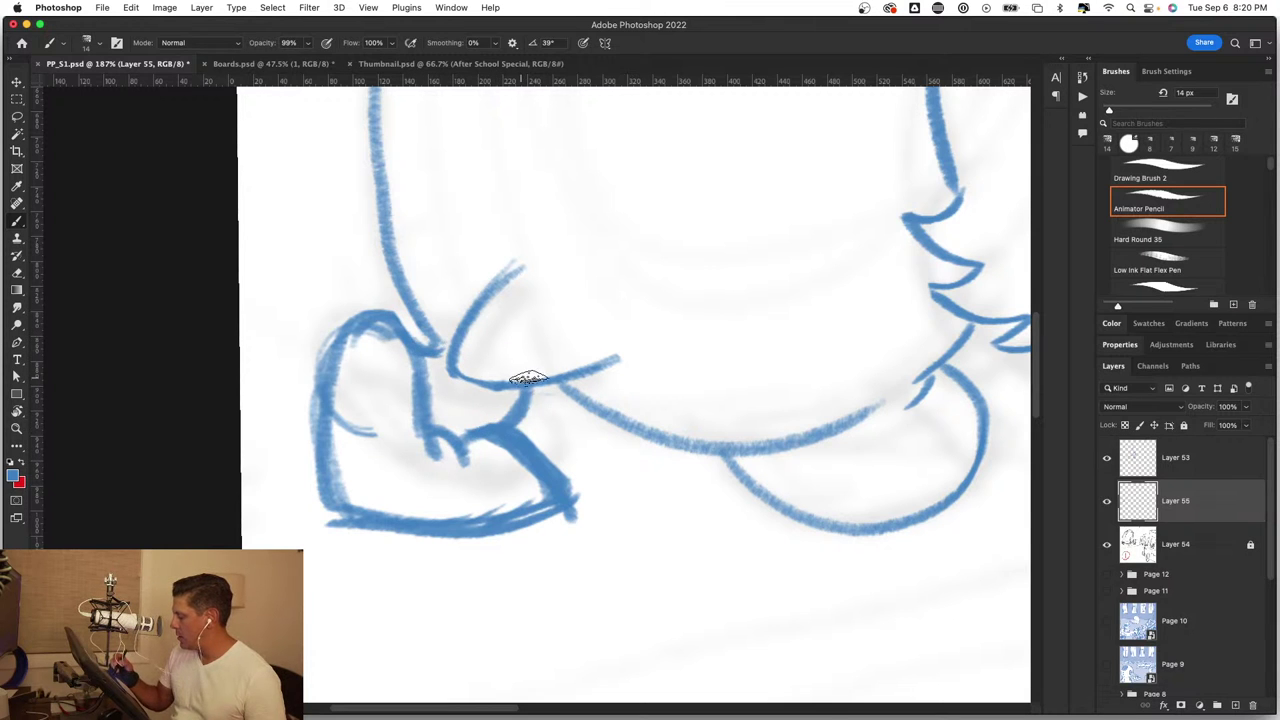
Step: Erase the overlapping strokes on the foot
key(z)
drag(634, 508, 673, 493)
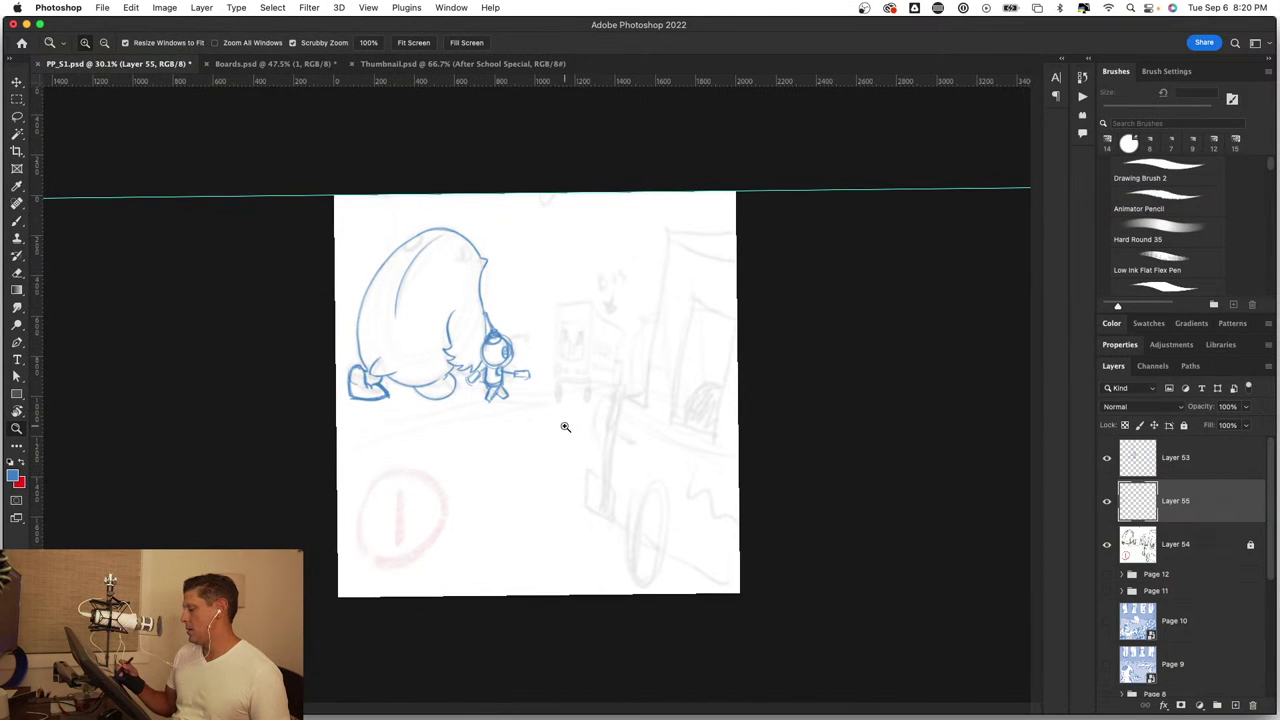
drag(395, 375, 500, 380)
key(b)
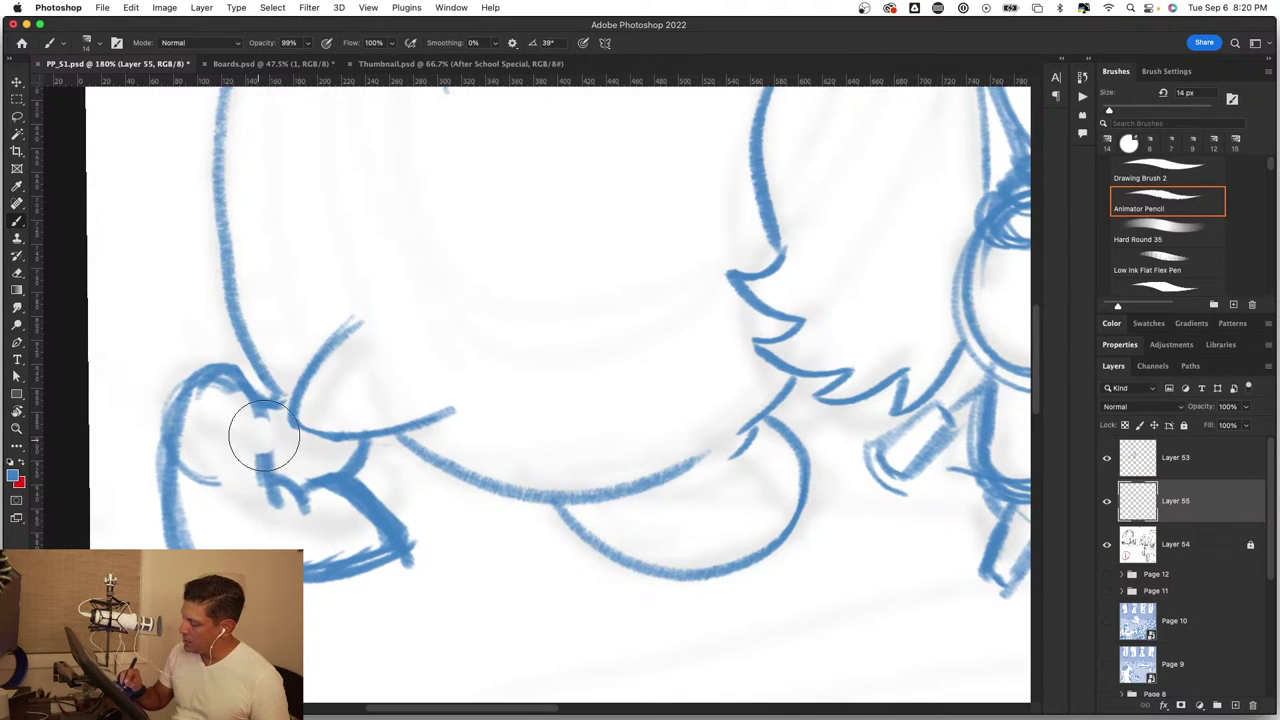
mouse_move(264, 436)
mouse_down()
mouse_move(266, 466)
mouse_move(314, 514)
mouse_move(320, 477)
mouse_move(331, 497)
mouse_move(350, 477)
mouse_up()
key(b)
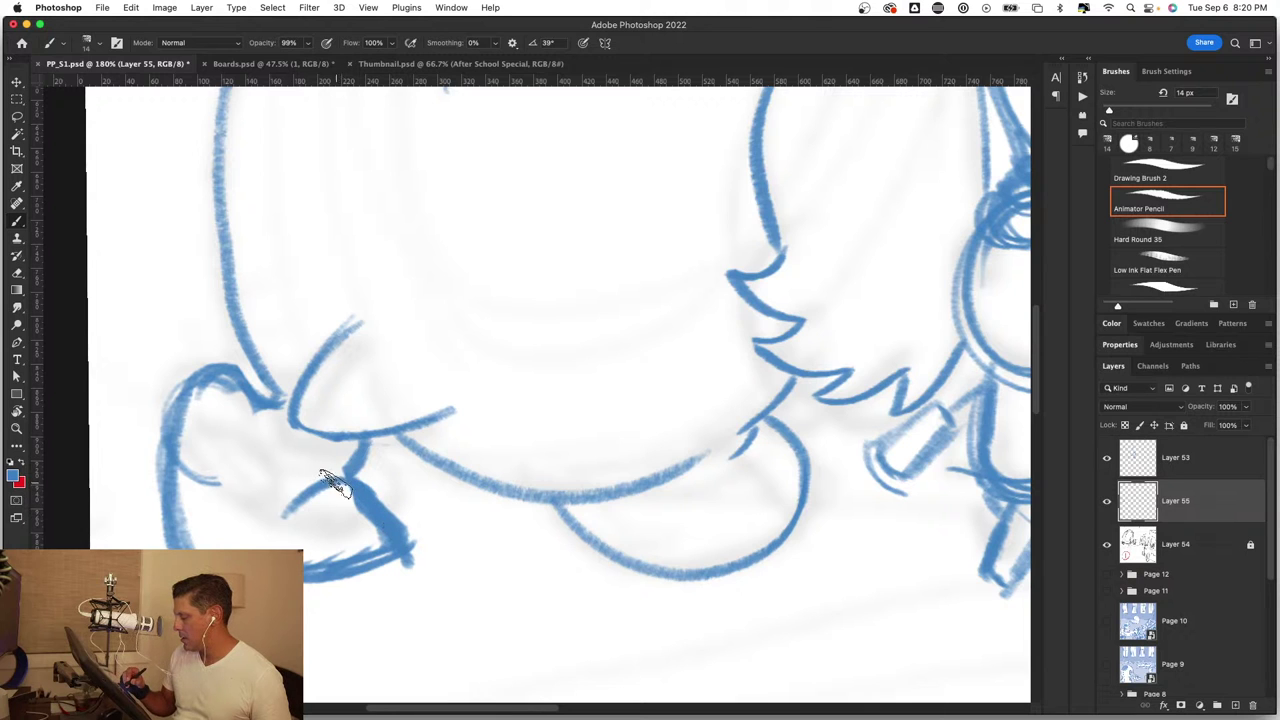
Step: Add an inner line to the foot, undoing its stray part
key(z)
key(ctrl+0)
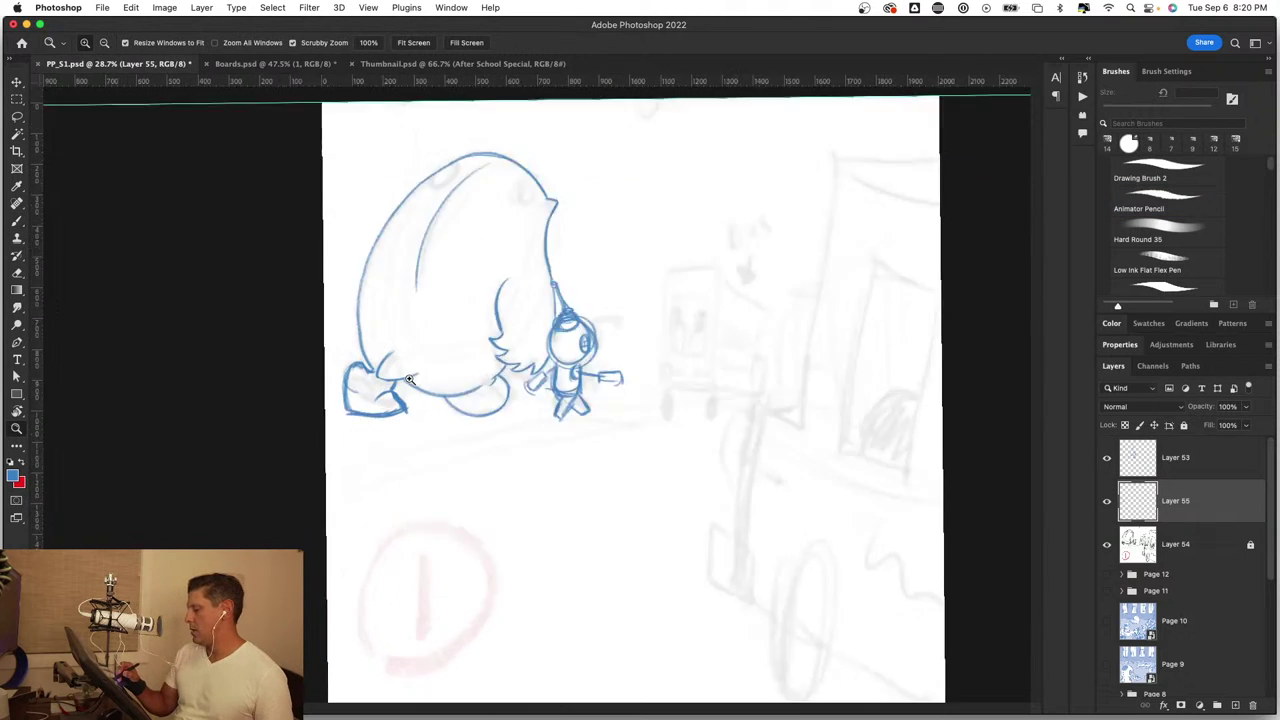
drag(409, 379, 465, 383)
key(b)
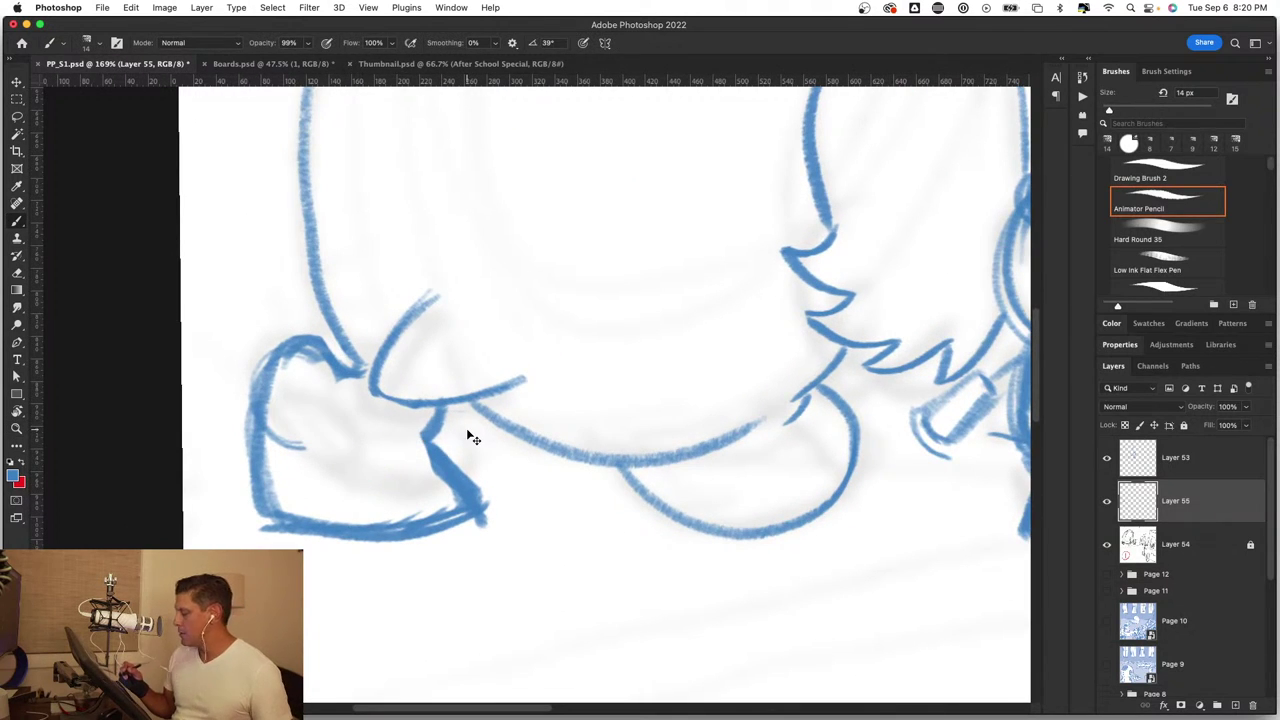
drag(340, 380, 432, 442)
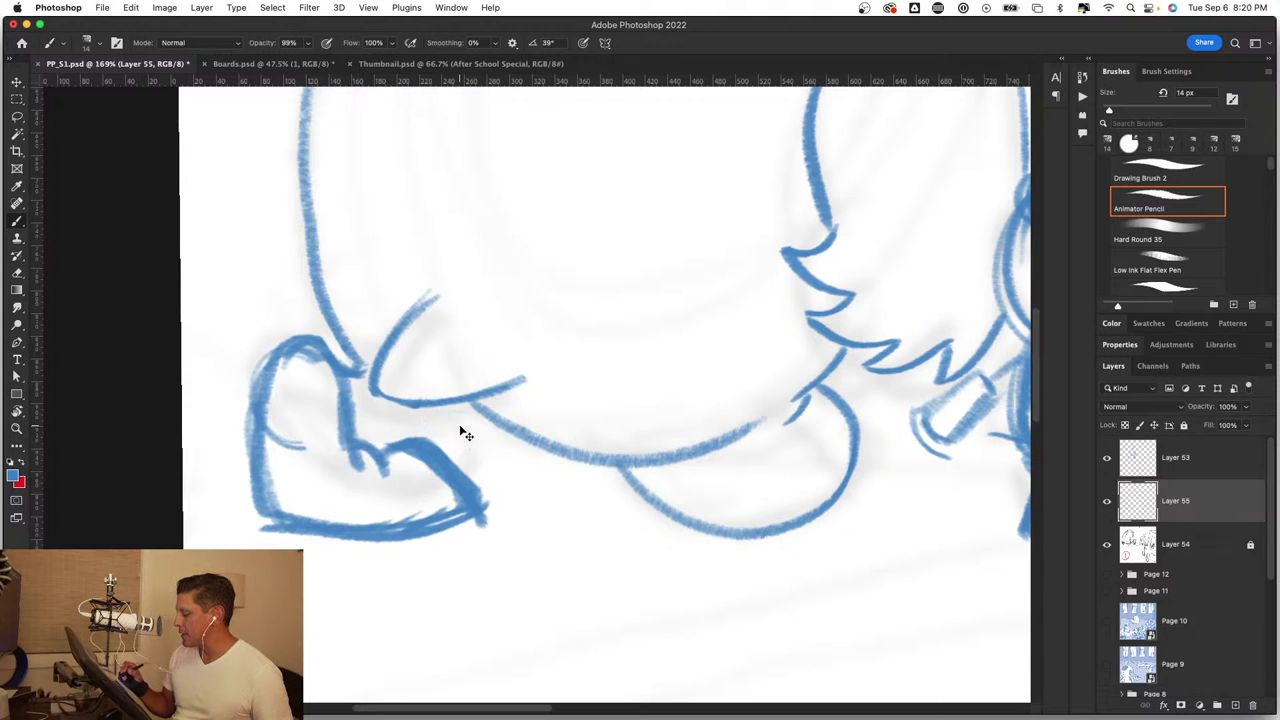
key(ctrl+z)
key(ctrl+z)
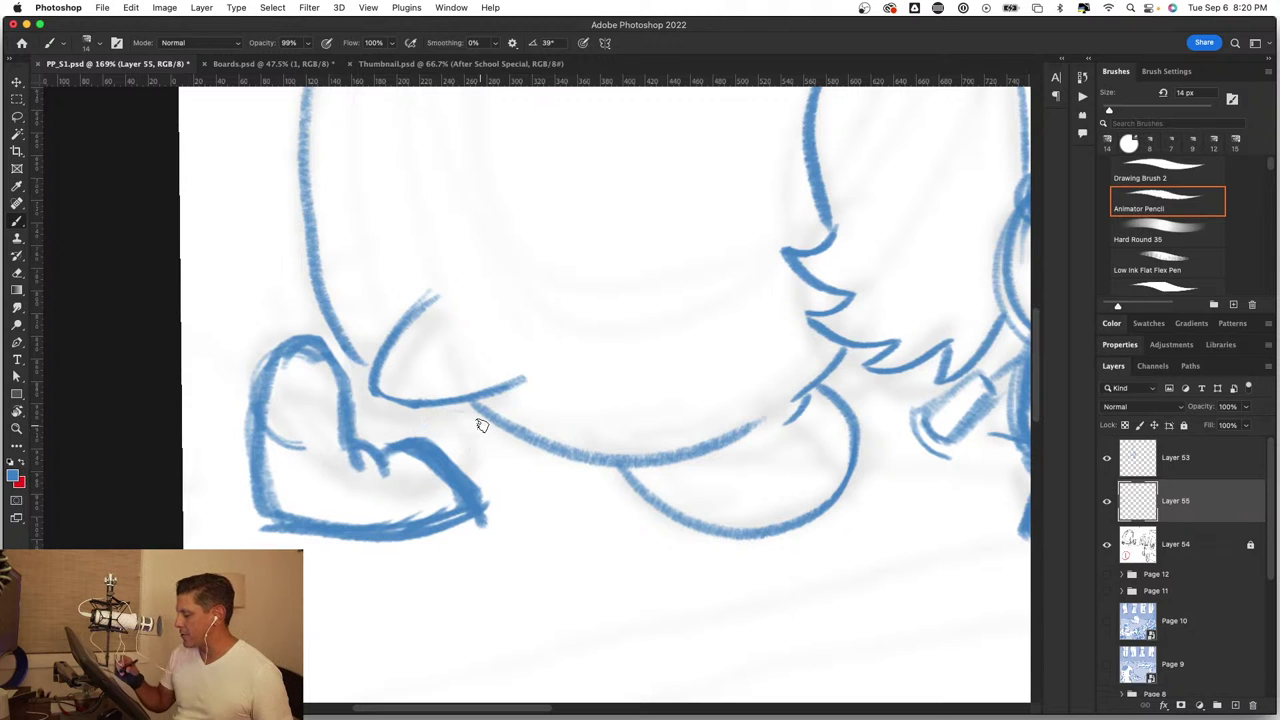
Step: Re-trace and thicken the heart foot's left lobe, bottom and outline
key(z)
drag(571, 491, 595, 468)
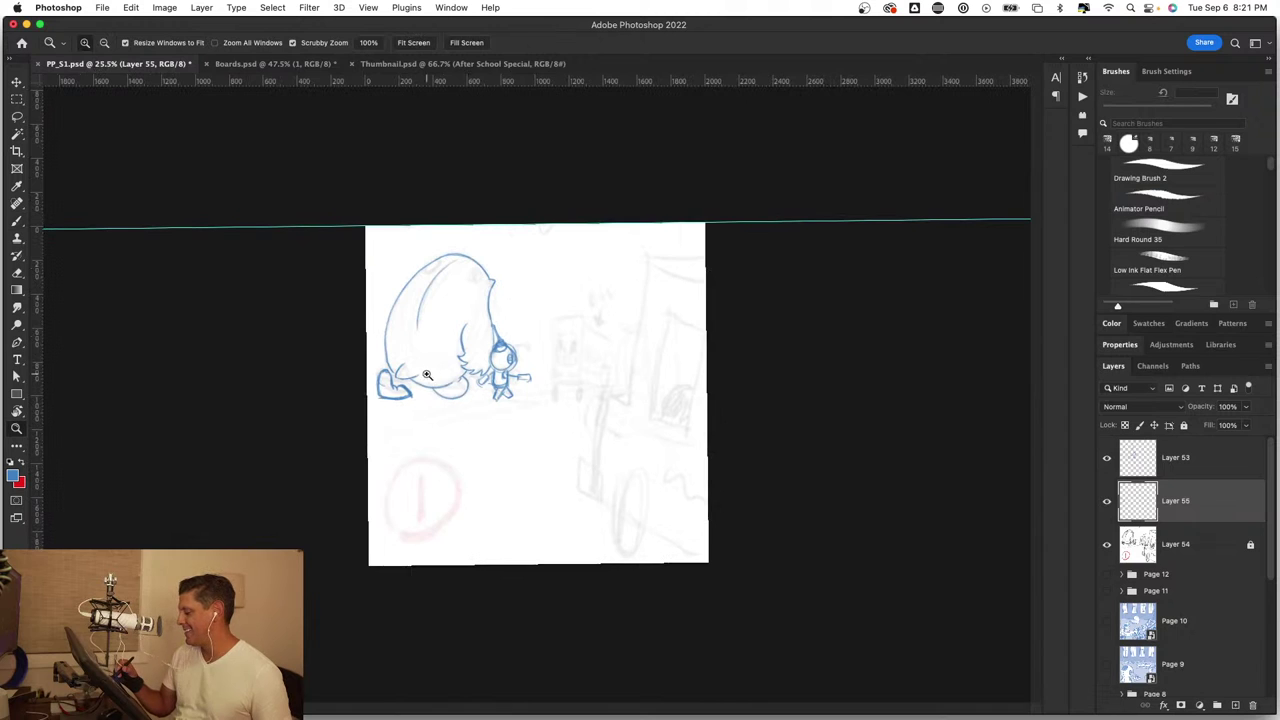
drag(427, 374, 410, 366)
key(b)
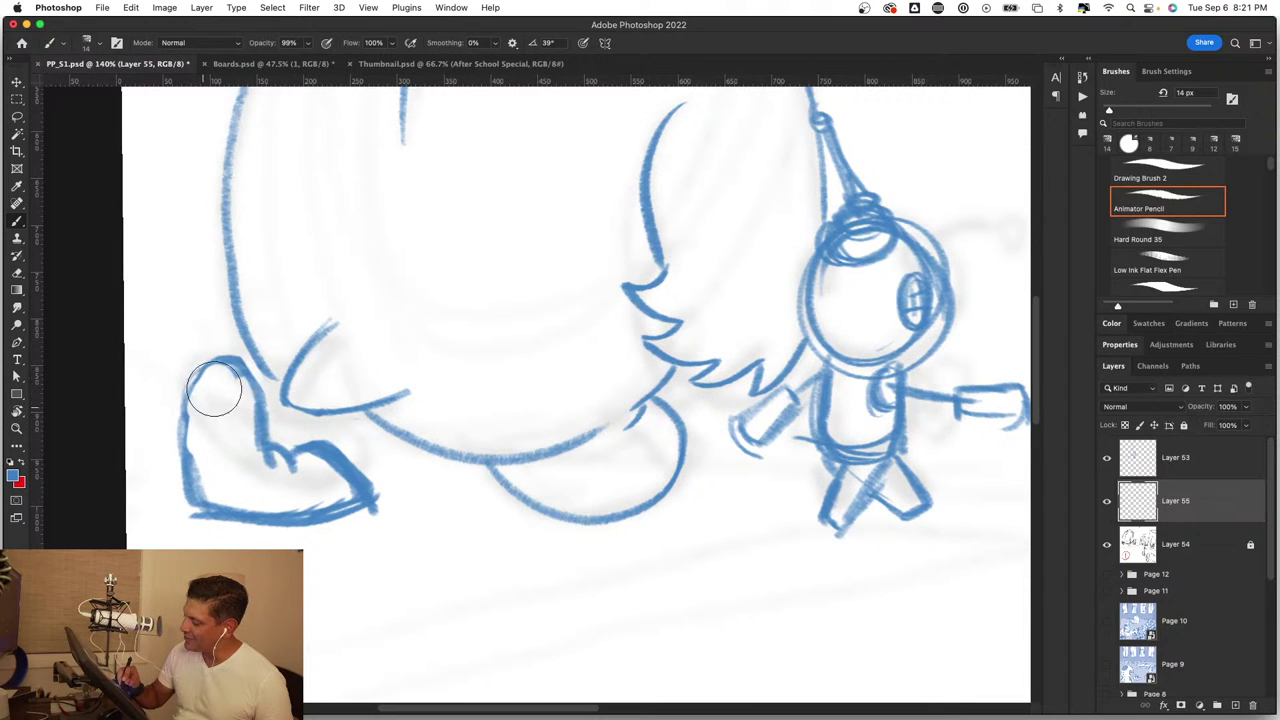
drag(213, 387, 293, 503)
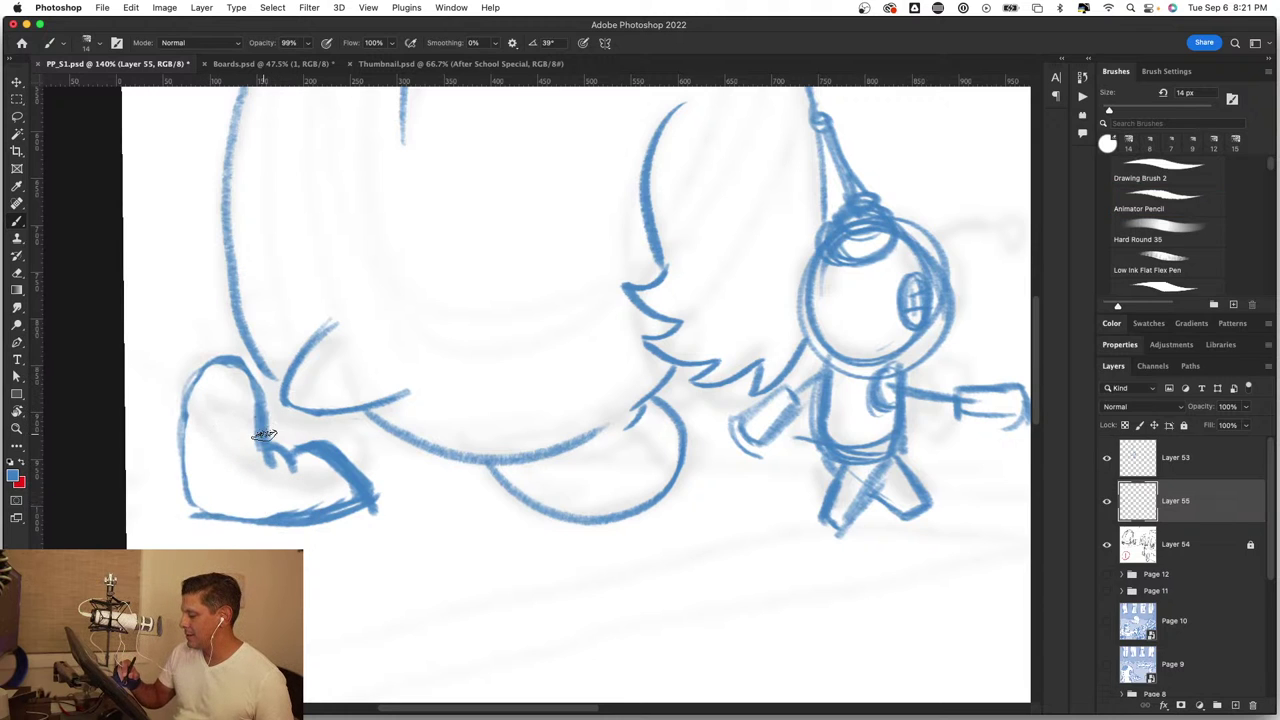
mouse_move(253, 375)
mouse_down()
mouse_move(194, 371)
mouse_move(180, 480)
mouse_move(188, 514)
mouse_move(255, 516)
mouse_up()
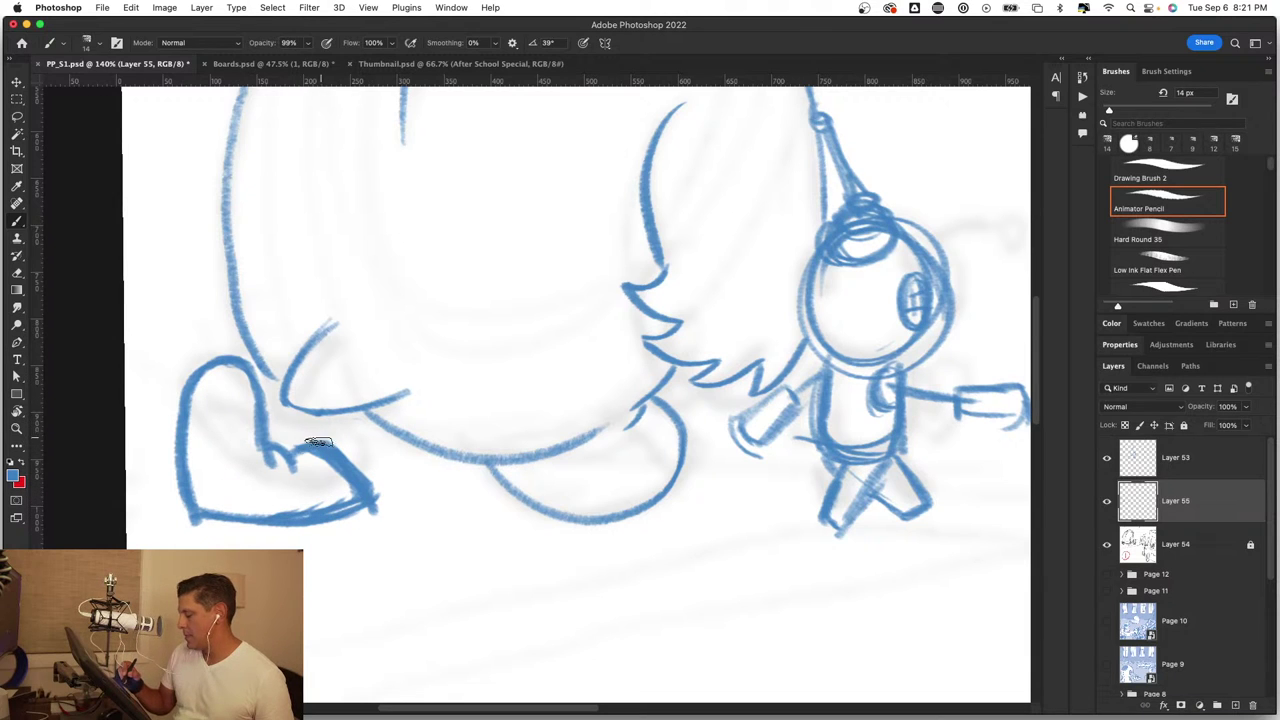
mouse_move(483, 591)
mouse_down()
mouse_move(463, 306)
mouse_move(360, 540)
mouse_move(471, 322)
mouse_move(500, 525)
mouse_up()
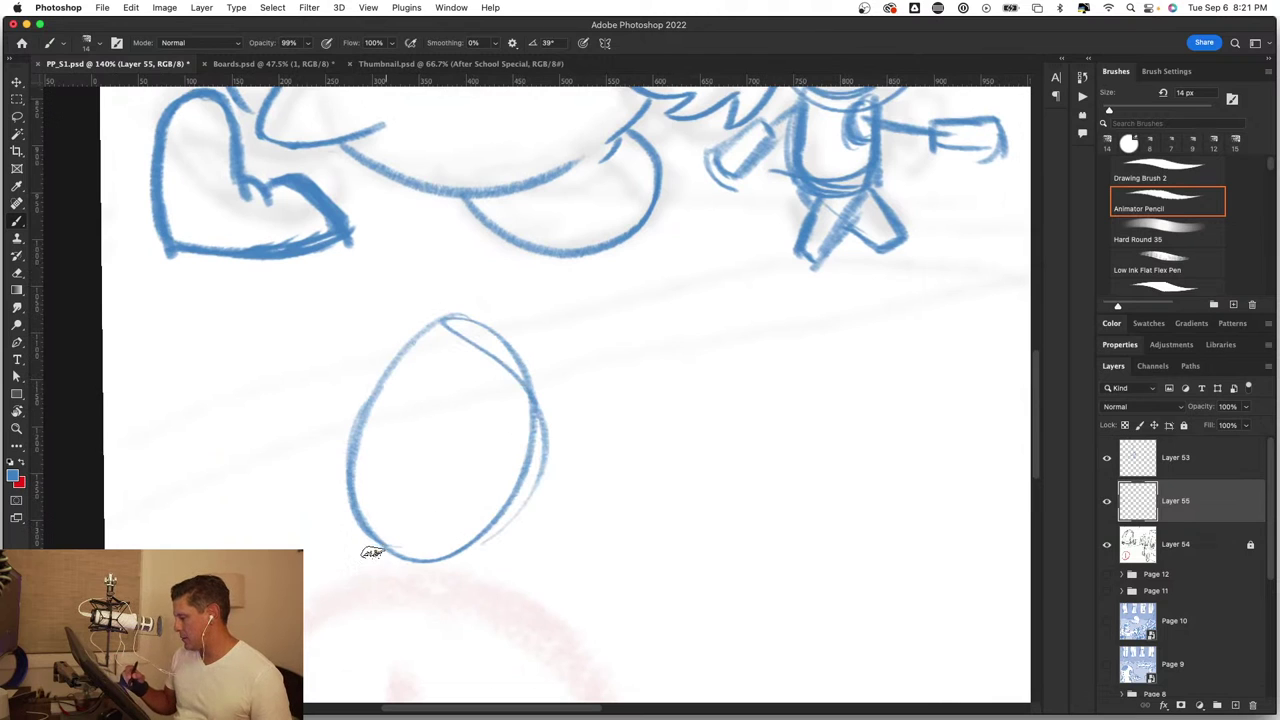
Step: Sketch small feet at the oval figure's lower left and lower right, then zoom to check
mouse_move(338, 563)
mouse_down()
mouse_move(322, 552)
mouse_move(358, 578)
mouse_move(343, 586)
mouse_up()
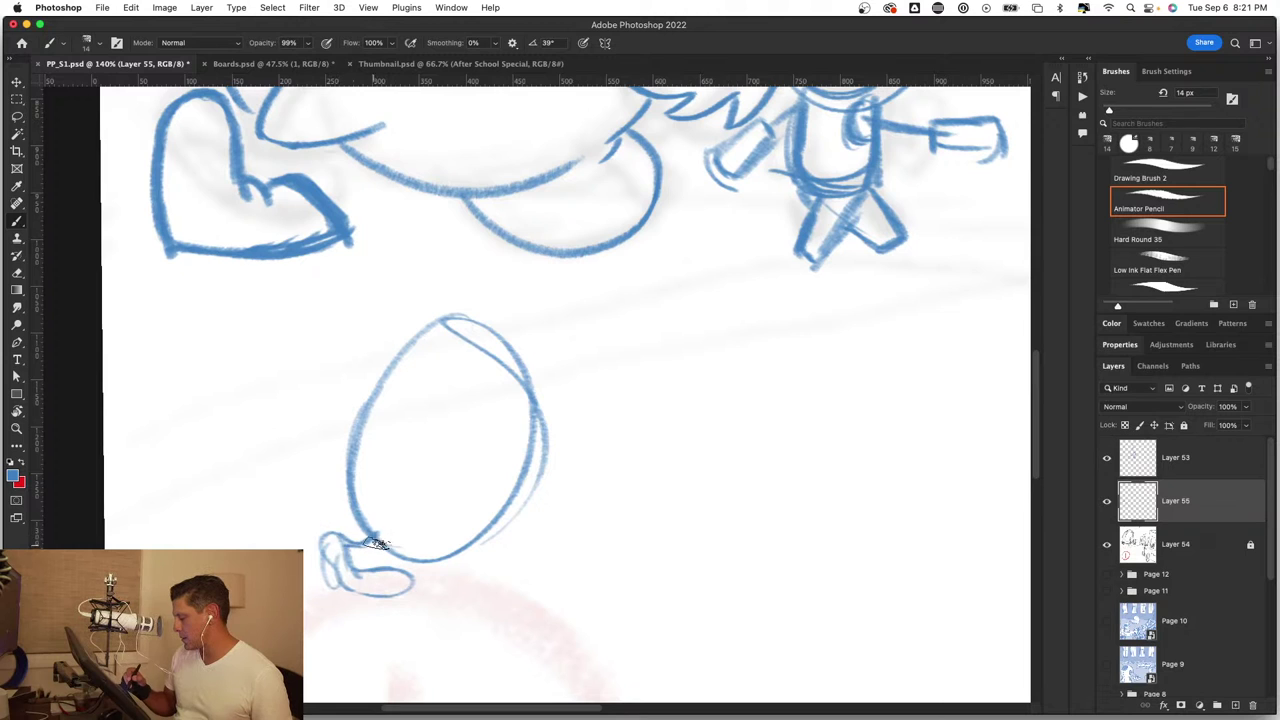
mouse_move(468, 545)
mouse_down()
mouse_move(496, 580)
mouse_move(555, 538)
mouse_up()
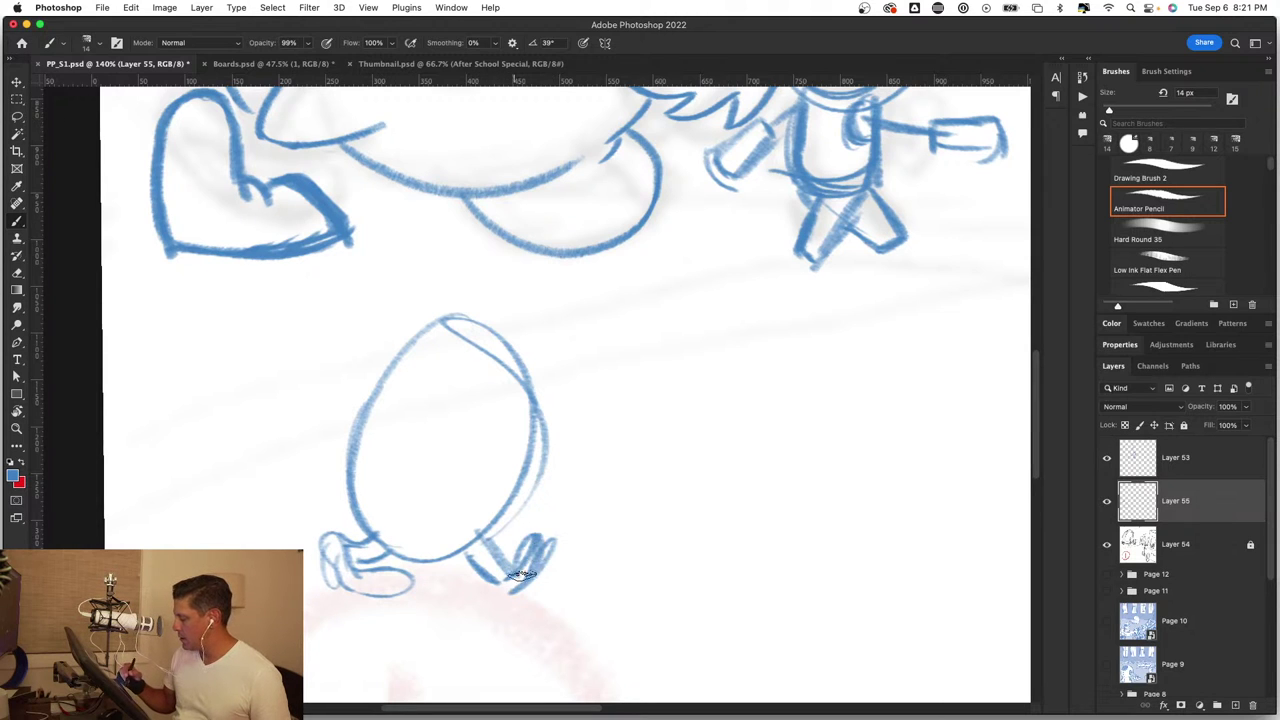
key(z)
drag(563, 491, 519, 551)
drag(485, 350, 540, 352)
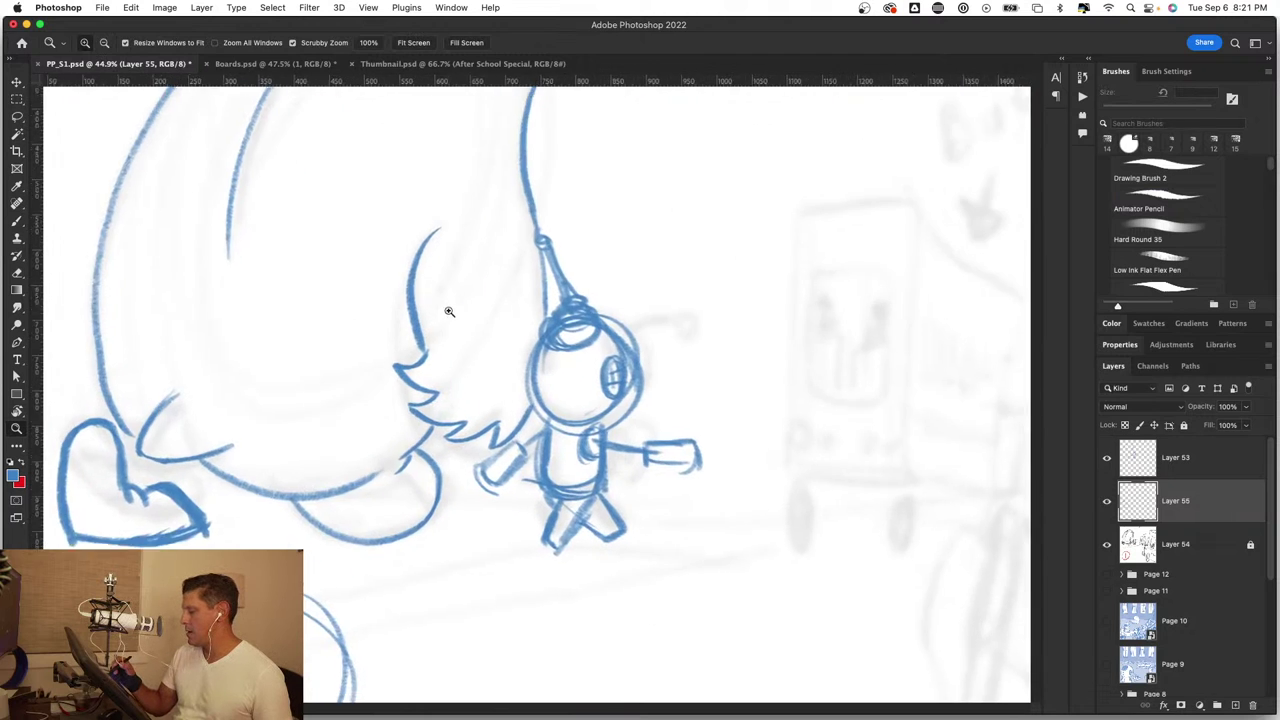
key(b)
drag(398, 530, 691, 452)
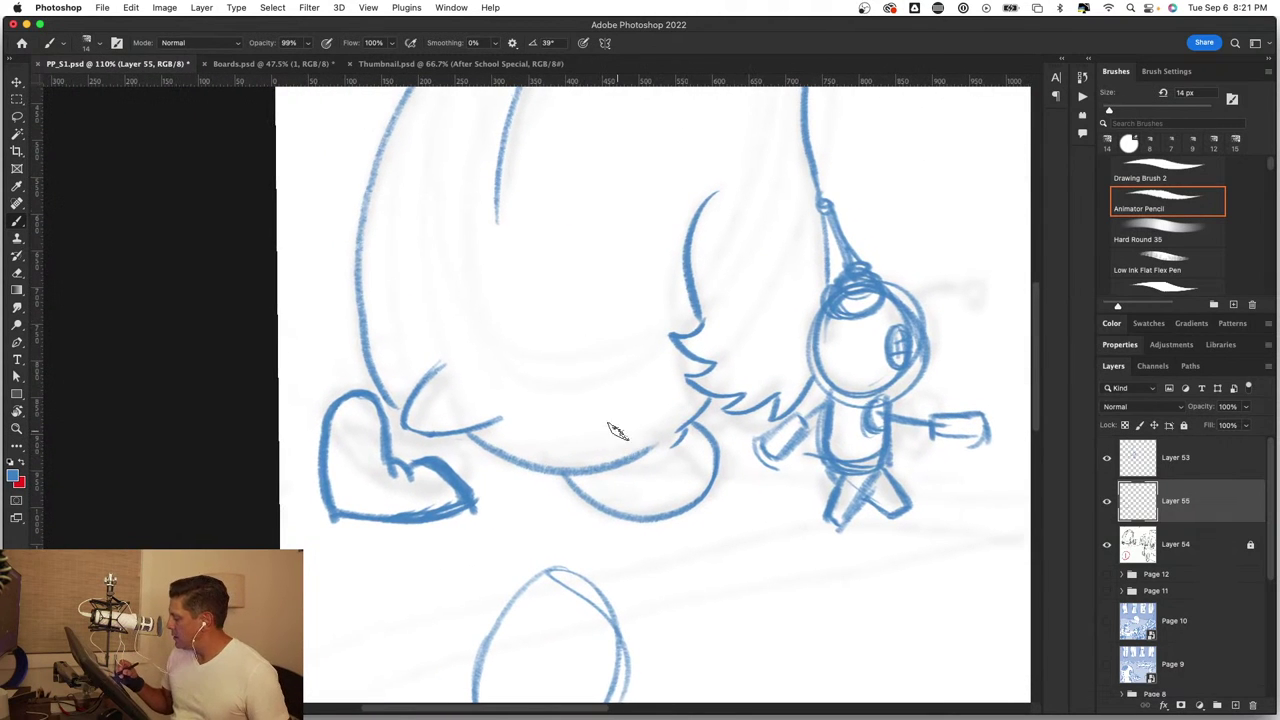
scroll(605, 440, up, 2)
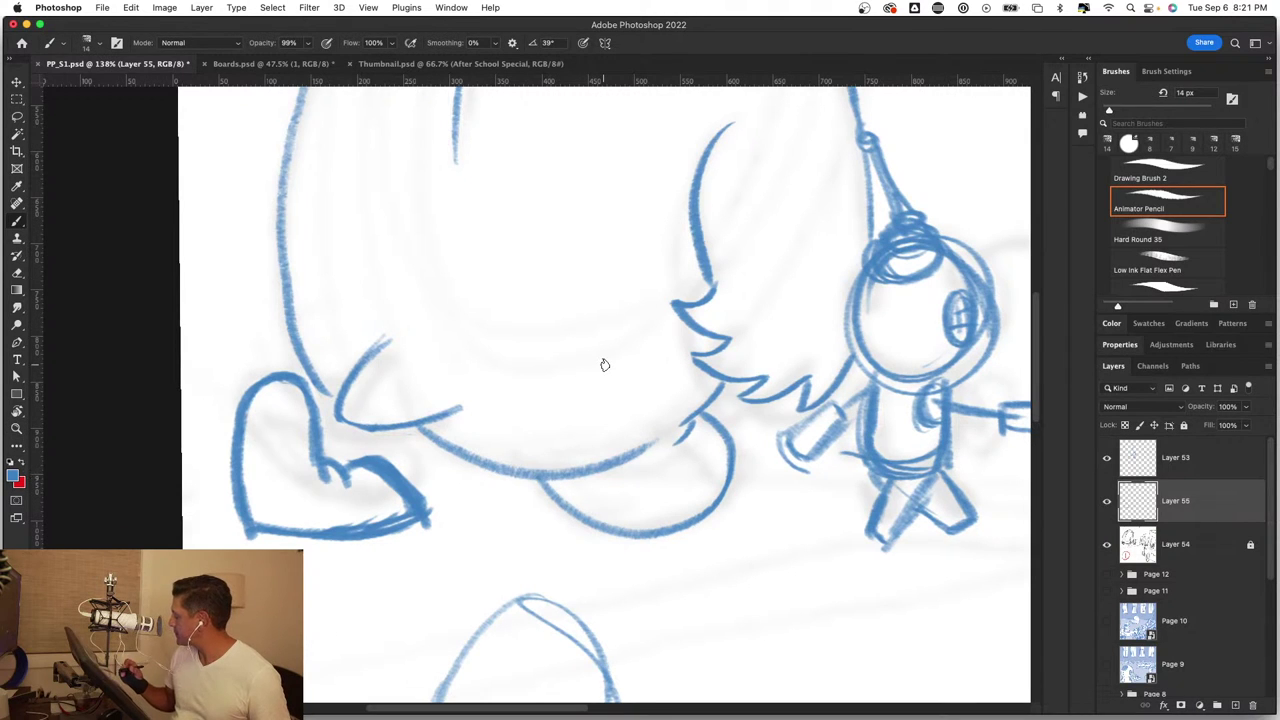
scroll(597, 452, down, 5)
scroll(600, 500, up, 3)
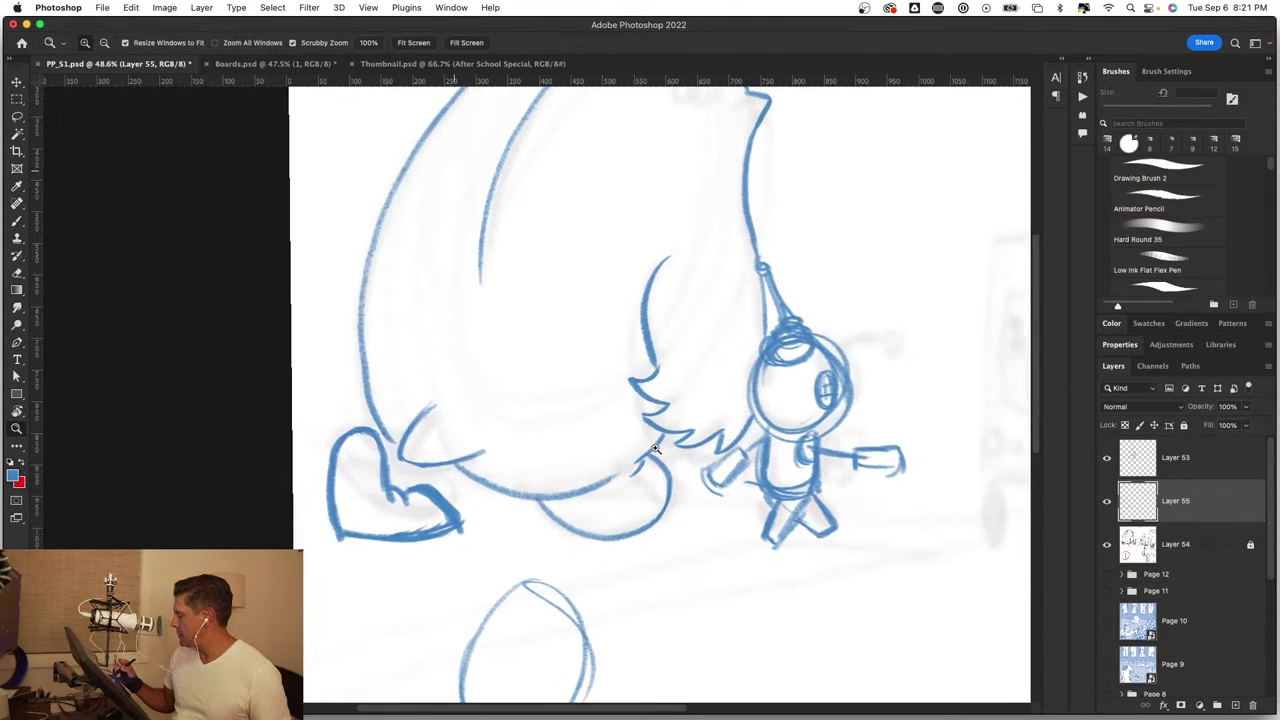
Step: Duplicate Layer 53 as a hidden backup copy and reselect Layer 53
click(1199, 444)
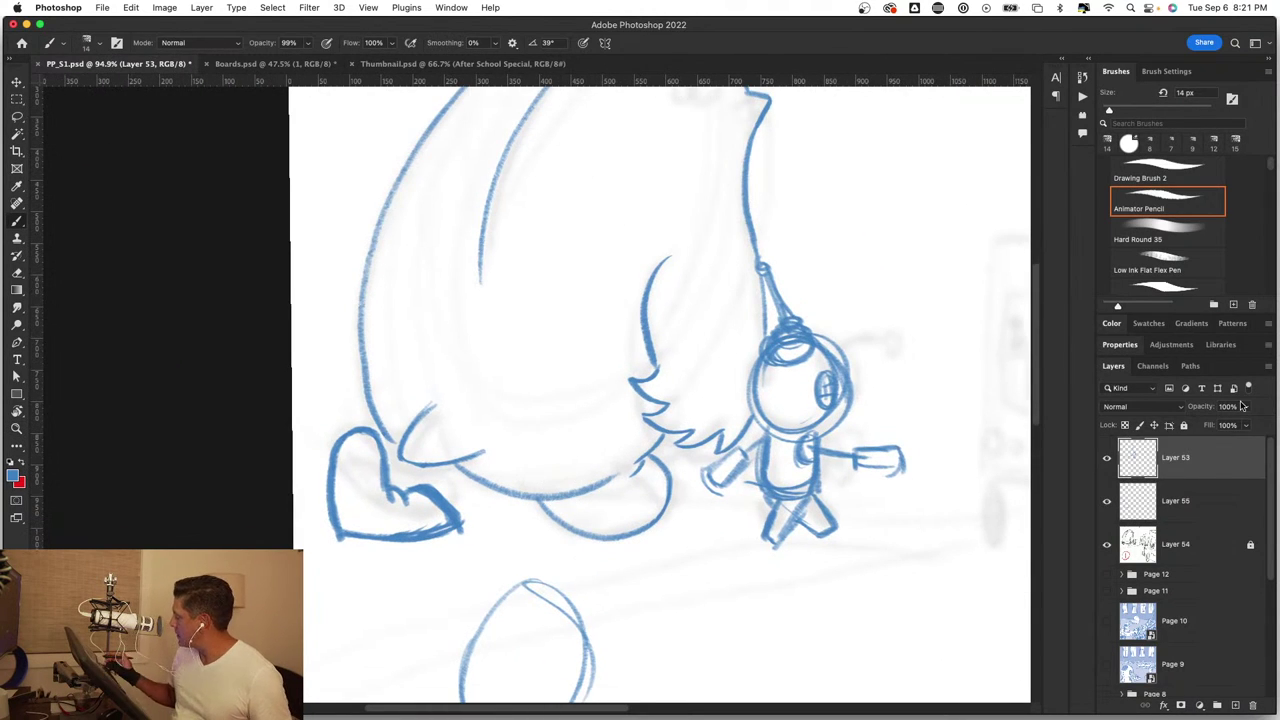
drag(1199, 468, 1236, 704)
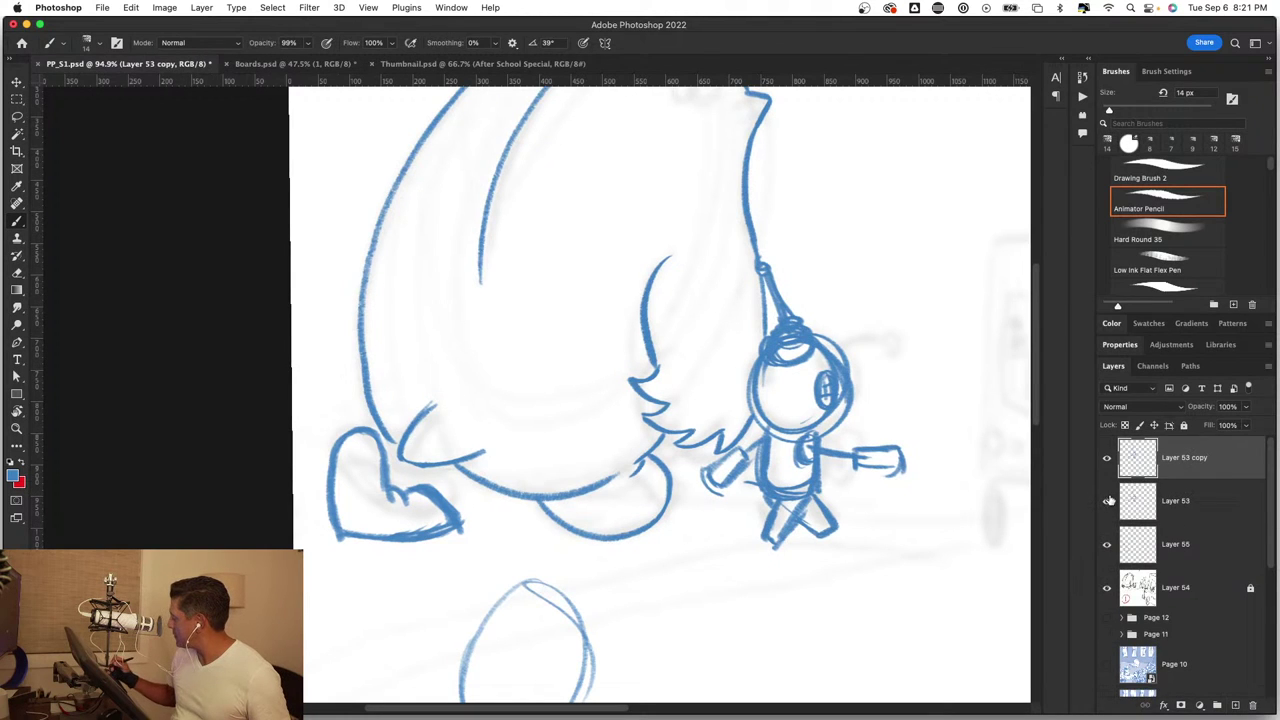
click(1107, 457)
click(1202, 500)
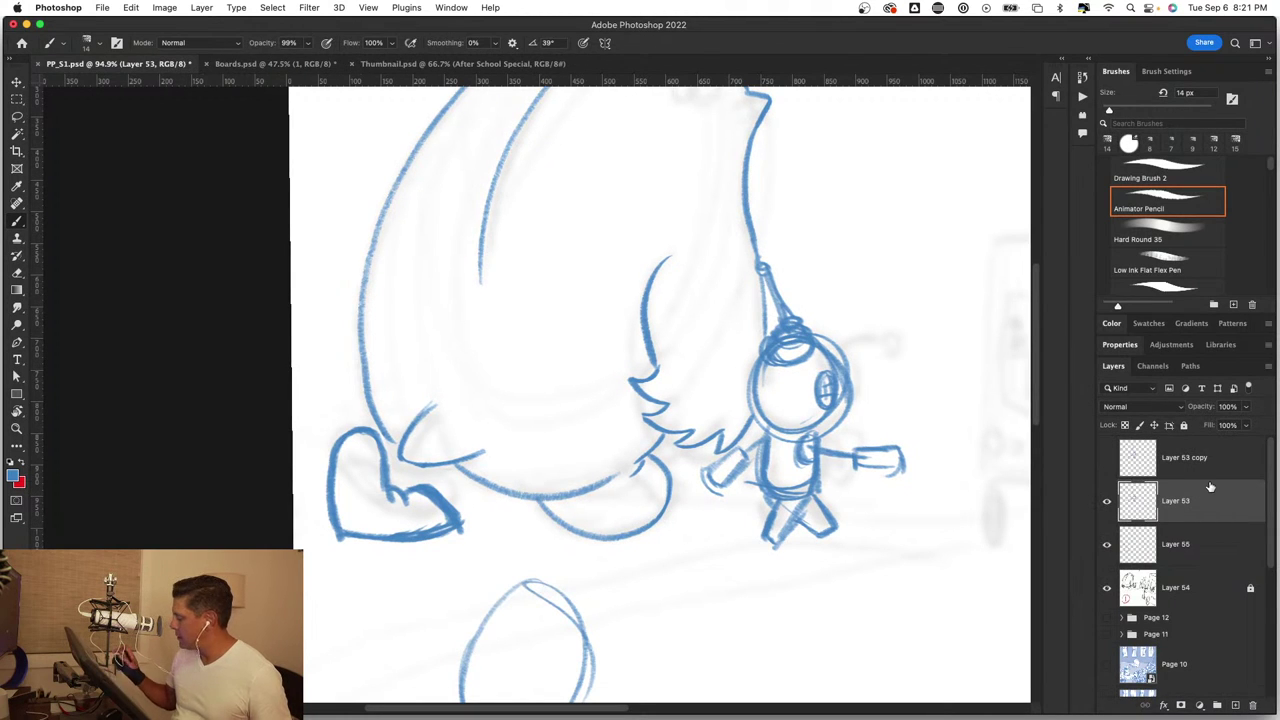
Step: Erase the old belly curve and redraw it from the foot to the astronaut's arm
mouse_move(565, 482)
mouse_down()
mouse_move(529, 514)
mouse_move(643, 466)
mouse_move(677, 477)
mouse_move(603, 523)
mouse_up()
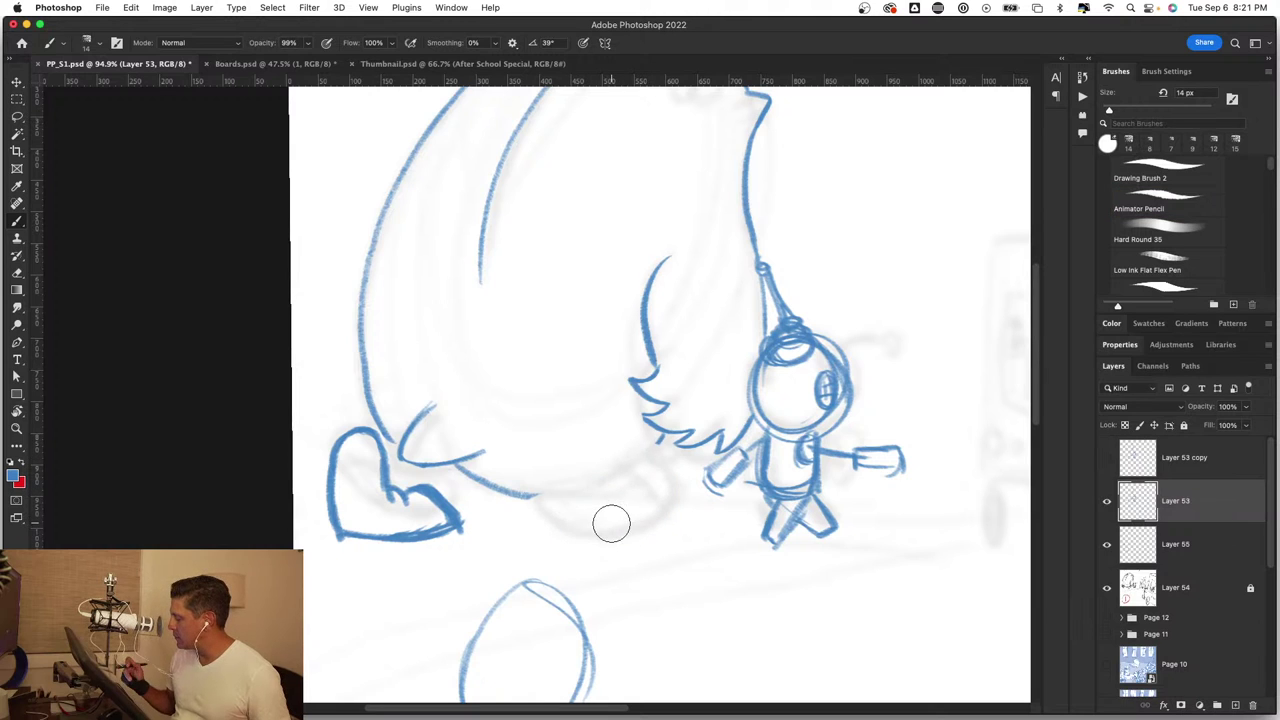
key(b)
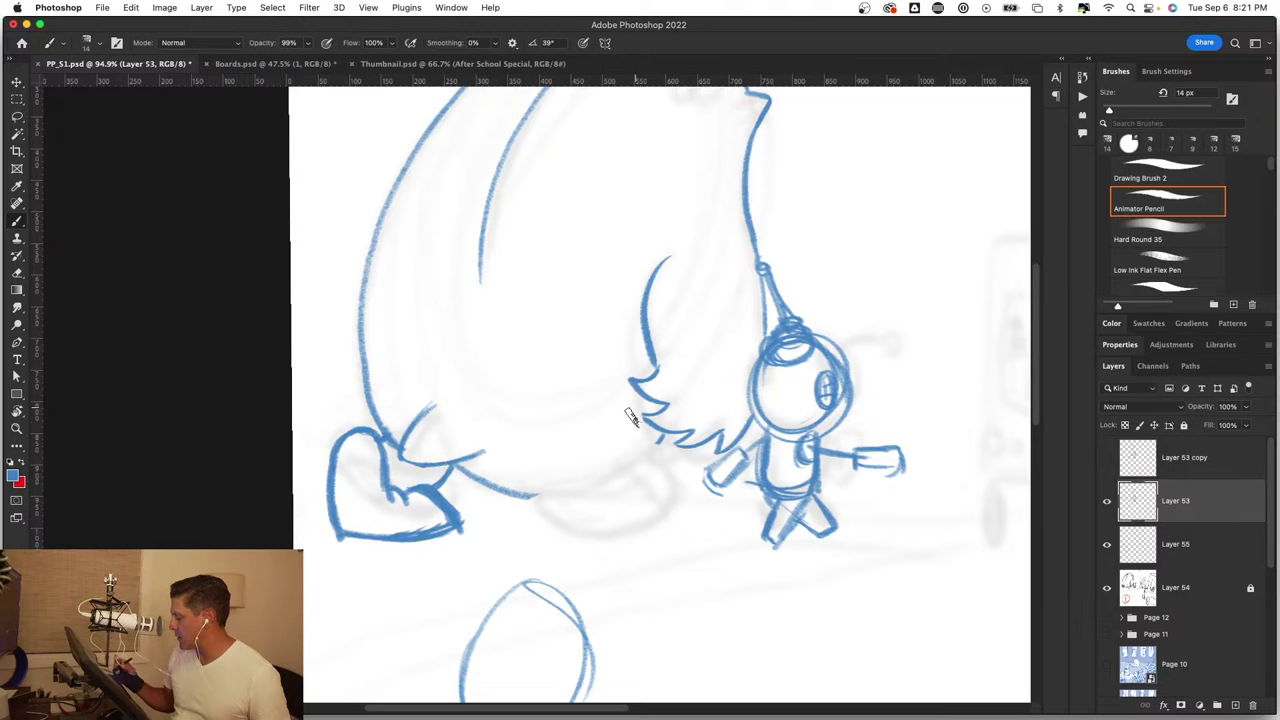
drag(512, 493, 608, 510)
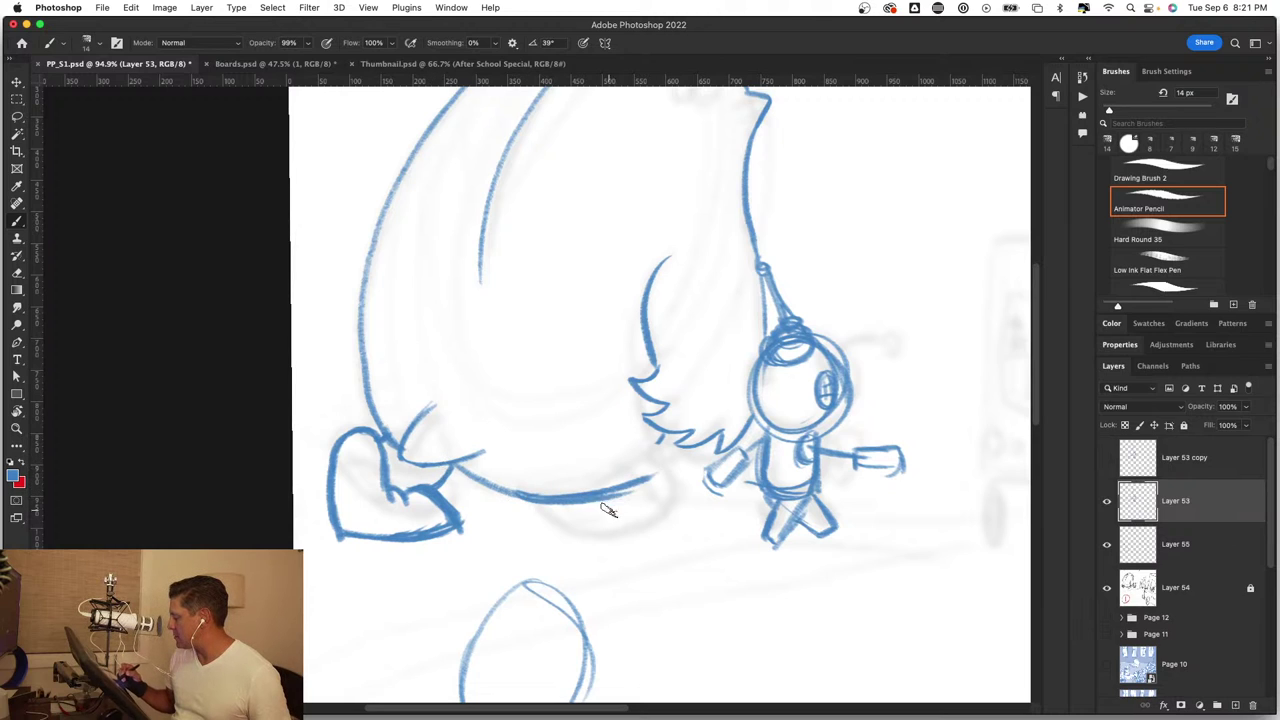
mouse_move(636, 512)
mouse_down()
mouse_move(704, 489)
mouse_move(680, 495)
mouse_up()
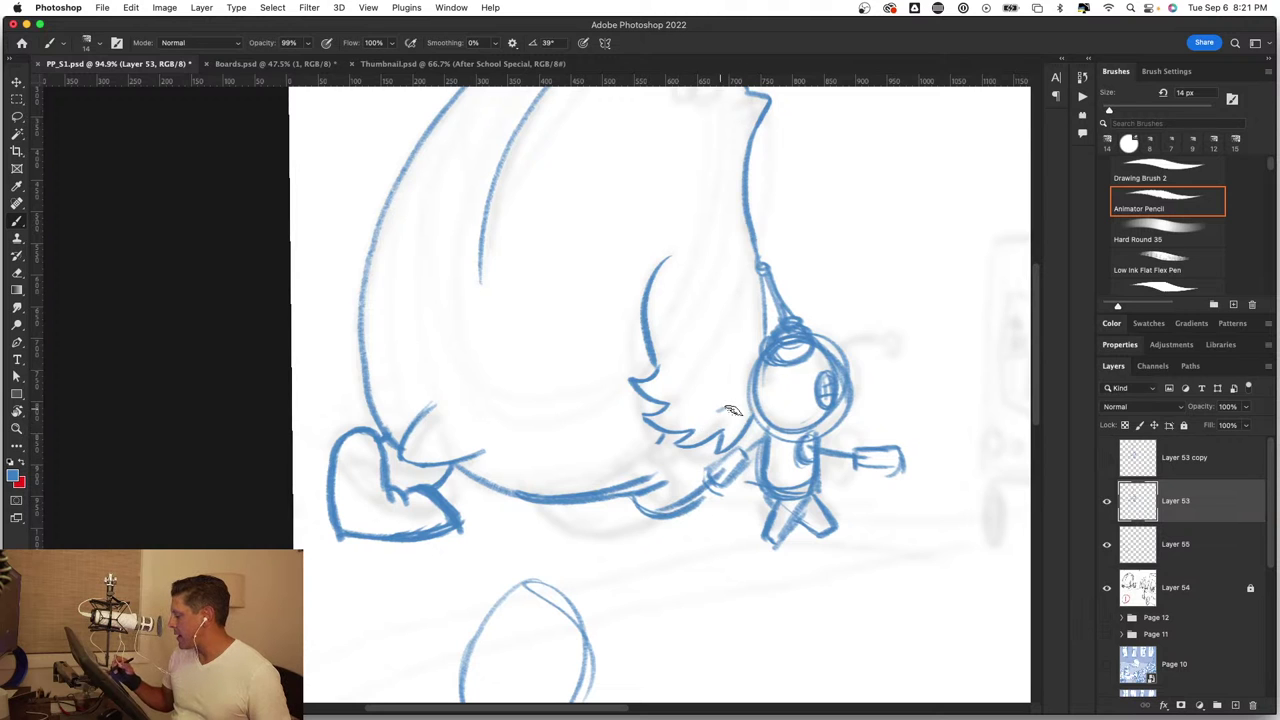
key(z)
drag(731, 411, 574, 503)
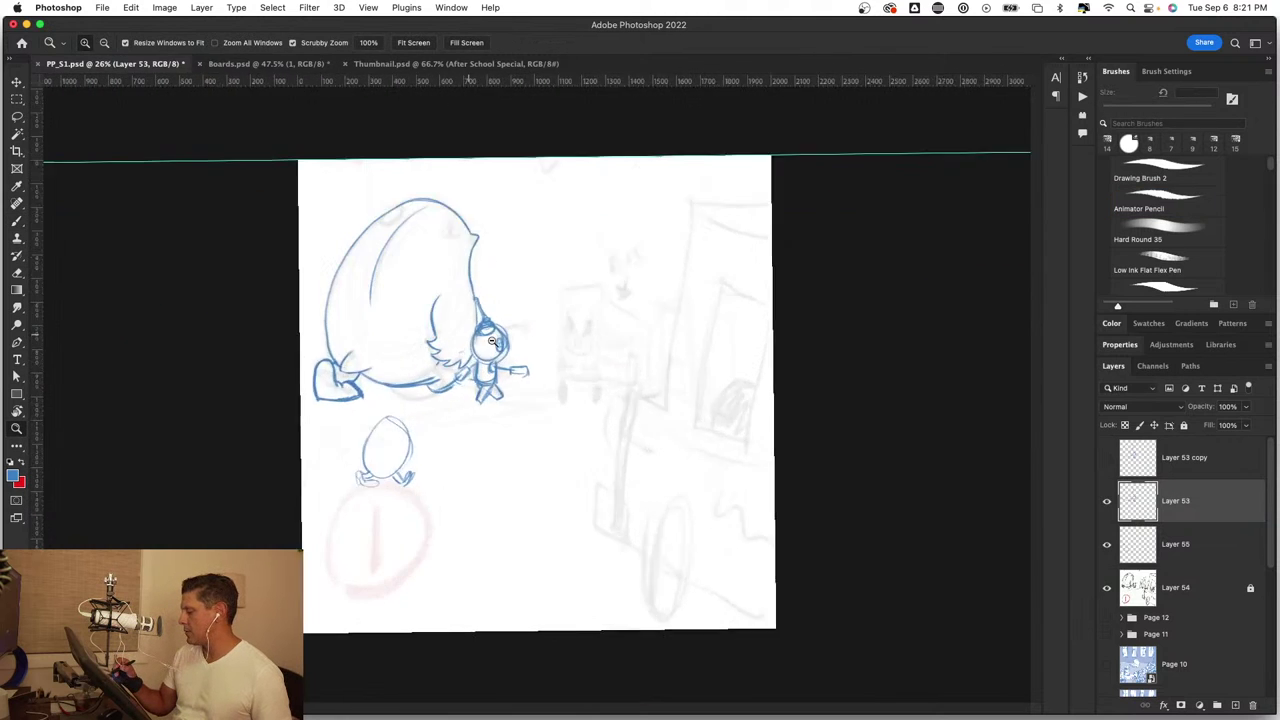
drag(491, 341, 560, 345)
key(b)
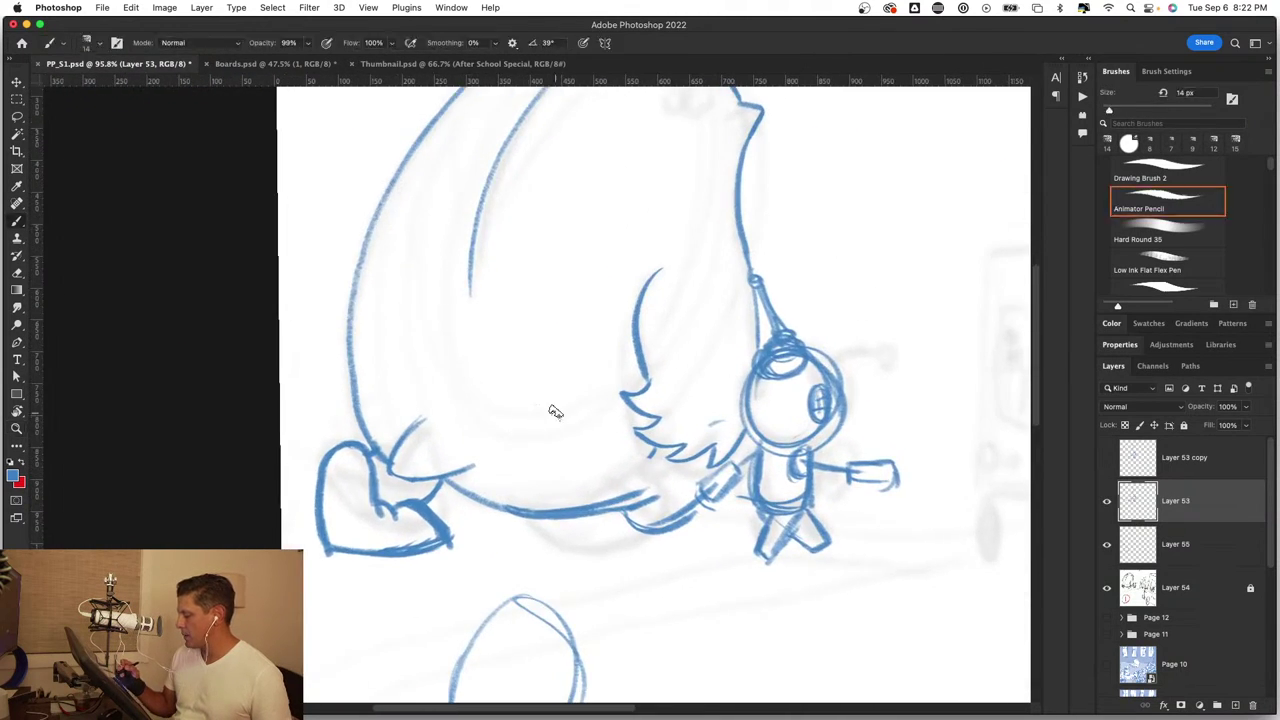
Step: Rotate the heart-shaped foot about 15.6° and move it down-left under the body
key(v)
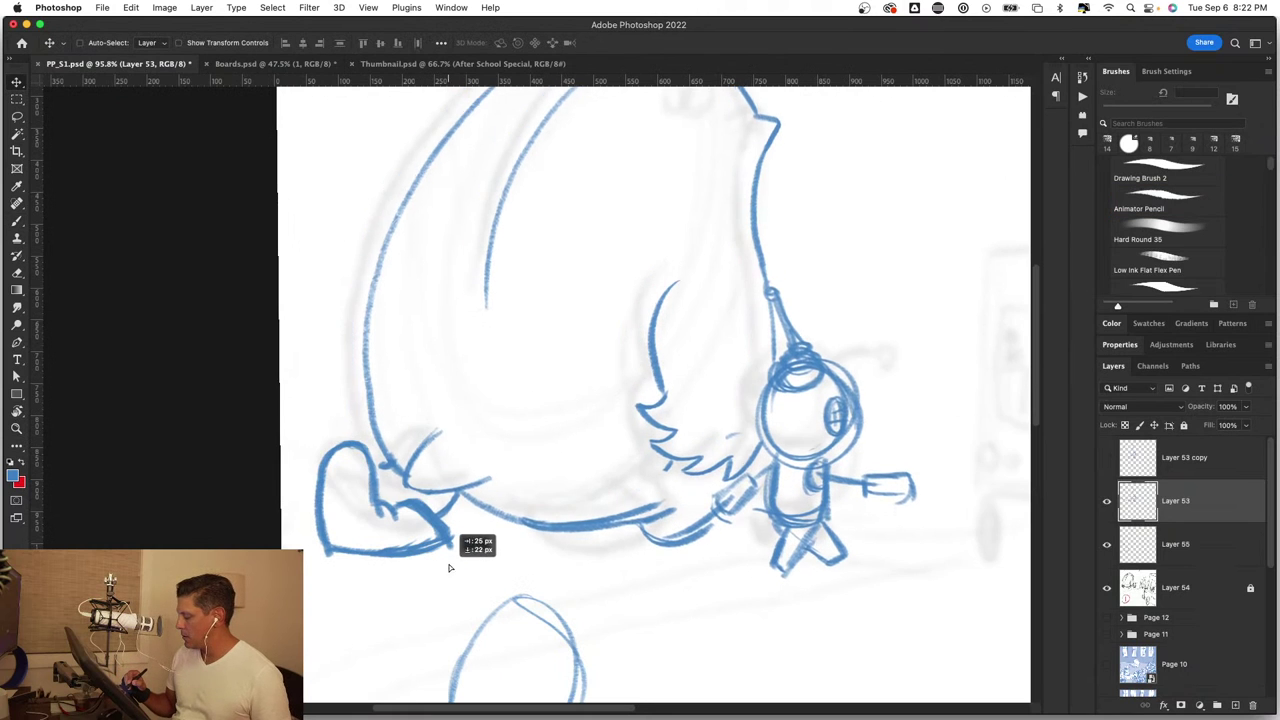
drag(434, 551, 494, 545)
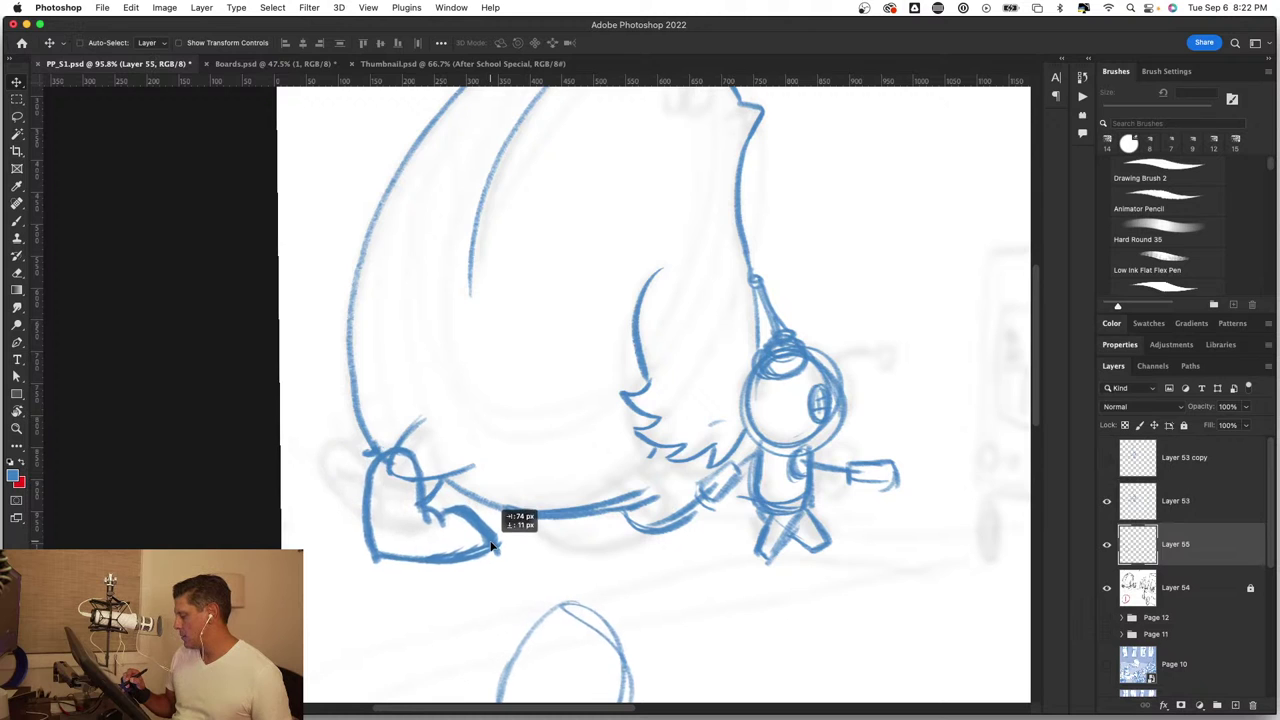
key(ctrl+t)
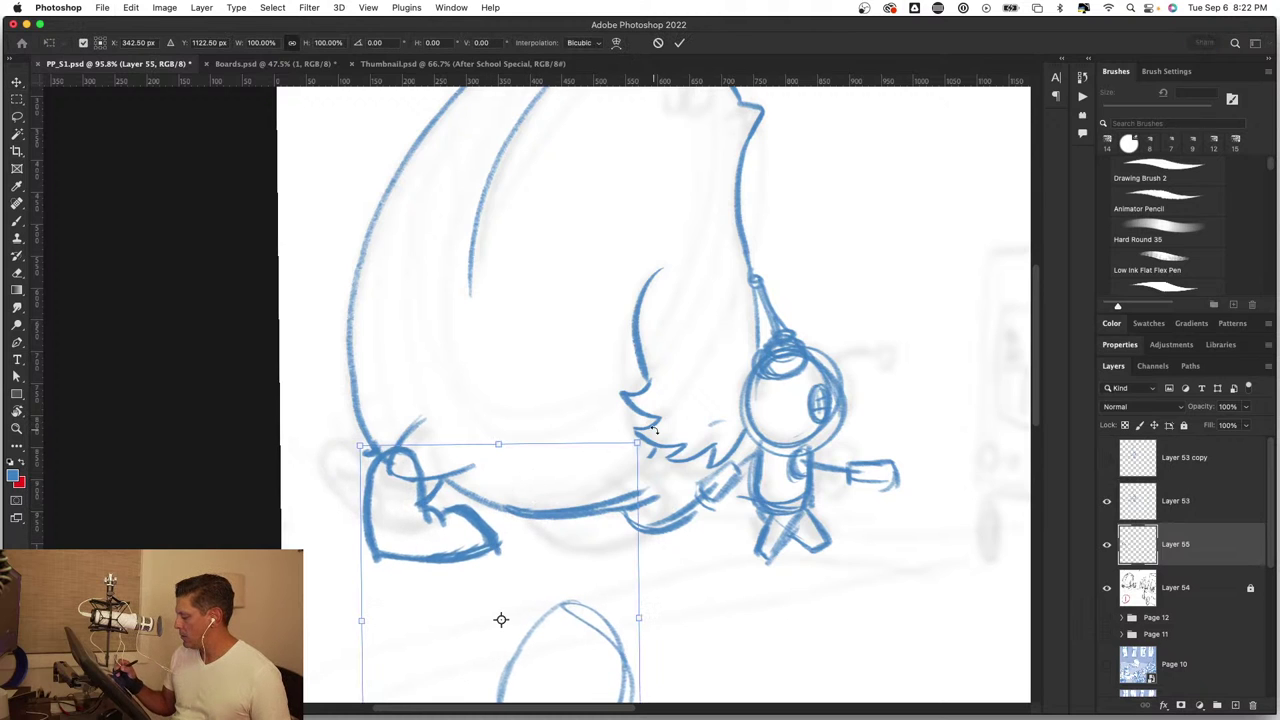
drag(654, 438, 680, 440)
drag(490, 541, 468, 550)
drag(646, 459, 672, 489)
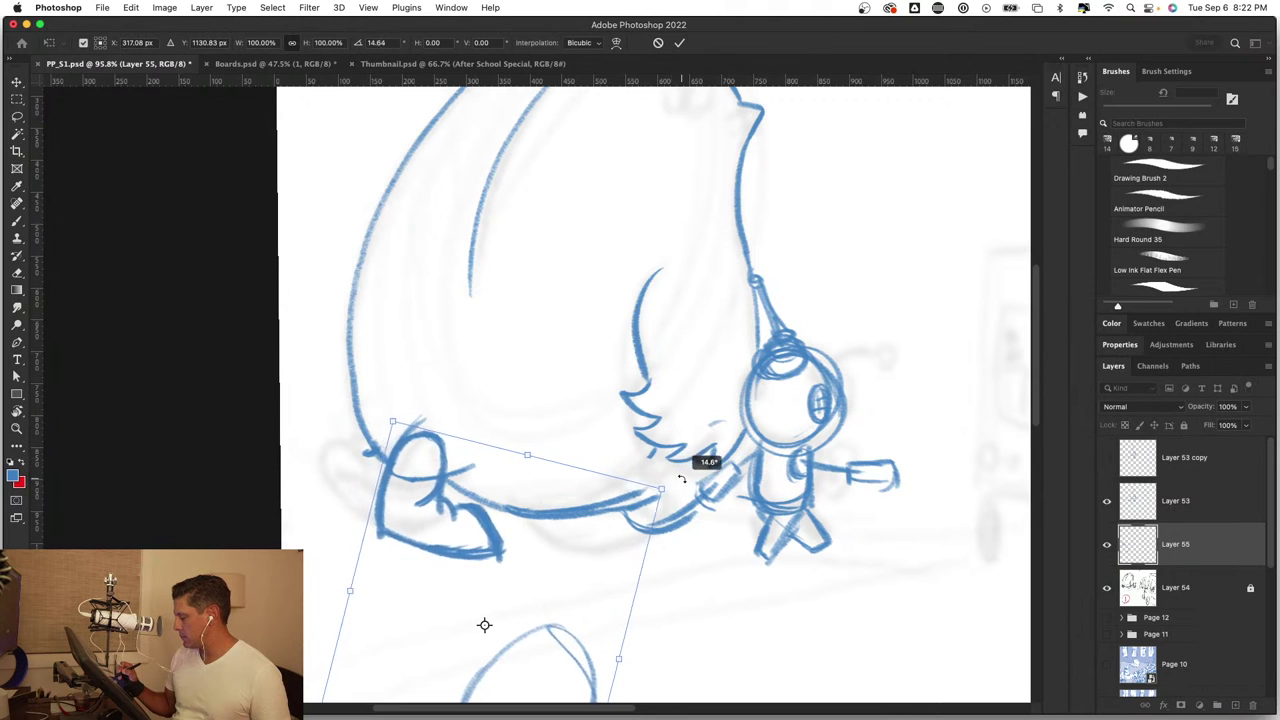
mouse_move(520, 551)
mouse_down()
mouse_move(455, 566)
mouse_move(466, 568)
mouse_up()
key(Return)
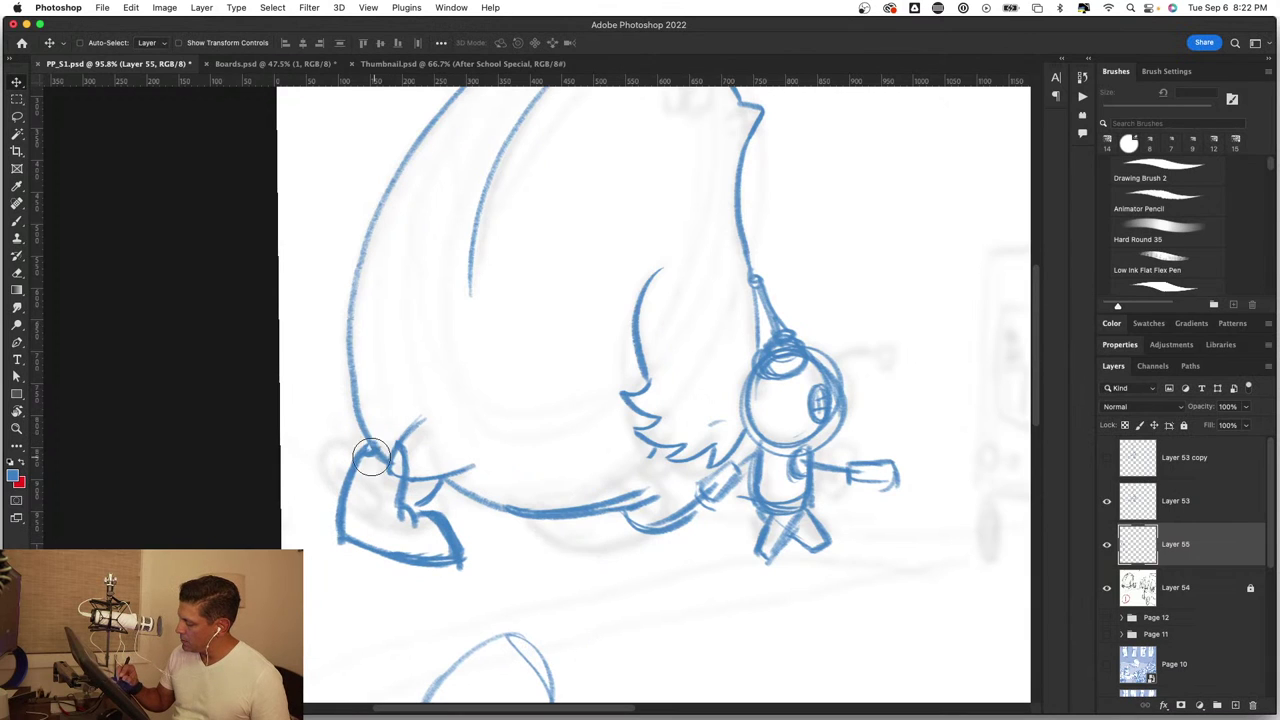
Step: Tidy the joint where the foot meets the body, then frame the foot and belly
mouse_move(375, 457)
mouse_down()
mouse_move(423, 409)
mouse_move(426, 437)
mouse_up()
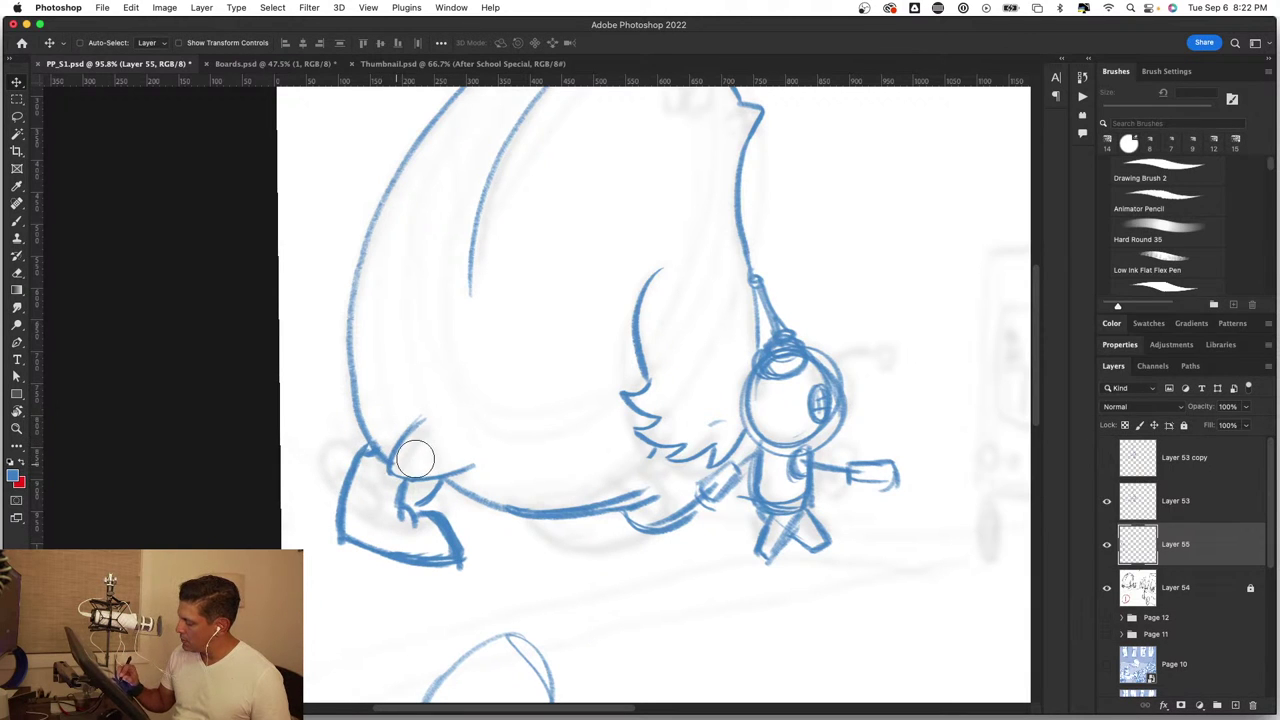
key(e)
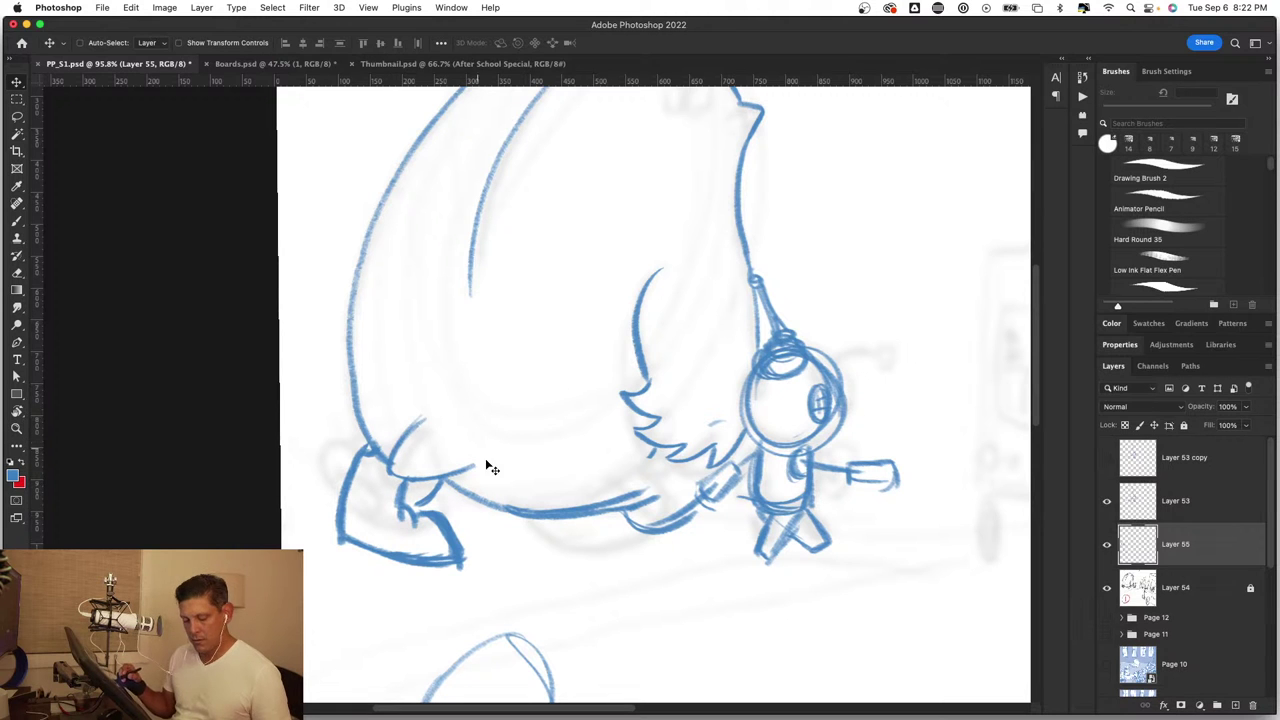
key(z)
mouse_move(498, 505)
mouse_down()
mouse_move(557, 420)
mouse_move(583, 416)
mouse_up()
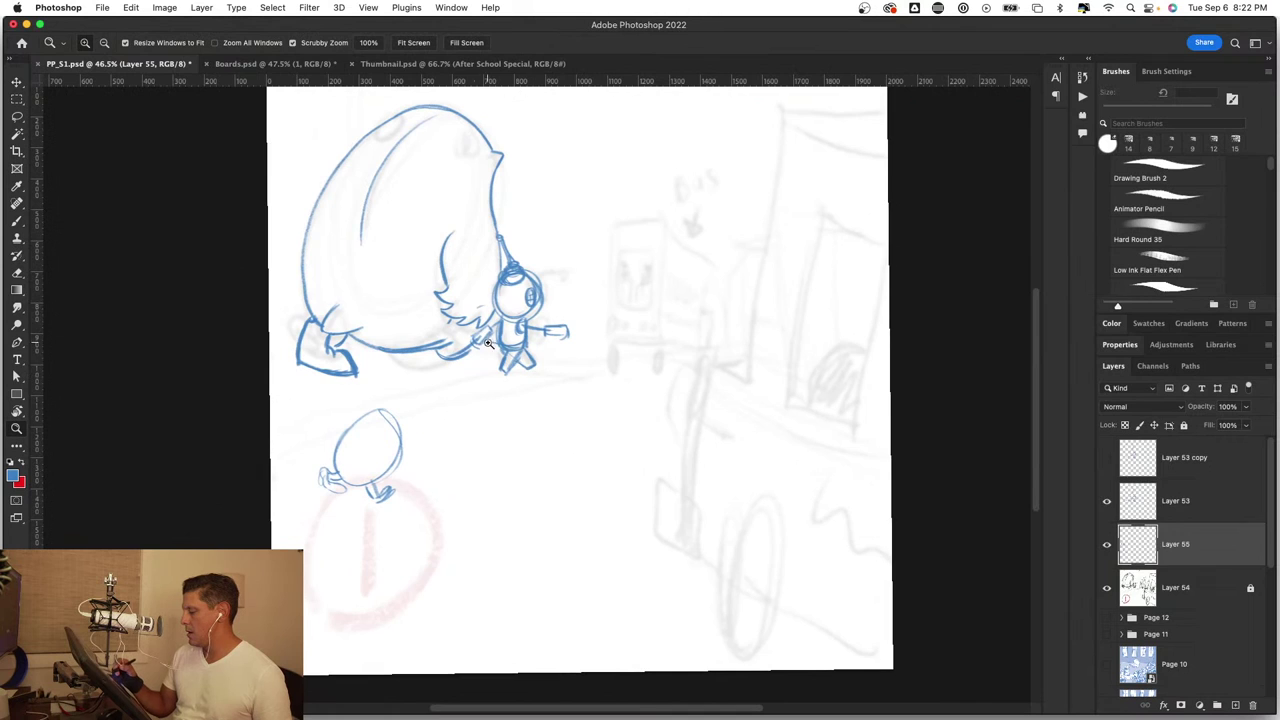
drag(378, 305, 432, 309)
Step: Redraw the creature's left leg, knee and foot bottom edge, checking against Layer 53
key(b)
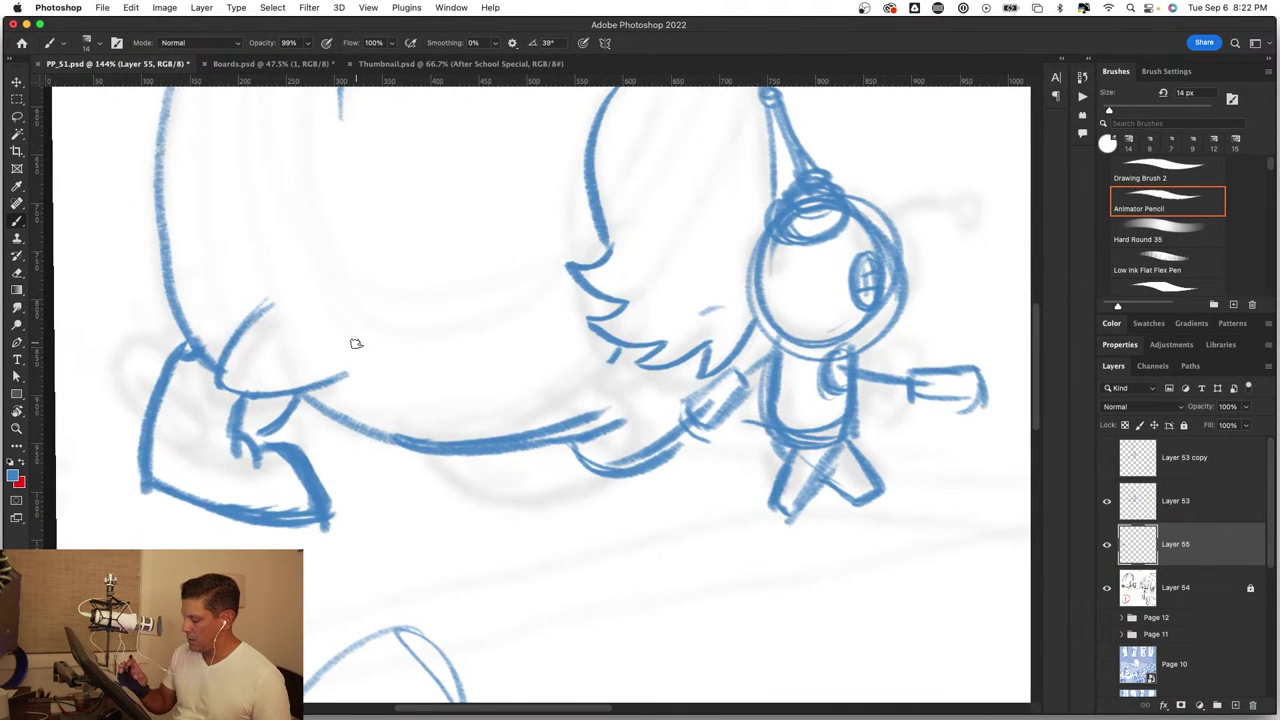
mouse_move(157, 471)
mouse_down()
mouse_move(134, 471)
mouse_move(286, 514)
mouse_move(257, 517)
mouse_up()
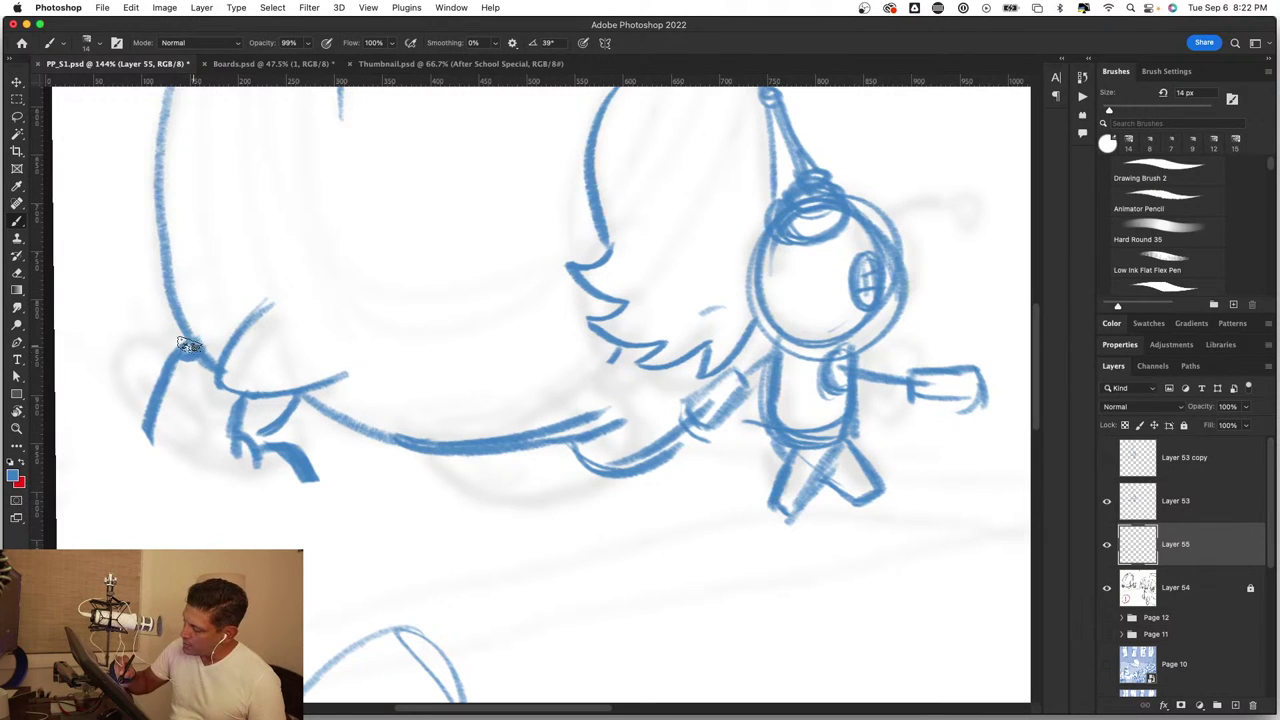
mouse_move(193, 351)
mouse_down()
mouse_move(143, 451)
mouse_move(166, 486)
mouse_move(260, 495)
mouse_up()
mouse_move(178, 500)
mouse_down()
mouse_move(325, 475)
mouse_move(150, 388)
mouse_move(192, 331)
mouse_up()
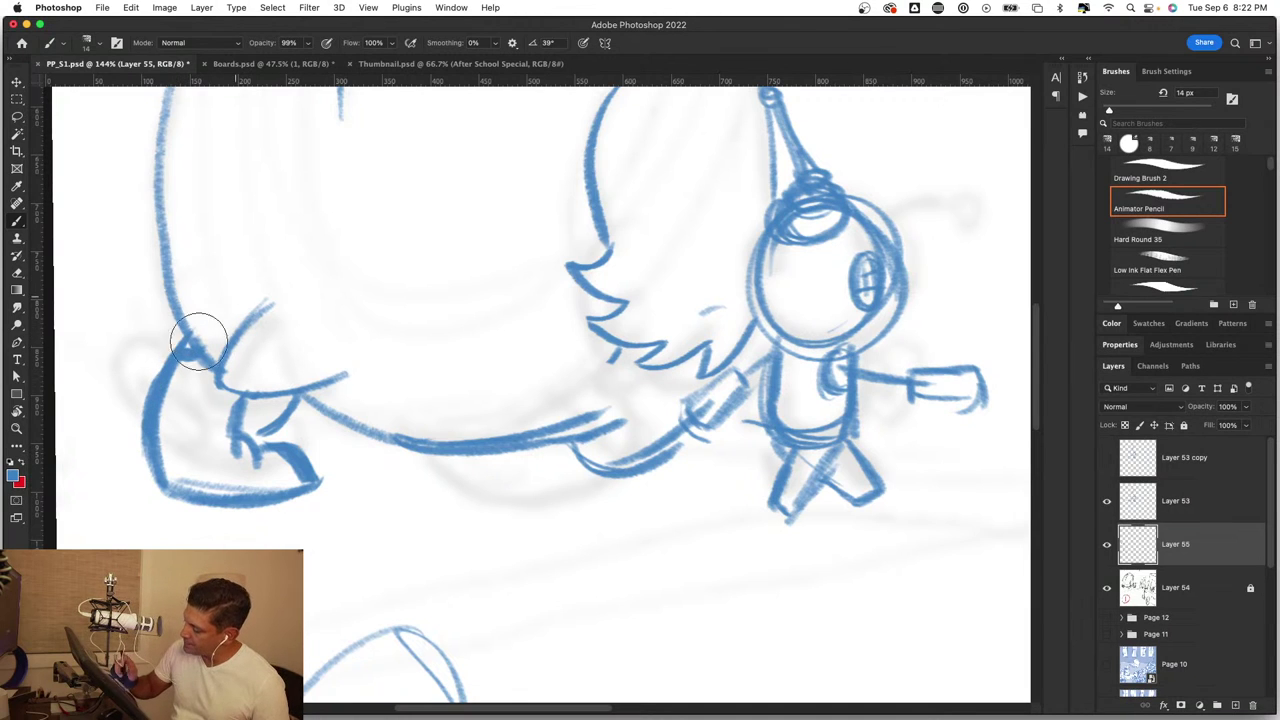
drag(180, 340, 210, 365)
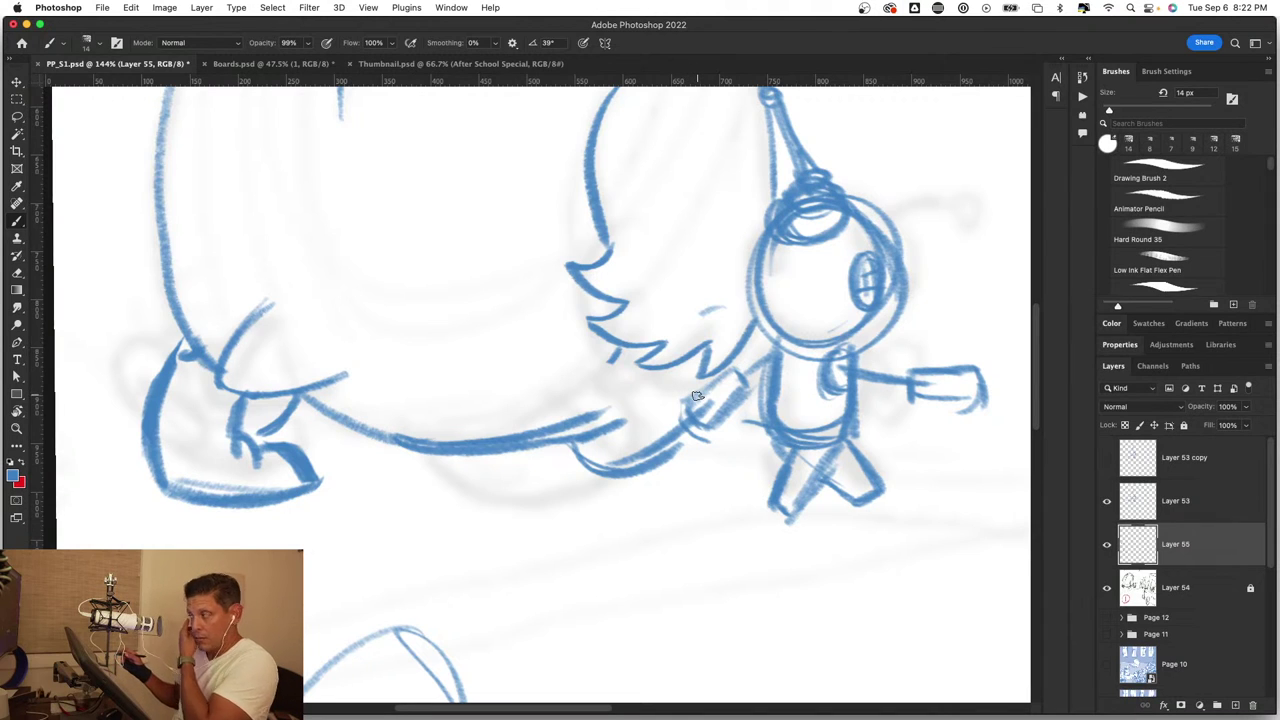
click(1107, 502)
click(1107, 502)
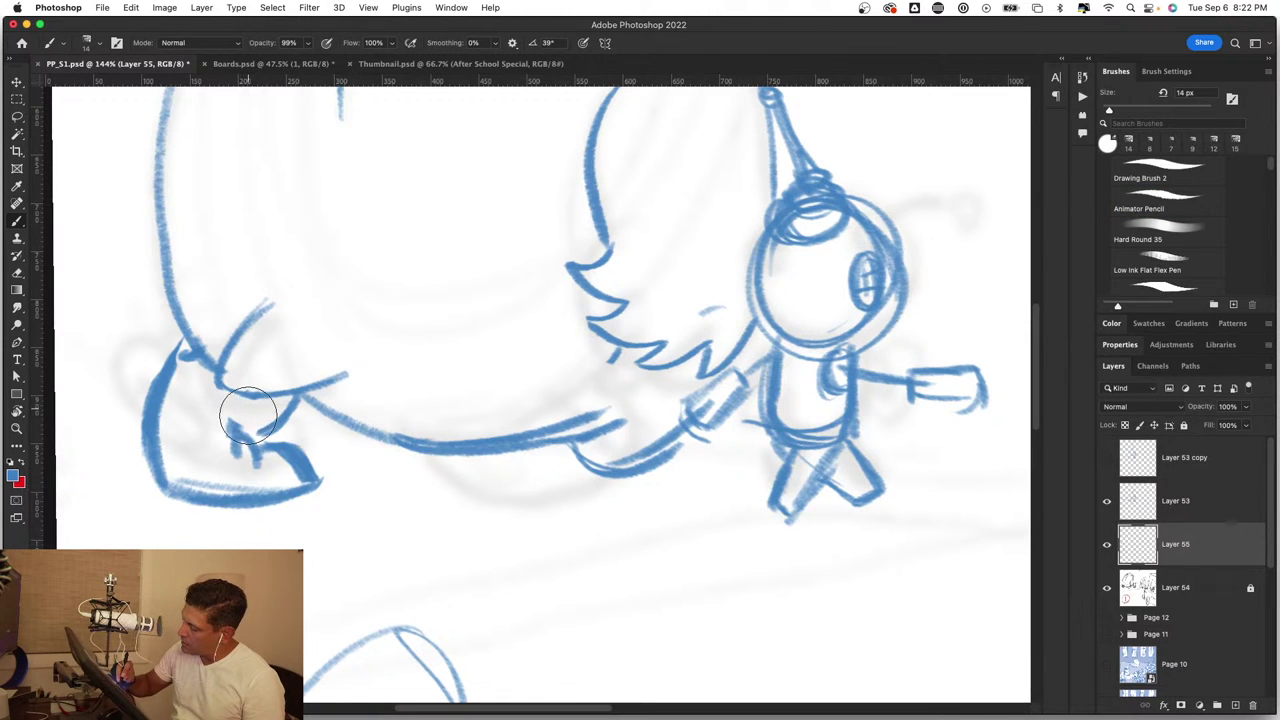
Step: Replace stray marks with short and vertical strokes across the foot, giving it a heel
key(ctrl+z)
drag(288, 408, 260, 425)
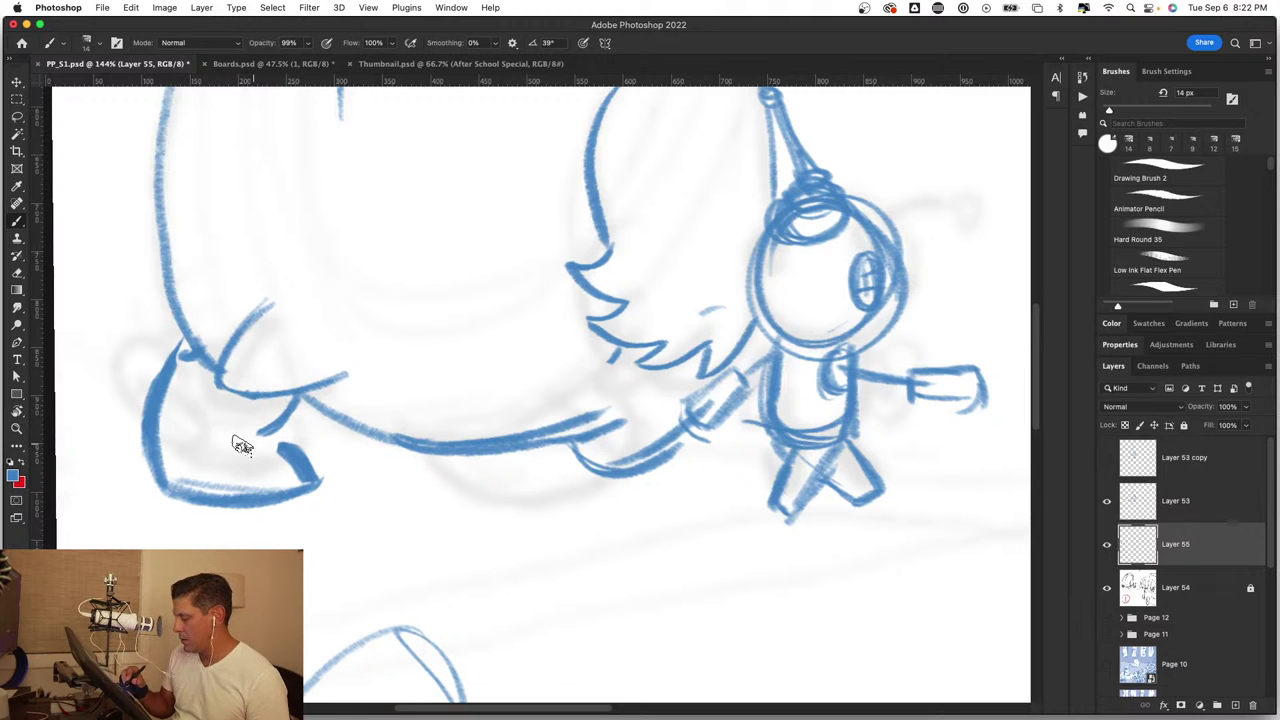
mouse_move(227, 455)
mouse_down()
mouse_move(272, 440)
mouse_move(304, 404)
mouse_move(293, 392)
mouse_up()
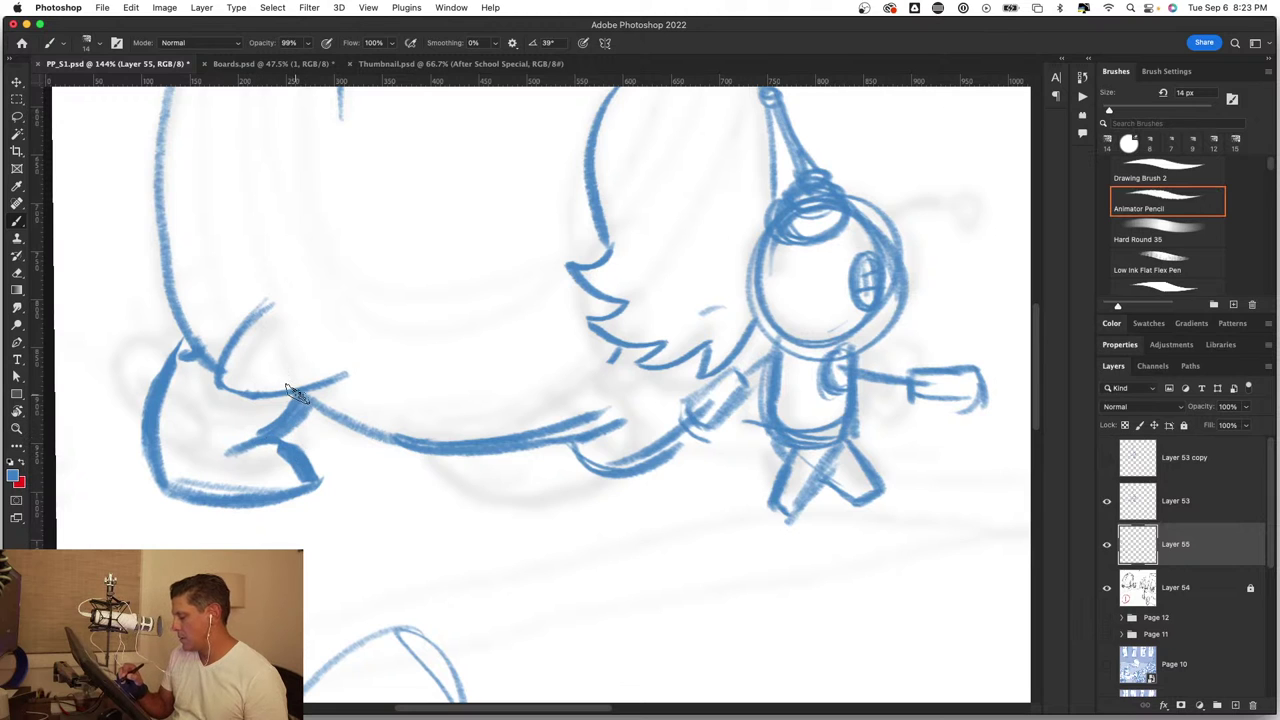
drag(210, 364, 205, 432)
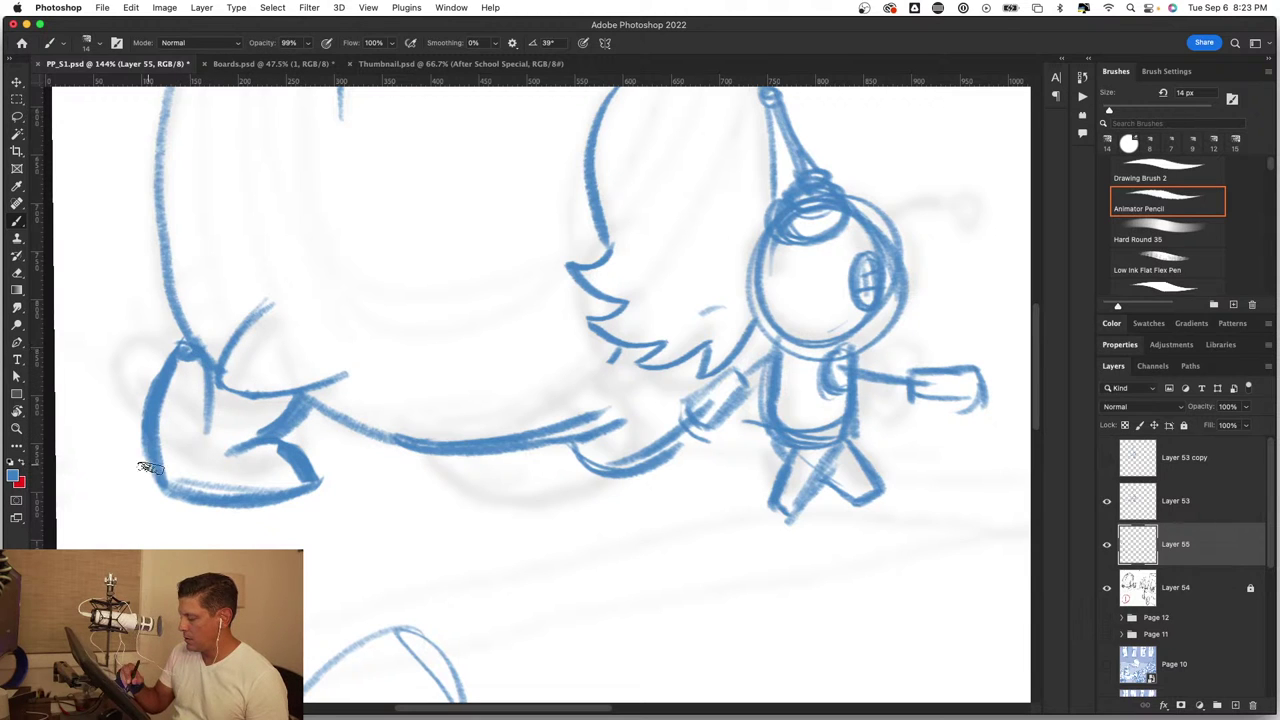
drag(176, 366, 162, 497)
mouse_move(366, 520)
mouse_down()
mouse_move(354, 533)
mouse_move(424, 493)
mouse_up()
mouse_move(448, 377)
mouse_down()
mouse_move(471, 406)
mouse_move(522, 425)
mouse_up()
Step: Lasso and delete the small figure sketch below the creature, then save
key(b)
drag(411, 517, 556, 464)
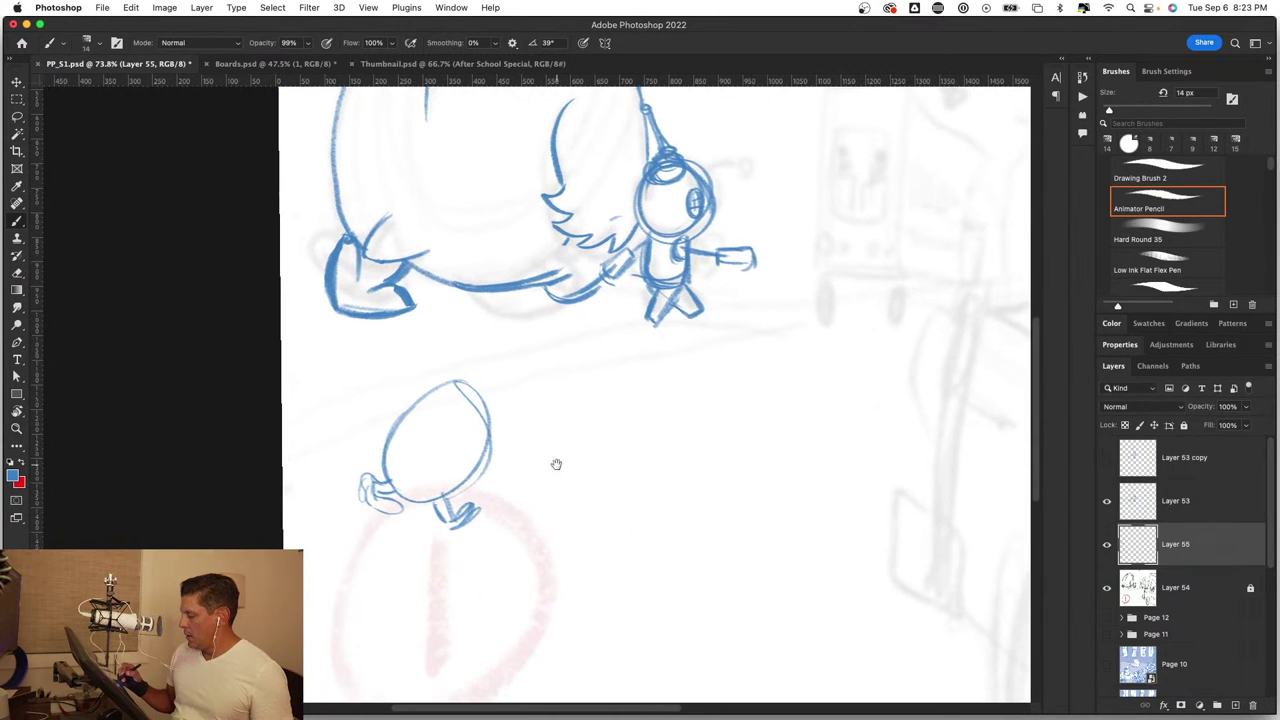
key(l)
drag(556, 390, 606, 466)
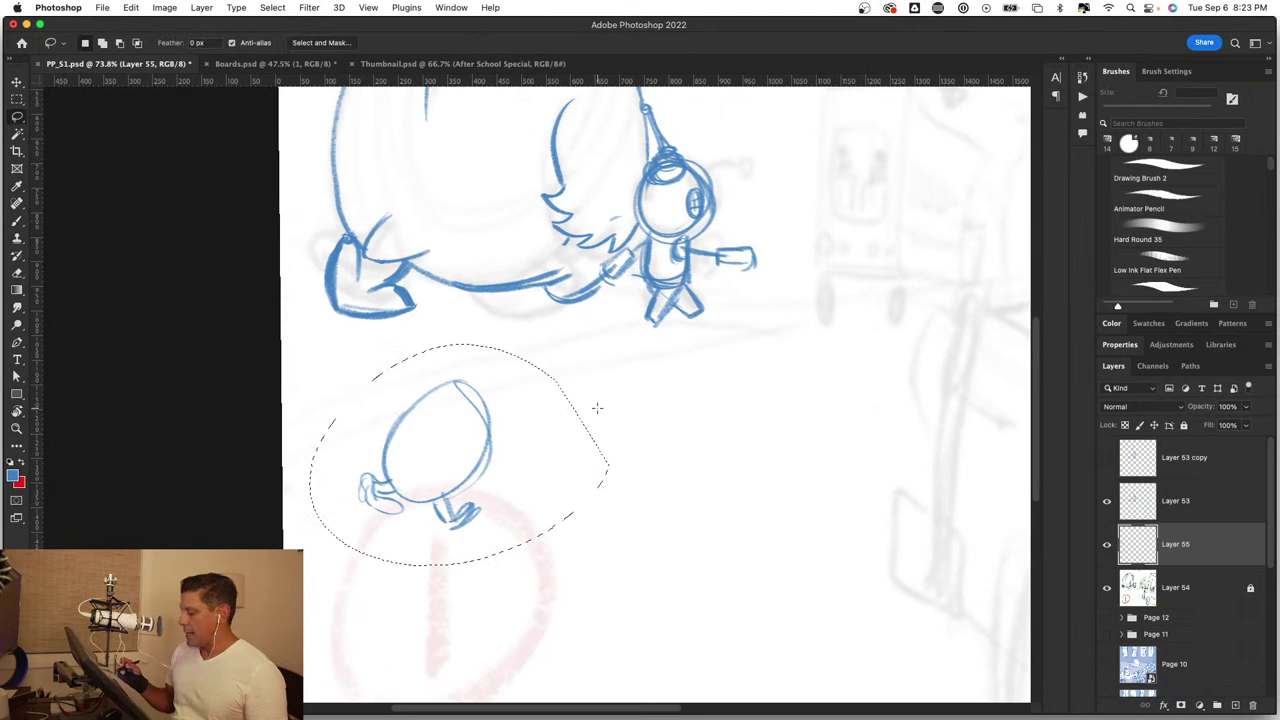
key(Delete)
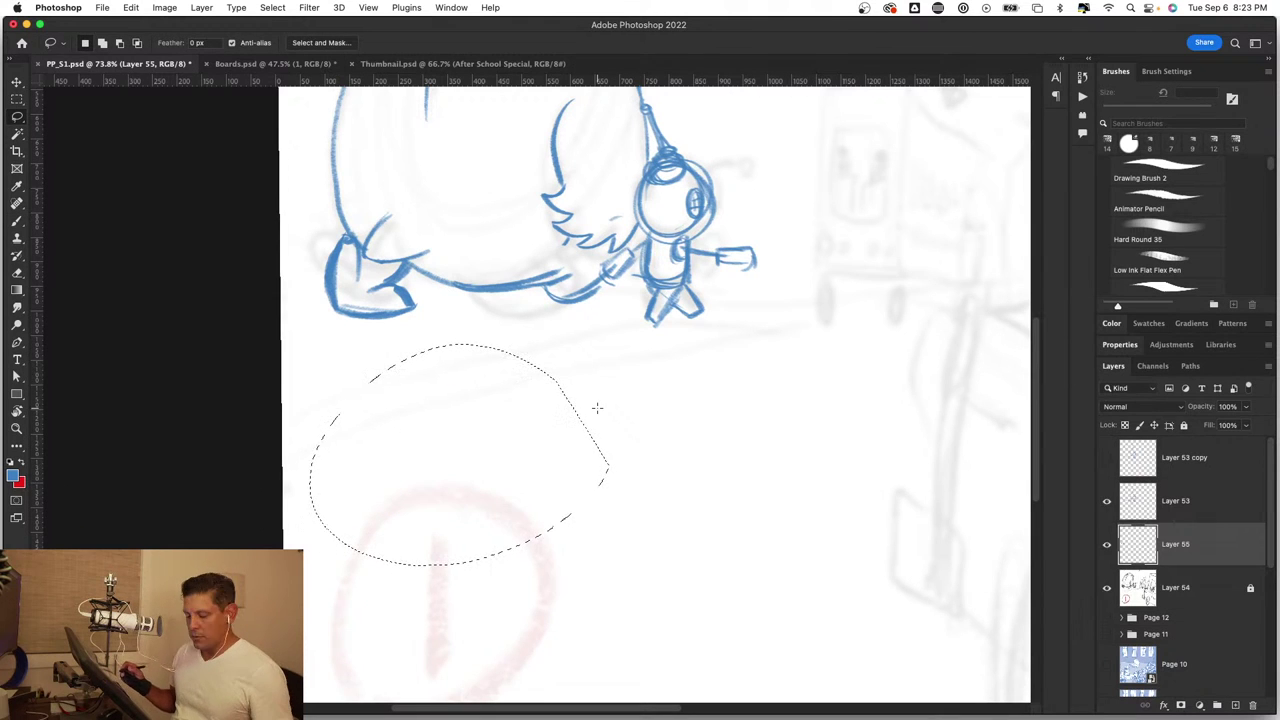
key(super+s)
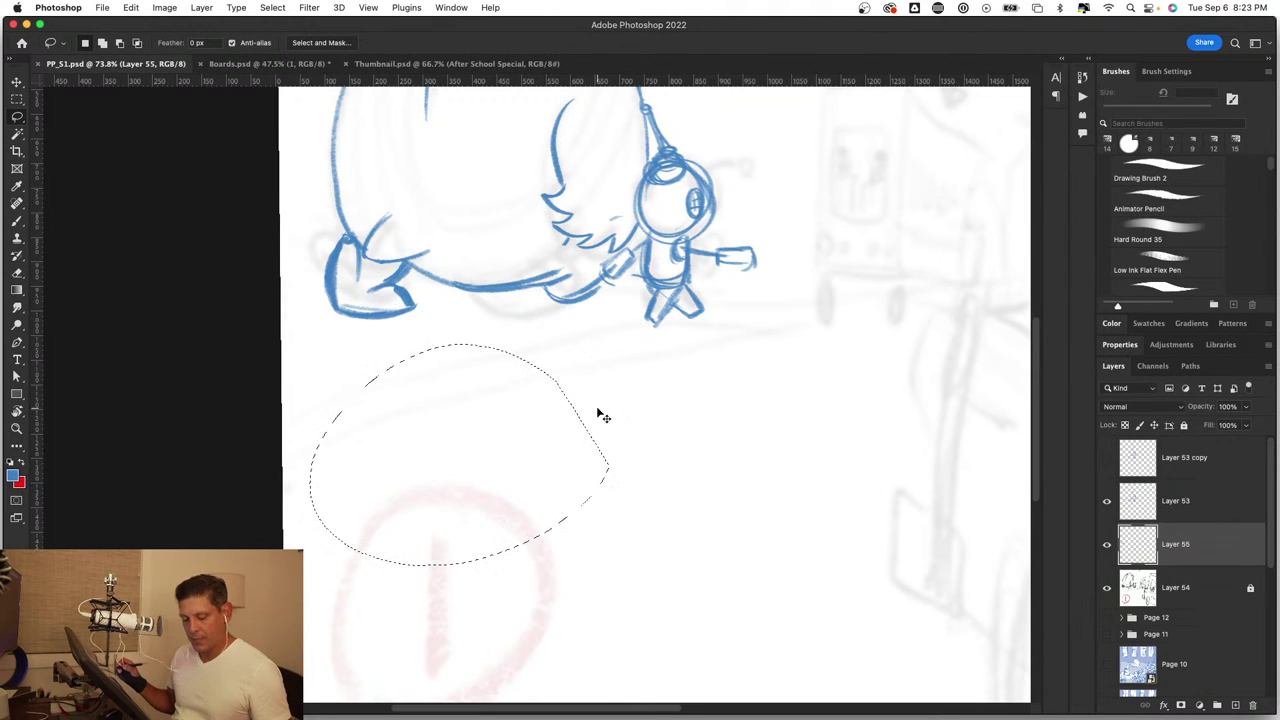
click(597, 410)
Step: Delete Layer 55 with the redrawn feet and zoom in on the creature's lower edge
click(1107, 544)
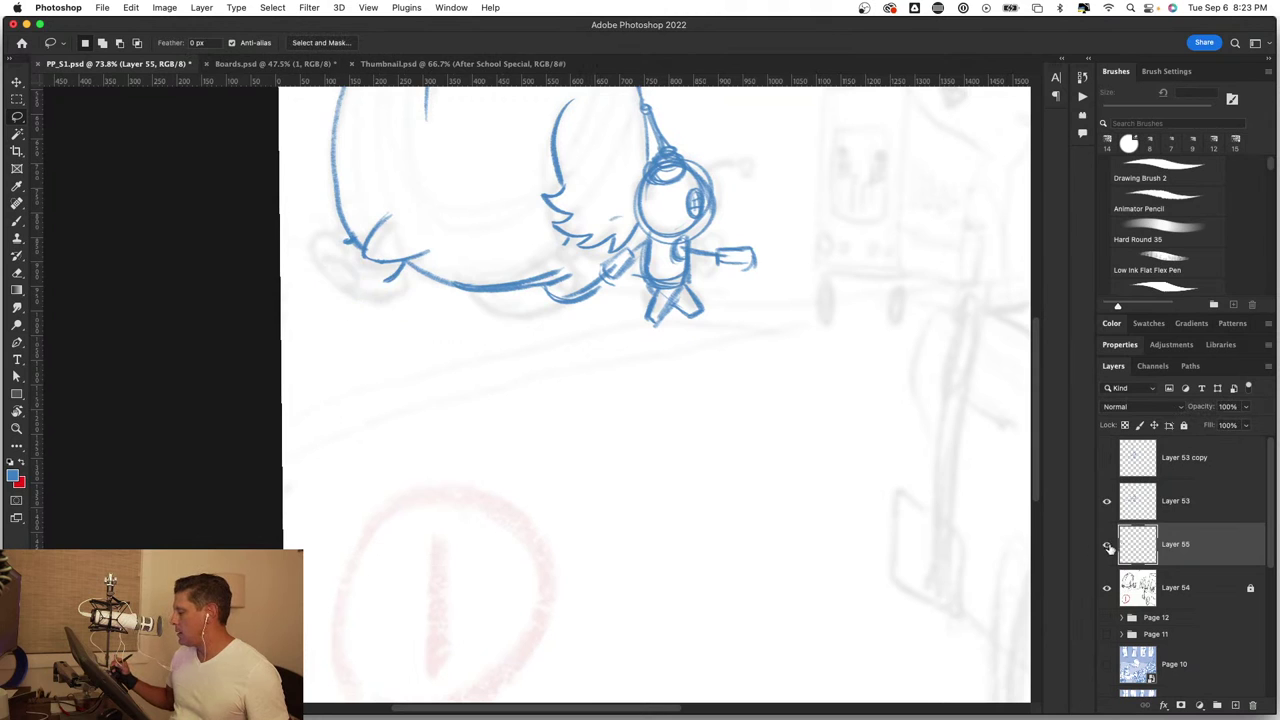
click(1107, 544)
drag(1195, 546, 1253, 706)
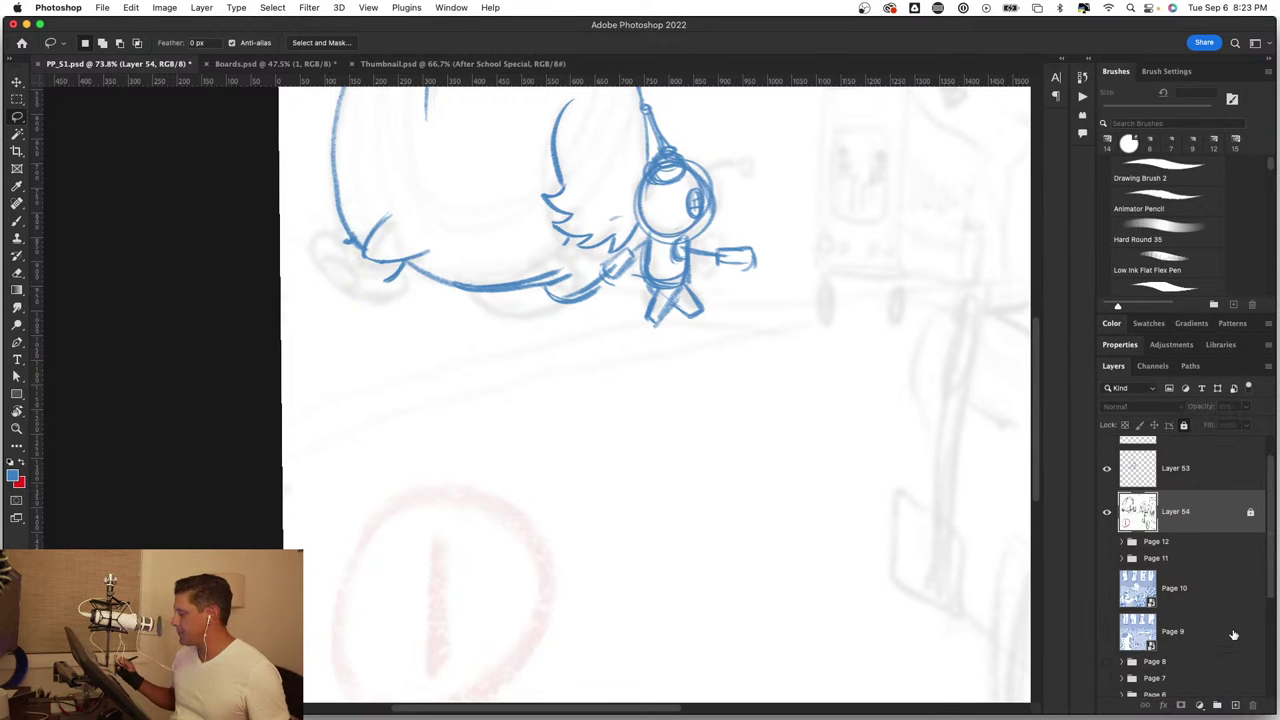
key(z)
mouse_move(642, 401)
mouse_down()
mouse_move(477, 332)
mouse_move(343, 457)
mouse_up()
mouse_move(334, 540)
mouse_down()
mouse_move(509, 434)
mouse_move(538, 432)
mouse_up()
Step: On Layer 53, erase the small hook and part of the creature's lower stroke
key(l)
click(1200, 462)
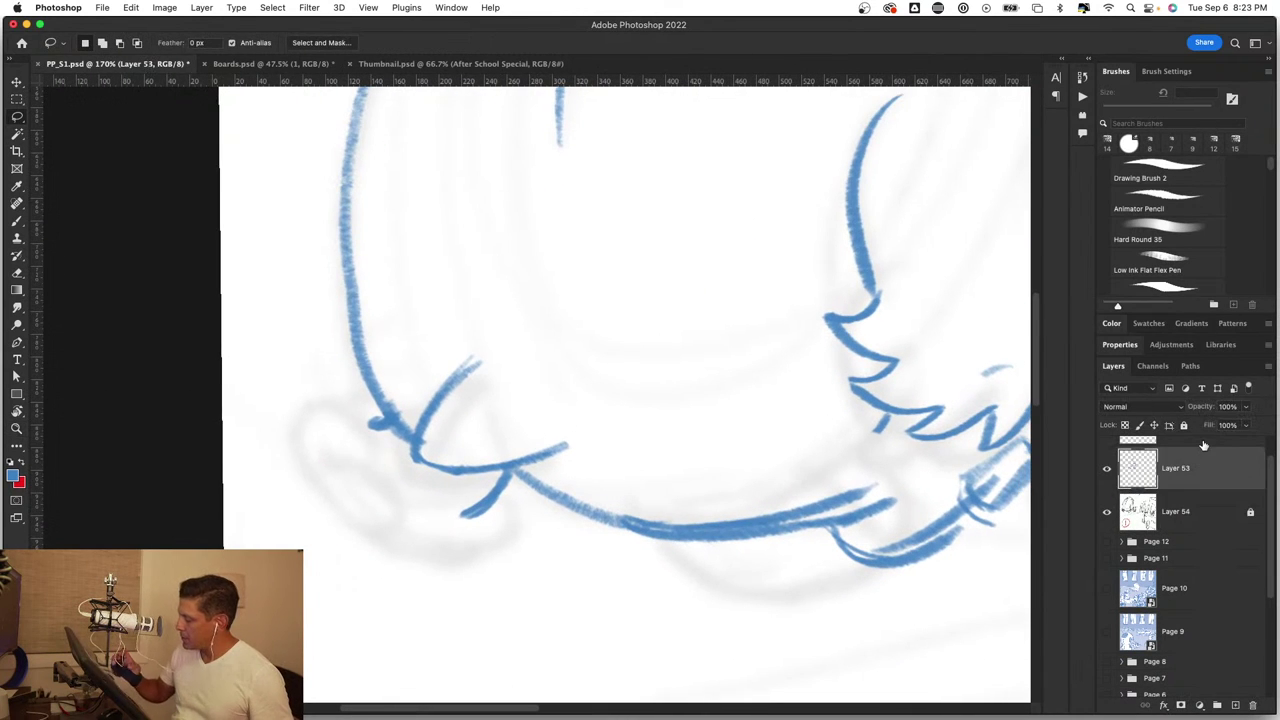
drag(371, 434, 371, 420)
mouse_move(428, 457)
mouse_down()
mouse_move(485, 502)
mouse_move(500, 486)
mouse_up()
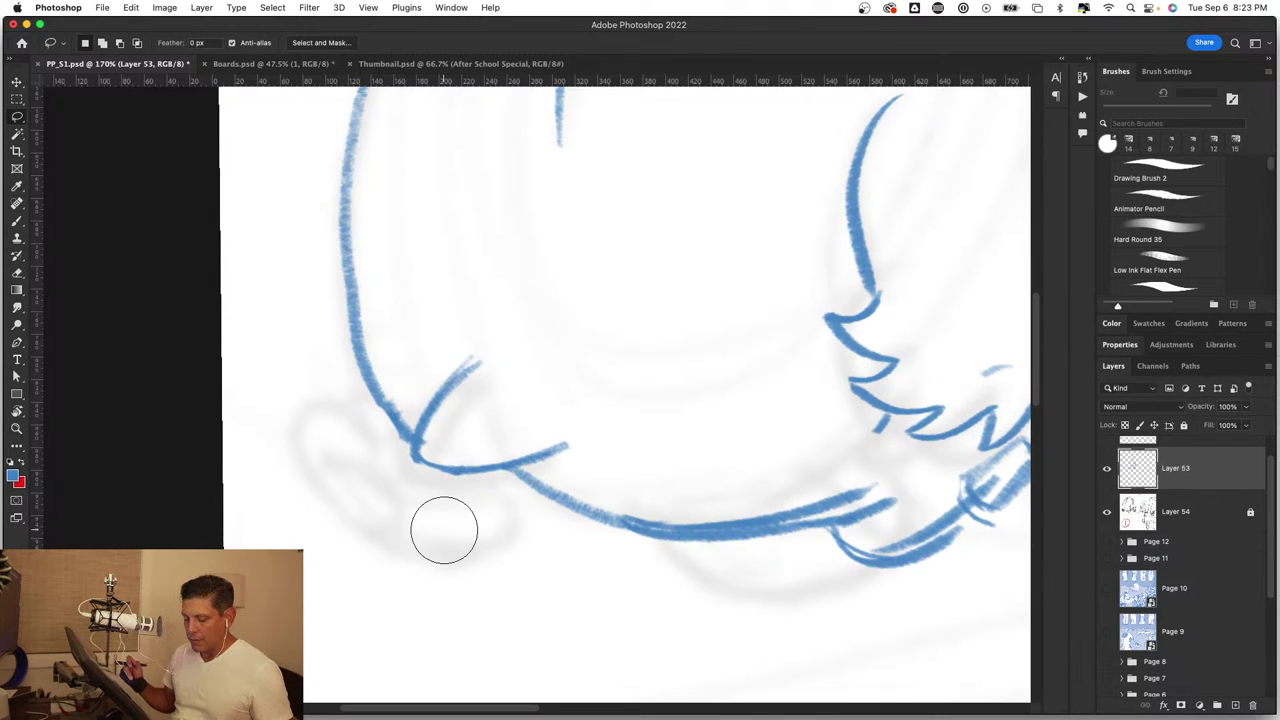
Step: Add a new empty layer above Layer 54
key(z)
drag(614, 424, 609, 506)
mouse_move(513, 353)
mouse_down()
mouse_move(609, 420)
mouse_move(584, 405)
mouse_up()
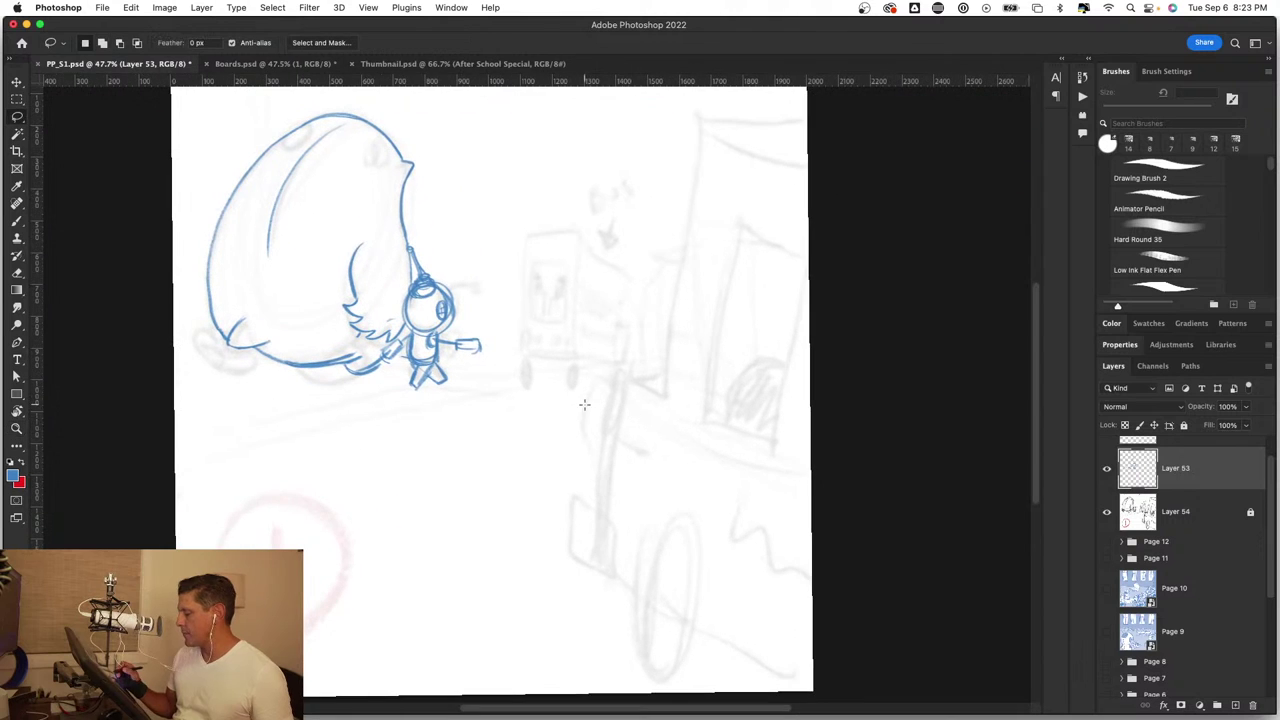
click(1218, 513)
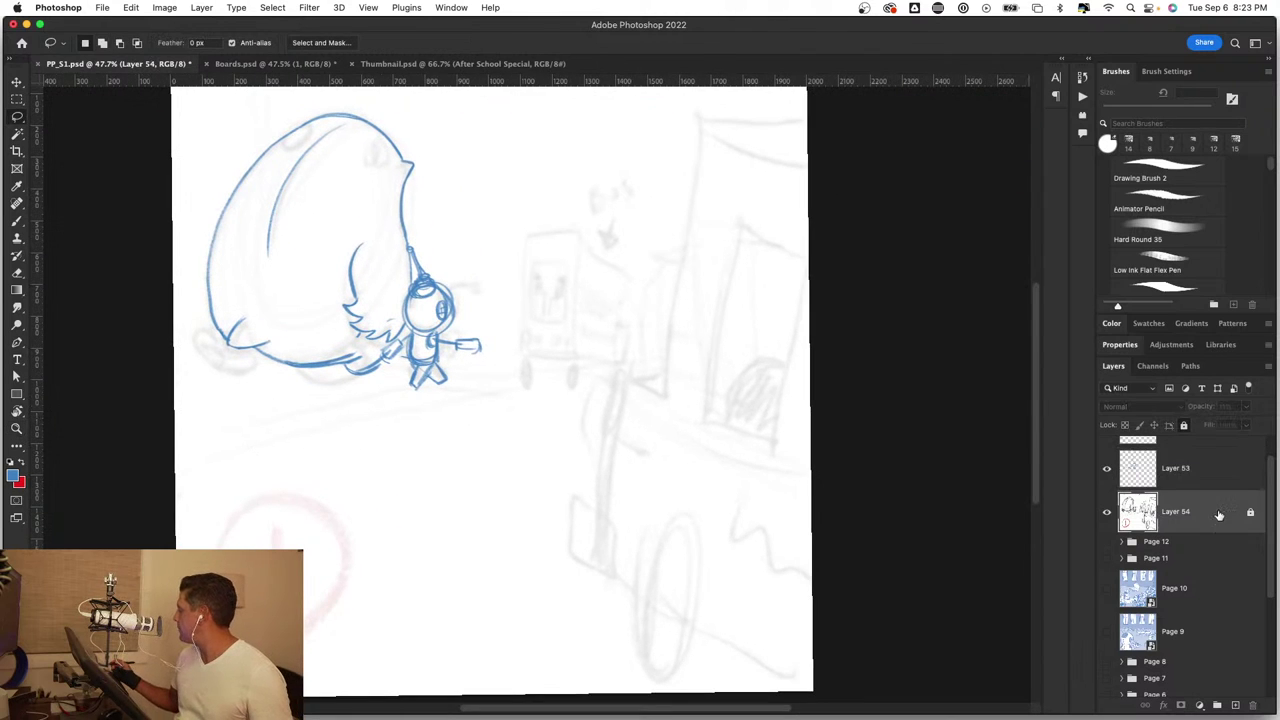
click(1236, 706)
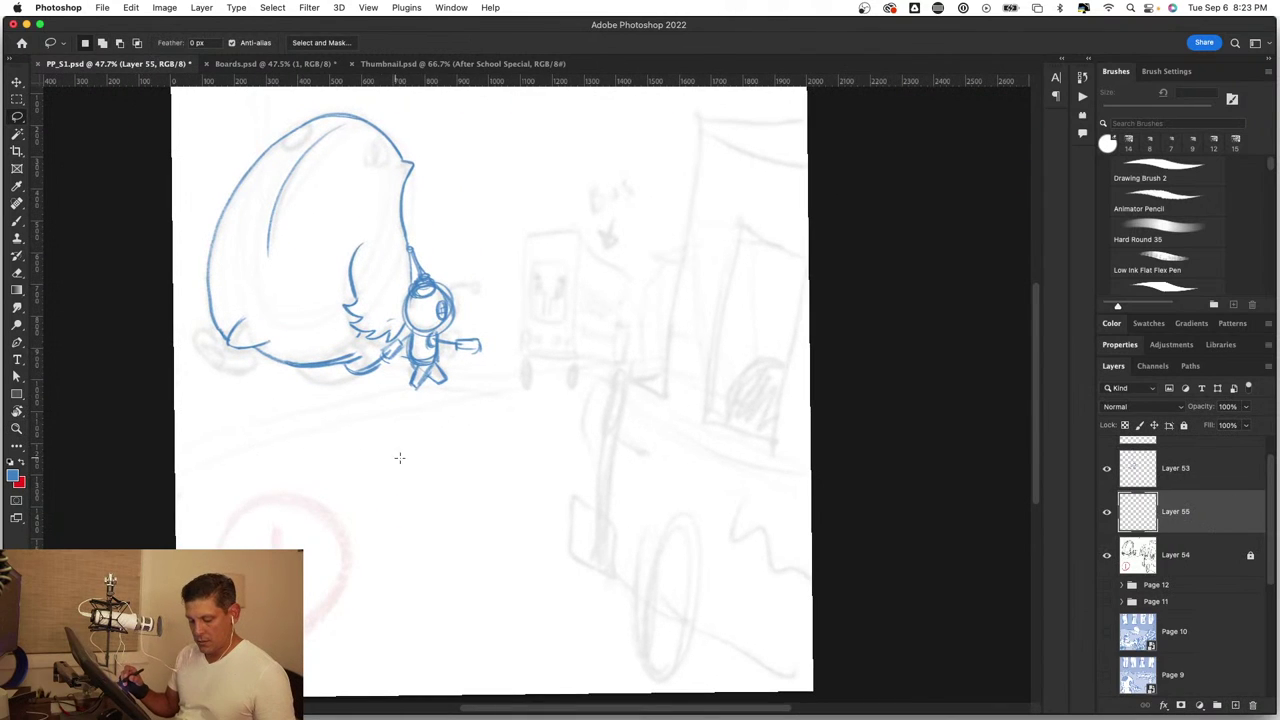
key(b)
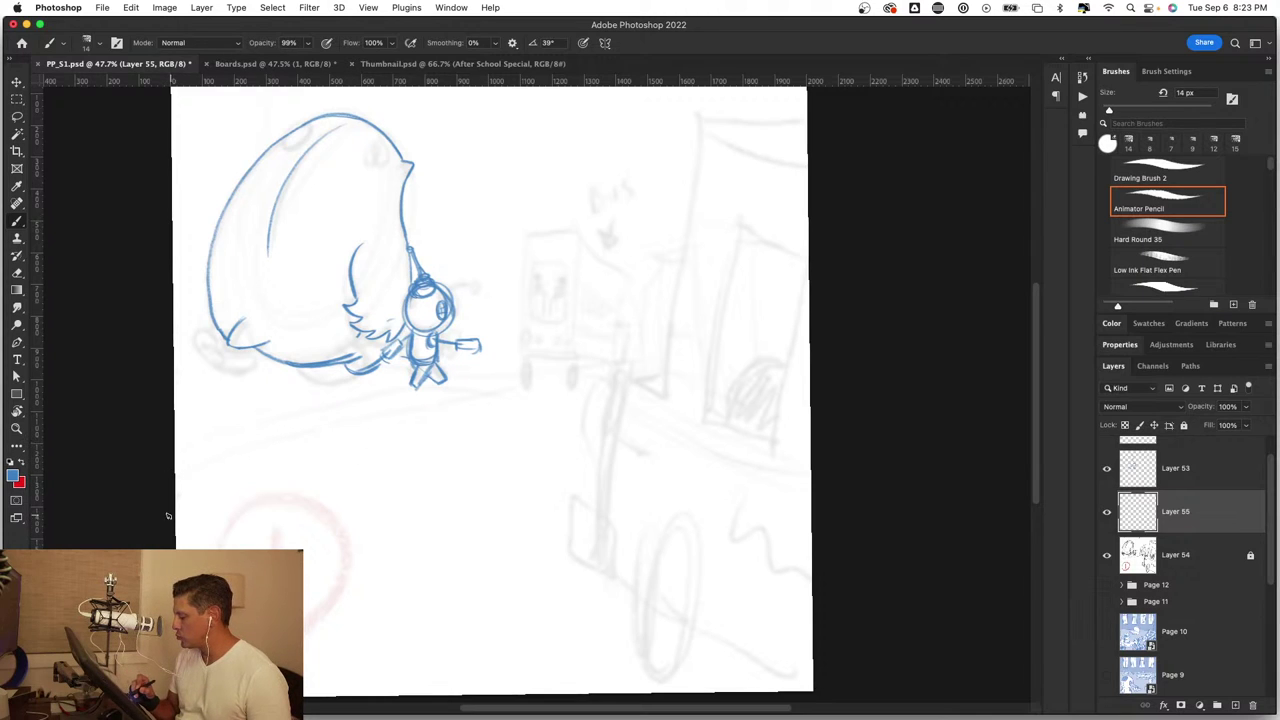
Step: Draw two long road lines toward the bus, a far edge behind the astronaut, and a cross stroke
mouse_move(163, 497)
mouse_down()
mouse_move(328, 423)
mouse_move(624, 352)
mouse_up()
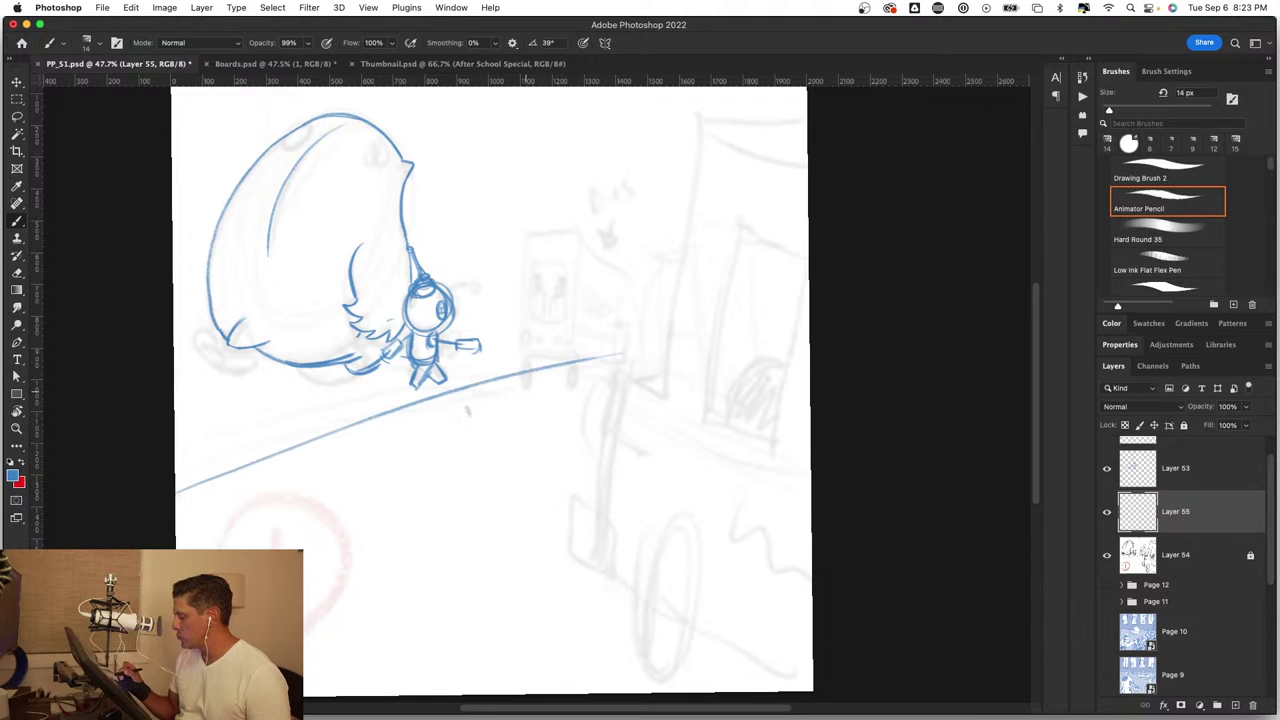
mouse_move(176, 508)
mouse_down()
mouse_move(361, 435)
mouse_move(640, 356)
mouse_up()
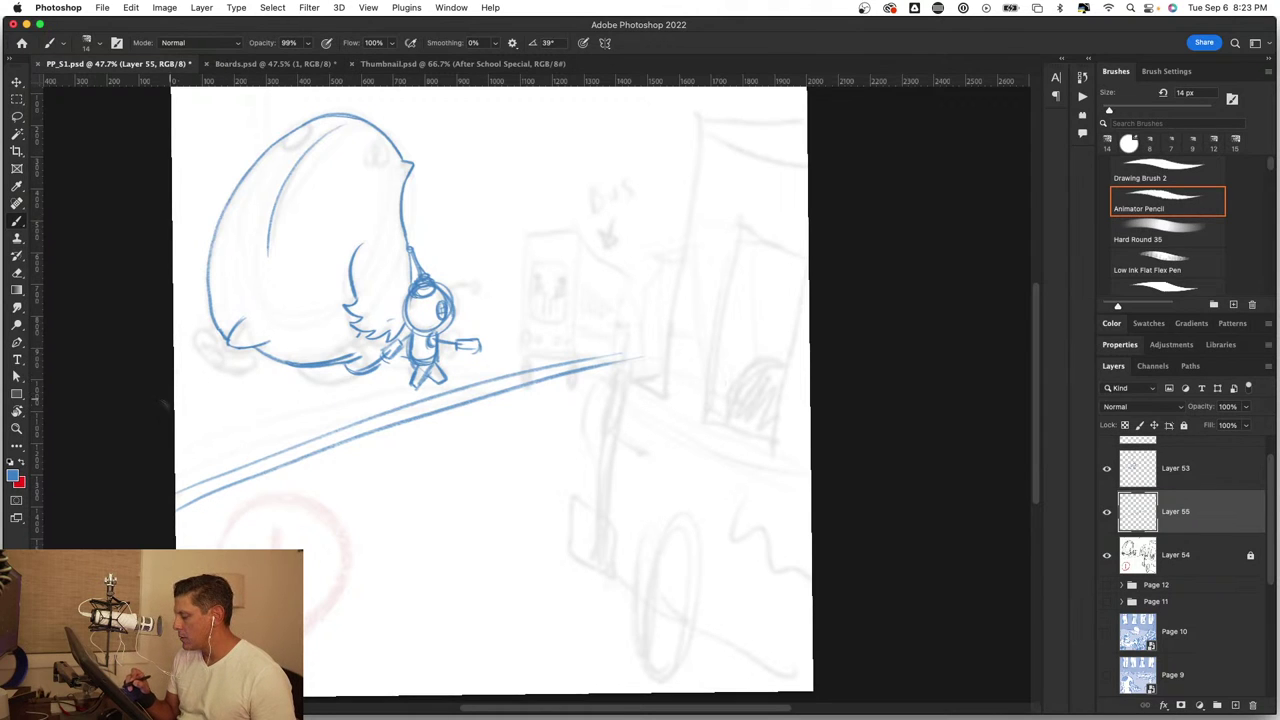
drag(196, 394, 526, 313)
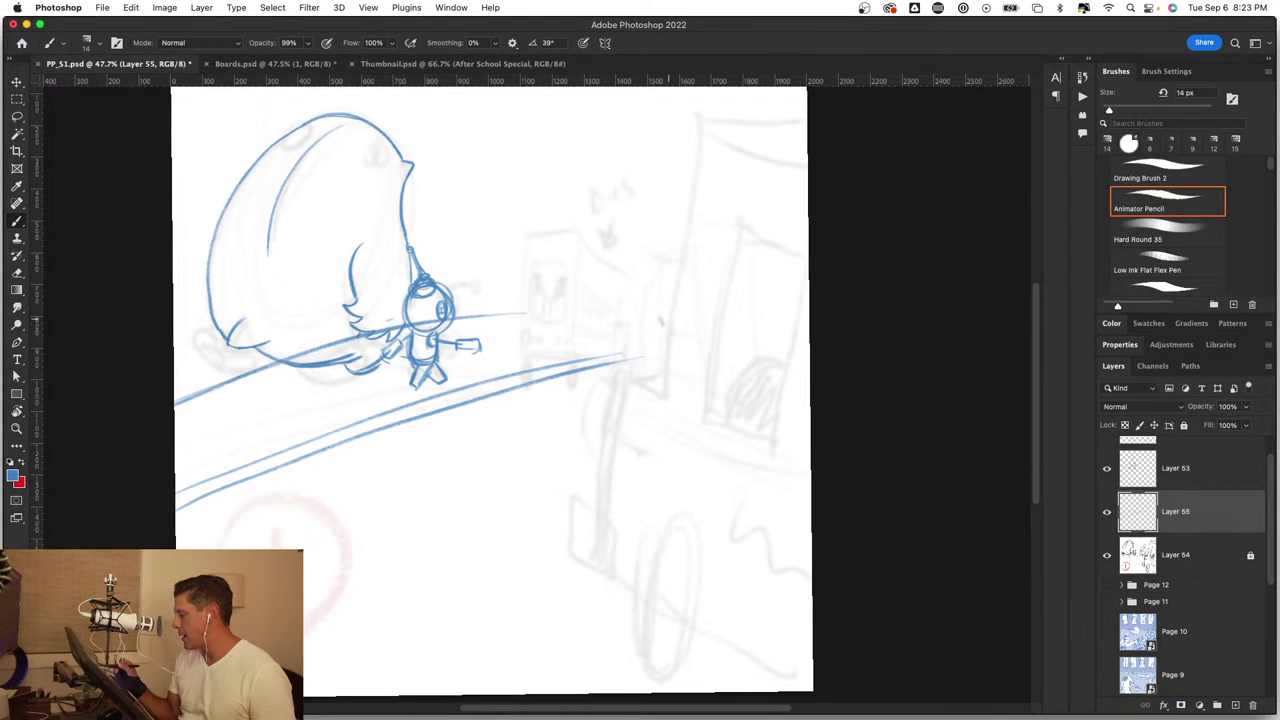
key(ctrl+z)
key(ctrl+z)
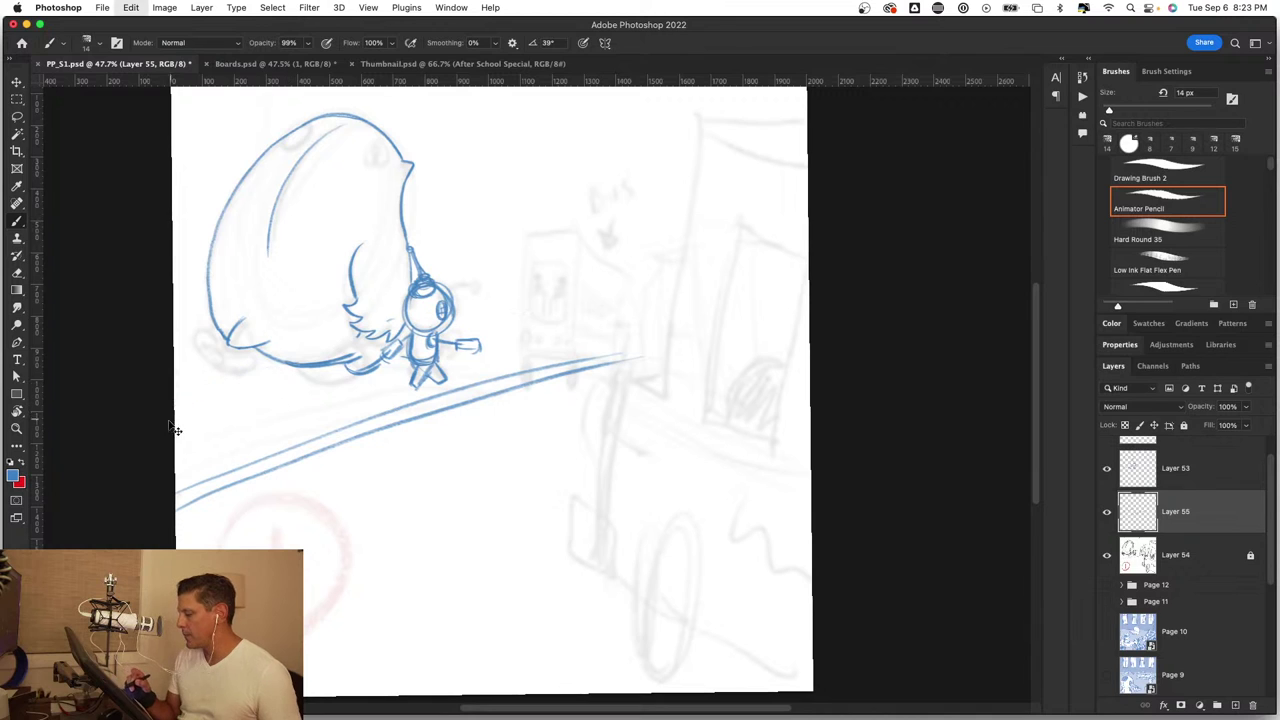
drag(400, 330, 562, 316)
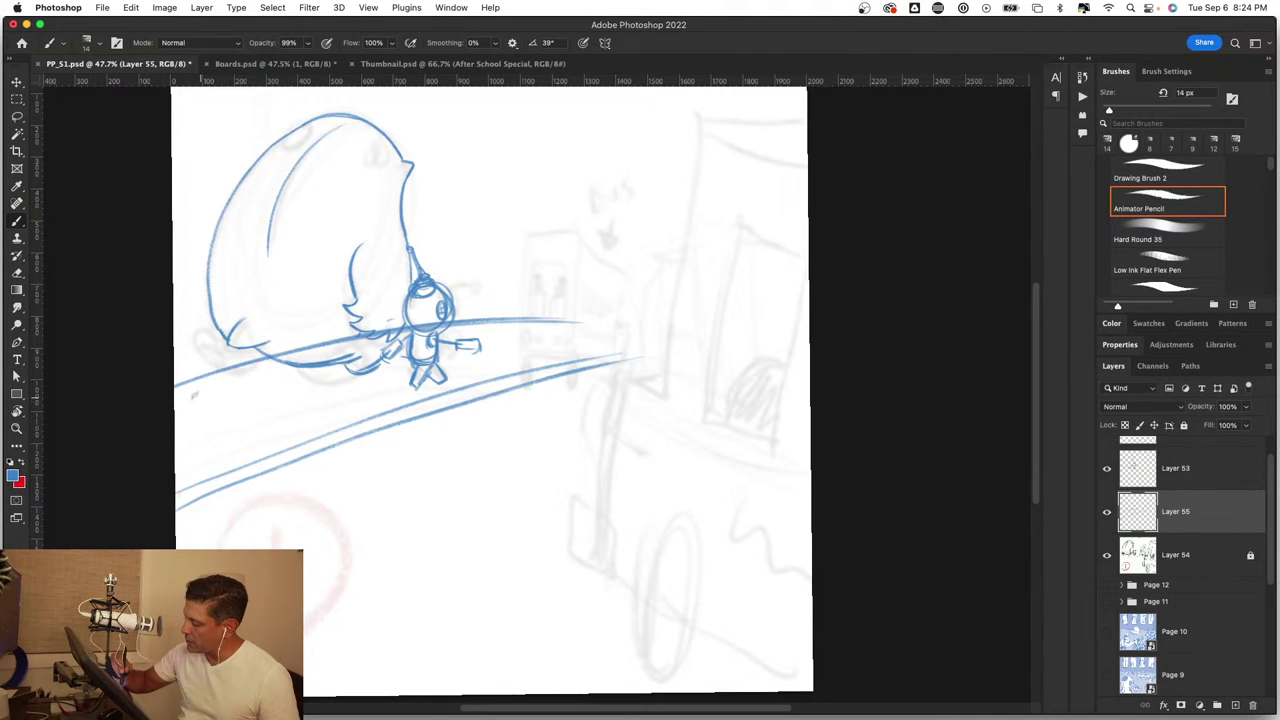
drag(193, 395, 283, 458)
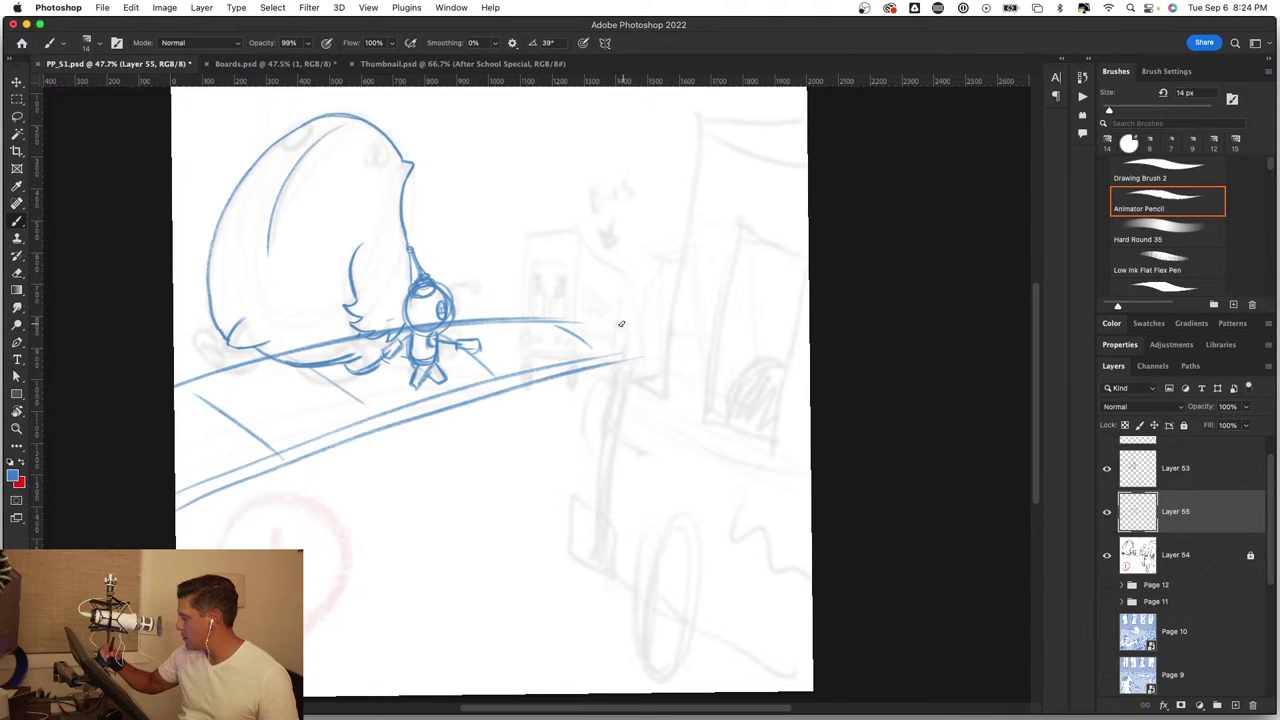
key(z)
drag(644, 352, 592, 502)
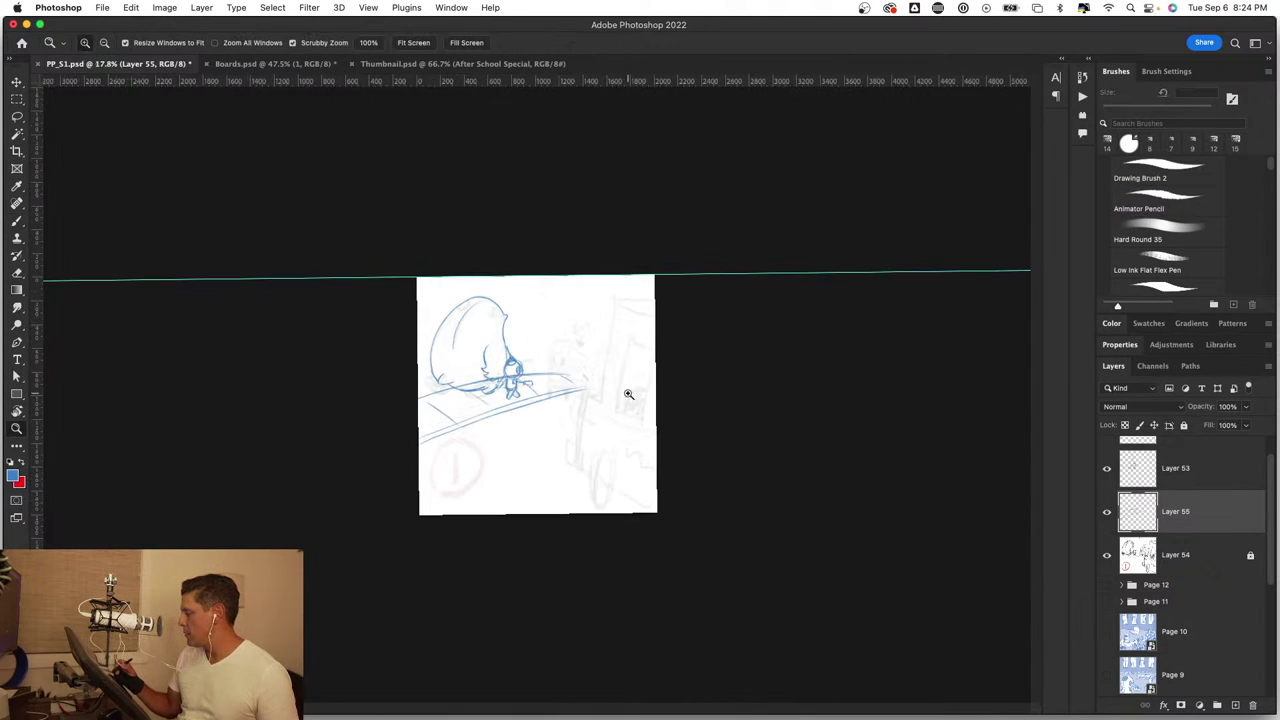
Step: Erase road lines crossing the creature and astronaut's chest, and duplicate Layer 53 as backup
key(ctrl+plus)
key(ctrl+plus)
key(ctrl+plus)
key(b)
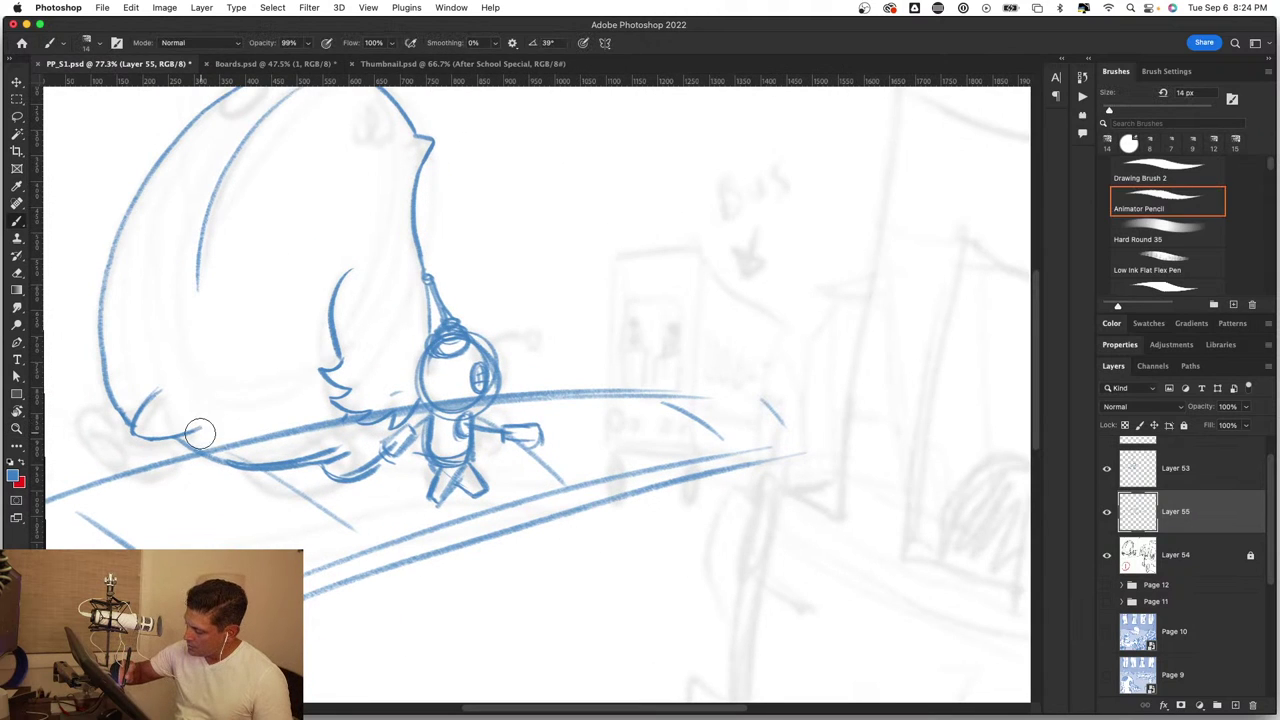
mouse_move(220, 445)
mouse_down()
mouse_move(271, 434)
mouse_move(254, 420)
mouse_move(320, 428)
mouse_move(348, 392)
mouse_move(408, 408)
mouse_move(390, 381)
mouse_up()
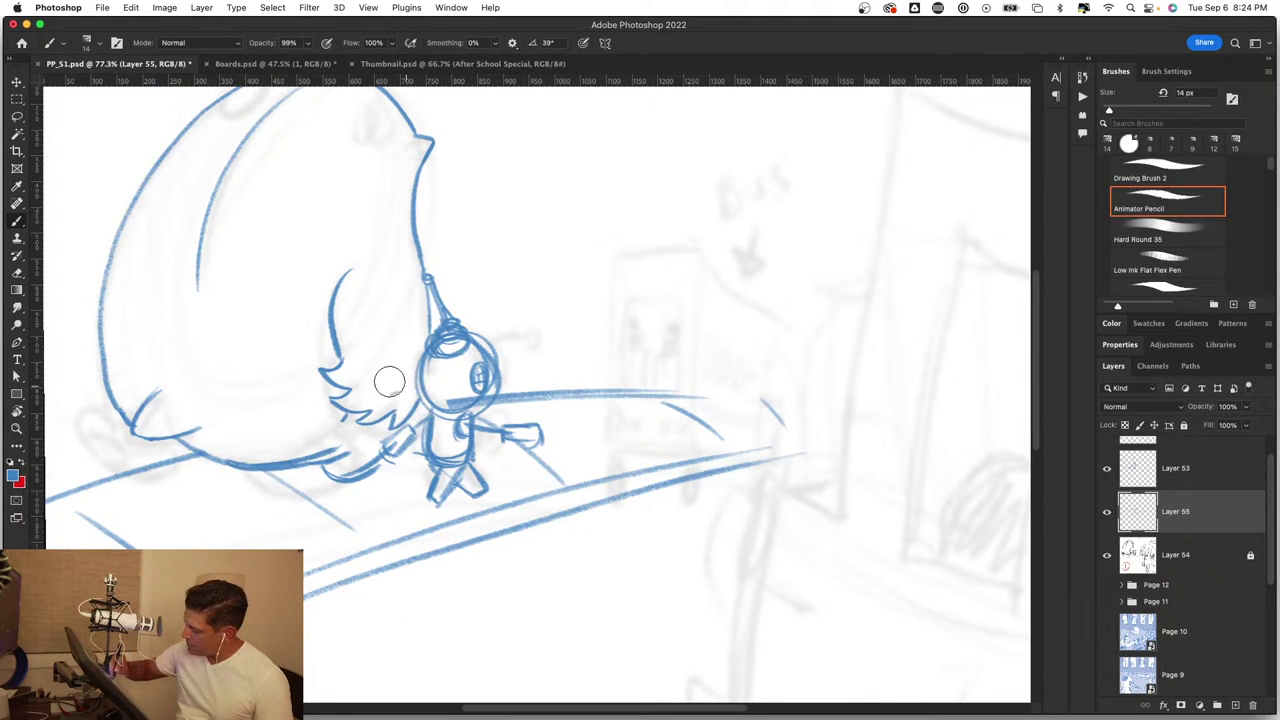
drag(423, 423, 474, 392)
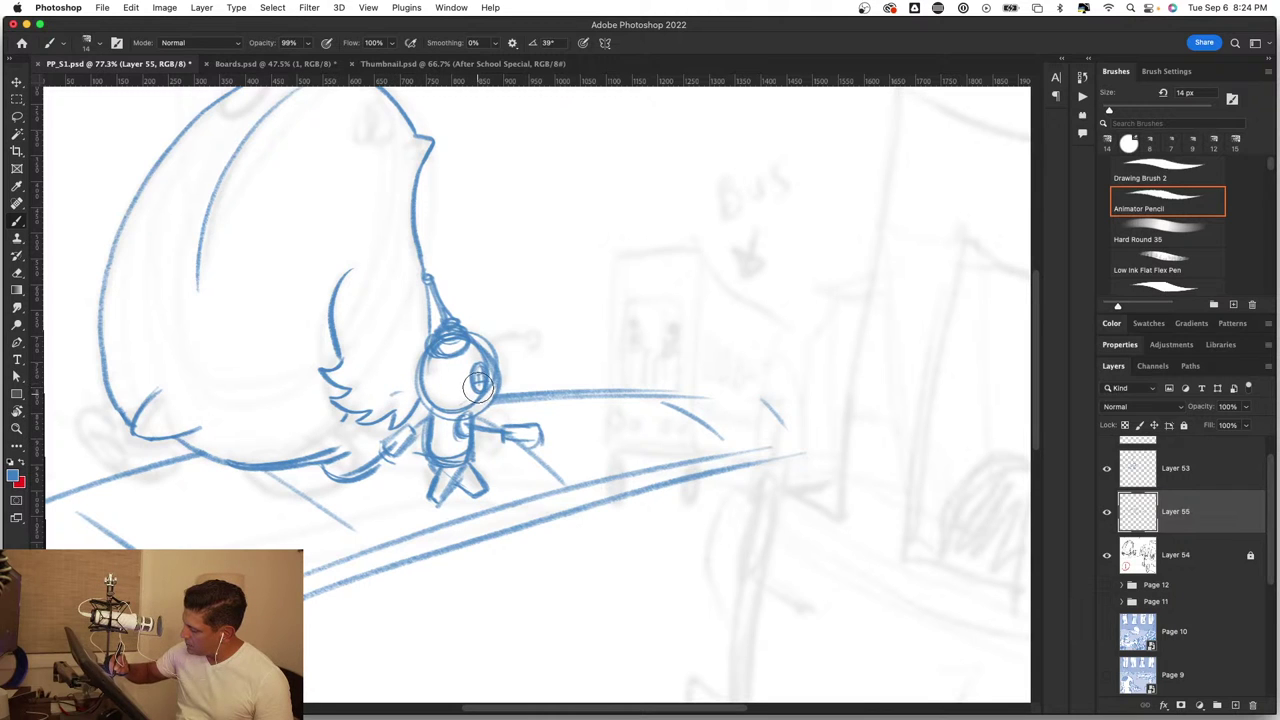
key(b)
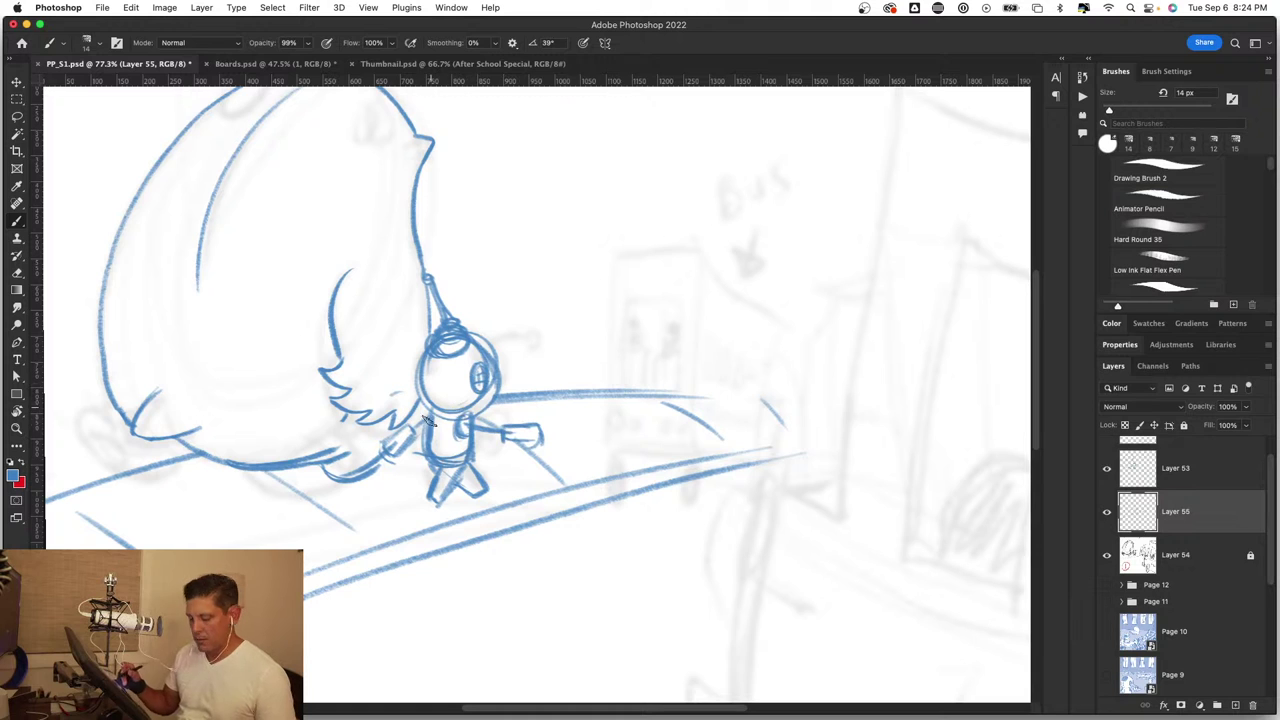
drag(408, 418, 541, 388)
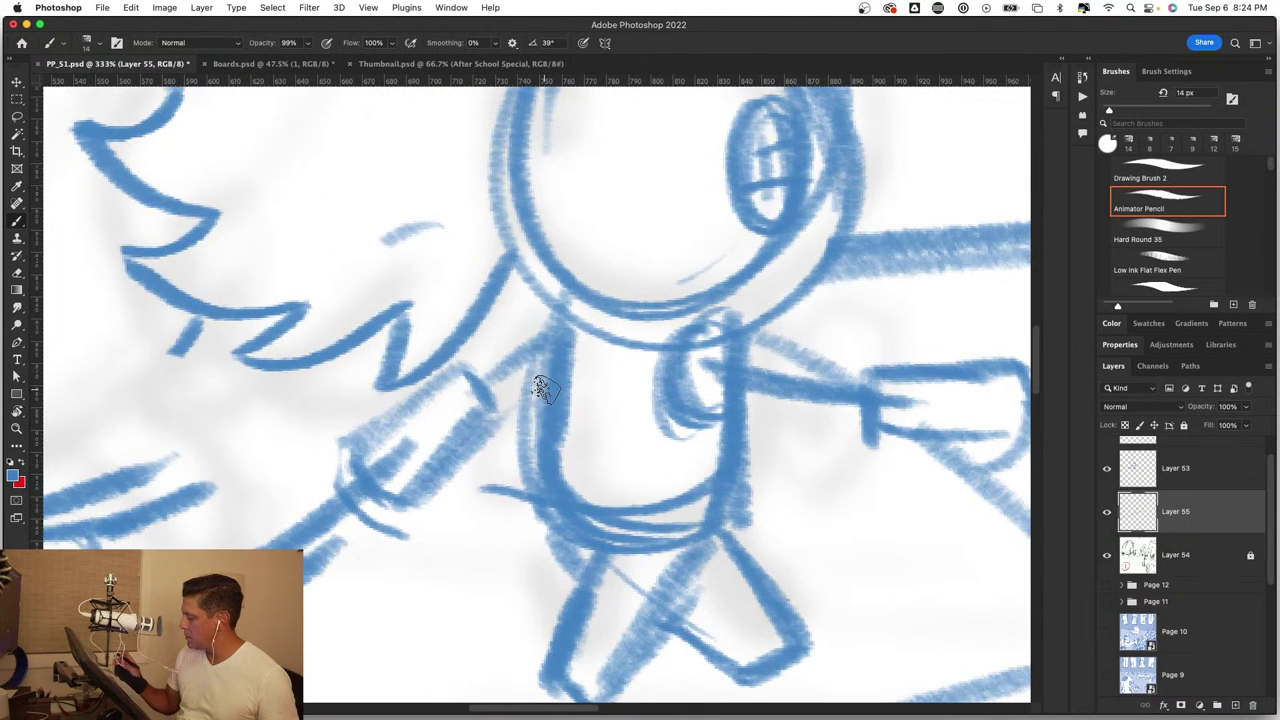
mouse_move(1199, 472)
mouse_down()
mouse_move(1210, 450)
mouse_move(1254, 704)
mouse_up()
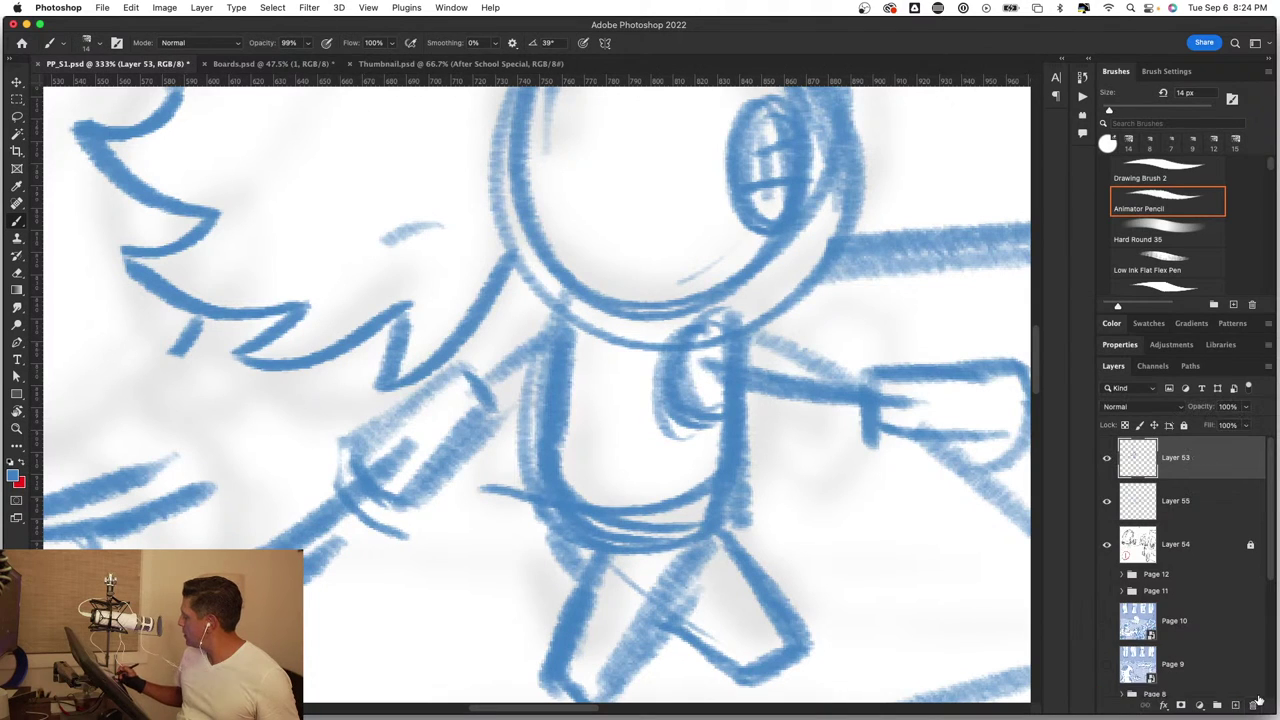
Step: Erase the rough hilt and redraw it and the hand's cuff with an 11 px pencil
key(e)
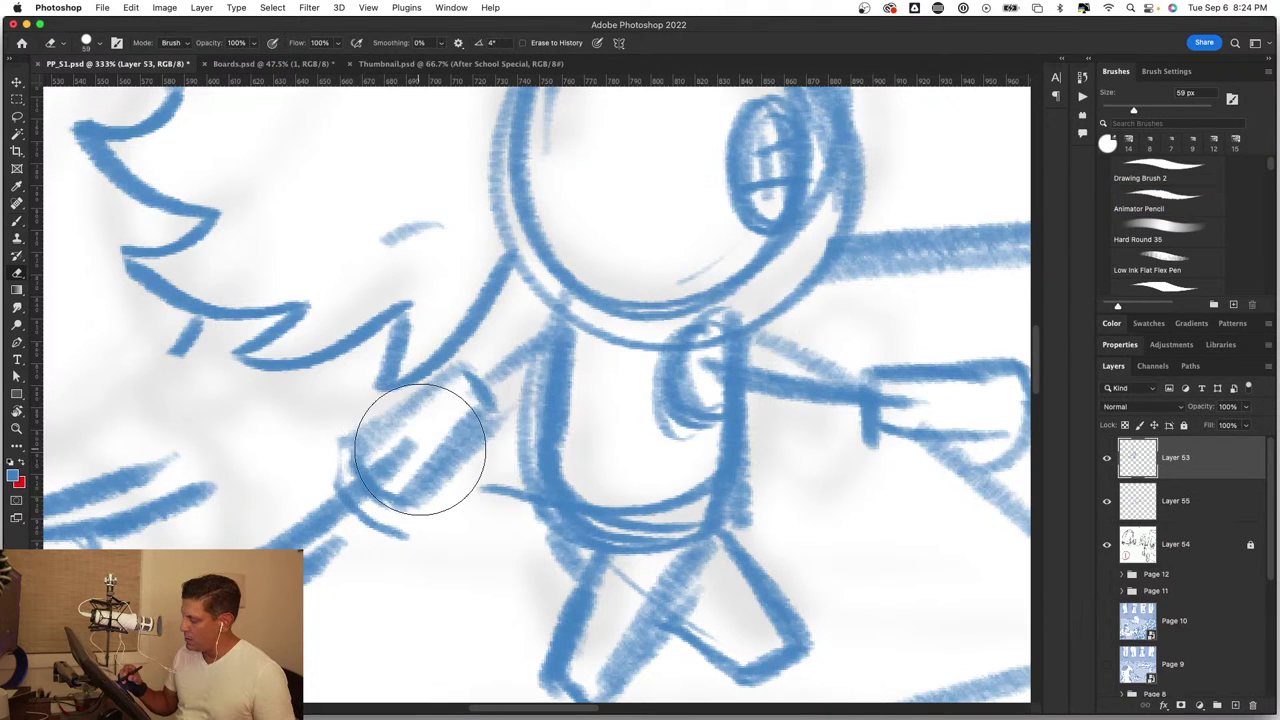
mouse_move(423, 448)
mouse_down()
mouse_move(331, 460)
mouse_move(380, 503)
mouse_up()
key(b)
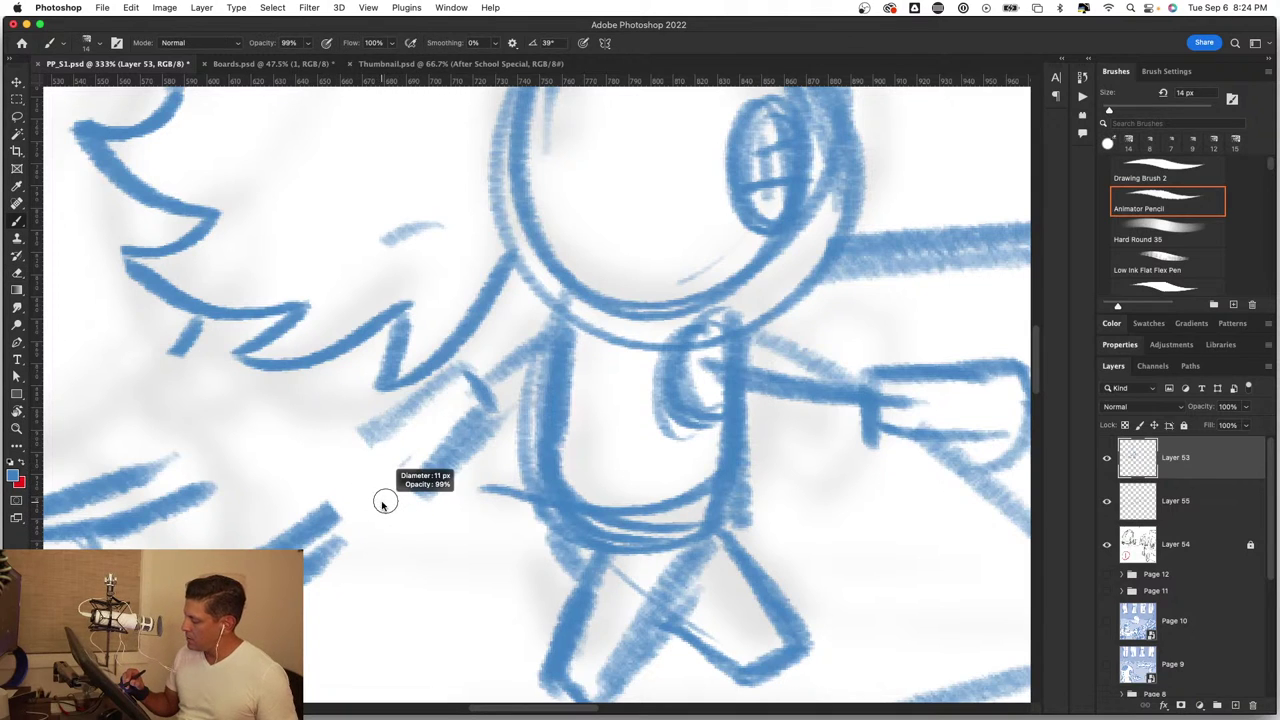
mouse_move(443, 373)
mouse_down()
mouse_move(345, 448)
mouse_move(371, 506)
mouse_up()
mouse_move(340, 455)
mouse_down()
mouse_move(391, 509)
mouse_move(465, 450)
mouse_move(380, 460)
mouse_up()
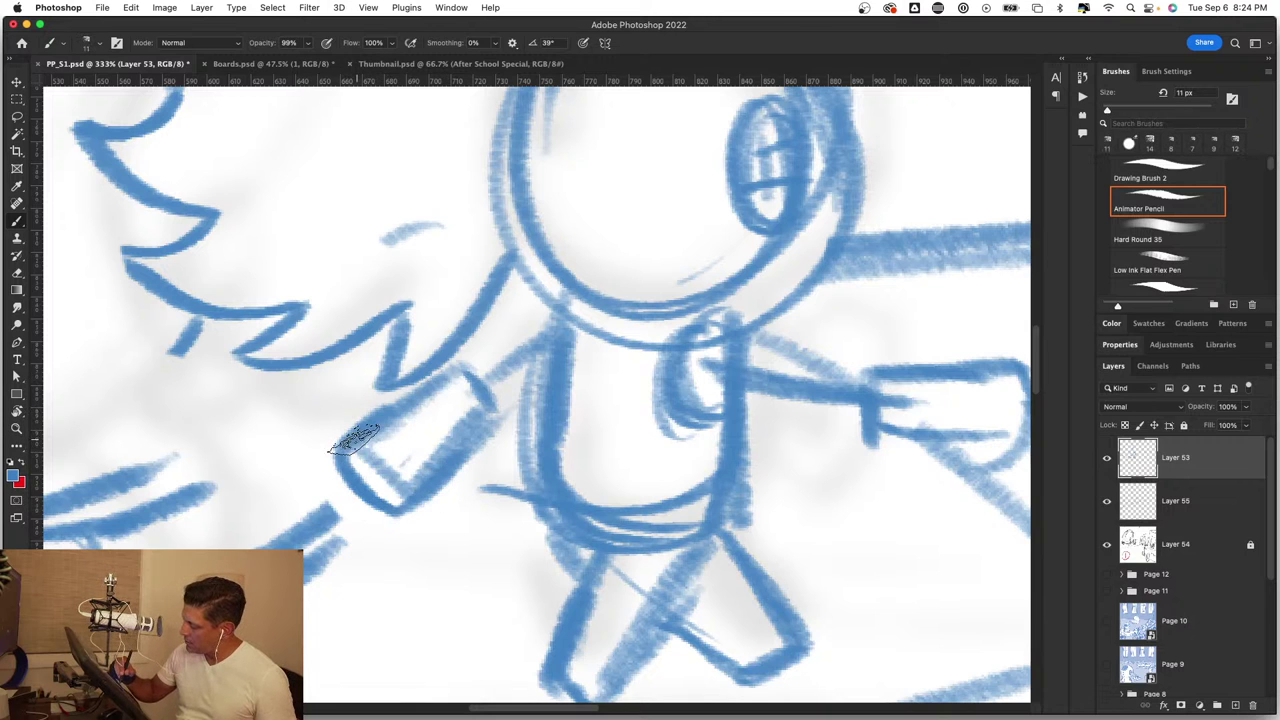
drag(806, 528, 511, 572)
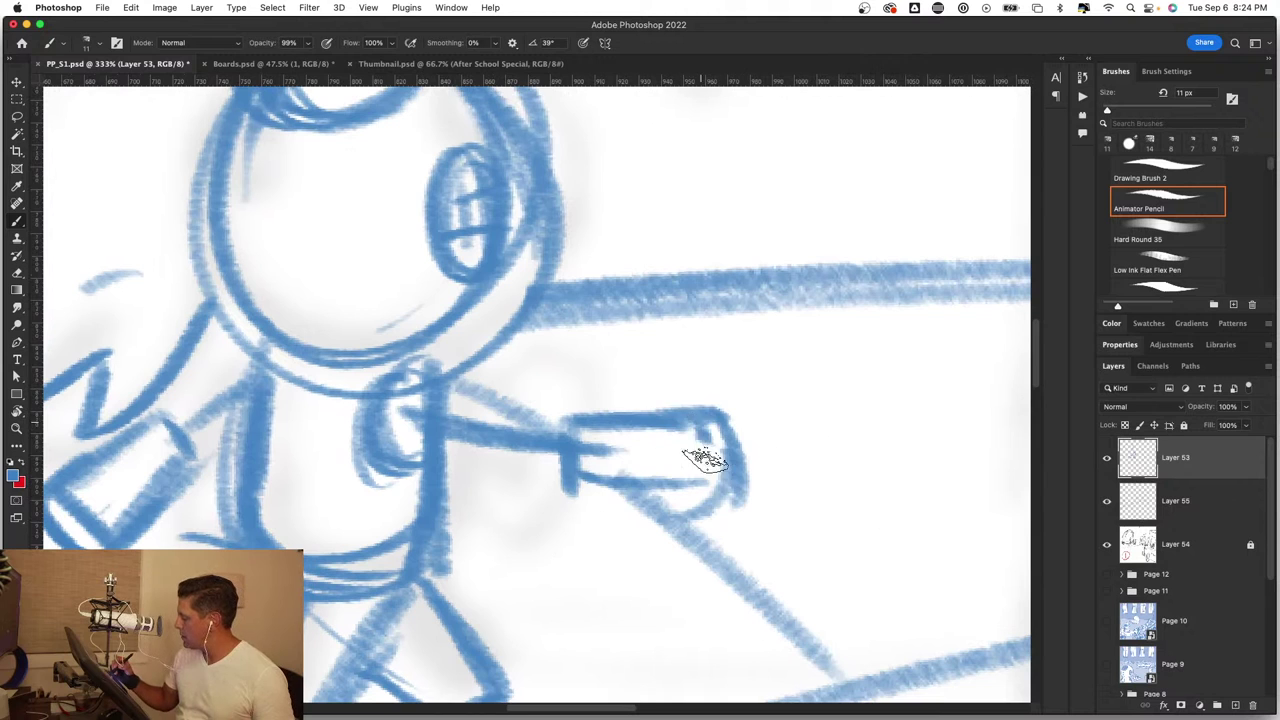
mouse_move(568, 440)
mouse_down()
mouse_move(674, 509)
mouse_move(718, 505)
mouse_move(729, 429)
mouse_move(715, 435)
mouse_up()
Step: Zoom in on the astronaut and extend the creature's tail spikes down to join the hilt
key(z)
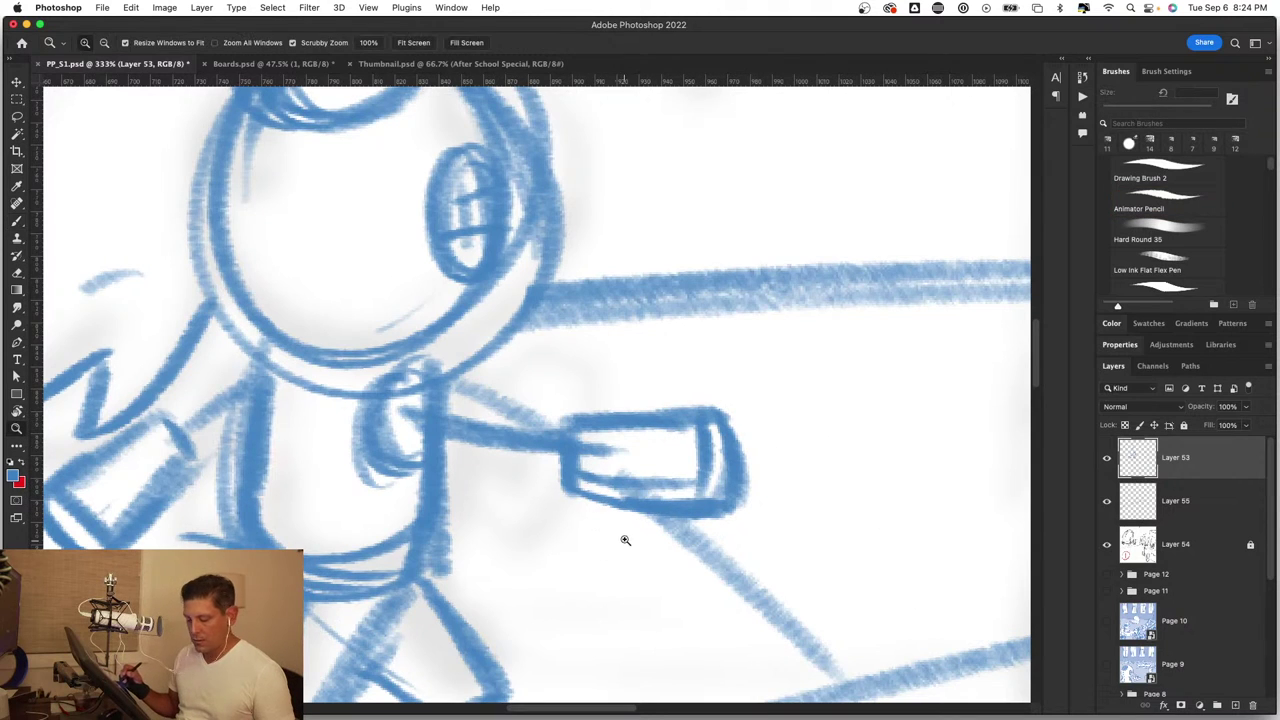
drag(623, 537, 566, 535)
drag(515, 356, 558, 368)
drag(478, 322, 540, 322)
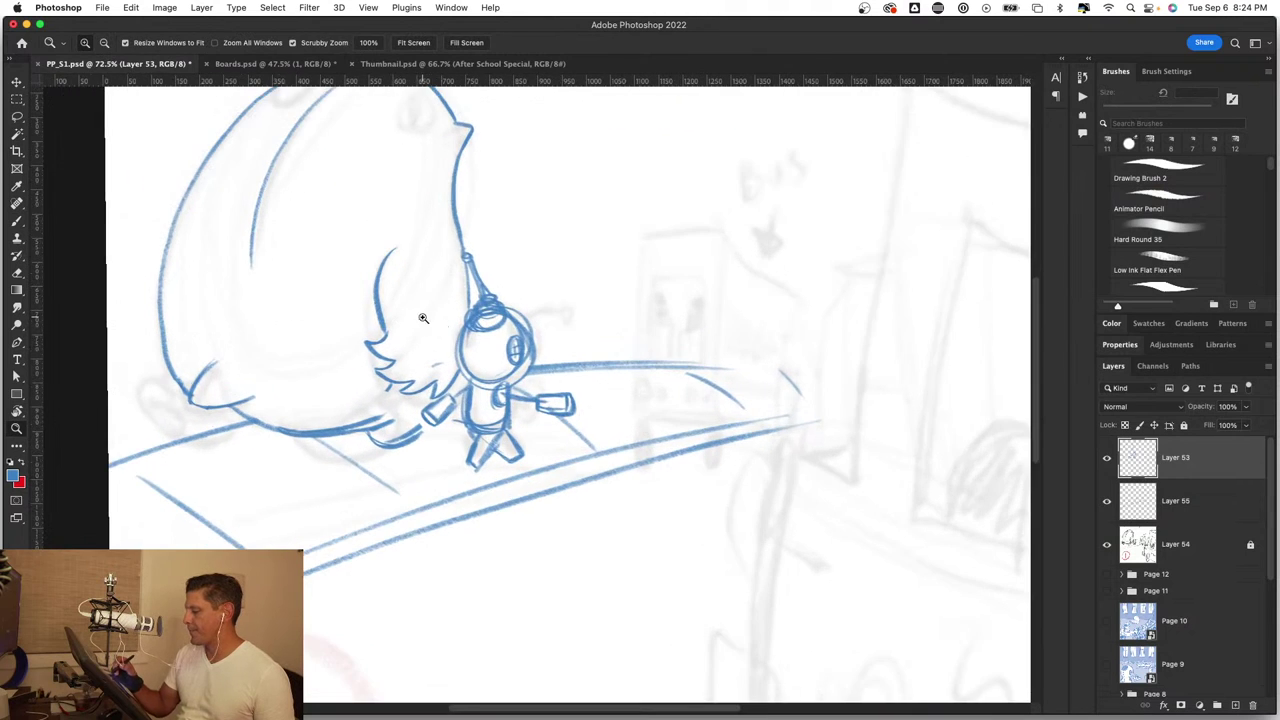
key(b)
key(z)
drag(643, 432, 690, 434)
key(b)
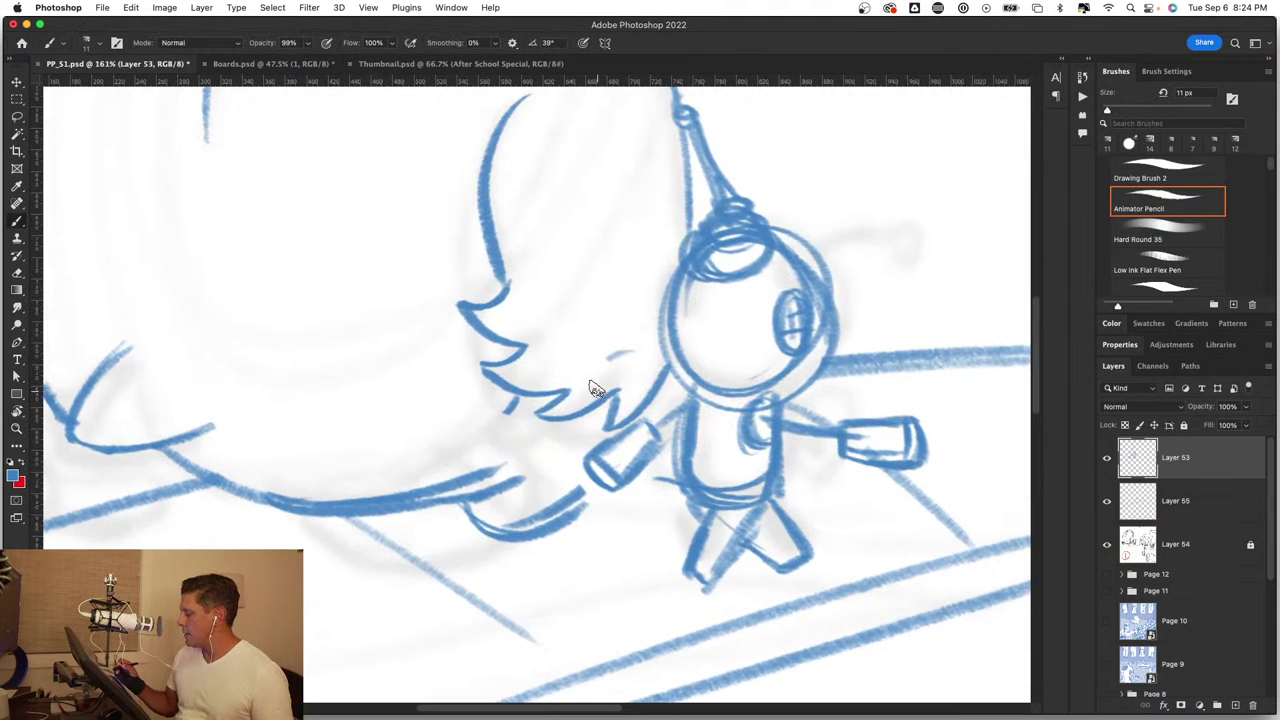
drag(556, 458, 610, 420)
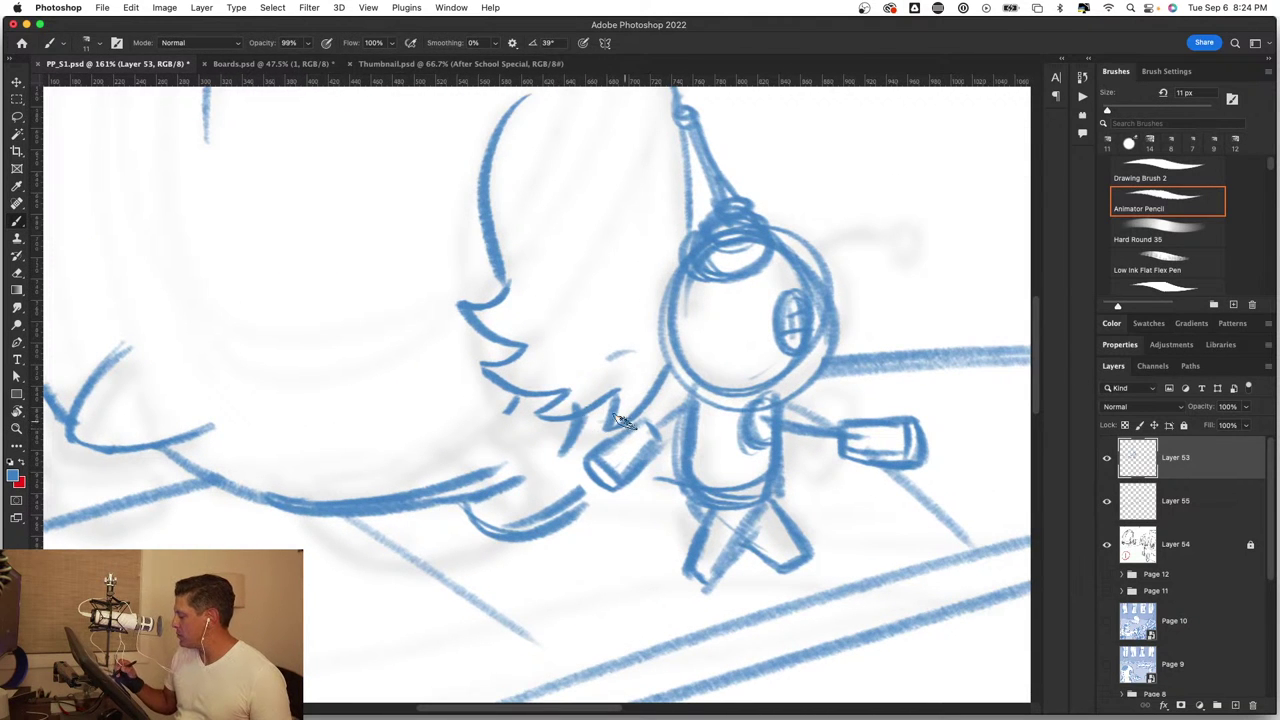
drag(578, 498, 600, 484)
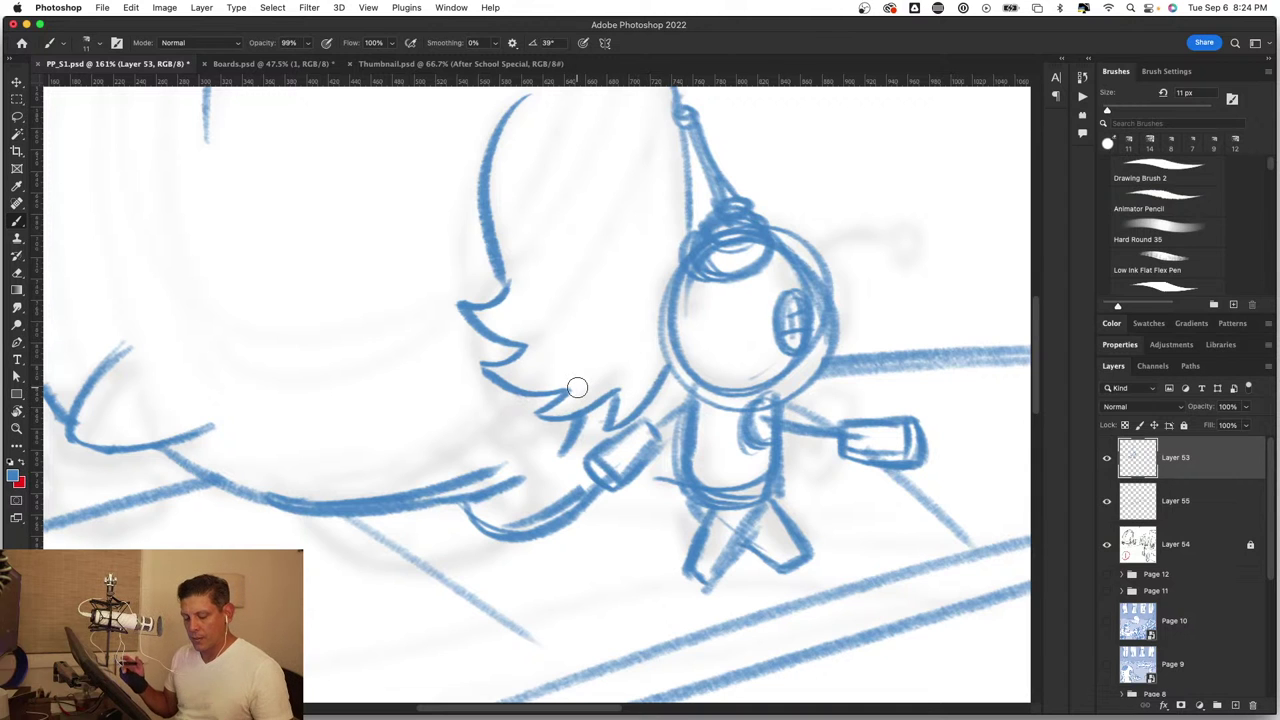
Step: Zoom out to view the scene and make Layer 55 active
key(z)
mouse_move(577, 402)
mouse_down()
mouse_move(419, 471)
mouse_move(443, 486)
mouse_move(614, 443)
mouse_up()
drag(649, 316, 700, 318)
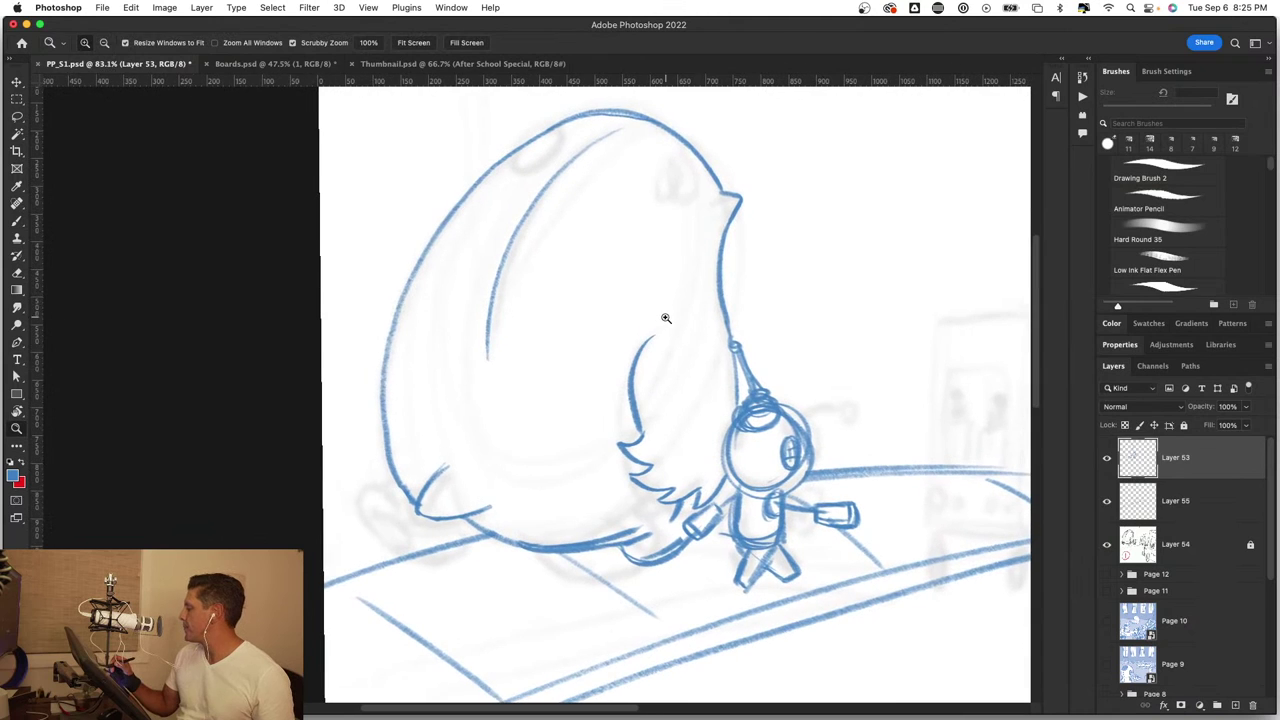
key(b)
click(1193, 506)
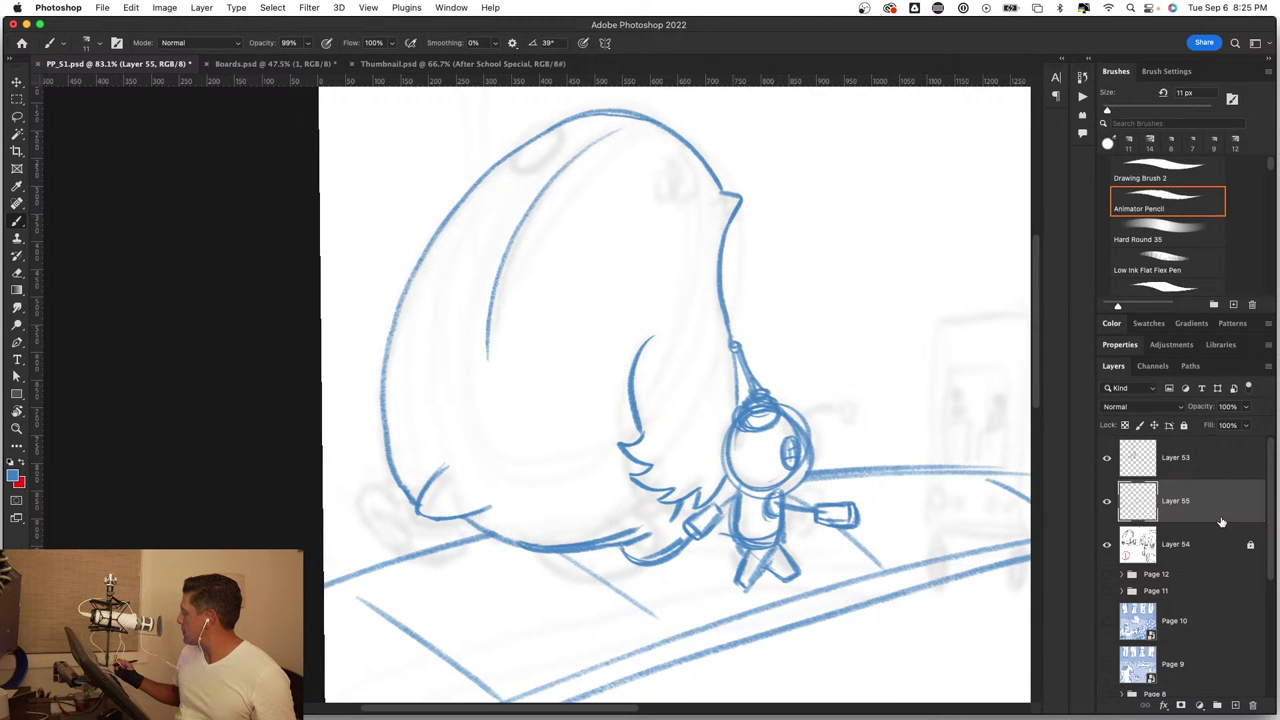
Step: On a new layer, draw the back and top of the creature's lower-left foot
click(1236, 705)
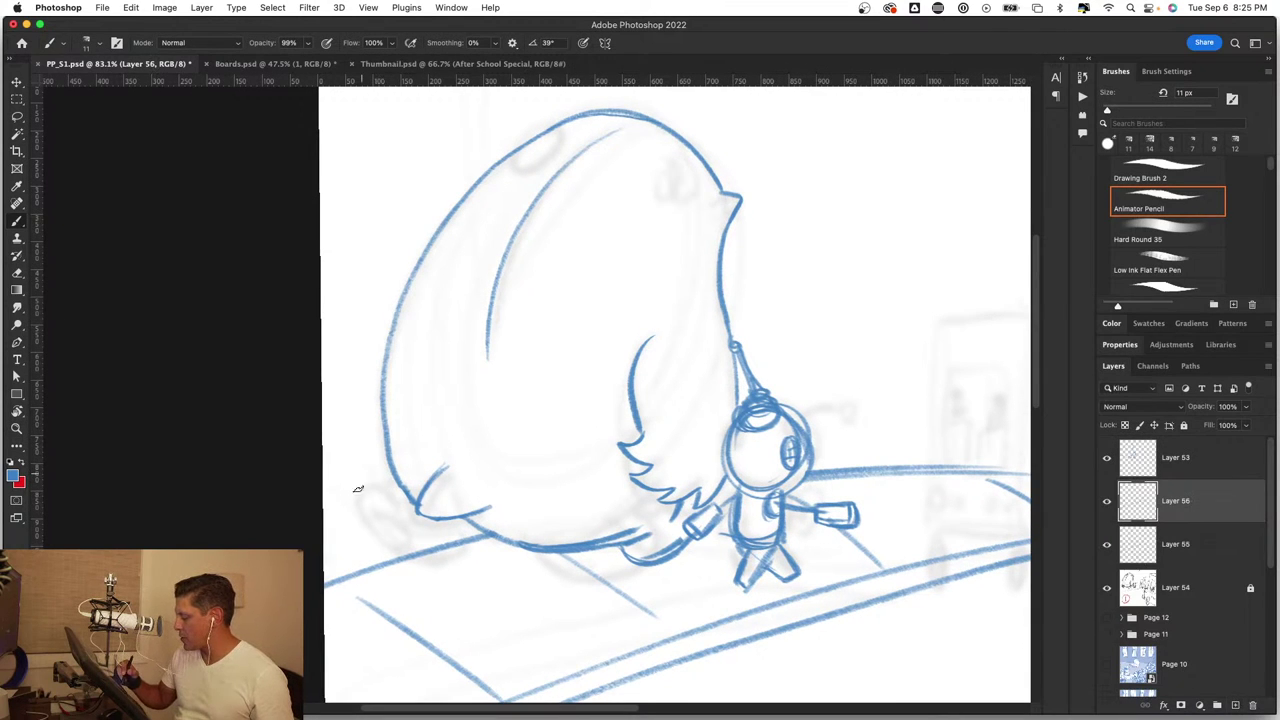
drag(359, 478, 374, 553)
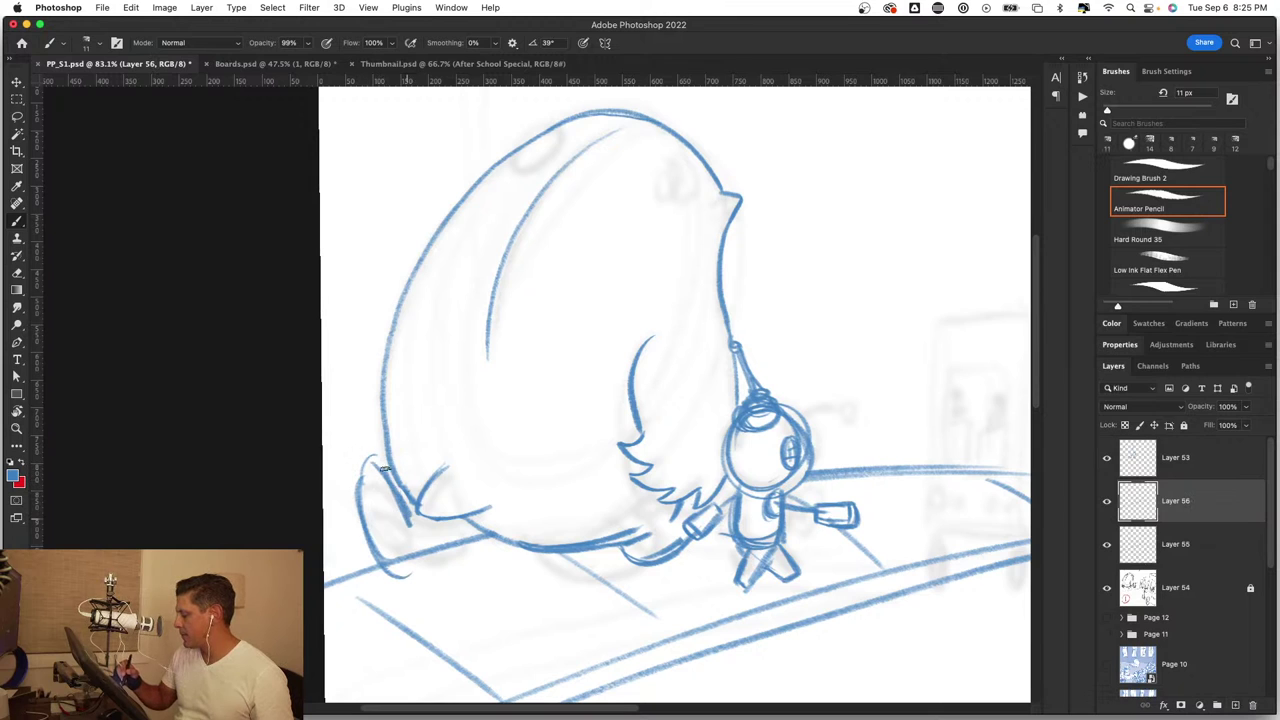
drag(364, 464, 404, 519)
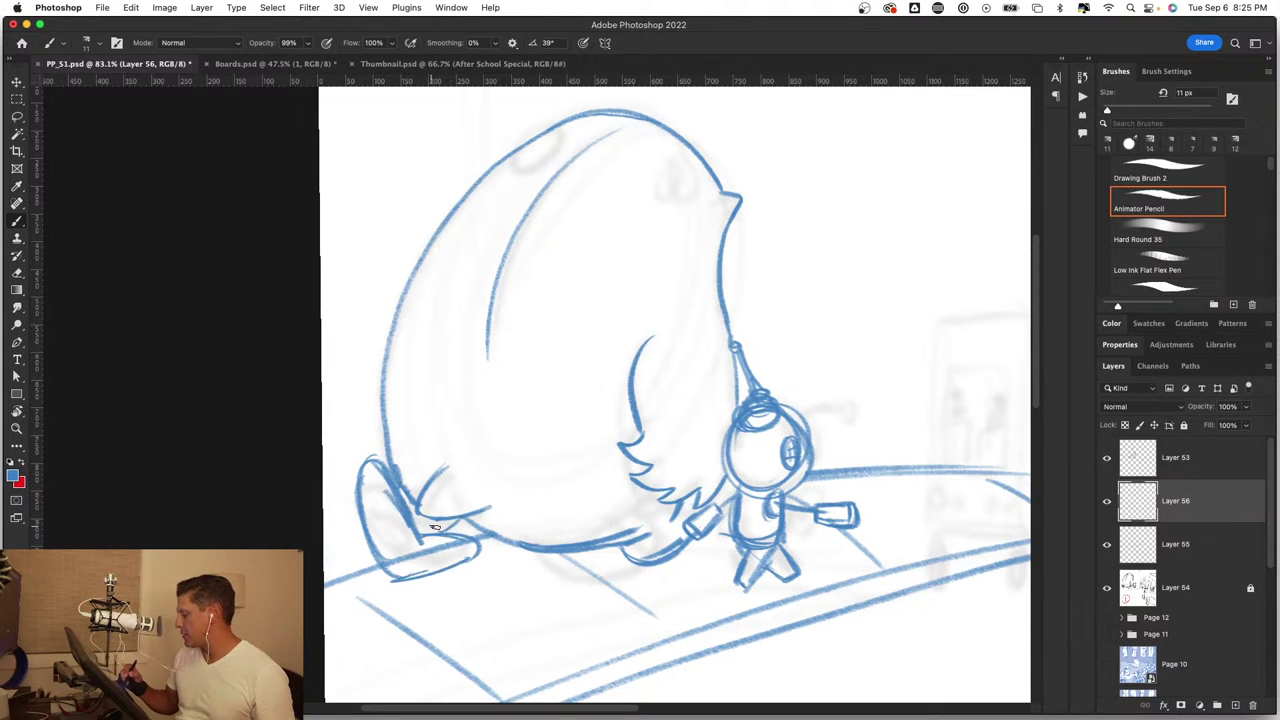
key(z)
alt+click(514, 563)
drag(493, 329, 509, 451)
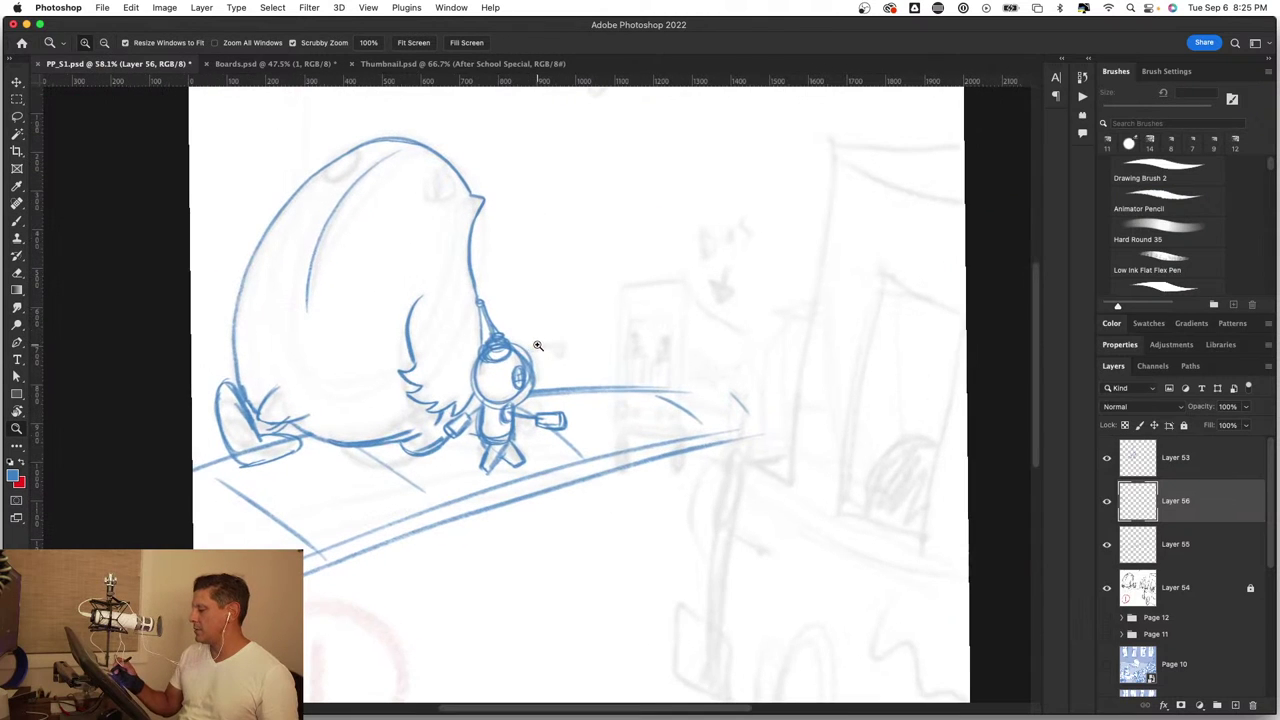
click(510, 451)
key(b)
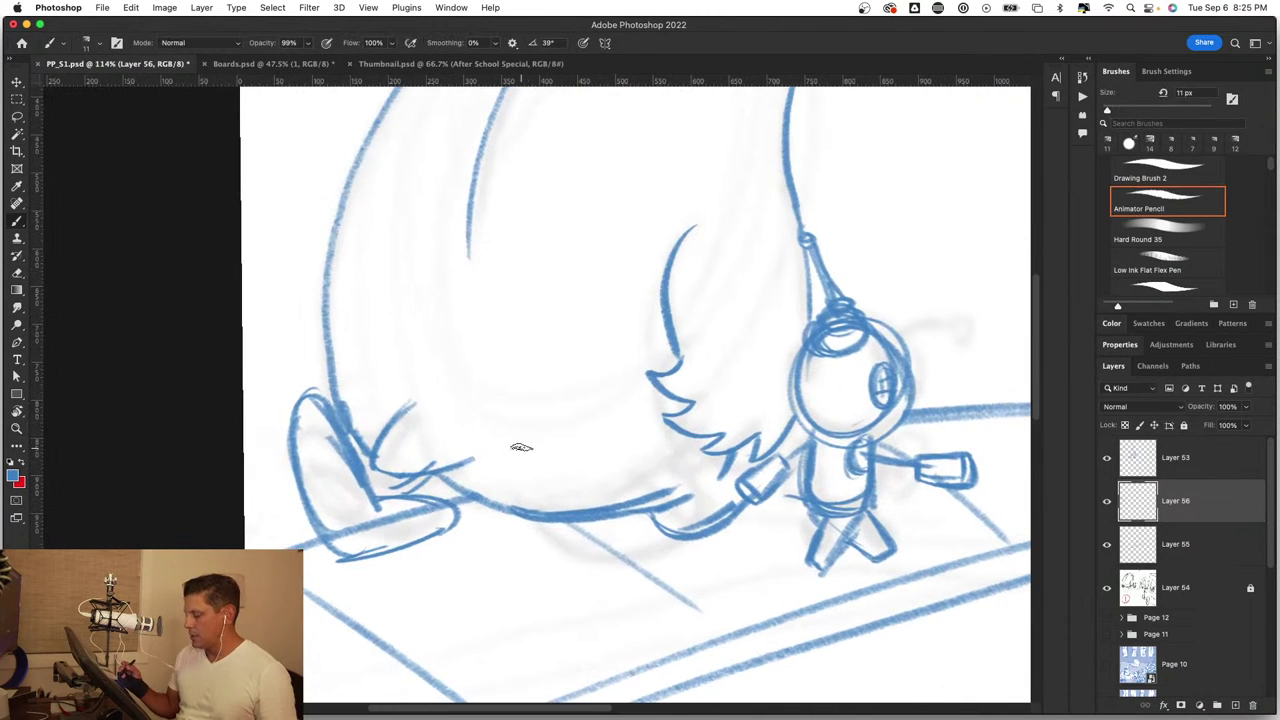
Step: Rotate the foot sketch about 8.4° and nudge it down-left into place
key(ctrl+t)
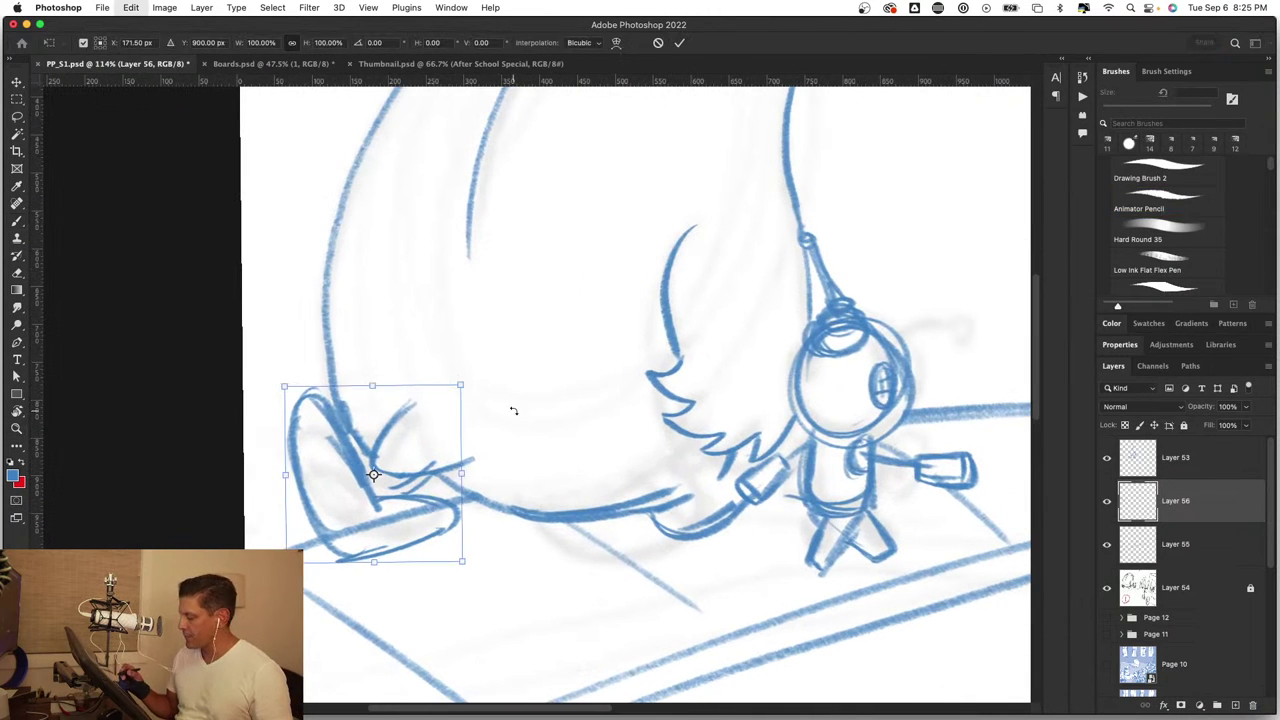
drag(470, 378, 505, 370)
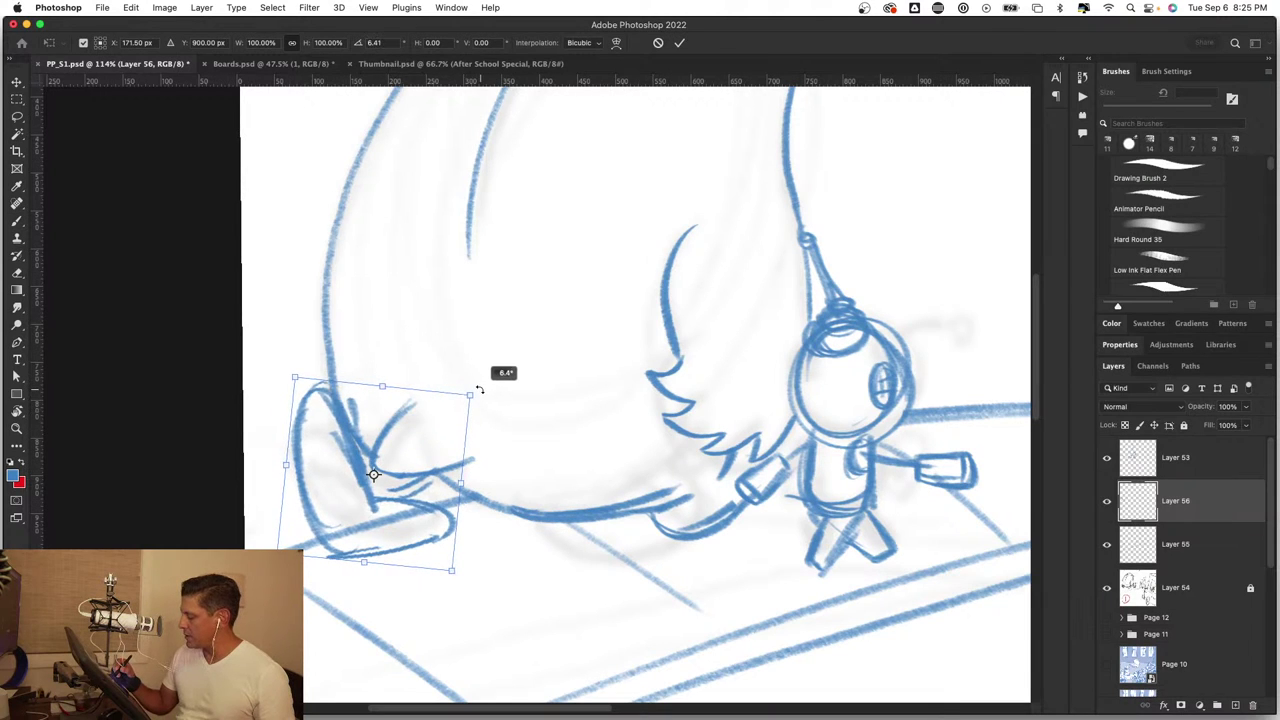
drag(394, 511, 403, 525)
key(Return)
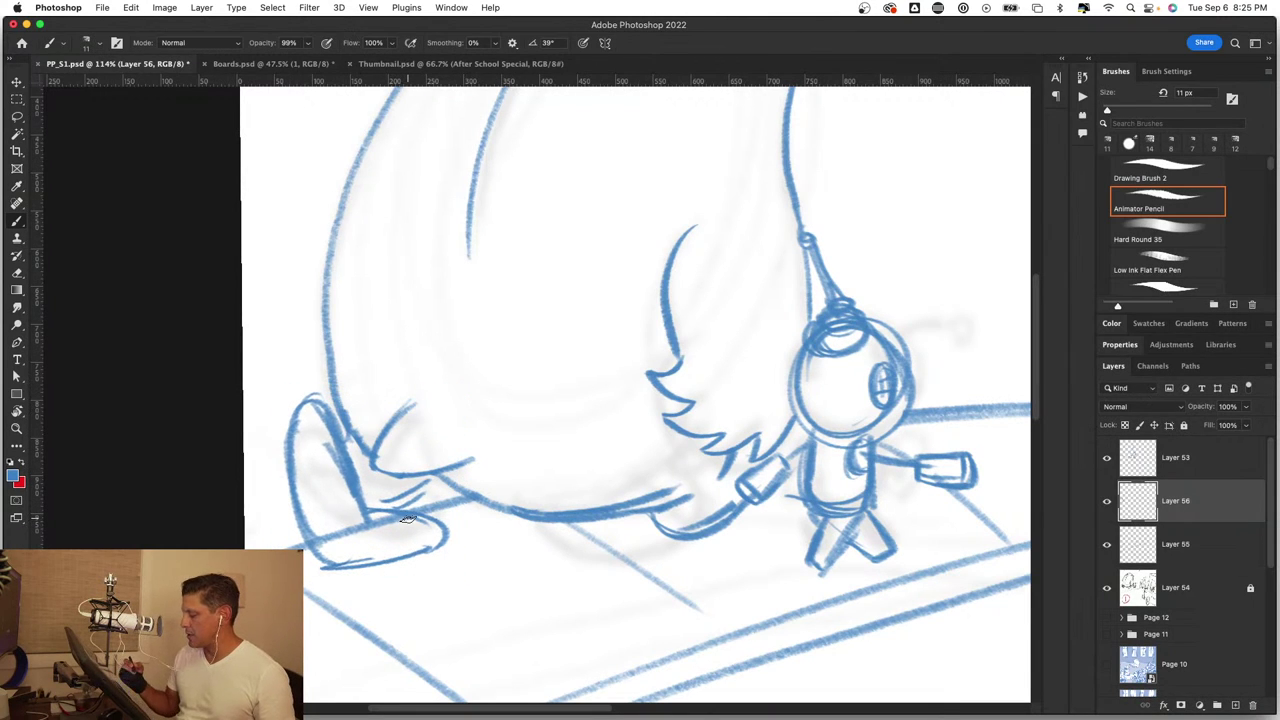
key(z)
scroll(600, 514, down, 5)
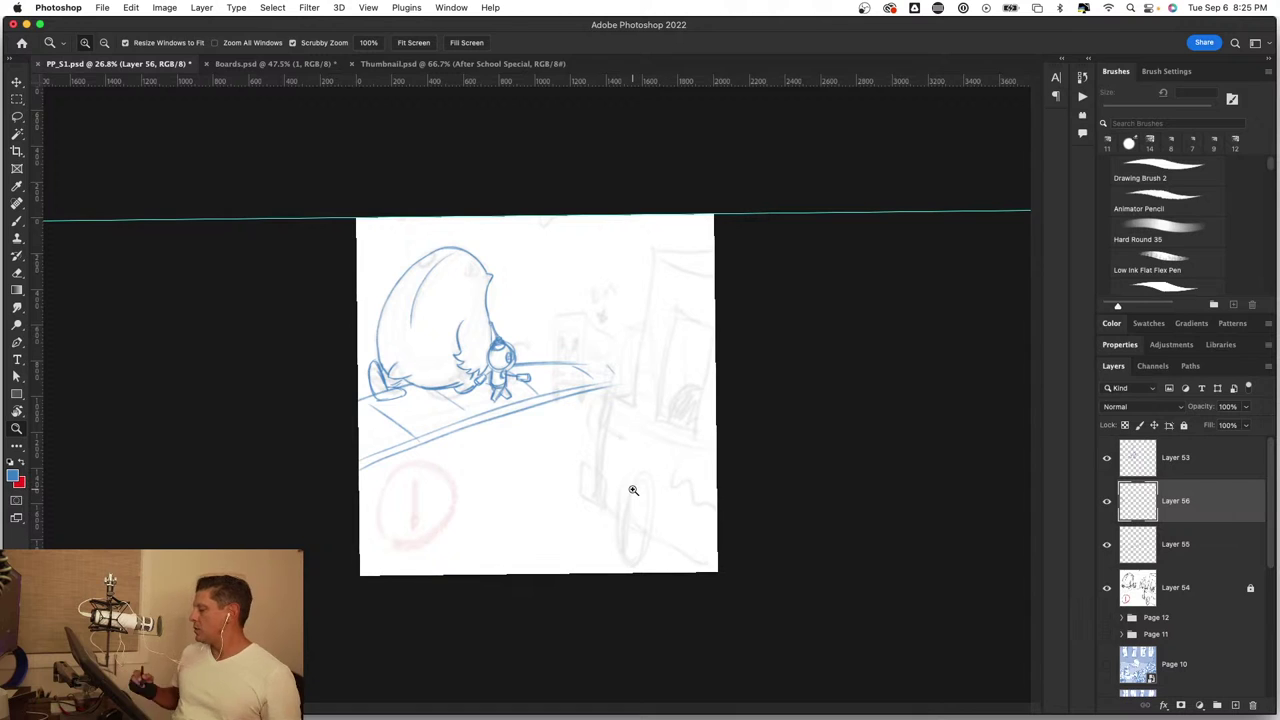
Step: Check Layers 56 and 53 by toggling visibility, then add Layer 57 above Layer 53
key(b)
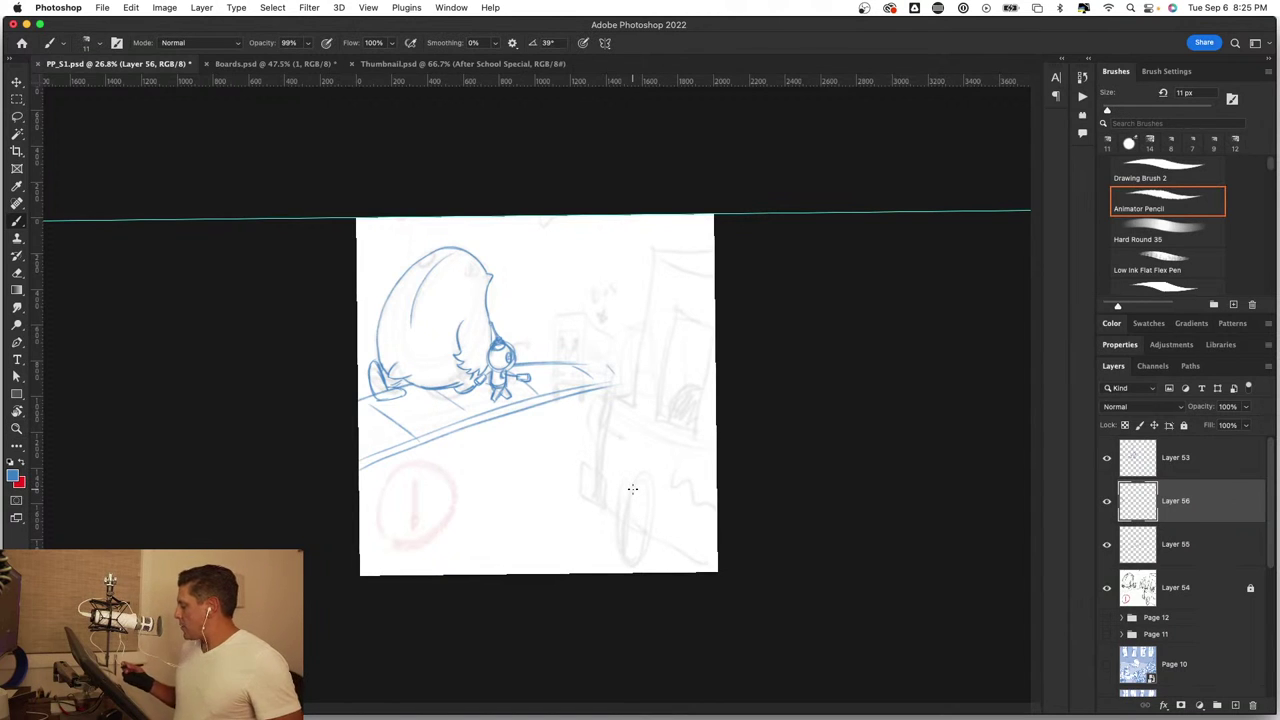
click(1107, 506)
click(1110, 505)
click(1108, 457)
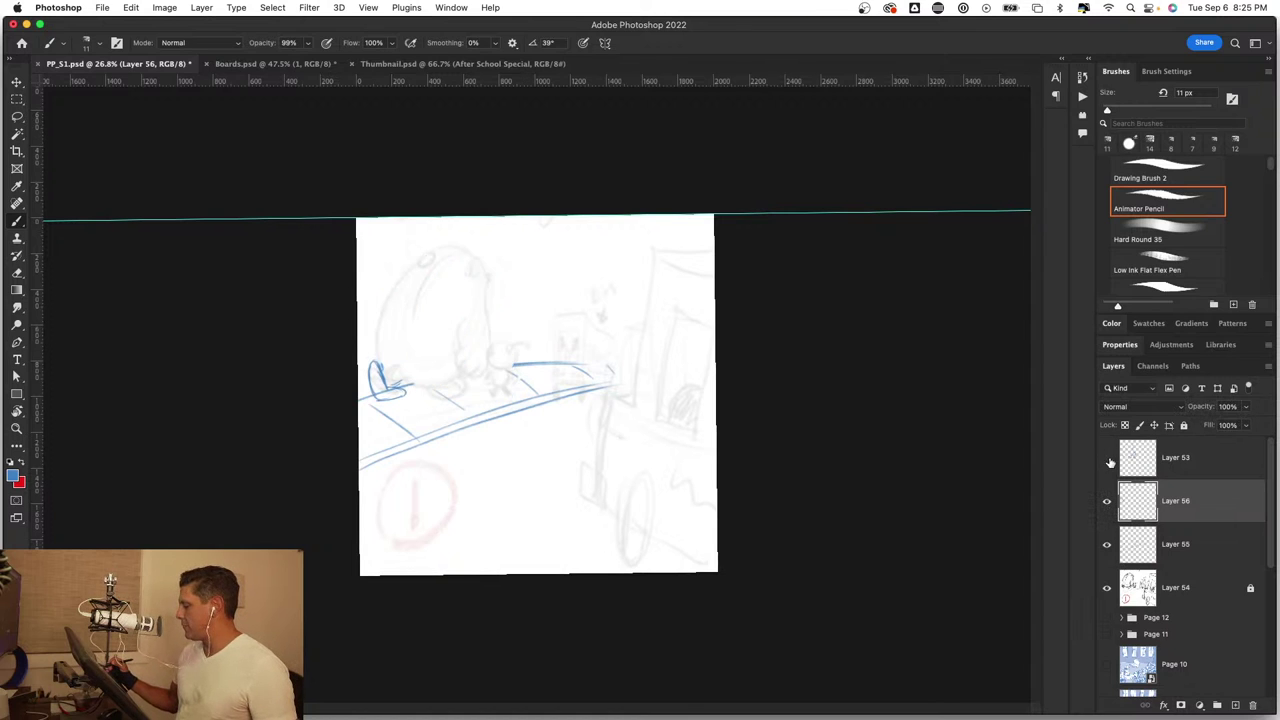
click(1109, 460)
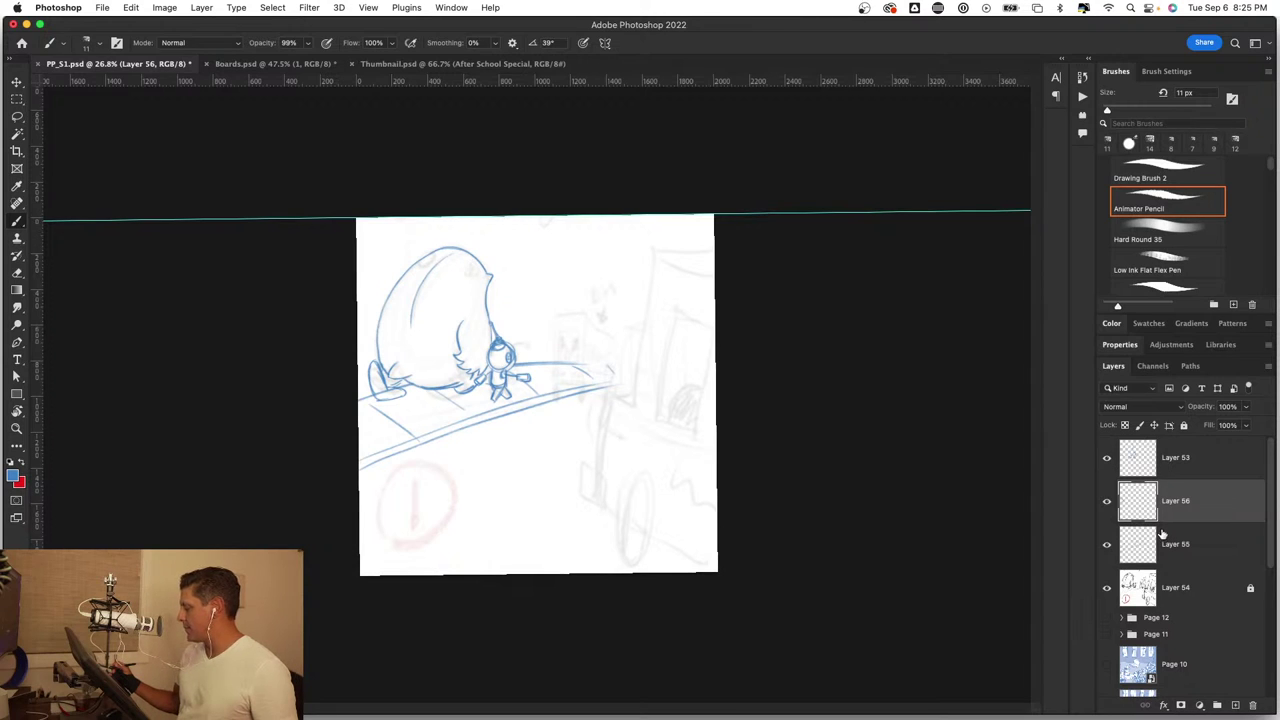
click(1218, 468)
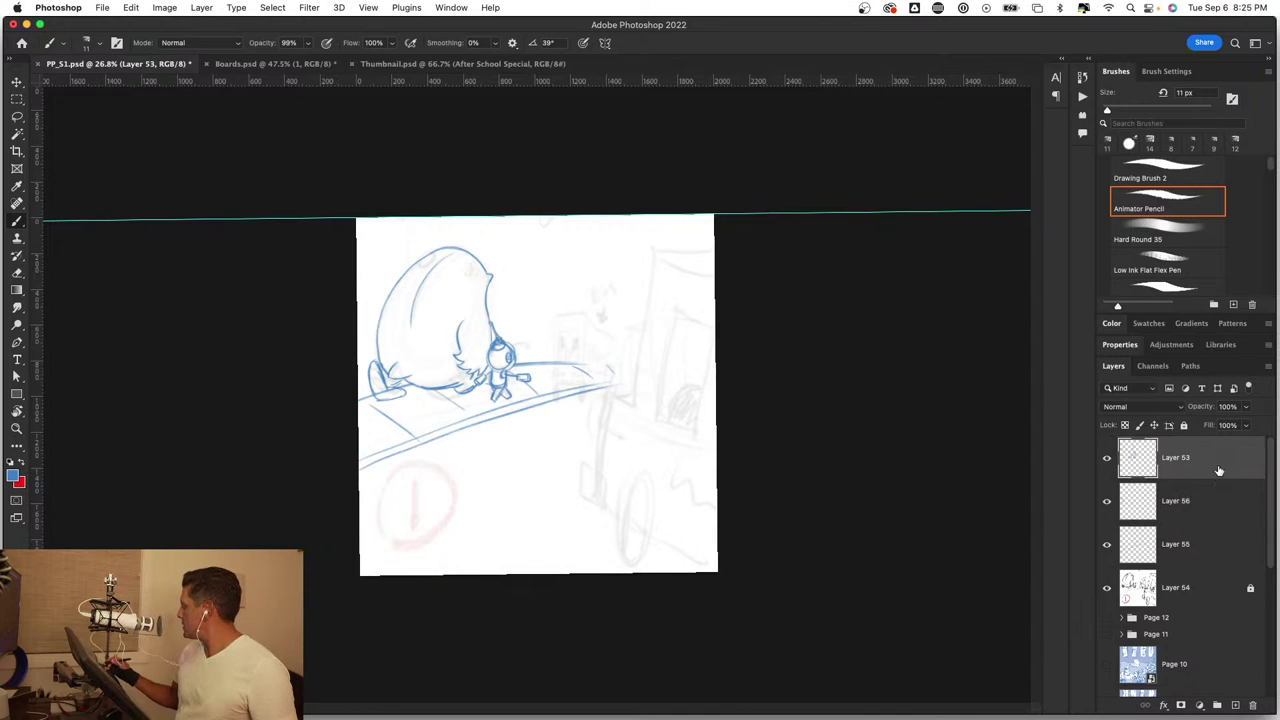
click(1237, 705)
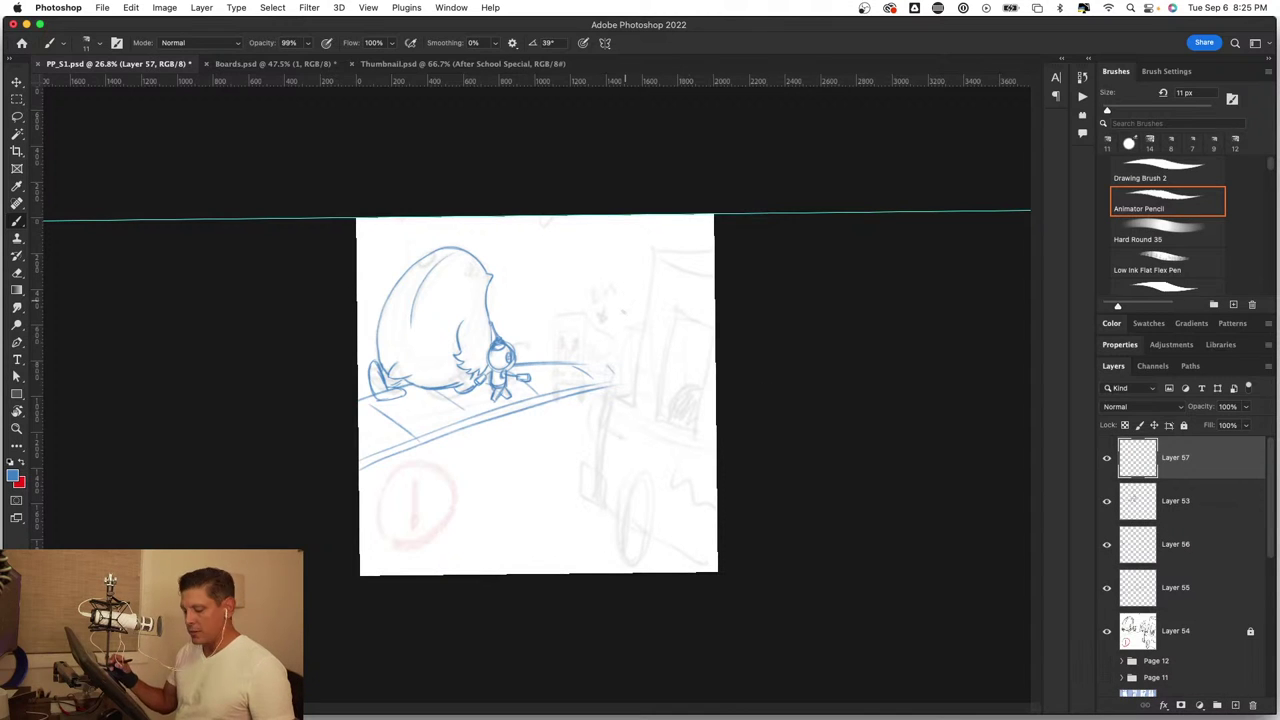
Step: Frame the distant bus and draw its vertical front edge
key(z)
drag(640, 229, 723, 314)
key(z)
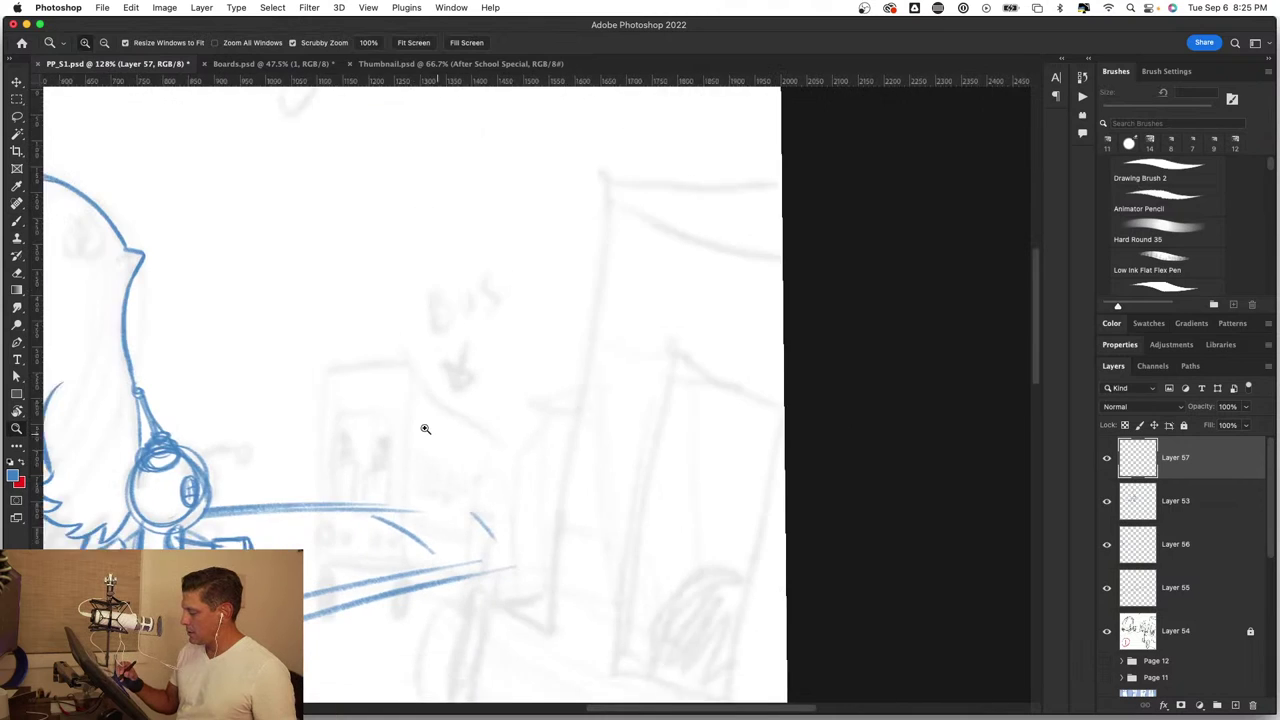
drag(425, 429, 364, 414)
click(337, 371)
shift+click(337, 498)
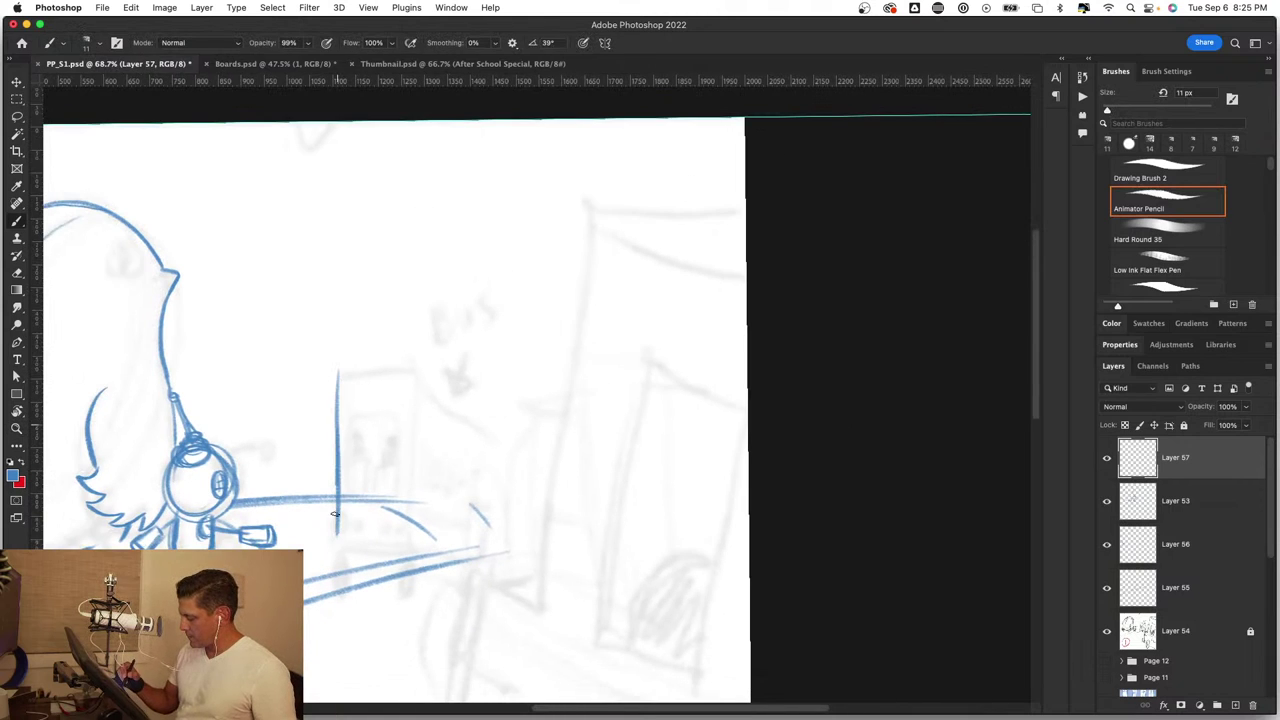
drag(334, 371, 419, 371)
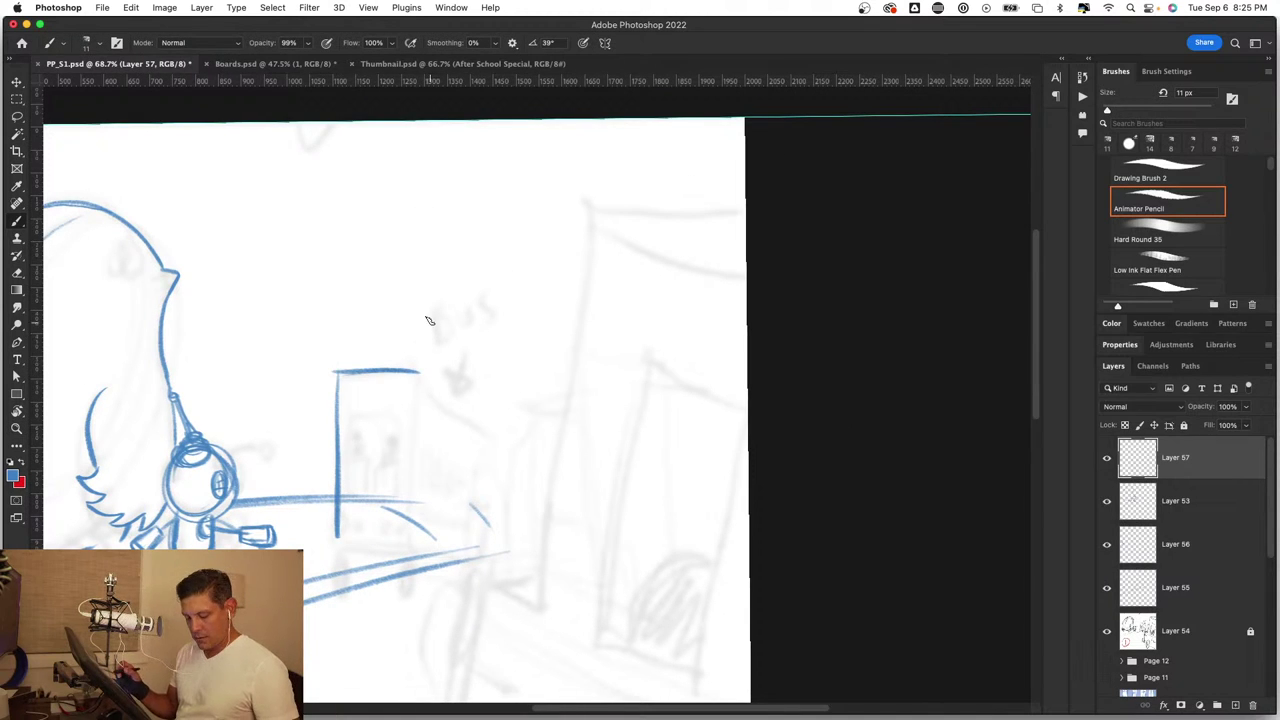
key(ctrl+z)
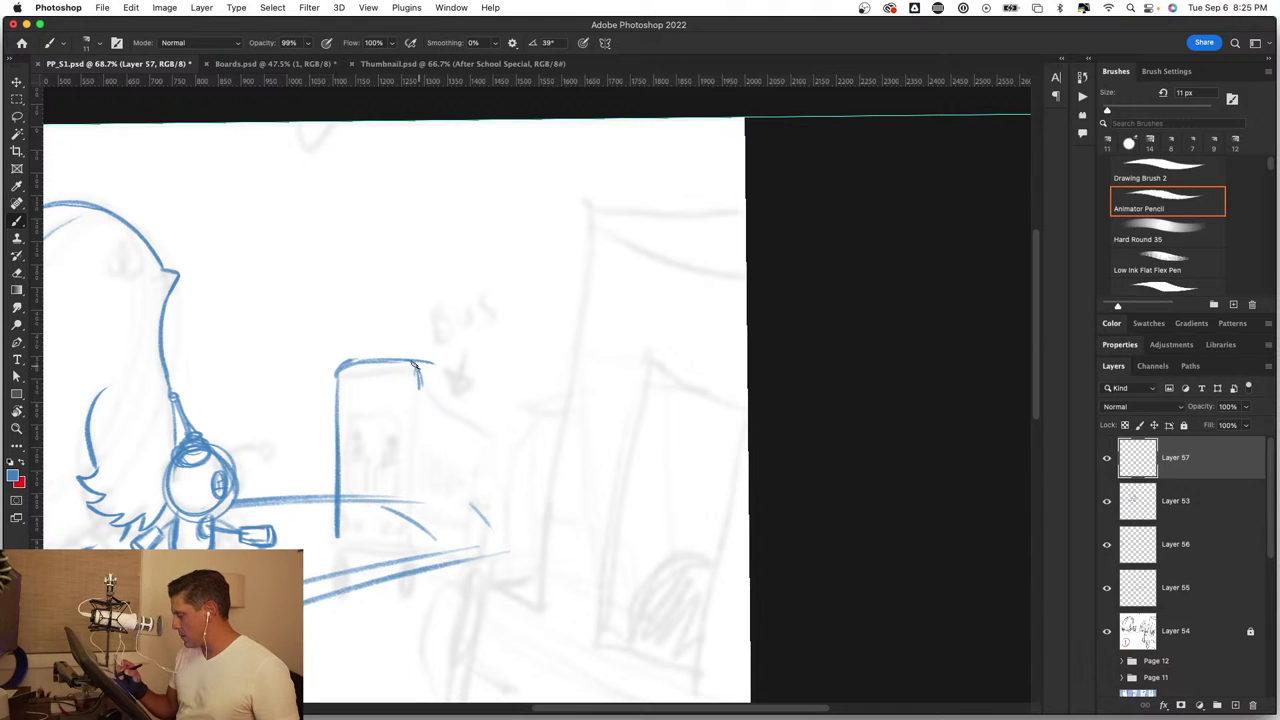
Step: Sketch the bus's slanted roof edge, right front edge and base corner mark
drag(418, 366, 505, 430)
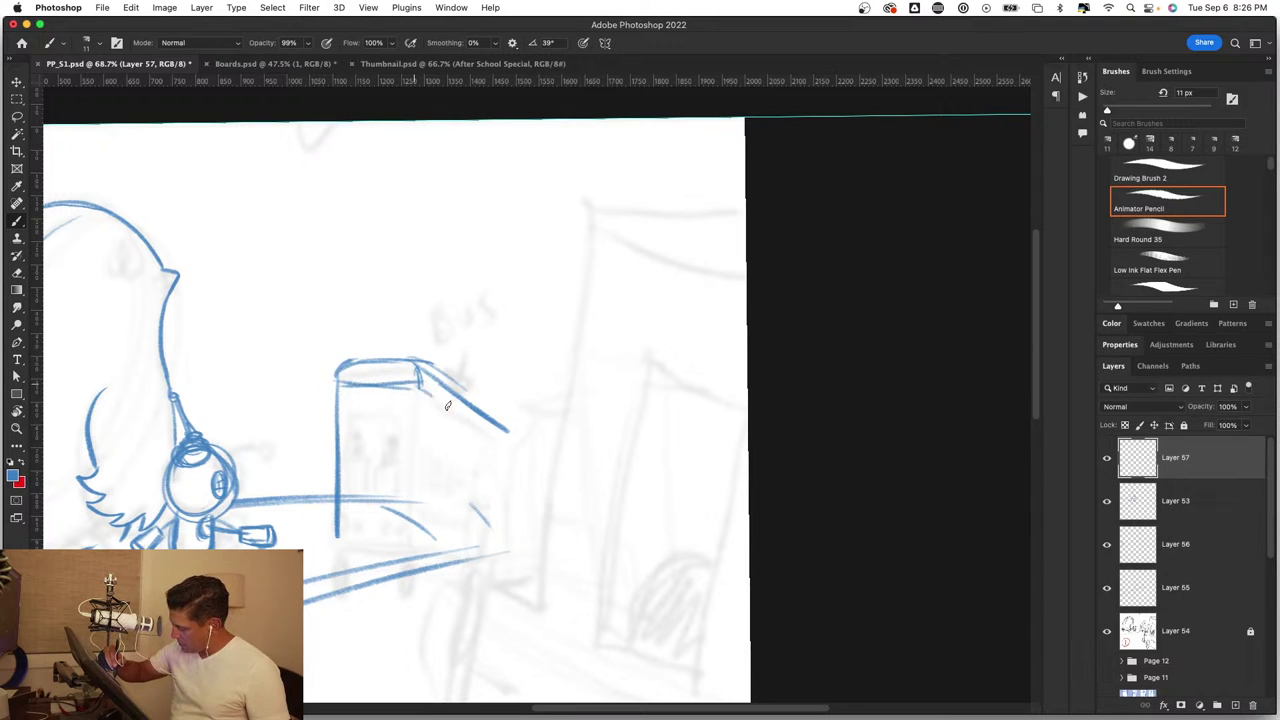
drag(421, 392, 515, 440)
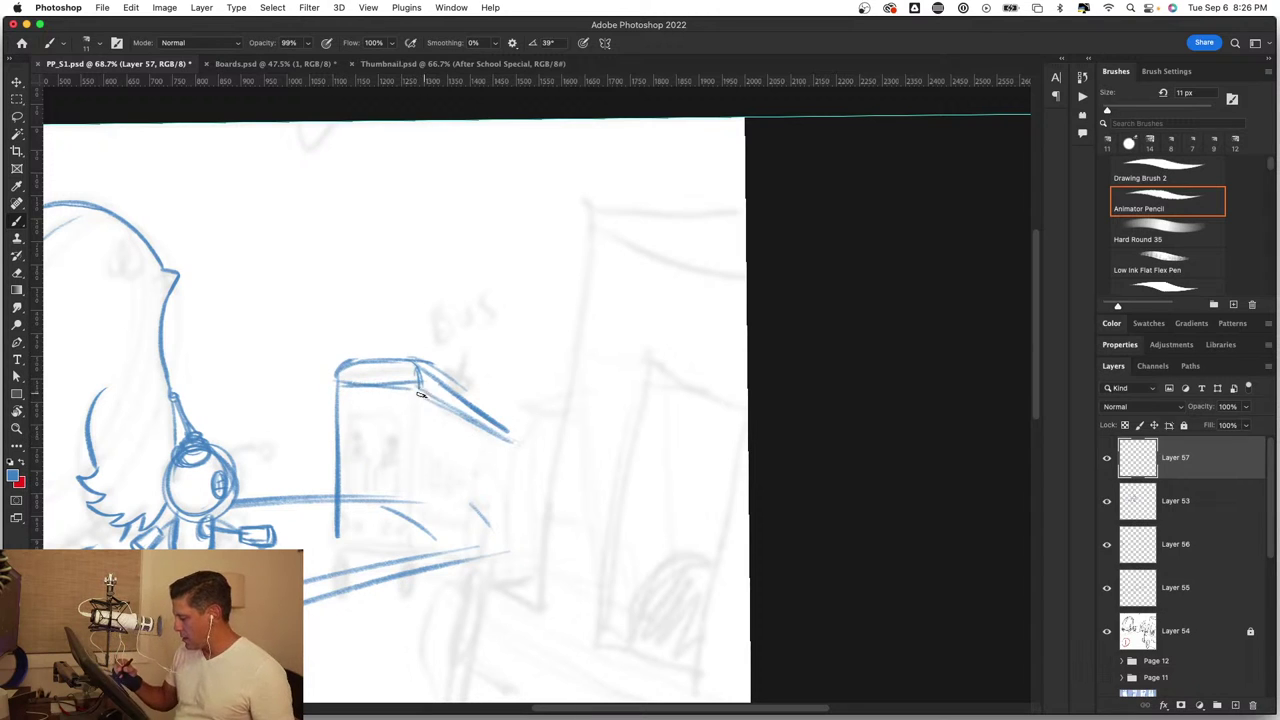
mouse_move(421, 395)
mouse_down()
mouse_move(418, 540)
mouse_move(460, 534)
mouse_move(233, 548)
mouse_up()
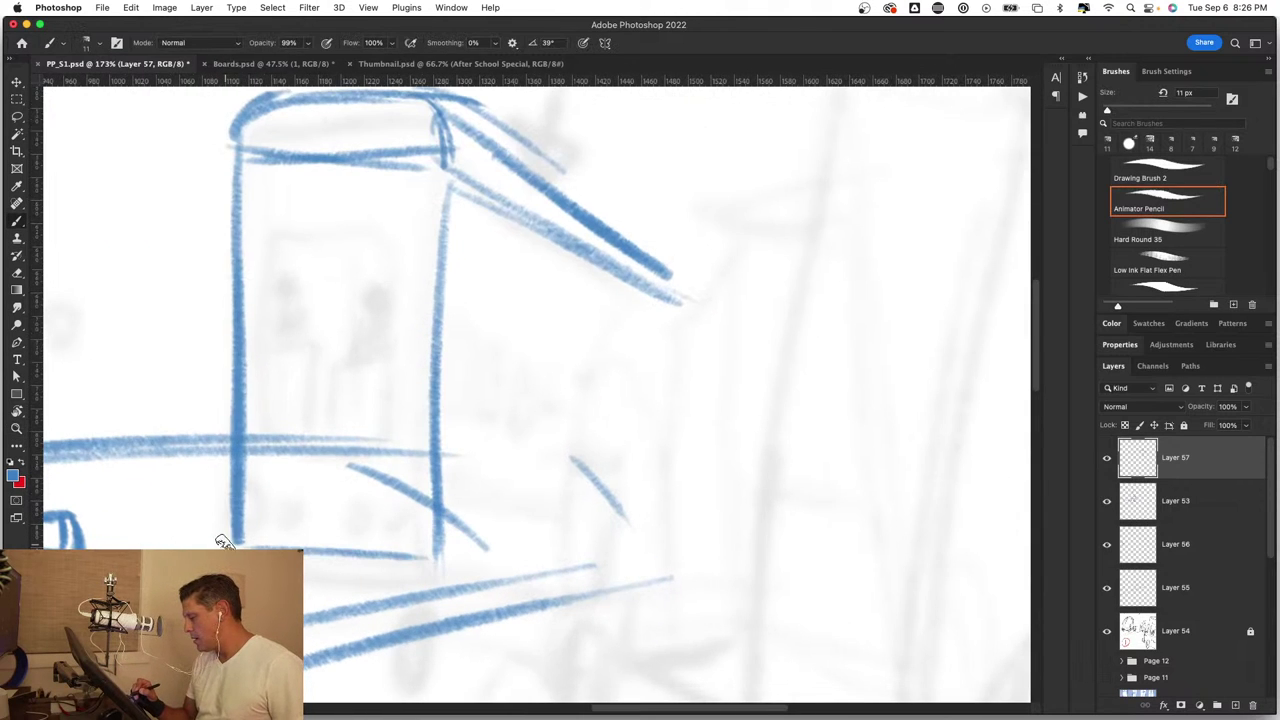
drag(304, 584, 448, 588)
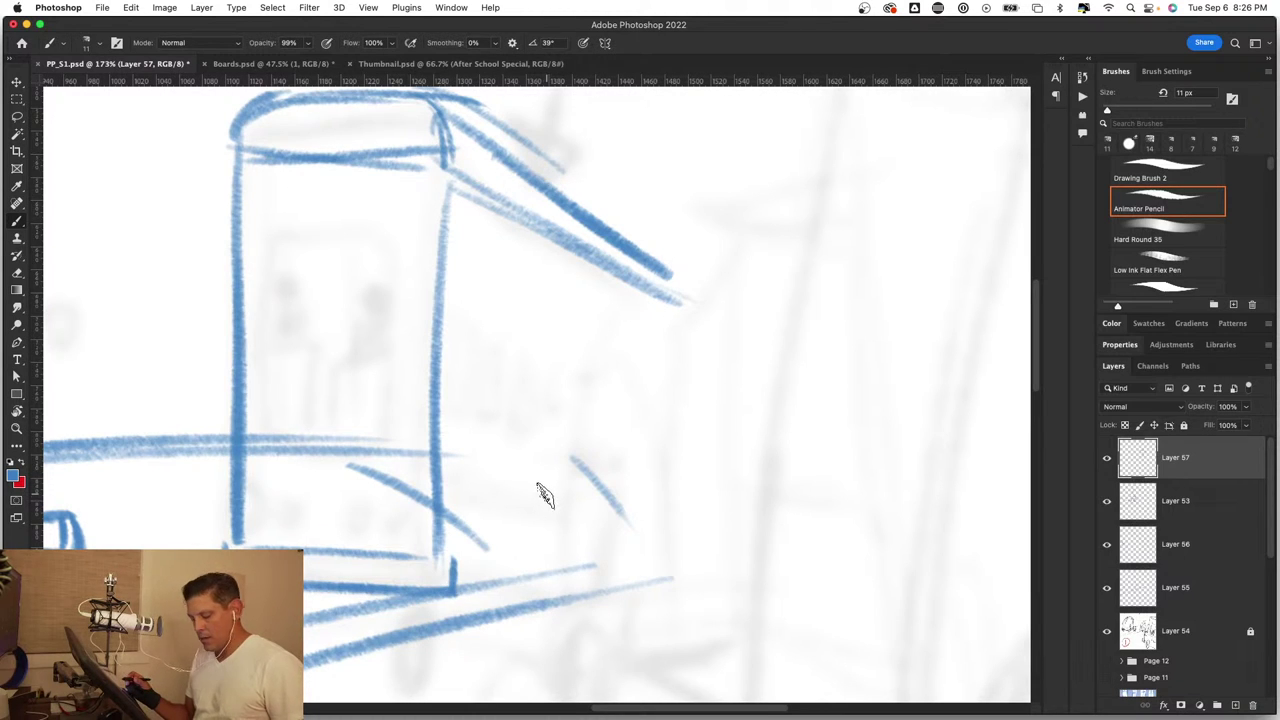
key(super+z)
mouse_move(452, 561)
mouse_down()
mouse_move(452, 578)
mouse_move(488, 556)
mouse_up()
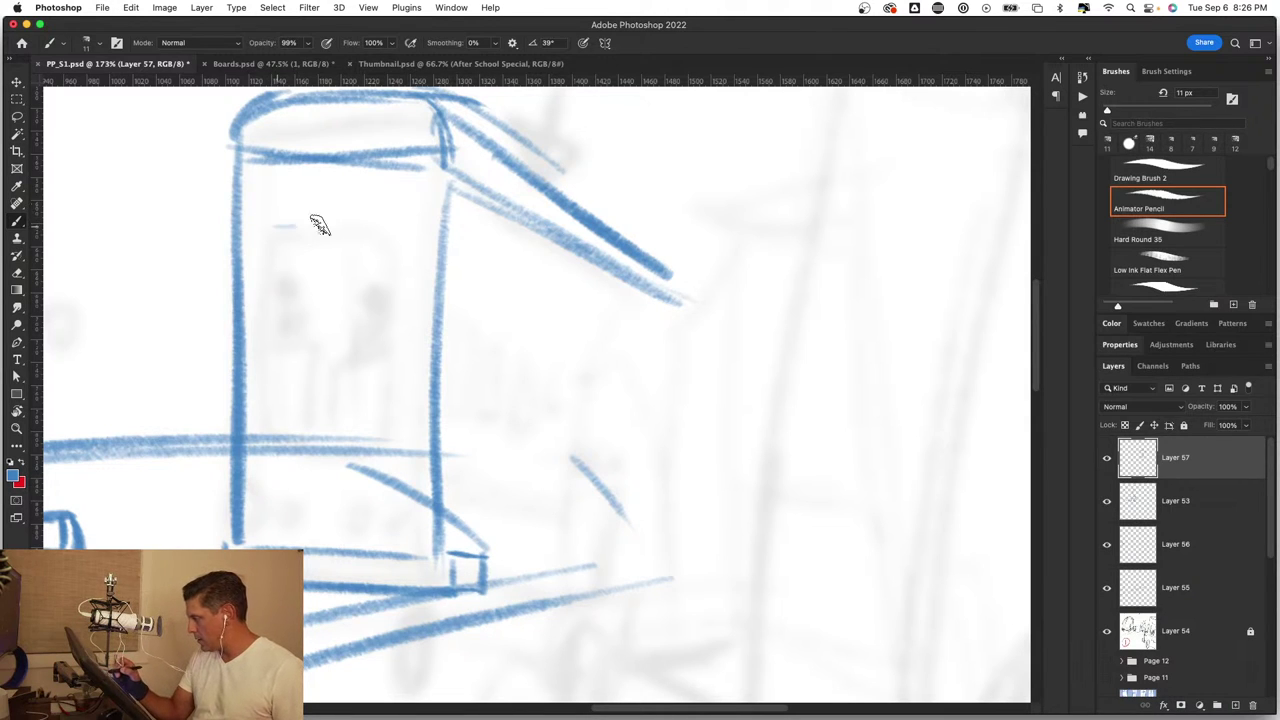
Step: Draw the bus windshield outline with a vertical divider
drag(272, 226, 420, 222)
mouse_move(260, 226)
mouse_down()
mouse_move(268, 398)
mouse_move(370, 383)
mouse_up()
drag(268, 402, 405, 404)
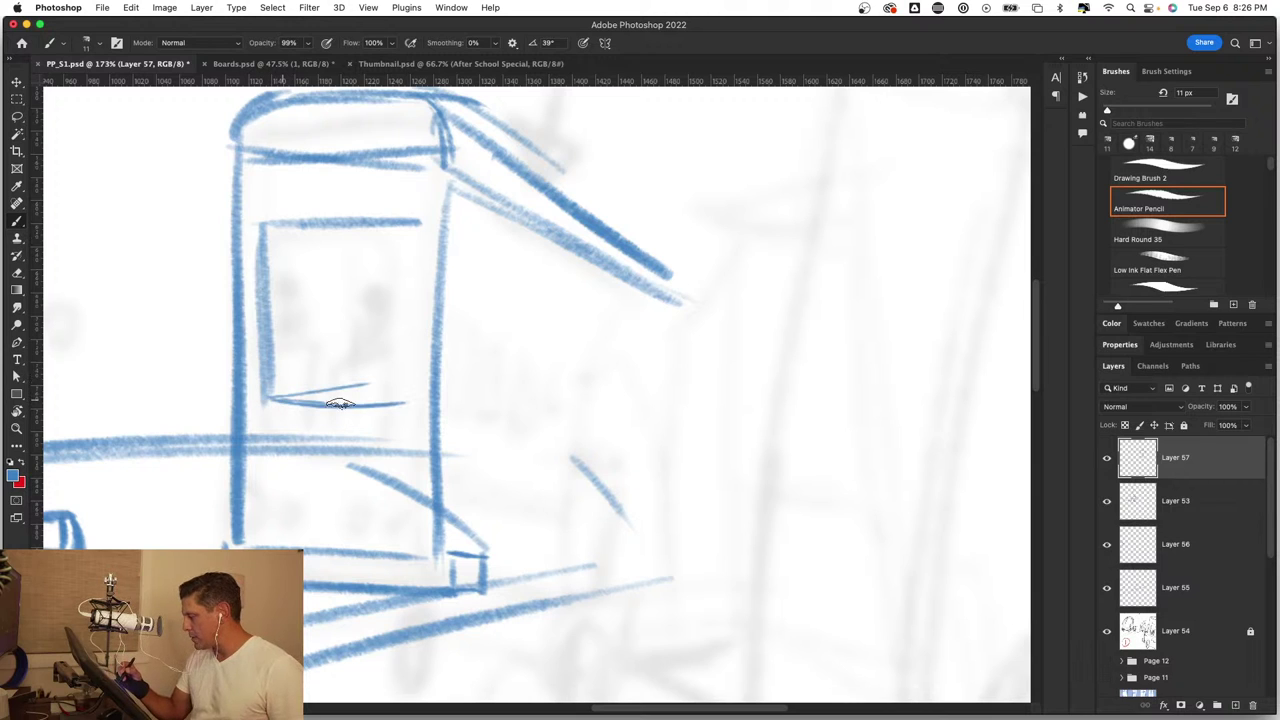
drag(405, 222, 407, 395)
drag(401, 245, 405, 398)
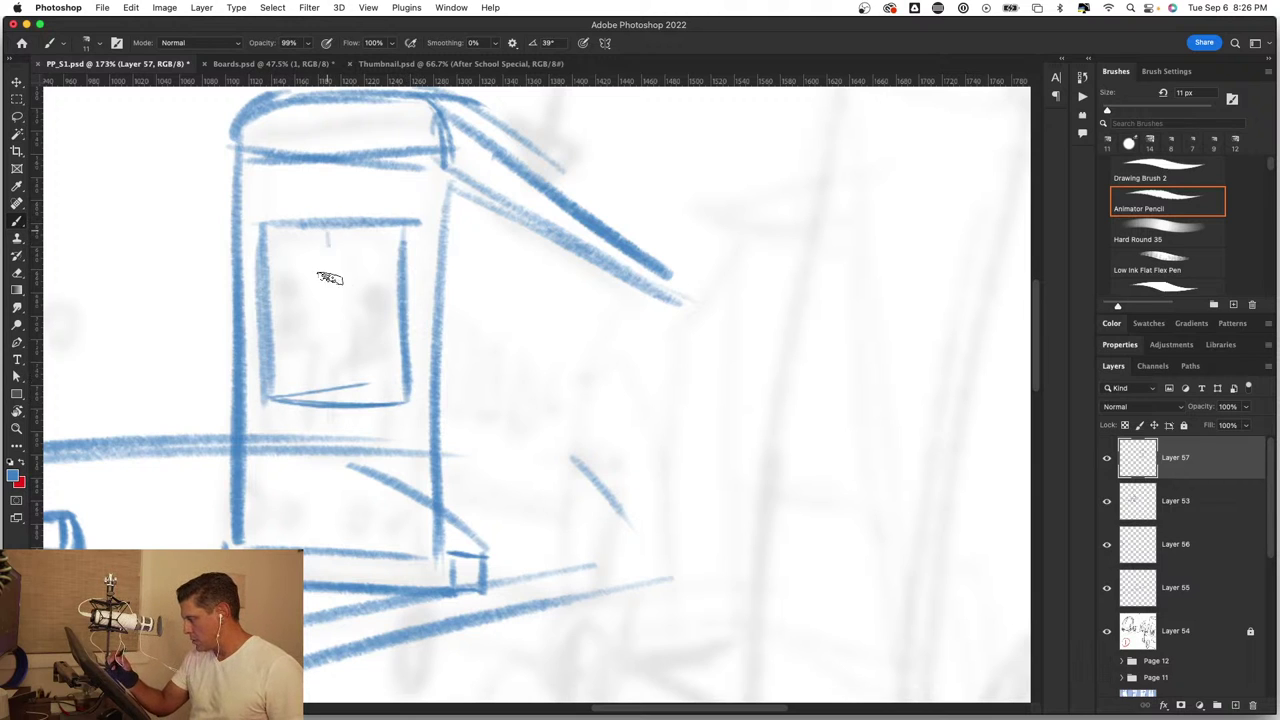
drag(328, 240, 342, 392)
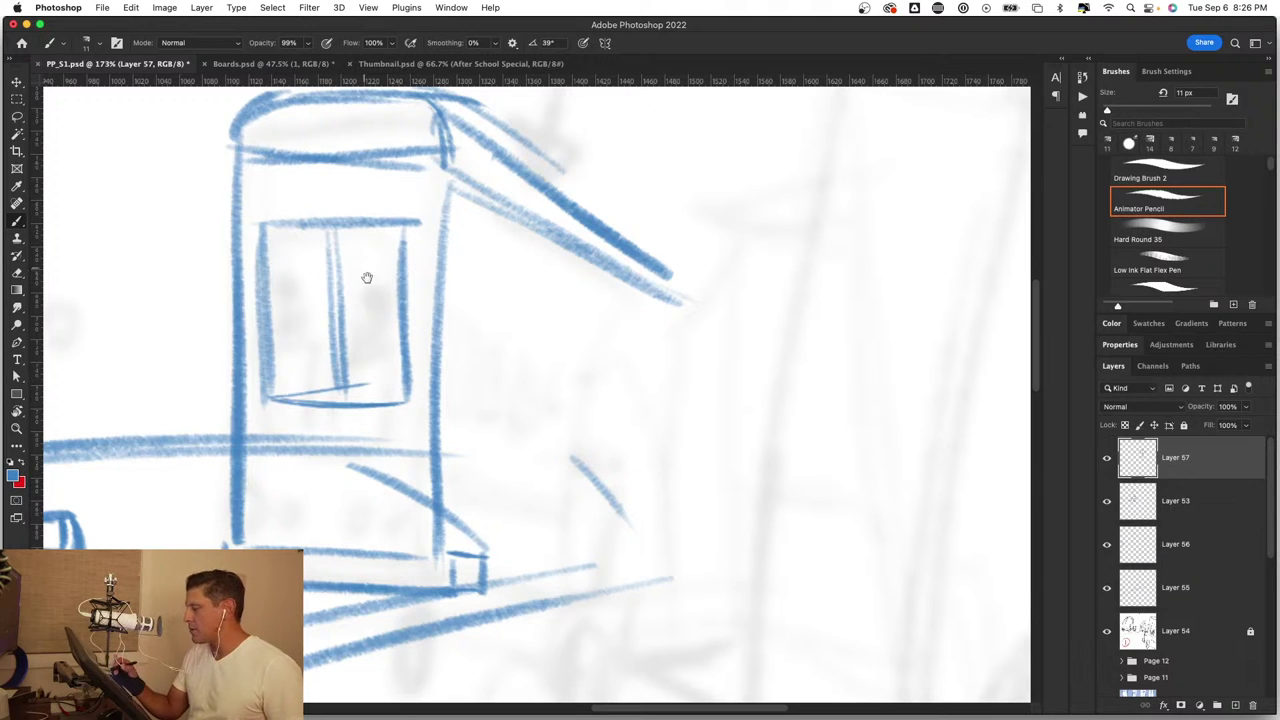
Step: With an 8 px brush, add four small round roof lights and thicken the roof and left side
drag(367, 277, 520, 508)
drag(534, 337, 577, 300)
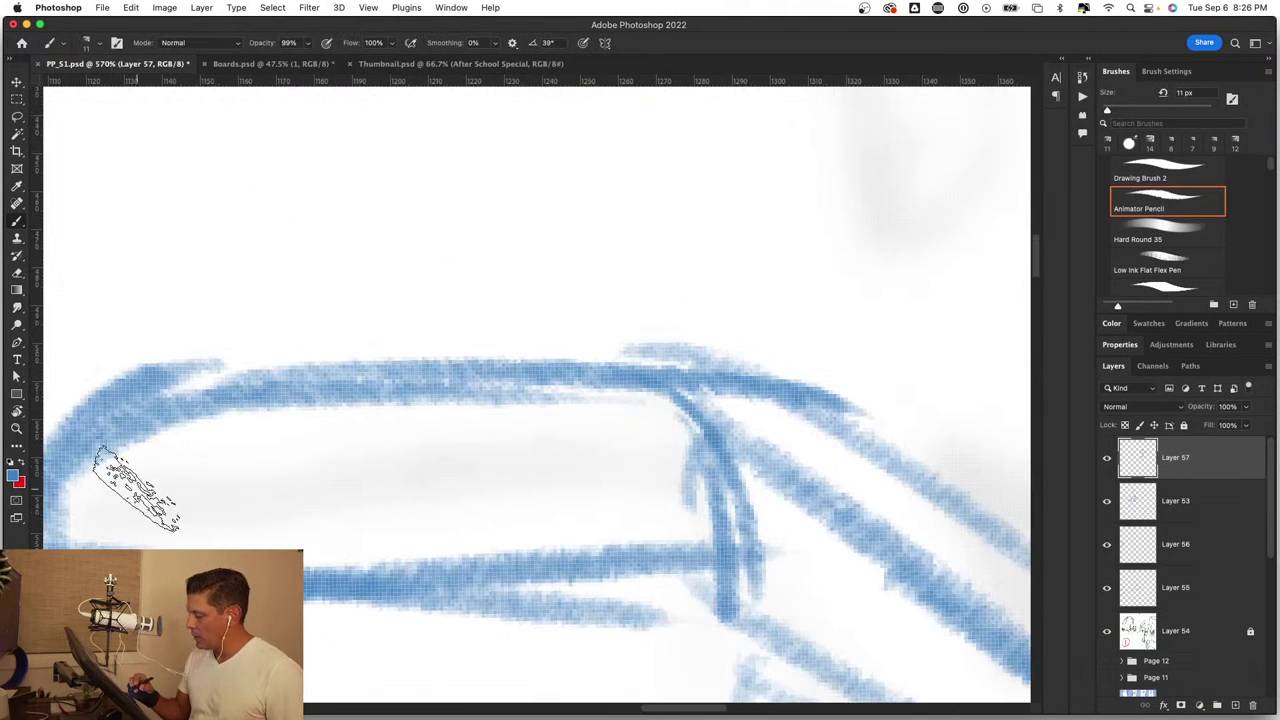
drag(210, 491, 200, 491)
drag(118, 500, 130, 515)
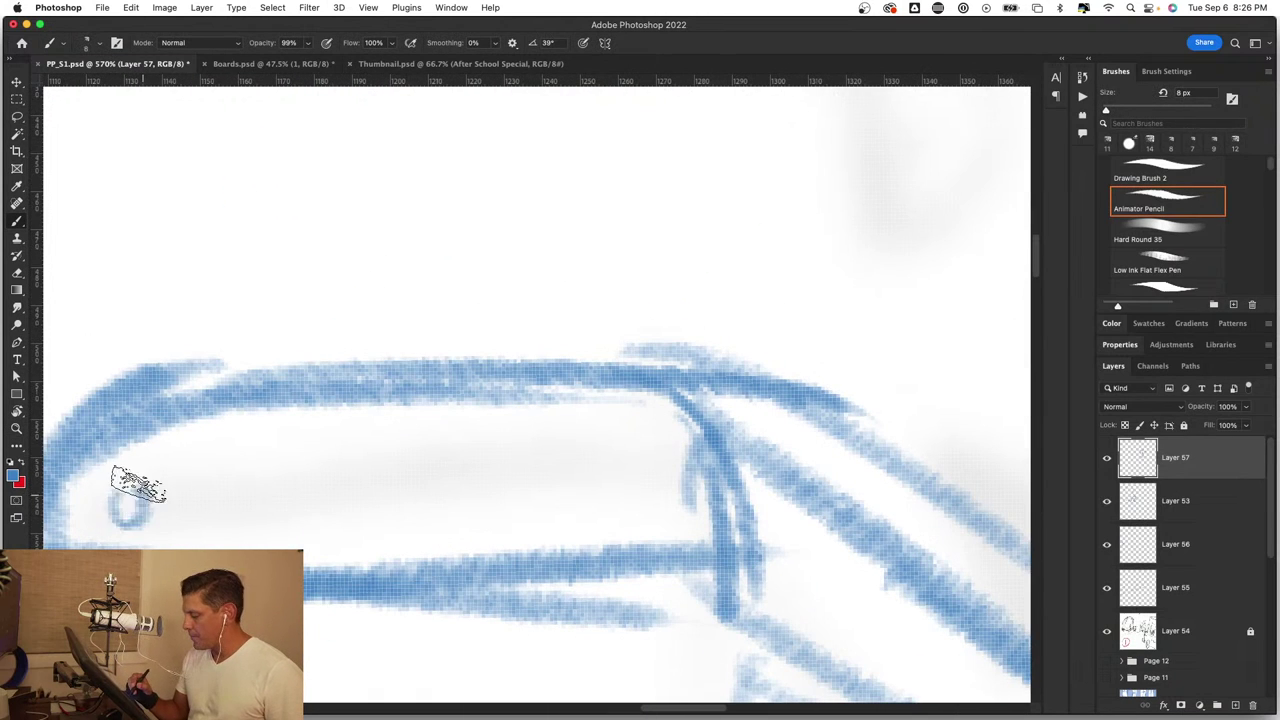
drag(198, 476, 182, 490)
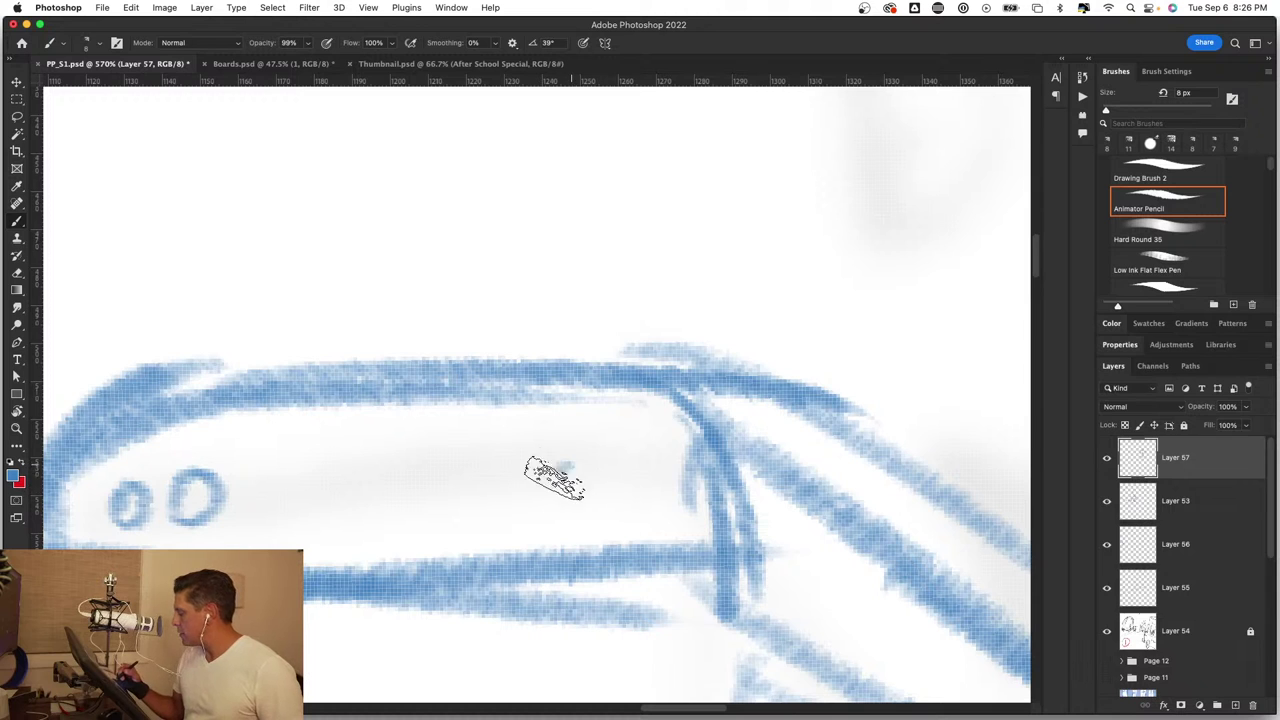
drag(572, 462, 562, 482)
drag(652, 466, 640, 488)
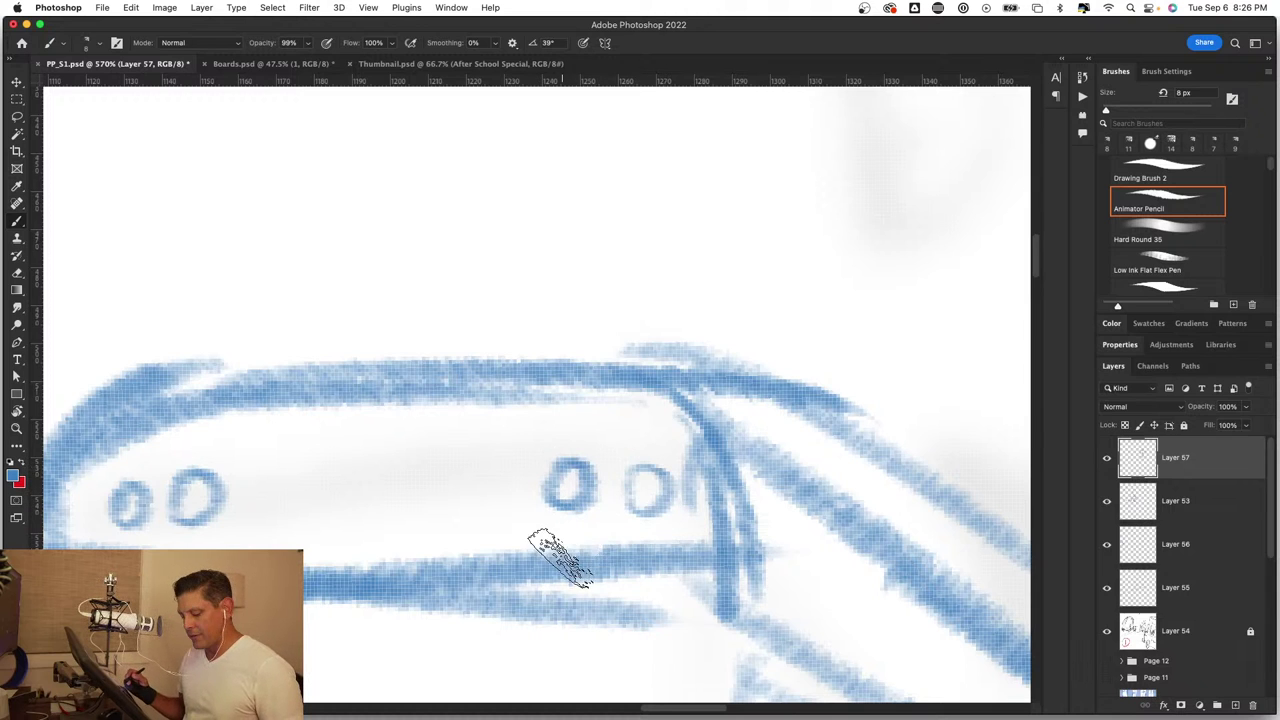
scroll(560, 558, down, 5)
scroll(540, 590, up, 3)
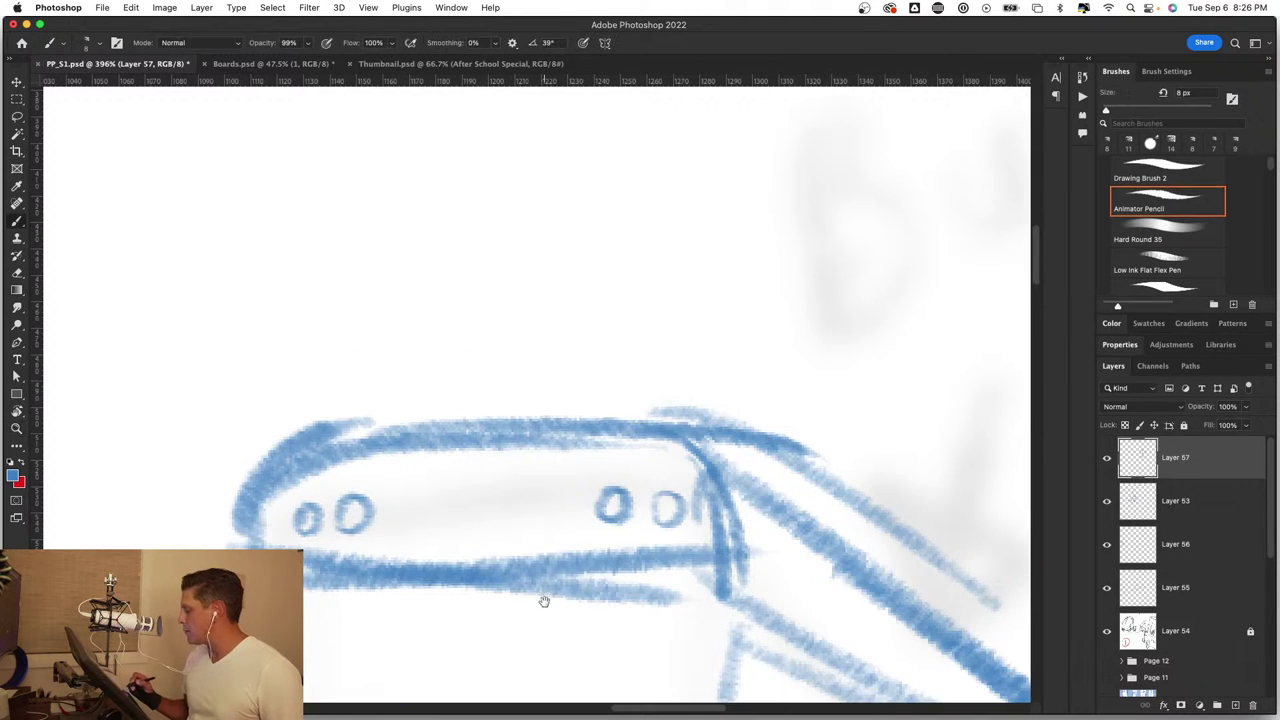
drag(544, 601, 563, 463)
mouse_move(608, 294)
mouse_down()
mouse_move(329, 343)
mouse_move(275, 450)
mouse_move(508, 429)
mouse_move(715, 450)
mouse_up()
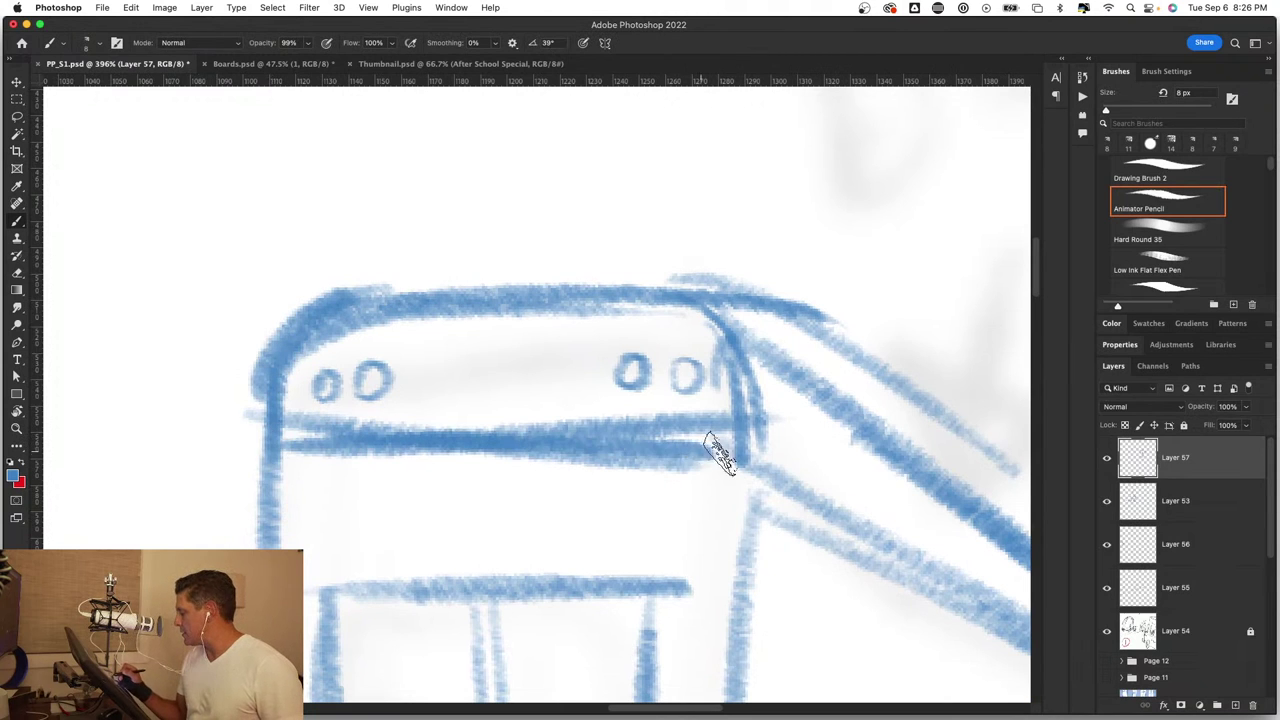
Step: Frame the bus, thicken its lower edge and sketch its rear-end outline
key(z)
scroll(686, 503, down, 5)
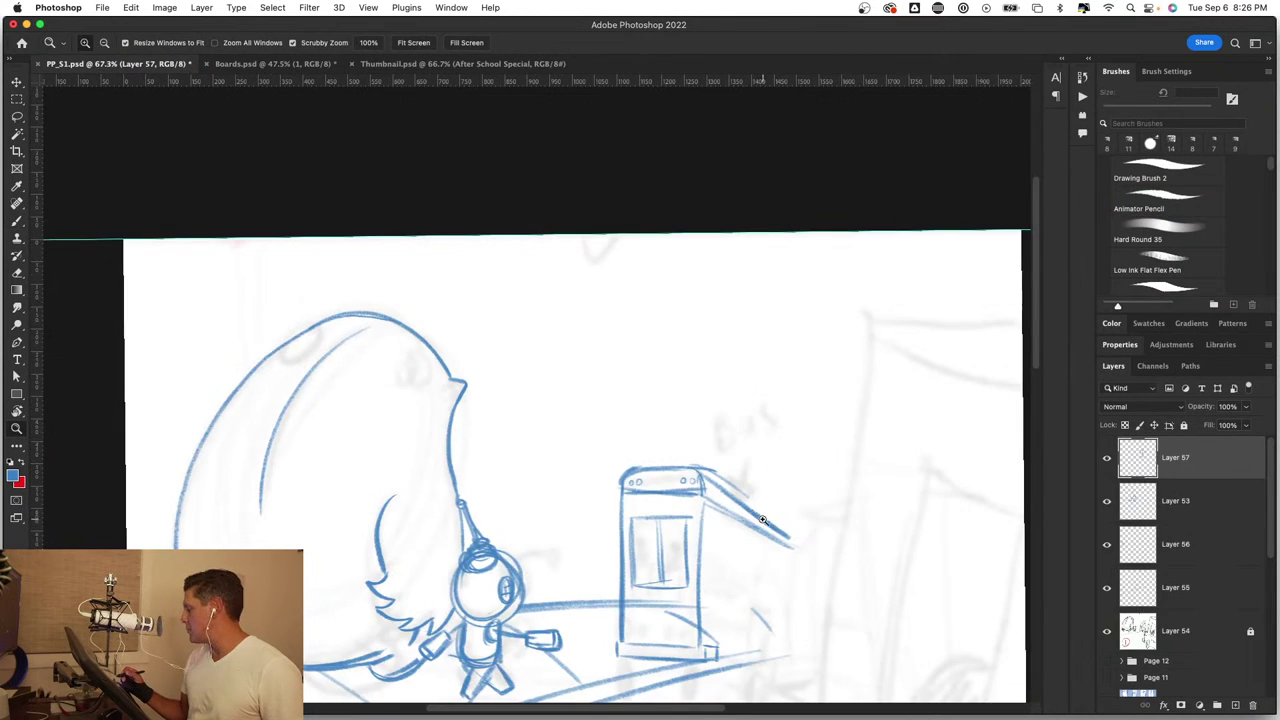
scroll(762, 520, up, 3)
scroll(811, 569, up, 2)
drag(720, 606, 540, 371)
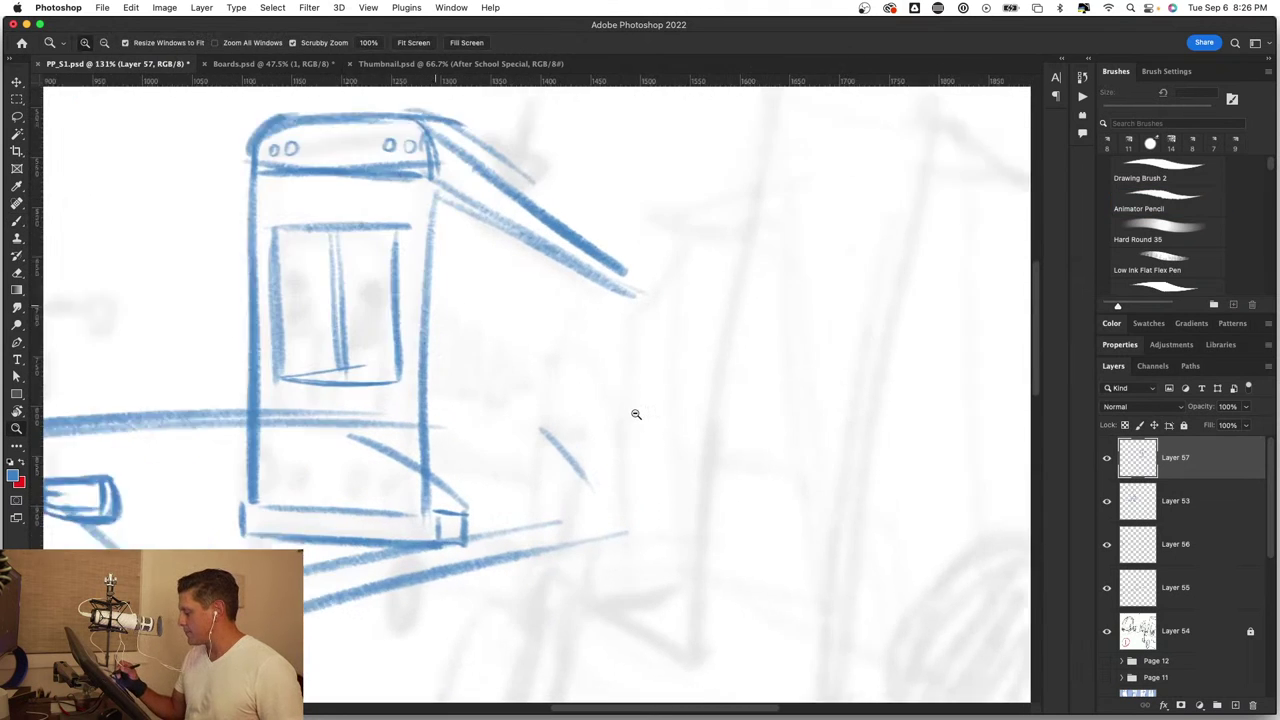
scroll(635, 414, up, 2)
key(b)
drag(430, 552, 666, 523)
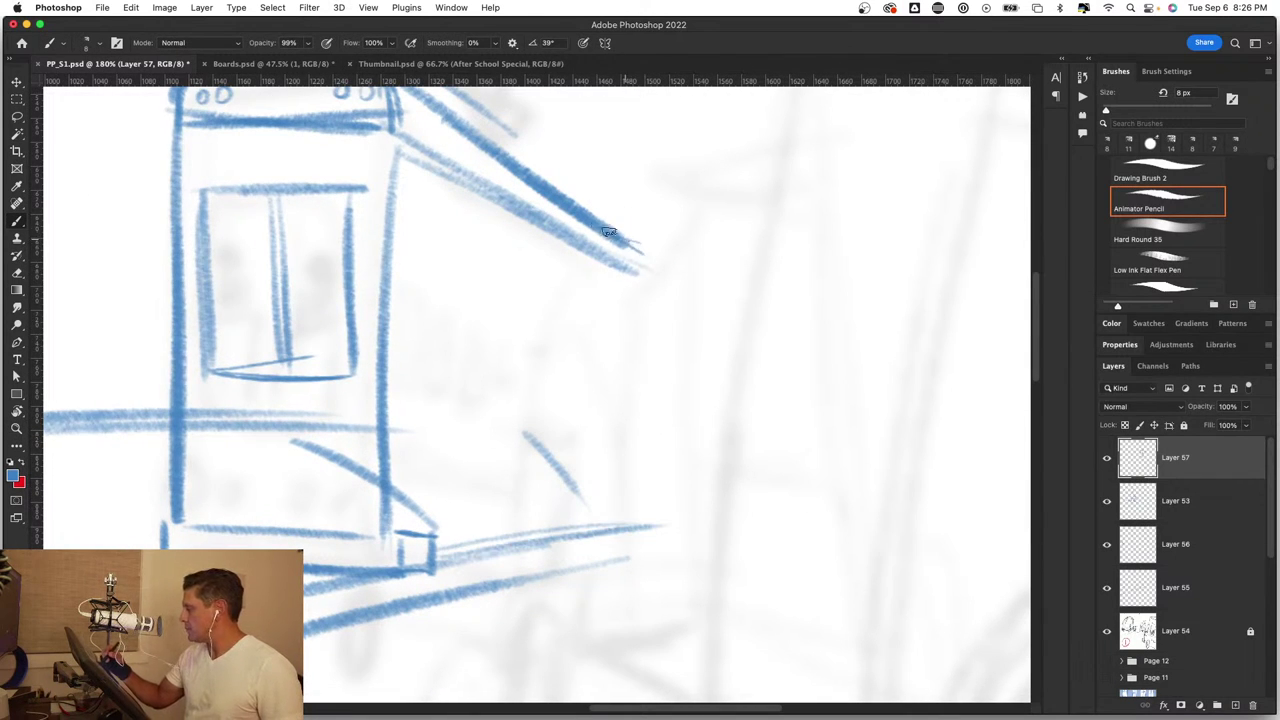
mouse_move(650, 268)
mouse_down()
mouse_move(640, 396)
mouse_move(708, 422)
mouse_up()
mouse_move(628, 382)
mouse_down()
mouse_move(724, 430)
mouse_move(712, 518)
mouse_up()
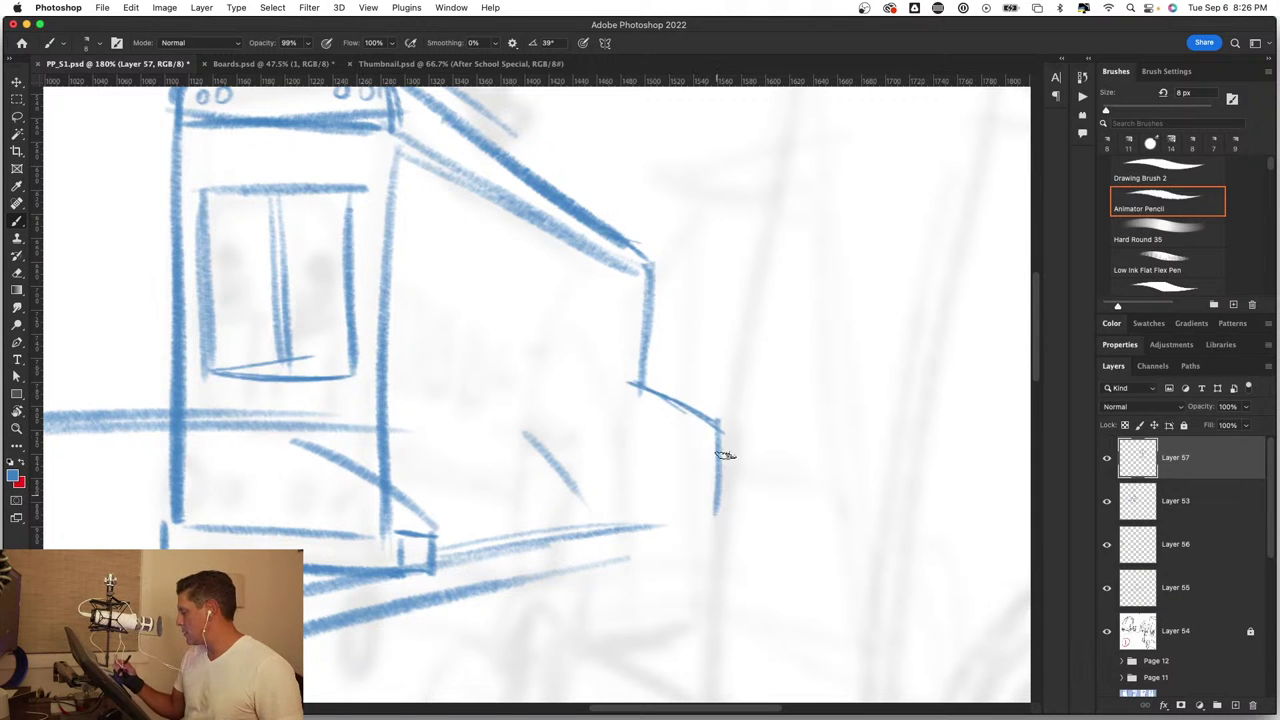
drag(720, 432, 708, 535)
mouse_move(710, 530)
mouse_down()
mouse_move(680, 531)
mouse_move(727, 526)
mouse_up()
Step: Extend the bus's bottom line and darken its bottom and rear diagonal edges
drag(720, 424, 712, 514)
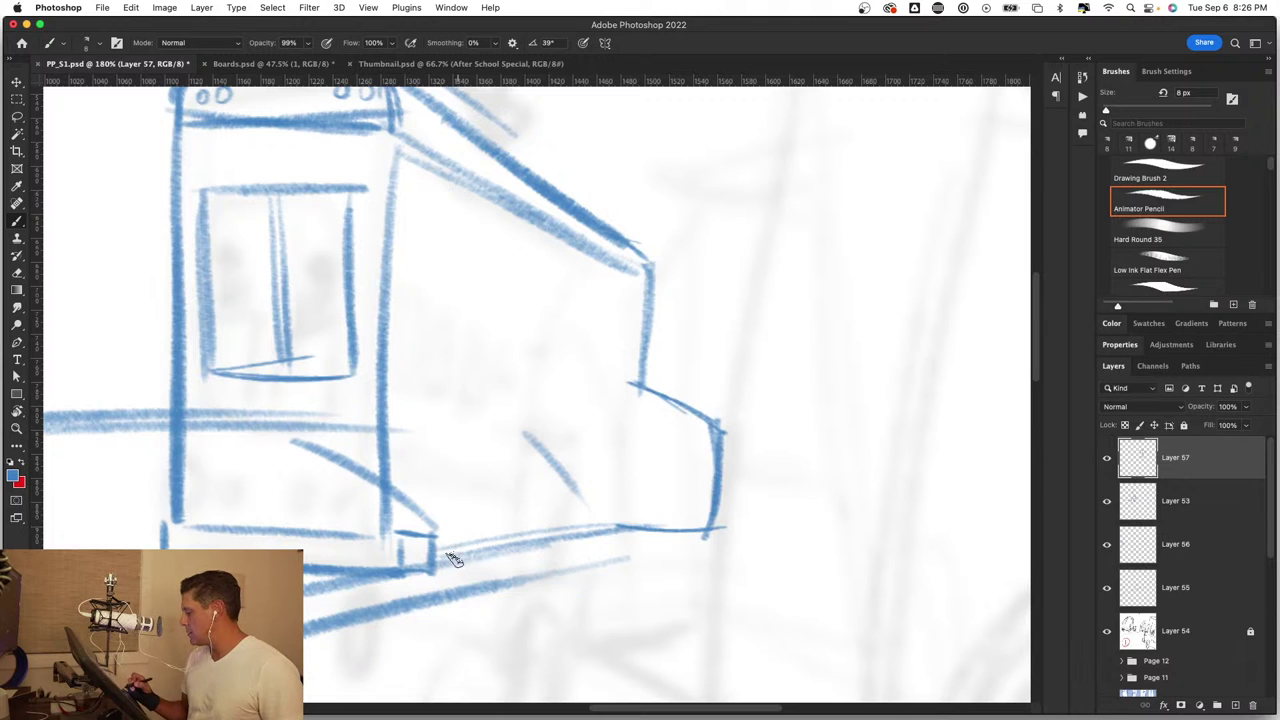
drag(452, 558, 688, 524)
drag(510, 550, 700, 527)
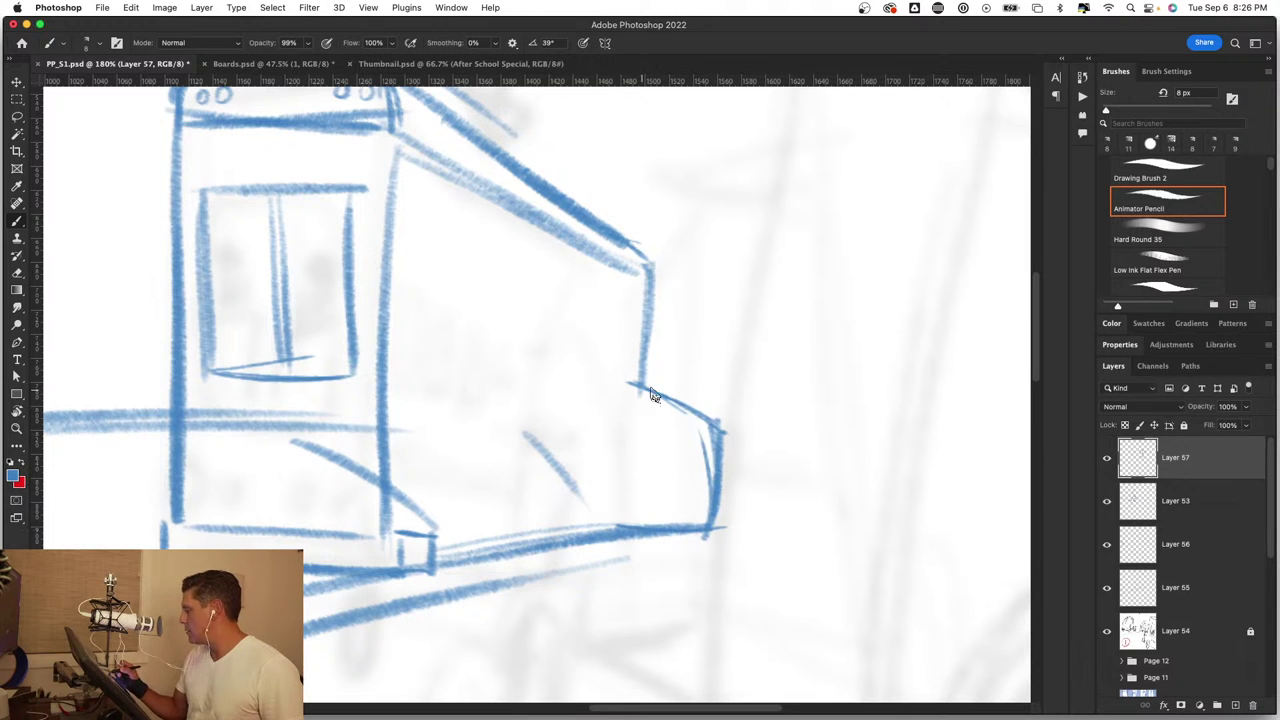
mouse_move(651, 395)
mouse_down()
mouse_move(728, 409)
mouse_move(712, 510)
mouse_up()
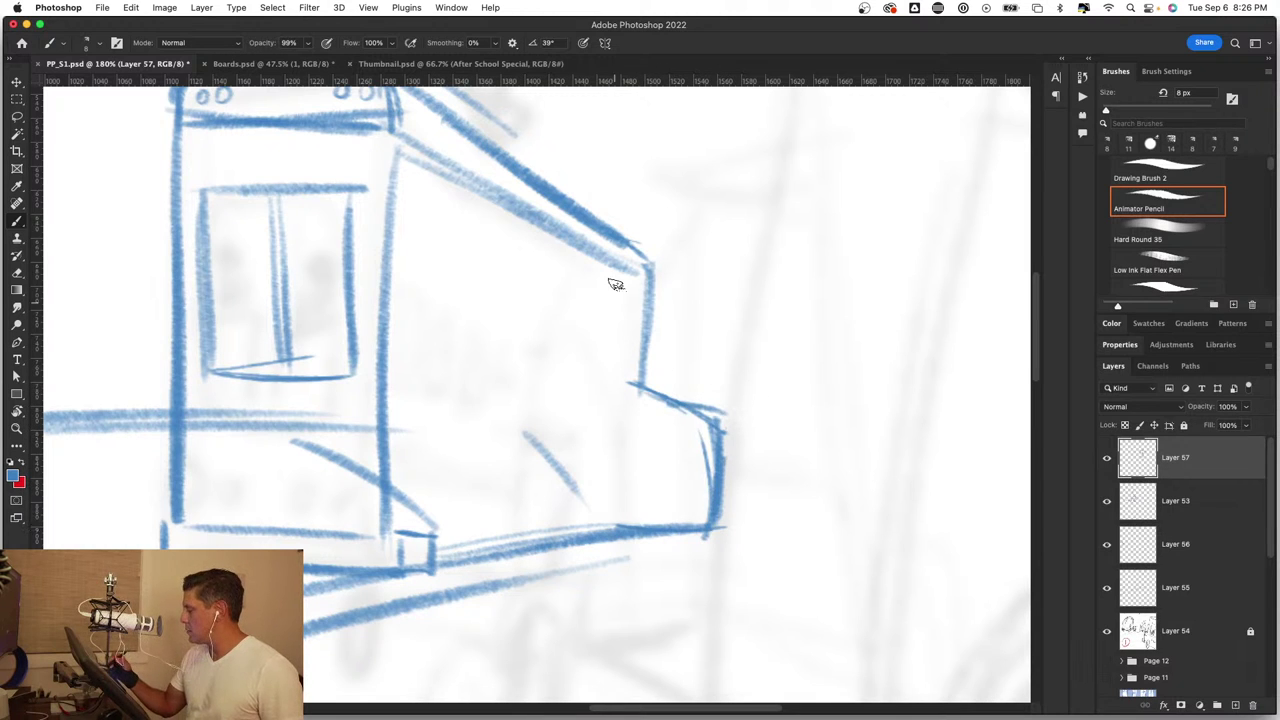
Step: Draw the bus's side door with both vertical edges and inner panel lines
drag(625, 300, 617, 505)
drag(624, 340, 620, 512)
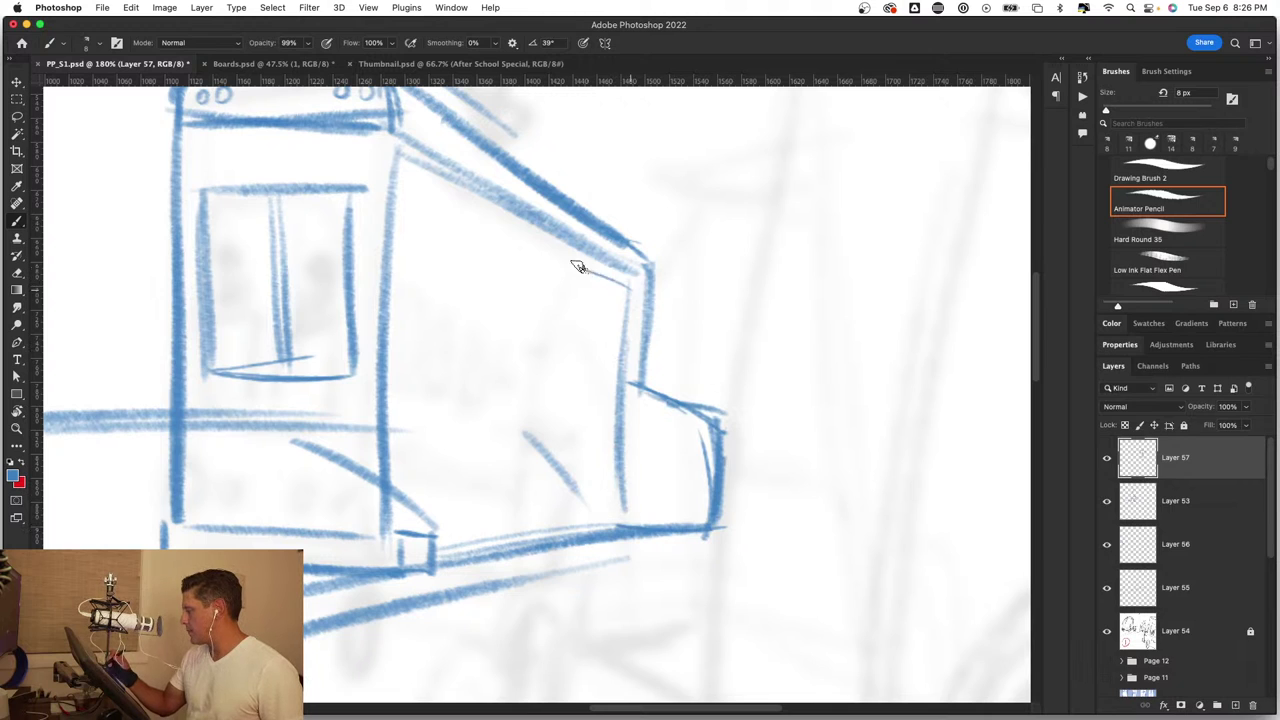
mouse_move(565, 292)
mouse_down()
mouse_move(557, 471)
mouse_move(560, 435)
mouse_up()
drag(568, 322, 578, 518)
drag(572, 279, 564, 408)
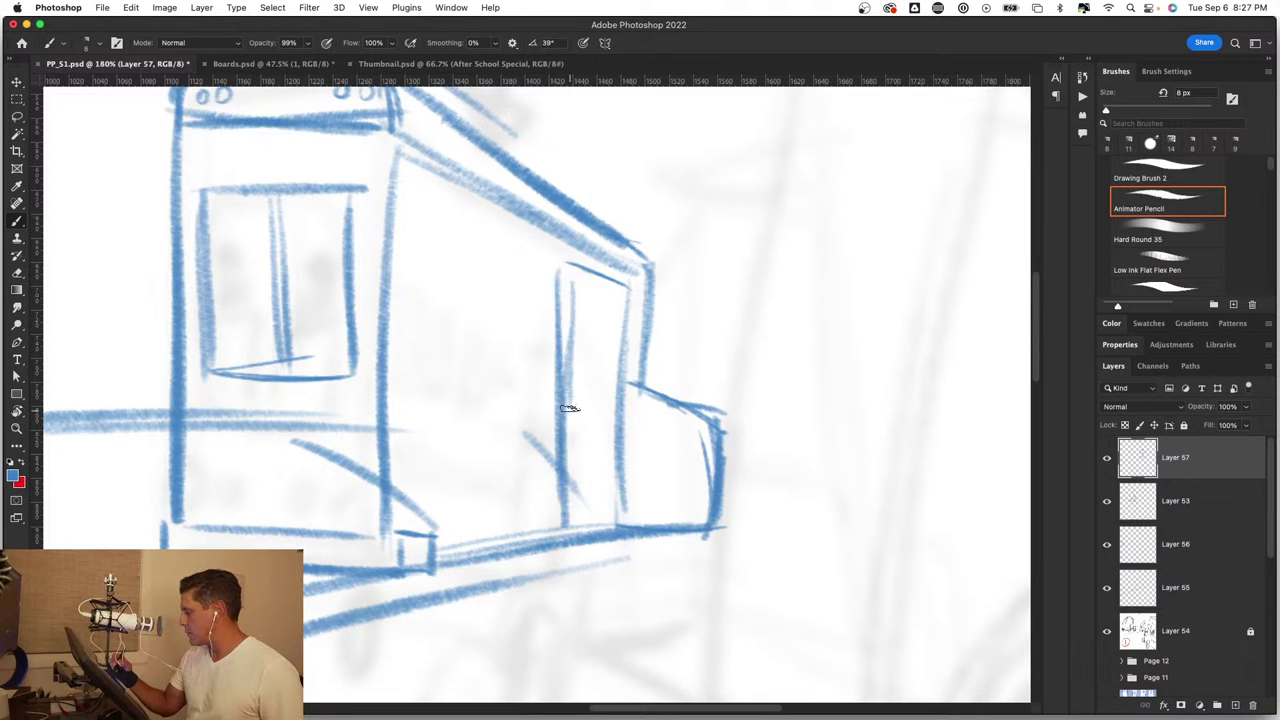
drag(576, 281, 589, 388)
drag(589, 318, 570, 407)
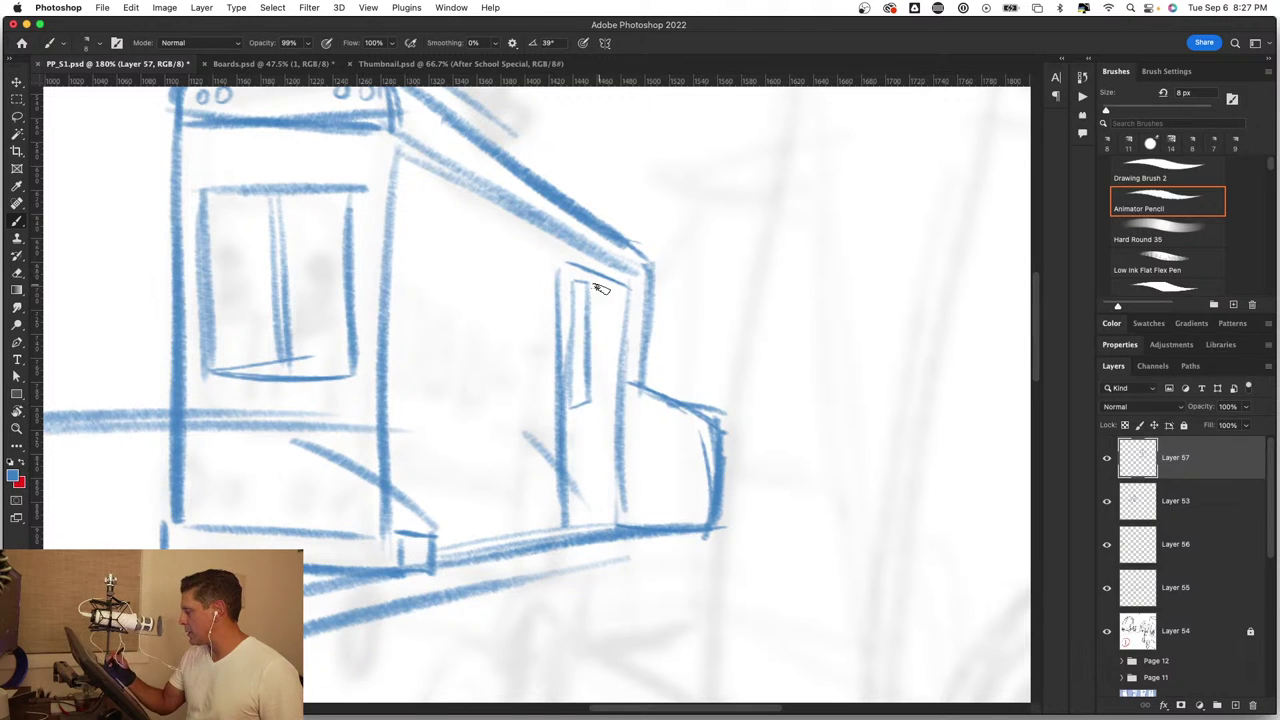
drag(597, 288, 598, 405)
drag(618, 291, 610, 405)
drag(610, 328, 605, 410)
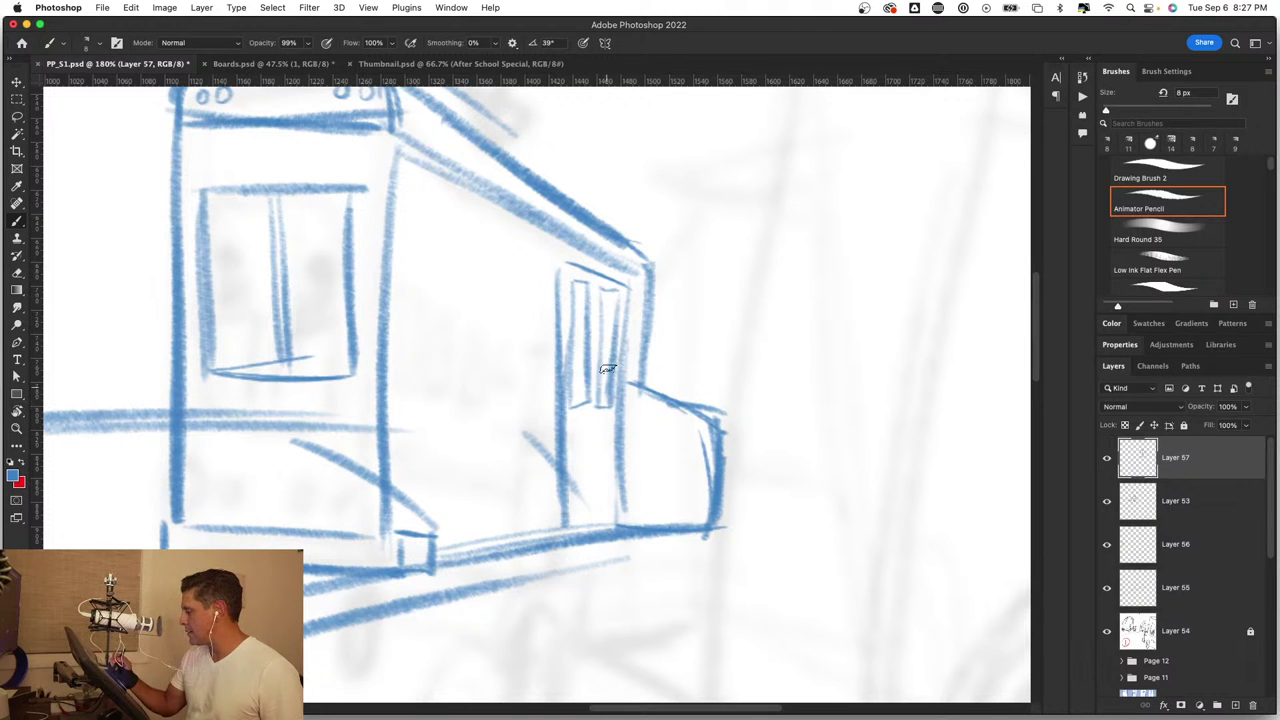
drag(544, 266, 537, 372)
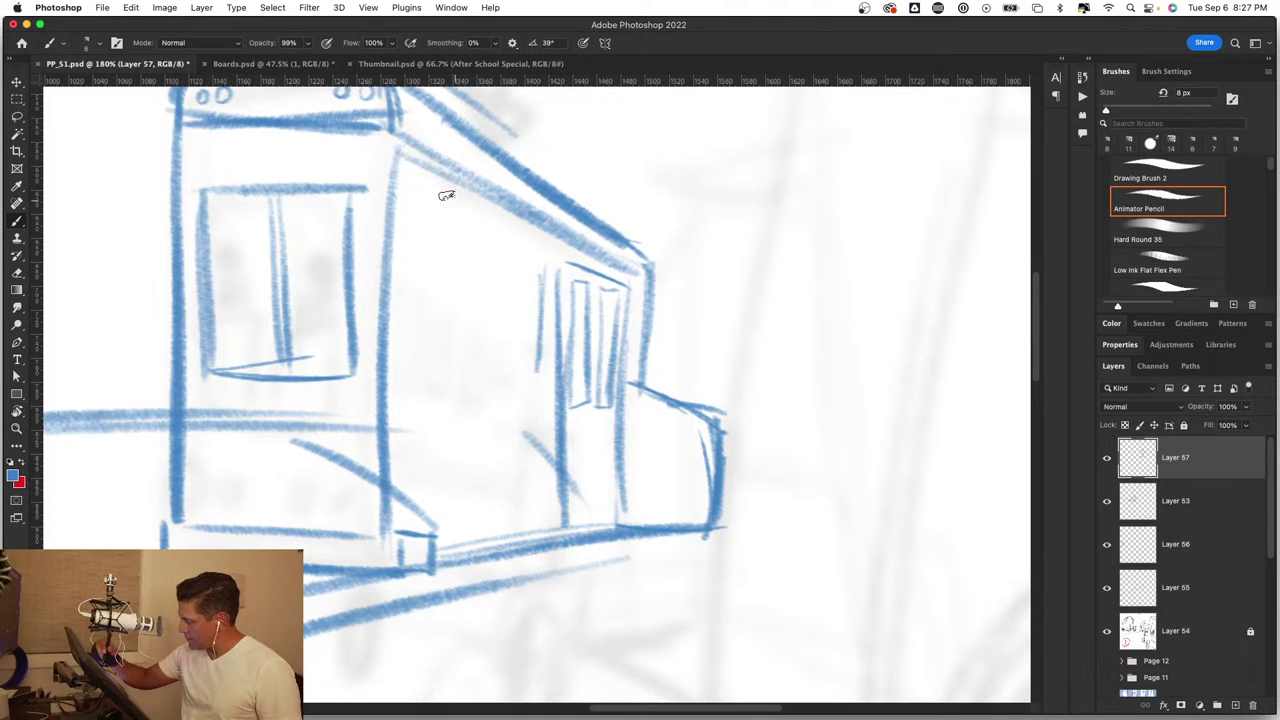
Step: Draw the bus's side window outline with several vertical dividers
drag(418, 194, 540, 270)
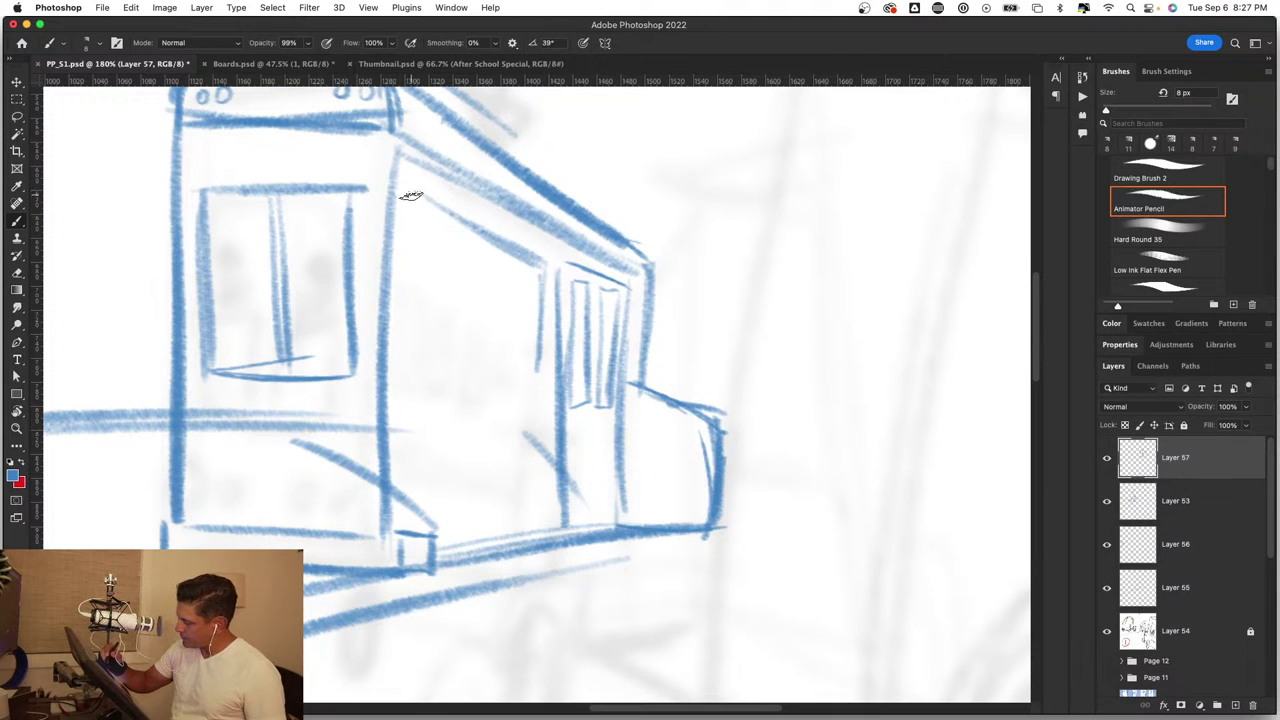
drag(418, 205, 421, 330)
mouse_move(422, 235)
mouse_down()
mouse_move(420, 356)
mouse_move(530, 386)
mouse_up()
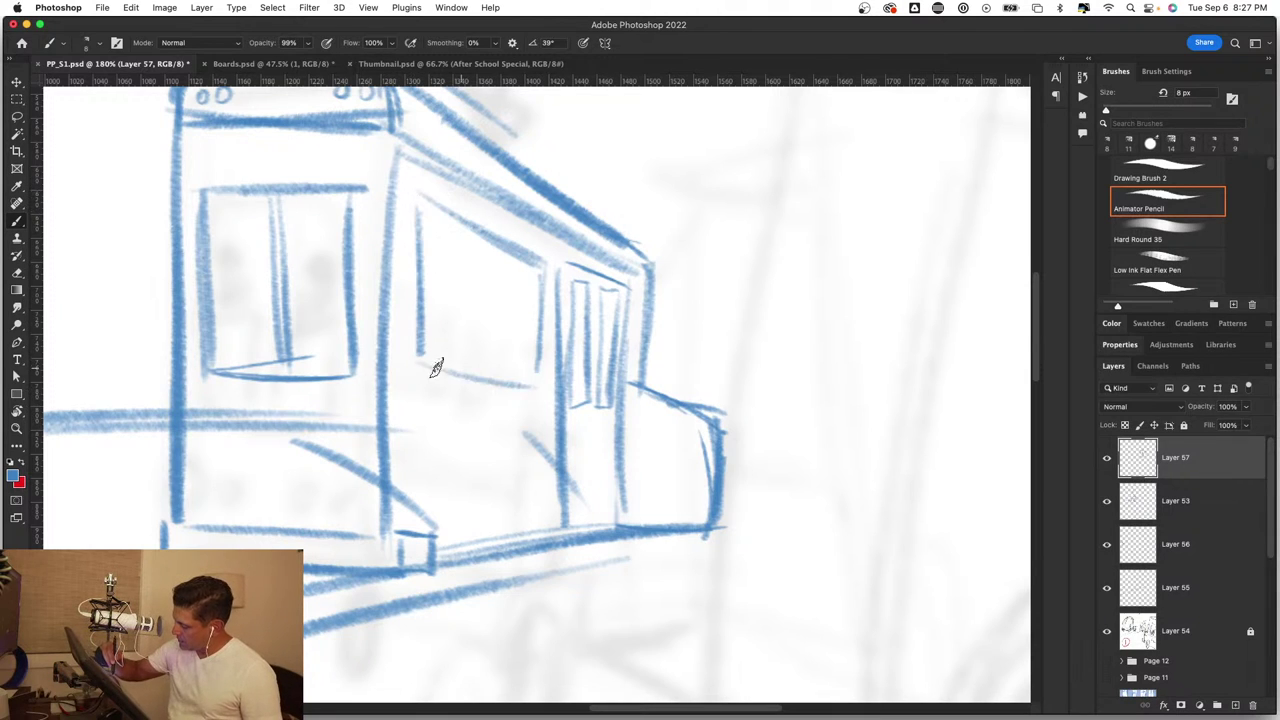
drag(434, 366, 520, 380)
drag(455, 236, 468, 360)
drag(497, 242, 502, 384)
drag(516, 258, 522, 388)
Step: Zoom in on the bus's lower front and draw round headlights
key(z)
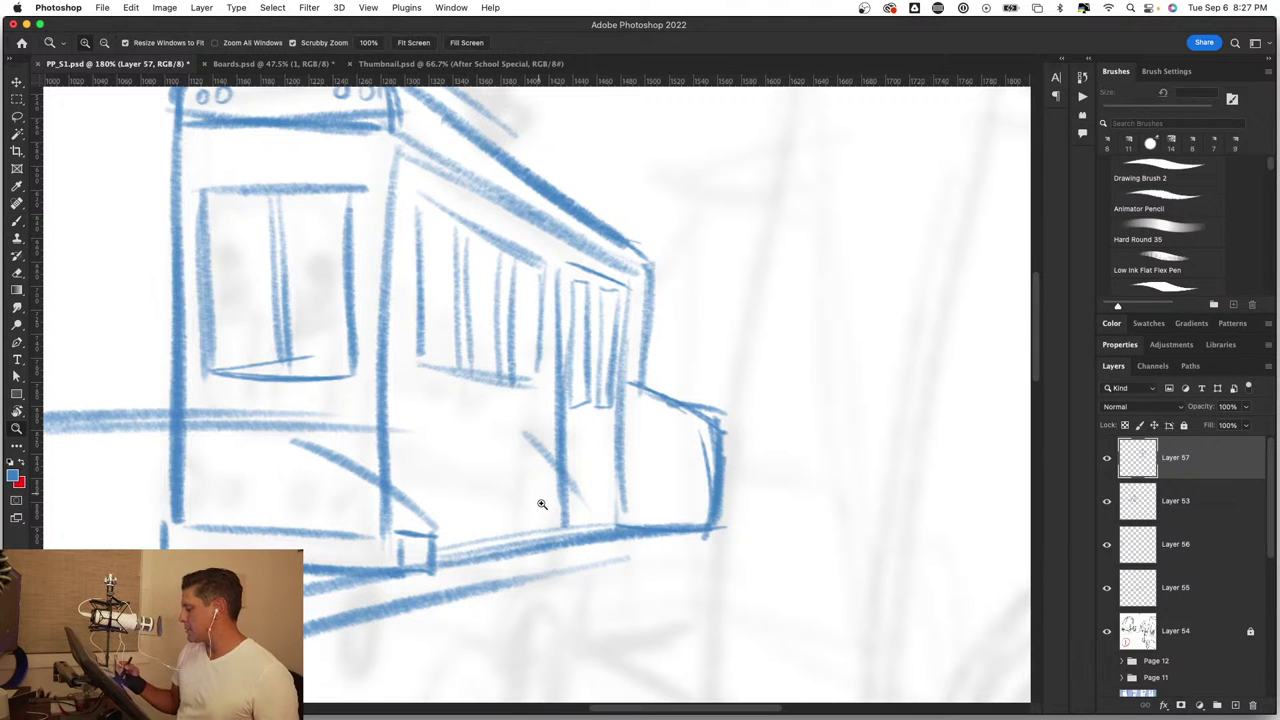
drag(537, 503, 495, 567)
drag(541, 387, 610, 370)
scroll(672, 408, up, 2)
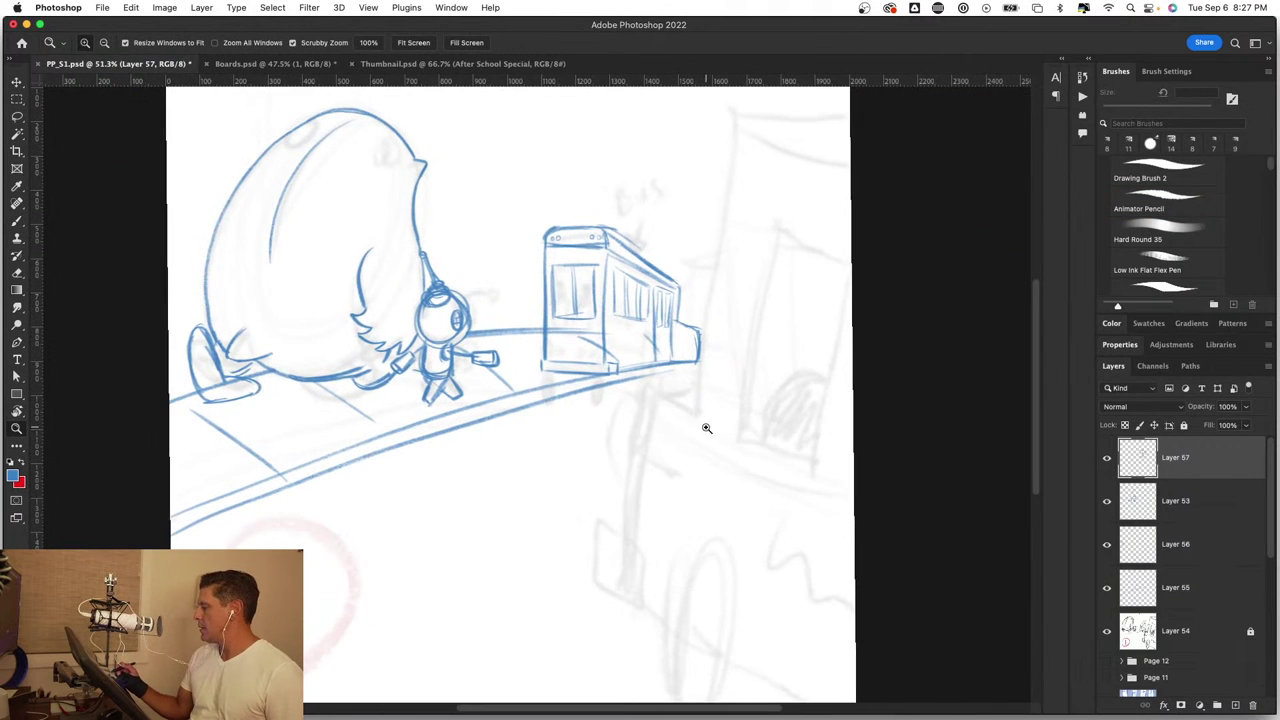
scroll(674, 480, up, 2)
drag(528, 333, 432, 337)
key(b)
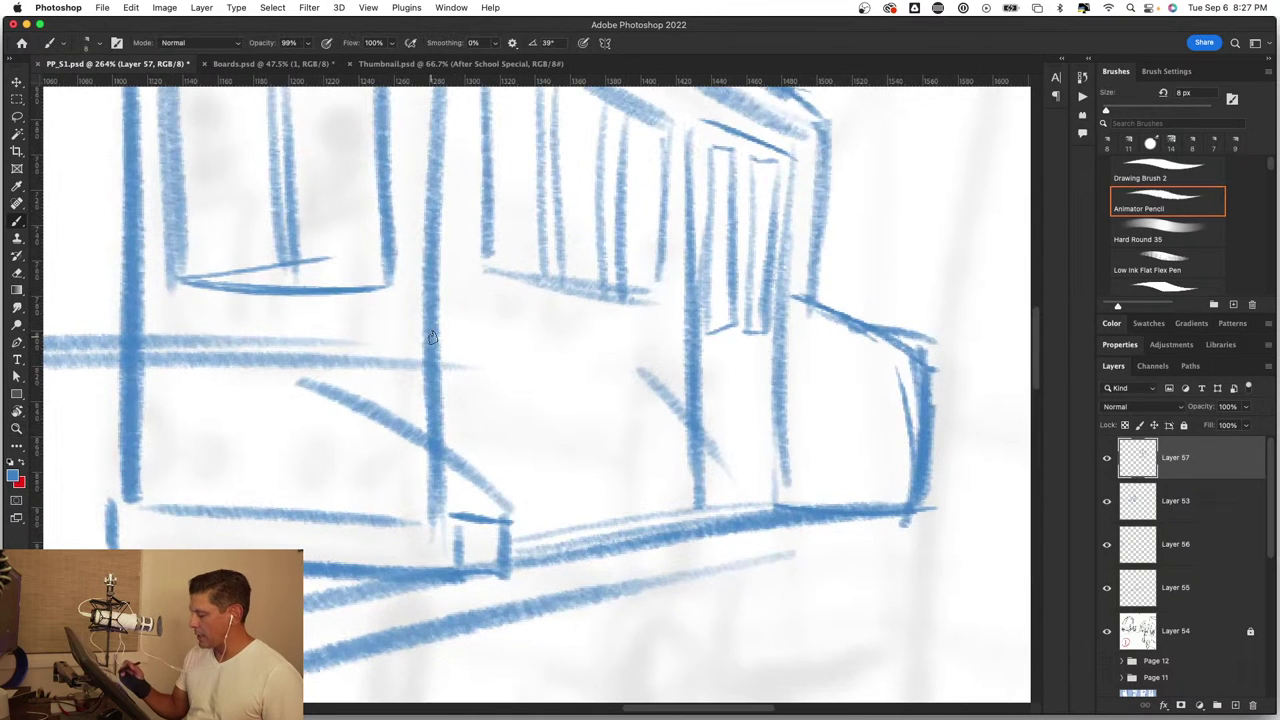
mouse_move(162, 450)
mouse_down()
mouse_move(186, 480)
mouse_move(205, 452)
mouse_up()
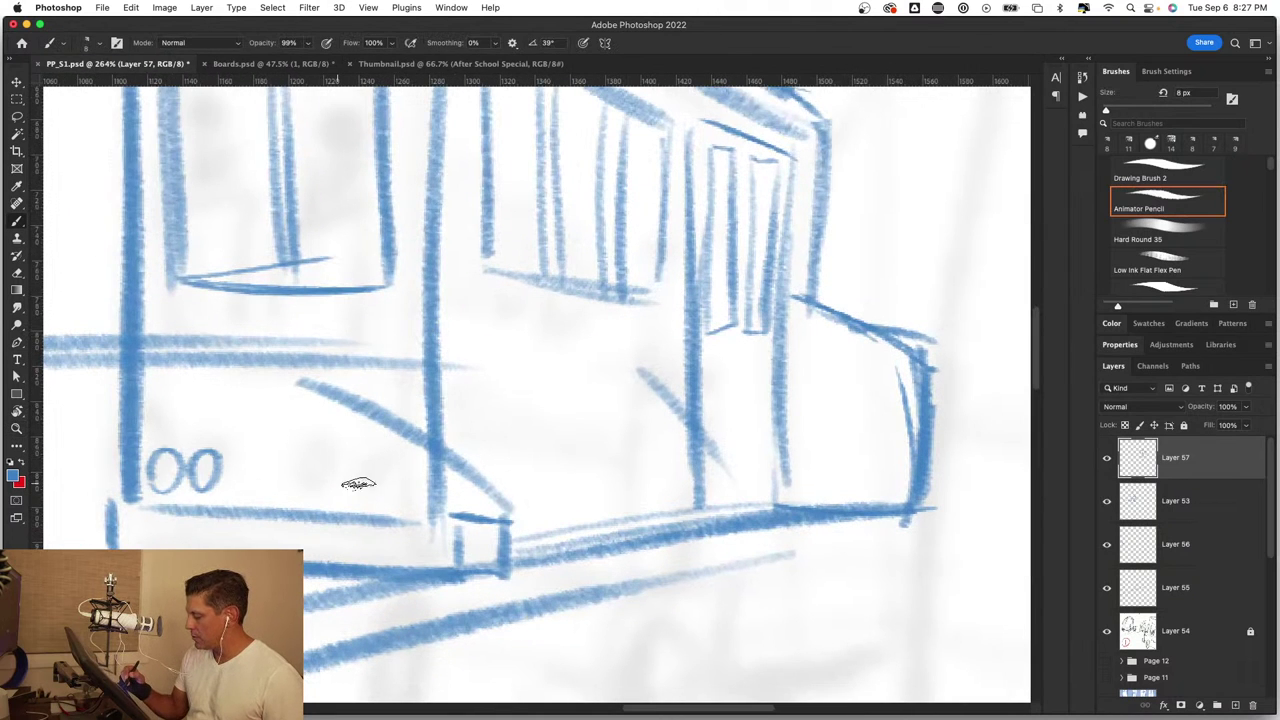
mouse_move(342, 458)
mouse_down()
mouse_move(346, 488)
mouse_move(396, 496)
mouse_up()
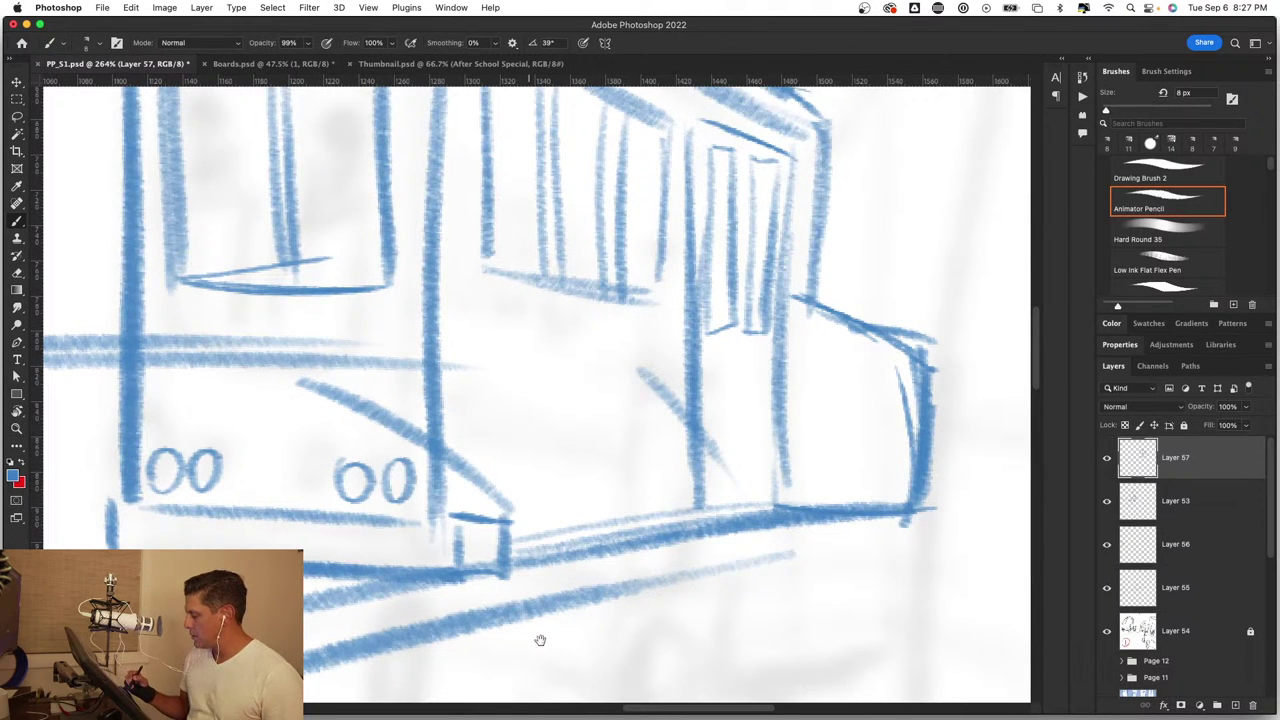
Step: Sketch the front wheel's curved outline with a small hub inside
drag(540, 640, 445, 488)
mouse_move(375, 422)
mouse_down()
mouse_move(390, 510)
mouse_move(458, 495)
mouse_move(500, 395)
mouse_move(486, 497)
mouse_move(471, 349)
mouse_move(408, 357)
mouse_move(505, 430)
mouse_move(430, 517)
mouse_move(350, 510)
mouse_up()
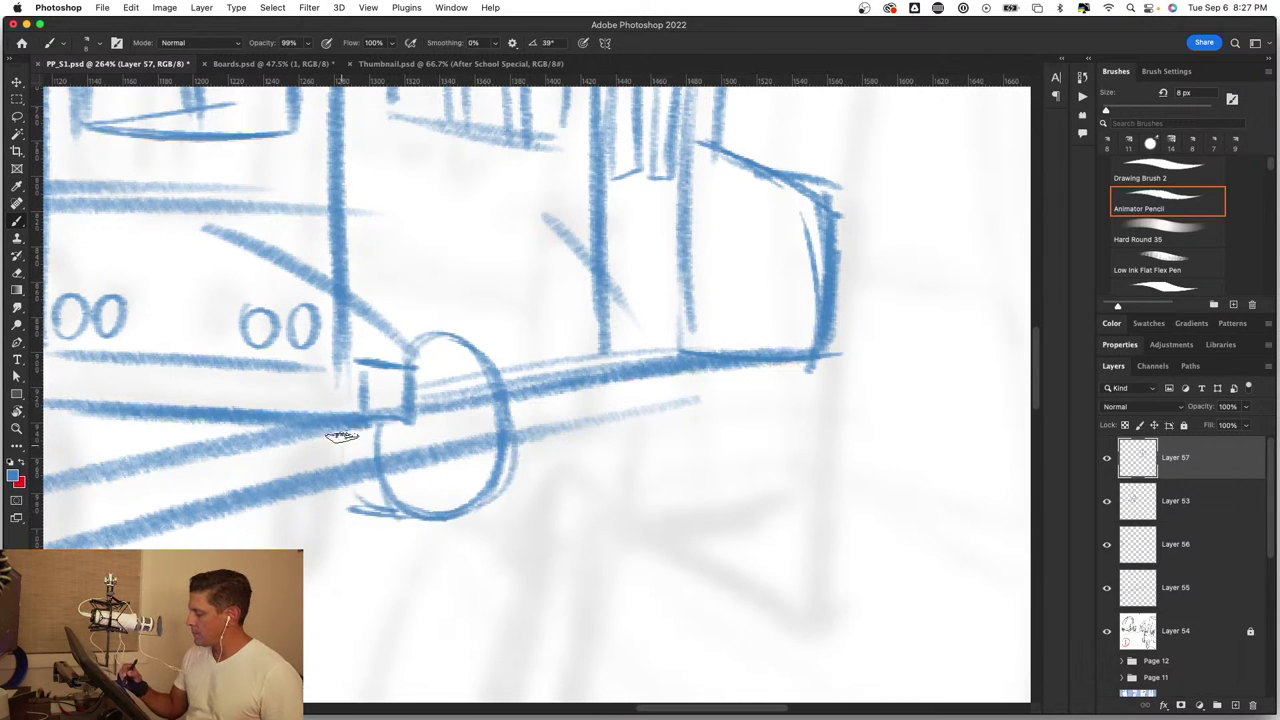
mouse_move(340, 437)
mouse_down()
mouse_move(345, 515)
mouse_move(430, 520)
mouse_move(357, 511)
mouse_move(495, 500)
mouse_up()
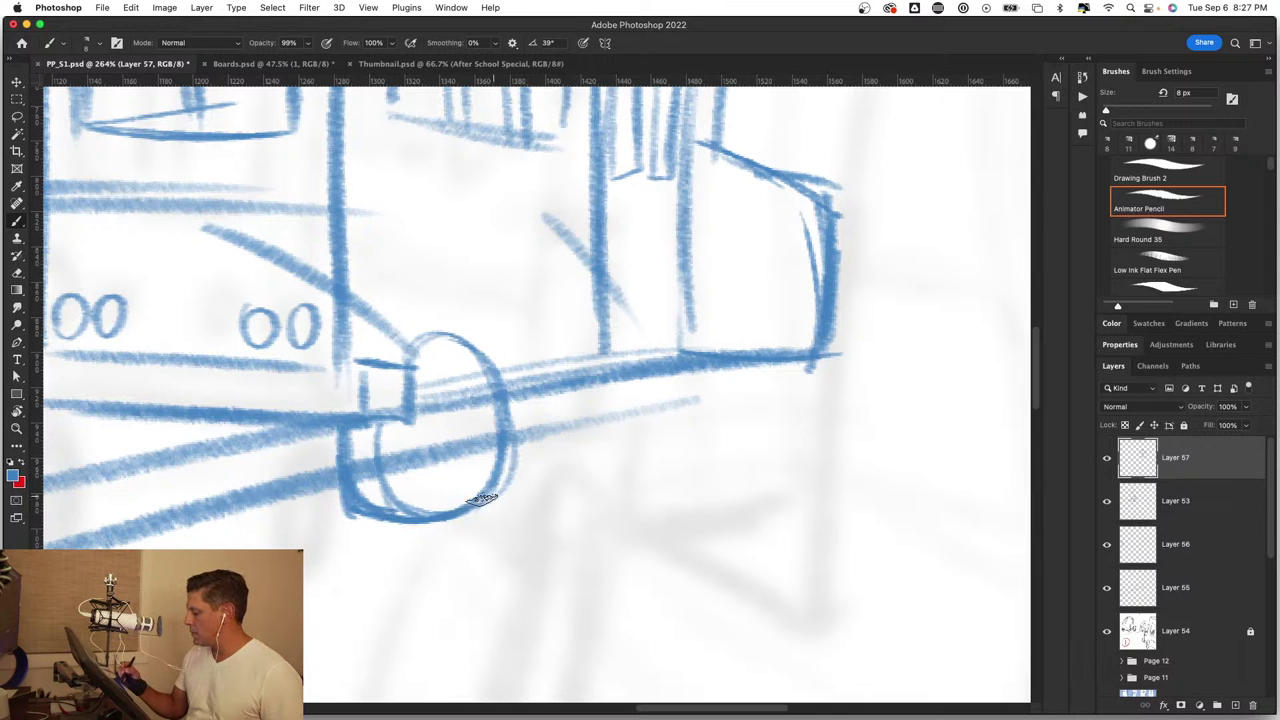
drag(370, 512, 438, 515)
mouse_move(462, 410)
mouse_down()
mouse_move(435, 425)
mouse_move(440, 462)
mouse_move(374, 523)
mouse_move(511, 537)
mouse_move(383, 557)
mouse_up()
Step: Sketch rear-wheel lines, then undo those stray strokes with Cmd+Z
key(z)
key(b)
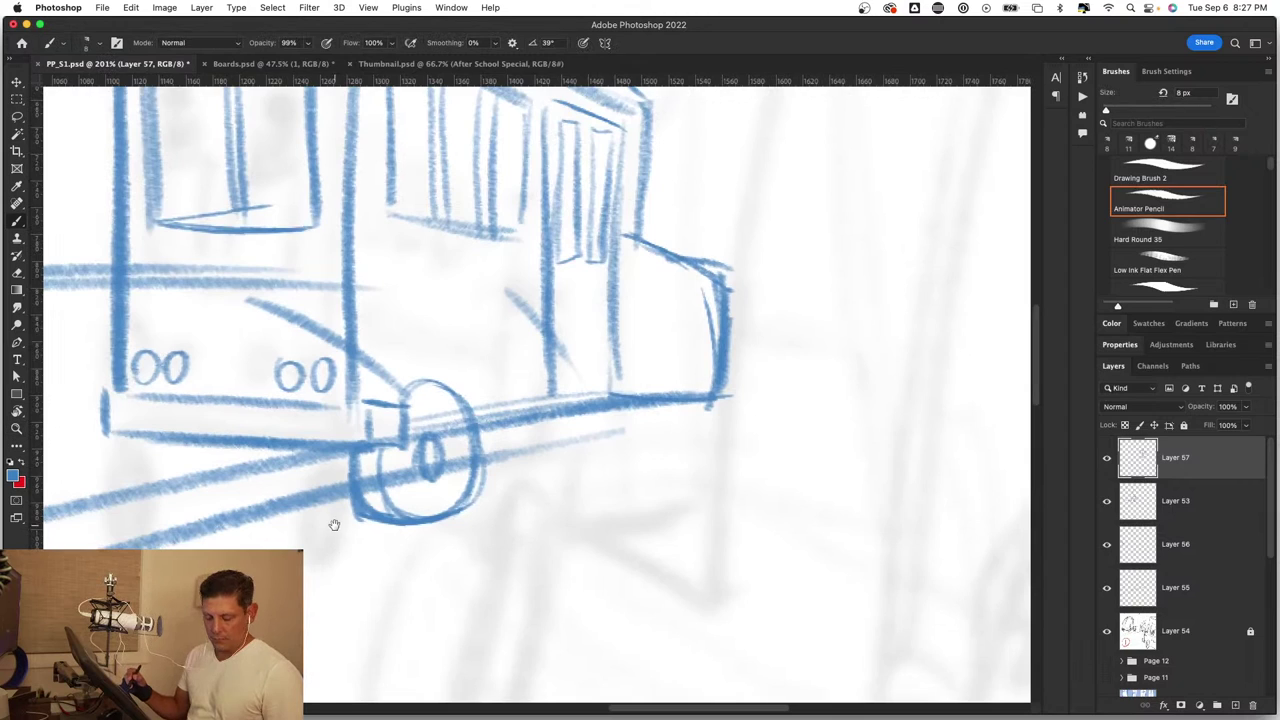
mouse_move(331, 523)
mouse_down()
mouse_move(600, 503)
mouse_move(333, 450)
mouse_up()
drag(298, 402, 310, 472)
drag(343, 400, 353, 476)
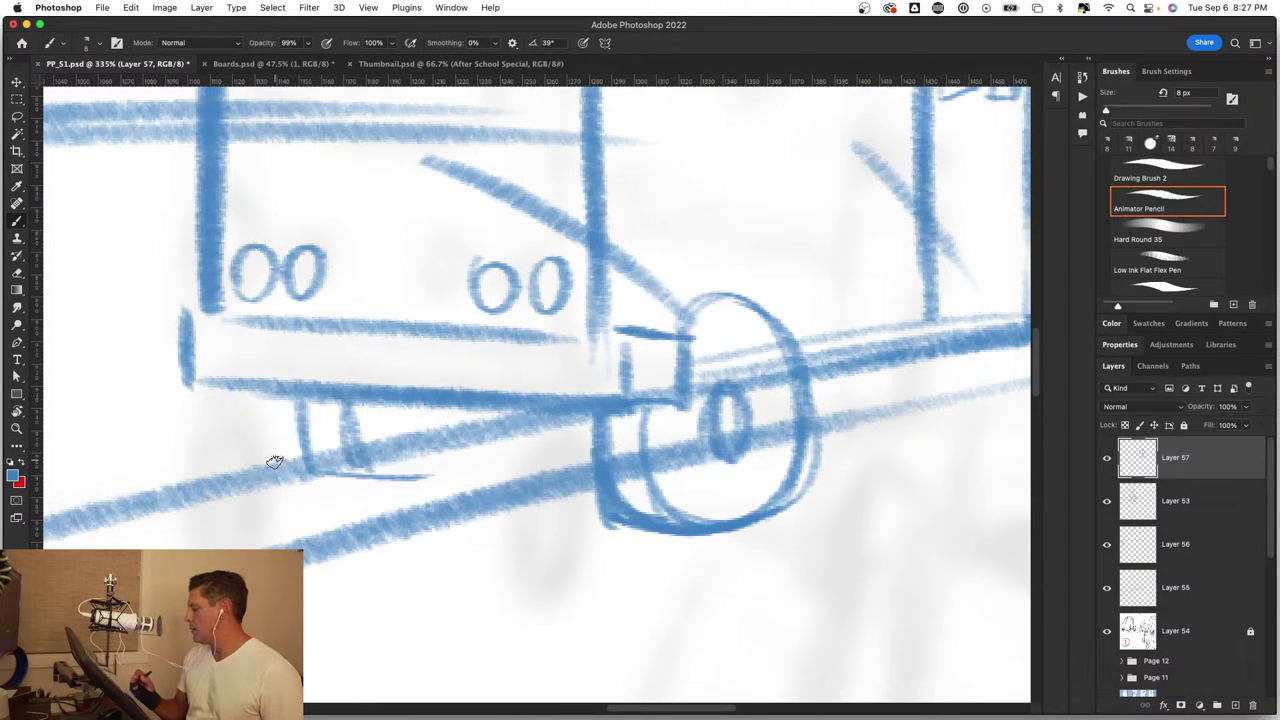
key(super+z)
key(super+z)
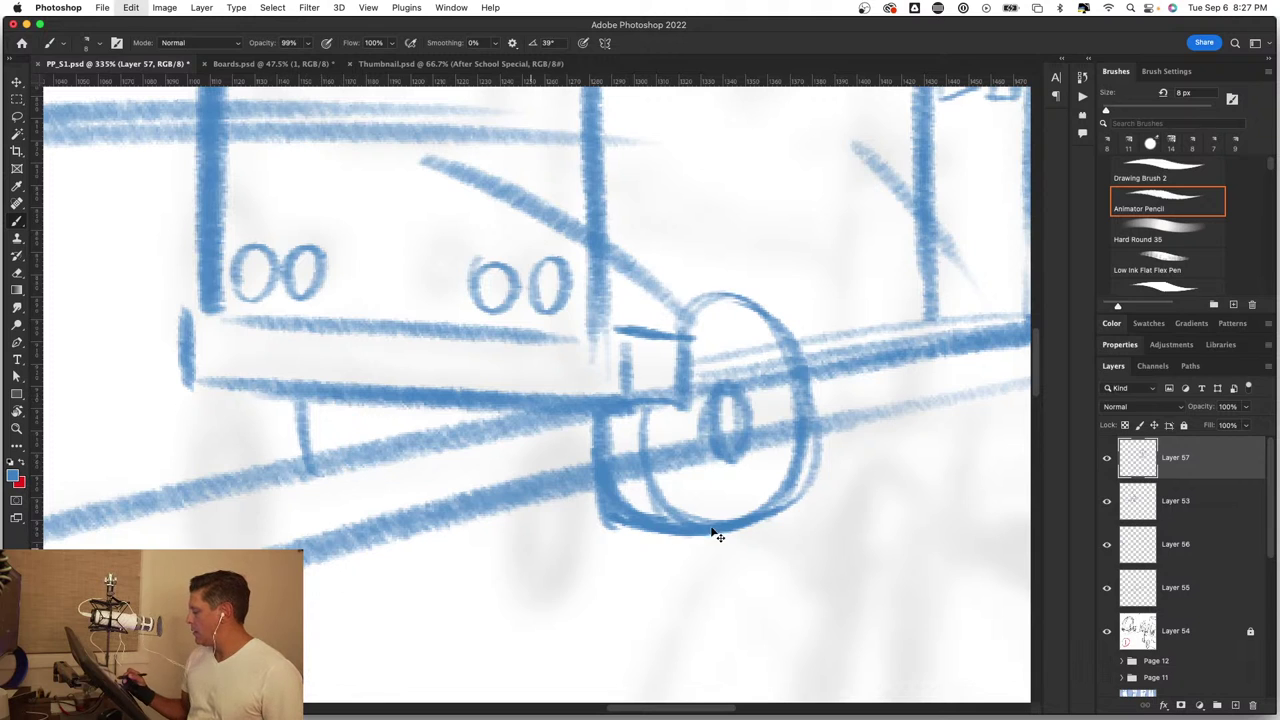
key(super+z)
key(super+z)
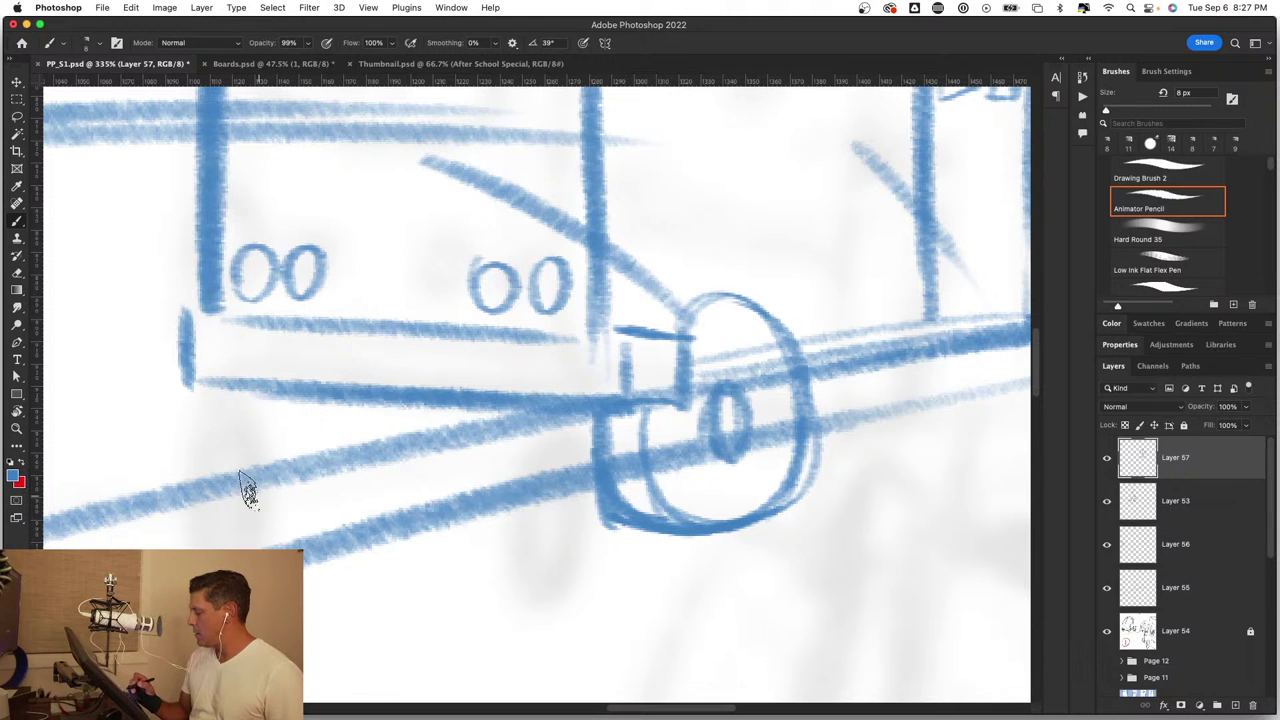
Step: Redraw the rear wheel's outline, inner edge and arch, darkening its bottom and right side
drag(272, 497, 334, 508)
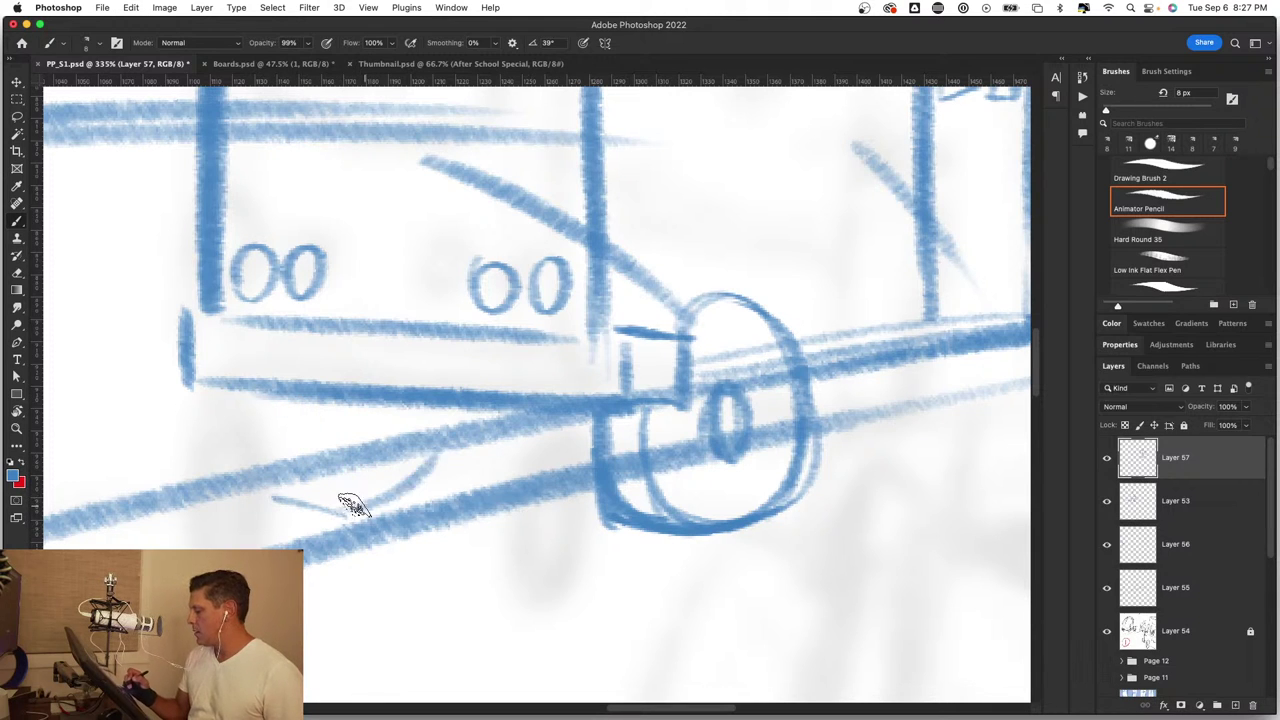
drag(430, 405, 348, 510)
drag(336, 410, 345, 495)
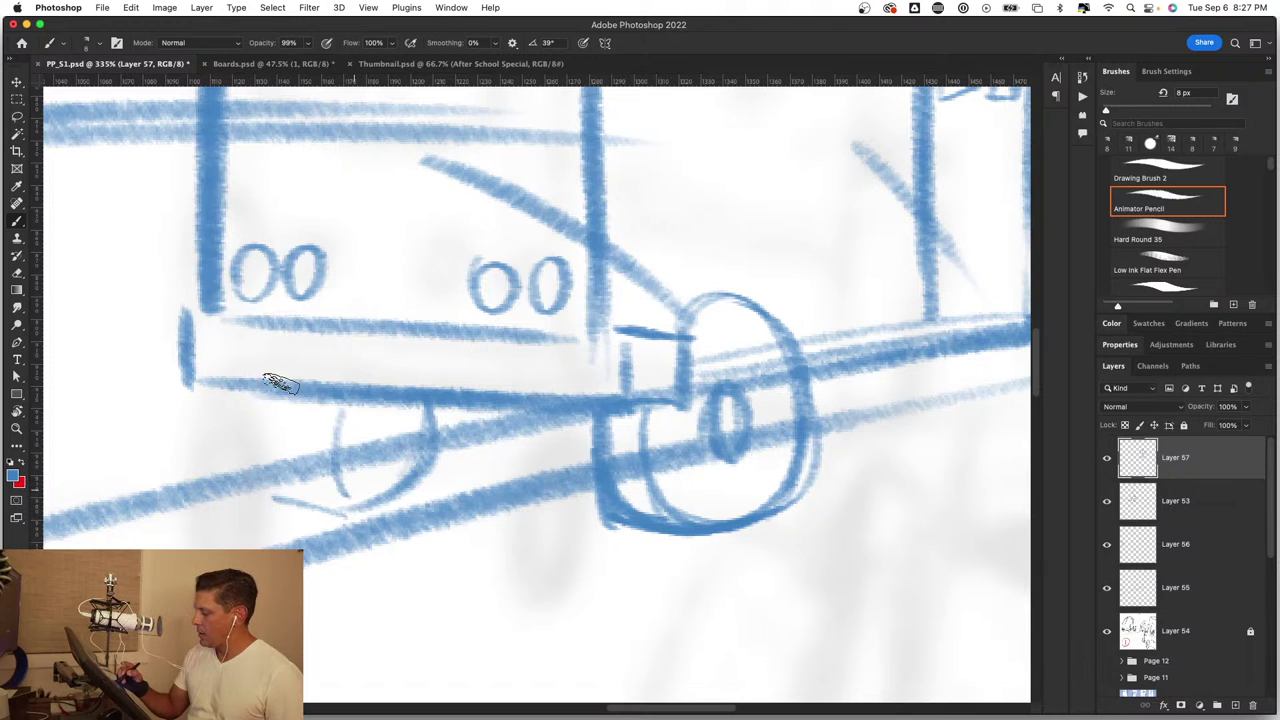
mouse_move(265, 396)
mouse_down()
mouse_move(295, 485)
mouse_move(318, 480)
mouse_up()
drag(335, 405, 348, 502)
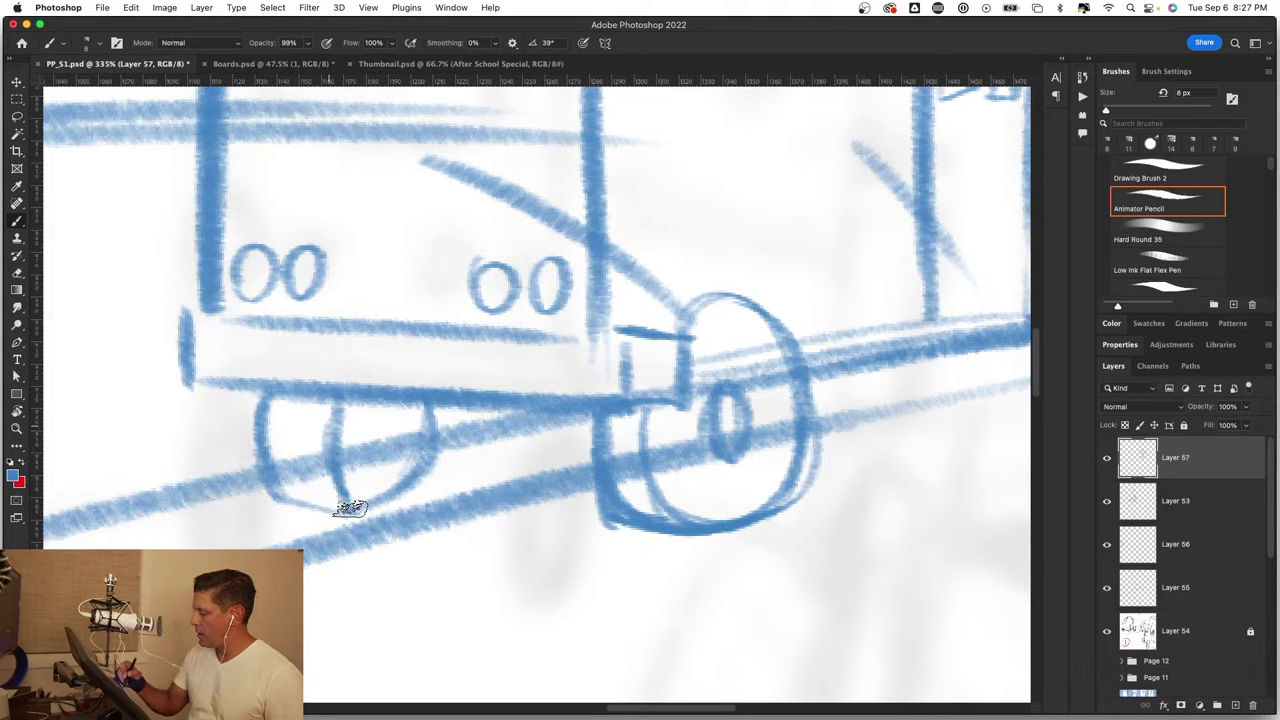
drag(266, 495, 418, 477)
drag(430, 405, 372, 514)
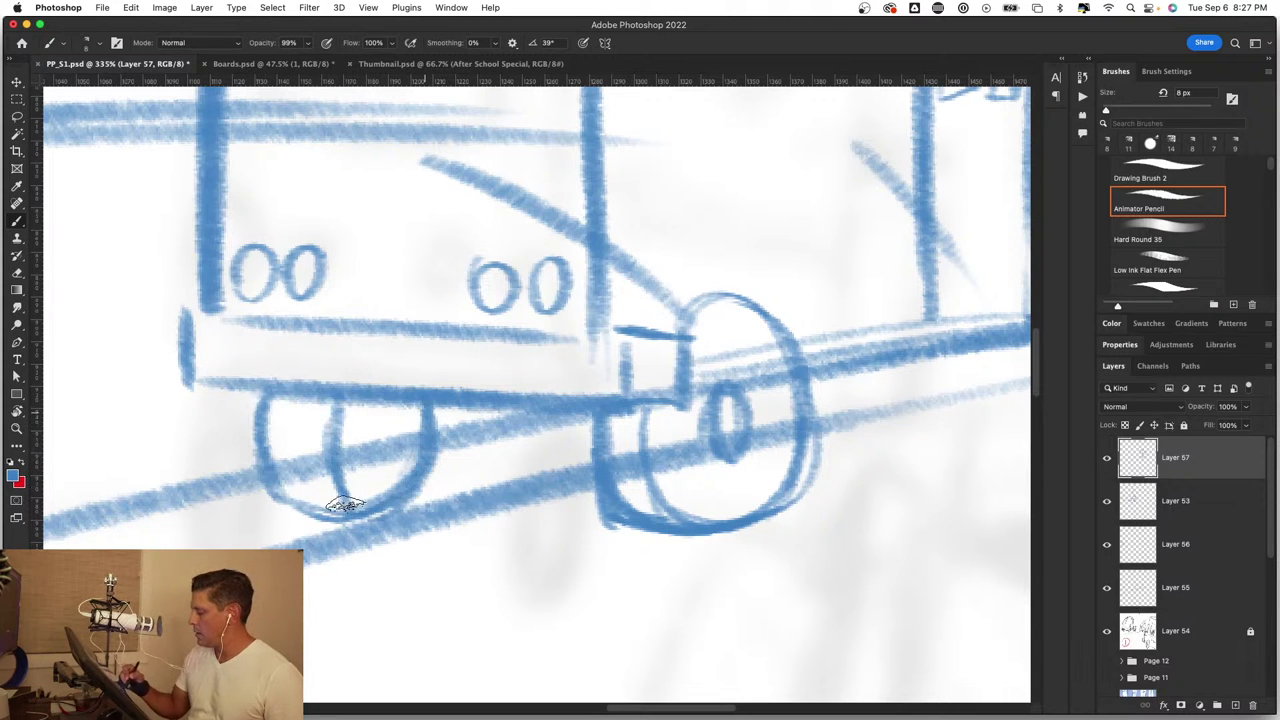
drag(335, 392, 364, 510)
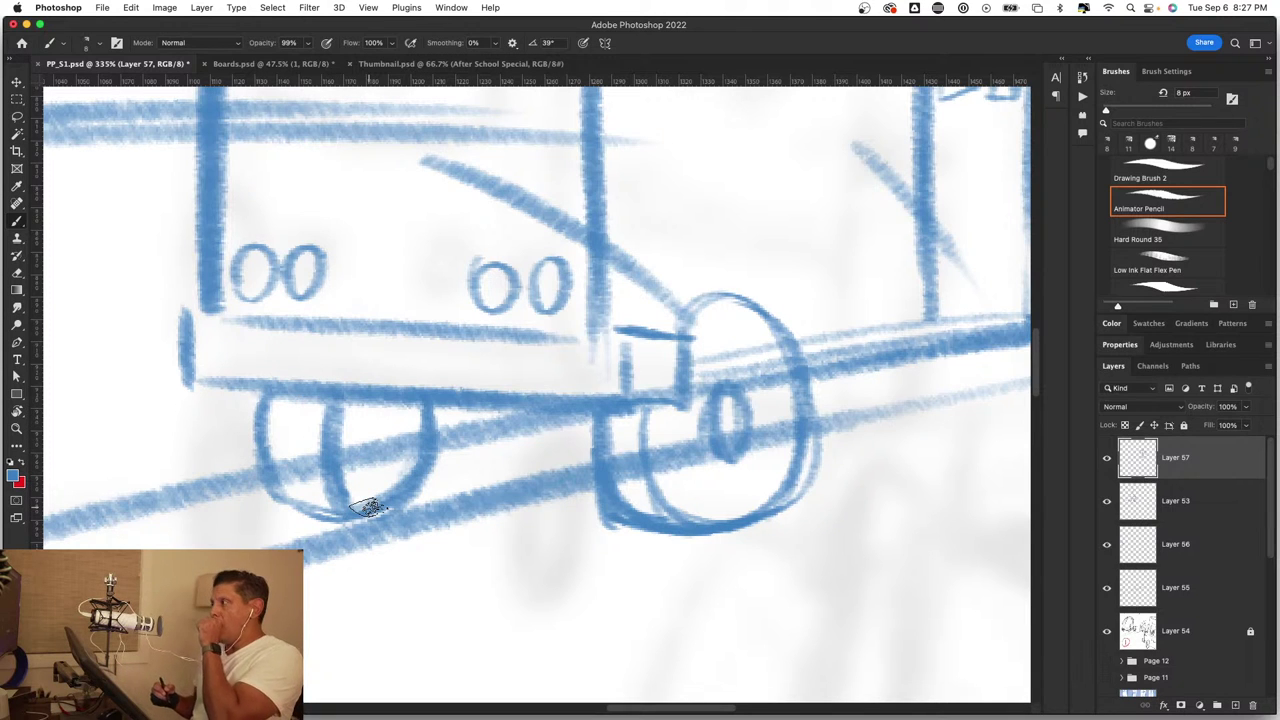
Step: Zoom in and draw a wheel with a hub under the bus's front end
key(z)
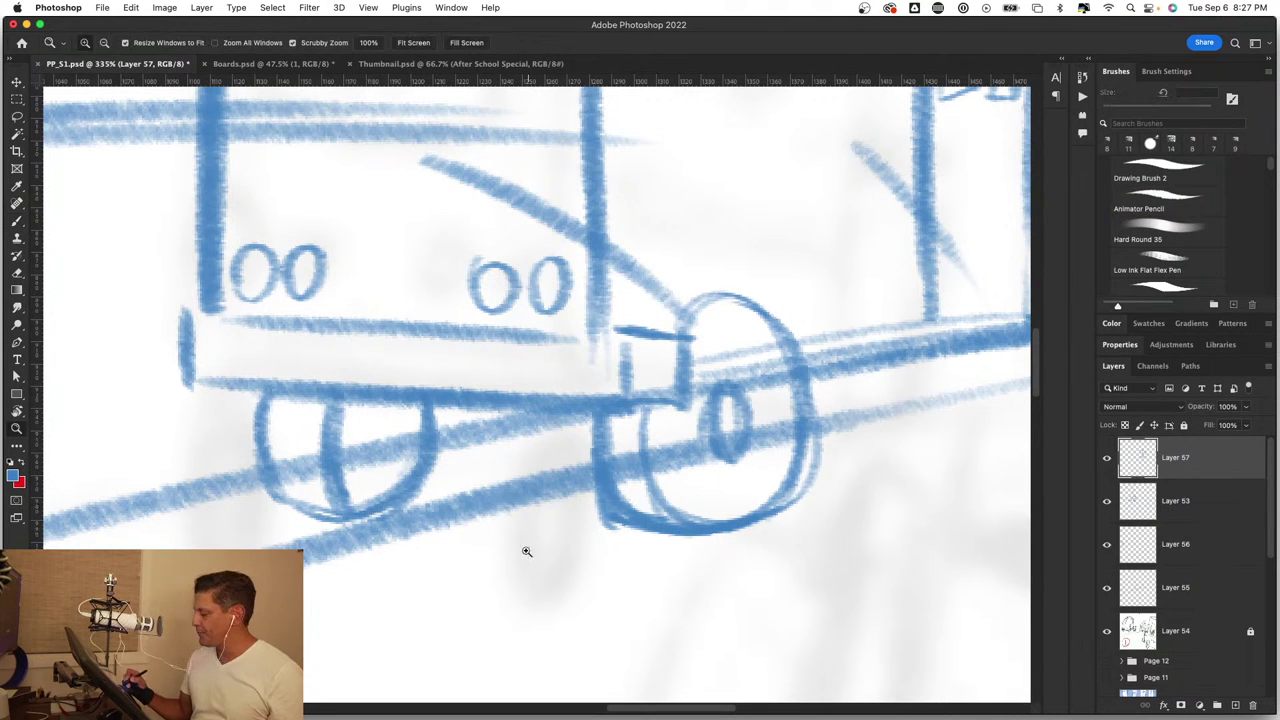
scroll(523, 560, down, 5)
scroll(570, 490, up, 3)
scroll(618, 424, up, 2)
scroll(618, 424, up, 2)
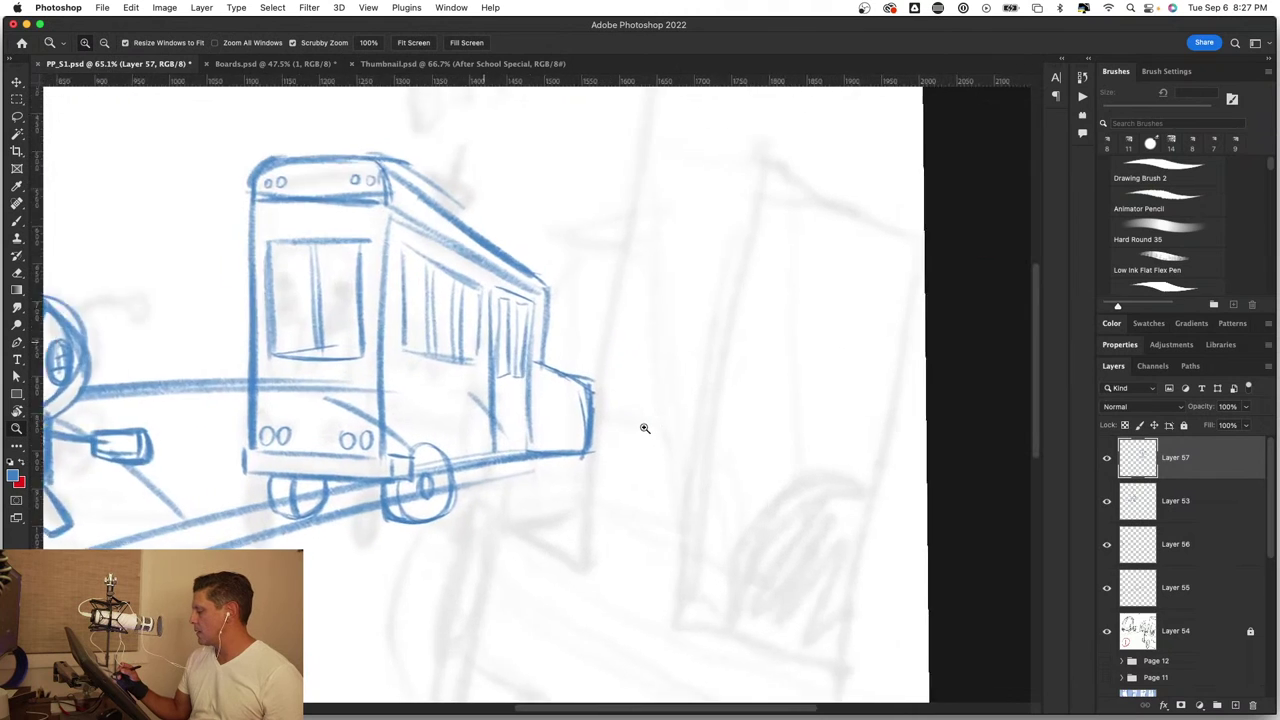
scroll(643, 428, up, 2)
scroll(680, 414, up, 2)
key(b)
mouse_move(410, 554)
mouse_down()
mouse_move(429, 549)
mouse_move(429, 466)
mouse_move(334, 531)
mouse_move(322, 598)
mouse_move(400, 620)
mouse_up()
mouse_move(395, 518)
mouse_down()
mouse_move(405, 543)
mouse_move(371, 609)
mouse_move(397, 609)
mouse_move(380, 457)
mouse_move(318, 511)
mouse_move(343, 449)
mouse_move(420, 443)
mouse_move(443, 463)
mouse_move(353, 453)
mouse_move(340, 470)
mouse_move(371, 443)
mouse_move(429, 449)
mouse_move(455, 510)
mouse_move(703, 423)
mouse_up()
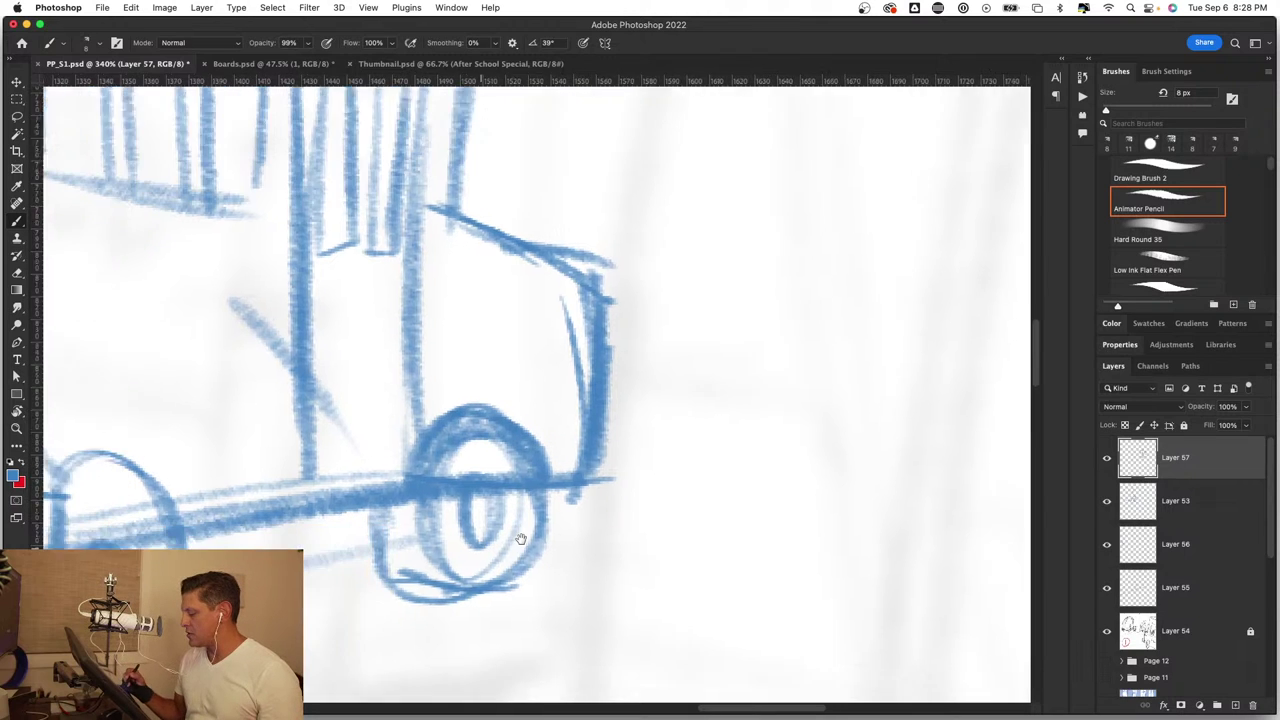
Step: Retrace the top arc of the neighbouring wheel, then zoom back out
drag(258, 450, 363, 428)
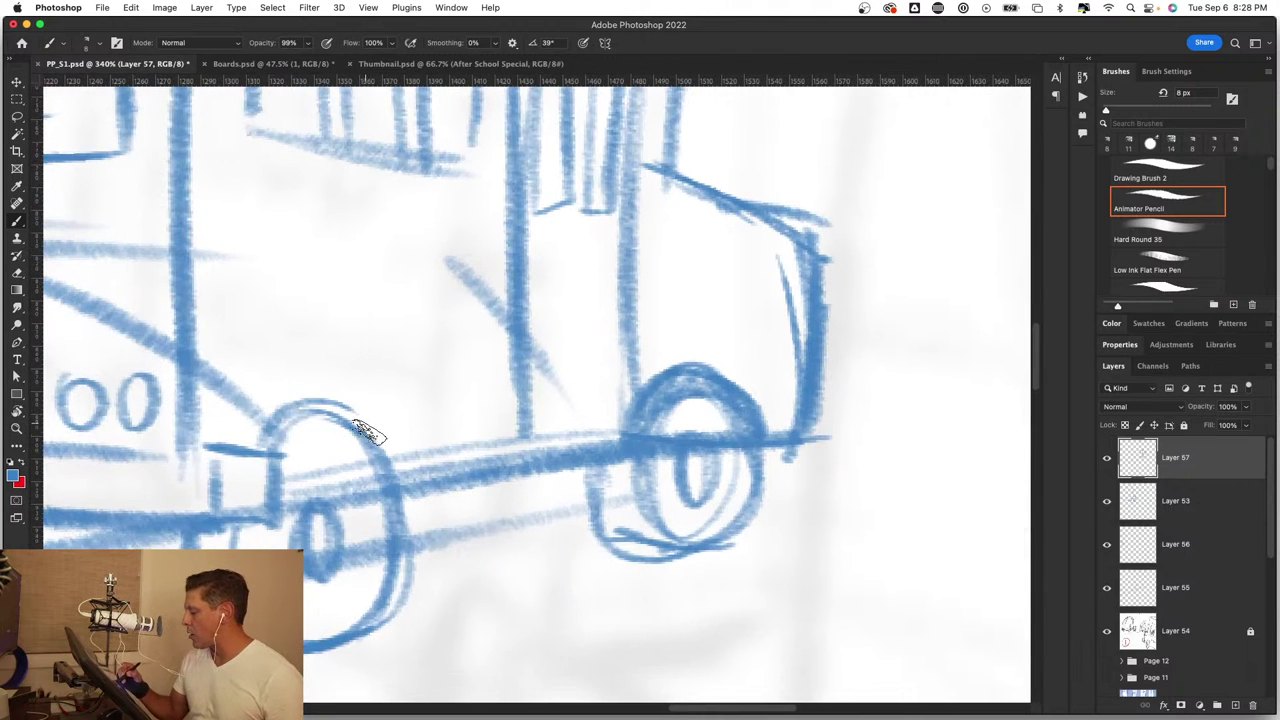
drag(290, 405, 405, 485)
mouse_move(360, 420)
mouse_down()
mouse_move(258, 452)
mouse_move(378, 466)
mouse_move(424, 500)
mouse_move(620, 455)
mouse_up()
scroll(620, 455, down, 5)
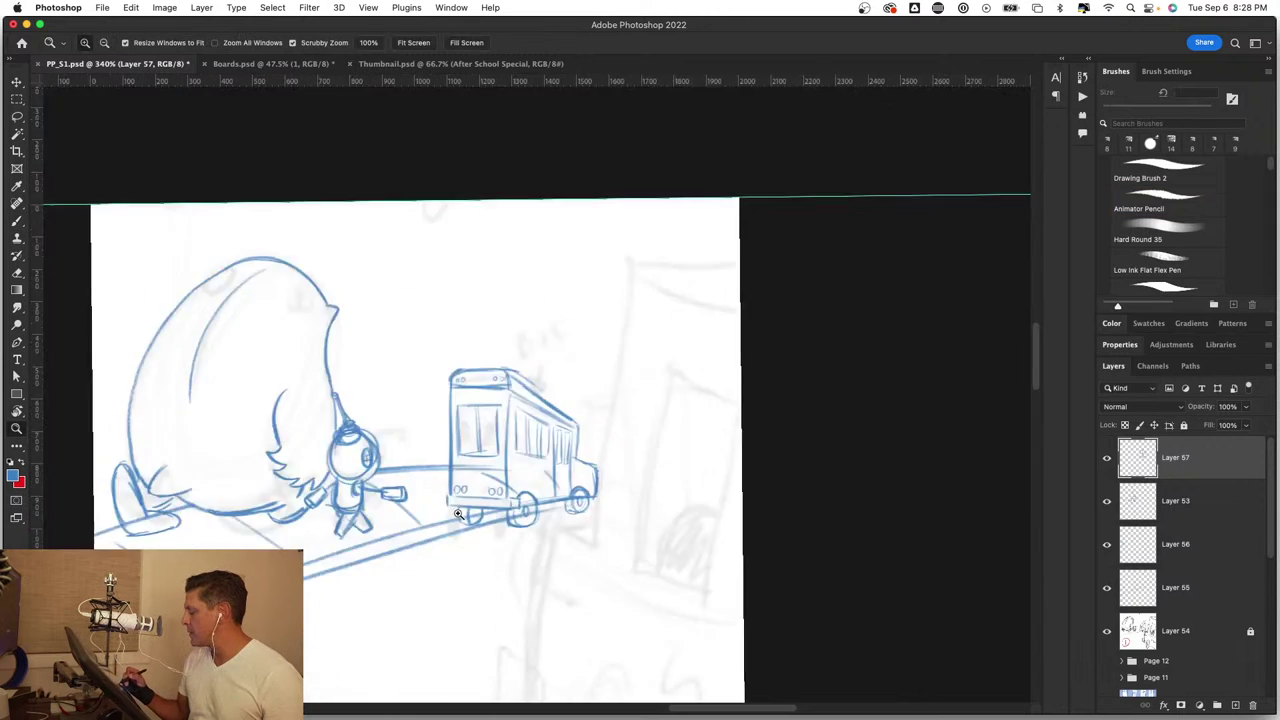
scroll(591, 449, down, 2)
scroll(634, 463, up, 2)
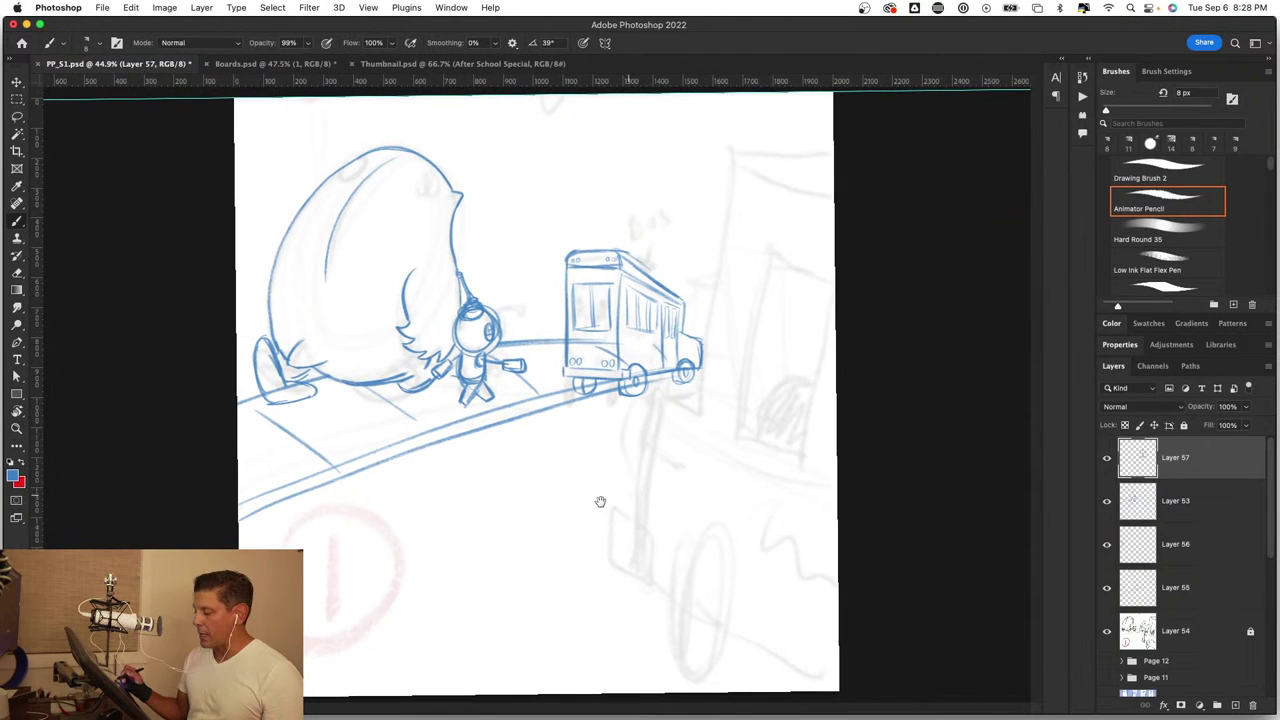
scroll(660, 376, up, 2)
scroll(694, 257, up, 2)
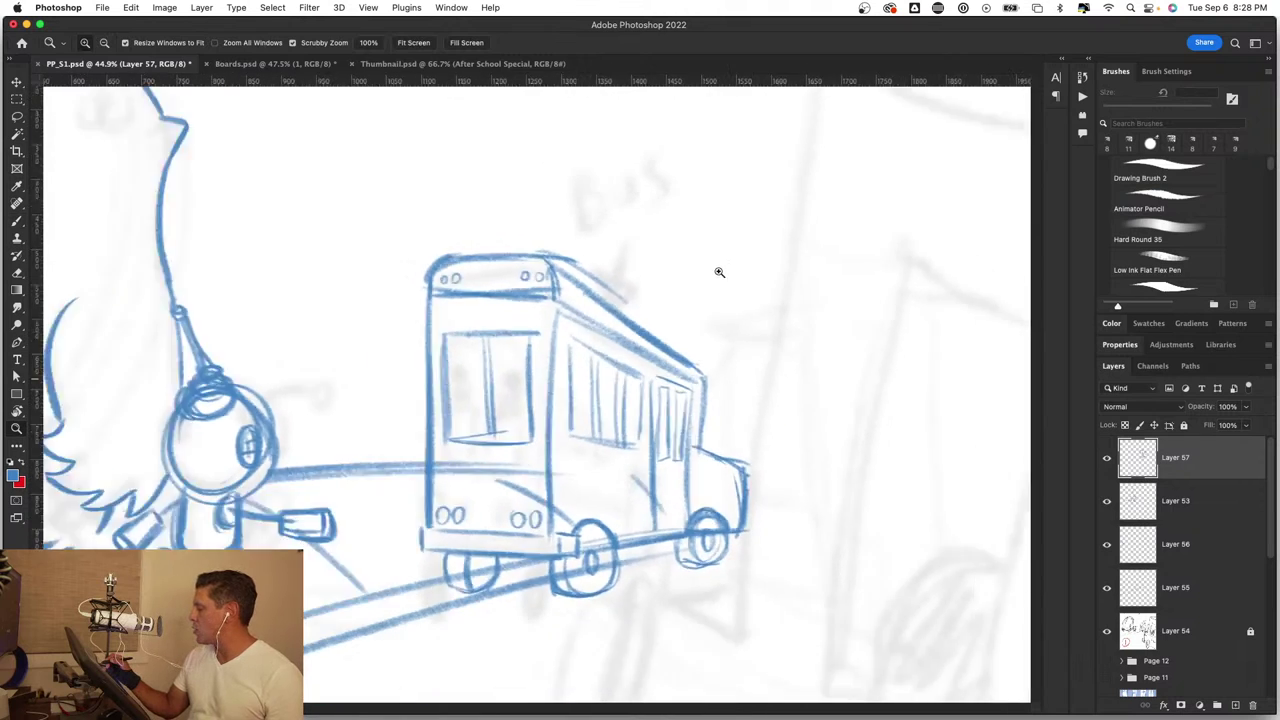
scroll(717, 271, down, 5)
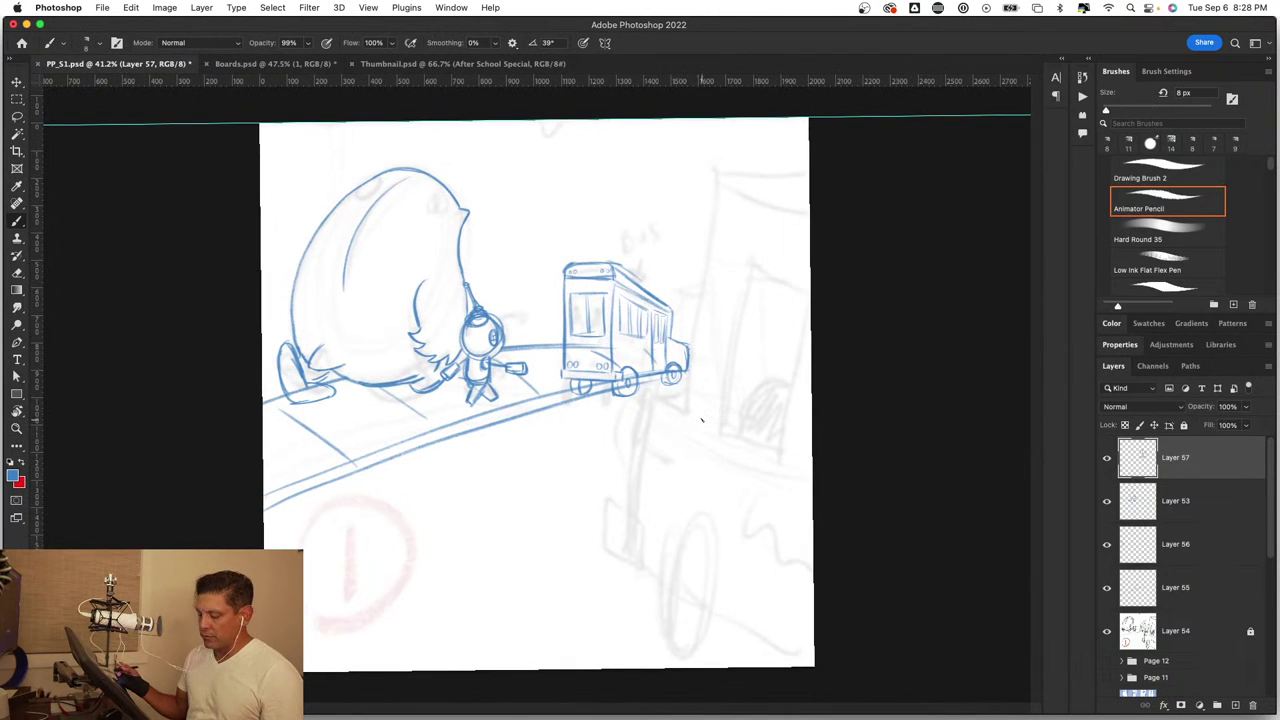
Step: Toggle the bus layer's visibility, then trial-scale and rotate the bus before returning it upright
key(l)
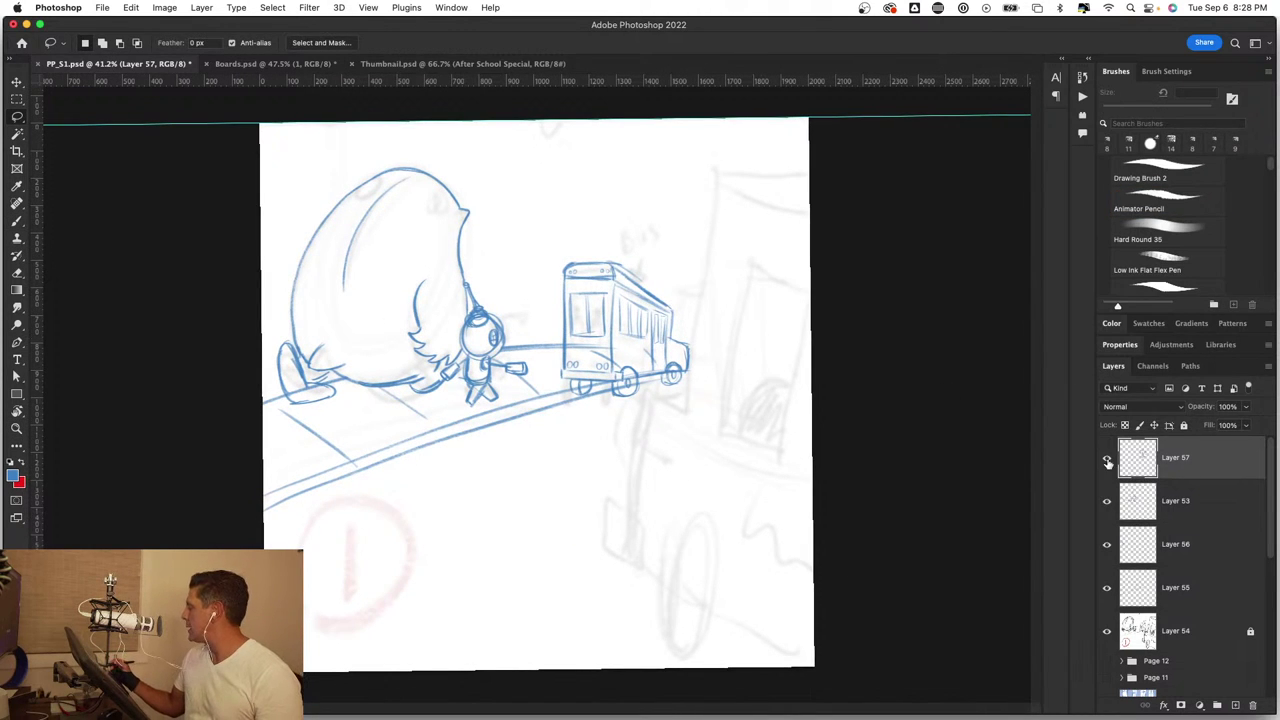
click(1106, 457)
click(1107, 457)
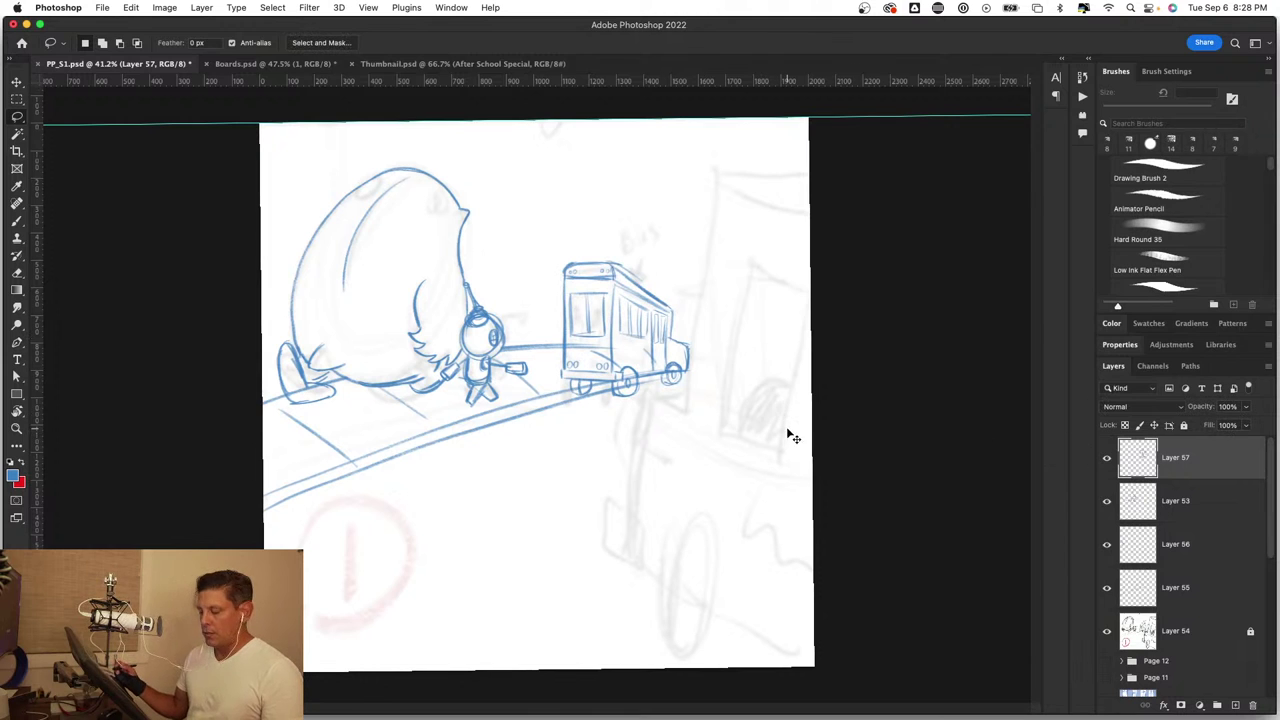
key(ctrl+t)
drag(690, 259, 834, 108)
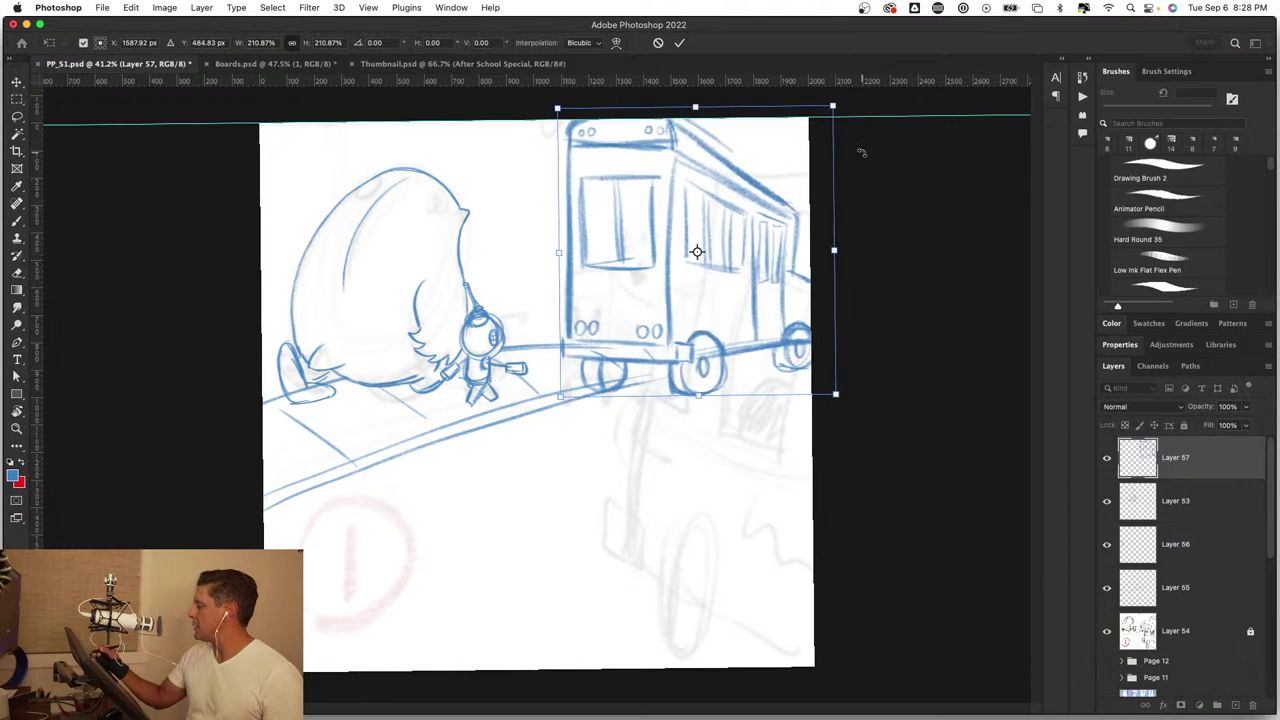
mouse_move(736, 294)
mouse_down()
mouse_move(711, 405)
mouse_move(669, 430)
mouse_move(768, 370)
mouse_up()
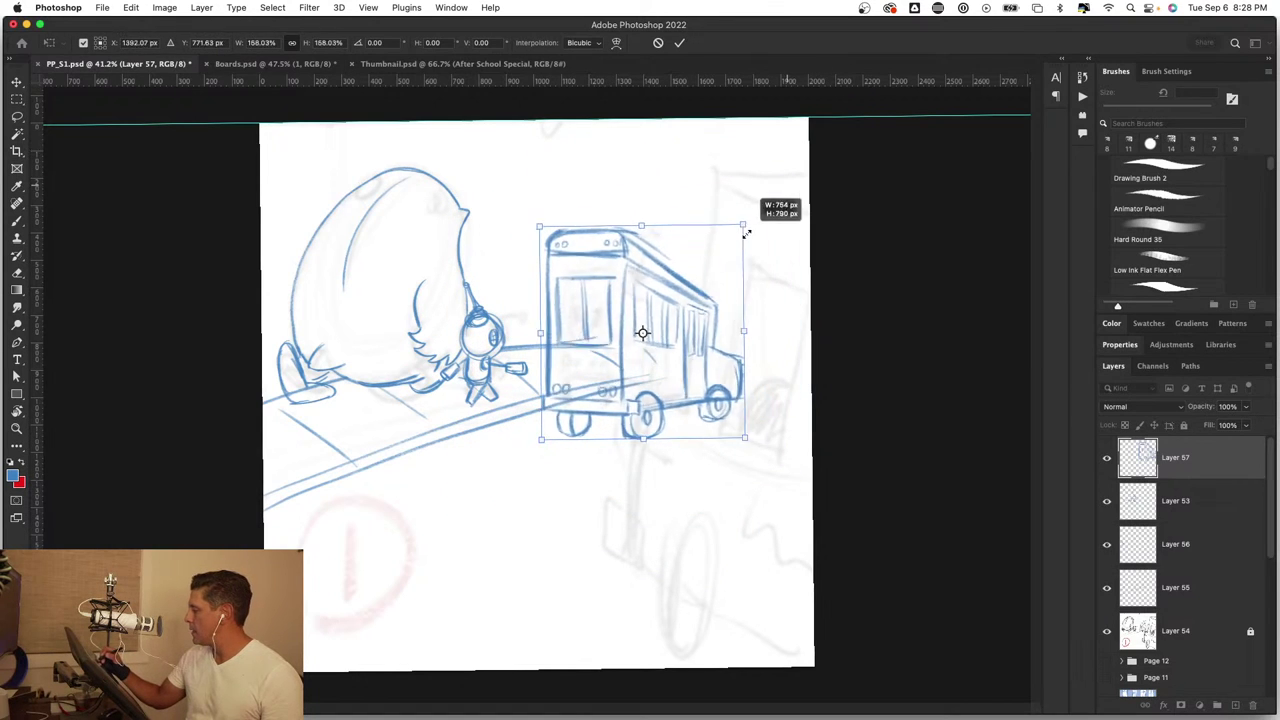
drag(815, 148, 714, 262)
drag(685, 395, 742, 358)
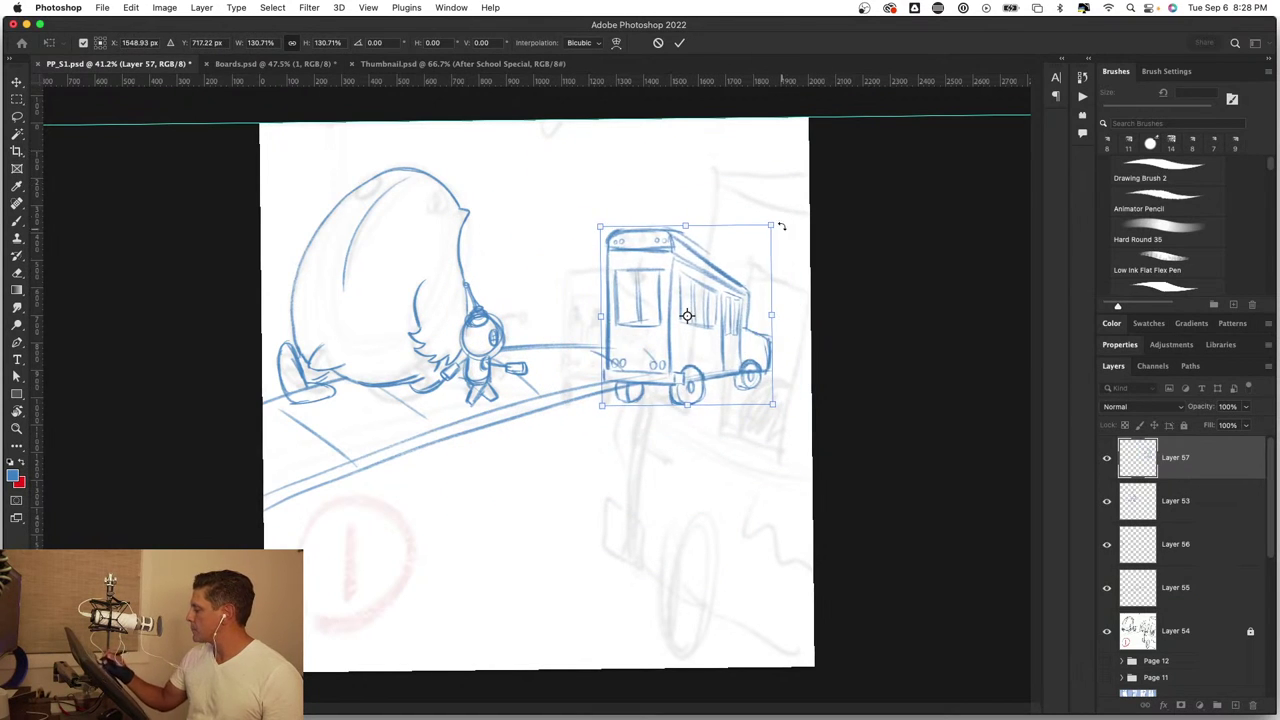
drag(771, 226, 735, 266)
drag(681, 352, 703, 305)
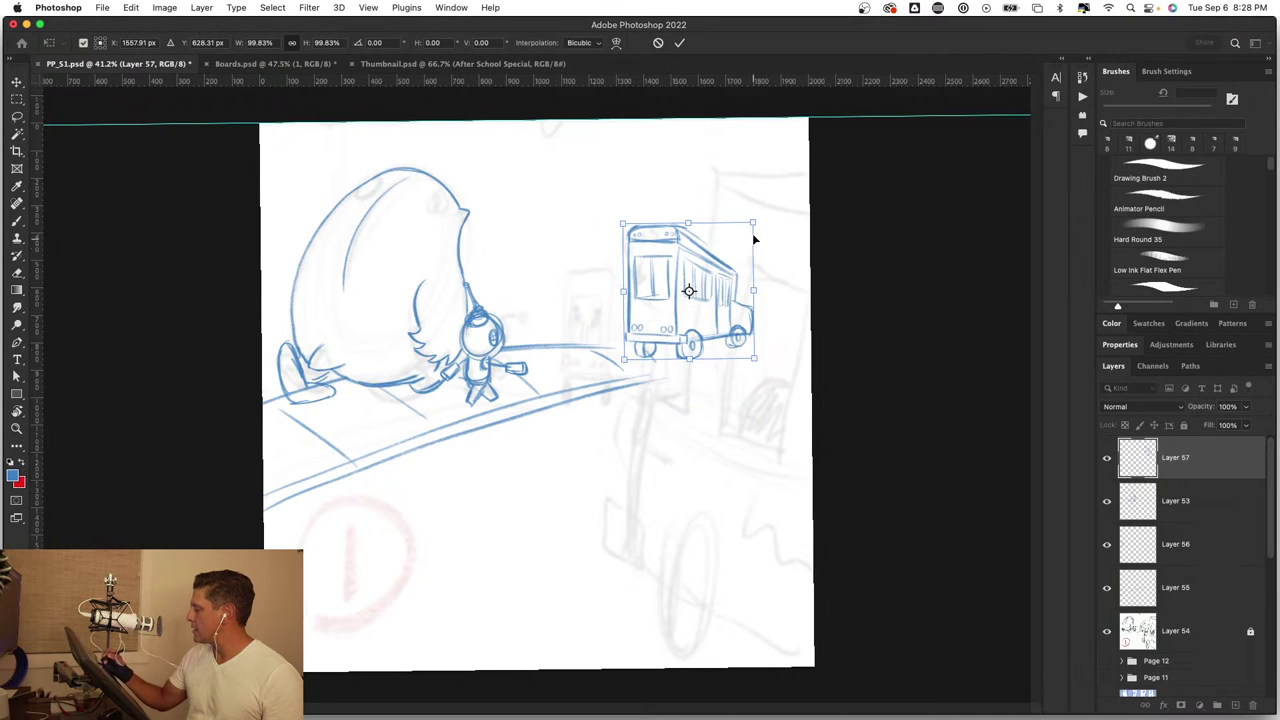
drag(767, 218, 792, 230)
drag(715, 332, 727, 364)
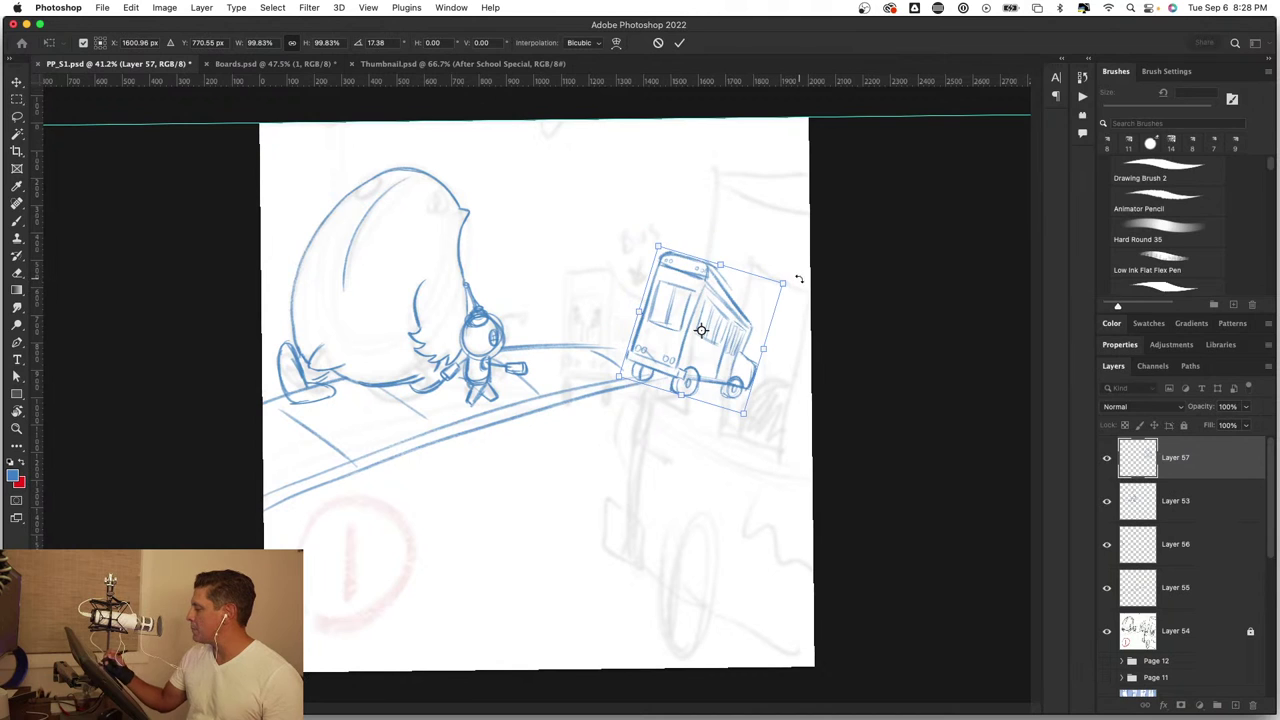
mouse_move(798, 279)
mouse_down()
mouse_move(786, 236)
mouse_move(786, 266)
mouse_move(820, 203)
mouse_move(797, 224)
mouse_up()
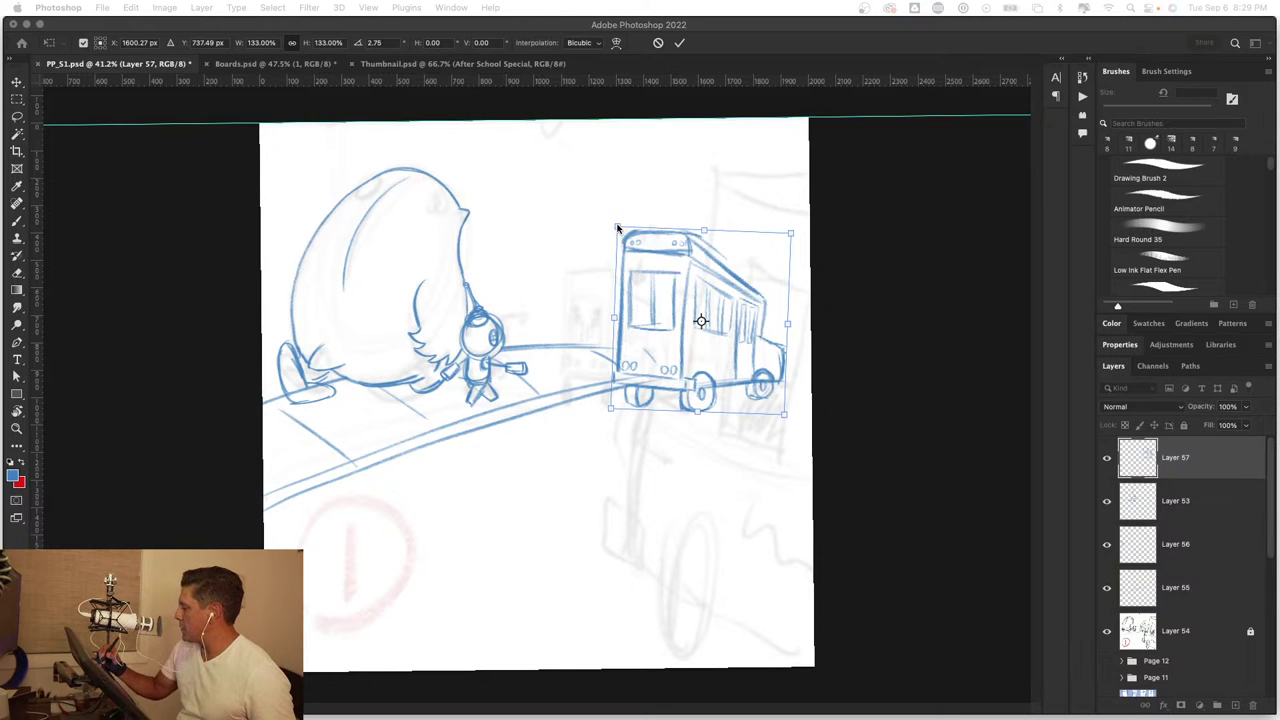
Step: Scale the bus to about 189%, move it down-left onto the road, and commit
mouse_move(617, 229)
mouse_down()
mouse_move(566, 180)
mouse_move(575, 165)
mouse_up()
drag(765, 352, 738, 352)
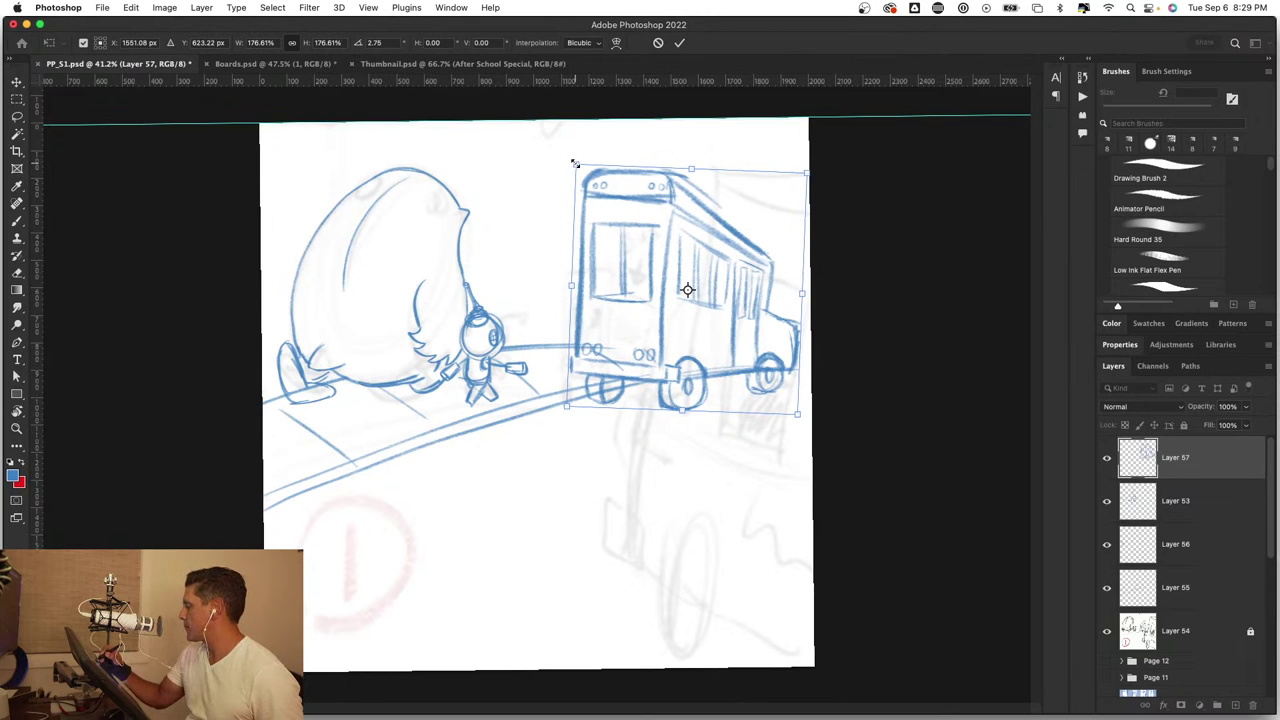
drag(575, 163, 559, 148)
drag(636, 343, 624, 361)
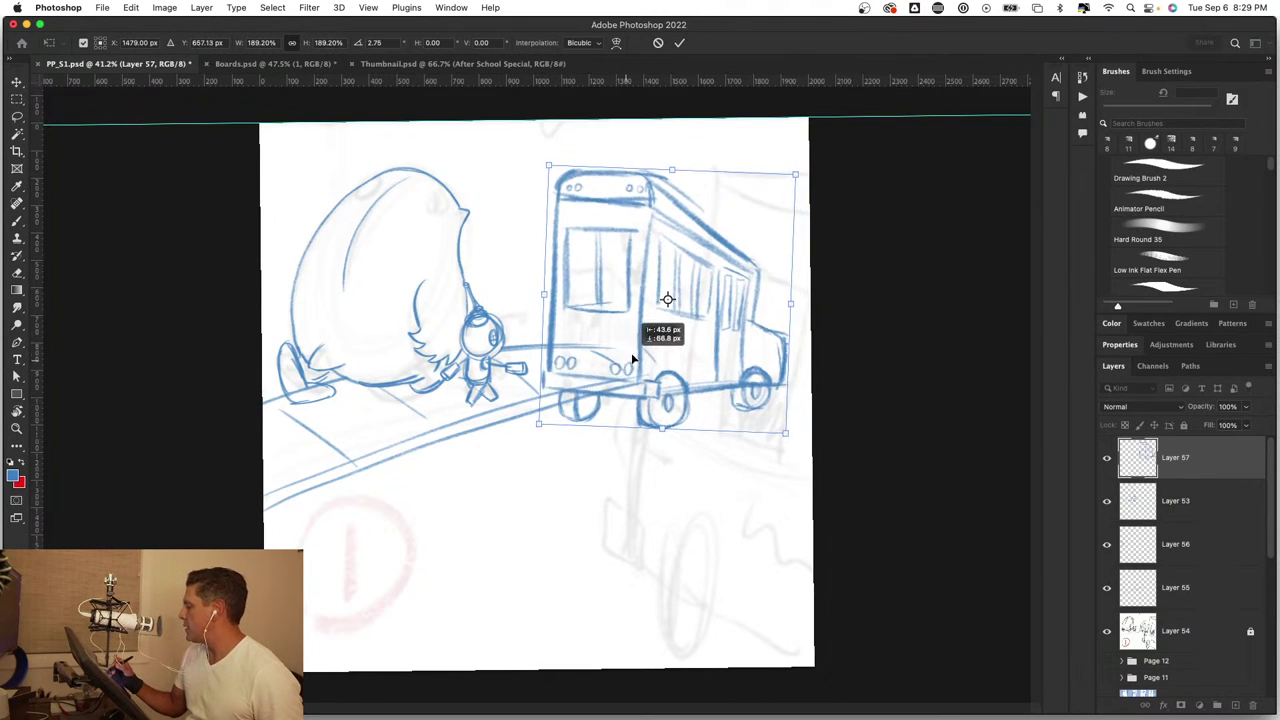
key(Return)
Step: Apply a Perspective transform, pulling the bottom-left corner in and flaring the top corners outward
key(l)
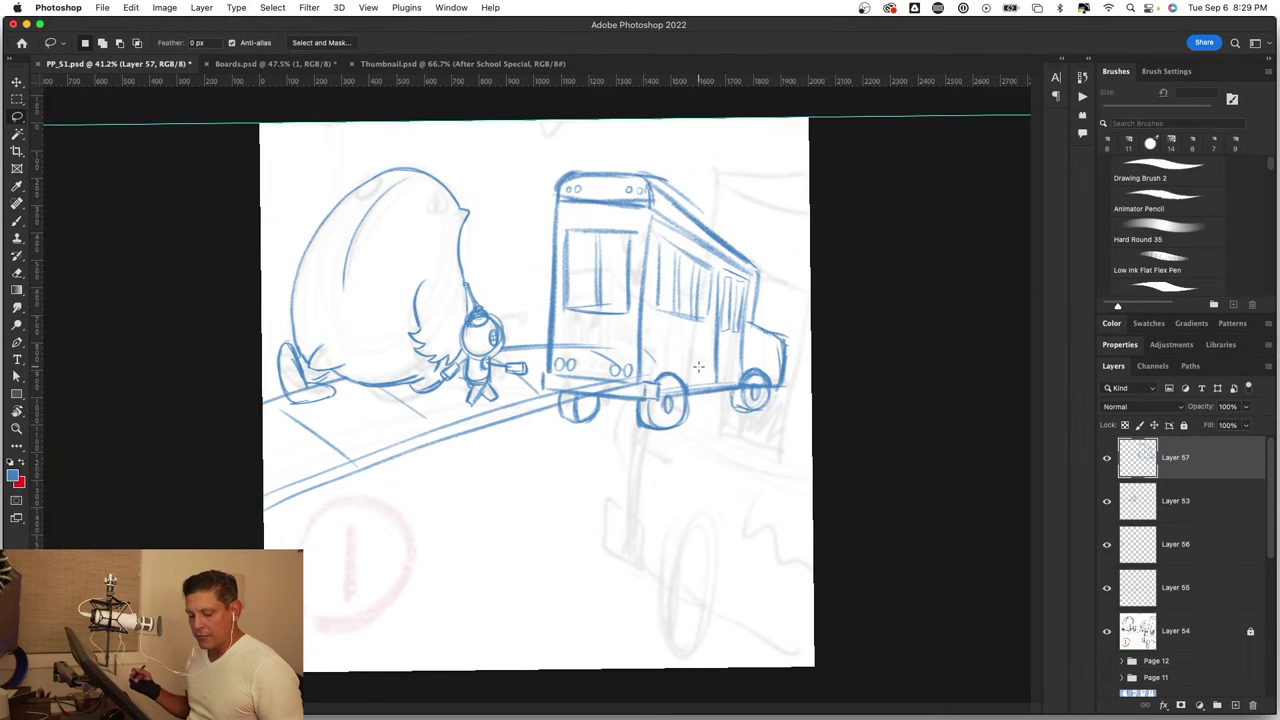
key(ctrl+t)
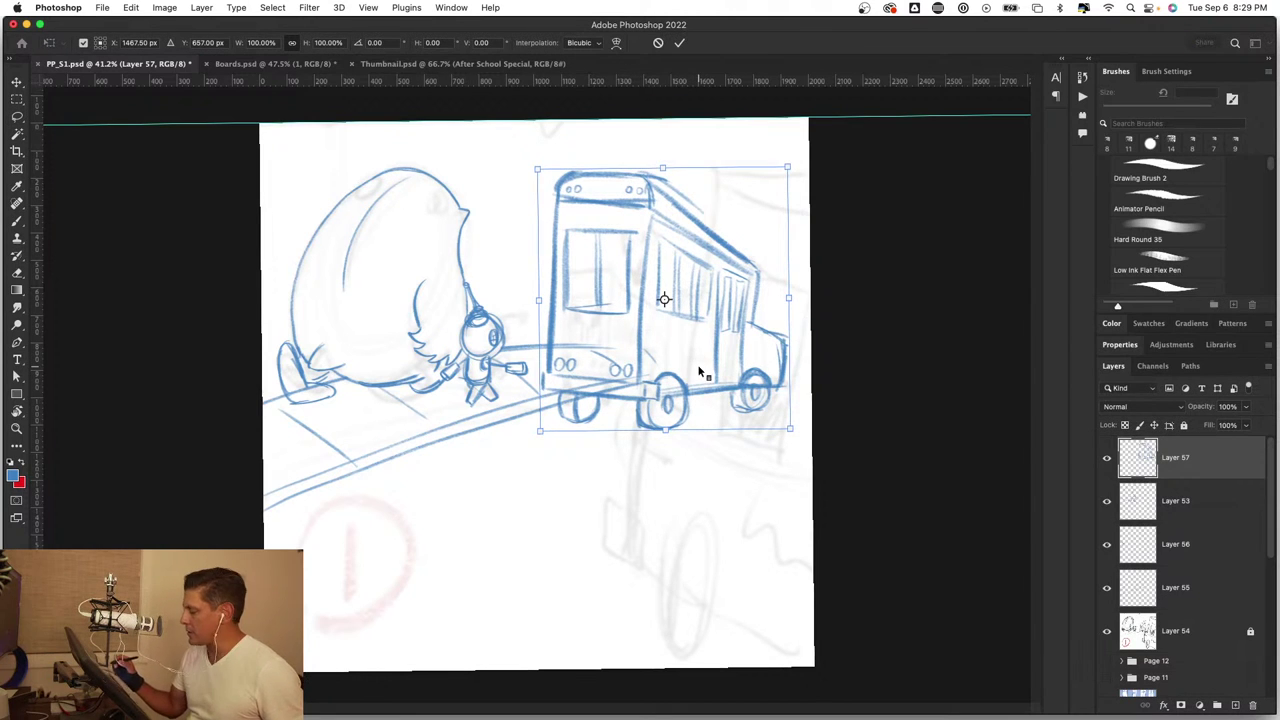
right_click(643, 338)
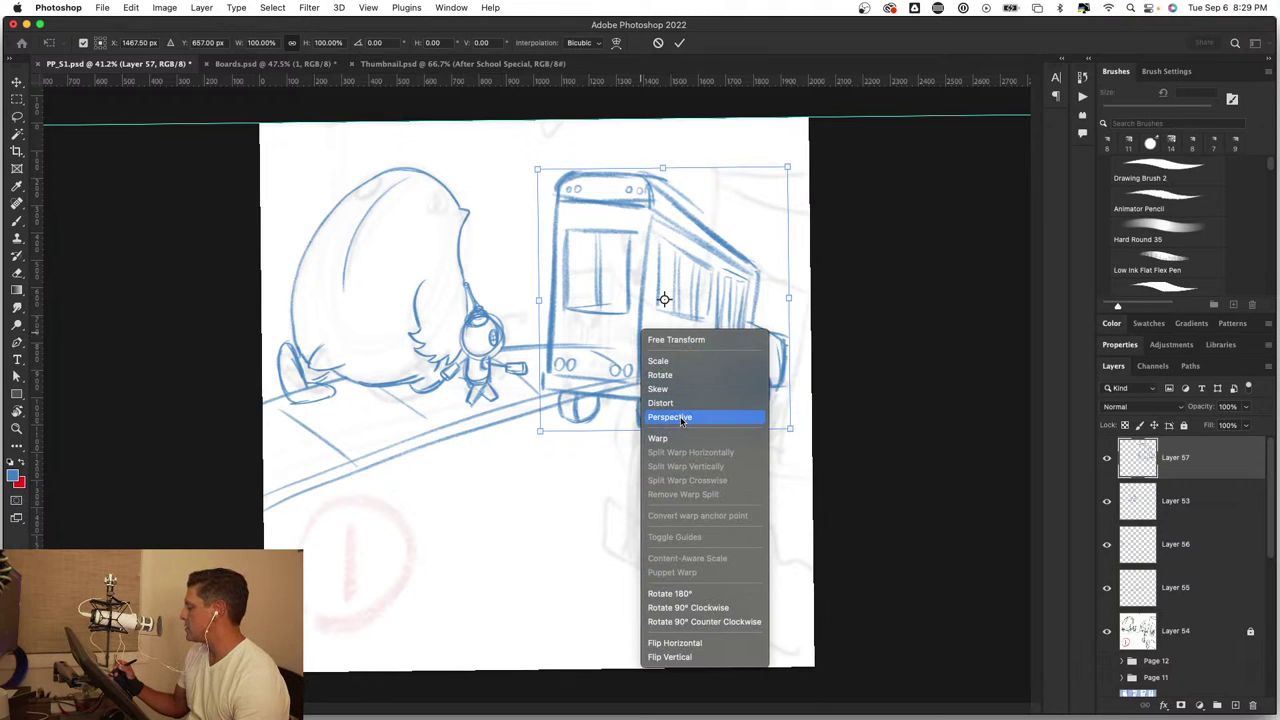
click(683, 416)
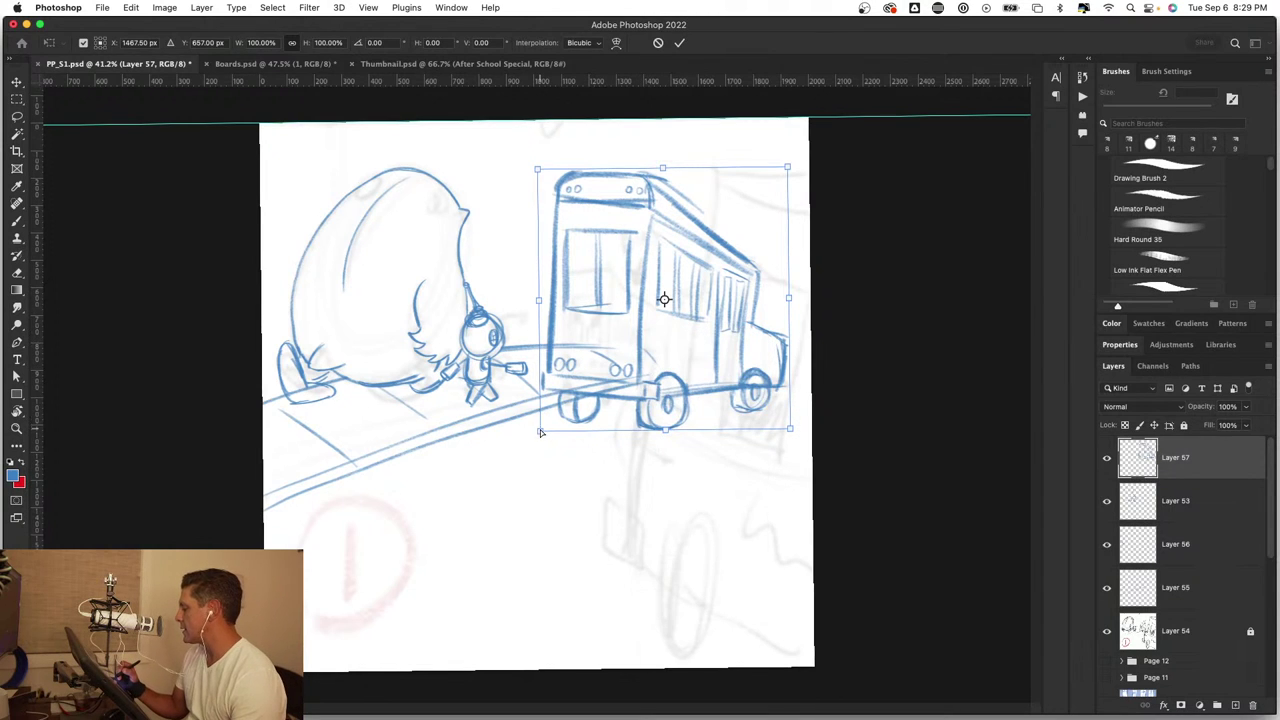
drag(540, 432, 572, 398)
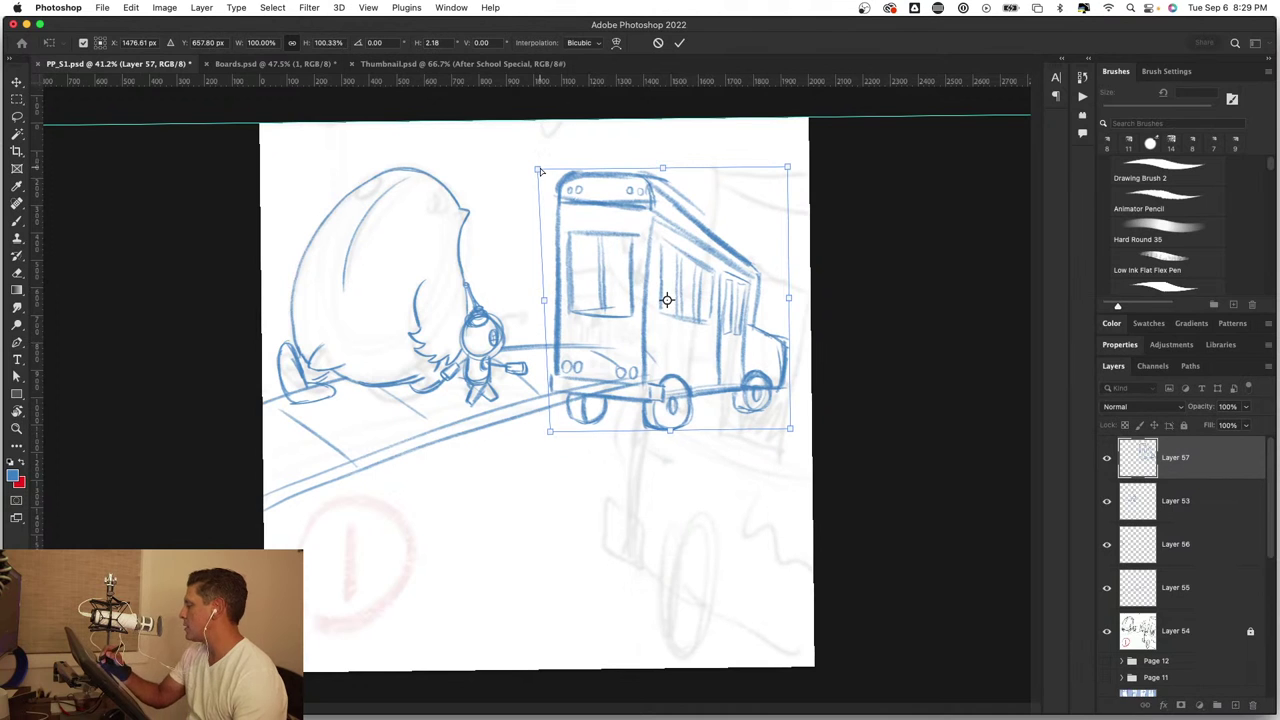
drag(539, 171, 521, 156)
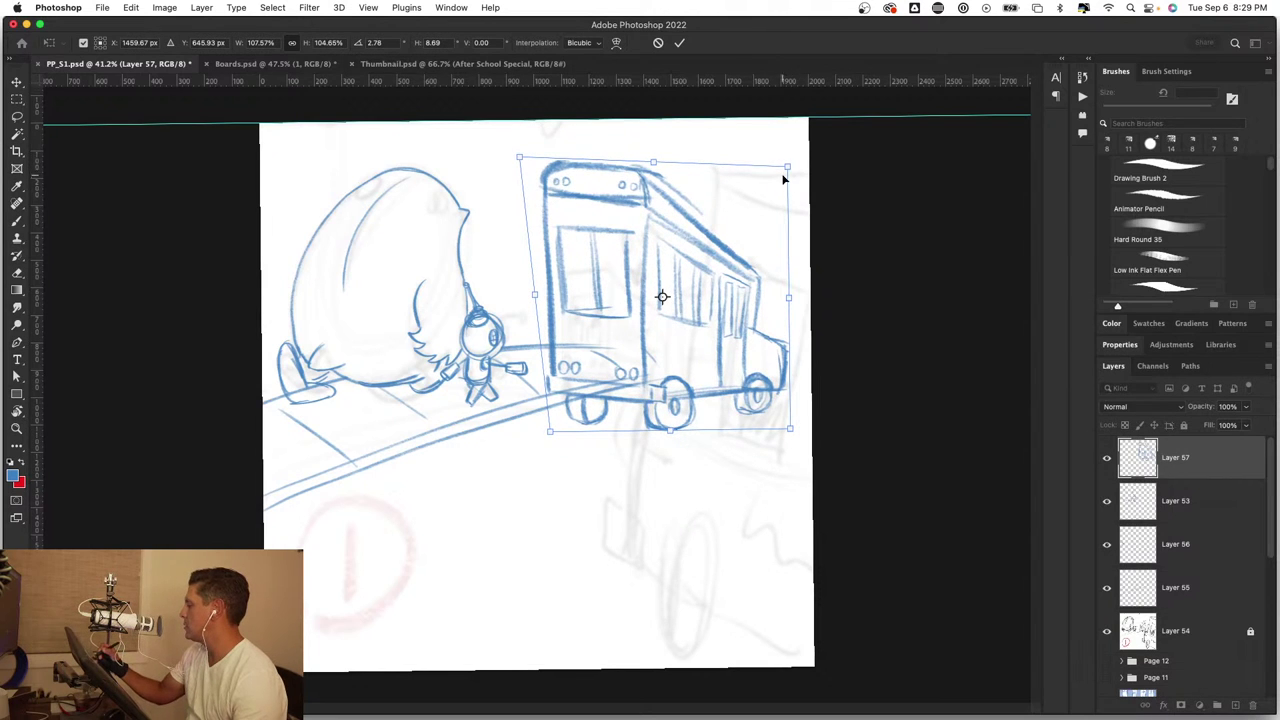
mouse_move(788, 168)
mouse_down()
mouse_move(806, 121)
mouse_move(790, 145)
mouse_up()
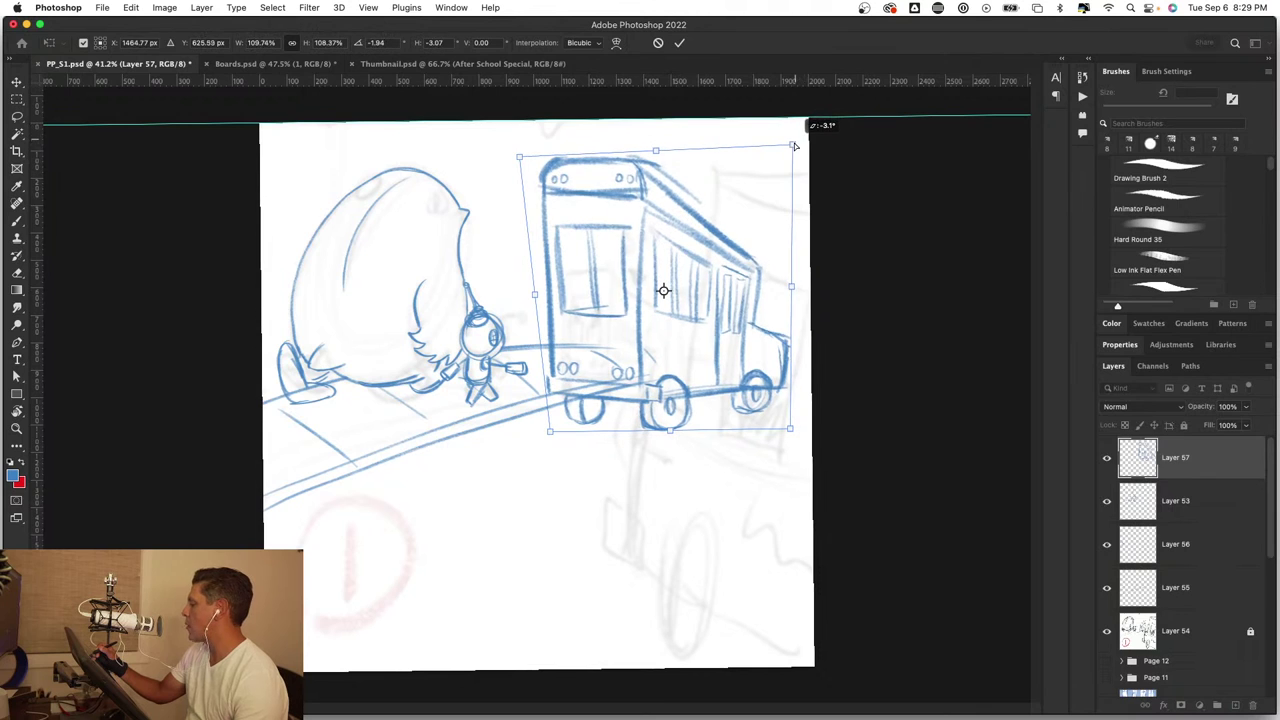
Step: Switch the transform to Warp and bow the bus's left edge inward
right_click(730, 322)
click(755, 412)
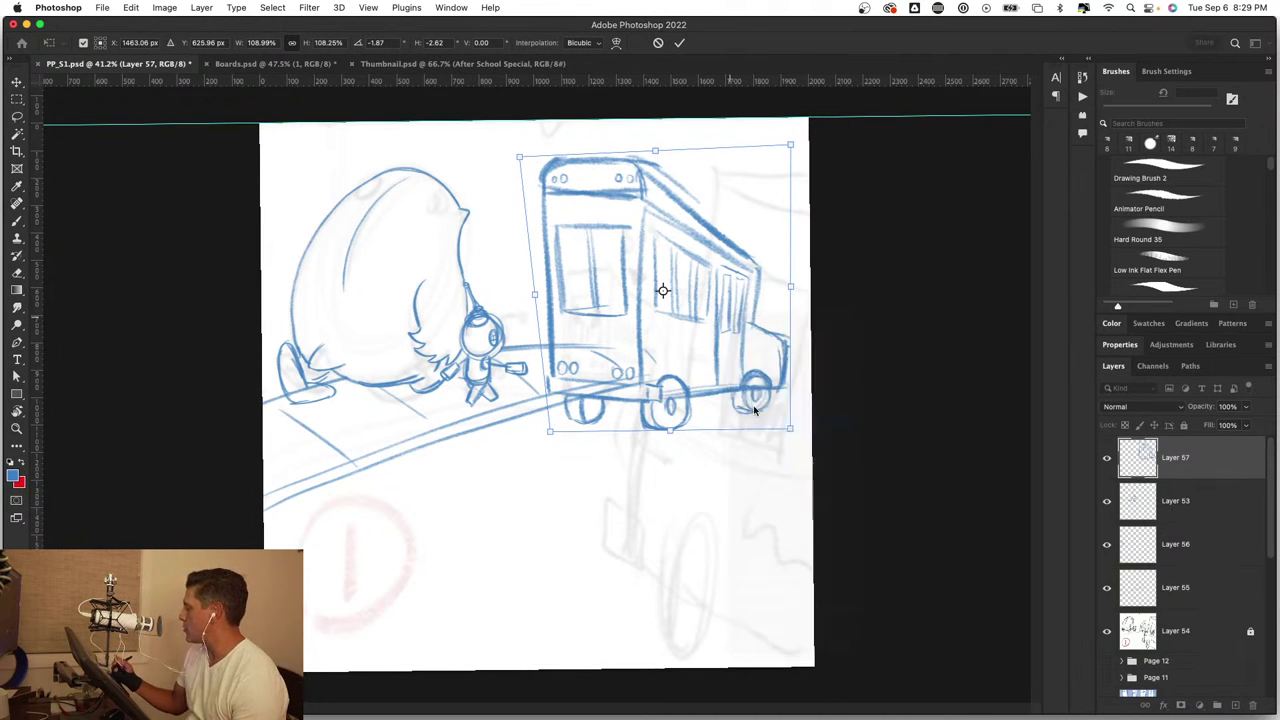
drag(536, 255, 552, 247)
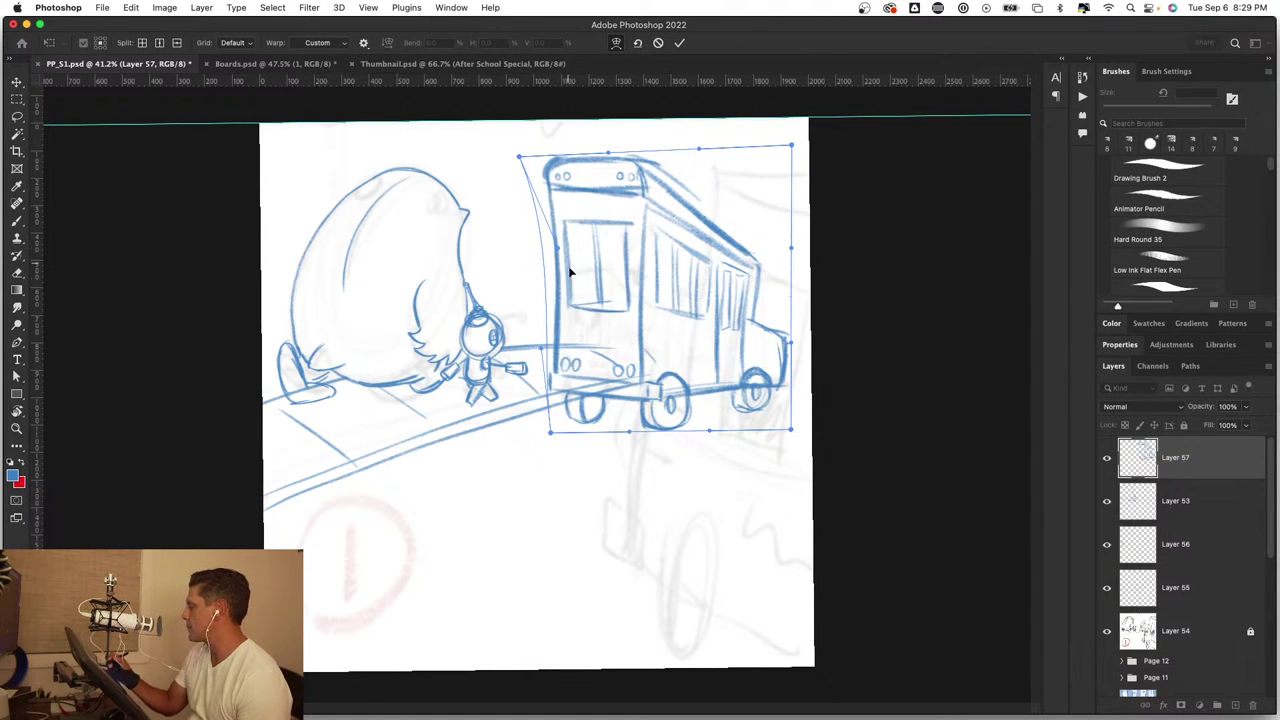
Step: Warp the bus: bottom-left corner out, top-right corner raised, rear side bulged outward
drag(550, 434, 518, 445)
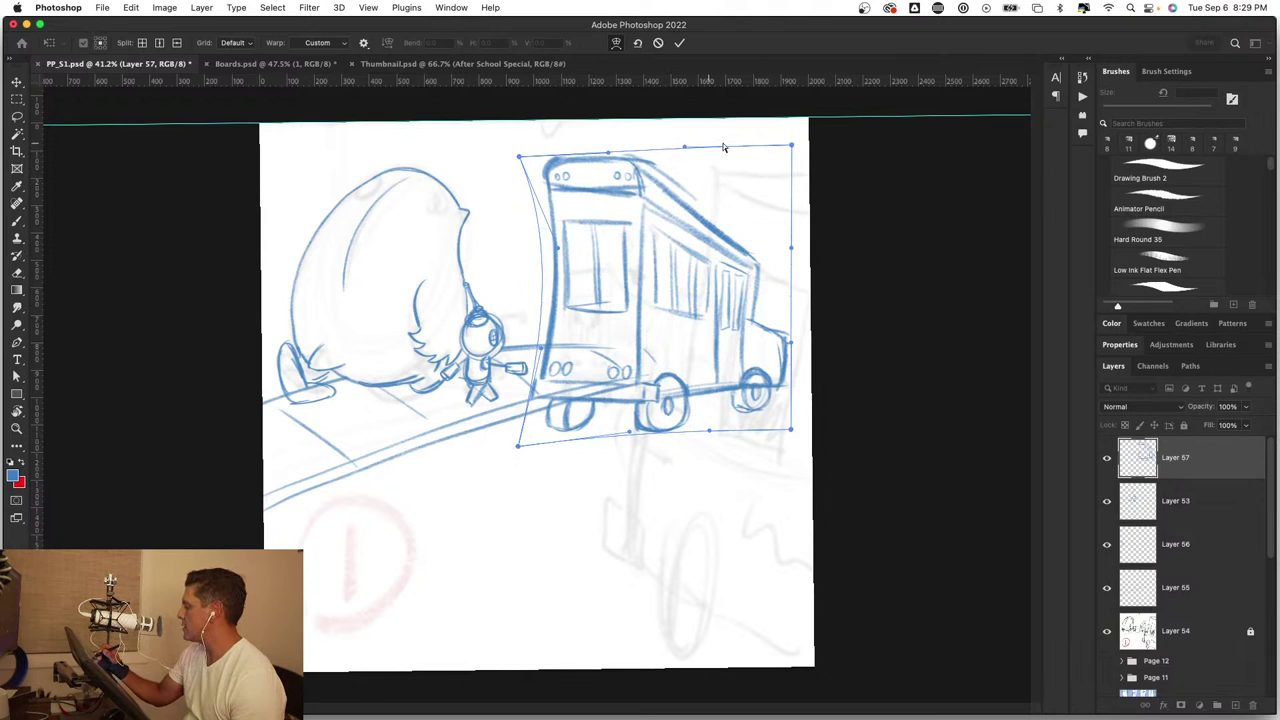
drag(789, 145, 790, 122)
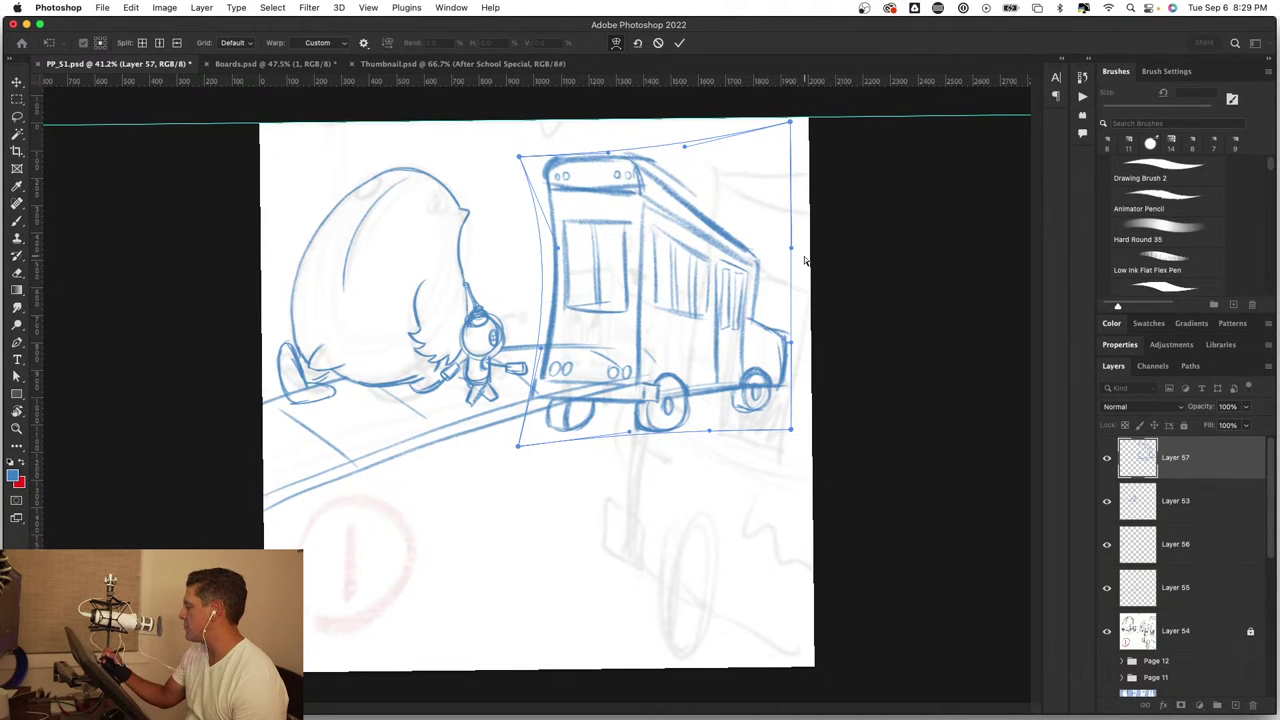
drag(775, 237, 787, 273)
mouse_move(791, 345)
mouse_down()
mouse_move(793, 252)
mouse_move(709, 246)
mouse_up()
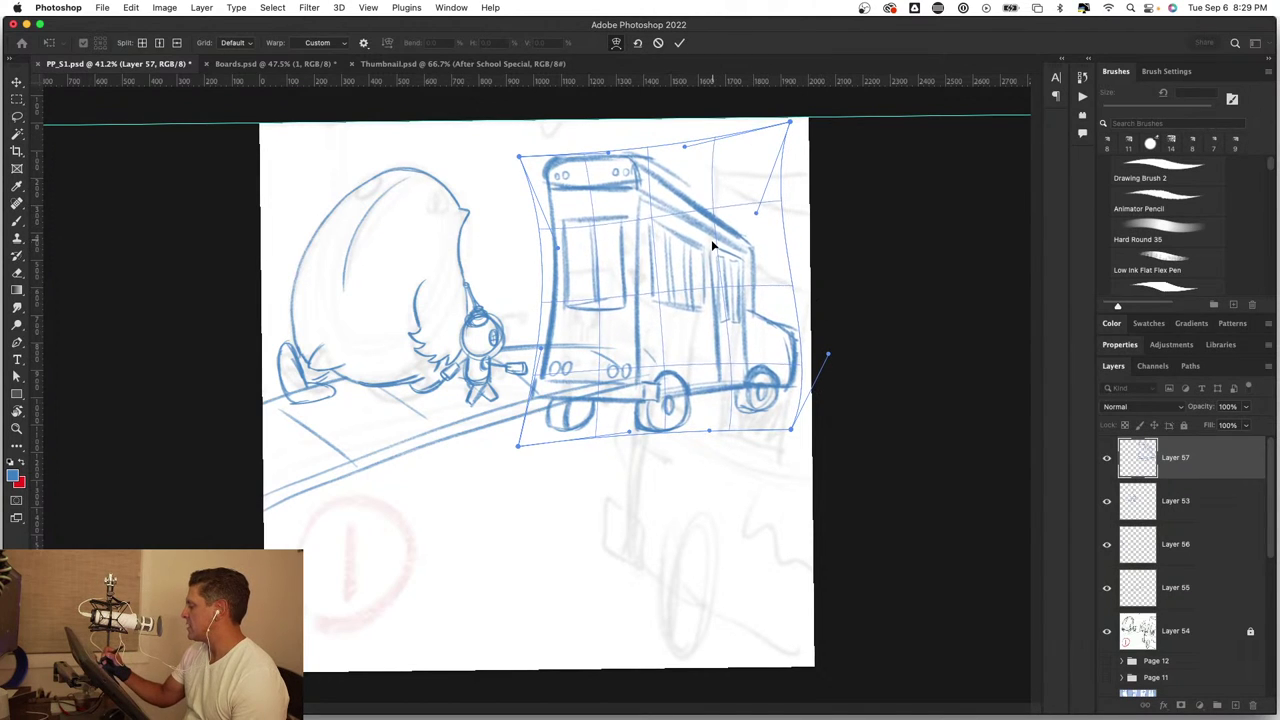
drag(712, 300, 709, 351)
Step: Push the bus's front further left, ease the top-right corner down, and commit the warp
drag(546, 268, 548, 266)
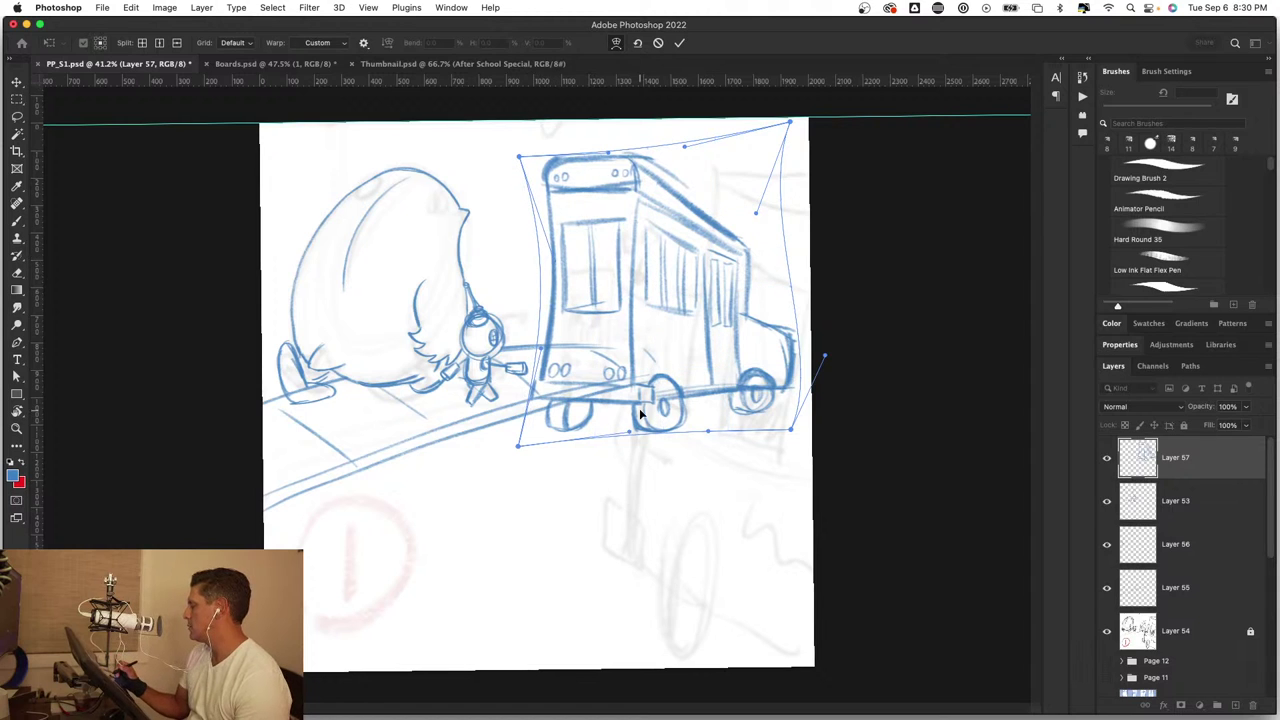
drag(529, 440, 525, 435)
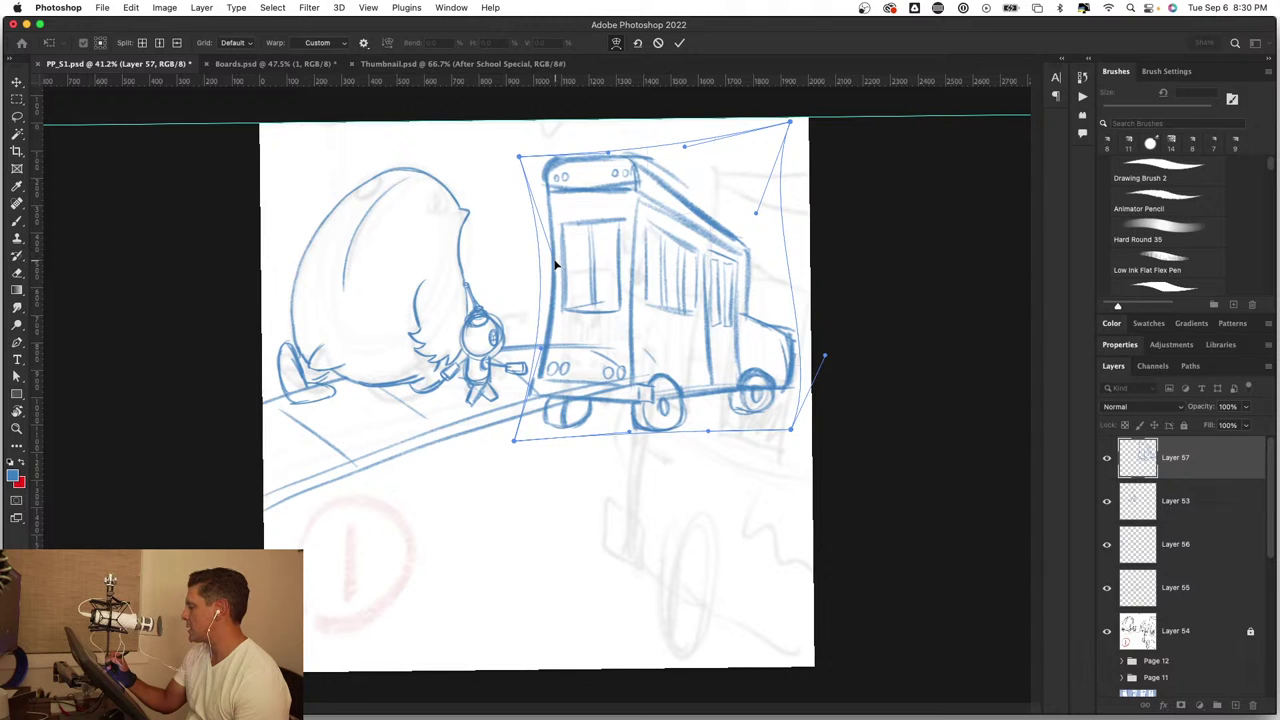
drag(556, 265, 543, 263)
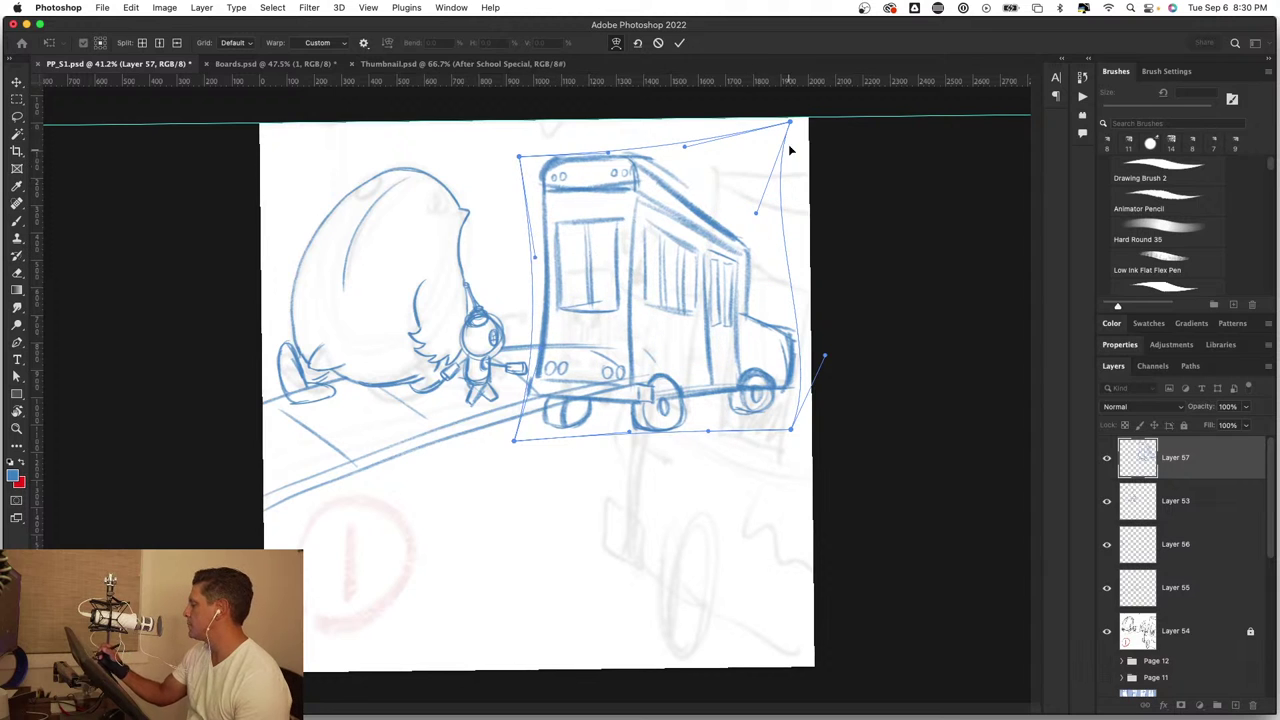
drag(789, 122, 794, 159)
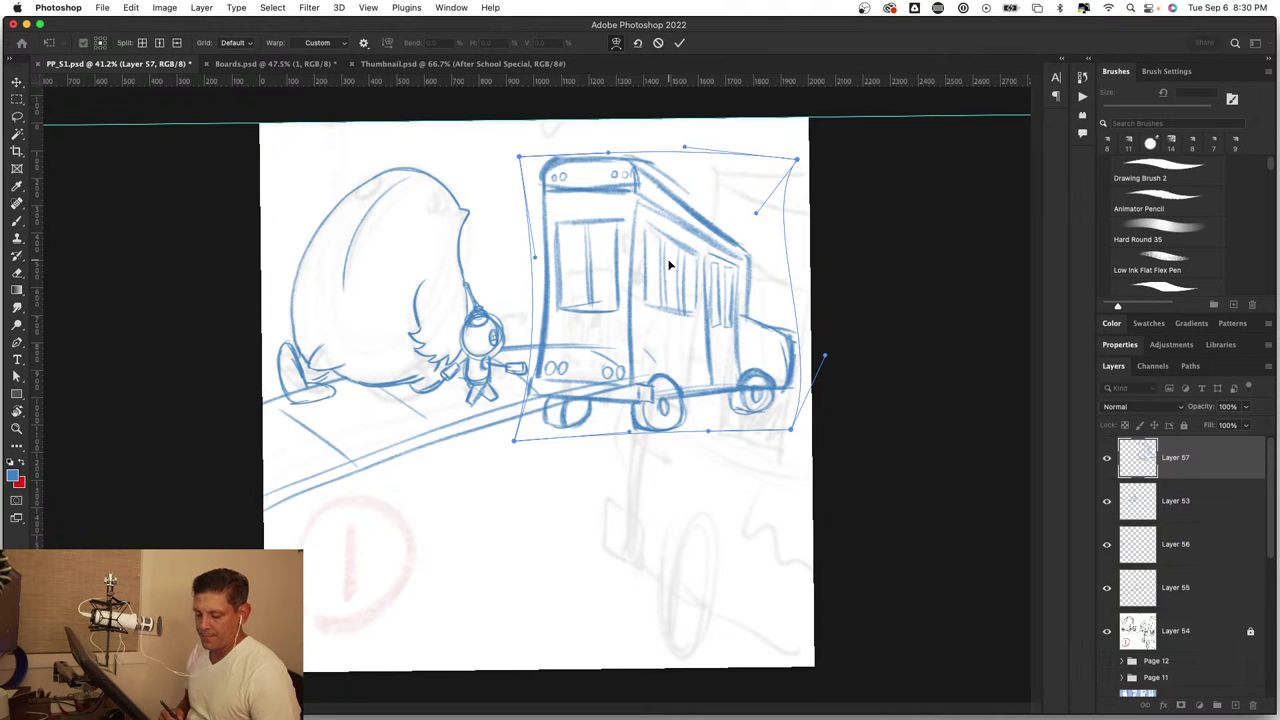
key(Return)
key(l)
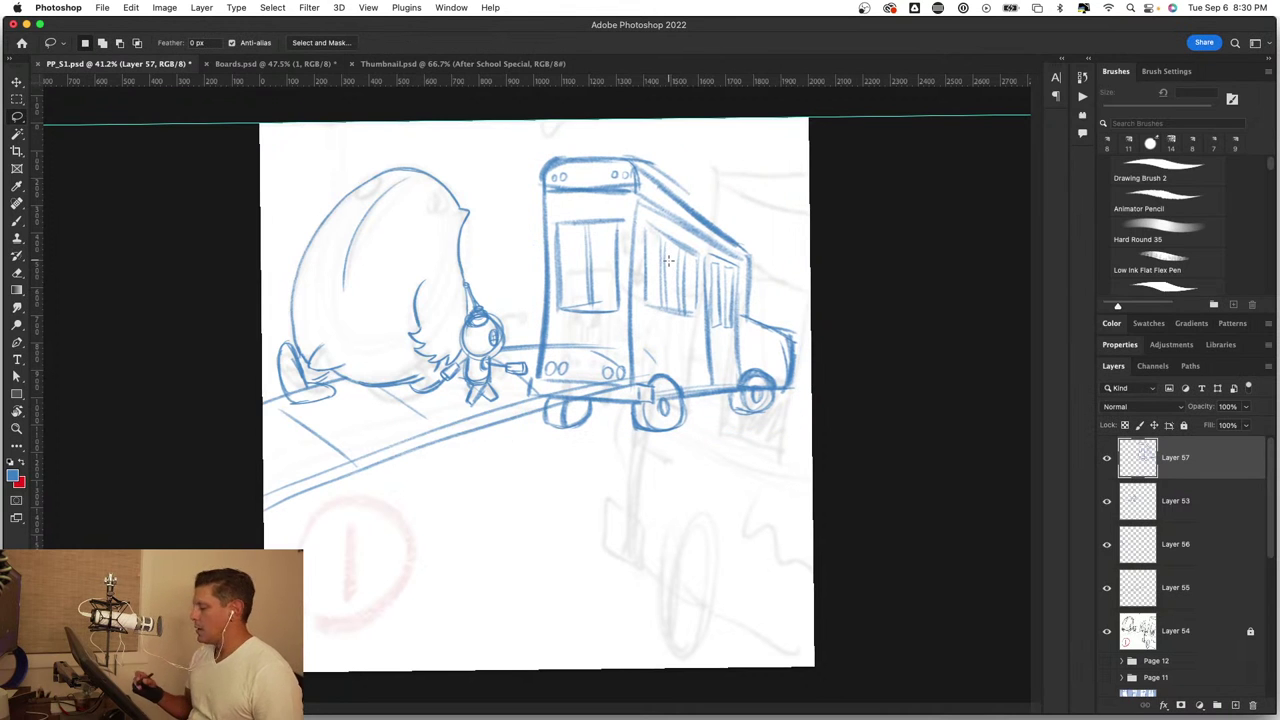
Step: Hatch shading inside the front and middle wheels and thicken the middle wheel's hub
key(b)
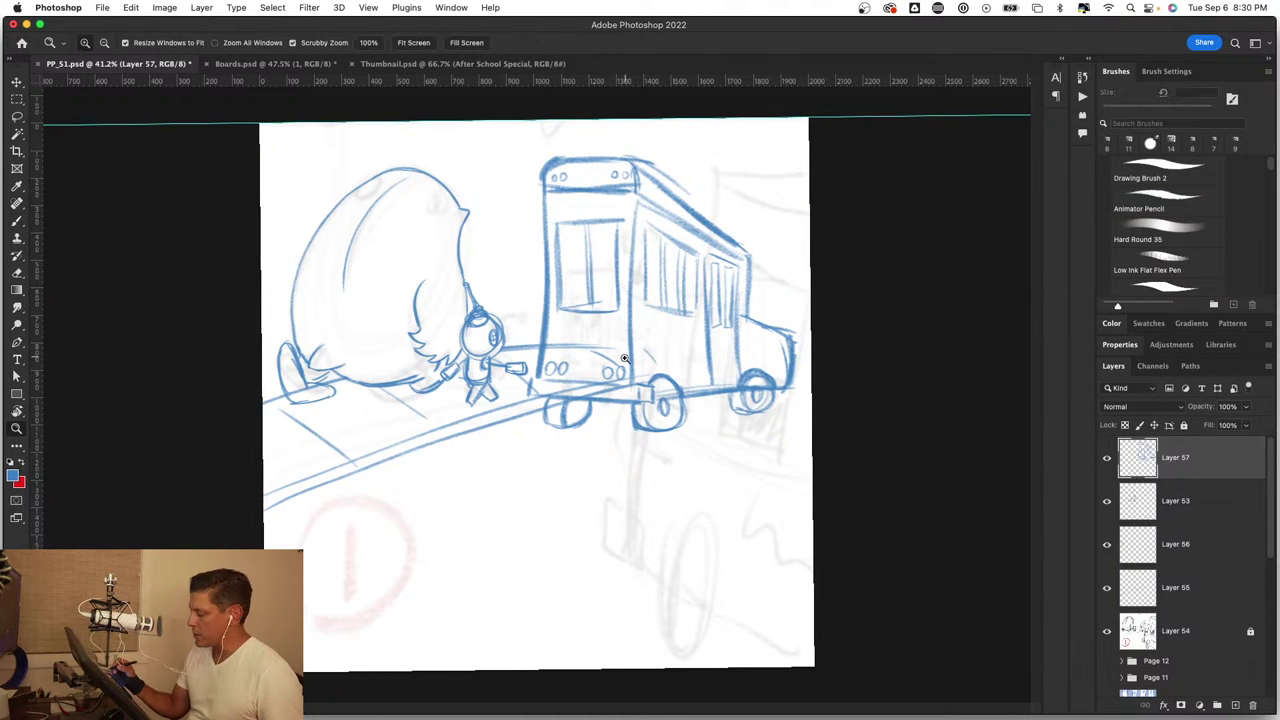
scroll(630, 368, up, 5)
mouse_move(338, 468)
mouse_down()
mouse_move(370, 548)
mouse_move(385, 545)
mouse_move(327, 470)
mouse_move(328, 558)
mouse_move(450, 558)
mouse_up()
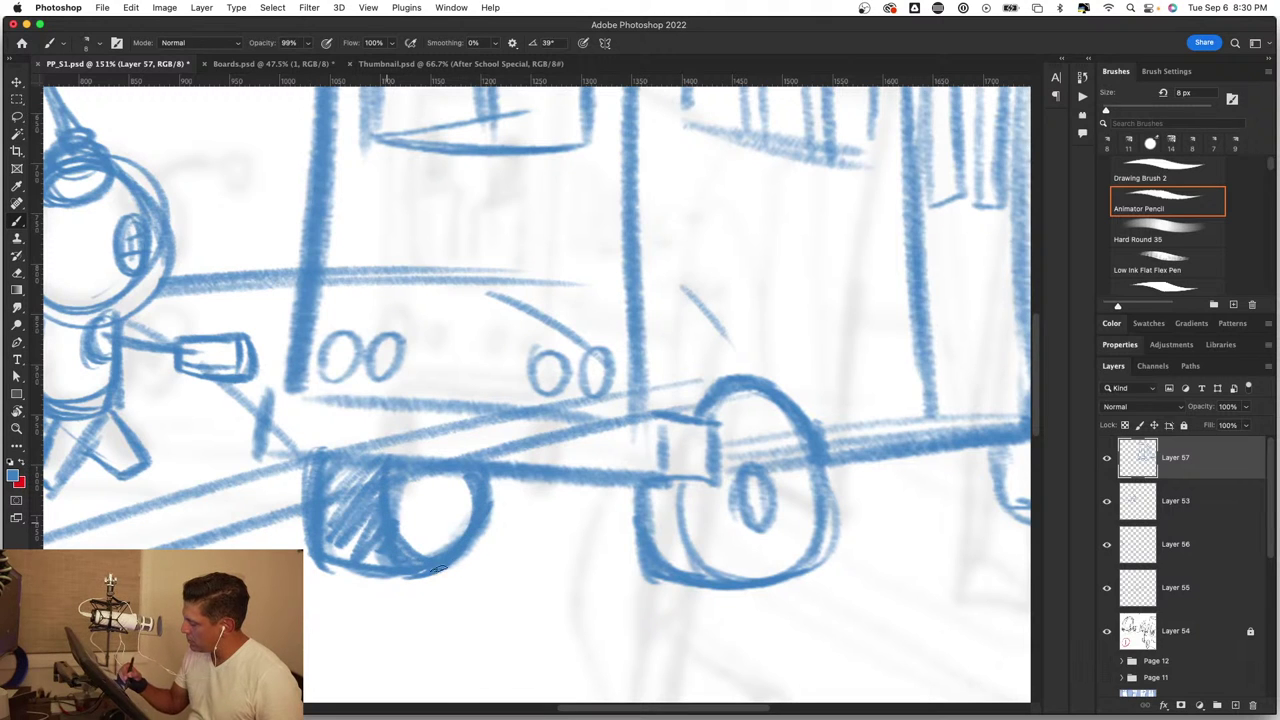
drag(776, 562, 476, 548)
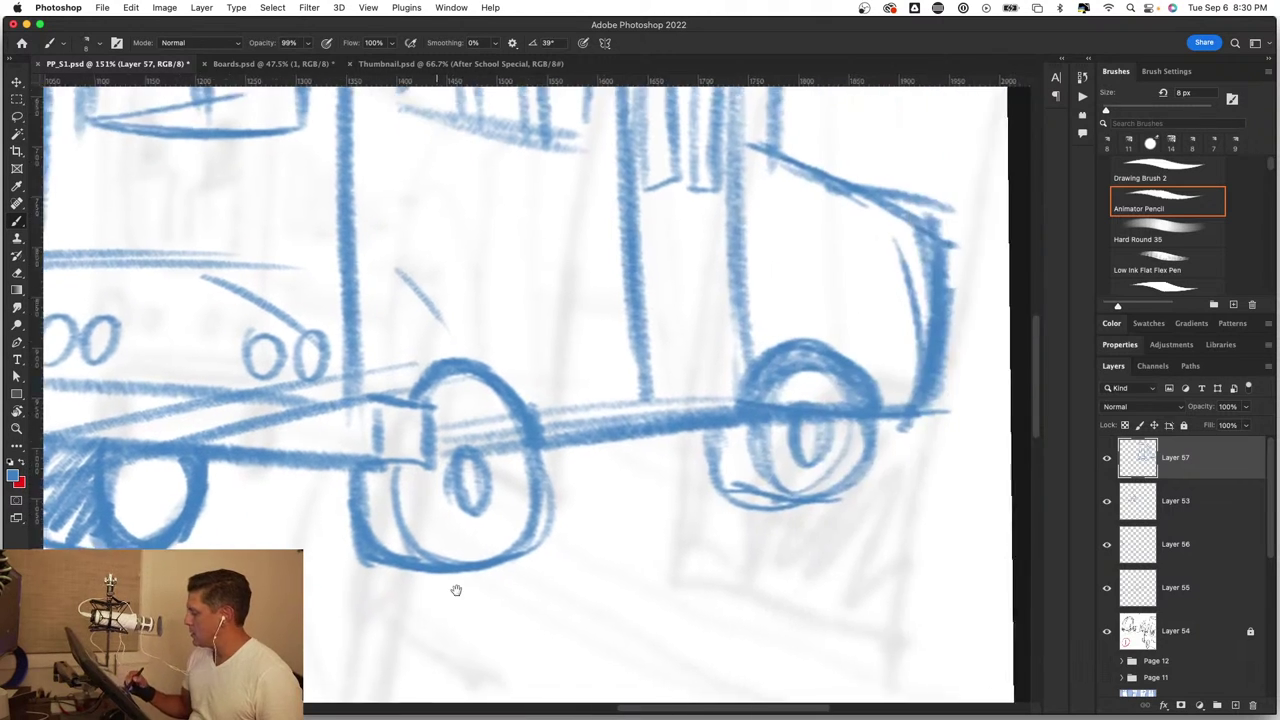
drag(372, 444, 410, 562)
drag(378, 470, 507, 554)
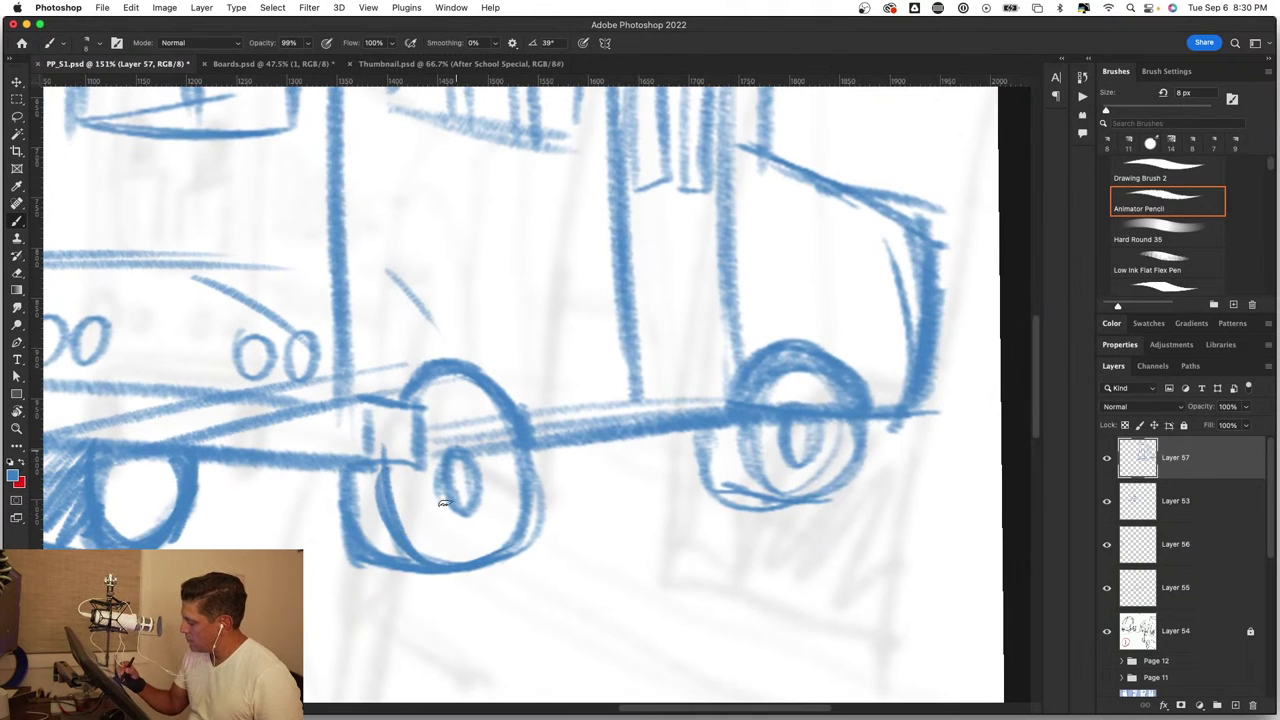
drag(443, 503, 463, 451)
drag(362, 468, 371, 547)
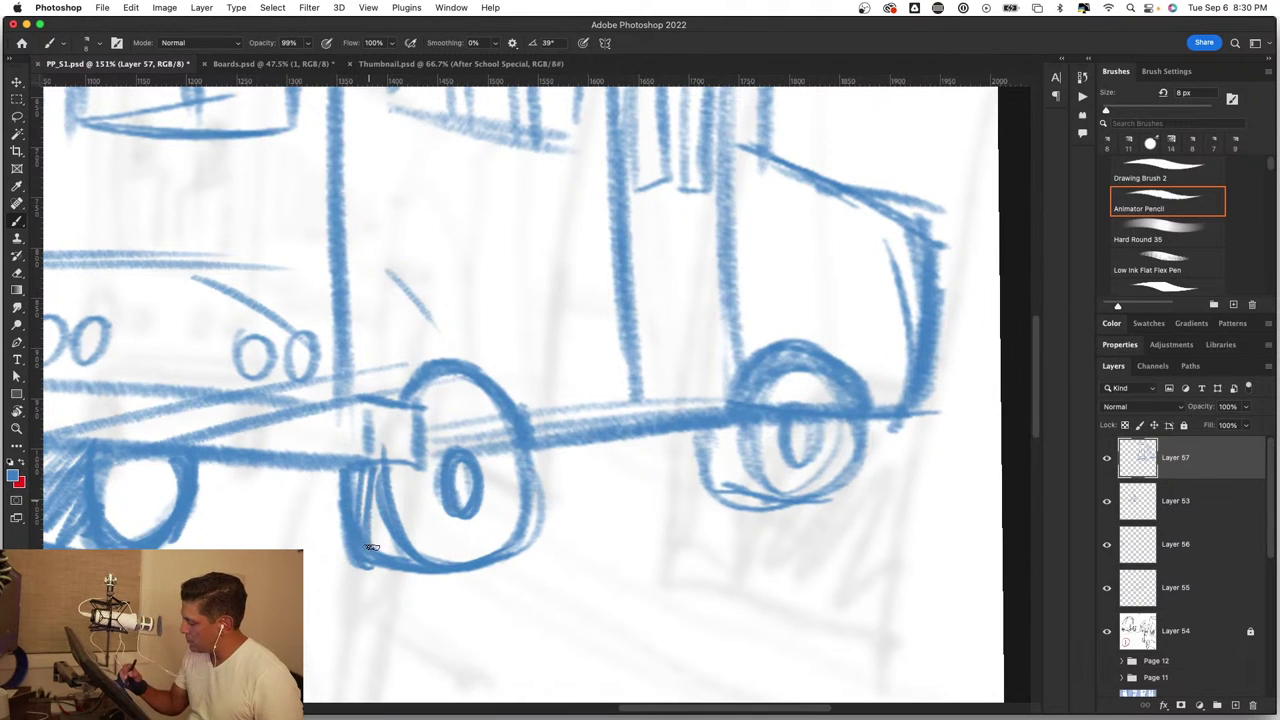
Step: Hatch the rear wheel's lower-left inside, trace its rim arc, and zoom out
drag(706, 430, 700, 490)
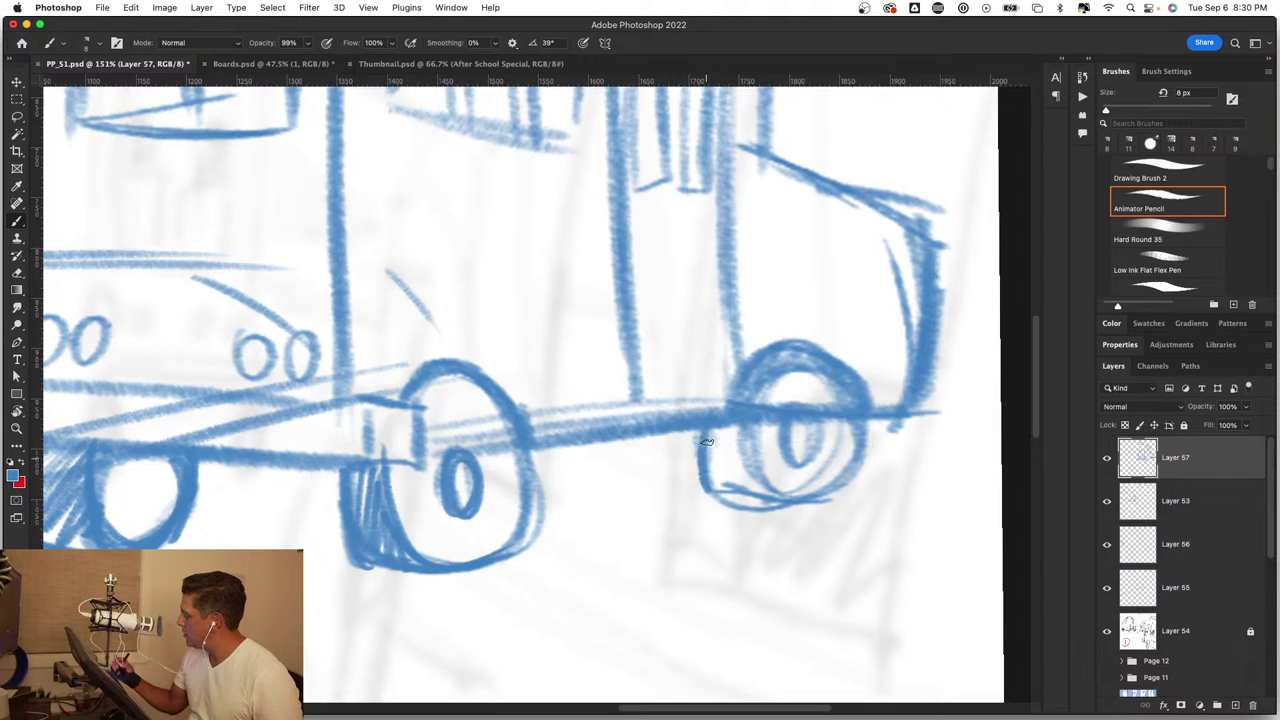
drag(716, 438, 768, 484)
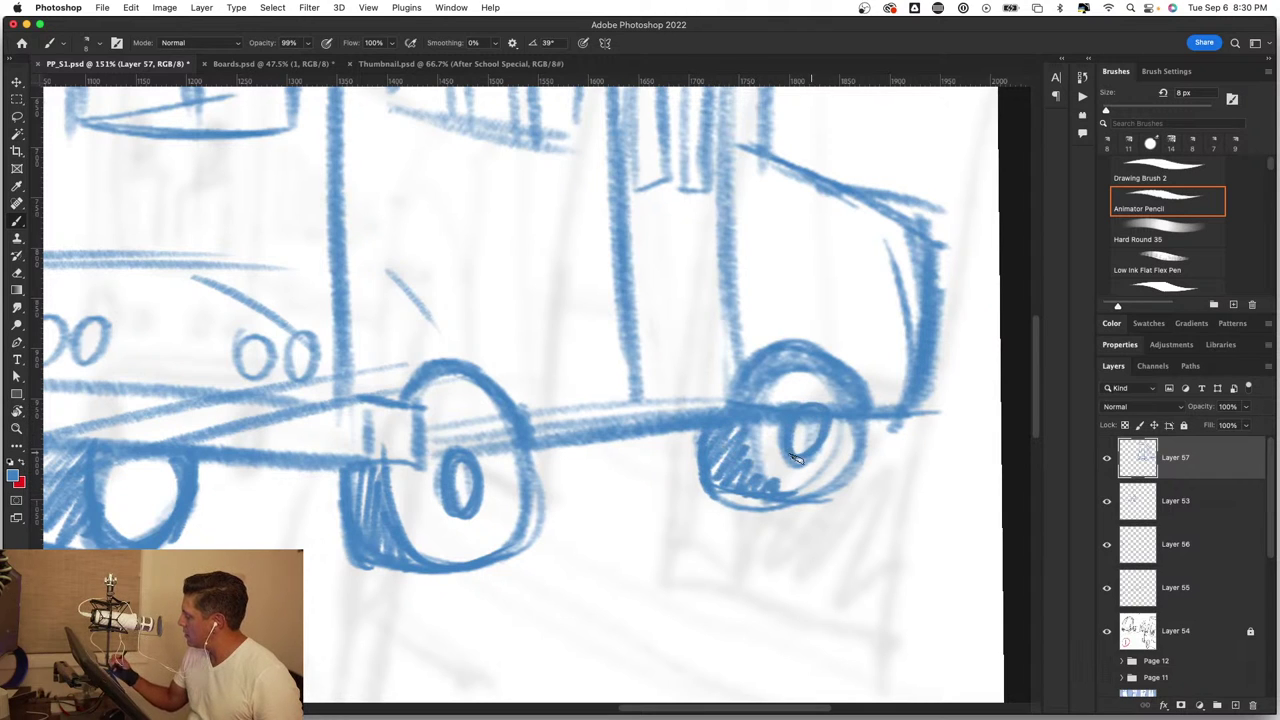
drag(785, 500, 862, 418)
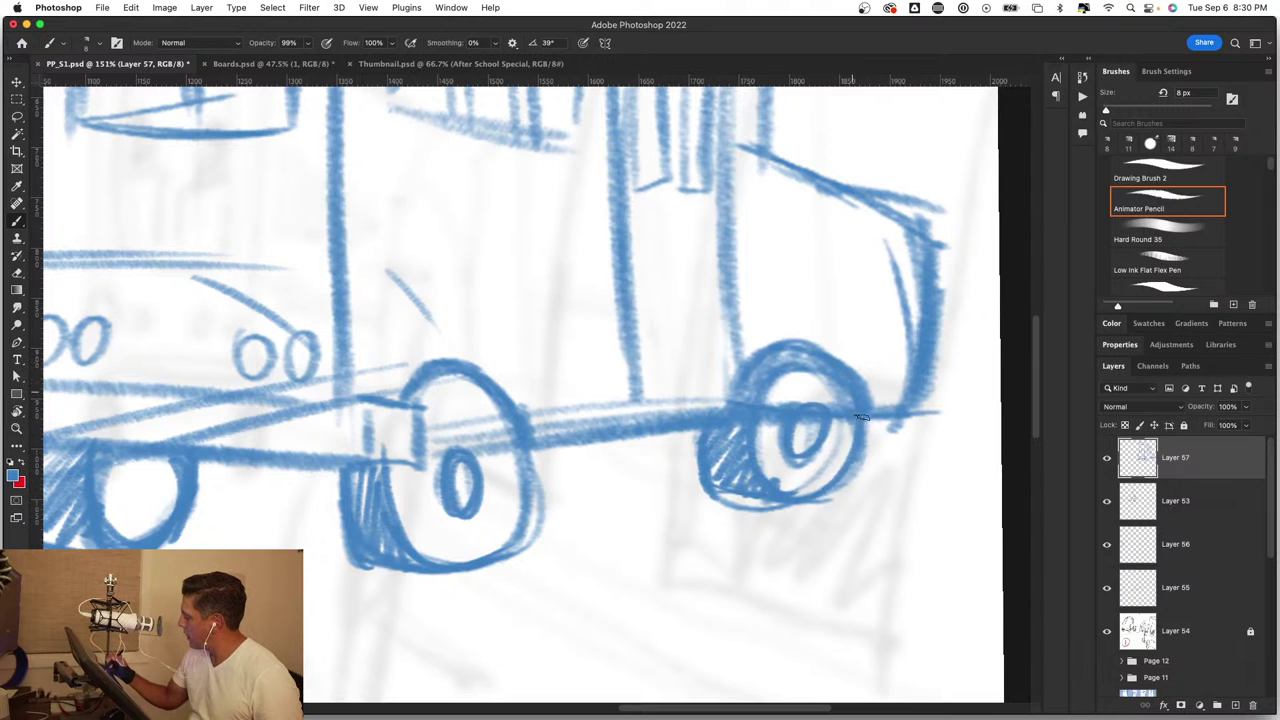
key(z)
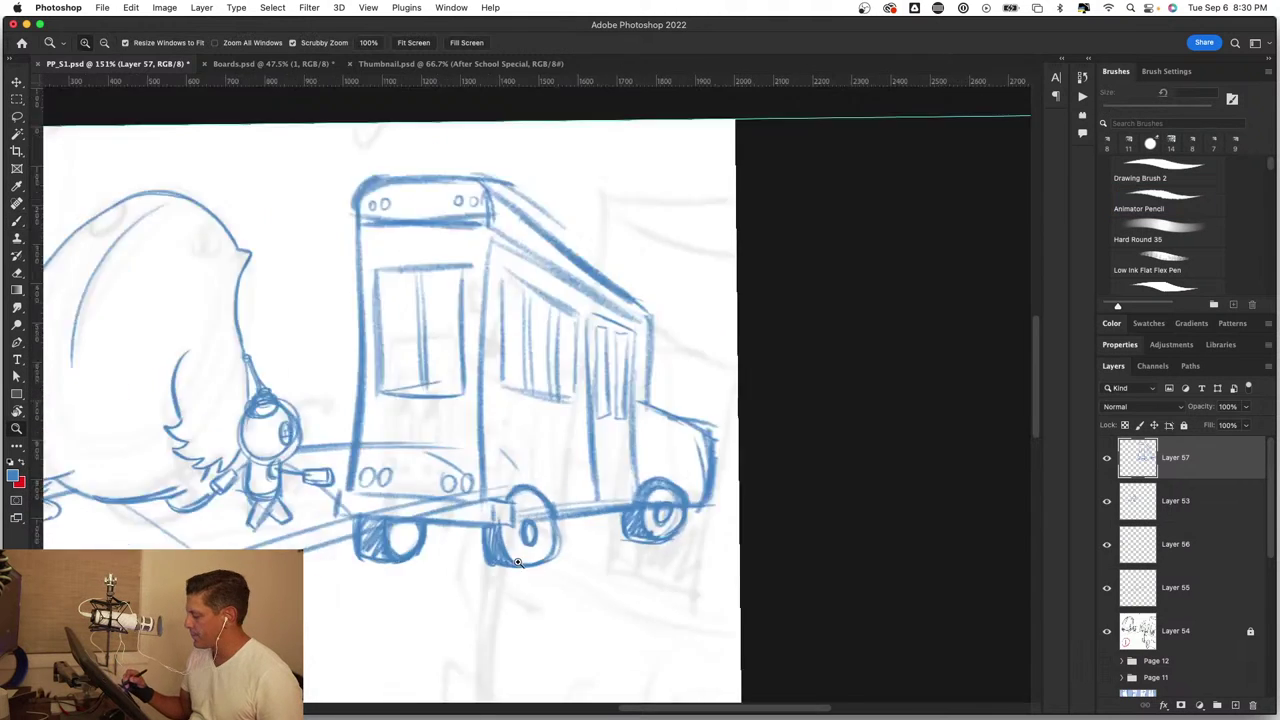
drag(565, 499, 642, 471)
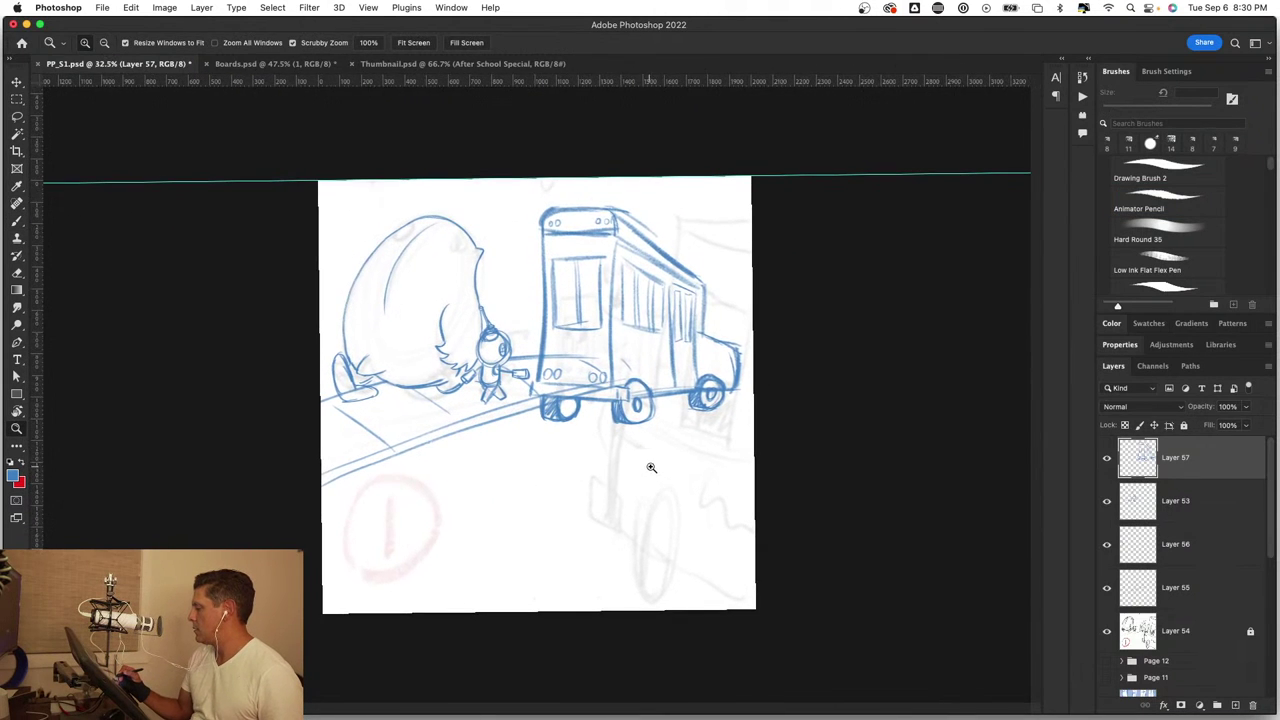
Step: Shrink the bus to about 38%, tilt it about 5.5°, and place it at the road's far end
key(ctrl+t)
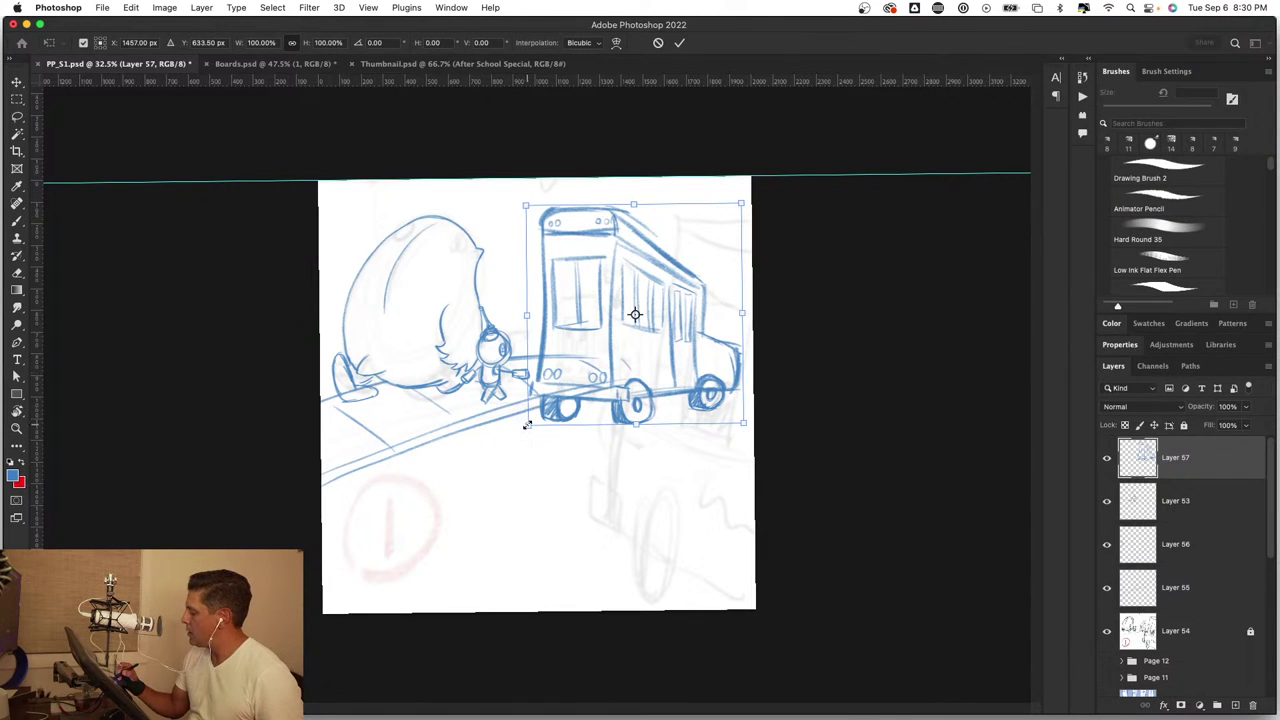
drag(527, 425, 624, 324)
drag(713, 282, 705, 350)
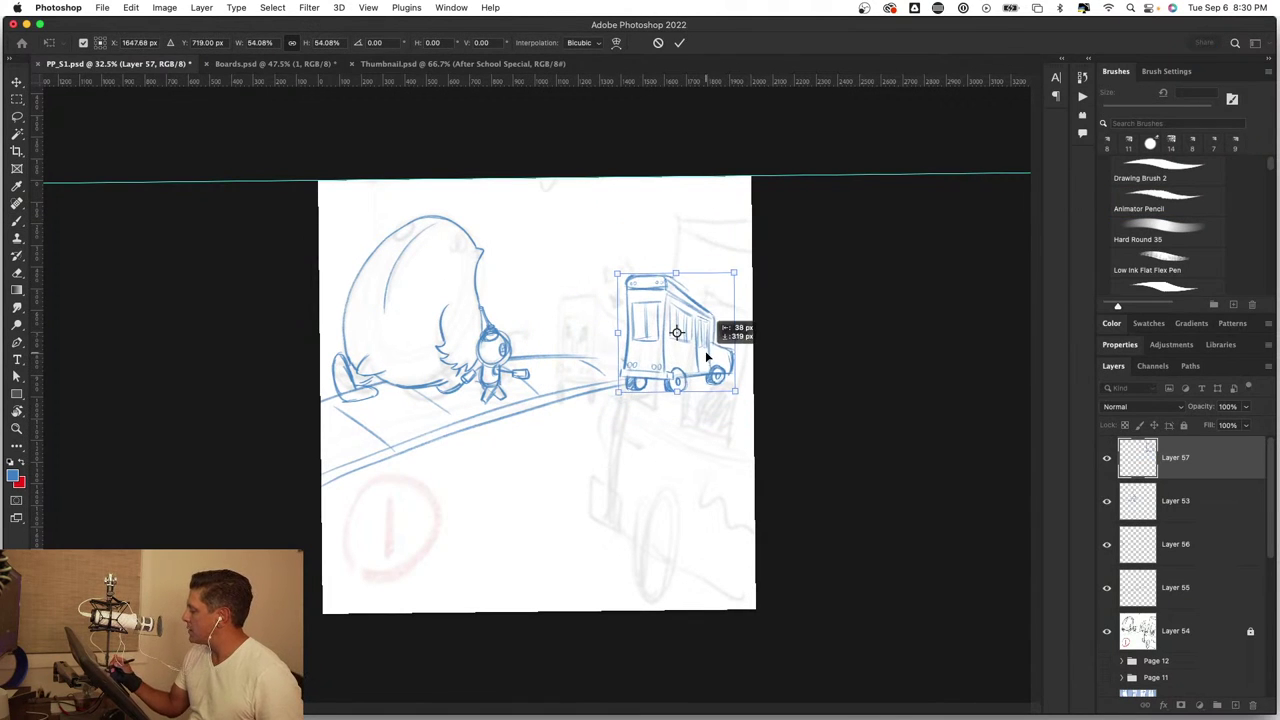
drag(745, 263, 740, 270)
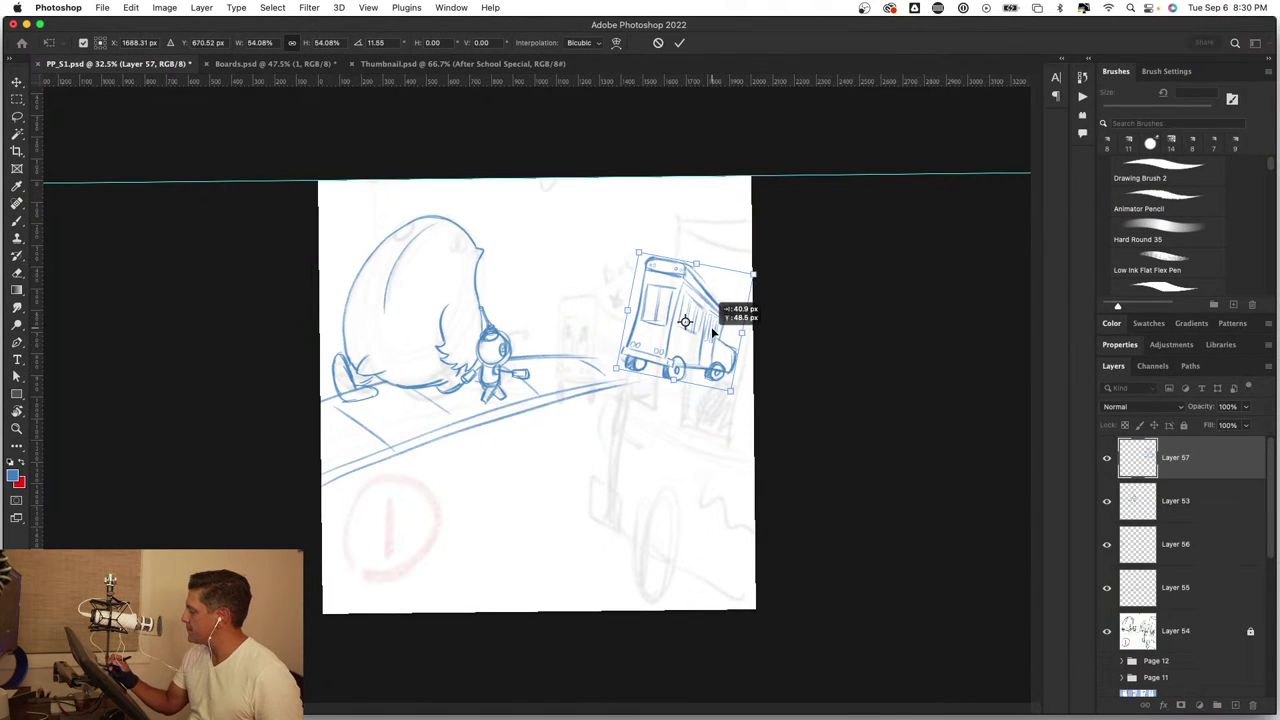
drag(740, 400, 731, 371)
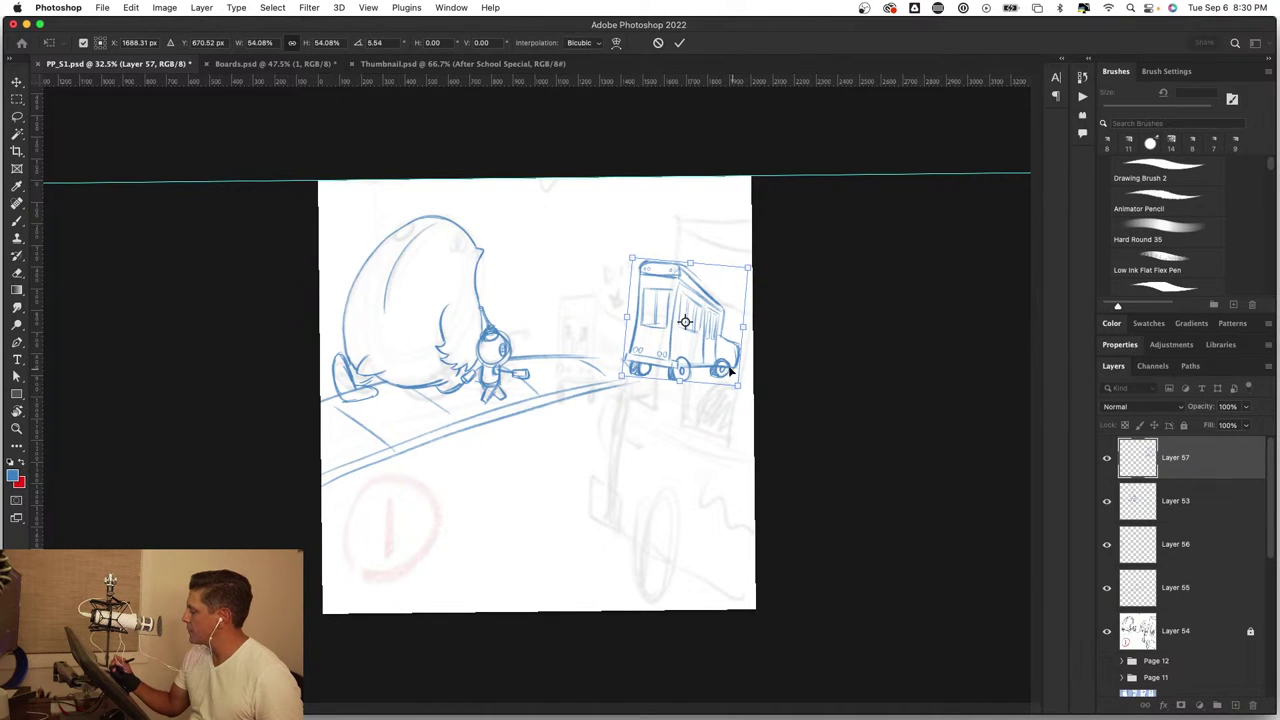
mouse_move(621, 372)
mouse_down()
mouse_move(668, 343)
mouse_move(716, 370)
mouse_move(718, 358)
mouse_up()
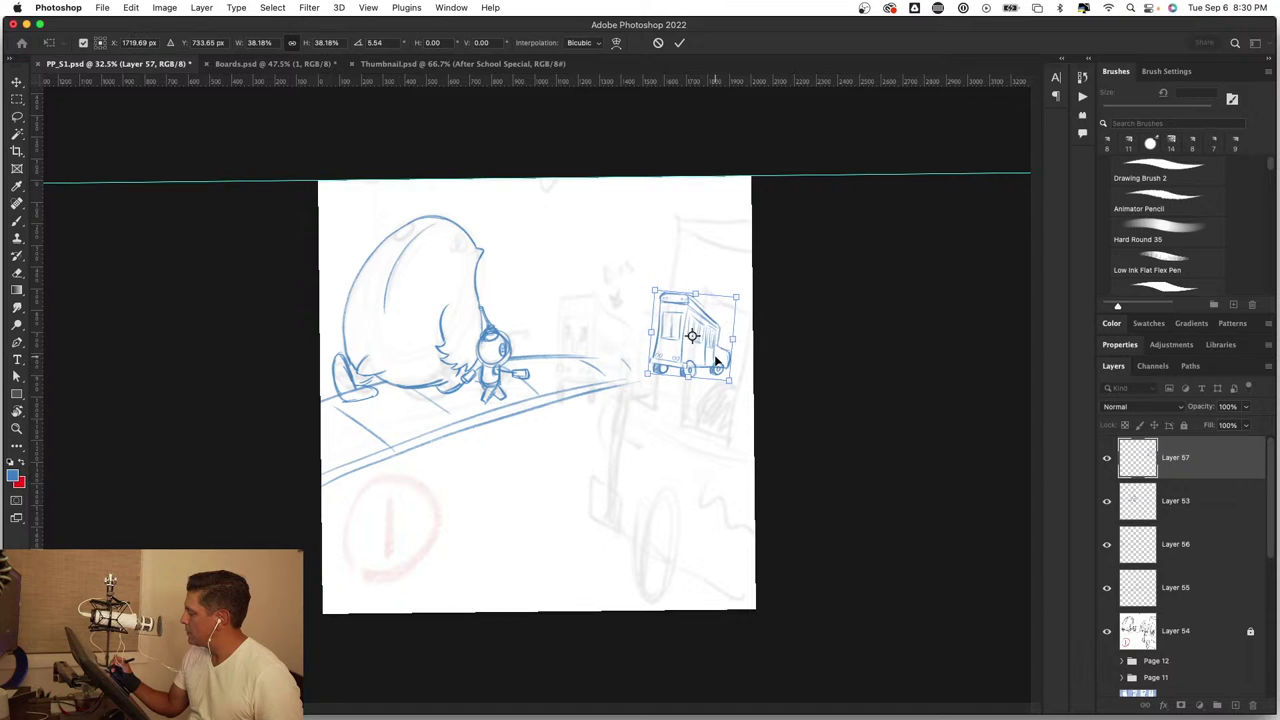
key(Return)
Step: Check Layer 55's road lines close up and make Layer 55 the drawing layer
scroll(658, 357, up, 5)
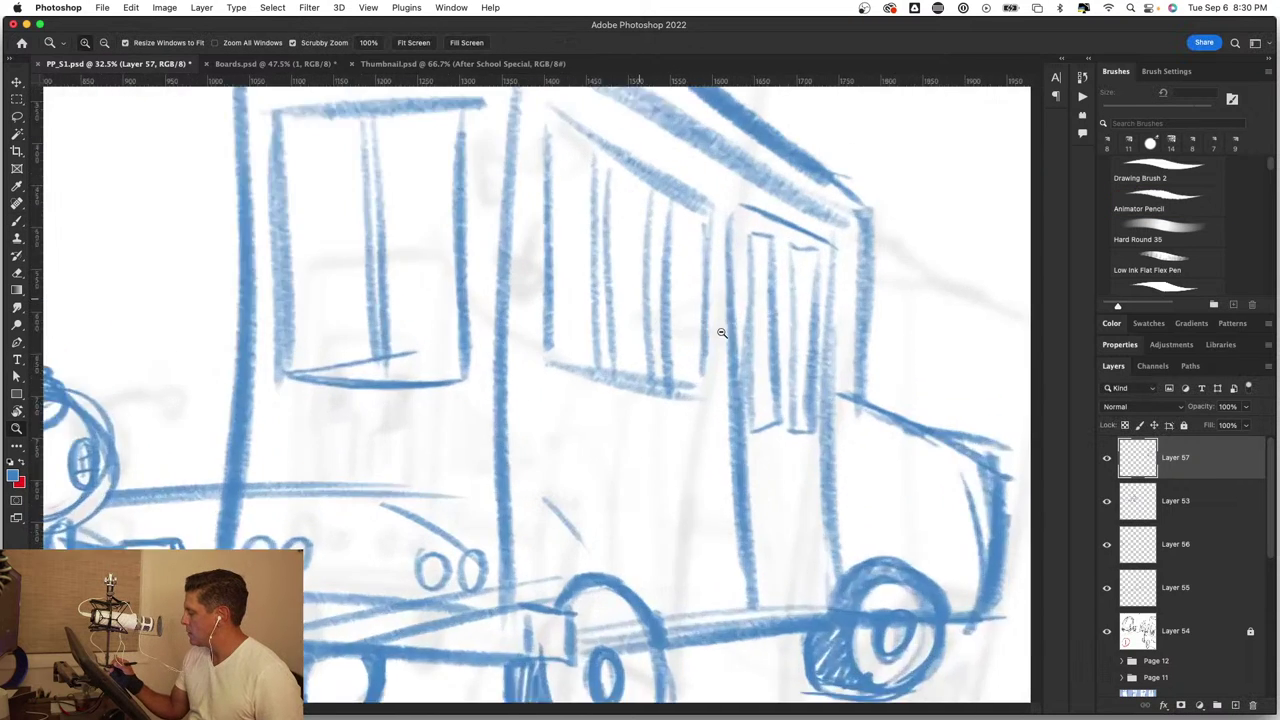
mouse_move(635, 601)
mouse_down()
mouse_move(639, 561)
mouse_move(717, 391)
mouse_up()
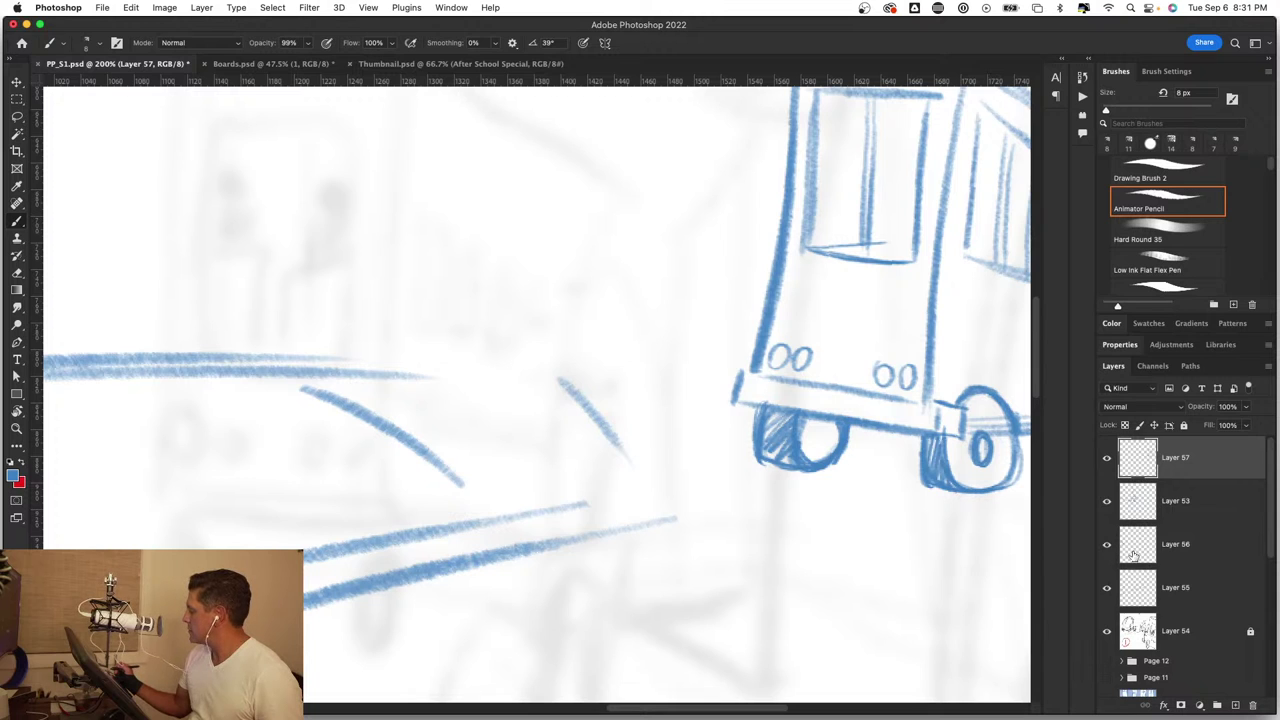
click(1107, 588)
click(1107, 588)
click(1152, 582)
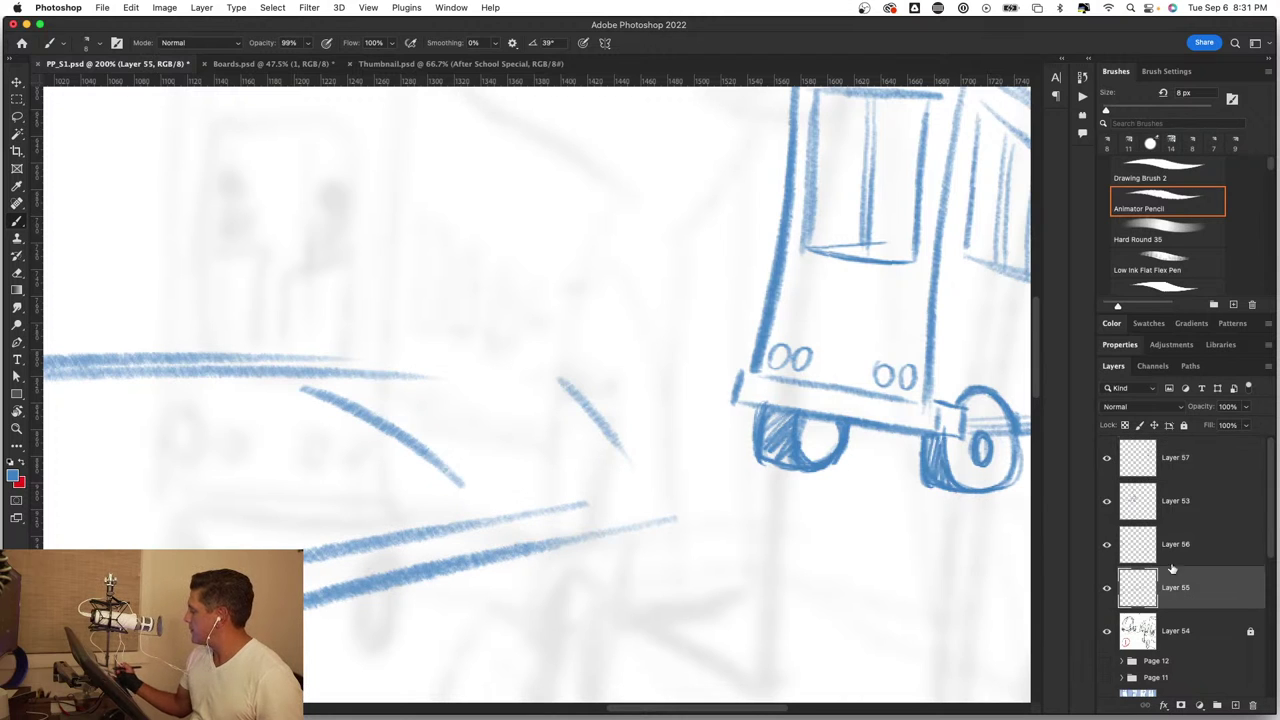
drag(319, 461, 344, 366)
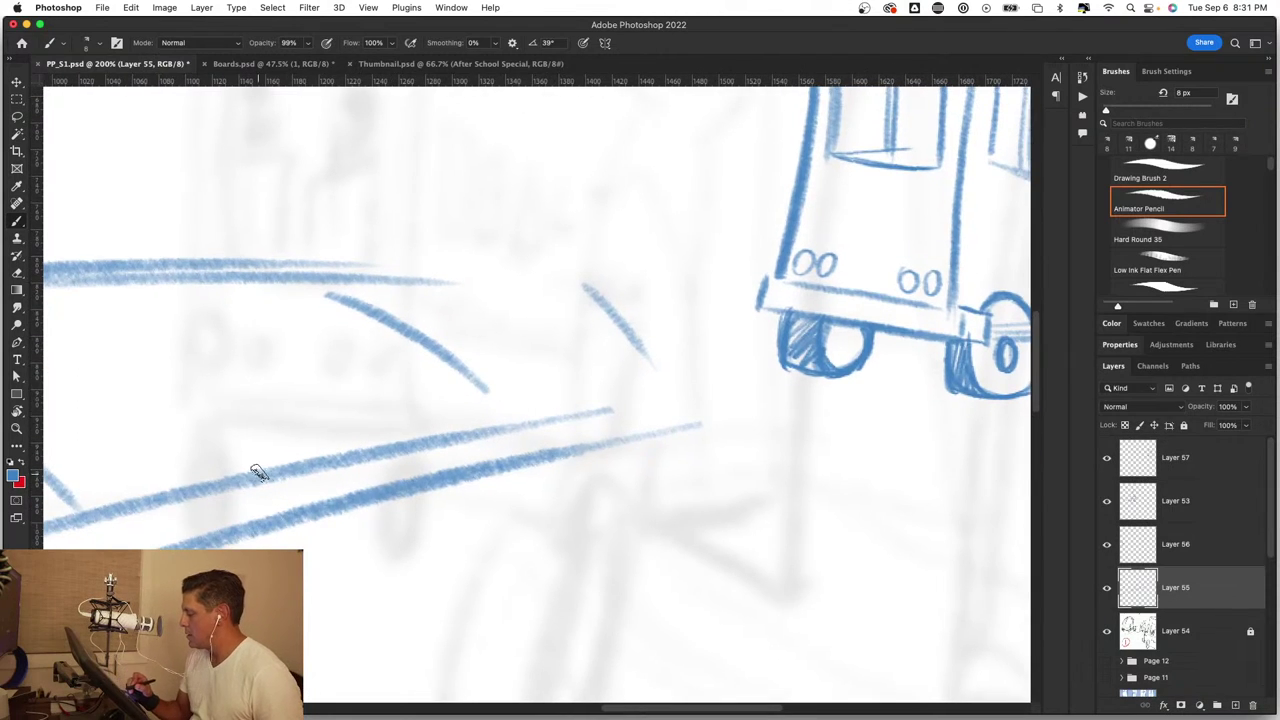
Step: Redraw the road edge lines darker up to the bus wheels, undoing the last upper-line stroke
drag(285, 468, 680, 388)
drag(410, 445, 755, 385)
drag(610, 402, 795, 393)
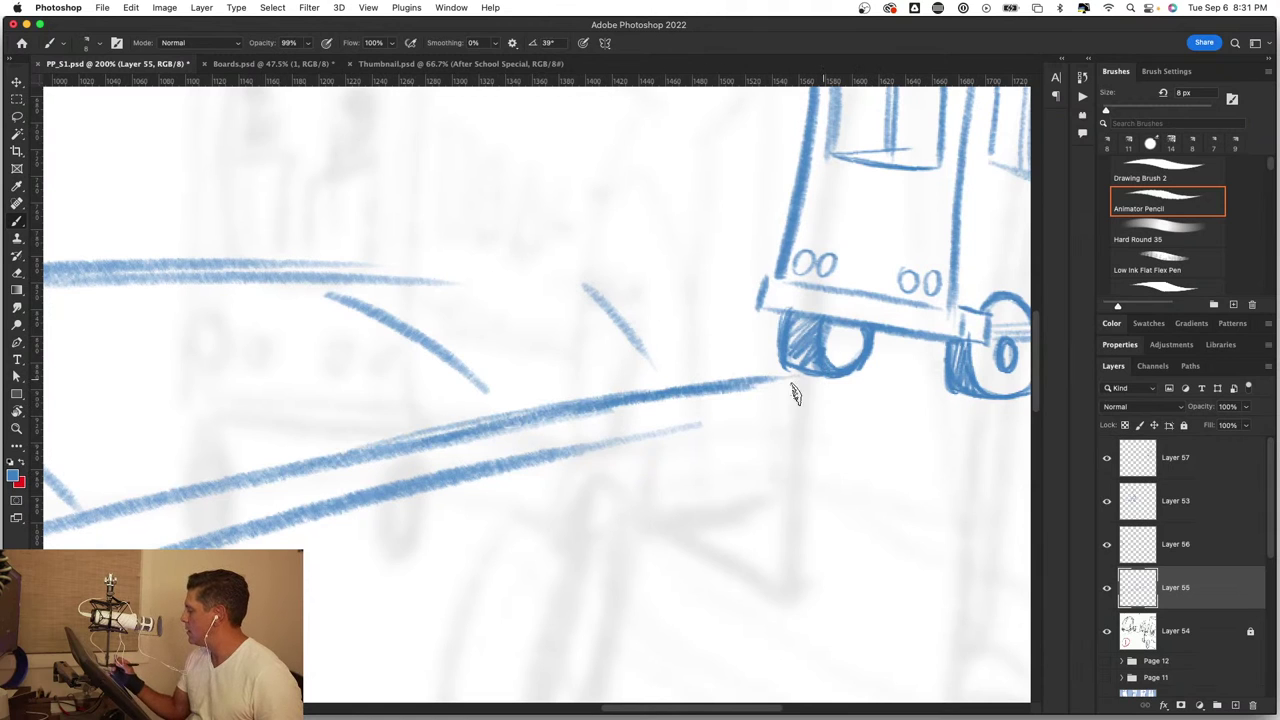
drag(401, 493, 714, 420)
drag(645, 440, 870, 384)
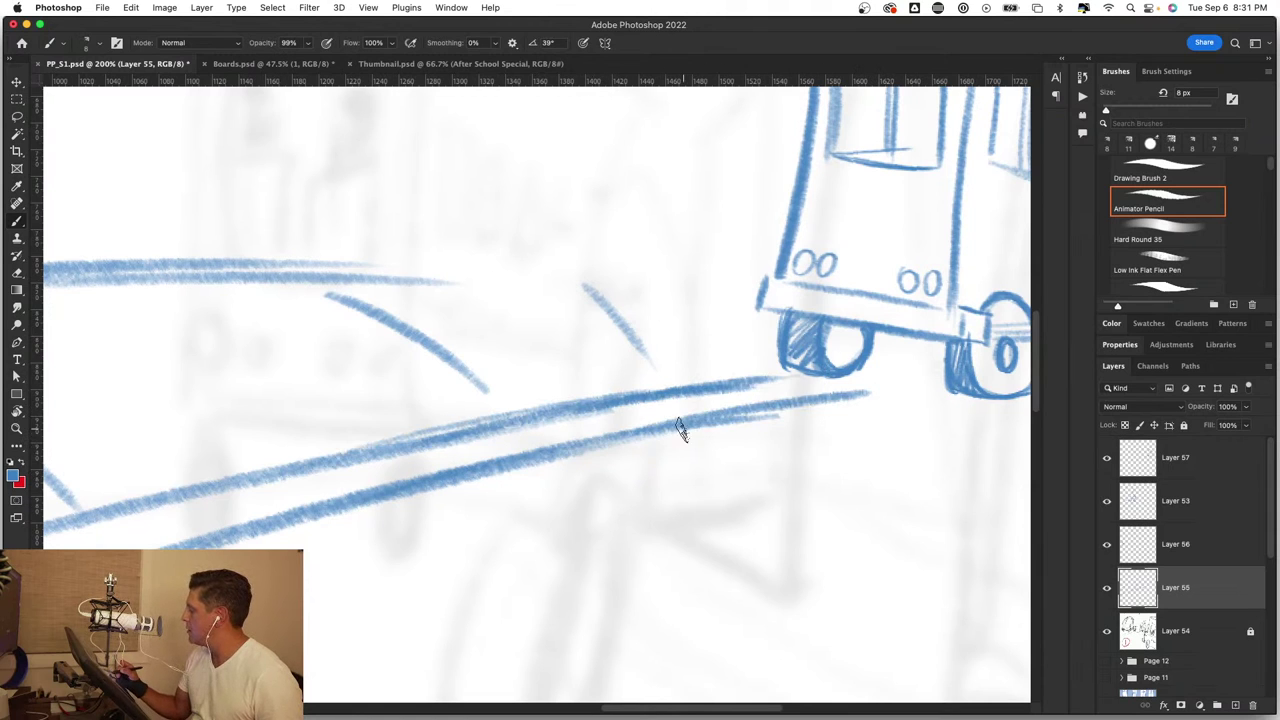
drag(690, 430, 935, 378)
drag(745, 392, 928, 378)
drag(235, 266, 775, 270)
key(ctrl+z)
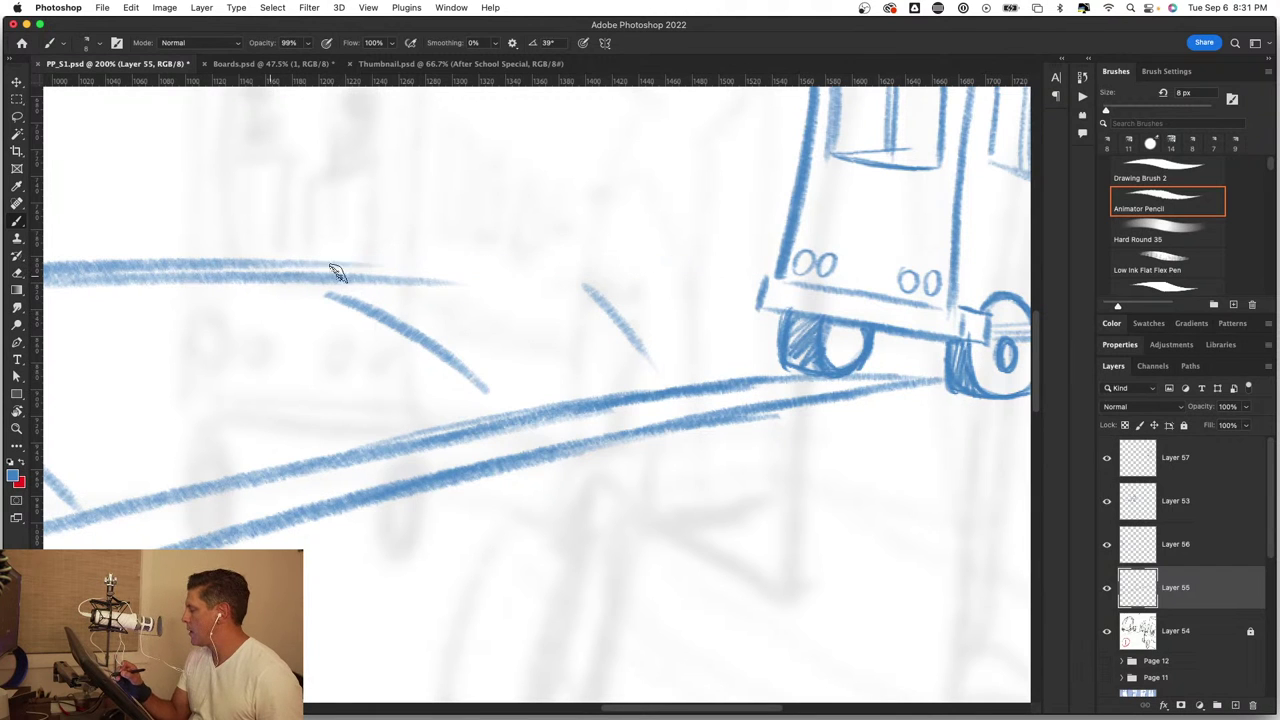
Step: Zoom out and nudge the bus on Layer 57 slightly up and right
key(z)
mouse_move(589, 277)
mouse_down()
mouse_move(523, 443)
mouse_move(651, 449)
mouse_move(615, 583)
mouse_up()
key(b)
click(1209, 465)
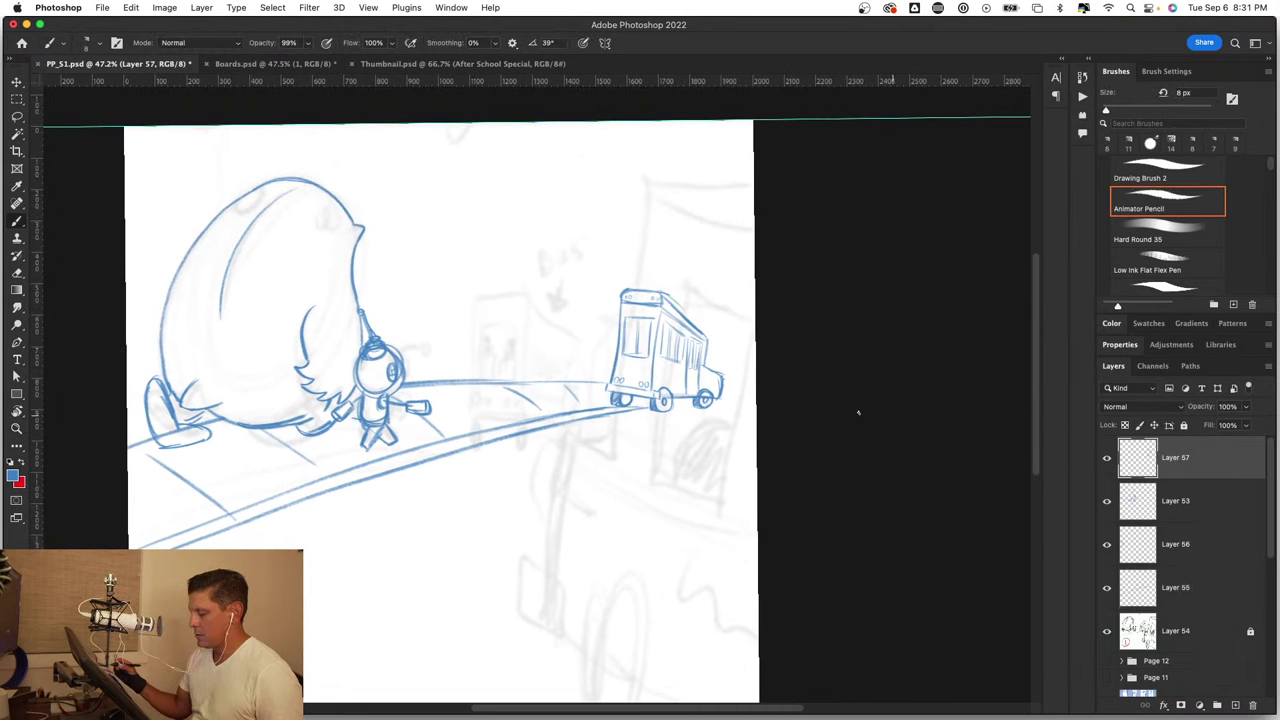
key(v)
drag(696, 375, 710, 352)
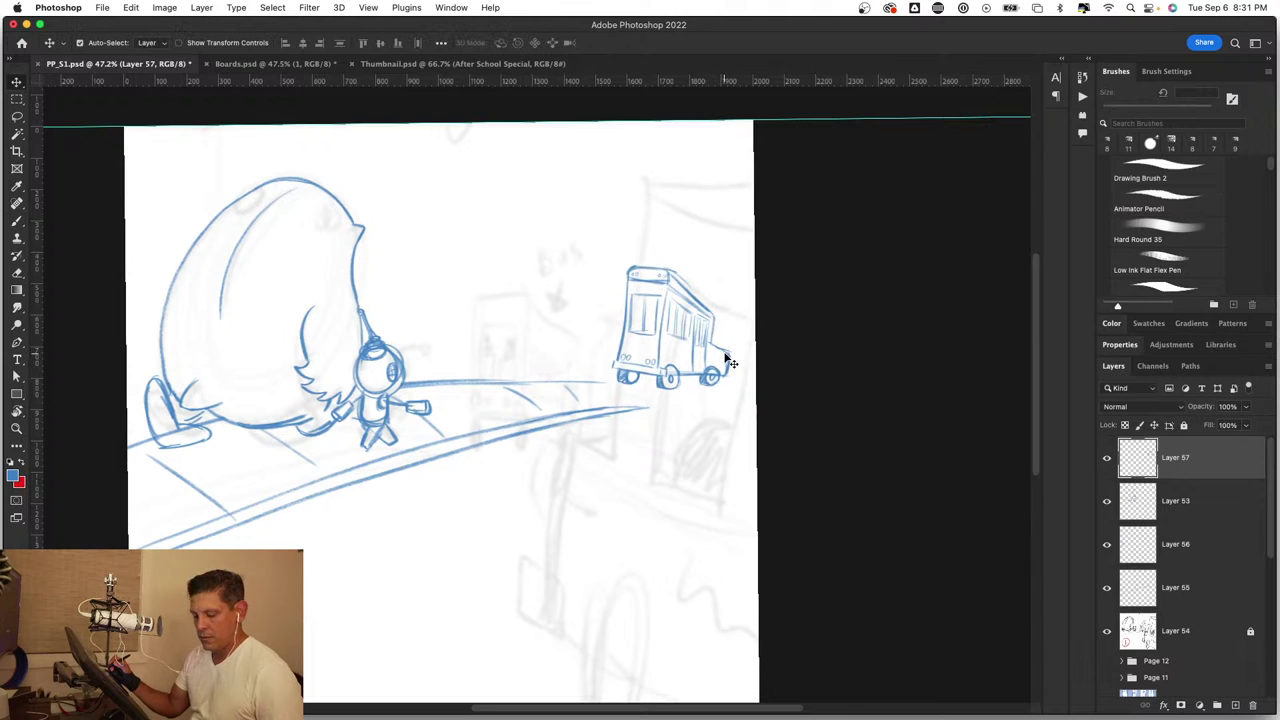
Step: Warp the bus so its top-left flares out and its bottom-right corner dips down
key(ctrl+t)
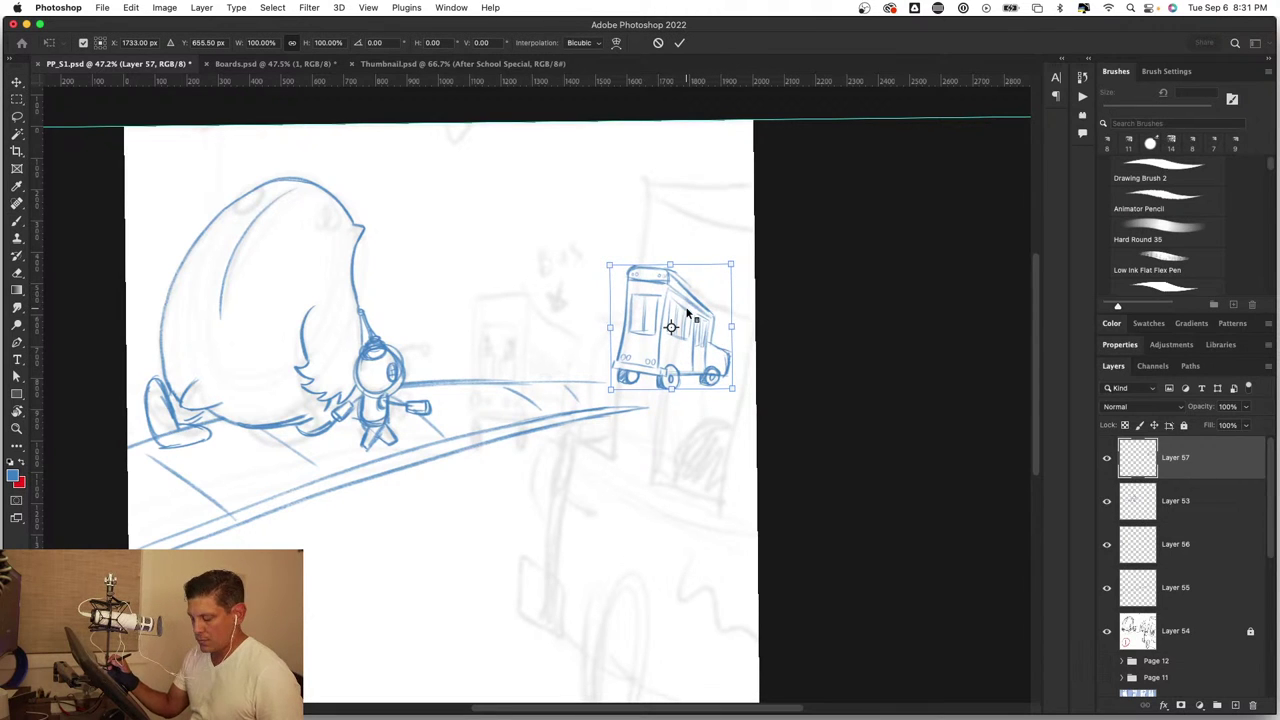
right_click(686, 312)
click(726, 417)
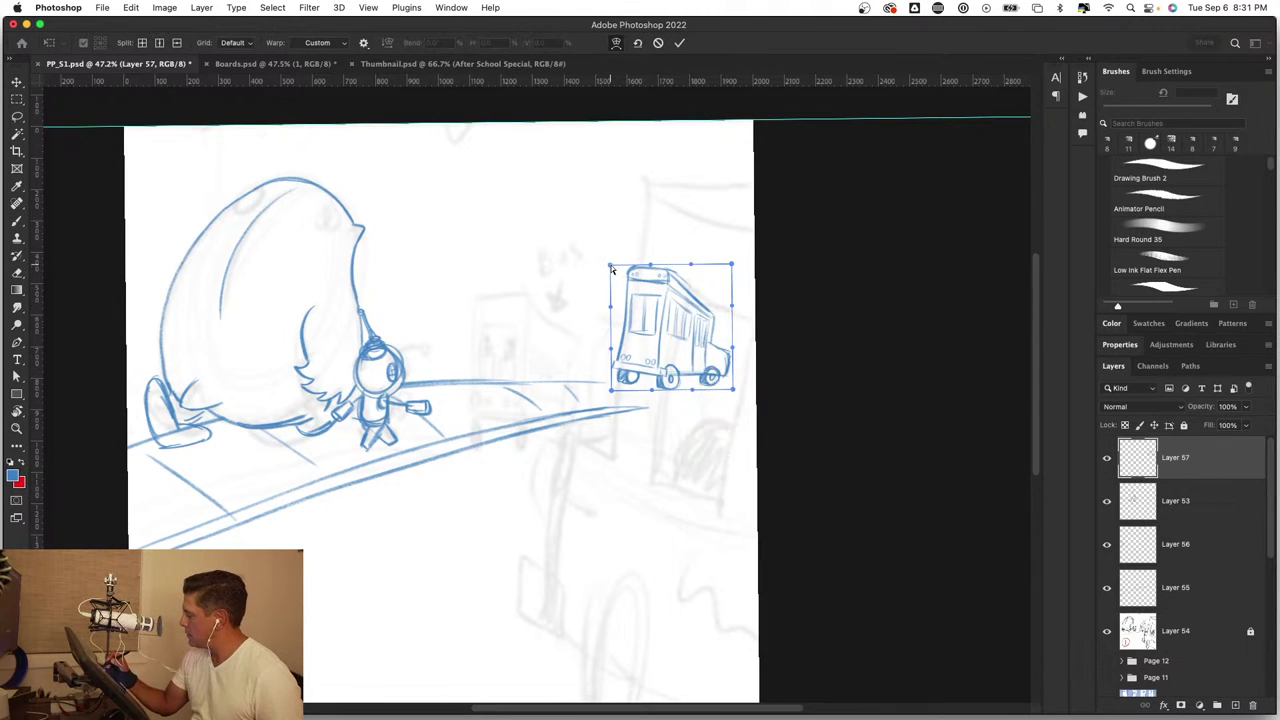
drag(612, 268, 556, 276)
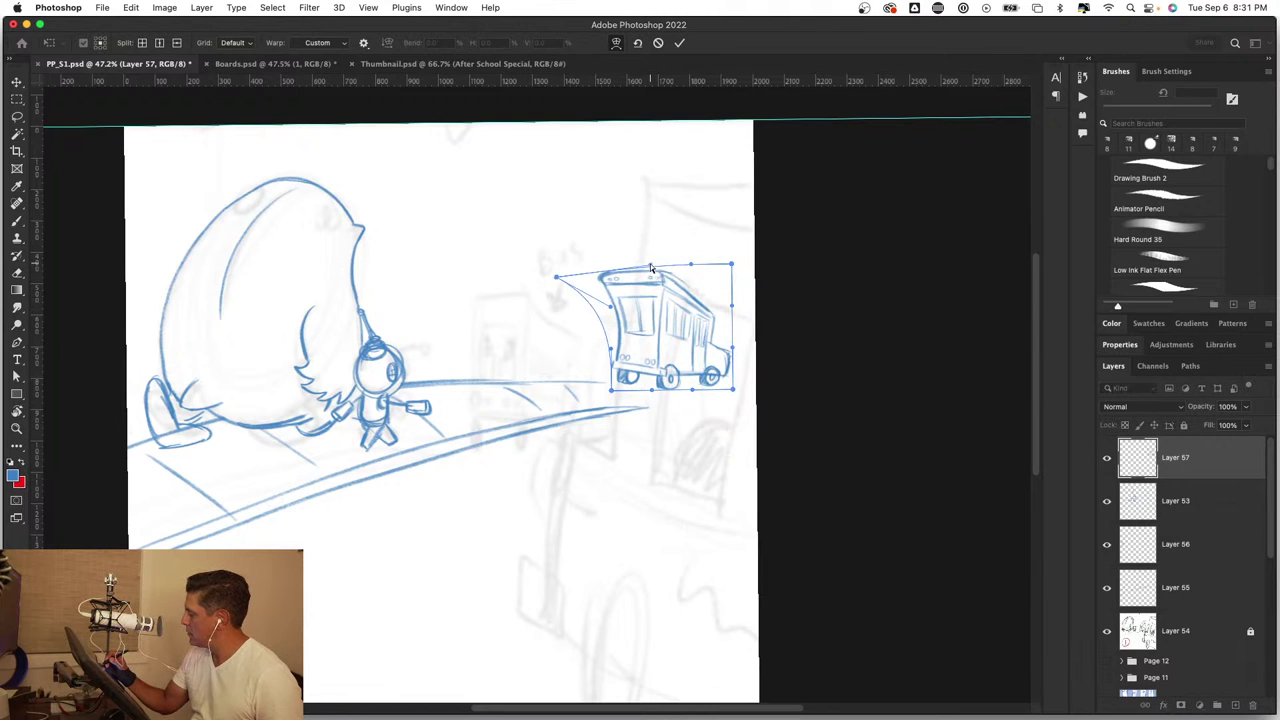
mouse_move(650, 268)
mouse_down()
mouse_move(726, 251)
mouse_move(750, 282)
mouse_up()
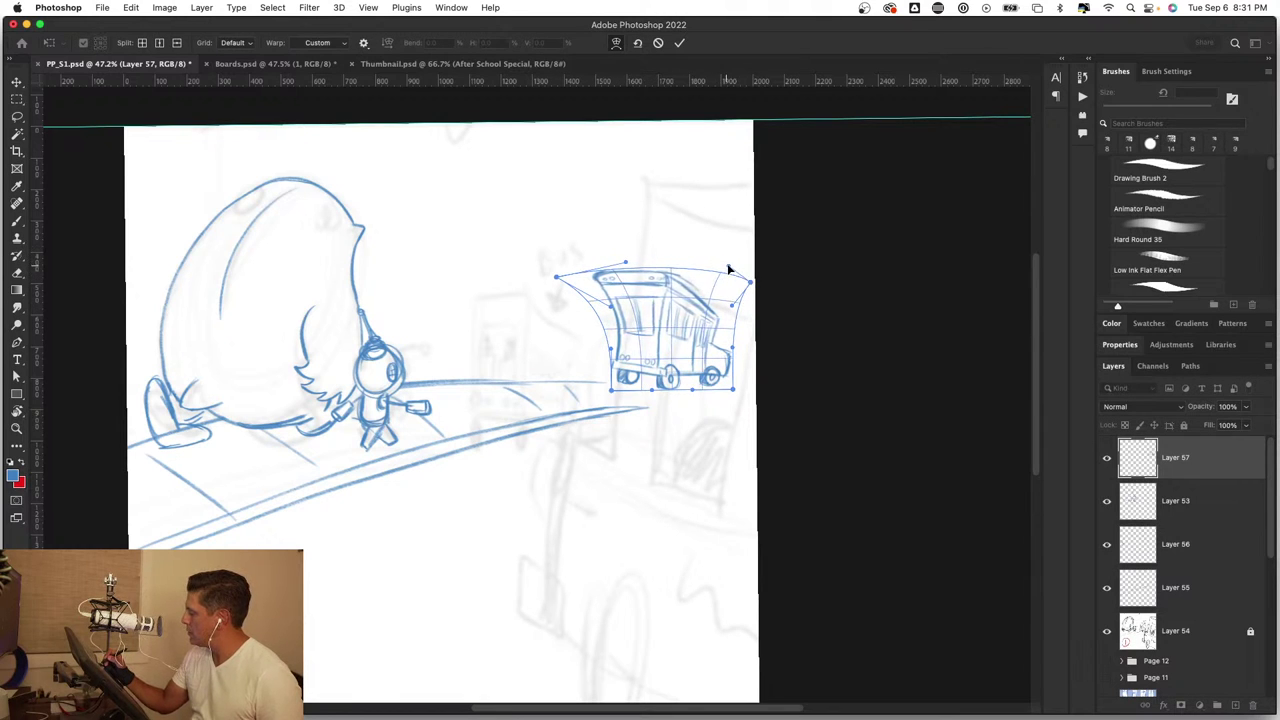
drag(610, 391, 577, 388)
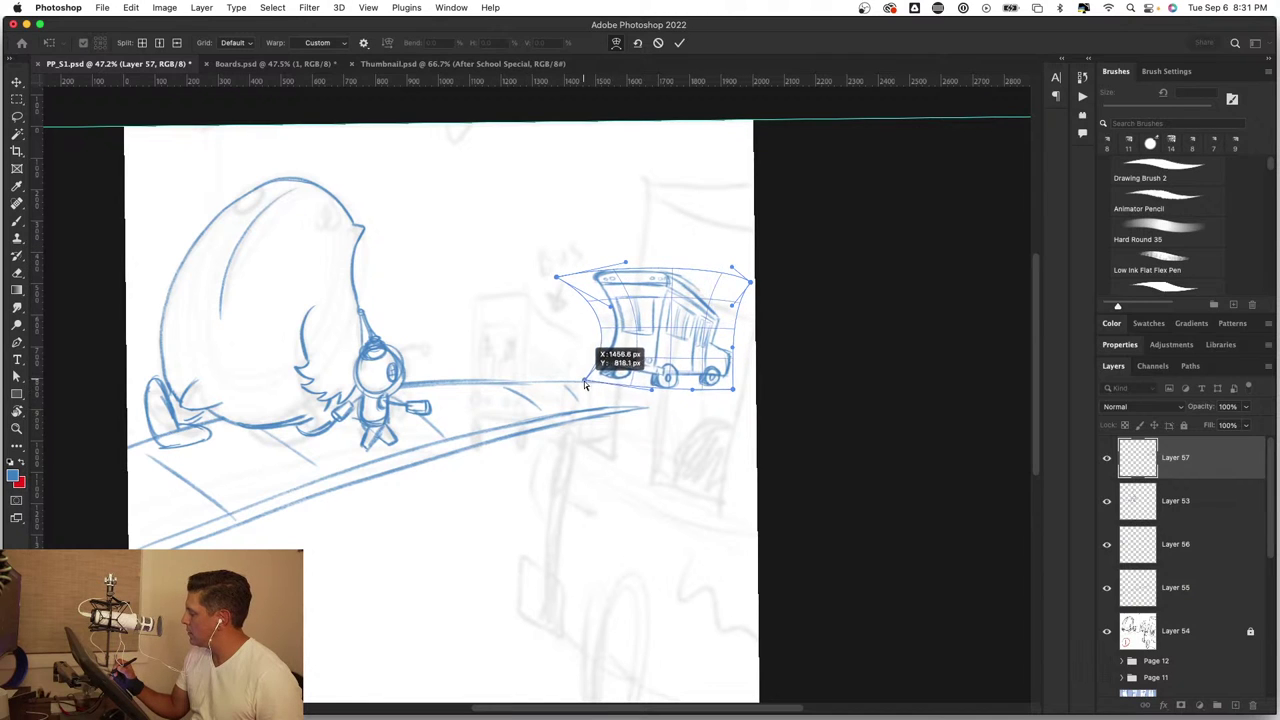
drag(735, 396, 742, 423)
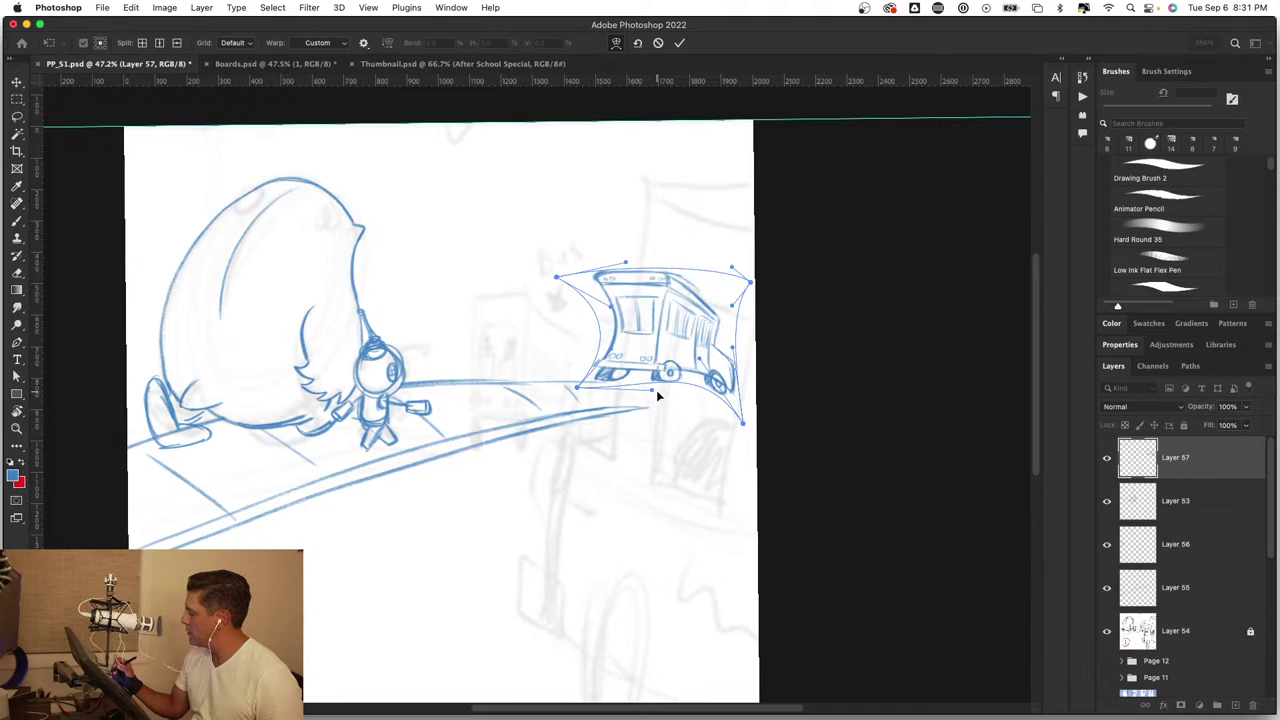
drag(658, 385, 663, 372)
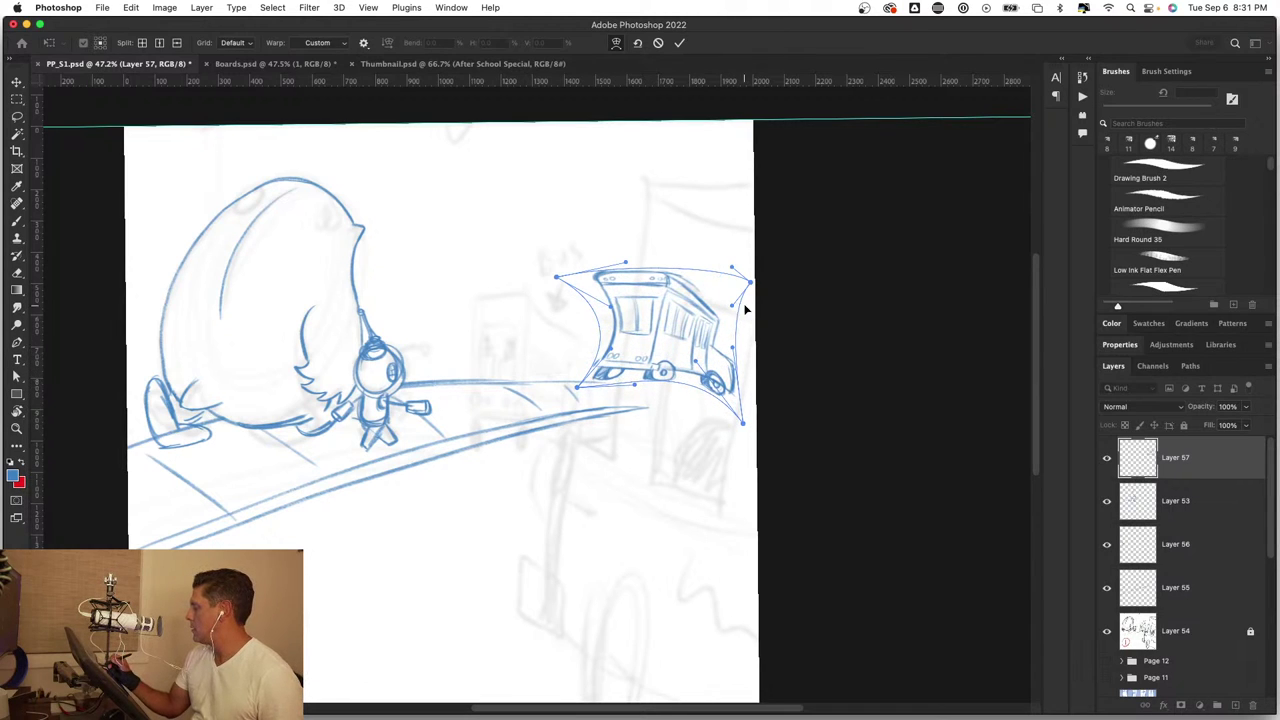
drag(750, 283, 672, 287)
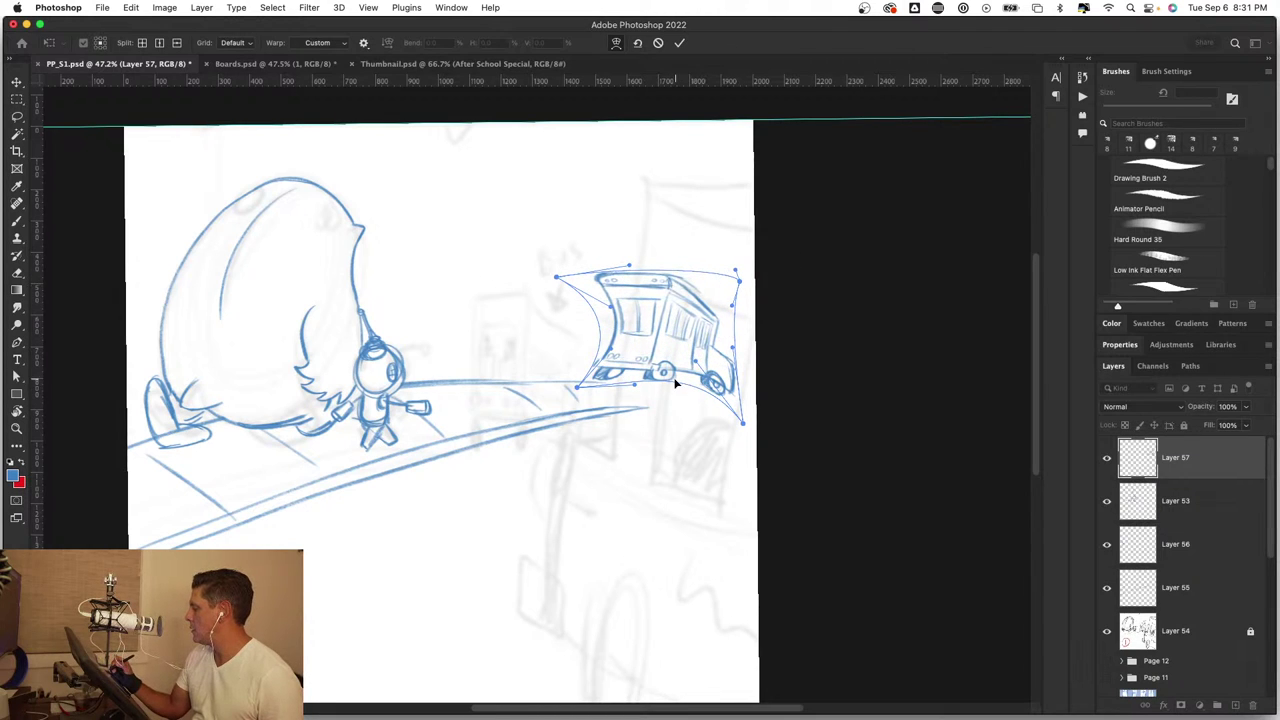
drag(636, 387, 629, 377)
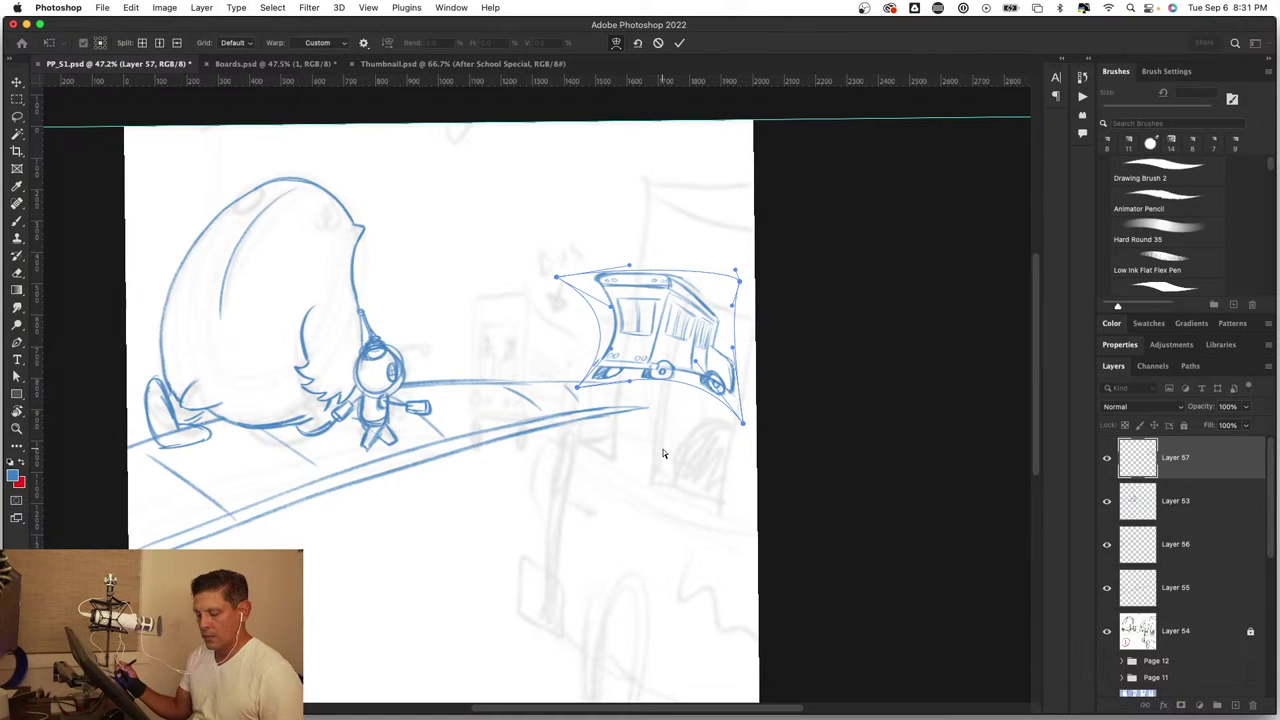
key(Return)
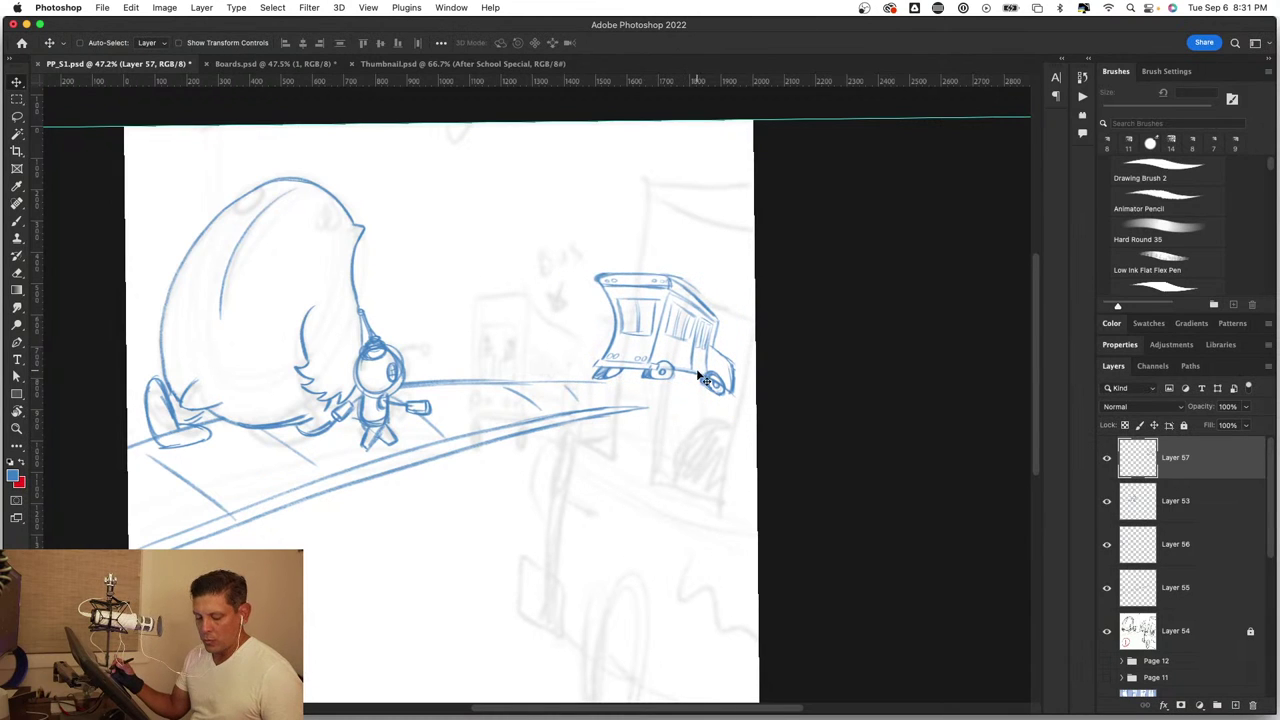
Step: Nudge the warped bus up and hatch blue shading across its roof band
mouse_move(707, 366)
mouse_down()
mouse_move(686, 334)
mouse_move(707, 358)
mouse_up()
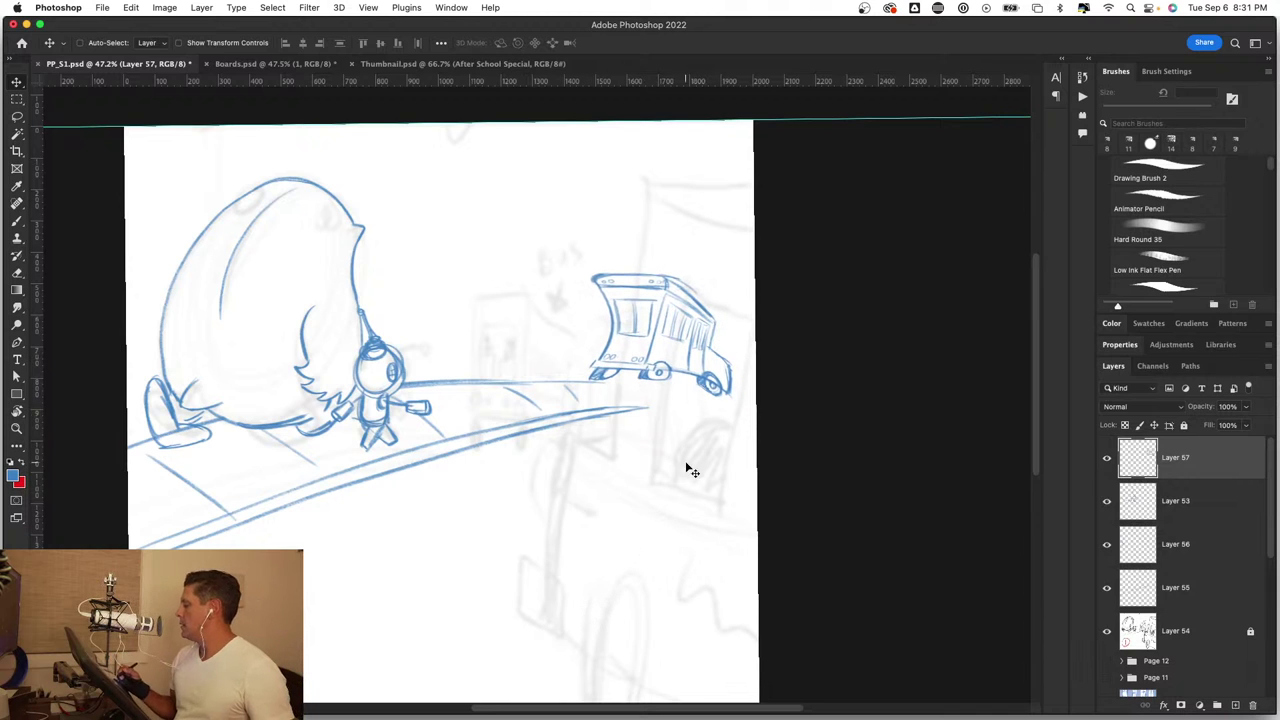
key(b)
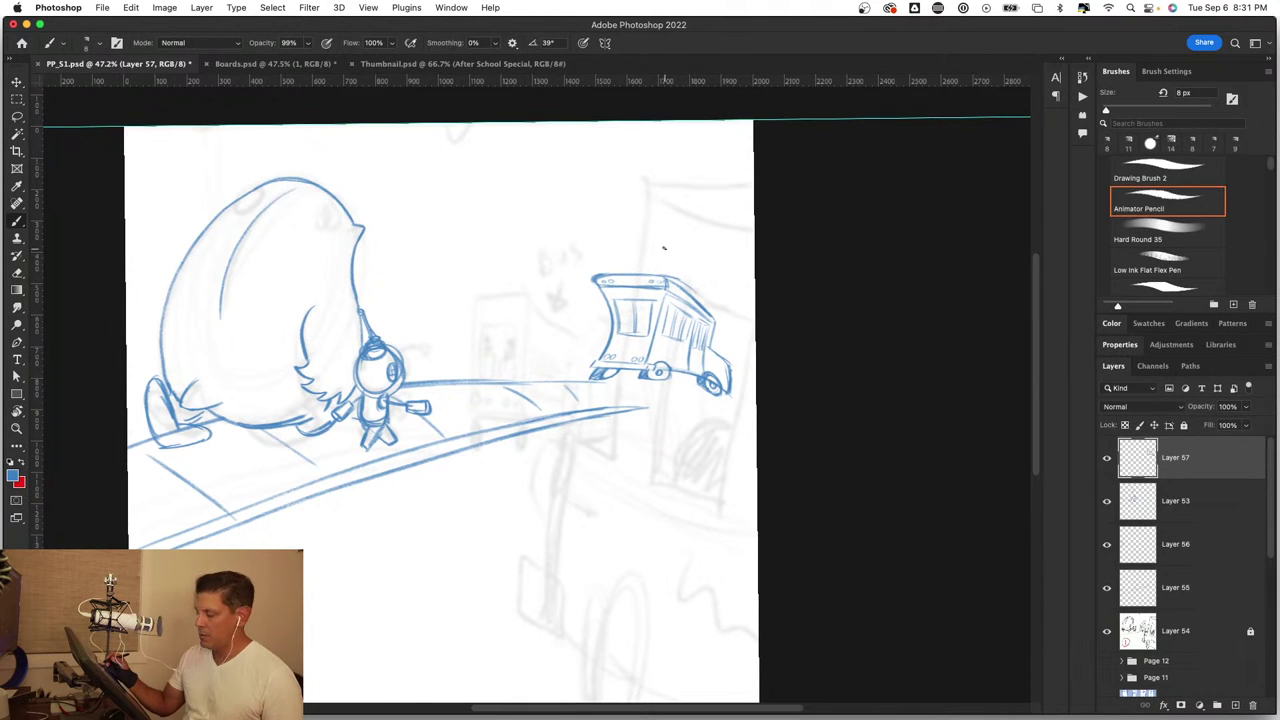
scroll(677, 265, up, 5)
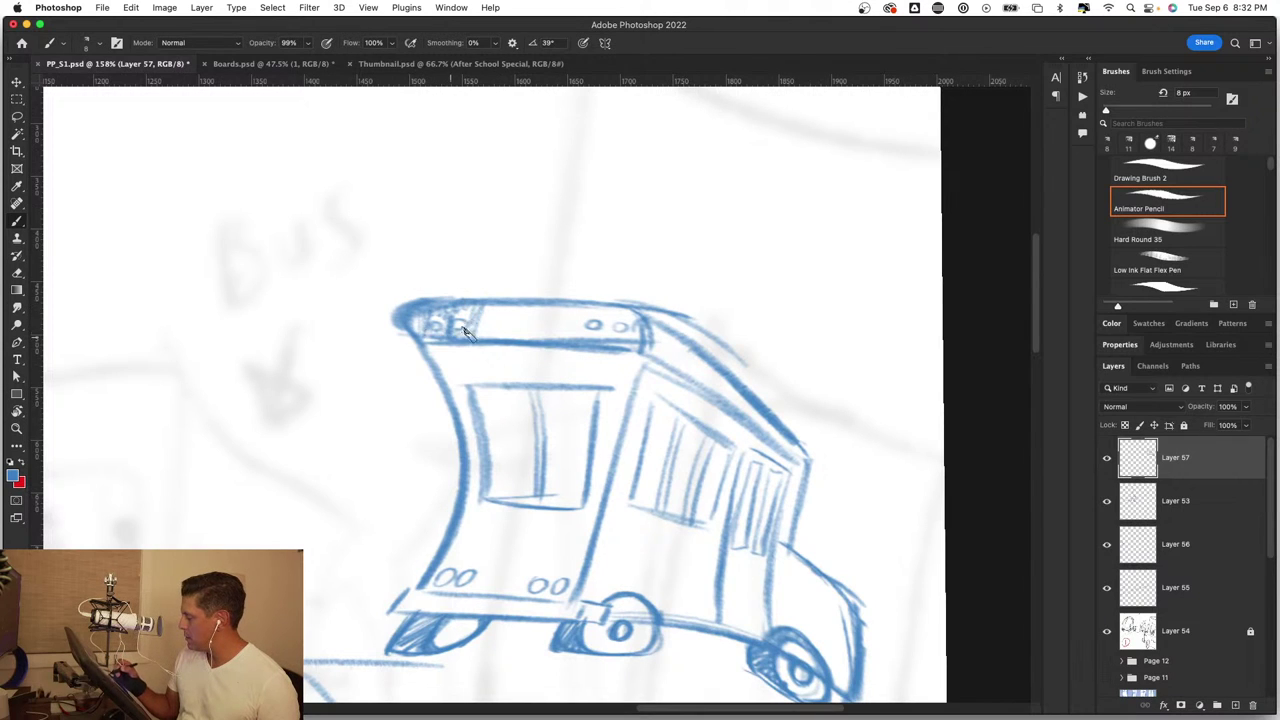
drag(520, 314, 566, 323)
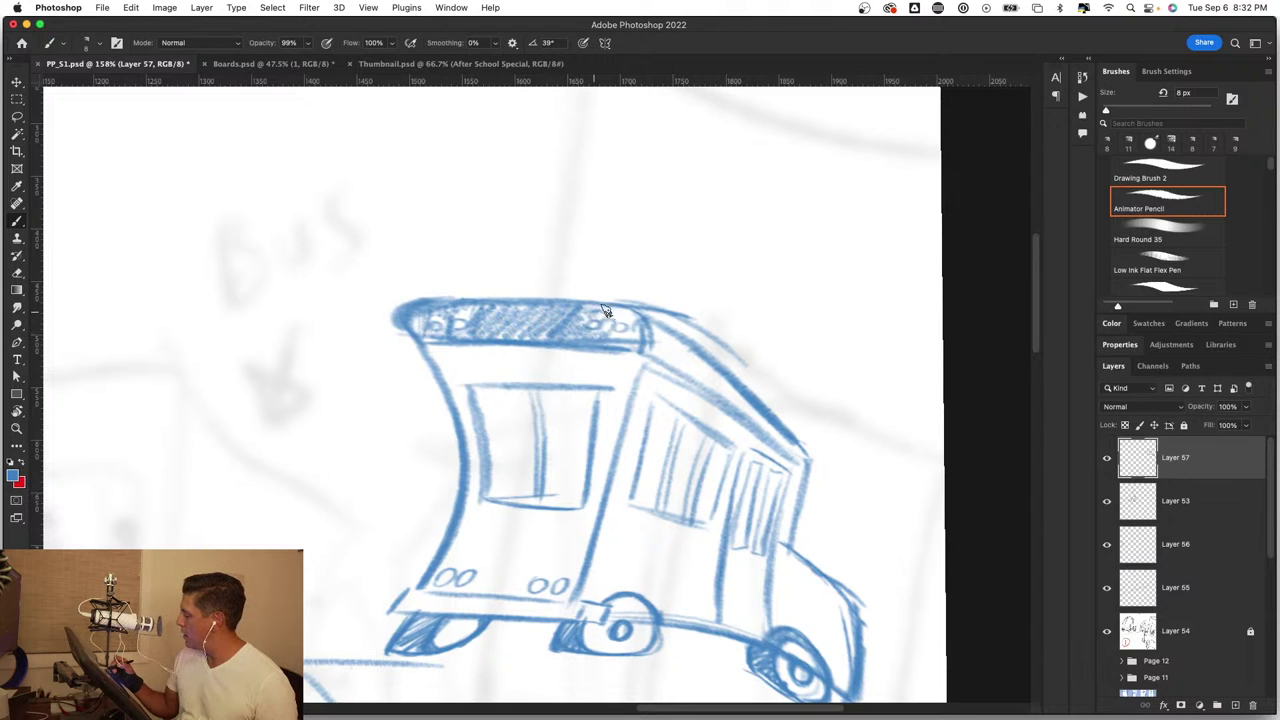
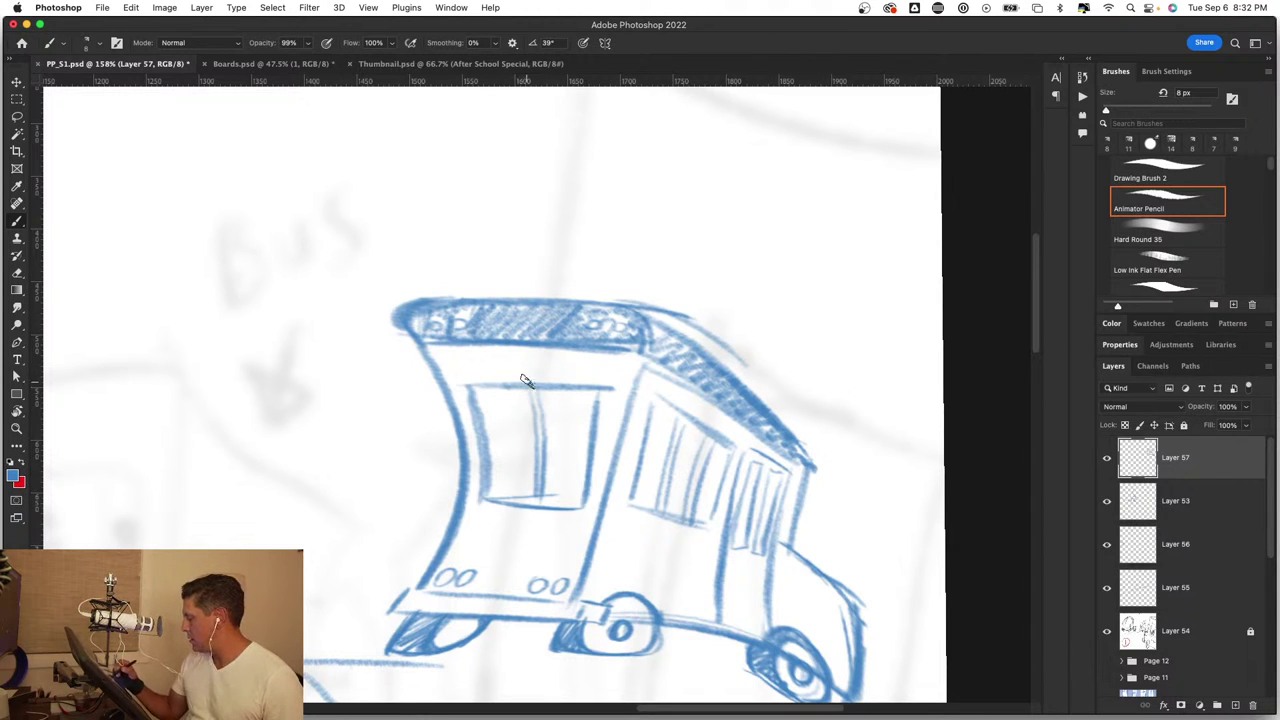
Step: Add pencil strokes inside the bus's front window, then zoom in on the bus
drag(530, 460, 490, 595)
drag(515, 540, 495, 595)
key(z)
drag(614, 543, 599, 553)
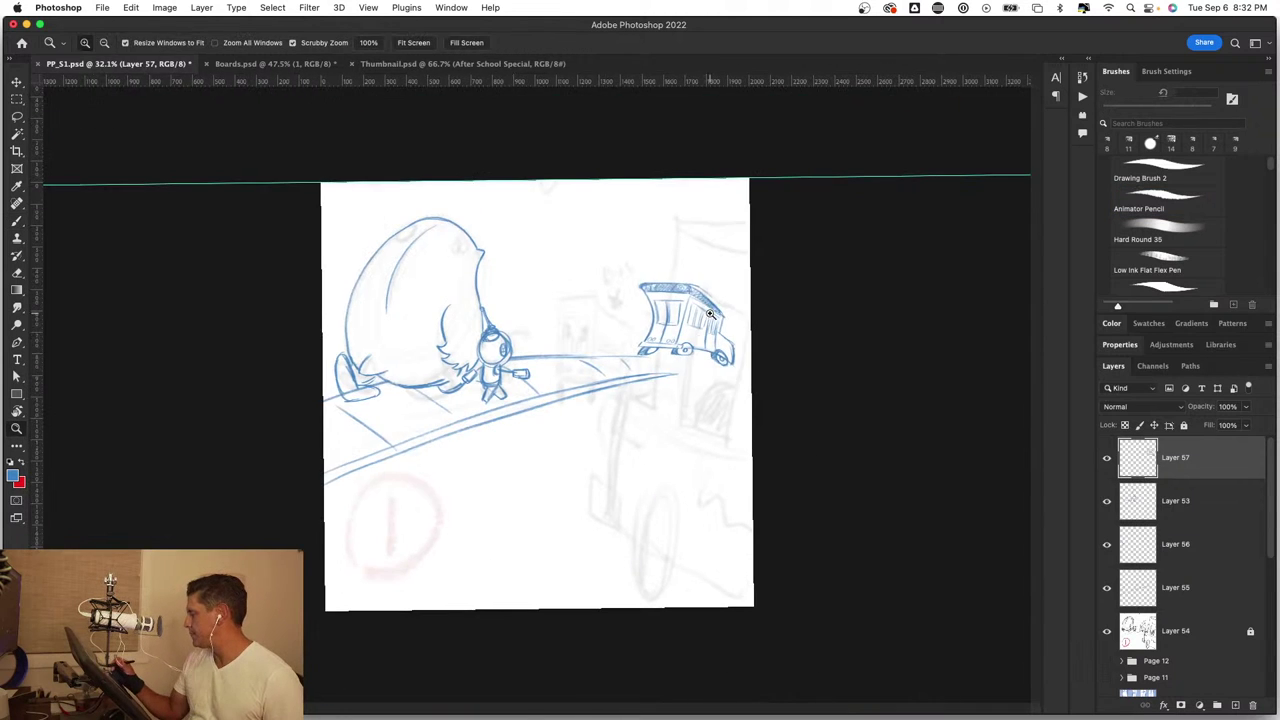
drag(710, 314, 775, 316)
key(b)
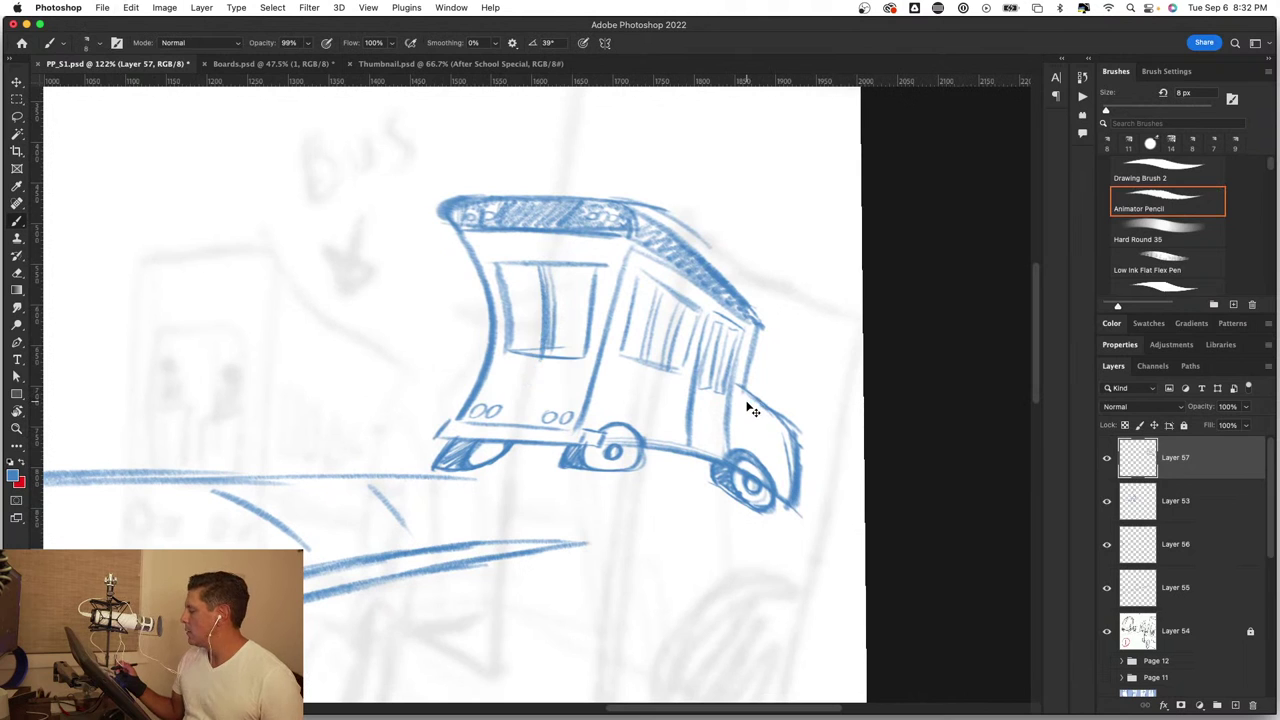
Step: Hand-letter BUS above the bus windshield, then zoom out to check it
scroll(573, 400, up, 5)
key(z)
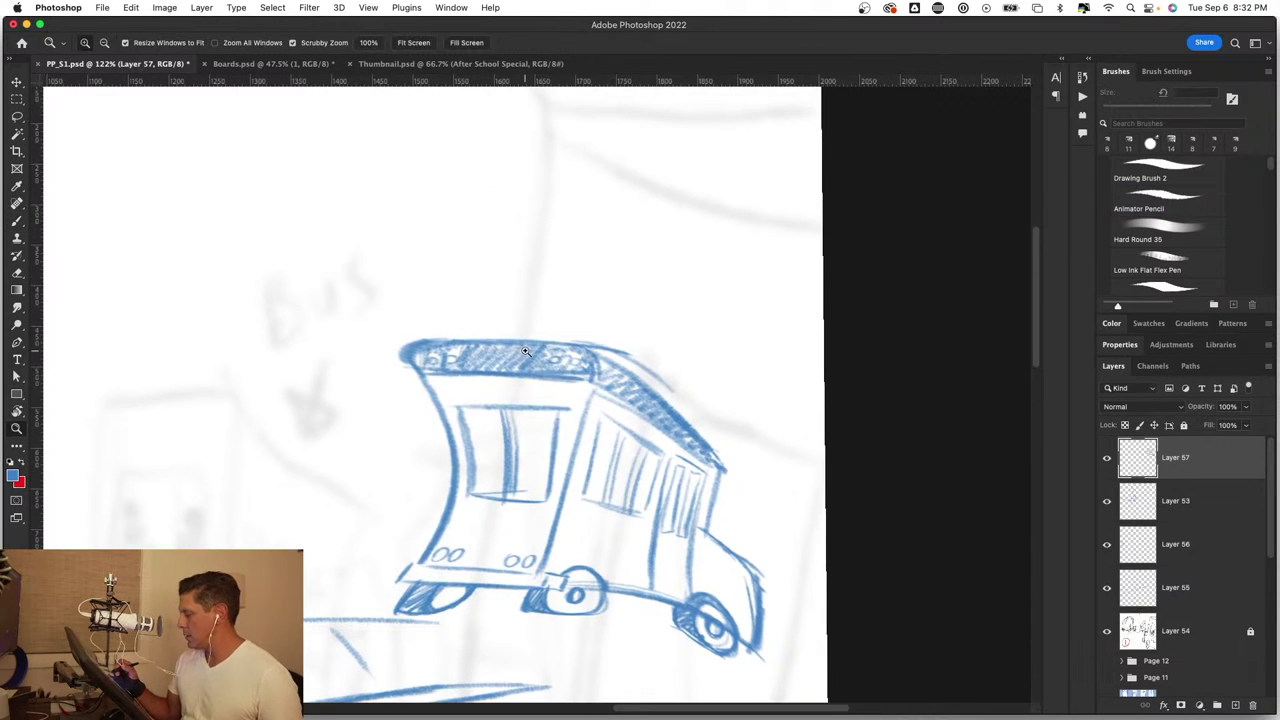
drag(532, 349, 590, 350)
key(b)
mouse_move(367, 447)
mouse_down()
mouse_move(376, 478)
mouse_move(385, 440)
mouse_move(386, 484)
mouse_up()
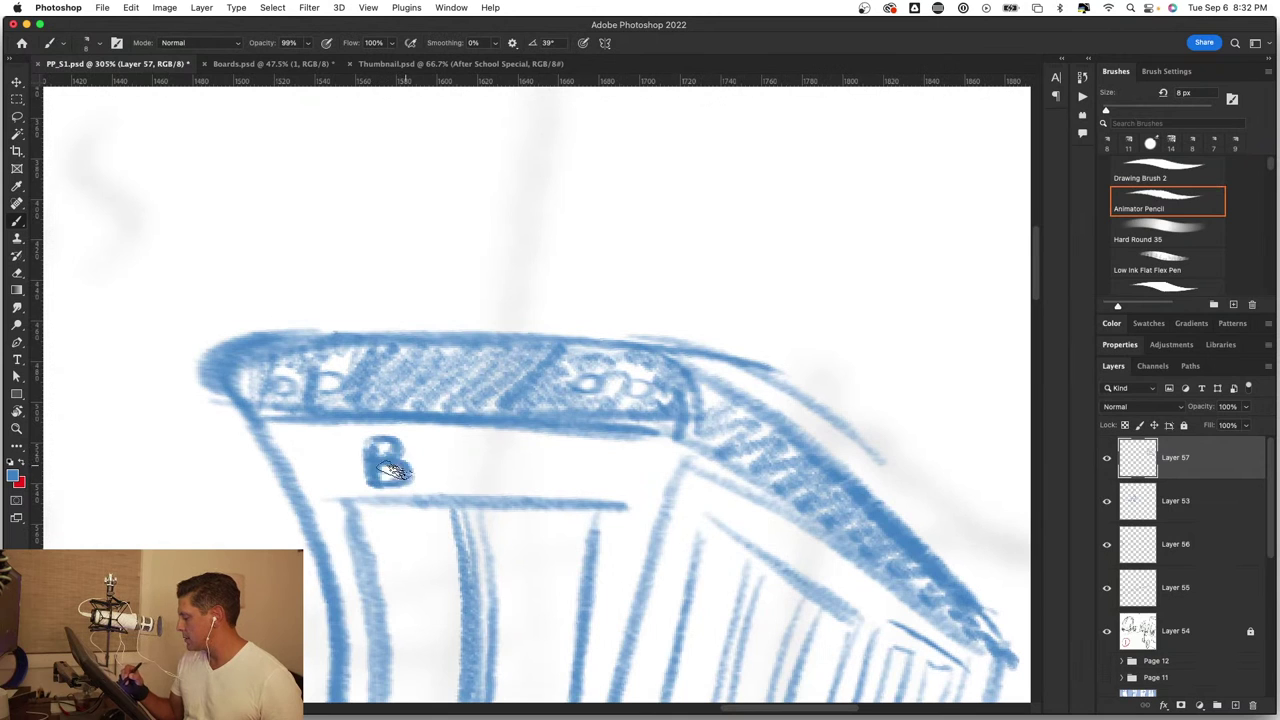
mouse_move(425, 442)
mouse_down()
mouse_move(460, 442)
mouse_move(480, 486)
mouse_up()
key(z)
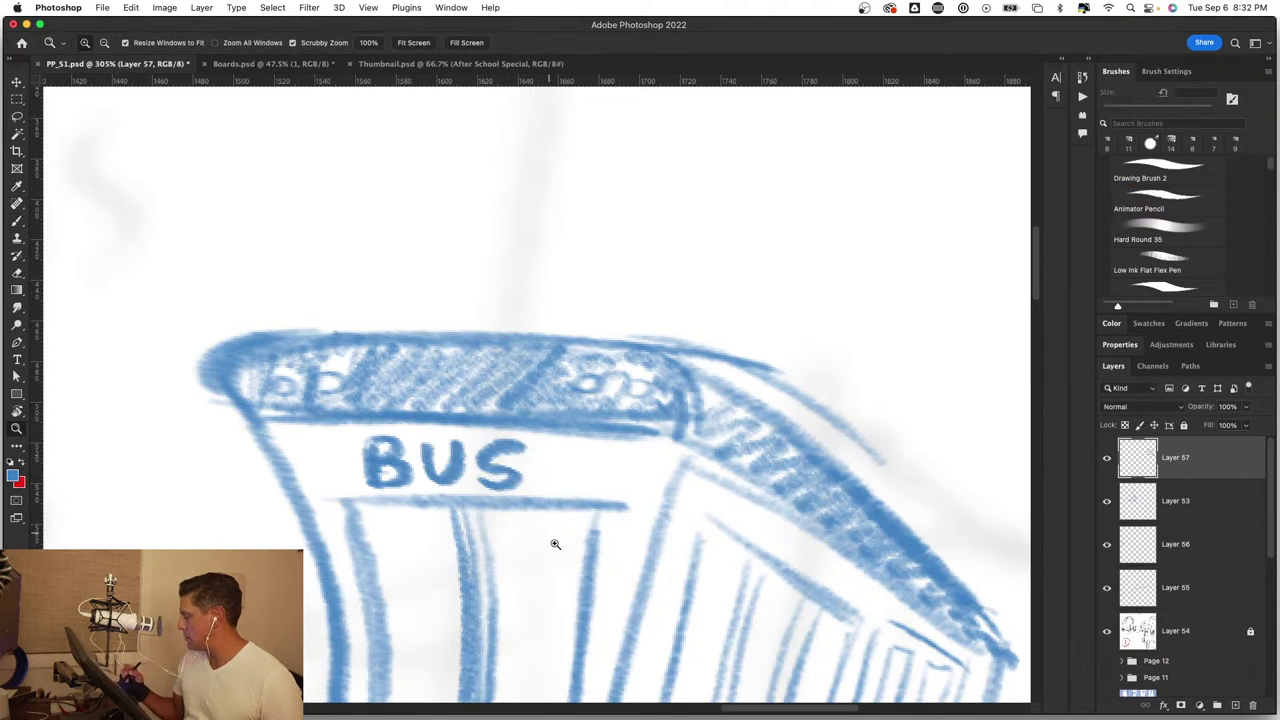
alt+click(569, 549)
drag(569, 549, 698, 458)
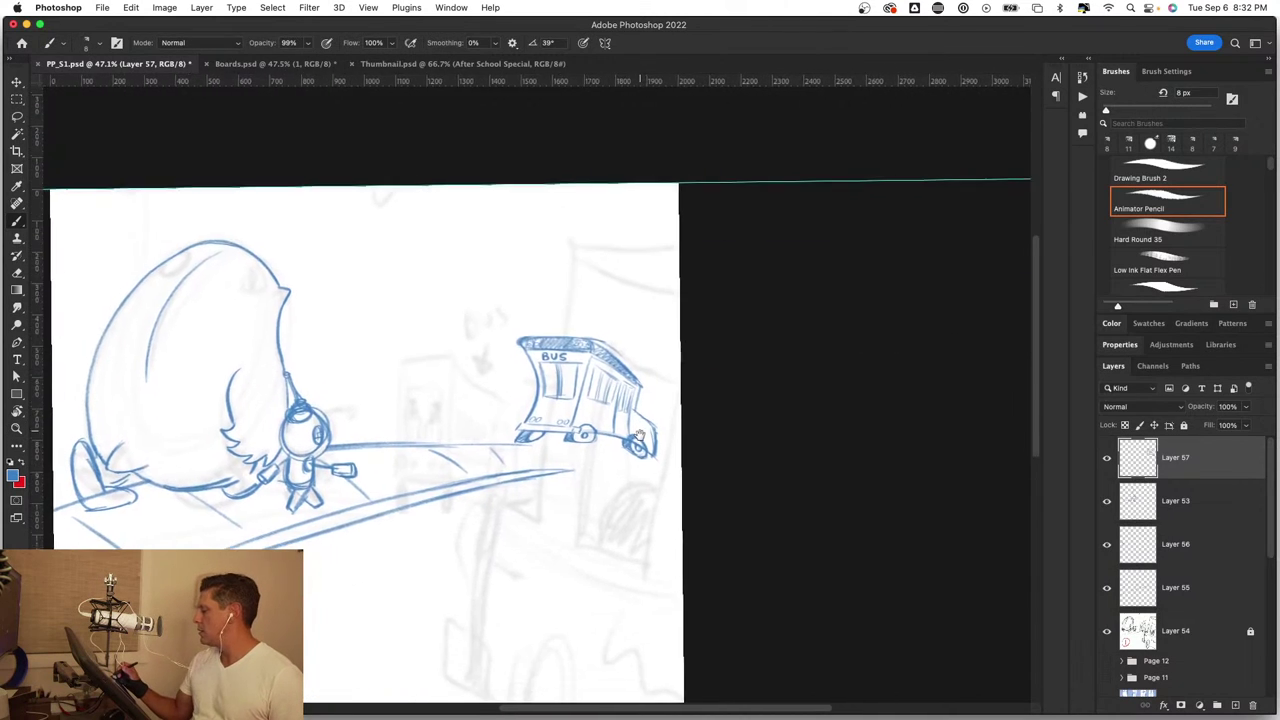
key(b)
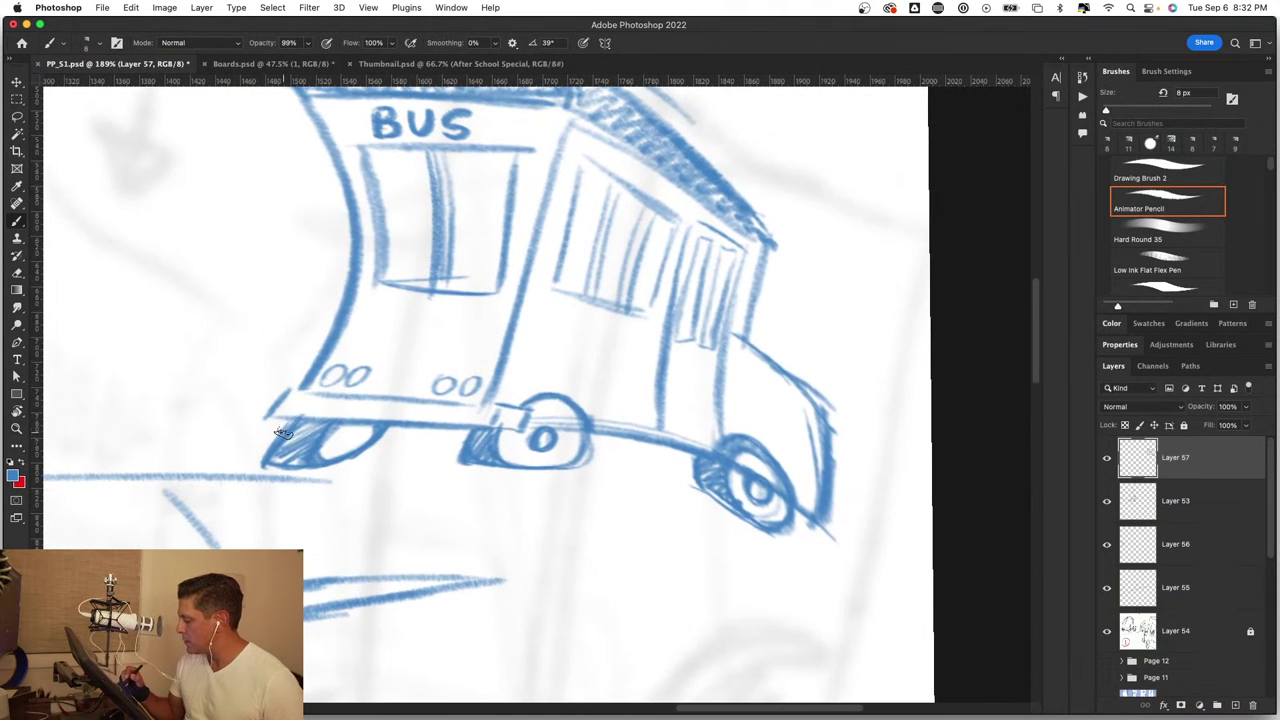
Step: Undo the old front wheel-arch strokes and sketch new curved, hatched front wheel lines
key(ctrl+z)
key(ctrl+z)
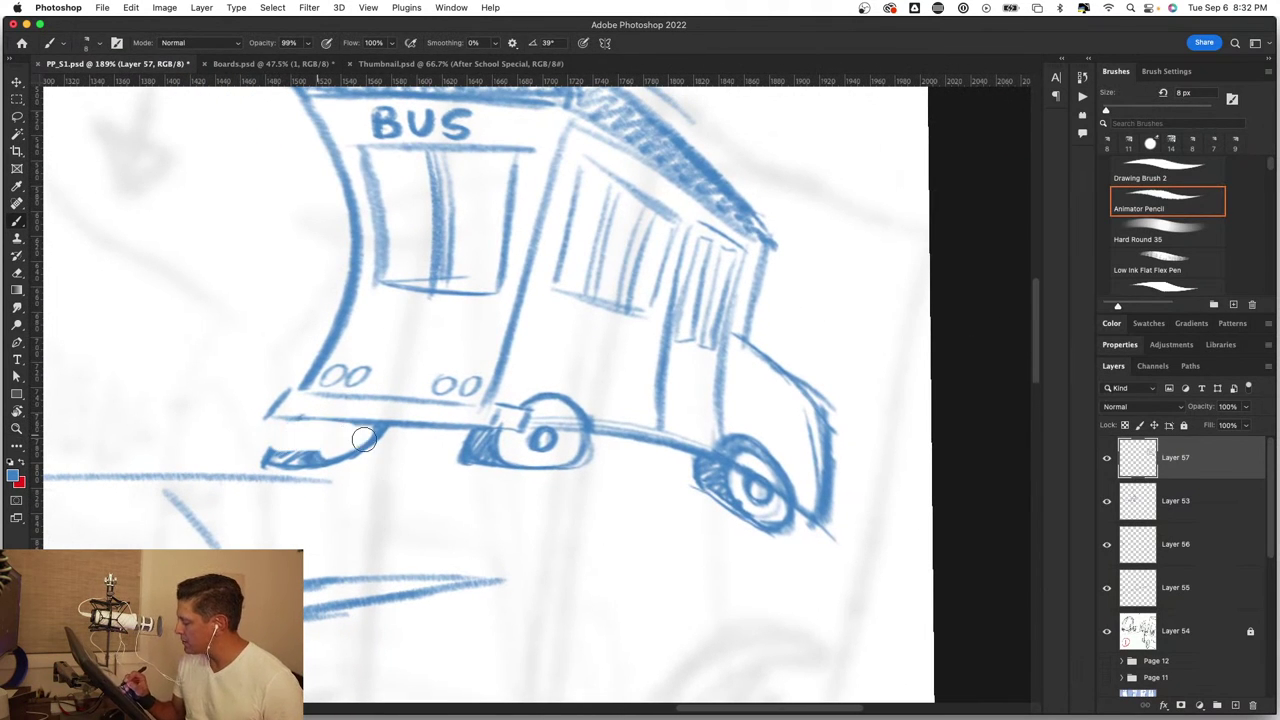
key(ctrl+z)
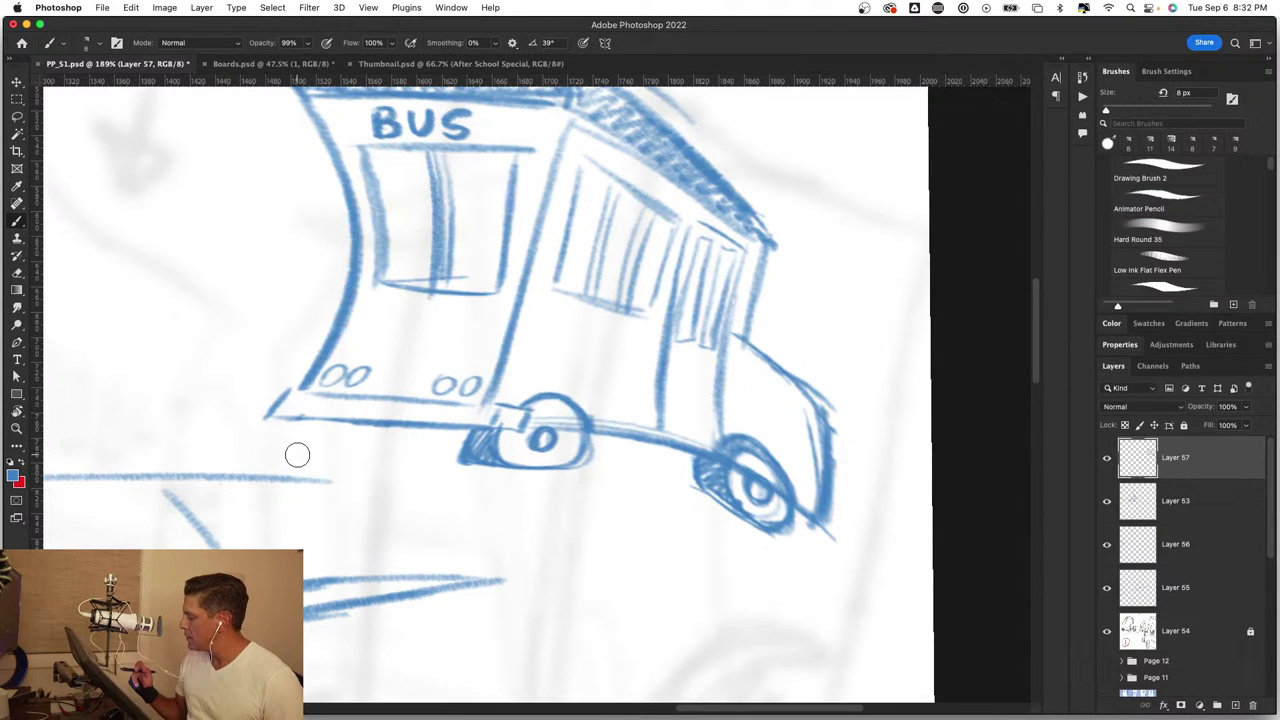
scroll(556, 414, up, 3)
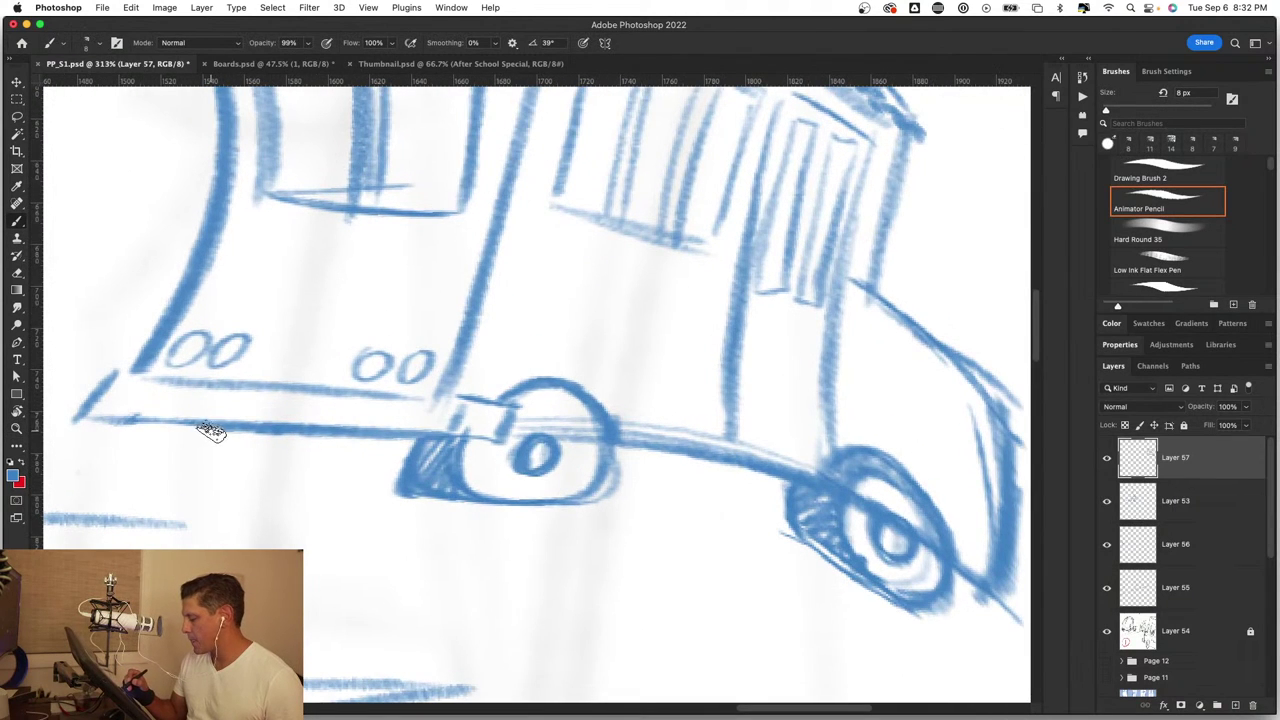
mouse_move(212, 430)
mouse_down()
mouse_move(172, 495)
mouse_move(178, 485)
mouse_move(220, 535)
mouse_move(300, 491)
mouse_move(323, 434)
mouse_up()
mouse_move(228, 428)
mouse_down()
mouse_move(206, 500)
mouse_move(251, 491)
mouse_move(270, 515)
mouse_move(226, 427)
mouse_move(176, 486)
mouse_move(278, 526)
mouse_up()
mouse_move(200, 430)
mouse_down()
mouse_move(160, 488)
mouse_move(100, 440)
mouse_up()
Step: Zoom in on the wheel and clean up the dark hatched patch by the front bumper
key(z)
drag(339, 561, 443, 571)
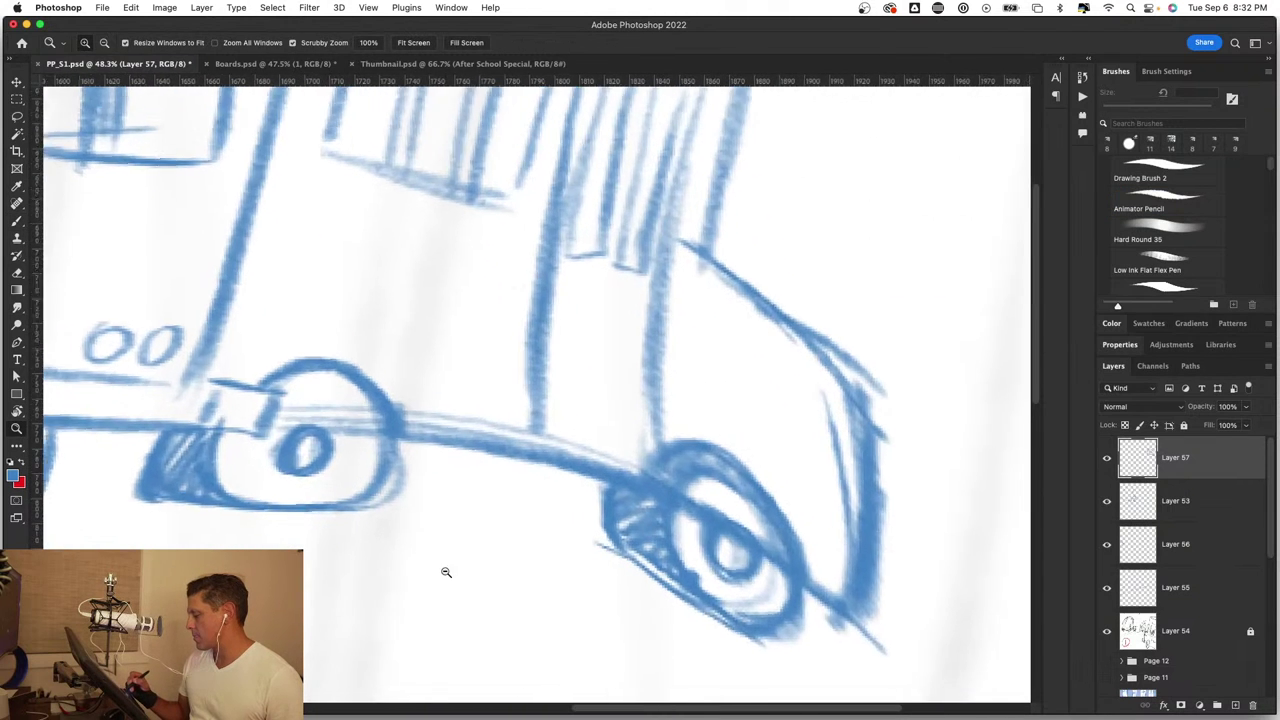
key(b)
mouse_move(200, 465)
mouse_down()
mouse_move(163, 450)
mouse_move(223, 380)
mouse_up()
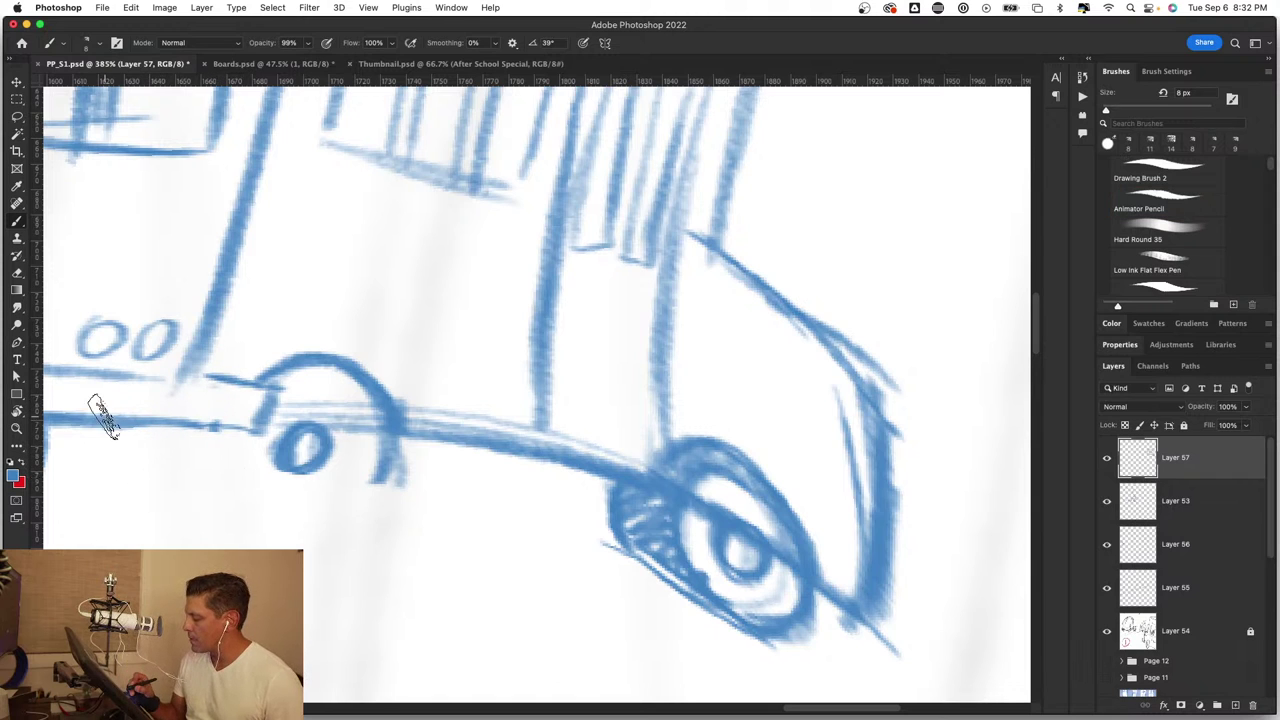
drag(207, 393, 222, 545)
Step: Draw the wheel's left, bottom and right arcs into a full circle, then fit the panel in view
mouse_move(250, 440)
mouse_down()
mouse_move(232, 548)
mouse_move(230, 530)
mouse_up()
drag(250, 485, 235, 538)
mouse_move(305, 572)
mouse_down()
mouse_move(380, 545)
mouse_move(386, 449)
mouse_move(310, 575)
mouse_up()
drag(180, 425, 212, 540)
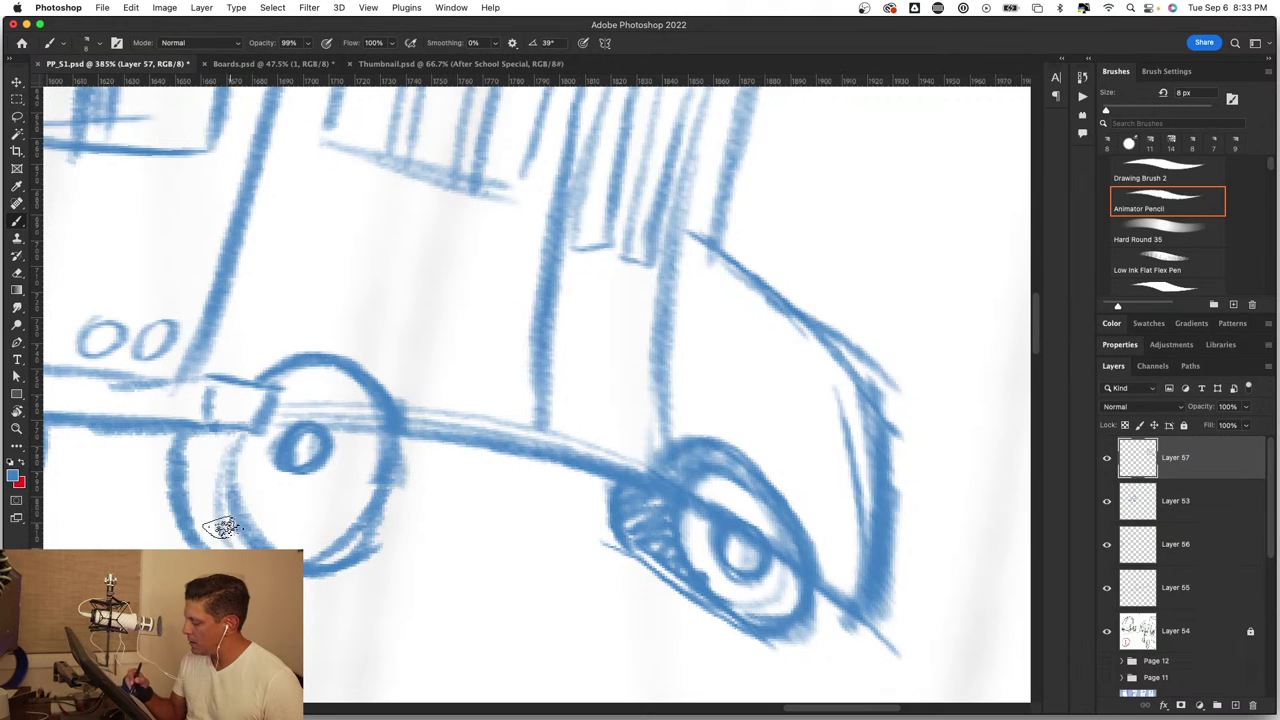
key(z)
key(ctrl+0)
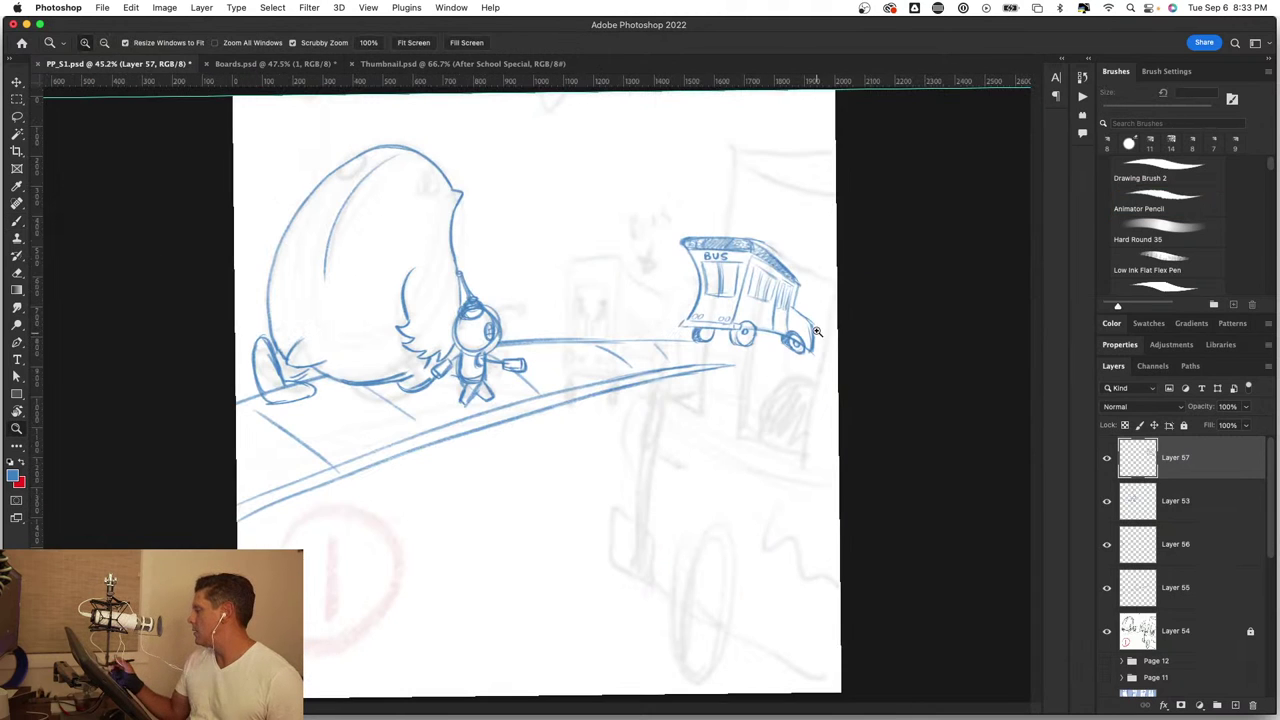
Step: Hatch and shade the bus's right-hand wheel and thicken its outline
mouse_move(817, 331)
mouse_down()
mouse_move(857, 337)
mouse_move(857, 386)
mouse_up()
key(b)
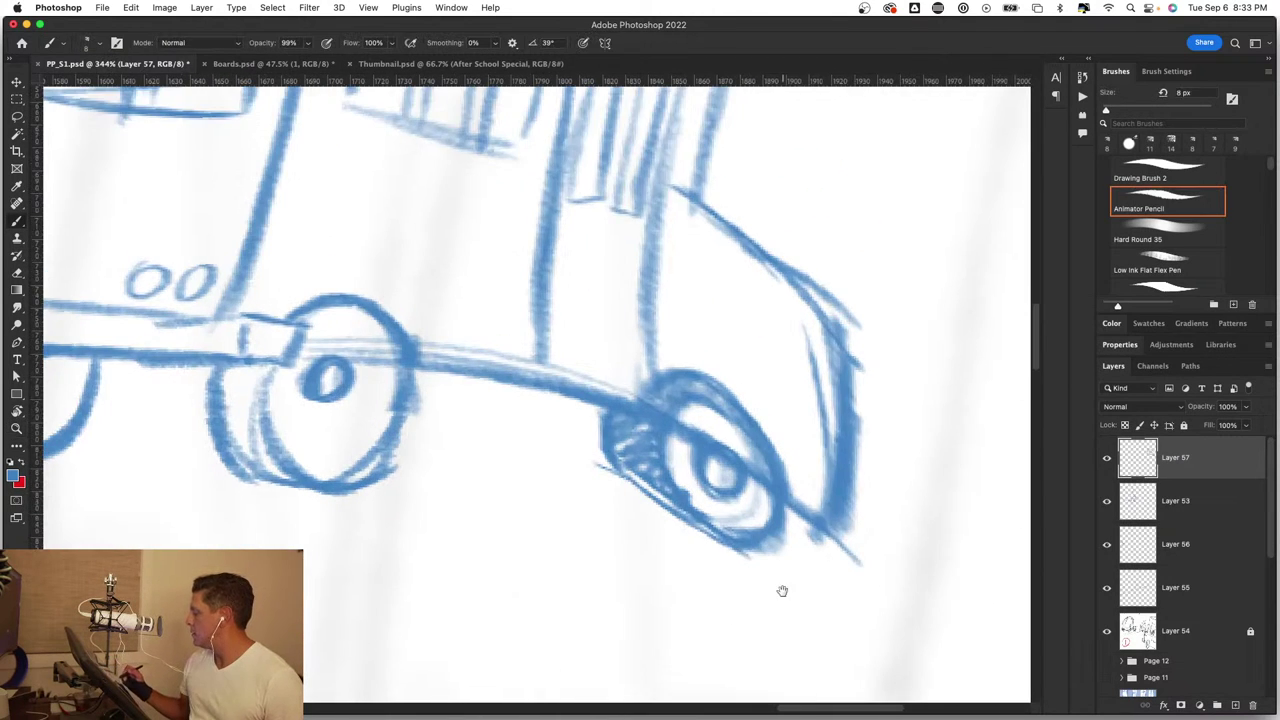
drag(782, 591, 574, 487)
mouse_move(405, 310)
mouse_down()
mouse_move(418, 392)
mouse_move(520, 449)
mouse_up()
drag(395, 335, 550, 455)
drag(465, 330, 480, 384)
drag(506, 425, 560, 414)
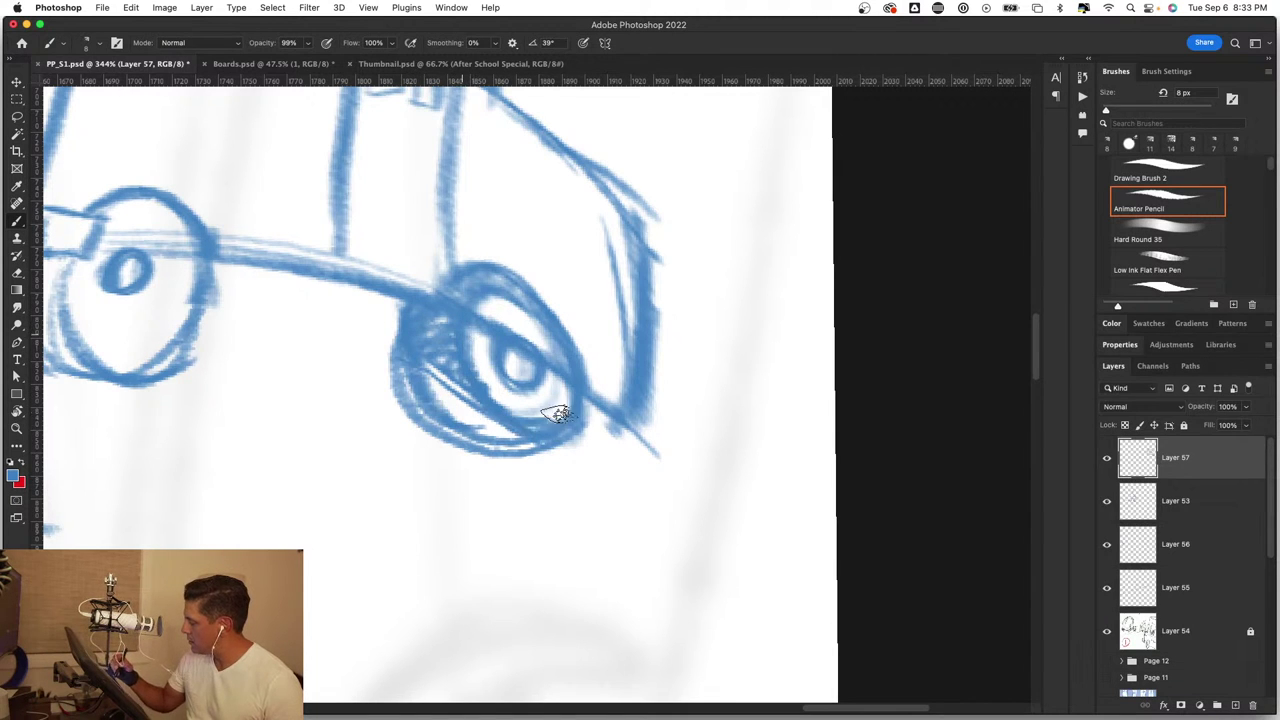
drag(425, 325, 480, 430)
mouse_move(440, 380)
mouse_down()
mouse_move(508, 443)
mouse_move(383, 531)
mouse_up()
key(z)
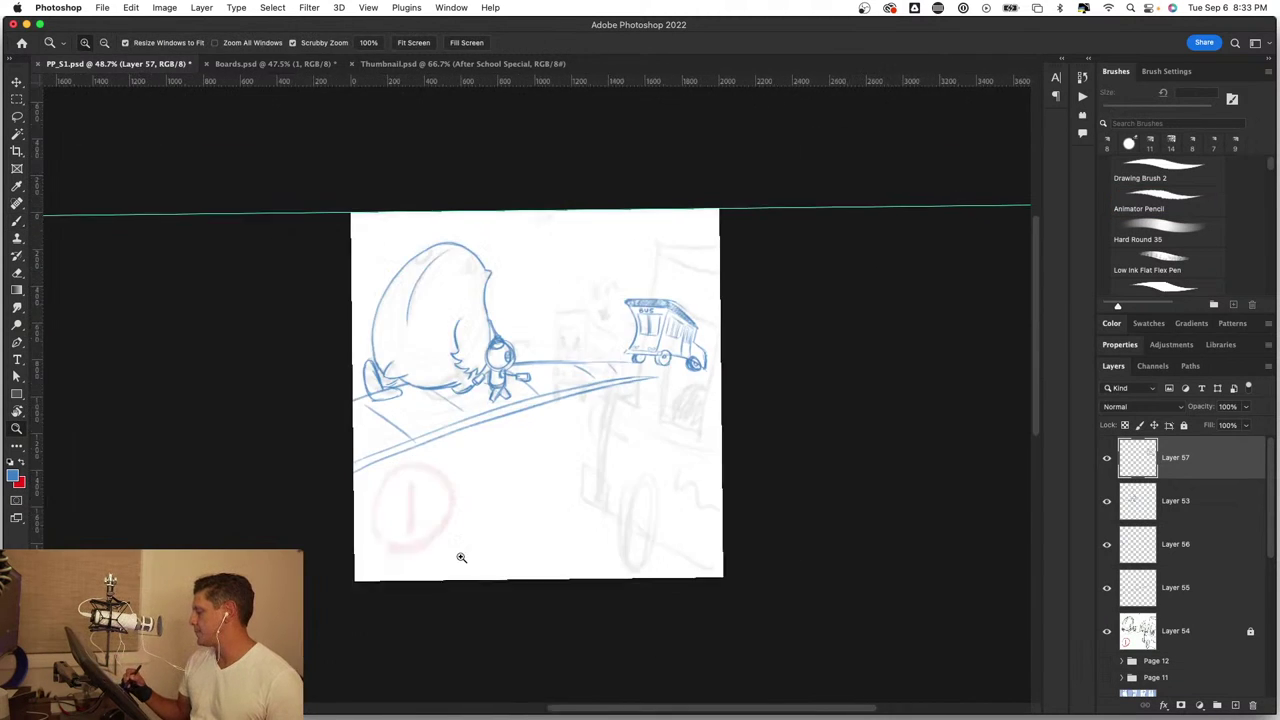
Step: Densely hatch the middle wheel, thicken the underside line, and add an inner arc to the left wheel
drag(699, 348, 790, 348)
key(b)
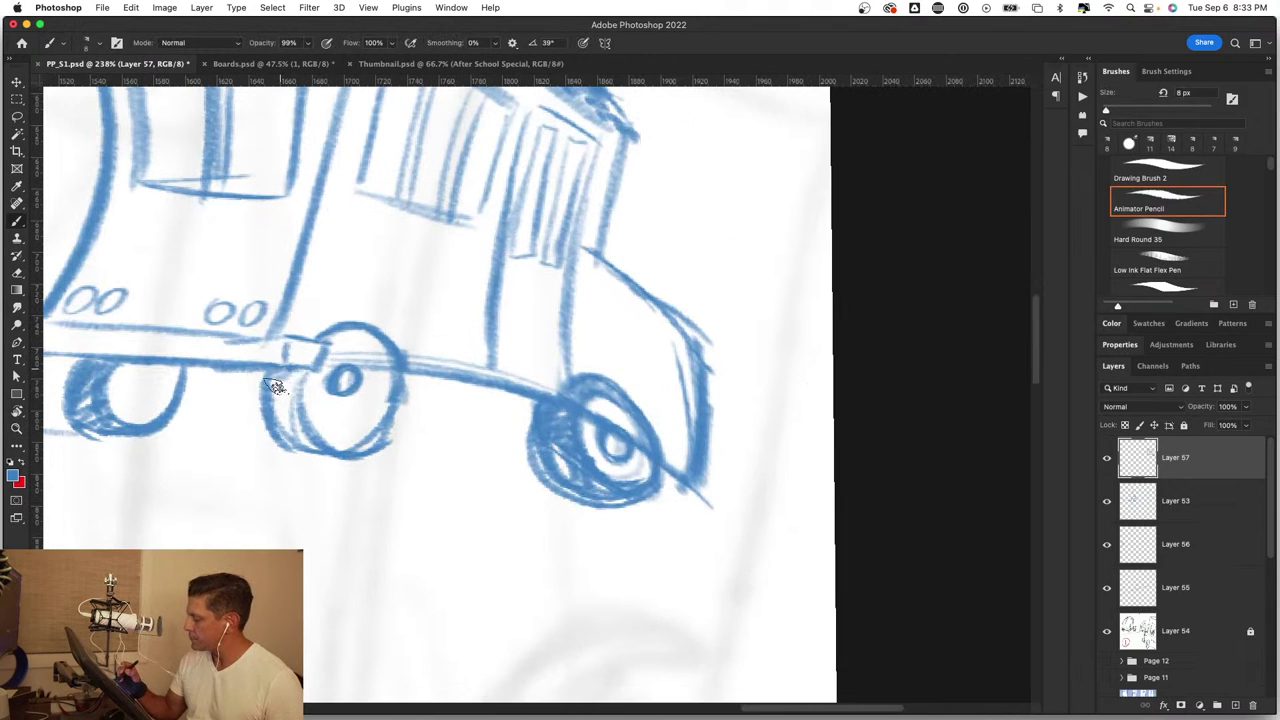
mouse_move(276, 387)
mouse_down()
mouse_move(320, 458)
mouse_move(345, 335)
mouse_move(380, 340)
mouse_move(388, 396)
mouse_move(370, 332)
mouse_up()
drag(413, 370, 512, 402)
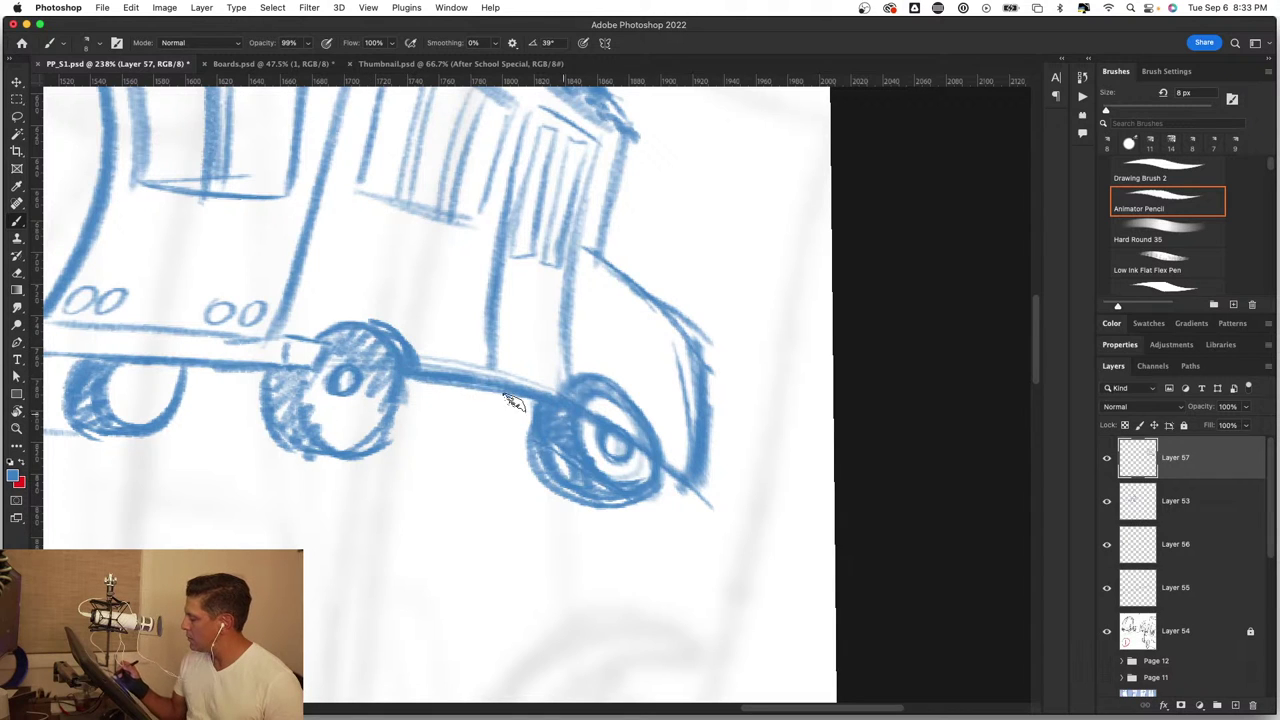
mouse_move(305, 366)
mouse_down()
mouse_move(325, 420)
mouse_move(371, 386)
mouse_move(383, 428)
mouse_up()
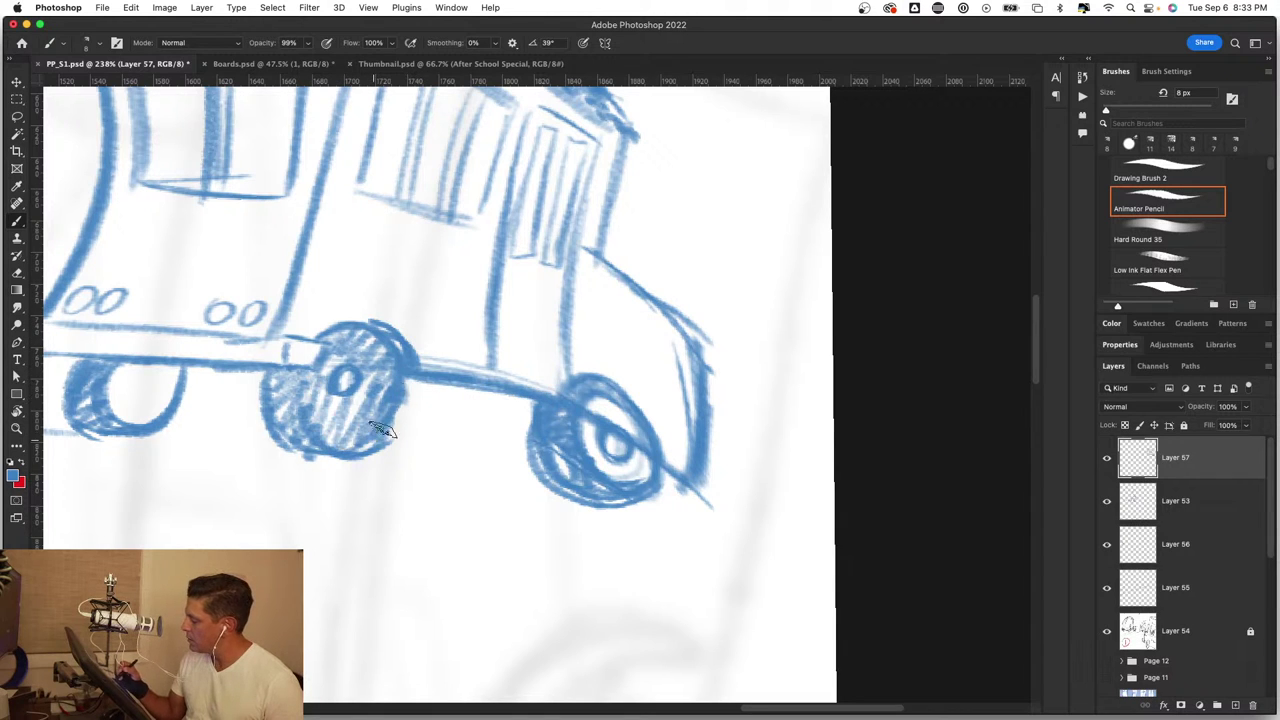
drag(152, 392, 160, 364)
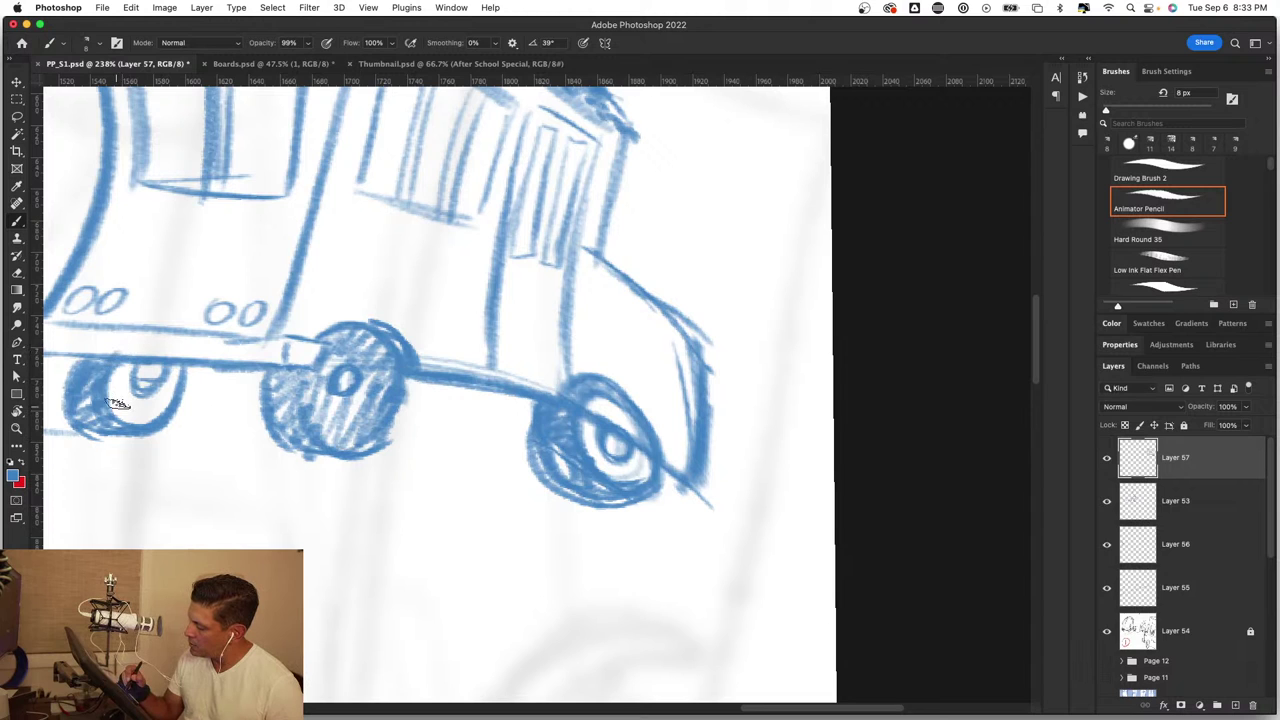
Step: Add dense hatching inside the right-hand wheel, then fit the whole panel in view
key(z)
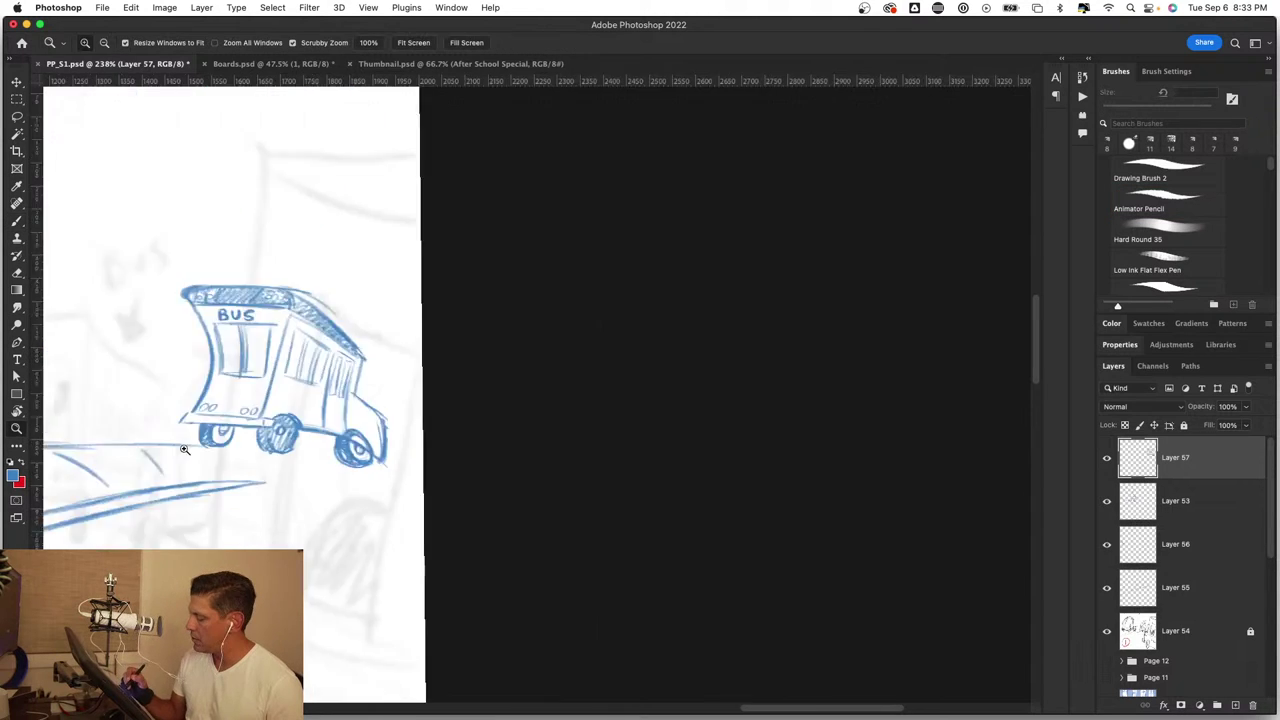
mouse_move(800, 340)
mouse_down()
mouse_move(733, 338)
mouse_move(831, 334)
mouse_up()
key(b)
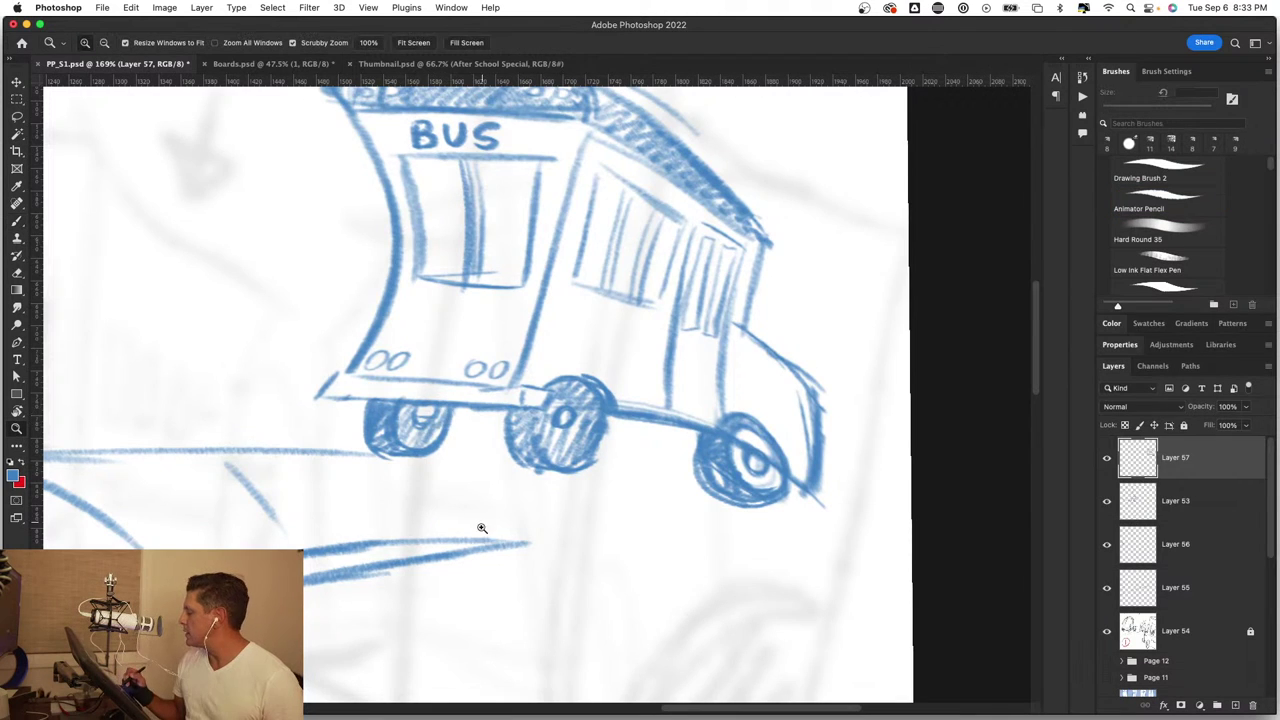
mouse_move(480, 526)
mouse_down()
mouse_move(603, 483)
mouse_move(501, 585)
mouse_move(591, 320)
mouse_up()
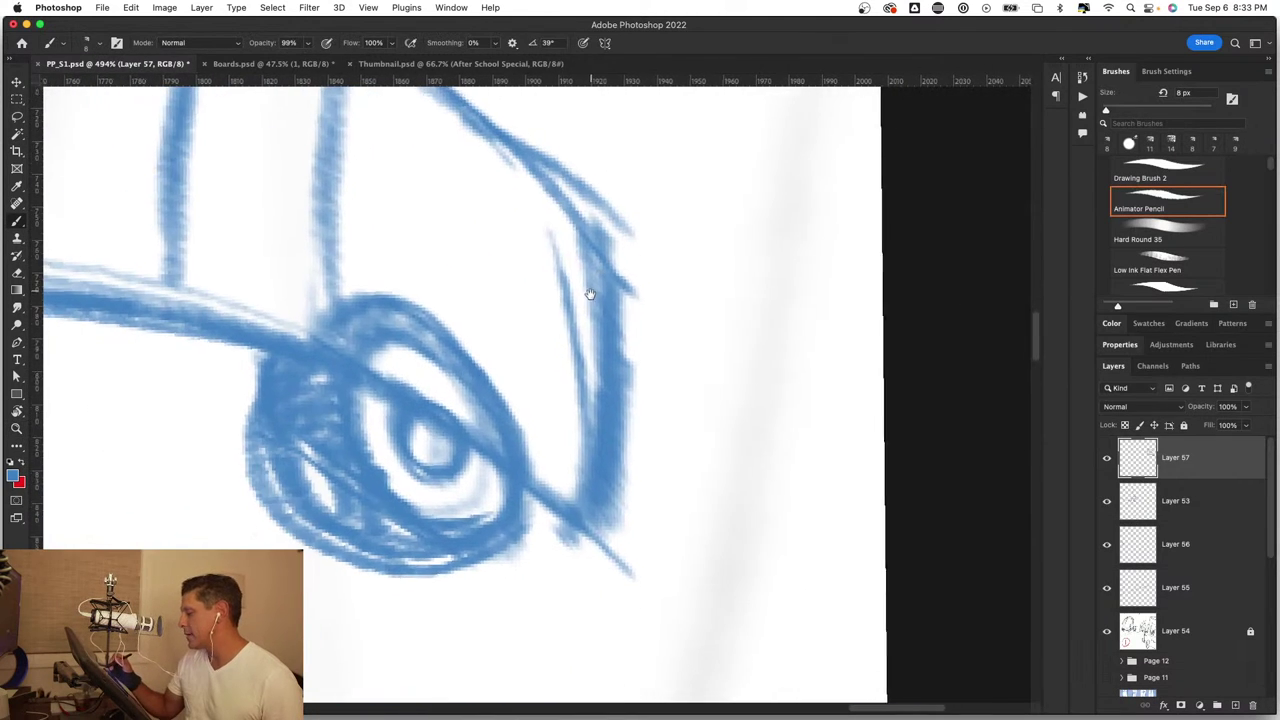
mouse_move(452, 387)
mouse_down()
mouse_move(471, 528)
mouse_move(377, 449)
mouse_move(434, 506)
mouse_move(491, 512)
mouse_move(464, 574)
mouse_up()
key(z)
drag(552, 517, 551, 512)
key(b)
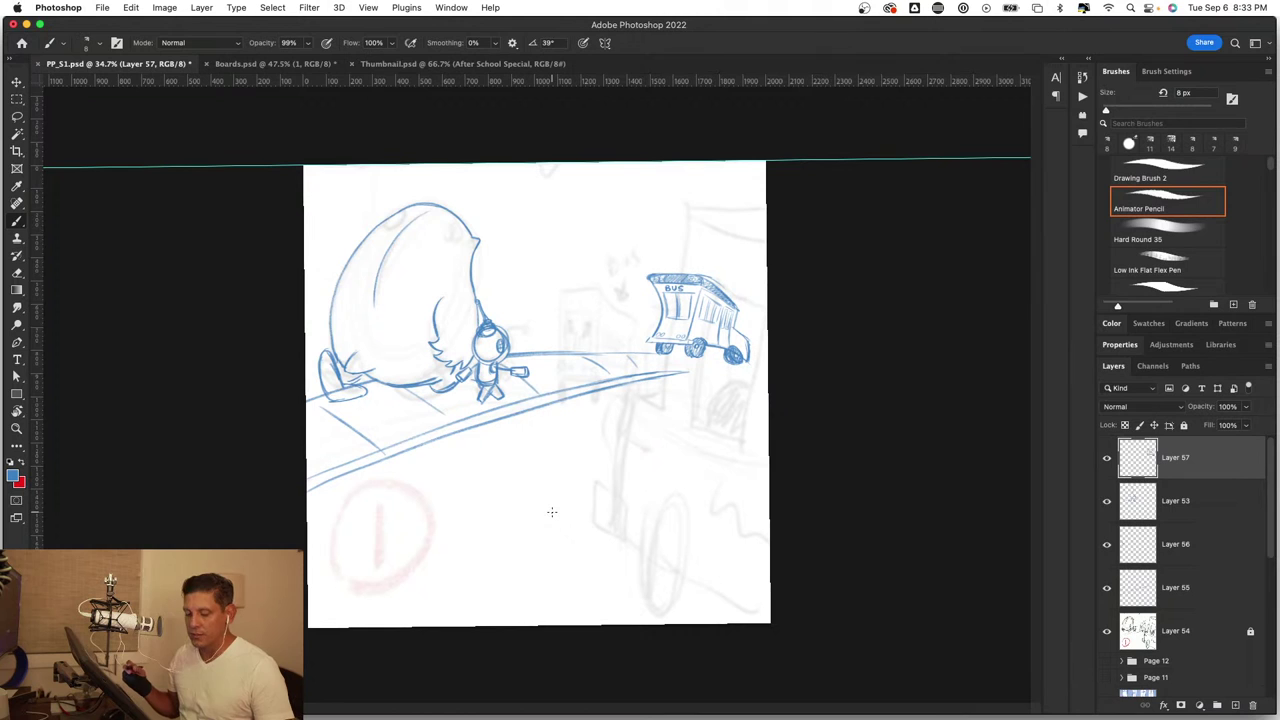
Step: Draw and darken the upper and lower road edge lines under the bus out to the right edge
drag(741, 360, 783, 360)
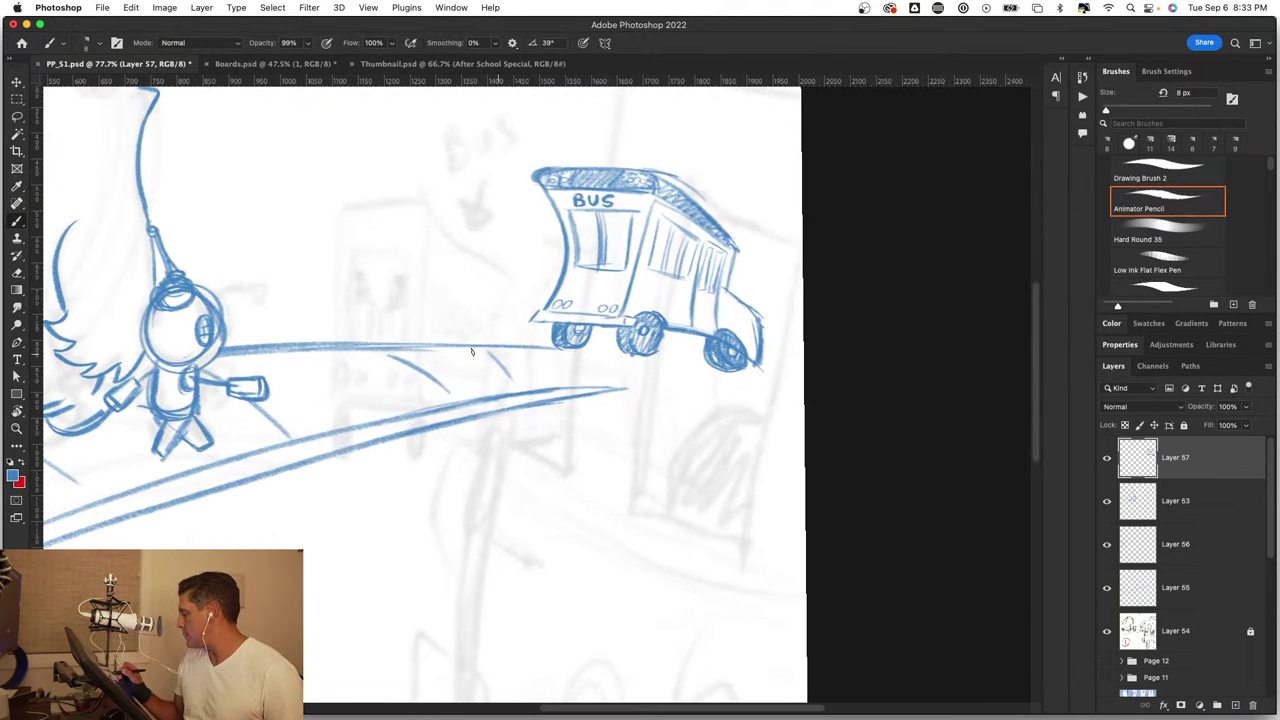
drag(398, 349, 660, 367)
drag(558, 355, 797, 391)
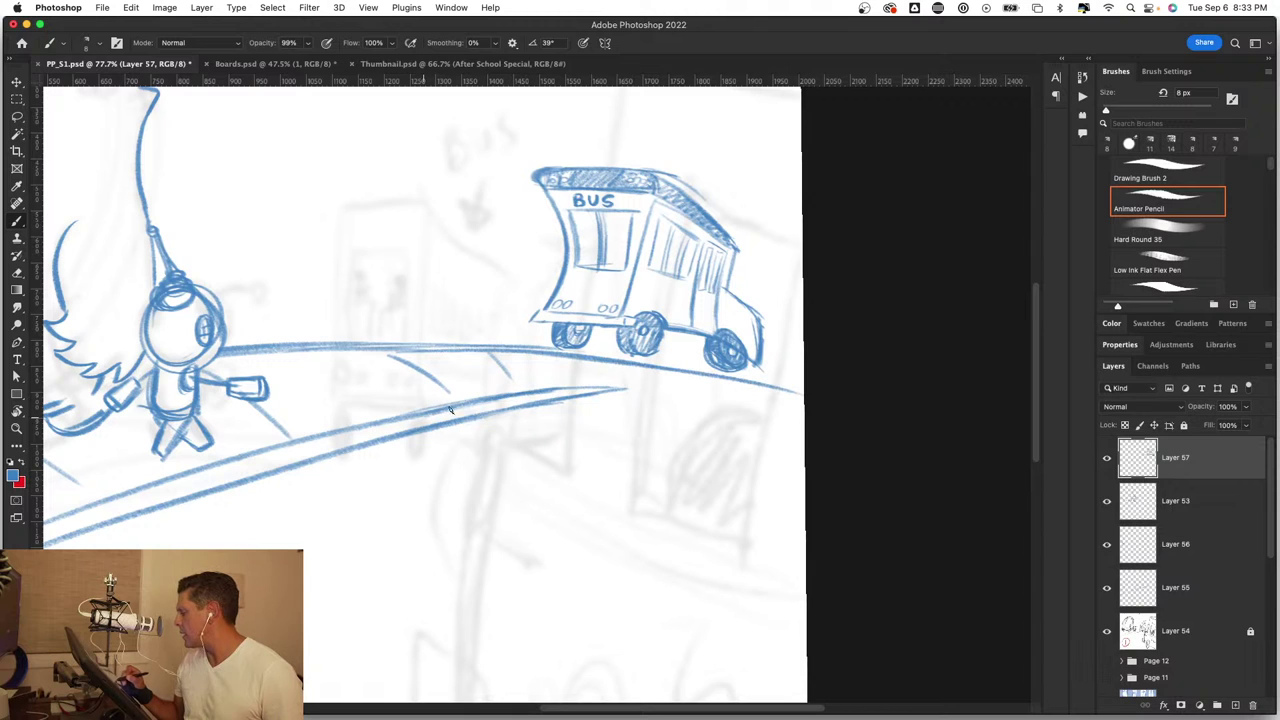
drag(450, 410, 752, 386)
drag(508, 396, 668, 383)
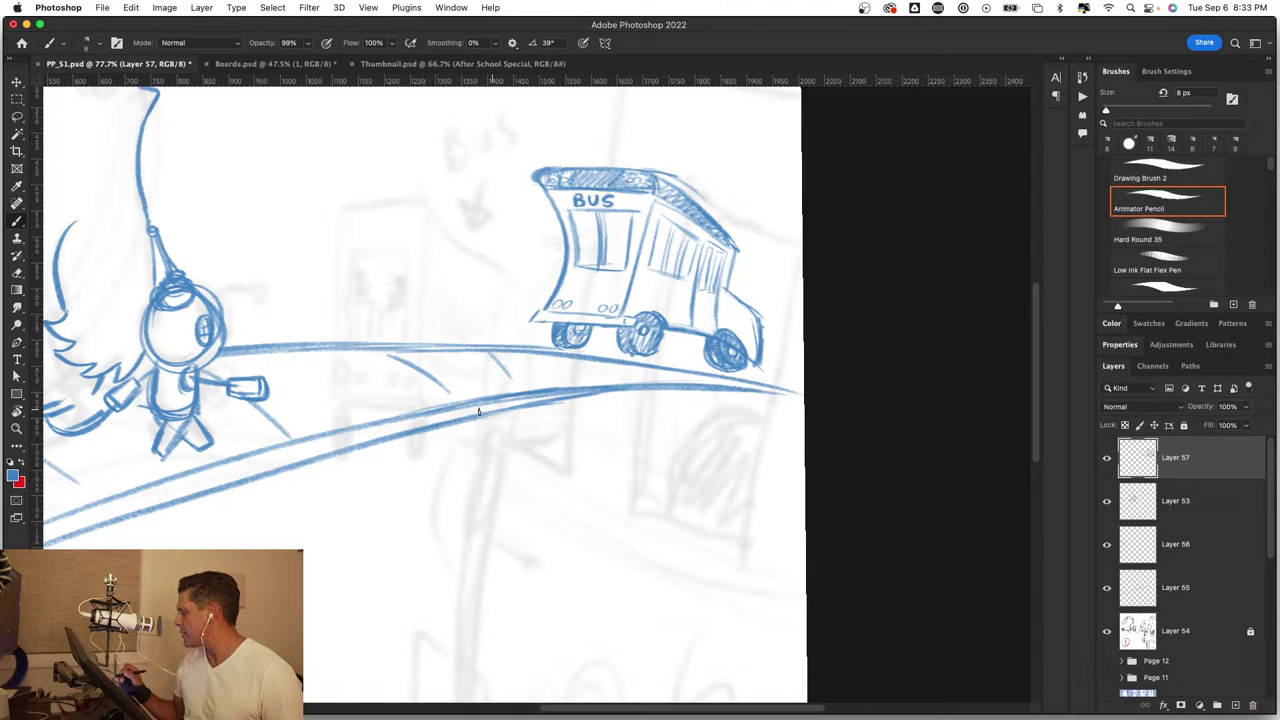
mouse_move(478, 411)
mouse_down()
mouse_move(741, 396)
mouse_move(554, 461)
mouse_up()
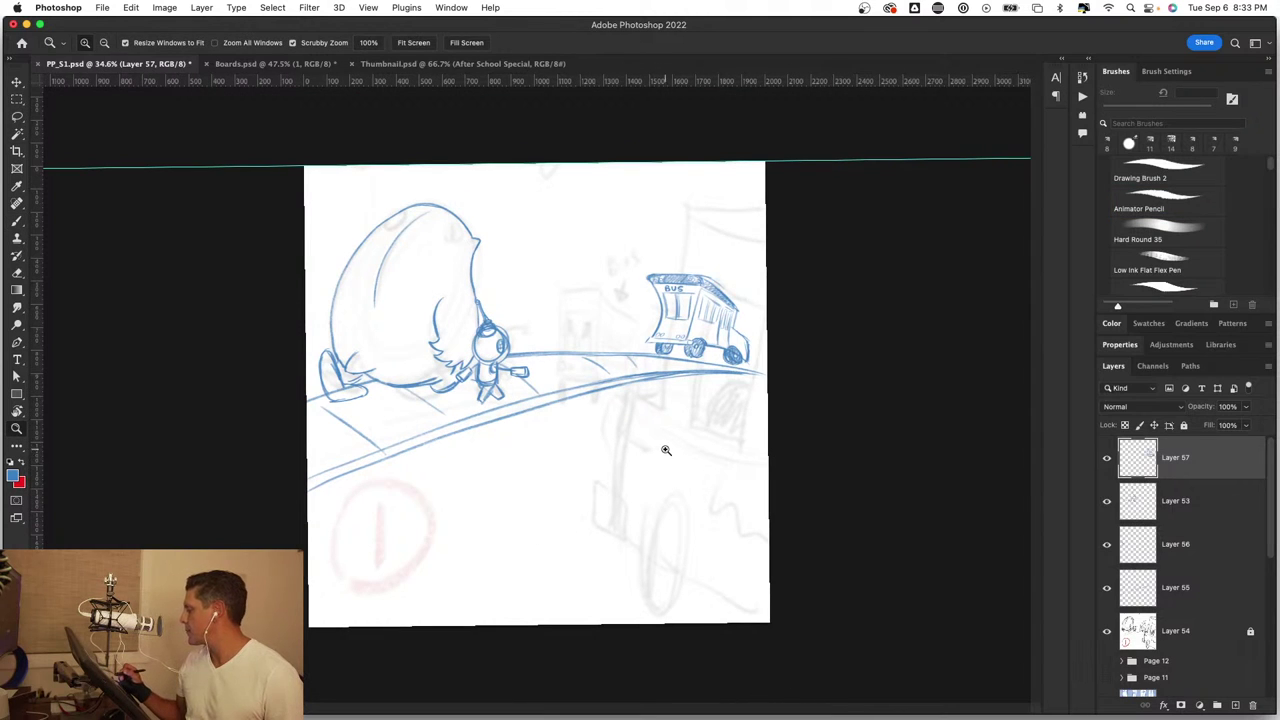
key(b)
key(v)
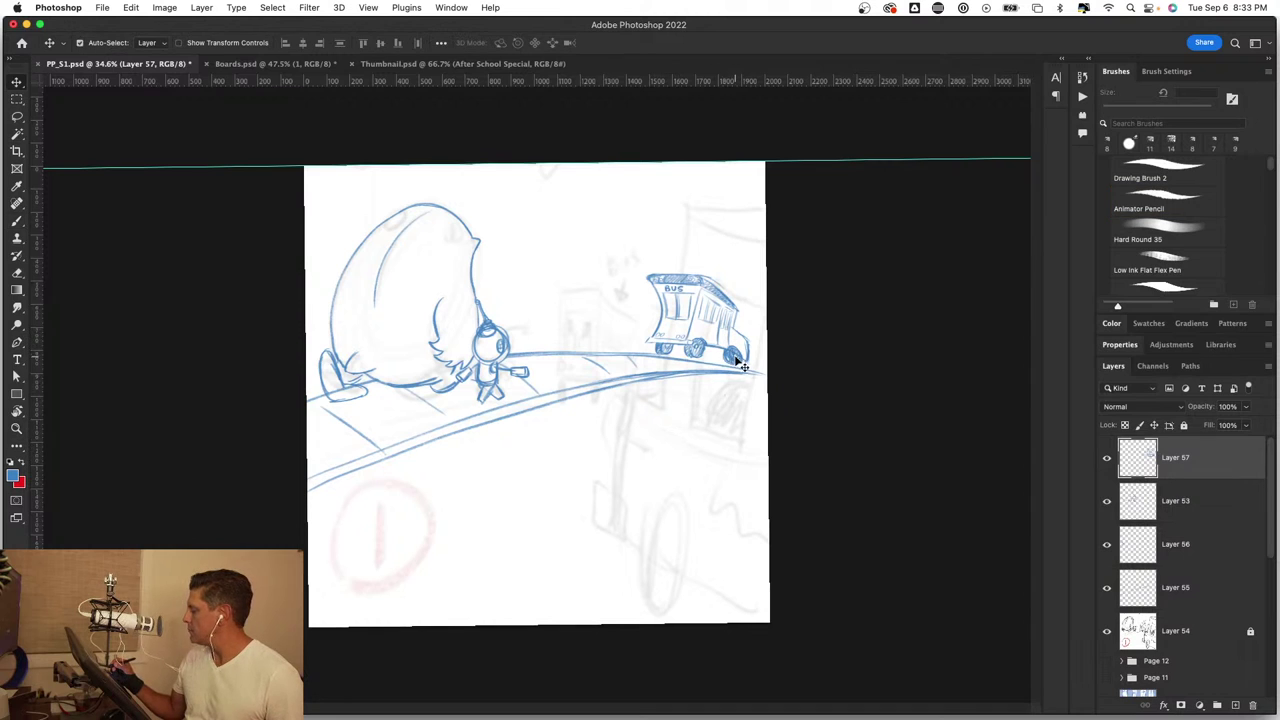
Step: Lasso the bus sketch, nudge it into place above the far road, and deselect
click(1107, 502)
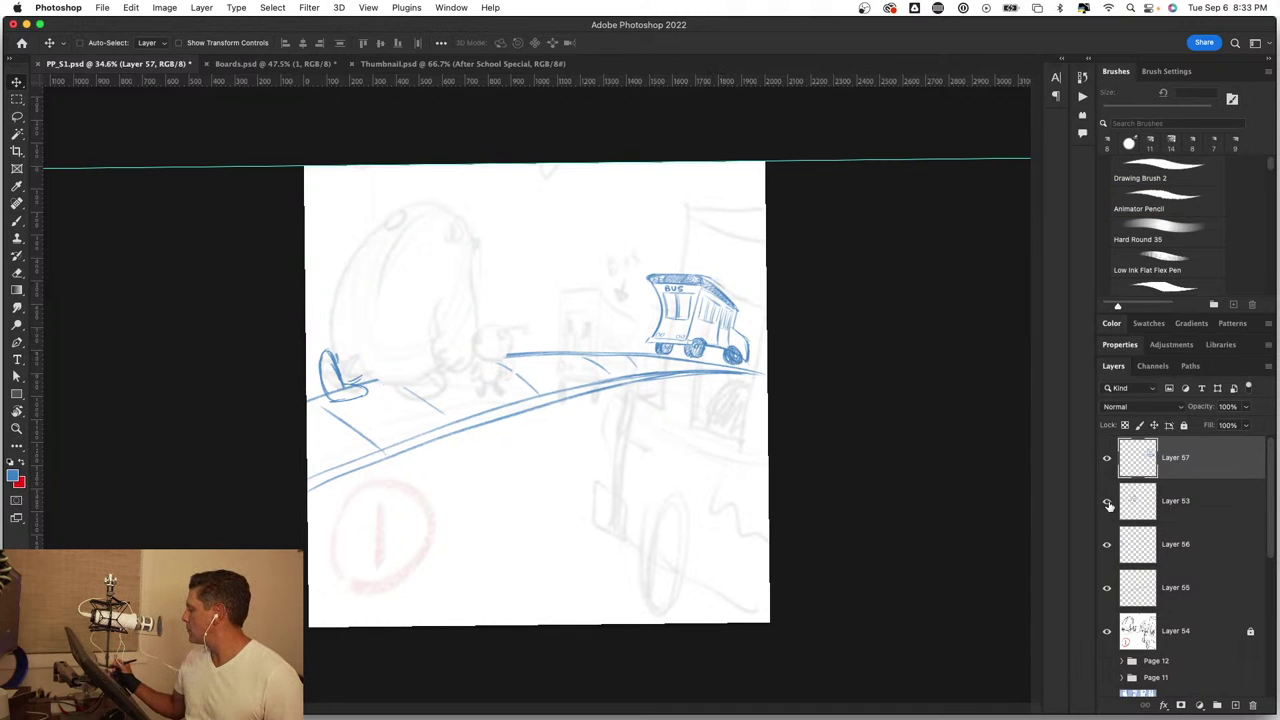
click(1107, 502)
key(l)
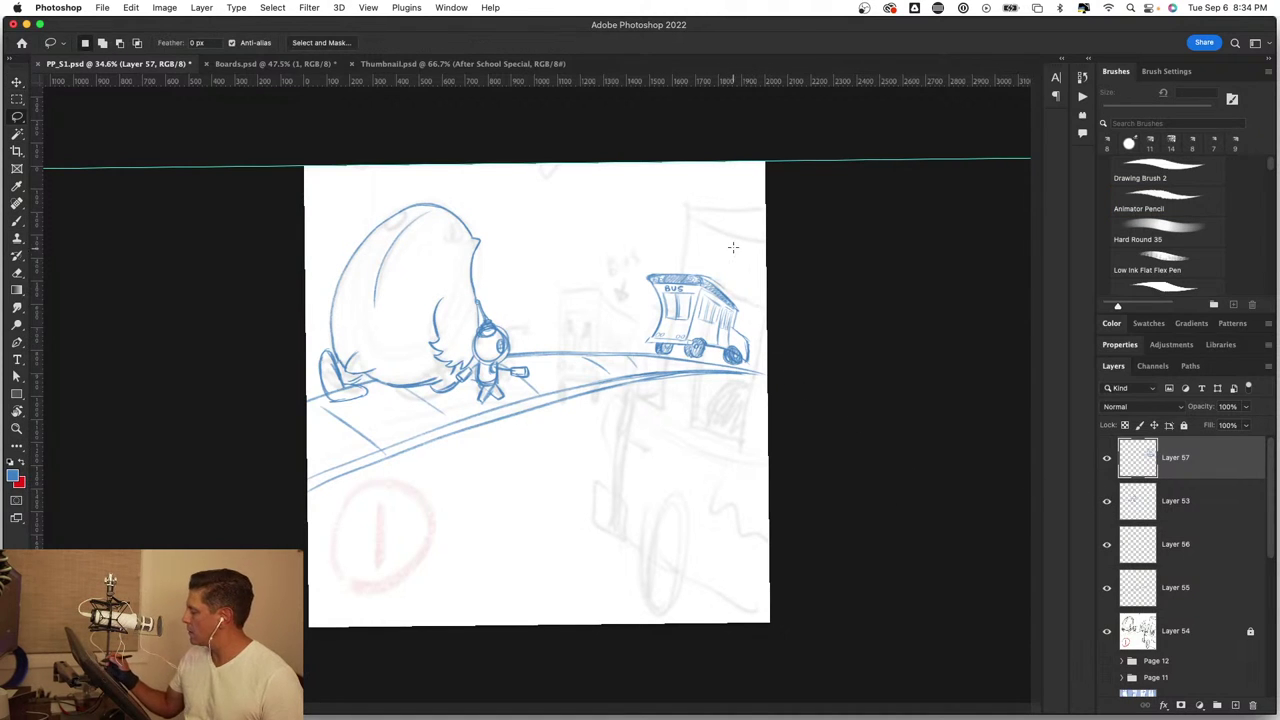
drag(733, 244, 637, 349)
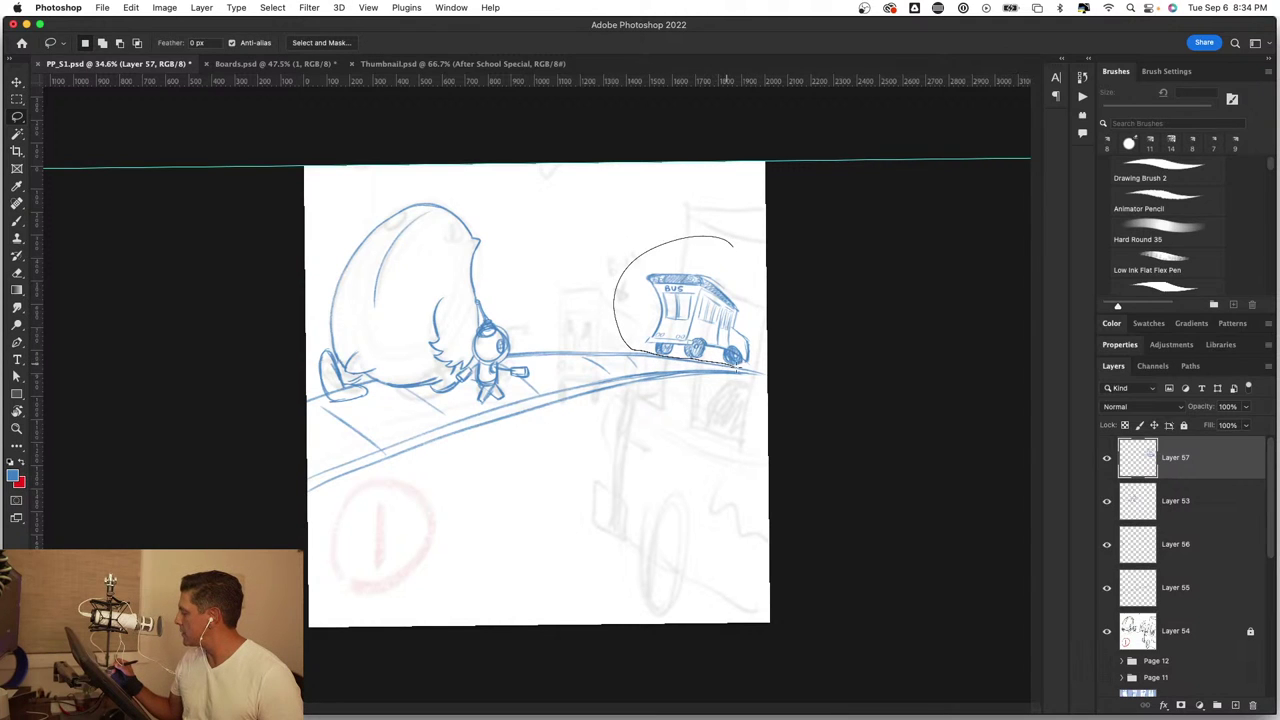
mouse_move(757, 336)
mouse_down()
mouse_move(738, 322)
mouse_move(725, 343)
mouse_move(736, 345)
mouse_up()
key(v)
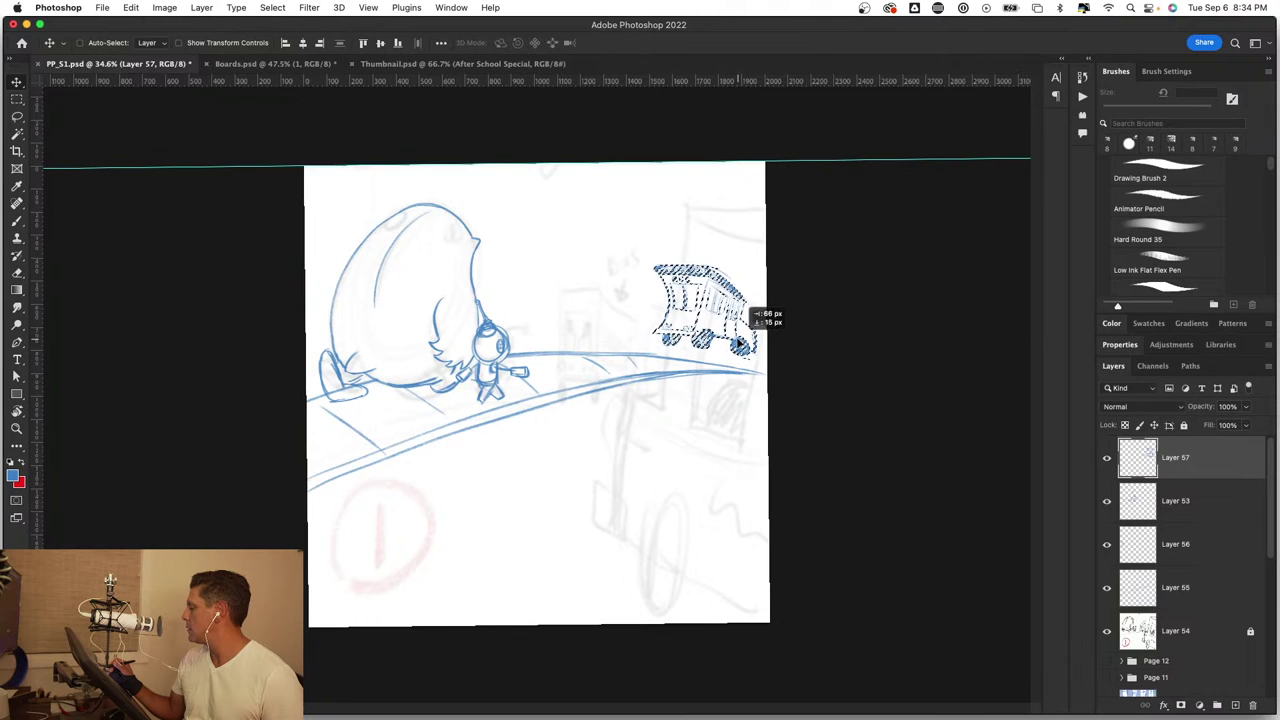
drag(736, 345, 745, 347)
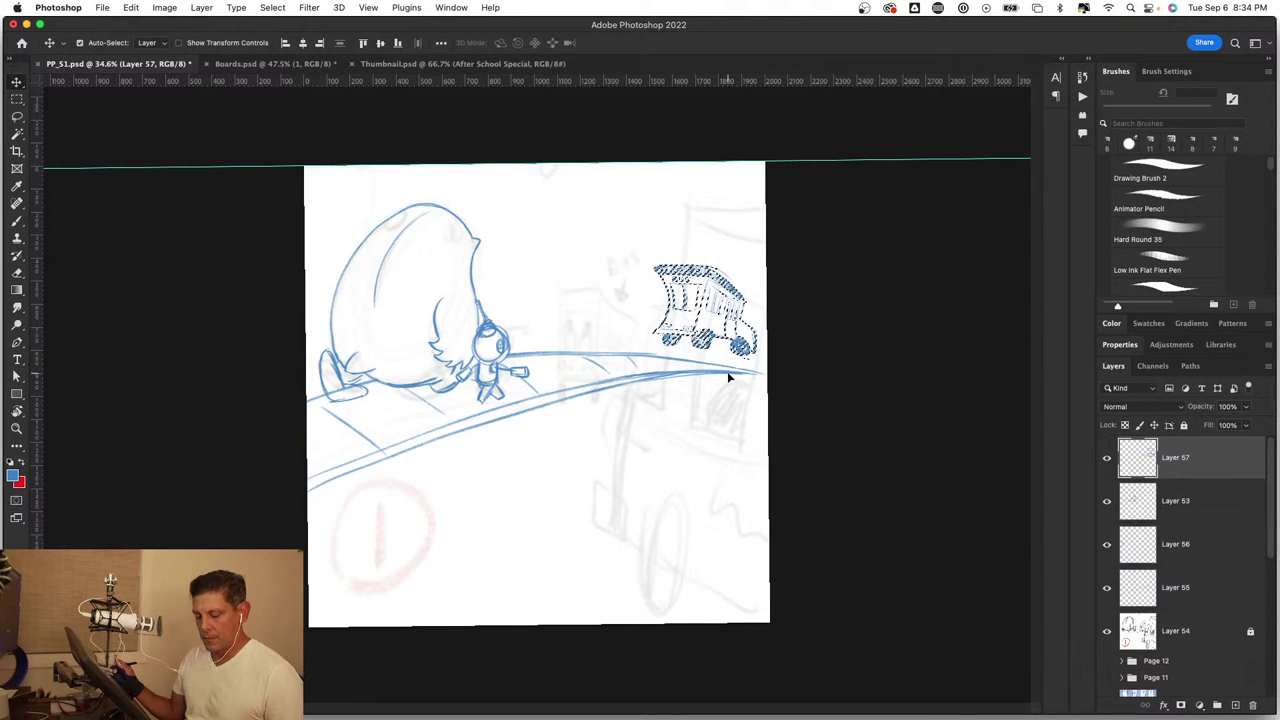
key(ctrl+d)
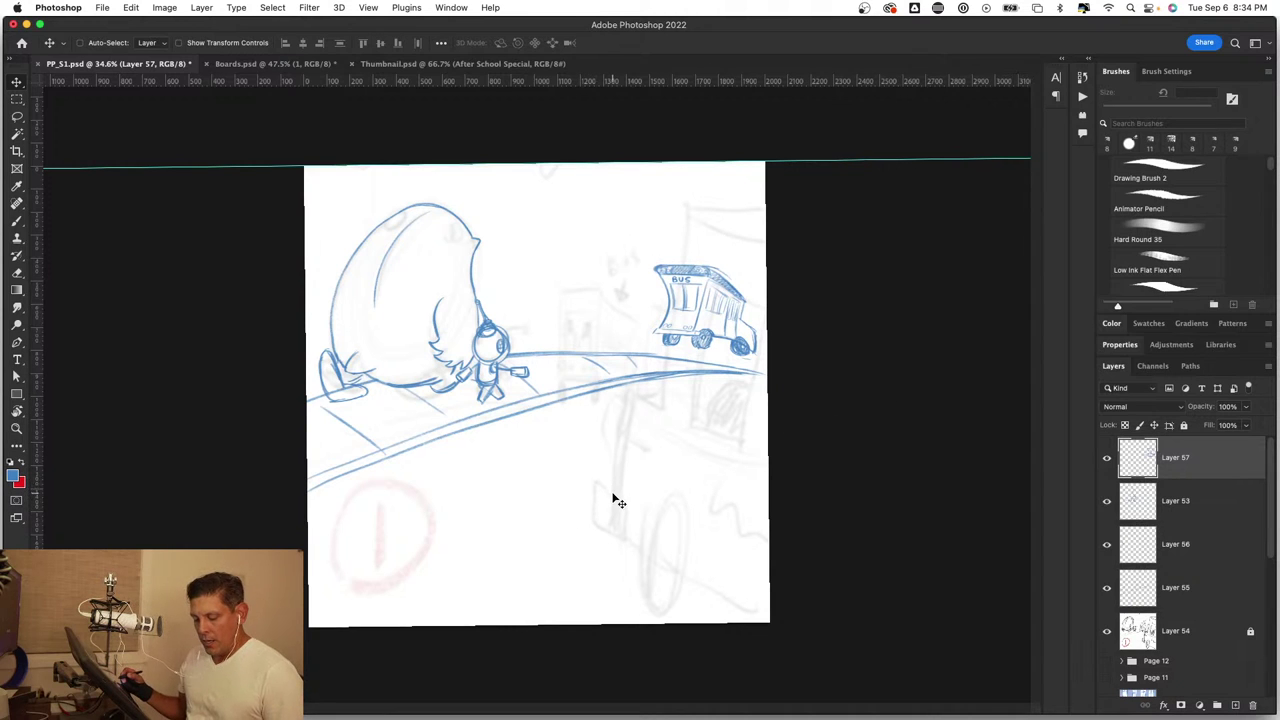
Step: Make Layer 55 the active drawing layer and discard two trial road strokes
key(b)
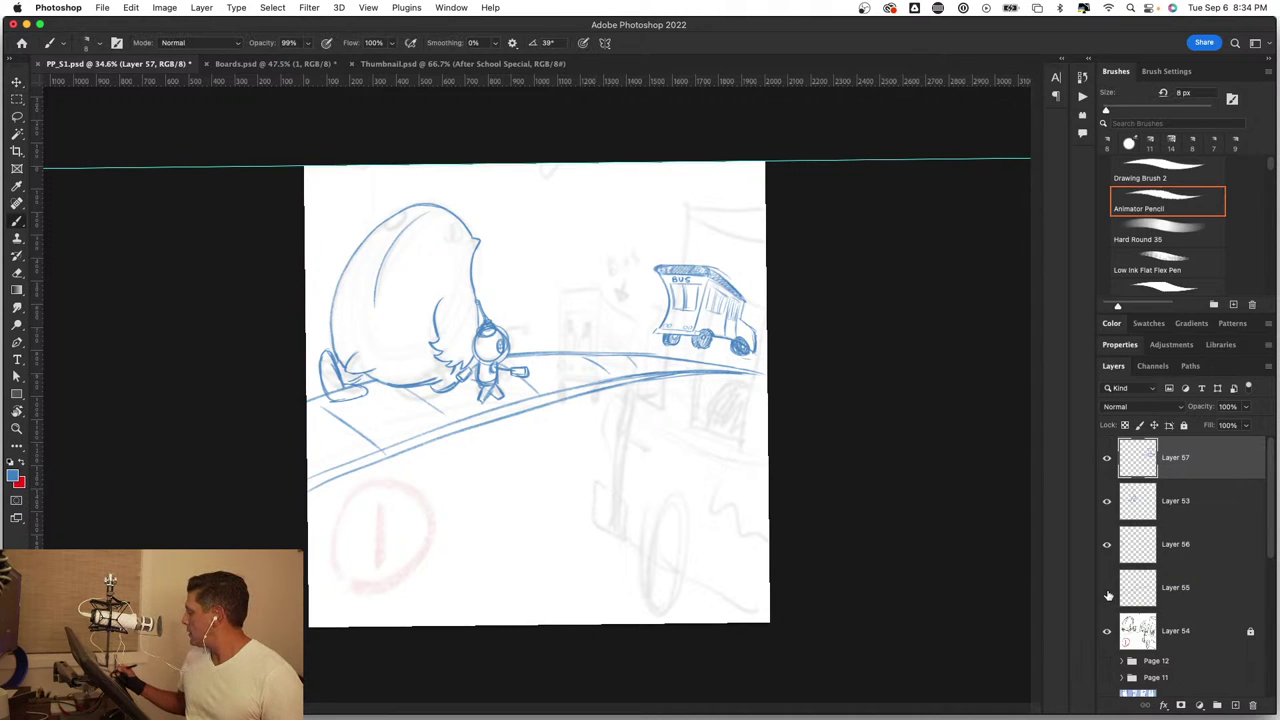
click(1107, 588)
click(1107, 588)
click(1107, 588)
click(1107, 588)
click(1201, 603)
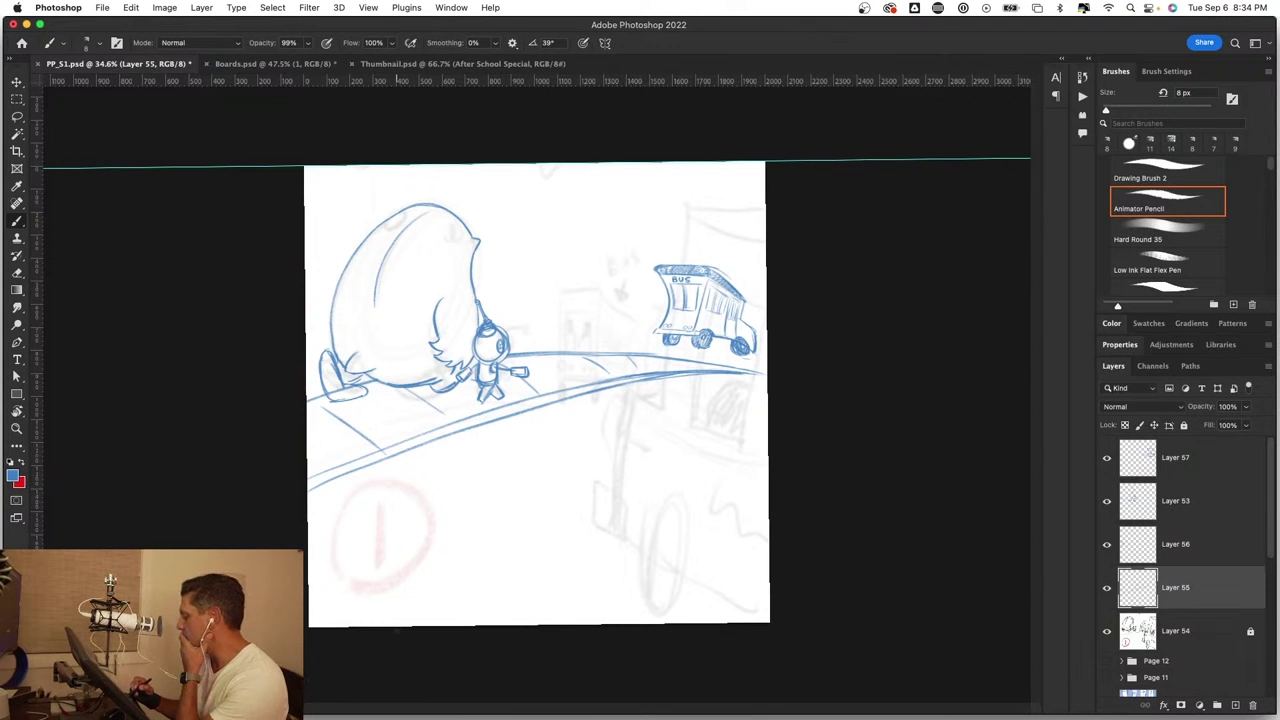
mouse_move(505, 577)
mouse_down()
mouse_move(582, 624)
mouse_move(418, 622)
mouse_up()
mouse_move(621, 505)
mouse_down()
mouse_move(768, 446)
mouse_move(618, 511)
mouse_move(766, 598)
mouse_up()
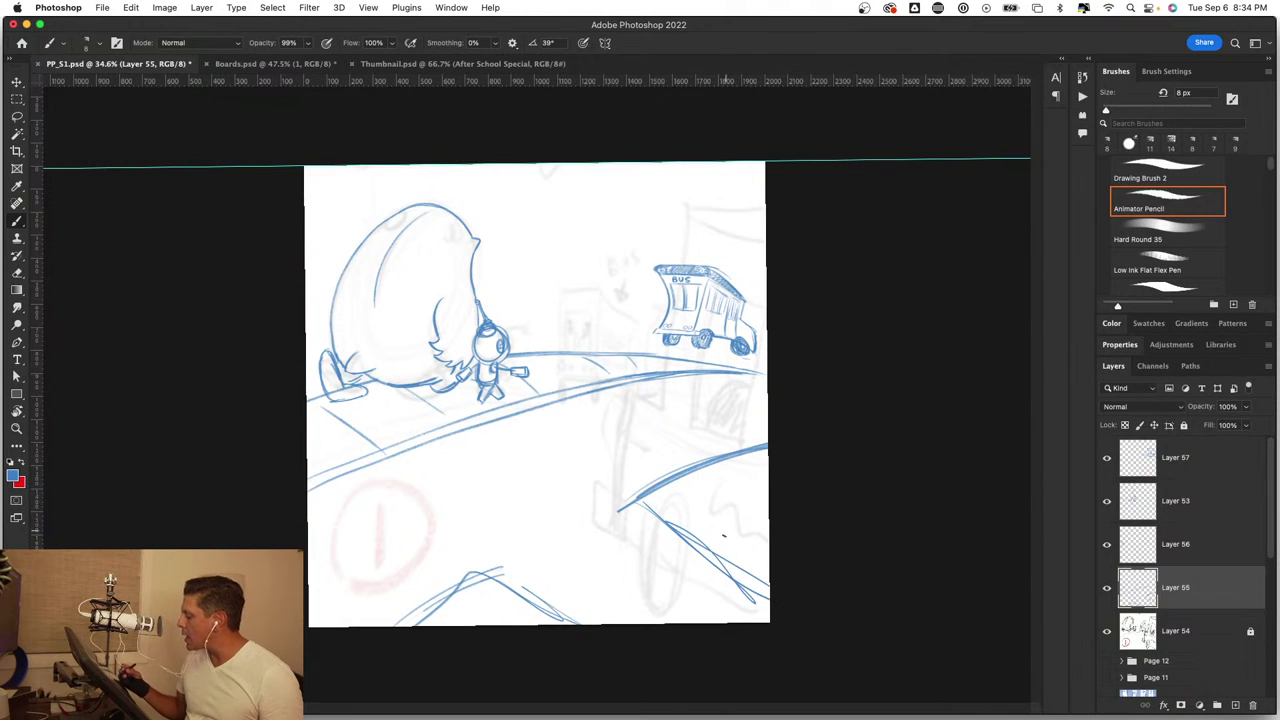
key(super+z)
key(super+z)
key(super+z)
key(super+z)
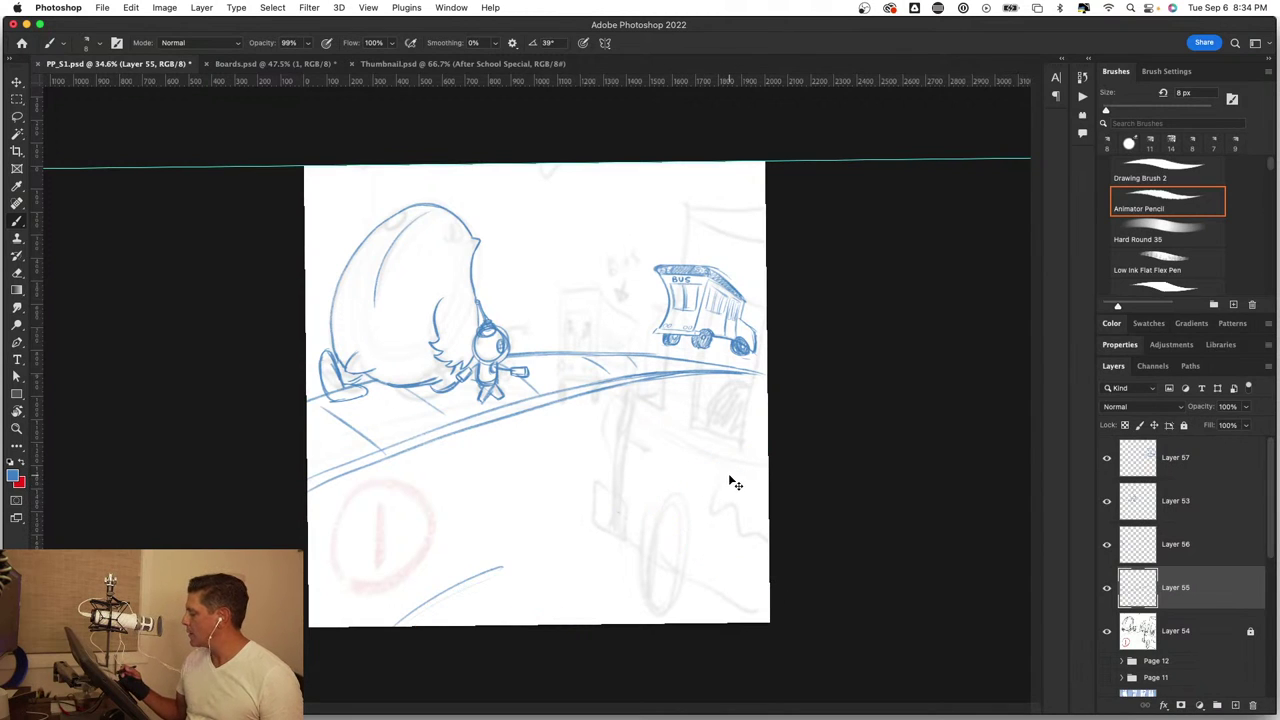
key(super+z)
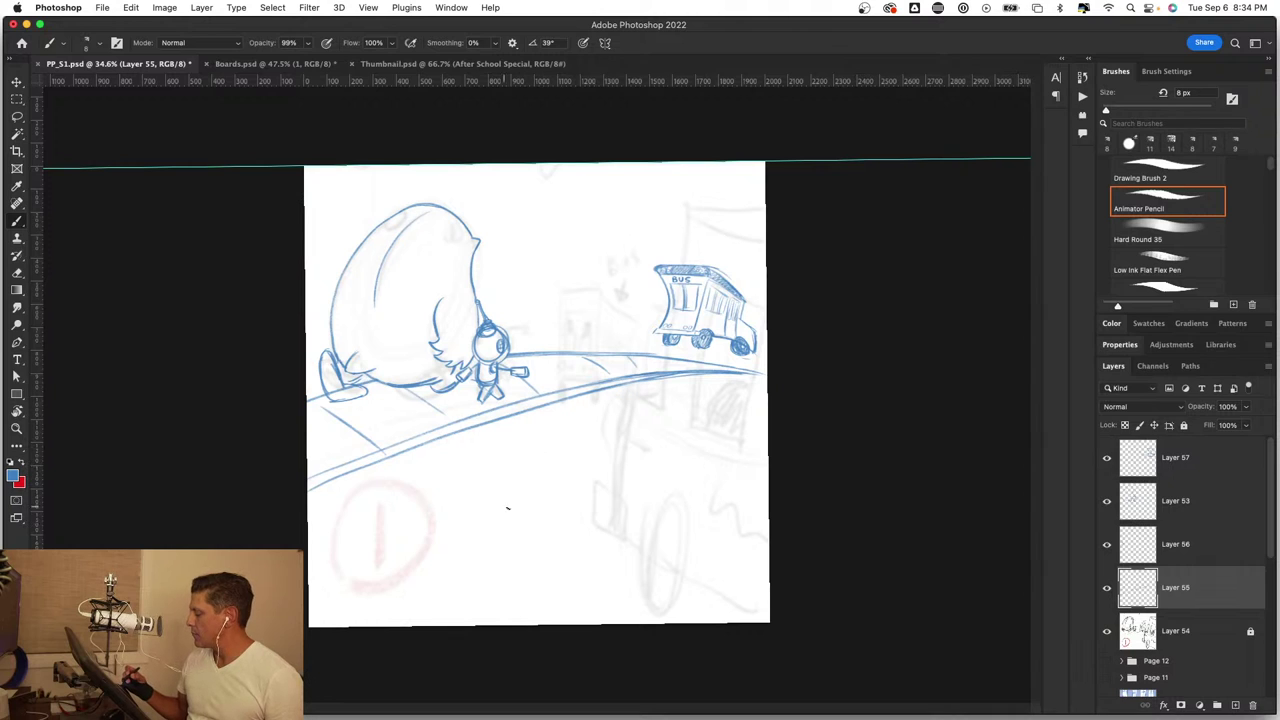
Step: Set the pencil to 25 px and draw the bold diagonal road edges at the panel bottom
drag(521, 519, 560, 519)
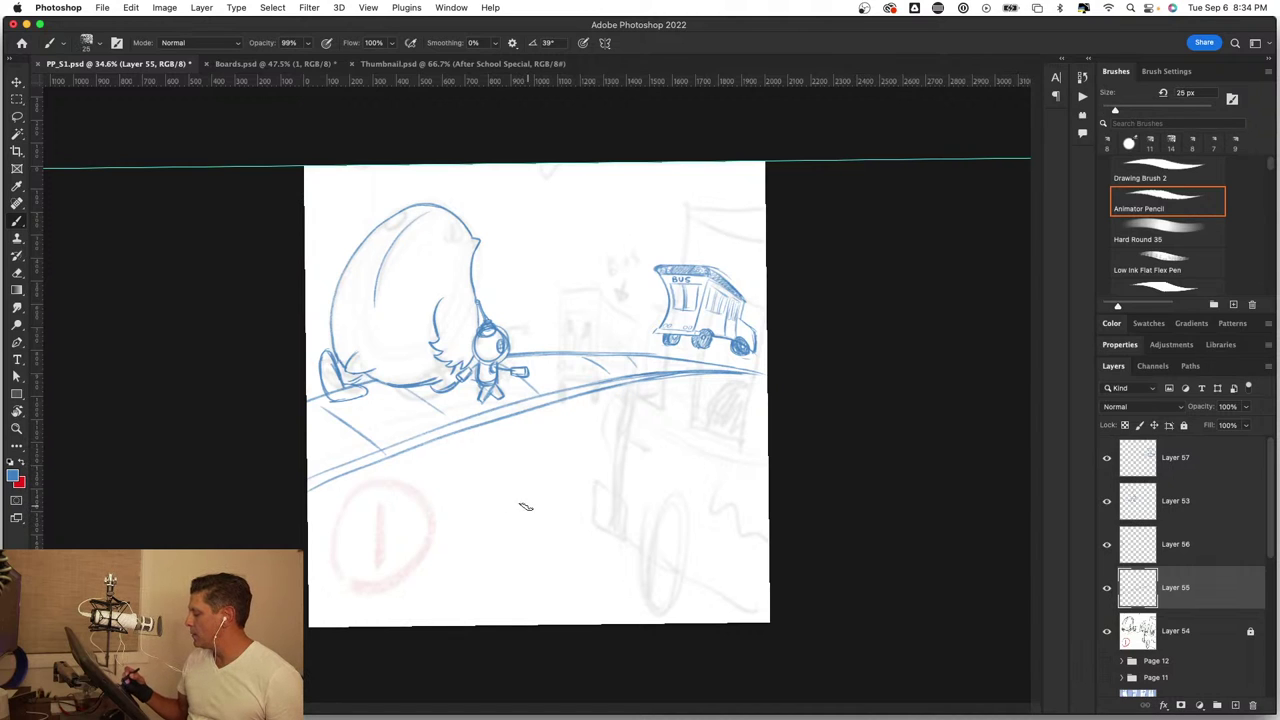
drag(374, 626, 524, 564)
mouse_move(404, 607)
mouse_down()
mouse_move(494, 568)
mouse_move(608, 622)
mouse_up()
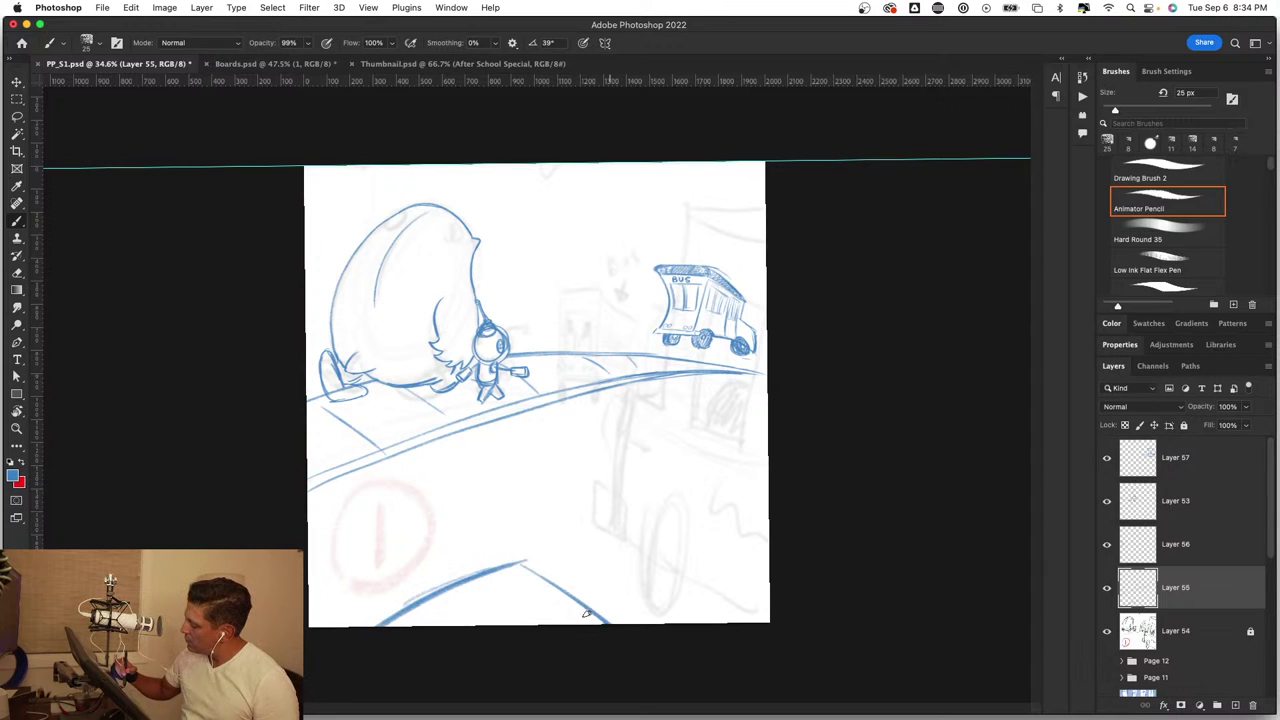
mouse_move(512, 560)
mouse_down()
mouse_move(604, 622)
mouse_move(562, 604)
mouse_up()
drag(378, 625, 446, 597)
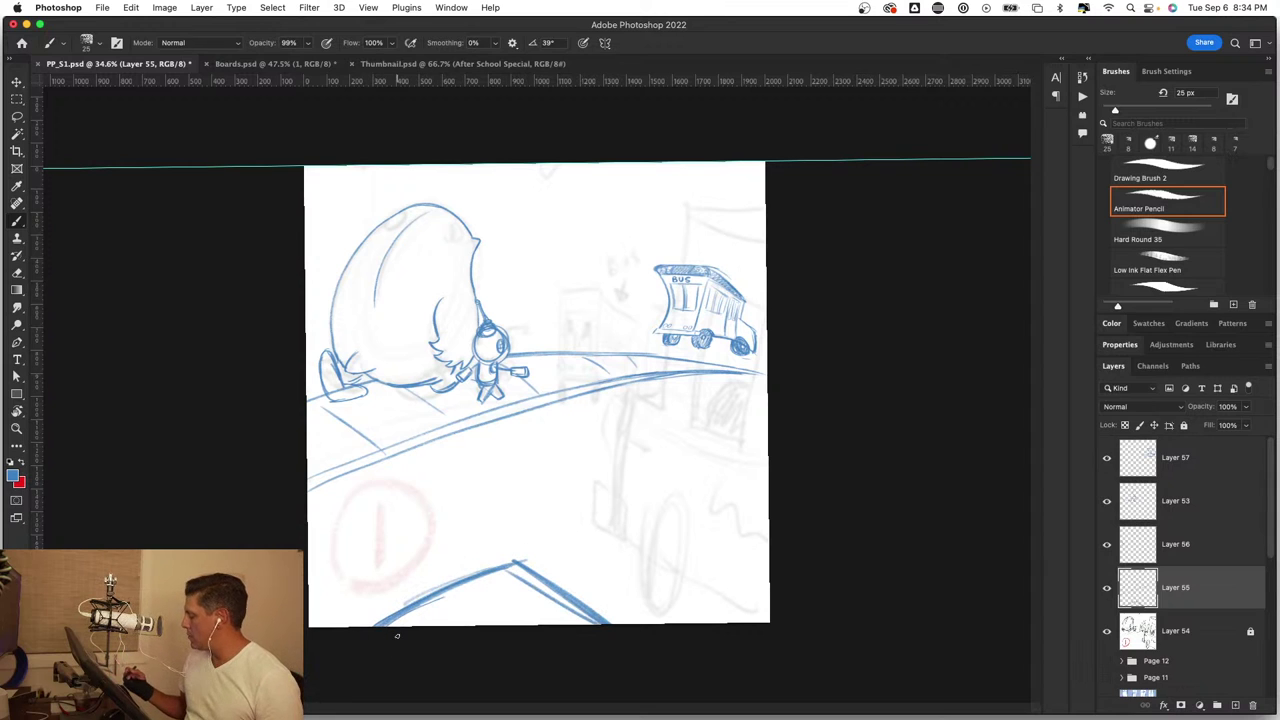
drag(652, 481, 766, 424)
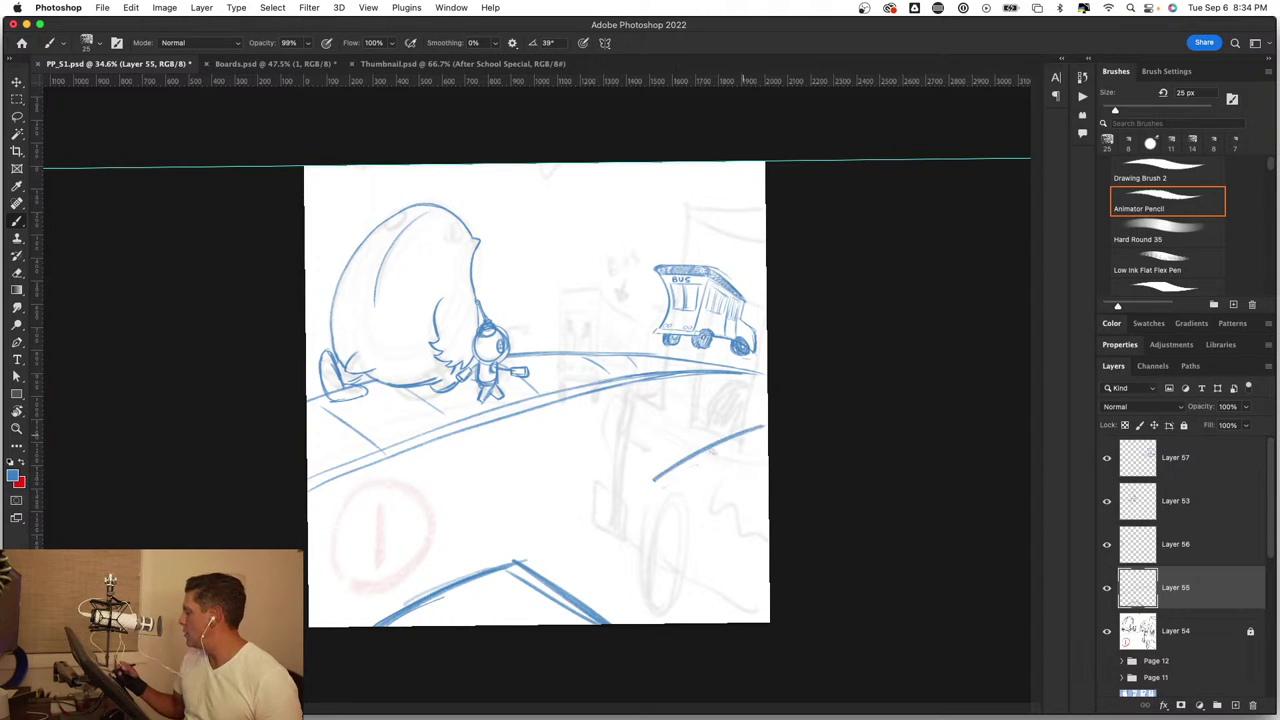
drag(690, 458, 768, 420)
key(super+z)
key(super+z)
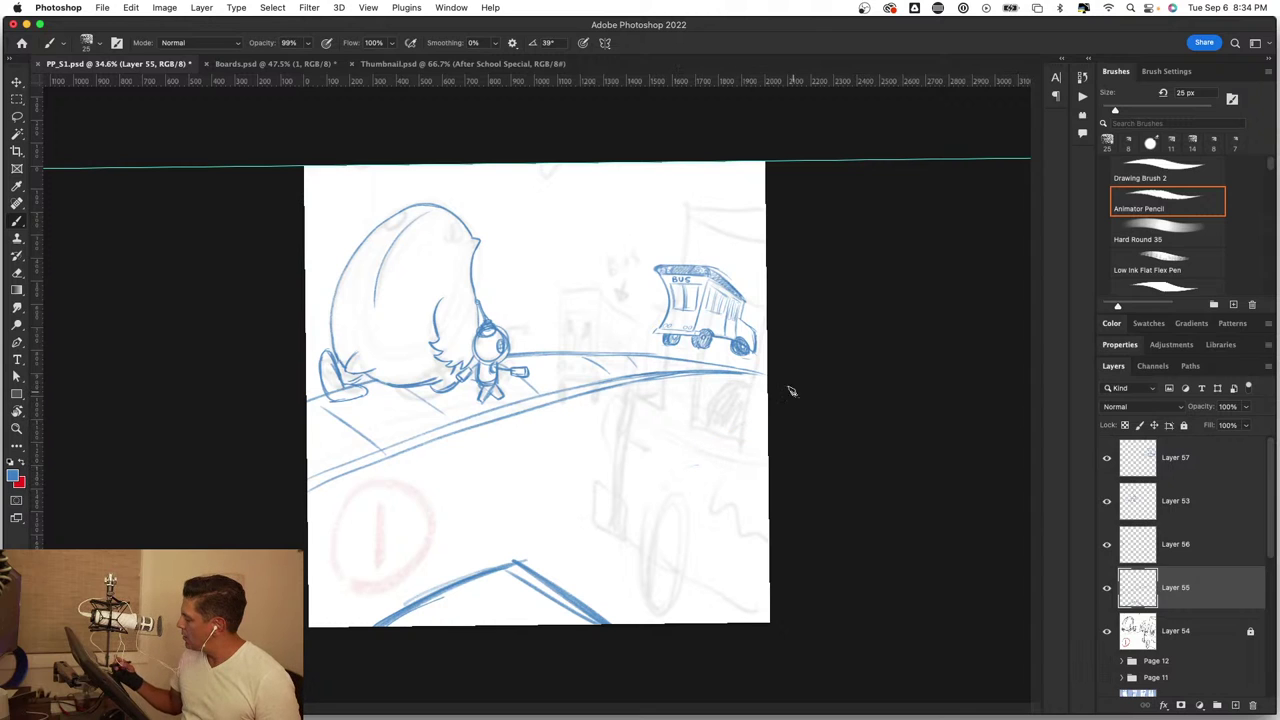
Step: Draw the lower-left and centre lane dashes plus a right road edge, then zoom out to check
mouse_move(321, 592)
mouse_down()
mouse_move(396, 551)
mouse_move(366, 567)
mouse_up()
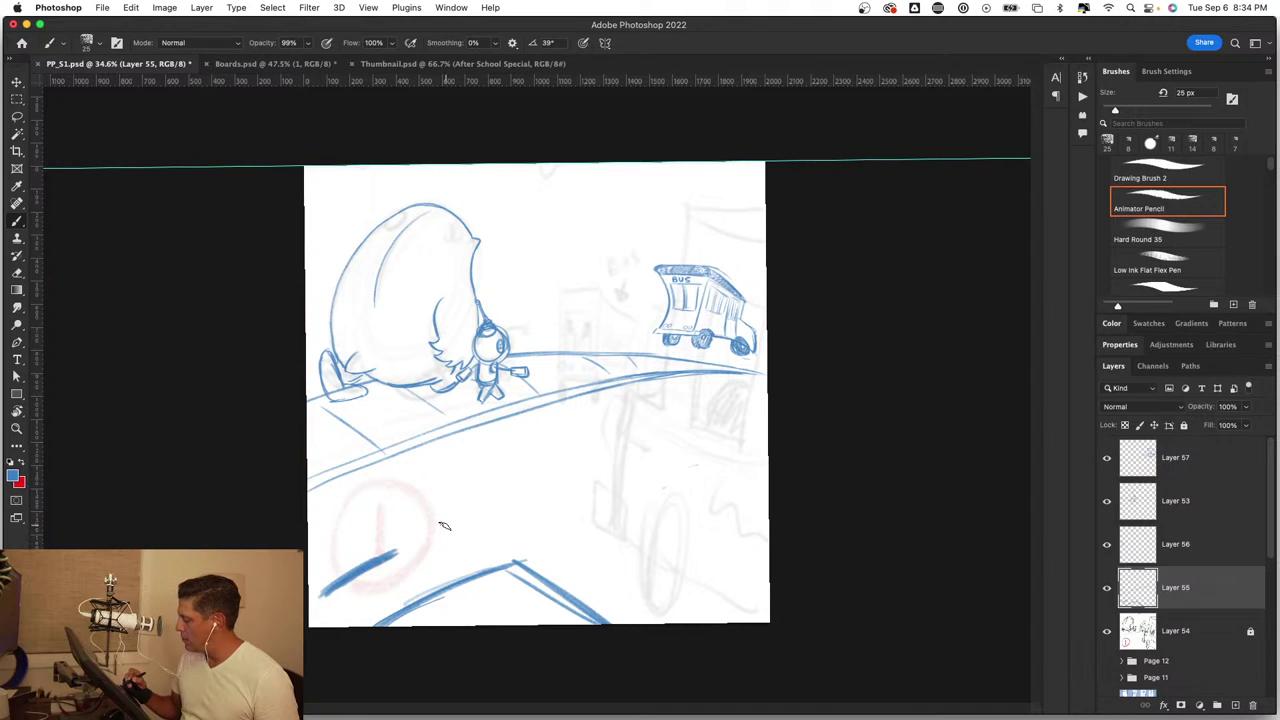
drag(444, 522, 506, 495)
drag(448, 526, 618, 441)
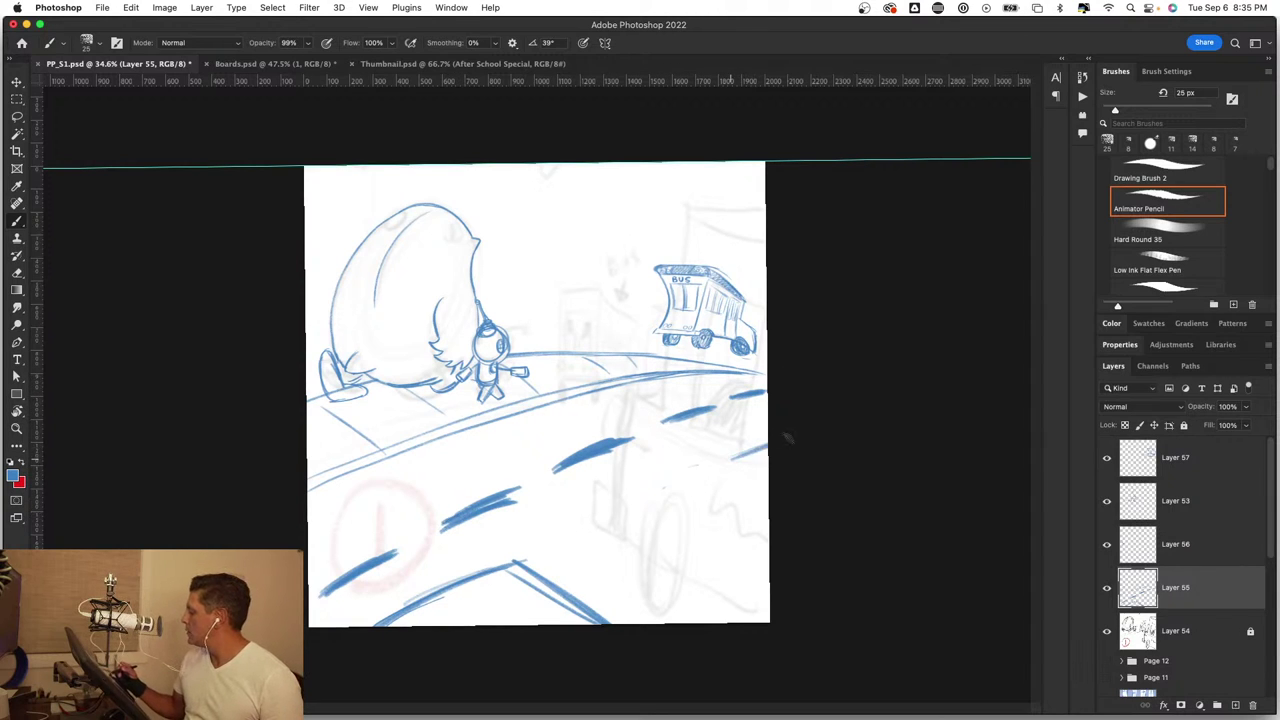
mouse_move(735, 473)
mouse_down()
mouse_move(768, 520)
mouse_move(722, 474)
mouse_move(768, 448)
mouse_up()
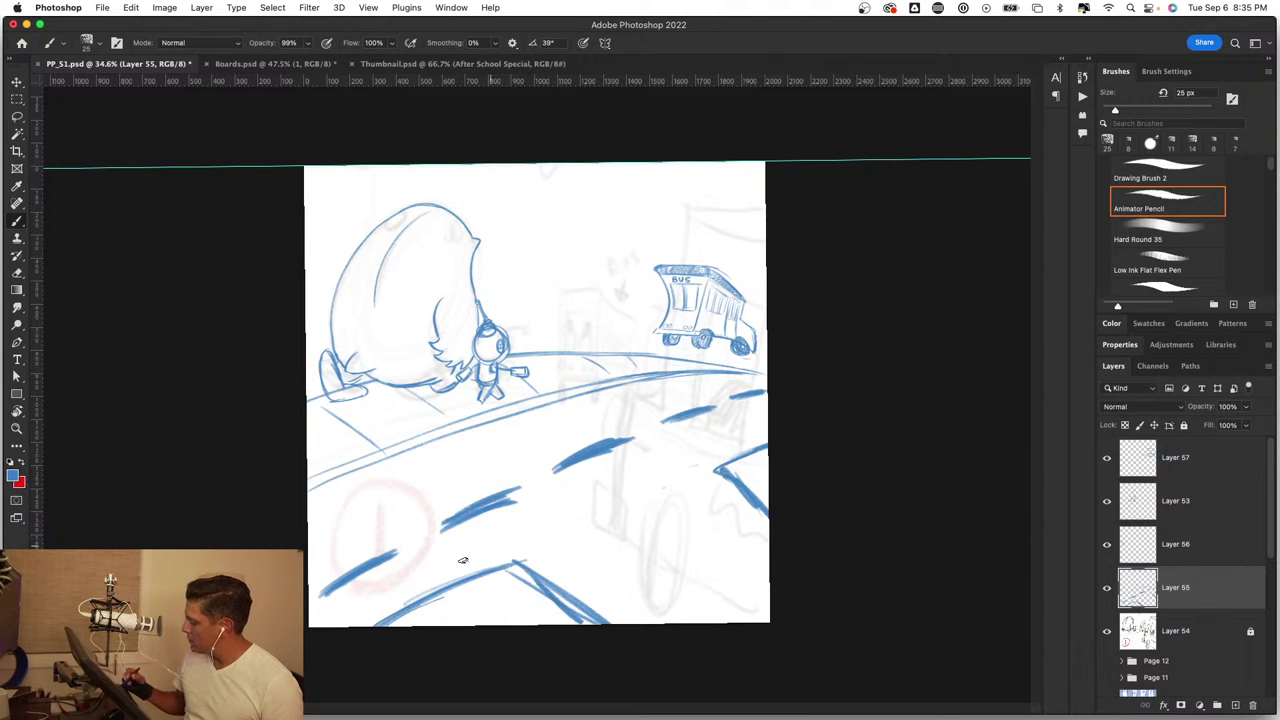
key(z)
mouse_move(574, 534)
mouse_down()
mouse_move(603, 511)
mouse_move(639, 432)
mouse_move(605, 423)
mouse_move(686, 424)
mouse_move(646, 436)
mouse_move(754, 460)
mouse_up()
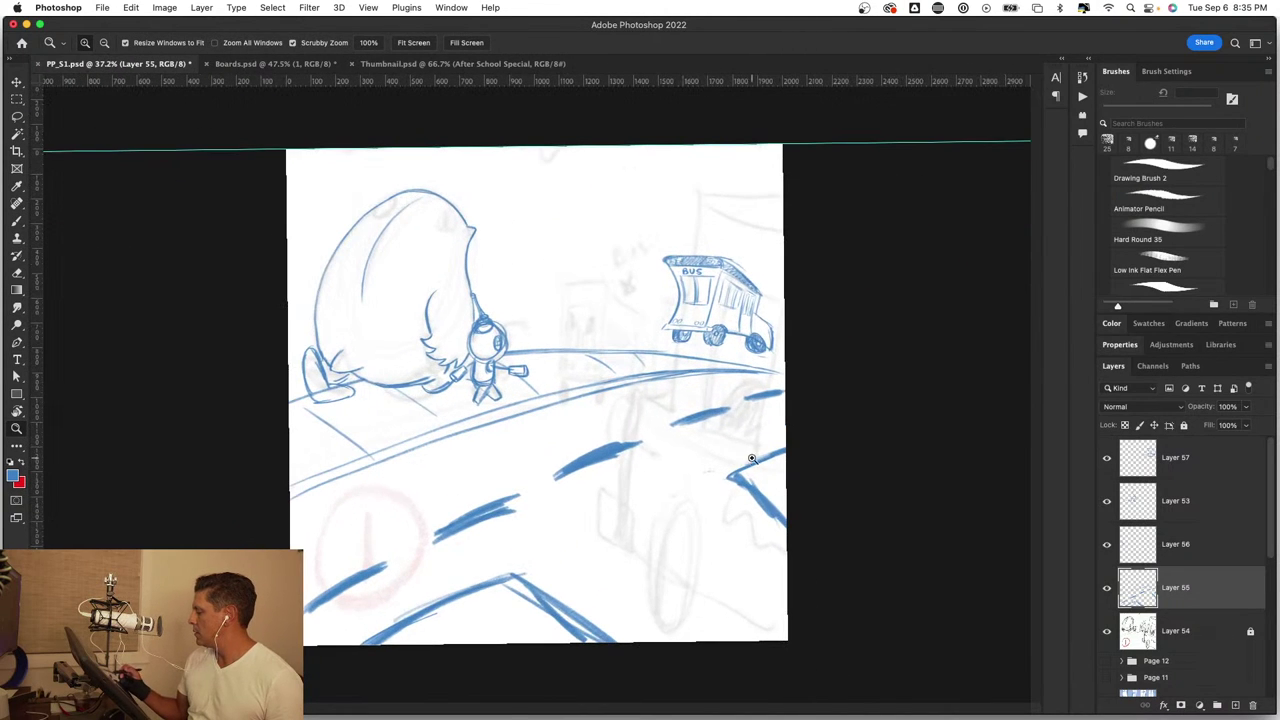
key(b)
drag(566, 442, 730, 512)
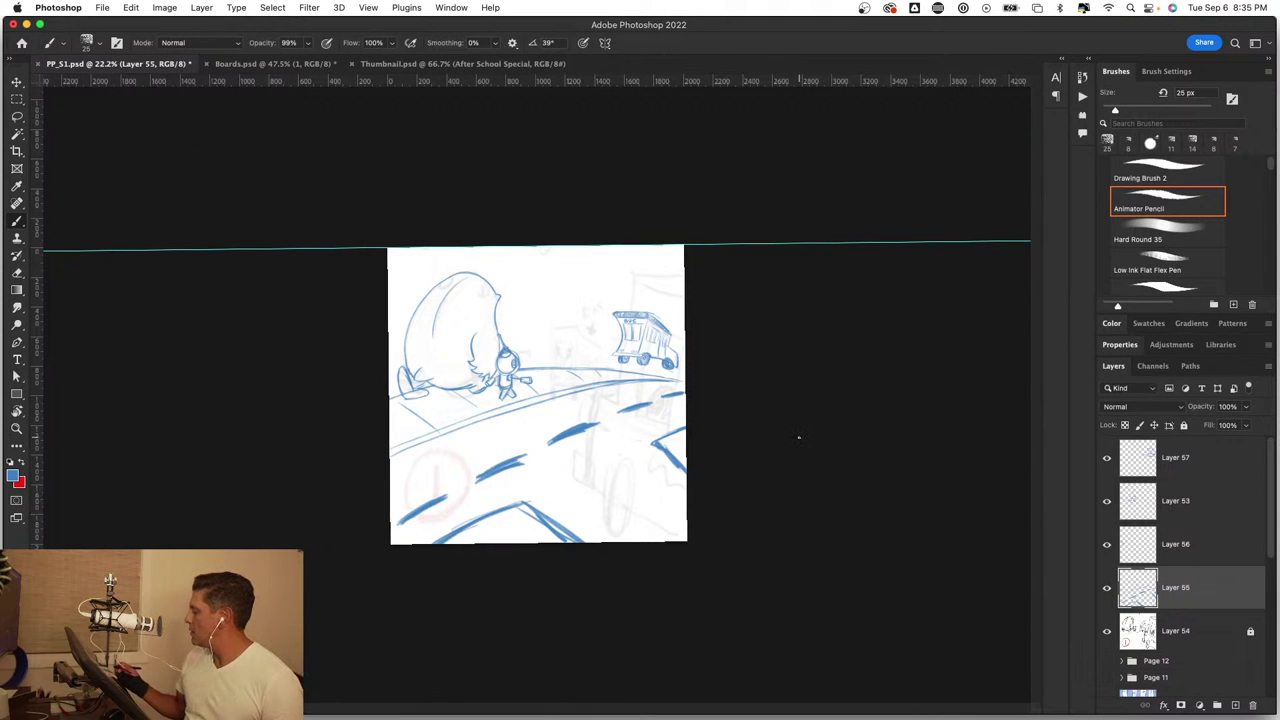
mouse_move(520, 286)
mouse_down()
mouse_move(563, 280)
mouse_move(714, 366)
mouse_move(698, 439)
mouse_move(709, 443)
mouse_up()
key(b)
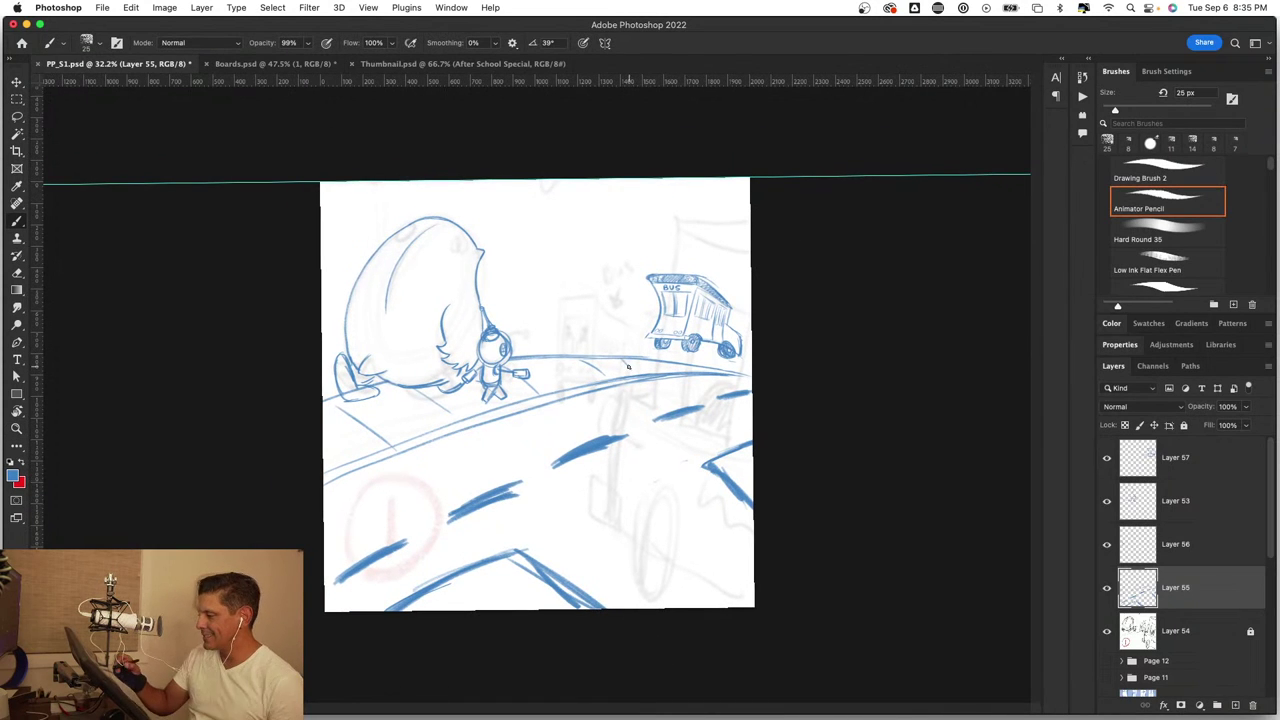
Step: Lasso the strip of lane dashes and put it into free transform
click(17, 115)
mouse_move(475, 463)
mouse_down()
mouse_move(465, 538)
mouse_move(420, 500)
mouse_up()
key(ctrl+t)
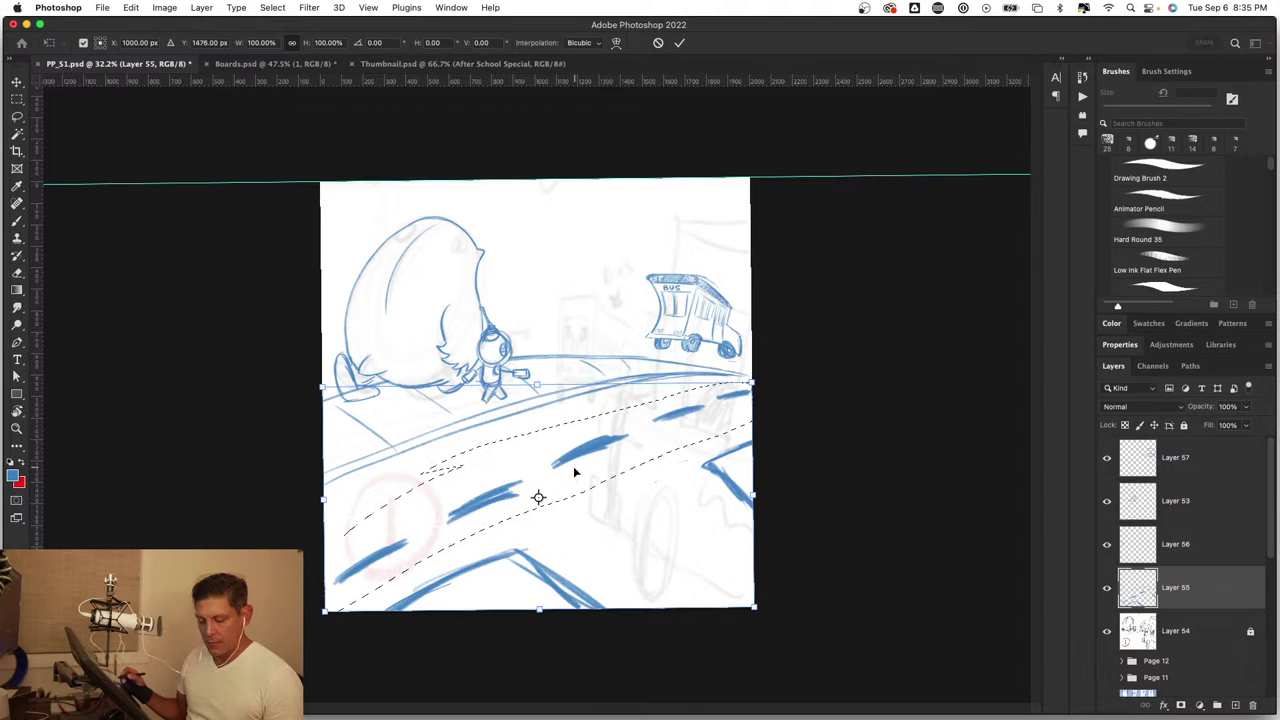
Step: Warp the selected dashes and road lines to curve along the road toward the bus, then apply
right_click(572, 478)
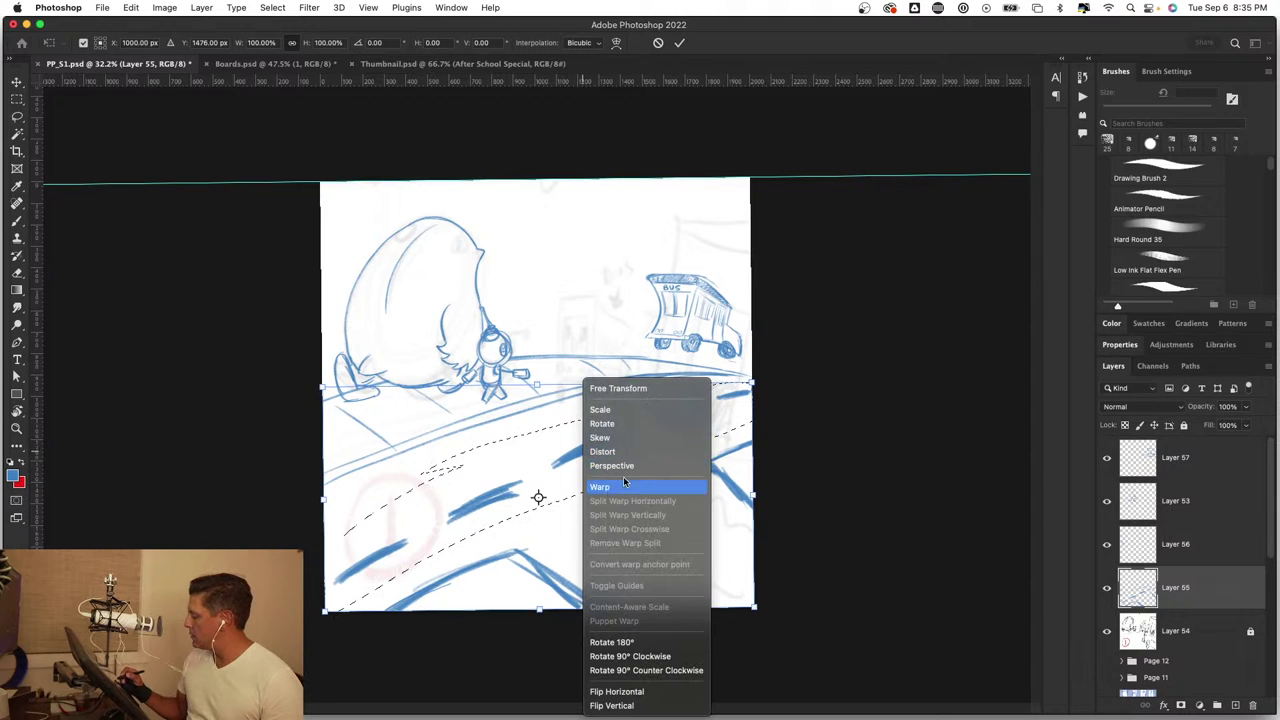
click(622, 484)
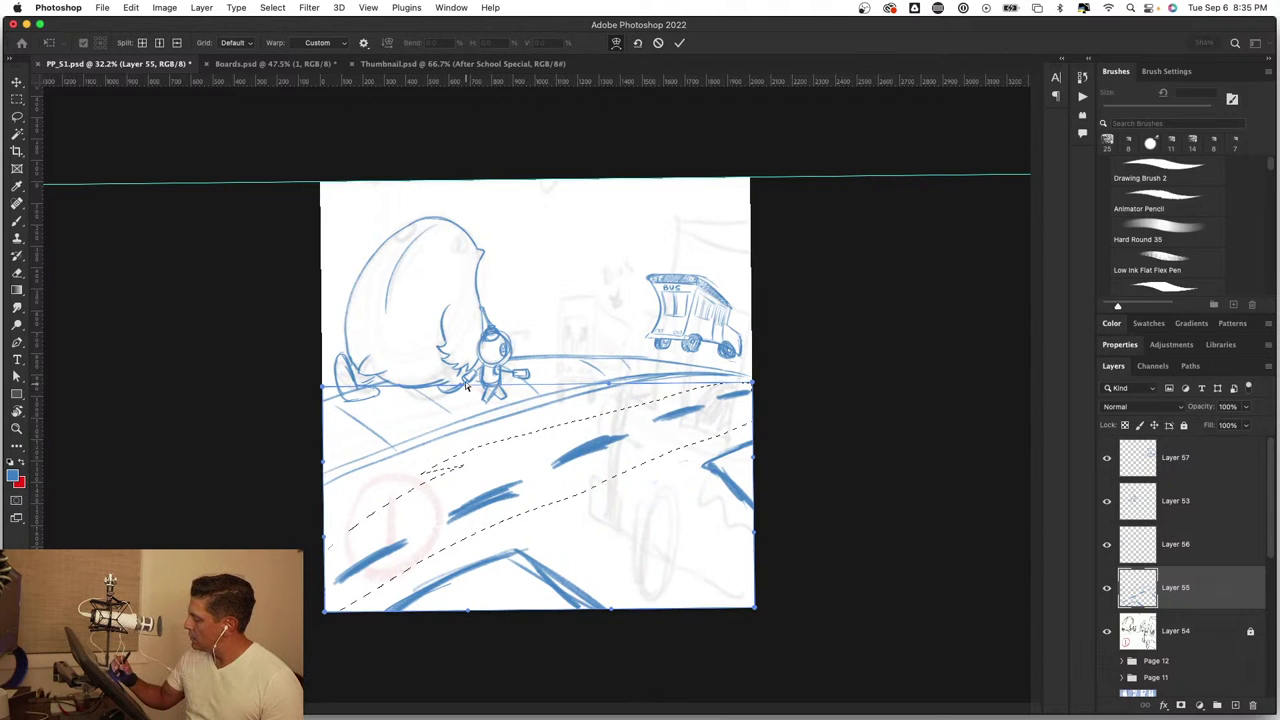
drag(466, 387, 623, 320)
drag(613, 383, 620, 376)
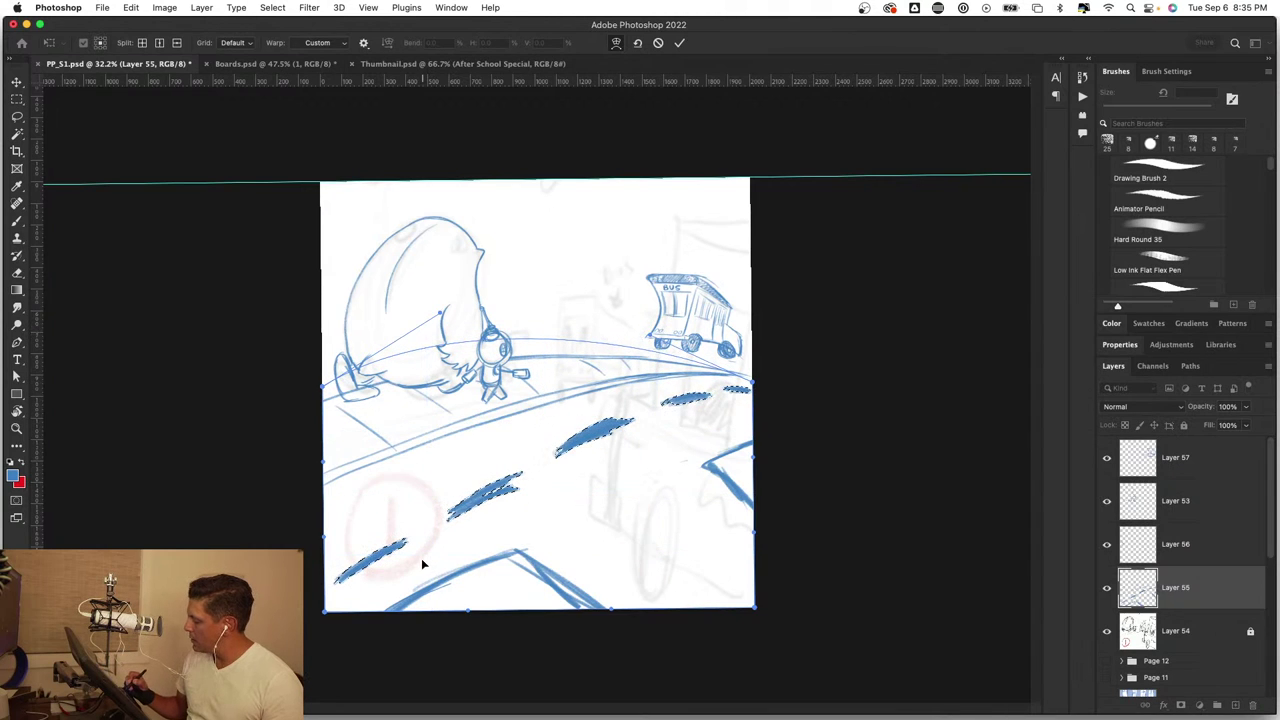
drag(422, 565, 411, 548)
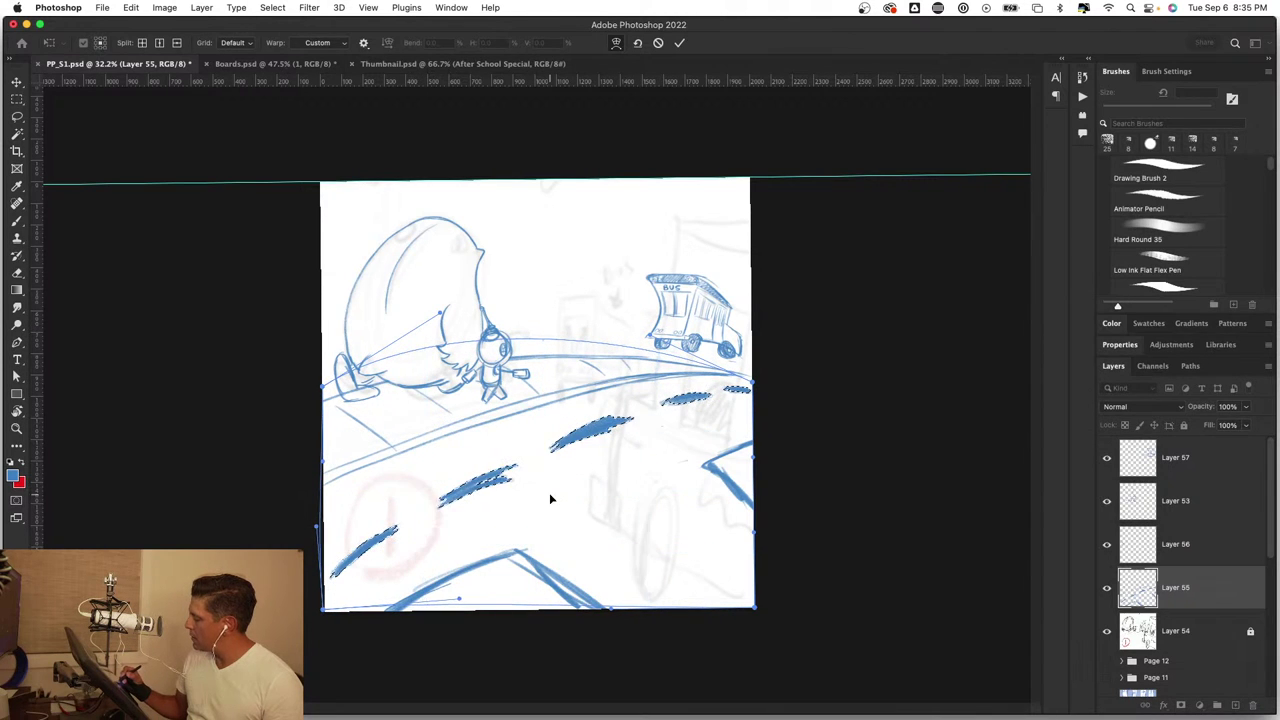
drag(550, 498, 560, 490)
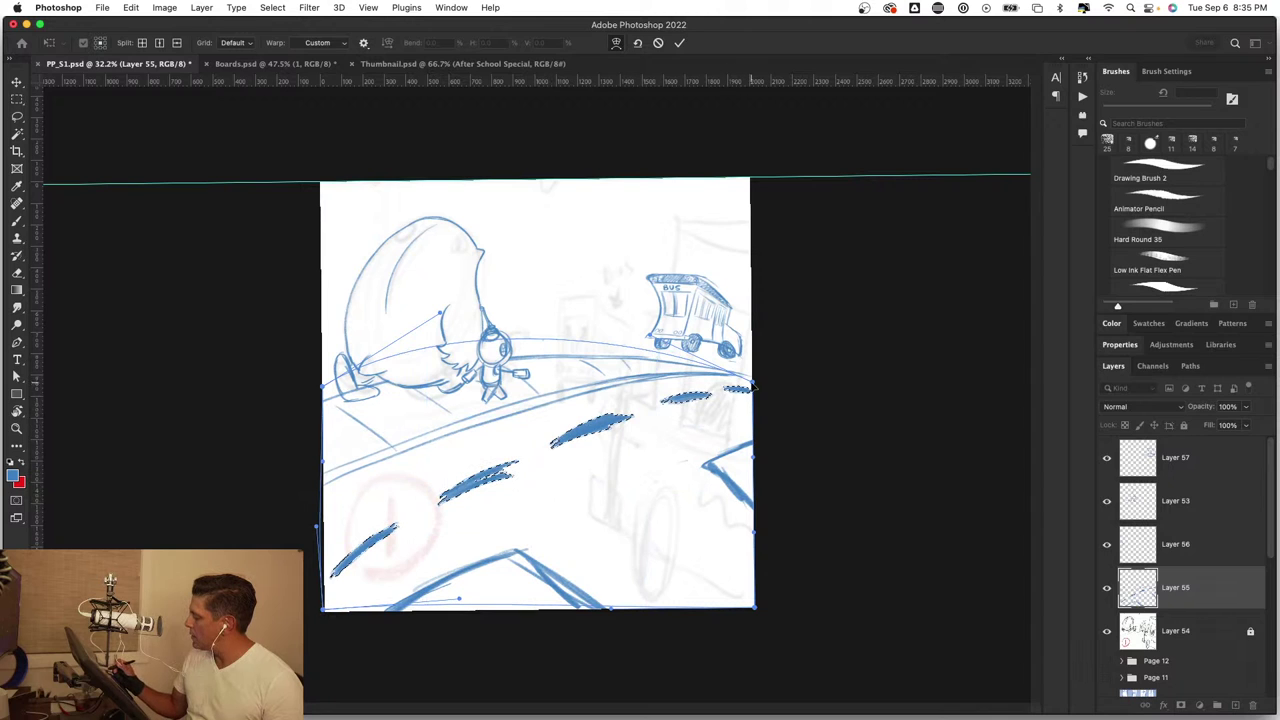
drag(752, 386, 743, 397)
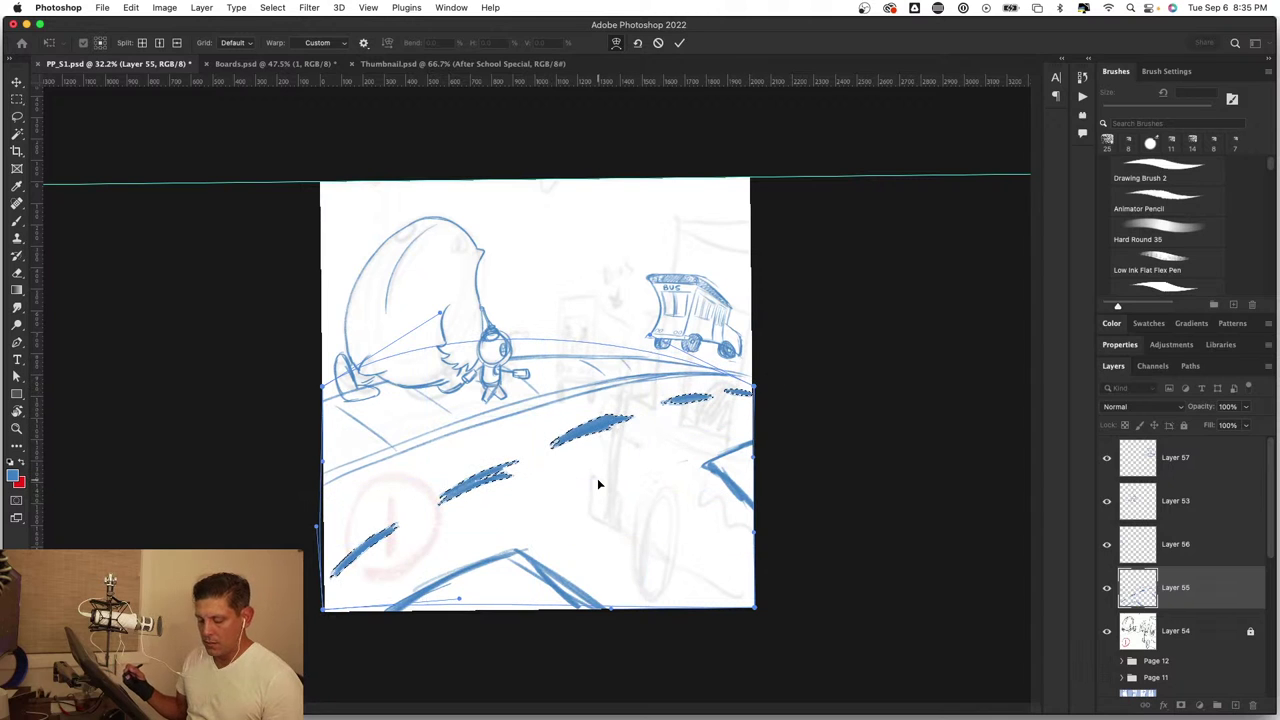
key(Return)
key(ctrl+d)
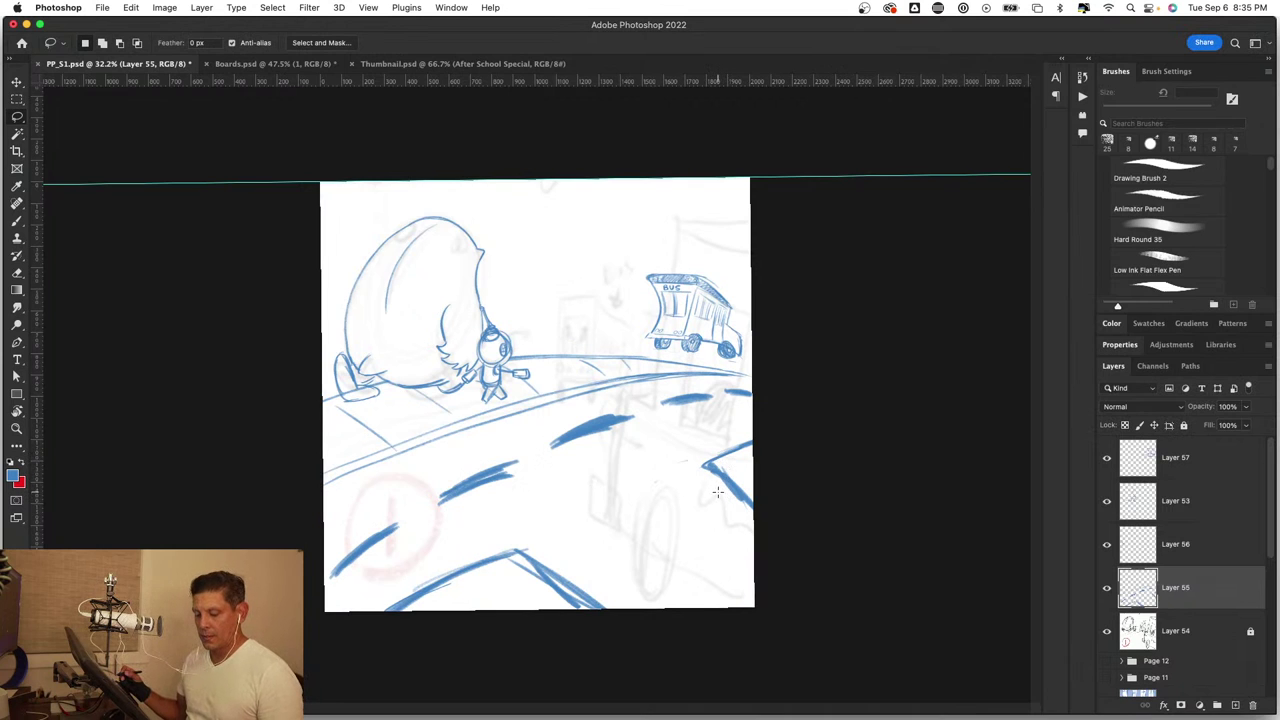
key(b)
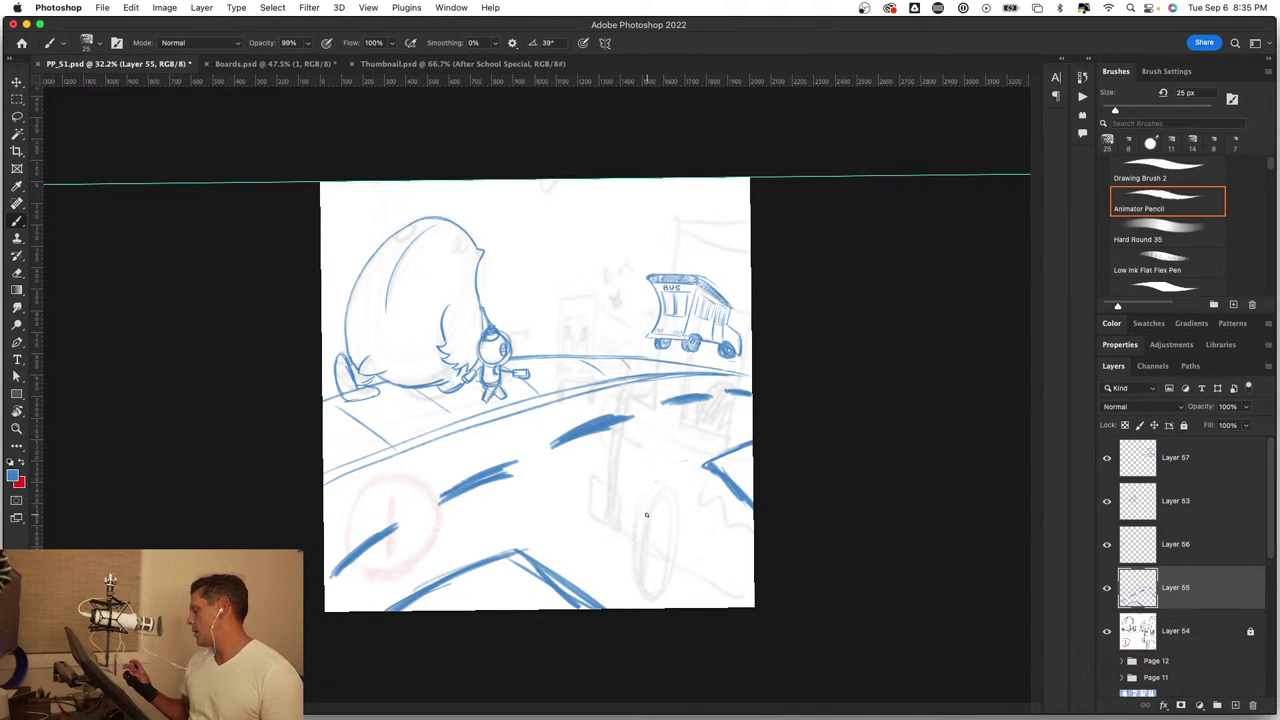
Step: Clear the old bottom road-edge strokes and draw a new lower-right road edge curve
drag(420, 590, 478, 552)
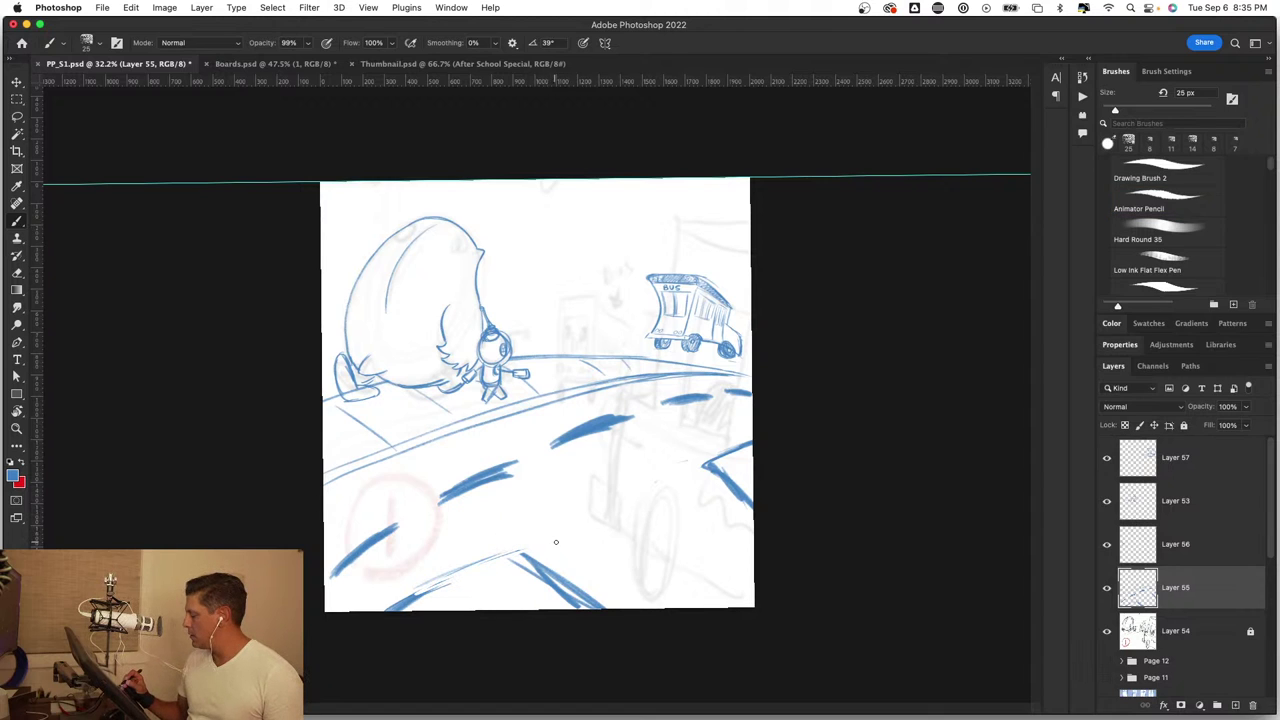
mouse_move(556, 545)
mouse_down()
mouse_move(391, 603)
mouse_move(646, 603)
mouse_move(780, 440)
mouse_move(806, 433)
mouse_up()
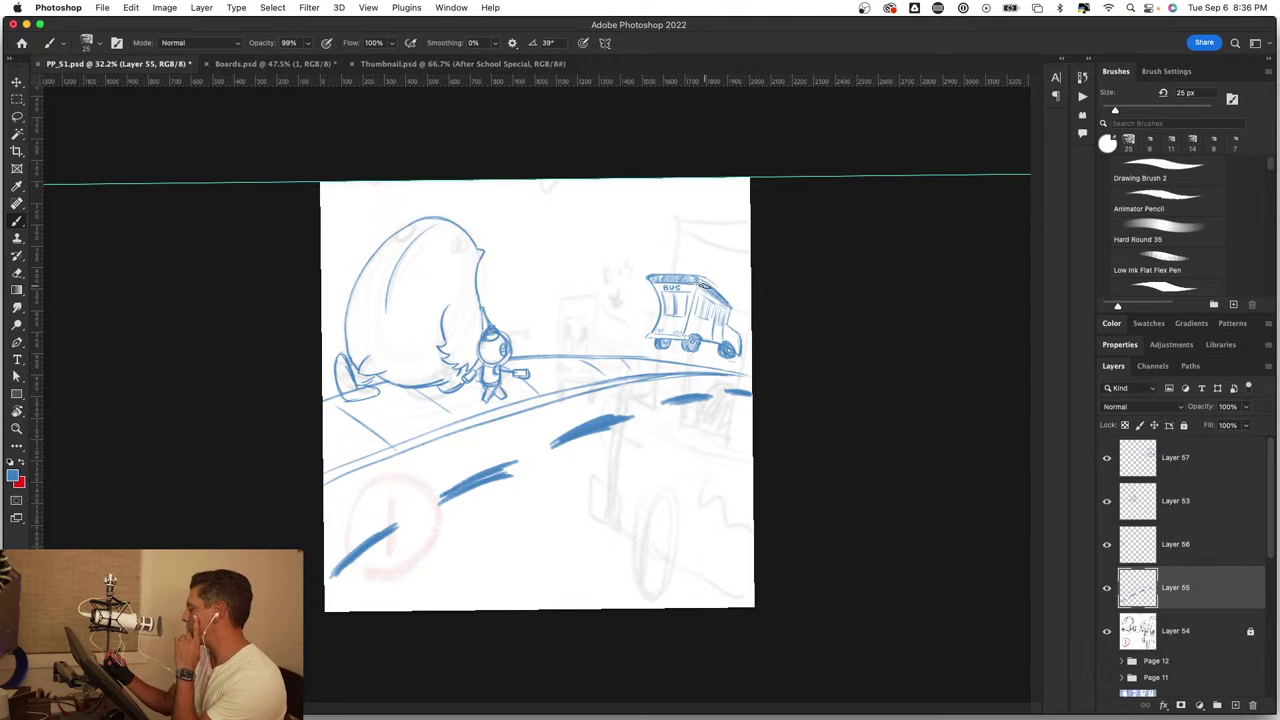
key(period)
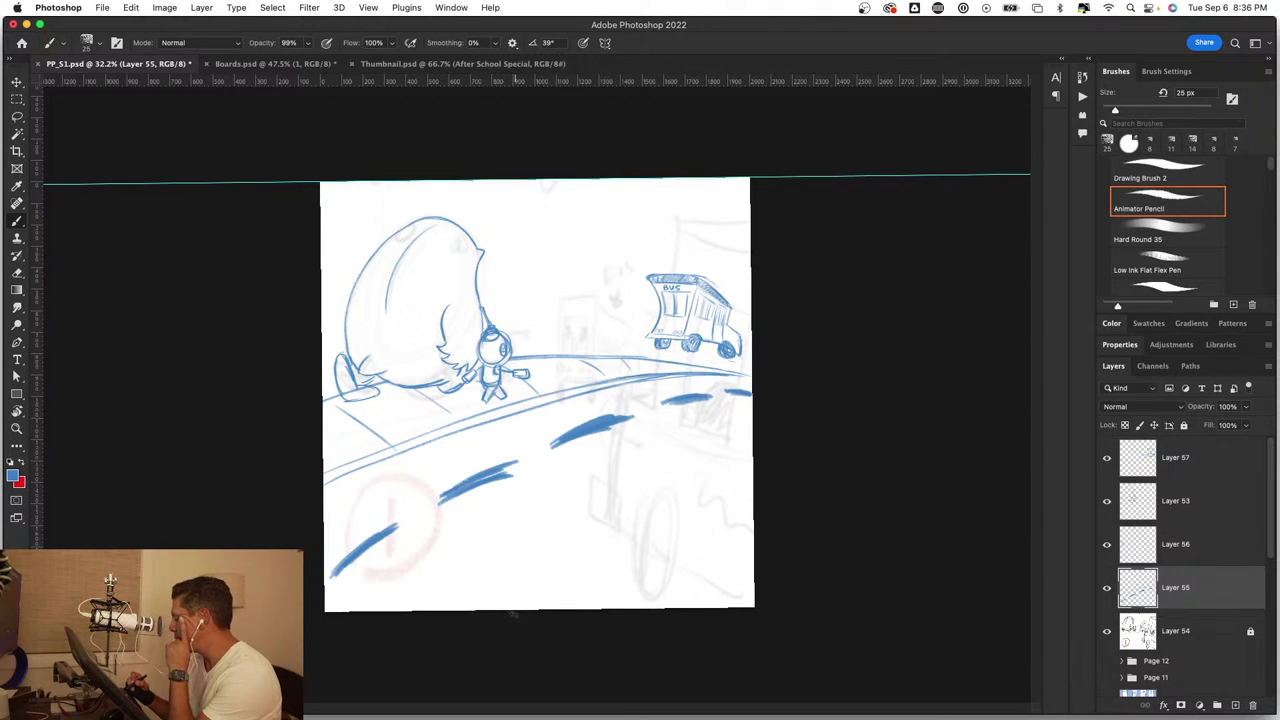
drag(512, 610, 796, 496)
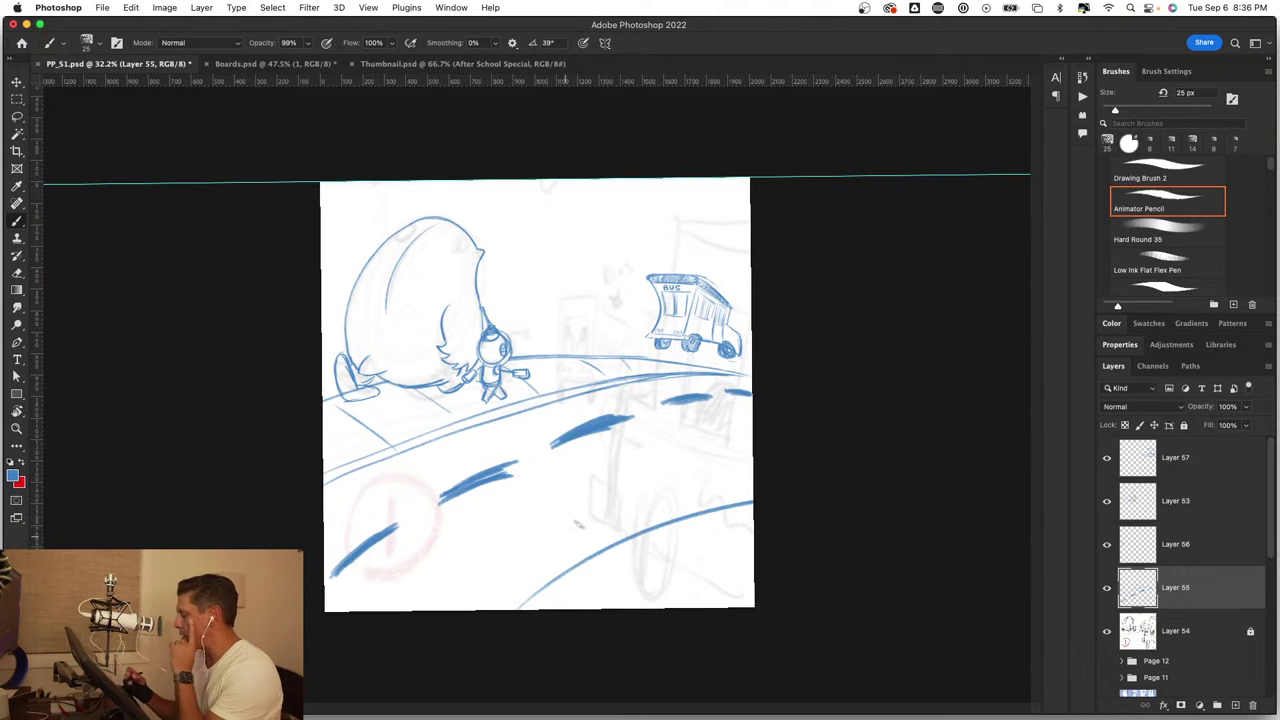
key(ctrl+z)
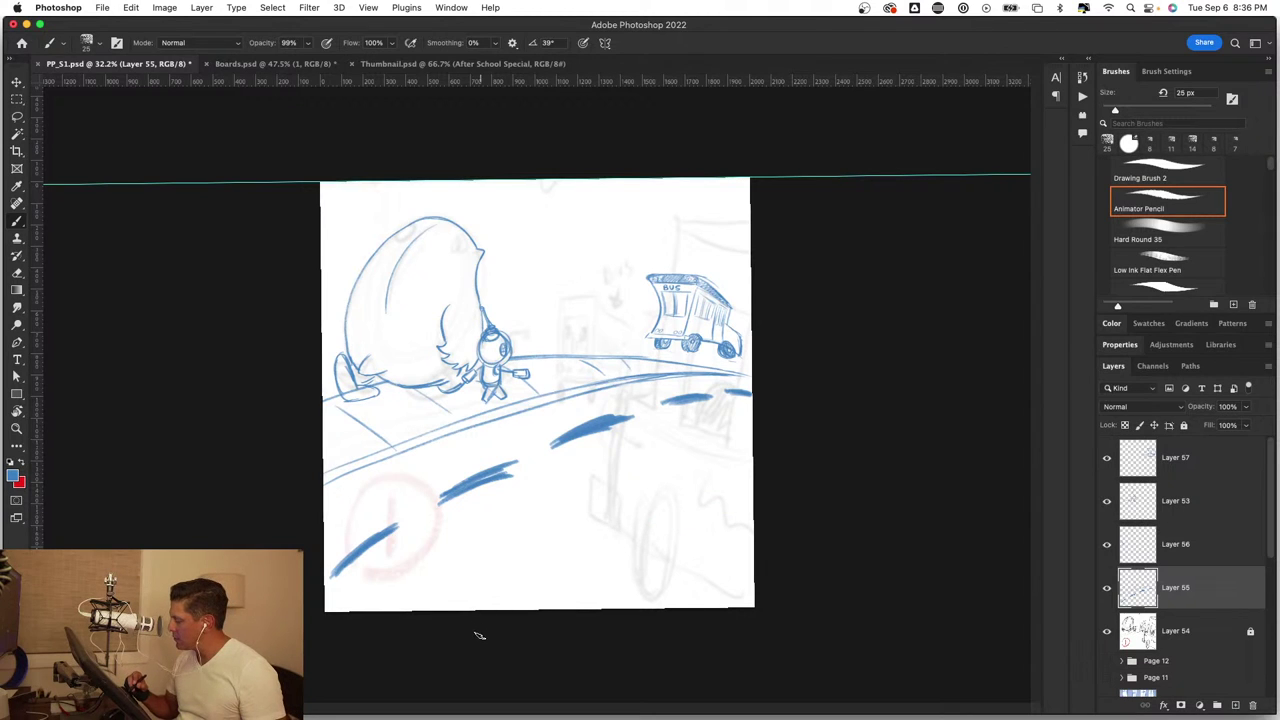
drag(500, 608, 765, 426)
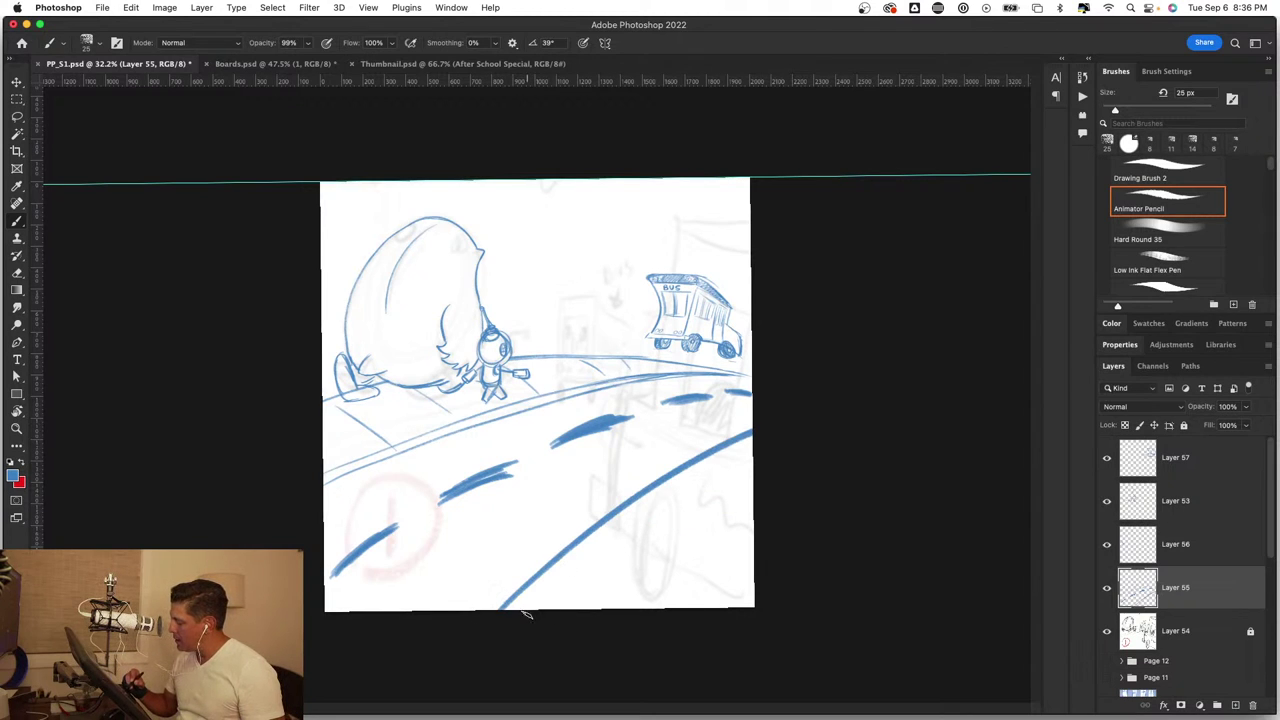
Step: Add a second curve parallel to the lower road edge, discarding trial hatching strokes
drag(522, 613, 794, 440)
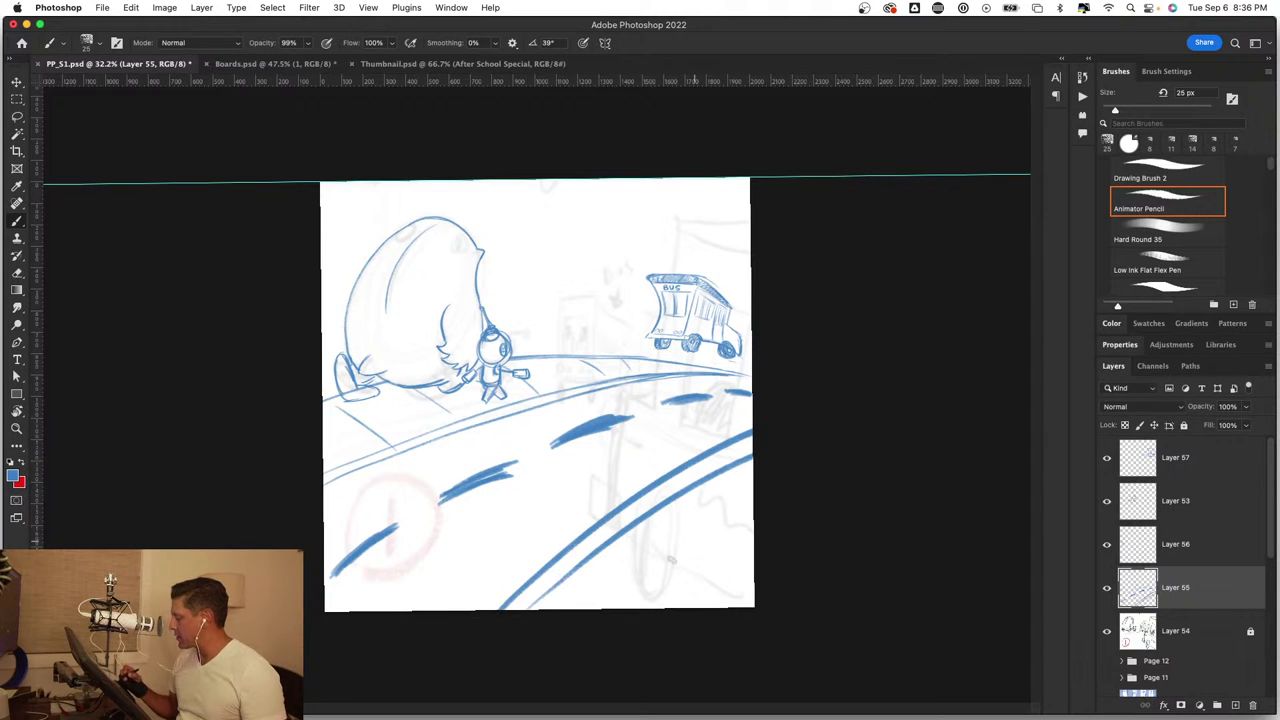
mouse_move(564, 577)
mouse_down()
mouse_move(700, 604)
mouse_move(730, 600)
mouse_move(743, 579)
mouse_up()
key(ctrl+z)
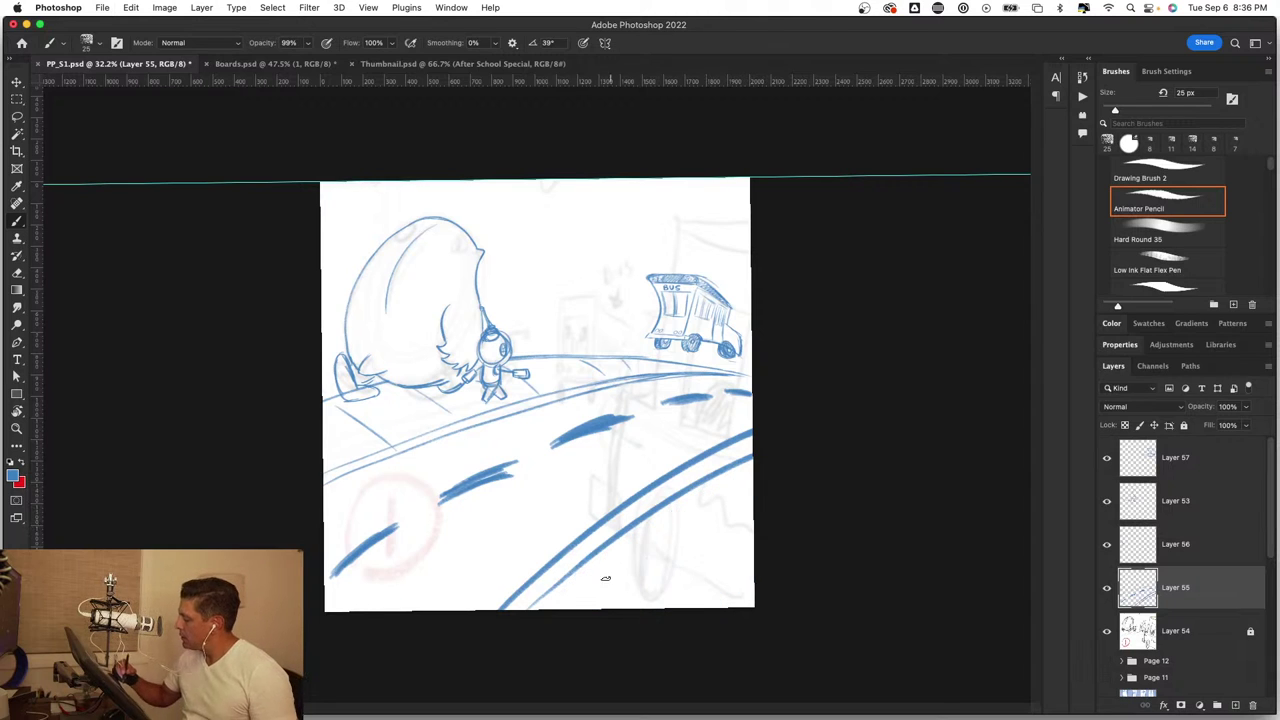
drag(587, 566, 634, 606)
key(ctrl+z)
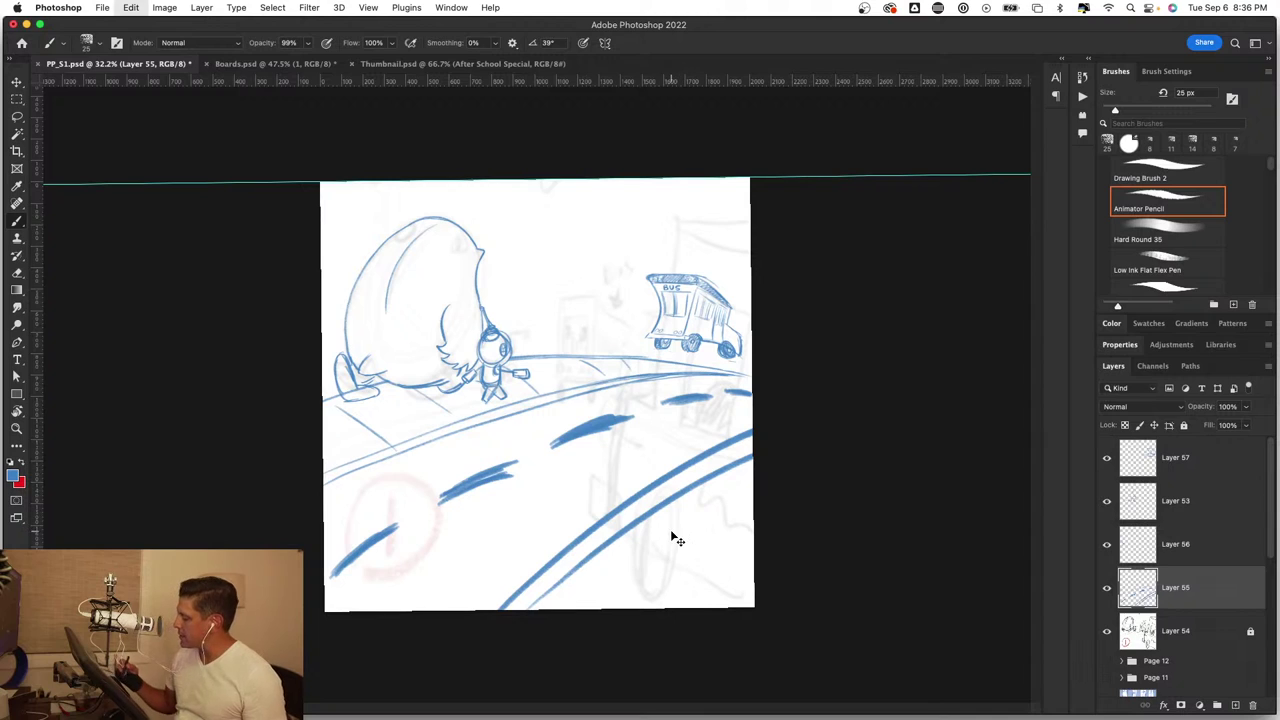
Step: Redraw the lower bordering curve, zigzag-hatch the band, and extend the lines to the right edge
drag(580, 608, 748, 493)
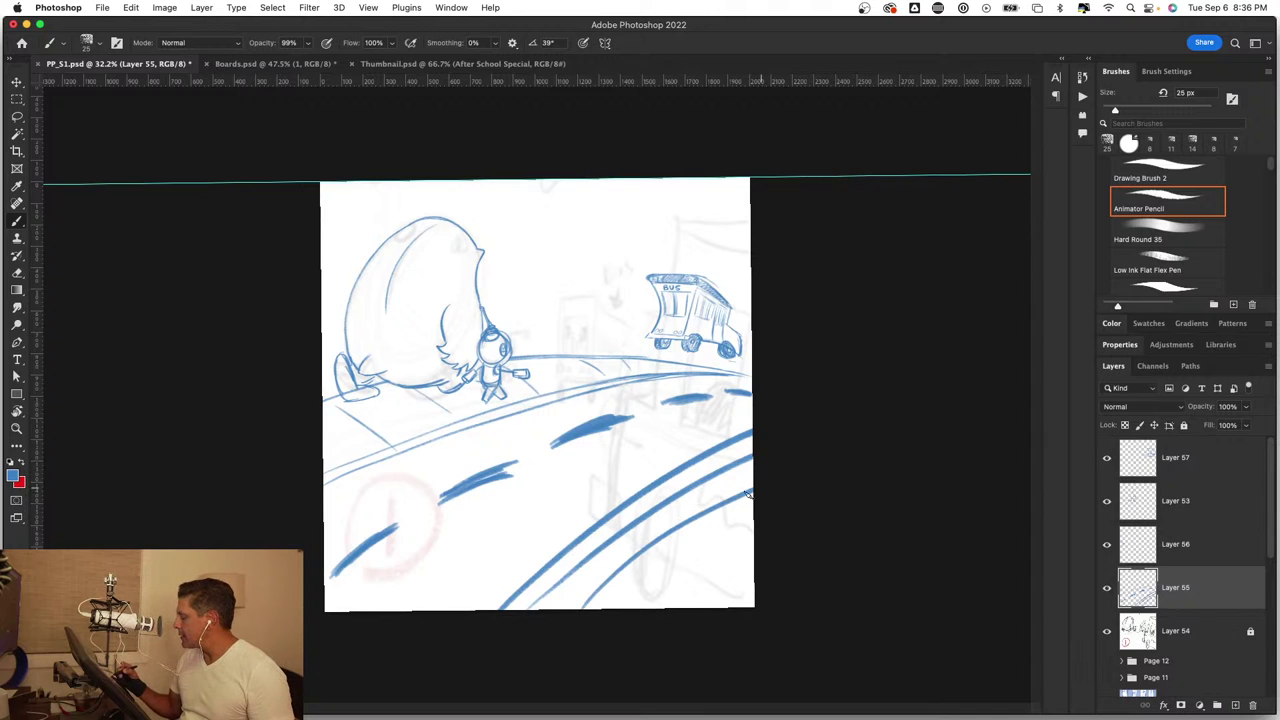
key(ctrl+z)
drag(592, 608, 732, 512)
key(ctrl+z)
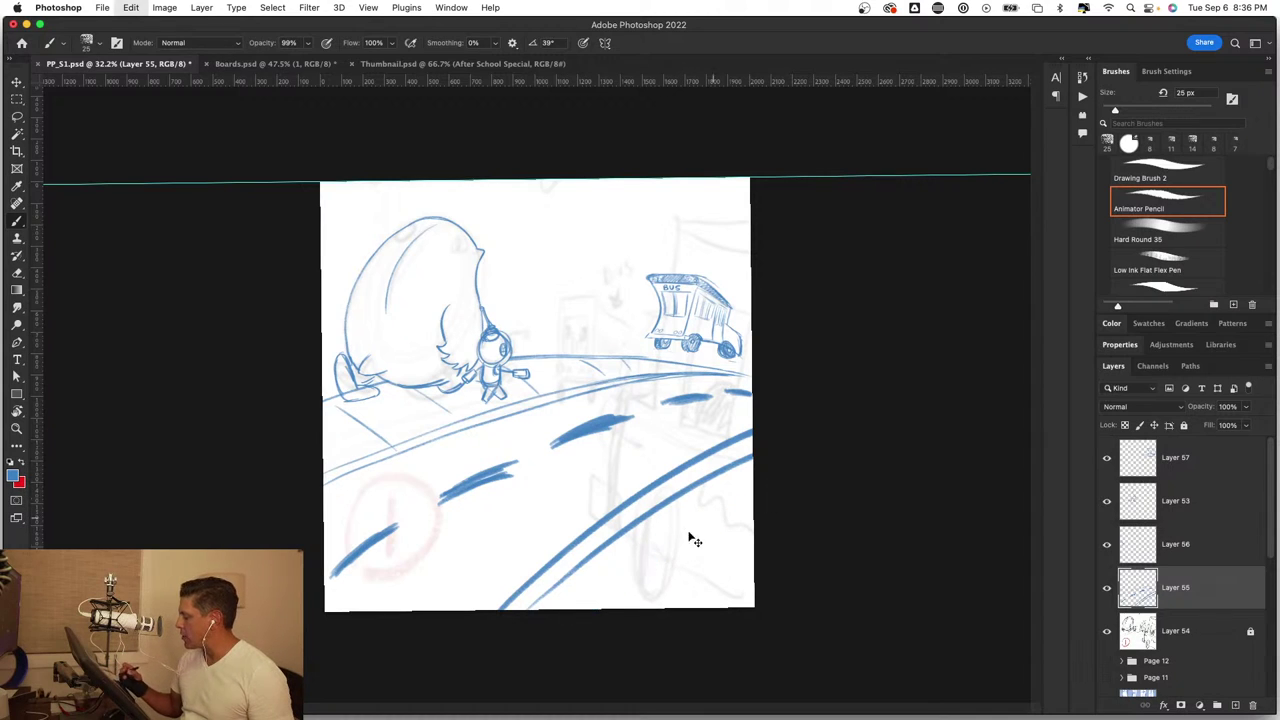
drag(600, 608, 752, 486)
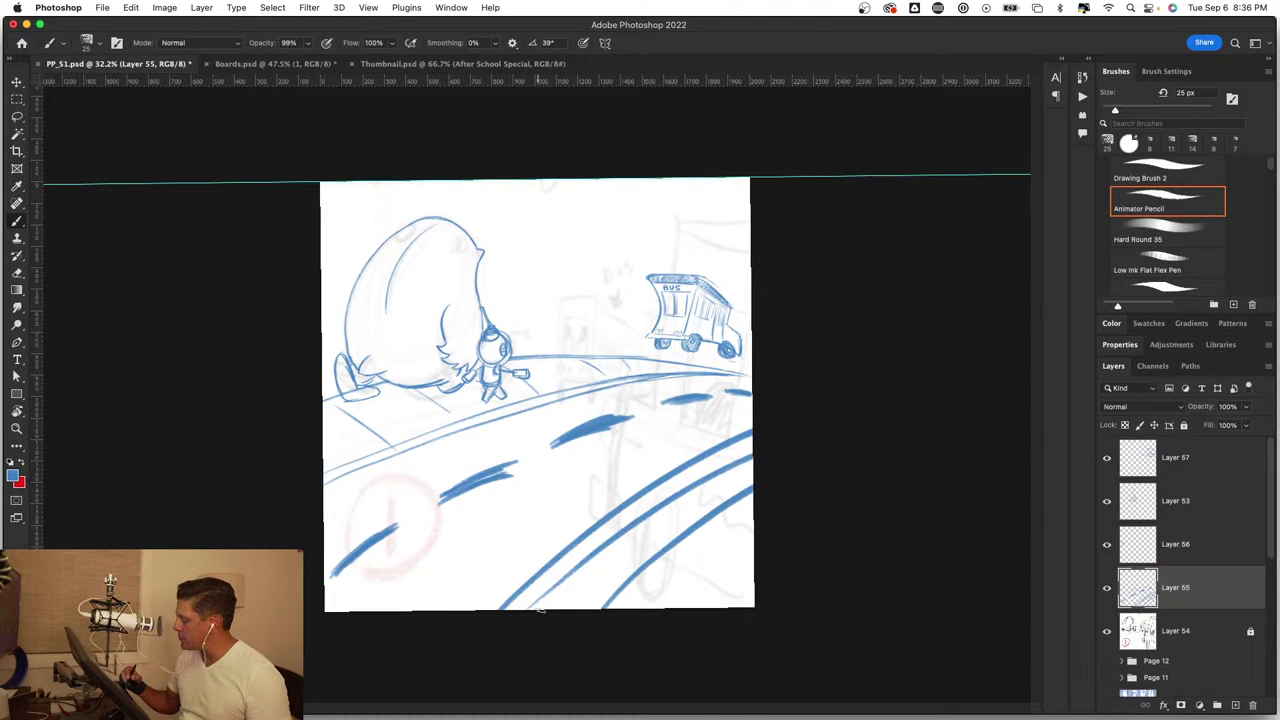
mouse_move(556, 598)
mouse_down()
mouse_move(634, 530)
mouse_move(748, 462)
mouse_move(755, 475)
mouse_up()
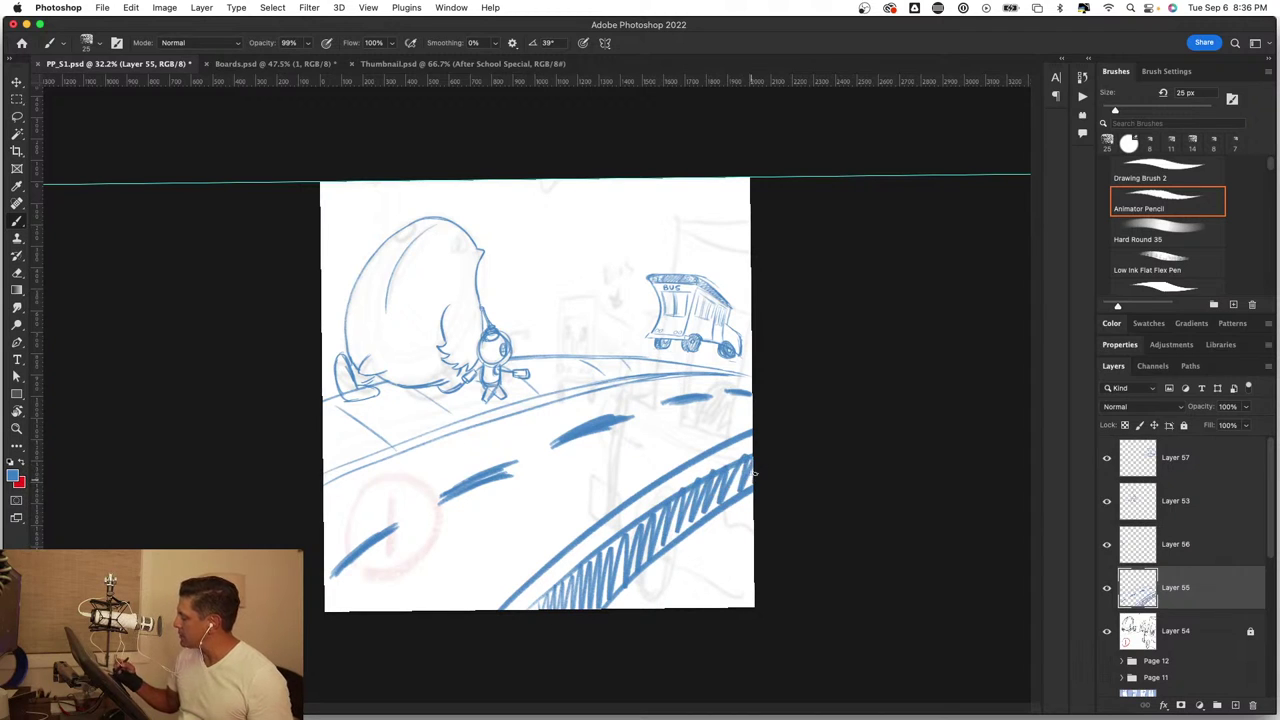
drag(636, 578, 690, 606)
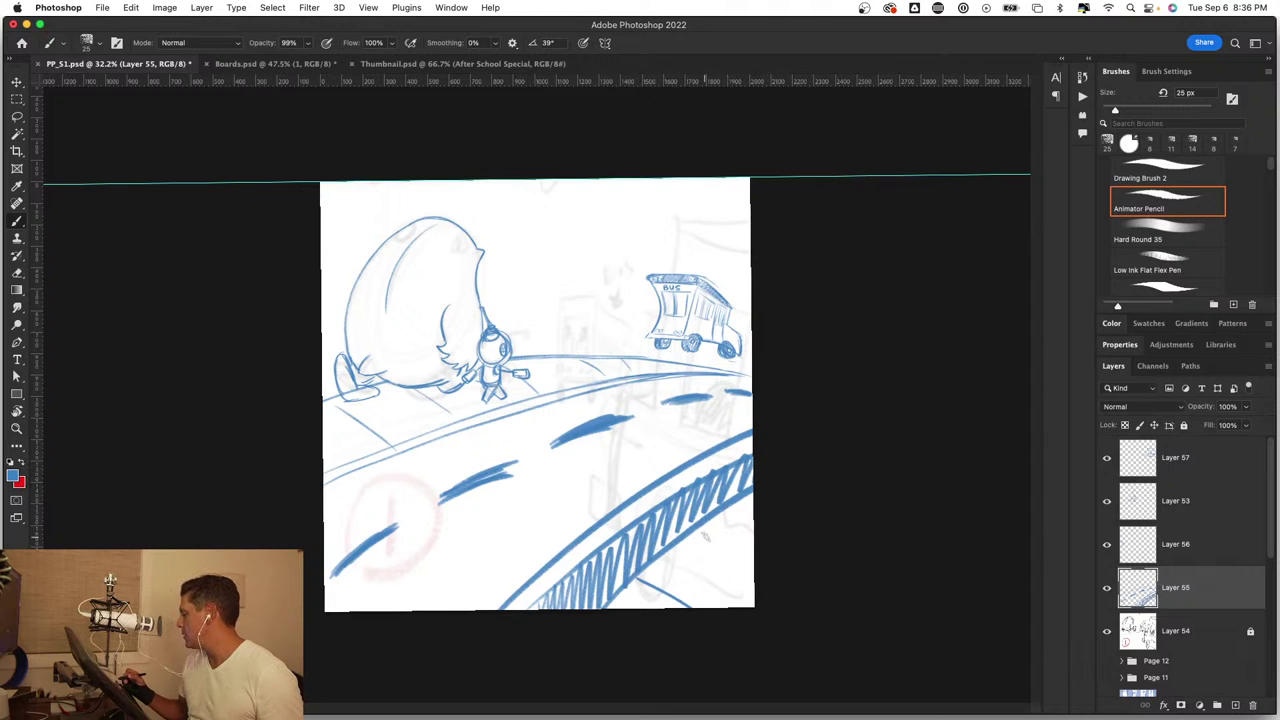
drag(718, 518, 754, 540)
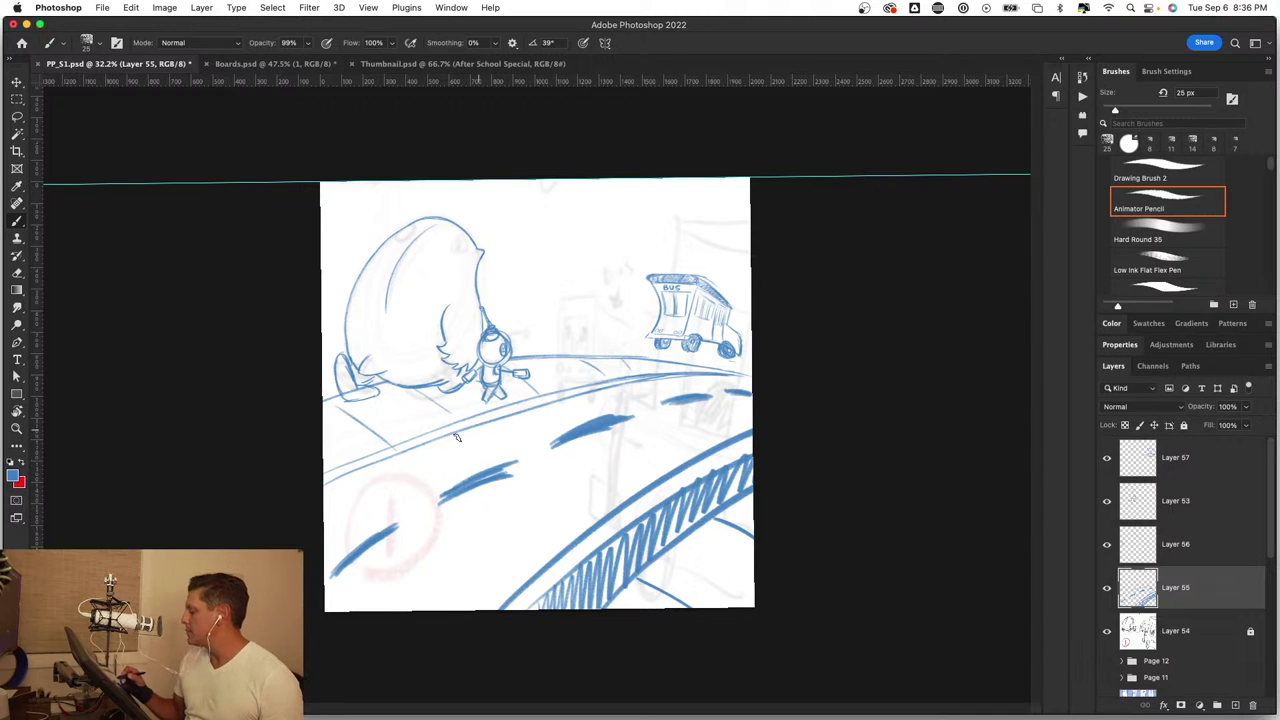
Step: Darken the road edge line beneath the character with bolder pencil strokes
scroll(475, 385, up, 2)
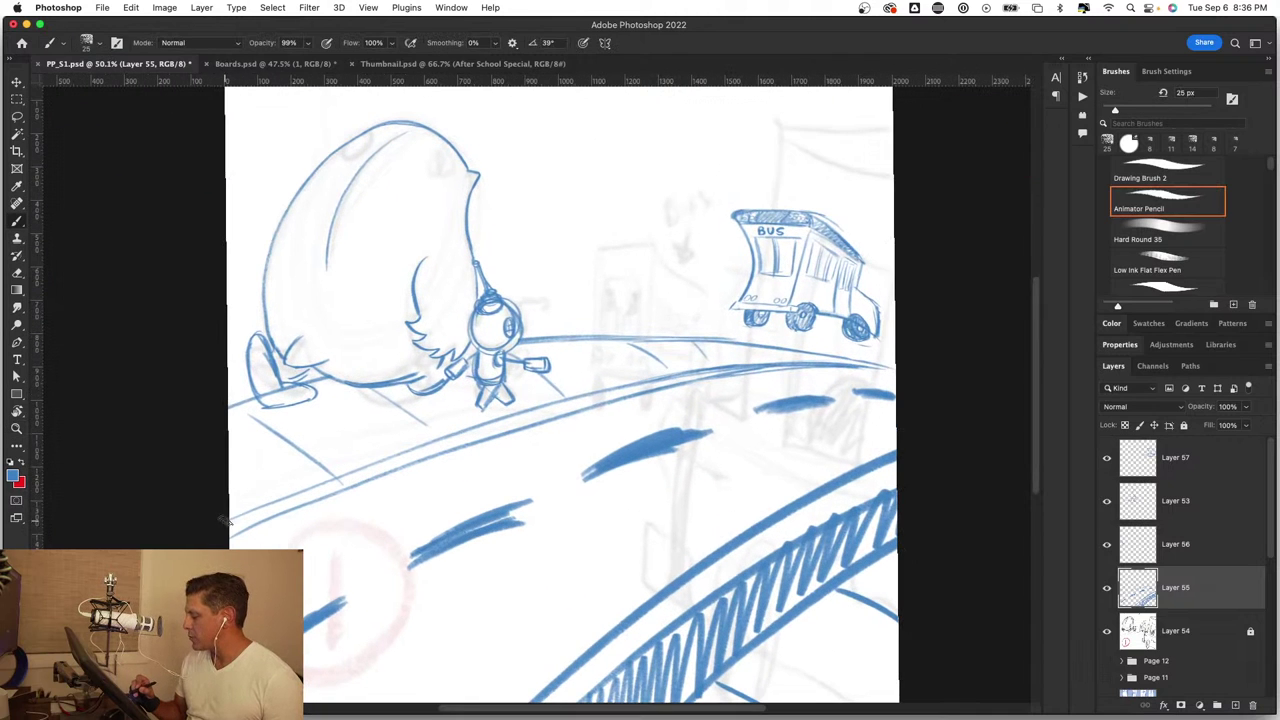
drag(223, 521, 326, 478)
mouse_move(230, 516)
mouse_down()
mouse_move(441, 431)
mouse_move(625, 385)
mouse_up()
drag(494, 420, 723, 368)
drag(602, 388, 752, 362)
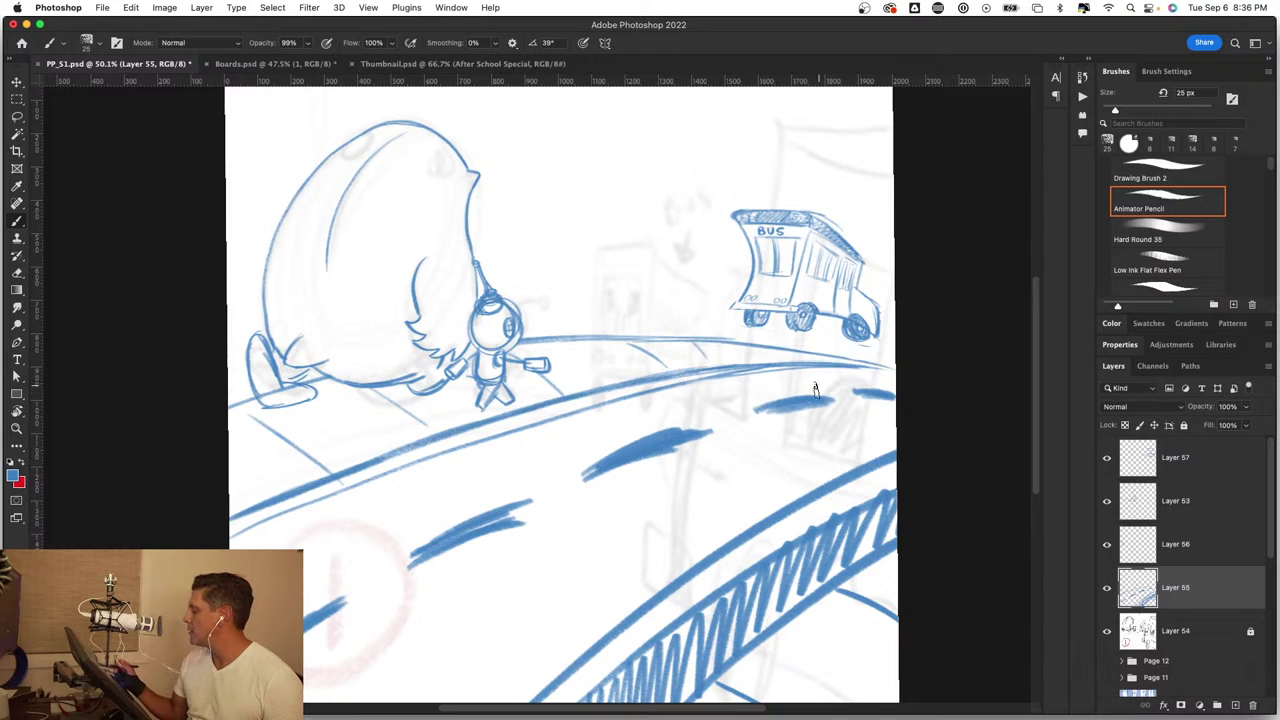
Step: Erase the zigzag curb hatching by lassoing the band and deleting it
scroll(785, 413, down, 1)
scroll(728, 463, down, 3)
scroll(728, 463, up, 3)
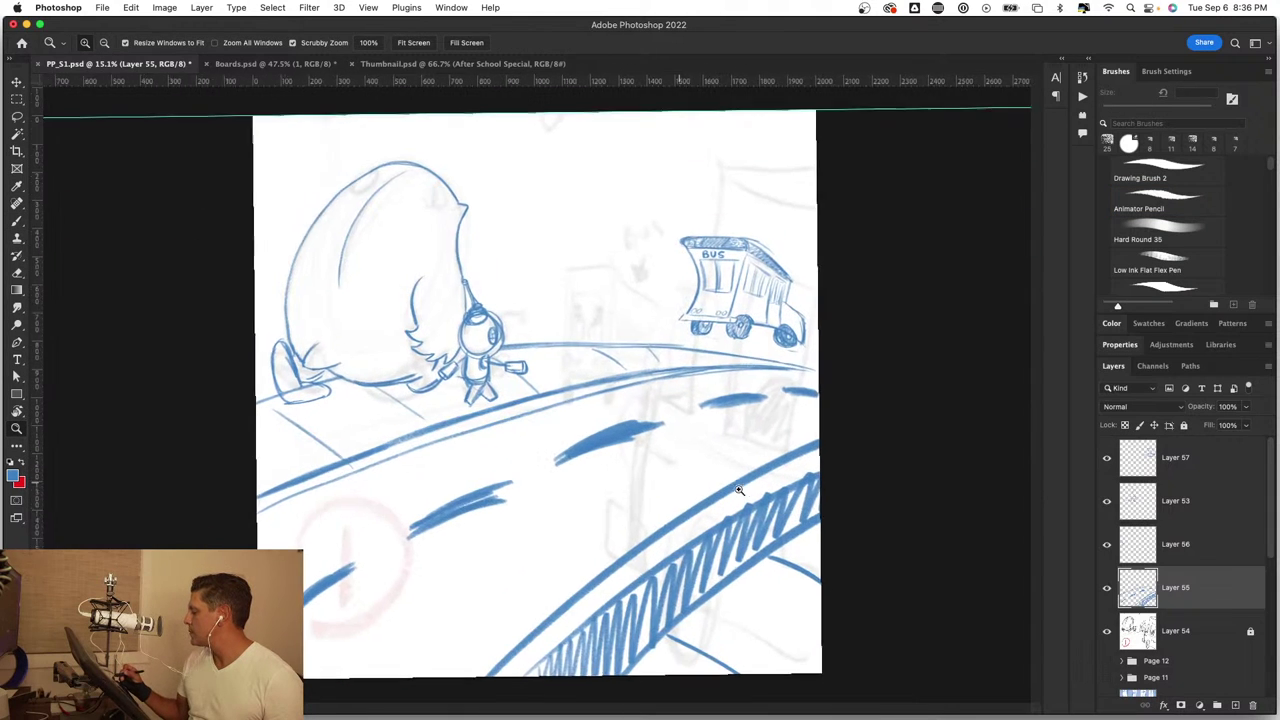
drag(608, 468, 705, 565)
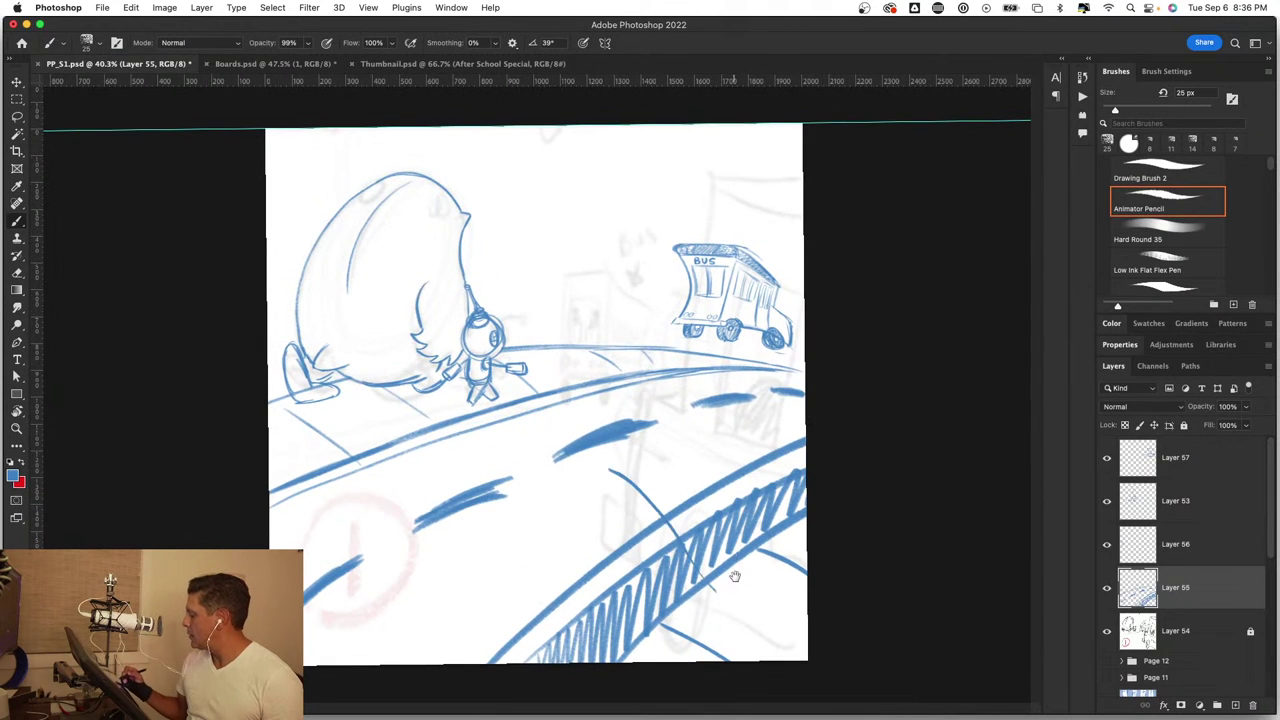
key(ctrl+z)
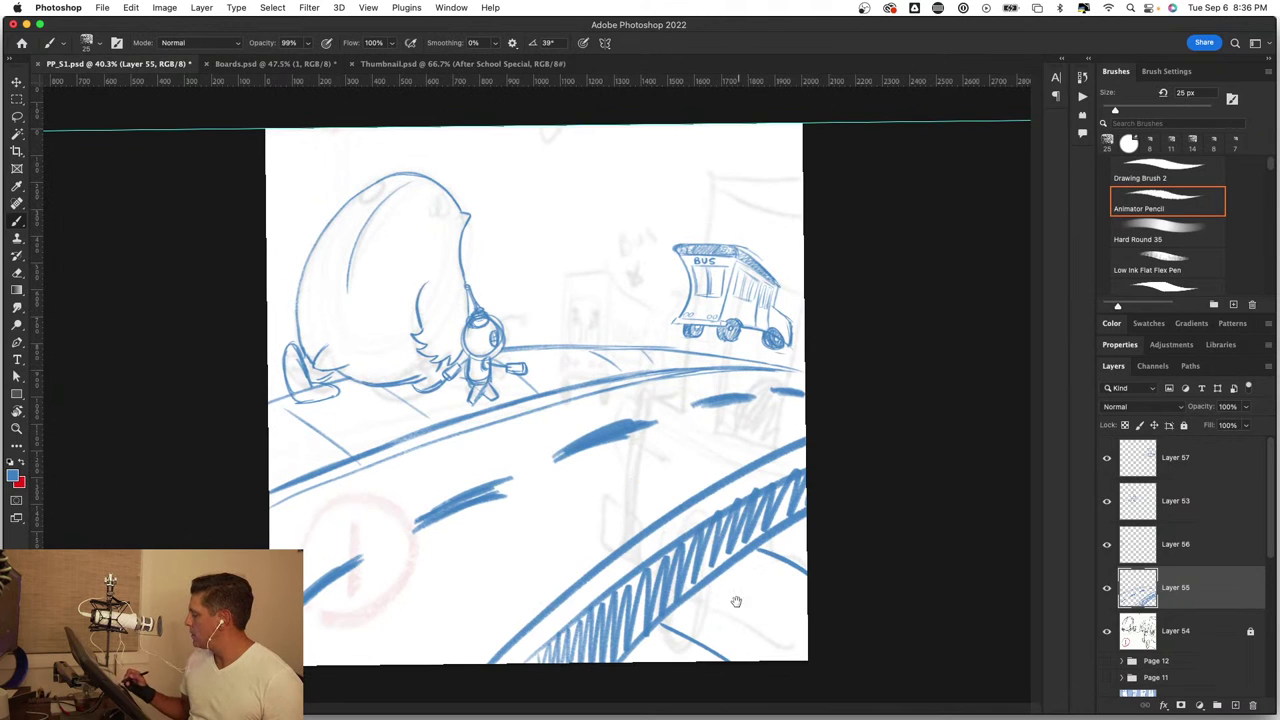
key(l)
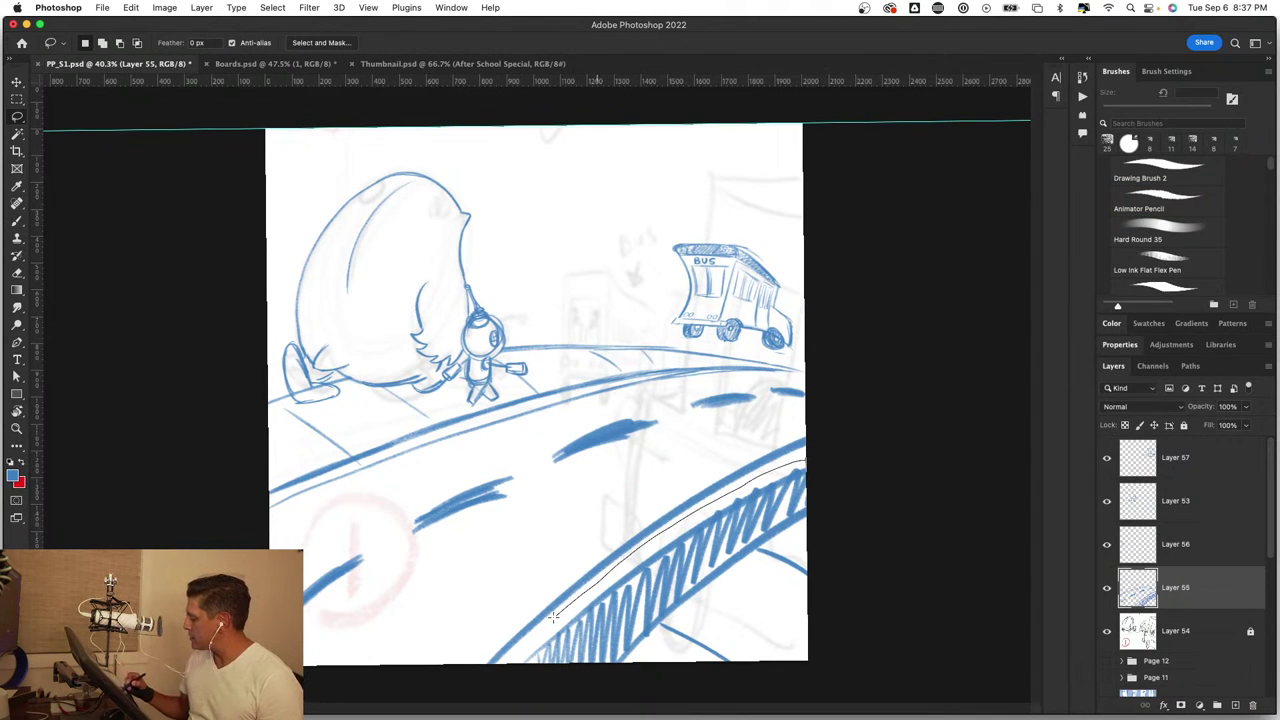
drag(552, 617, 911, 450)
key(Delete)
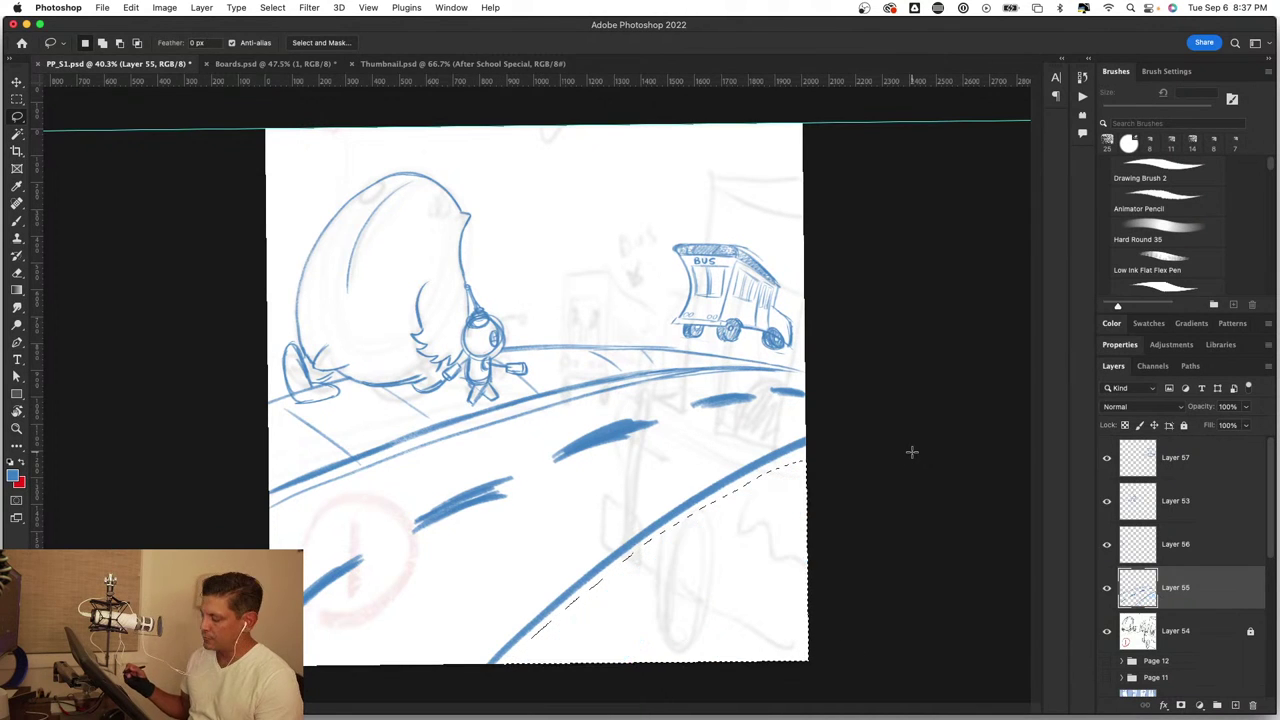
key(ctrl+d)
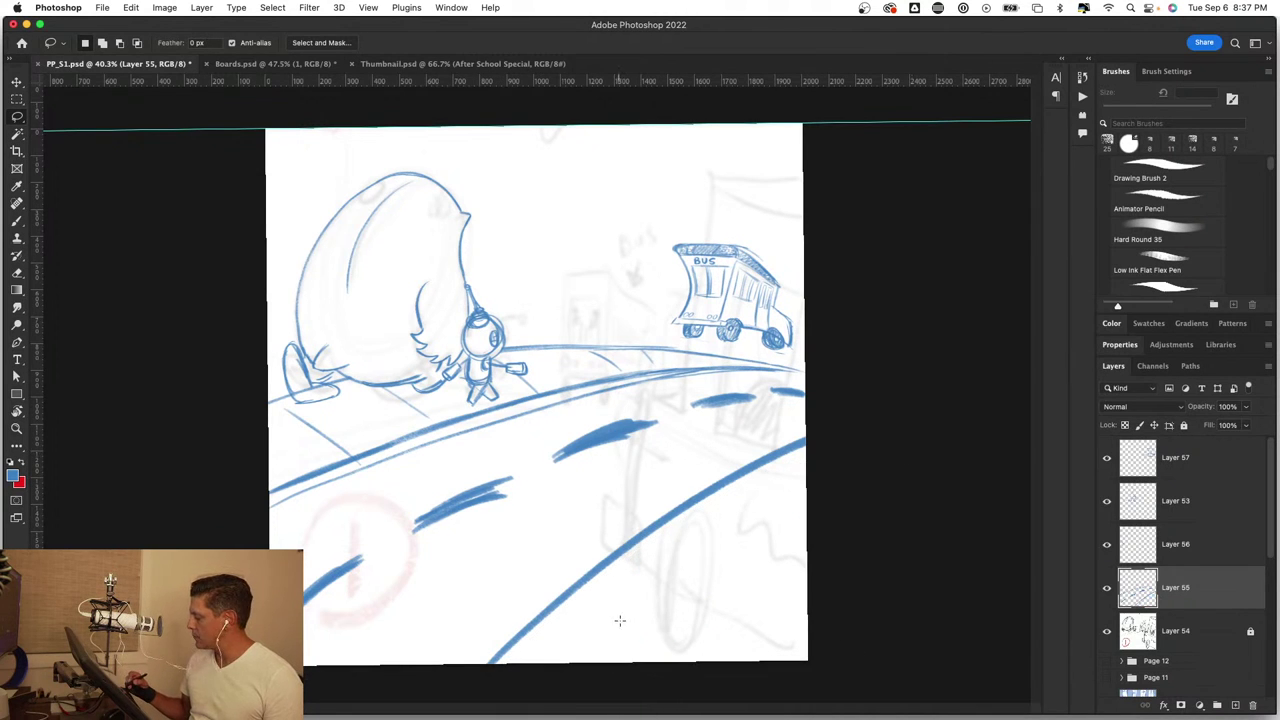
Step: Draw a thin second curb line along the road and diagonal pavement seams to the canvas edge
key(b)
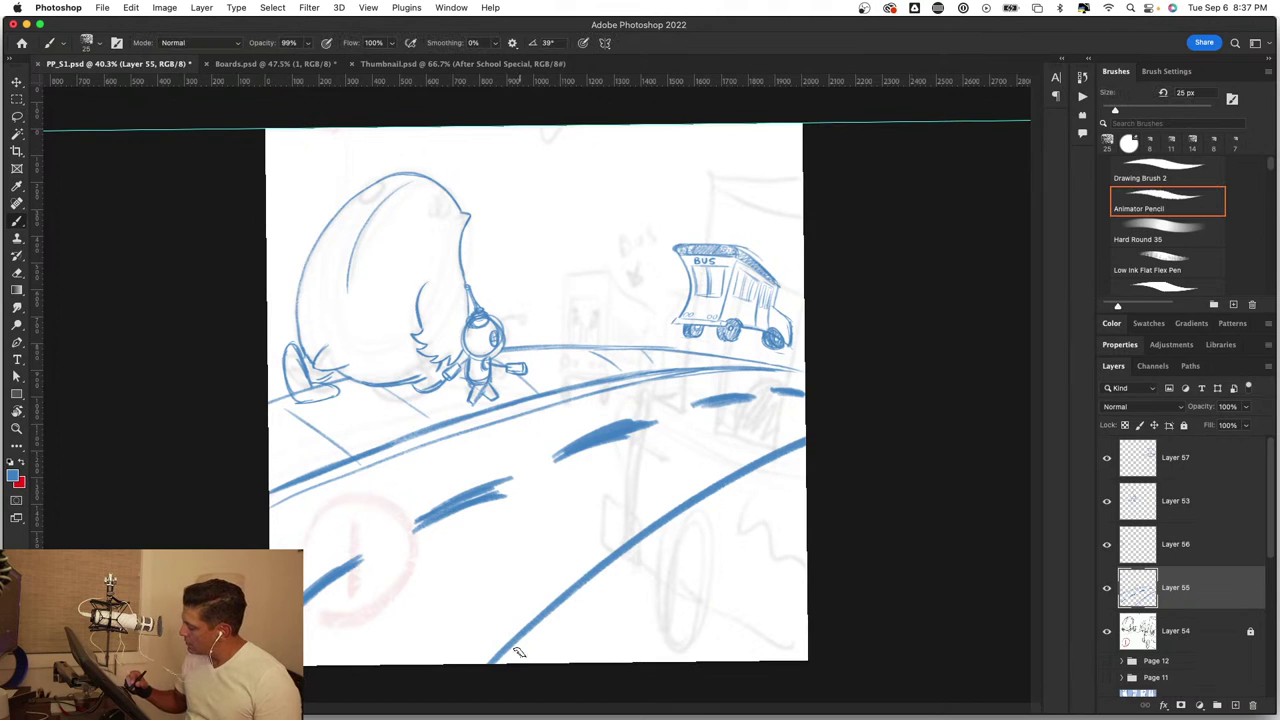
mouse_move(564, 621)
mouse_down()
mouse_move(530, 650)
mouse_move(612, 584)
mouse_up()
drag(524, 666, 662, 548)
drag(570, 618, 768, 486)
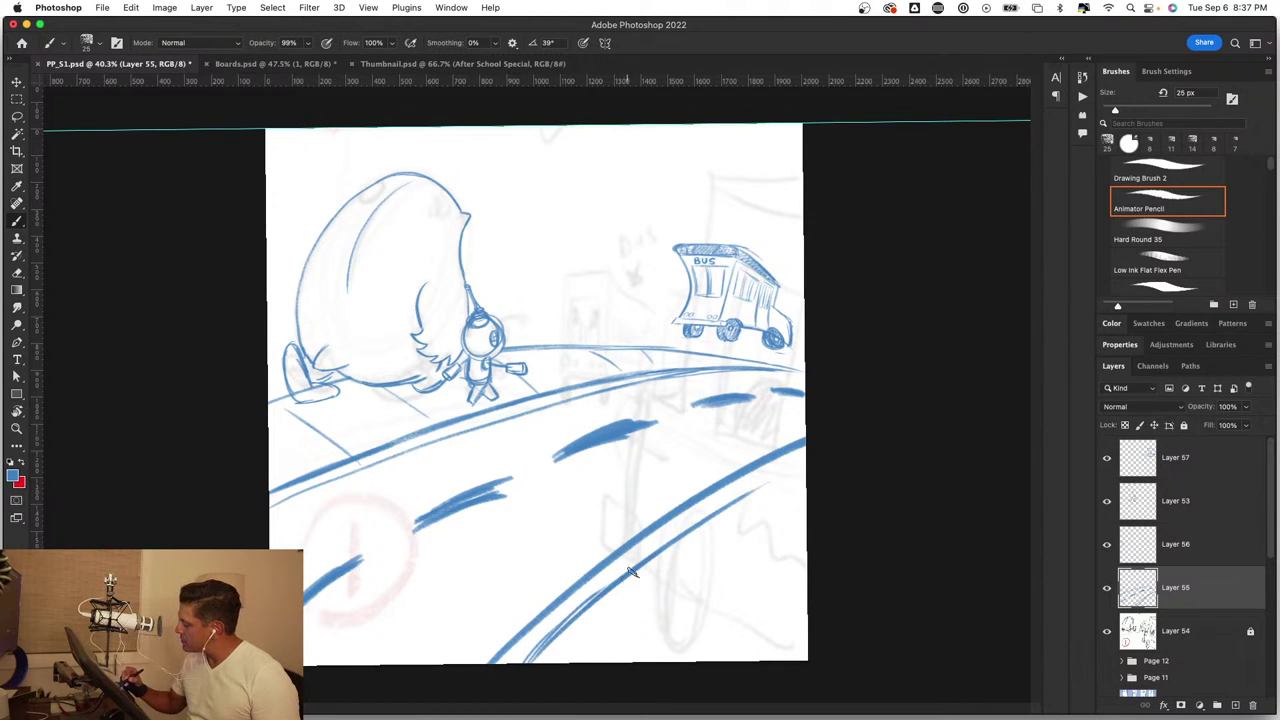
drag(632, 566, 812, 458)
drag(590, 606, 664, 660)
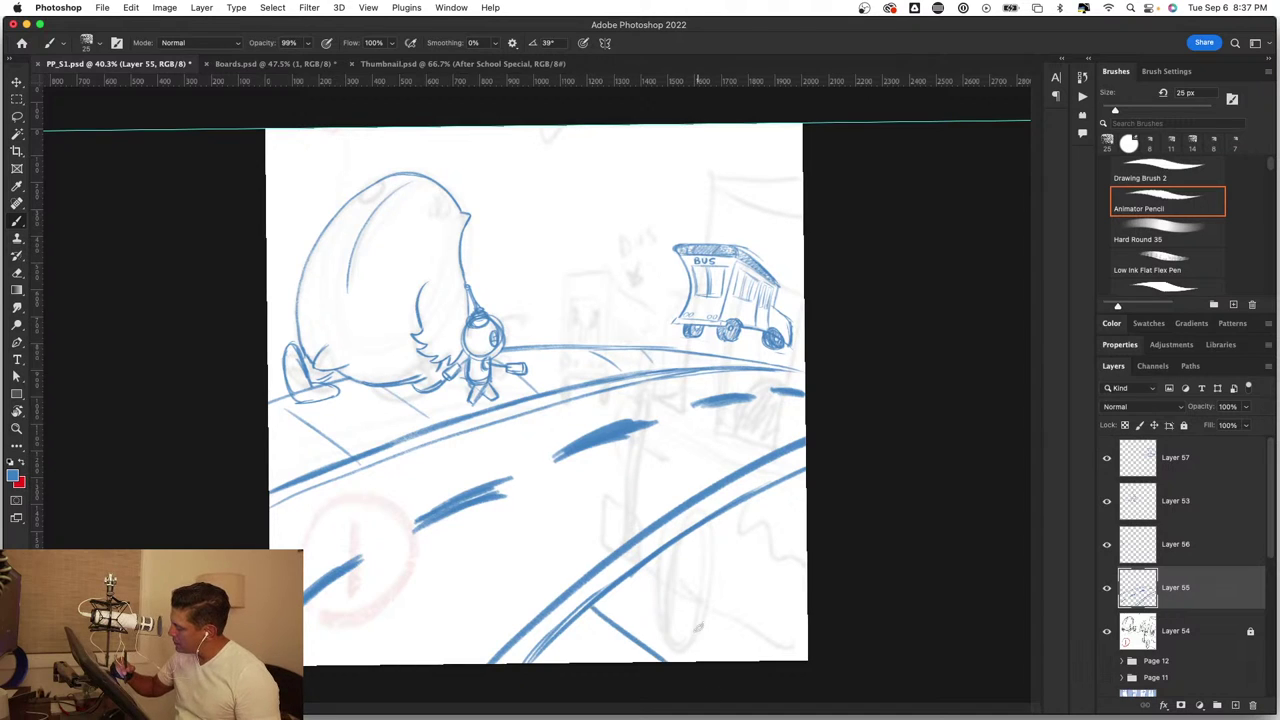
drag(758, 570, 808, 608)
drag(778, 482, 808, 502)
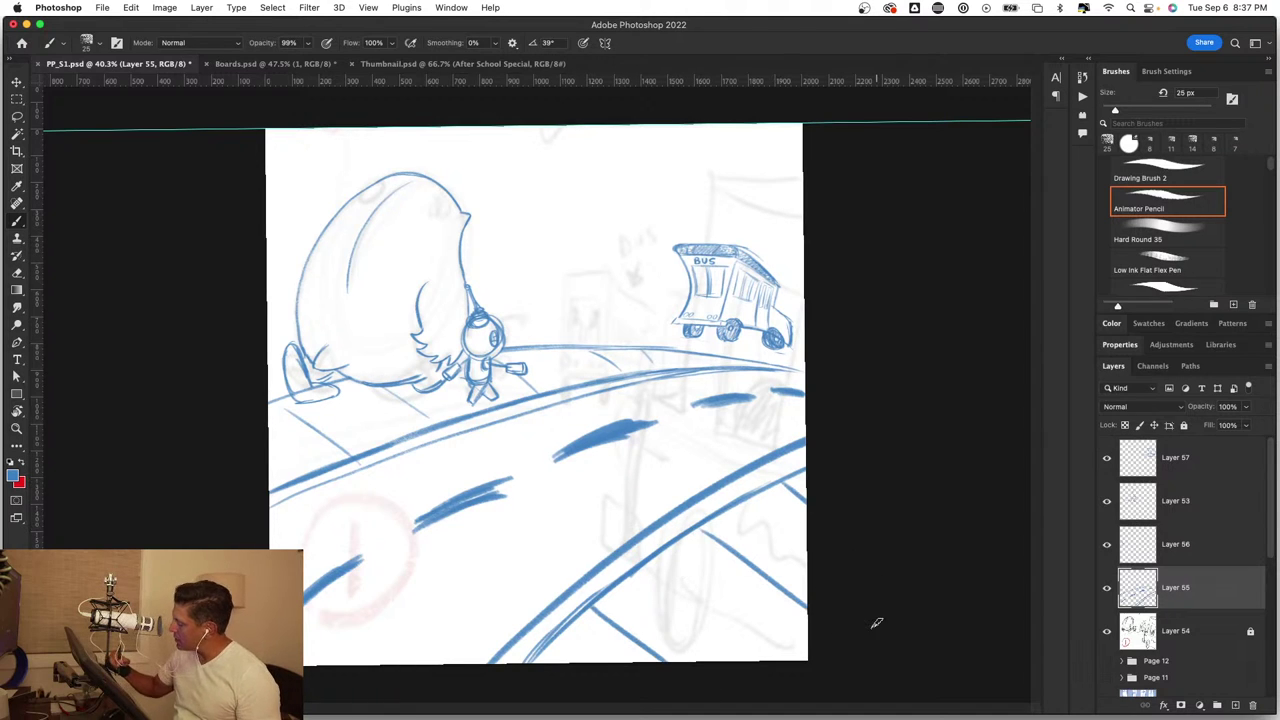
Step: Zoom out to view the whole panel, then zoom in on the large character
key(z)
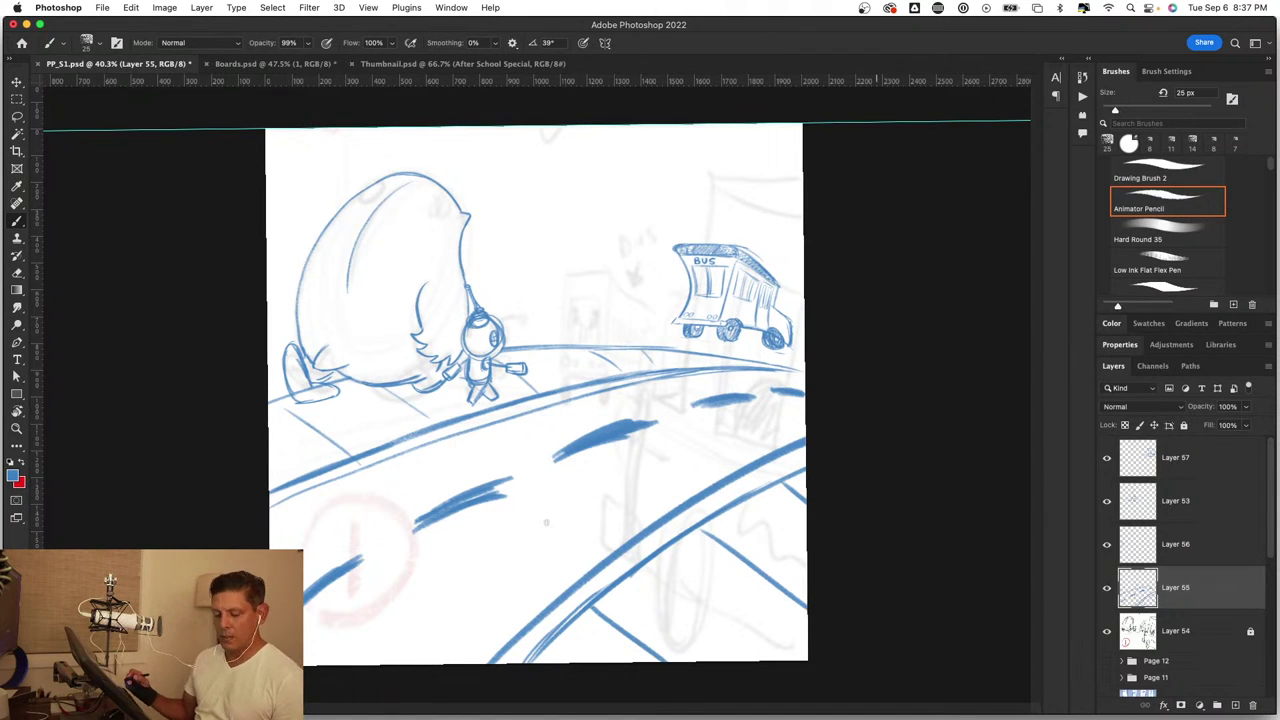
mouse_move(650, 540)
mouse_down()
mouse_move(609, 499)
mouse_move(493, 268)
mouse_up()
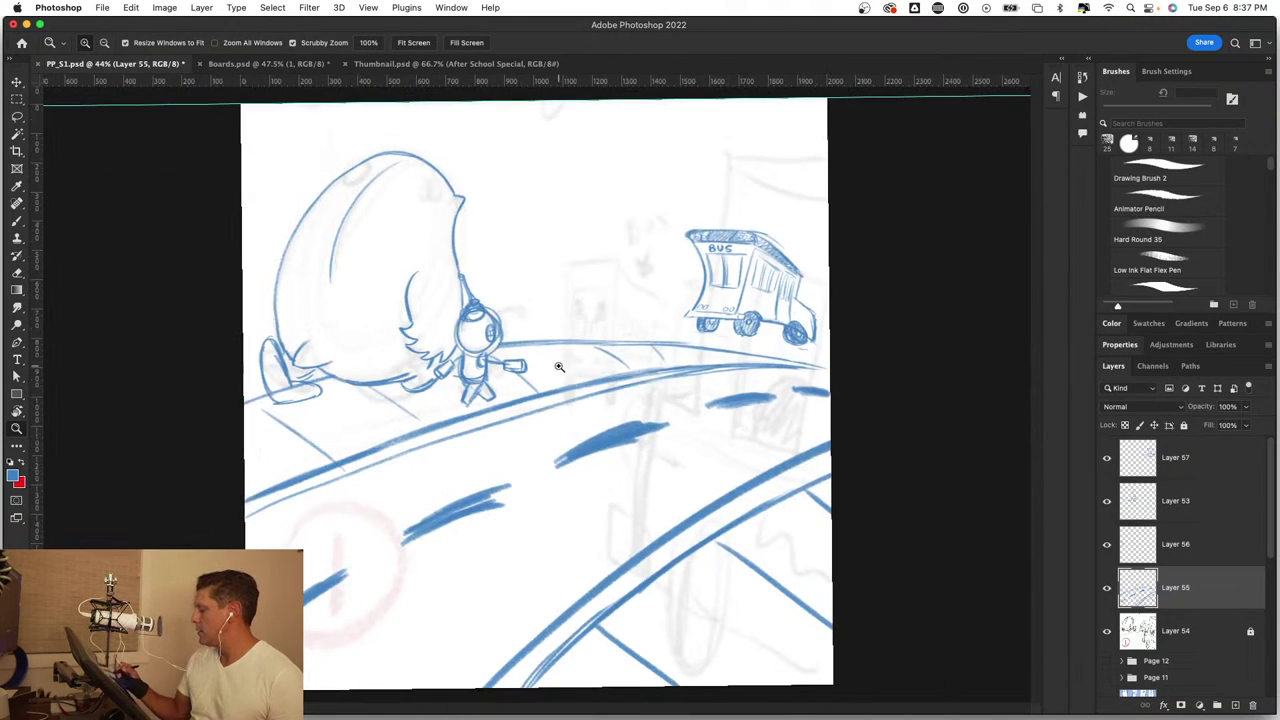
drag(559, 367, 602, 348)
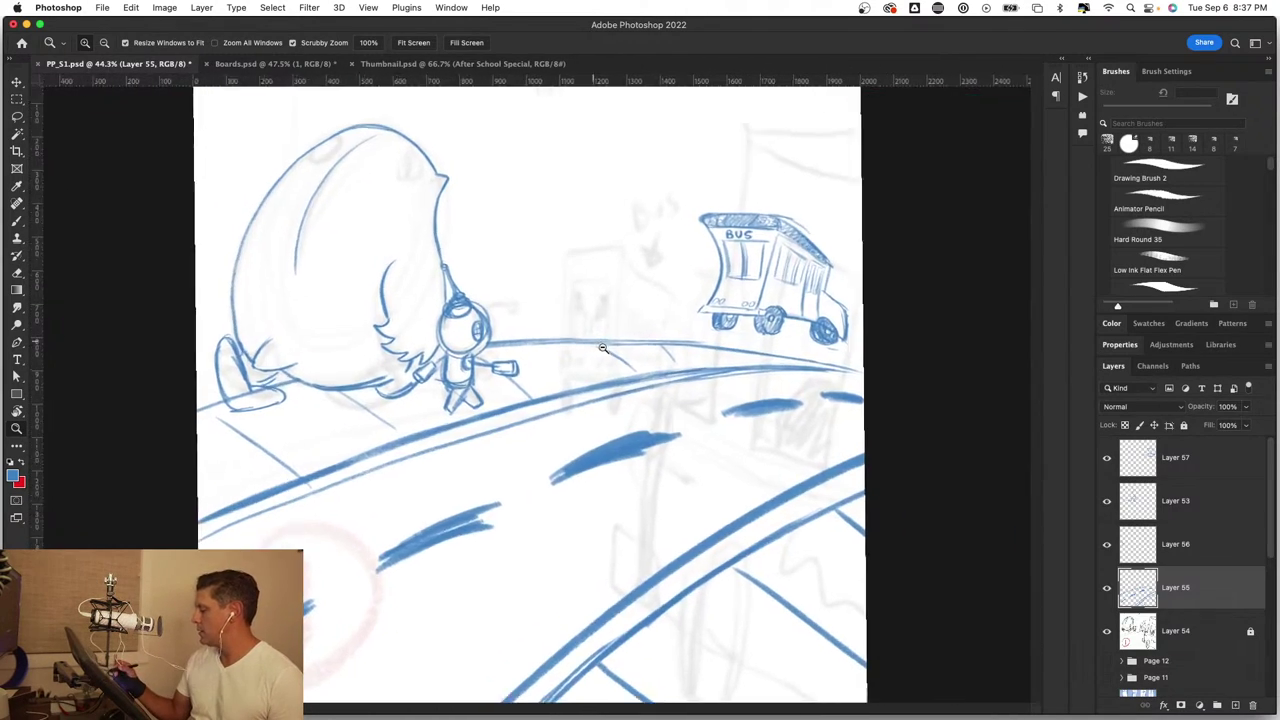
drag(440, 400, 523, 403)
Step: With an 18 px pencil, sketch a V shape with a curved underside on the blob's lower front
key(b)
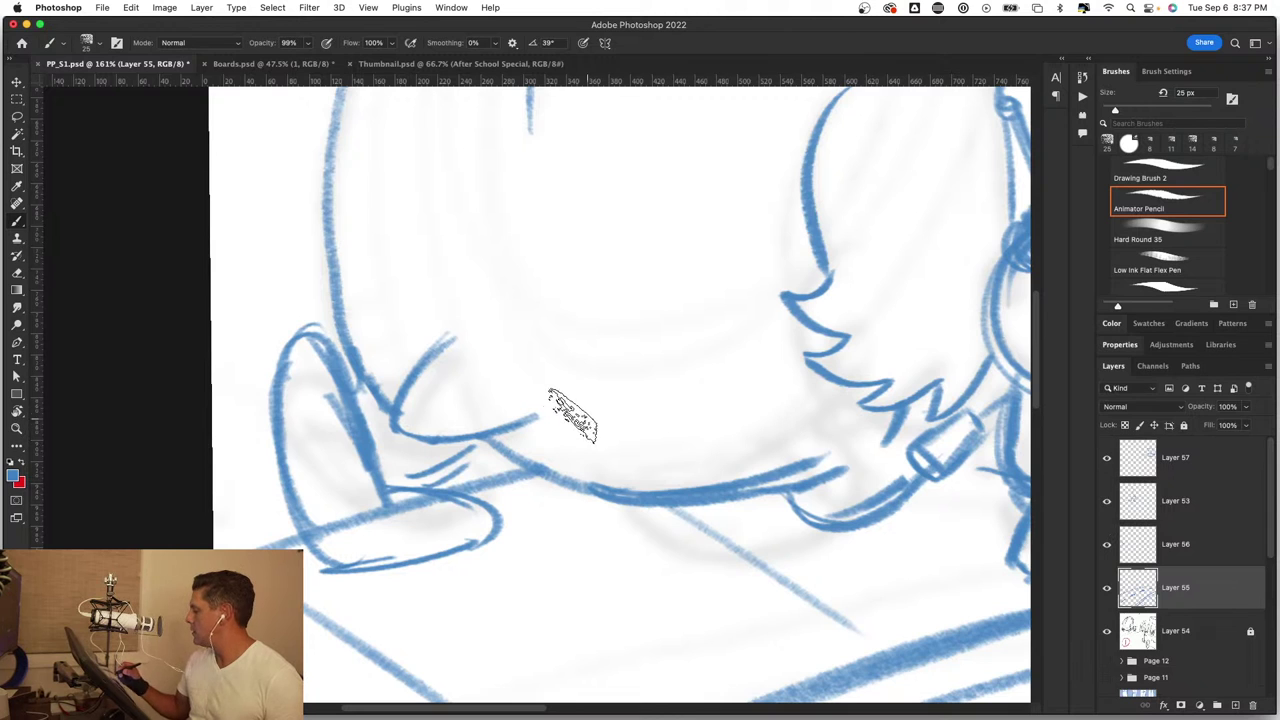
drag(577, 406, 581, 405)
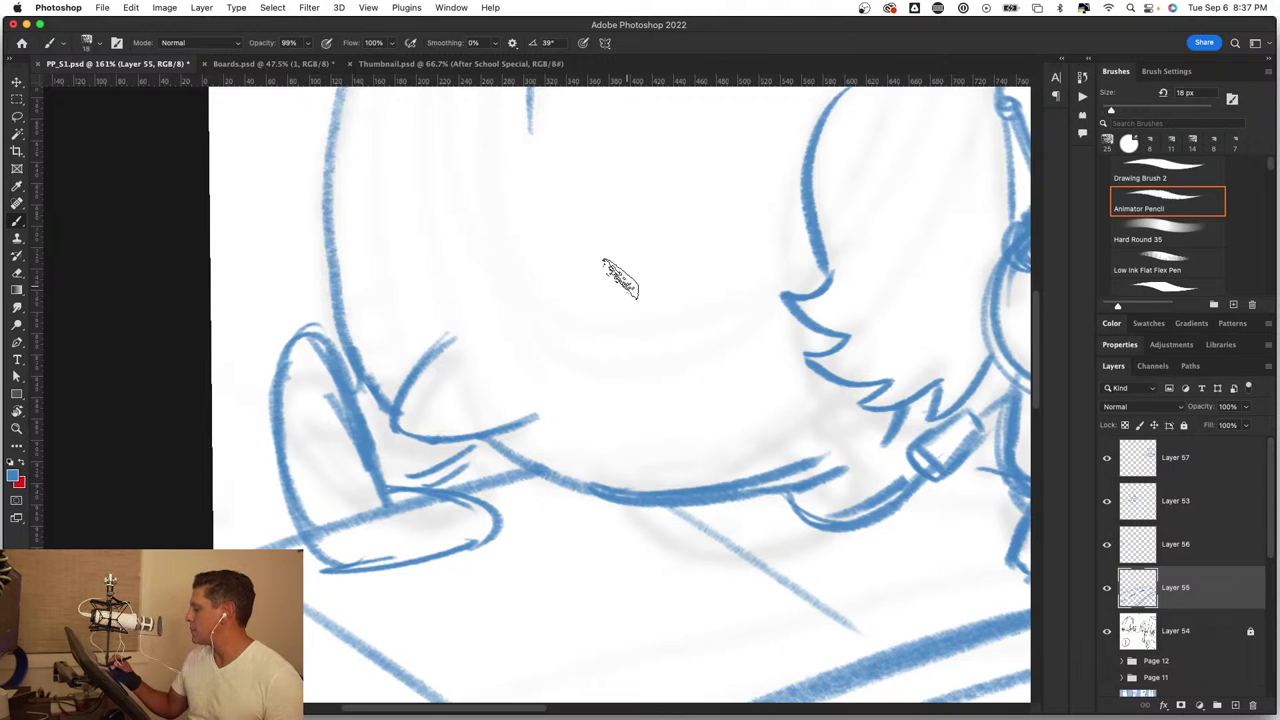
drag(557, 343, 525, 402)
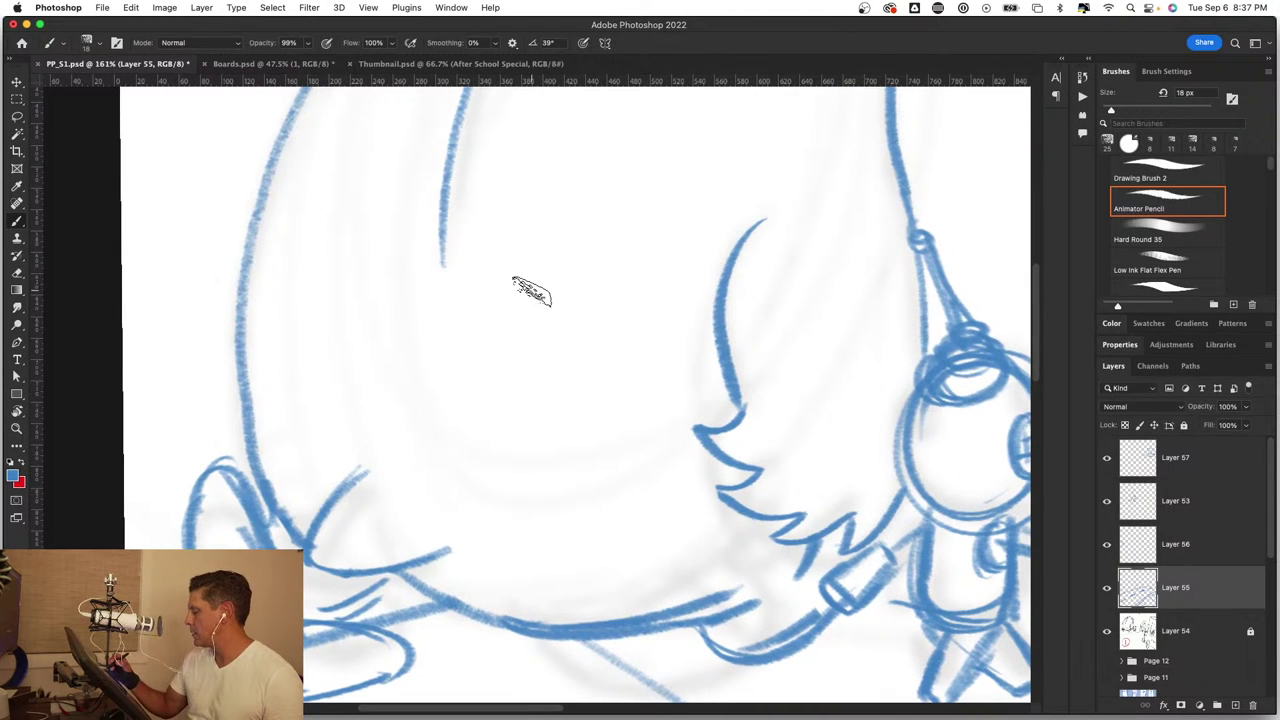
mouse_move(534, 295)
mouse_down()
mouse_move(487, 391)
mouse_move(445, 334)
mouse_move(423, 443)
mouse_move(443, 471)
mouse_move(582, 488)
mouse_up()
mouse_move(487, 400)
mouse_down()
mouse_move(505, 476)
mouse_move(545, 450)
mouse_move(572, 452)
mouse_move(594, 490)
mouse_up()
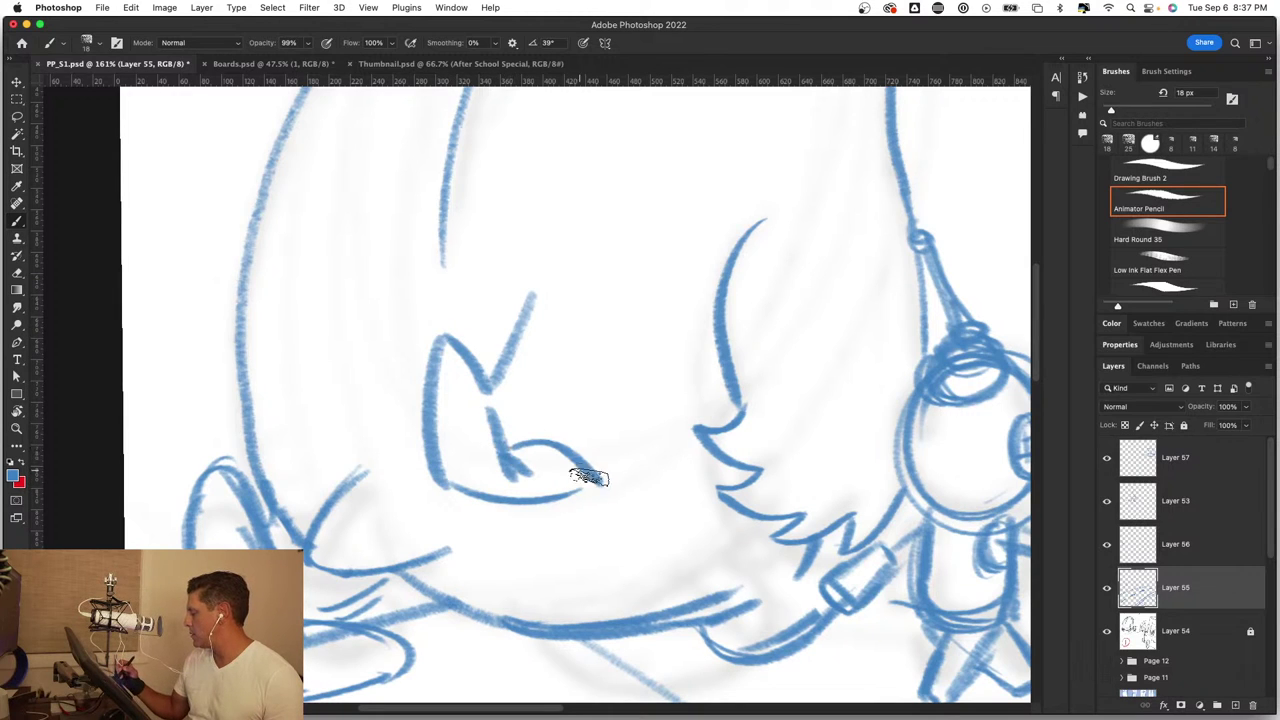
key(z)
drag(580, 540, 572, 554)
Step: Lasso the V-shaped sketch in the creature and cut-paste it onto new Layer 58
key(ctrl+0)
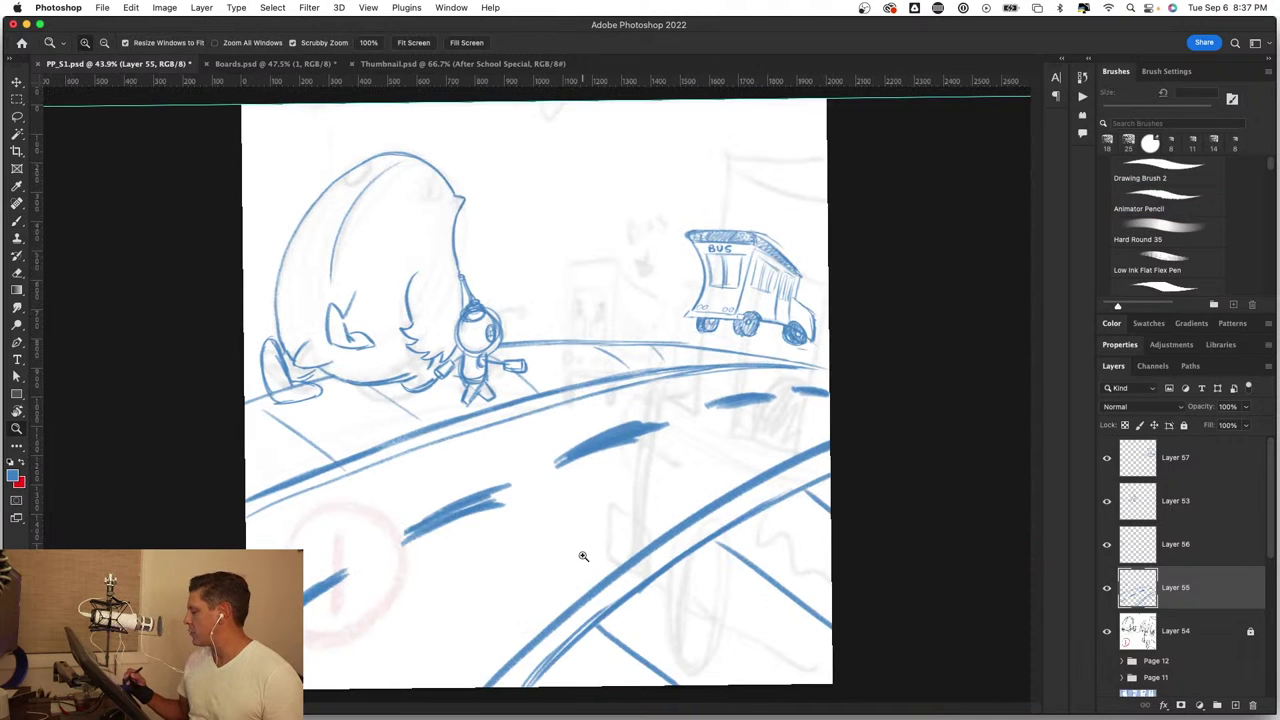
click(361, 375)
key(b)
scroll(400, 400, up, 2)
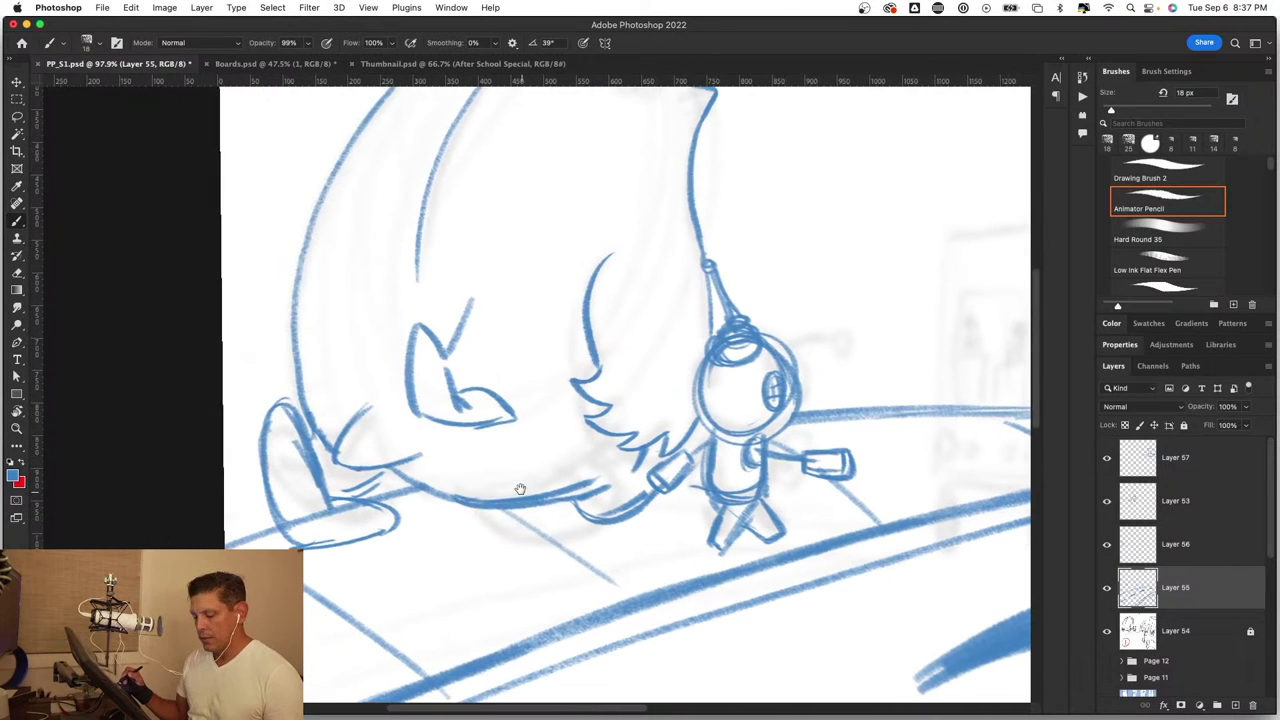
key(l)
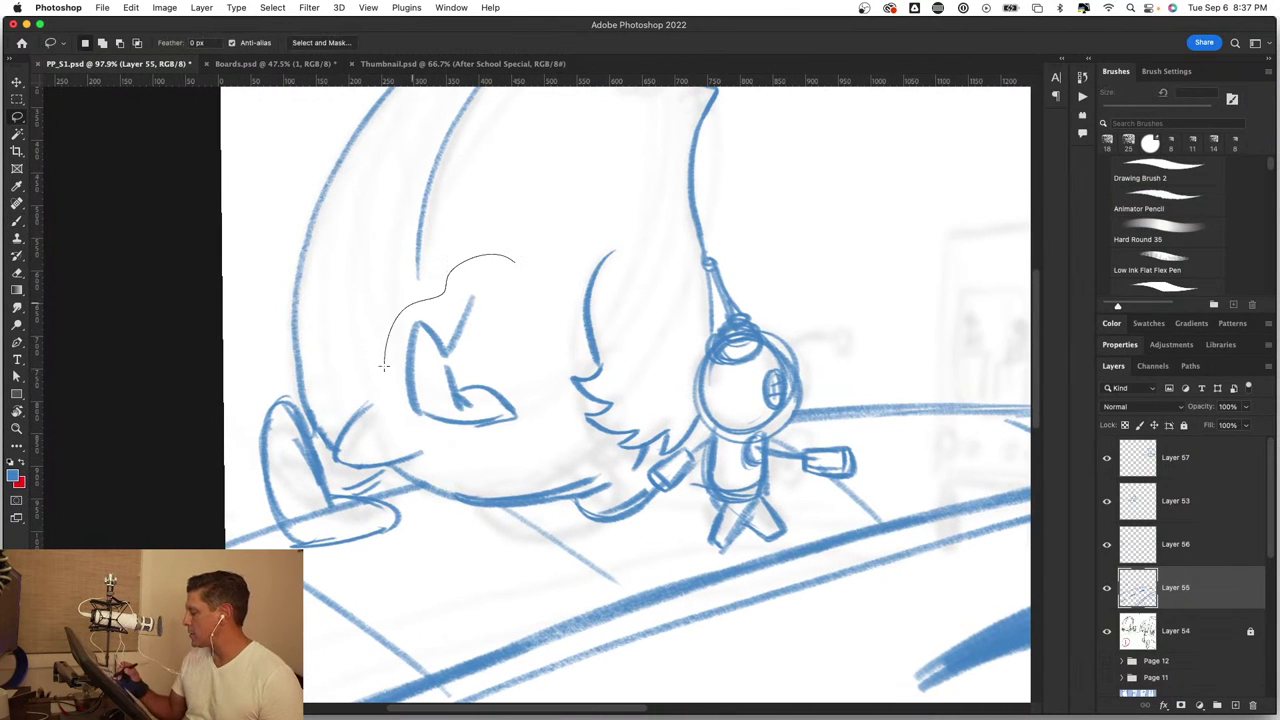
drag(520, 267, 519, 262)
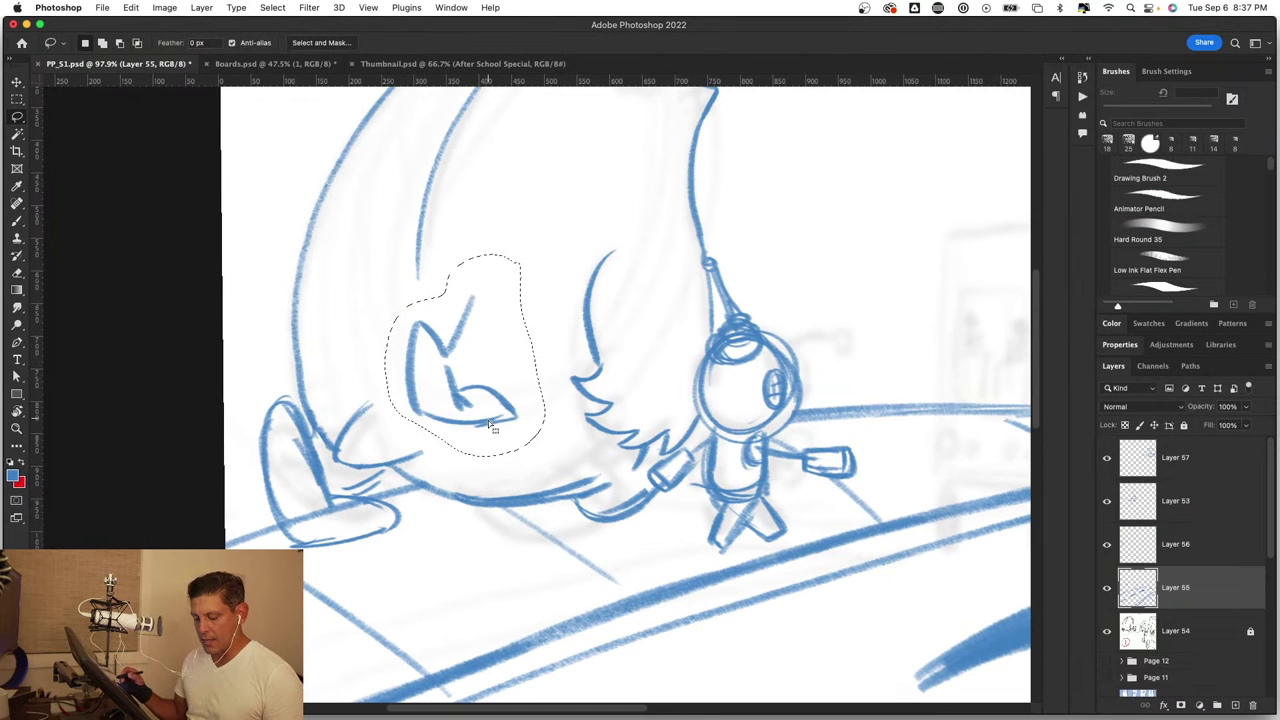
key(ctrl+x)
key(ctrl+v)
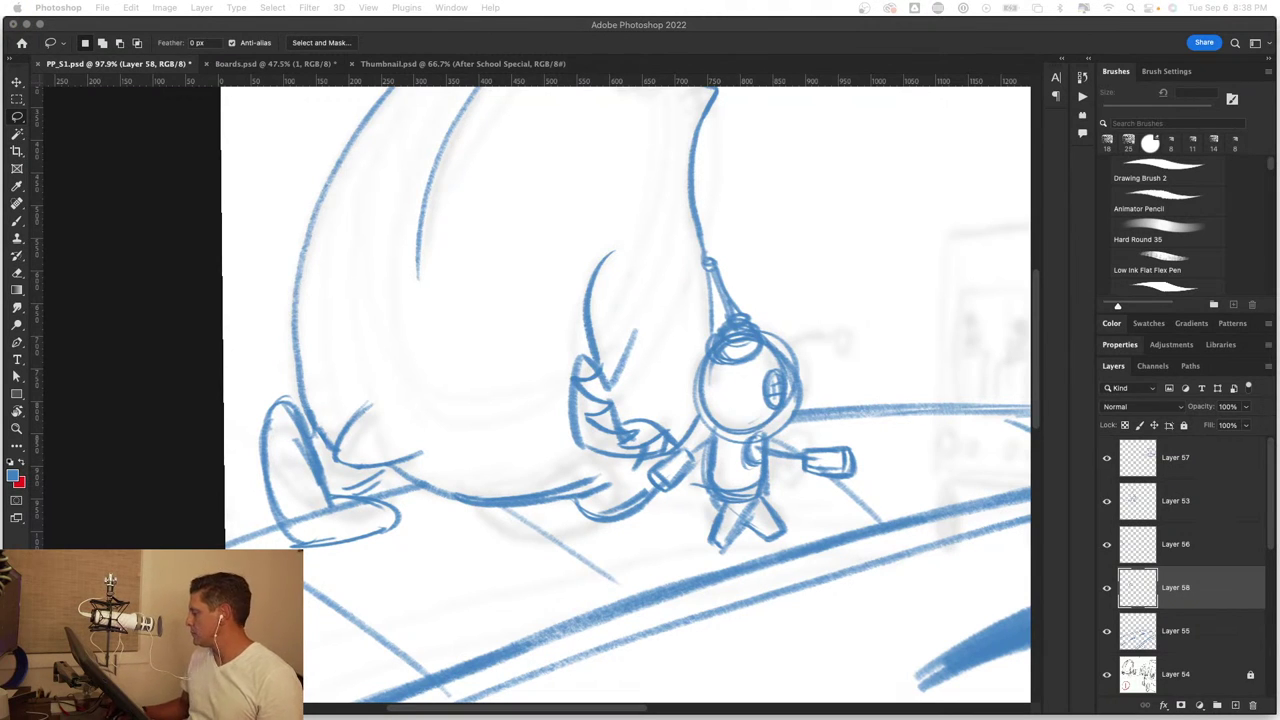
Step: Move the V strokes onto the creature's left foot and scale them to about 141%
click(448, 482)
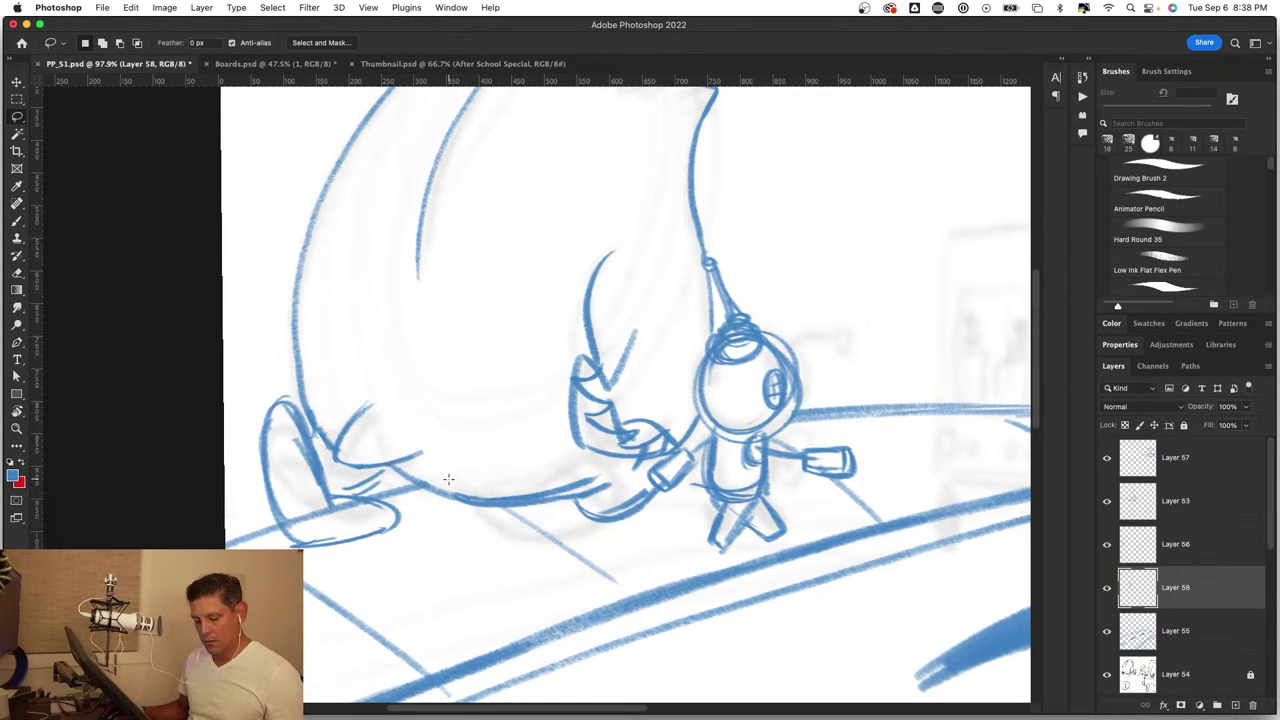
key(v)
mouse_move(517, 457)
mouse_down()
mouse_move(315, 524)
mouse_move(323, 534)
mouse_up()
key(ctrl+t)
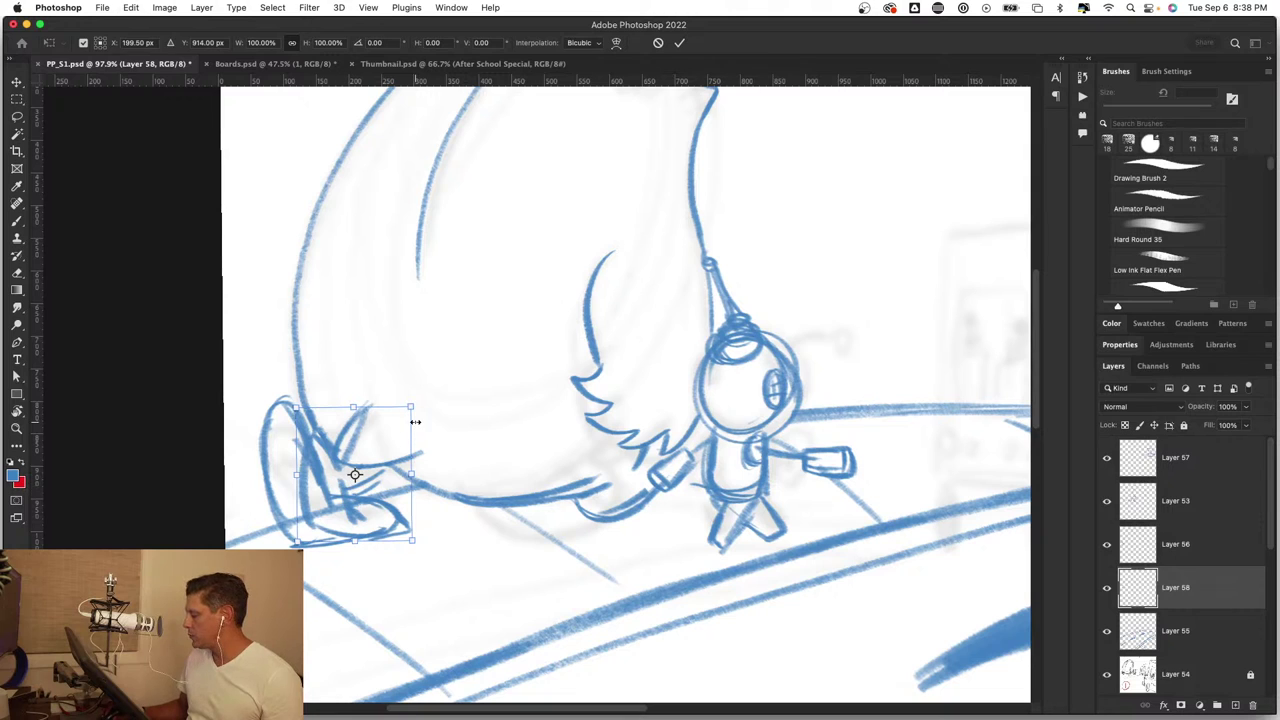
drag(411, 408, 464, 347)
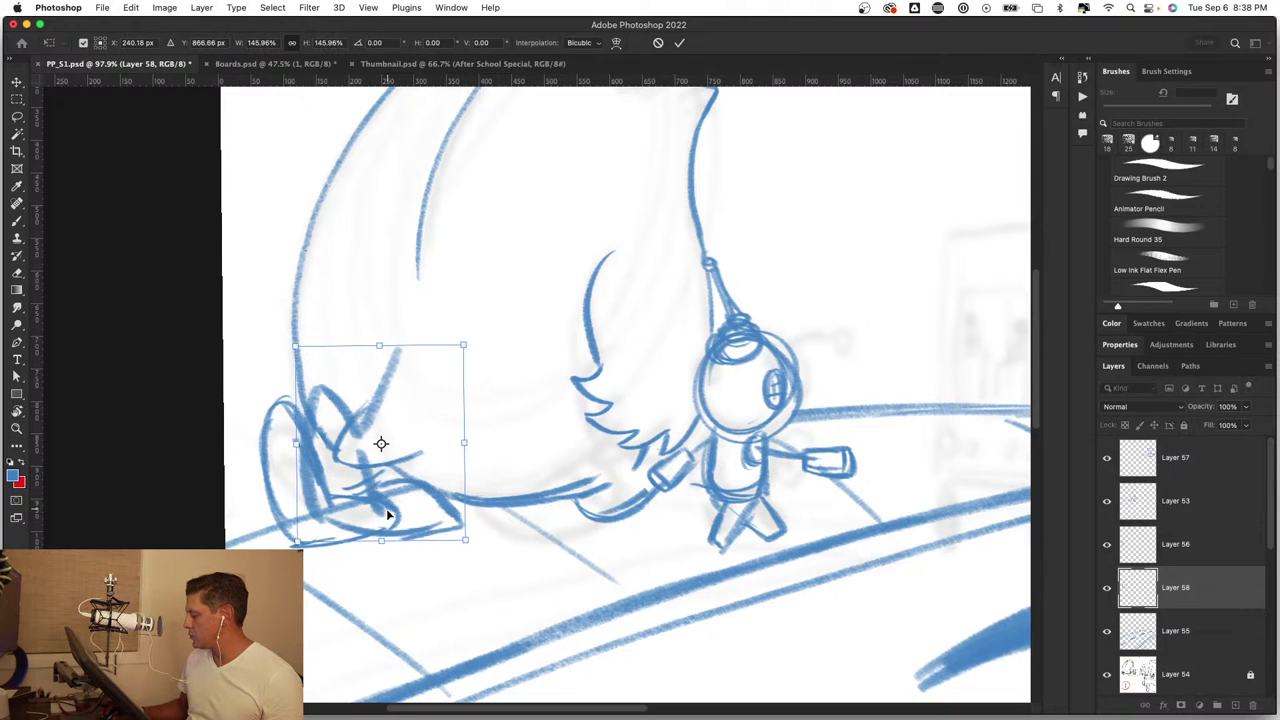
drag(383, 531, 348, 524)
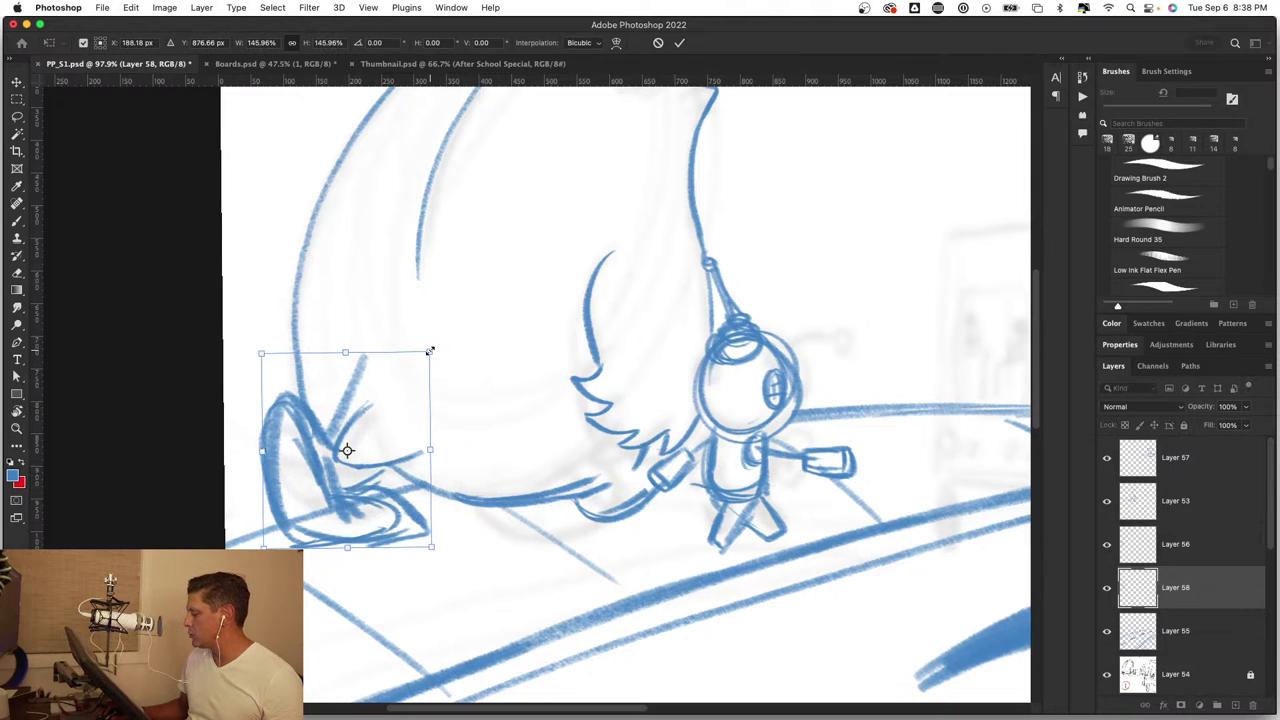
drag(430, 351, 424, 358)
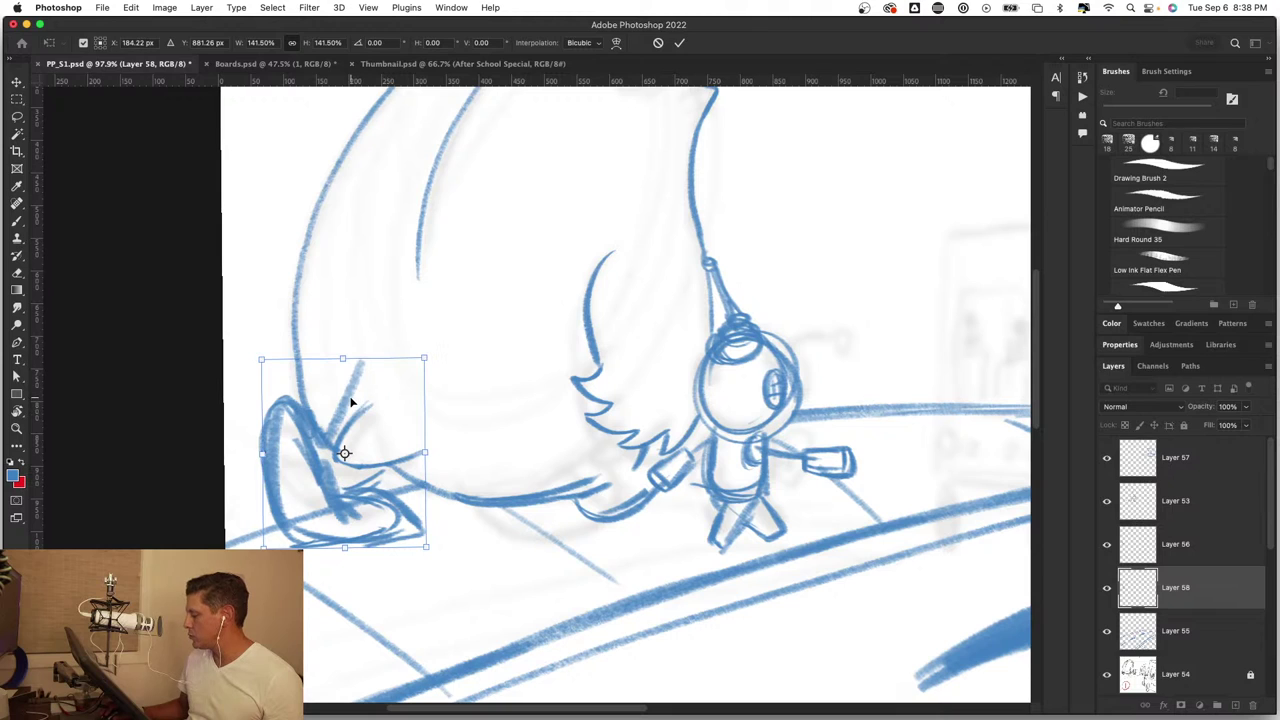
key(Return)
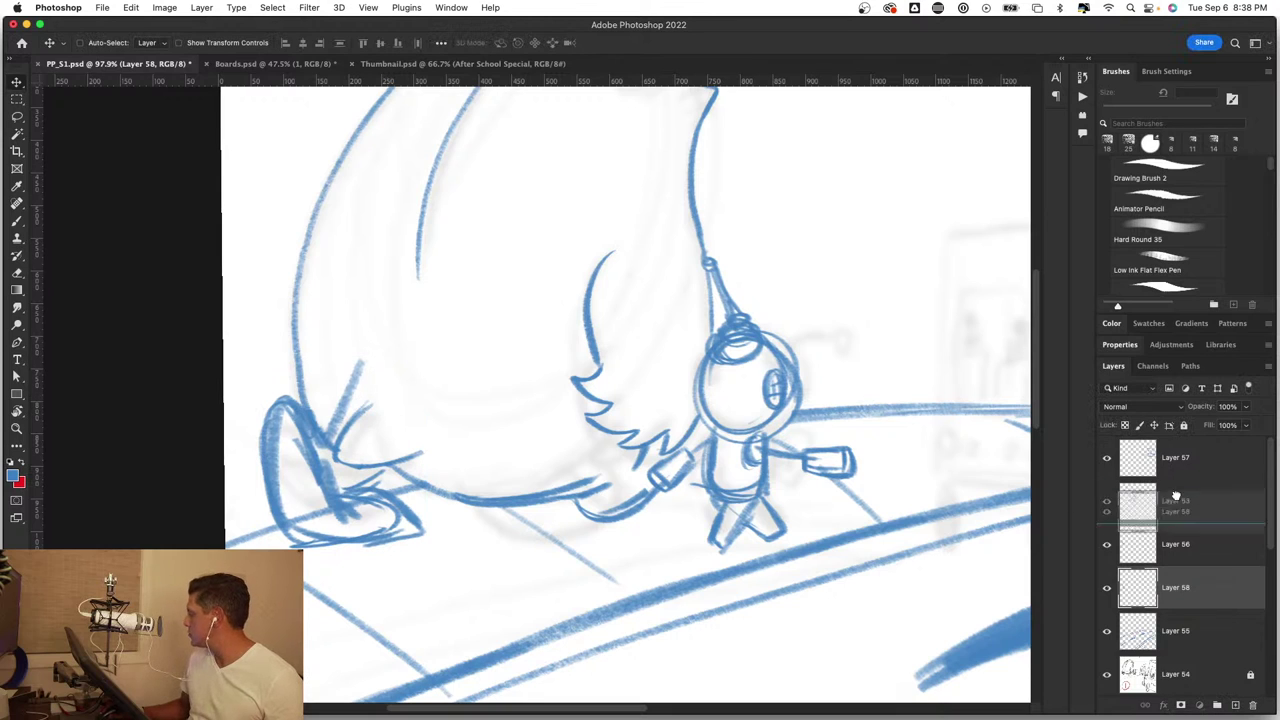
Step: Place Layer 58 above Layer 53, compare layers, and delete Layer 56 with the old shoe
drag(1197, 600, 1106, 472)
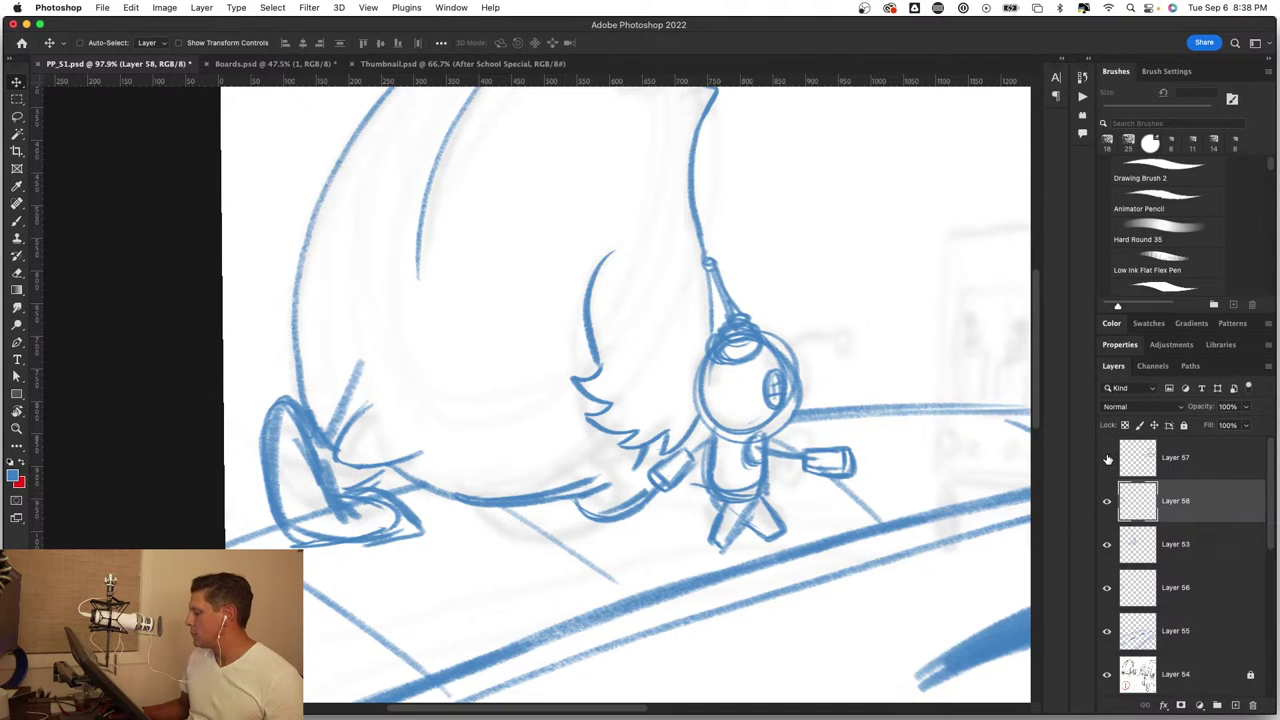
click(1107, 458)
click(1106, 545)
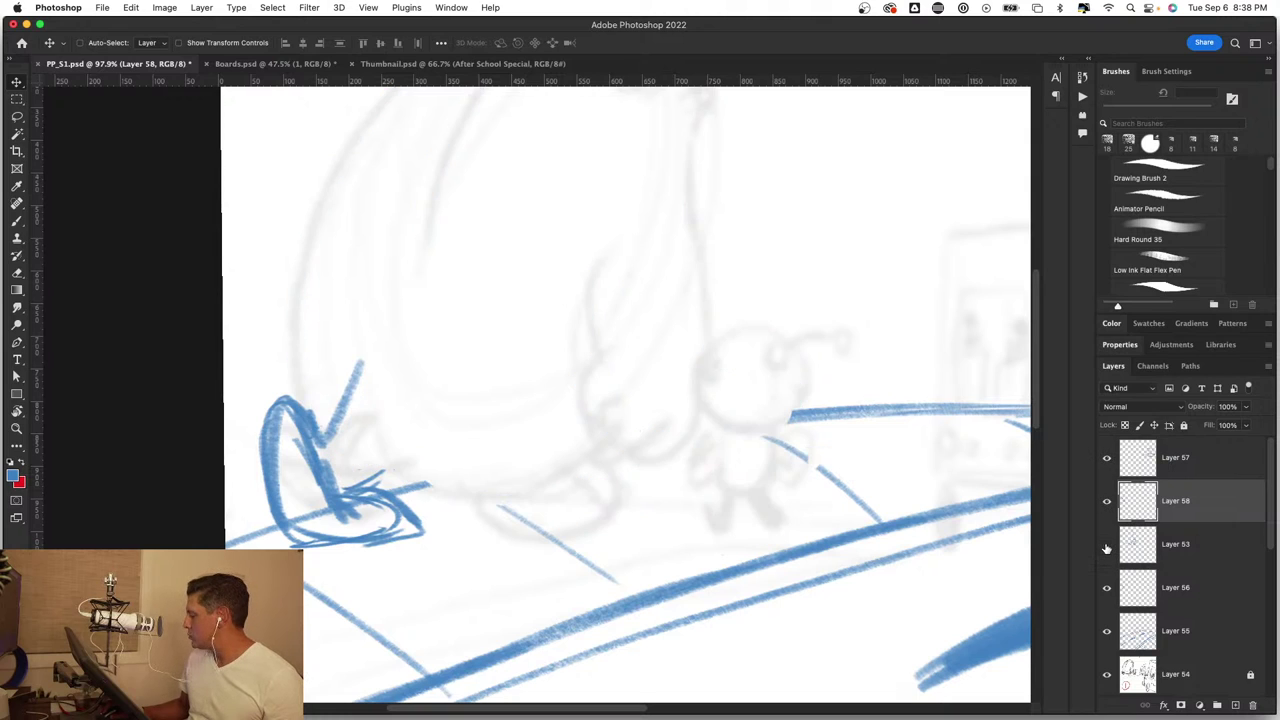
click(1106, 545)
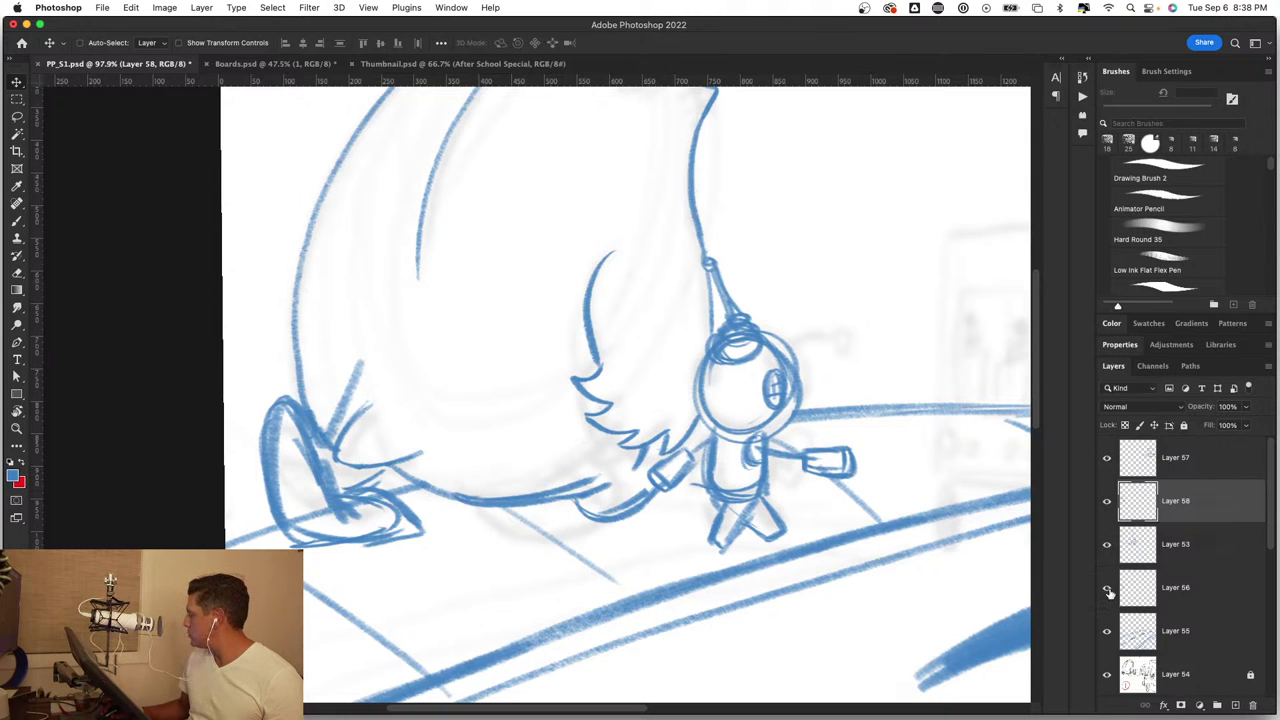
click(1107, 589)
click(1107, 589)
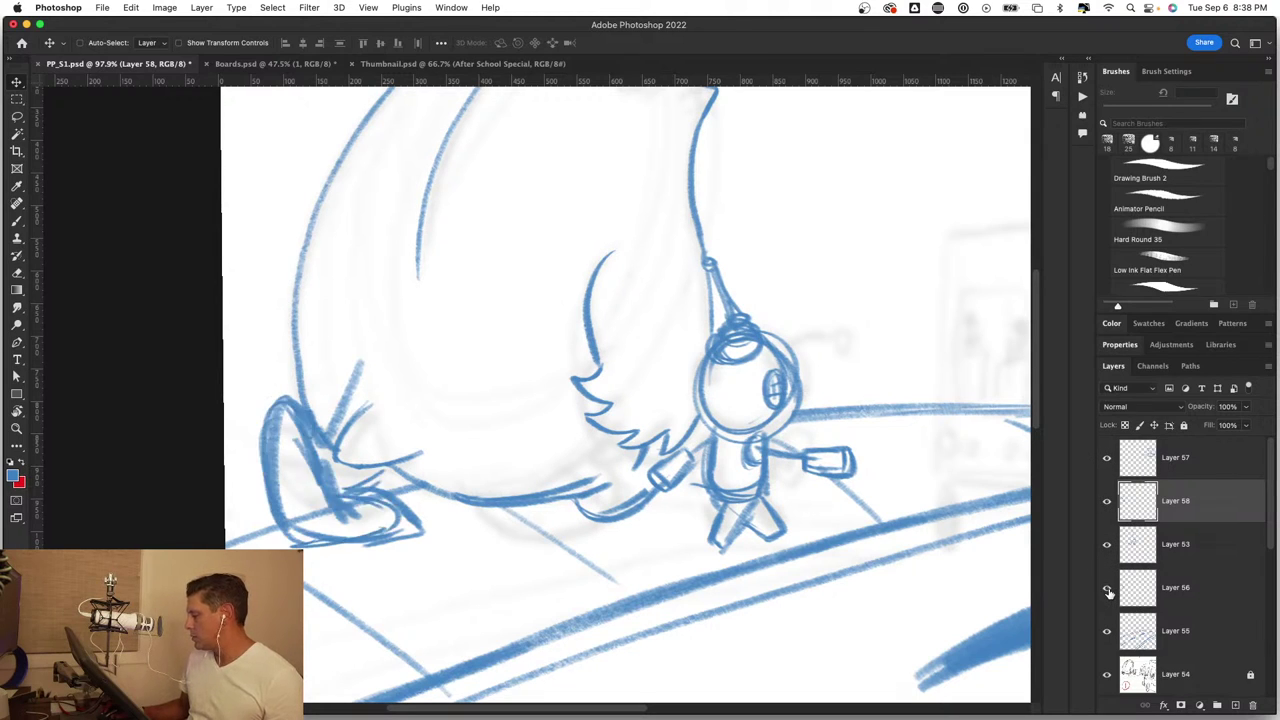
drag(1158, 590, 1253, 708)
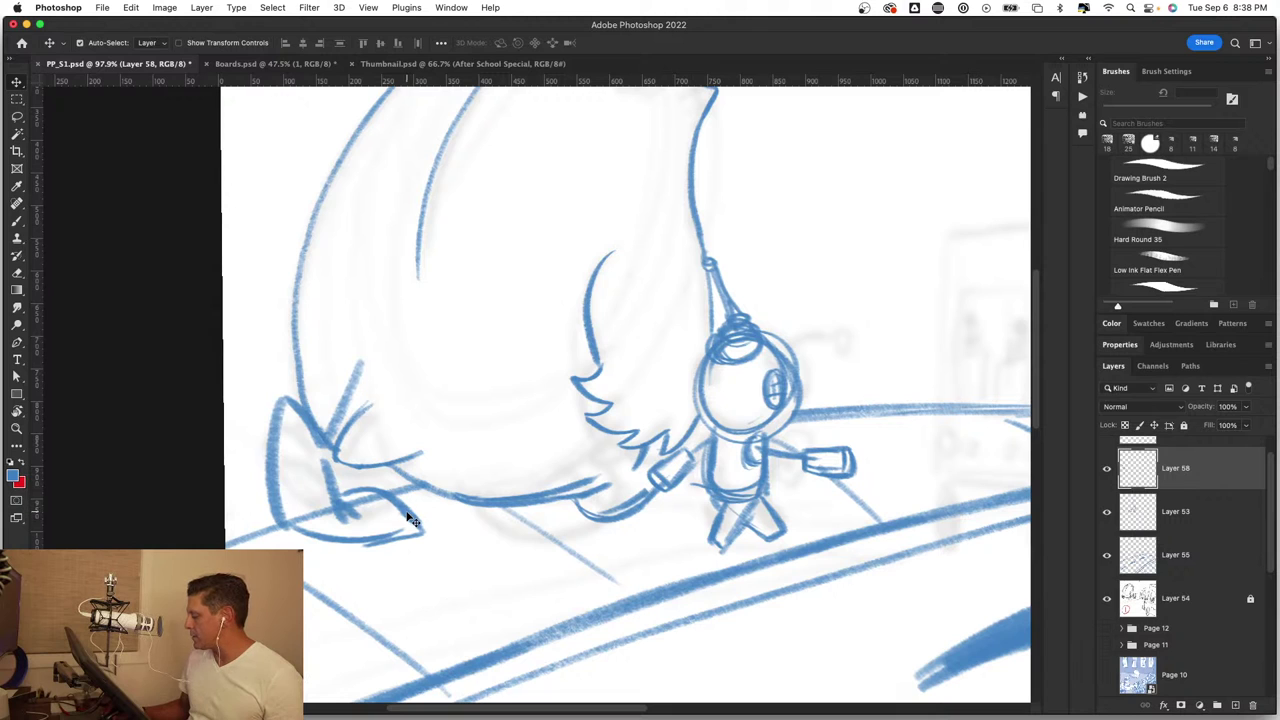
Step: Nudge the new shoe strokes onto the foot and erase the stray line above it
drag(362, 490, 371, 500)
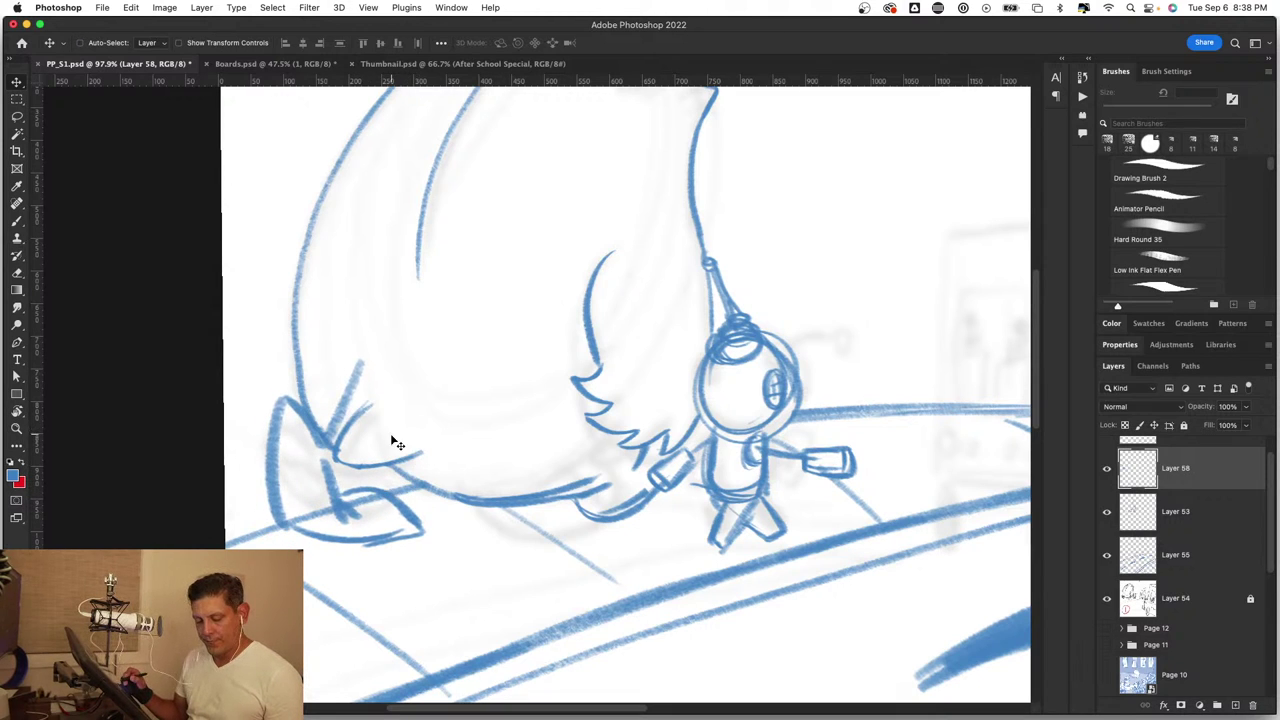
key(e)
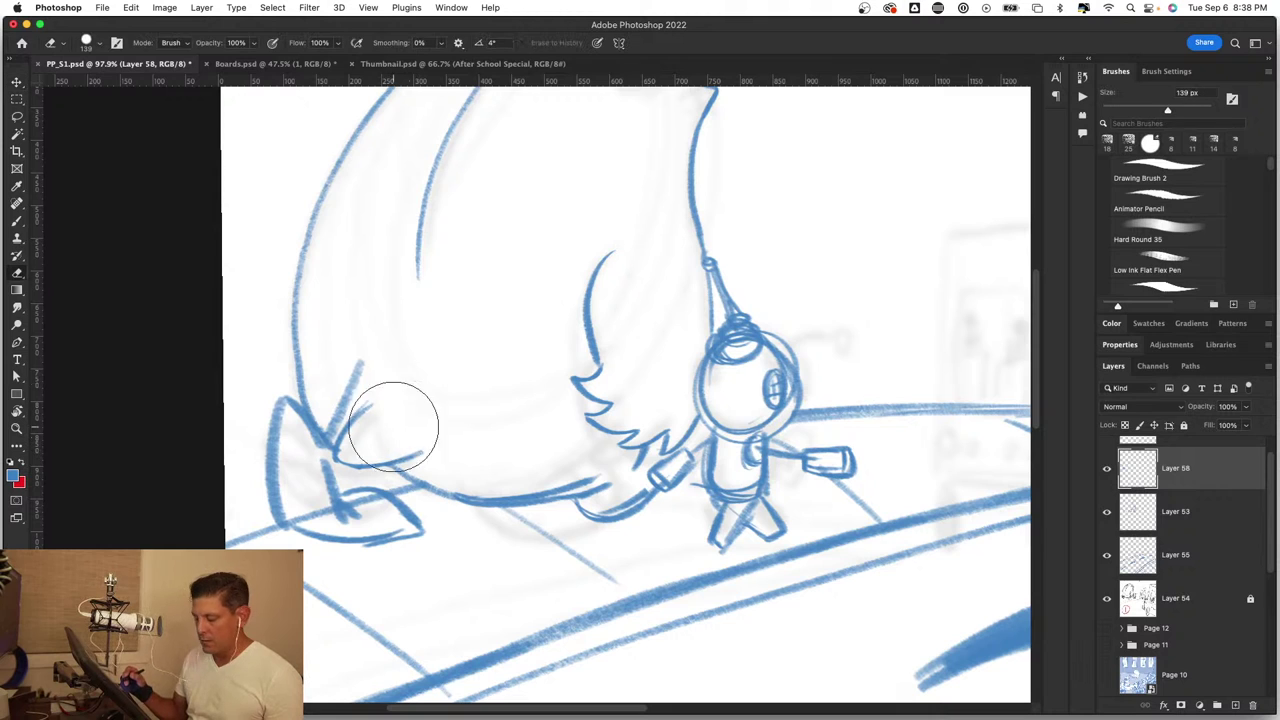
mouse_move(366, 357)
mouse_down()
mouse_move(337, 414)
mouse_move(357, 434)
mouse_move(343, 449)
mouse_up()
key(b)
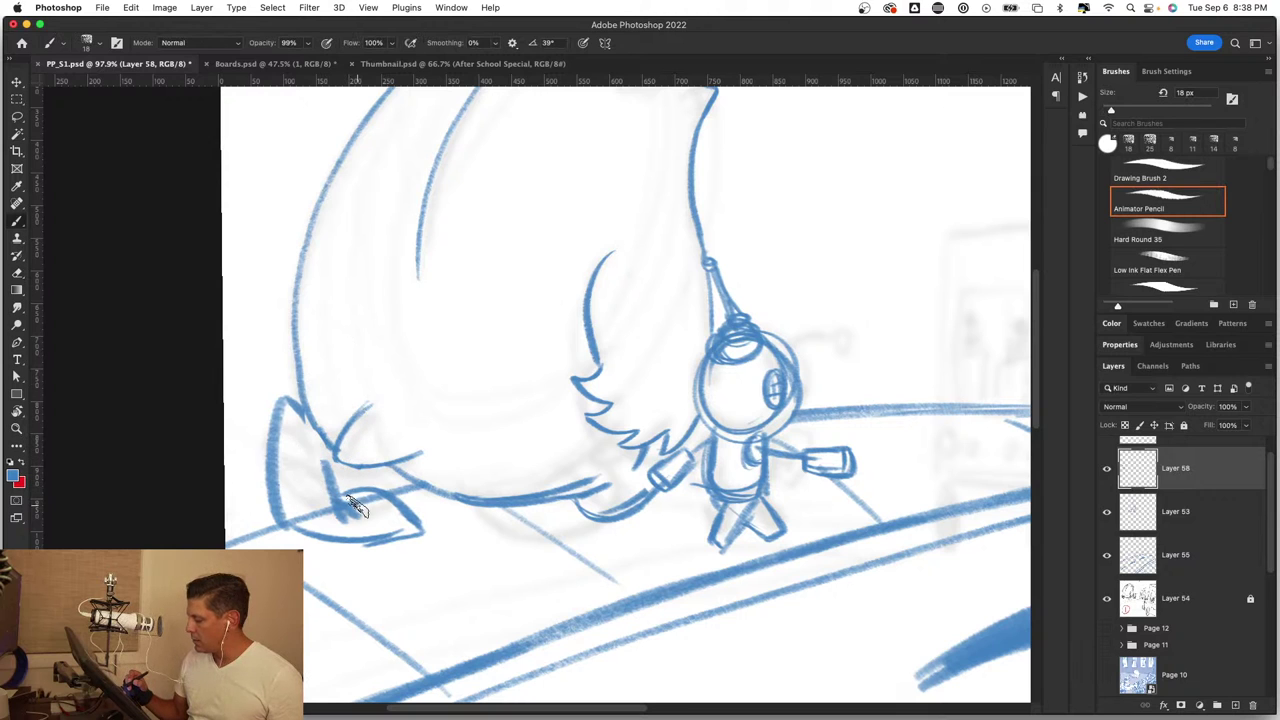
scroll(380, 470, up, 2)
scroll(380, 470, up, 2)
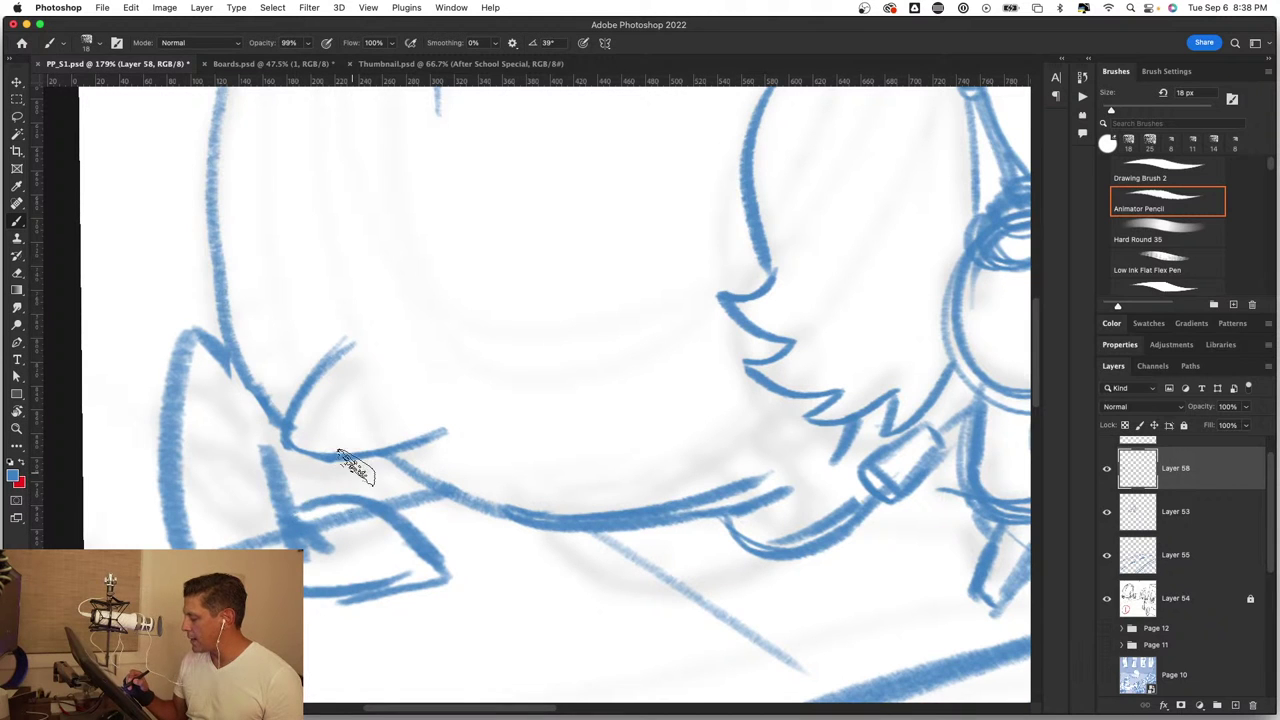
Step: With a 43 px brush, draw a diagonal foot line and touch up lines under the foot on Layer 55
key(bracketright)
key(bracketright)
key(bracketright)
drag(406, 481, 350, 482)
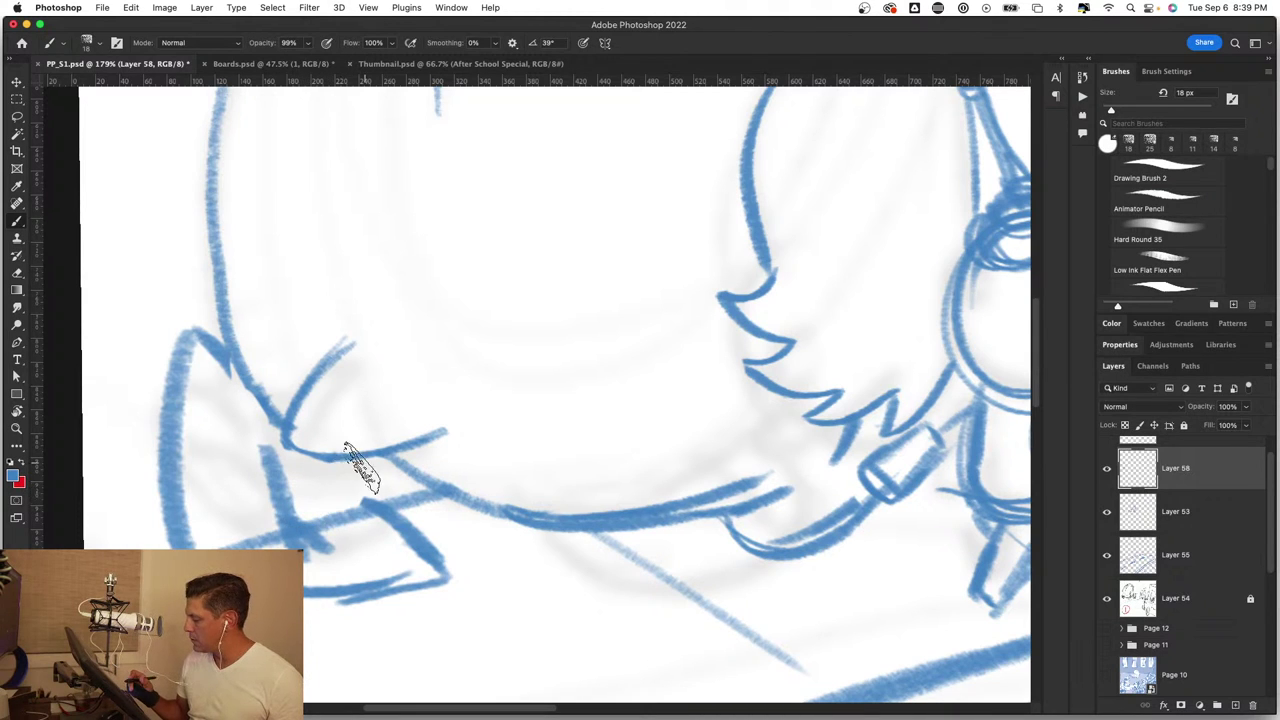
drag(278, 515, 400, 470)
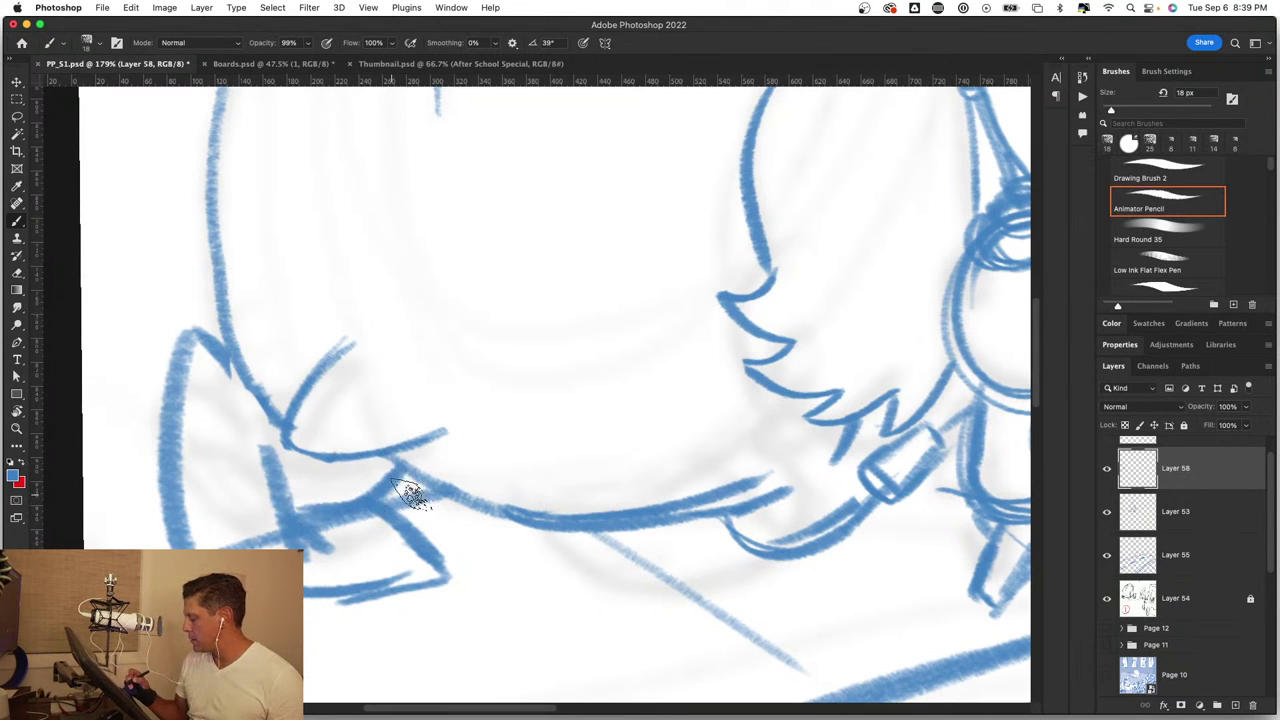
click(1107, 512)
click(1107, 512)
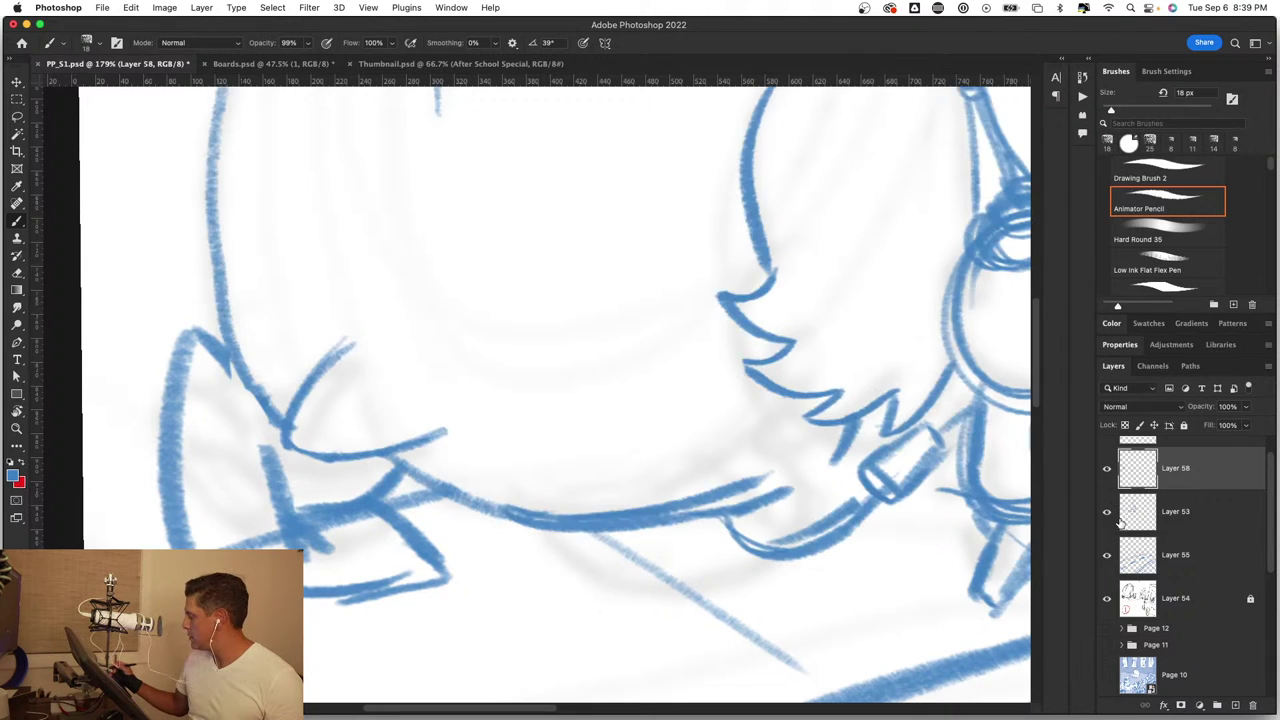
click(1107, 558)
click(1108, 558)
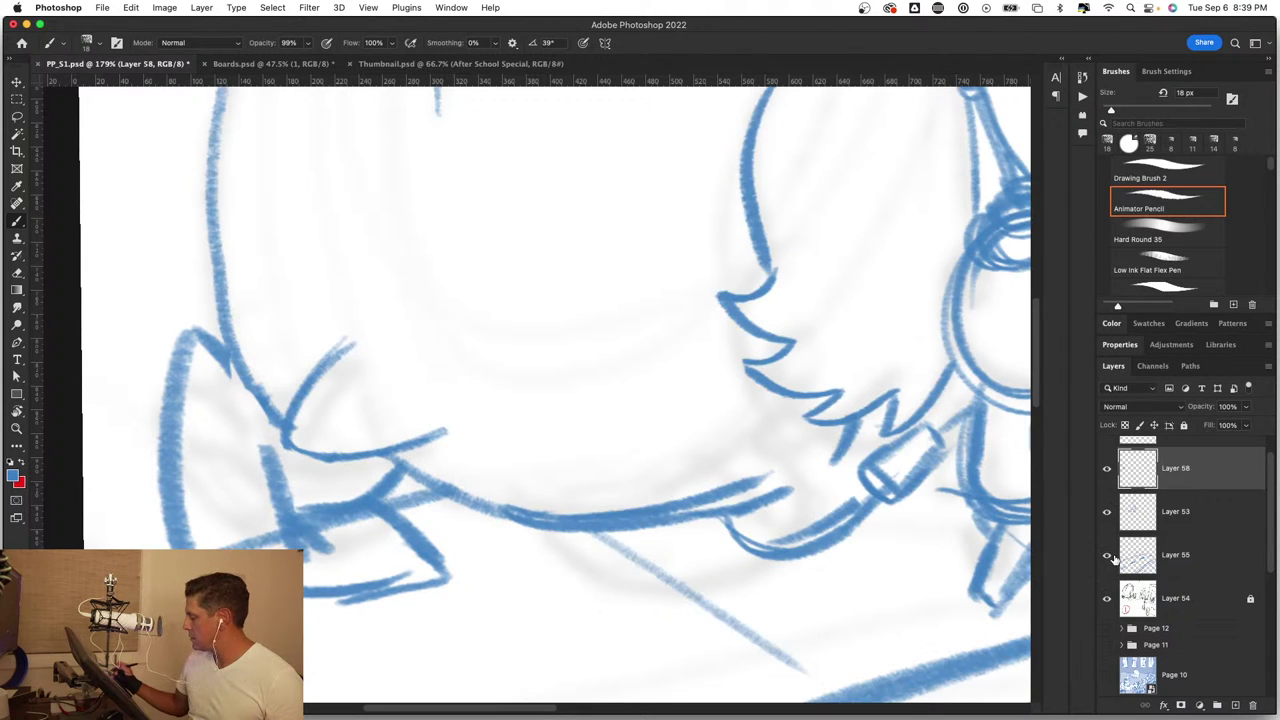
click(1192, 561)
mouse_move(214, 545)
mouse_down()
mouse_move(286, 520)
mouse_move(337, 549)
mouse_move(372, 538)
mouse_up()
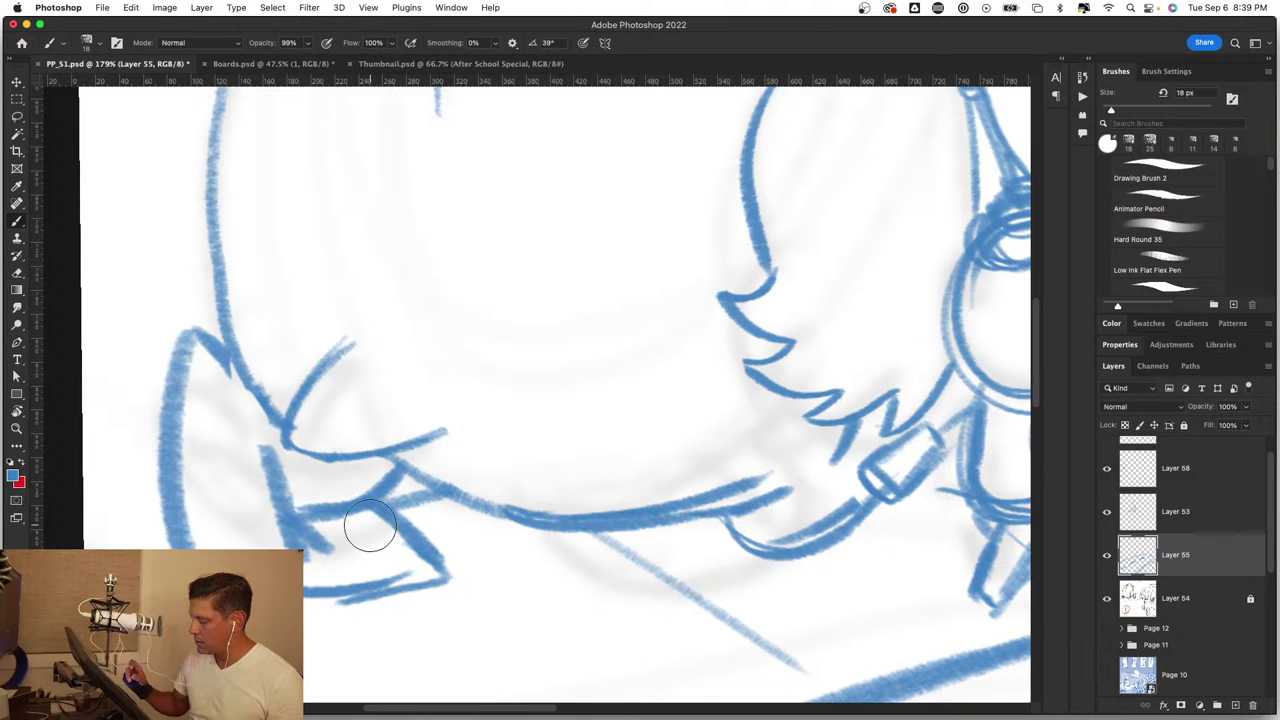
Step: Retrace the foot's left edge and bottom line, then frame the creature and character
key(z)
alt+click(530, 513)
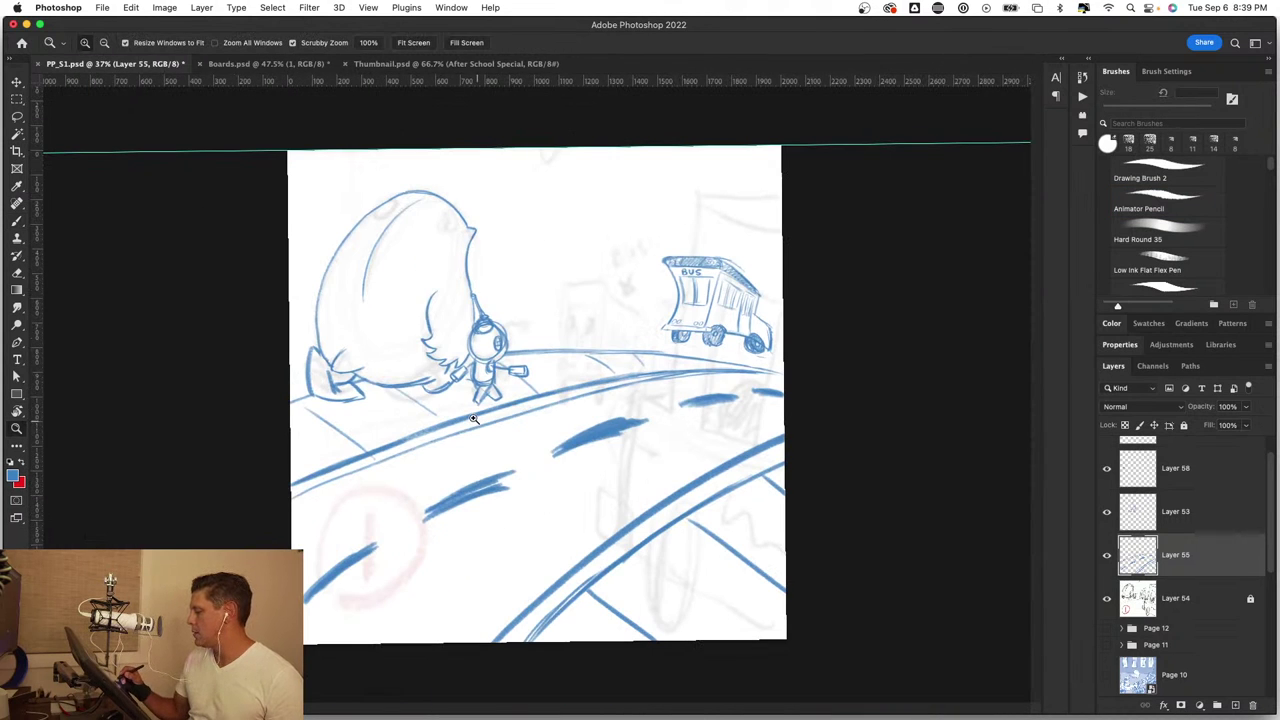
drag(474, 418, 520, 418)
key(b)
drag(251, 514, 543, 585)
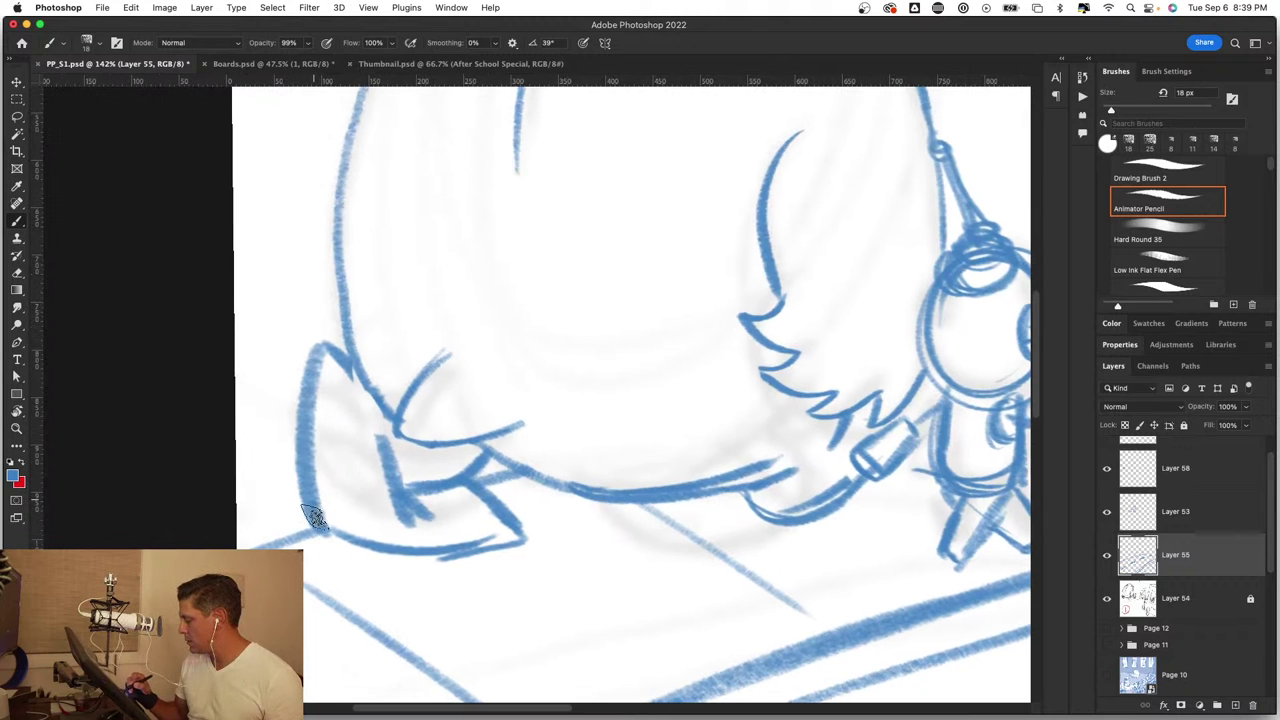
mouse_move(313, 517)
mouse_down()
mouse_move(400, 557)
mouse_move(523, 531)
mouse_up()
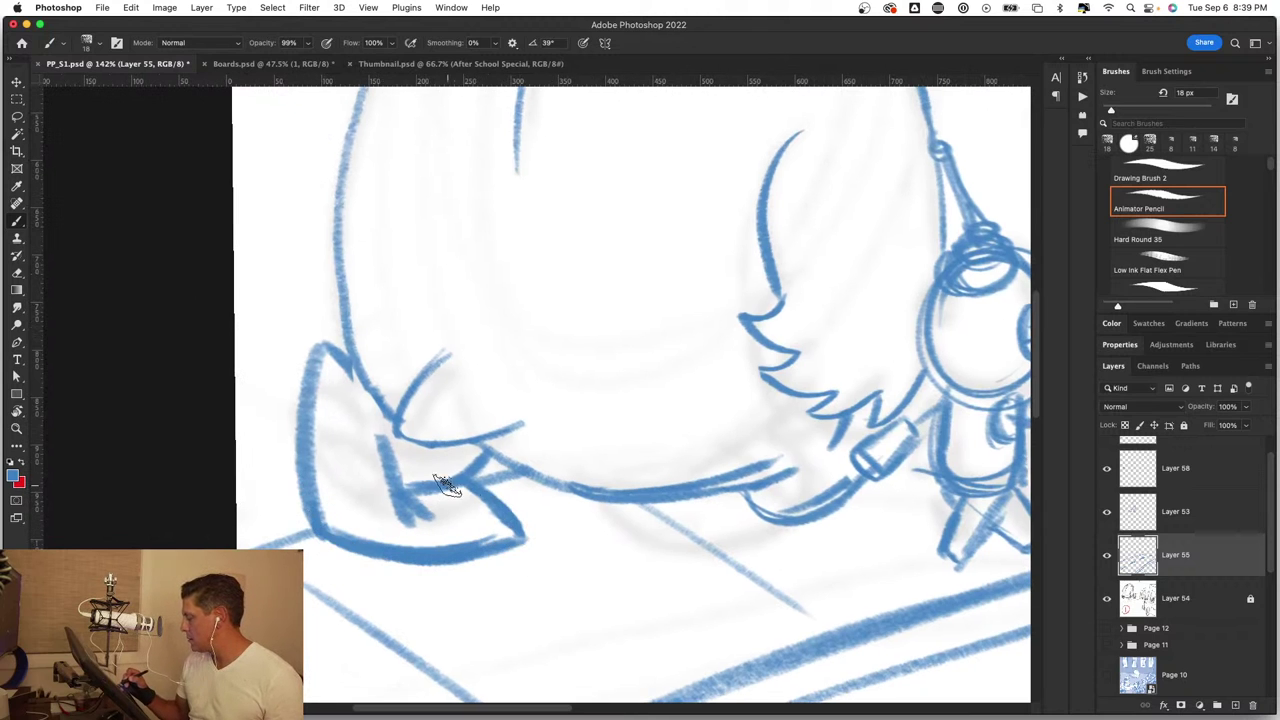
key(z)
drag(447, 485, 494, 409)
key(b)
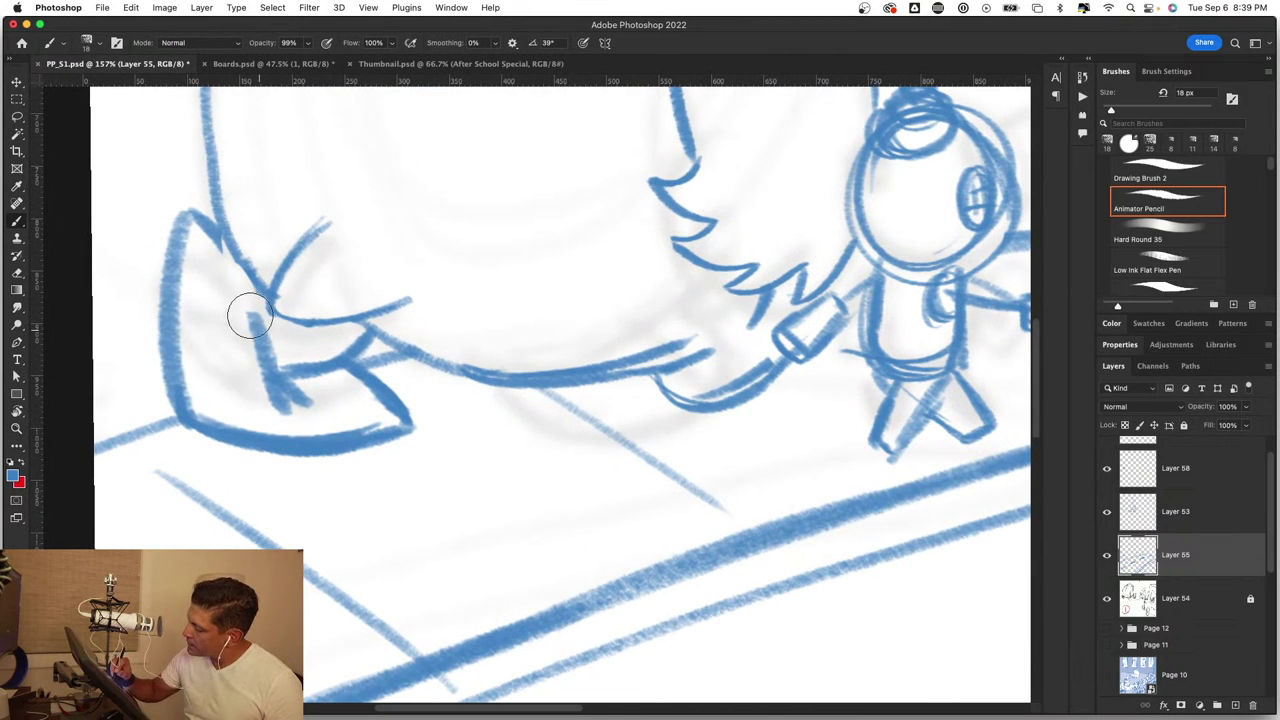
Step: Check Layers 55, 53 and 58 visibility, then merge Layer 58 down into Layer 53
click(1106, 558)
click(1106, 558)
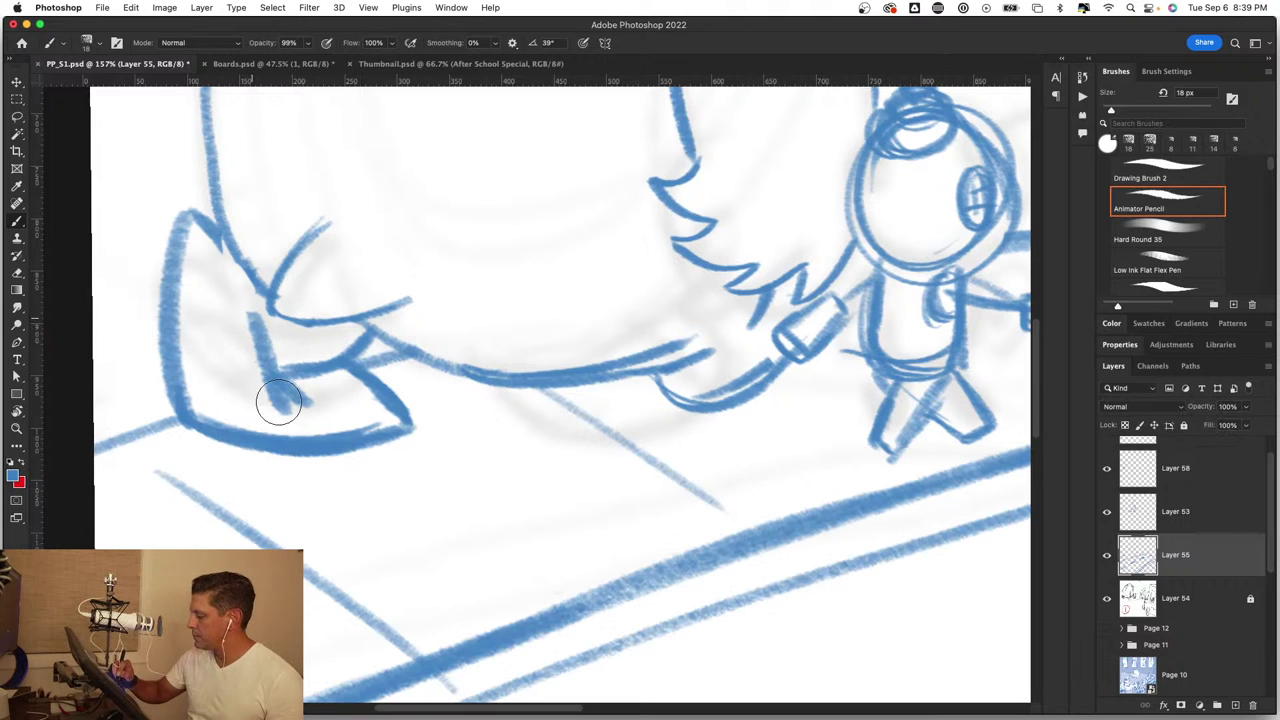
click(1106, 558)
click(1106, 558)
click(1106, 512)
click(1106, 513)
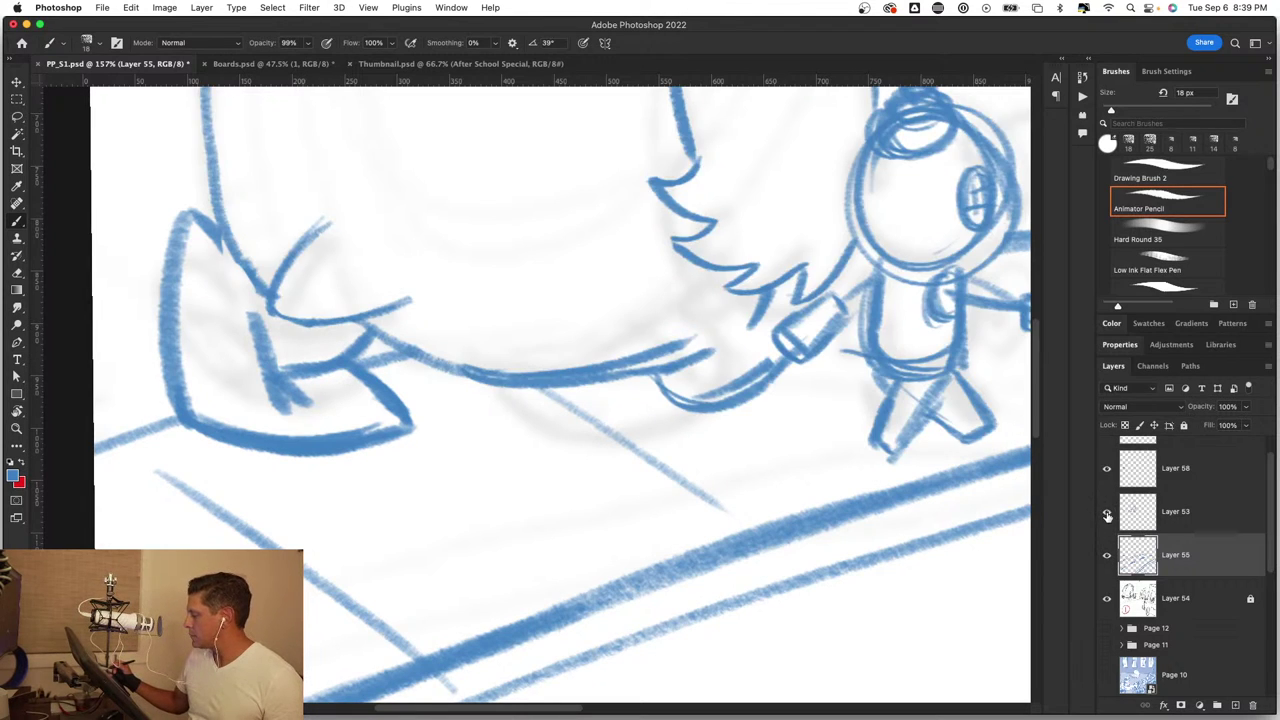
click(1107, 476)
click(1107, 476)
click(1200, 478)
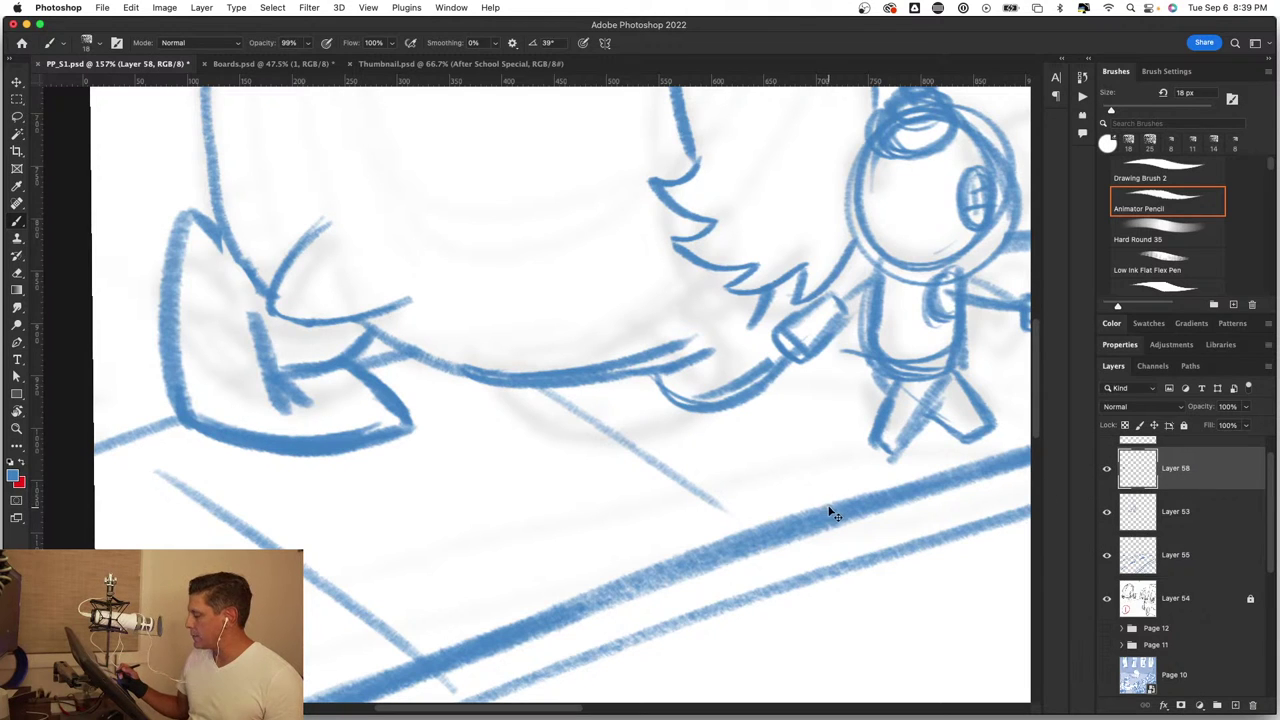
key(ctrl+e)
Step: Merge the latest strokes into the character layer and hide the diagonal road lines
click(1107, 470)
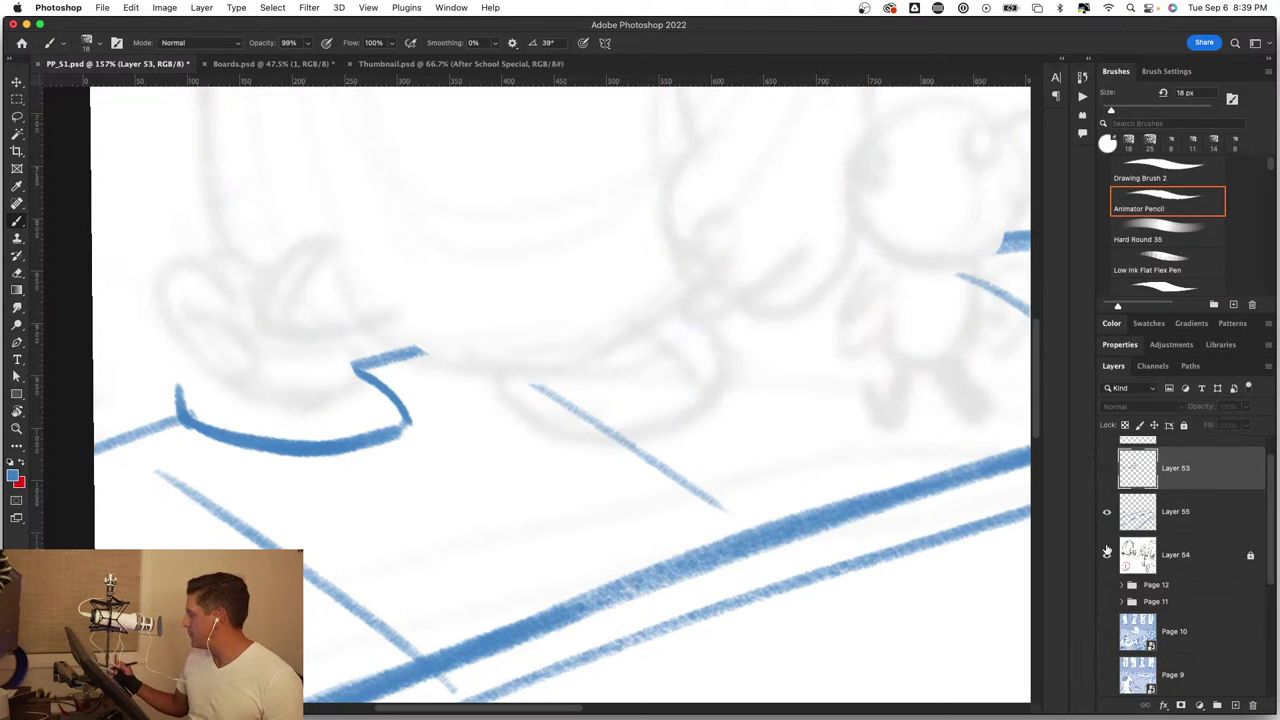
click(1107, 512)
click(1107, 512)
click(1107, 468)
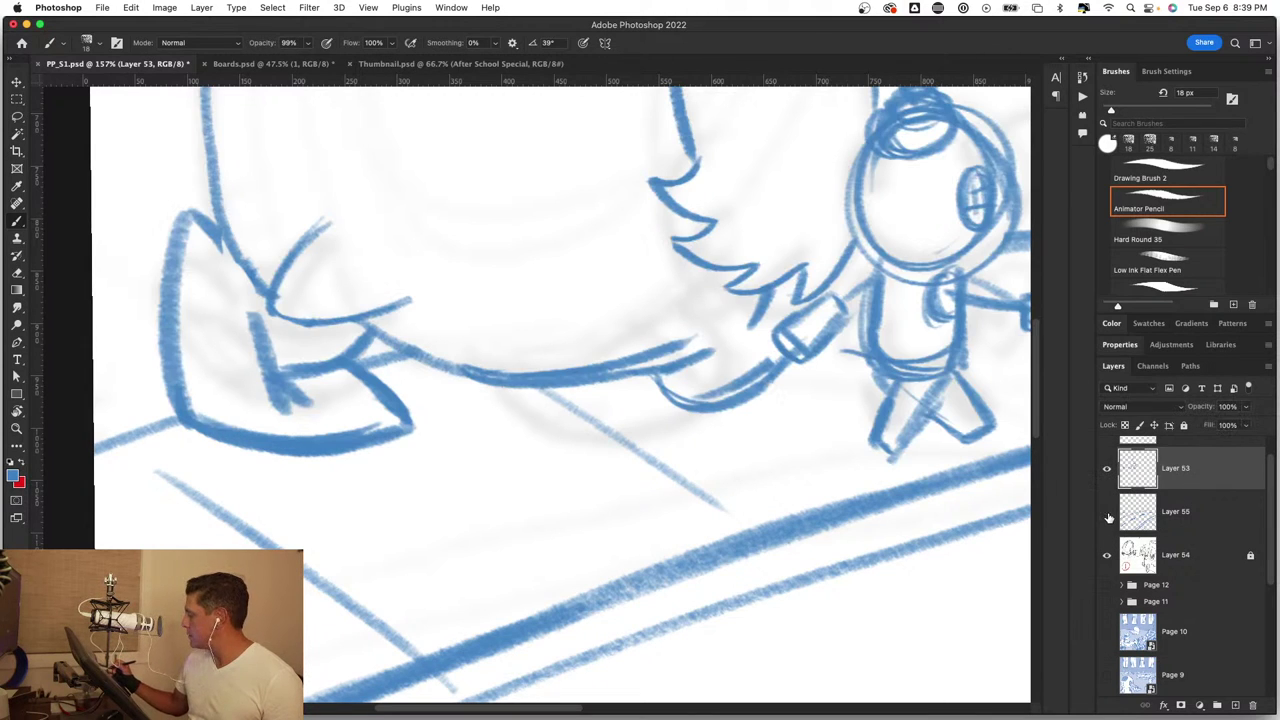
click(1107, 513)
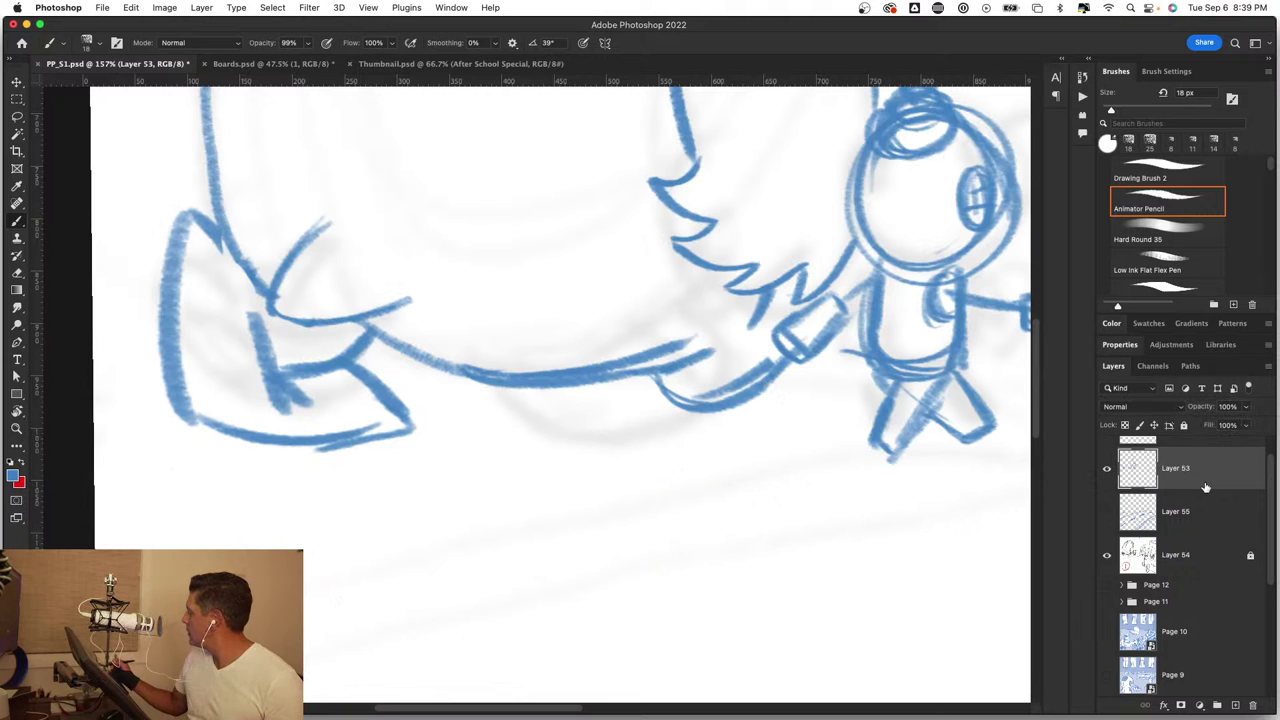
Step: Thicken the foot's edges, middle bar, line toward the small character, and upper chevron arm
mouse_move(171, 391)
mouse_down()
mouse_move(183, 417)
mouse_move(363, 441)
mouse_up()
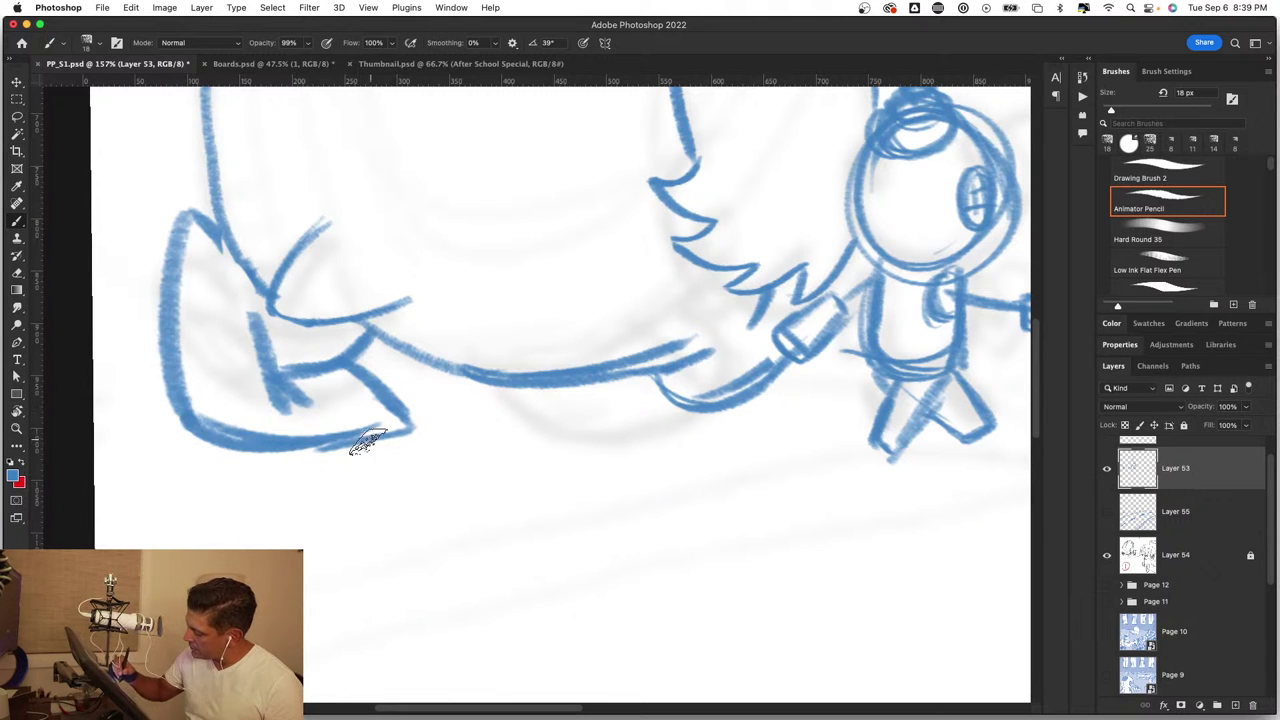
mouse_move(215, 425)
mouse_down()
mouse_move(345, 447)
mouse_move(408, 420)
mouse_up()
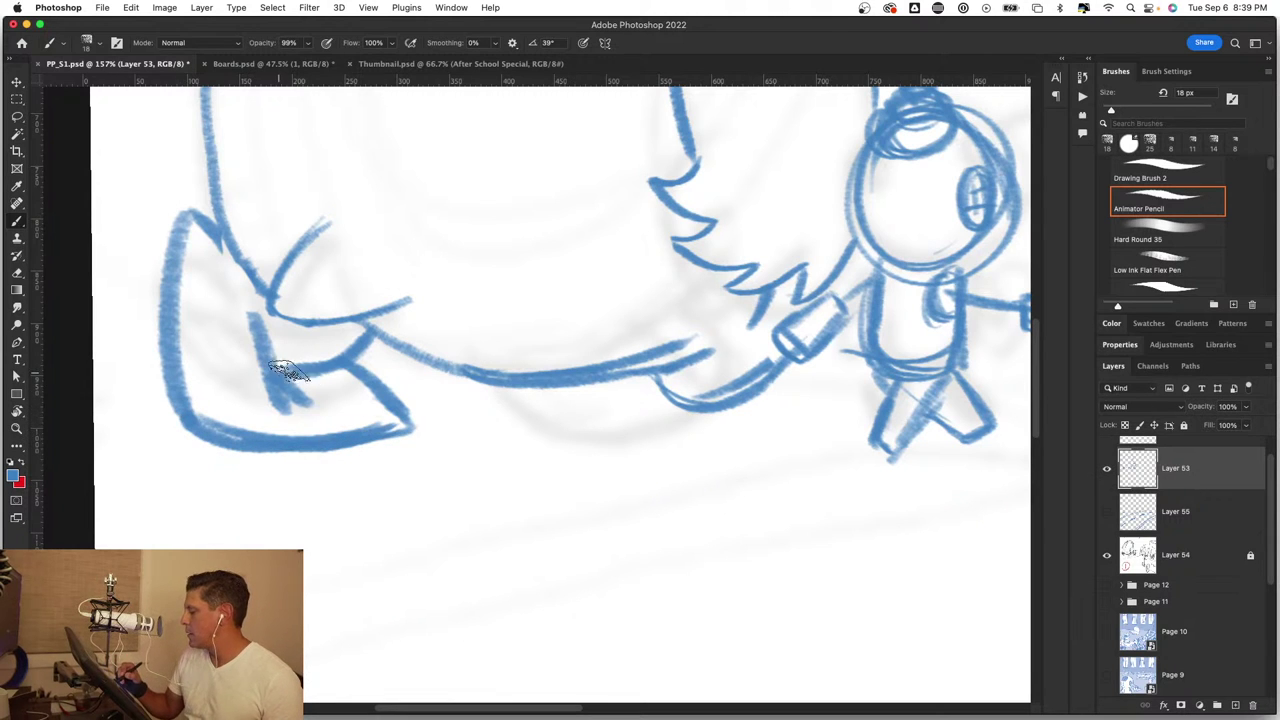
drag(286, 366, 380, 345)
key(super+z)
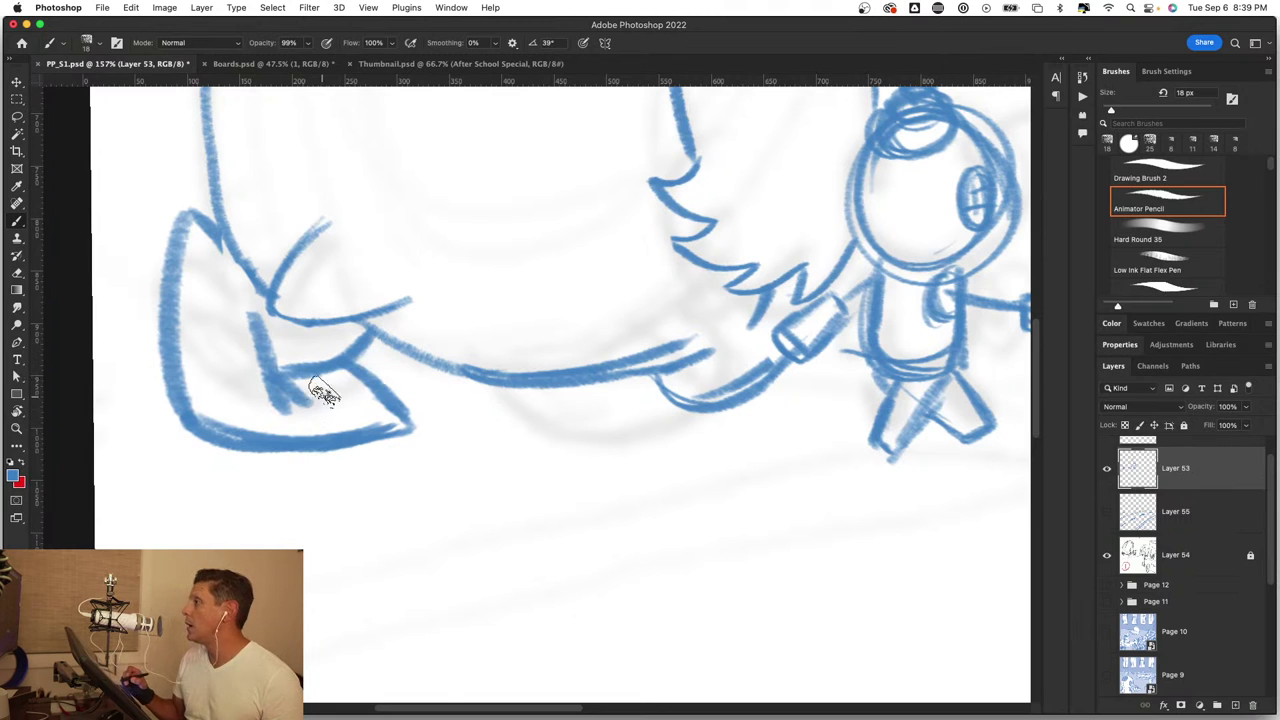
mouse_move(277, 371)
mouse_down()
mouse_move(354, 351)
mouse_move(374, 326)
mouse_move(463, 362)
mouse_move(654, 343)
mouse_up()
mouse_move(534, 375)
mouse_down()
mouse_move(686, 343)
mouse_move(703, 365)
mouse_up()
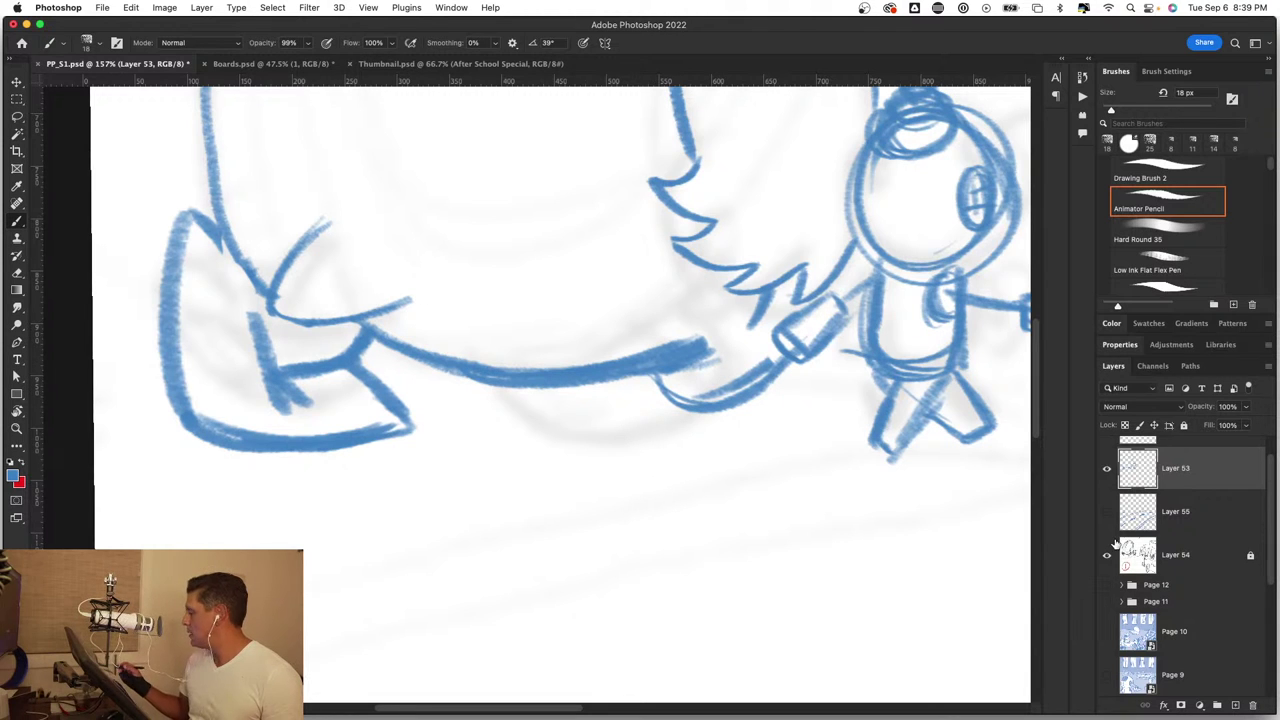
mouse_move(329, 223)
mouse_down()
mouse_move(262, 316)
mouse_move(416, 295)
mouse_up()
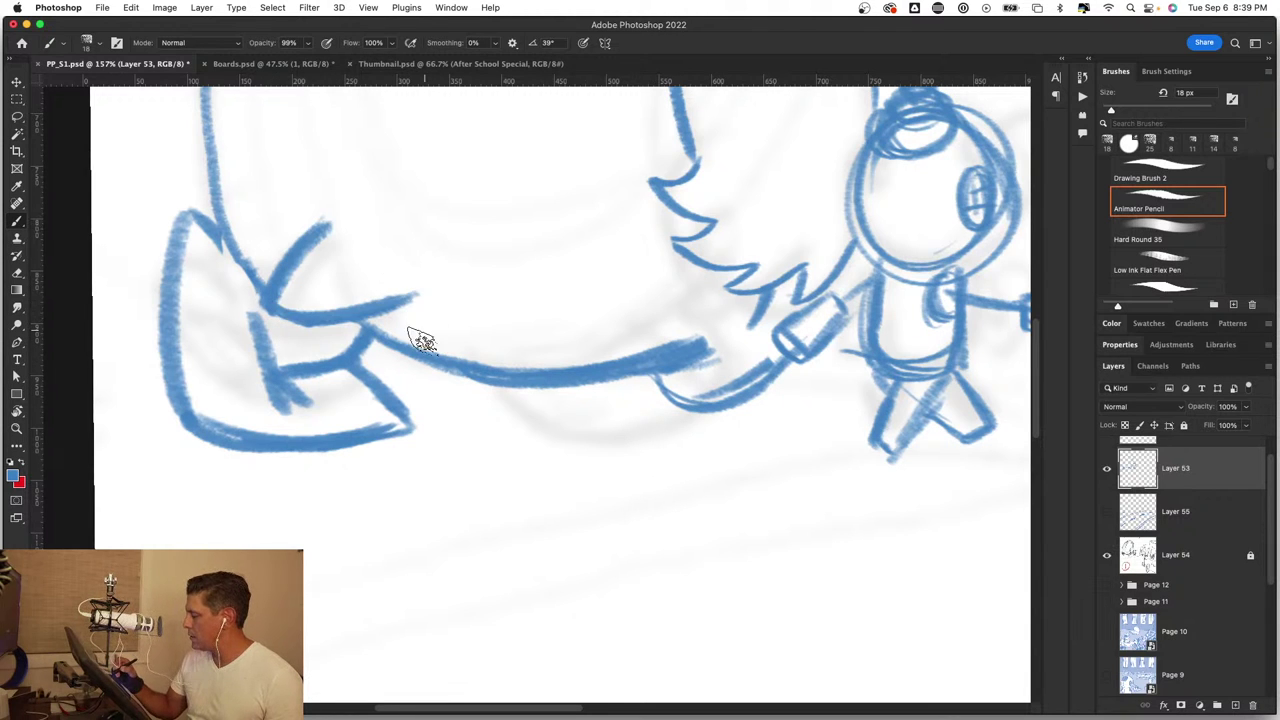
scroll(421, 341, down, 10)
scroll(406, 377, up, 6)
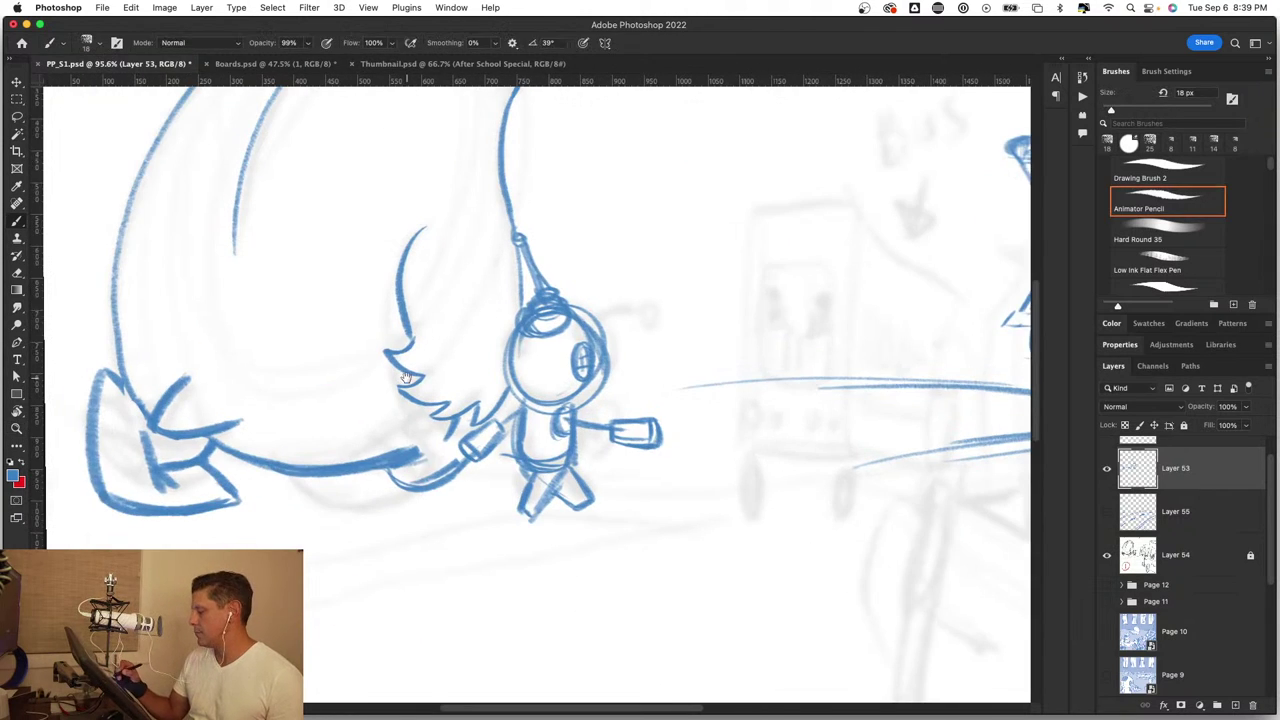
Step: Thicken the outer curve of the egg-shaped head and zoom in on the little character
drag(406, 377, 435, 567)
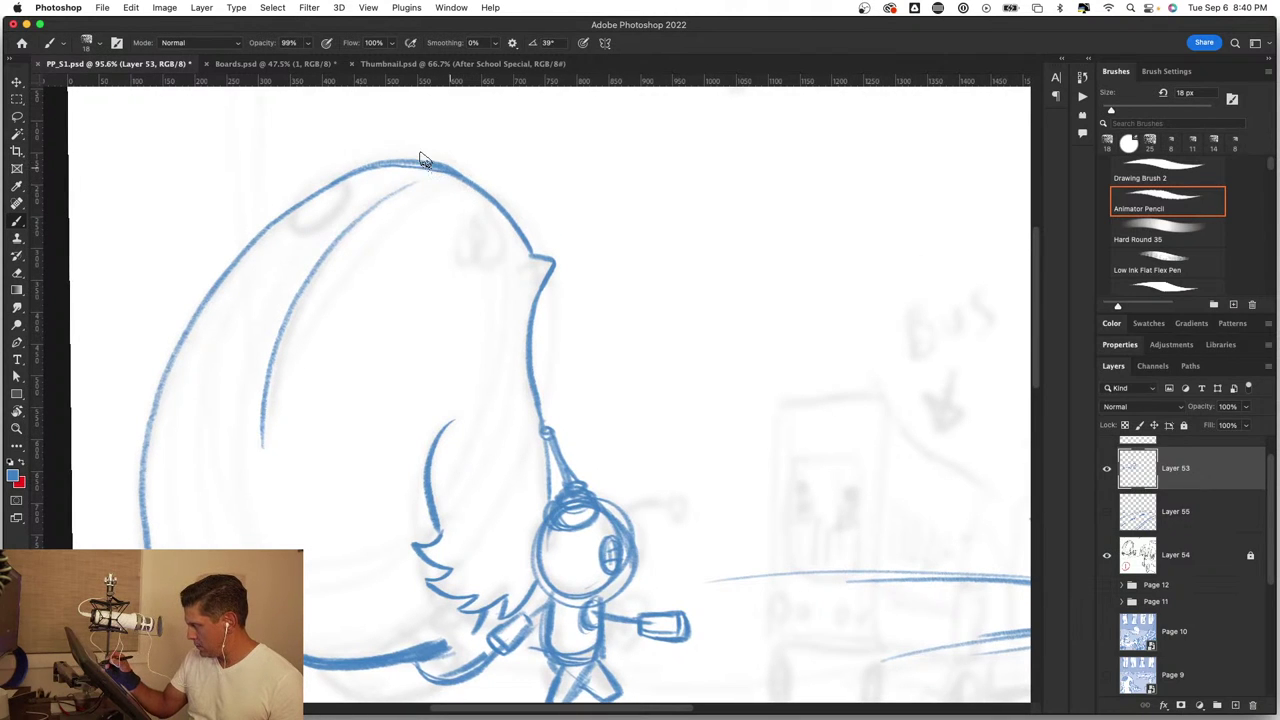
mouse_move(421, 160)
mouse_down()
mouse_move(323, 177)
mouse_move(257, 223)
mouse_move(194, 306)
mouse_move(152, 402)
mouse_move(139, 500)
mouse_up()
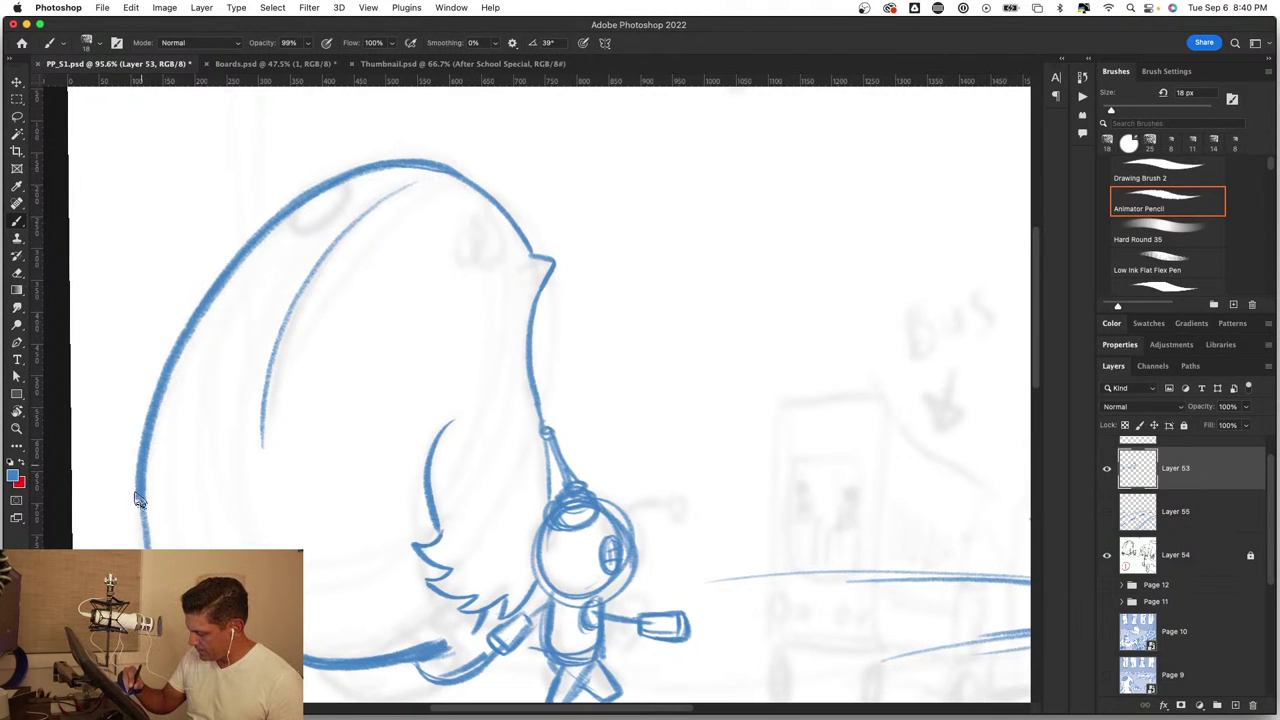
click(1100, 468)
click(1105, 469)
key(z)
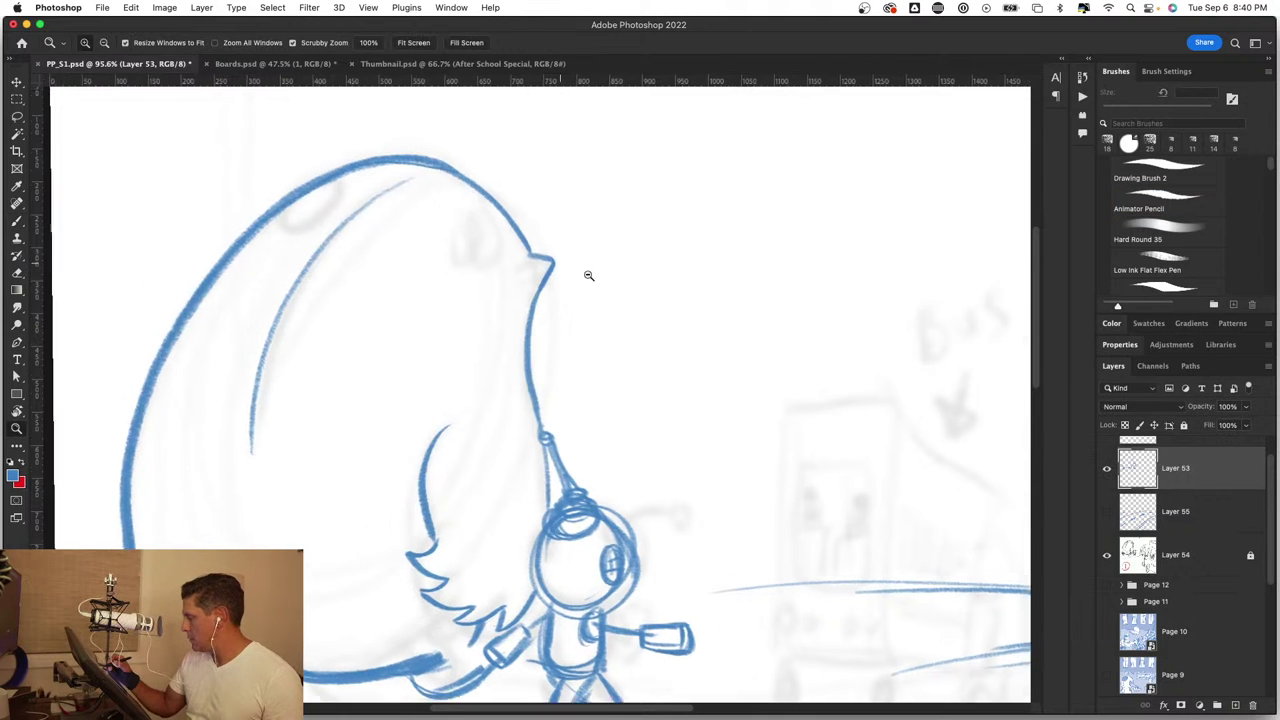
mouse_move(586, 274)
mouse_down()
mouse_move(494, 257)
mouse_move(501, 383)
mouse_up()
key(super+0)
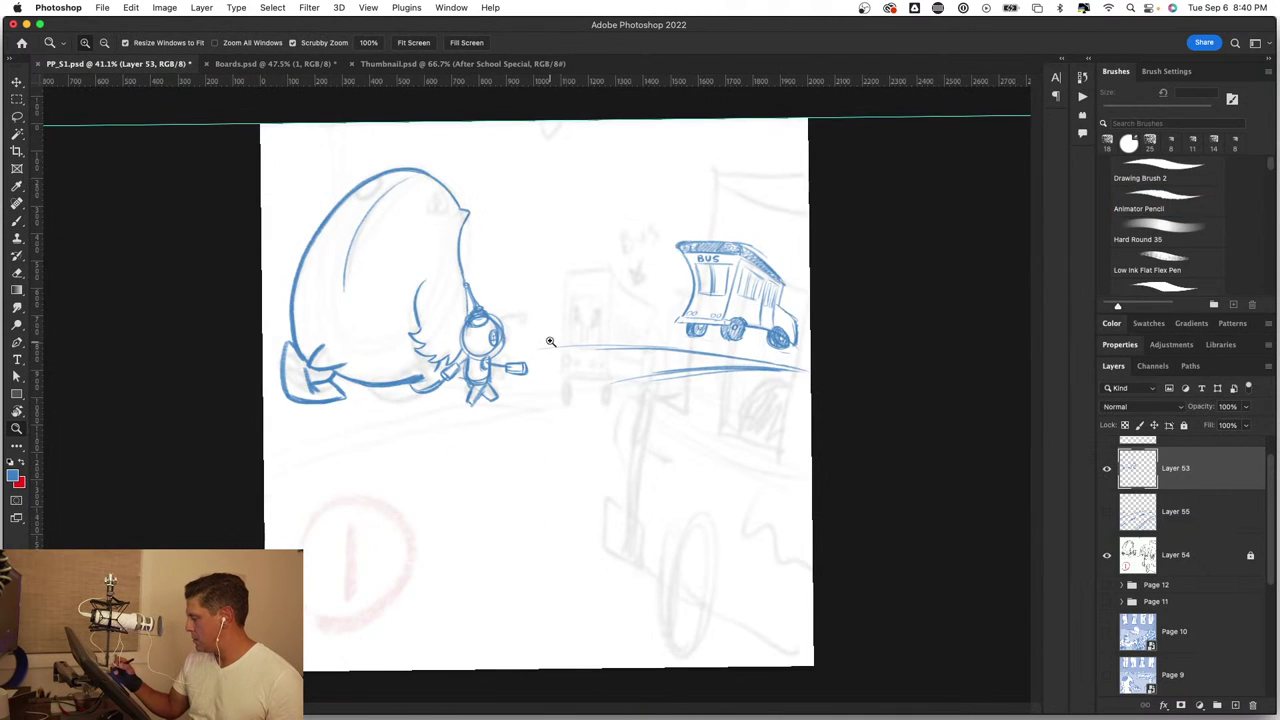
drag(509, 240, 517, 347)
Step: Retrace the small character's antenna and left hair curve, shrinking the brush to 13 px
key(b)
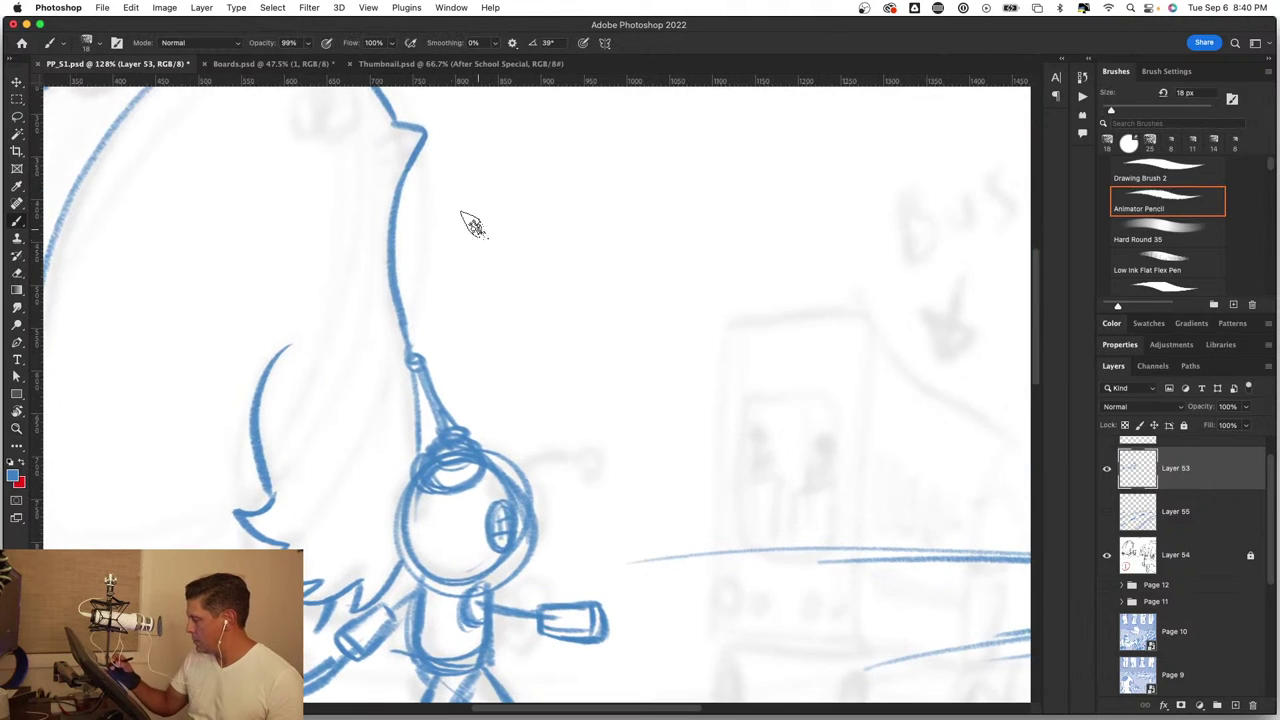
mouse_move(420, 131)
mouse_down()
mouse_move(391, 200)
mouse_move(410, 355)
mouse_up()
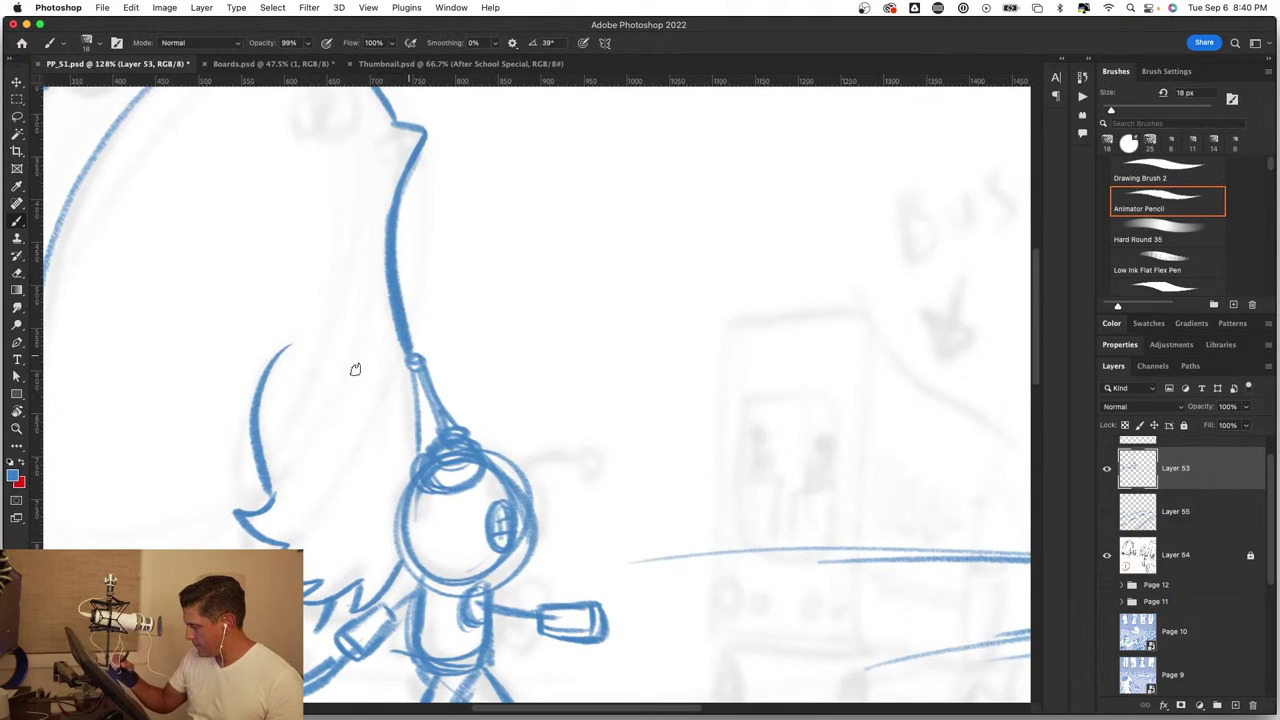
mouse_move(294, 343)
mouse_down()
mouse_move(247, 414)
mouse_move(261, 489)
mouse_up()
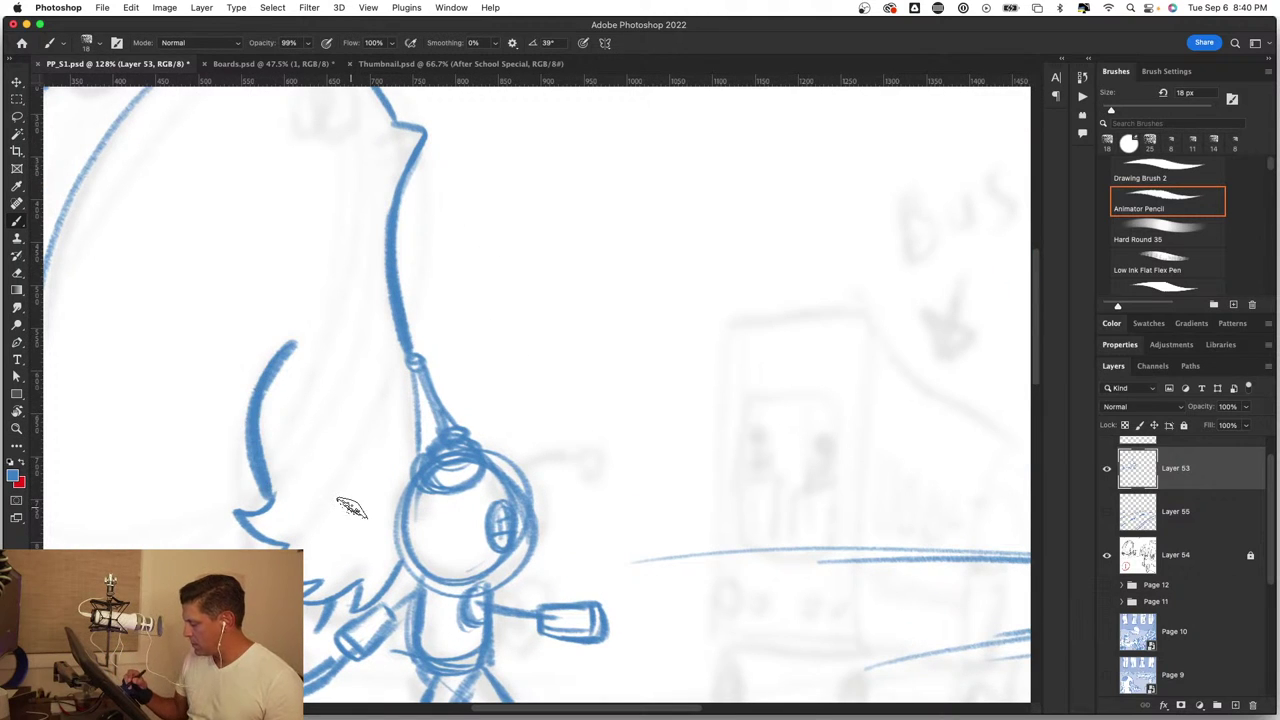
drag(352, 508, 372, 471)
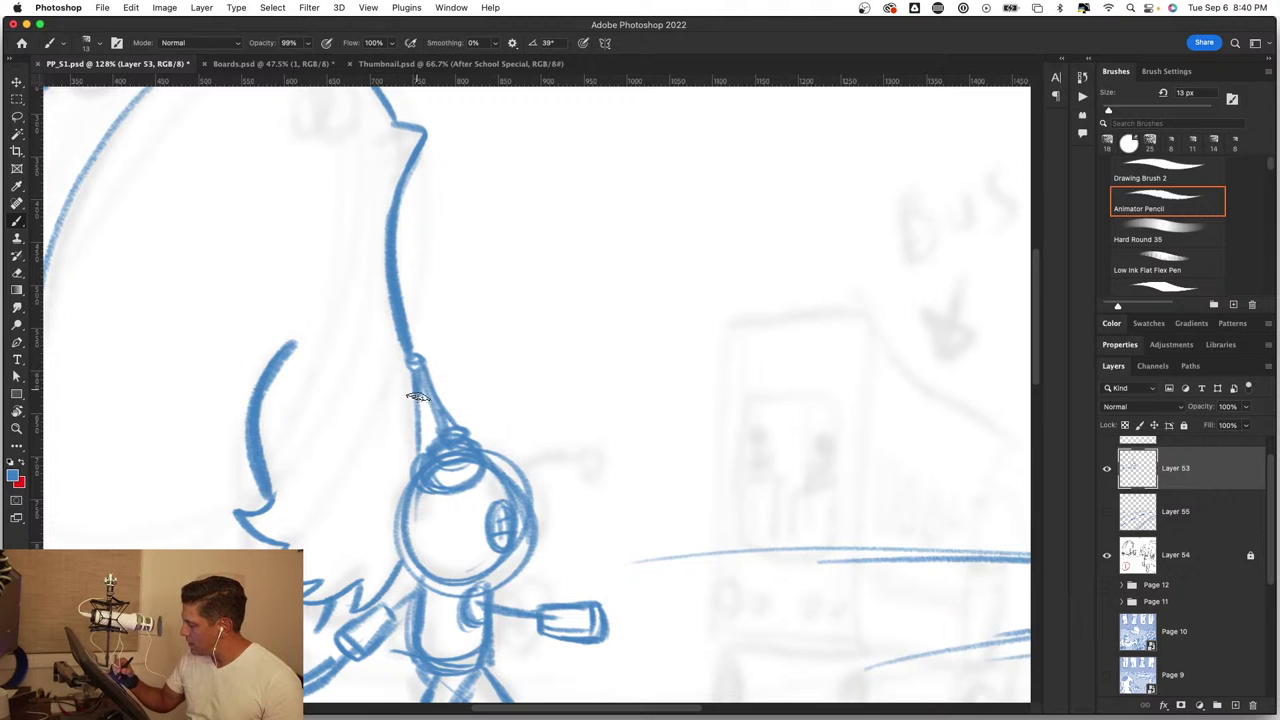
drag(418, 397, 414, 460)
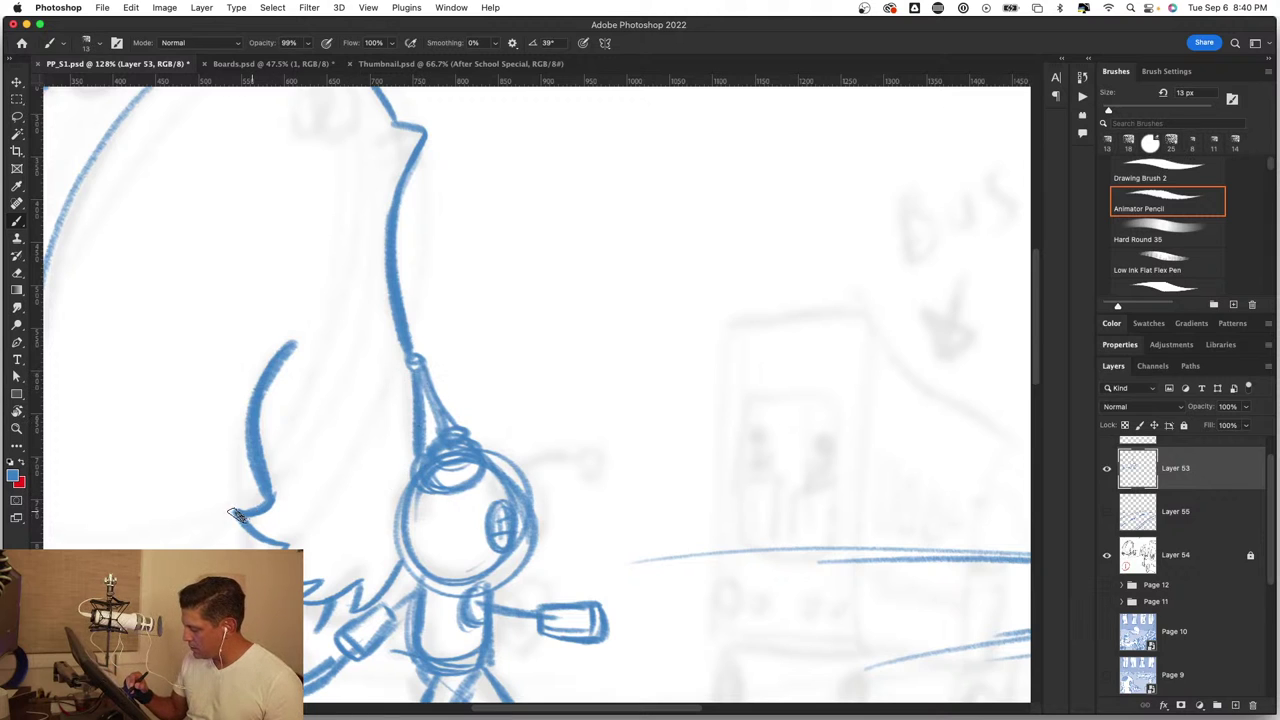
Step: Frame the characters and bus, show the road strokes, hide the characters, and select Layer 55
key(z)
alt+click(427, 550)
alt+click(436, 533)
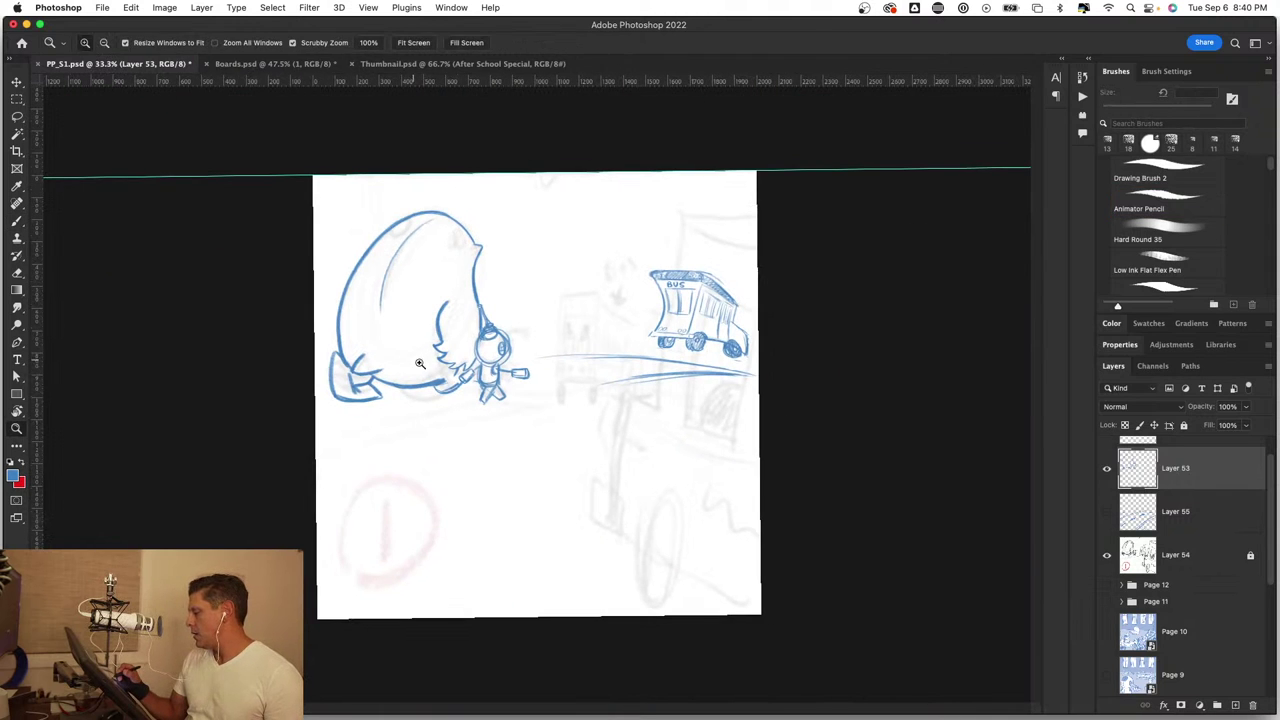
mouse_move(420, 363)
mouse_down()
mouse_move(574, 384)
mouse_move(620, 417)
mouse_move(688, 429)
mouse_up()
key(b)
click(1107, 512)
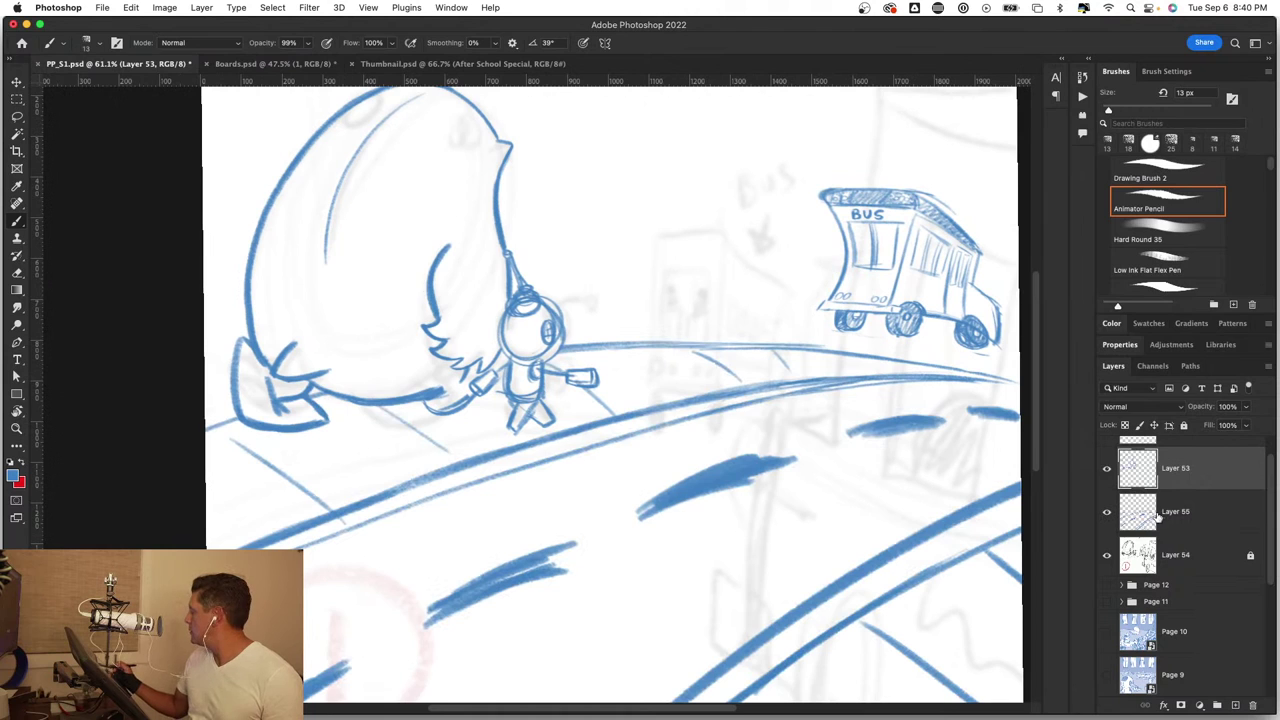
click(1107, 469)
click(1180, 513)
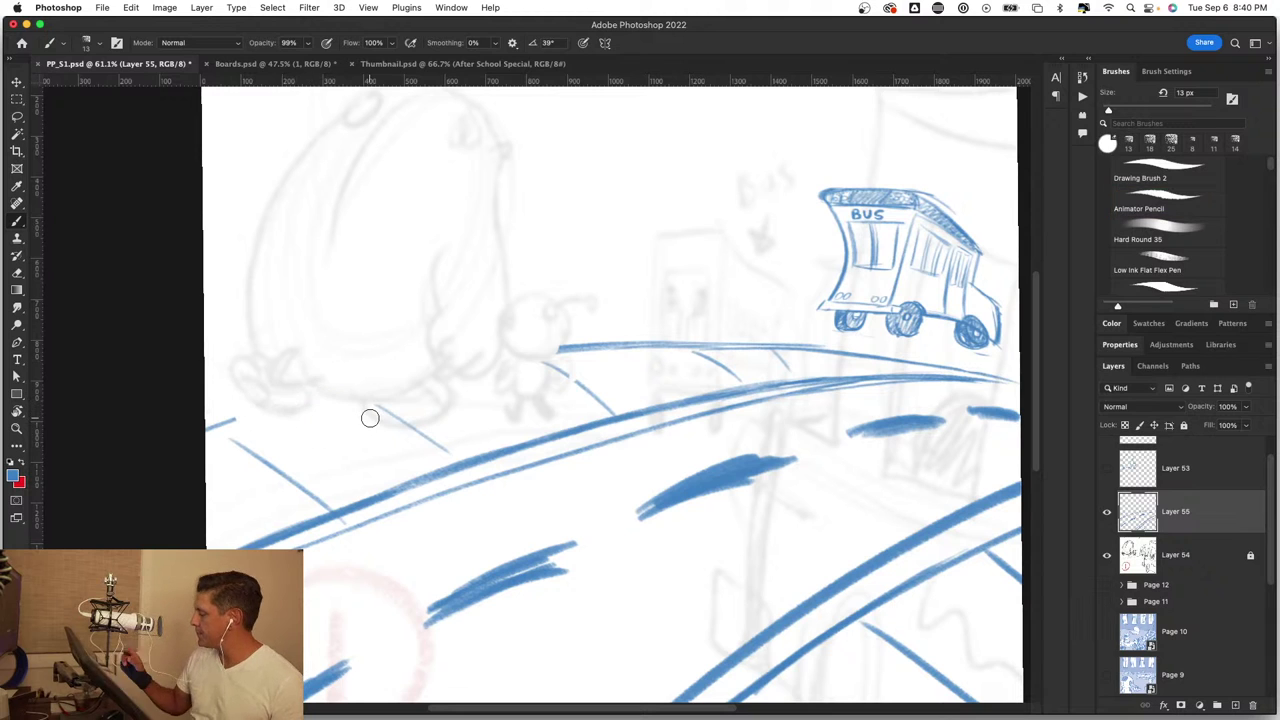
Step: Show Layer 53's characters again, zoom out to the whole page, and save the storyboard
click(1108, 470)
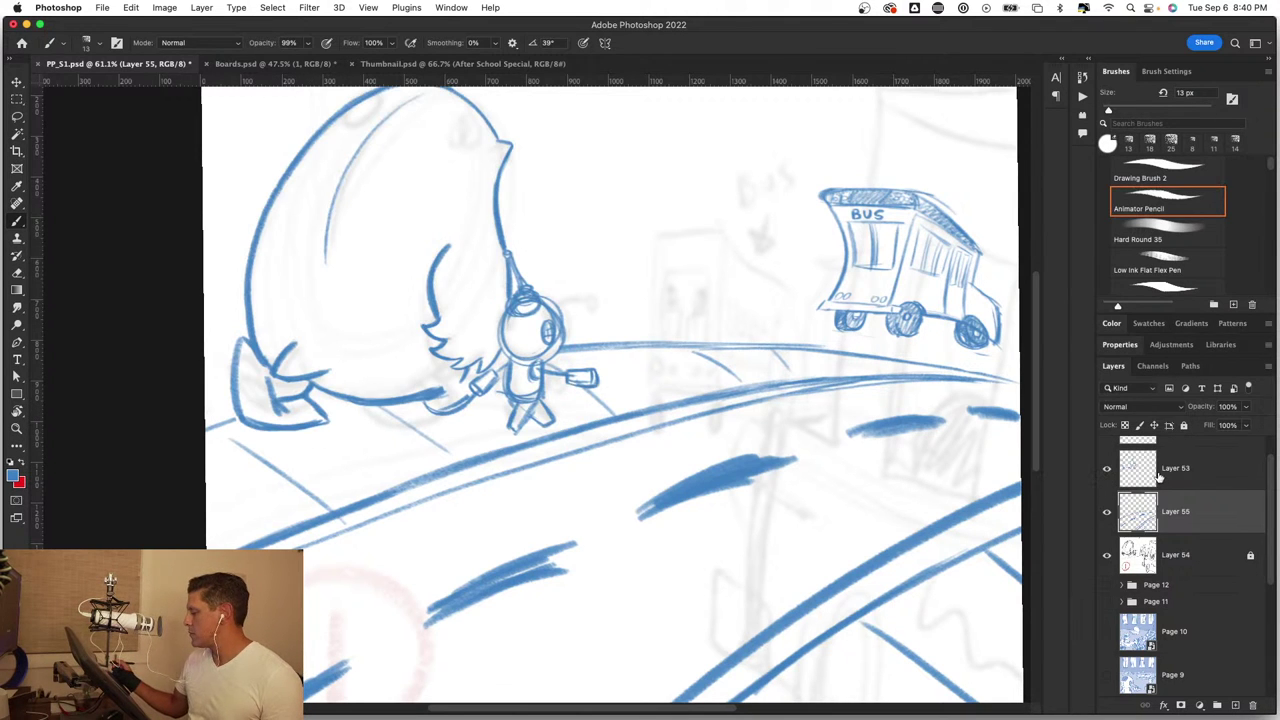
mouse_move(569, 442)
mouse_down()
mouse_move(517, 520)
mouse_move(511, 561)
mouse_up()
mouse_move(510, 568)
mouse_down()
mouse_move(661, 337)
mouse_move(726, 189)
mouse_up()
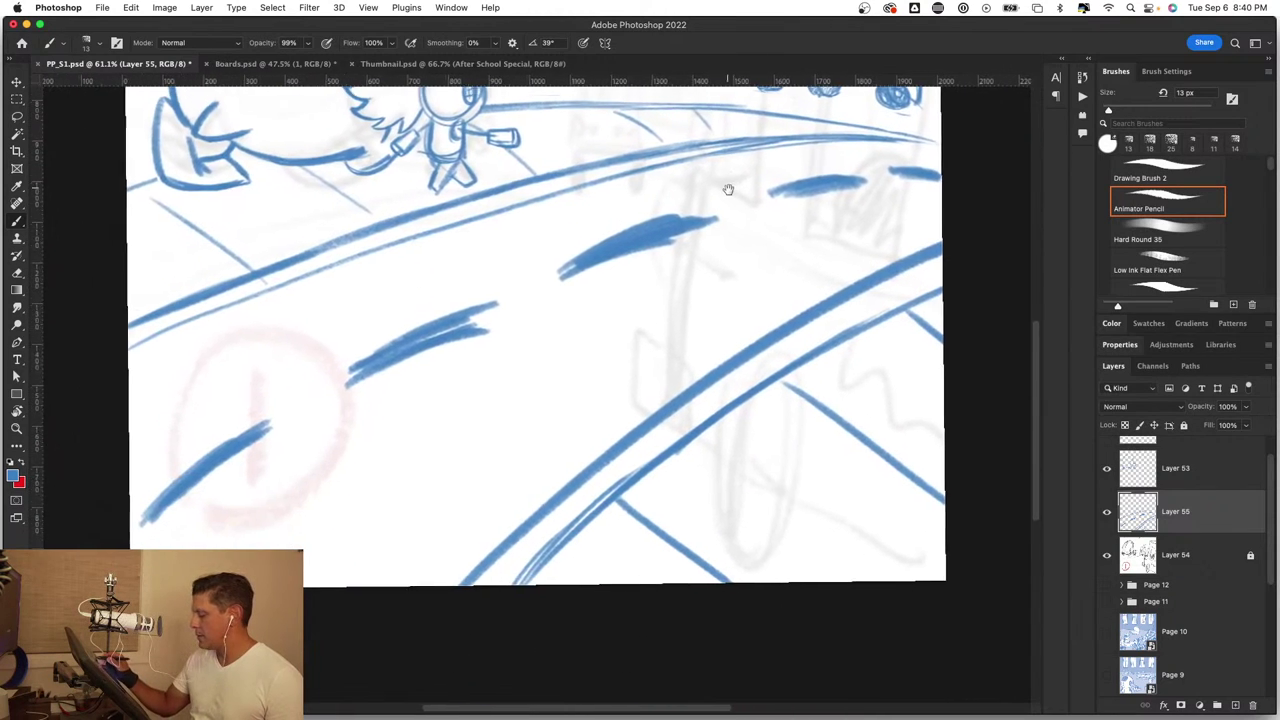
key(z)
drag(634, 509, 595, 506)
key(b)
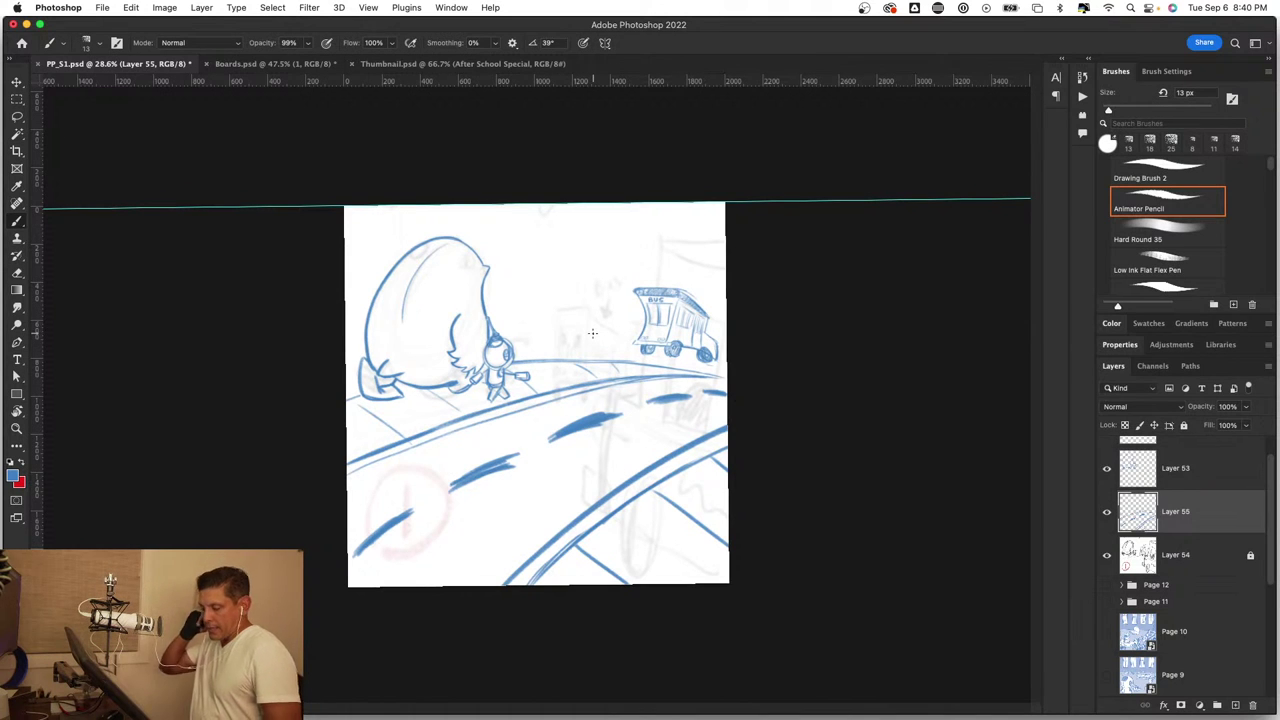
key(ctrl+s)
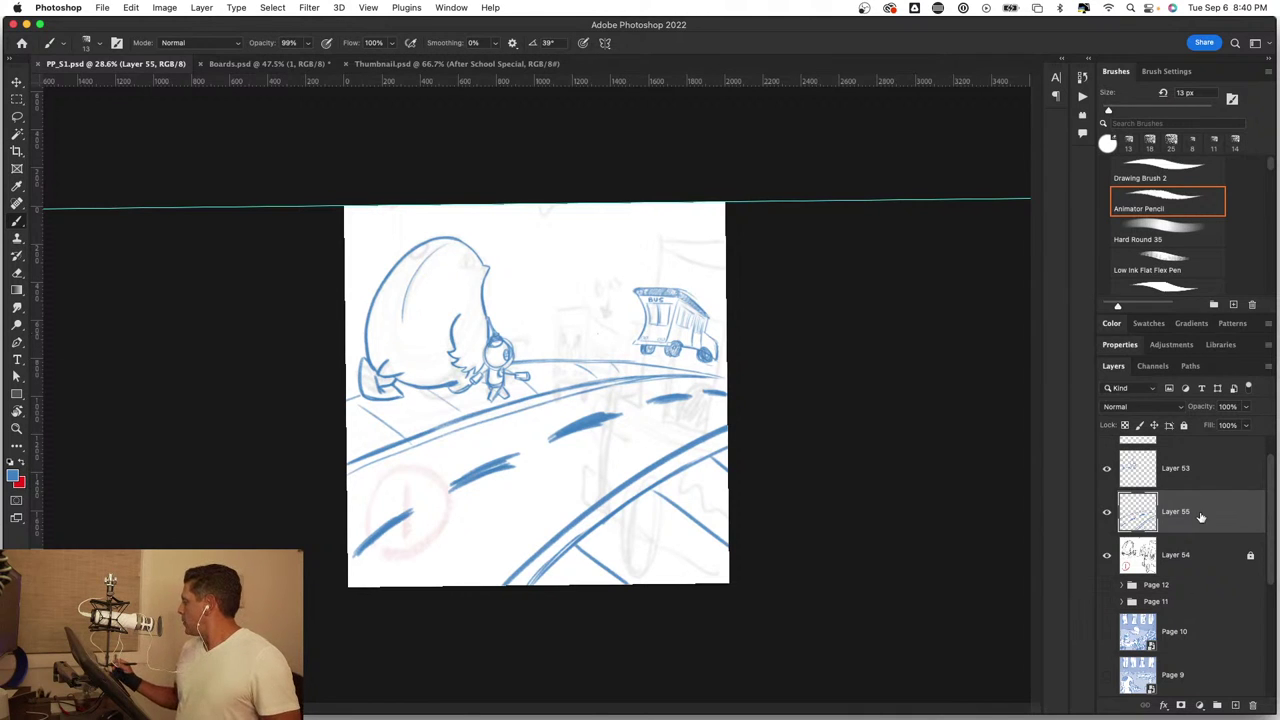
Step: Toggle Layers 57, 53 and 55 to compare bus, characters and road, then zoom onto the bus
drag(1272, 528, 1267, 516)
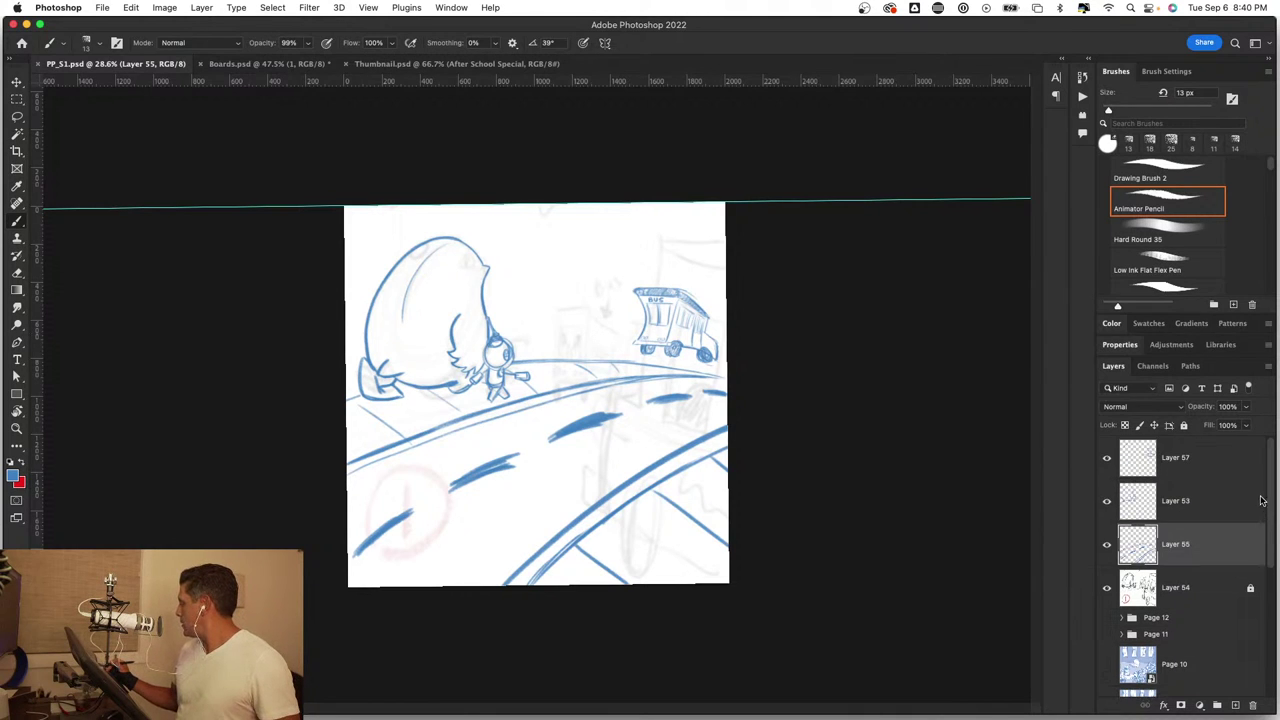
click(1107, 458)
click(1107, 458)
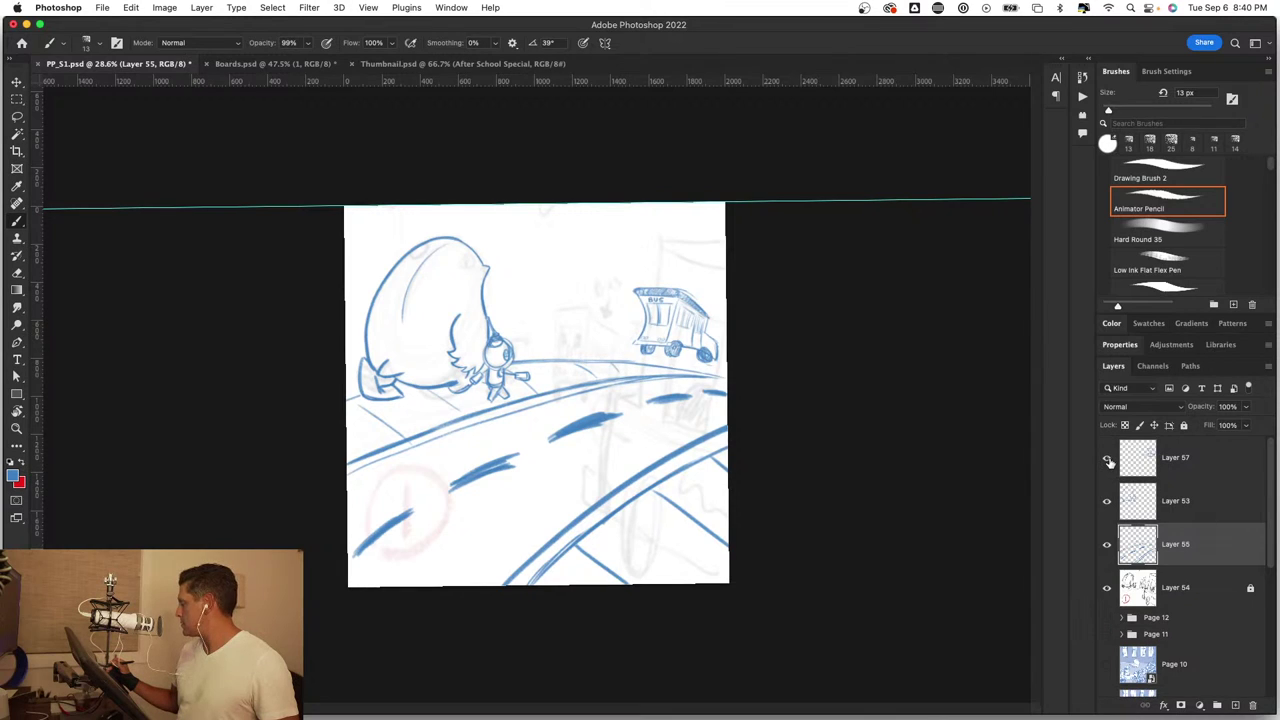
click(1106, 500)
click(1107, 501)
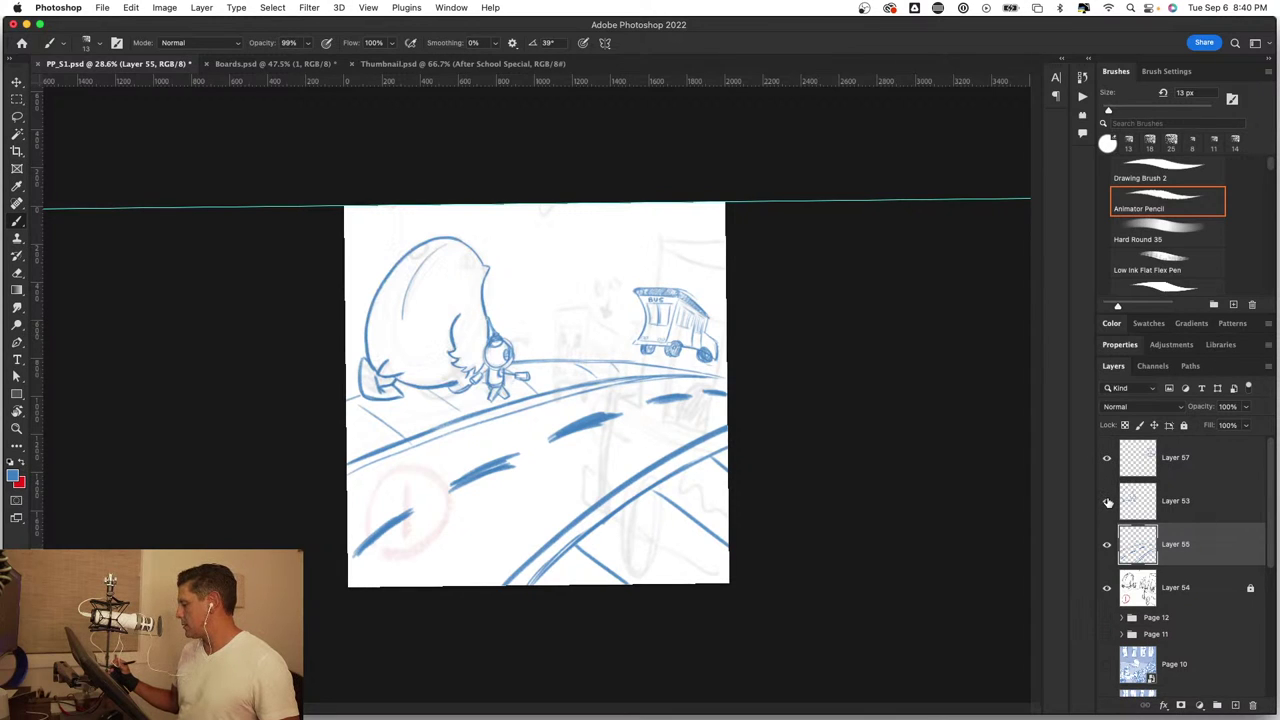
click(1107, 546)
click(1107, 546)
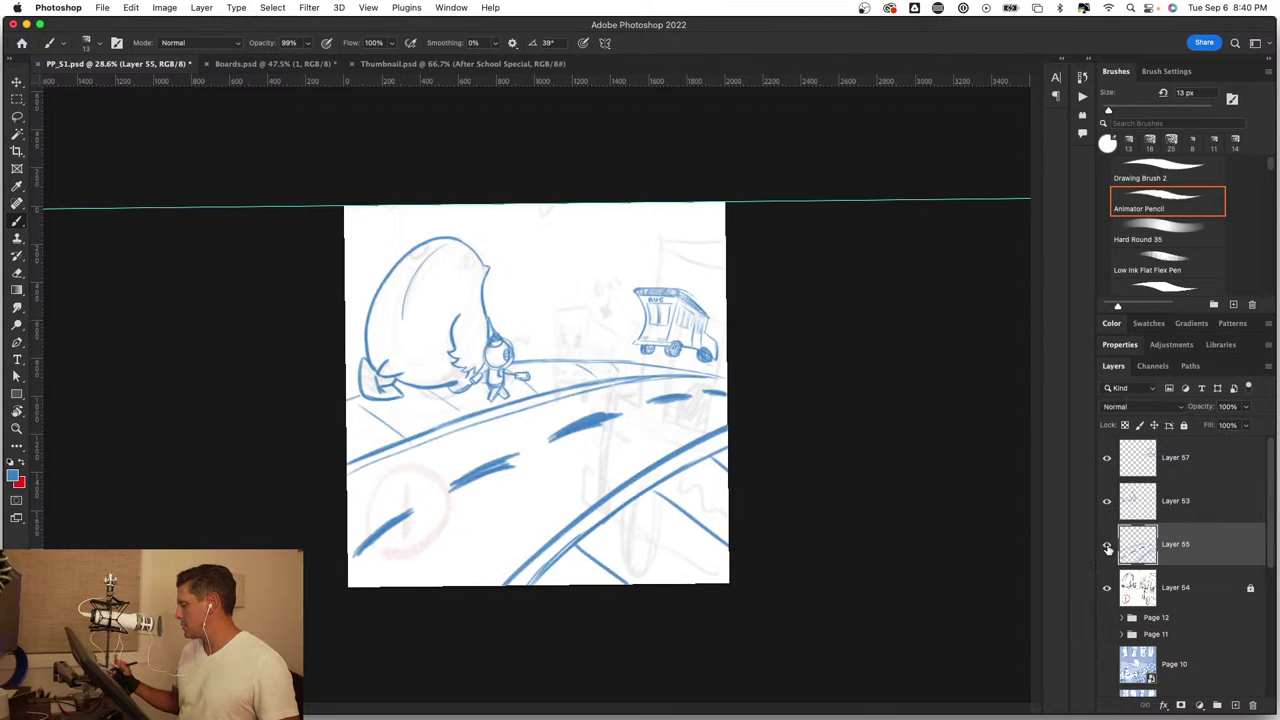
click(1107, 546)
click(1107, 546)
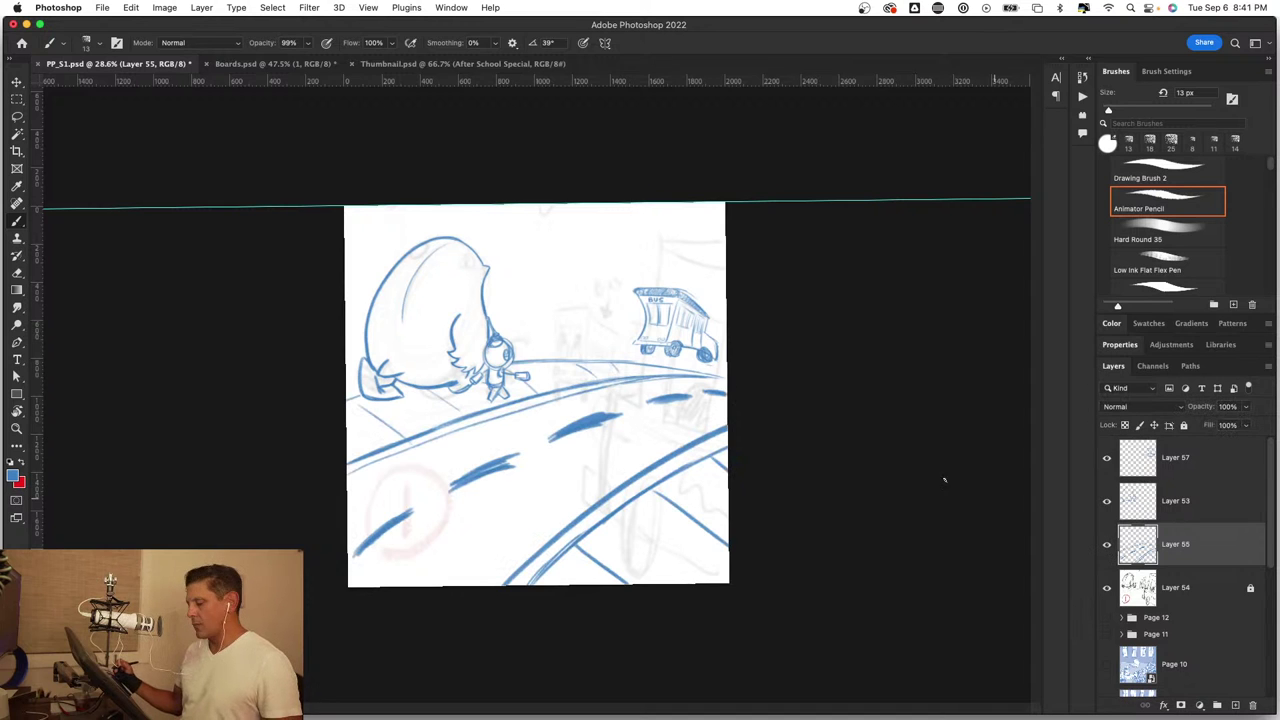
key(z)
mouse_move(672, 304)
mouse_down()
mouse_move(755, 331)
mouse_move(840, 337)
mouse_up()
Step: On the bus layer, add a curve by the front wheel and extra smoke puffs behind the bus
key(b)
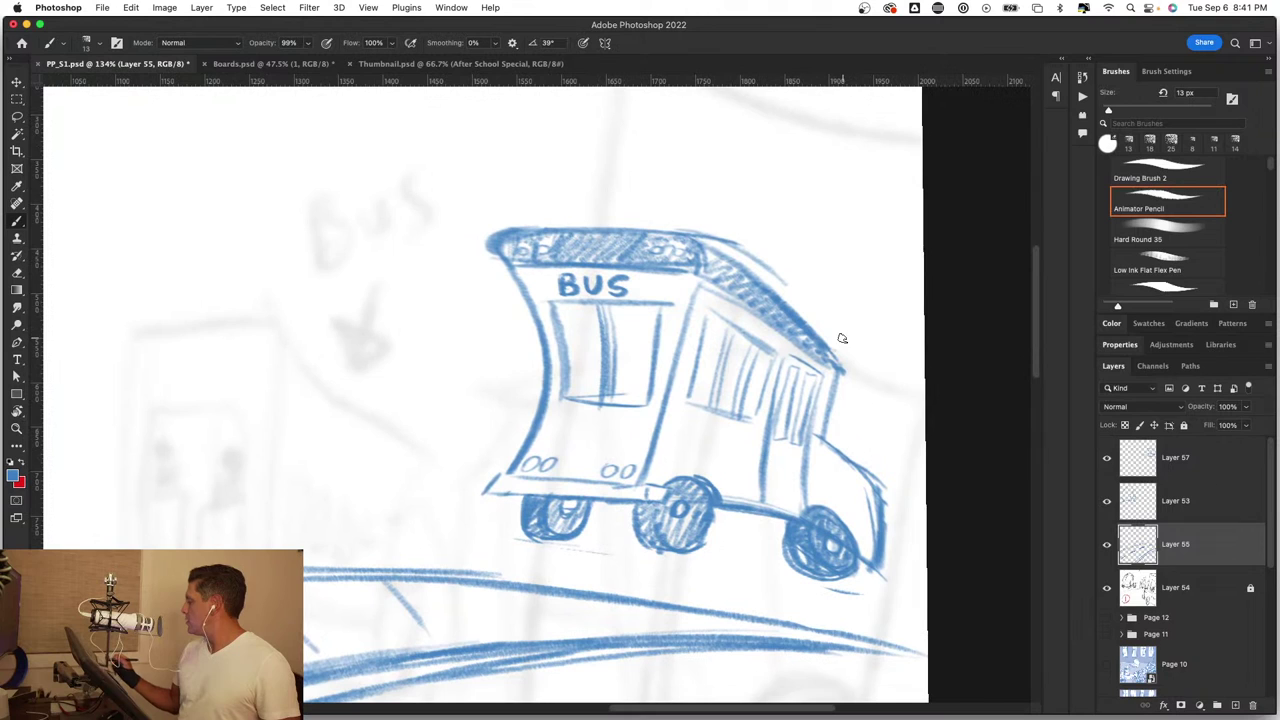
click(1200, 458)
key(z)
click(558, 425)
key(b)
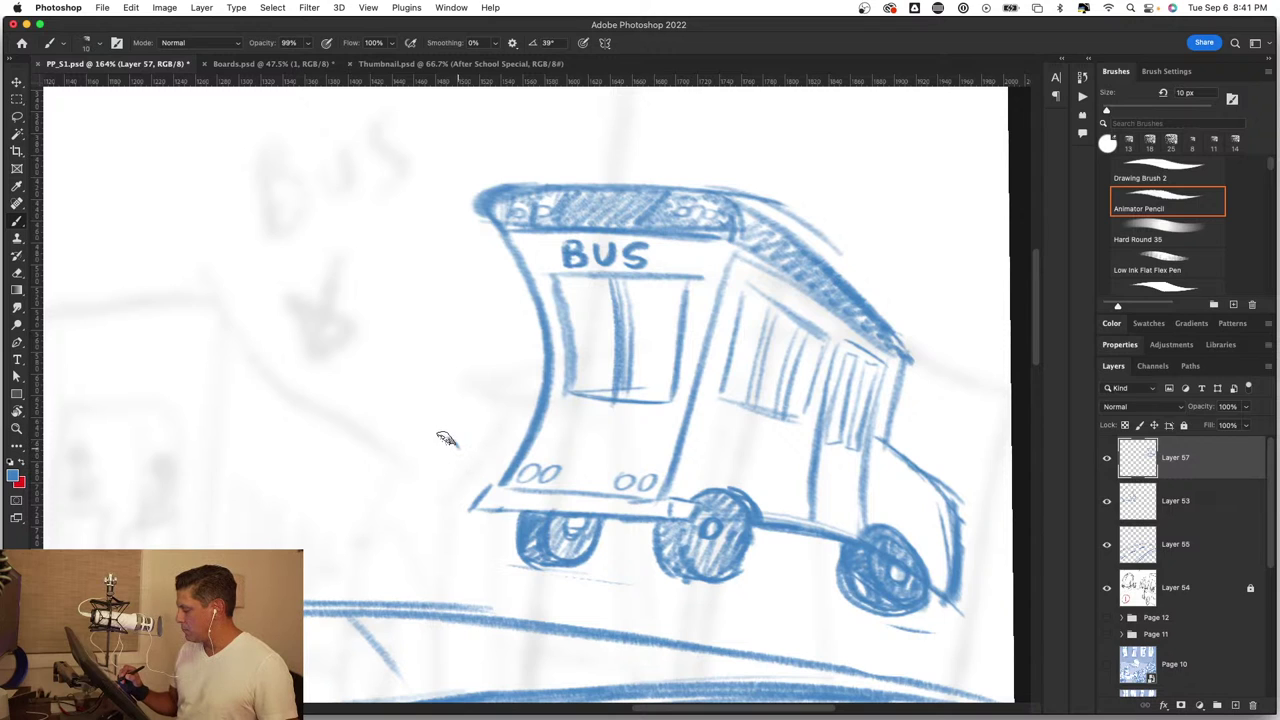
mouse_move(455, 442)
mouse_down()
mouse_move(440, 456)
mouse_move(445, 478)
mouse_move(476, 455)
mouse_move(442, 484)
mouse_move(456, 490)
mouse_up()
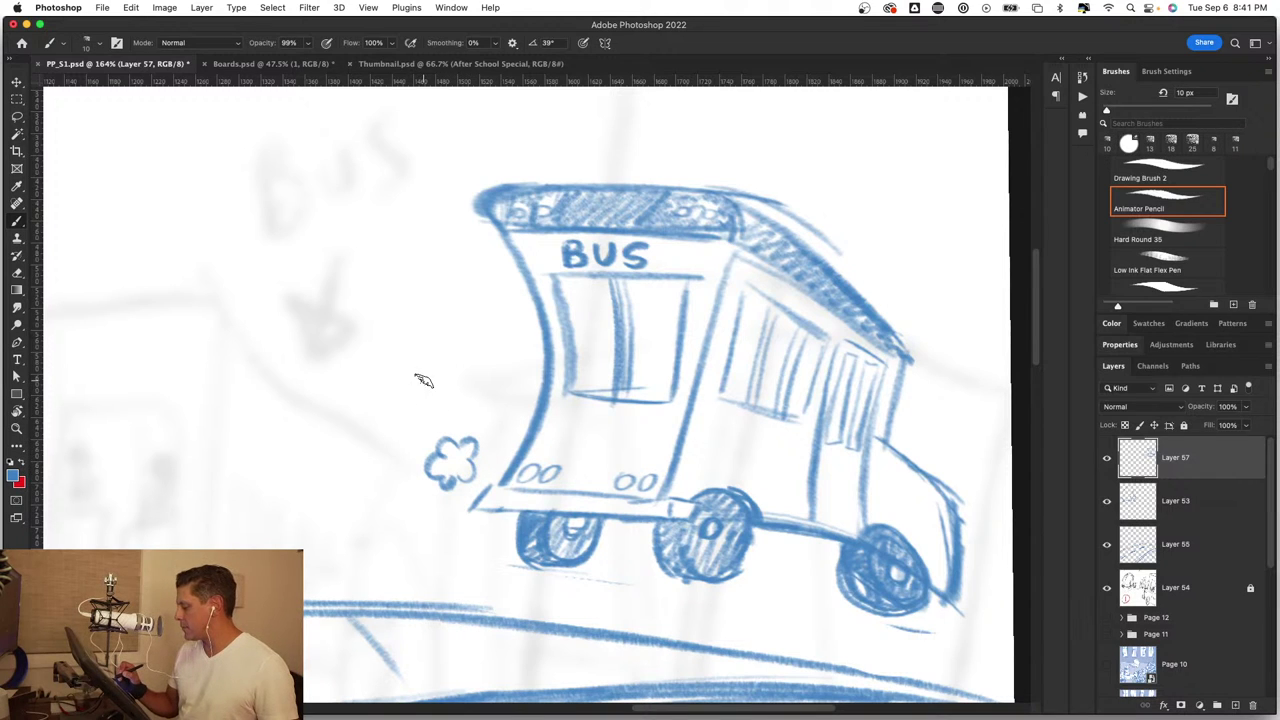
mouse_move(424, 381)
mouse_down()
mouse_move(412, 374)
mouse_move(402, 405)
mouse_move(444, 398)
mouse_move(432, 407)
mouse_move(436, 378)
mouse_move(464, 362)
mouse_move(478, 380)
mouse_up()
mouse_move(378, 258)
mouse_down()
mouse_move(368, 294)
mouse_move(406, 270)
mouse_up()
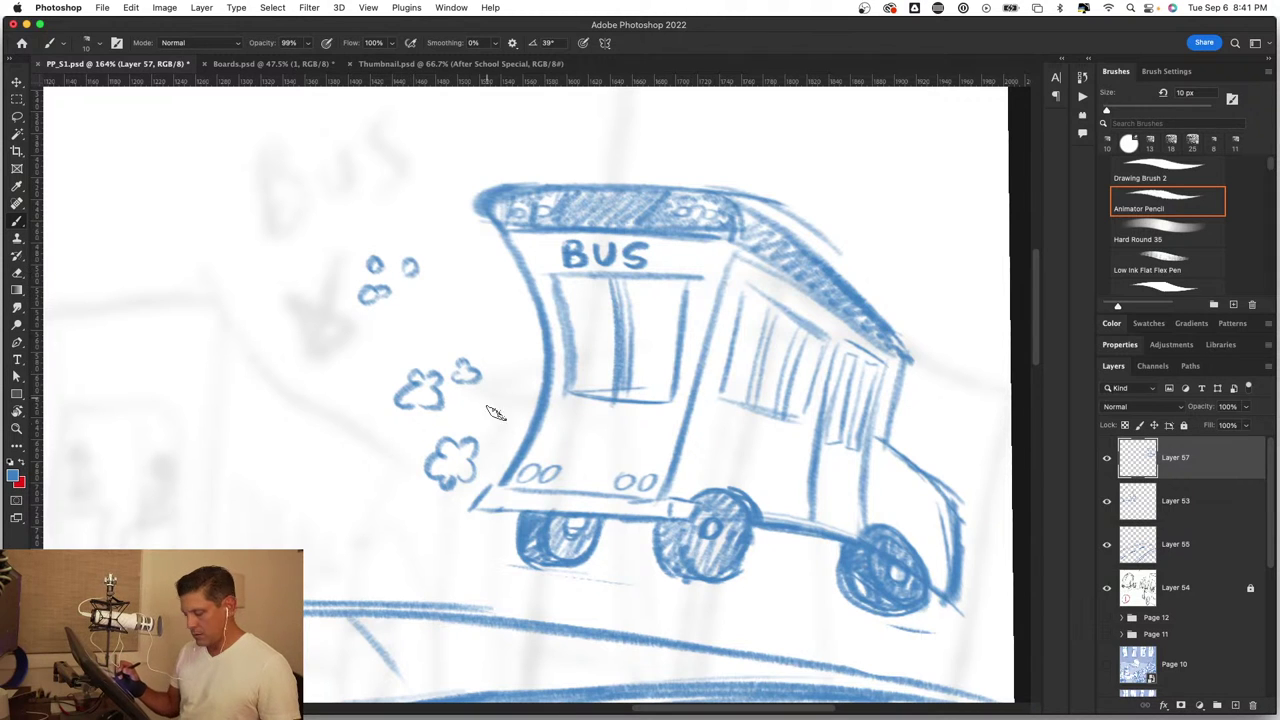
Step: Double the bus's bottom edge line and sketch a small exhaust pipe at its rear
key(z)
scroll(566, 518, down, 5)
key(b)
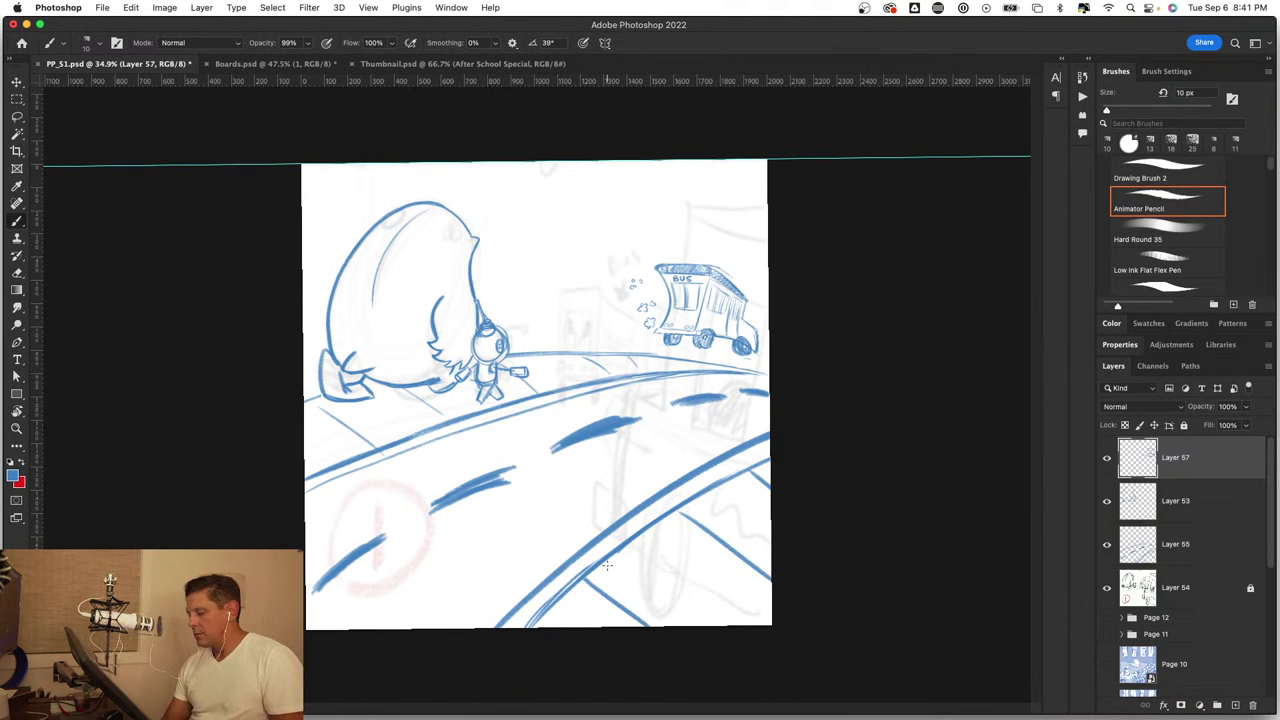
scroll(700, 320, up, 5)
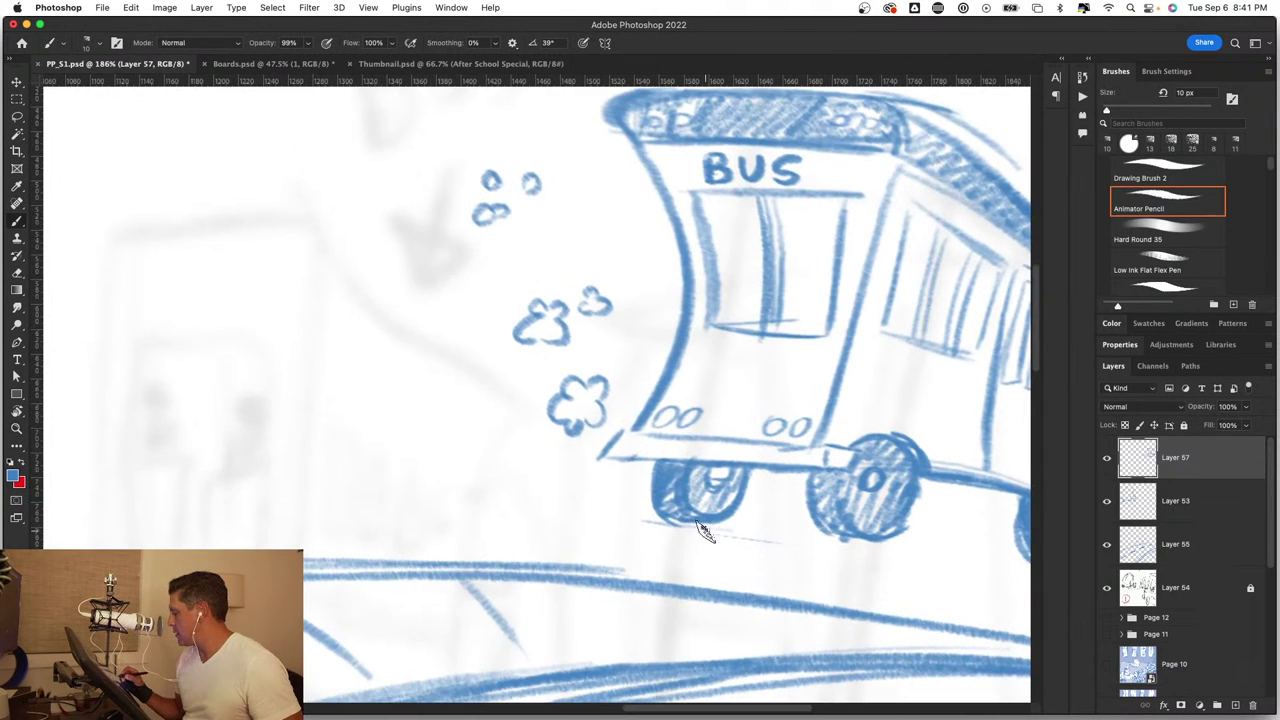
drag(704, 532, 558, 390)
drag(498, 312, 686, 320)
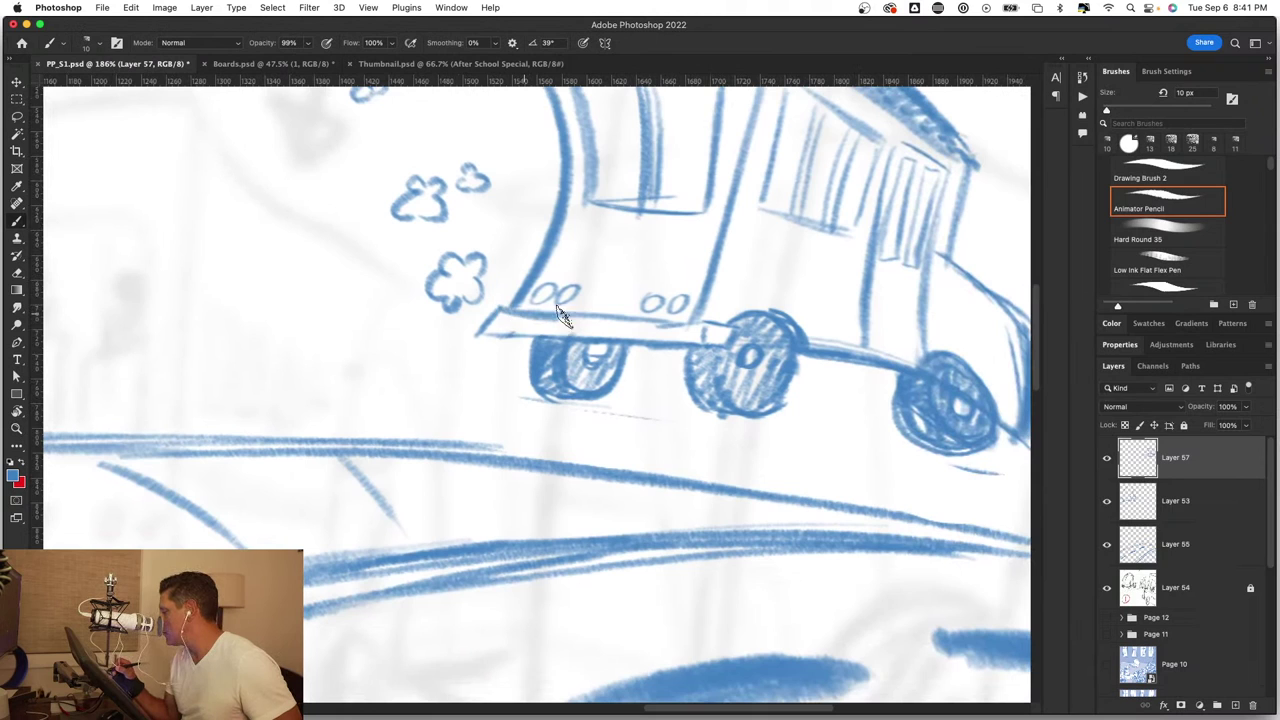
drag(482, 334, 733, 346)
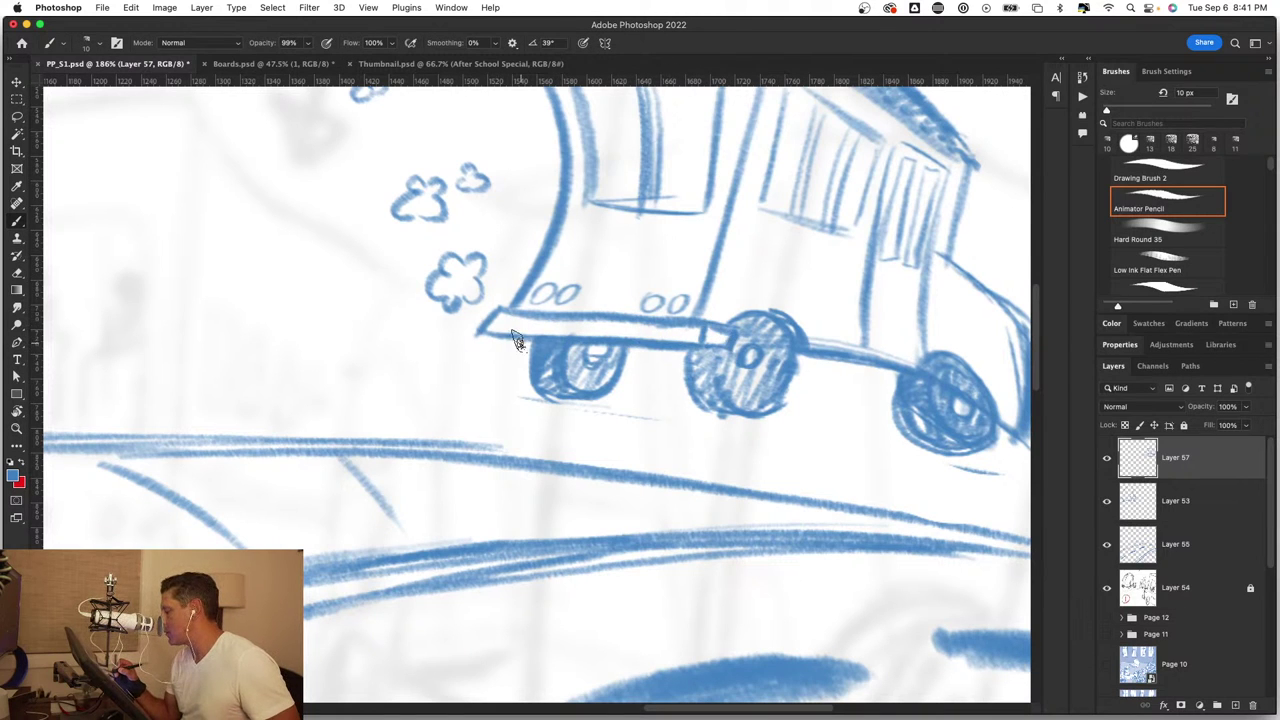
mouse_move(466, 340)
mouse_down()
mouse_move(452, 366)
mouse_move(499, 368)
mouse_up()
Step: Recheck the bus on Layer 57, then add new Layer 58 between Layers 55 and 54
key(z)
drag(523, 477, 436, 486)
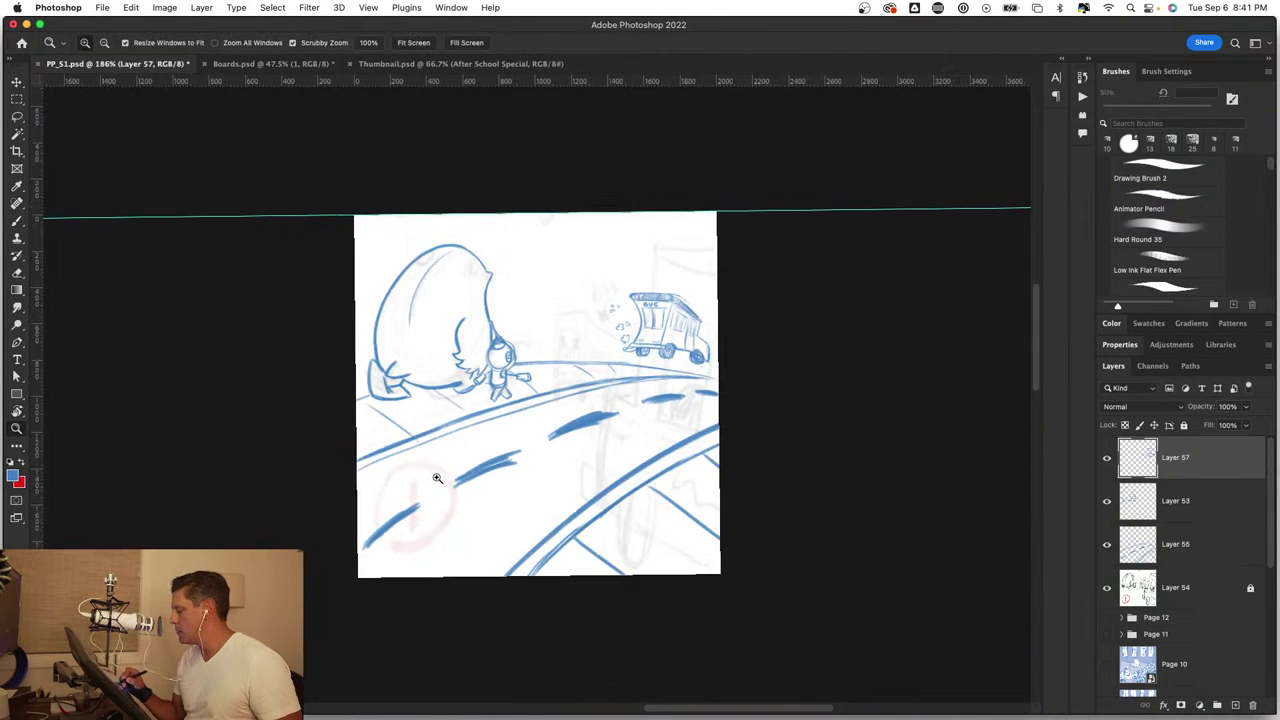
drag(612, 516, 628, 512)
key(b)
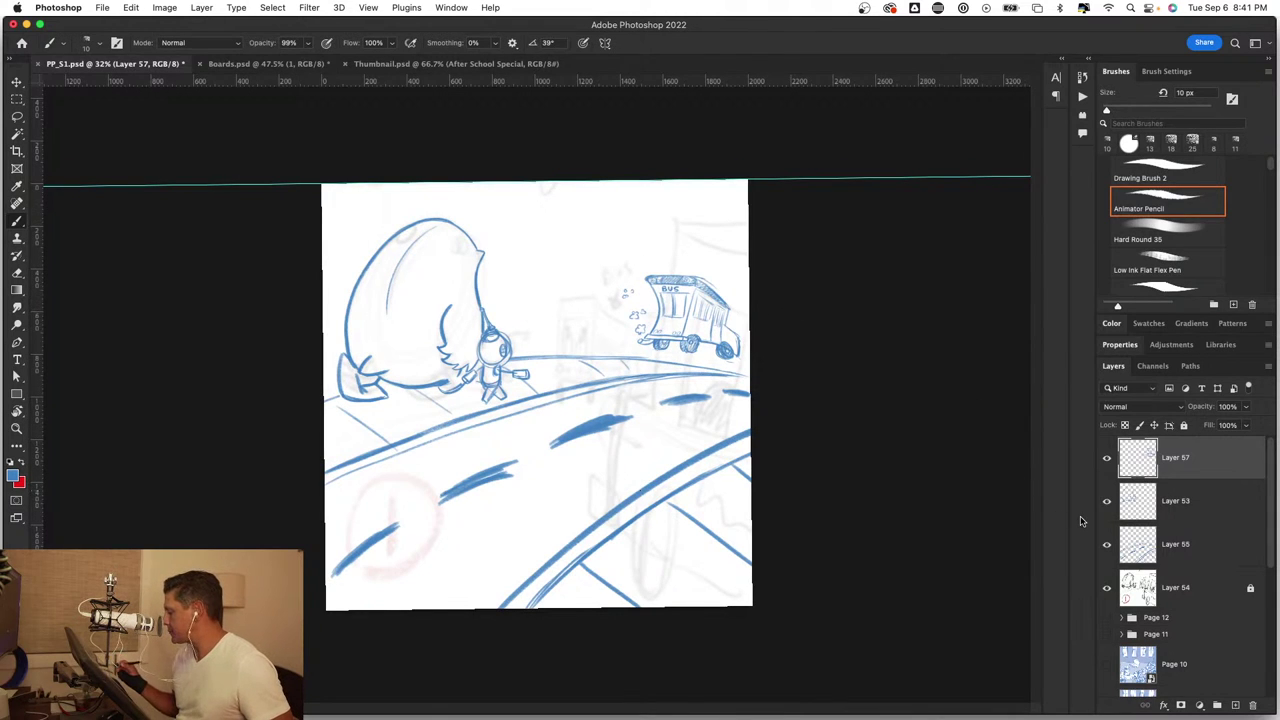
click(1107, 458)
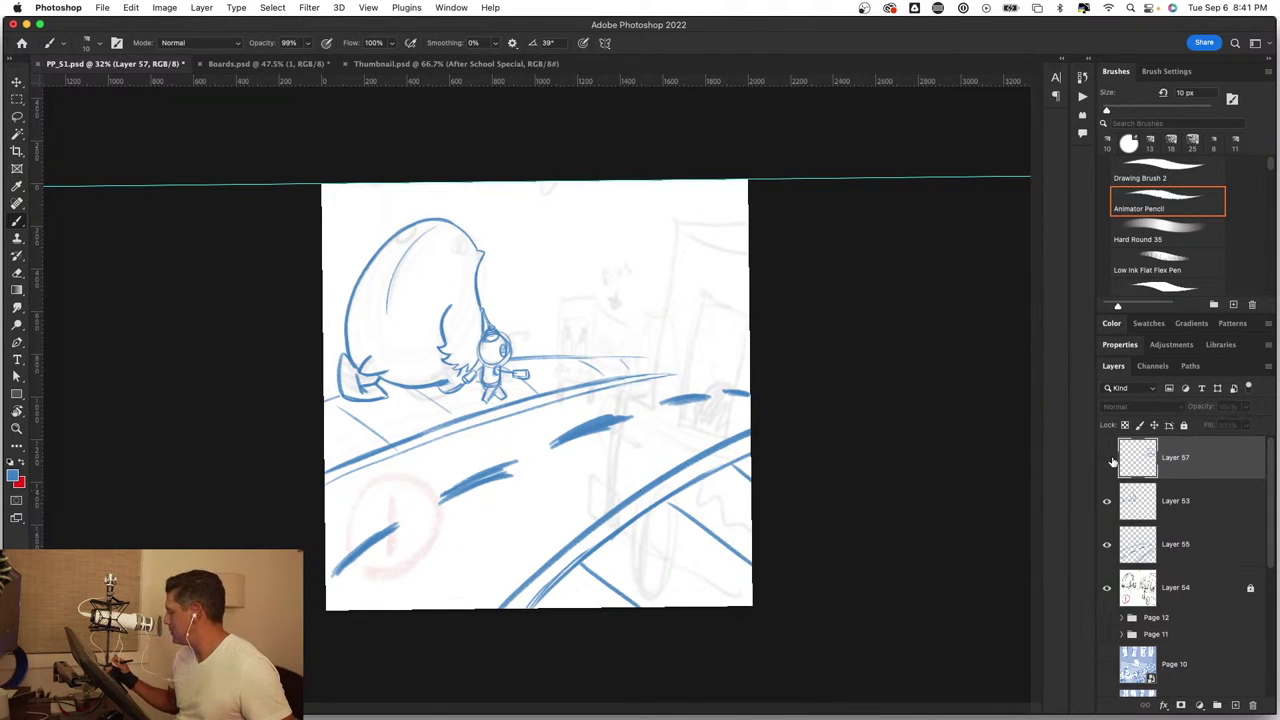
click(1107, 458)
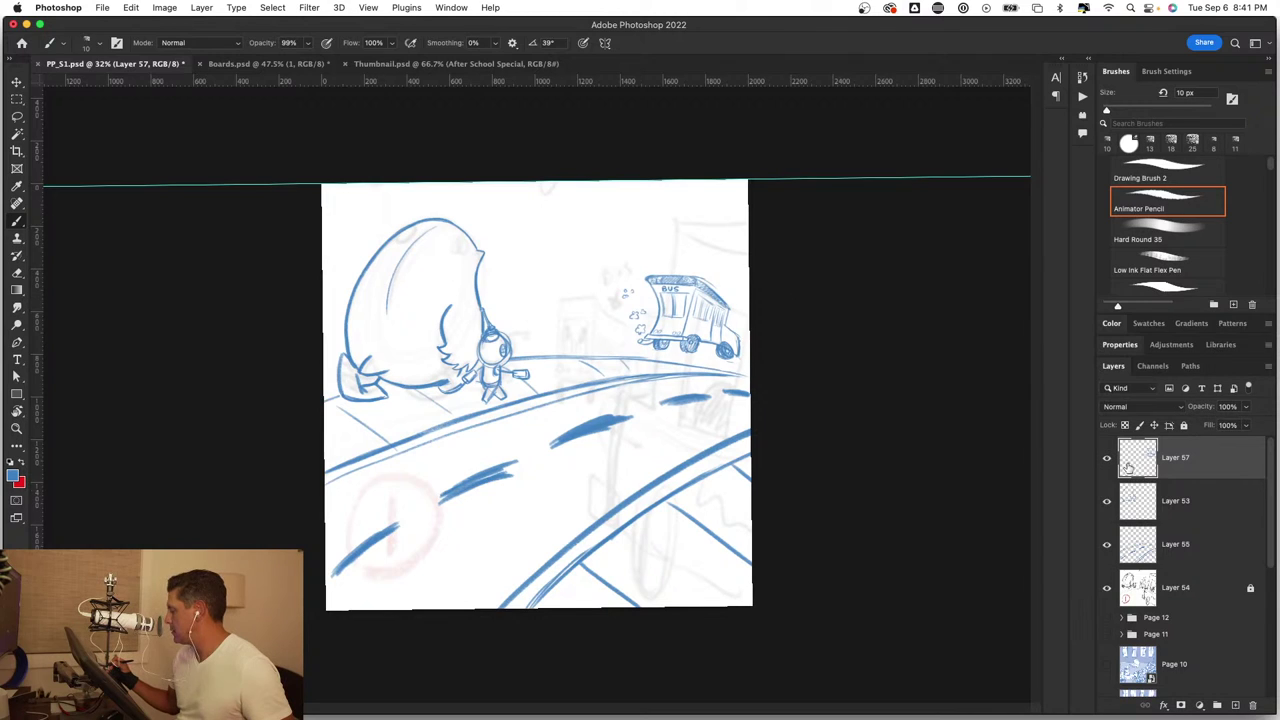
click(1237, 705)
drag(1225, 465, 1228, 600)
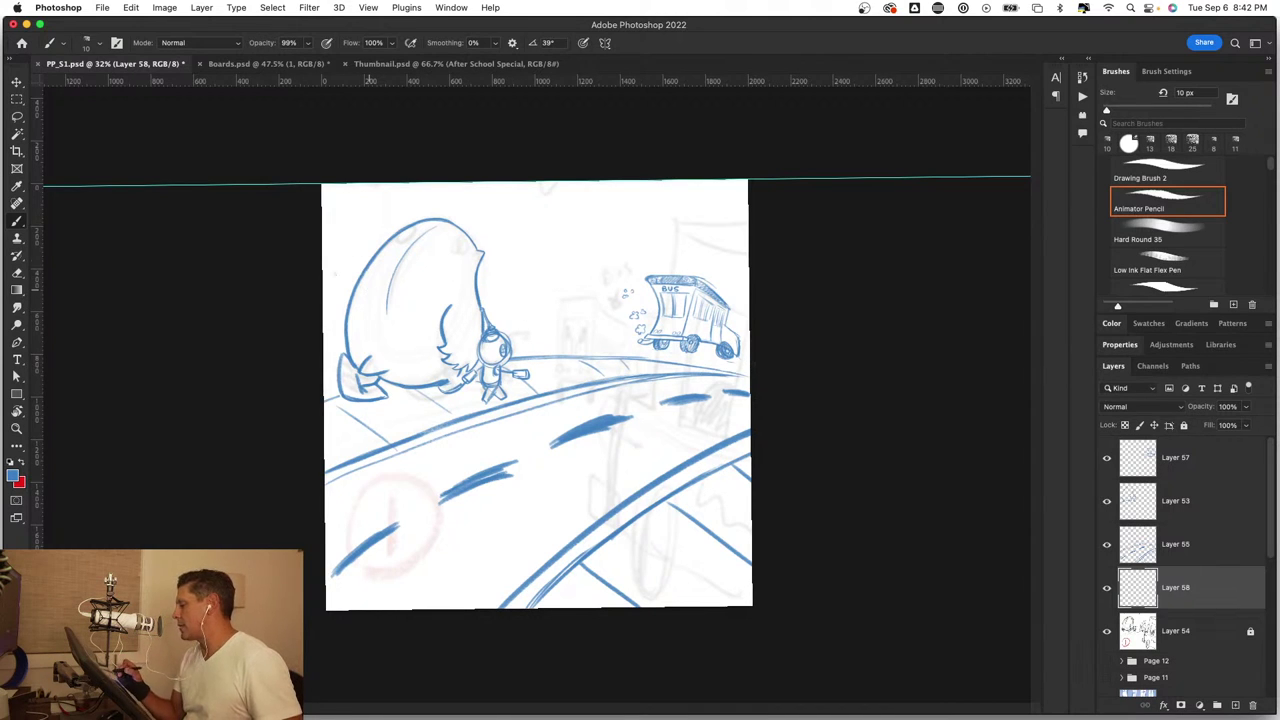
Step: At 21 px brush size, draw a long curve across the top plus several vertical building lines
mouse_move(504, 290)
mouse_down()
mouse_move(507, 300)
mouse_move(511, 286)
mouse_up()
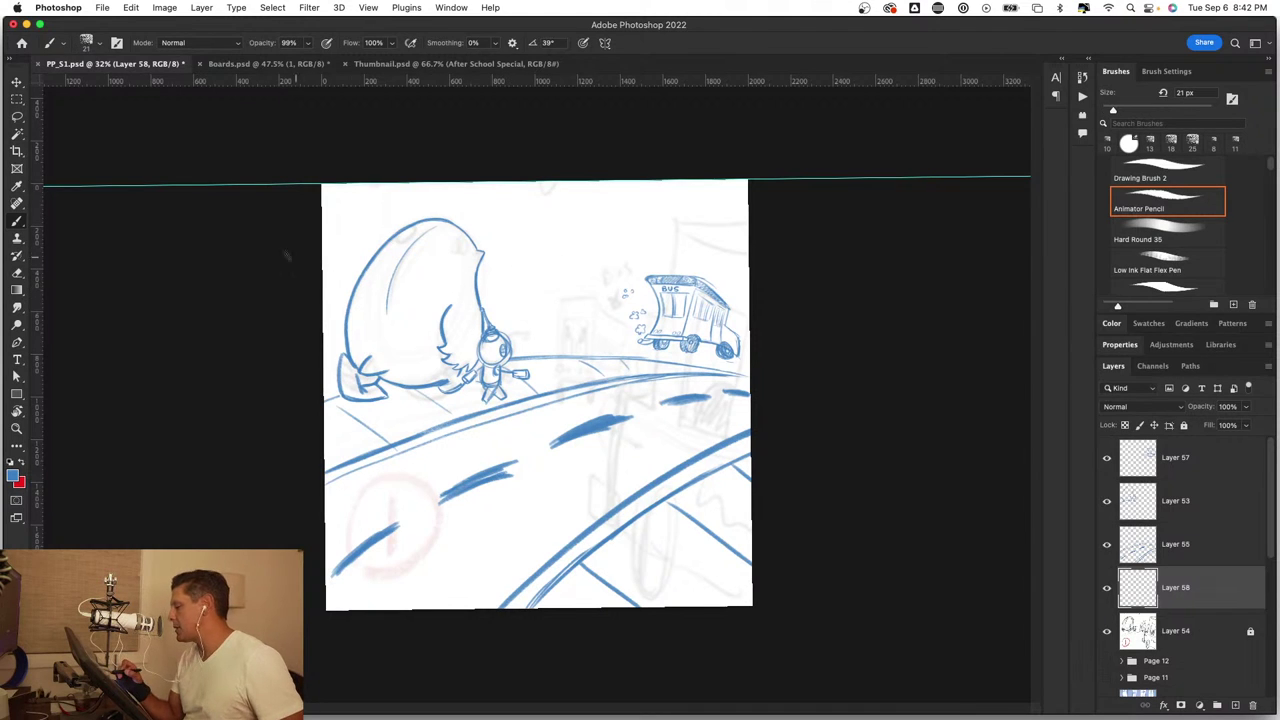
drag(322, 211, 745, 345)
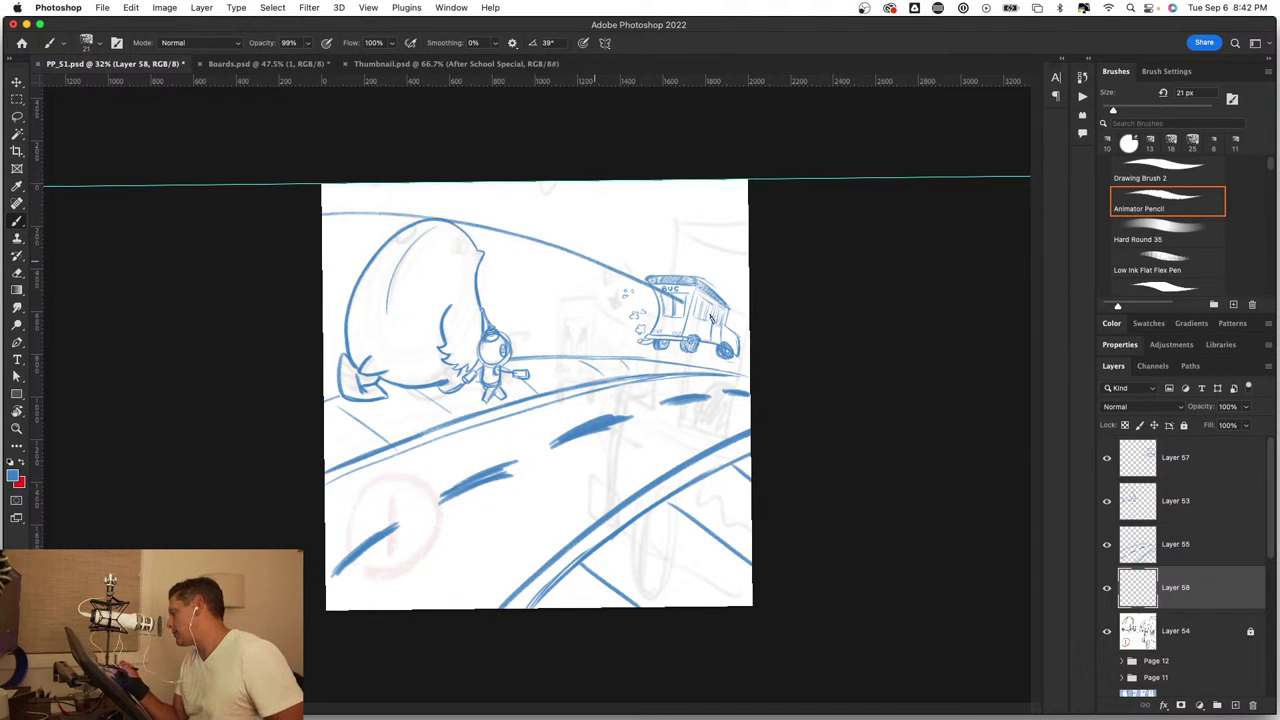
key(ctrl+z)
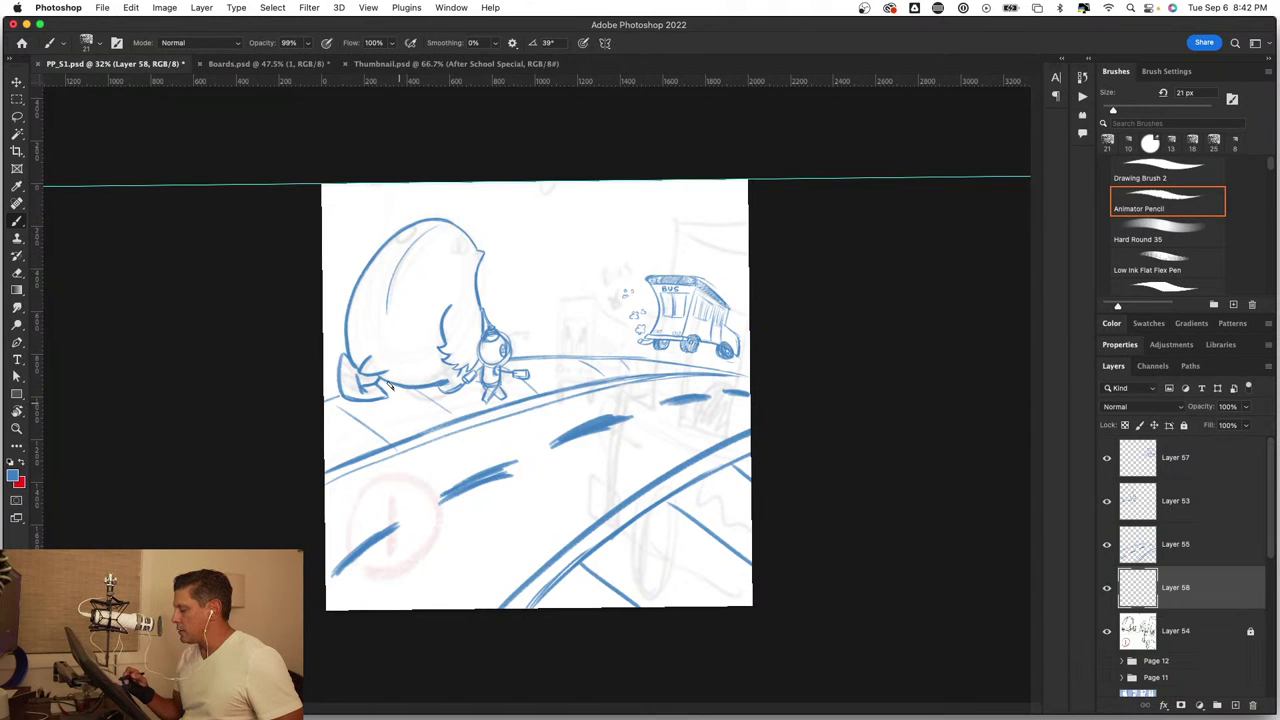
drag(322, 318, 748, 180)
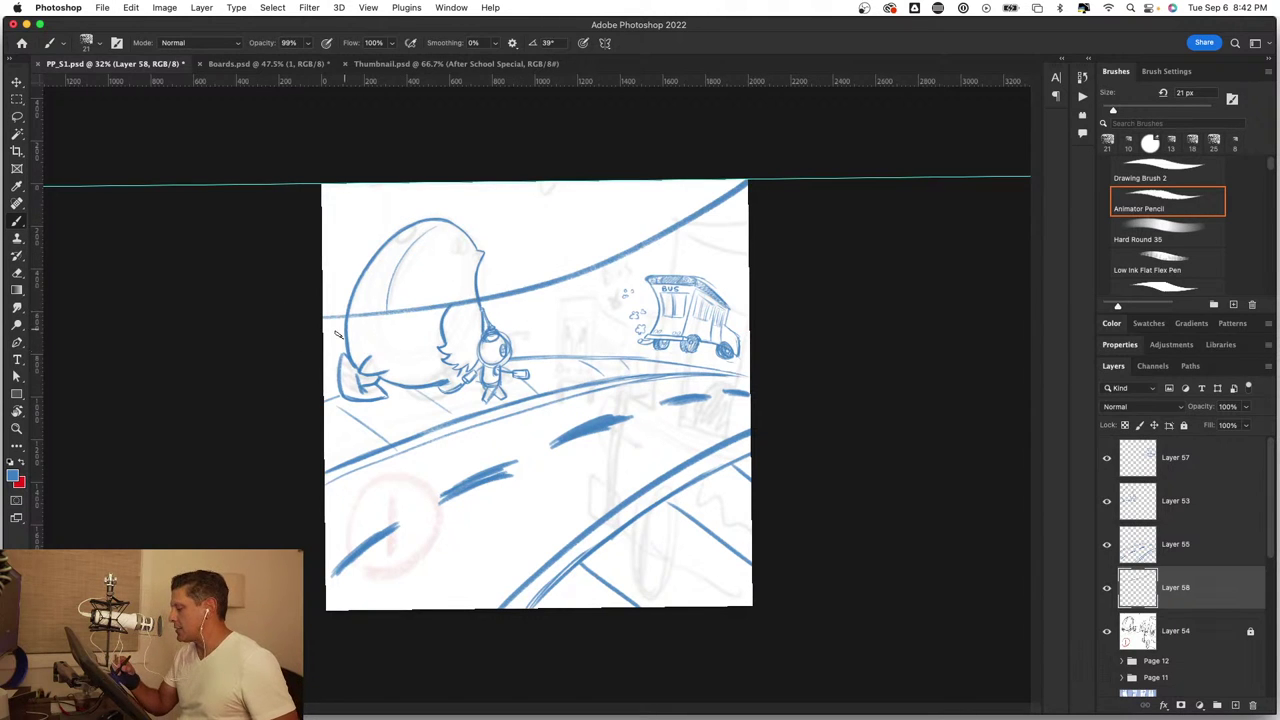
drag(340, 318, 342, 392)
drag(435, 306, 437, 372)
drag(557, 284, 556, 362)
drag(576, 283, 575, 358)
drag(586, 260, 592, 238)
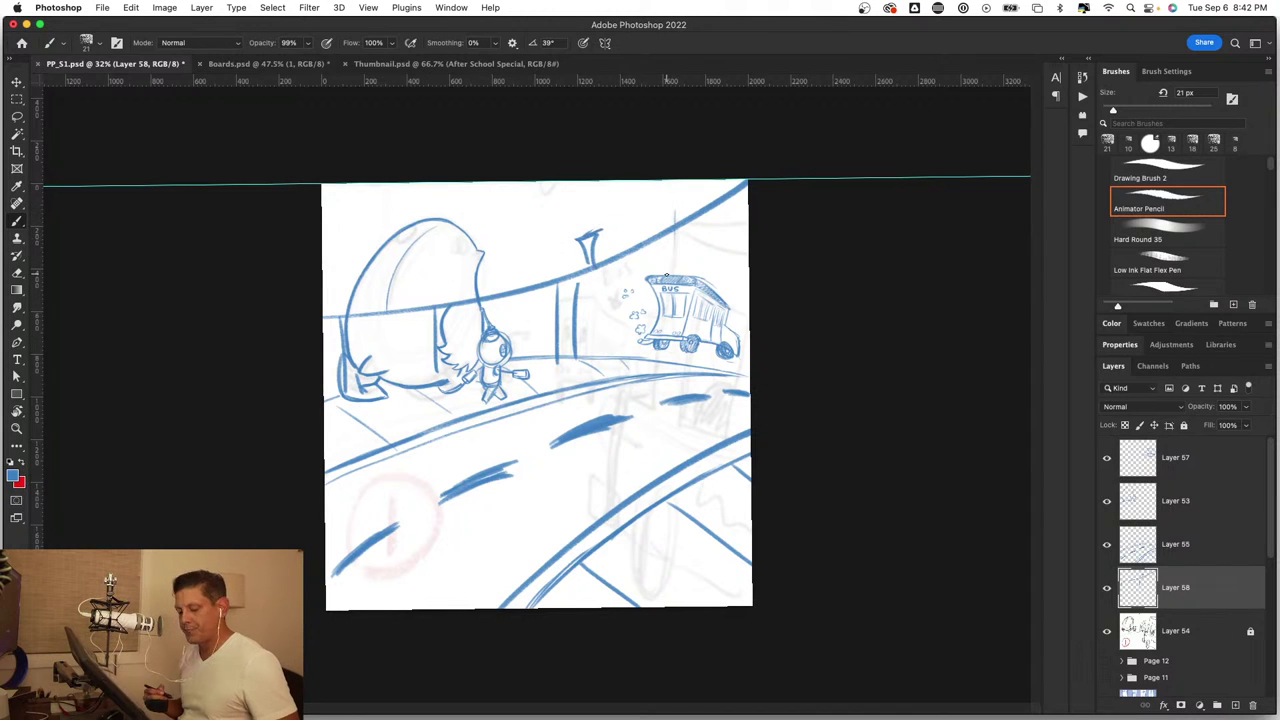
Step: Undo the vertical strokes, redraw the curve down to the bus, and add one vertical line beneath
key(super+z)
key(super+z)
key(super+z)
key(super+z)
key(super+z)
key(super+z)
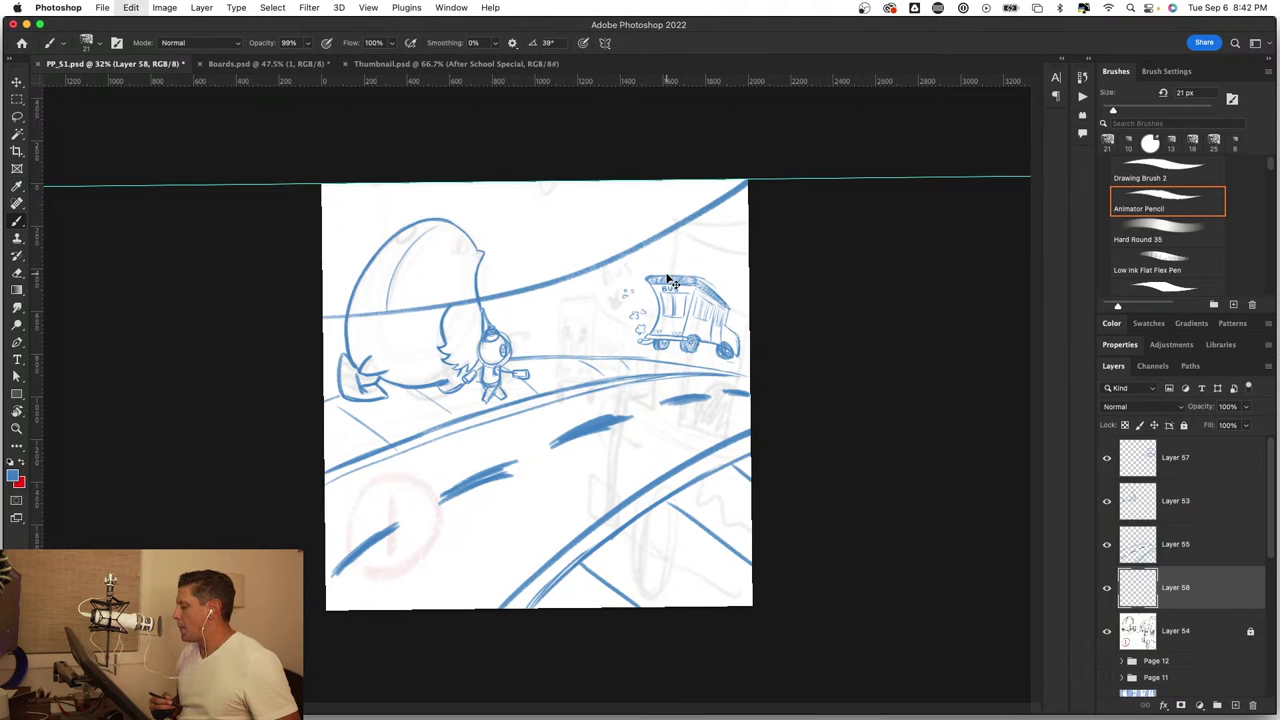
key(super+z)
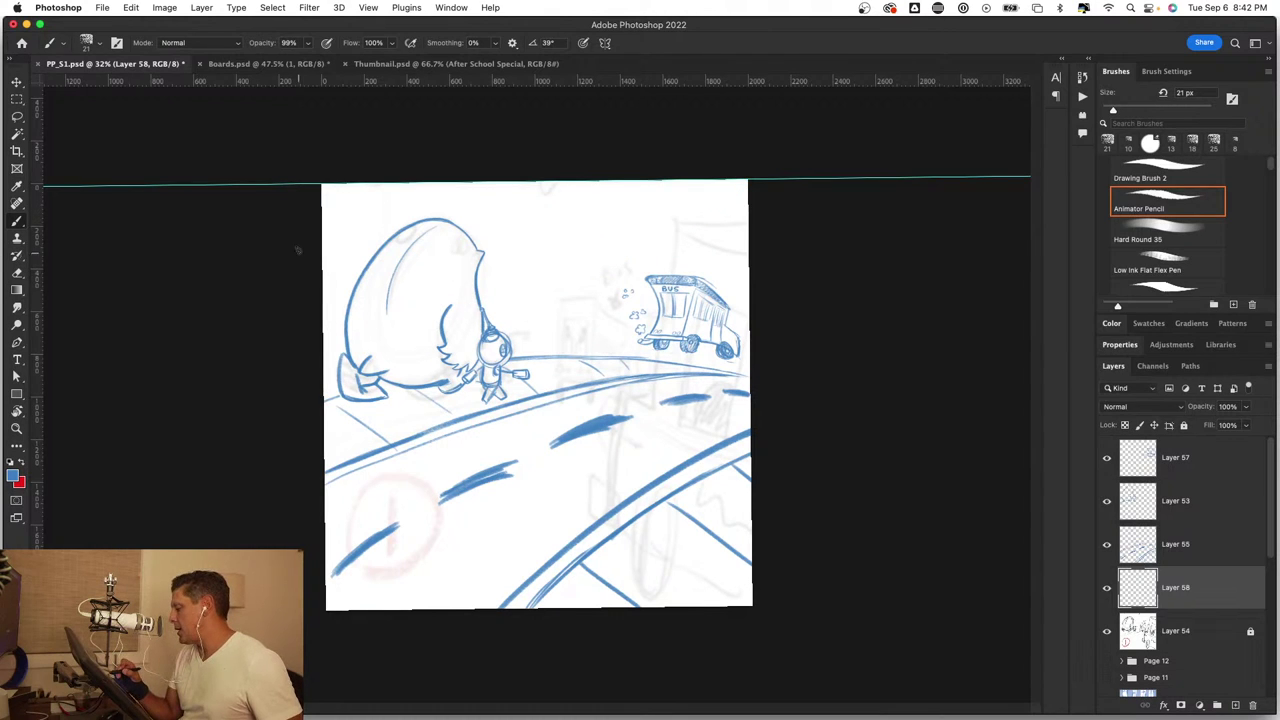
mouse_move(322, 222)
mouse_down()
mouse_move(712, 322)
mouse_move(748, 352)
mouse_up()
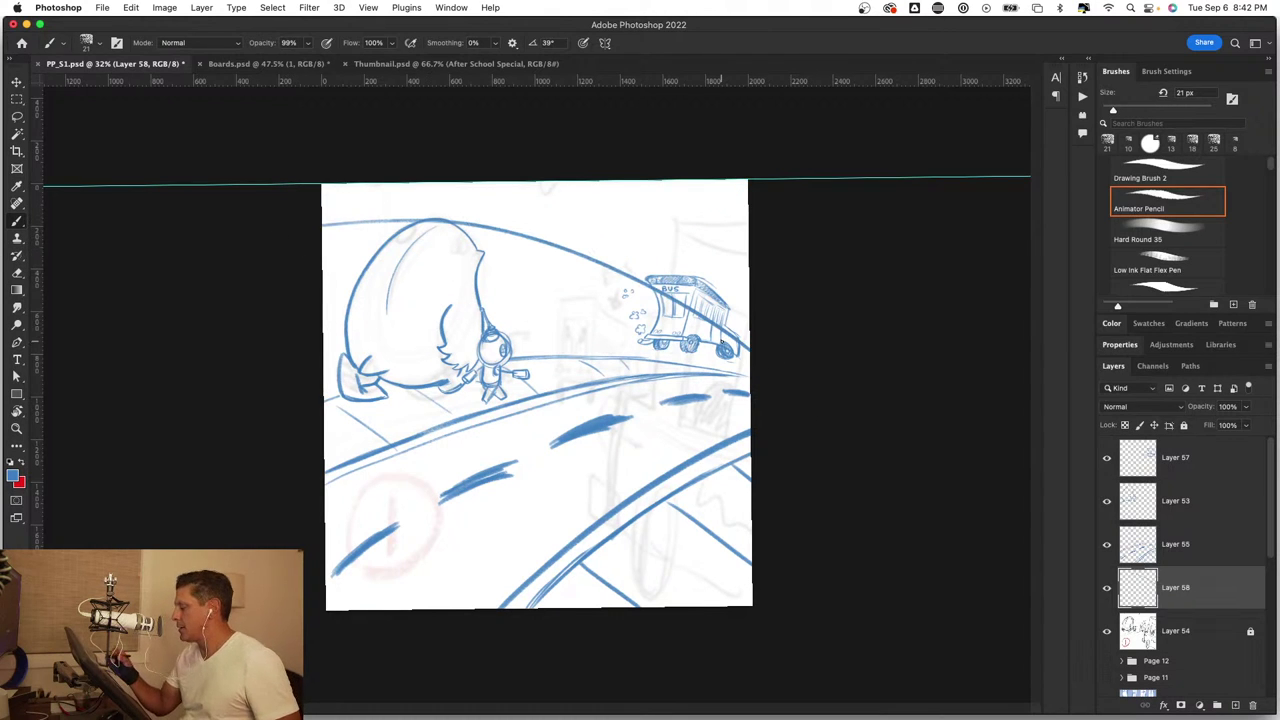
drag(526, 240, 527, 338)
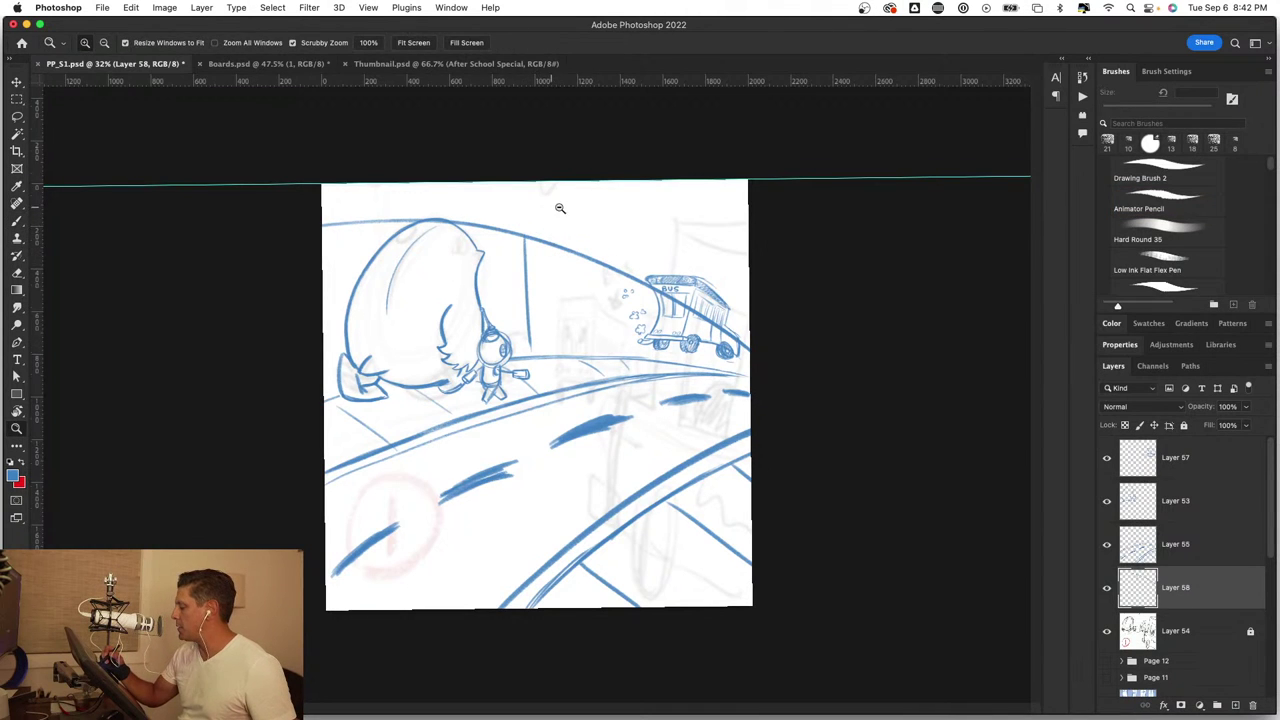
drag(562, 204, 588, 206)
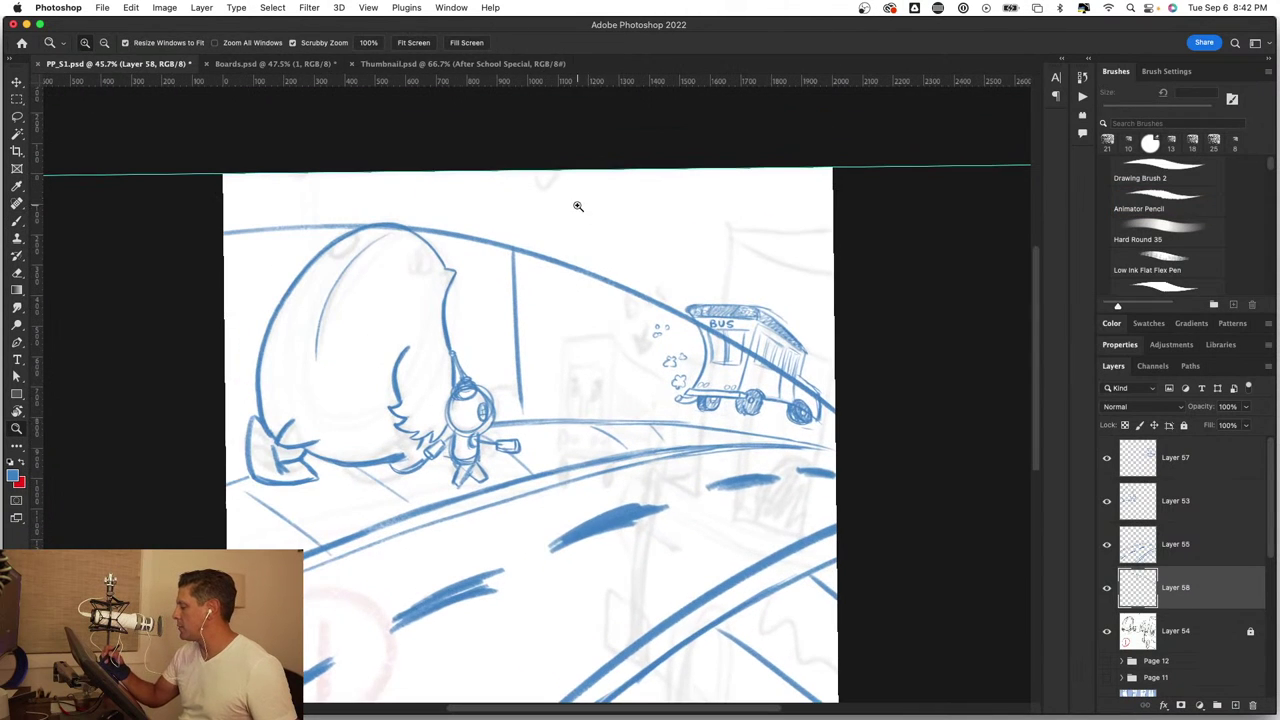
Step: Hide Layers 57 and 53, then draw a thick vertical post from the curve down to the ground
click(1107, 477)
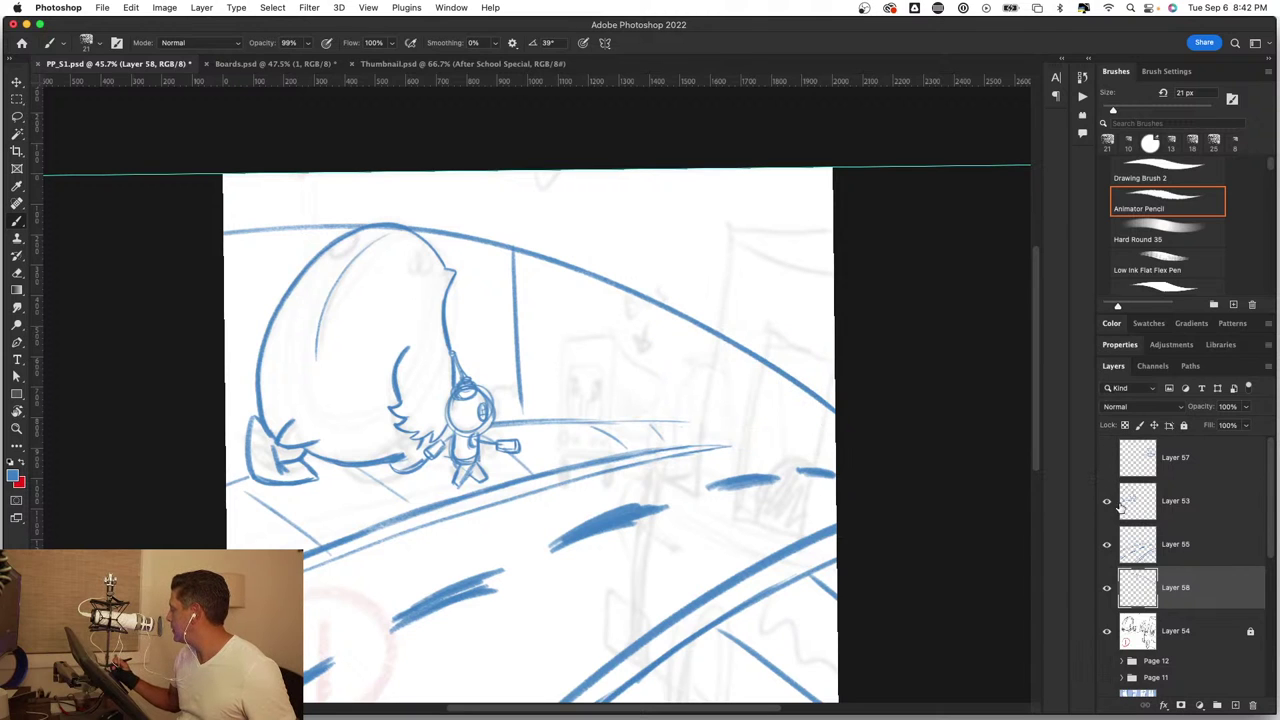
click(1107, 501)
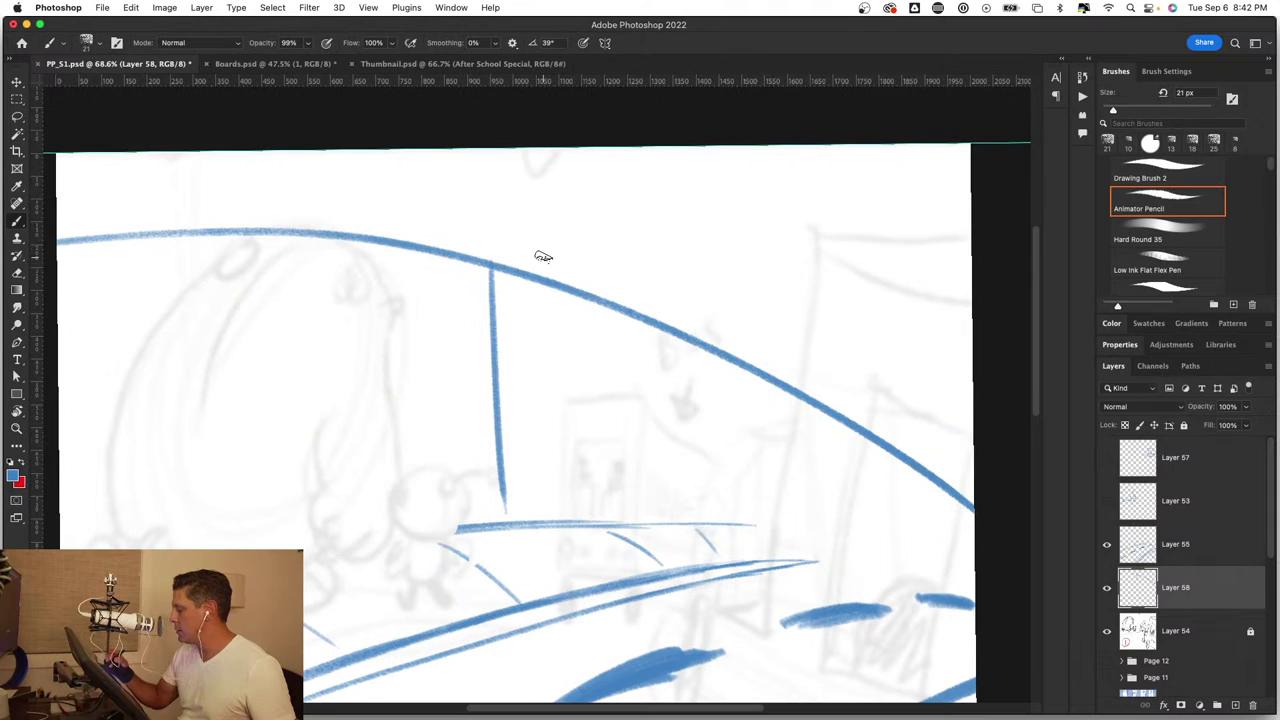
drag(491, 262, 490, 220)
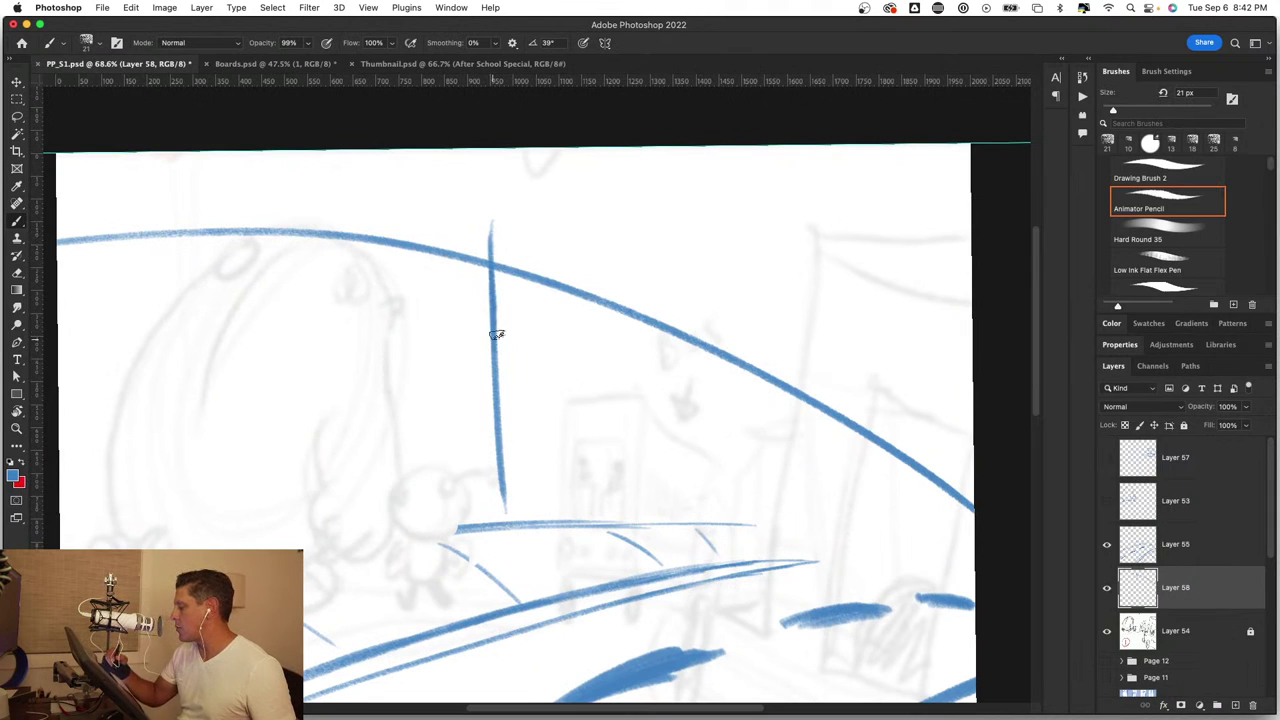
key(ctrl+z)
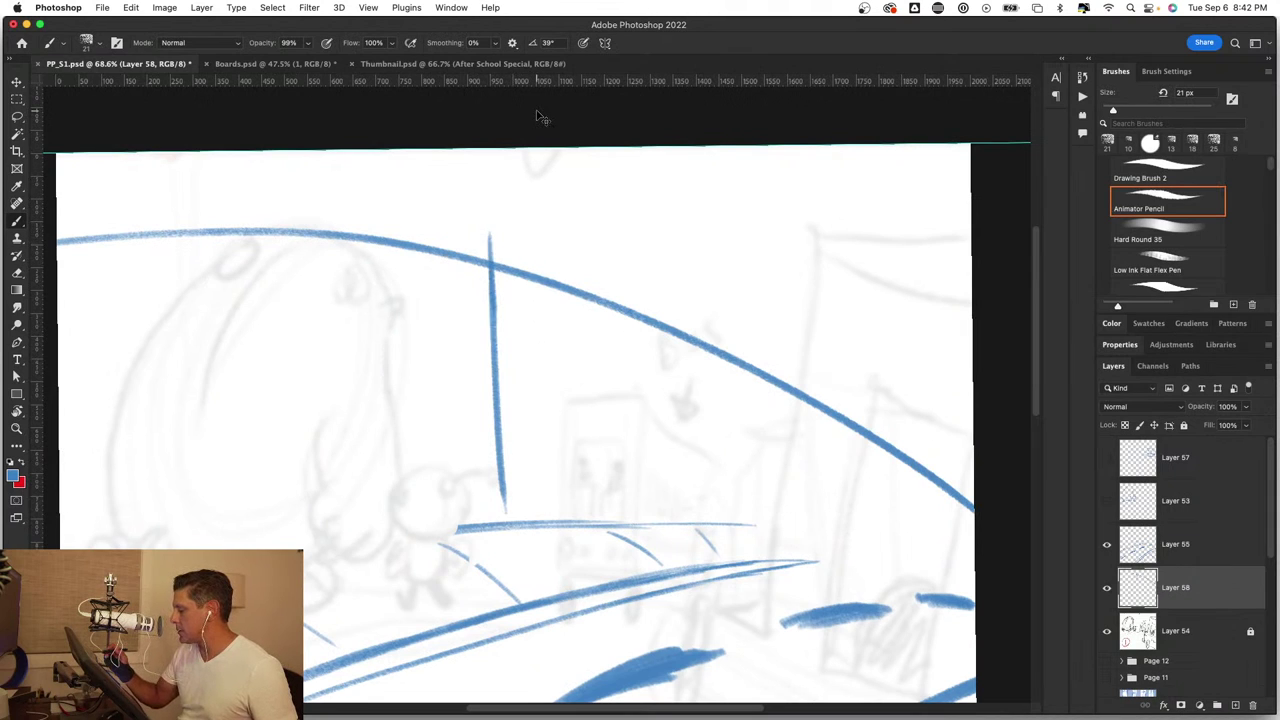
key(ctrl+z)
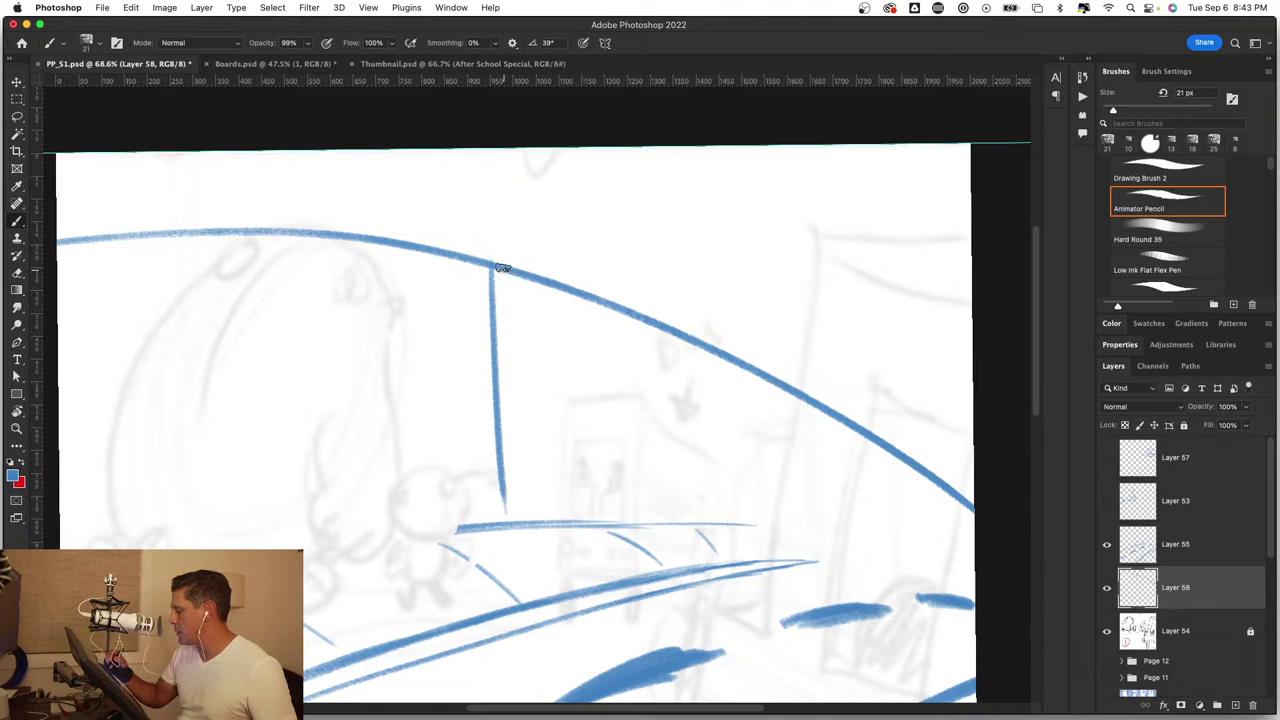
drag(503, 275, 514, 400)
drag(504, 298, 520, 508)
drag(498, 437, 505, 524)
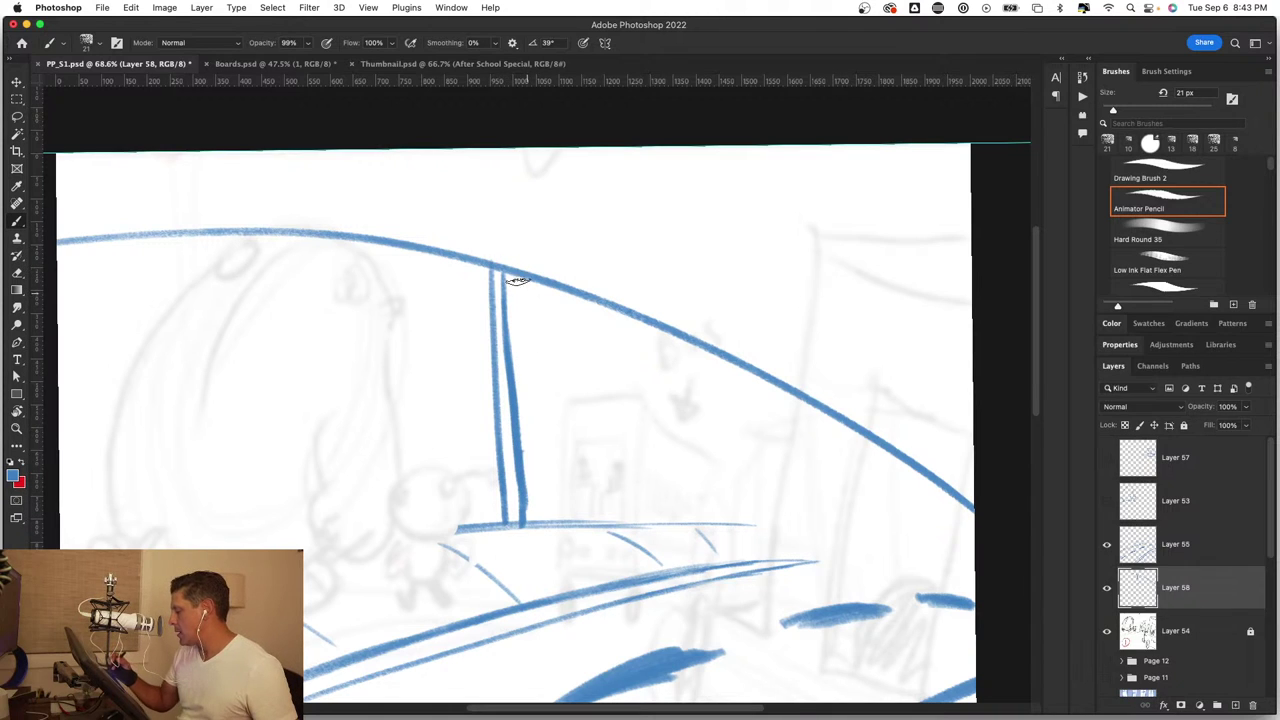
drag(496, 289, 510, 430)
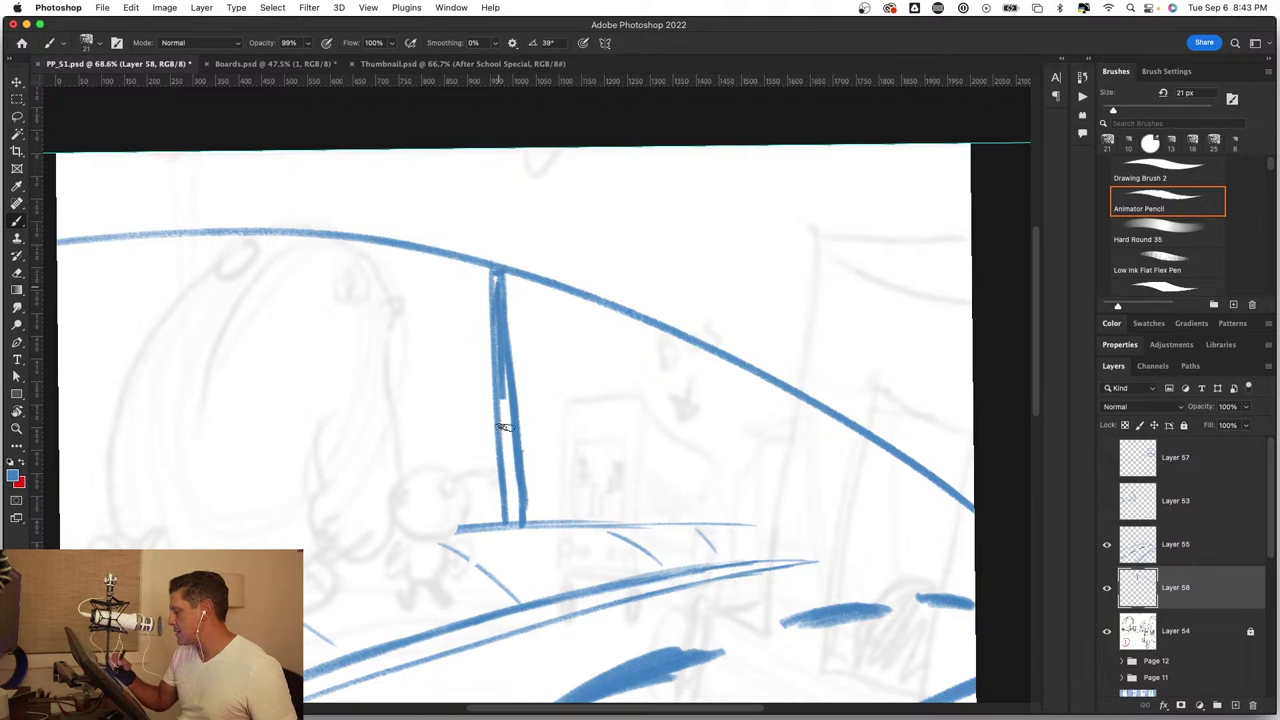
drag(497, 334, 510, 490)
drag(500, 376, 512, 520)
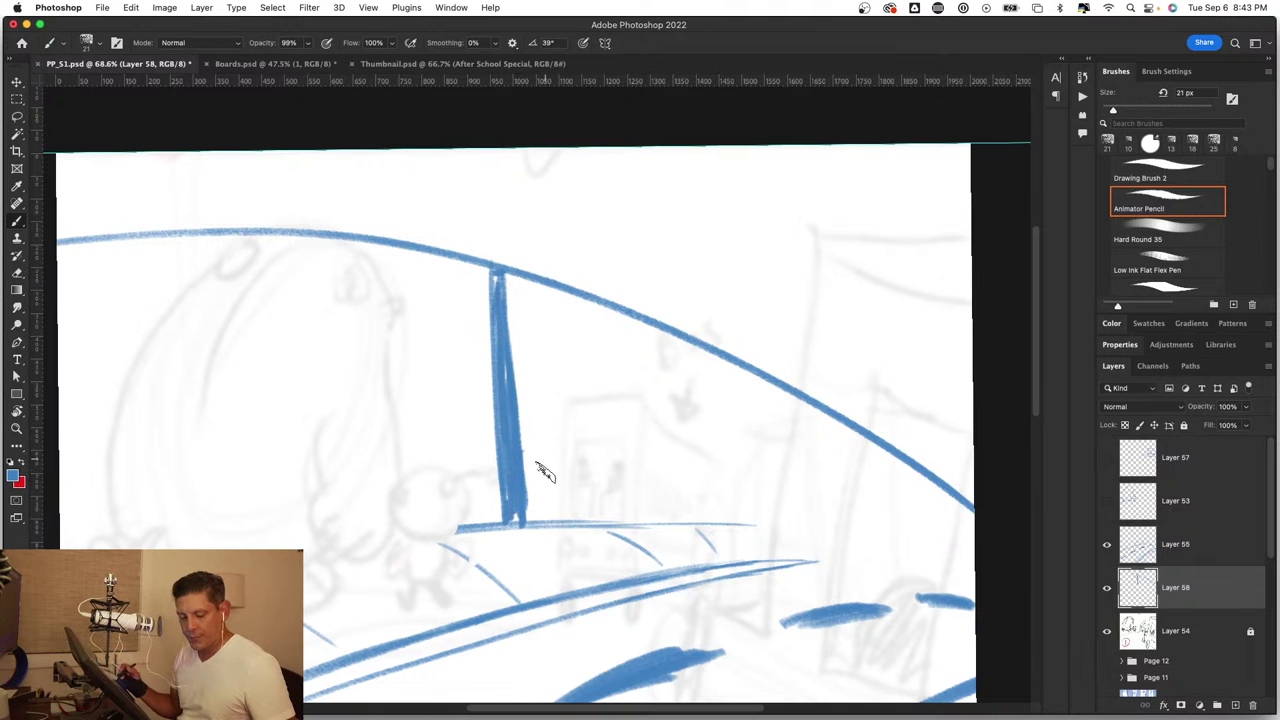
Step: Square off the corner where the post meets the curve using Animator Pencil at 17 px
key(z)
drag(537, 466, 477, 517)
drag(537, 394, 619, 354)
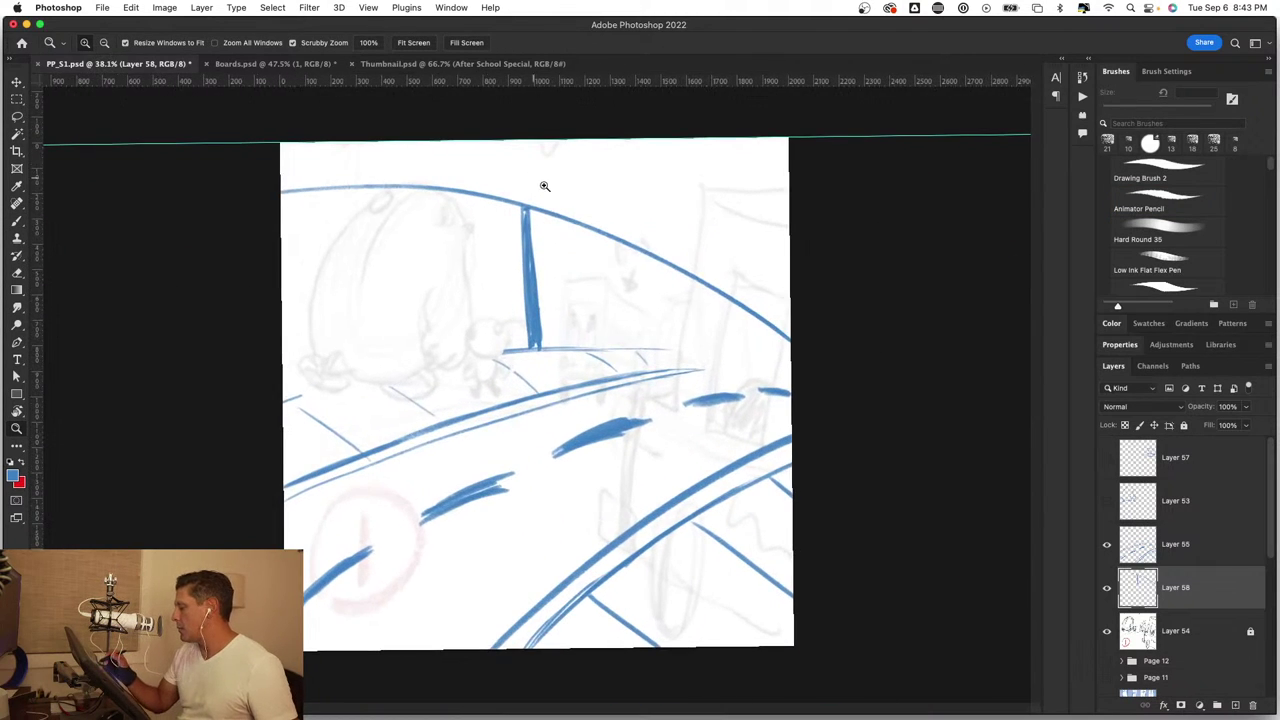
drag(544, 186, 643, 157)
key(b)
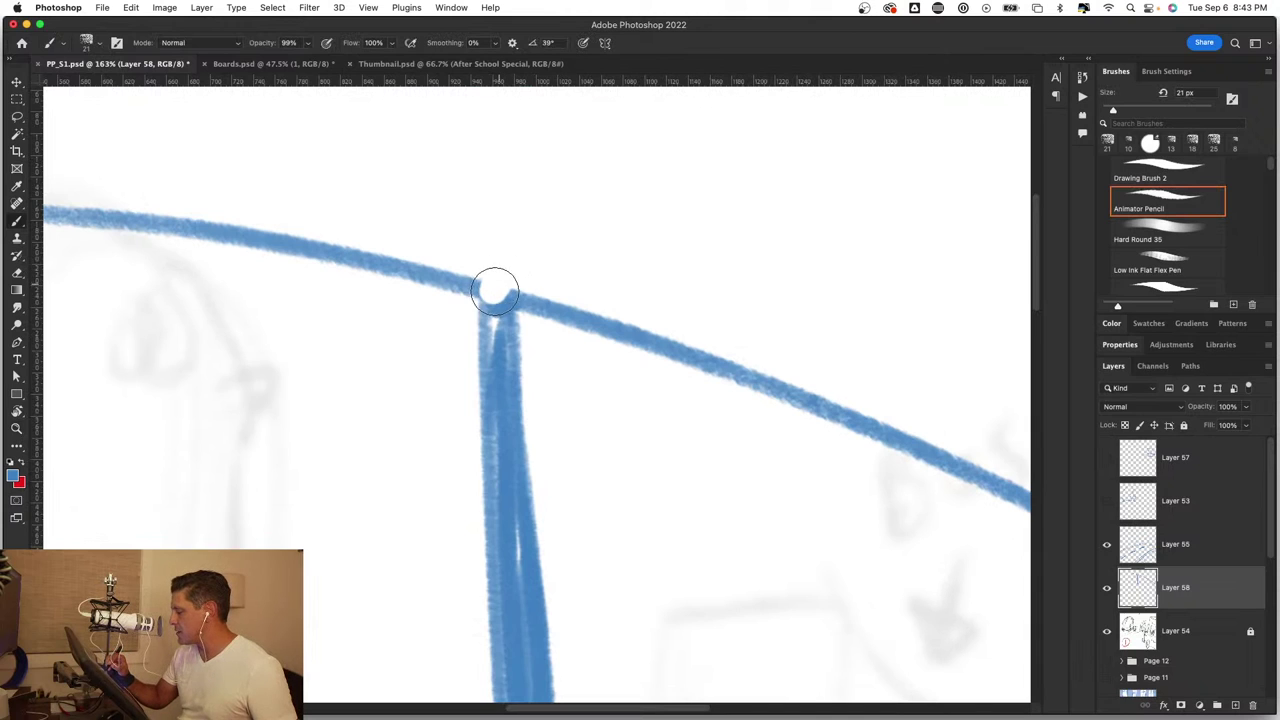
mouse_move(494, 291)
mouse_down()
mouse_move(503, 280)
mouse_move(497, 320)
mouse_up()
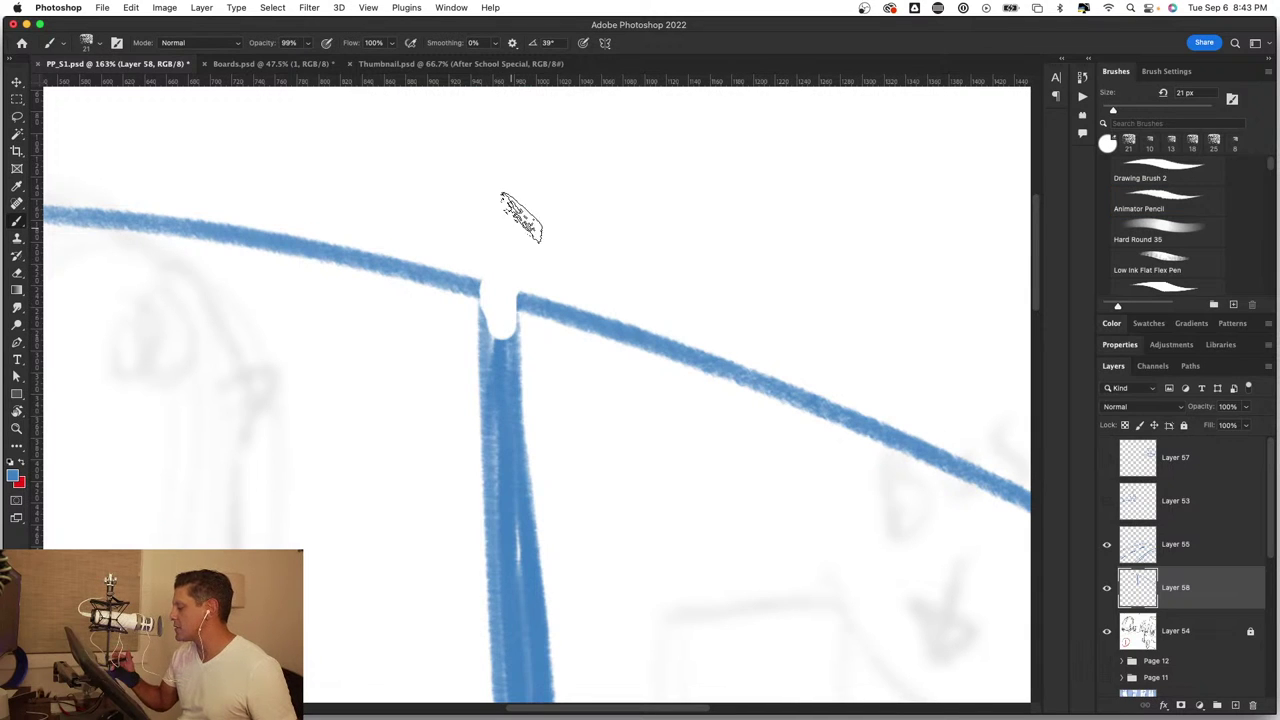
key(period)
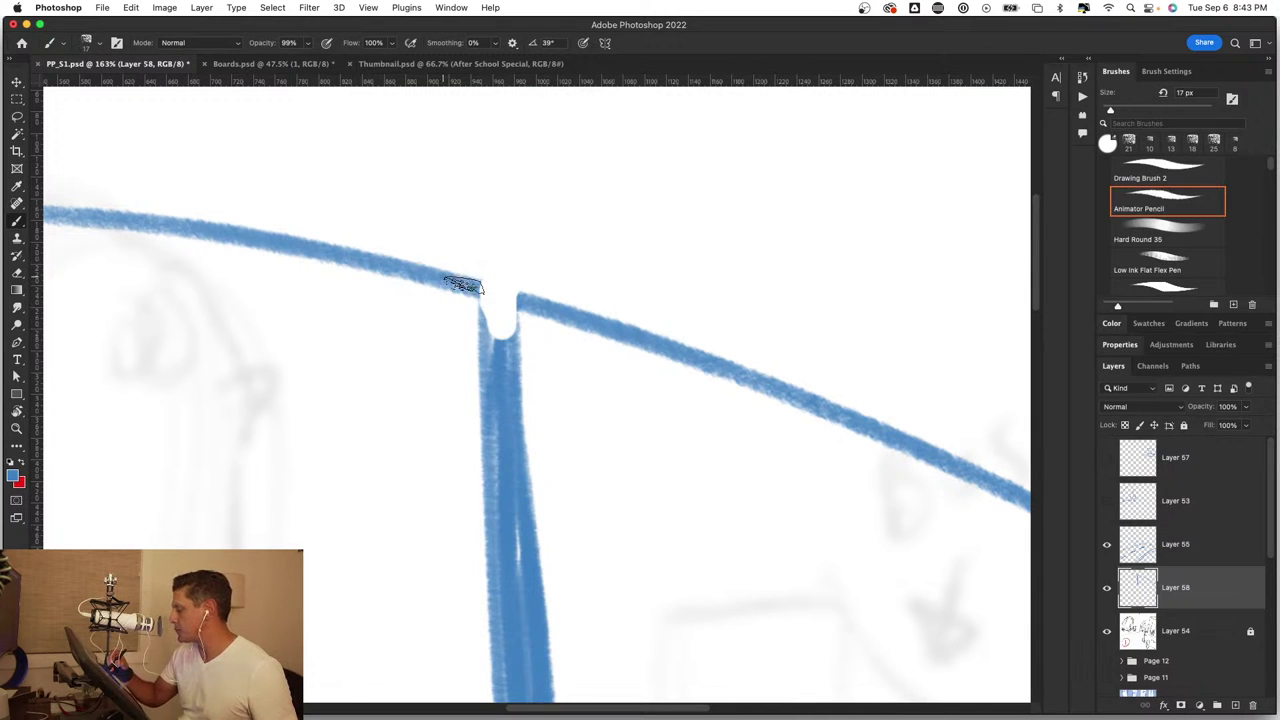
mouse_move(463, 285)
mouse_down()
mouse_move(480, 286)
mouse_move(486, 314)
mouse_move(518, 292)
mouse_move(491, 314)
mouse_up()
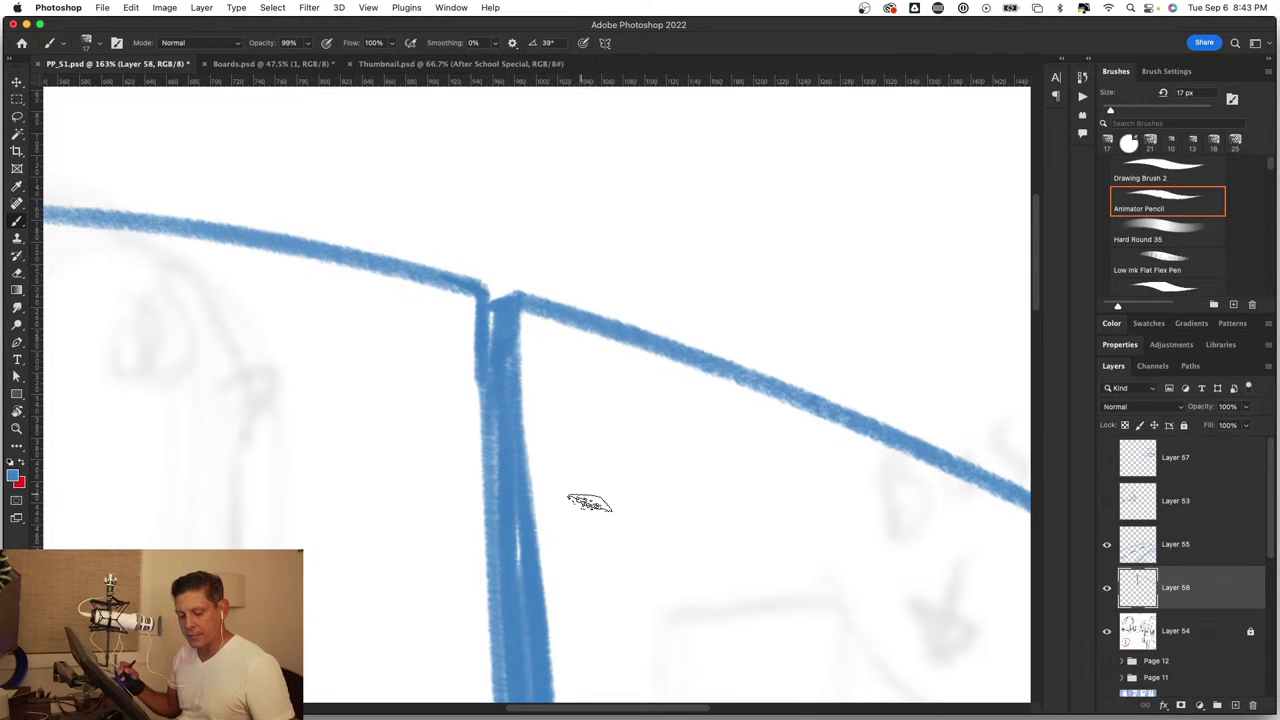
Step: Draw a thin second post down to the base line with two angled strokes beside it
key(z)
drag(589, 503, 549, 509)
mouse_move(592, 298)
mouse_down()
mouse_move(657, 323)
mouse_move(691, 303)
mouse_move(663, 300)
mouse_move(634, 251)
mouse_move(580, 268)
mouse_move(592, 402)
mouse_up()
key(b)
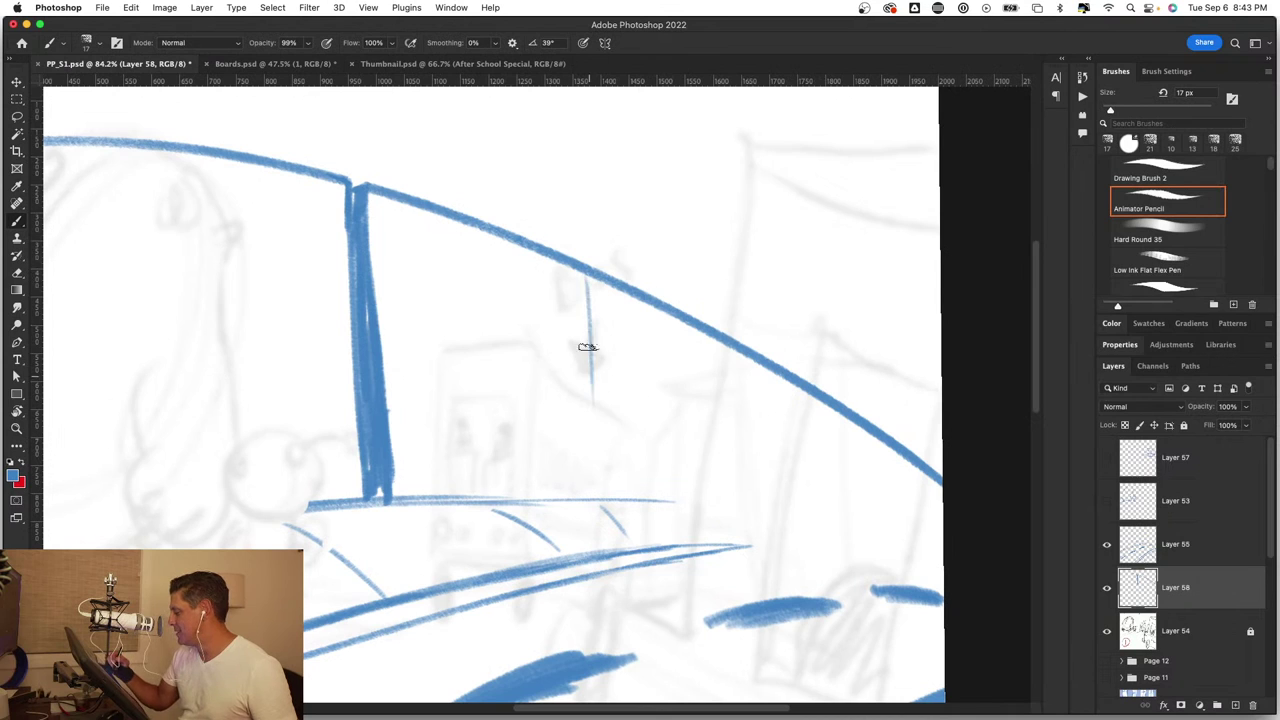
drag(586, 276, 591, 470)
drag(593, 338, 594, 508)
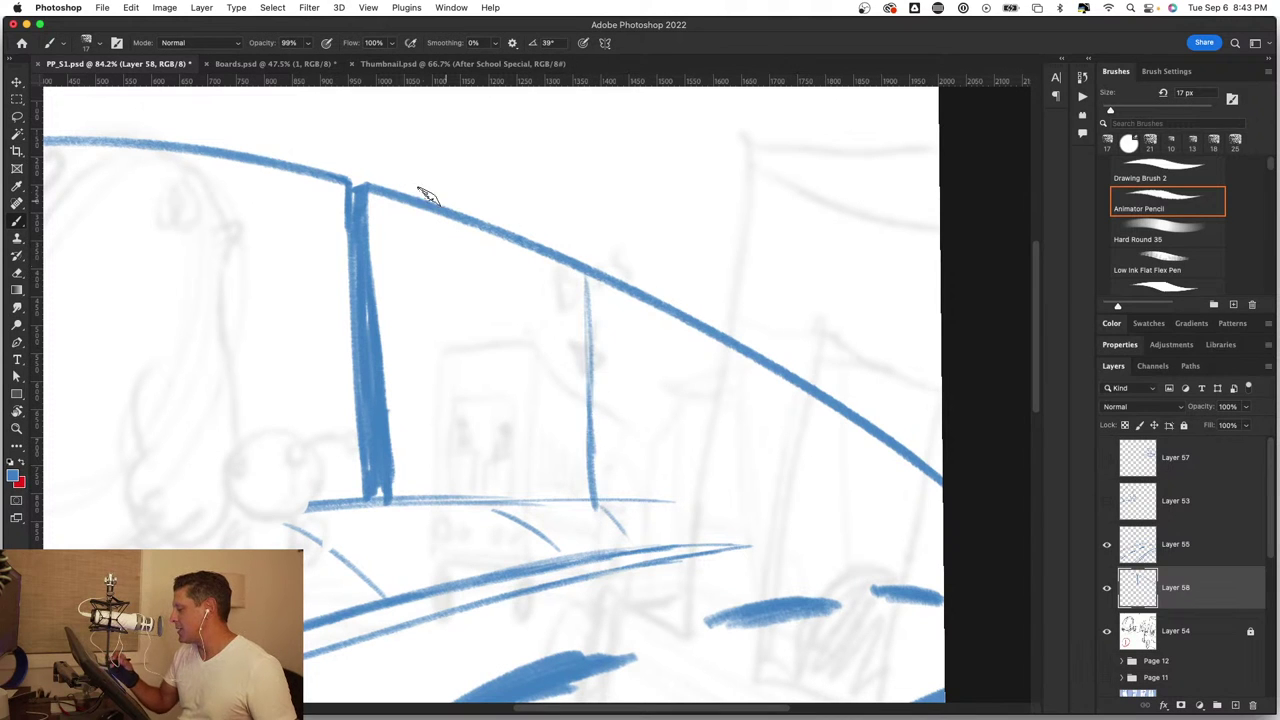
mouse_move(370, 185)
mouse_down()
mouse_move(512, 135)
mouse_move(560, 245)
mouse_up()
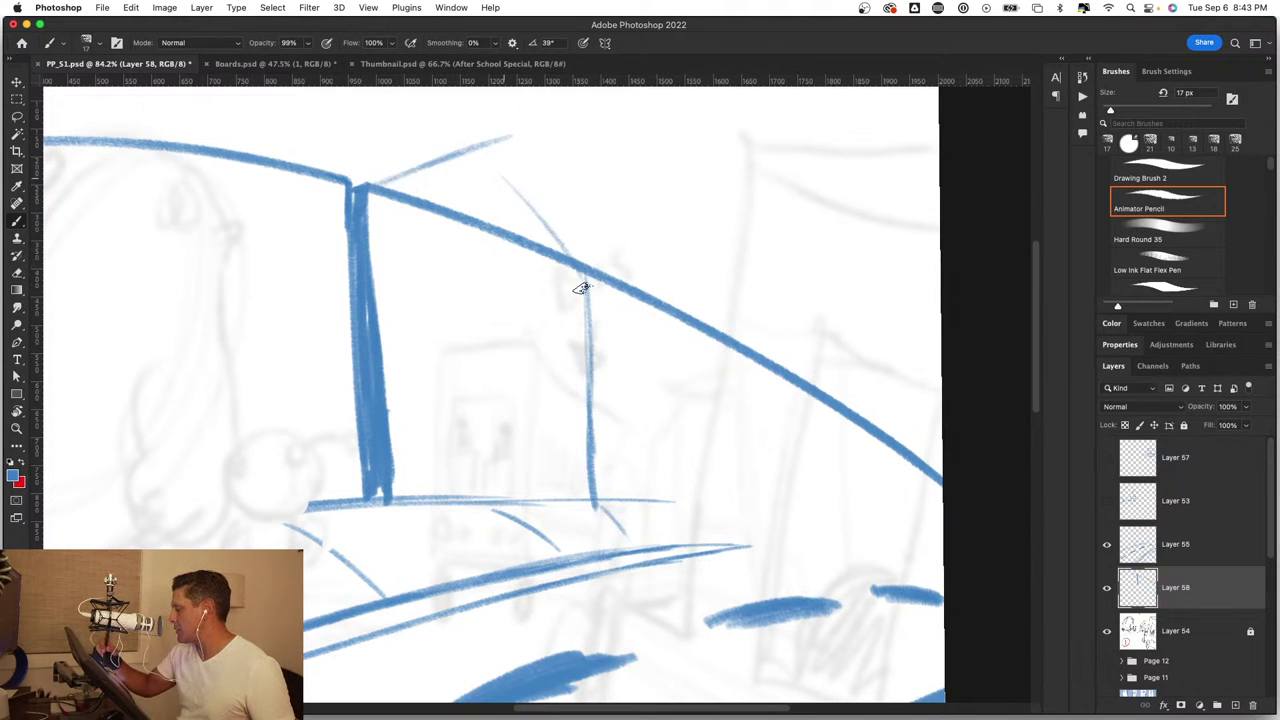
mouse_move(510, 182)
mouse_down()
mouse_move(556, 248)
mouse_move(502, 413)
mouse_up()
Step: Undo the thin second post and its angled strokes, then hide the bus and character layers
key(z)
drag(614, 364, 651, 371)
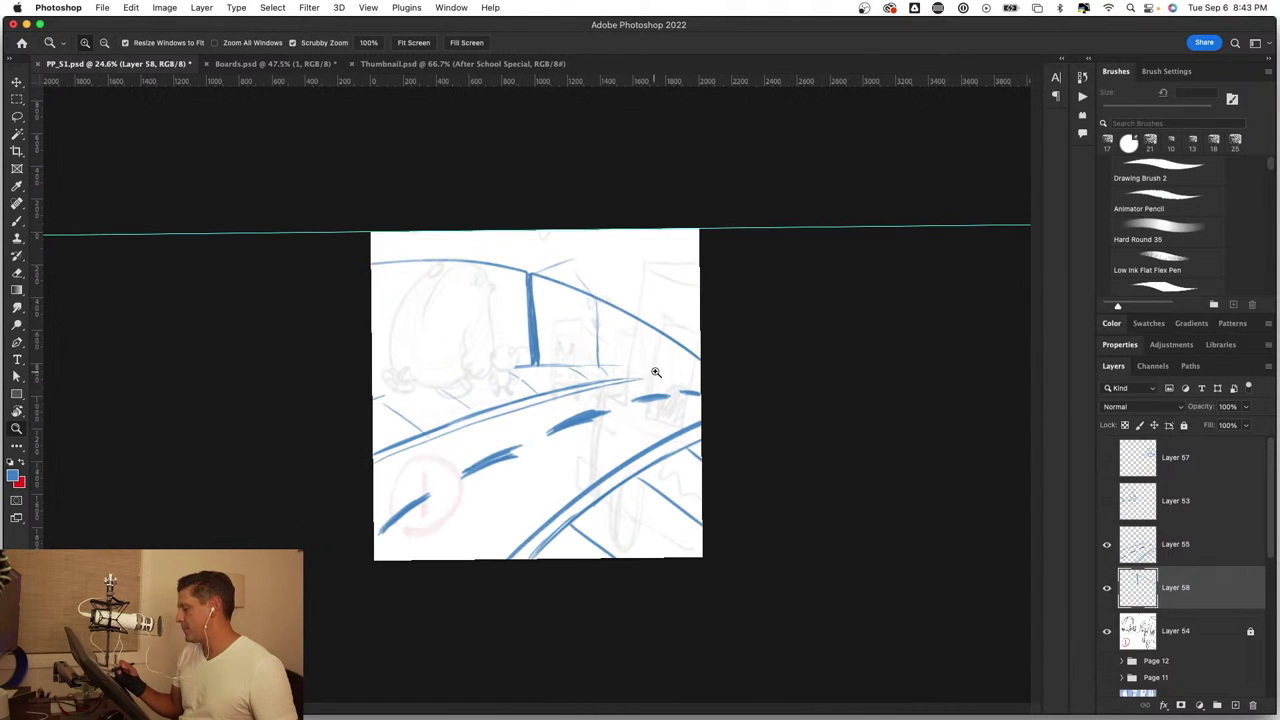
key(b)
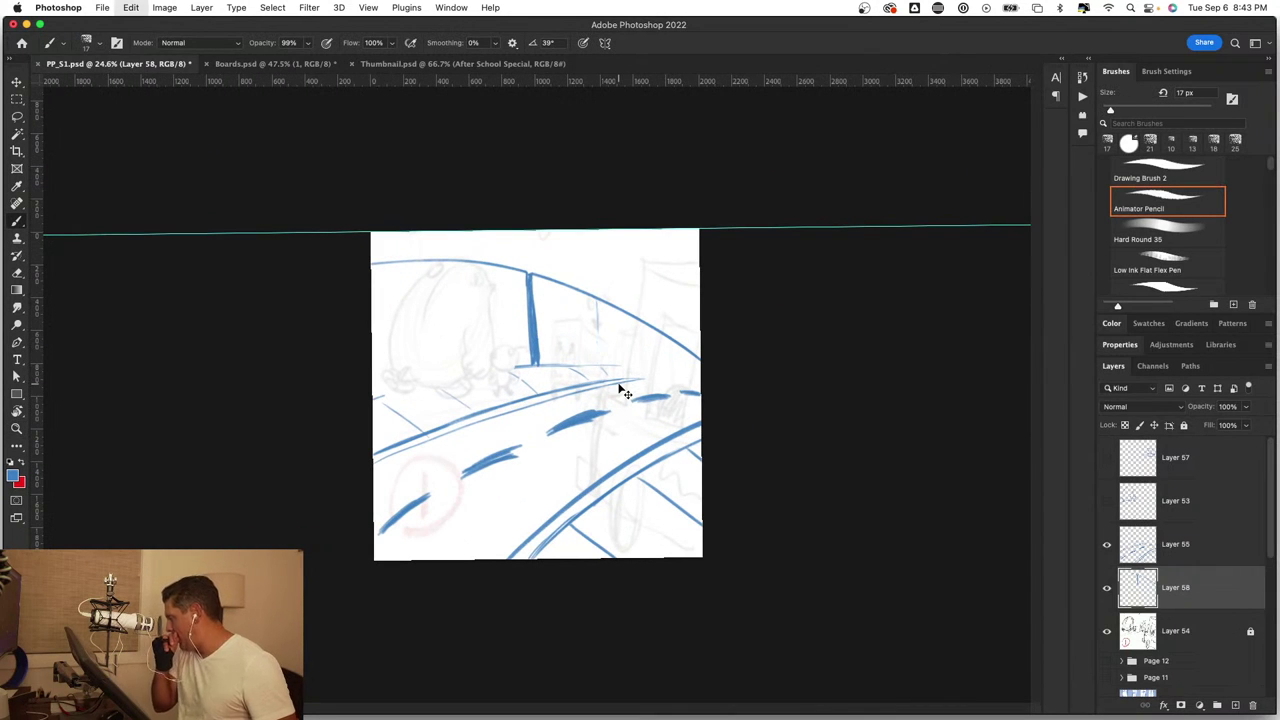
key(ctrl+z)
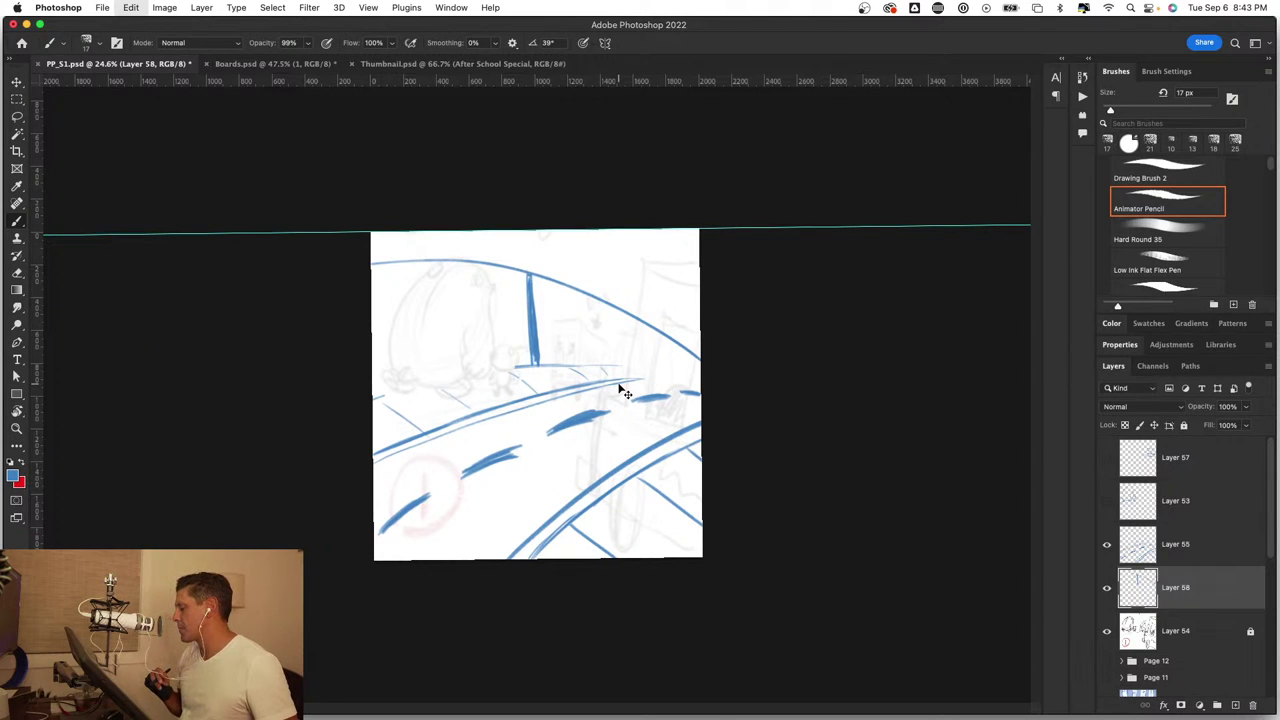
key(ctrl+z)
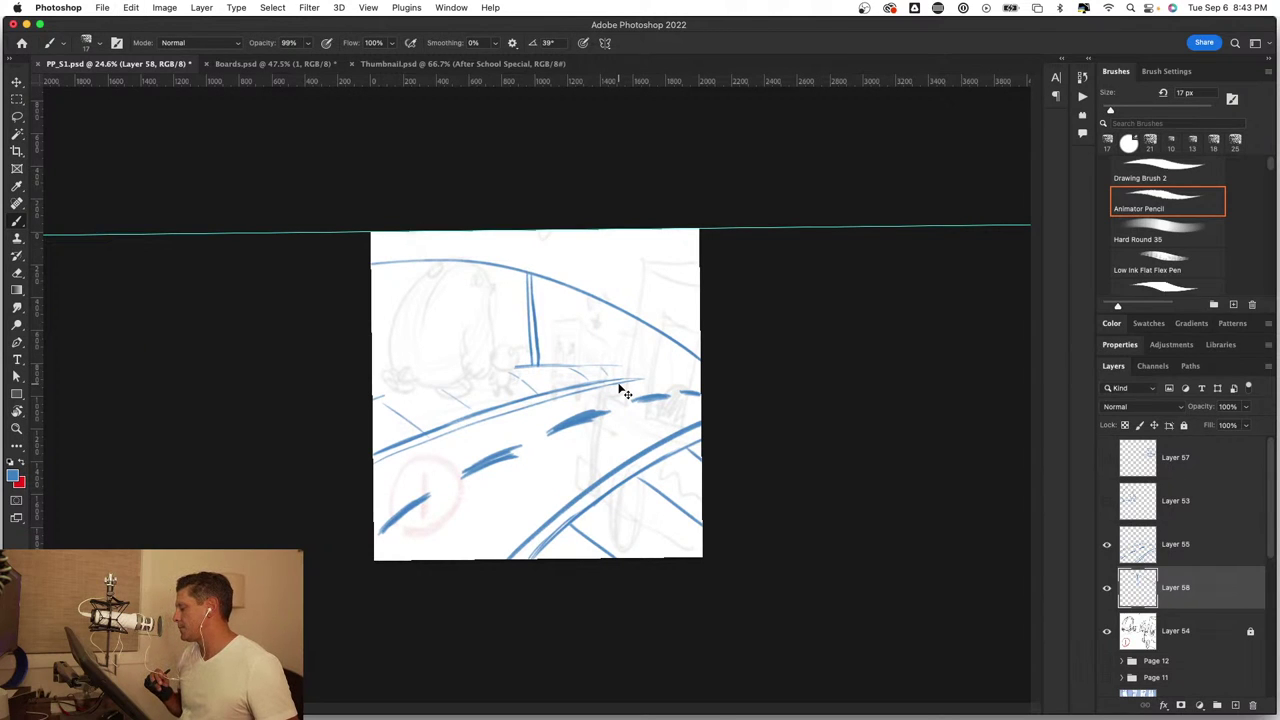
key(ctrl+z)
key(ctrl+z)
key(ctrl+z)
key(ctrl+z)
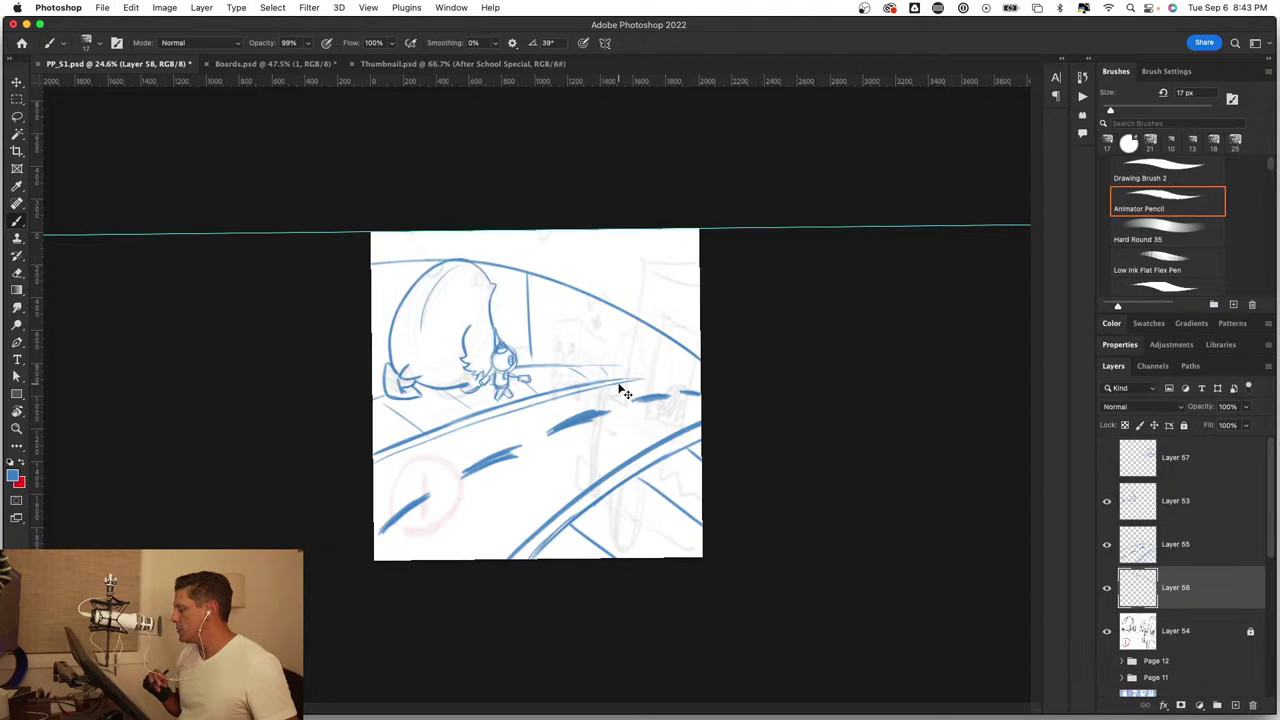
key(ctrl+z)
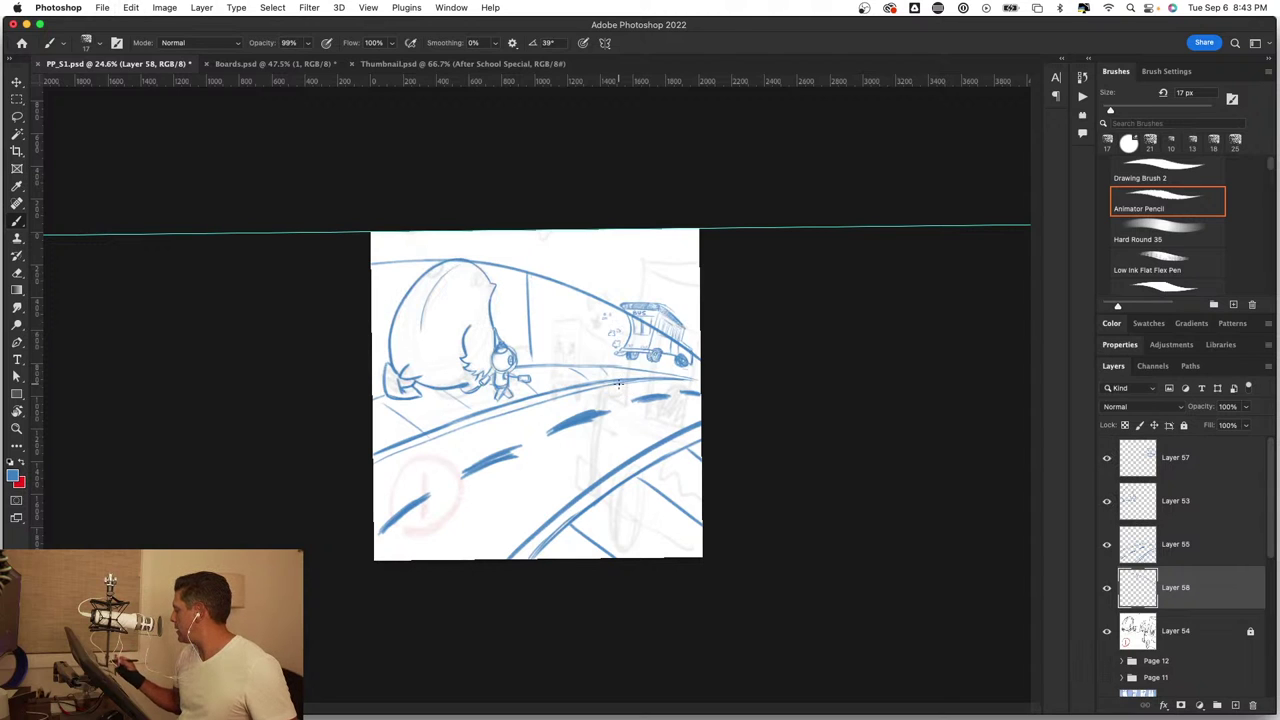
click(1108, 459)
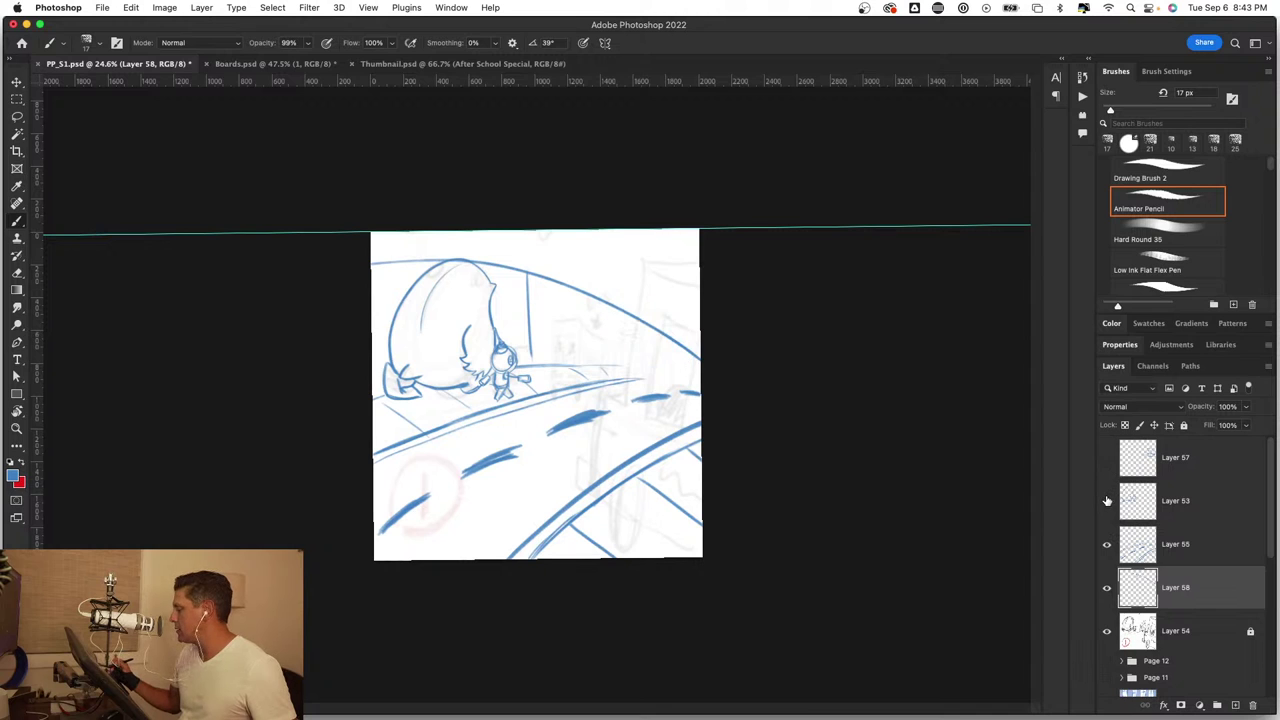
click(1107, 500)
scroll(540, 258, up, 5)
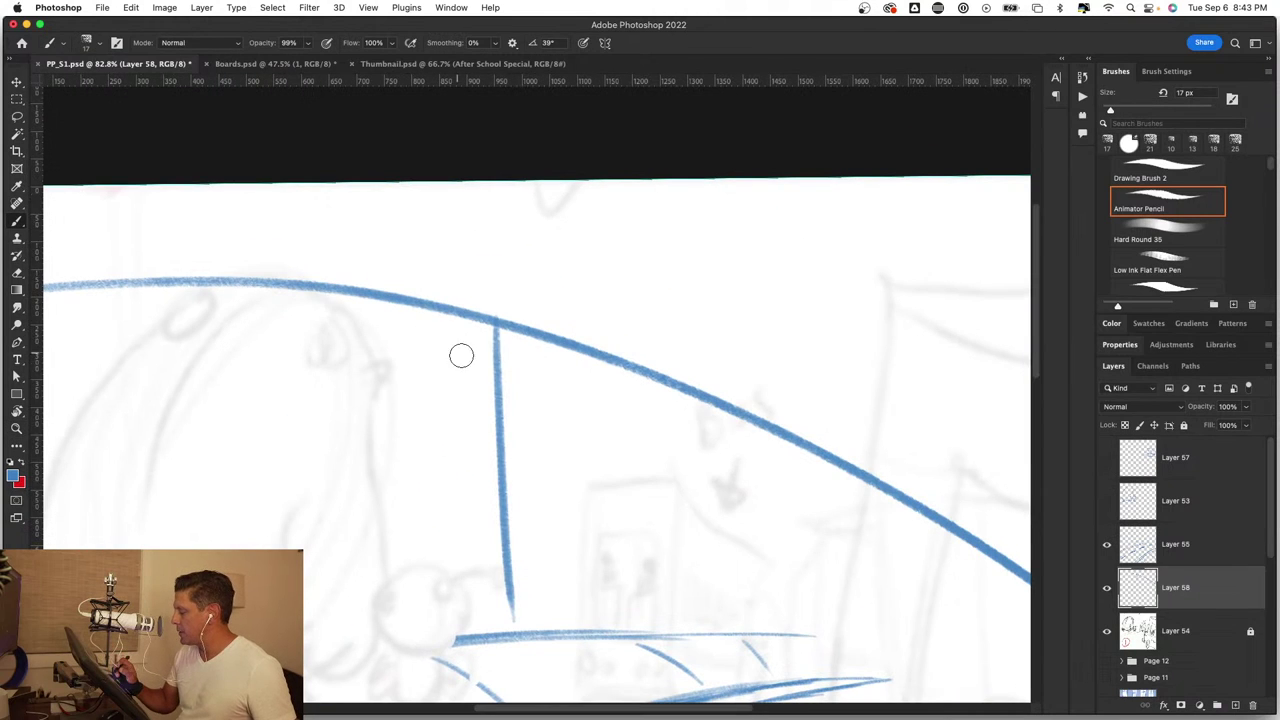
Step: Erase the vertical post line below the curved top line
drag(496, 328, 509, 611)
key(z)
alt+click(600, 480)
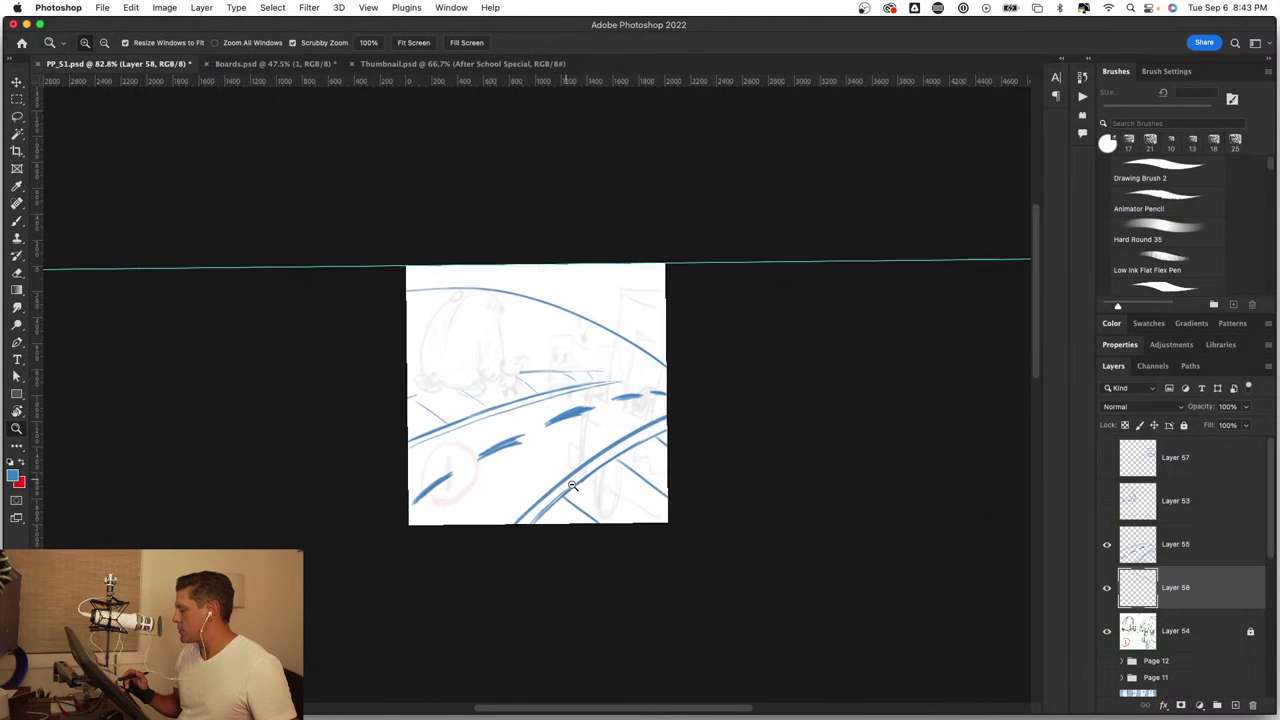
drag(572, 485, 580, 495)
key(b)
Step: With the canvas view rotated, extend the upper curve further along, then rotate the view back
drag(768, 561, 783, 320)
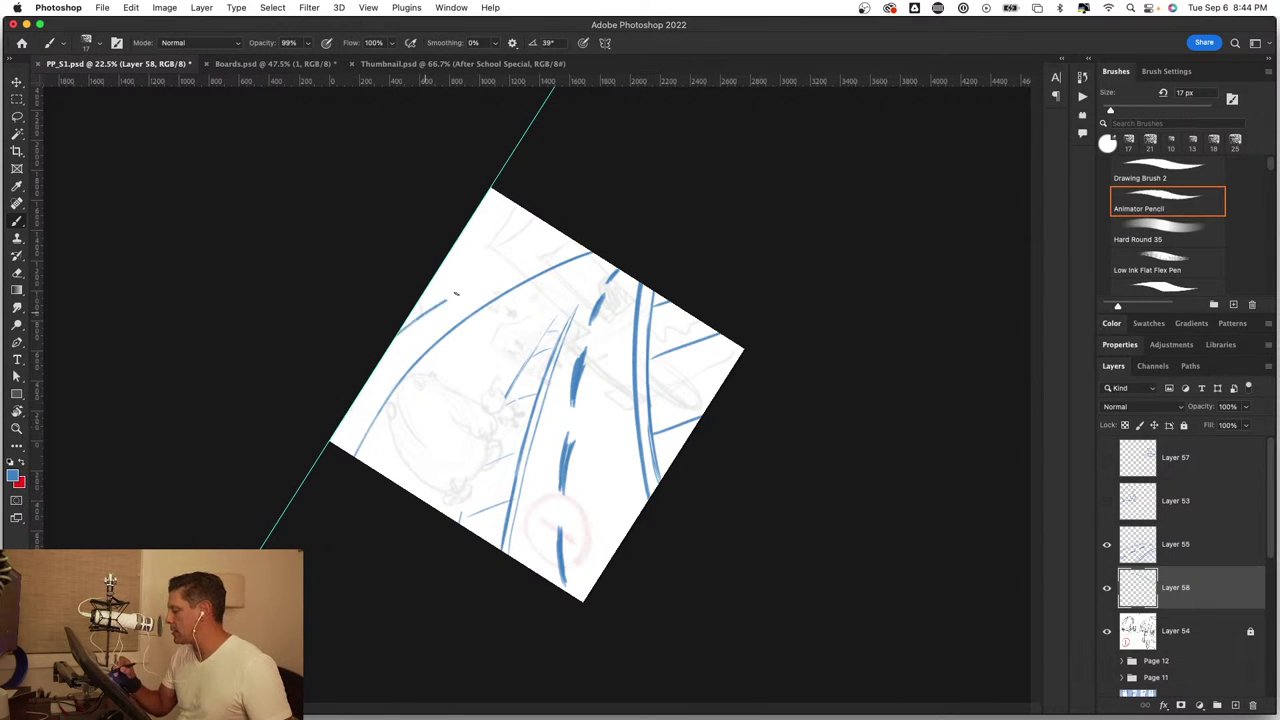
drag(455, 293, 590, 250)
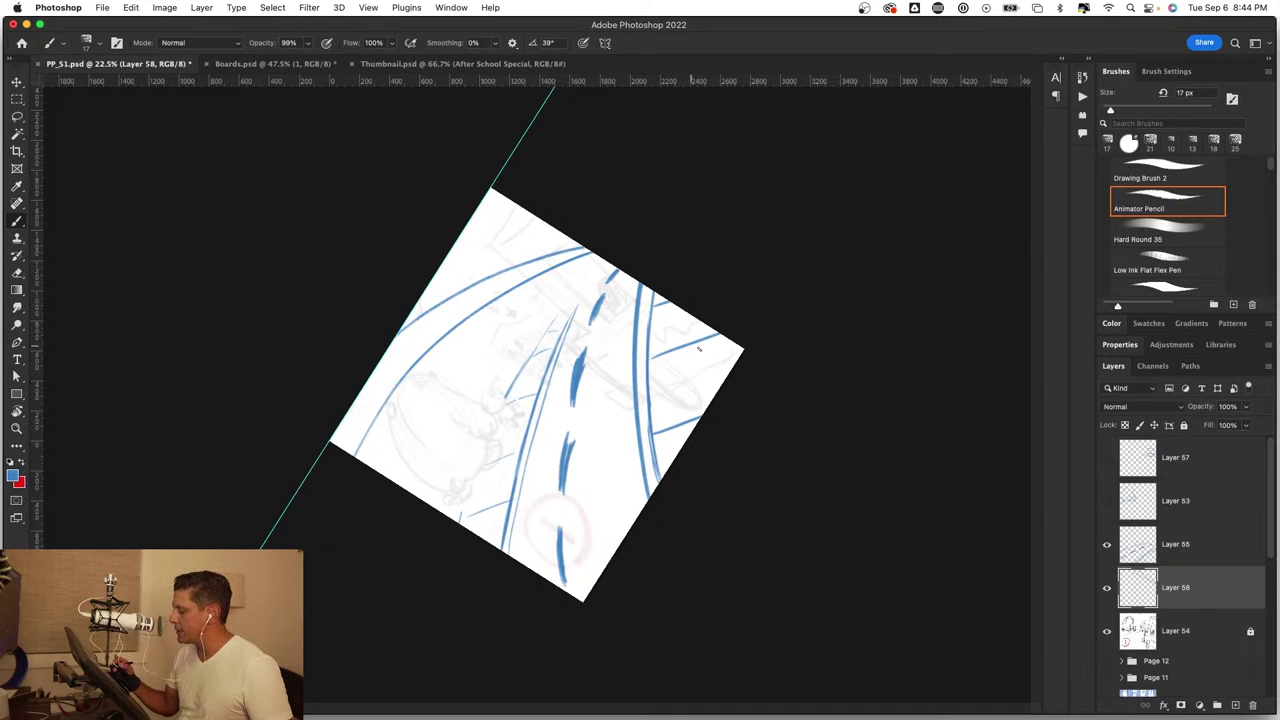
scroll(774, 450, down, 3)
scroll(815, 497, up, 6)
scroll(845, 482, down, 3)
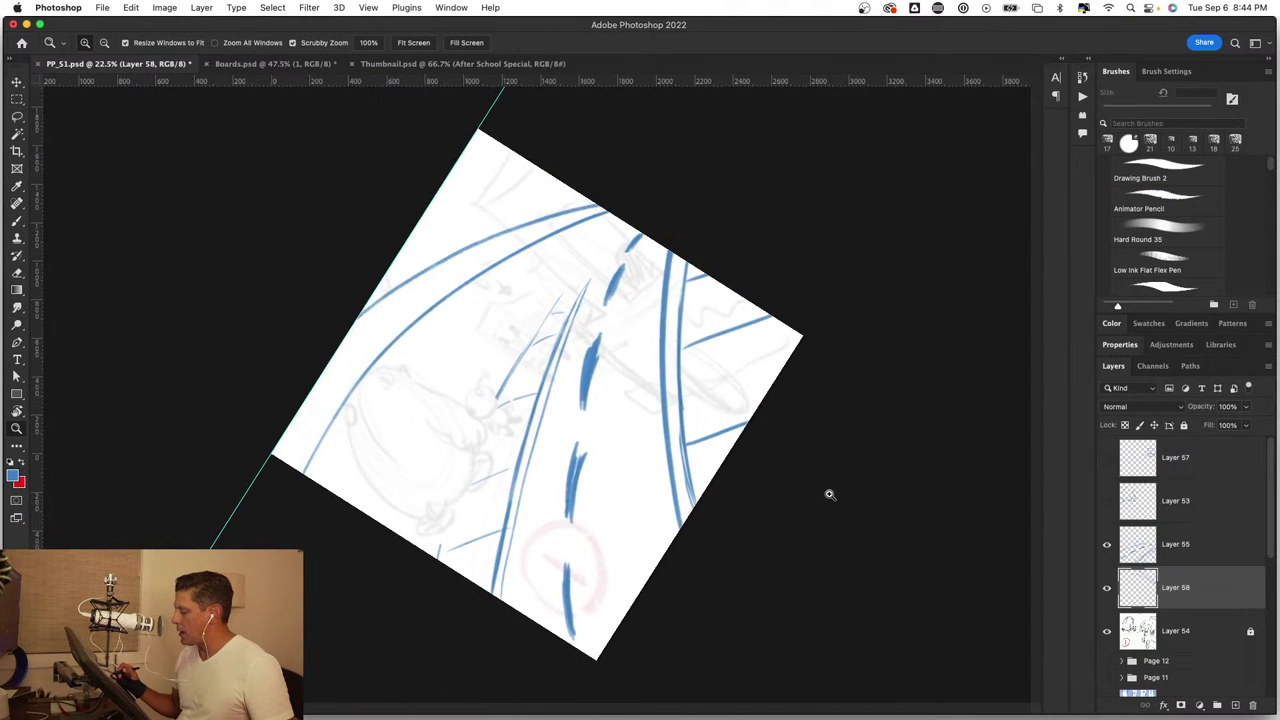
scroll(847, 443, down, 1)
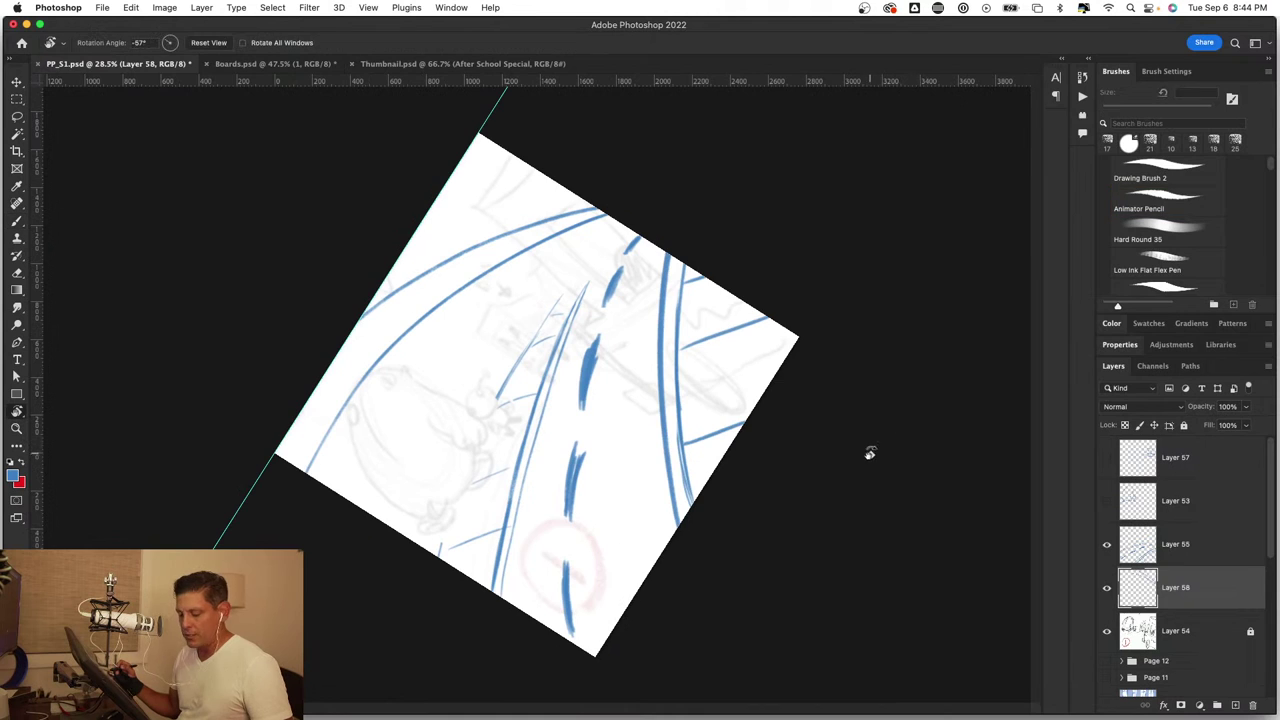
mouse_move(869, 451)
mouse_down()
mouse_move(777, 594)
mouse_move(734, 583)
mouse_up()
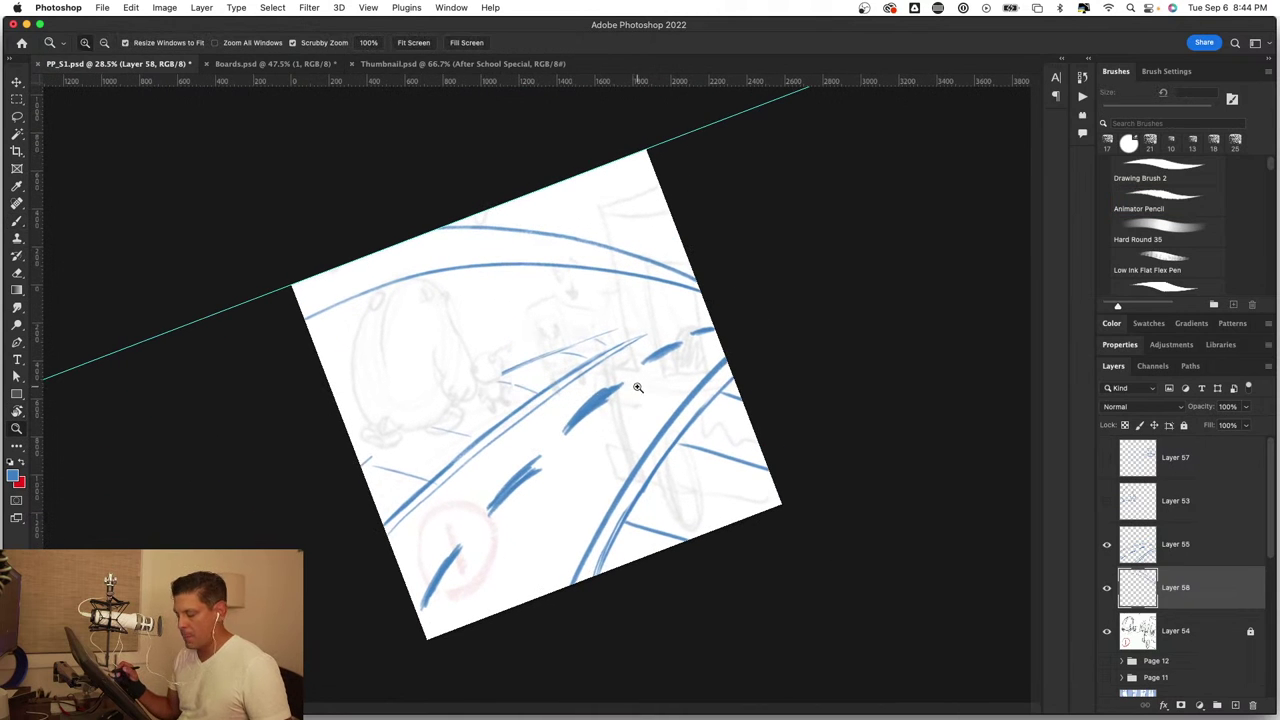
scroll(640, 388, up, 2)
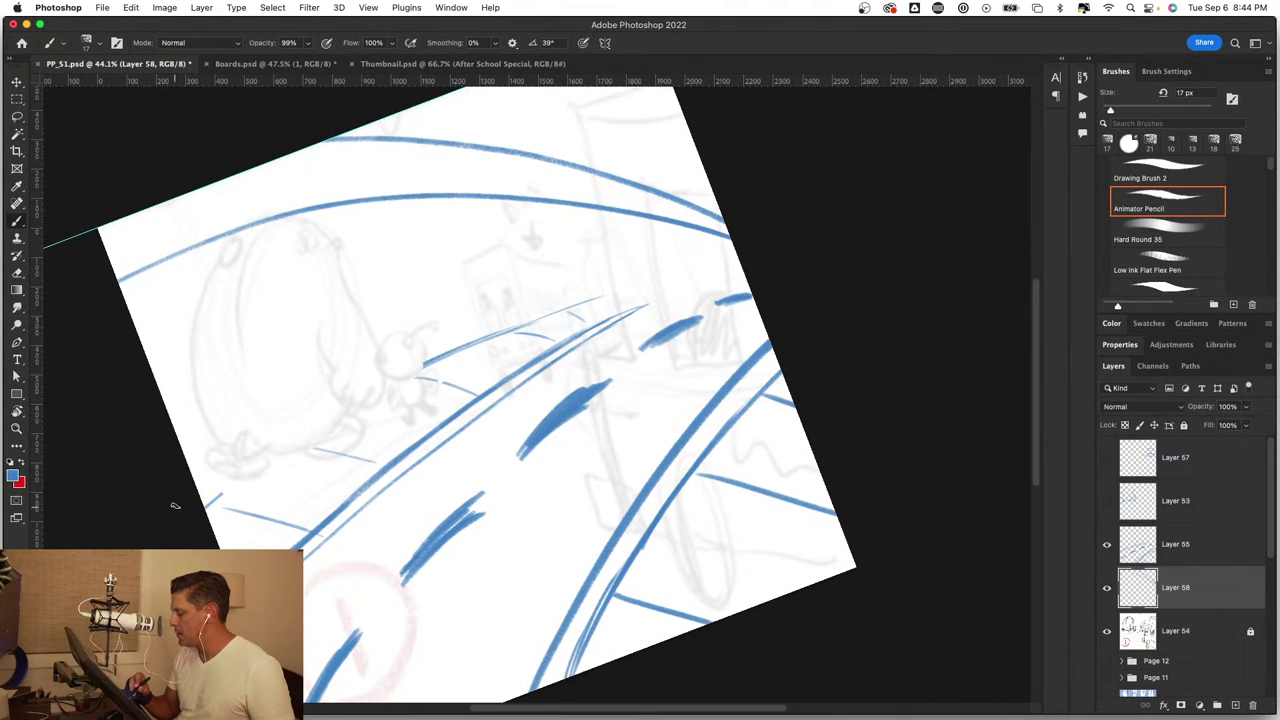
Step: Draw several long road lines and shorter strokes converging toward the upper right
mouse_move(198, 486)
mouse_down()
mouse_move(306, 396)
mouse_move(548, 300)
mouse_move(746, 278)
mouse_up()
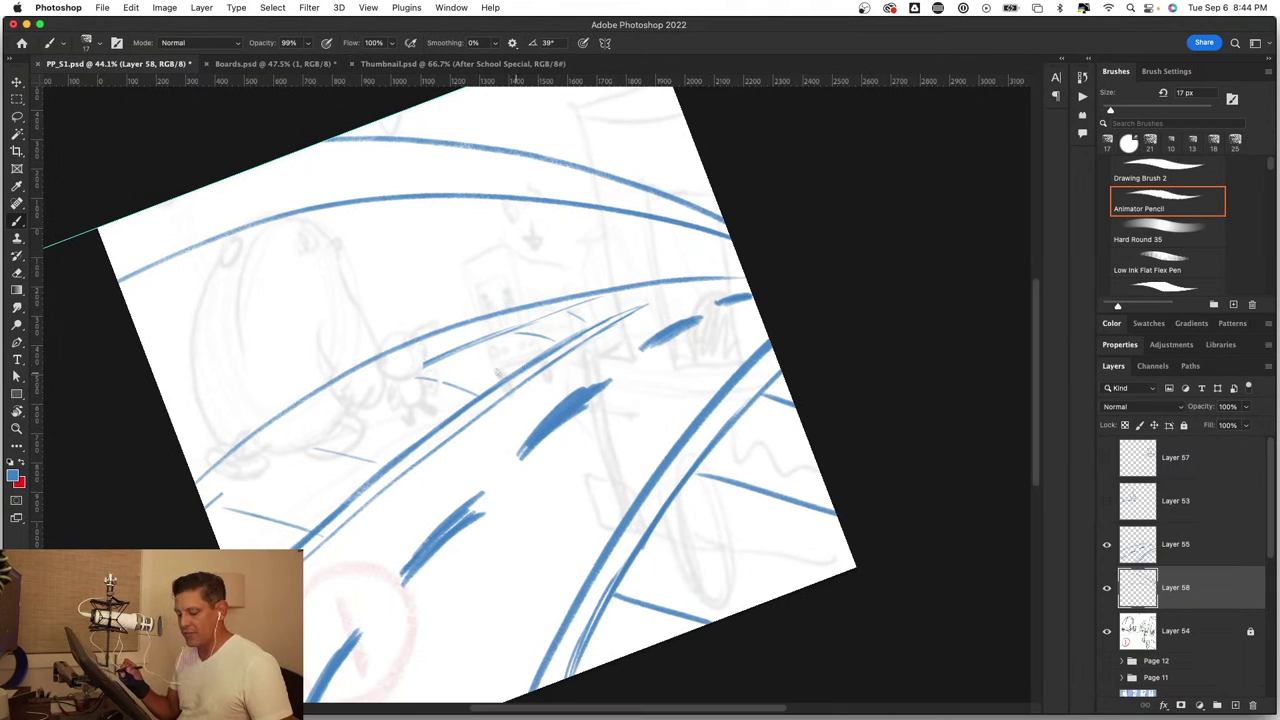
key(ctrl+z)
mouse_move(215, 457)
mouse_down()
mouse_move(563, 286)
mouse_move(742, 260)
mouse_up()
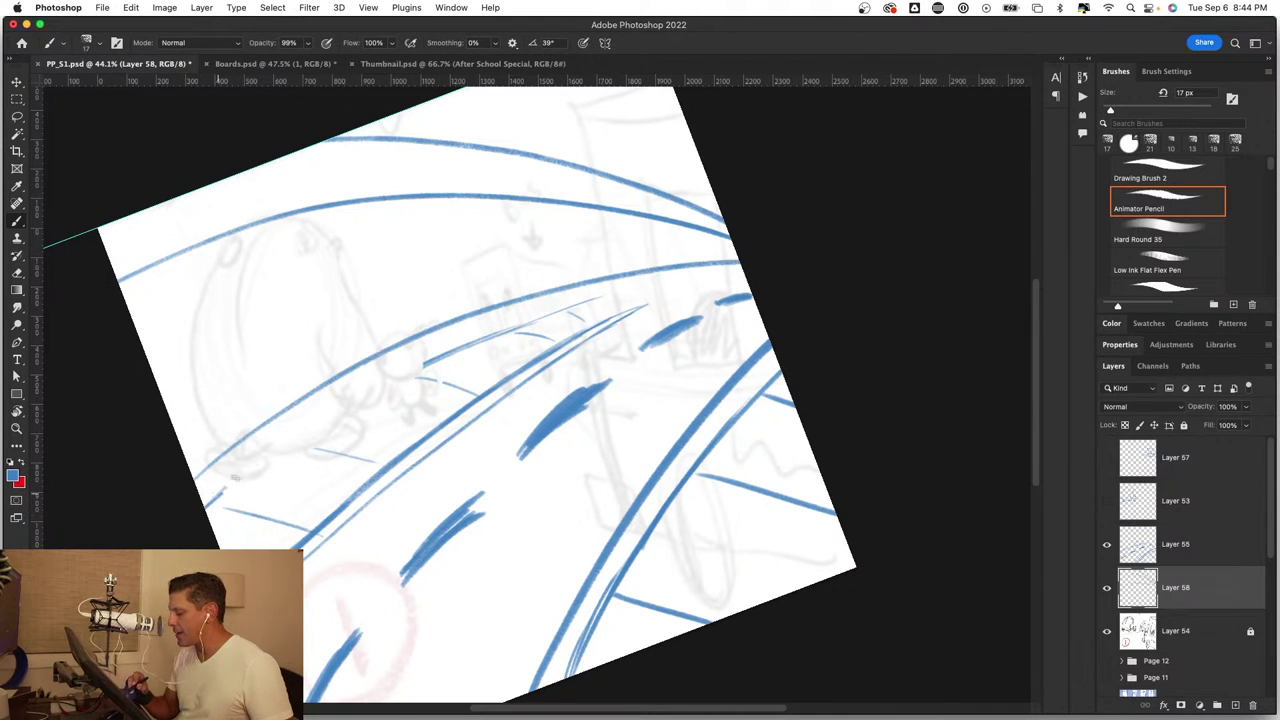
mouse_move(233, 478)
mouse_down()
mouse_move(445, 352)
mouse_move(745, 275)
mouse_up()
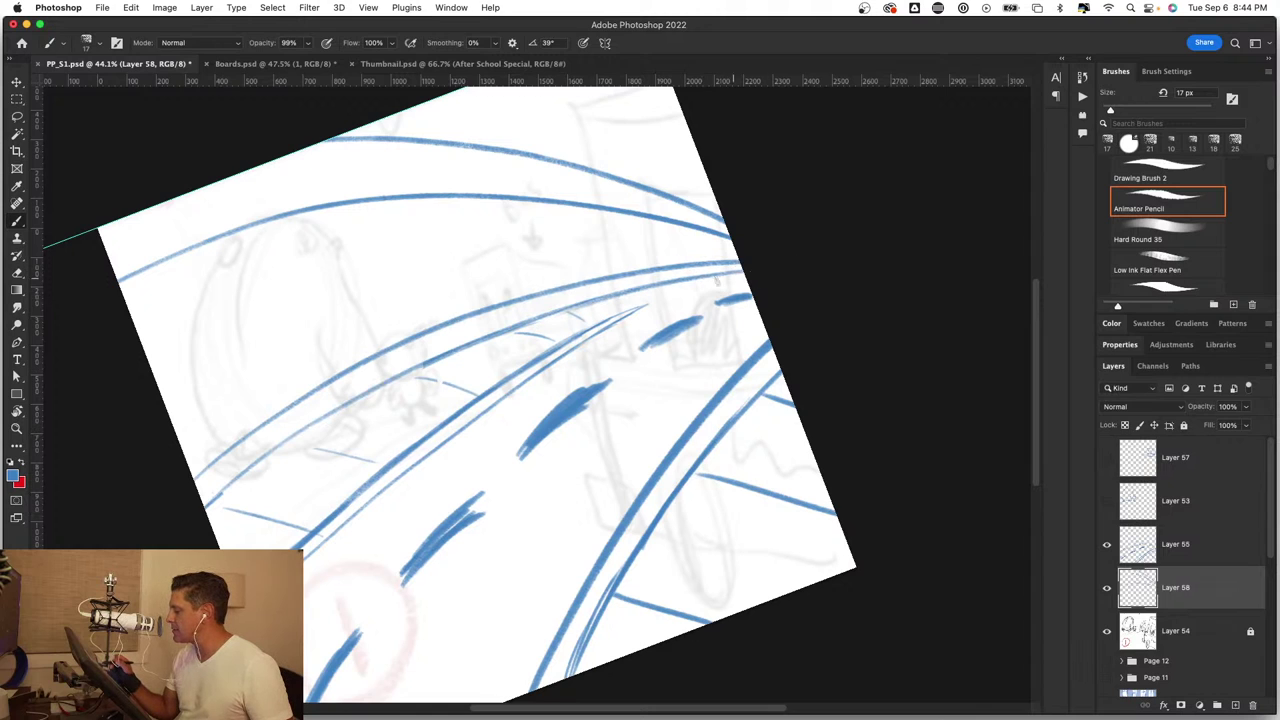
drag(545, 352, 742, 266)
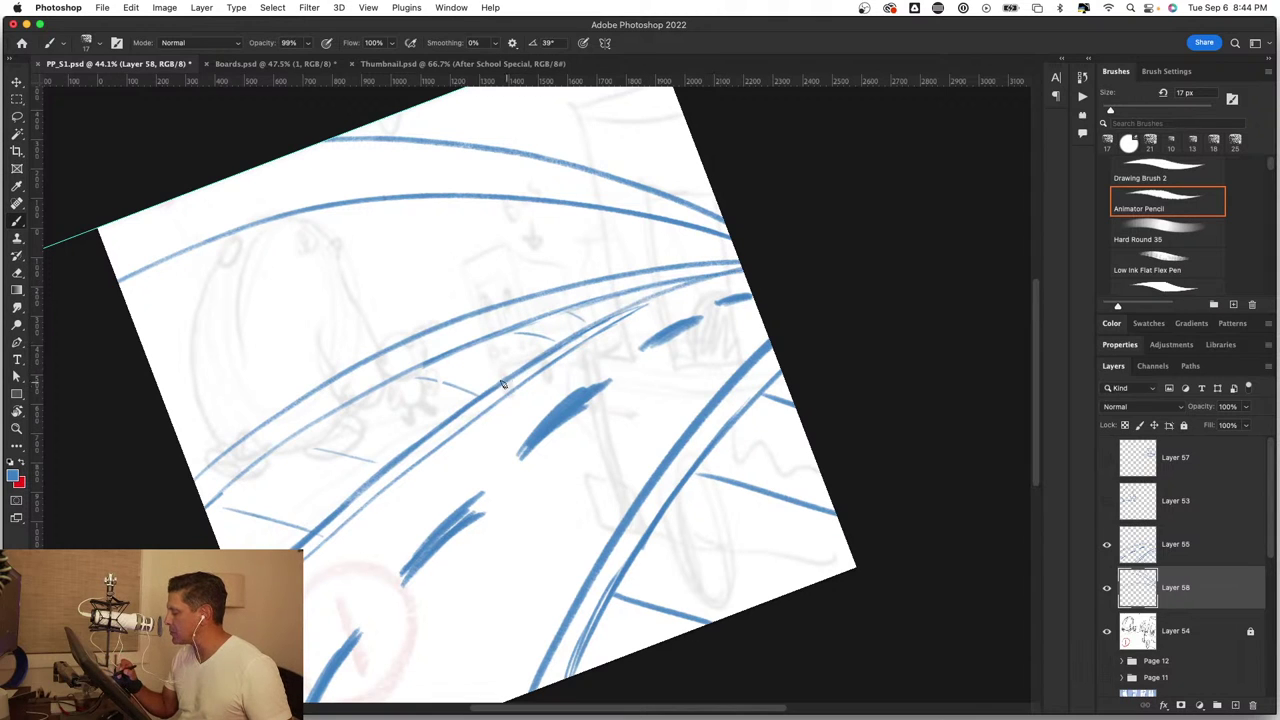
drag(546, 362, 671, 297)
drag(589, 339, 736, 276)
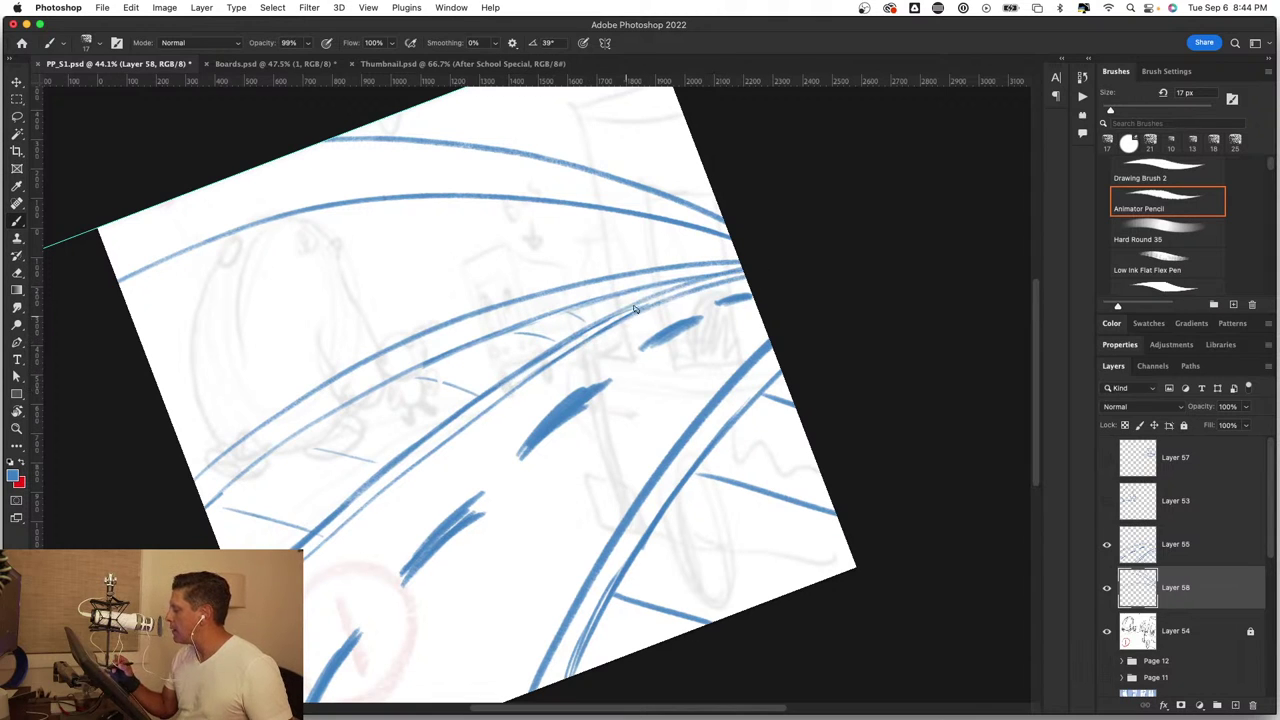
drag(633, 308, 746, 272)
drag(582, 330, 742, 268)
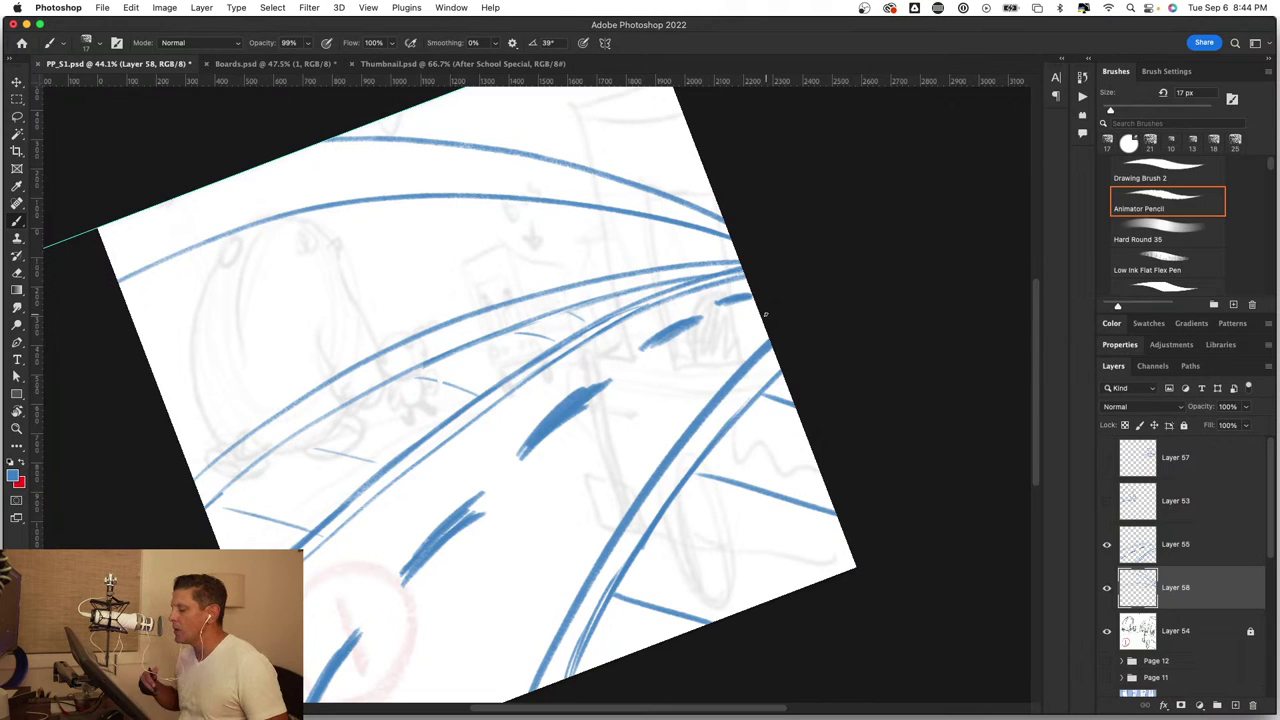
drag(471, 357, 668, 462)
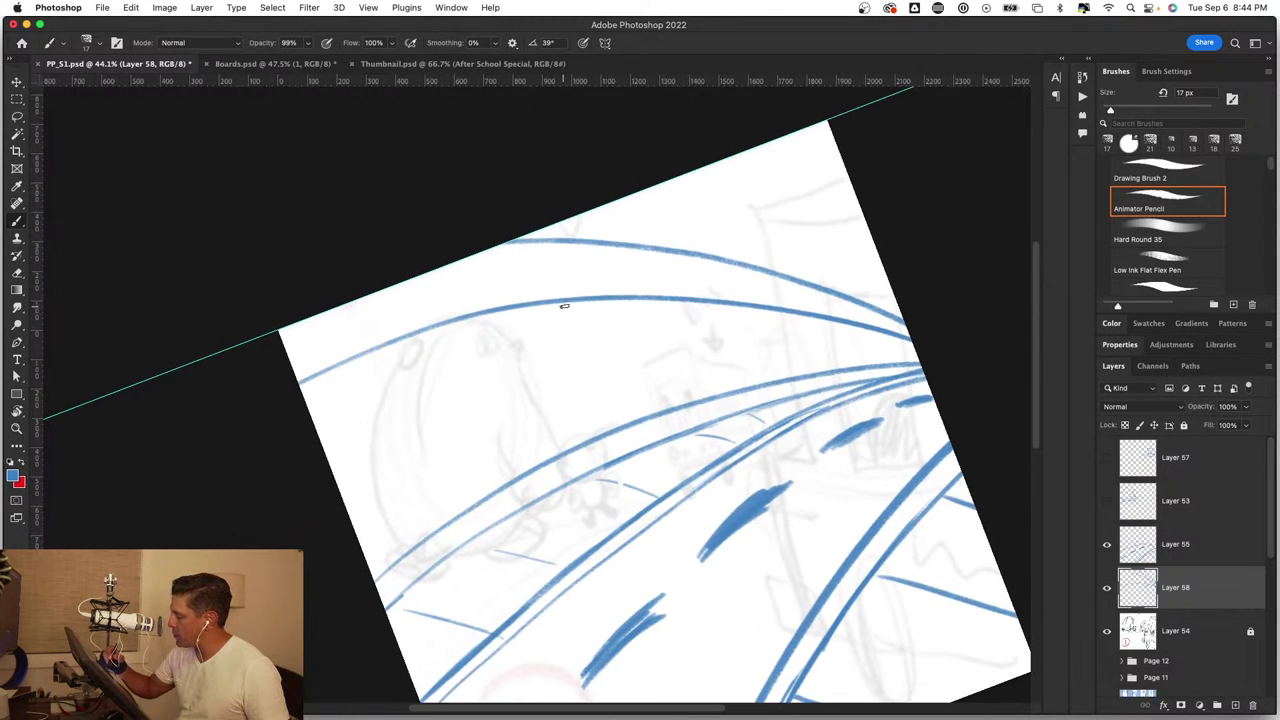
Step: Show the character layer and sketch building edges and a peaked roof line above the road
click(1107, 501)
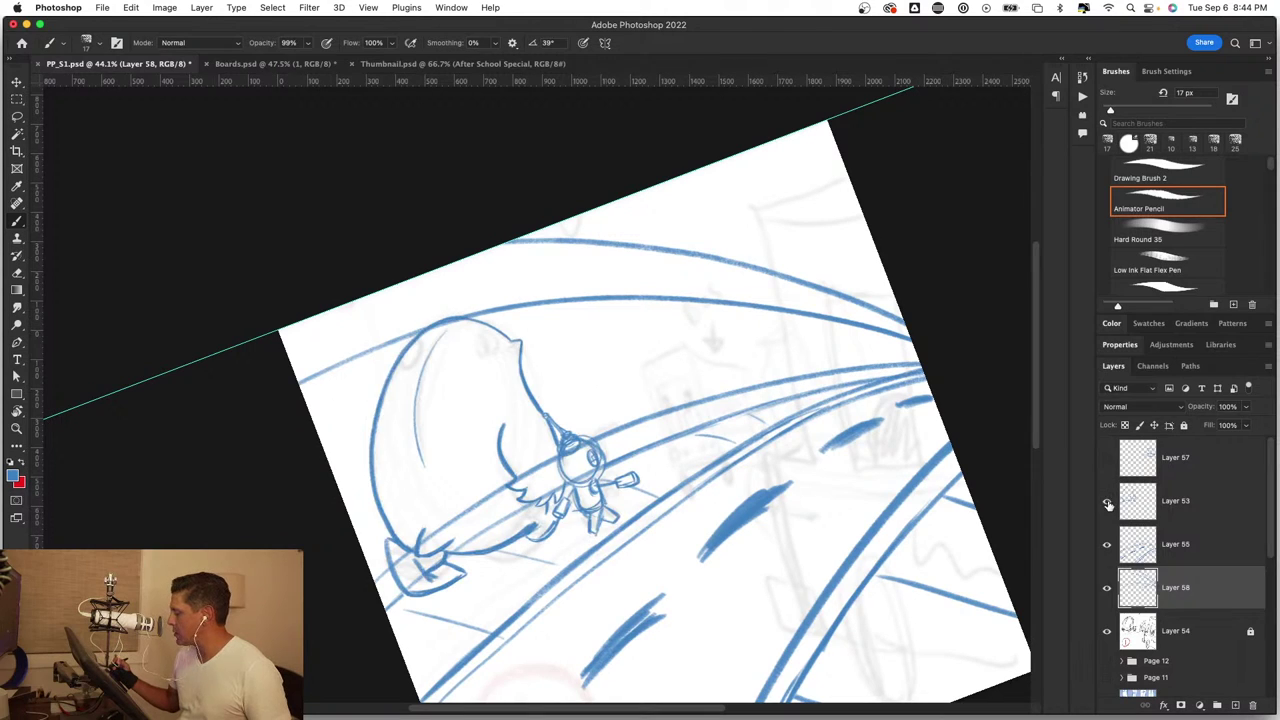
drag(565, 307, 595, 392)
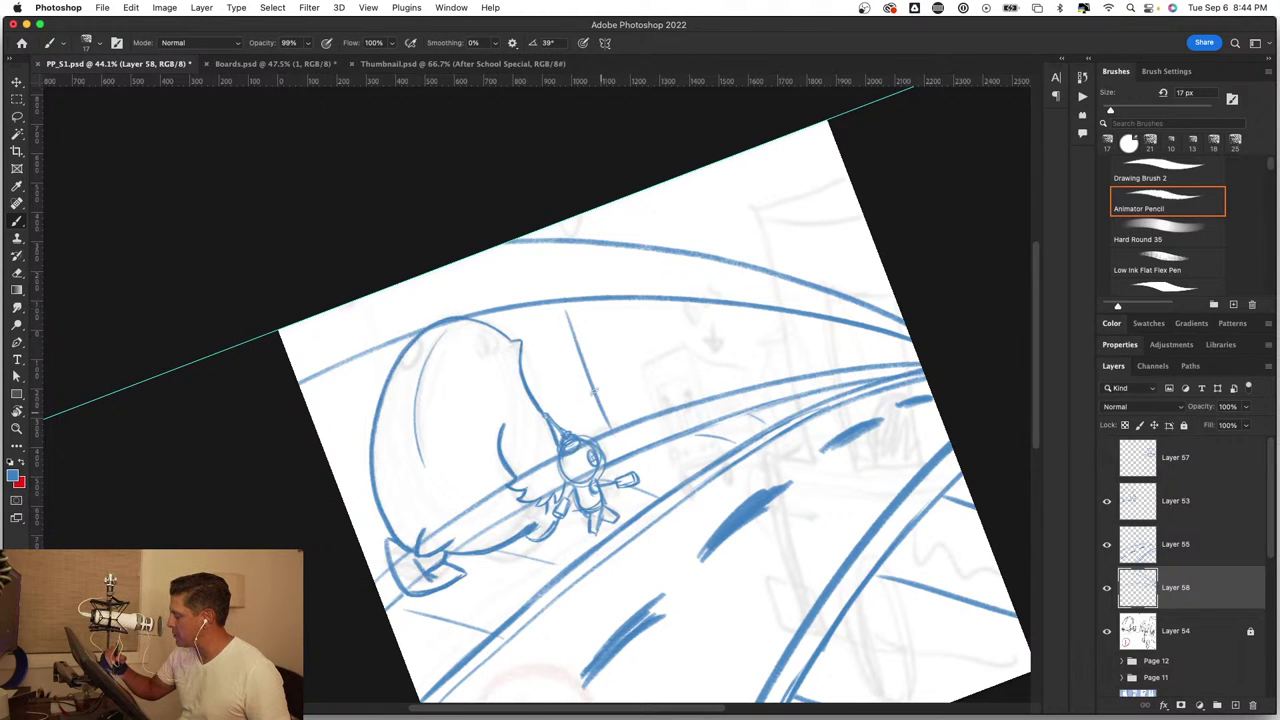
drag(571, 321, 606, 416)
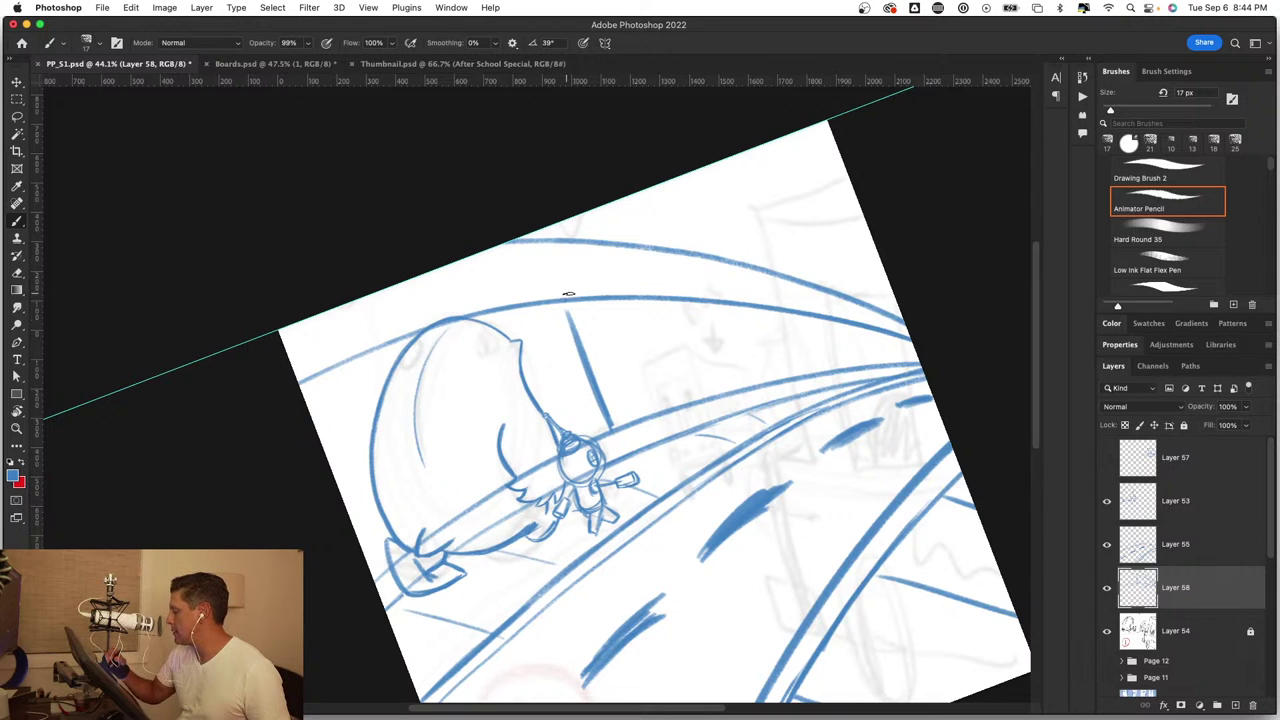
mouse_move(563, 304)
mouse_down()
mouse_move(624, 242)
mouse_move(710, 300)
mouse_move(718, 395)
mouse_up()
drag(696, 306, 718, 392)
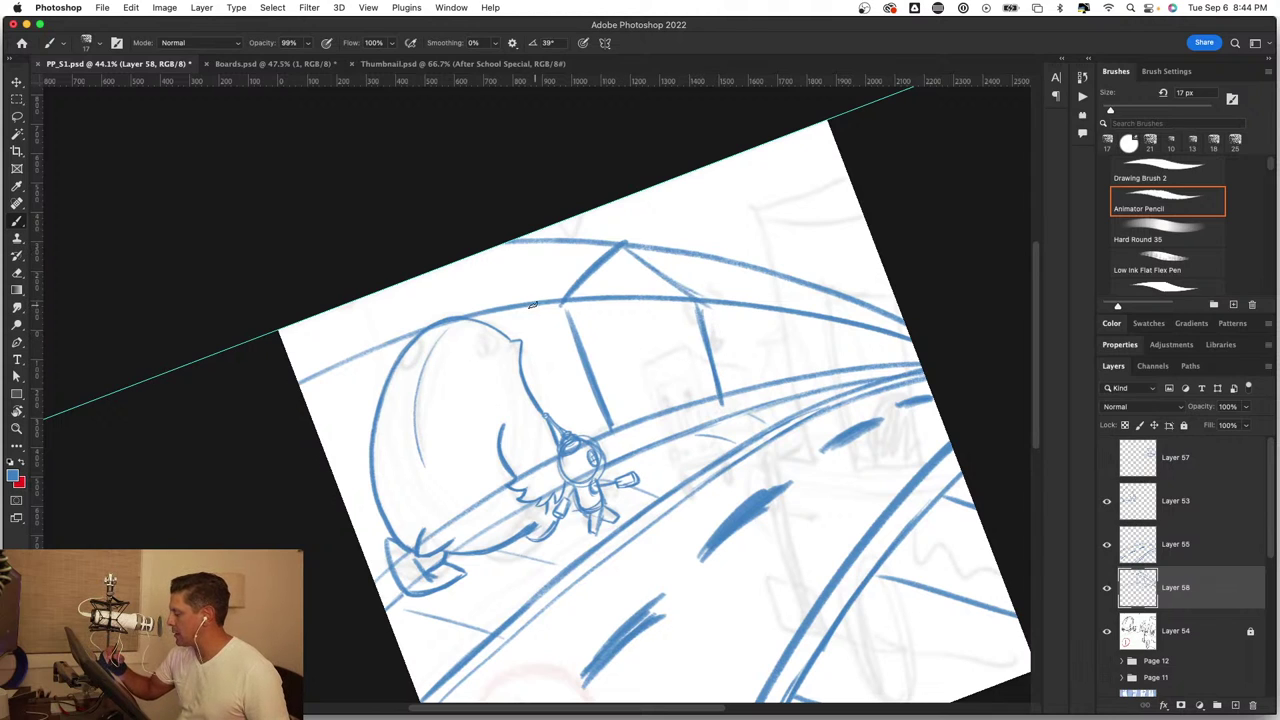
drag(525, 312, 581, 432)
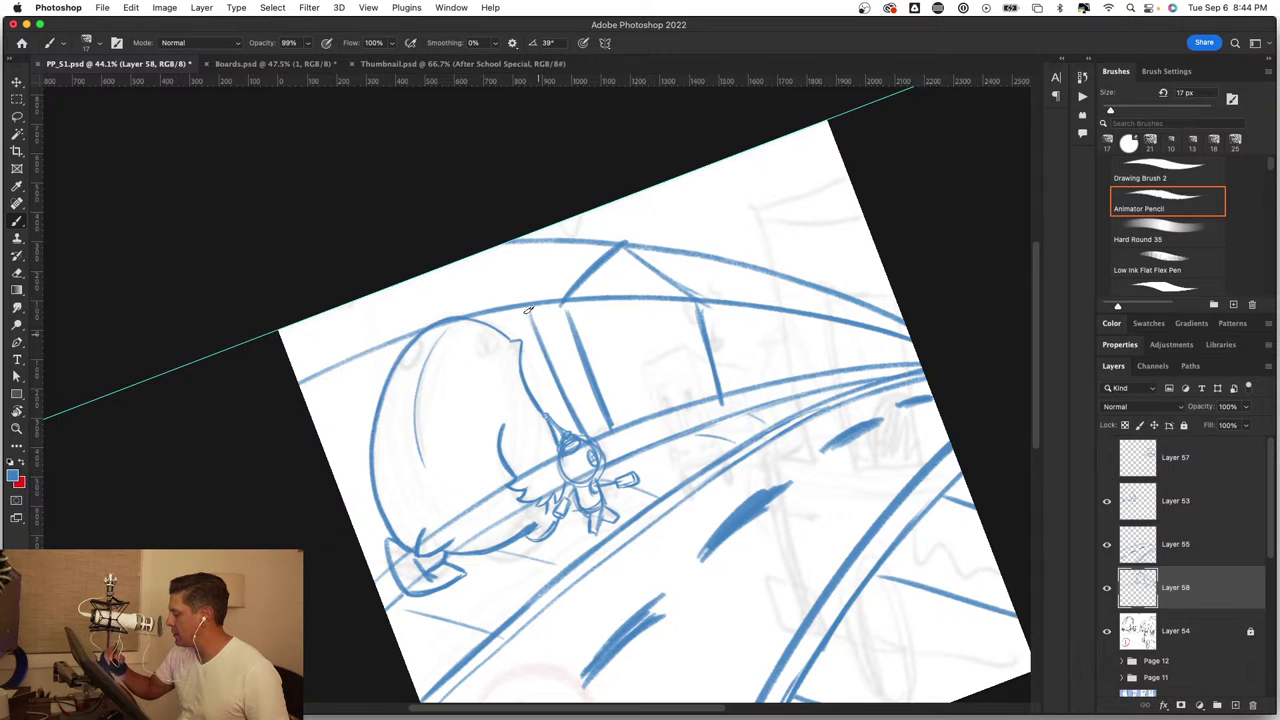
drag(522, 303, 433, 265)
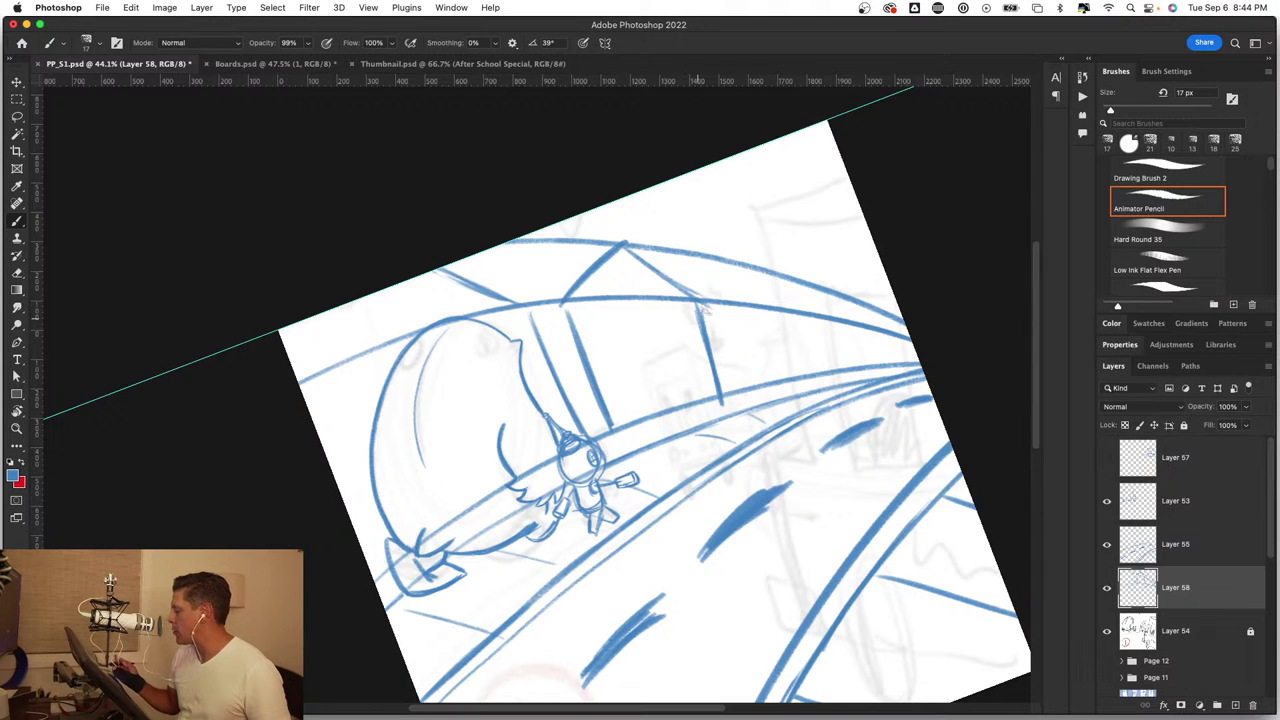
Step: Sketch a long arc line across the roof area of the building row
scroll(760, 313, up, 5)
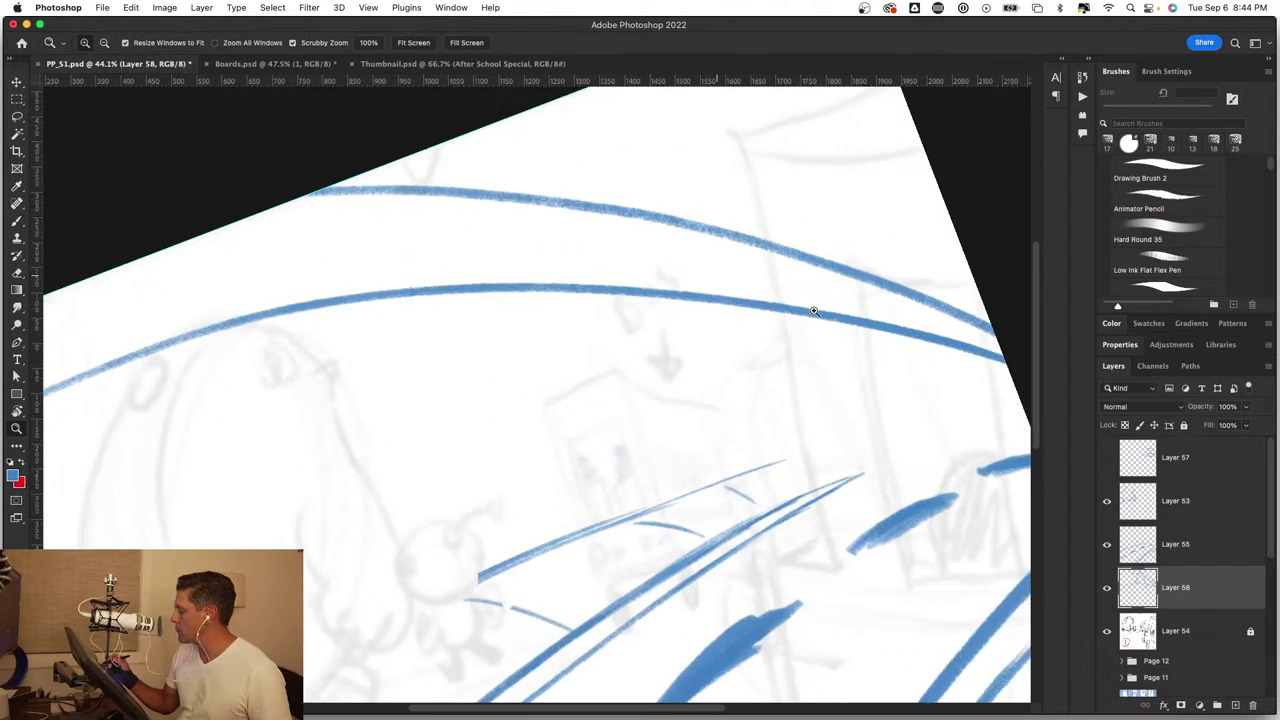
drag(398, 230, 763, 380)
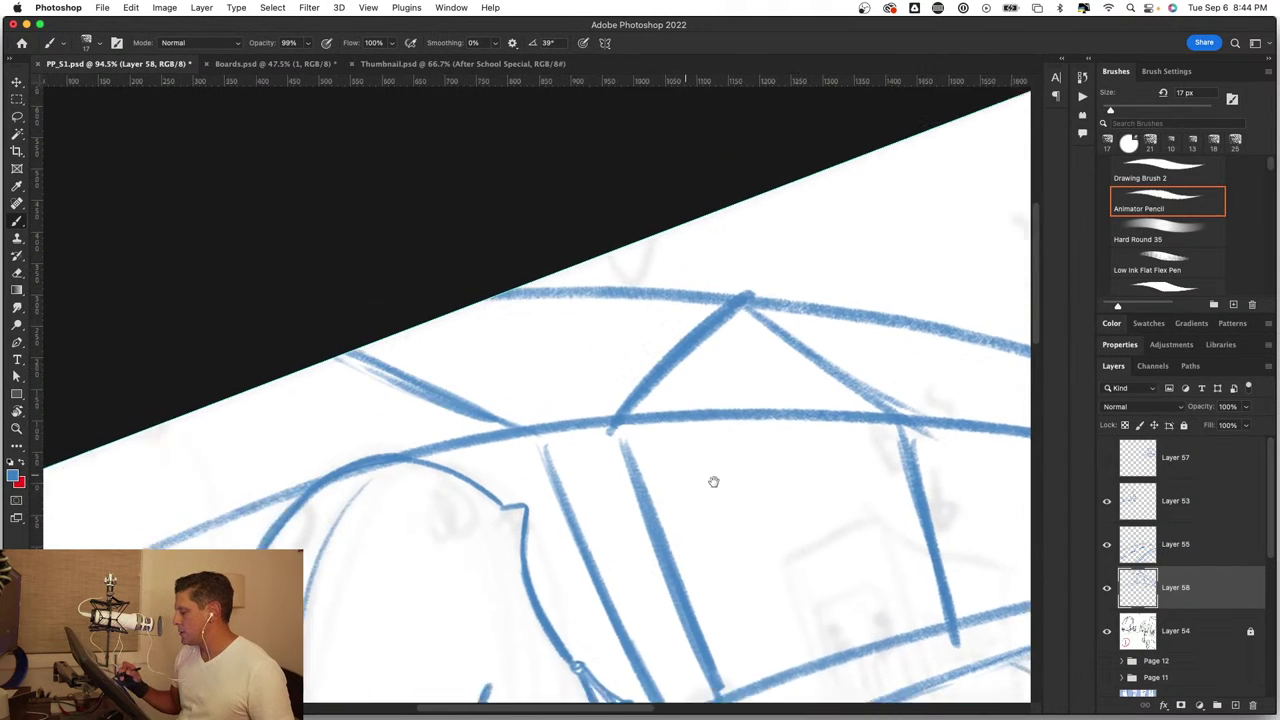
drag(705, 330, 528, 402)
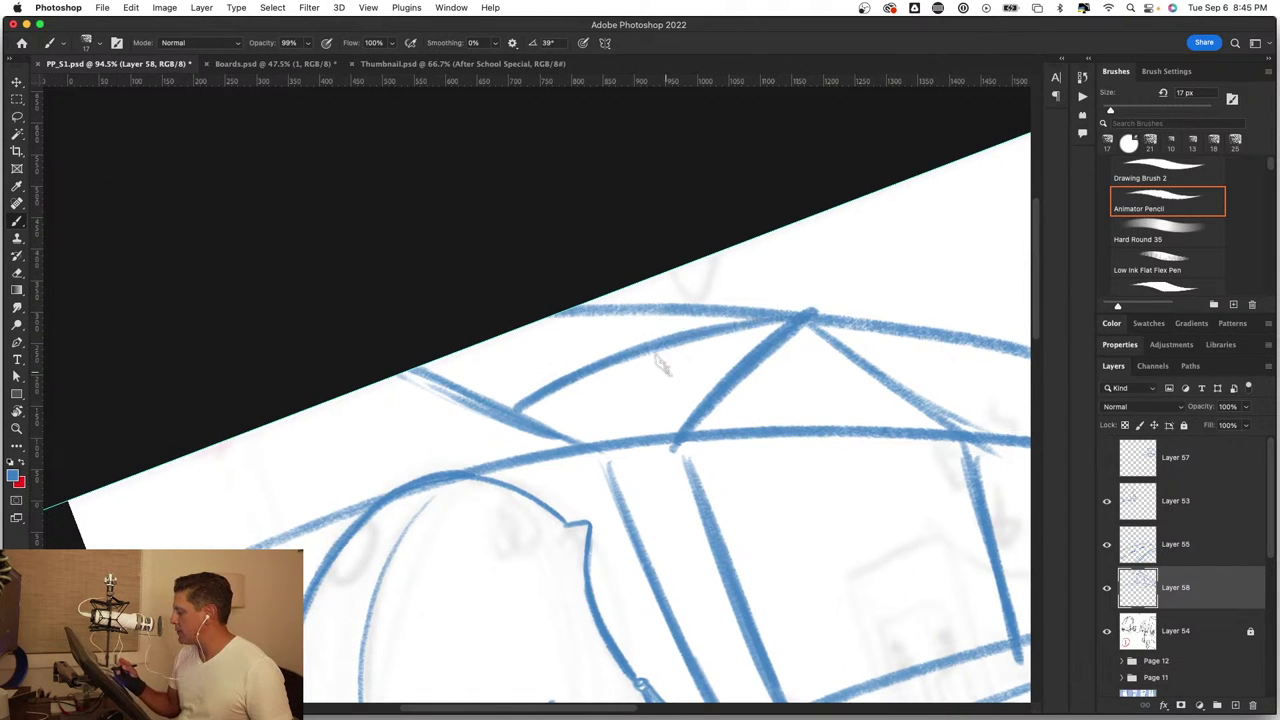
key(z)
alt+click(608, 446)
alt+click(608, 446)
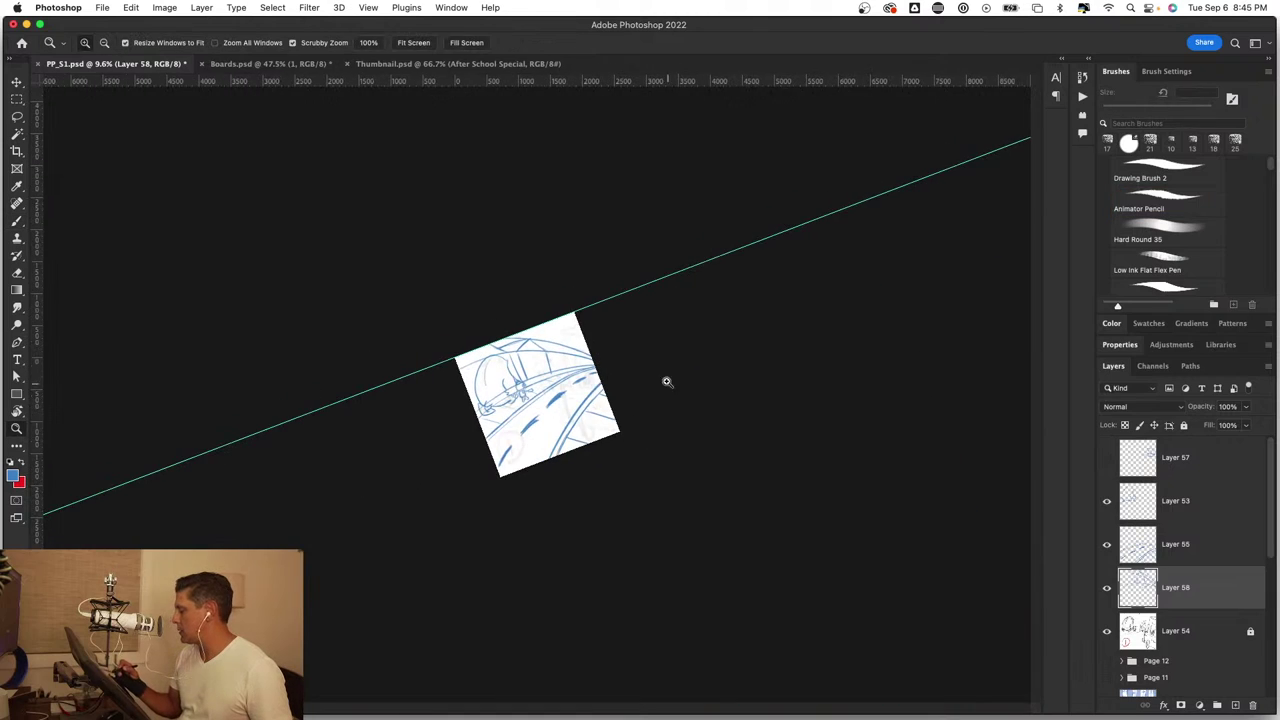
drag(586, 343, 611, 337)
key(b)
Step: Draw a short top edge along the building front
scroll(575, 468, up, 2)
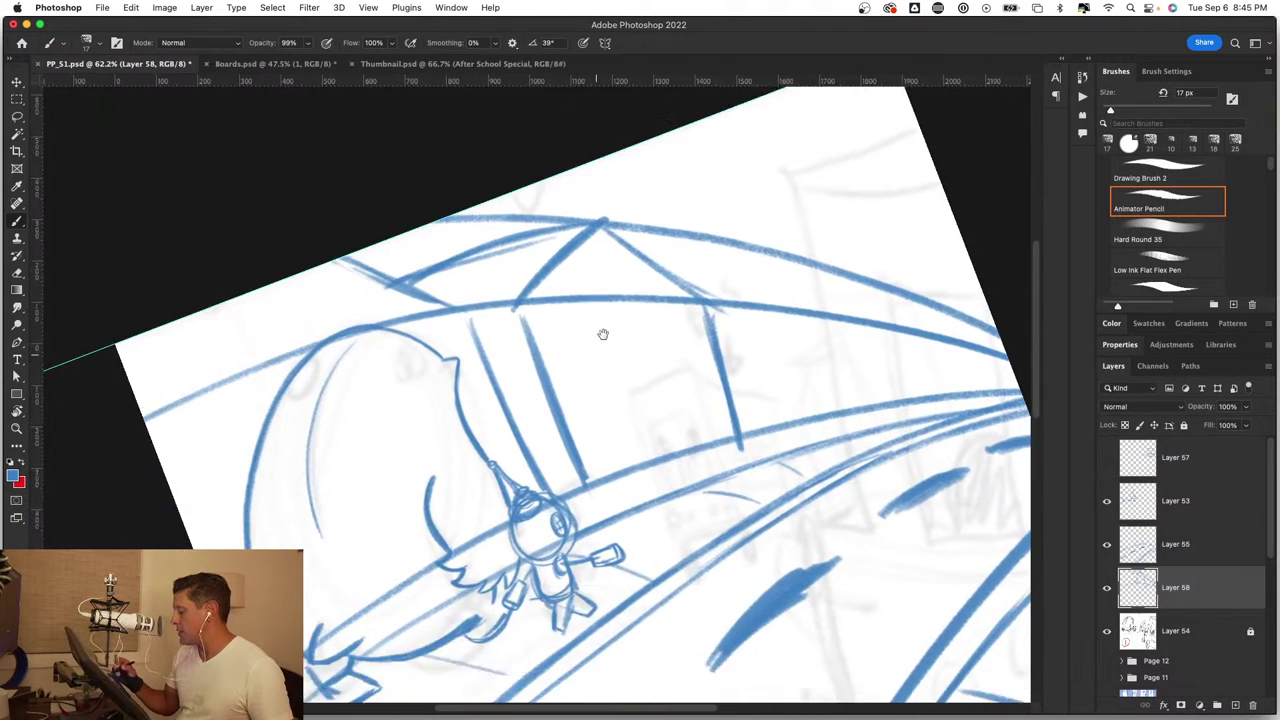
scroll(600, 331, up, 2)
scroll(563, 257, up, 2)
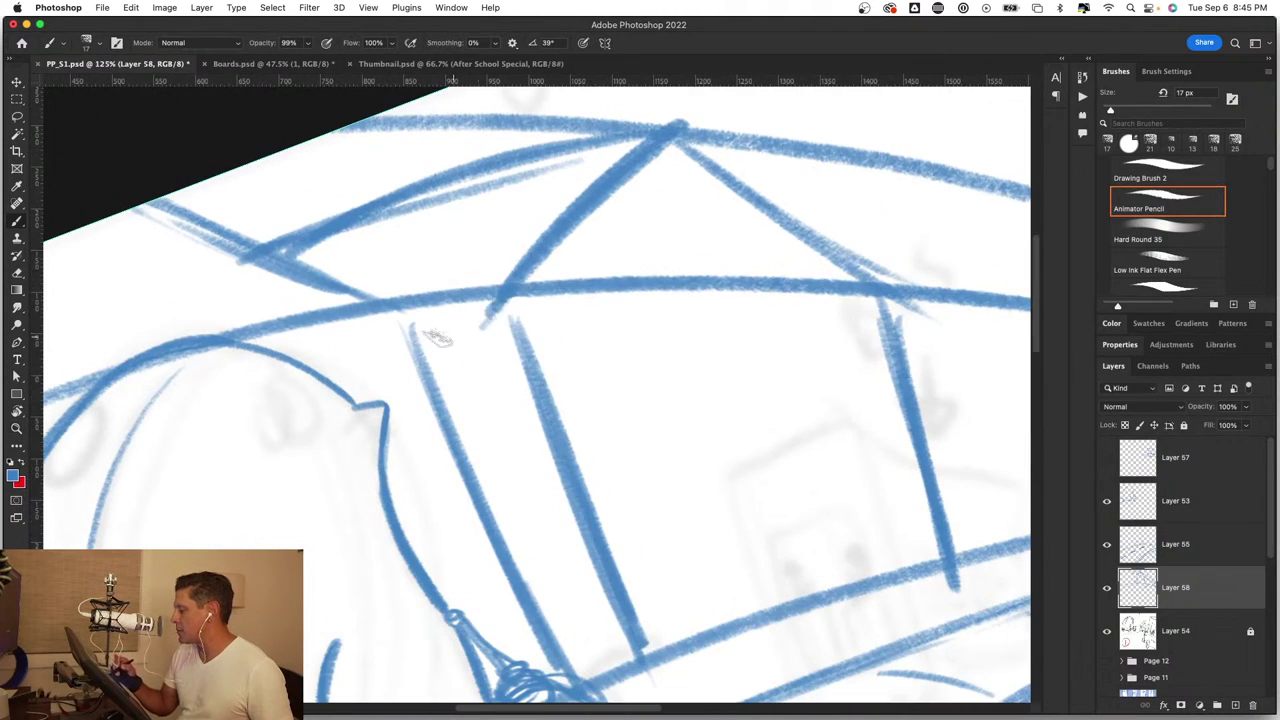
drag(420, 337, 495, 330)
scroll(547, 362, down, 1)
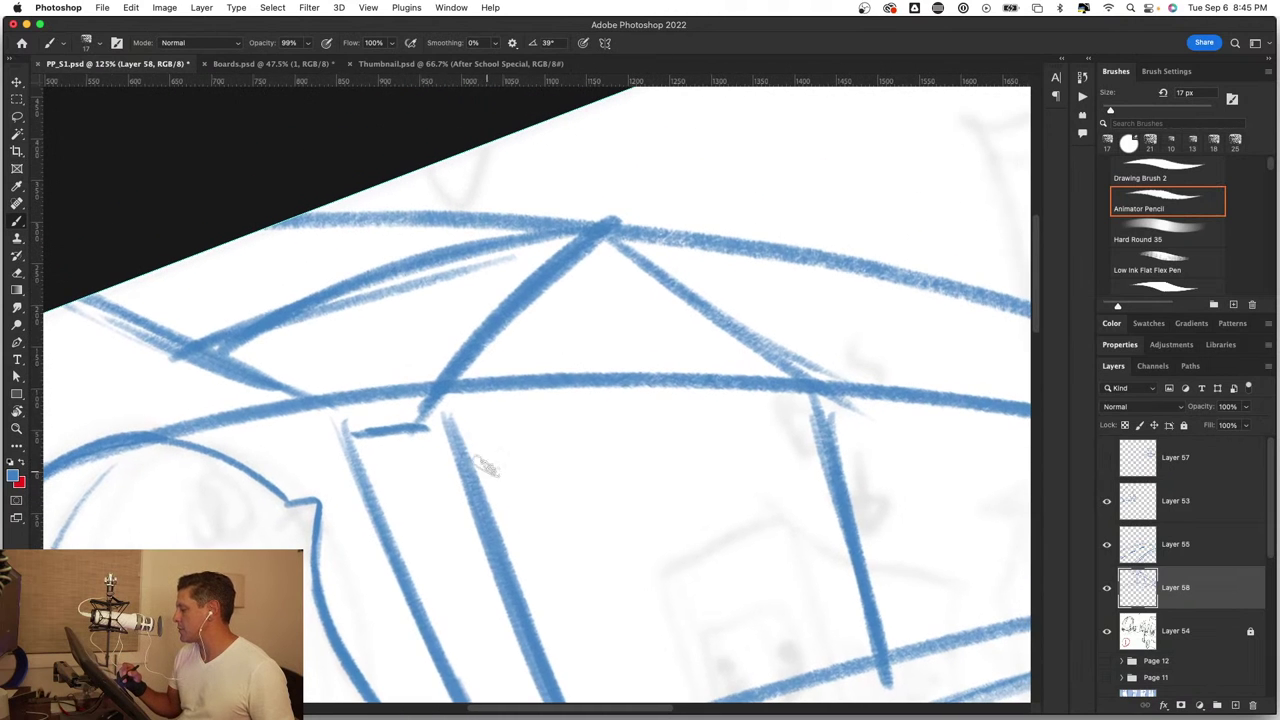
key(z)
key(super+0)
scroll(608, 286, up, 3)
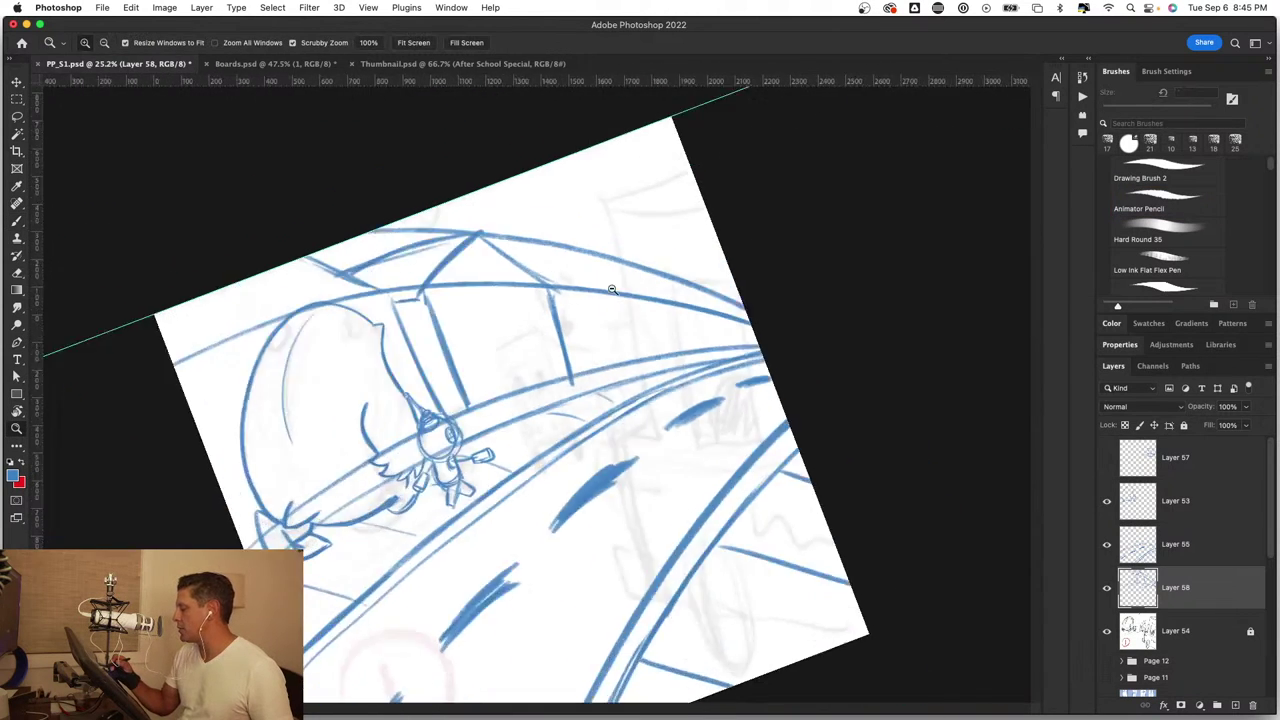
scroll(657, 264, up, 3)
scroll(702, 306, up, 3)
key(b)
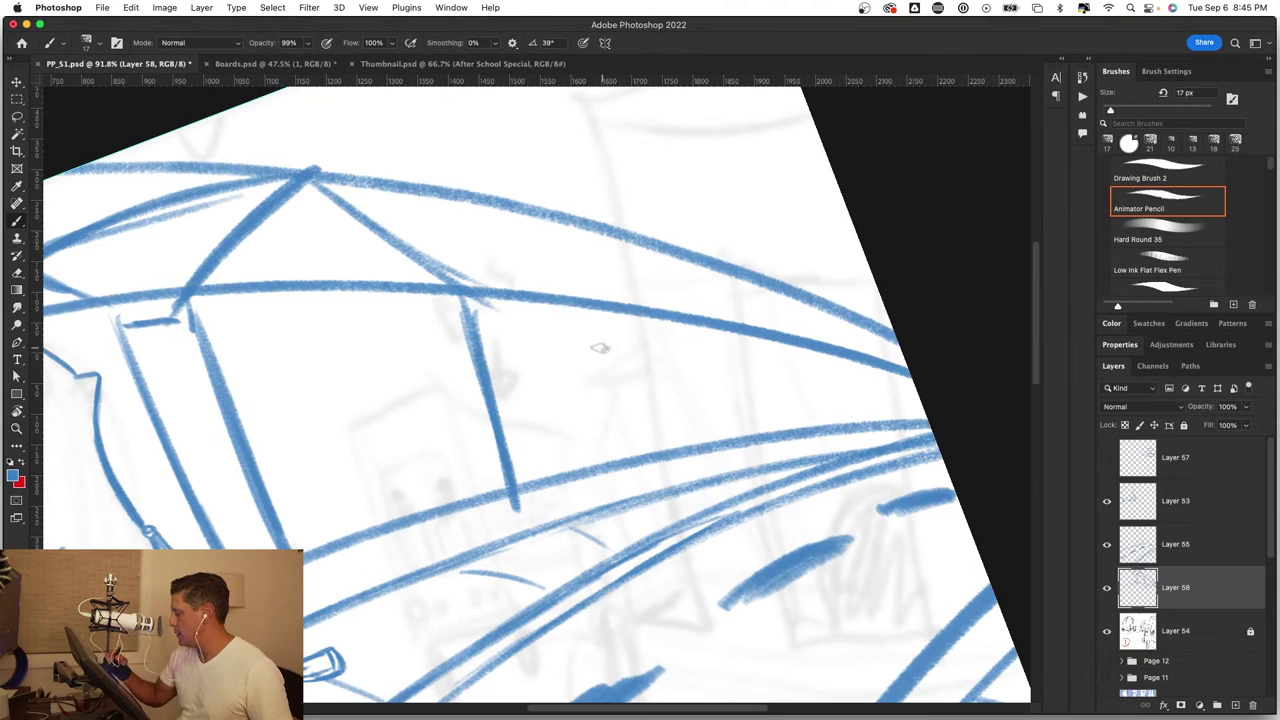
Step: Sketch the next building's walls and peaked roof, hatching the shadow beneath the roof
drag(530, 312, 568, 477)
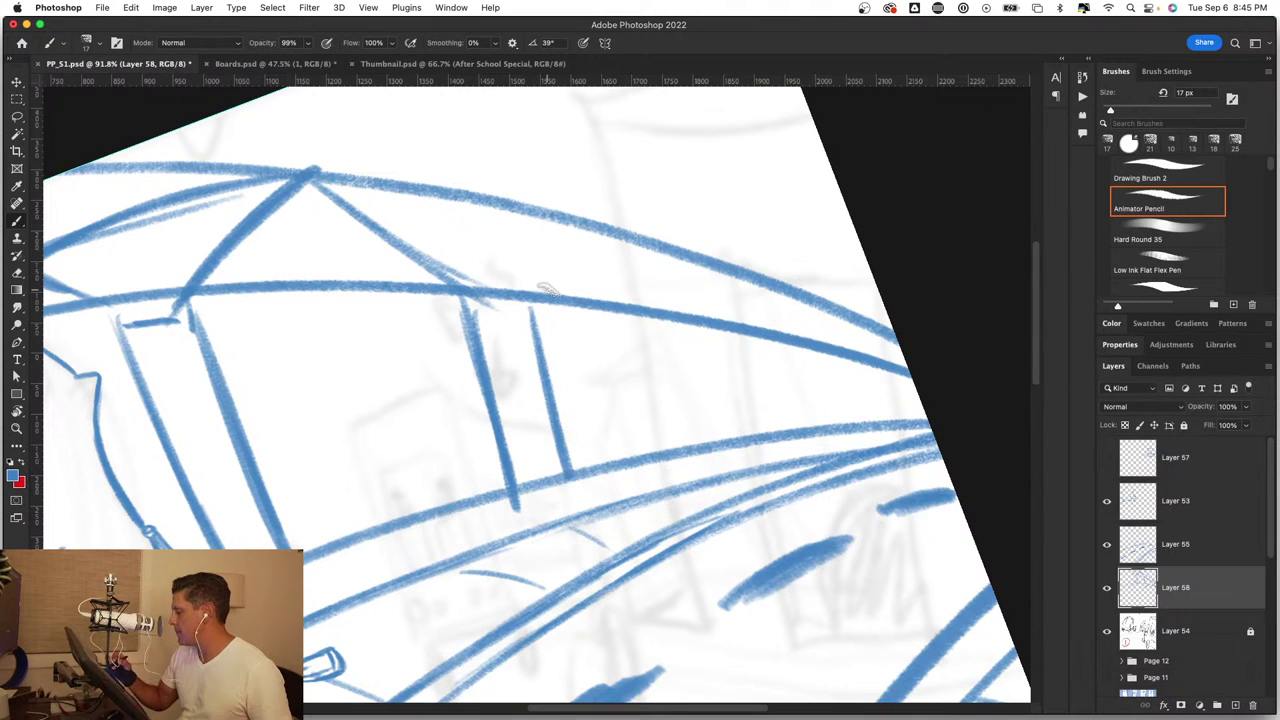
mouse_move(532, 298)
mouse_down()
mouse_move(620, 222)
mouse_move(680, 304)
mouse_up()
mouse_move(620, 238)
mouse_down()
mouse_move(696, 314)
mouse_move(686, 464)
mouse_up()
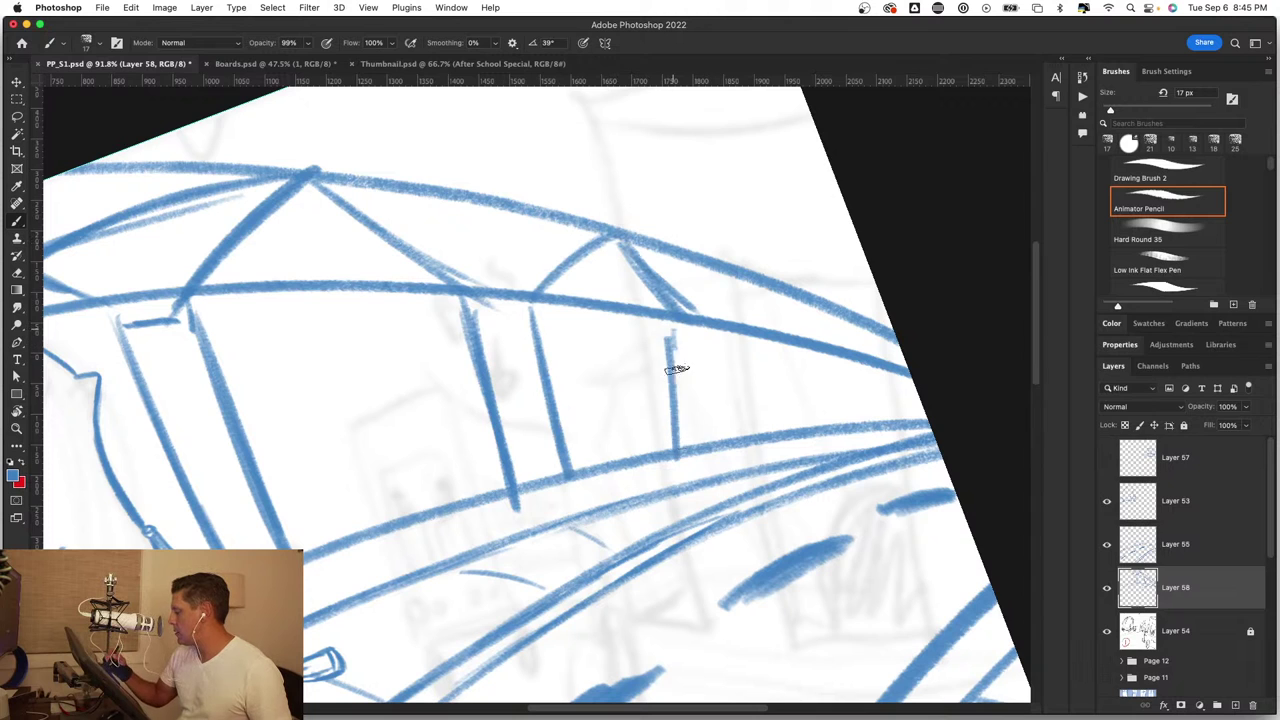
drag(668, 340, 690, 462)
drag(622, 230, 455, 258)
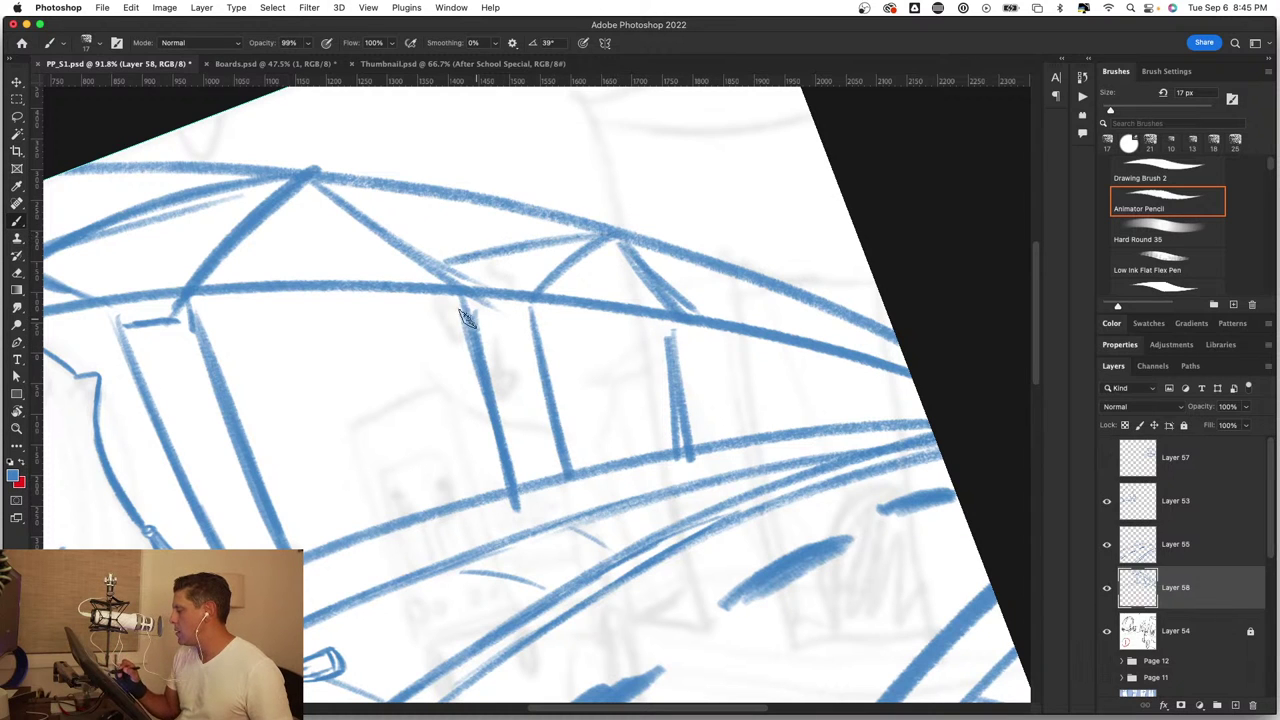
drag(470, 305, 500, 252)
drag(515, 300, 560, 248)
Step: Redraw another building front's wall edge and roof slope, hatching under the roofline
key(z)
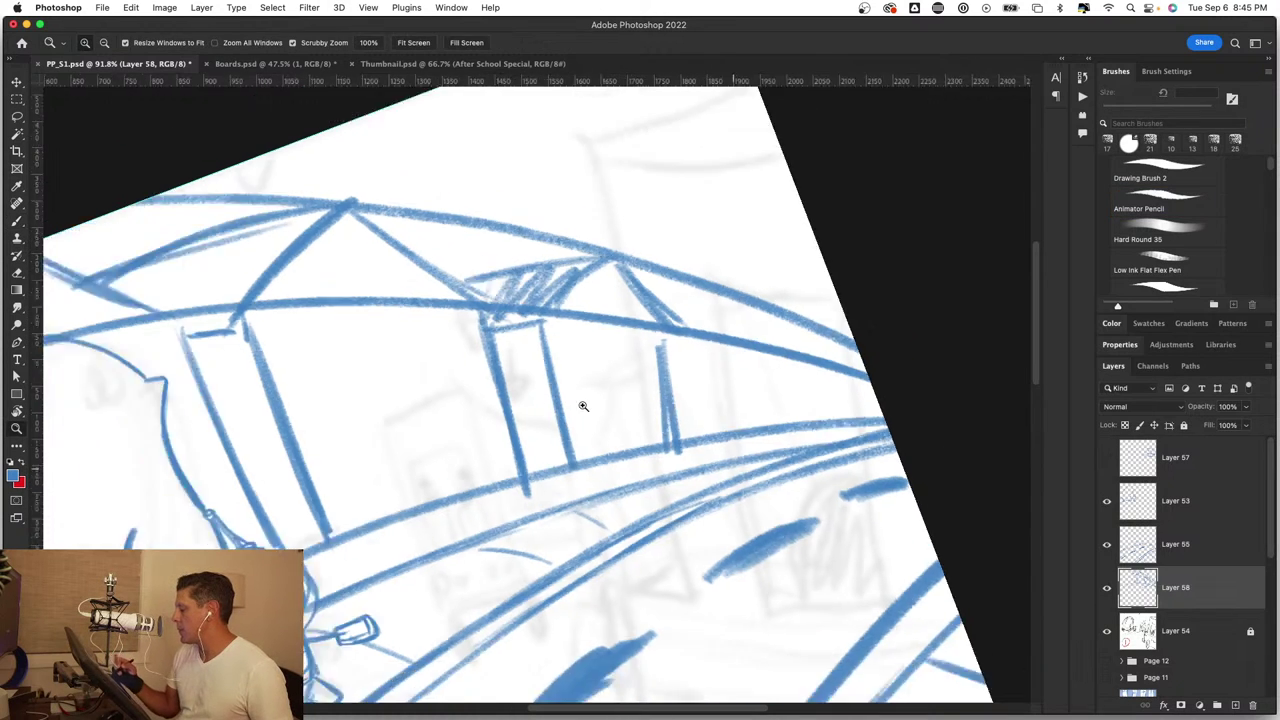
drag(583, 406, 686, 357)
key(b)
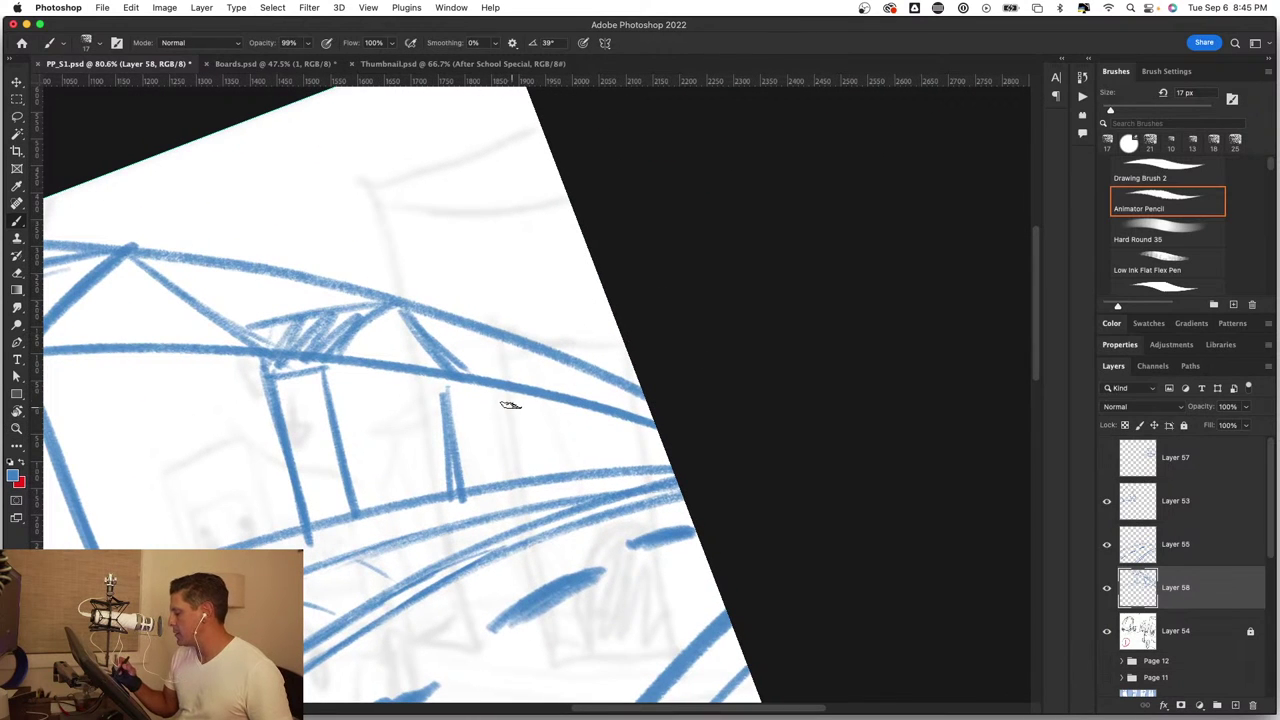
mouse_move(503, 394)
mouse_down()
mouse_move(505, 482)
mouse_move(494, 463)
mouse_up()
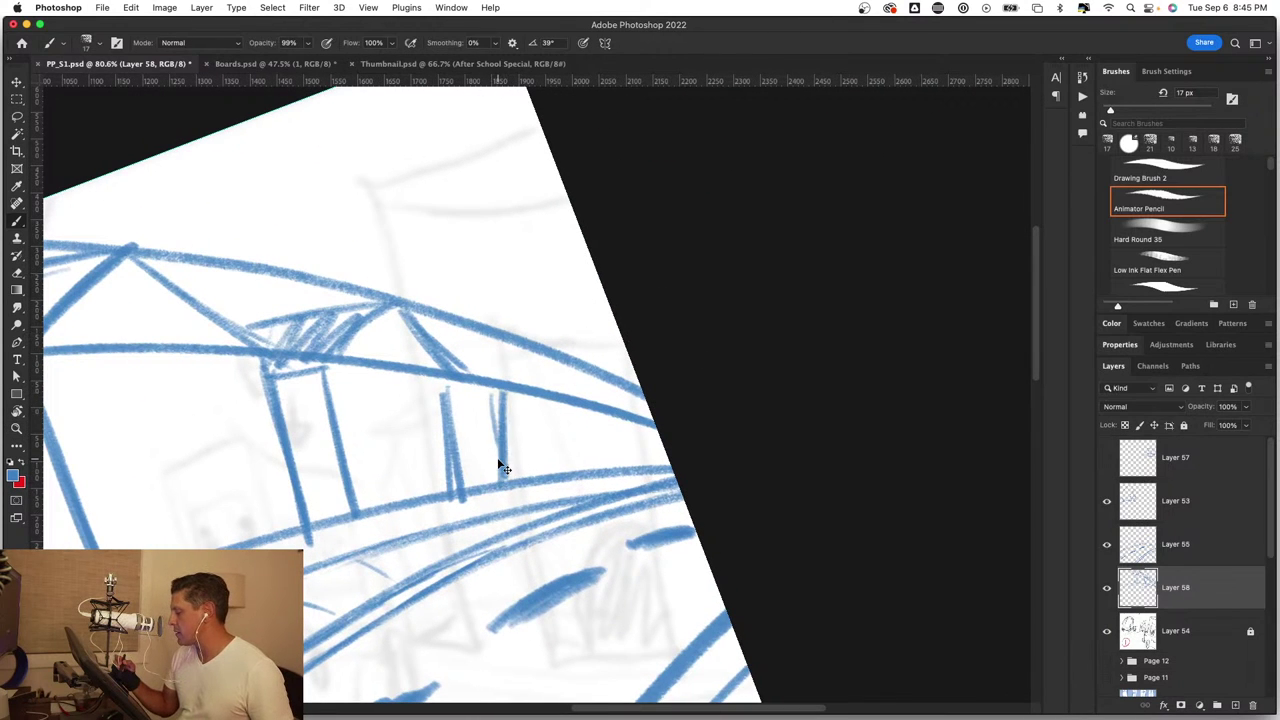
key(super+z)
key(super+z)
key(super+z)
mouse_move(485, 392)
mouse_down()
mouse_move(493, 488)
mouse_move(523, 363)
mouse_move(558, 354)
mouse_move(598, 405)
mouse_move(590, 486)
mouse_up()
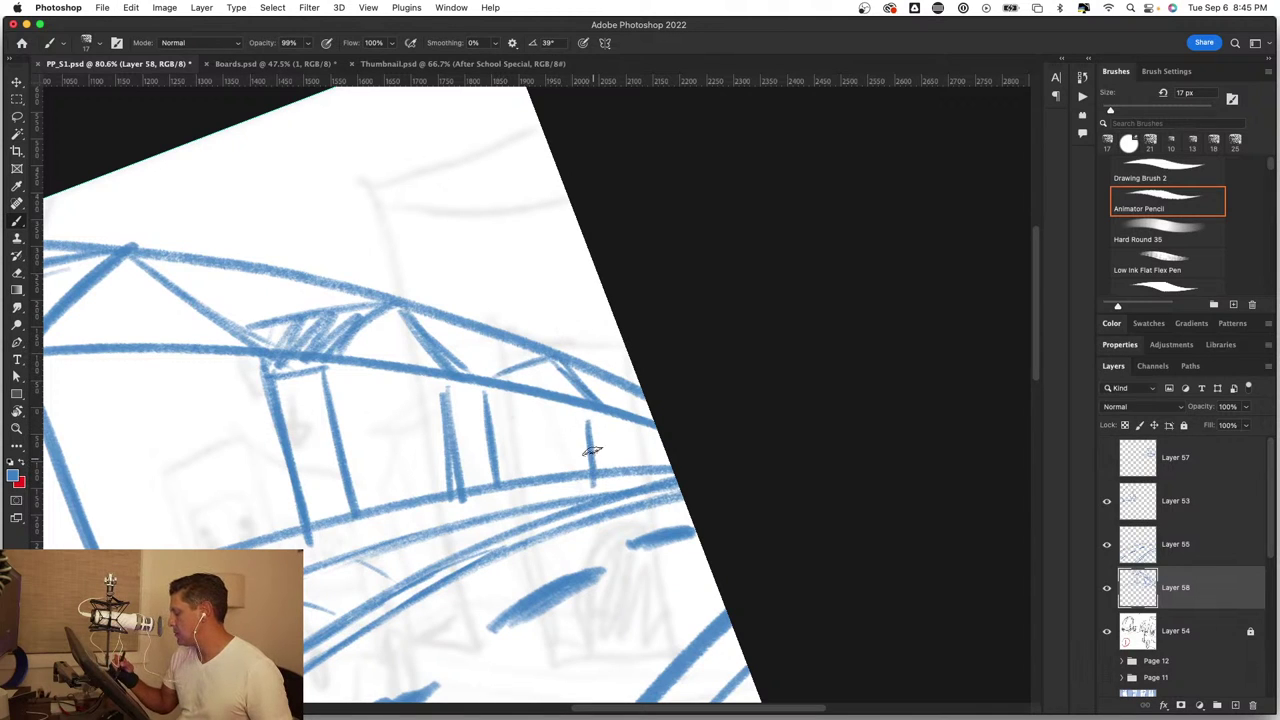
mouse_move(474, 346)
mouse_down()
mouse_move(456, 362)
mouse_move(534, 340)
mouse_move(540, 350)
mouse_move(466, 374)
mouse_move(457, 445)
mouse_up()
Step: Sketch a row of door outlines and wall lines along the building fronts
drag(456, 410, 478, 440)
mouse_move(462, 405)
mouse_down()
mouse_move(455, 432)
mouse_move(517, 477)
mouse_up()
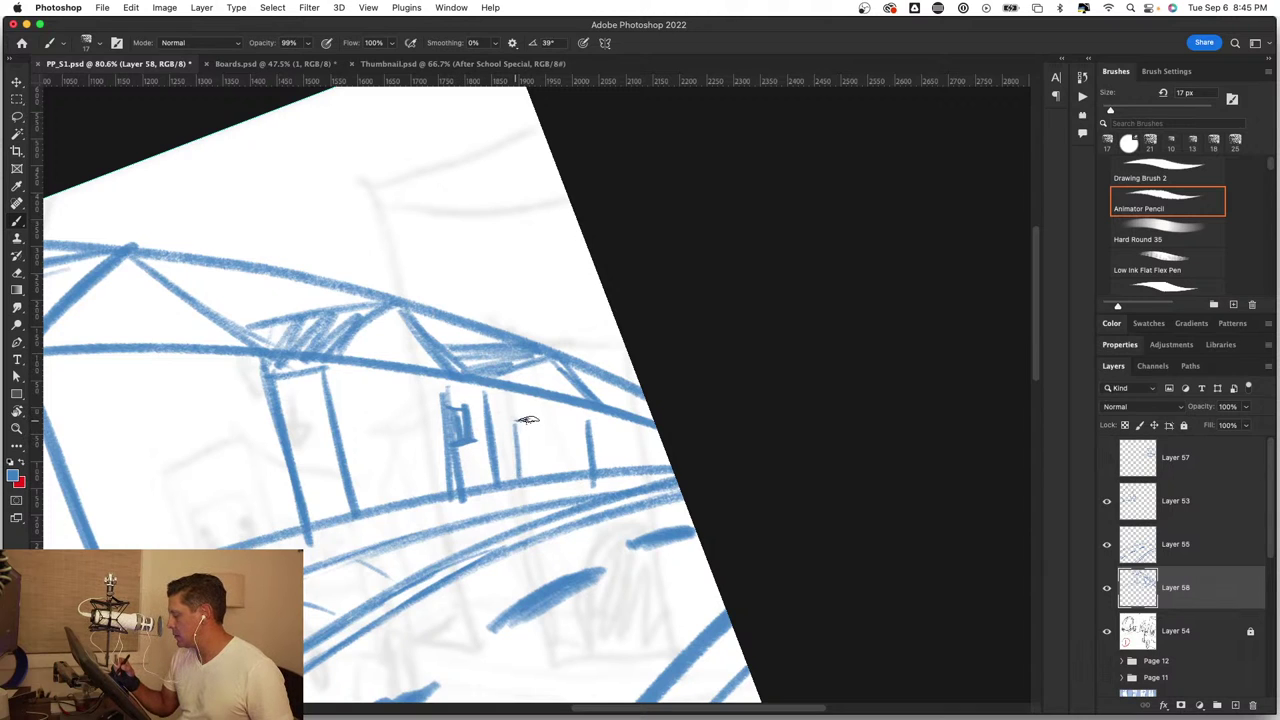
mouse_move(528, 420)
mouse_down()
mouse_move(530, 478)
mouse_move(547, 445)
mouse_move(566, 442)
mouse_up()
drag(420, 406, 424, 488)
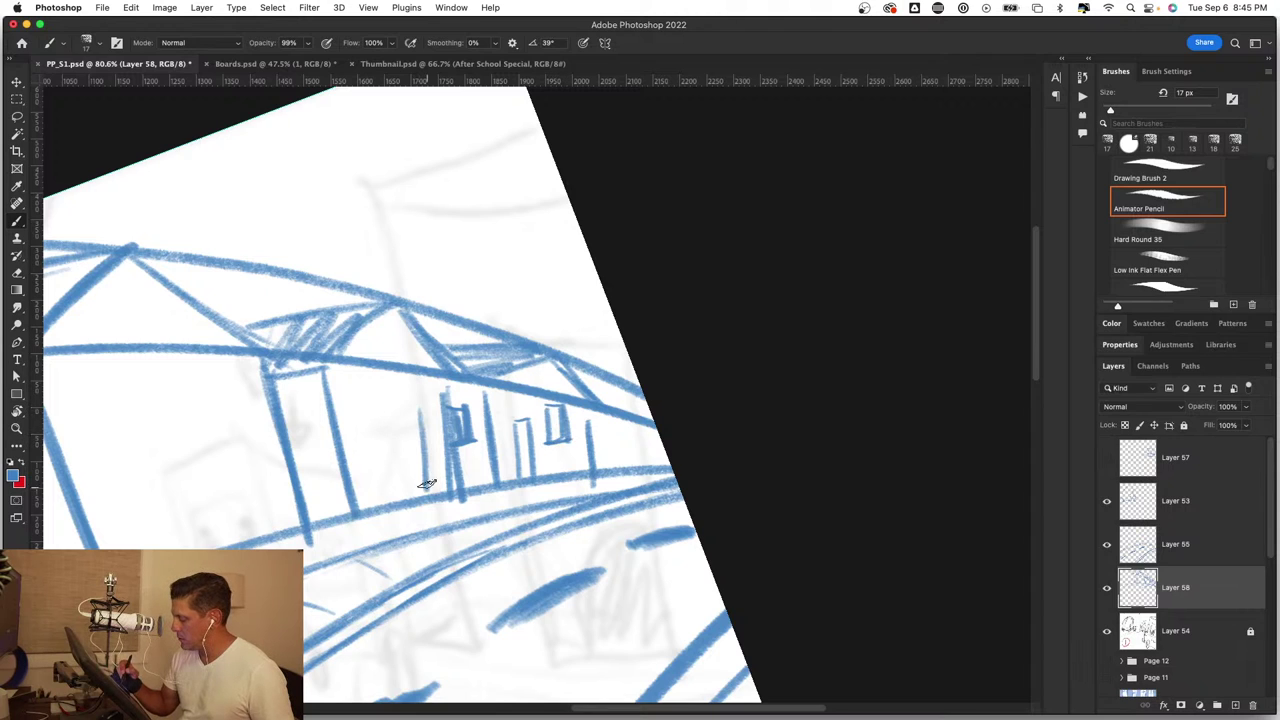
drag(424, 408, 398, 500)
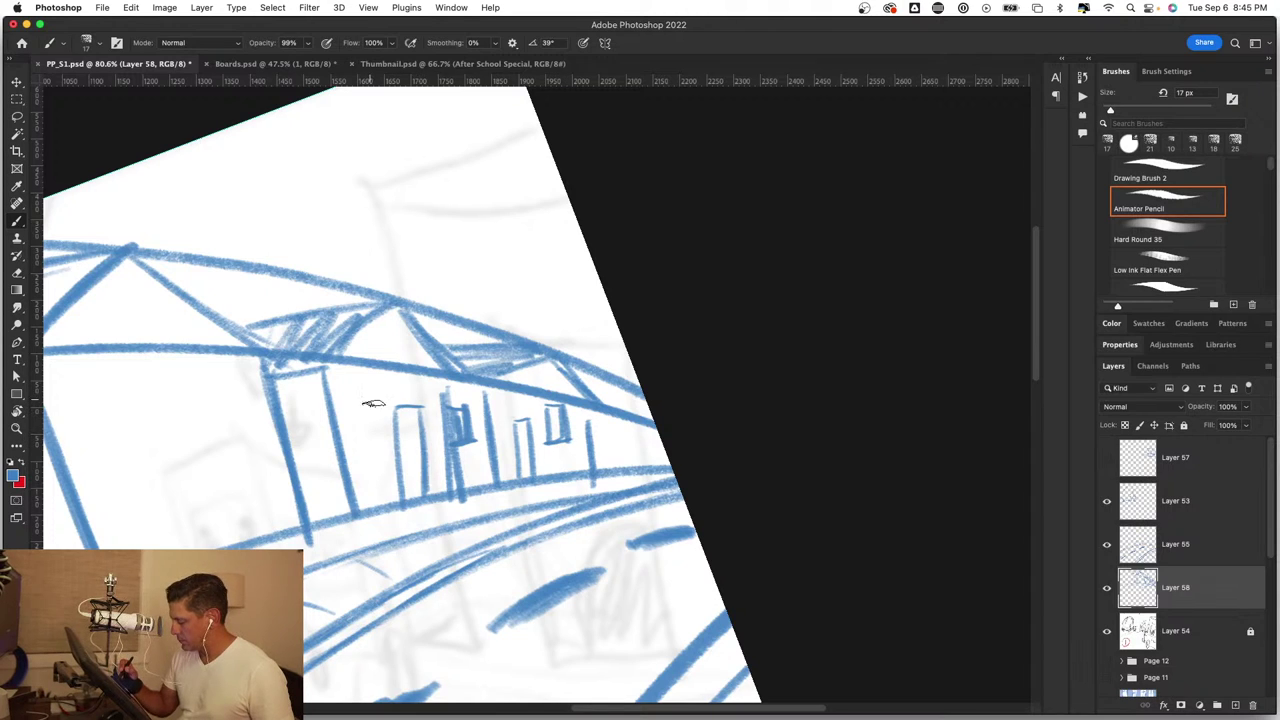
drag(374, 408, 377, 458)
drag(342, 413, 352, 478)
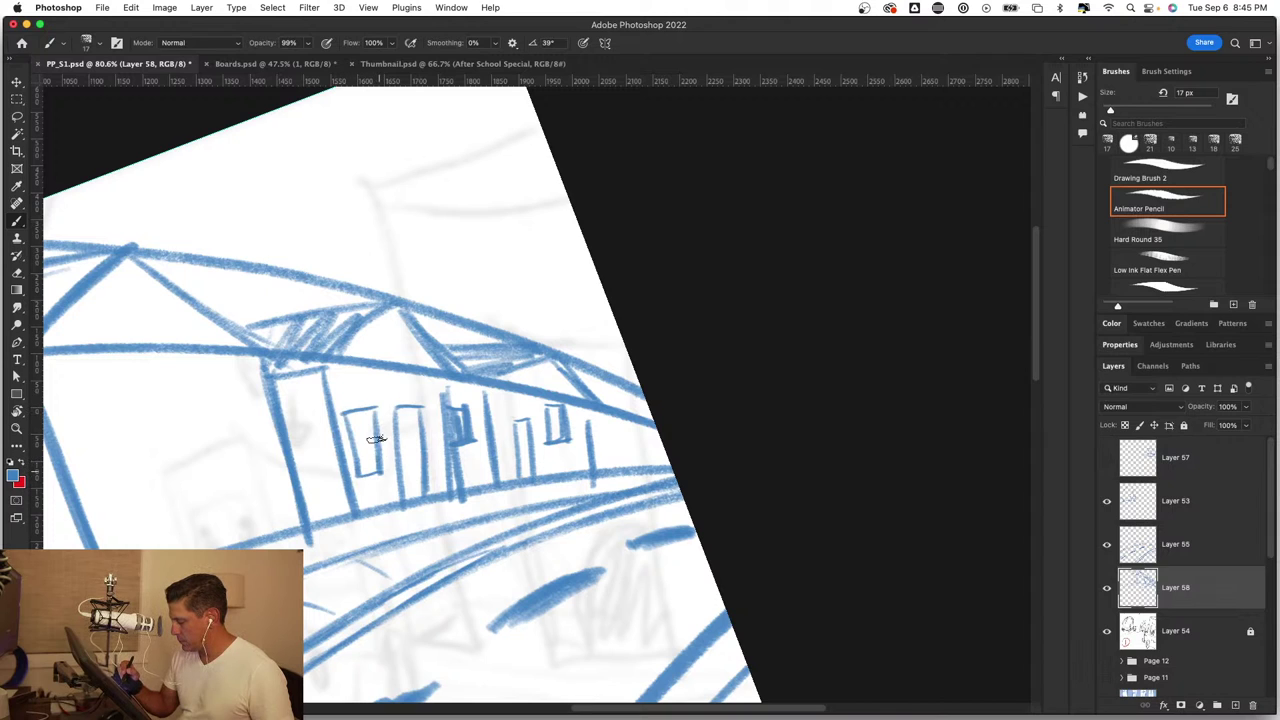
drag(376, 408, 380, 470)
Step: Add paned windows on the left wall and further along the row
drag(279, 398, 311, 436)
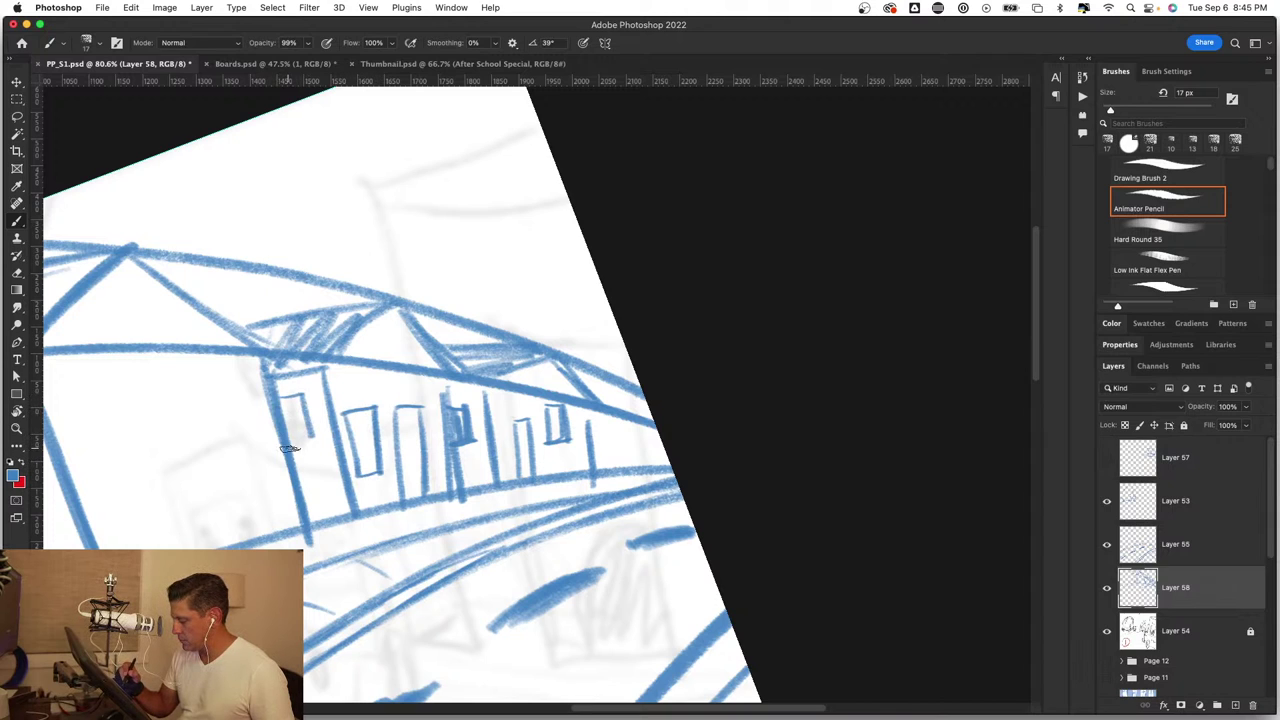
drag(287, 390, 300, 446)
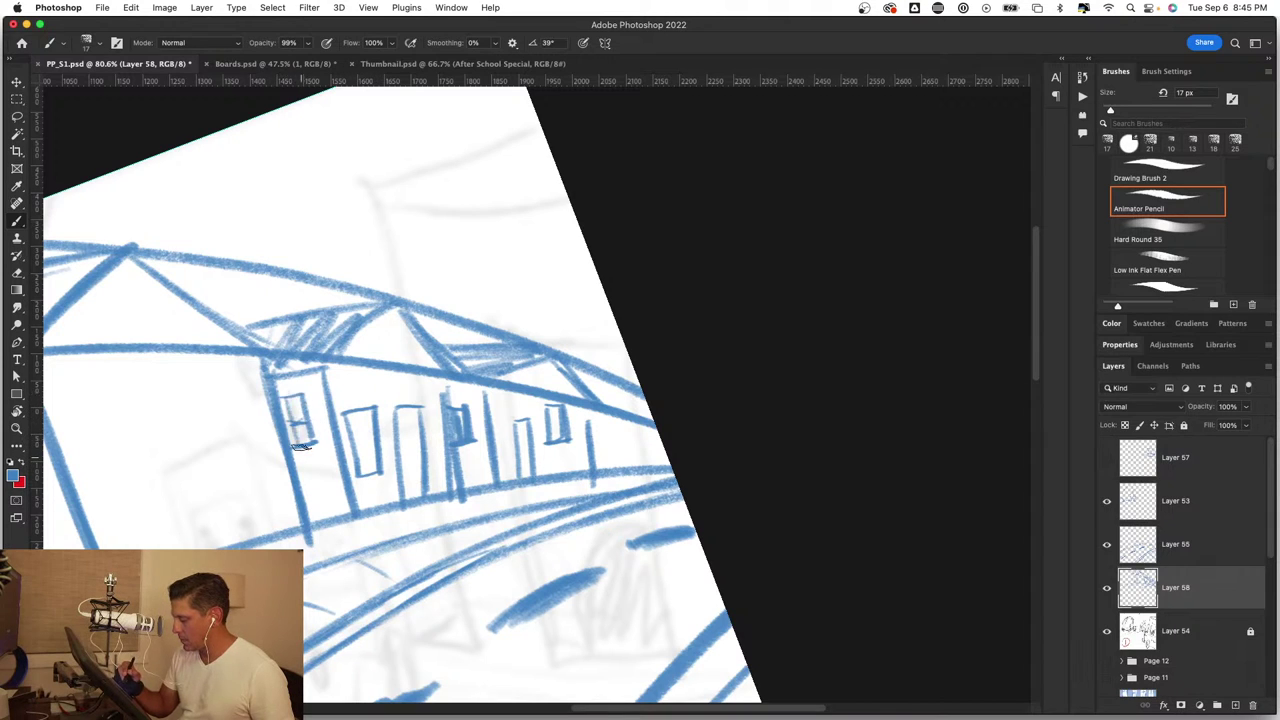
mouse_move(348, 408)
mouse_down()
mouse_move(368, 470)
mouse_move(396, 440)
mouse_up()
mouse_move(546, 402)
mouse_down()
mouse_move(568, 408)
mouse_move(567, 422)
mouse_up()
Step: Draw a tall window and long vertical wall lines on the nearest building
key(z)
drag(551, 543, 530, 536)
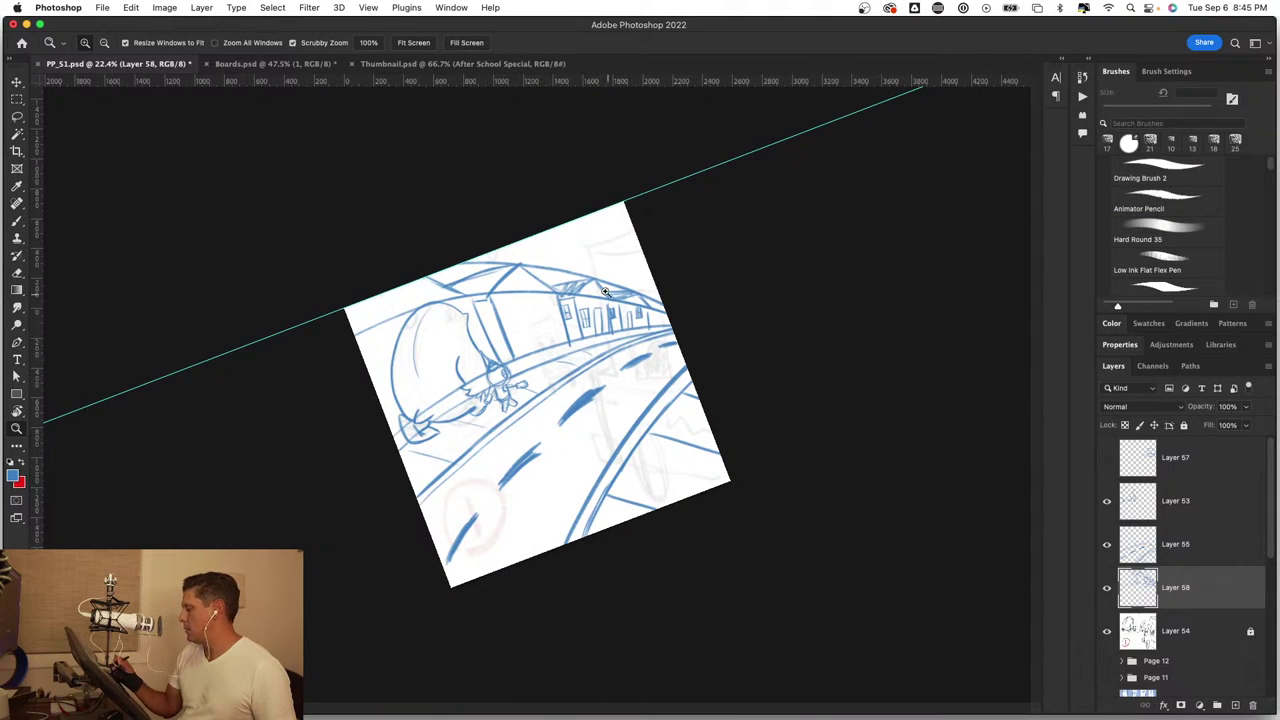
drag(604, 290, 690, 292)
key(b)
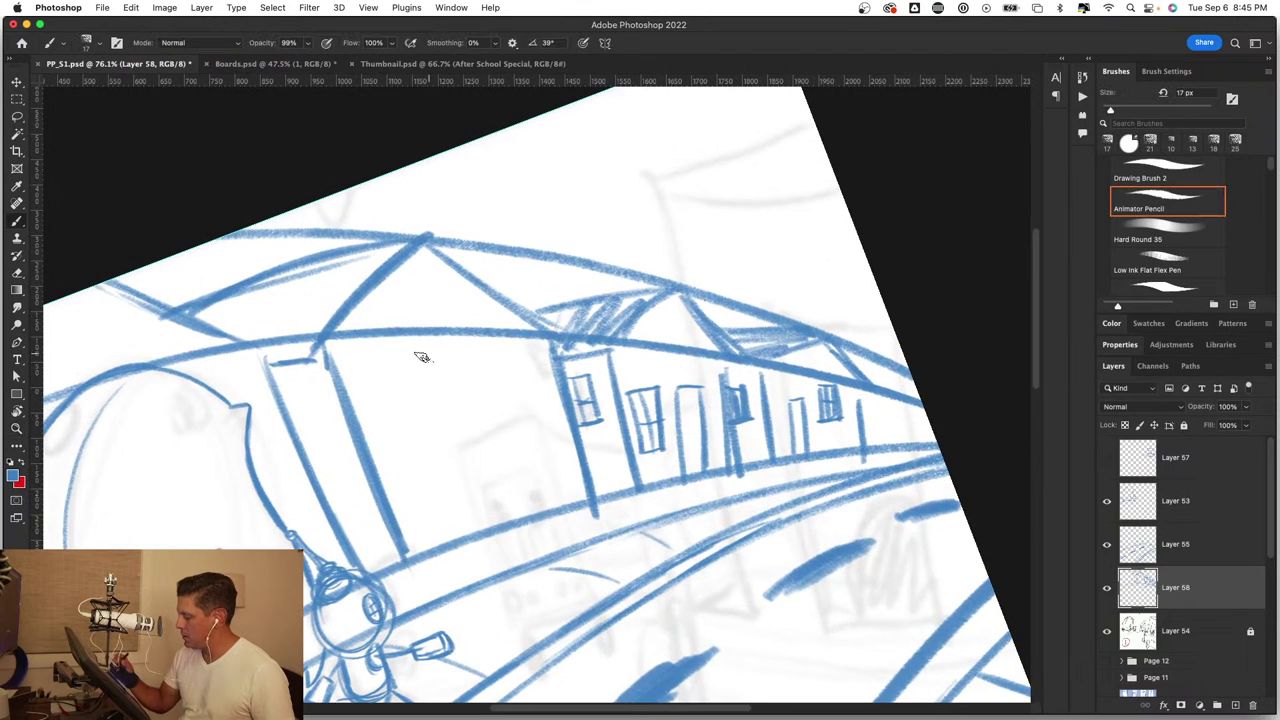
drag(362, 372, 386, 442)
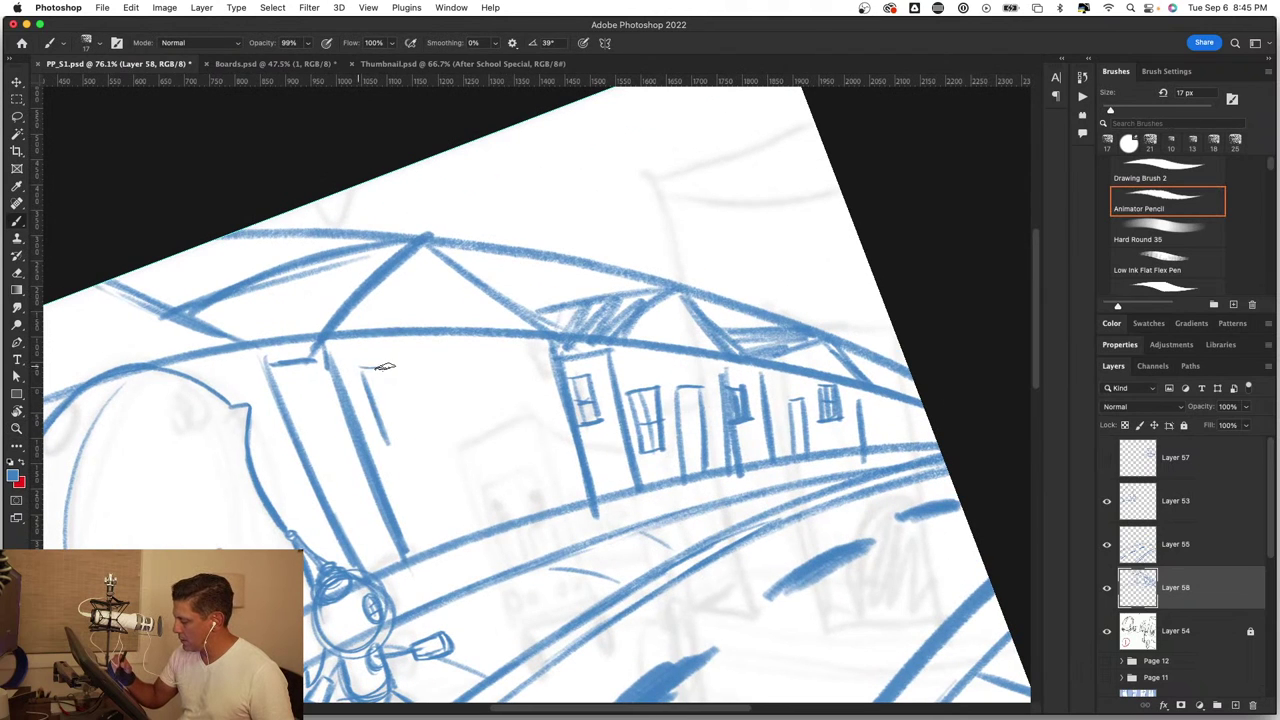
mouse_move(358, 365)
mouse_down()
mouse_move(398, 366)
mouse_move(428, 441)
mouse_move(404, 447)
mouse_up()
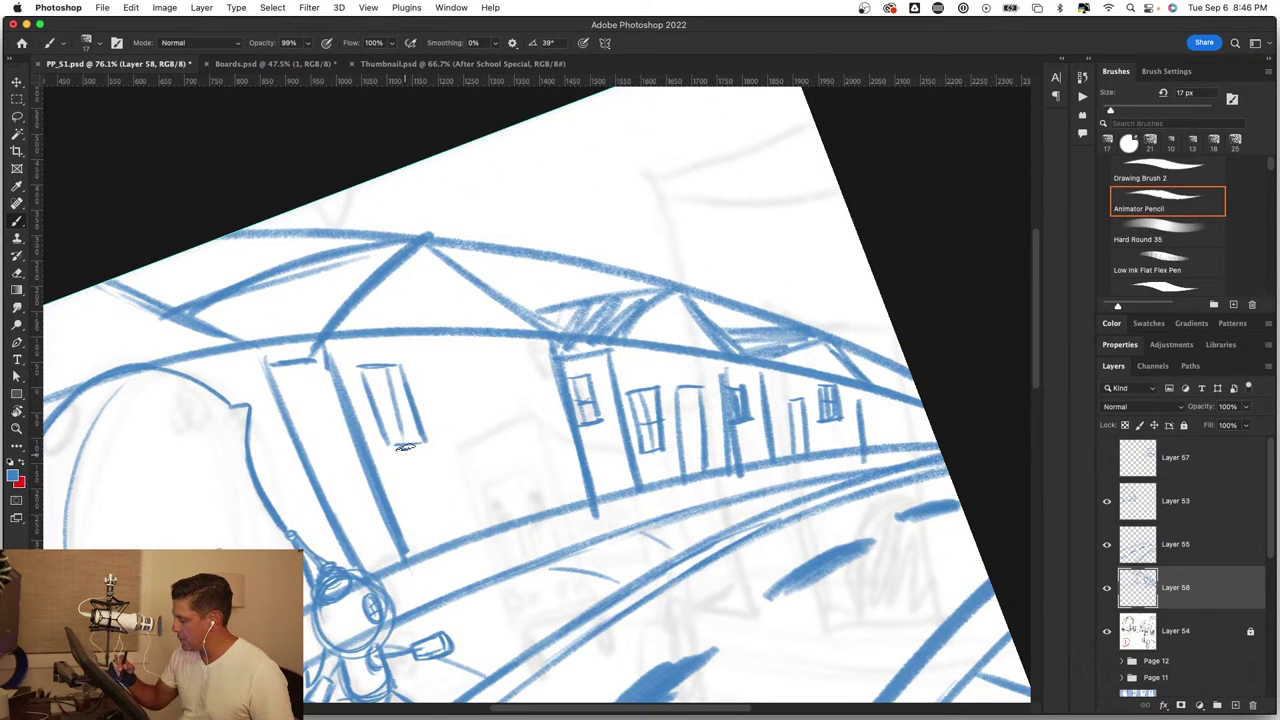
drag(422, 362, 462, 480)
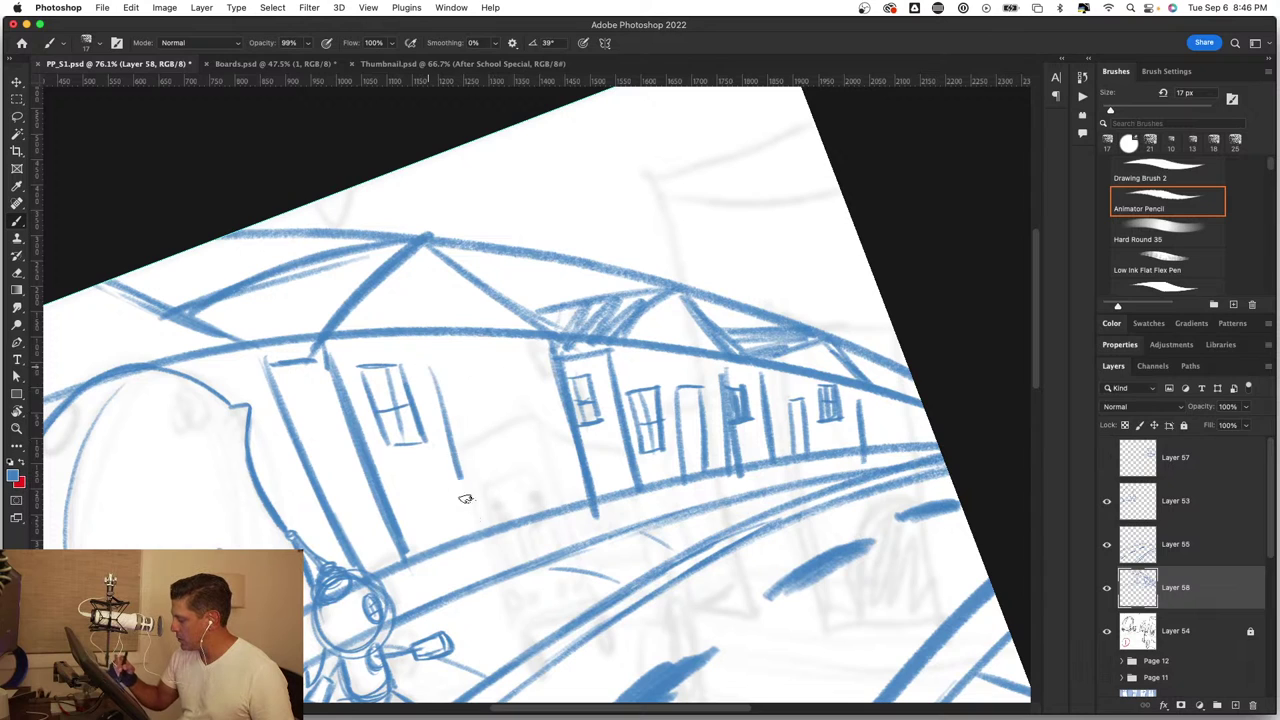
drag(444, 418, 474, 522)
Step: Add tall door lines and a second tall window to the building front
drag(466, 364, 508, 506)
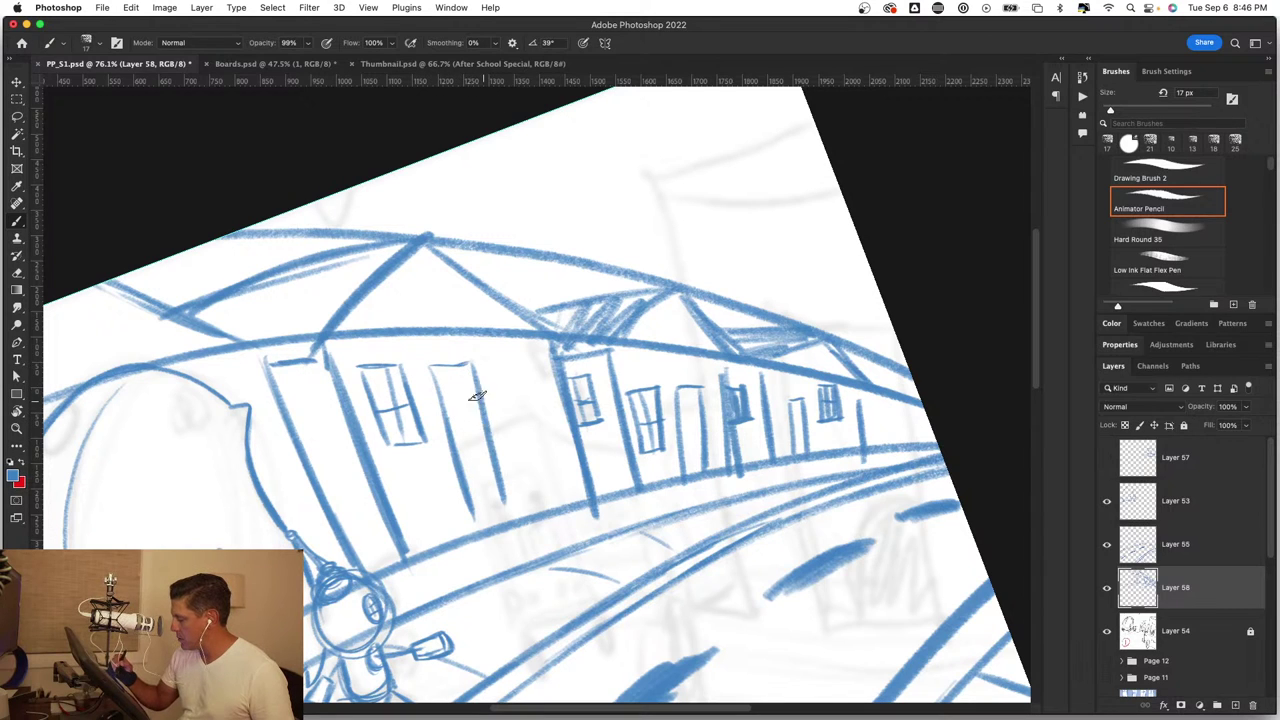
drag(474, 392, 520, 524)
mouse_move(446, 430)
mouse_down()
mouse_move(480, 534)
mouse_move(512, 528)
mouse_up()
drag(495, 353, 508, 428)
mouse_move(494, 354)
mouse_down()
mouse_move(532, 348)
mouse_move(546, 428)
mouse_up()
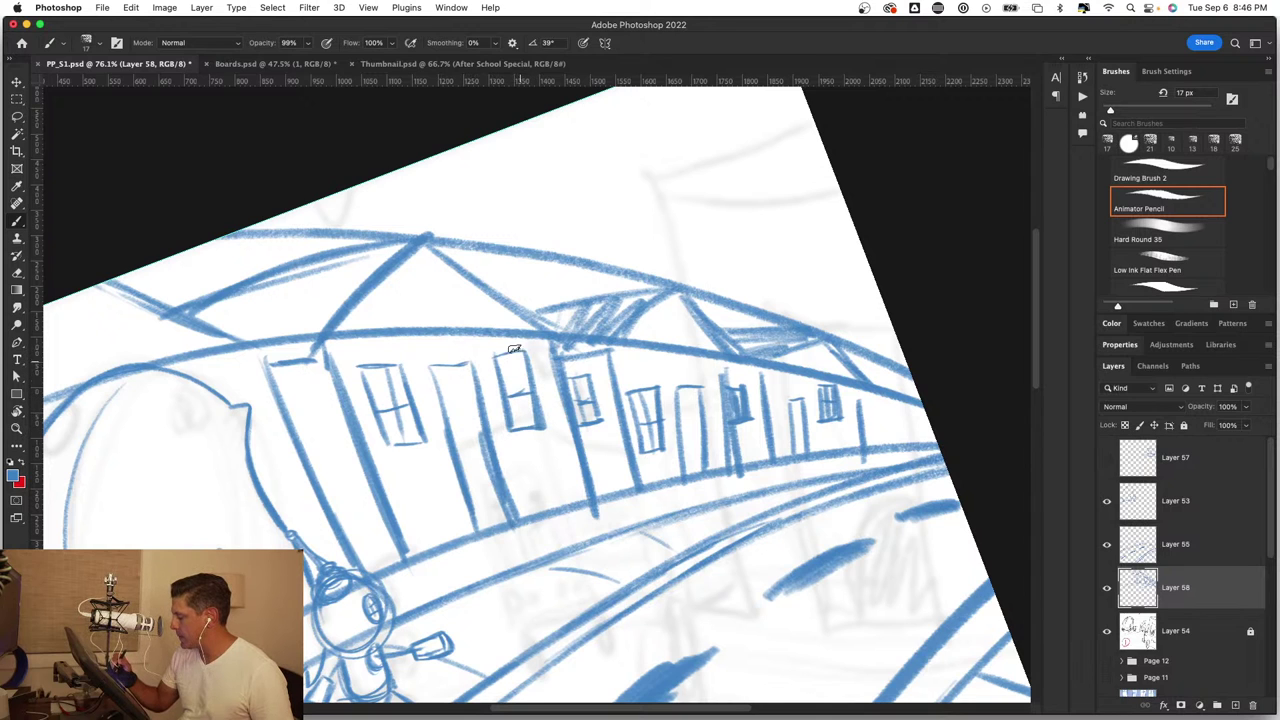
Step: Start the left-end dormer with short vertical strokes on the roof
key(z)
mouse_move(513, 349)
mouse_down()
mouse_move(512, 233)
mouse_move(560, 233)
mouse_move(429, 226)
mouse_move(457, 249)
mouse_up()
key(b)
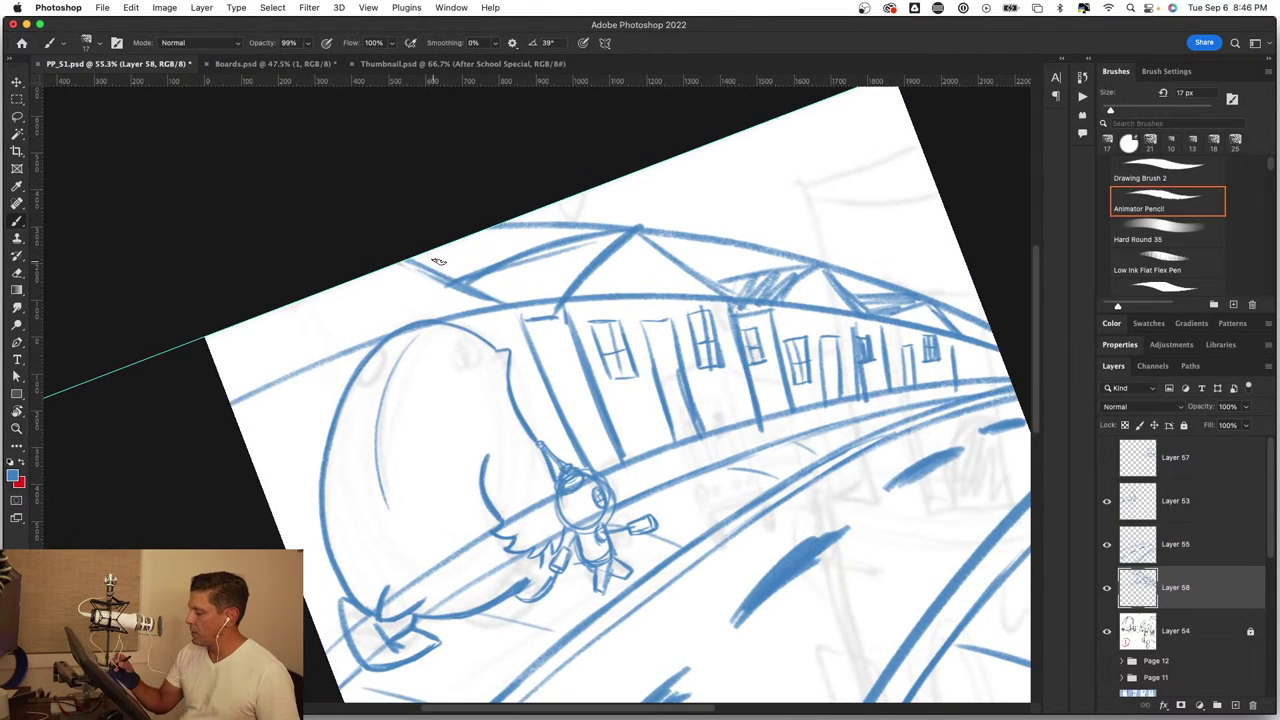
drag(586, 206, 623, 206)
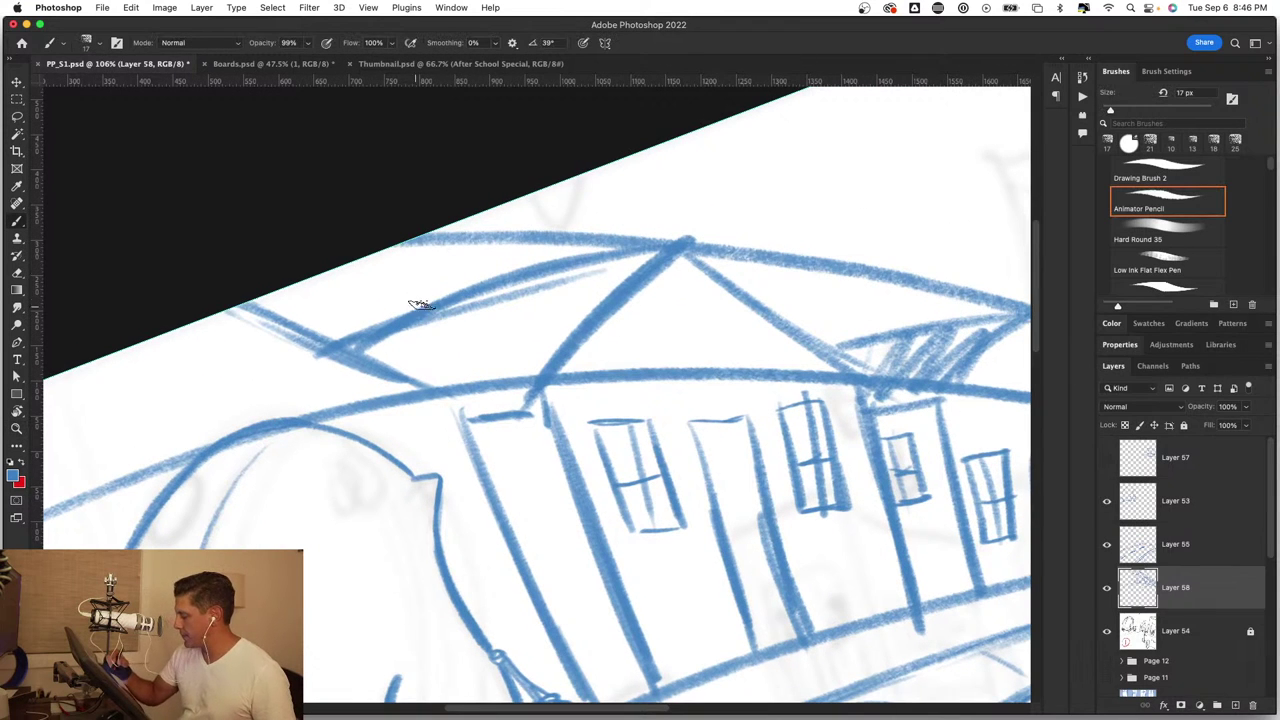
drag(530, 328, 492, 450)
drag(432, 373, 434, 407)
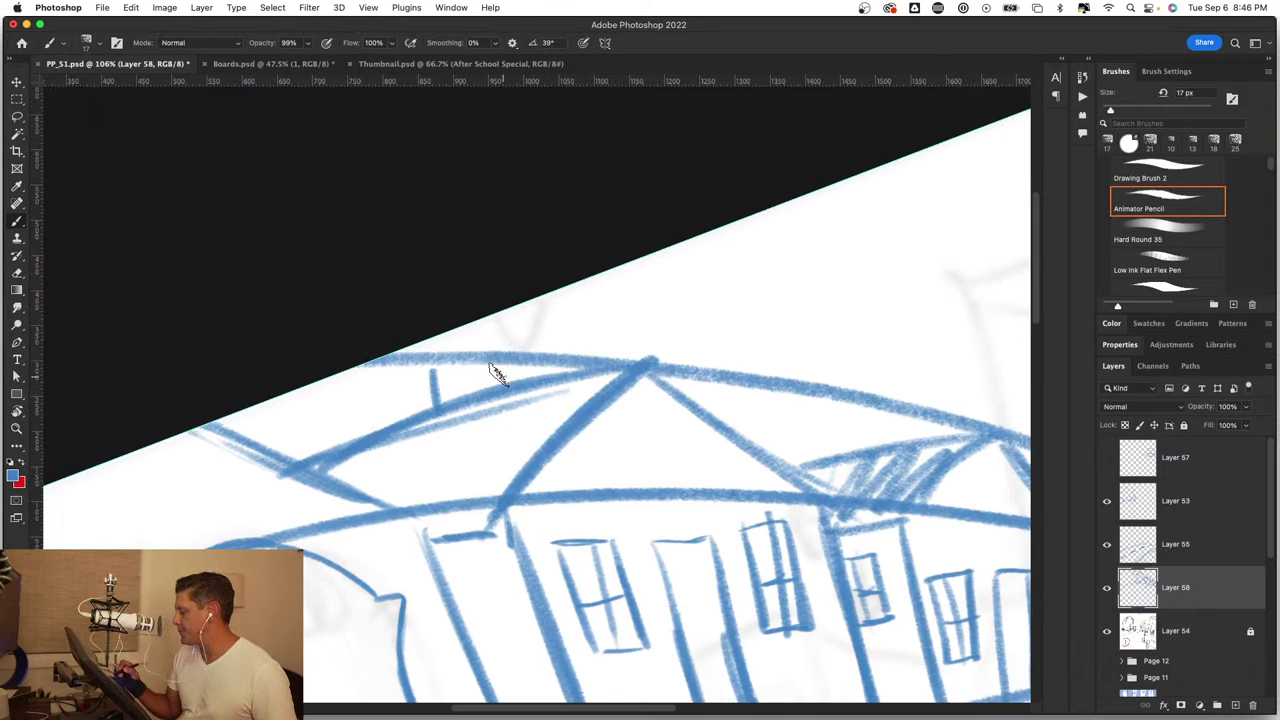
mouse_move(474, 365)
mouse_down()
mouse_move(477, 380)
mouse_move(403, 410)
mouse_move(445, 352)
mouse_move(390, 392)
mouse_move(435, 348)
mouse_move(478, 334)
mouse_move(520, 352)
mouse_move(471, 449)
mouse_up()
Step: Sketch a dormer on the rooftops, undoing a misplaced vertical stroke
key(z)
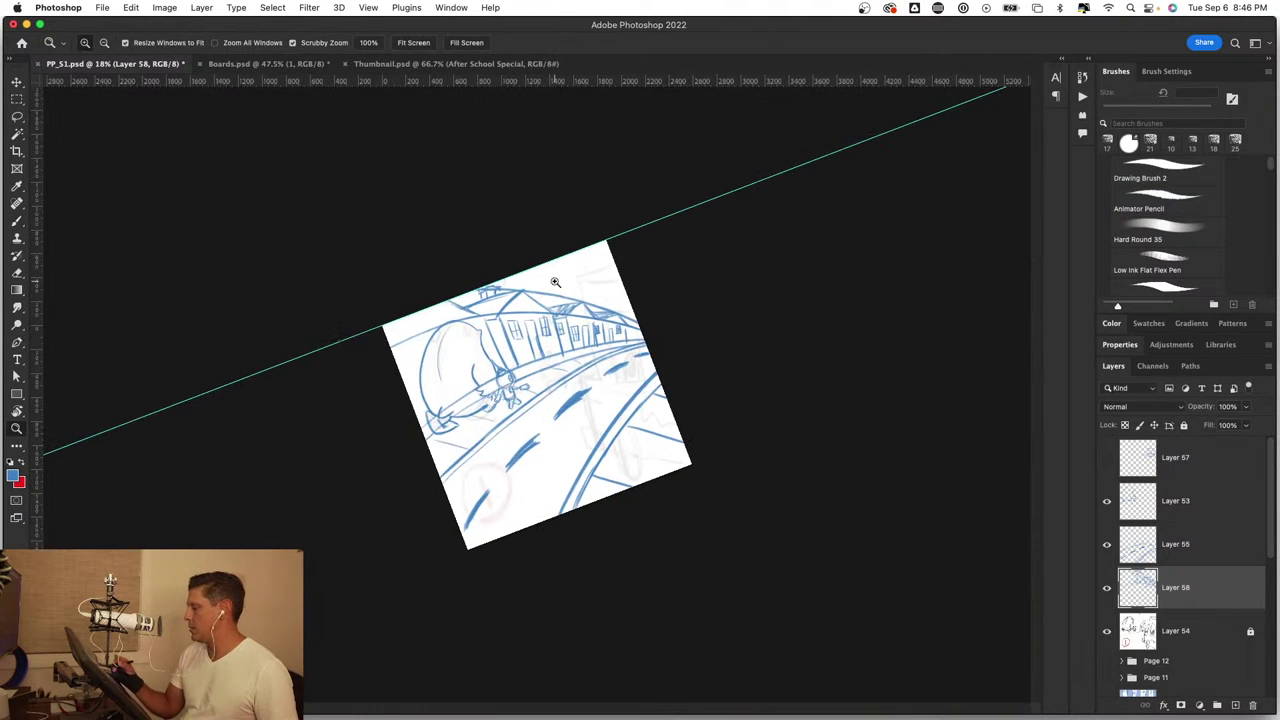
drag(557, 277, 636, 308)
key(b)
mouse_move(632, 399)
mouse_down()
mouse_move(566, 418)
mouse_move(615, 397)
mouse_move(582, 460)
mouse_move(632, 450)
mouse_up()
mouse_move(592, 386)
mouse_down()
mouse_move(688, 402)
mouse_move(676, 440)
mouse_move(765, 523)
mouse_up()
key(ctrl+z)
Step: Add a stroke along the roof line
key(z)
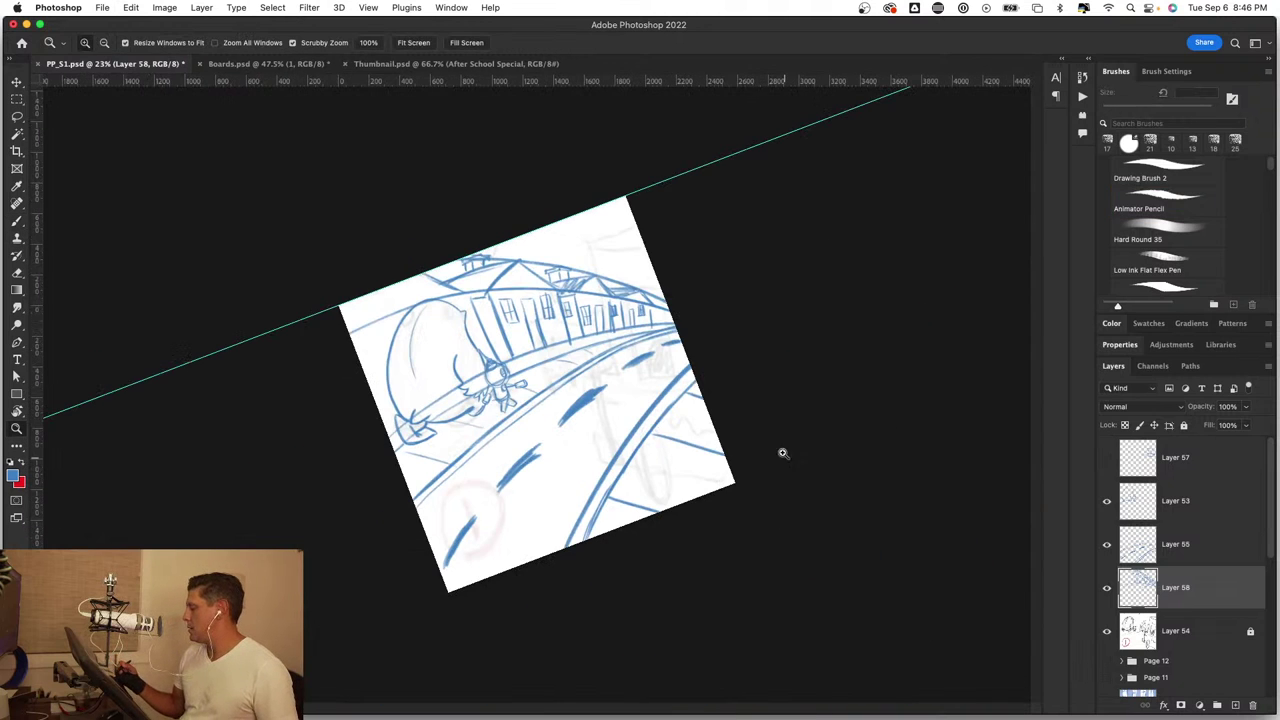
mouse_move(643, 262)
mouse_down()
mouse_move(686, 291)
mouse_move(711, 290)
mouse_up()
key(b)
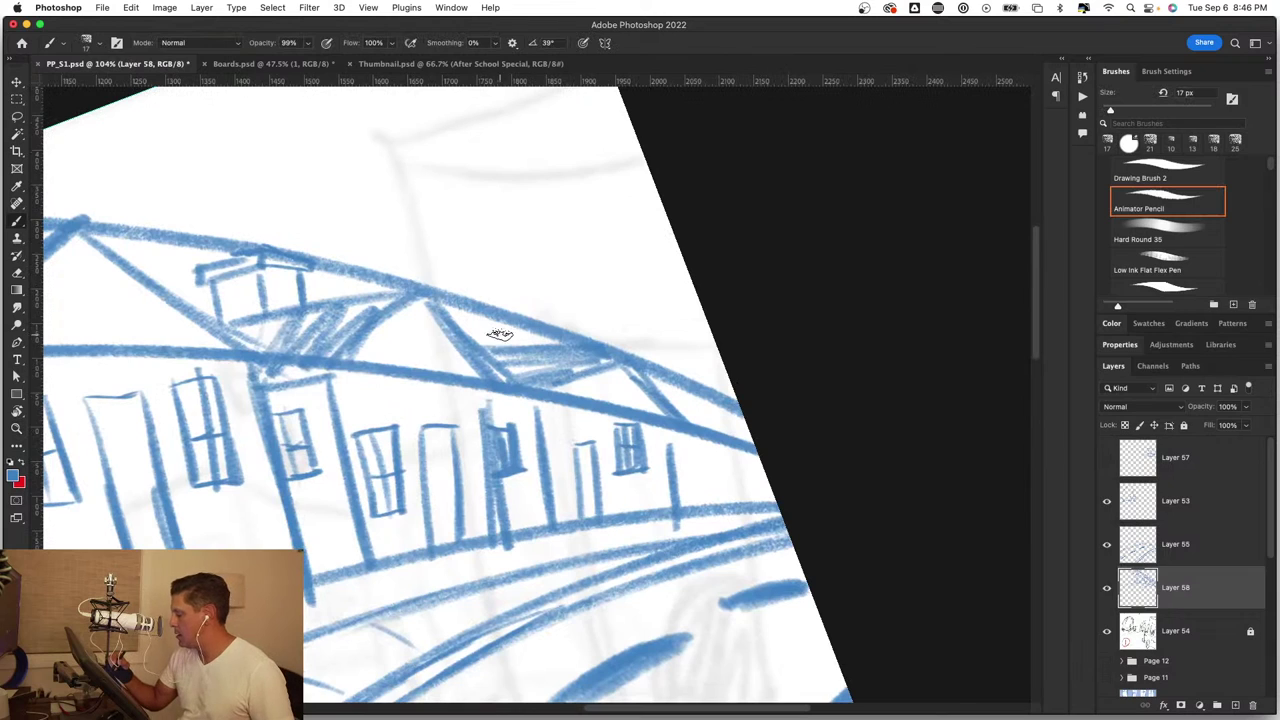
mouse_move(462, 325)
mouse_down()
mouse_move(503, 325)
mouse_move(525, 343)
mouse_up()
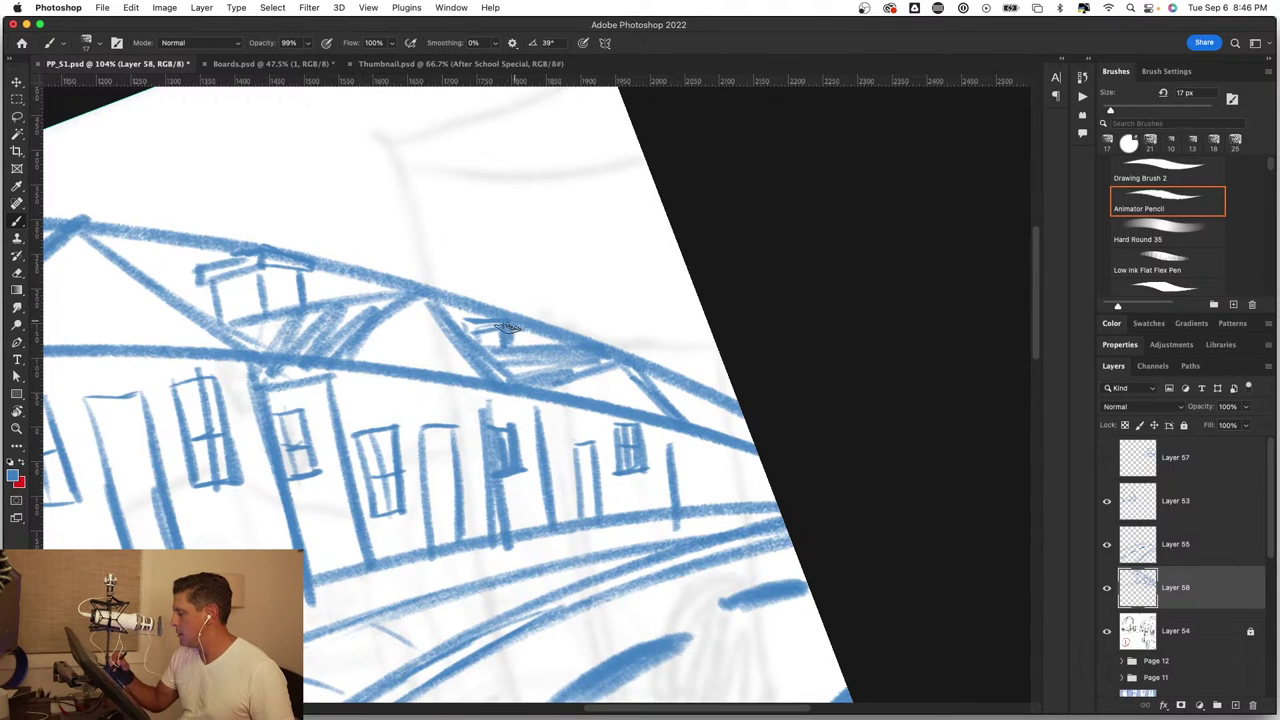
Step: Draw a round window with crossbars in the central gable
key(super+0)
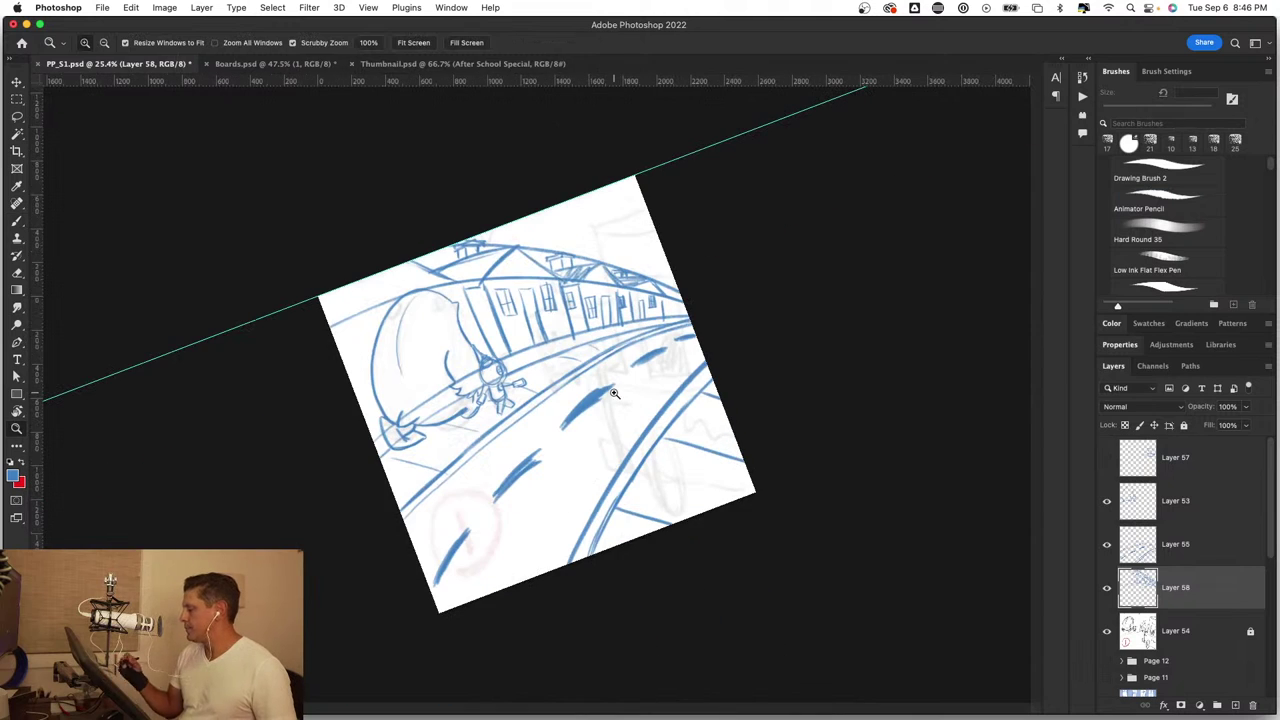
key(b)
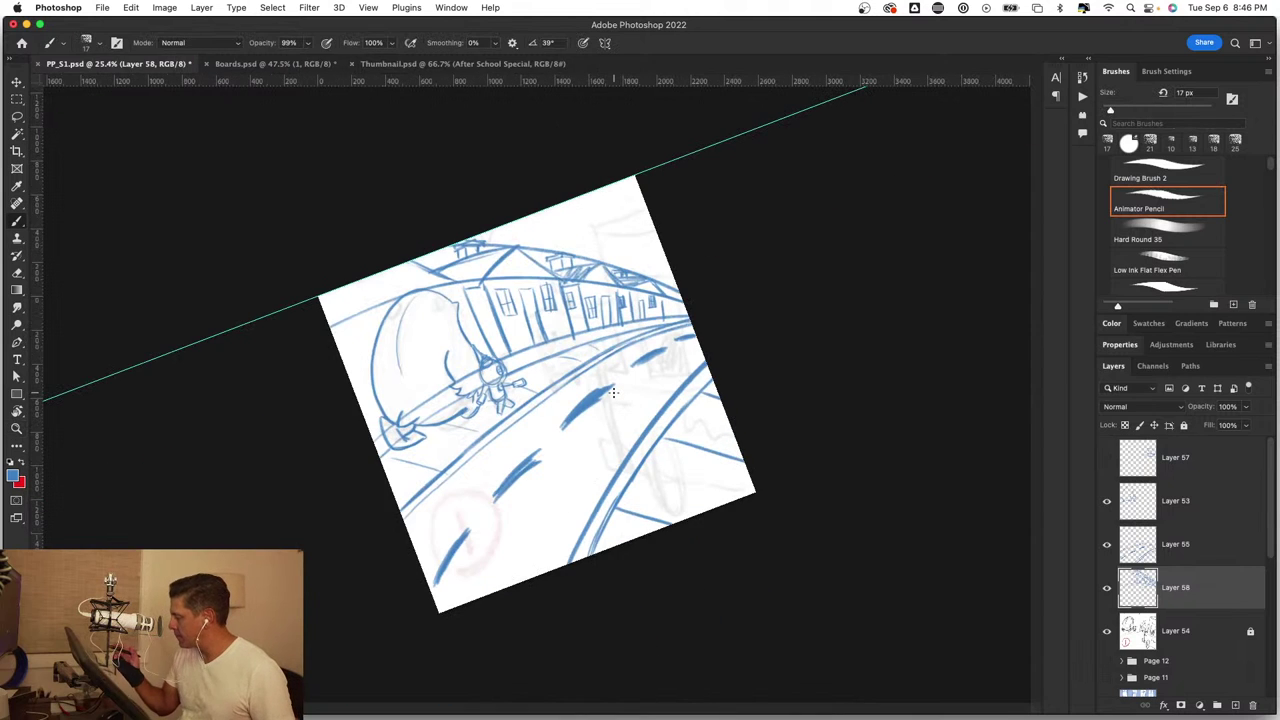
key(z)
click(476, 333)
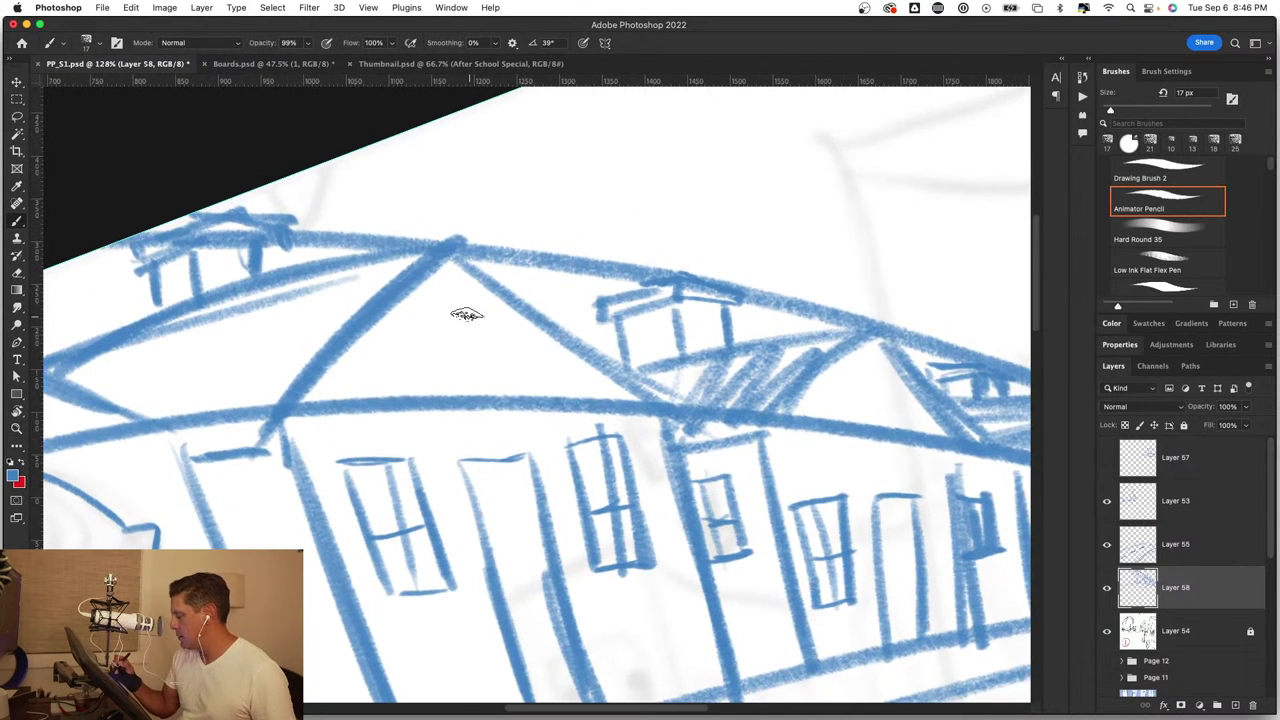
mouse_move(428, 337)
mouse_down()
mouse_move(470, 360)
mouse_move(453, 300)
mouse_move(456, 368)
mouse_up()
drag(422, 342, 504, 336)
key(z)
drag(545, 386, 601, 532)
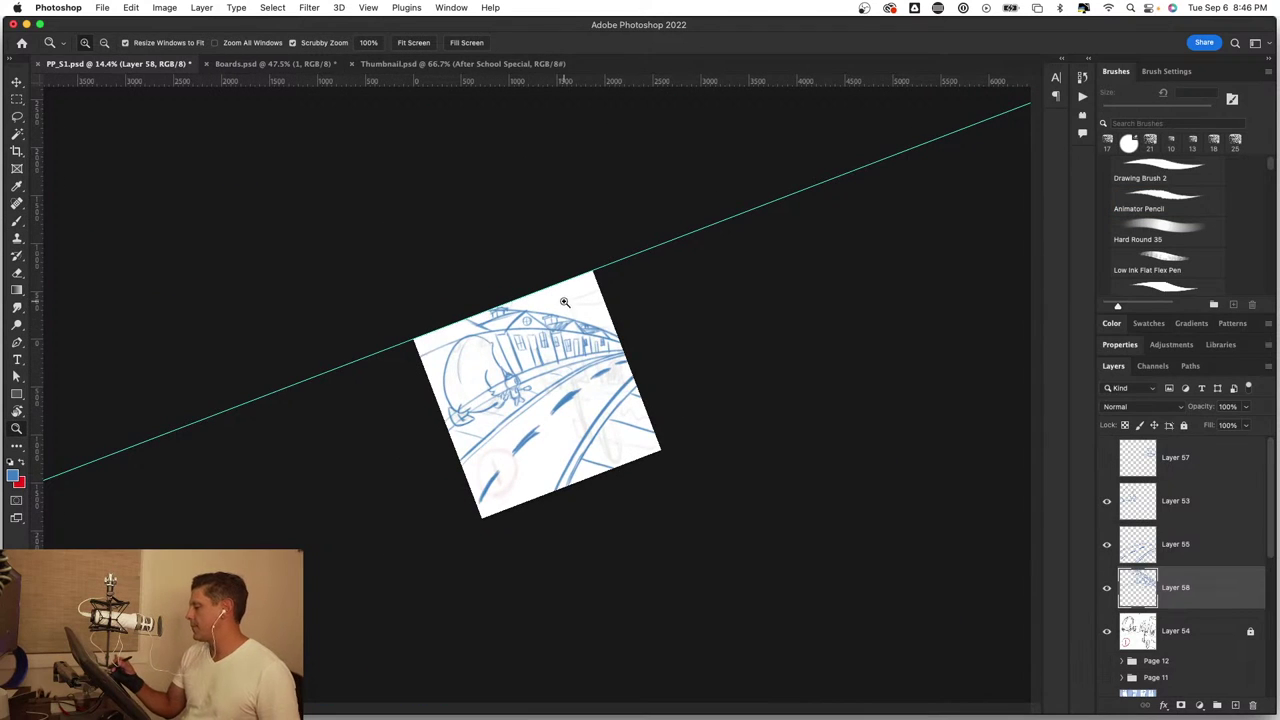
Step: Add a small angular roof stroke and sketch dormers along the roof line
drag(564, 302, 640, 302)
mouse_move(603, 490)
mouse_down()
mouse_move(620, 465)
mouse_move(630, 488)
mouse_move(596, 553)
mouse_up()
key(z)
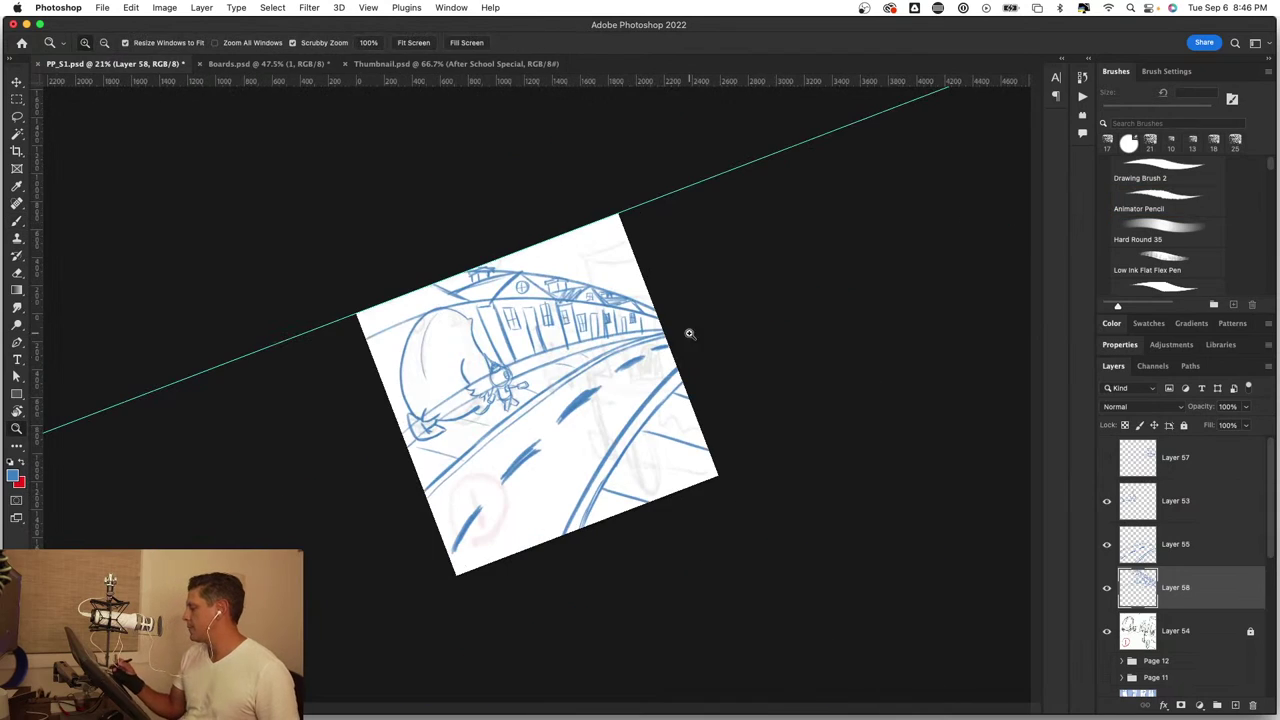
mouse_move(689, 333)
mouse_down()
mouse_move(714, 323)
mouse_move(486, 491)
mouse_move(334, 441)
mouse_move(563, 368)
mouse_move(696, 414)
mouse_up()
drag(588, 348, 708, 420)
Step: Finish the roof-line dormers and a wall stroke, undoing stray diagonals on the rounded shape
drag(650, 386, 714, 420)
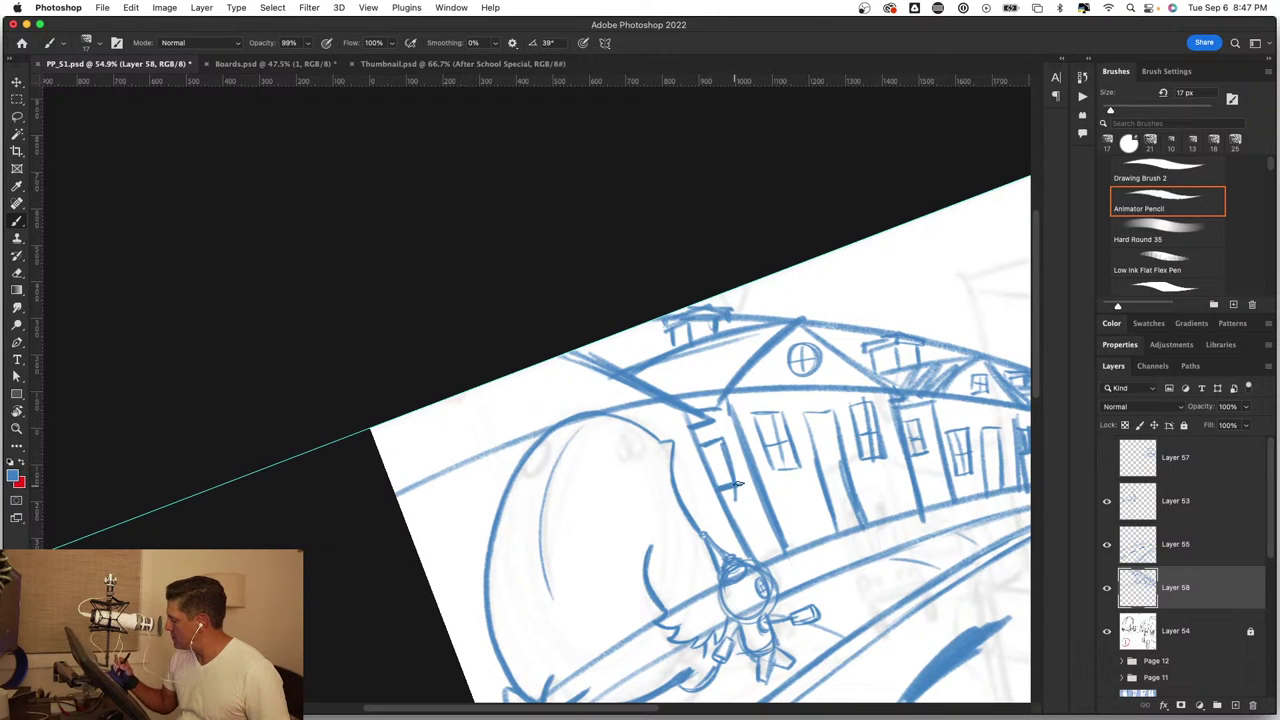
drag(736, 486, 745, 447)
drag(582, 540, 598, 457)
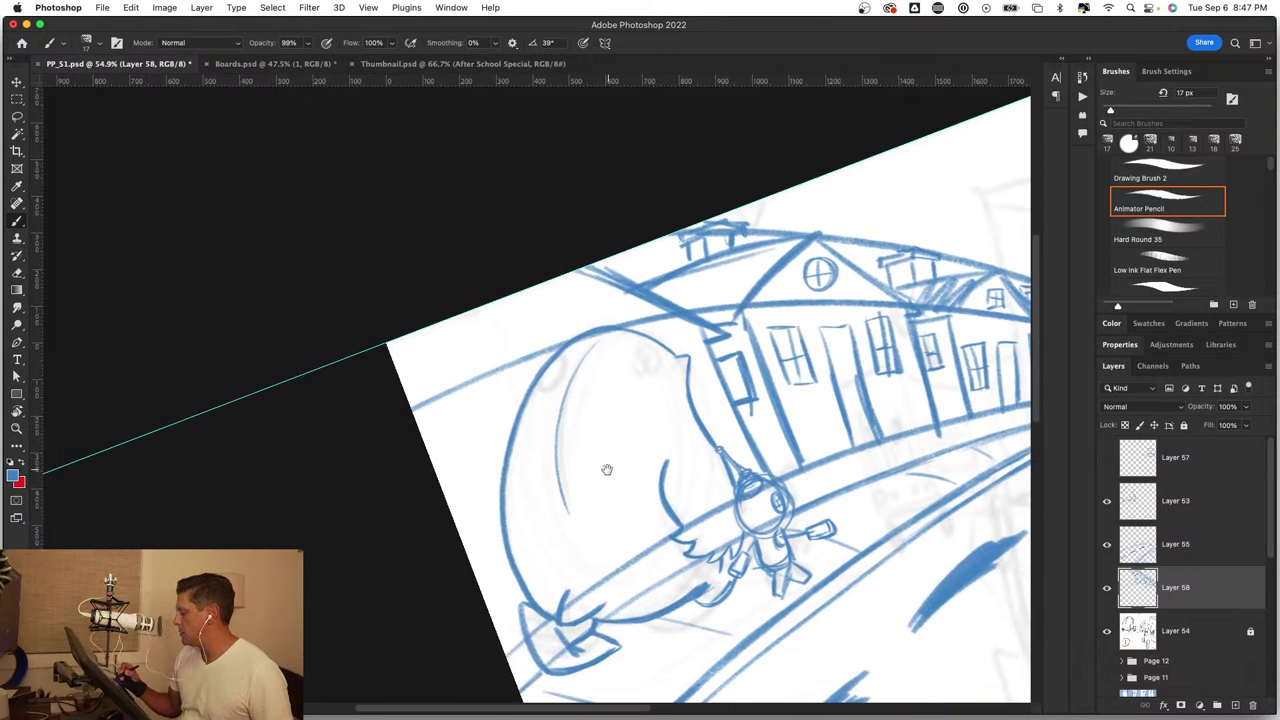
drag(540, 376, 628, 562)
key(ctrl+z)
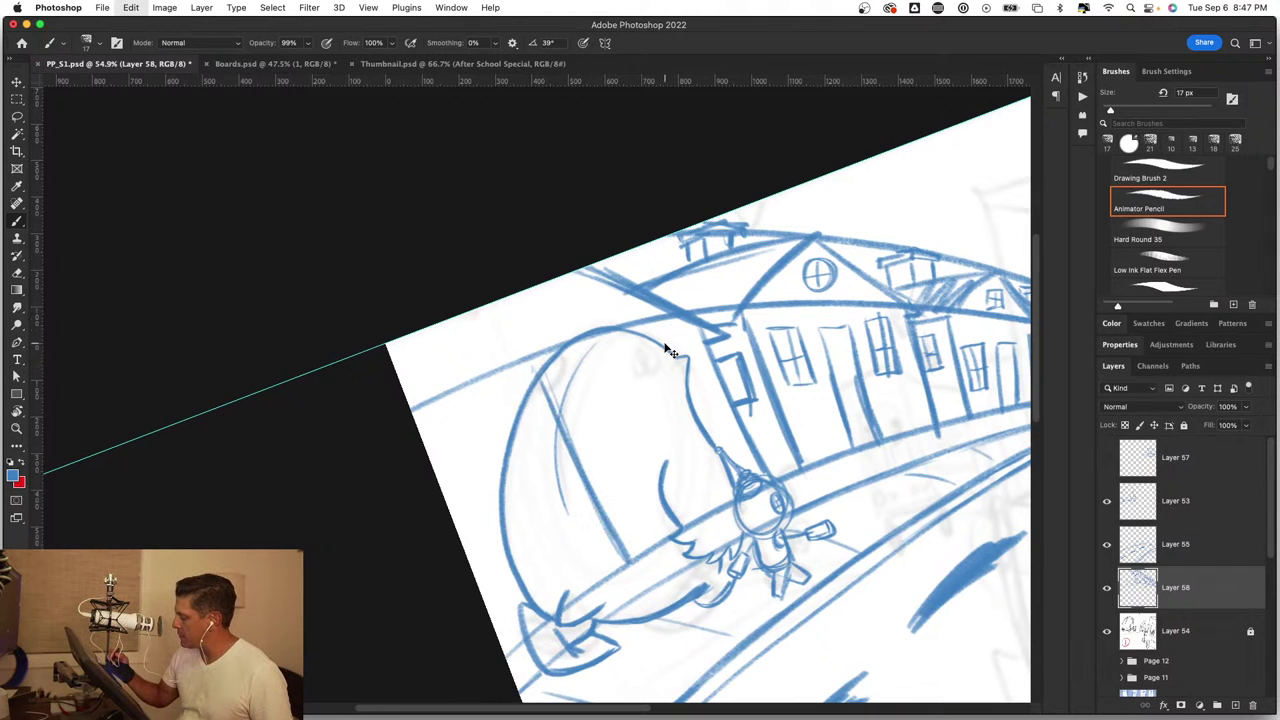
key(ctrl+z)
Step: Draw long vertical strokes across the rounded shape and lines down from the roof corner
drag(497, 376, 570, 548)
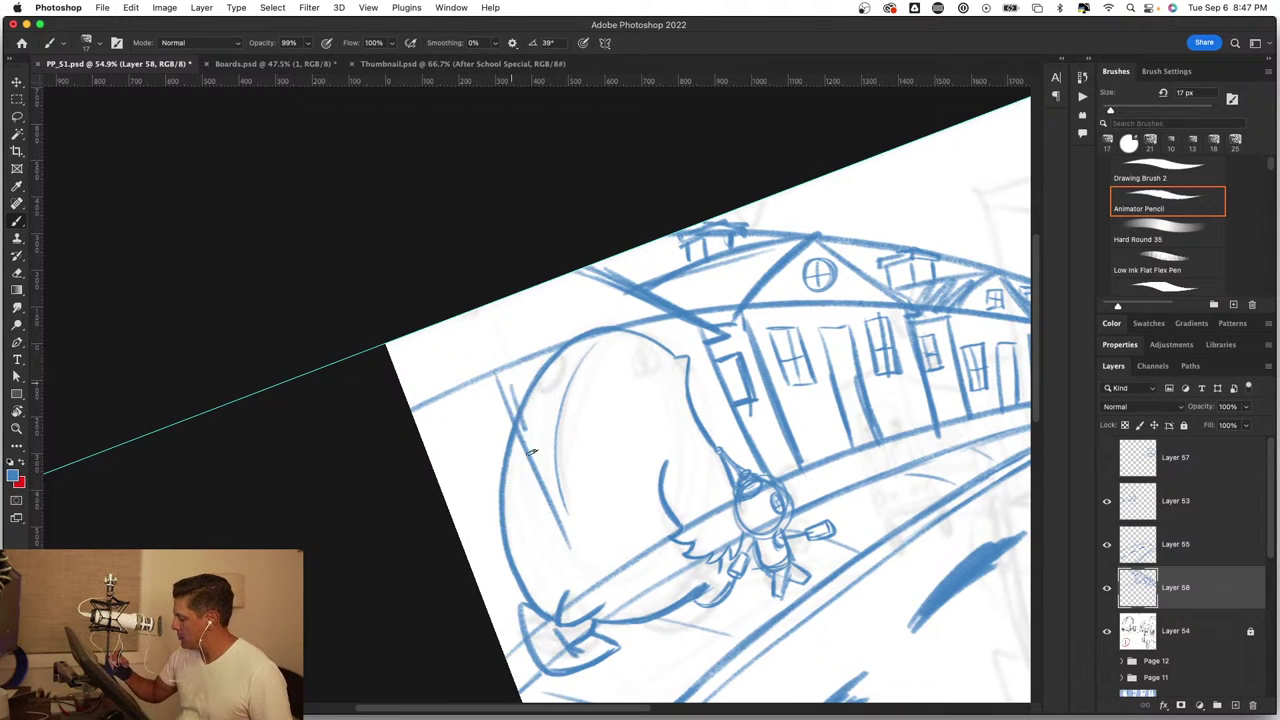
drag(524, 430, 584, 594)
drag(580, 341, 660, 552)
drag(592, 384, 648, 540)
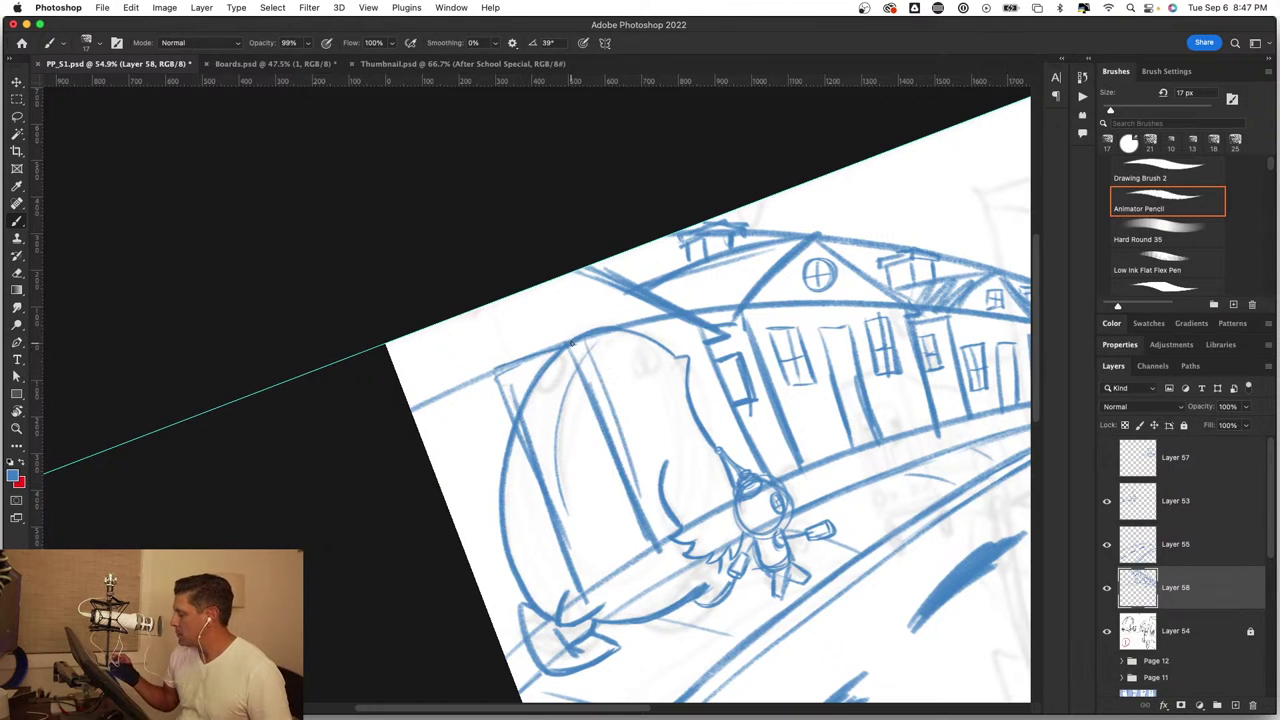
drag(676, 333, 709, 427)
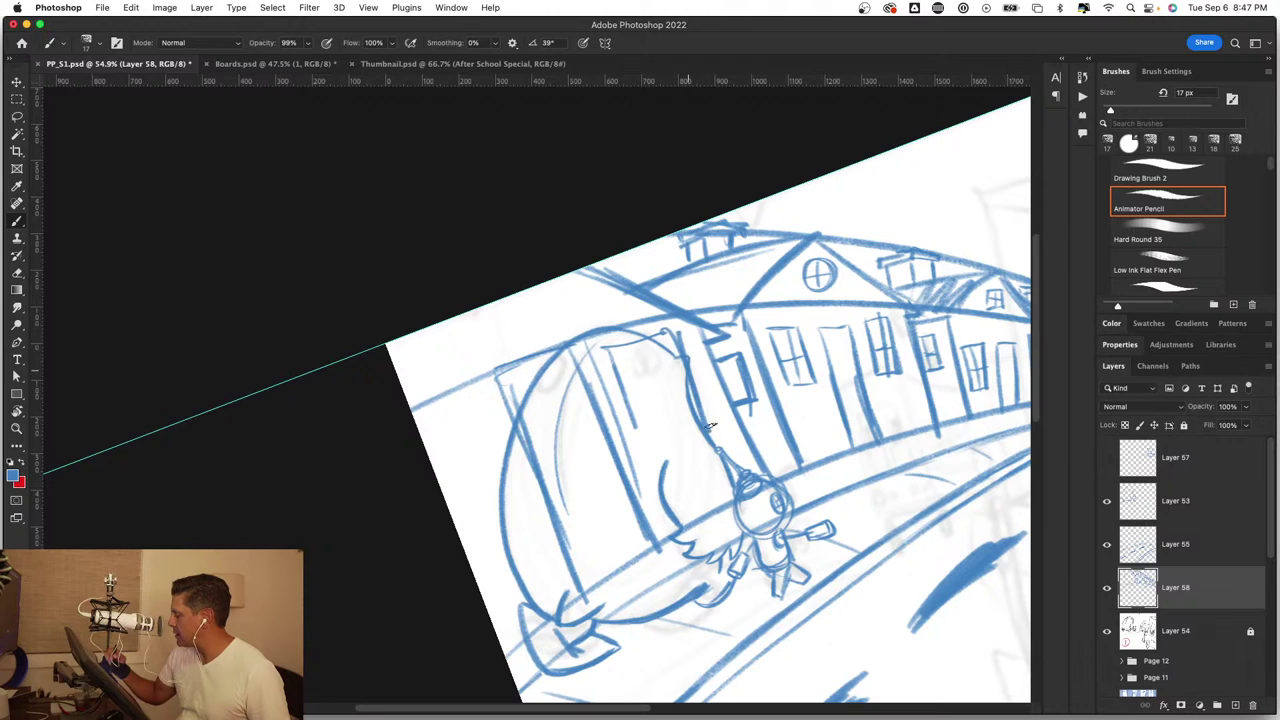
drag(613, 344, 638, 423)
drag(642, 320, 666, 434)
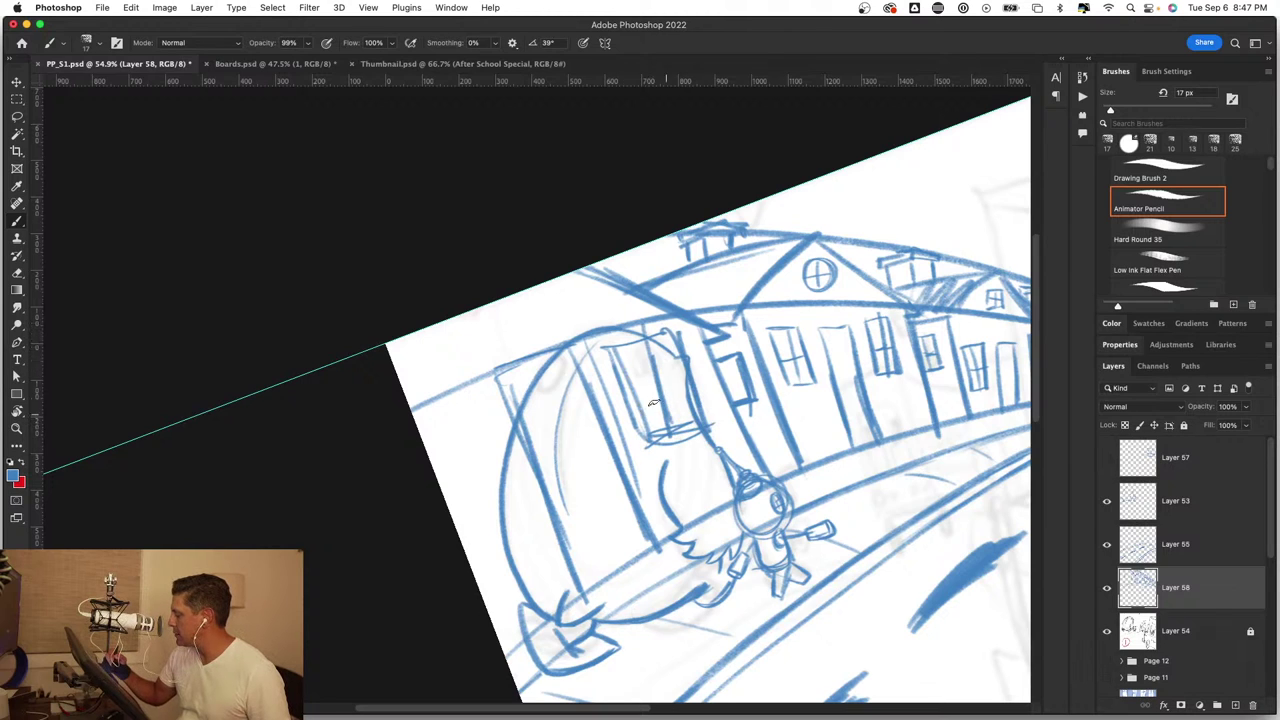
mouse_move(465, 400)
mouse_down()
mouse_move(489, 476)
mouse_move(467, 408)
mouse_move(538, 377)
mouse_move(614, 390)
mouse_up()
Step: Draw a box-shaped window on the rounded shape with a few strokes beside it
key(z)
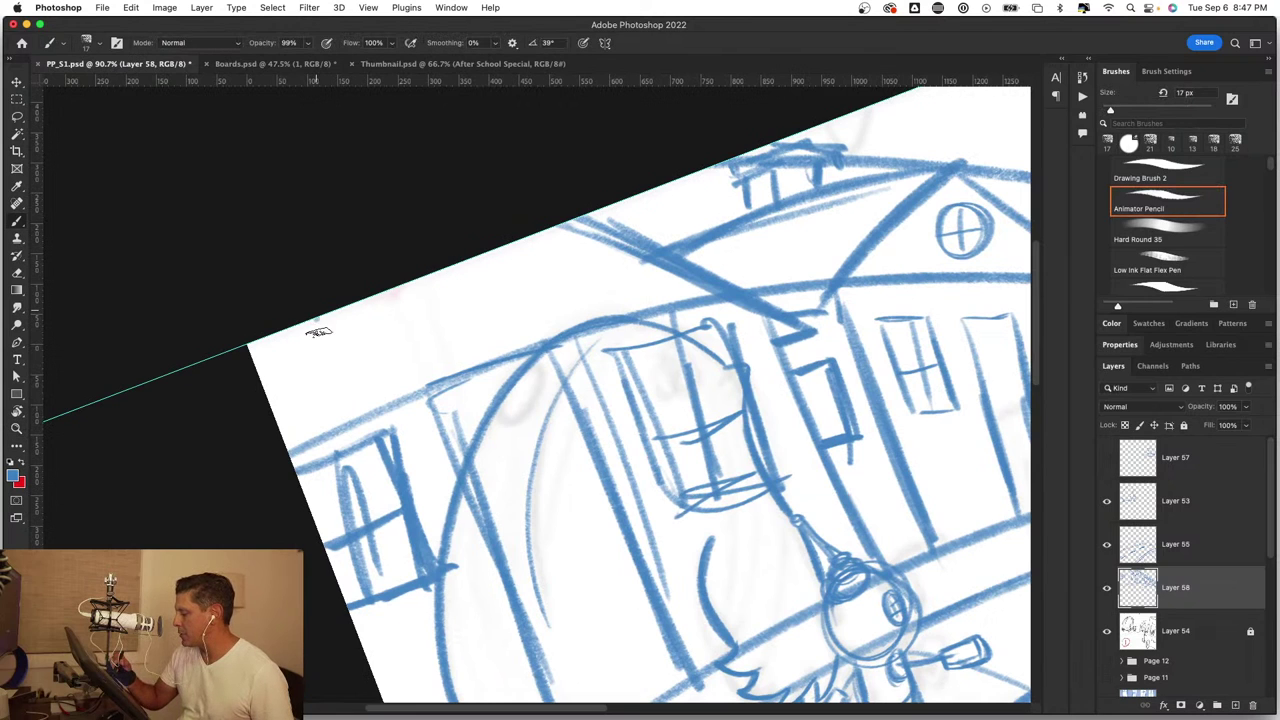
mouse_move(316, 322)
mouse_down()
mouse_move(318, 356)
mouse_move(480, 312)
mouse_up()
mouse_move(470, 262)
mouse_down()
mouse_move(480, 318)
mouse_move(326, 359)
mouse_move(436, 332)
mouse_up()
drag(400, 286, 404, 334)
drag(440, 450, 405, 450)
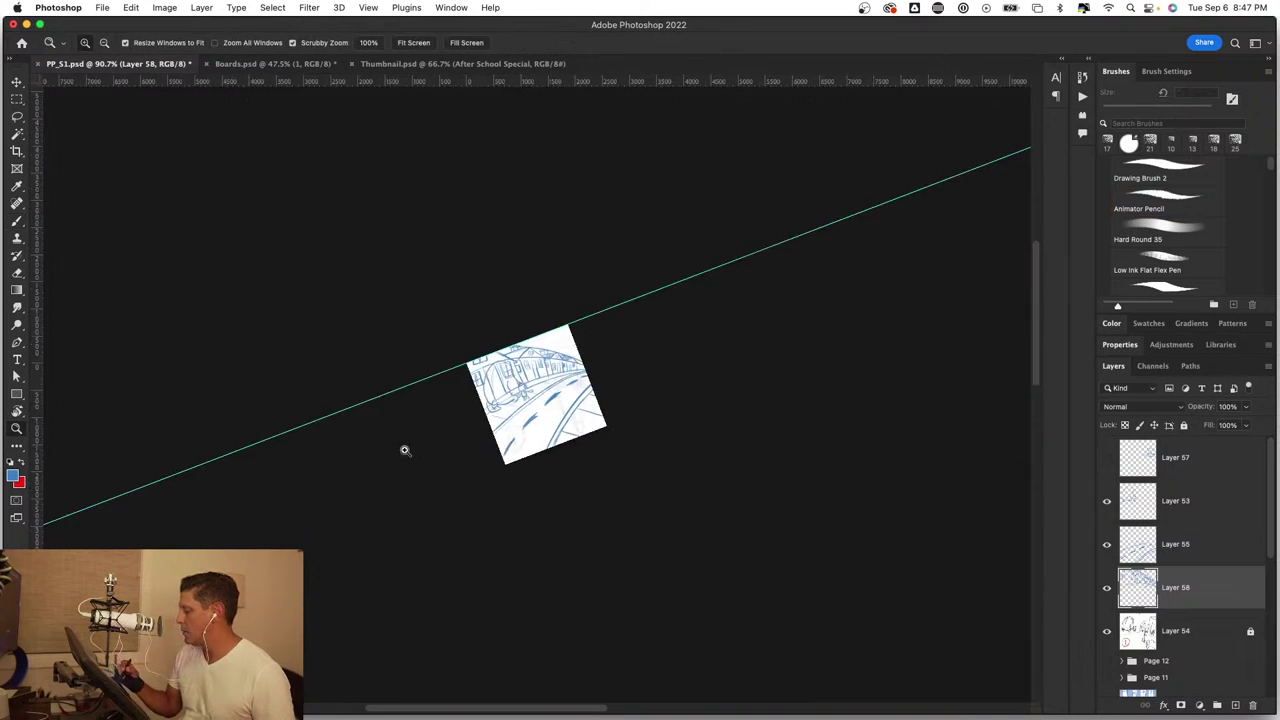
drag(537, 396, 730, 405)
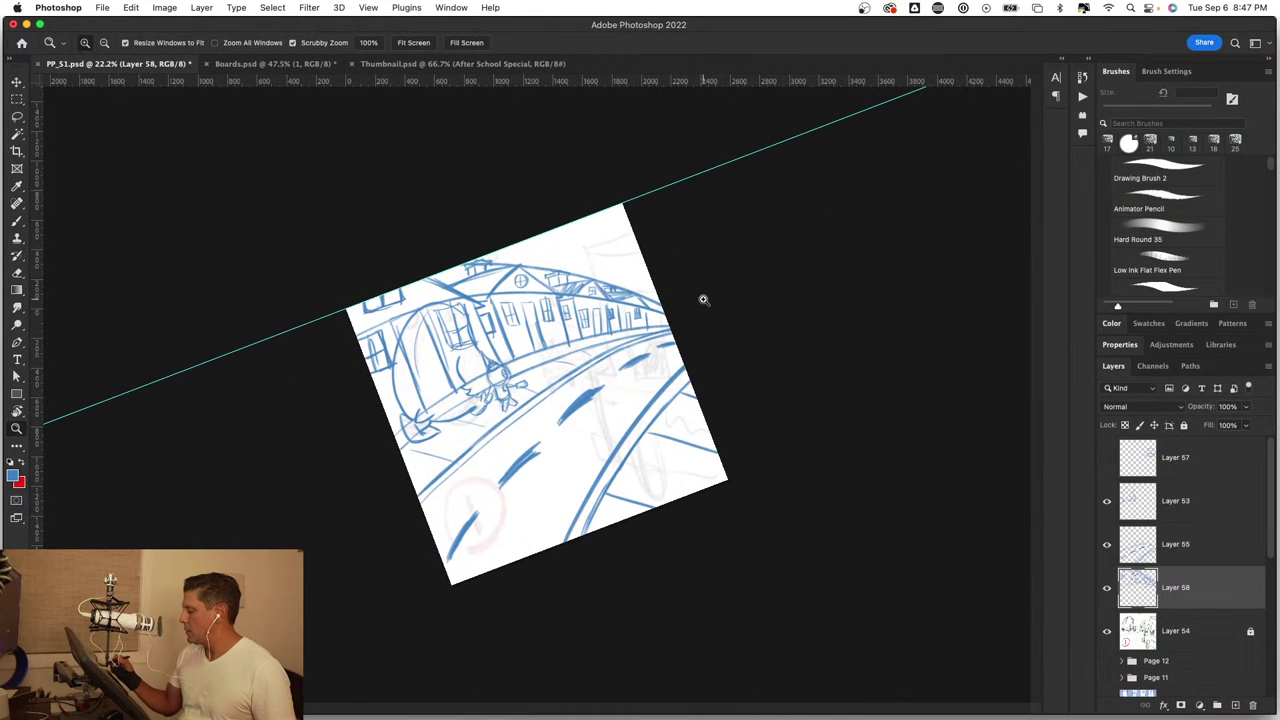
Step: Reset the canvas rotation to upright and zoom in slightly on the panel
key(b)
key(r)
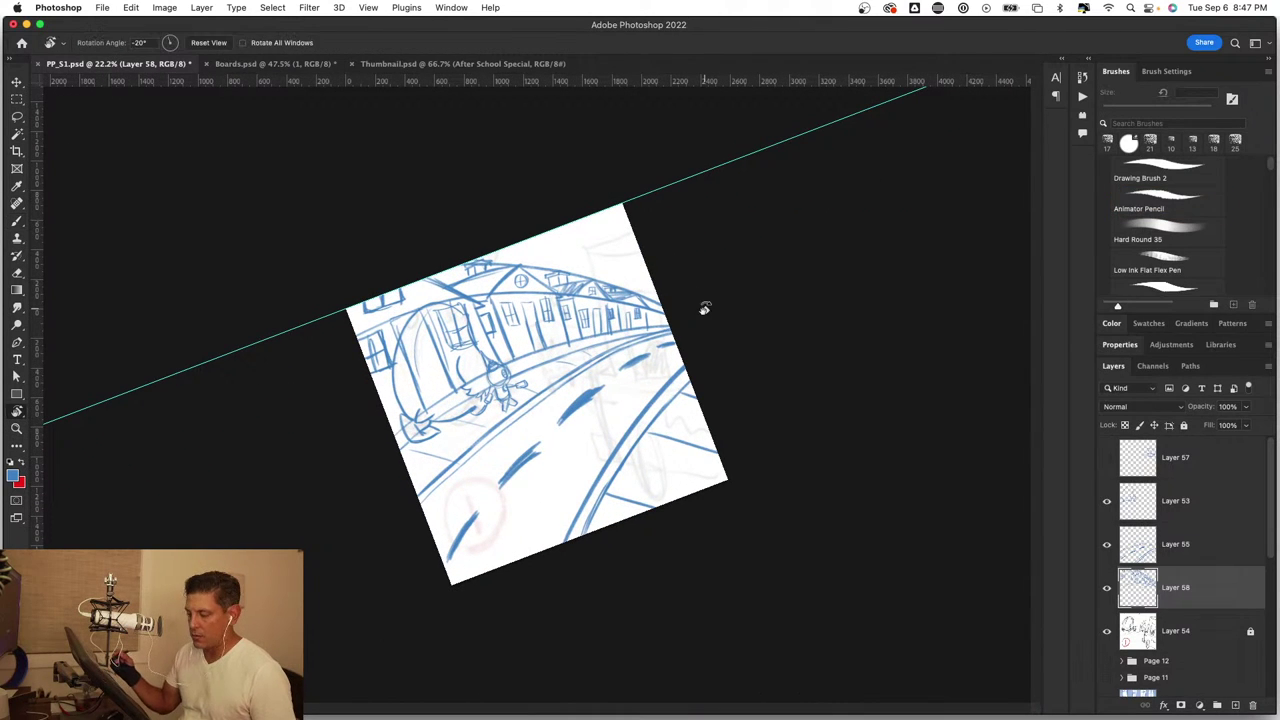
click(212, 43)
key(b)
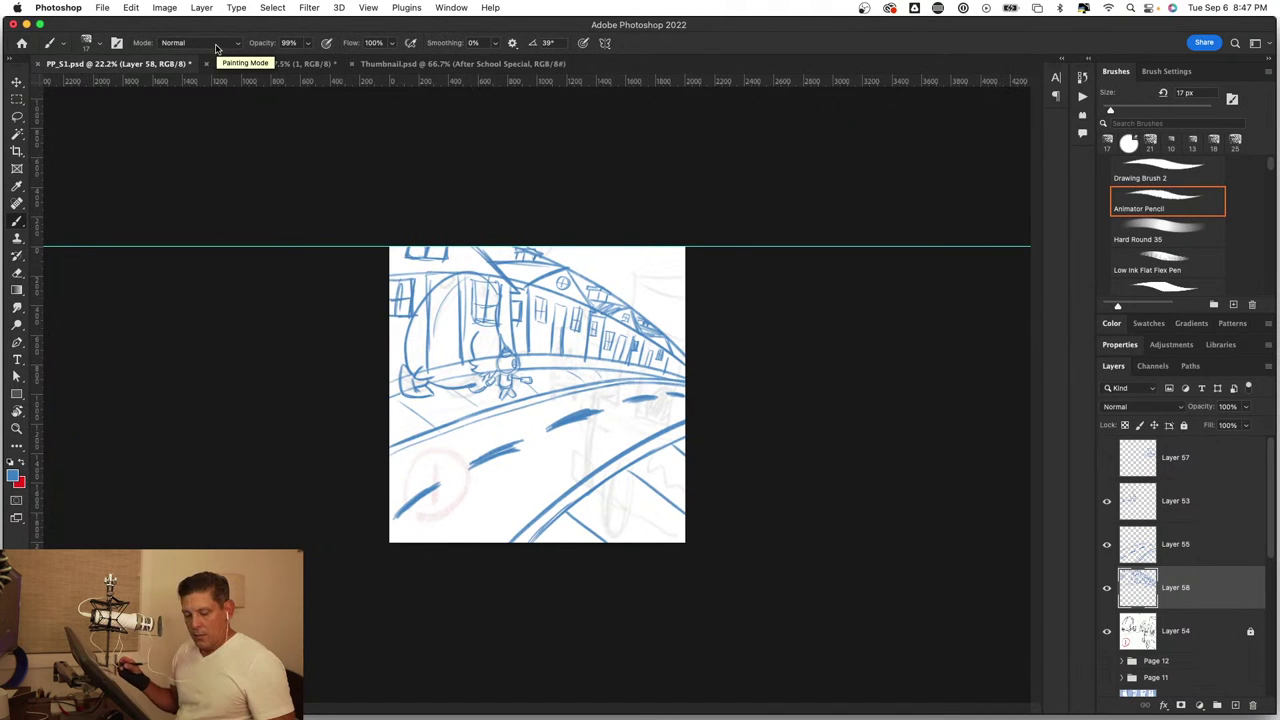
key(z)
drag(669, 367, 636, 456)
key(b)
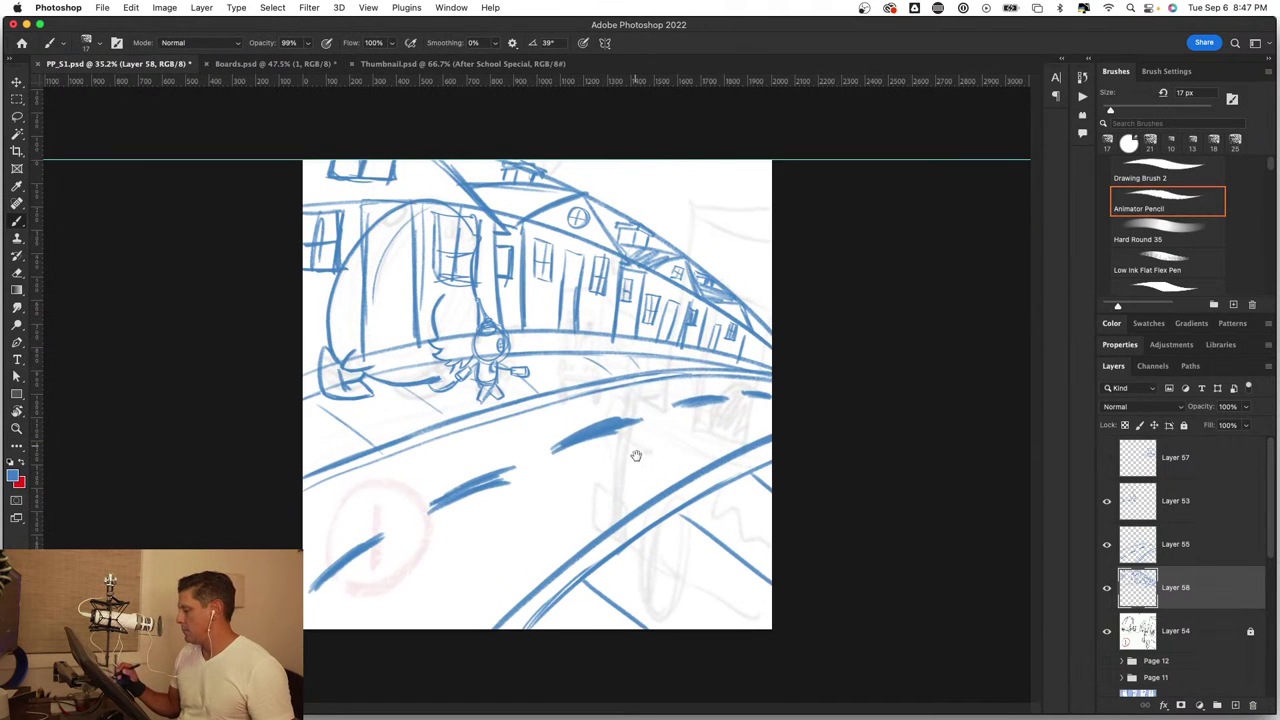
Step: Toggle Layer 58's visibility on and off to compare the sketch
click(1107, 588)
click(1107, 588)
click(1107, 588)
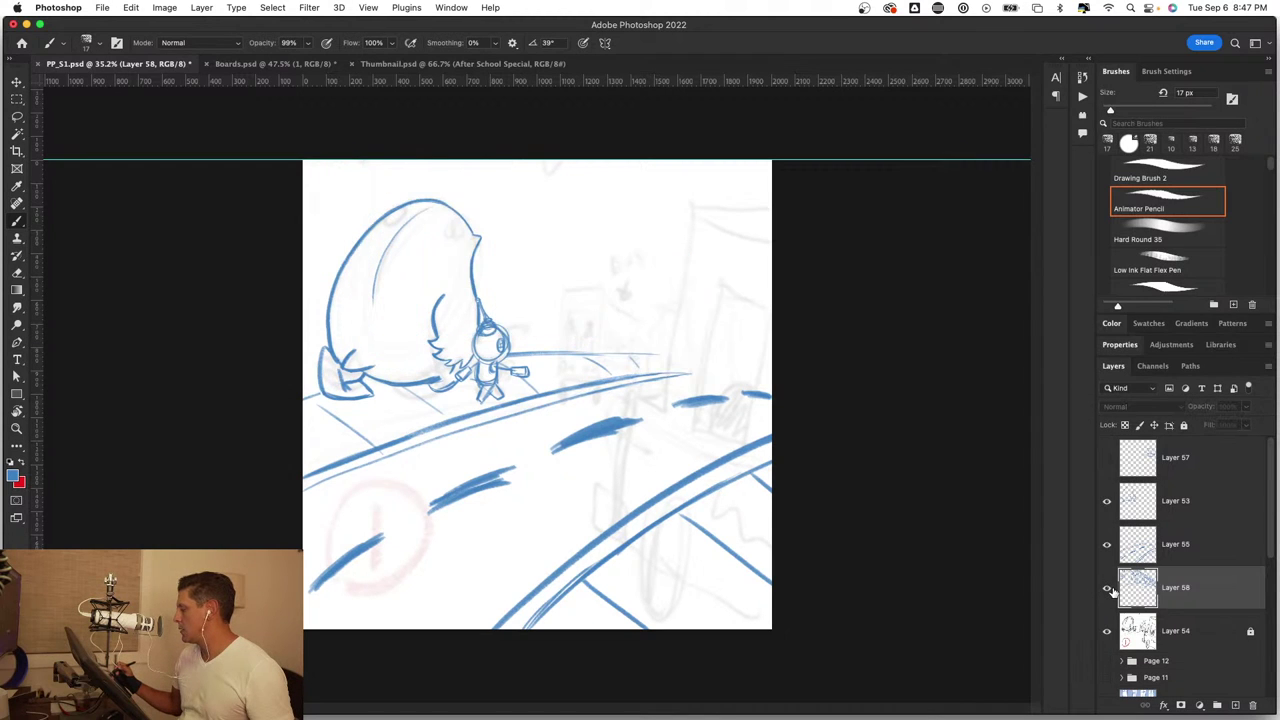
click(1107, 588)
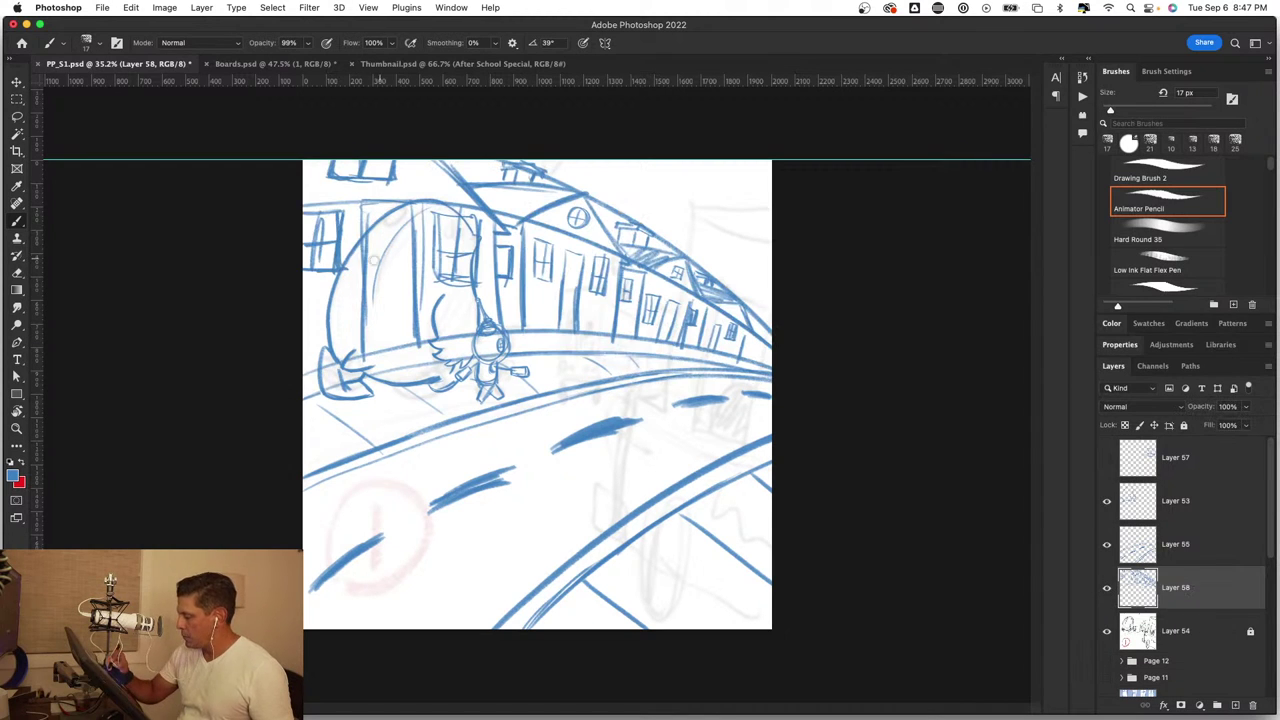
Step: Erase stray lines around the character and redraw a wavy edge beside it
key(period)
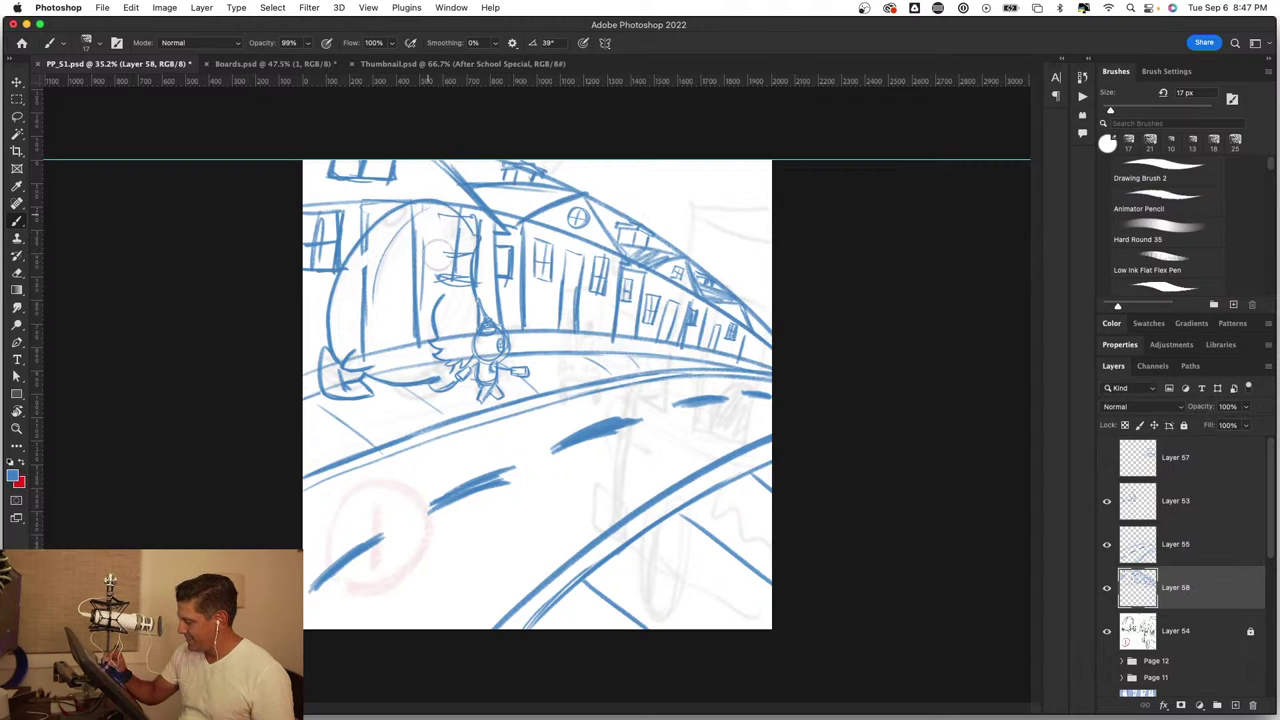
mouse_move(458, 235)
mouse_down()
mouse_move(451, 264)
mouse_move(381, 284)
mouse_move(405, 215)
mouse_up()
drag(379, 277, 356, 360)
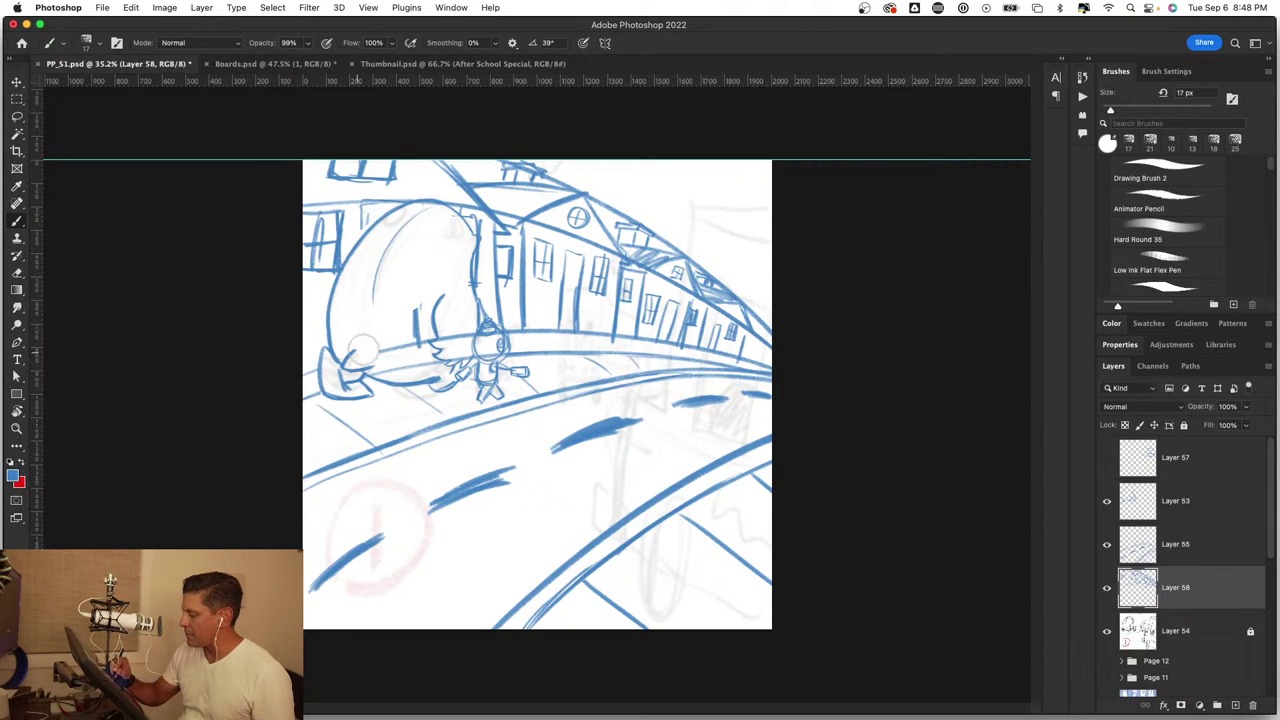
drag(405, 372, 445, 305)
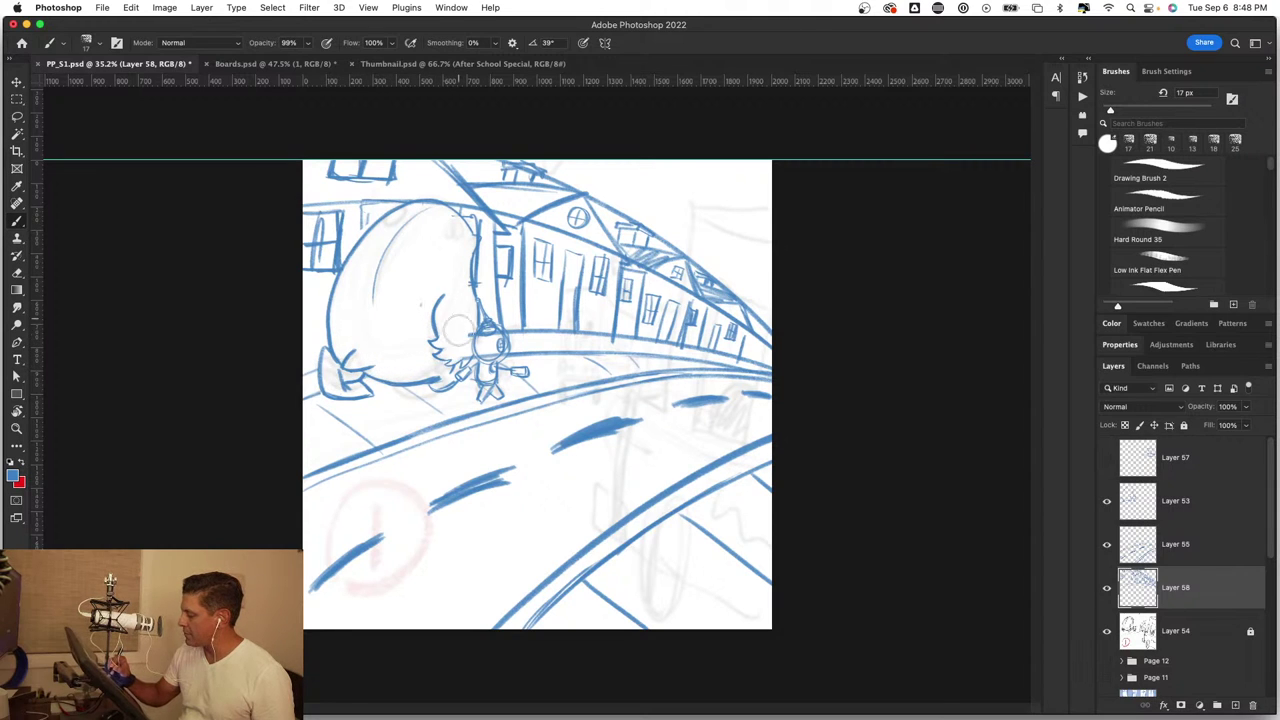
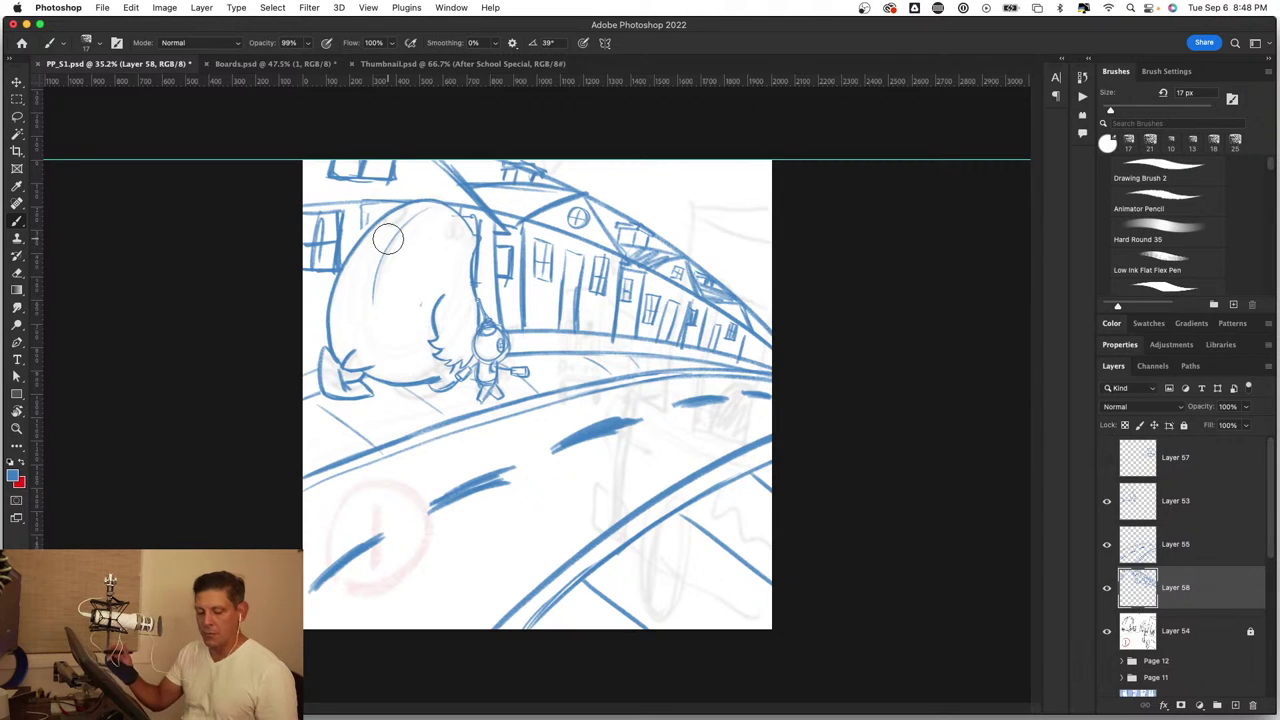
Step: Fill the dark corner above the round shape and clean its edge with a 45 px eraser
scroll(388, 238, up, 5)
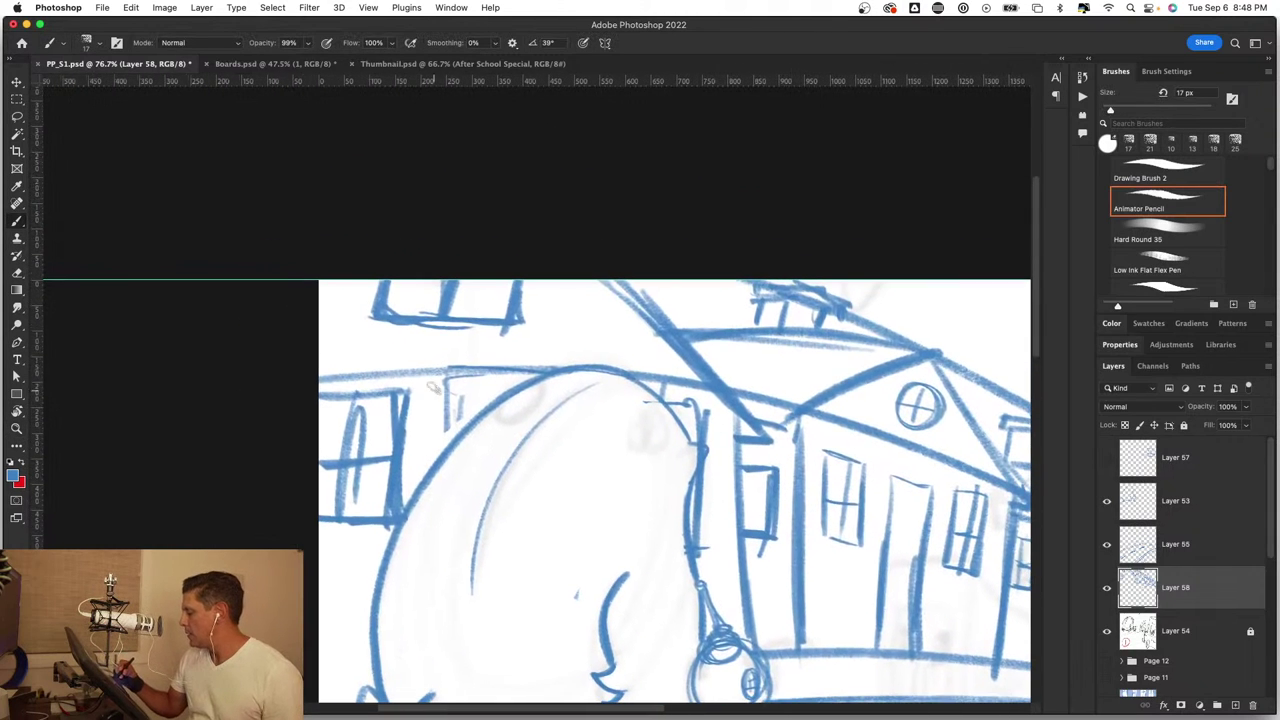
mouse_move(450, 412)
mouse_down()
mouse_move(456, 440)
mouse_move(466, 378)
mouse_move(470, 418)
mouse_move(509, 377)
mouse_move(628, 305)
mouse_up()
key(z)
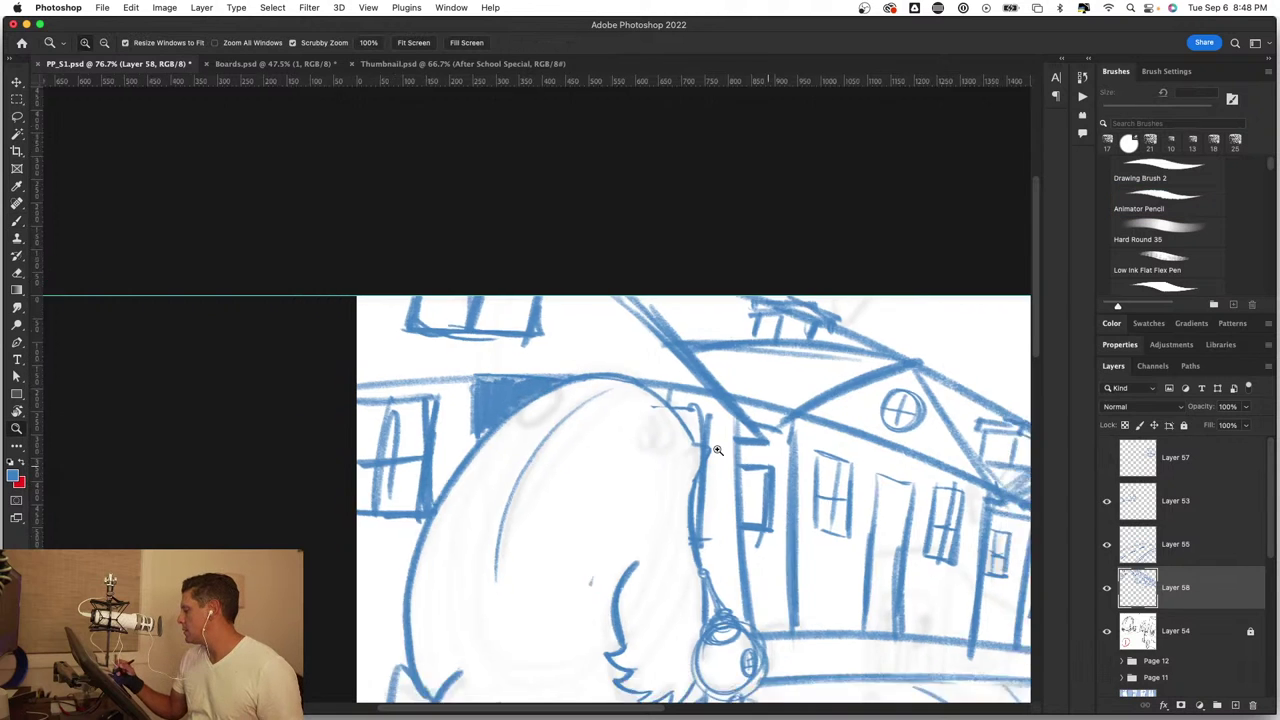
key(b)
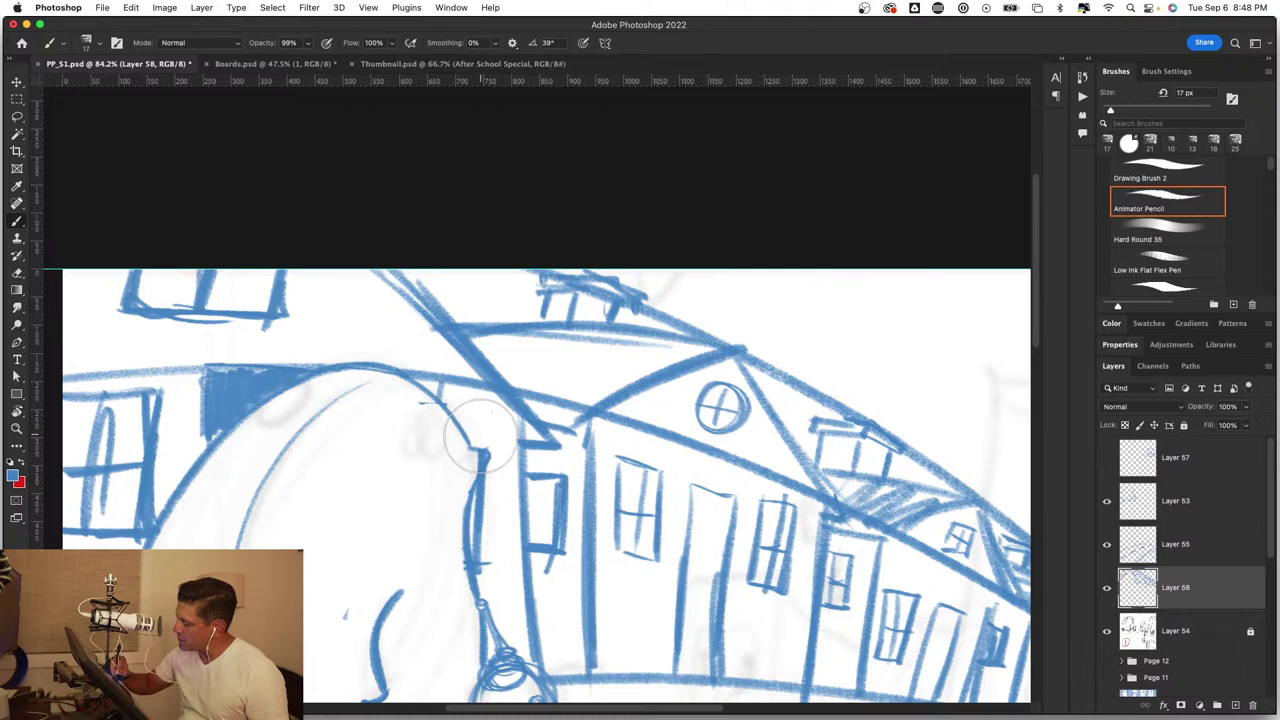
key(space)
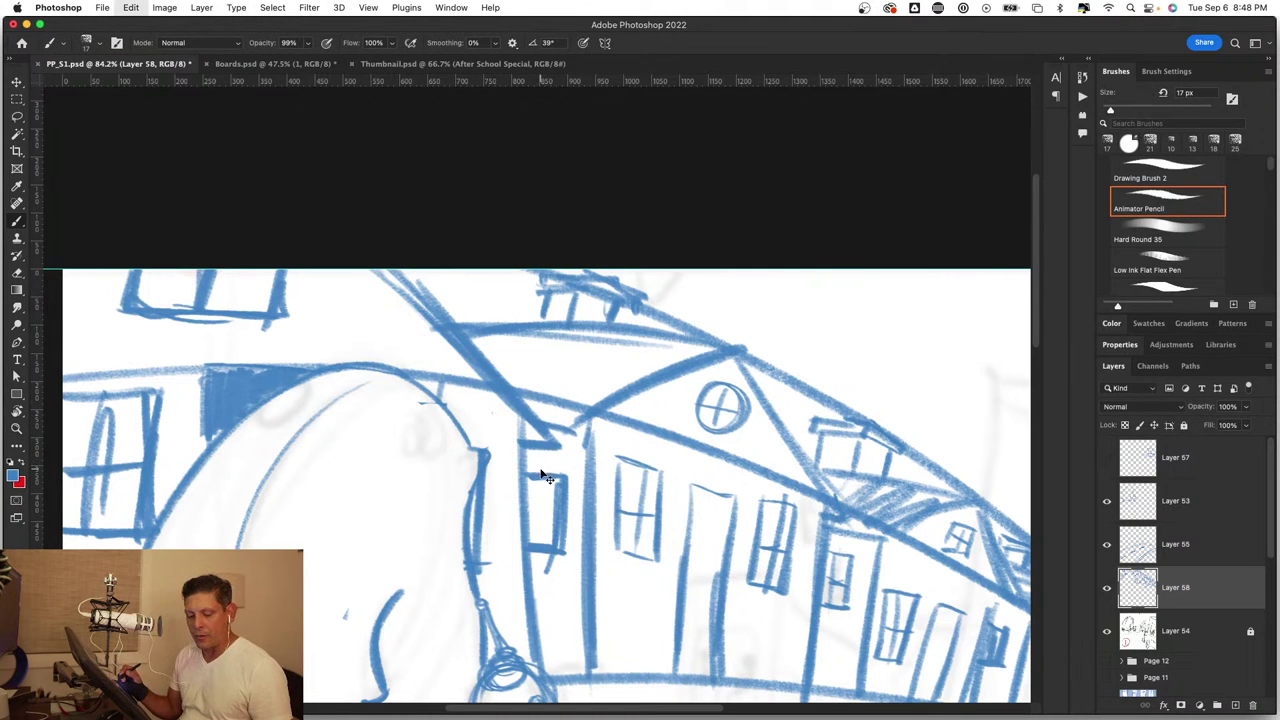
drag(500, 512, 537, 517)
key(e)
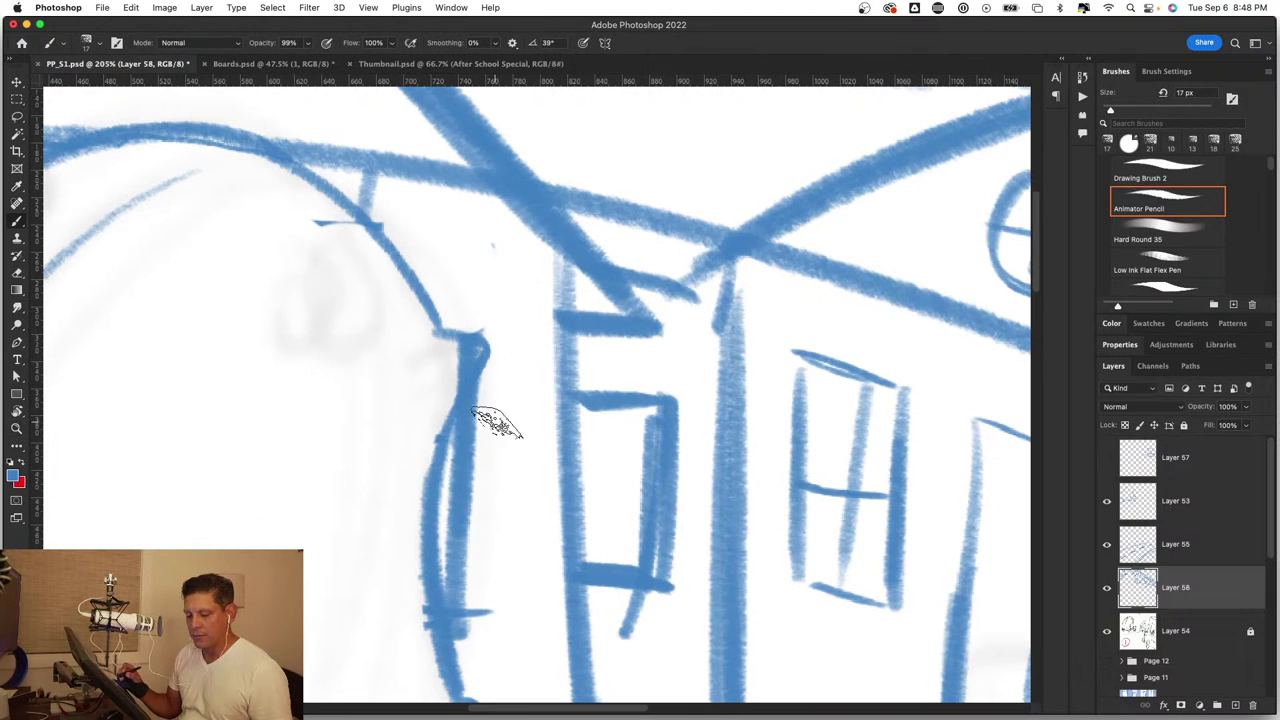
mouse_move(500, 465)
mouse_down()
mouse_move(466, 429)
mouse_move(457, 568)
mouse_move(469, 591)
mouse_up()
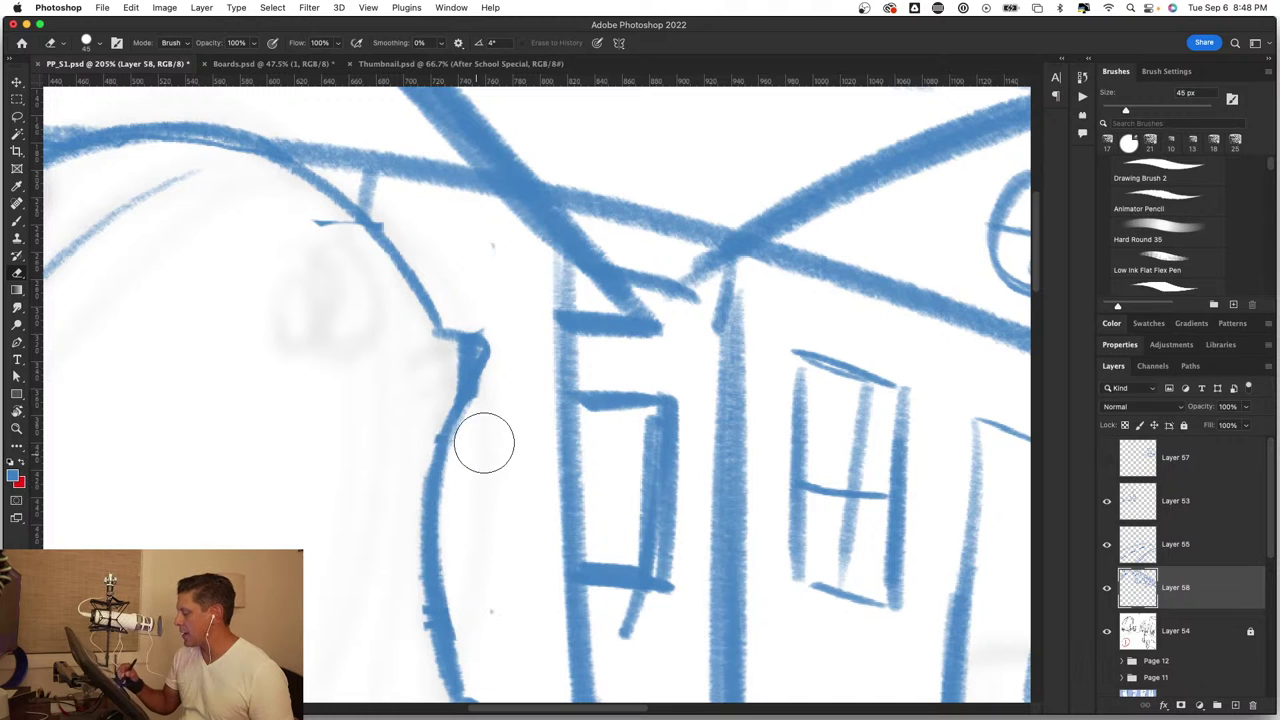
key(z)
drag(557, 529, 676, 357)
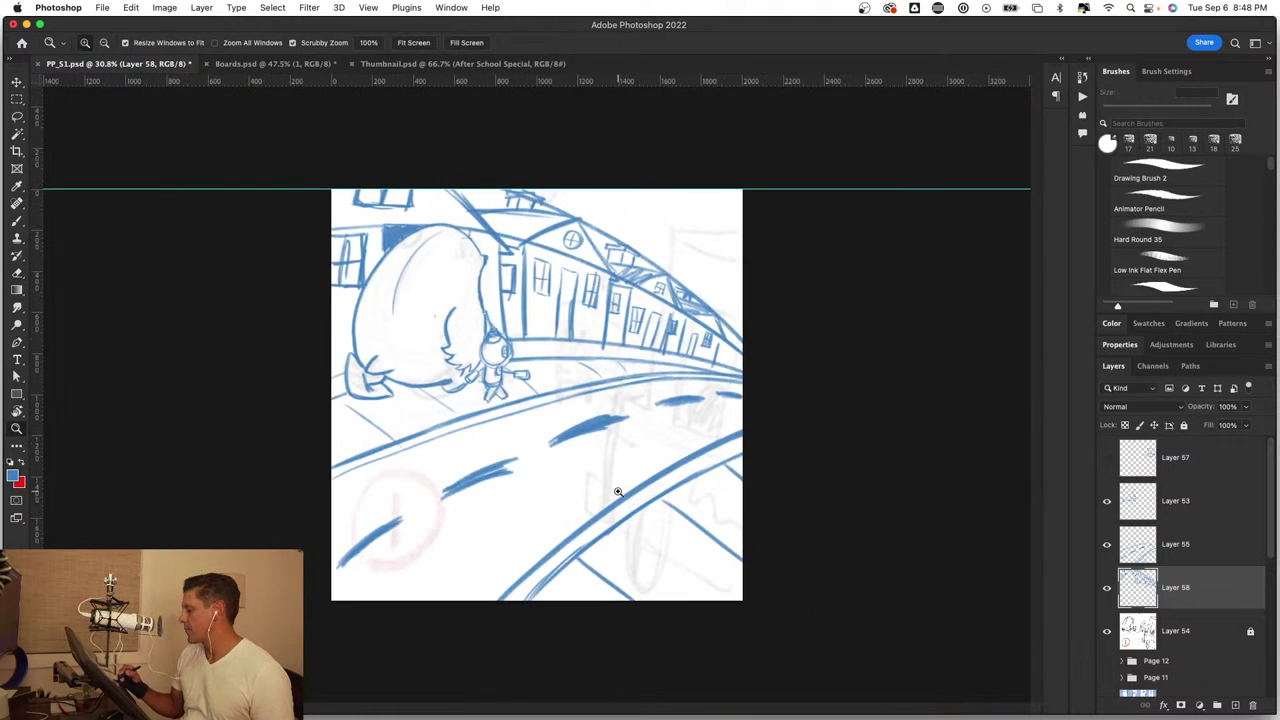
key(super+equal)
key(e)
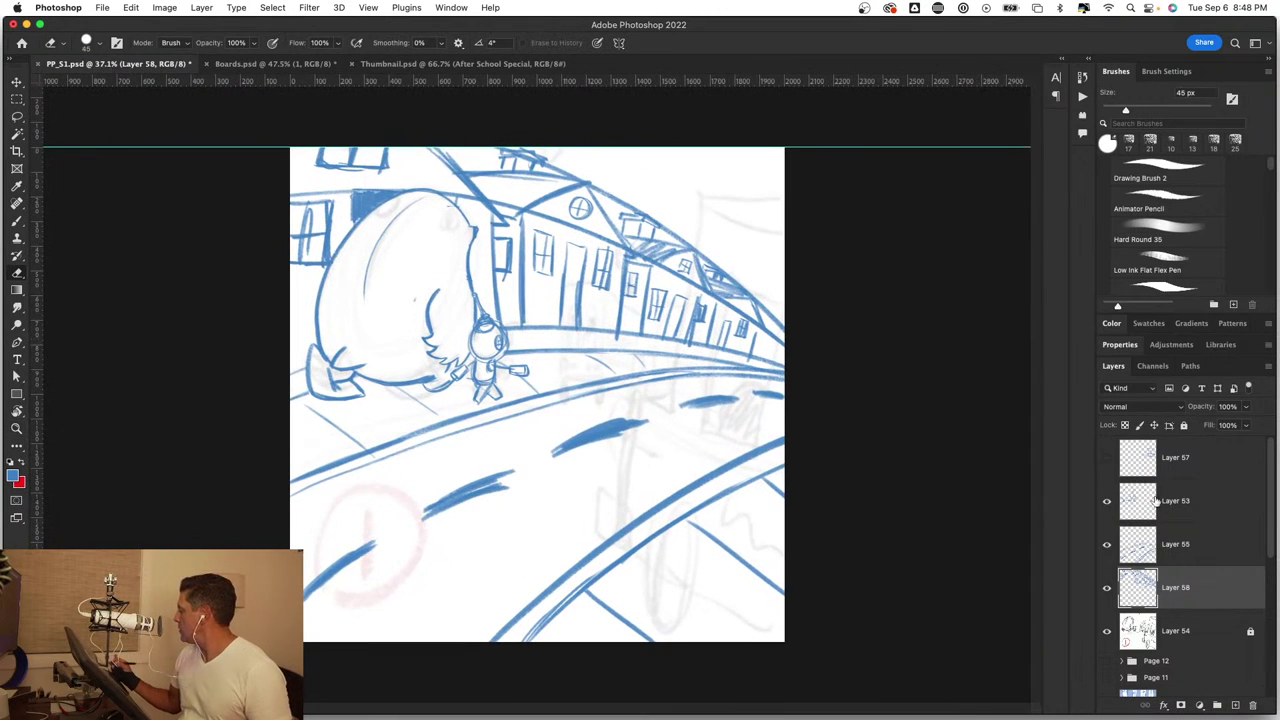
Step: Show Layer 57's bus sketch, then toggle Layers 57 and 58 to compare the bus
click(1107, 457)
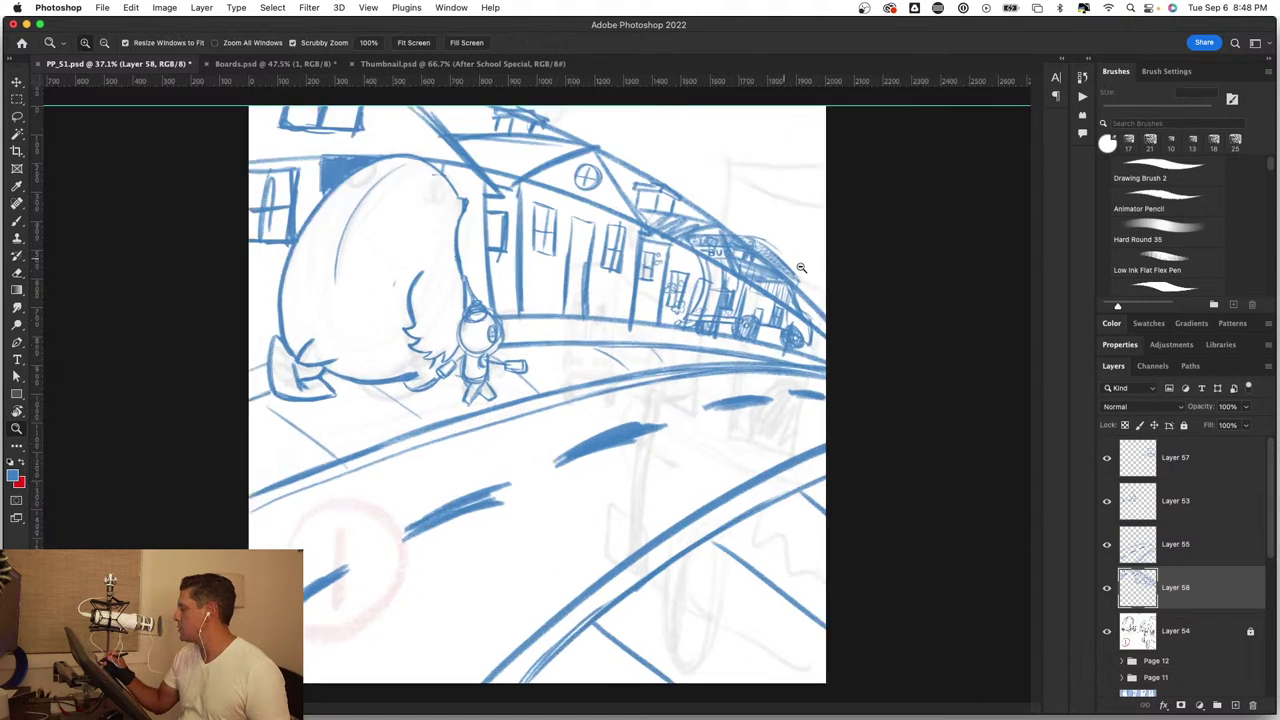
drag(785, 190, 837, 277)
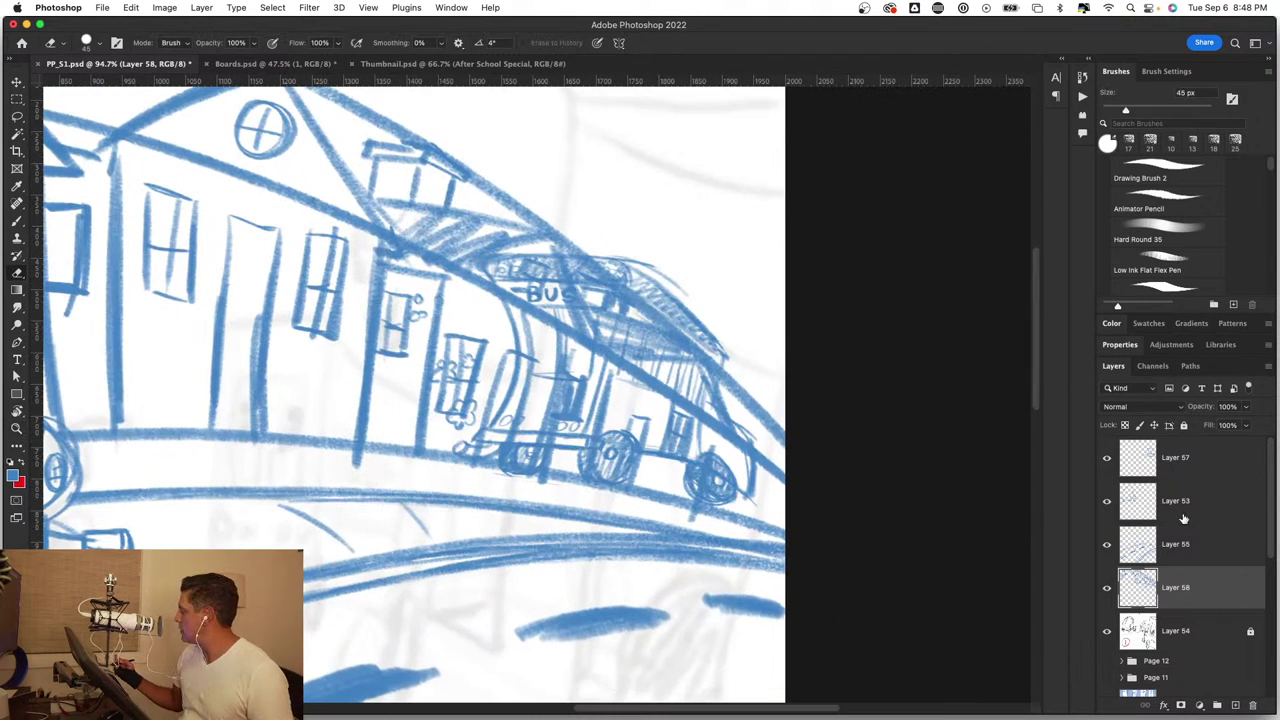
click(1107, 459)
click(1107, 462)
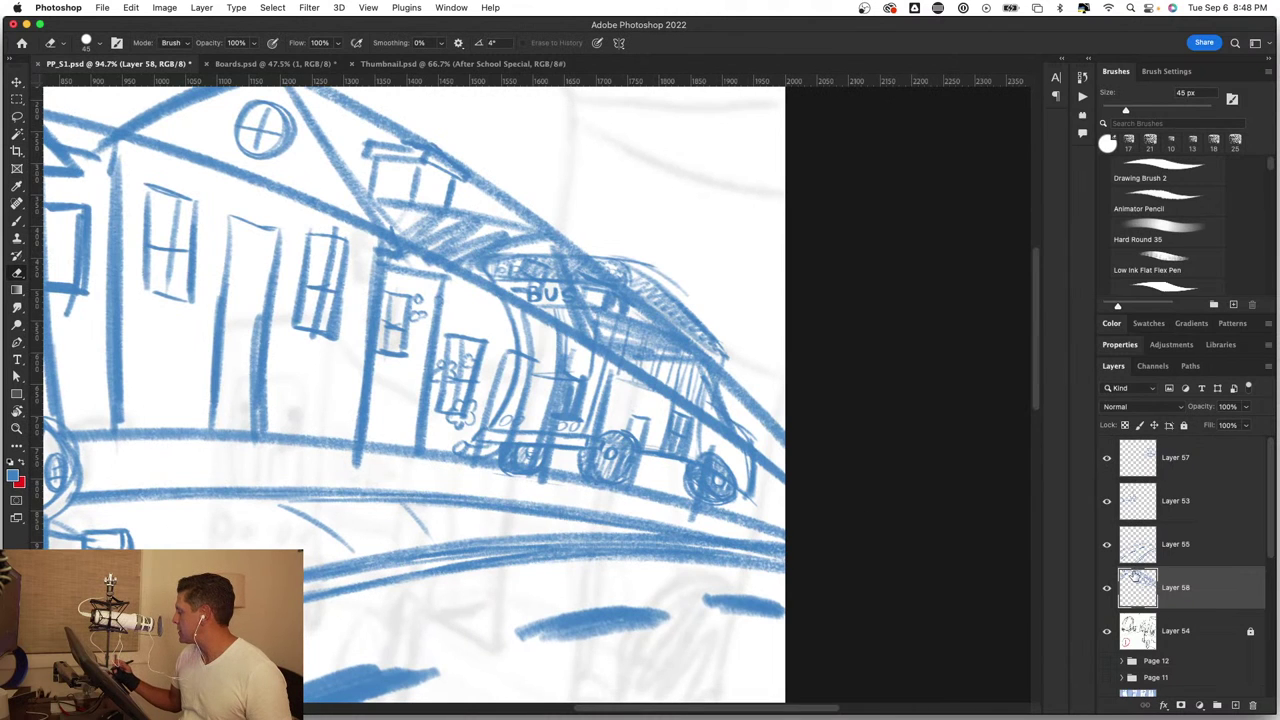
alt+click(1106, 590)
alt+click(1106, 590)
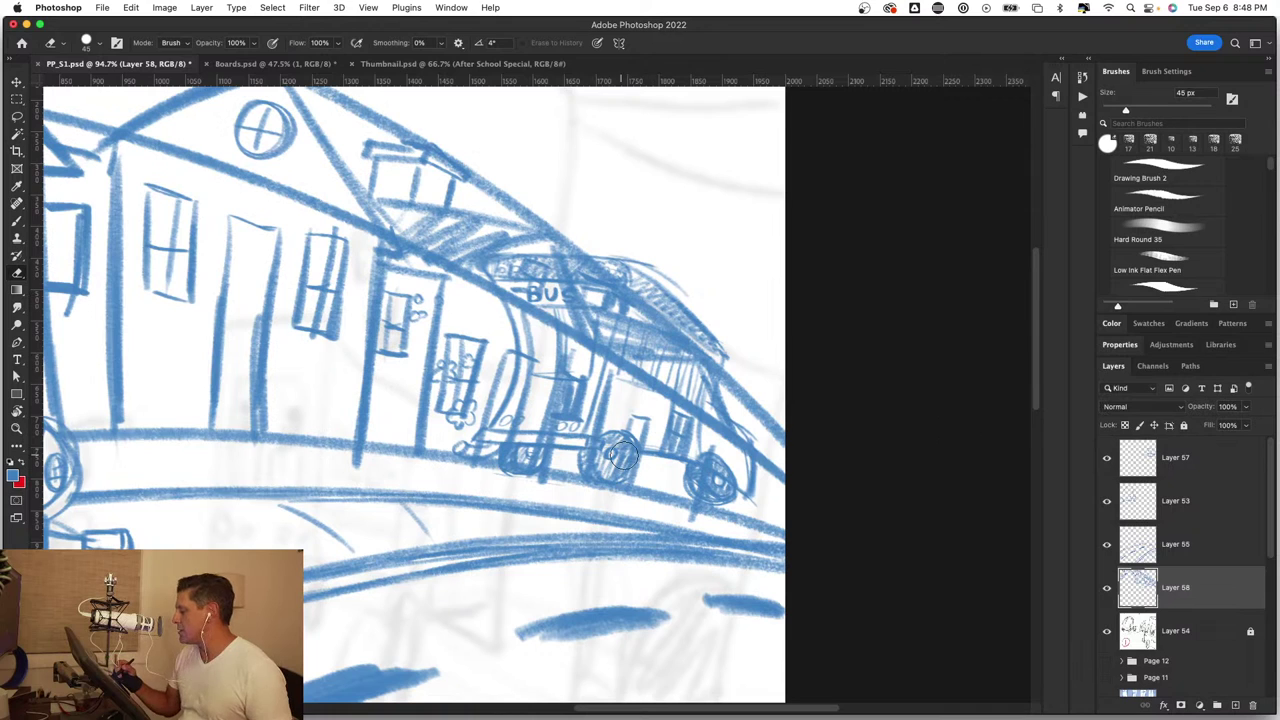
Step: Add a layer mask to Layer 58, set black as the painting colour, and target the mask
click(1181, 705)
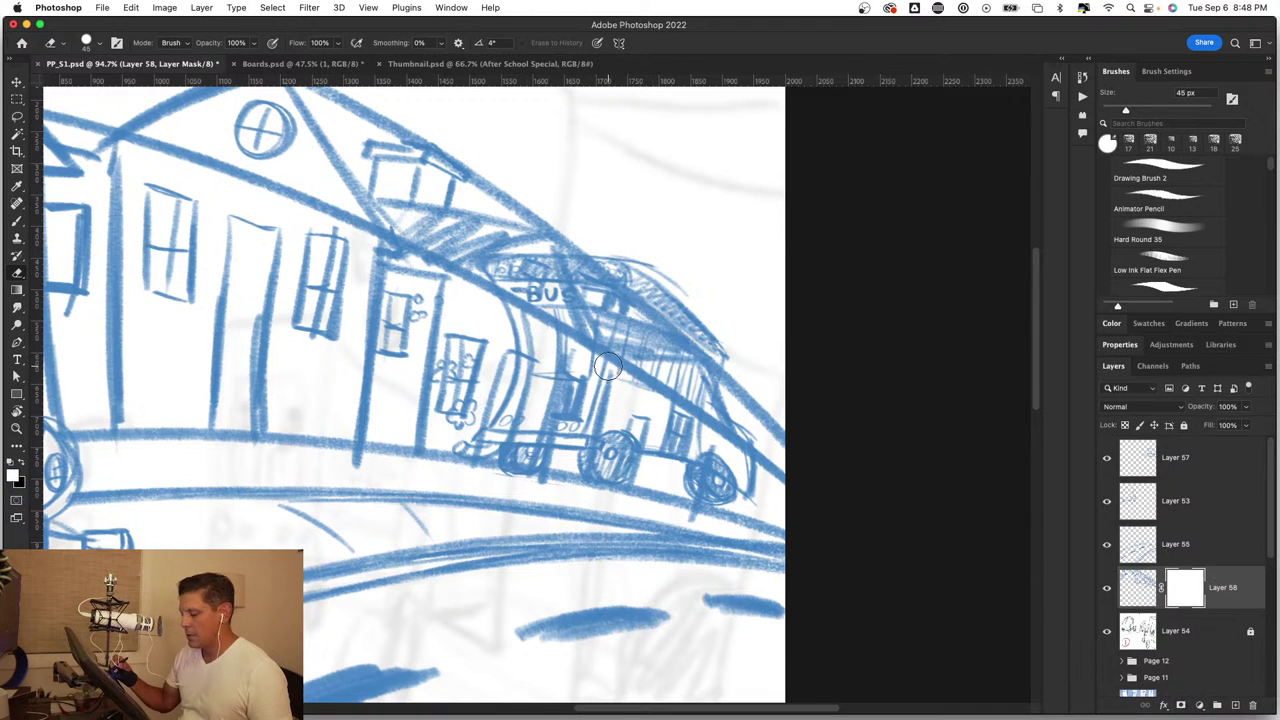
key(x)
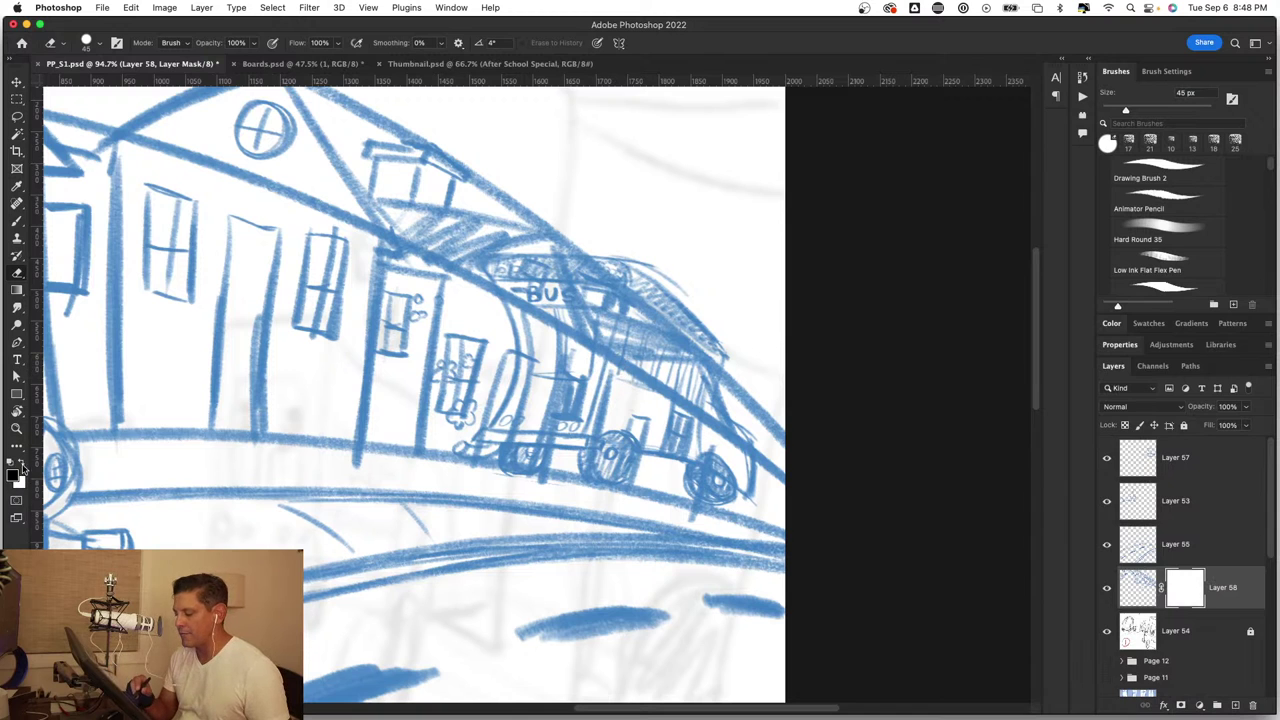
drag(625, 324, 655, 324)
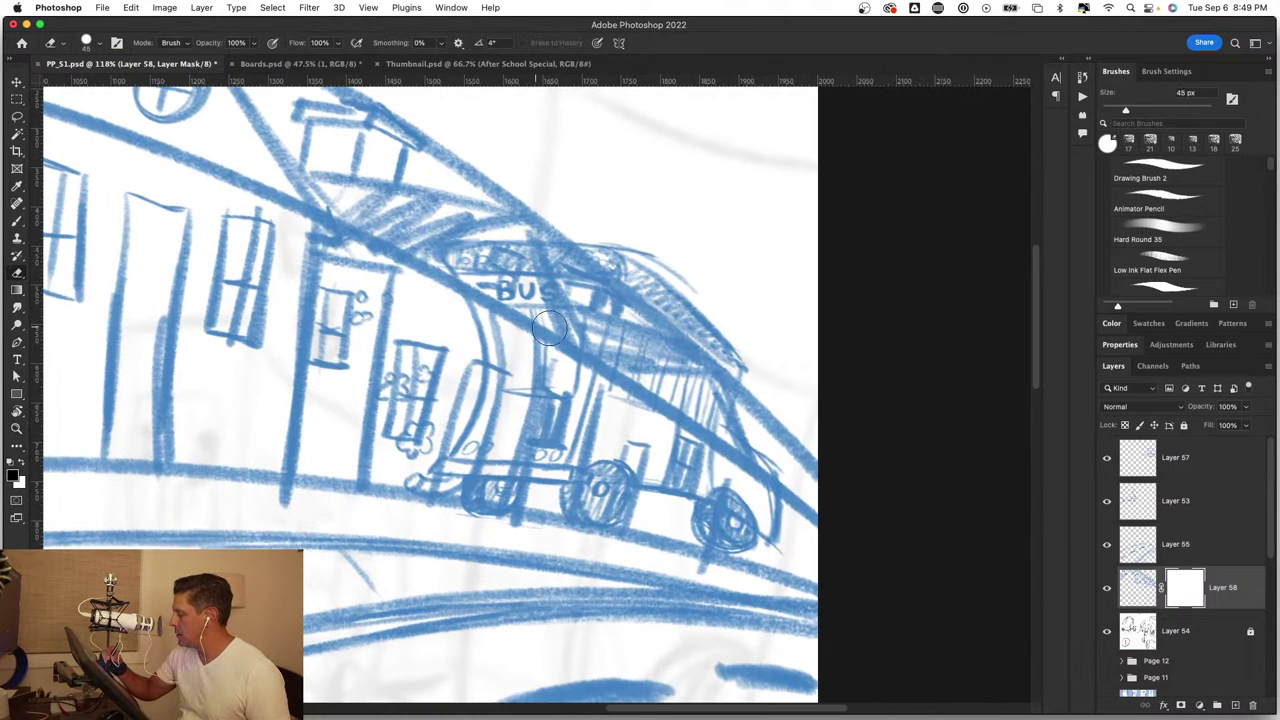
double_click(1187, 597)
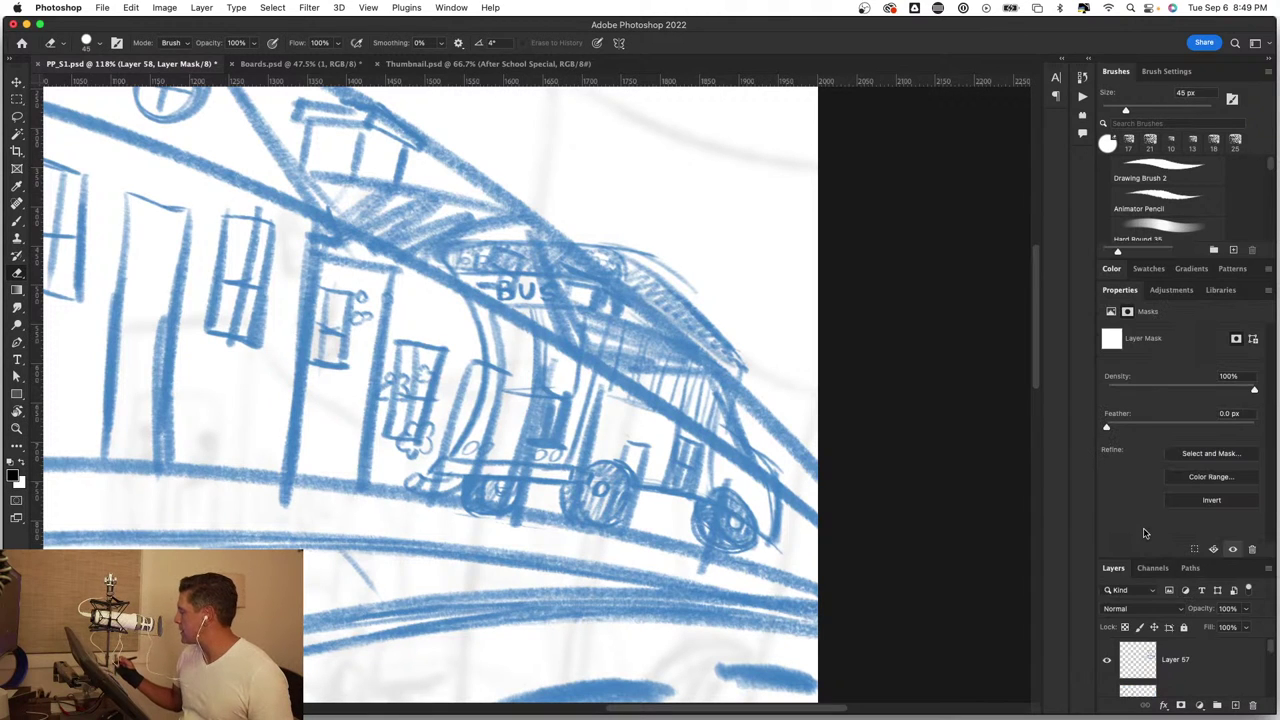
click(1208, 663)
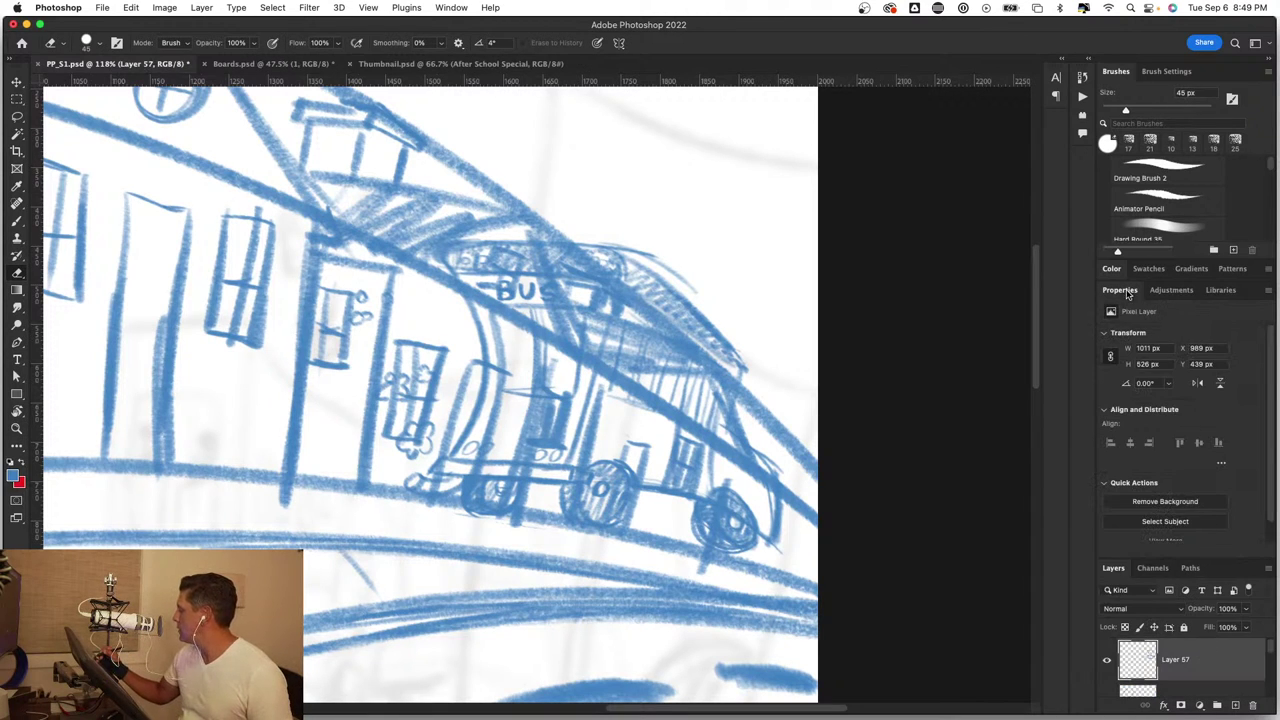
double_click(1127, 292)
click(1183, 533)
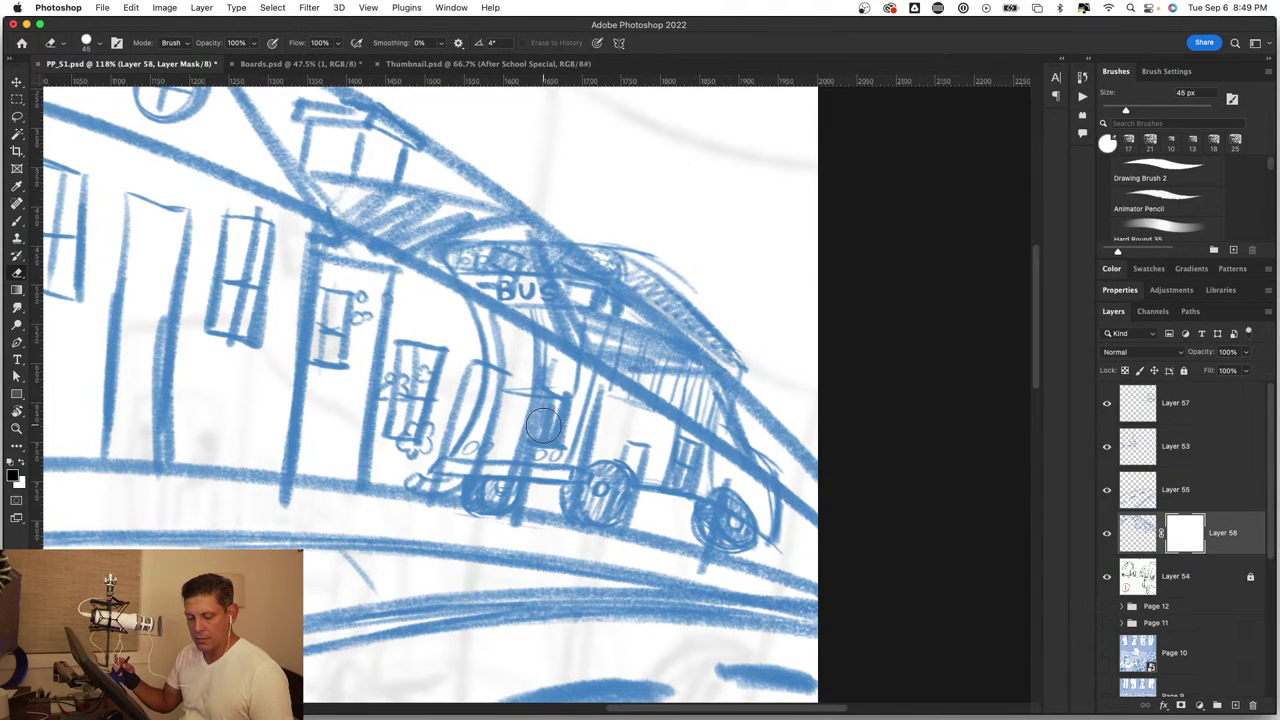
Step: Mask out the rough strokes over the bus front and side window with a 26 px brush
key(b)
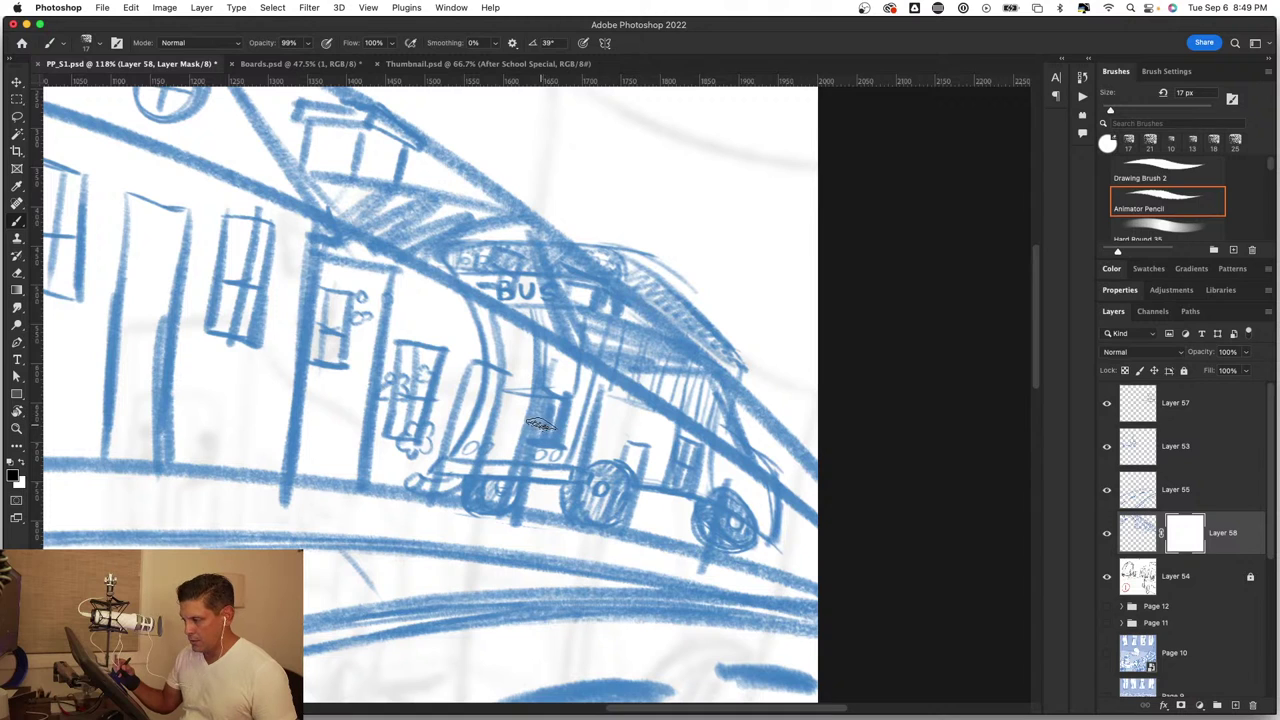
drag(540, 421, 495, 468)
mouse_move(565, 443)
mouse_down()
mouse_move(509, 423)
mouse_move(459, 473)
mouse_up()
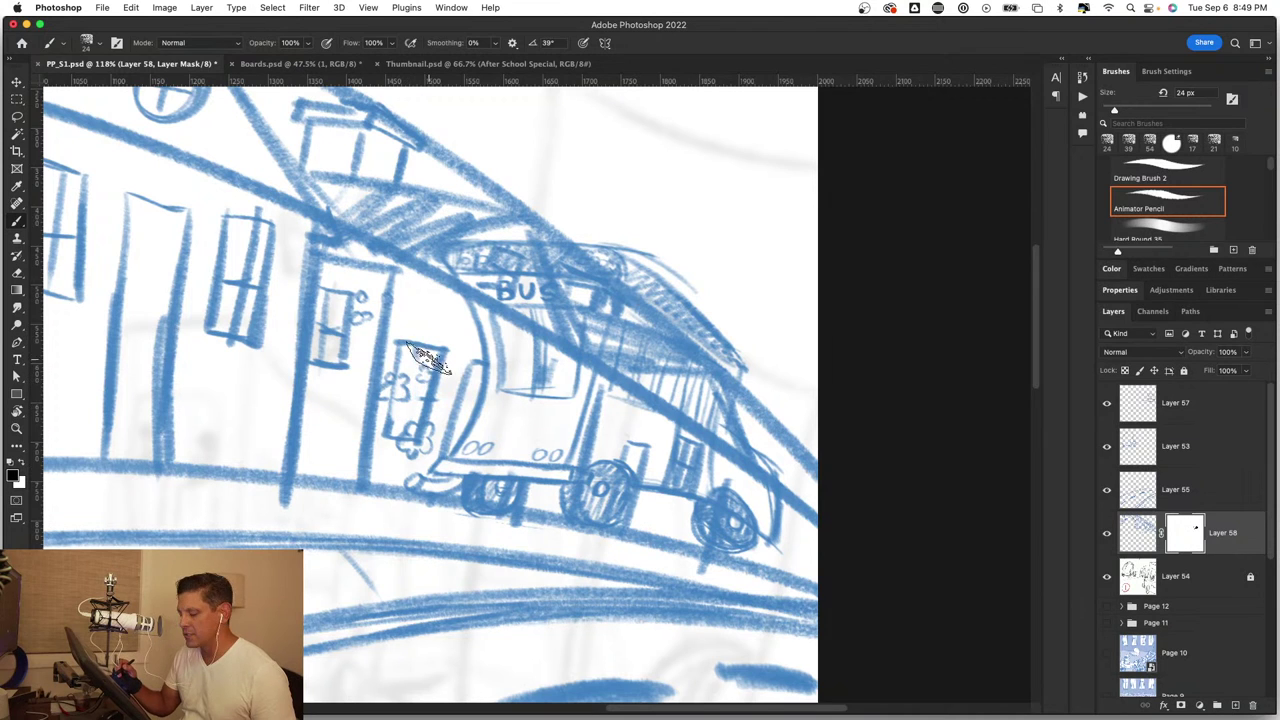
drag(423, 363, 428, 390)
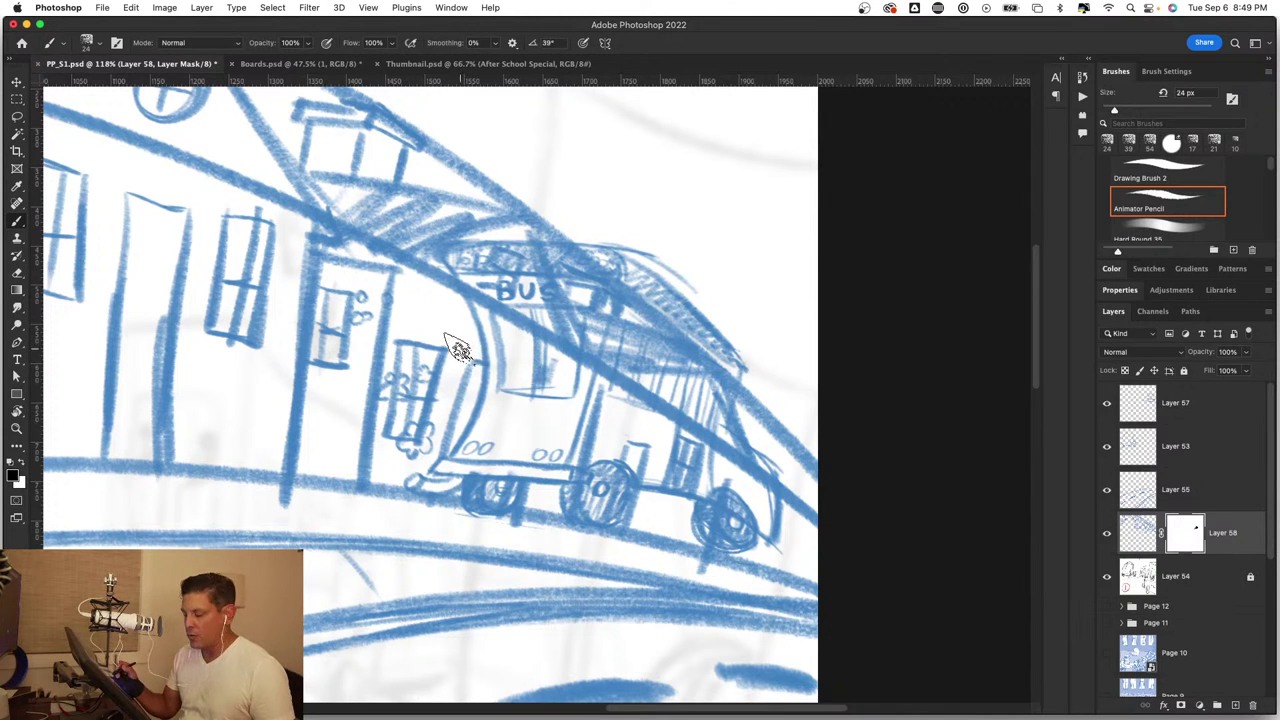
key(z)
drag(449, 349, 530, 352)
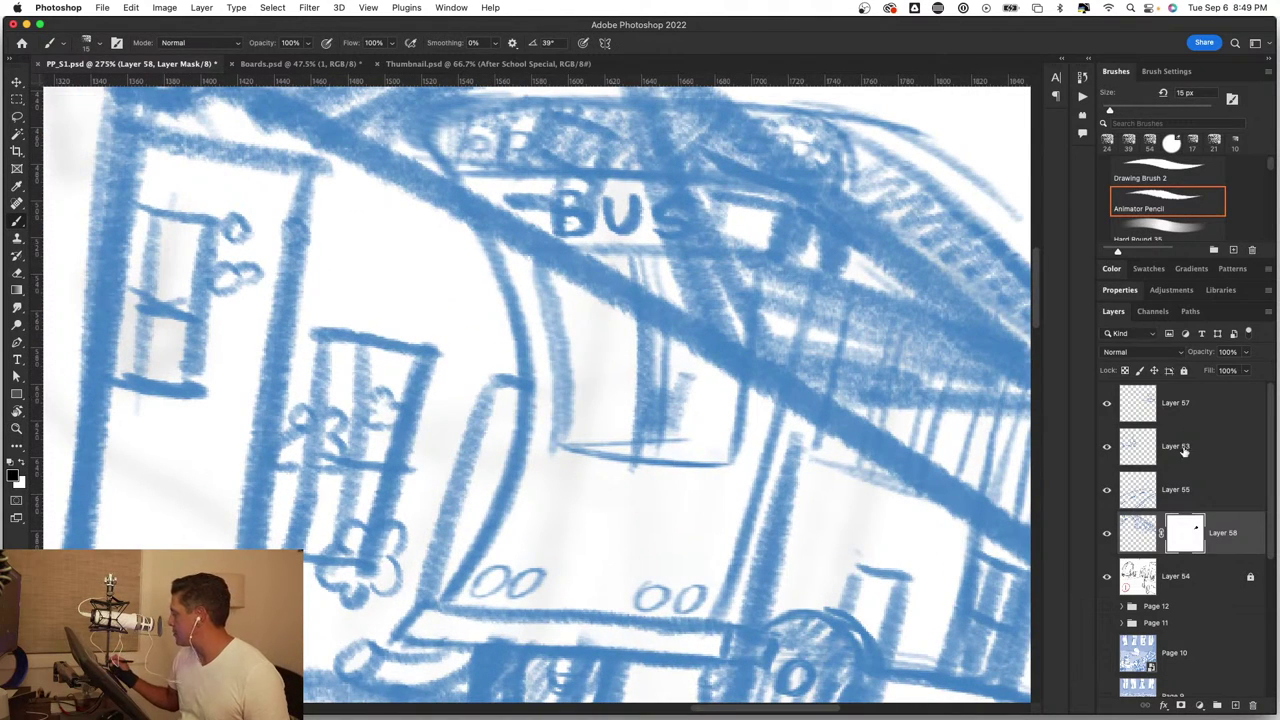
Step: Toggle Layer 57 to compare the bus against the houses, and show Layer 53's astronaut figure
click(1182, 496)
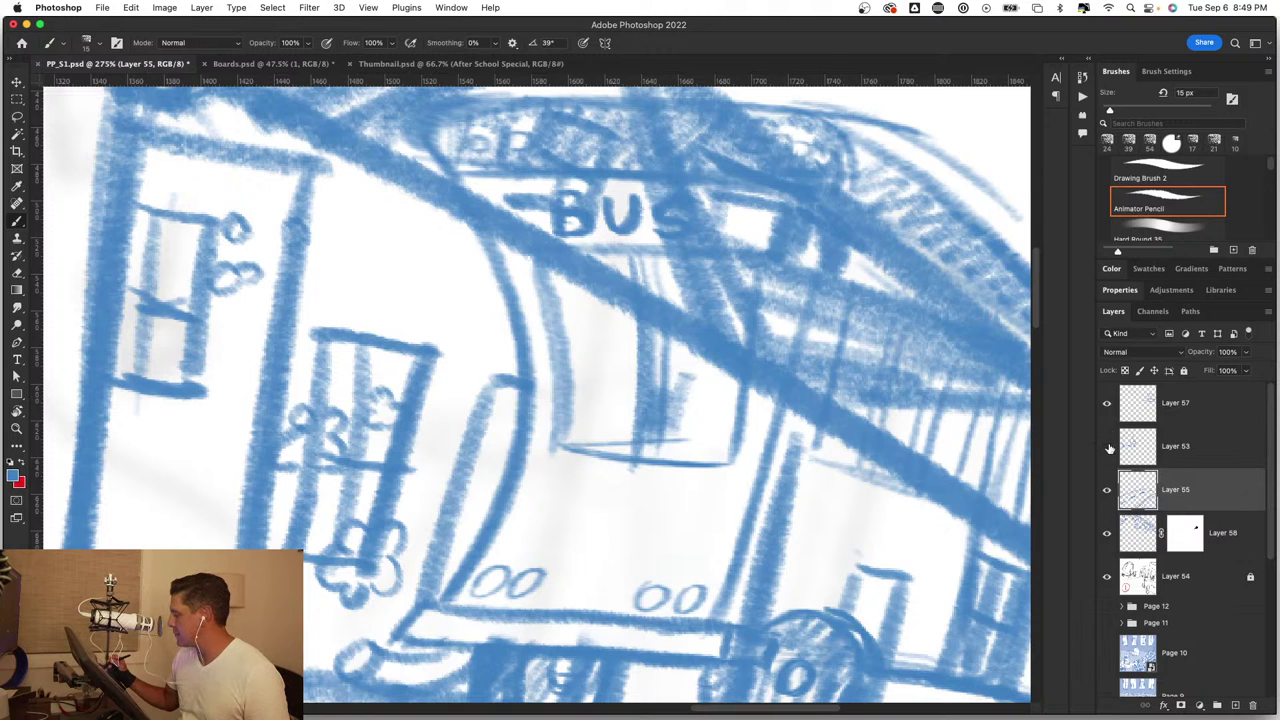
click(1107, 403)
click(1108, 414)
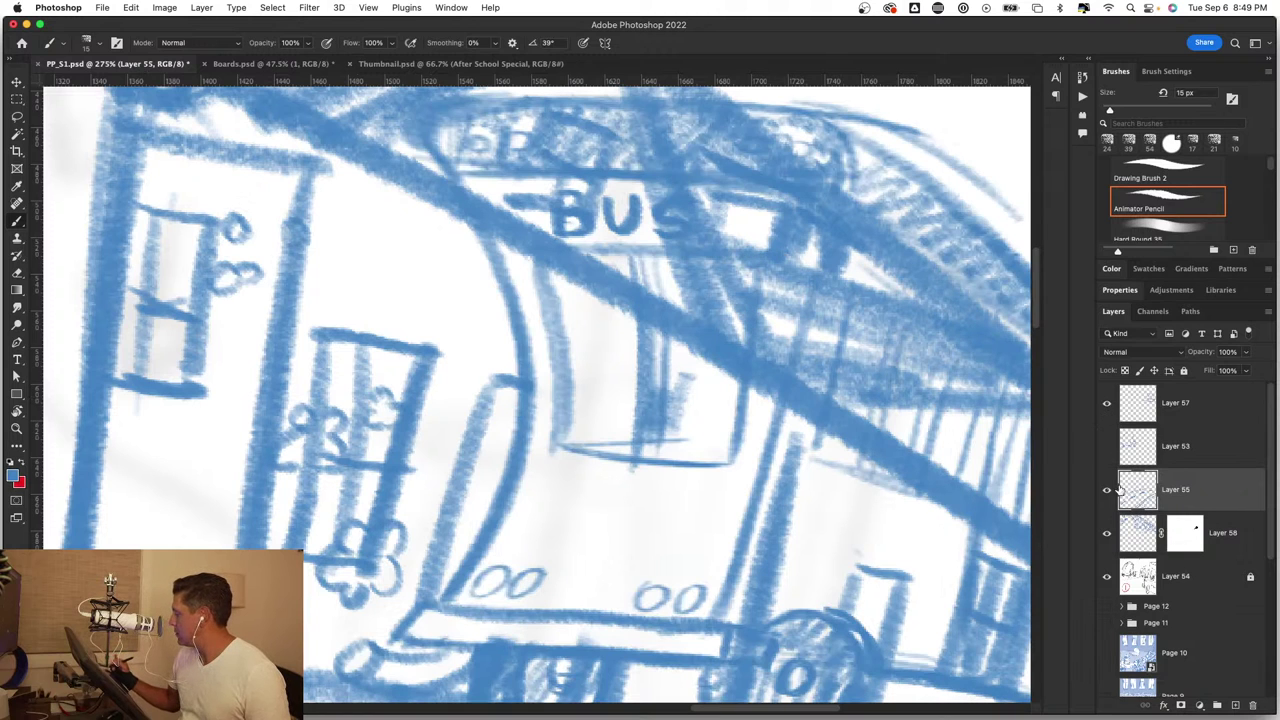
click(1107, 403)
key(z)
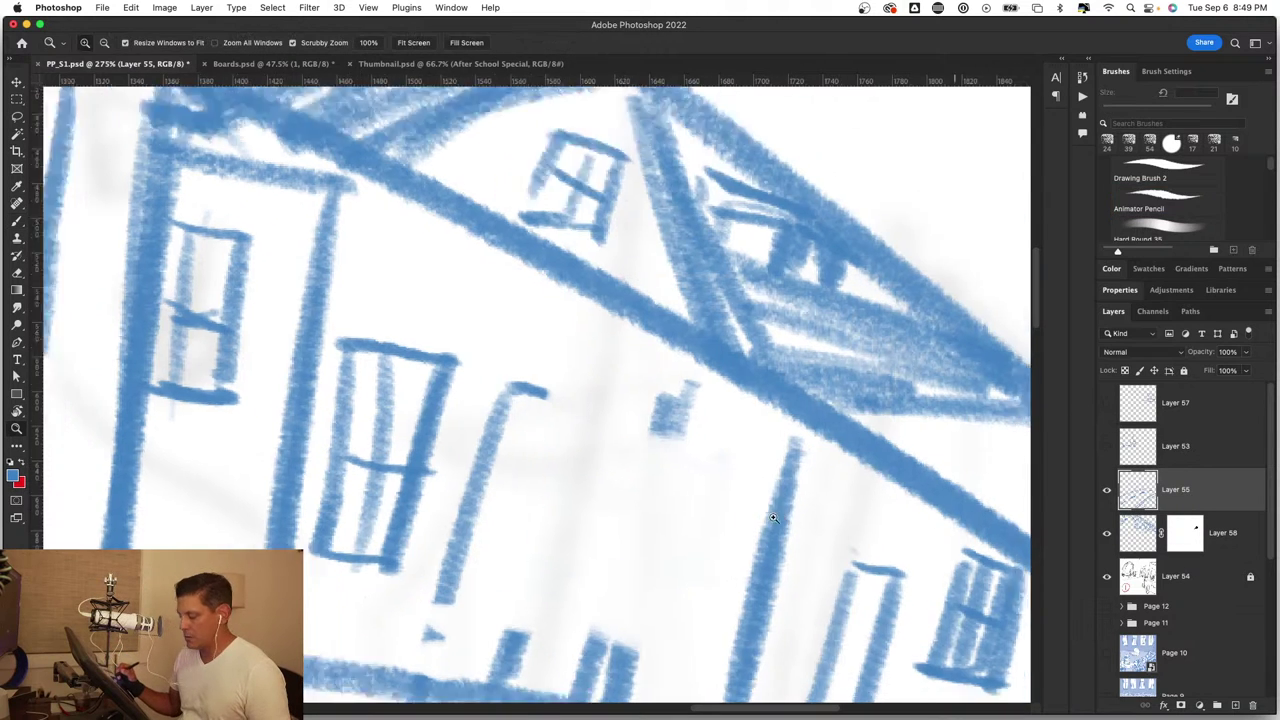
drag(846, 486, 770, 513)
key(b)
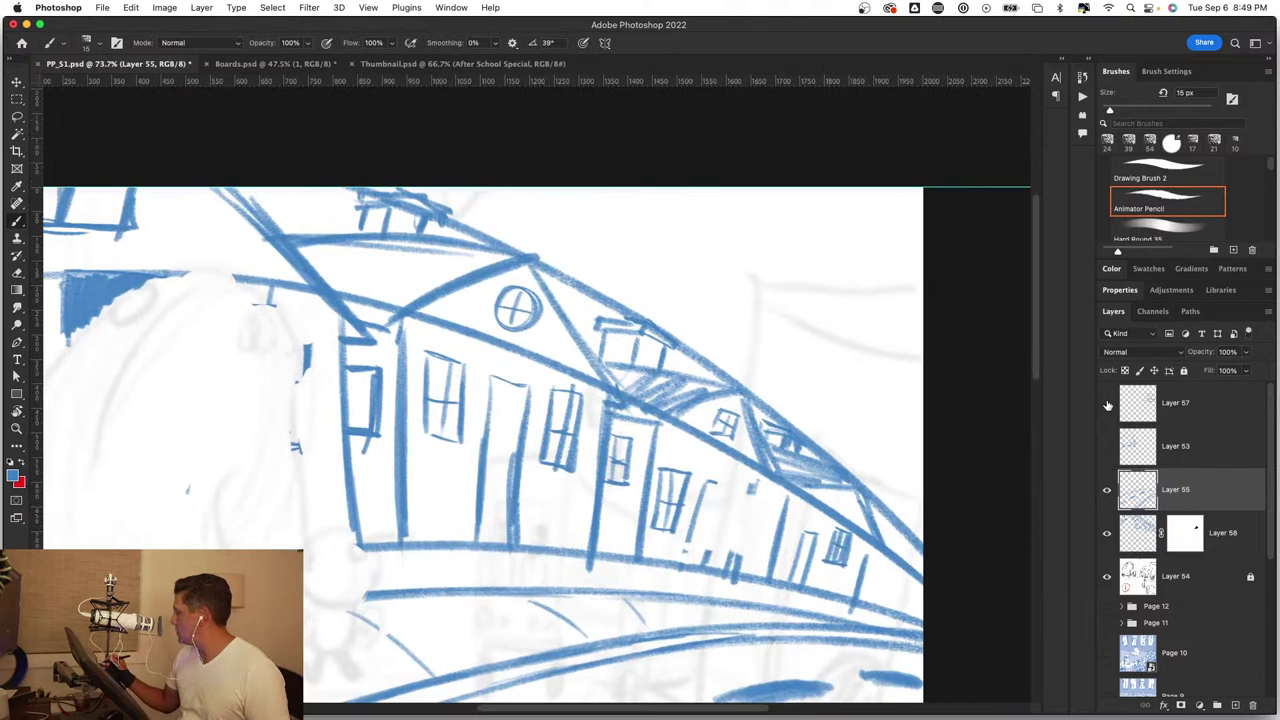
click(1107, 404)
click(1106, 446)
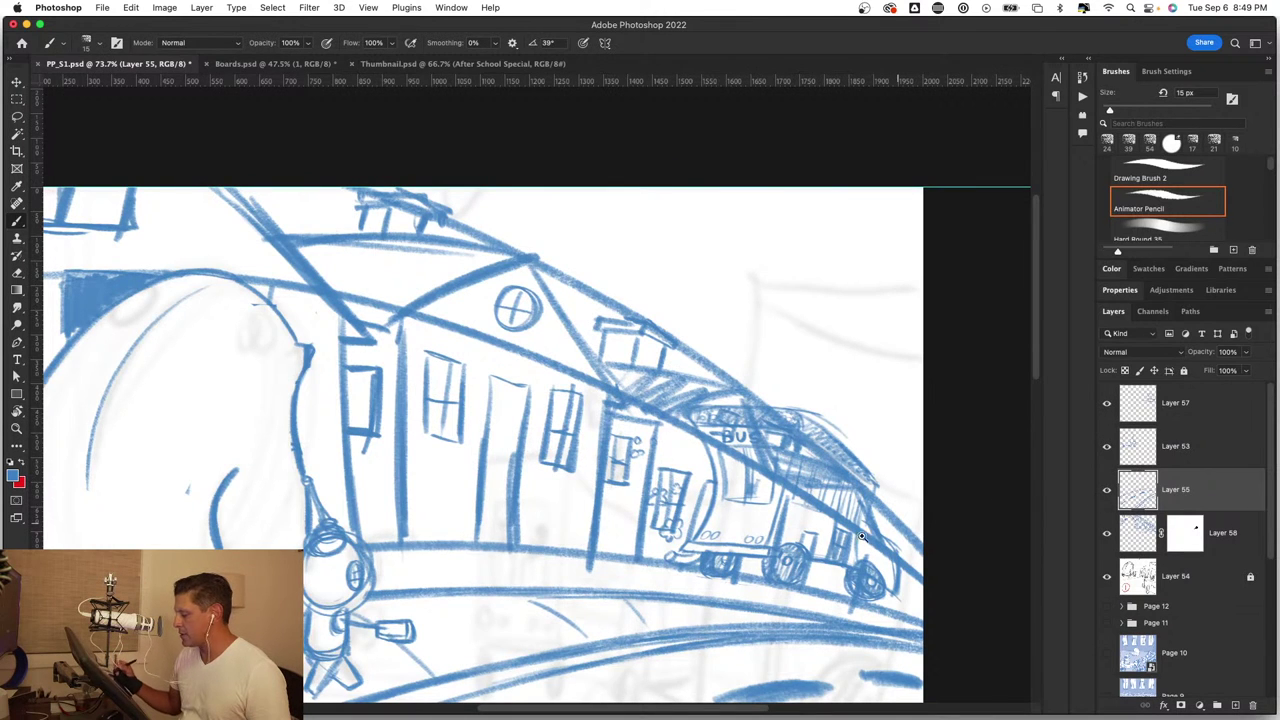
Step: Fit the whole panel on screen, zoom in on the character and houses, and compare Layer 58
key(z)
key(ctrl+0)
click(351, 247)
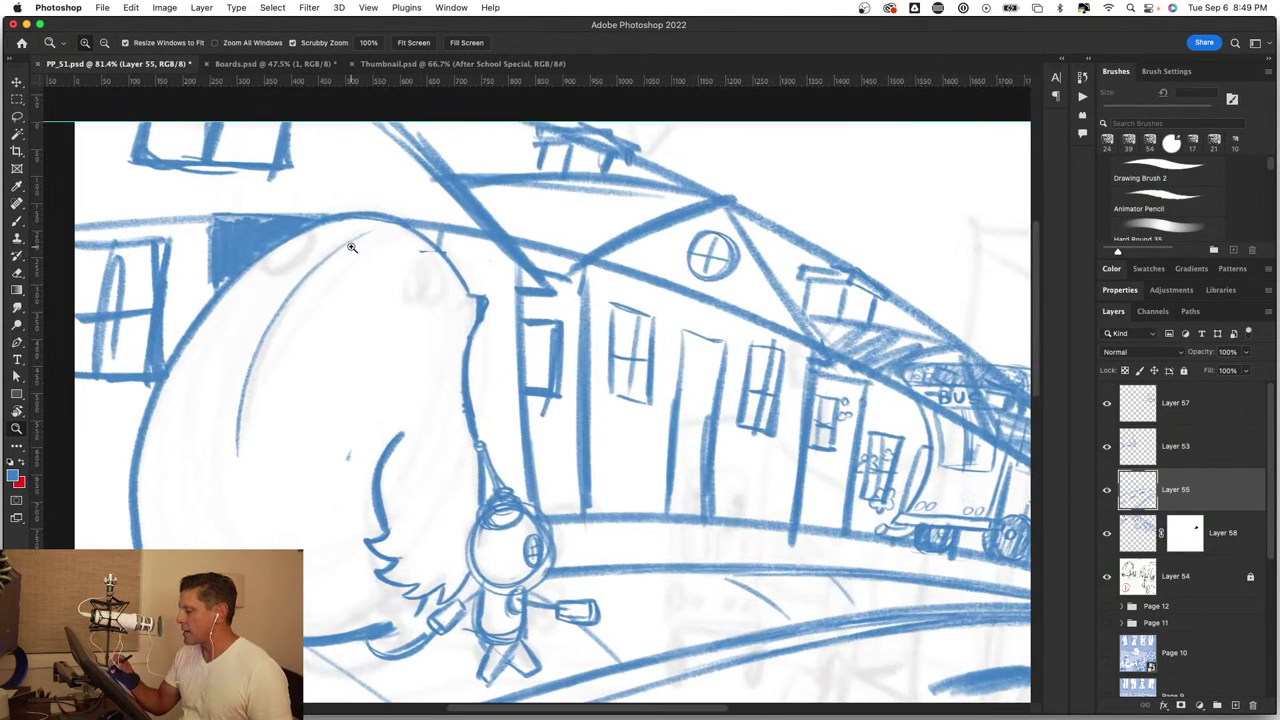
key(b)
scroll(470, 246, up, 3)
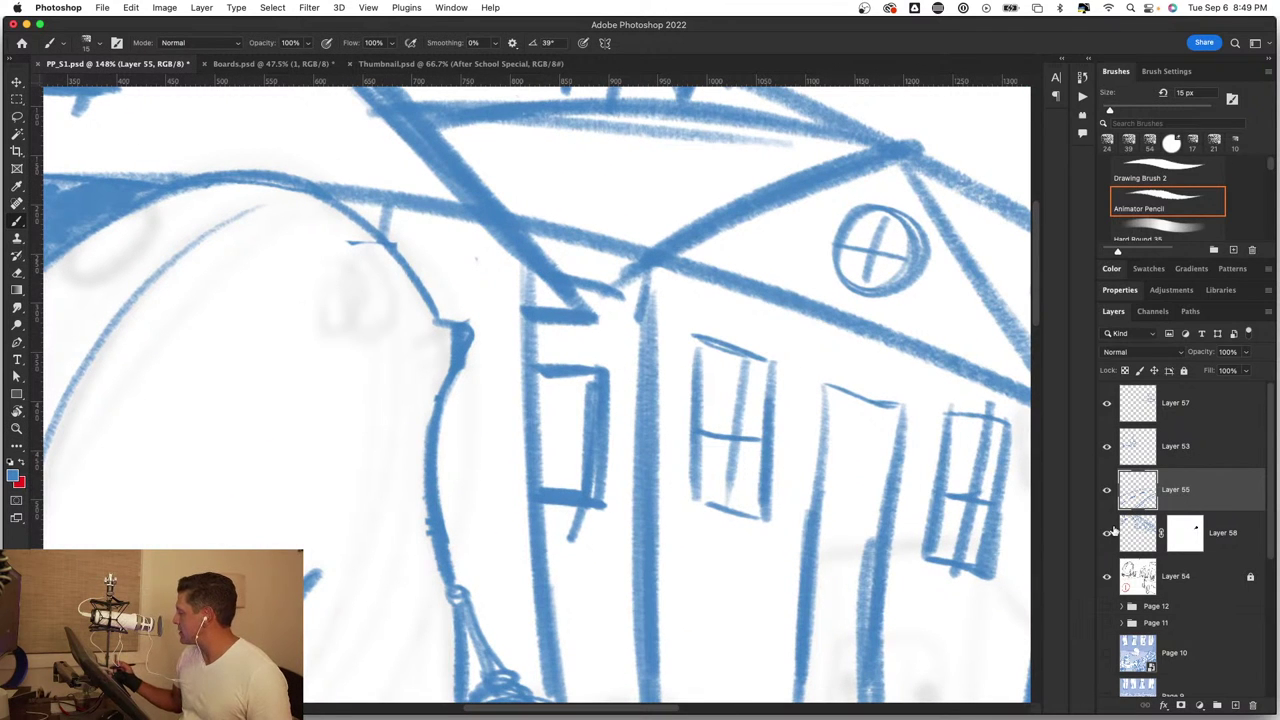
click(1108, 538)
click(1108, 538)
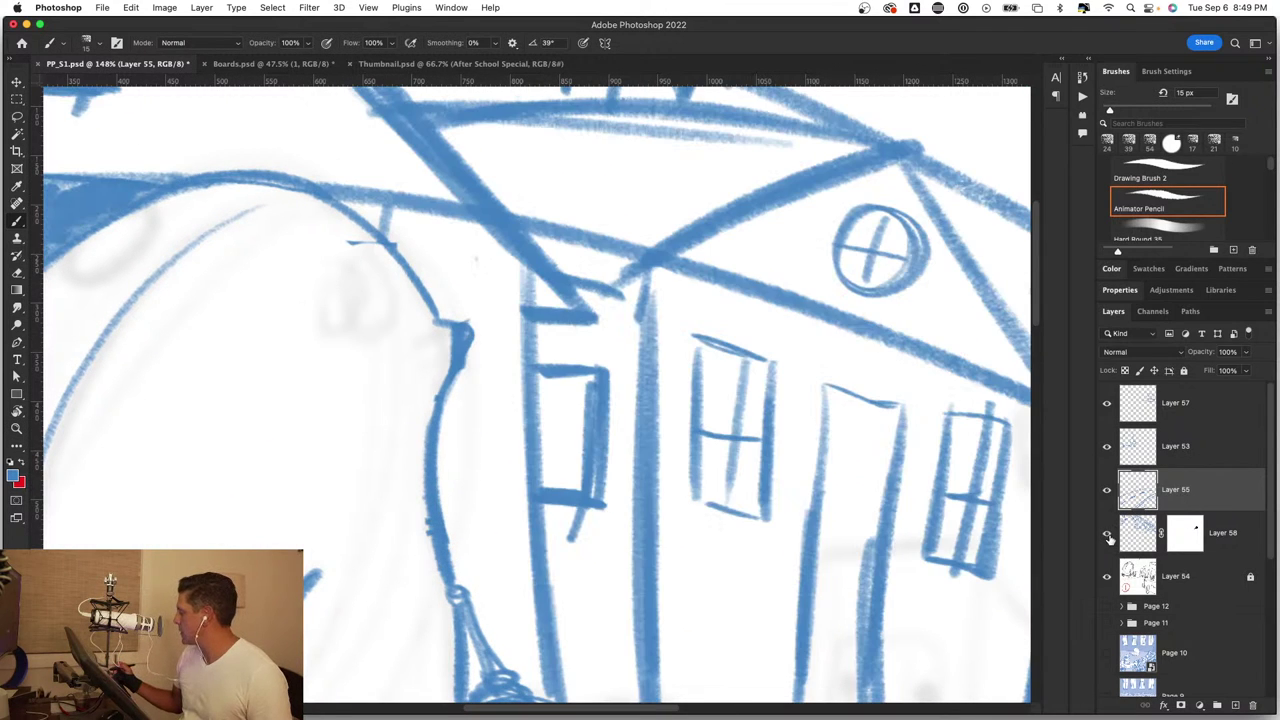
Step: Target Layer 58's mask with a 24 px Hard Round brush and view the whole street scene
click(1190, 536)
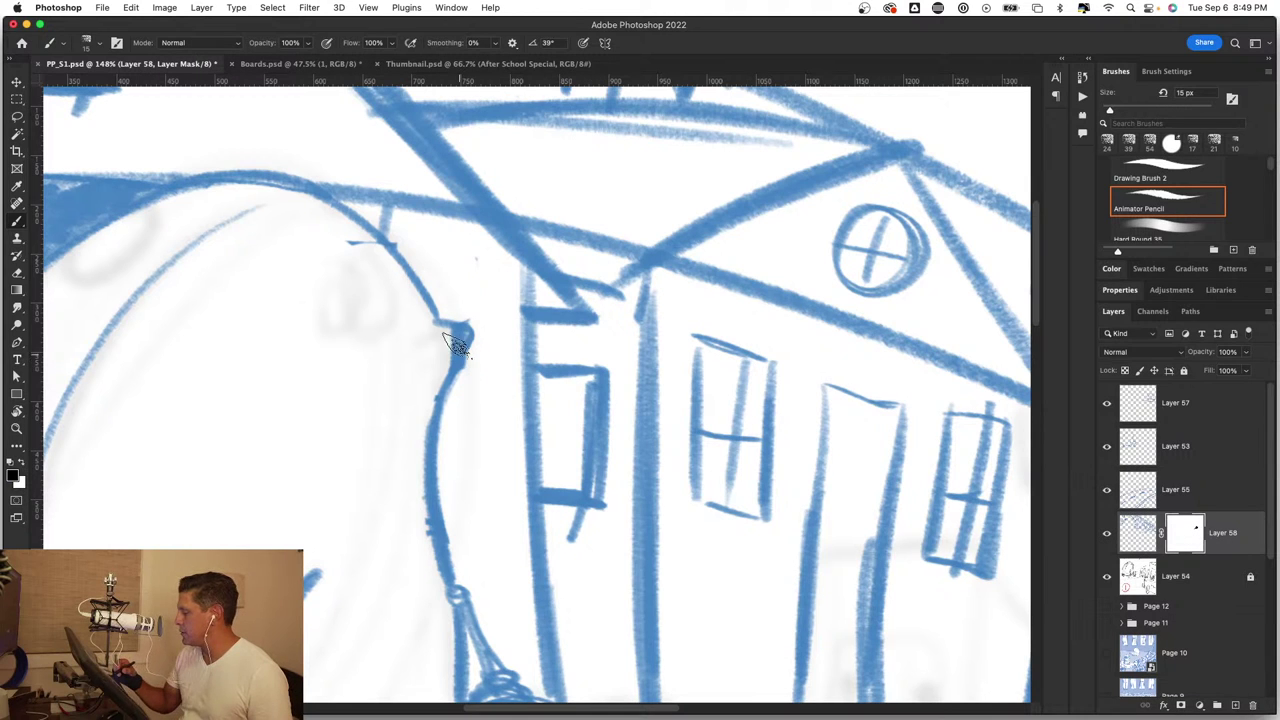
click(1158, 230)
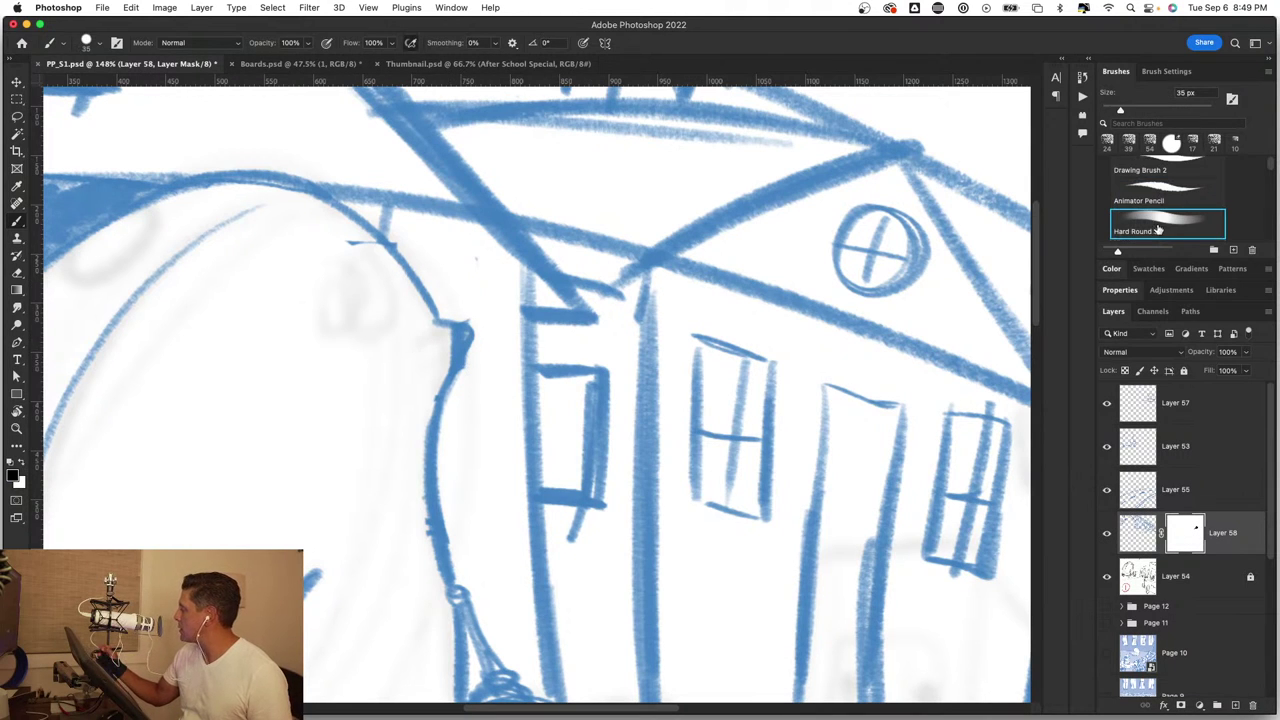
drag(466, 384, 452, 384)
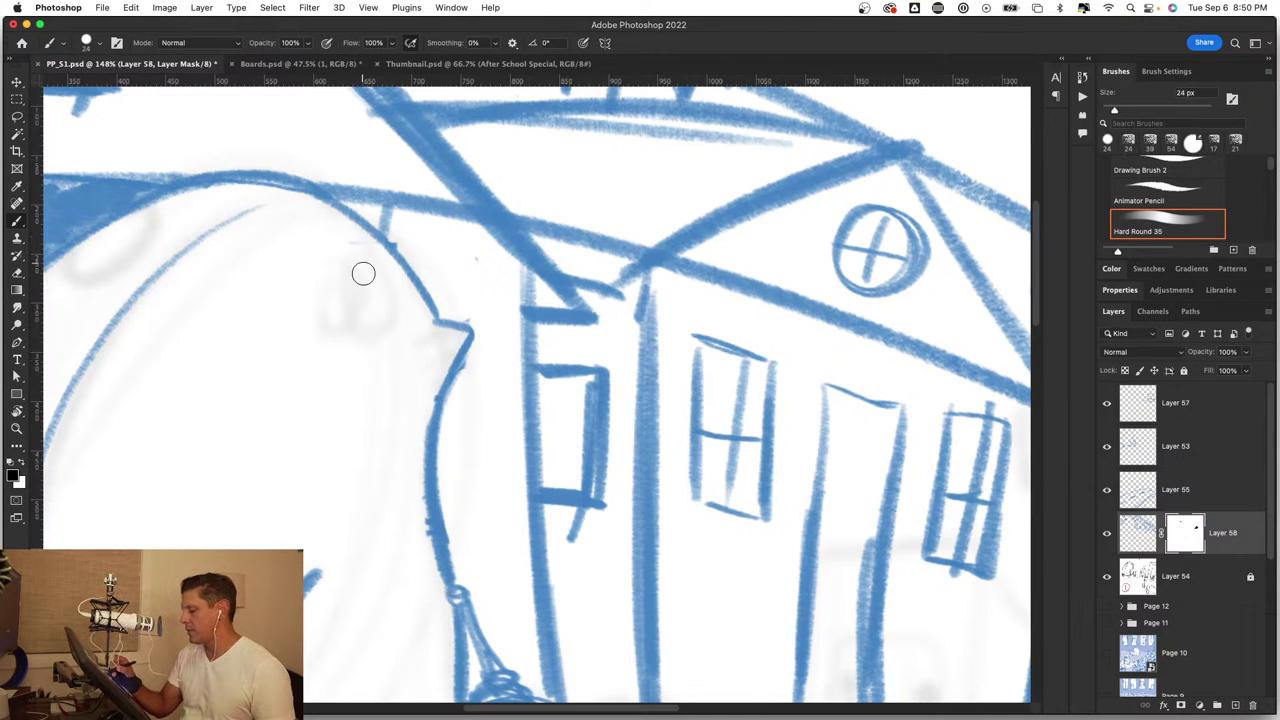
key(z)
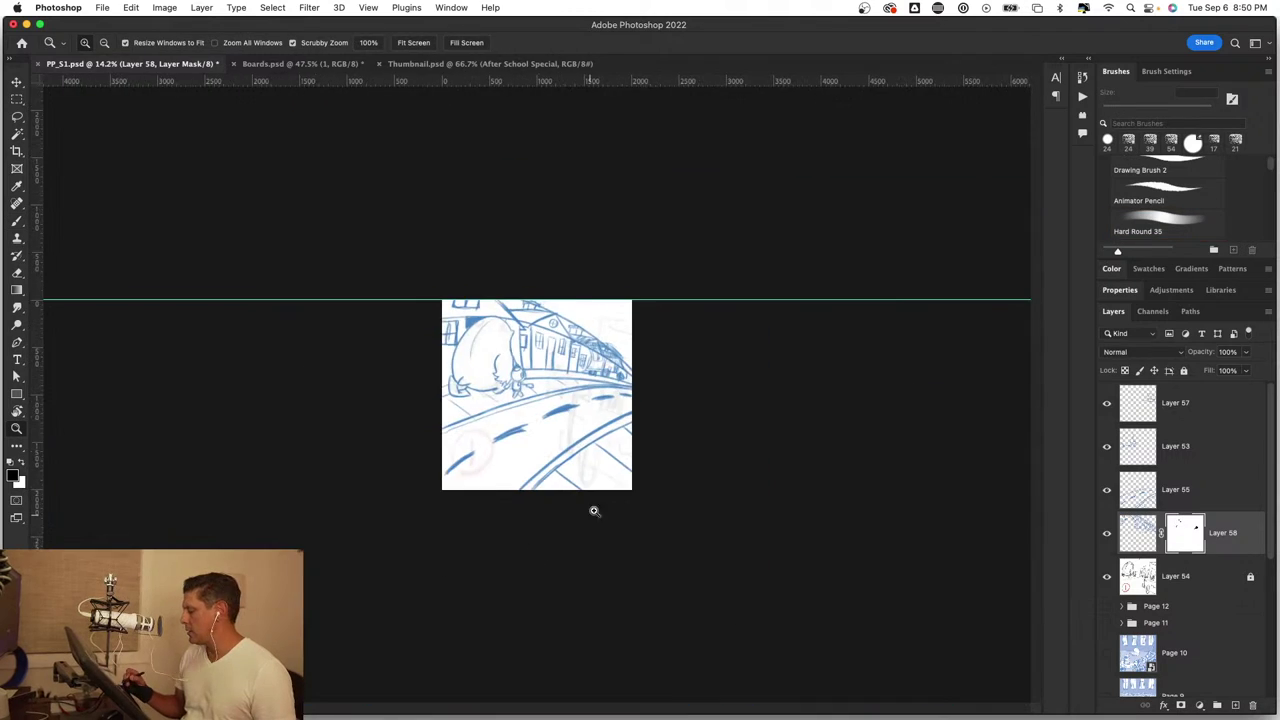
mouse_move(560, 577)
mouse_down()
mouse_move(715, 341)
mouse_move(760, 341)
mouse_up()
Step: Mask out the sketch strokes on the bus front, side, rear and rear wheel with a 32 px eraser
key(b)
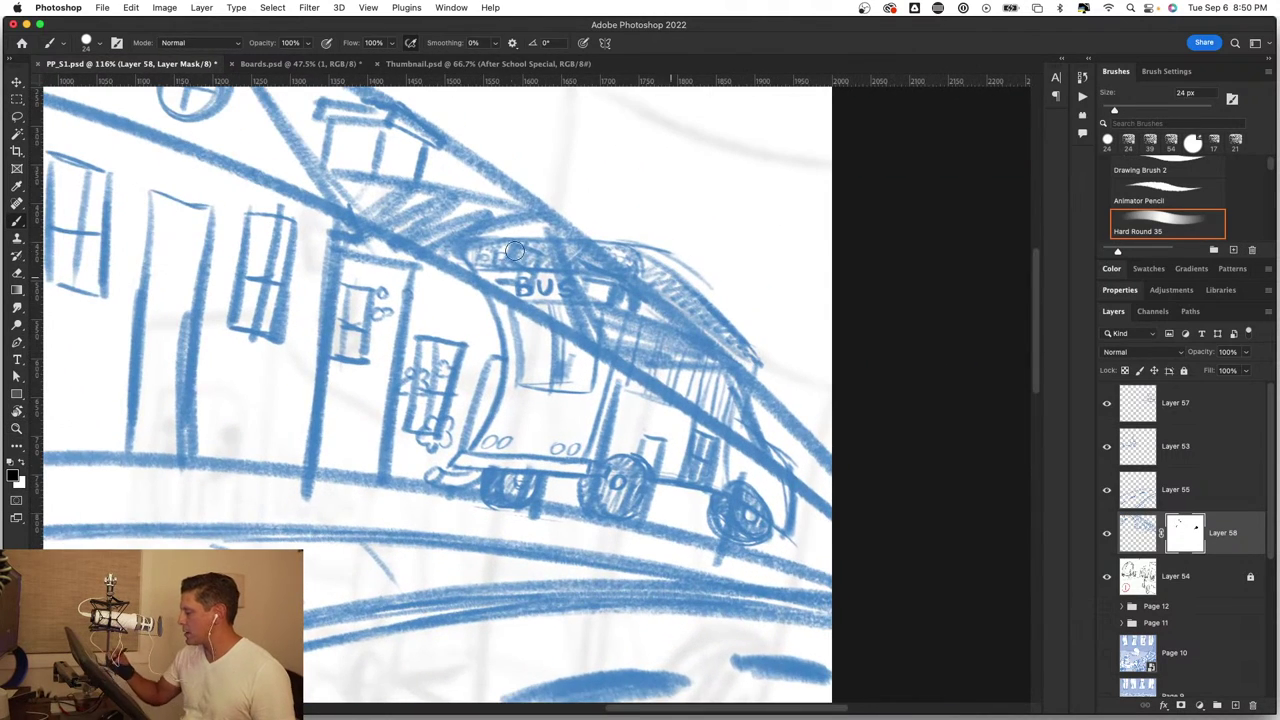
key(z)
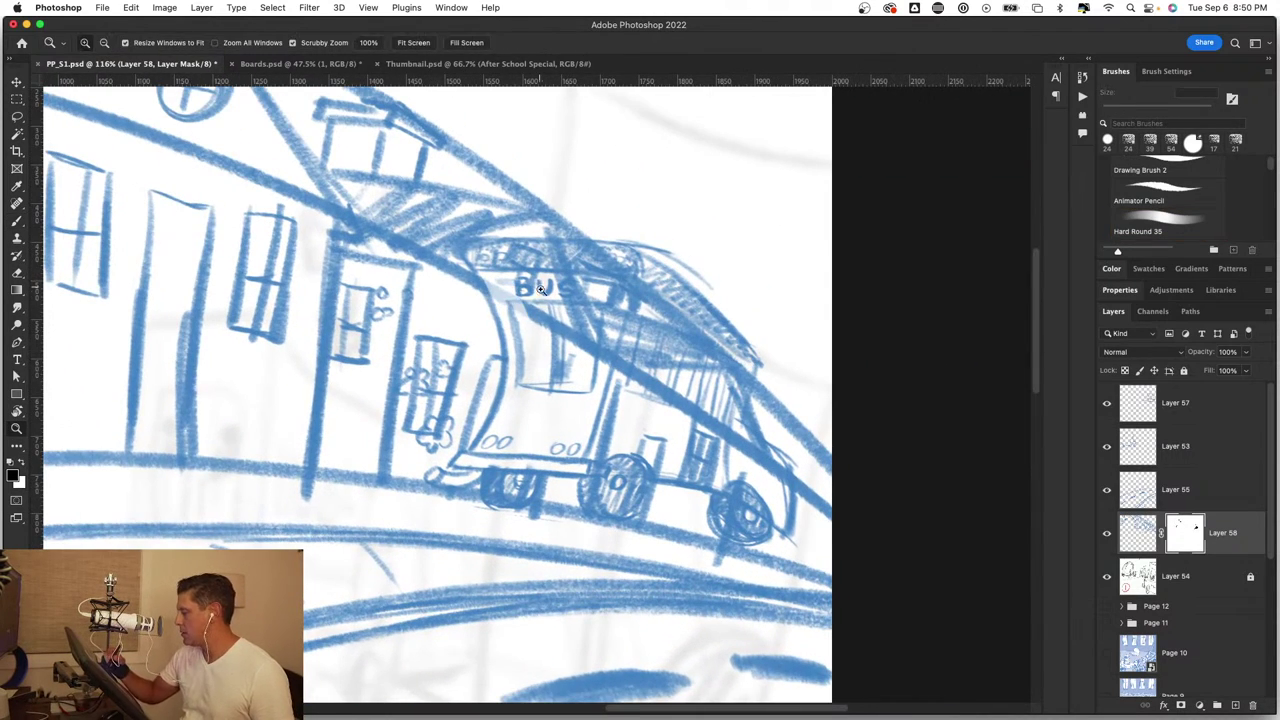
key(e)
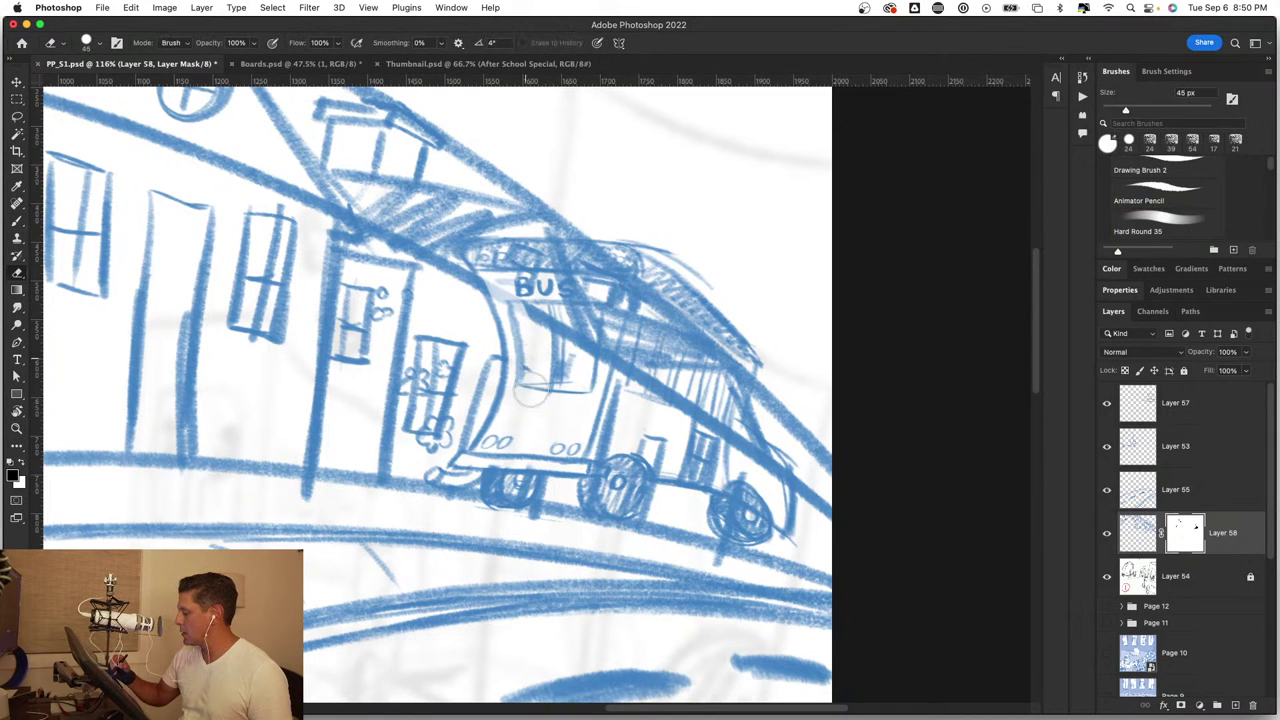
drag(570, 375, 535, 320)
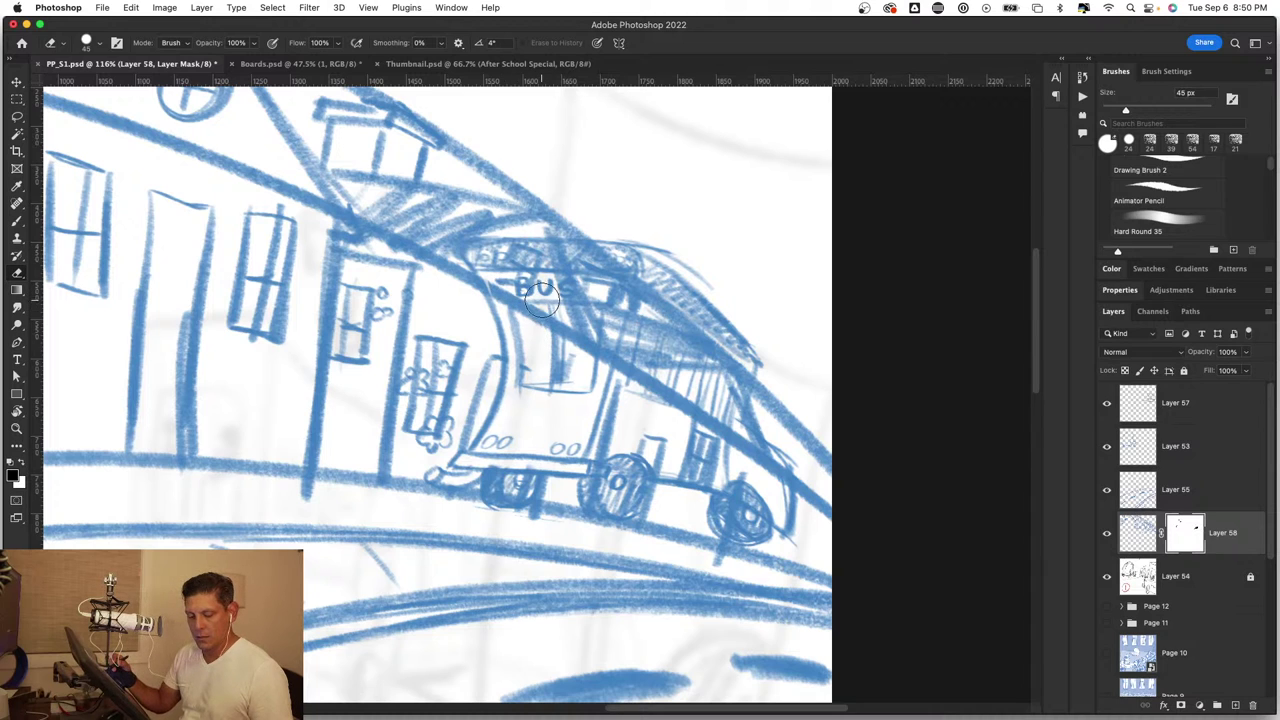
key(x)
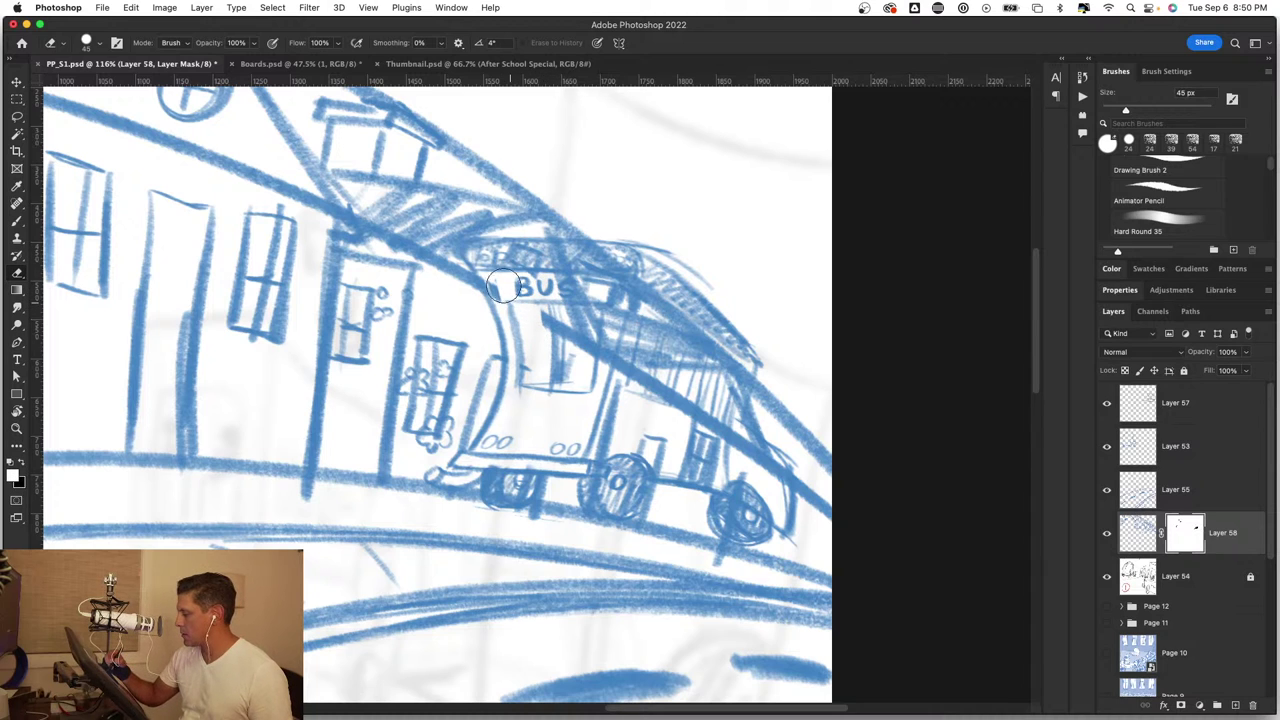
mouse_move(495, 283)
mouse_down()
mouse_move(489, 268)
mouse_move(567, 261)
mouse_move(590, 285)
mouse_move(545, 335)
mouse_move(570, 350)
mouse_move(625, 310)
mouse_move(634, 394)
mouse_move(665, 330)
mouse_move(595, 255)
mouse_up()
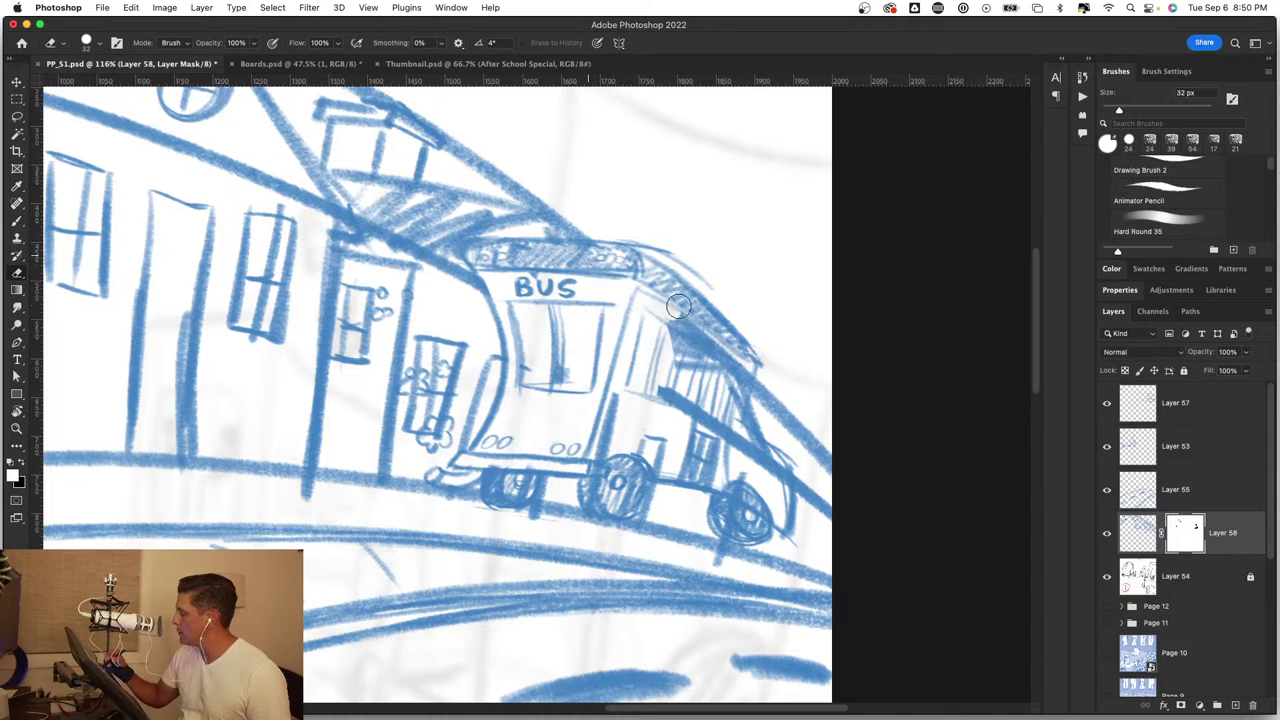
mouse_move(678, 306)
mouse_down()
mouse_move(740, 410)
mouse_move(738, 445)
mouse_move(780, 480)
mouse_move(758, 370)
mouse_move(756, 436)
mouse_move(797, 406)
mouse_move(820, 480)
mouse_move(846, 500)
mouse_move(705, 440)
mouse_move(715, 460)
mouse_move(688, 380)
mouse_move(648, 371)
mouse_up()
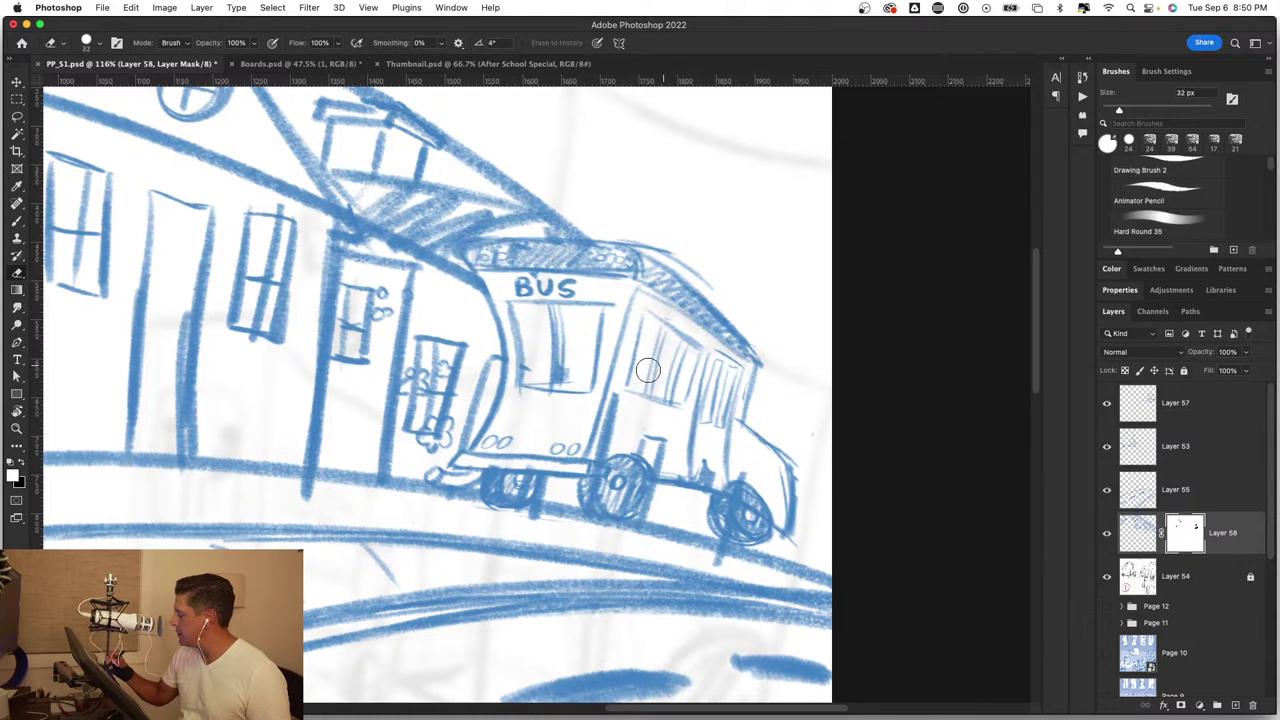
mouse_move(712, 460)
mouse_down()
mouse_move(688, 473)
mouse_move(645, 442)
mouse_move(648, 457)
mouse_up()
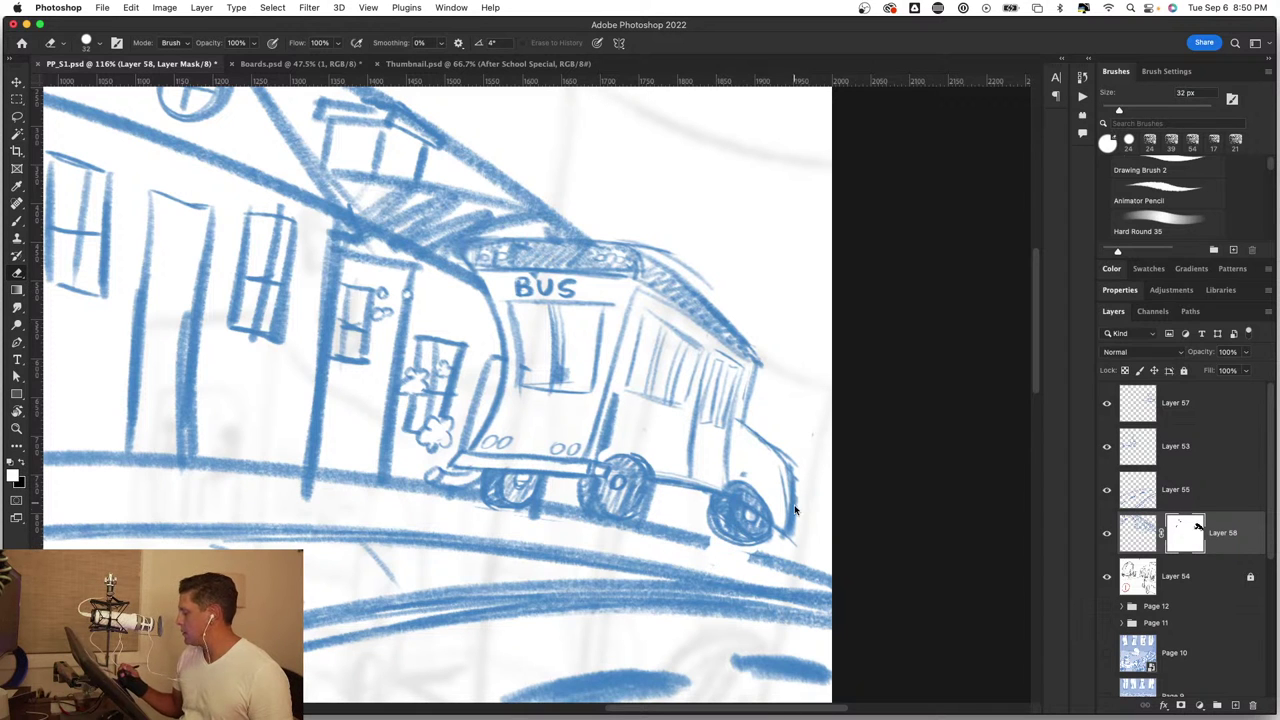
Step: Erase the roof stroke from the chimney toward the peak and over the bus roof
key(z)
mouse_move(675, 556)
mouse_down()
mouse_move(577, 560)
mouse_move(666, 428)
mouse_up()
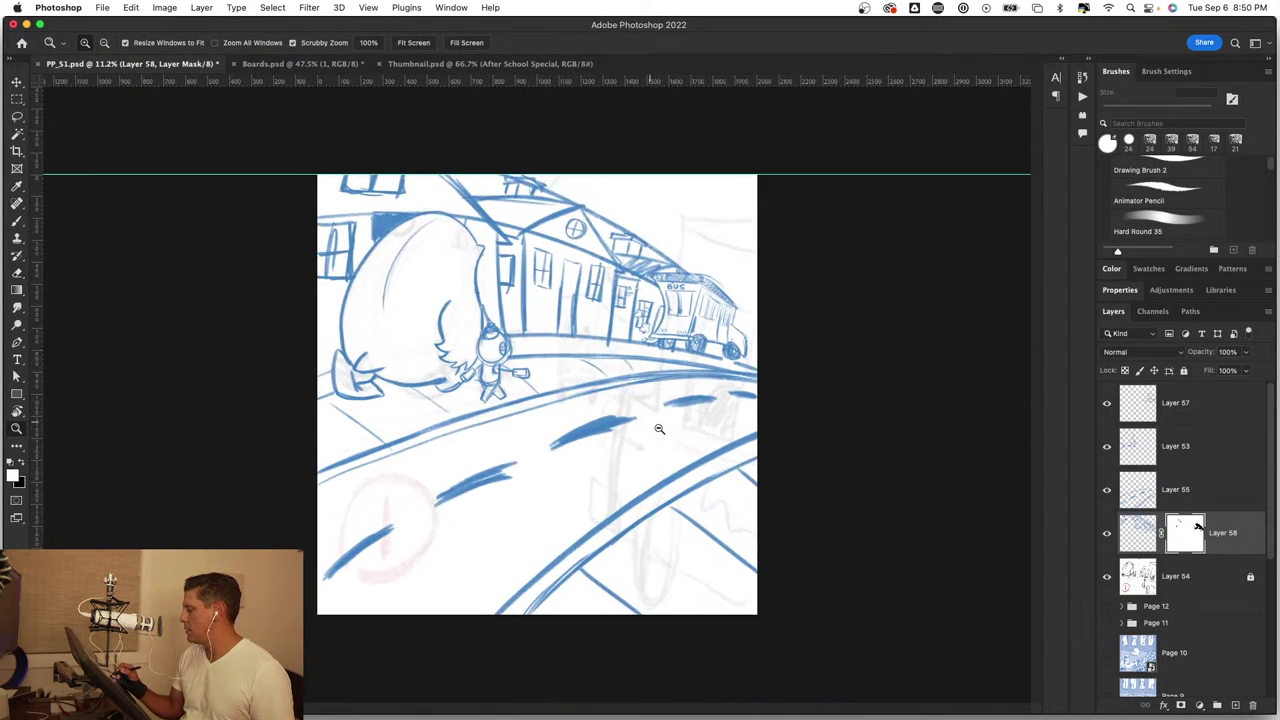
key(e)
alt+scroll(537, 355, up, 5)
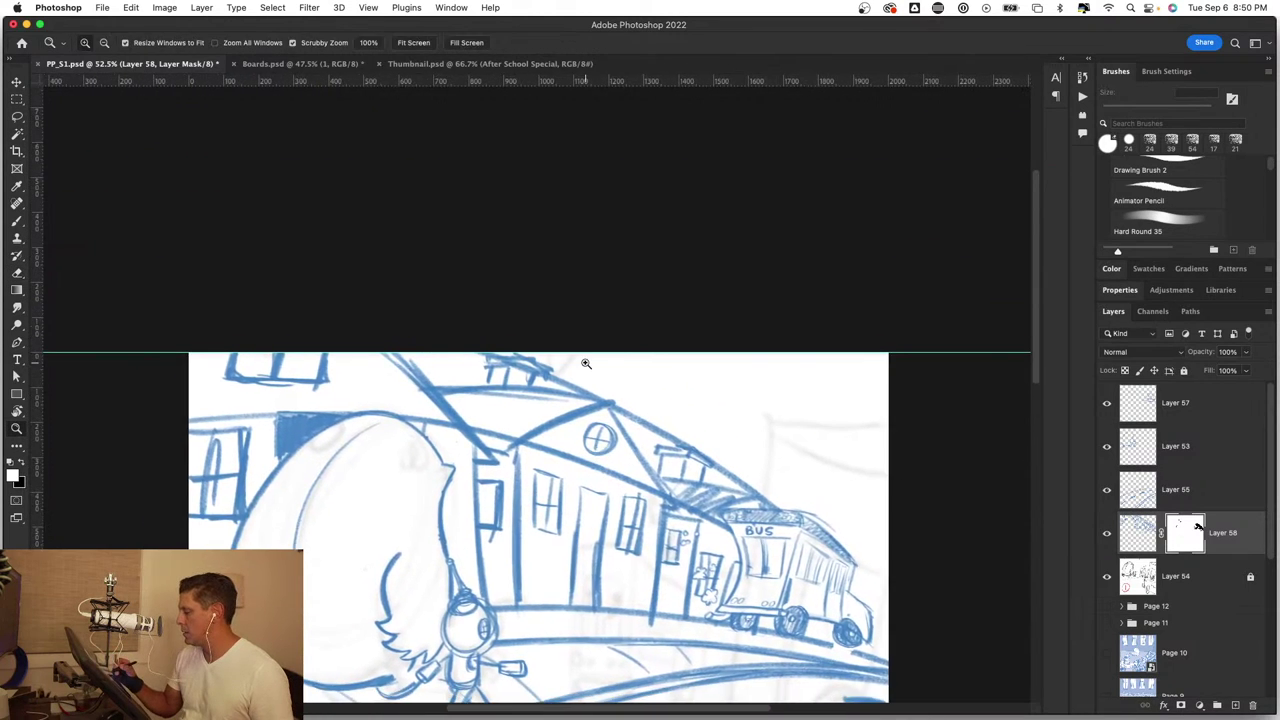
mouse_move(522, 391)
mouse_down()
mouse_move(652, 436)
mouse_move(655, 465)
mouse_move(706, 491)
mouse_move(723, 477)
mouse_move(751, 517)
mouse_move(794, 521)
mouse_up()
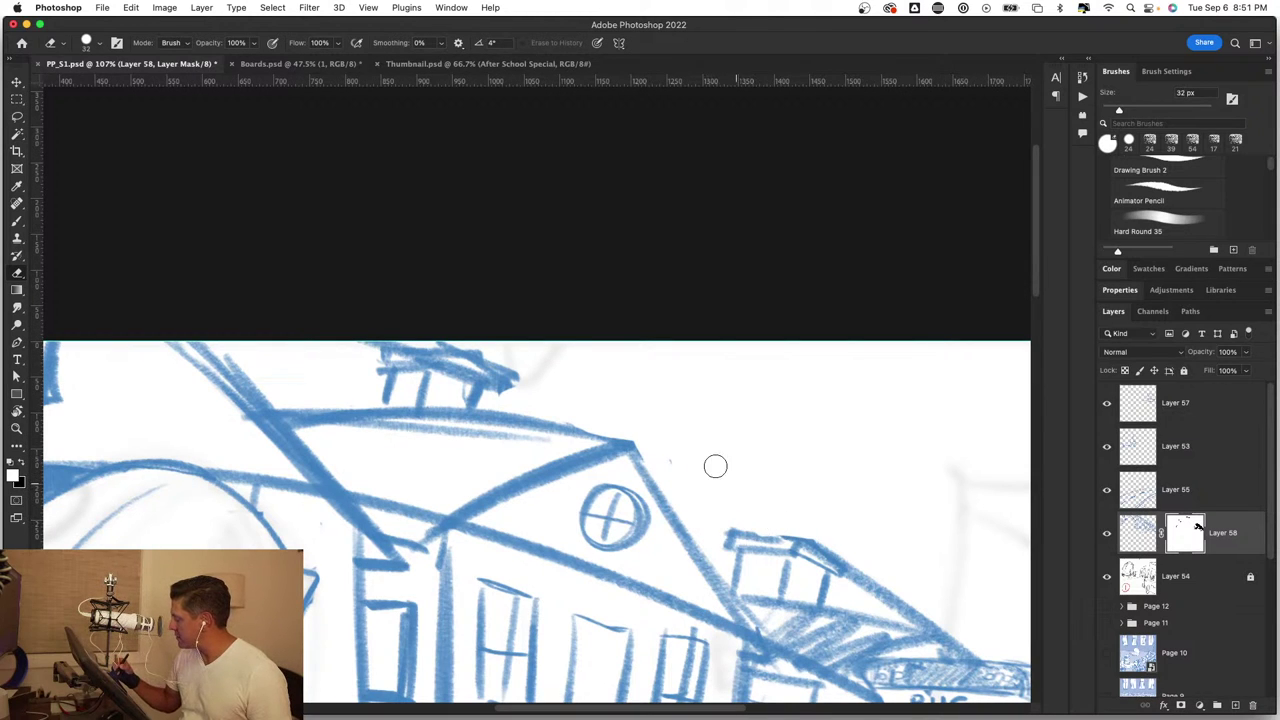
scroll(660, 440, down, 5)
scroll(650, 400, right, 4)
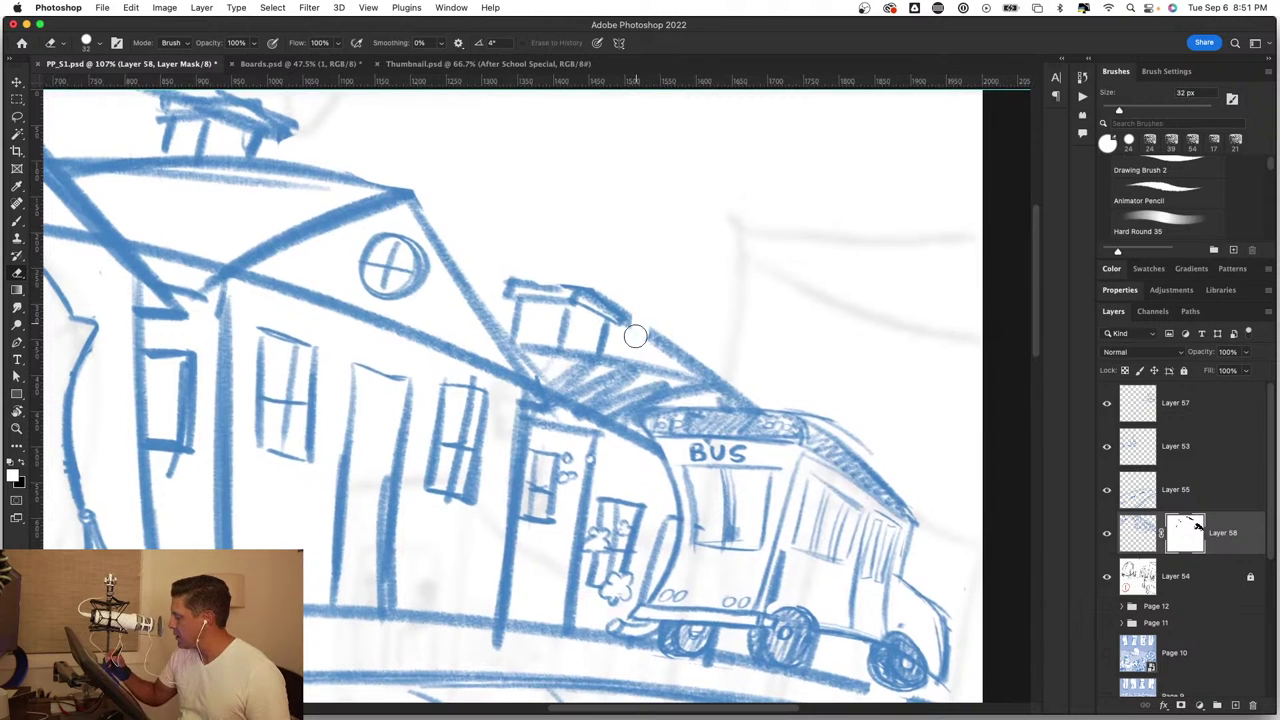
mouse_move(637, 310)
mouse_down()
mouse_move(657, 340)
mouse_move(727, 381)
mouse_up()
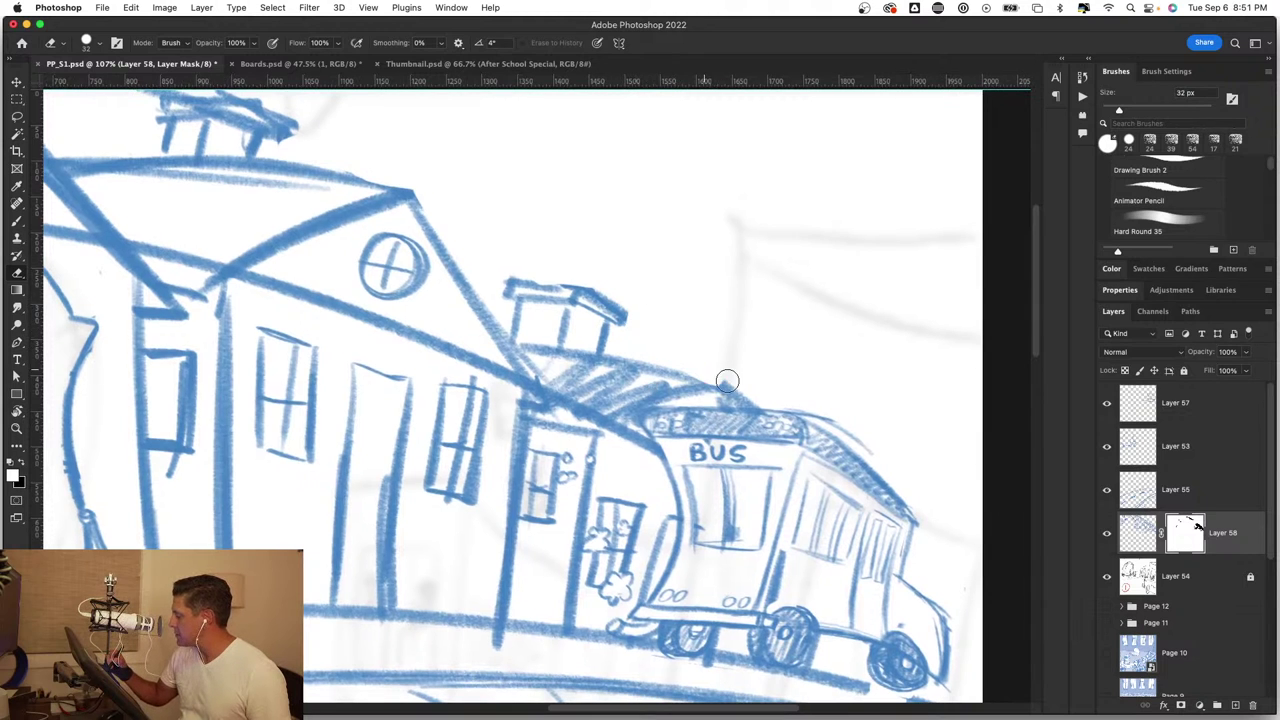
Step: Zoom in and out to review the masked bus and roof across the scene
key(z)
drag(760, 480, 733, 502)
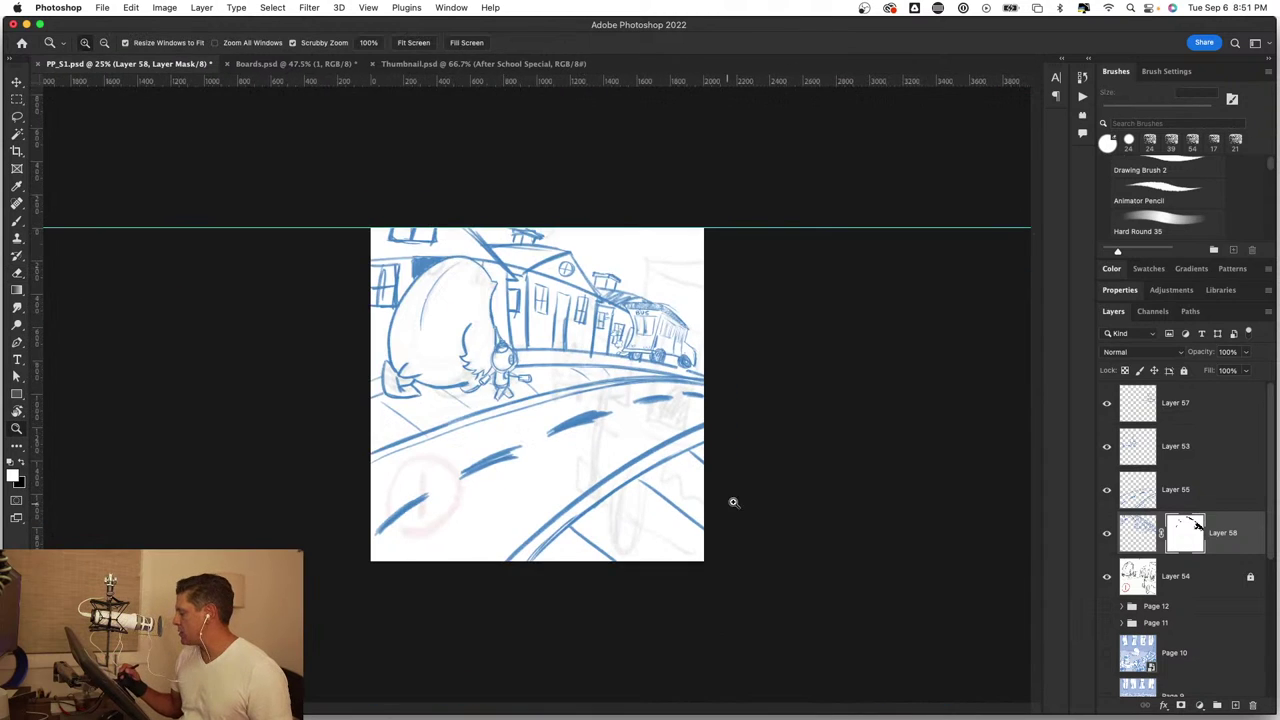
drag(688, 362, 727, 376)
key(e)
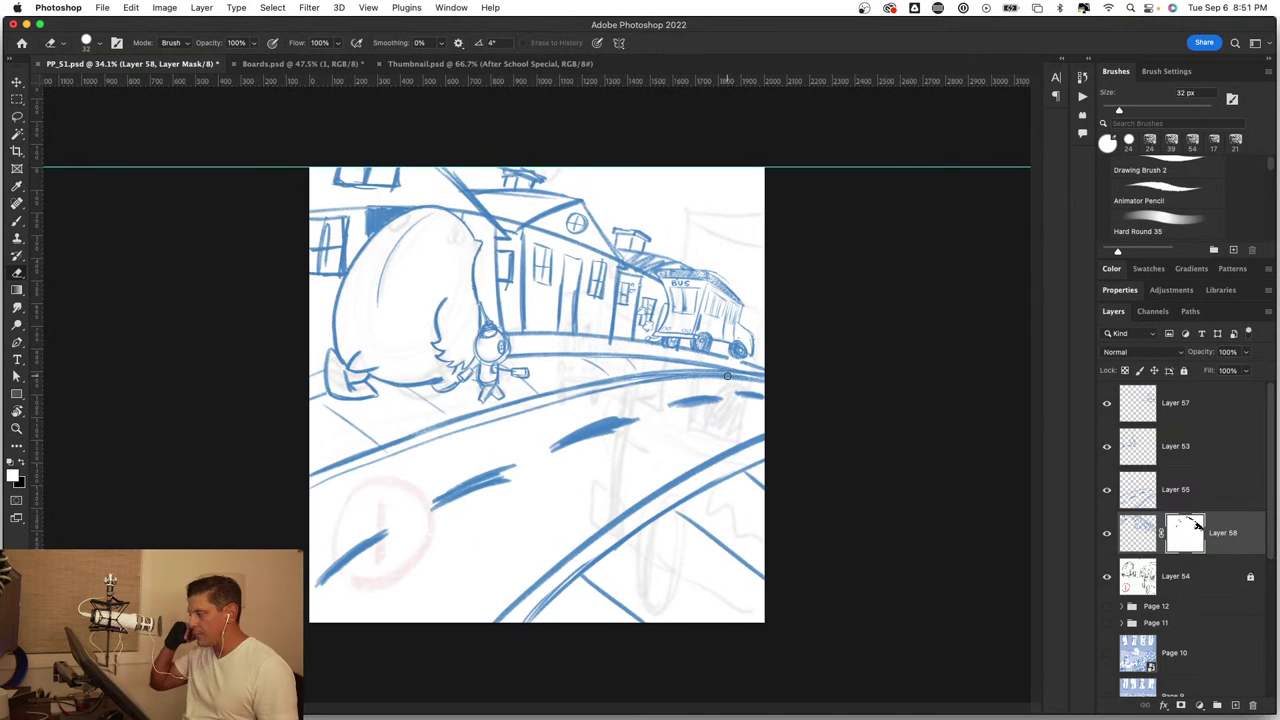
key(z)
drag(740, 282, 806, 320)
key(e)
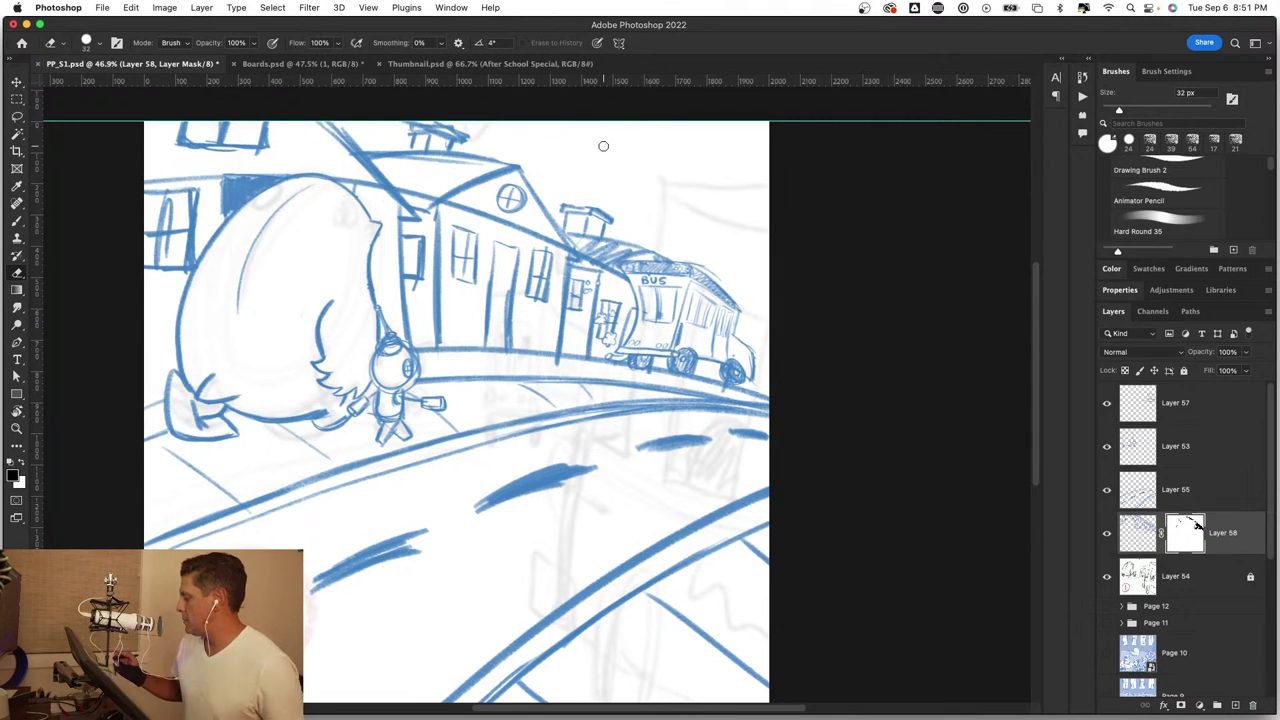
key(z)
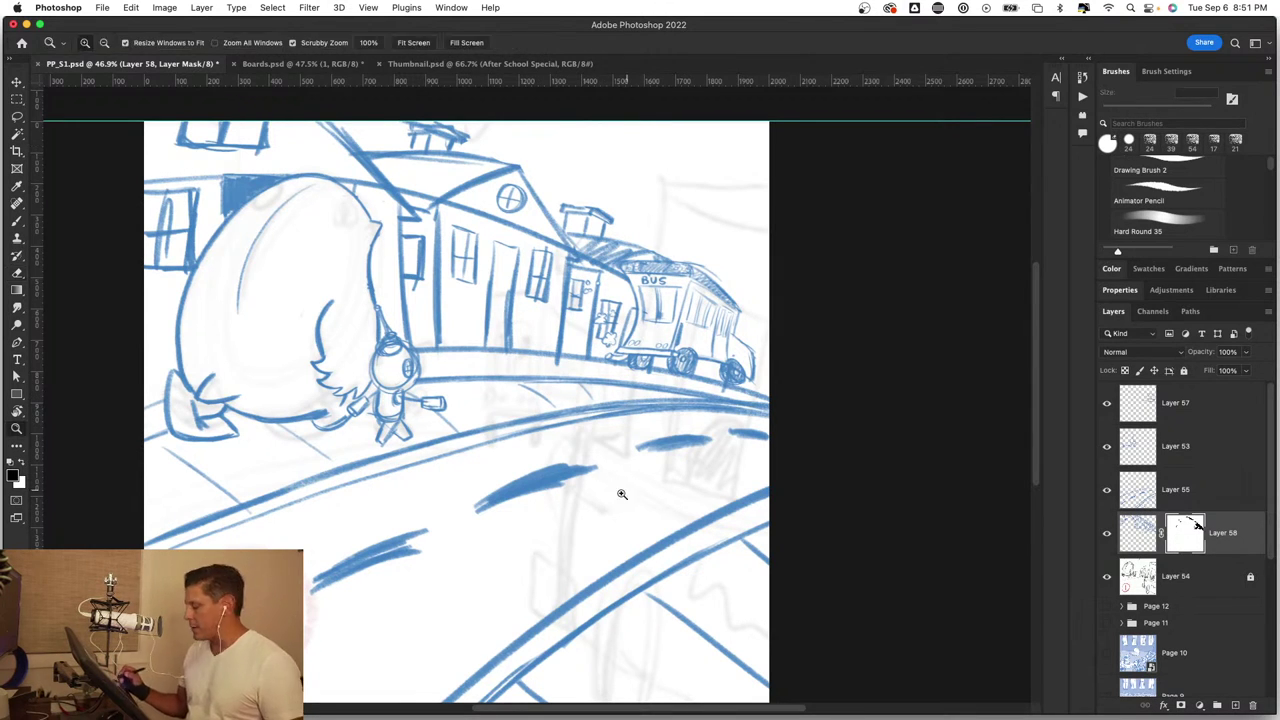
drag(622, 494, 708, 402)
key(e)
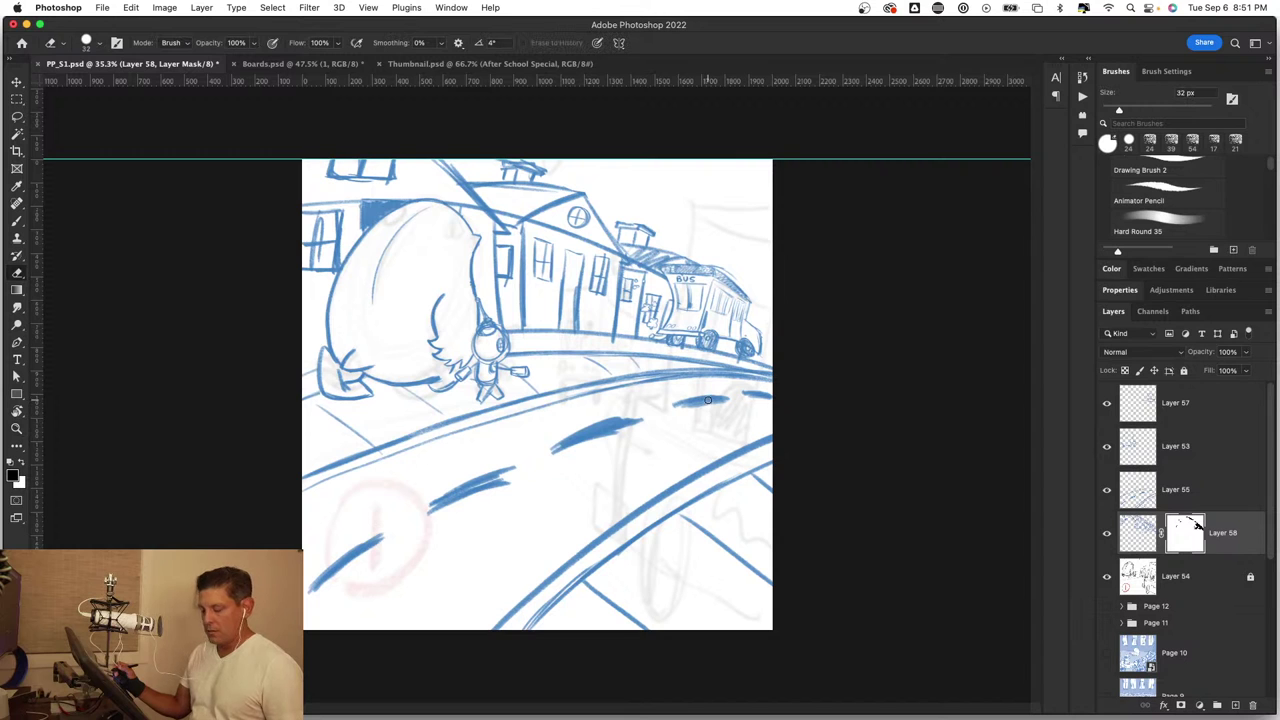
key(b)
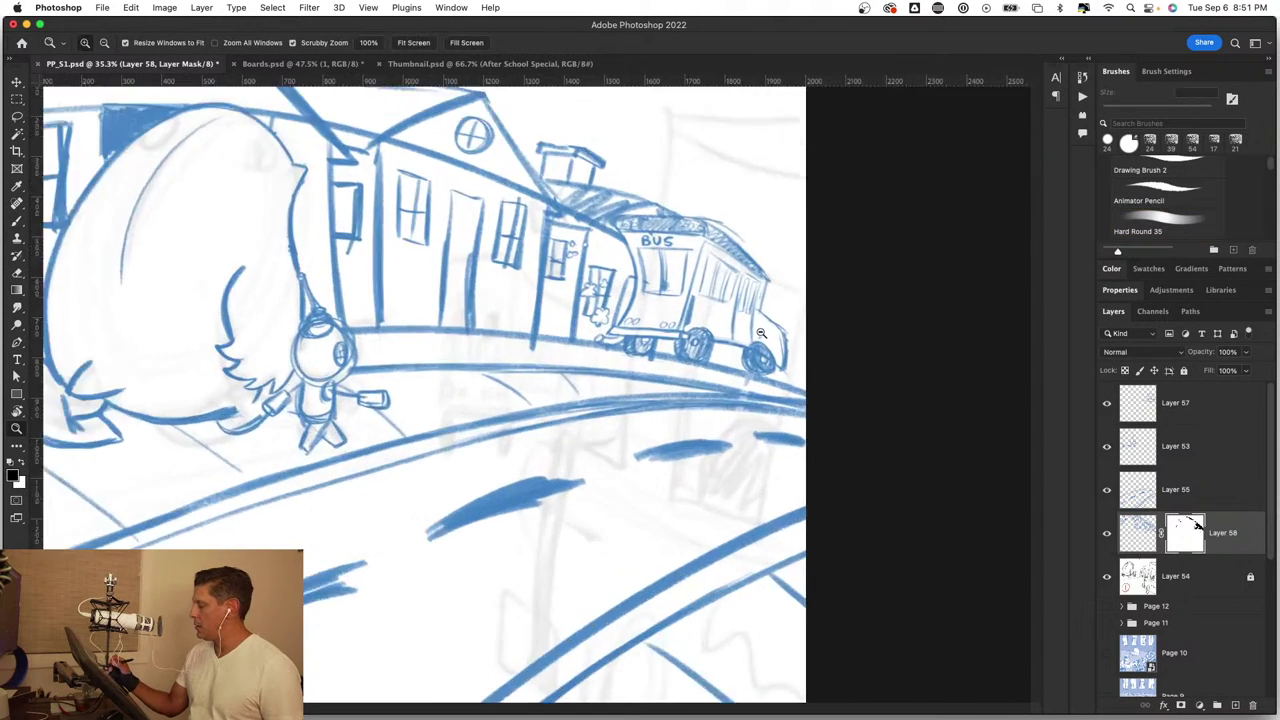
scroll(766, 323, up, 10)
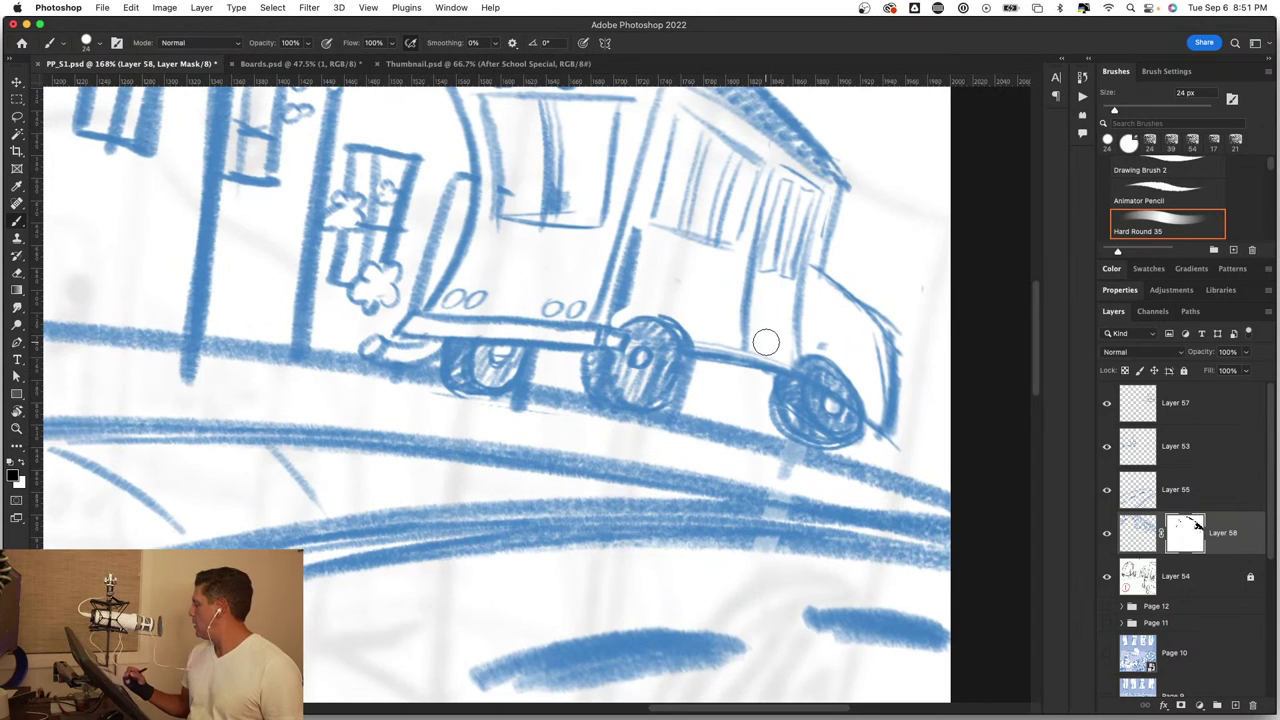
Step: On Layer 57, draw a line between the bus's middle and rear wheels with the 7 px Animator Pencil
click(1140, 492)
click(1143, 445)
click(1140, 402)
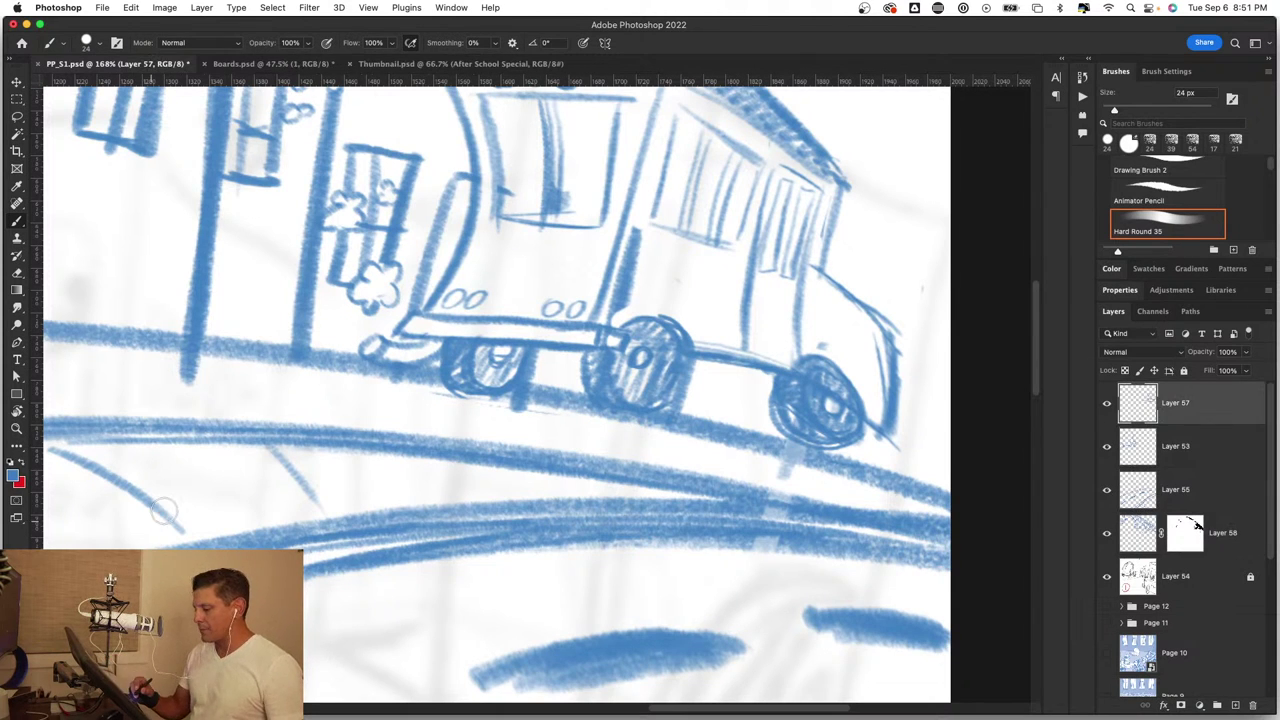
click(1170, 188)
mouse_move(716, 364)
mouse_down()
mouse_move(710, 400)
mouse_move(758, 386)
mouse_up()
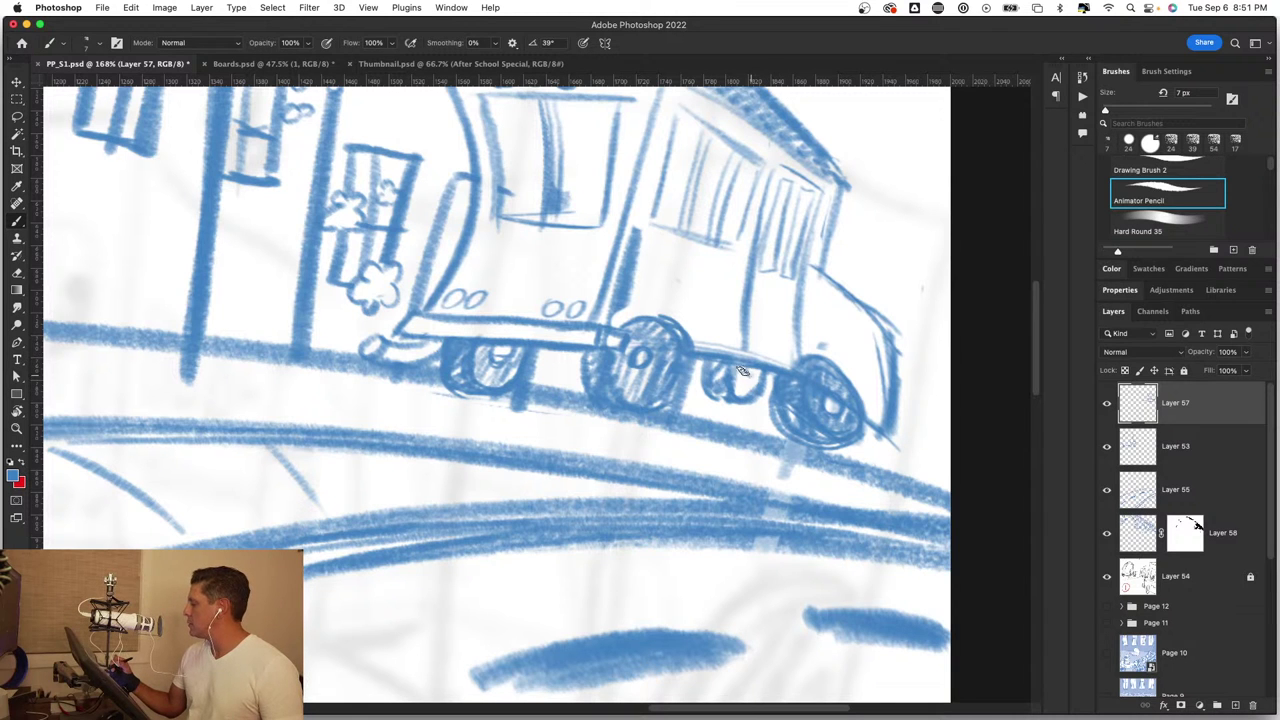
Step: Draw the bus's rear edge line
key(z)
mouse_move(609, 519)
mouse_down()
mouse_move(537, 520)
mouse_move(831, 371)
mouse_up()
drag(790, 250, 851, 277)
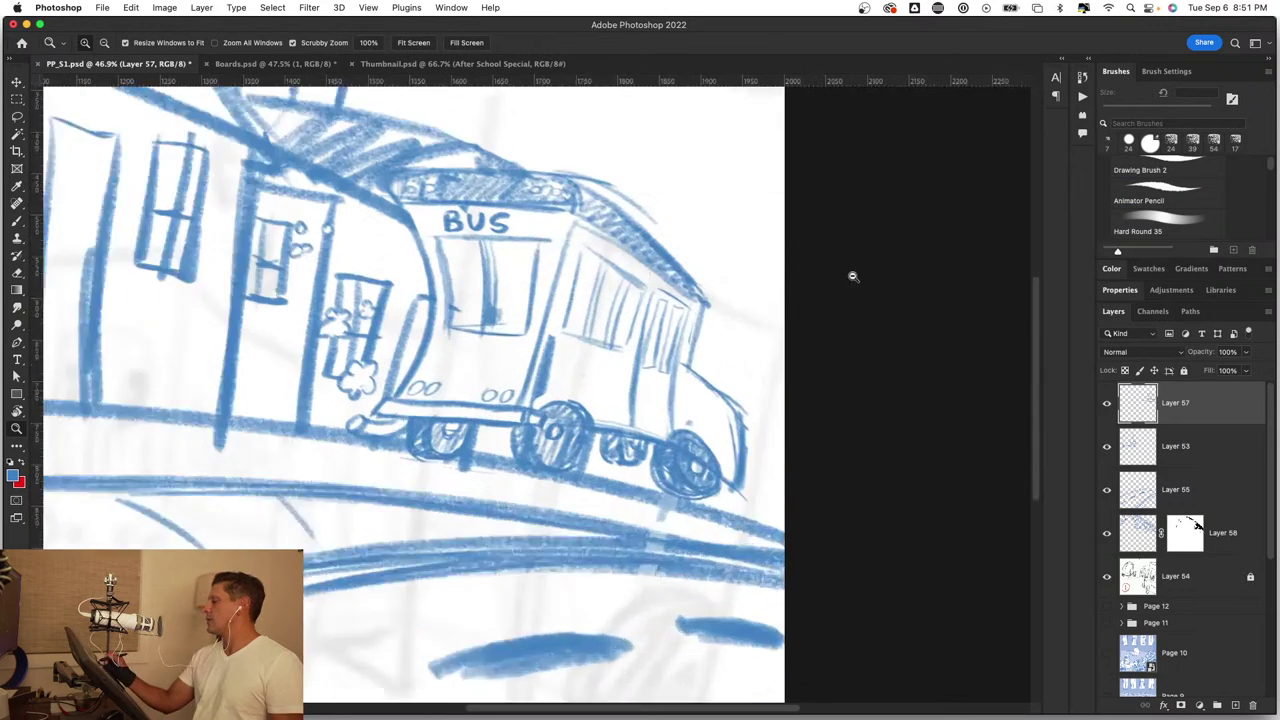
key(b)
mouse_move(662, 334)
mouse_down()
mouse_move(641, 416)
mouse_move(722, 500)
mouse_move(708, 602)
mouse_move(617, 580)
mouse_up()
key(z)
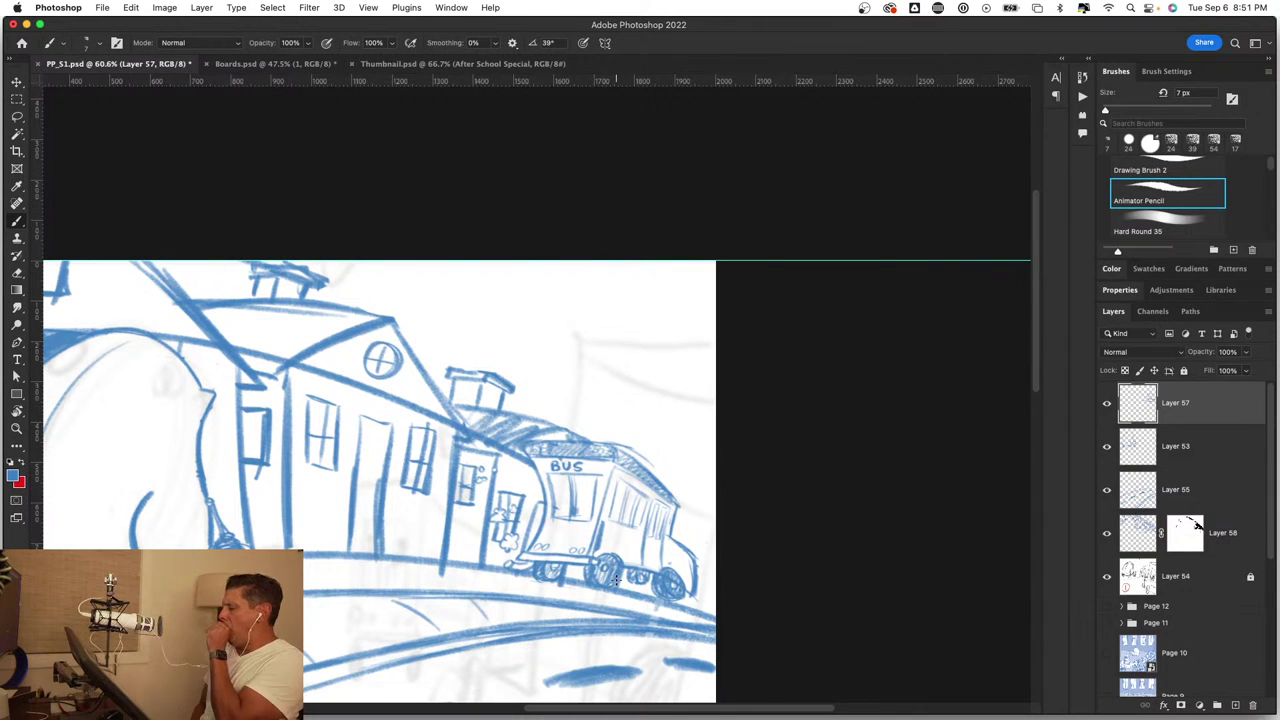
drag(705, 366, 735, 372)
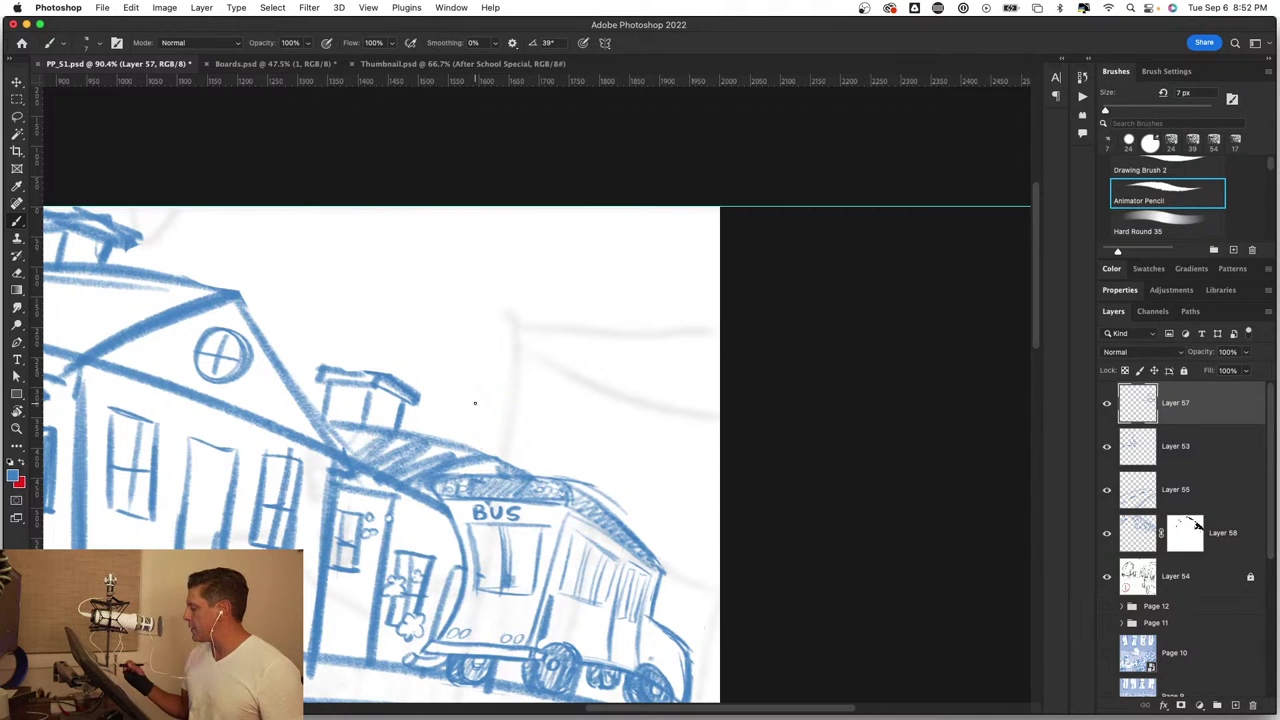
Step: On Layer 58, redraw the background buildings' roof lines, walls and window with a 20 px pencil
click(1132, 536)
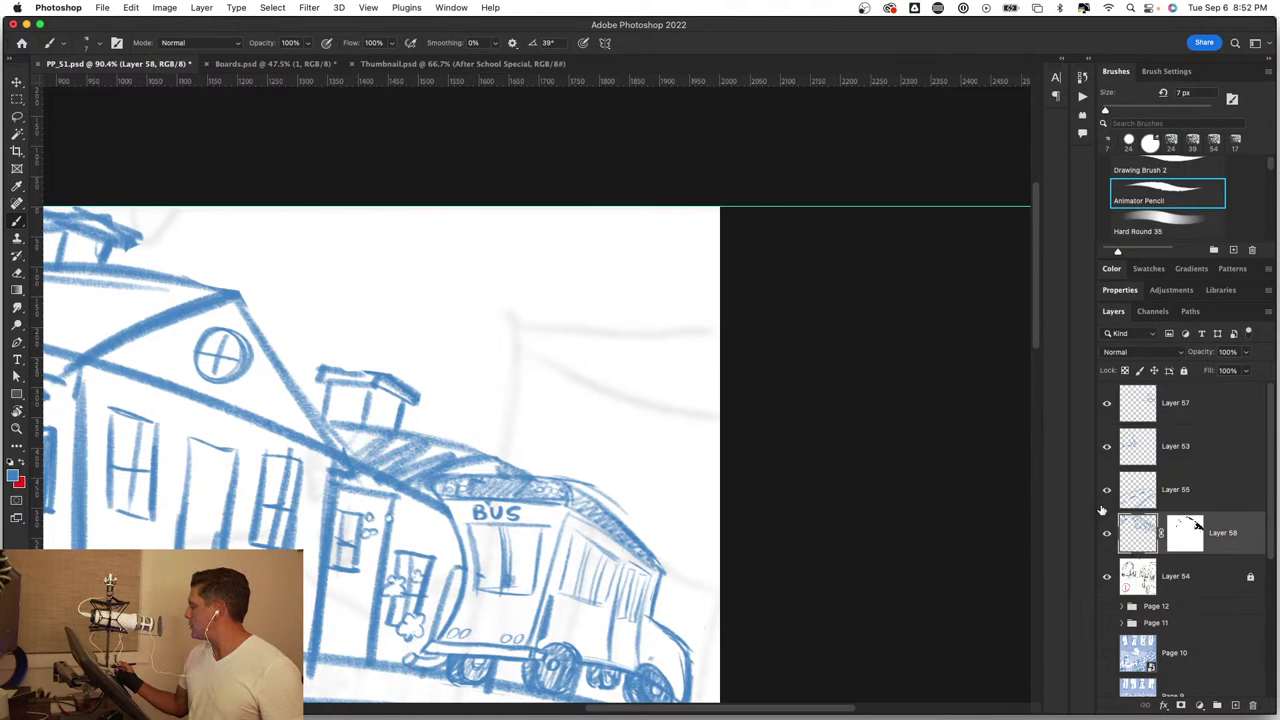
mouse_move(512, 436)
mouse_down()
mouse_move(540, 436)
mouse_move(555, 476)
mouse_move(556, 345)
mouse_move(438, 334)
mouse_up()
drag(556, 334, 352, 337)
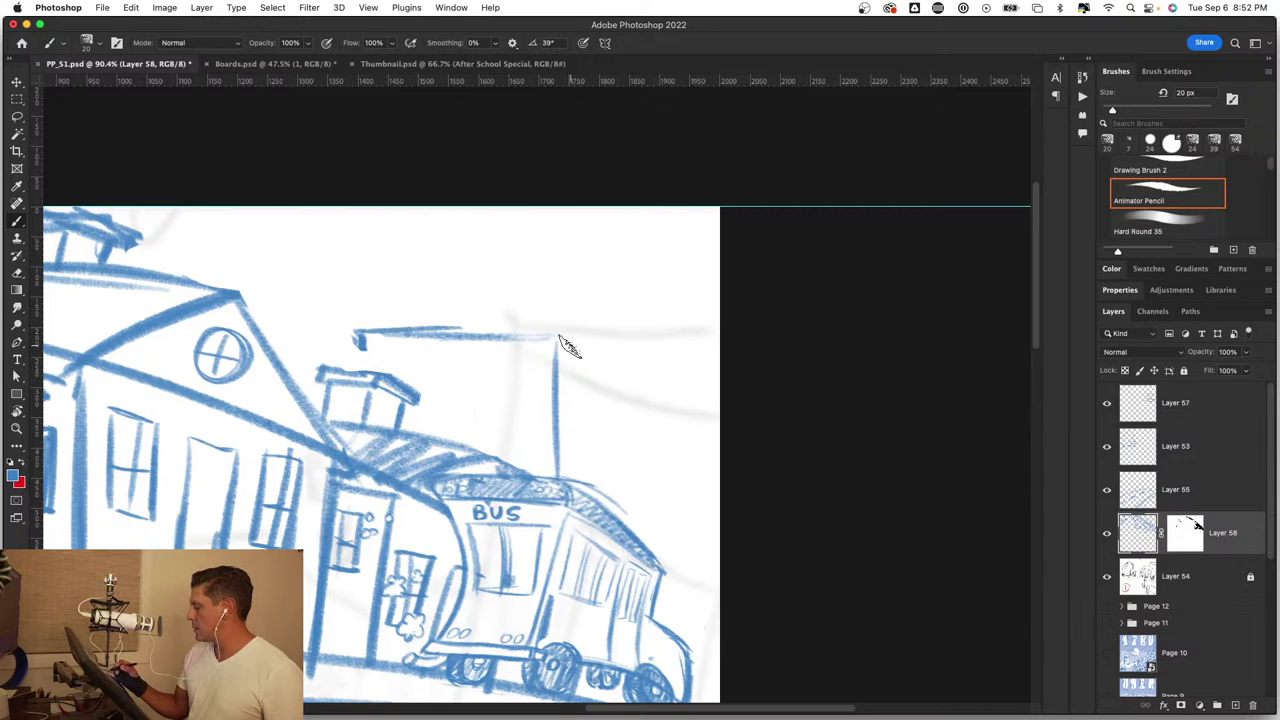
mouse_move(557, 340)
mouse_down()
mouse_move(668, 408)
mouse_move(655, 552)
mouse_up()
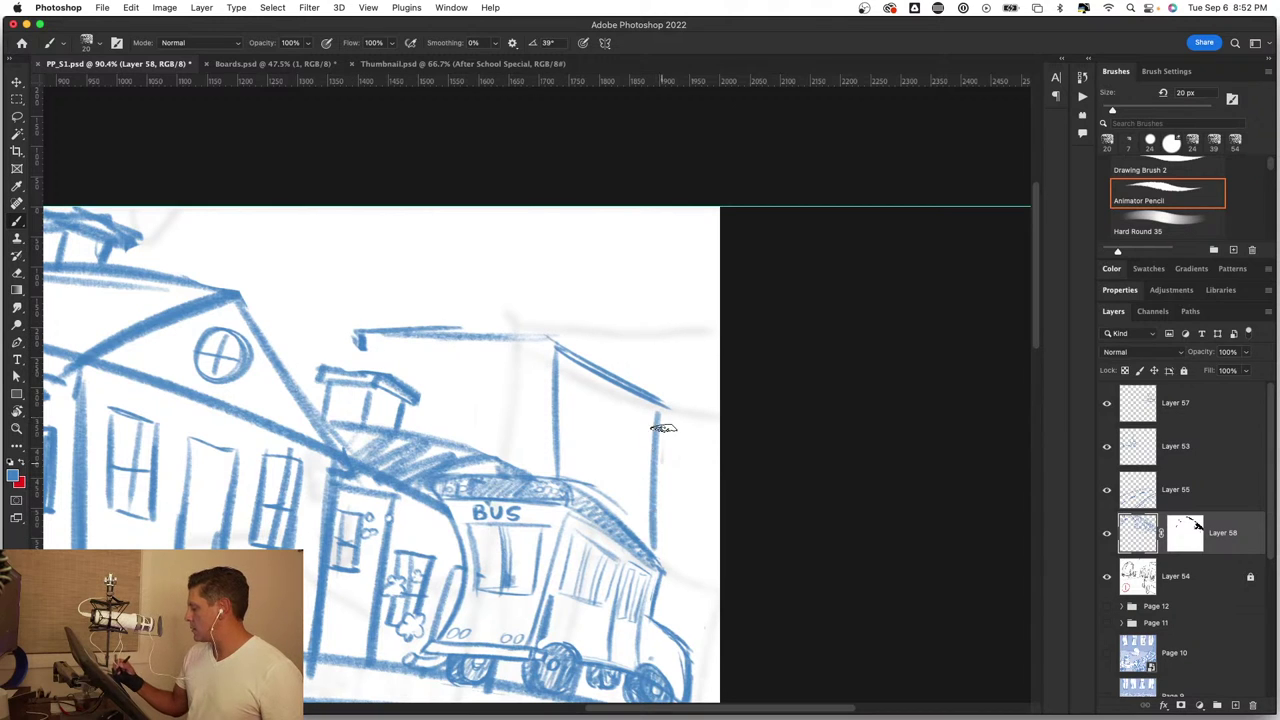
drag(661, 420, 654, 562)
mouse_move(572, 393)
mouse_down()
mouse_move(569, 435)
mouse_move(592, 430)
mouse_move(617, 440)
mouse_move(612, 450)
mouse_up()
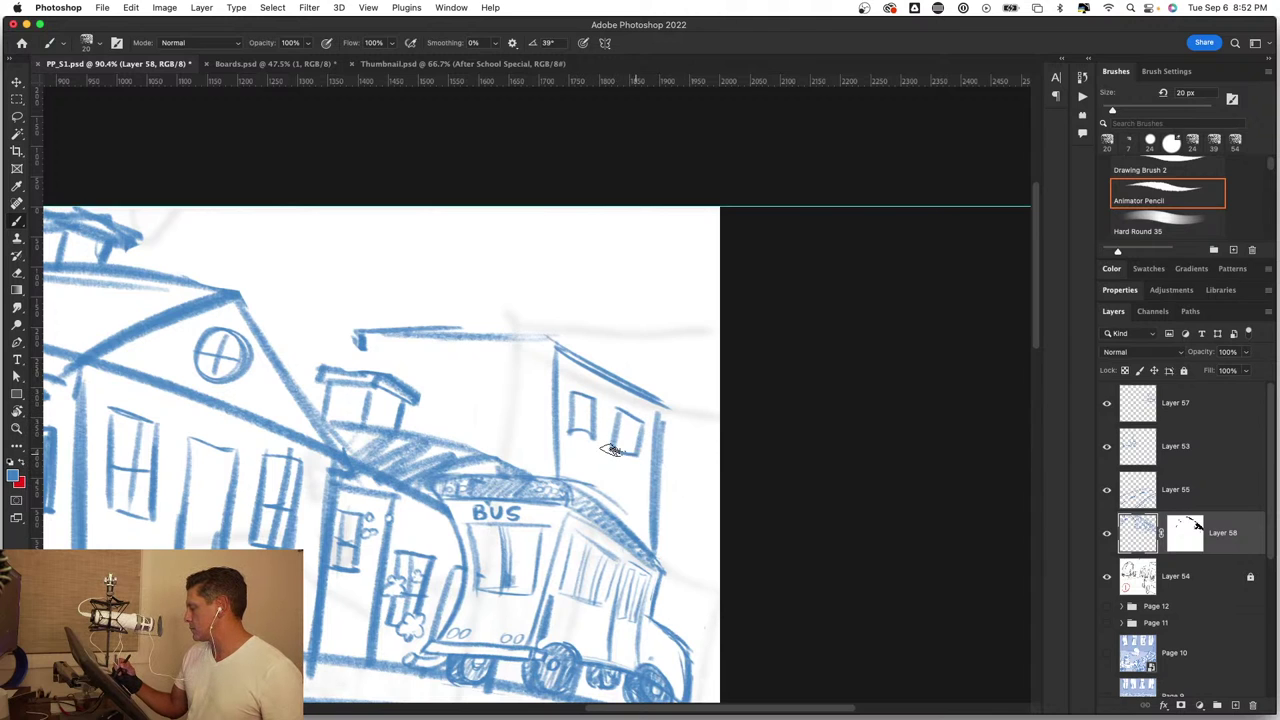
mouse_move(519, 382)
mouse_down()
mouse_move(519, 408)
mouse_move(486, 378)
mouse_move(433, 379)
mouse_up()
mouse_move(457, 381)
mouse_down()
mouse_move(457, 402)
mouse_move(394, 378)
mouse_up()
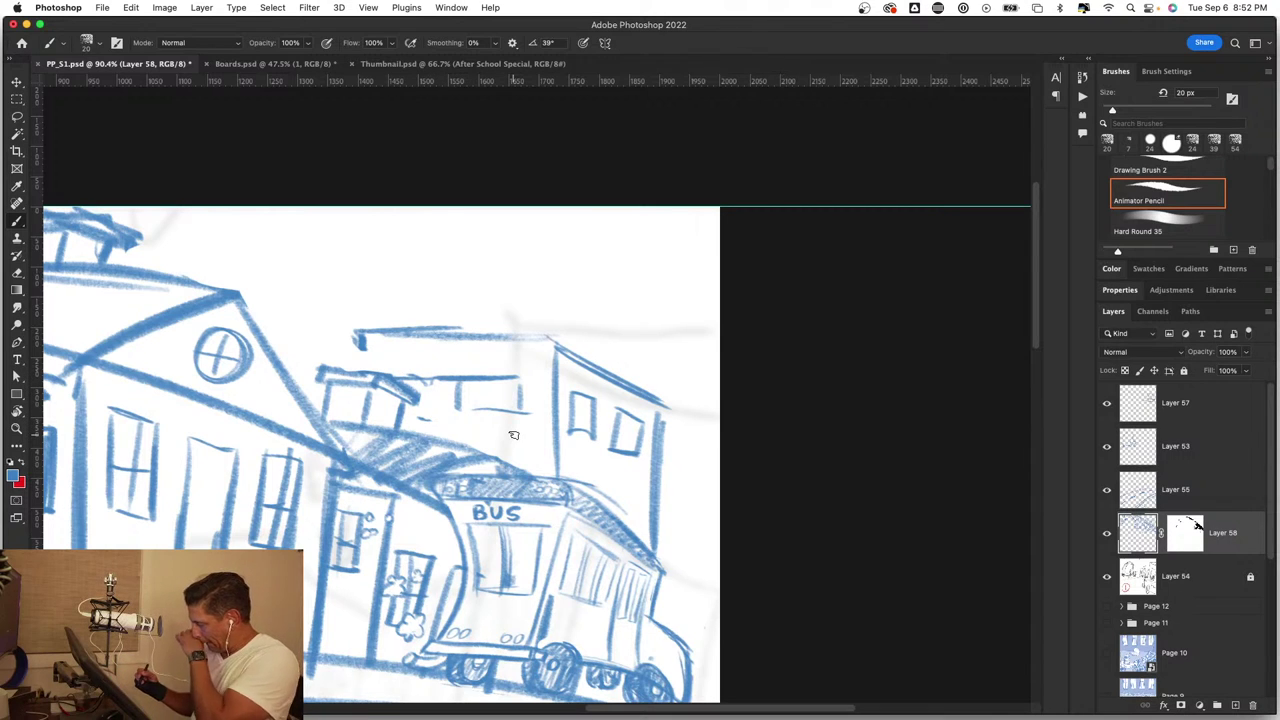
Step: Mask out stray sketch strokes near the bus on Layer 58's mask
click(1185, 535)
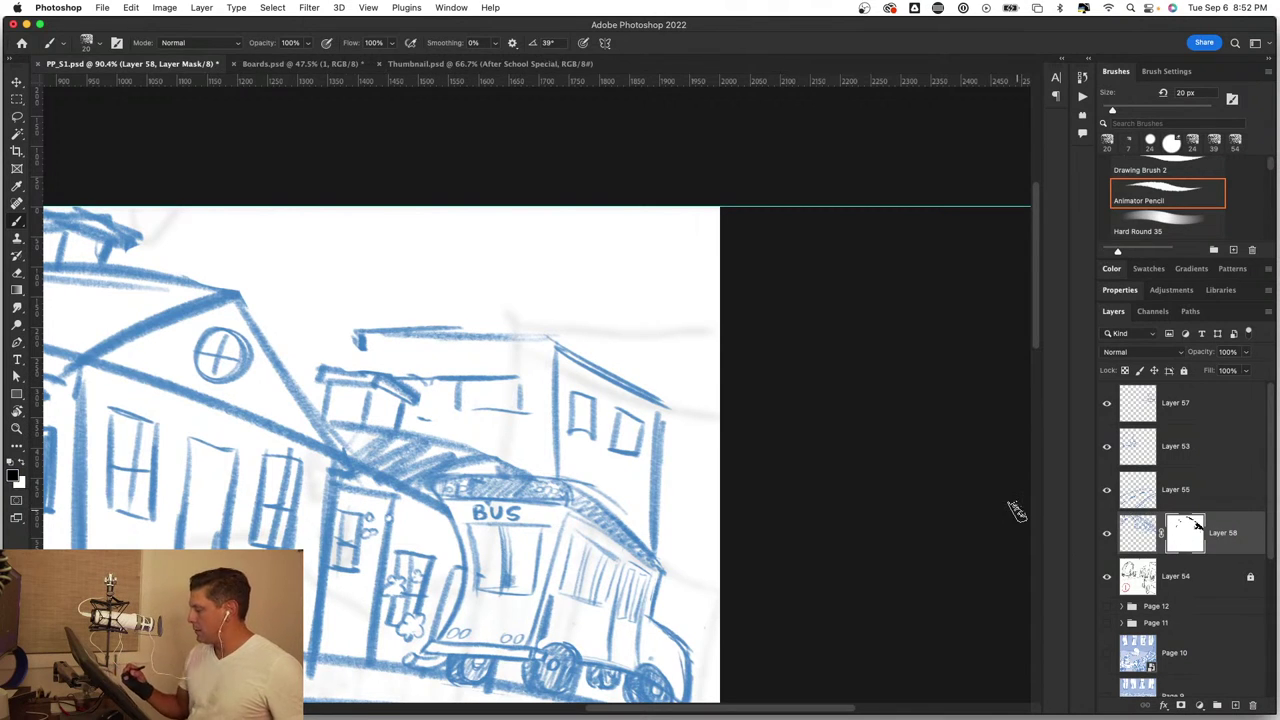
click(1107, 536)
click(1108, 536)
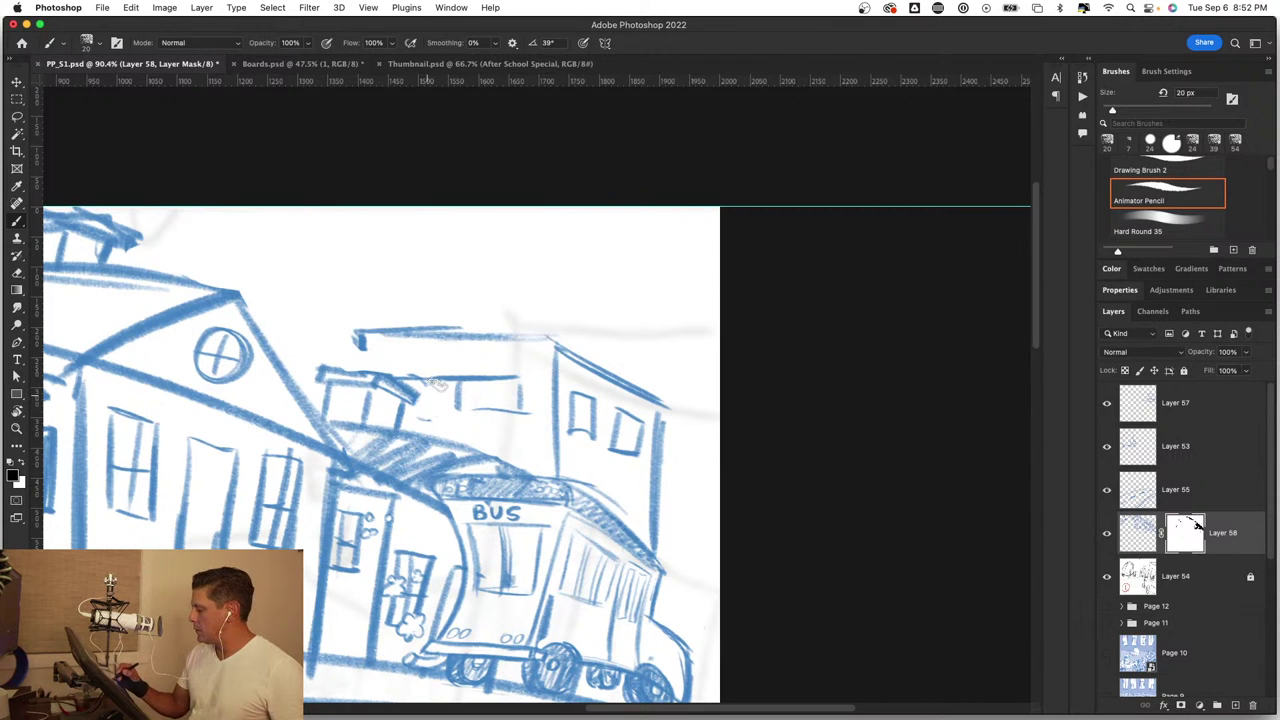
drag(438, 384, 459, 420)
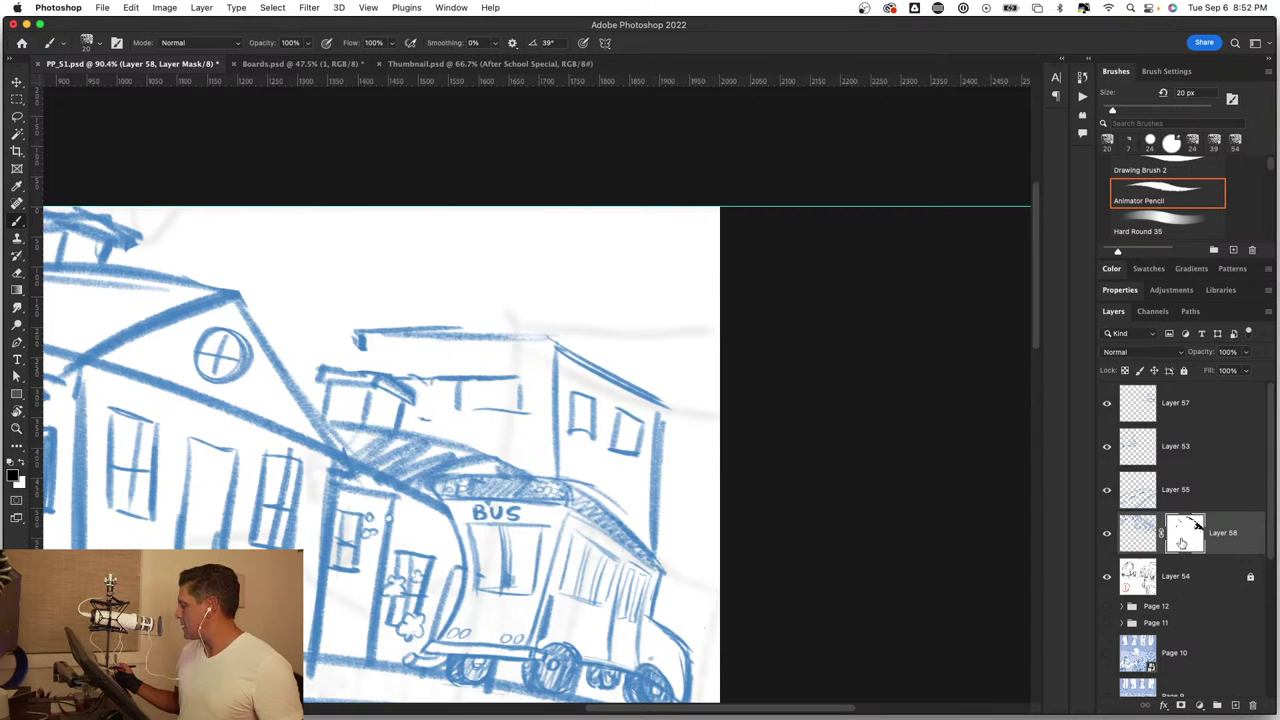
key(z)
alt+click(626, 487)
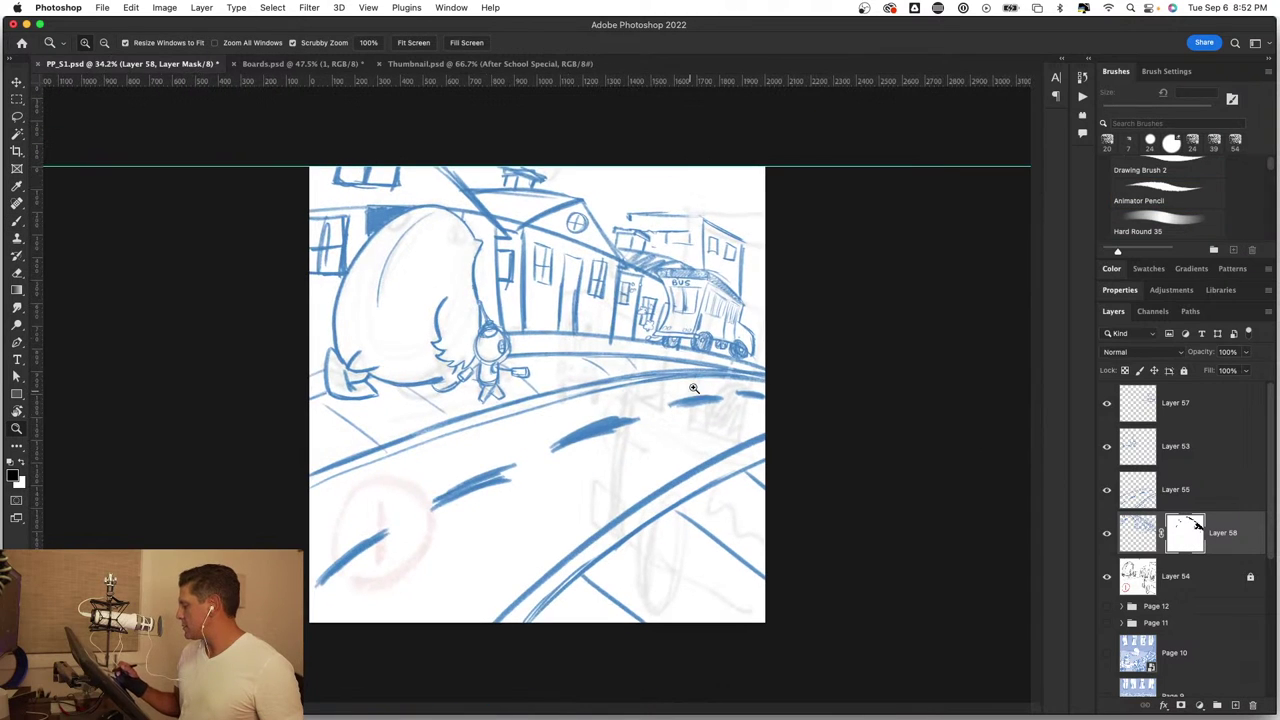
drag(744, 223, 826, 269)
key(b)
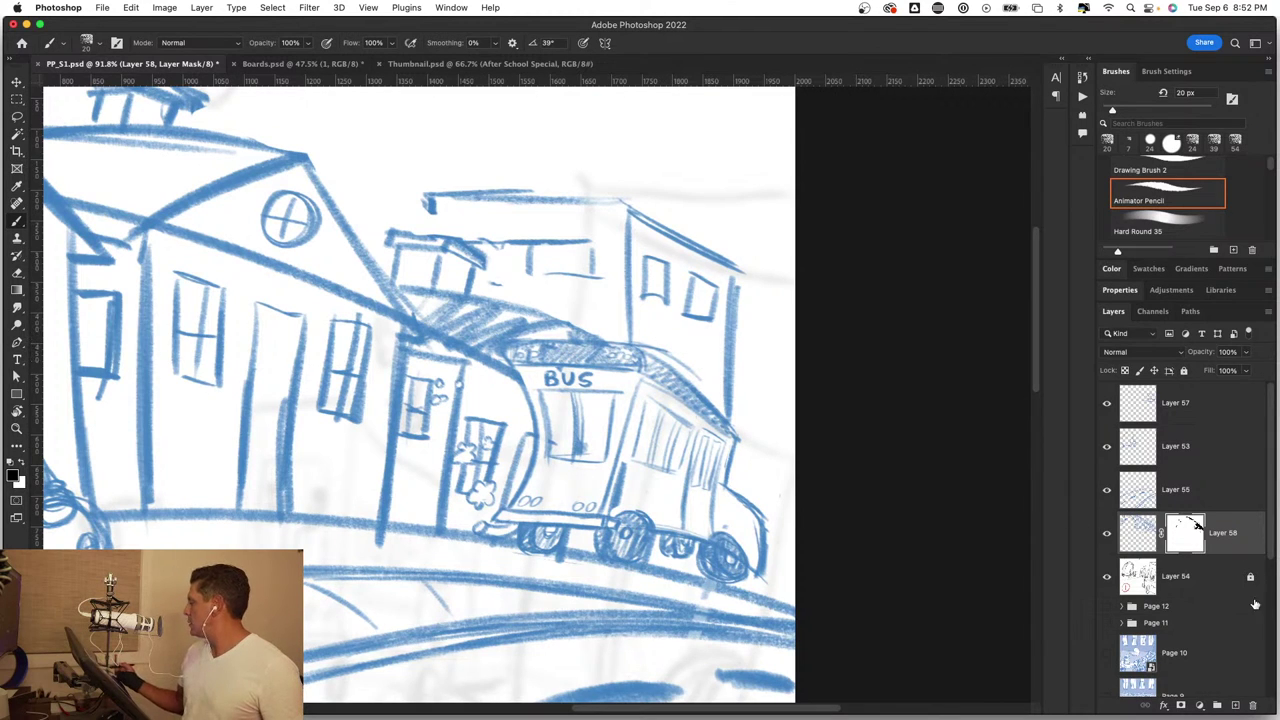
Step: Keep Layer 58's mask and add a new empty Layer 59 above it
click(1251, 706)
key(Escape)
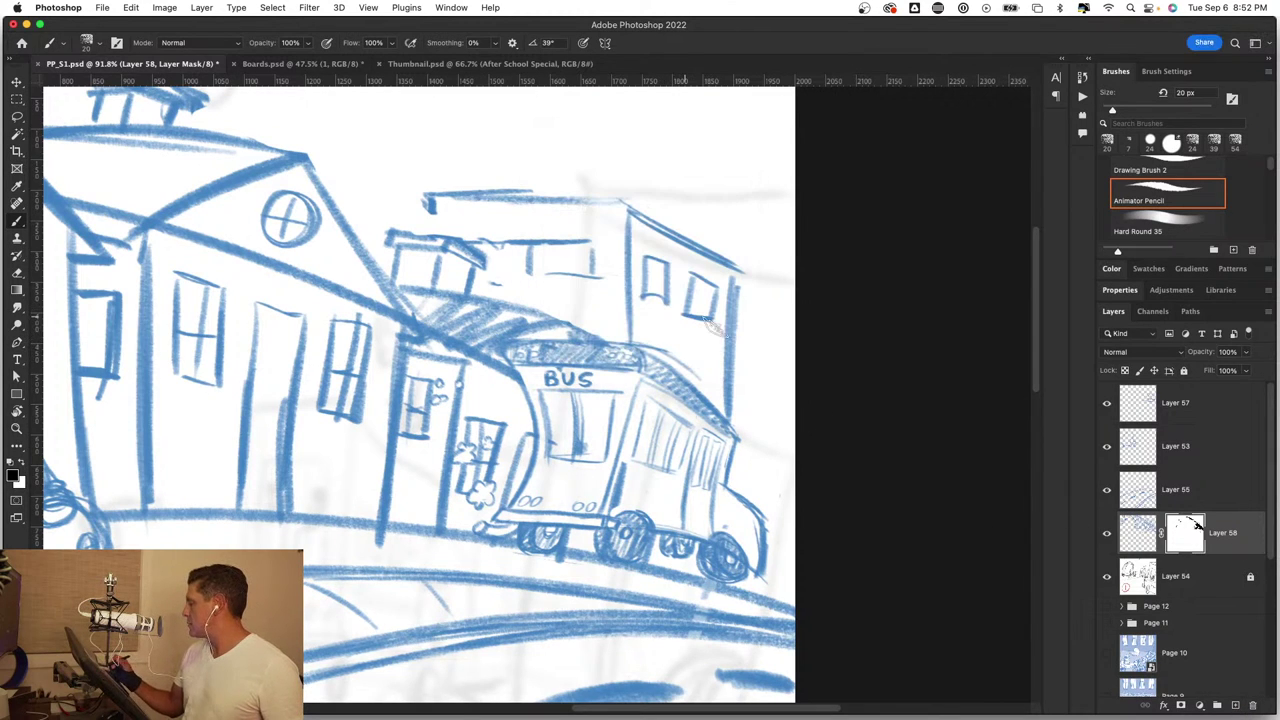
click(1233, 706)
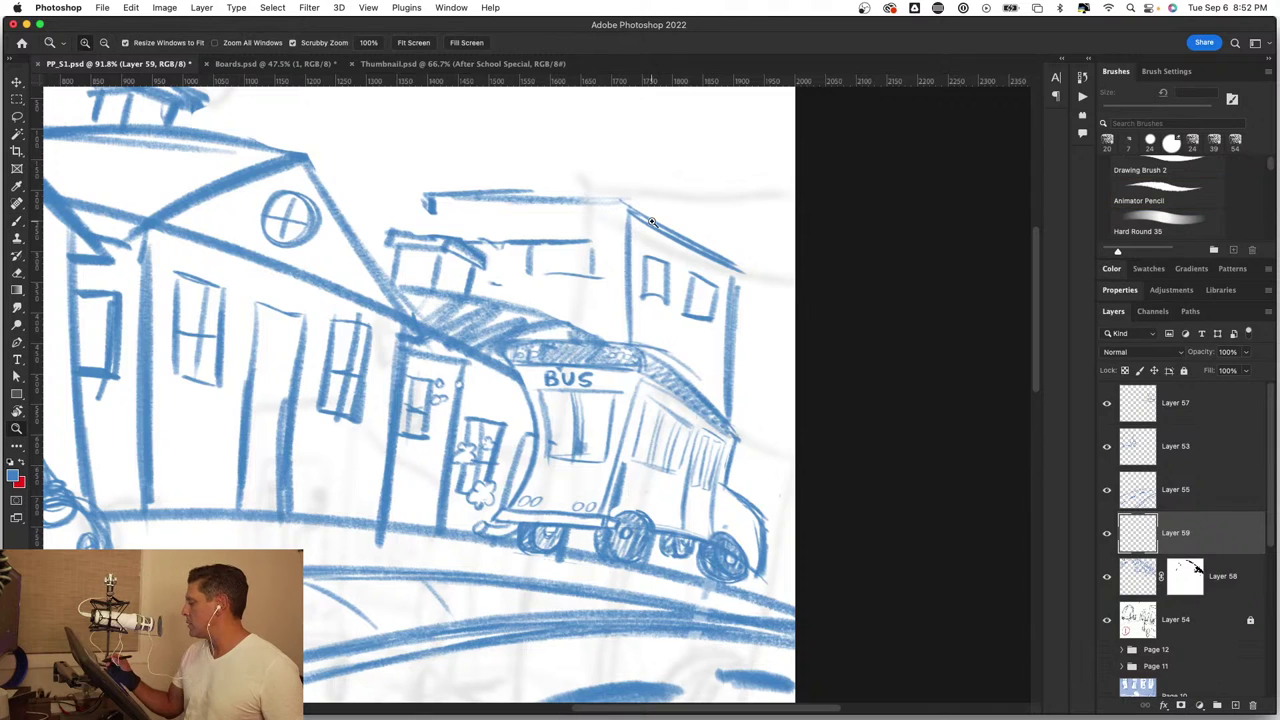
Step: Outline the small rooftop structure and hatch its dark windows
scroll(655, 218, up, 3)
drag(268, 354, 323, 350)
drag(307, 272, 312, 345)
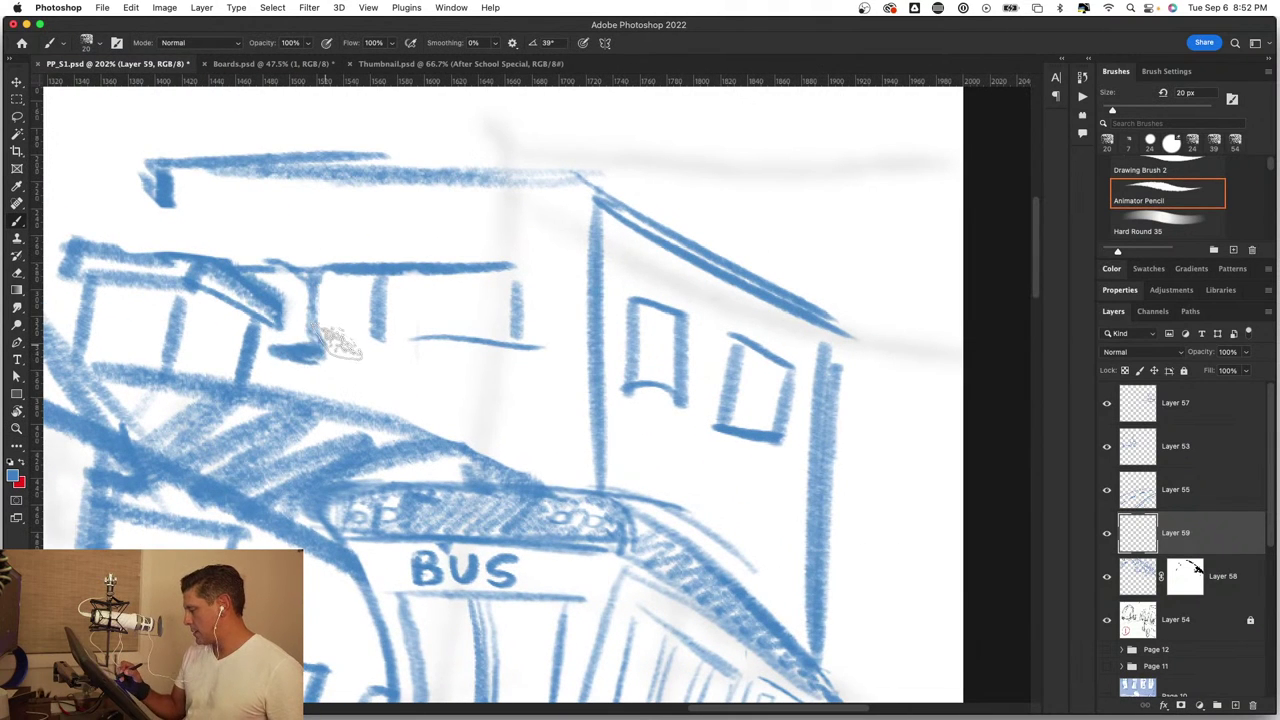
mouse_move(320, 270)
mouse_down()
mouse_move(278, 296)
mouse_move(320, 296)
mouse_move(295, 342)
mouse_move(318, 330)
mouse_move(323, 306)
mouse_move(400, 280)
mouse_move(423, 329)
mouse_move(455, 328)
mouse_up()
drag(460, 270, 500, 345)
drag(505, 270, 530, 345)
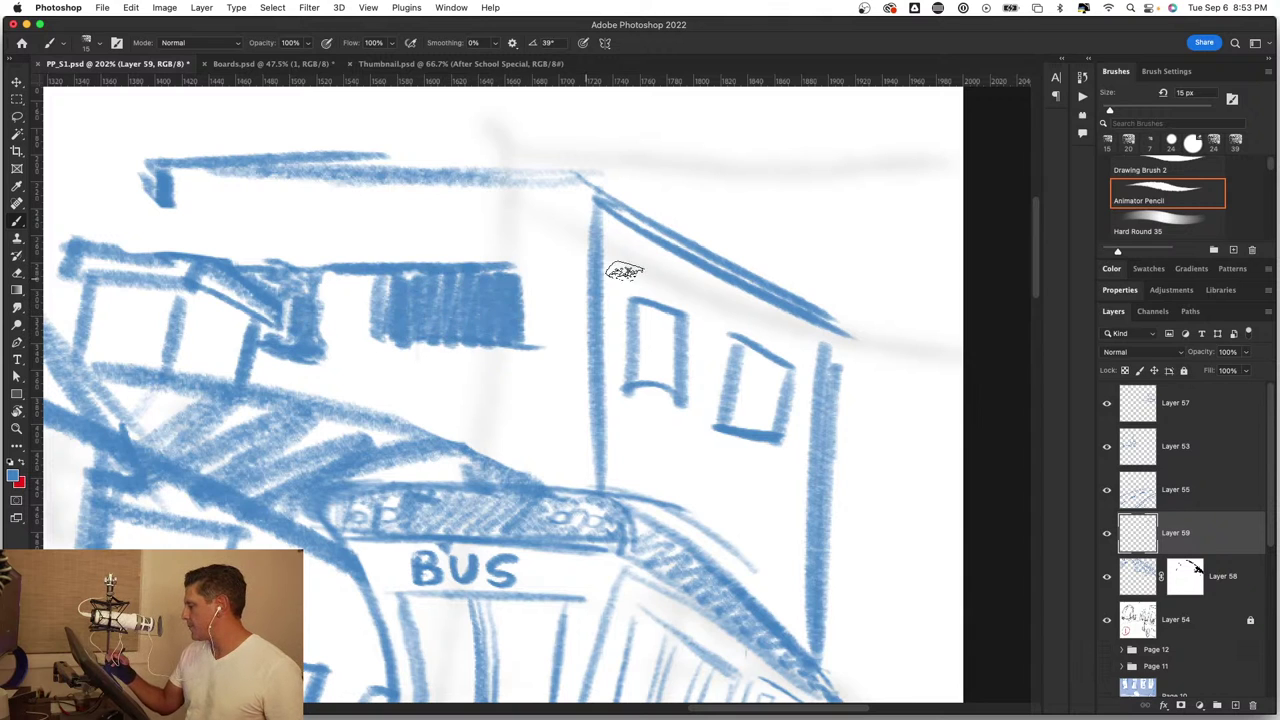
Step: Draw the tall building's roof corner, top line and diagonal roof edge, and hatch its two windows
drag(445, 372, 490, 567)
drag(176, 305, 178, 362)
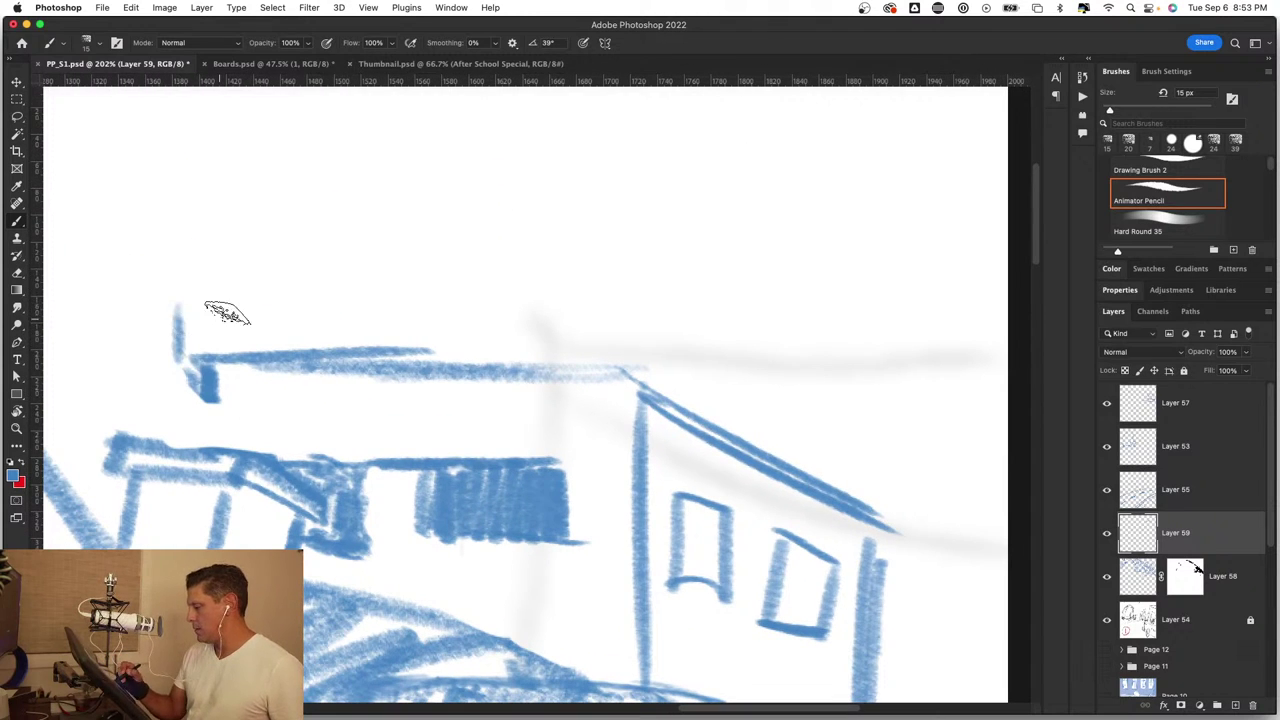
drag(182, 318, 500, 318)
mouse_move(212, 304)
mouse_down()
mouse_move(640, 325)
mouse_move(632, 380)
mouse_move(406, 370)
mouse_up()
mouse_move(638, 328)
mouse_down()
mouse_move(878, 476)
mouse_move(863, 457)
mouse_move(890, 505)
mouse_up()
drag(688, 515, 677, 589)
mouse_move(770, 552)
mouse_down()
mouse_move(811, 608)
mouse_move(675, 476)
mouse_move(731, 343)
mouse_up()
Step: Sketch small hatched windows beside and right of the bus roof
key(z)
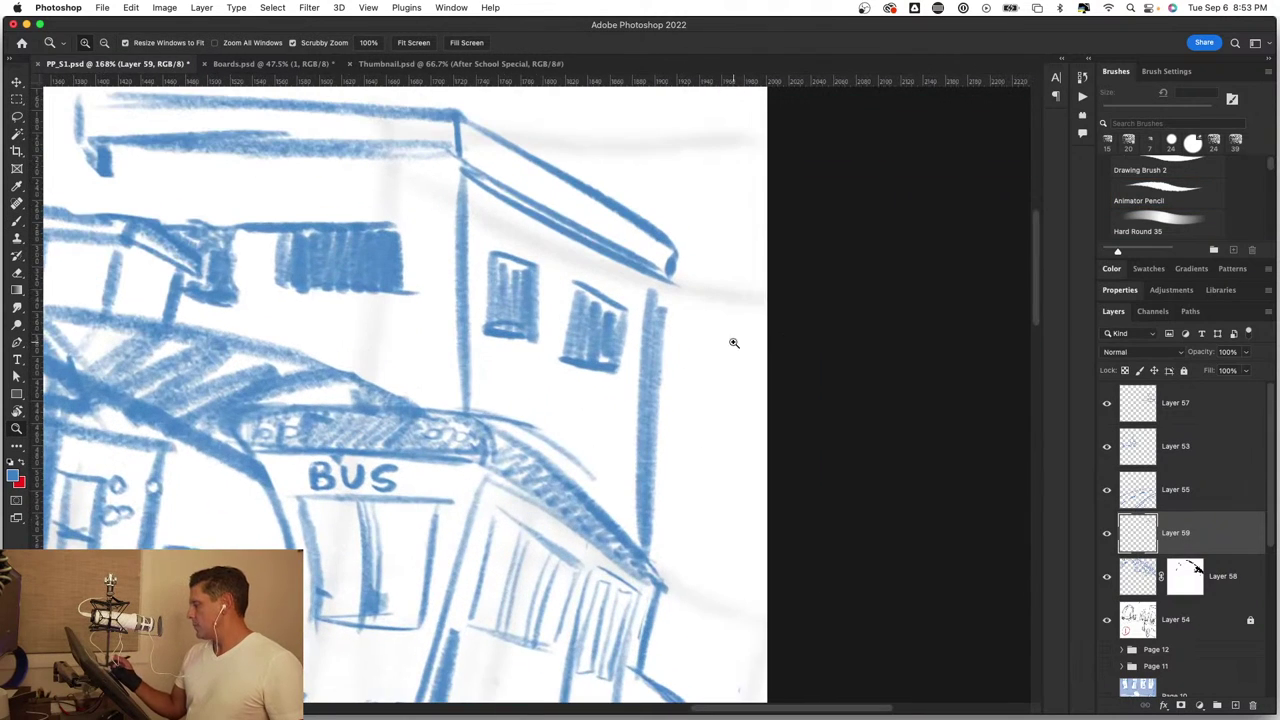
key(b)
mouse_move(497, 413)
mouse_down()
mouse_move(550, 401)
mouse_move(540, 450)
mouse_move(525, 445)
mouse_move(577, 470)
mouse_up()
drag(570, 410, 620, 415)
drag(620, 415, 620, 485)
mouse_move(578, 420)
mouse_down()
mouse_move(597, 455)
mouse_move(591, 553)
mouse_up()
Step: Zoom in on the buildings and add pencil strokes around the house door
key(z)
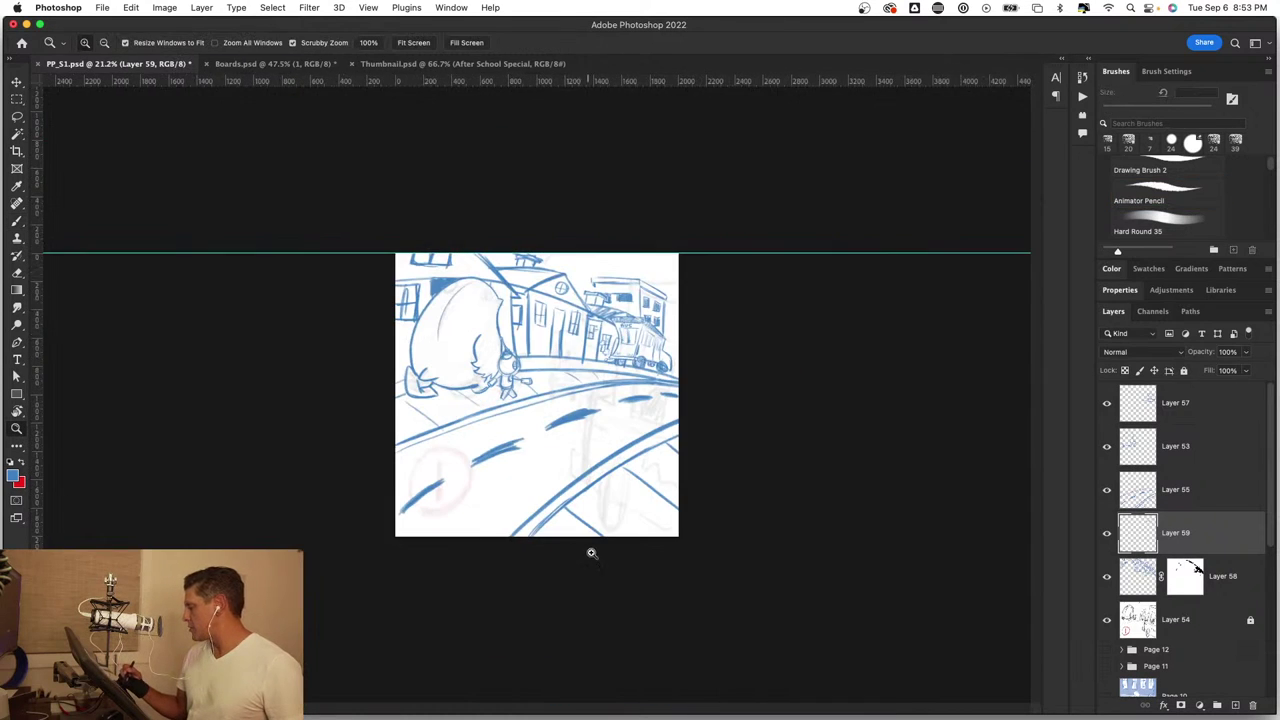
mouse_move(669, 428)
mouse_down()
mouse_move(774, 263)
mouse_move(758, 268)
mouse_up()
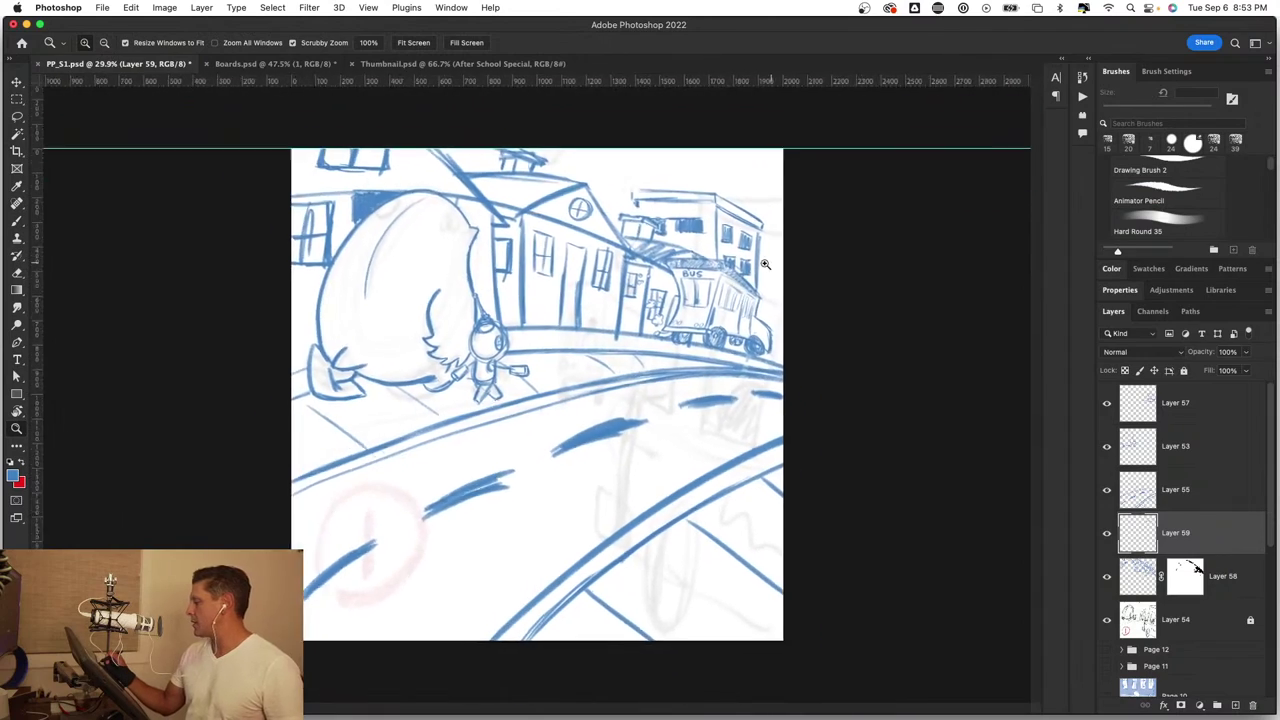
drag(595, 222, 700, 225)
key(b)
drag(512, 366, 506, 458)
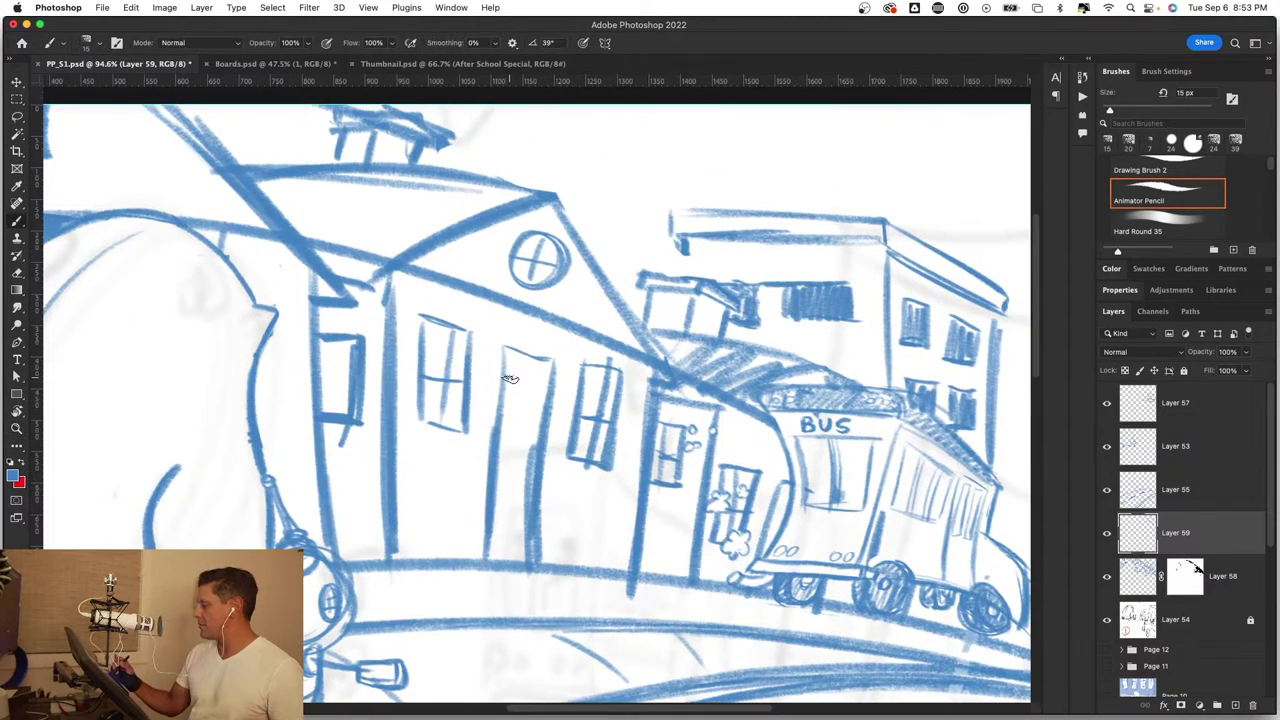
drag(530, 366, 500, 510)
drag(528, 420, 505, 558)
mouse_move(522, 490)
mouse_down()
mouse_move(496, 570)
mouse_move(517, 571)
mouse_move(686, 452)
mouse_up()
Step: Hatch the shadow beside the creature's shoe
key(z)
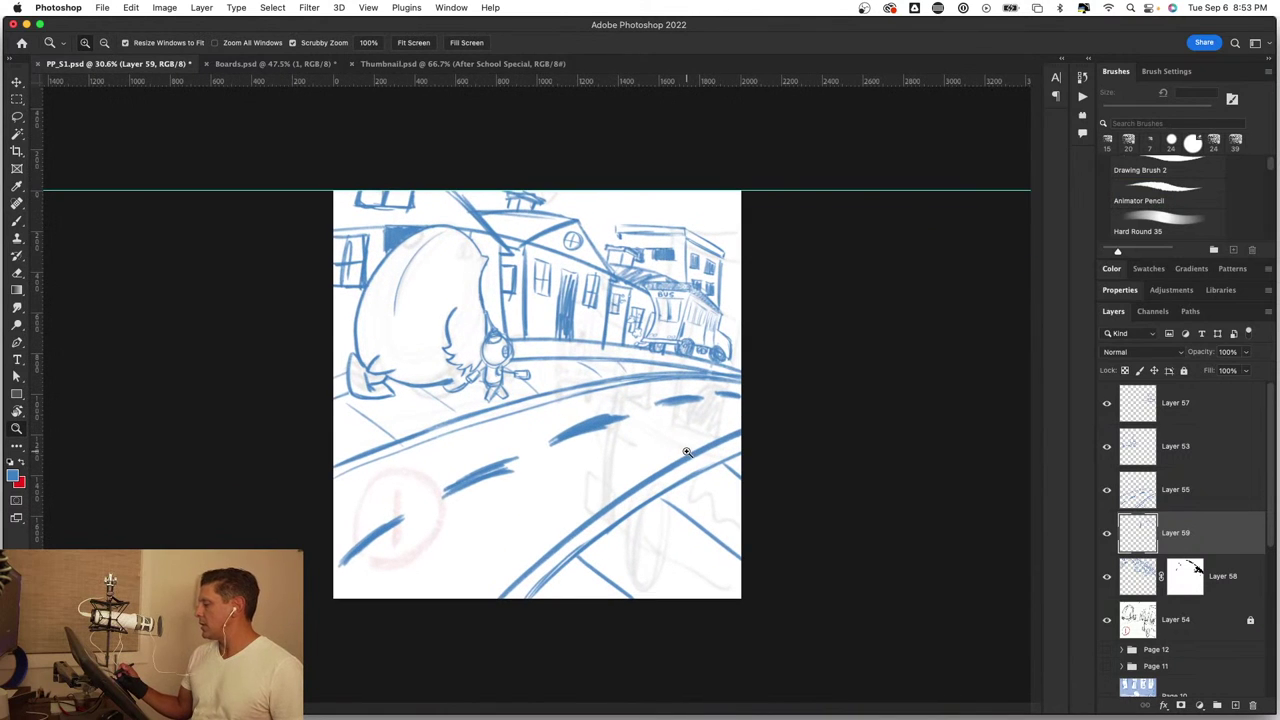
drag(503, 360, 560, 360)
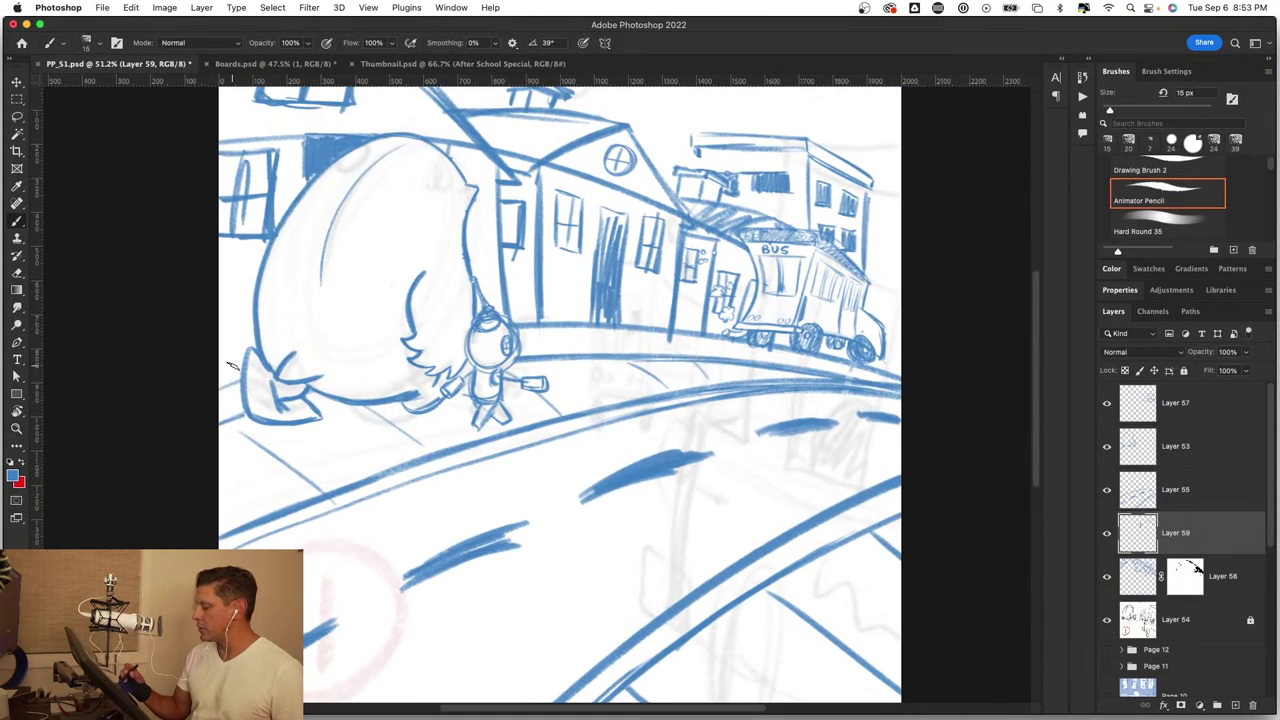
drag(245, 357, 272, 365)
key(b)
mouse_move(205, 465)
mouse_down()
mouse_move(214, 405)
mouse_move(235, 415)
mouse_up()
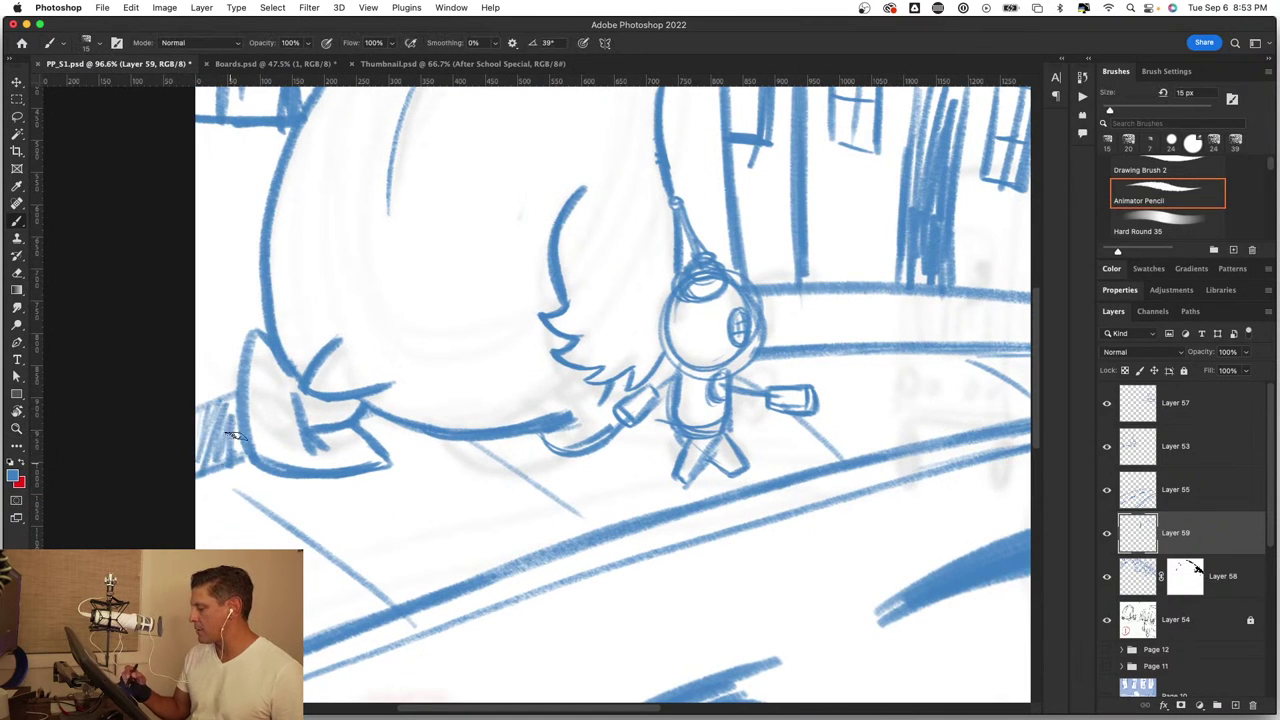
Step: Hatch the sidewalk band under the houses with diagonal strokes
mouse_move(610, 424)
mouse_down()
mouse_move(517, 418)
mouse_move(645, 472)
mouse_up()
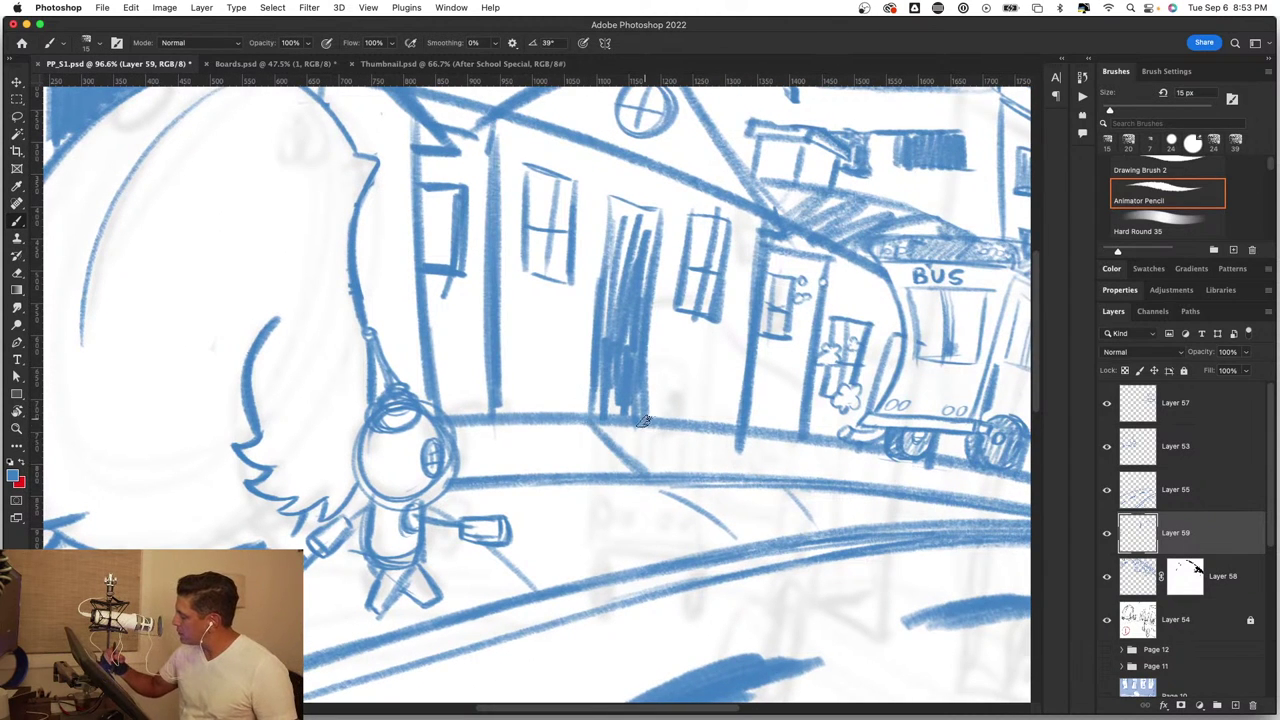
drag(645, 421, 714, 474)
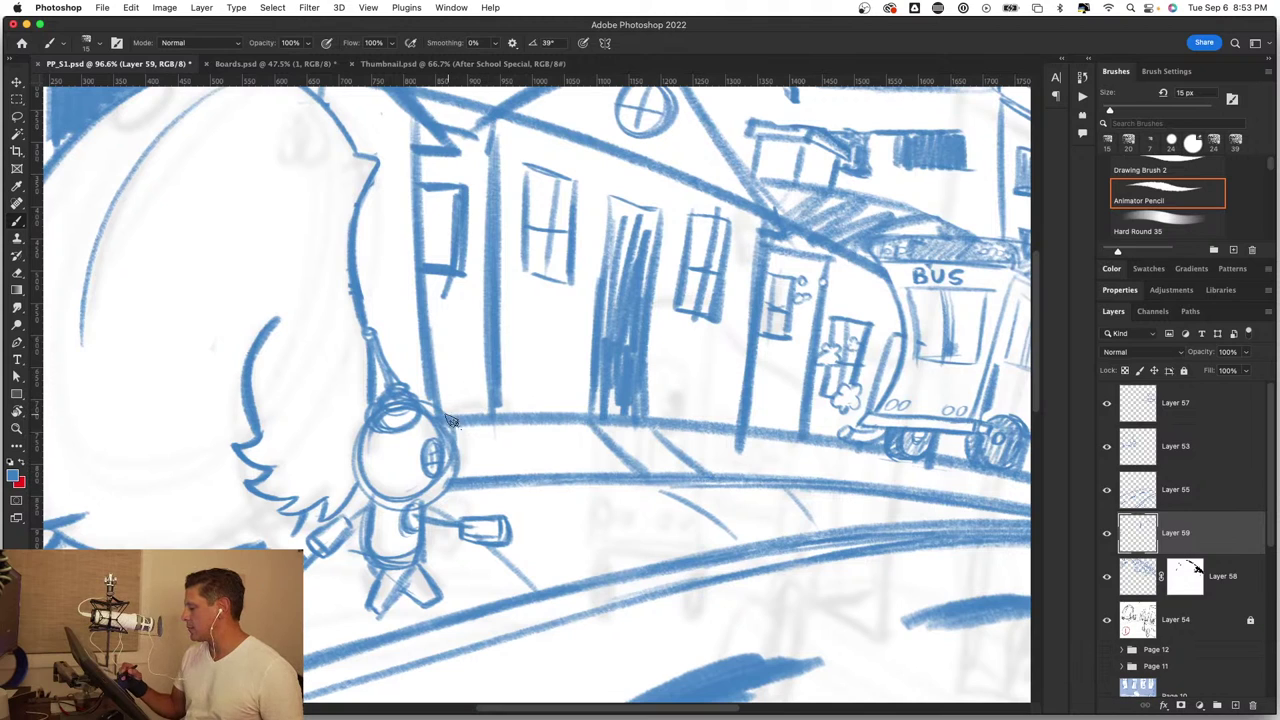
mouse_move(466, 420)
mouse_down()
mouse_move(450, 474)
mouse_move(482, 476)
mouse_up()
mouse_move(545, 414)
mouse_down()
mouse_move(520, 476)
mouse_move(545, 472)
mouse_up()
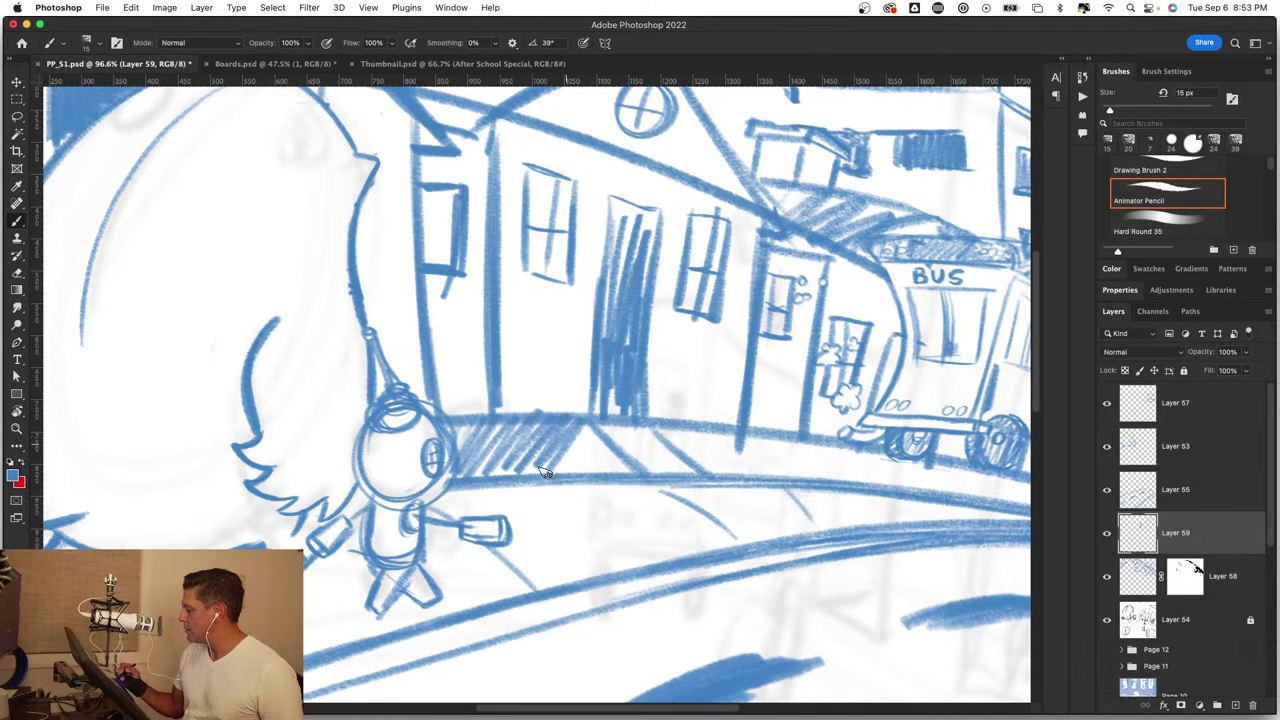
drag(585, 420, 555, 474)
drag(603, 428, 578, 476)
Step: Hatch the sidewalk under the bus, redrawing it after an undo
drag(685, 423, 700, 474)
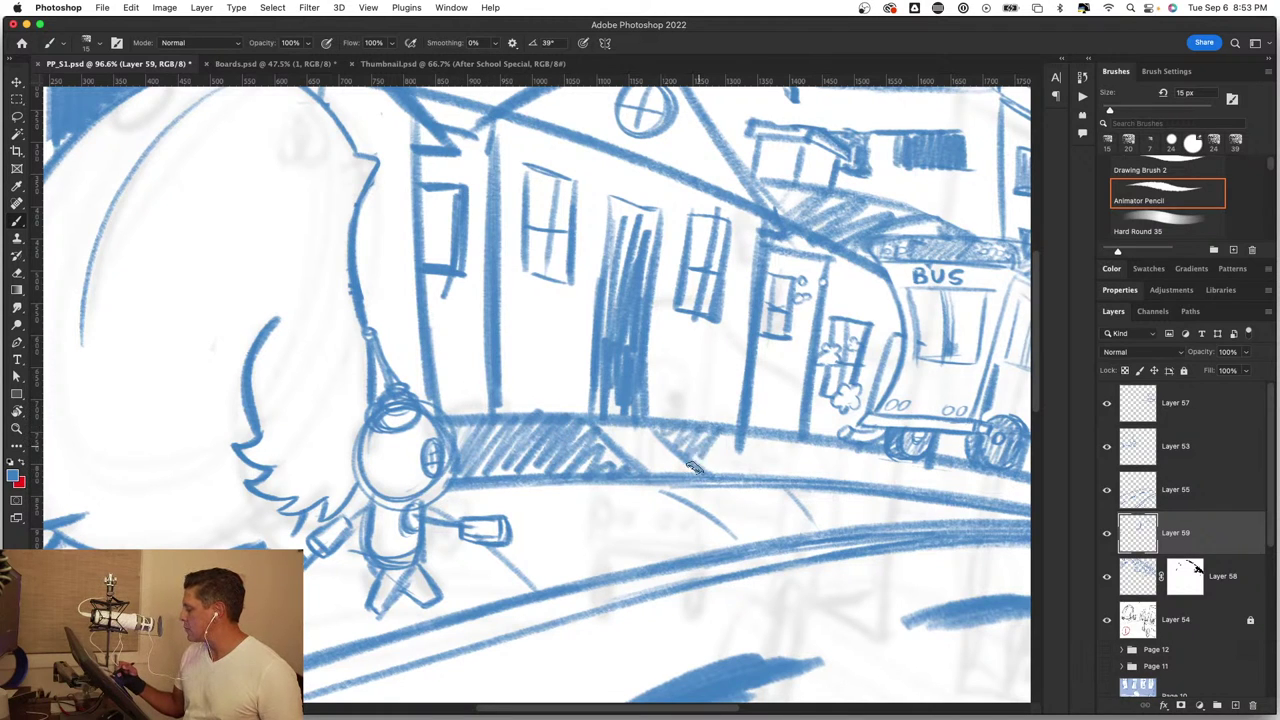
drag(735, 430, 745, 478)
mouse_move(780, 436)
mouse_down()
mouse_move(800, 484)
mouse_move(888, 490)
mouse_up()
drag(915, 455, 938, 474)
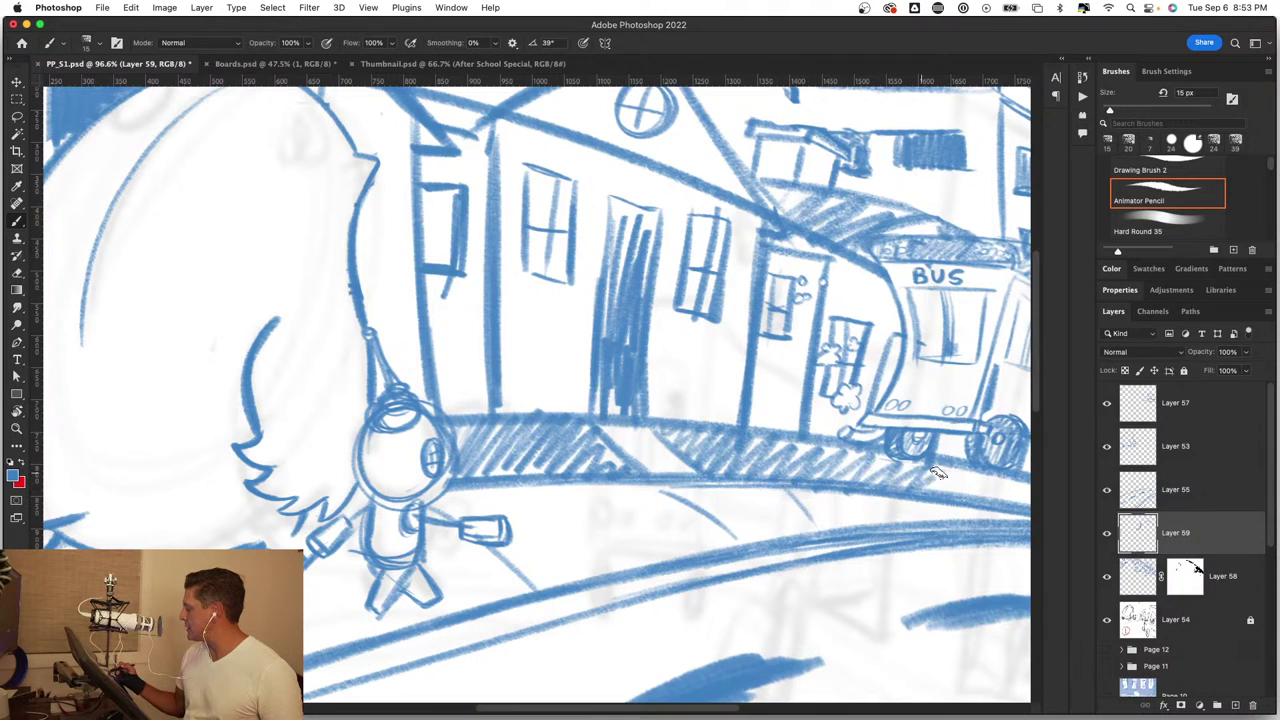
key(super+z)
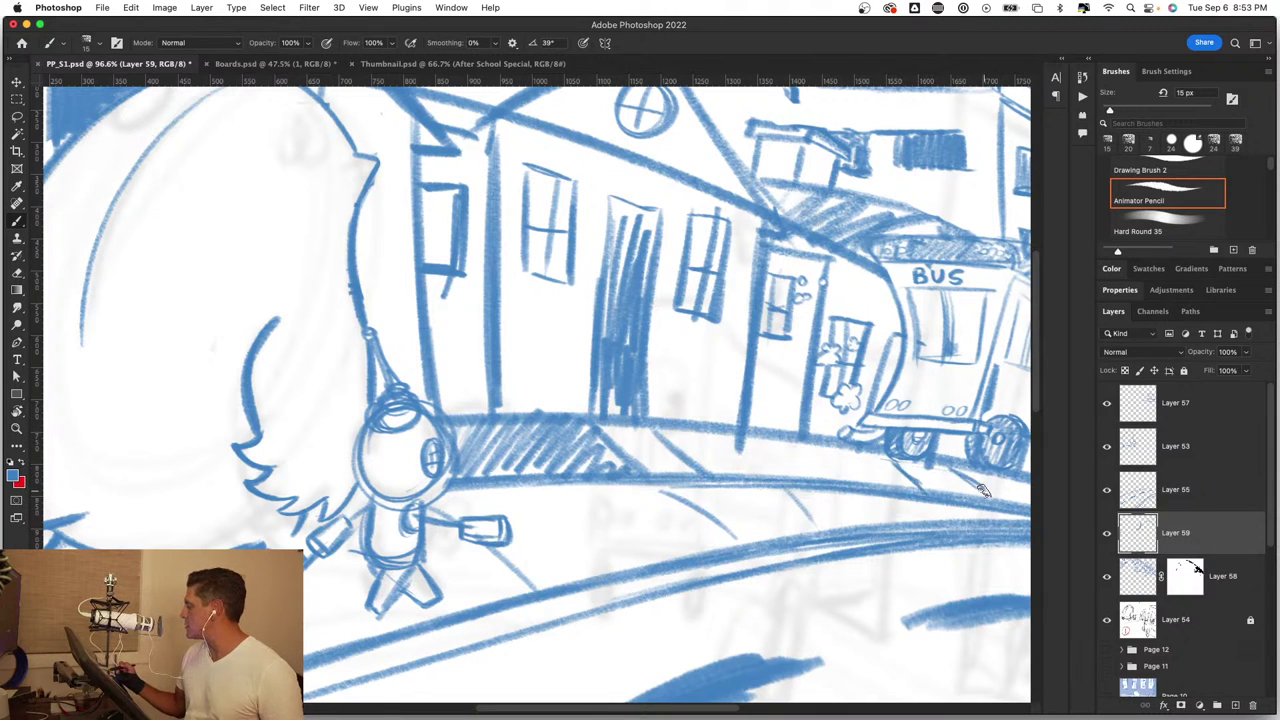
mouse_move(662, 437)
mouse_down()
mouse_move(866, 458)
mouse_move(901, 490)
mouse_move(1020, 495)
mouse_up()
Step: Zoom out and back in to review the buildings and sidewalk hatching on the panel
key(z)
drag(849, 517, 726, 523)
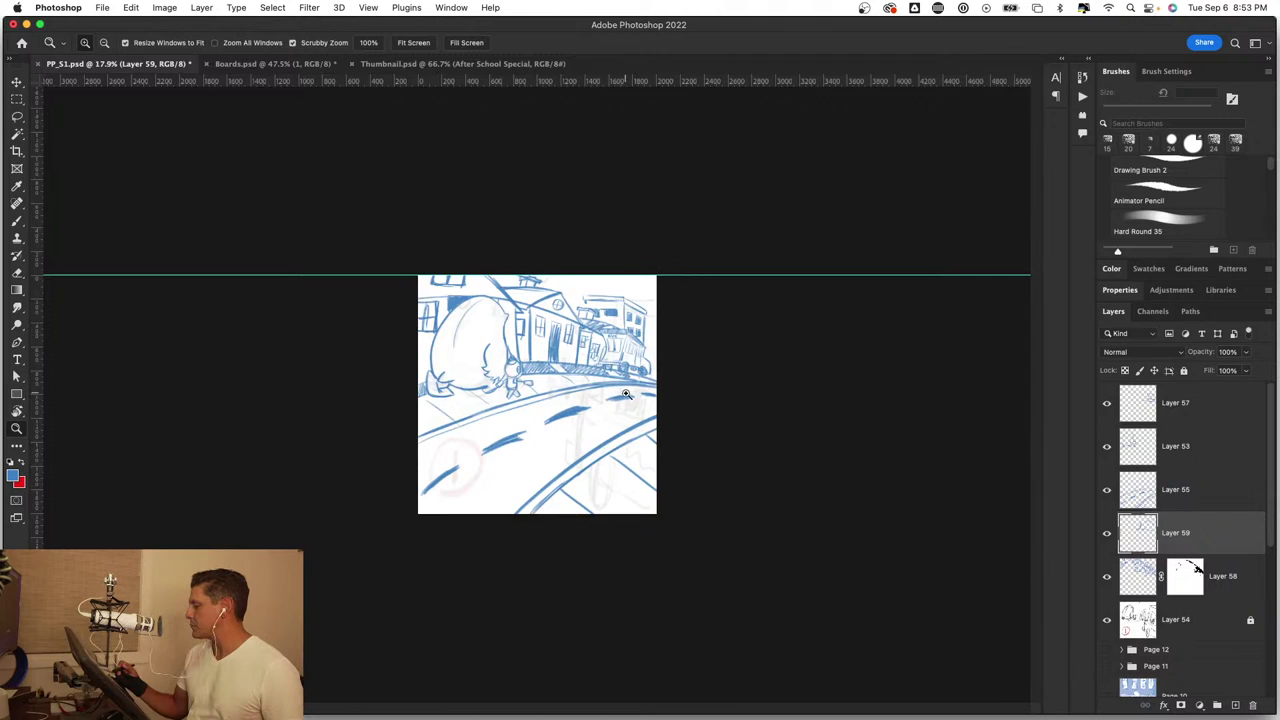
drag(626, 393, 700, 414)
key(b)
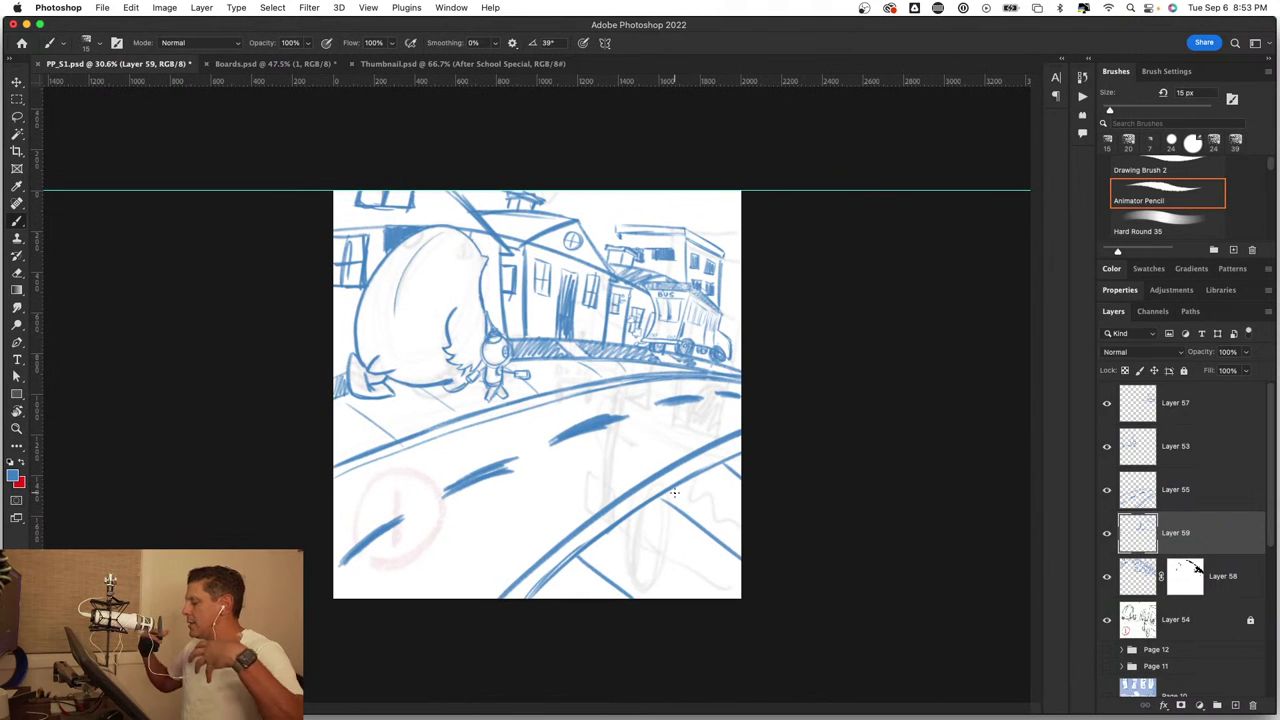
drag(519, 248, 509, 270)
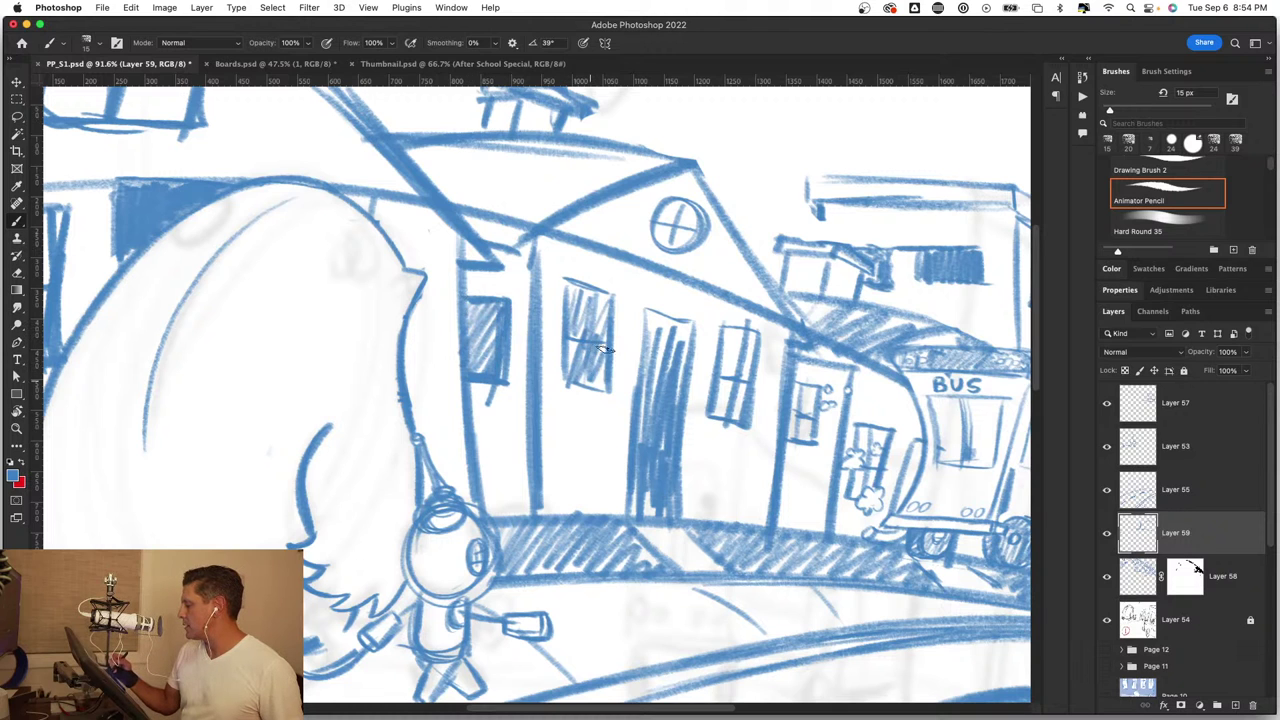
key(z)
mouse_move(743, 457)
mouse_down()
mouse_move(720, 500)
mouse_move(686, 490)
mouse_move(706, 478)
mouse_up()
key(b)
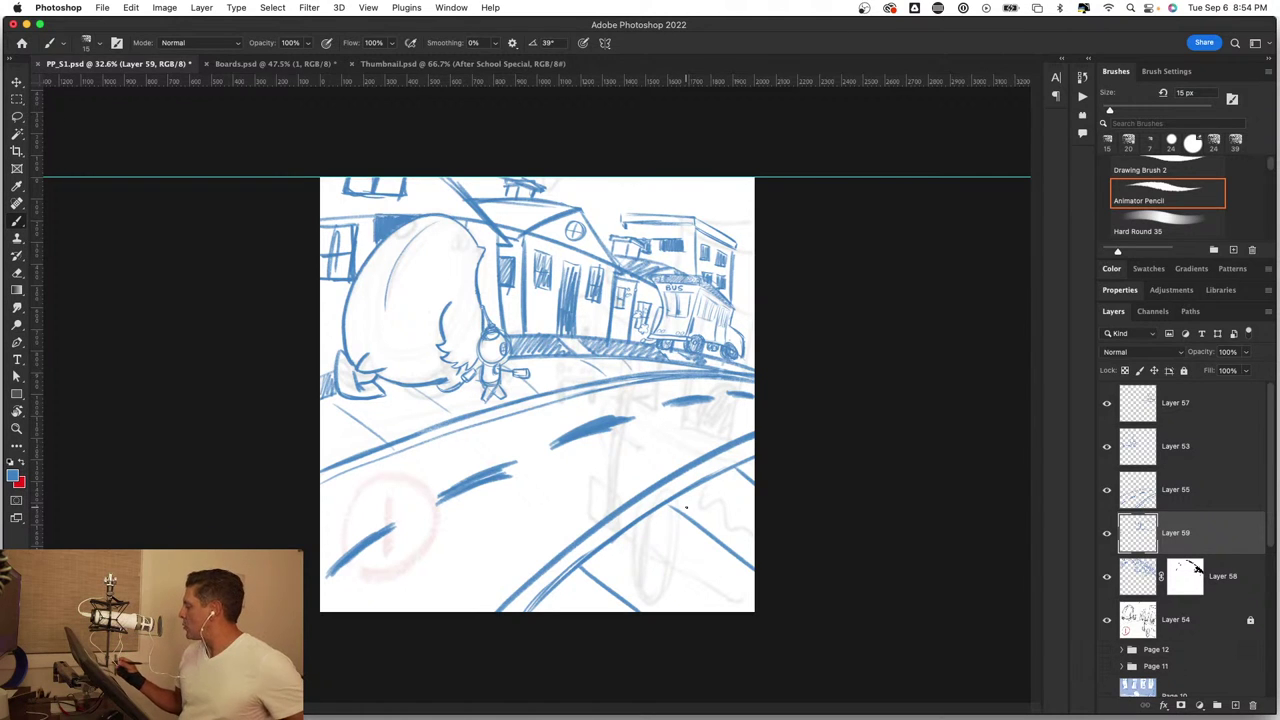
Step: Add Layer 60 above Layer 57 and fill it solid white
click(1195, 410)
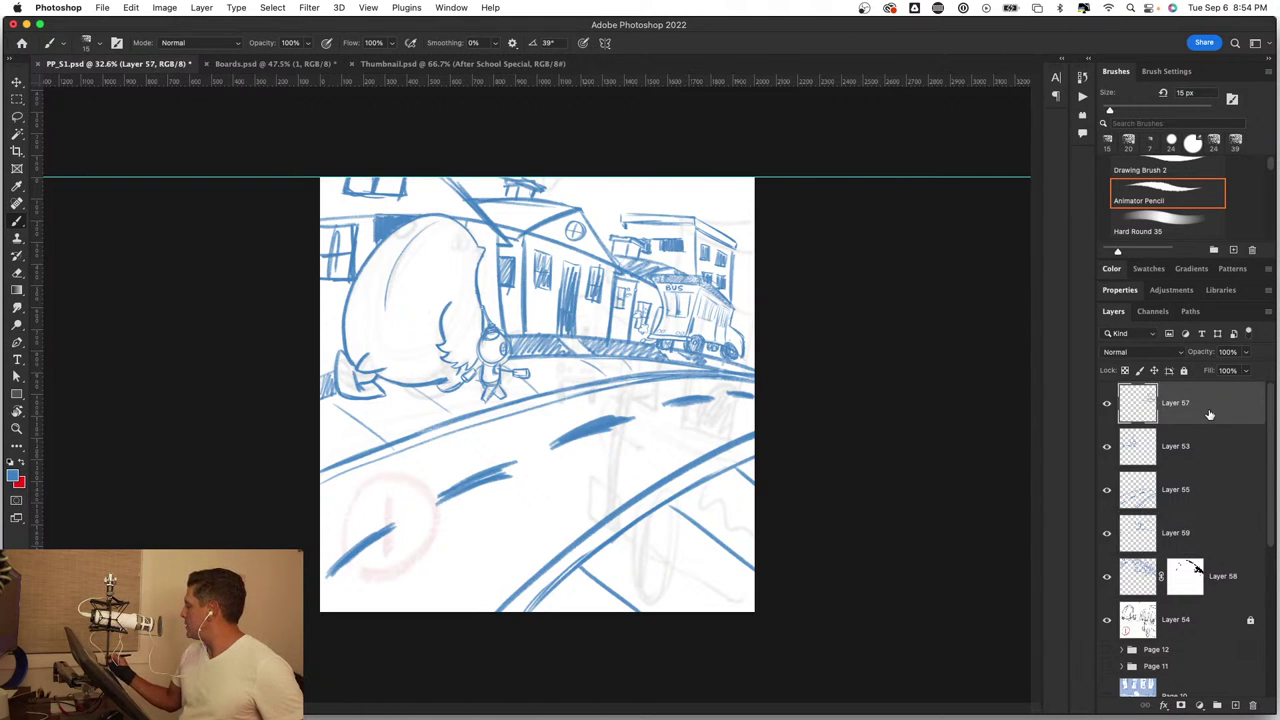
click(1236, 705)
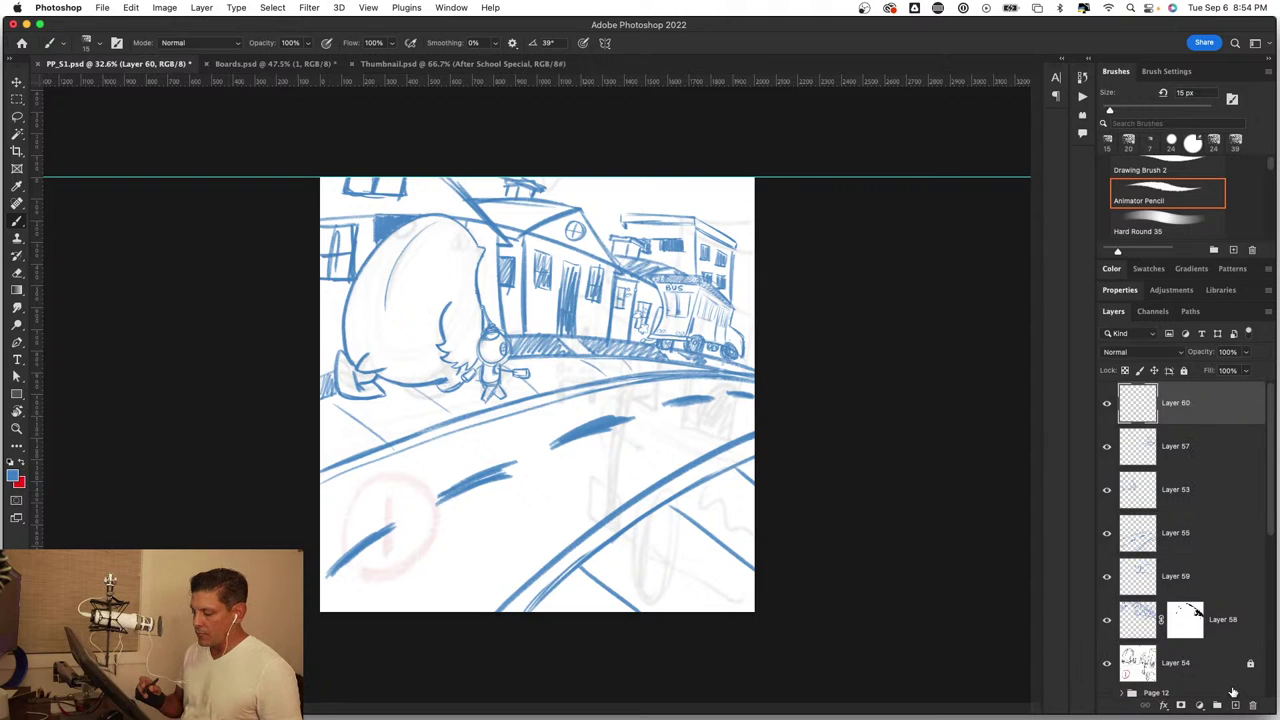
click(130, 7)
click(131, 9)
click(131, 9)
click(132, 11)
click(133, 13)
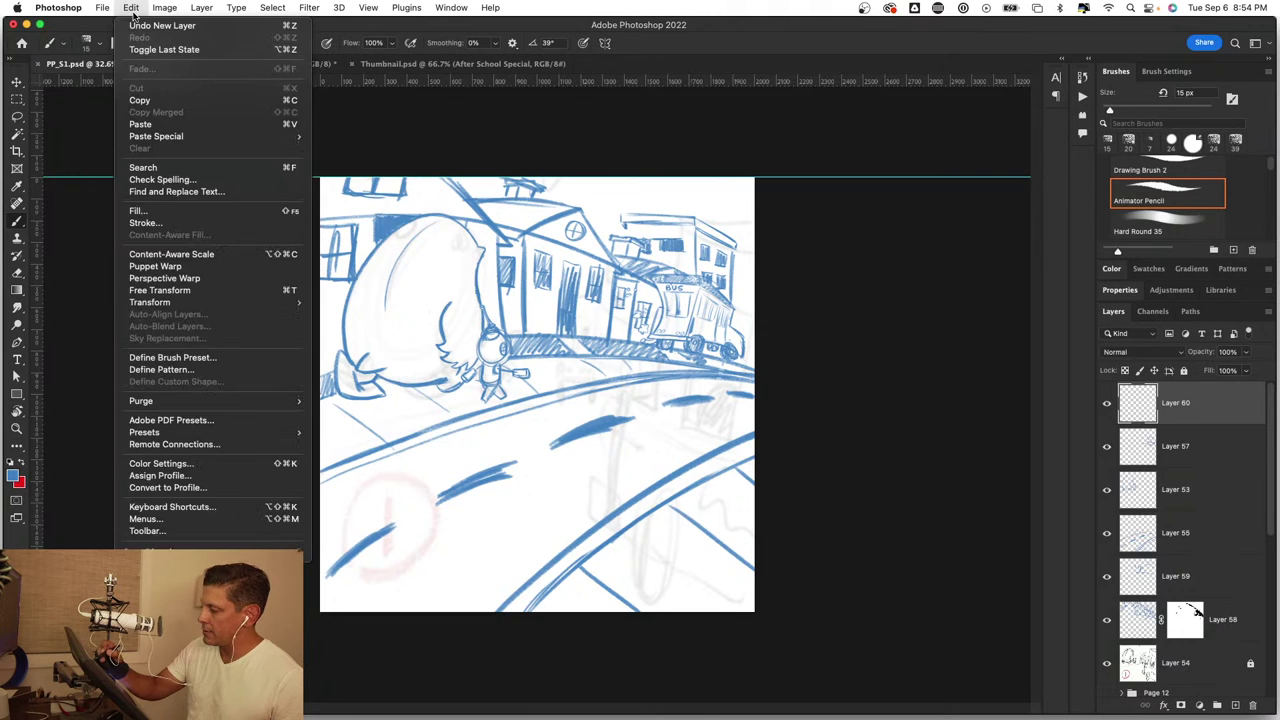
click(148, 210)
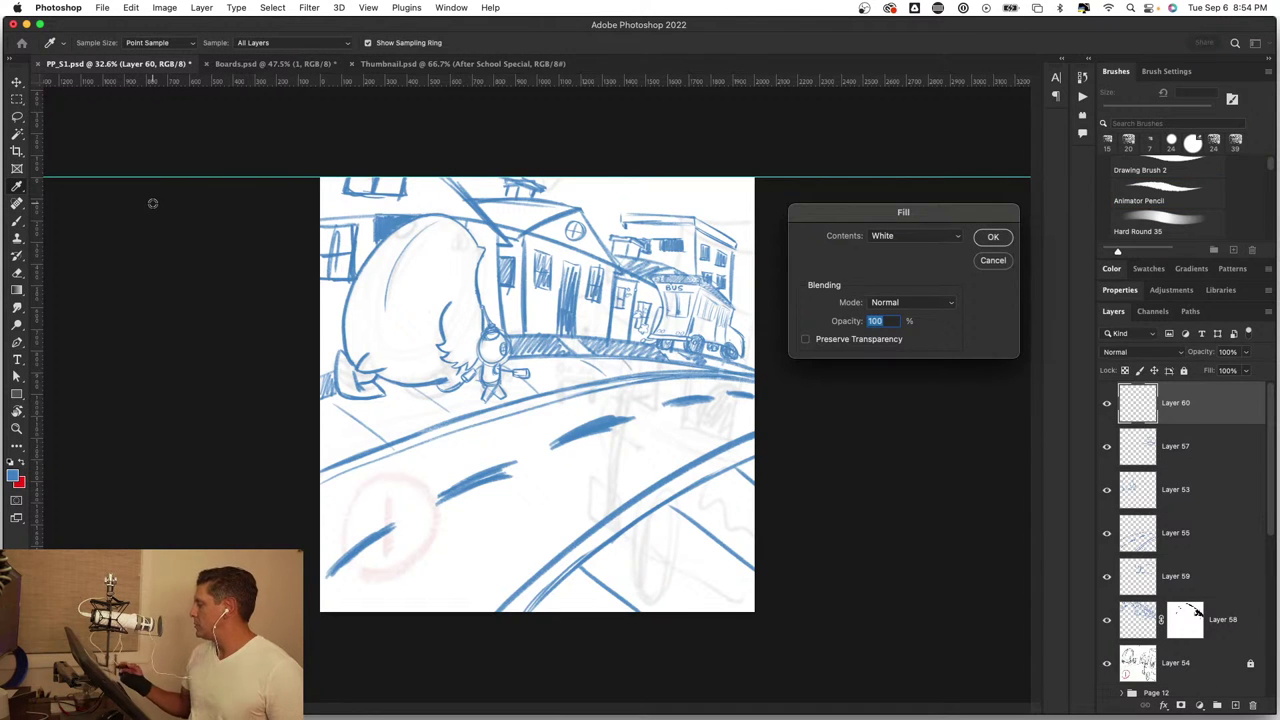
click(887, 245)
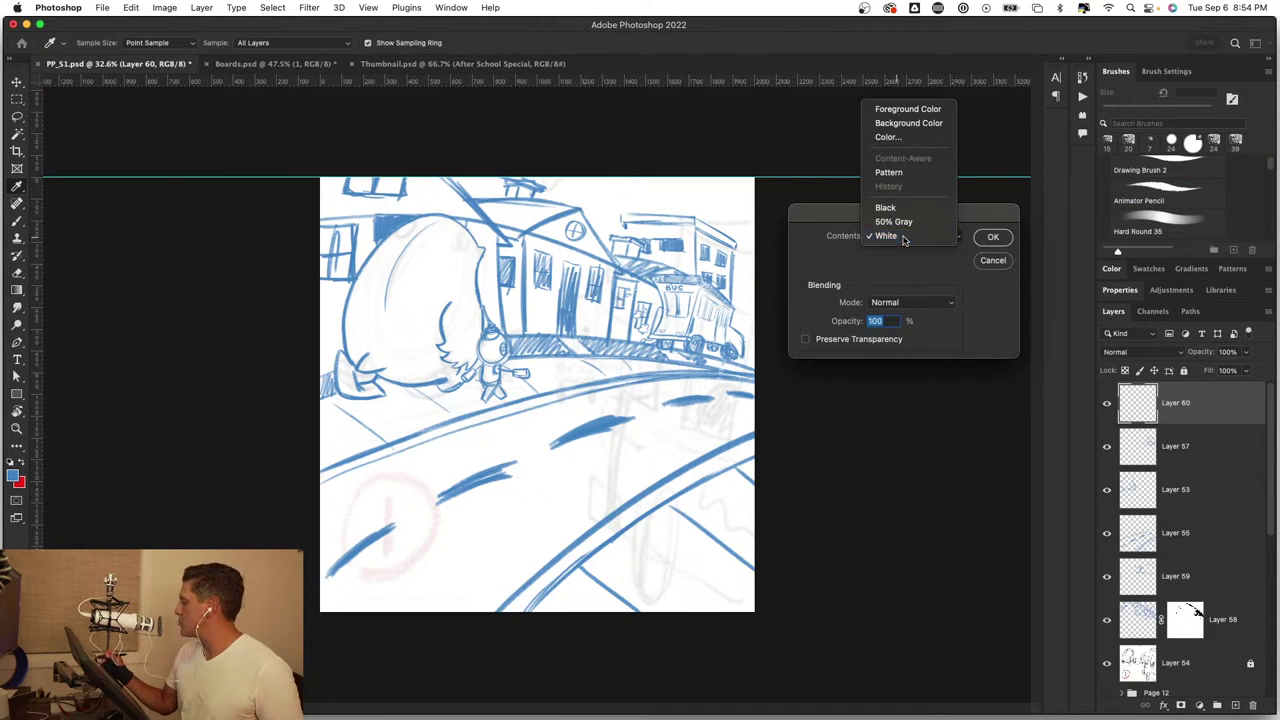
click(895, 238)
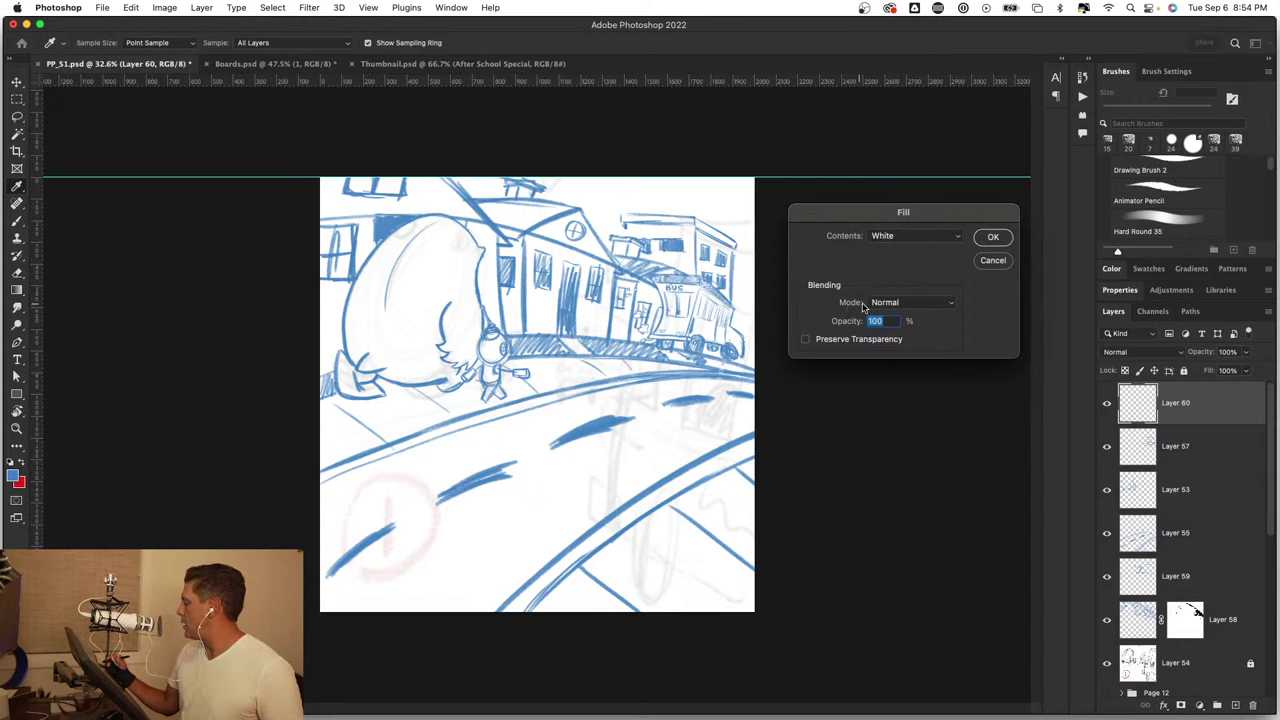
click(993, 238)
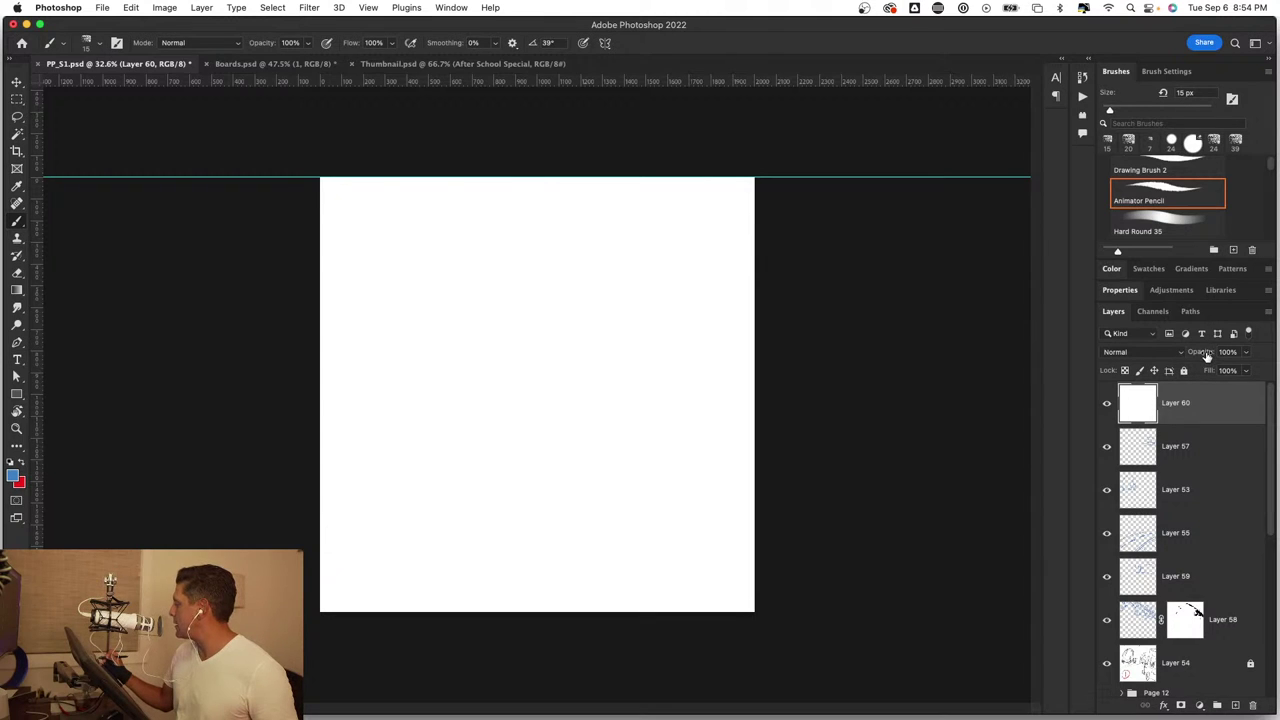
Step: Set Layer 60's opacity to 85% and add empty Layer 61 above it
text(85)
key(Return)
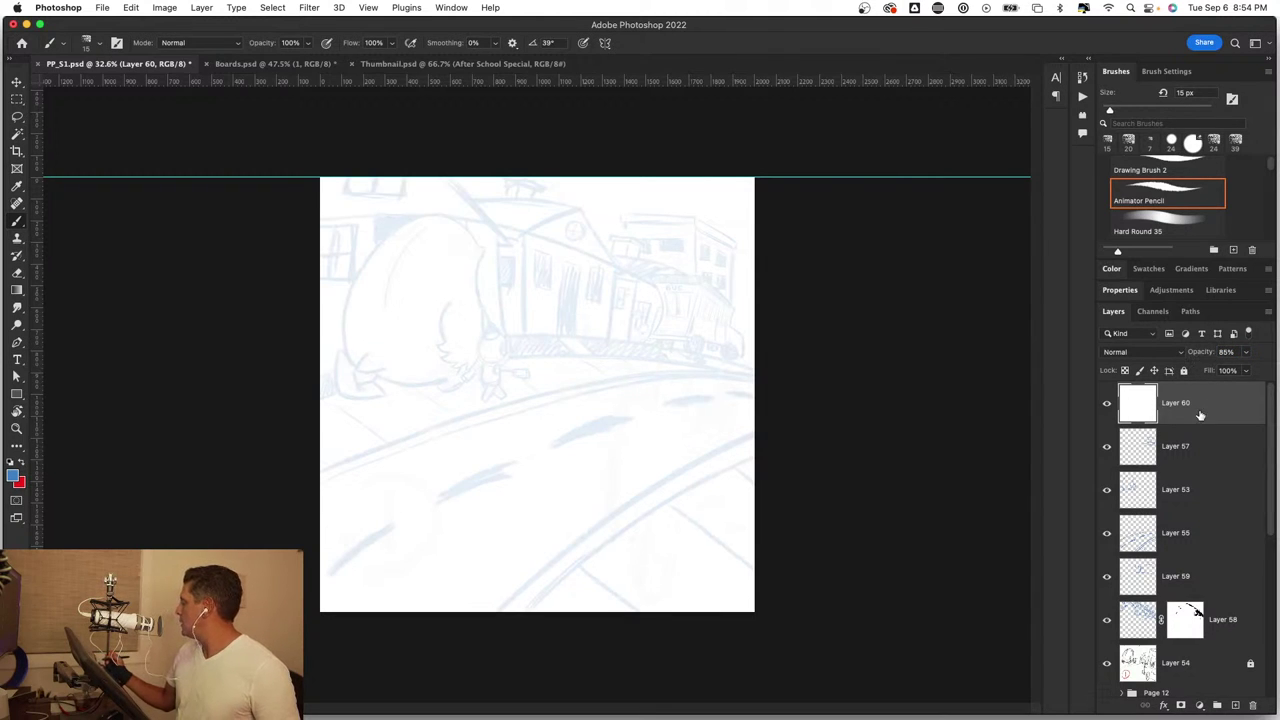
click(1236, 705)
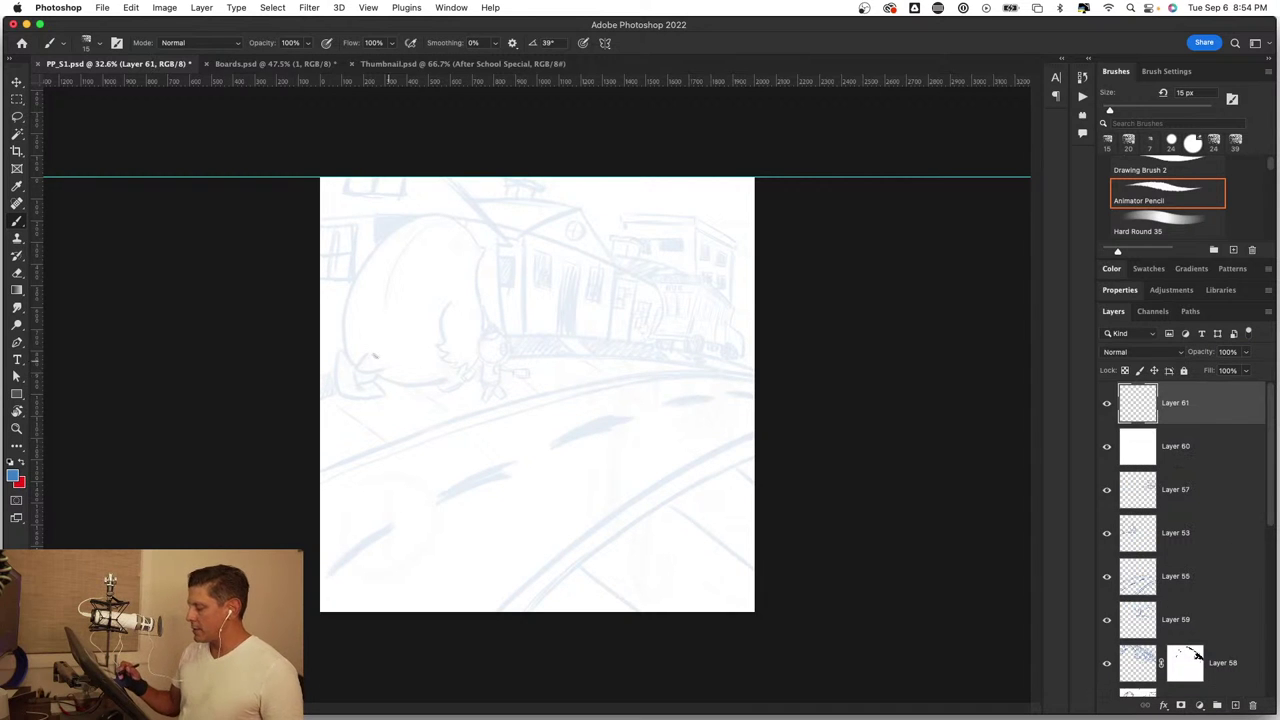
Step: Ink the character's back as a long blue arc extending downward
mouse_move(409, 220)
mouse_down()
mouse_move(532, 289)
mouse_move(591, 560)
mouse_up()
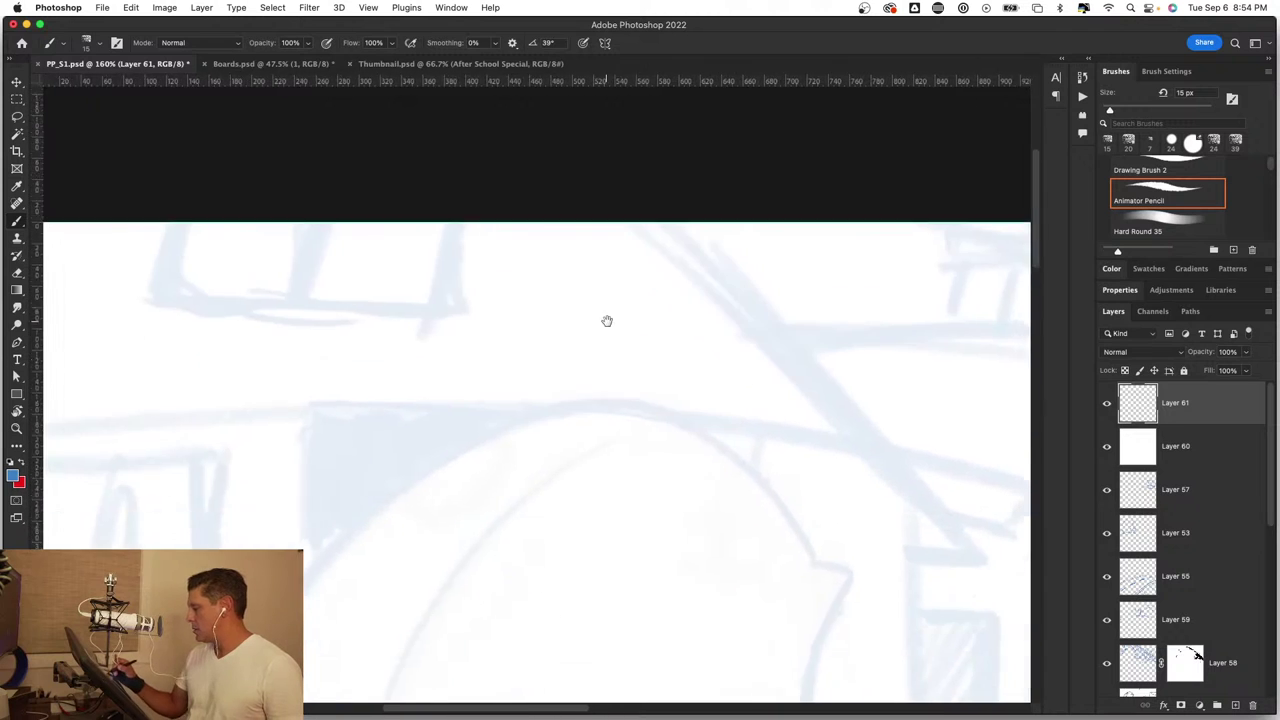
drag(606, 320, 566, 434)
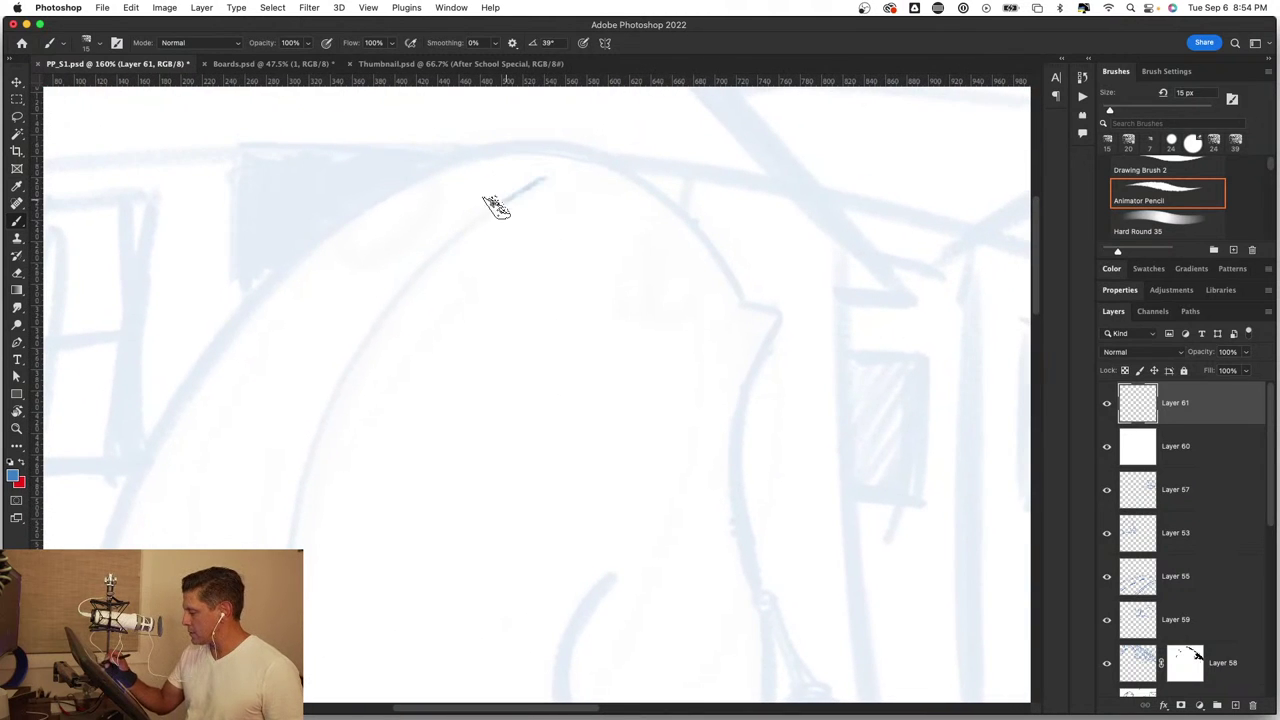
mouse_move(495, 205)
mouse_down()
mouse_move(309, 449)
mouse_move(286, 529)
mouse_up()
key(z)
drag(600, 500, 473, 499)
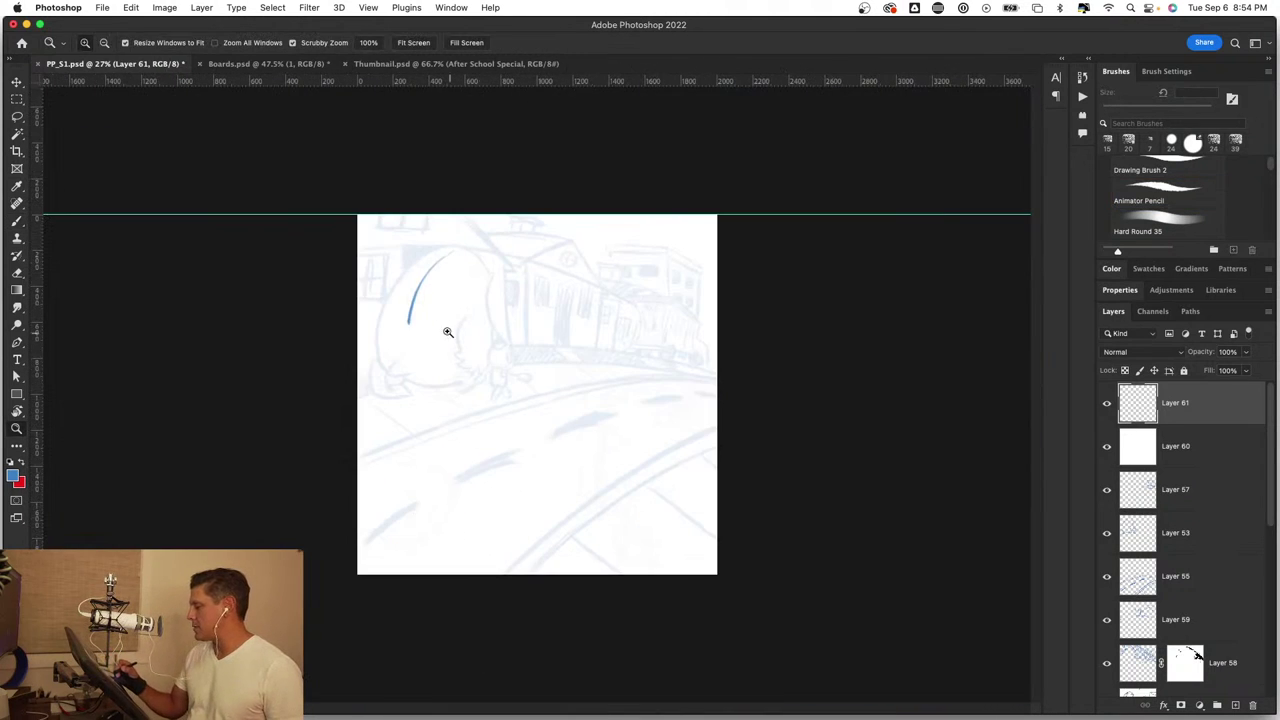
mouse_move(447, 331)
mouse_down()
mouse_move(526, 334)
mouse_move(646, 451)
mouse_move(743, 414)
mouse_move(441, 390)
mouse_move(471, 391)
mouse_up()
key(b)
drag(375, 393, 250, 540)
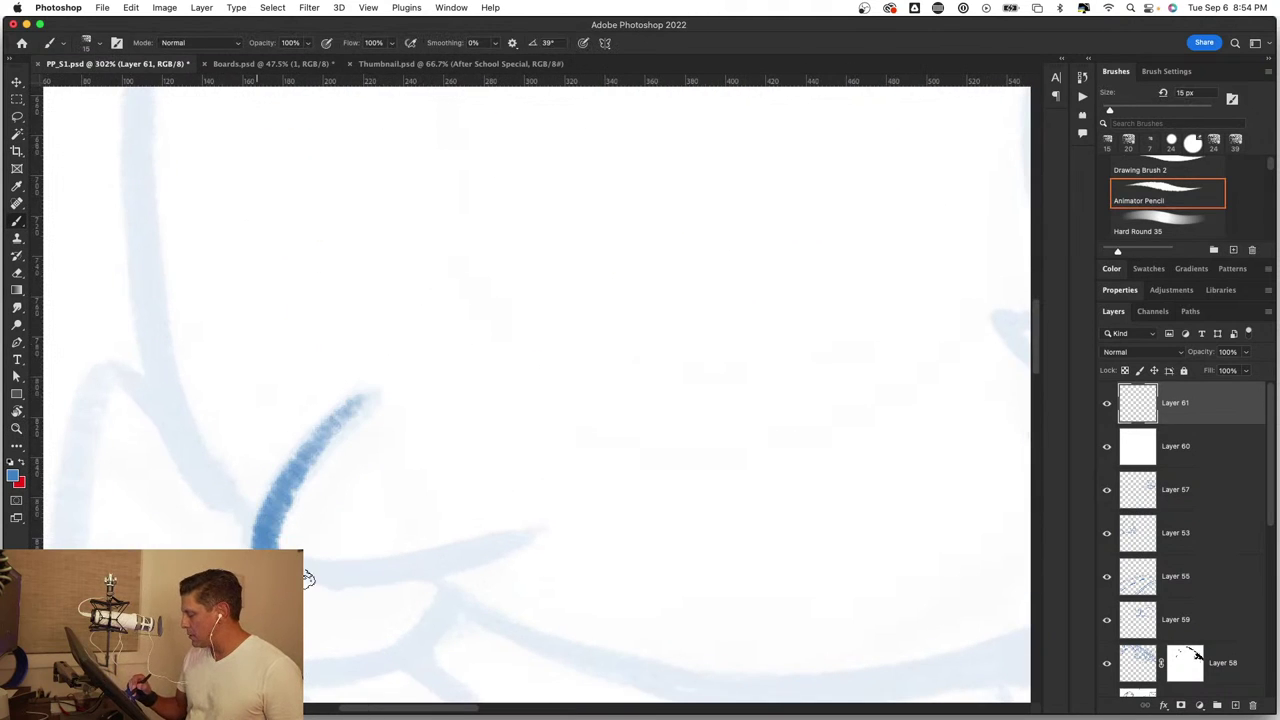
mouse_move(308, 578)
mouse_down()
mouse_move(557, 509)
mouse_move(434, 566)
mouse_up()
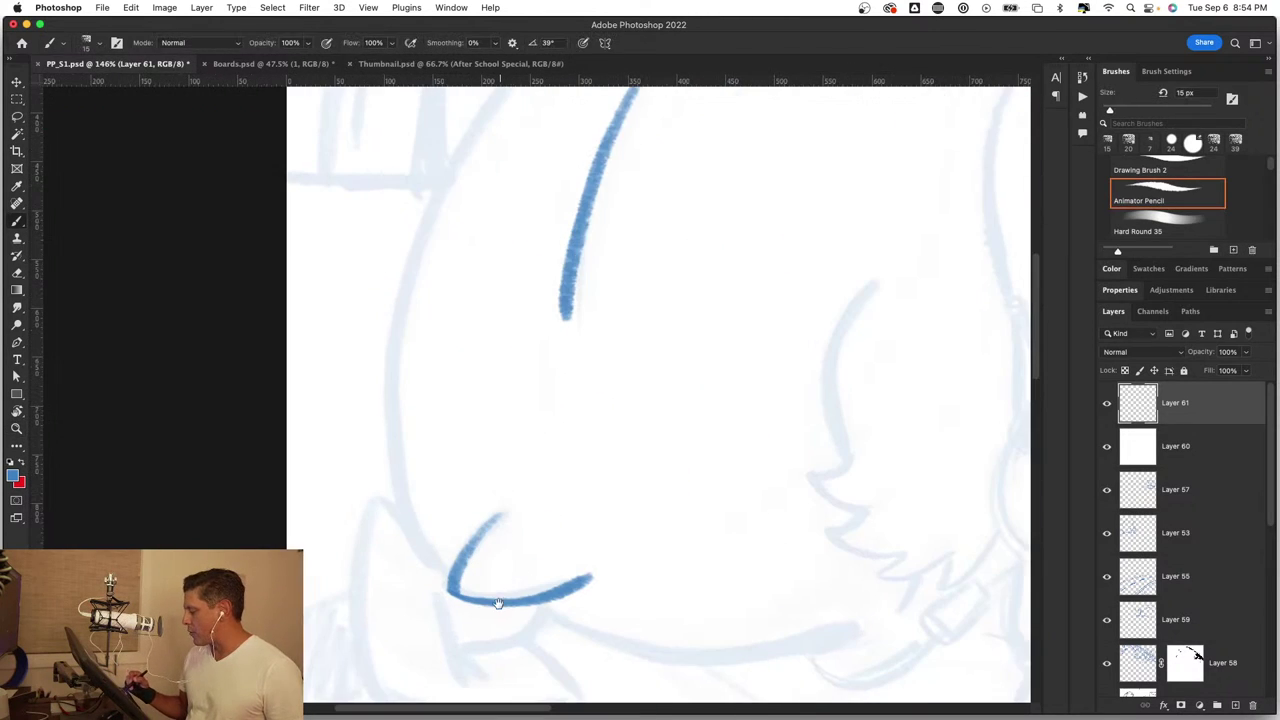
mouse_move(498, 602)
mouse_down()
mouse_move(449, 491)
mouse_move(363, 680)
mouse_up()
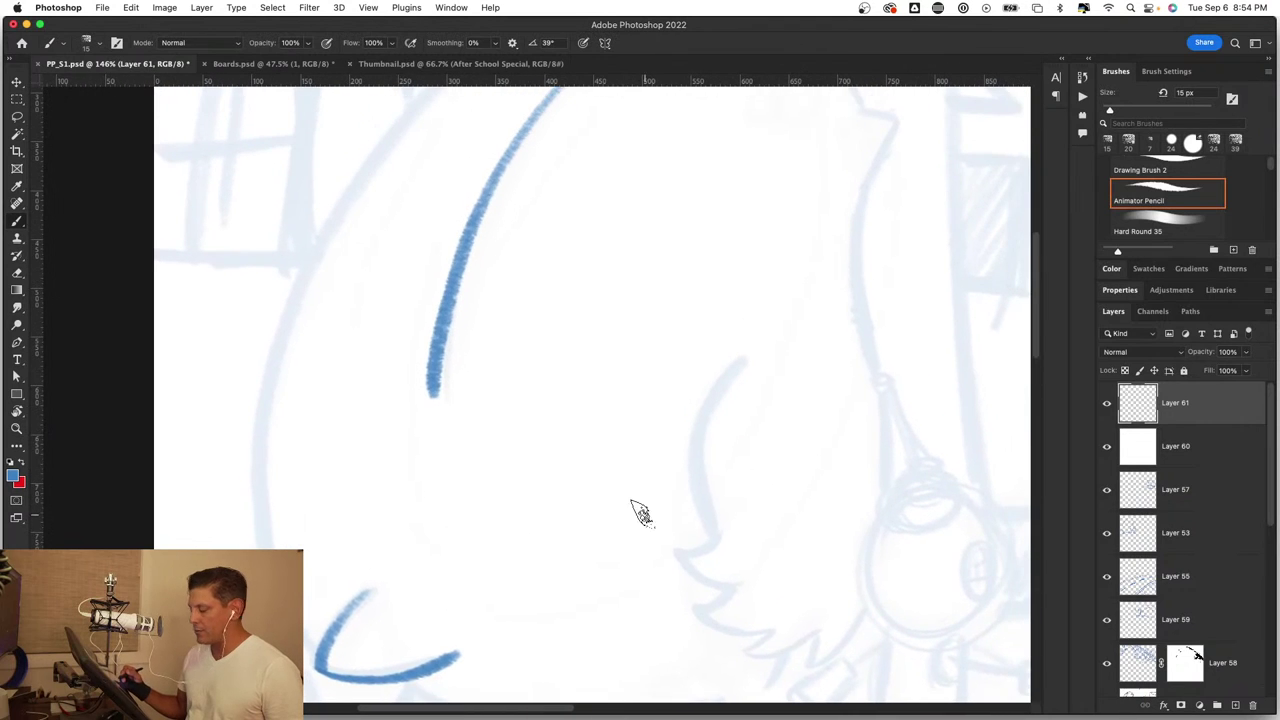
Step: Tilt the canvas and ink the character's foot: its curve, toe stroke and base
key(r)
mouse_move(640, 512)
mouse_down()
mouse_move(606, 529)
mouse_move(597, 514)
mouse_move(680, 457)
mouse_move(746, 346)
mouse_up()
key(z)
key(b)
drag(740, 423, 673, 381)
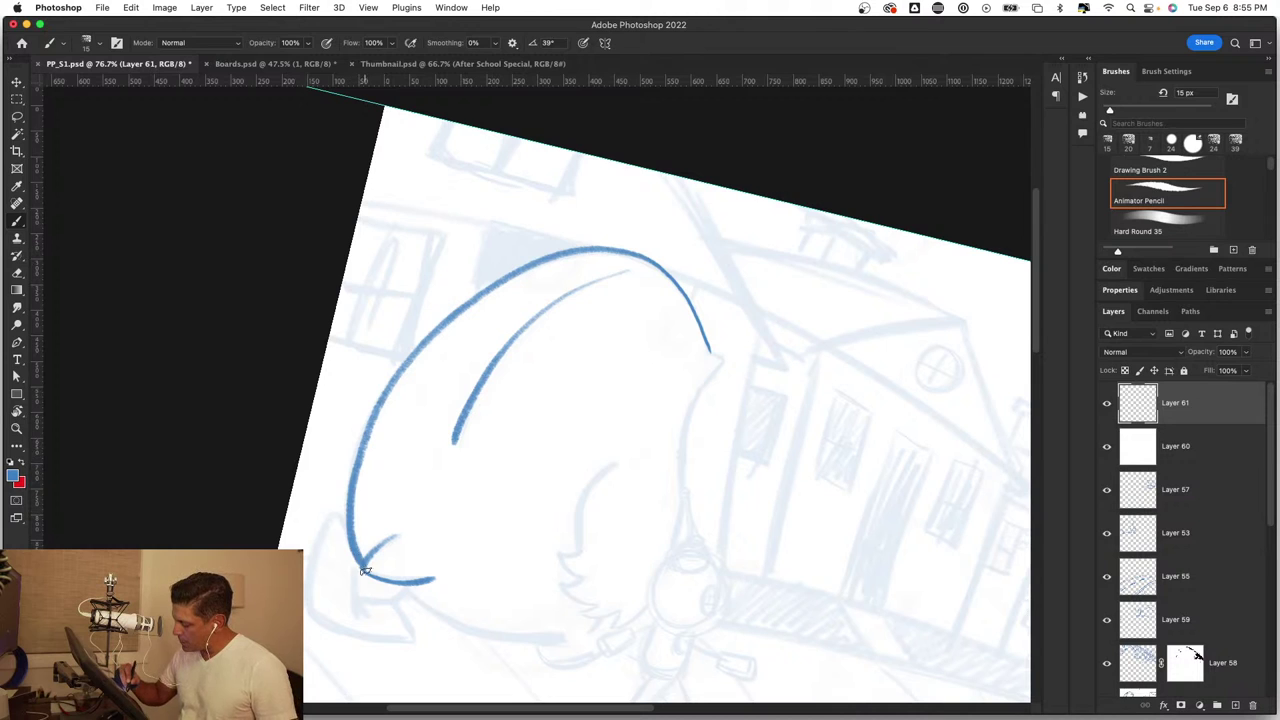
key(z)
mouse_move(354, 592)
mouse_down()
mouse_move(429, 566)
mouse_move(446, 506)
mouse_up()
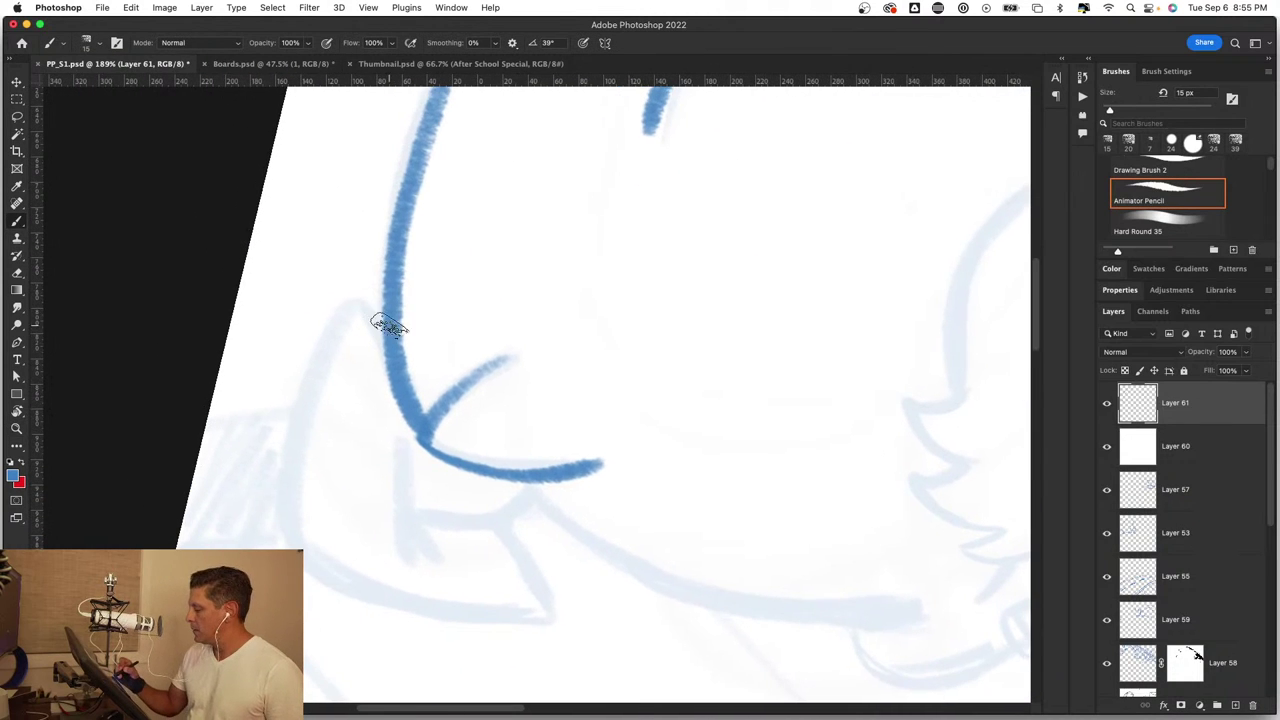
mouse_move(384, 324)
mouse_down()
mouse_move(306, 357)
mouse_move(337, 546)
mouse_up()
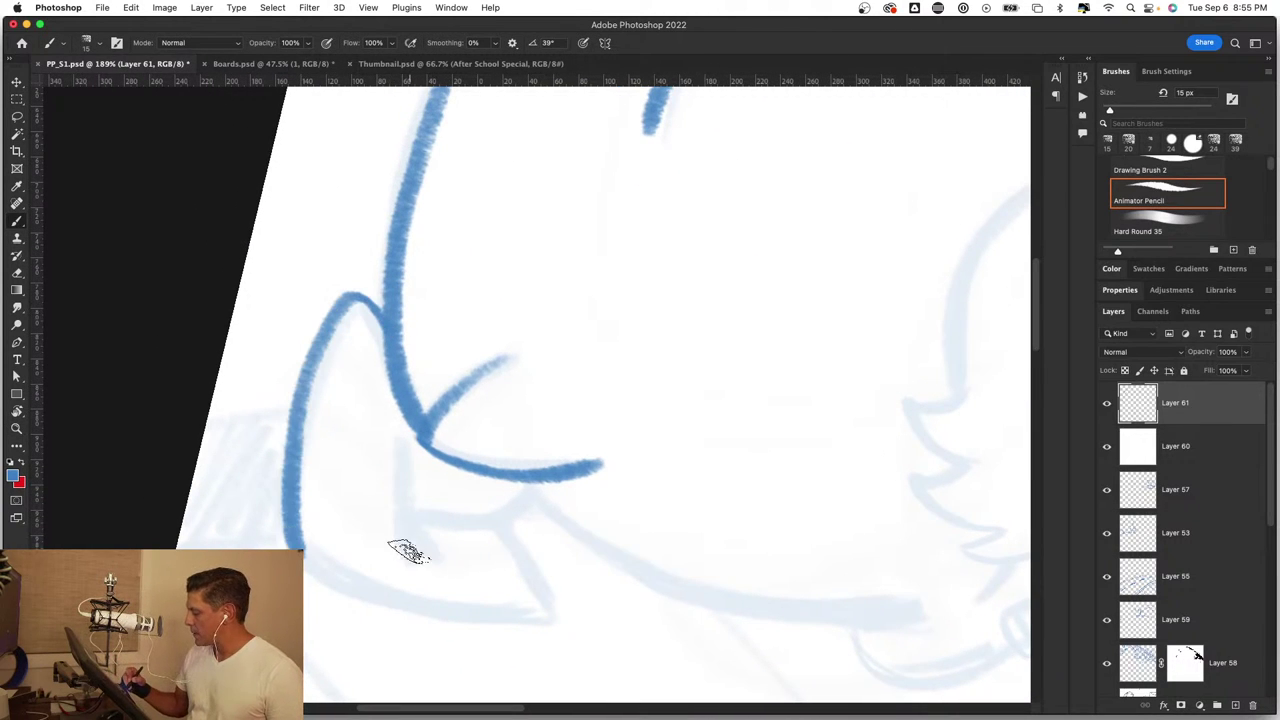
drag(405, 521, 395, 462)
mouse_move(430, 563)
mouse_down()
mouse_move(402, 488)
mouse_move(515, 490)
mouse_move(555, 609)
mouse_up()
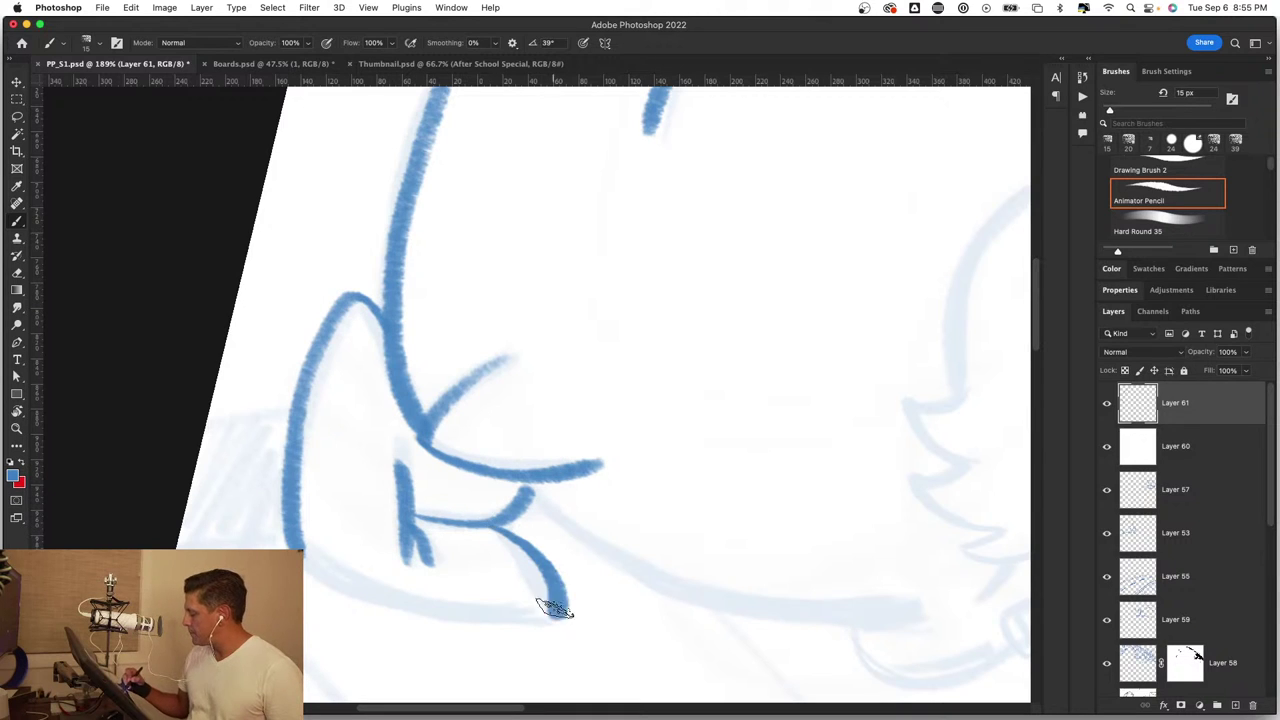
mouse_move(307, 550)
mouse_down()
mouse_move(351, 591)
mouse_move(466, 614)
mouse_move(580, 592)
mouse_up()
Step: Ink the character's underside line and its front curve
drag(689, 632, 510, 522)
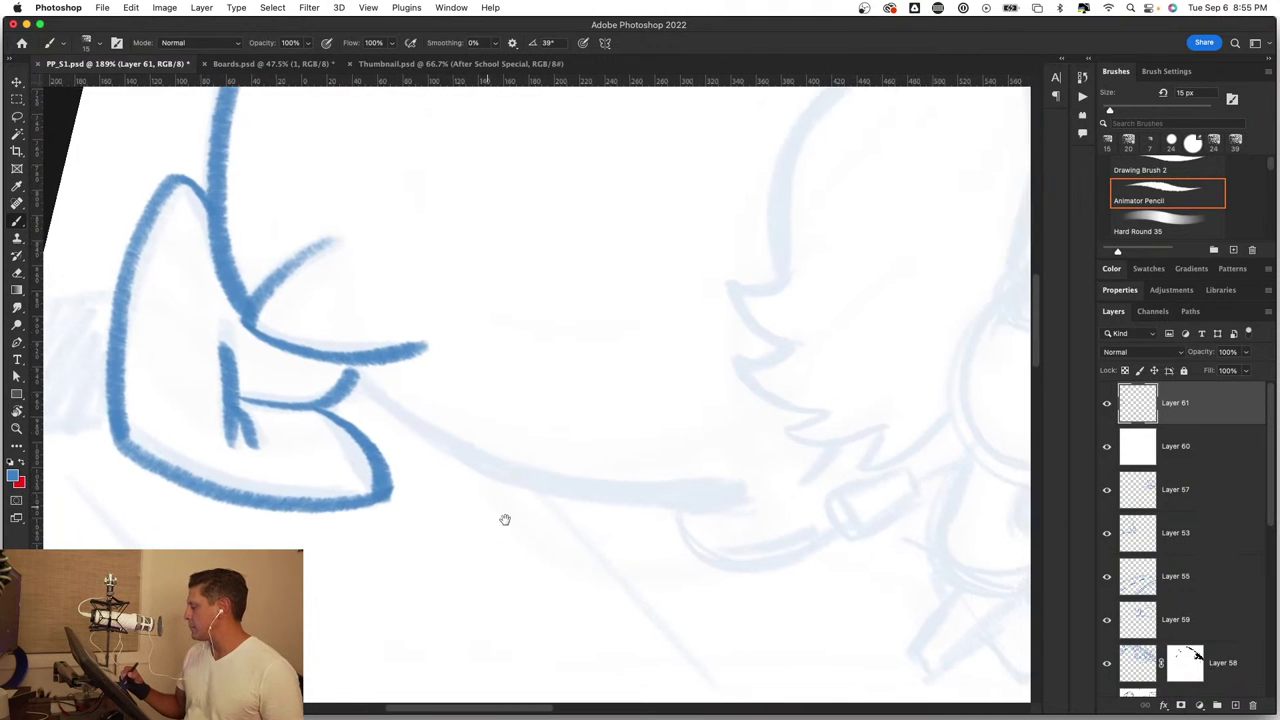
mouse_move(760, 497)
mouse_down()
mouse_move(600, 491)
mouse_move(414, 423)
mouse_move(360, 362)
mouse_up()
drag(700, 555, 532, 530)
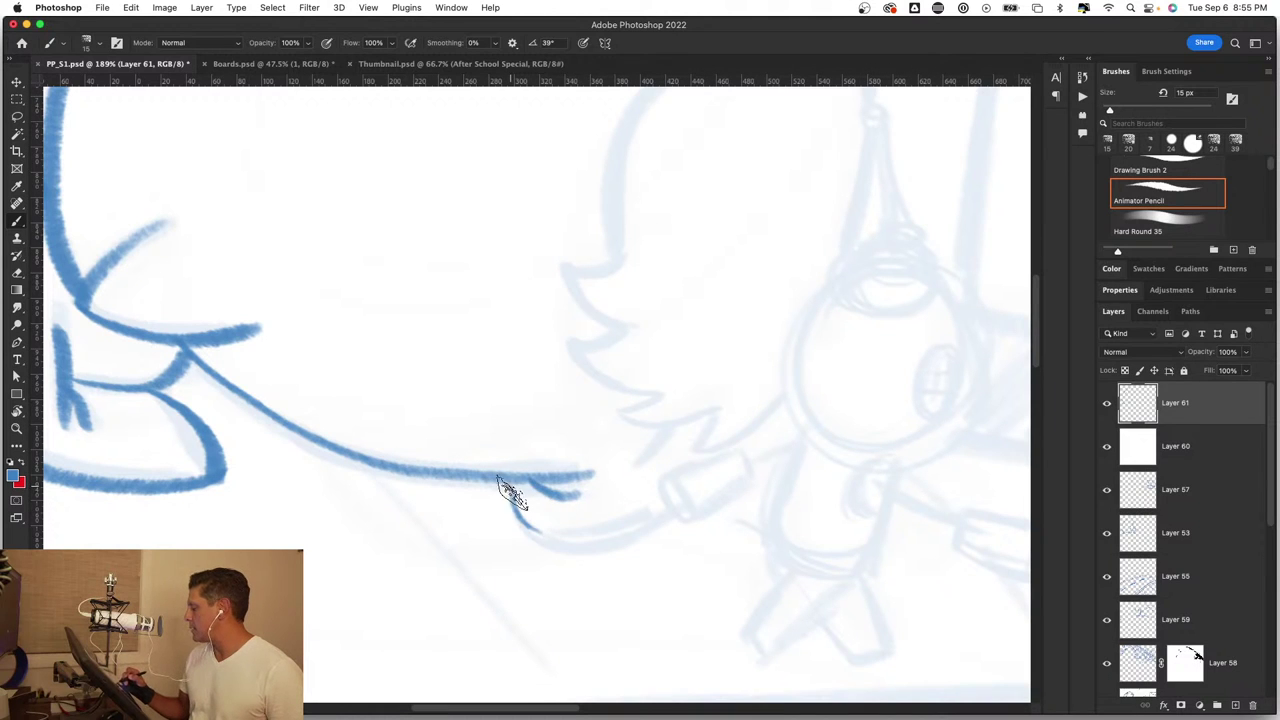
mouse_move(497, 477)
mouse_down()
mouse_move(571, 528)
mouse_move(656, 496)
mouse_up()
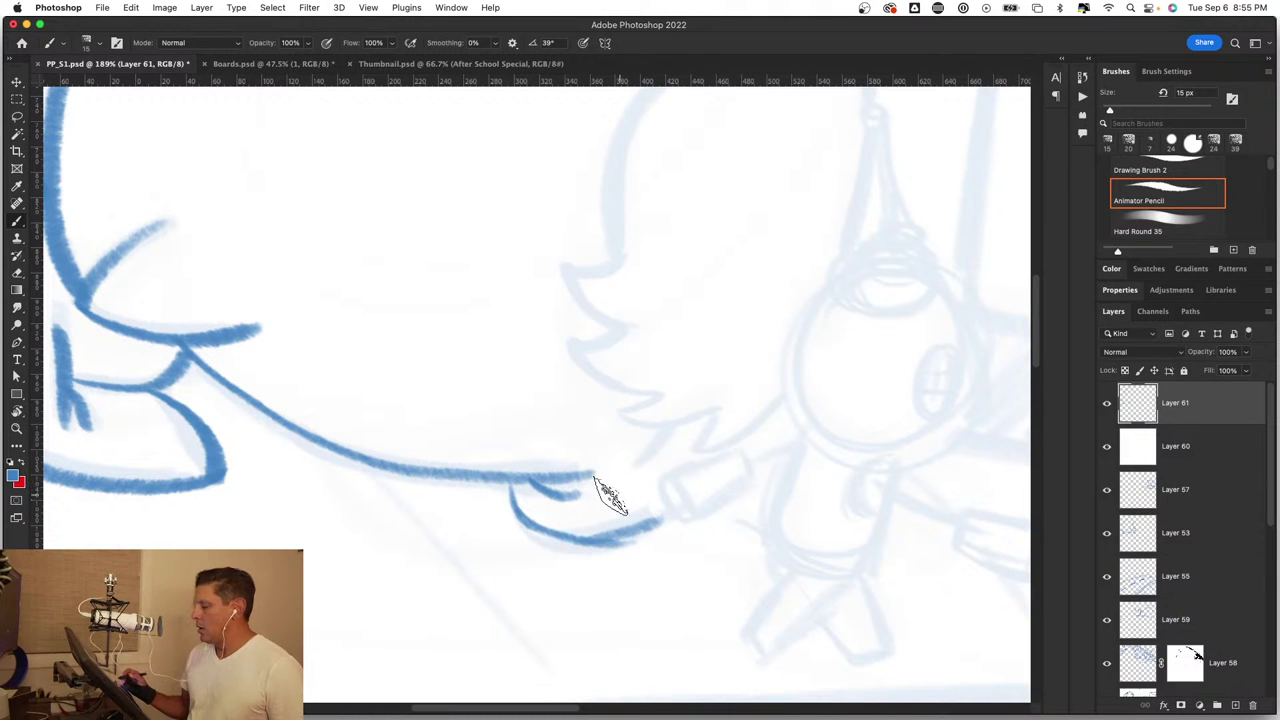
key(x)
drag(560, 527, 480, 528)
key(ctrl+z)
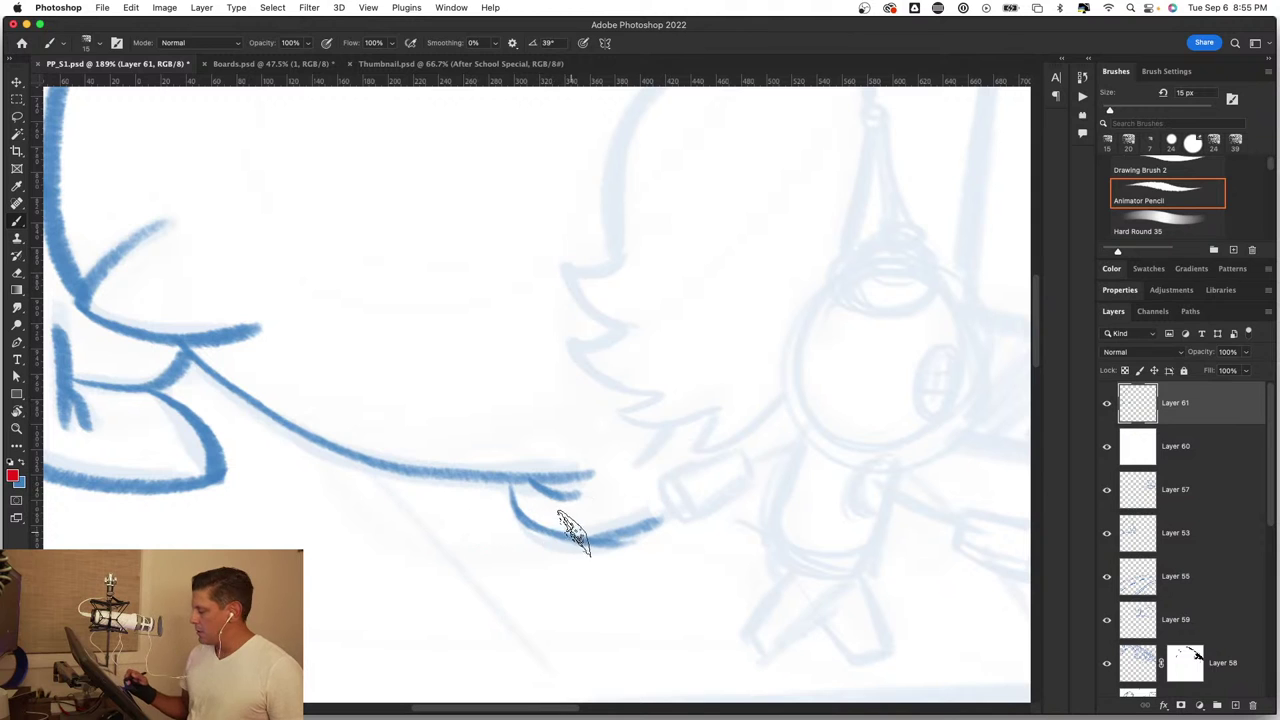
Step: Continue the blue outline past the end of the back arc
key(z)
drag(580, 540, 492, 561)
mouse_move(462, 248)
mouse_down()
mouse_move(486, 237)
mouse_move(480, 335)
mouse_up()
drag(605, 236, 657, 251)
key(b)
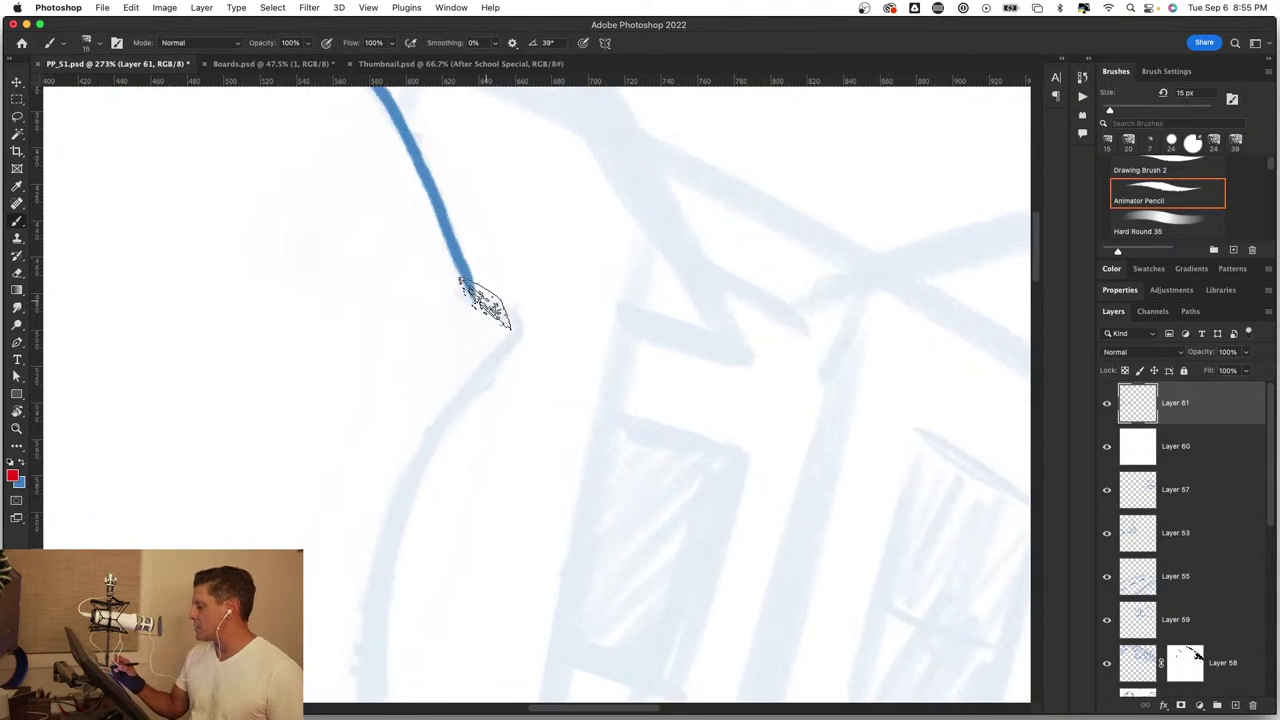
drag(470, 292, 522, 325)
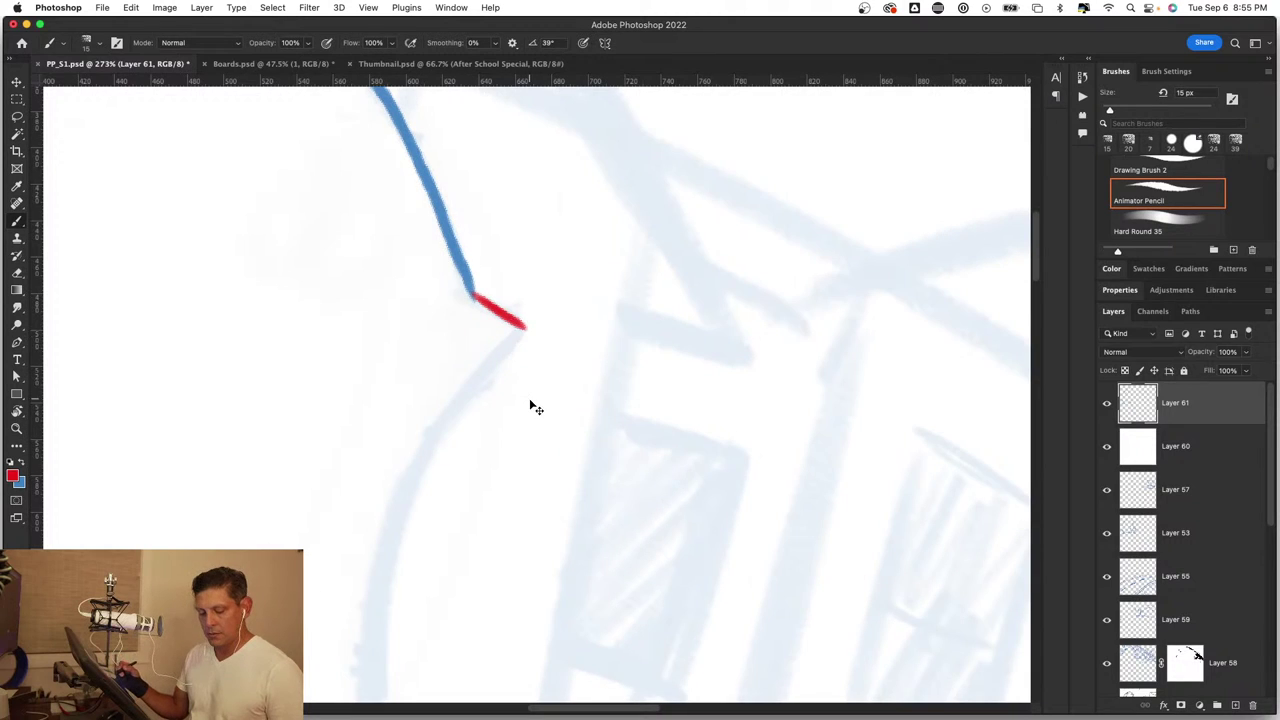
key(x)
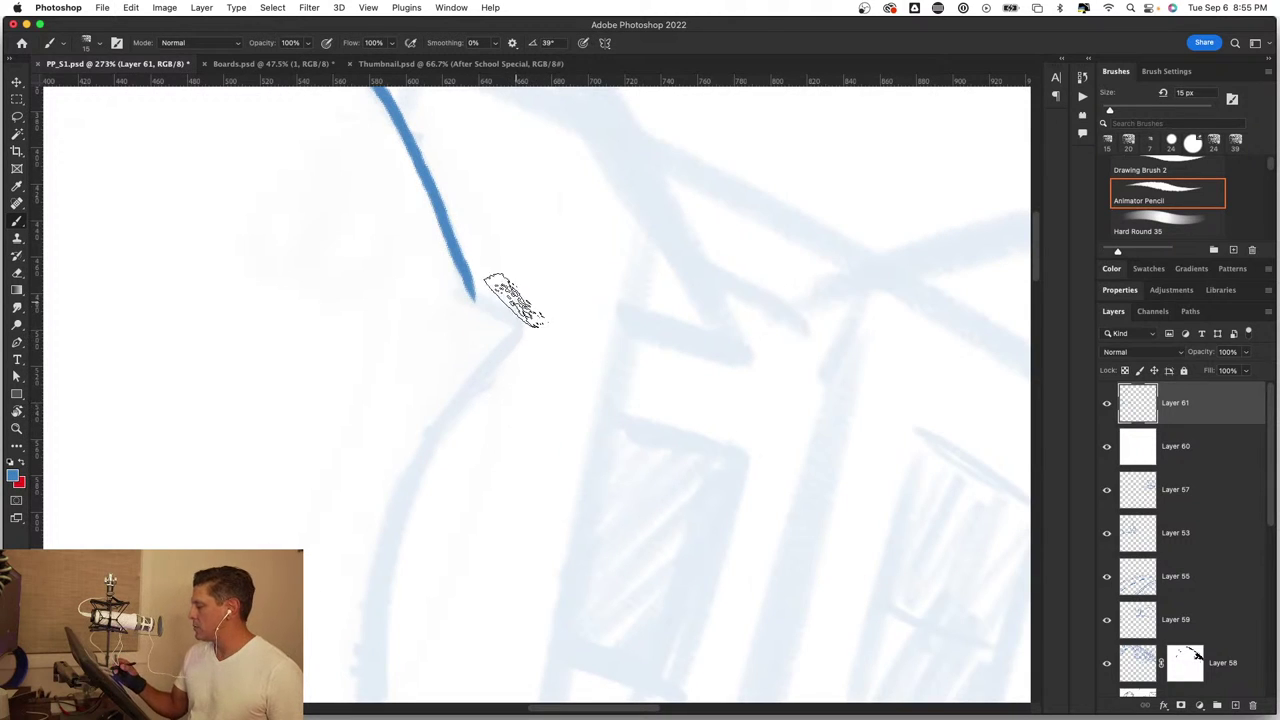
mouse_move(476, 296)
mouse_down()
mouse_move(518, 330)
mouse_move(413, 450)
mouse_up()
Step: Ink the outer curve and zigzag lower edge of the small character's hair
drag(528, 545, 669, 256)
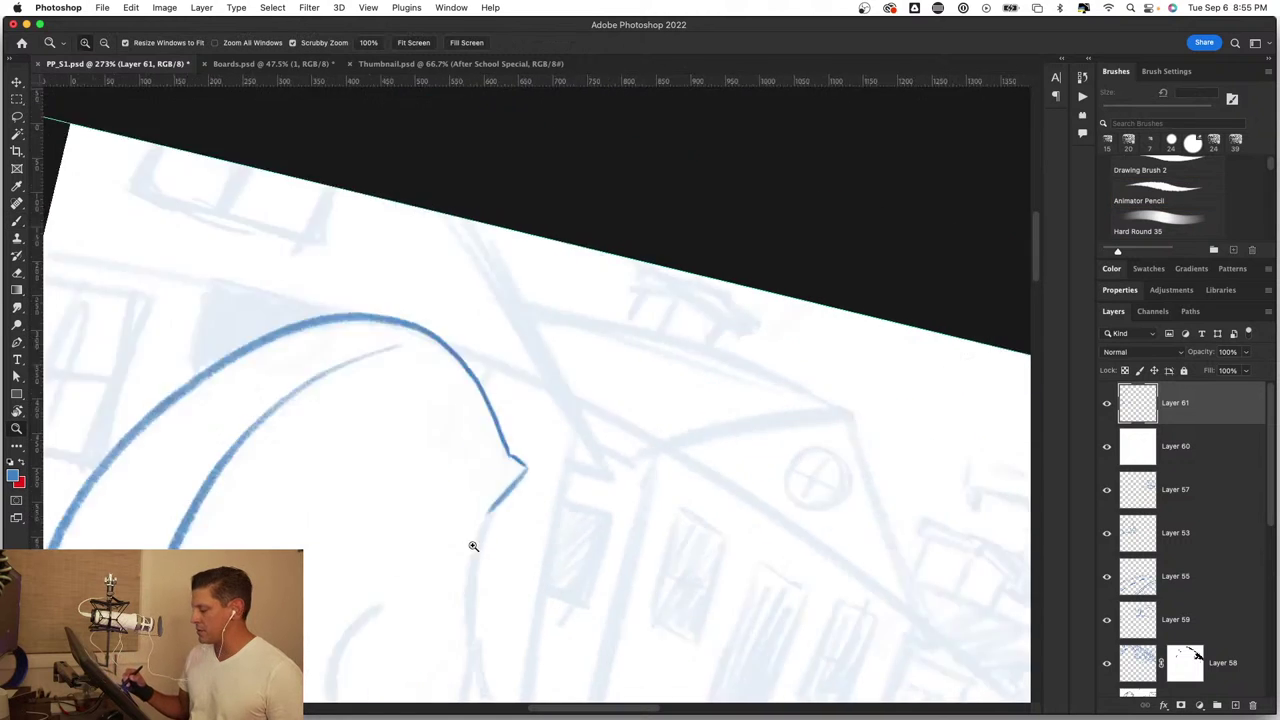
scroll(520, 395, up, 5)
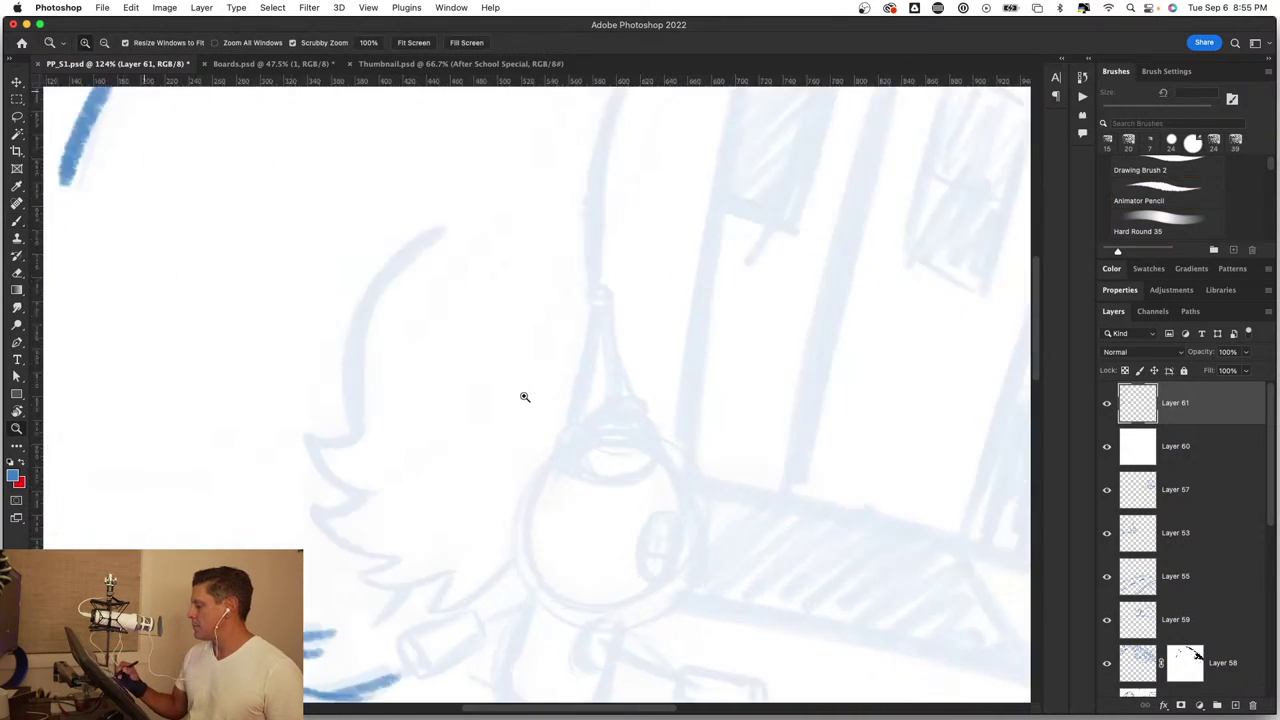
mouse_move(437, 190)
mouse_down()
mouse_move(334, 280)
mouse_move(328, 428)
mouse_move(340, 430)
mouse_move(352, 504)
mouse_up()
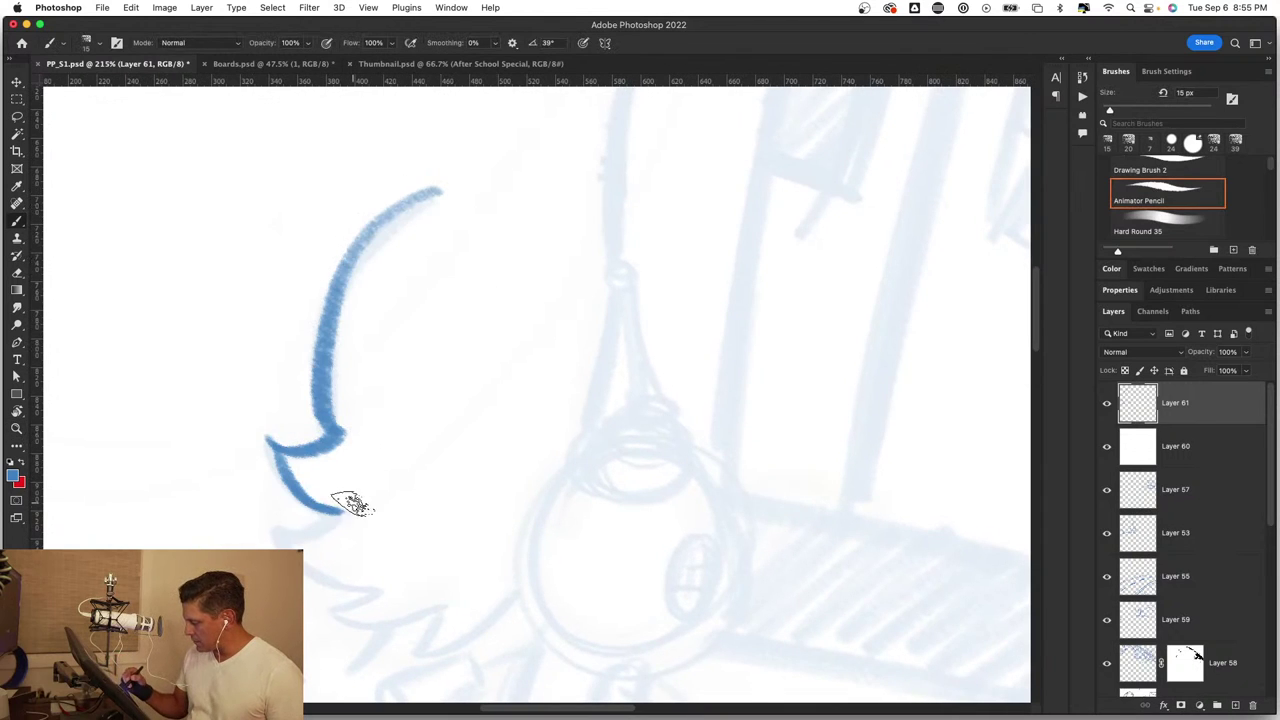
mouse_move(266, 527)
mouse_down()
mouse_move(343, 520)
mouse_move(367, 594)
mouse_move(440, 614)
mouse_move(418, 655)
mouse_move(530, 588)
mouse_up()
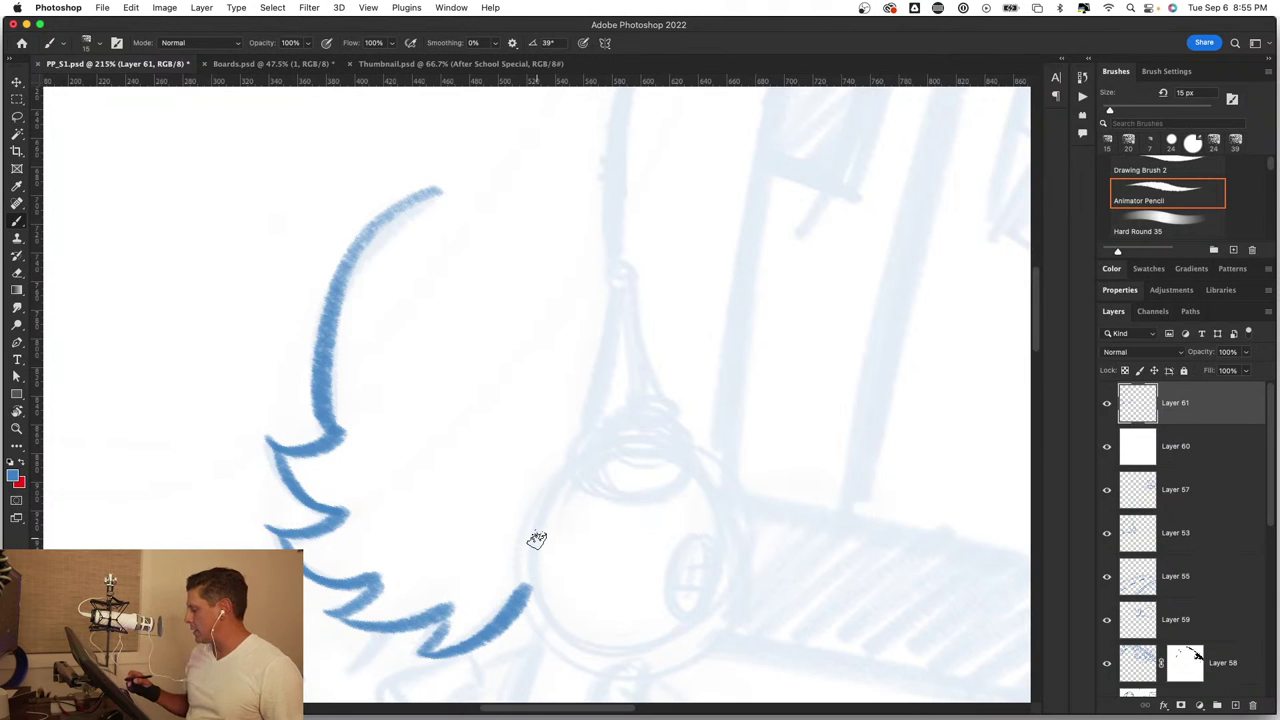
mouse_move(537, 540)
mouse_down()
mouse_move(620, 454)
mouse_move(654, 320)
mouse_move(580, 432)
mouse_up()
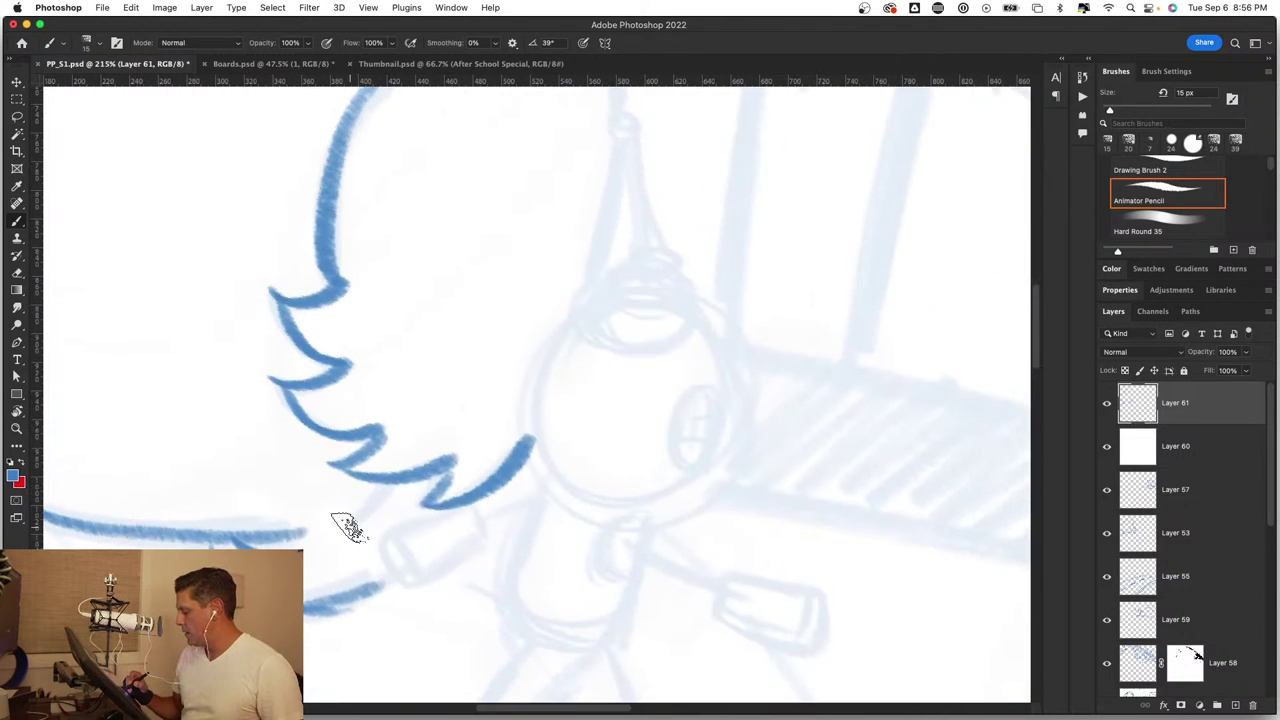
drag(348, 527, 386, 470)
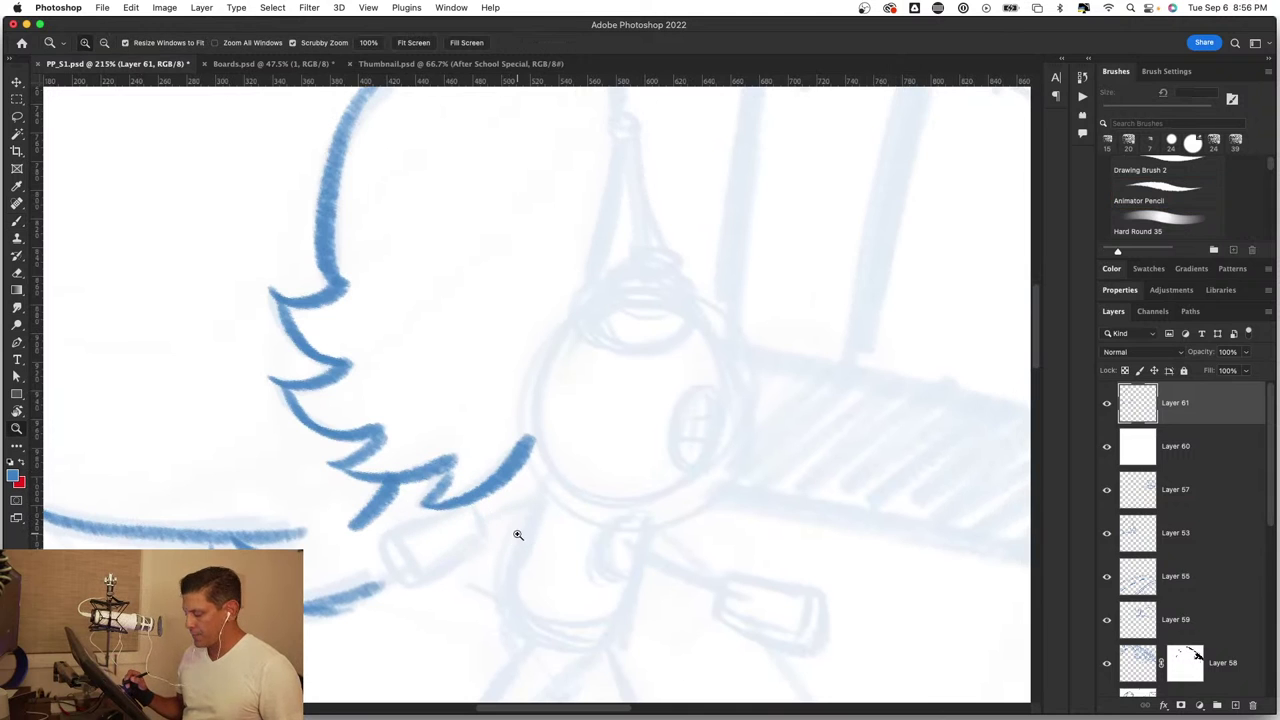
Step: At an 11 px brush, ink the antenna bobble and the two stacked rings atop the helmet
mouse_move(514, 529)
mouse_down()
mouse_move(614, 474)
mouse_move(419, 624)
mouse_up()
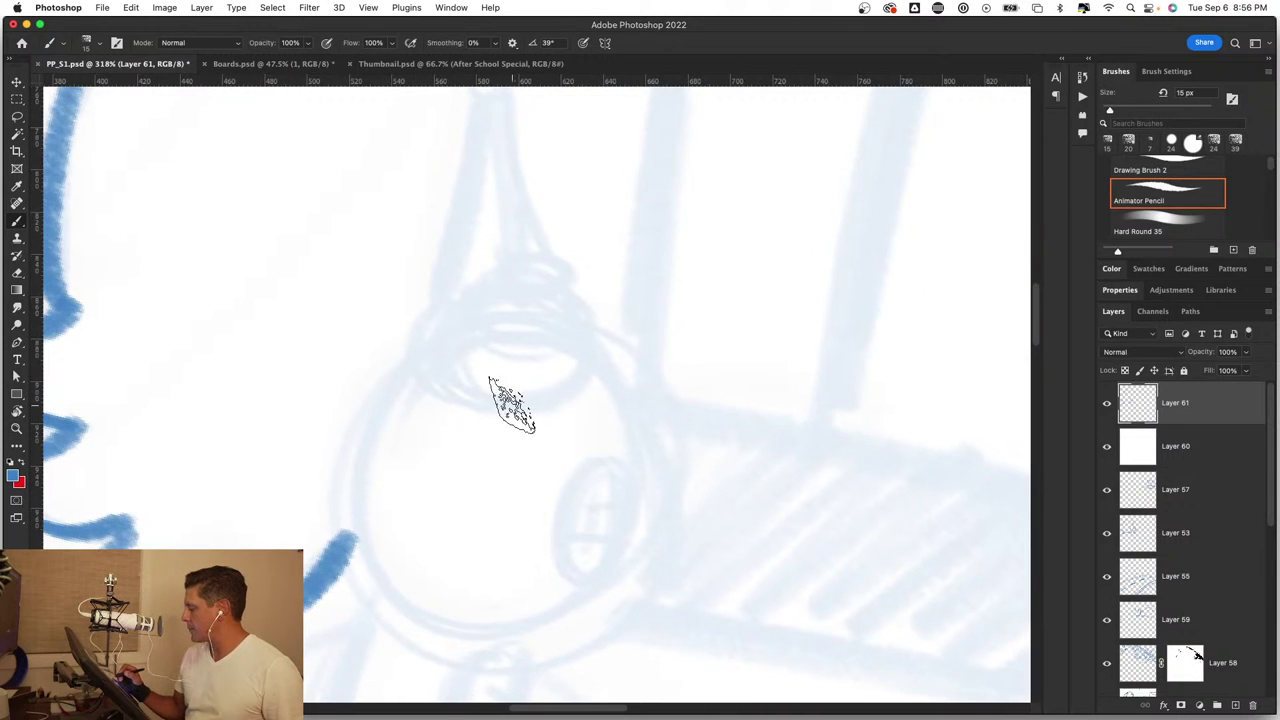
mouse_move(508, 406)
mouse_down()
mouse_move(496, 406)
mouse_move(483, 457)
mouse_move(477, 600)
mouse_up()
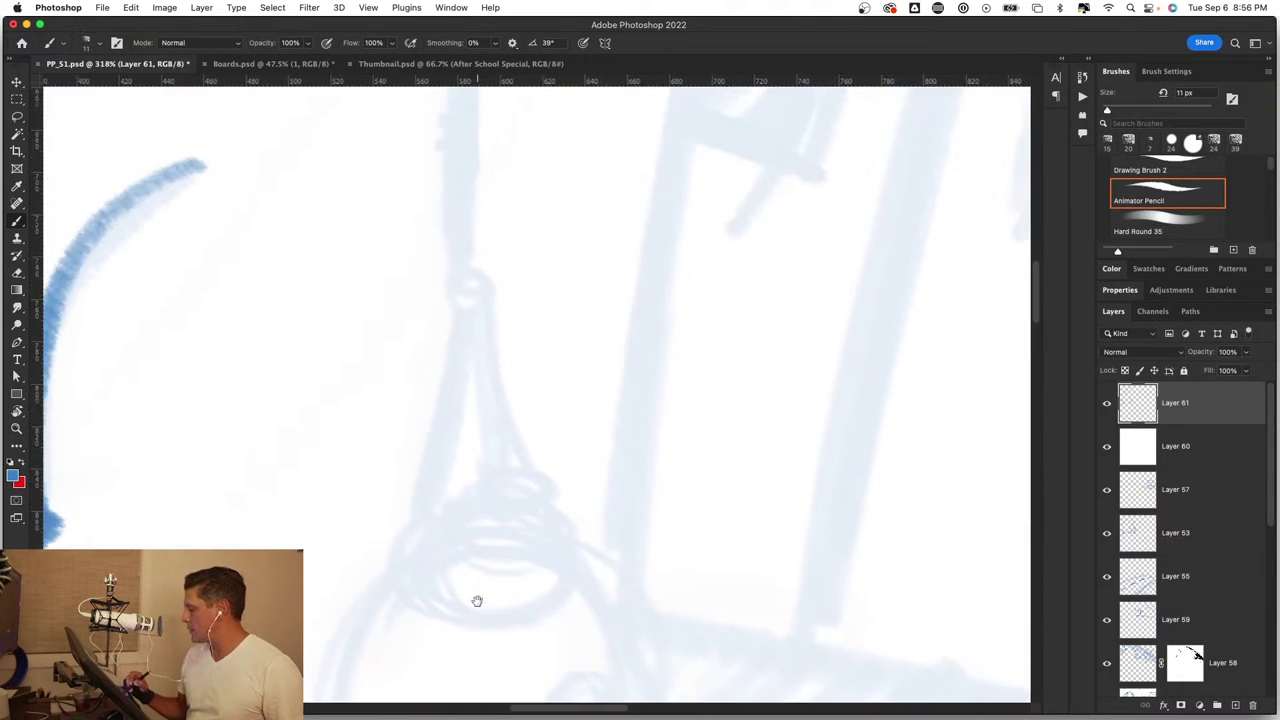
mouse_move(470, 262)
mouse_down()
mouse_move(471, 277)
mouse_move(425, 292)
mouse_move(500, 275)
mouse_up()
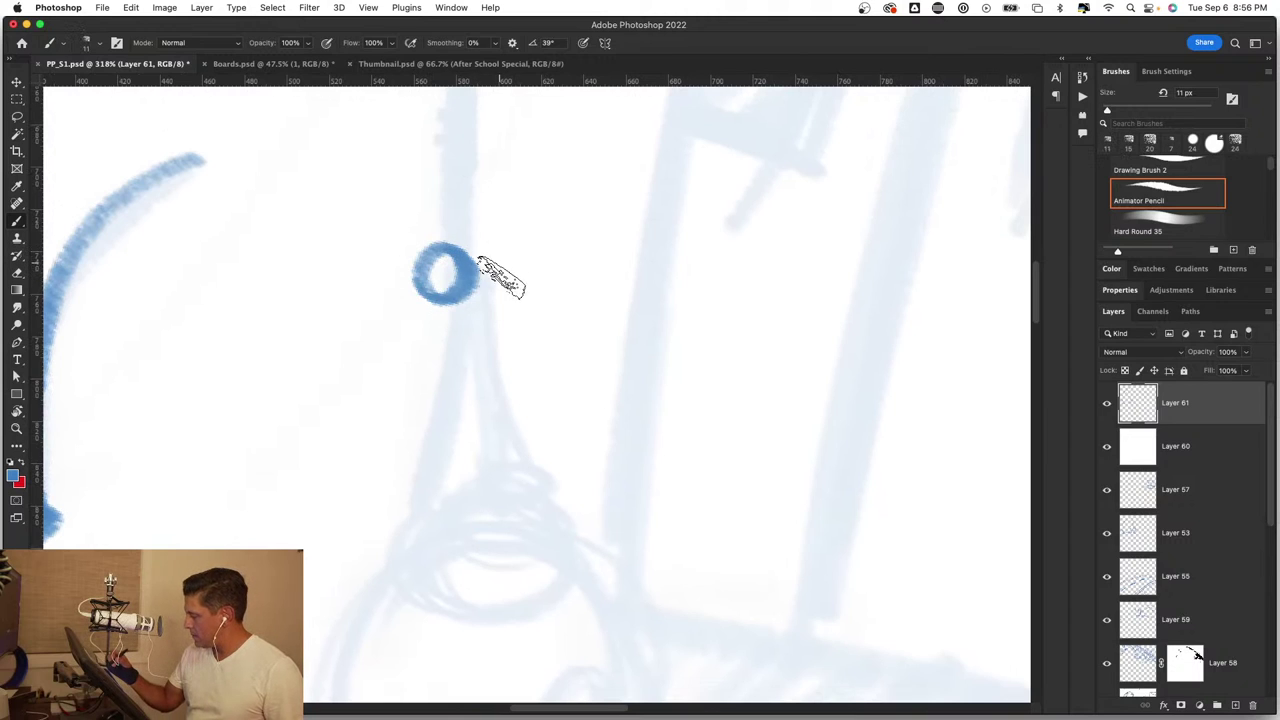
mouse_move(461, 316)
mouse_down()
mouse_move(497, 462)
mouse_move(520, 500)
mouse_up()
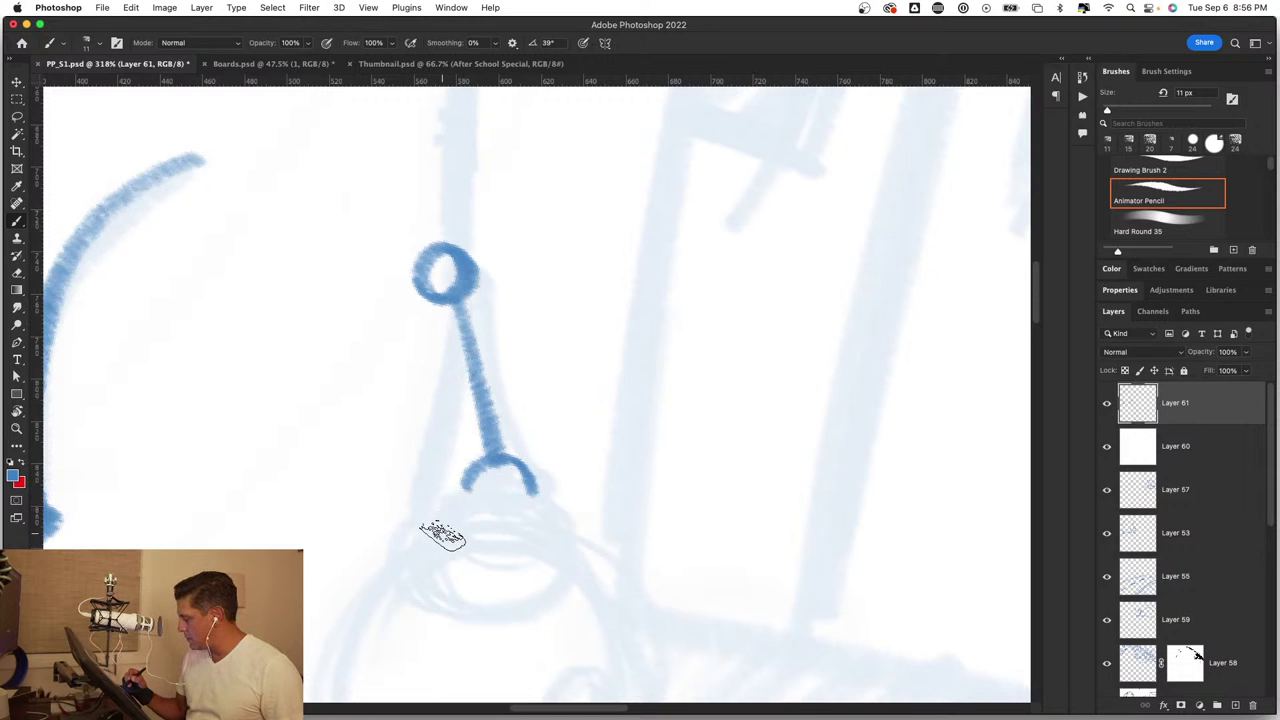
drag(440, 533, 553, 530)
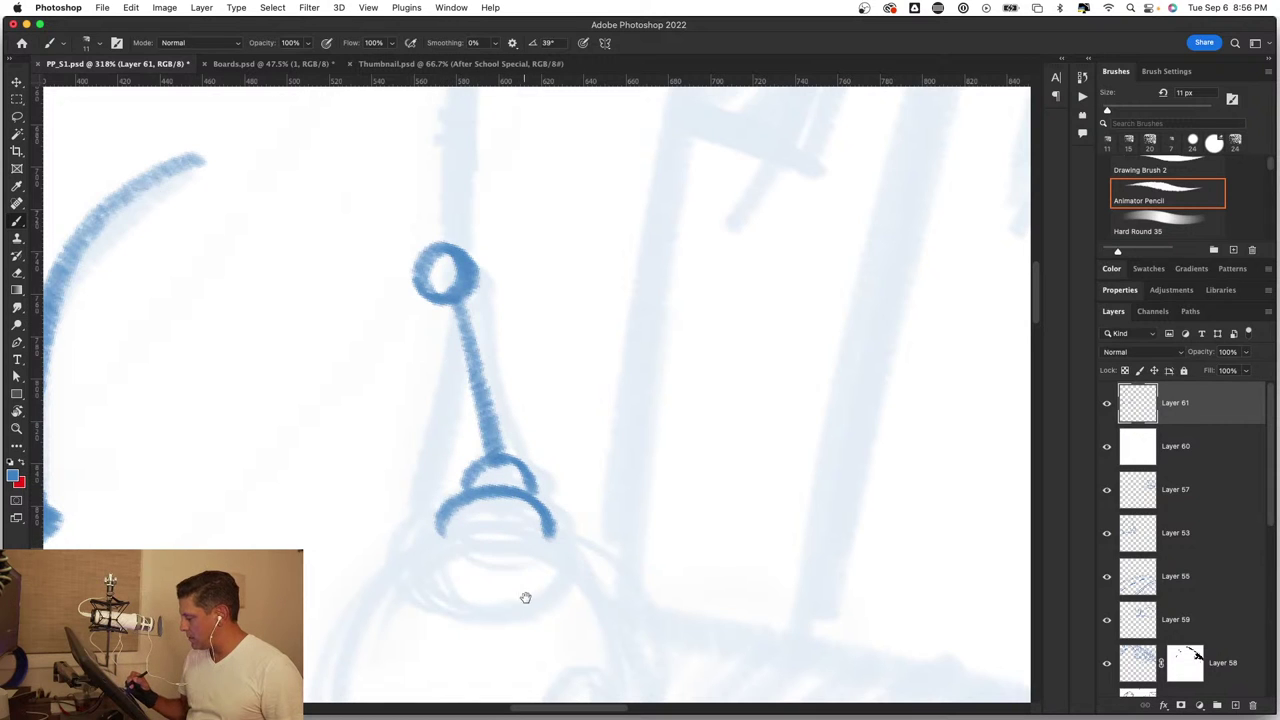
drag(525, 597, 540, 409)
key(ctrl+z)
key(ctrl+z)
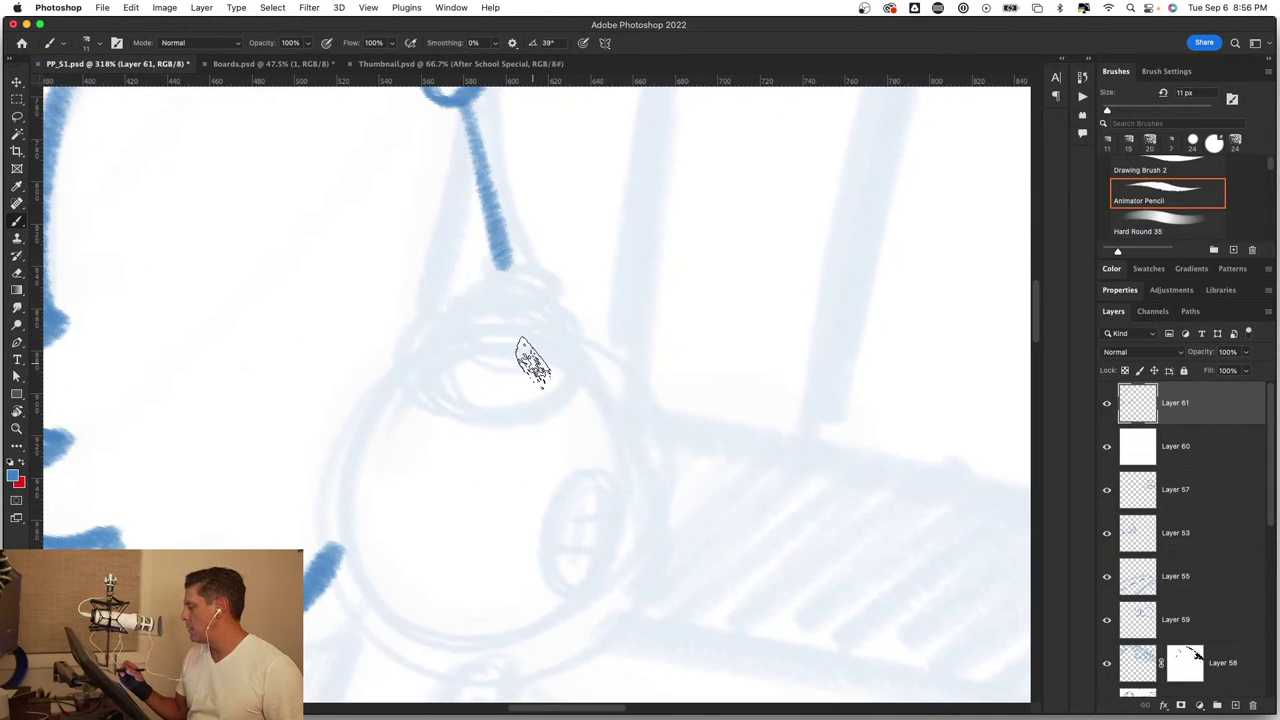
mouse_move(462, 330)
mouse_down()
mouse_move(400, 366)
mouse_move(485, 410)
mouse_up()
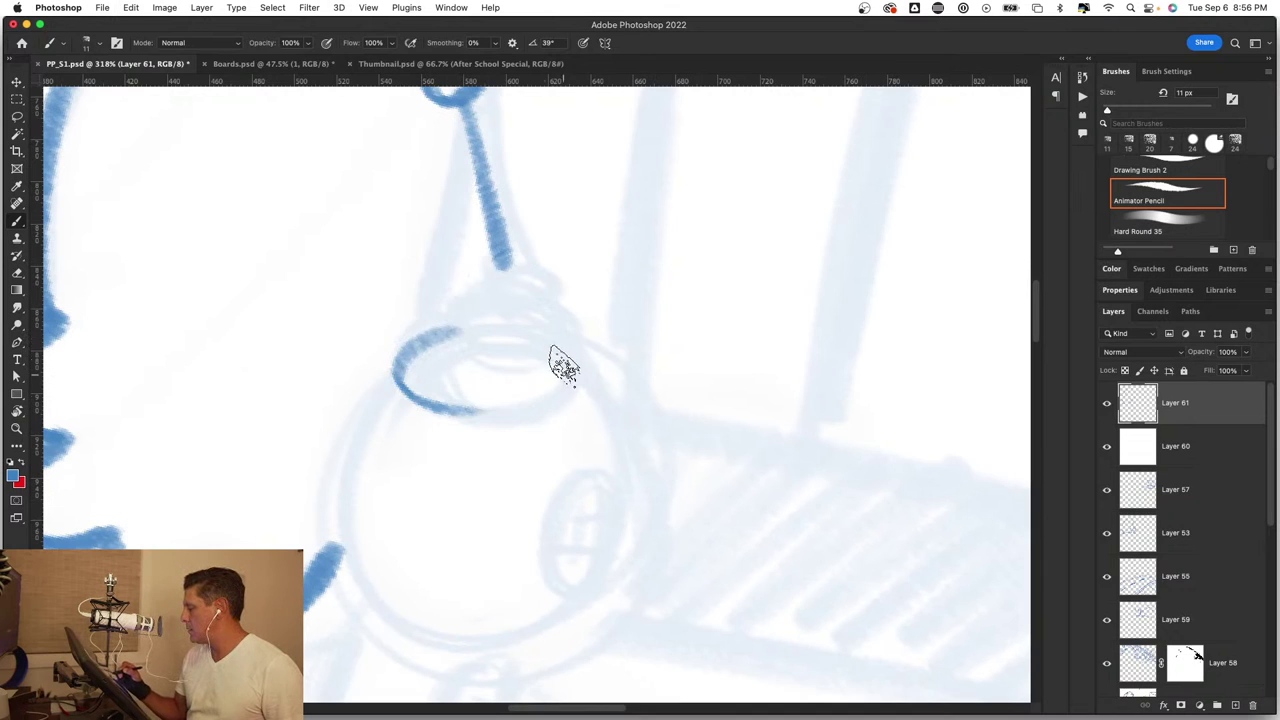
mouse_move(567, 338)
mouse_down()
mouse_move(551, 394)
mouse_move(460, 418)
mouse_up()
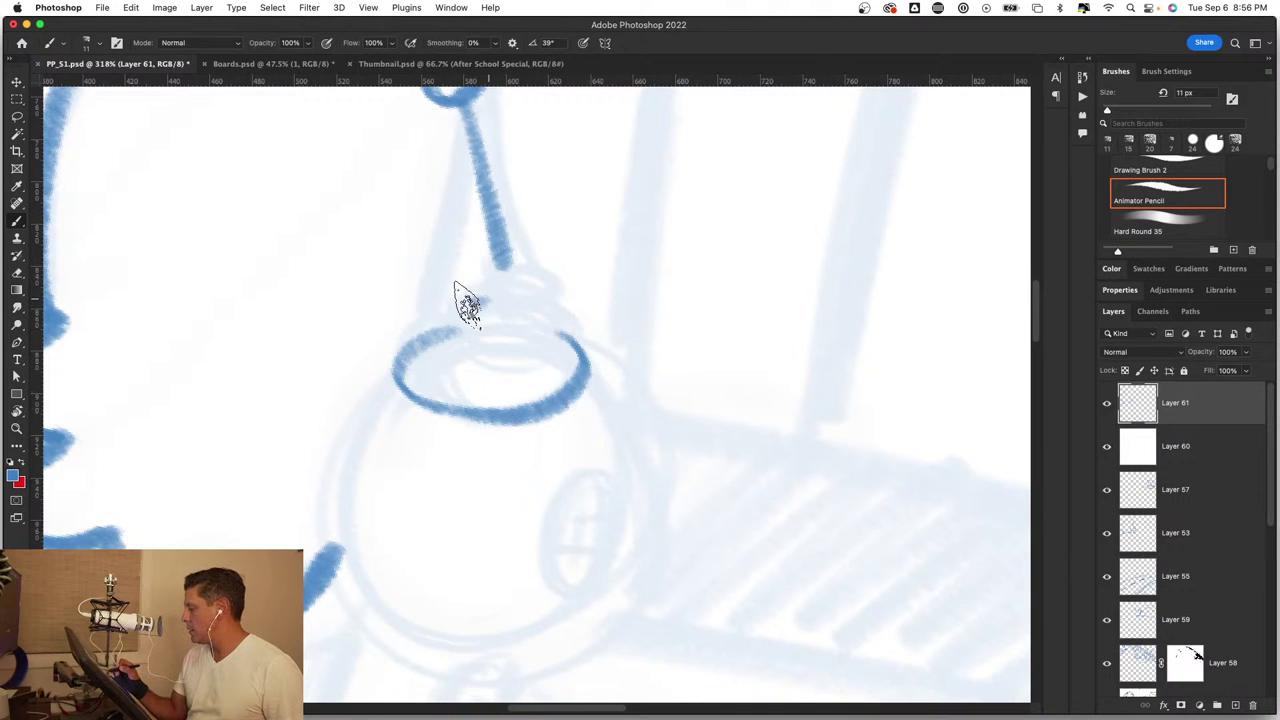
mouse_move(490, 300)
mouse_down()
mouse_move(482, 362)
mouse_move(514, 300)
mouse_move(486, 363)
mouse_up()
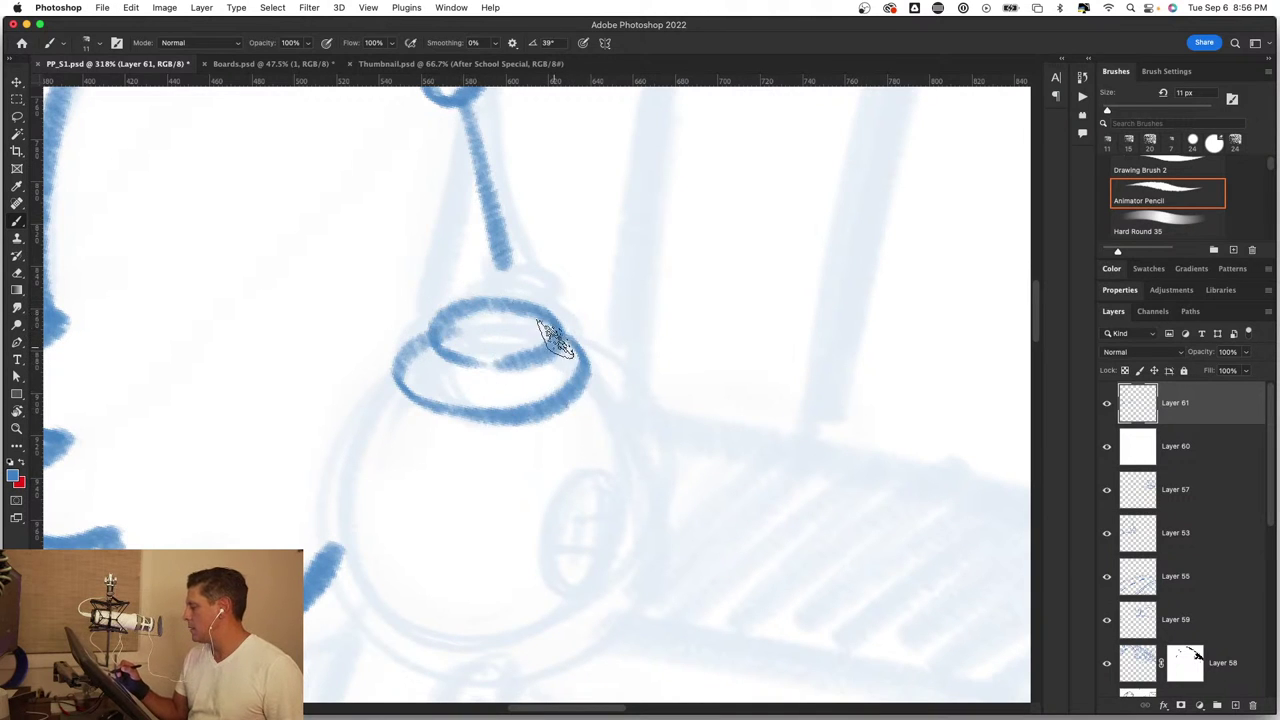
Step: Draw the round head outline: left side, right side and closed bottom
key(z)
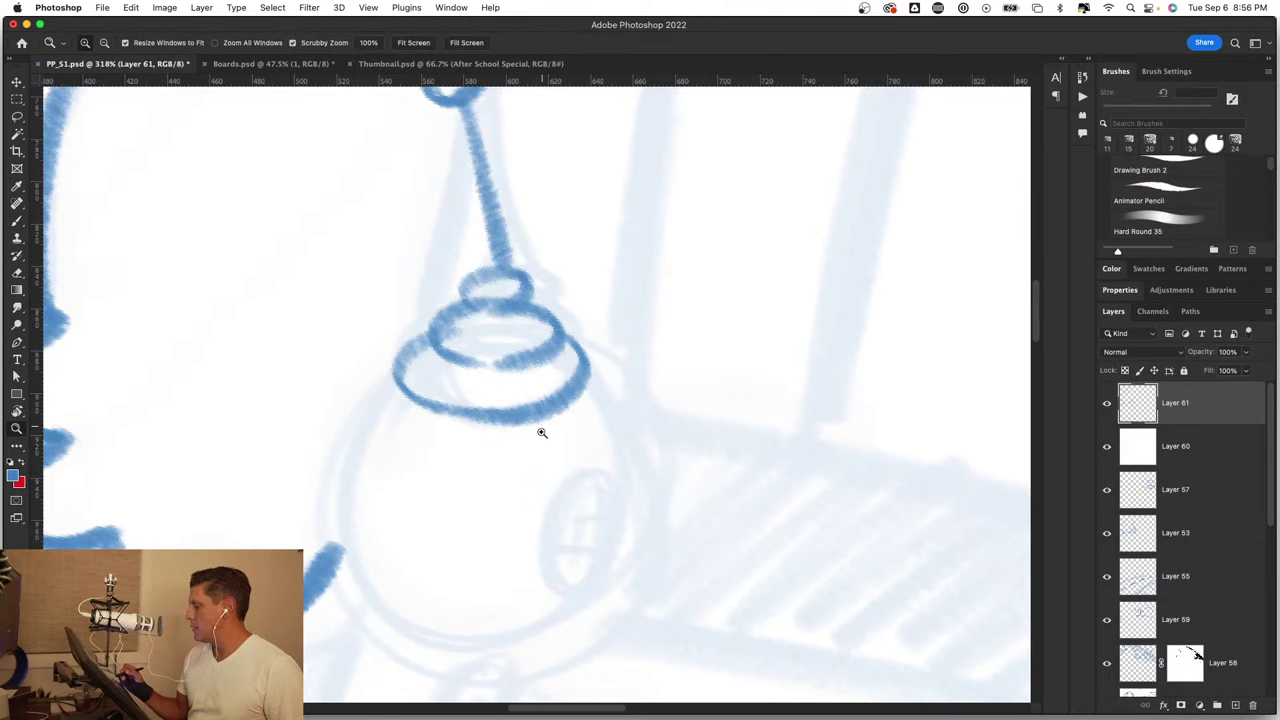
mouse_move(537, 429)
mouse_down()
mouse_move(512, 434)
mouse_move(611, 448)
mouse_up()
key(b)
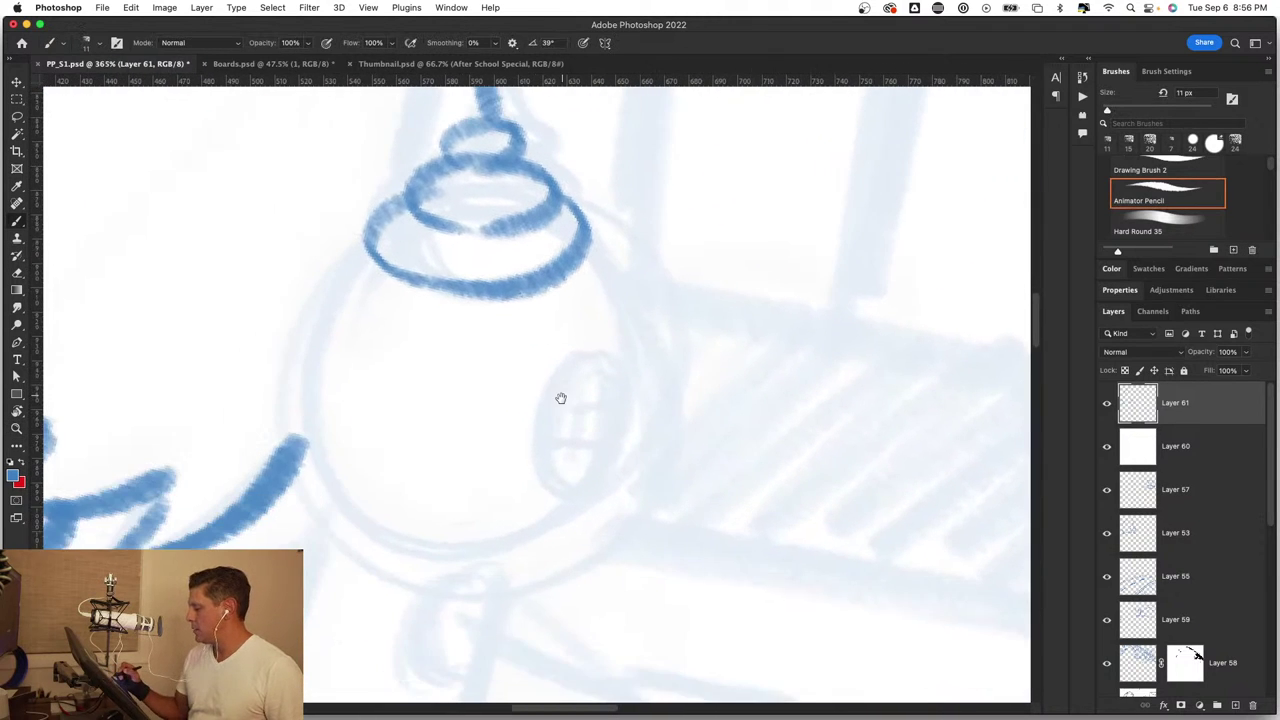
mouse_move(364, 238)
mouse_down()
mouse_move(300, 428)
mouse_move(430, 548)
mouse_up()
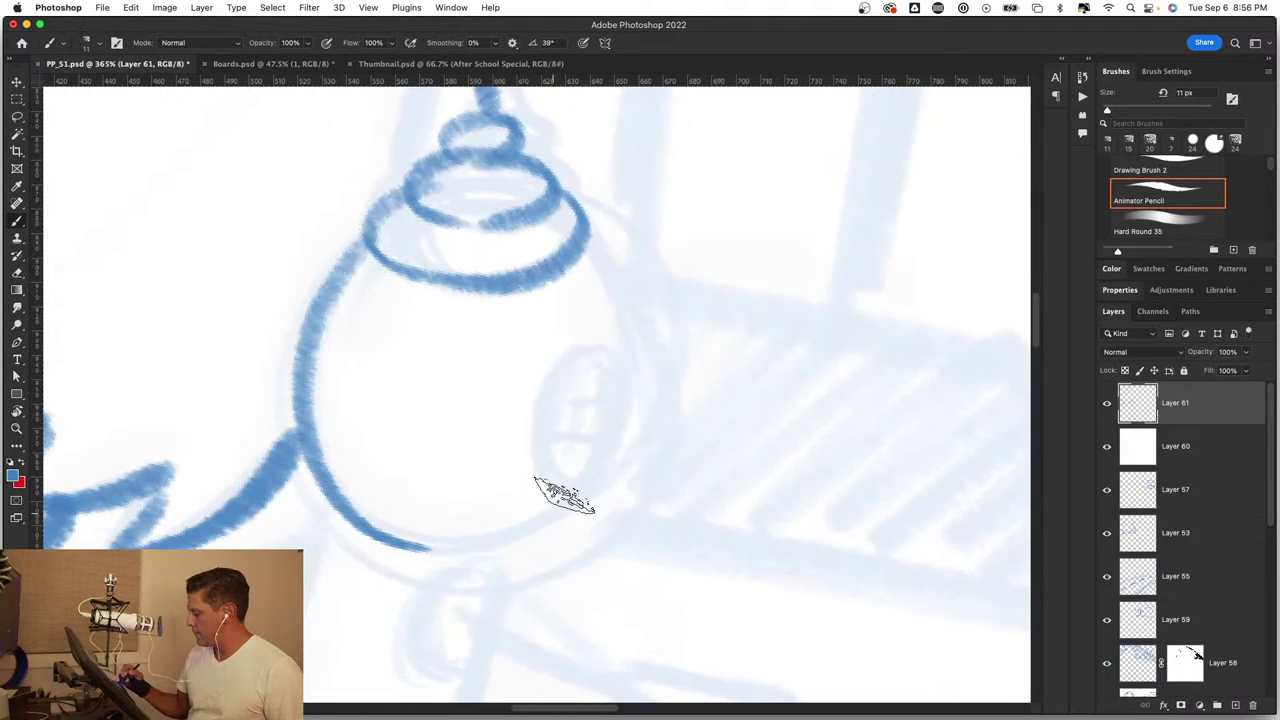
mouse_move(590, 235)
mouse_down()
mouse_move(651, 309)
mouse_move(632, 500)
mouse_up()
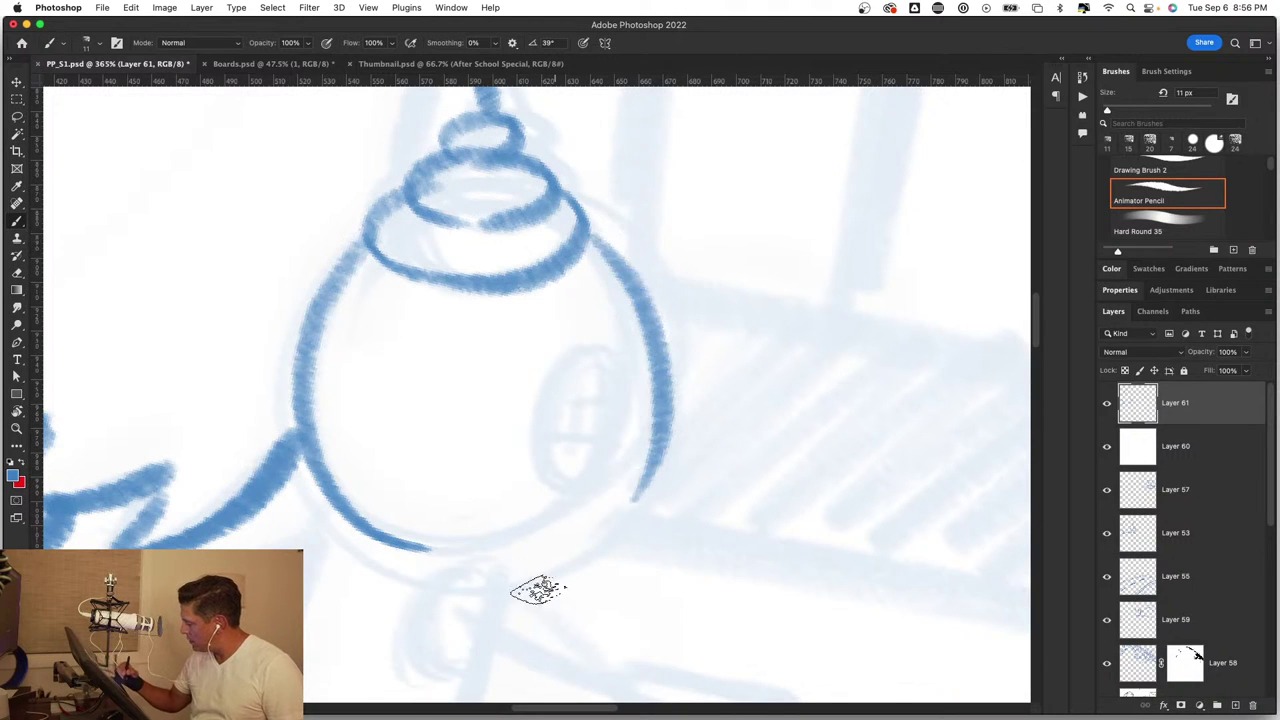
mouse_move(655, 450)
mouse_down()
mouse_move(634, 497)
mouse_move(395, 548)
mouse_up()
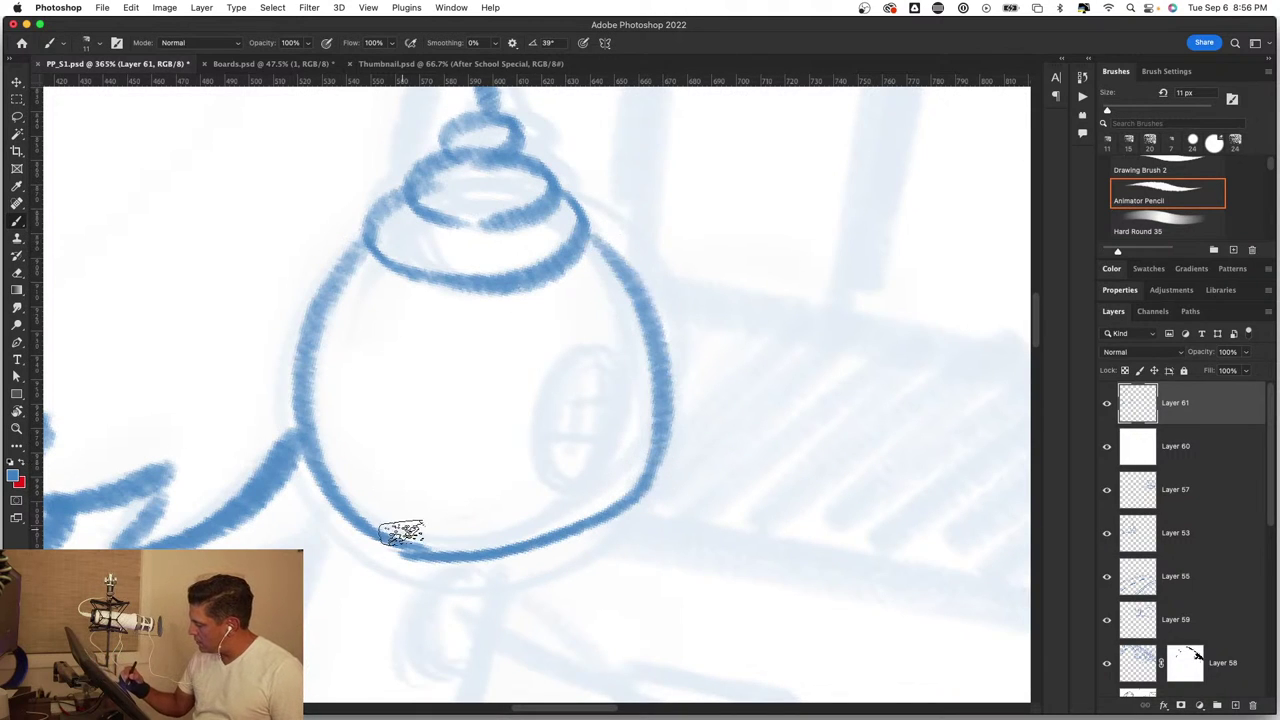
Step: With a slightly smaller brush, draw the oval eye window with vertical and horizontal bars
drag(580, 525, 610, 525)
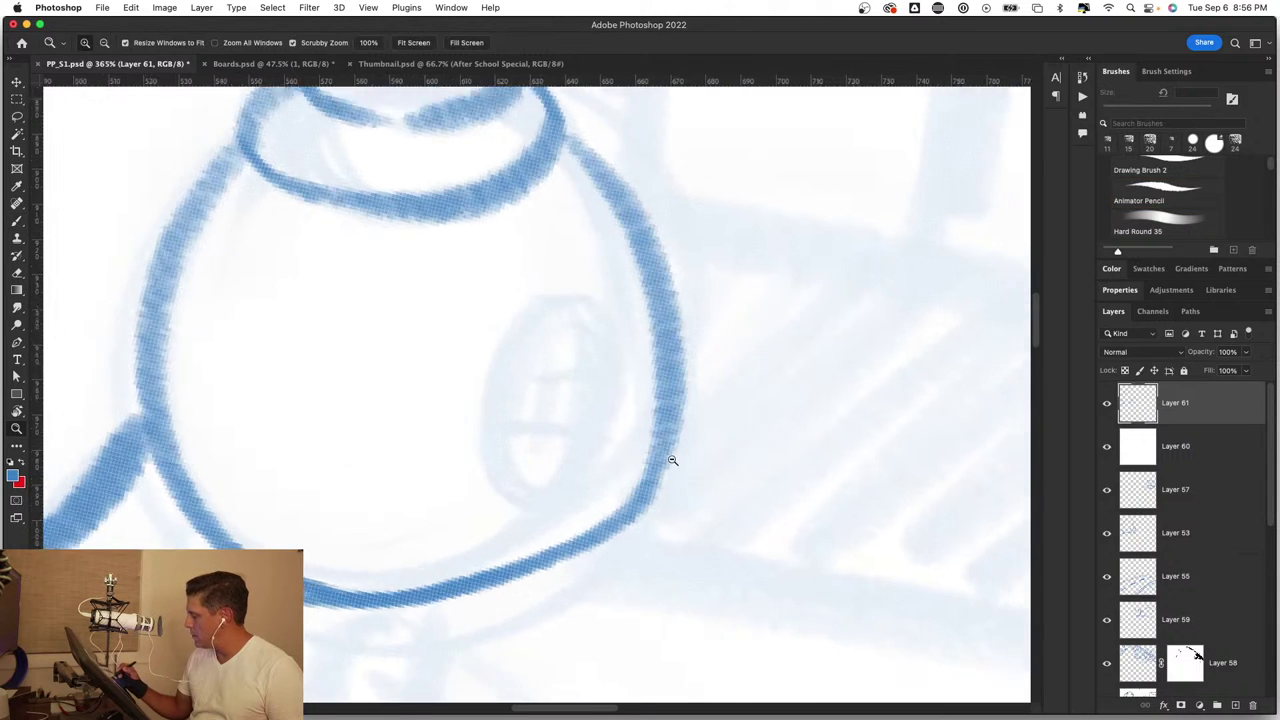
drag(586, 340, 586, 352)
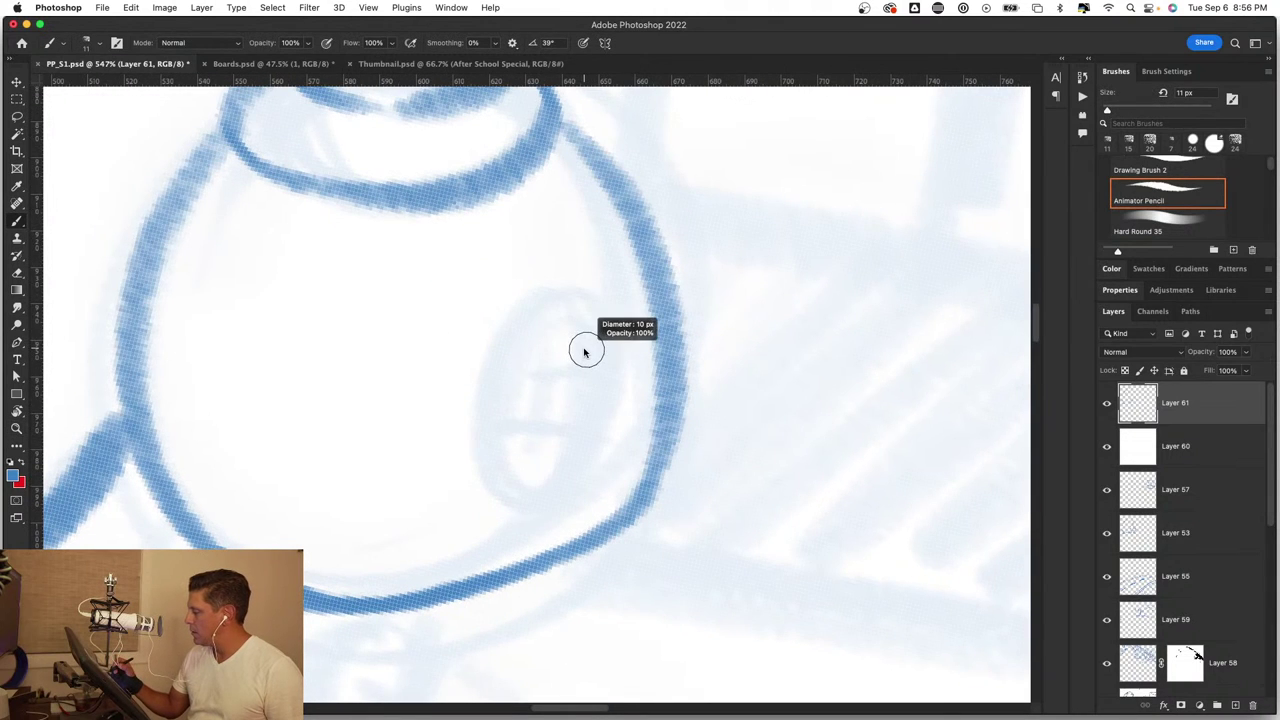
mouse_move(590, 290)
mouse_down()
mouse_move(529, 294)
mouse_move(486, 443)
mouse_move(600, 452)
mouse_move(537, 294)
mouse_move(529, 420)
mouse_up()
drag(566, 314, 562, 425)
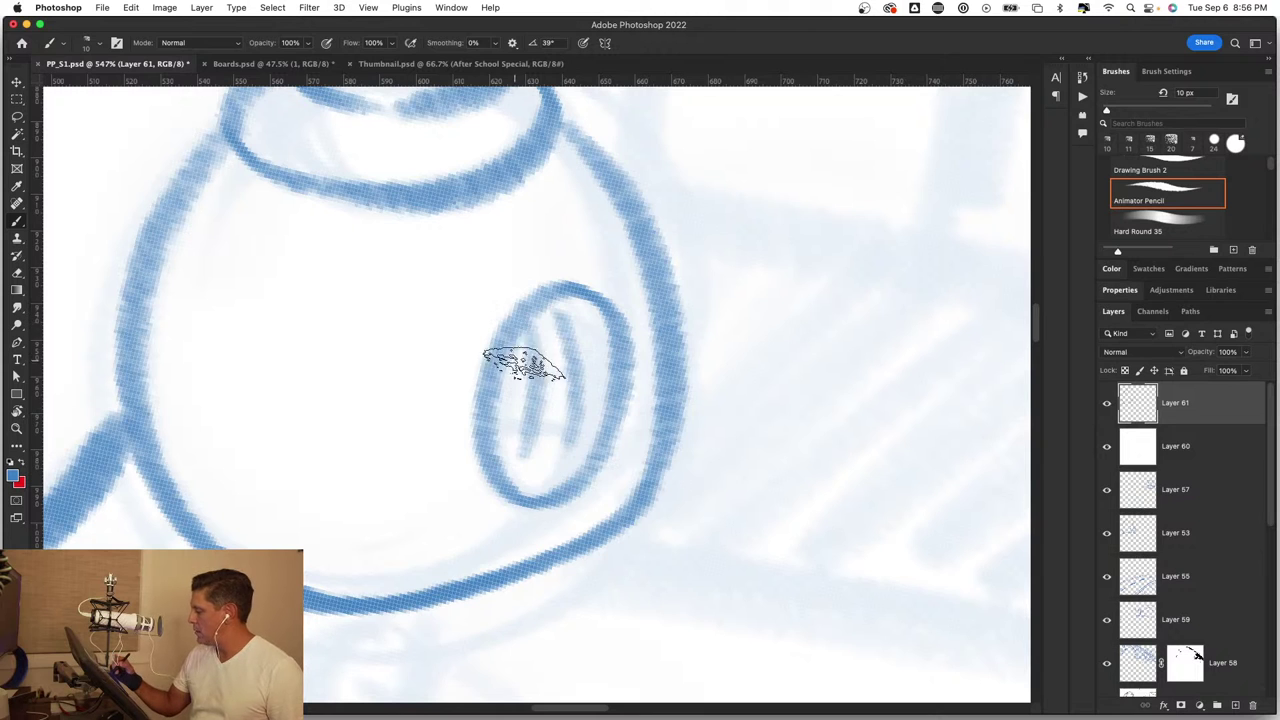
drag(486, 398, 628, 388)
Step: Frame the robot's body and ink the round shoulder joint below its head
key(z)
drag(566, 571, 507, 562)
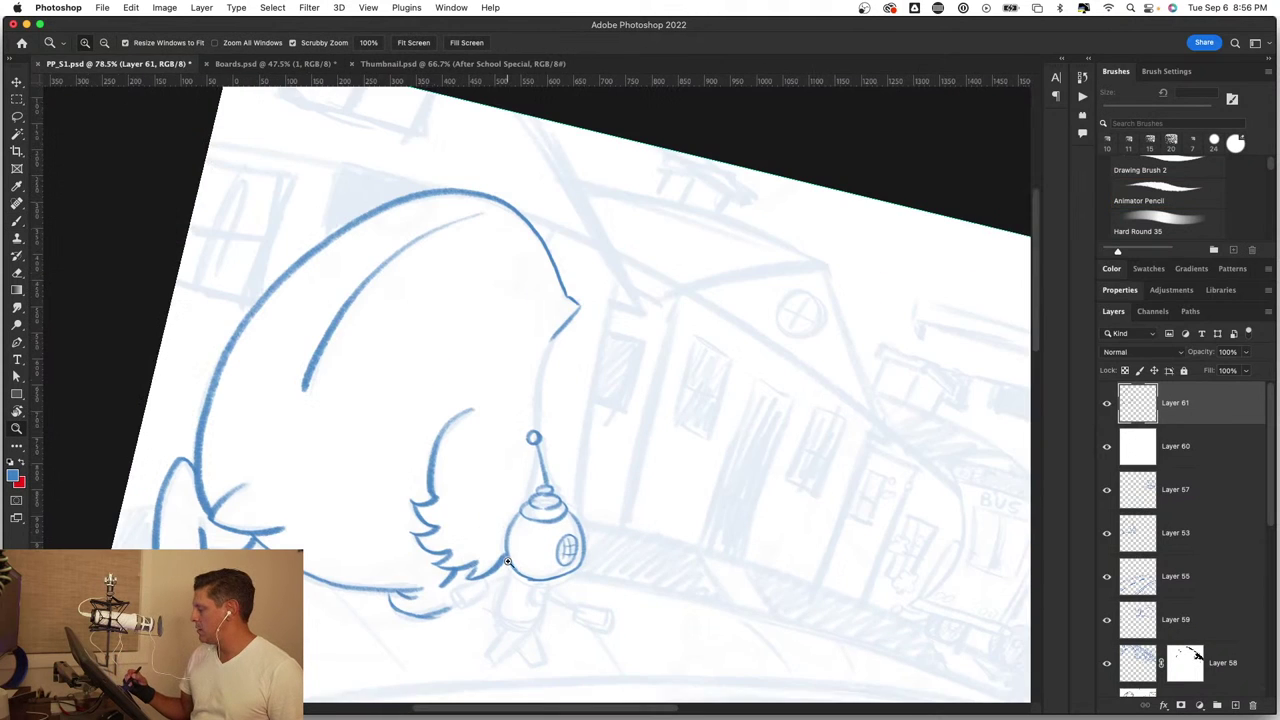
drag(581, 605, 666, 608)
key(b)
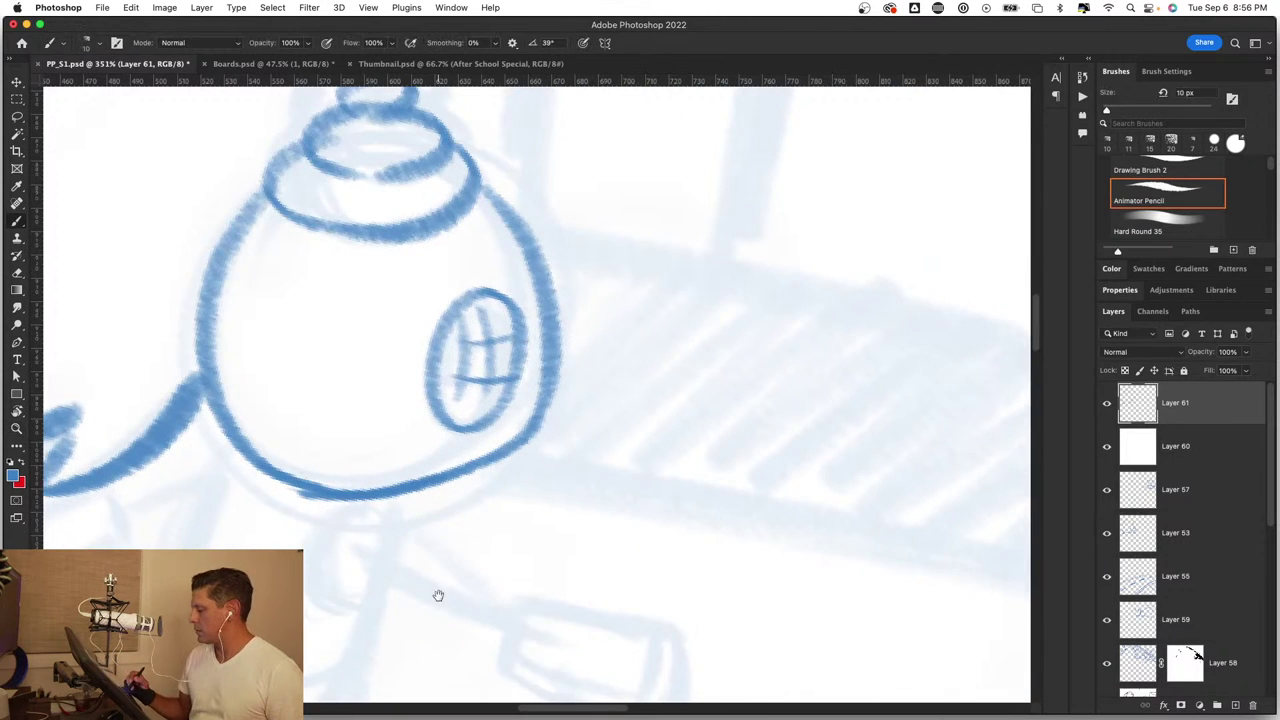
drag(434, 594, 585, 404)
drag(532, 348, 502, 408)
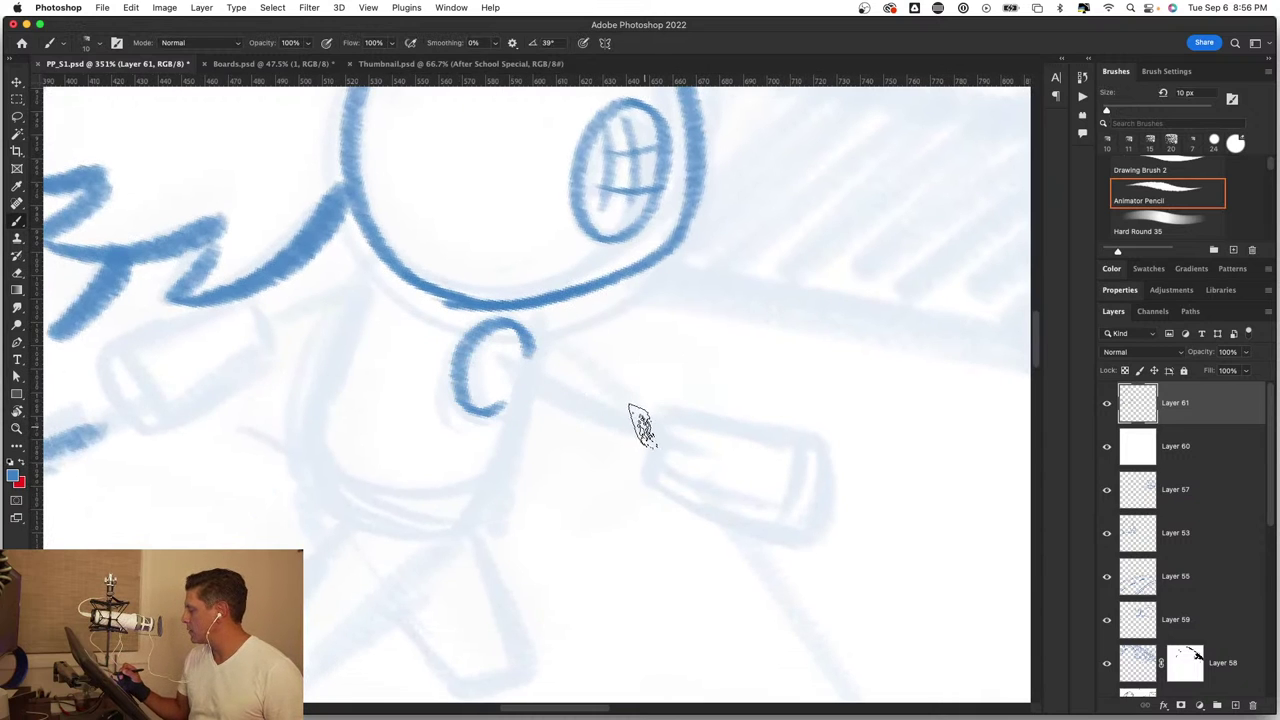
Step: Ink the right arm reaching down and the cylinder it holds
mouse_move(641, 425)
mouse_down()
mouse_move(505, 357)
mouse_move(648, 435)
mouse_up()
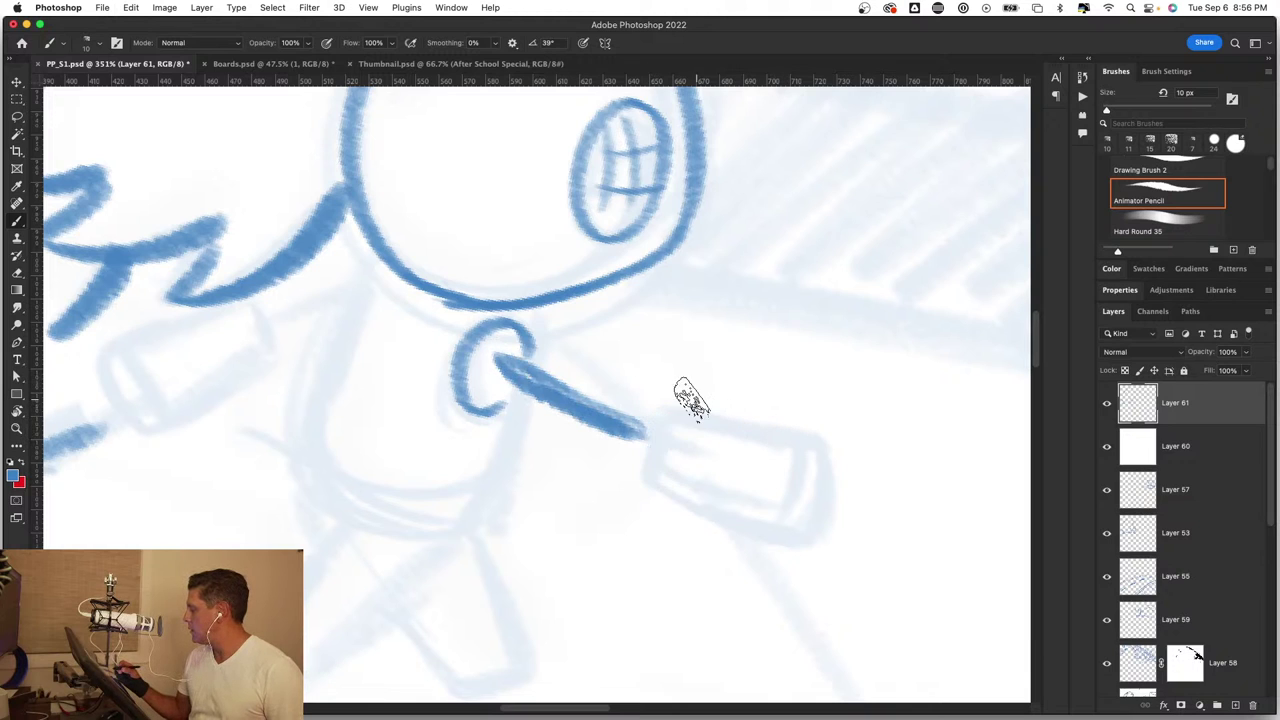
drag(660, 412, 643, 470)
mouse_move(686, 417)
mouse_down()
mouse_move(831, 437)
mouse_move(793, 517)
mouse_up()
drag(627, 459, 810, 506)
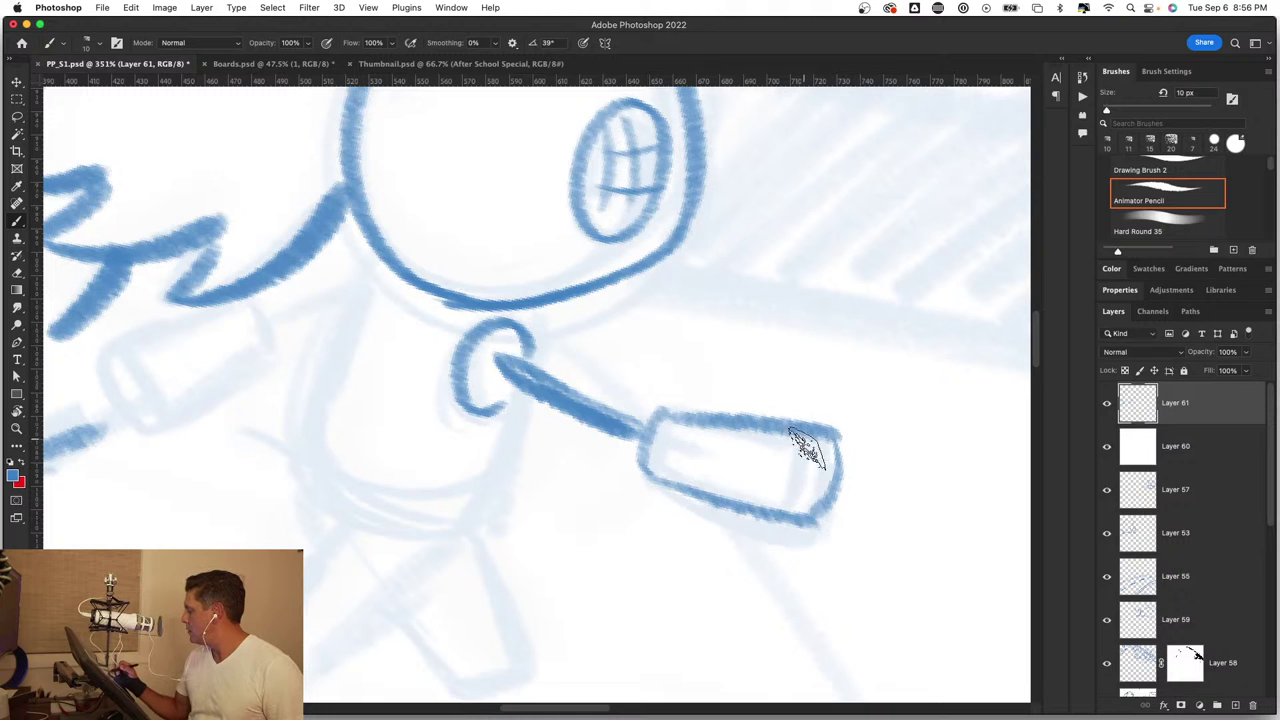
Step: Ink the left arm's cylinder, its open end, and the arm holding it
scroll(603, 480, left, 5)
scroll(523, 506, up, 2)
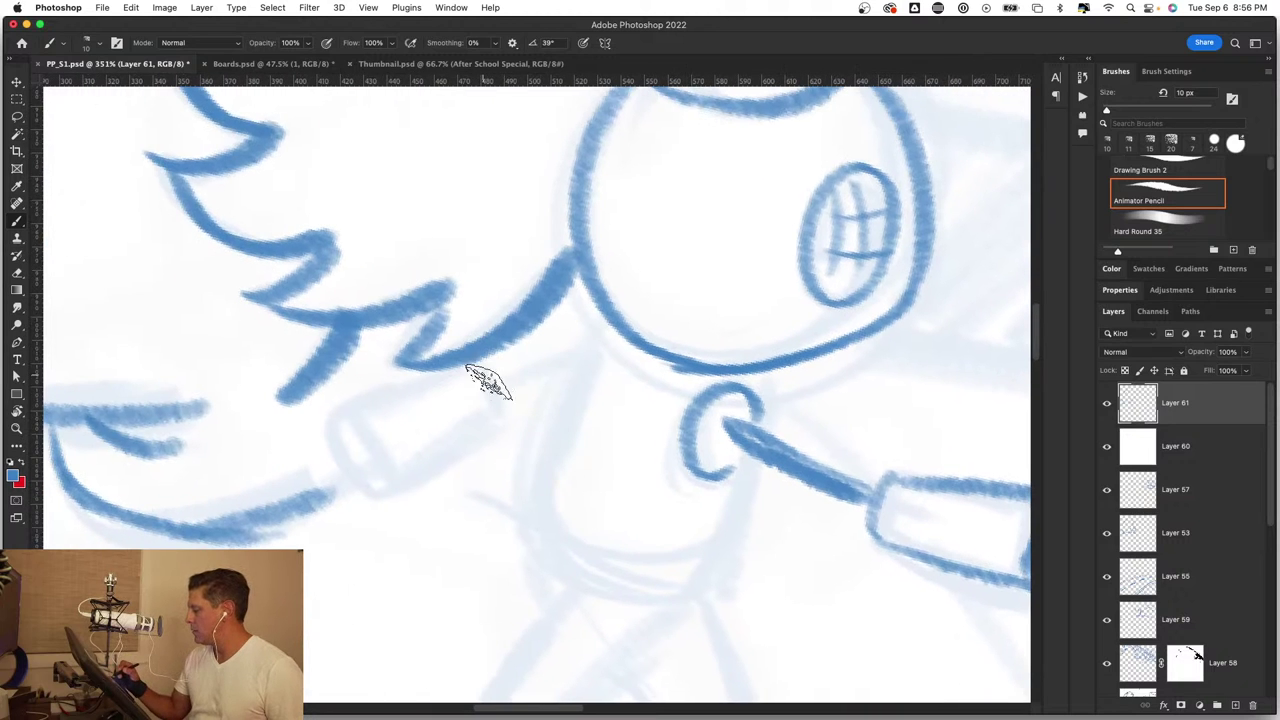
mouse_move(487, 378)
mouse_down()
mouse_move(506, 440)
mouse_move(325, 418)
mouse_move(334, 449)
mouse_move(372, 504)
mouse_move(516, 428)
mouse_up()
mouse_move(343, 423)
mouse_down()
mouse_move(383, 471)
mouse_move(366, 420)
mouse_move(337, 434)
mouse_move(365, 484)
mouse_move(350, 432)
mouse_move(395, 475)
mouse_up()
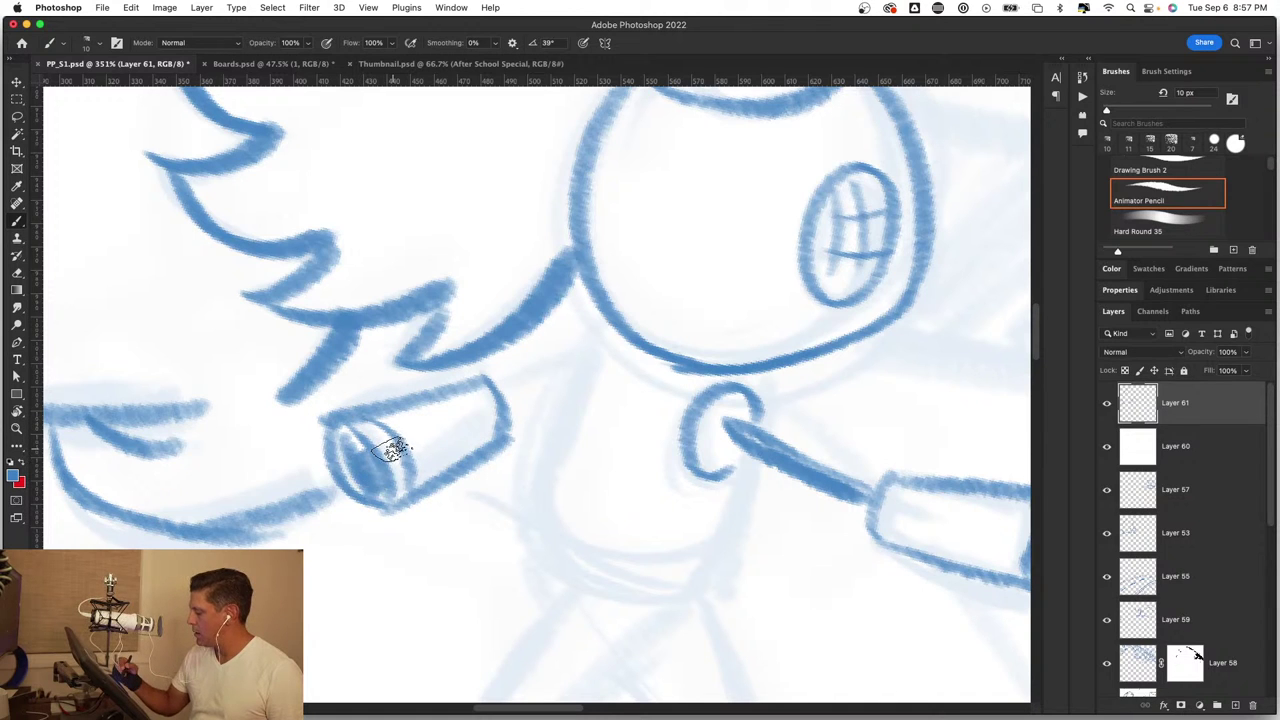
drag(490, 392, 565, 376)
Step: Reframe the view on the robot's arms and torso, briefly checking the brush presets
drag(643, 480, 528, 417)
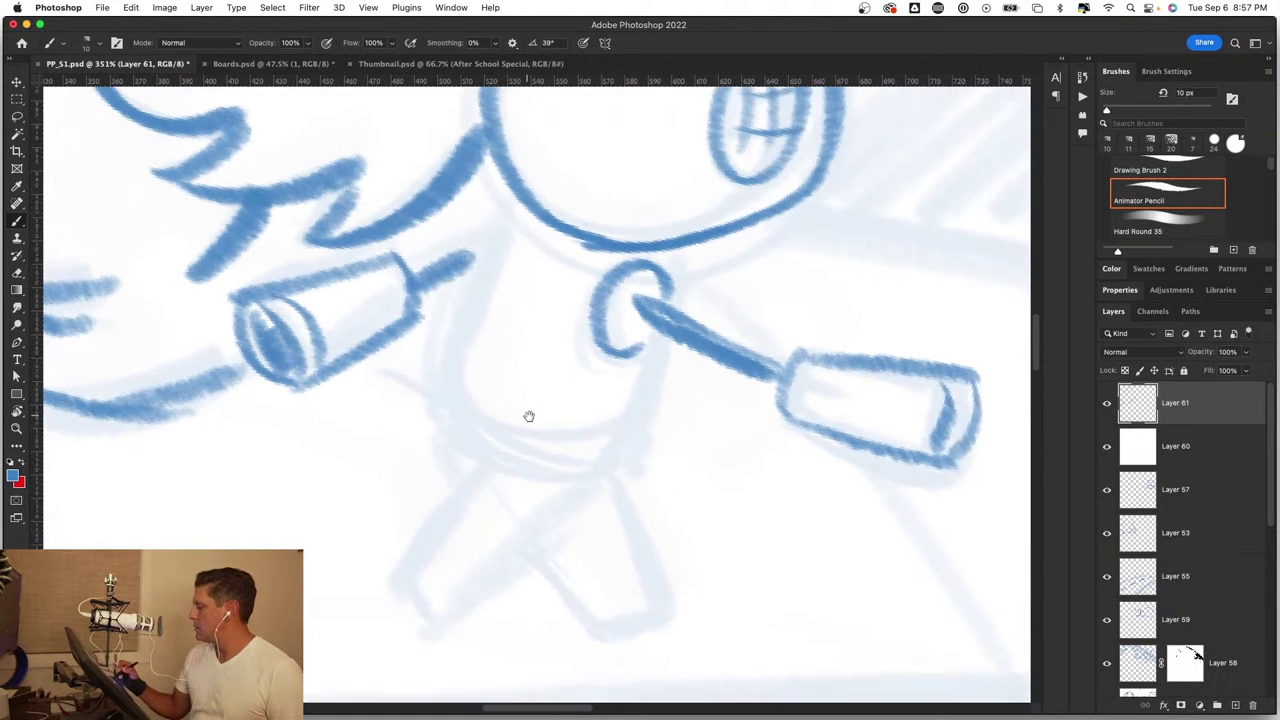
mouse_move(512, 208)
mouse_down()
mouse_move(470, 275)
mouse_move(515, 480)
mouse_up()
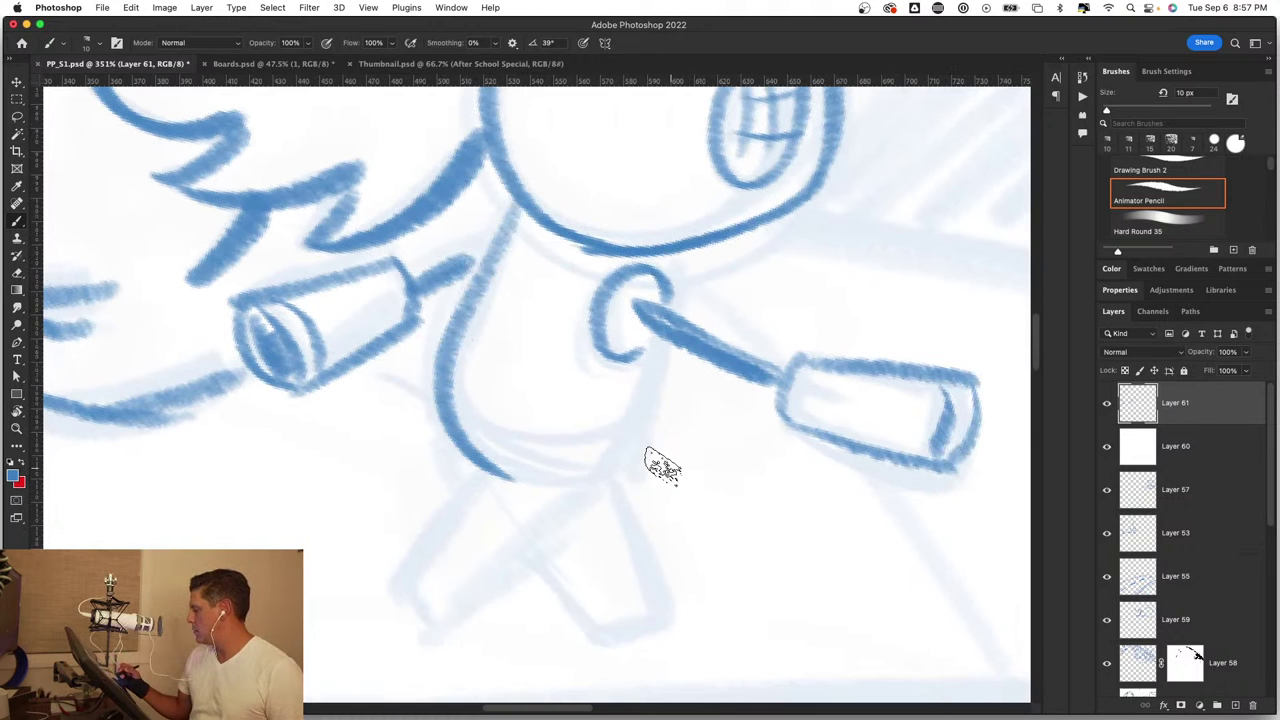
key(z)
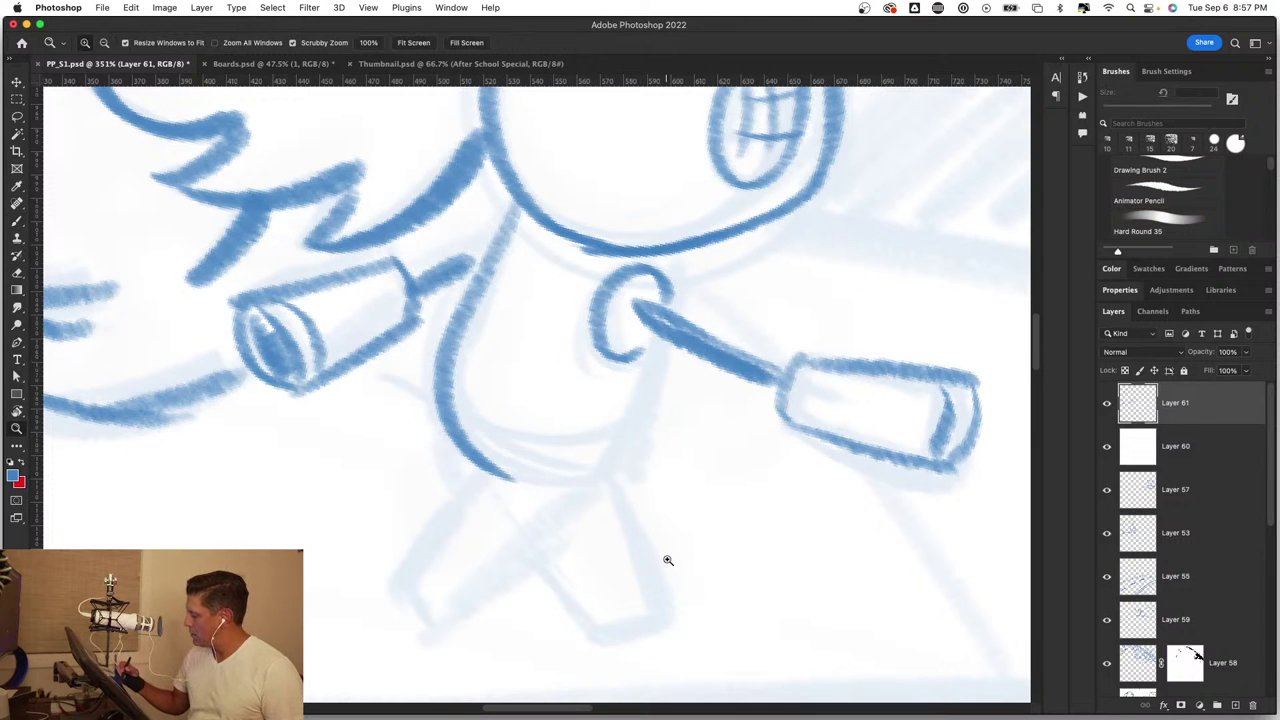
mouse_move(668, 560)
mouse_down()
mouse_move(634, 551)
mouse_move(737, 557)
mouse_up()
key(b)
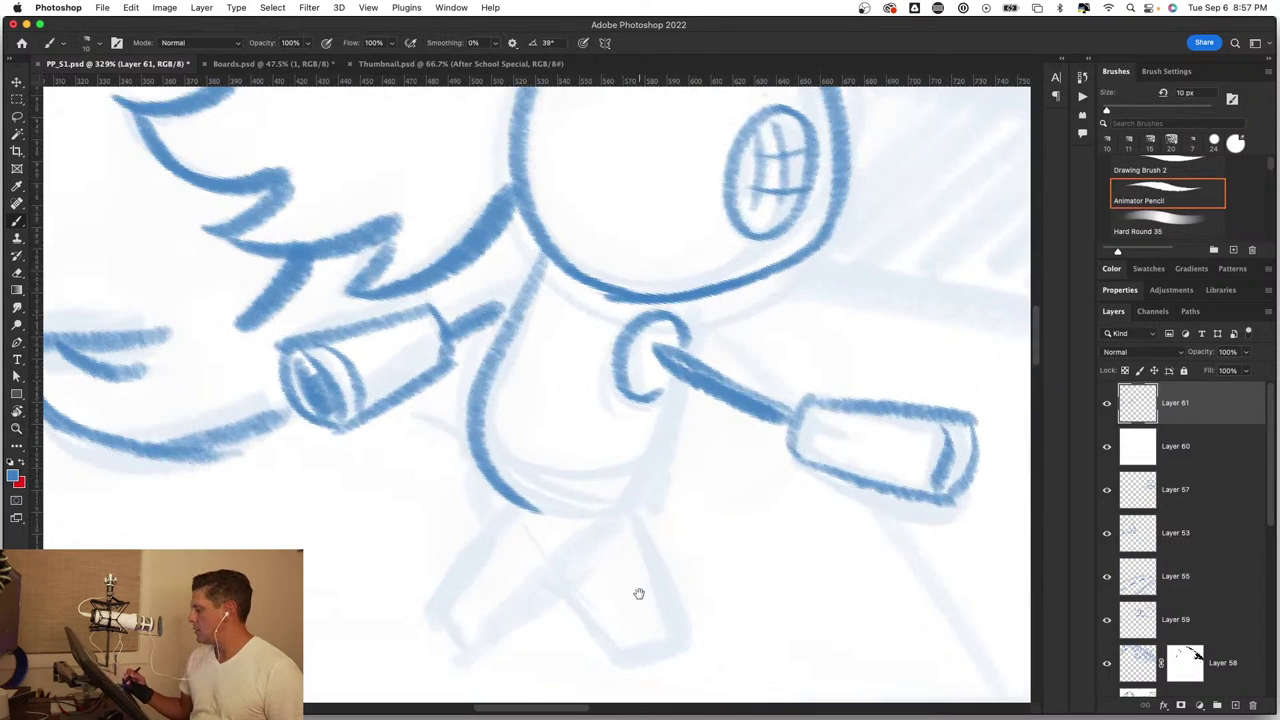
drag(634, 591, 654, 489)
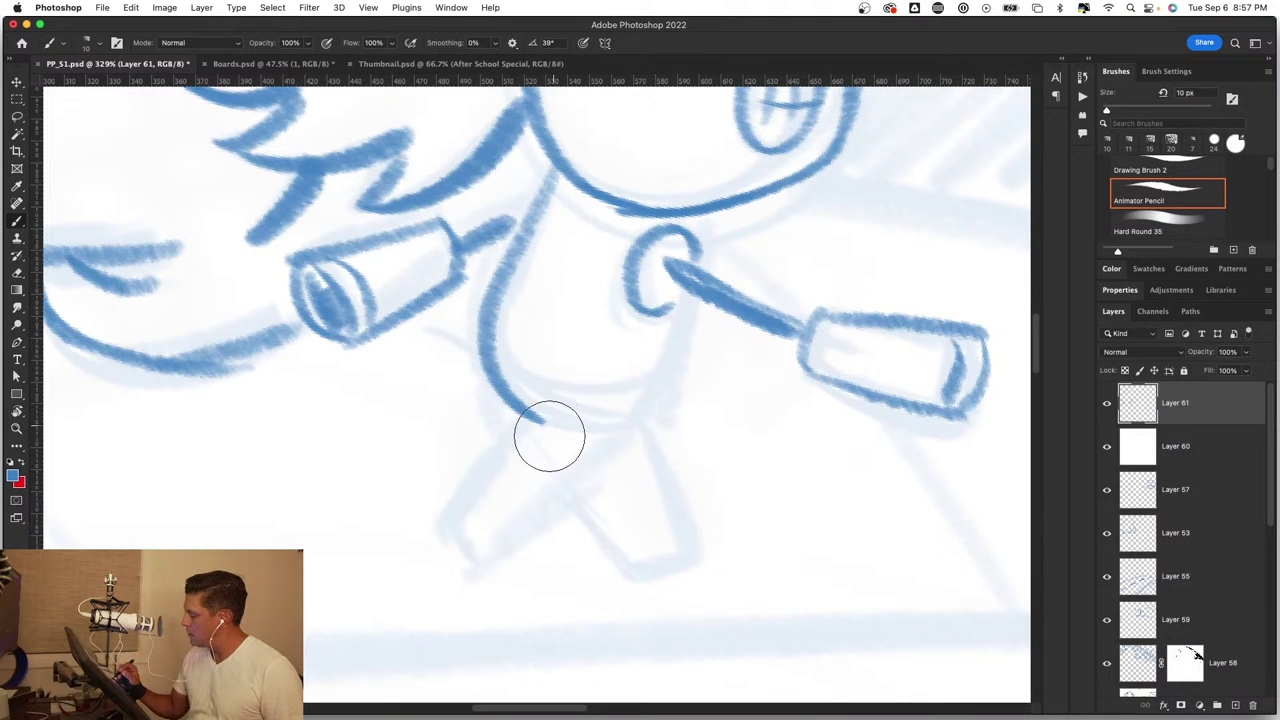
drag(545, 420, 540, 390)
right_click(516, 390)
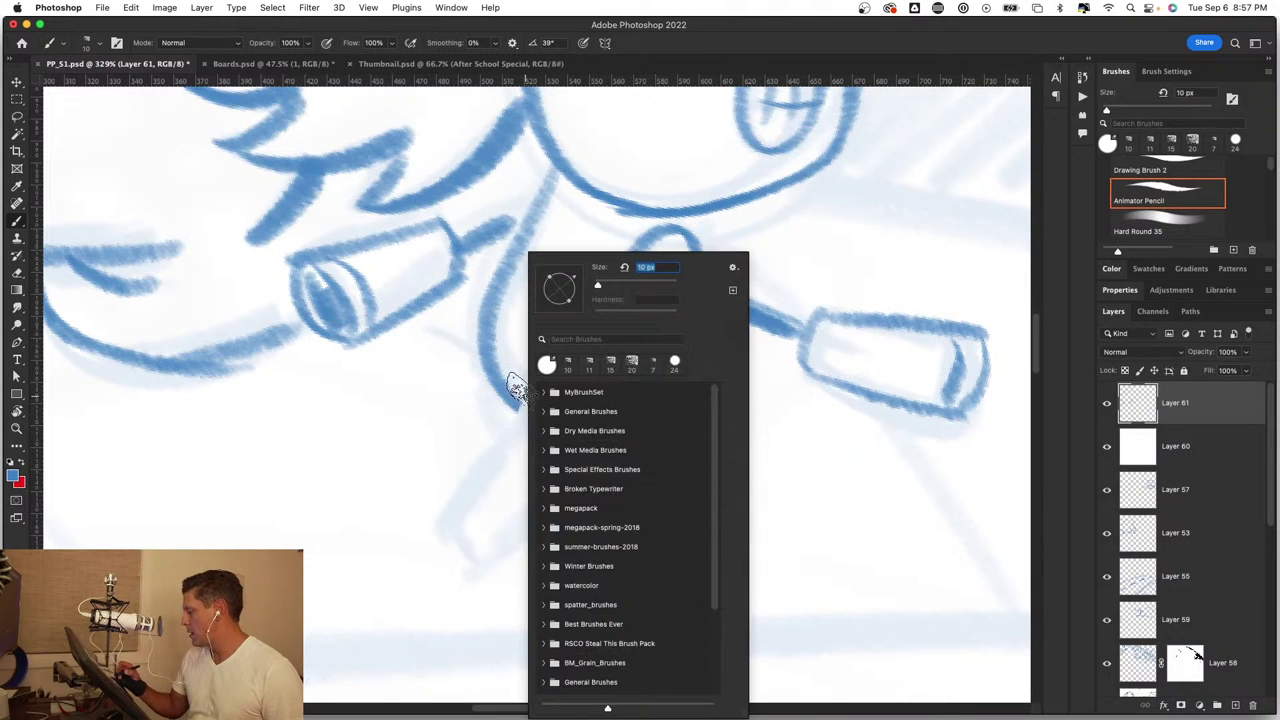
click(476, 482)
Step: Ink the first leg down from the body with a doubled foot outline, undoing a stray stroke
mouse_move(518, 404)
mouse_down()
mouse_move(449, 514)
mouse_move(514, 549)
mouse_move(660, 412)
mouse_up()
mouse_move(563, 491)
mouse_down()
mouse_move(651, 420)
mouse_move(695, 285)
mouse_up()
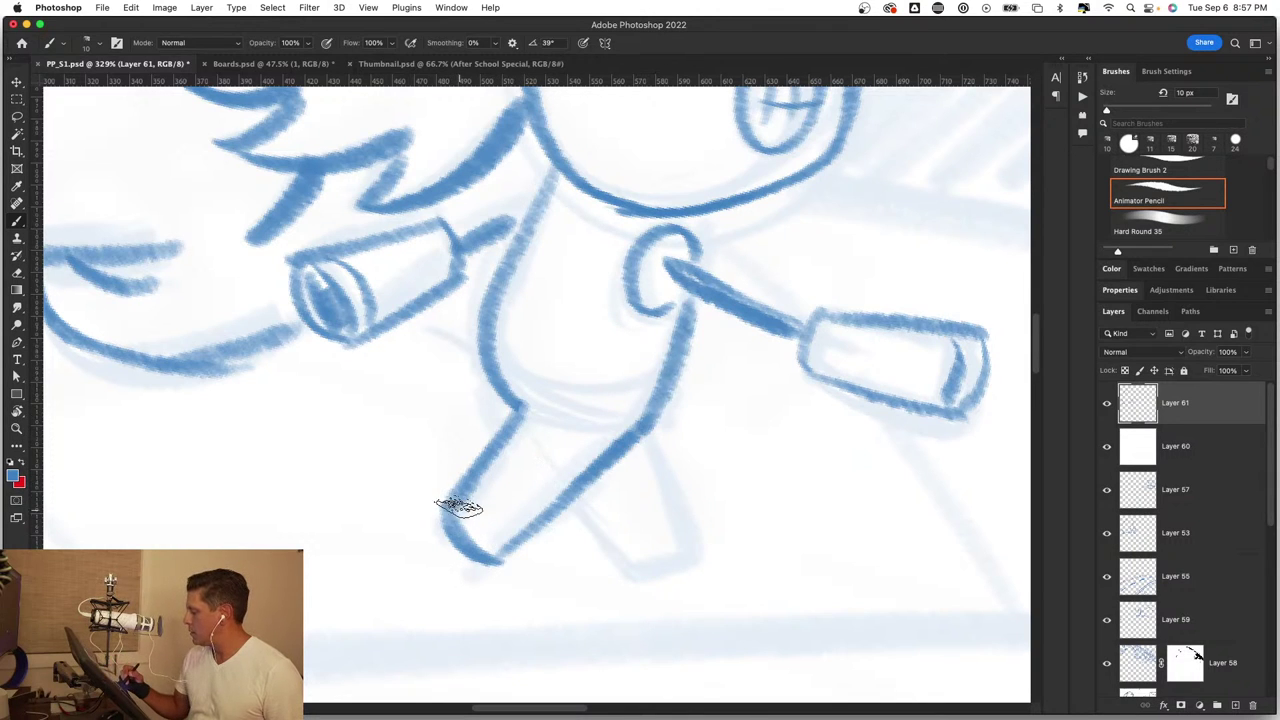
drag(457, 506, 505, 545)
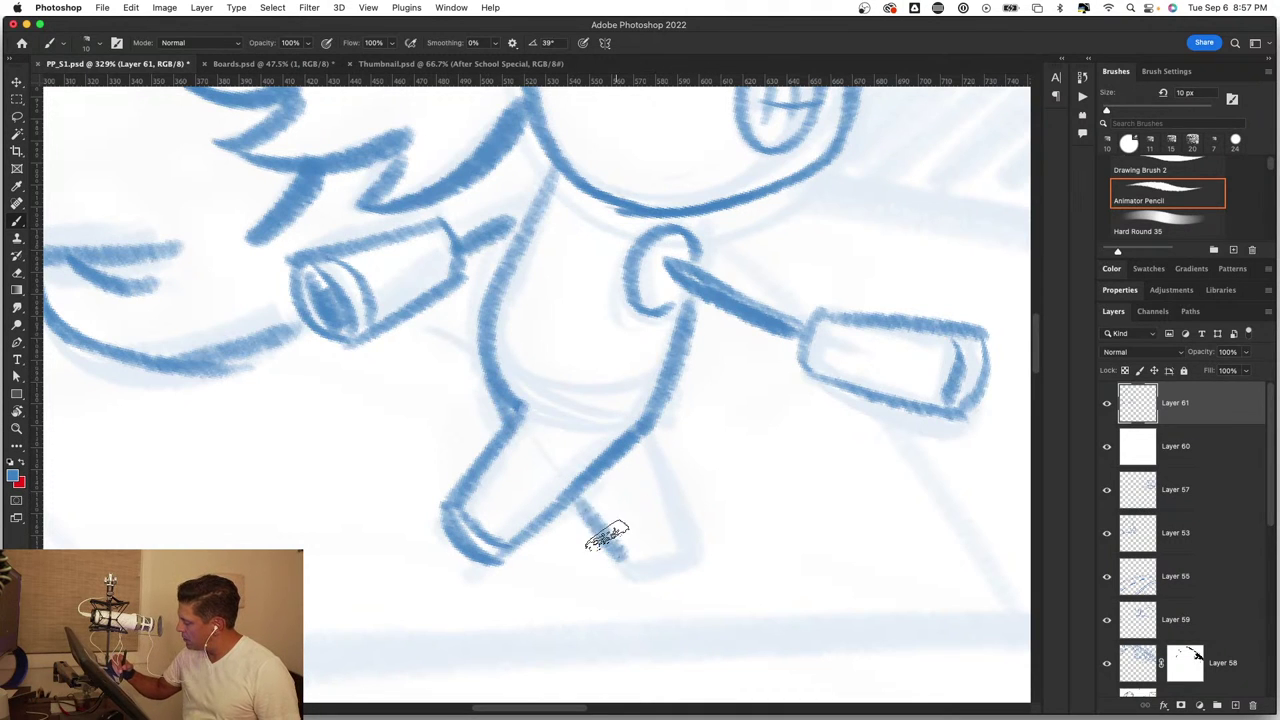
drag(606, 534, 680, 545)
key(super+z)
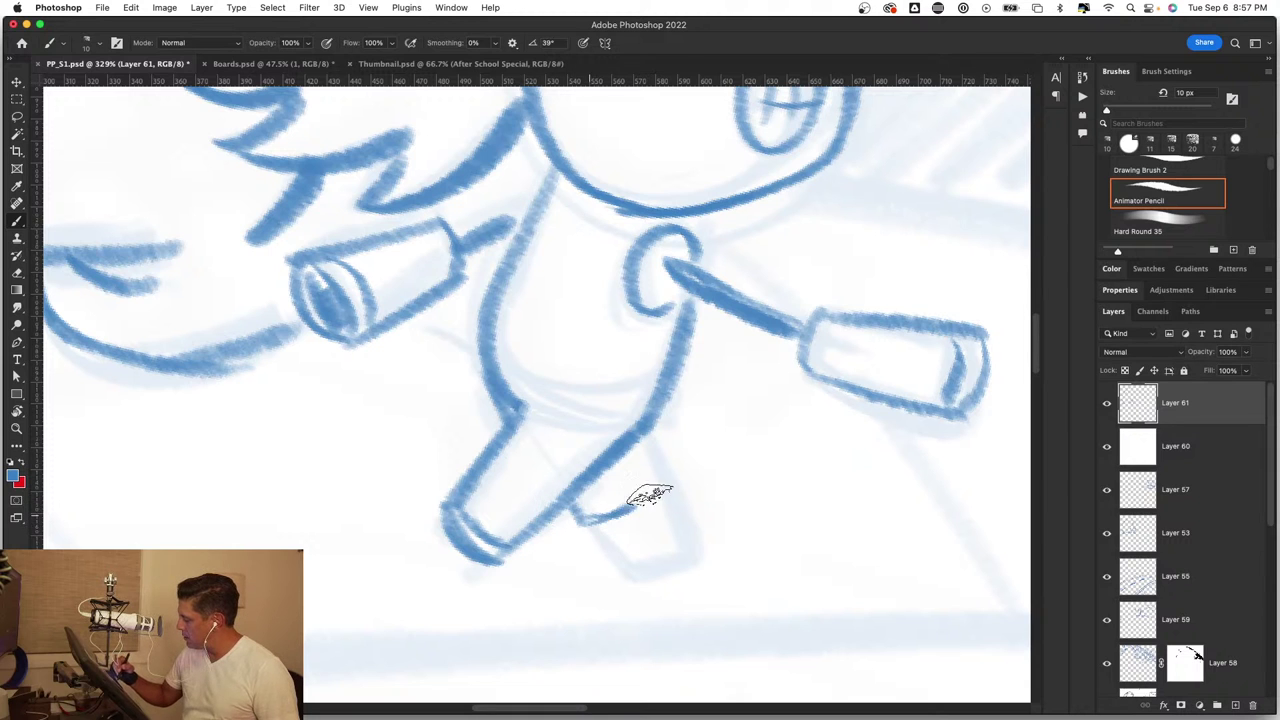
Step: Ink the second leg's lower edge and the short line down to it
drag(574, 520, 642, 503)
mouse_move(636, 447)
mouse_down()
mouse_move(652, 500)
mouse_move(600, 580)
mouse_move(800, 554)
mouse_up()
key(z)
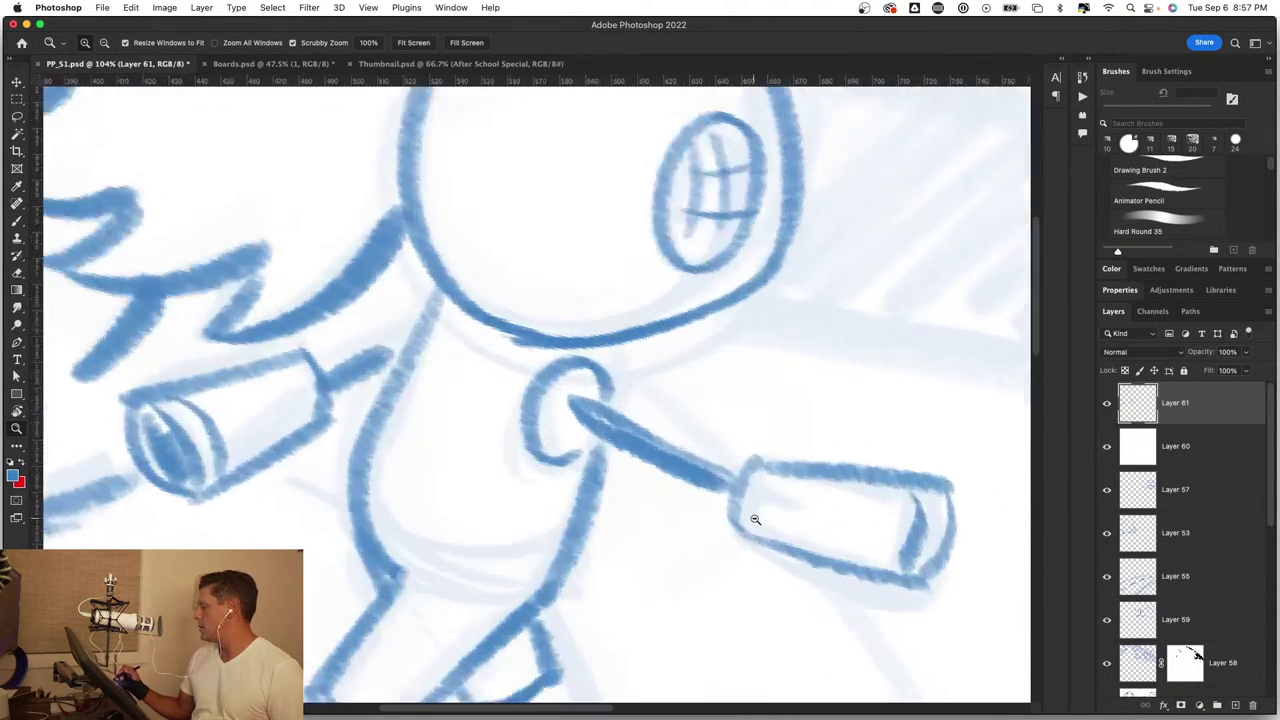
key(b)
mouse_move(631, 606)
mouse_down()
mouse_move(620, 366)
mouse_move(515, 437)
mouse_move(528, 470)
mouse_up()
Step: Frame the road below the character and rotate the canvas to a comfortable drawing angle
key(z)
drag(603, 437, 614, 449)
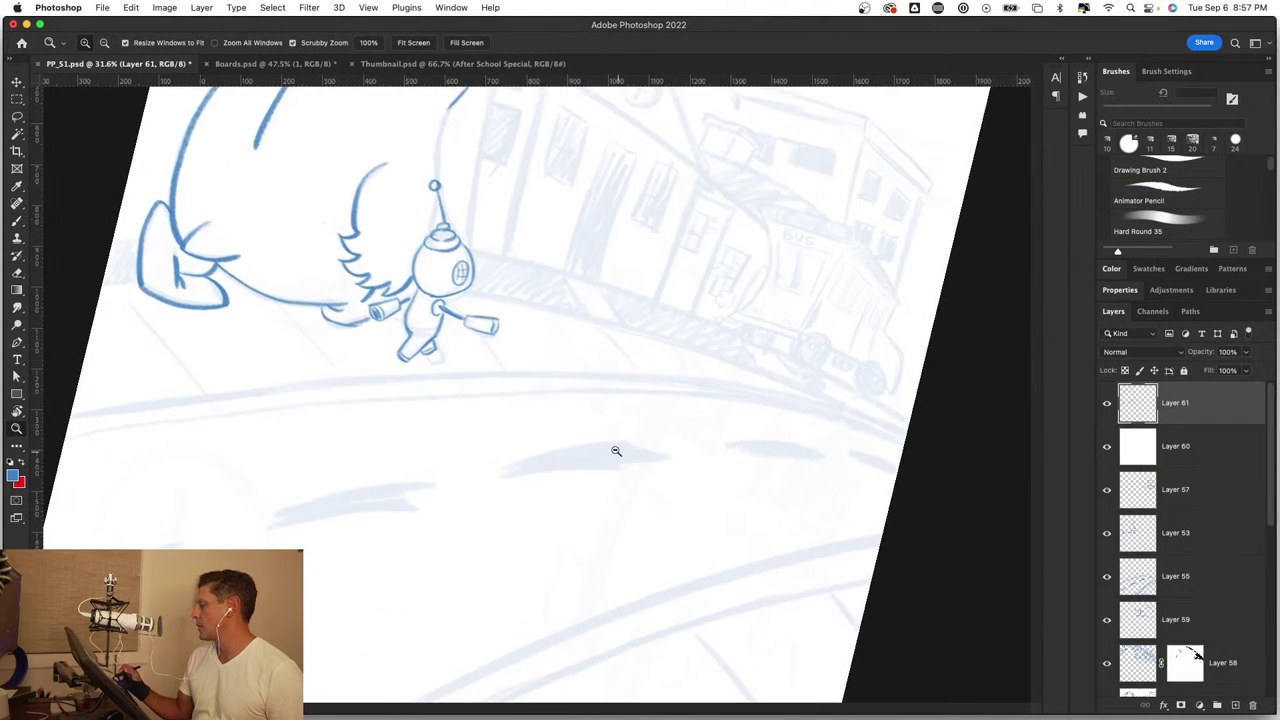
key(b)
mouse_move(534, 374)
mouse_down()
mouse_move(589, 451)
mouse_move(641, 408)
mouse_move(637, 494)
mouse_move(811, 403)
mouse_move(782, 533)
mouse_up()
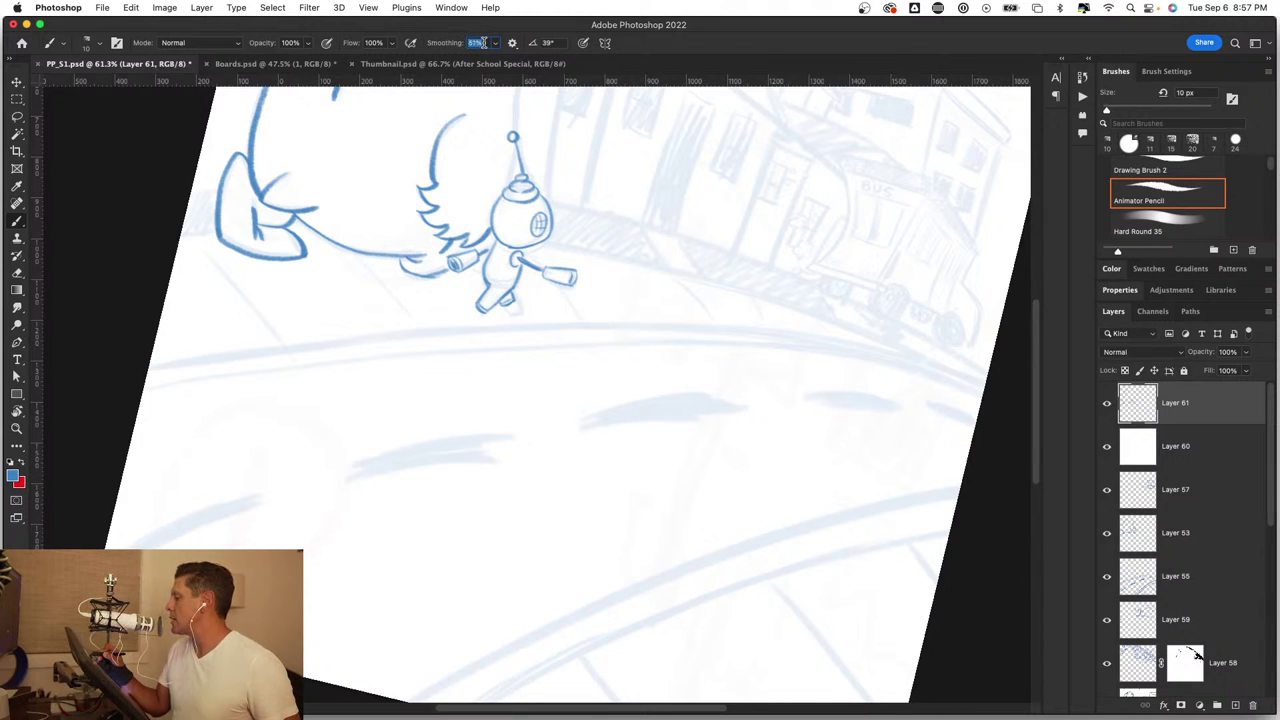
key(r)
mouse_move(877, 491)
mouse_down()
mouse_move(909, 520)
mouse_move(928, 457)
mouse_move(916, 499)
mouse_up()
key(b)
drag(469, 534, 497, 436)
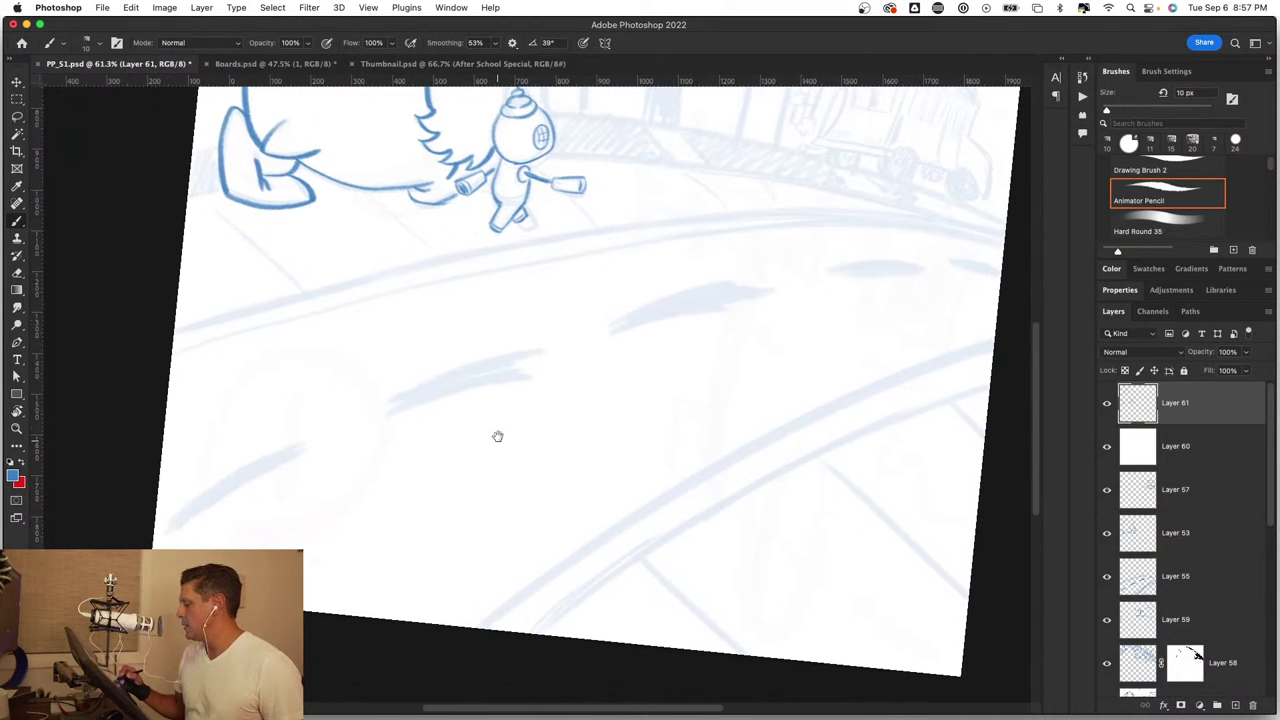
Step: Draw a looping test scribble with the pencil, then undo it
drag(364, 418, 498, 346)
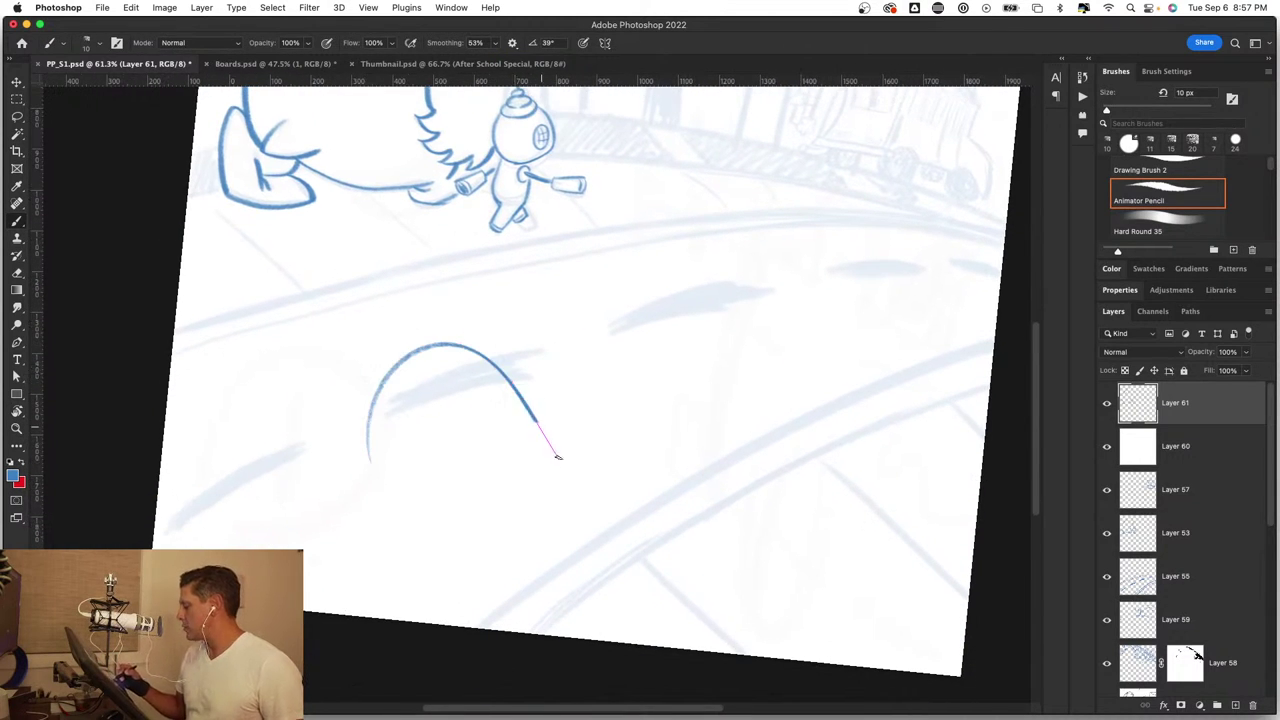
mouse_move(558, 457)
mouse_down()
mouse_move(689, 486)
mouse_move(783, 320)
mouse_move(589, 214)
mouse_move(523, 314)
mouse_move(543, 560)
mouse_move(286, 482)
mouse_move(426, 275)
mouse_move(475, 352)
mouse_up()
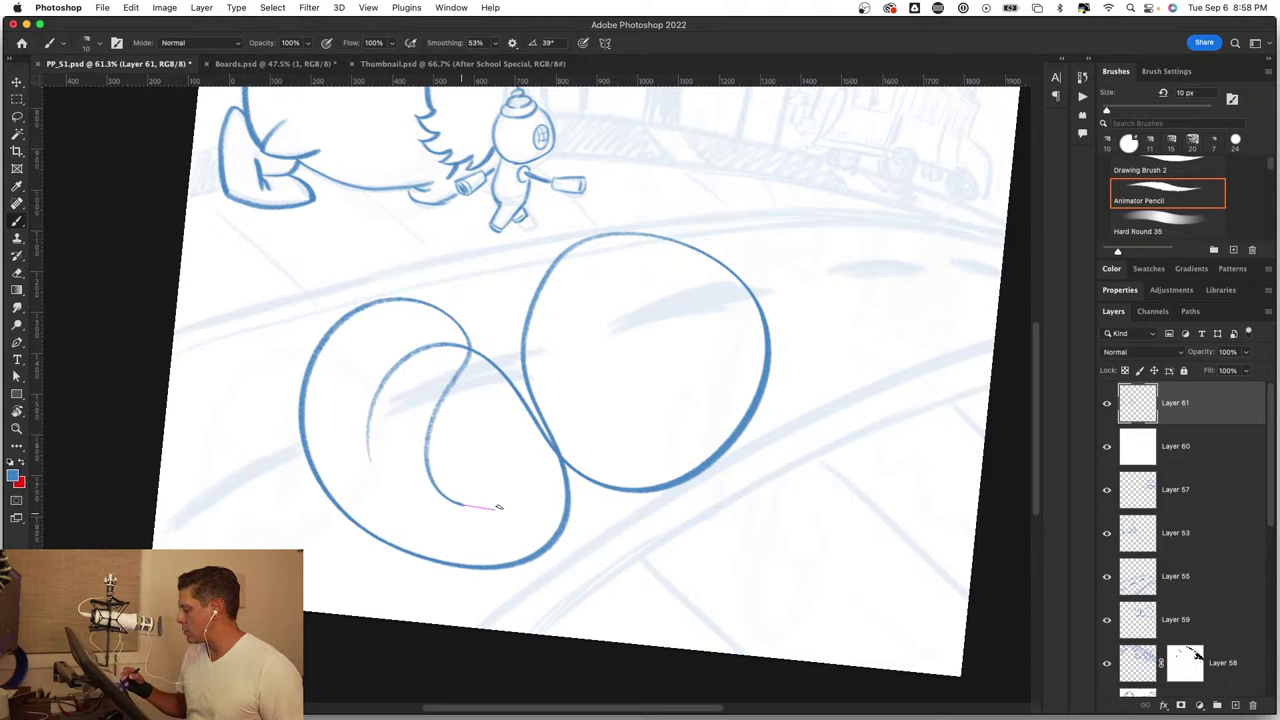
mouse_move(499, 507)
mouse_down()
mouse_move(589, 340)
mouse_move(737, 206)
mouse_move(848, 221)
mouse_up()
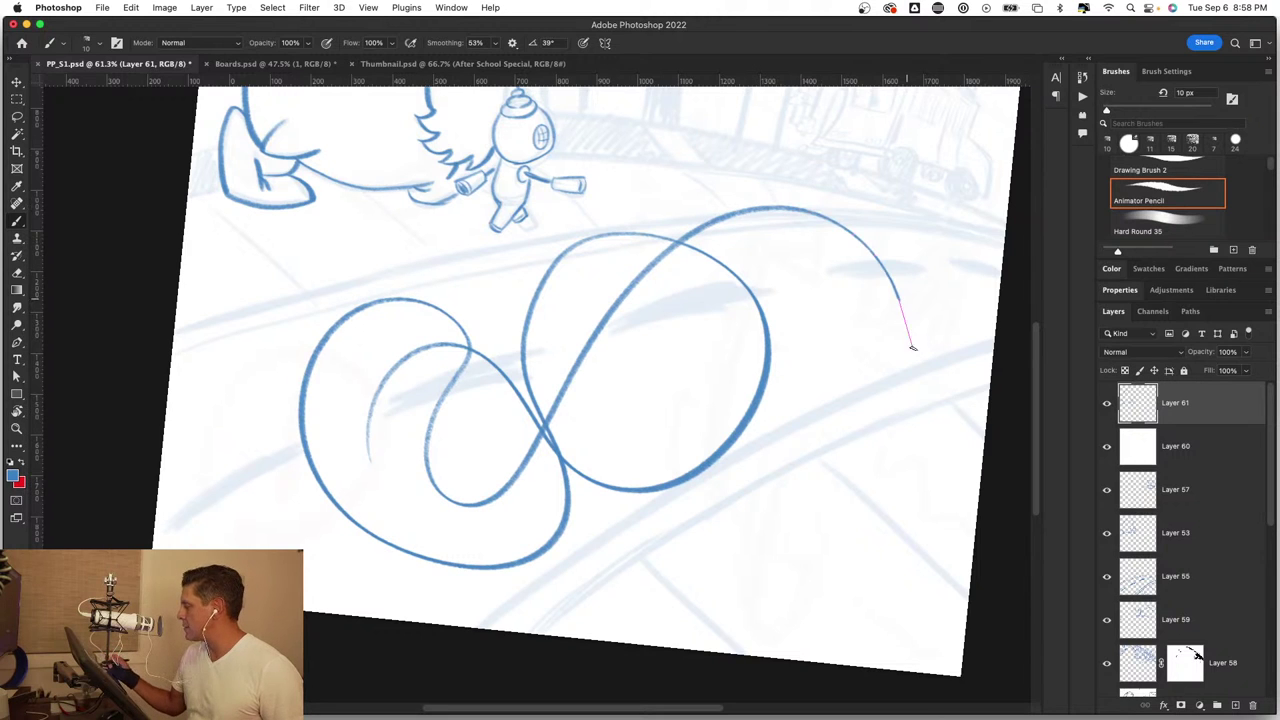
mouse_move(912, 347)
mouse_down()
mouse_move(790, 470)
mouse_move(604, 424)
mouse_up()
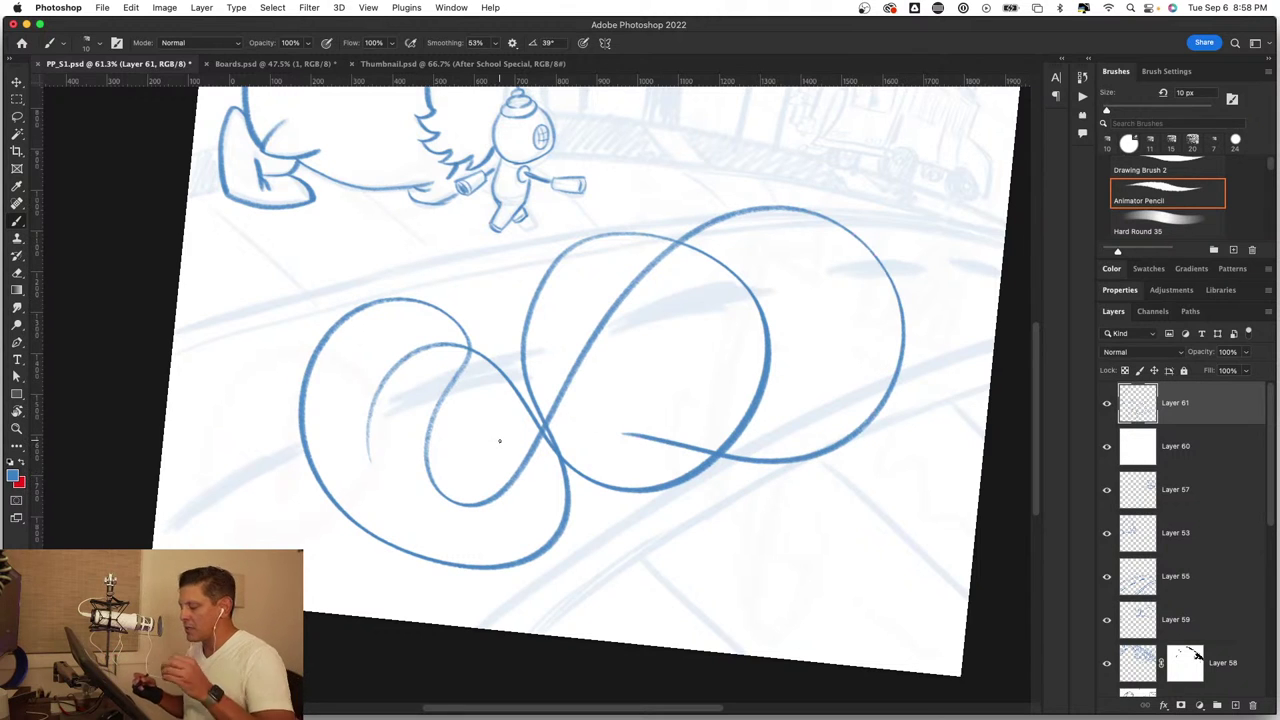
key(ctrl+z)
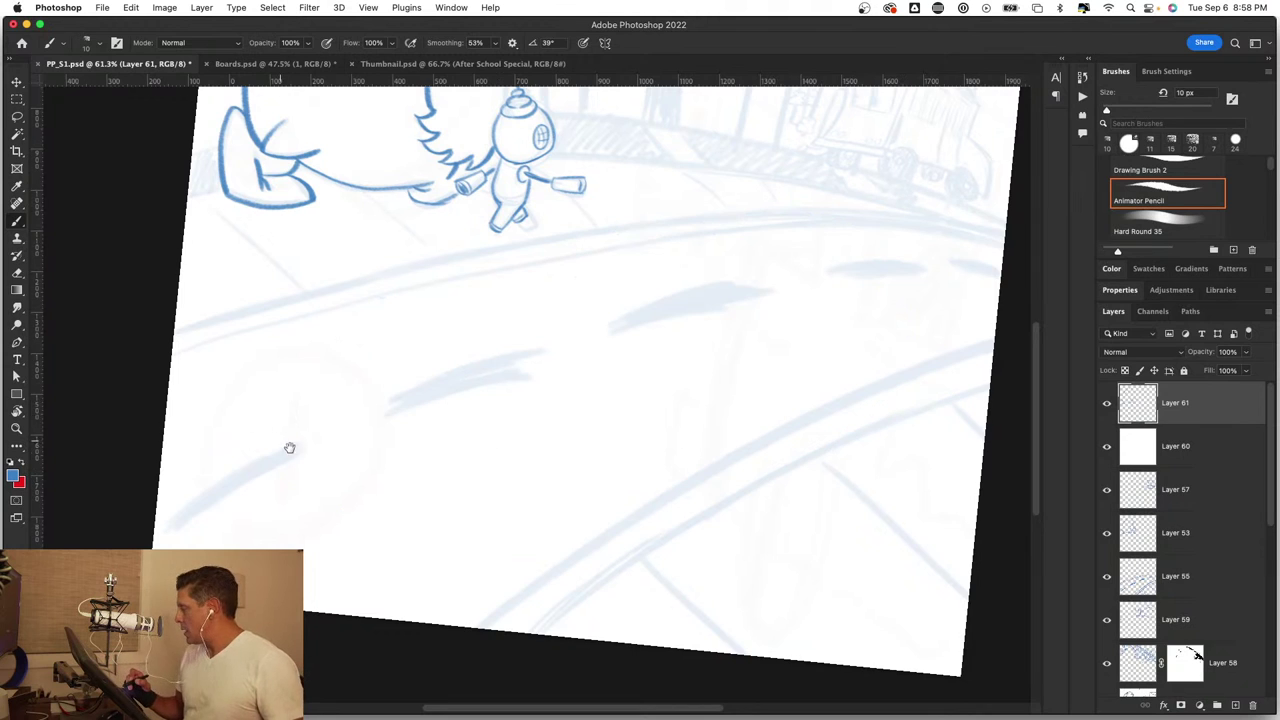
Step: Ink the road's upper edge as two parallel blue lines
drag(289, 447, 251, 506)
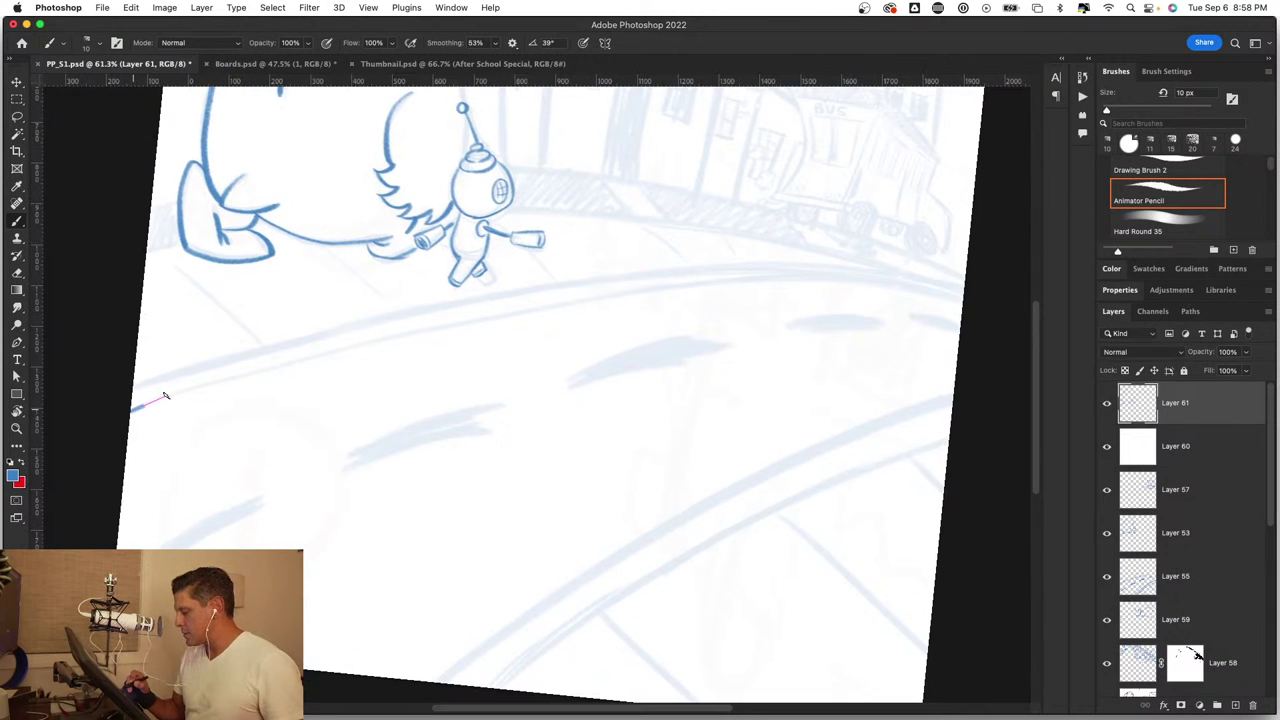
drag(256, 363, 375, 335)
key(ctrl+z)
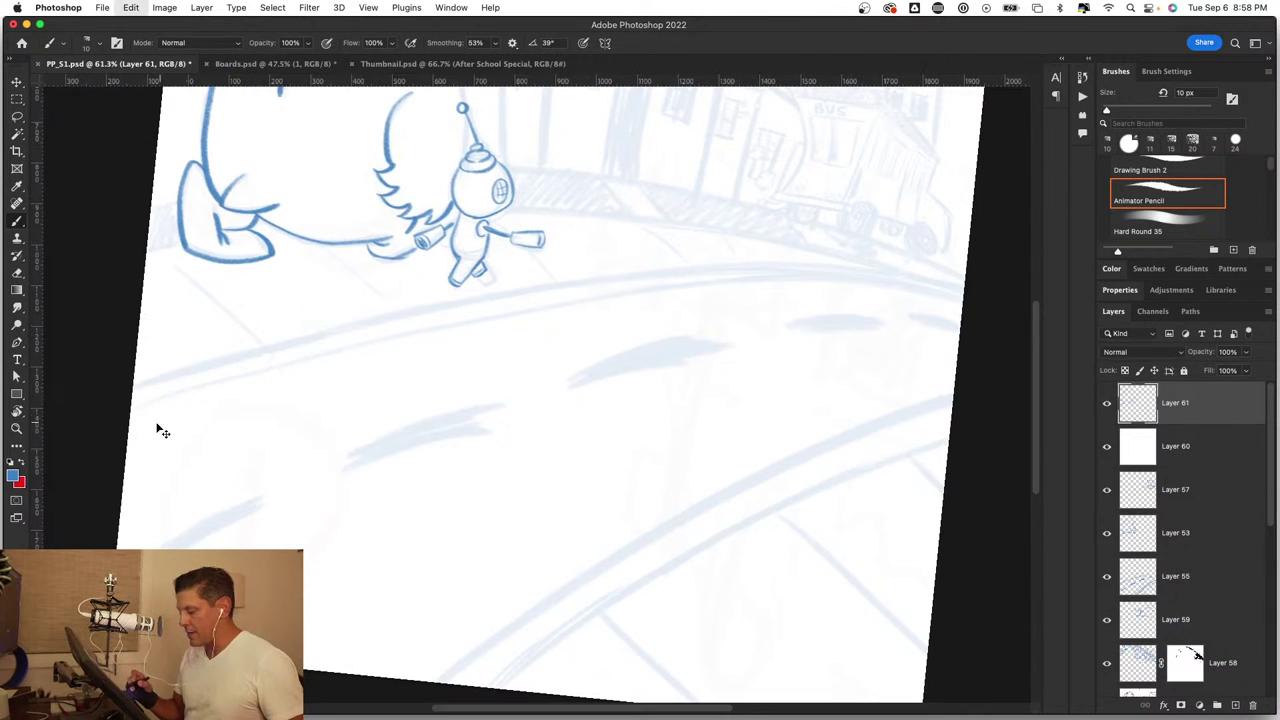
mouse_move(254, 369)
mouse_down()
mouse_move(586, 297)
mouse_move(751, 279)
mouse_move(868, 287)
mouse_up()
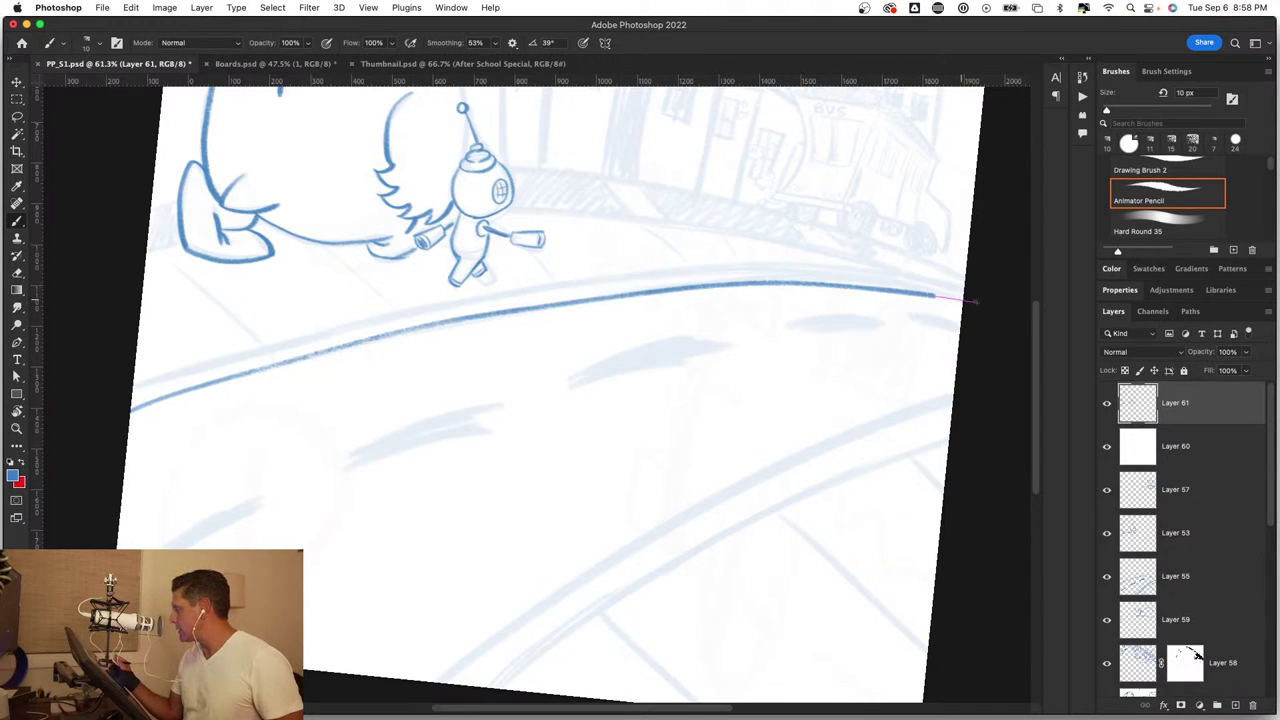
mouse_move(112, 395)
mouse_down()
mouse_move(448, 300)
mouse_move(626, 272)
mouse_move(815, 267)
mouse_move(948, 286)
mouse_up()
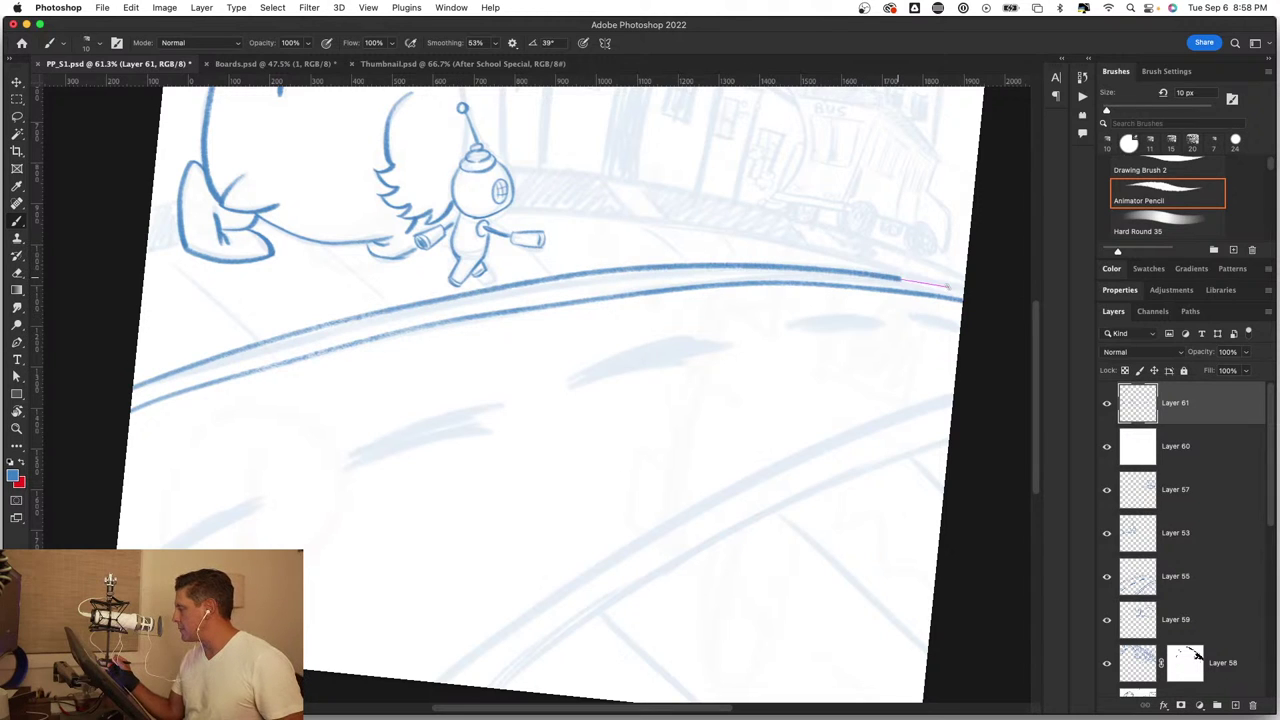
Step: Ink the lower curving track as two parallel curves, redoing several failed attempts
scroll(574, 557, down, 5)
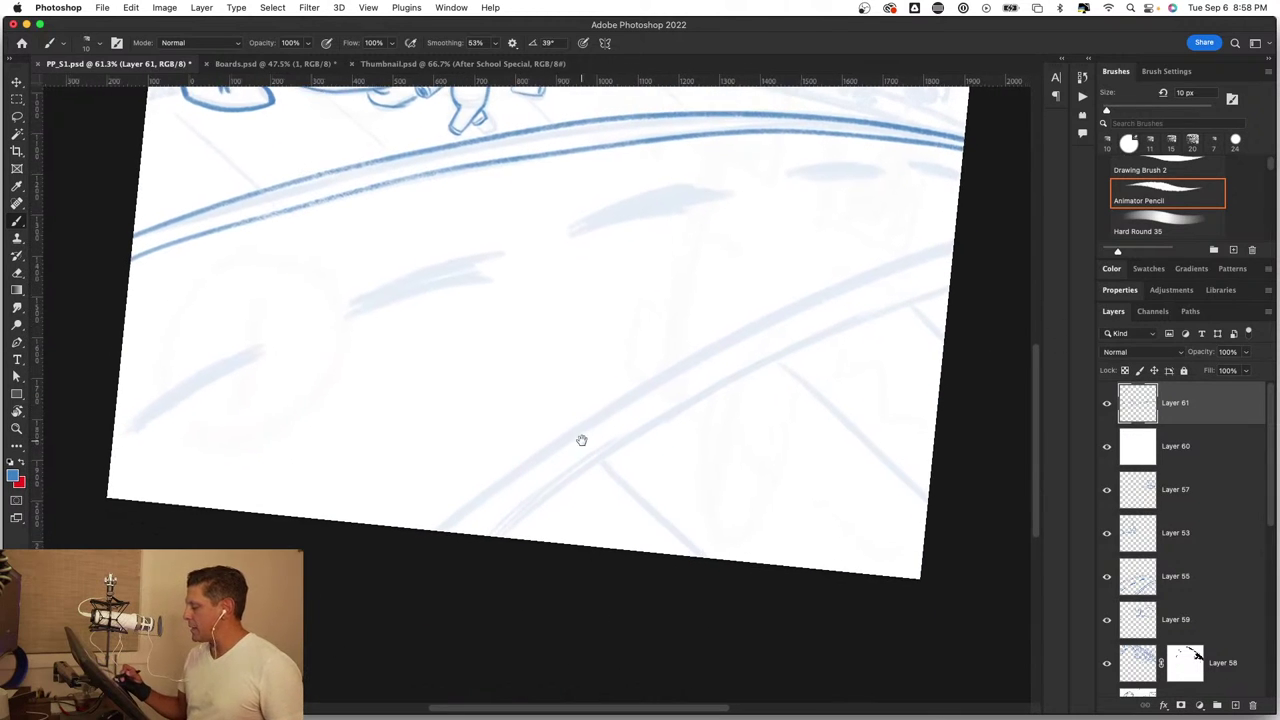
mouse_move(436, 538)
mouse_down()
mouse_move(620, 410)
mouse_move(890, 286)
mouse_move(1034, 265)
mouse_up()
key(ctrl+z)
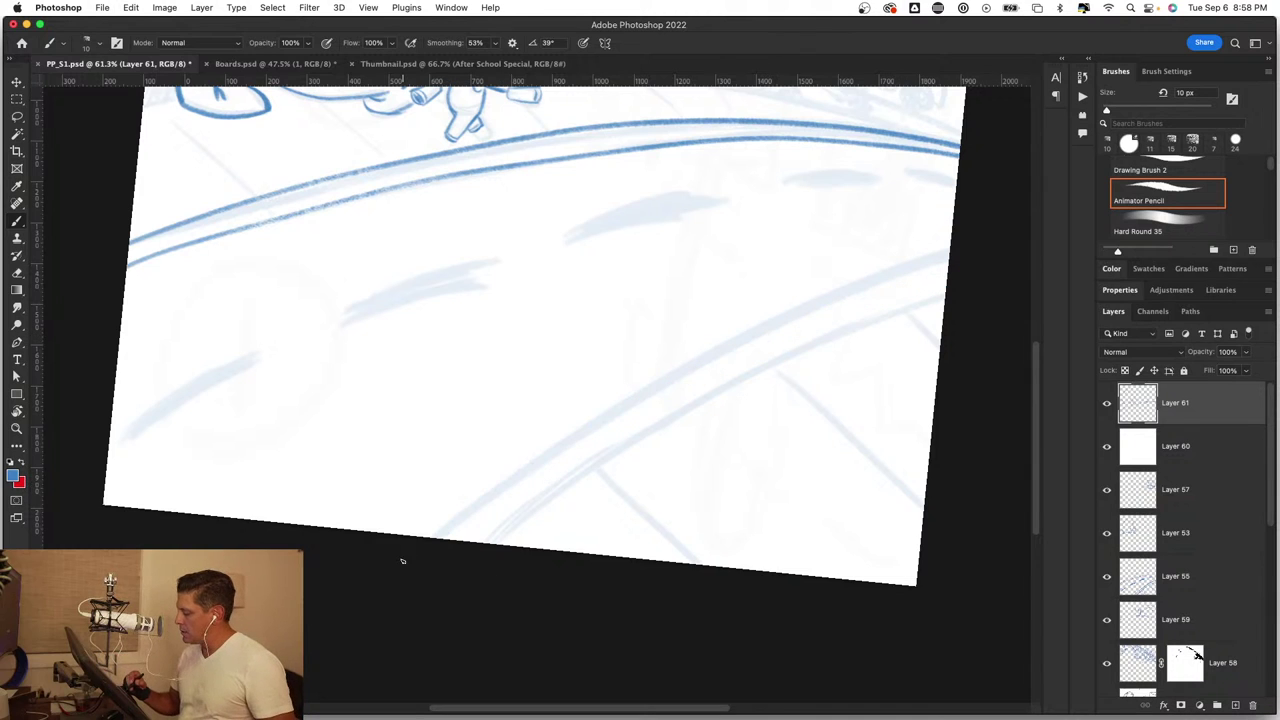
mouse_move(432, 540)
mouse_down()
mouse_move(576, 436)
mouse_move(706, 370)
mouse_up()
key(ctrl+z)
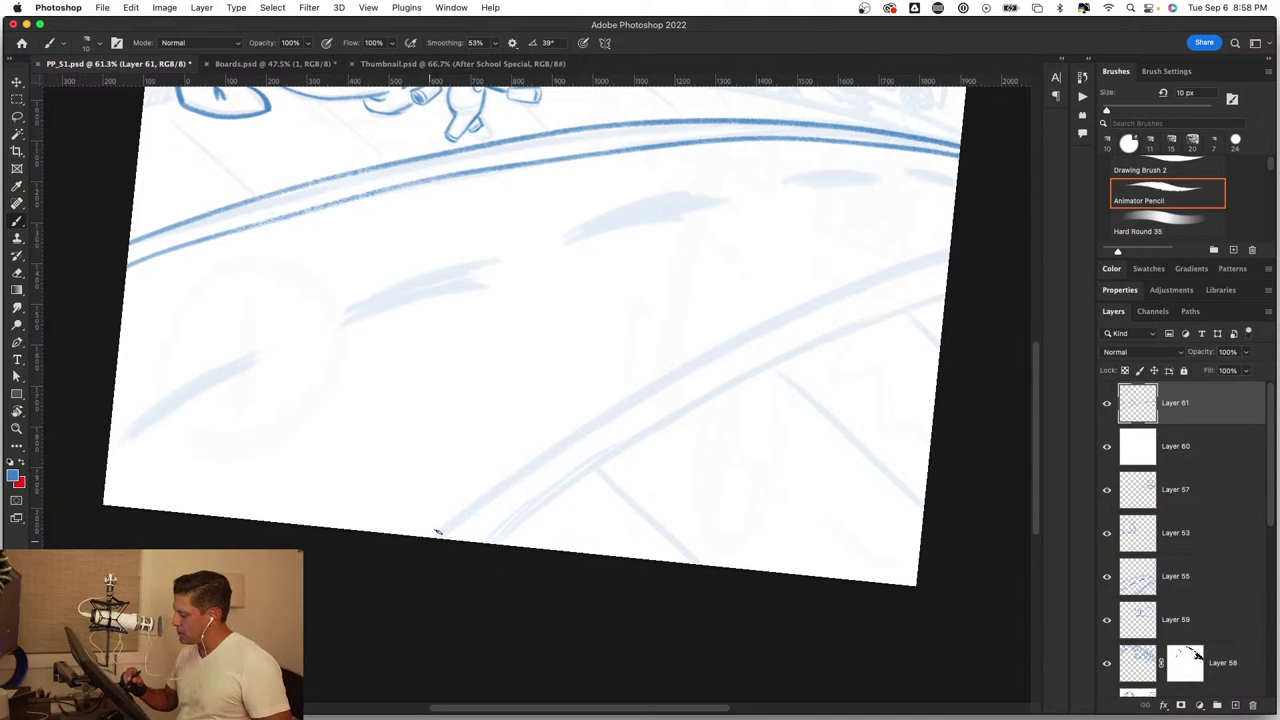
drag(595, 410, 600, 408)
key(ctrl+z)
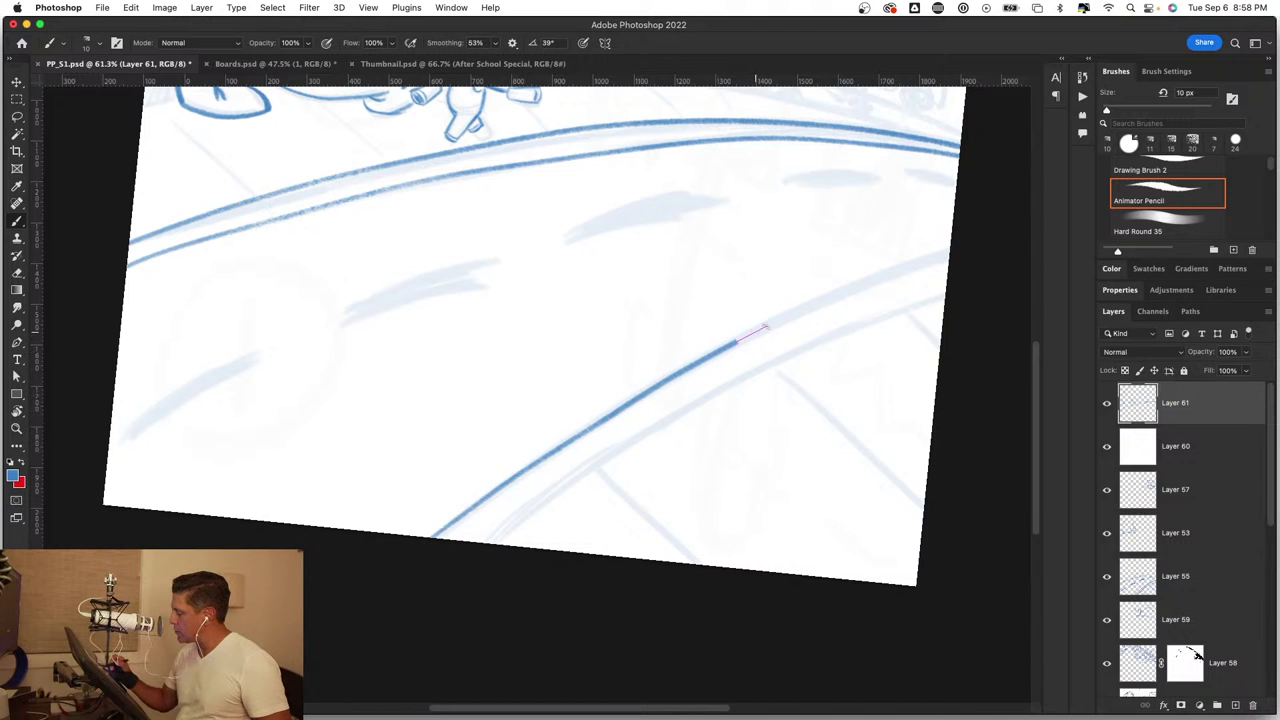
drag(855, 290, 970, 251)
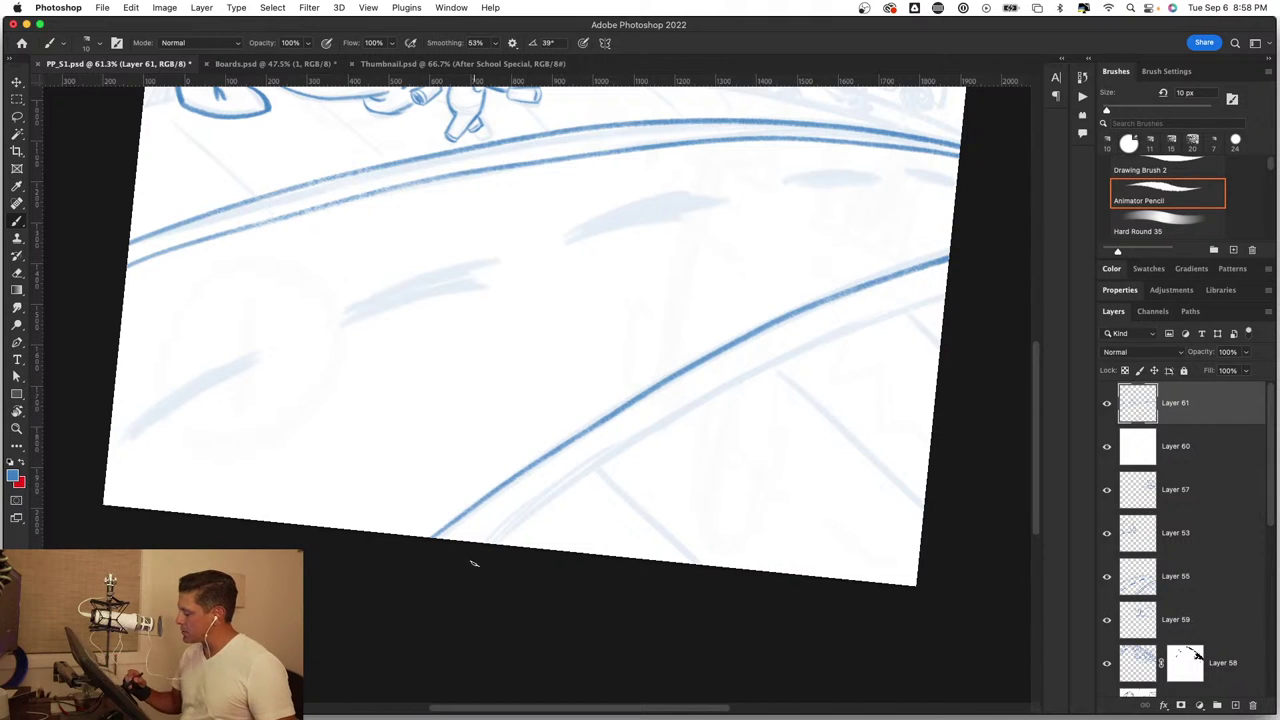
mouse_move(482, 547)
mouse_down()
mouse_move(810, 355)
mouse_move(1007, 278)
mouse_up()
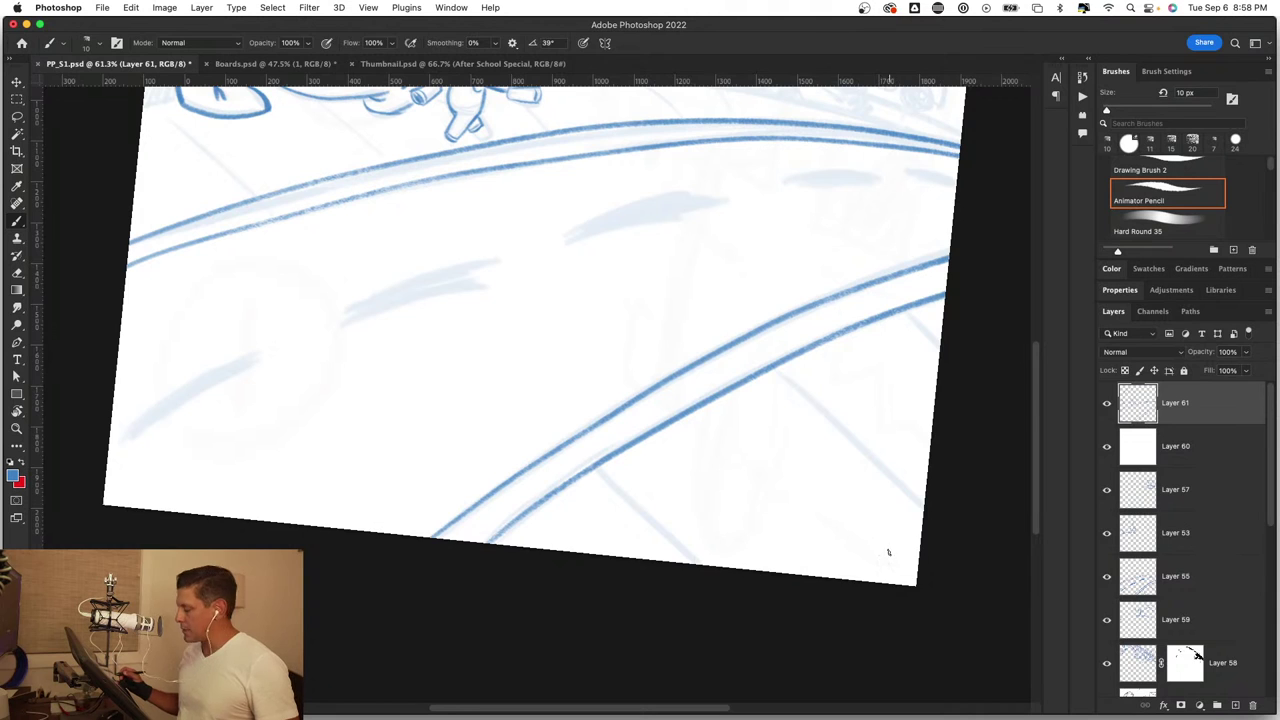
Step: Rotate the view along the track and draw a cross line between the curves
mouse_move(888, 552)
mouse_down()
mouse_move(923, 420)
mouse_move(851, 189)
mouse_up()
drag(543, 431, 581, 443)
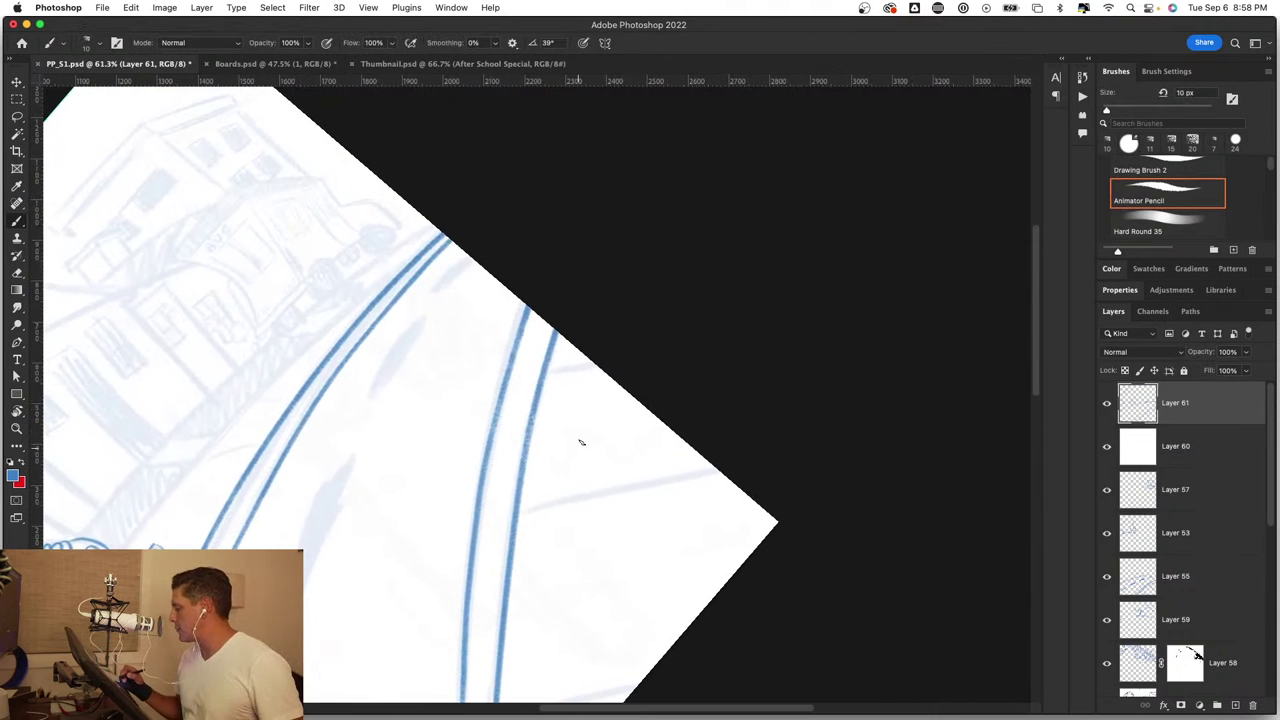
scroll(656, 367, down, 4)
scroll(643, 423, down, 2)
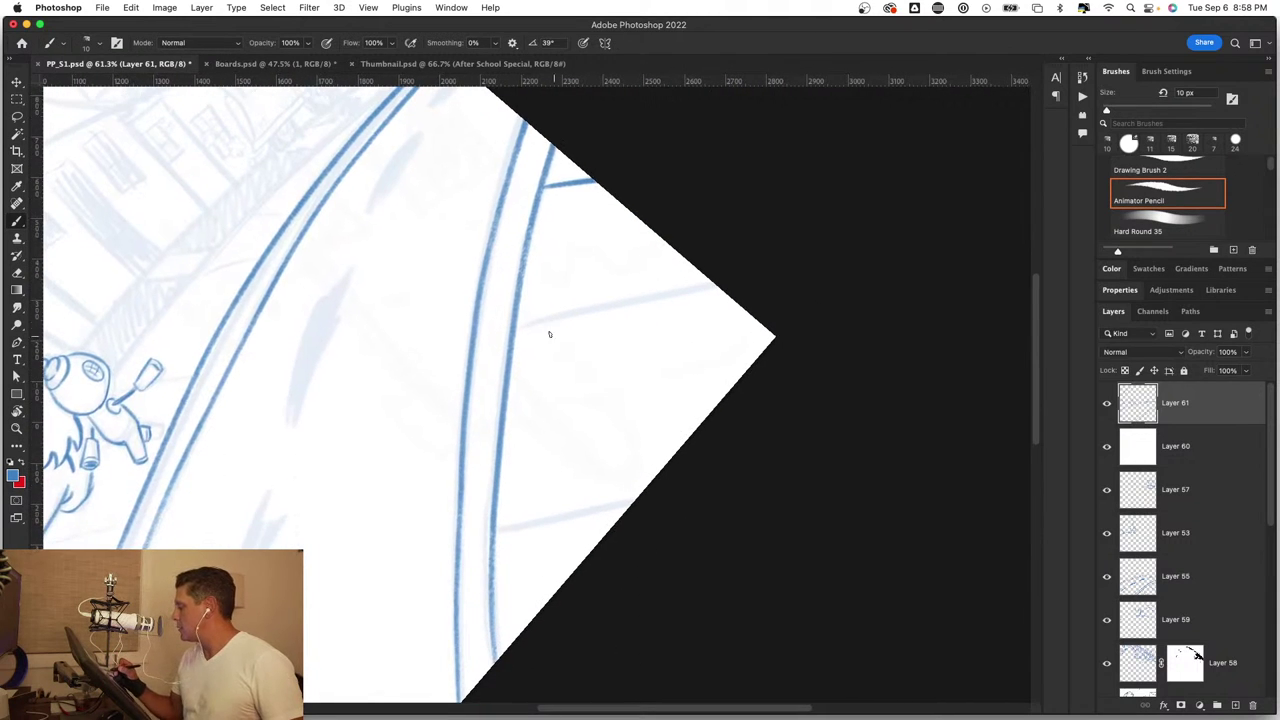
scroll(651, 477, down, 2)
scroll(594, 373, down, 3)
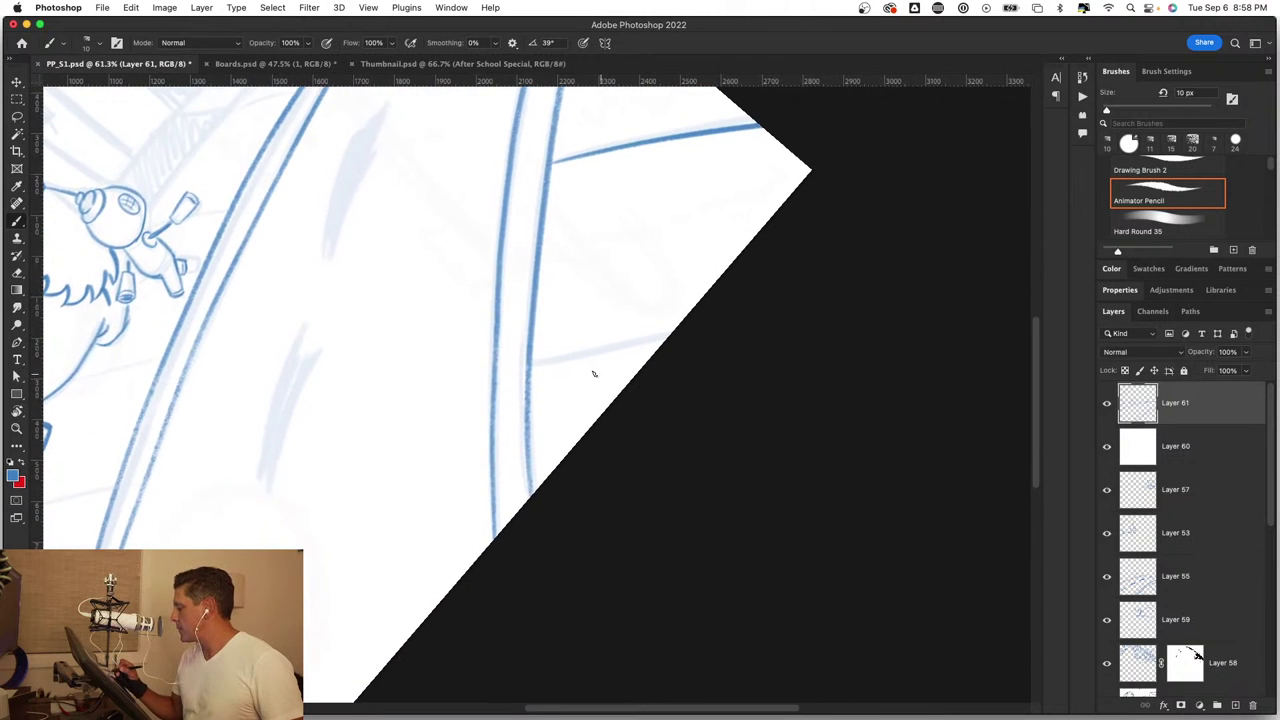
drag(529, 366, 770, 337)
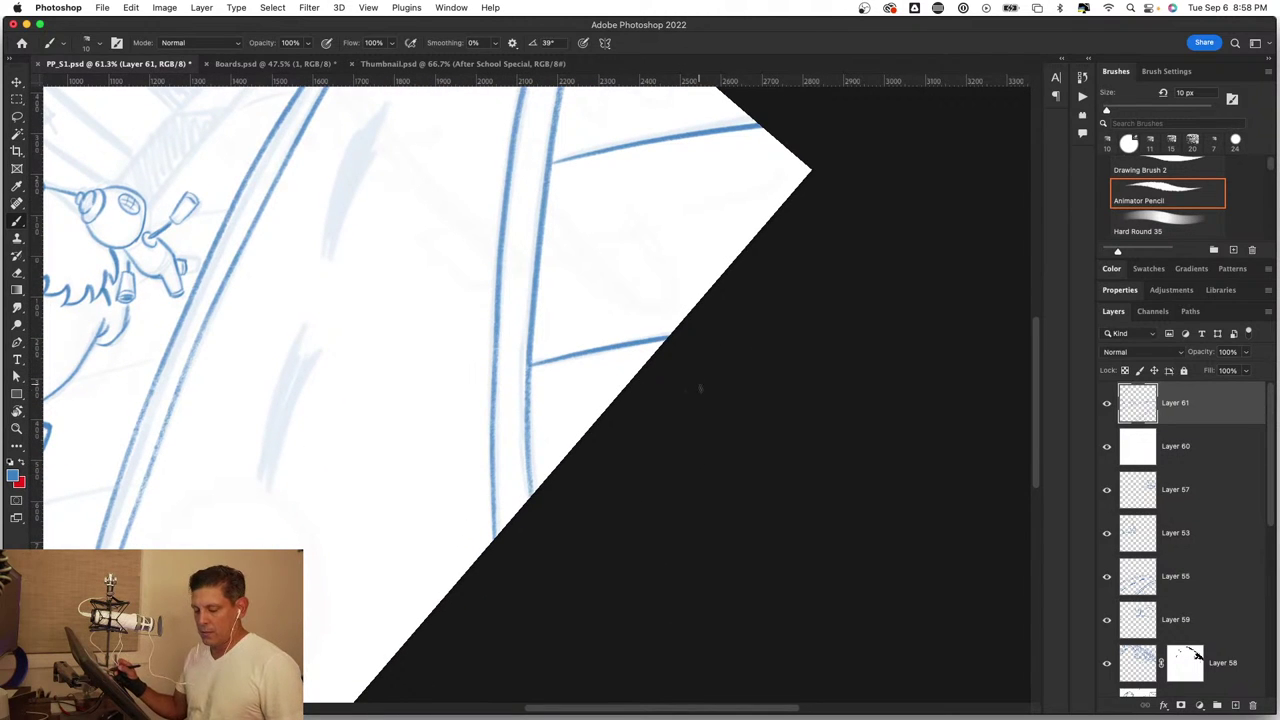
key(r)
drag(711, 411, 663, 517)
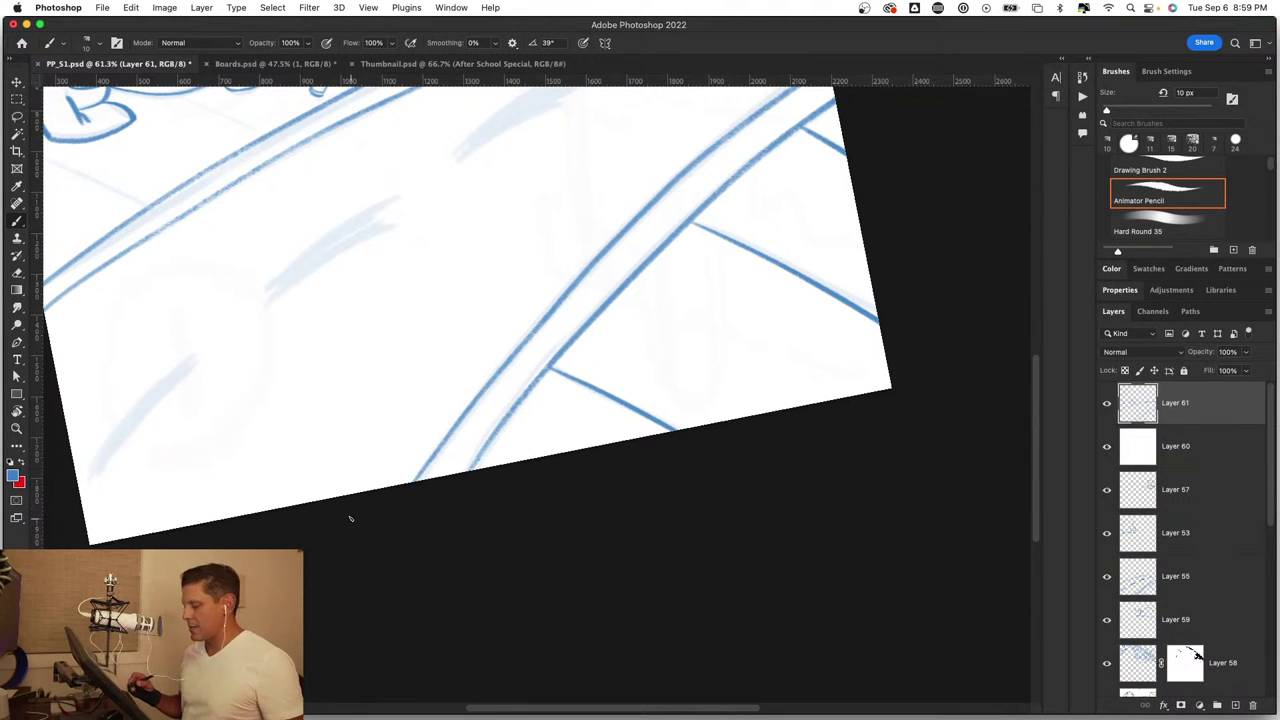
drag(202, 450, 517, 432)
Step: Outline the first road dash with its end cap, removing a stray stroke
scroll(503, 397, up, 5)
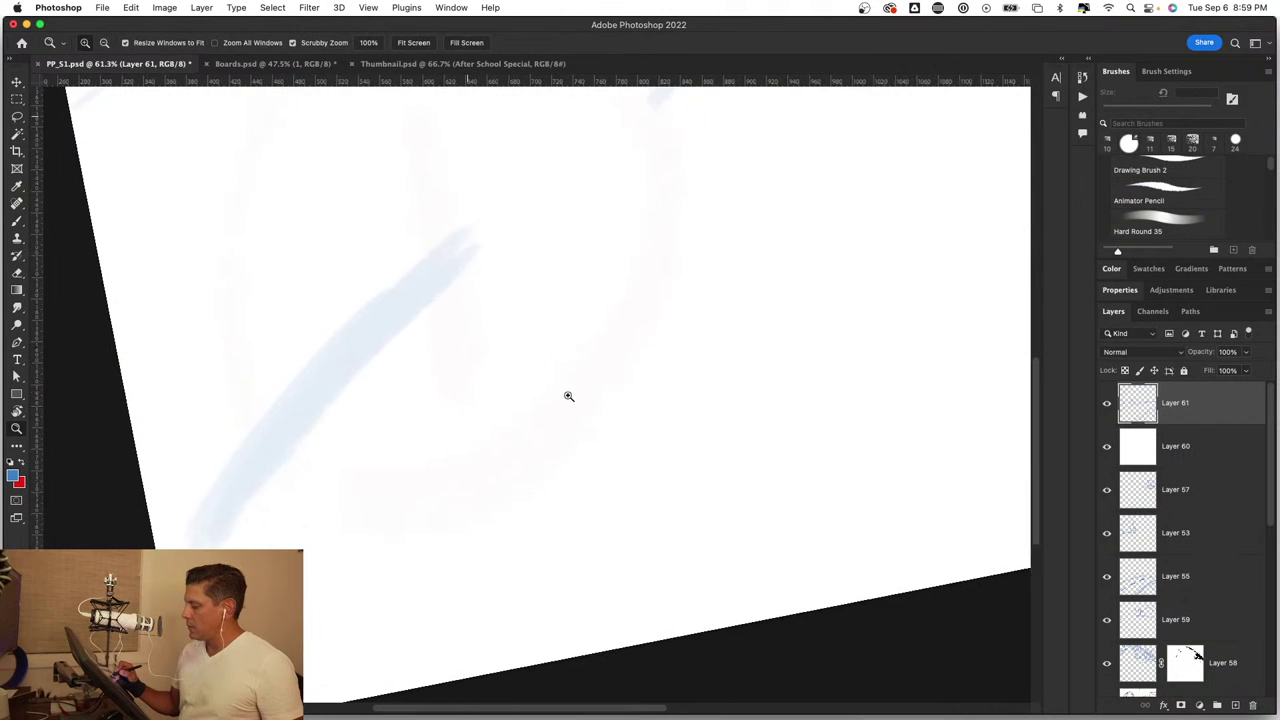
drag(605, 435, 533, 519)
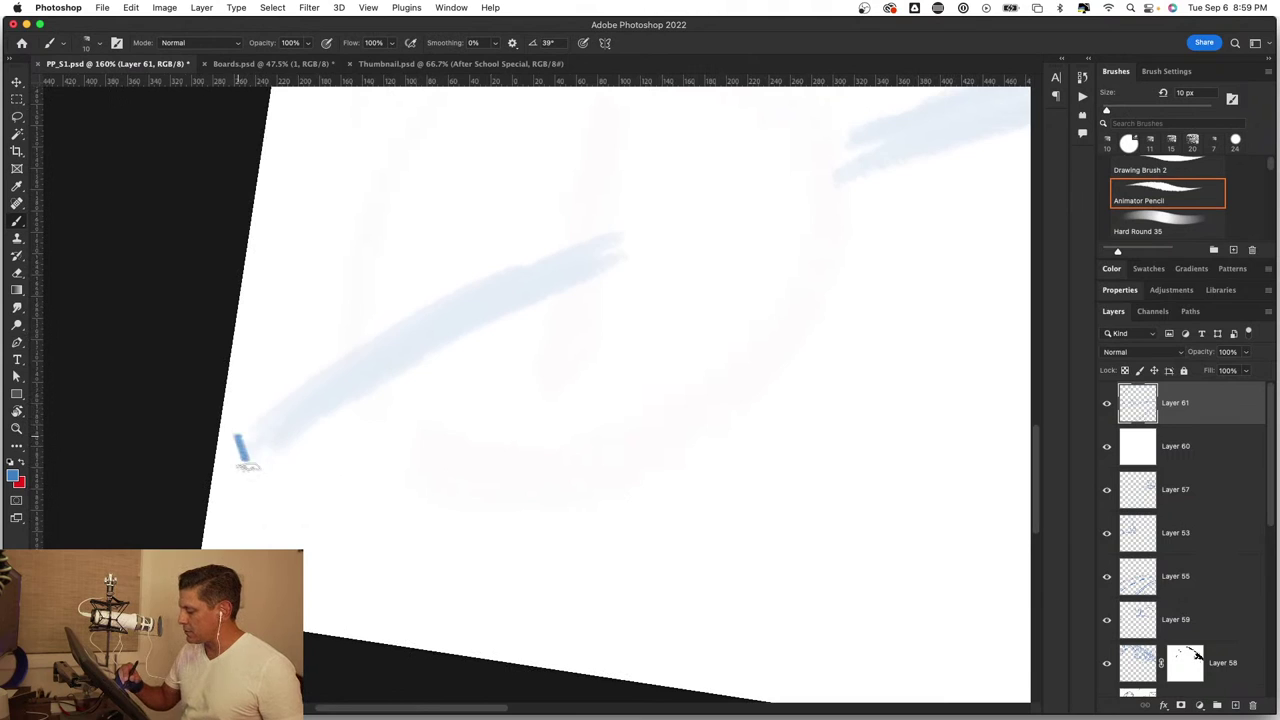
key(super+z)
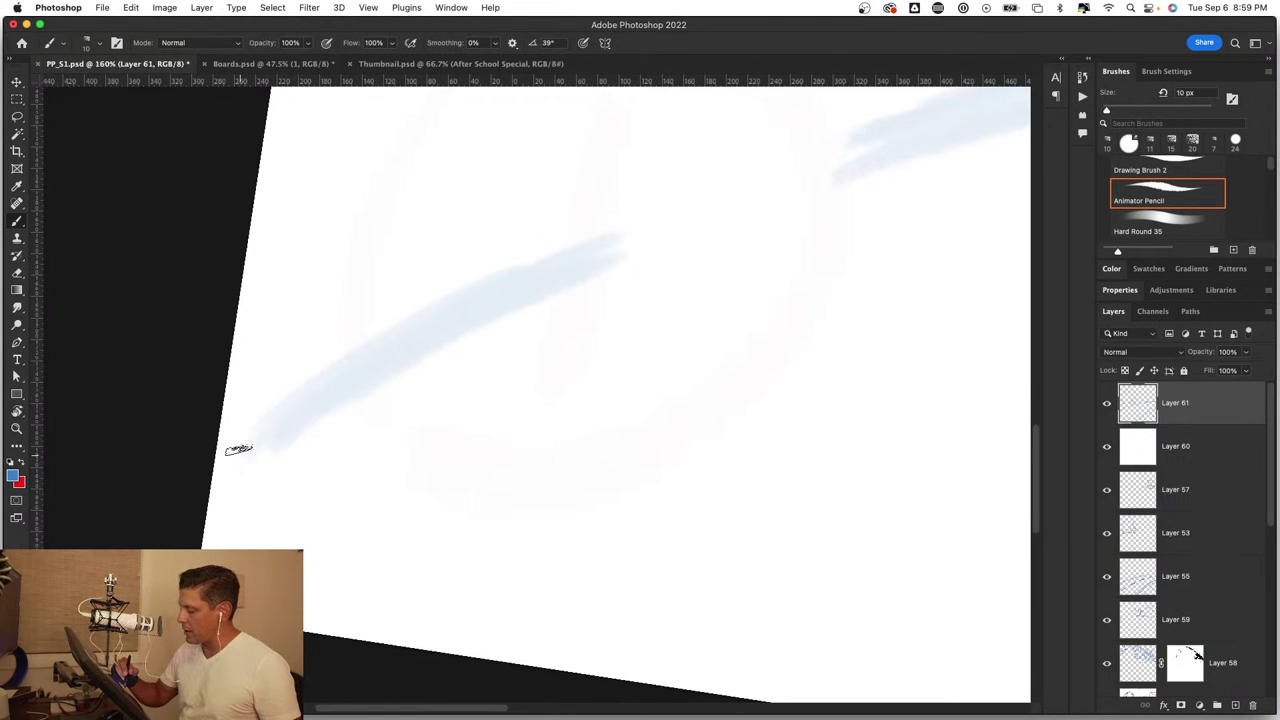
mouse_move(242, 440)
mouse_down()
mouse_move(268, 470)
mouse_move(506, 251)
mouse_move(615, 222)
mouse_up()
drag(270, 462, 630, 235)
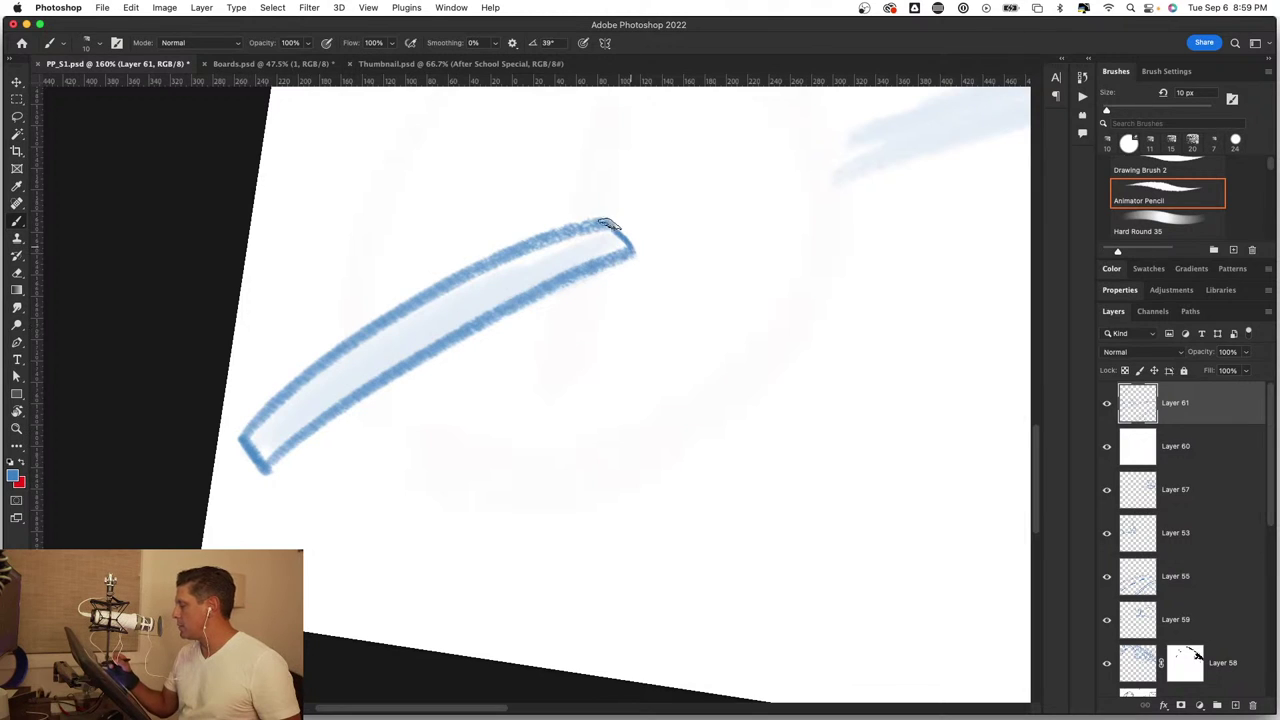
Step: Outline the second road dash, redrawing its lower edge with an end cap
drag(651, 326, 302, 494)
mouse_move(376, 381)
mouse_down()
mouse_move(390, 418)
mouse_move(663, 274)
mouse_move(785, 263)
mouse_up()
mouse_move(395, 410)
mouse_down()
mouse_move(780, 300)
mouse_move(785, 263)
mouse_up()
drag(820, 347, 567, 459)
key(ctrl+z)
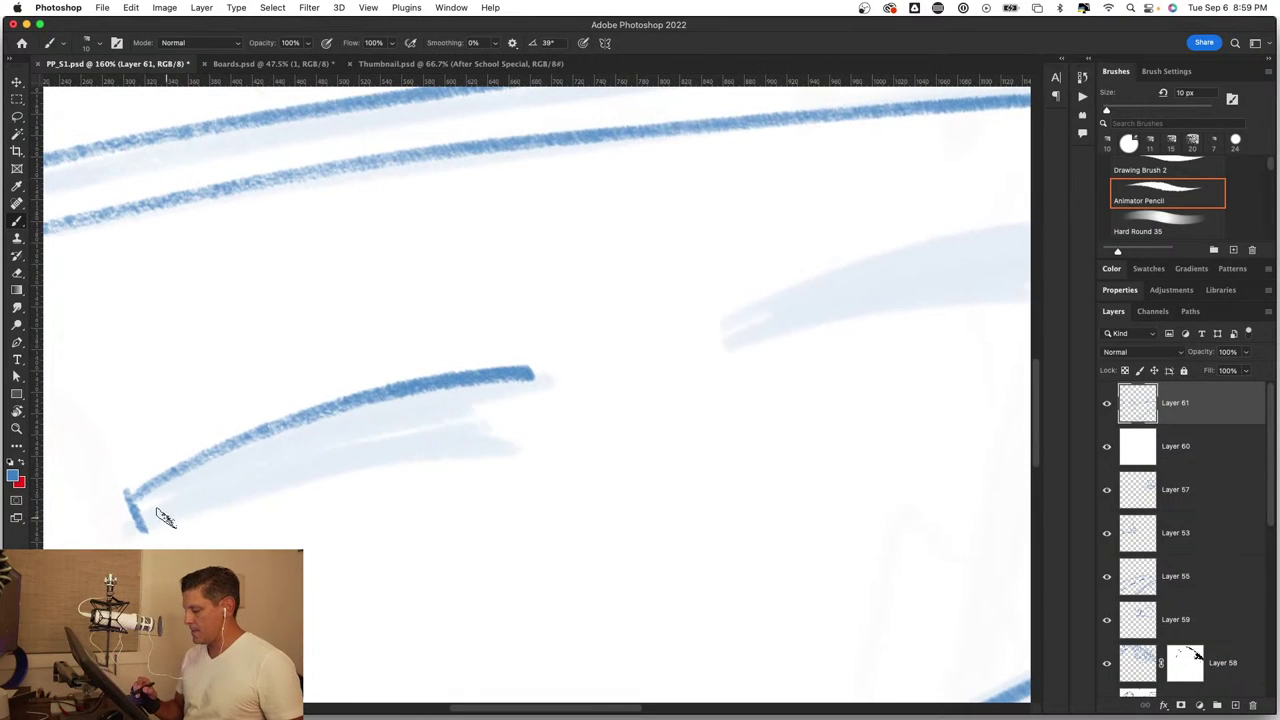
mouse_move(130, 496)
mouse_down()
mouse_move(163, 517)
mouse_move(537, 409)
mouse_move(531, 368)
mouse_up()
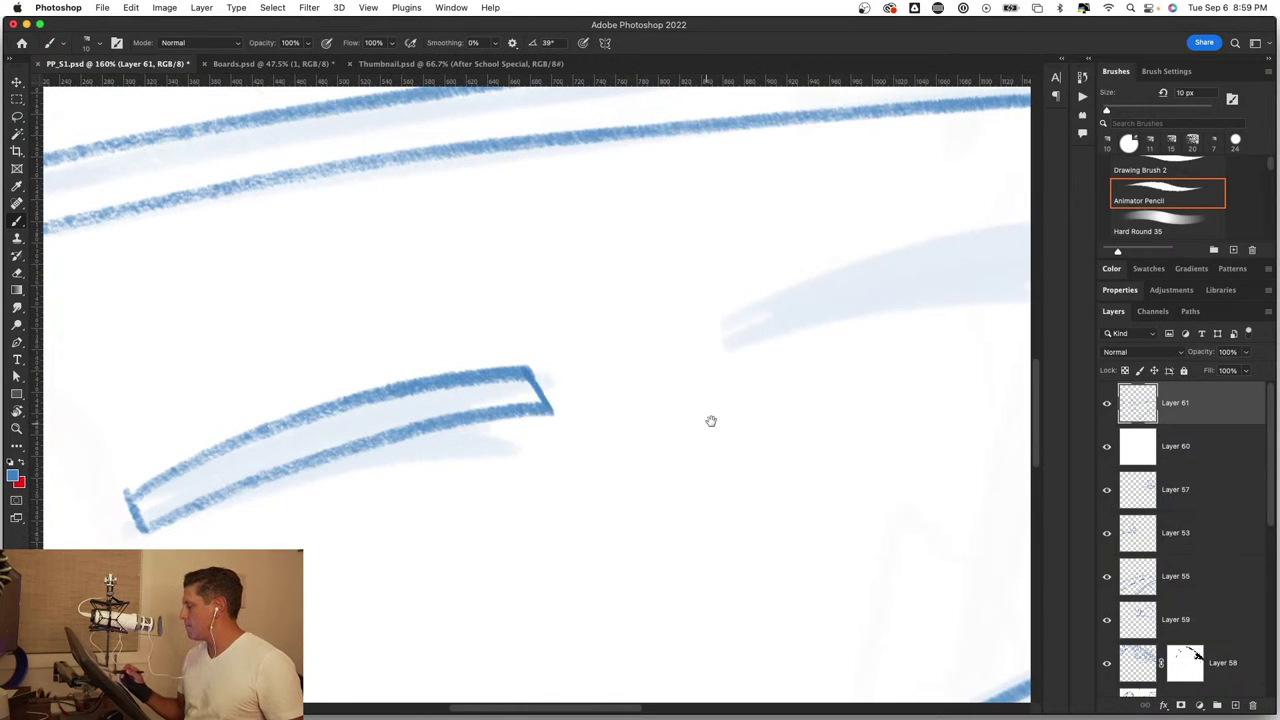
Step: Outline the third and fourth road dashes with upper and lower edges
drag(710, 420, 285, 520)
mouse_move(296, 436)
mouse_down()
mouse_move(308, 468)
mouse_move(490, 368)
mouse_move(712, 338)
mouse_up()
mouse_move(310, 465)
mouse_down()
mouse_move(694, 366)
mouse_move(714, 340)
mouse_up()
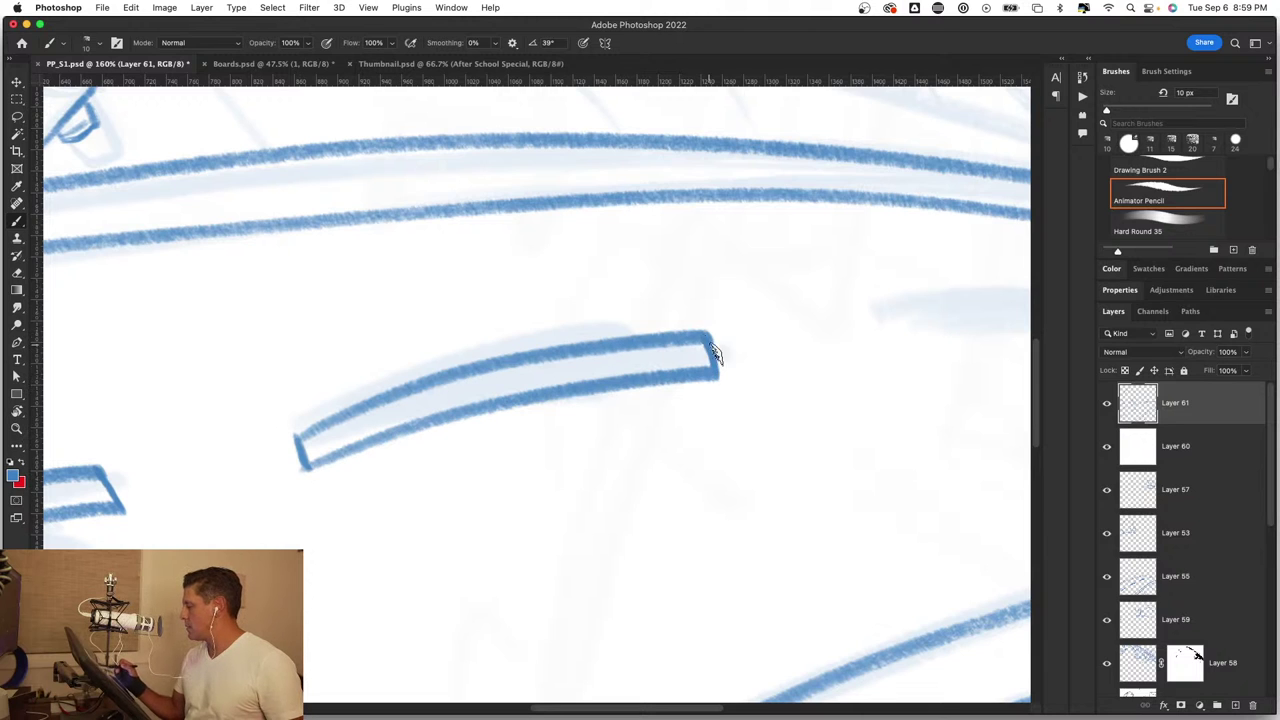
mouse_move(843, 405)
mouse_down()
mouse_move(623, 408)
mouse_move(314, 467)
mouse_up()
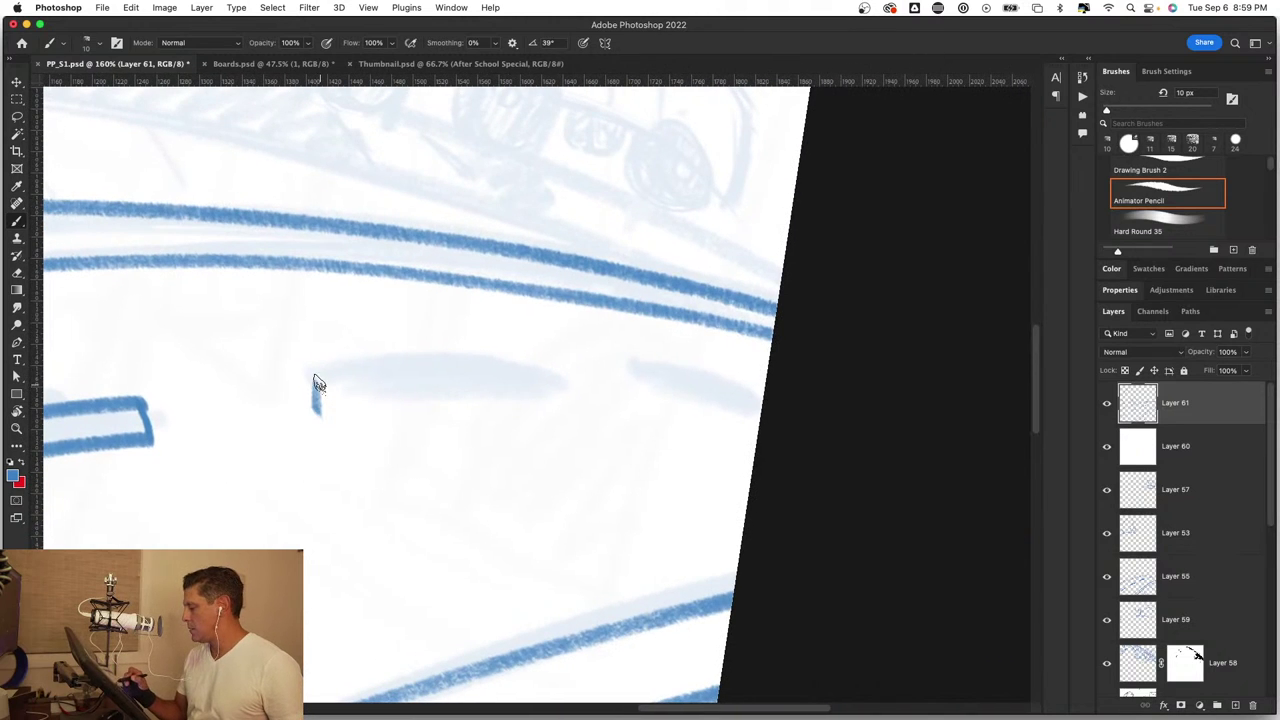
drag(318, 385, 556, 375)
drag(314, 412, 563, 388)
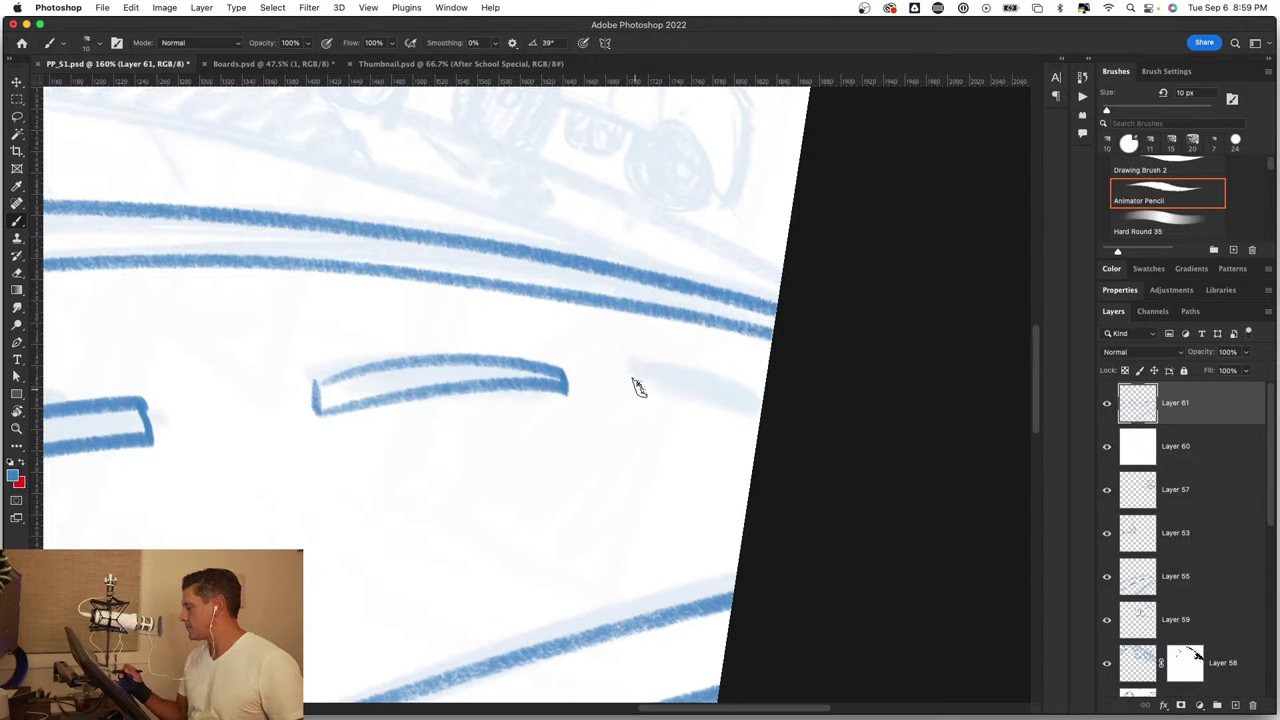
Step: Outline the last dash near the page edge and zoom out to the whole sketch
drag(641, 364, 766, 372)
drag(640, 390, 764, 398)
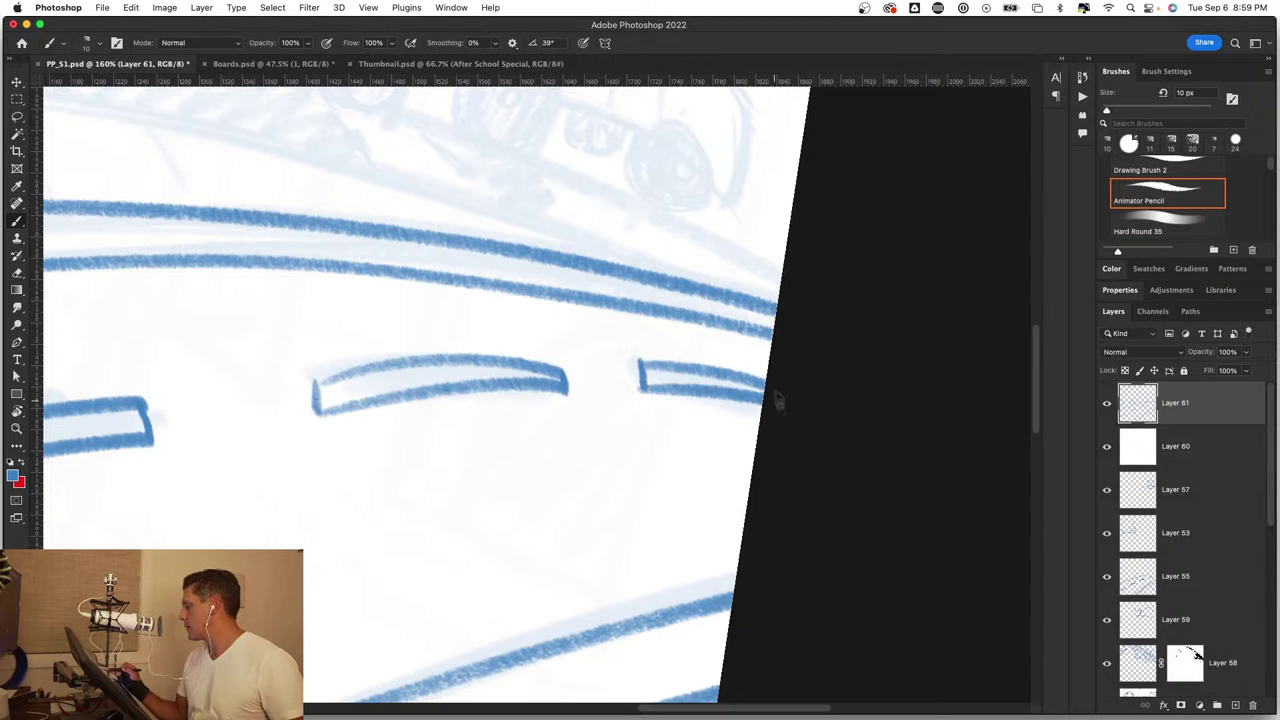
key(z)
drag(531, 498, 633, 515)
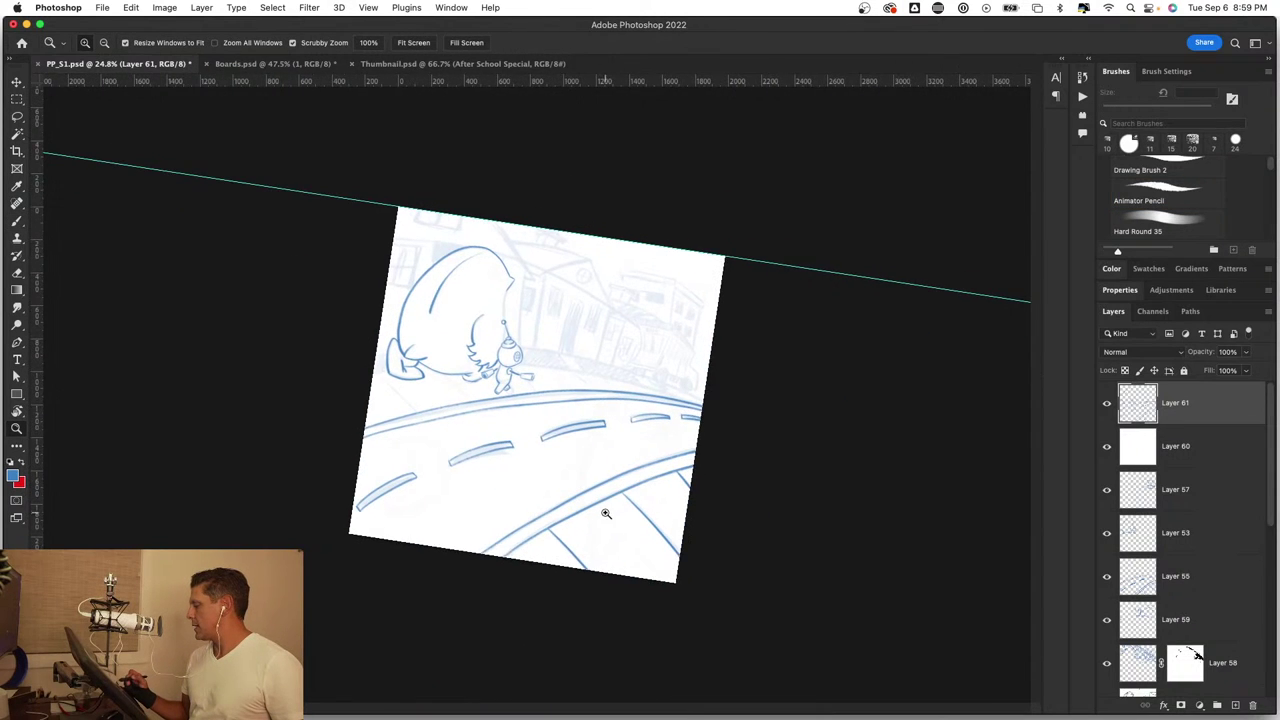
Step: Set the white Layer 60 opacity to 100%, then reselect Layer 61
key(b)
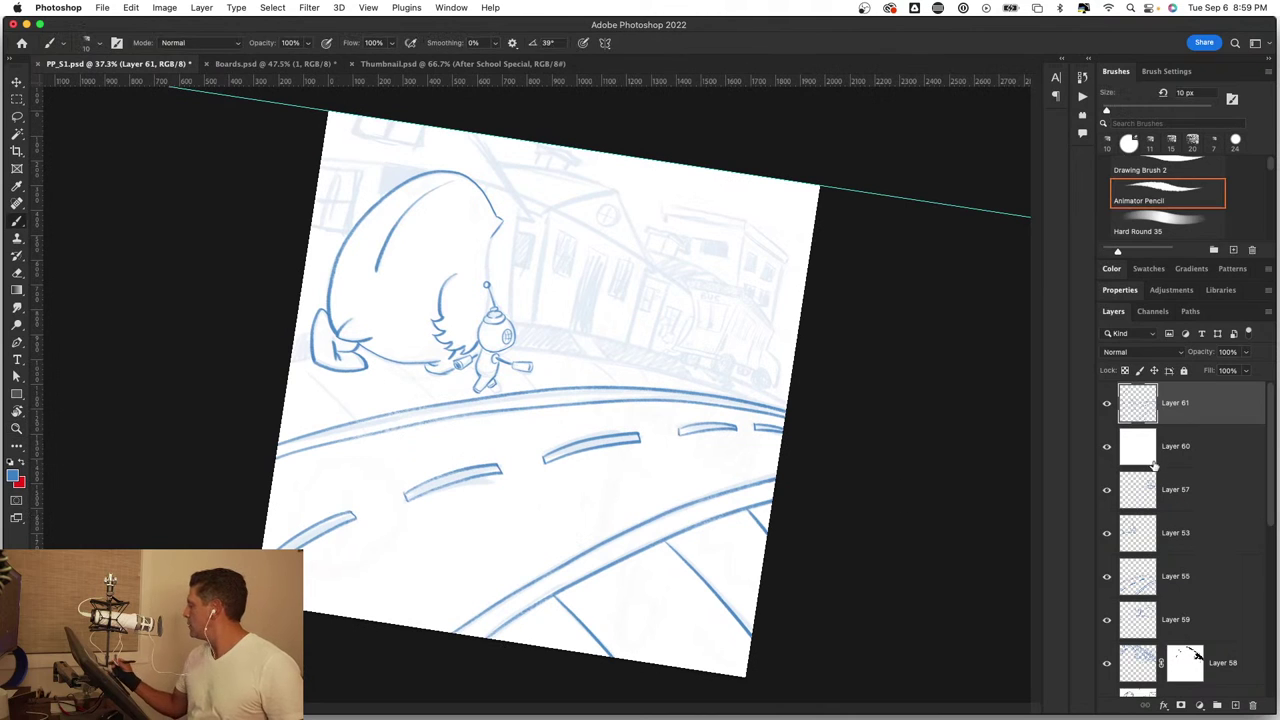
click(1198, 452)
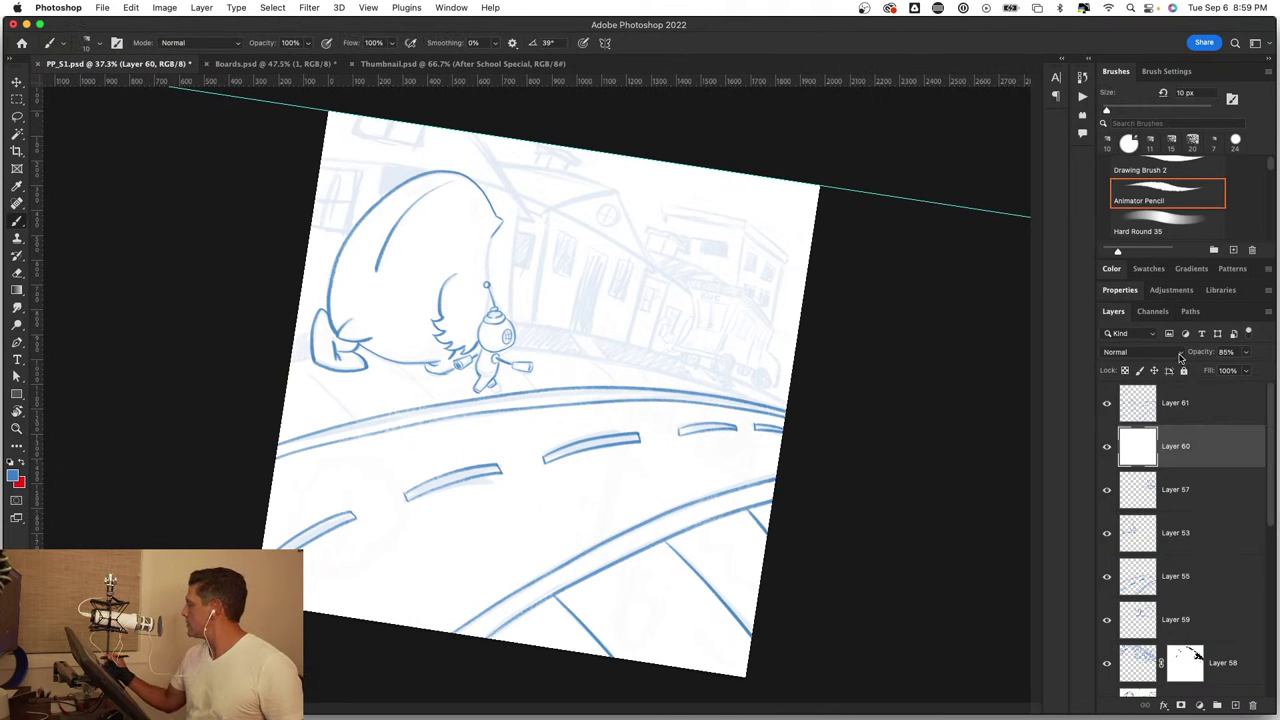
drag(1218, 350, 1273, 352)
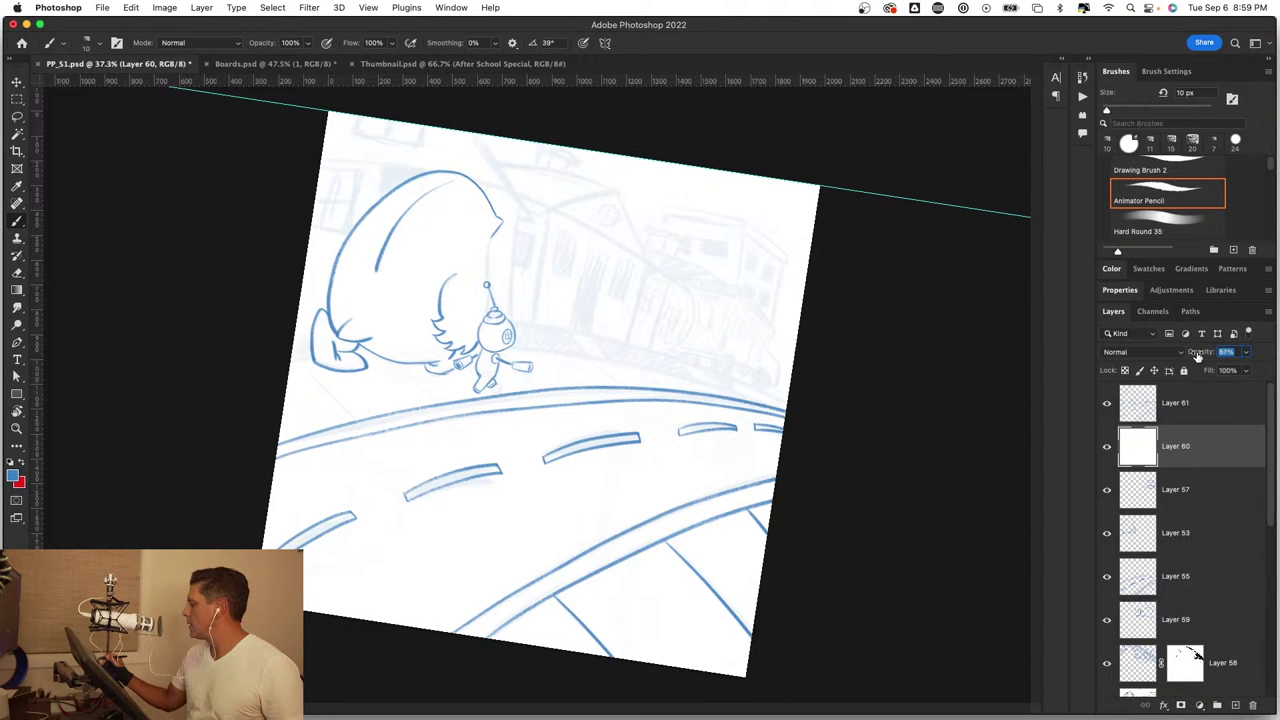
click(1199, 390)
Step: Zoom in on the bus sketch and rotate the view to suit its front
key(z)
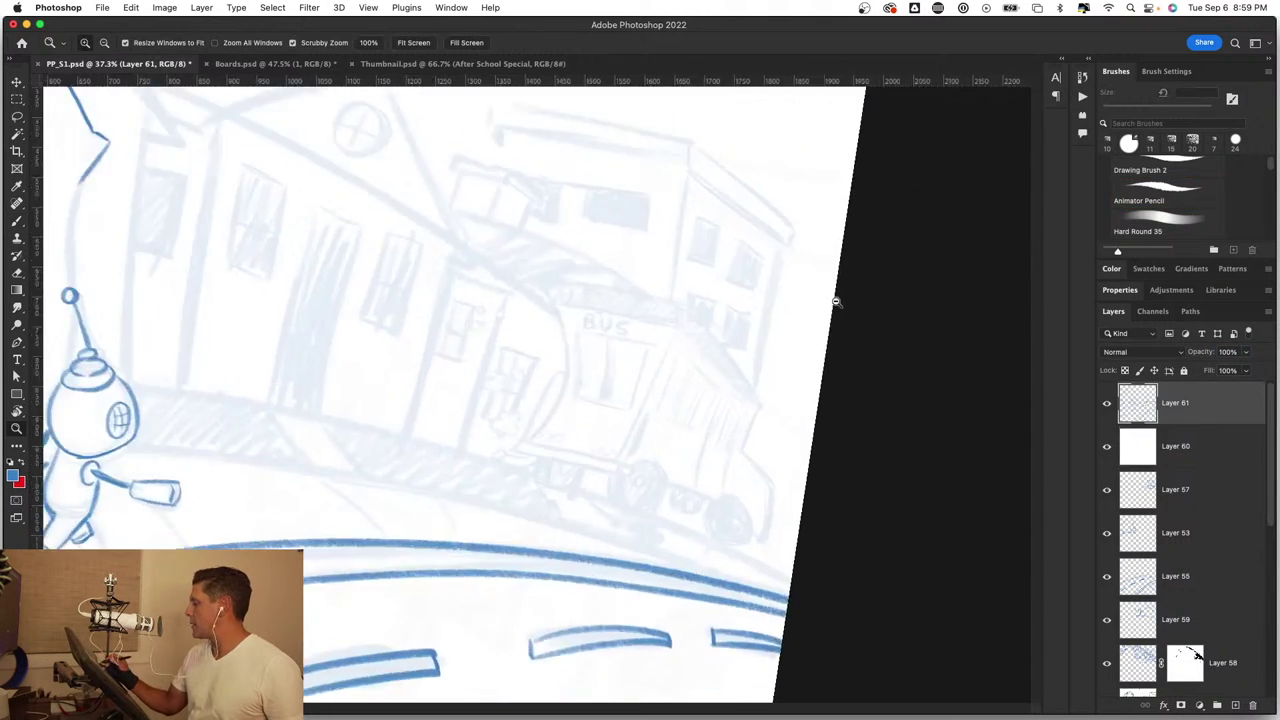
drag(834, 300, 719, 420)
key(b)
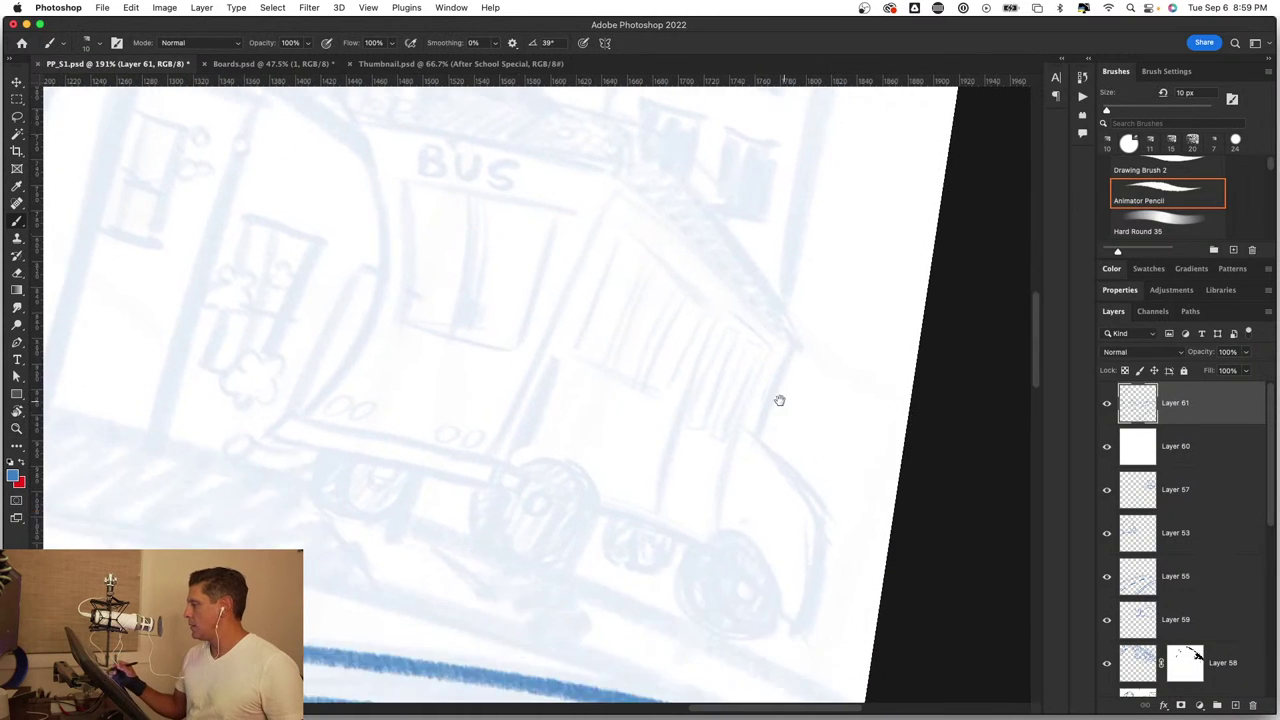
key(r)
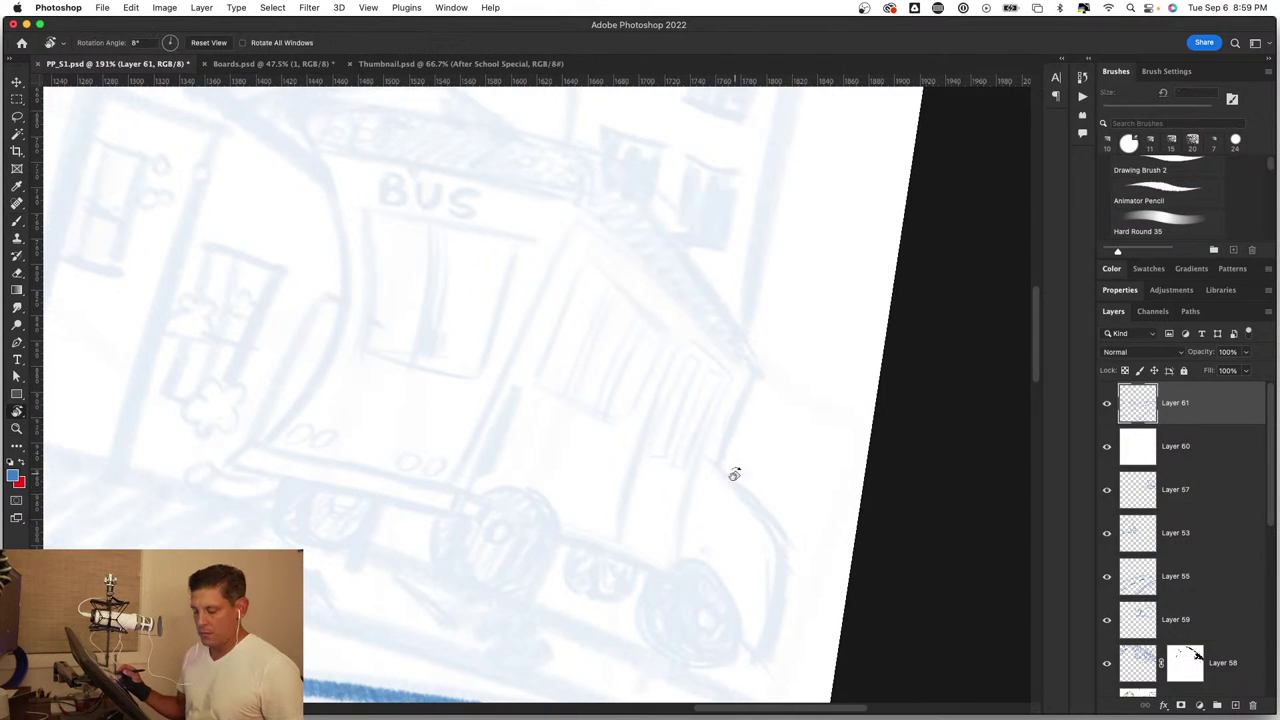
drag(734, 474, 737, 354)
key(r)
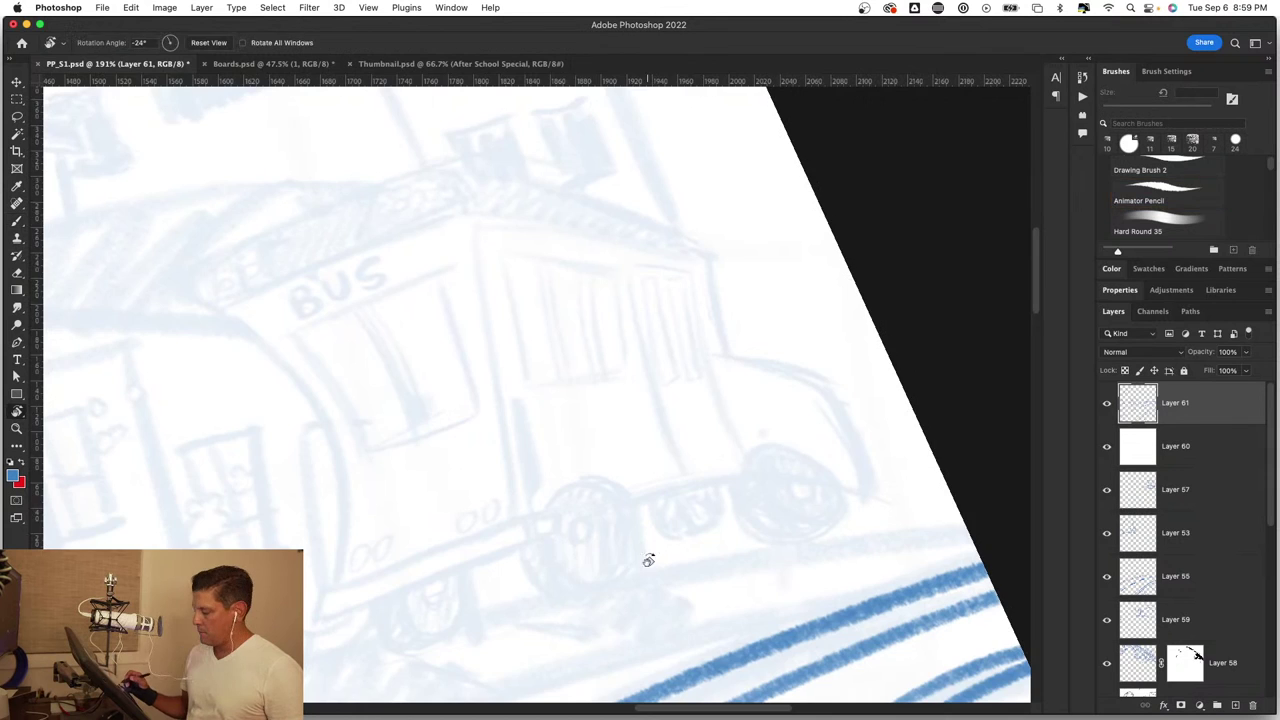
drag(648, 560, 620, 317)
drag(629, 571, 486, 374)
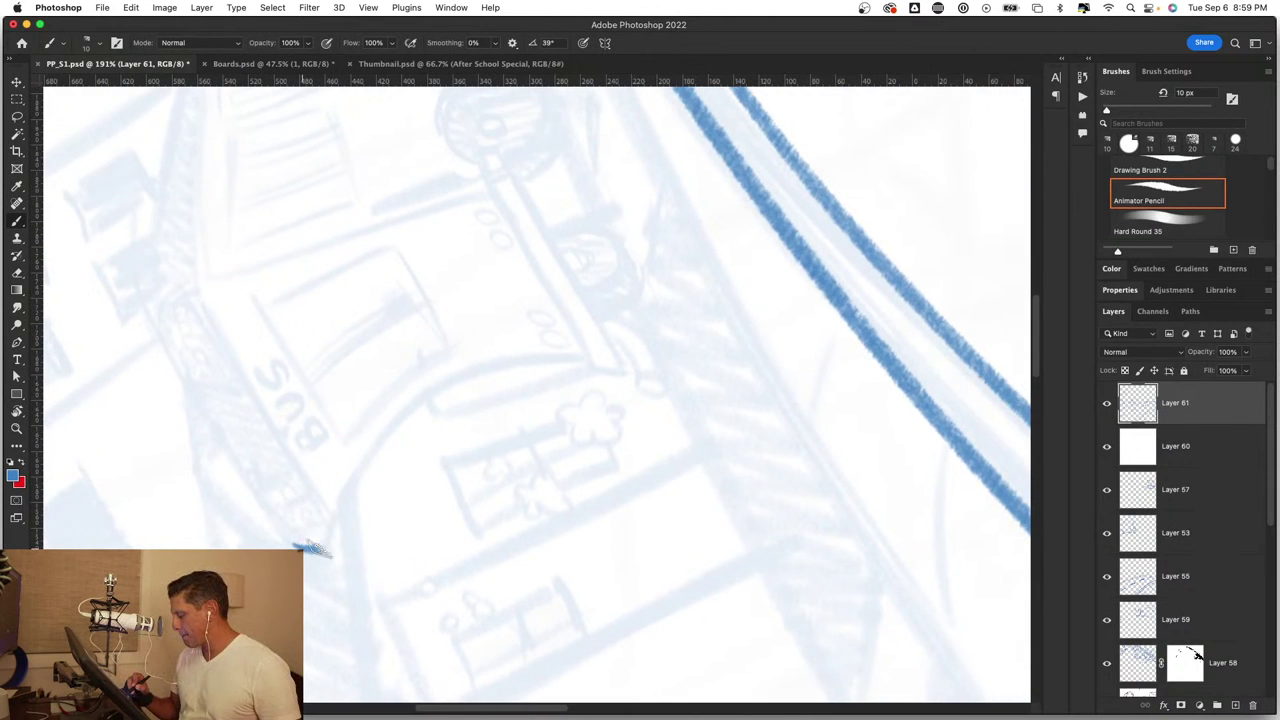
Step: Ink the bus's left side and roof line in clean blue, undoing a misplaced curve
drag(332, 540, 600, 358)
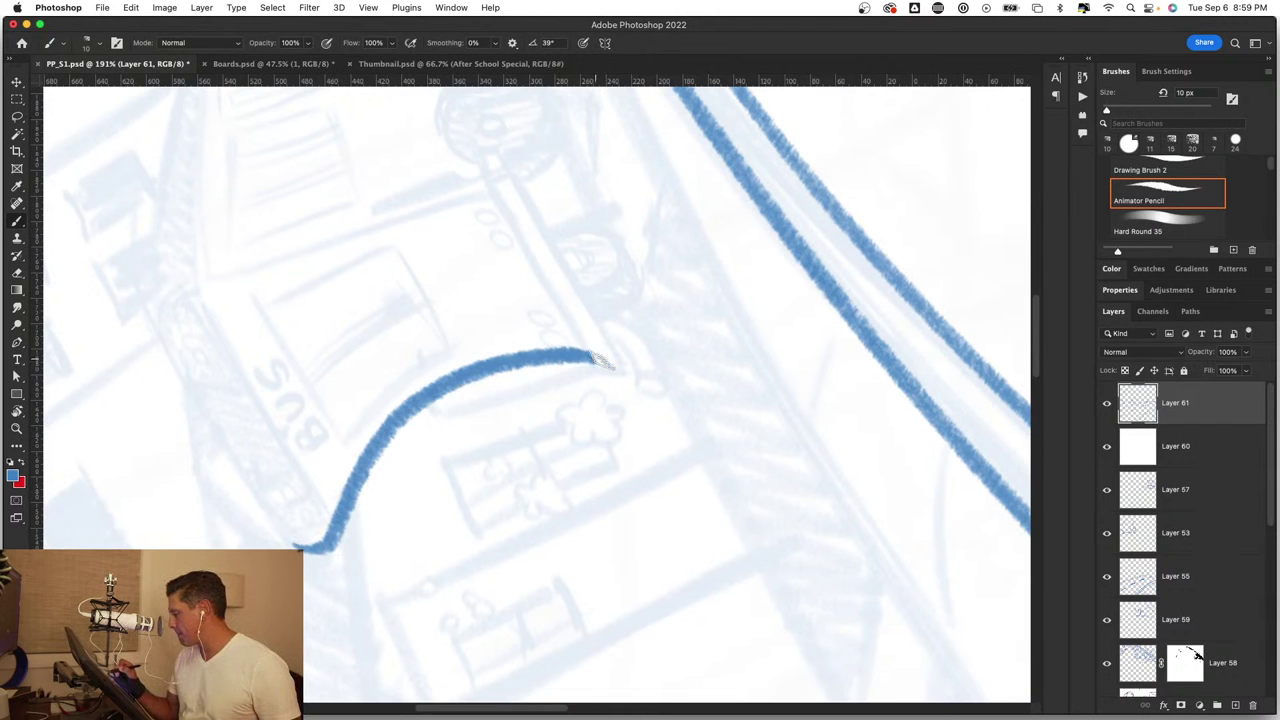
mouse_move(471, 401)
mouse_down()
mouse_move(514, 543)
mouse_move(458, 500)
mouse_move(434, 557)
mouse_up()
key(super+z)
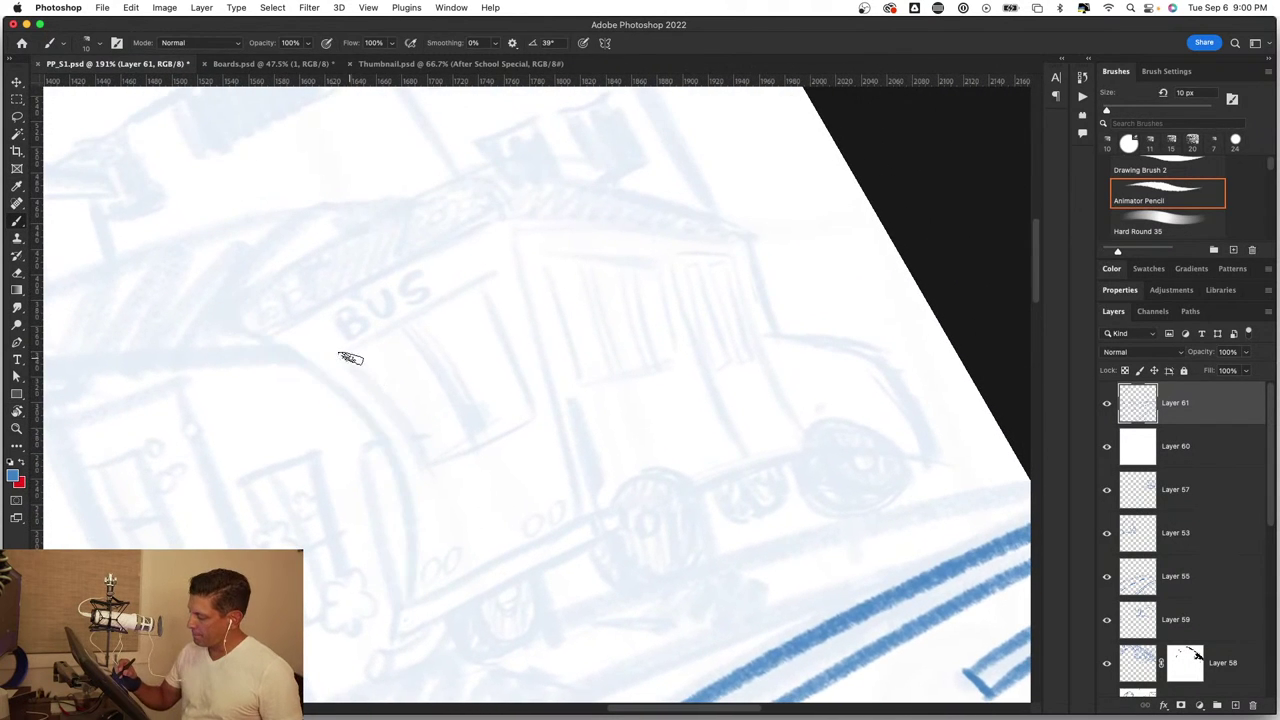
drag(343, 354, 356, 357)
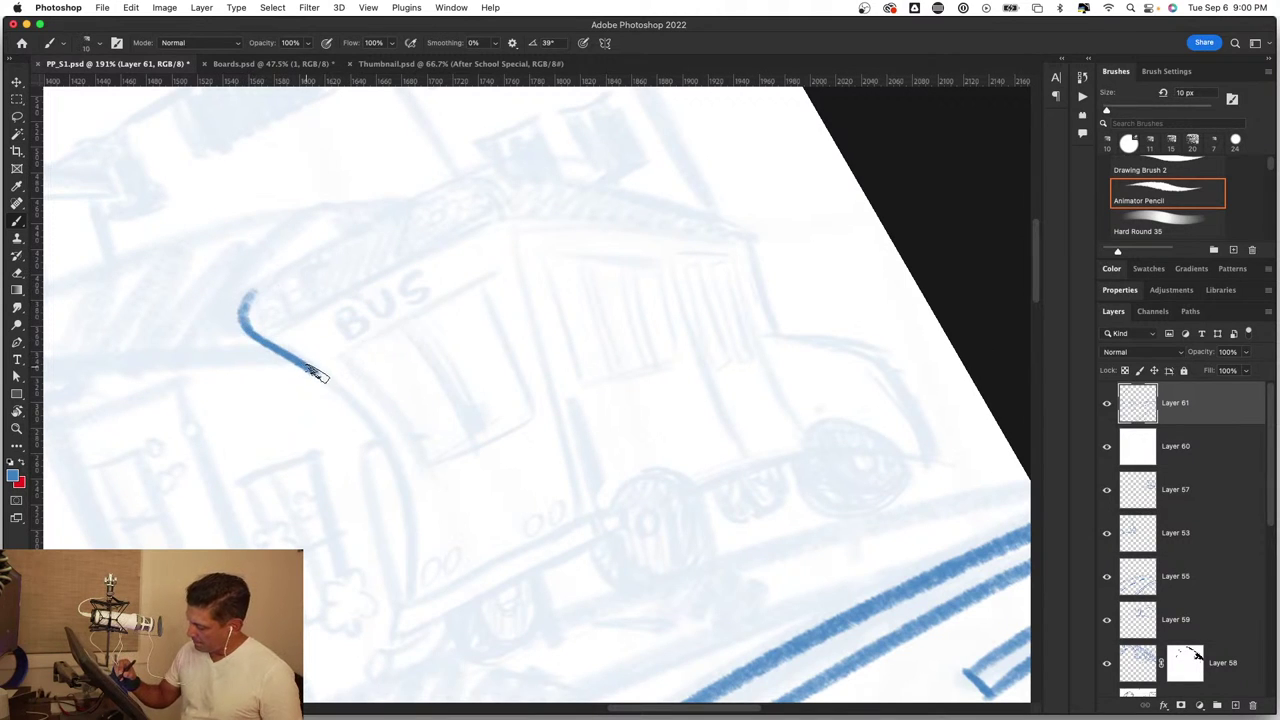
mouse_move(316, 373)
mouse_down()
mouse_move(371, 420)
mouse_move(414, 486)
mouse_move(404, 605)
mouse_up()
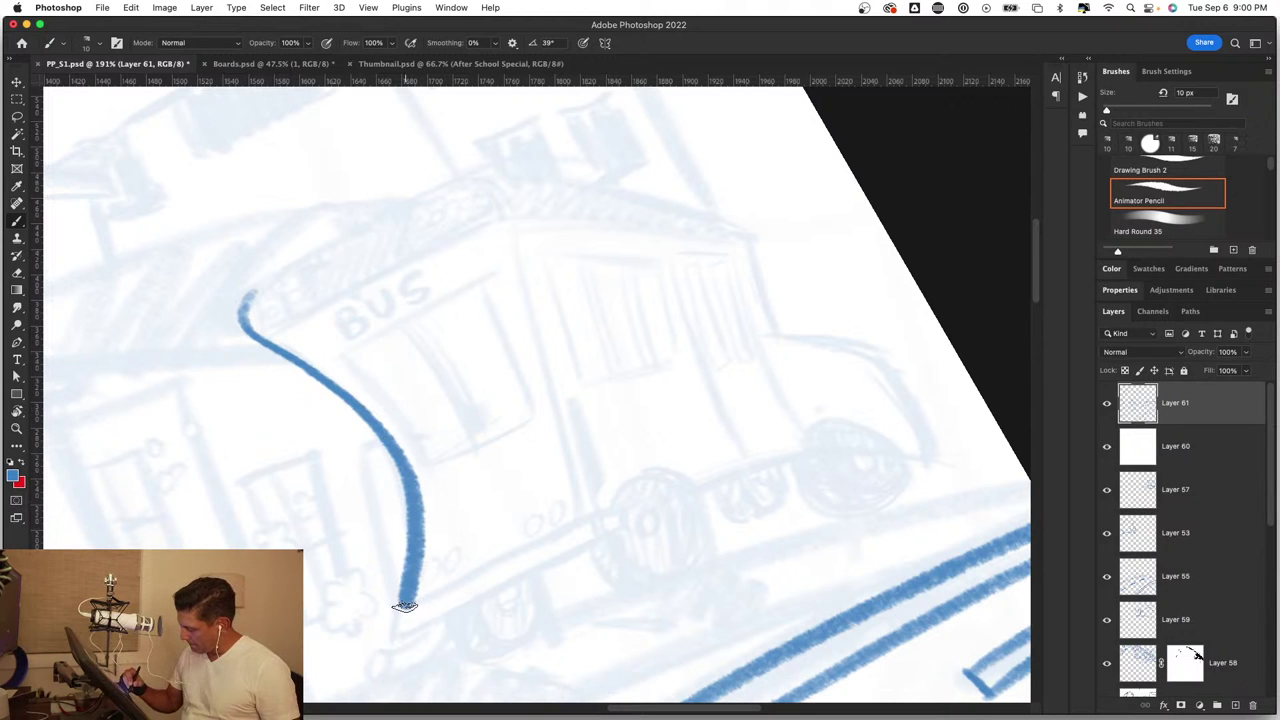
mouse_move(243, 297)
mouse_down()
mouse_move(443, 189)
mouse_move(502, 175)
mouse_move(577, 186)
mouse_move(724, 222)
mouse_move(753, 255)
mouse_move(778, 333)
mouse_move(866, 343)
mouse_move(912, 442)
mouse_up()
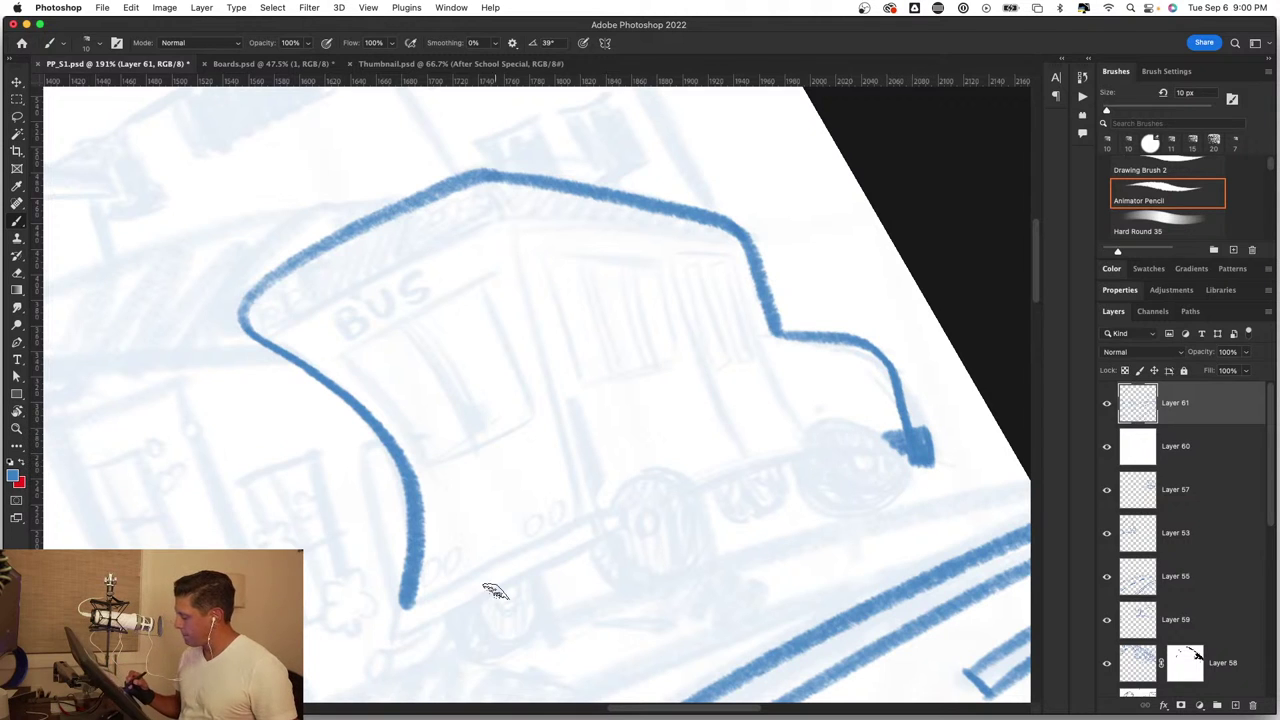
Step: Ink the bus base's lower edge and cross-line, then add small rivets with a smaller brush
mouse_move(495, 591)
mouse_down()
mouse_move(551, 466)
mouse_move(551, 409)
mouse_move(583, 414)
mouse_move(499, 520)
mouse_up()
mouse_move(232, 498)
mouse_down()
mouse_move(218, 545)
mouse_move(243, 486)
mouse_move(634, 291)
mouse_move(686, 297)
mouse_move(728, 326)
mouse_move(735, 355)
mouse_up()
mouse_move(255, 530)
mouse_down()
mouse_move(591, 383)
mouse_move(729, 343)
mouse_up()
drag(643, 309, 660, 355)
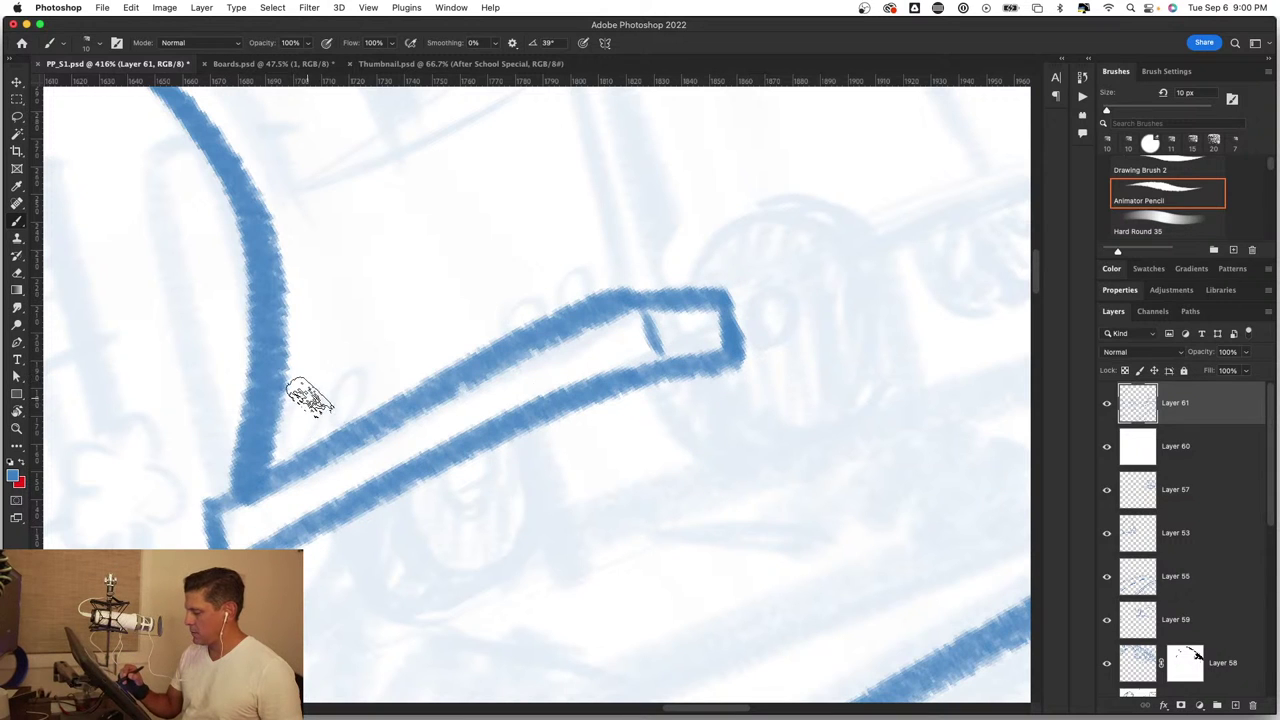
ctrl+alt+click(323, 407)
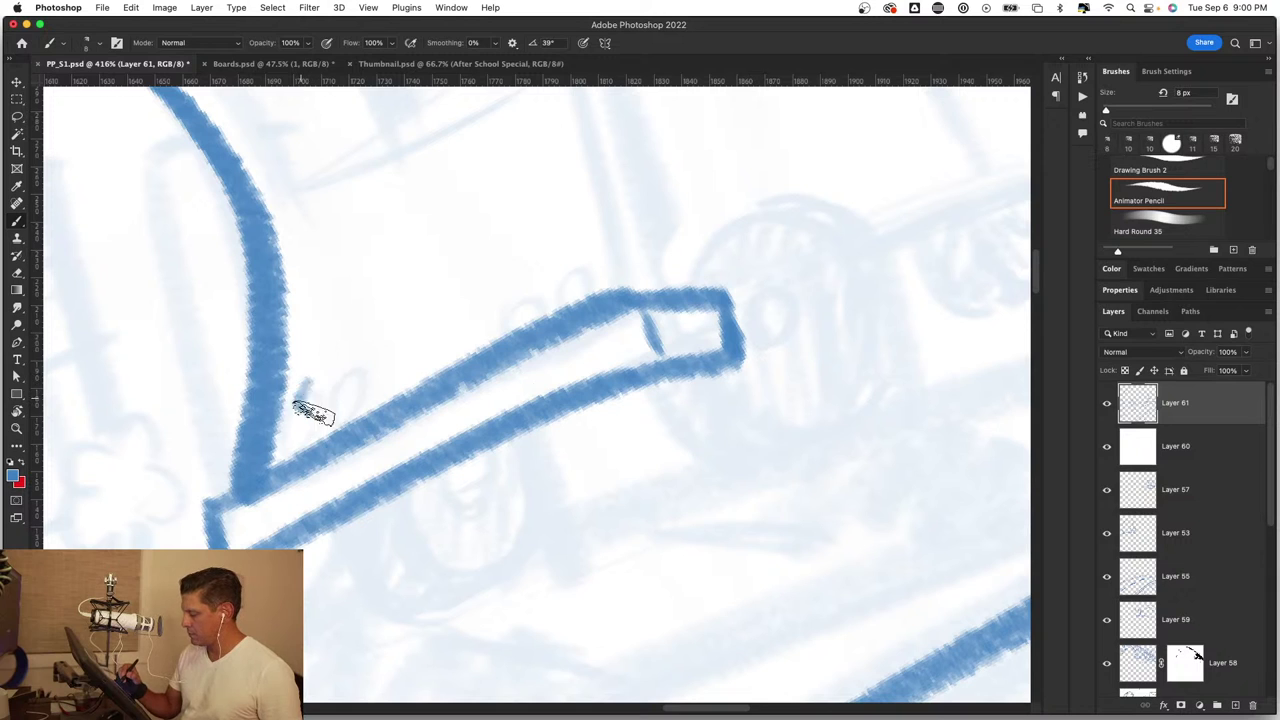
drag(318, 381, 367, 383)
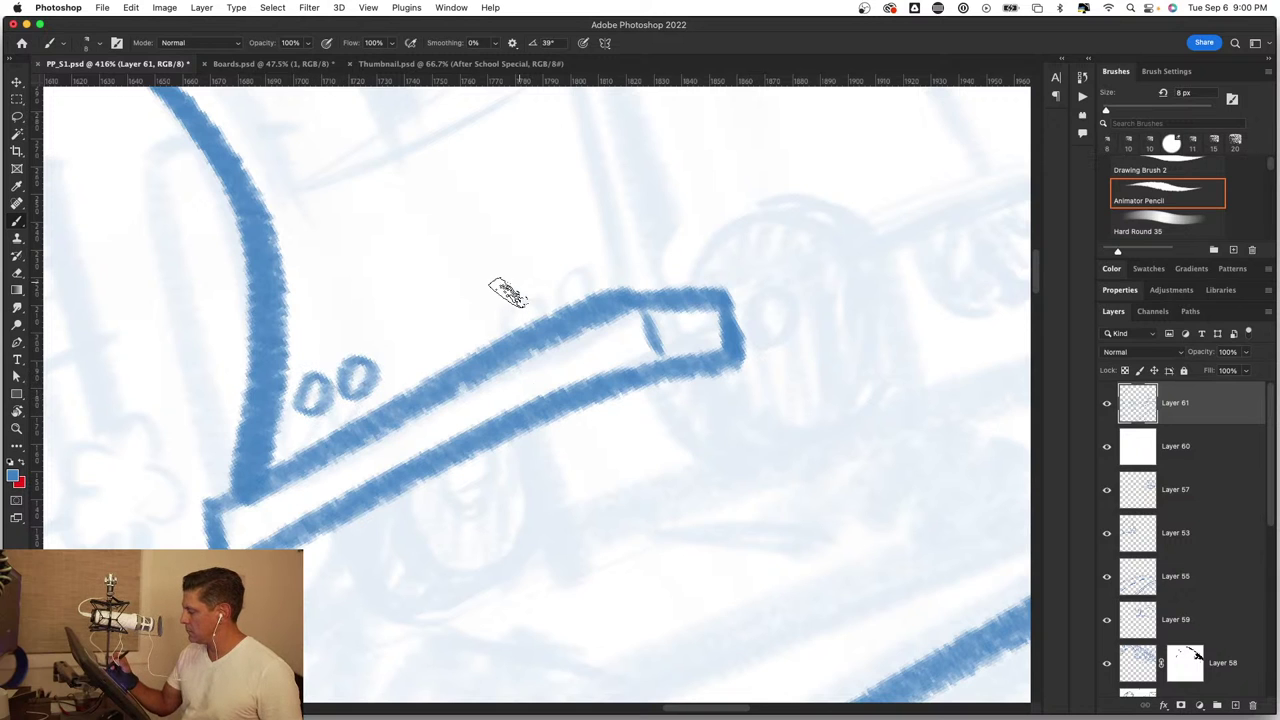
mouse_move(507, 292)
mouse_down()
mouse_move(530, 312)
mouse_move(601, 298)
mouse_up()
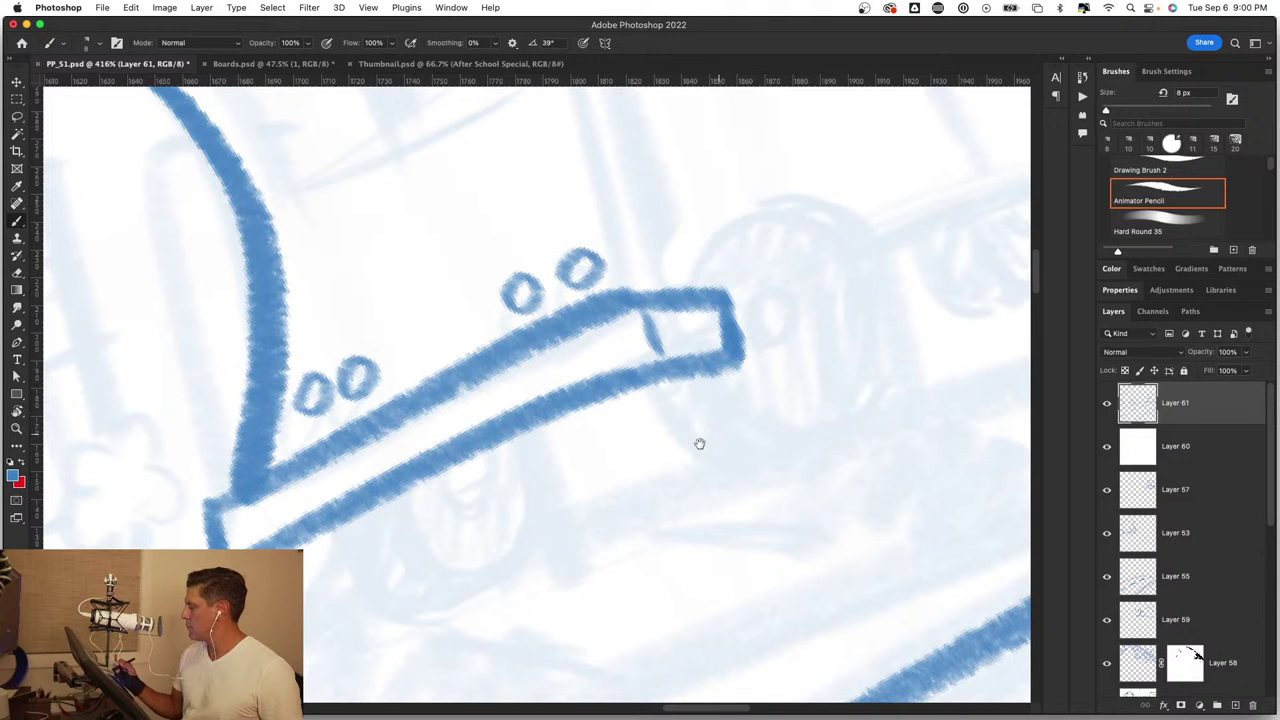
drag(699, 444, 465, 506)
Step: Ink the front wheel with its arch, round outline and hub oval
mouse_move(487, 366)
mouse_down()
mouse_move(517, 300)
mouse_move(649, 320)
mouse_move(678, 362)
mouse_move(771, 286)
mouse_move(886, 251)
mouse_up()
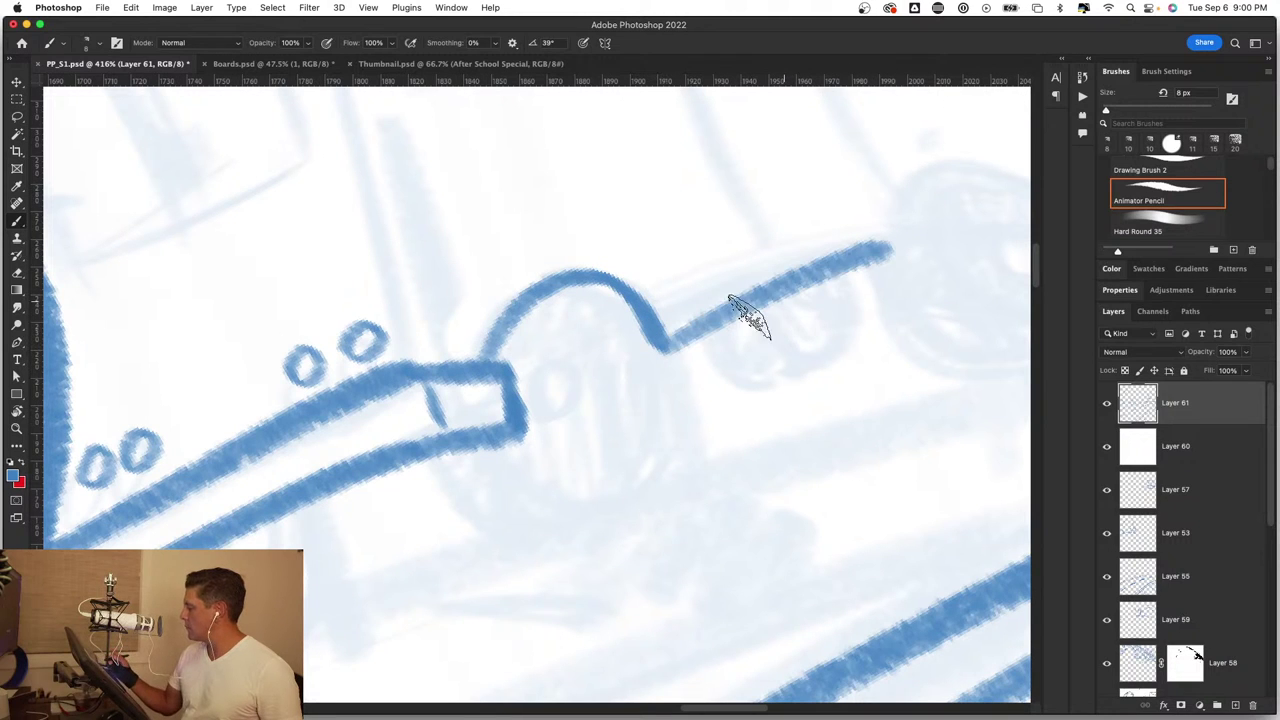
key(ctrl+z)
key(ctrl+z)
mouse_move(480, 362)
mouse_down()
mouse_move(486, 340)
mouse_move(623, 283)
mouse_move(680, 331)
mouse_move(722, 298)
mouse_move(886, 246)
mouse_up()
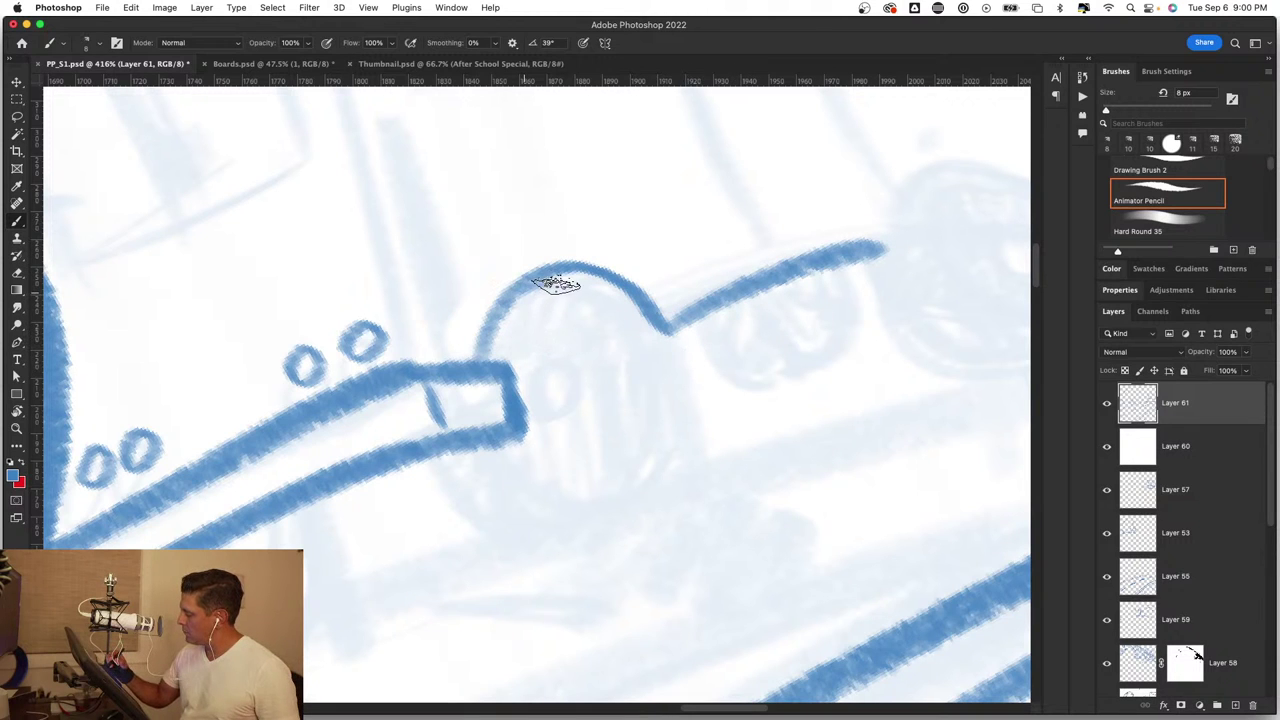
mouse_move(556, 283)
mouse_down()
mouse_move(629, 314)
mouse_move(666, 423)
mouse_move(570, 517)
mouse_up()
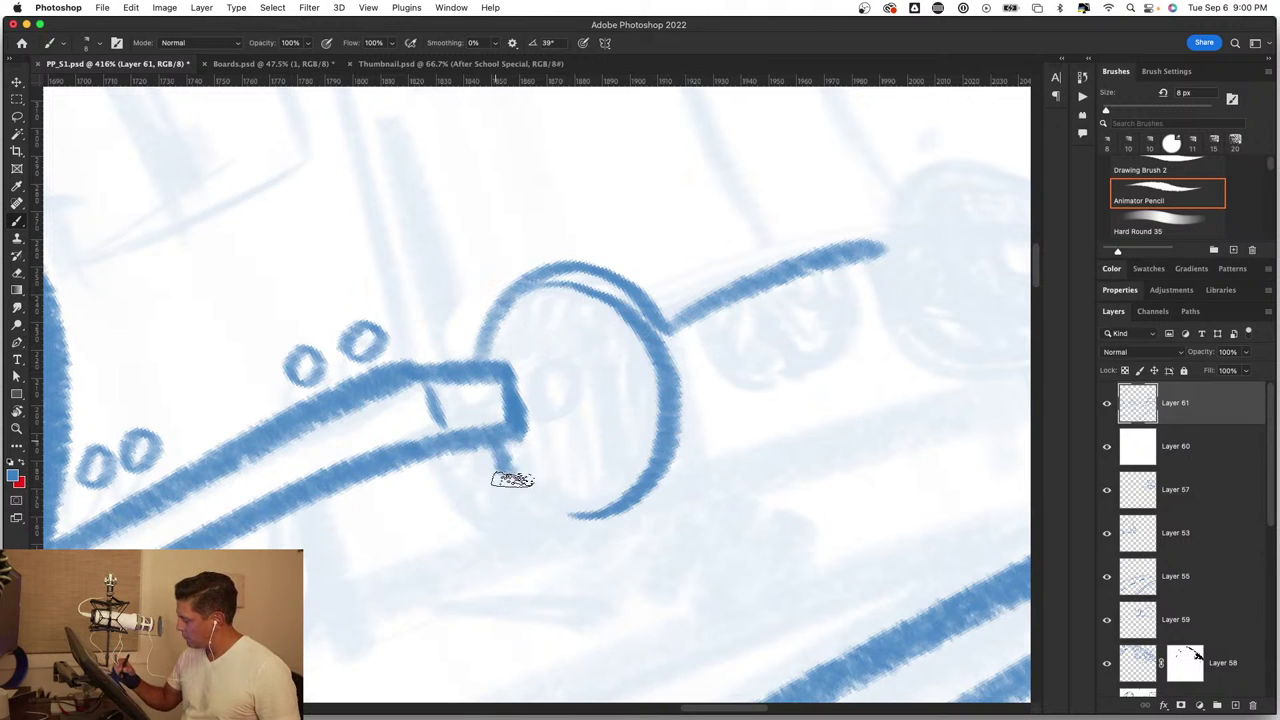
drag(497, 452, 600, 517)
mouse_move(435, 461)
mouse_down()
mouse_move(480, 529)
mouse_move(660, 471)
mouse_up()
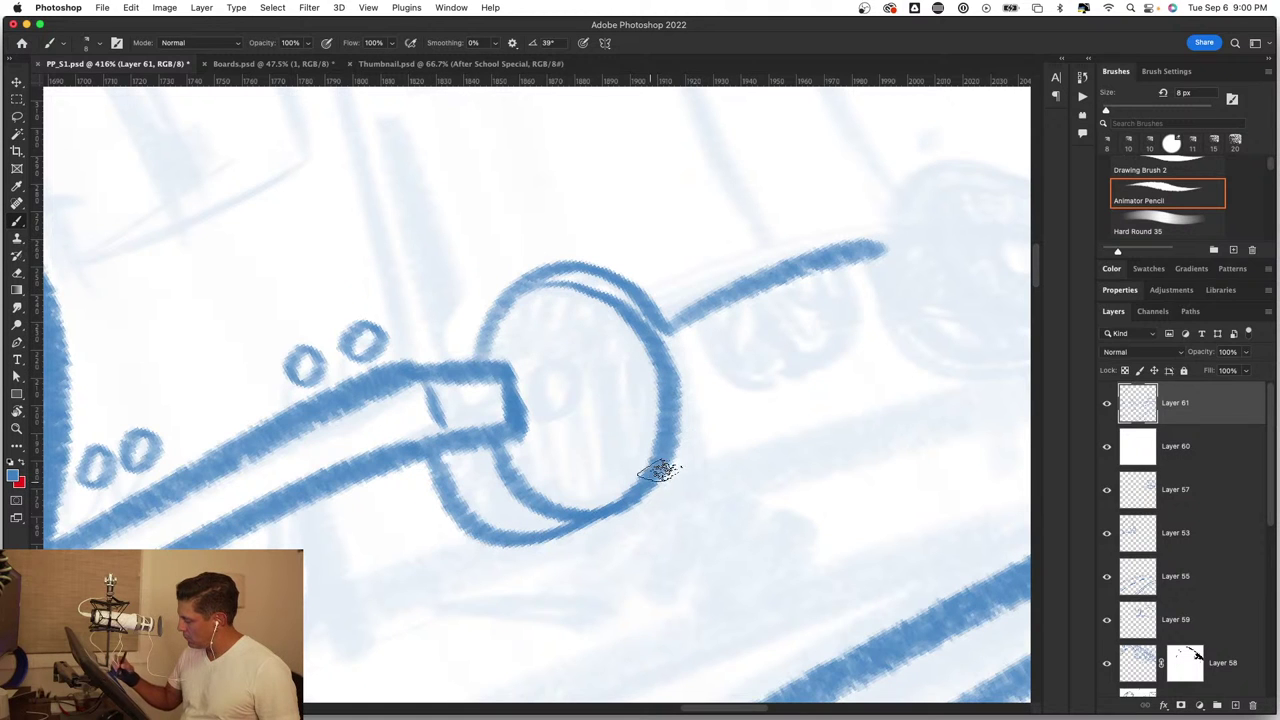
drag(562, 364, 576, 372)
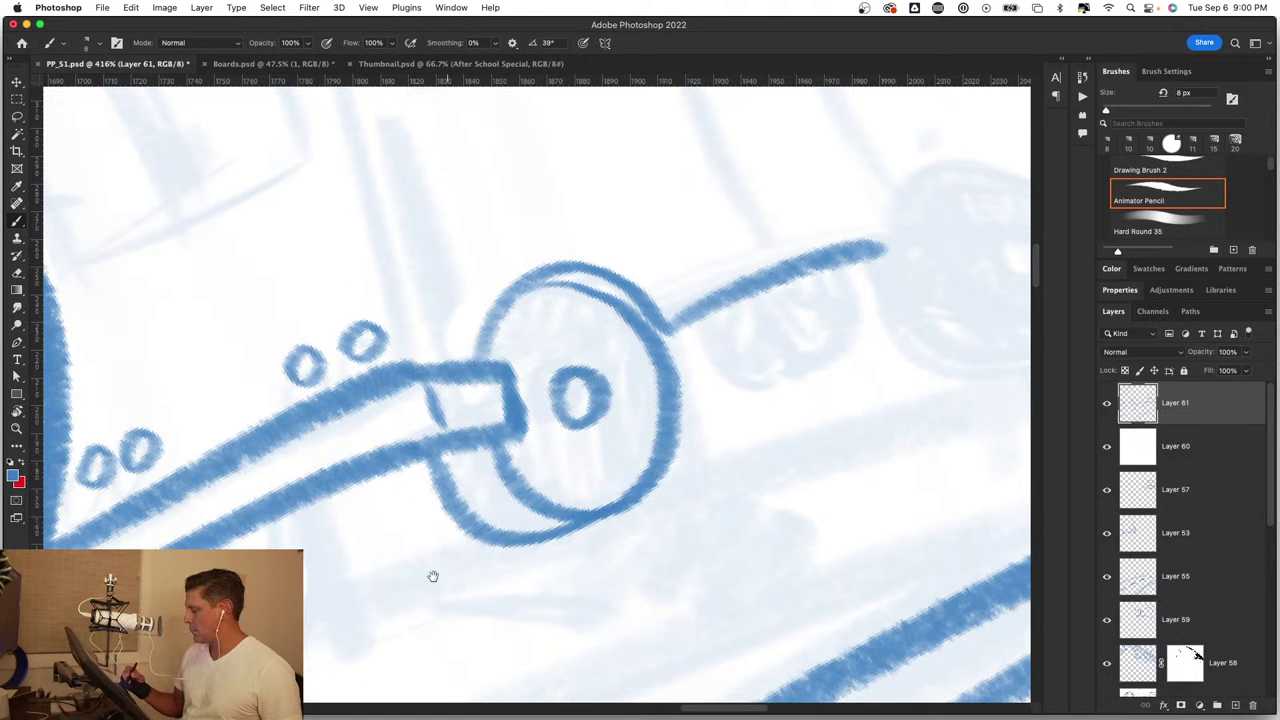
Step: Ink the second wheel with its outer rim, plus a rear wheel circle with inner oval
drag(433, 576, 629, 377)
drag(376, 378, 485, 448)
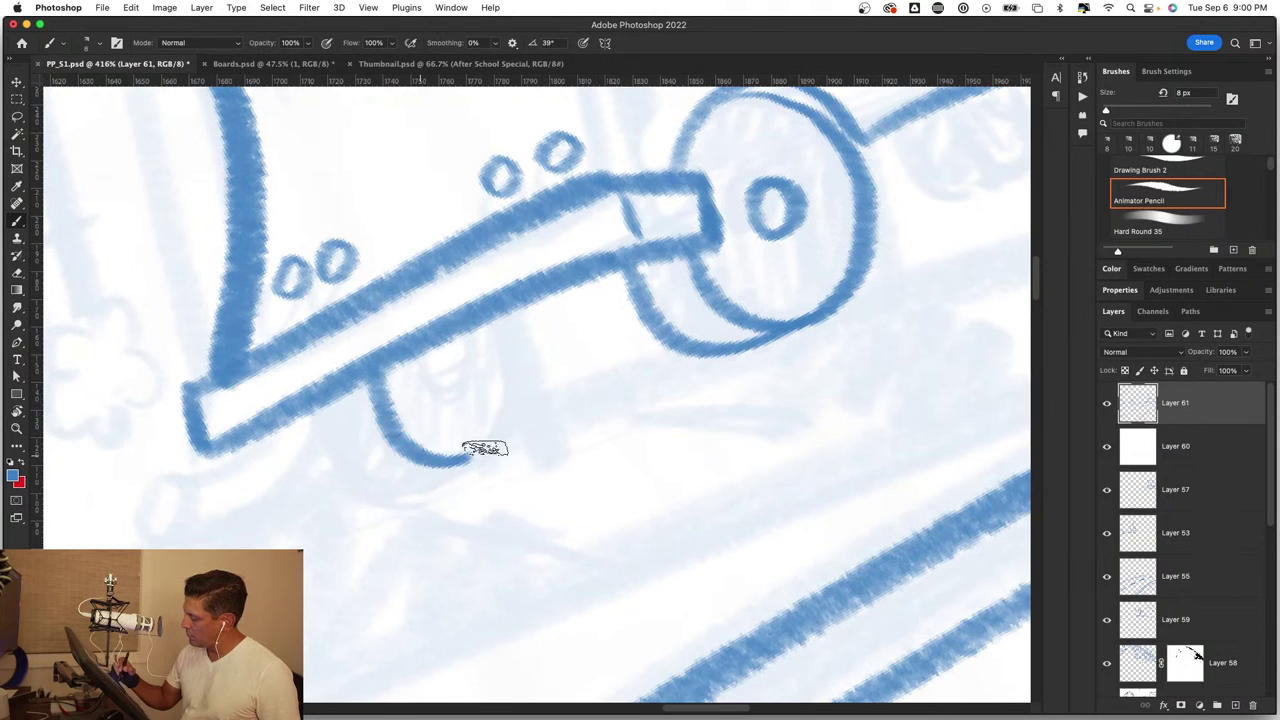
mouse_move(532, 298)
mouse_down()
mouse_move(514, 434)
mouse_move(488, 452)
mouse_up()
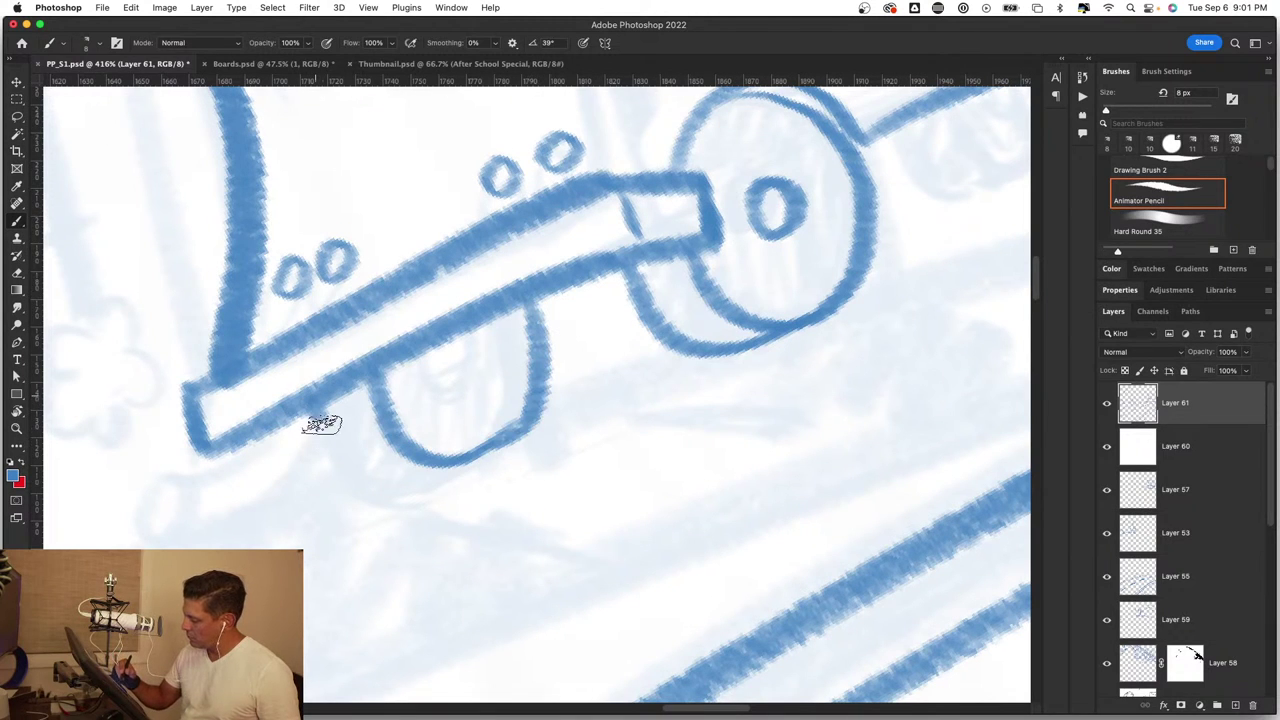
mouse_move(322, 424)
mouse_down()
mouse_move(403, 486)
mouse_move(477, 466)
mouse_move(534, 424)
mouse_up()
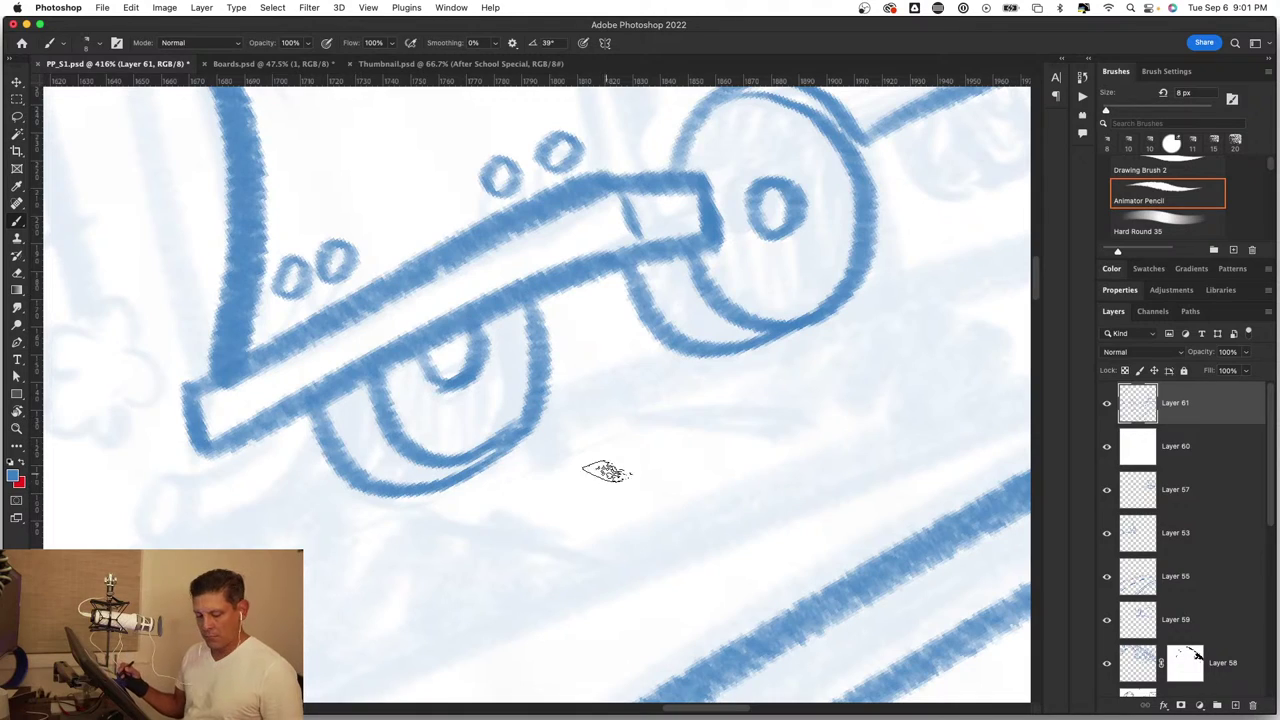
key(z)
mouse_move(600, 468)
mouse_down()
mouse_move(564, 490)
mouse_move(716, 445)
mouse_up()
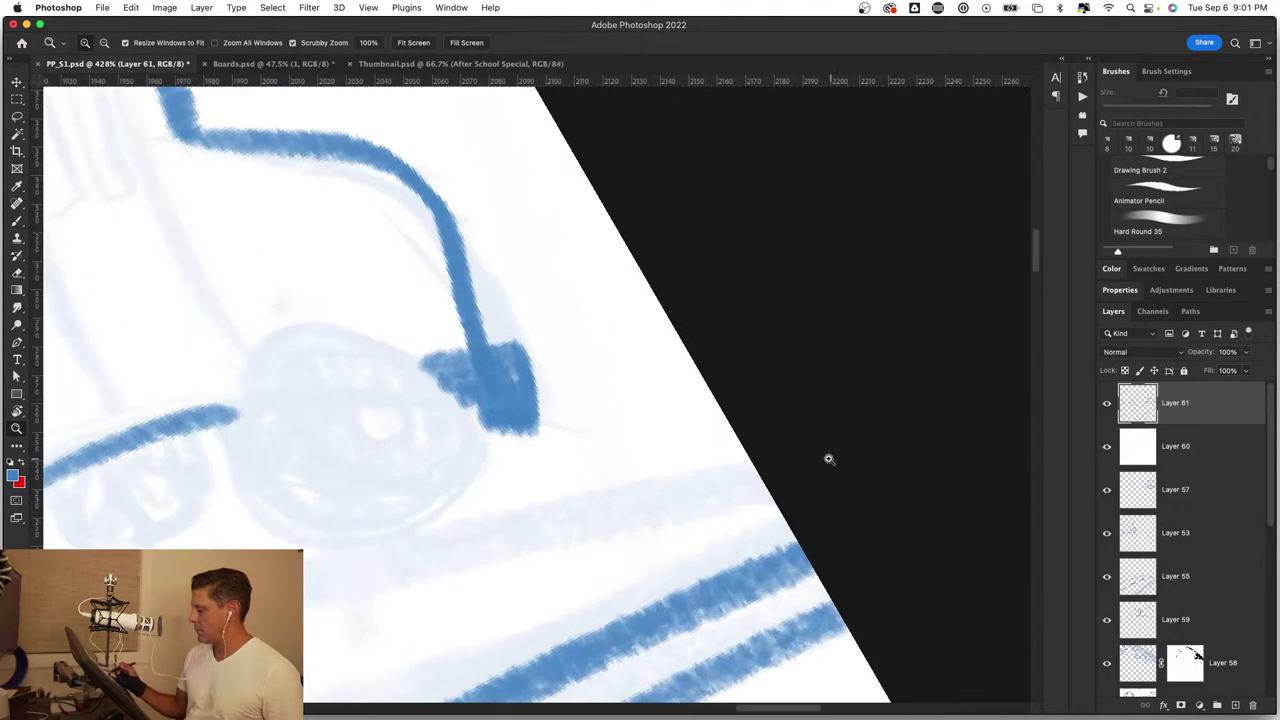
drag(477, 516, 737, 486)
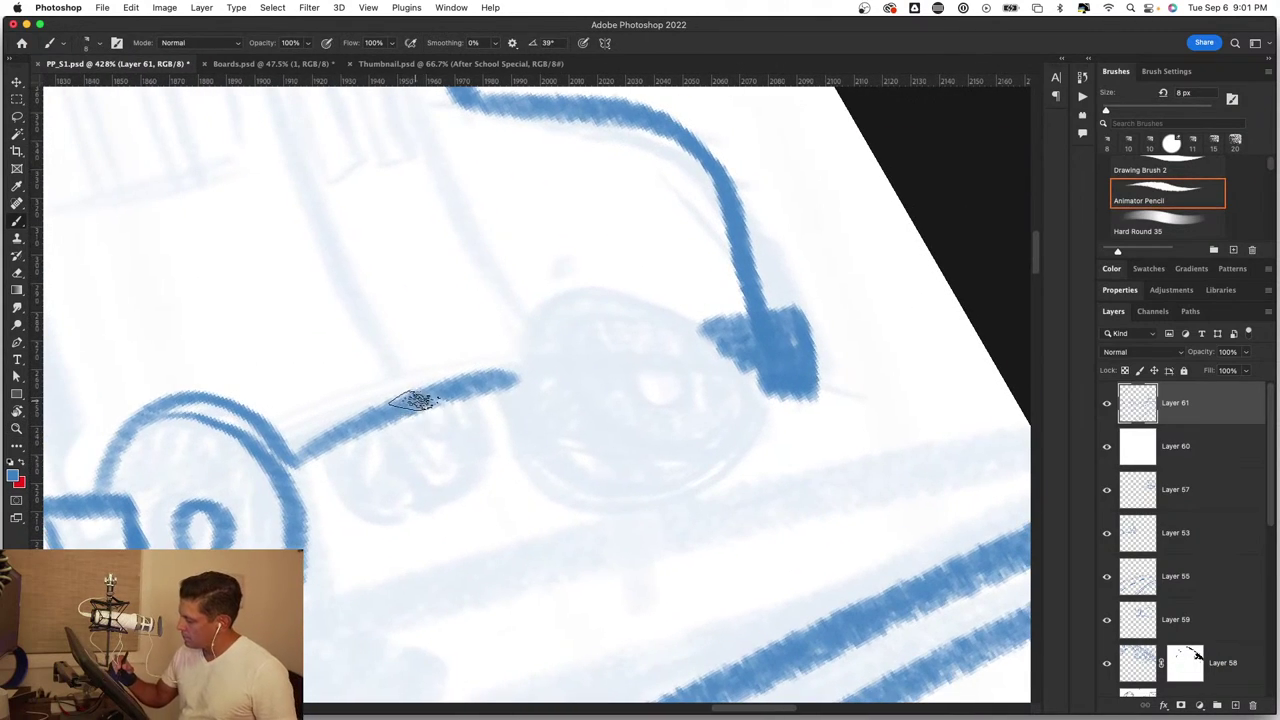
mouse_move(398, 440)
mouse_down()
mouse_move(449, 531)
mouse_move(400, 537)
mouse_move(428, 466)
mouse_move(430, 520)
mouse_up()
Step: Add an arc beside the small wheel at the bus front
key(z)
mouse_move(508, 527)
mouse_down()
mouse_move(661, 338)
mouse_move(720, 338)
mouse_up()
key(b)
scroll(543, 409, down, 2)
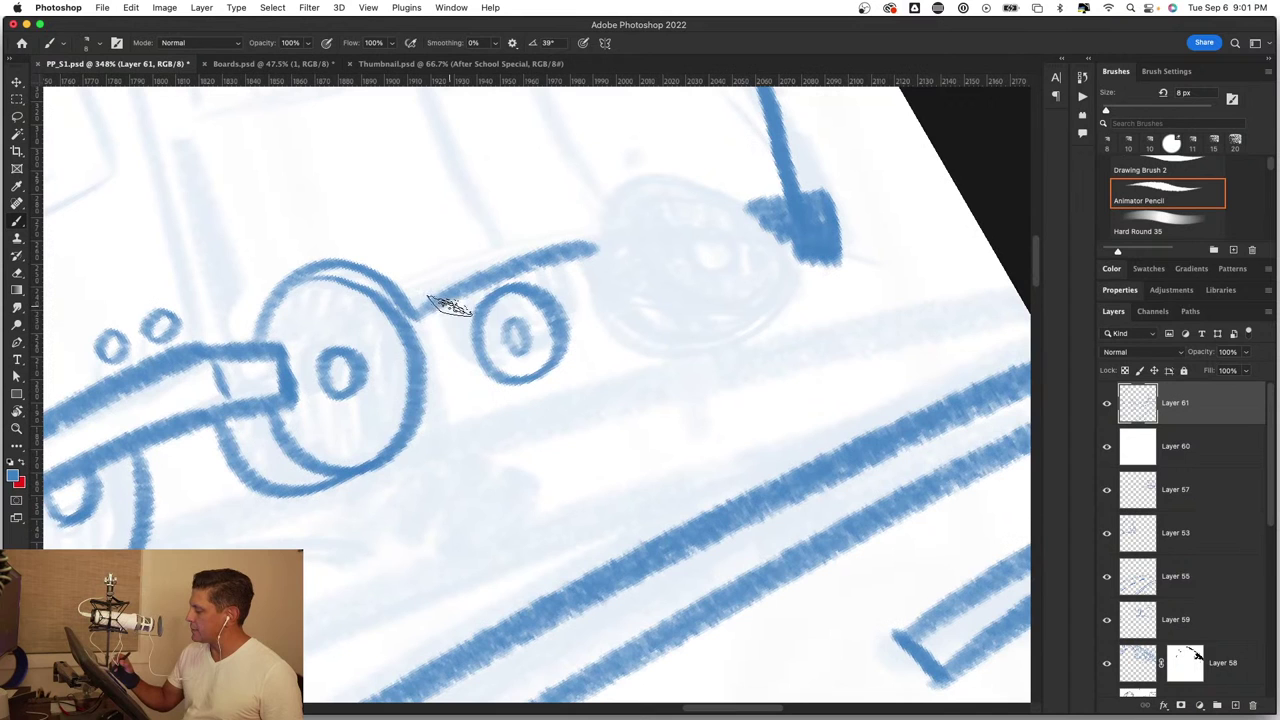
drag(446, 302, 470, 395)
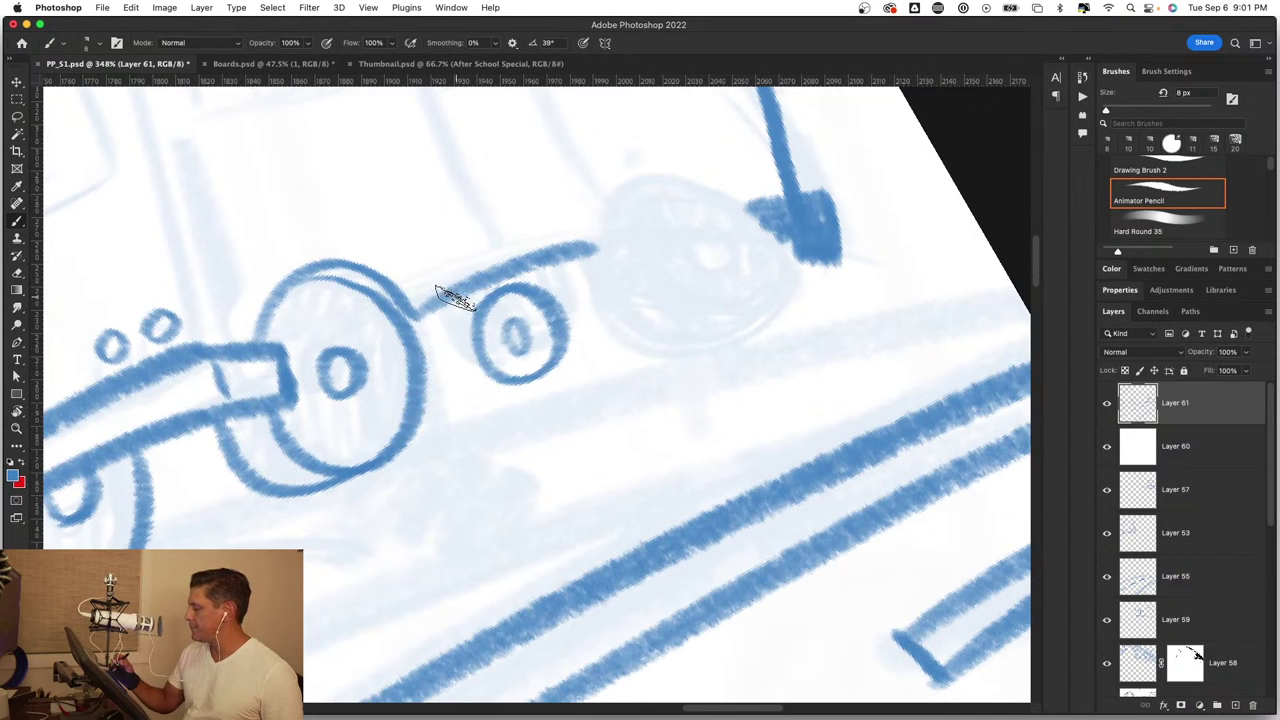
Step: Ink the next wheel's arch, circle and hub oval, plus a curve linking it onward
key(z)
drag(600, 423, 585, 541)
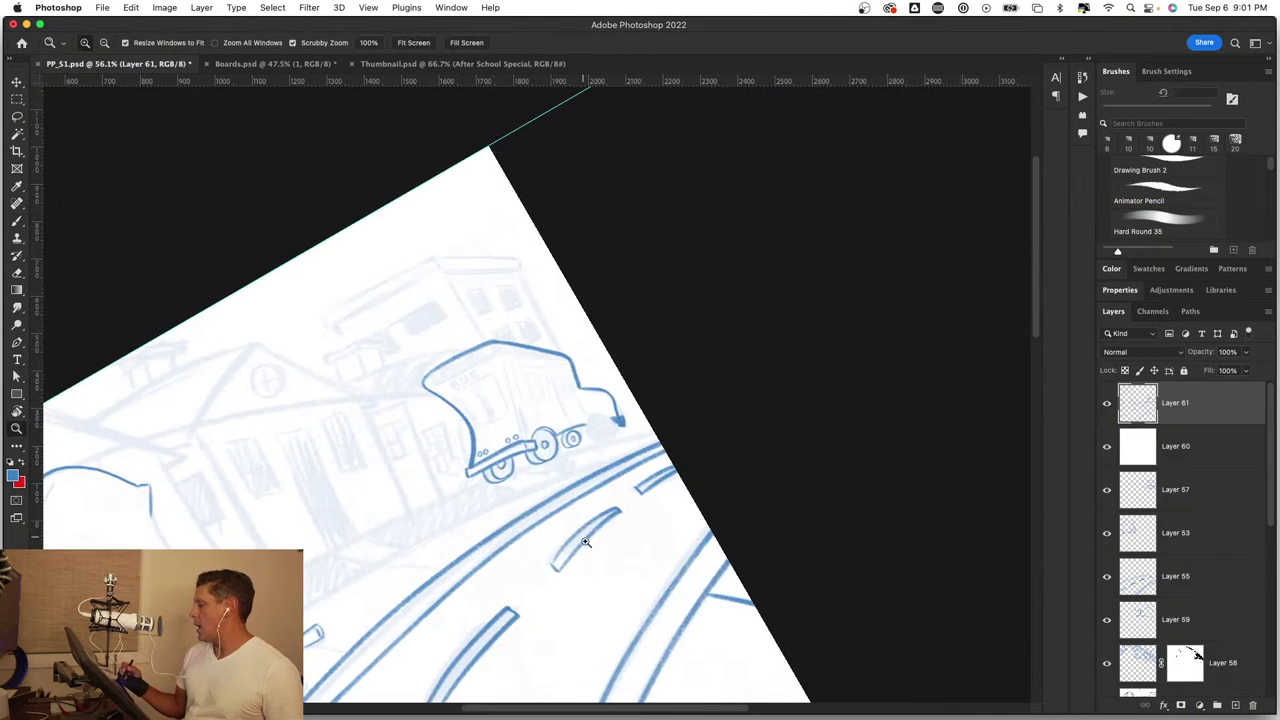
mouse_move(613, 470)
mouse_down()
mouse_move(645, 439)
mouse_move(571, 445)
mouse_up()
key(b)
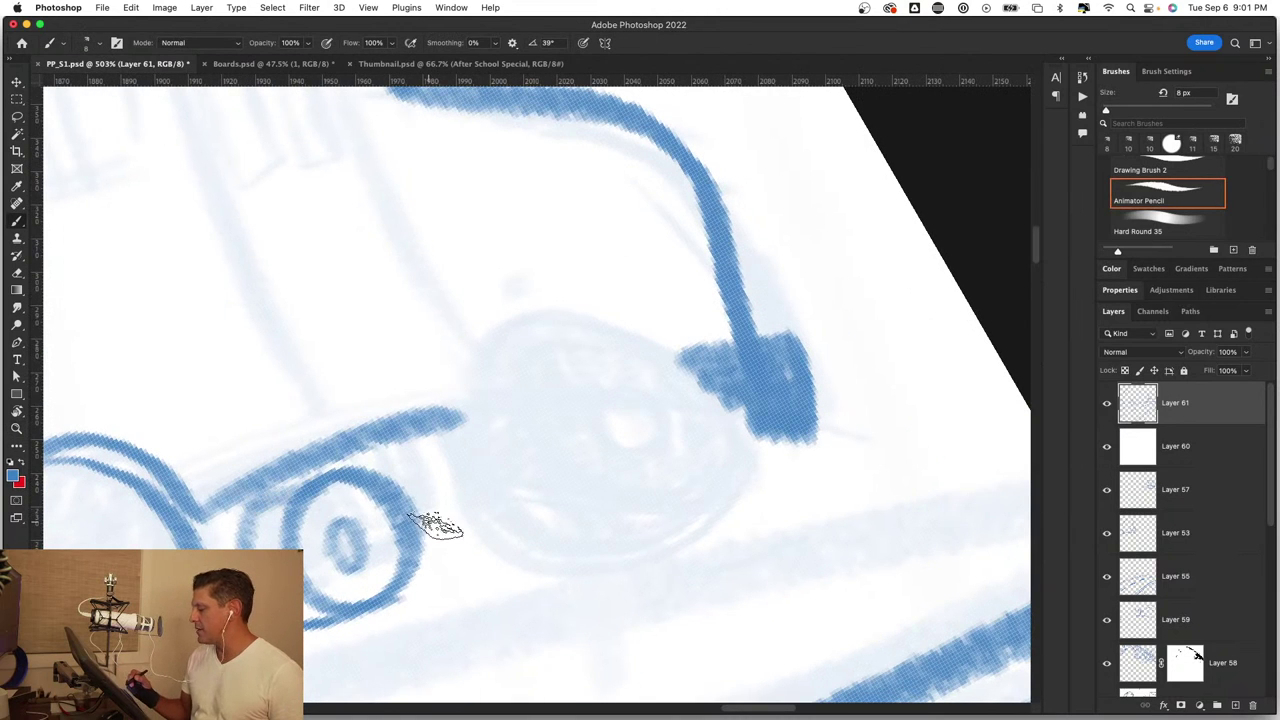
drag(445, 415, 698, 413)
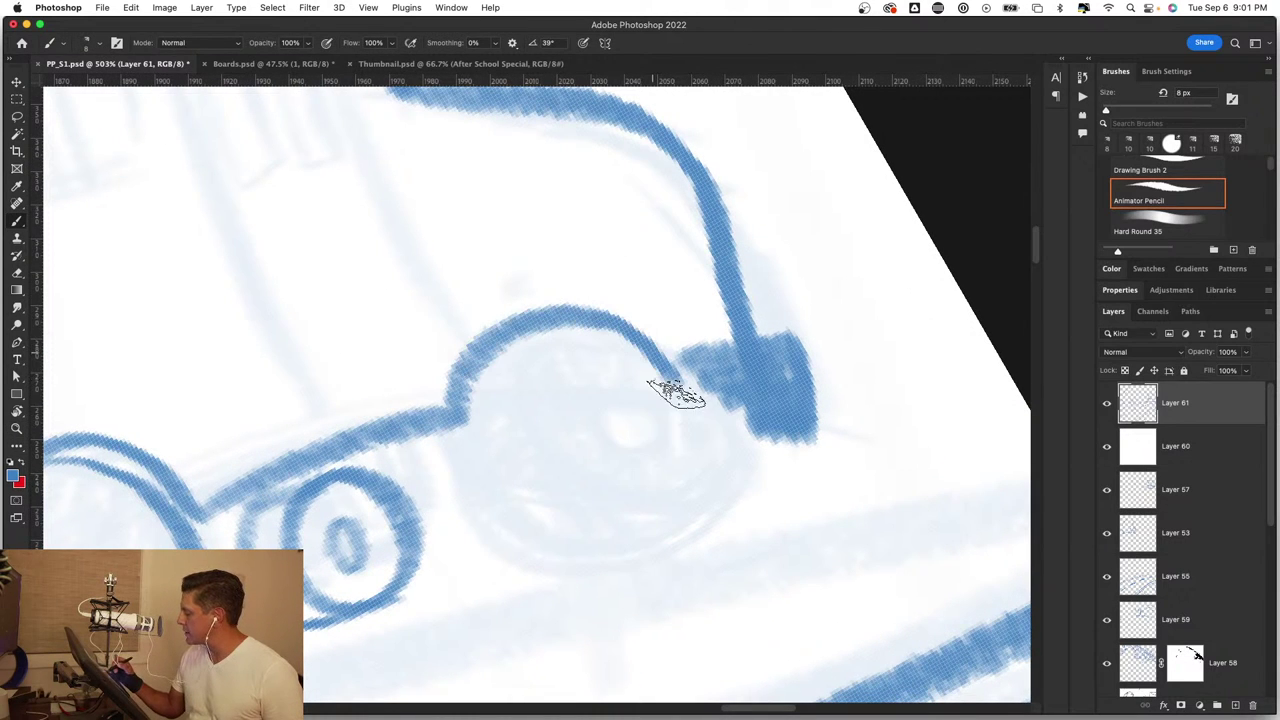
mouse_move(590, 352)
mouse_down()
mouse_move(500, 400)
mouse_move(657, 500)
mouse_move(492, 495)
mouse_up()
drag(585, 430, 545, 475)
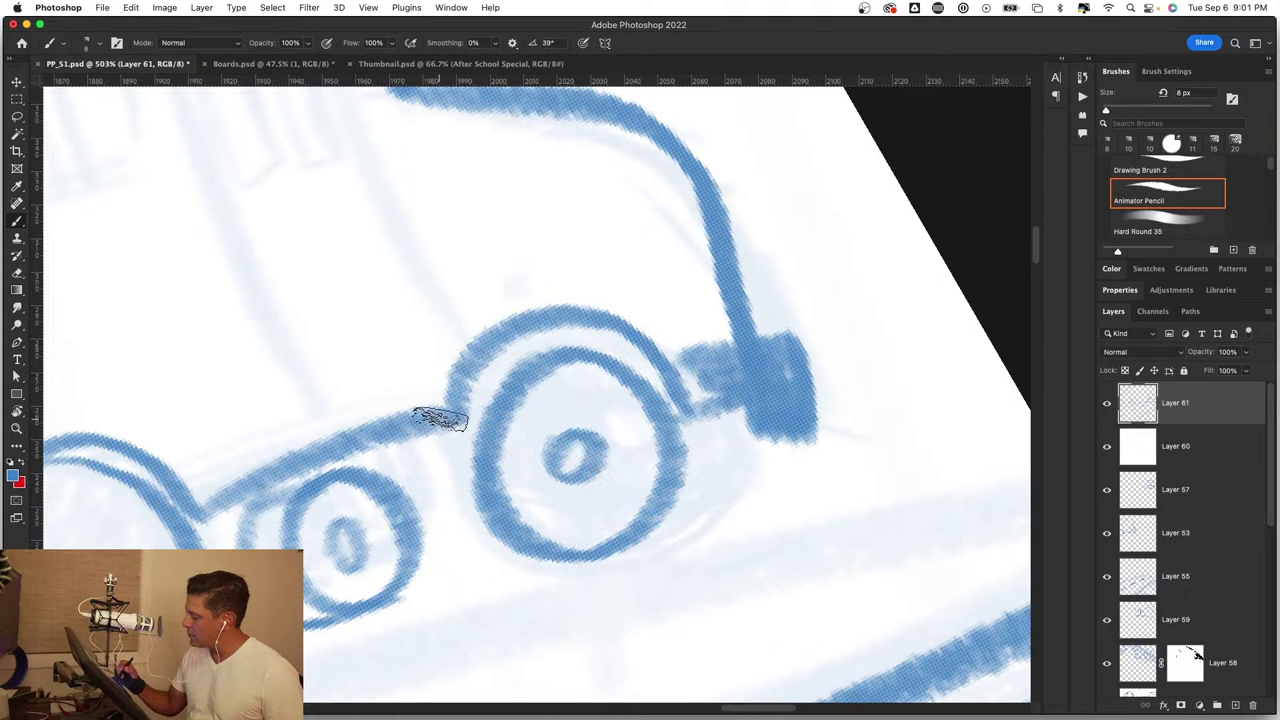
mouse_move(438, 415)
mouse_down()
mouse_move(522, 567)
mouse_move(571, 557)
mouse_move(543, 622)
mouse_up()
Step: Paint out the small middle wheel circles and add short strokes along the wheel rod
key(z)
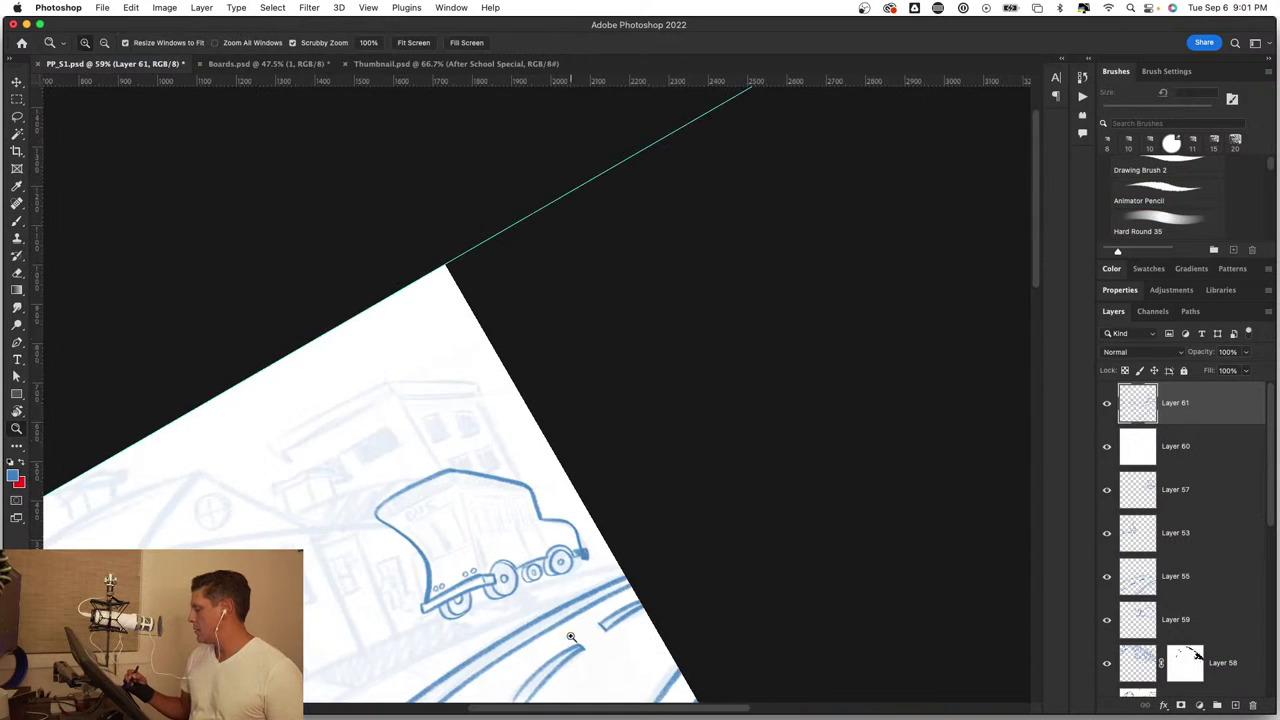
mouse_move(648, 307)
mouse_down()
mouse_move(708, 314)
mouse_move(712, 356)
mouse_up()
key(b)
mouse_move(430, 480)
mouse_down()
mouse_move(400, 486)
mouse_move(483, 492)
mouse_move(443, 523)
mouse_move(386, 523)
mouse_move(397, 533)
mouse_up()
mouse_move(463, 449)
mouse_down()
mouse_move(486, 503)
mouse_move(514, 500)
mouse_up()
drag(362, 400, 420, 495)
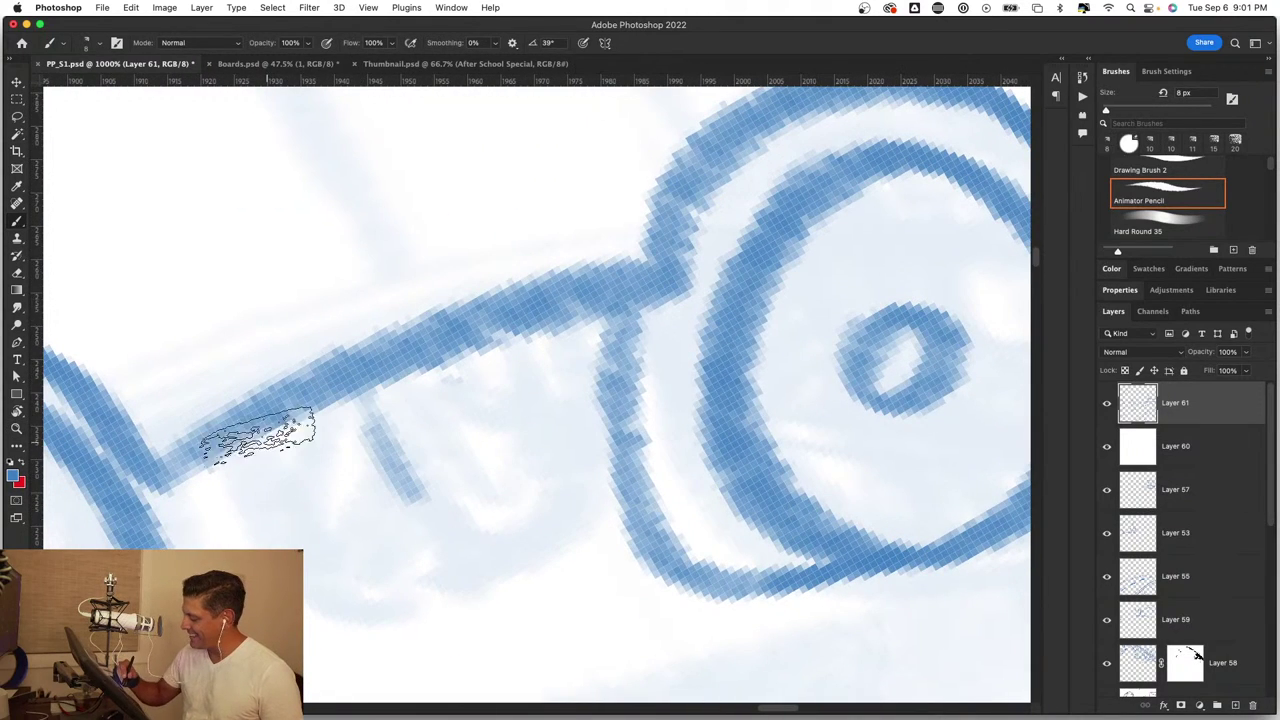
mouse_move(255, 440)
mouse_down()
mouse_move(329, 557)
mouse_move(378, 585)
mouse_move(523, 520)
mouse_move(487, 360)
mouse_move(400, 457)
mouse_move(277, 420)
mouse_move(357, 566)
mouse_move(415, 500)
mouse_up()
scroll(415, 500, down, 5)
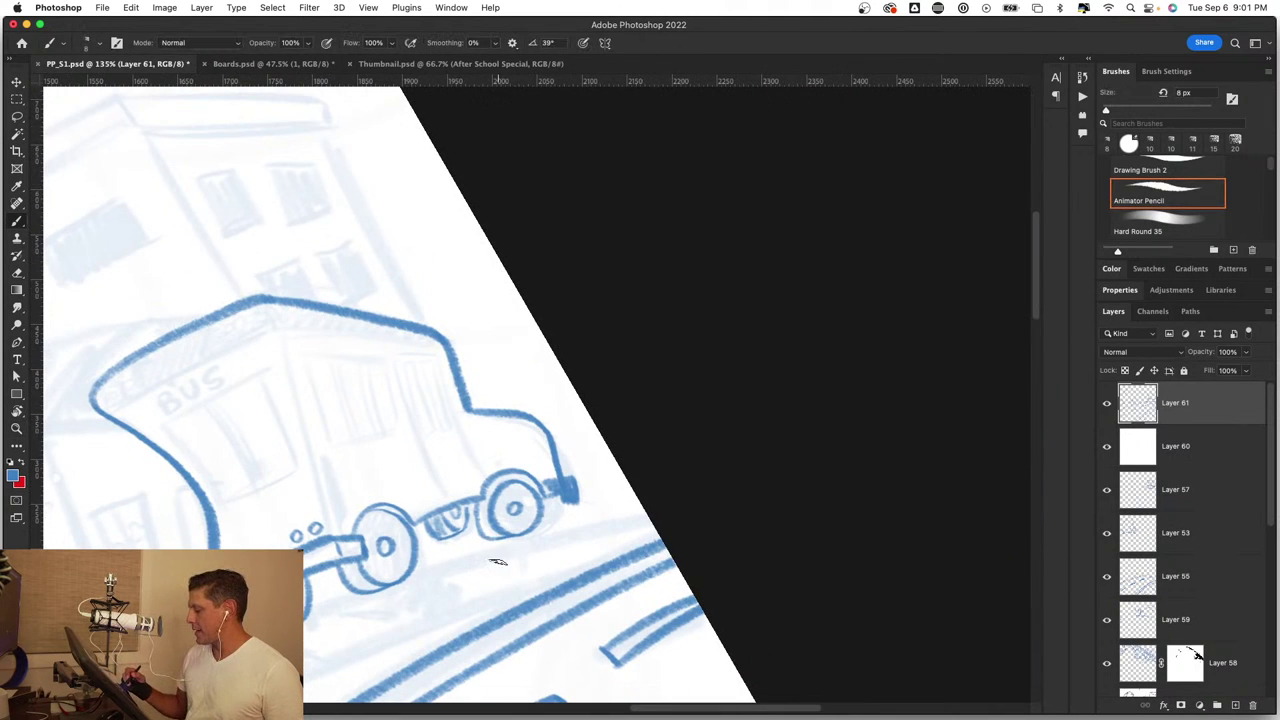
Step: Redraw the bus front: a vertical line down to the wheels and the upper-left edge
scroll(492, 558, up, 3)
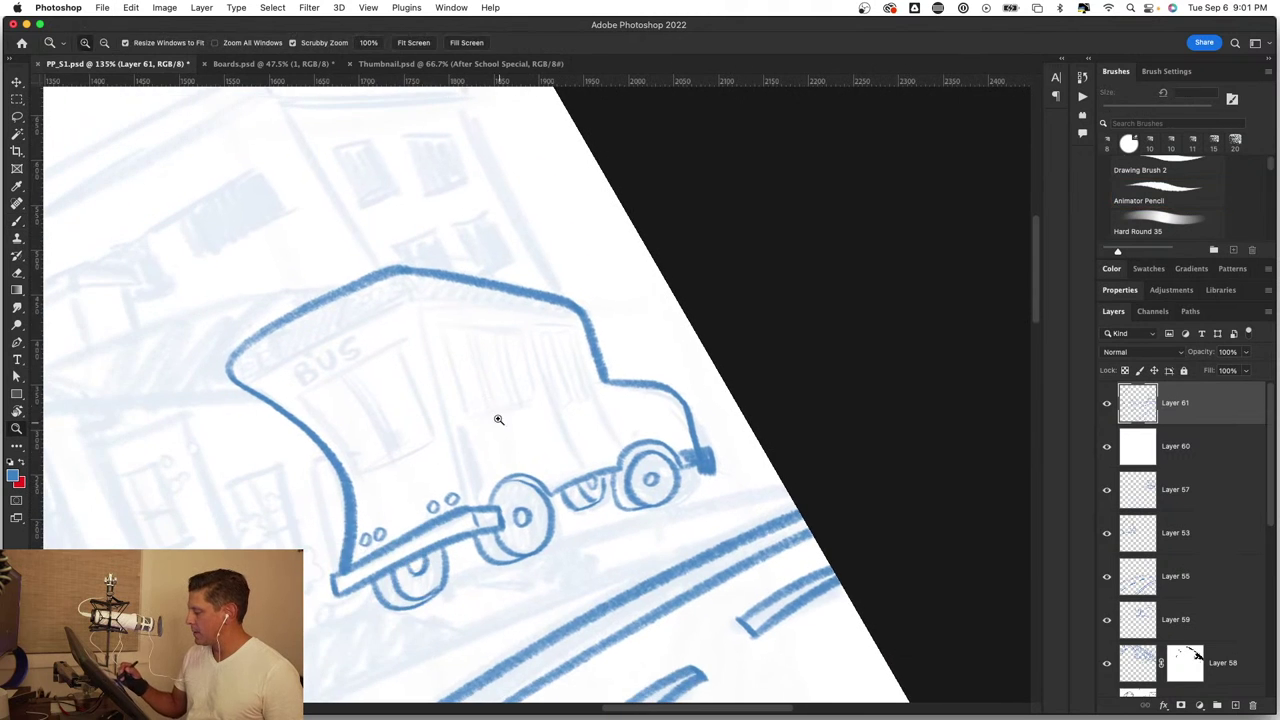
scroll(497, 420, up, 3)
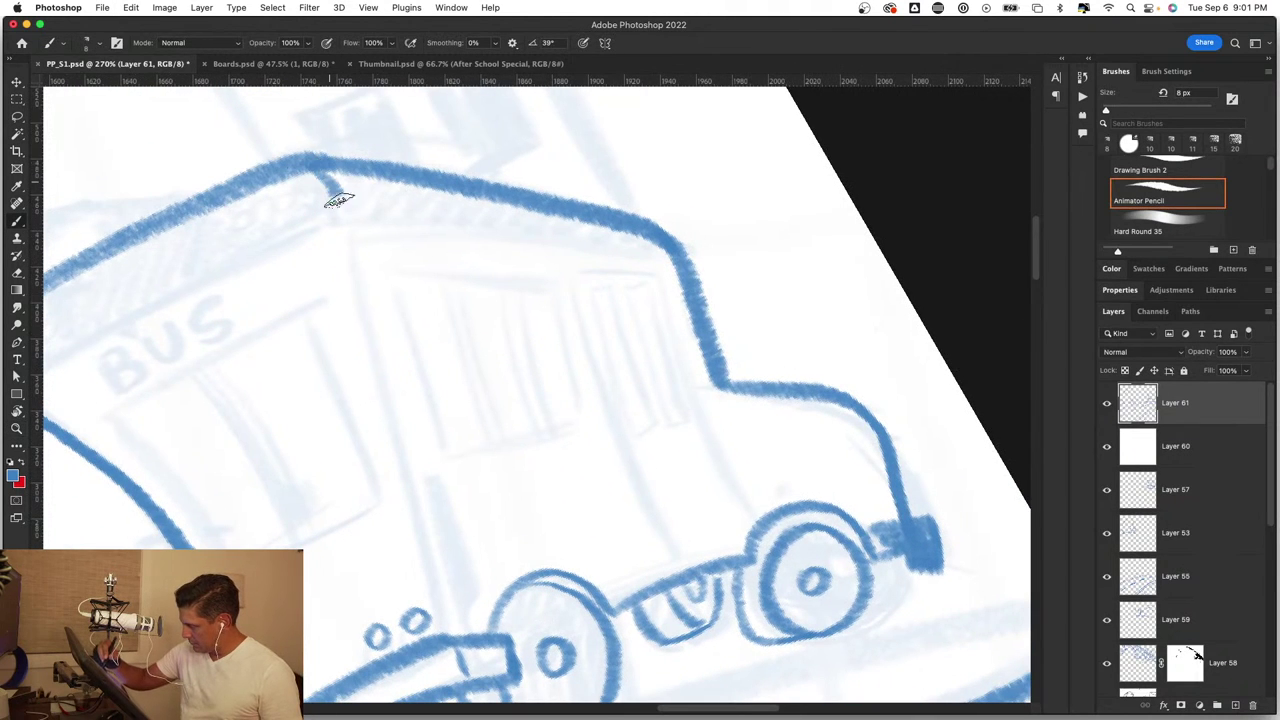
drag(357, 283, 443, 623)
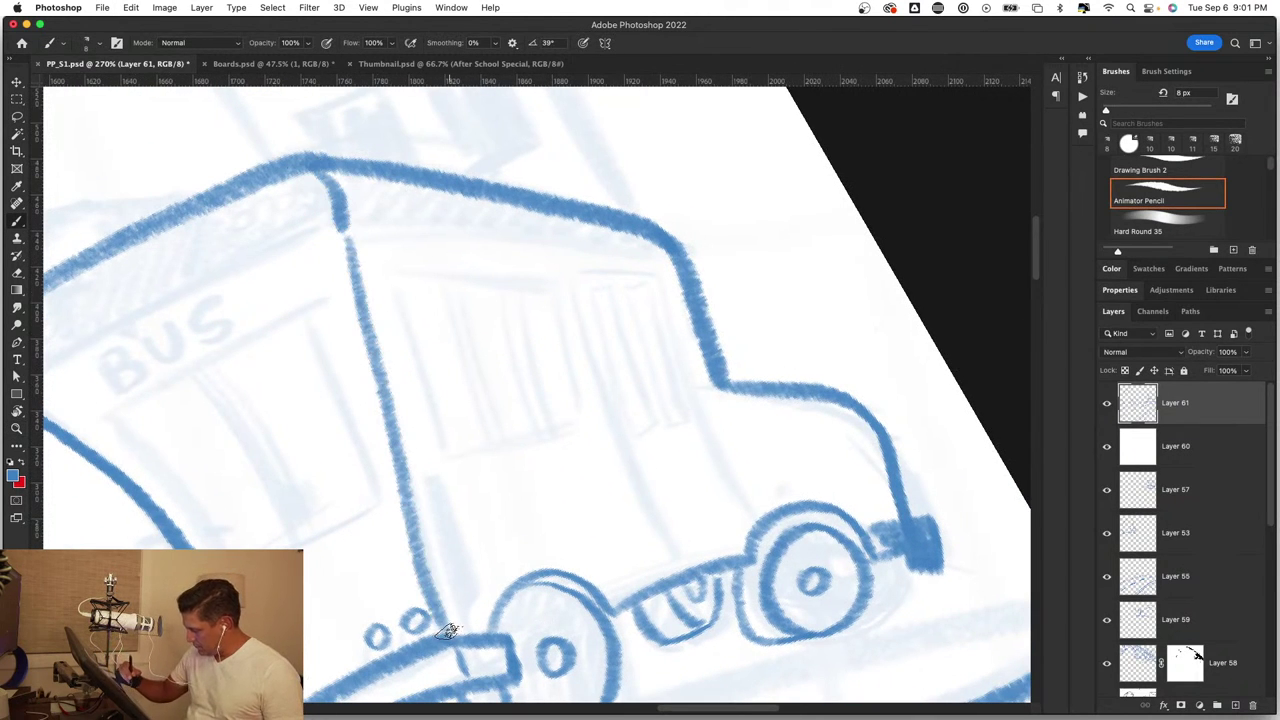
drag(369, 480, 566, 476)
mouse_move(232, 406)
mouse_down()
mouse_move(329, 343)
mouse_move(586, 223)
mouse_up()
Step: Letter 'BUS' cleanly on the bus side, B, U and S
scroll(403, 337, up, 5)
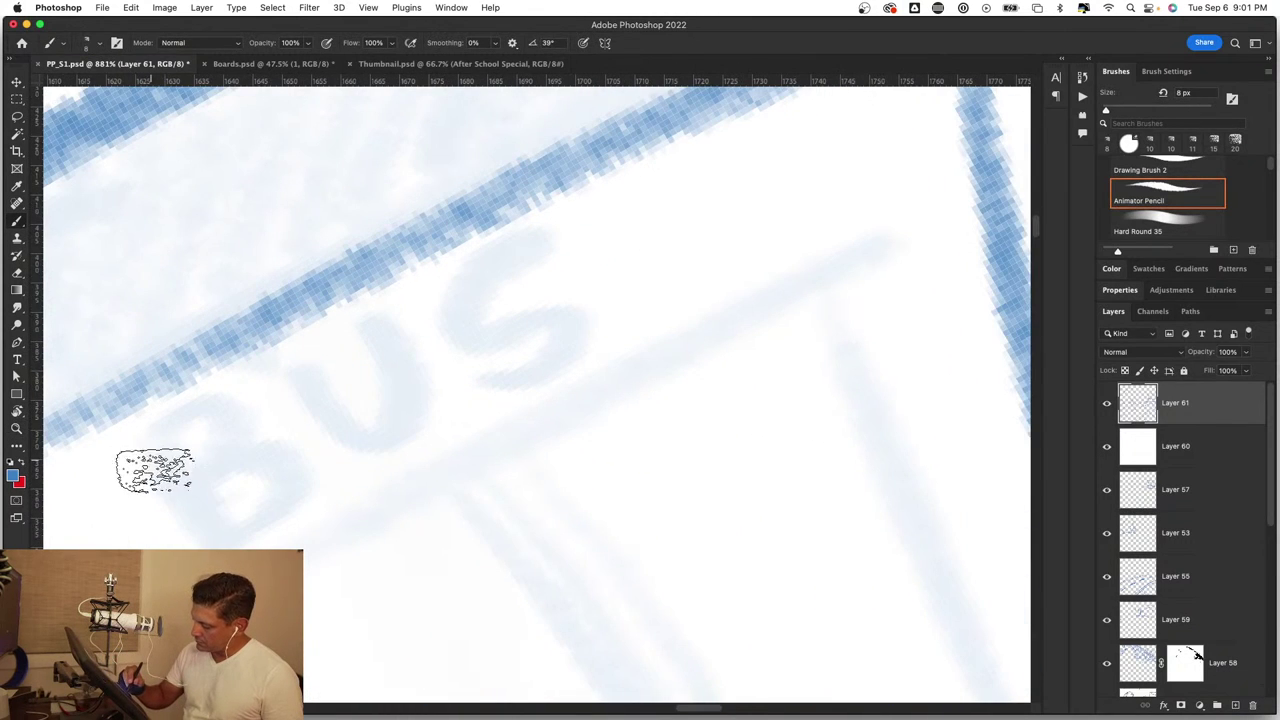
drag(157, 466, 225, 545)
mouse_move(145, 460)
mouse_down()
mouse_move(230, 418)
mouse_move(177, 449)
mouse_move(257, 451)
mouse_move(277, 491)
mouse_up()
mouse_move(300, 386)
mouse_down()
mouse_move(400, 371)
mouse_move(337, 449)
mouse_up()
mouse_move(545, 240)
mouse_down()
mouse_move(543, 300)
mouse_move(495, 375)
mouse_up()
drag(415, 440, 629, 486)
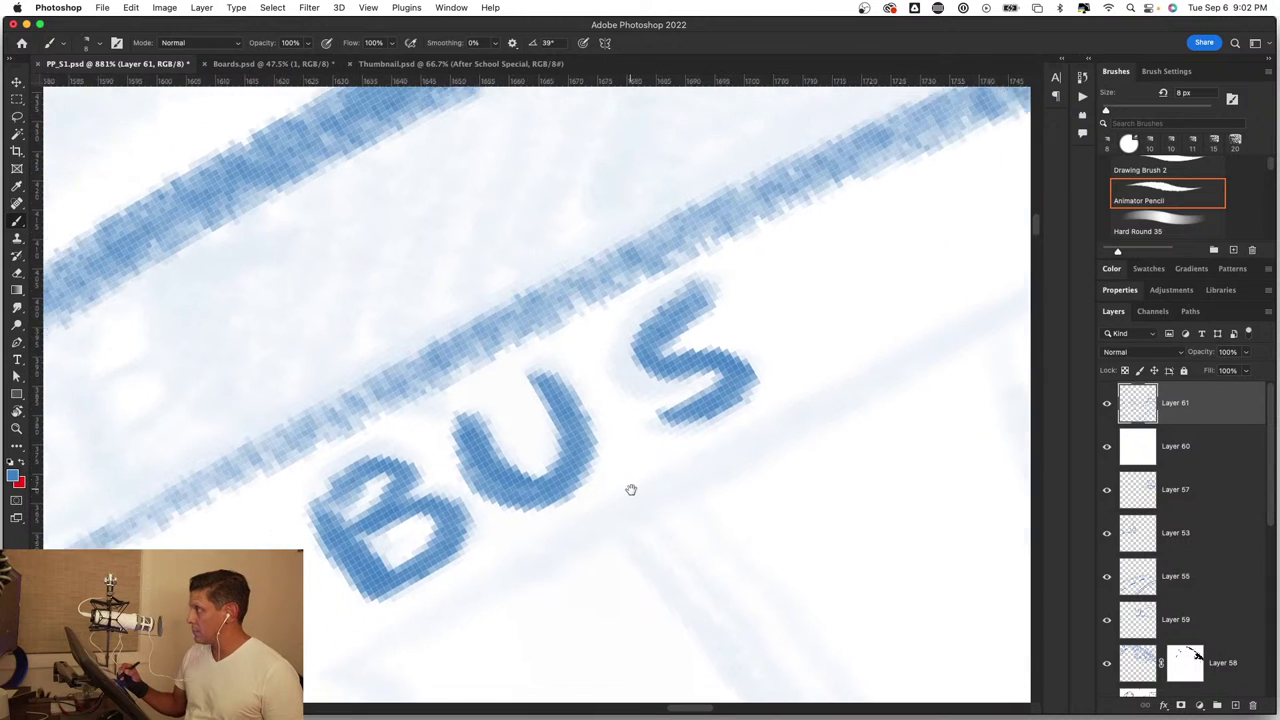
mouse_move(443, 477)
mouse_down()
mouse_move(177, 471)
mouse_move(363, 443)
mouse_up()
Step: Paint small round lights along the bus's upper stripe
drag(266, 437, 305, 433)
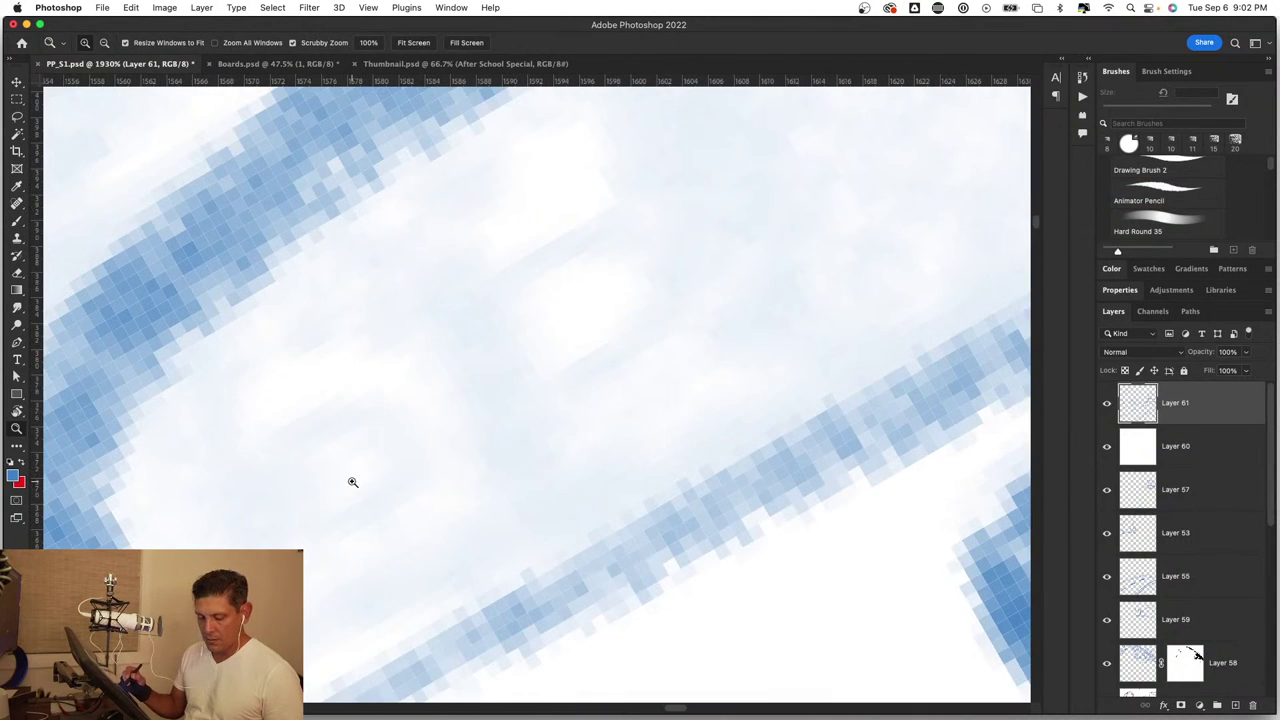
key(b)
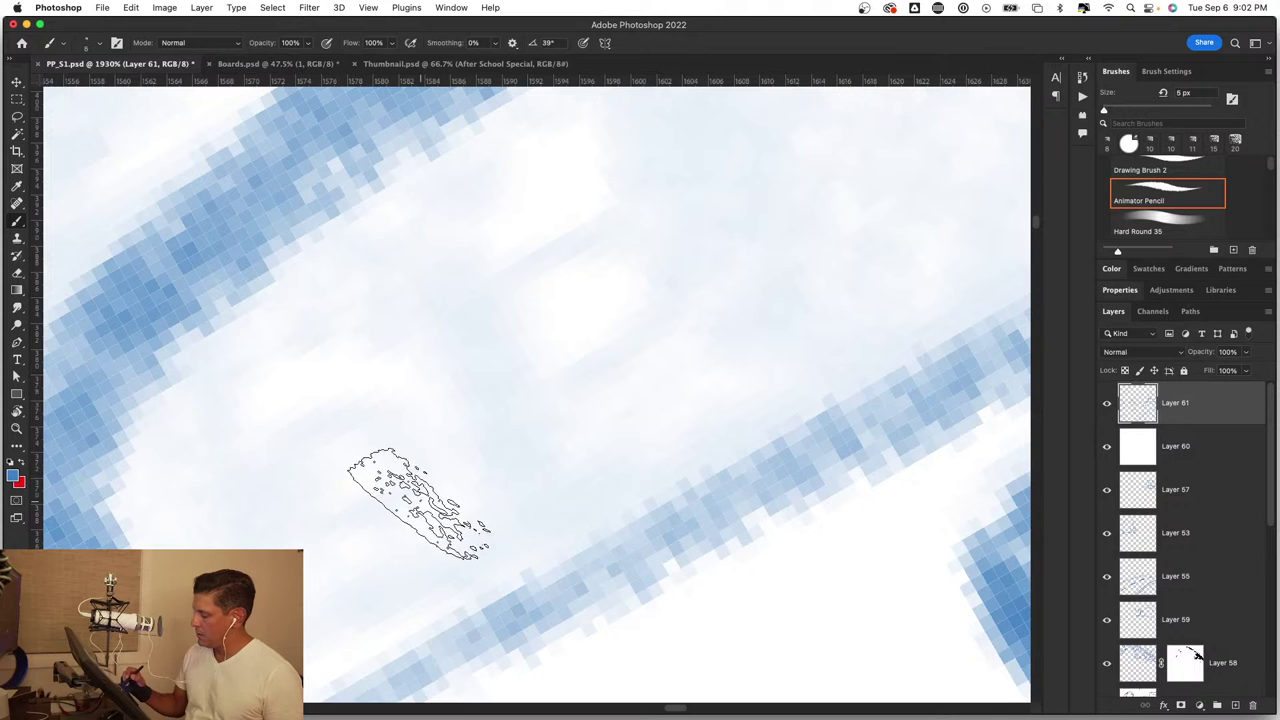
mouse_move(437, 509)
mouse_down()
mouse_move(329, 500)
mouse_move(380, 471)
mouse_up()
drag(500, 366, 500, 337)
drag(748, 400, 583, 468)
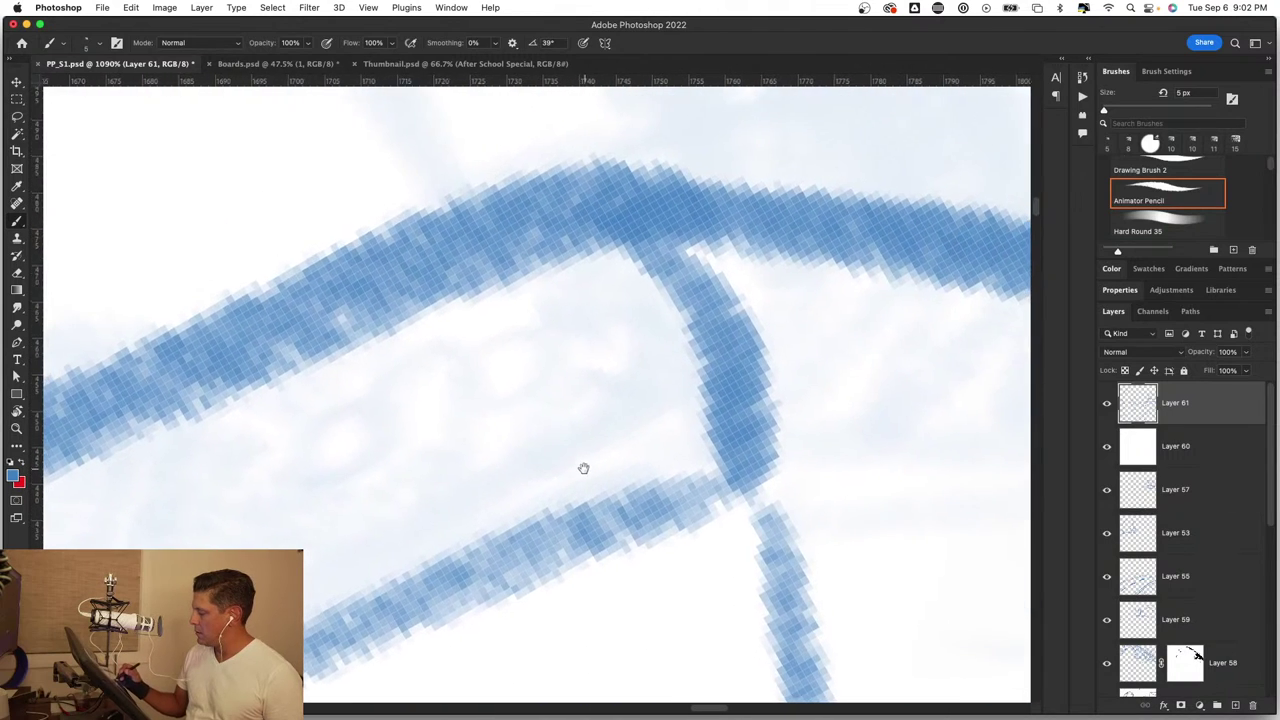
mouse_move(335, 405)
mouse_down()
mouse_move(320, 434)
mouse_move(343, 409)
mouse_move(329, 406)
mouse_up()
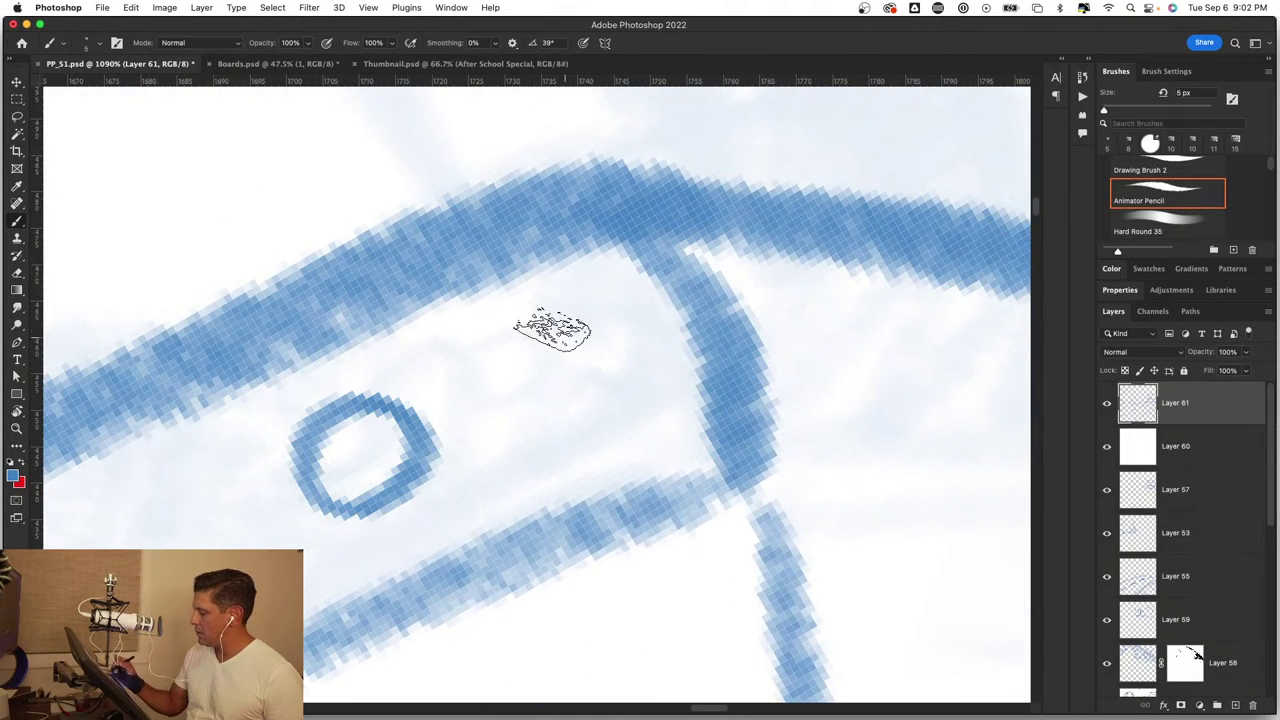
drag(552, 330, 560, 332)
key(z)
drag(491, 357, 471, 480)
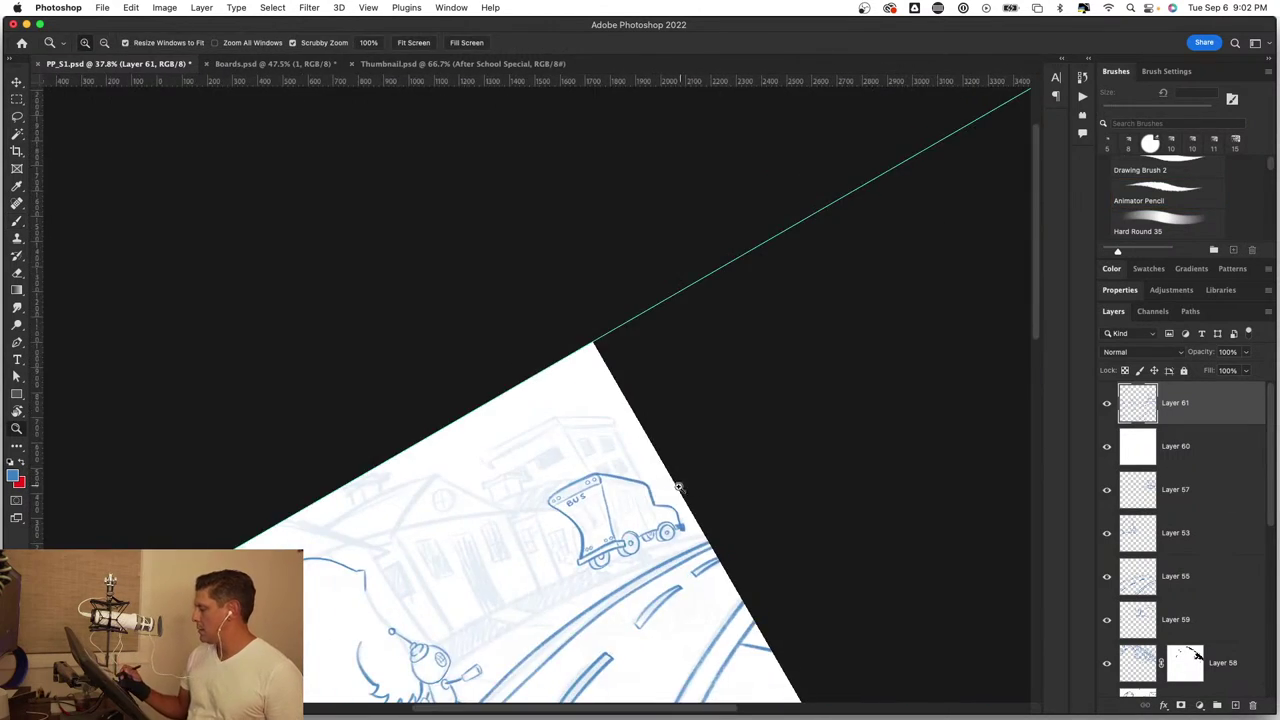
Step: Draw a thin roof line and a door frame under BUS with a doubled inner edge
drag(678, 487, 771, 506)
key(b)
drag(531, 563, 757, 480)
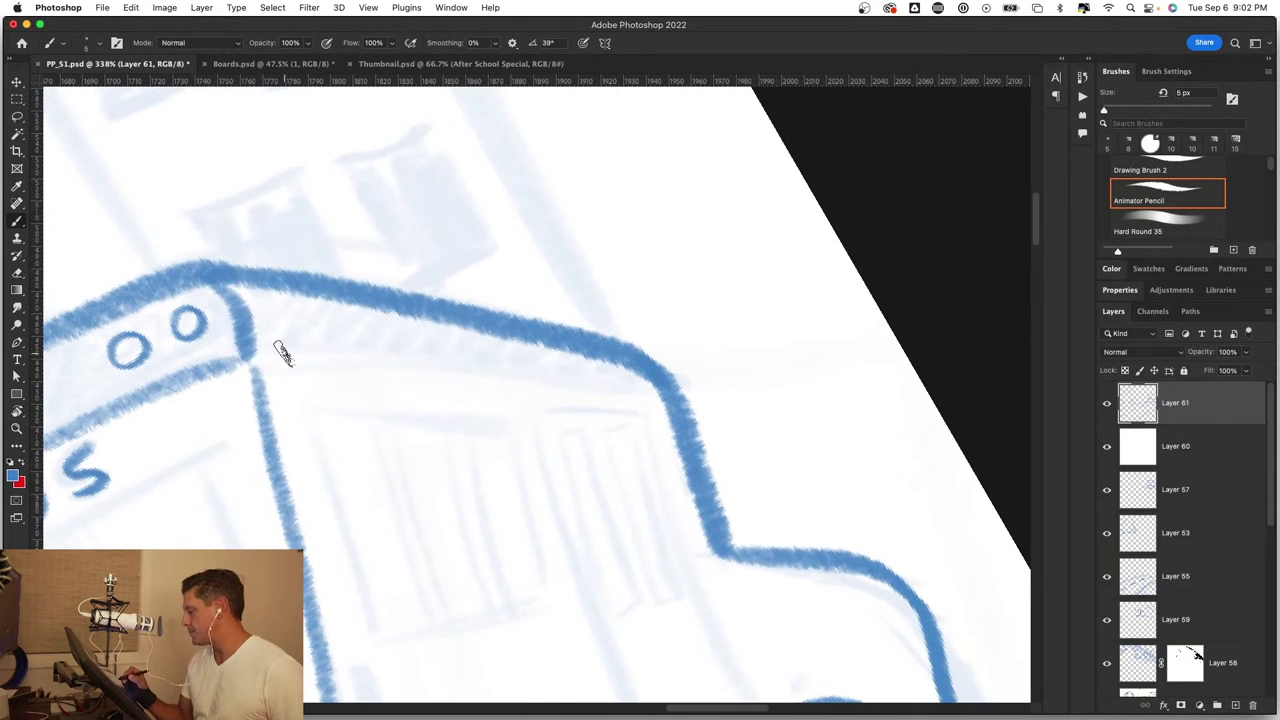
drag(252, 366, 646, 394)
mouse_move(533, 527)
mouse_down()
mouse_move(634, 374)
mouse_move(728, 329)
mouse_move(606, 443)
mouse_up()
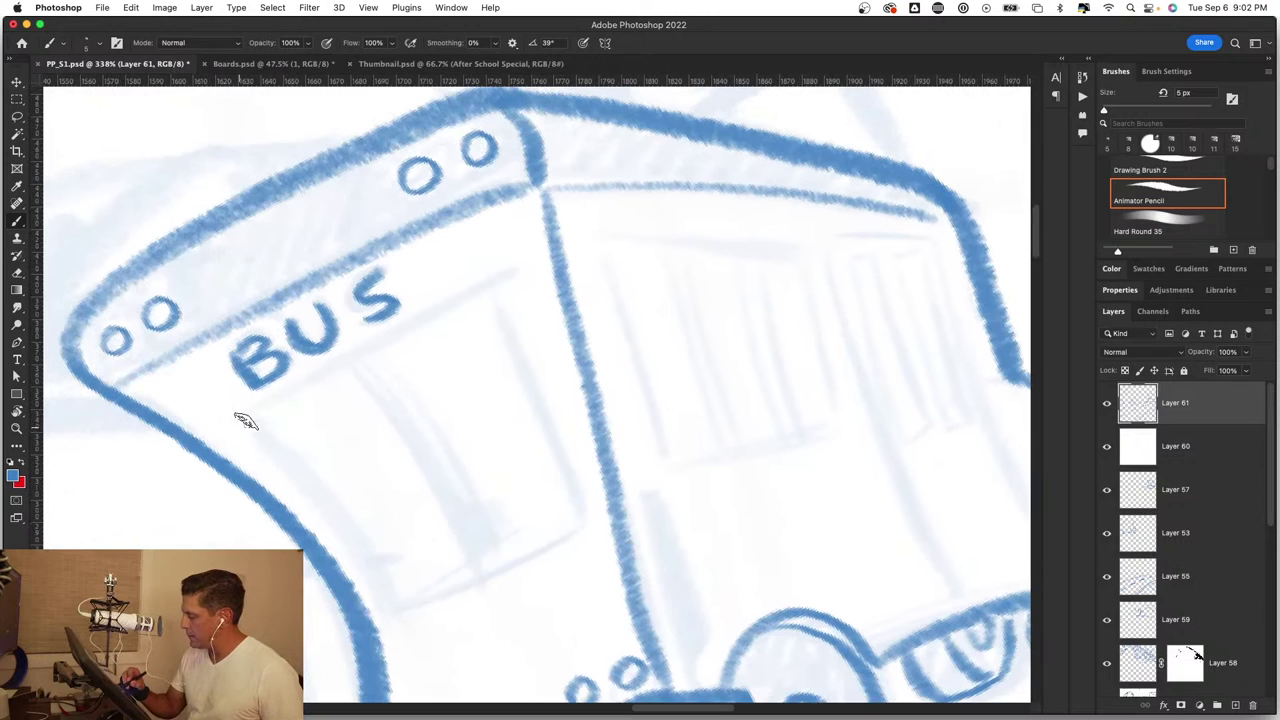
drag(244, 422, 508, 290)
drag(246, 416, 395, 608)
drag(496, 297, 564, 522)
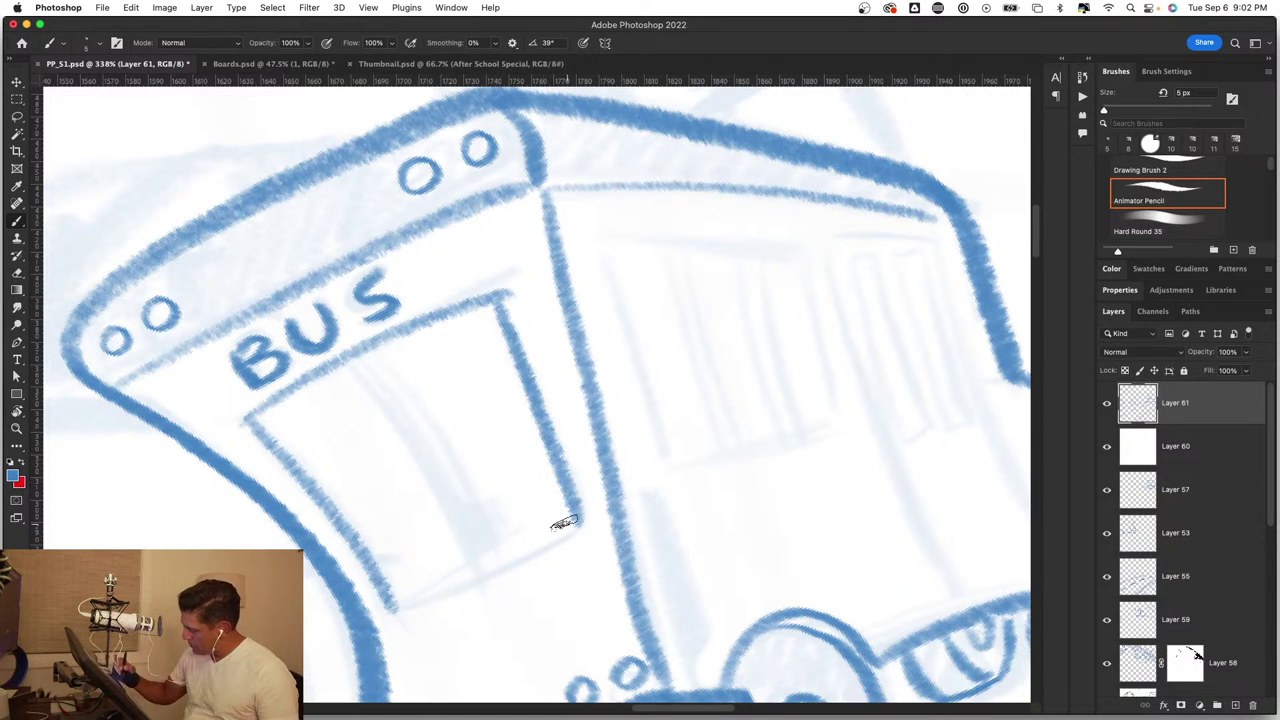
drag(392, 607, 598, 514)
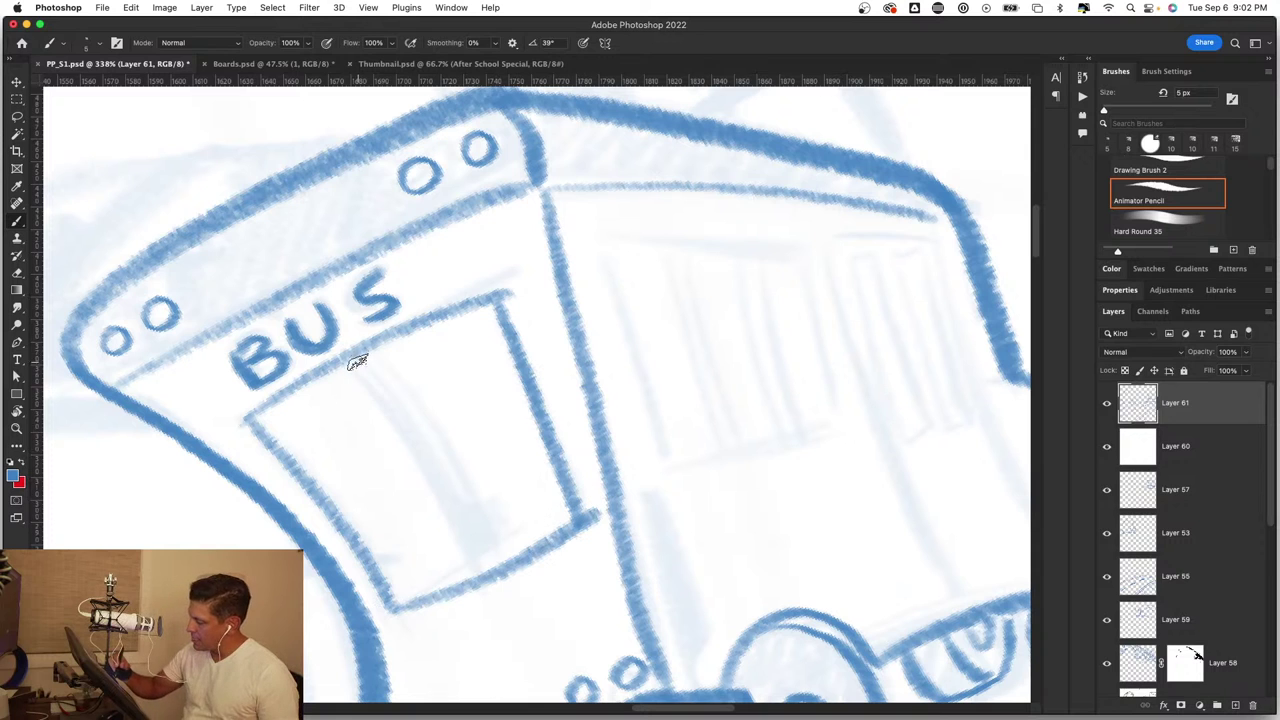
drag(389, 411, 474, 584)
drag(376, 346, 495, 572)
Step: Draw the side window outline with a crossbar and four vertical pane dividers
mouse_move(754, 566)
mouse_down()
mouse_move(528, 620)
mouse_move(452, 337)
mouse_up()
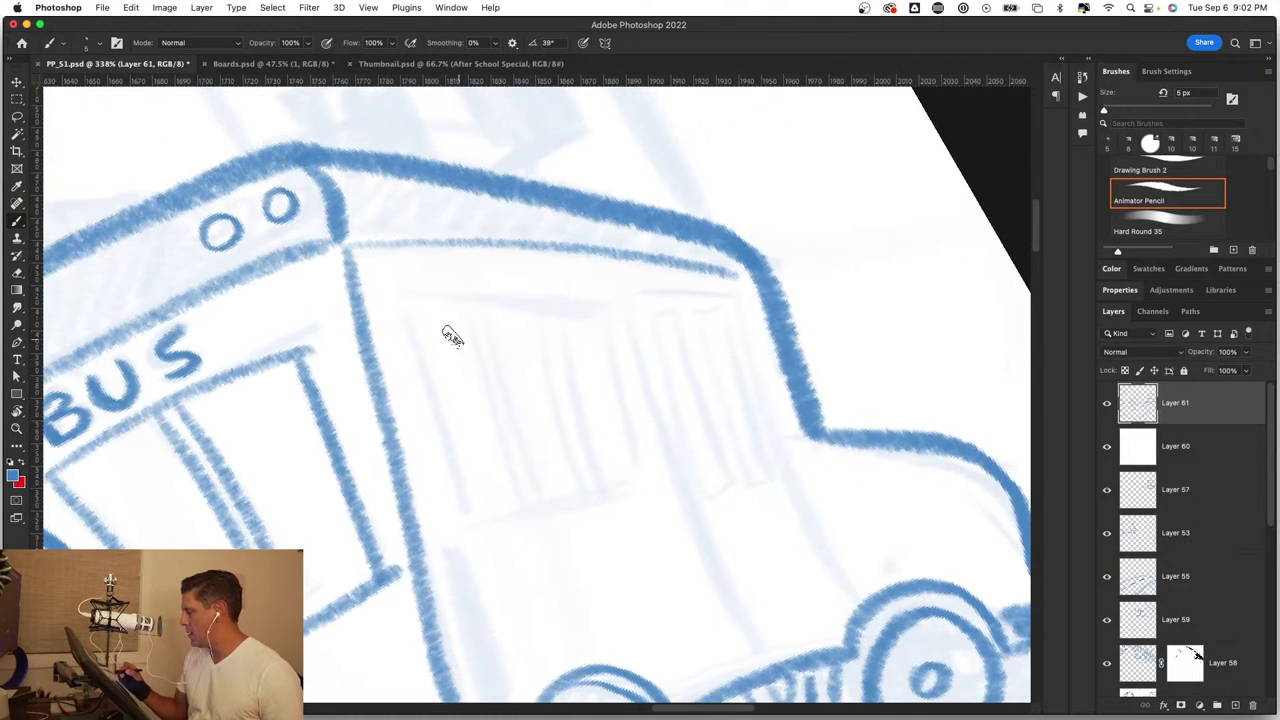
mouse_move(385, 298)
mouse_down()
mouse_move(600, 300)
mouse_move(632, 485)
mouse_up()
mouse_move(402, 329)
mouse_down()
mouse_move(456, 530)
mouse_move(598, 490)
mouse_up()
drag(422, 405, 482, 398)
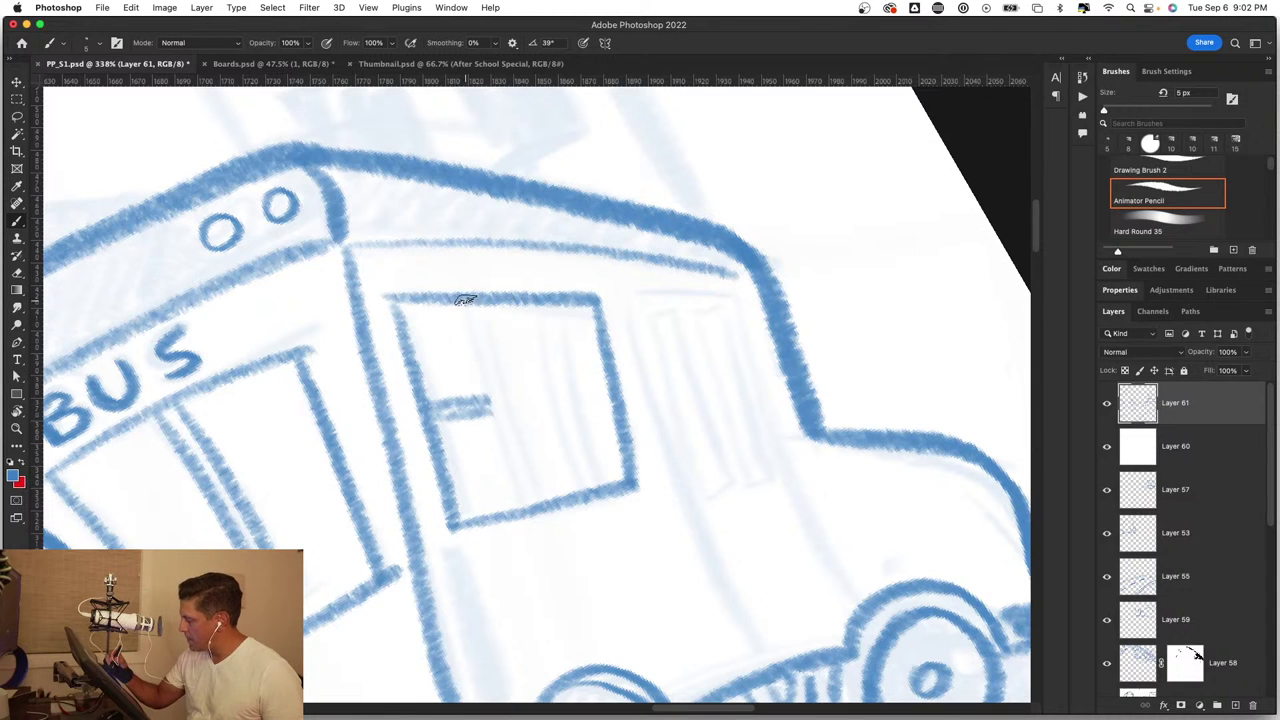
drag(463, 305, 482, 404)
drag(480, 316, 513, 448)
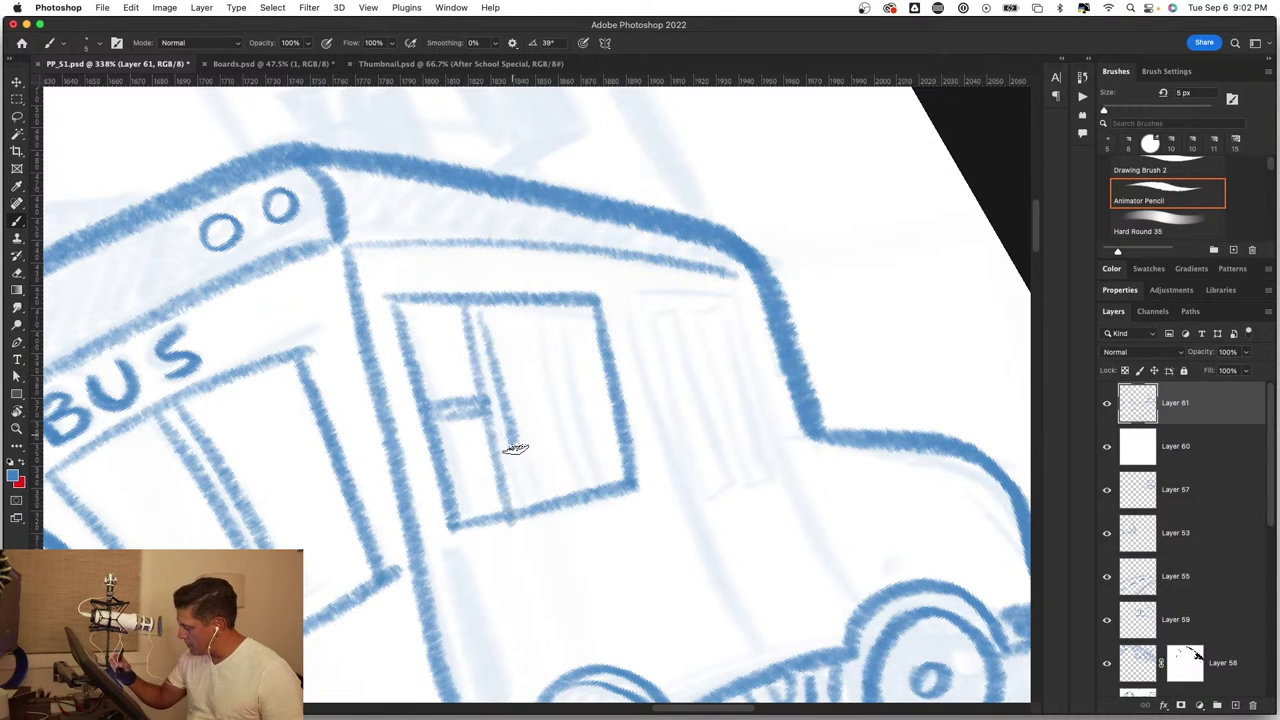
drag(543, 332, 583, 500)
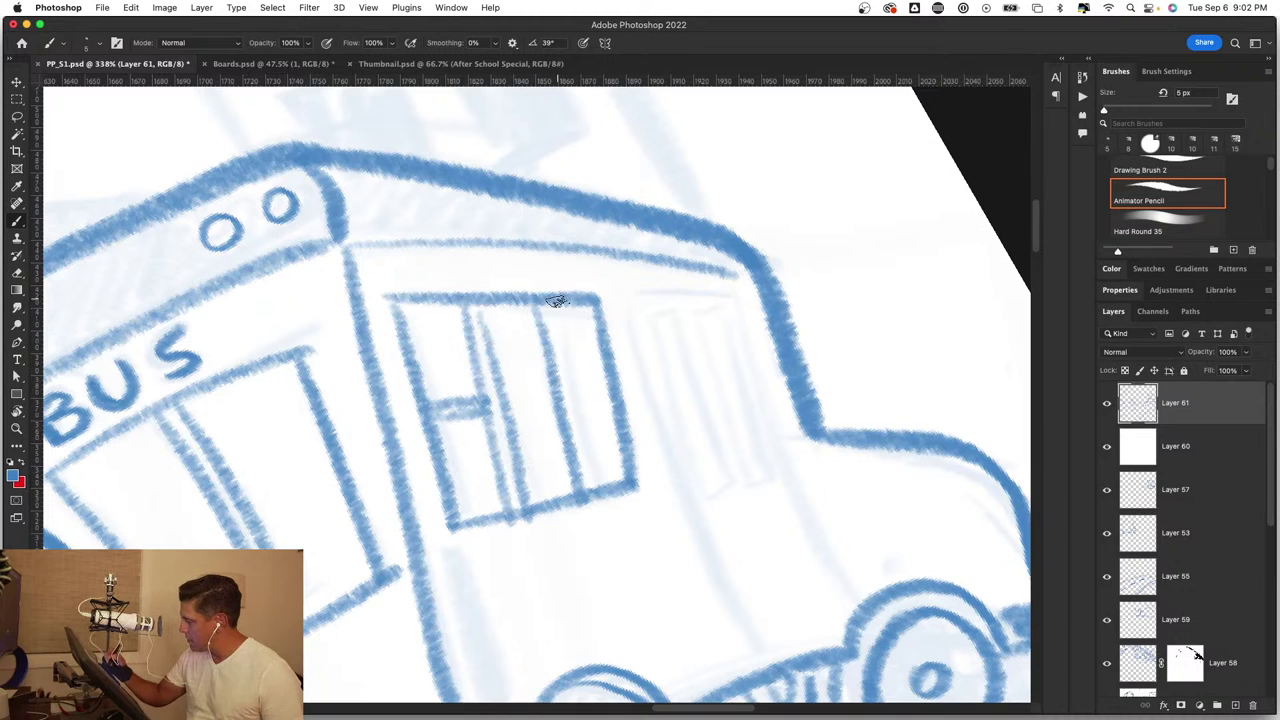
drag(556, 301, 585, 448)
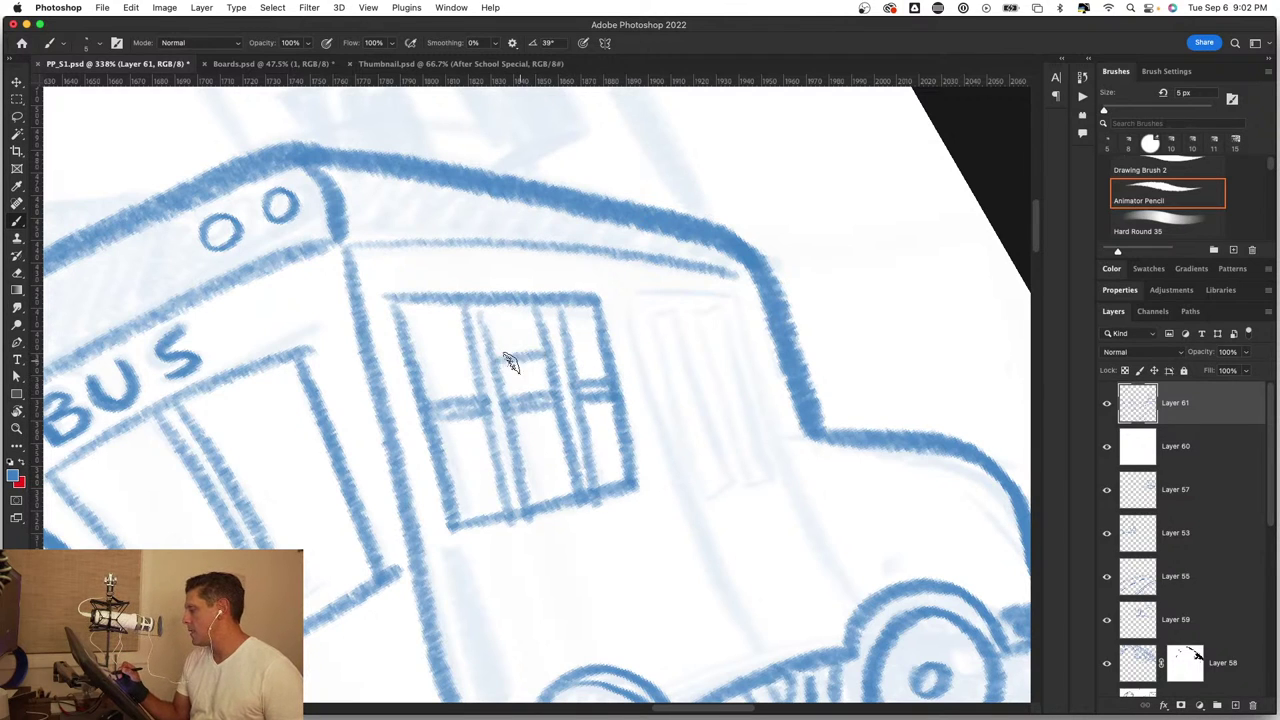
Step: Zoom out to check the whole bus, then zoom in on its rear section
key(z)
scroll(561, 540, down, 5)
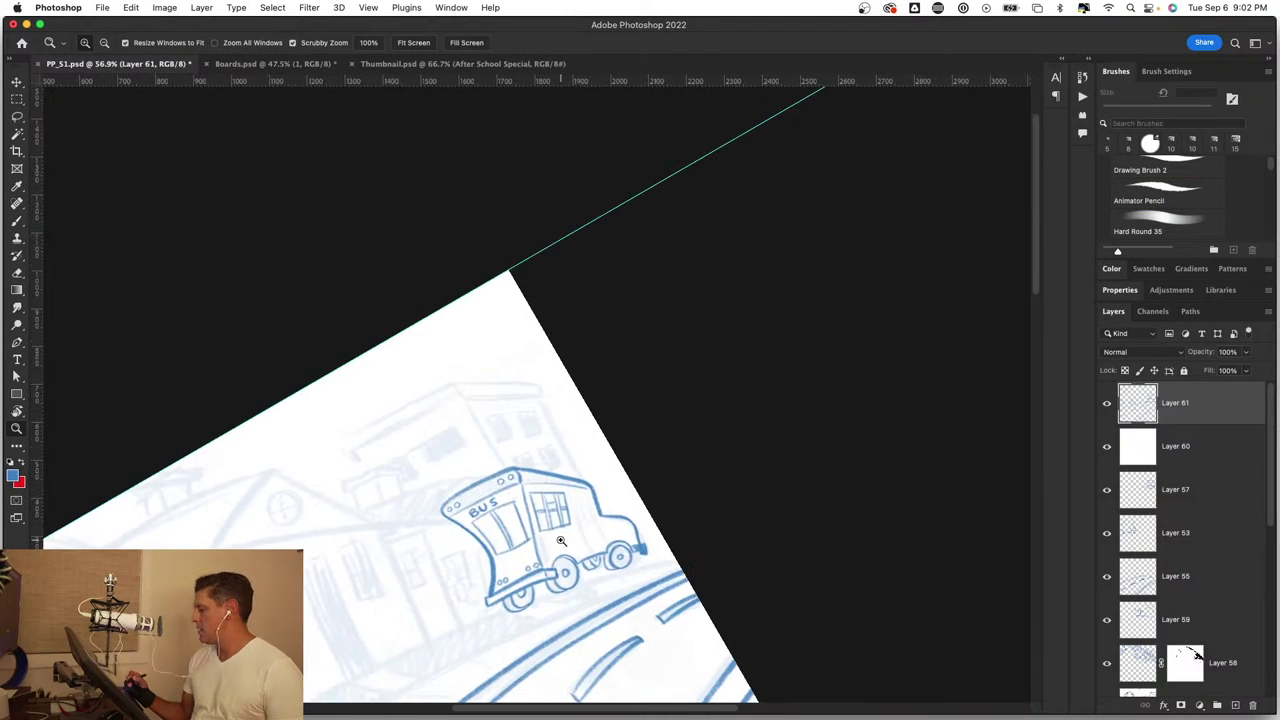
scroll(612, 540, up, 5)
scroll(629, 480, up, 3)
key(b)
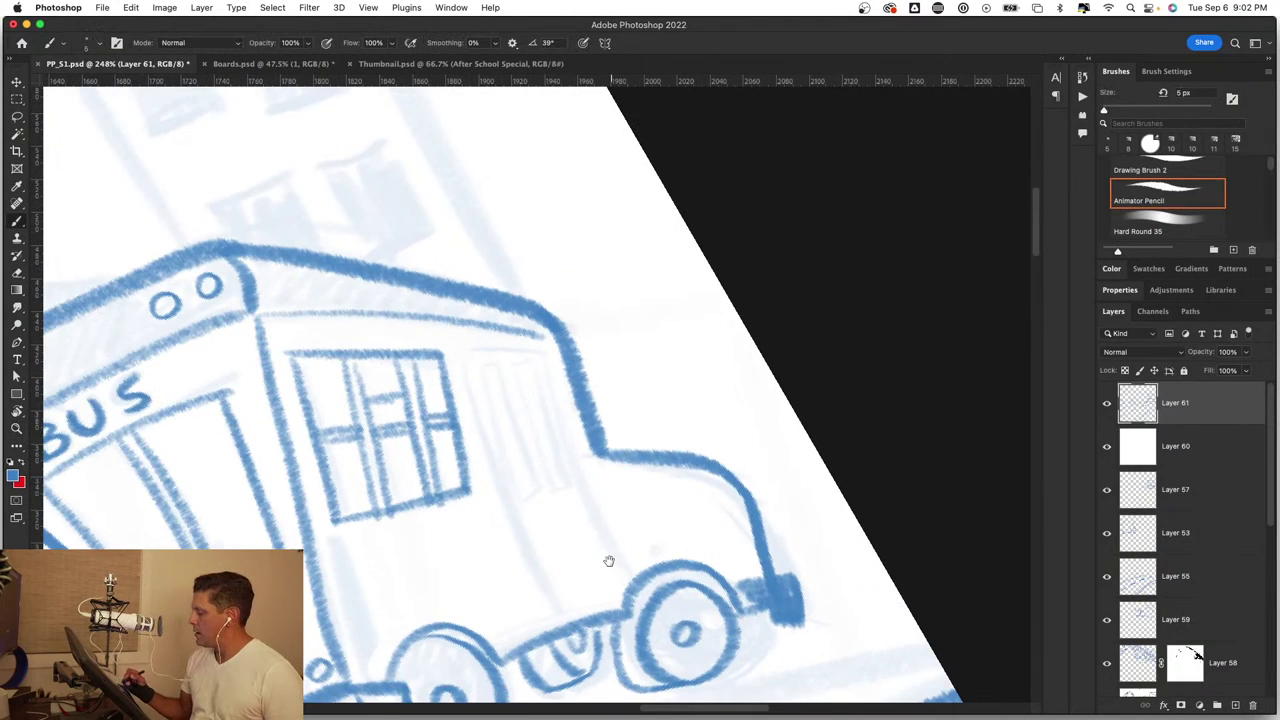
drag(606, 560, 518, 396)
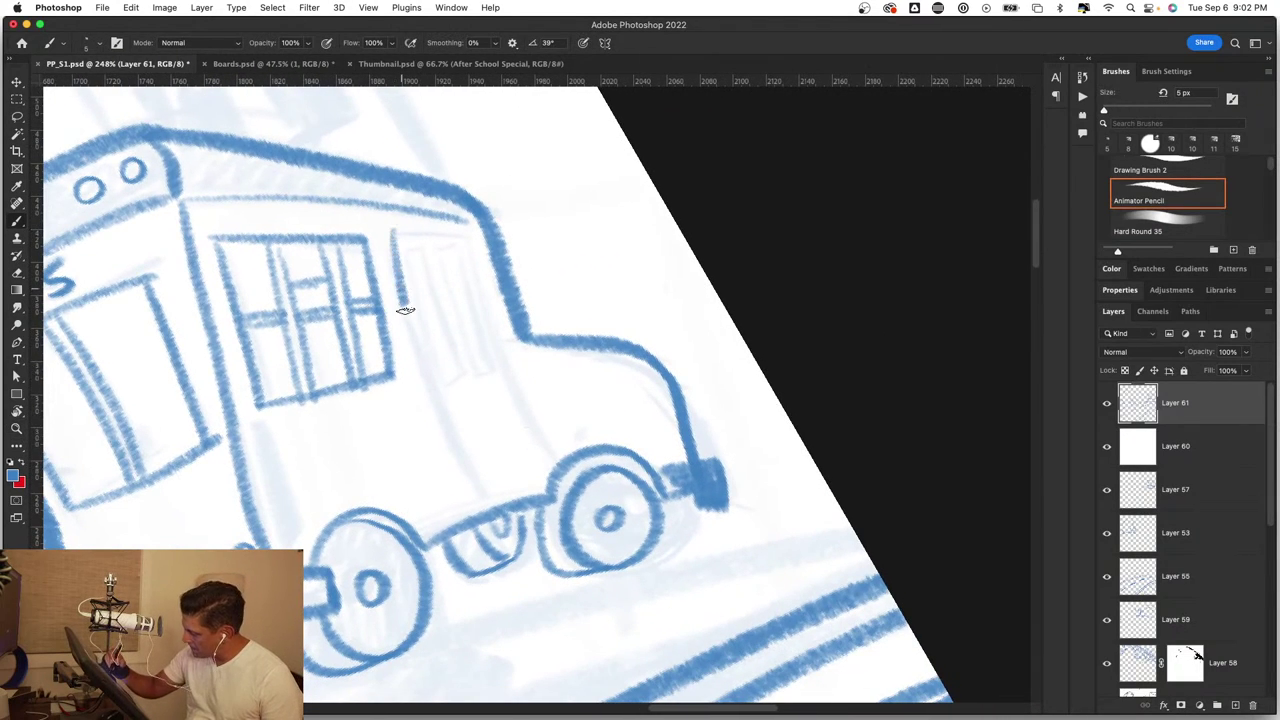
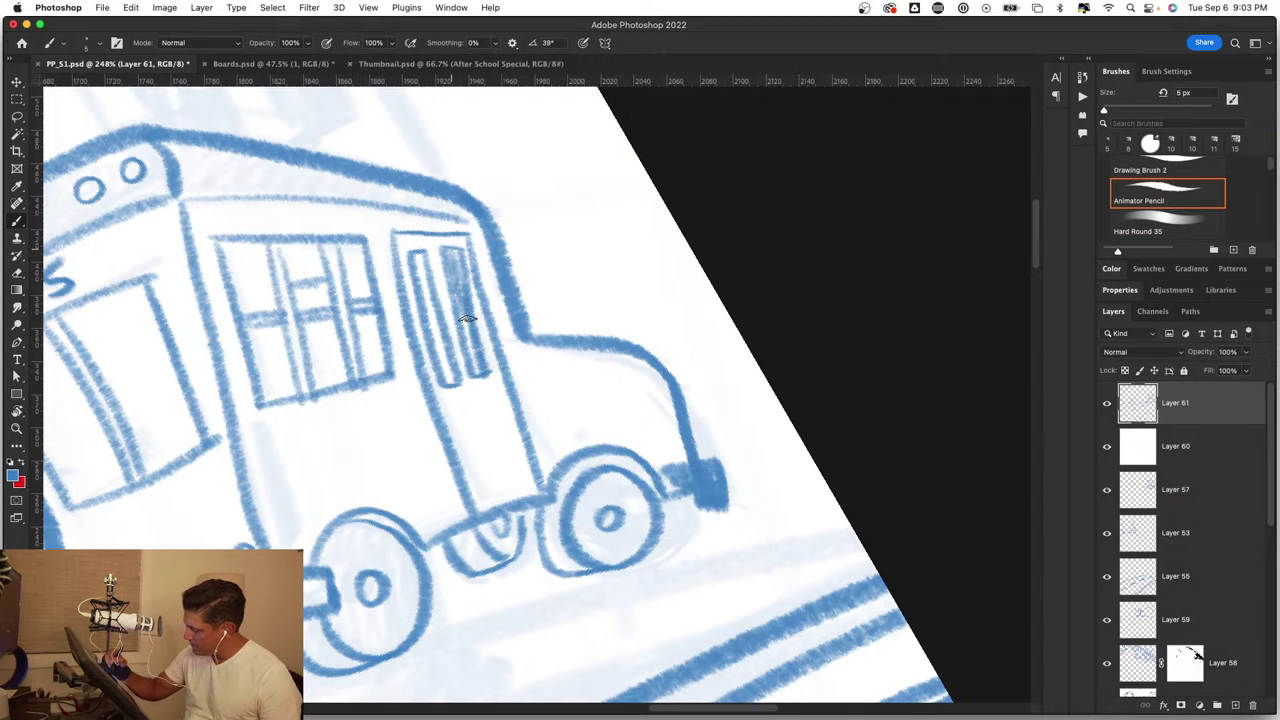
Step: Zoom in on the panel's left edge and set the Animator Pencil brush to 9 px
key(a)
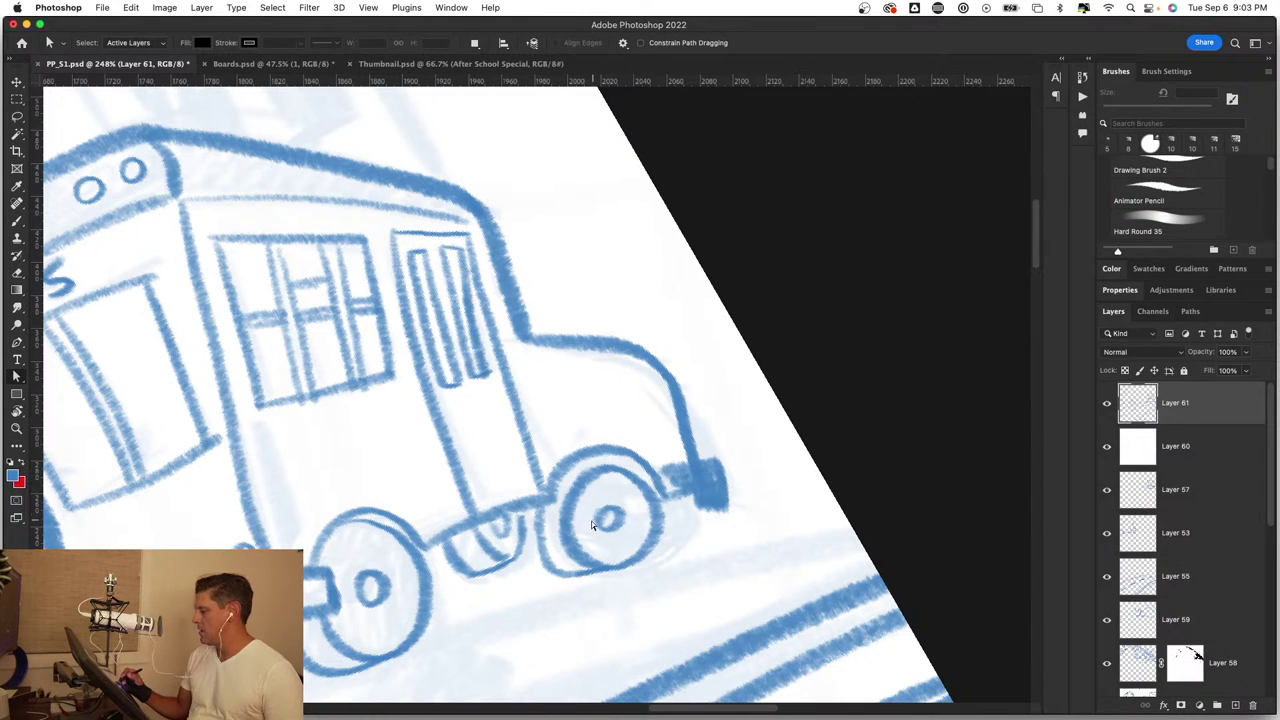
key(b)
key(z)
drag(605, 528, 620, 537)
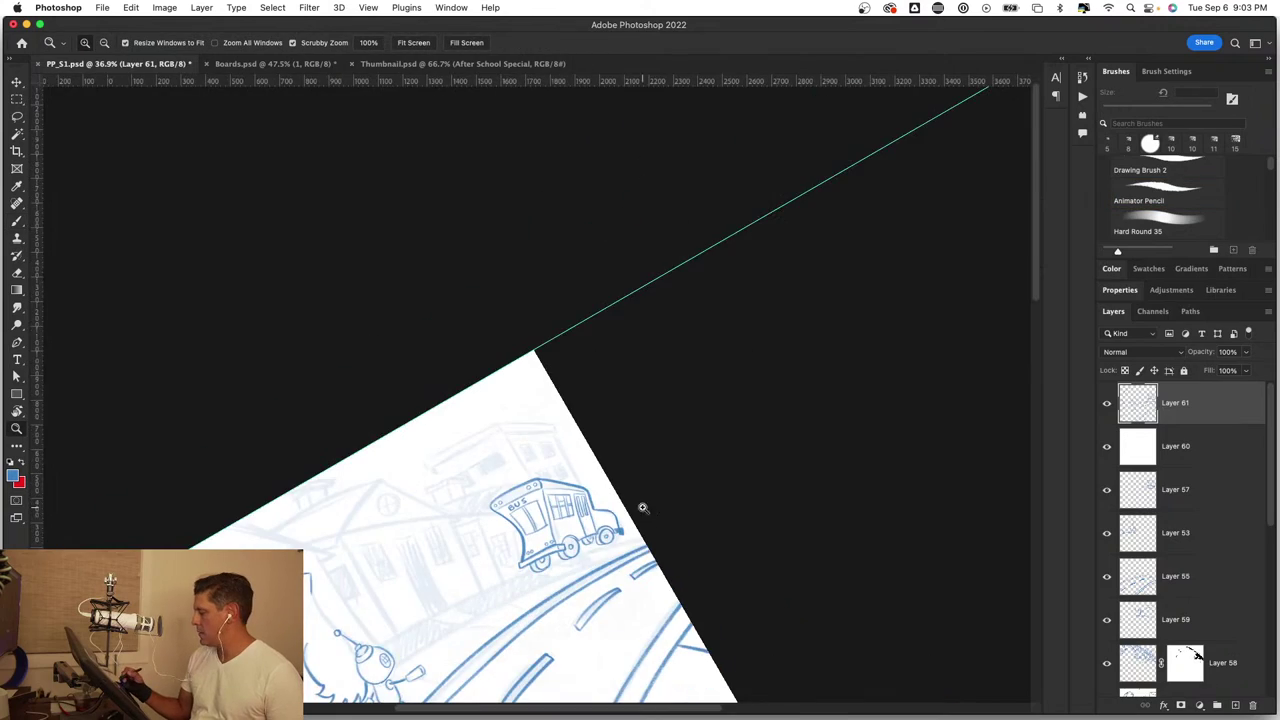
key(b)
mouse_move(610, 459)
mouse_down()
mouse_move(709, 492)
mouse_move(486, 437)
mouse_up()
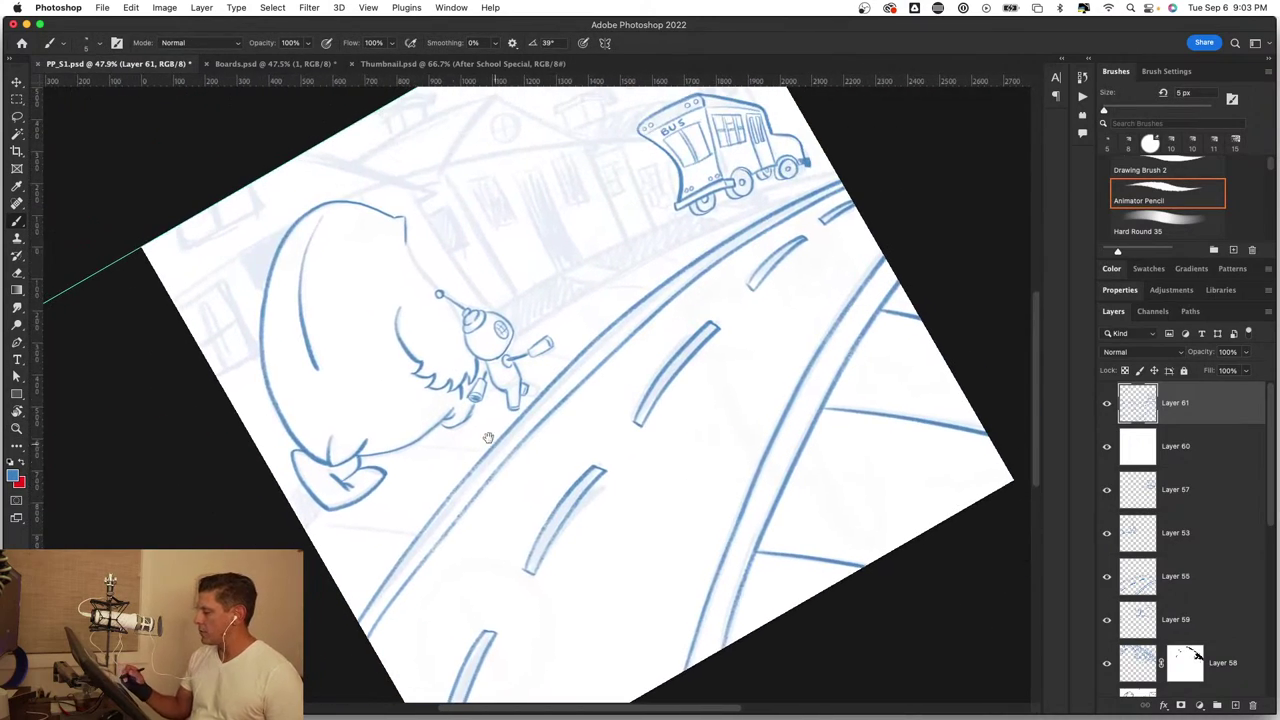
mouse_move(249, 234)
mouse_down()
mouse_move(157, 423)
mouse_move(530, 264)
mouse_move(512, 258)
mouse_up()
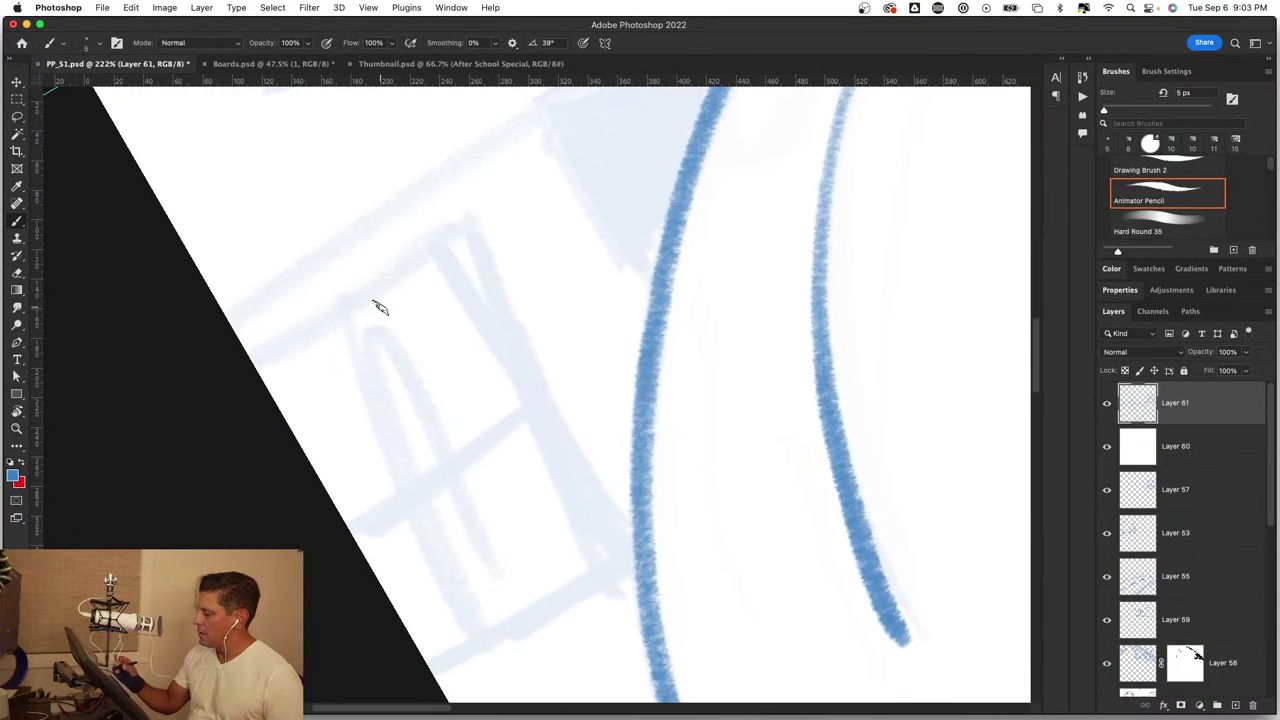
drag(318, 383, 326, 381)
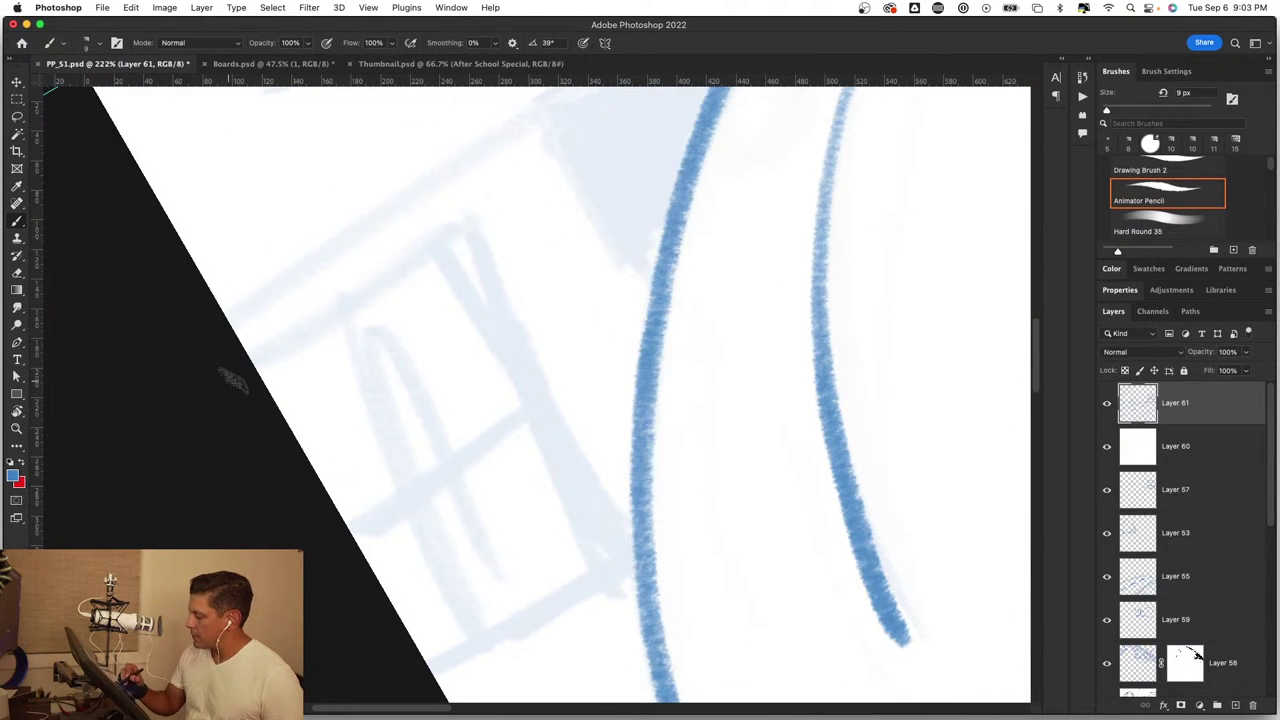
Step: Draw the window's upper, lower and right frame lines
drag(233, 381, 443, 234)
scroll(491, 477, down, 3)
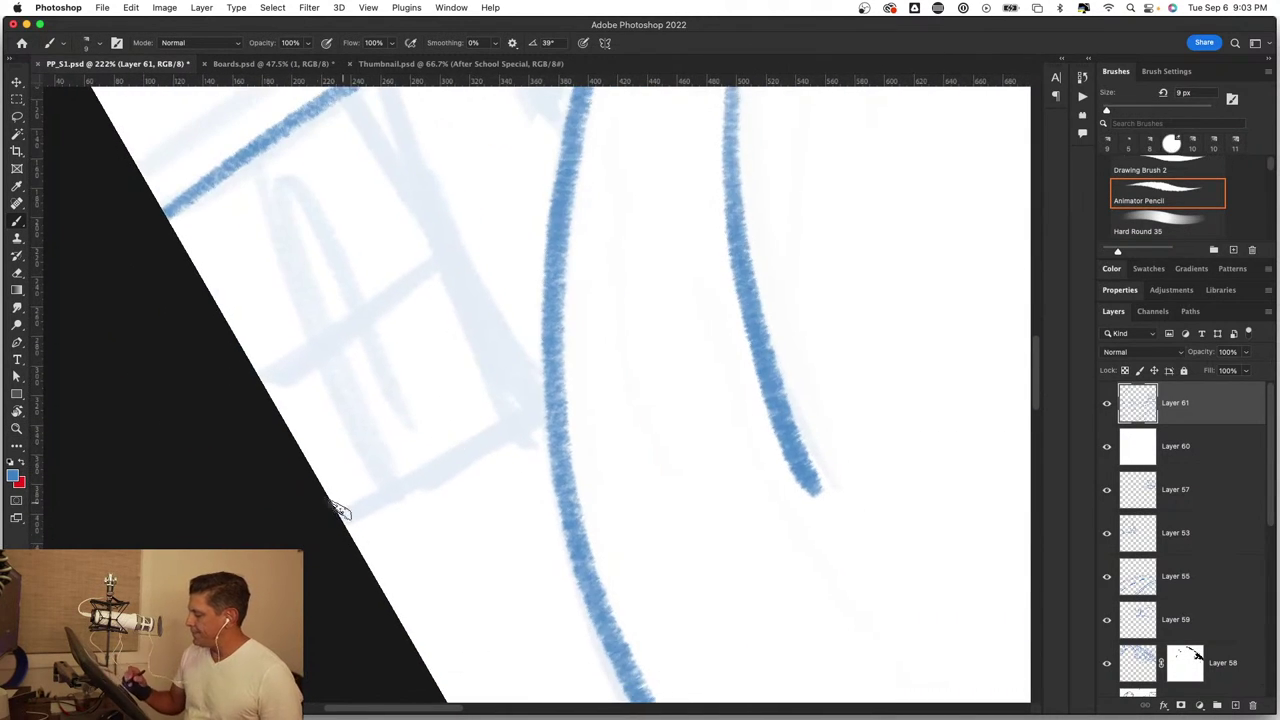
drag(340, 512, 530, 412)
scroll(537, 360, up, 5)
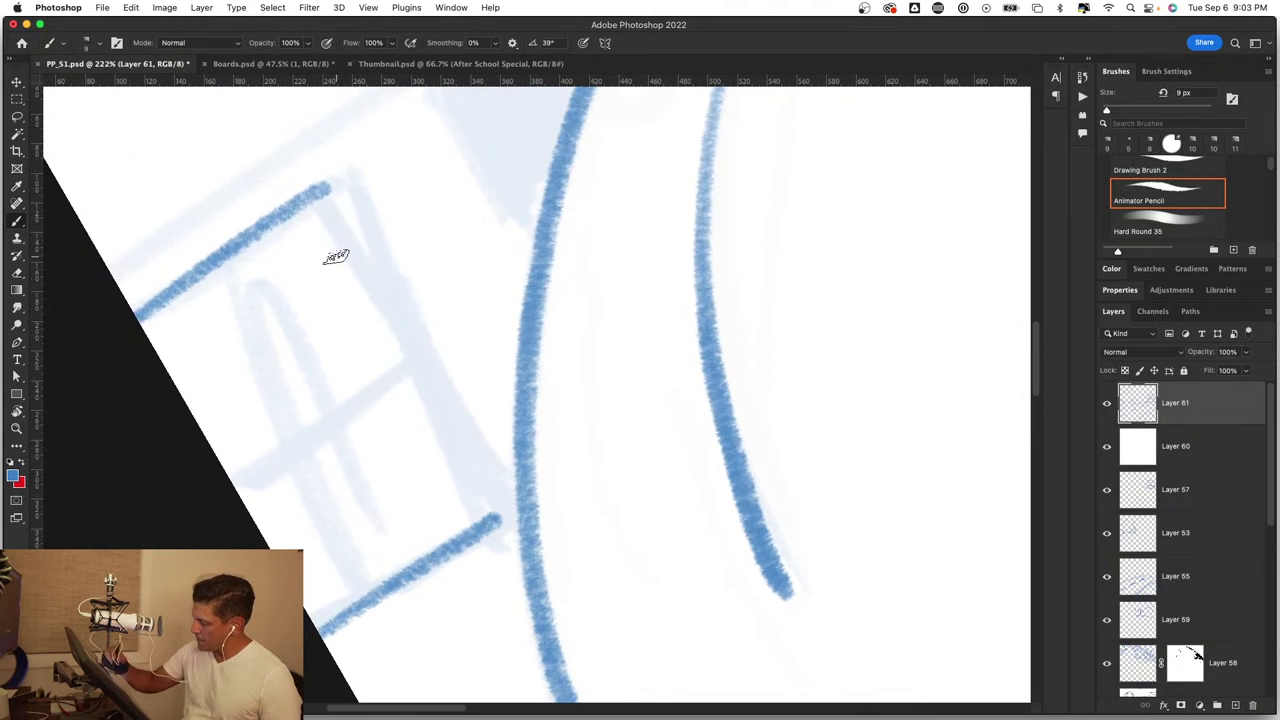
drag(313, 186, 502, 500)
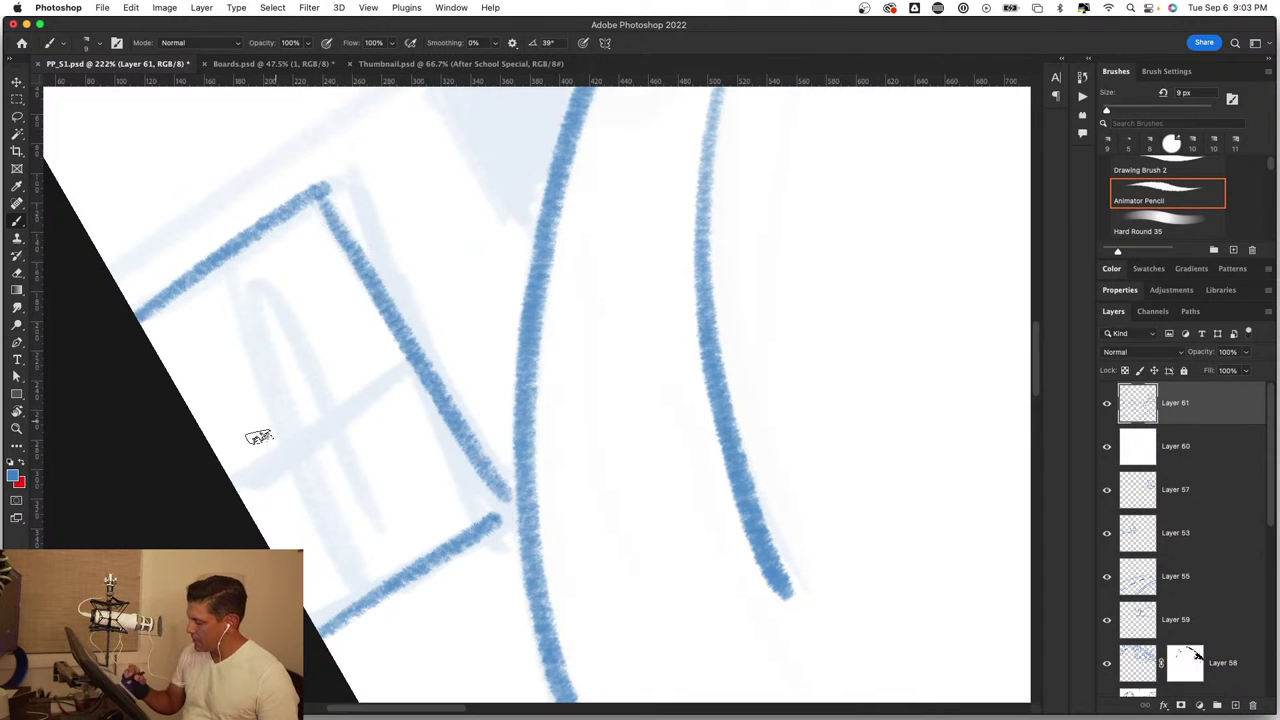
Step: Add the window's inner frame edges, a vertical bar and the horizontal crossbar
mouse_move(245, 473)
mouse_down()
mouse_move(277, 437)
mouse_move(178, 287)
mouse_move(303, 420)
mouse_move(420, 330)
mouse_up()
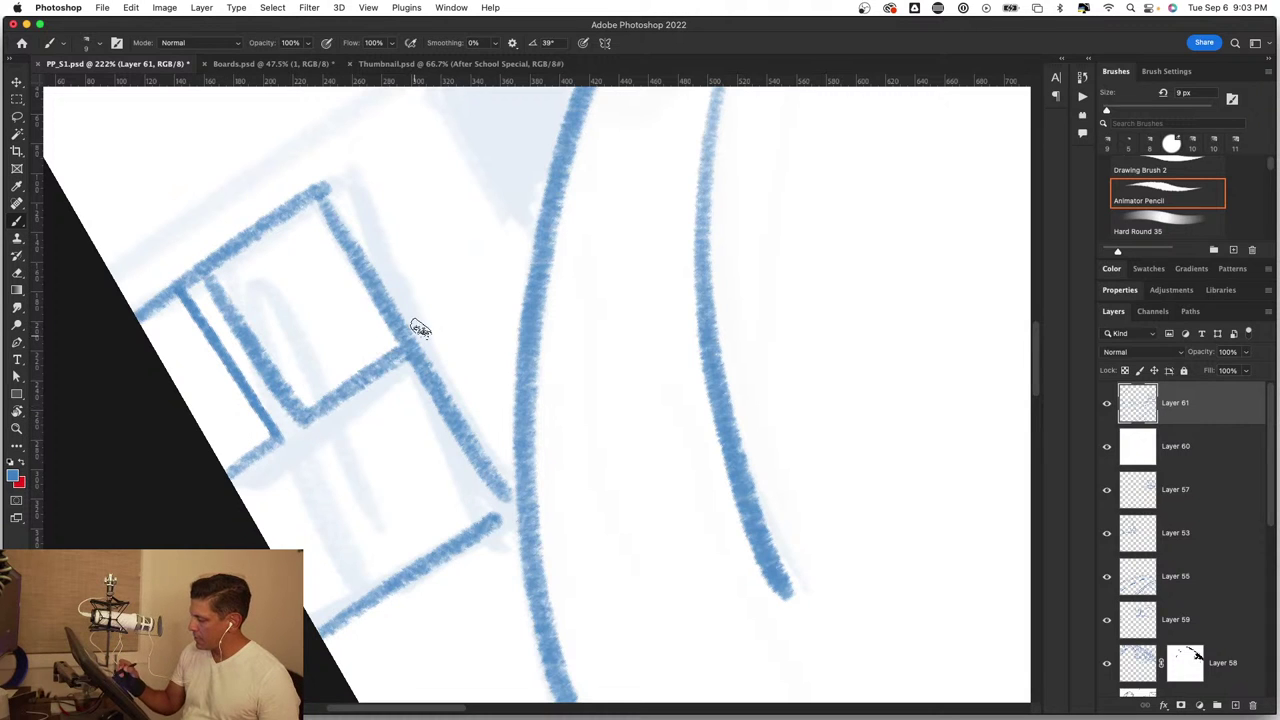
drag(287, 469, 362, 590)
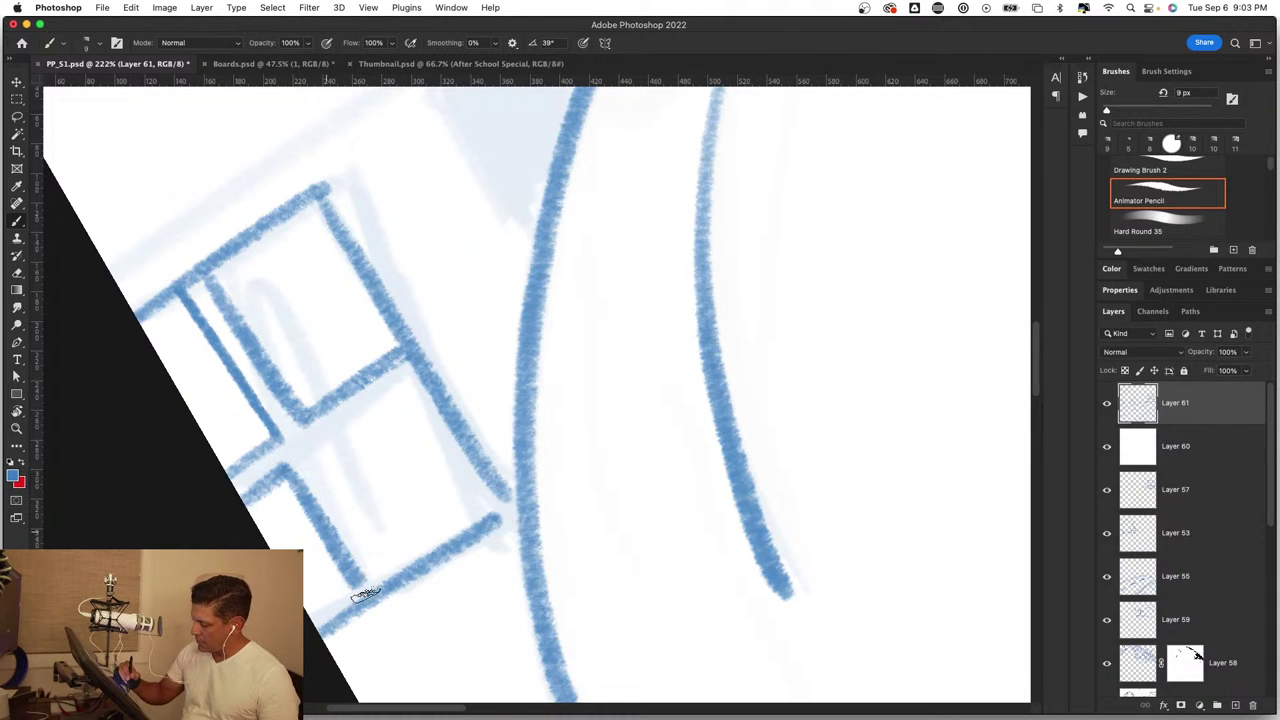
drag(320, 436, 397, 570)
drag(323, 447, 420, 372)
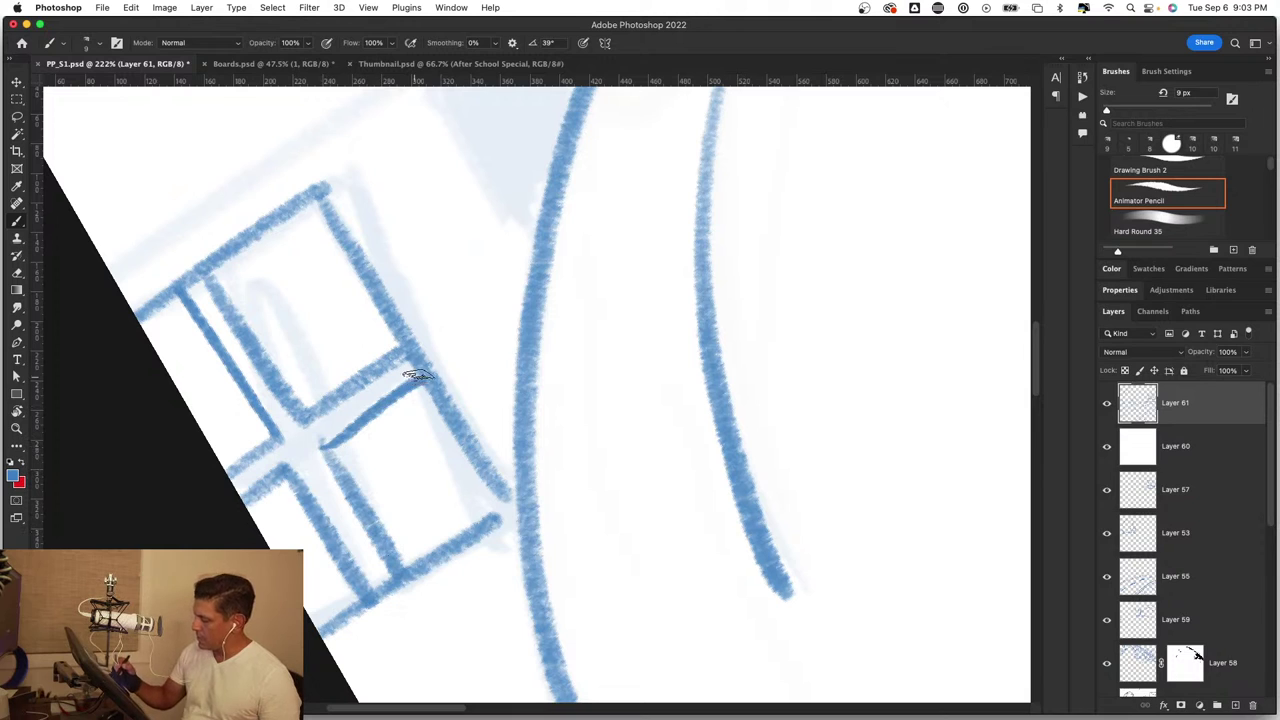
key(z)
alt+click(459, 444)
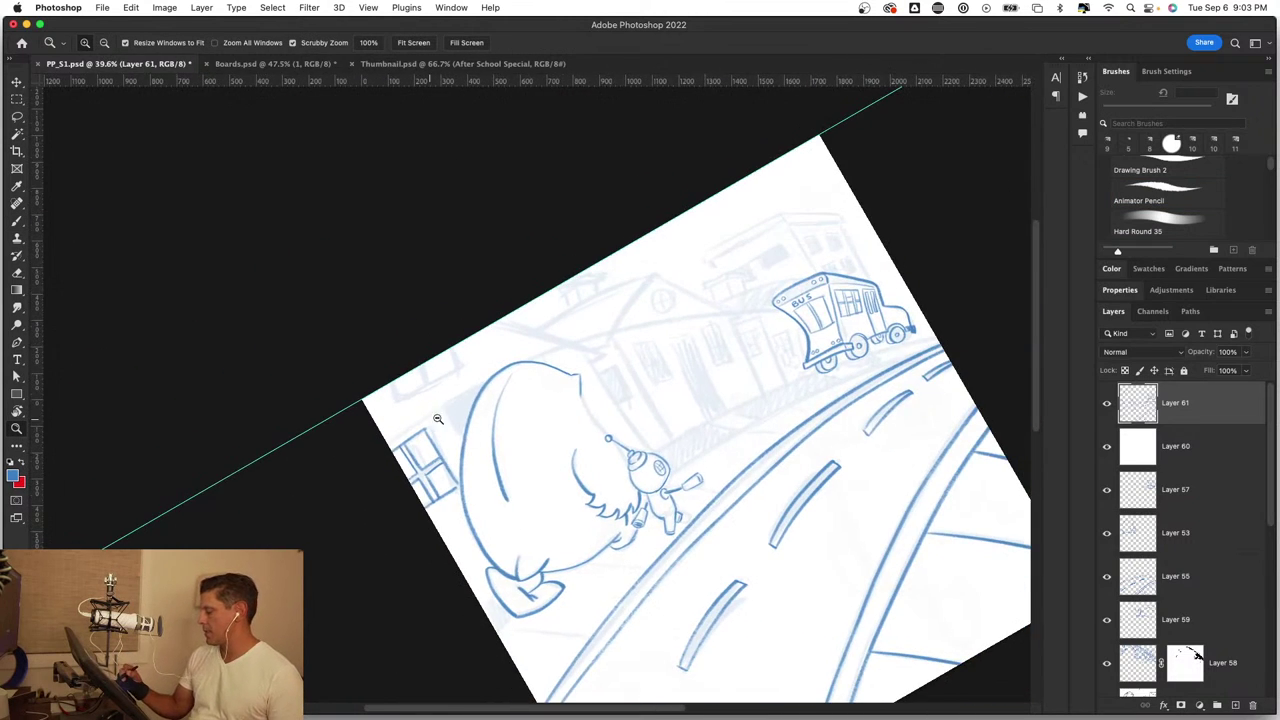
Step: Redraw the window's top edge after undoing the first attempt
key(b)
scroll(467, 355, up, 10)
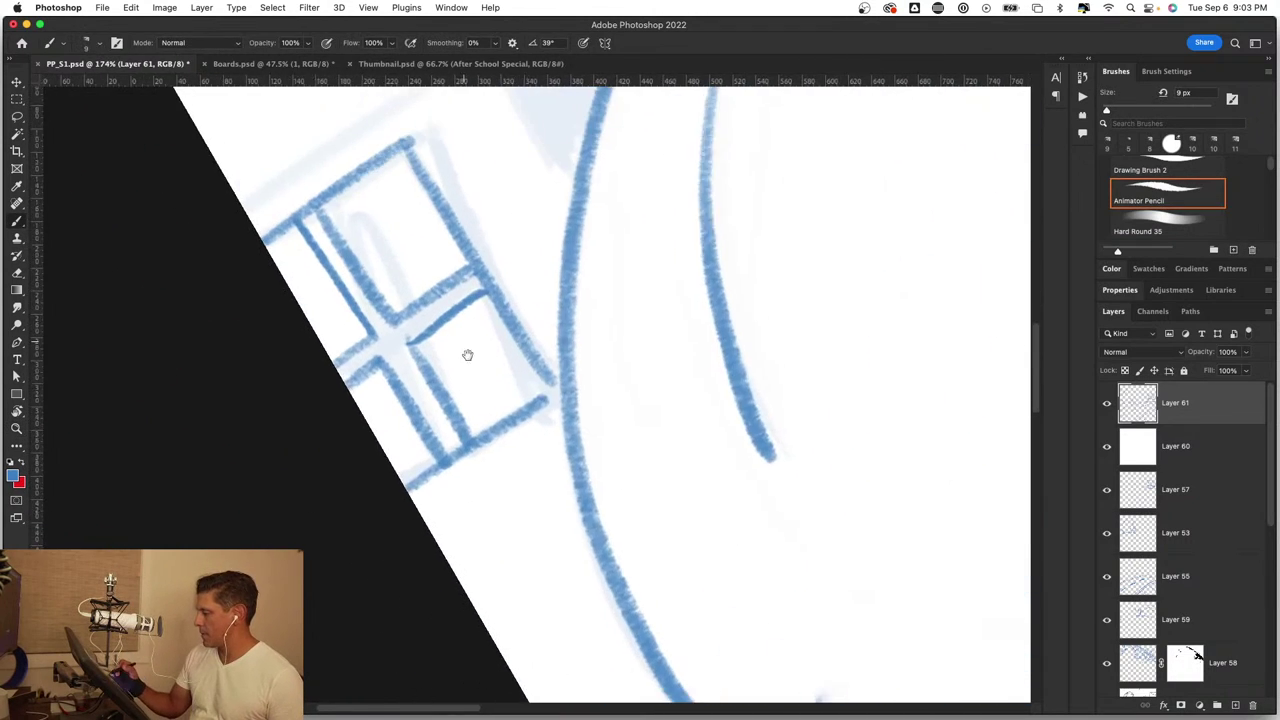
drag(467, 355, 460, 390)
drag(271, 357, 428, 258)
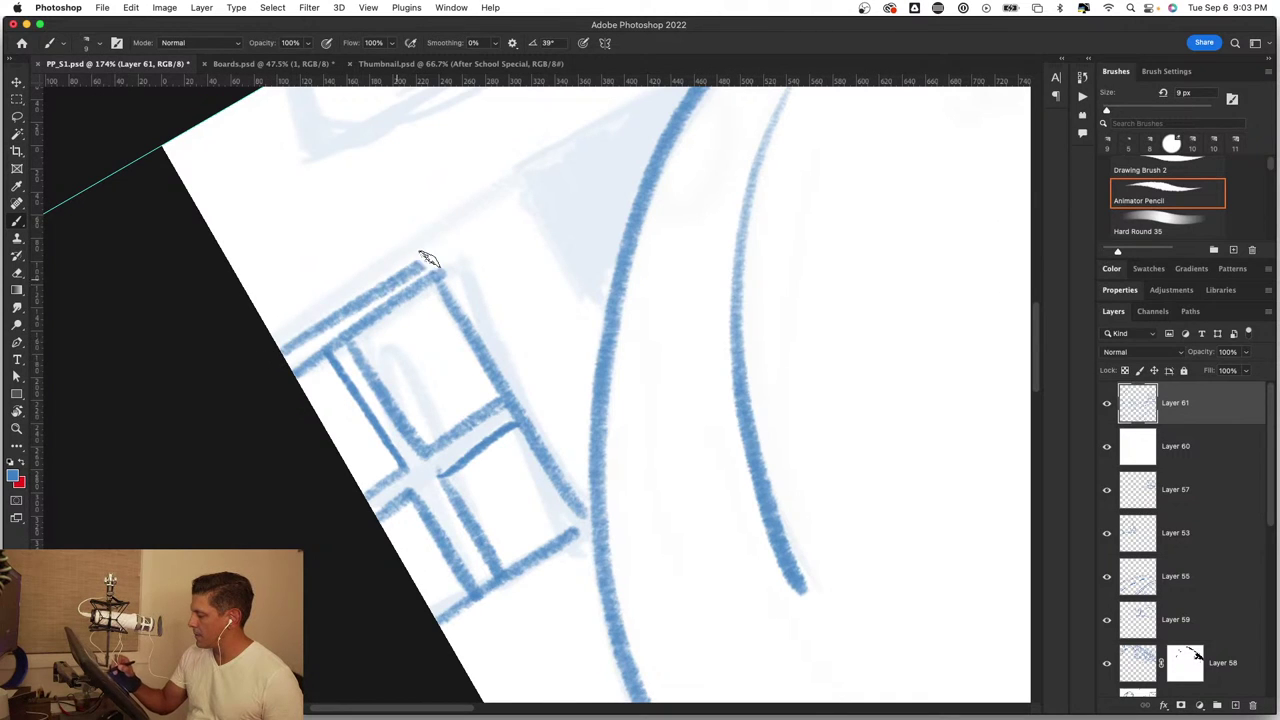
key(ctrl+z)
drag(271, 356, 408, 258)
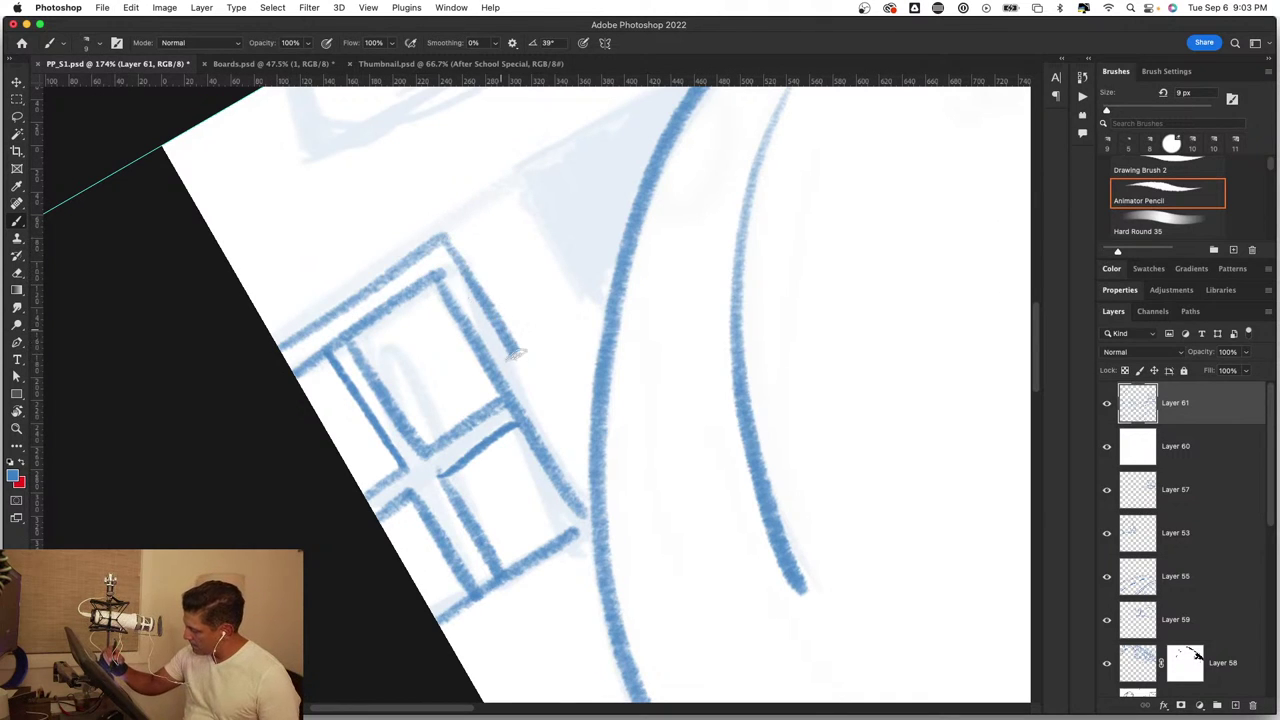
Step: Hatch the upper and lower-right window panes with vertical strokes
mouse_move(596, 498)
mouse_down()
mouse_move(634, 471)
mouse_move(440, 522)
mouse_move(587, 432)
mouse_up()
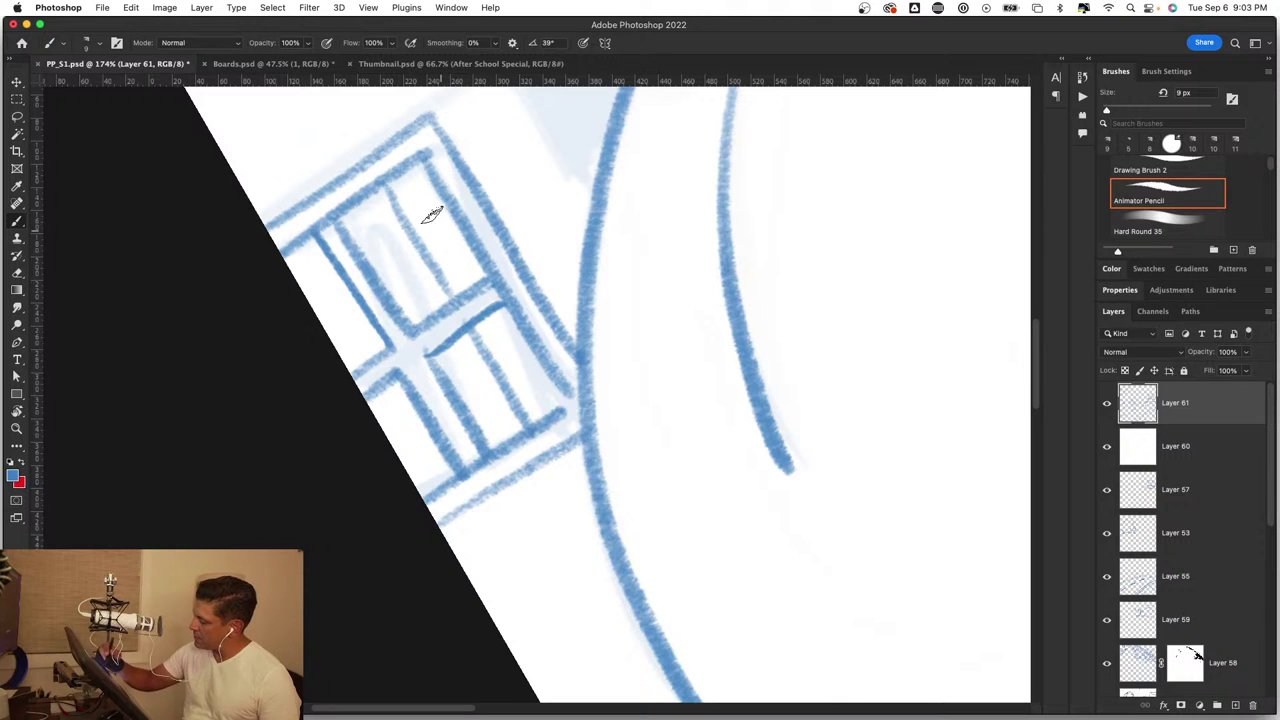
drag(410, 183, 463, 276)
drag(482, 327, 540, 420)
drag(494, 330, 522, 380)
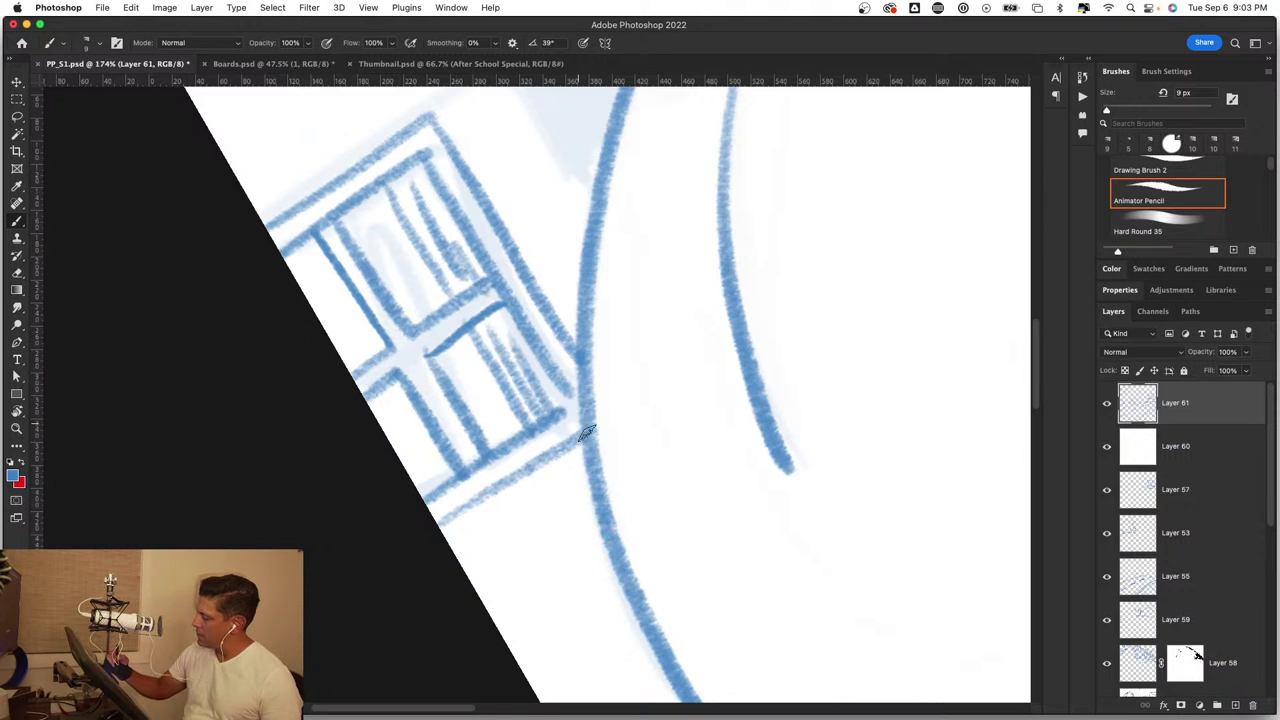
key(z)
drag(587, 432, 495, 529)
drag(395, 341, 511, 337)
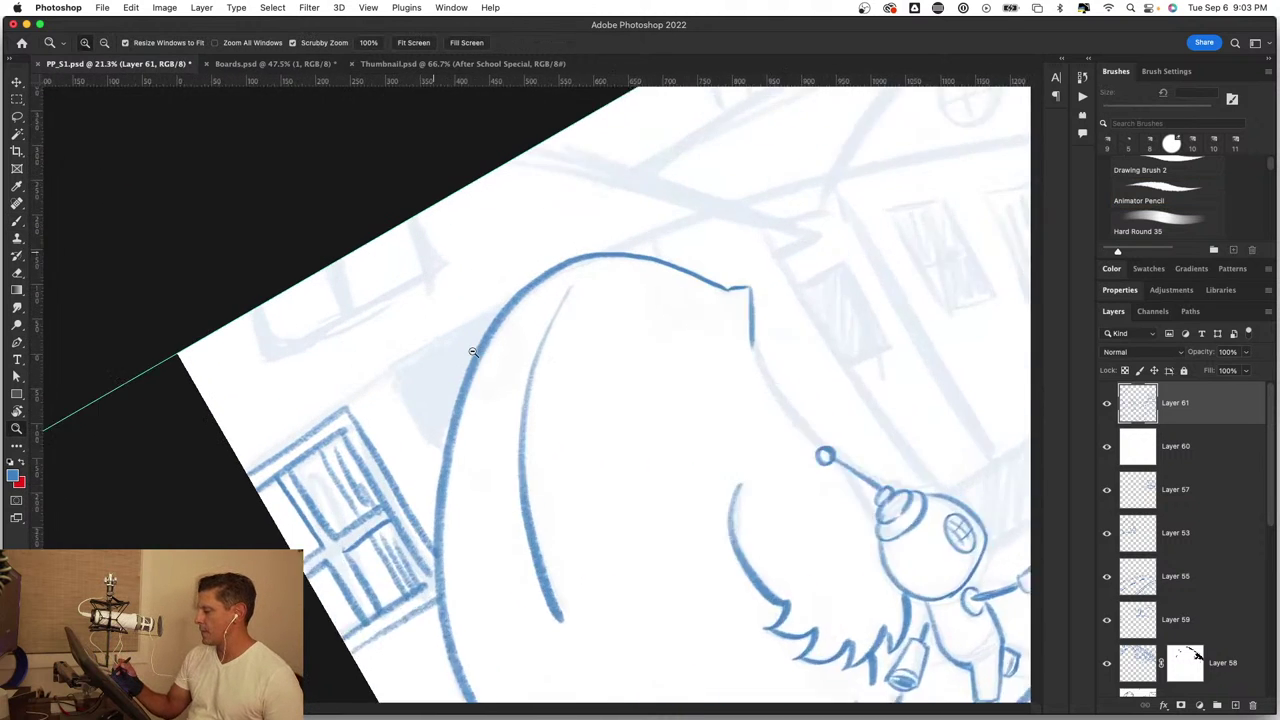
drag(417, 337, 472, 339)
Step: Outline a small triangle with an inner line between the window and the creature's back
click(472, 339)
key(b)
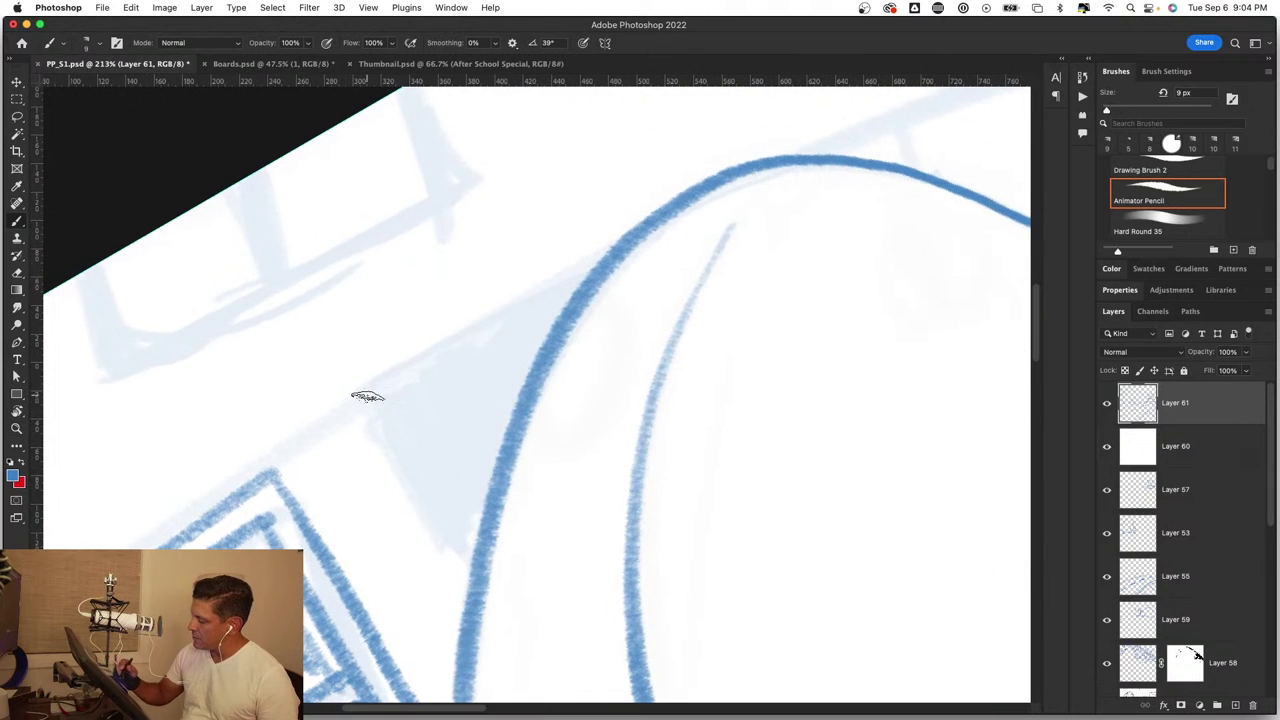
drag(368, 414, 585, 290)
scroll(466, 417, down, 3)
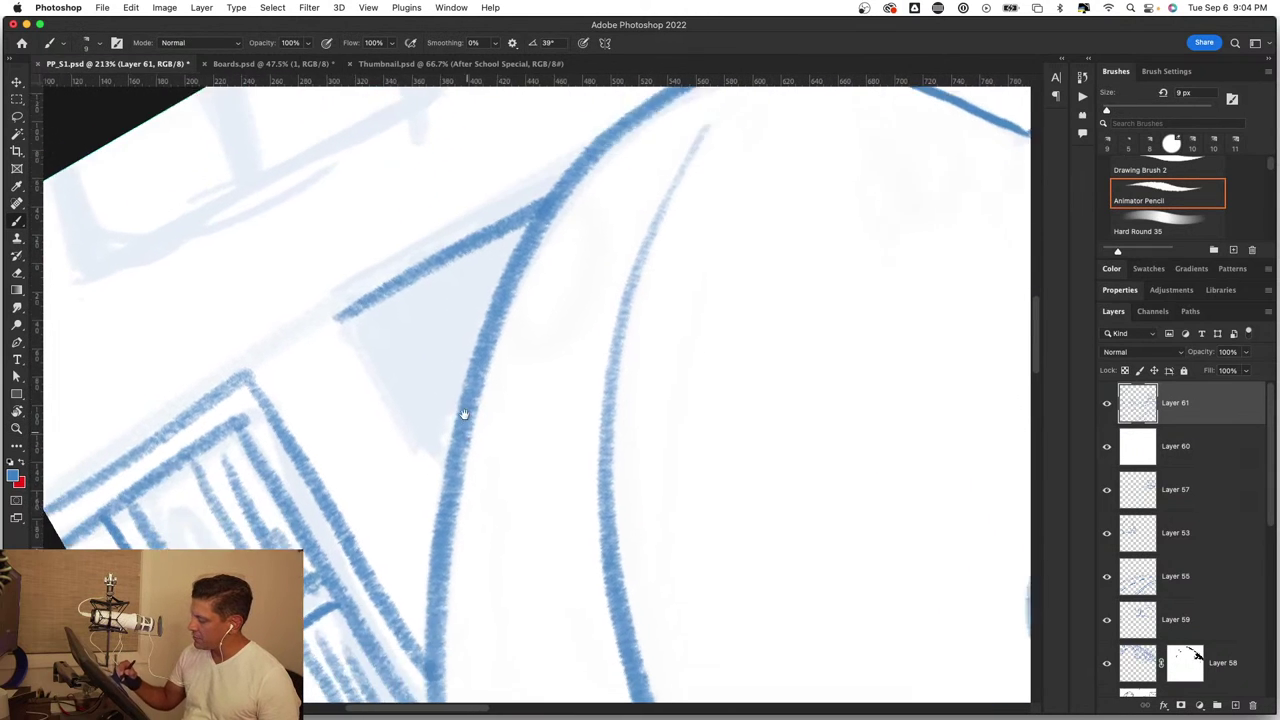
scroll(360, 268, down, 2)
drag(322, 258, 430, 447)
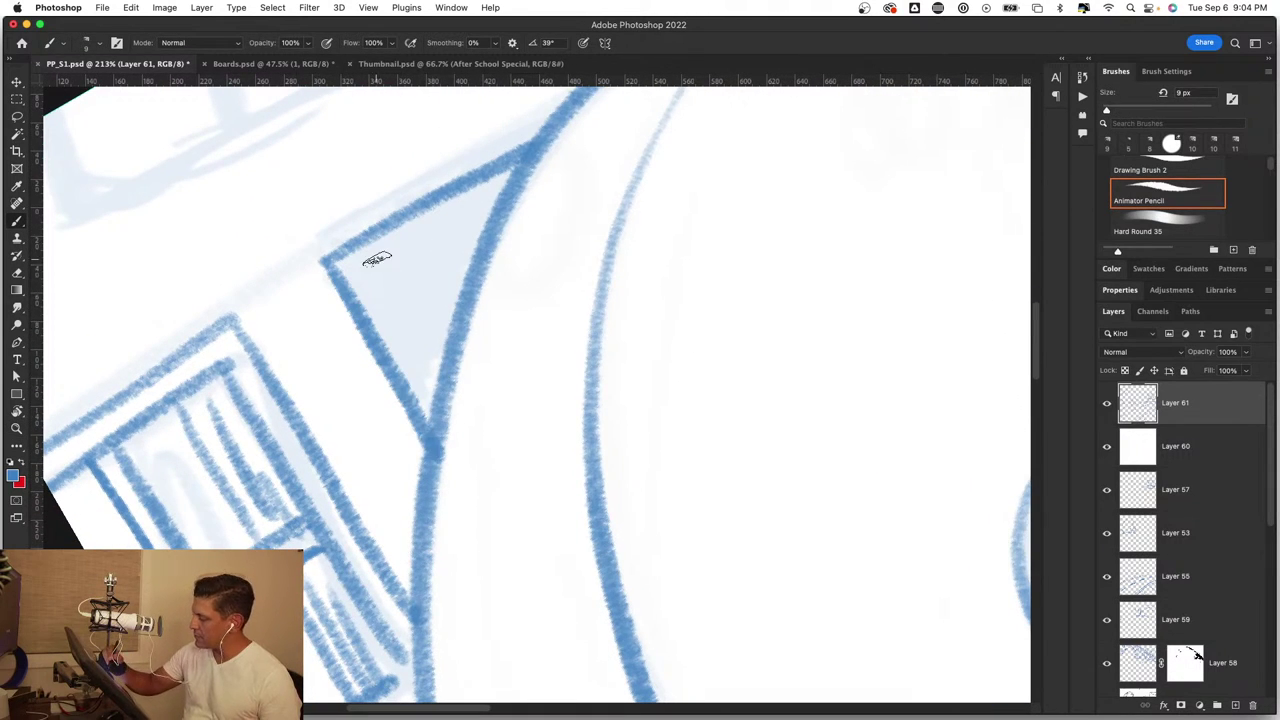
drag(368, 268, 438, 405)
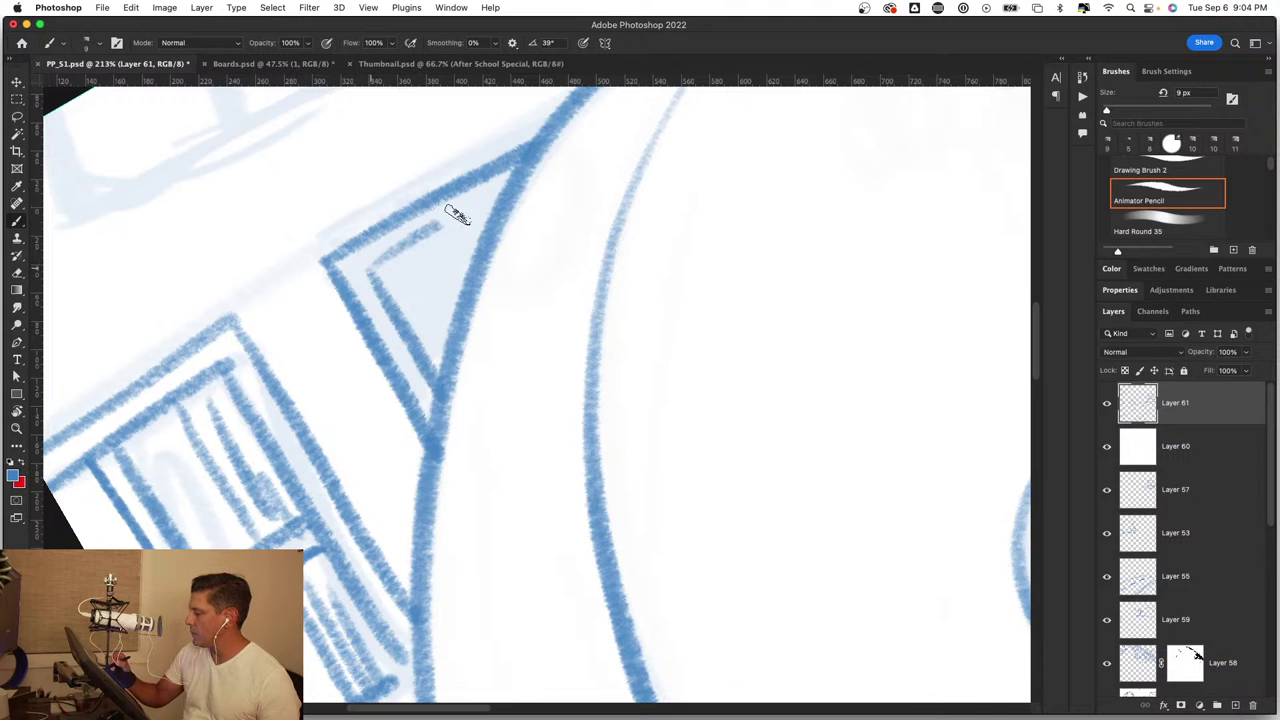
key(z)
key(ctrl+0)
drag(420, 336, 463, 341)
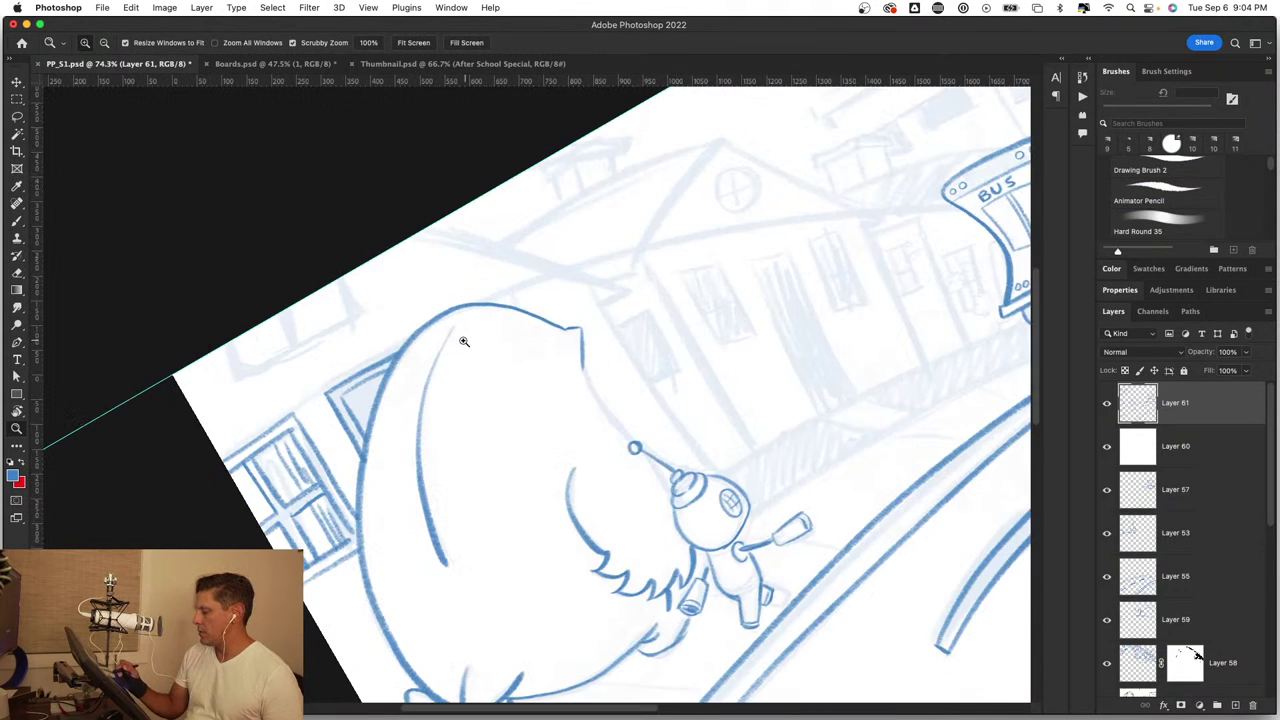
Step: Draw a second small window box at the panel's top-left edge
click(279, 293)
key(b)
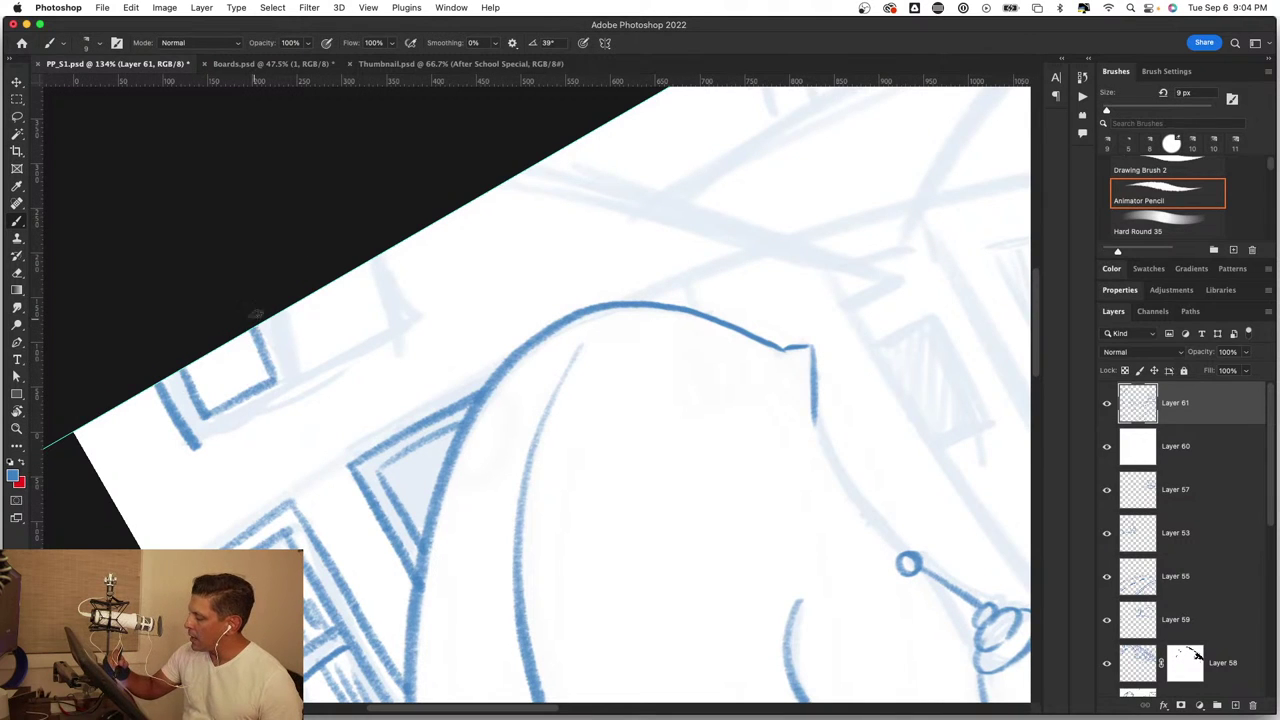
mouse_move(198, 446)
mouse_down()
mouse_move(286, 371)
mouse_move(388, 340)
mouse_up()
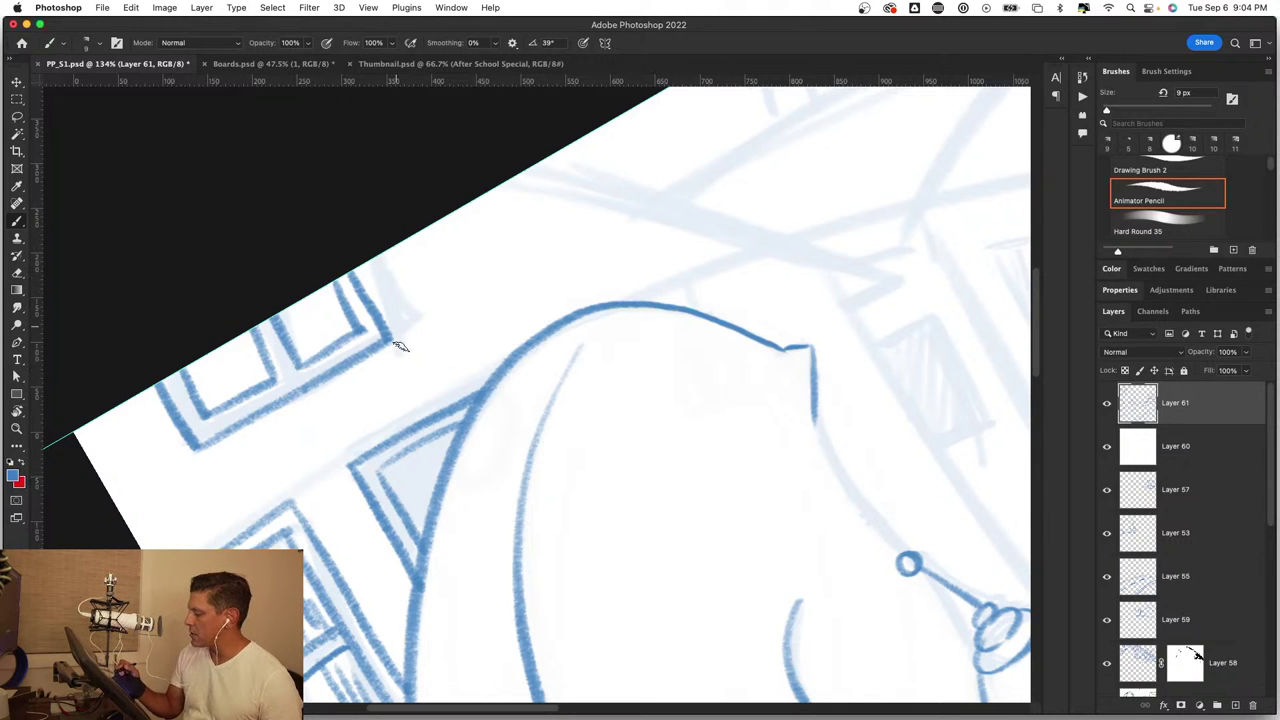
key(ctrl+0)
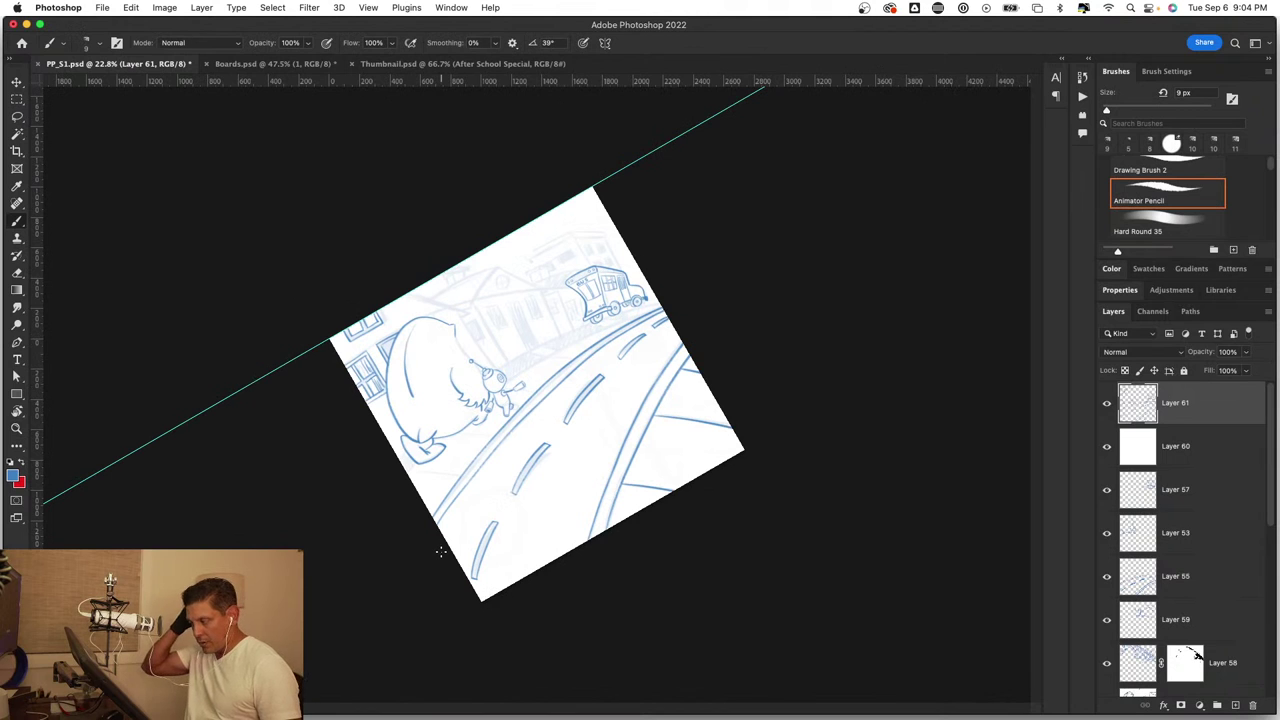
Step: Try a curved line below the house, then undo it
drag(440, 551, 672, 441)
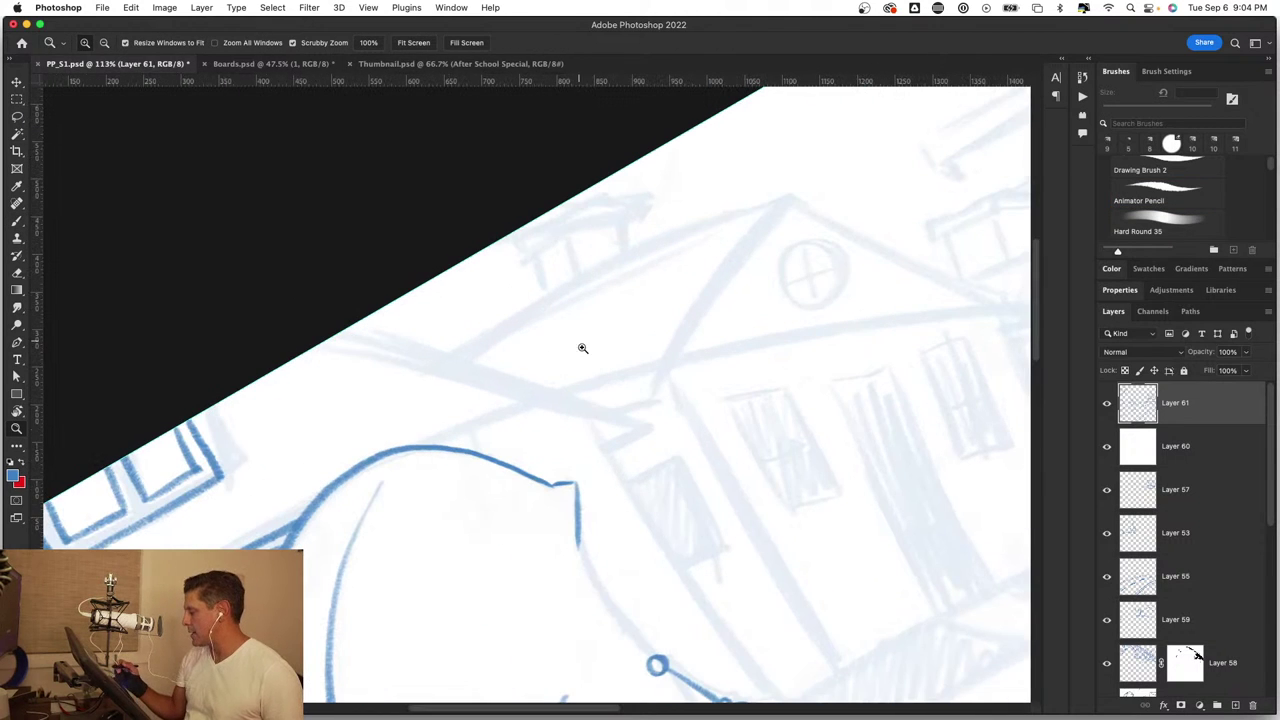
drag(670, 560, 640, 505)
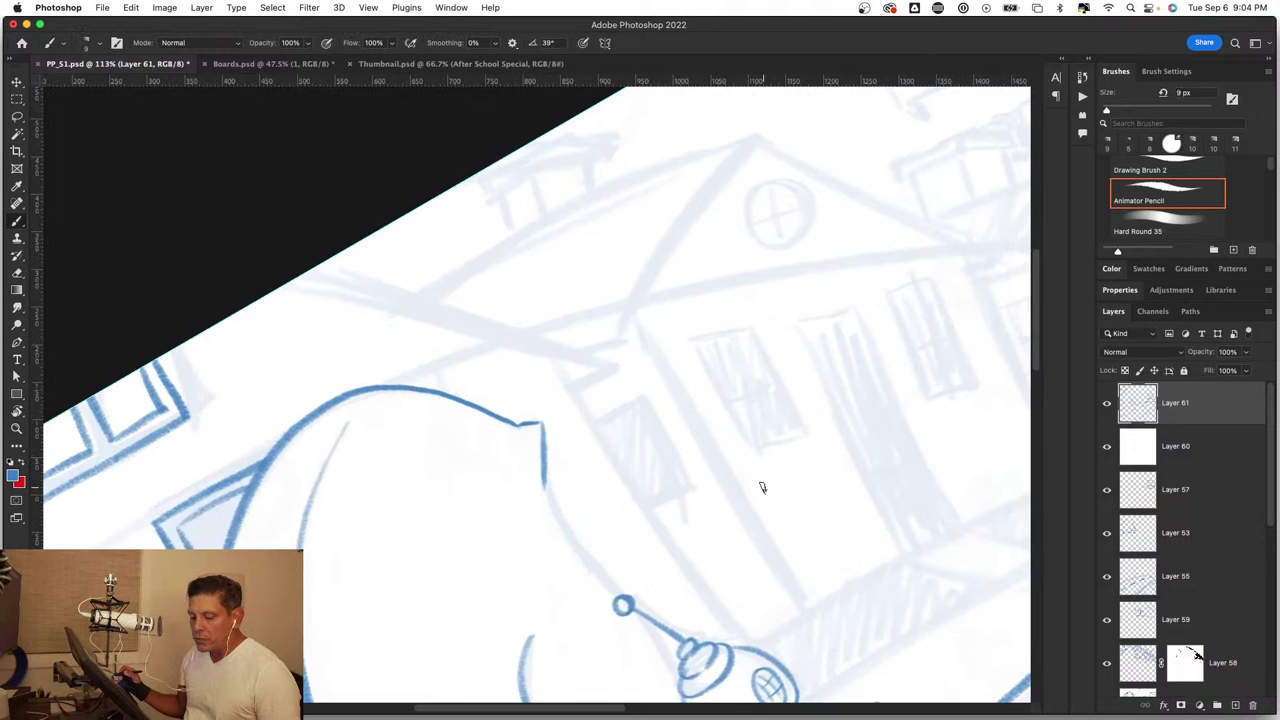
drag(771, 492, 484, 572)
key(r)
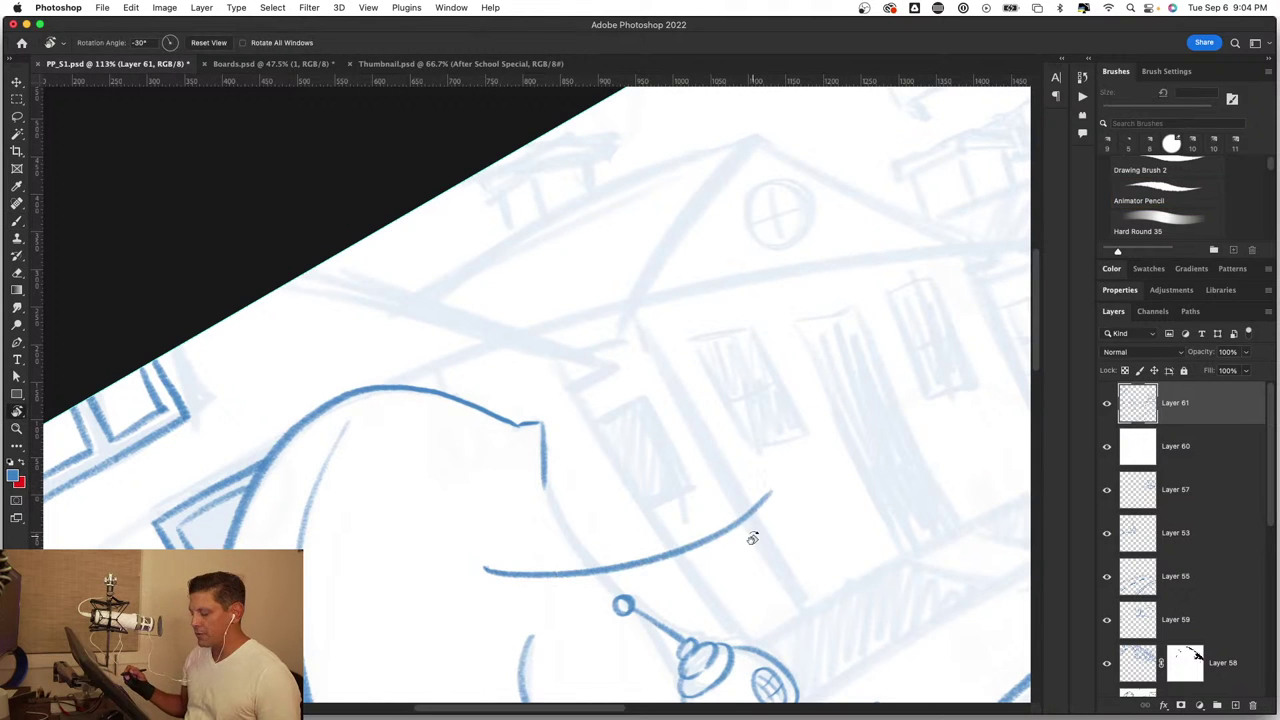
key(ctrl+z)
scroll(694, 500, down, 5)
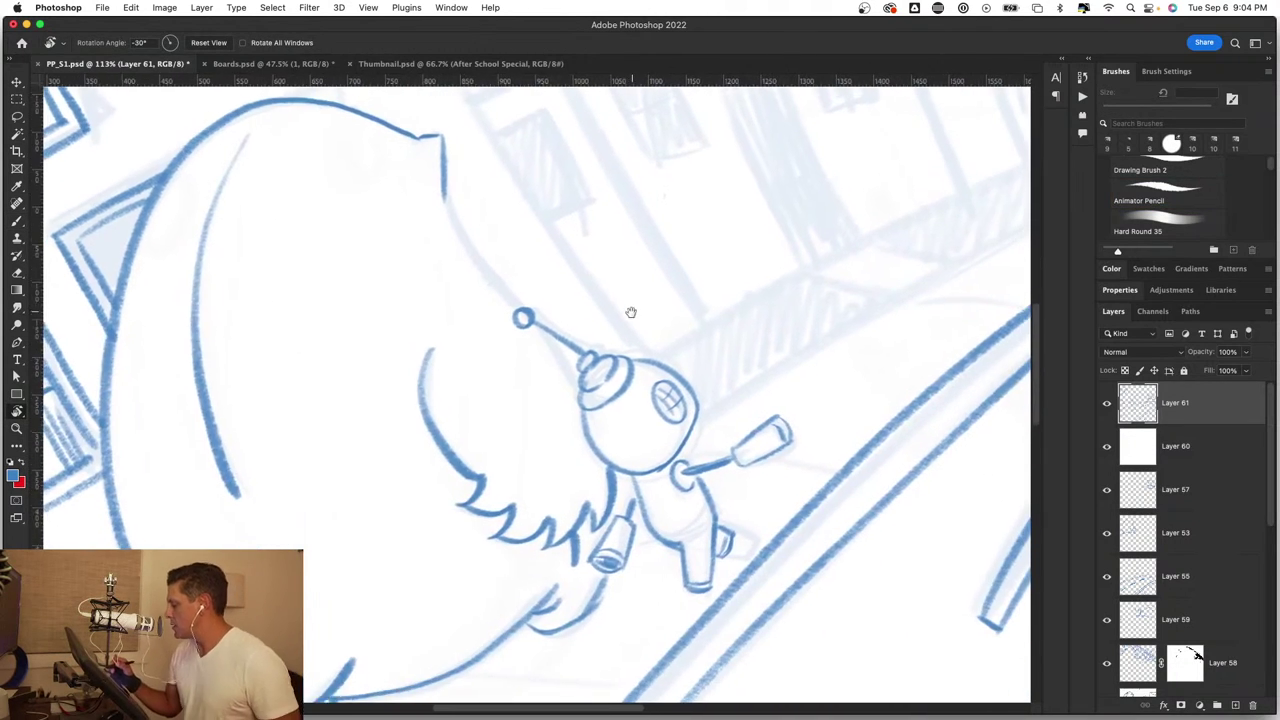
Step: Rotate and zoom the view onto the robot's antenna tip
key(z)
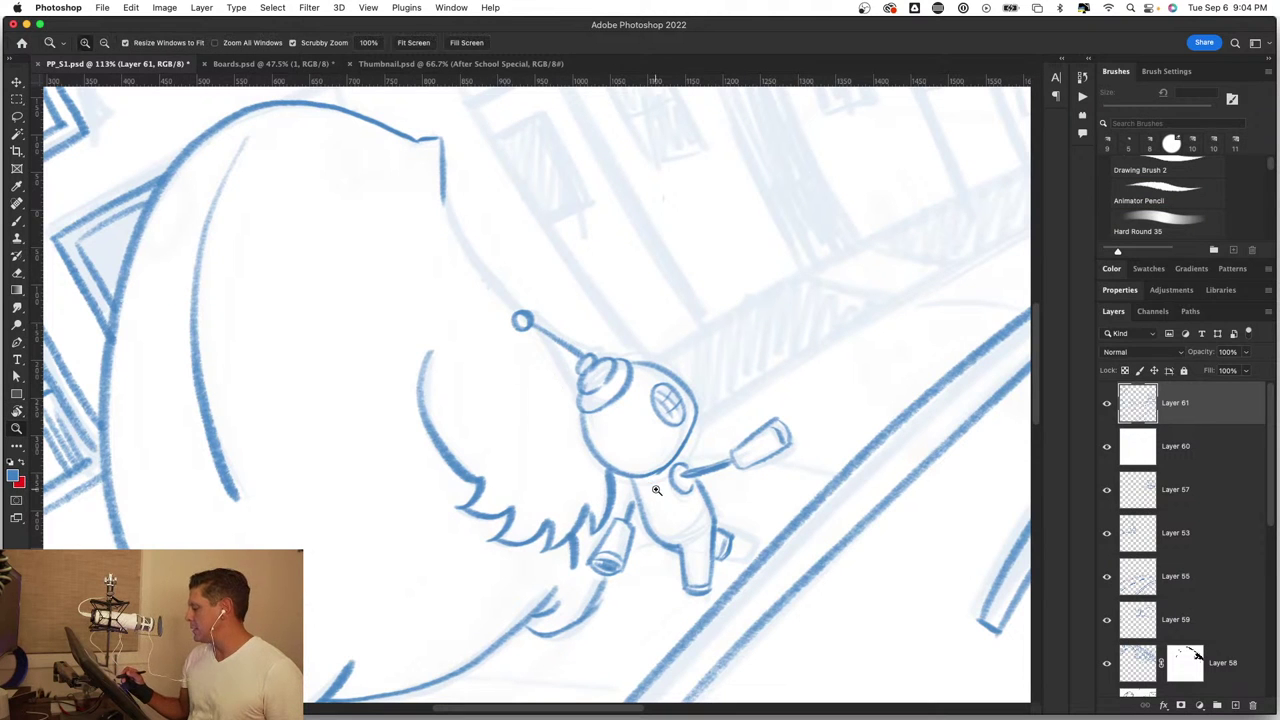
key(r)
drag(679, 518, 621, 297)
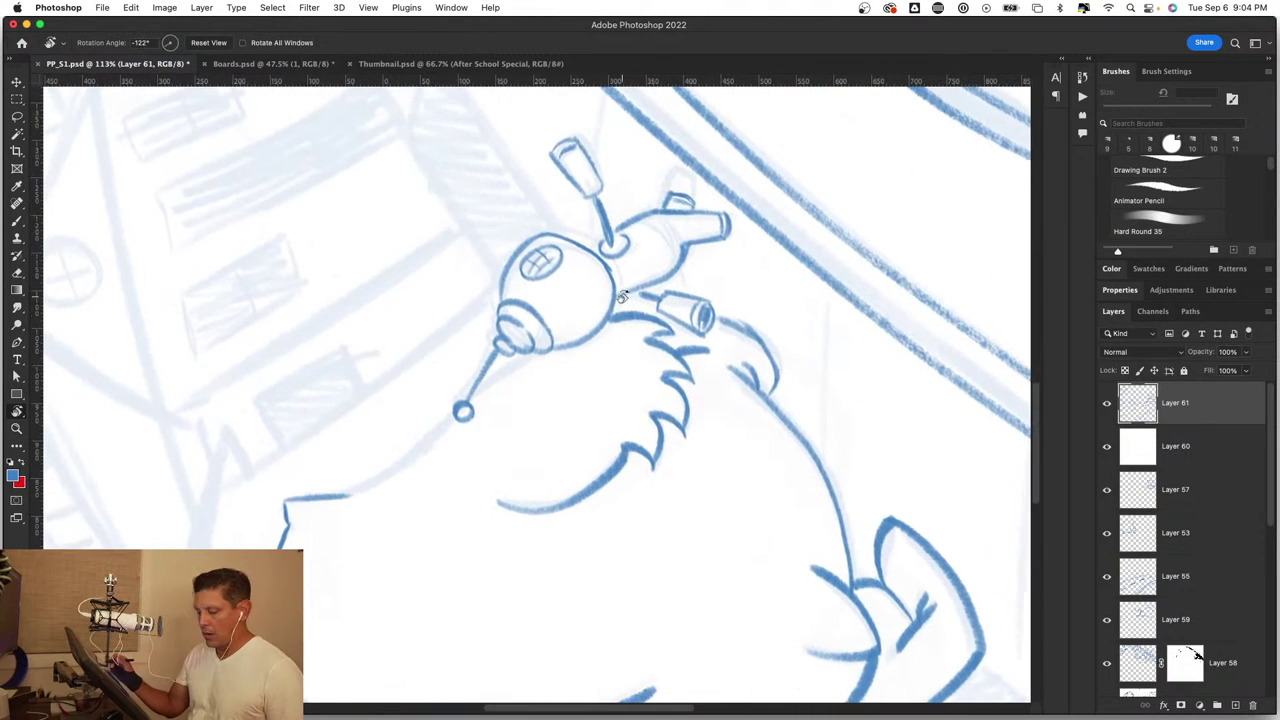
drag(491, 437, 554, 426)
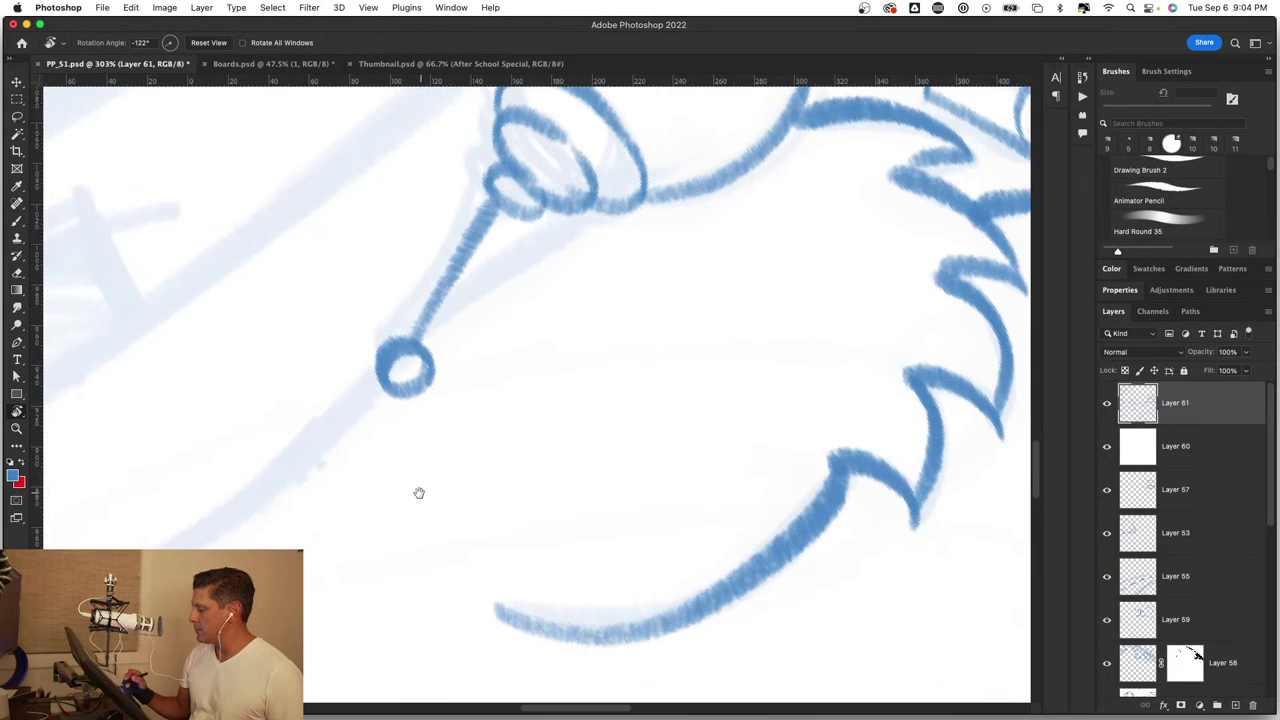
drag(420, 491, 522, 448)
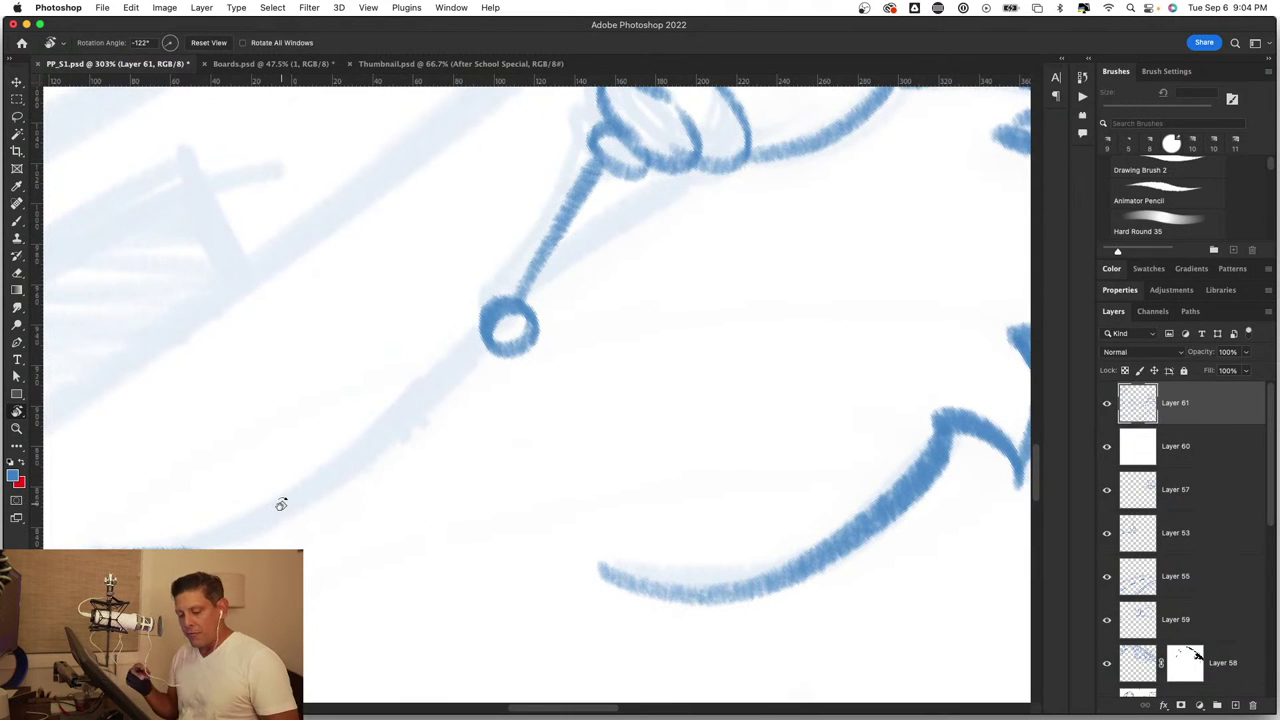
Step: Draw a pencil line through the antenna ball, then rotate the view back toward upright
key(b)
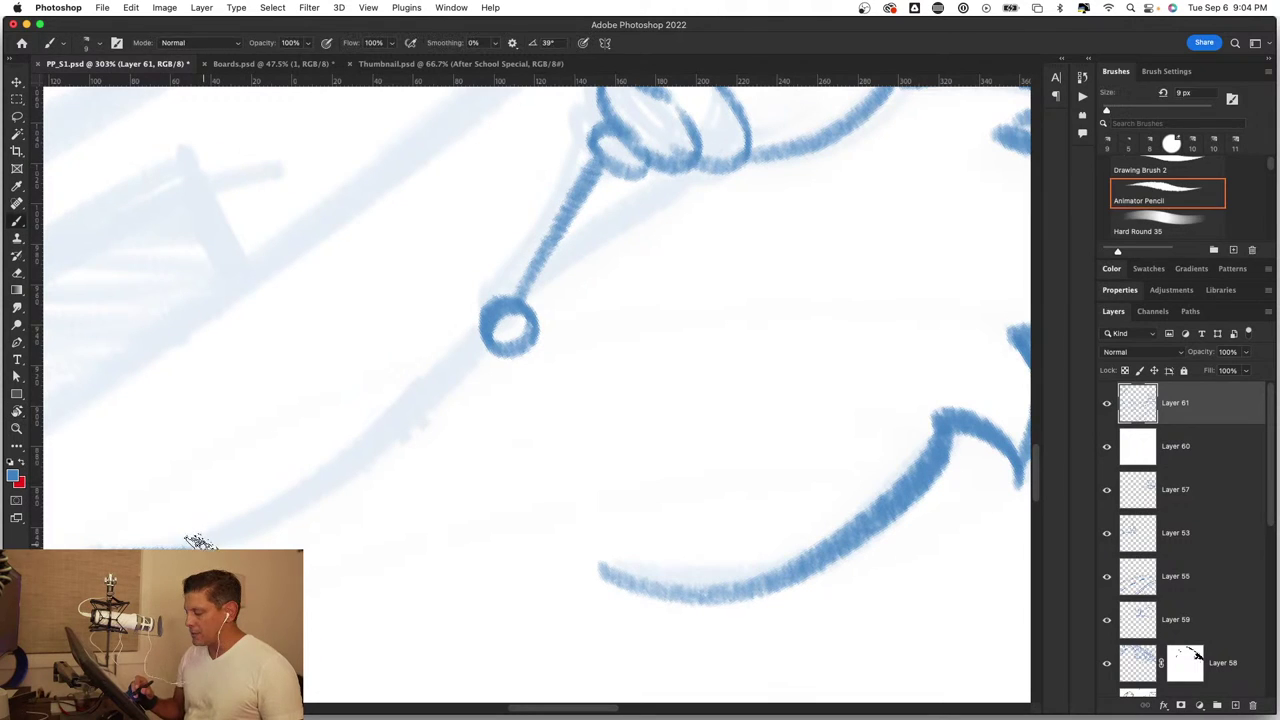
drag(178, 545, 420, 388)
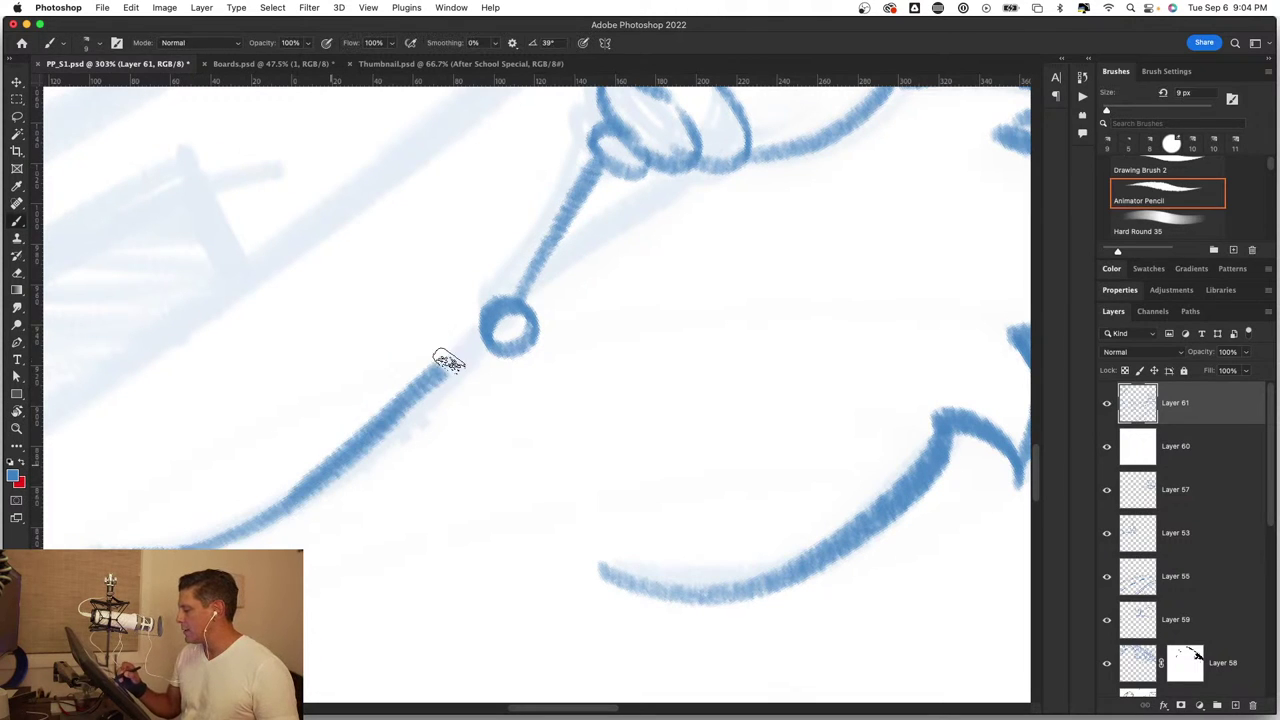
drag(280, 500, 552, 270)
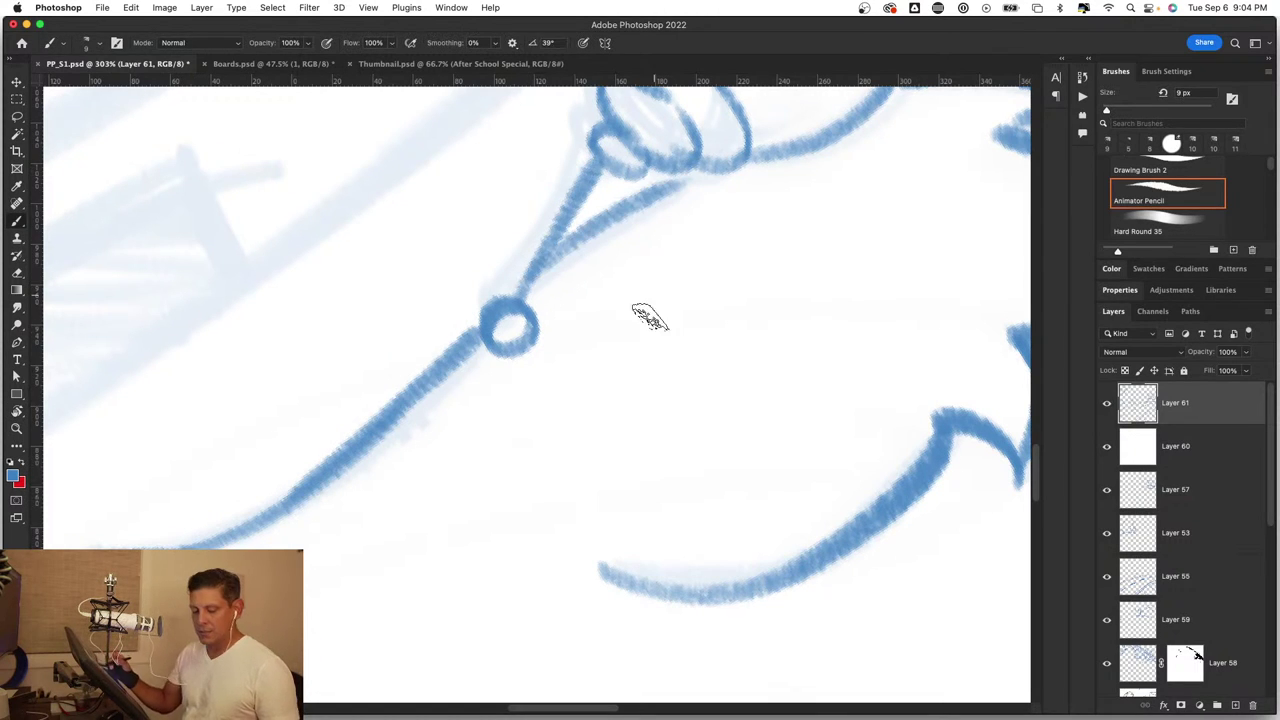
key(z)
key(super+0)
drag(700, 418, 766, 423)
key(b)
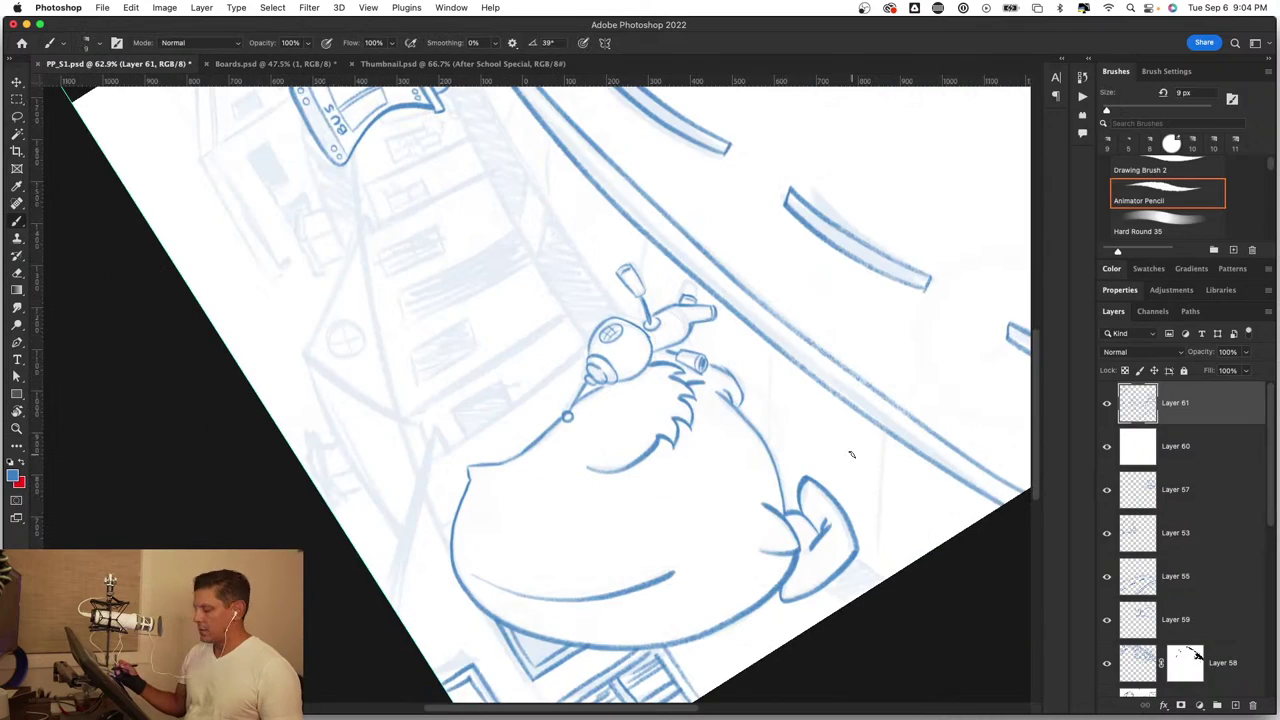
key(r)
drag(854, 469, 559, 574)
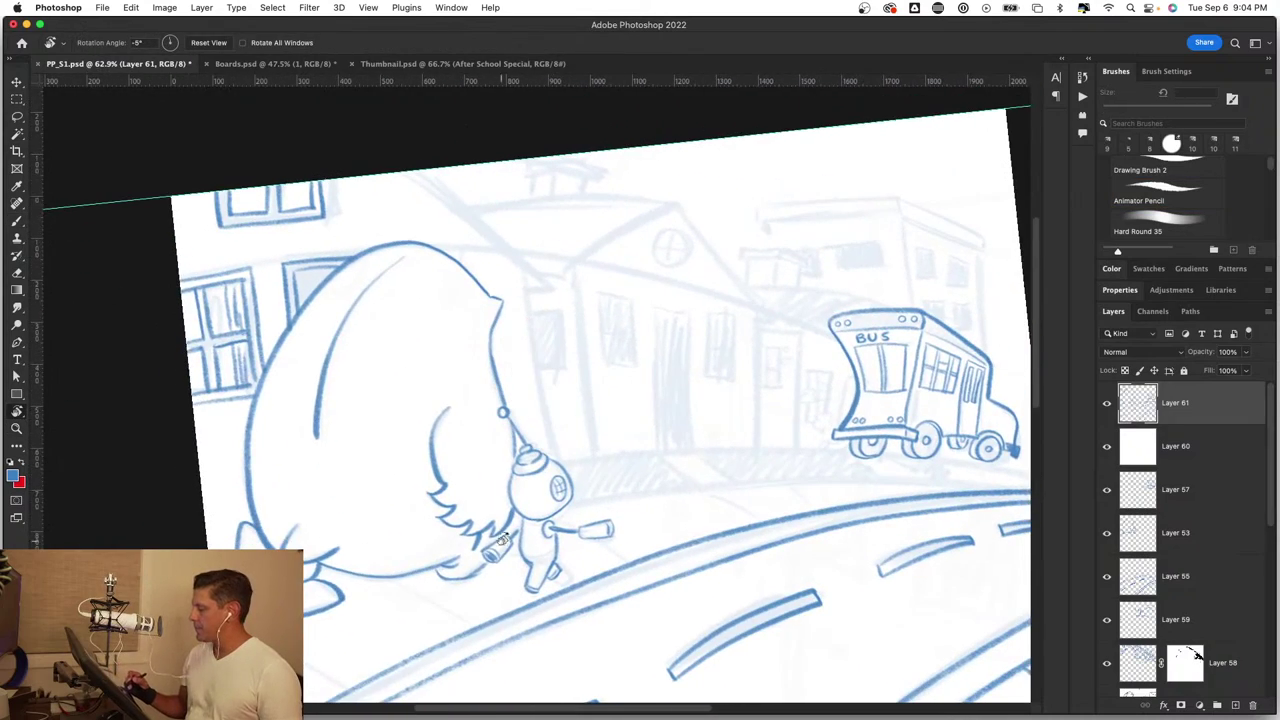
Step: Ink the awning's short end and two parallel long edge lines
key(z)
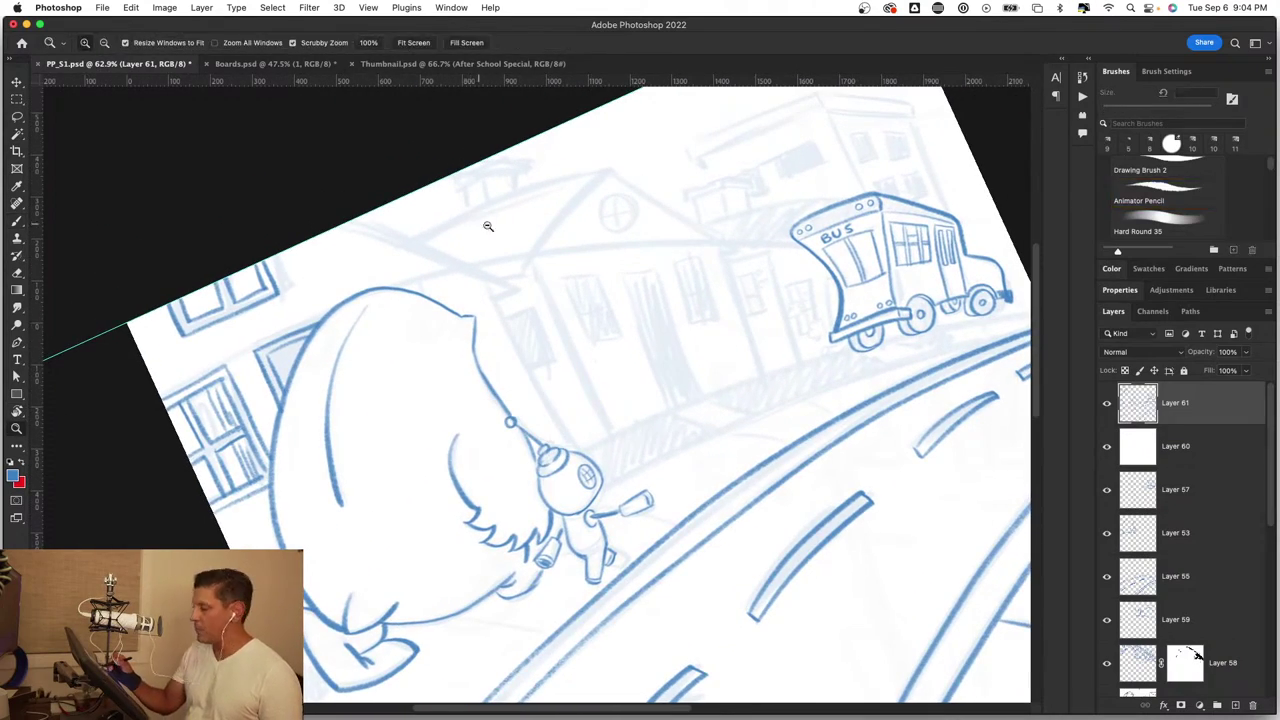
drag(486, 223, 551, 265)
key(r)
drag(739, 446, 428, 571)
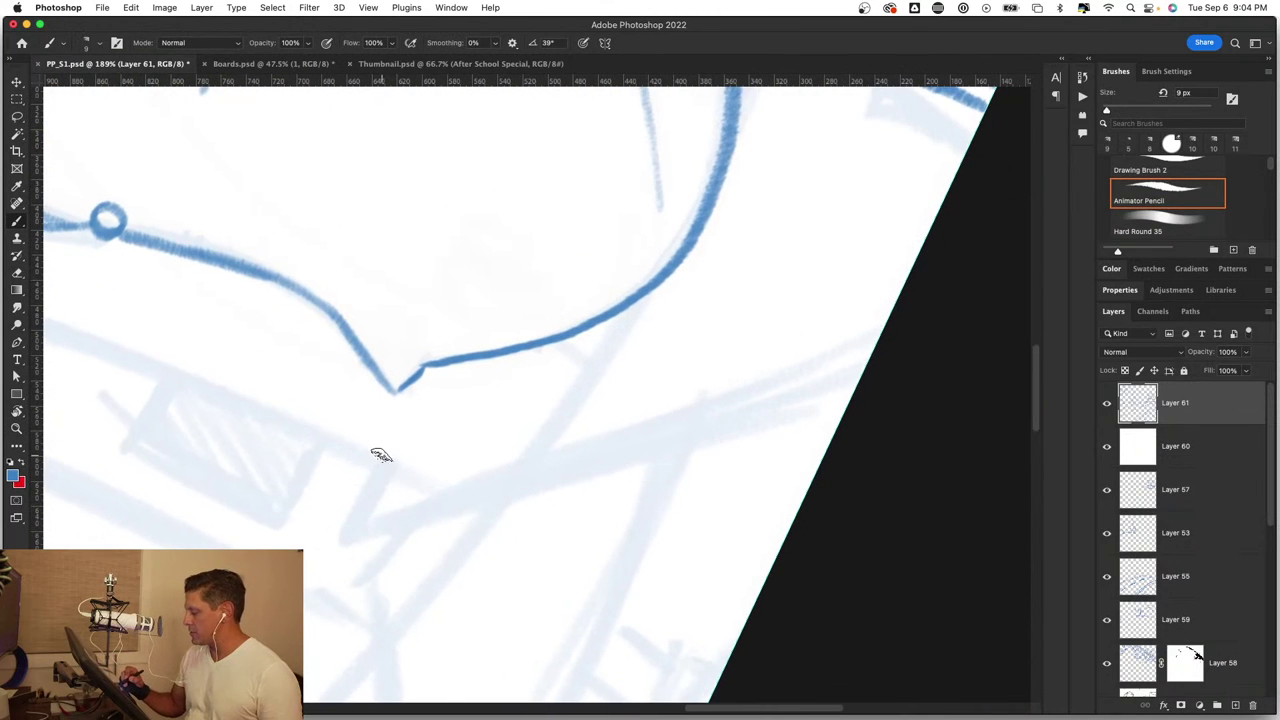
mouse_move(381, 457)
mouse_down()
mouse_move(344, 526)
mouse_move(870, 355)
mouse_up()
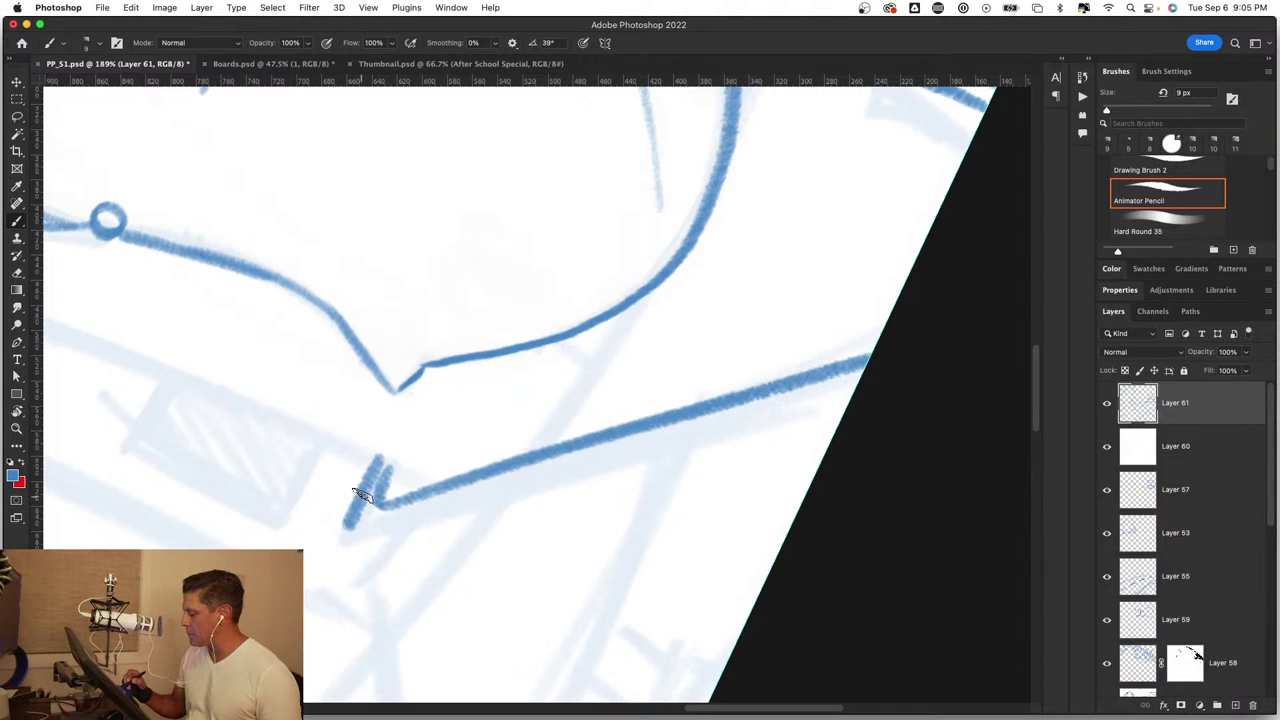
drag(340, 542, 645, 468)
drag(447, 520, 873, 410)
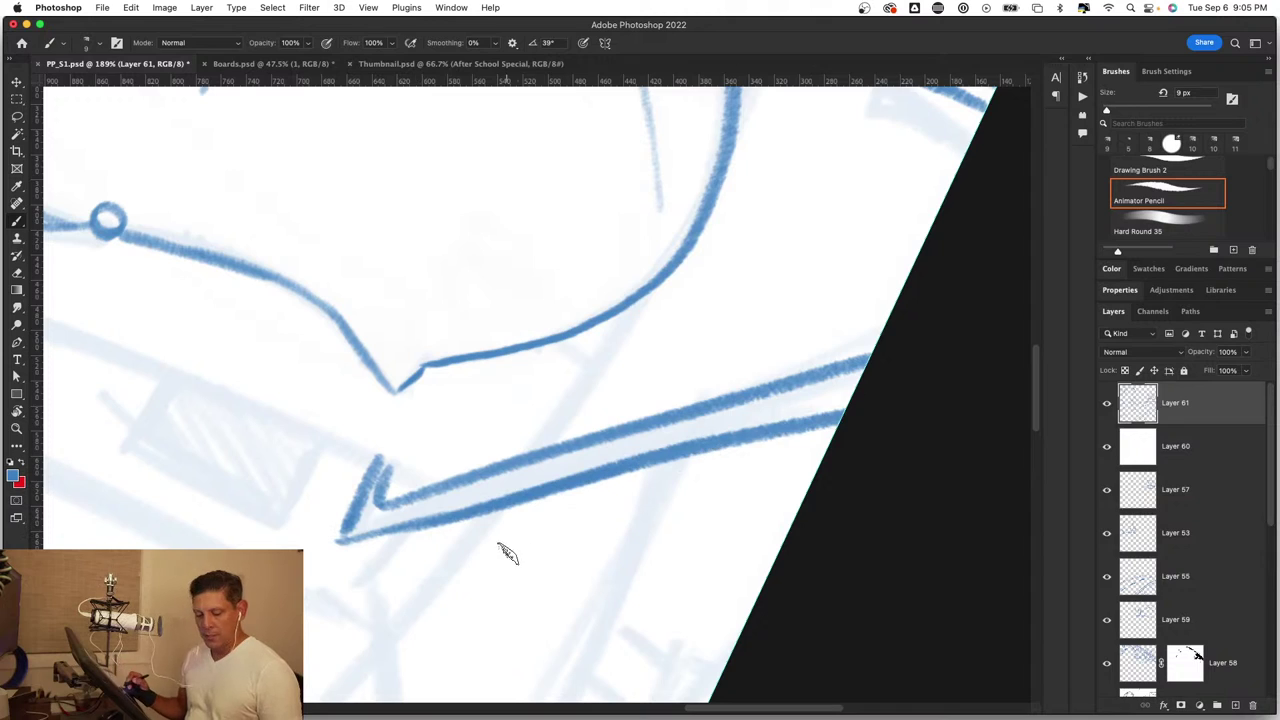
Step: Ink the line from the awning corner toward the robot
key(z)
mouse_move(508, 555)
mouse_down()
mouse_move(443, 551)
mouse_move(611, 563)
mouse_up()
mouse_move(707, 395)
mouse_down()
mouse_move(797, 431)
mouse_move(289, 491)
mouse_up()
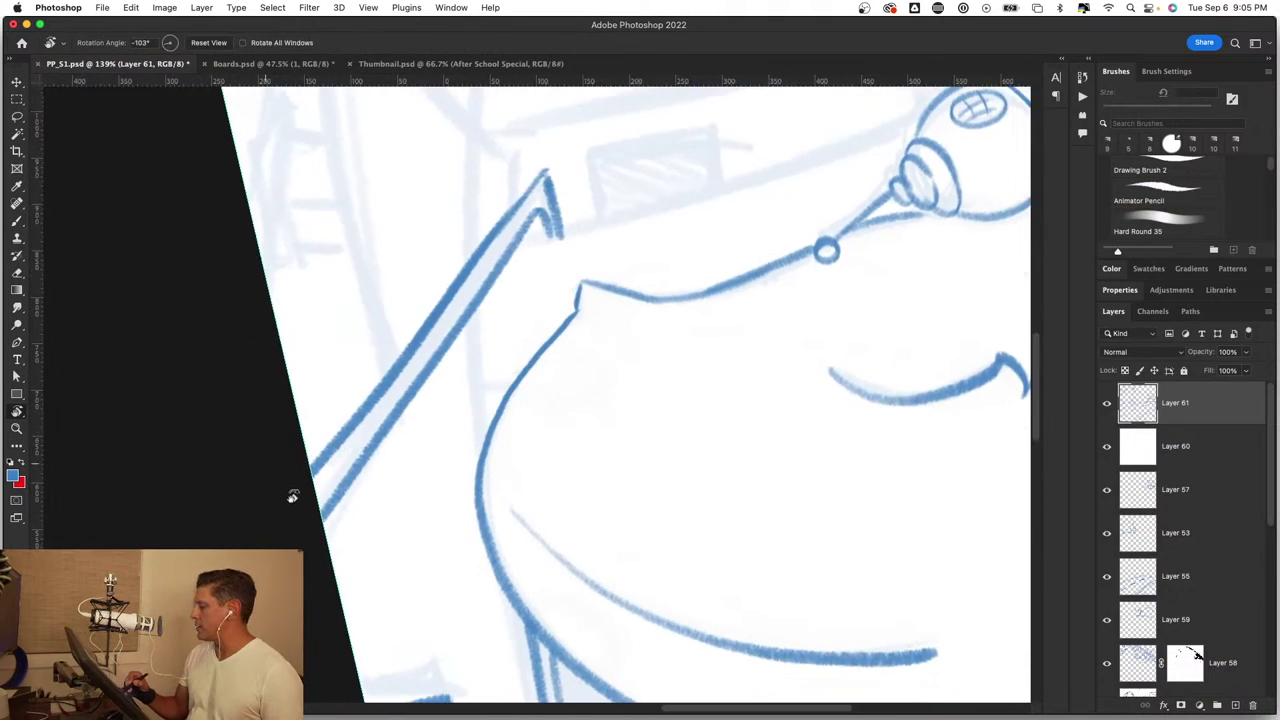
drag(631, 340, 545, 472)
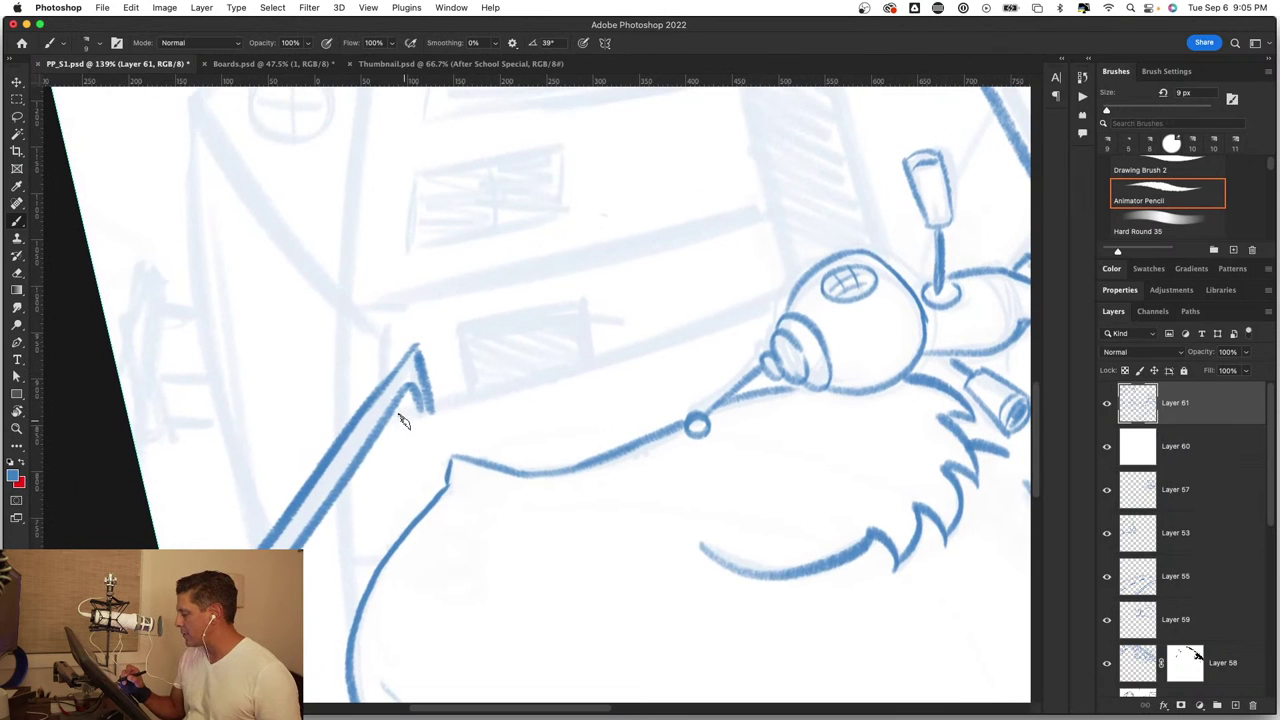
mouse_move(402, 420)
mouse_down()
mouse_move(571, 357)
mouse_move(785, 311)
mouse_up()
drag(406, 524, 498, 232)
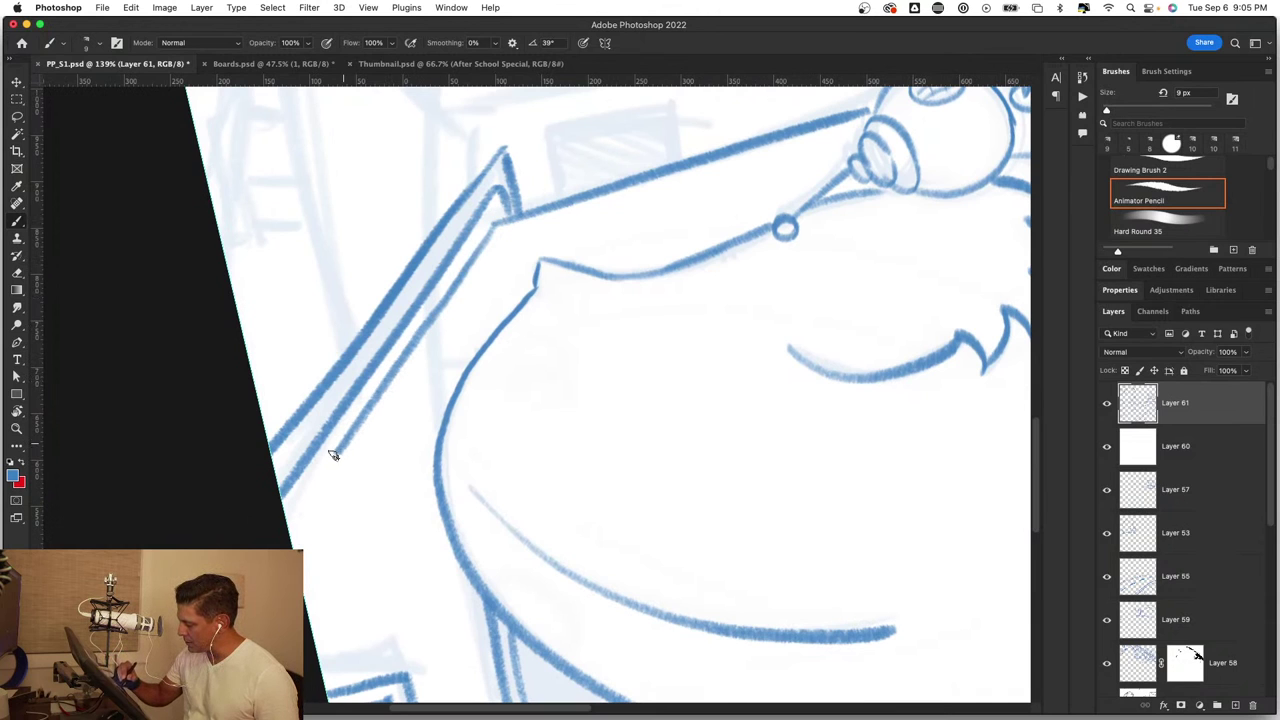
scroll(612, 529, down, 5)
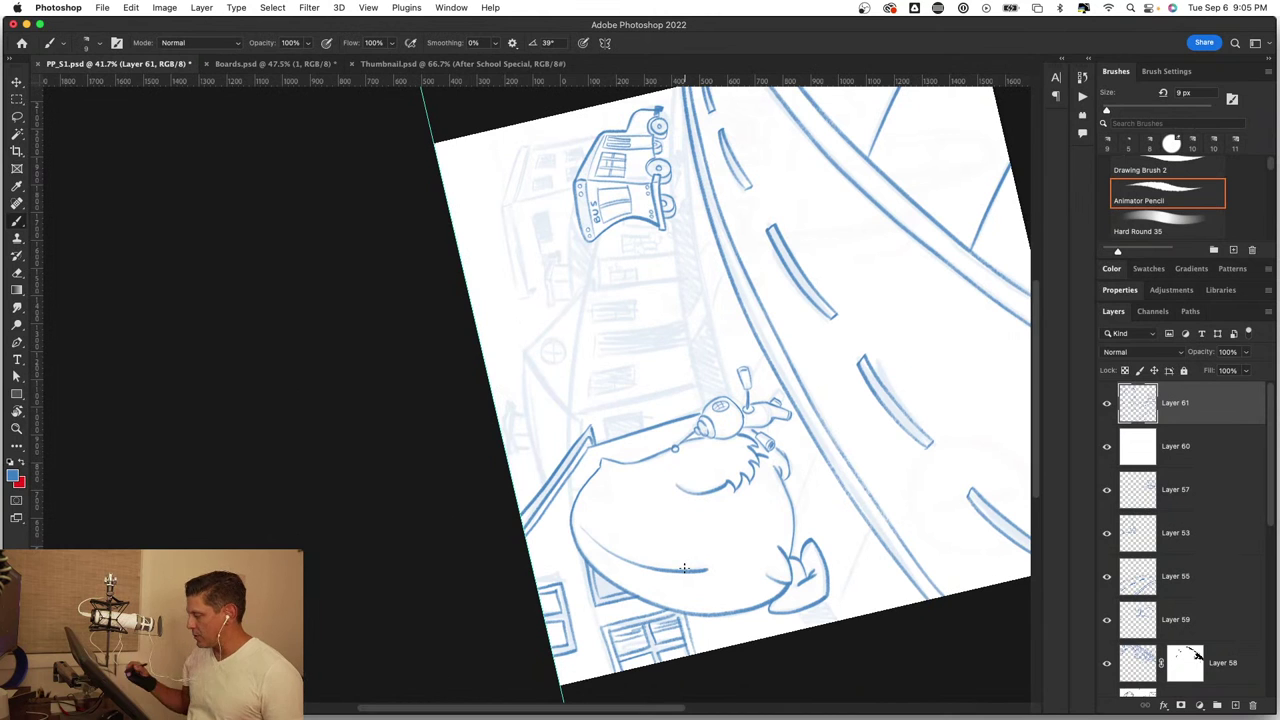
drag(736, 607, 506, 527)
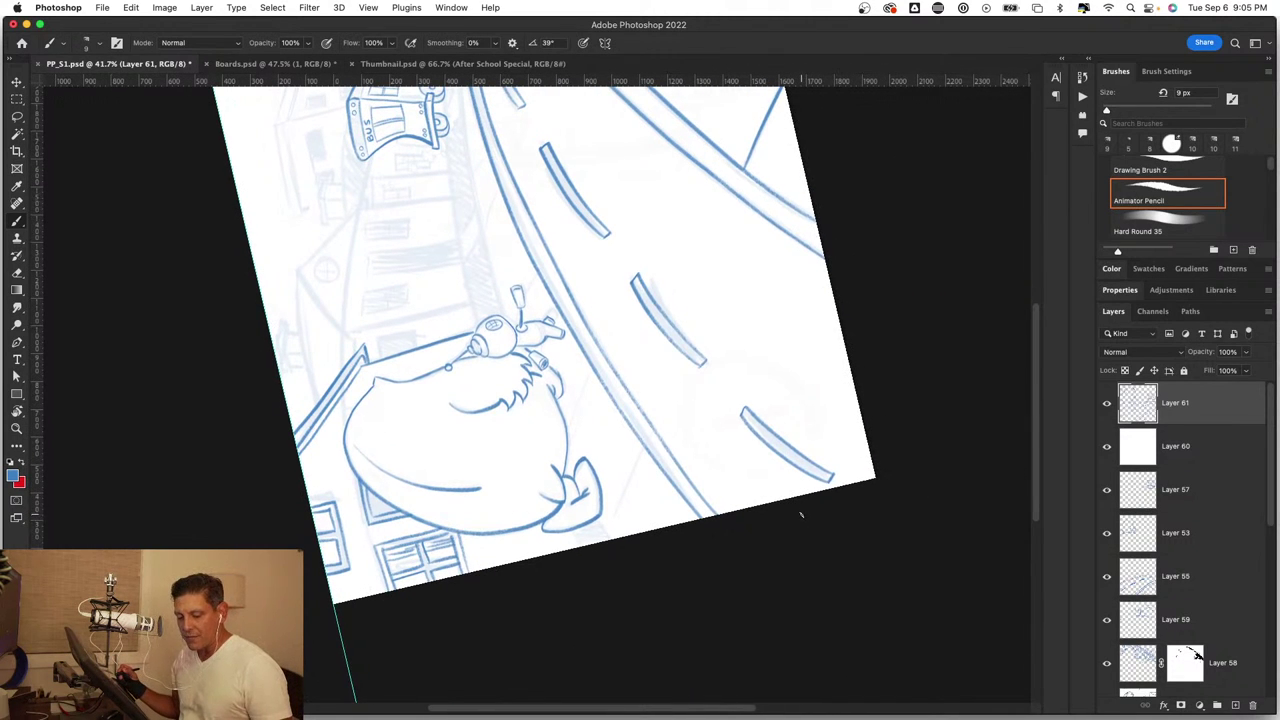
Step: Close the awning's end with a short stroke
key(r)
mouse_move(809, 508)
mouse_down()
mouse_move(679, 578)
mouse_move(554, 531)
mouse_up()
drag(694, 540, 677, 574)
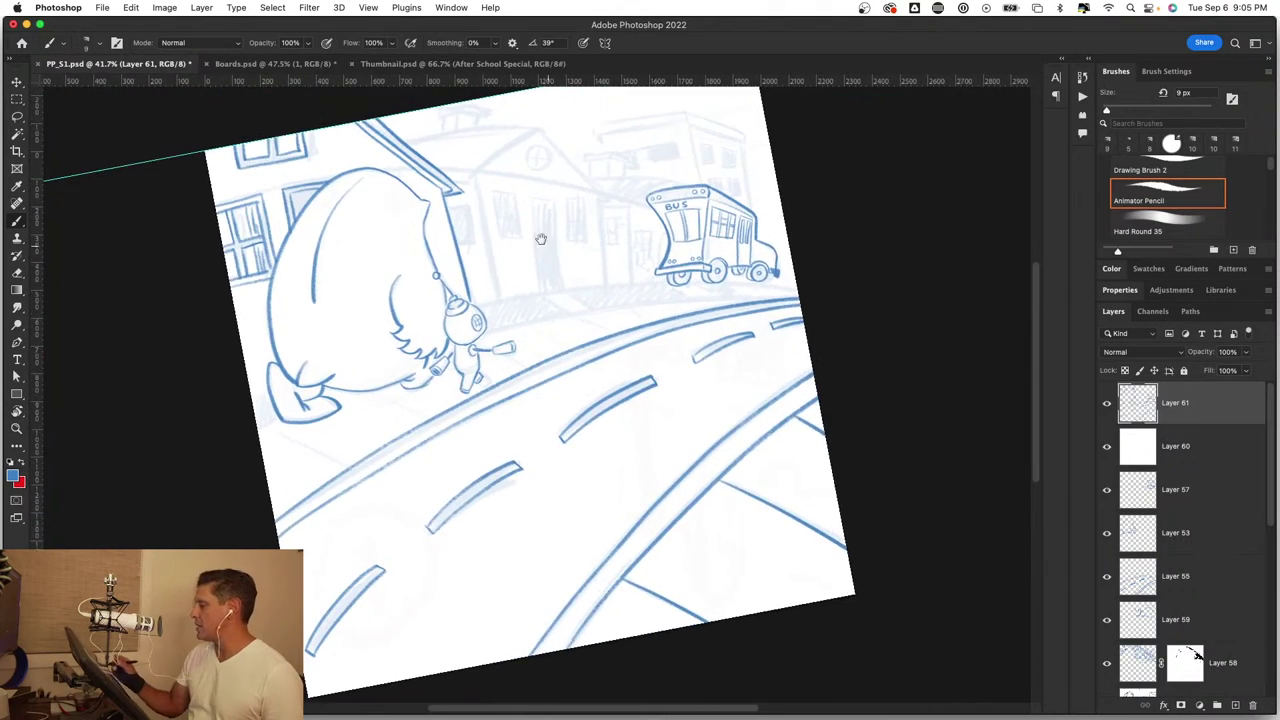
drag(540, 238, 583, 443)
key(z)
drag(597, 383, 665, 400)
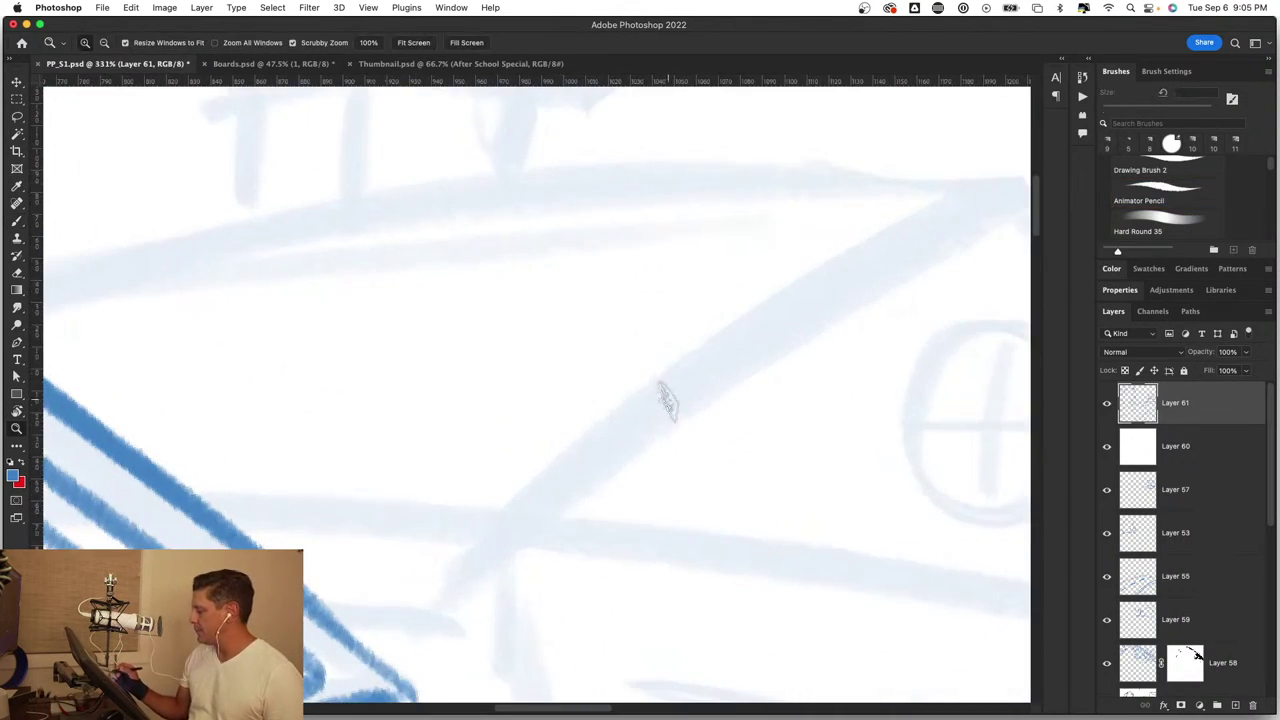
key(b)
drag(517, 617, 617, 463)
drag(440, 484, 535, 480)
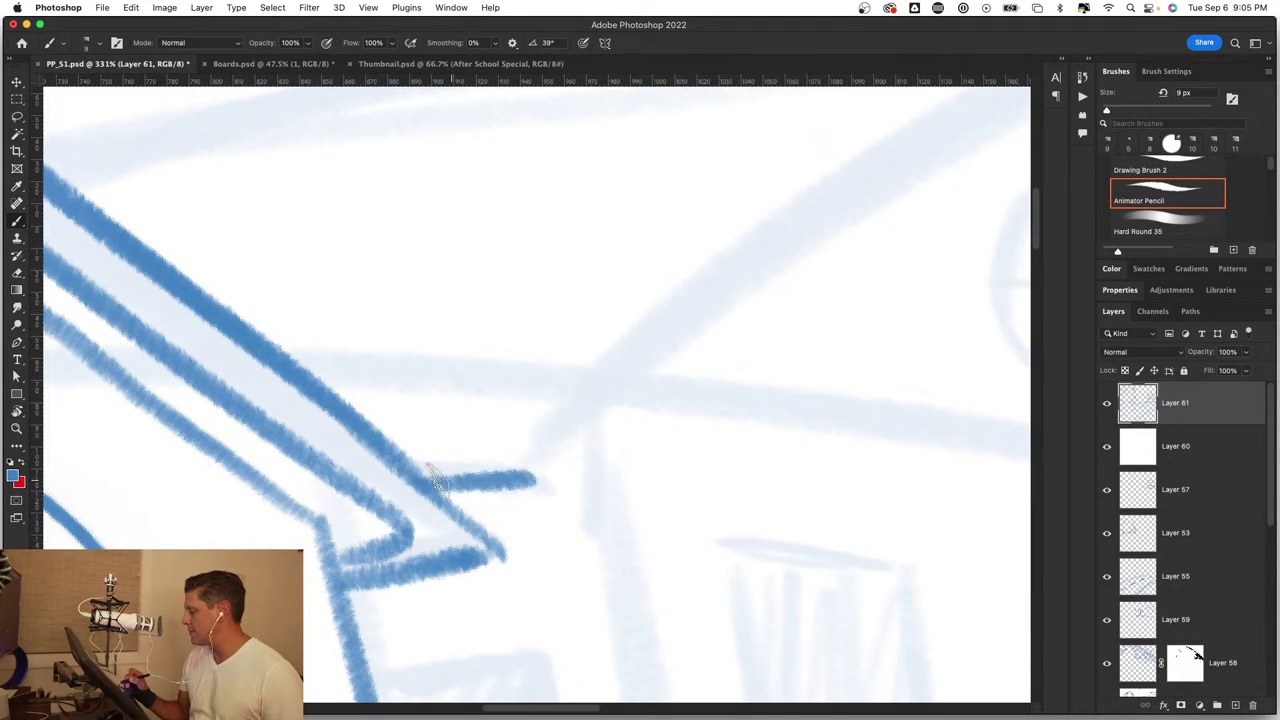
Step: Draw the roof's left slope up to the peak and its upper edge
drag(646, 500, 391, 600)
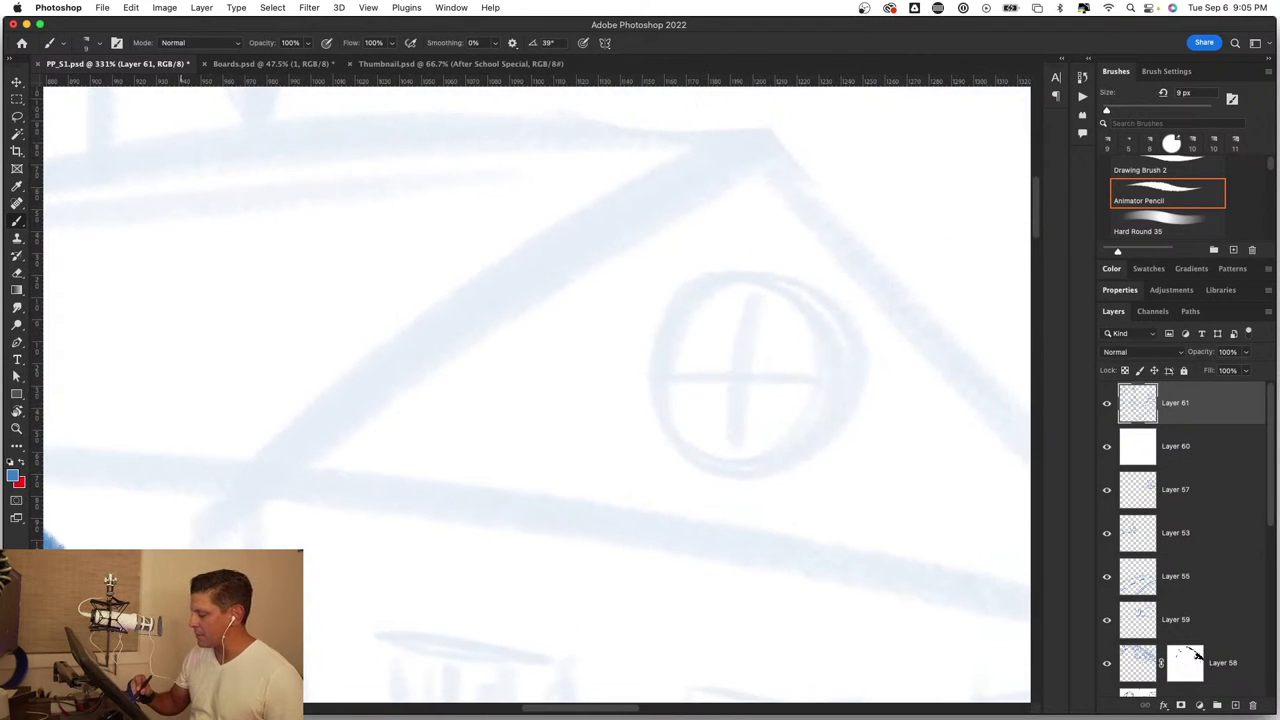
mouse_move(222, 530)
mouse_down()
mouse_move(651, 194)
mouse_move(749, 143)
mouse_up()
key(ctrl+z)
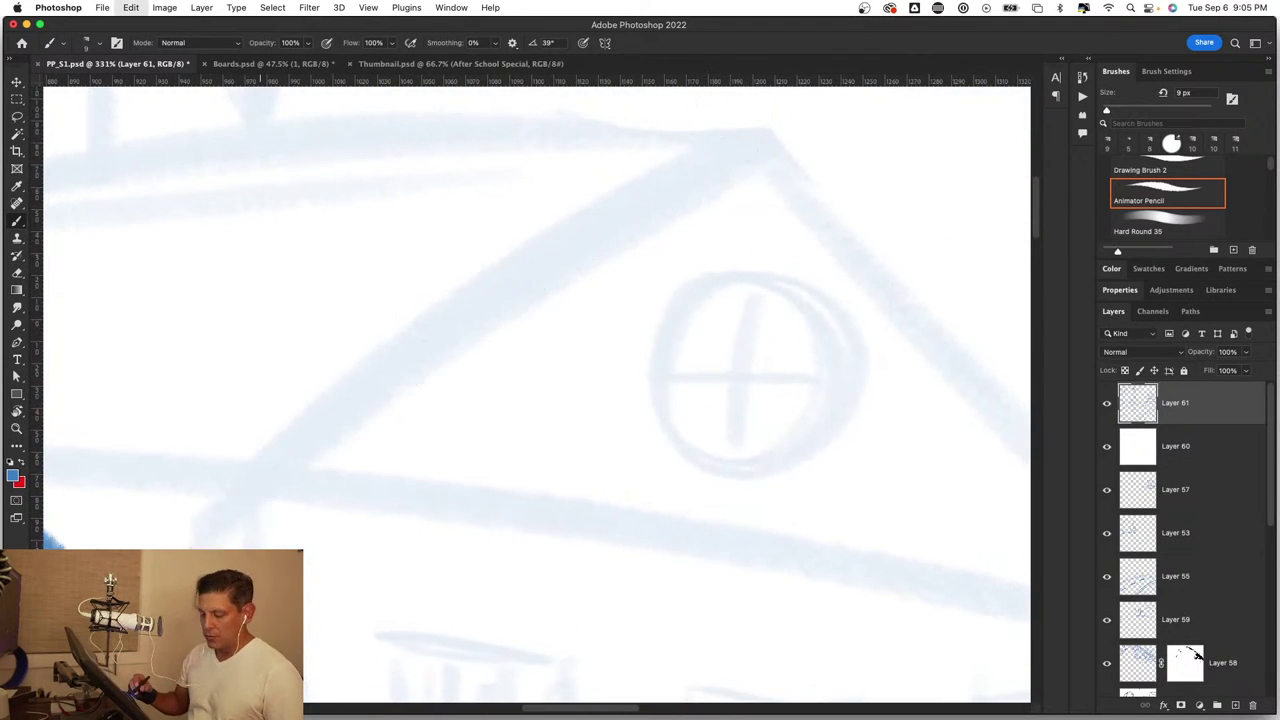
drag(215, 545, 766, 126)
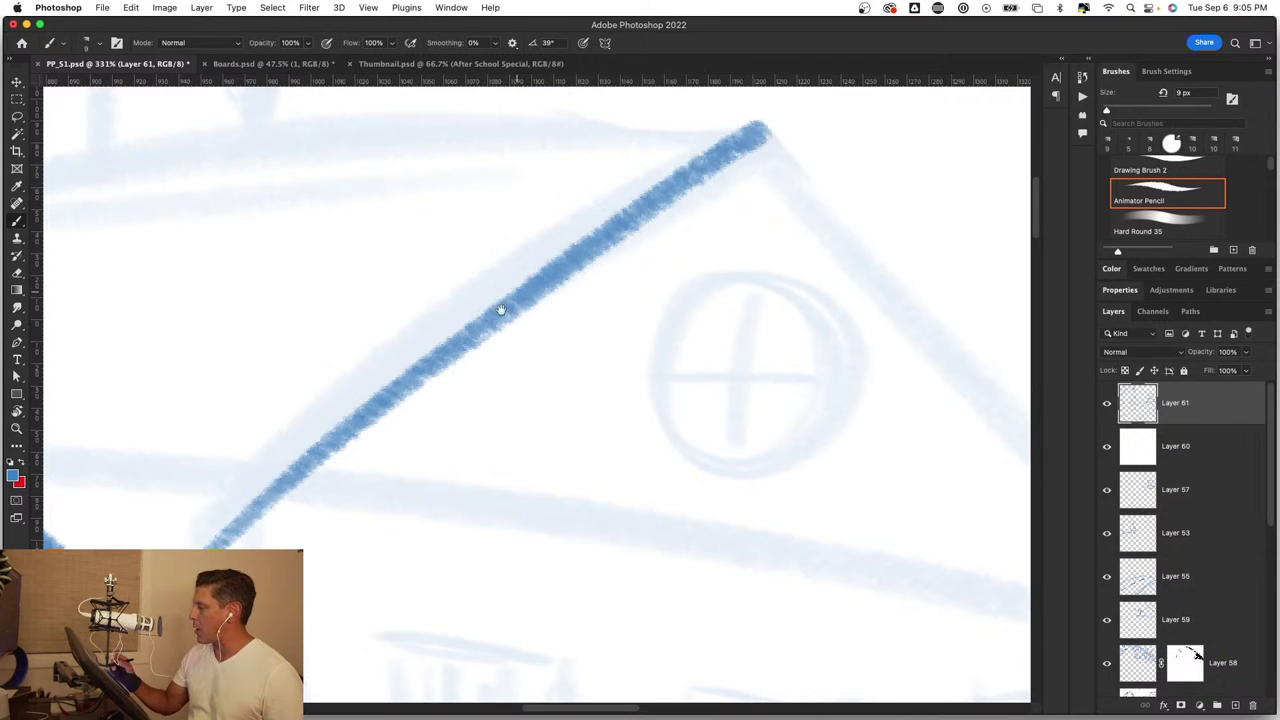
drag(503, 306, 694, 515)
scroll(694, 515, down, 5)
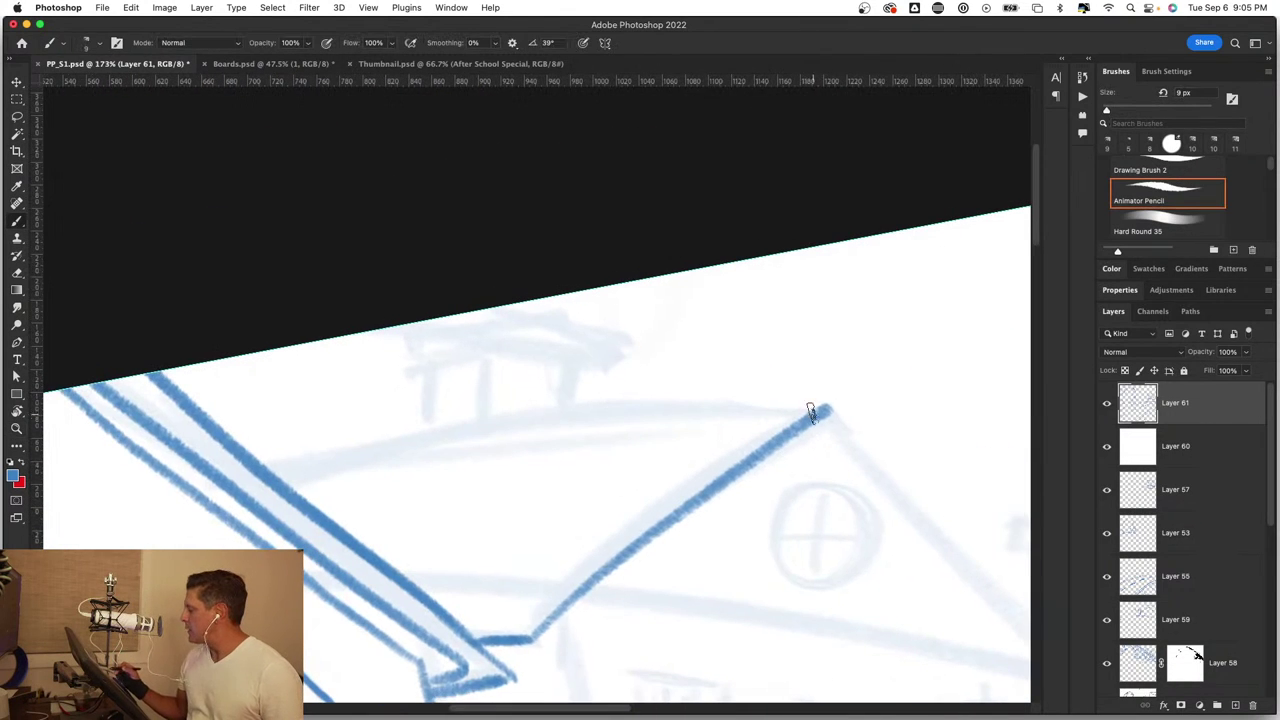
drag(828, 408, 357, 443)
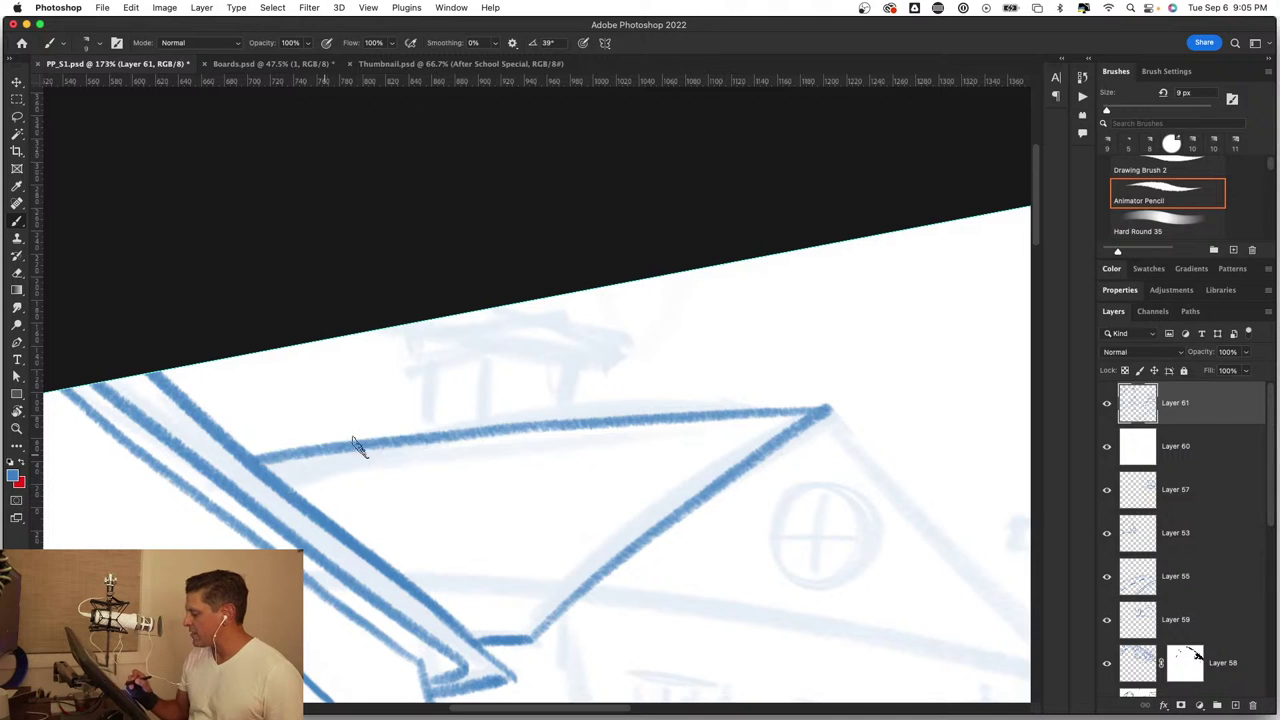
Step: Draw the chimney's three posts joined by a top line
key(z)
click(607, 363)
key(b)
drag(266, 370, 270, 540)
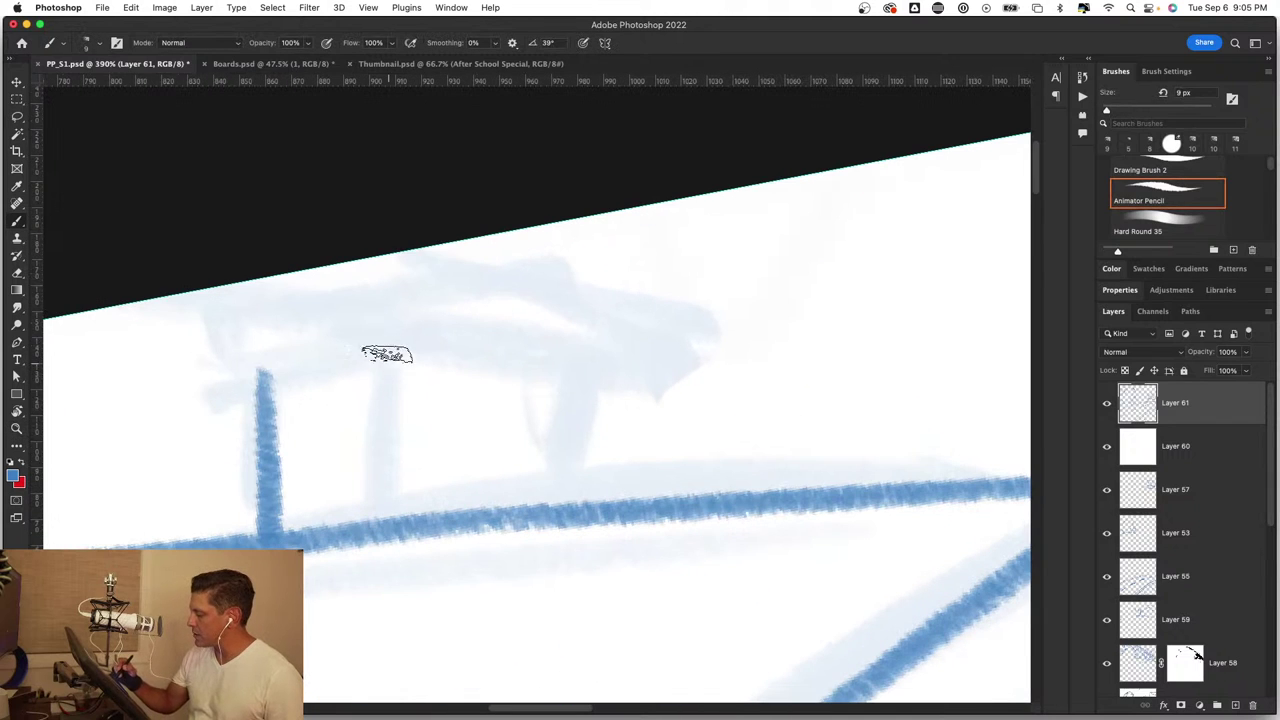
drag(385, 350, 383, 515)
drag(566, 385, 567, 505)
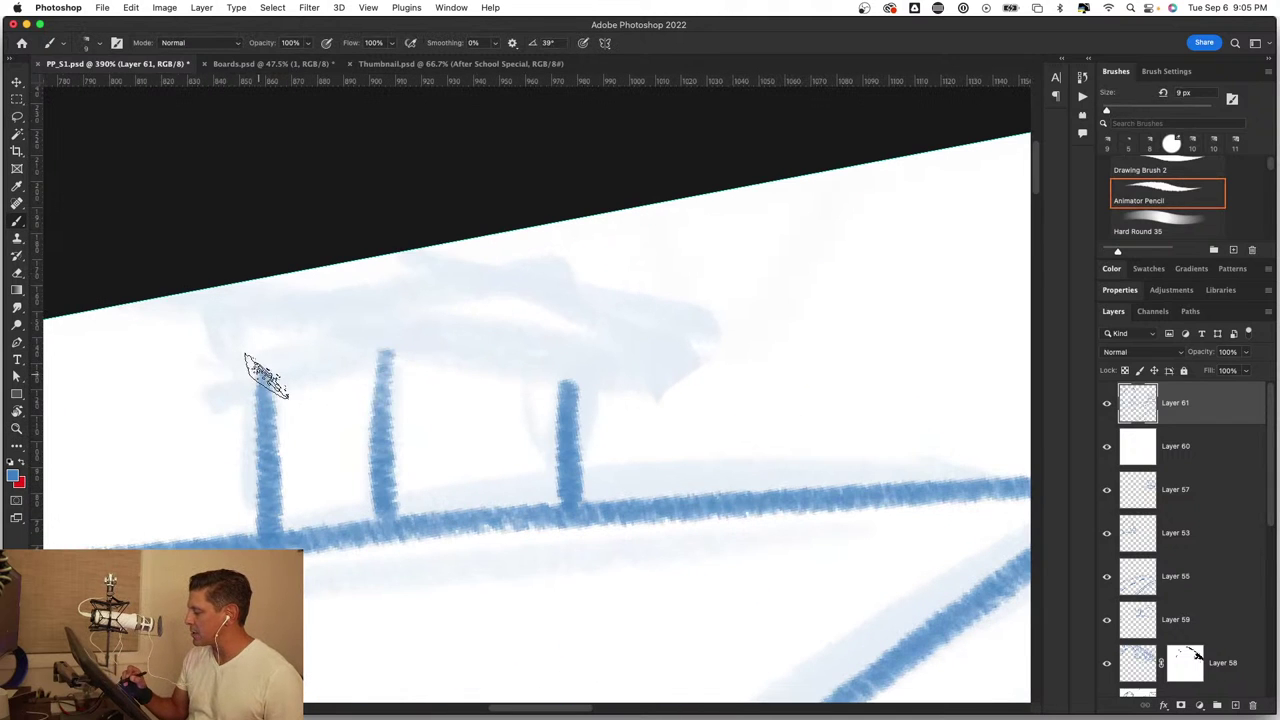
drag(258, 378, 388, 347)
Step: Box in the chimney's flat cap, extending it to the right
mouse_move(210, 330)
mouse_down()
mouse_move(228, 385)
mouse_move(422, 272)
mouse_move(428, 340)
mouse_up()
mouse_move(212, 375)
mouse_down()
mouse_move(430, 326)
mouse_move(250, 388)
mouse_up()
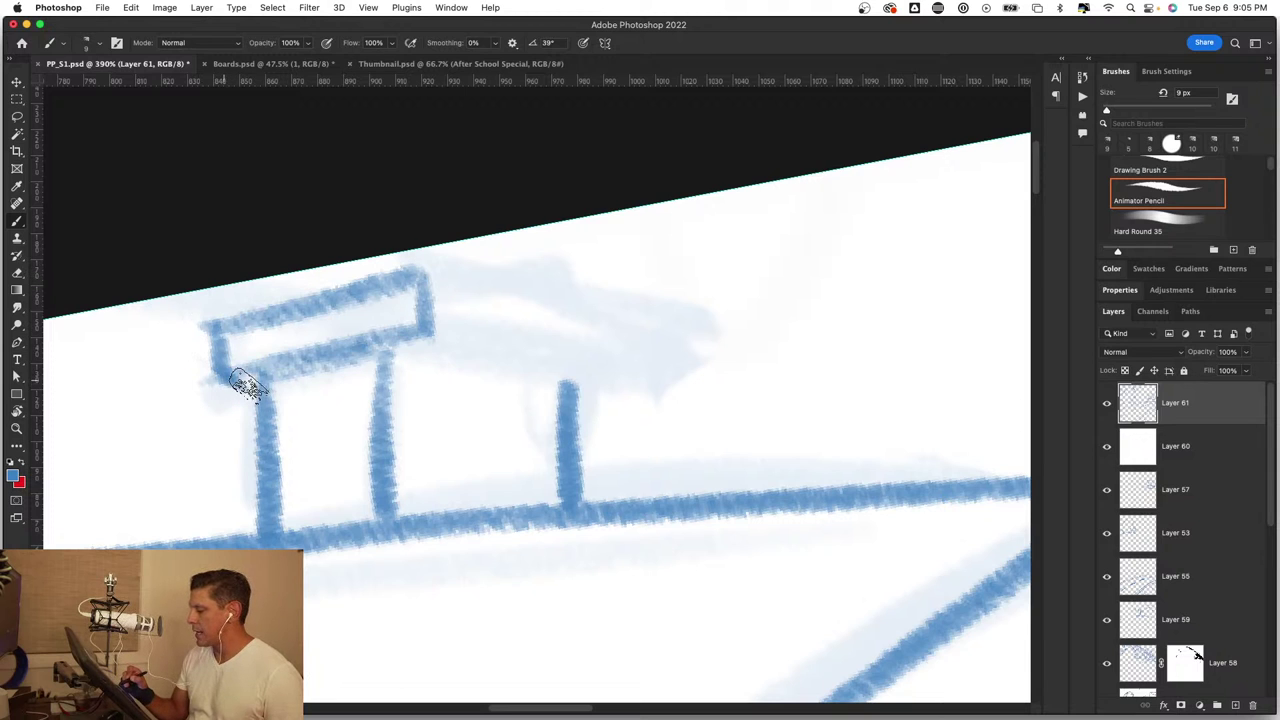
mouse_move(415, 270)
mouse_down()
mouse_move(622, 310)
mouse_move(606, 360)
mouse_up()
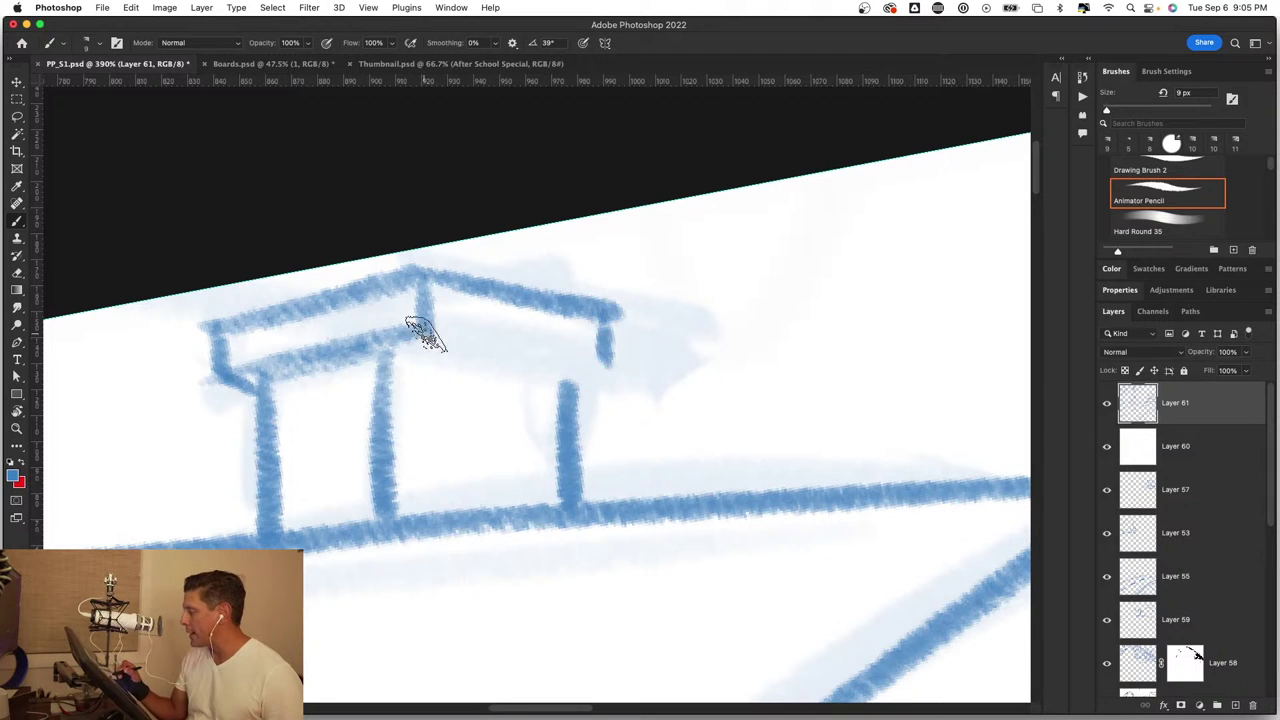
drag(425, 330, 606, 362)
key(z)
drag(537, 420, 434, 503)
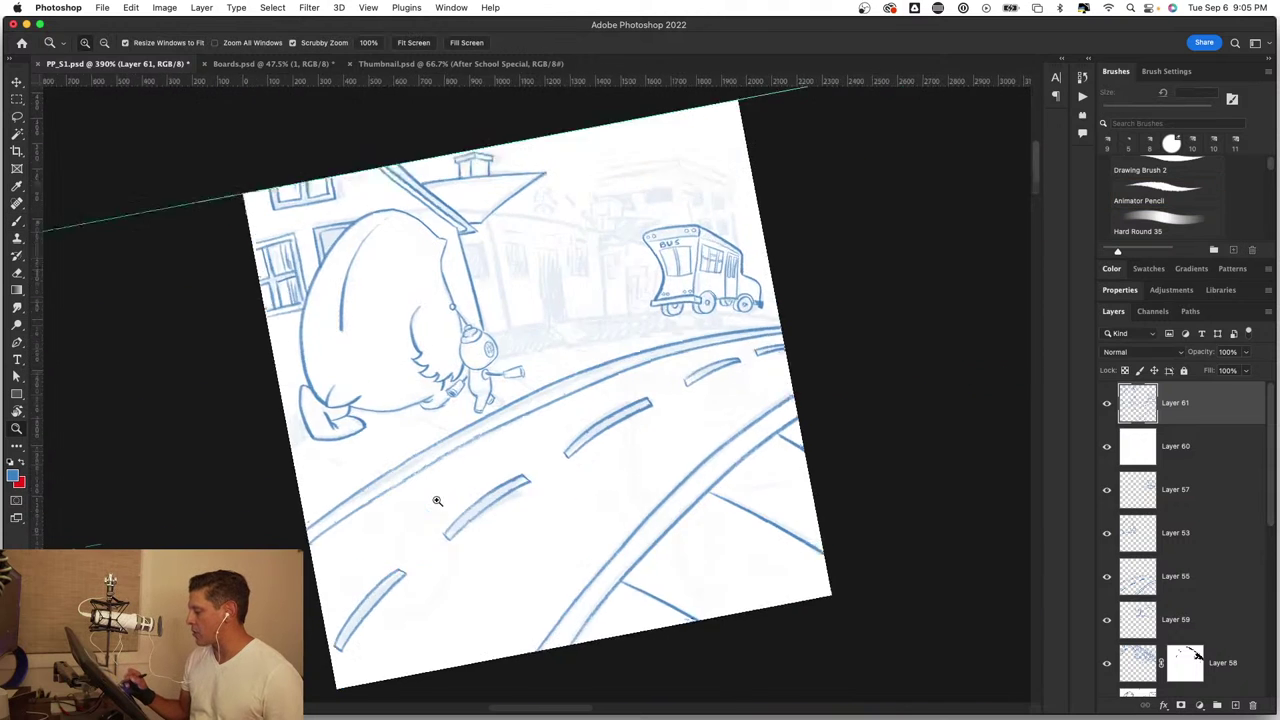
drag(560, 368, 594, 386)
key(b)
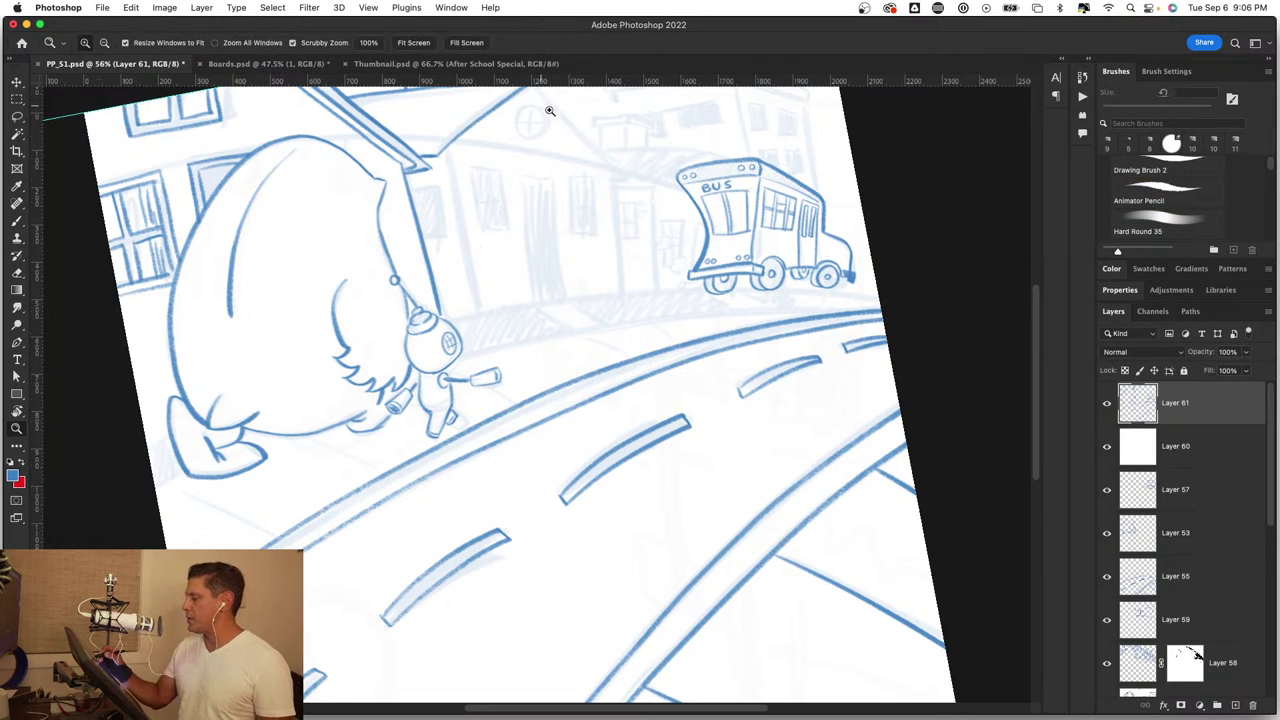
Step: Rotate and zoom the view onto the house and trace an arc over the round window
scroll(549, 109, up, 5)
scroll(571, 380, down, 2)
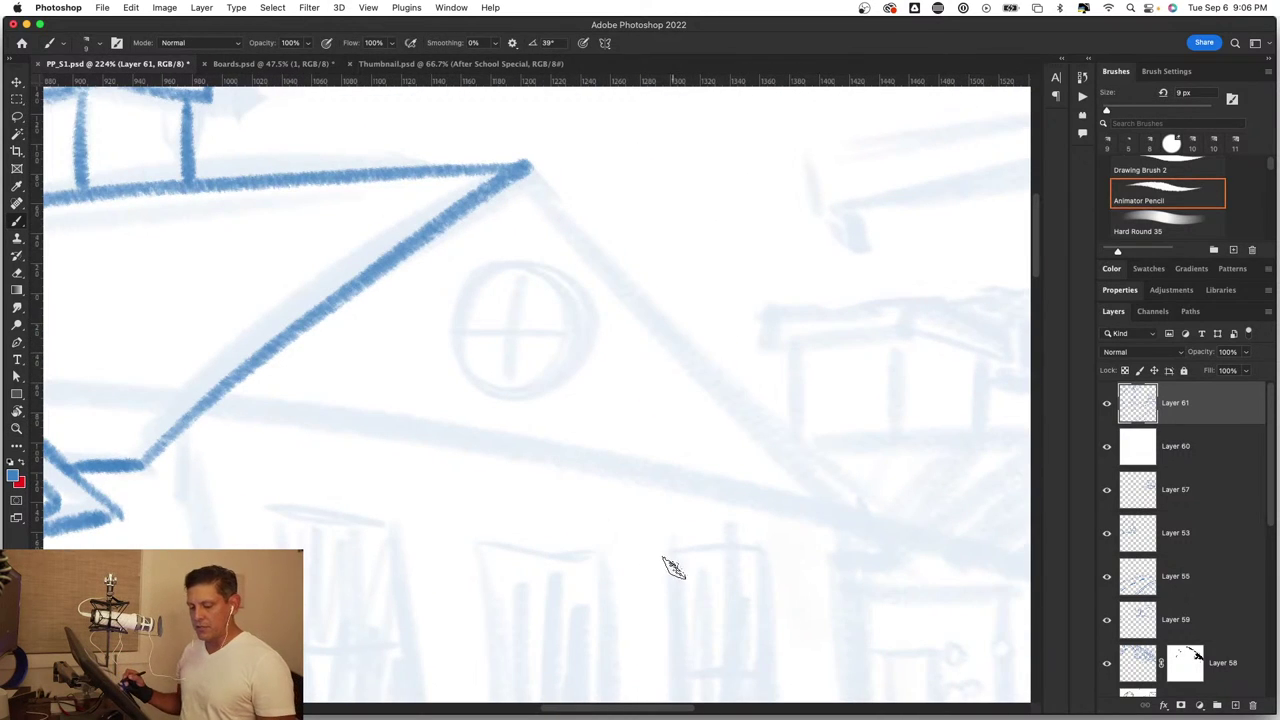
key(r)
mouse_move(673, 567)
mouse_down()
mouse_move(737, 457)
mouse_move(689, 294)
mouse_up()
key(z)
drag(560, 437, 594, 452)
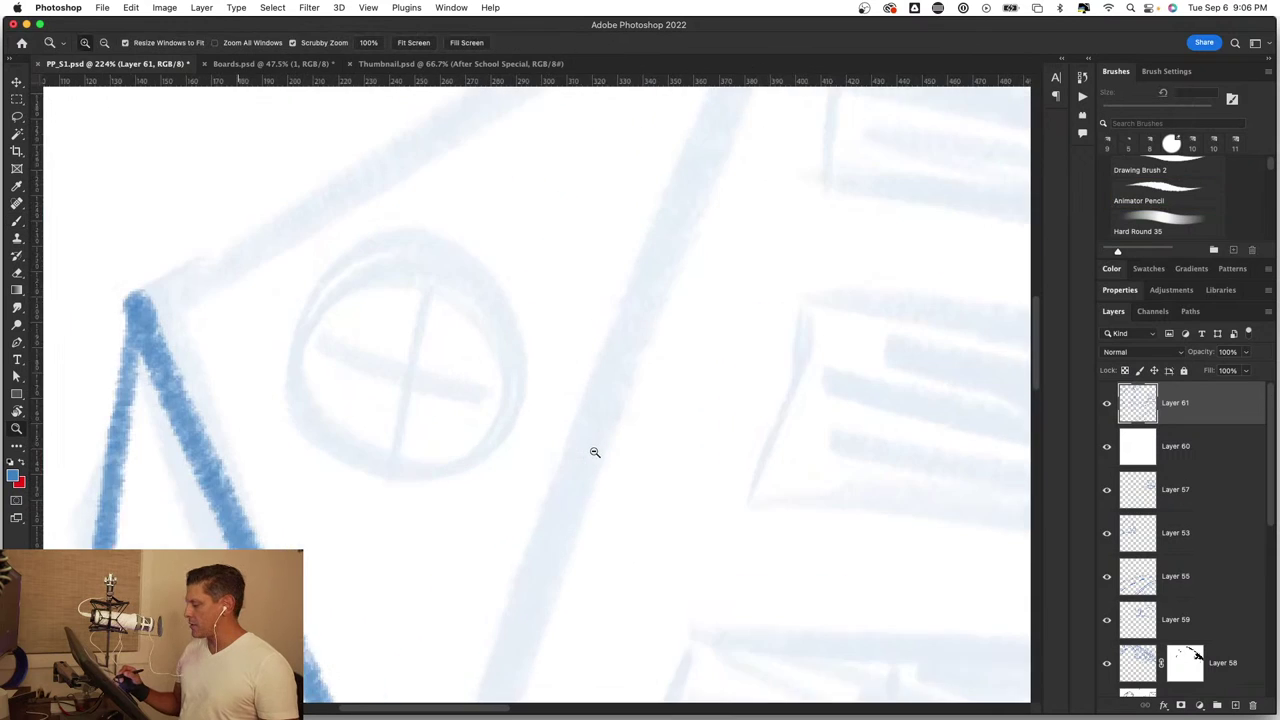
key(b)
mouse_move(610, 265)
mouse_down()
mouse_move(386, 322)
mouse_move(395, 425)
mouse_up()
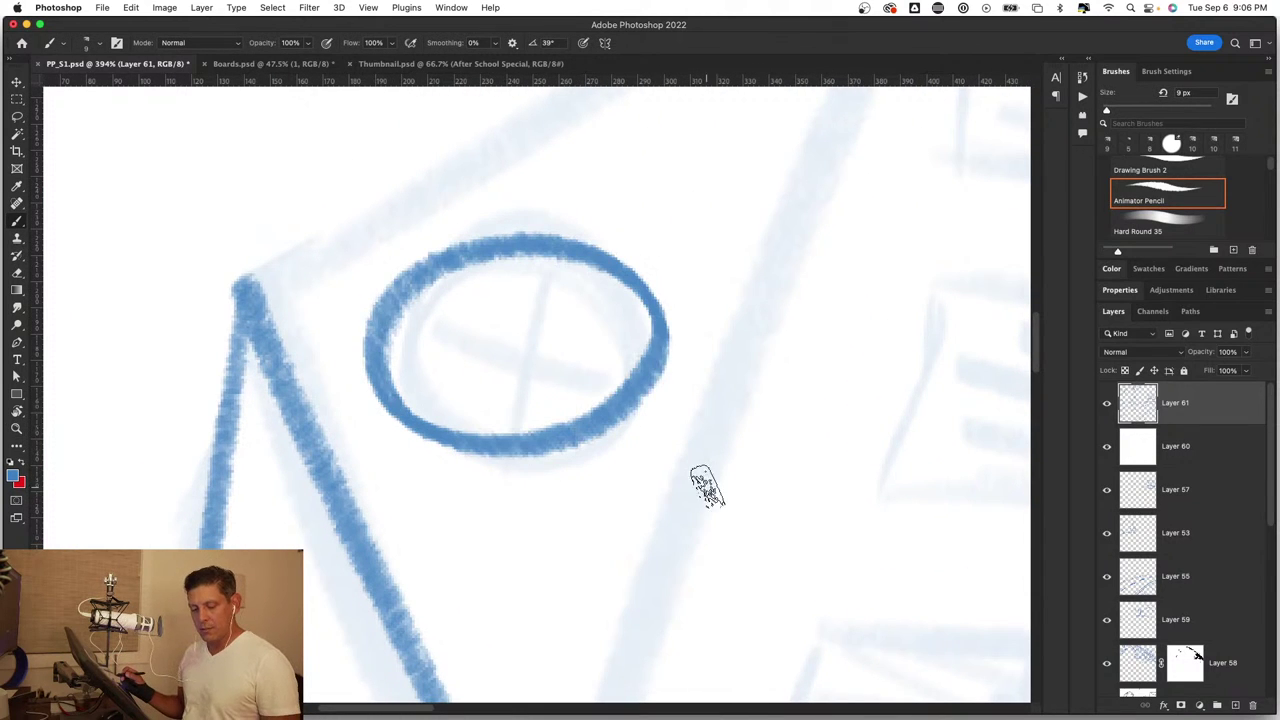
Step: Undo the misplaced arc, then ink the round window outline with its vertical and horizontal bars
key(r)
drag(705, 487, 771, 509)
key(ctrl+z)
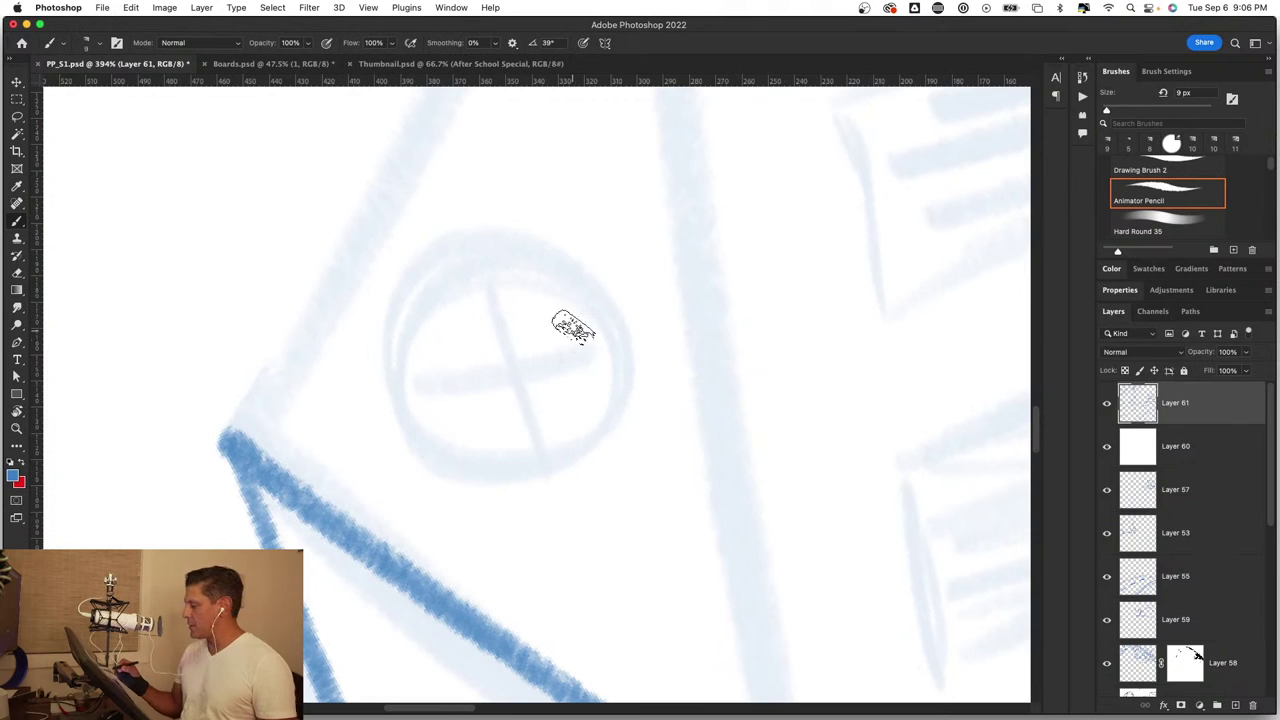
mouse_move(584, 263)
mouse_down()
mouse_move(655, 318)
mouse_move(386, 414)
mouse_up()
drag(502, 282, 532, 437)
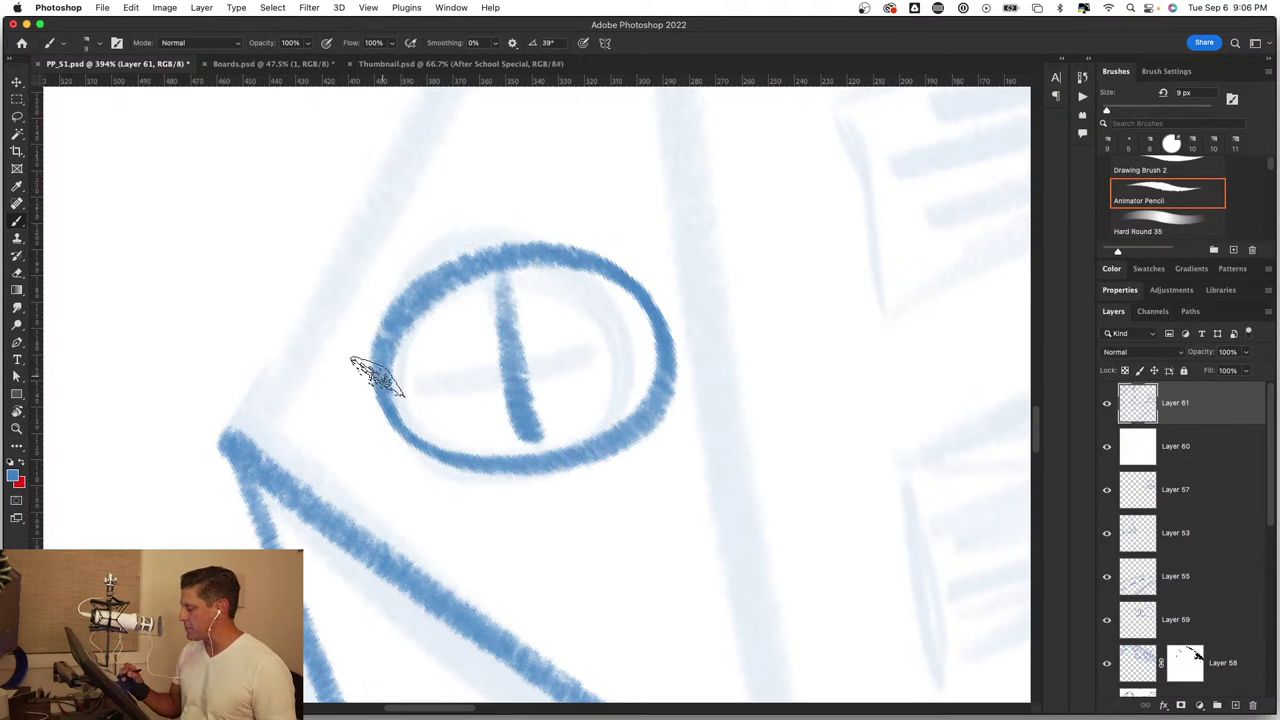
drag(372, 376, 645, 325)
drag(352, 386, 525, 342)
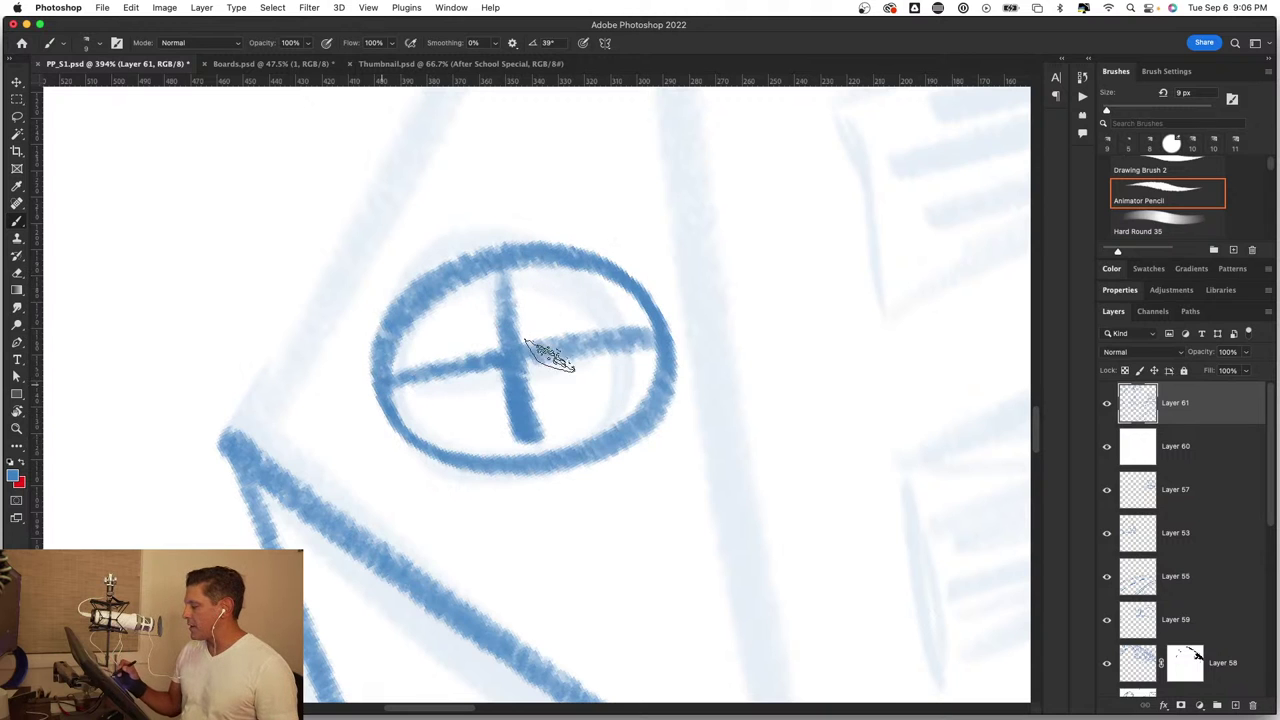
Step: Ink and darken the first long roof edge running up-right from the building corner
mouse_move(432, 418)
mouse_down()
mouse_move(414, 501)
mouse_move(420, 551)
mouse_up()
drag(814, 408, 726, 580)
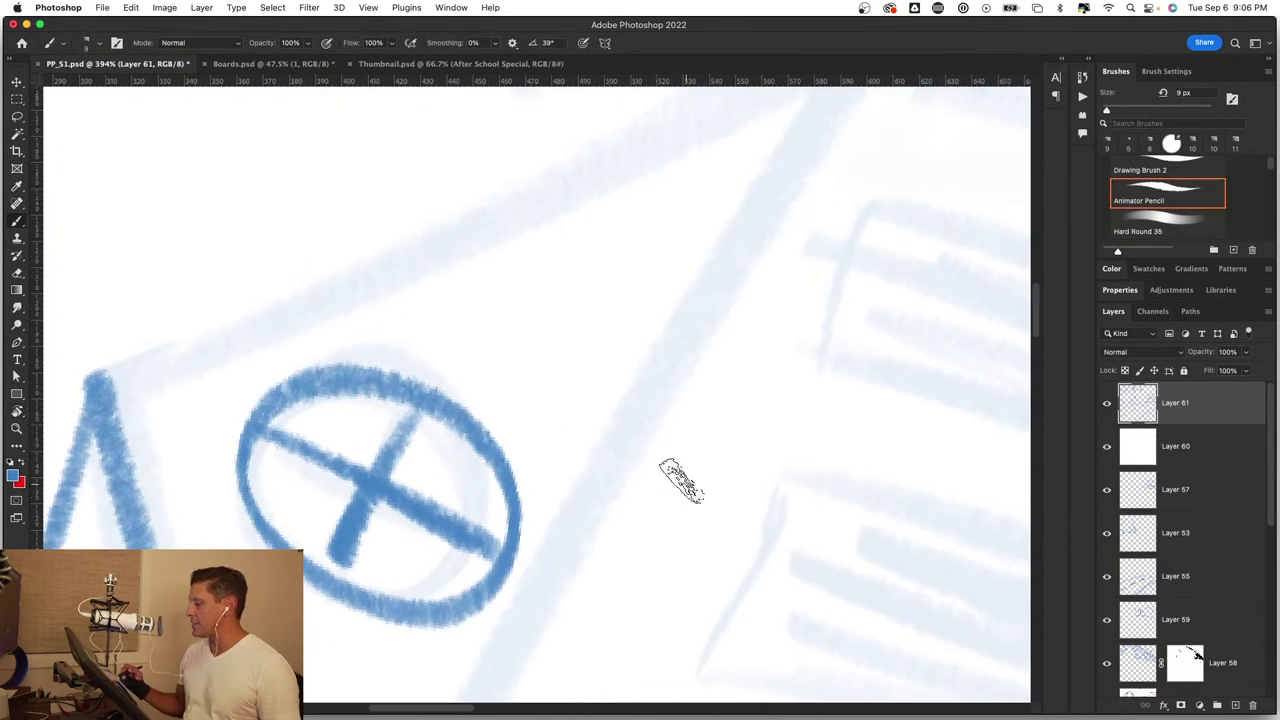
scroll(623, 457, down, 3)
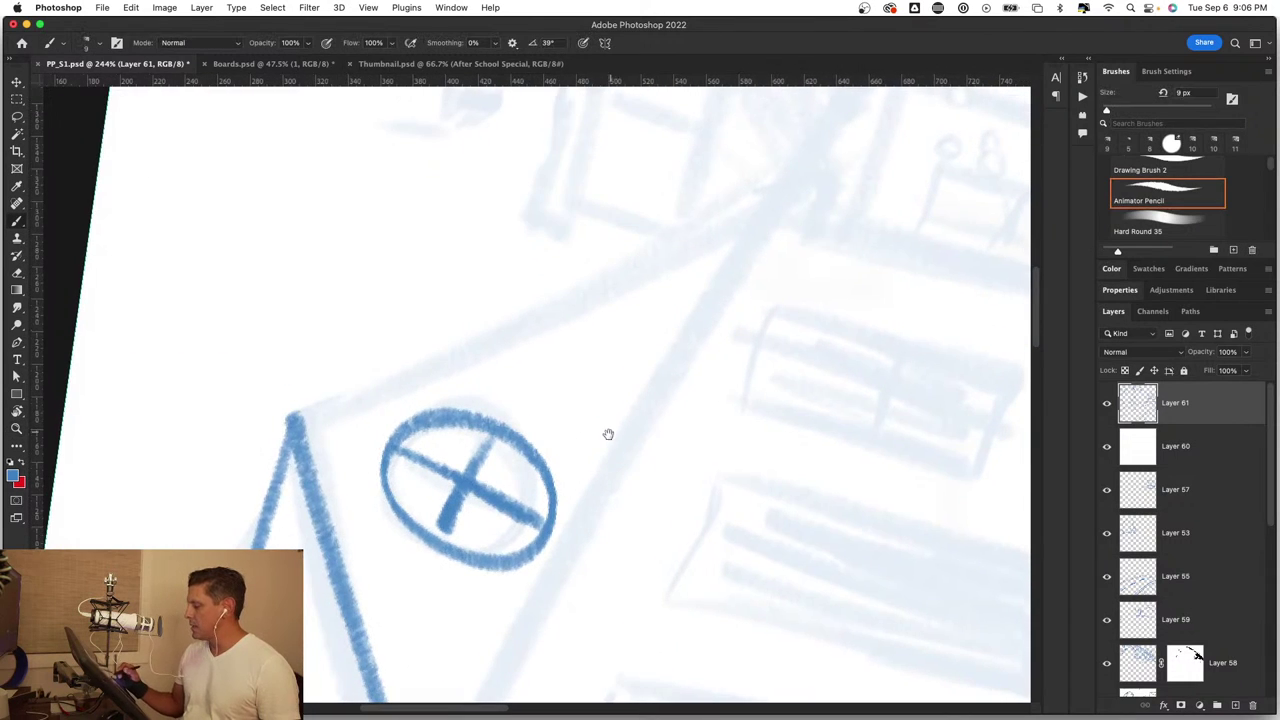
drag(608, 434, 577, 492)
drag(262, 478, 712, 280)
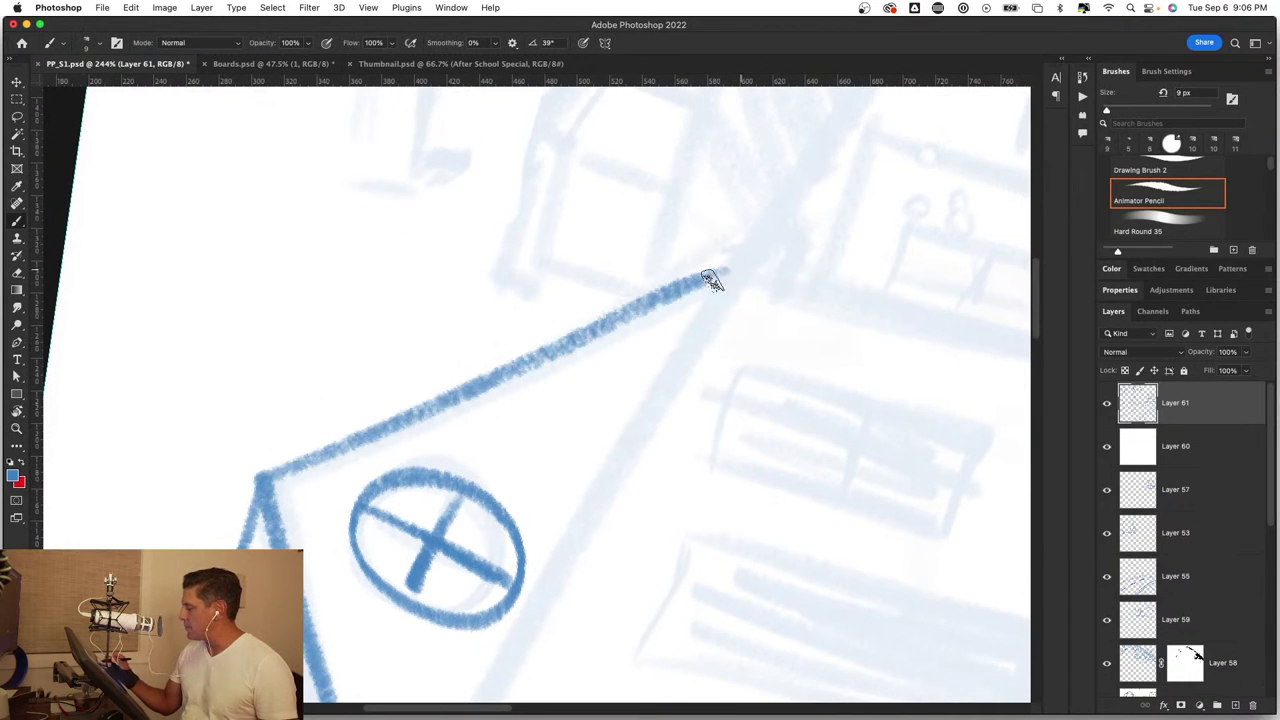
drag(333, 448, 790, 242)
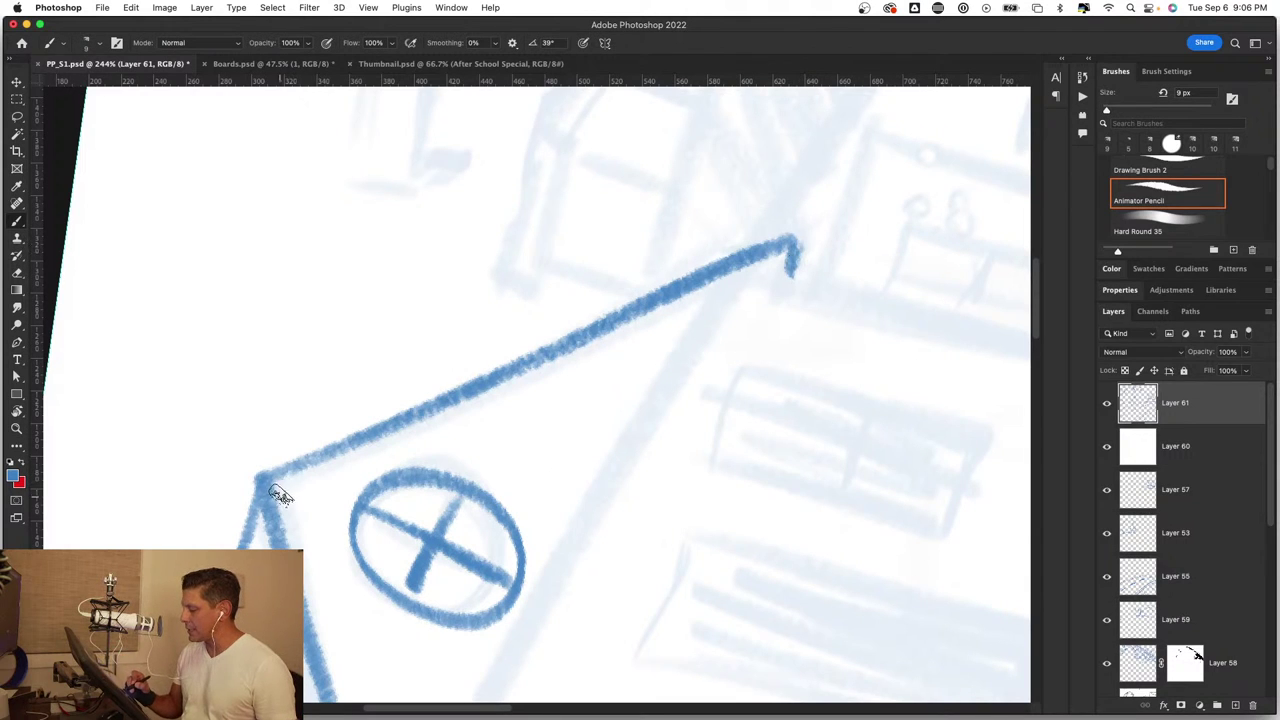
drag(280, 496, 670, 322)
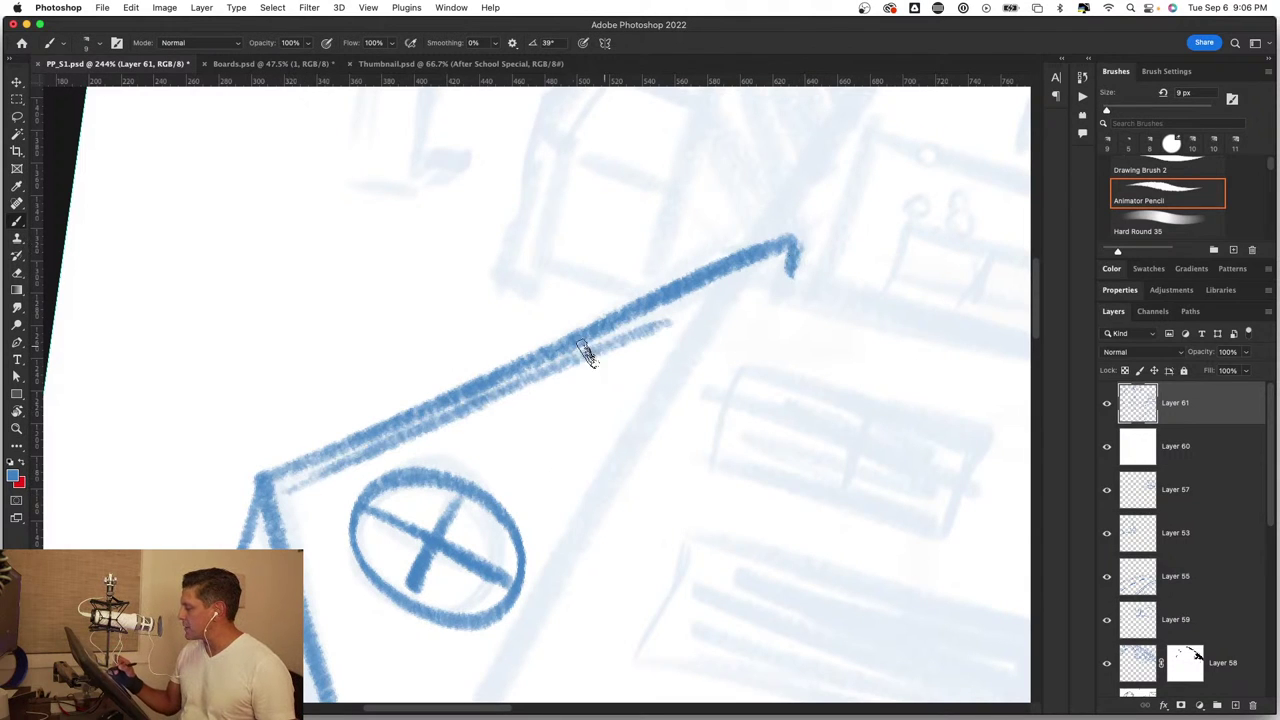
drag(586, 354, 743, 280)
drag(641, 327, 757, 277)
Step: Ink the second long roof edge diagonally up-right, then check the whole canvas
mouse_move(800, 398)
mouse_down()
mouse_move(523, 449)
mouse_move(529, 463)
mouse_up()
key(r)
mouse_move(846, 477)
mouse_down()
mouse_move(793, 316)
mouse_move(606, 454)
mouse_move(540, 483)
mouse_up()
key(b)
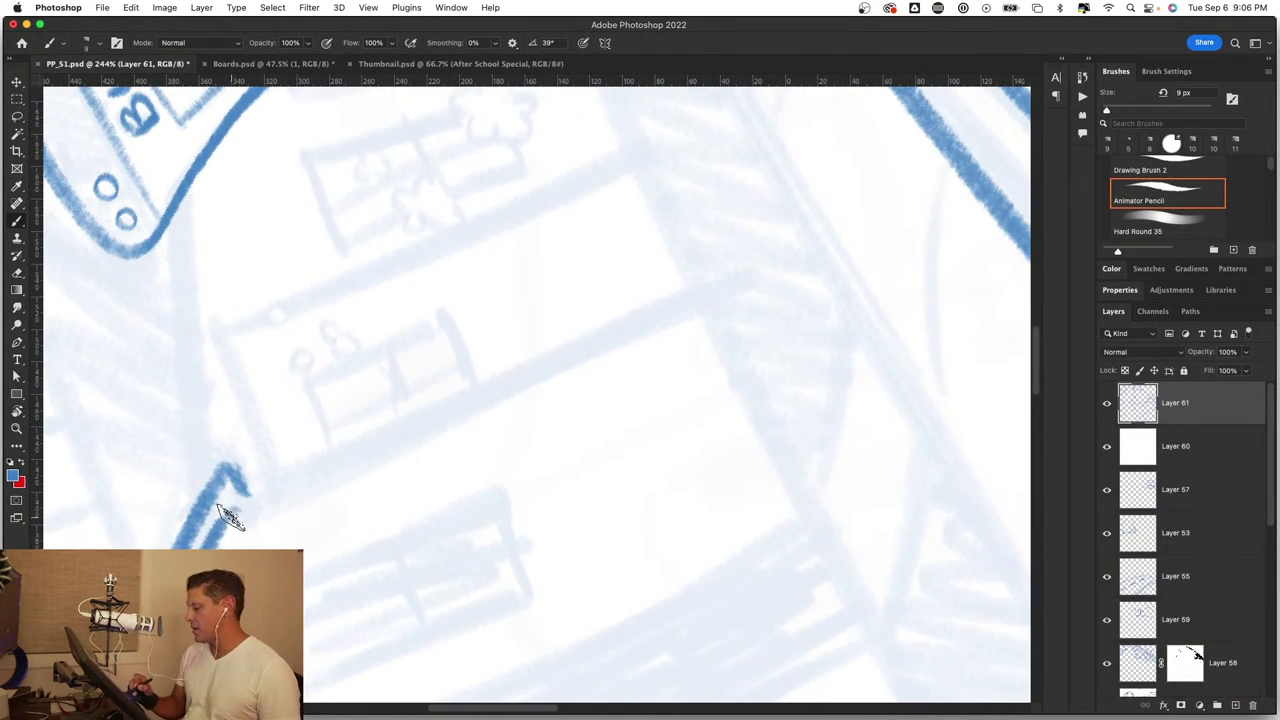
drag(277, 472, 405, 412)
drag(243, 491, 600, 325)
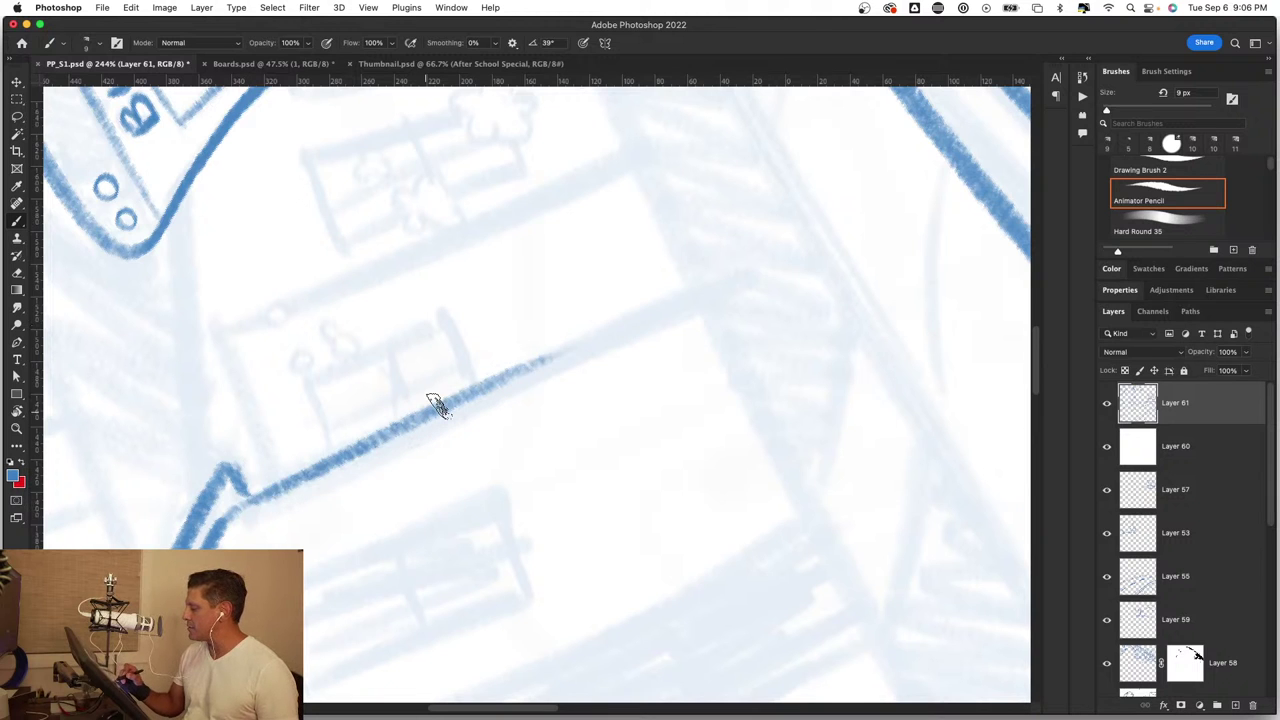
drag(437, 405, 766, 267)
key(z)
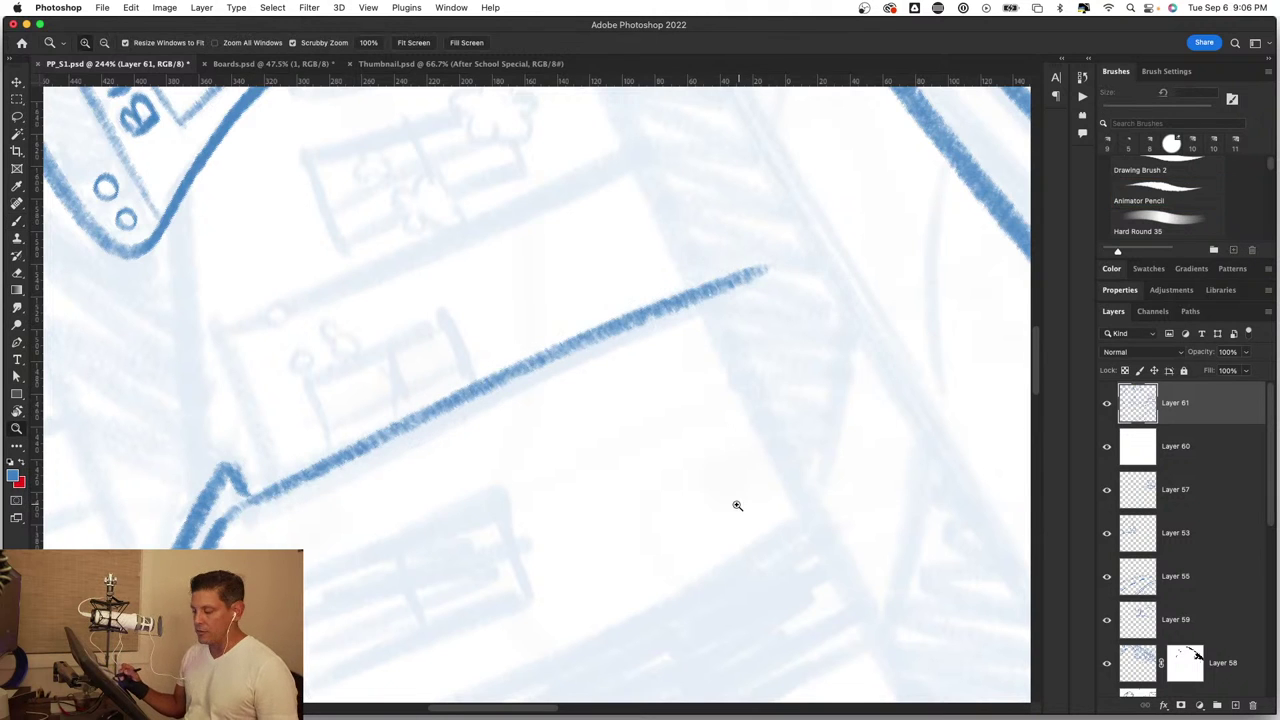
key(ctrl+0)
key(ctrl+equal)
key(b)
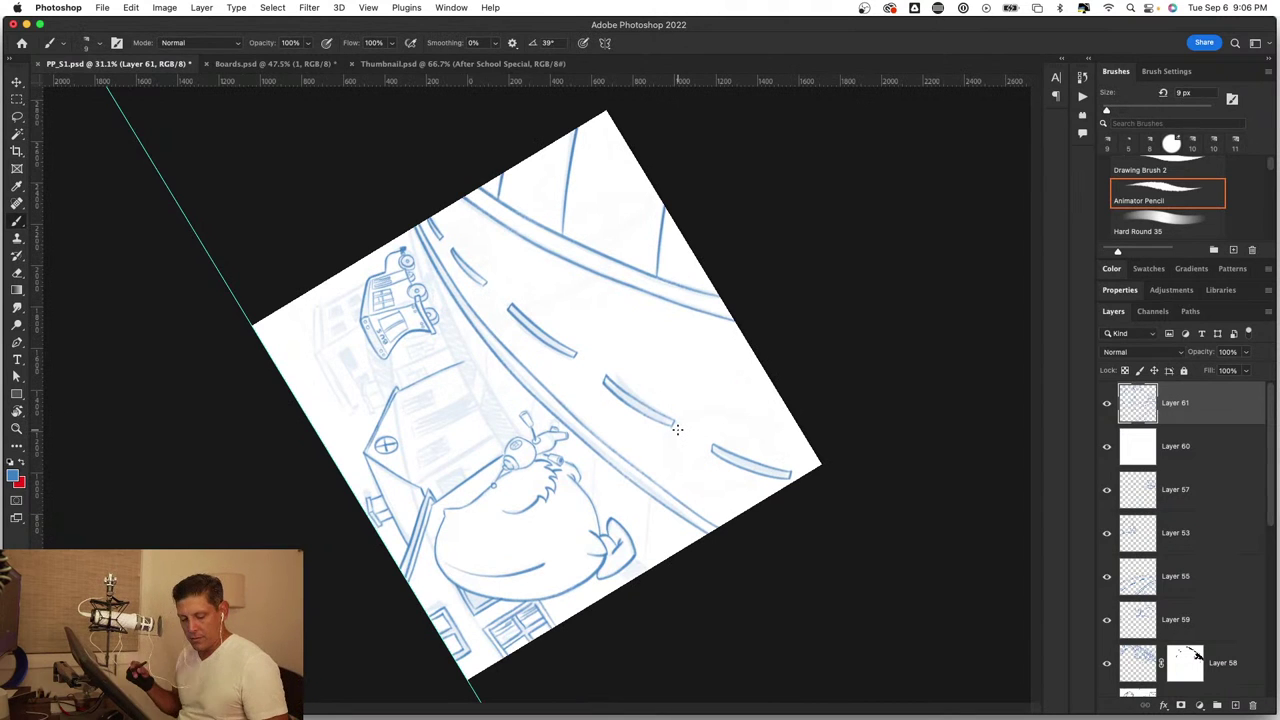
Step: Zoom in and add a curved pencil line to the creature's foot
scroll(677, 429, up, 5)
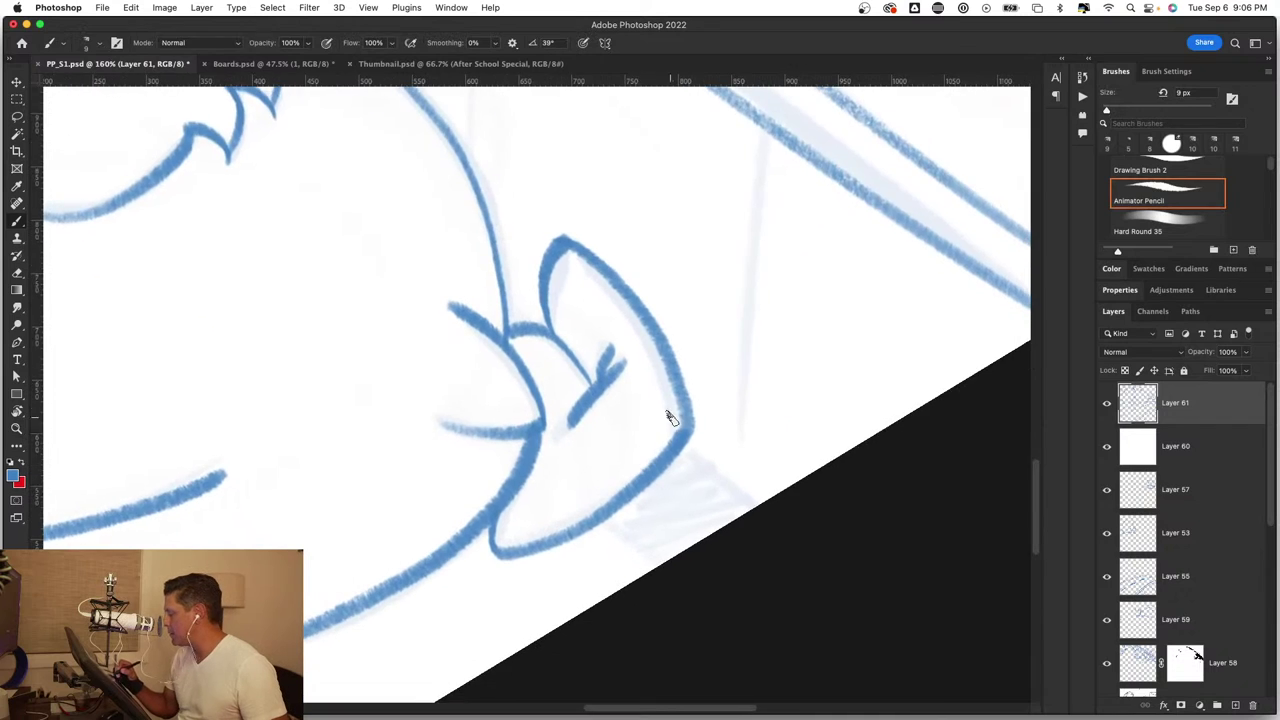
scroll(670, 418, up, 3)
drag(580, 440, 661, 373)
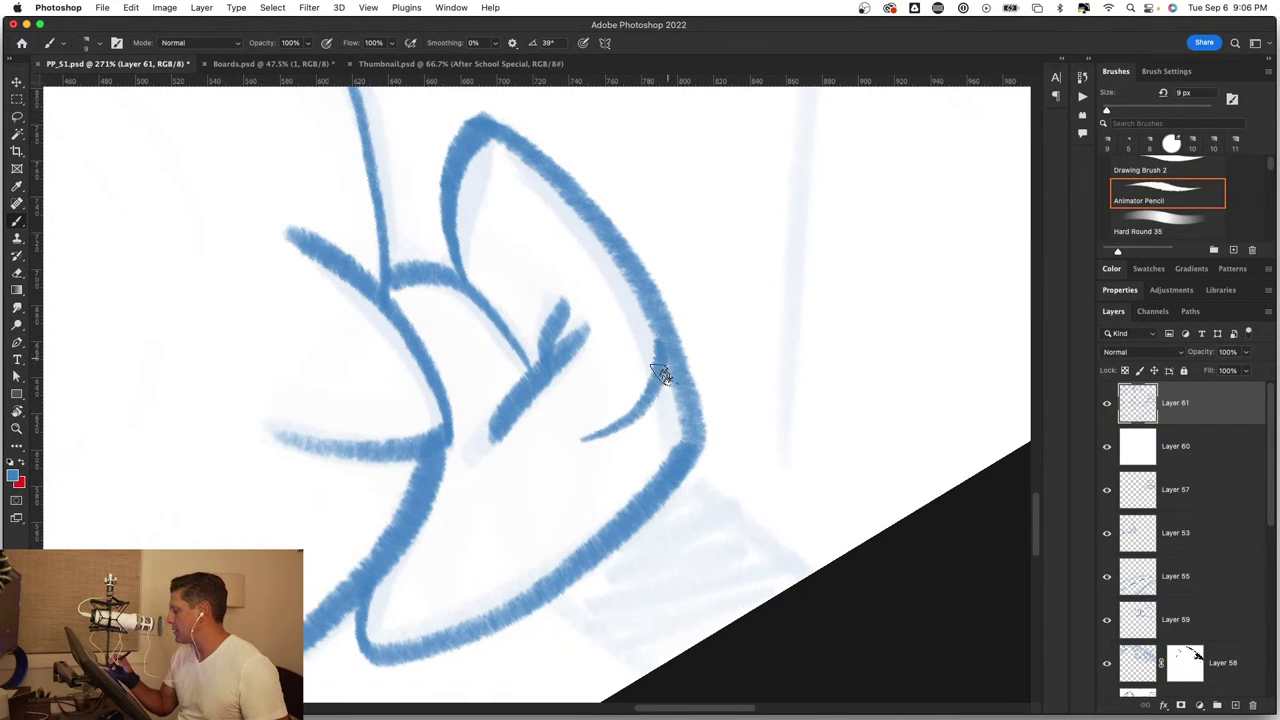
key(z)
scroll(661, 489, down, 5)
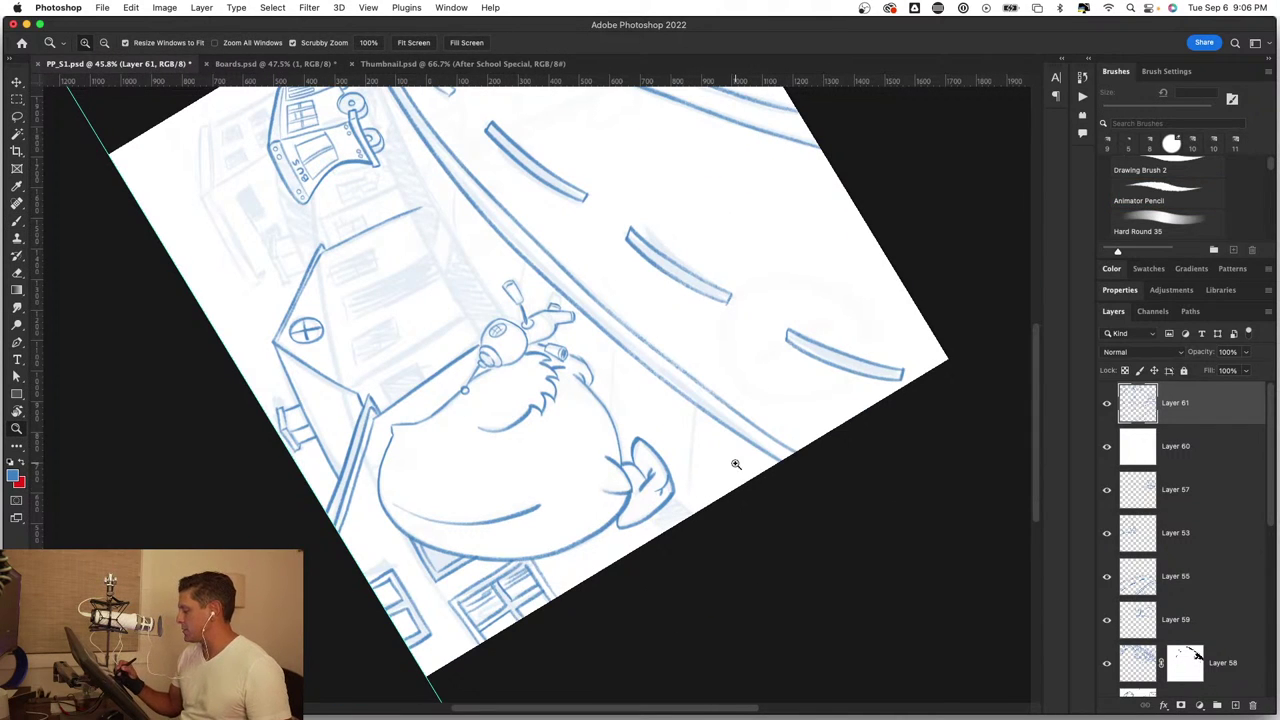
key(b)
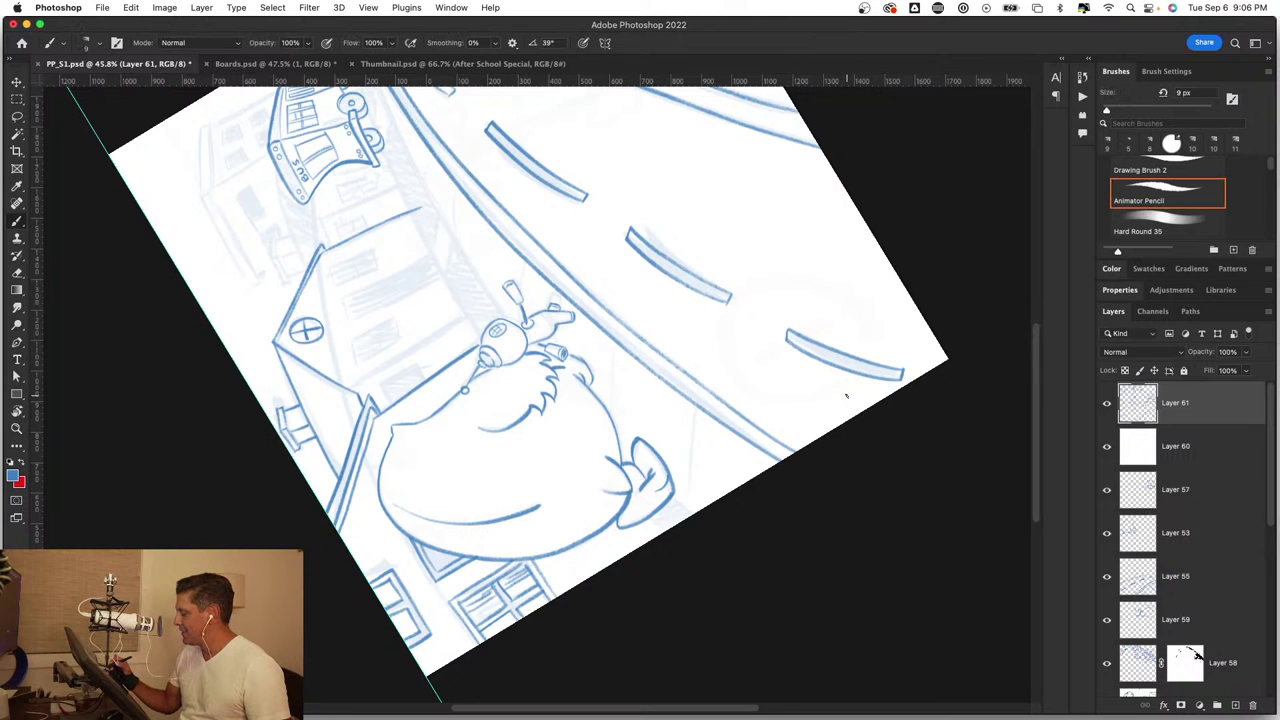
Step: Level the view, erase stray marks around the foot and redraw its lower line
mouse_move(846, 396)
mouse_down()
mouse_move(609, 557)
mouse_move(523, 571)
mouse_move(520, 511)
mouse_up()
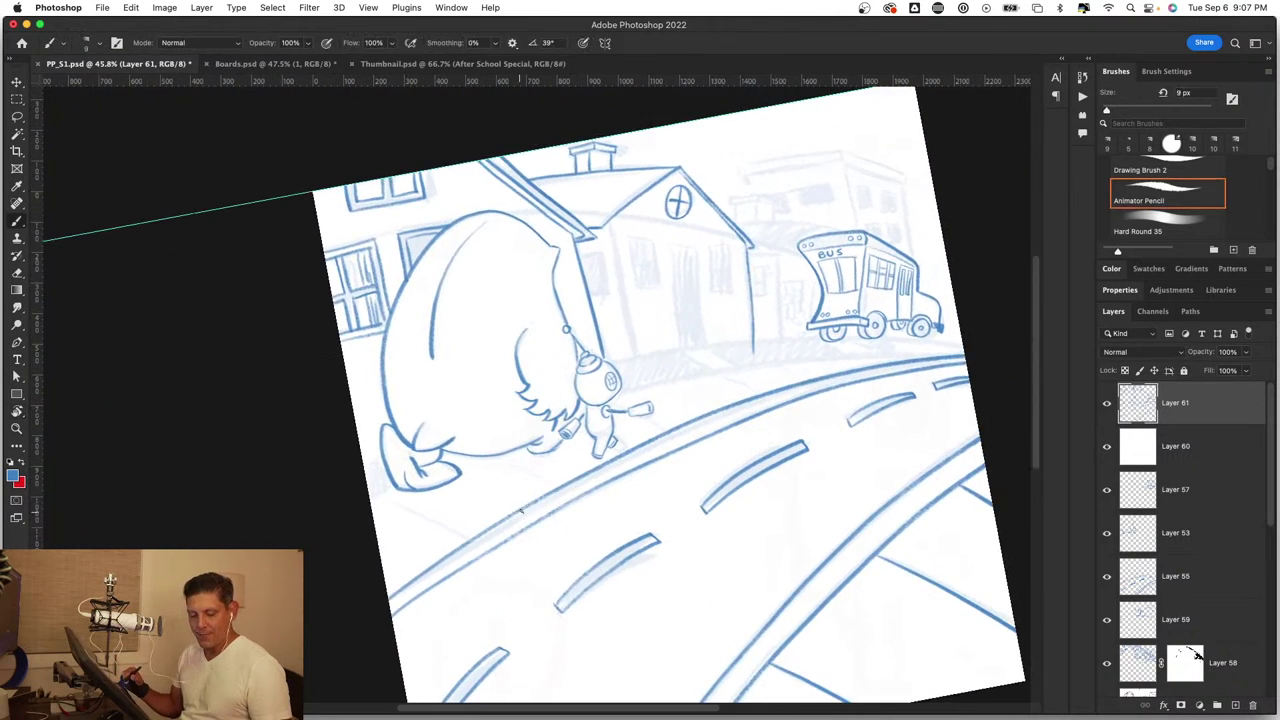
key(z)
scroll(551, 457, up, 6)
key(b)
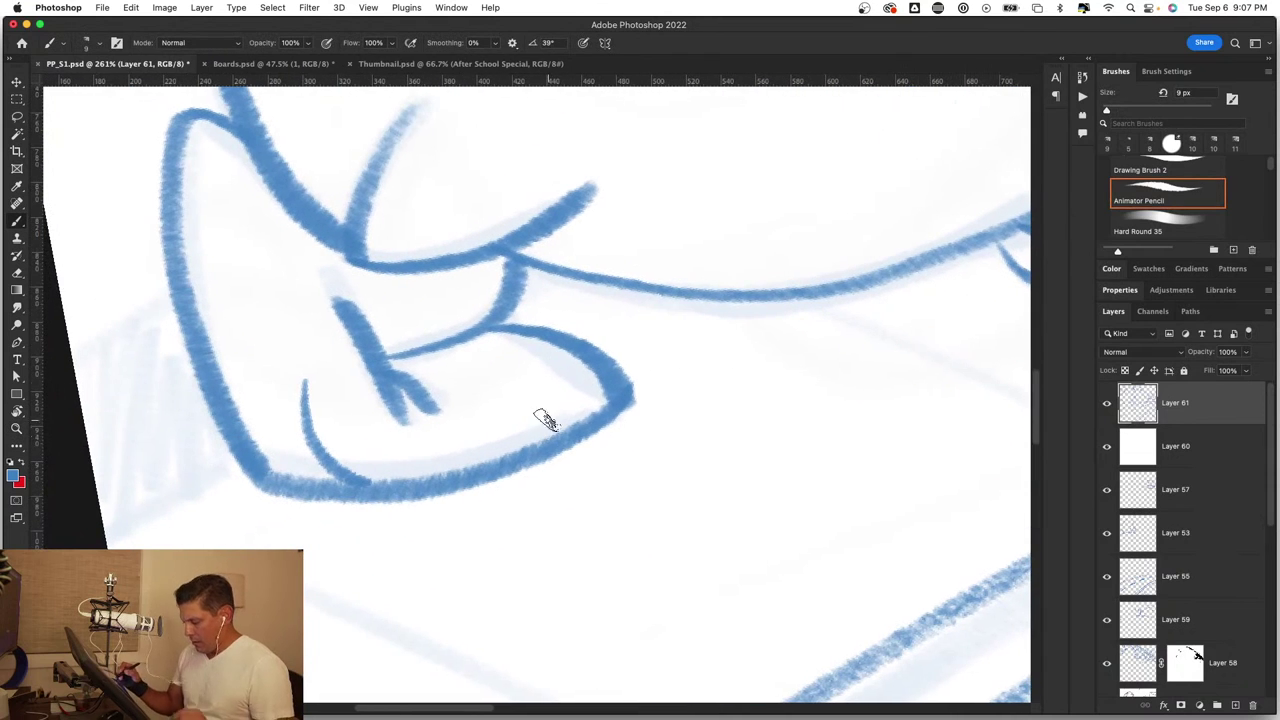
mouse_move(351, 506)
mouse_down()
mouse_move(390, 473)
mouse_move(379, 465)
mouse_up()
mouse_move(283, 362)
mouse_down()
mouse_move(328, 494)
mouse_move(314, 491)
mouse_move(471, 480)
mouse_move(303, 487)
mouse_up()
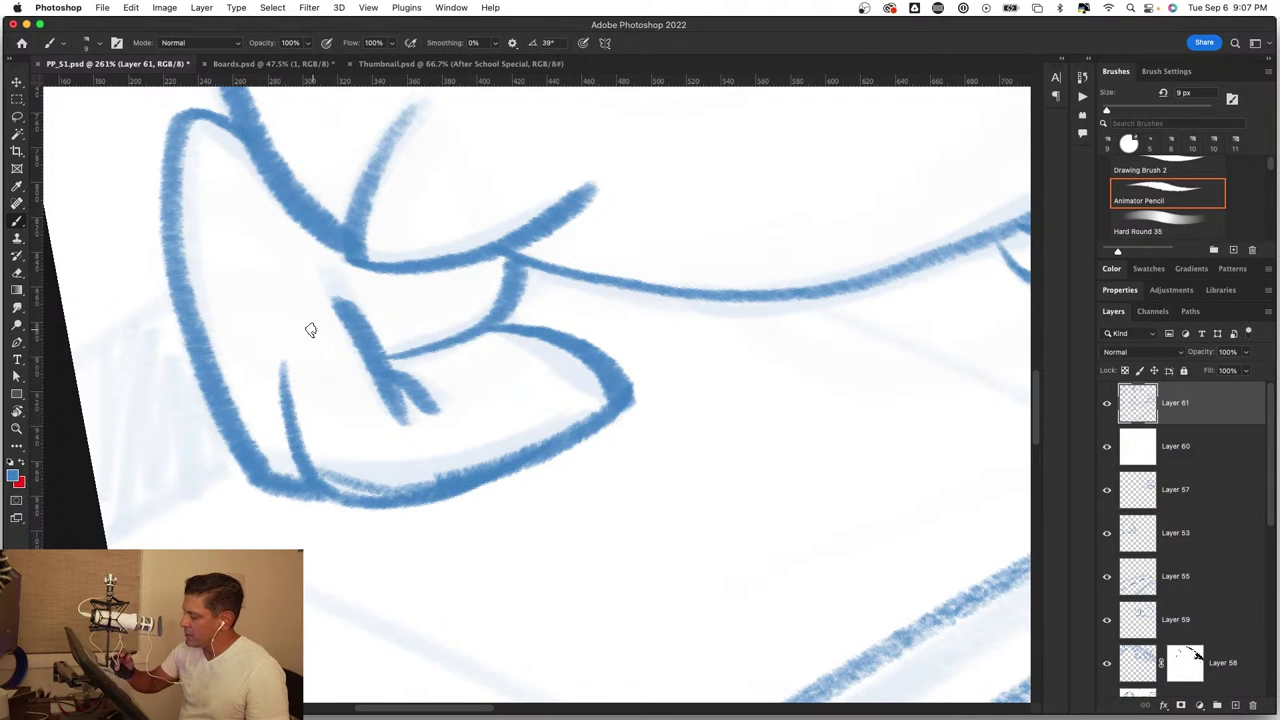
mouse_move(334, 447)
mouse_down()
mouse_move(343, 466)
mouse_move(429, 466)
mouse_move(587, 382)
mouse_up()
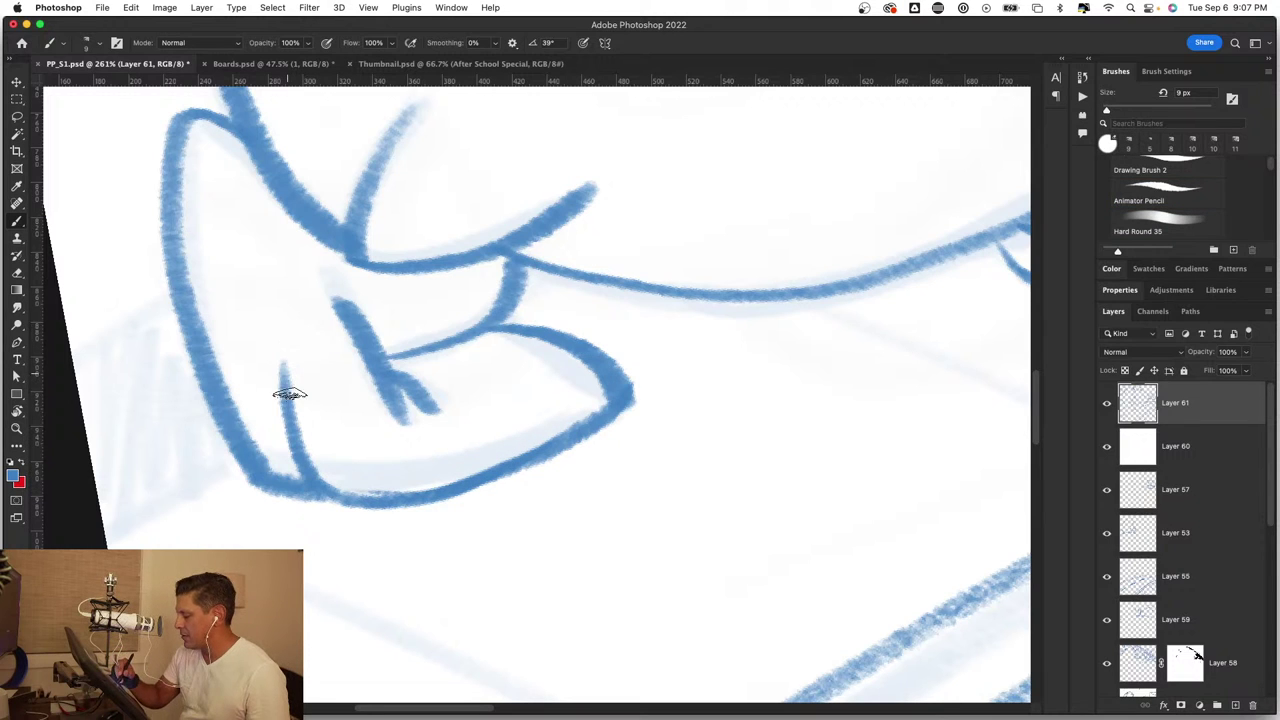
key(period)
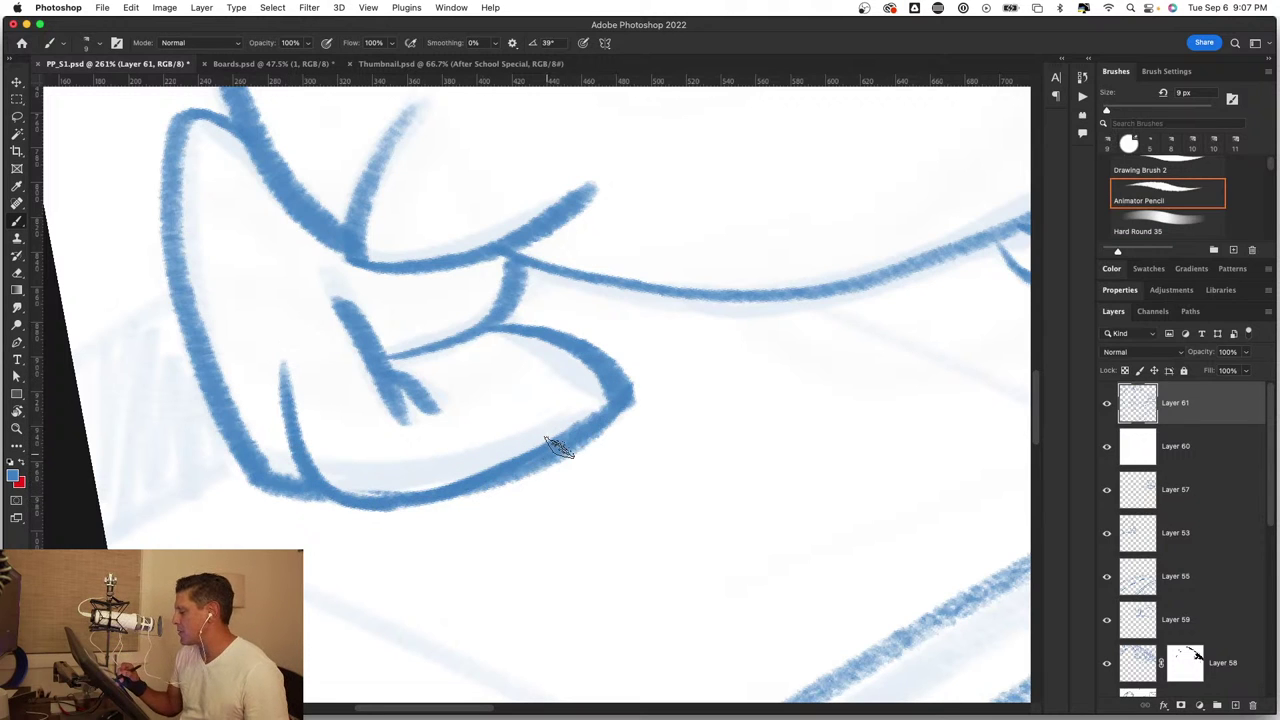
Step: Zoom in on the house's side window and draw its top and right frame edges
key(super+0)
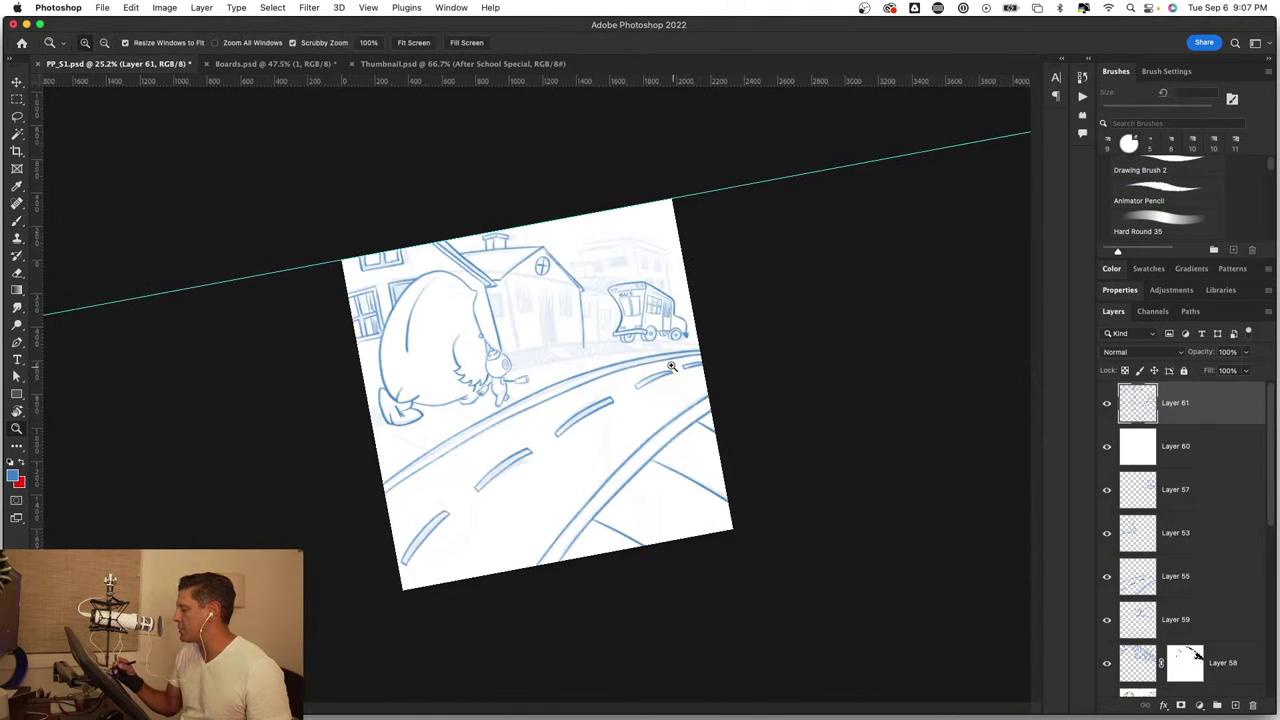
drag(478, 313, 592, 372)
drag(598, 212, 660, 214)
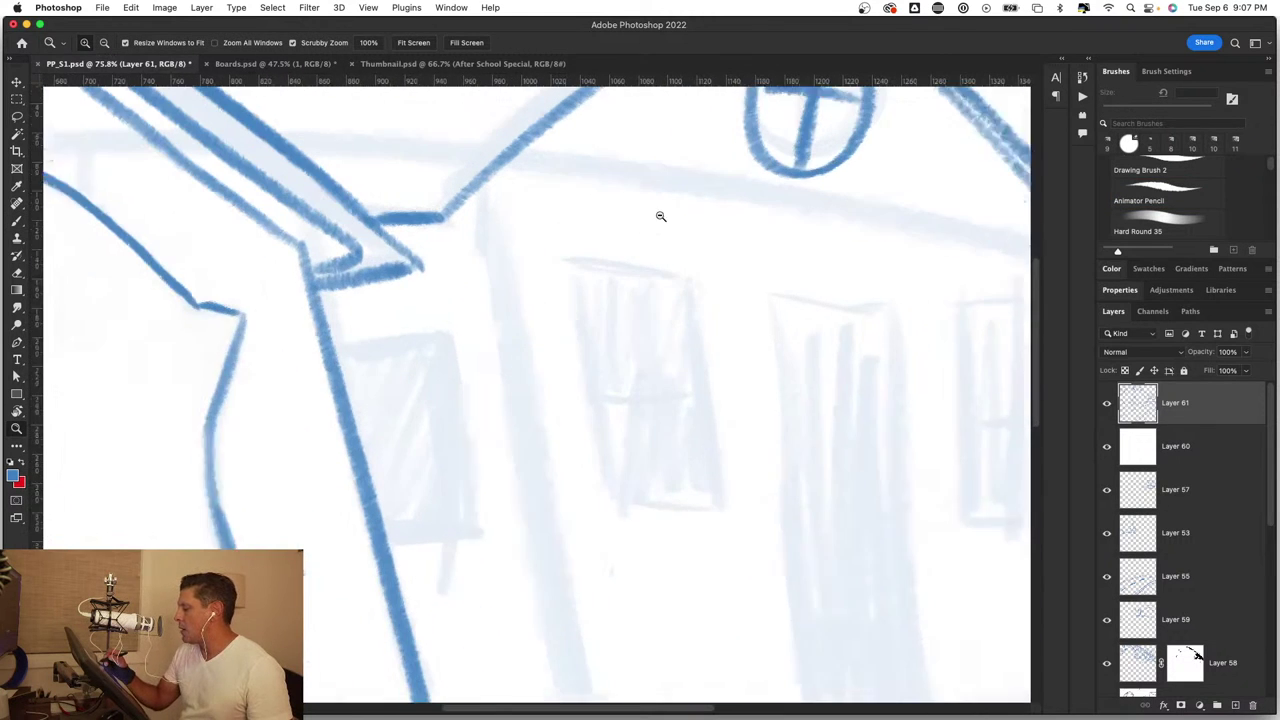
key(b)
drag(305, 370, 398, 356)
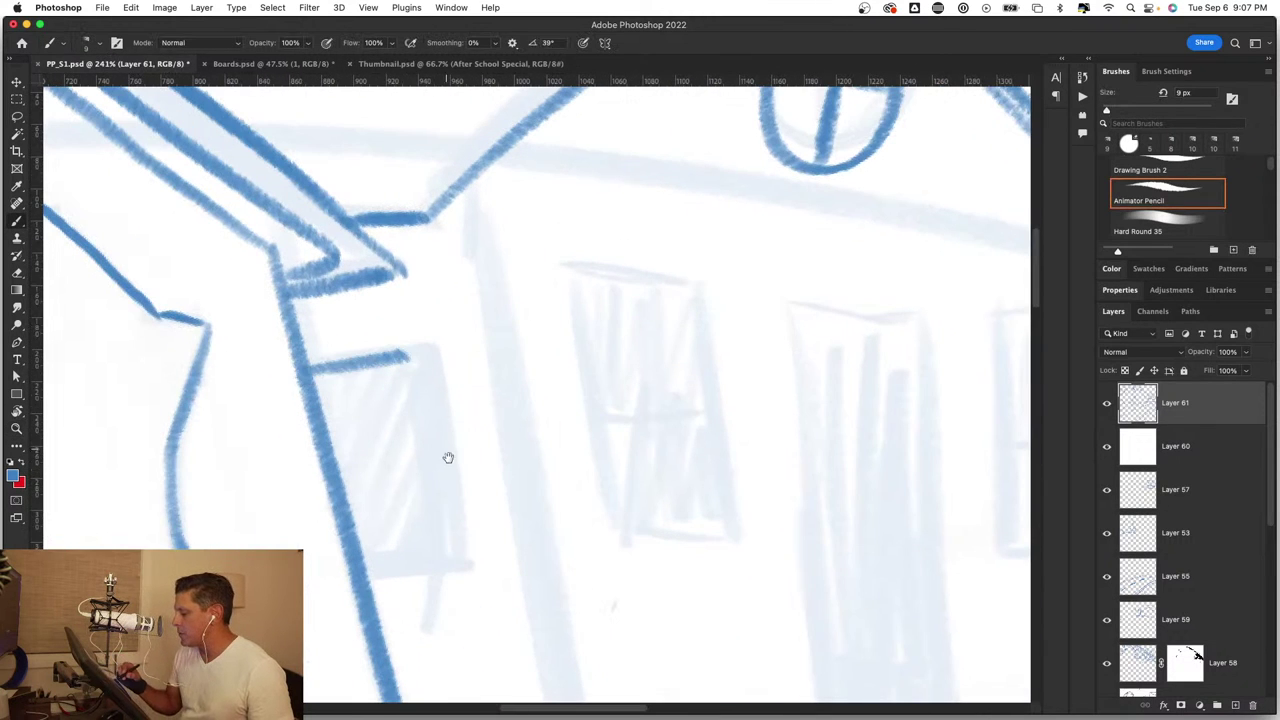
drag(448, 457, 452, 357)
drag(407, 261, 424, 472)
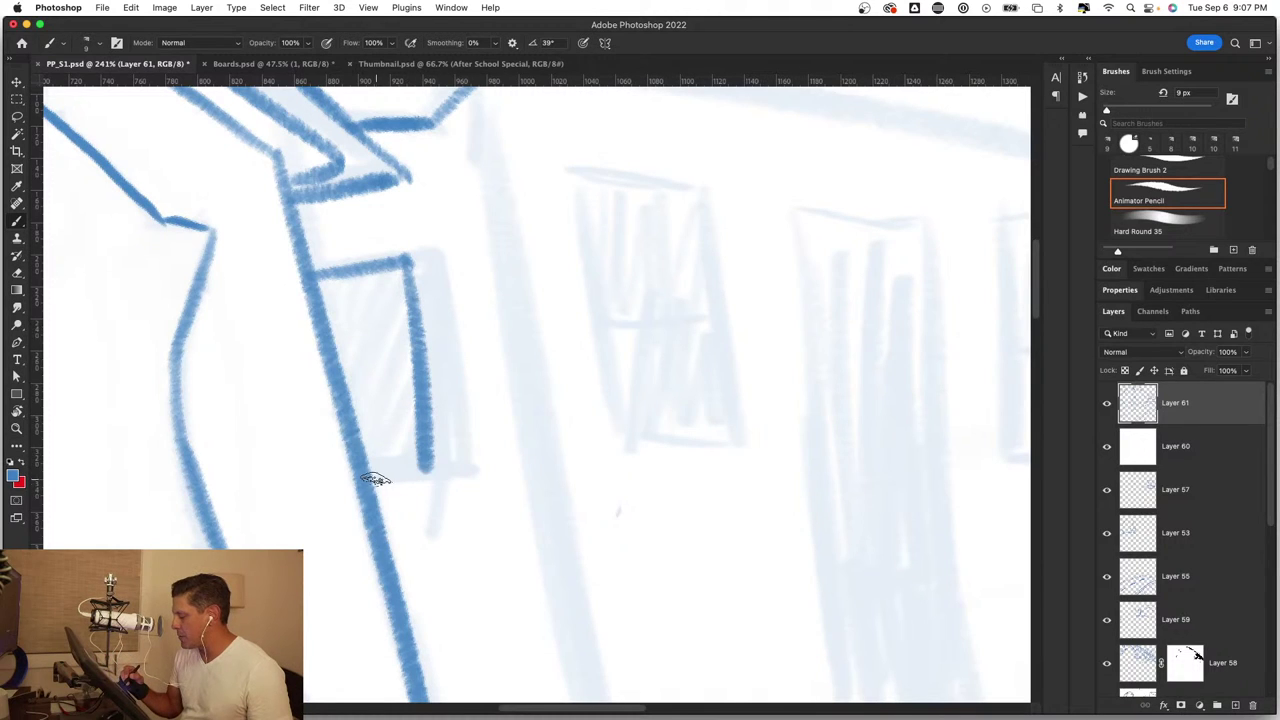
Step: Add the inner line inside the side window frame
mouse_move(314, 296)
mouse_down()
mouse_move(384, 287)
mouse_move(402, 460)
mouse_up()
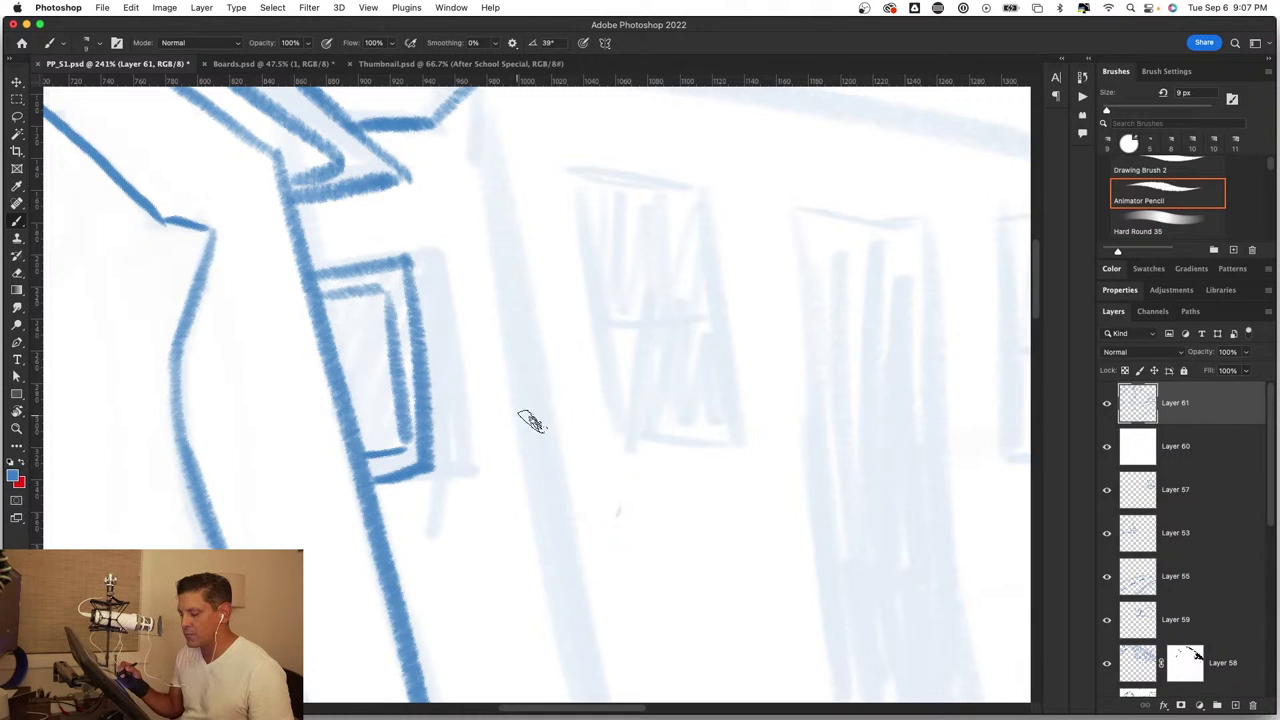
scroll(640, 431, down, 5)
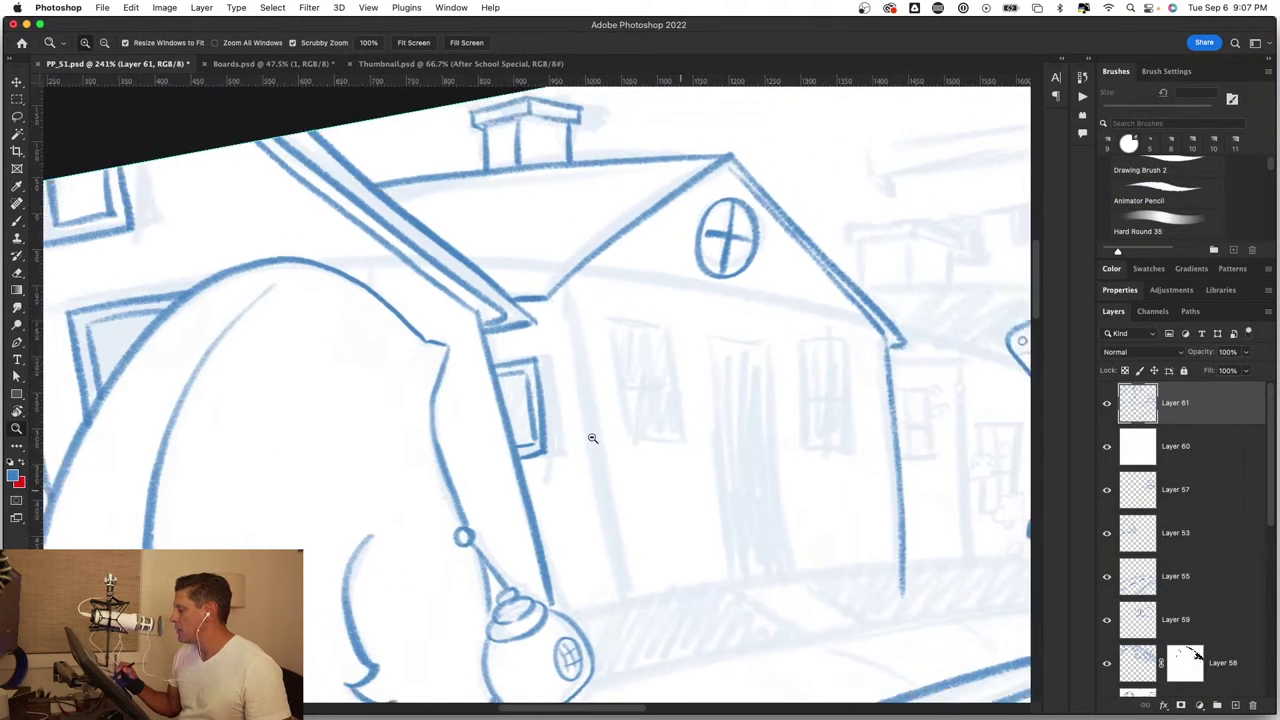
scroll(591, 434, down, 2)
scroll(651, 457, down, 1)
scroll(655, 460, up, 1)
scroll(646, 430, up, 3)
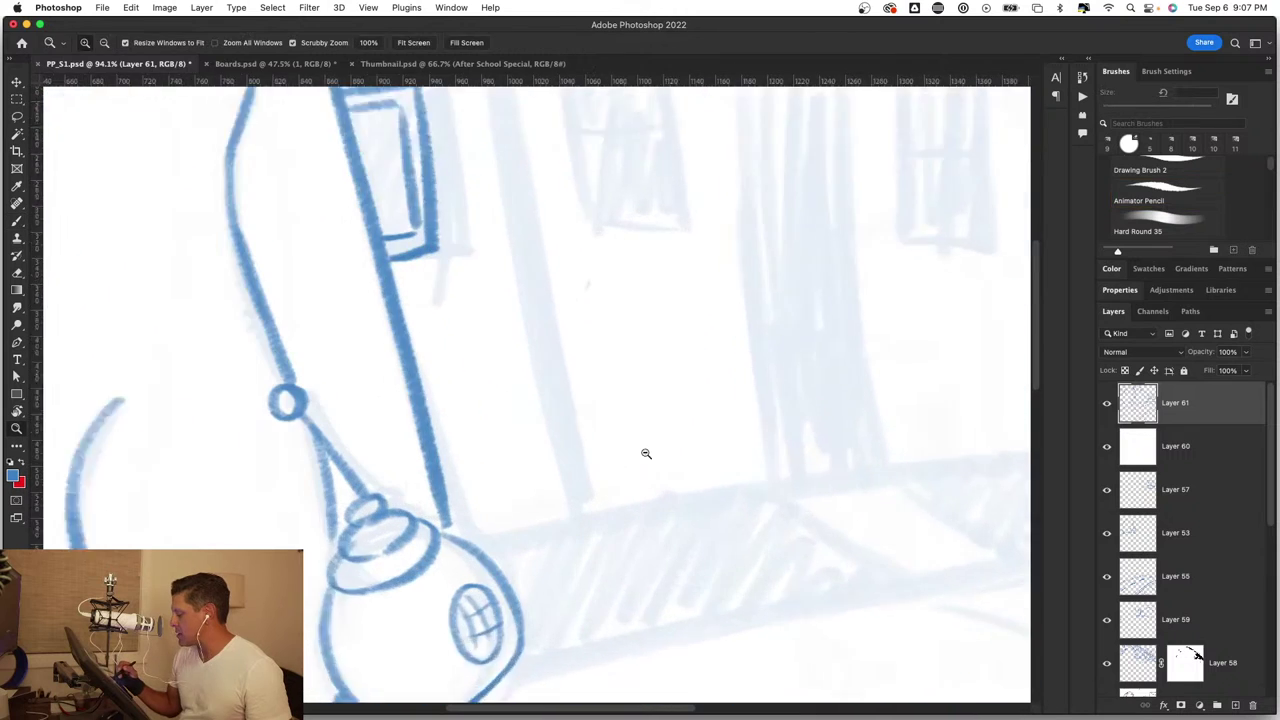
scroll(646, 451, up, 2)
Step: Retrace the house's front corner line in blue pencil down to the ground
scroll(500, 560, down, 3)
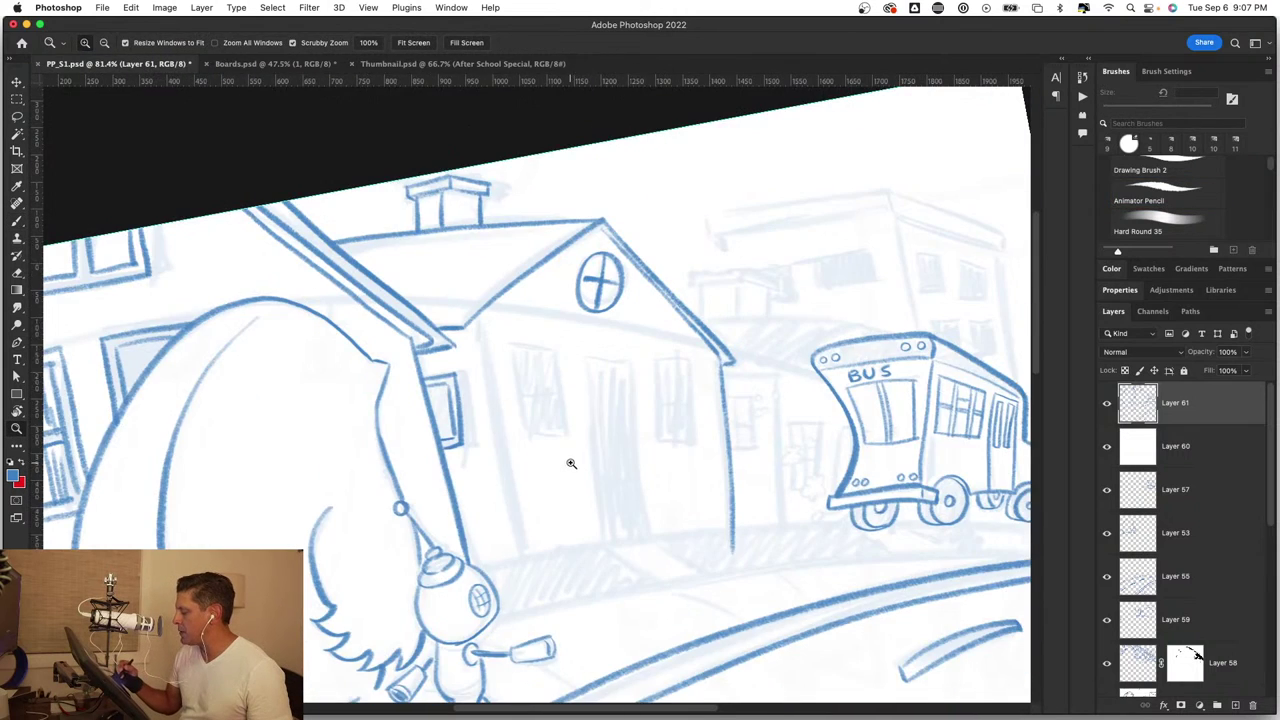
scroll(571, 457, up, 2)
scroll(640, 449, up, 1)
scroll(640, 535, down, 1)
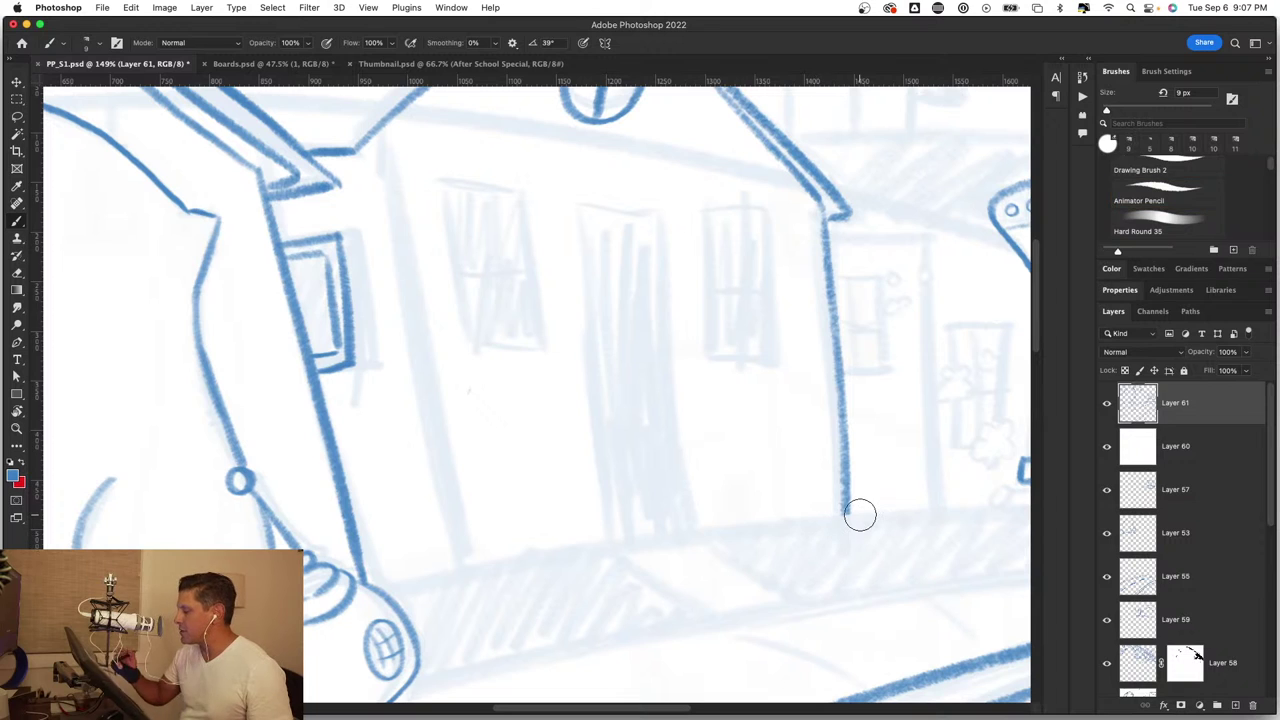
drag(381, 136, 431, 445)
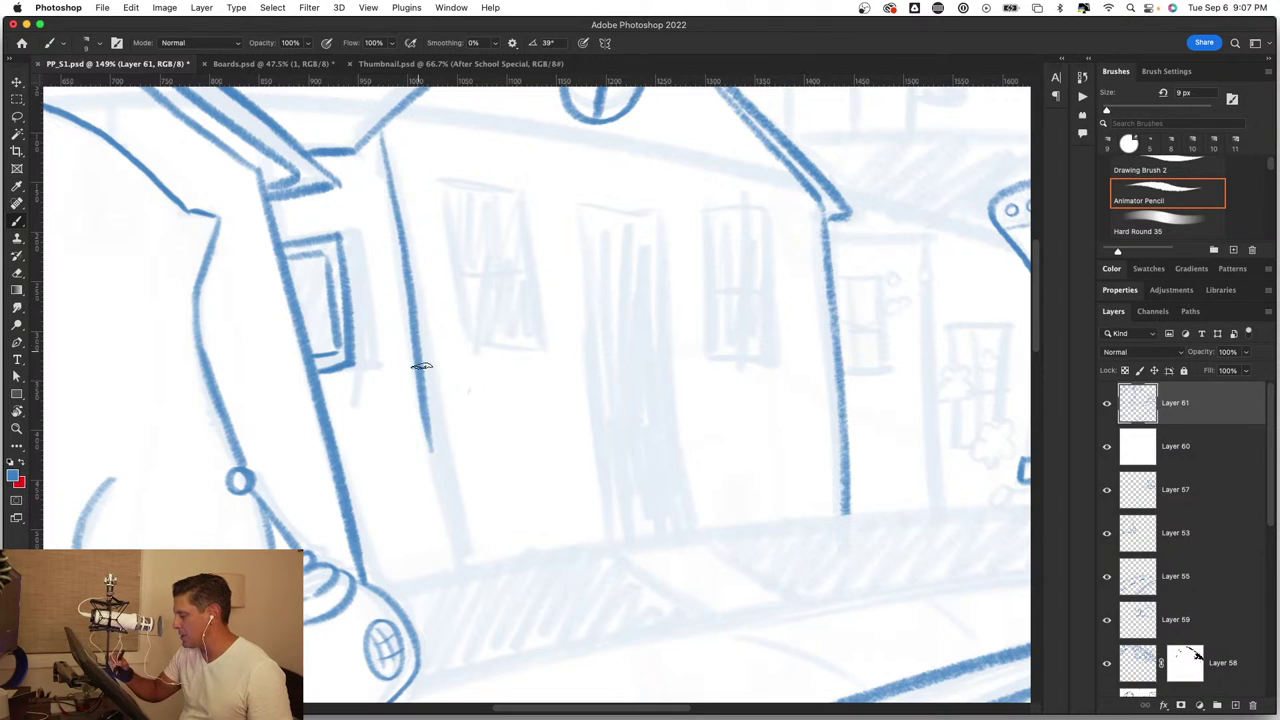
drag(421, 366, 447, 548)
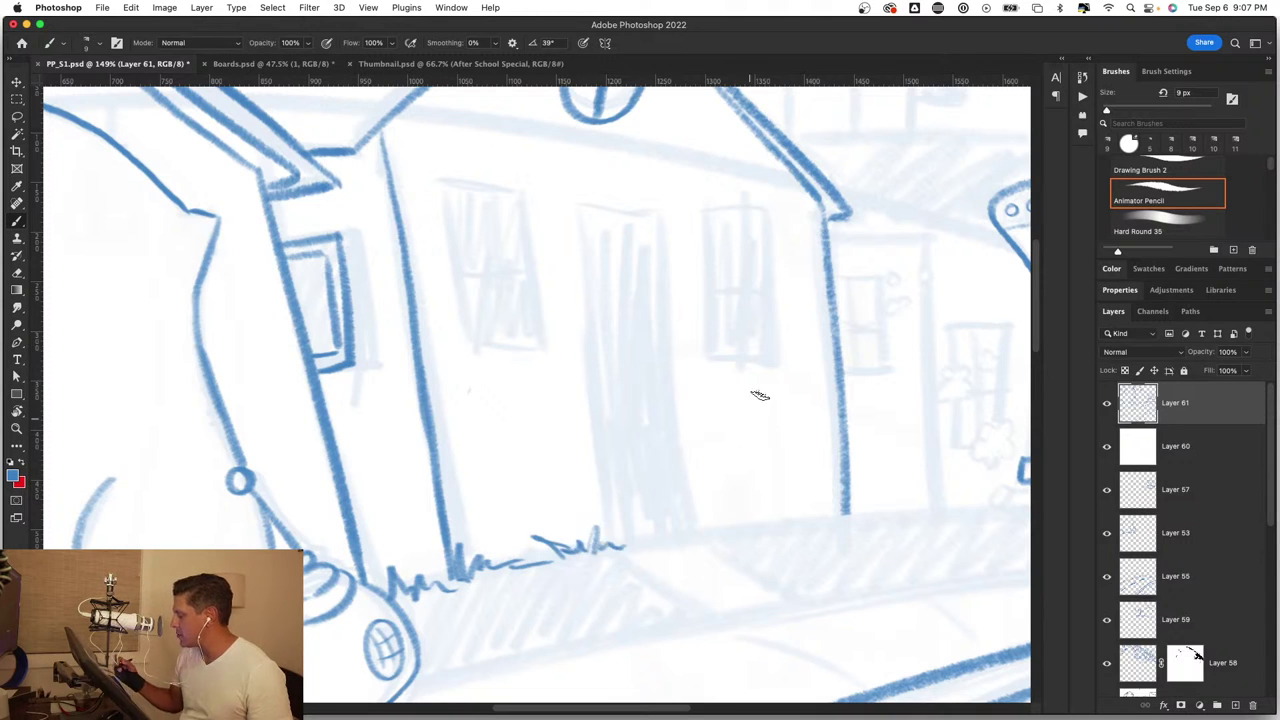
mouse_move(767, 345)
mouse_down()
mouse_move(920, 437)
mouse_move(700, 503)
mouse_move(683, 485)
mouse_up()
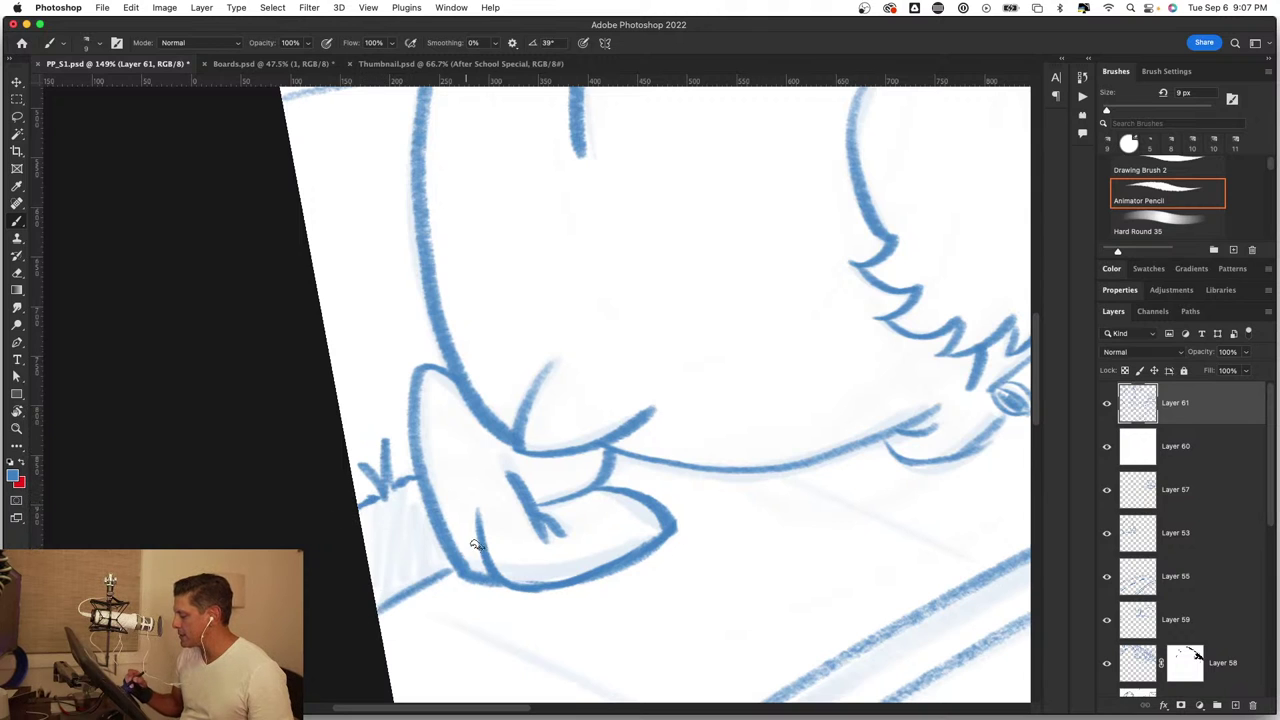
Step: Tilt the view back upright, zoom in on the robot and draw two strokes below its cylinder
drag(587, 605, 474, 386)
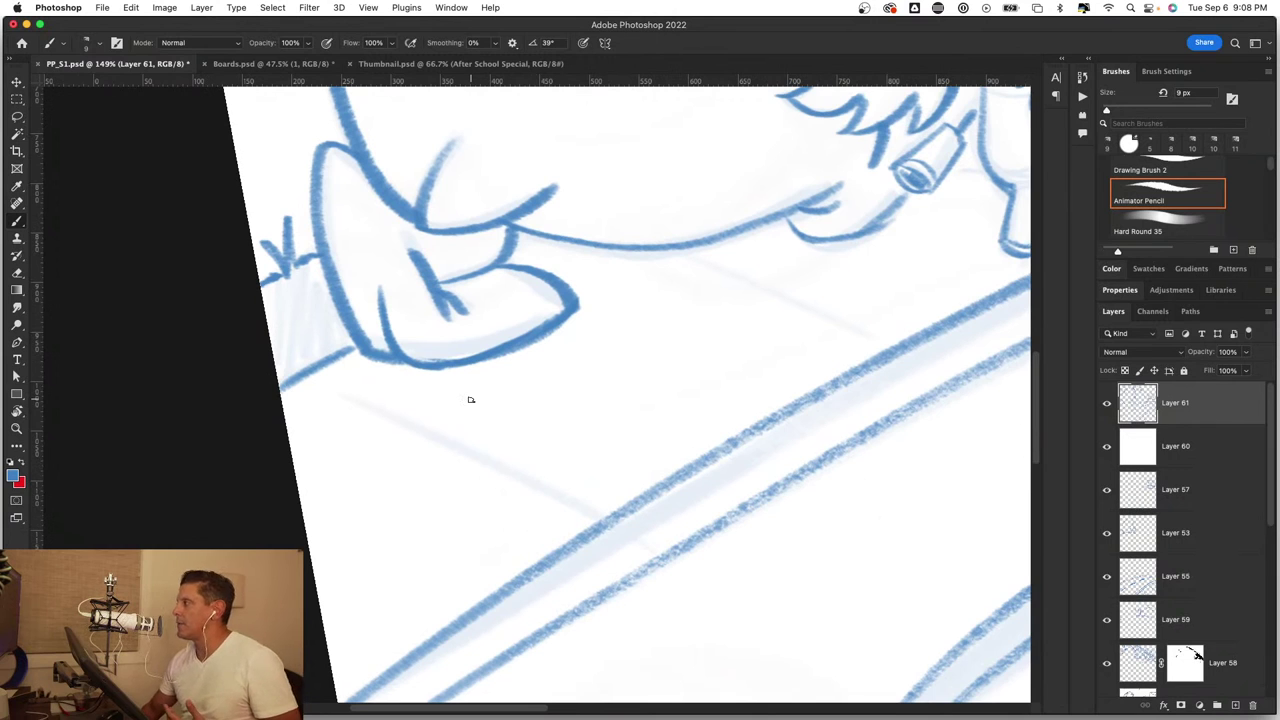
mouse_move(470, 399)
mouse_down()
mouse_move(791, 543)
mouse_move(731, 251)
mouse_up()
mouse_move(583, 586)
mouse_down()
mouse_move(477, 519)
mouse_move(375, 526)
mouse_up()
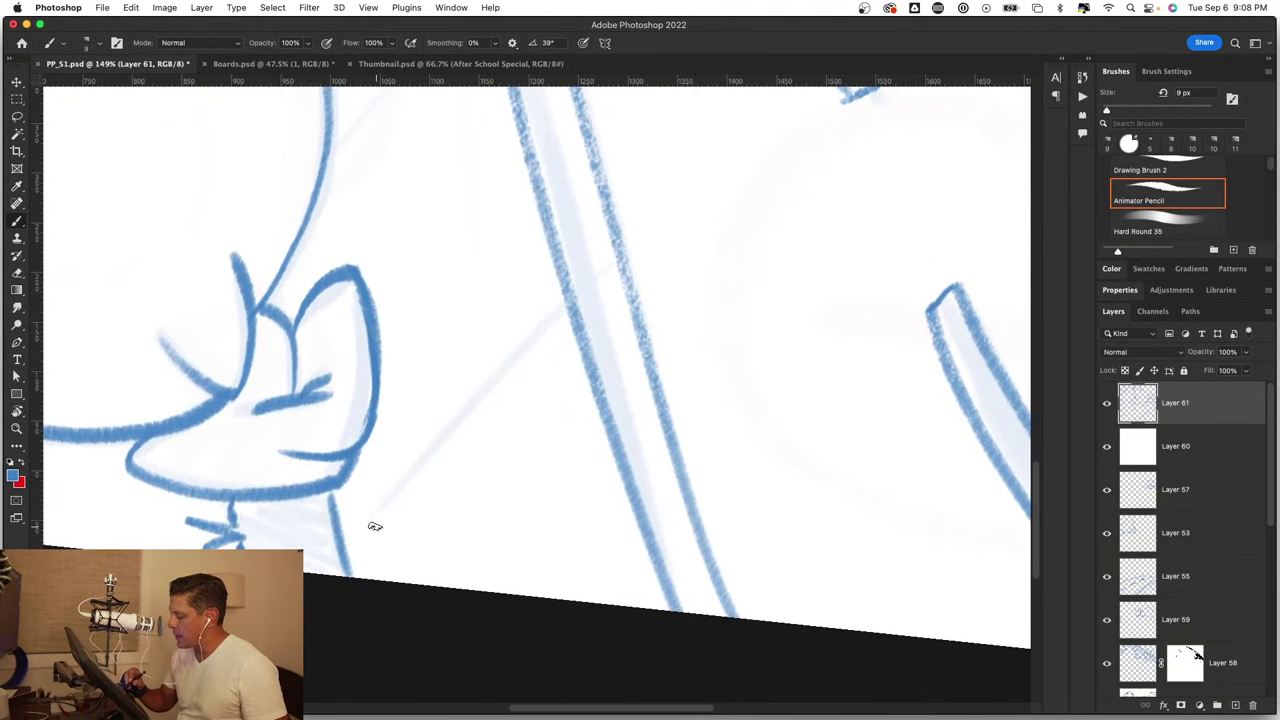
mouse_move(591, 286)
mouse_down()
mouse_move(569, 366)
mouse_move(605, 457)
mouse_move(478, 525)
mouse_move(590, 395)
mouse_move(602, 416)
mouse_move(645, 220)
mouse_move(670, 190)
mouse_up()
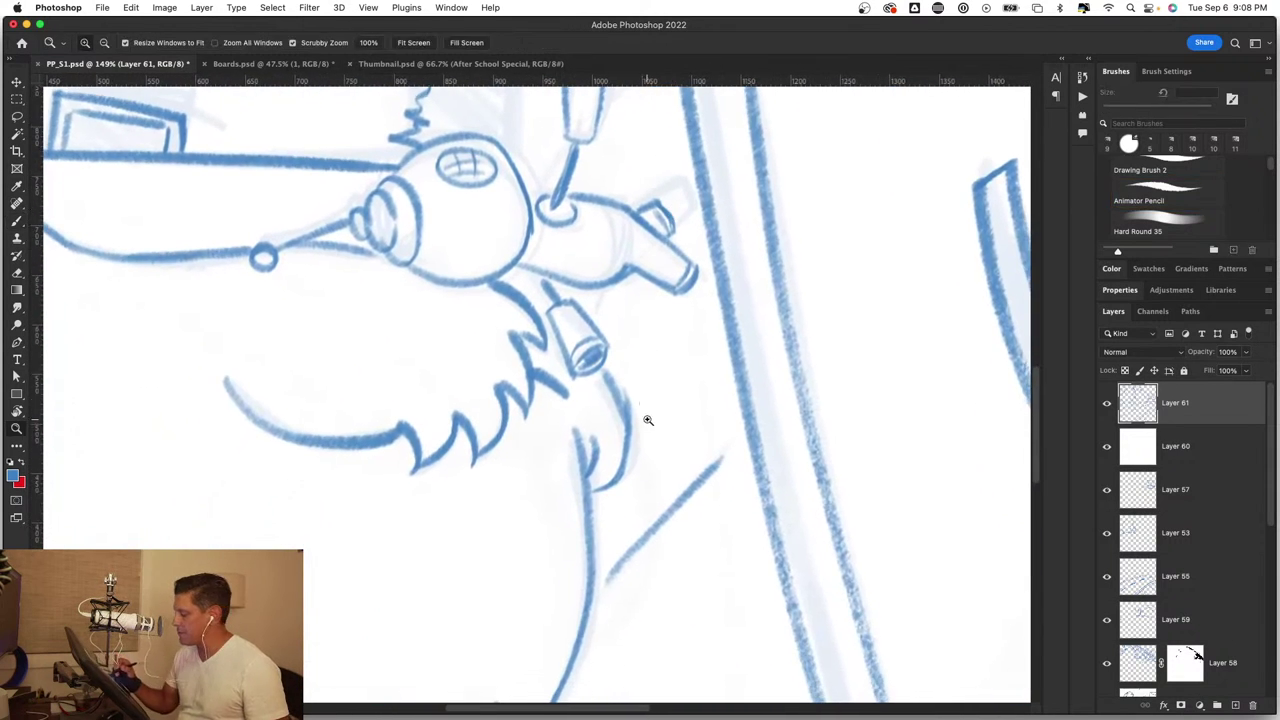
drag(646, 417, 660, 350)
mouse_move(555, 297)
mouse_down()
mouse_move(600, 437)
mouse_move(586, 503)
mouse_move(642, 308)
mouse_move(657, 306)
mouse_move(643, 380)
mouse_move(540, 422)
mouse_move(624, 362)
mouse_move(568, 441)
mouse_up()
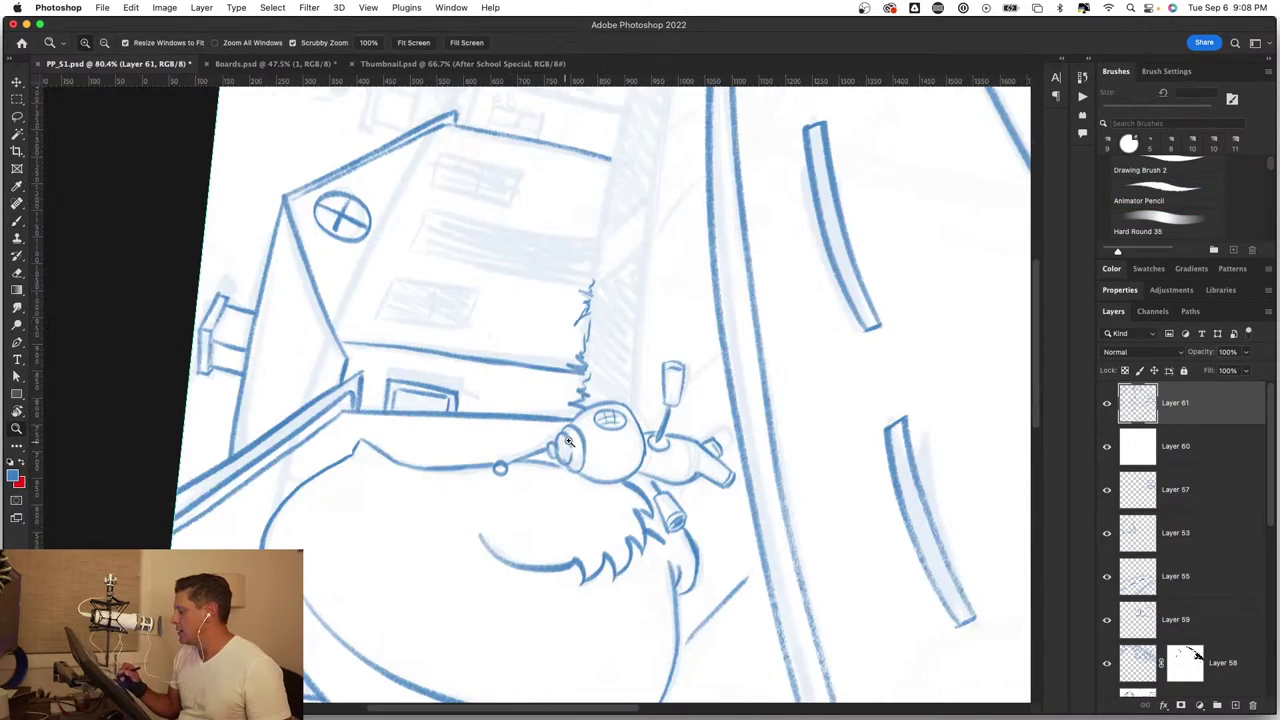
Step: Draw the front window's left, right, top and bottom edges plus a middle crossbar
mouse_move(771, 434)
mouse_down()
mouse_move(766, 466)
mouse_move(561, 625)
mouse_move(586, 371)
mouse_move(666, 509)
mouse_move(609, 372)
mouse_move(617, 347)
mouse_up()
key(r)
key(z)
key(b)
scroll(631, 354, up, 5)
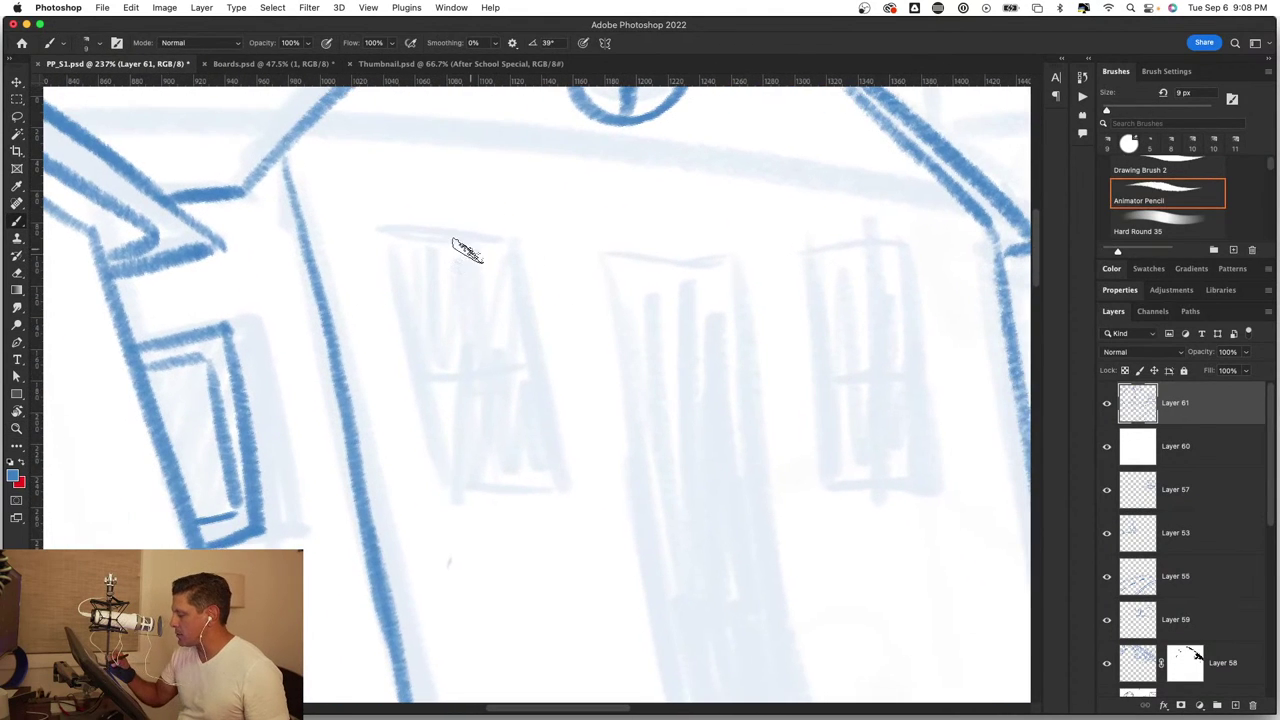
drag(392, 232, 446, 478)
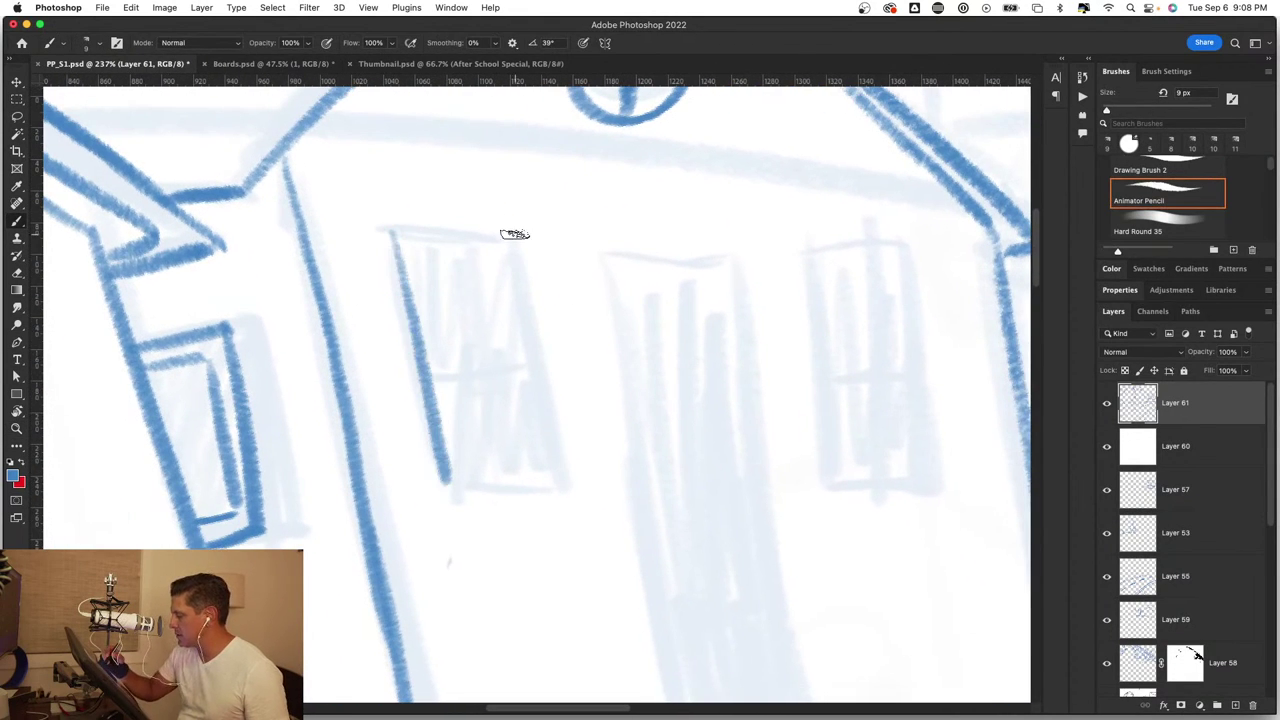
drag(514, 234, 557, 434)
drag(390, 229, 522, 238)
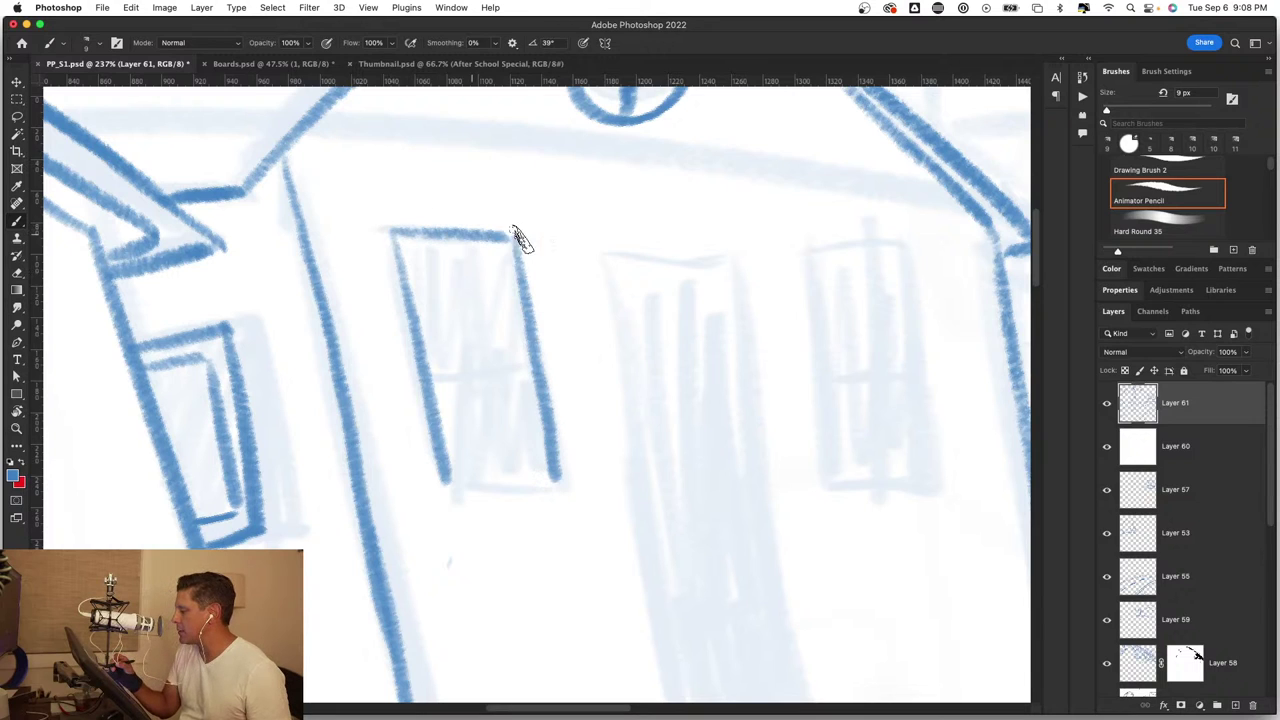
drag(442, 482, 563, 476)
drag(428, 378, 522, 366)
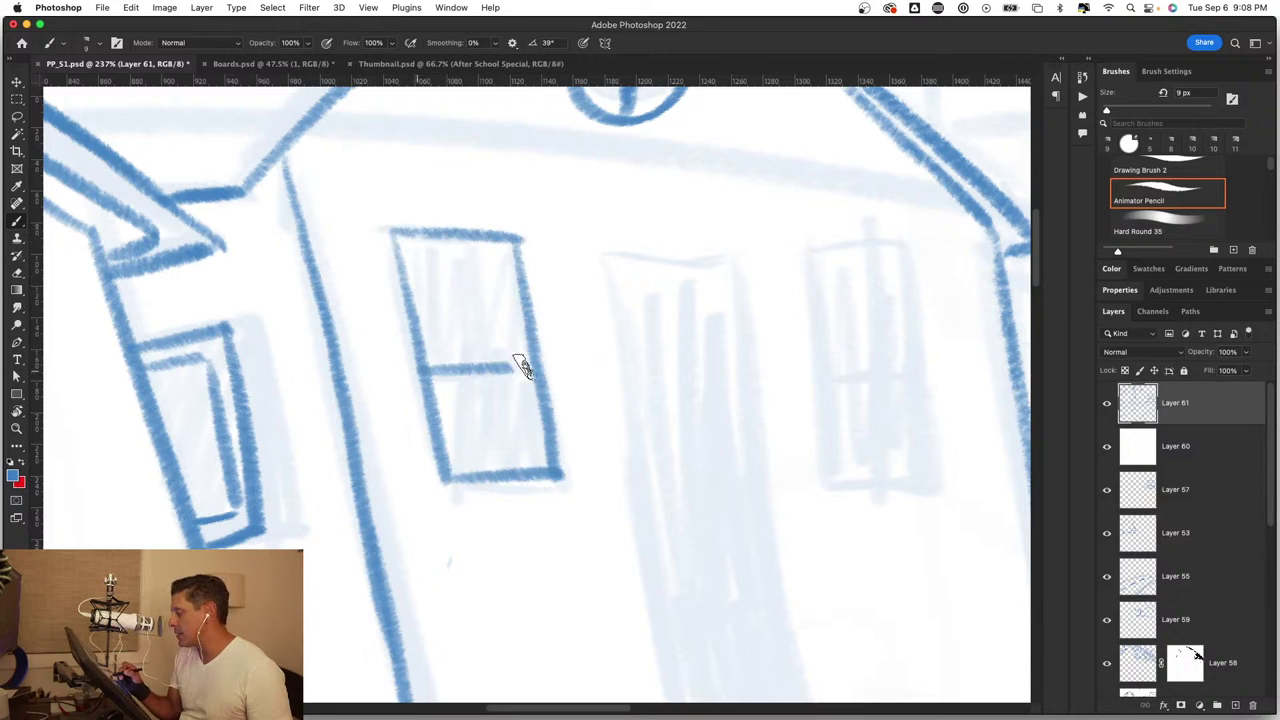
Step: Add vertical pane lines in the window, then undo the stray tail of the grass scribble
mouse_move(489, 246)
mouse_down()
mouse_move(507, 446)
mouse_move(530, 468)
mouse_up()
drag(487, 250, 492, 360)
drag(424, 245, 432, 330)
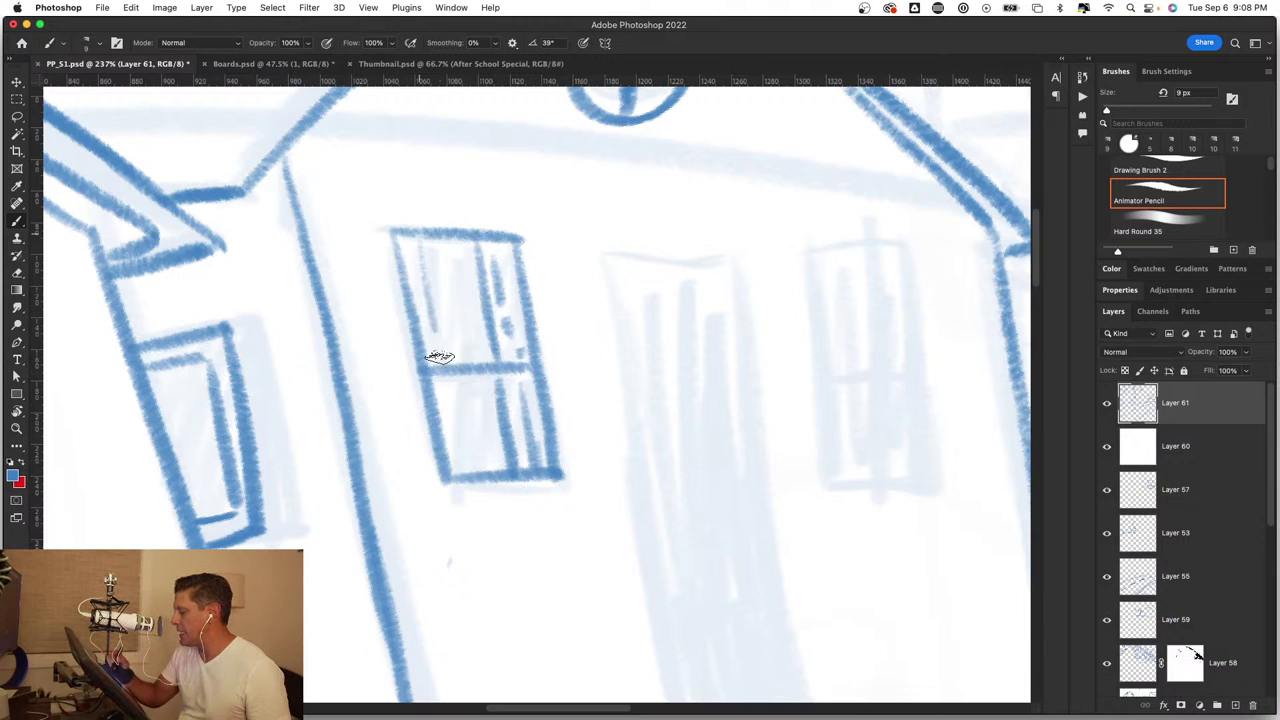
drag(421, 272, 462, 488)
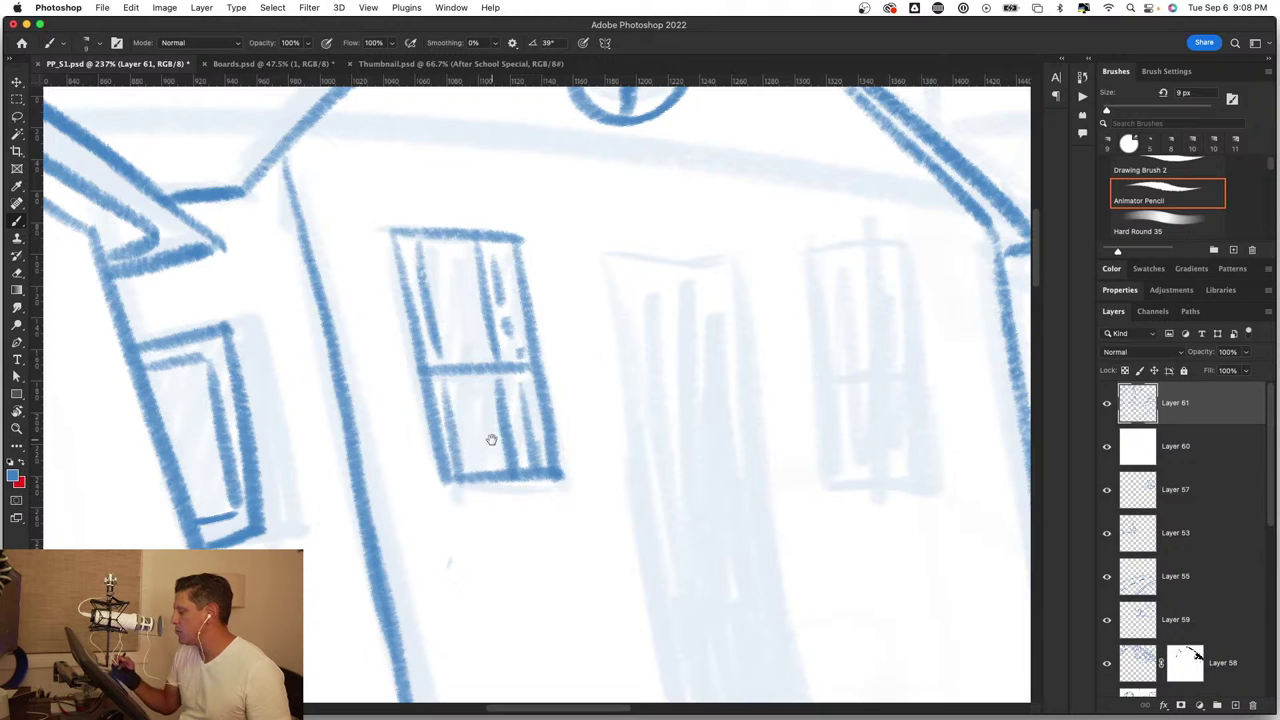
drag(491, 440, 451, 390)
drag(694, 477, 626, 397)
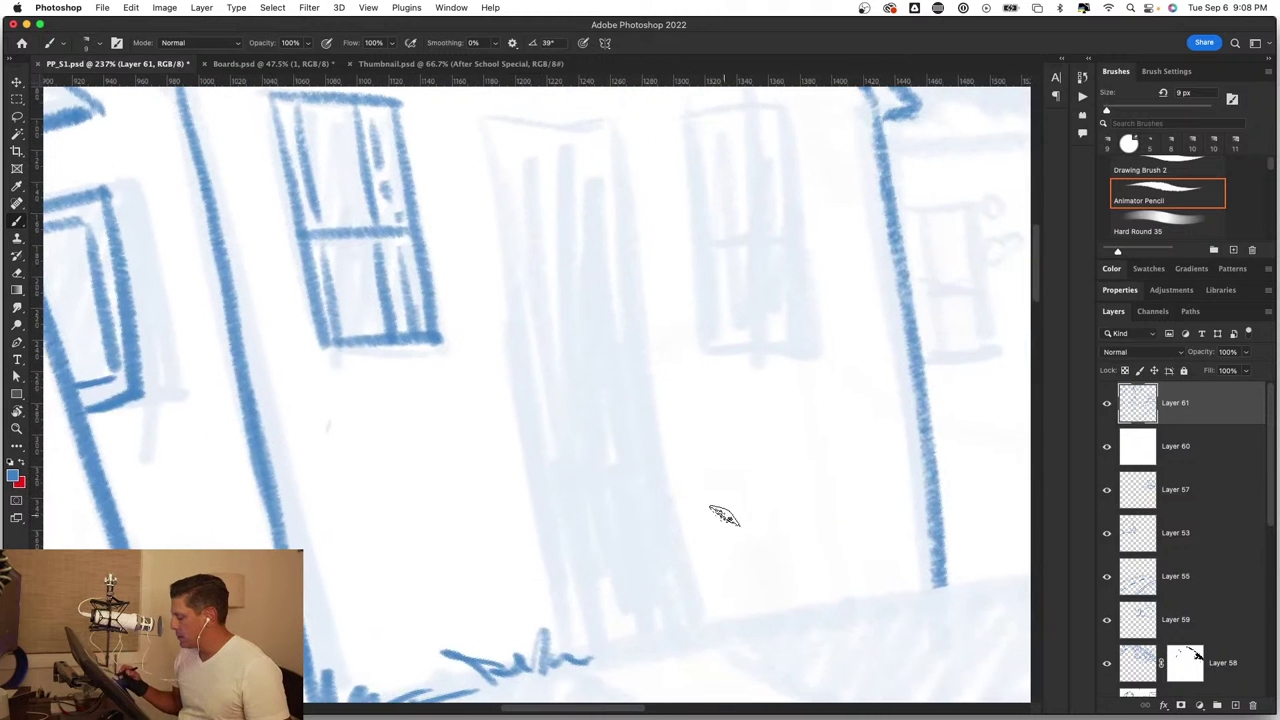
drag(727, 643, 591, 291)
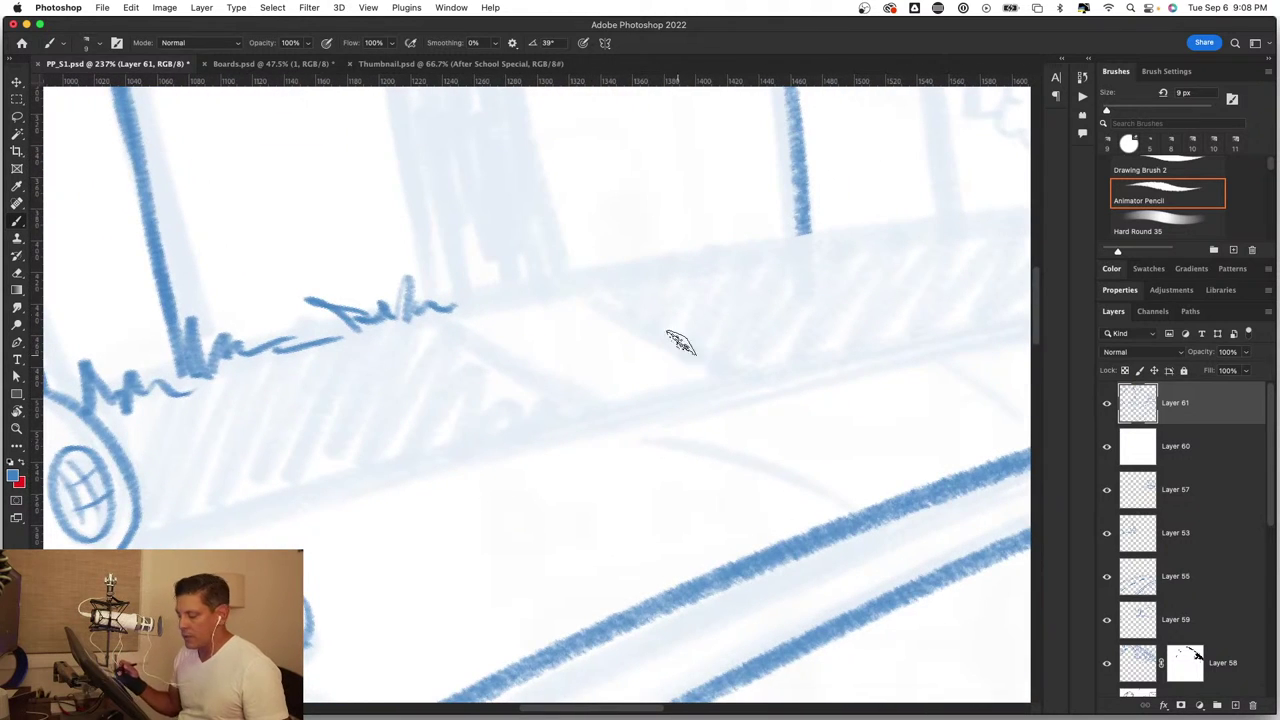
key(ctrl+z)
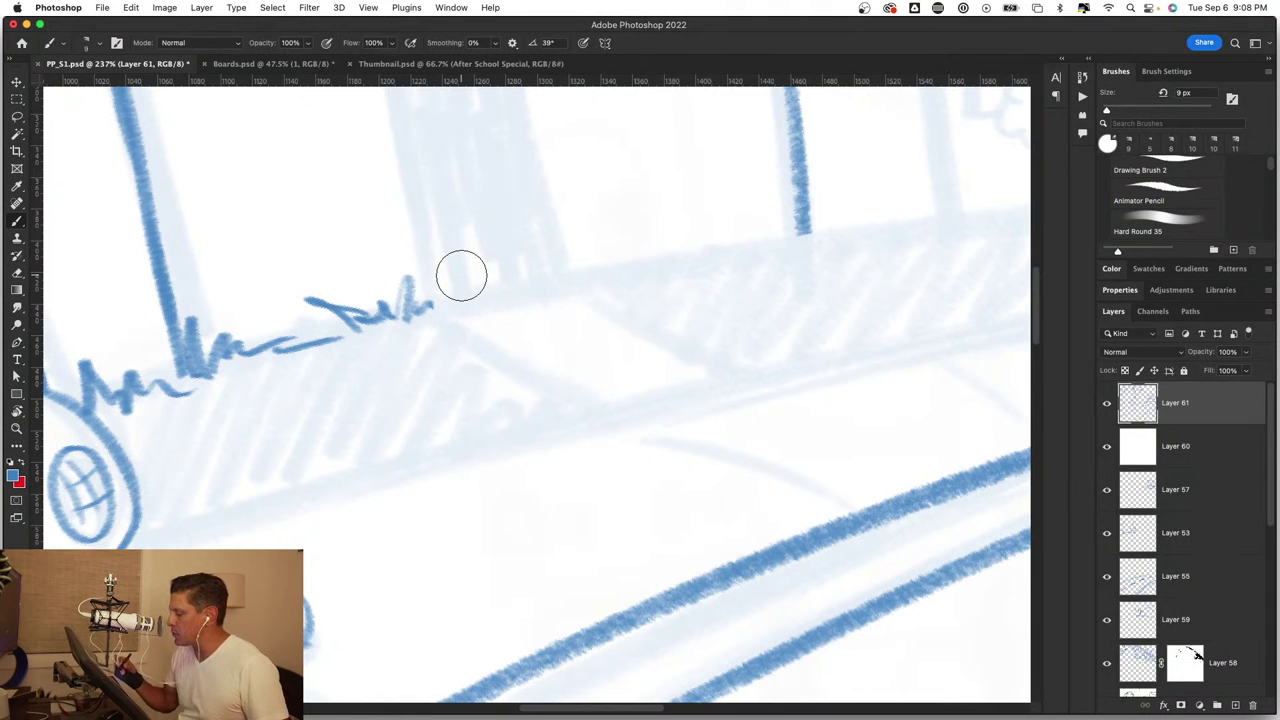
Step: Draw the walkway's two diagonal edges with short cross strokes between them
drag(430, 308, 586, 418)
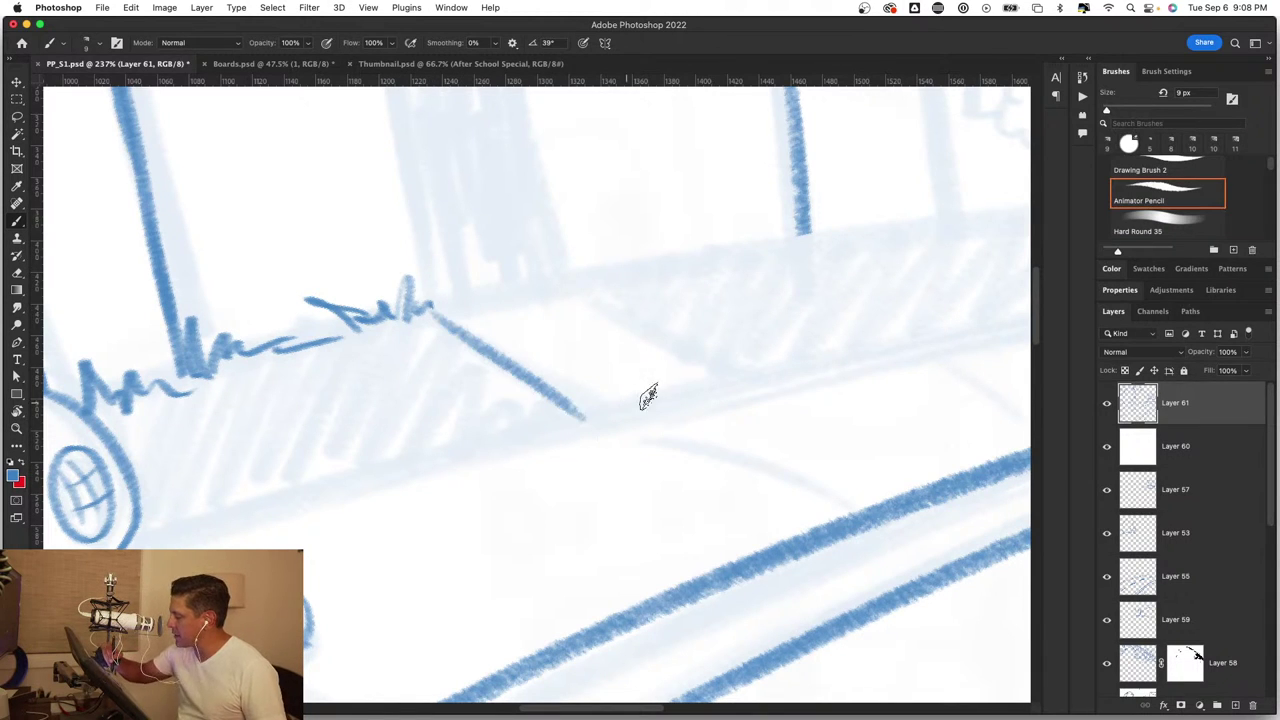
drag(577, 277, 700, 348)
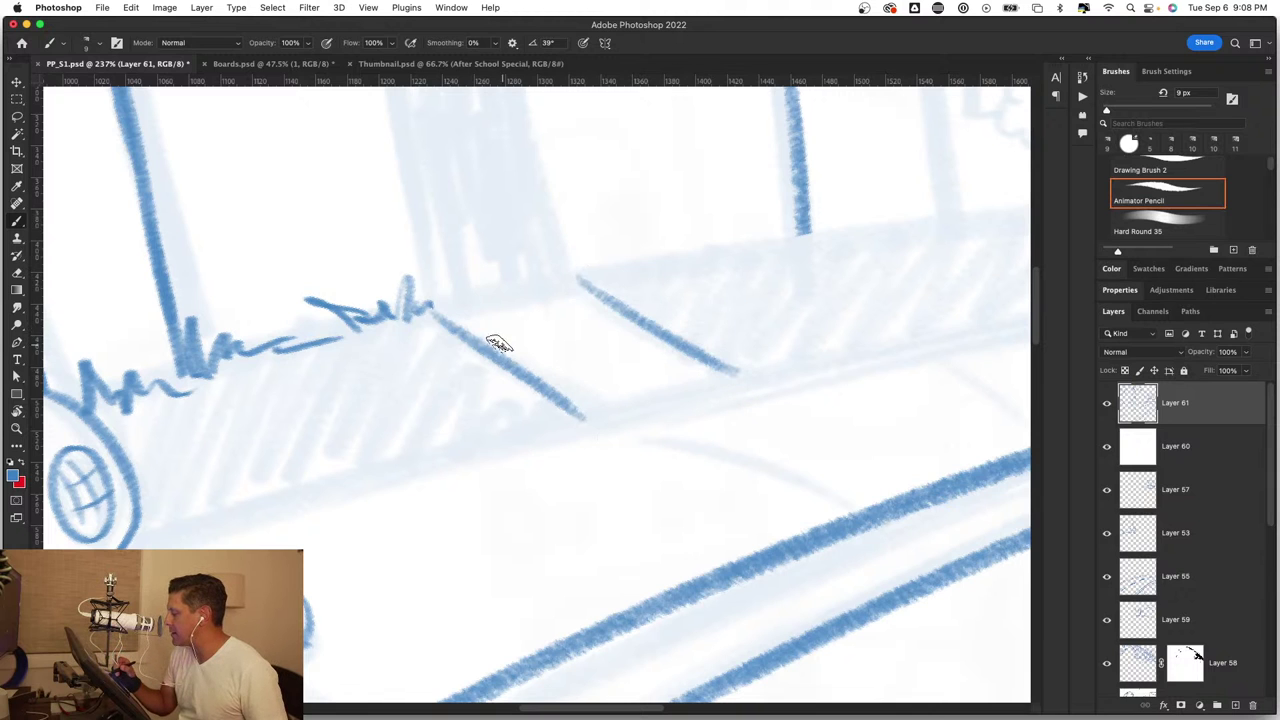
drag(495, 340, 595, 313)
drag(550, 377, 665, 348)
drag(600, 397, 607, 657)
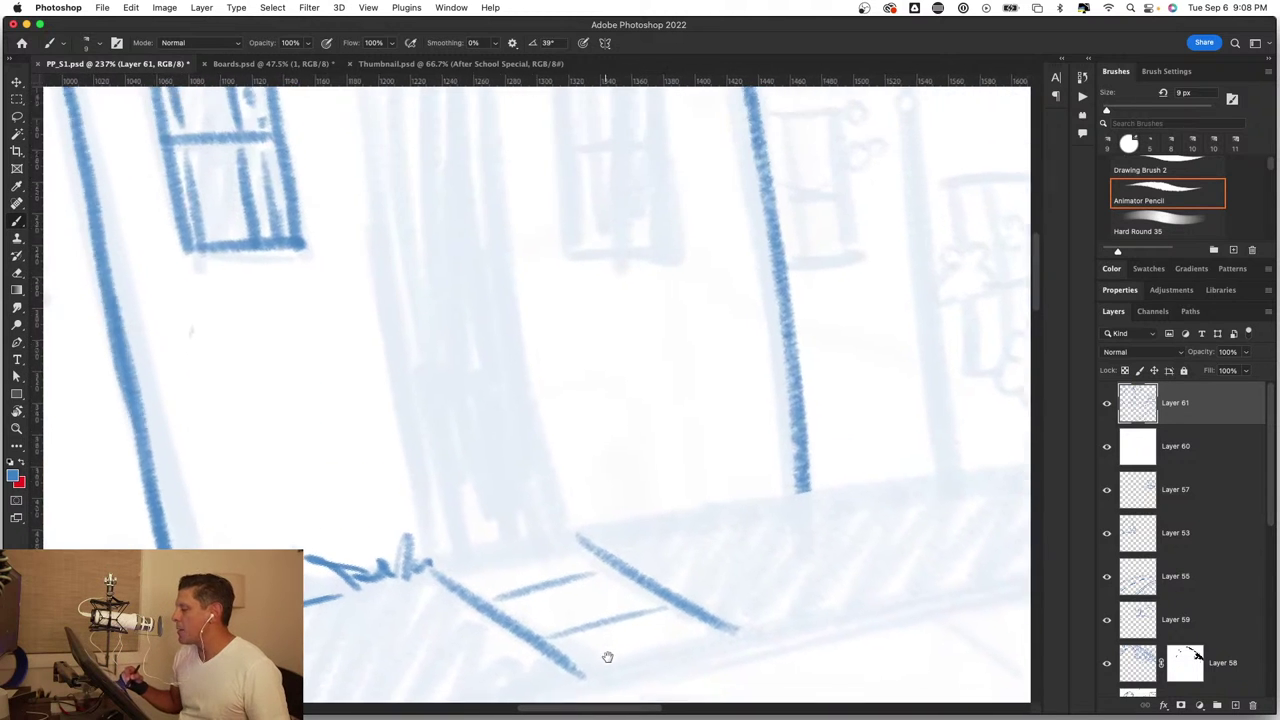
scroll(607, 657, down, 2)
scroll(640, 546, down, 4)
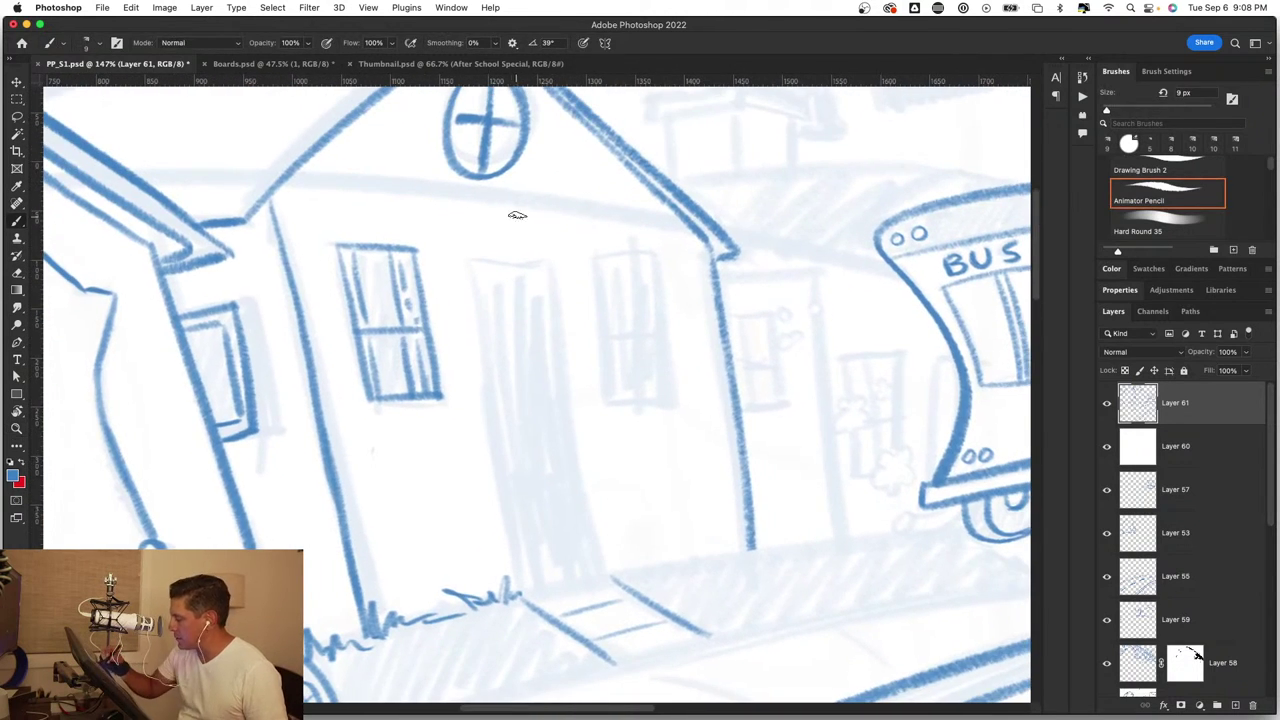
Step: Rotate and zoom onto the house's side wall and draw a short diagonal line
key(r)
drag(680, 243, 594, 402)
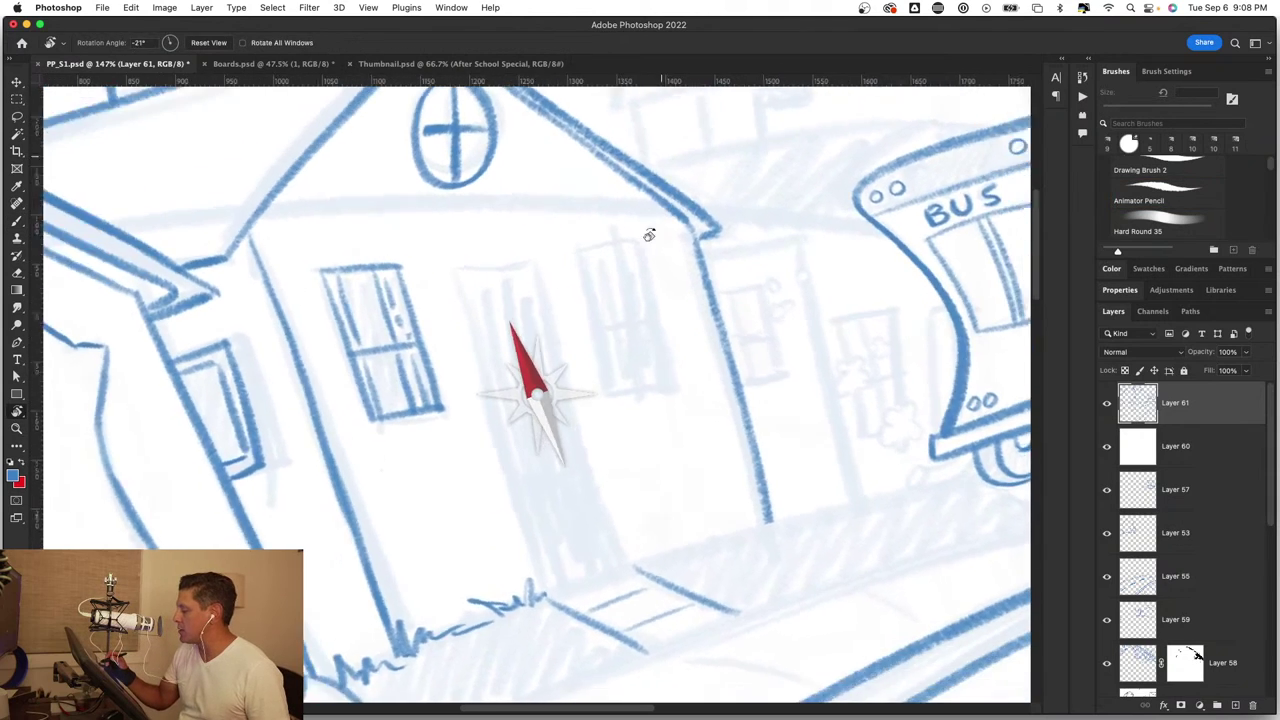
scroll(612, 440, up, 5)
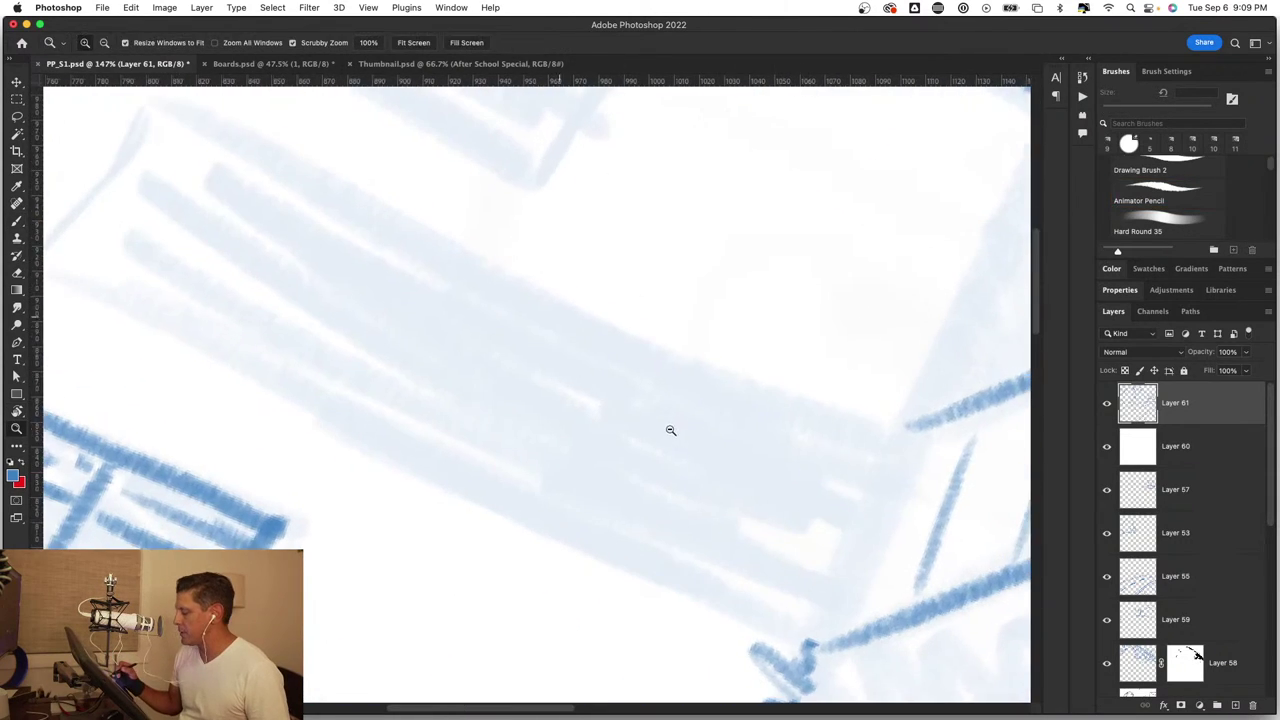
scroll(709, 497, down, 2)
mouse_move(743, 509)
mouse_down()
mouse_move(782, 488)
mouse_move(786, 498)
mouse_up()
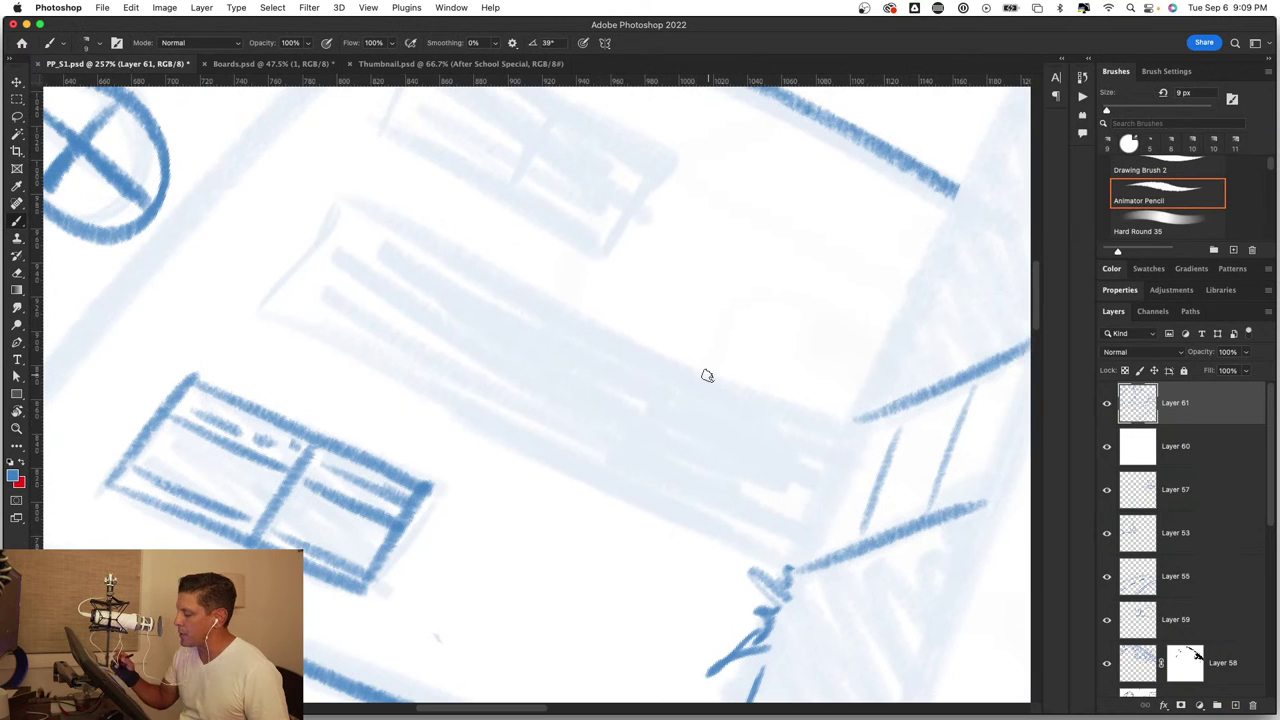
mouse_move(258, 306)
mouse_down()
mouse_move(332, 205)
mouse_move(262, 304)
mouse_up()
Step: Redraw the long diagonal roof edge and add a second parallel diagonal below it
drag(777, 517, 837, 300)
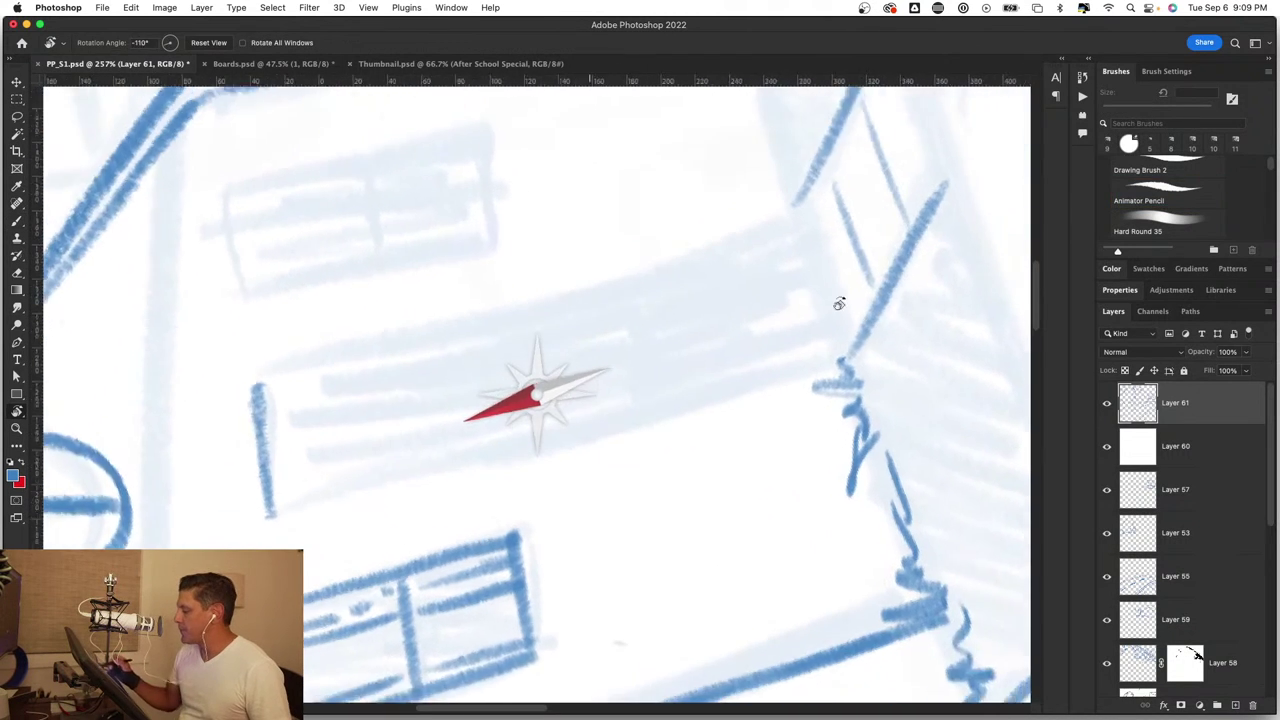
drag(258, 448, 760, 172)
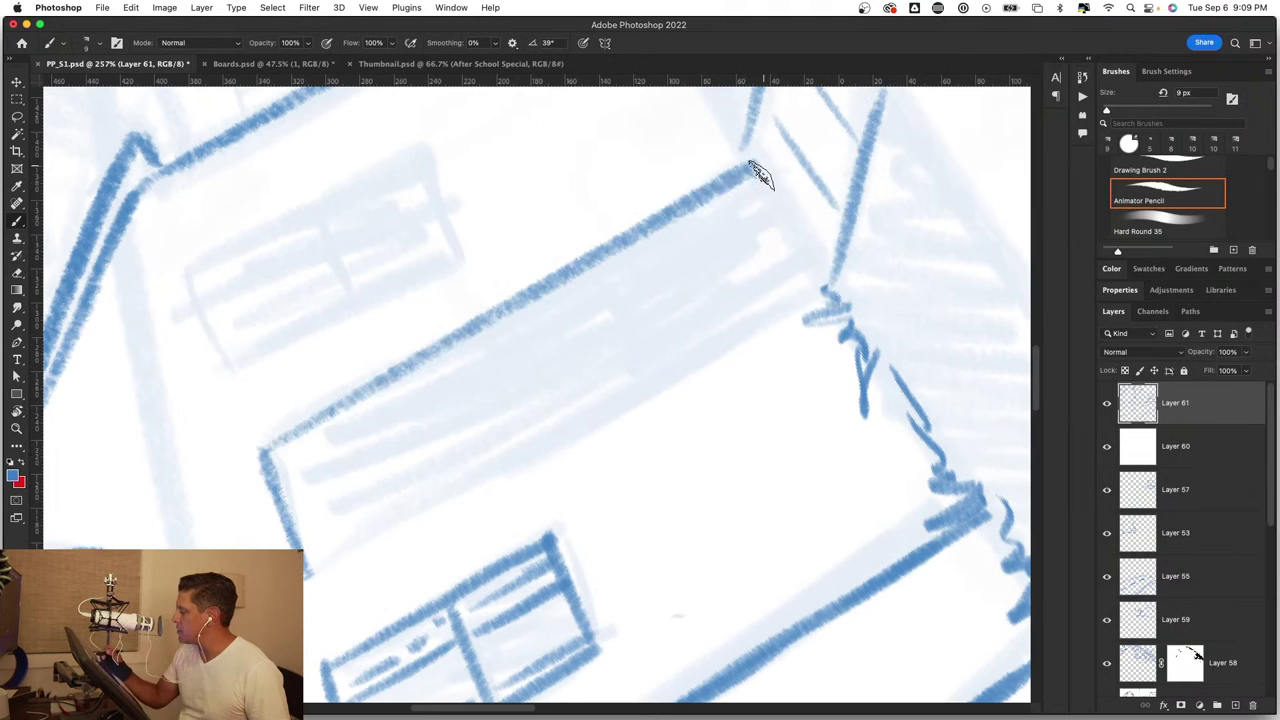
key(ctrl+z)
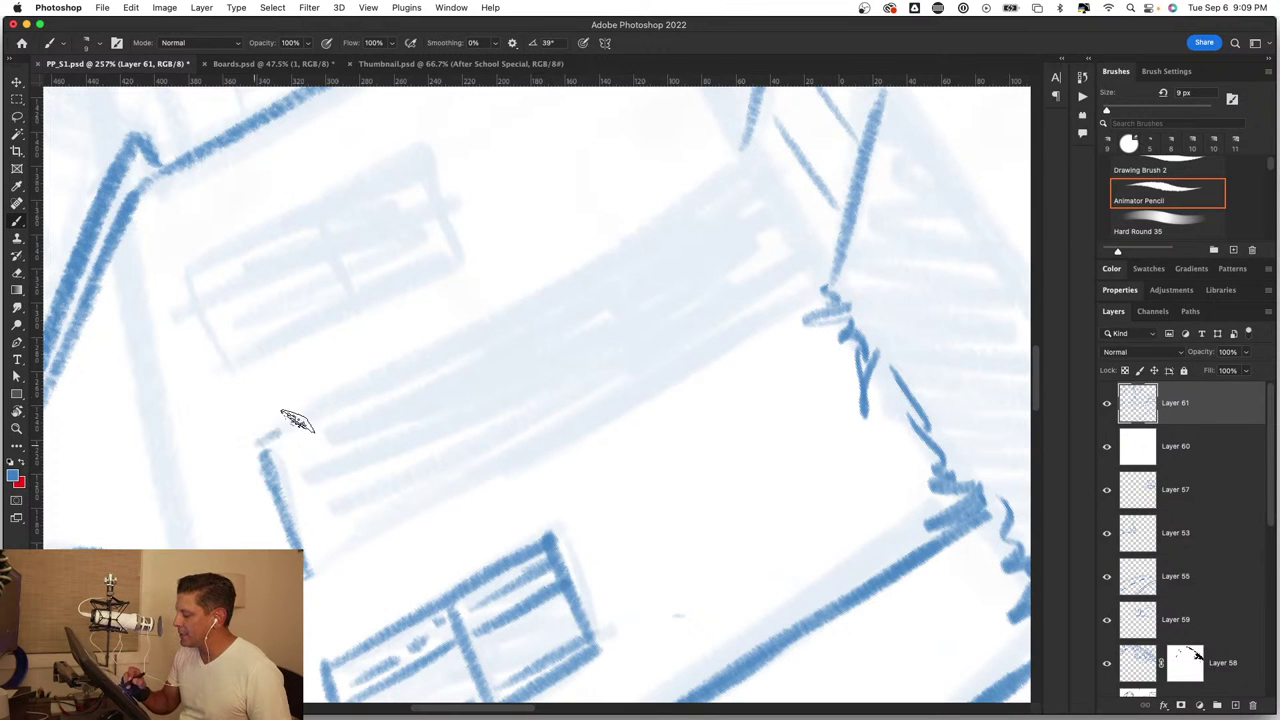
drag(258, 445, 580, 254)
drag(523, 286, 748, 162)
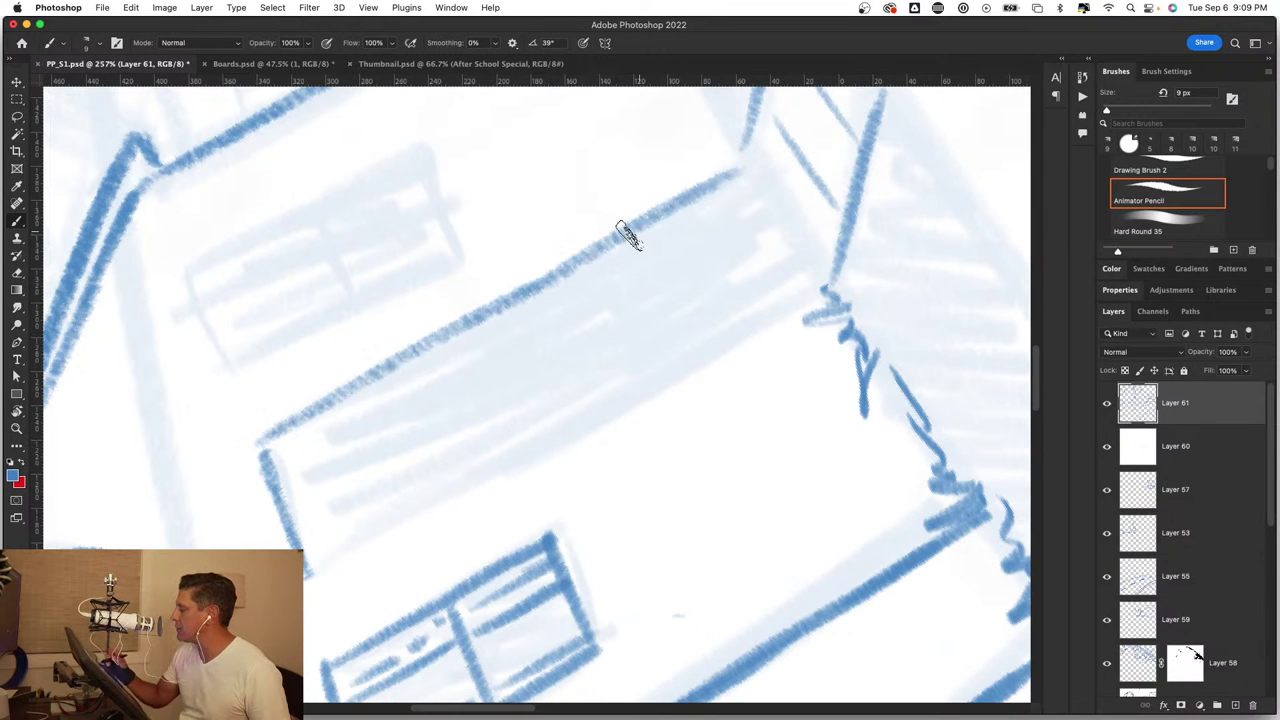
mouse_move(318, 583)
mouse_down()
mouse_move(514, 457)
mouse_move(630, 415)
mouse_up()
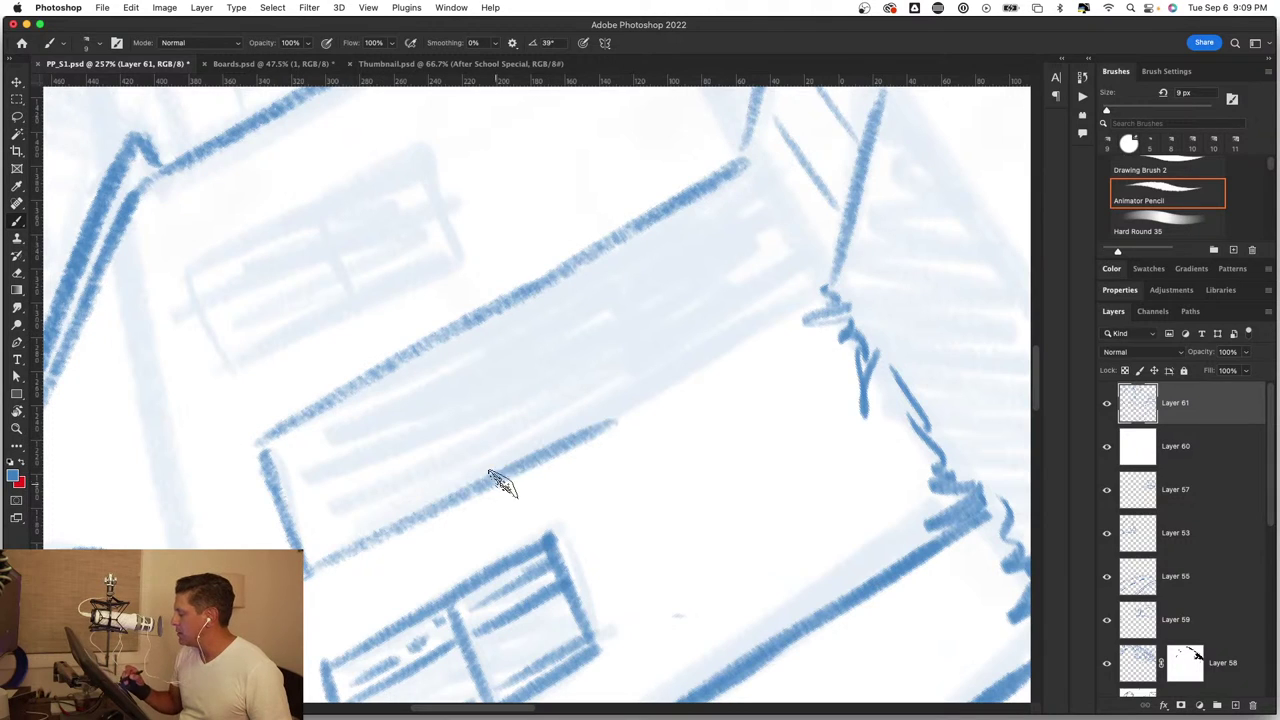
drag(500, 480, 837, 289)
Step: Reframe on the wall and draw the window's vertical edge, top and bottom edges
key(z)
scroll(772, 398, down, 10)
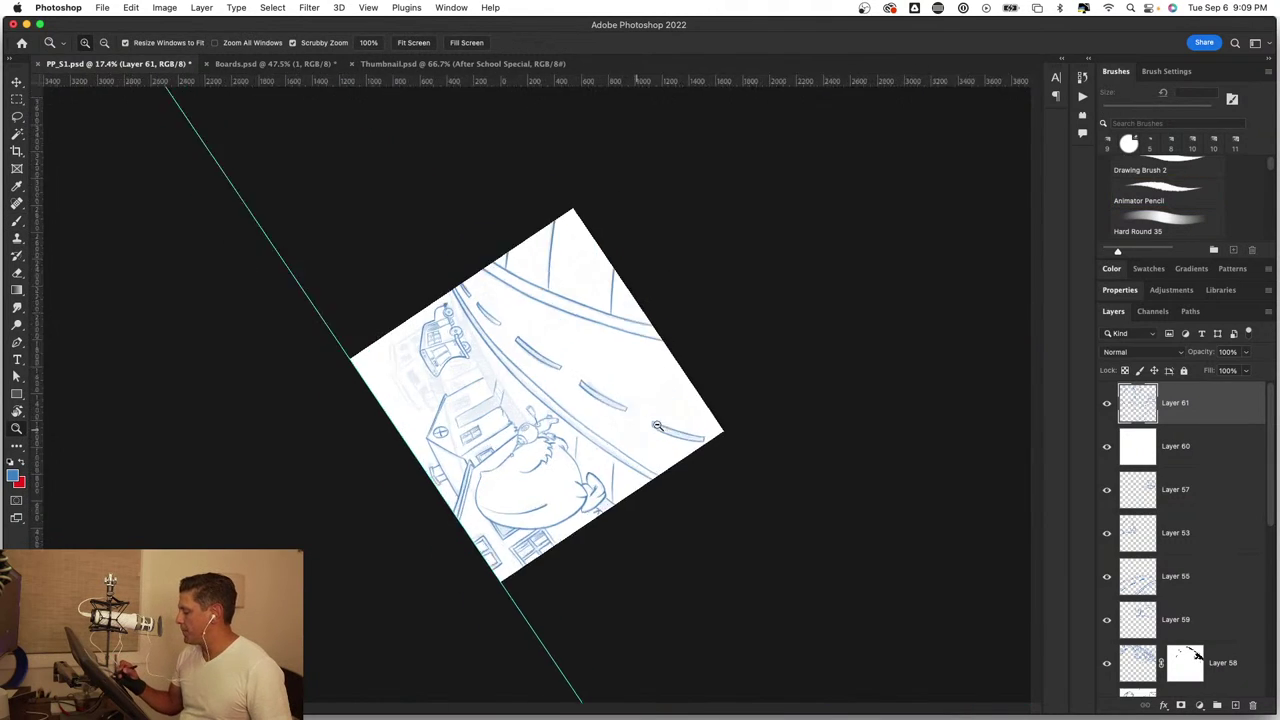
scroll(695, 430, up, 5)
scroll(695, 428, down, 3)
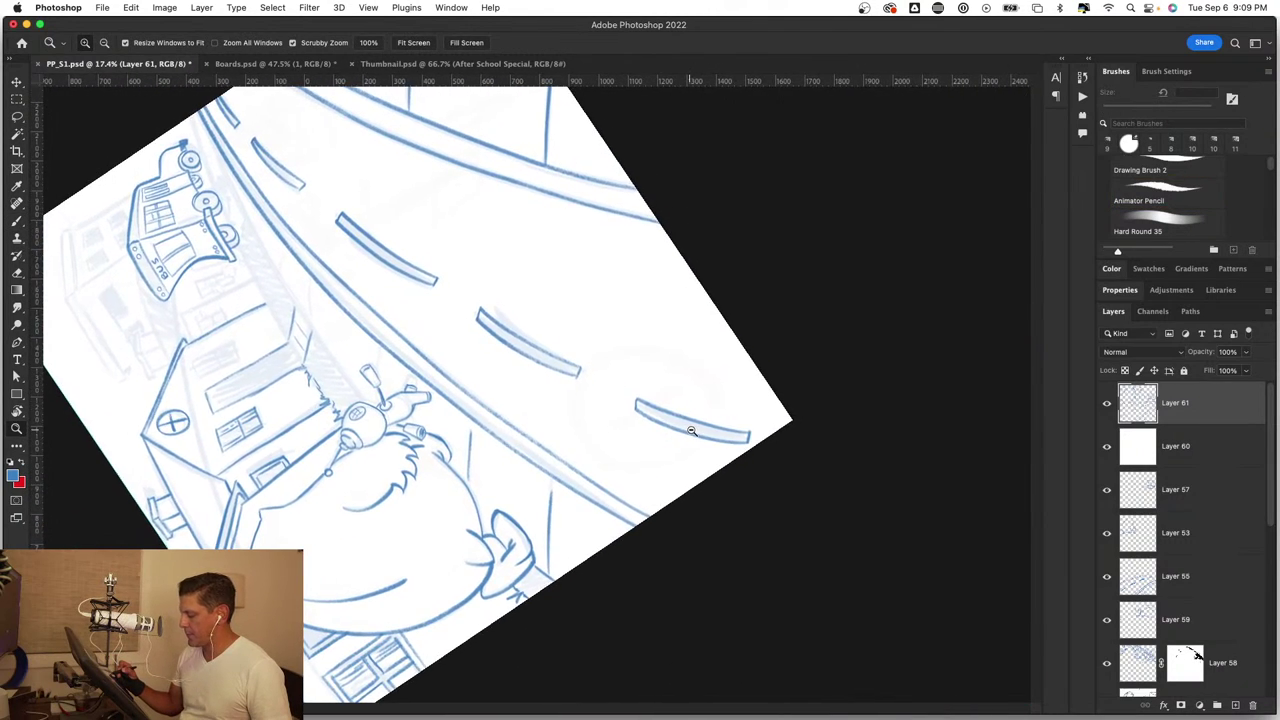
scroll(600, 340, up, 3)
key(b)
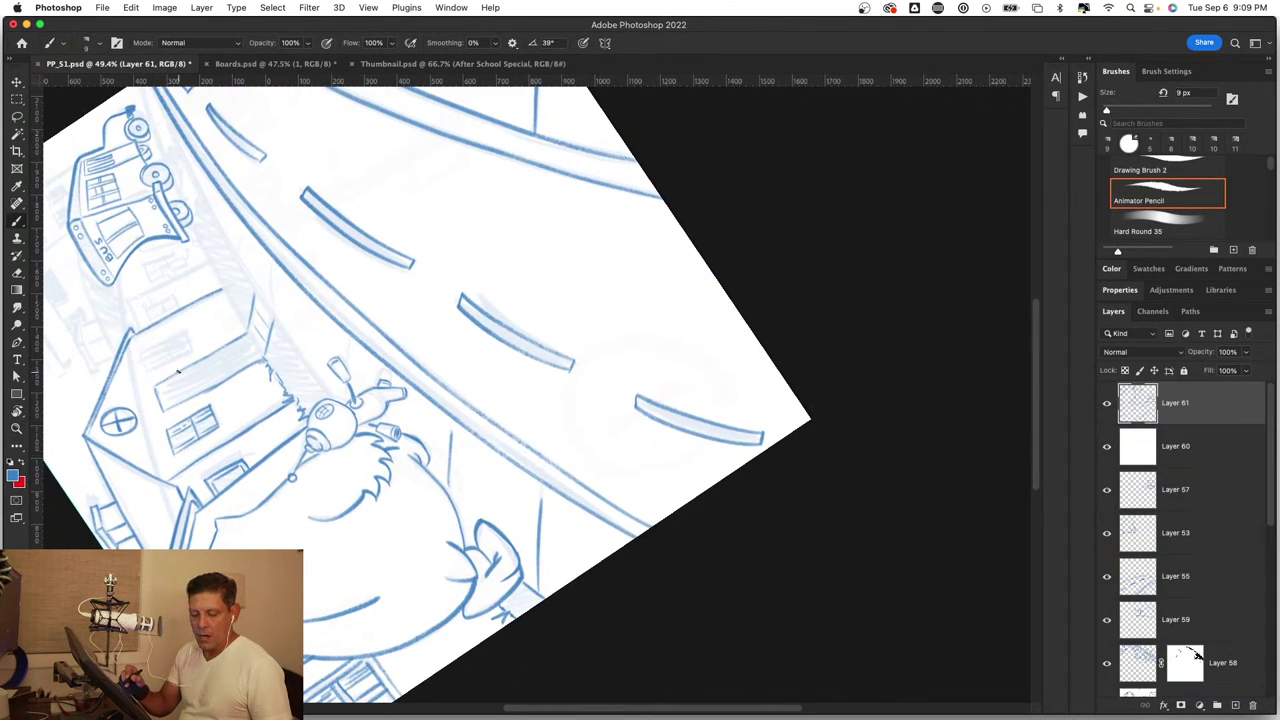
scroll(178, 372, up, 5)
mouse_move(260, 397)
mouse_down()
mouse_move(720, 474)
mouse_move(546, 417)
mouse_up()
scroll(734, 363, up, 5)
drag(352, 383, 395, 507)
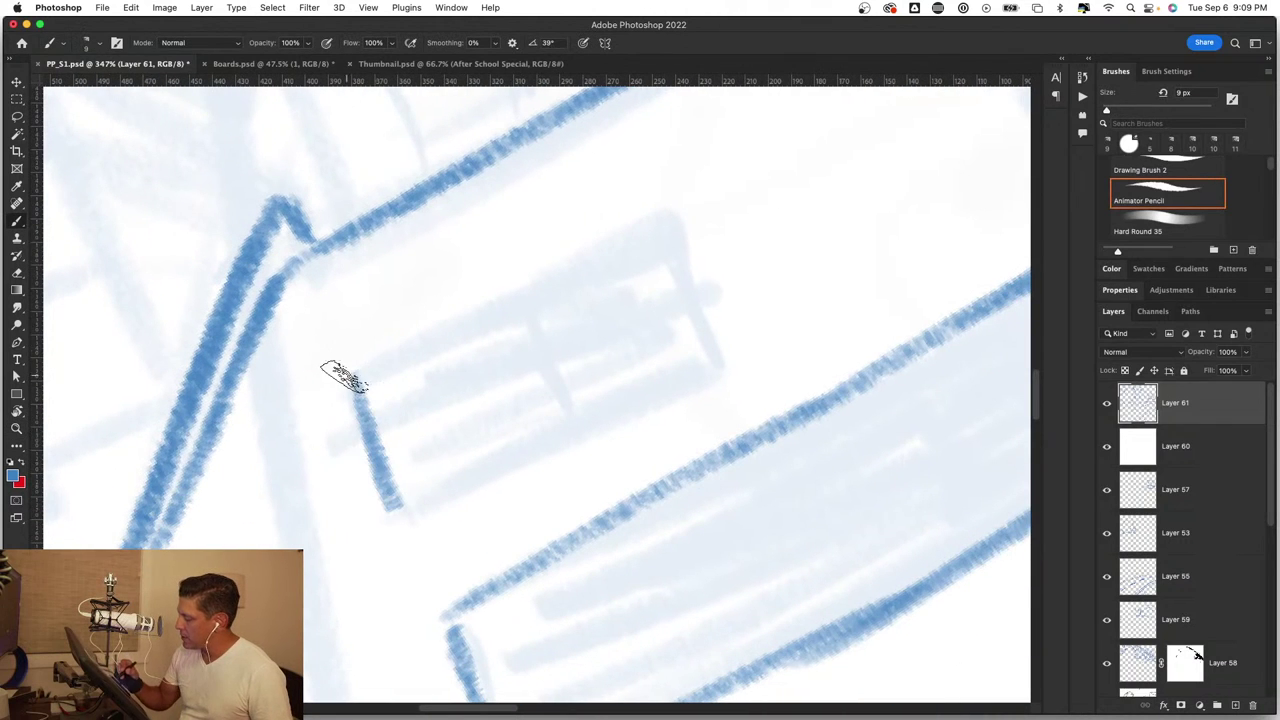
mouse_move(345, 377)
mouse_down()
mouse_move(660, 215)
mouse_move(708, 365)
mouse_up()
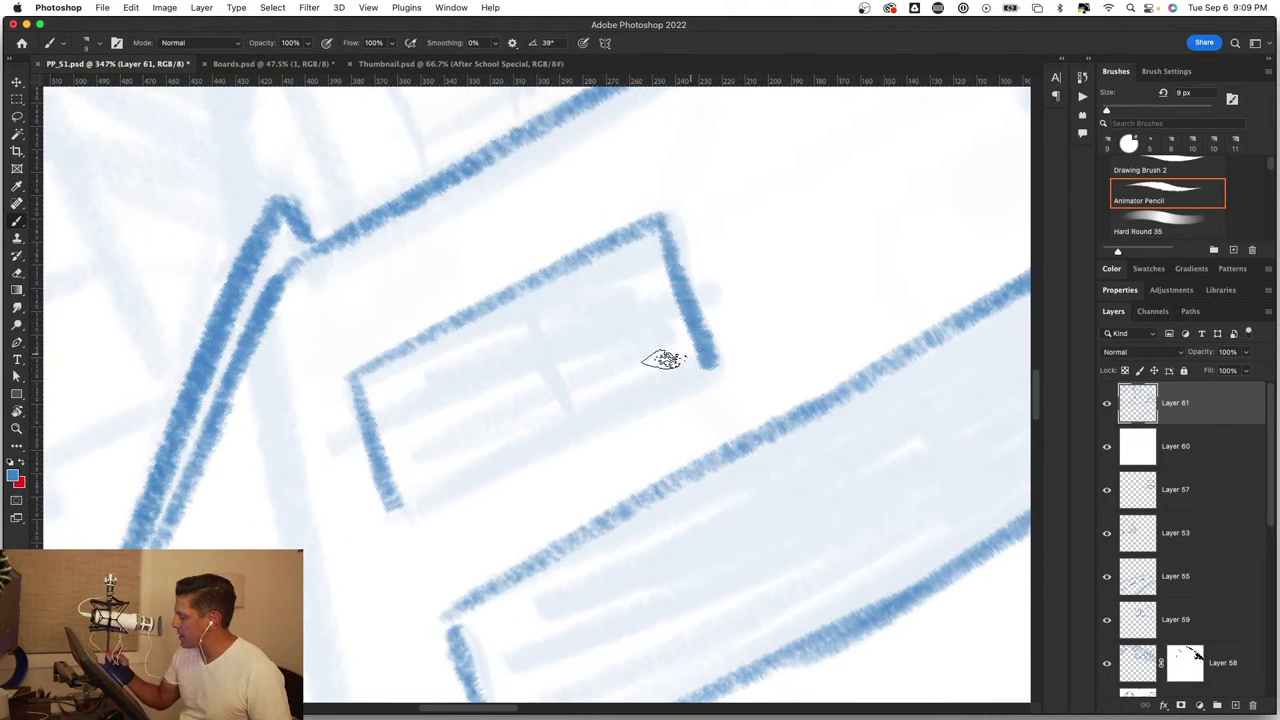
drag(390, 508, 725, 357)
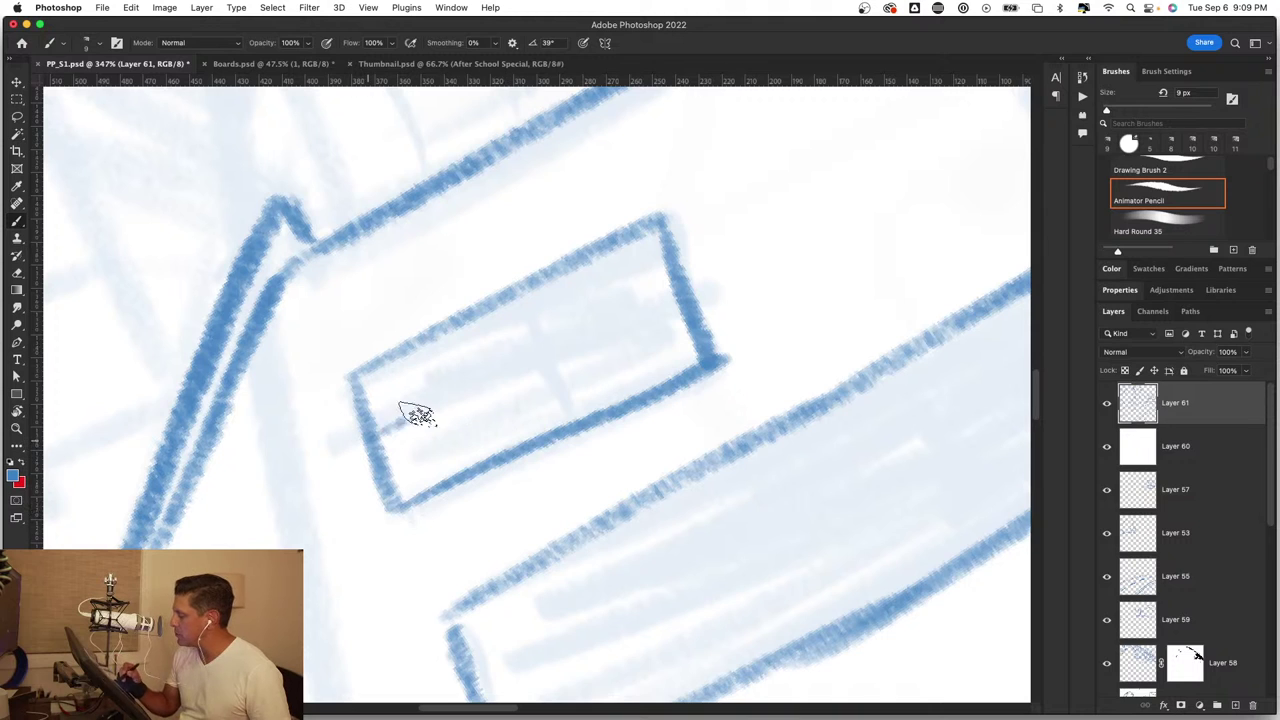
Step: Draw crossbars and parallel pane lines inside the window, then zoom out to 76%
drag(400, 385, 690, 298)
drag(525, 295, 565, 420)
mouse_move(372, 381)
mouse_down()
mouse_move(522, 331)
mouse_move(688, 251)
mouse_up()
drag(357, 392, 522, 322)
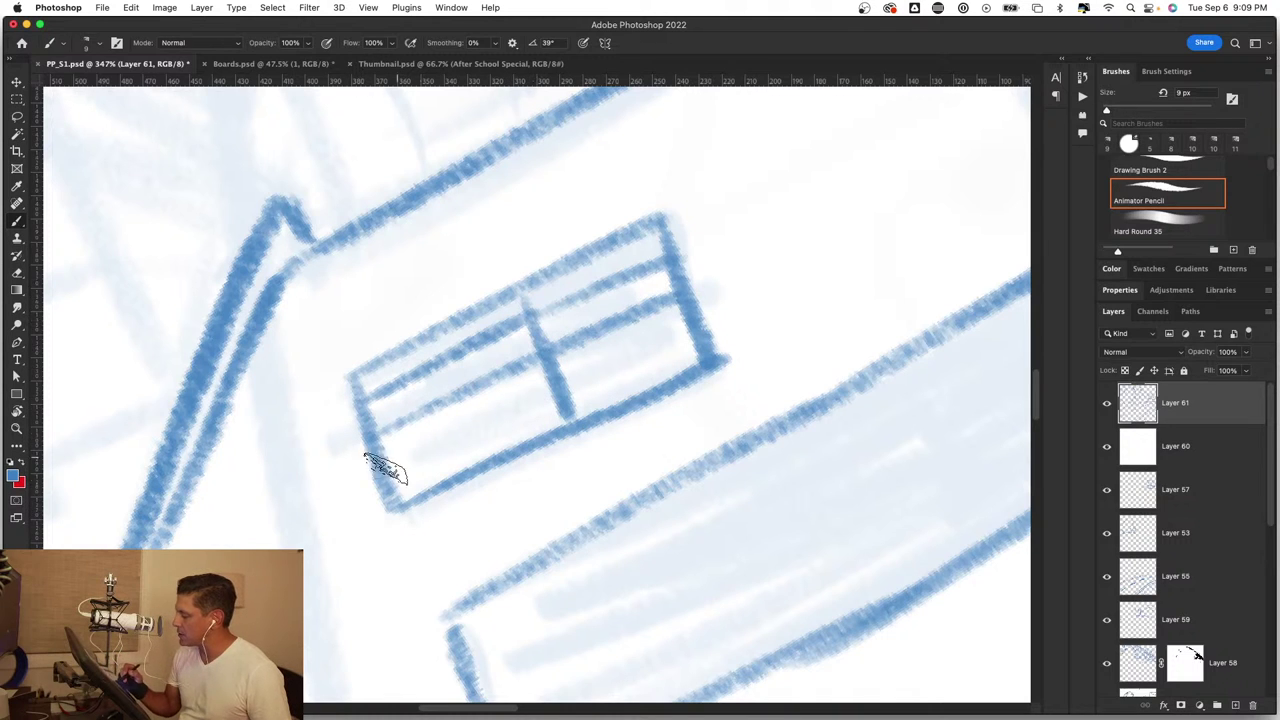
mouse_move(434, 447)
mouse_down()
mouse_move(606, 370)
mouse_move(722, 345)
mouse_up()
key(z)
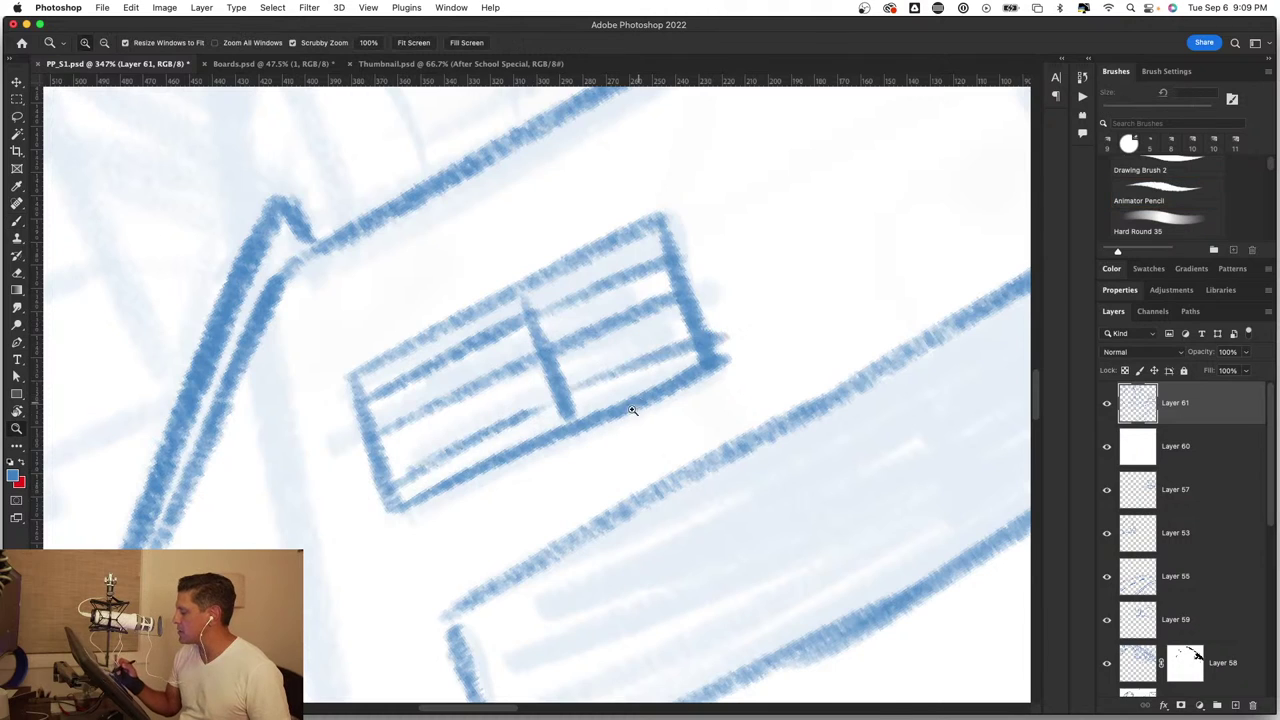
drag(632, 410, 700, 387)
Step: Rotate the canvas so the house and bus stand upright, then zoom to the rooftop
key(b)
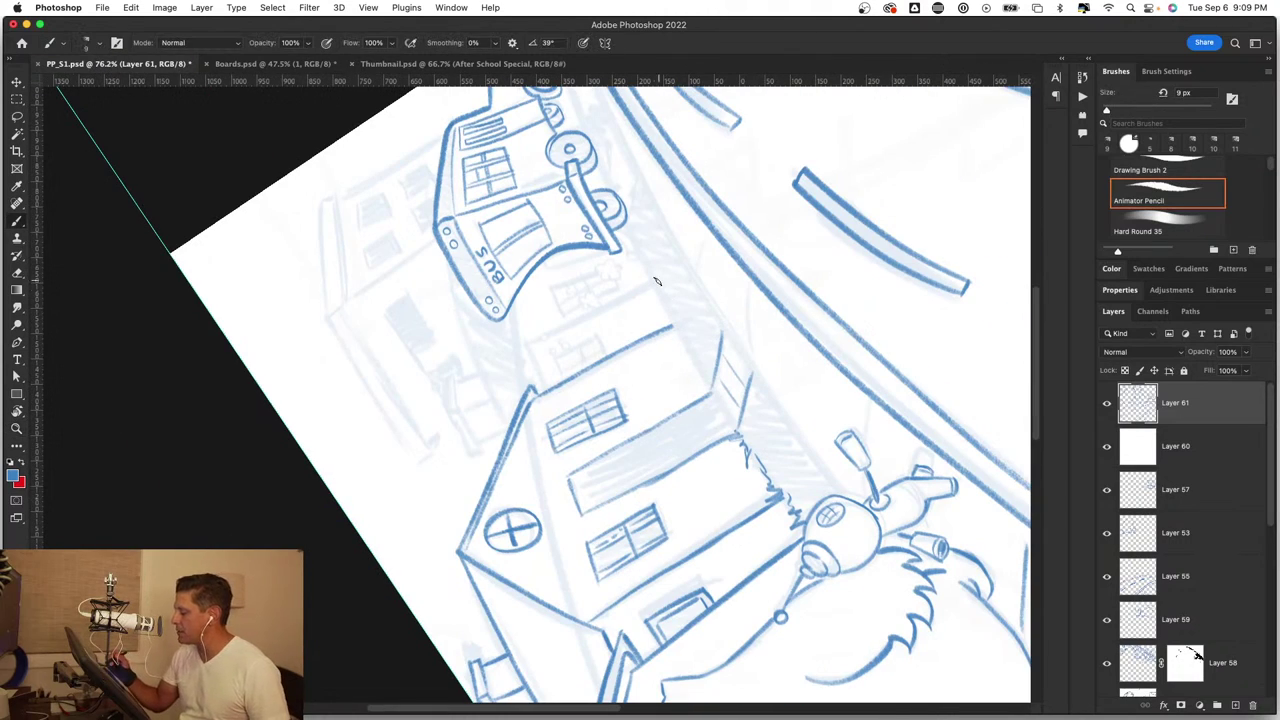
key(r)
drag(751, 371, 514, 600)
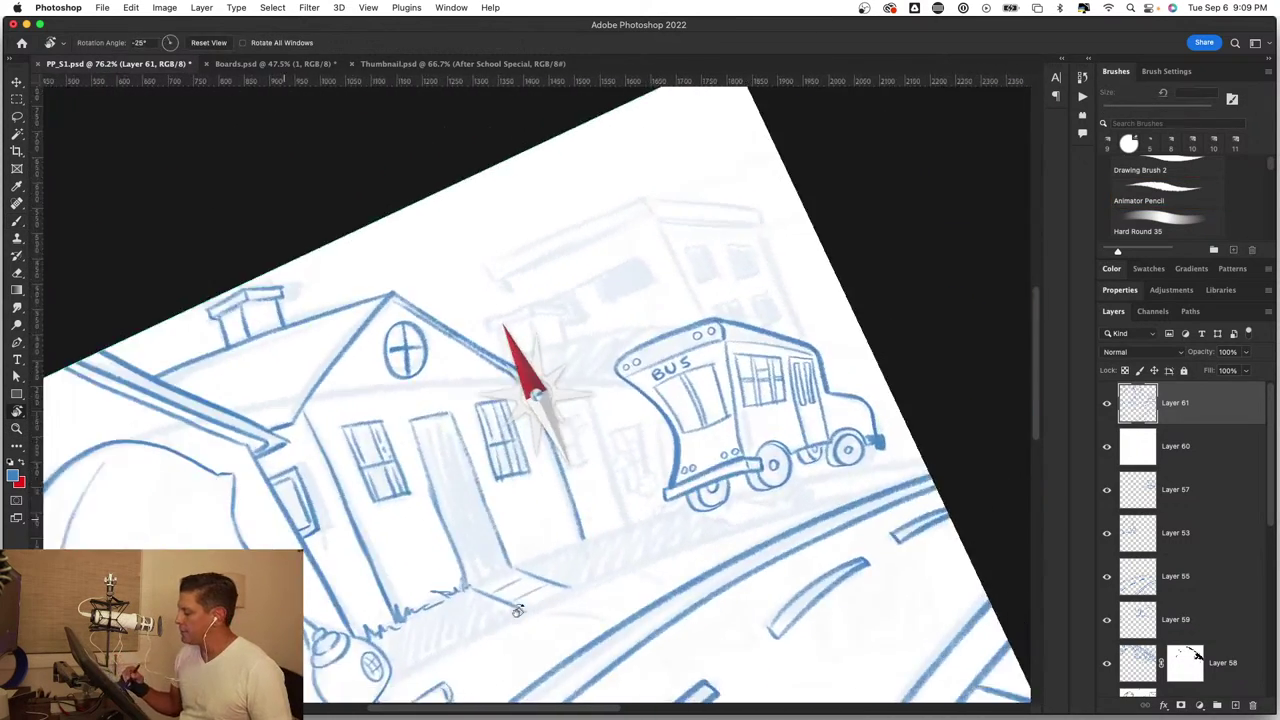
mouse_move(595, 318)
mouse_down()
mouse_move(608, 366)
mouse_move(645, 366)
mouse_up()
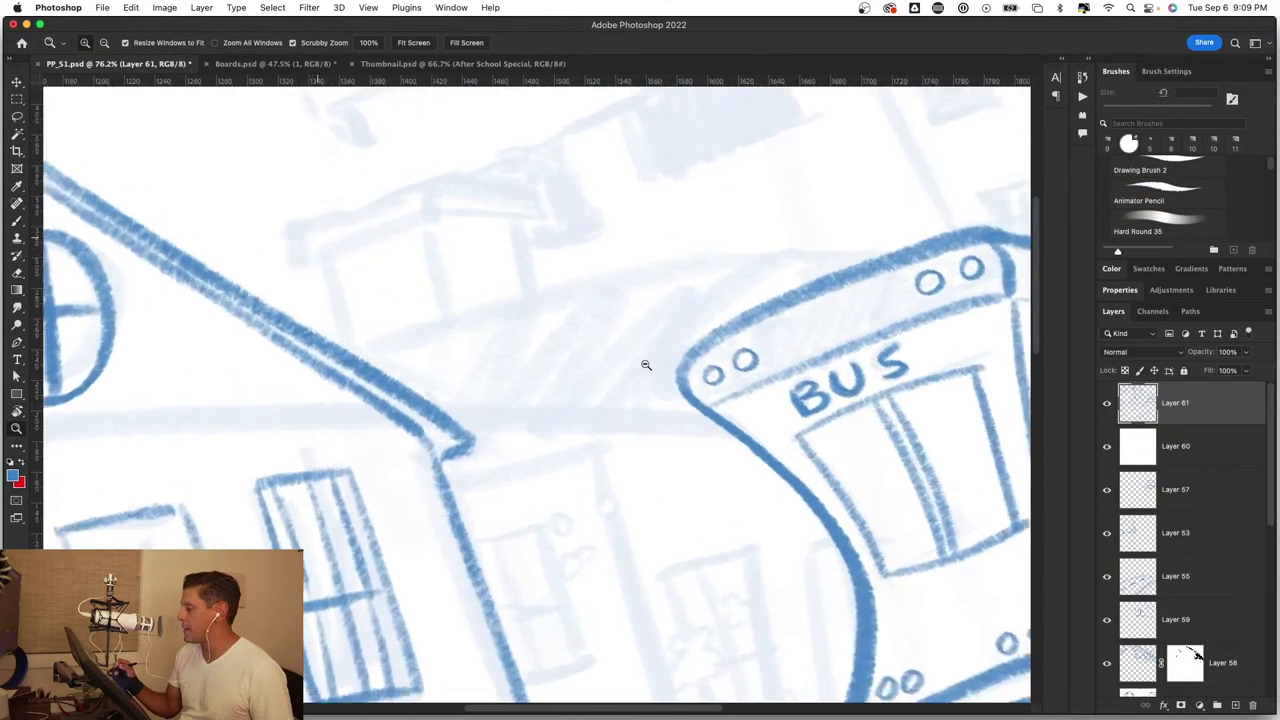
drag(500, 297, 670, 516)
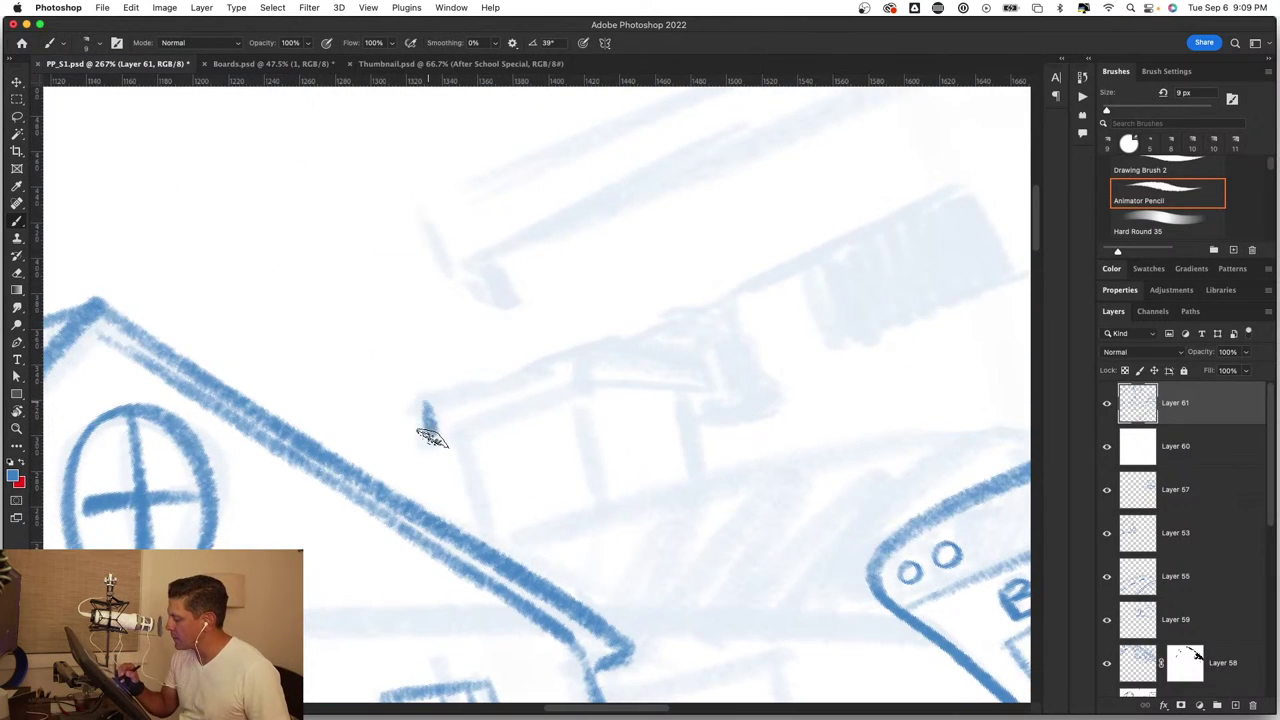
Step: Draw a boxy chimney with legs on the roof beside the house
drag(418, 405, 582, 348)
mouse_move(430, 437)
mouse_down()
mouse_move(572, 390)
mouse_move(705, 368)
mouse_up()
drag(588, 393, 705, 390)
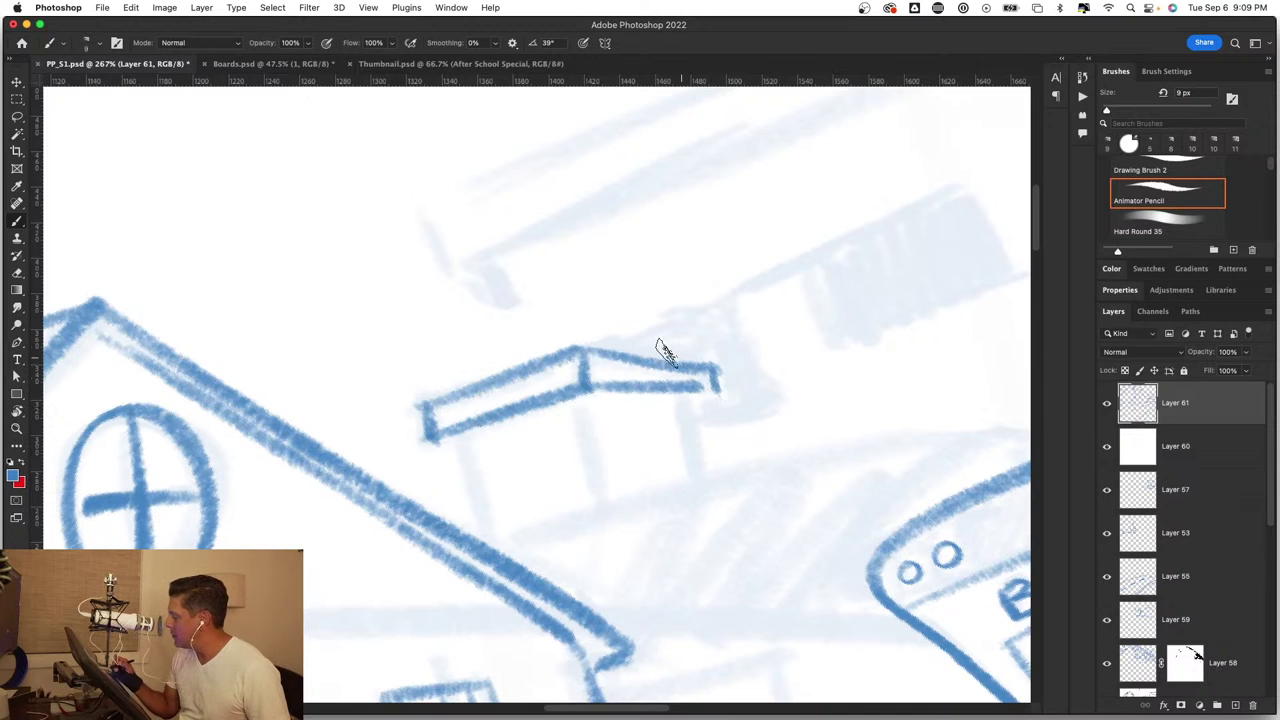
drag(571, 406, 592, 508)
drag(455, 437, 477, 495)
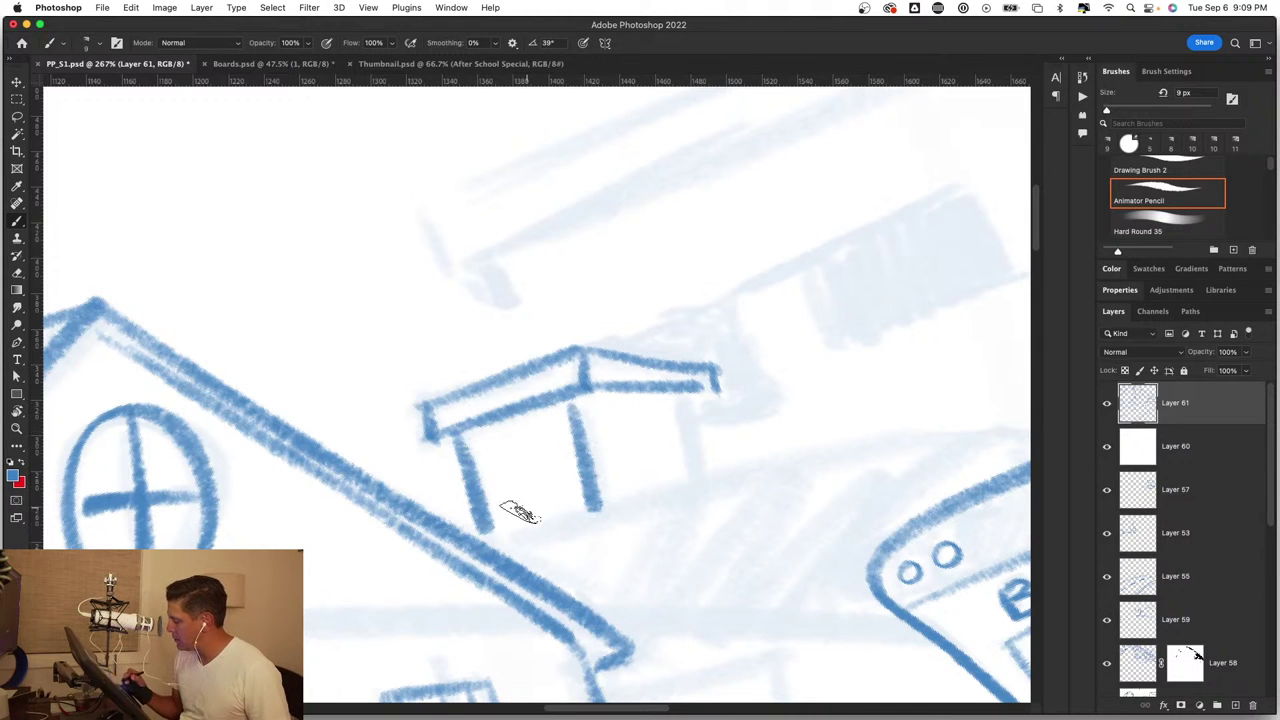
Step: Try a long roofline behind the bus, check the whole scene, then undo it
scroll(680, 486, down, 5)
scroll(560, 457, right, 5)
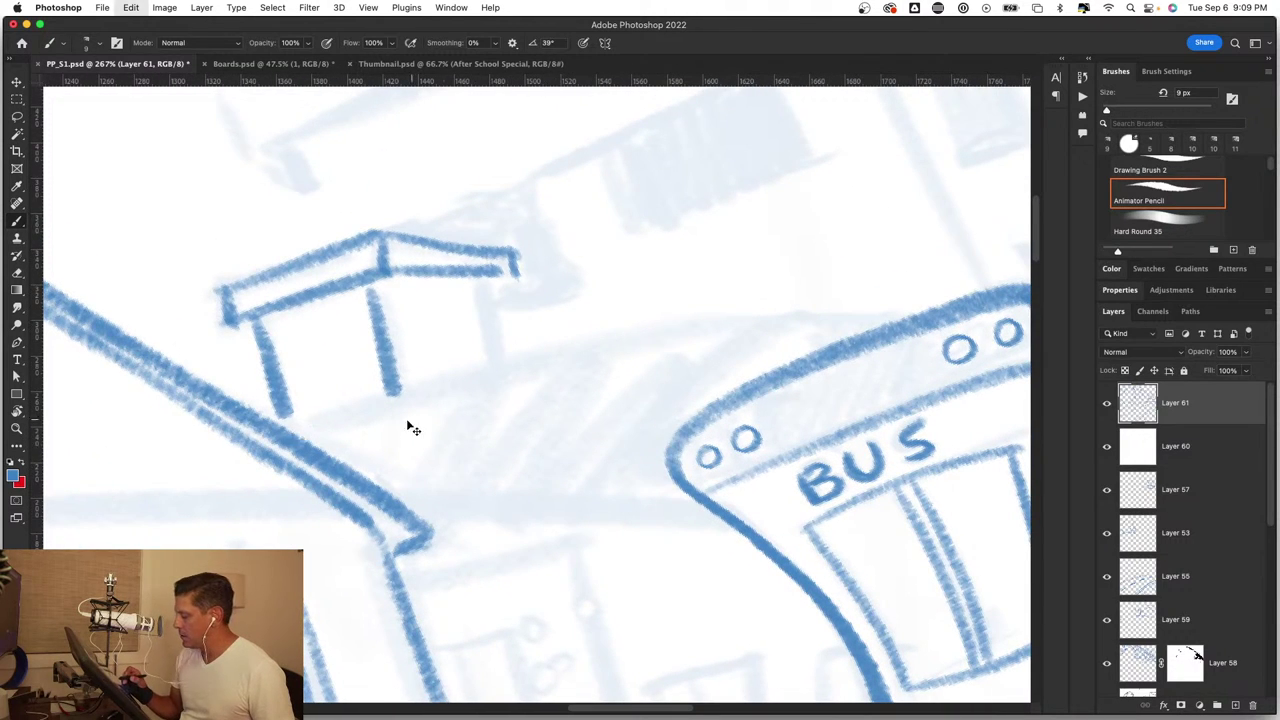
mouse_move(288, 432)
mouse_down()
mouse_move(471, 371)
mouse_move(937, 318)
mouse_up()
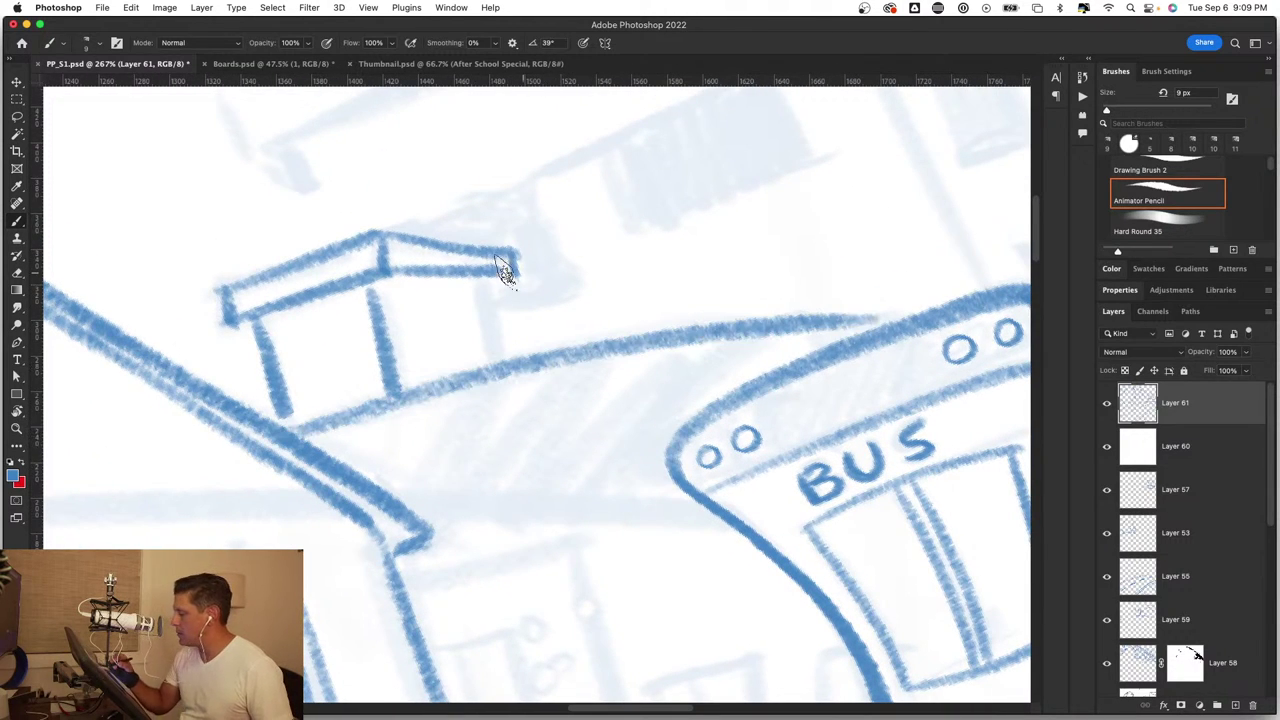
key(z)
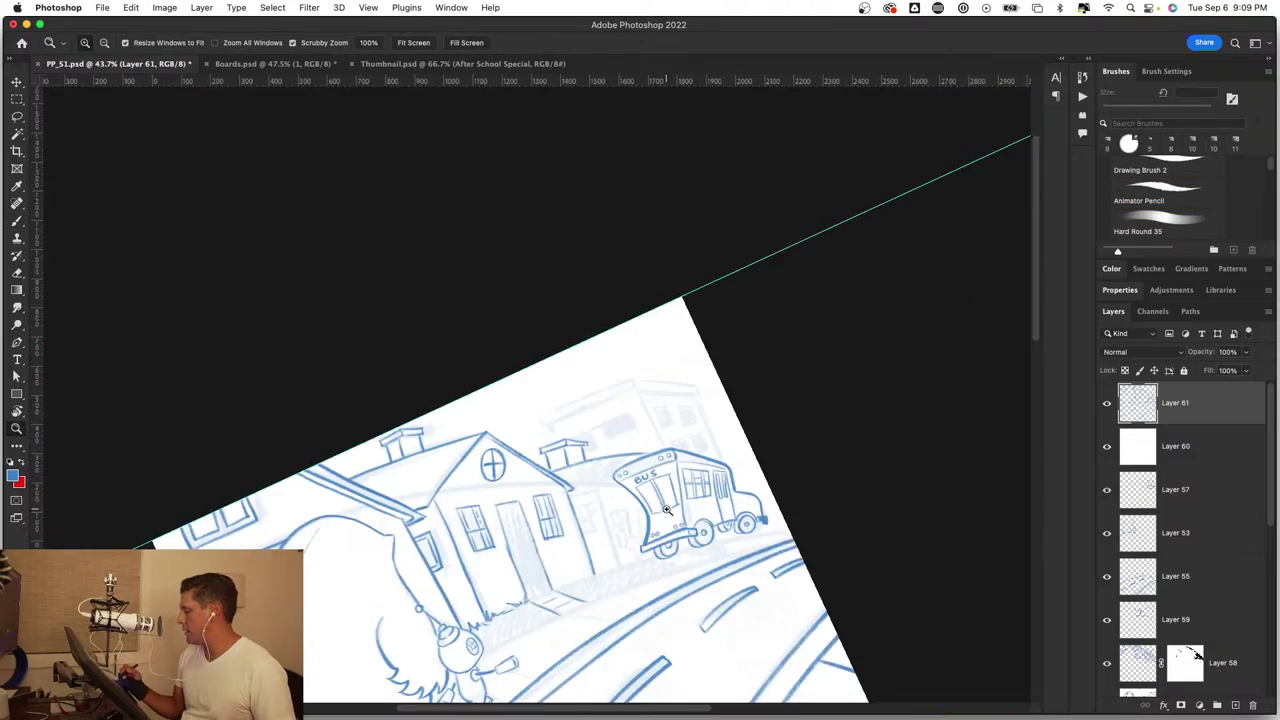
mouse_move(505, 270)
mouse_down()
mouse_move(657, 507)
mouse_move(694, 509)
mouse_move(671, 520)
mouse_up()
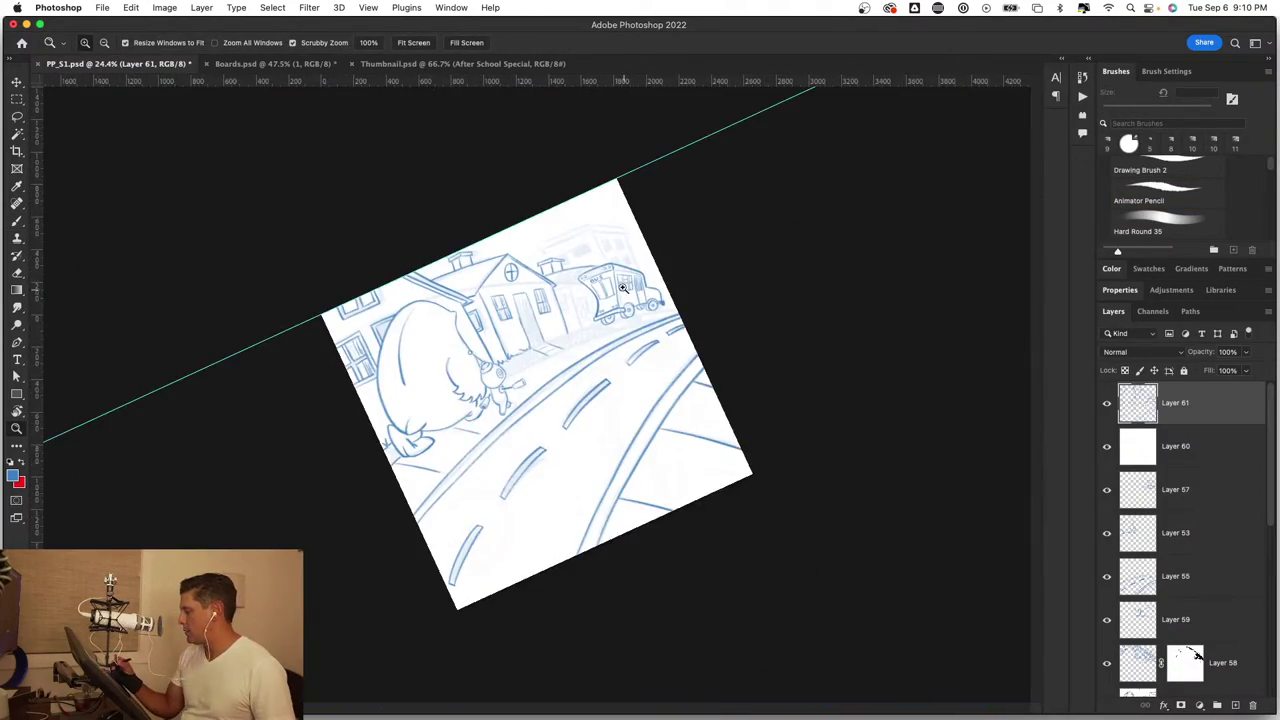
drag(622, 287, 710, 307)
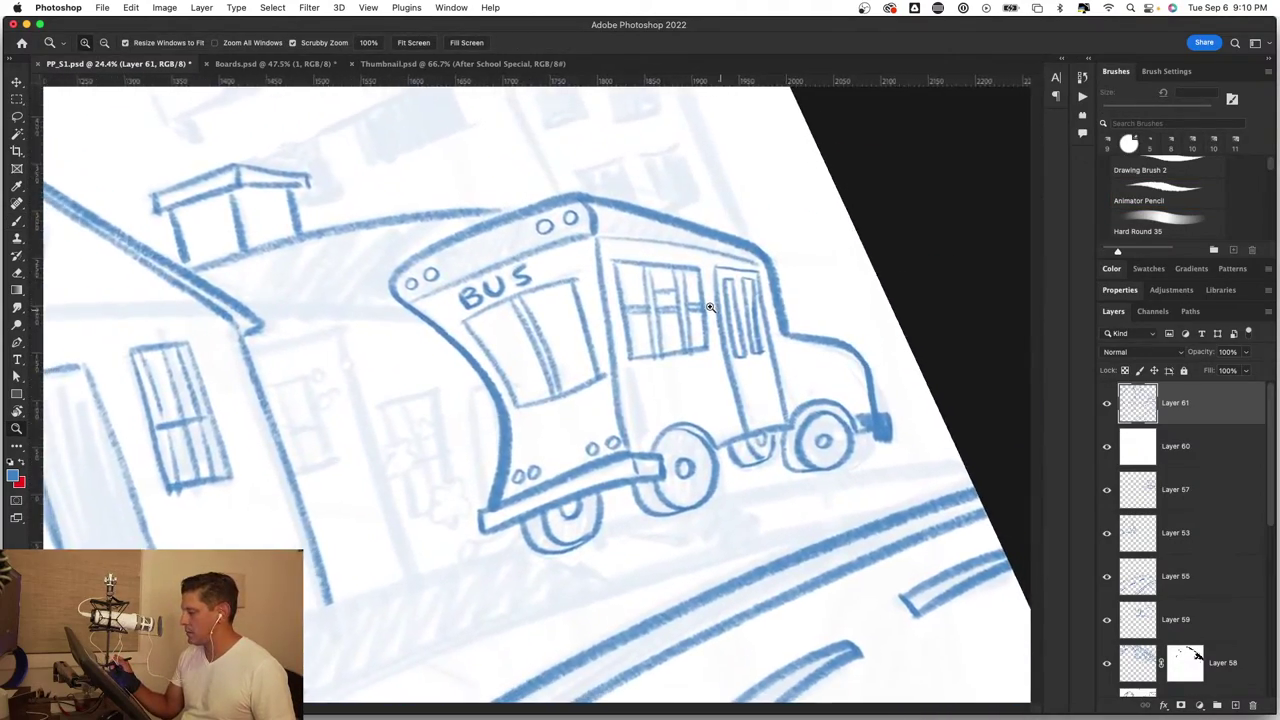
key(b)
drag(505, 397, 705, 467)
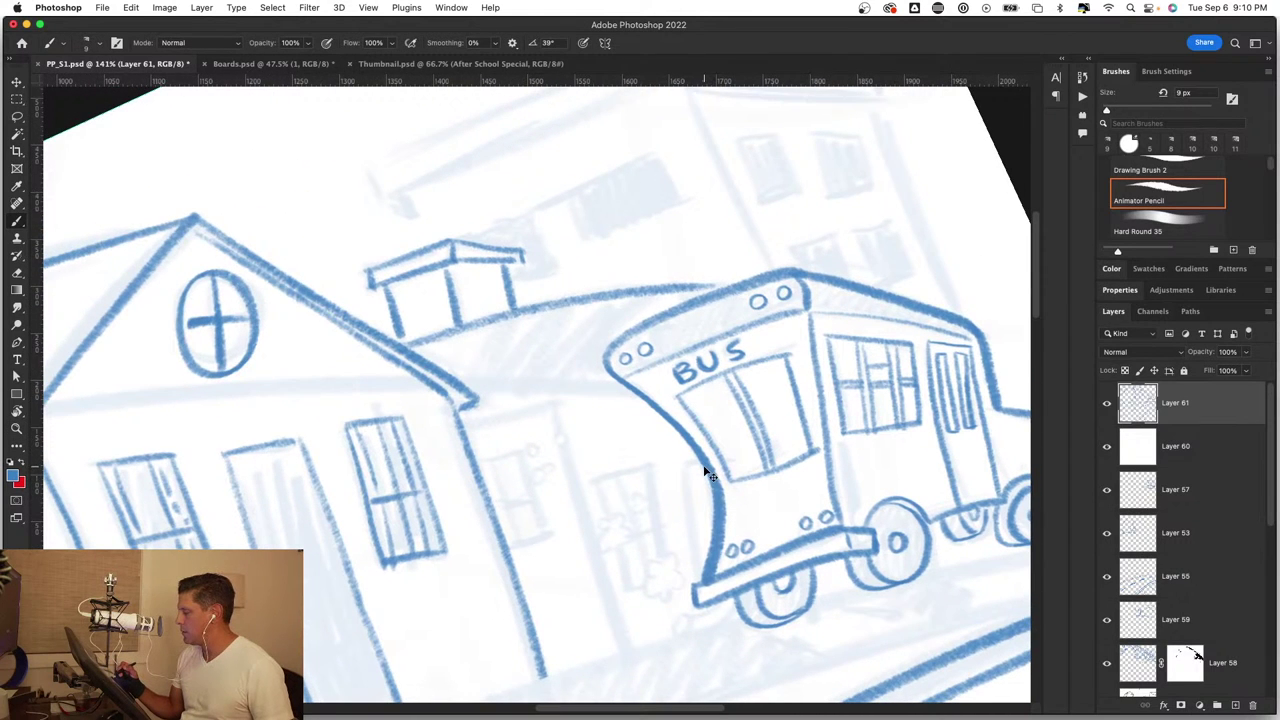
key(ctrl+z)
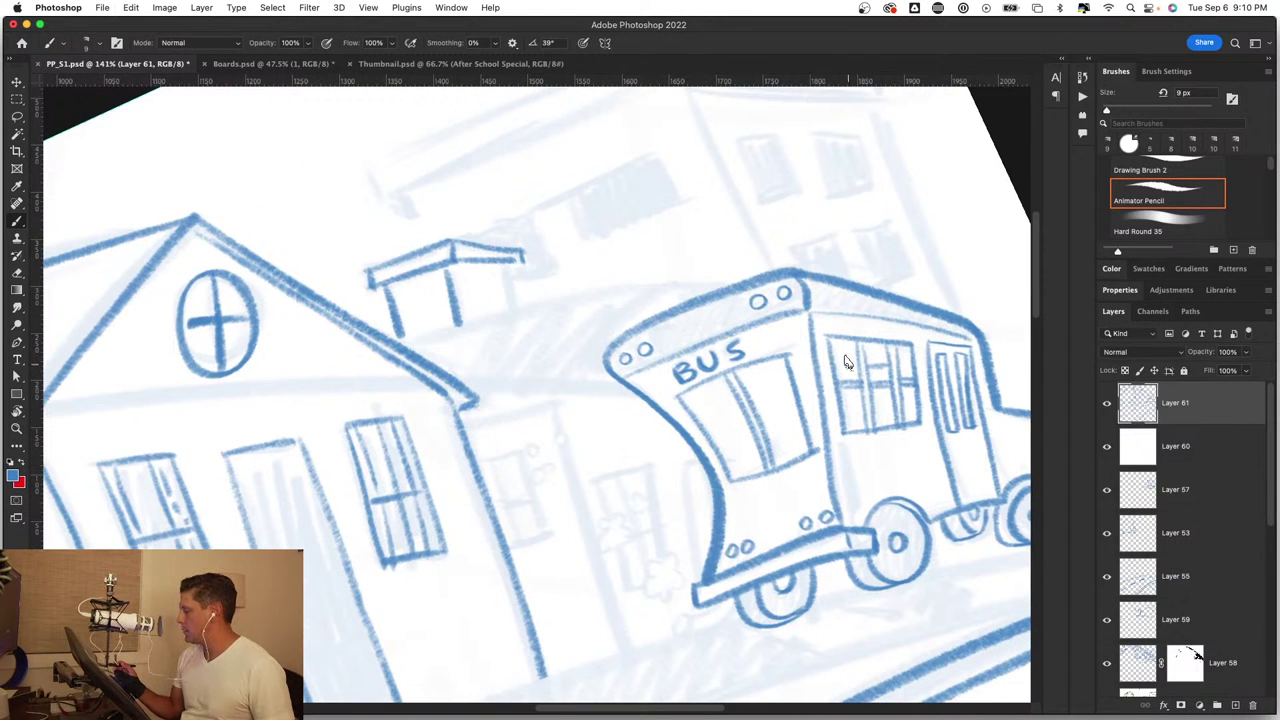
Step: Draw a diagonal roof edge left of the bus and small round puffs beside it
key(z)
mouse_move(728, 438)
mouse_down()
mouse_move(614, 491)
mouse_move(727, 478)
mouse_move(780, 515)
mouse_up()
key(b)
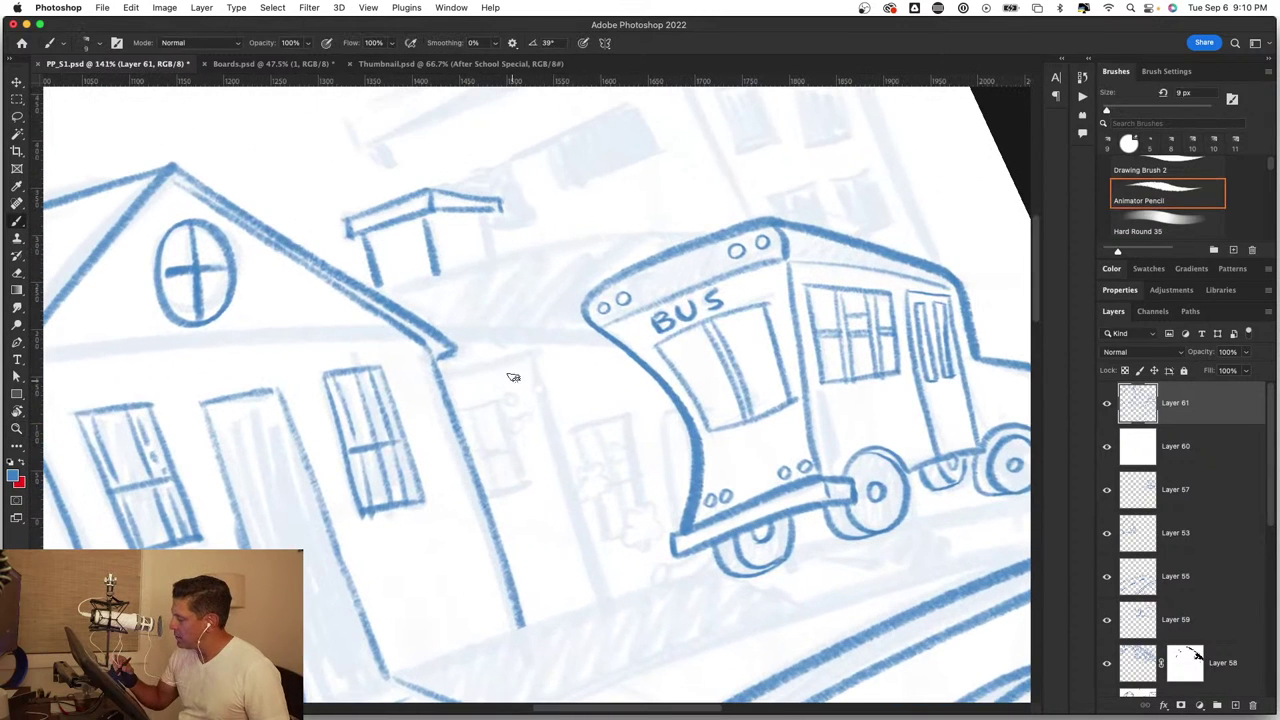
drag(614, 238, 518, 381)
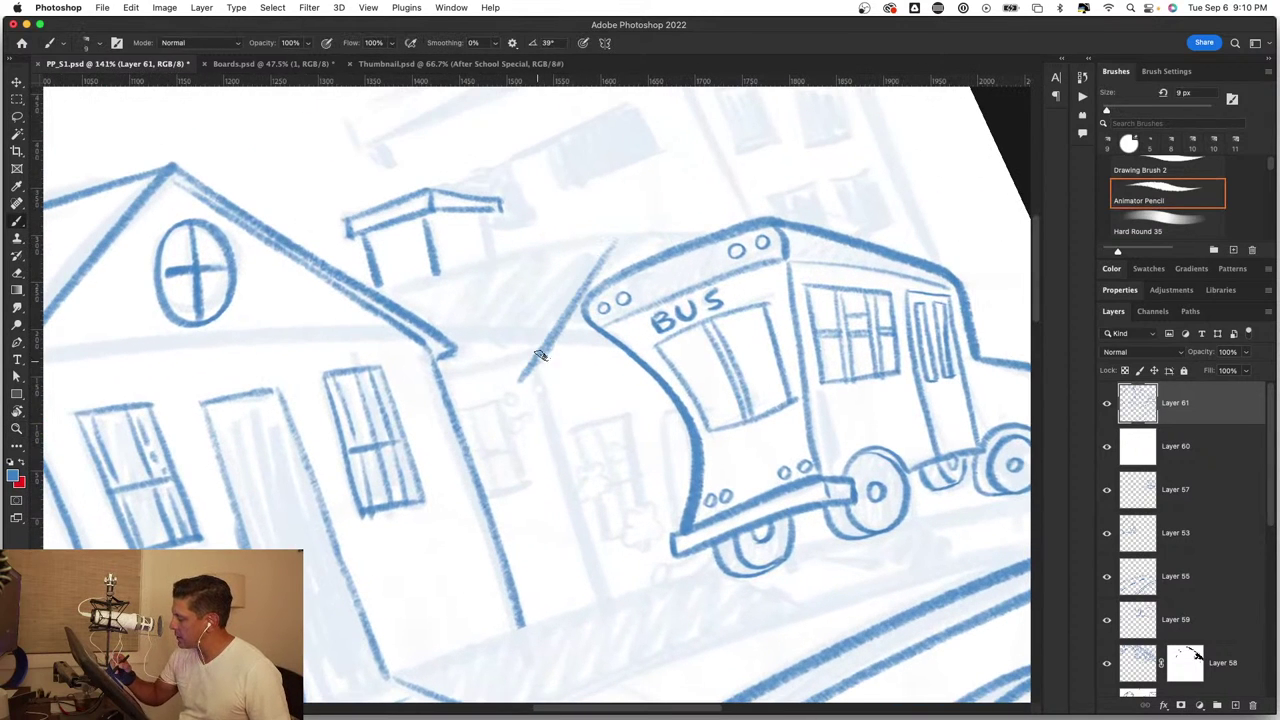
key(z)
drag(520, 440, 600, 430)
key(b)
mouse_move(470, 318)
mouse_down()
mouse_move(578, 326)
mouse_move(571, 297)
mouse_up()
Step: Draw a trail of clover- and cloud-shaped exhaust puffs behind the bus
mouse_move(495, 382)
mouse_down()
mouse_move(486, 409)
mouse_move(509, 423)
mouse_move(543, 380)
mouse_move(555, 418)
mouse_up()
mouse_move(717, 592)
mouse_down()
mouse_move(669, 491)
mouse_move(552, 414)
mouse_up()
mouse_move(524, 352)
mouse_down()
mouse_move(500, 414)
mouse_move(571, 423)
mouse_move(600, 377)
mouse_move(553, 336)
mouse_up()
mouse_move(629, 277)
mouse_down()
mouse_move(609, 289)
mouse_move(646, 309)
mouse_move(648, 285)
mouse_up()
Step: Draw a looped curl with a tail under the bus bumper, redoing a misdrawn arc
drag(766, 537, 694, 409)
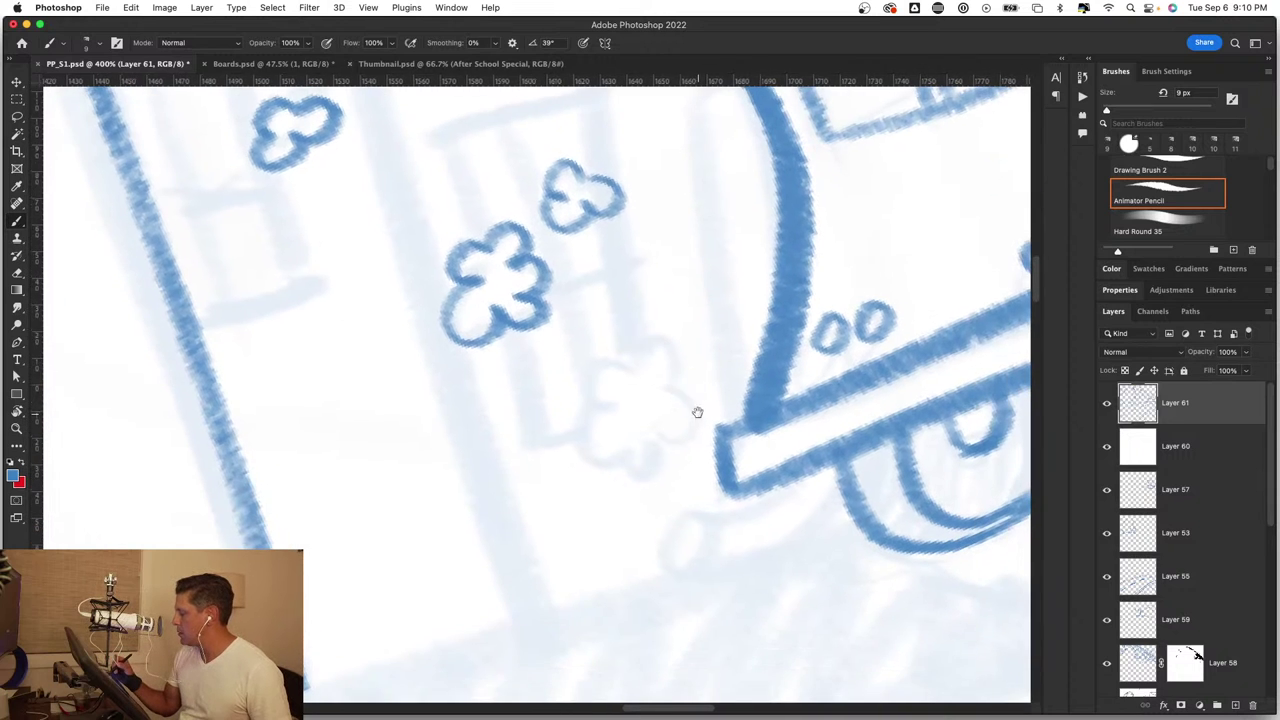
mouse_move(632, 380)
mouse_down()
mouse_move(608, 366)
mouse_move(582, 414)
mouse_move(611, 449)
mouse_move(663, 437)
mouse_move(674, 371)
mouse_move(700, 405)
mouse_move(650, 270)
mouse_up()
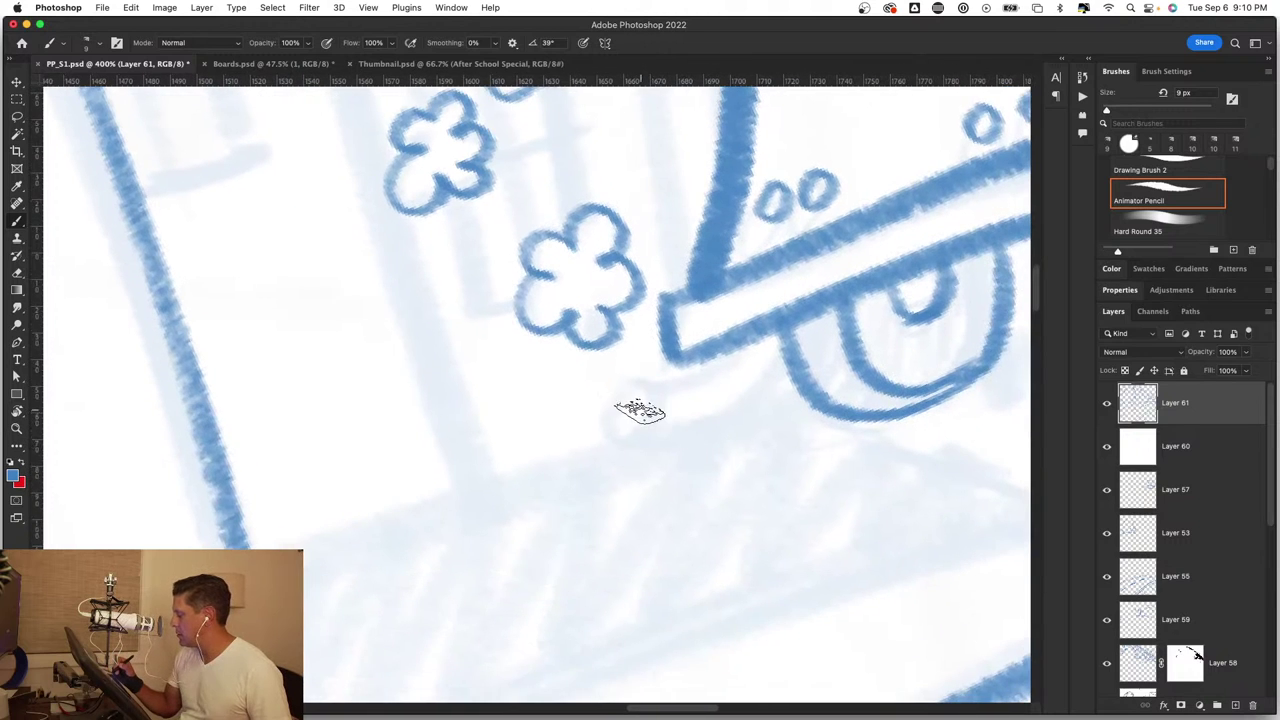
drag(640, 406, 600, 423)
key(ctrl+z)
mouse_move(640, 385)
mouse_down()
mouse_move(614, 414)
mouse_move(706, 382)
mouse_up()
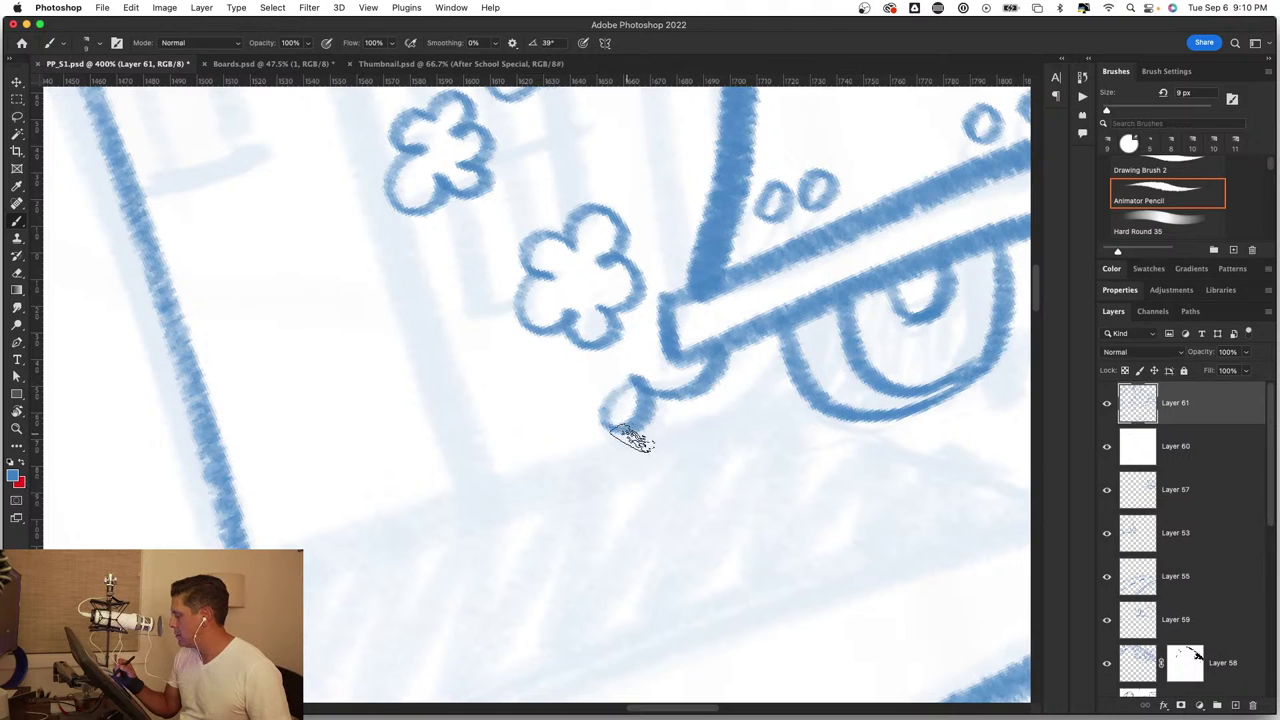
drag(628, 437, 757, 334)
mouse_move(626, 376)
mouse_down()
mouse_move(645, 404)
mouse_move(708, 400)
mouse_move(745, 331)
mouse_move(674, 465)
mouse_up()
Step: Add a short stroke along the bus roof and the roof edge running up to it
key(z)
mouse_move(828, 449)
mouse_down()
mouse_move(884, 465)
mouse_move(866, 466)
mouse_up()
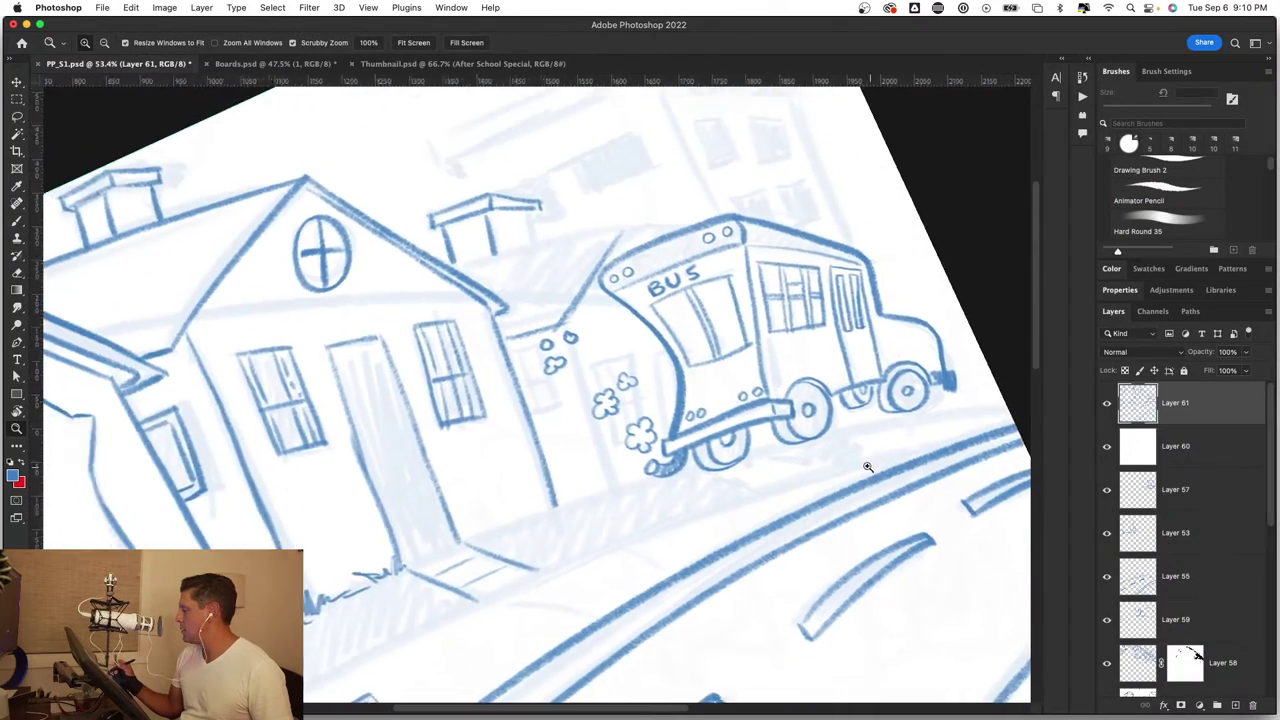
key(b)
mouse_move(560, 357)
mouse_down()
mouse_move(607, 357)
mouse_move(694, 434)
mouse_move(740, 434)
mouse_up()
drag(652, 432, 730, 452)
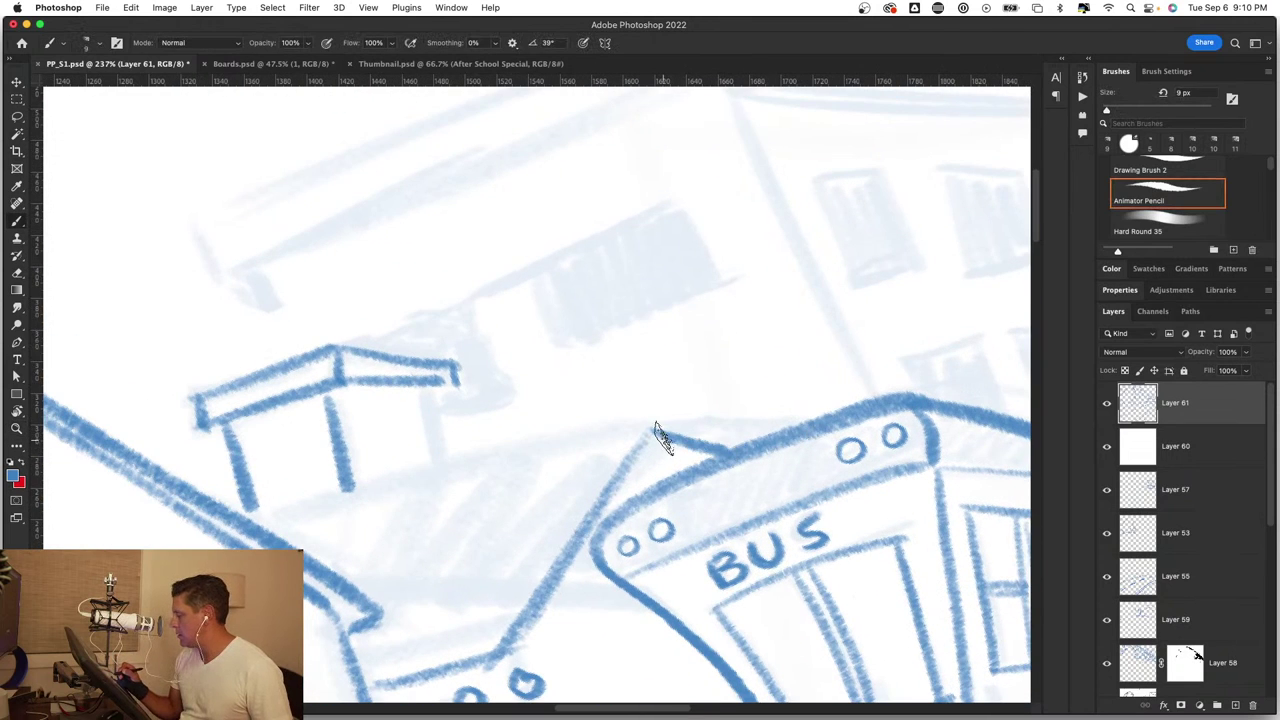
drag(250, 522, 675, 415)
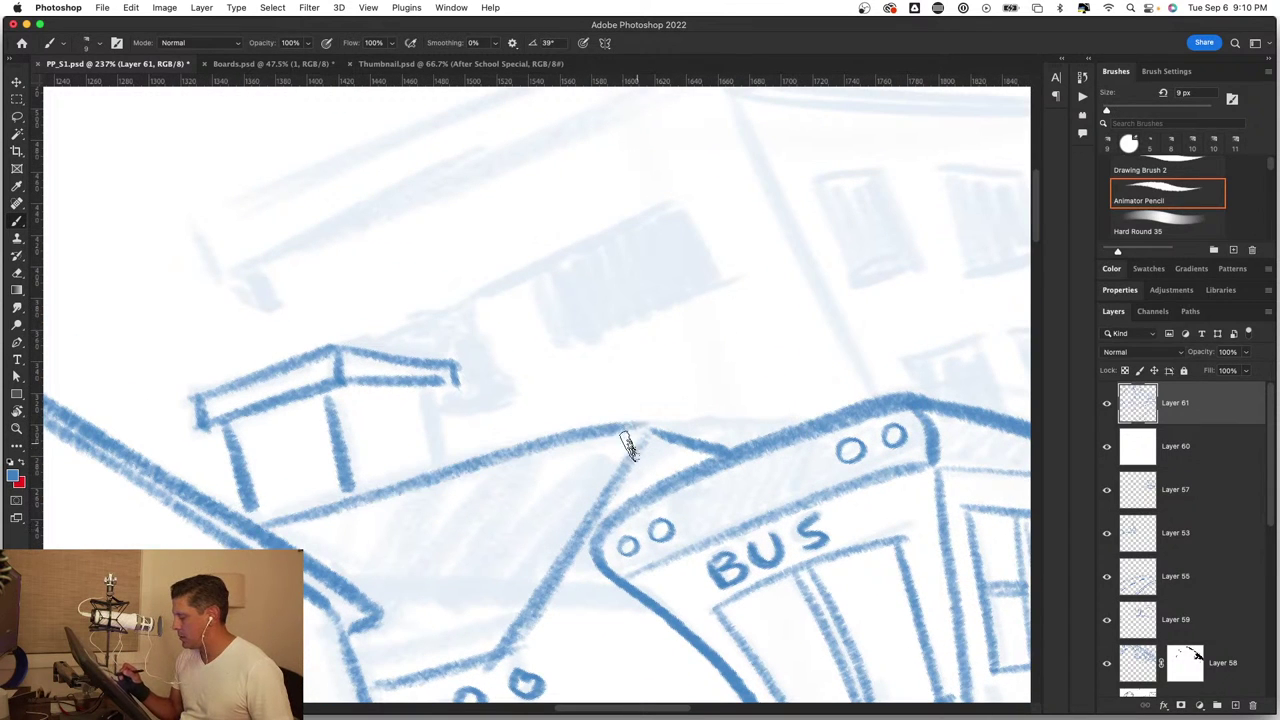
Step: Check the whole scene, then add a short stroke below an exhaust puff
key(z)
mouse_move(563, 529)
mouse_down()
mouse_move(572, 552)
mouse_move(690, 541)
mouse_up()
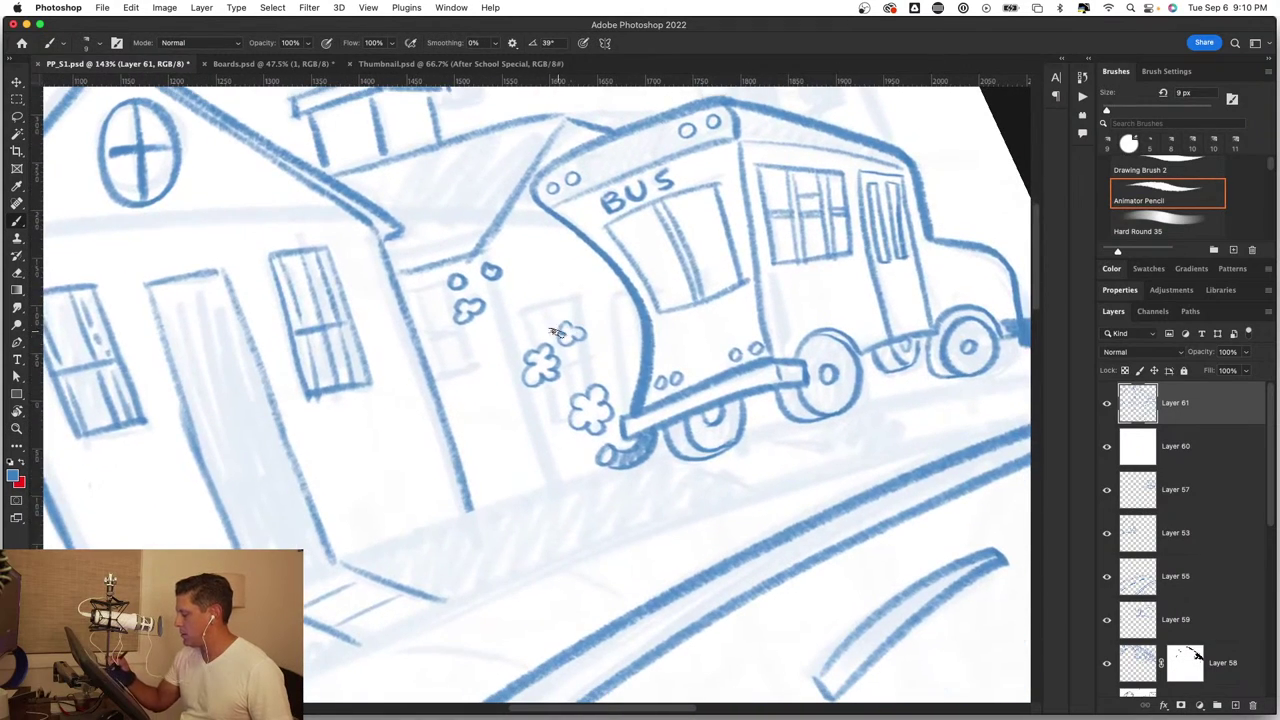
key(b)
key(z)
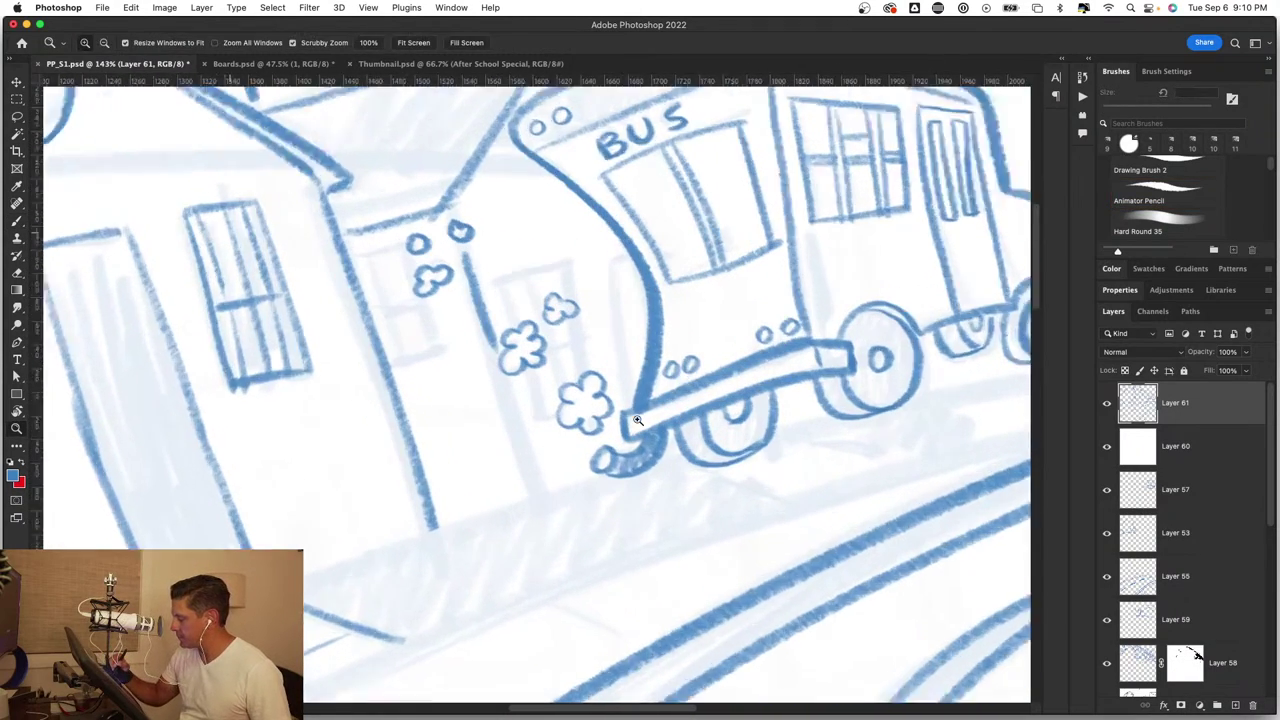
drag(532, 390, 590, 390)
key(b)
drag(436, 350, 490, 530)
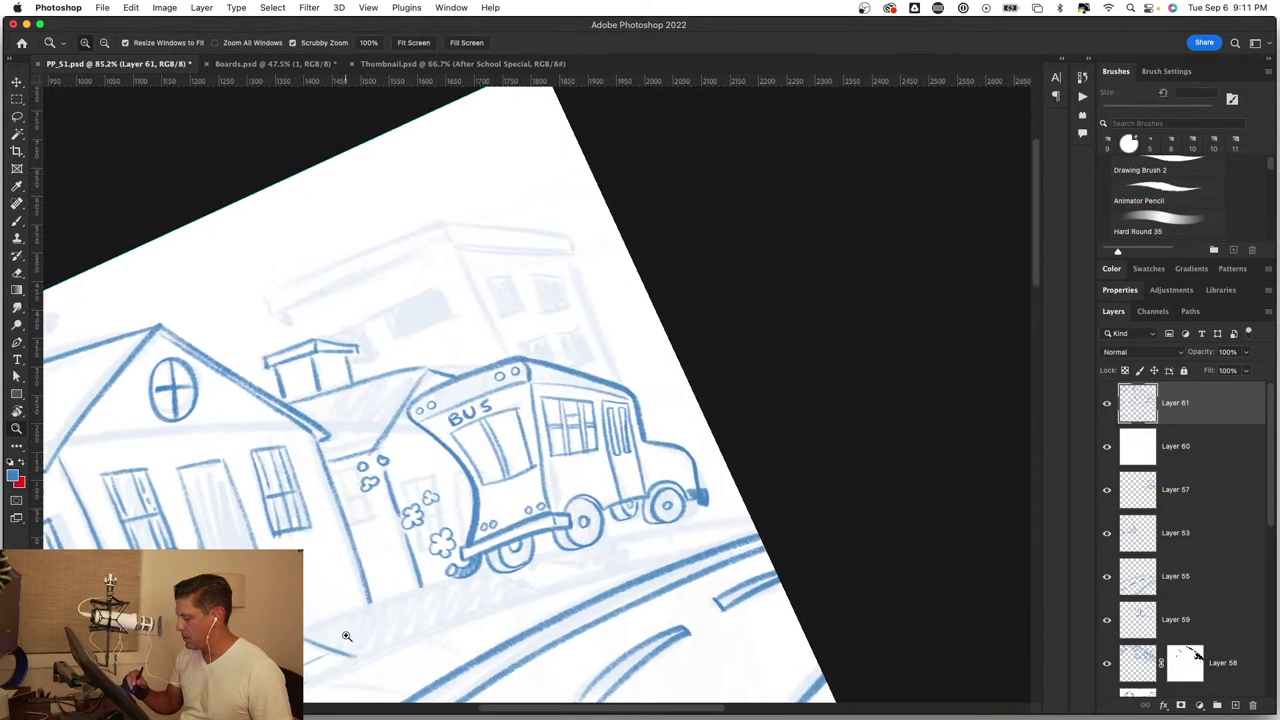
Step: Sketch the bush outline against the wall beside the house, redoing a first attempt
drag(357, 580, 534, 491)
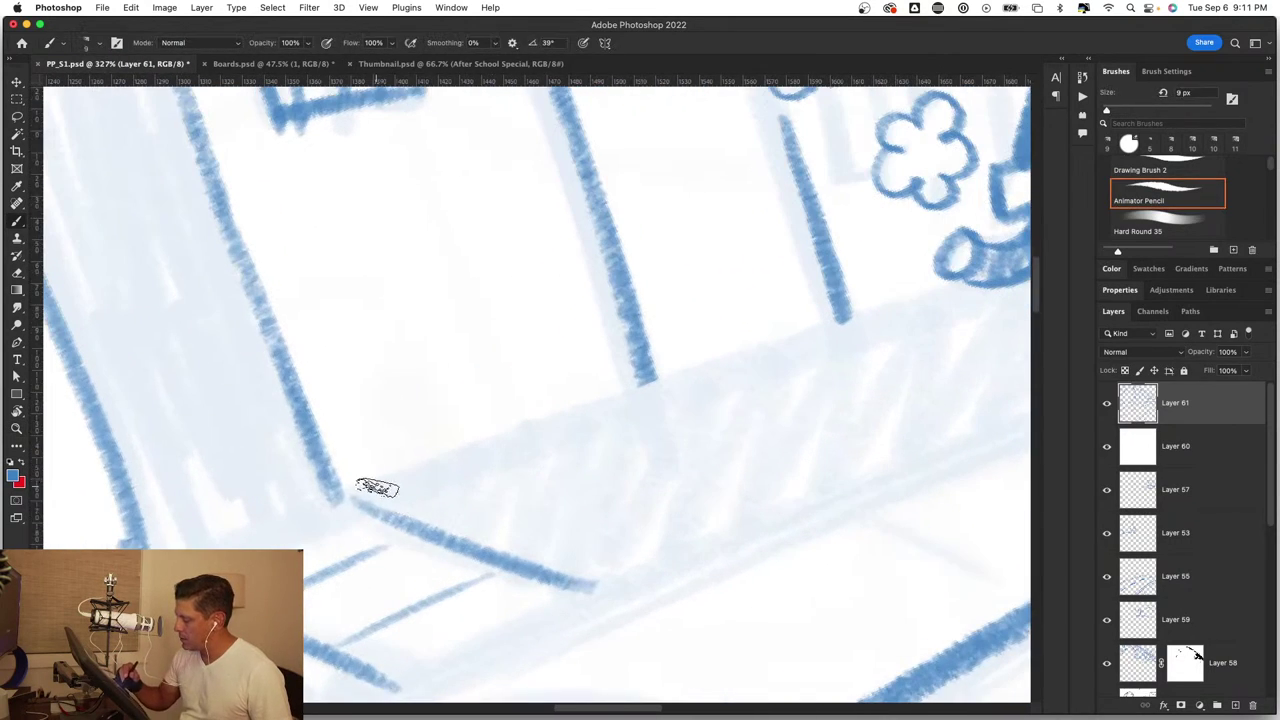
mouse_move(362, 502)
mouse_down()
mouse_move(370, 445)
mouse_move(405, 476)
mouse_move(477, 457)
mouse_up()
key(z)
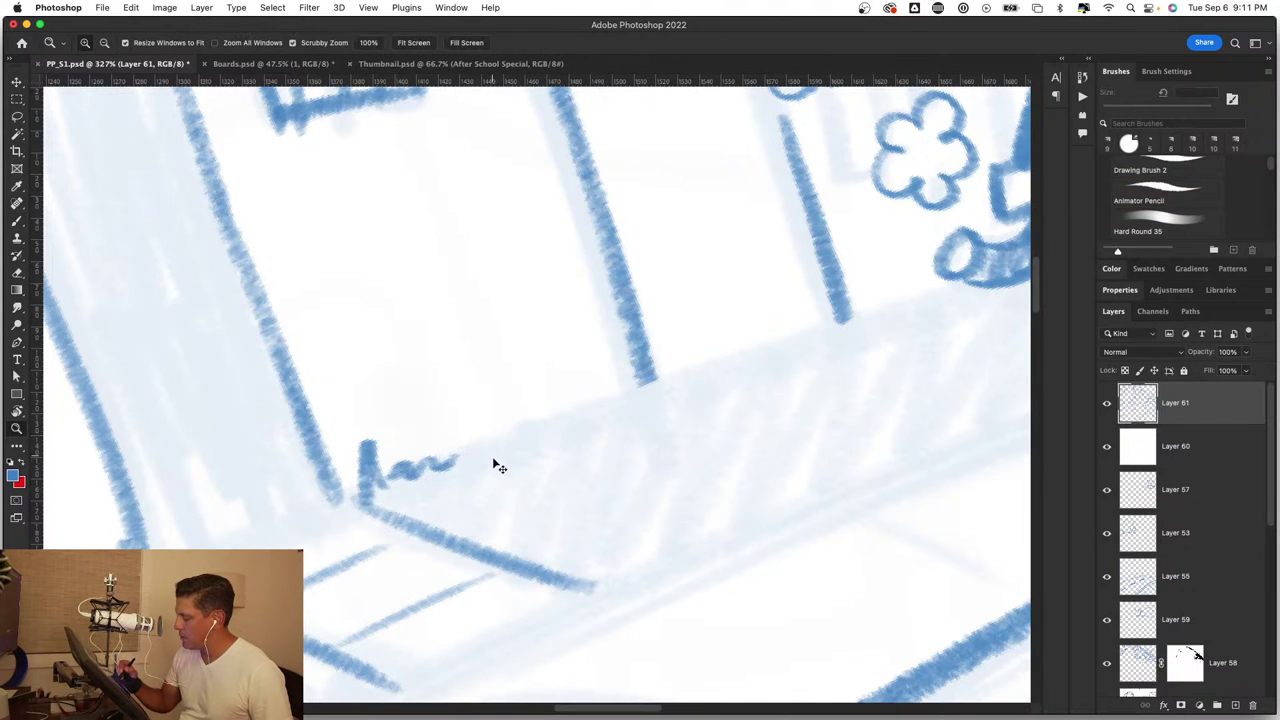
key(ctrl+z)
key(ctrl+z)
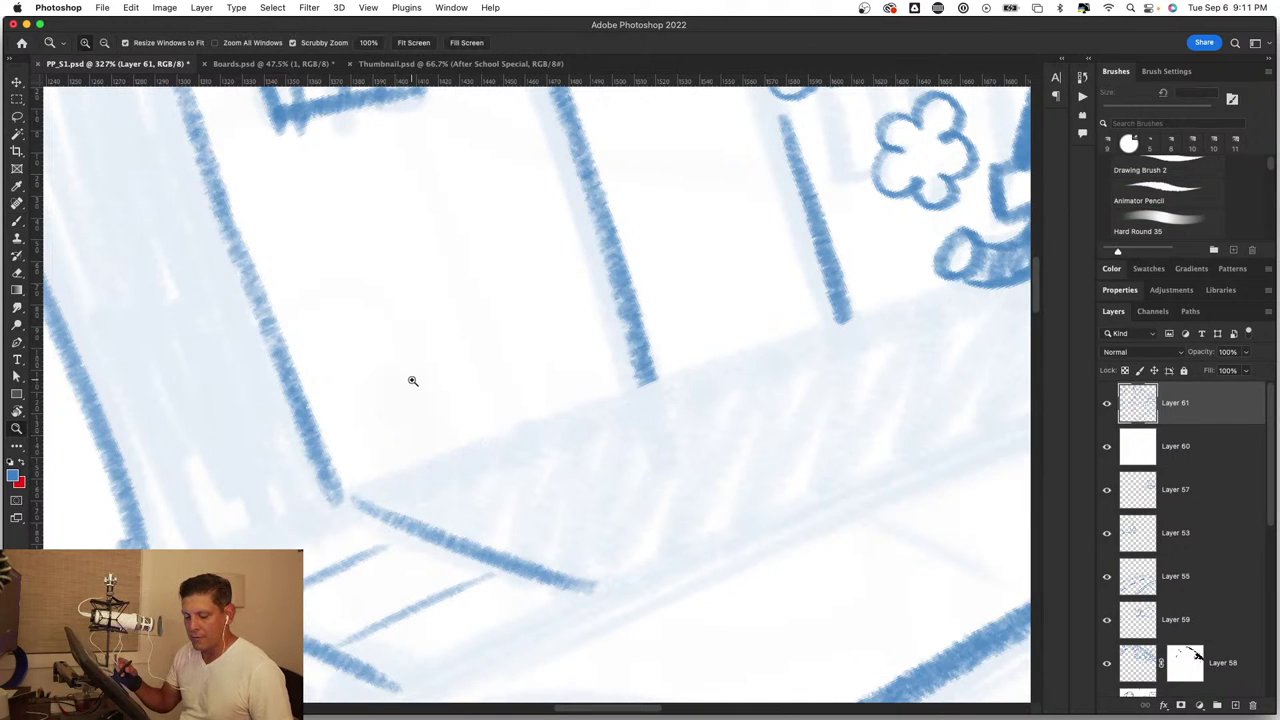
key(b)
mouse_move(386, 320)
mouse_down()
mouse_move(358, 358)
mouse_move(336, 449)
mouse_move(415, 490)
mouse_move(394, 291)
mouse_move(537, 263)
mouse_move(597, 211)
mouse_move(702, 305)
mouse_up()
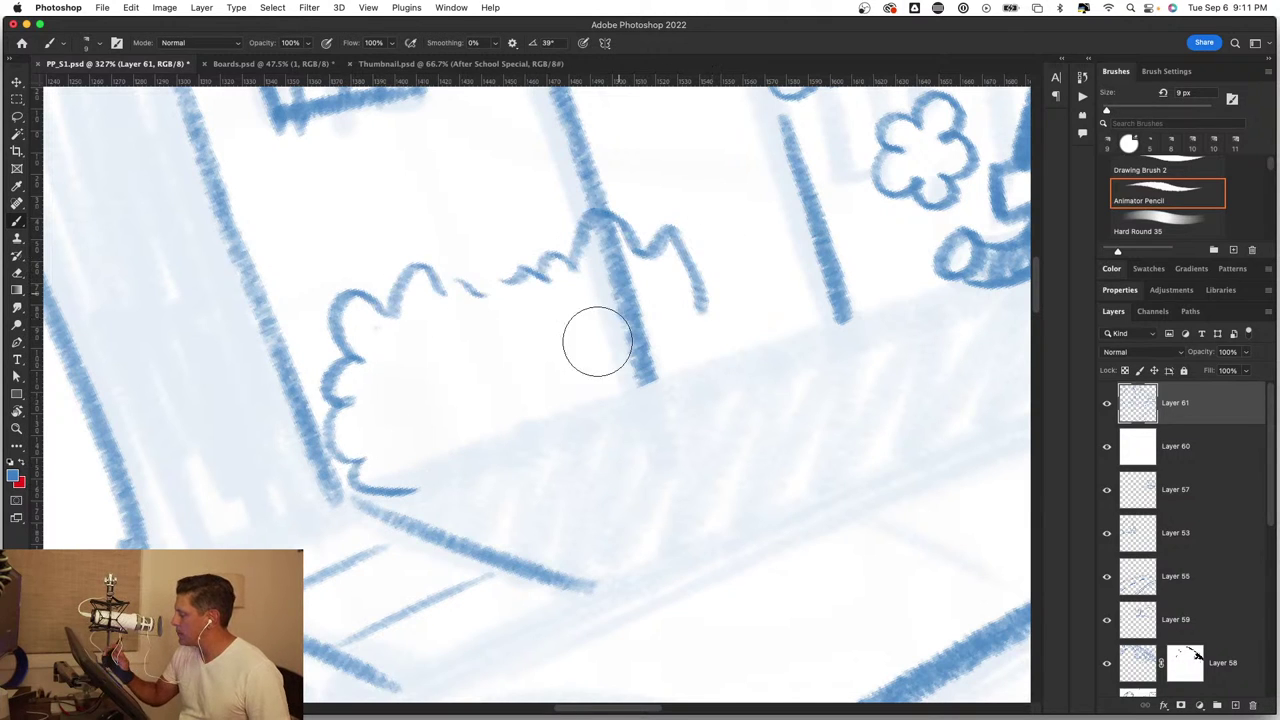
Step: Erase the window line inside the bush, finish its bottom and right edges with leaf curls
mouse_move(597, 340)
mouse_down()
mouse_move(594, 251)
mouse_move(614, 257)
mouse_move(634, 371)
mouse_move(619, 276)
mouse_move(620, 306)
mouse_up()
drag(400, 491, 688, 382)
key(period)
drag(420, 372, 447, 416)
drag(605, 337, 635, 370)
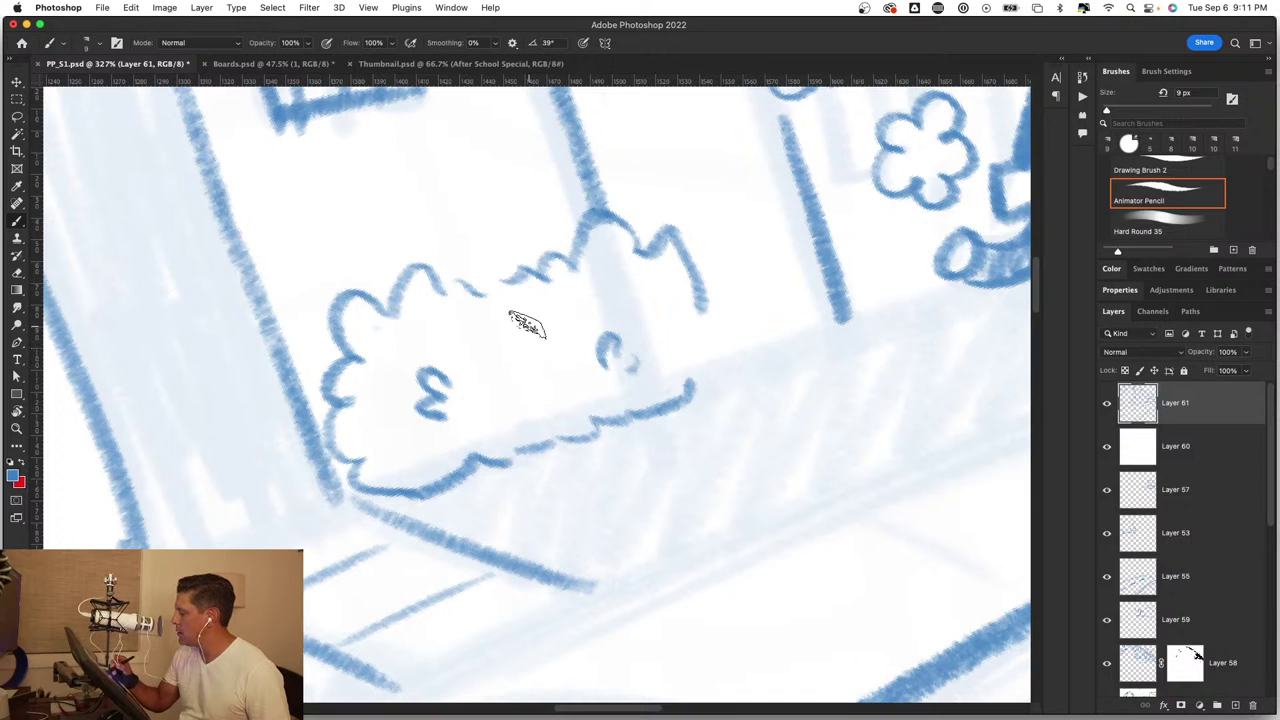
drag(522, 325, 553, 318)
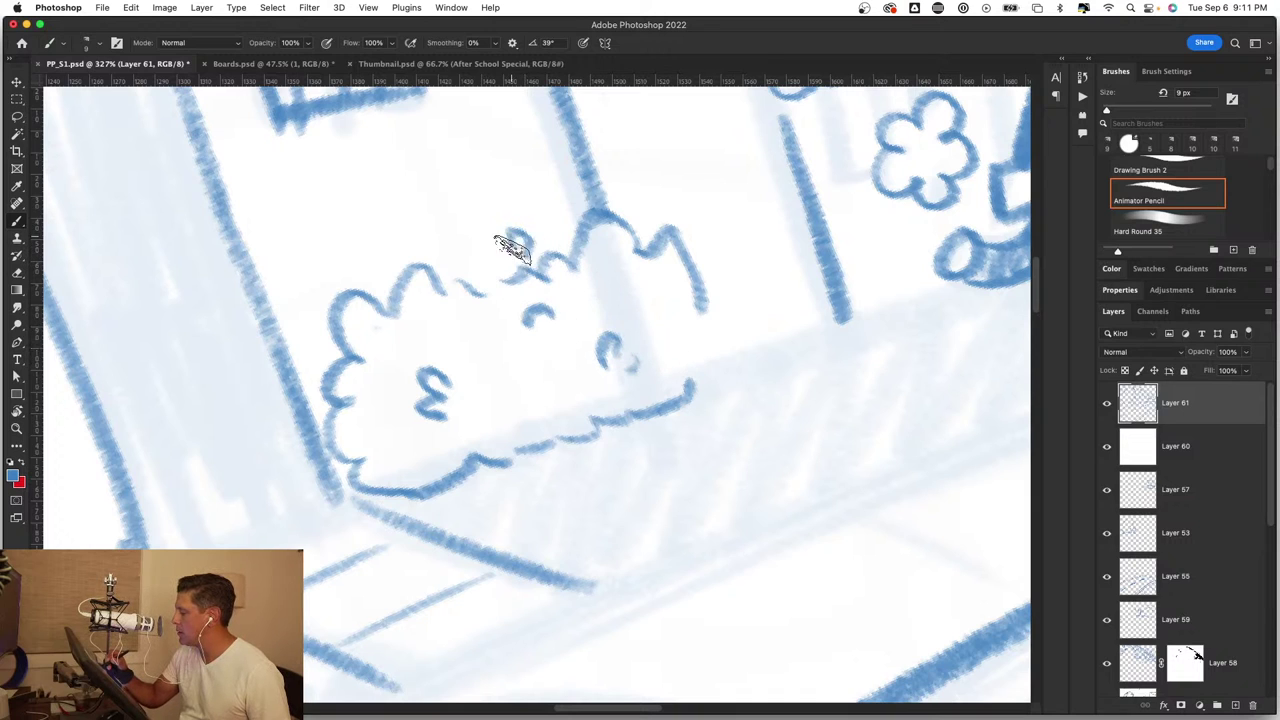
mouse_move(706, 300)
mouse_down()
mouse_move(714, 334)
mouse_move(686, 394)
mouse_up()
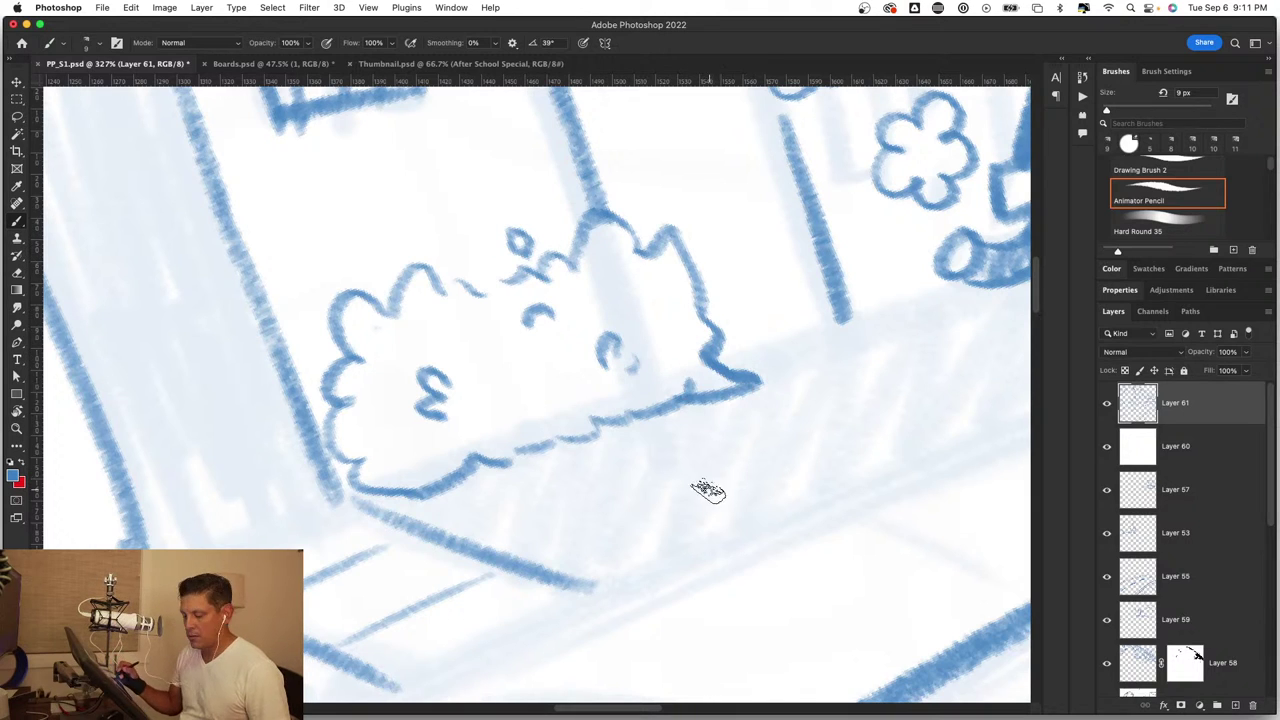
key(z)
drag(706, 517, 669, 526)
mouse_move(641, 339)
mouse_down()
mouse_move(462, 363)
mouse_move(486, 363)
mouse_move(431, 390)
mouse_up()
Step: Draw the doorway's top edge and a side line past the flowers beside the bus
drag(581, 293, 662, 305)
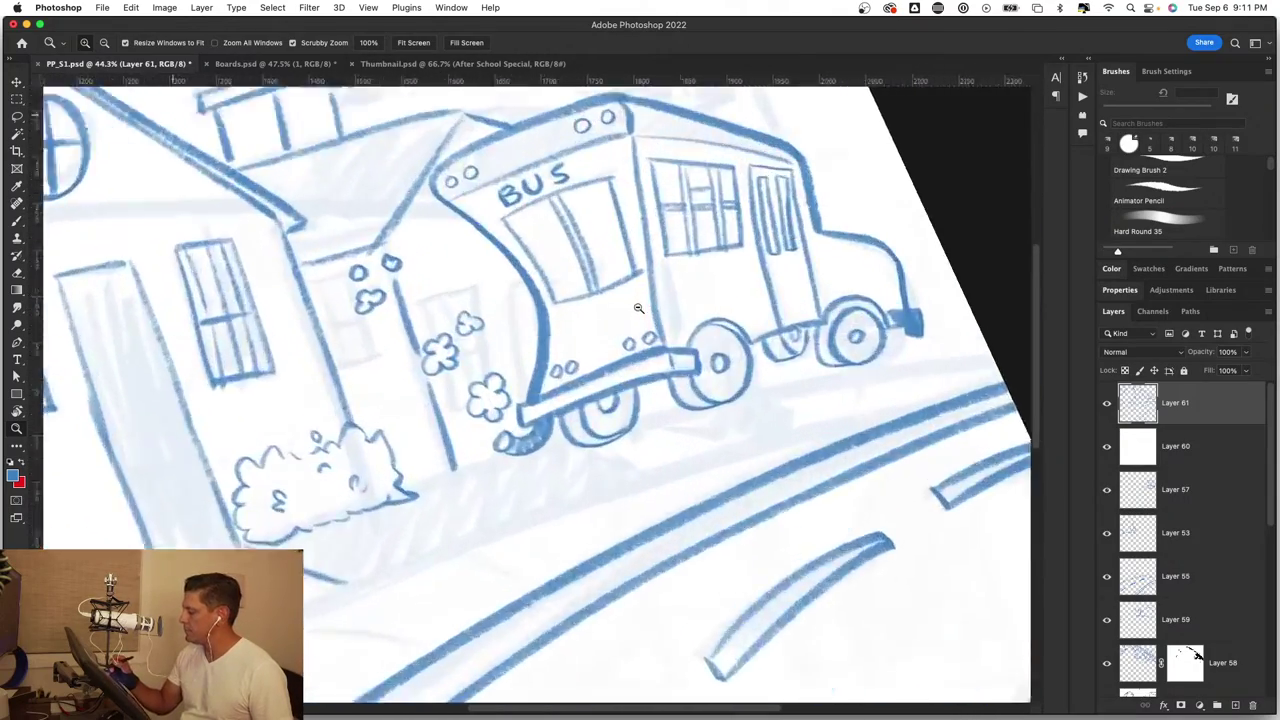
key(b)
drag(399, 401, 689, 471)
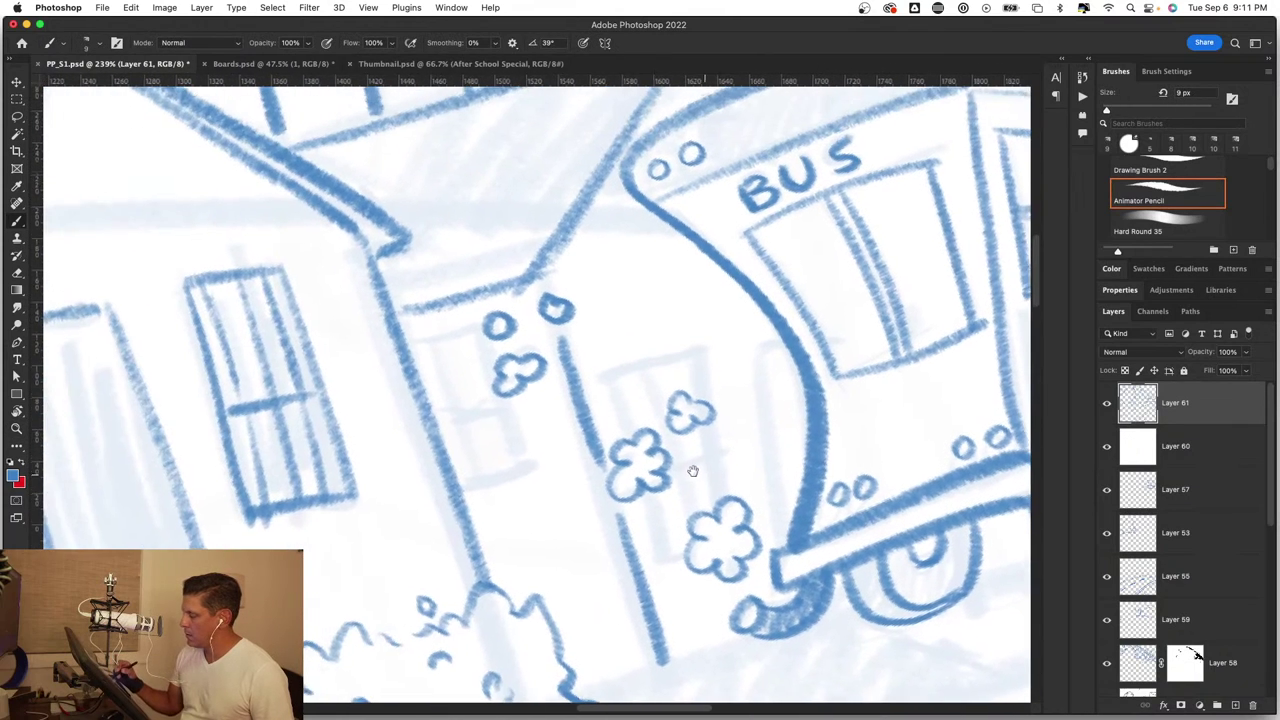
mouse_move(403, 357)
mouse_down()
mouse_move(461, 344)
mouse_move(500, 455)
mouse_up()
drag(463, 357, 518, 482)
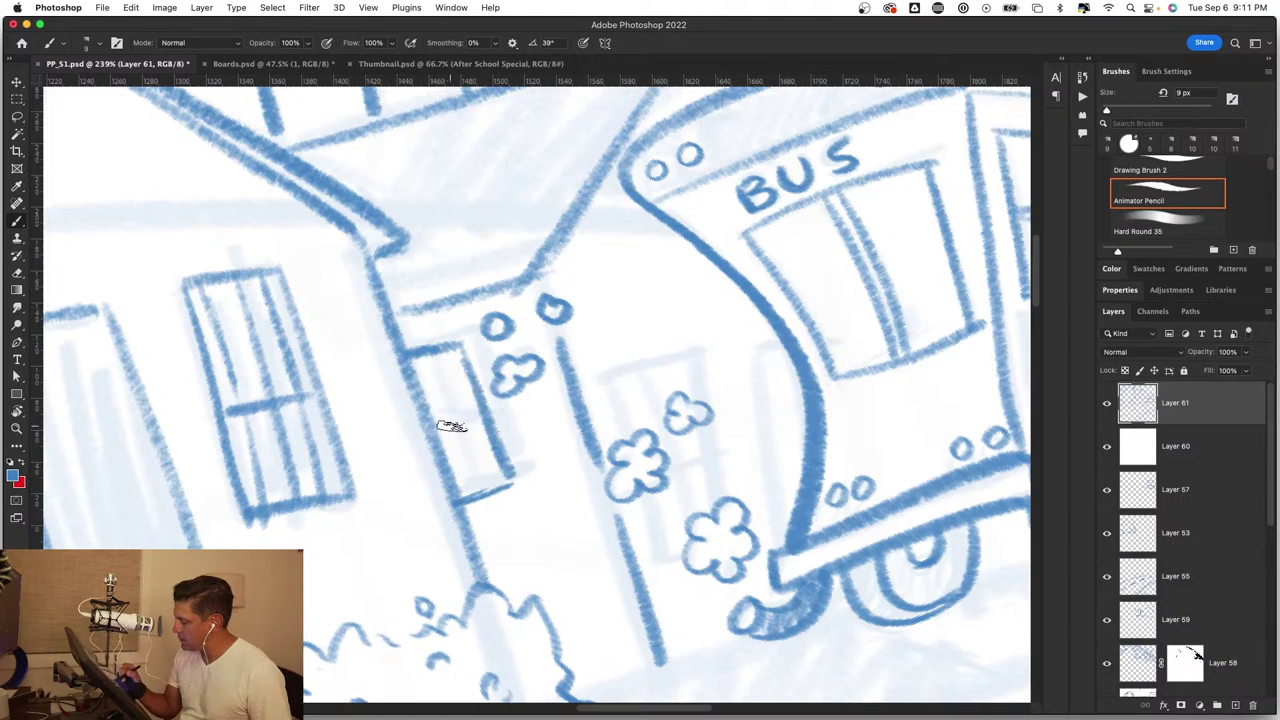
Step: Add a light top line and vertical side lines framing the doorway
key(z)
scroll(576, 524, down, 5)
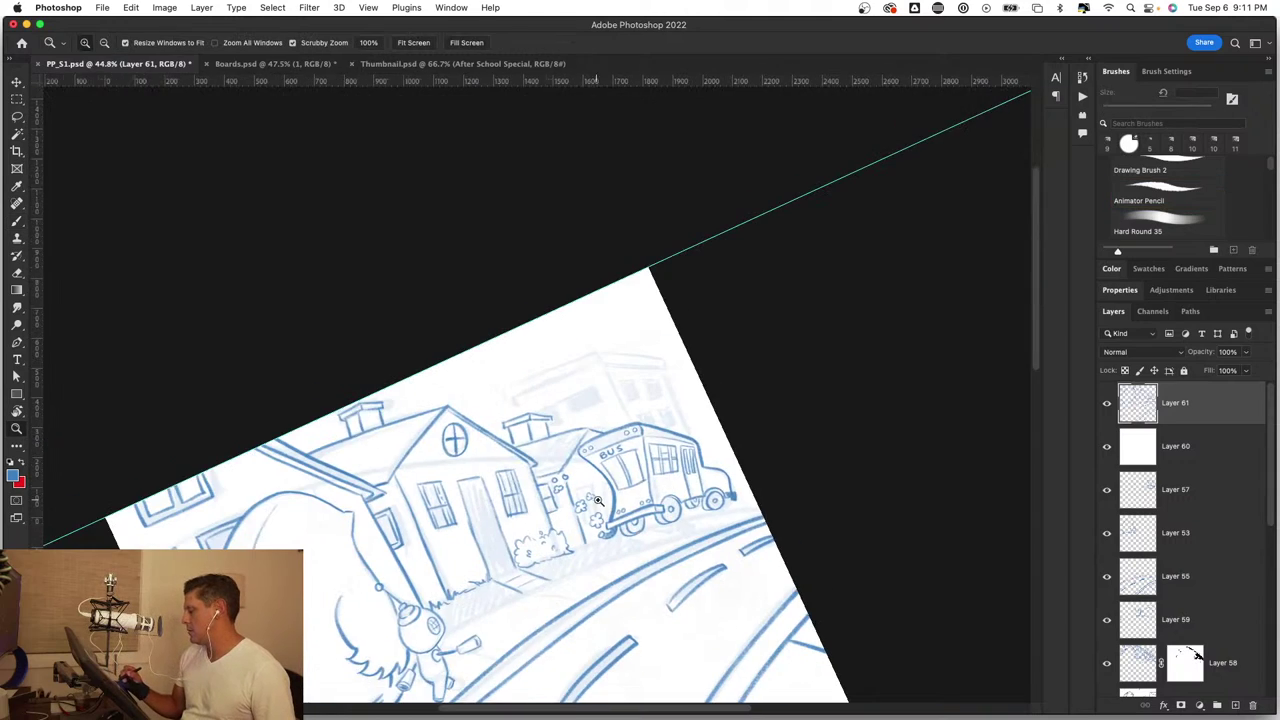
scroll(597, 500, up, 5)
key(b)
mouse_move(447, 424)
mouse_down()
mouse_move(545, 405)
mouse_move(563, 455)
mouse_move(462, 495)
mouse_up()
drag(503, 422, 510, 476)
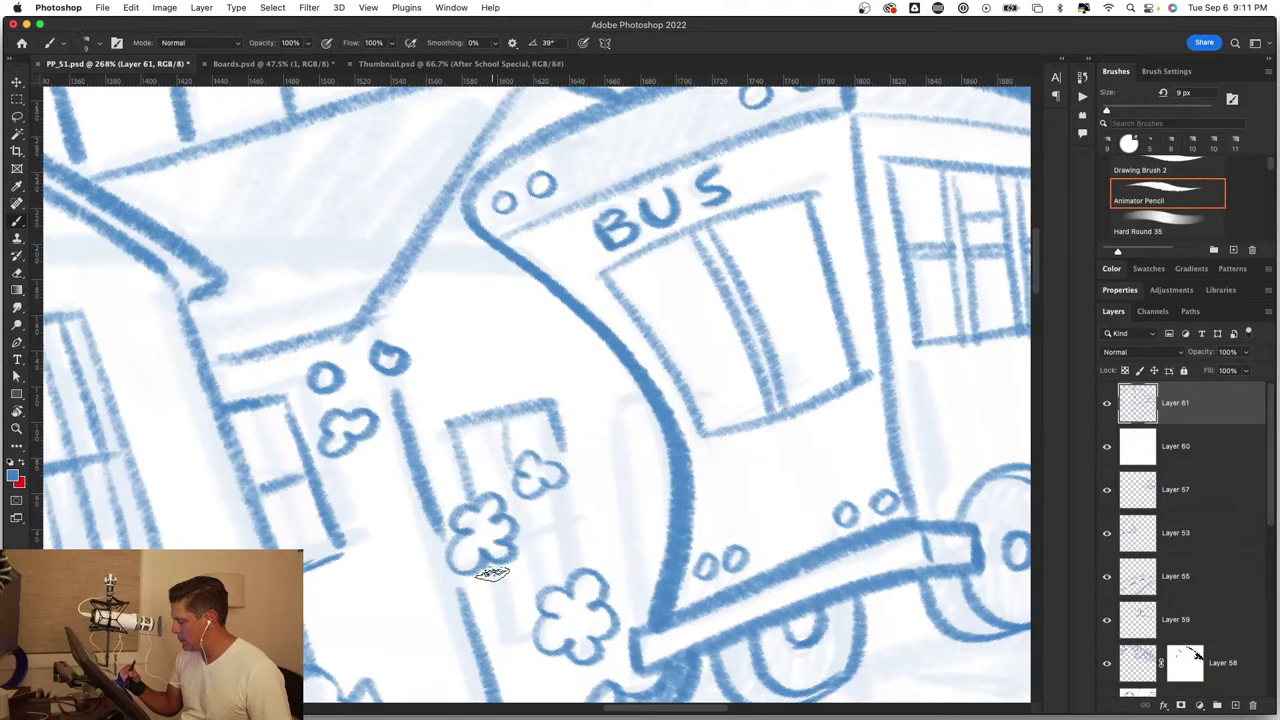
Step: Redraw the doorway edge below the lower flower and draw the door's right side
drag(491, 572, 542, 623)
key(super+z)
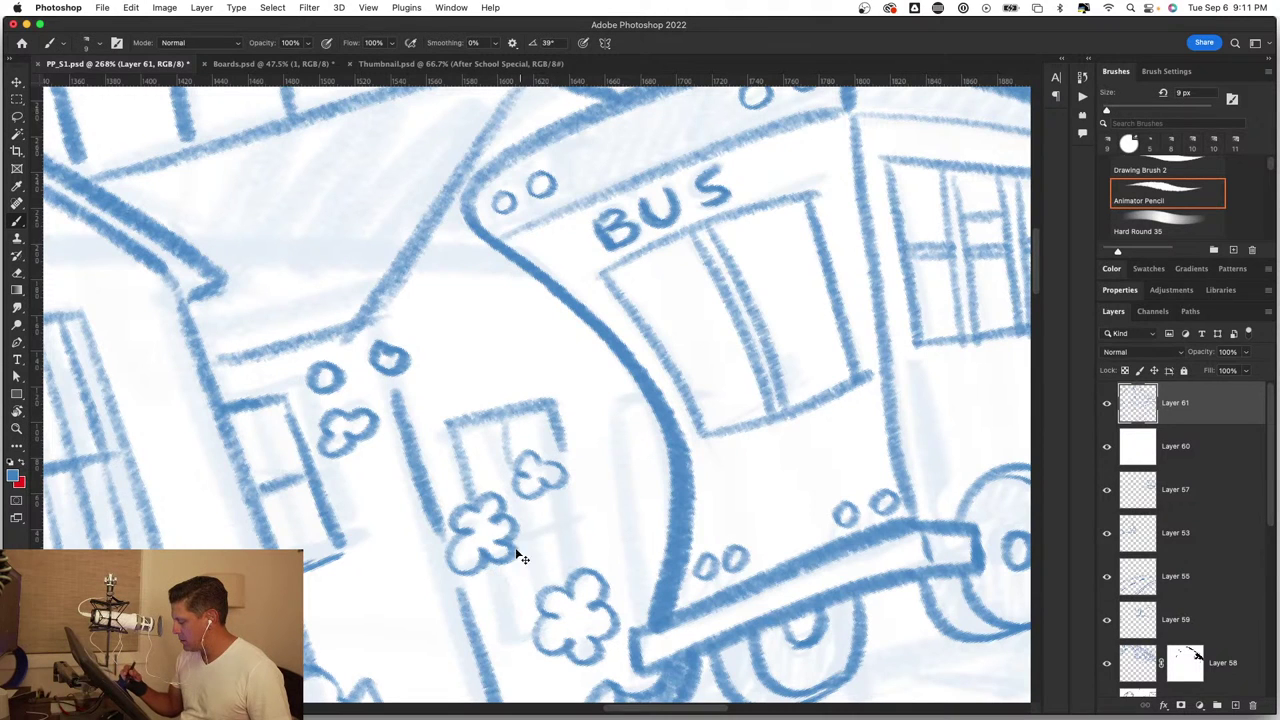
drag(494, 572, 510, 640)
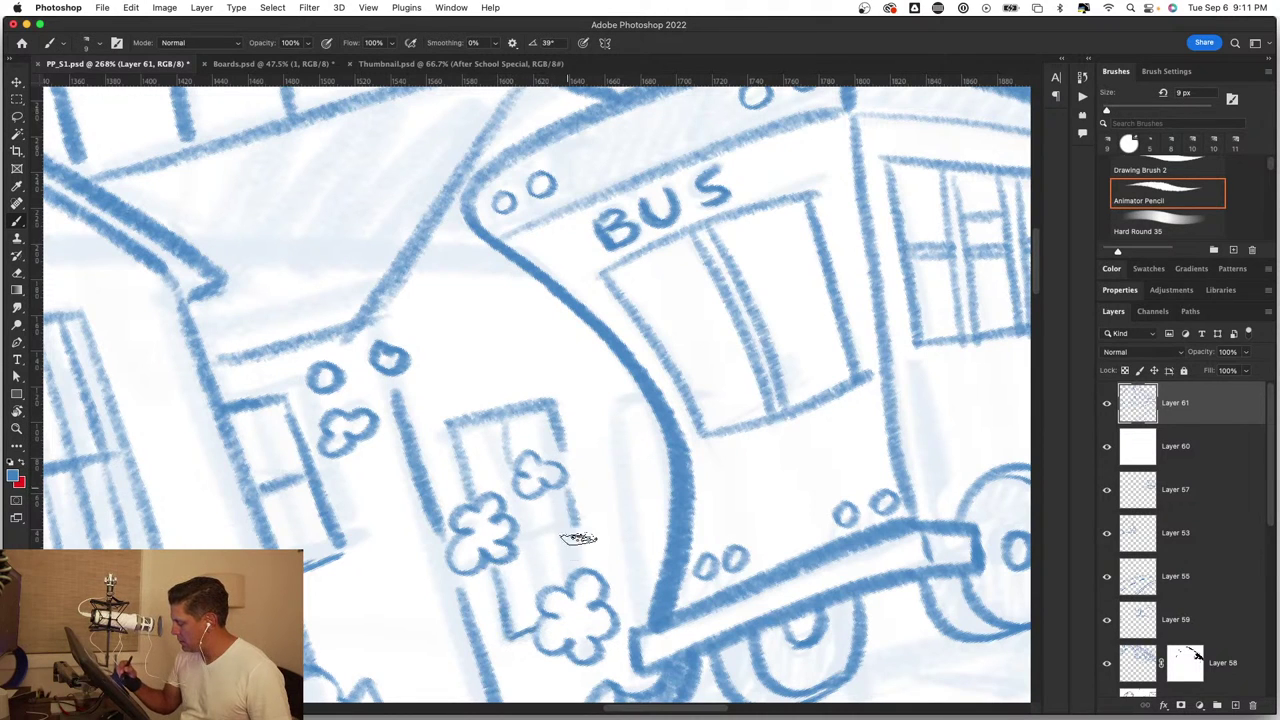
mouse_move(570, 498)
mouse_down()
mouse_move(576, 546)
mouse_move(532, 519)
mouse_up()
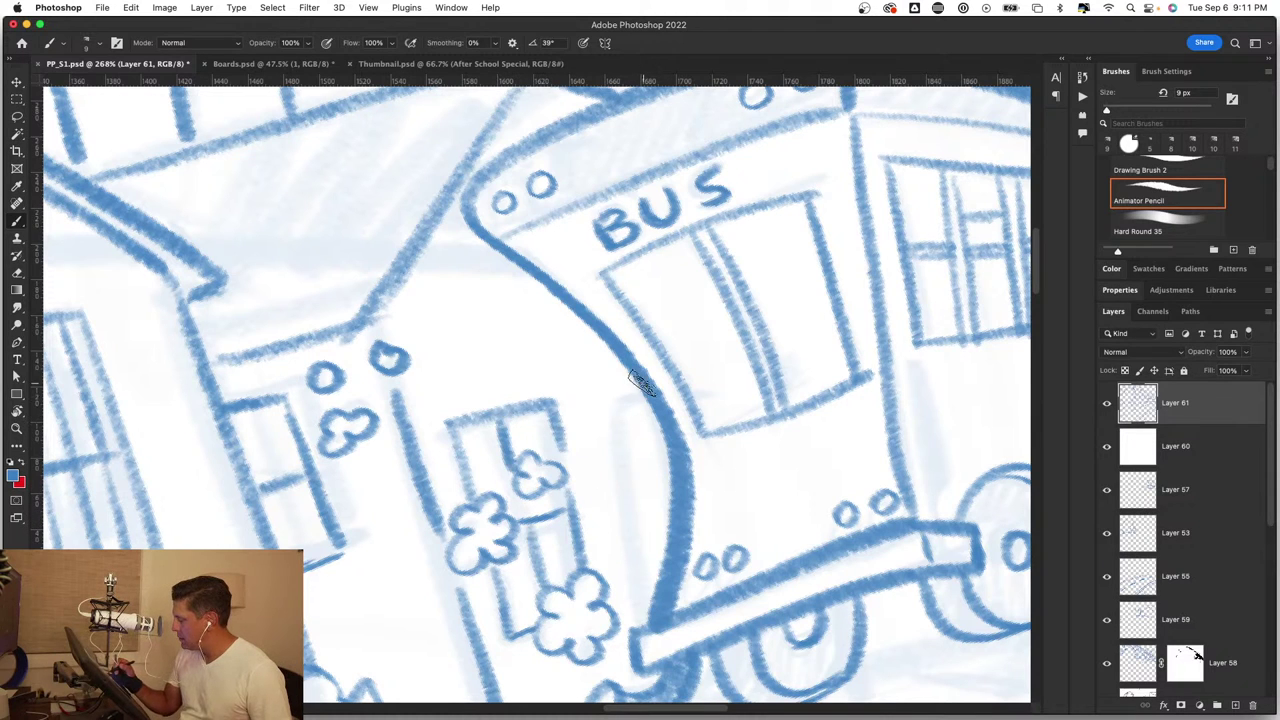
mouse_move(606, 385)
mouse_down()
mouse_move(650, 585)
mouse_move(661, 568)
mouse_up()
key(z)
drag(751, 539, 820, 540)
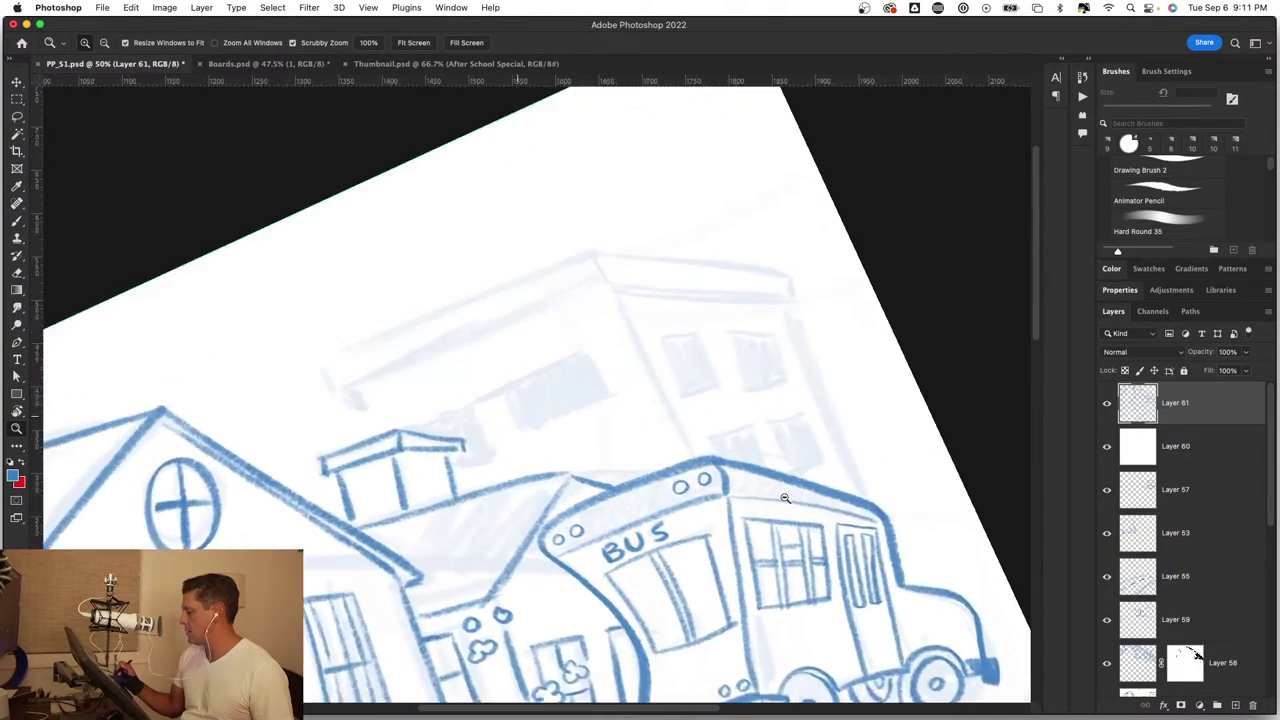
Step: Draw the back building's long roof line and connect it down to the lower building
key(b)
key(z)
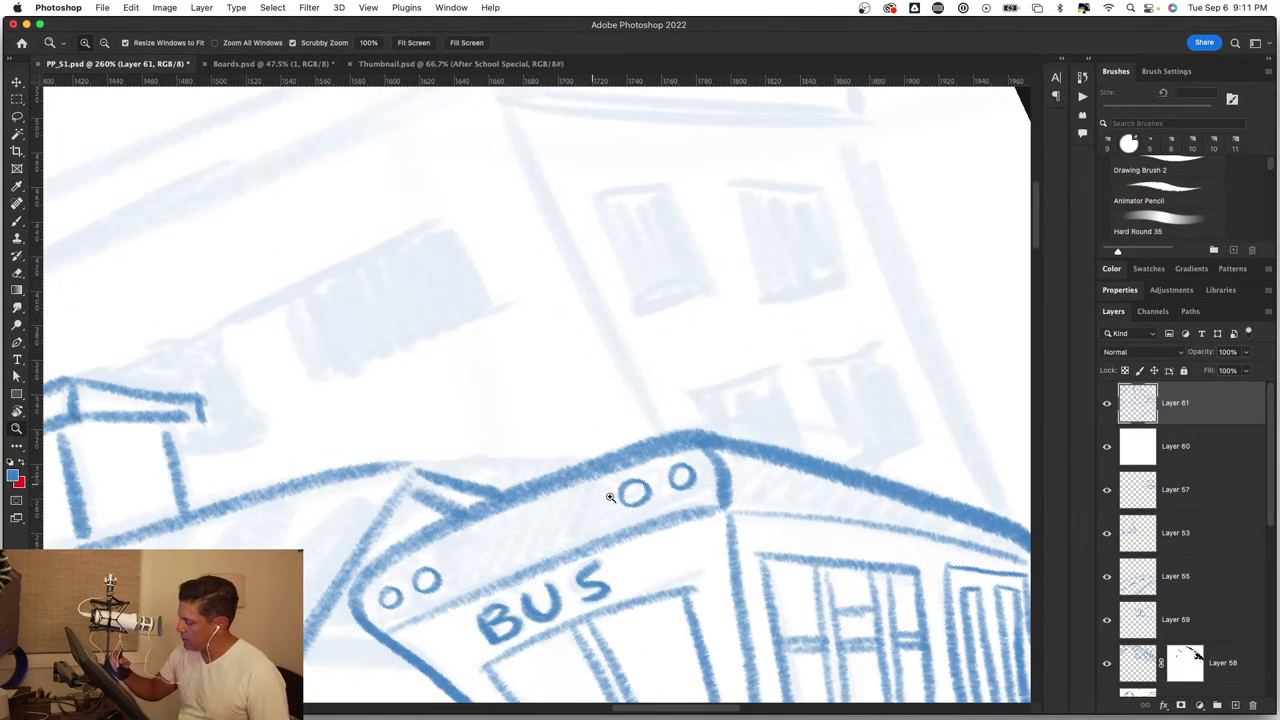
drag(629, 491, 509, 557)
drag(534, 420, 694, 500)
key(b)
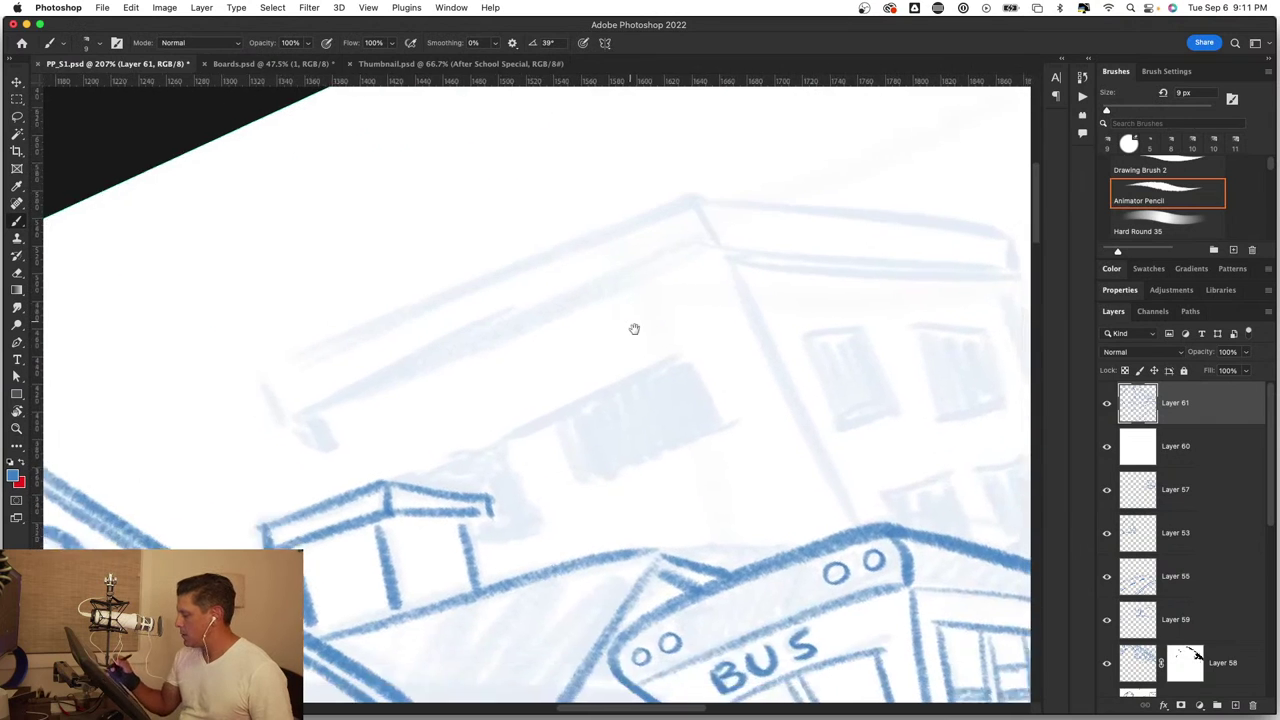
mouse_move(270, 404)
mouse_down()
mouse_move(290, 444)
mouse_move(540, 282)
mouse_move(695, 216)
mouse_up()
mouse_move(290, 440)
mouse_down()
mouse_move(586, 309)
mouse_move(720, 266)
mouse_up()
drag(318, 440, 356, 518)
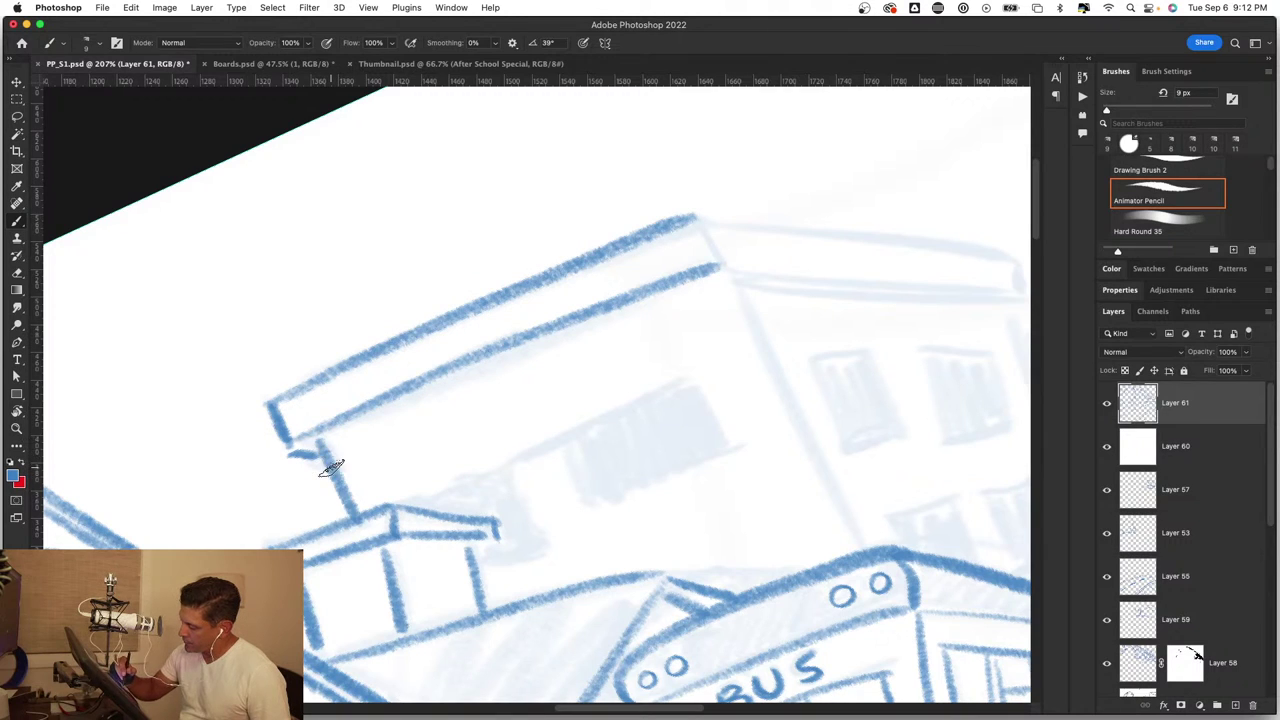
Step: Extend the double roof edge to the corner and draw both building walls down to the bus
drag(369, 462, 501, 435)
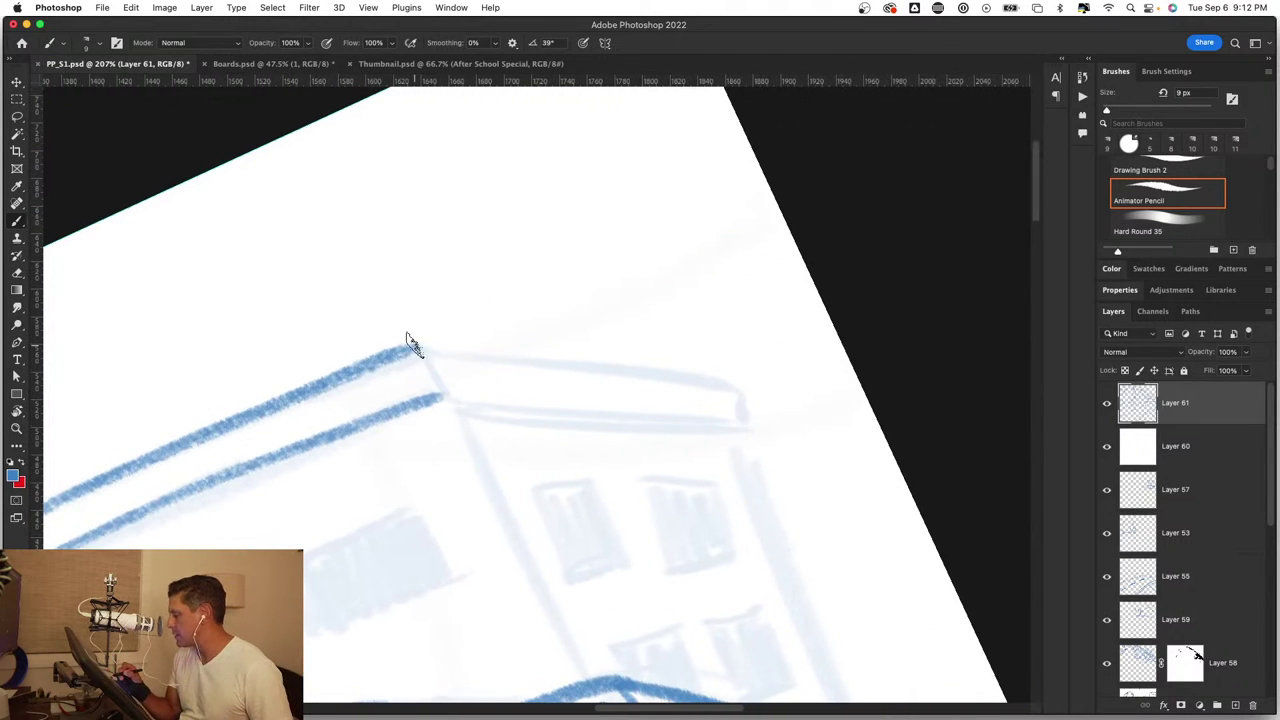
drag(410, 345, 755, 390)
drag(440, 400, 750, 417)
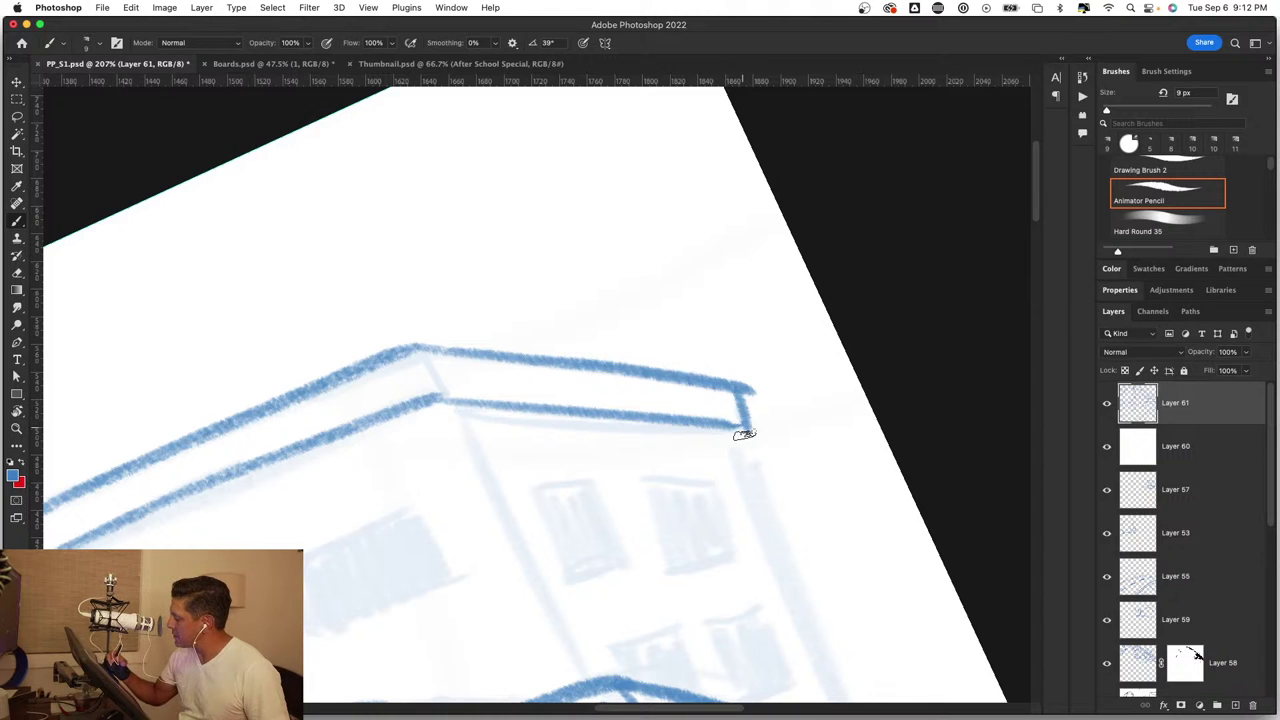
scroll(744, 434, down, 5)
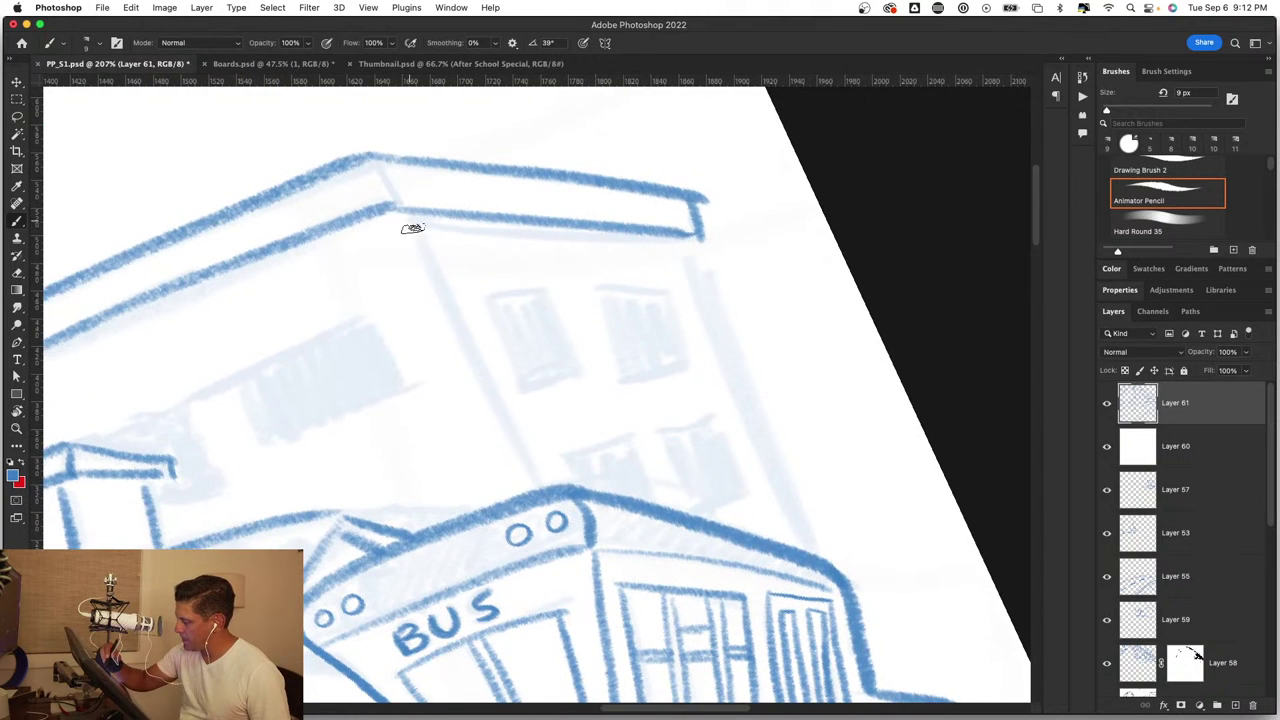
drag(412, 228, 537, 490)
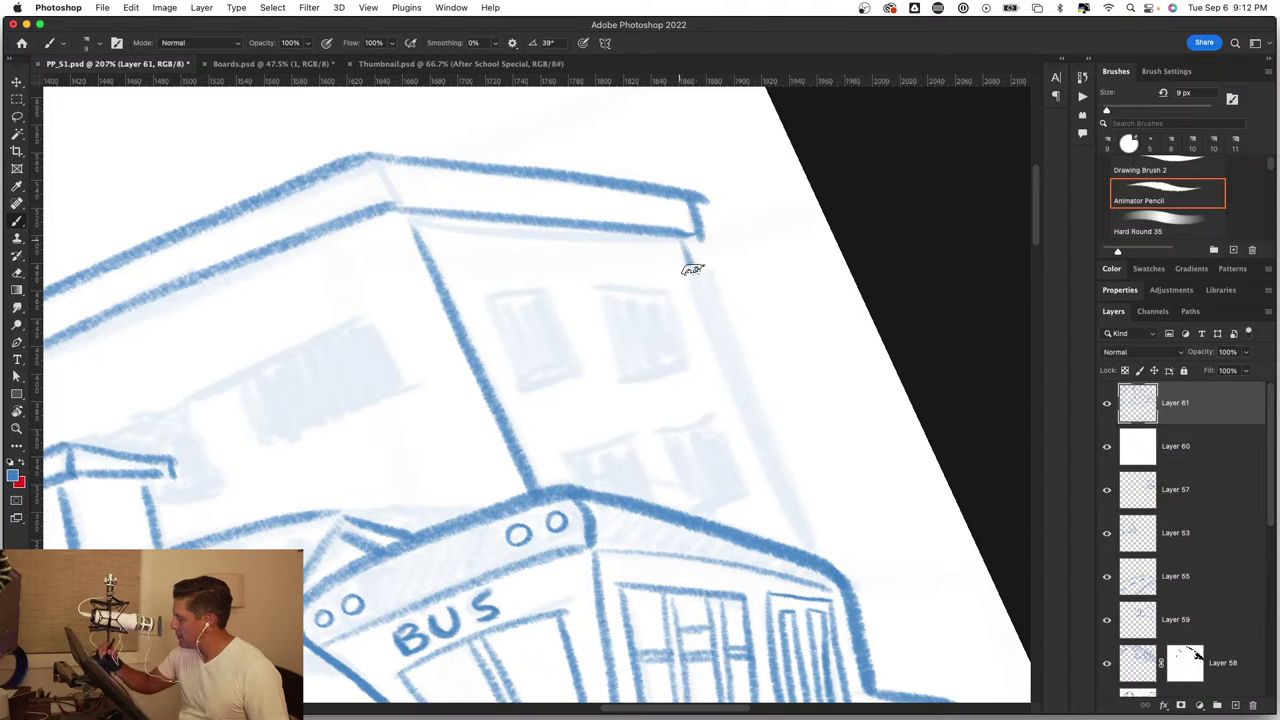
drag(692, 269, 816, 561)
mouse_move(541, 428)
mouse_down()
mouse_move(485, 430)
mouse_move(521, 407)
mouse_move(553, 484)
mouse_up()
Step: Outline and hatch the small rooftop window and a long window with vertical strokes
drag(480, 512, 553, 484)
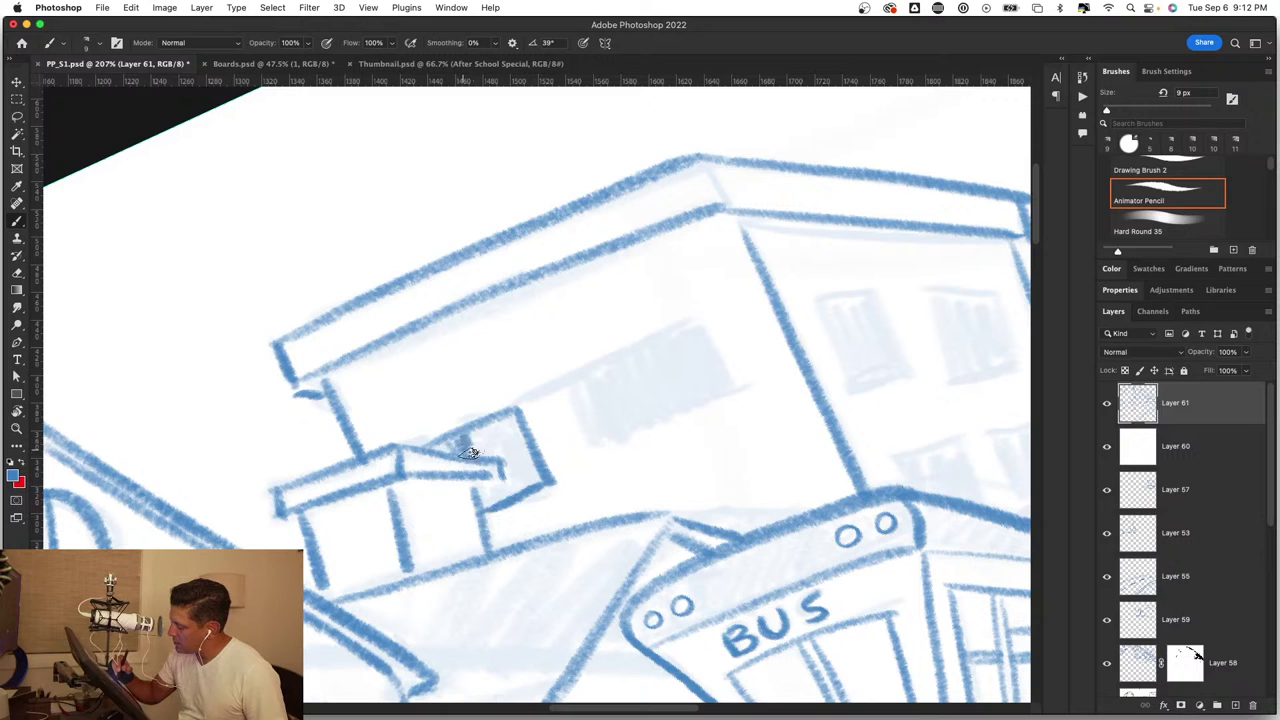
drag(470, 453, 515, 422)
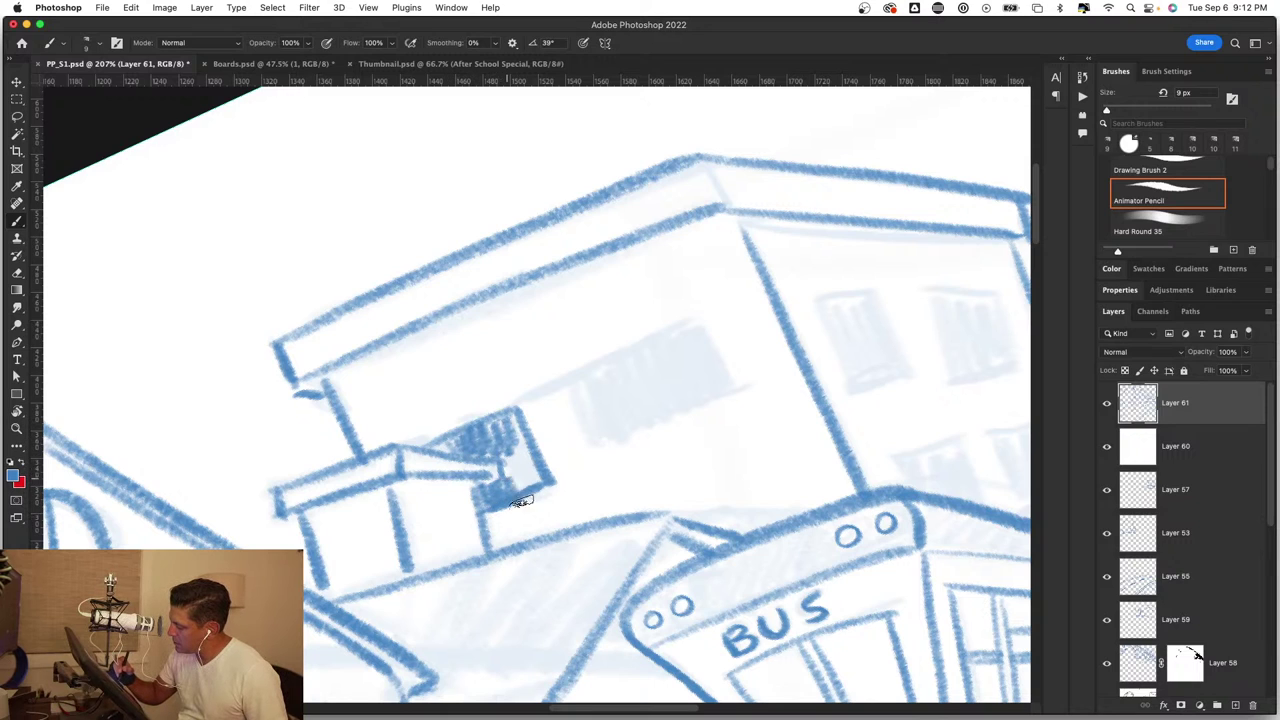
mouse_move(519, 502)
mouse_down()
mouse_move(540, 432)
mouse_move(530, 436)
mouse_up()
drag(546, 392, 569, 432)
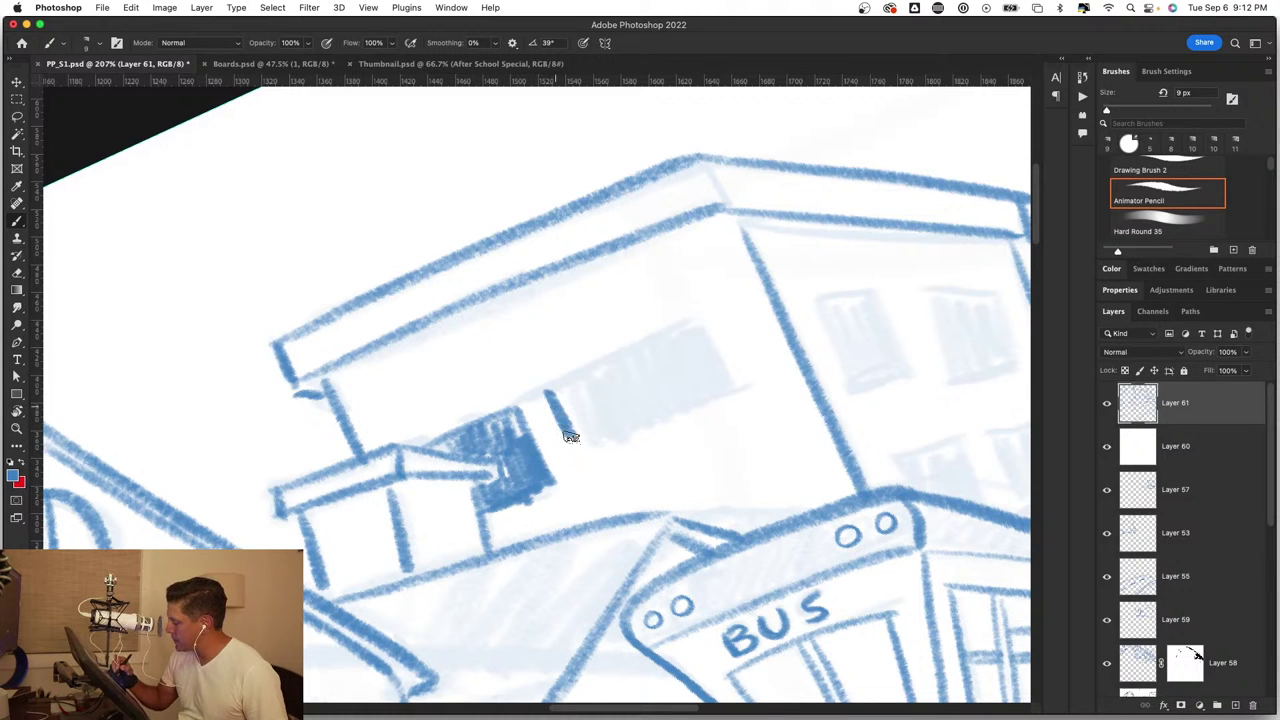
mouse_move(546, 390)
mouse_down()
mouse_move(700, 320)
mouse_move(733, 395)
mouse_up()
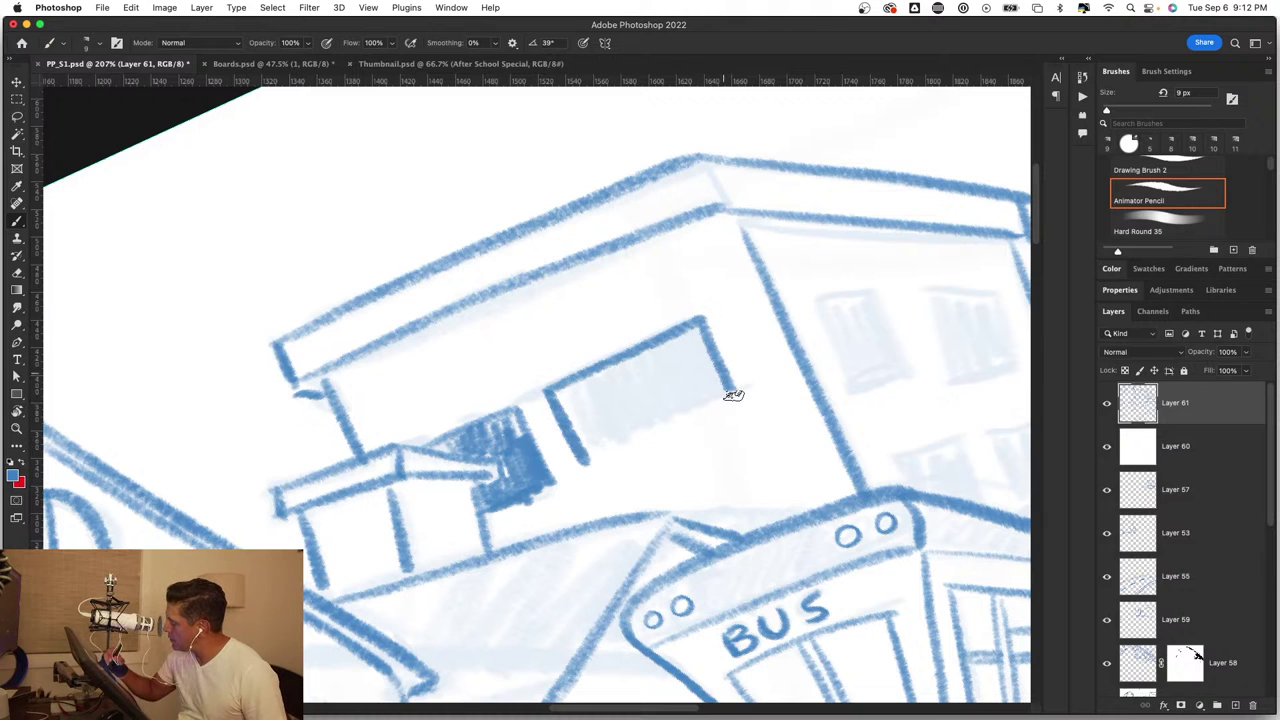
drag(588, 461, 731, 398)
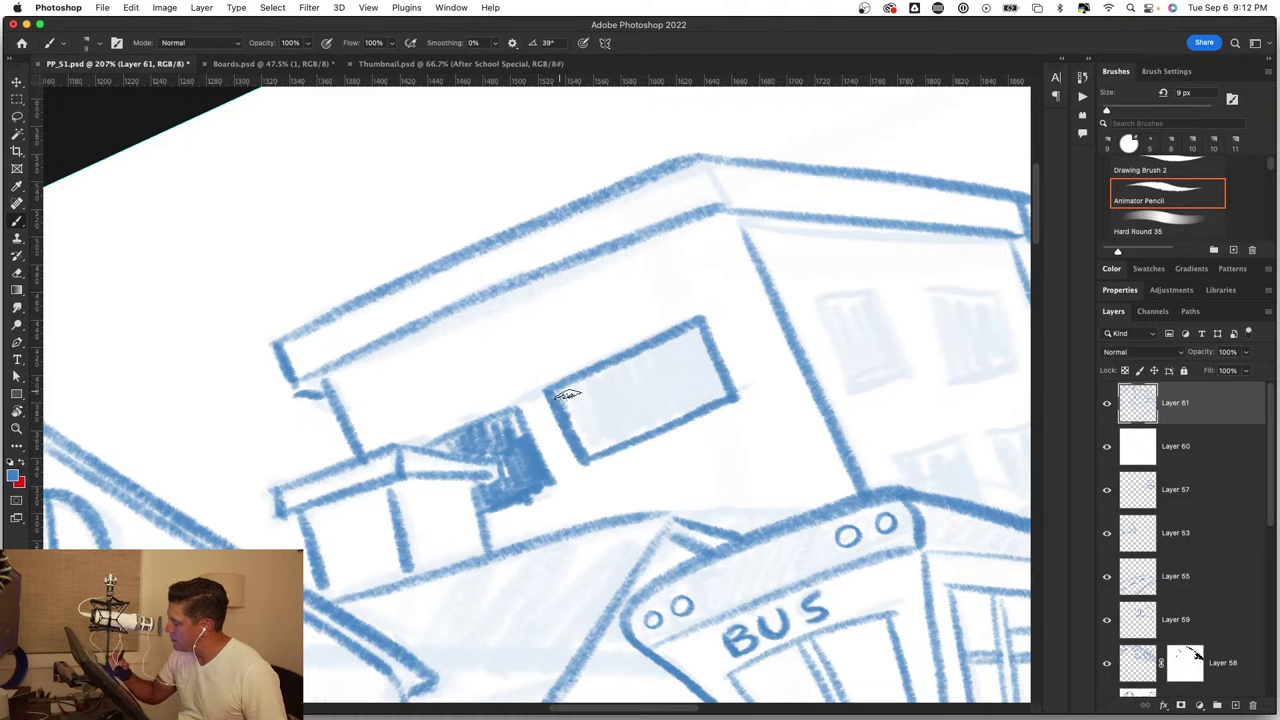
mouse_move(566, 394)
mouse_down()
mouse_move(645, 350)
mouse_move(735, 400)
mouse_up()
Step: Add a short line under the roof edge, undo it, and reposition the view
scroll(700, 400, up, 5)
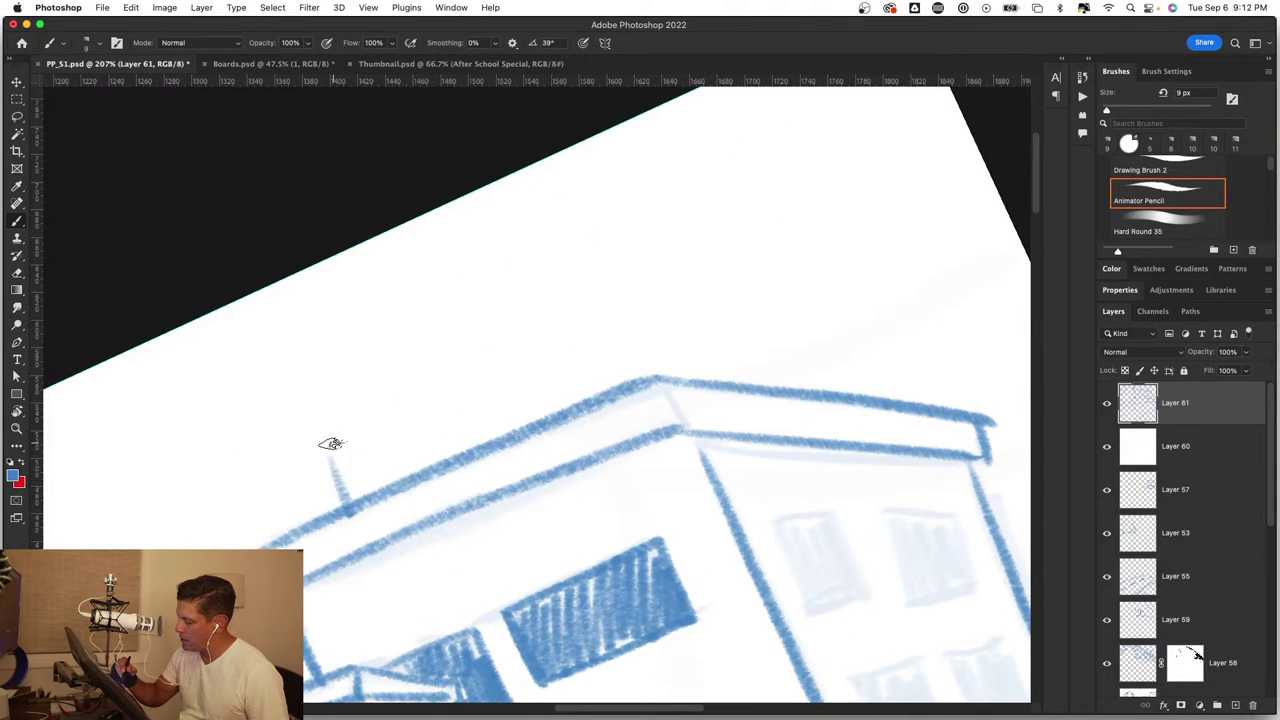
drag(326, 440, 346, 510)
key(ctrl+z)
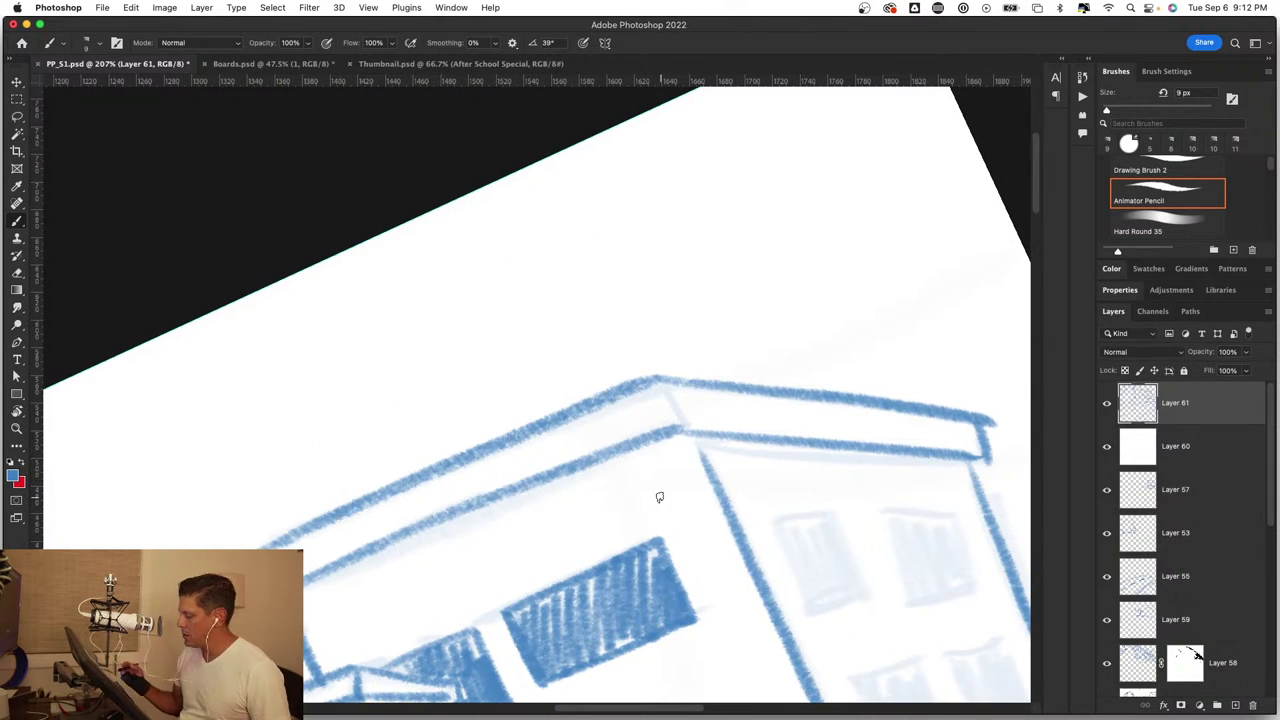
scroll(659, 497, down, 3)
scroll(571, 457, up, 3)
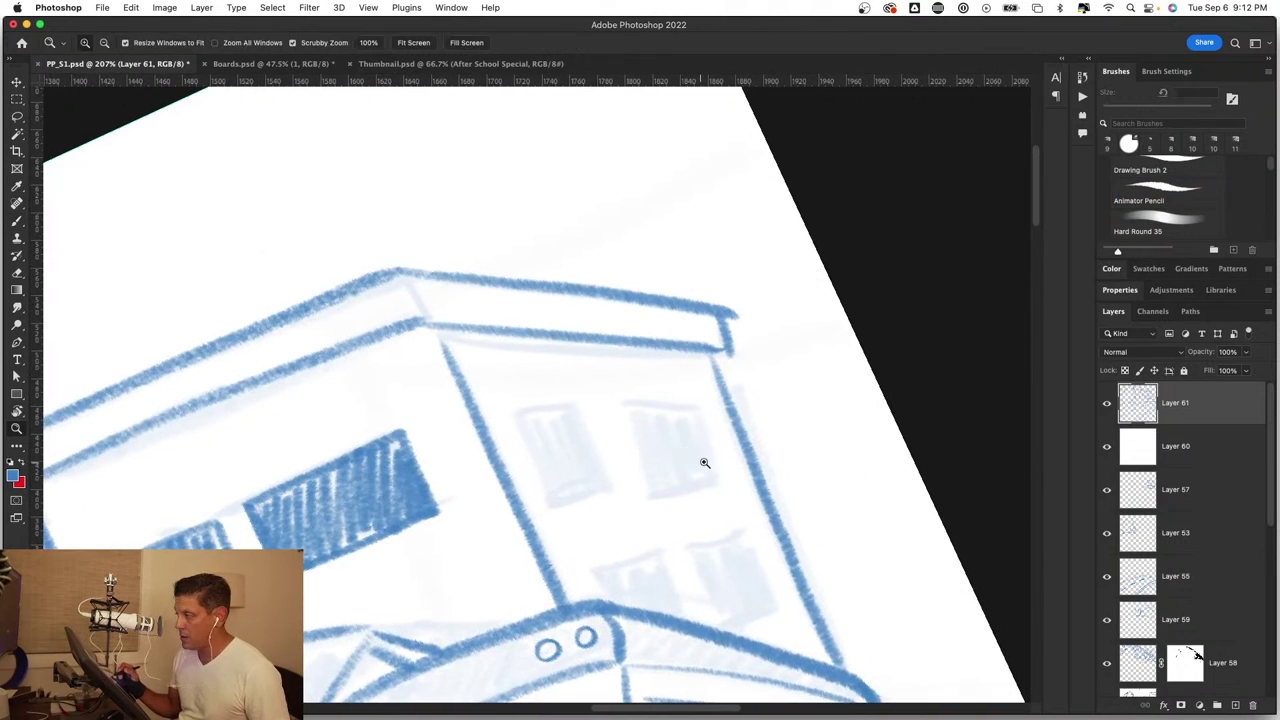
scroll(700, 457, up, 2)
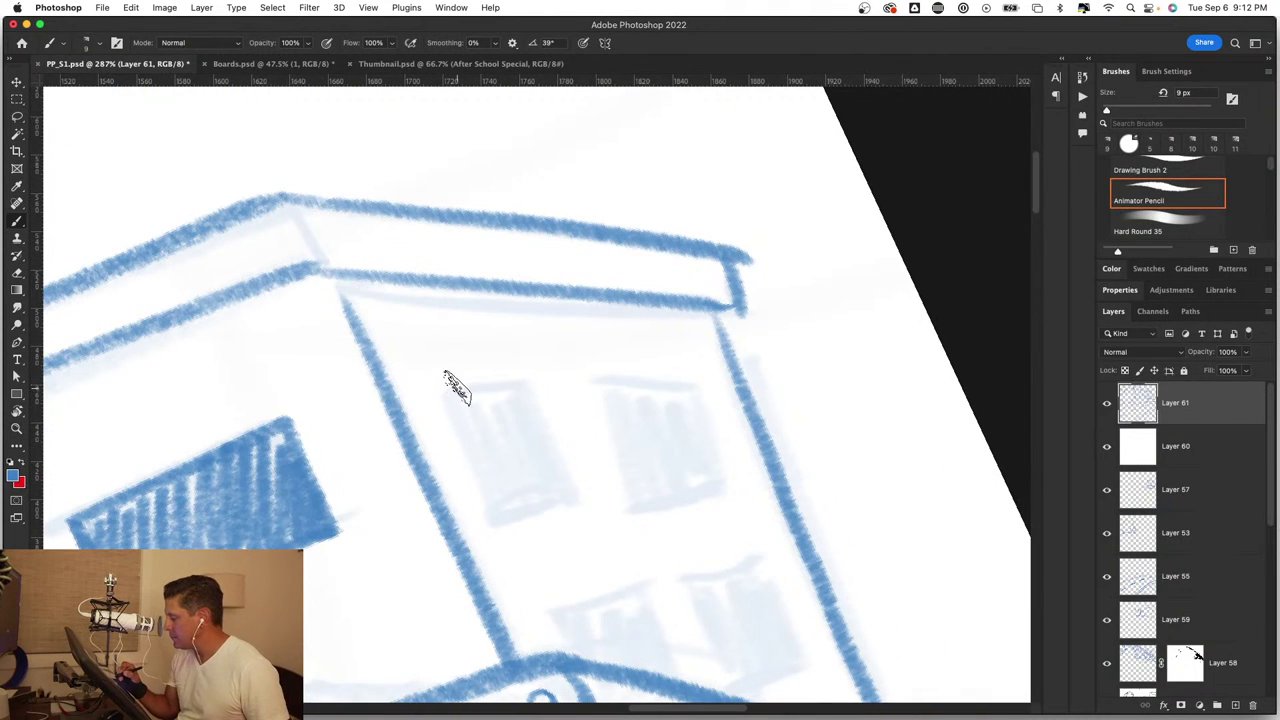
Step: Draw the upper left and right windows and fill both with vertical hatching
drag(447, 382, 692, 390)
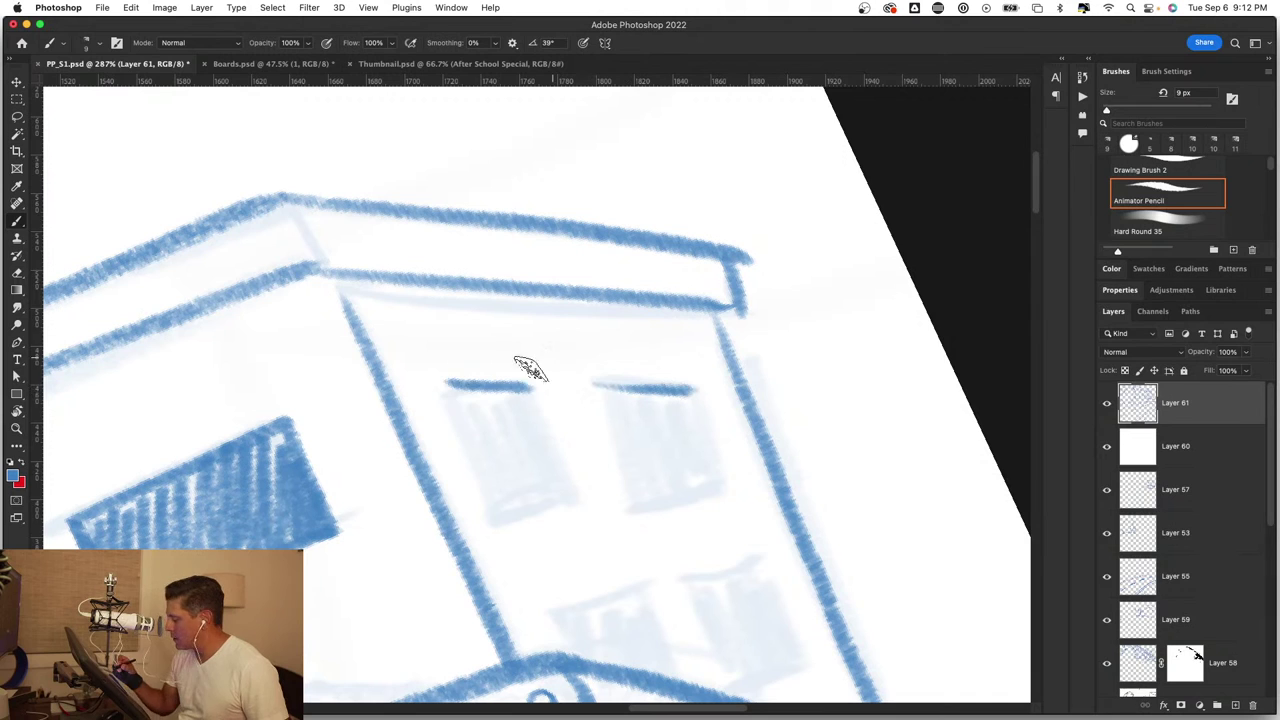
mouse_move(458, 393)
mouse_down()
mouse_move(497, 512)
mouse_move(571, 497)
mouse_up()
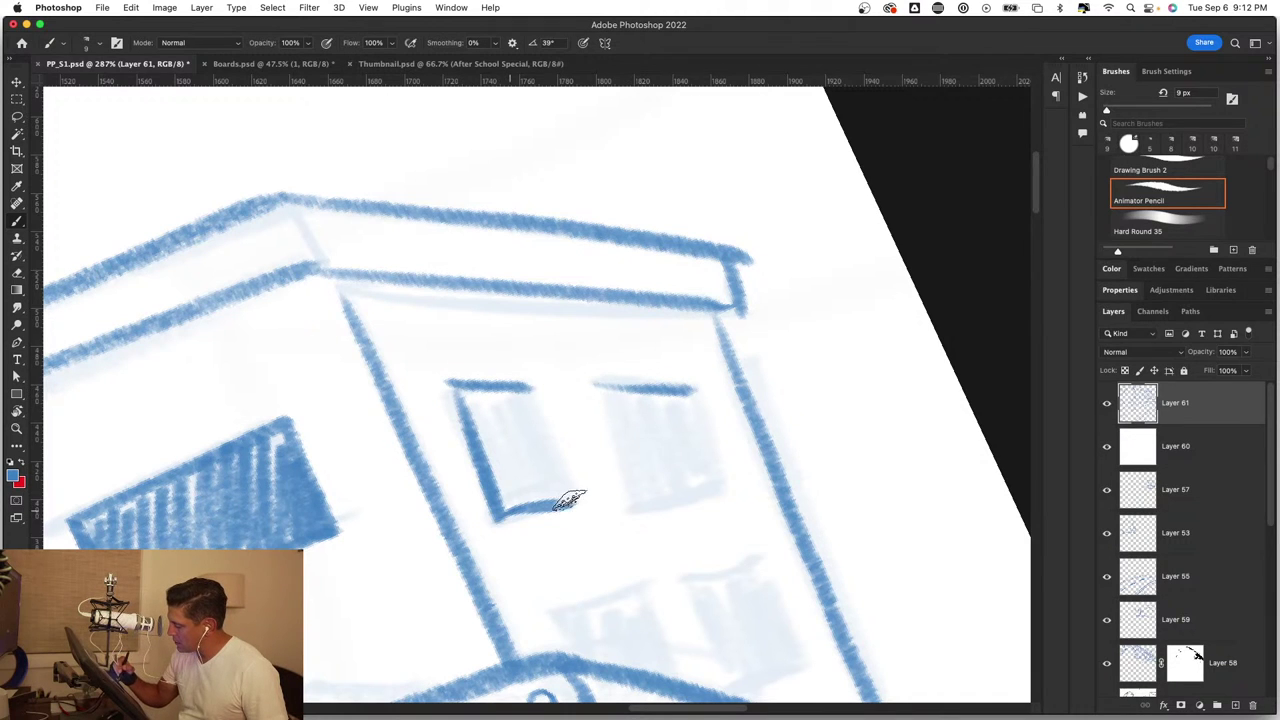
drag(525, 395, 572, 500)
mouse_move(472, 393)
mouse_down()
mouse_move(491, 443)
mouse_move(509, 386)
mouse_move(560, 482)
mouse_up()
mouse_move(596, 383)
mouse_down()
mouse_move(632, 495)
mouse_move(713, 484)
mouse_up()
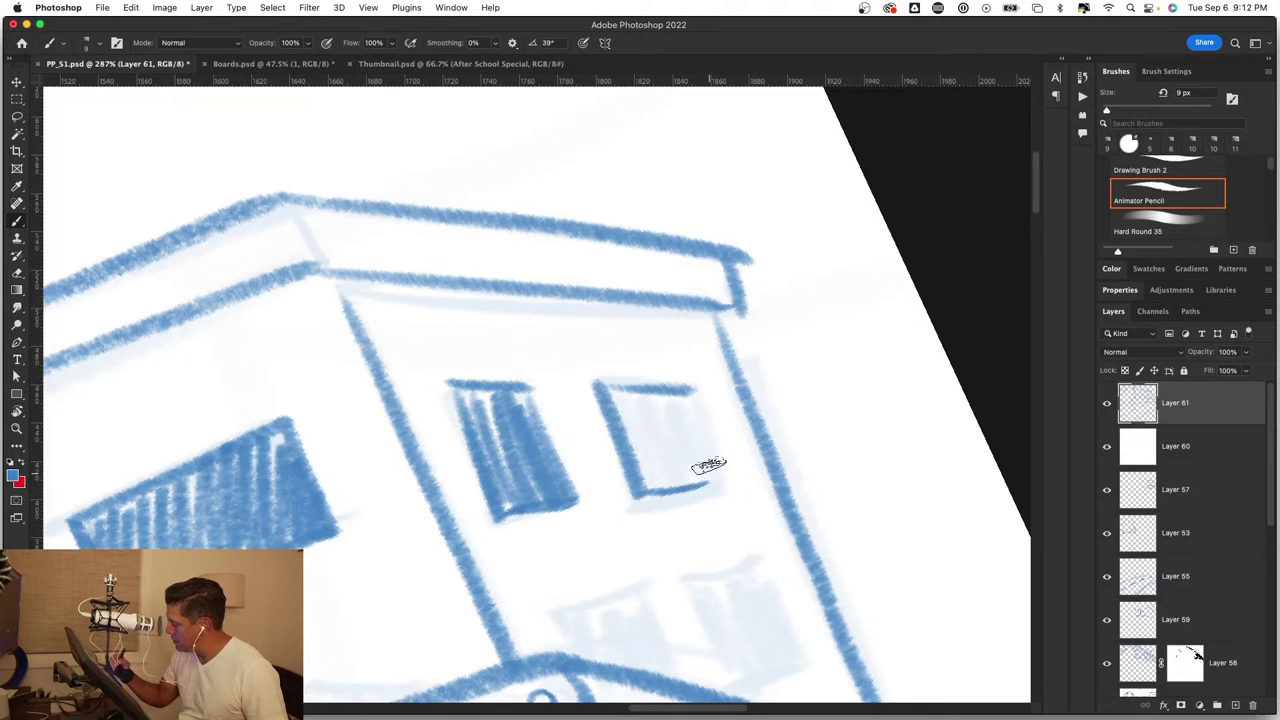
drag(693, 386, 725, 480)
mouse_move(612, 395)
mouse_down()
mouse_move(646, 490)
mouse_move(690, 495)
mouse_up()
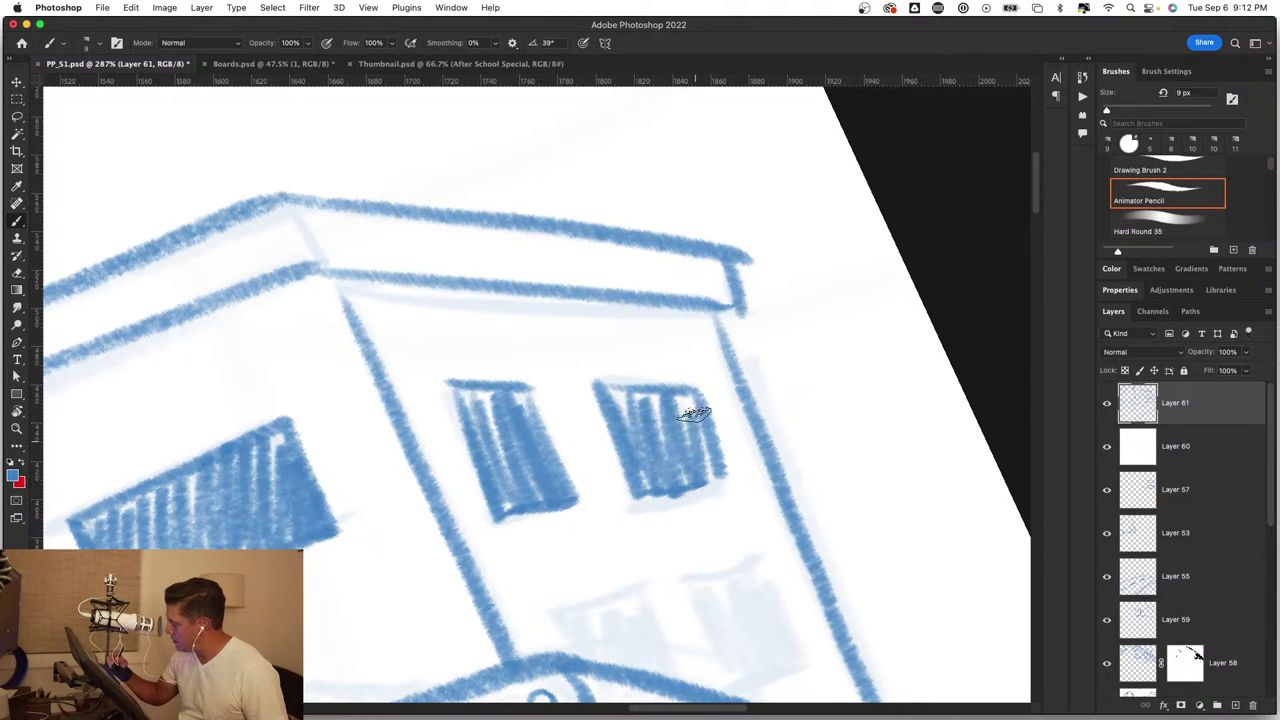
drag(692, 400, 722, 478)
drag(734, 626, 675, 429)
Step: Outline and hatch a door below the windows and a second hatched window beside it
drag(513, 424, 530, 468)
mouse_move(515, 420)
mouse_down()
mouse_move(590, 405)
mouse_move(620, 485)
mouse_move(558, 478)
mouse_move(600, 420)
mouse_move(630, 500)
mouse_up()
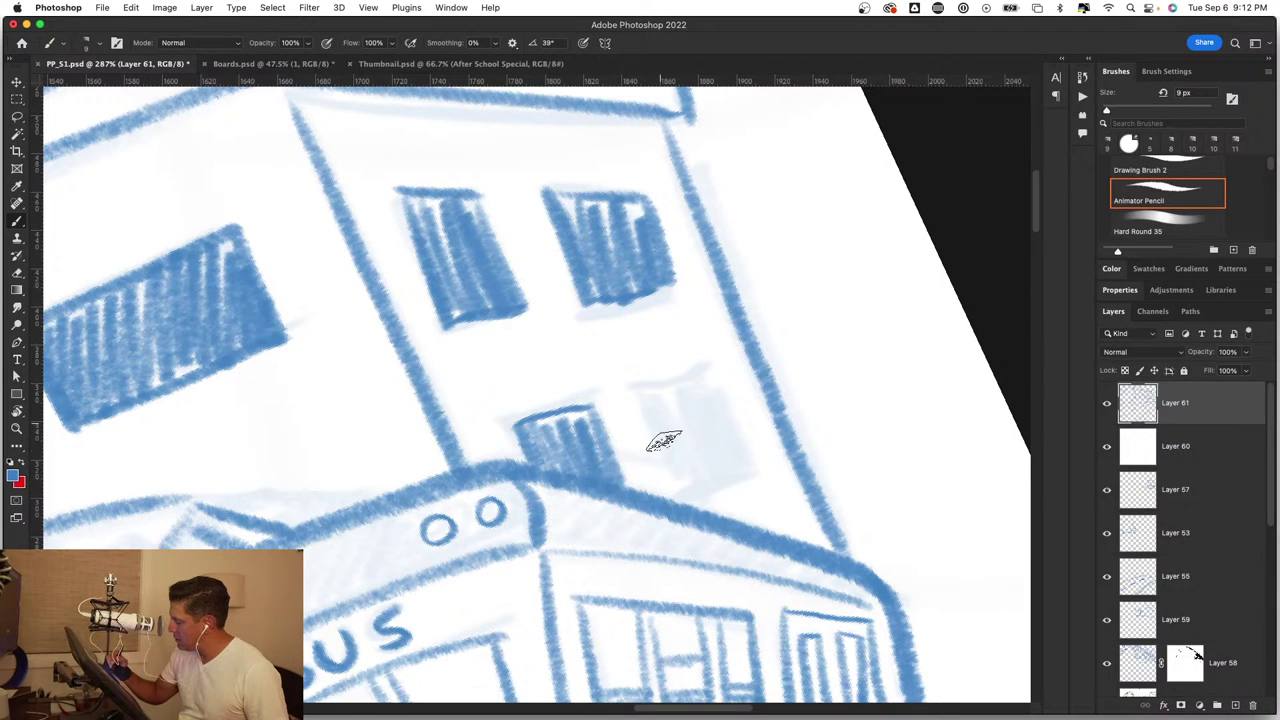
drag(632, 392, 682, 492)
mouse_move(632, 392)
mouse_down()
mouse_move(708, 378)
mouse_move(752, 470)
mouse_up()
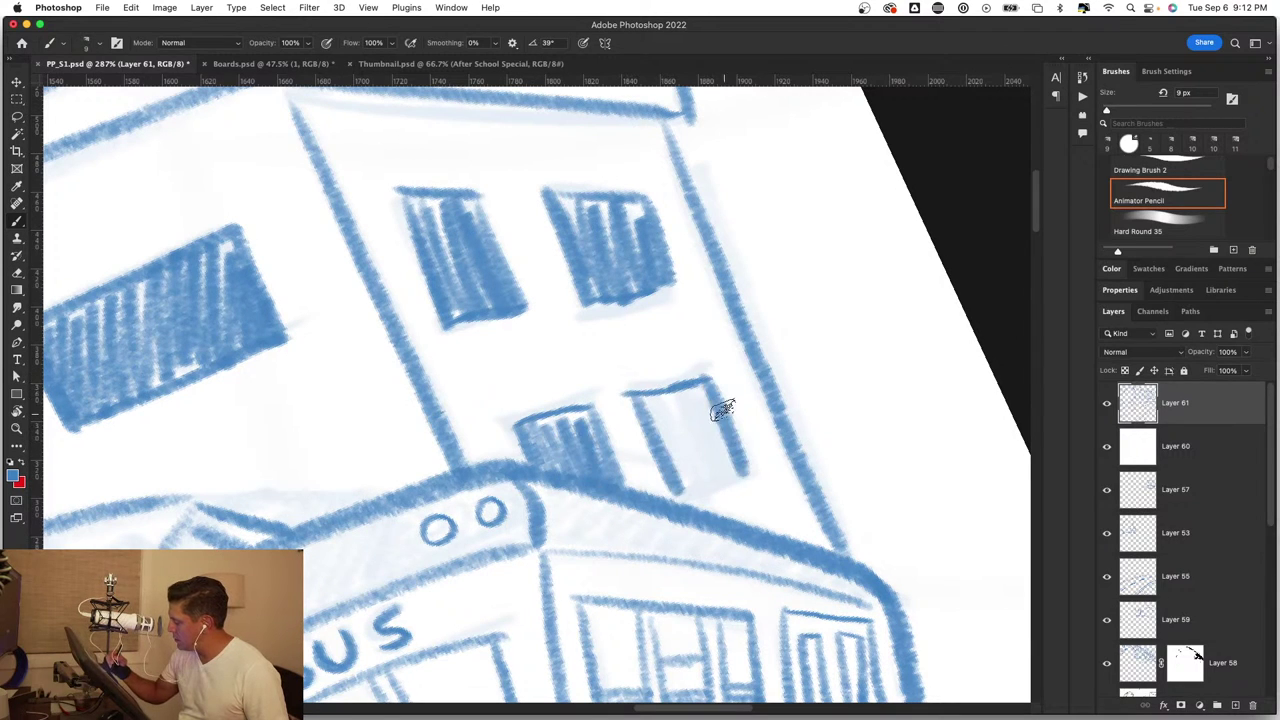
drag(720, 408, 756, 480)
drag(752, 478, 690, 496)
mouse_move(660, 405)
mouse_down()
mouse_move(690, 494)
mouse_move(730, 395)
mouse_up()
drag(710, 490, 750, 450)
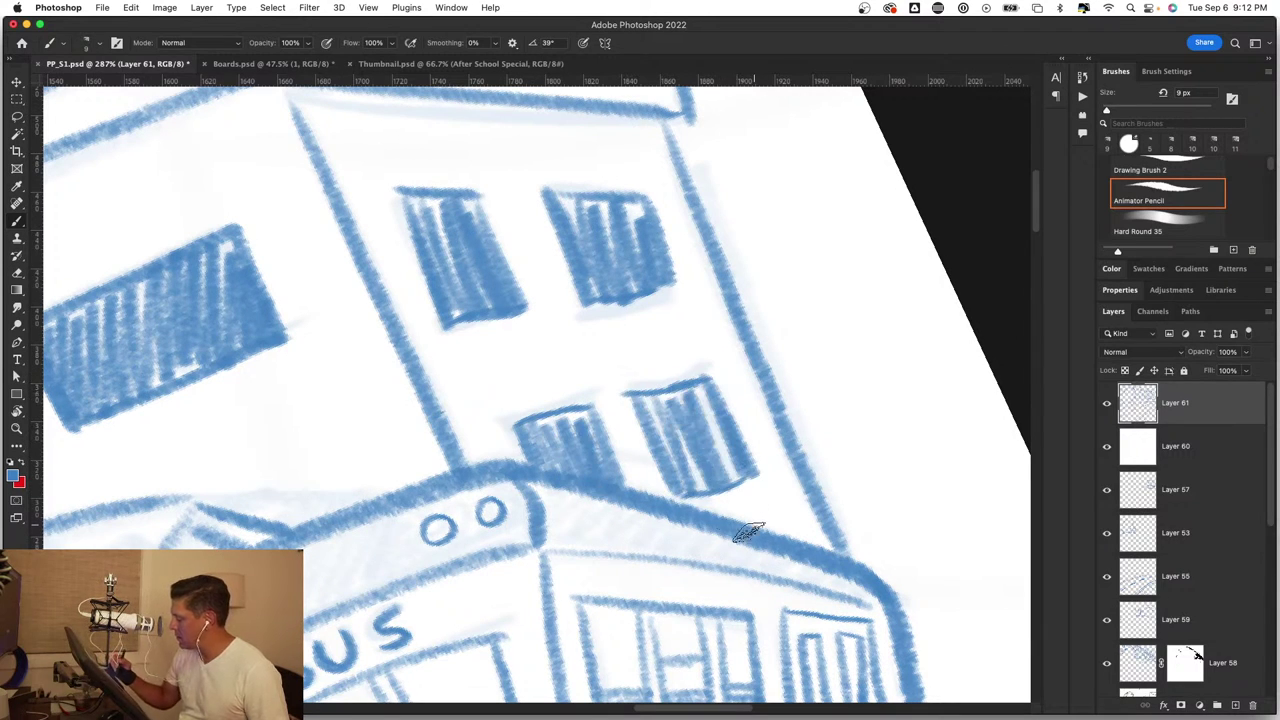
key(z)
drag(737, 534, 681, 585)
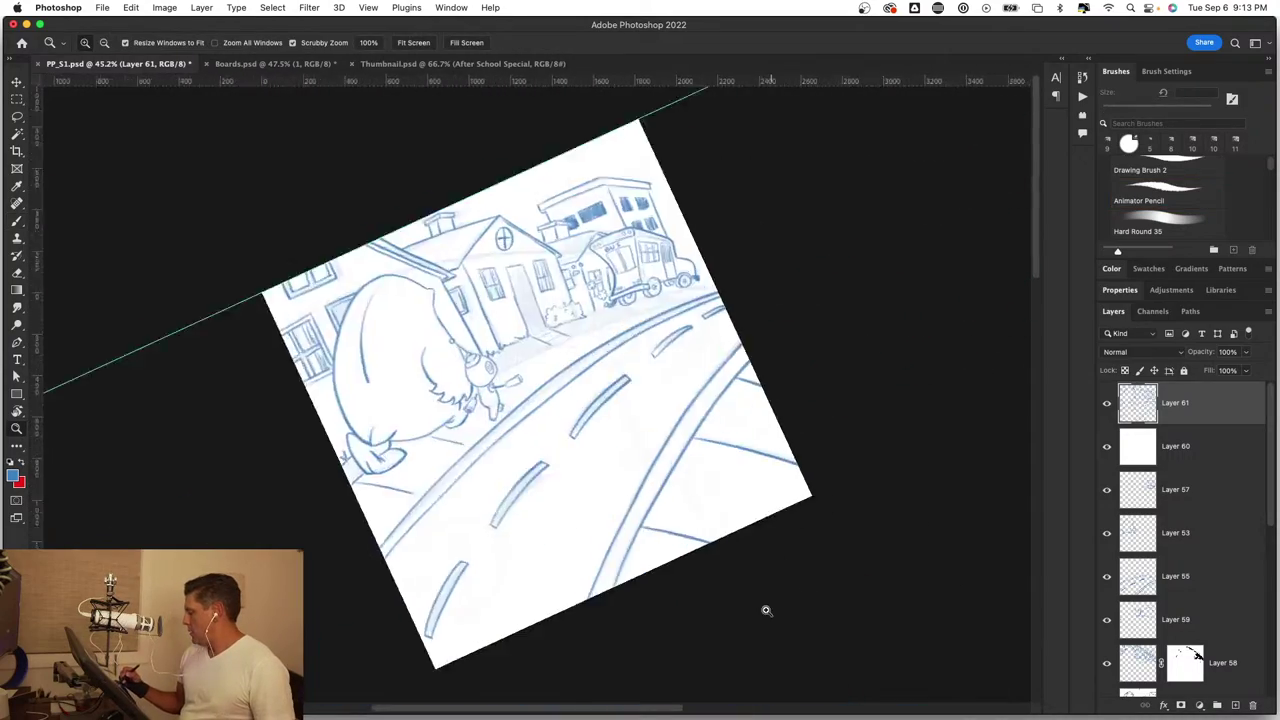
Step: Draw blue pencil curb lines along the sidewalk beneath the houses toward the bus
drag(787, 611, 716, 420)
drag(420, 267, 470, 268)
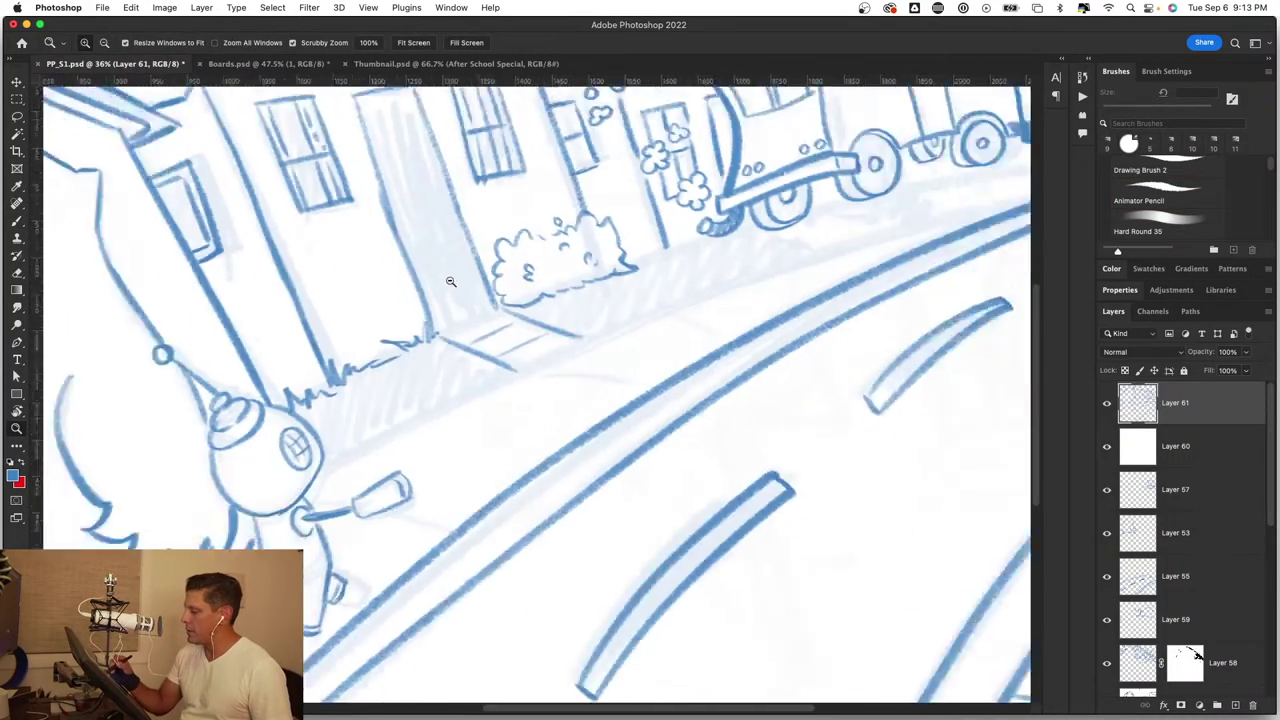
key(b)
drag(305, 535, 520, 418)
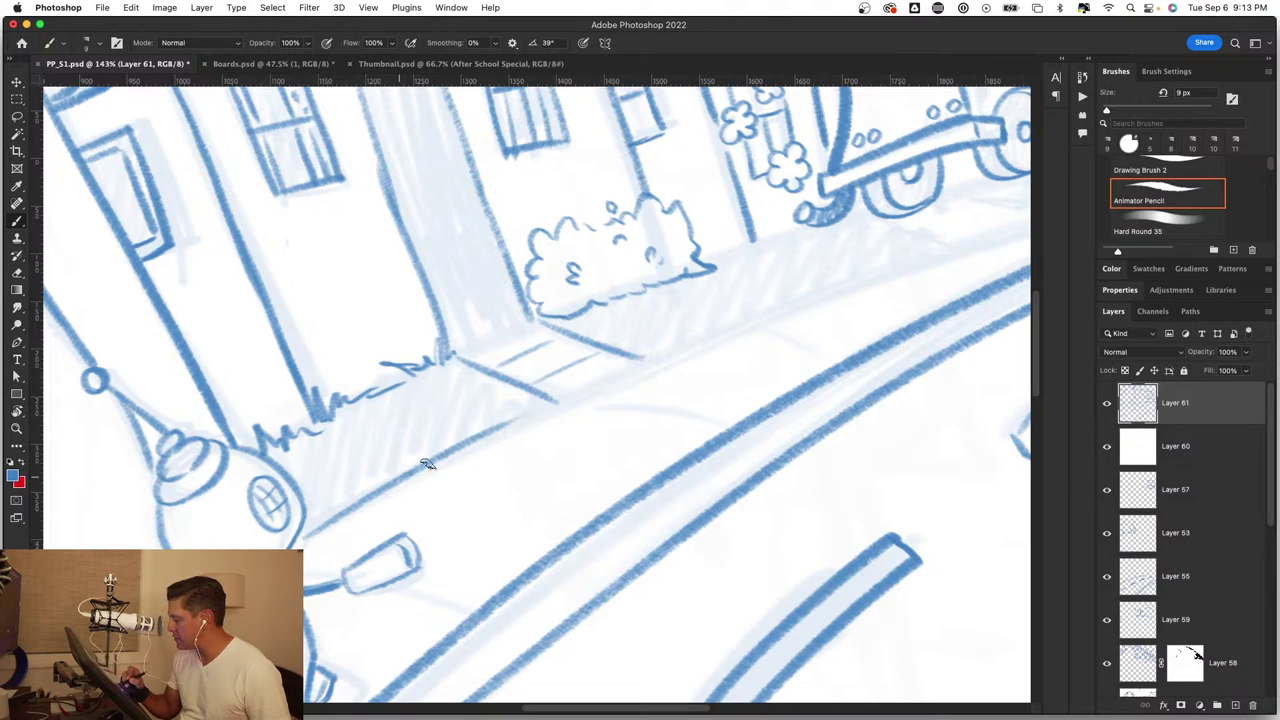
drag(651, 417, 386, 603)
drag(400, 524, 684, 422)
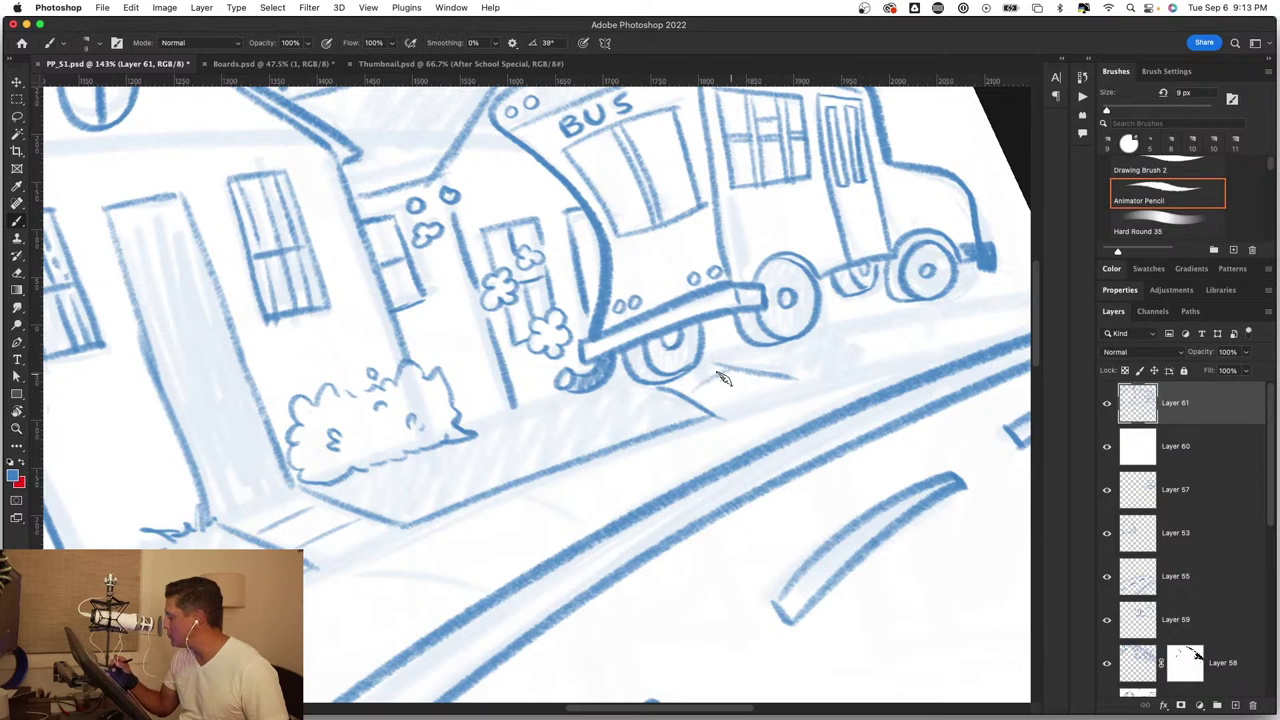
Step: Add short hatch shading strokes on the street under the bus
mouse_move(697, 398)
mouse_down()
mouse_move(748, 372)
mouse_move(900, 347)
mouse_up()
drag(923, 417, 563, 537)
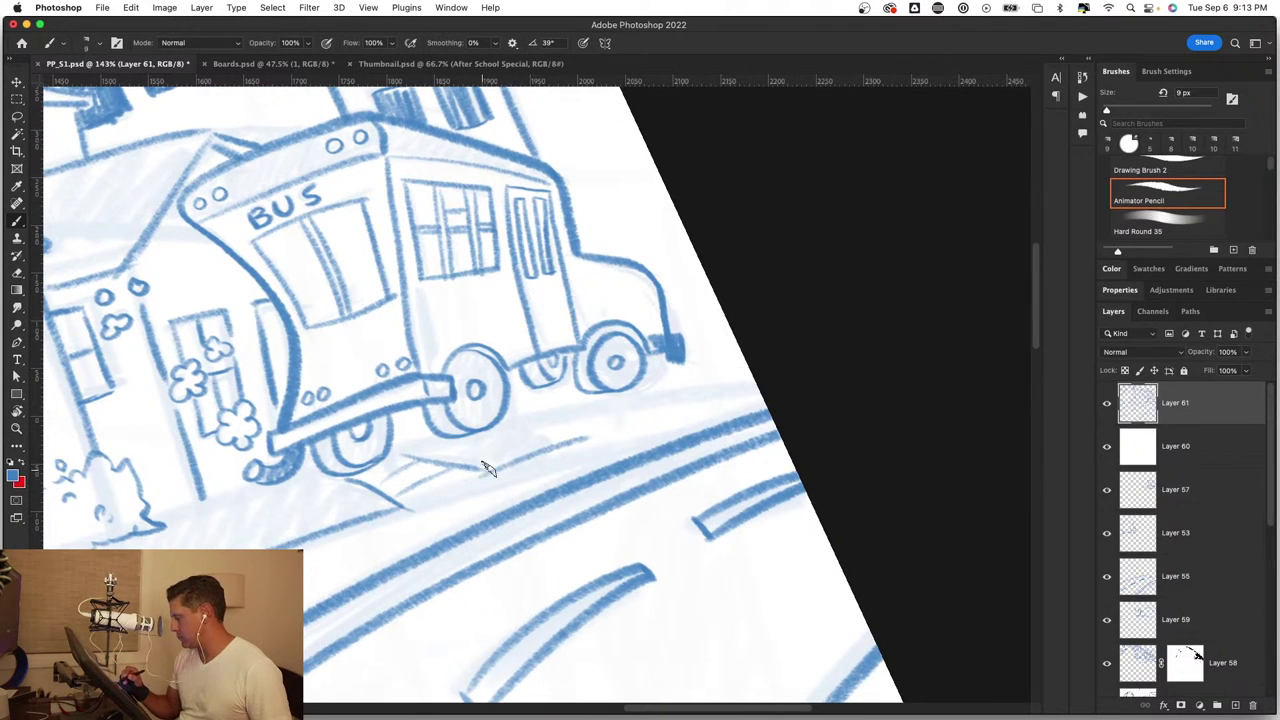
key(z)
mouse_move(794, 400)
mouse_down()
mouse_move(566, 486)
mouse_move(654, 406)
mouse_move(720, 371)
mouse_move(749, 374)
mouse_up()
key(b)
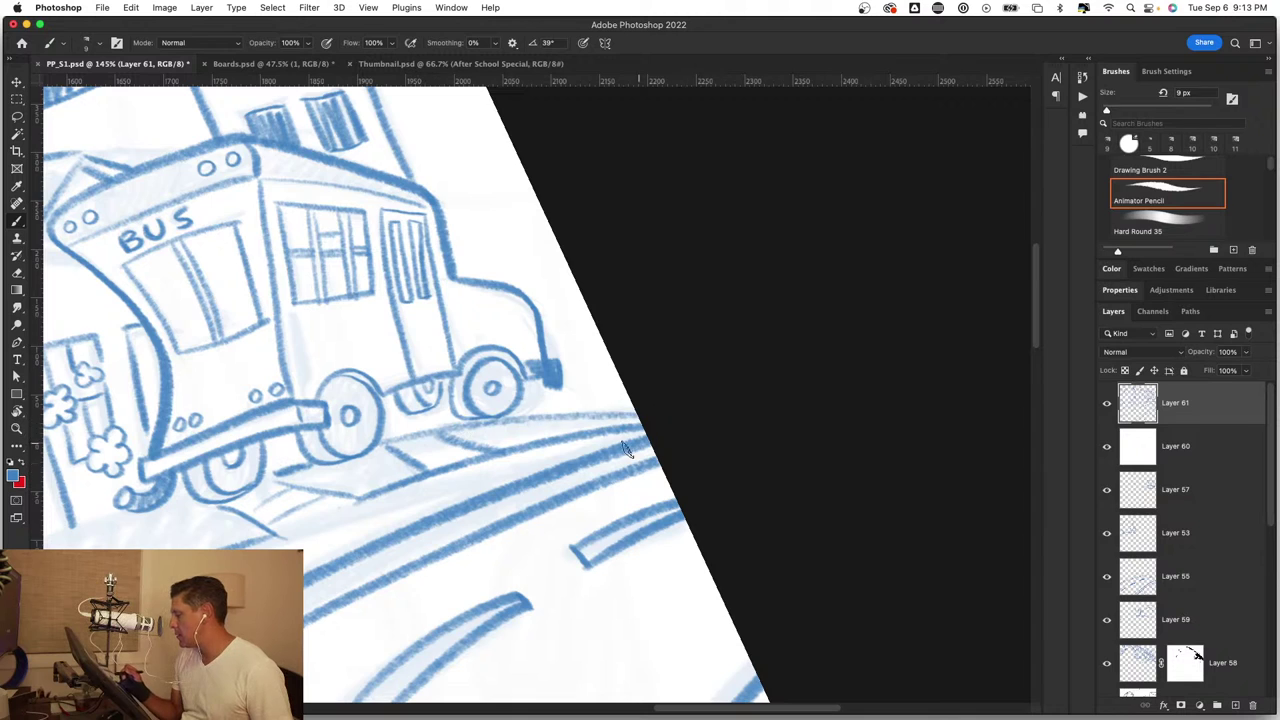
key(z)
drag(645, 416, 534, 502)
drag(700, 433, 716, 432)
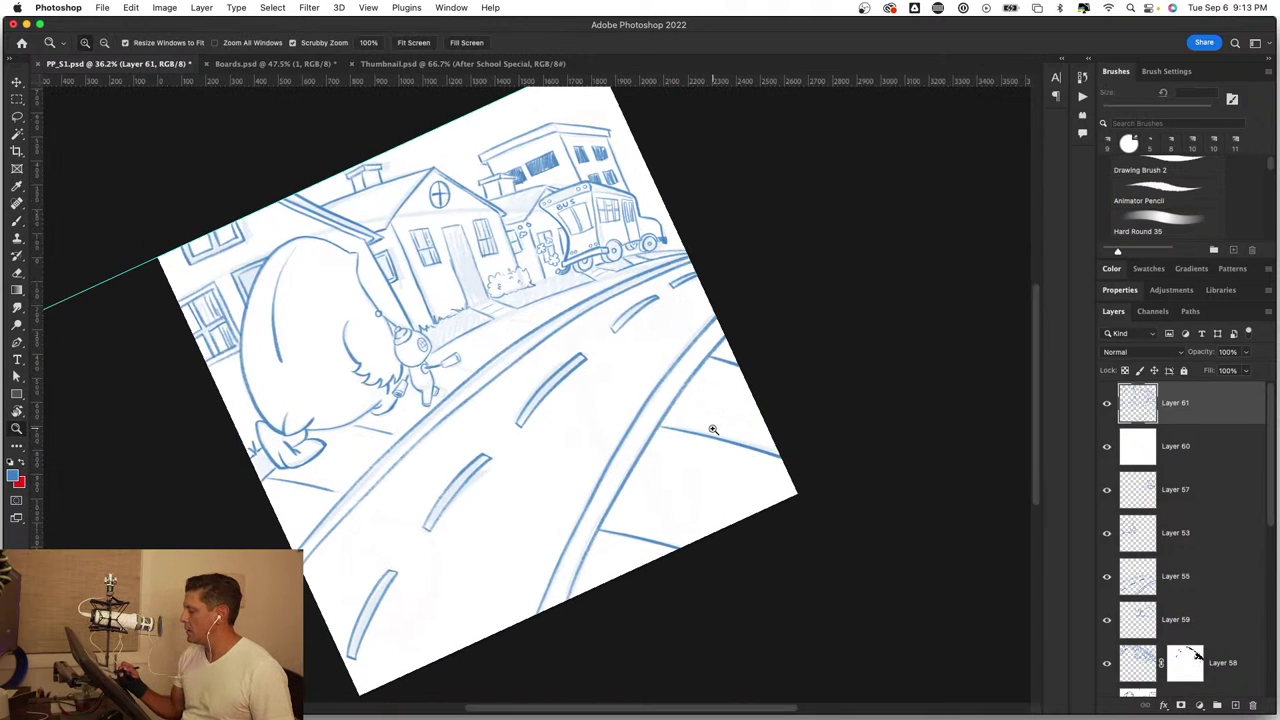
Step: Reset the canvas rotation to upright and set Layer 60 to 100% opacity
key(b)
key(r)
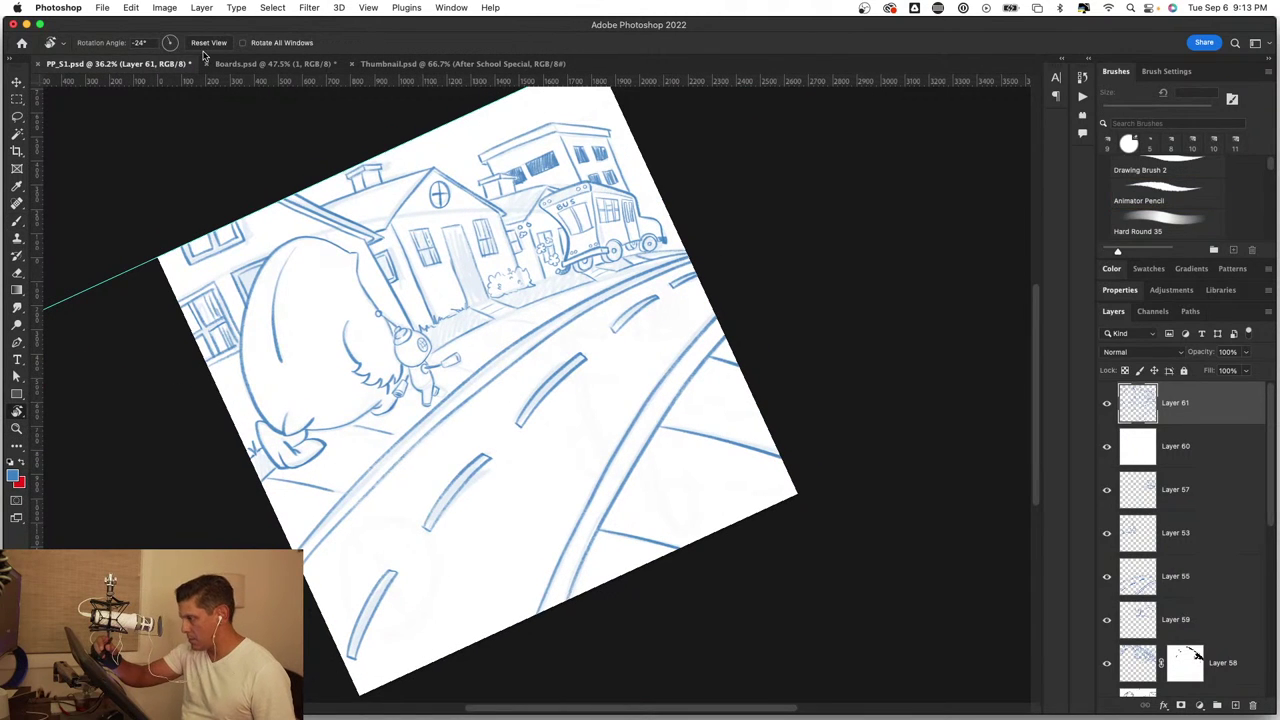
click(208, 43)
key(b)
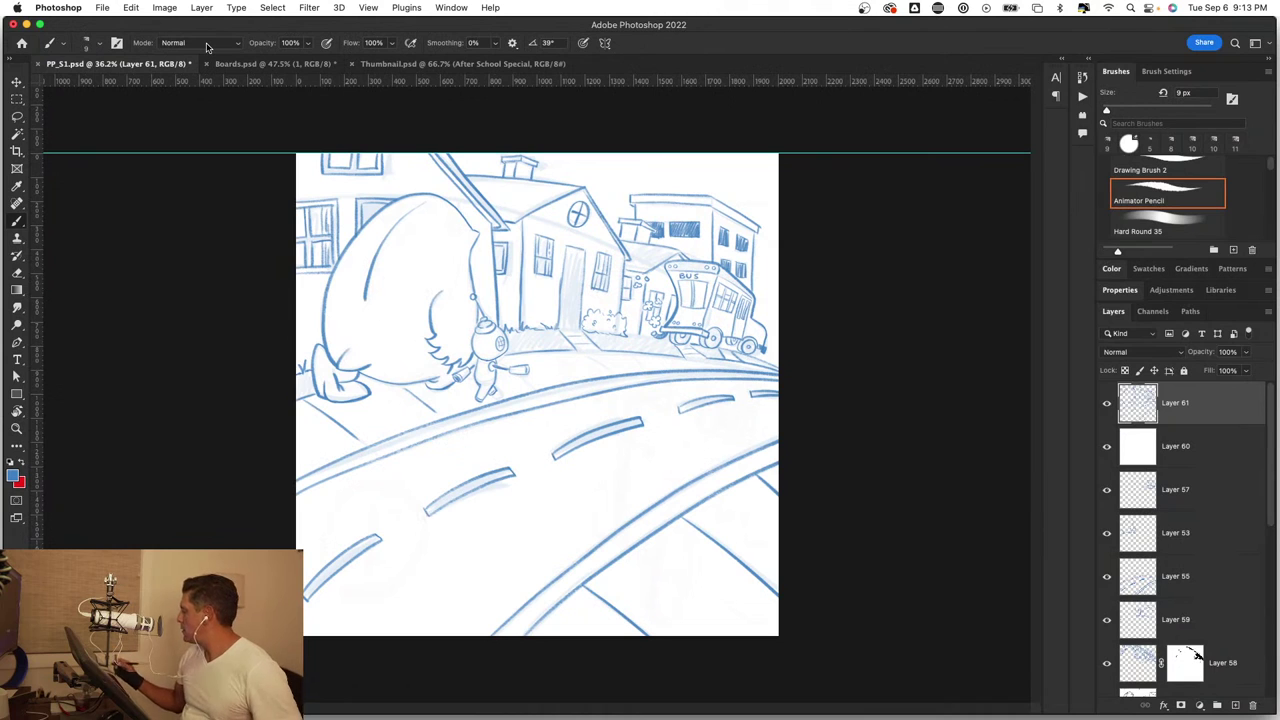
click(1139, 453)
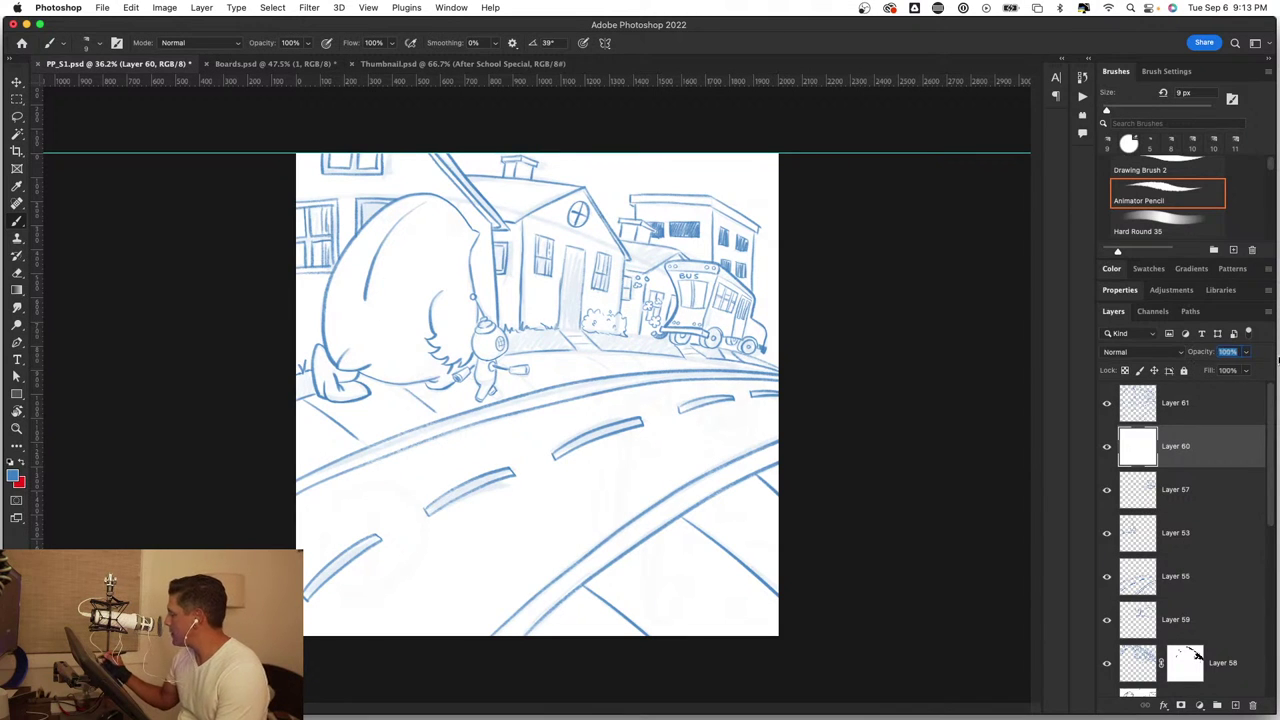
key(Return)
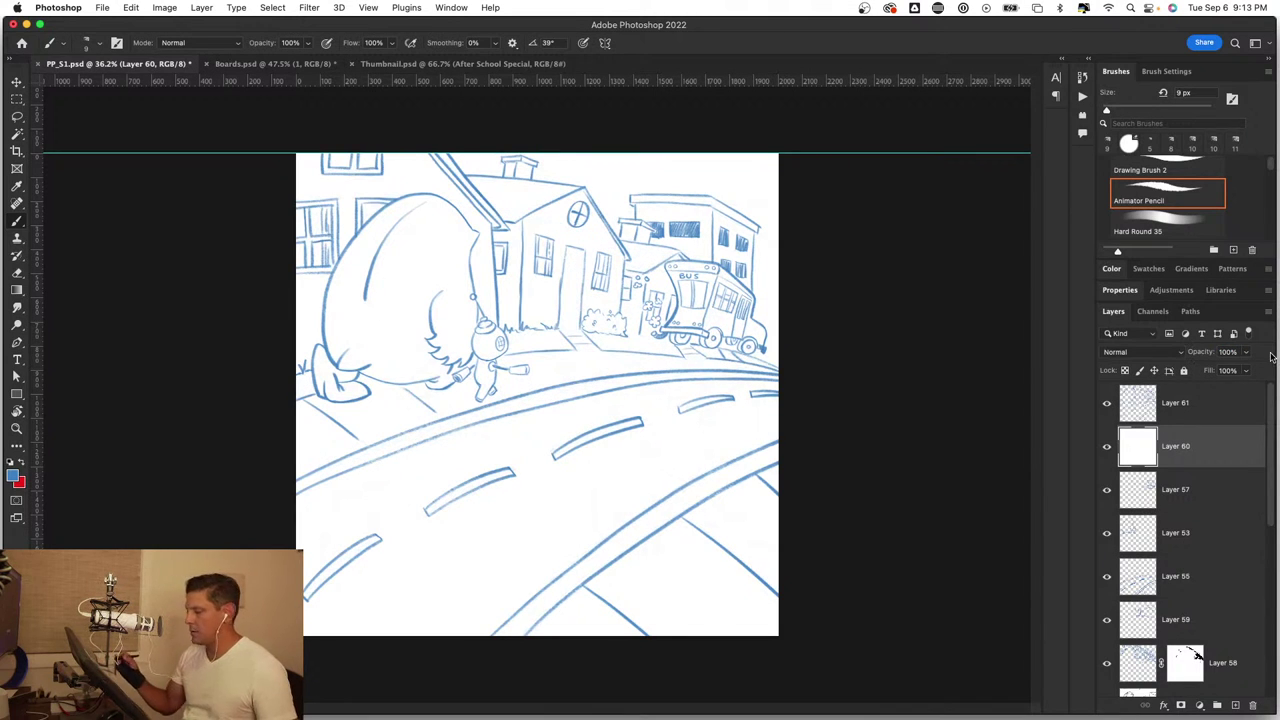
Step: Retrace and thicken the door's left edge up to its top
scroll(612, 205, up, 5)
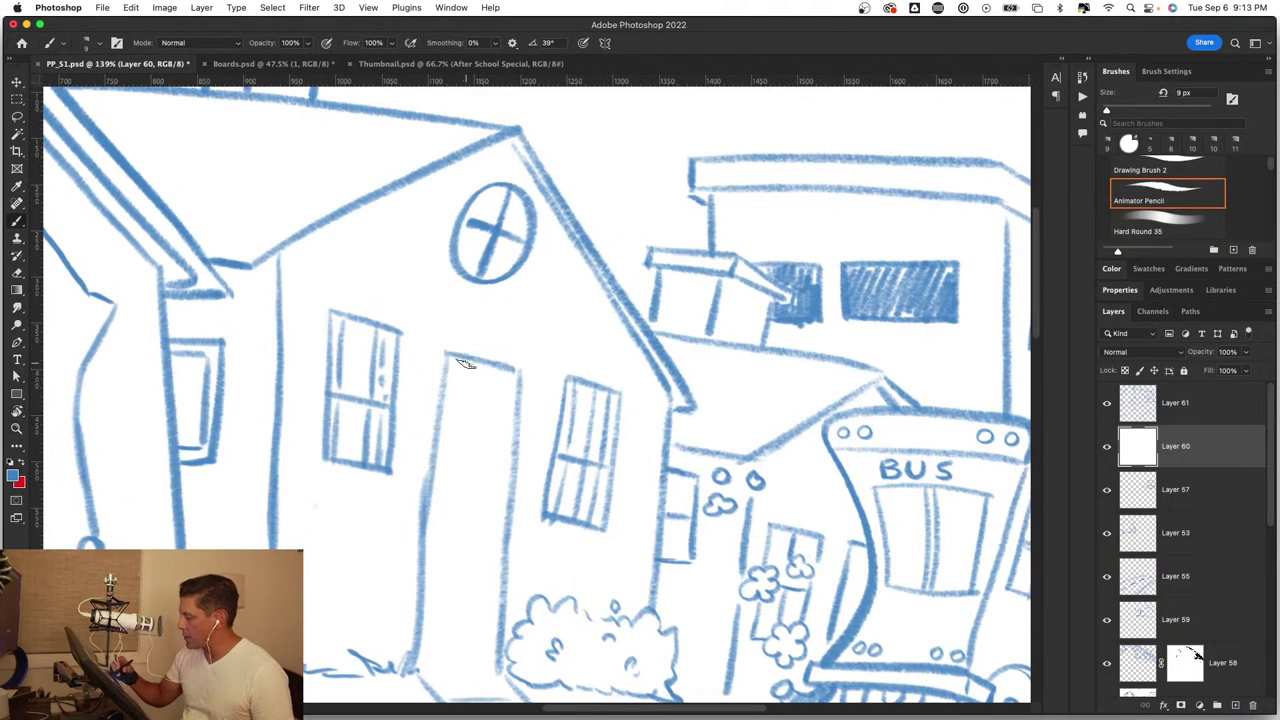
drag(450, 353, 418, 590)
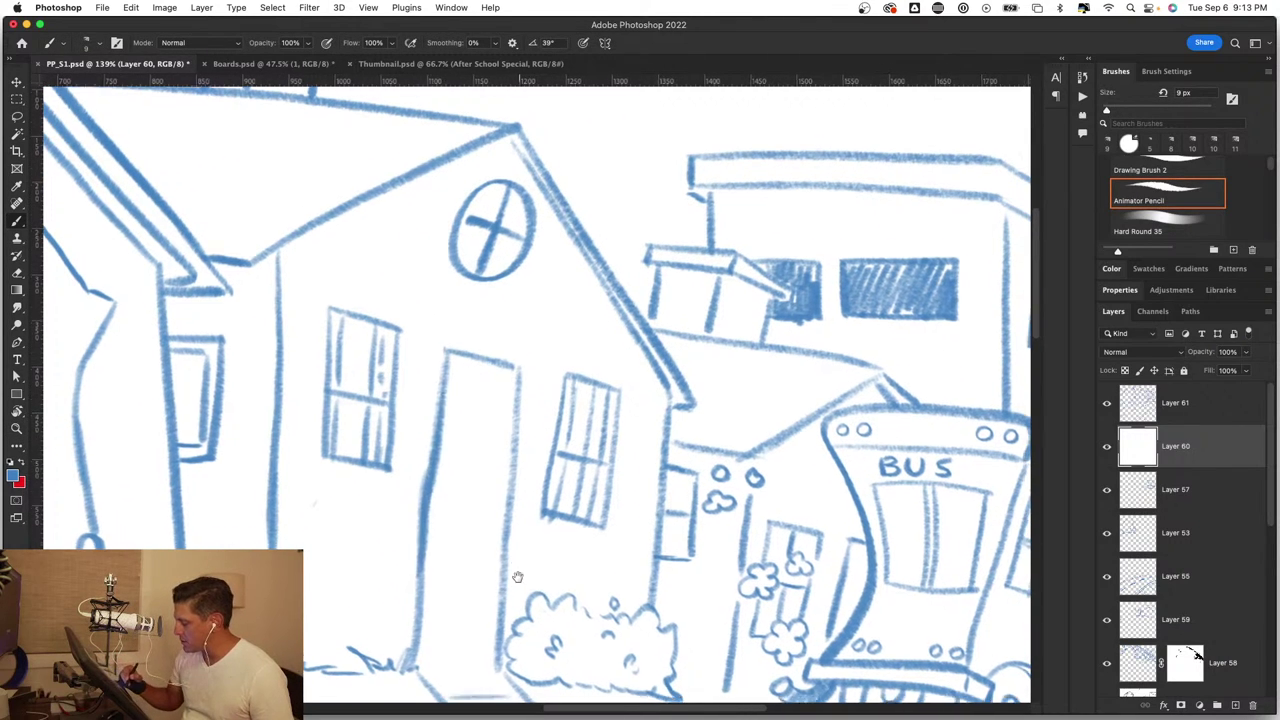
scroll(488, 387, down, 5)
drag(424, 296, 436, 172)
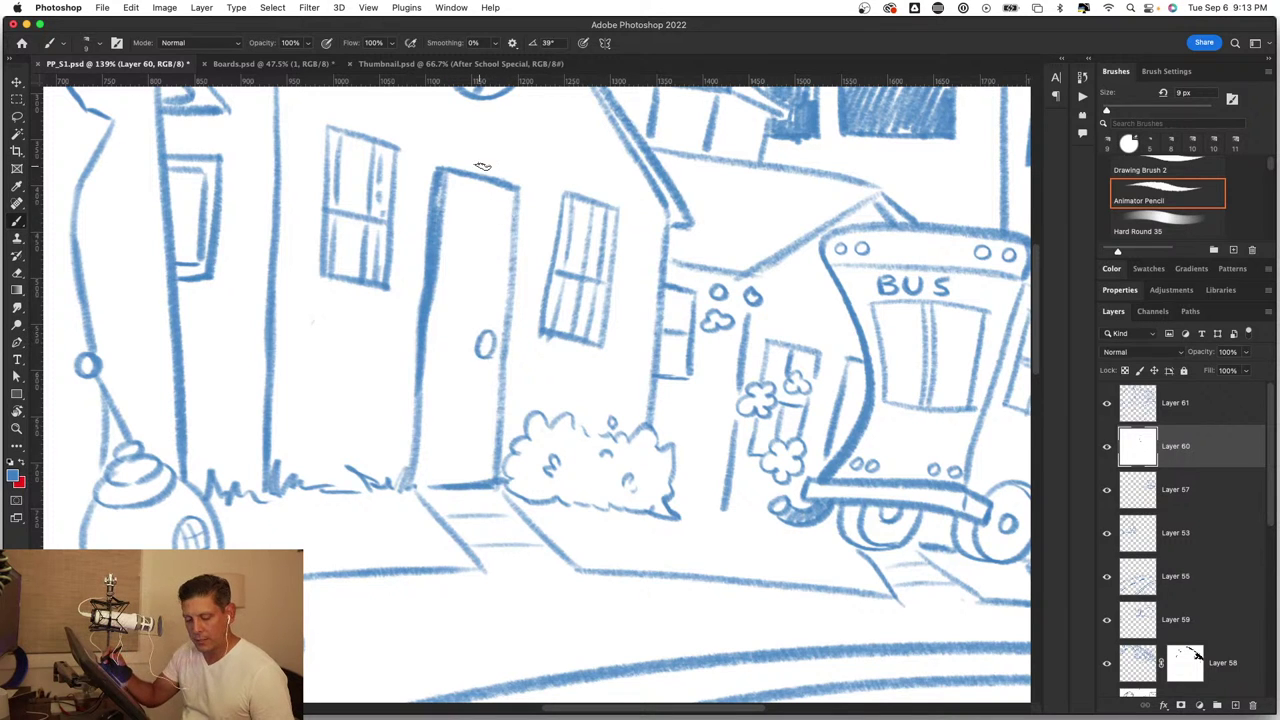
Step: Draw a small arched window near the door's top with divider pane lines
scroll(482, 165, up, 5)
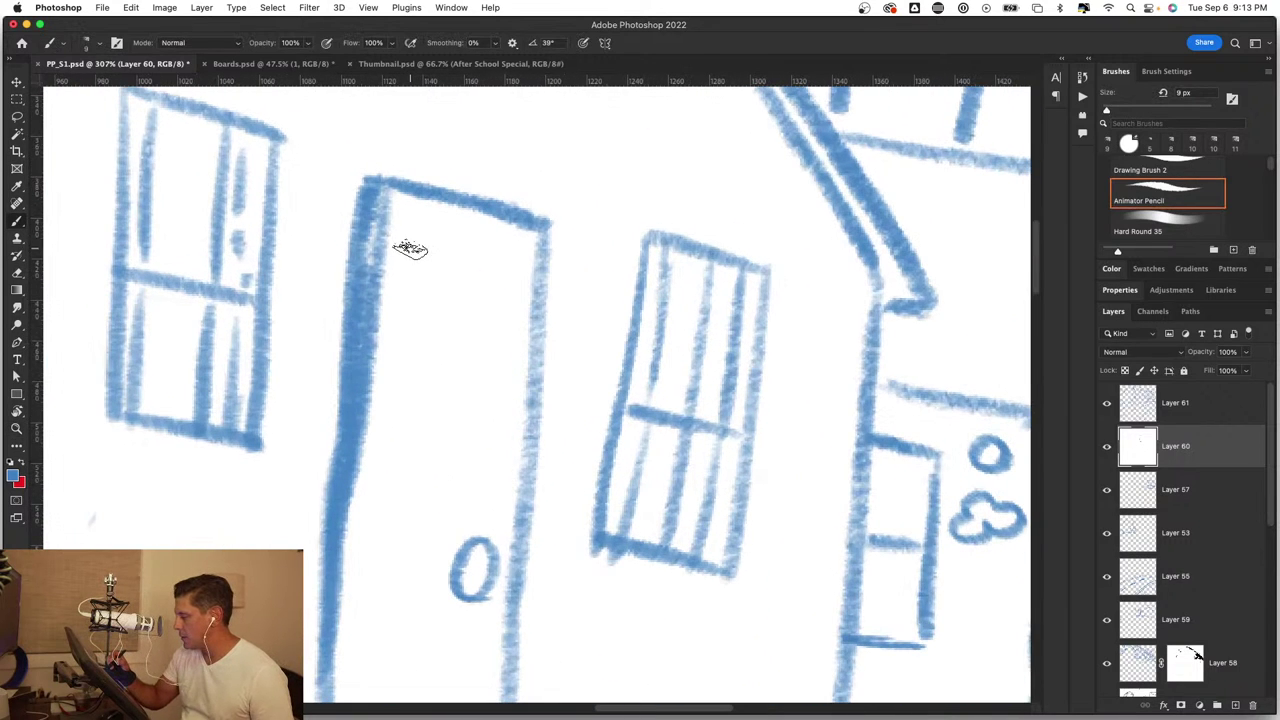
mouse_move(407, 258)
mouse_down()
mouse_move(401, 336)
mouse_move(482, 250)
mouse_move(510, 345)
mouse_up()
key(ctrl+z)
drag(490, 291, 505, 357)
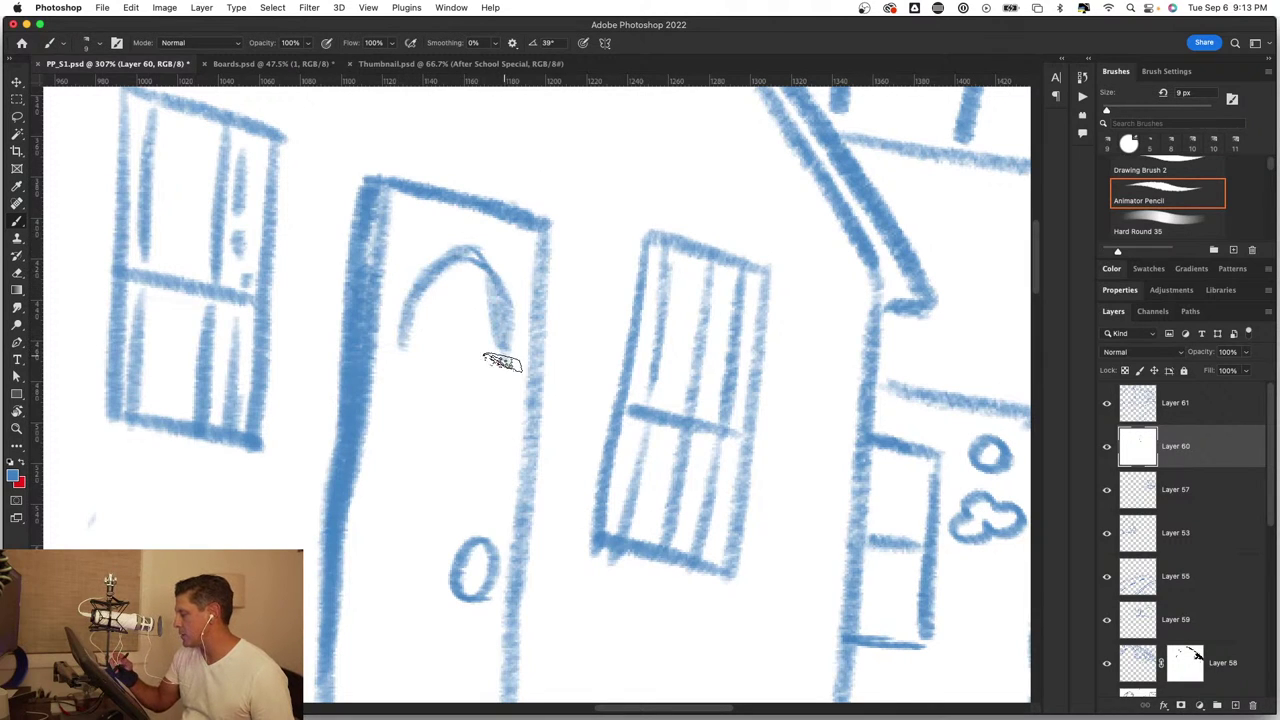
drag(400, 348, 505, 356)
mouse_move(430, 292)
mouse_down()
mouse_move(470, 262)
mouse_move(450, 352)
mouse_move(505, 322)
mouse_up()
key(z)
drag(486, 391, 423, 500)
Step: Add a few short pencil strokes near the building's base by the bus
drag(549, 592, 528, 565)
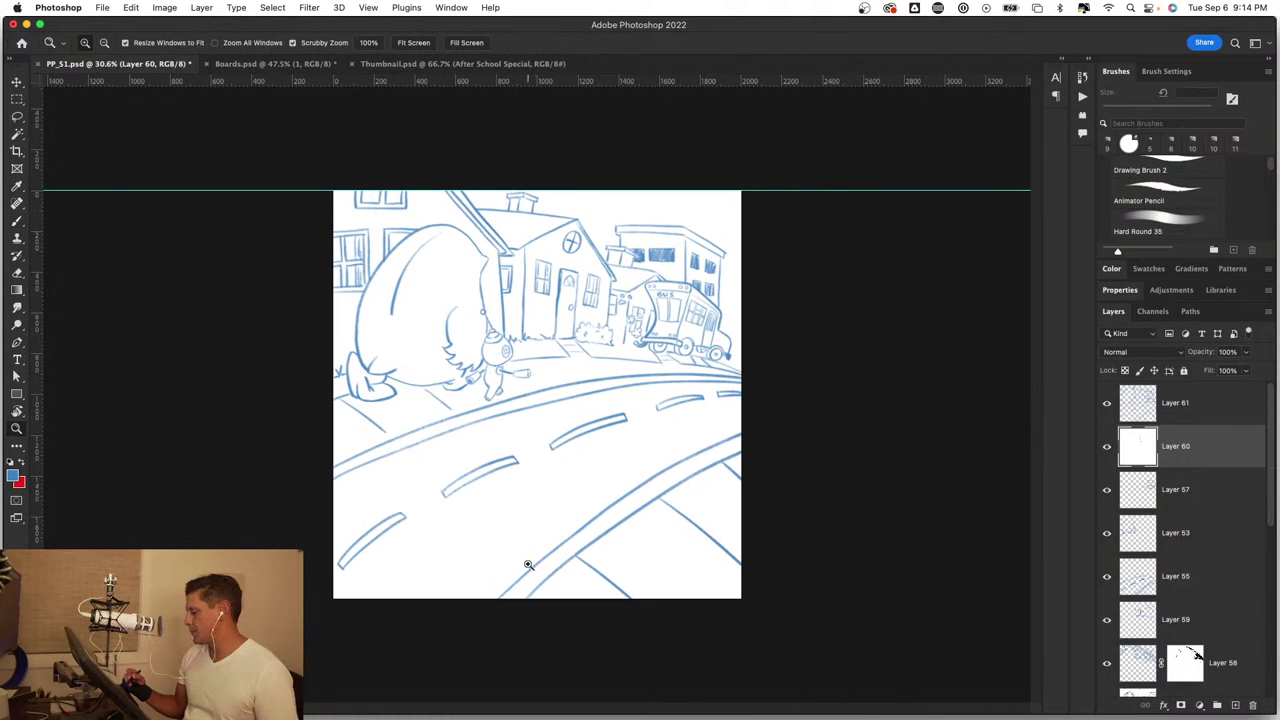
drag(698, 306, 790, 335)
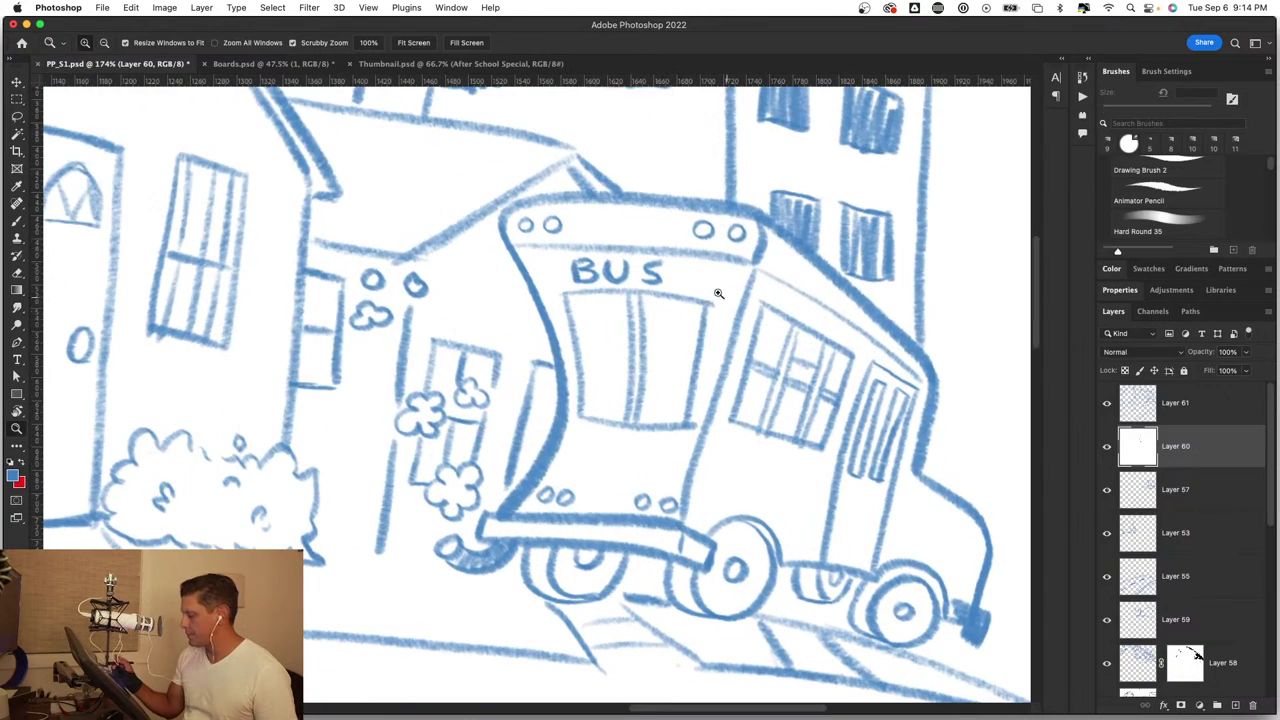
key(b)
mouse_move(365, 524)
mouse_down()
mouse_move(372, 546)
mouse_move(343, 531)
mouse_move(460, 580)
mouse_up()
Step: Zoom out to the whole street scene and save PP_51.psd
key(z)
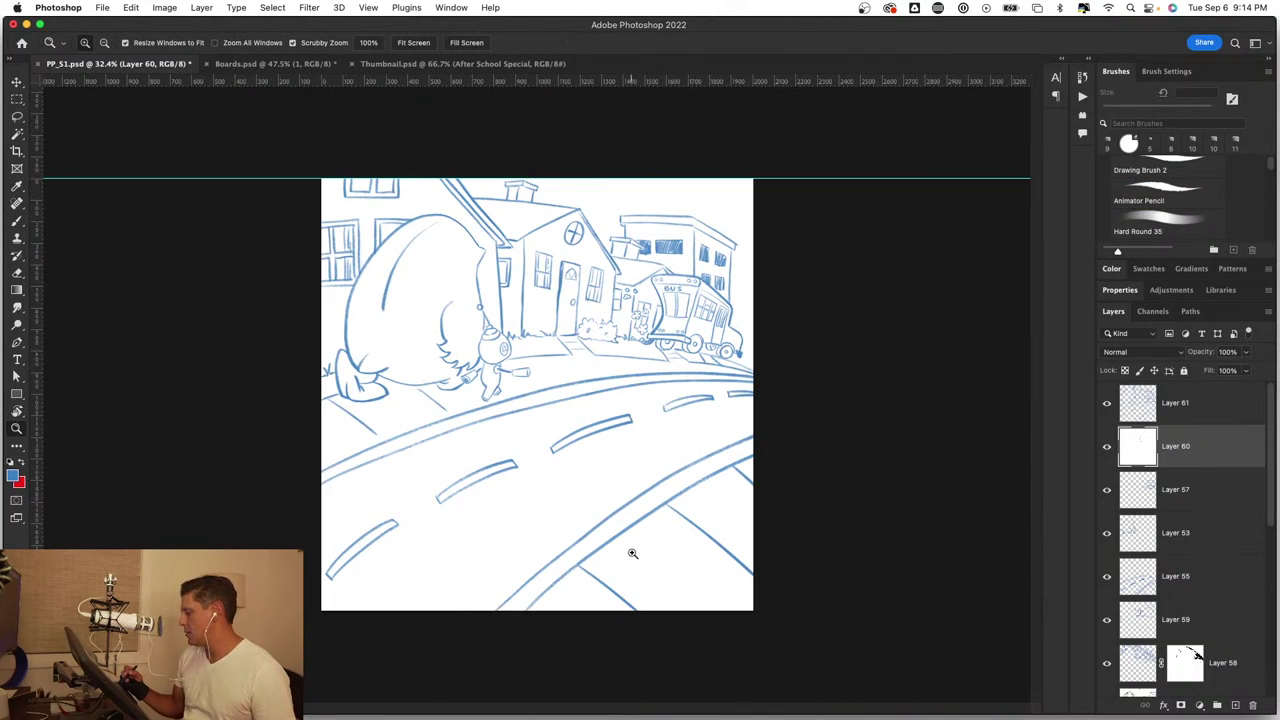
mouse_move(631, 551)
mouse_down()
mouse_move(662, 553)
mouse_move(680, 500)
mouse_up()
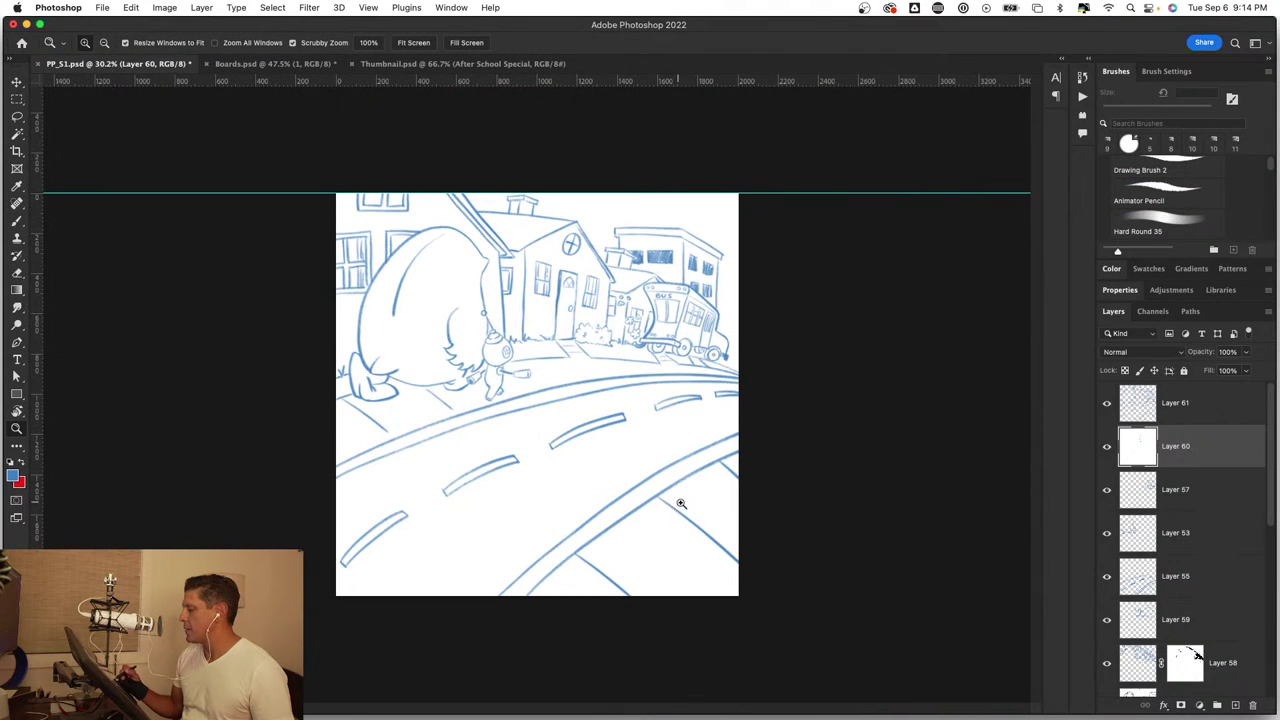
key(b)
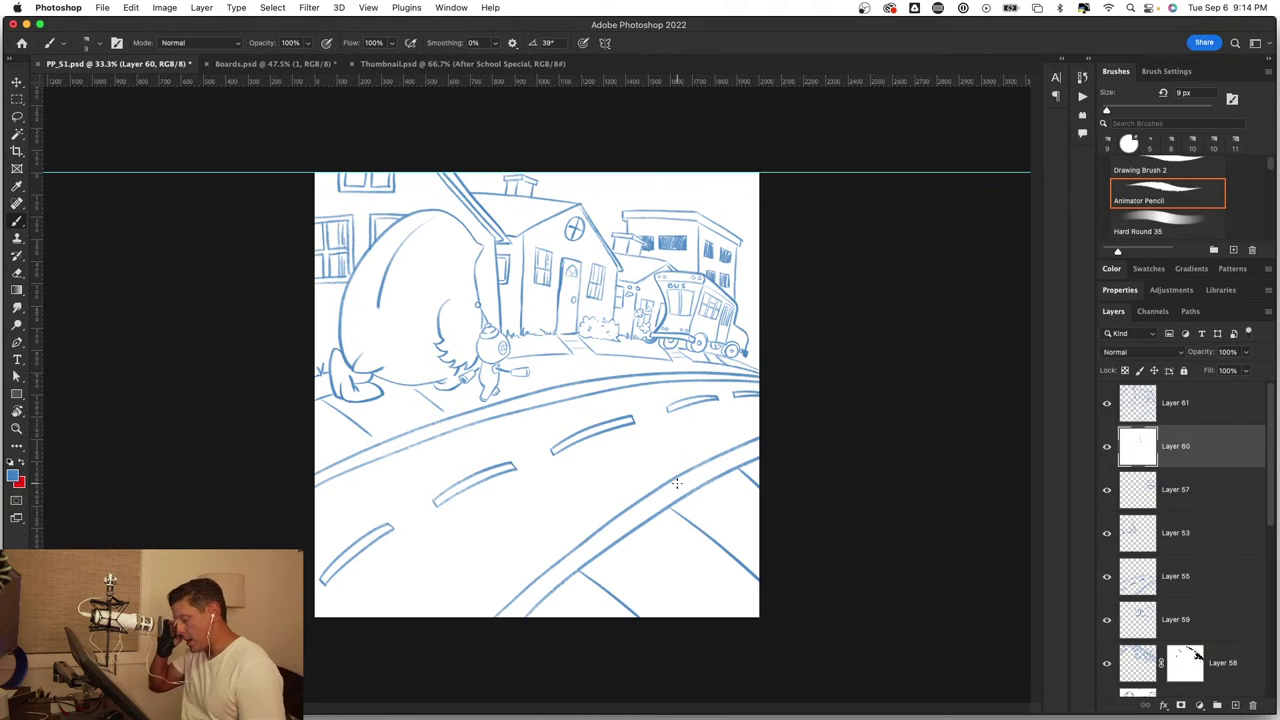
key(ctrl+s)
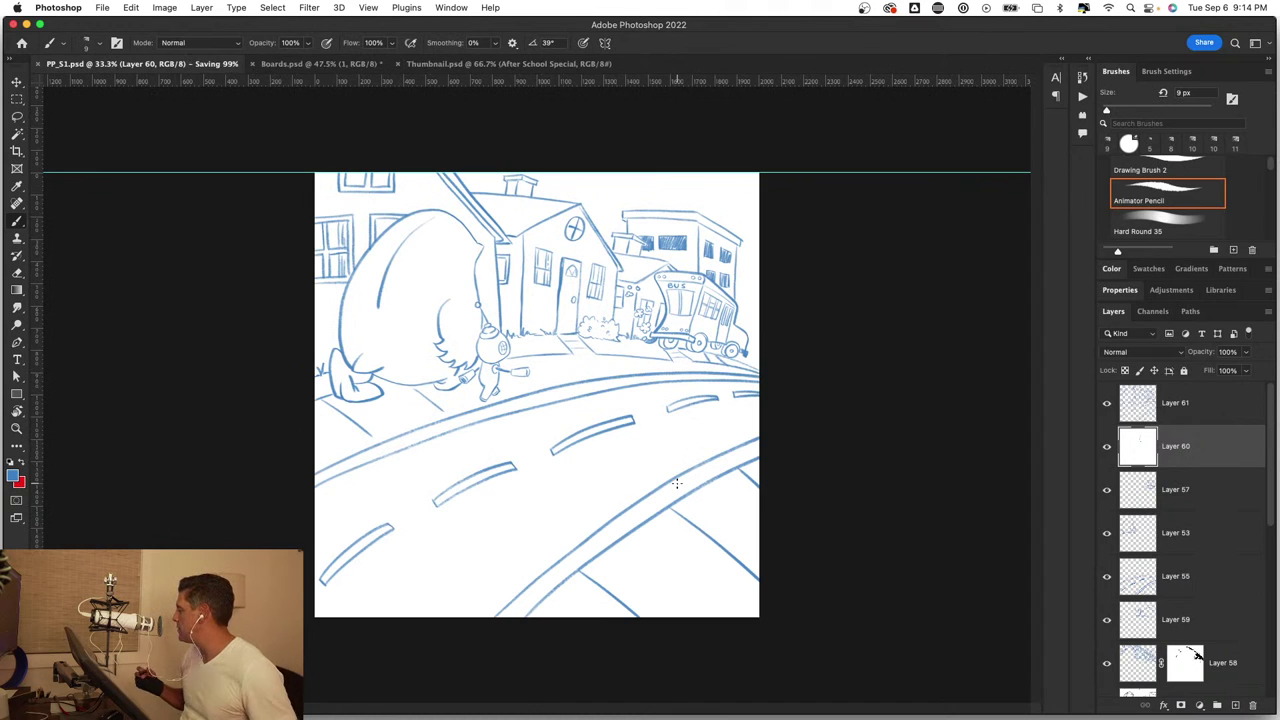
Step: Toggle Layer 60 to check the sketch, select the old sketch layers and hide Layer 58
click(1107, 448)
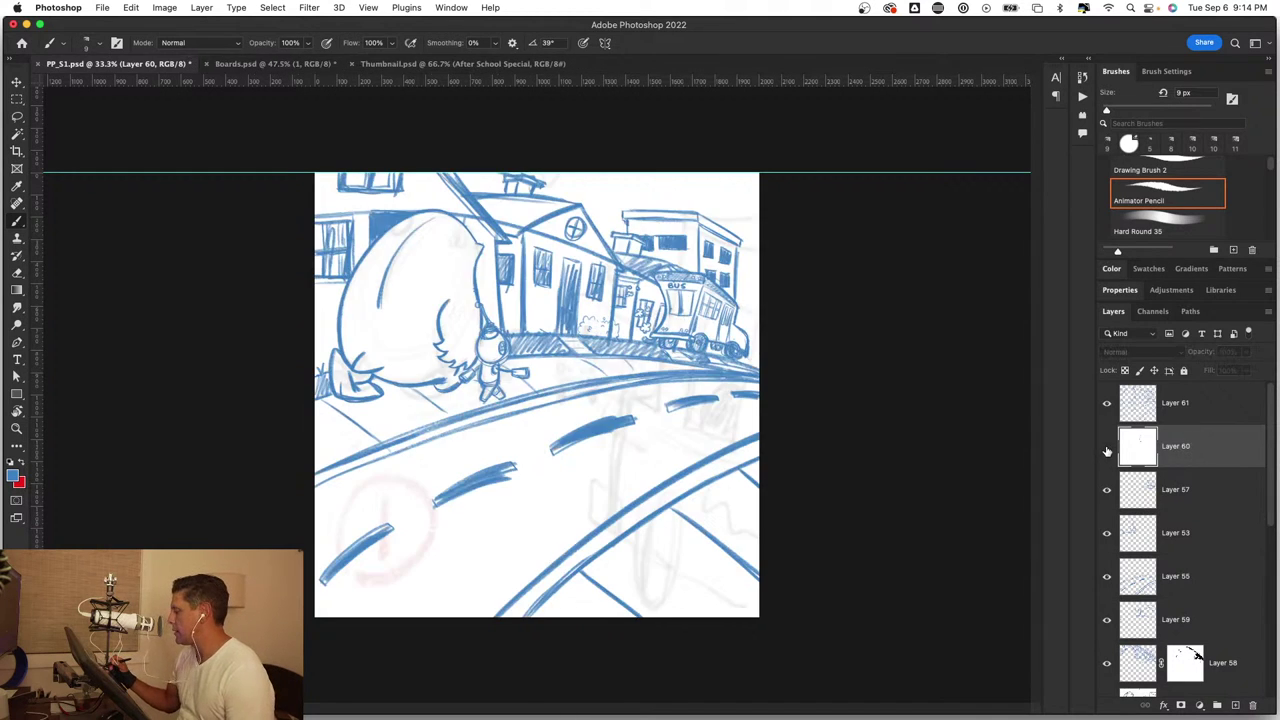
click(1107, 449)
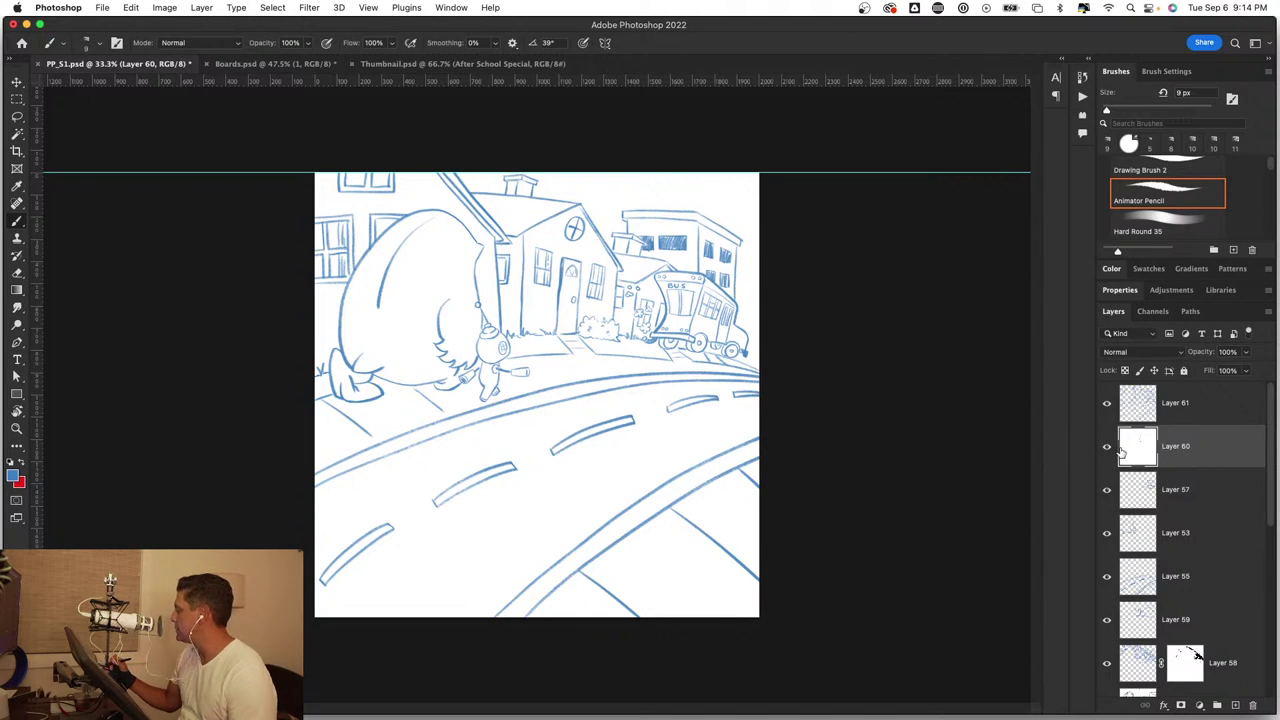
click(1190, 500)
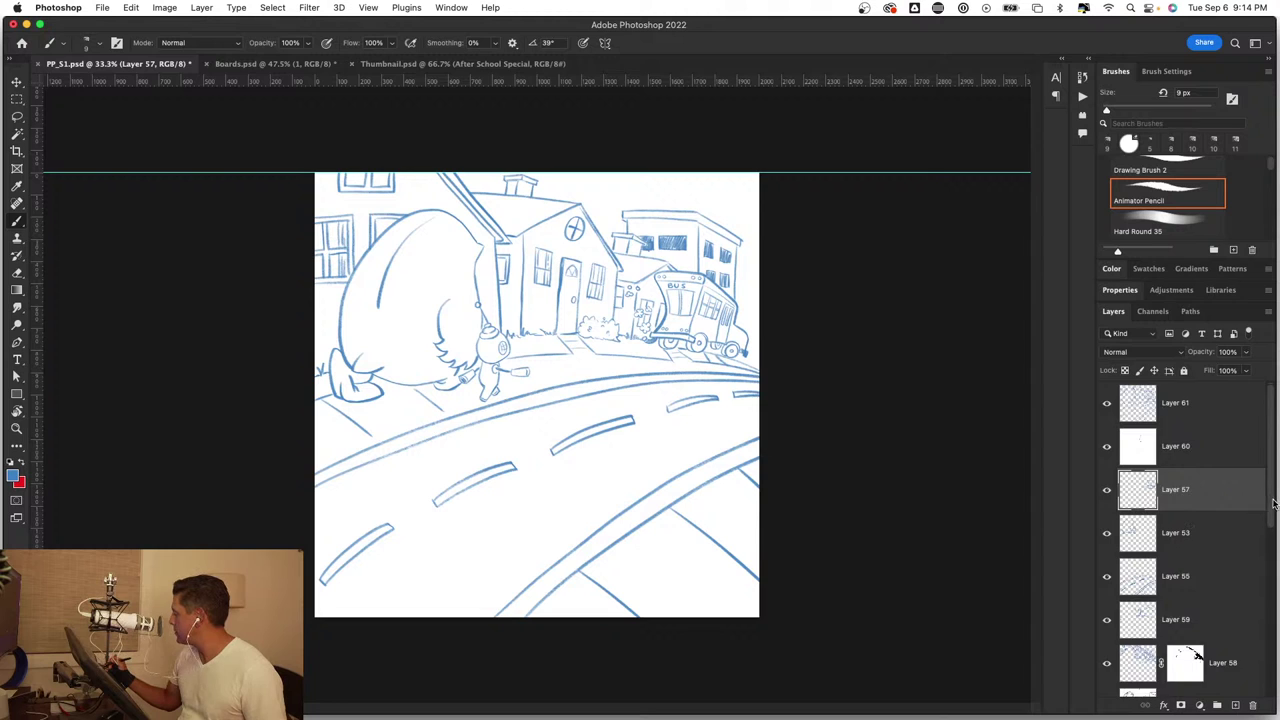
drag(1273, 503, 1273, 560)
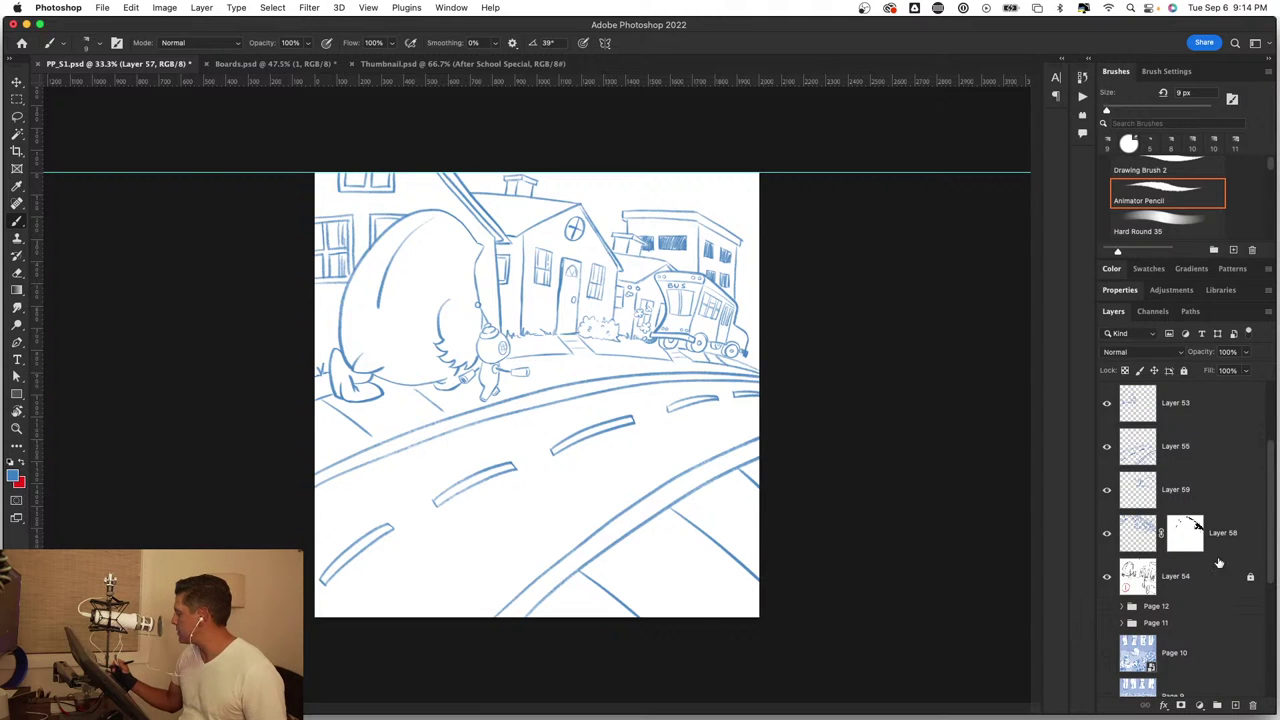
shift+click(1211, 576)
drag(1225, 590, 1255, 700)
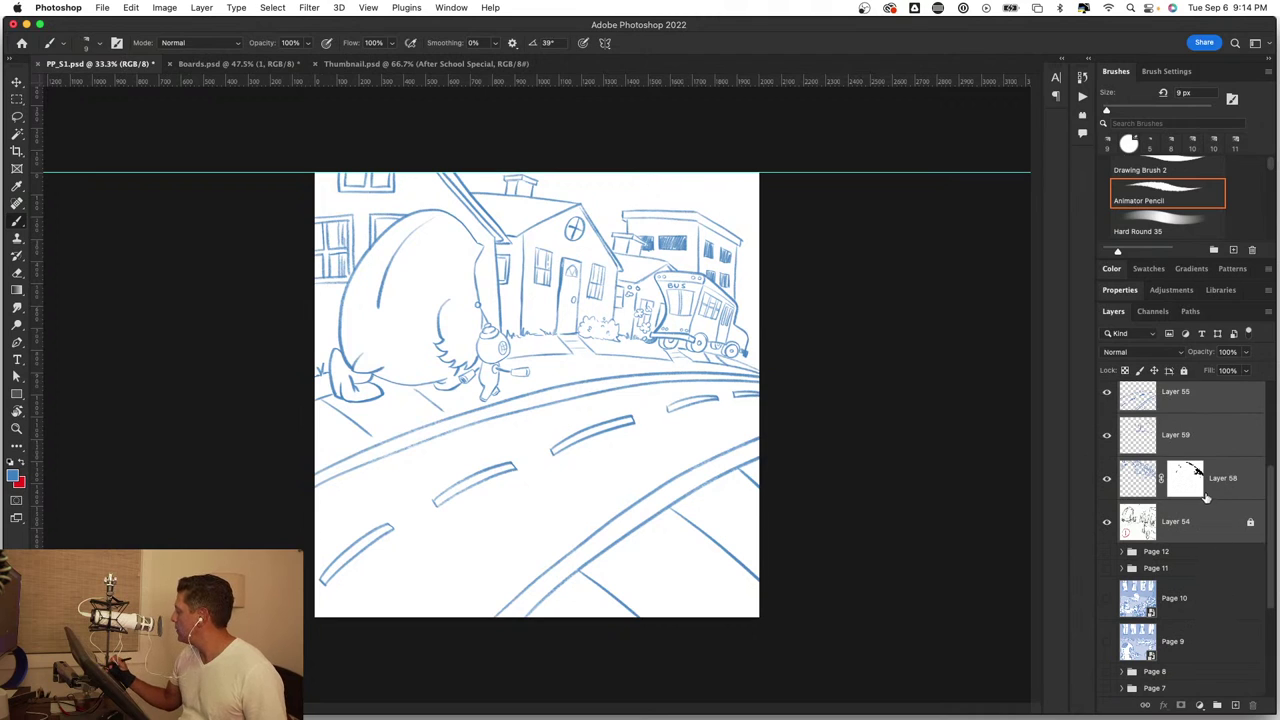
click(1130, 480)
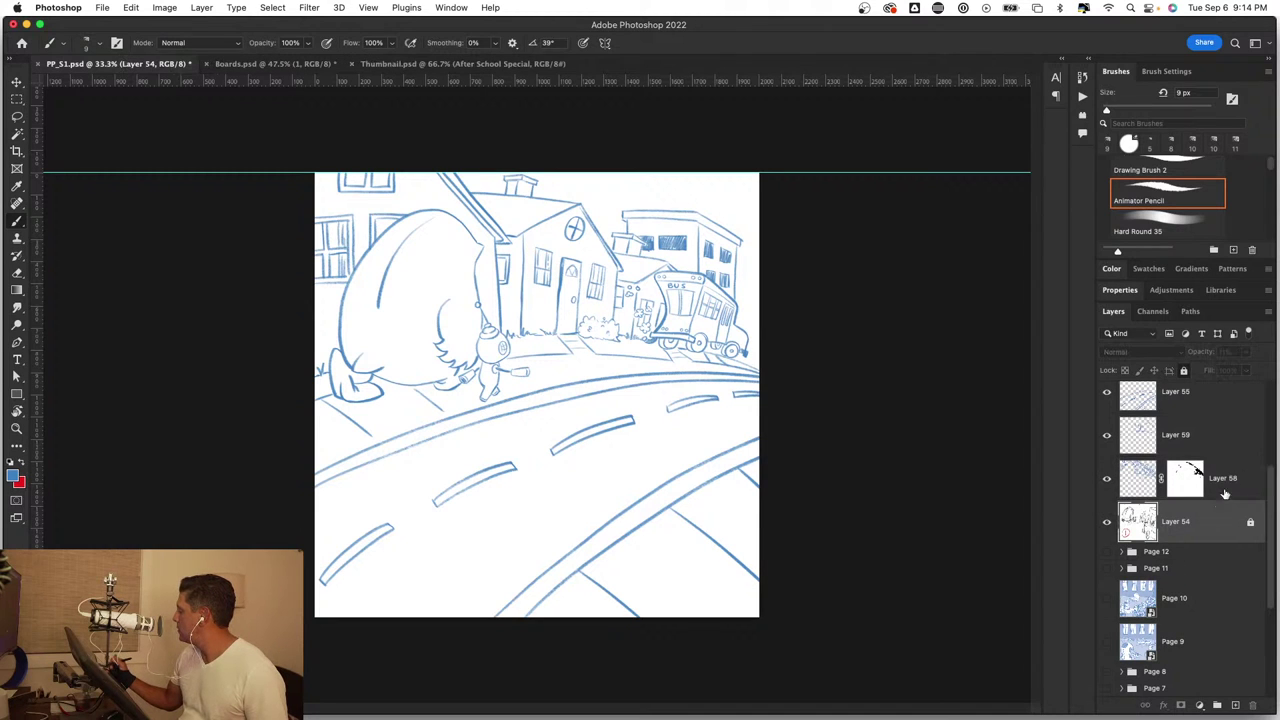
click(1107, 479)
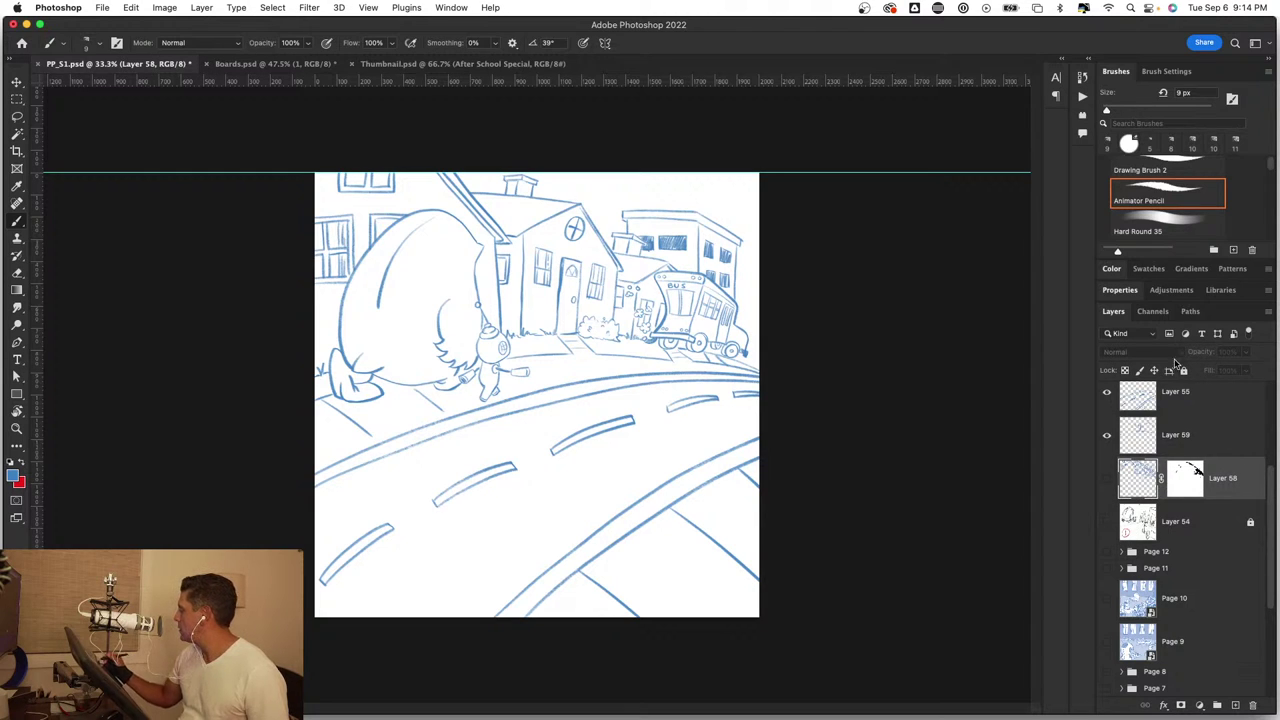
Step: Drag the selected old sketch layers, then Layer 54, to the Layers panel trash
double_click(1116, 72)
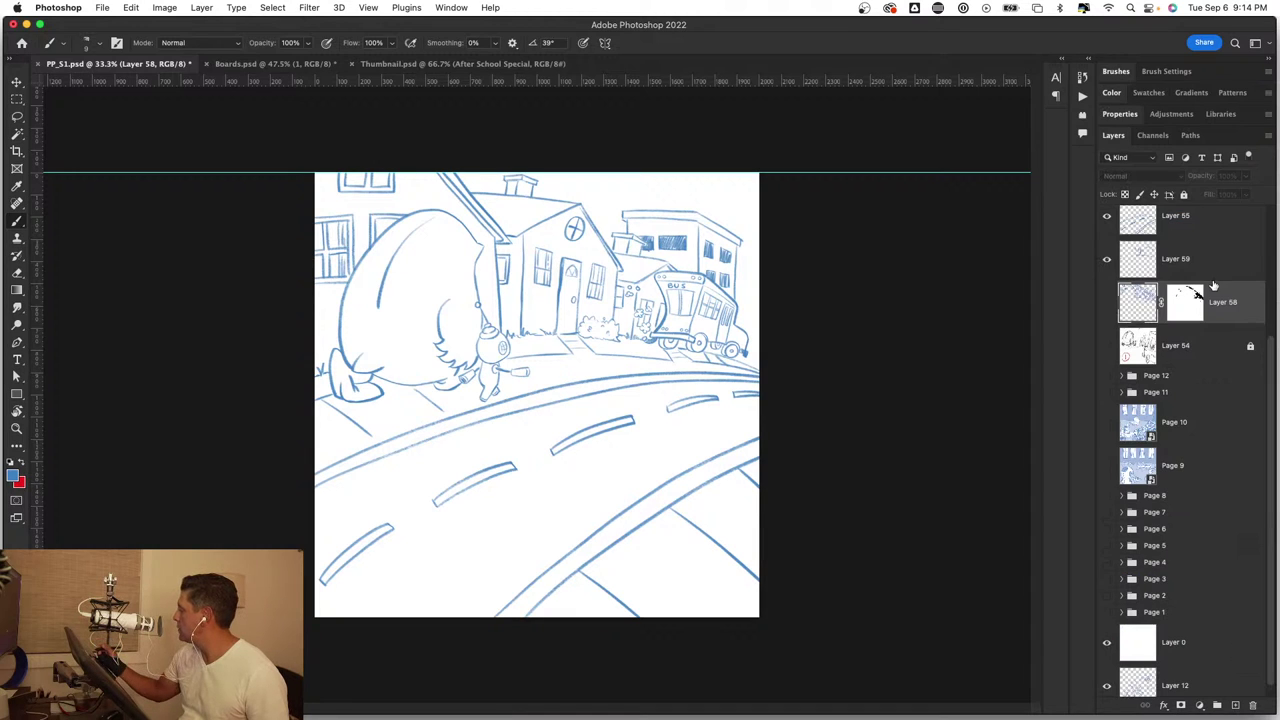
drag(1272, 362, 1248, 178)
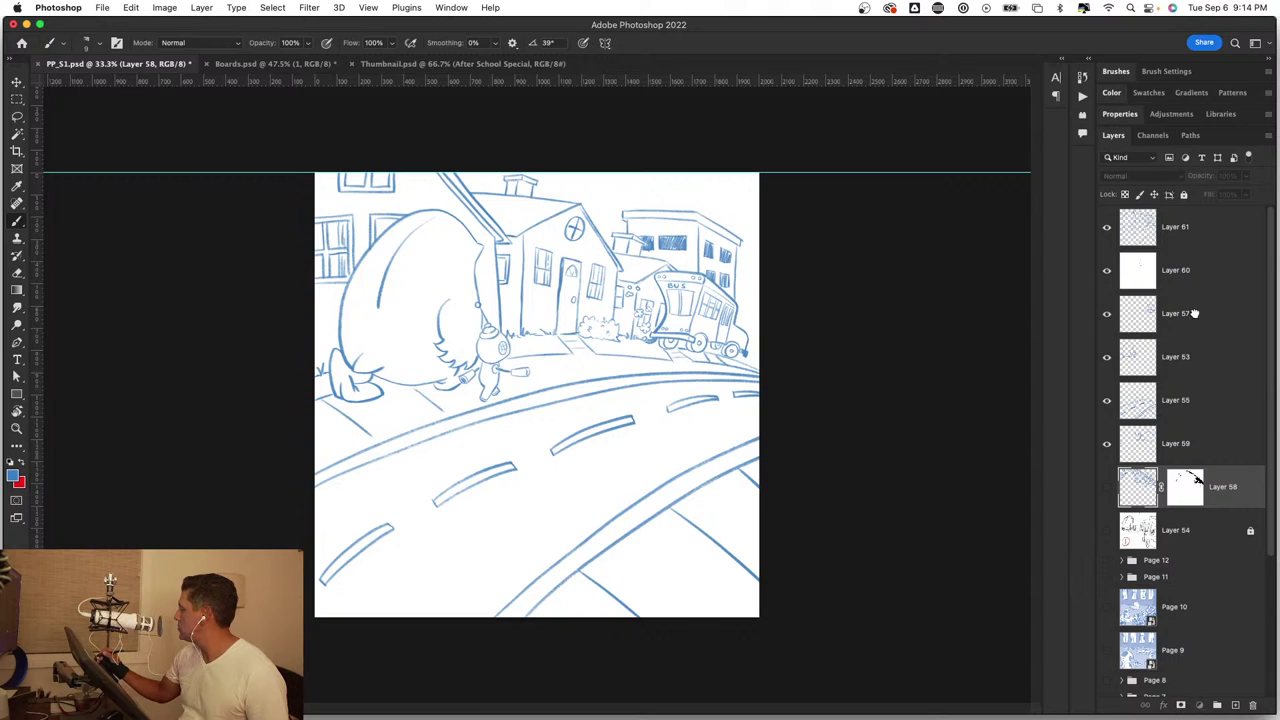
shift+click(1193, 313)
drag(1249, 507, 1254, 705)
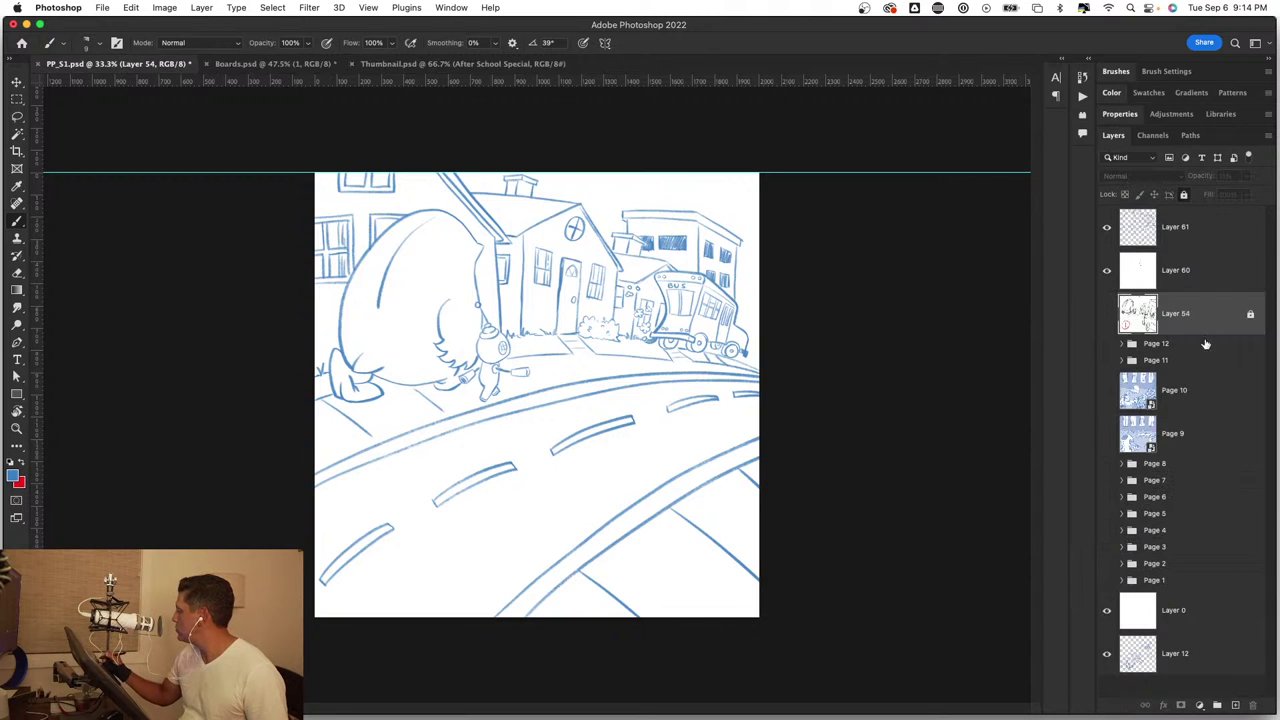
mouse_move(1208, 315)
mouse_down()
mouse_move(1245, 703)
mouse_move(1256, 705)
mouse_up()
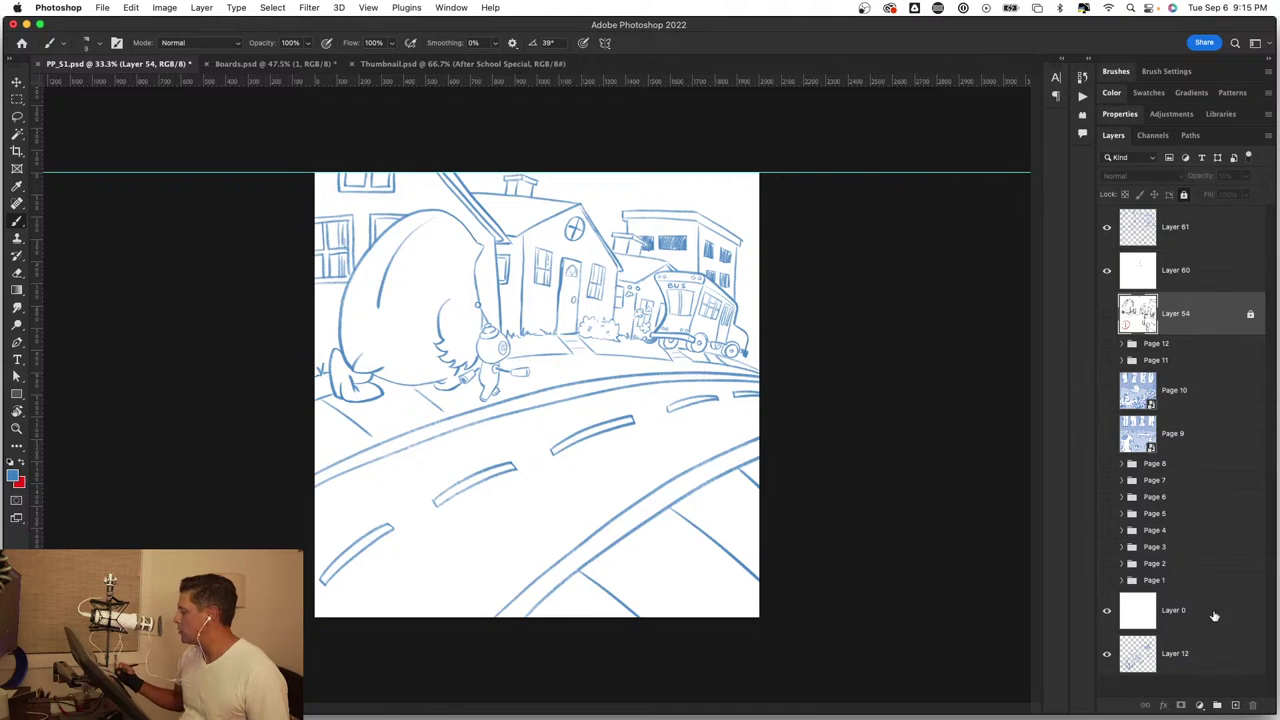
mouse_move(1216, 311)
mouse_down()
mouse_move(1250, 707)
mouse_move(1256, 697)
mouse_up()
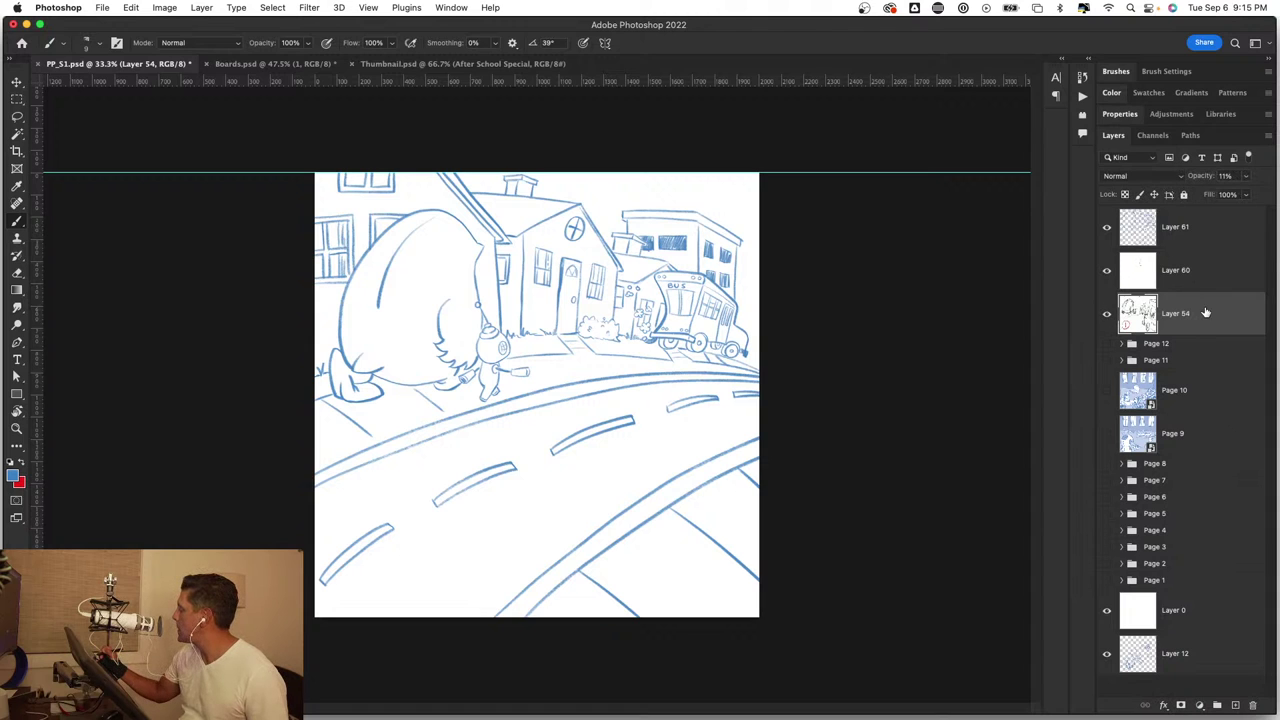
drag(1206, 313, 1252, 705)
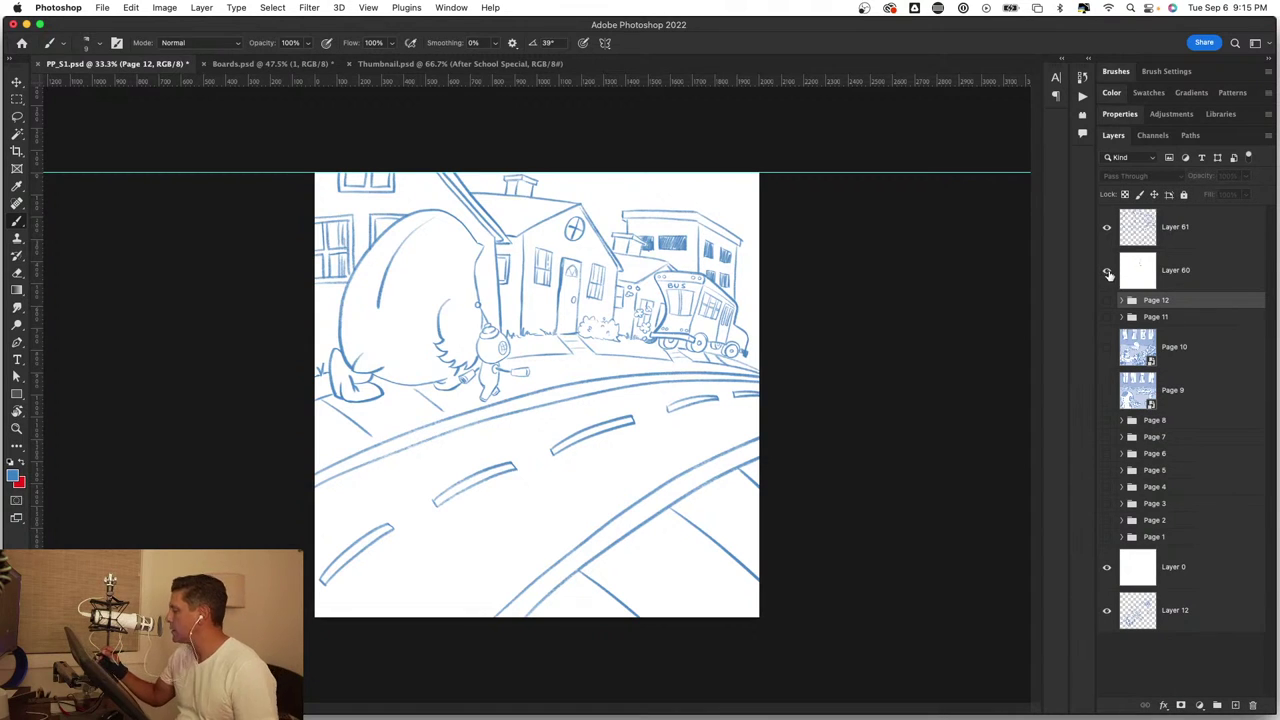
Step: Toggle Layer 60's visibility repeatedly to compare the drawing with and without it
click(1107, 271)
click(1108, 272)
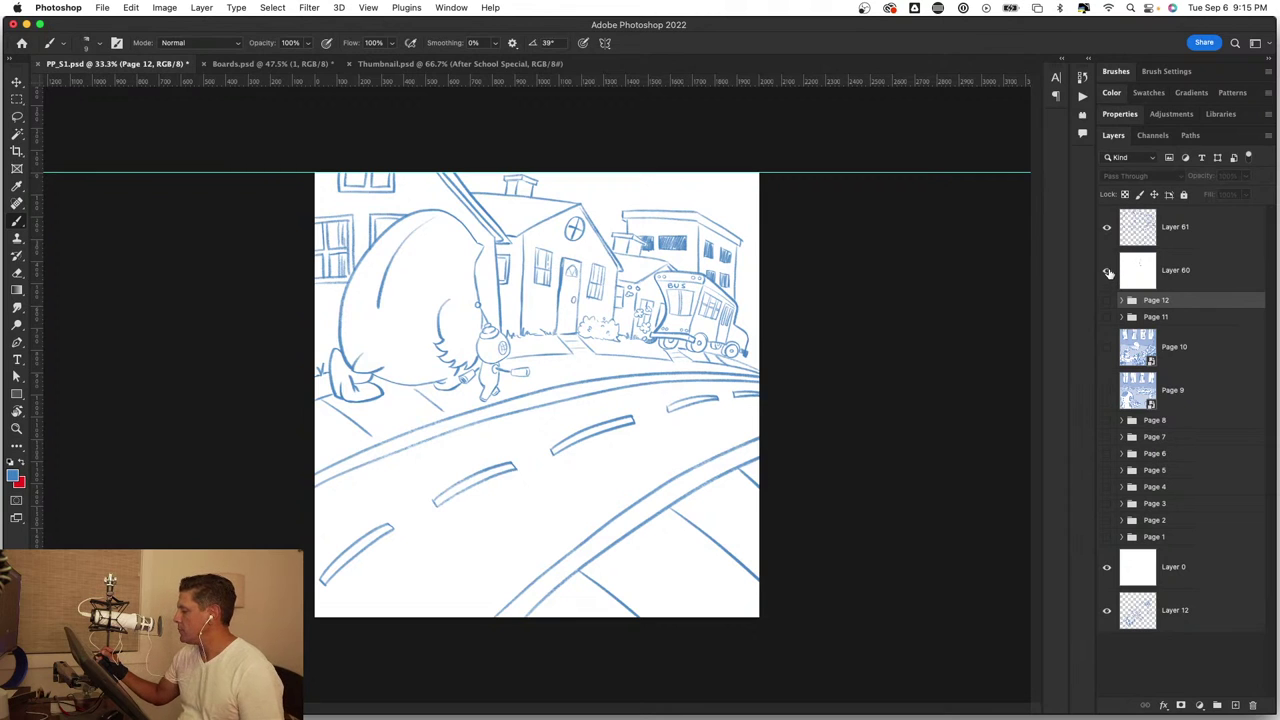
click(1107, 271)
click(1107, 271)
click(1107, 271)
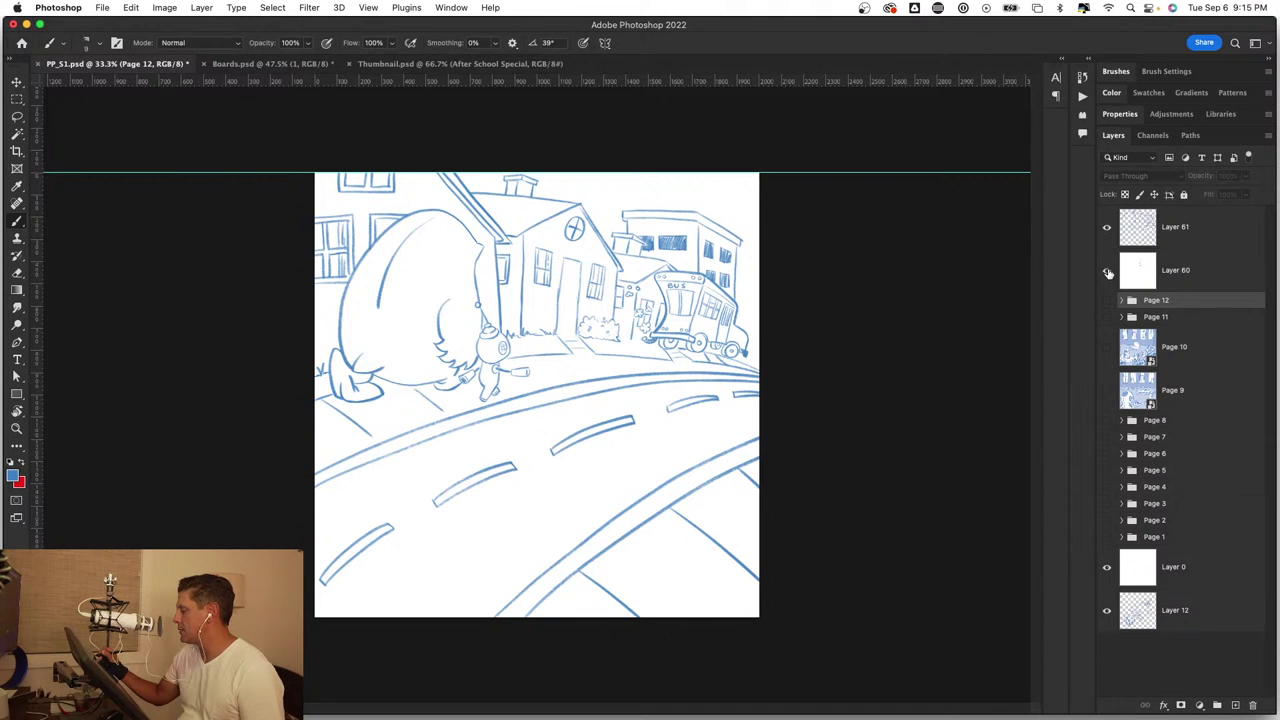
click(1107, 271)
click(1108, 272)
click(1108, 272)
click(1108, 272)
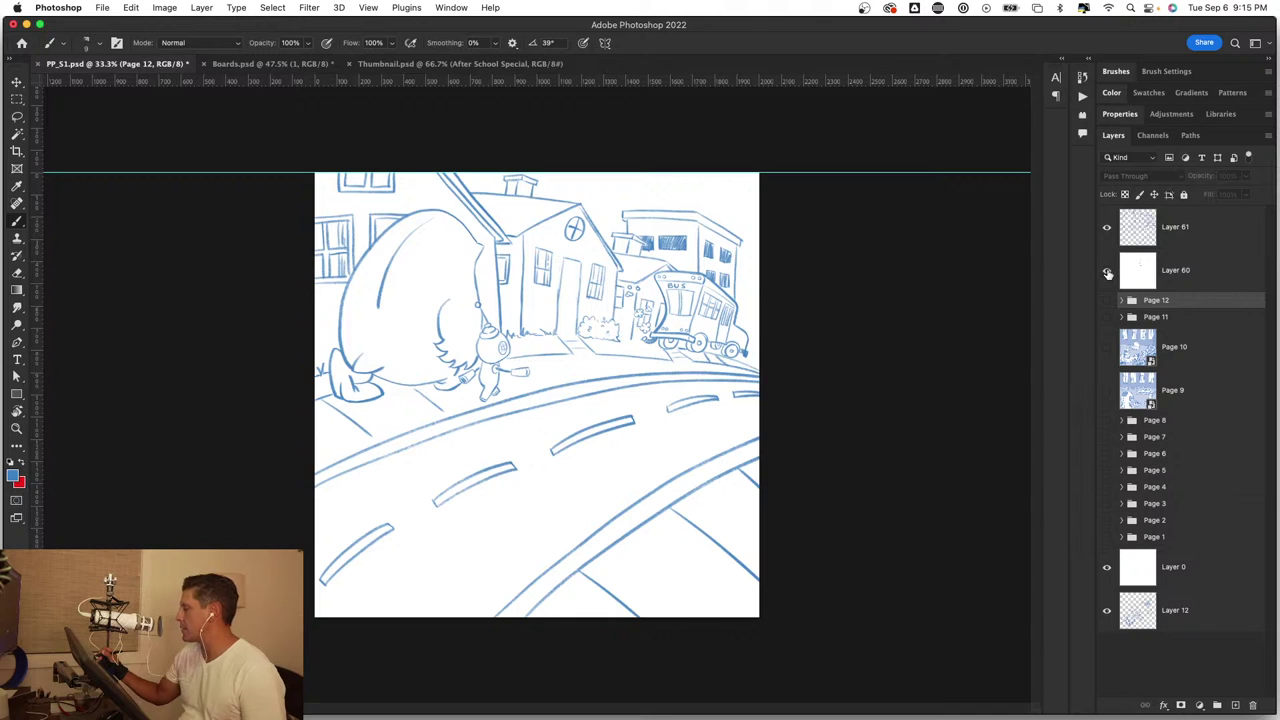
click(1108, 272)
Step: Lower Layer 60's opacity to about 16% so it becomes a faint underlay
click(1182, 268)
click(1192, 240)
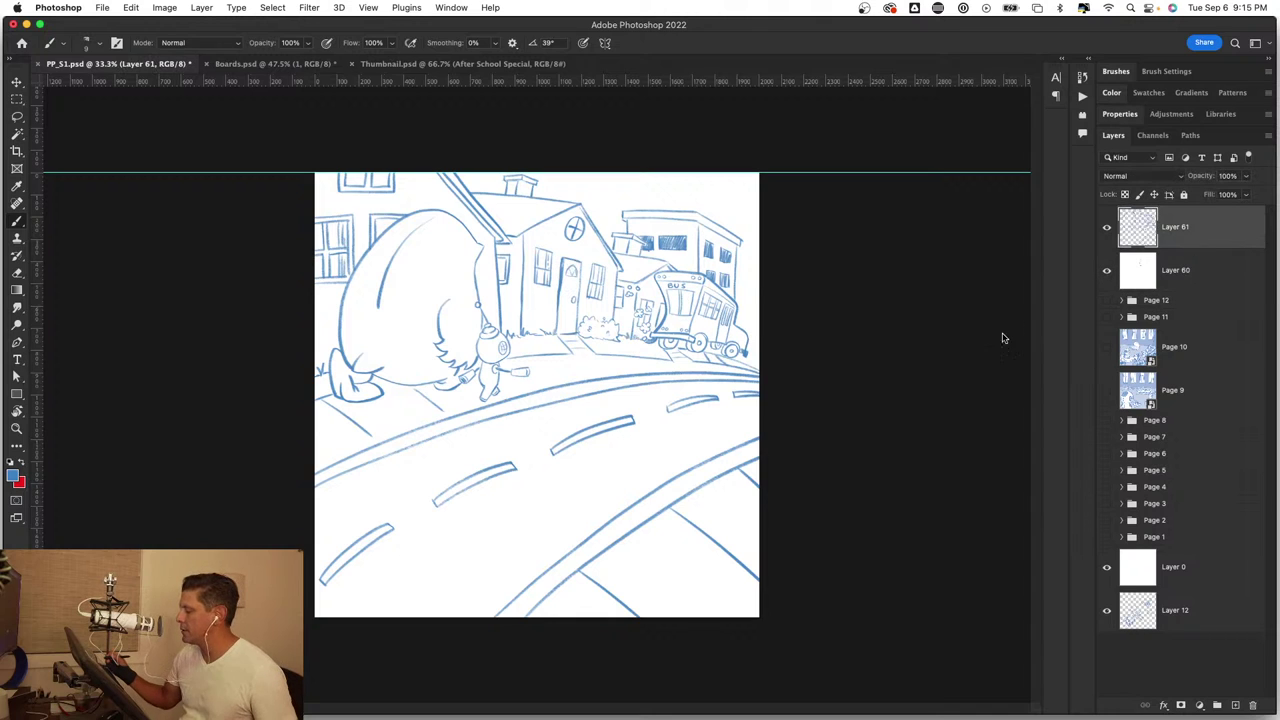
drag(690, 320, 795, 550)
click(1202, 248)
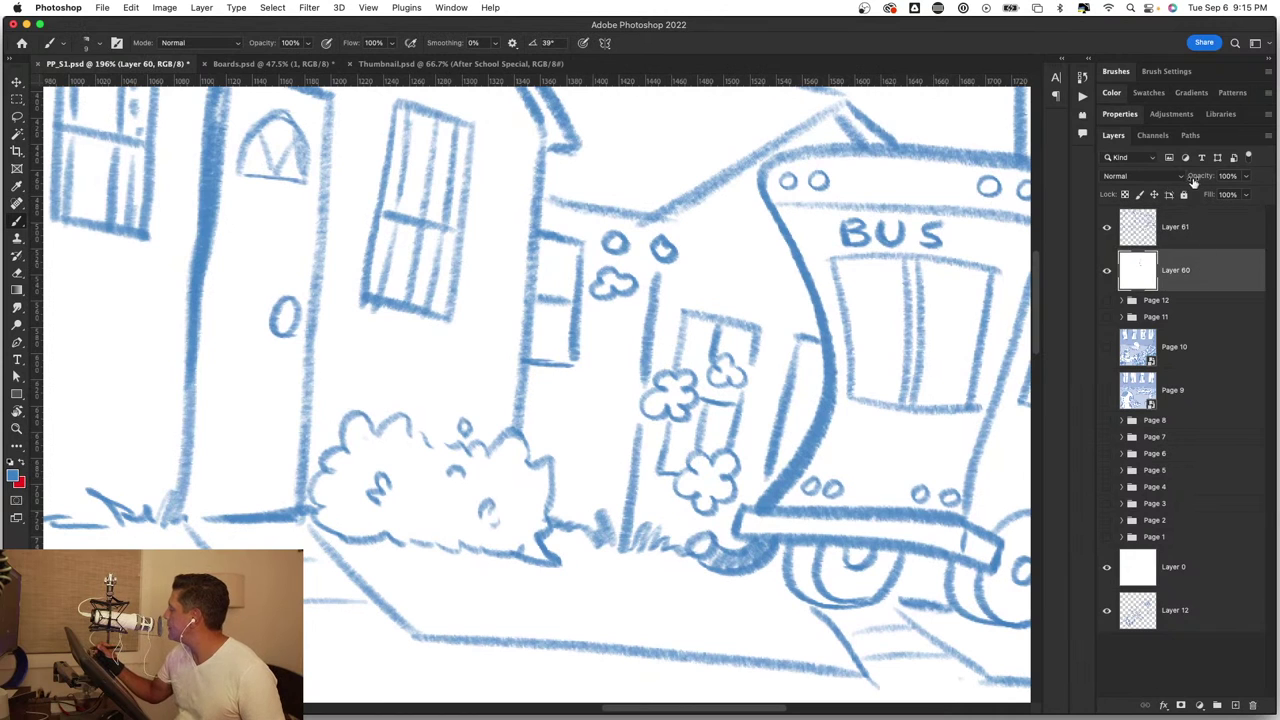
key(Return)
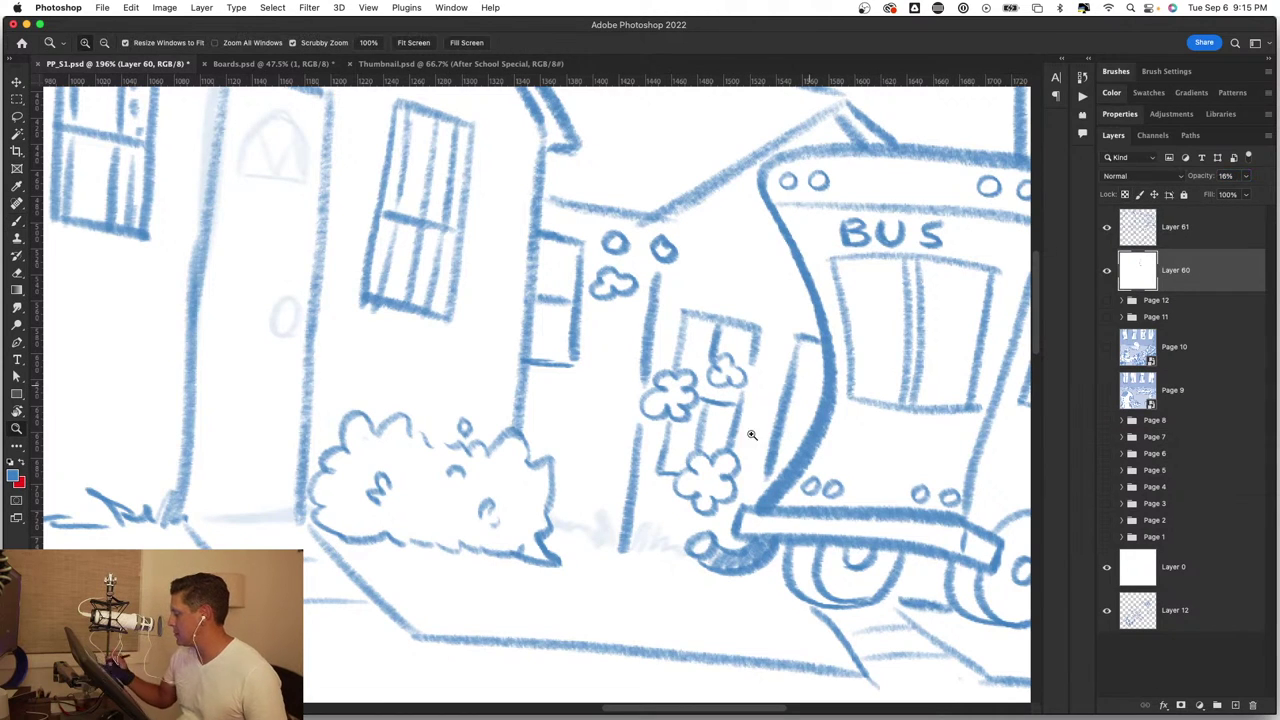
mouse_move(700, 566)
mouse_down()
mouse_move(396, 535)
mouse_move(665, 445)
mouse_up()
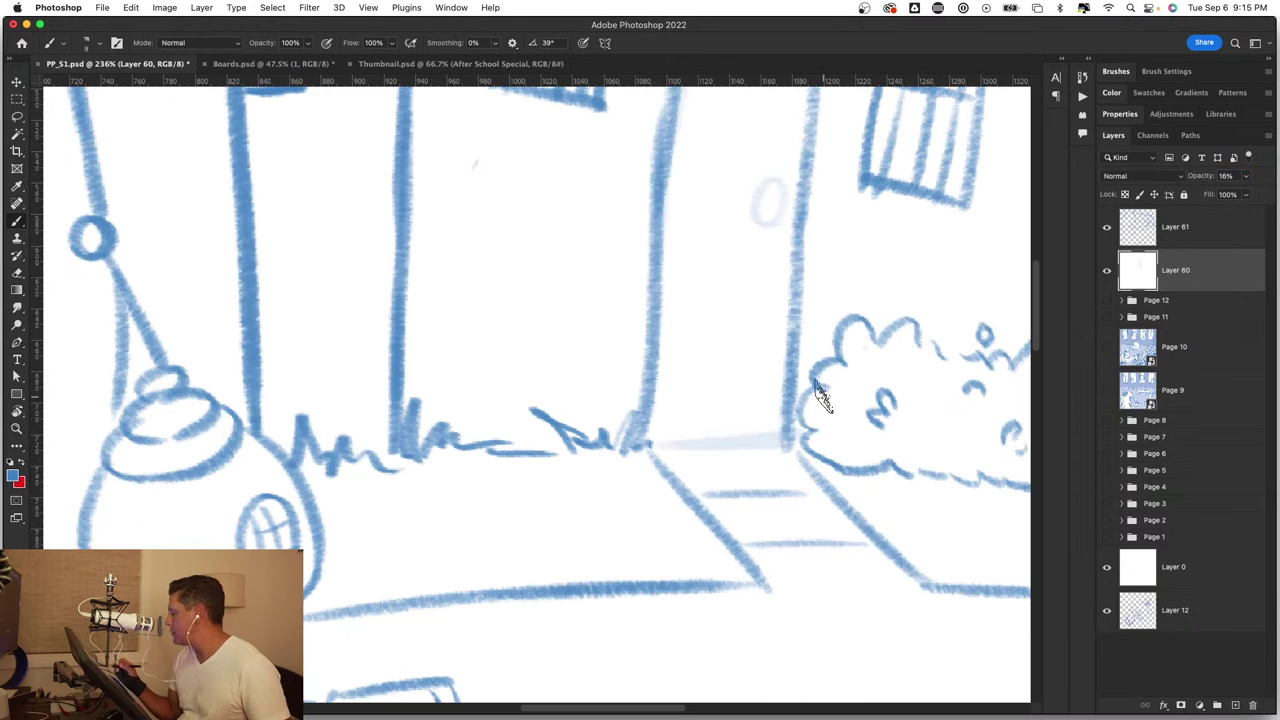
Step: On Layer 61, draw the ground line at the door's base and a round doorknob
click(1190, 230)
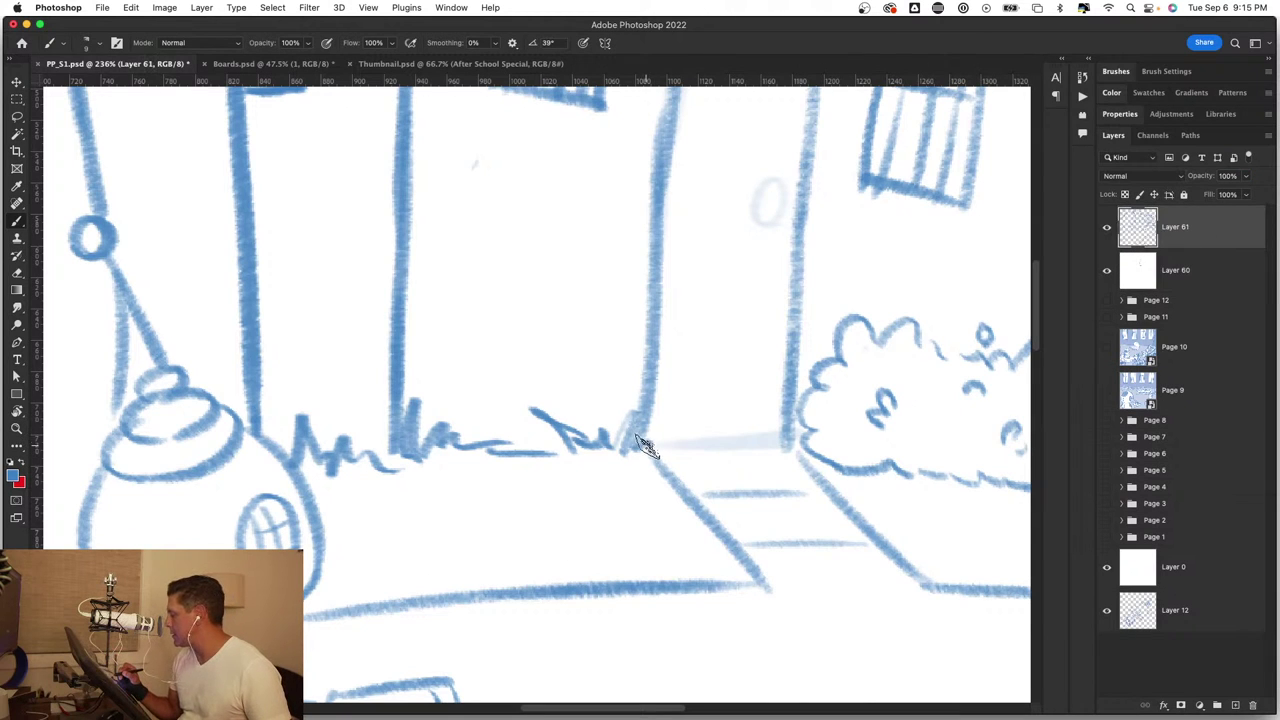
drag(645, 445, 786, 436)
drag(774, 371, 646, 528)
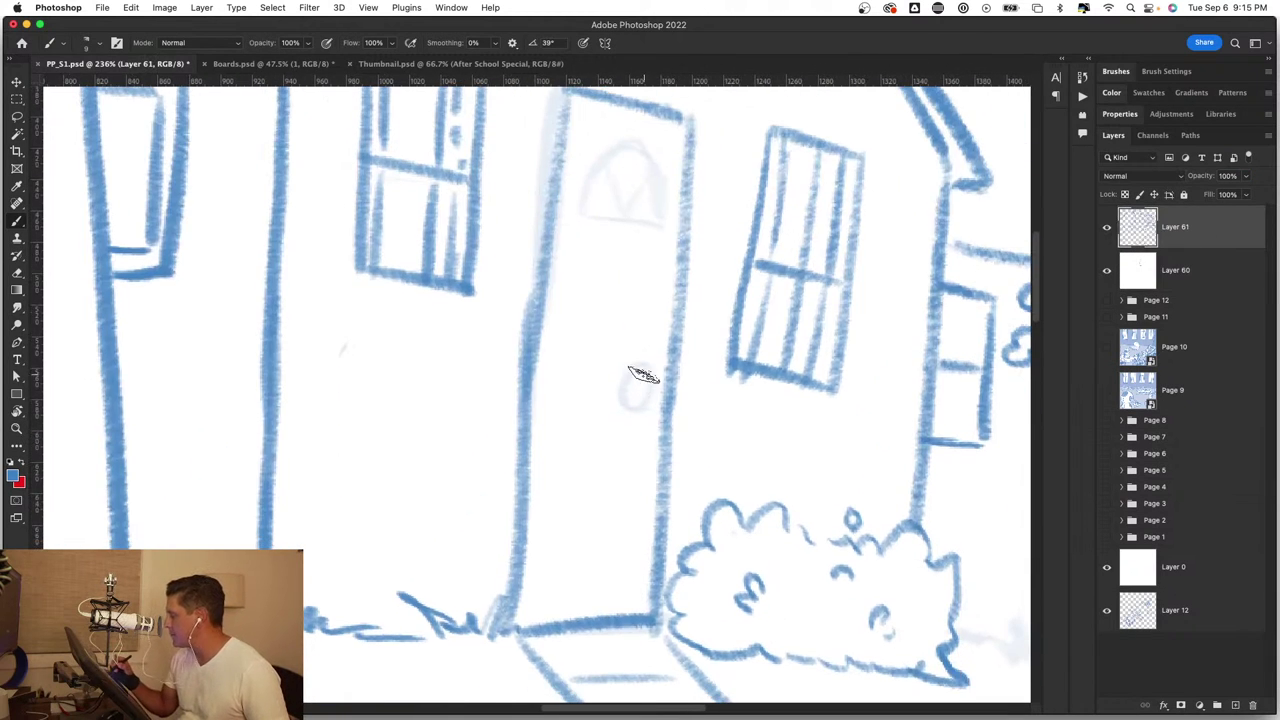
drag(645, 372, 655, 378)
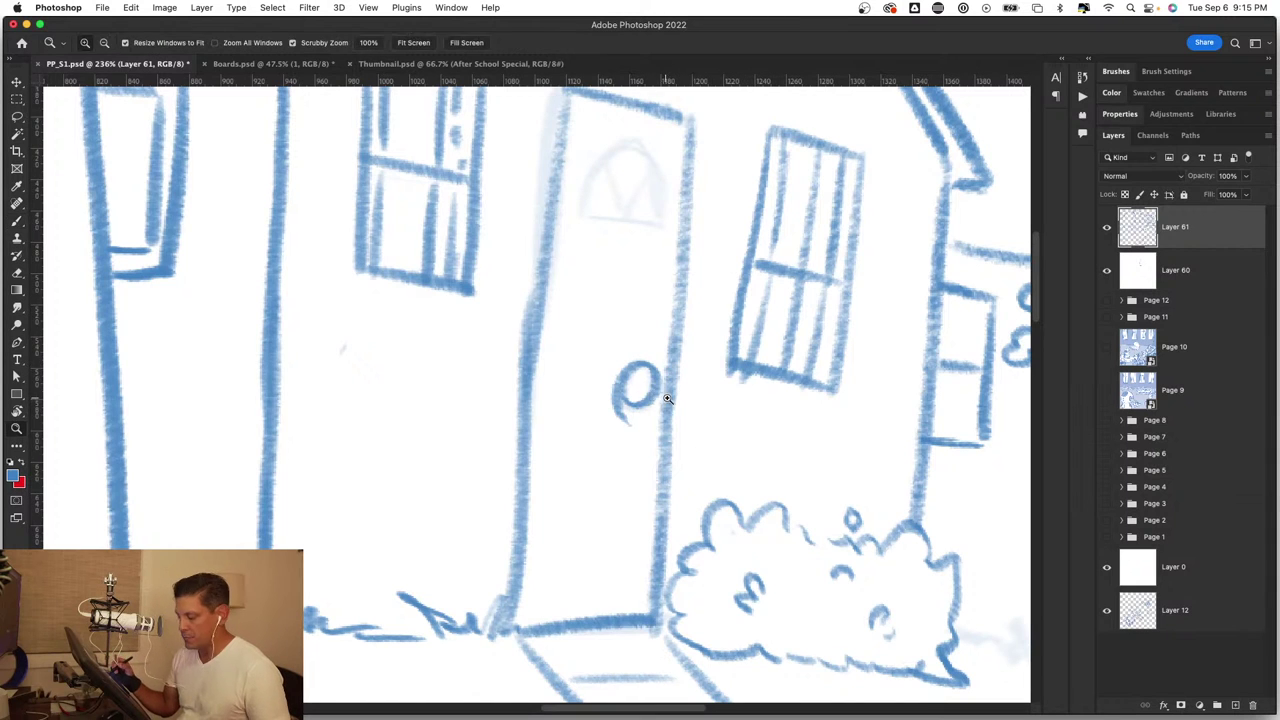
scroll(660, 398, up, 5)
key(ctrl+z)
mouse_move(615, 338)
mouse_down()
mouse_move(606, 414)
mouse_move(585, 345)
mouse_up()
mouse_move(663, 354)
mouse_down()
mouse_move(663, 447)
mouse_move(705, 703)
mouse_up()
Step: Redraw the door's arched window outline
mouse_move(507, 368)
mouse_down()
mouse_move(508, 320)
mouse_move(614, 200)
mouse_move(686, 329)
mouse_move(700, 388)
mouse_move(508, 368)
mouse_up()
mouse_move(545, 258)
mouse_down()
mouse_move(602, 338)
mouse_move(680, 280)
mouse_up()
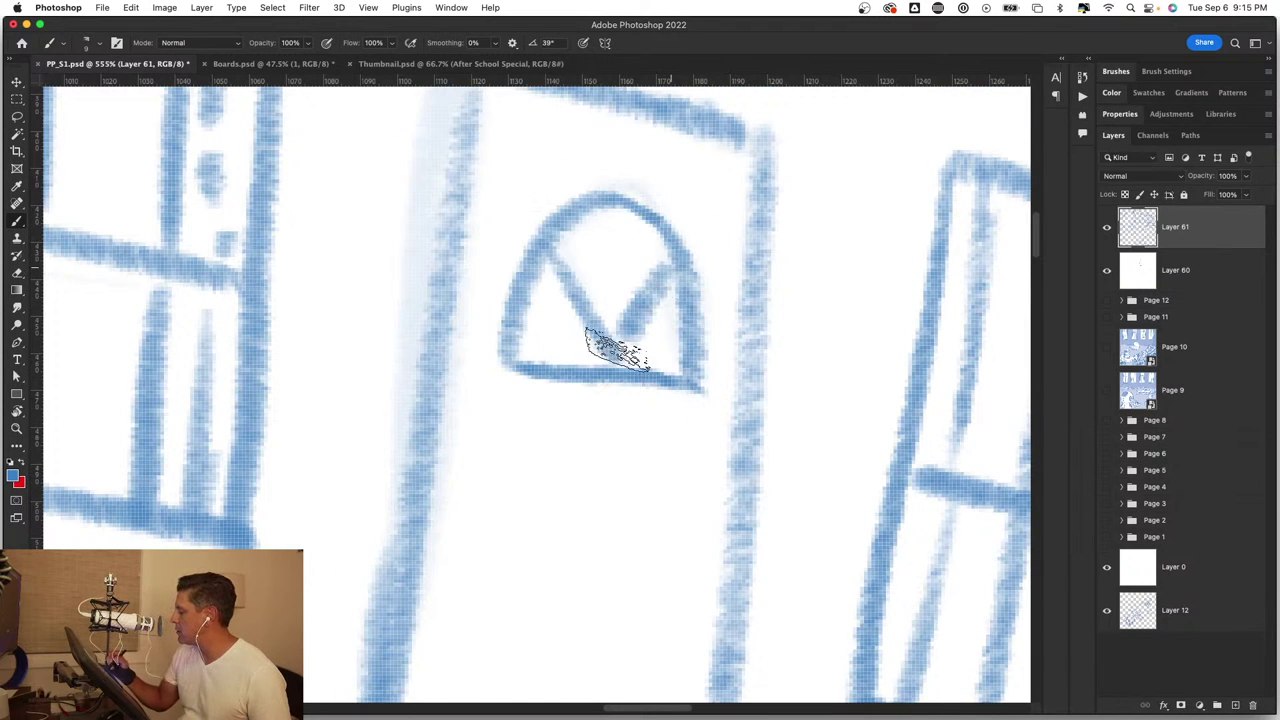
key(z)
drag(777, 549, 750, 540)
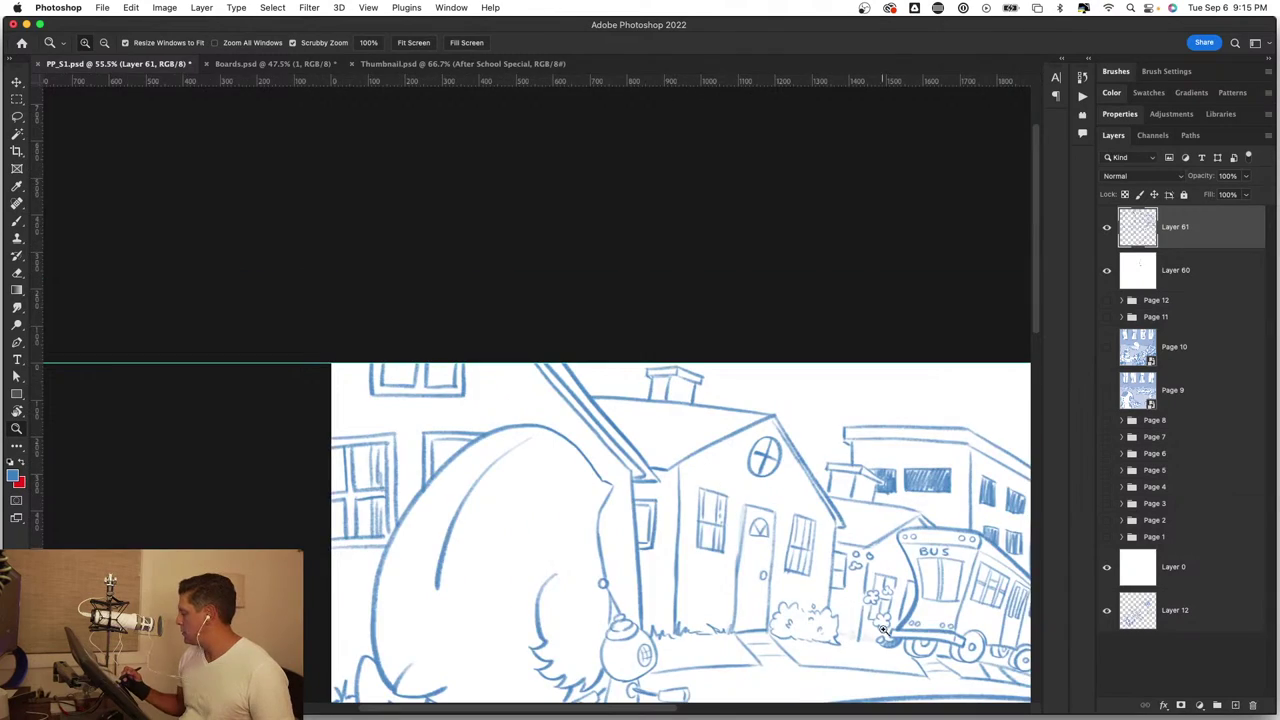
drag(883, 628, 705, 467)
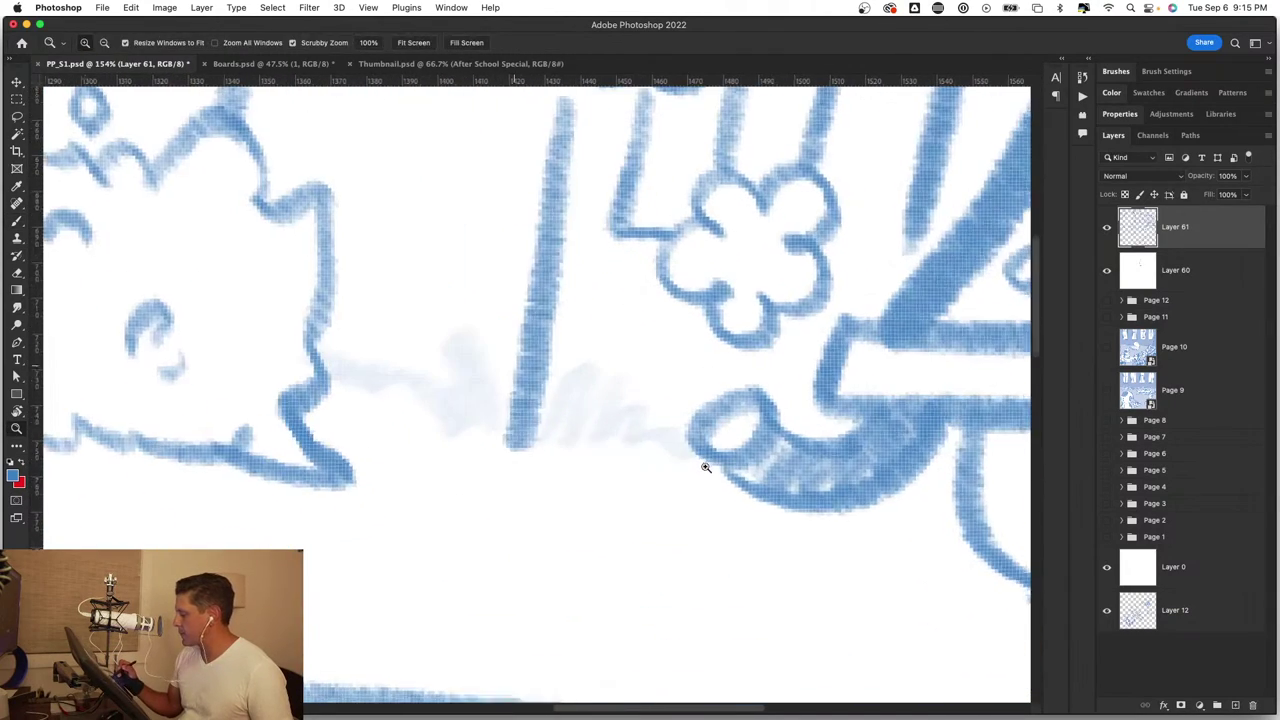
key(b)
Step: Add grass blades beside the shrub and near the bus
drag(500, 450, 462, 335)
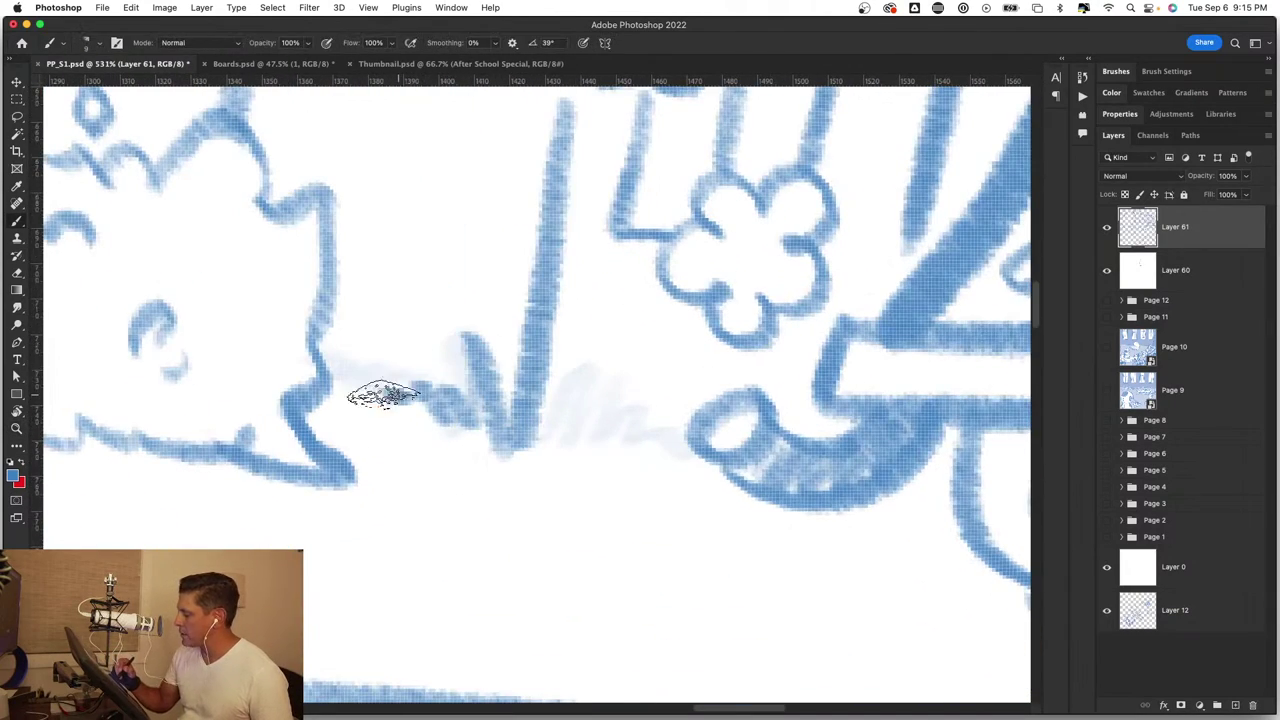
drag(383, 395, 320, 372)
mouse_move(528, 457)
mouse_down()
mouse_move(606, 386)
mouse_move(666, 440)
mouse_move(698, 598)
mouse_up()
key(z)
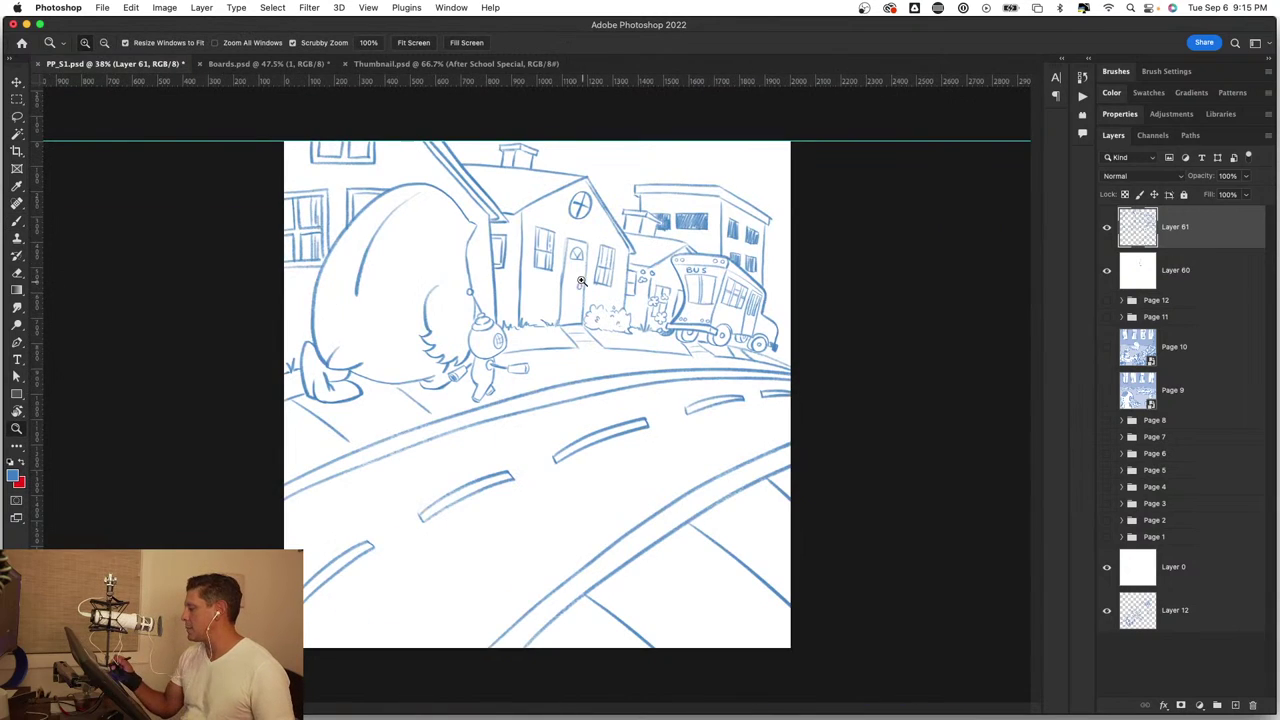
mouse_move(580, 281)
mouse_down()
mouse_move(727, 358)
mouse_move(760, 358)
mouse_up()
key(b)
Step: Thicken the door's left edge, then delete the faded Layer 60
drag(603, 210, 592, 358)
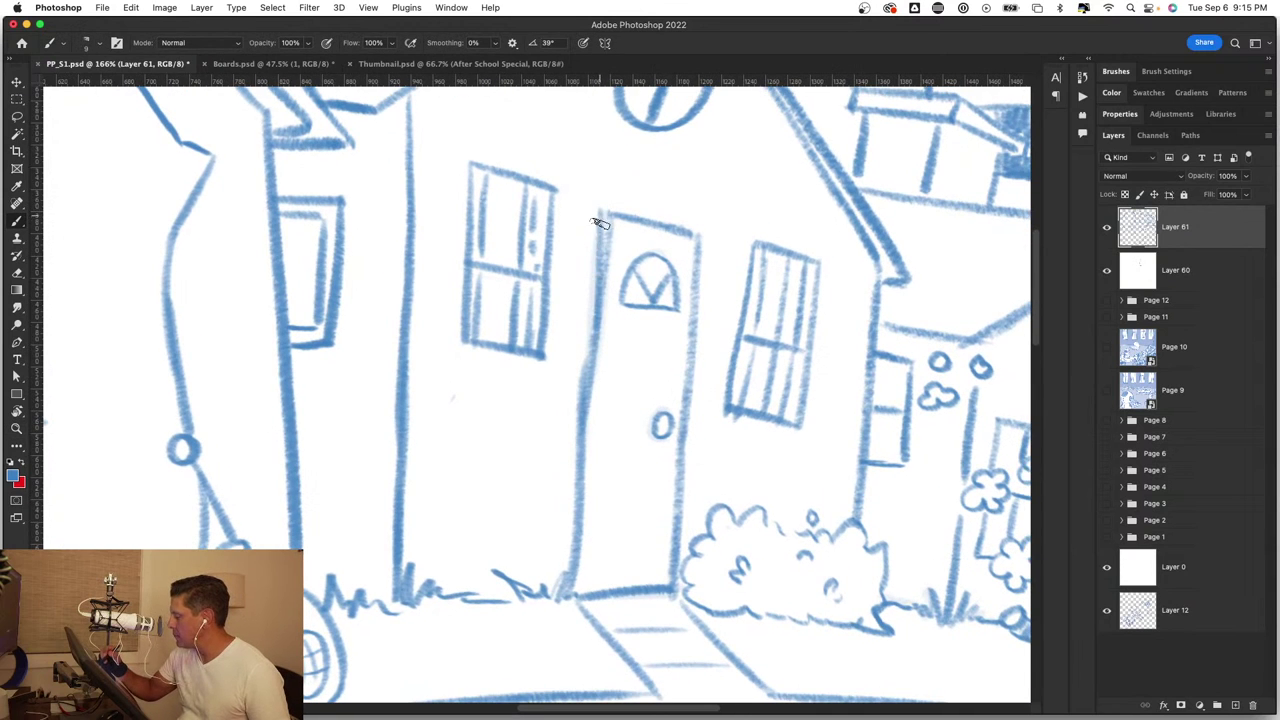
mouse_move(598, 222)
mouse_down()
mouse_move(580, 371)
mouse_move(591, 249)
mouse_move(626, 205)
mouse_move(606, 208)
mouse_move(696, 232)
mouse_up()
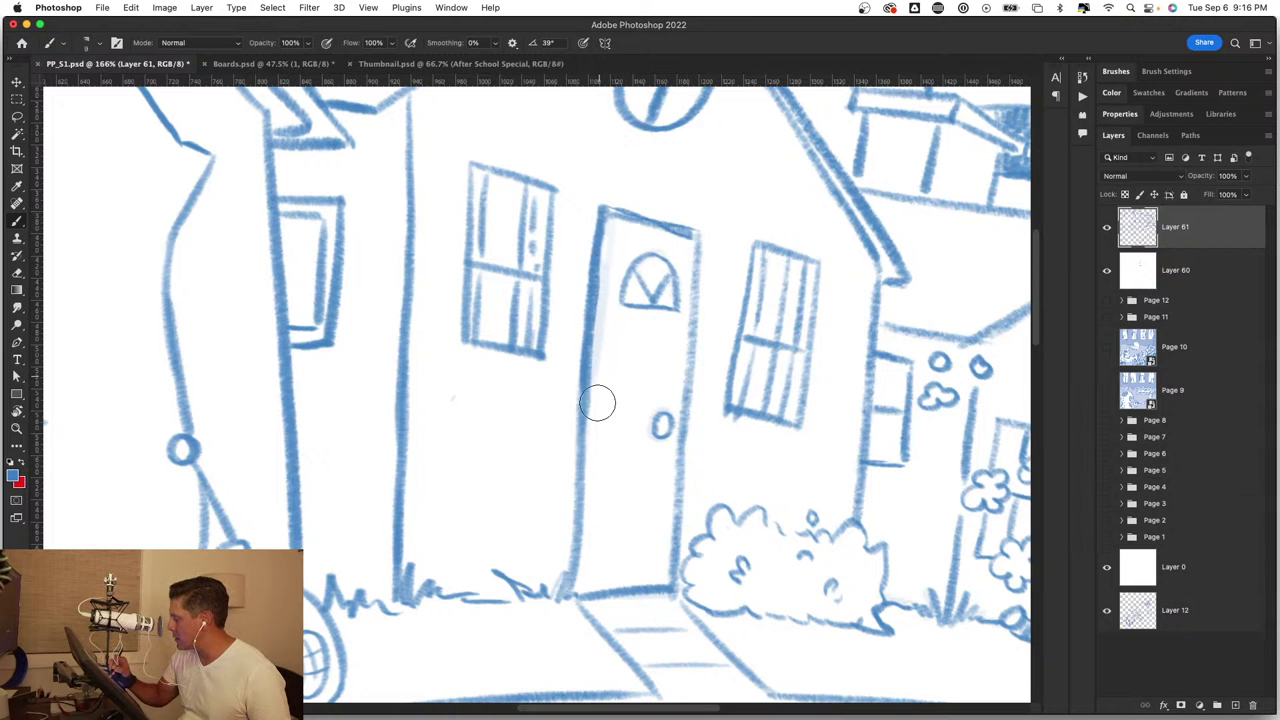
key(z)
drag(700, 484, 588, 498)
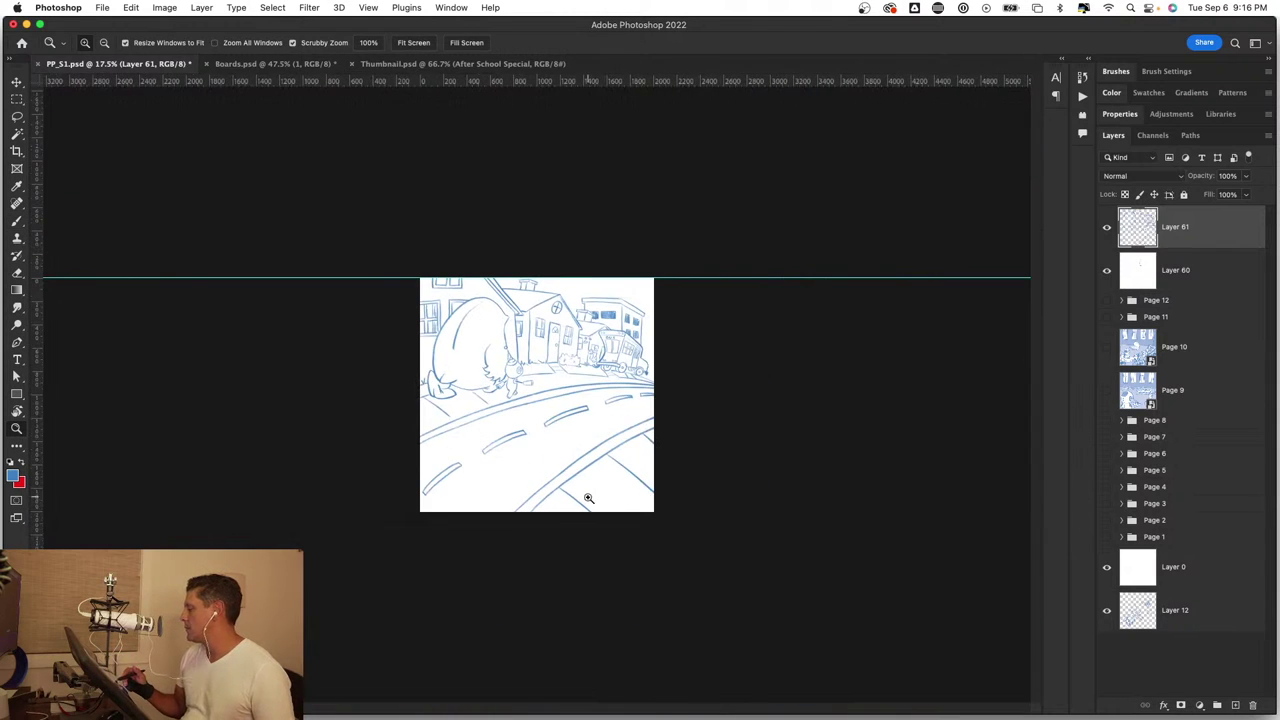
drag(607, 443, 650, 450)
key(b)
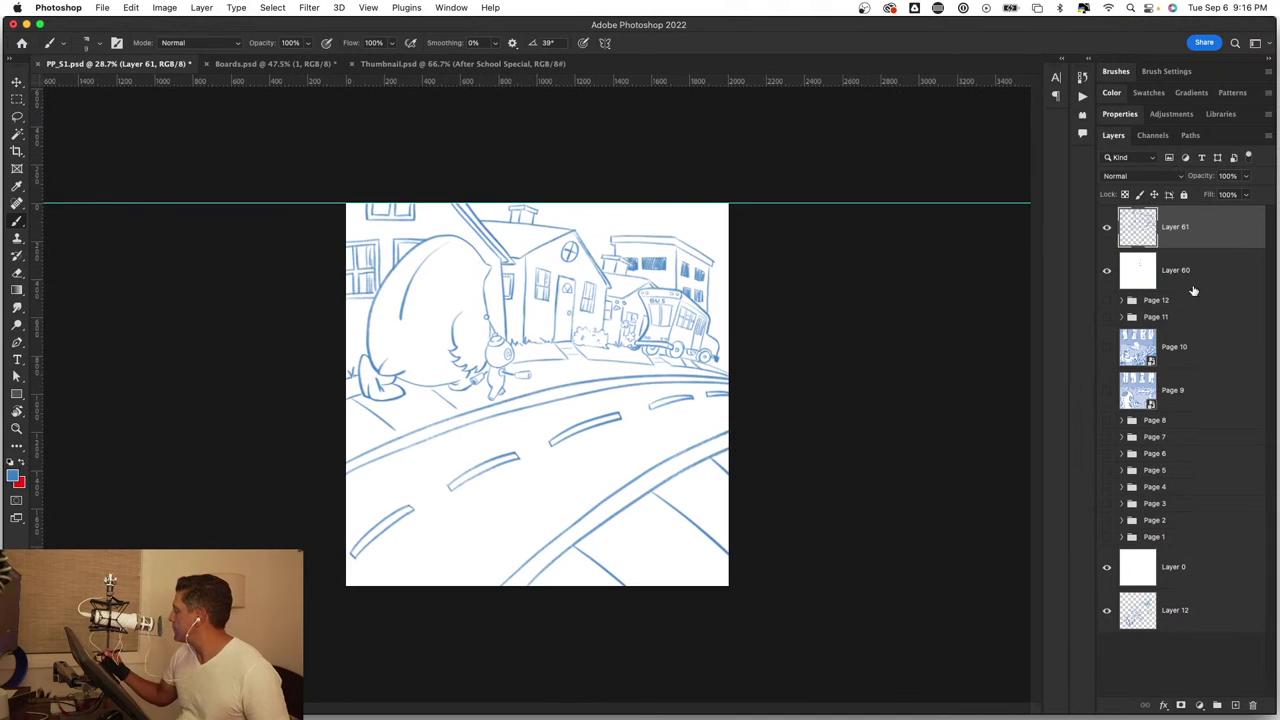
mouse_move(1190, 270)
mouse_down()
mouse_move(1205, 287)
mouse_move(1254, 704)
mouse_up()
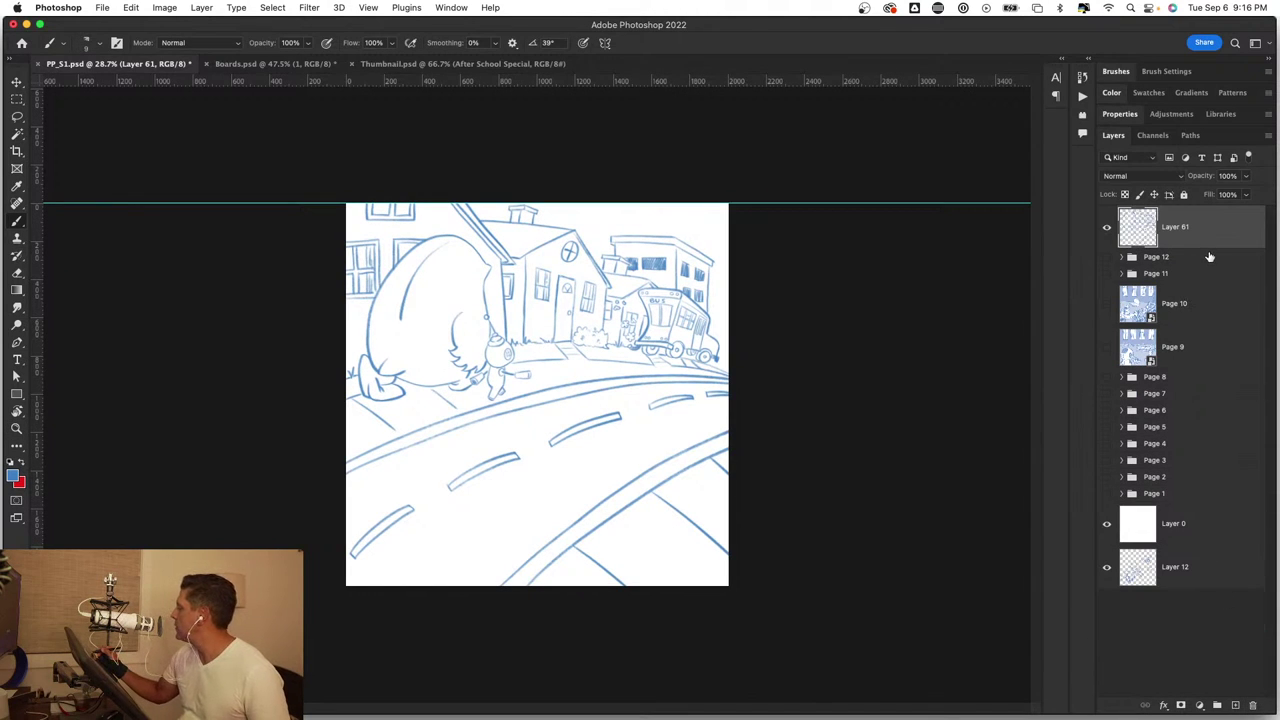
Step: Add a new Layer 62 below Layer 61 and set a Hard Round 35 brush to 65% opacity
click(1236, 704)
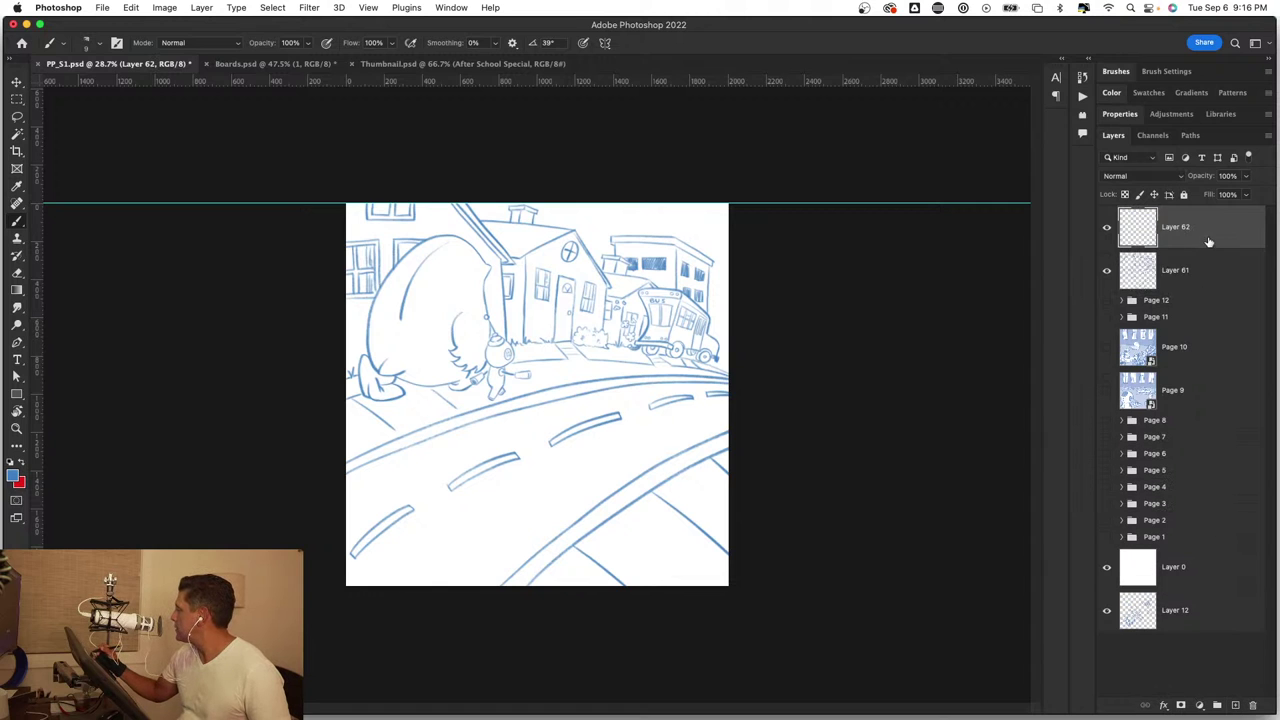
drag(1208, 242, 1204, 271)
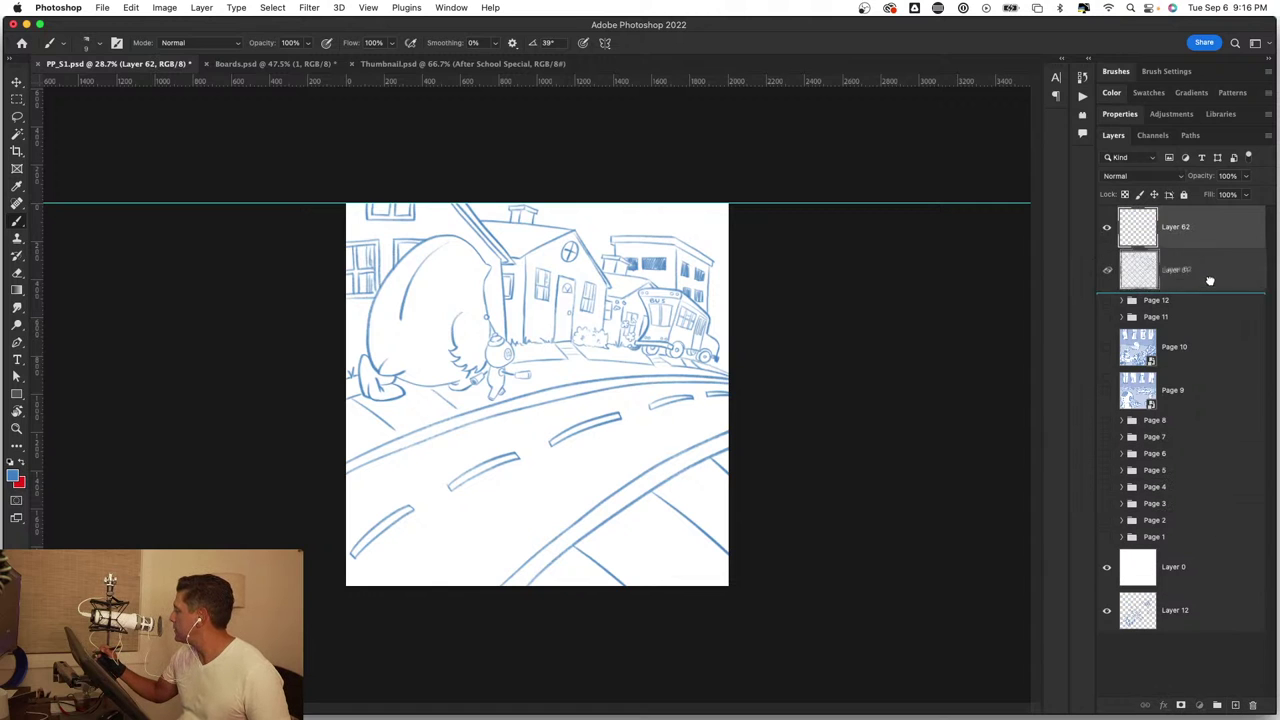
click(1117, 72)
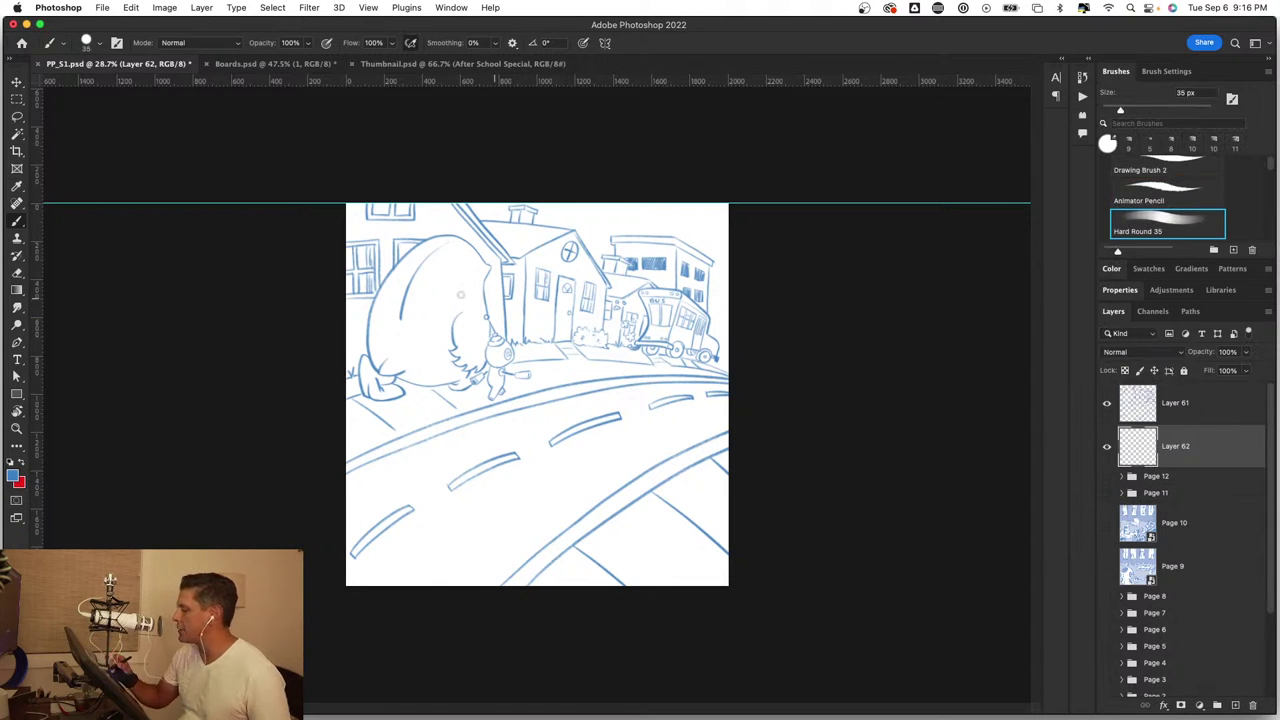
key(z)
mouse_move(470, 210)
mouse_down()
mouse_move(505, 208)
mouse_move(595, 375)
mouse_up()
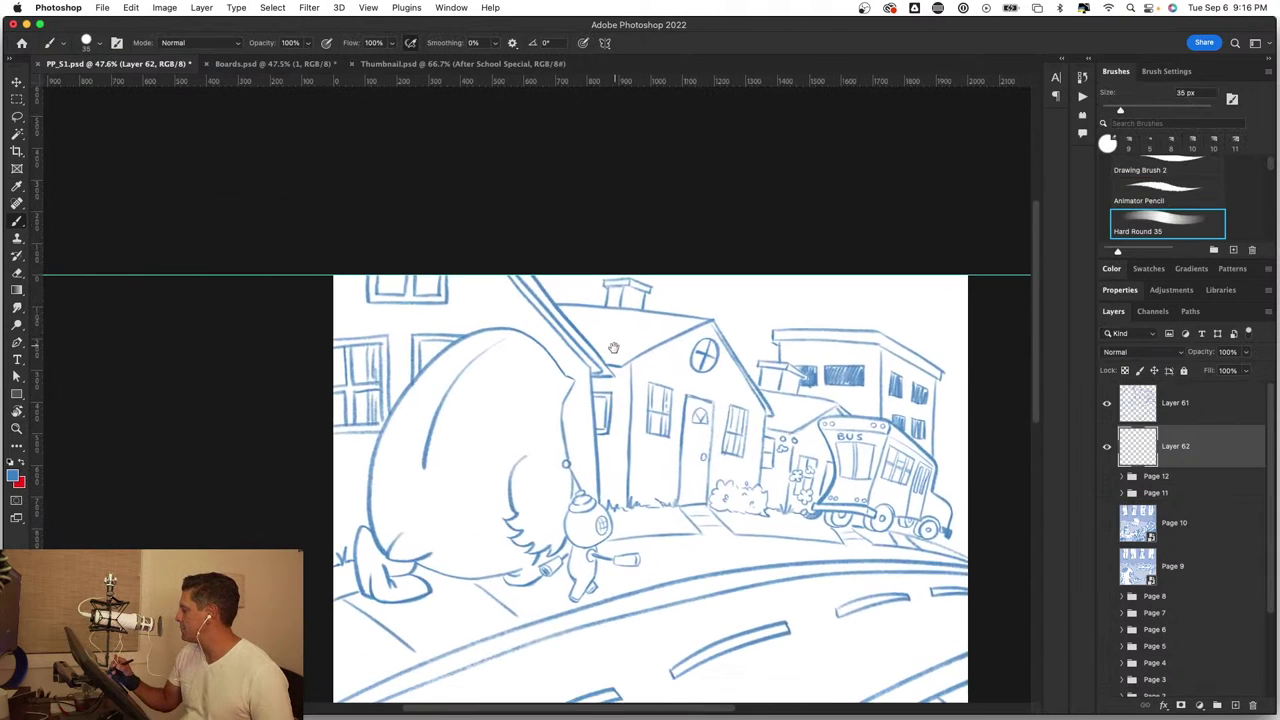
key(b)
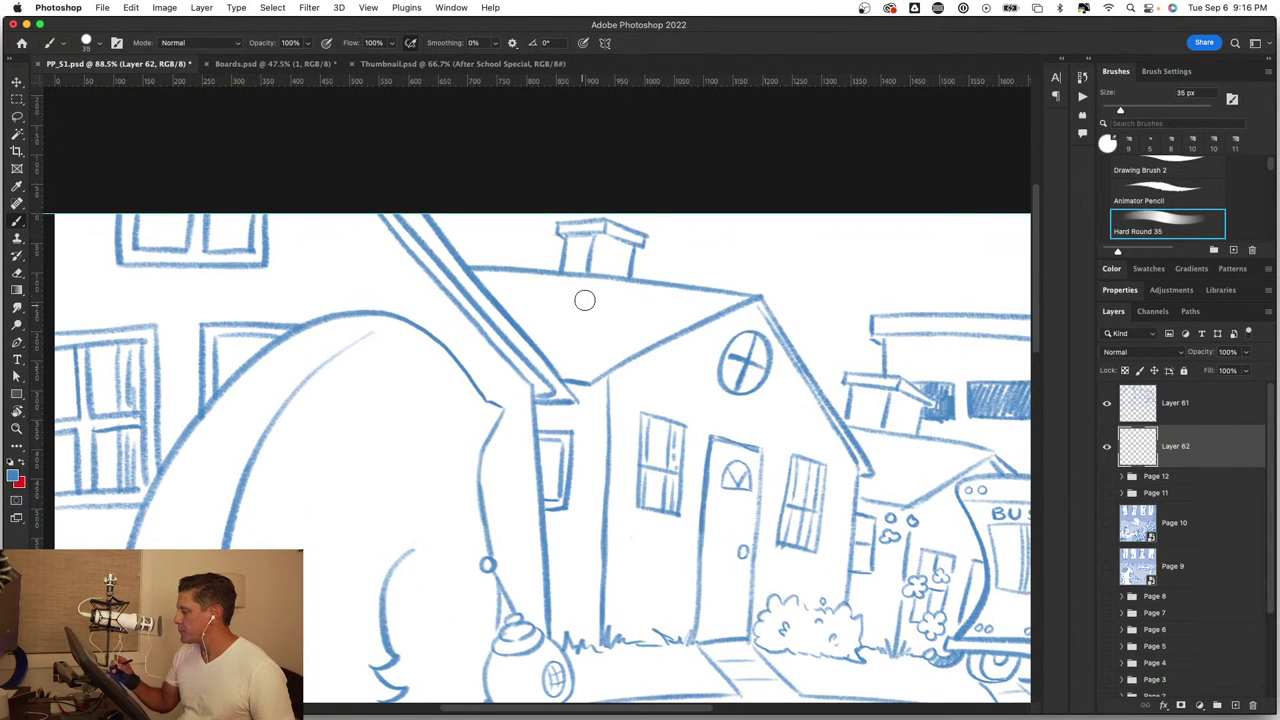
mouse_move(585, 300)
mouse_down()
mouse_move(609, 329)
mouse_move(680, 305)
mouse_up()
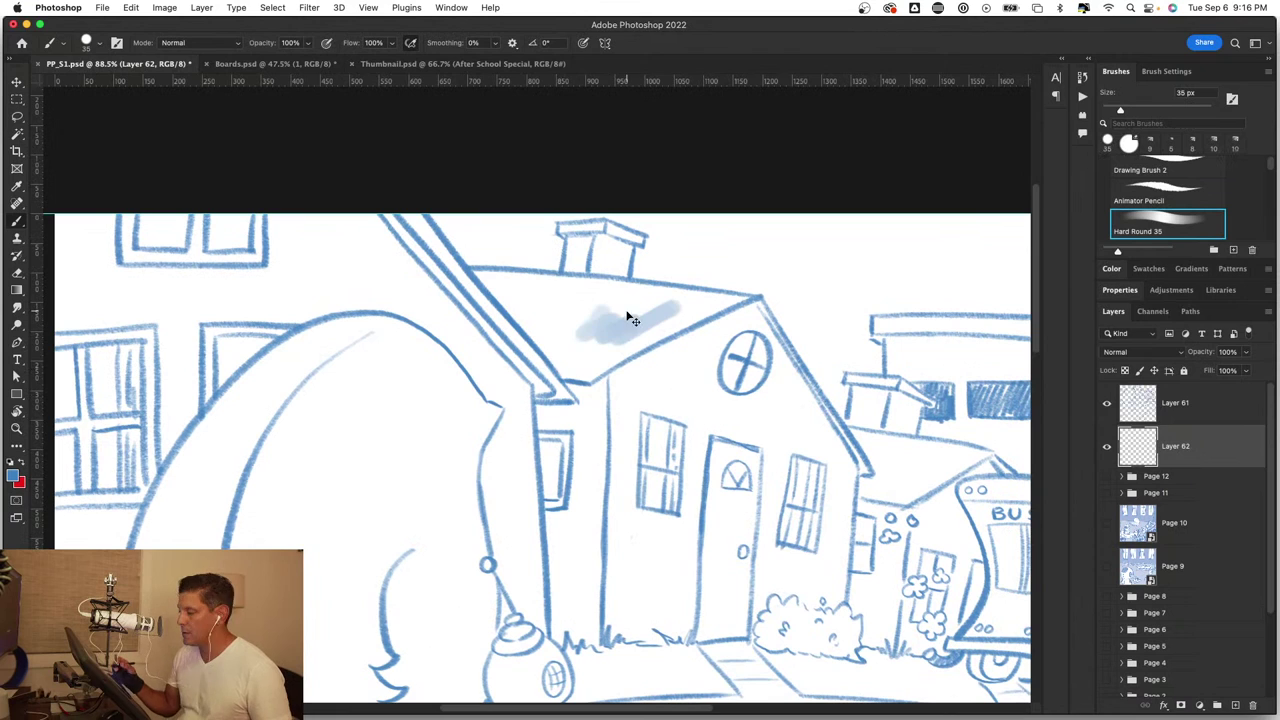
key(ctrl+z)
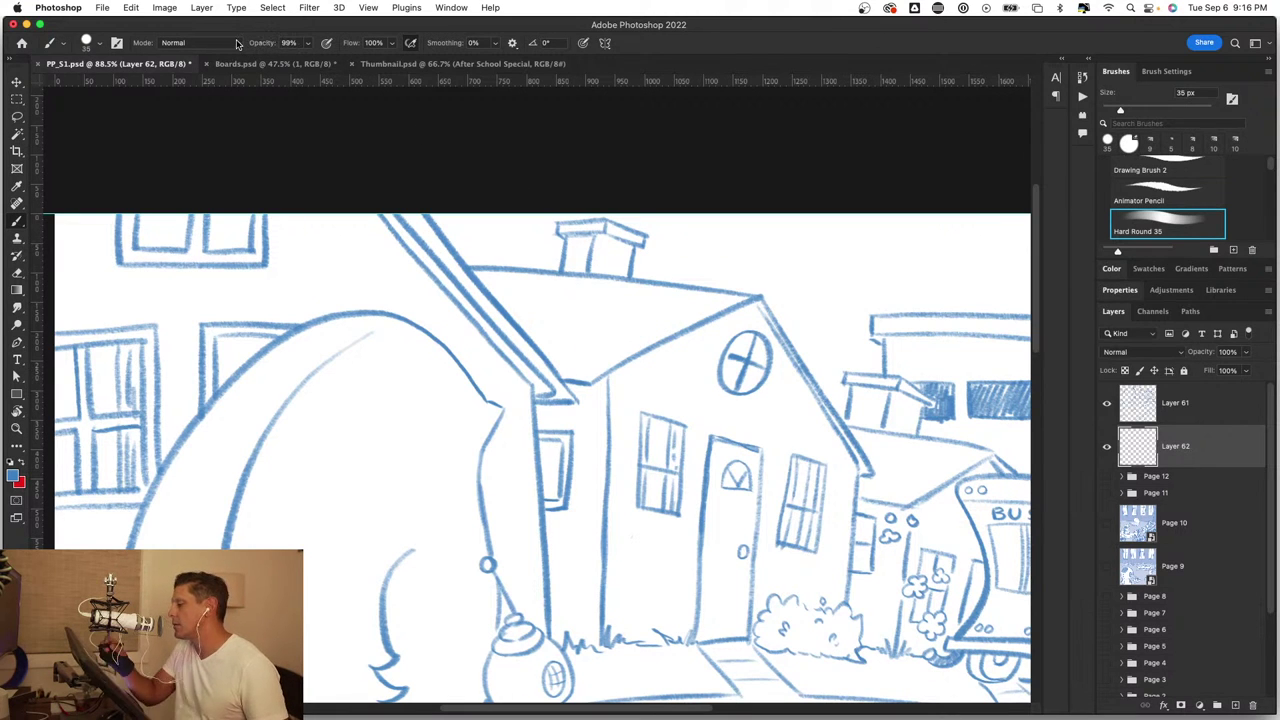
drag(276, 45, 242, 38)
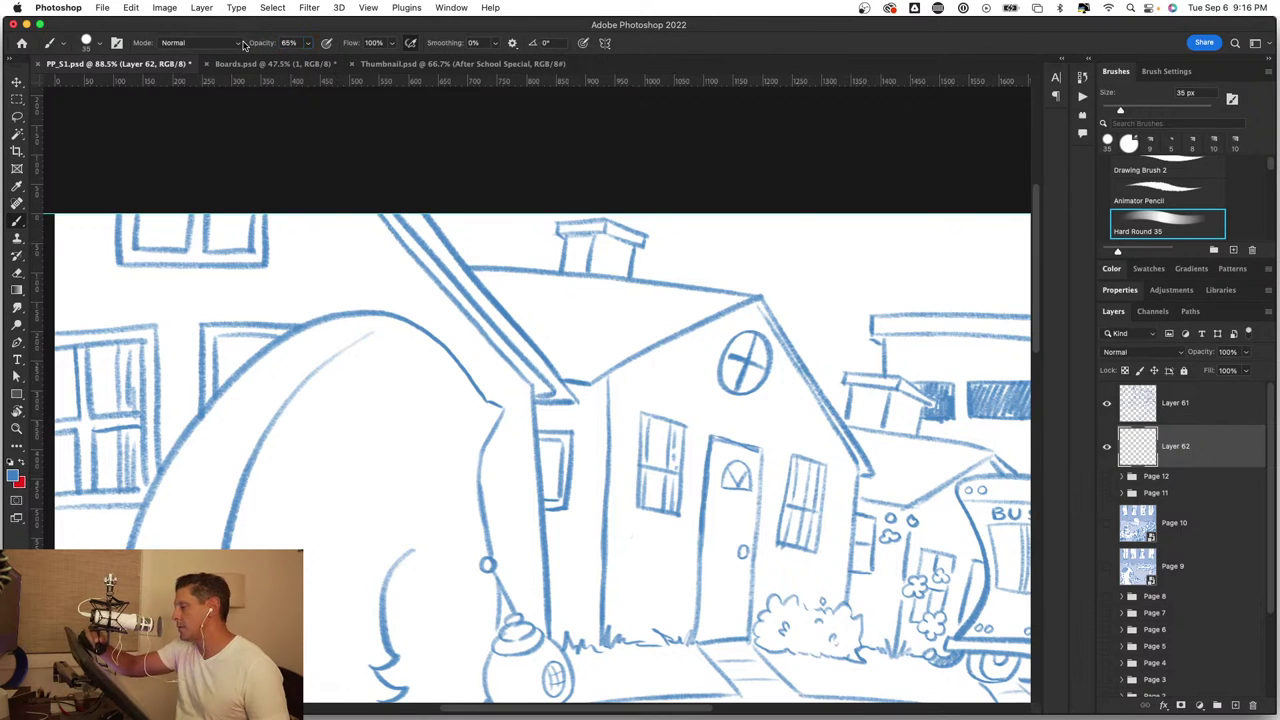
Step: Fill the house roof with light blue tone, tidying the roof edge with a smaller brush
mouse_move(488, 280)
mouse_down()
mouse_move(560, 342)
mouse_move(572, 287)
mouse_move(637, 289)
mouse_move(612, 358)
mouse_move(667, 330)
mouse_up()
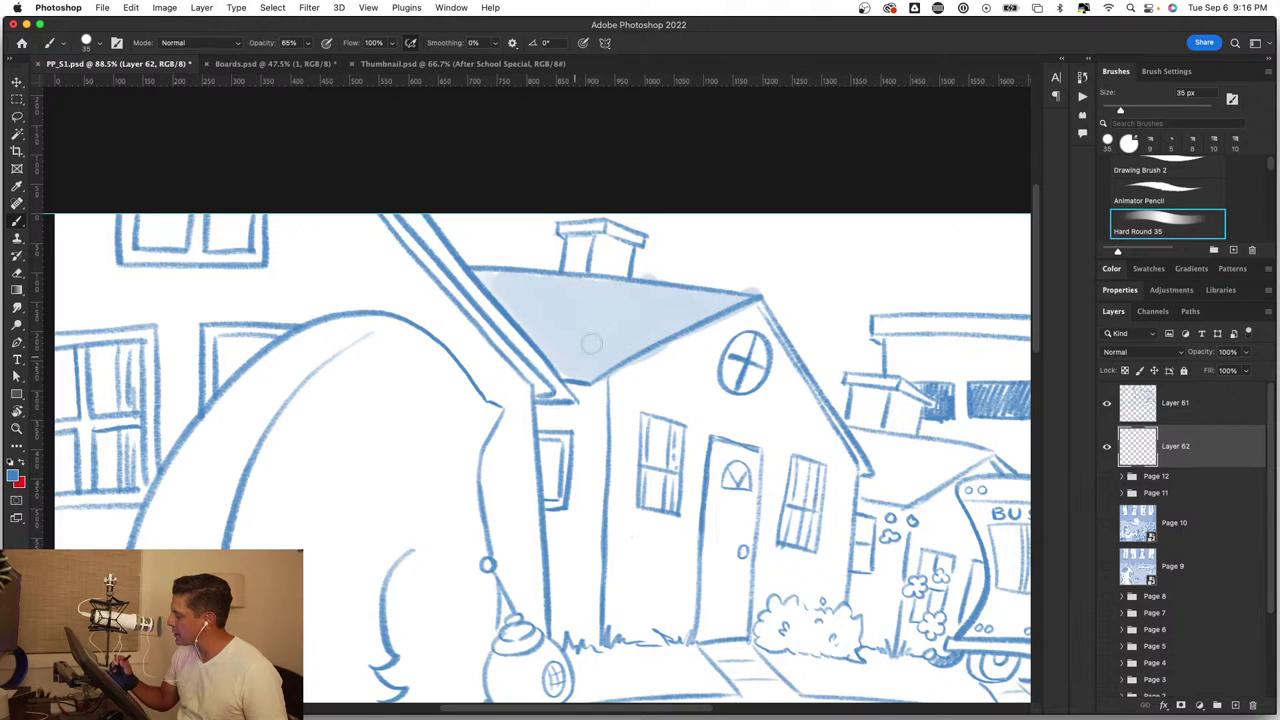
drag(524, 304, 489, 281)
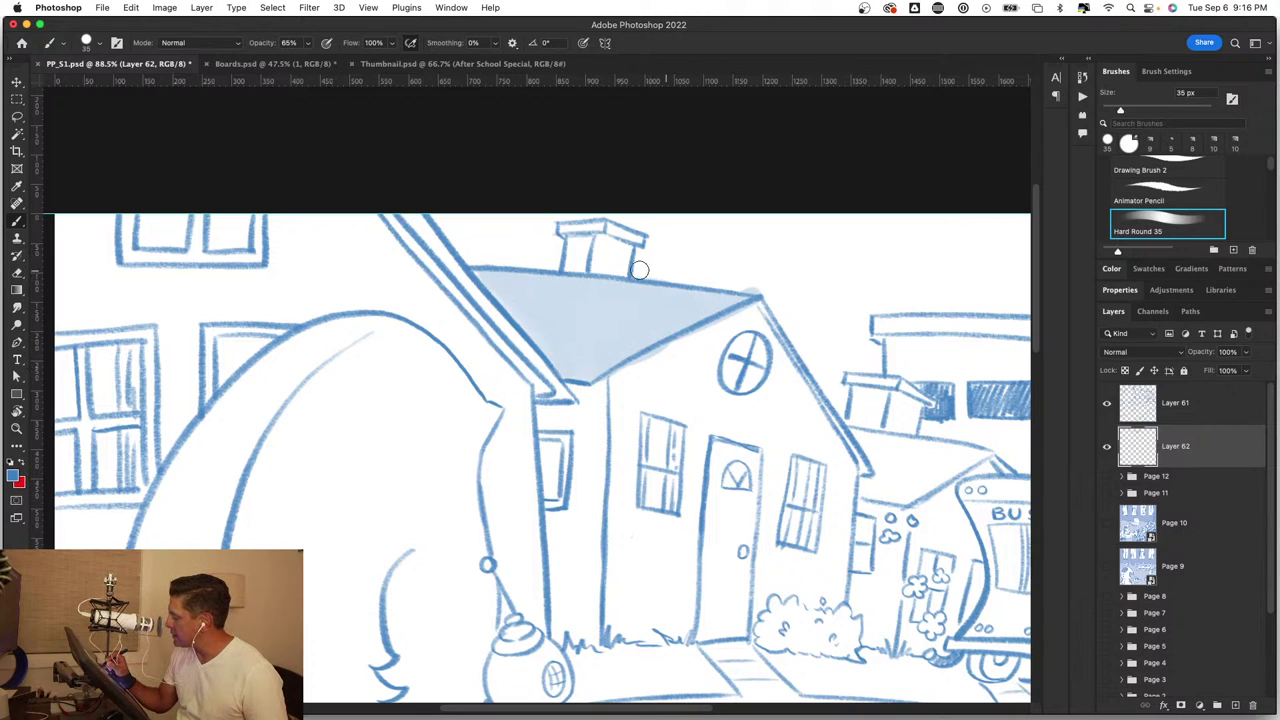
drag(752, 286, 640, 358)
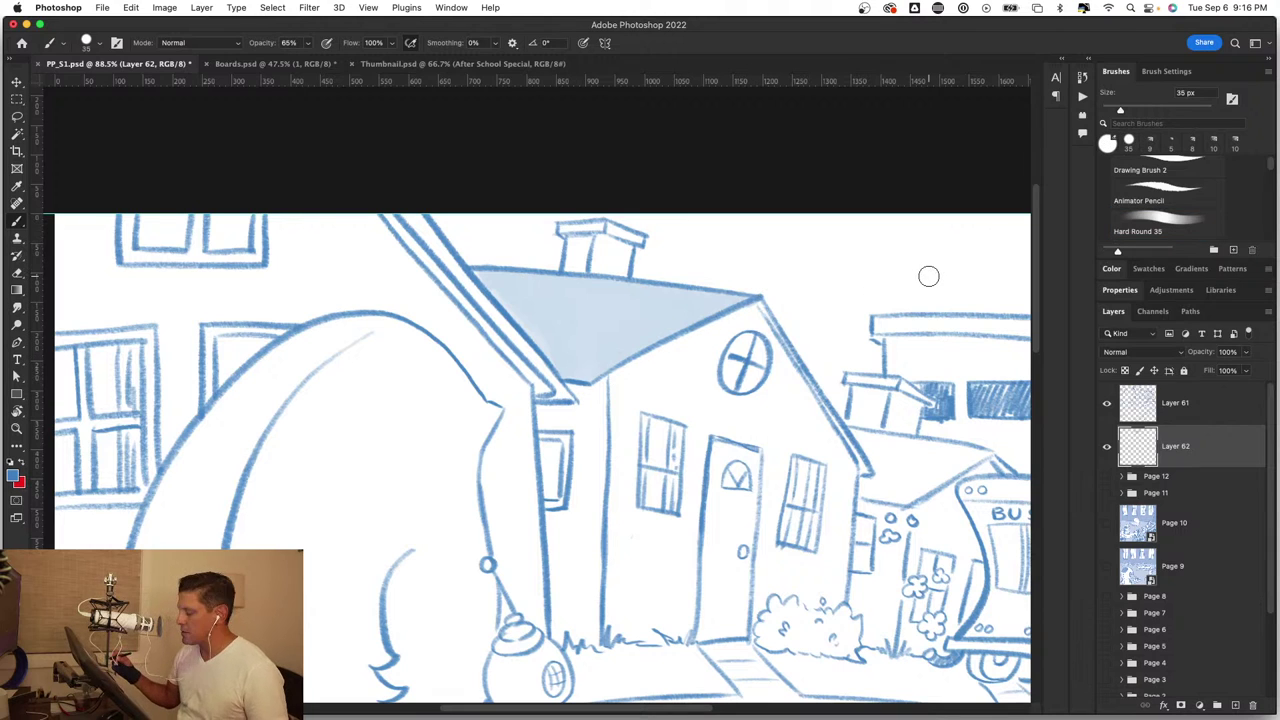
drag(834, 373, 831, 373)
drag(759, 300, 797, 358)
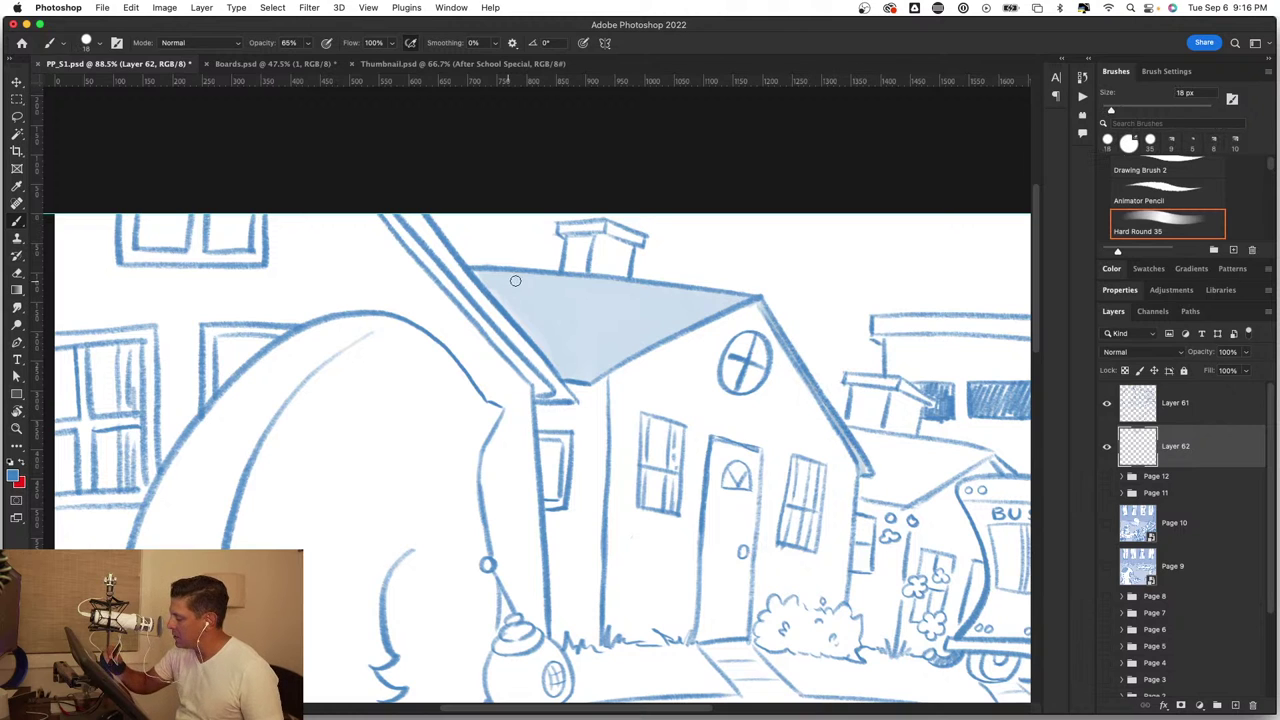
Step: Shade the chimney and the shadowed side wall in light blue
mouse_move(568, 238)
mouse_down()
mouse_move(566, 271)
mouse_move(588, 240)
mouse_move(622, 243)
mouse_up()
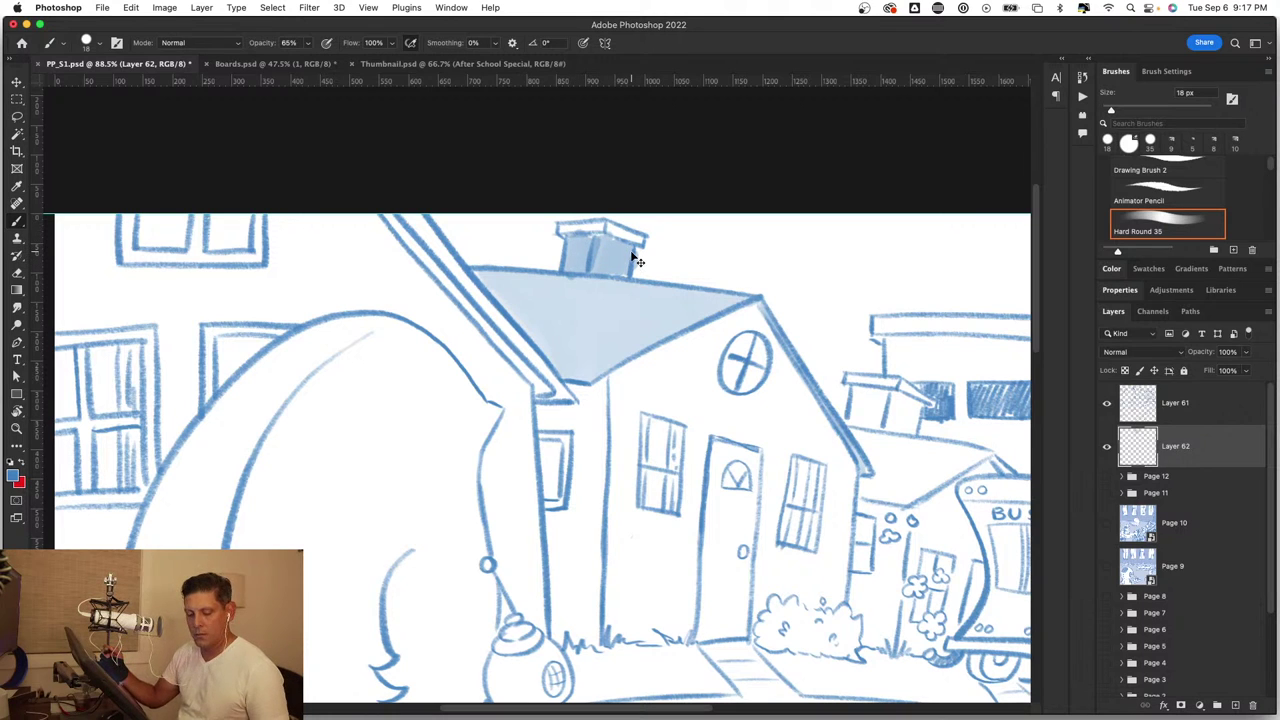
key(ctrl+z)
key(ctrl+z)
key(ctrl+z)
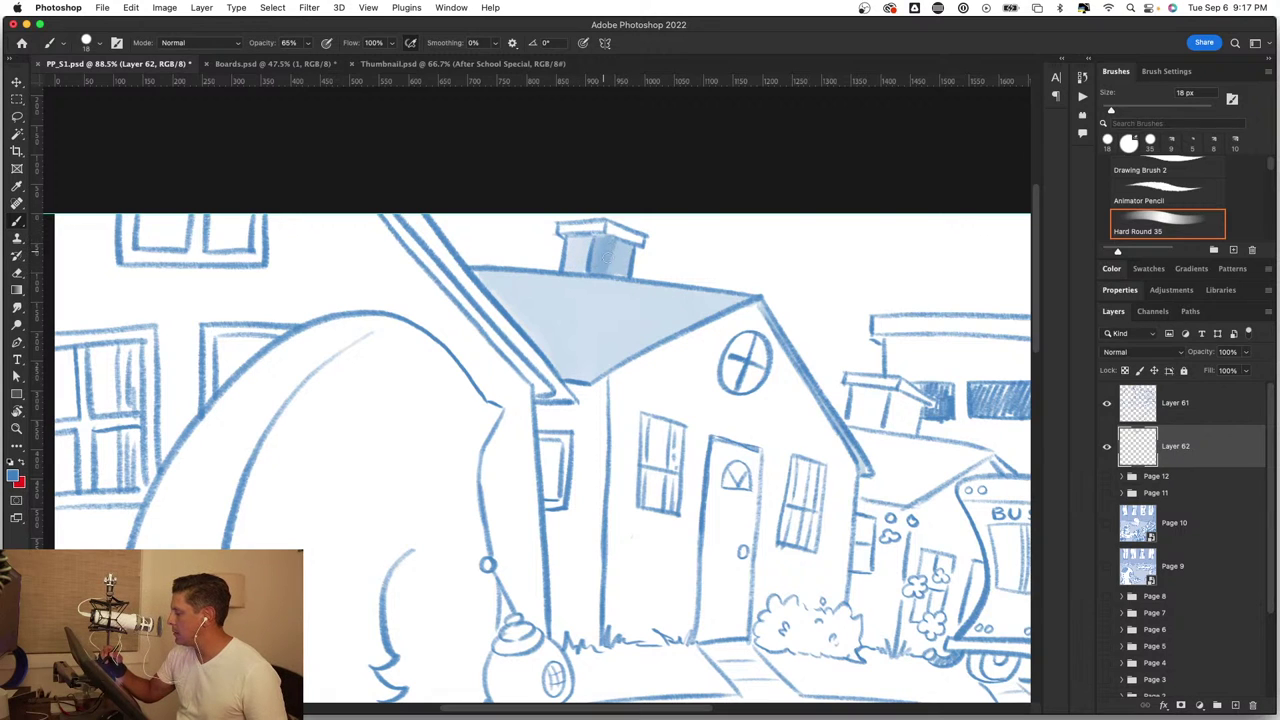
mouse_move(600, 414)
mouse_down()
mouse_move(613, 414)
mouse_move(595, 402)
mouse_move(600, 415)
mouse_move(563, 412)
mouse_move(577, 468)
mouse_move(597, 418)
mouse_up()
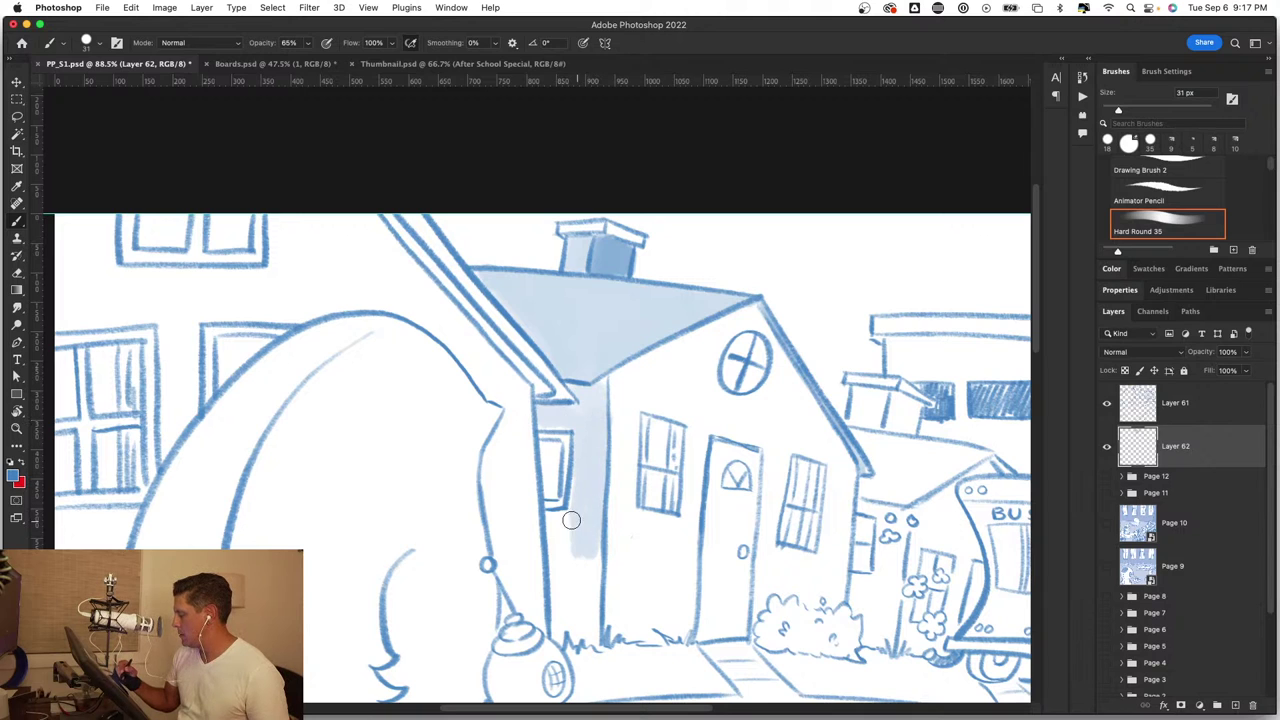
mouse_move(553, 519)
mouse_down()
mouse_move(553, 617)
mouse_move(582, 613)
mouse_move(590, 558)
mouse_up()
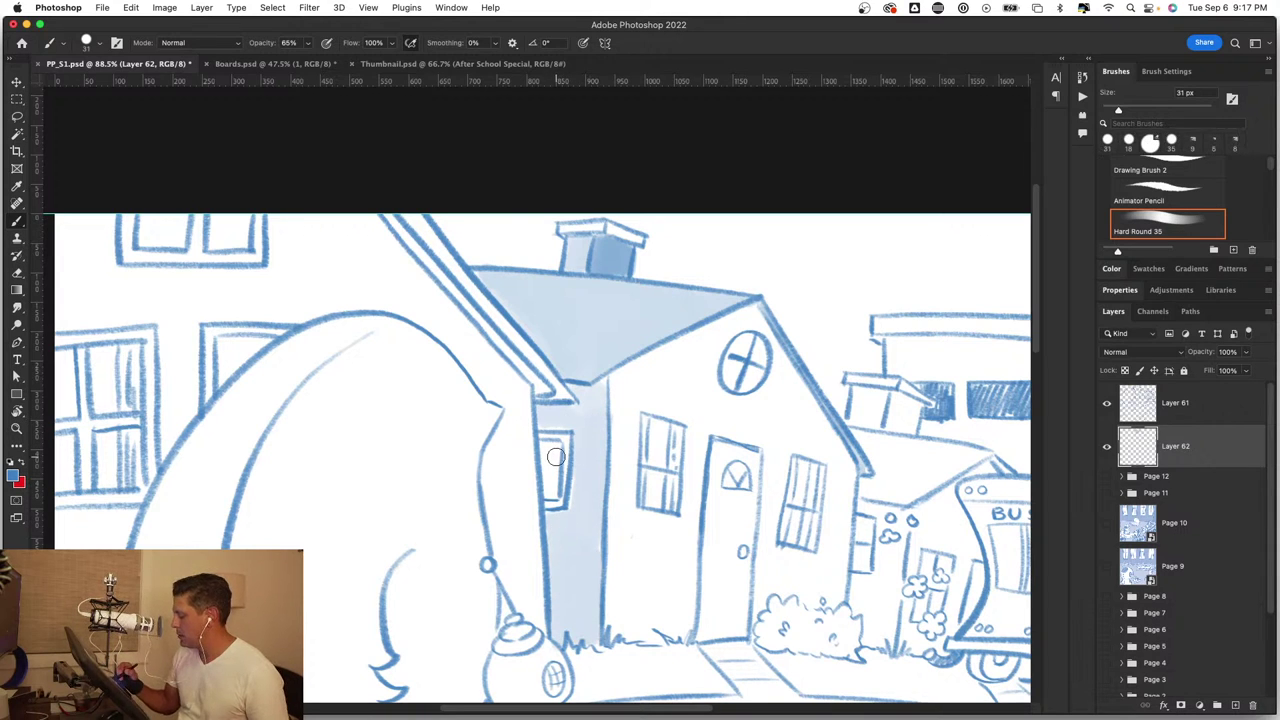
Step: Fill the small side window with deeper blue, then fit the whole page in view
key(z)
drag(556, 456, 615, 438)
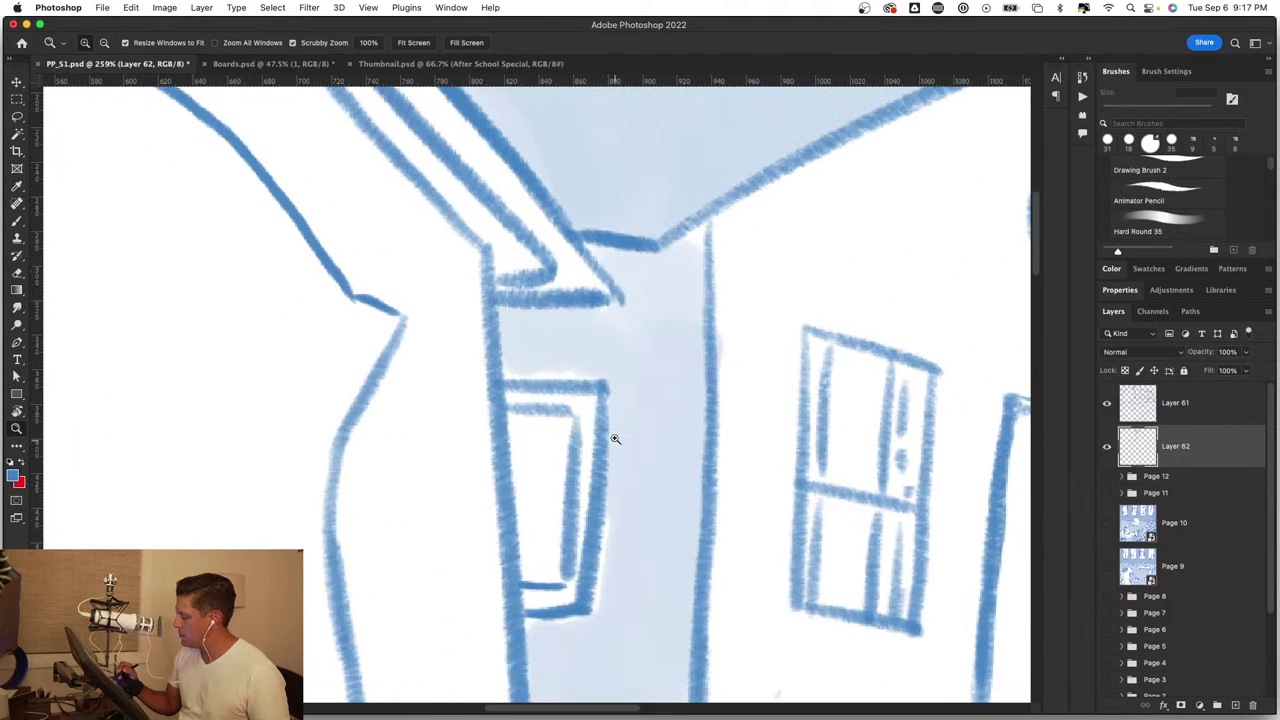
key(b)
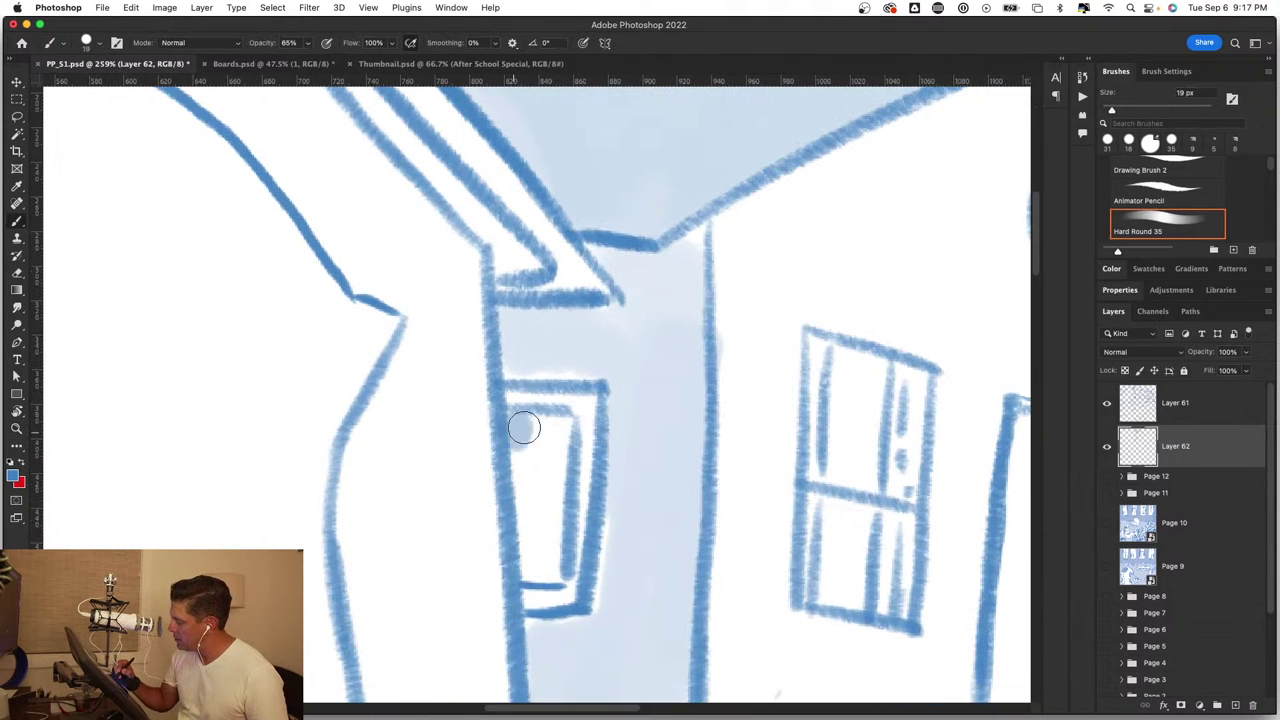
mouse_move(524, 428)
mouse_down()
mouse_move(557, 440)
mouse_move(546, 568)
mouse_move(528, 550)
mouse_up()
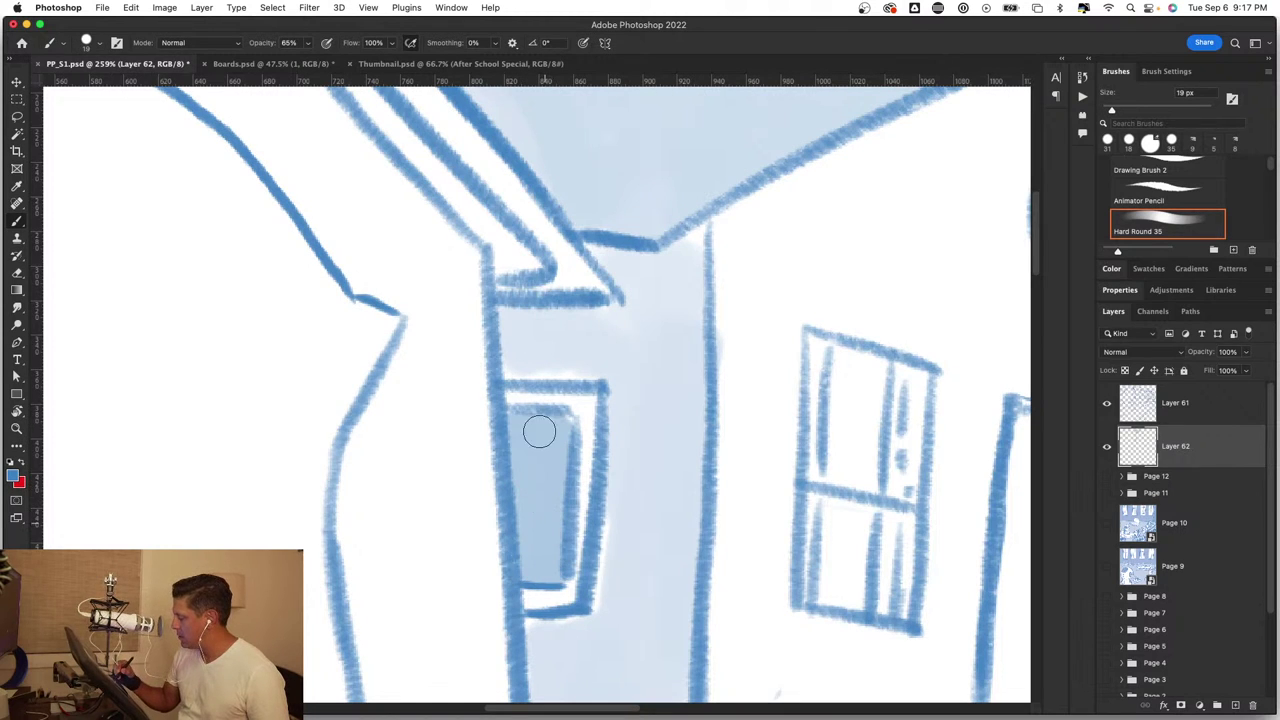
mouse_move(539, 430)
mouse_down()
mouse_move(514, 443)
mouse_move(550, 570)
mouse_up()
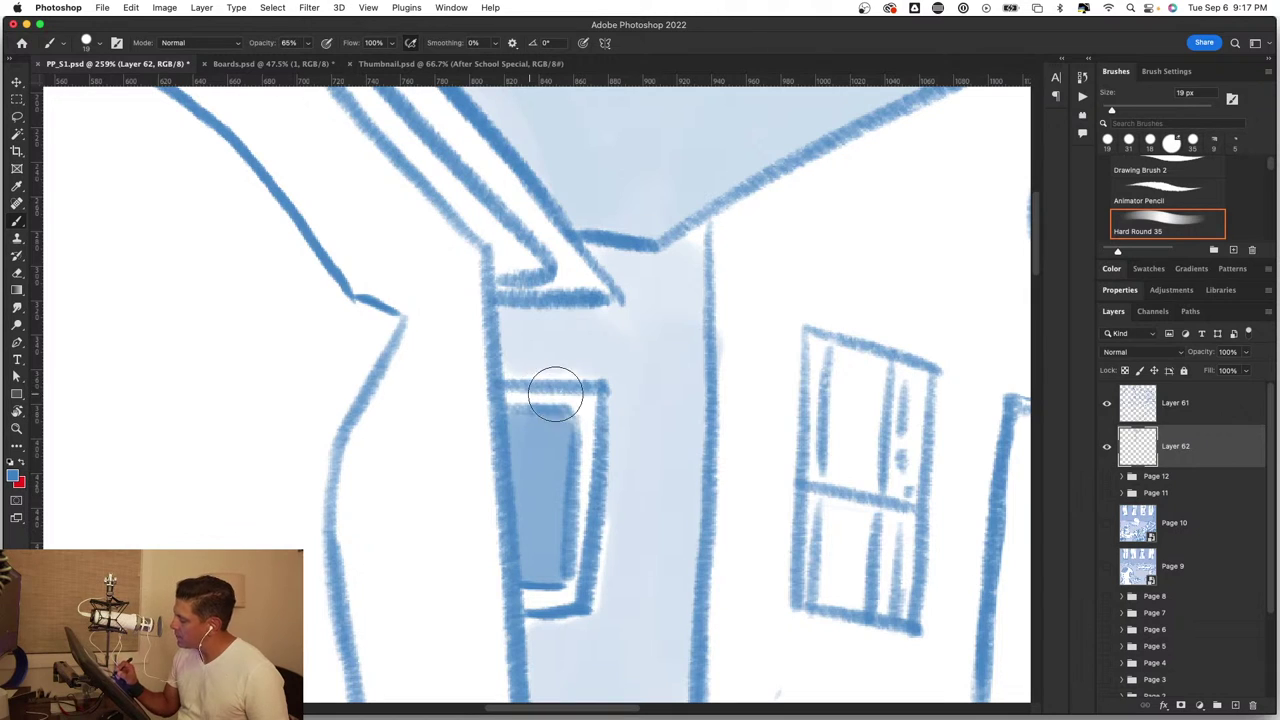
key(z)
alt+click(628, 545)
key(super+0)
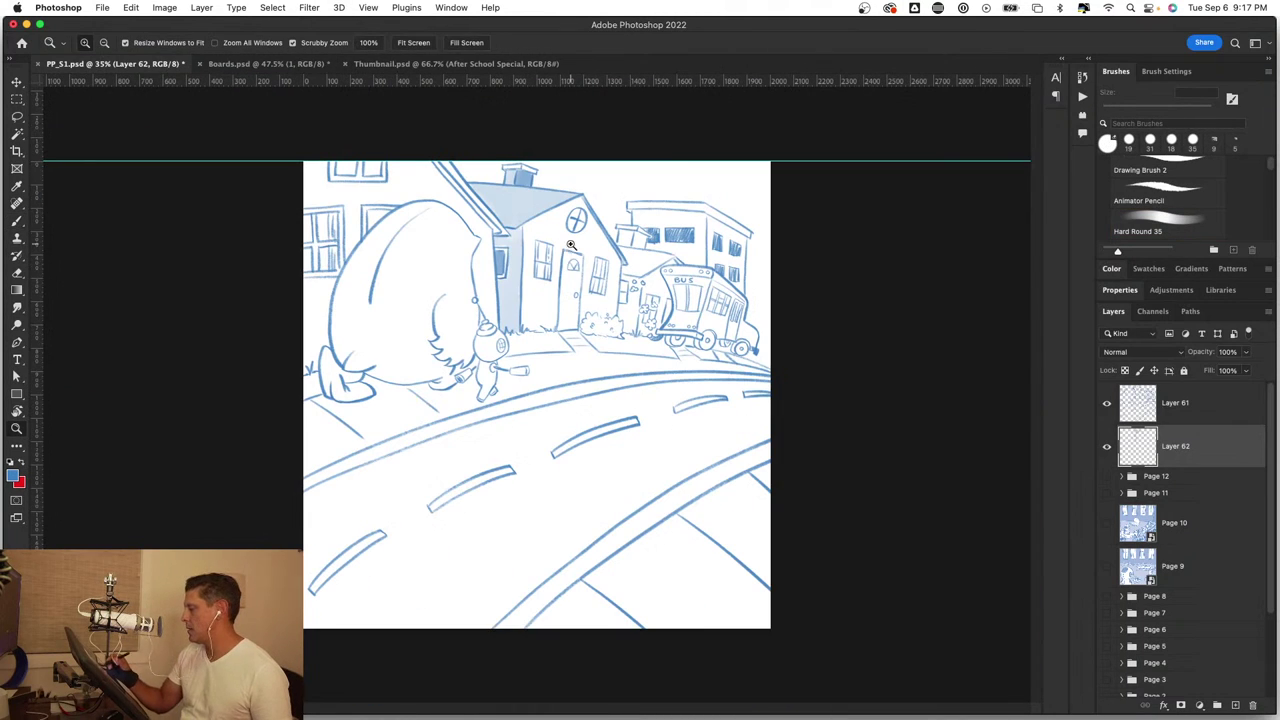
Step: Tone the triangular window pane light blue, darkening its top and left edges
drag(316, 197, 623, 360)
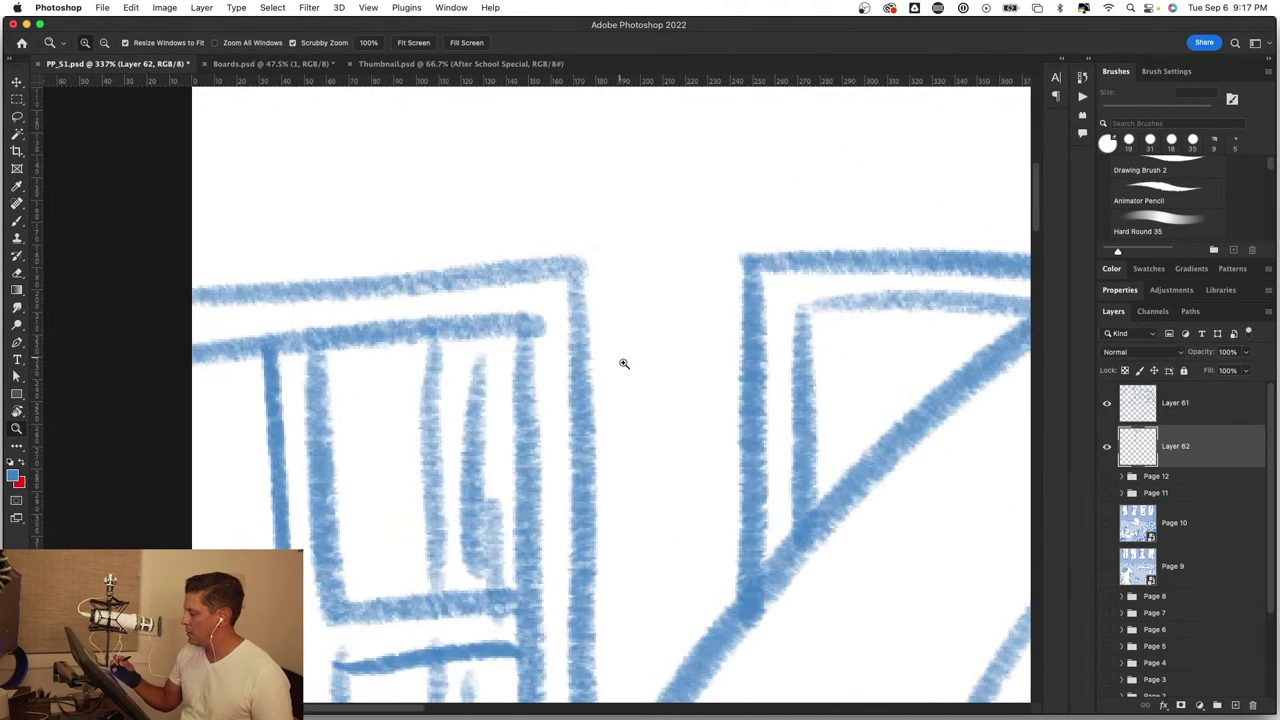
key(b)
mouse_move(811, 446)
mouse_down()
mouse_move(517, 451)
mouse_move(472, 556)
mouse_up()
mouse_move(537, 357)
mouse_down()
mouse_move(531, 466)
mouse_move(557, 357)
mouse_move(623, 371)
mouse_move(620, 437)
mouse_move(629, 407)
mouse_up()
mouse_move(714, 355)
mouse_down()
mouse_move(529, 360)
mouse_move(566, 443)
mouse_move(557, 485)
mouse_move(757, 346)
mouse_move(760, 366)
mouse_up()
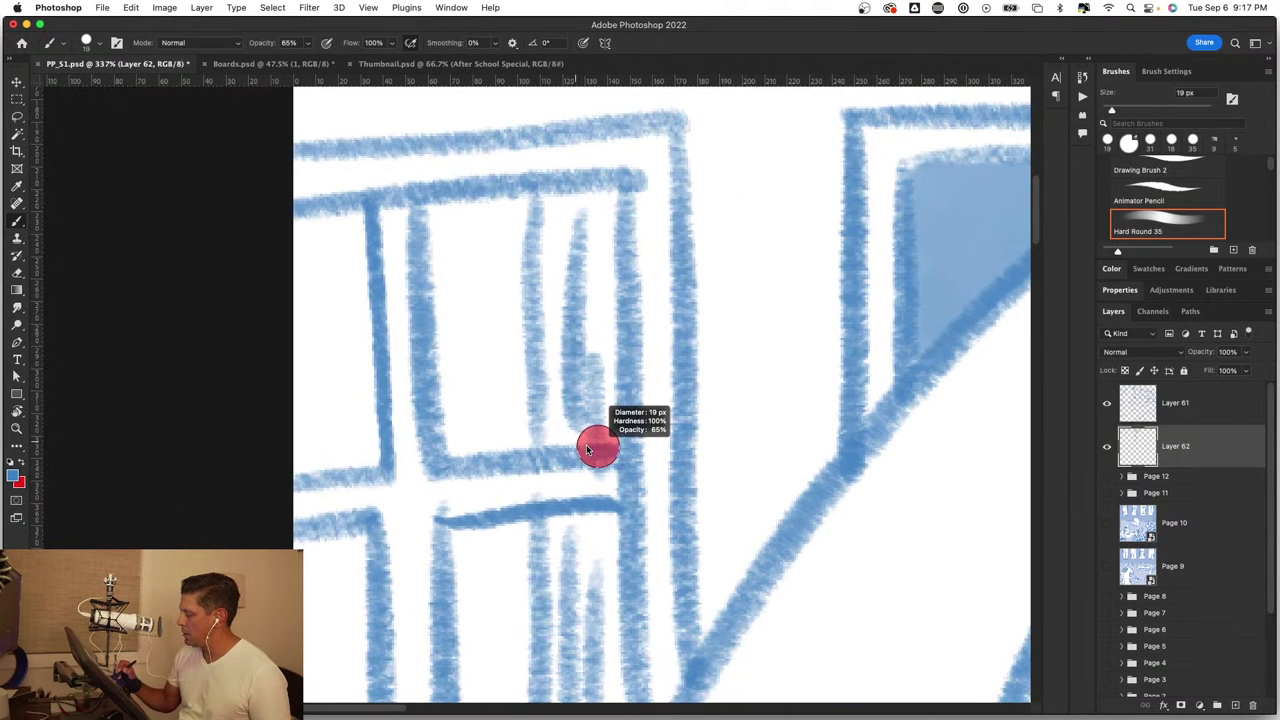
drag(588, 450, 594, 452)
Step: Fill the left building's window panes with light blue tone
scroll(590, 480, down, 5)
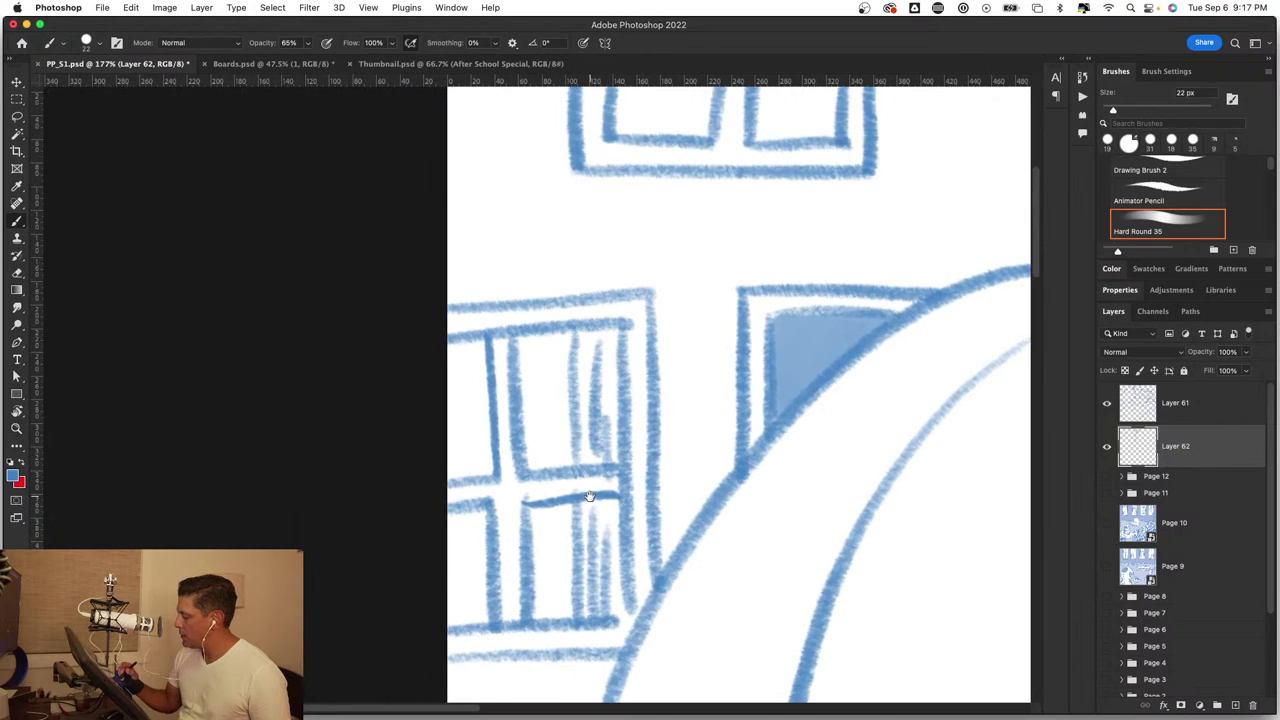
drag(590, 496, 598, 440)
mouse_move(591, 277)
mouse_down()
mouse_move(592, 395)
mouse_move(615, 400)
mouse_move(606, 290)
mouse_up()
mouse_move(590, 455)
mouse_down()
mouse_move(600, 555)
mouse_move(596, 452)
mouse_up()
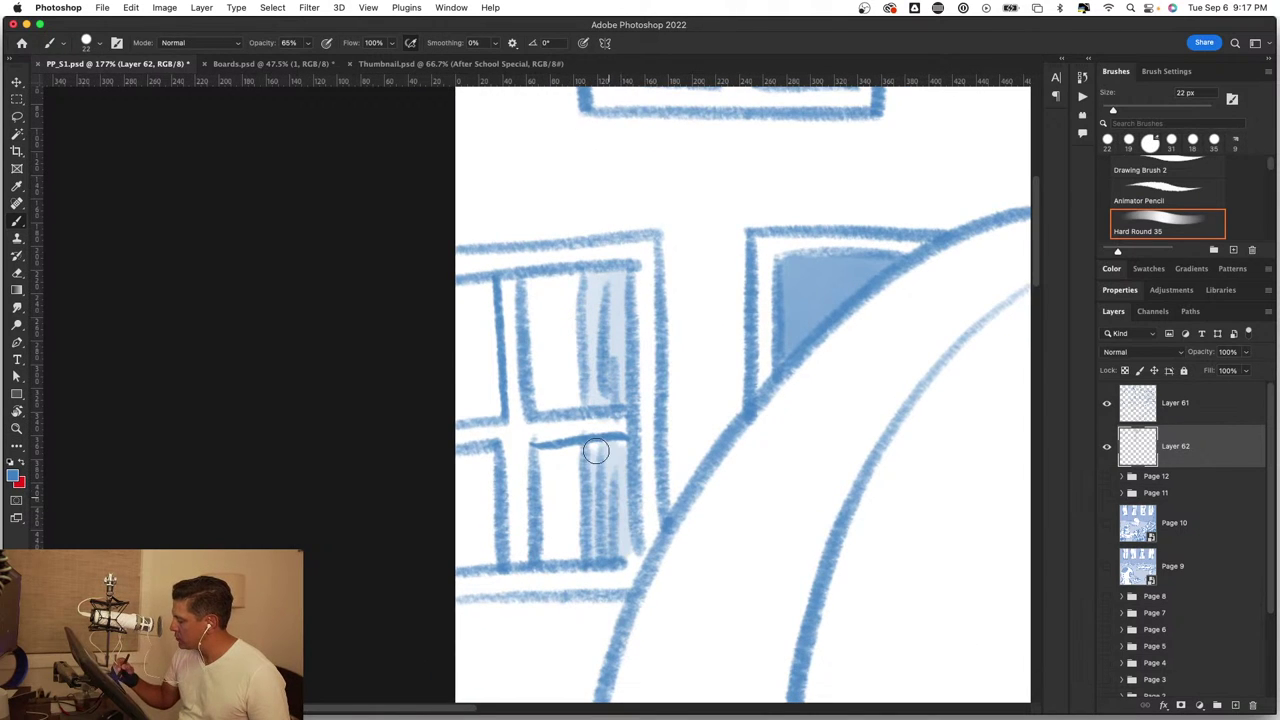
mouse_move(467, 300)
mouse_down()
mouse_move(465, 339)
mouse_move(489, 398)
mouse_move(461, 378)
mouse_up()
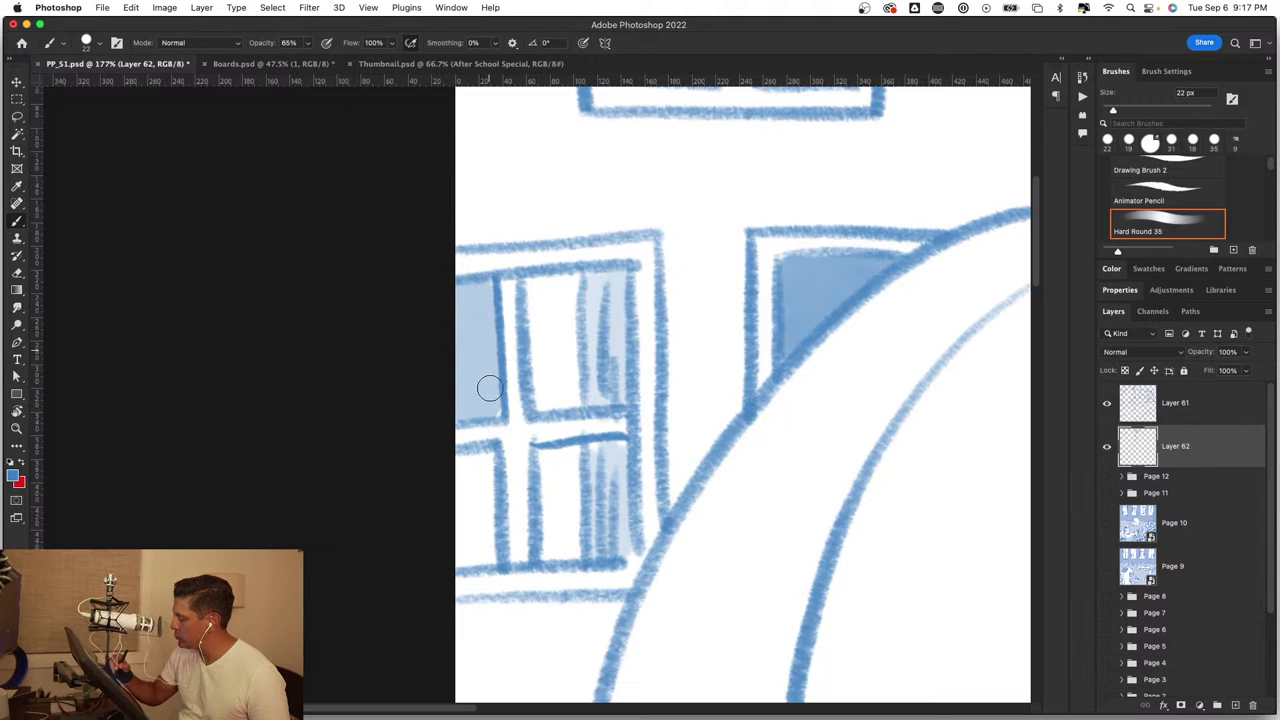
mouse_move(532, 282)
mouse_down()
mouse_move(567, 372)
mouse_move(541, 406)
mouse_up()
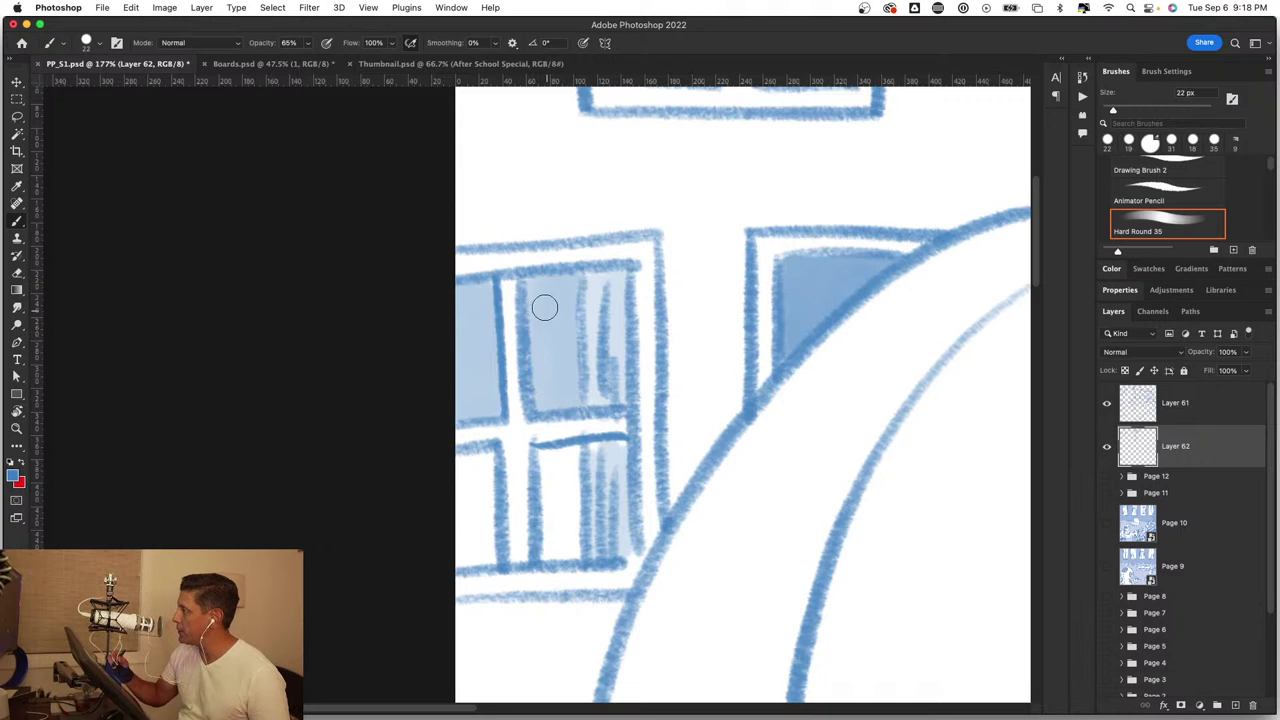
drag(484, 458, 487, 498)
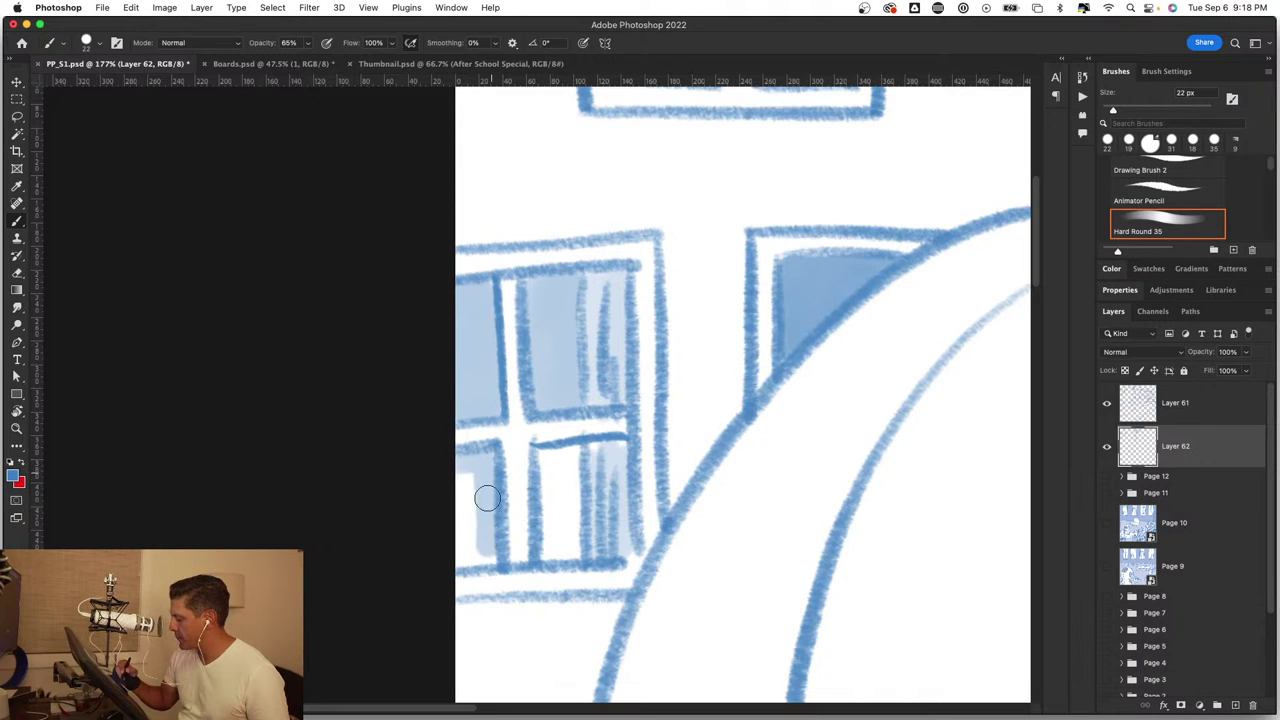
mouse_move(483, 557)
mouse_down()
mouse_move(467, 474)
mouse_move(572, 533)
mouse_up()
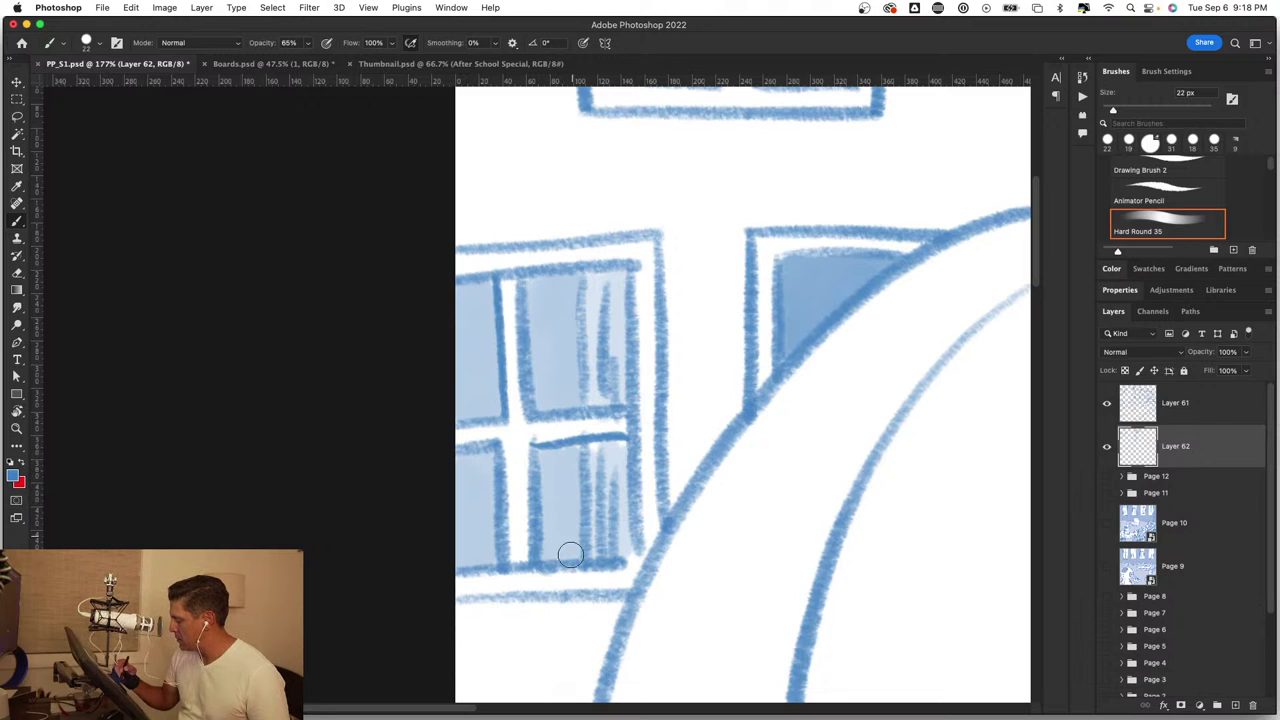
Step: Darken the upper-left, lower-left and lower-middle window panes, then zoom back out to the house
mouse_move(475, 300)
mouse_down()
mouse_move(470, 285)
mouse_move(490, 410)
mouse_move(463, 307)
mouse_move(543, 386)
mouse_move(563, 337)
mouse_move(561, 376)
mouse_up()
mouse_move(476, 459)
mouse_down()
mouse_move(480, 528)
mouse_move(460, 533)
mouse_up()
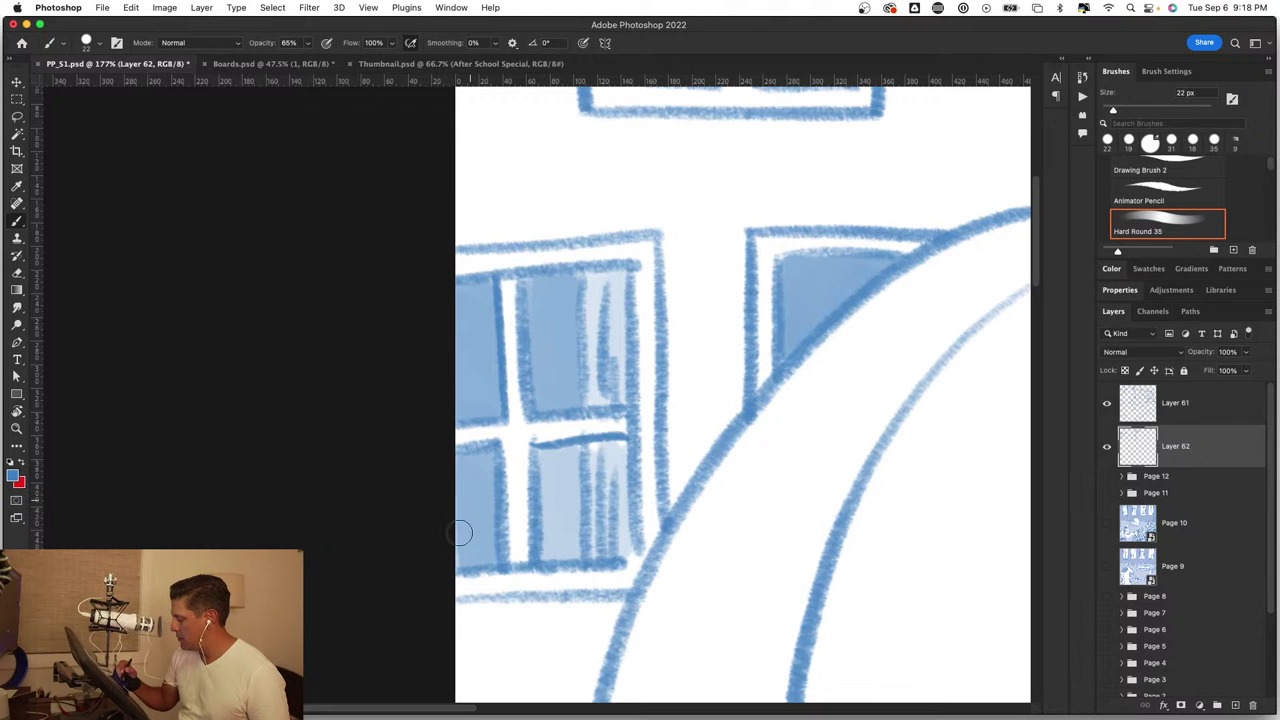
mouse_move(553, 500)
mouse_down()
mouse_move(534, 500)
mouse_move(682, 519)
mouse_up()
key(z)
drag(506, 293, 580, 290)
key(b)
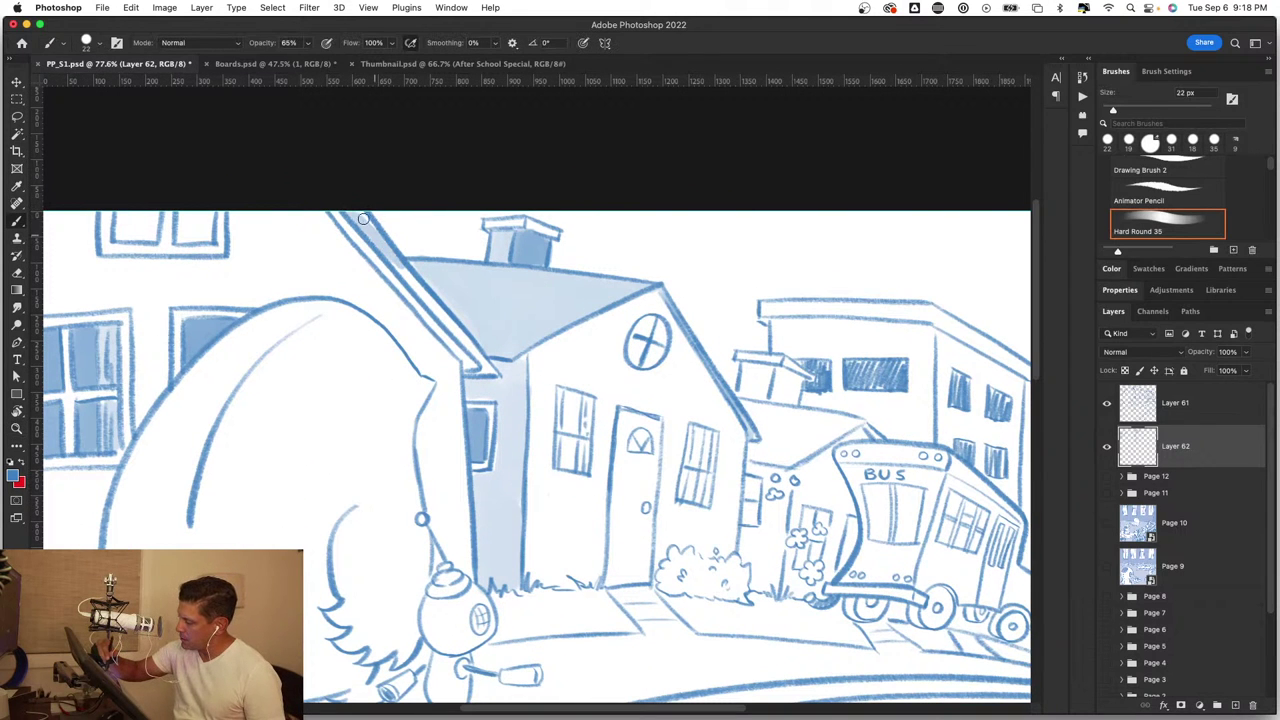
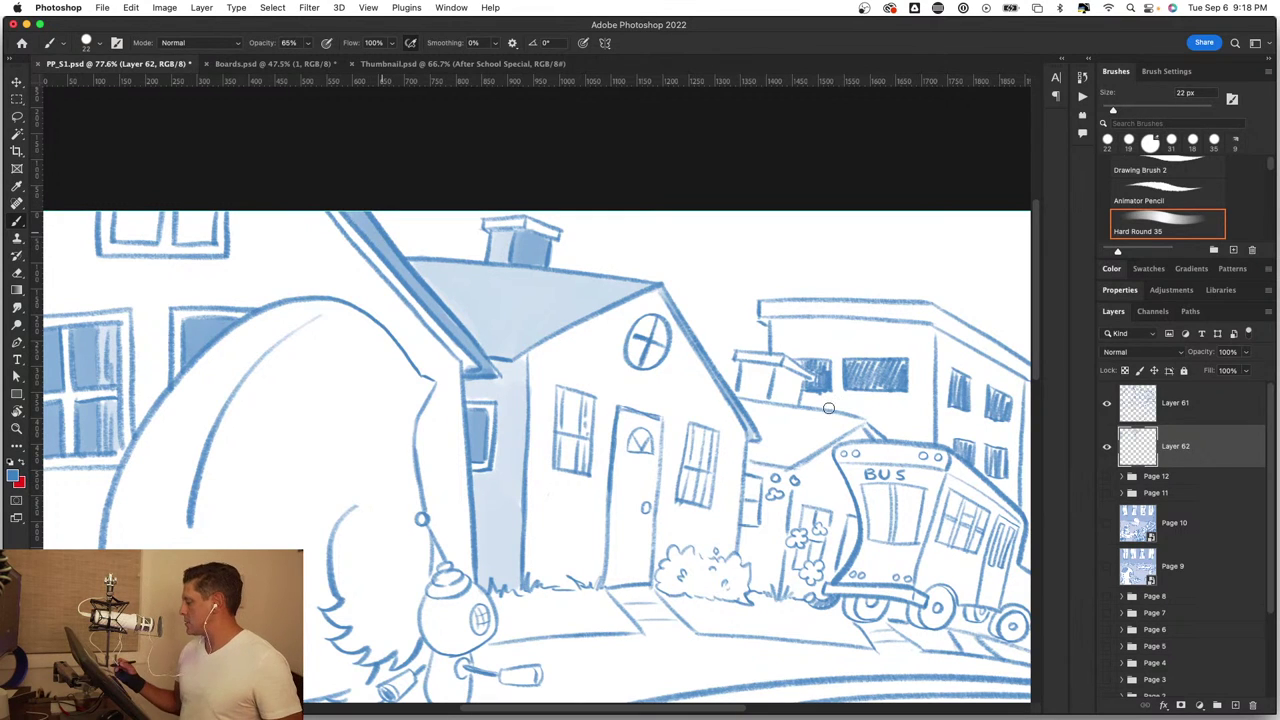
Step: Shade the small roof between the house and the bus light blue, darkening its edges
scroll(930, 453, up, 5)
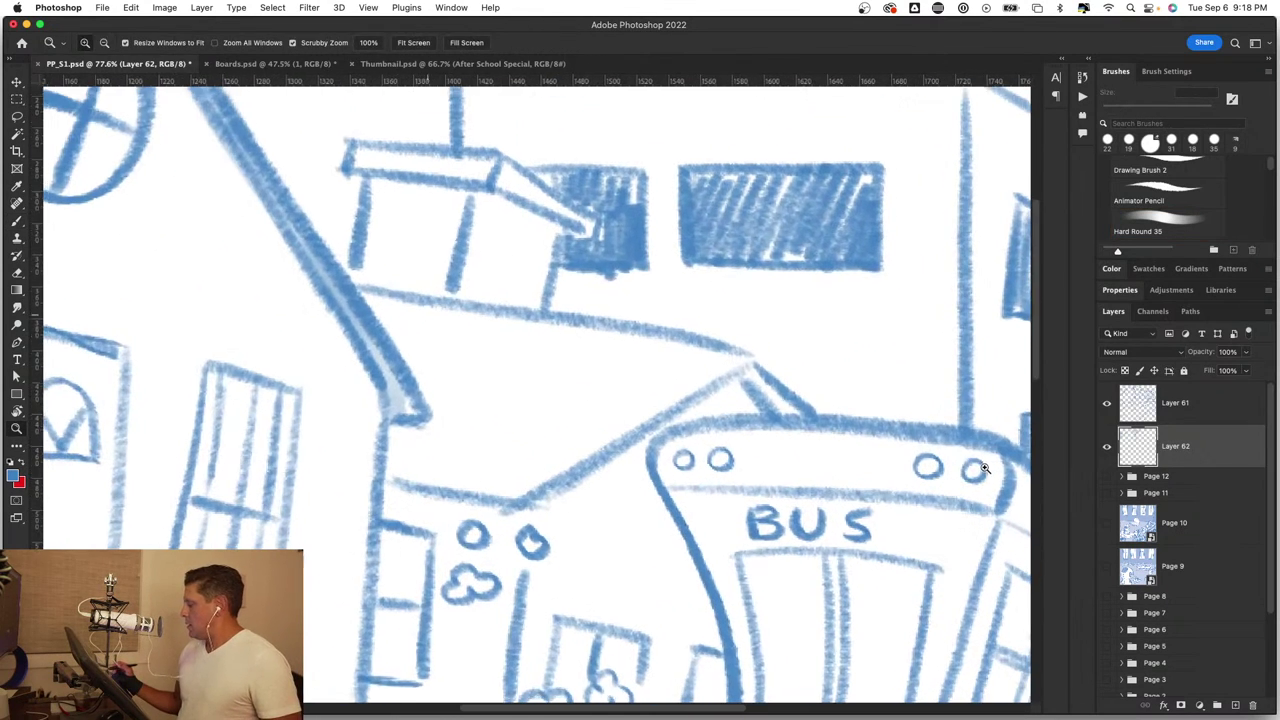
mouse_move(375, 310)
mouse_down()
mouse_move(393, 450)
mouse_move(420, 434)
mouse_move(480, 486)
mouse_move(395, 316)
mouse_move(726, 363)
mouse_move(497, 480)
mouse_move(589, 446)
mouse_move(503, 449)
mouse_move(617, 374)
mouse_move(457, 397)
mouse_move(454, 341)
mouse_up()
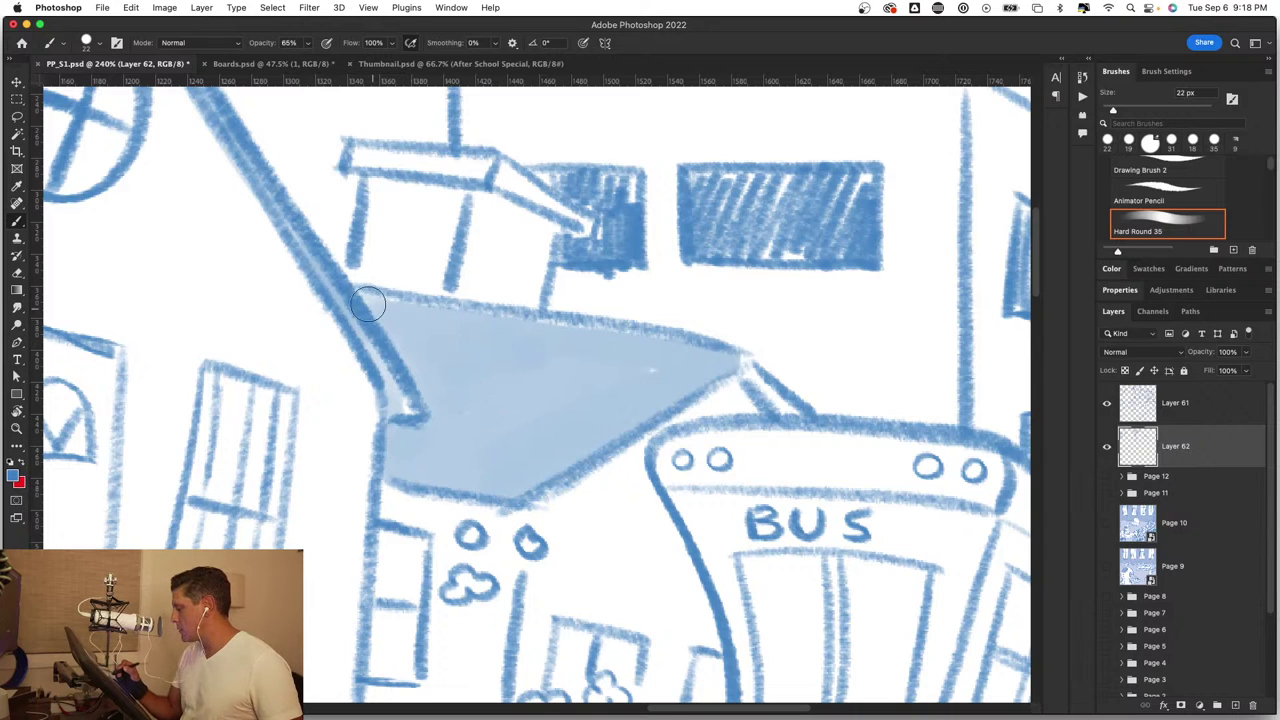
mouse_move(367, 303)
mouse_down()
mouse_move(577, 337)
mouse_move(686, 377)
mouse_move(509, 486)
mouse_move(403, 460)
mouse_move(434, 429)
mouse_move(414, 354)
mouse_move(477, 334)
mouse_move(517, 339)
mouse_move(563, 371)
mouse_move(526, 426)
mouse_move(477, 417)
mouse_move(498, 405)
mouse_move(543, 456)
mouse_up()
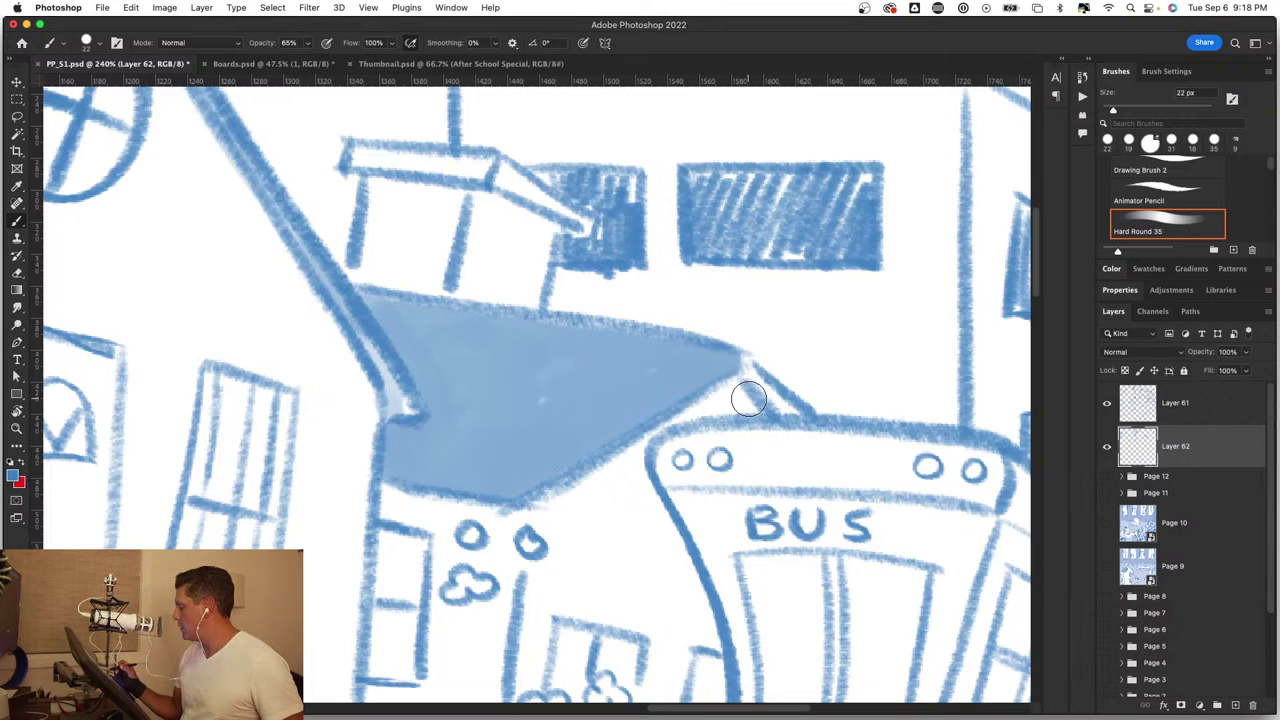
drag(749, 399, 800, 412)
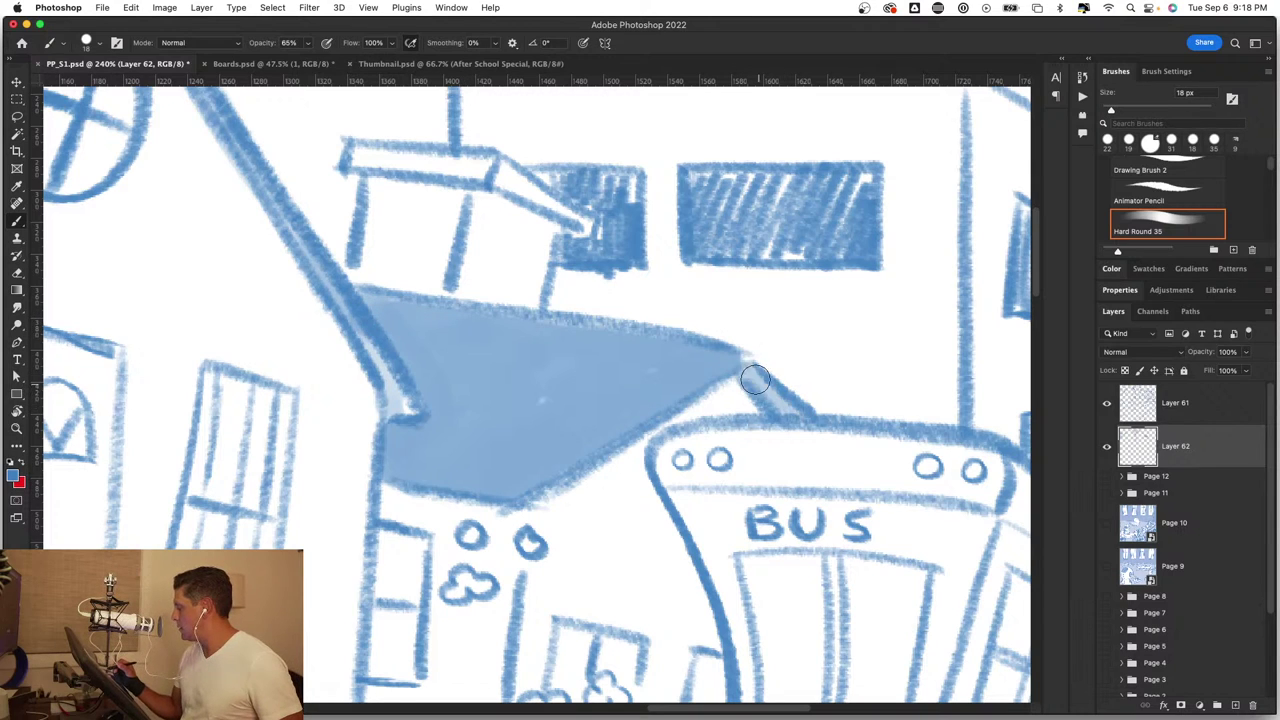
drag(740, 362, 789, 408)
scroll(716, 382, up, 5)
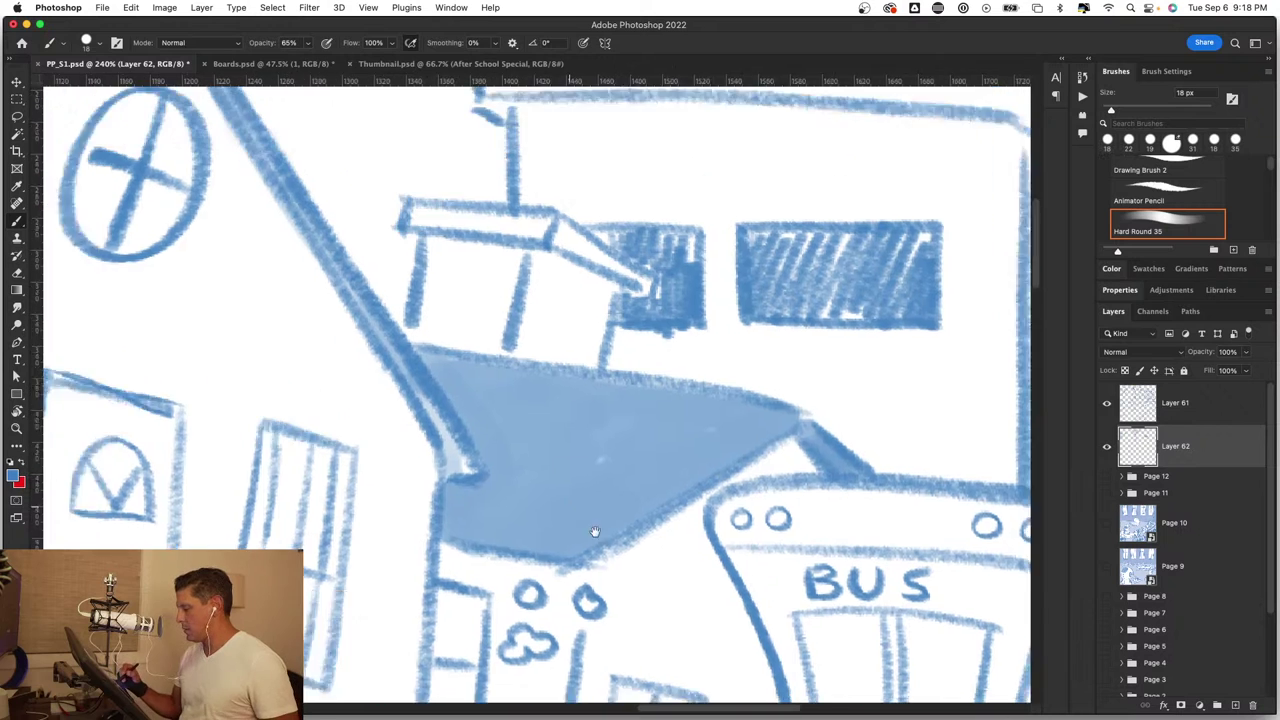
scroll(600, 530, left, 5)
drag(280, 116, 380, 290)
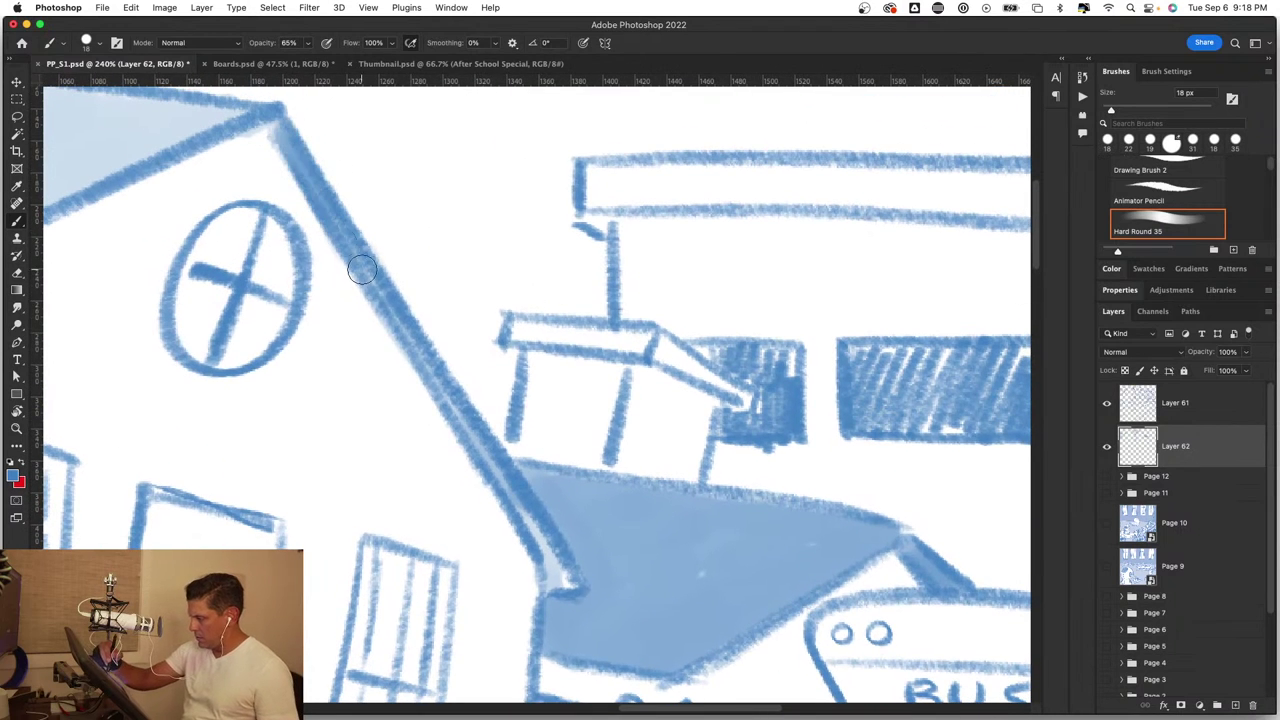
Step: Fill the box above the roof light blue, darkening its right half
mouse_move(533, 353)
mouse_down()
mouse_move(531, 446)
mouse_move(589, 449)
mouse_move(576, 432)
mouse_up()
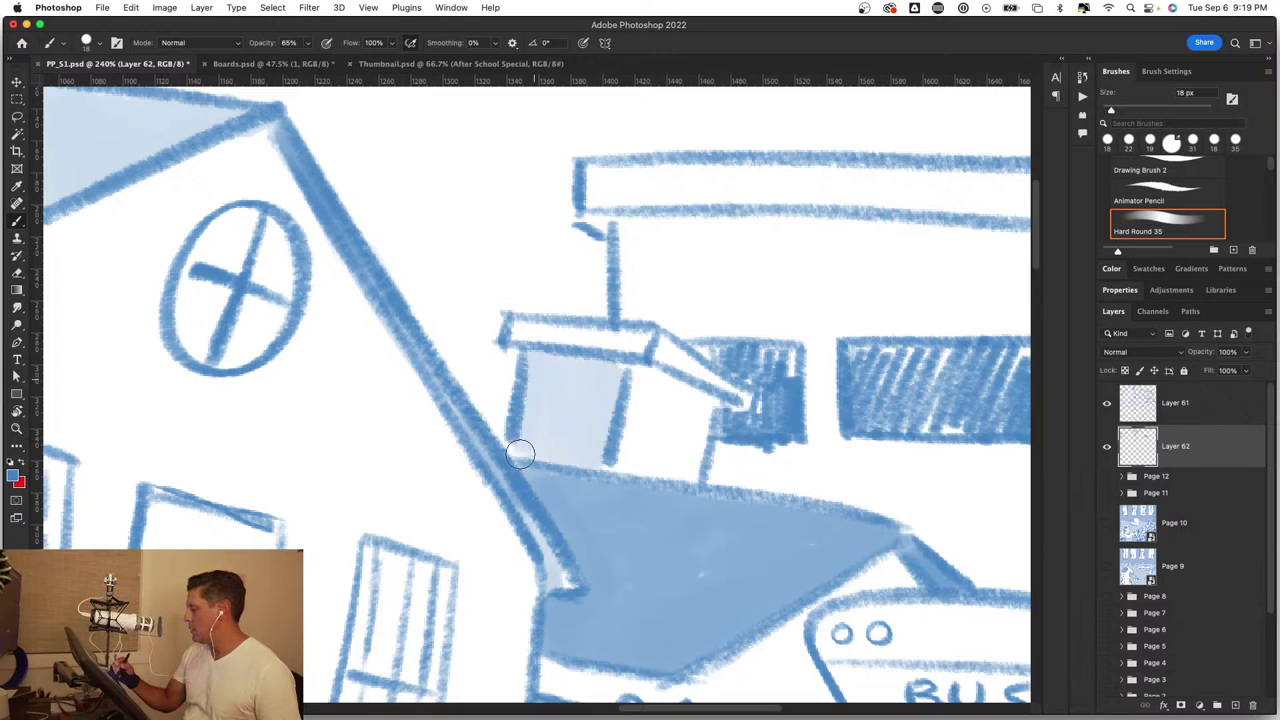
mouse_move(624, 397)
mouse_down()
mouse_move(631, 443)
mouse_move(671, 457)
mouse_move(703, 408)
mouse_up()
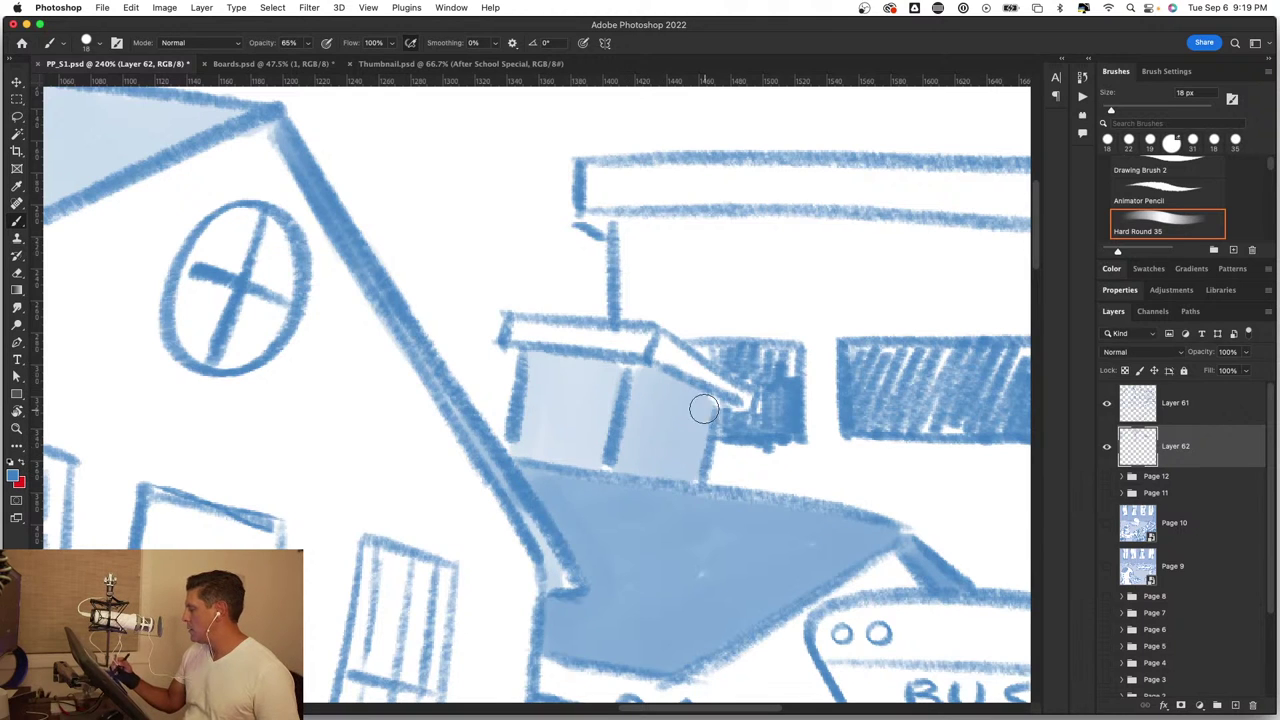
mouse_move(633, 388)
mouse_down()
mouse_move(694, 398)
mouse_move(716, 475)
mouse_up()
Step: Zoom in on the house's front door and shrink the brush to 15 px
key(z)
alt+click(707, 443)
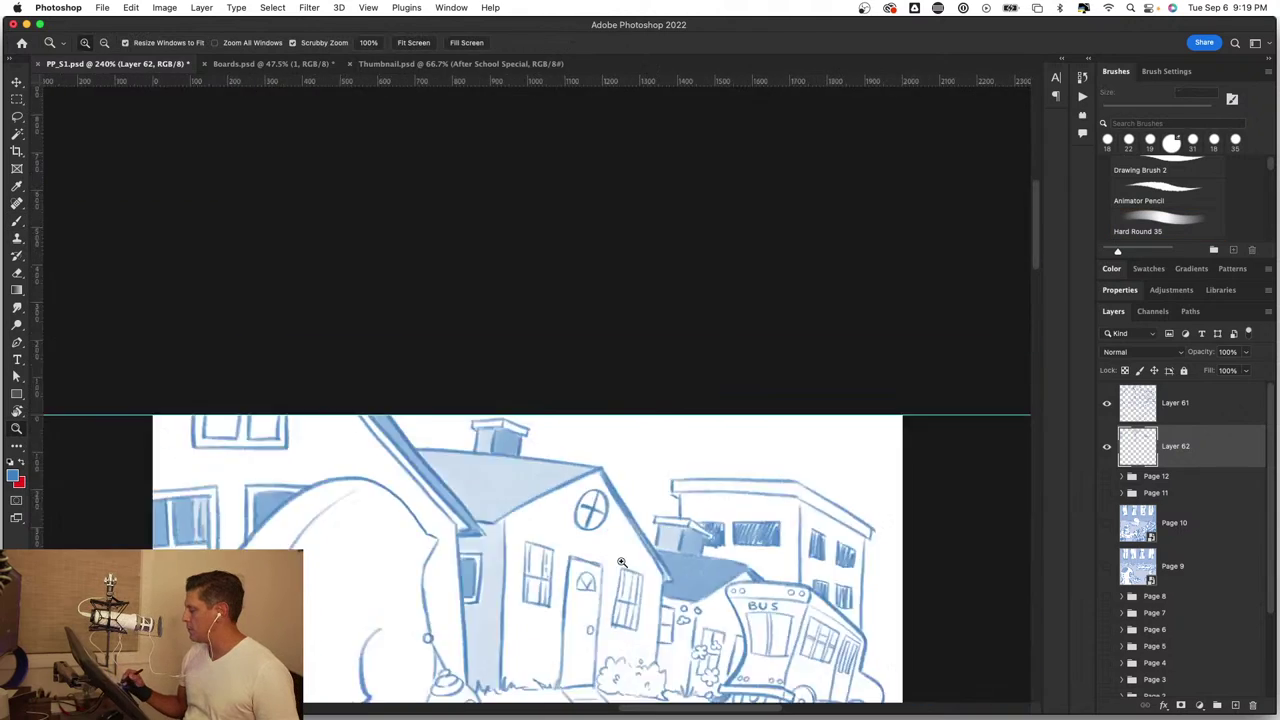
mouse_move(662, 283)
mouse_down()
mouse_move(703, 272)
mouse_move(646, 259)
mouse_up()
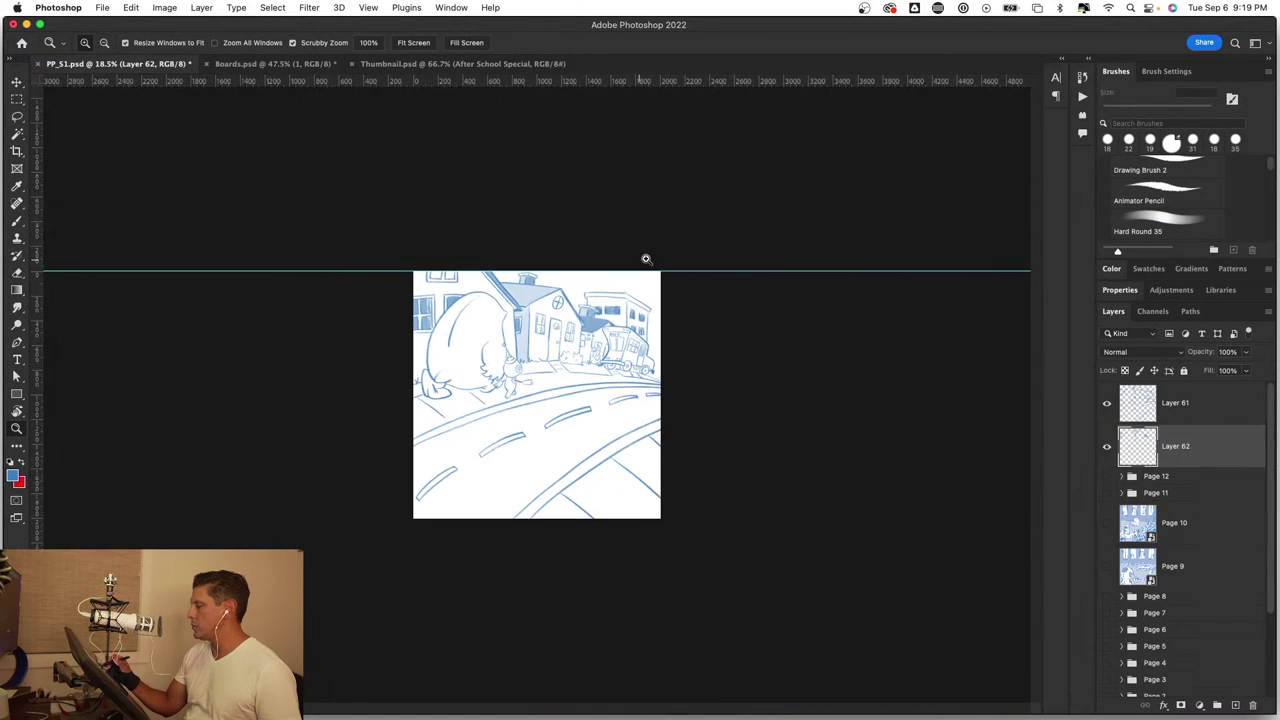
drag(558, 247, 727, 268)
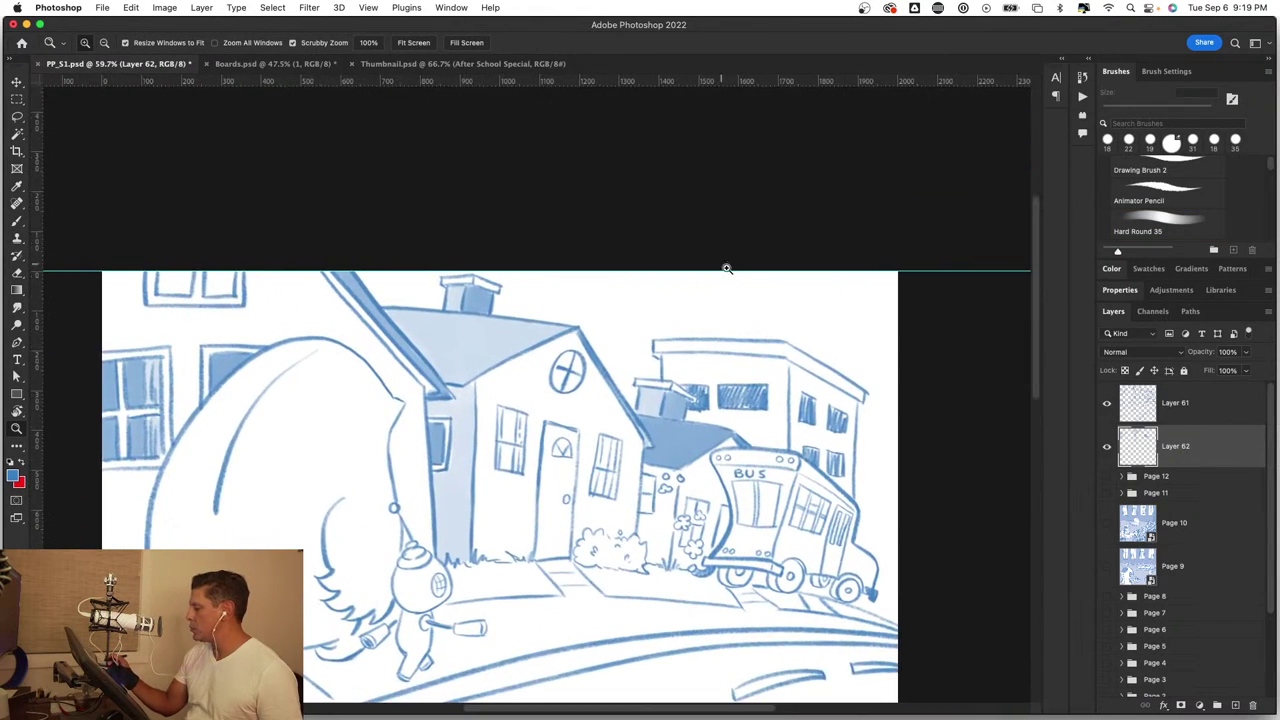
key(b)
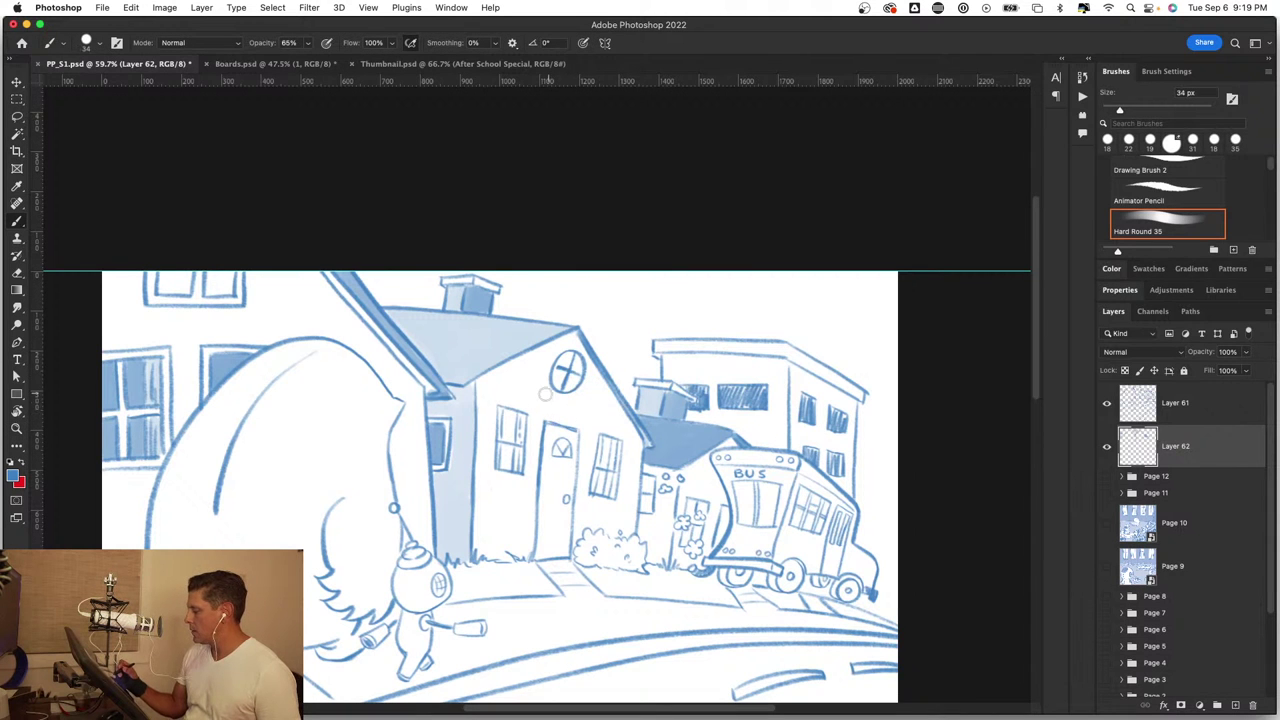
drag(556, 446, 649, 434)
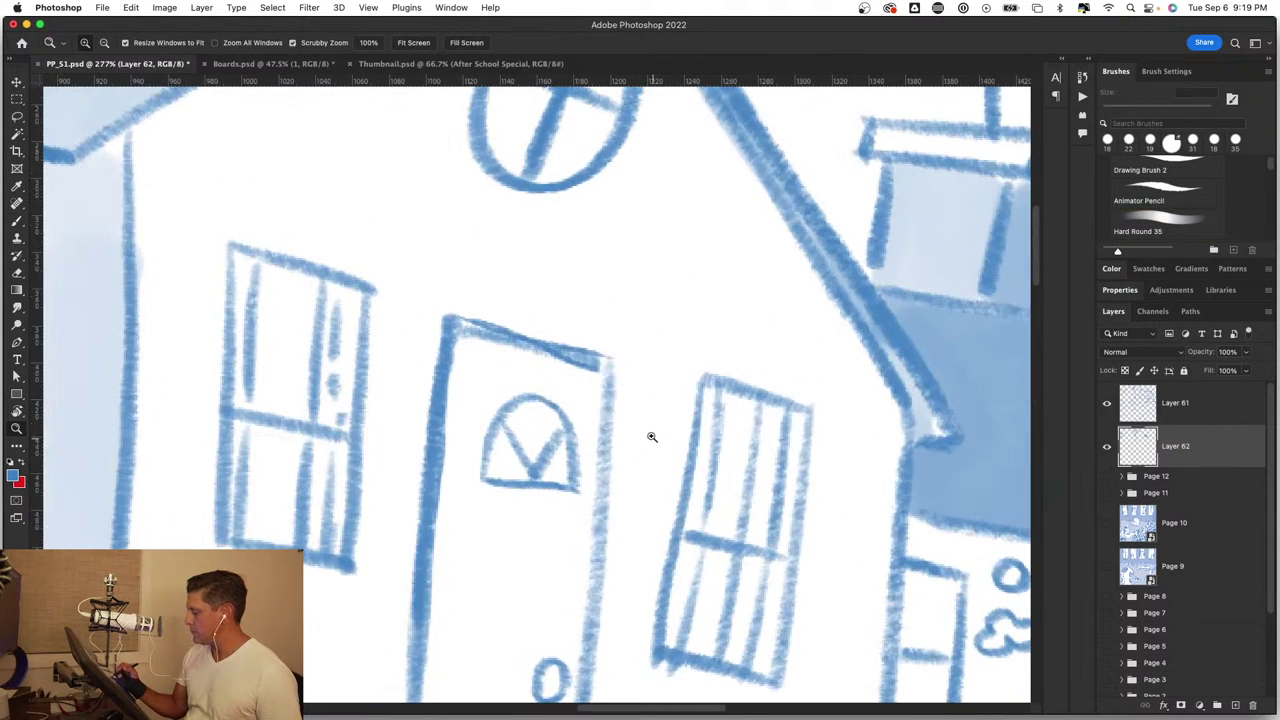
mouse_move(532, 443)
mouse_down()
mouse_move(514, 434)
mouse_move(505, 460)
mouse_move(541, 456)
mouse_move(506, 431)
mouse_move(549, 468)
mouse_move(543, 429)
mouse_move(518, 453)
mouse_move(515, 420)
mouse_move(552, 465)
mouse_up()
key(ctrl+z)
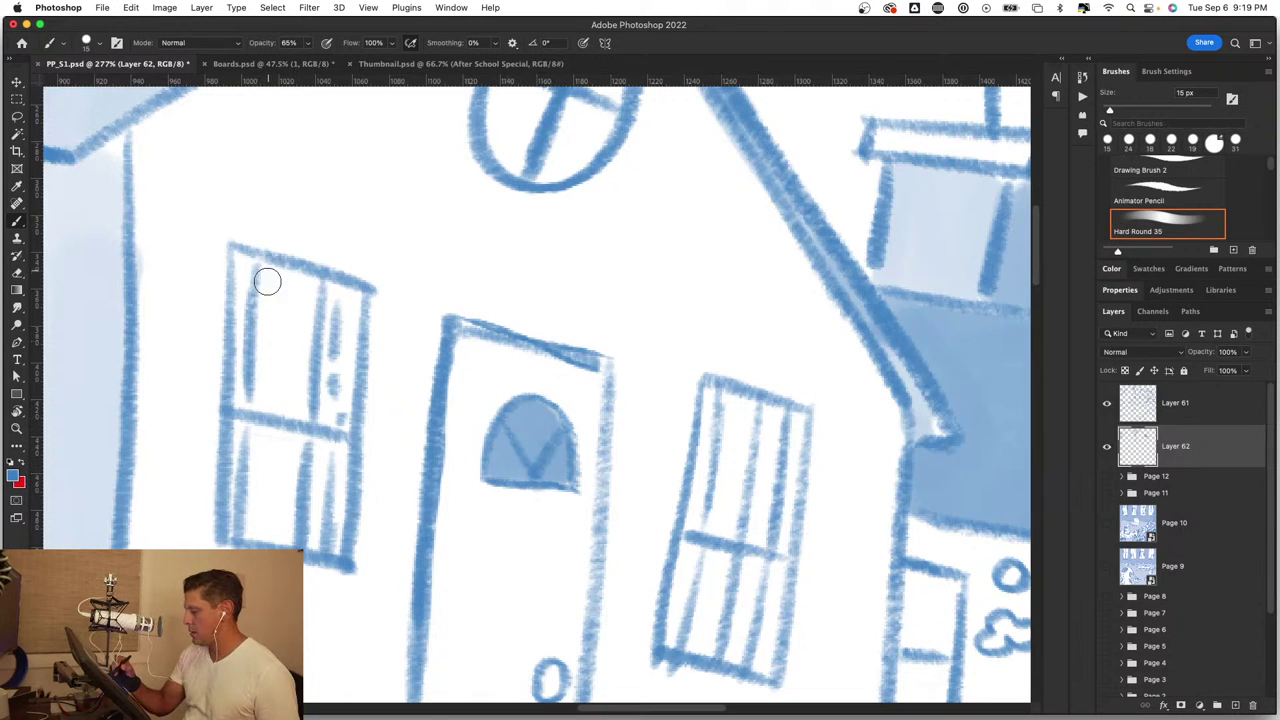
Step: Shade the window left of the front door light blue, darkening its edges
mouse_move(267, 282)
mouse_down()
mouse_move(266, 374)
mouse_move(294, 403)
mouse_move(297, 386)
mouse_move(257, 451)
mouse_move(283, 480)
mouse_move(292, 385)
mouse_up()
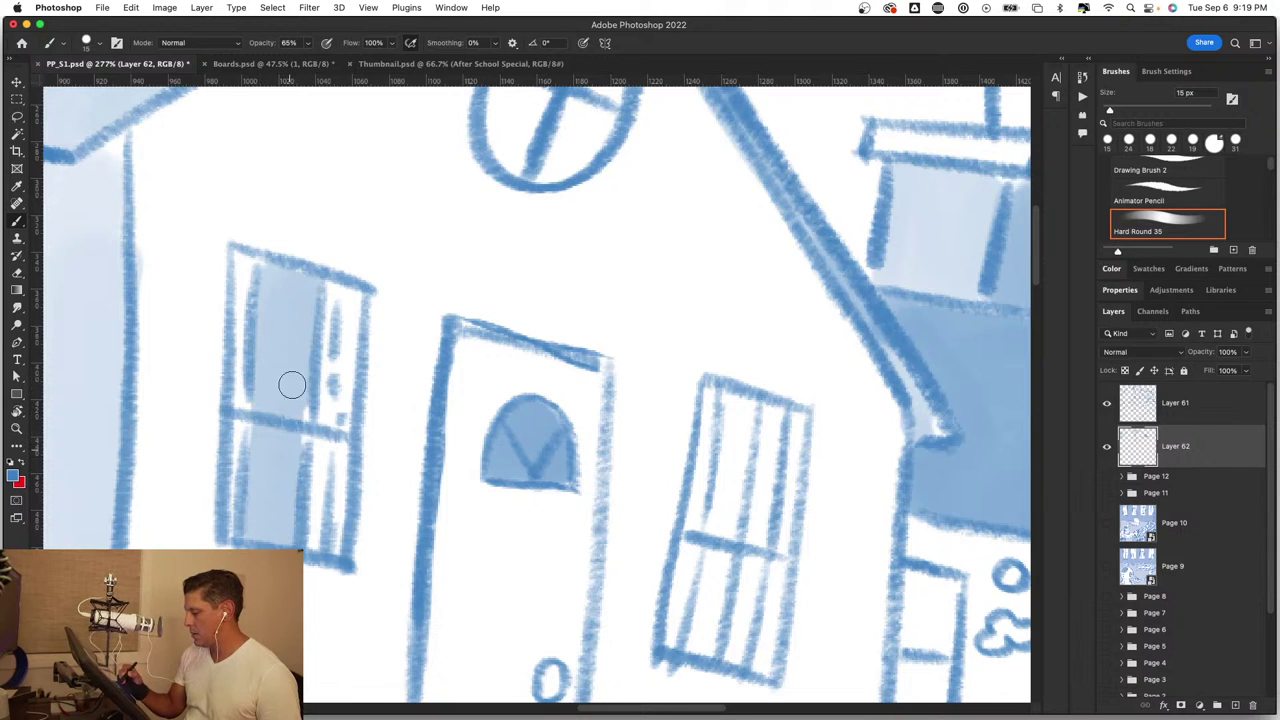
mouse_move(283, 301)
mouse_down()
mouse_move(271, 271)
mouse_move(306, 317)
mouse_move(257, 460)
mouse_move(286, 451)
mouse_move(300, 464)
mouse_up()
mouse_move(242, 239)
mouse_down()
mouse_move(236, 455)
mouse_move(249, 491)
mouse_up()
mouse_move(335, 270)
mouse_down()
mouse_move(334, 491)
mouse_move(337, 357)
mouse_move(326, 466)
mouse_move(343, 481)
mouse_up()
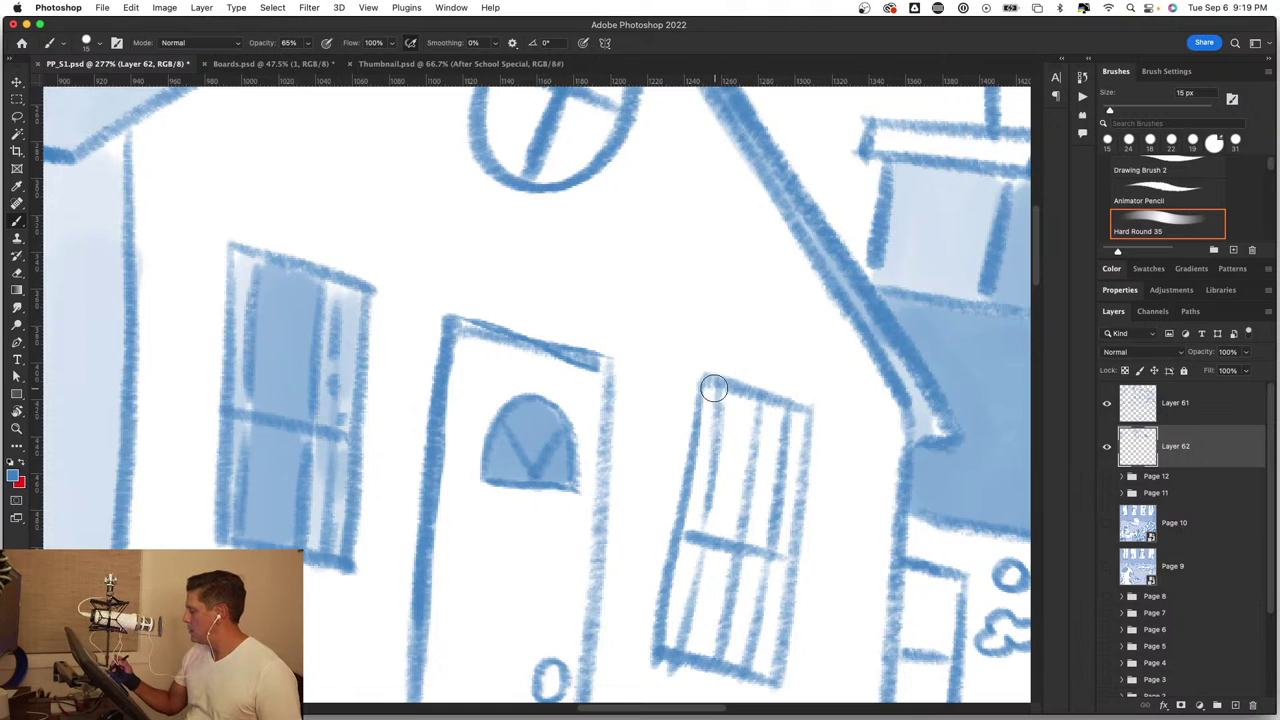
Step: Shade the tall paned window right of the door light blue, redoing one stray stroke
drag(705, 378, 671, 609)
drag(714, 456, 662, 645)
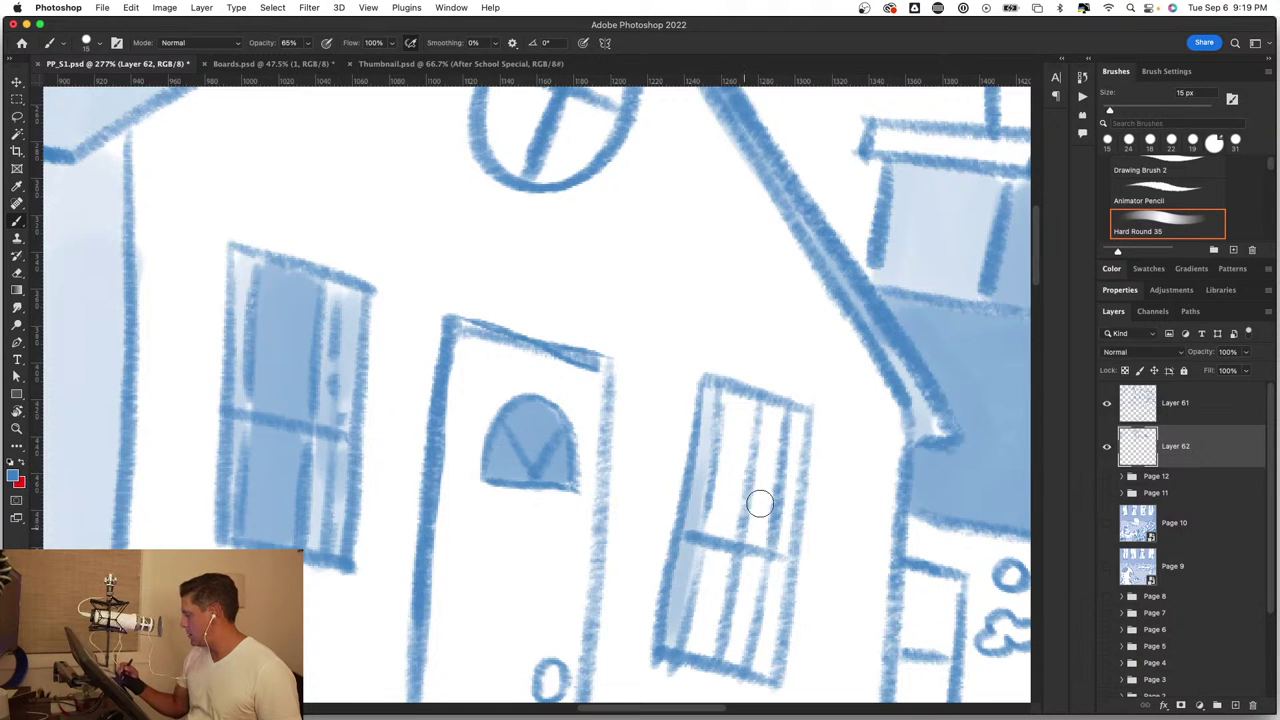
mouse_move(778, 404)
mouse_down()
mouse_move(757, 566)
mouse_move(791, 419)
mouse_move(779, 620)
mouse_up()
key(ctrl+z)
drag(791, 505, 760, 675)
drag(770, 595, 788, 424)
mouse_move(718, 400)
mouse_down()
mouse_move(702, 560)
mouse_move(752, 438)
mouse_move(762, 487)
mouse_move(714, 586)
mouse_move(712, 650)
mouse_up()
drag(705, 585, 737, 660)
drag(760, 605, 767, 492)
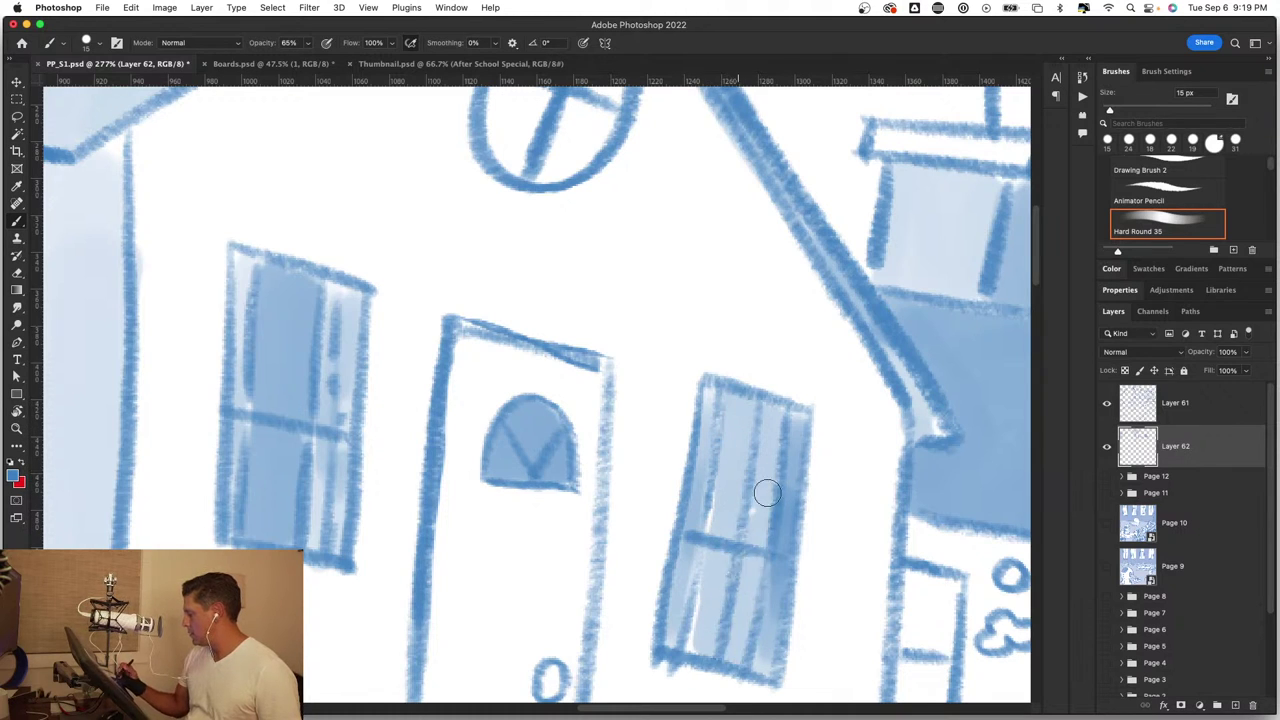
mouse_move(698, 643)
mouse_down()
mouse_move(720, 566)
mouse_move(737, 586)
mouse_move(749, 497)
mouse_move(720, 510)
mouse_move(748, 409)
mouse_move(752, 554)
mouse_move(730, 660)
mouse_up()
Step: Zoom in to about 149% around the house and the bus
key(z)
key(super+0)
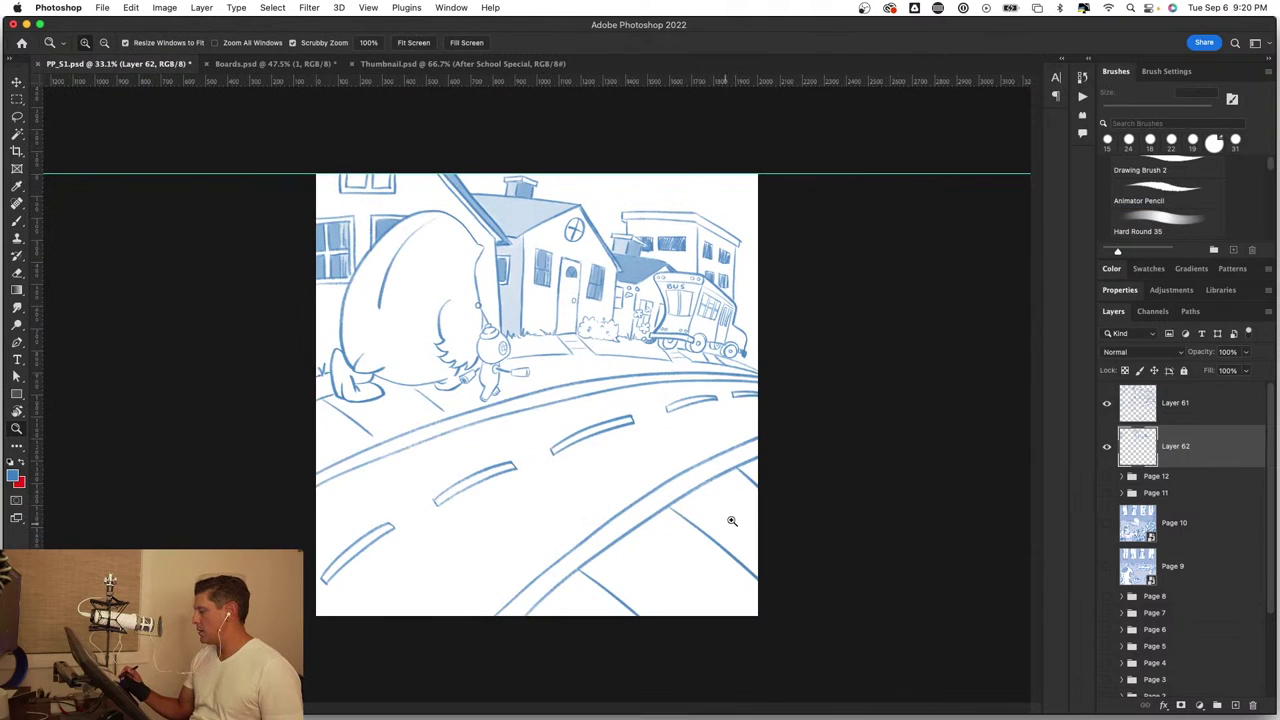
drag(734, 520, 698, 317)
key(b)
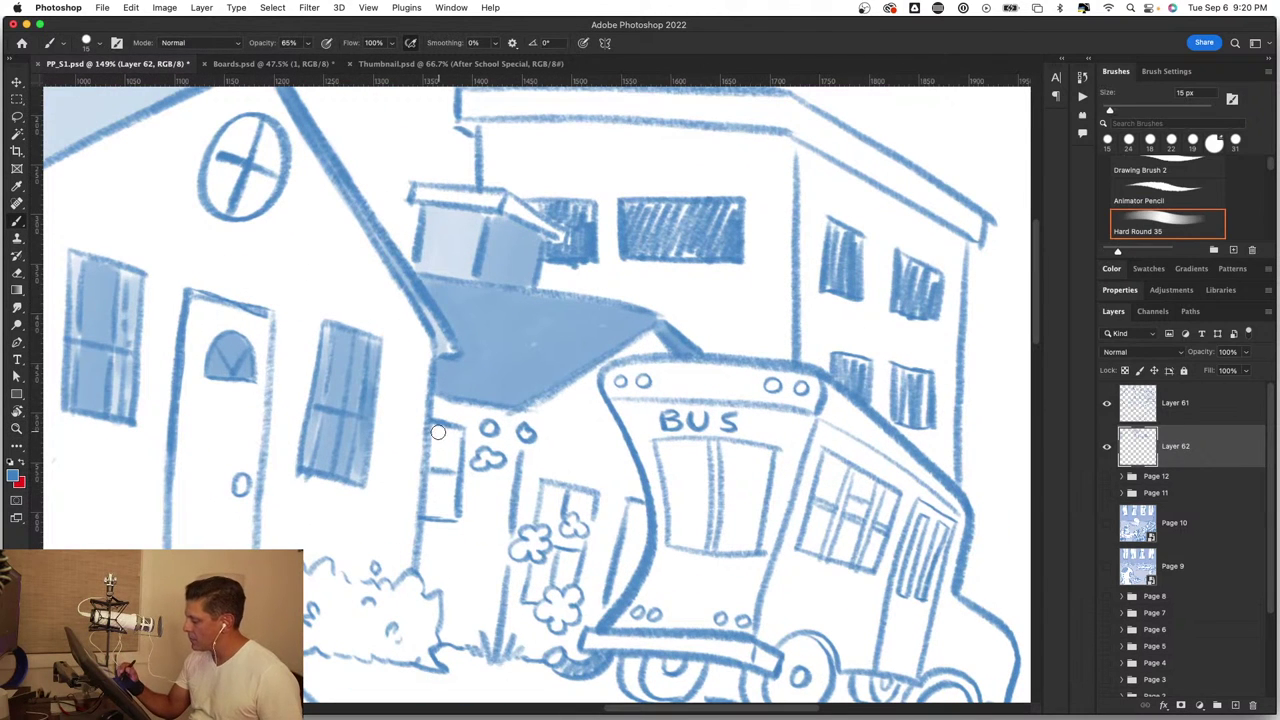
Step: Shade the narrow window and the small door behind the flowers light blue
drag(437, 515, 435, 458)
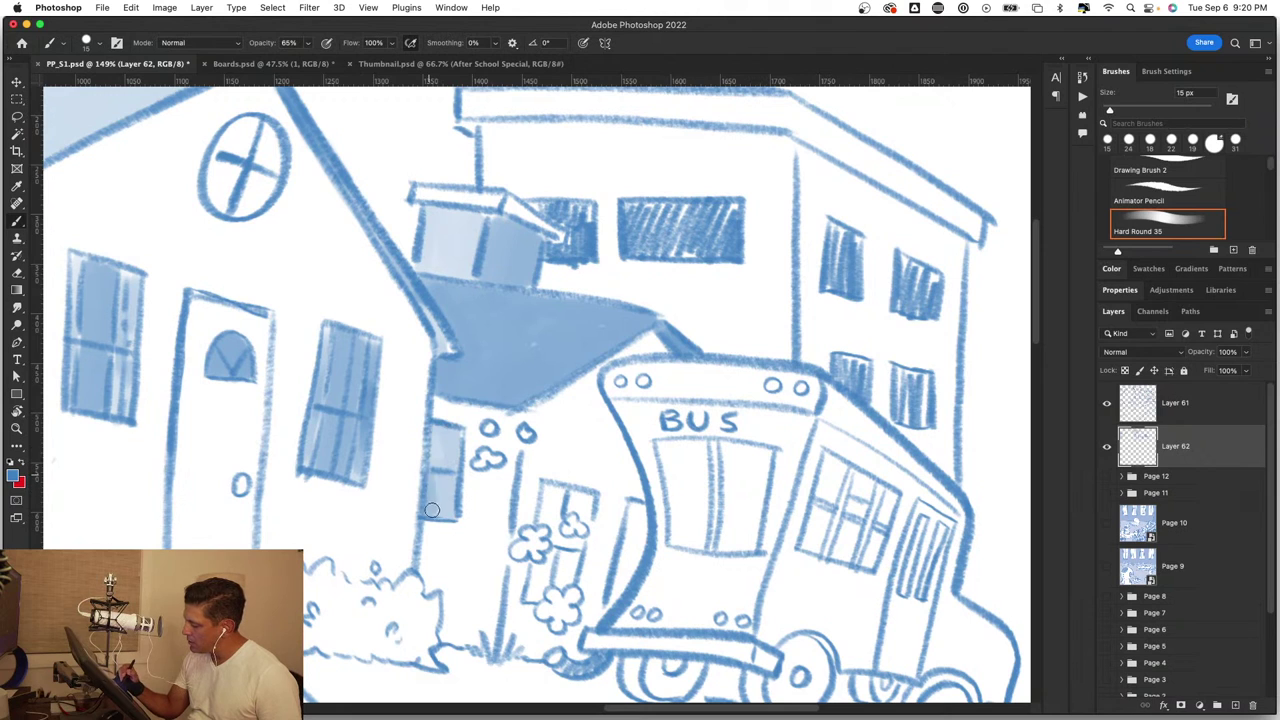
drag(436, 459, 452, 454)
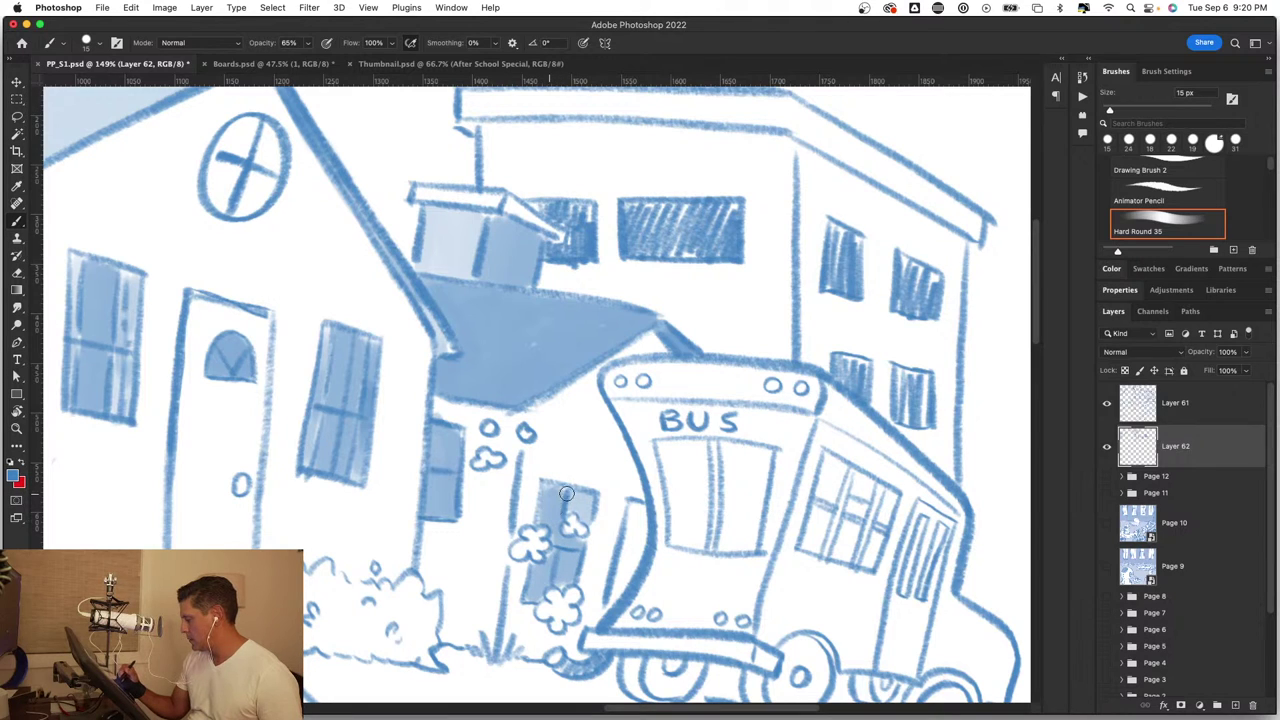
mouse_move(632, 506)
mouse_down()
mouse_move(620, 580)
mouse_move(789, 201)
mouse_move(763, 194)
mouse_move(746, 214)
mouse_up()
key(z)
key(b)
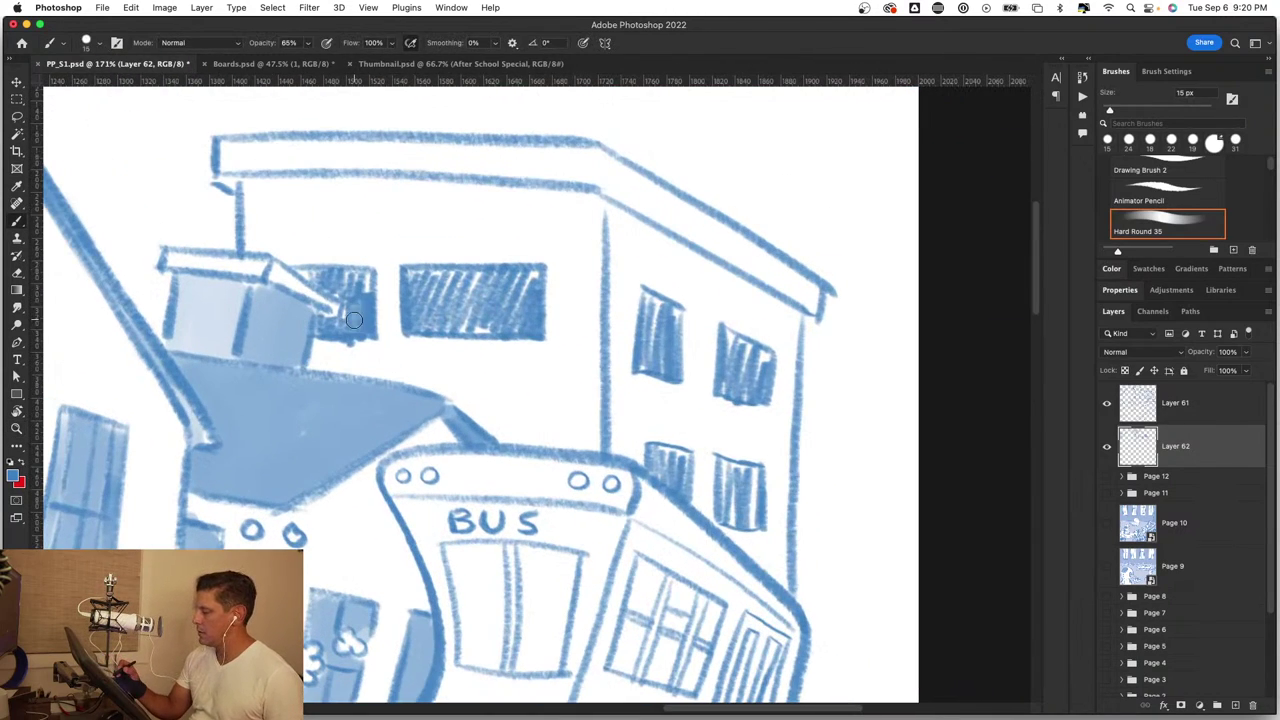
Step: Enlarge the brush to 24 px and shade the tall building's front and side walls light blue
mouse_move(248, 184)
mouse_down()
mouse_move(258, 252)
mouse_move(279, 242)
mouse_move(309, 183)
mouse_move(340, 197)
mouse_move(363, 266)
mouse_move(396, 263)
mouse_move(443, 180)
mouse_move(463, 257)
mouse_move(500, 249)
mouse_move(542, 194)
mouse_move(557, 274)
mouse_move(586, 323)
mouse_move(586, 397)
mouse_move(581, 376)
mouse_move(550, 445)
mouse_up()
mouse_move(504, 382)
mouse_down()
mouse_move(480, 409)
mouse_move(409, 337)
mouse_move(380, 368)
mouse_move(305, 350)
mouse_move(465, 275)
mouse_move(575, 424)
mouse_up()
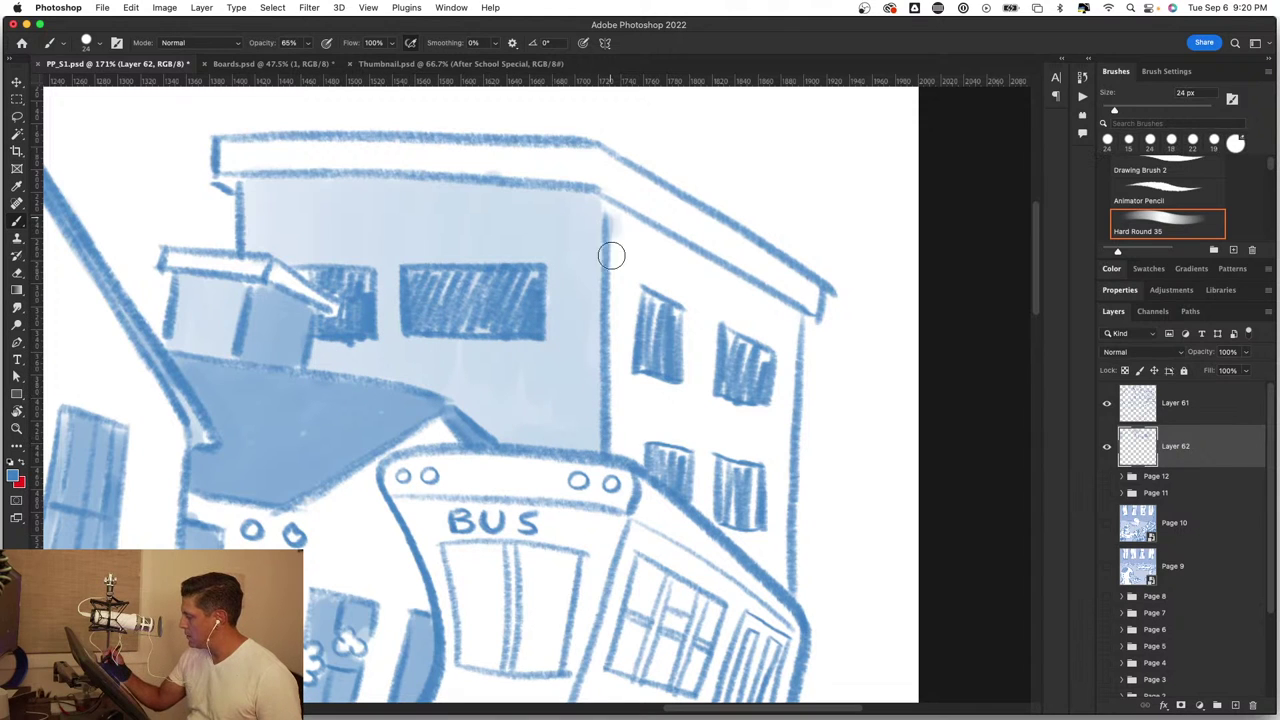
mouse_move(609, 254)
mouse_down()
mouse_move(661, 291)
mouse_move(697, 266)
mouse_move(749, 320)
mouse_move(781, 307)
mouse_move(791, 331)
mouse_move(771, 437)
mouse_move(778, 575)
mouse_move(791, 381)
mouse_move(745, 528)
mouse_move(670, 462)
mouse_move(630, 461)
mouse_move(608, 391)
mouse_move(634, 289)
mouse_move(662, 410)
mouse_move(698, 443)
mouse_move(714, 510)
mouse_move(762, 476)
mouse_up()
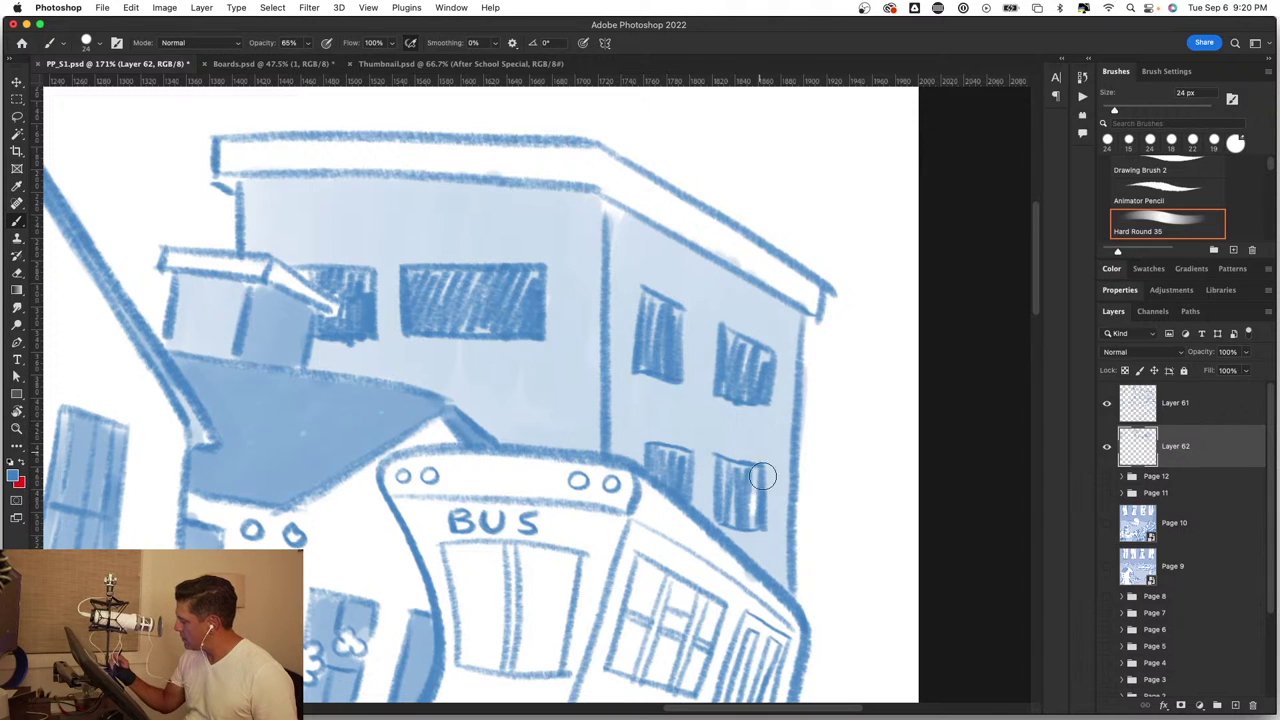
mouse_move(610, 213)
mouse_down()
mouse_move(617, 403)
mouse_move(646, 229)
mouse_move(640, 470)
mouse_move(686, 421)
mouse_move(703, 480)
mouse_move(740, 430)
mouse_move(775, 560)
mouse_move(775, 320)
mouse_move(617, 234)
mouse_up()
Step: Fit the whole page in view and add a new empty layer, Layer 63
key(z)
drag(559, 519, 458, 545)
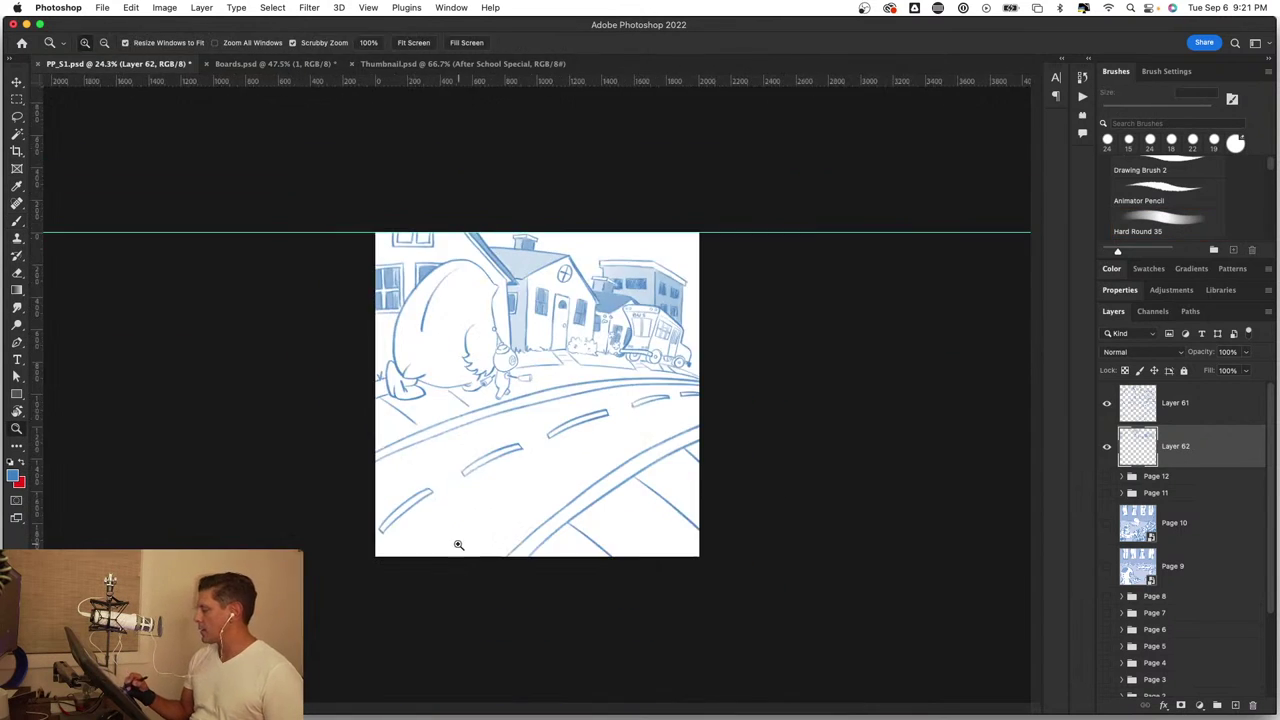
drag(599, 401, 678, 363)
drag(690, 210, 760, 215)
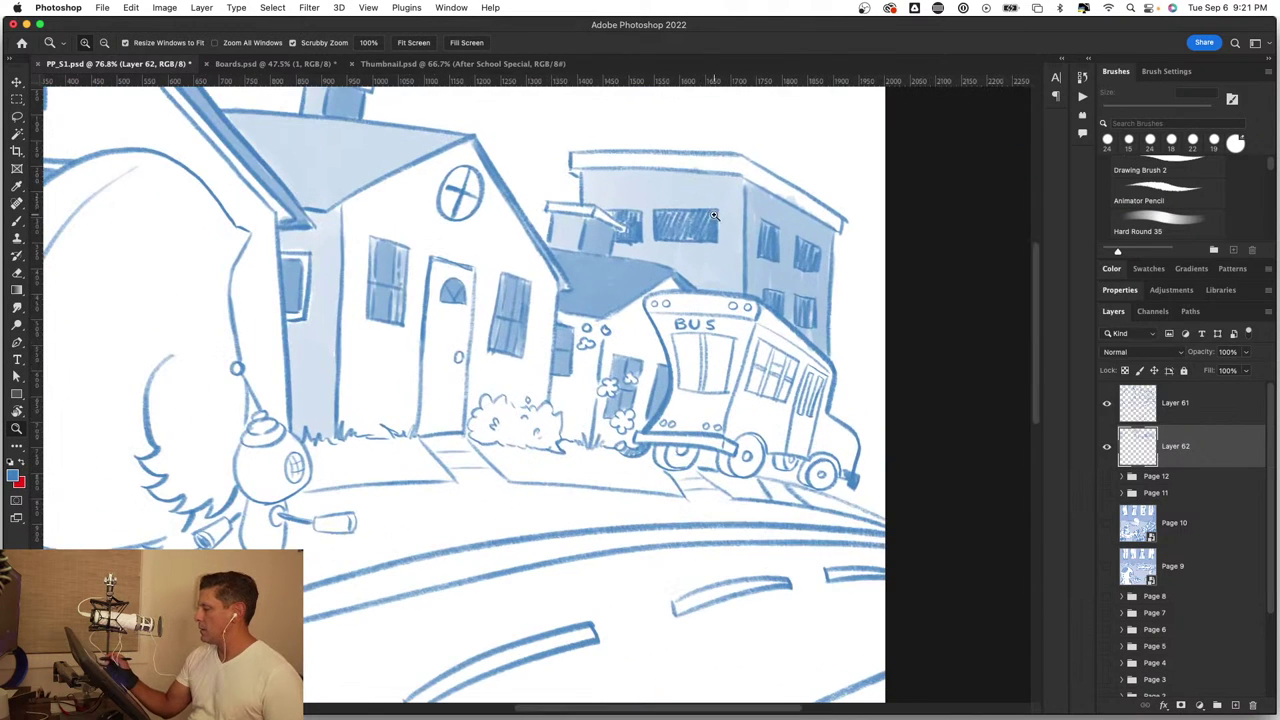
mouse_move(600, 450)
mouse_down()
mouse_move(300, 451)
mouse_move(587, 475)
mouse_up()
key(b)
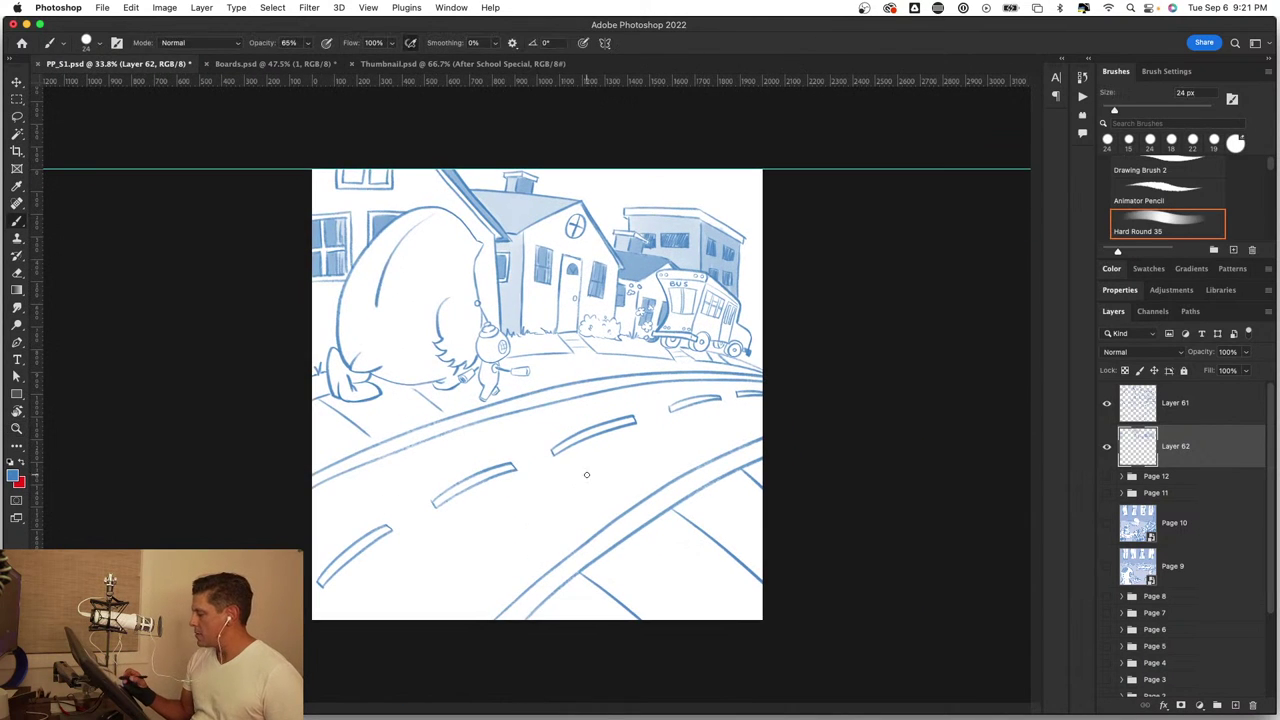
click(1235, 705)
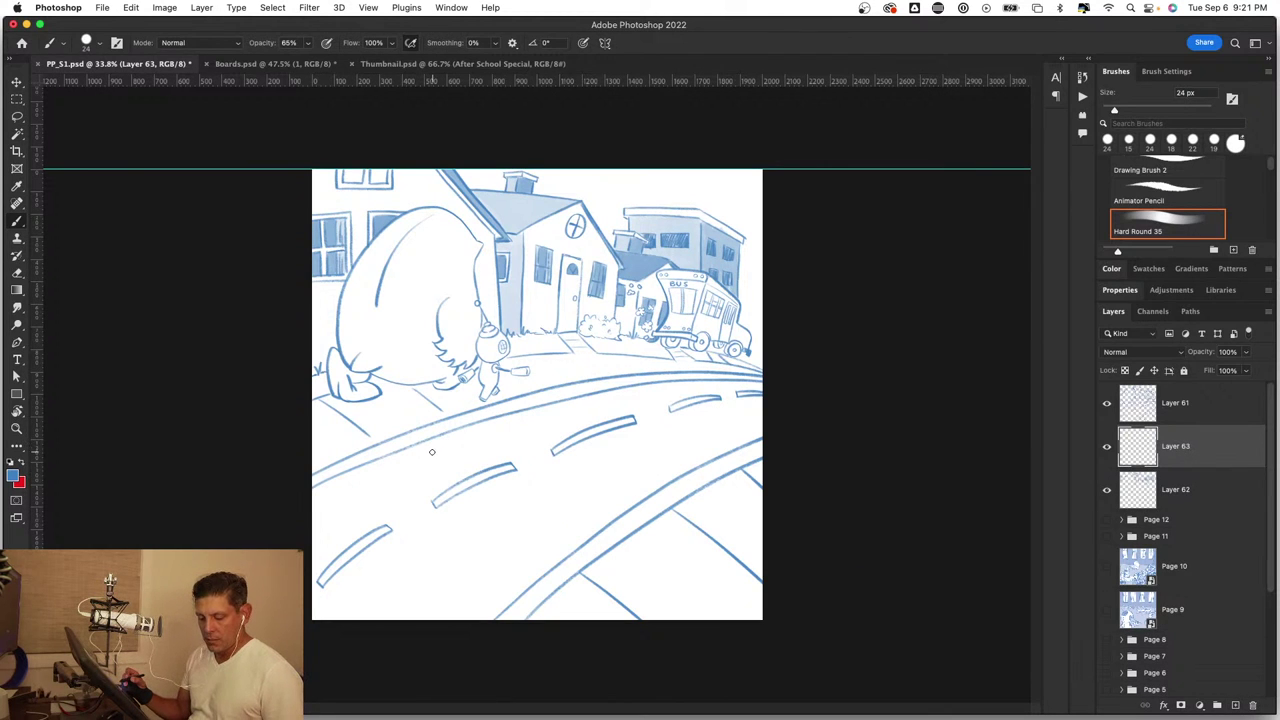
Step: Select the road with the Magic Wand, fill it with blue and deselect
key(w)
click(480, 436)
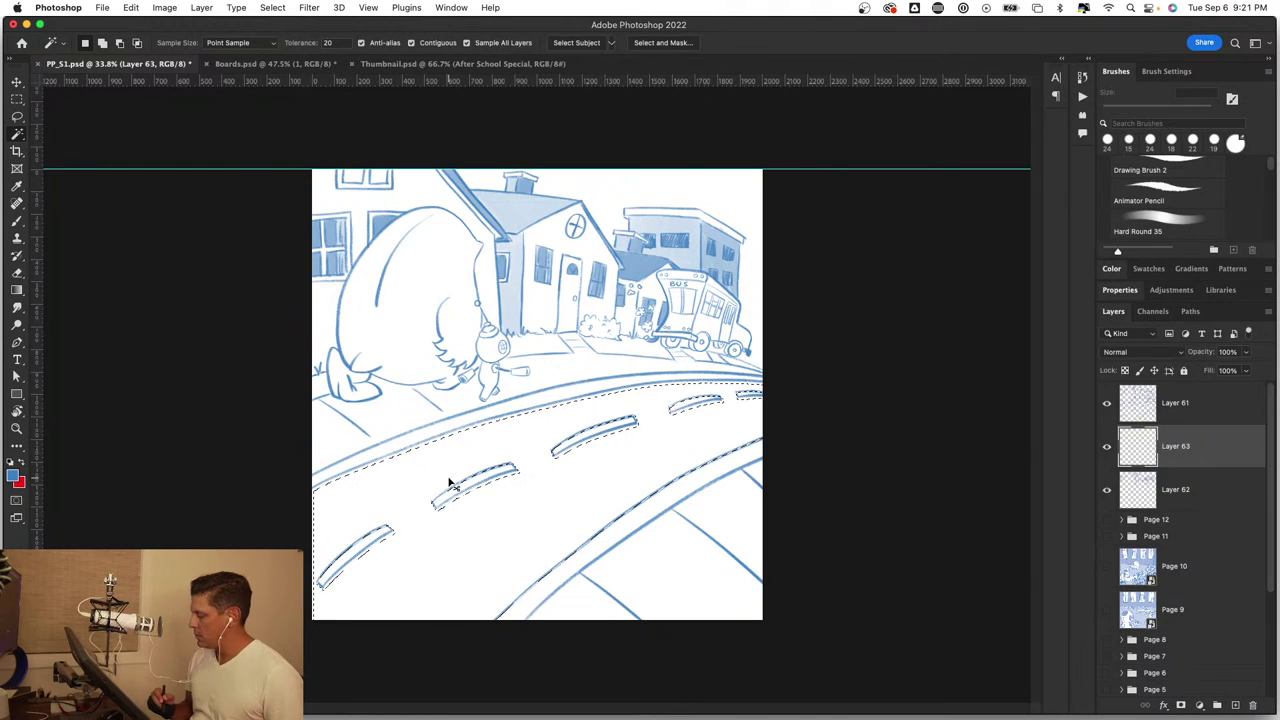
key(ctrl+d)
click(460, 451)
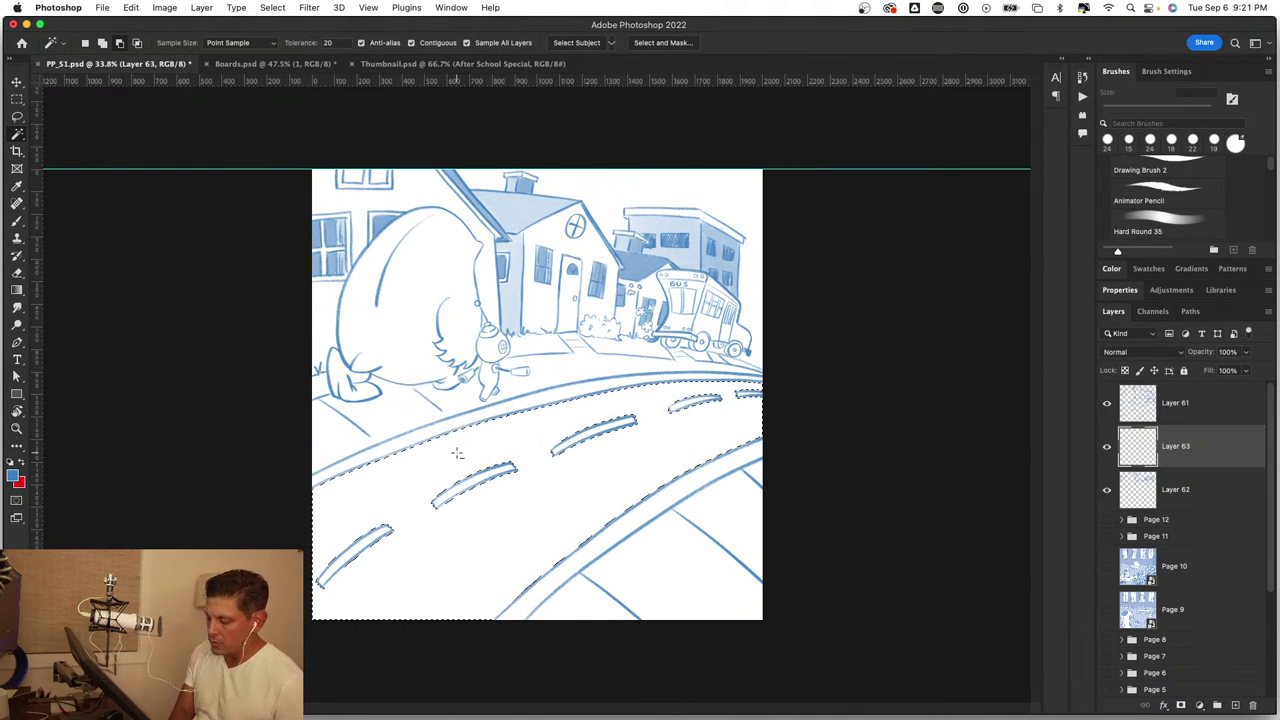
key(alt+BackSpace)
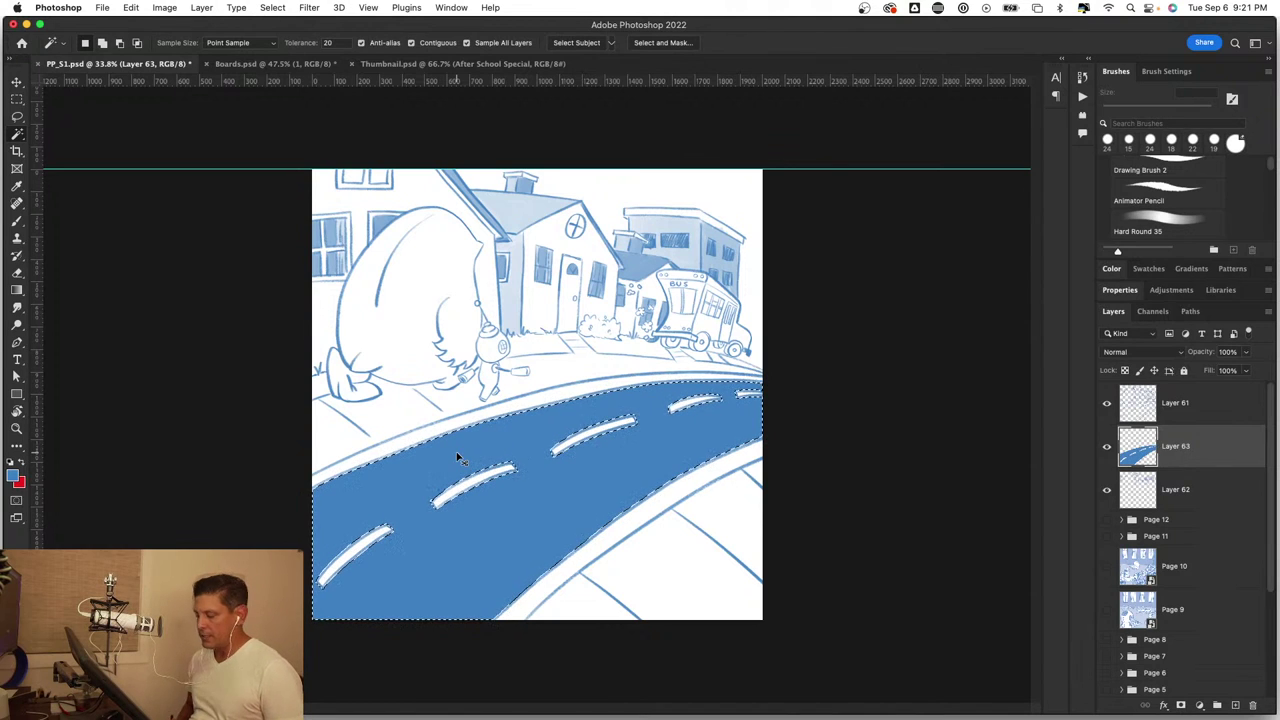
key(ctrl+d)
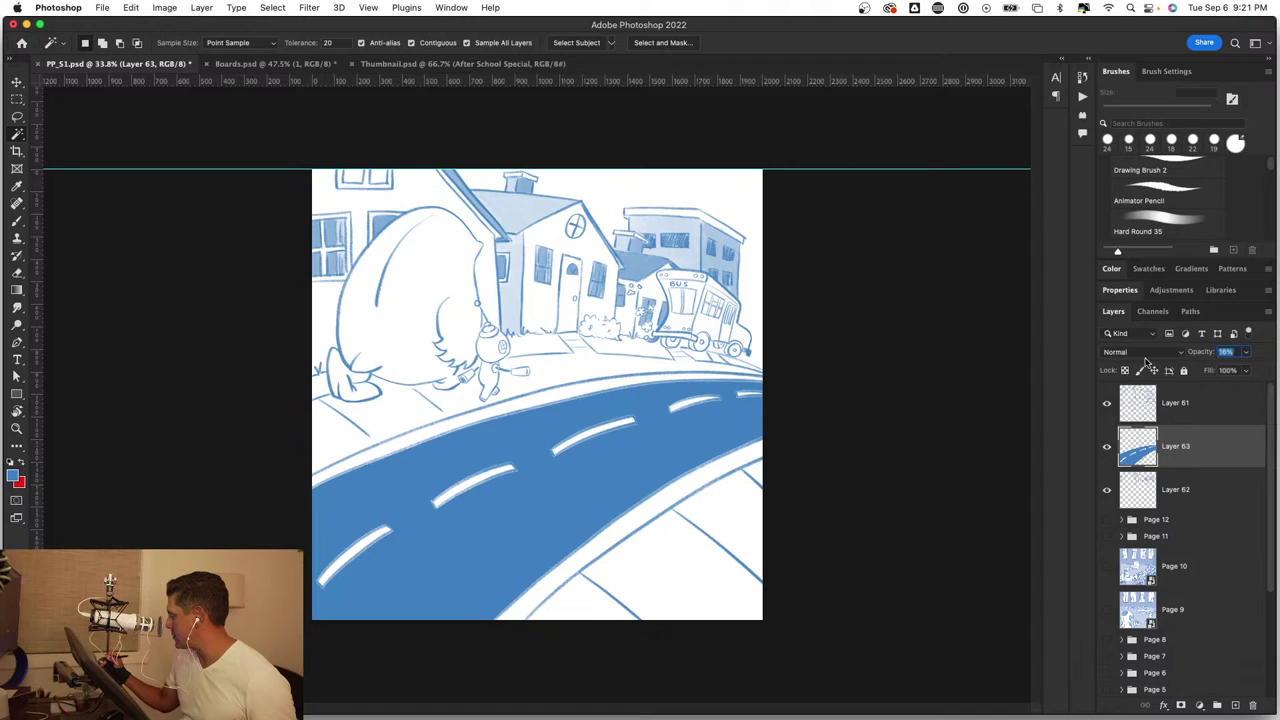
Step: Lower the road fill's opacity to about 45% and merge it down into Layer 62
text(5)
key(Return)
text(12)
key(Return)
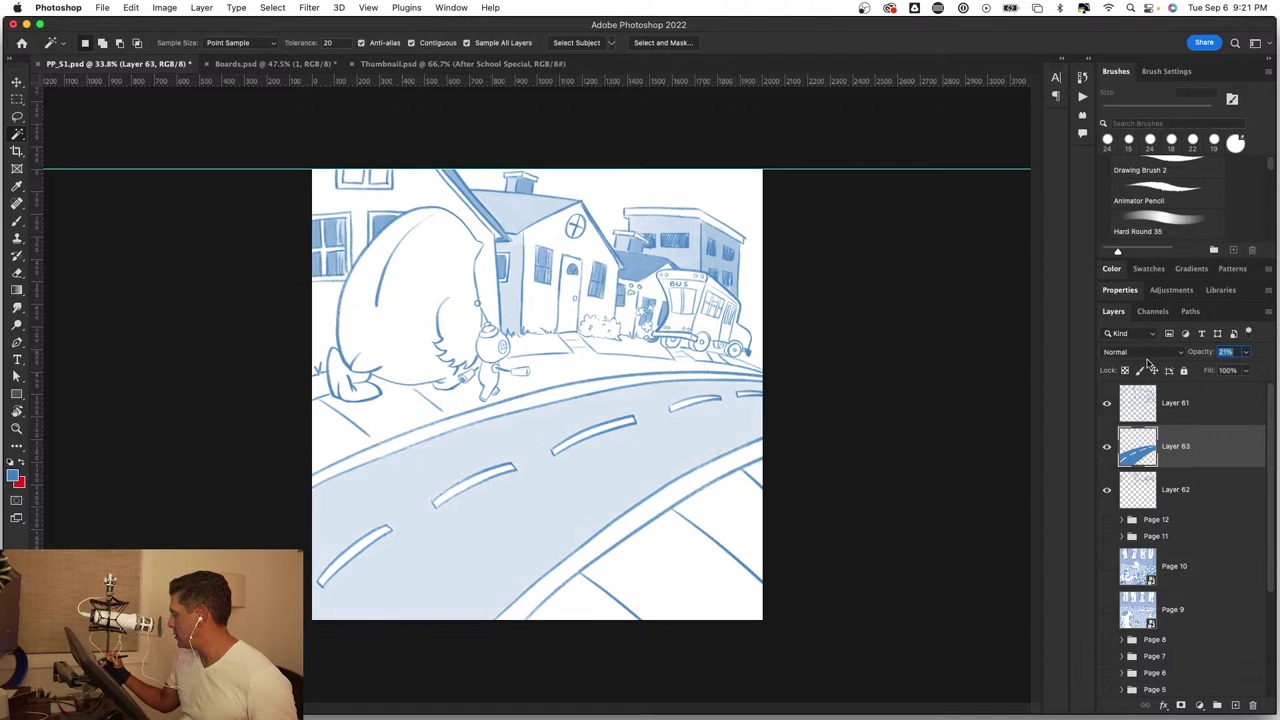
text(35)
key(Return)
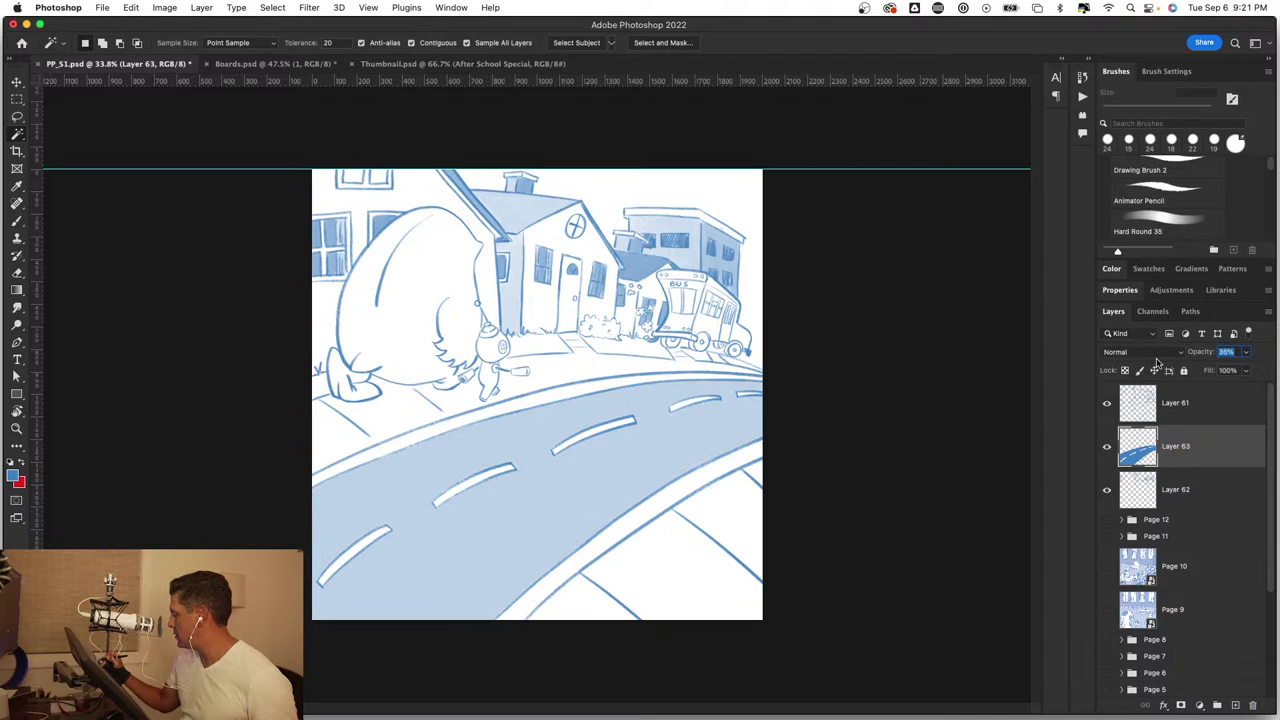
text(45)
key(Return)
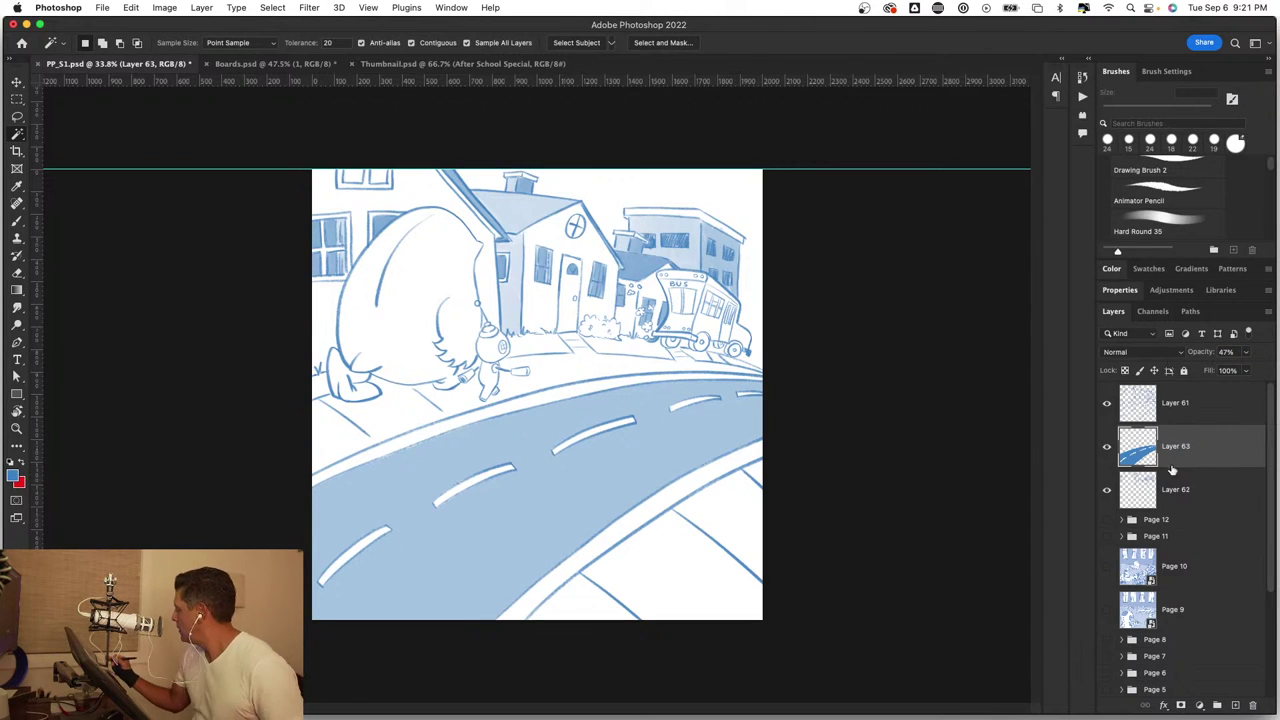
click(1107, 489)
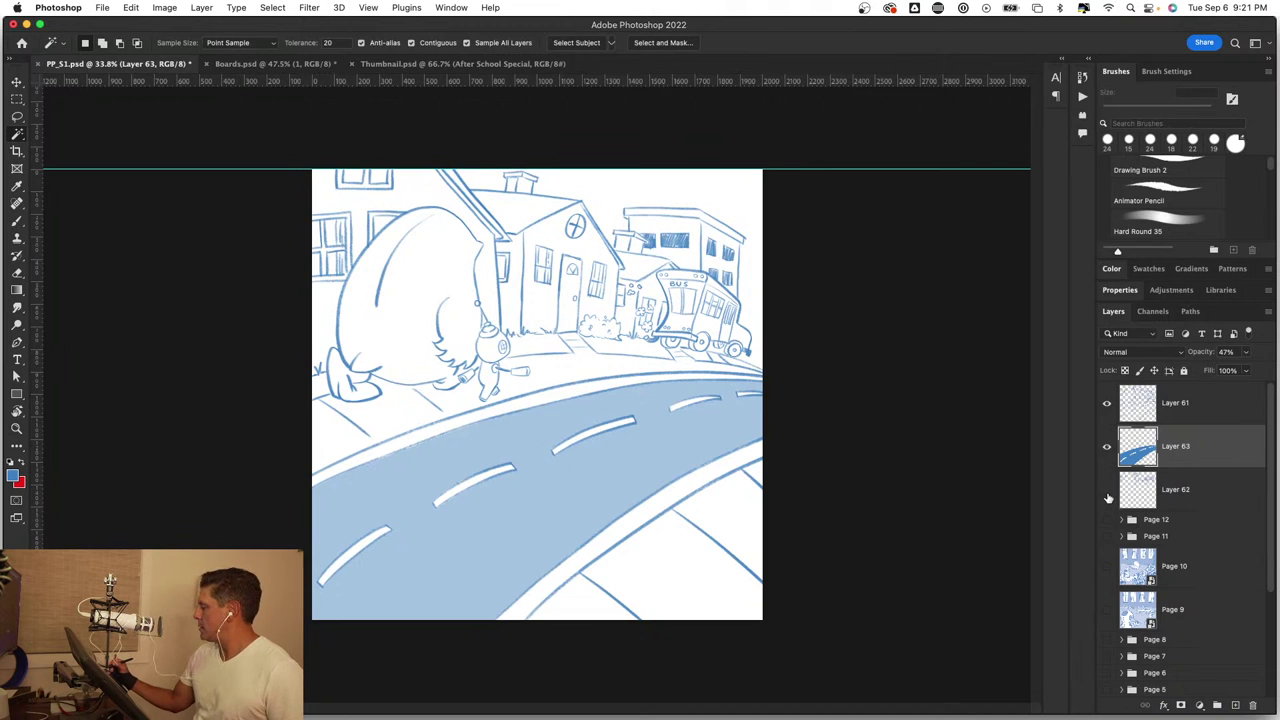
click(1107, 491)
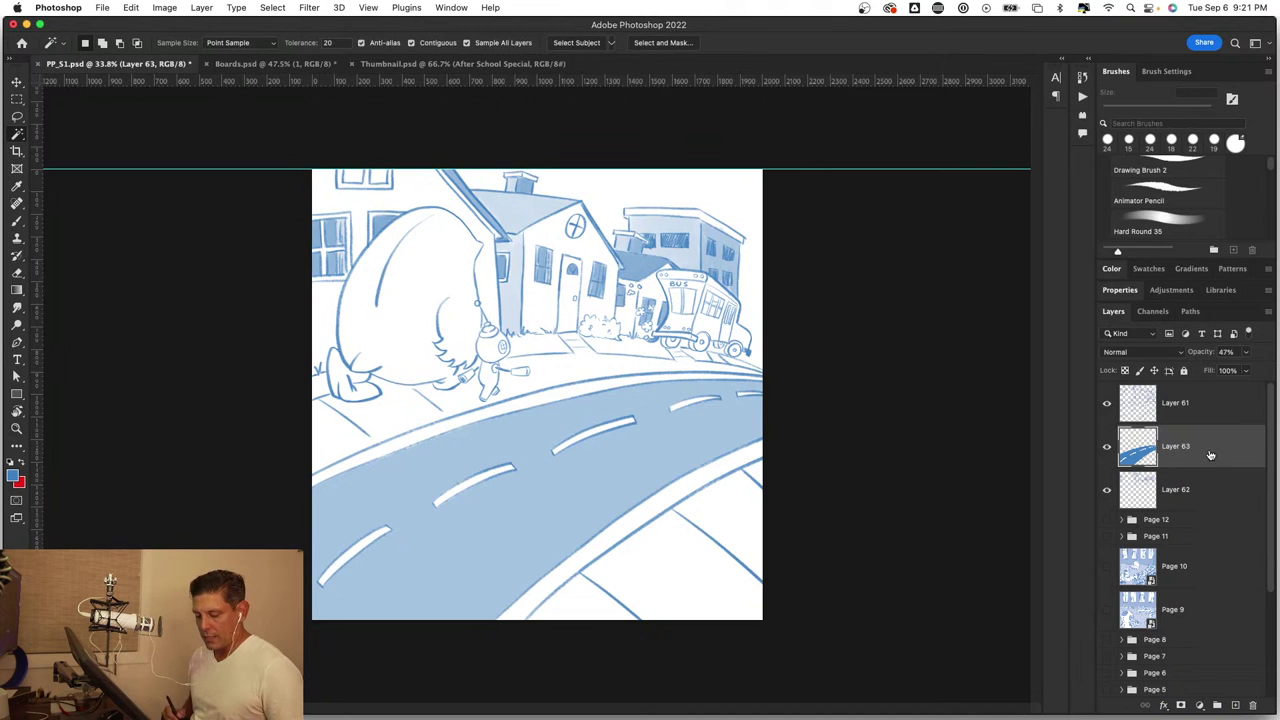
key(ctrl+e)
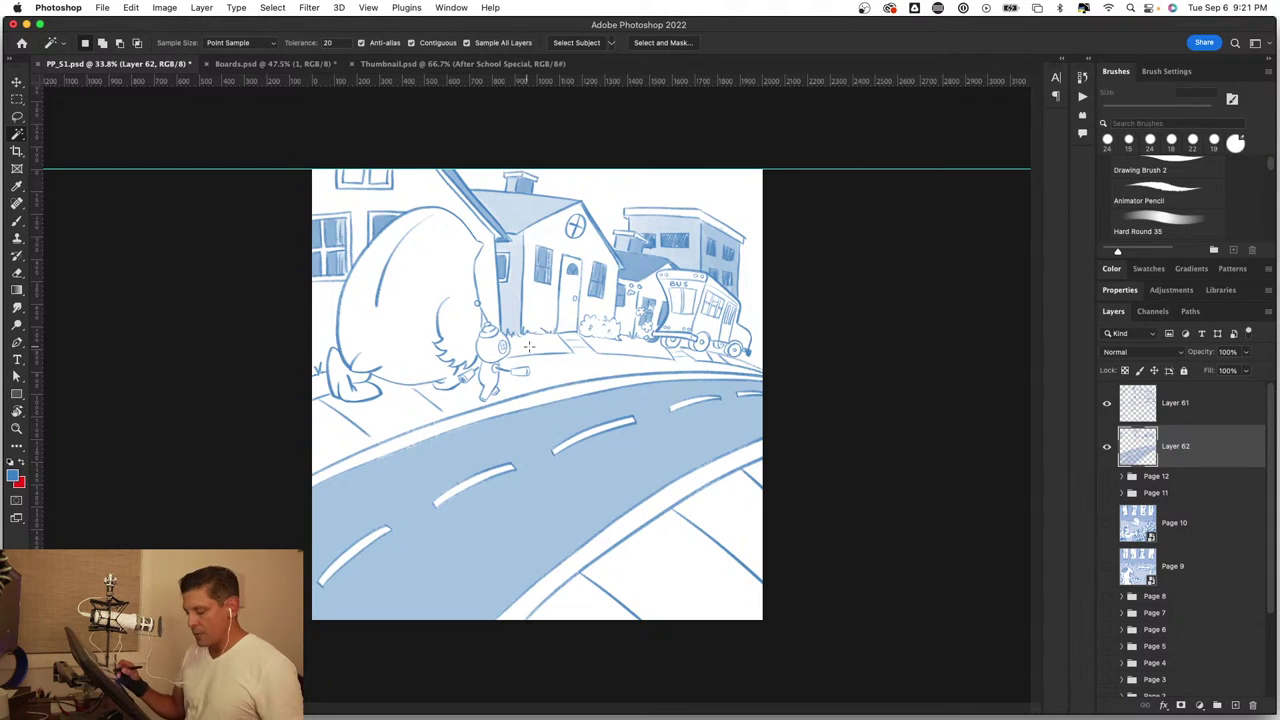
Step: Paint light-blue shadows on the bottom-left ground, the left bush and the sidewalk toward the bus
key(b)
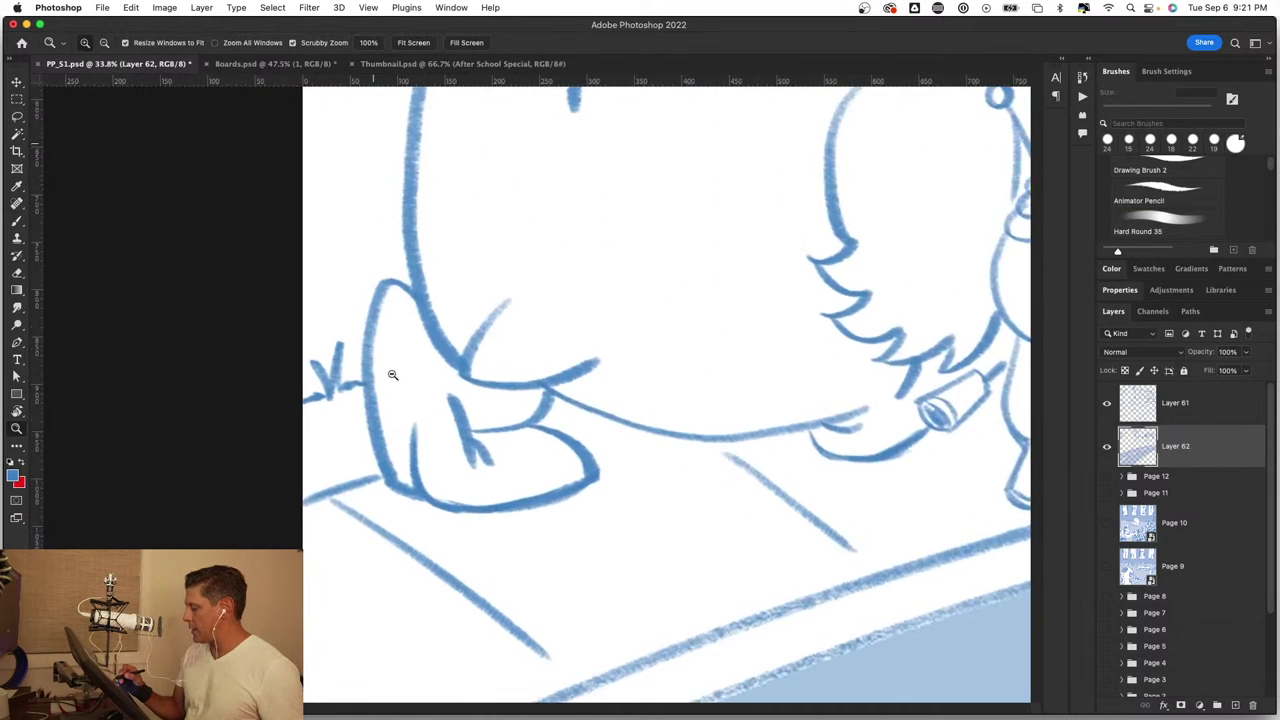
mouse_move(322, 388)
mouse_down()
mouse_move(305, 493)
mouse_move(335, 540)
mouse_move(362, 420)
mouse_move(391, 471)
mouse_move(395, 550)
mouse_move(300, 528)
mouse_move(390, 415)
mouse_up()
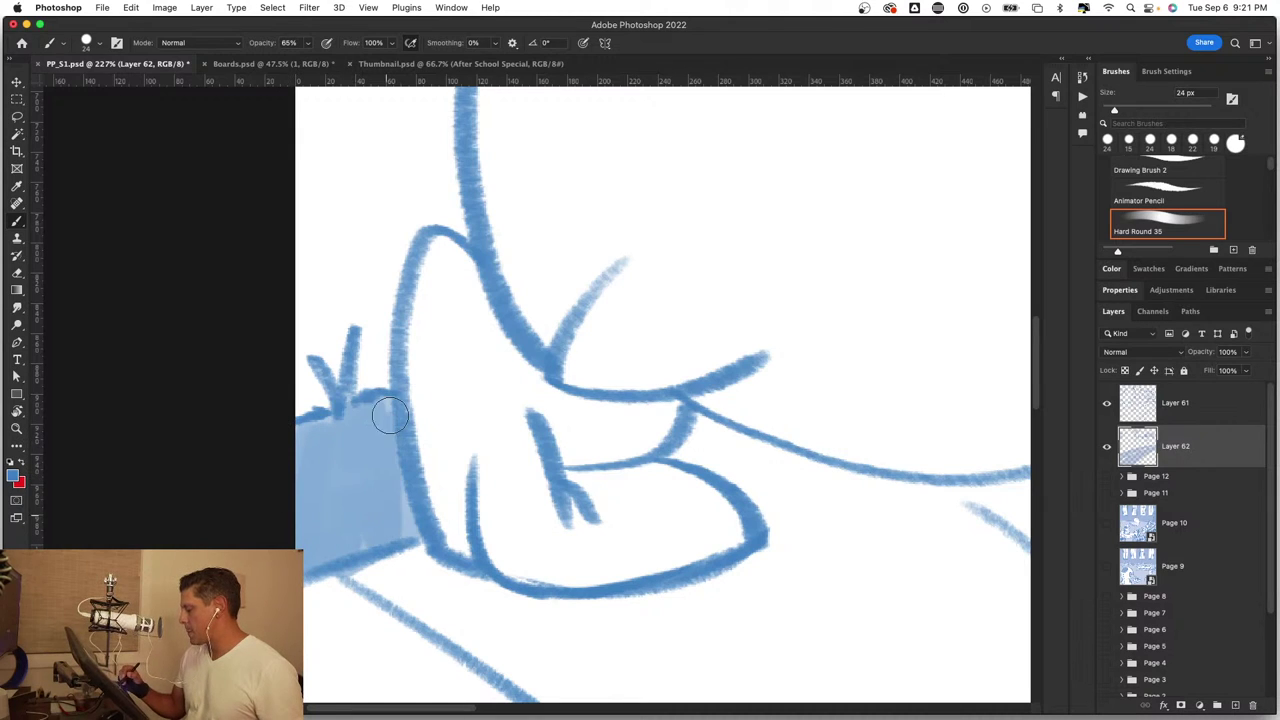
key(z)
mouse_move(528, 571)
mouse_down()
mouse_move(601, 374)
mouse_move(660, 374)
mouse_up()
key(b)
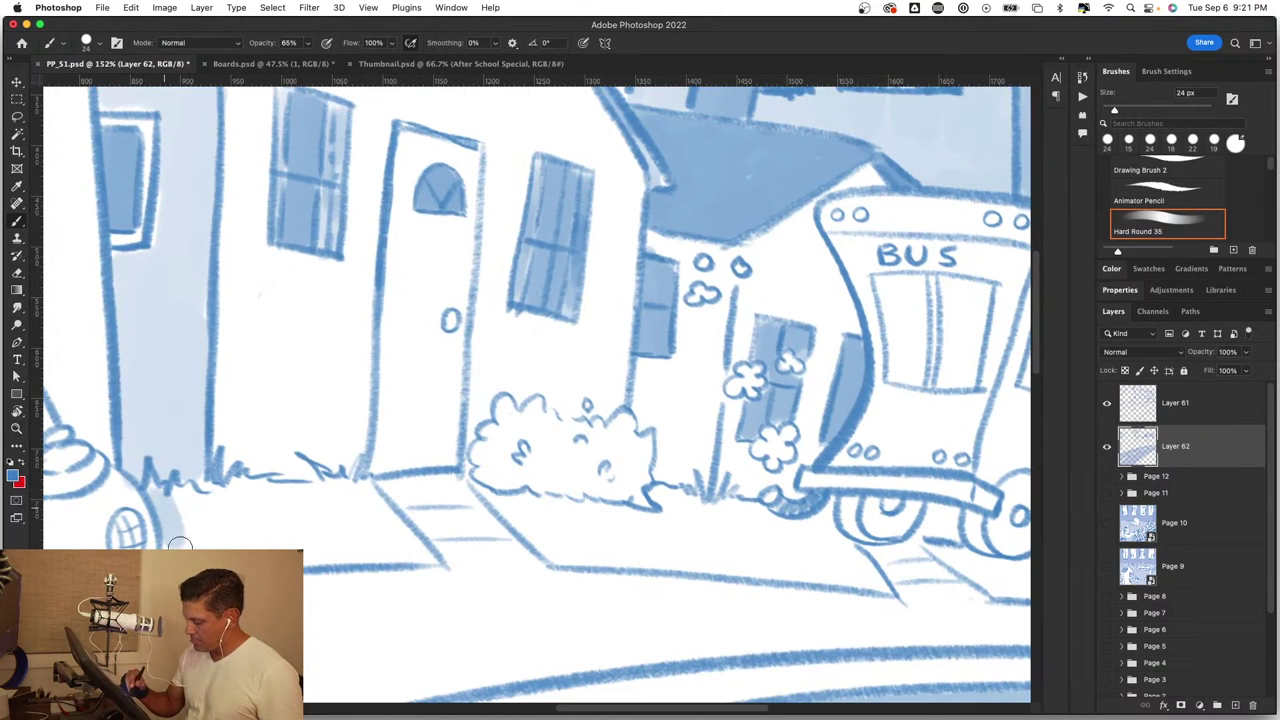
mouse_move(186, 547)
mouse_down()
mouse_move(208, 490)
mouse_move(234, 482)
mouse_move(262, 500)
mouse_move(284, 543)
mouse_move(306, 497)
mouse_move(398, 548)
mouse_move(420, 540)
mouse_move(428, 560)
mouse_move(363, 554)
mouse_up()
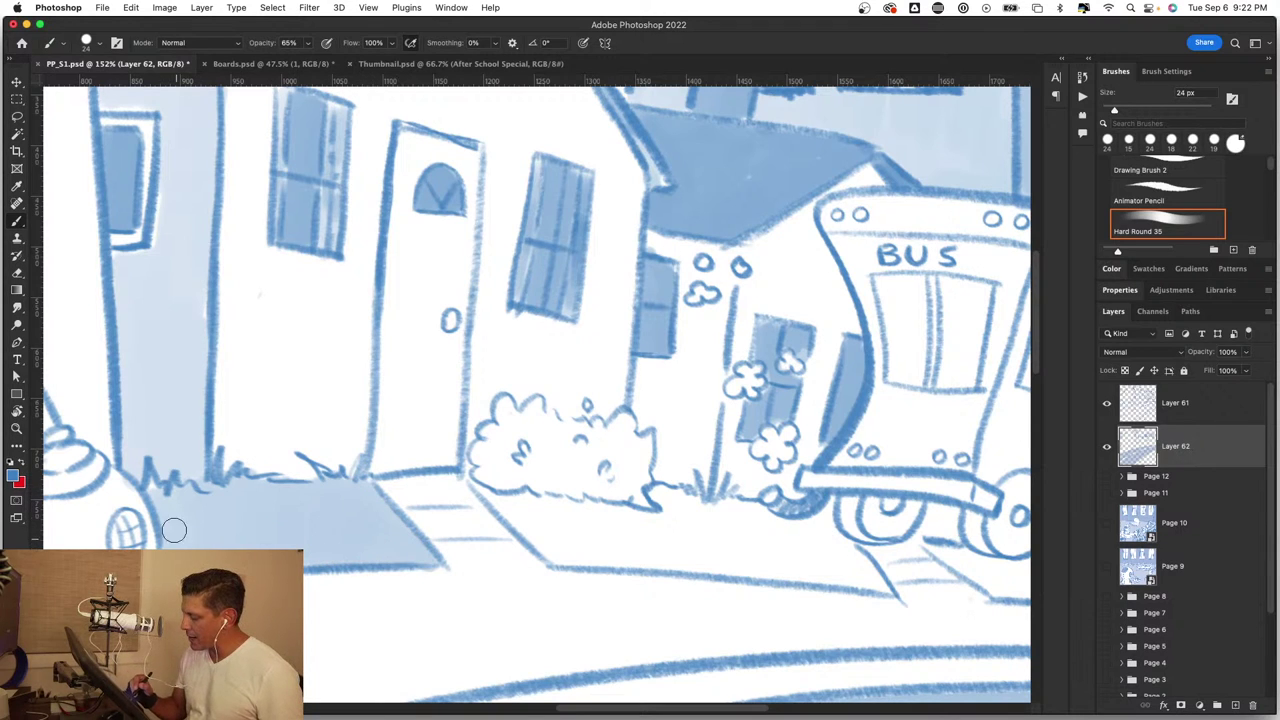
mouse_move(174, 530)
mouse_down()
mouse_move(176, 510)
mouse_move(194, 517)
mouse_move(237, 494)
mouse_move(320, 501)
mouse_move(351, 486)
mouse_move(383, 534)
mouse_move(428, 556)
mouse_up()
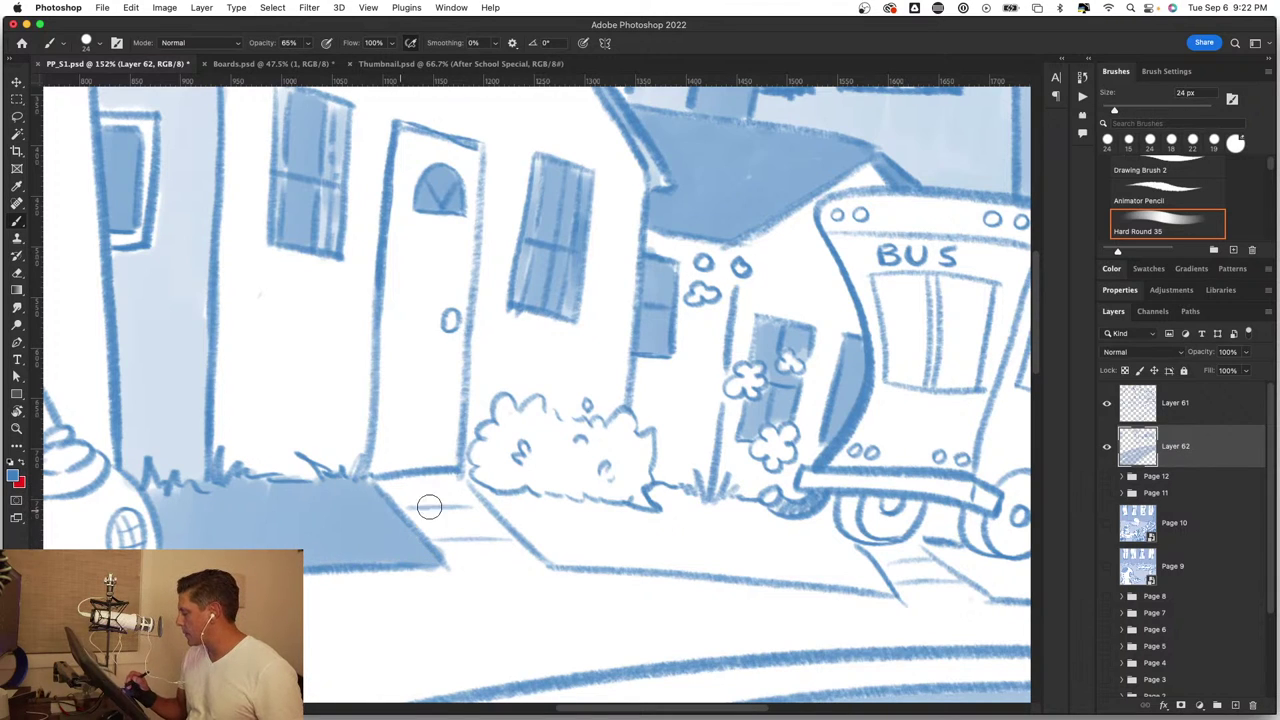
mouse_move(518, 470)
mouse_down()
mouse_move(486, 429)
mouse_move(518, 412)
mouse_move(545, 411)
mouse_move(560, 470)
mouse_move(585, 440)
mouse_move(640, 480)
mouse_move(645, 460)
mouse_move(580, 485)
mouse_move(536, 484)
mouse_move(523, 506)
mouse_move(566, 523)
mouse_move(543, 545)
mouse_move(865, 575)
mouse_move(816, 526)
mouse_move(700, 496)
mouse_move(517, 511)
mouse_move(833, 555)
mouse_up()
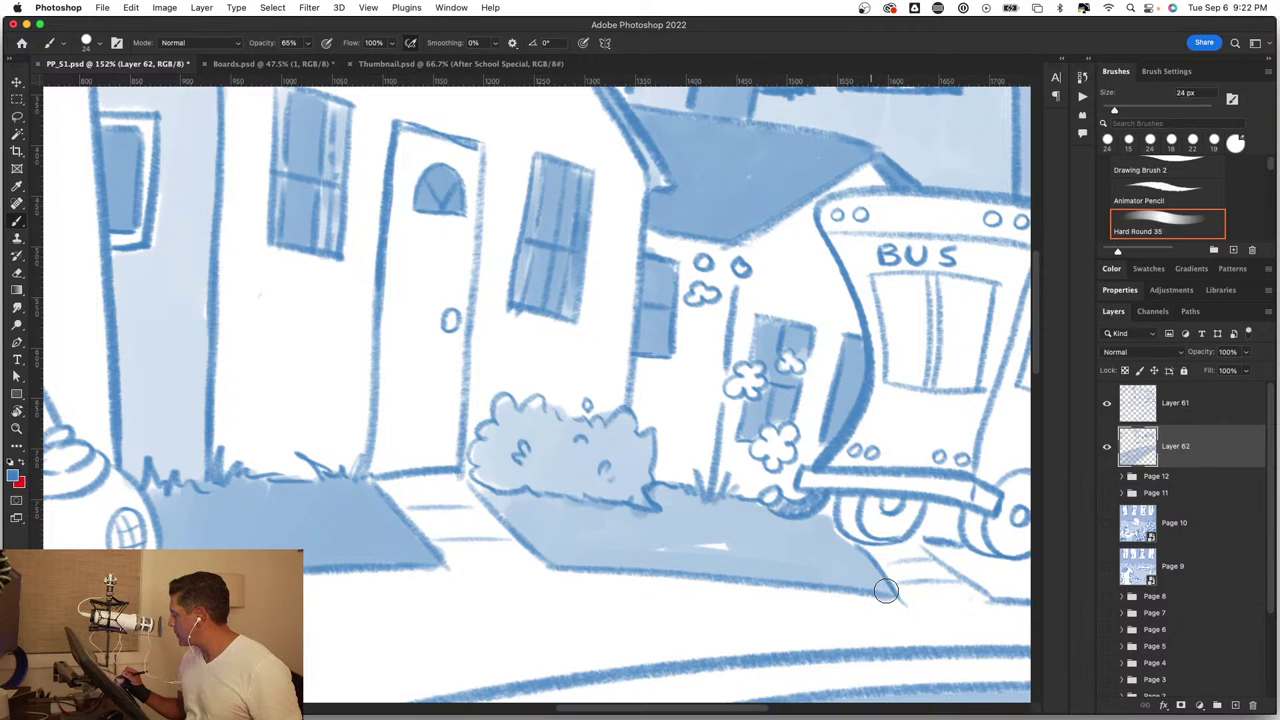
mouse_move(480, 508)
mouse_down()
mouse_move(736, 517)
mouse_move(797, 531)
mouse_move(594, 549)
mouse_move(700, 531)
mouse_move(872, 578)
mouse_move(688, 368)
mouse_up()
Step: Shade the road beneath the bus's wheels light blue
key(z)
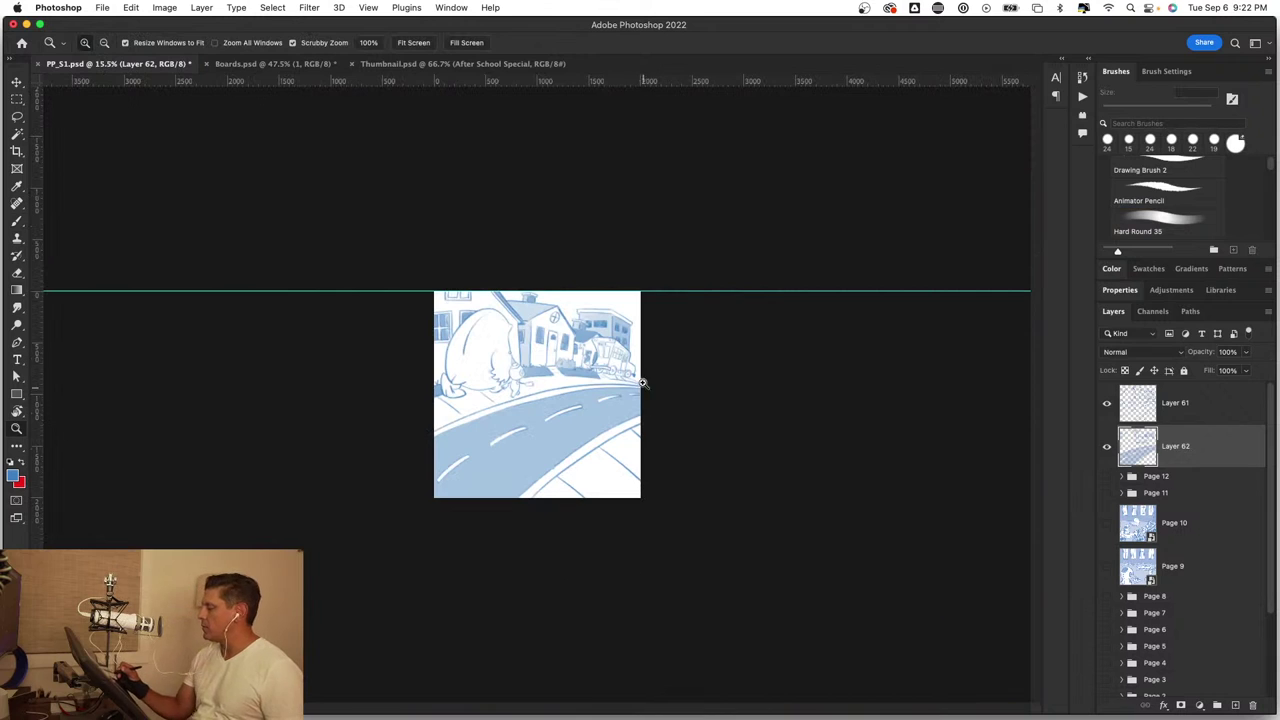
drag(653, 265, 562, 432)
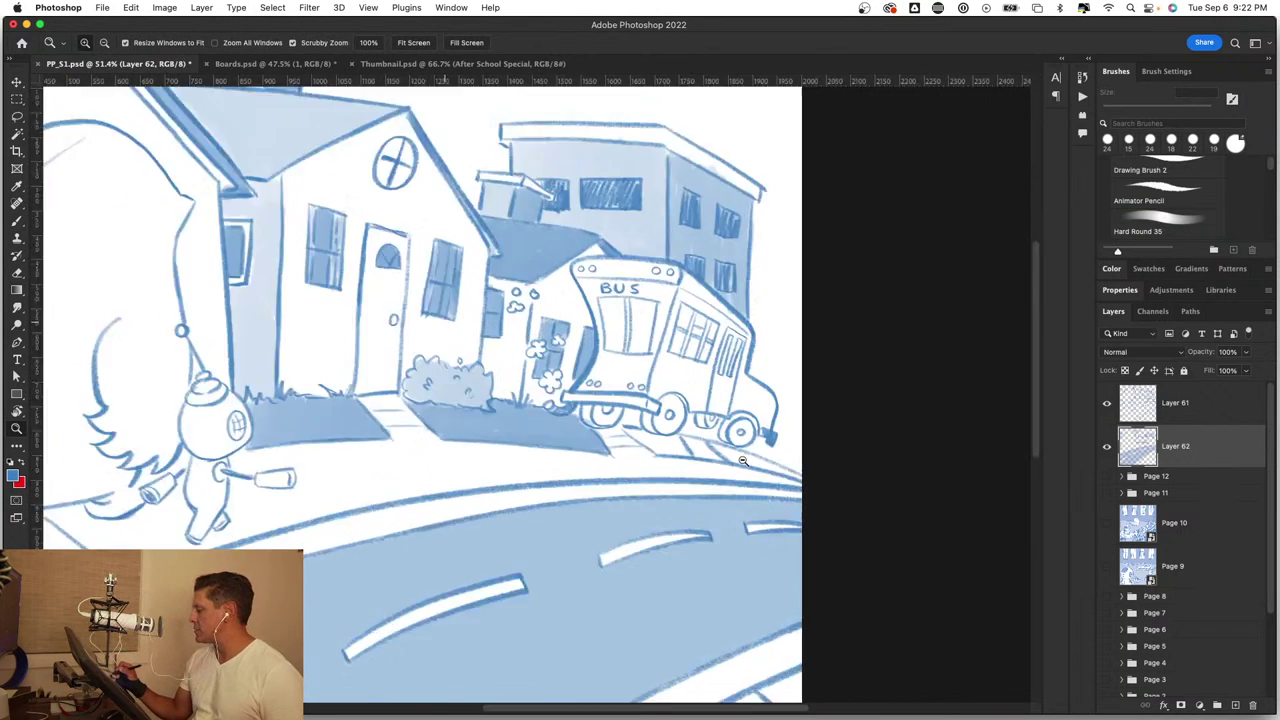
key(b)
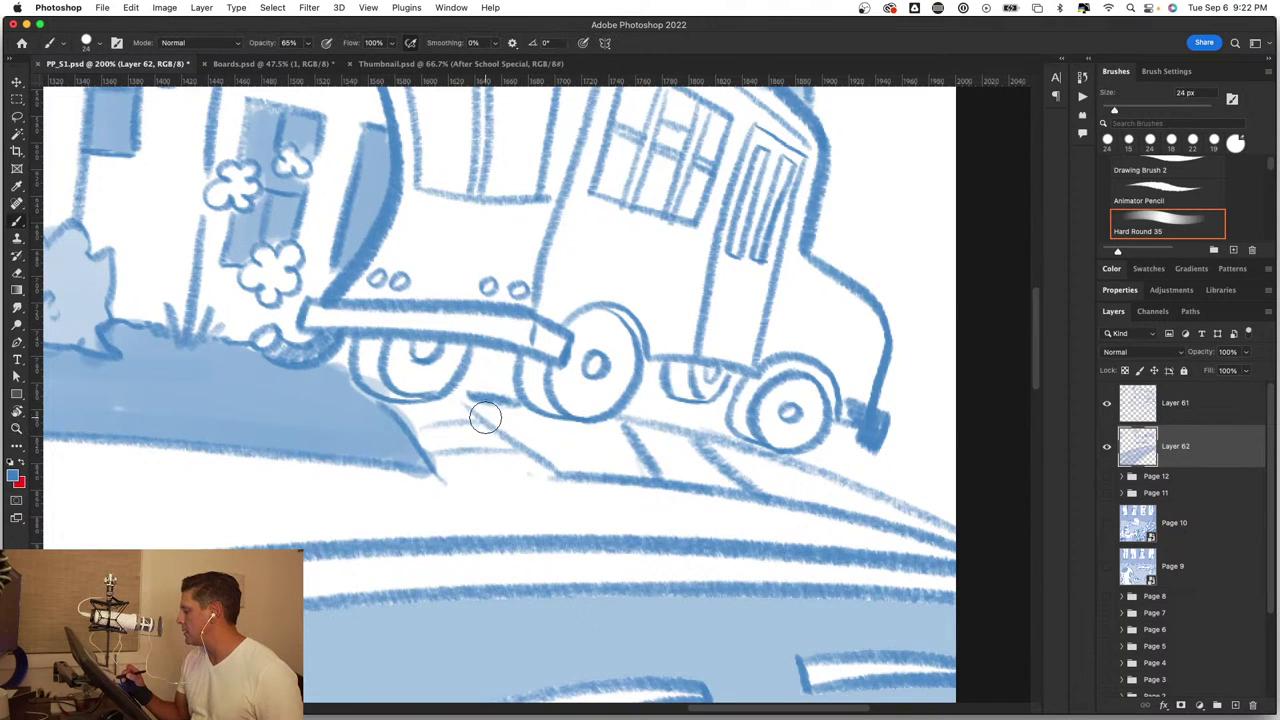
mouse_move(485, 417)
mouse_down()
mouse_move(543, 449)
mouse_move(571, 434)
mouse_move(619, 441)
mouse_move(506, 420)
mouse_move(637, 467)
mouse_up()
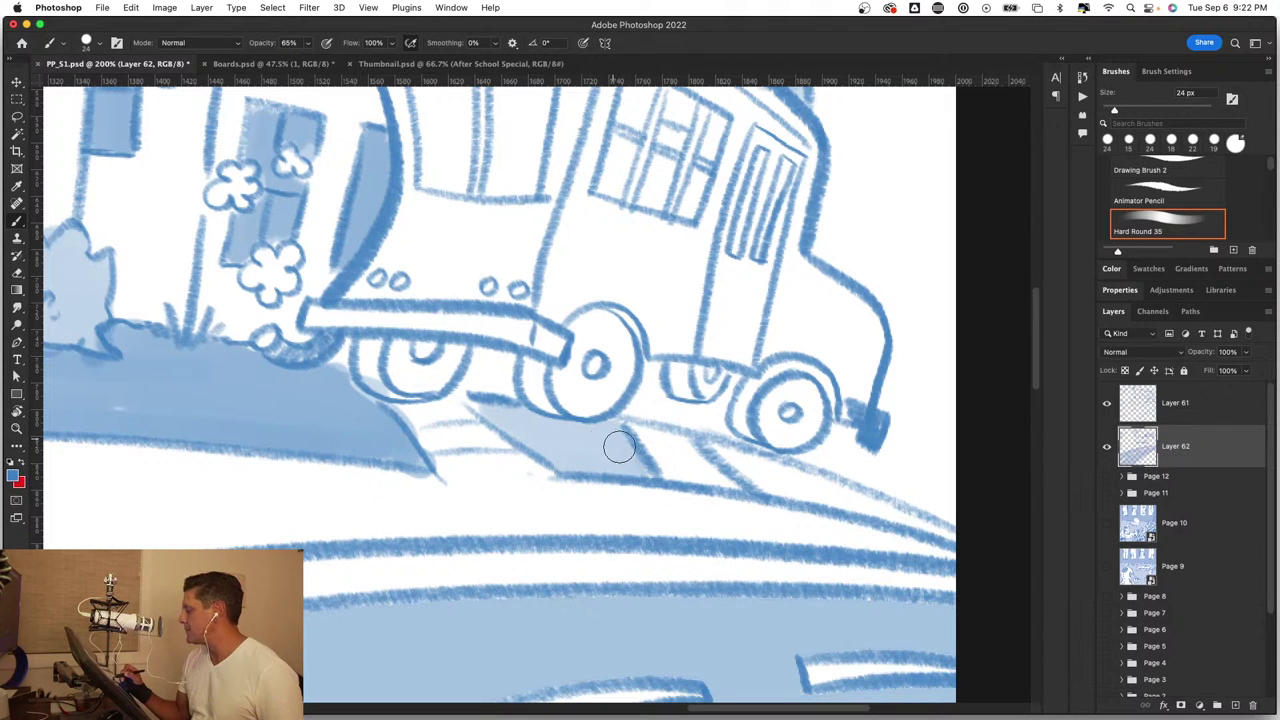
mouse_move(481, 408)
mouse_down()
mouse_move(571, 437)
mouse_move(586, 466)
mouse_up()
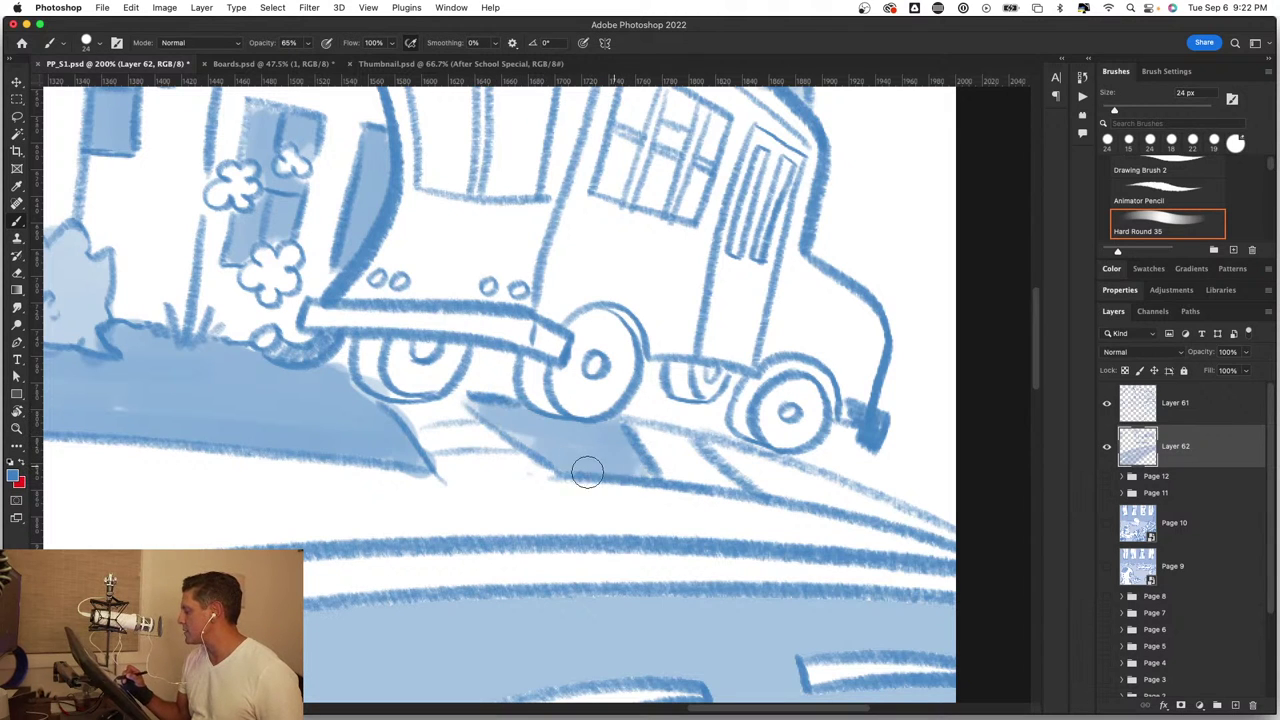
mouse_move(731, 456)
mouse_down()
mouse_move(950, 540)
mouse_move(786, 500)
mouse_move(642, 530)
mouse_move(605, 557)
mouse_up()
key(z)
key(b)
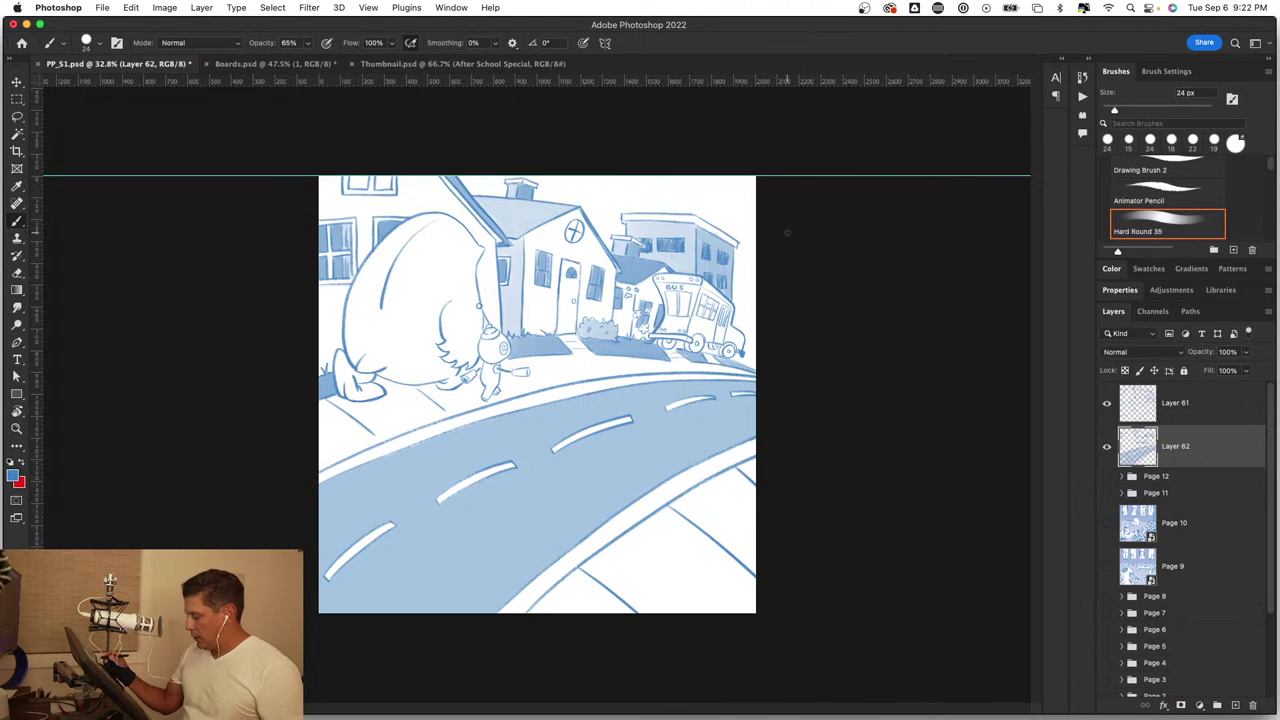
Step: Shrink the brush to 14 px and darken the shading along the bus roof band
scroll(787, 232, up, 5)
scroll(793, 285, up, 5)
scroll(581, 566, down, 5)
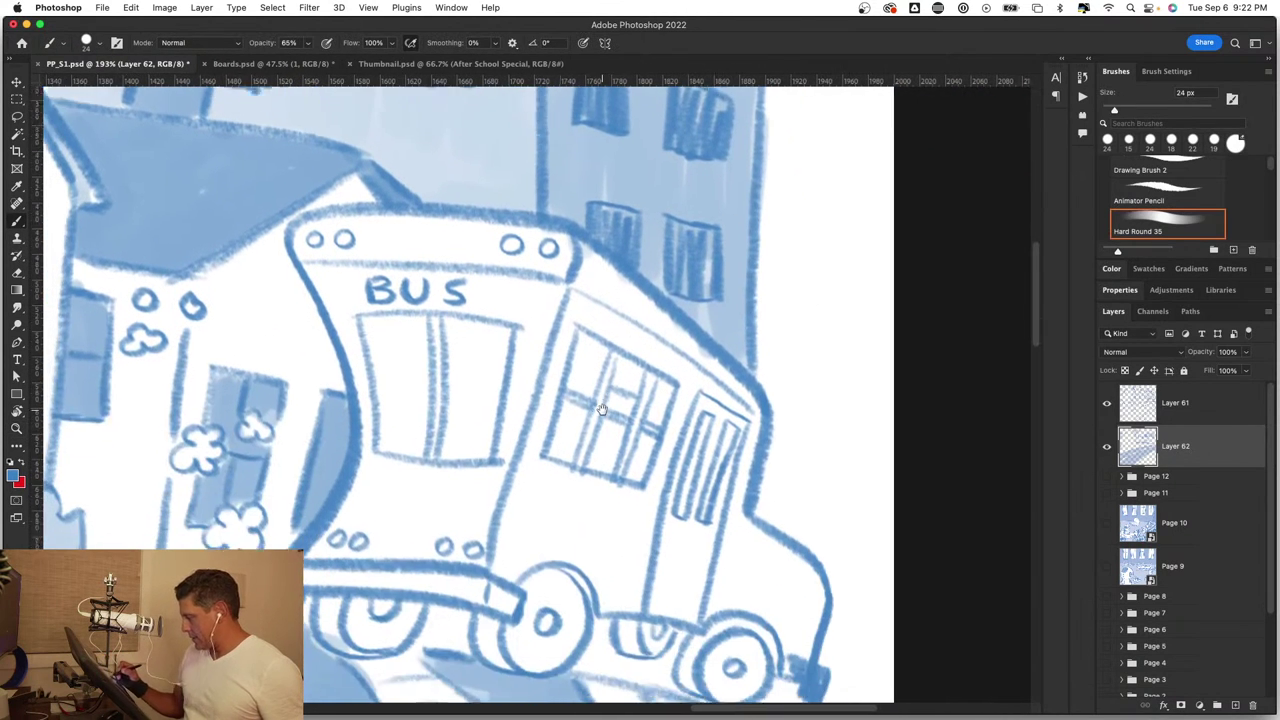
drag(413, 461, 403, 458)
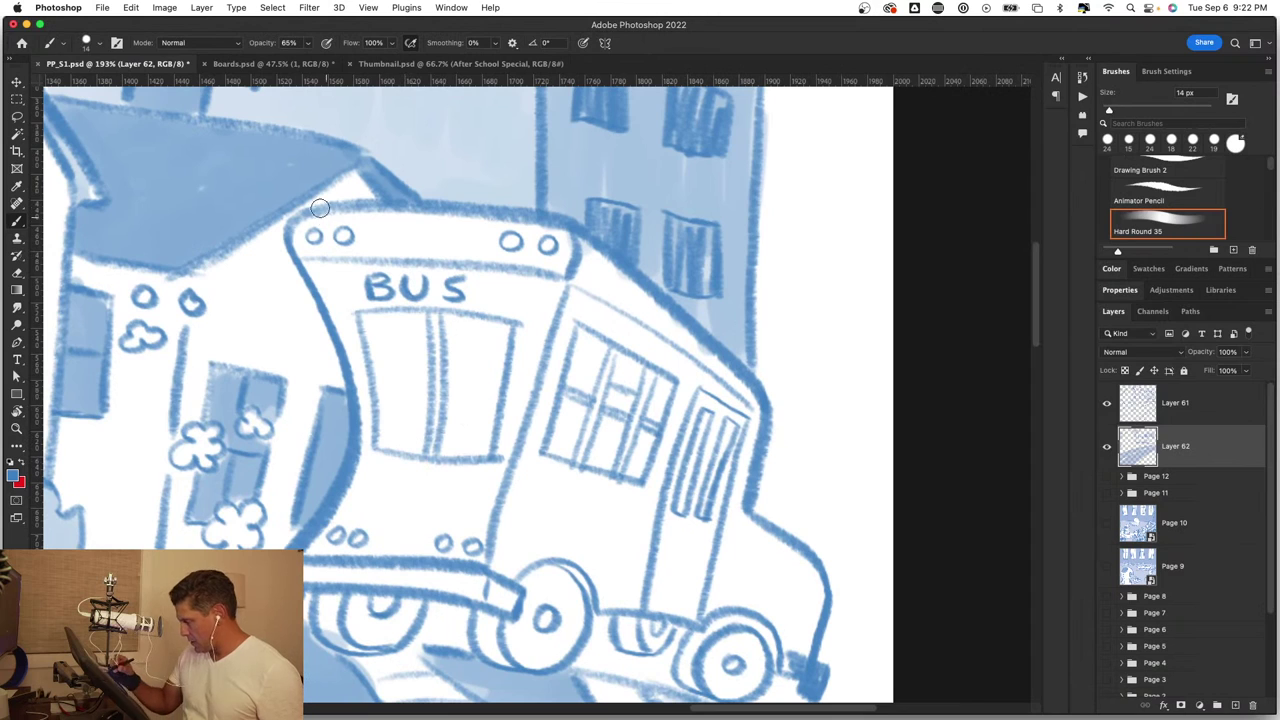
drag(297, 244, 303, 219)
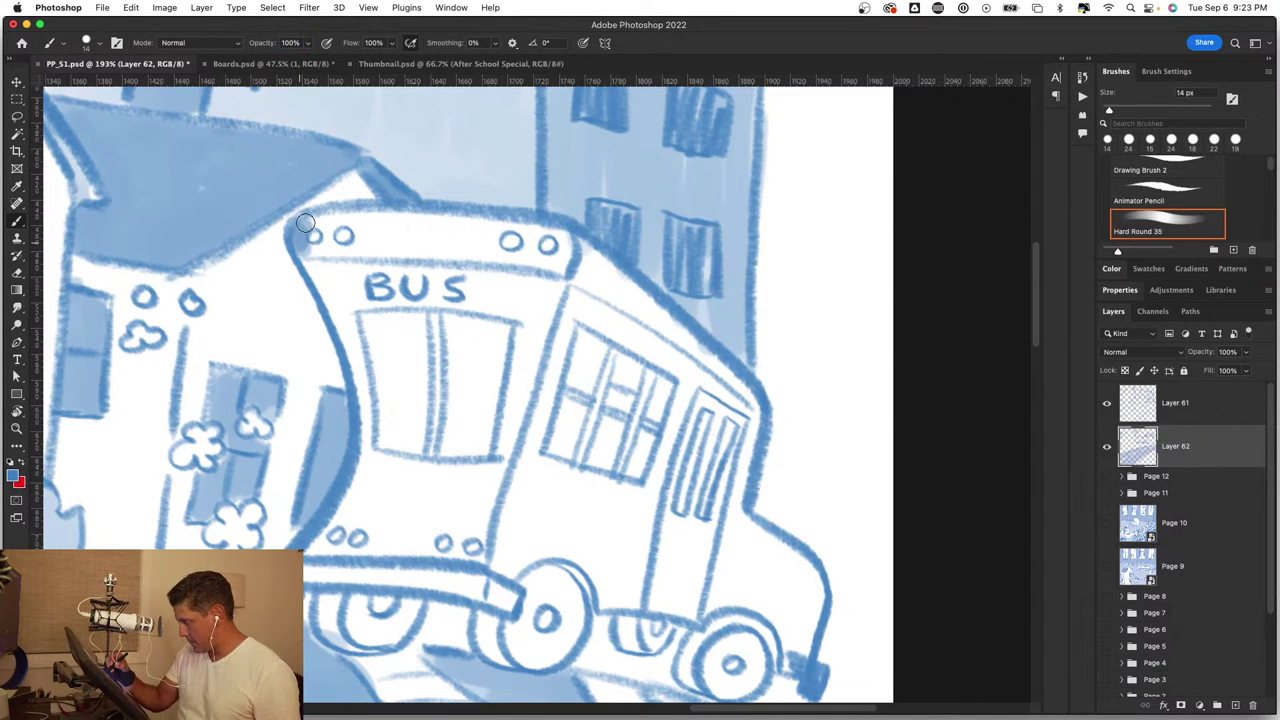
drag(310, 249, 358, 217)
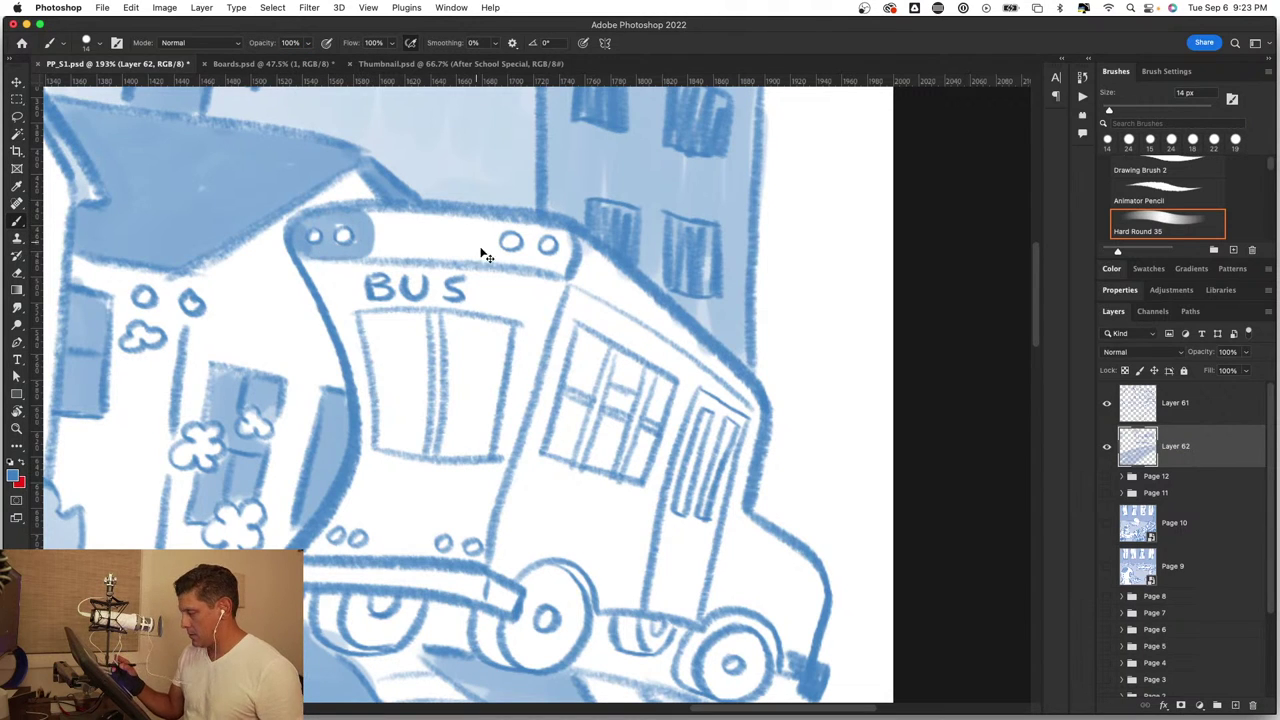
mouse_move(592, 270)
mouse_down()
mouse_move(687, 383)
mouse_move(730, 402)
mouse_move(850, 505)
mouse_move(674, 391)
mouse_move(811, 475)
mouse_up()
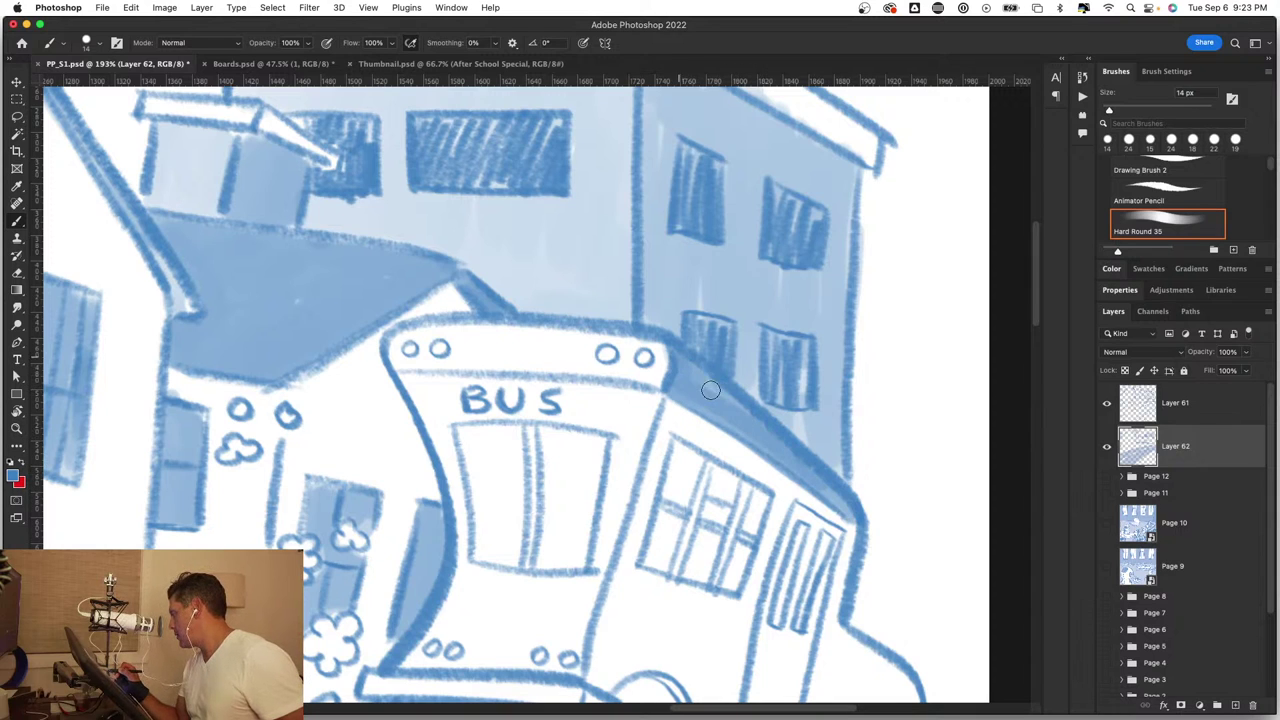
mouse_move(749, 431)
mouse_down()
mouse_move(860, 515)
mouse_move(690, 375)
mouse_move(713, 405)
mouse_up()
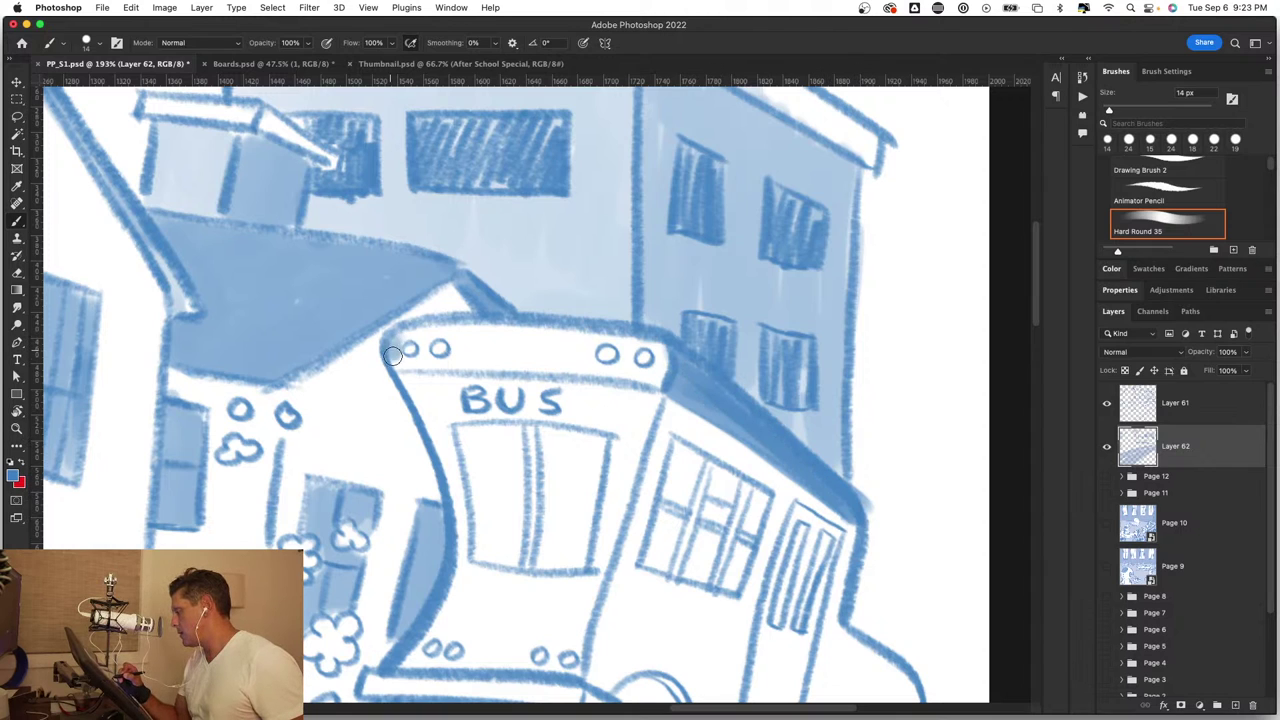
mouse_move(392, 356)
mouse_down()
mouse_move(496, 330)
mouse_move(652, 346)
mouse_move(505, 366)
mouse_move(418, 361)
mouse_move(497, 348)
mouse_up()
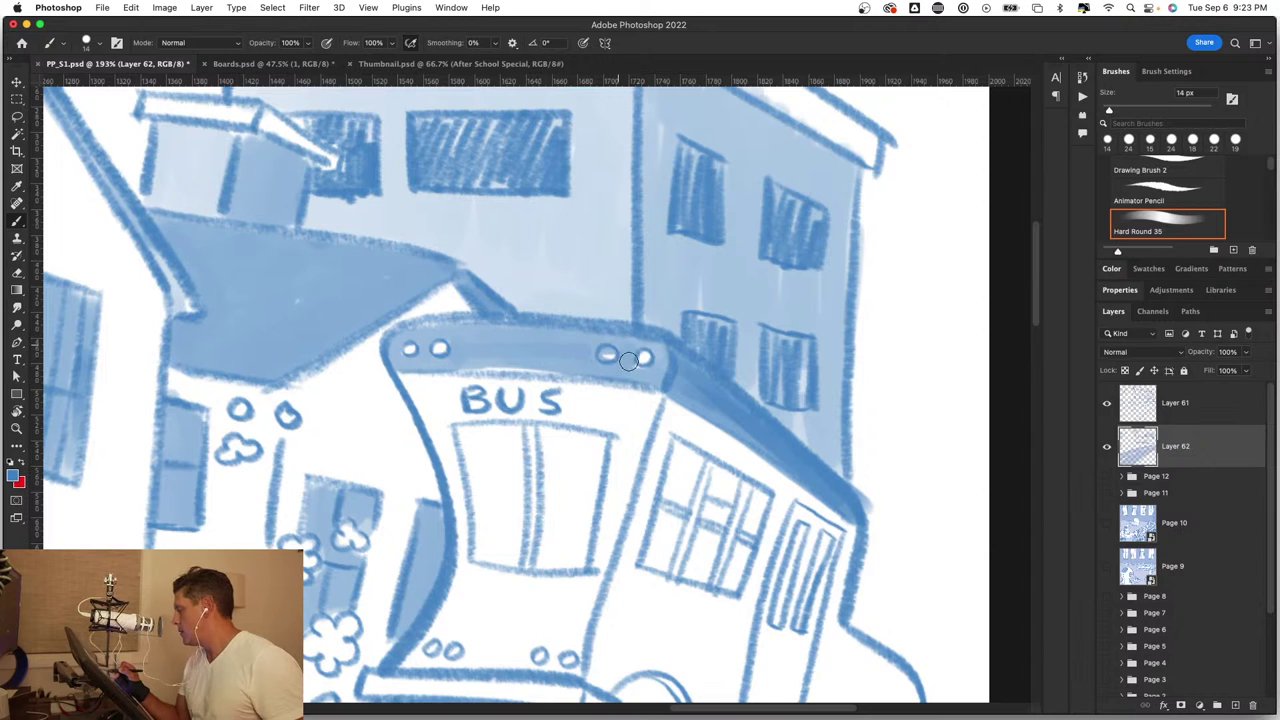
mouse_move(563, 351)
mouse_down()
mouse_move(415, 330)
mouse_move(662, 376)
mouse_move(548, 328)
mouse_move(394, 332)
mouse_up()
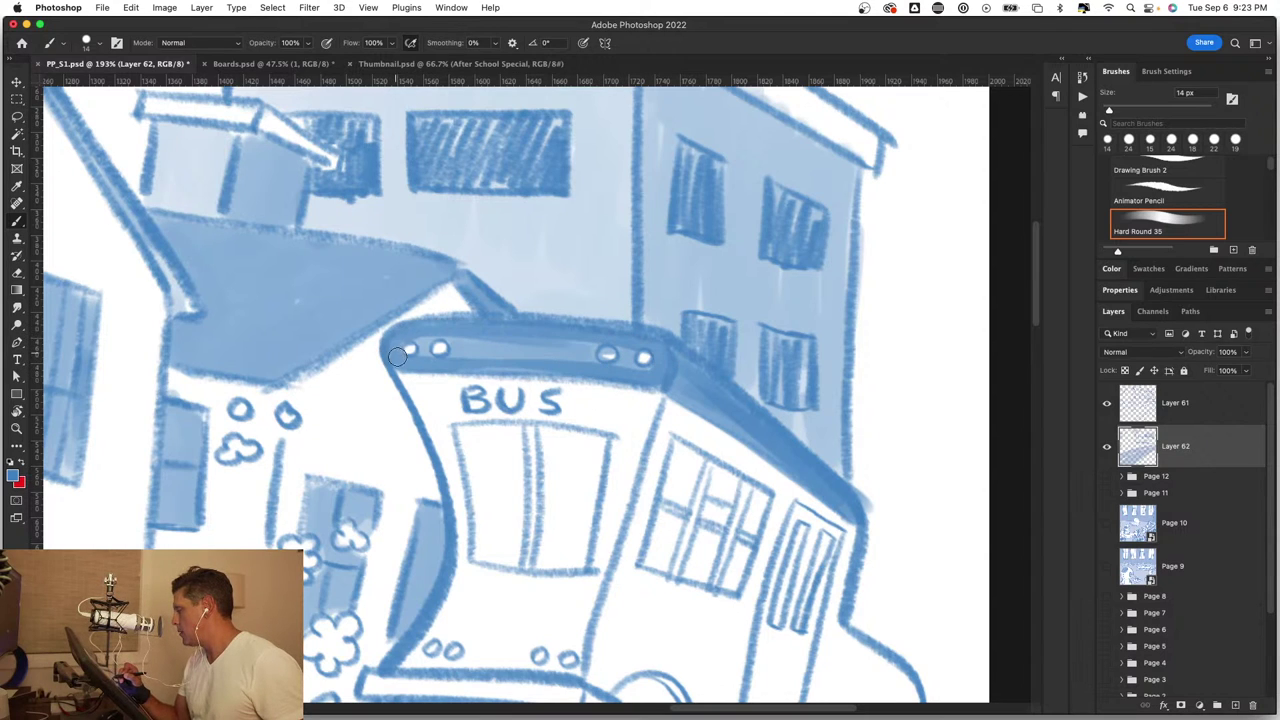
drag(486, 349, 559, 352)
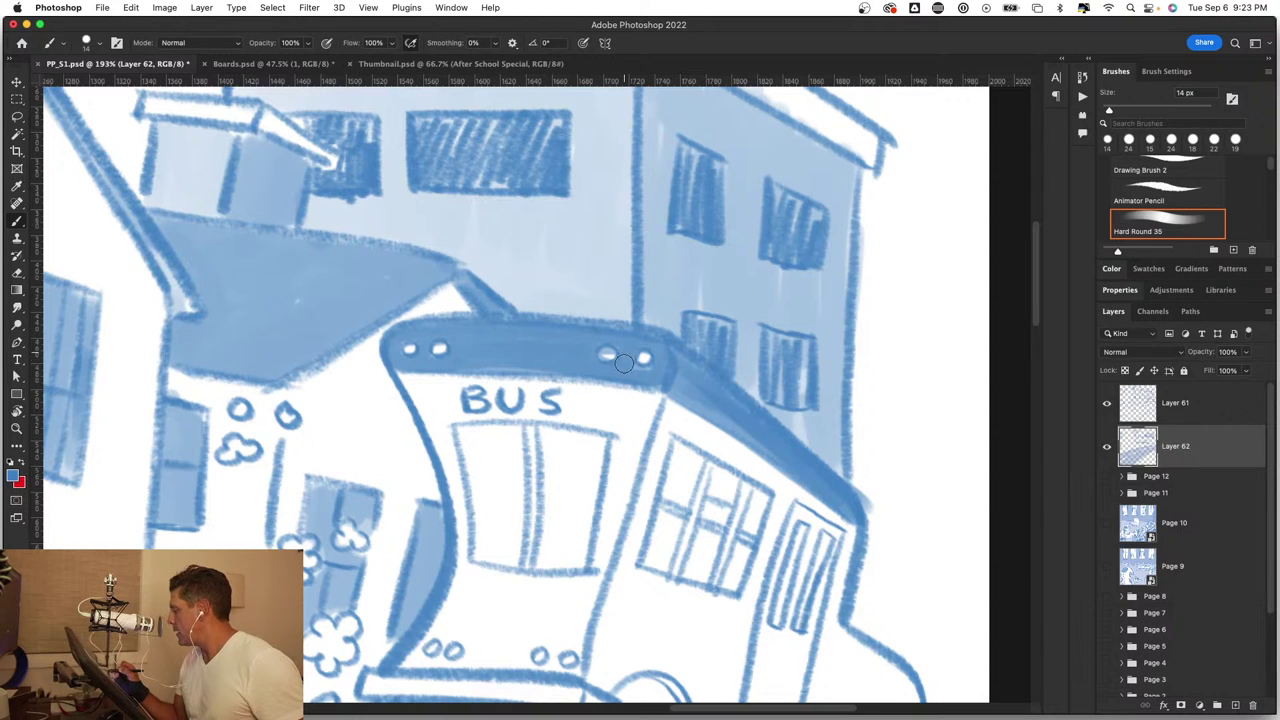
Step: Erase the bus's small roof windows into clean white ovals with a ~10 px eraser
key(e)
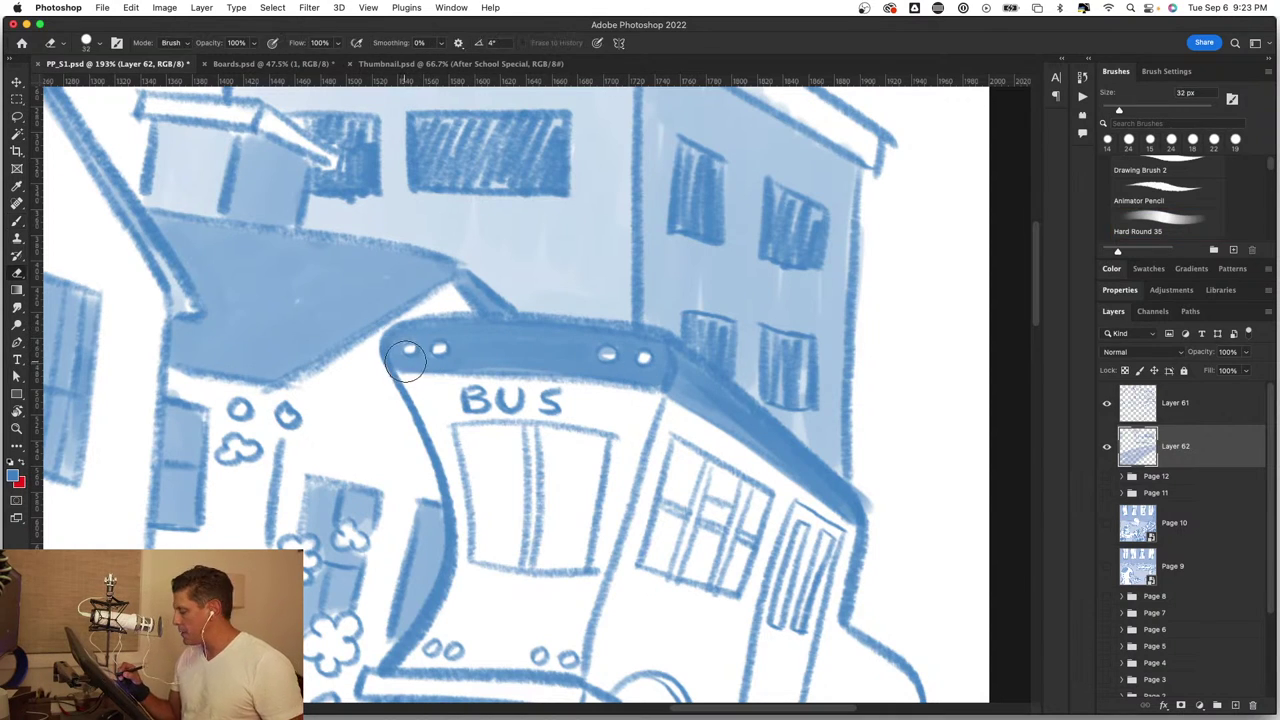
drag(425, 360, 409, 352)
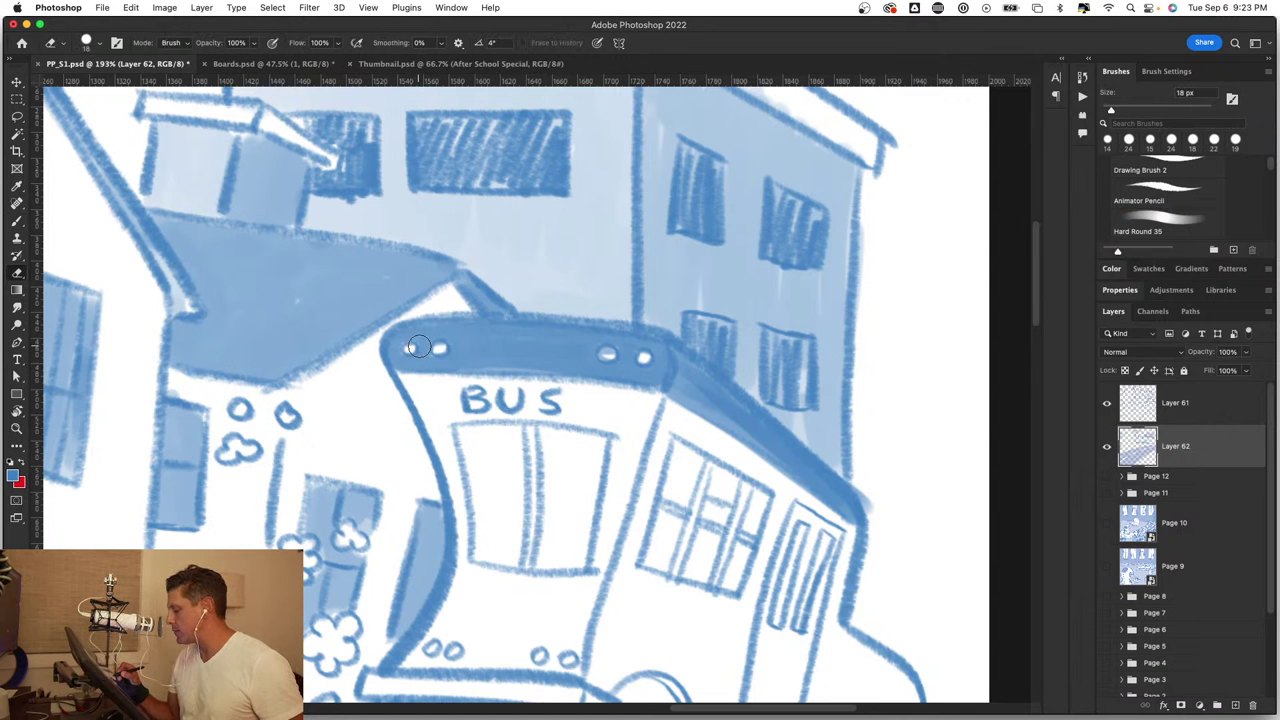
scroll(485, 314, up, 3)
scroll(485, 314, up, 2)
drag(293, 418, 276, 420)
drag(336, 410, 358, 414)
drag(260, 411, 272, 416)
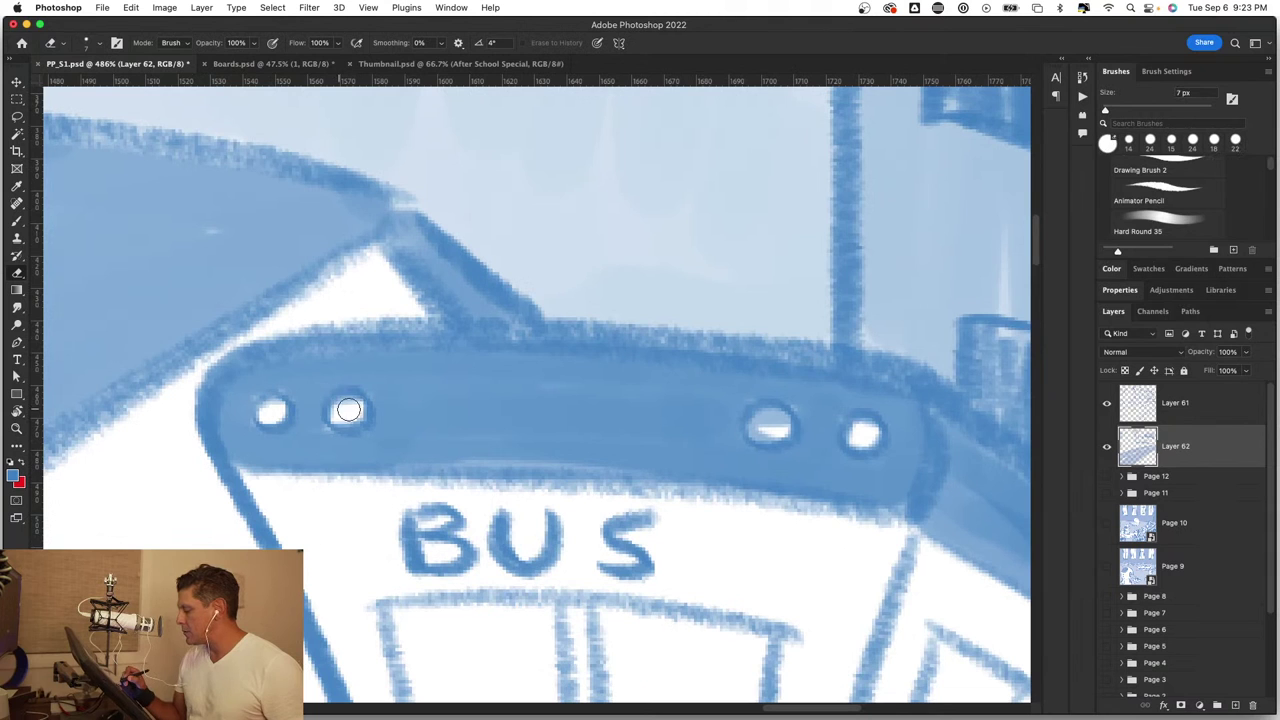
mouse_move(760, 428)
mouse_down()
mouse_move(776, 424)
mouse_move(756, 432)
mouse_up()
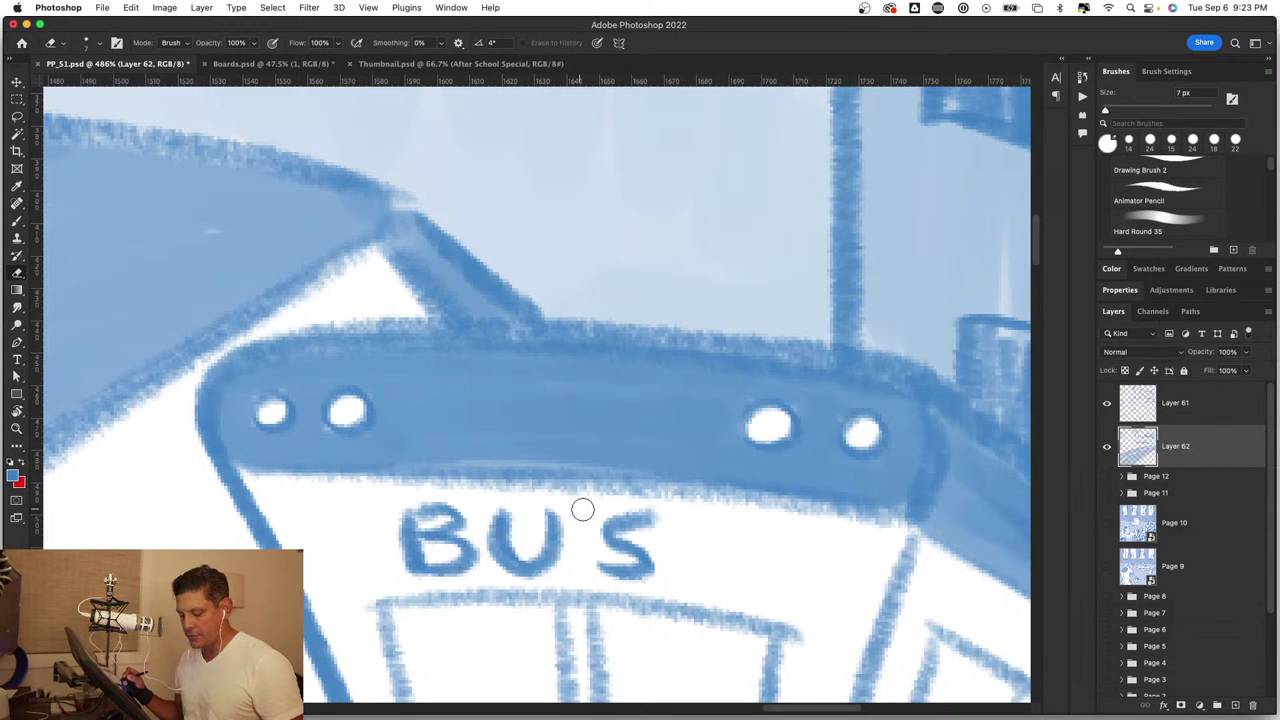
scroll(582, 510, down, 10)
scroll(660, 495, up, 1)
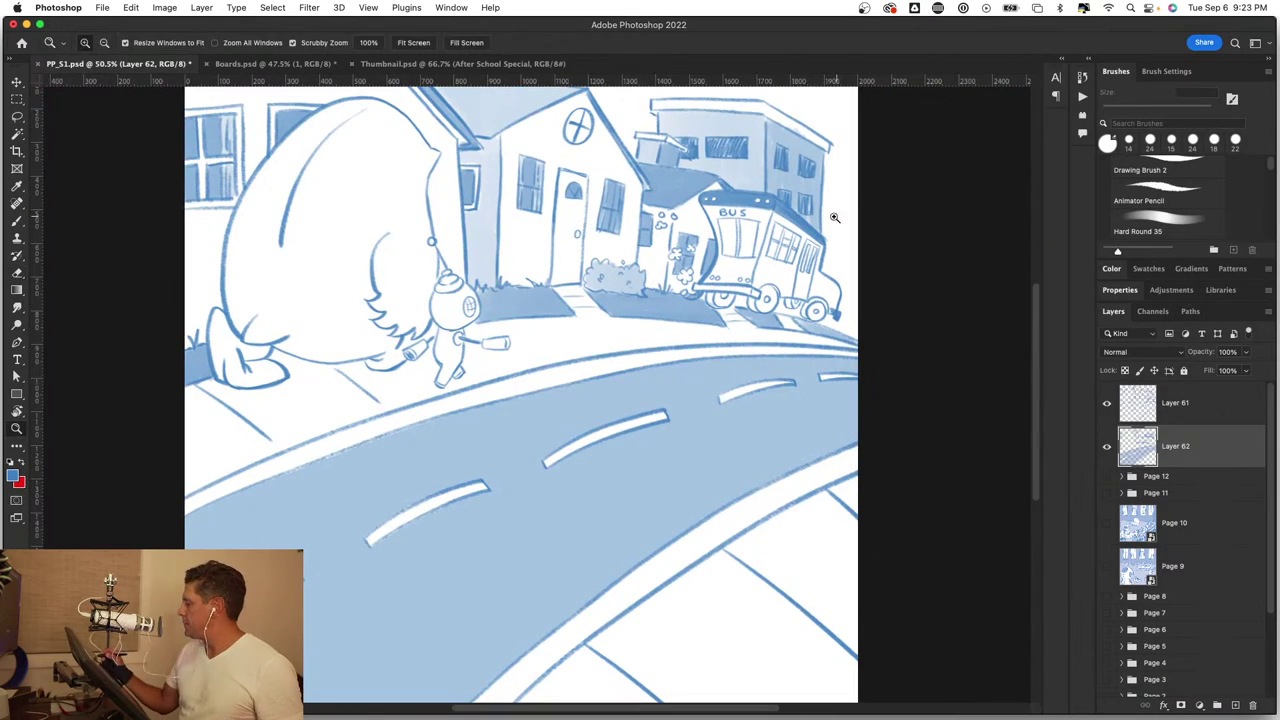
Step: Fill the bus's front window with light blue, closing the remaining white gap
scroll(760, 250, up, 8)
scroll(355, 282, up, 4)
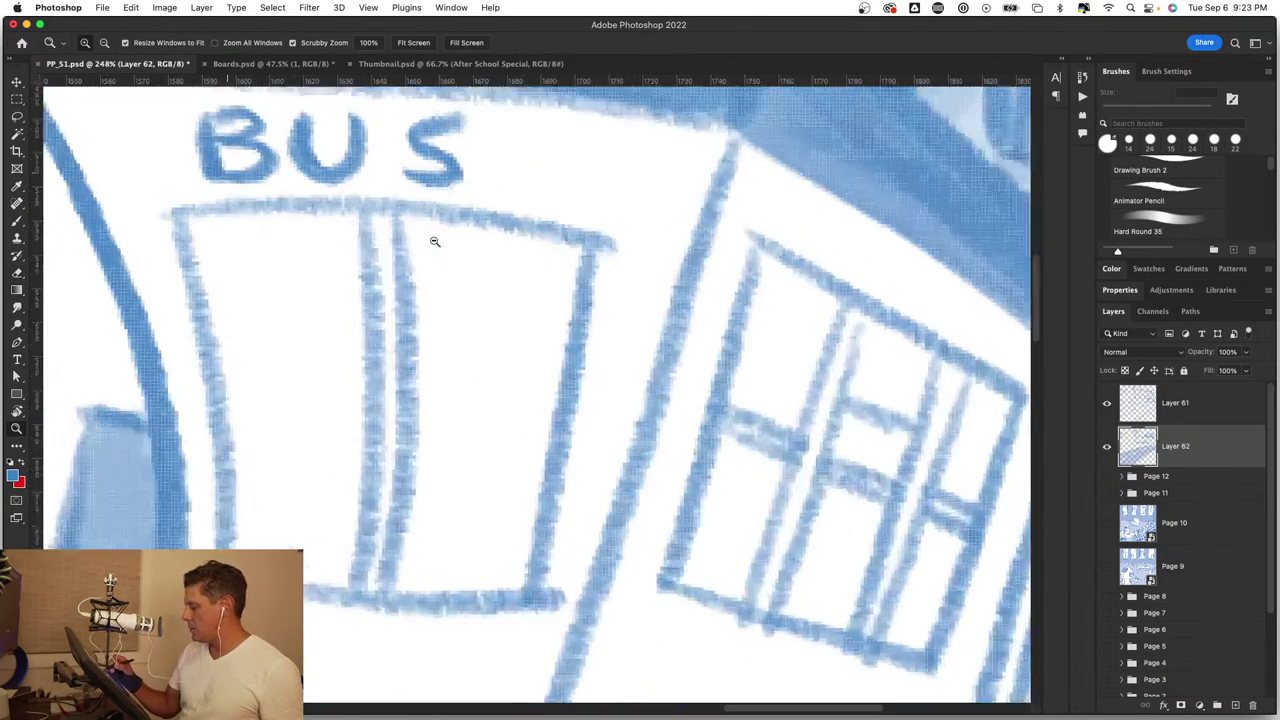
scroll(434, 237, up, 1)
key(e)
drag(300, 440, 306, 440)
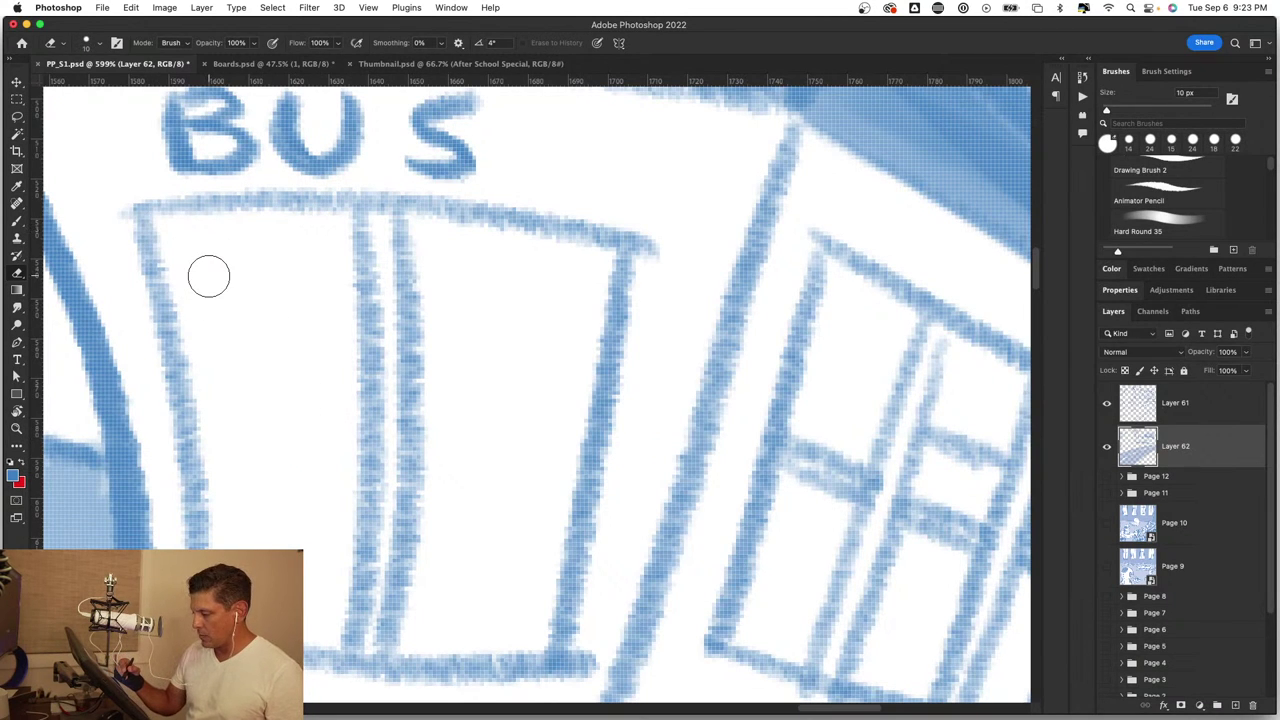
mouse_move(213, 249)
mouse_down()
mouse_move(189, 277)
mouse_move(180, 234)
mouse_move(274, 223)
mouse_move(327, 281)
mouse_move(331, 246)
mouse_move(249, 246)
mouse_move(197, 274)
mouse_move(213, 530)
mouse_up()
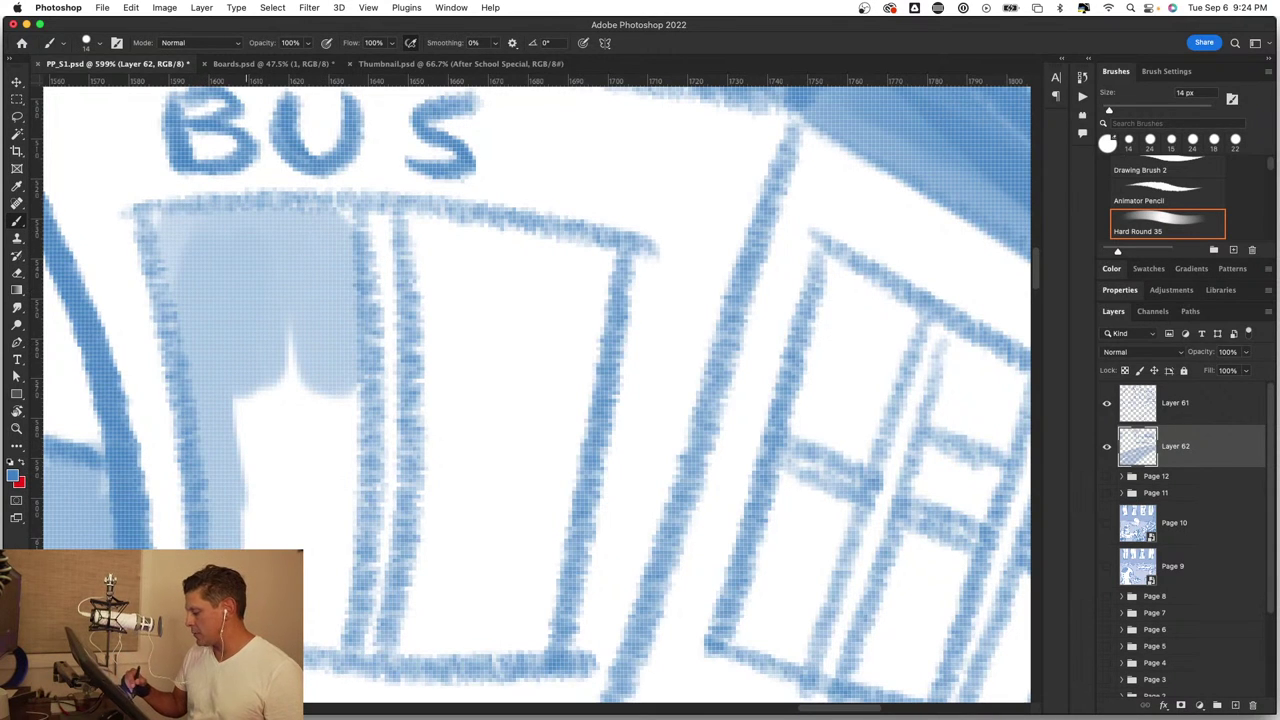
mouse_move(310, 600)
mouse_down()
mouse_move(320, 623)
mouse_move(351, 343)
mouse_move(314, 391)
mouse_move(300, 608)
mouse_move(252, 361)
mouse_move(334, 220)
mouse_move(543, 249)
mouse_move(537, 566)
mouse_move(549, 497)
mouse_move(434, 643)
mouse_move(422, 523)
mouse_move(431, 340)
mouse_move(463, 320)
mouse_move(474, 514)
mouse_move(517, 566)
mouse_move(388, 549)
mouse_up()
Step: Fill the bus's left and right door panels with darker blue
key(z)
mouse_move(563, 560)
mouse_down()
mouse_move(700, 594)
mouse_move(680, 594)
mouse_up()
key(b)
drag(591, 440, 599, 384)
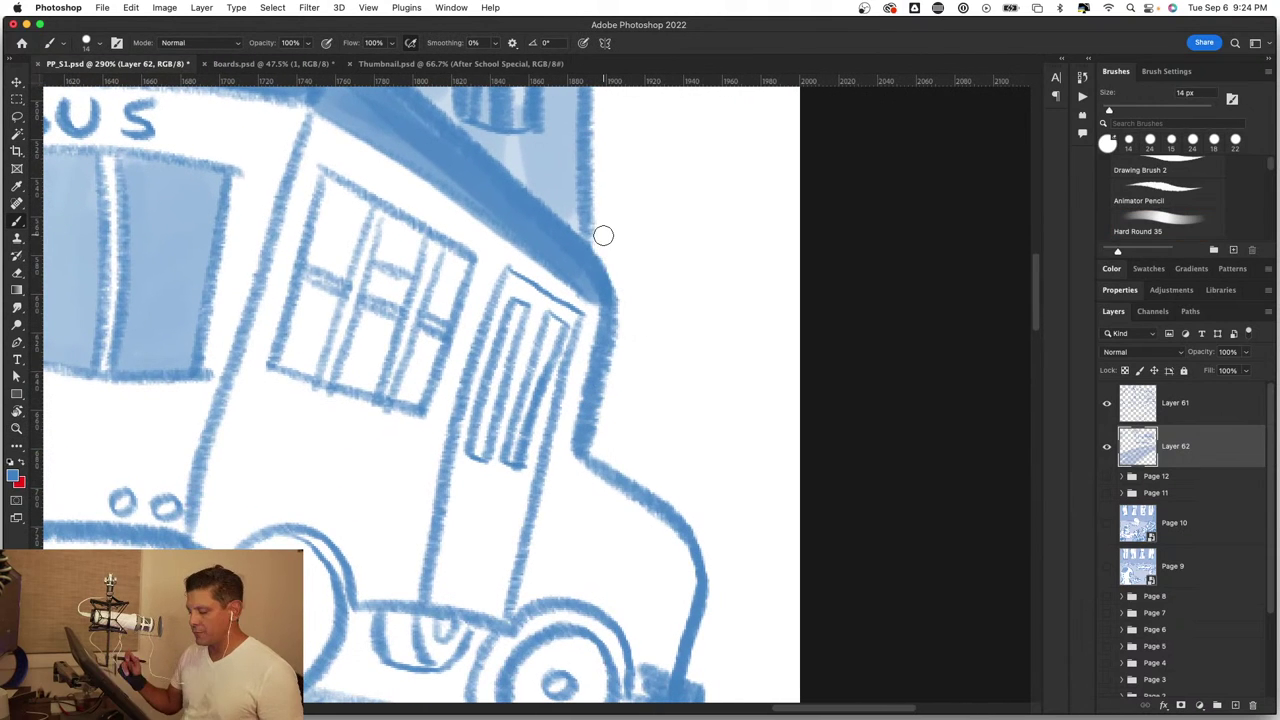
drag(519, 425, 510, 425)
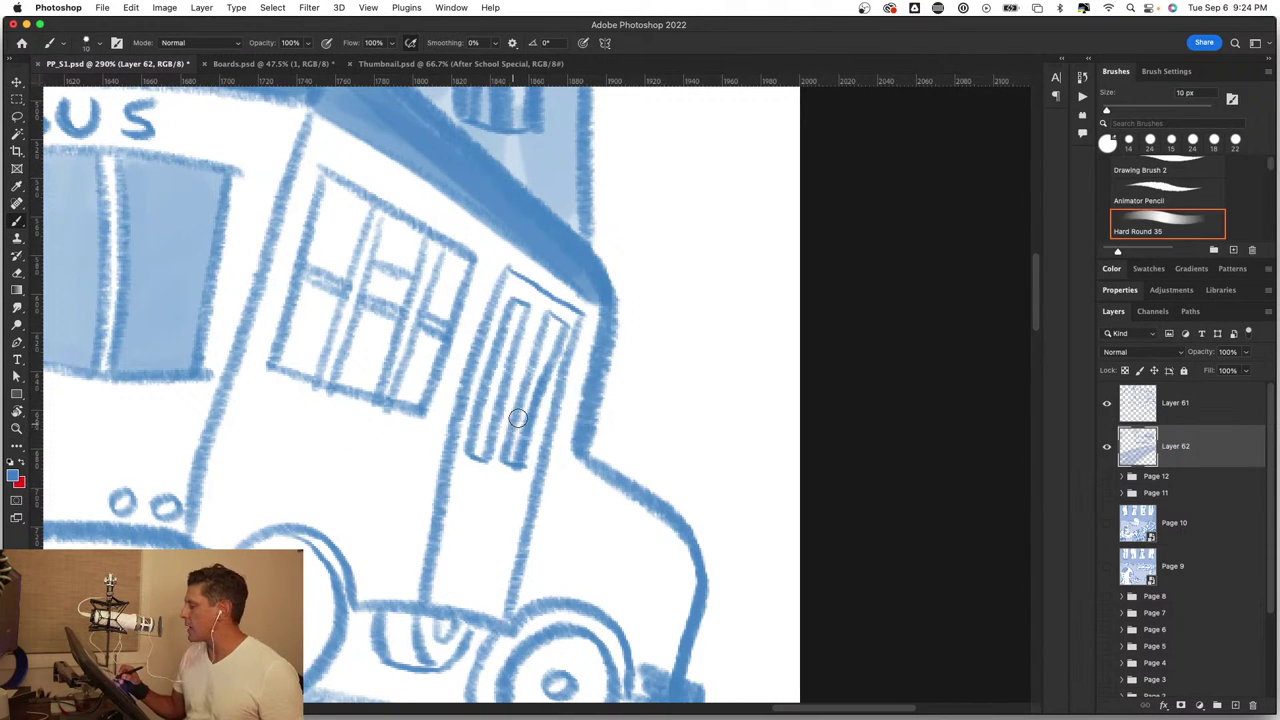
drag(518, 305, 478, 445)
drag(505, 370, 476, 460)
mouse_move(520, 315)
mouse_down()
mouse_move(545, 355)
mouse_move(527, 384)
mouse_up()
drag(560, 315, 510, 450)
drag(530, 375, 505, 466)
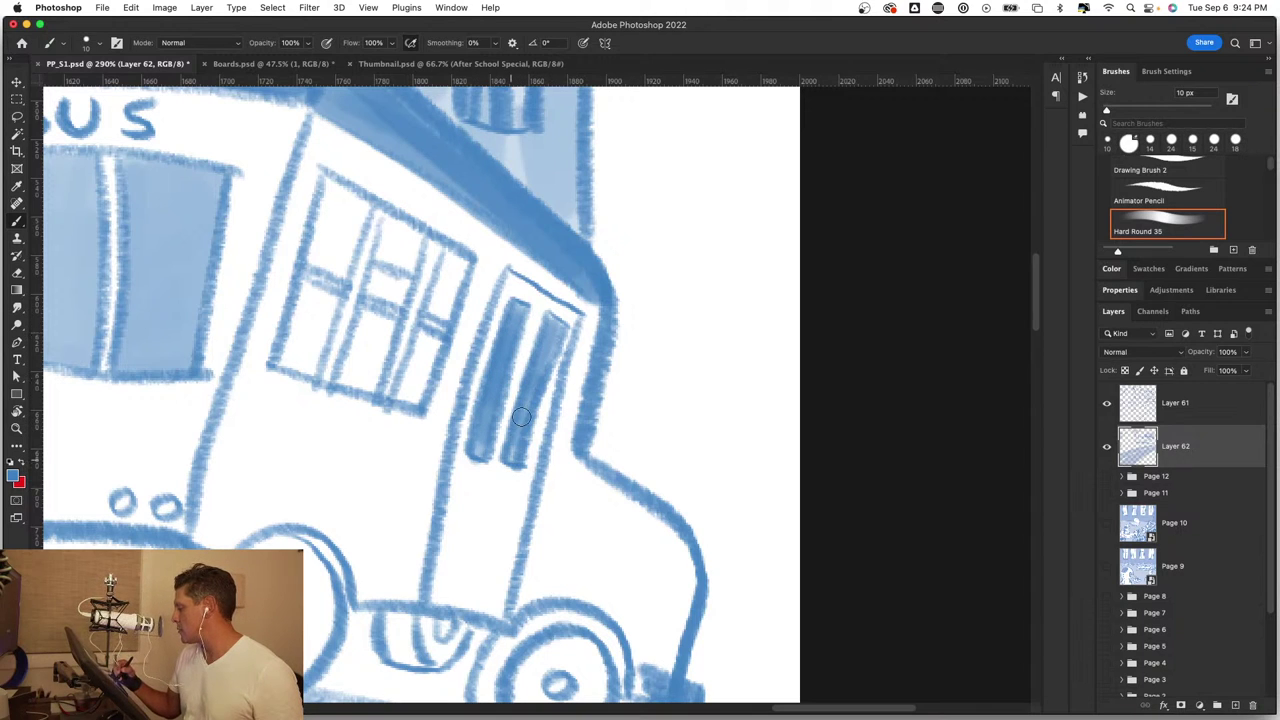
drag(408, 372, 465, 492)
Step: Shade the six bus side window panes light blue
mouse_move(394, 309)
mouse_down()
mouse_move(372, 380)
mouse_move(380, 371)
mouse_move(395, 398)
mouse_move(391, 334)
mouse_up()
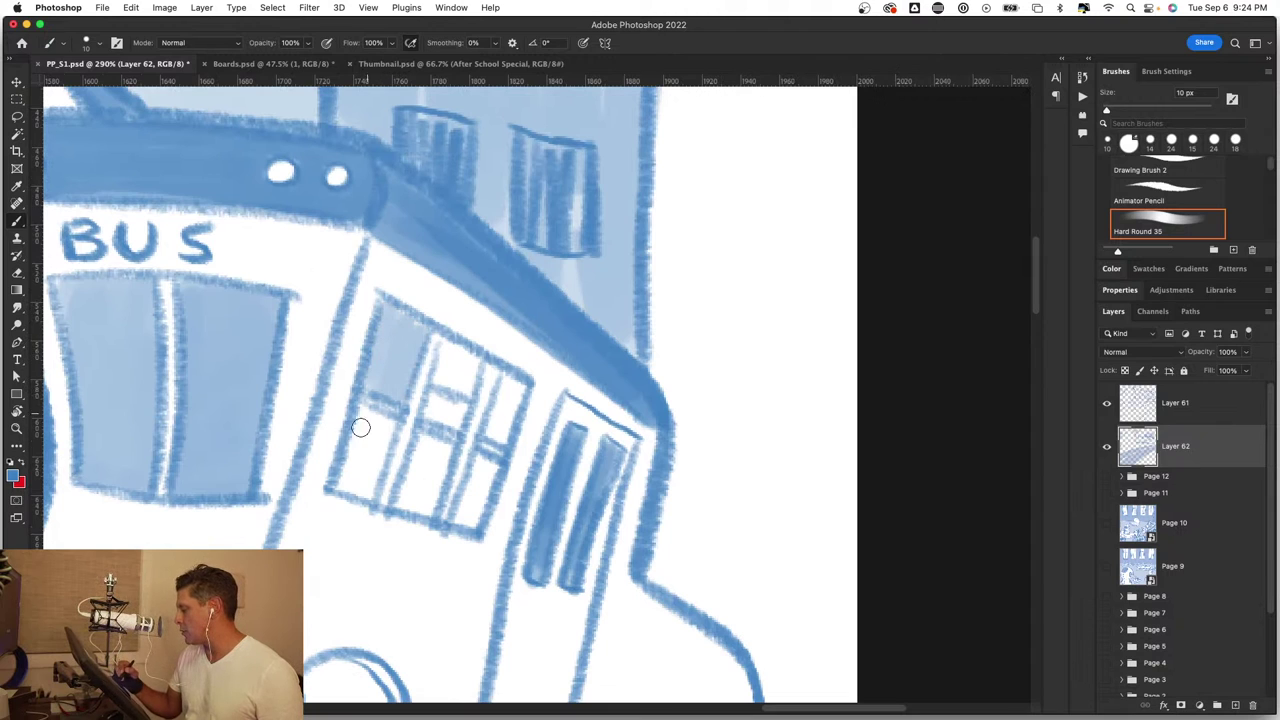
mouse_move(361, 428)
mouse_down()
mouse_move(340, 495)
mouse_move(372, 475)
mouse_up()
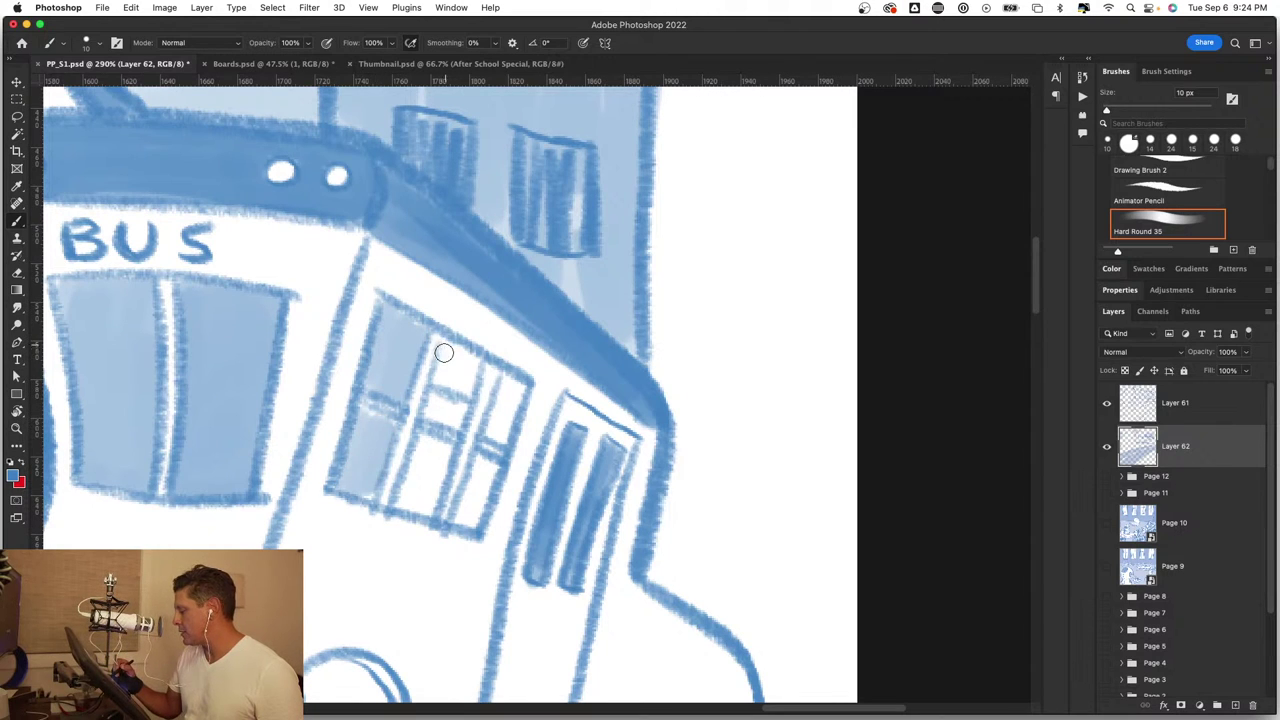
mouse_move(444, 353)
mouse_down()
mouse_move(471, 386)
mouse_move(448, 372)
mouse_move(471, 381)
mouse_up()
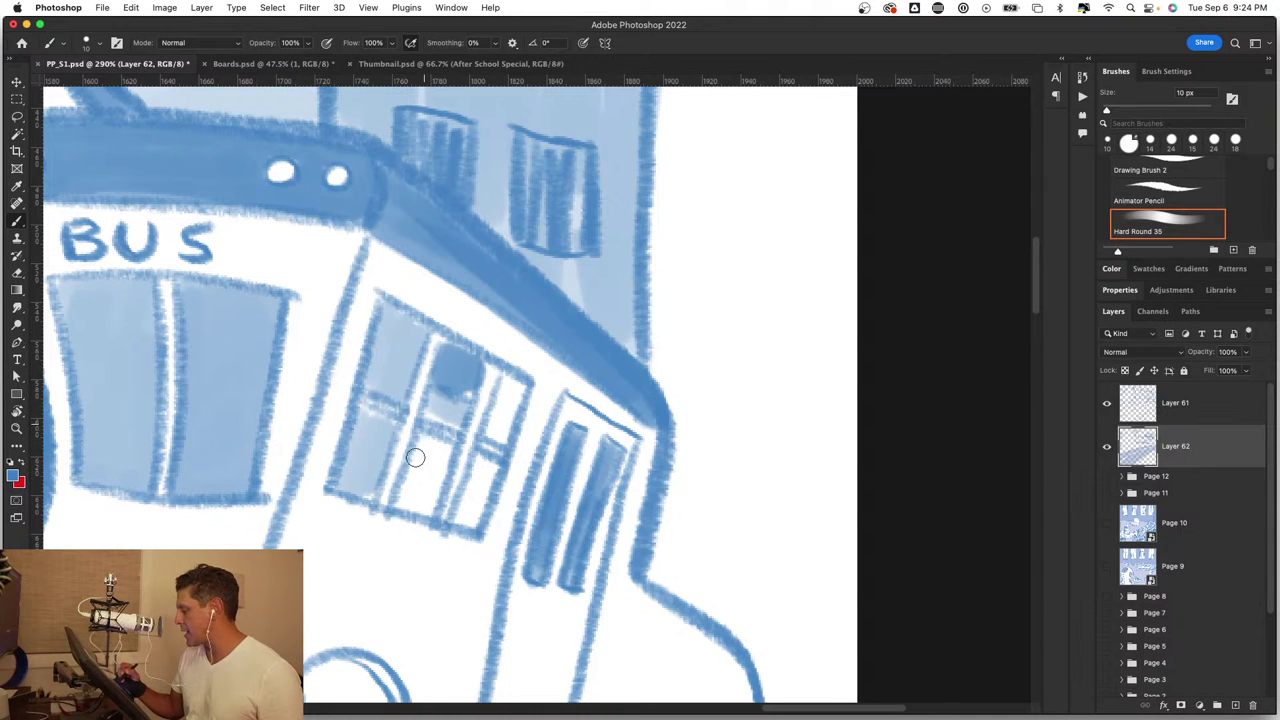
mouse_move(415, 457)
mouse_down()
mouse_move(408, 509)
mouse_move(432, 486)
mouse_up()
drag(499, 389, 506, 427)
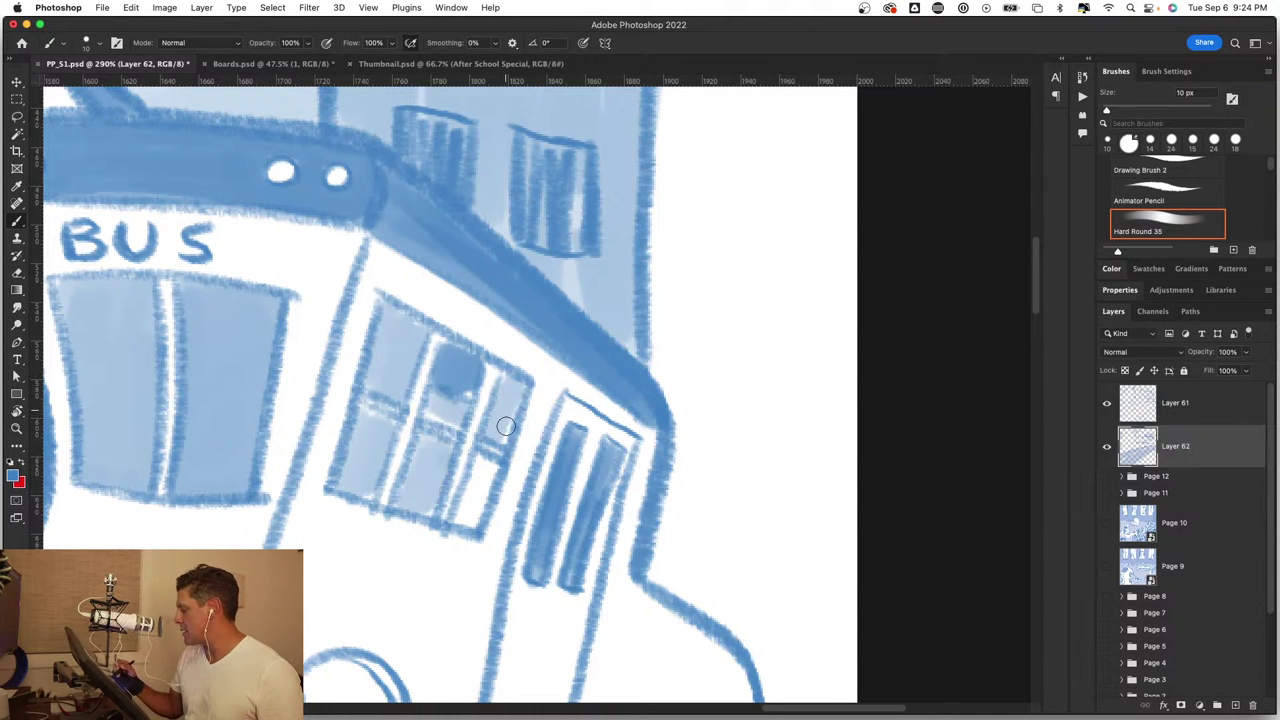
mouse_move(471, 466)
mouse_down()
mouse_move(491, 466)
mouse_move(518, 520)
mouse_up()
Step: Paint darker blue on the rear wheels' outer rims and inner sides beside the hubcaps
key(z)
key(b)
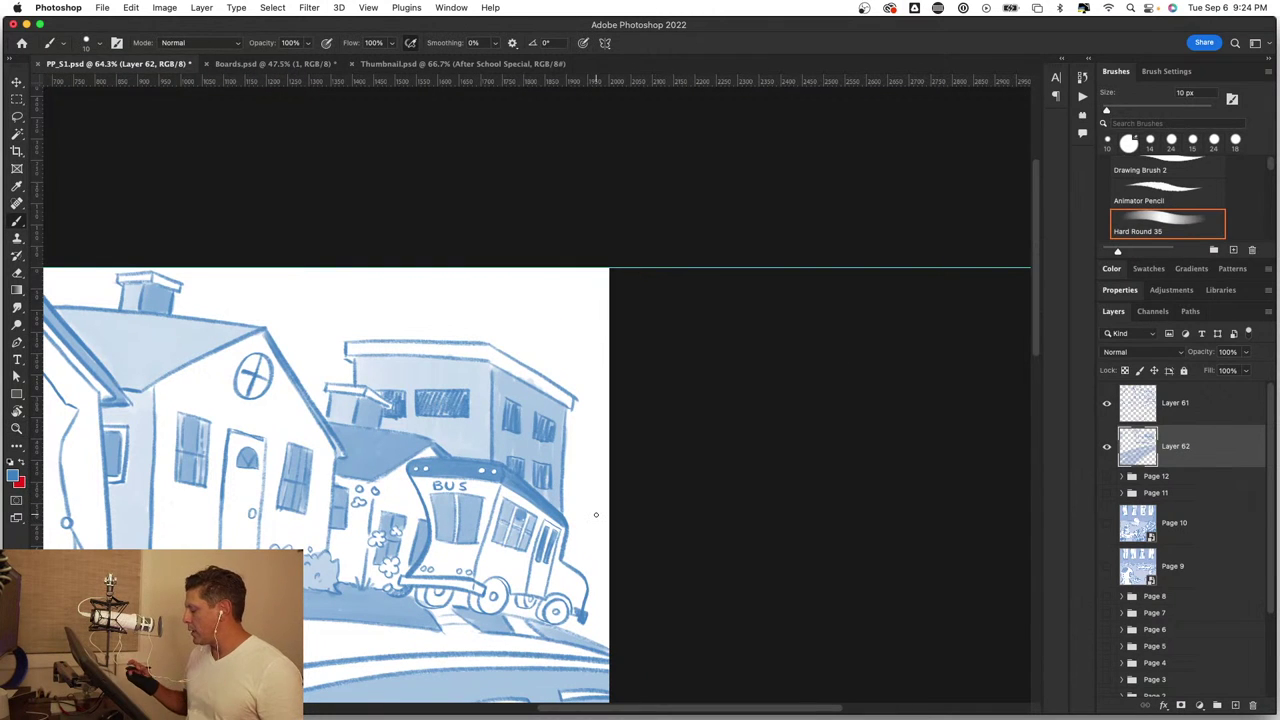
drag(534, 586, 663, 427)
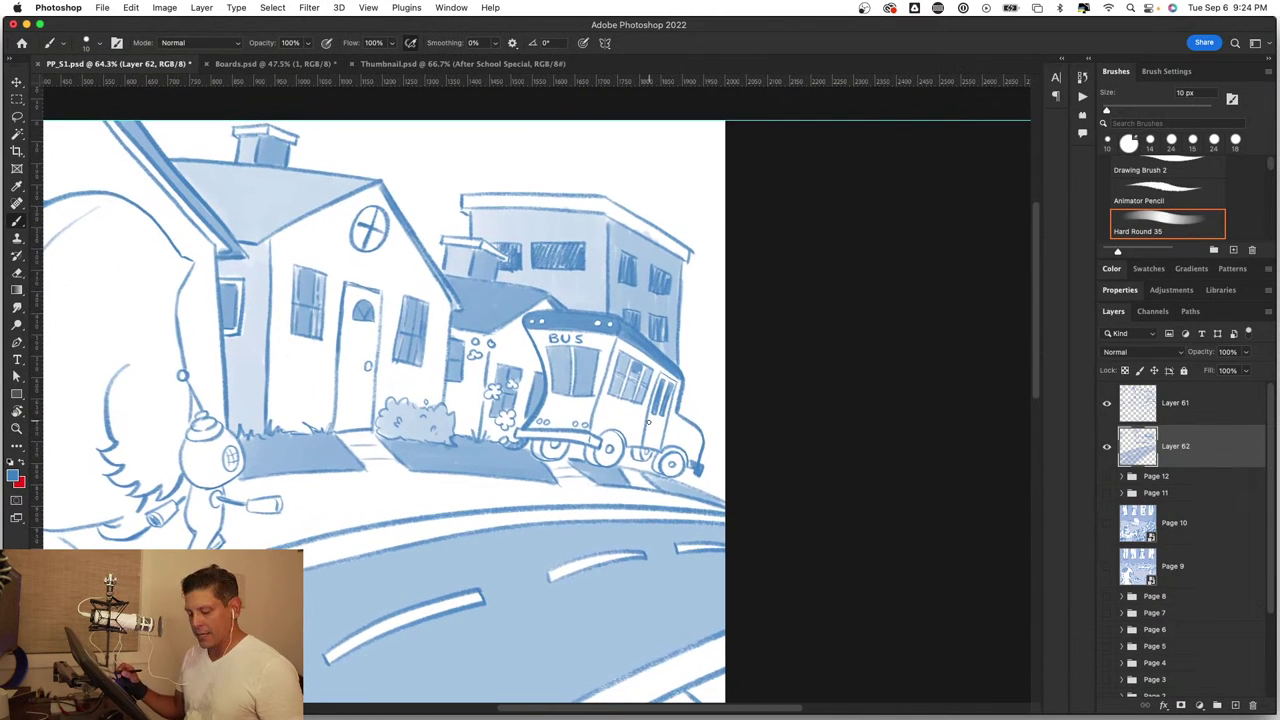
key(z)
drag(575, 462, 613, 485)
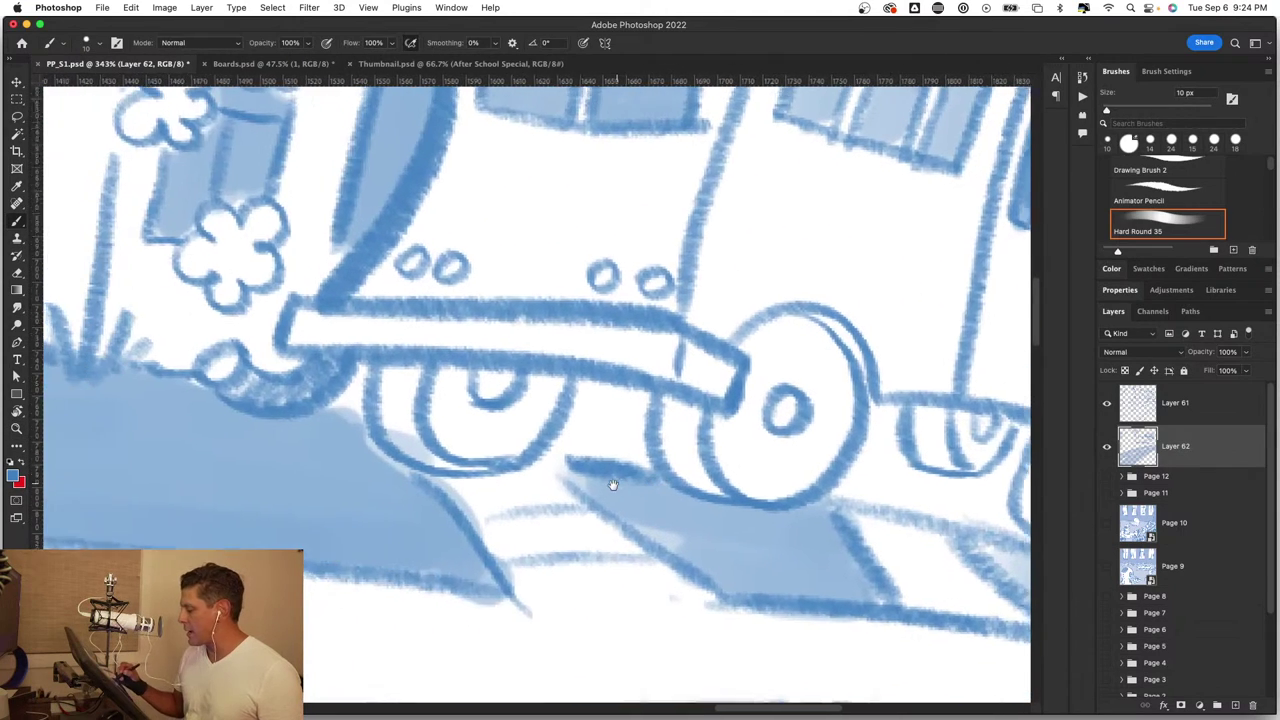
mouse_move(400, 366)
mouse_down()
mouse_move(380, 374)
mouse_move(410, 400)
mouse_move(400, 436)
mouse_move(421, 455)
mouse_move(380, 390)
mouse_move(410, 440)
mouse_move(440, 400)
mouse_move(477, 446)
mouse_move(562, 383)
mouse_up()
drag(486, 393, 431, 401)
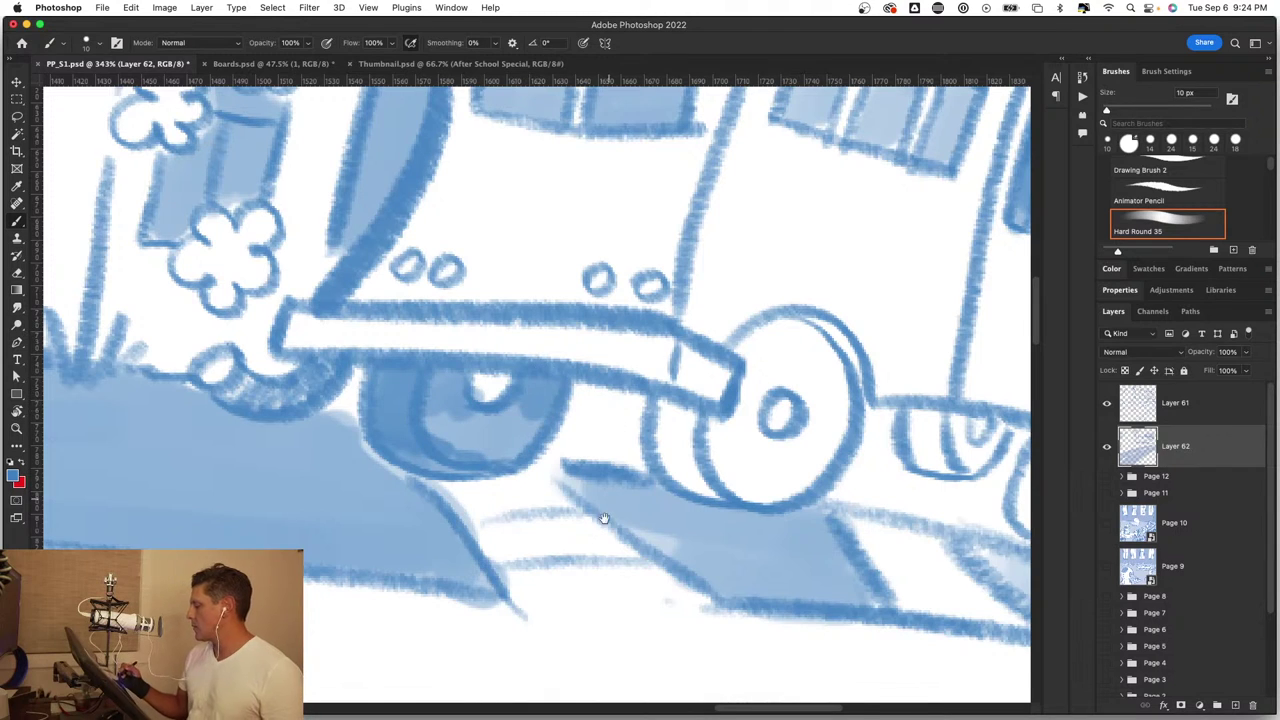
drag(600, 520, 386, 600)
mouse_move(473, 433)
mouse_down()
mouse_move(553, 512)
mouse_move(600, 495)
mouse_move(614, 374)
mouse_move(528, 355)
mouse_move(540, 440)
mouse_move(580, 380)
mouse_move(596, 424)
mouse_move(586, 477)
mouse_move(532, 436)
mouse_up()
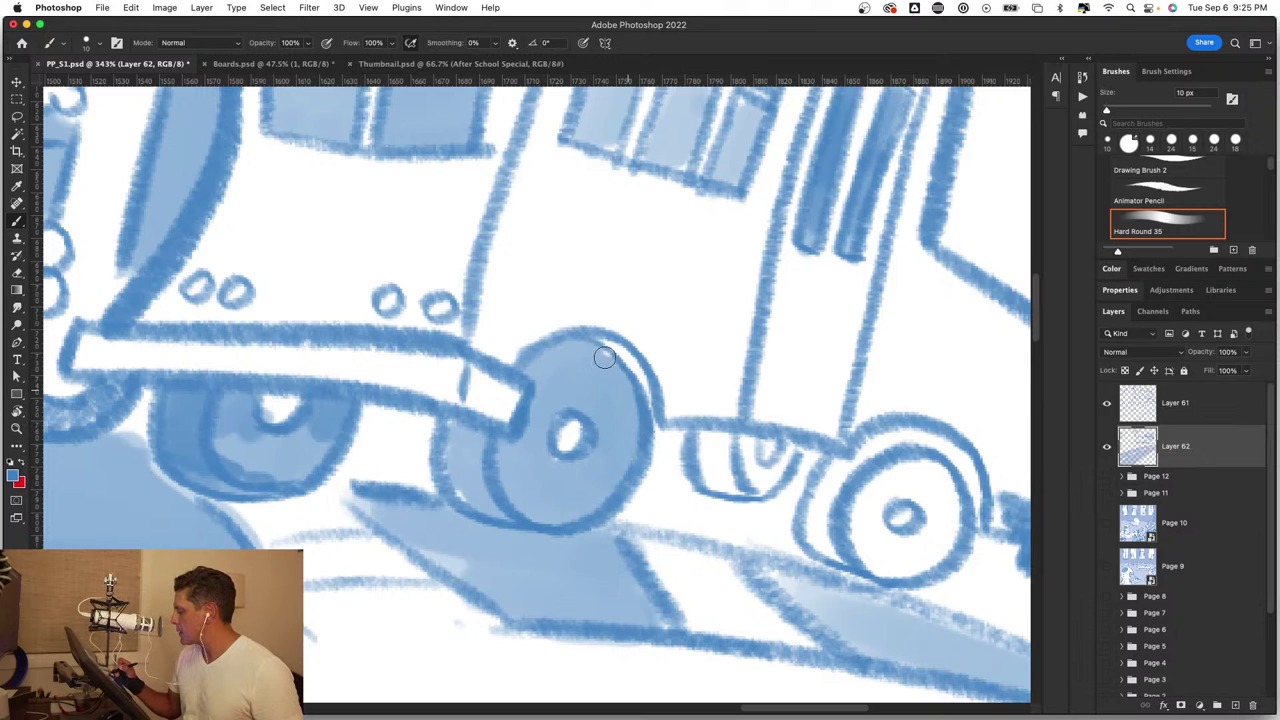
mouse_move(604, 357)
mouse_down()
mouse_move(648, 375)
mouse_move(655, 425)
mouse_move(600, 335)
mouse_move(630, 367)
mouse_up()
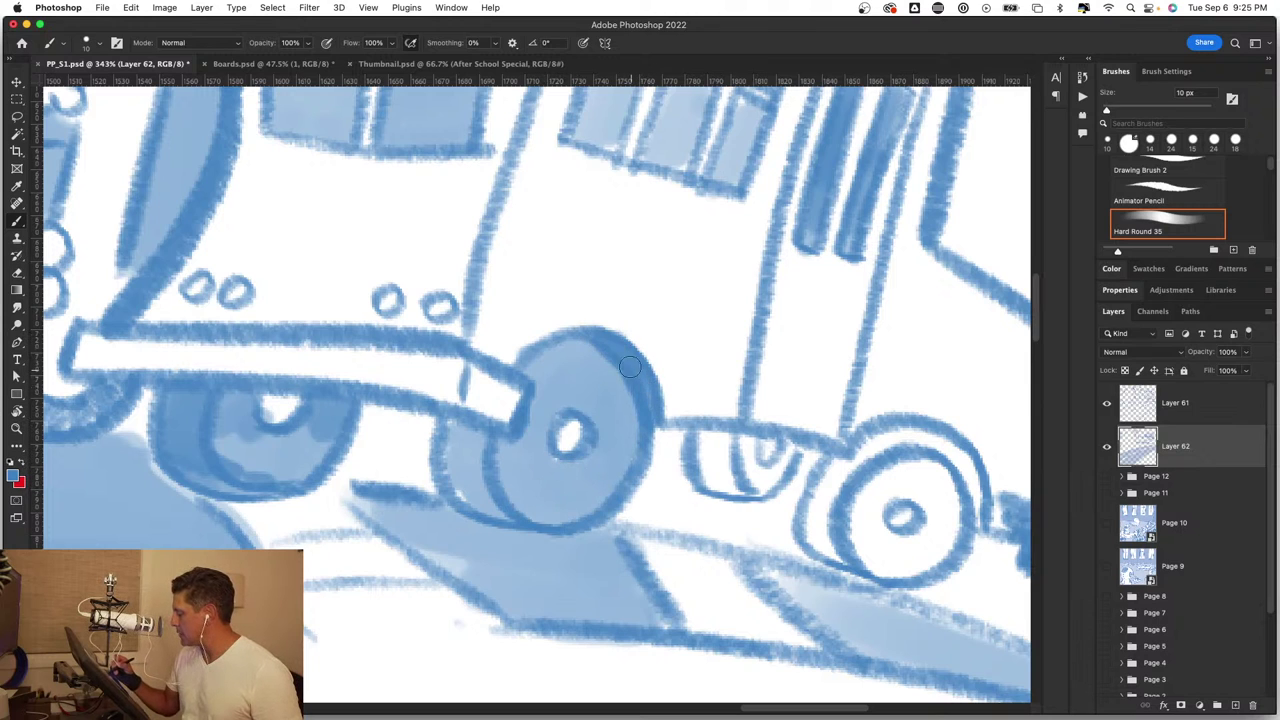
mouse_move(444, 440)
mouse_down()
mouse_move(482, 464)
mouse_move(502, 500)
mouse_up()
Step: Shade the bus's front wheel rim and the area around its hubcap darker blue
key(z)
drag(636, 557, 608, 580)
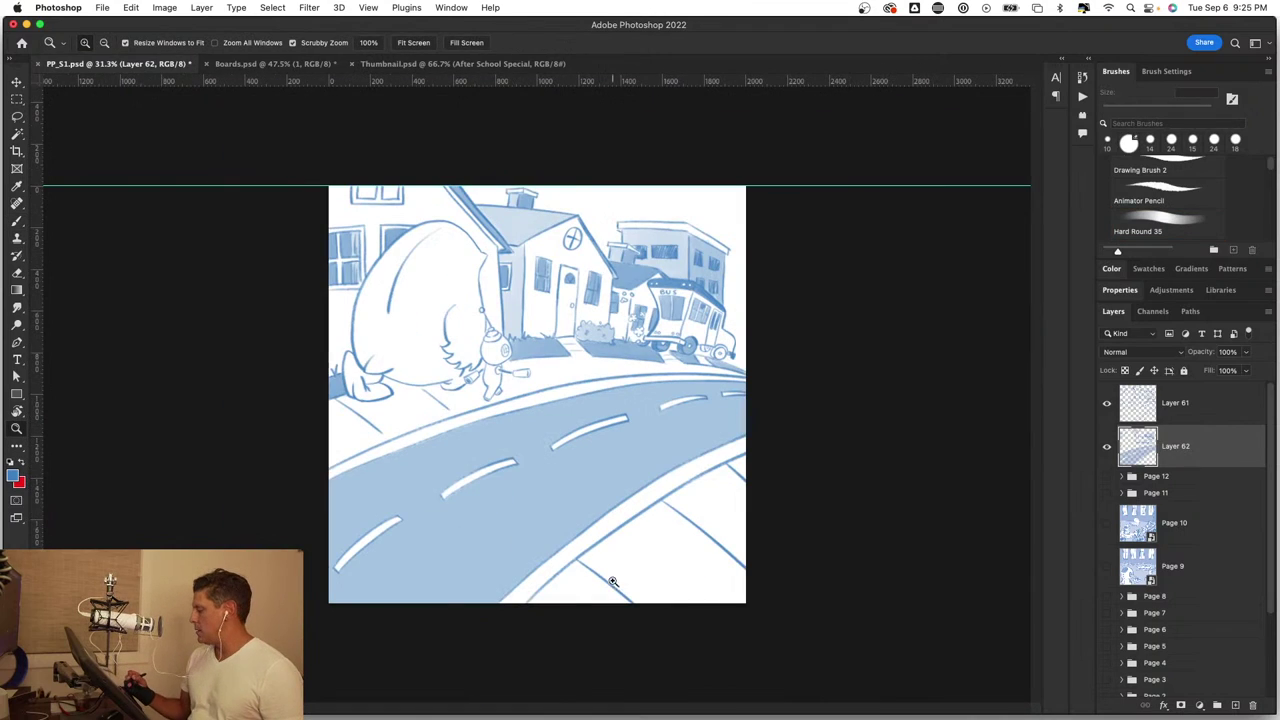
mouse_move(757, 514)
mouse_down()
mouse_move(753, 382)
mouse_move(790, 382)
mouse_up()
key(b)
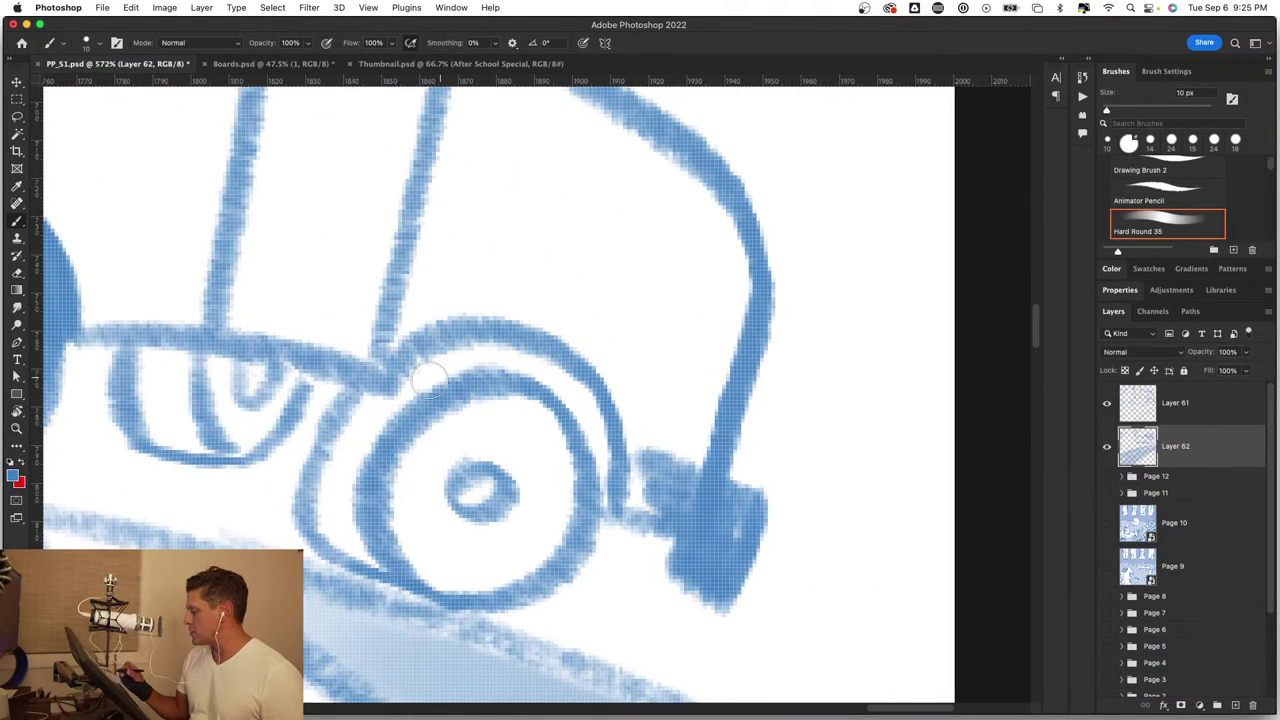
mouse_move(360, 410)
mouse_down()
mouse_move(330, 490)
mouse_move(370, 400)
mouse_move(491, 369)
mouse_move(575, 400)
mouse_move(612, 515)
mouse_up()
mouse_move(550, 360)
mouse_down()
mouse_move(609, 489)
mouse_move(565, 385)
mouse_move(409, 371)
mouse_move(343, 489)
mouse_move(357, 540)
mouse_move(451, 449)
mouse_move(549, 446)
mouse_move(511, 534)
mouse_move(463, 586)
mouse_move(403, 511)
mouse_move(412, 547)
mouse_move(777, 582)
mouse_up()
mouse_move(386, 380)
mouse_down()
mouse_move(408, 391)
mouse_move(408, 413)
mouse_move(366, 452)
mouse_move(429, 471)
mouse_move(514, 410)
mouse_move(427, 421)
mouse_move(400, 386)
mouse_move(374, 429)
mouse_move(449, 460)
mouse_move(521, 408)
mouse_up()
mouse_move(600, 470)
mouse_down()
mouse_move(548, 545)
mouse_move(610, 590)
mouse_move(670, 600)
mouse_up()
Step: Paint a soft blue shadow on the road with a larger brush, undoing a first oval attempt
key(z)
mouse_move(730, 569)
mouse_down()
mouse_move(620, 541)
mouse_move(698, 590)
mouse_up()
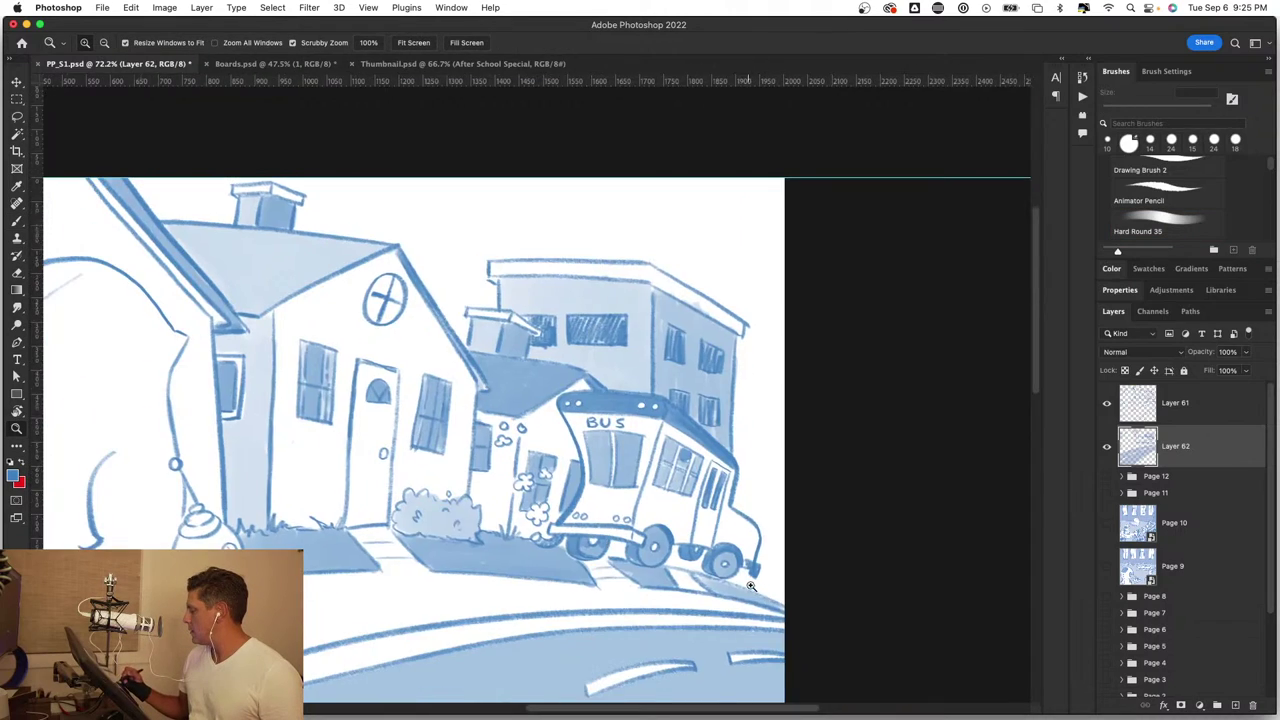
drag(676, 409, 743, 417)
key(b)
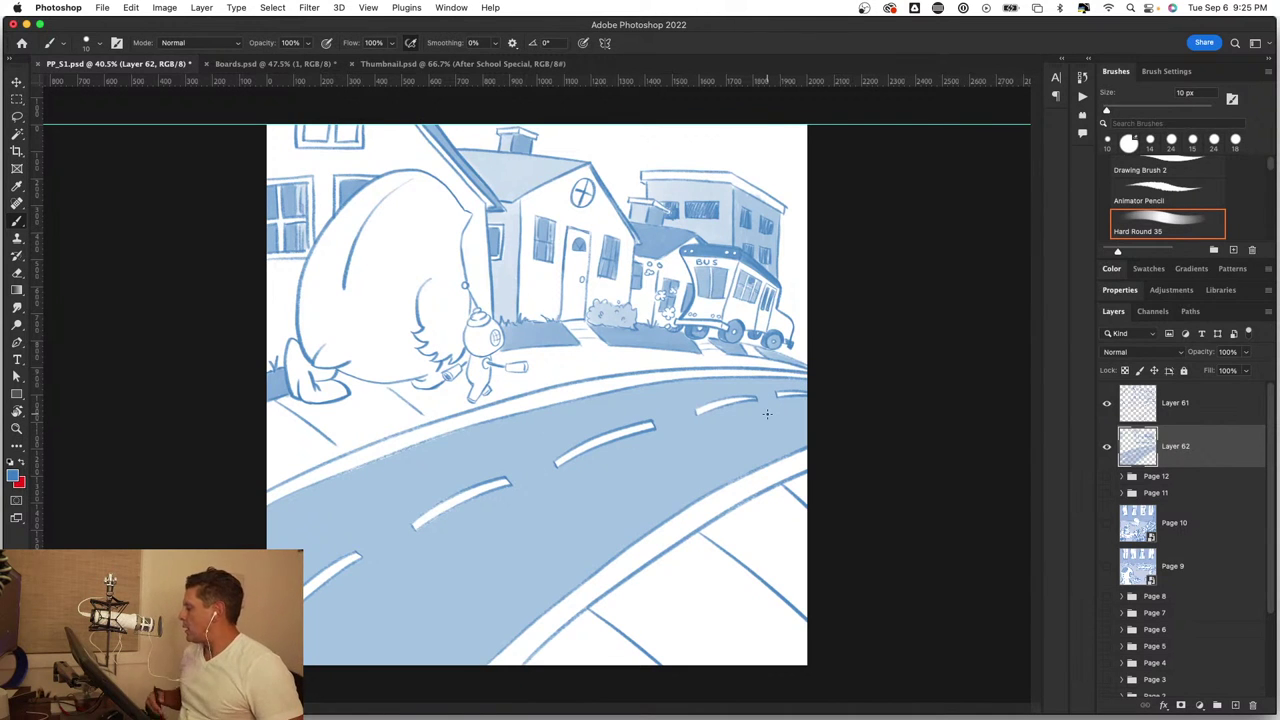
scroll(818, 395, down, 2)
scroll(851, 366, up, 5)
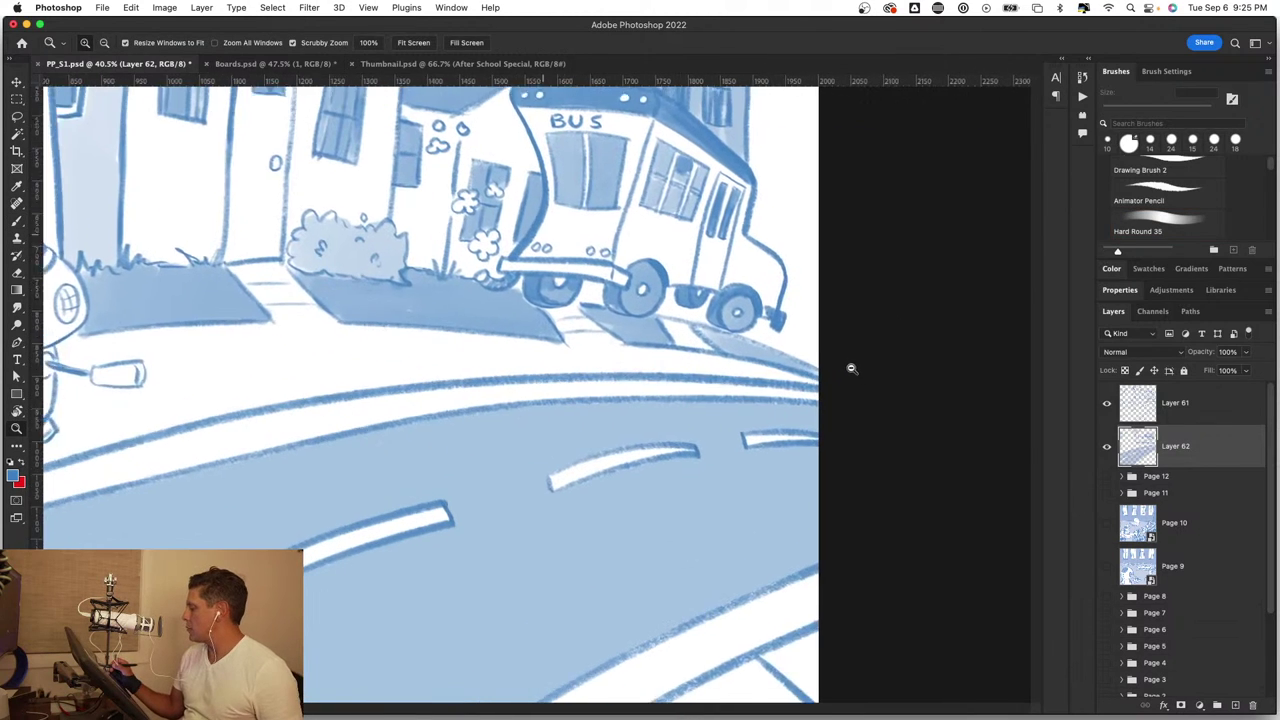
drag(671, 419, 666, 422)
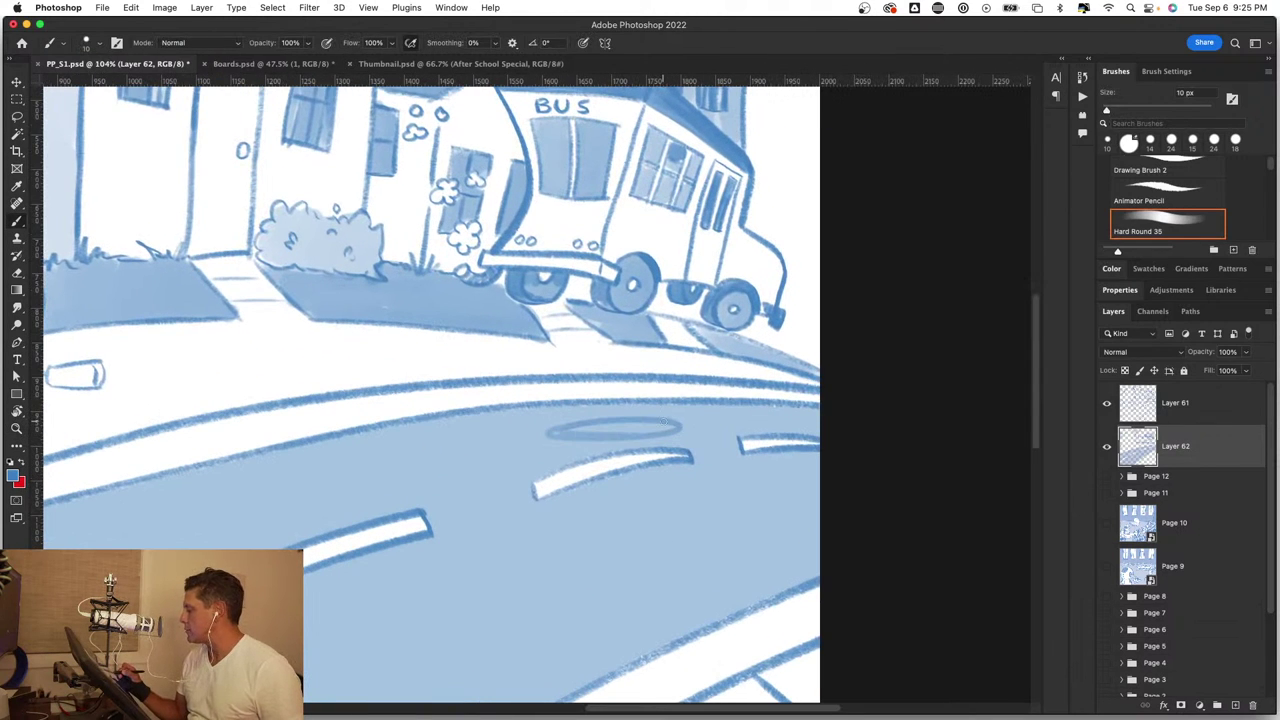
key(super+z)
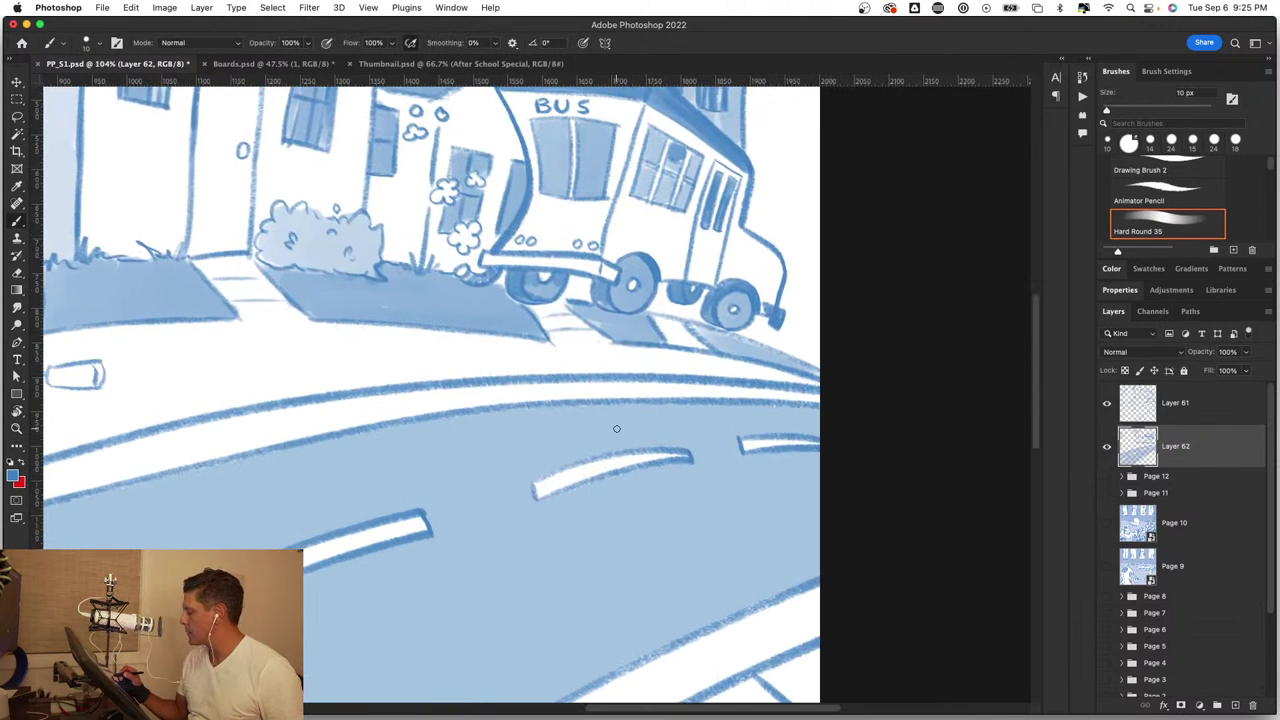
mouse_move(697, 421)
mouse_down()
mouse_move(591, 423)
mouse_move(670, 412)
mouse_move(551, 429)
mouse_move(630, 418)
mouse_up()
Step: Streak the lower-left and middle white road dashes with pale blue
key(z)
mouse_move(585, 545)
mouse_down()
mouse_move(514, 543)
mouse_move(611, 494)
mouse_move(673, 513)
mouse_up()
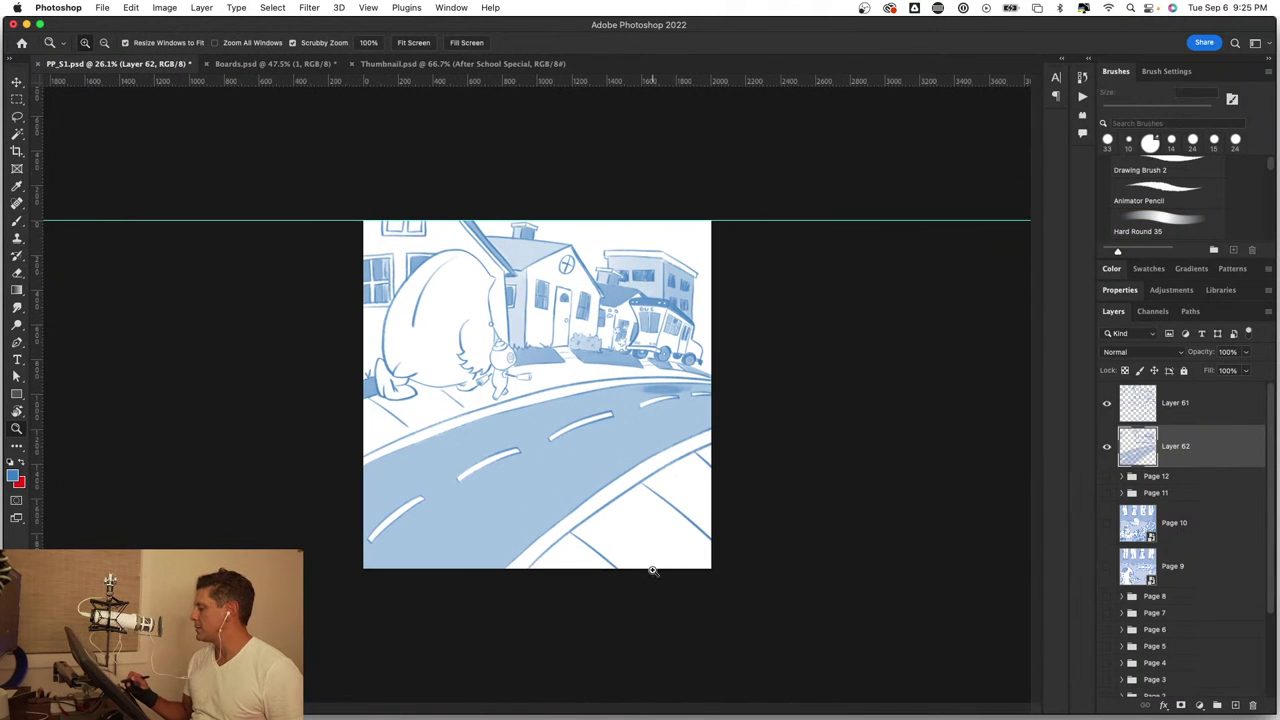
drag(652, 570, 667, 597)
mouse_move(549, 543)
mouse_down()
mouse_move(517, 537)
mouse_move(553, 545)
mouse_up()
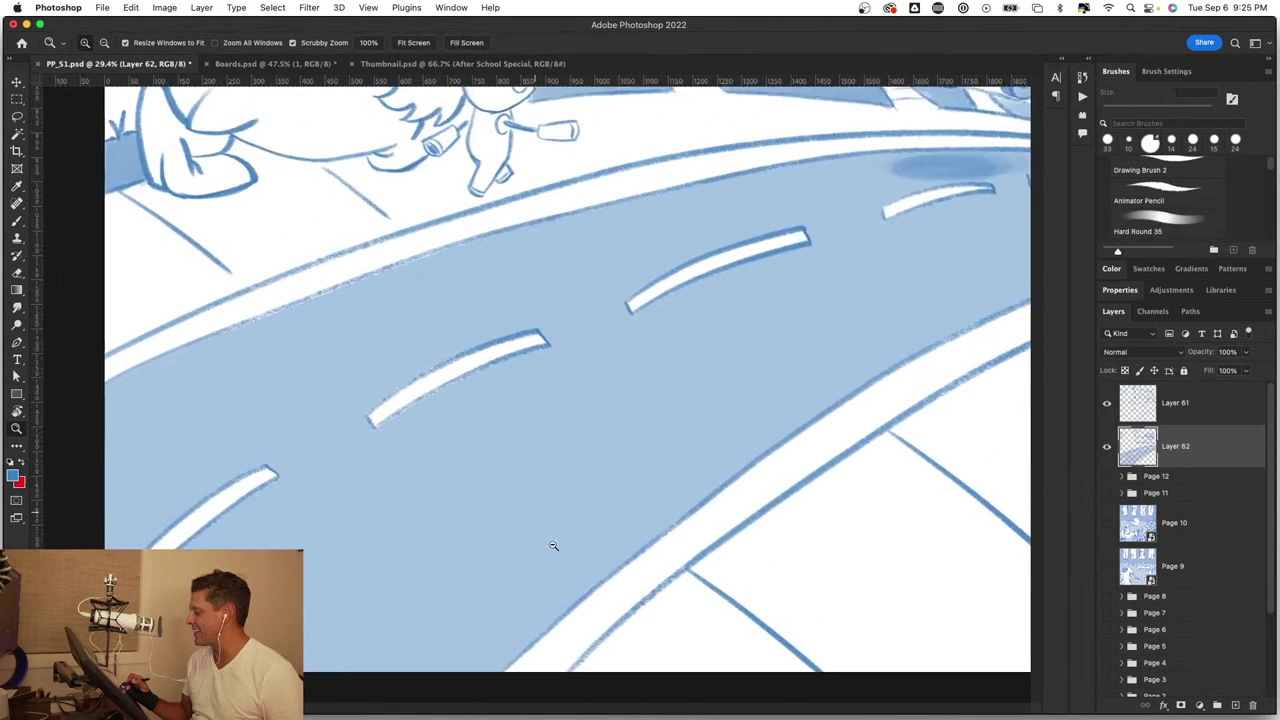
key(b)
drag(112, 546, 229, 469)
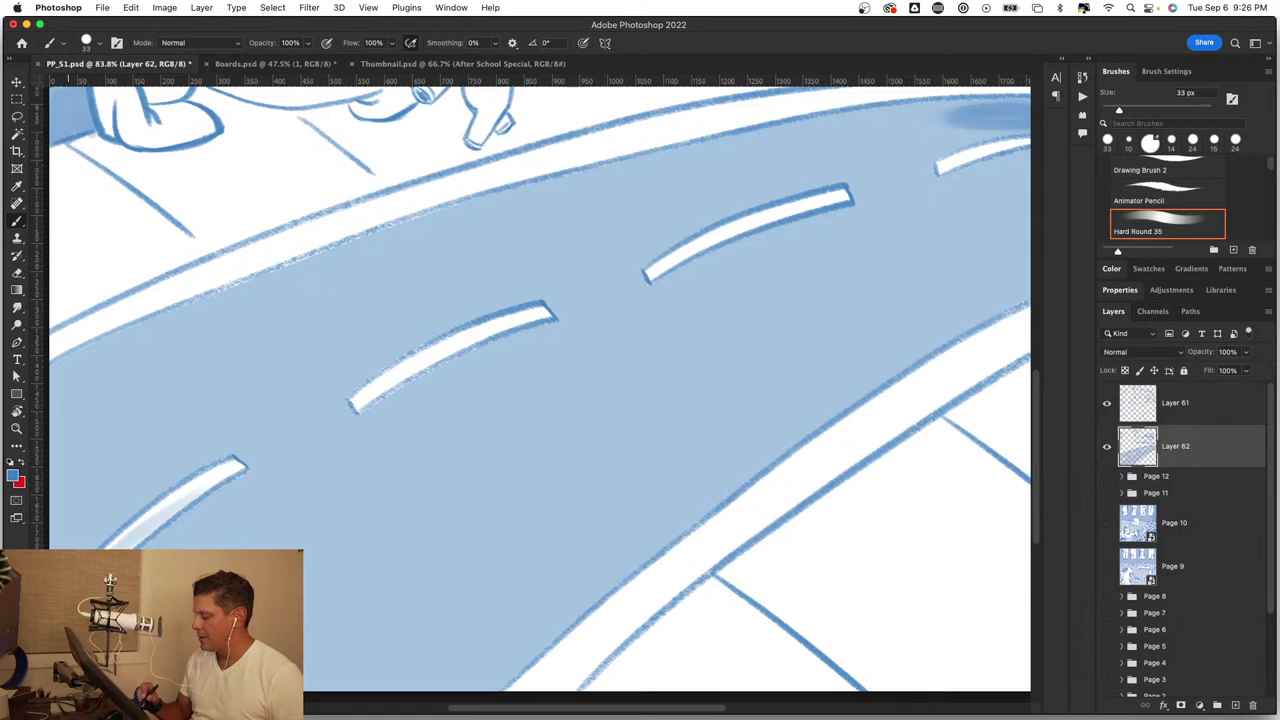
drag(110, 545, 230, 465)
drag(356, 404, 540, 310)
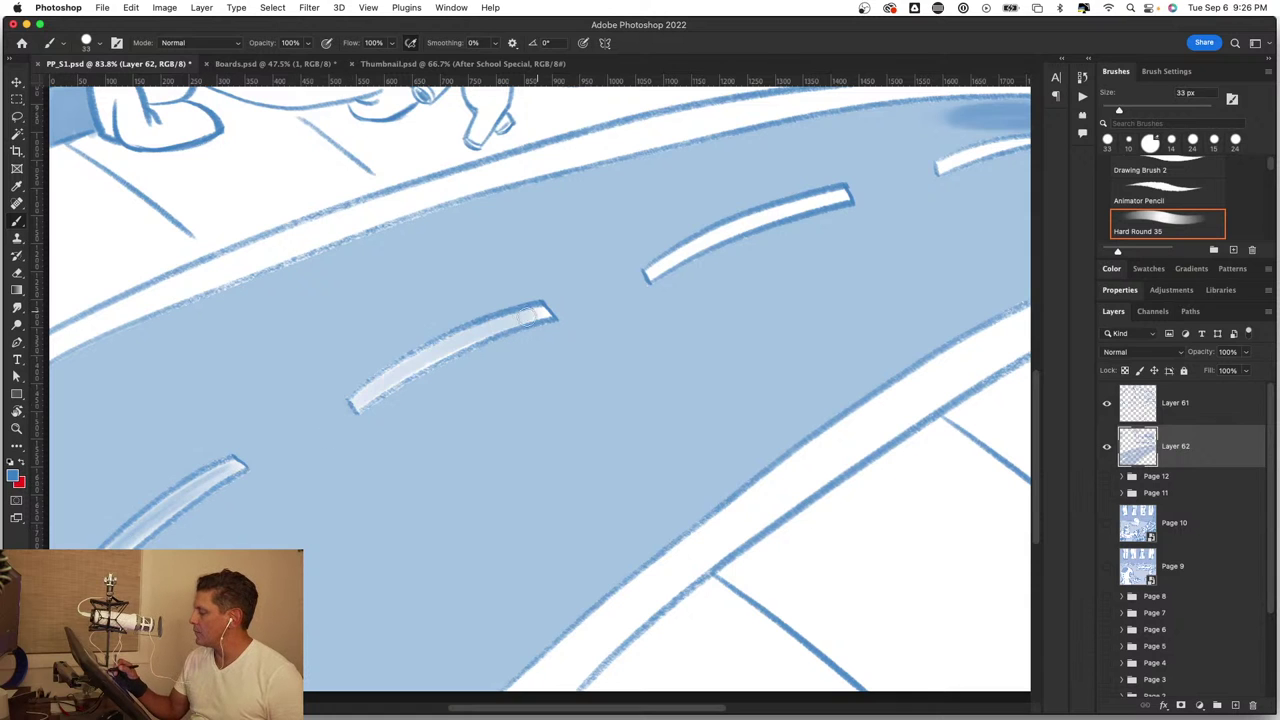
drag(378, 384, 548, 313)
Step: Shade the remaining road dashes up to the bus with pale blue
drag(665, 350, 375, 535)
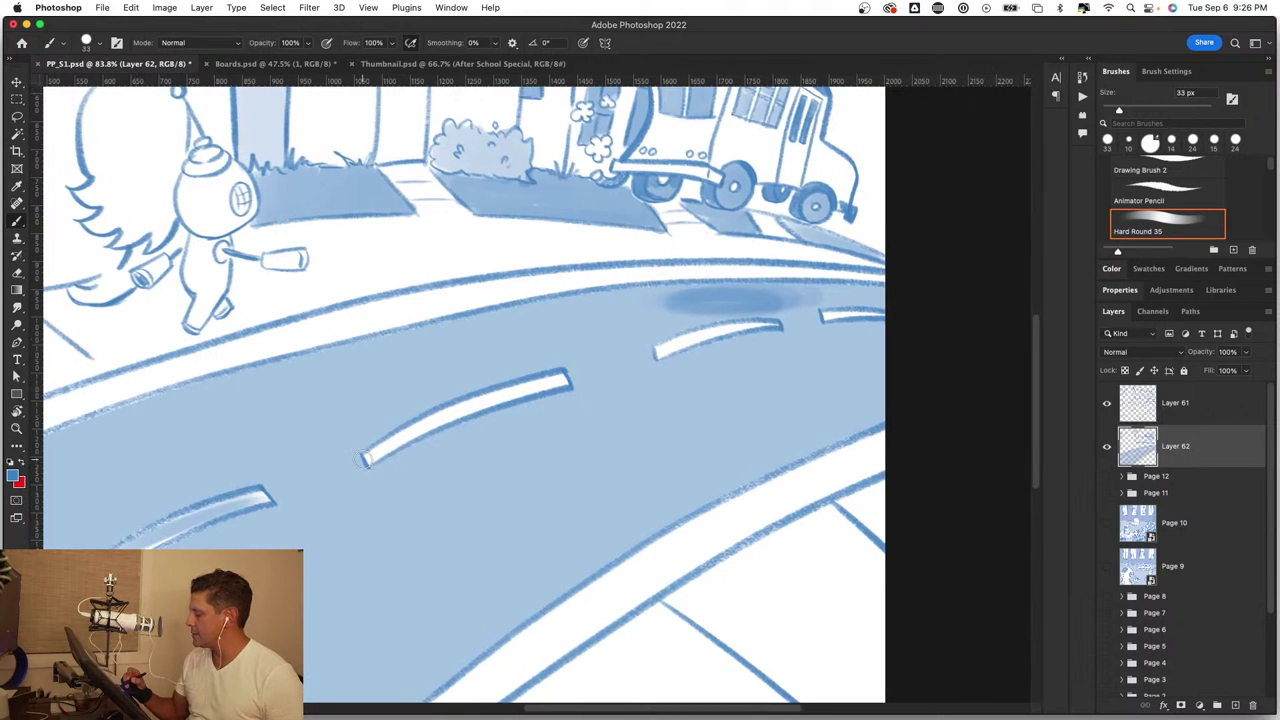
drag(366, 462, 572, 378)
drag(420, 428, 584, 381)
mouse_move(551, 457)
mouse_down()
mouse_move(337, 534)
mouse_move(457, 470)
mouse_up()
drag(369, 492, 491, 474)
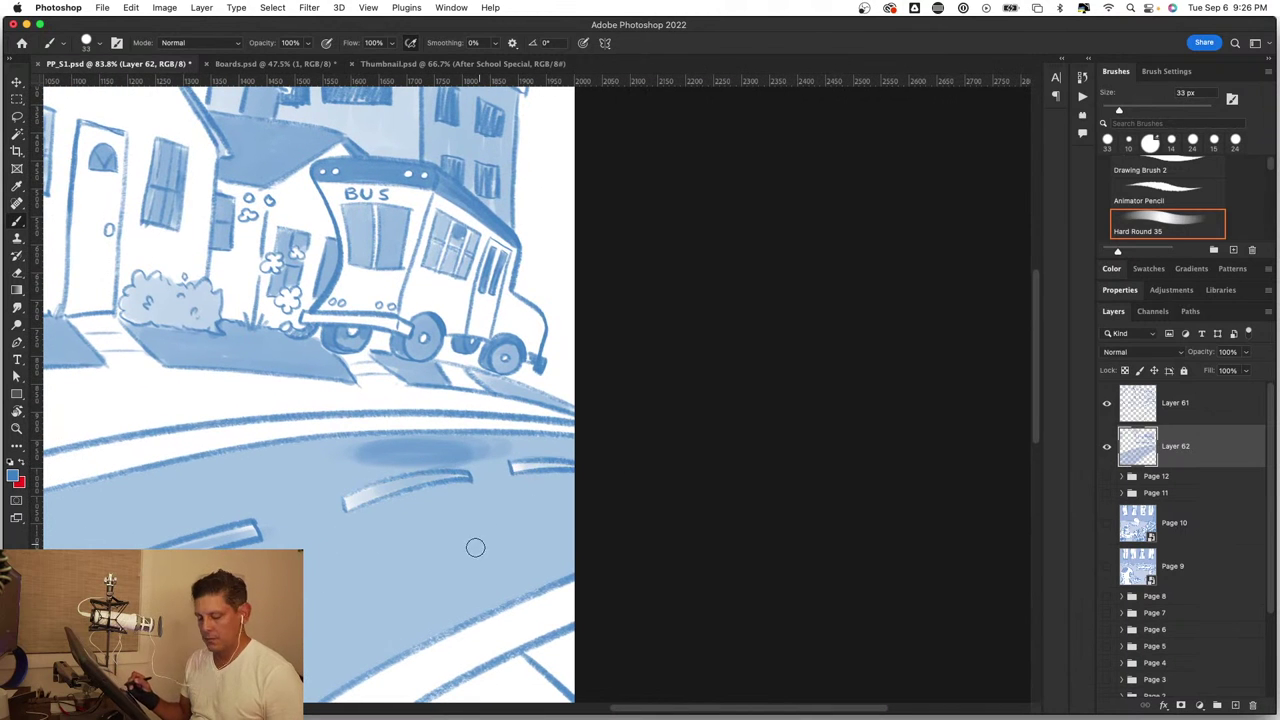
scroll(475, 547, down, 3)
scroll(528, 537, down, 3)
scroll(569, 543, up, 1)
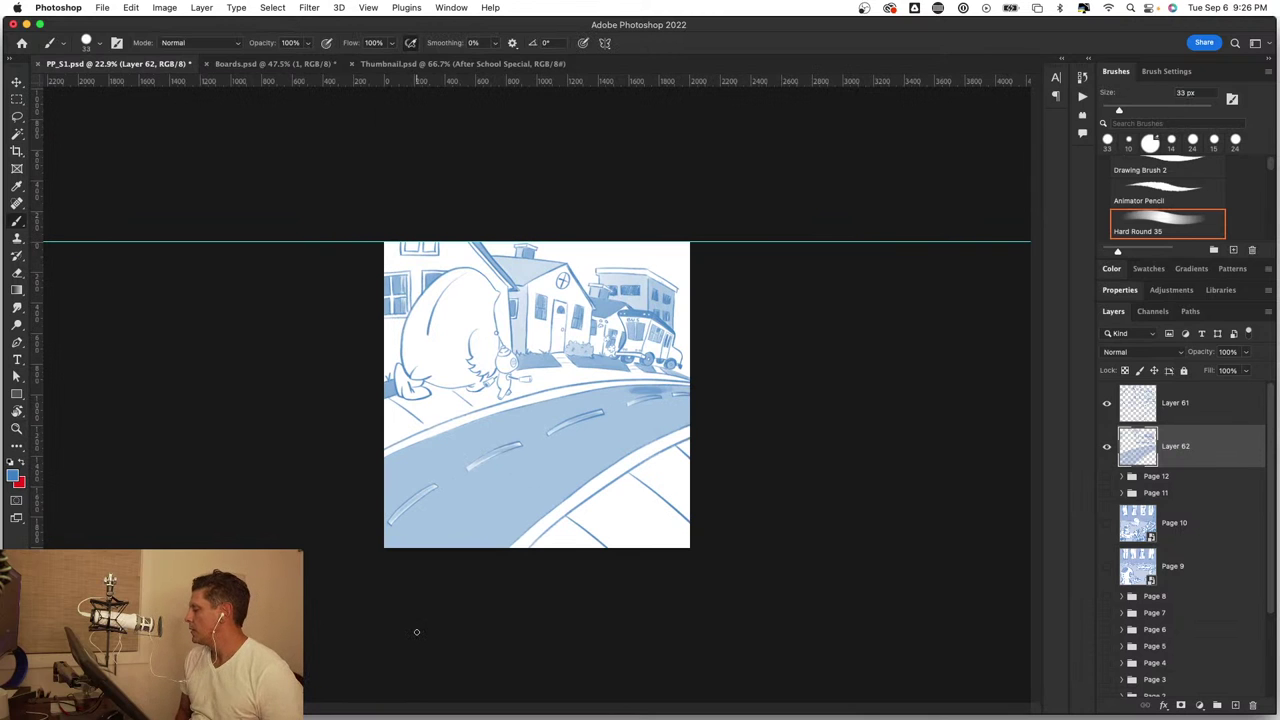
Step: Add a new empty layer and move it below Layer 62
scroll(702, 276, up, 1)
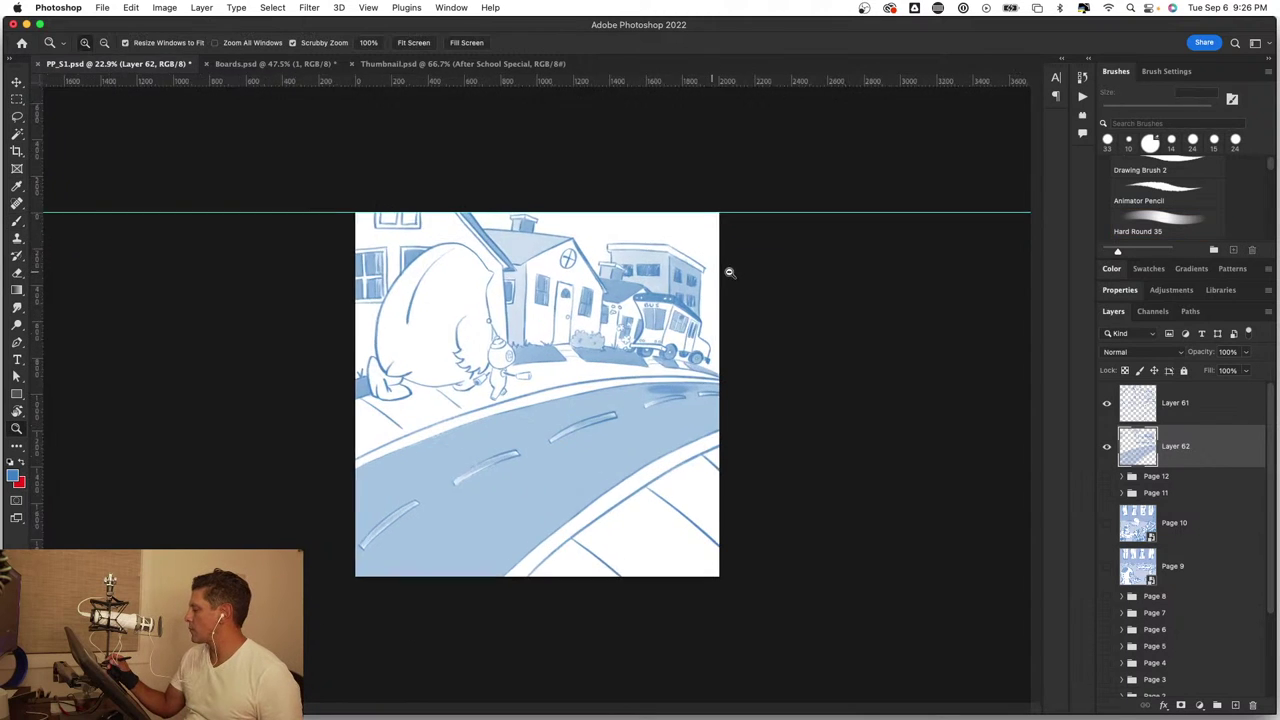
scroll(726, 271, up, 2)
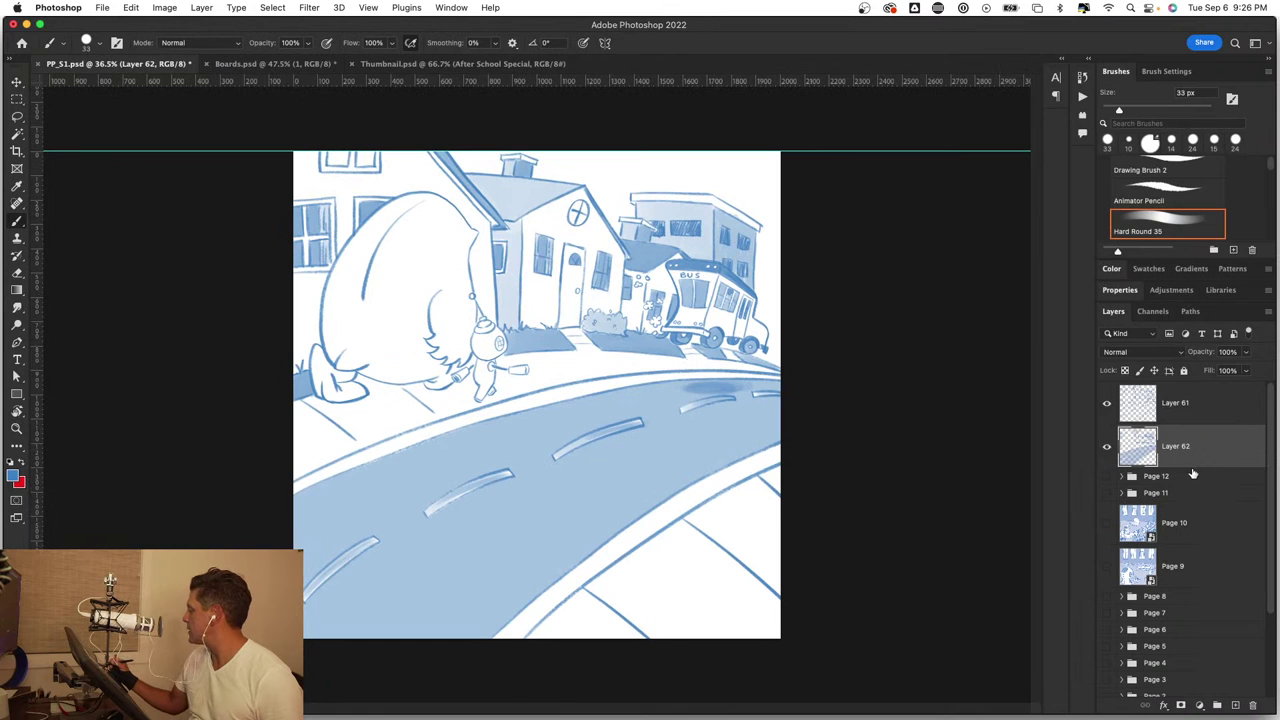
click(1236, 705)
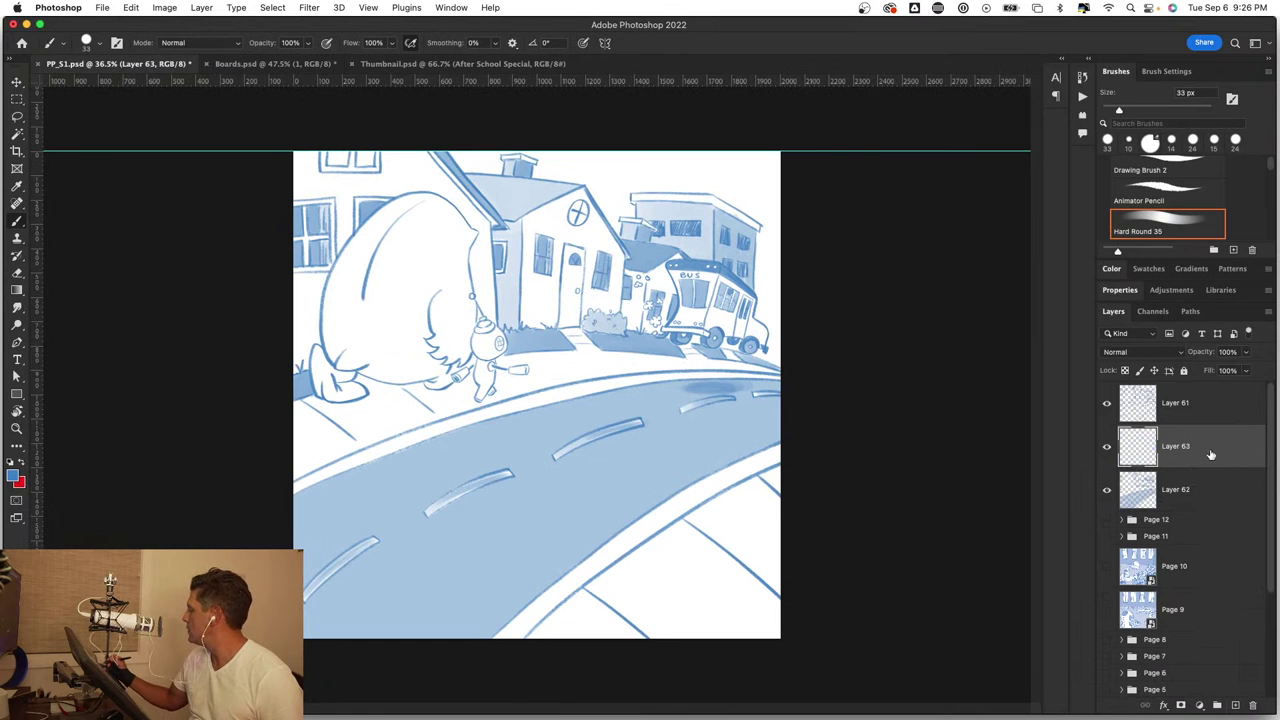
drag(1210, 455, 1214, 509)
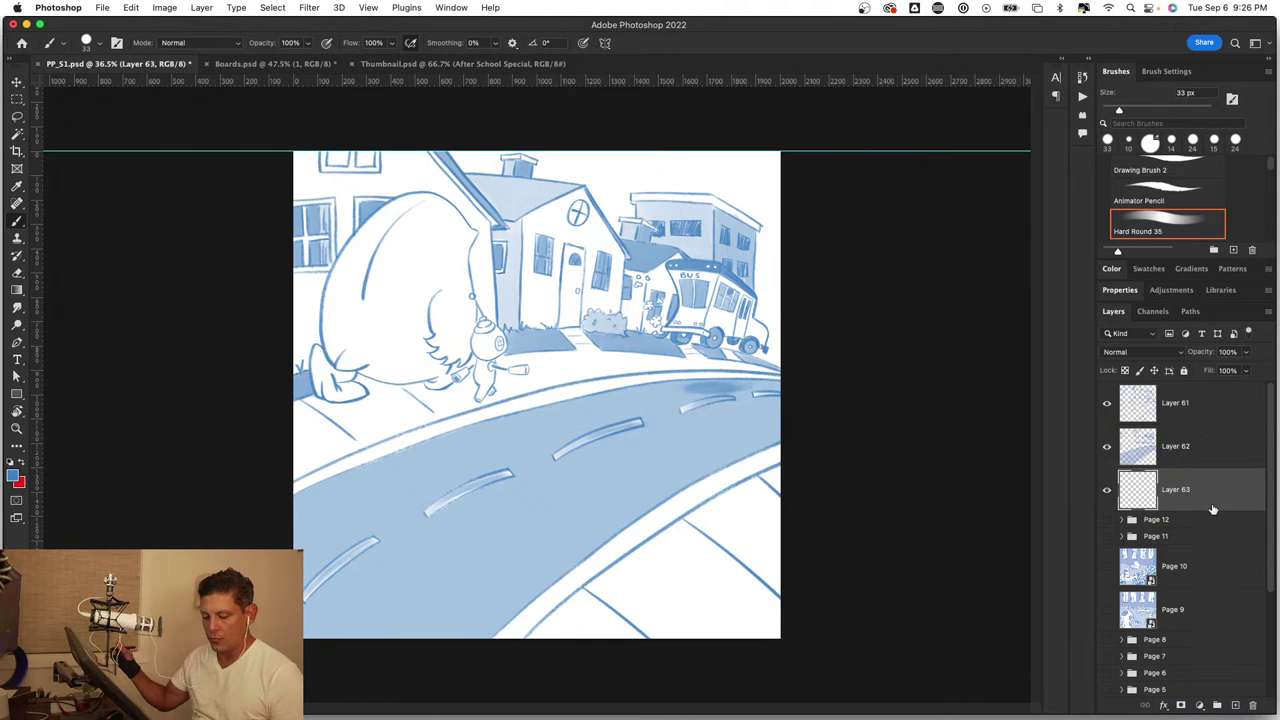
Step: Magic Wand-select the sky above the houses with Sample All Layers enabled
key(w)
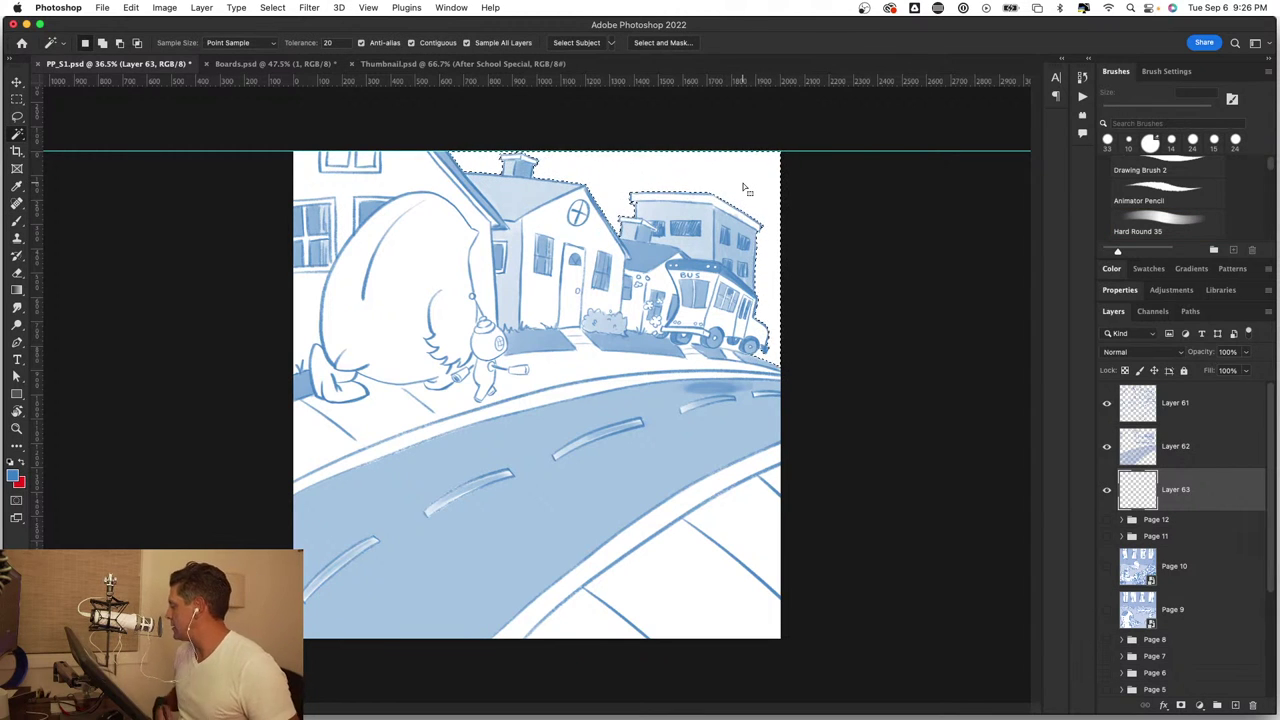
key(space)
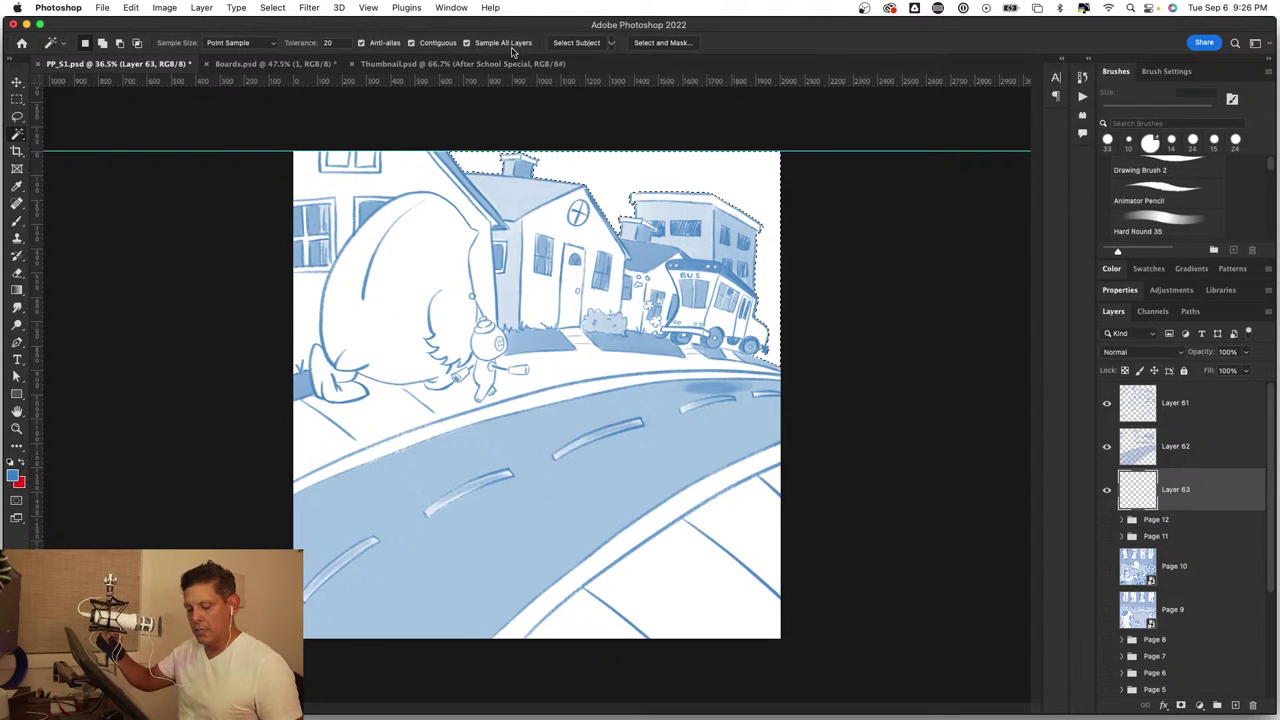
key(super+d)
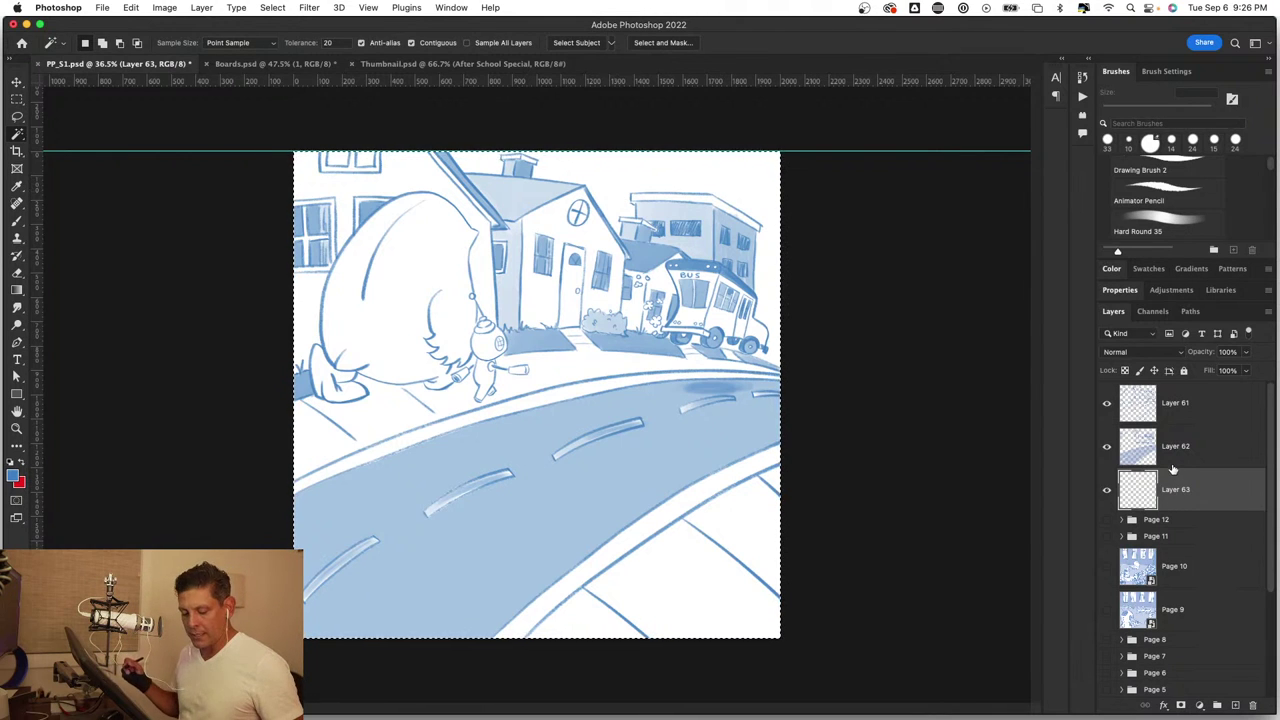
click(467, 43)
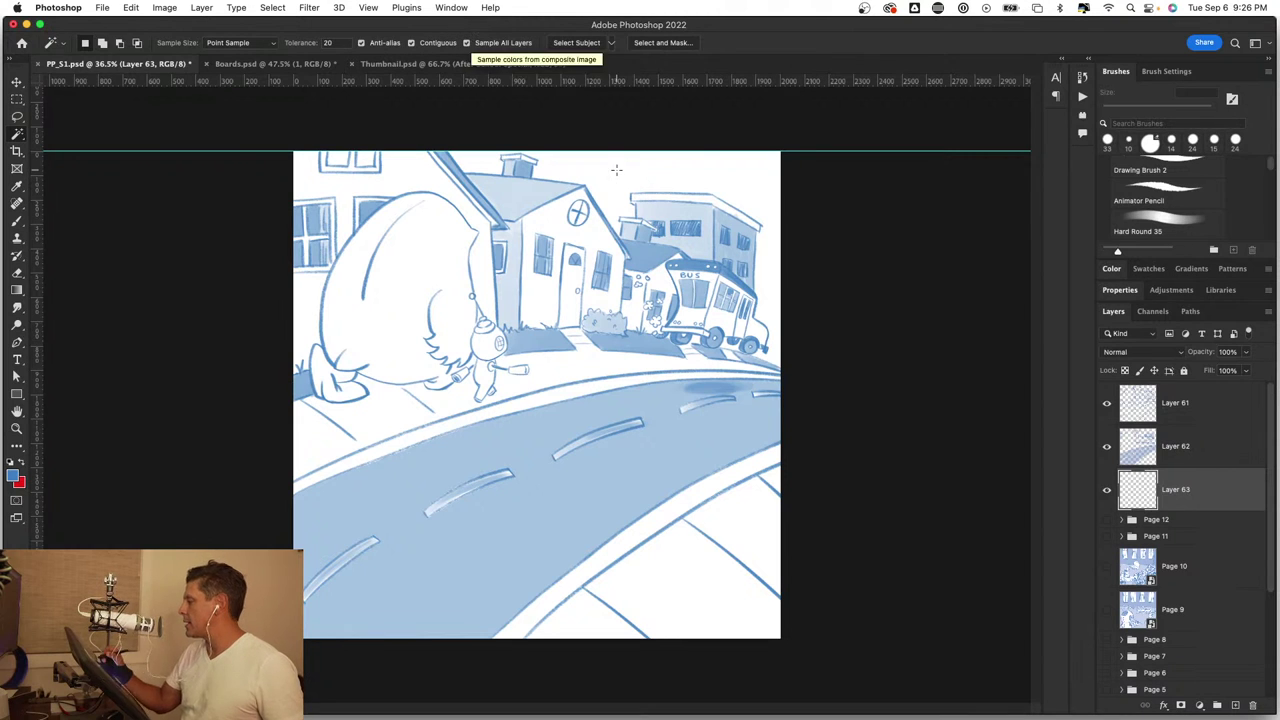
click(617, 173)
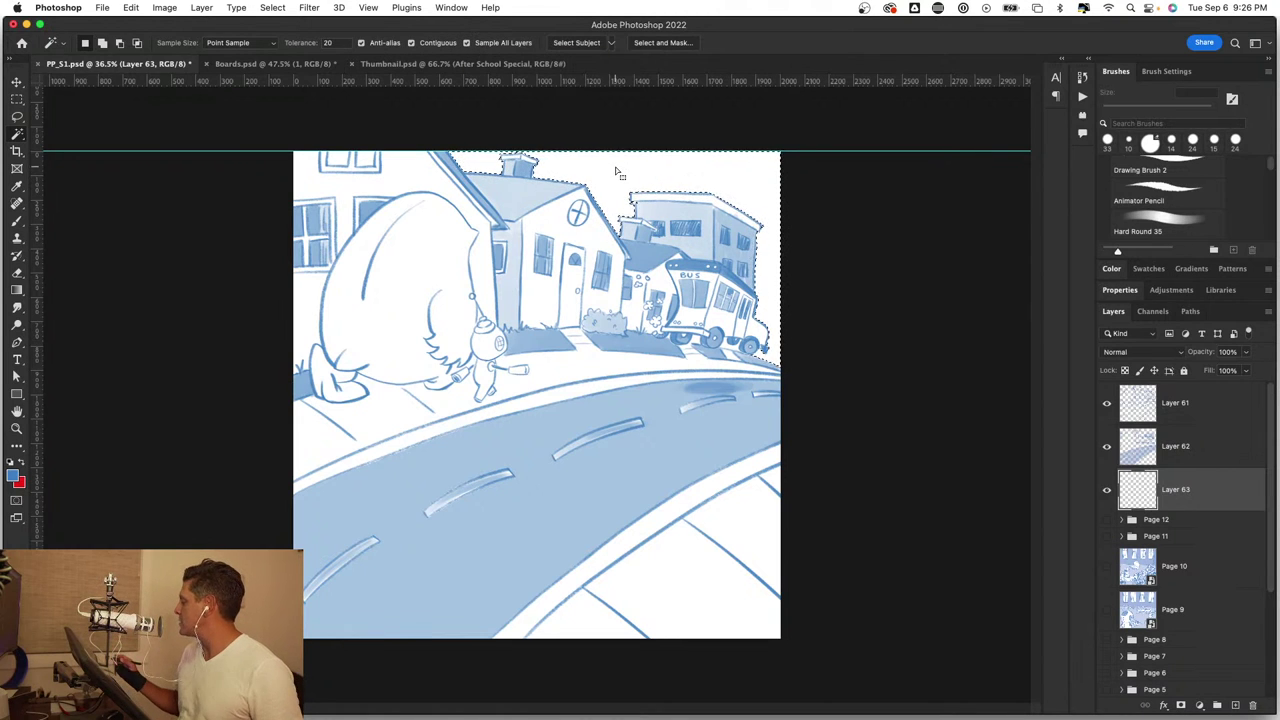
click(1107, 446)
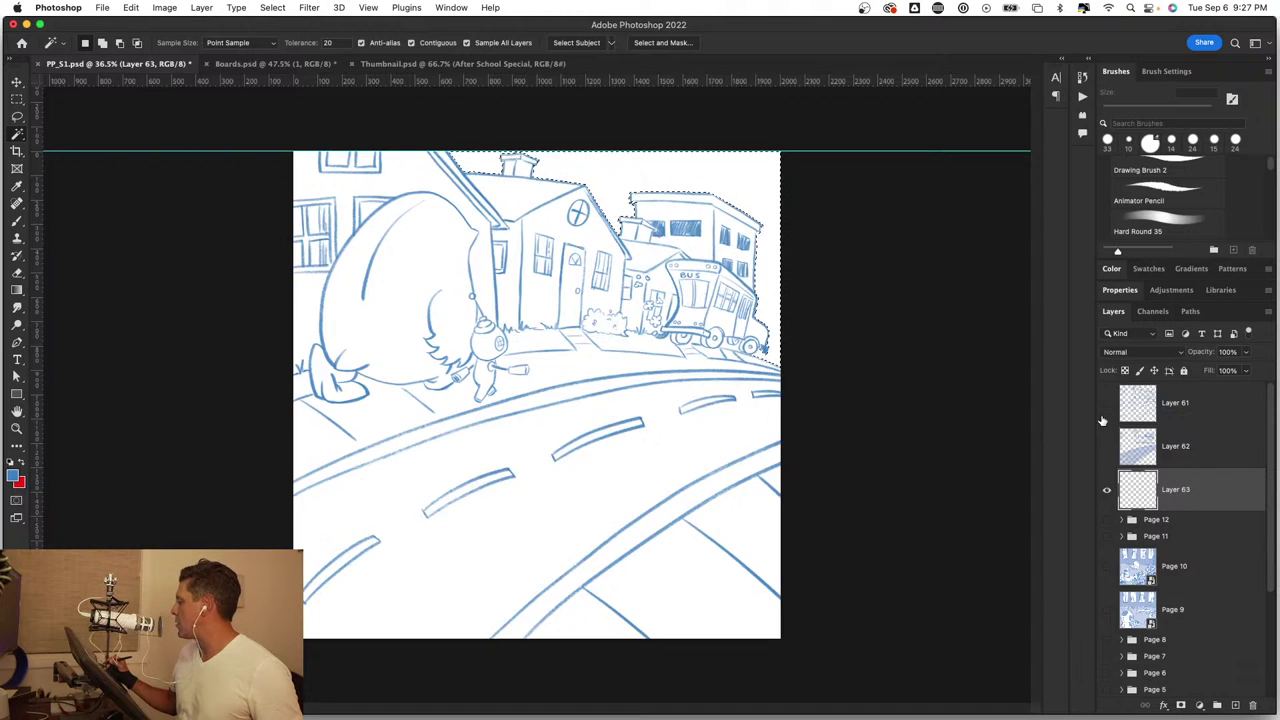
alt+click(1107, 446)
alt+click(1107, 446)
click(1107, 446)
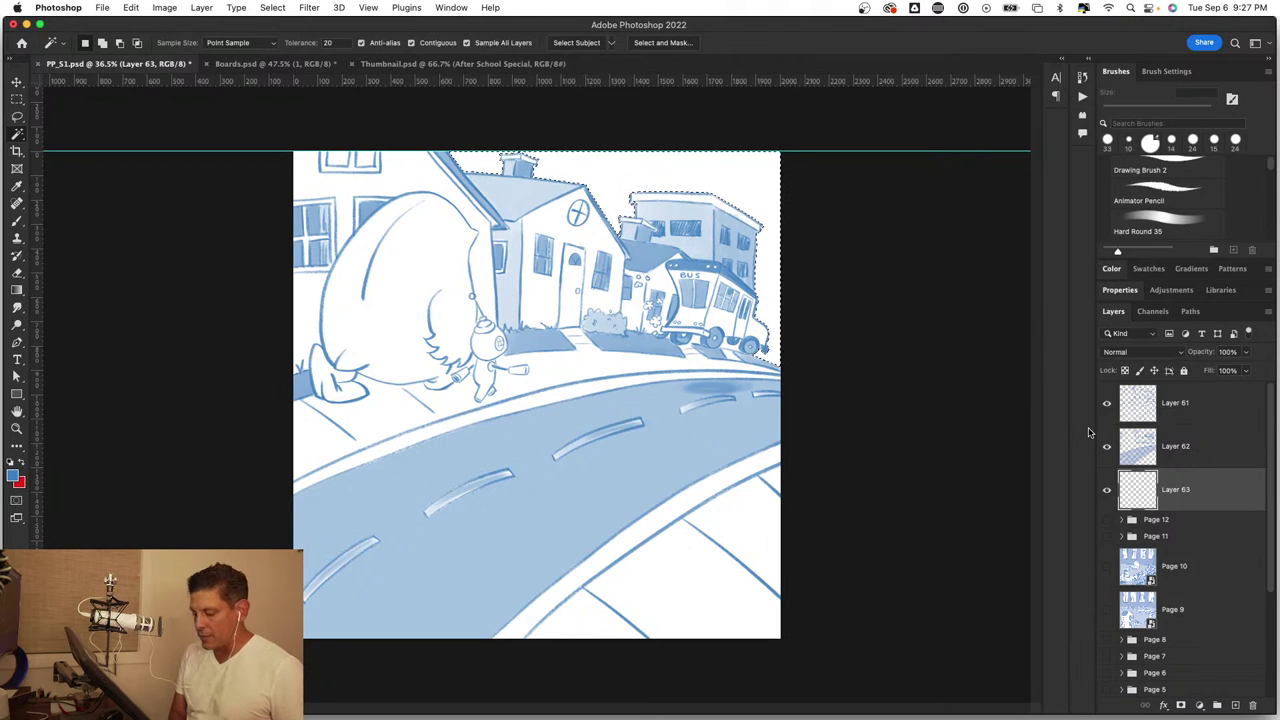
Step: Fill the sky selection with blue and set the layer opacity to 27%
key(alt+BackSpace)
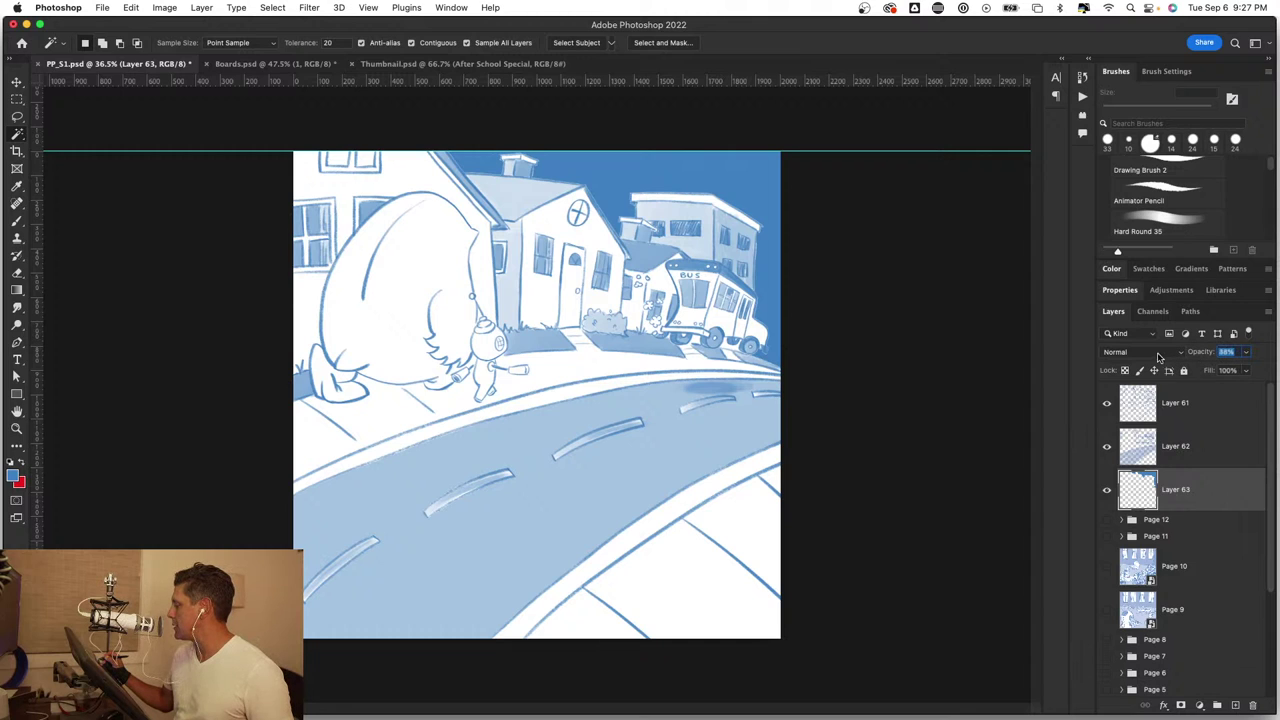
text(35)
text(25)
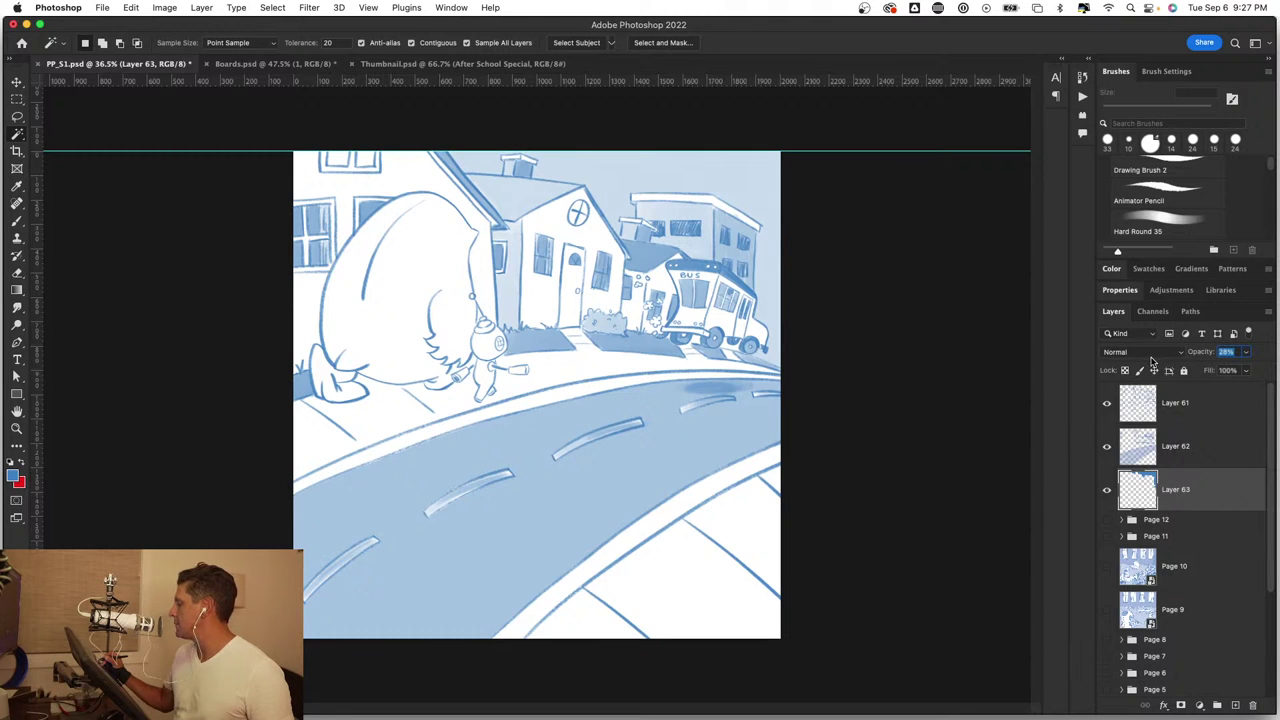
text(27)
key(Return)
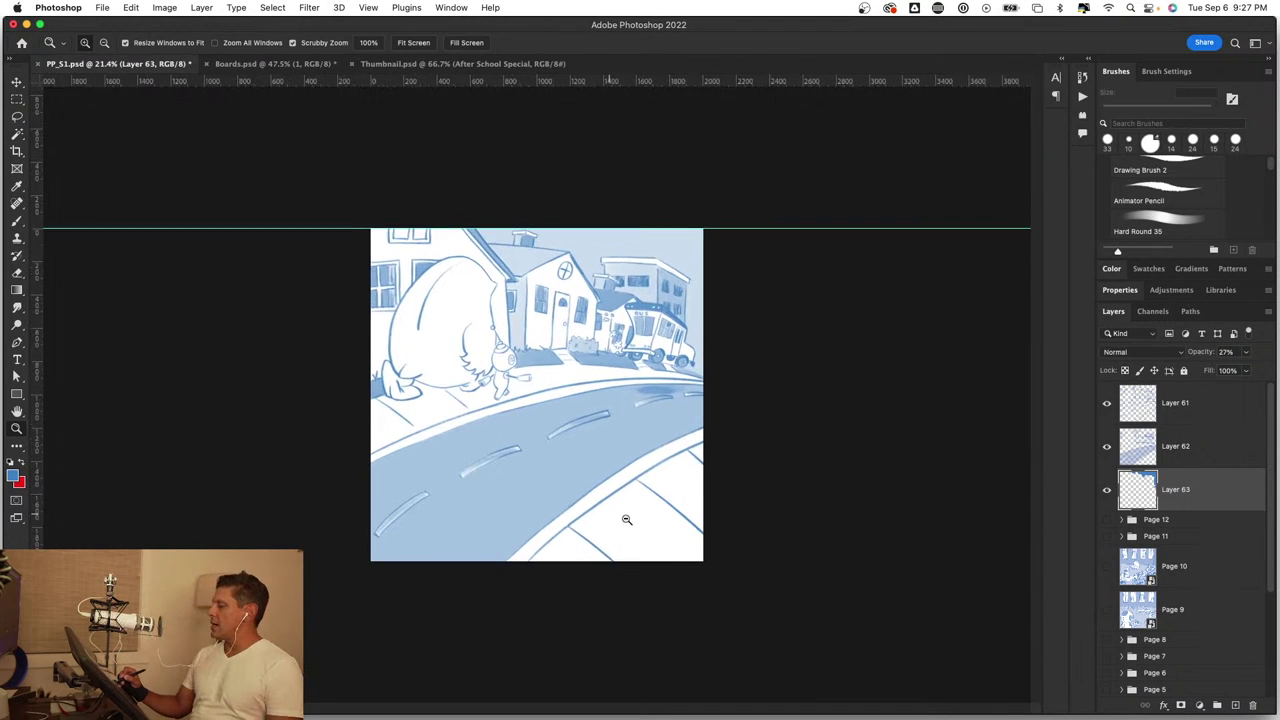
Step: Make Layer 62 active and fill the top-left window panes with blue
drag(570, 533, 630, 523)
key(w)
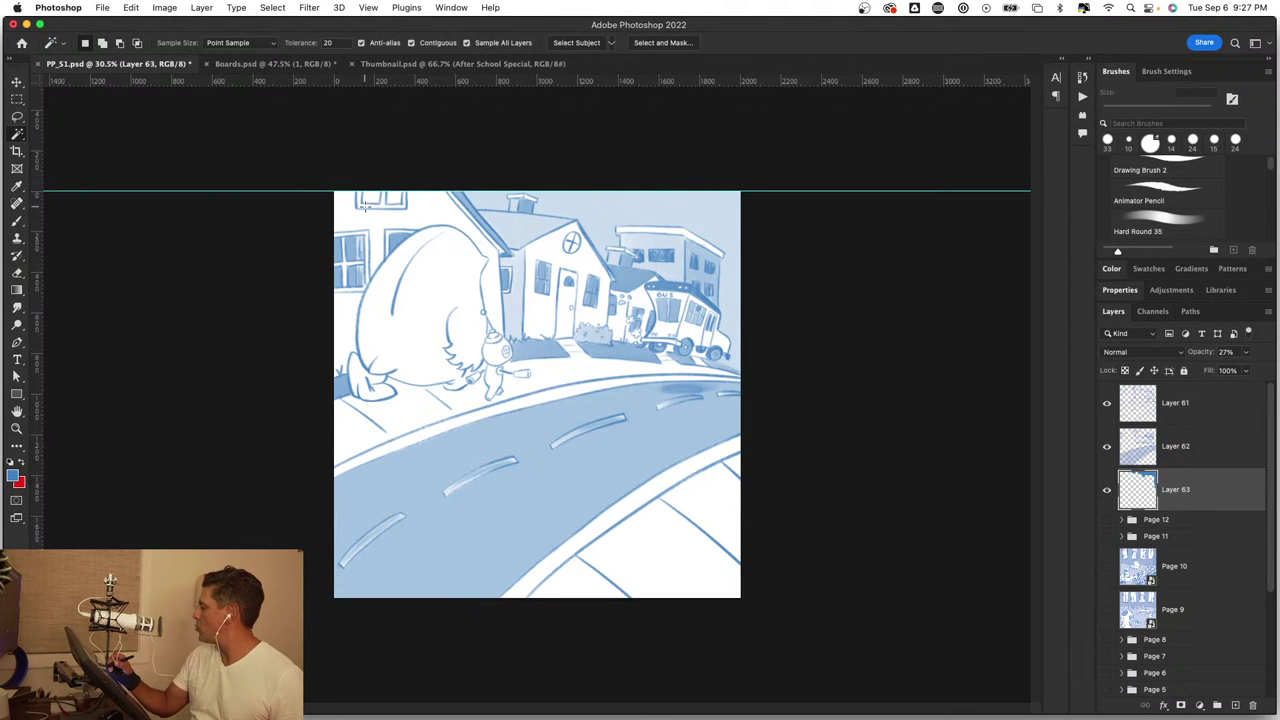
click(1160, 440)
key(z)
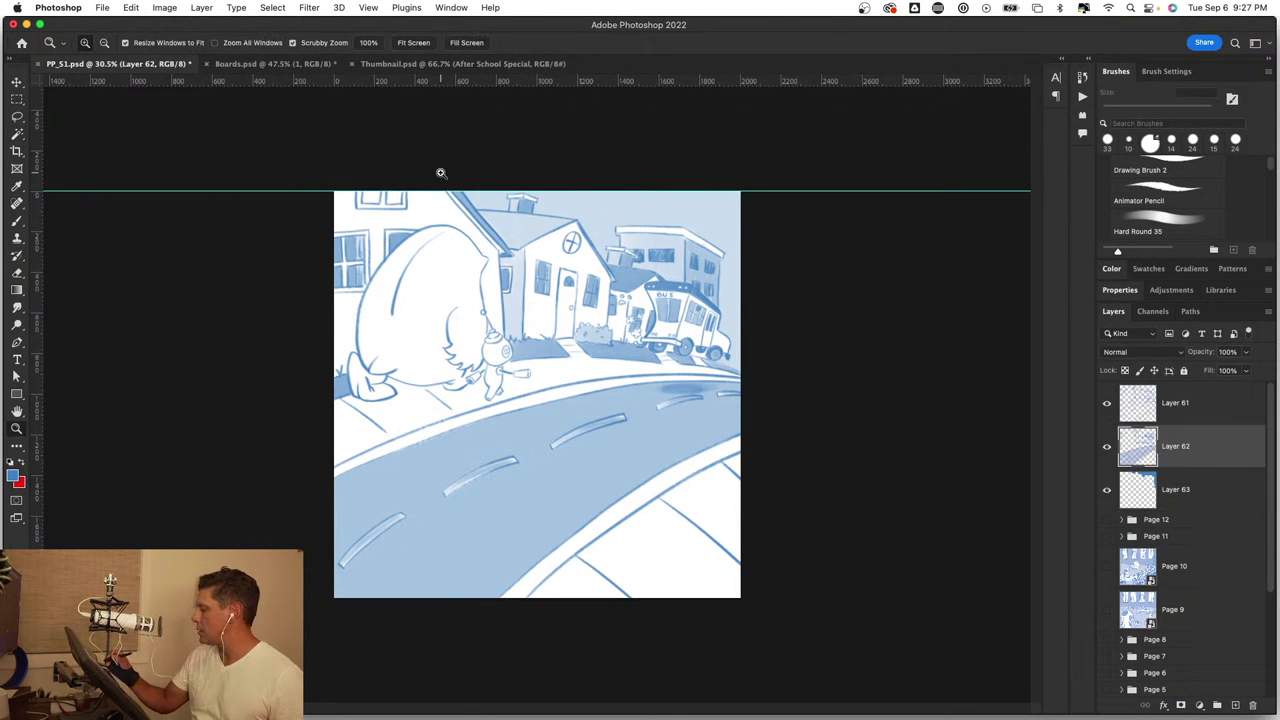
drag(403, 161, 500, 197)
scroll(400, 429, up, 4)
scroll(400, 429, left, 6)
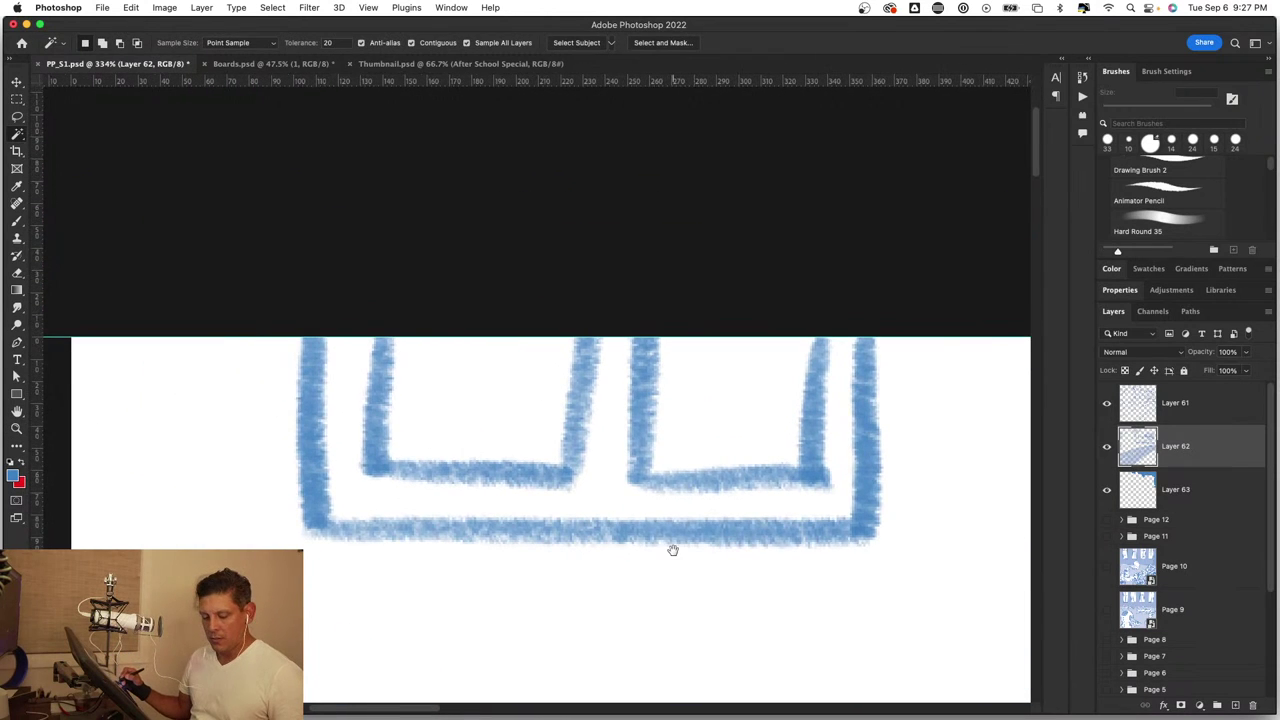
key(b)
mouse_move(409, 371)
mouse_down()
mouse_move(414, 400)
mouse_move(420, 374)
mouse_move(457, 346)
mouse_move(531, 394)
mouse_move(551, 363)
mouse_up()
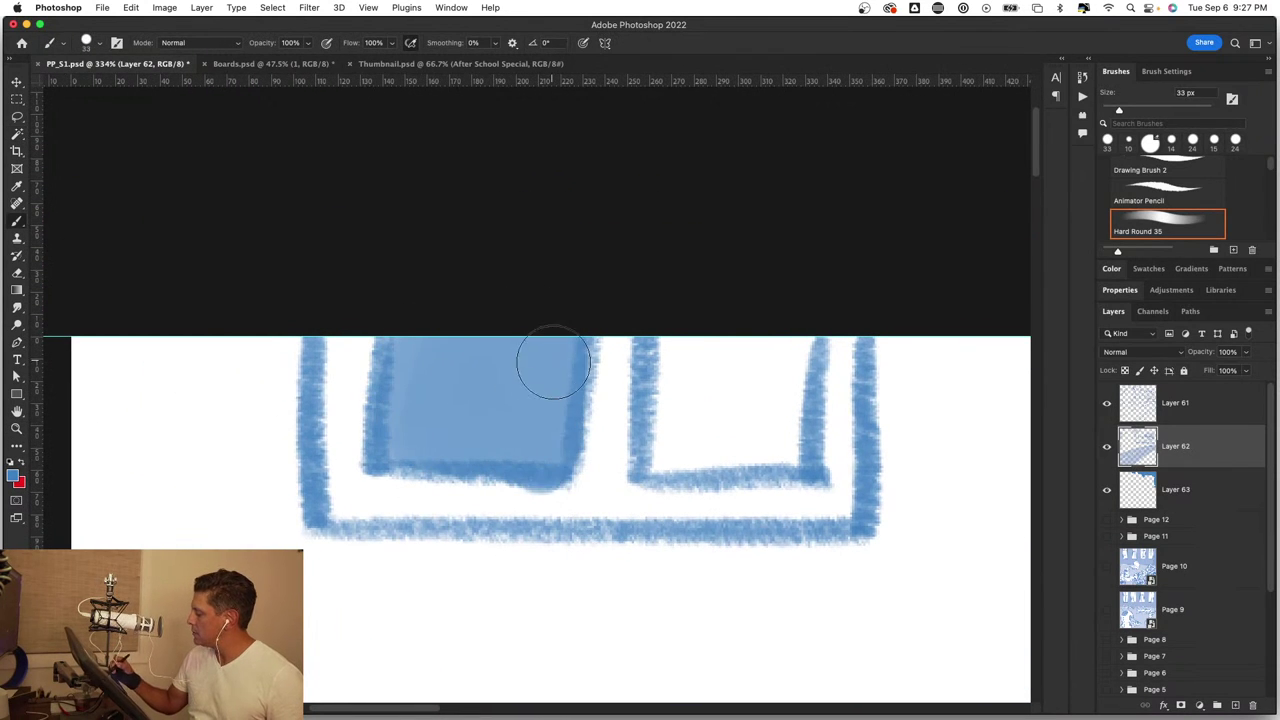
mouse_move(660, 345)
mouse_down()
mouse_move(677, 394)
mouse_move(716, 391)
mouse_move(751, 409)
mouse_move(789, 394)
mouse_up()
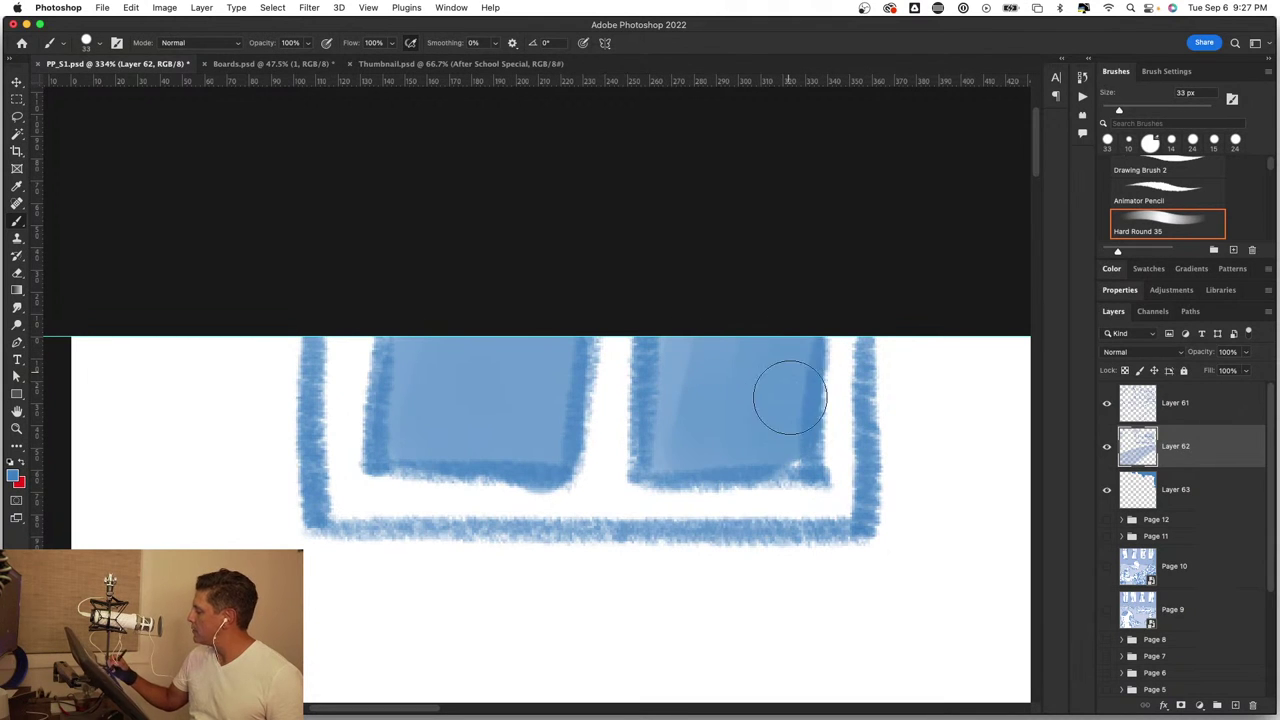
Step: Shade the wall between the bush and the bus blue
key(z)
drag(723, 520, 548, 525)
mouse_move(610, 356)
mouse_down()
mouse_move(622, 388)
mouse_move(650, 388)
mouse_up()
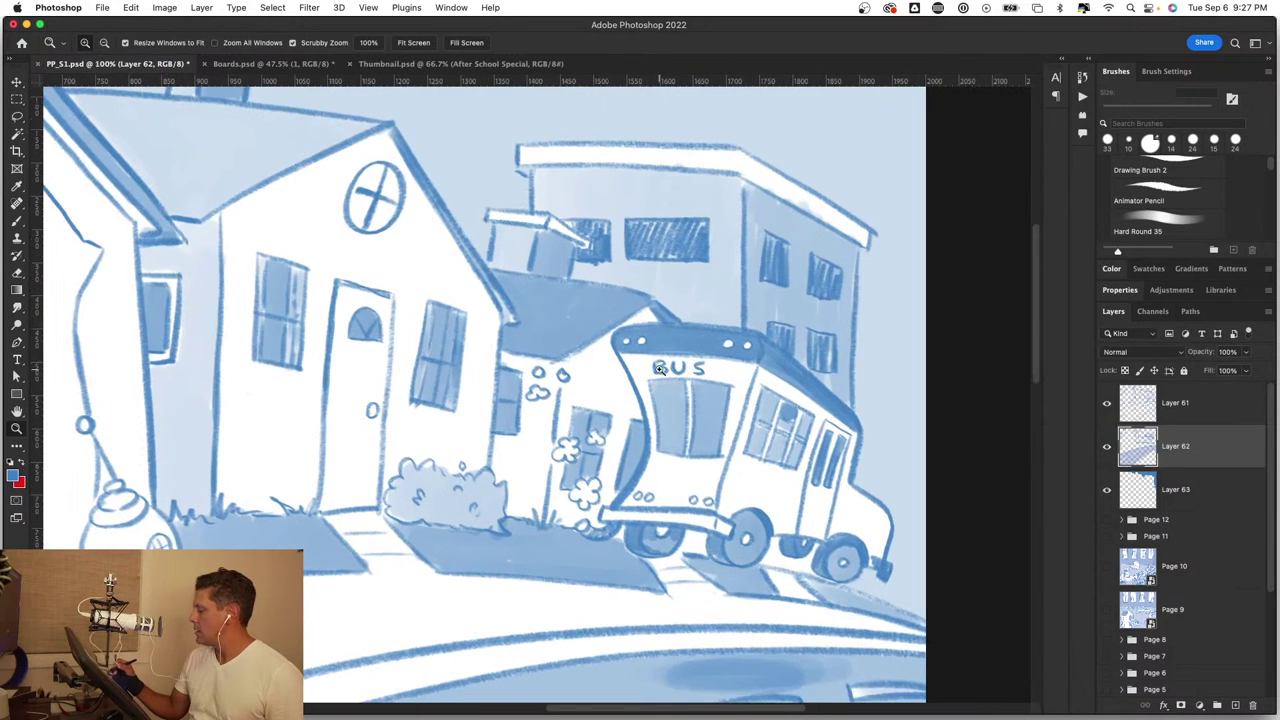
key(b)
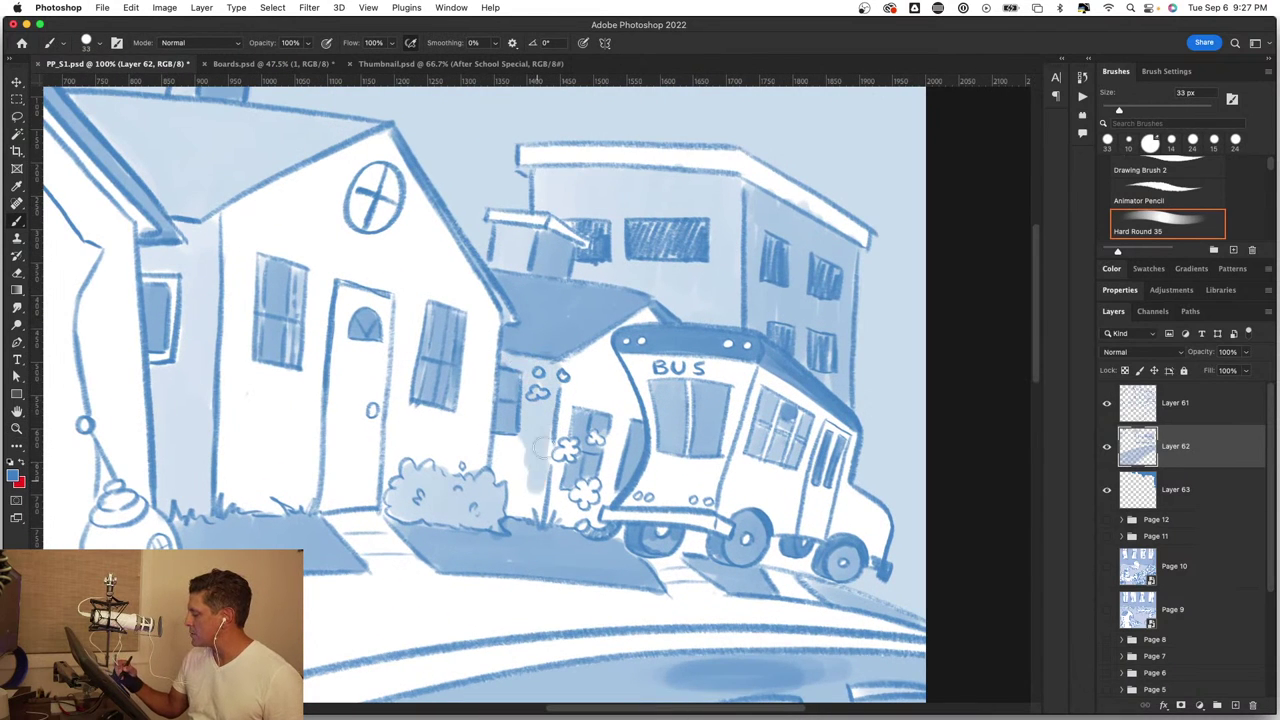
mouse_move(532, 453)
mouse_down()
mouse_move(515, 500)
mouse_move(495, 445)
mouse_up()
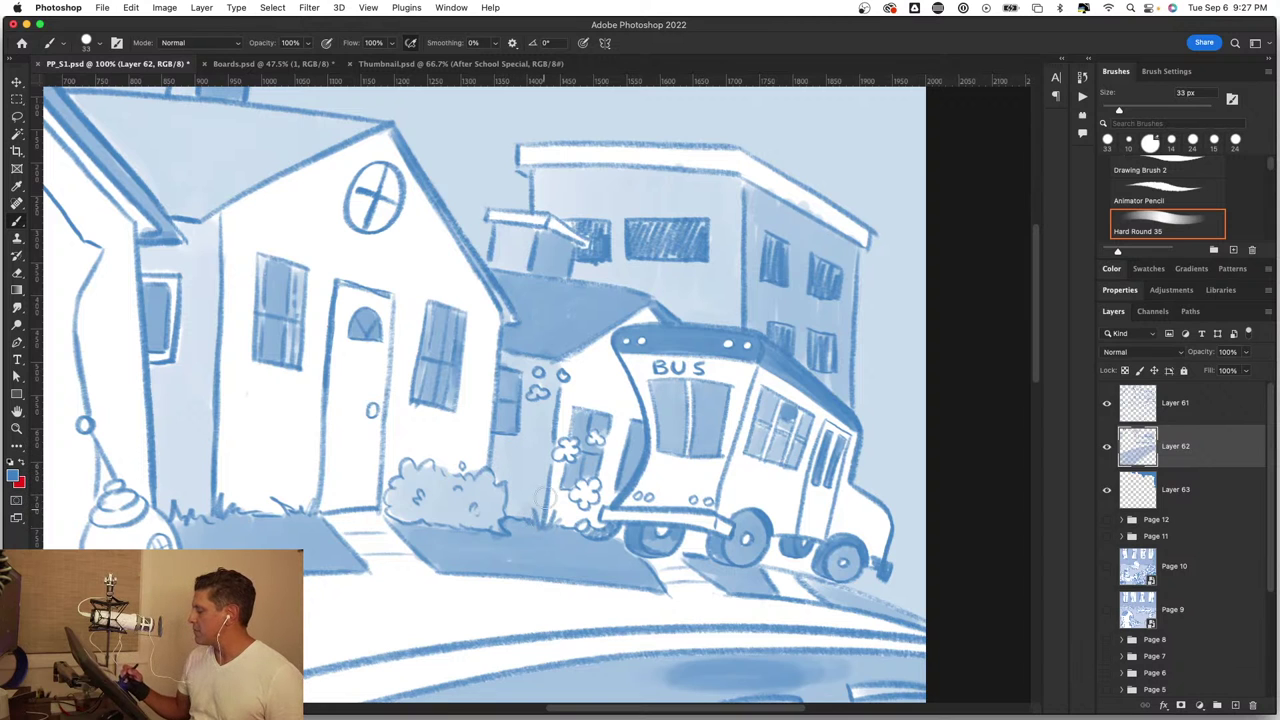
scroll(561, 343, up, 5)
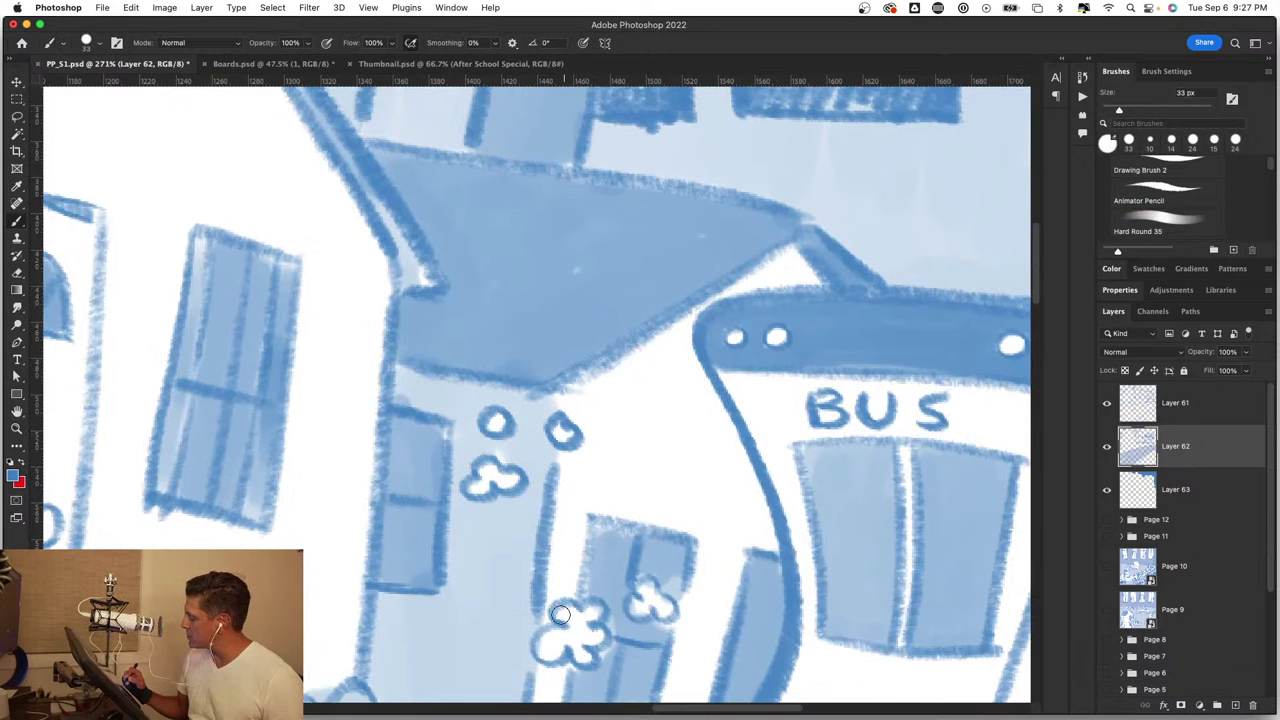
Step: Inspect the round window, then merge Layer 62 down into Layer 63 with Ctrl+E
key(z)
mouse_move(544, 630)
mouse_down()
mouse_move(644, 504)
mouse_move(630, 505)
mouse_up()
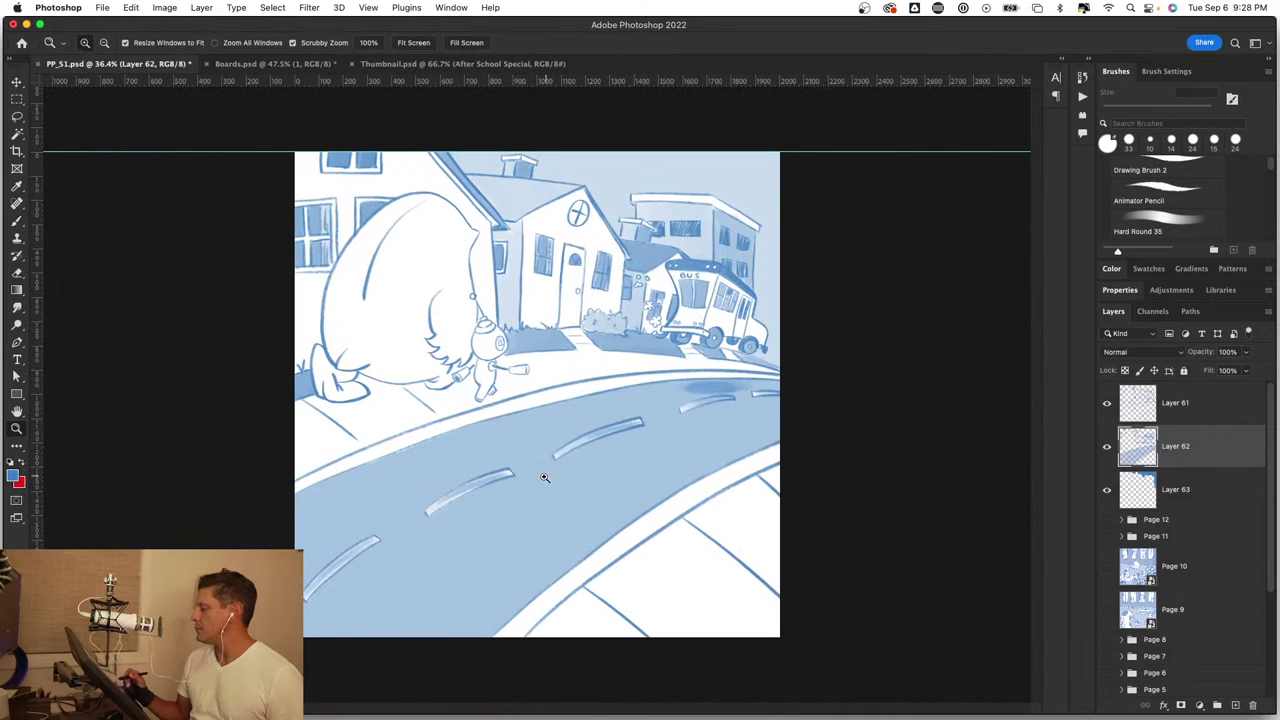
mouse_move(450, 183)
mouse_down()
mouse_move(462, 178)
mouse_move(586, 410)
mouse_move(660, 444)
mouse_up()
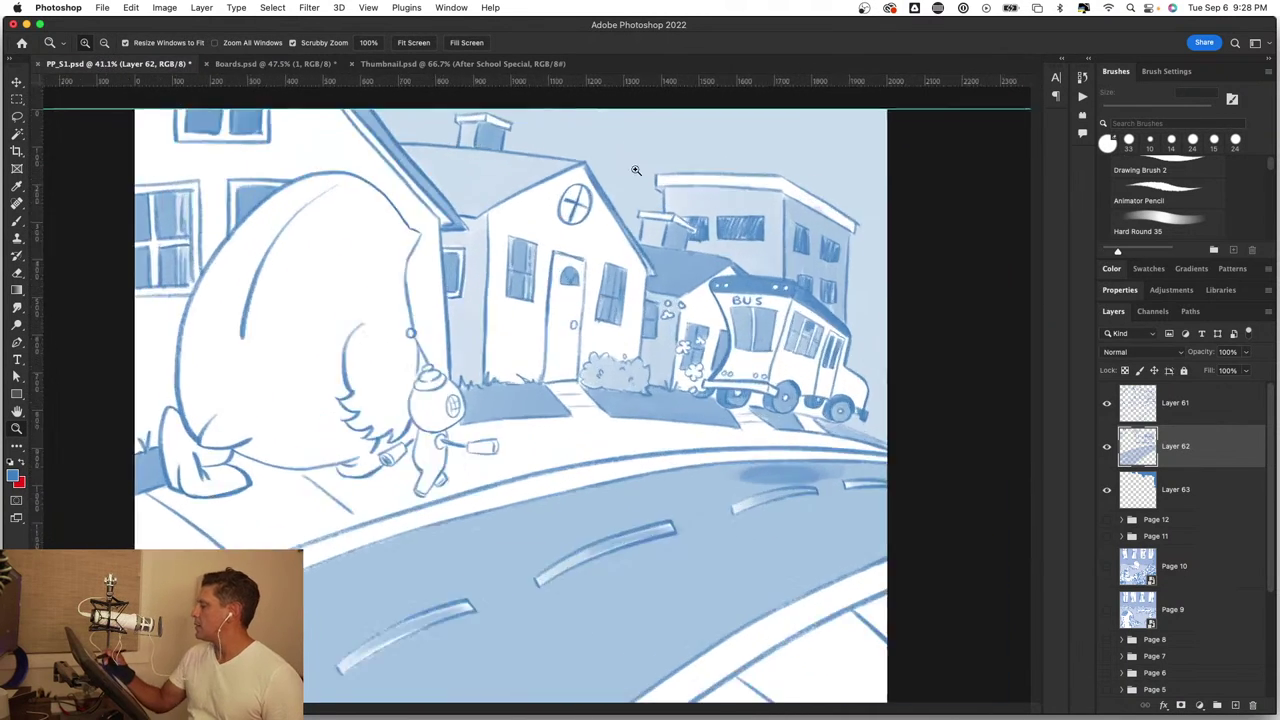
drag(634, 166, 700, 175)
key(b)
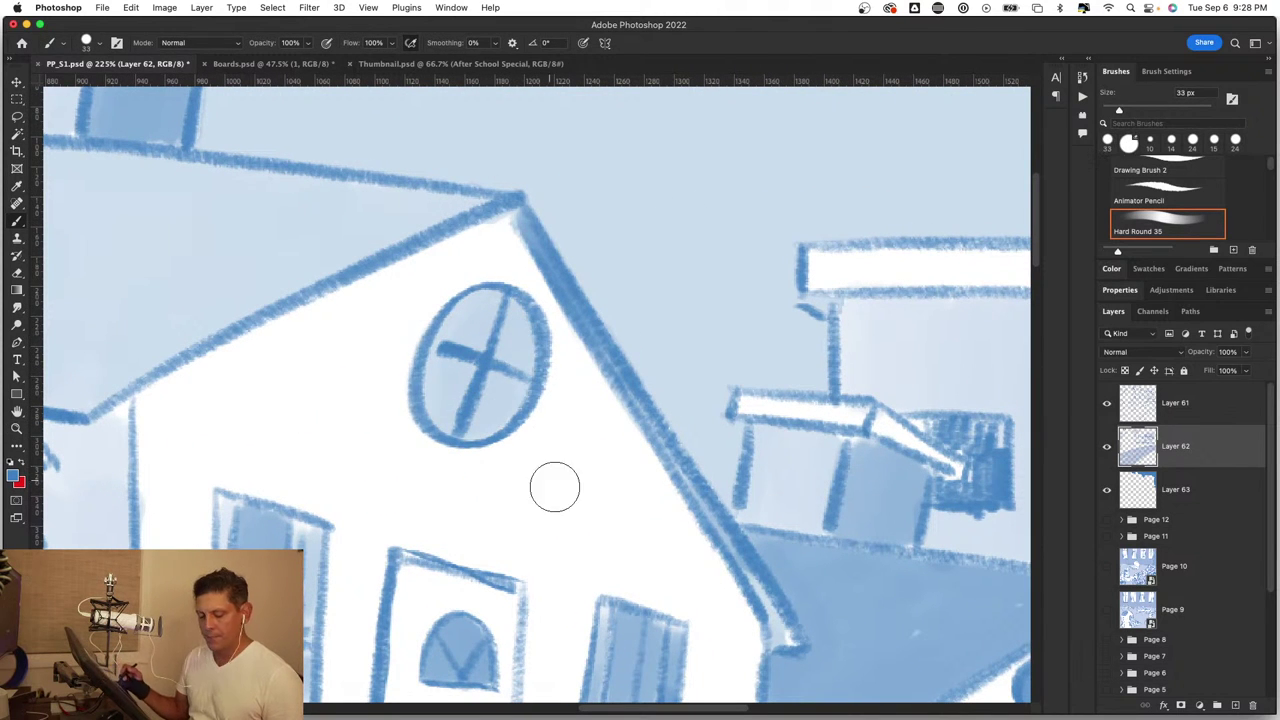
key(z)
drag(548, 486, 511, 539)
drag(611, 534, 634, 537)
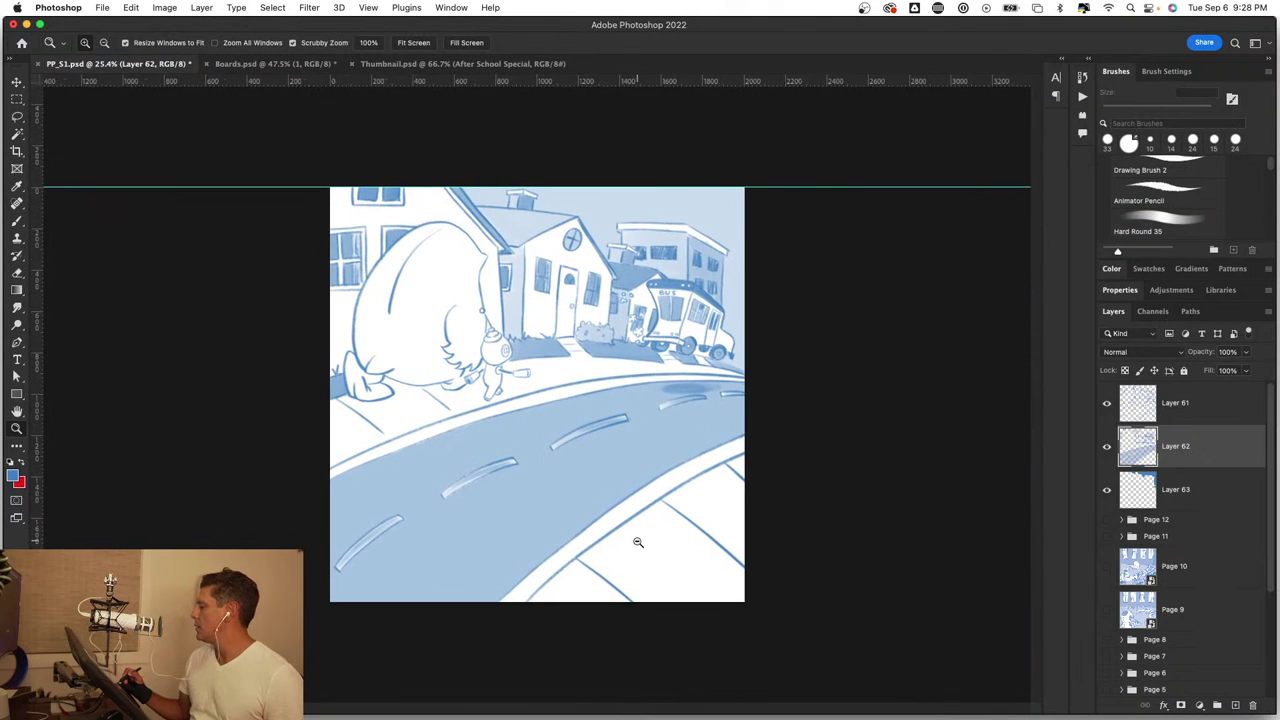
key(b)
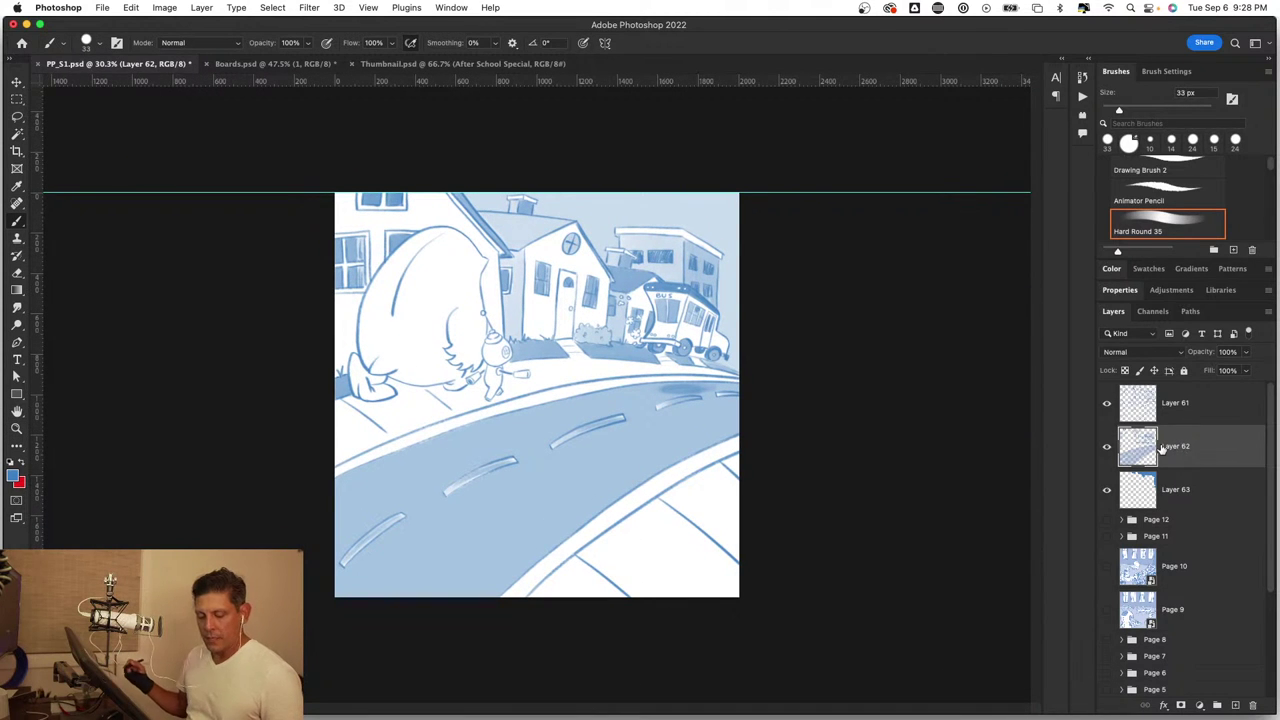
key(ctrl+e)
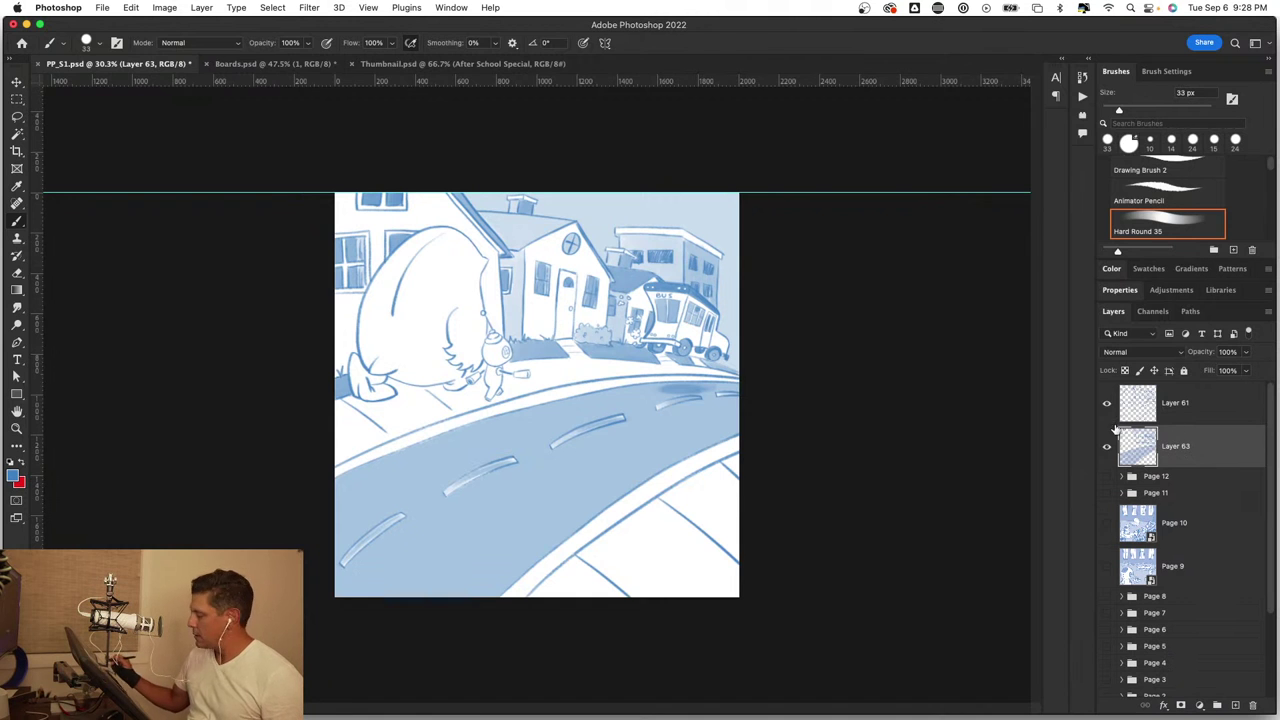
Step: Paint the small character's hat knob, body and brim dark blue, then hatch its eye and collar
scroll(488, 333, up, 10)
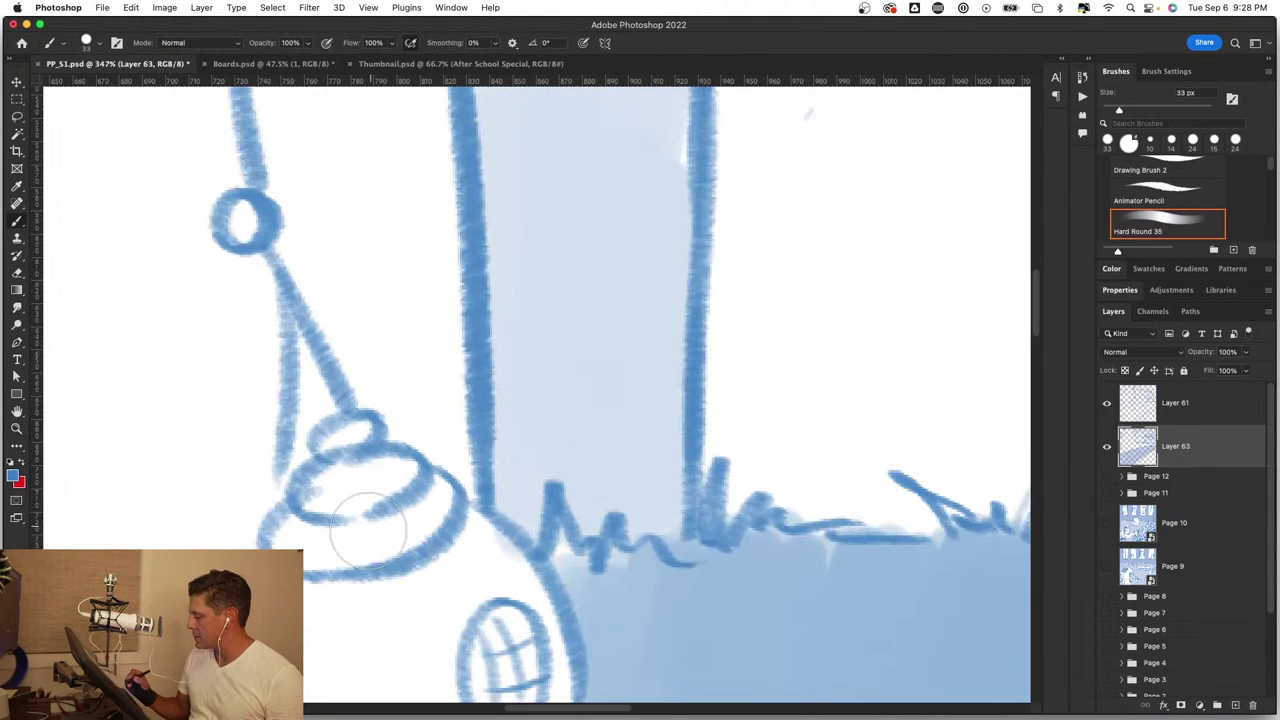
drag(371, 540, 352, 540)
mouse_move(335, 445)
mouse_down()
mouse_move(357, 430)
mouse_move(320, 460)
mouse_move(372, 430)
mouse_move(286, 523)
mouse_move(360, 565)
mouse_move(447, 497)
mouse_move(380, 470)
mouse_move(340, 495)
mouse_move(408, 508)
mouse_up()
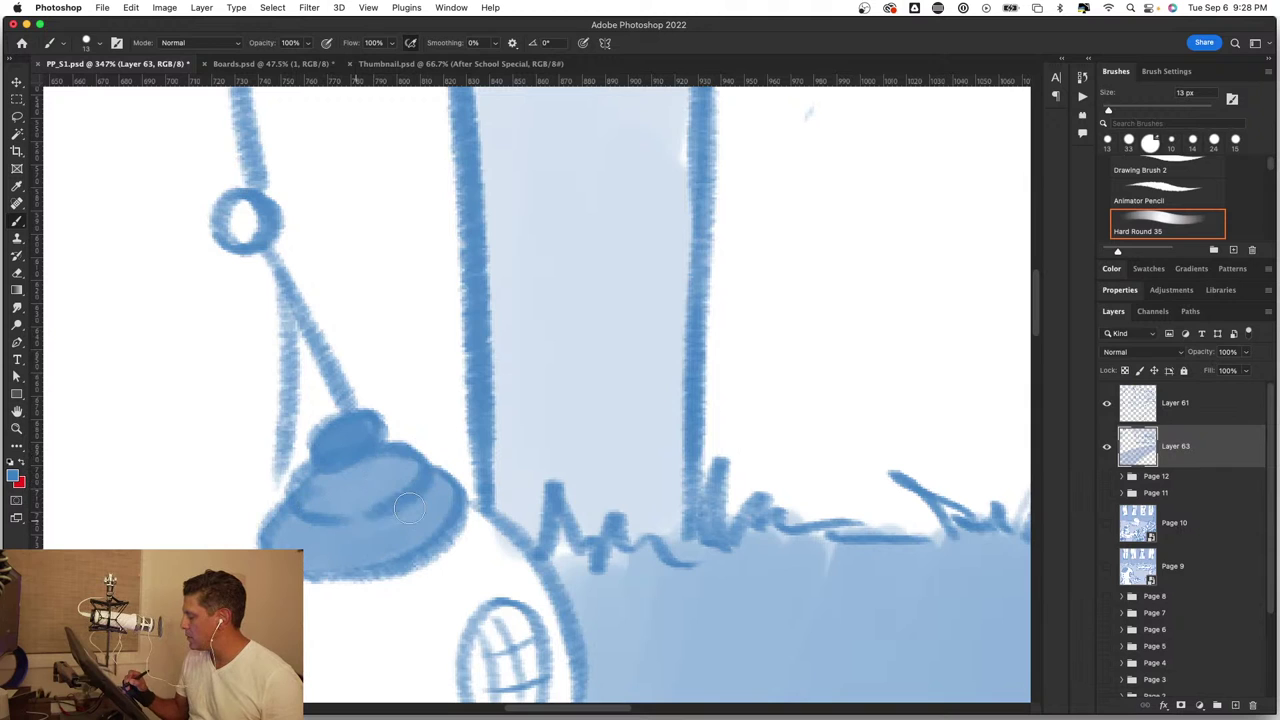
mouse_move(375, 468)
mouse_down()
mouse_move(310, 495)
mouse_move(290, 530)
mouse_up()
mouse_move(400, 495)
mouse_down()
mouse_move(258, 540)
mouse_move(381, 549)
mouse_move(452, 490)
mouse_move(348, 533)
mouse_up()
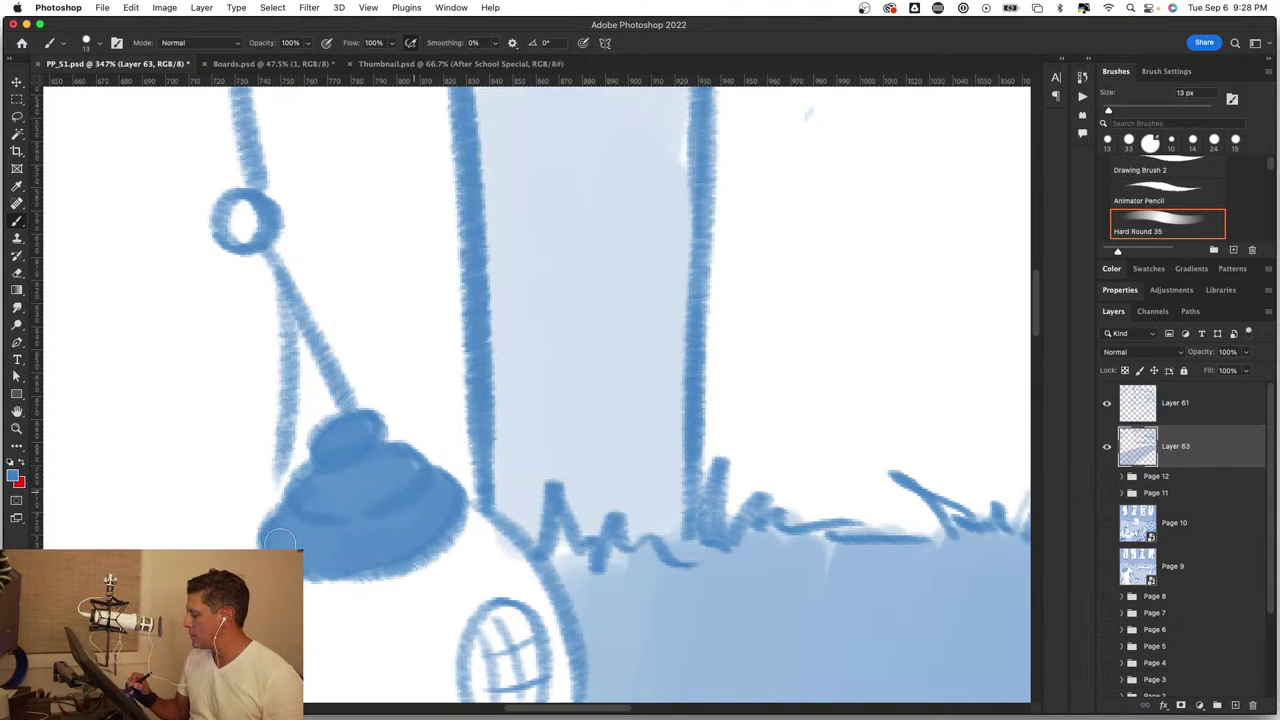
mouse_move(468, 578)
mouse_down()
mouse_move(385, 230)
mouse_move(385, 360)
mouse_move(416, 358)
mouse_up()
mouse_move(425, 280)
mouse_down()
mouse_move(418, 372)
mouse_move(380, 328)
mouse_up()
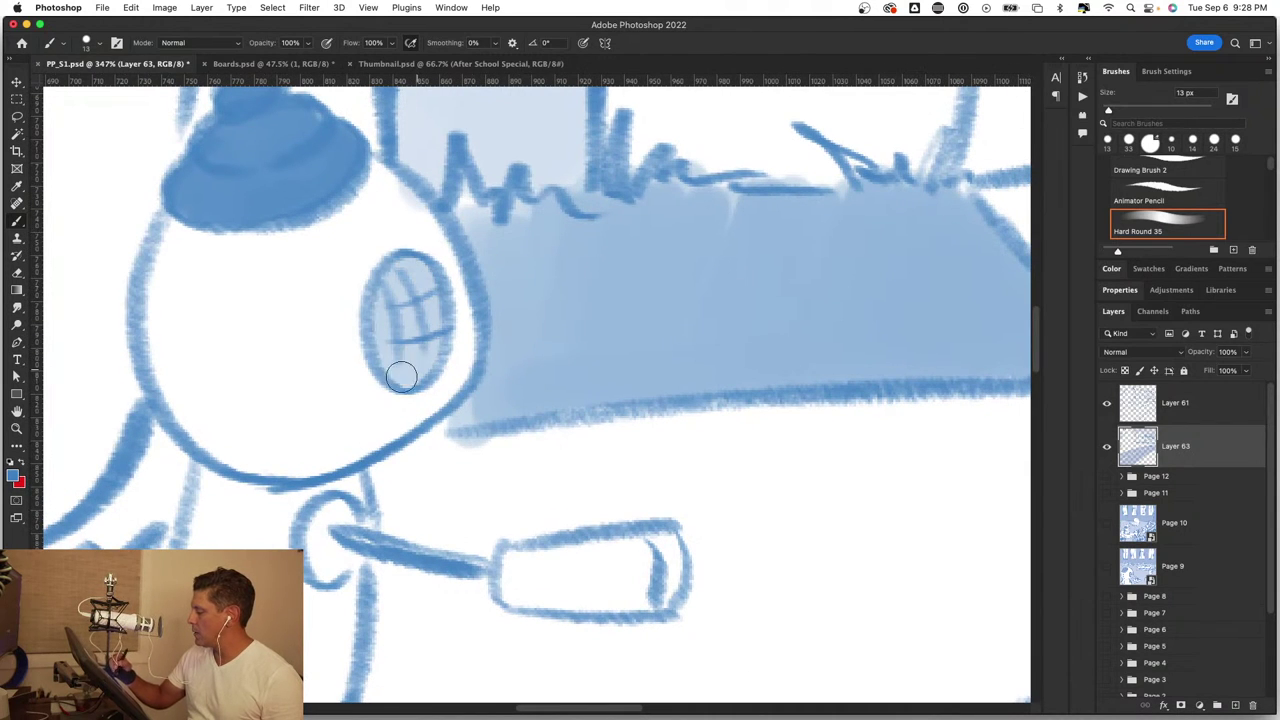
mouse_move(312, 530)
mouse_down()
mouse_move(330, 540)
mouse_move(340, 510)
mouse_up()
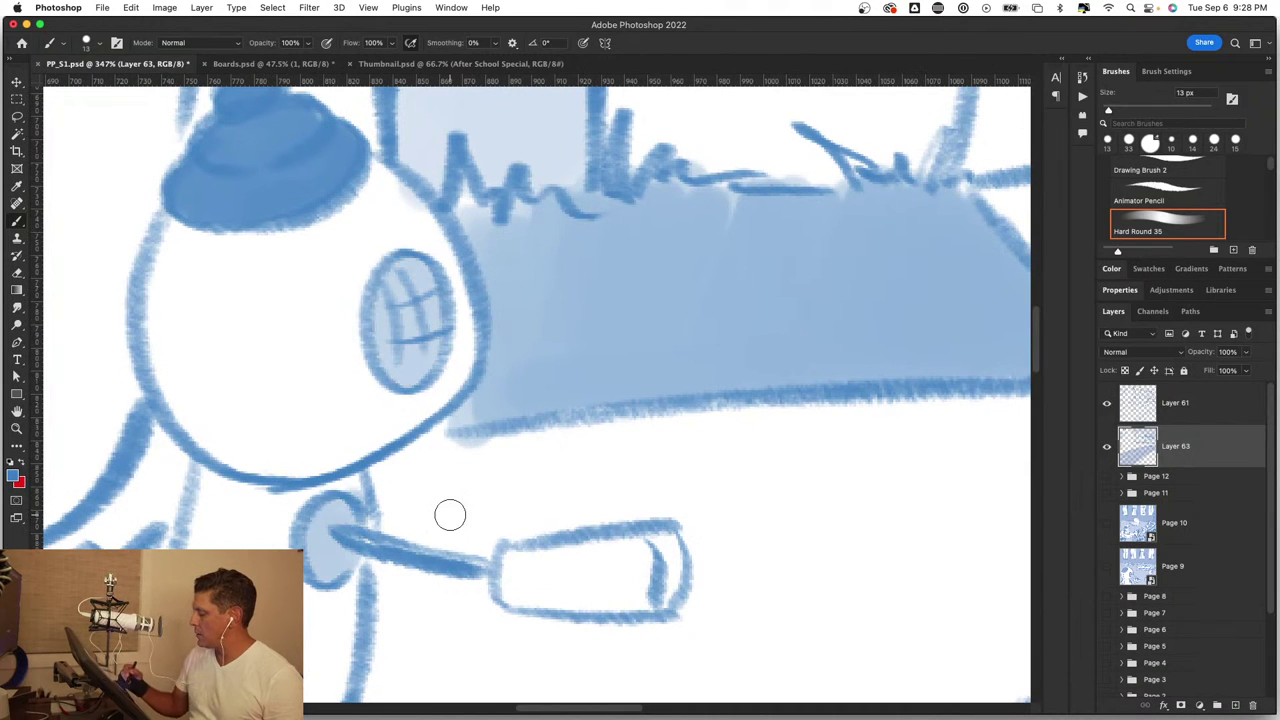
Step: Fit the page in view, switch to Full Screen Mode with F, and zoom in slightly
key(z)
scroll(465, 620, down, 2)
scroll(470, 615, down, 4)
scroll(486, 608, down, 3)
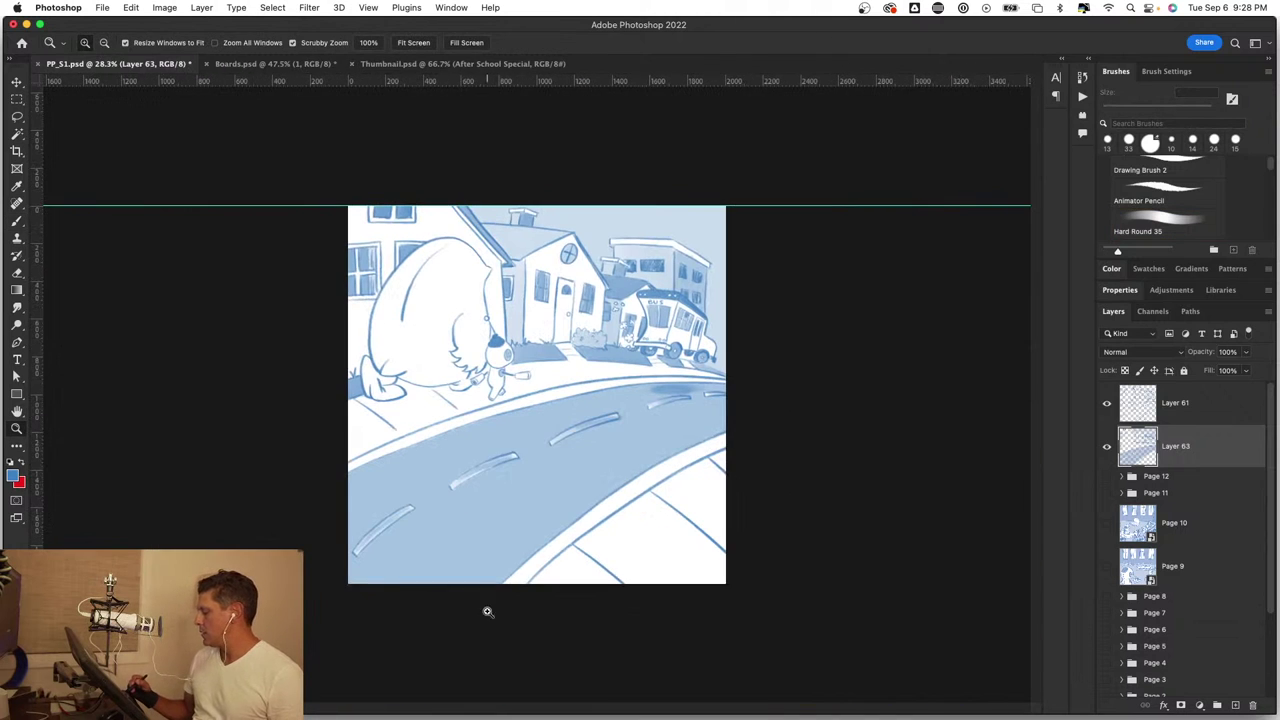
scroll(528, 523, up, 1)
scroll(554, 526, up, 3)
scroll(554, 527, up, 1)
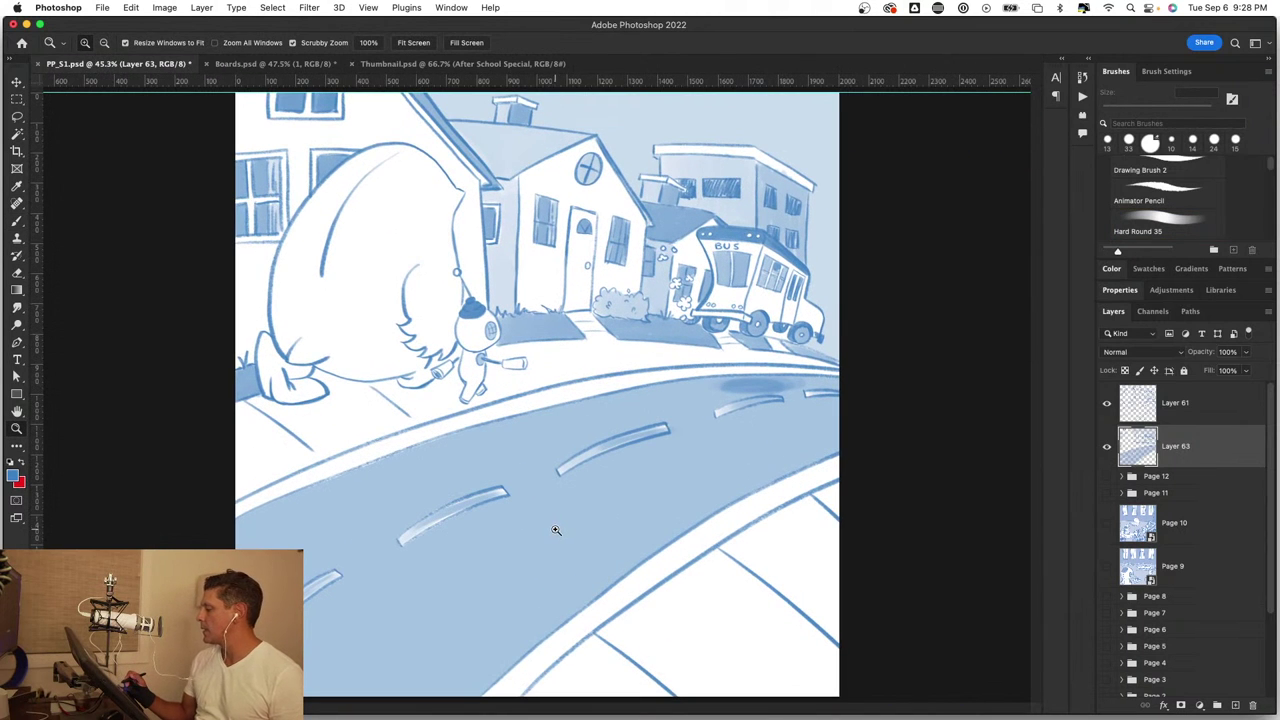
scroll(590, 540, down, 3)
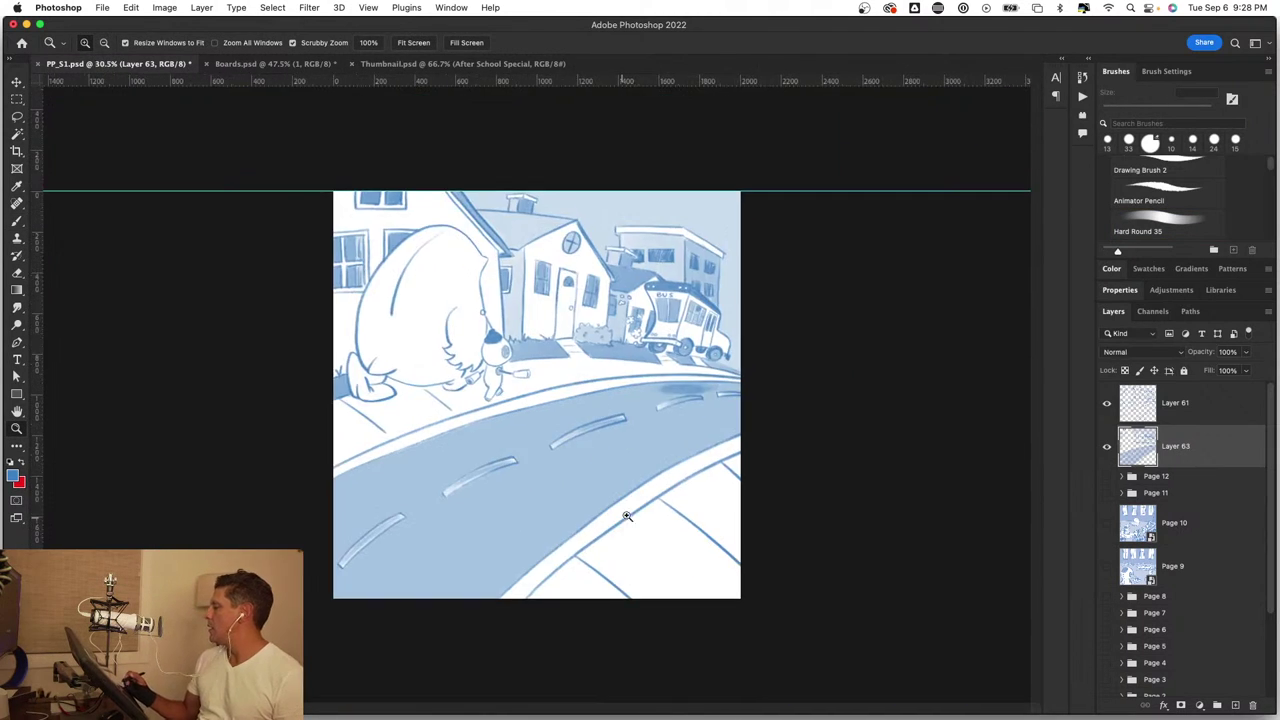
scroll(650, 510, up, 1)
scroll(681, 506, up, 1)
key(b)
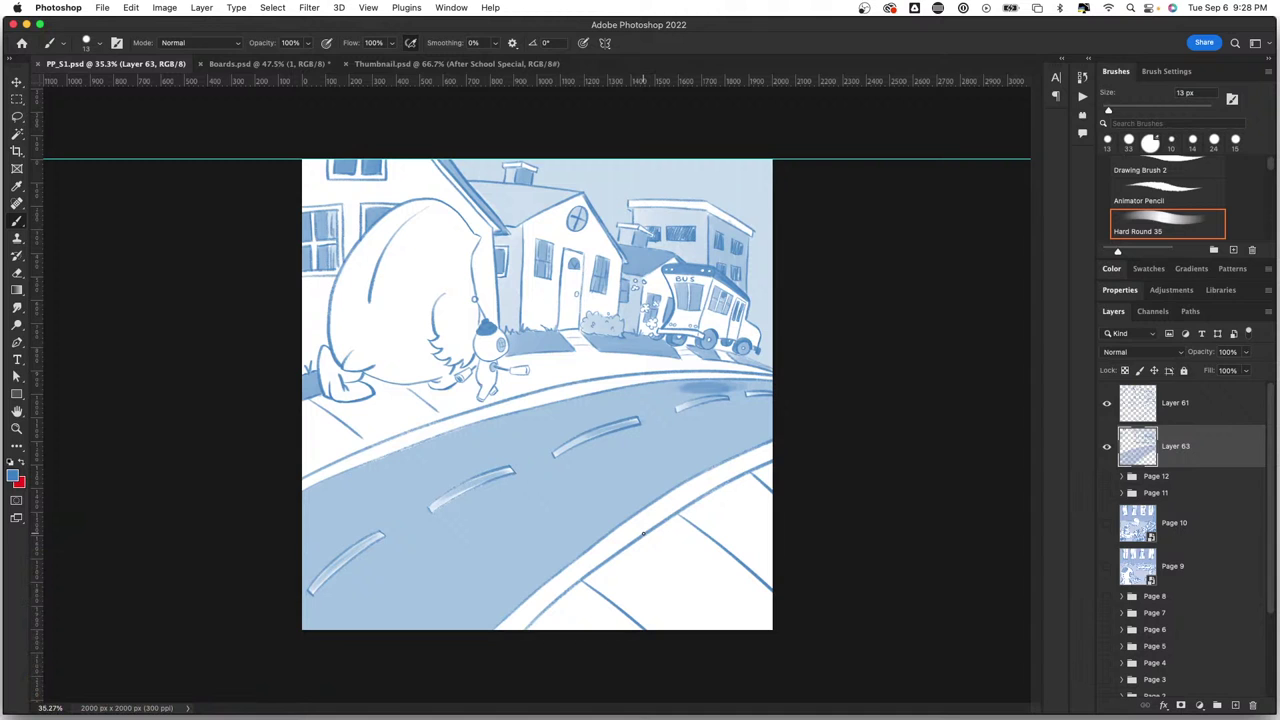
key(f)
key(f)
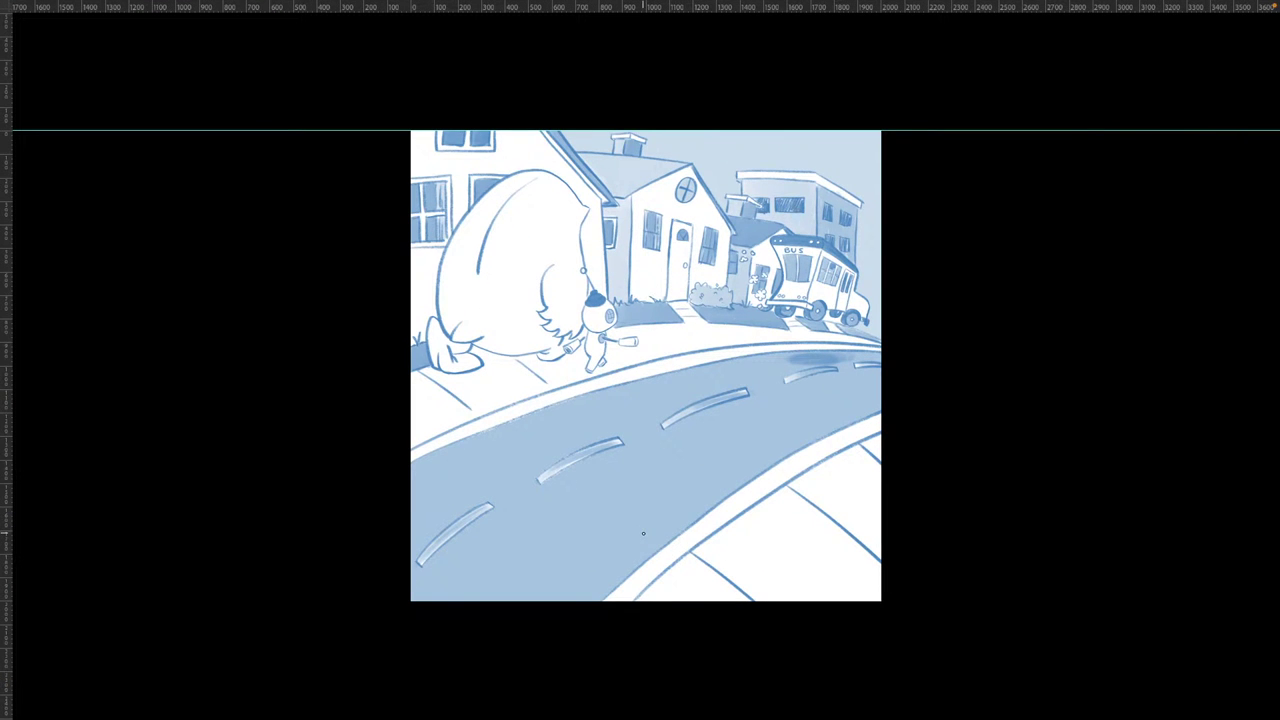
key(ctrl+plus)
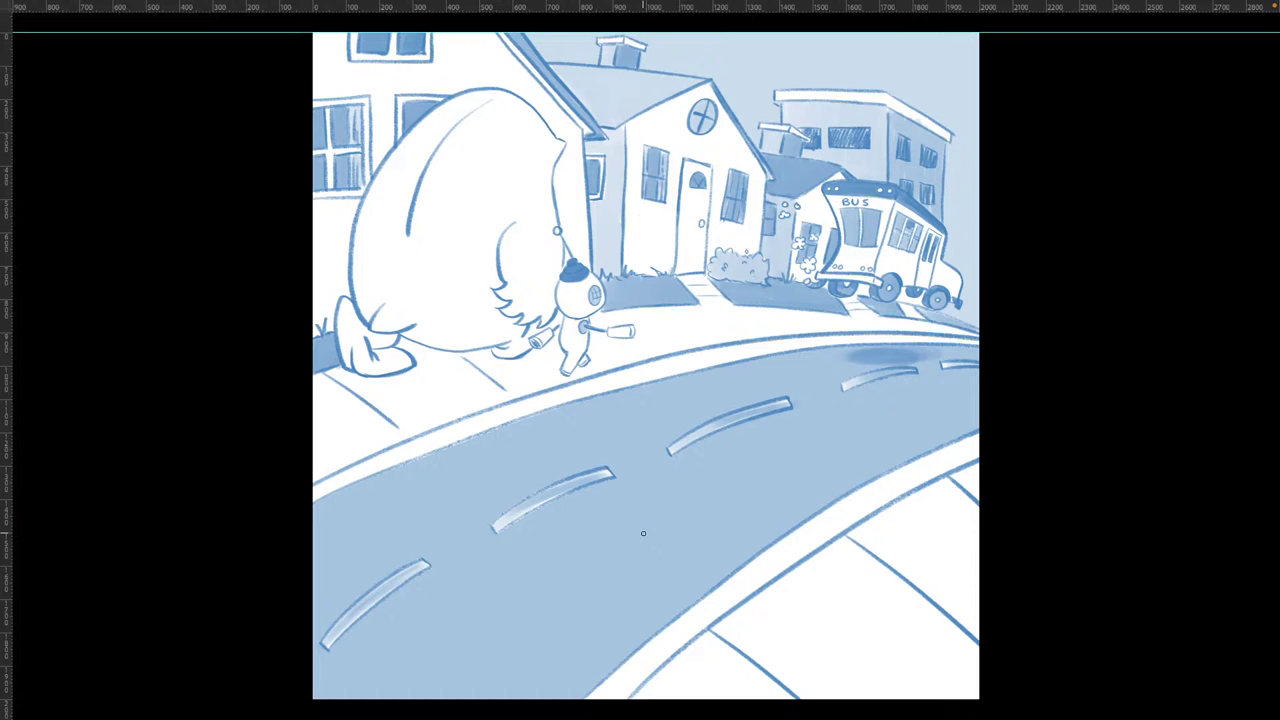
Step: Darken the stroke left of the antenna and dab a blush spot on the big character's cheek
drag(616, 332, 694, 333)
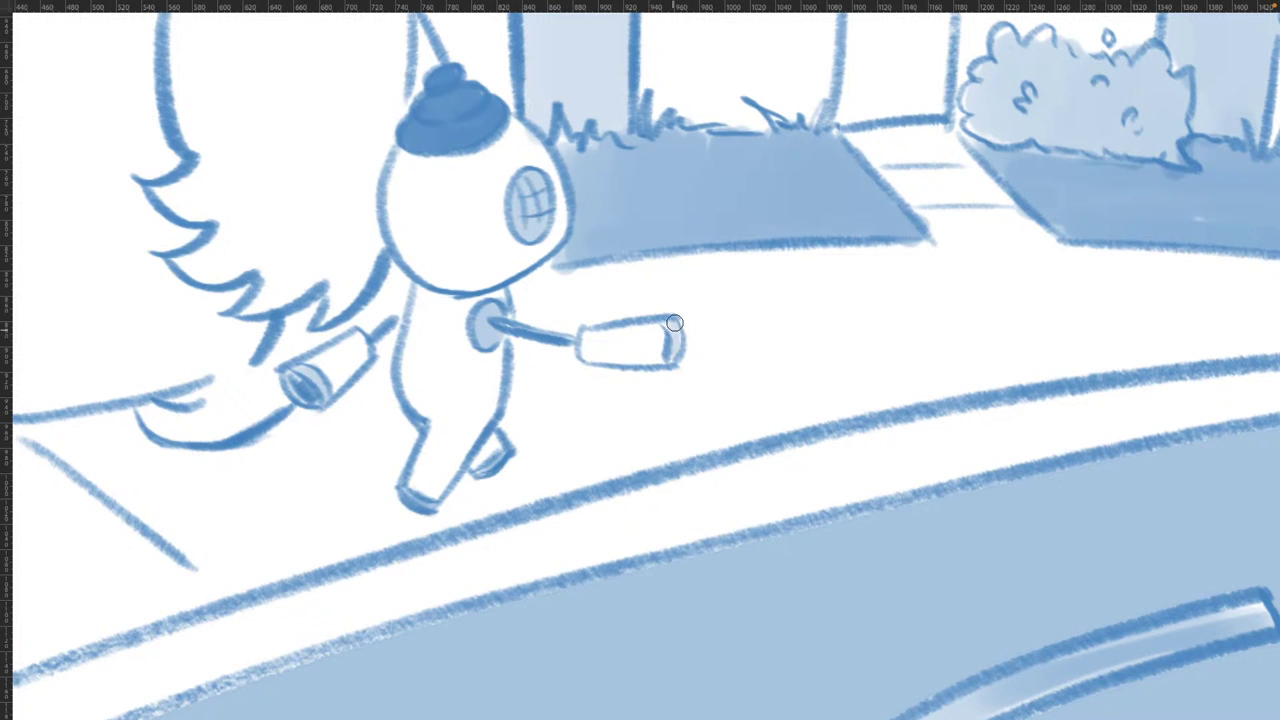
mouse_move(608, 484)
mouse_down()
mouse_move(531, 494)
mouse_move(556, 394)
mouse_move(558, 414)
mouse_up()
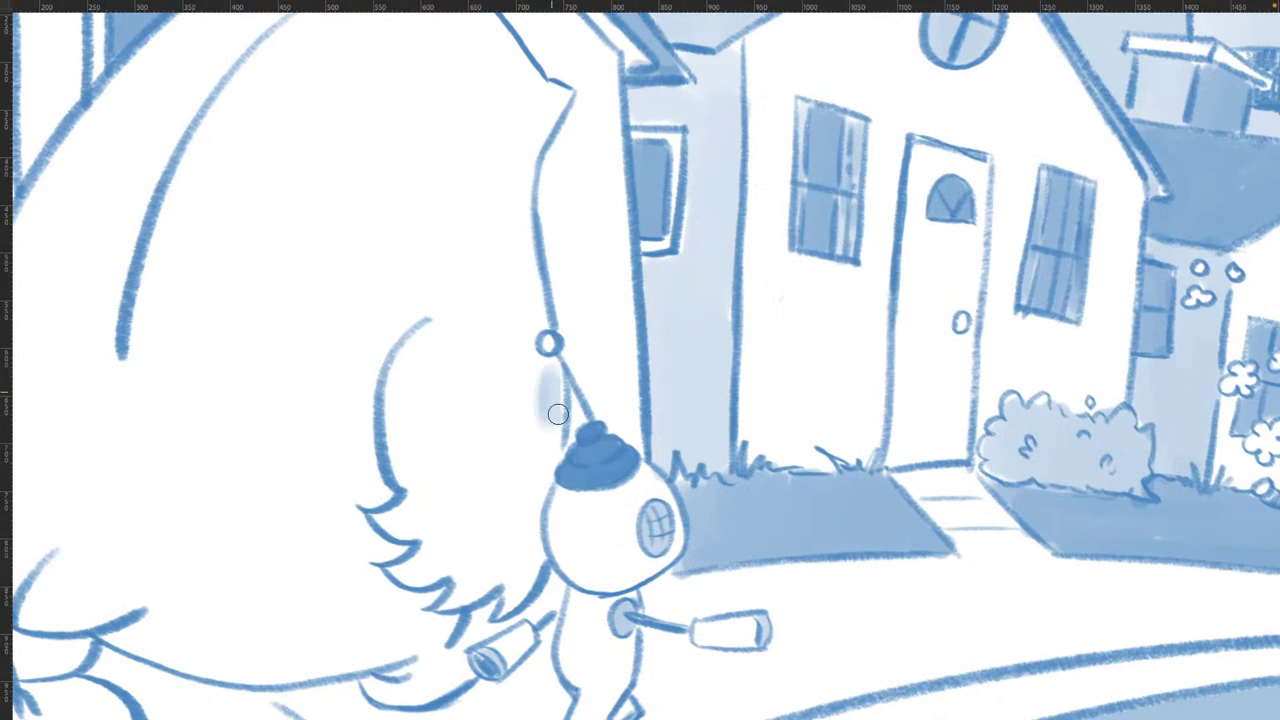
mouse_move(545, 368)
mouse_down()
mouse_move(548, 430)
mouse_move(562, 432)
mouse_up()
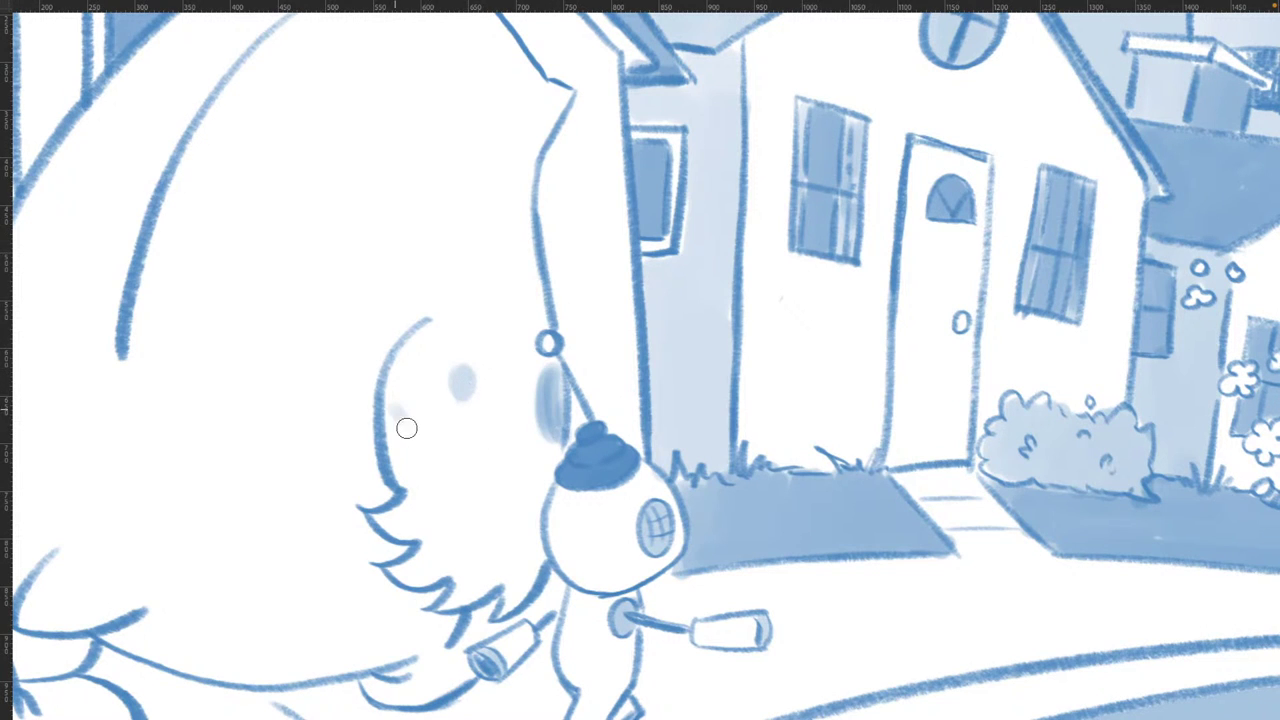
mouse_move(406, 428)
mouse_down()
mouse_move(398, 470)
mouse_move(391, 412)
mouse_up()
Step: Paint a pale blue oval blush on the big character's face, undoing a stray stroke on its back
drag(400, 458, 713, 640)
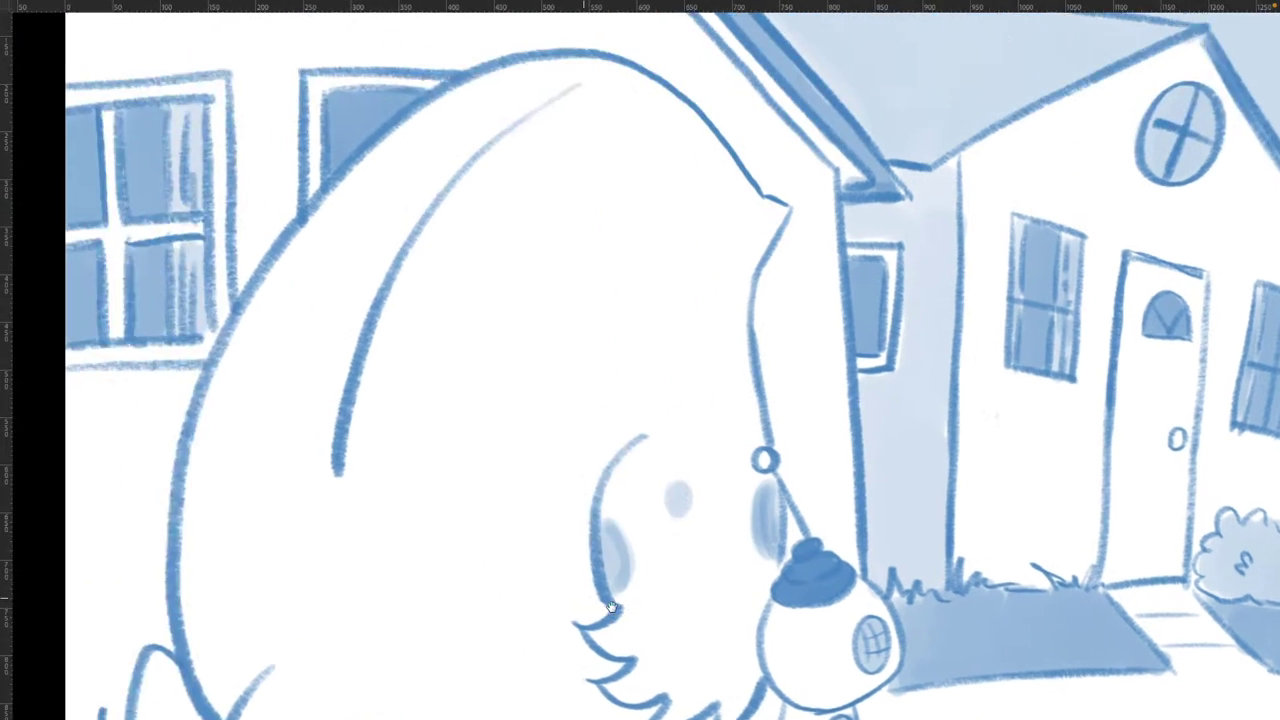
drag(614, 460, 540, 490)
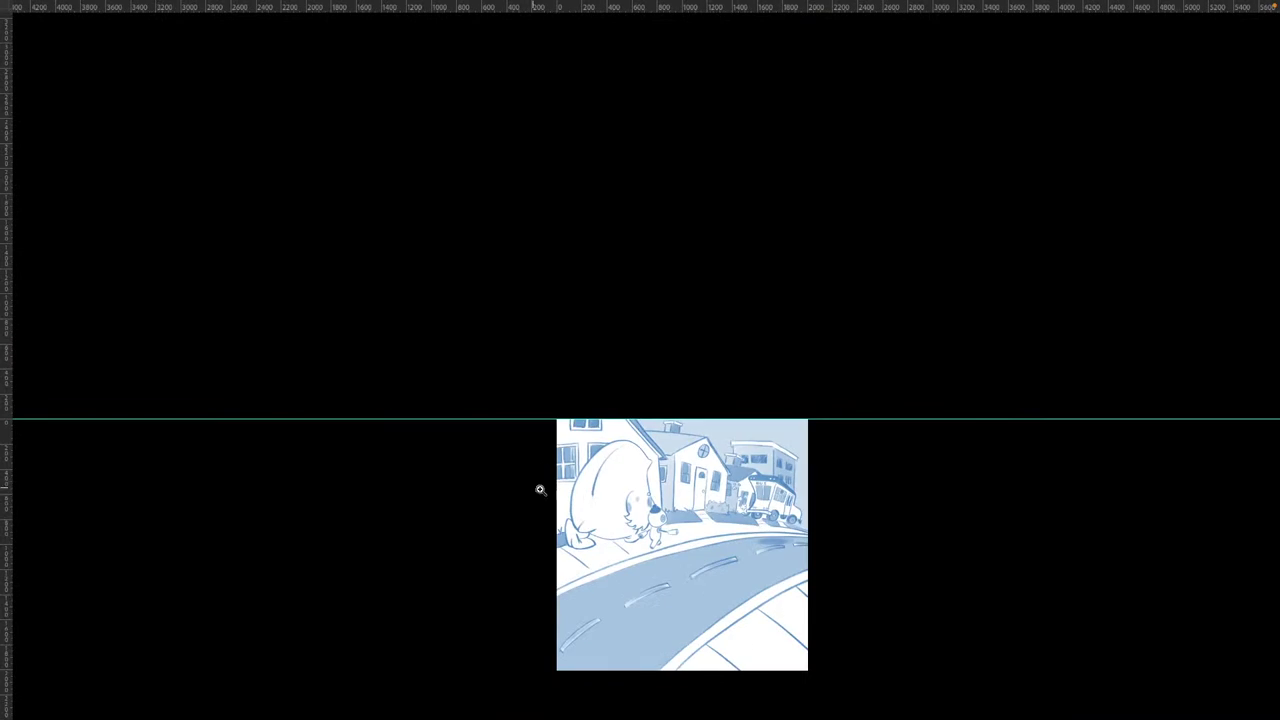
drag(645, 501, 393, 315)
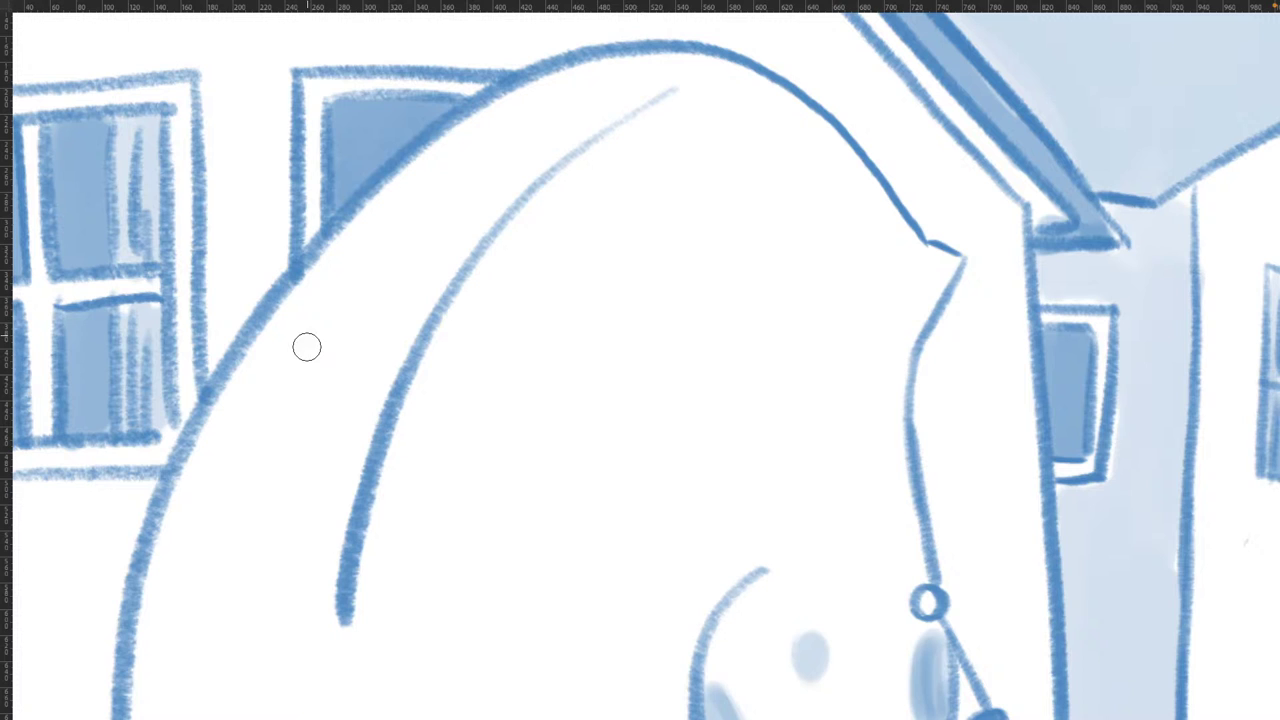
mouse_move(307, 347)
mouse_down()
mouse_move(326, 343)
mouse_move(337, 306)
mouse_move(311, 342)
mouse_up()
key(ctrl+z)
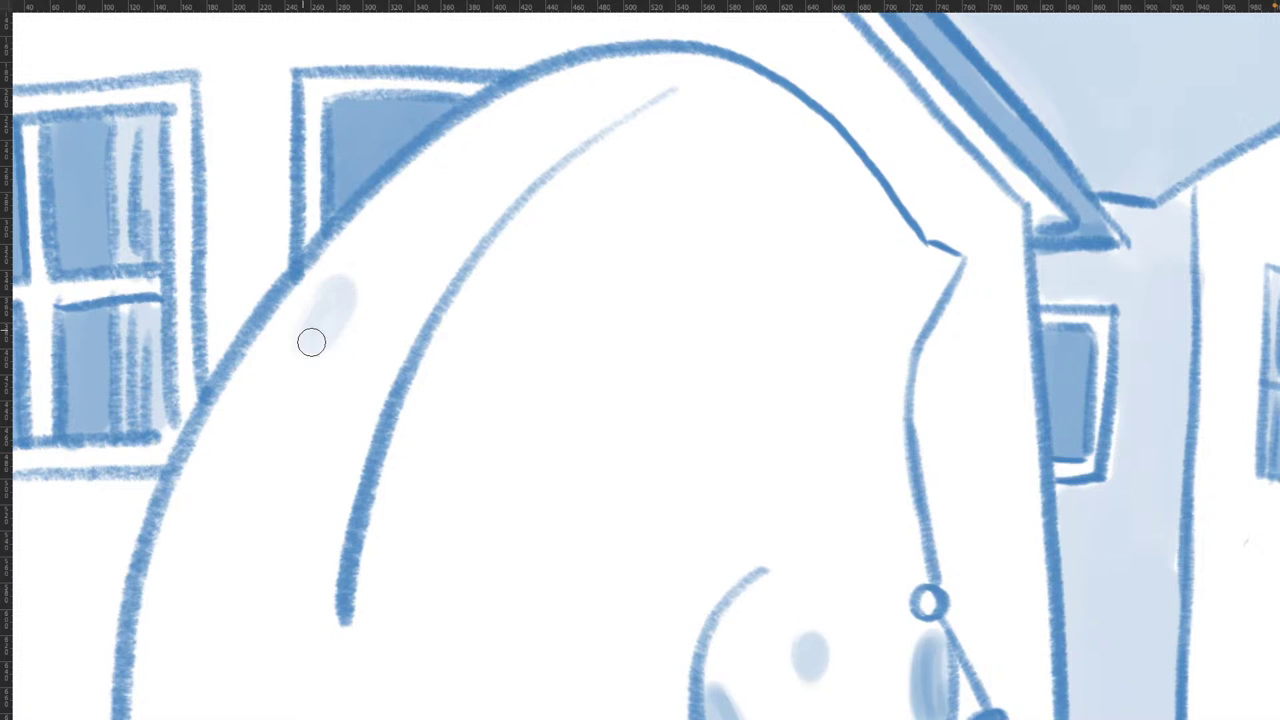
drag(449, 523, 451, 271)
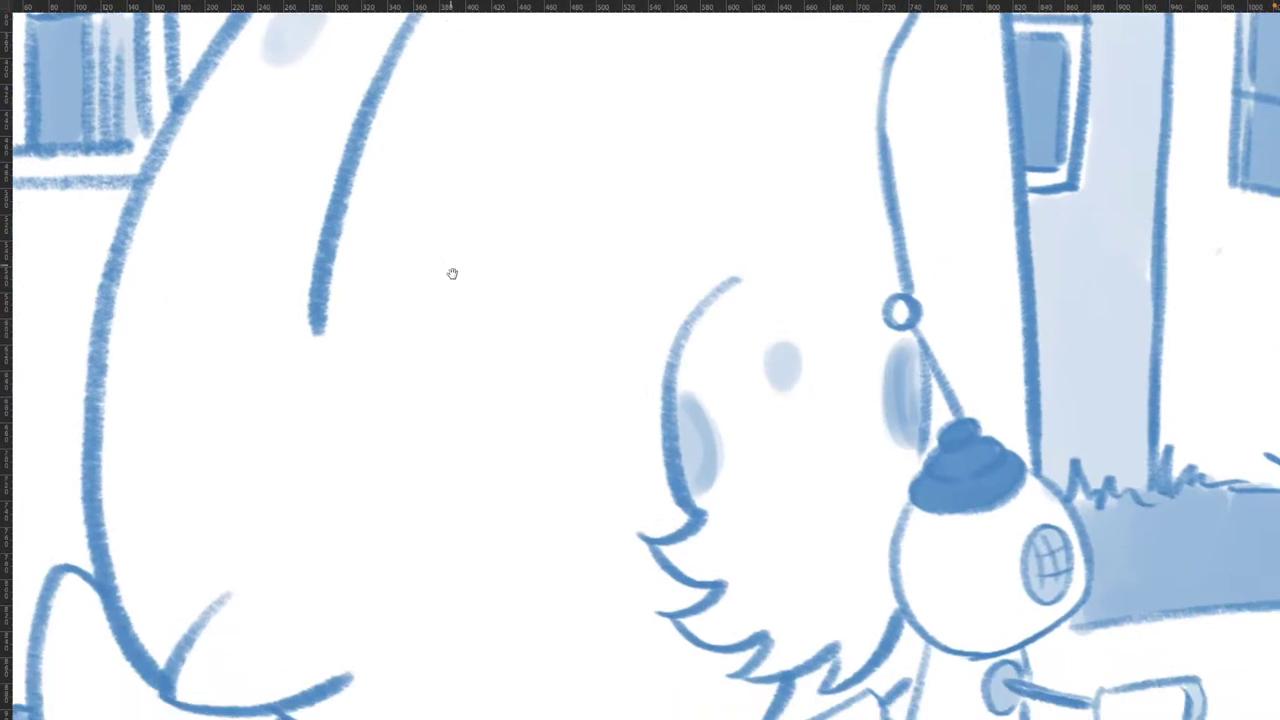
drag(432, 320, 422, 342)
mouse_move(448, 388)
mouse_down()
mouse_move(437, 429)
mouse_move(414, 423)
mouse_move(414, 451)
mouse_move(461, 402)
mouse_move(423, 451)
mouse_move(428, 326)
mouse_up()
scroll(428, 326, down, 3)
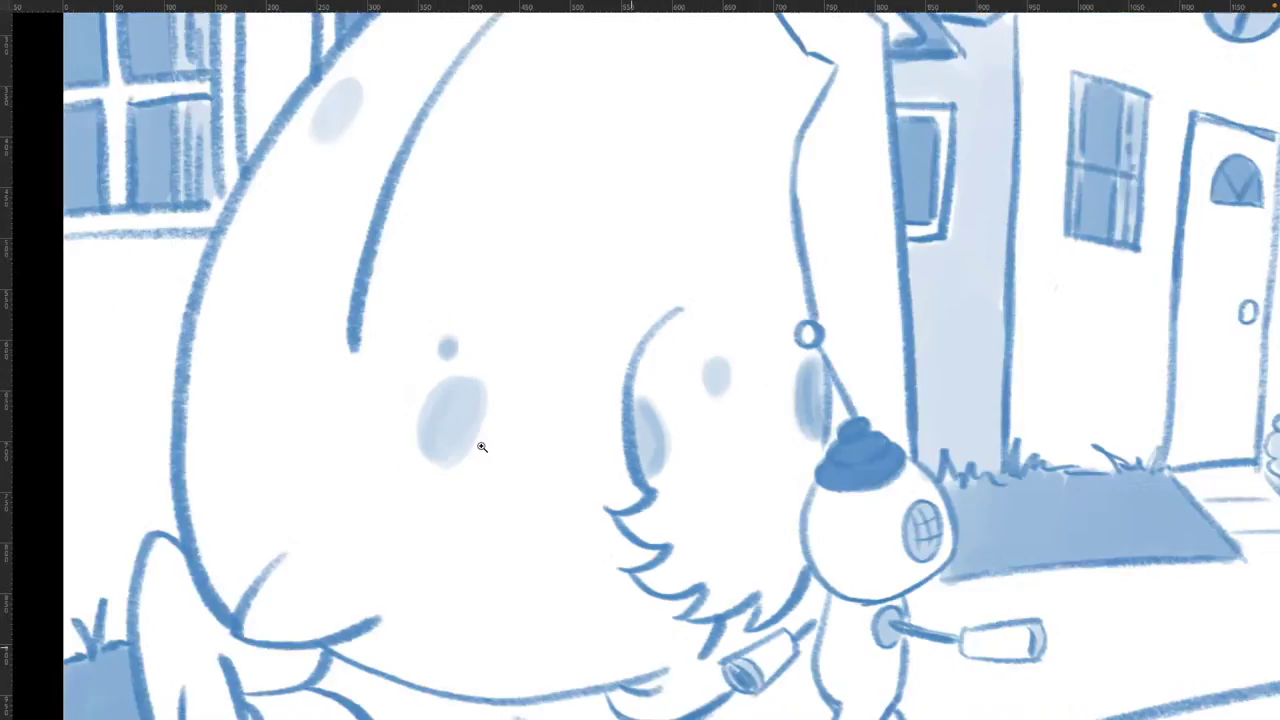
scroll(474, 443, down, 5)
scroll(600, 500, down, 3)
scroll(698, 549, up, 2)
scroll(698, 549, up, 1)
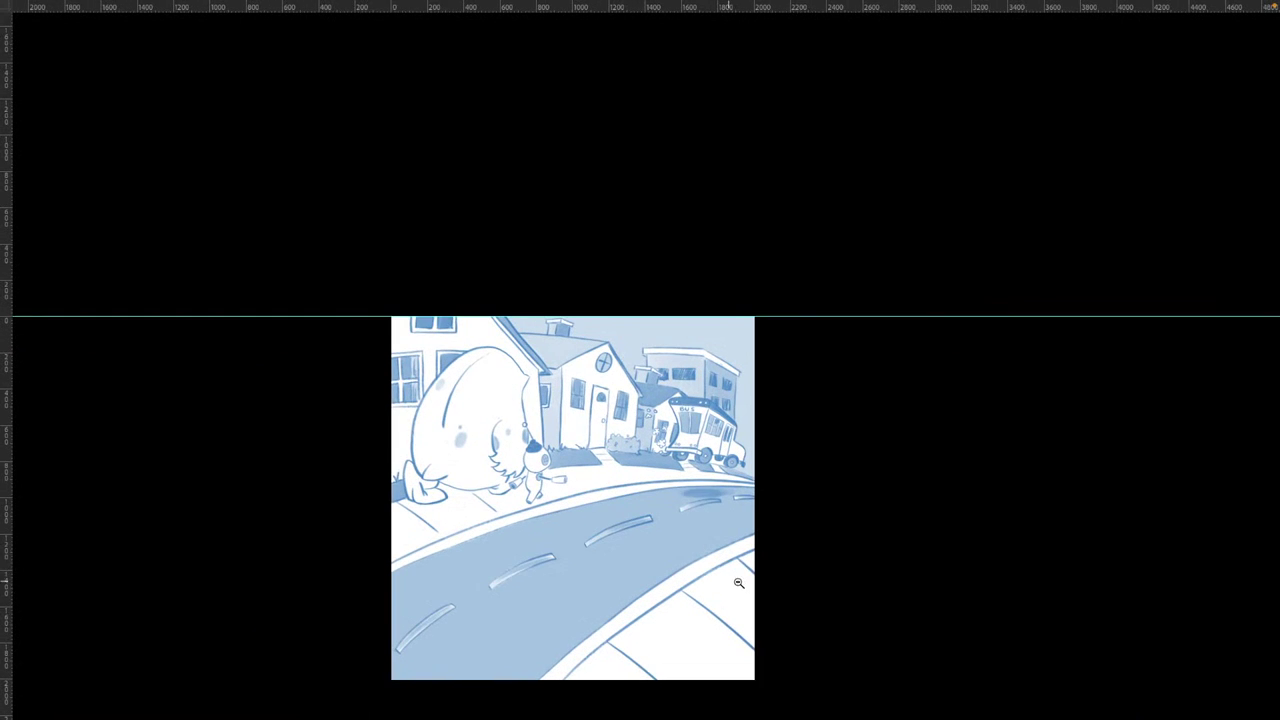
scroll(730, 580, up, 1)
scroll(763, 609, up, 2)
drag(706, 603, 762, 547)
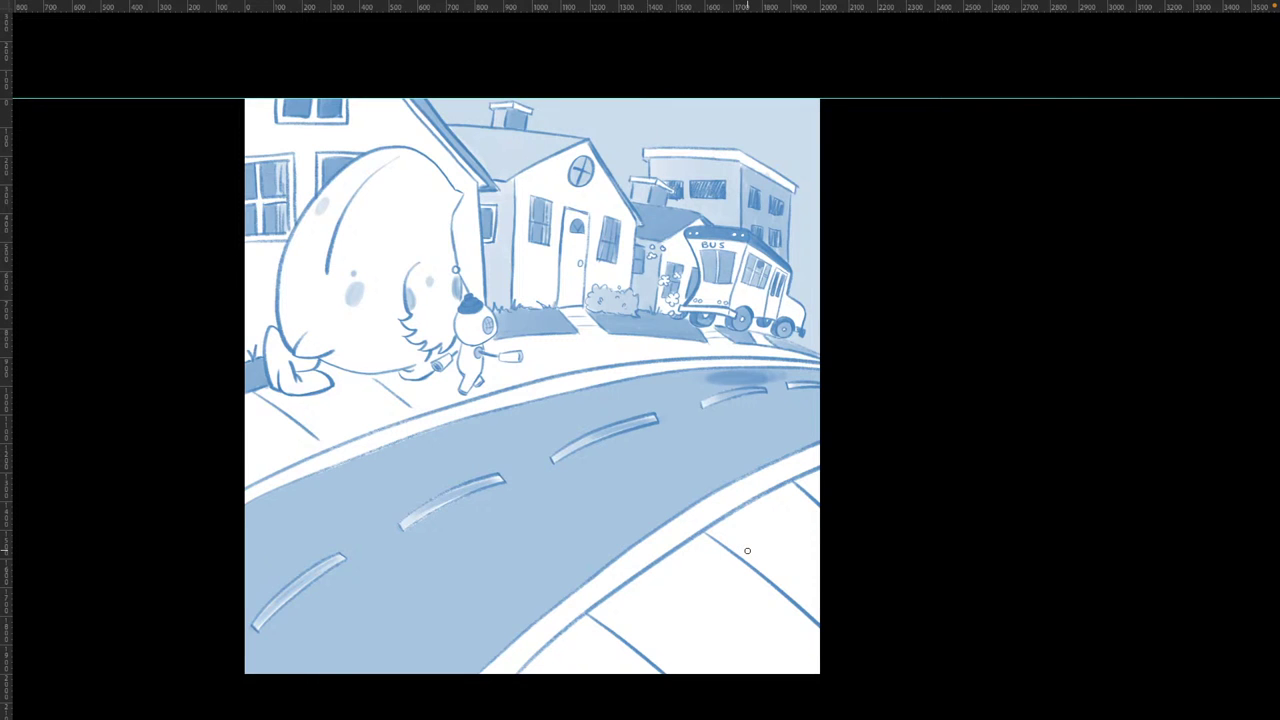
Step: Restore the panels and set the 7 px Animator Pencil brush, undoing a trial chimney stroke
key(f)
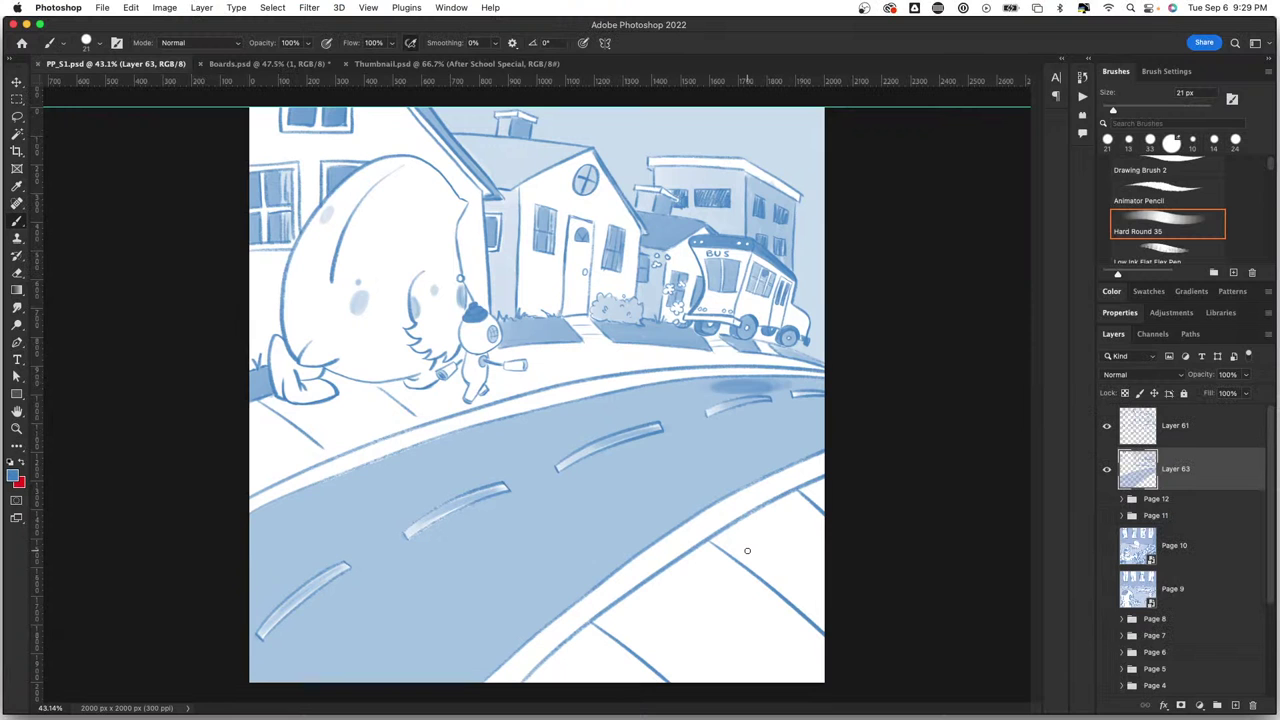
click(1183, 186)
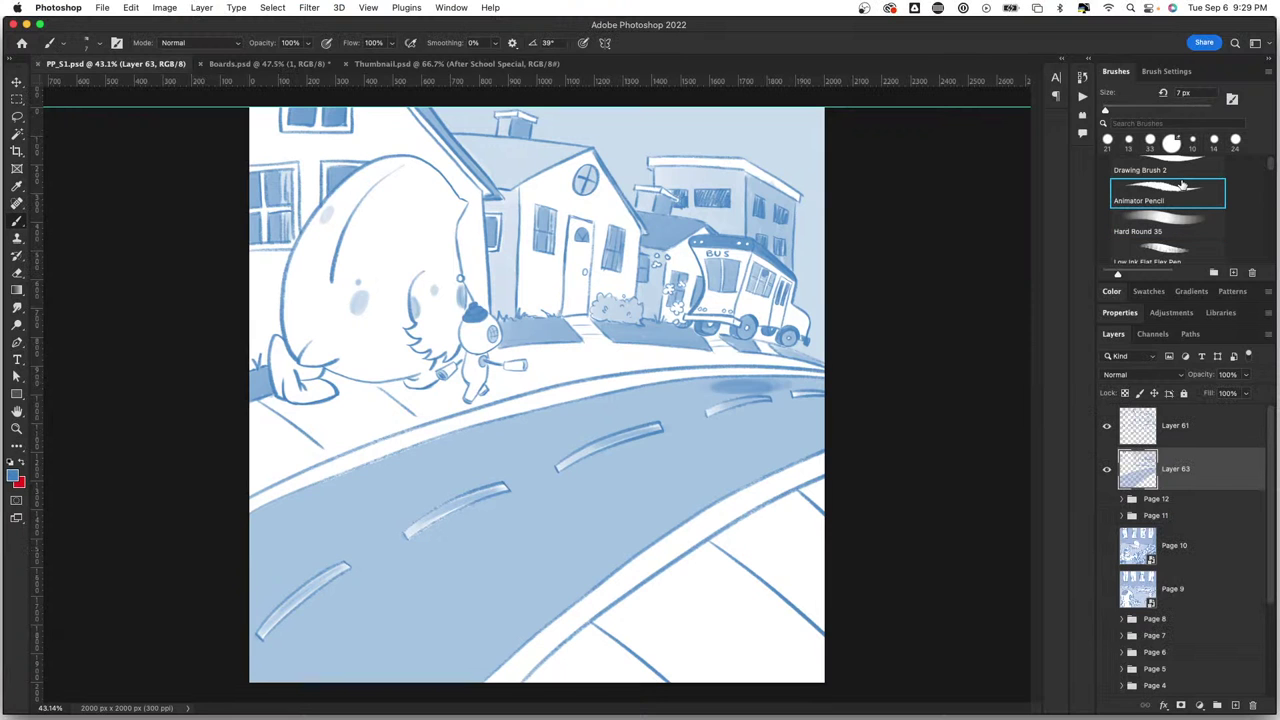
scroll(520, 115, up, 10)
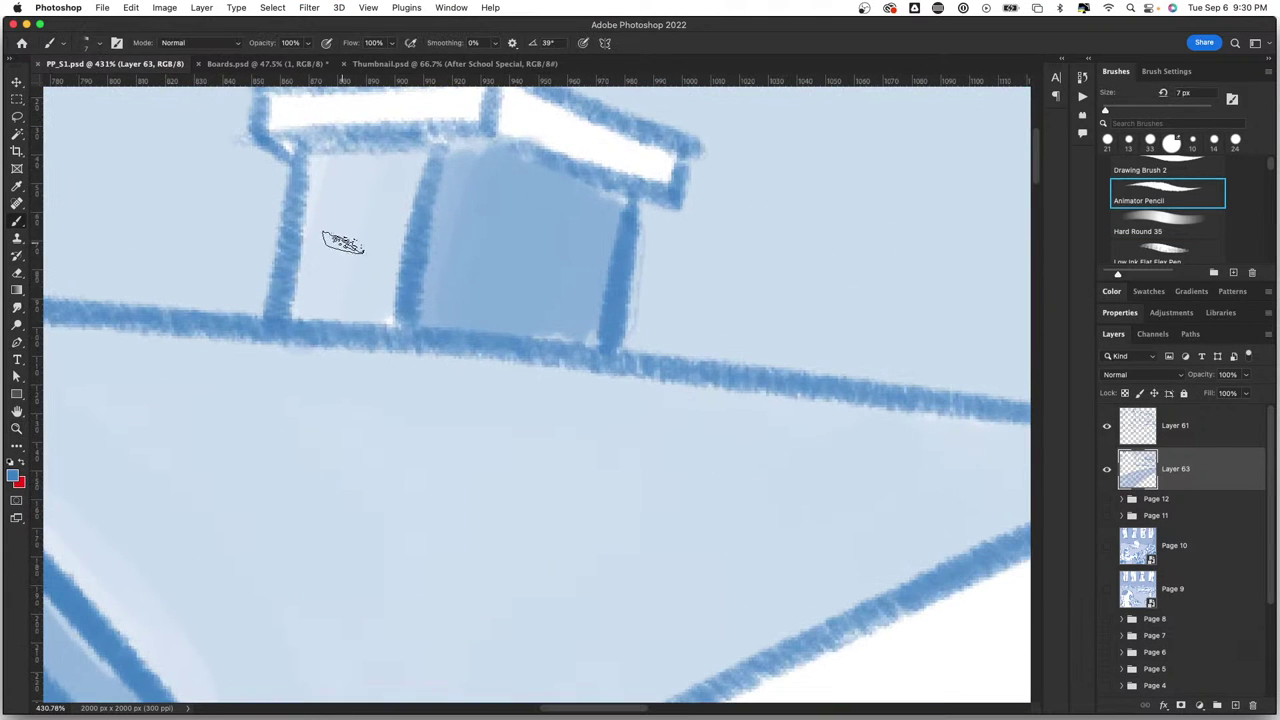
drag(343, 172, 328, 293)
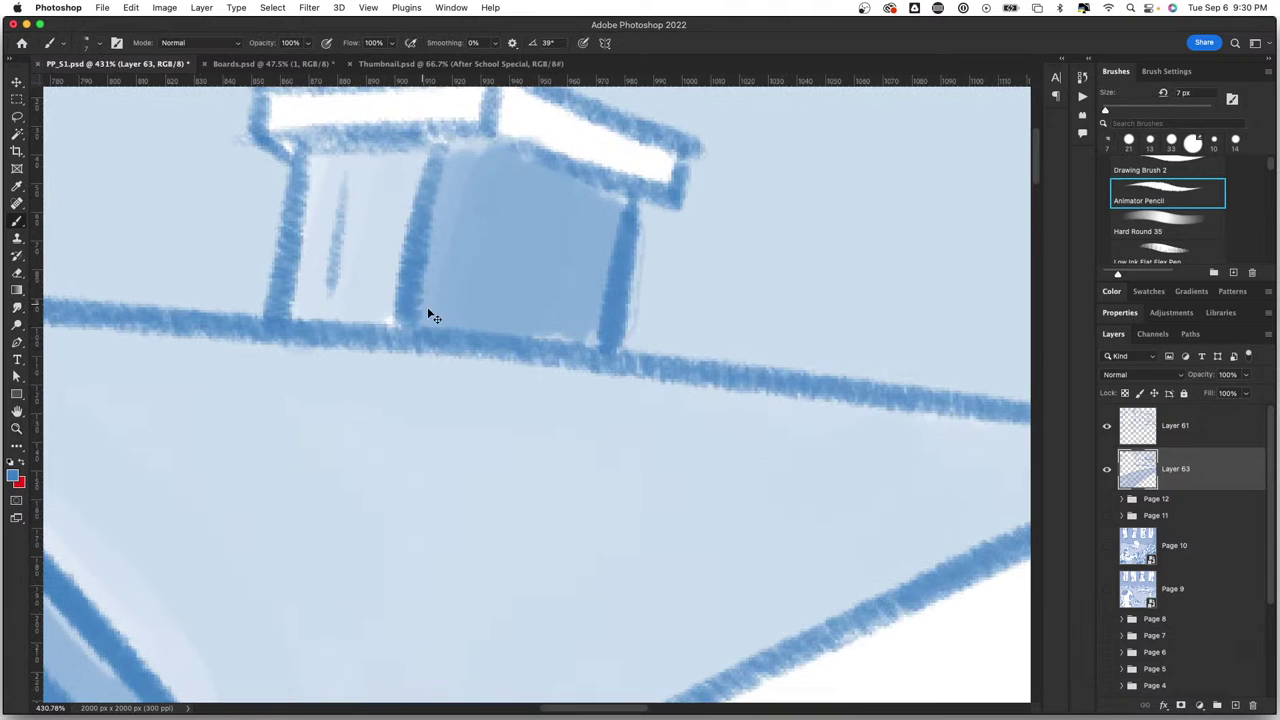
key(ctrl+z)
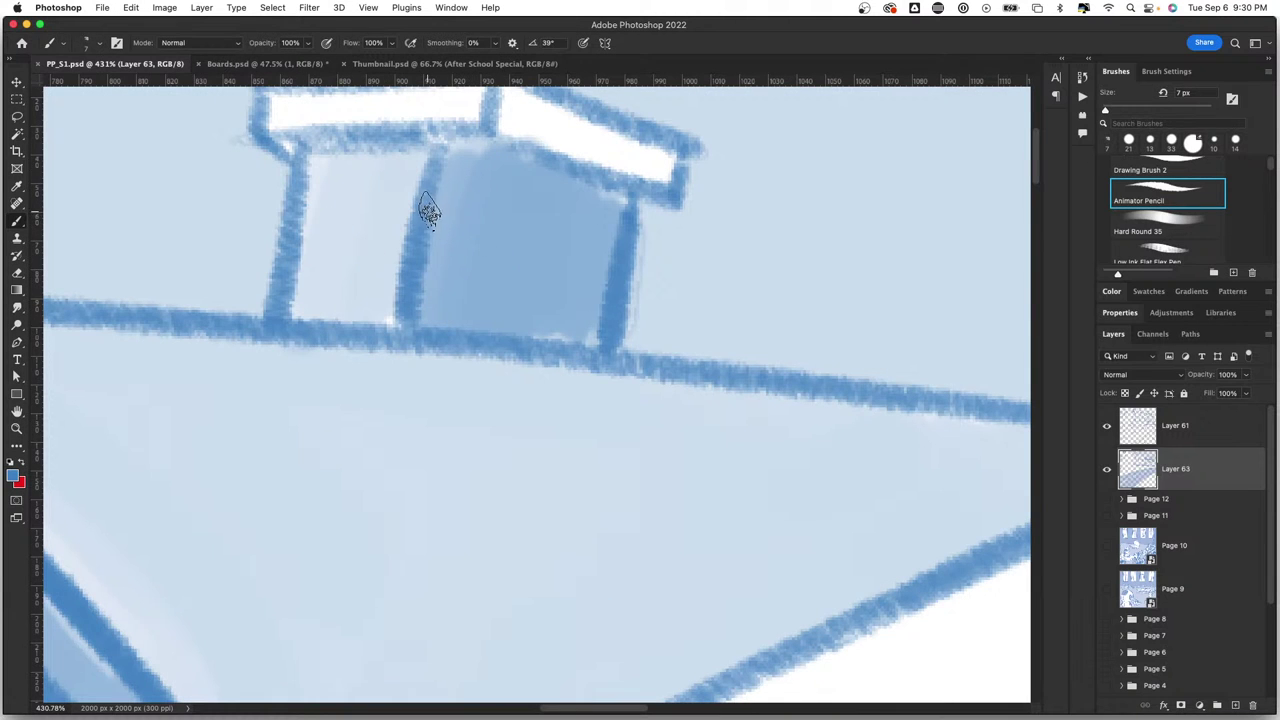
Step: Add small pencil texture strokes across the chimney's right and left faces
drag(442, 211, 597, 244)
drag(492, 286, 596, 300)
drag(519, 178, 516, 208)
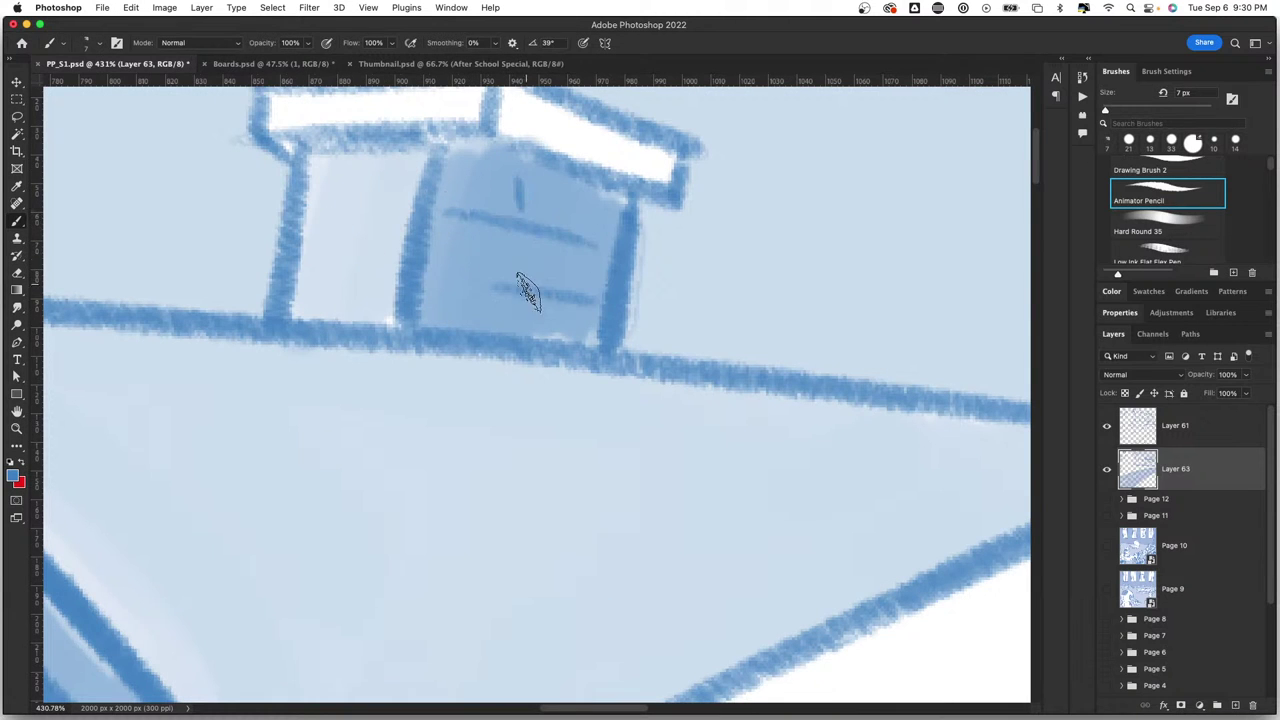
drag(560, 253, 558, 278)
drag(308, 227, 398, 236)
drag(339, 182, 338, 204)
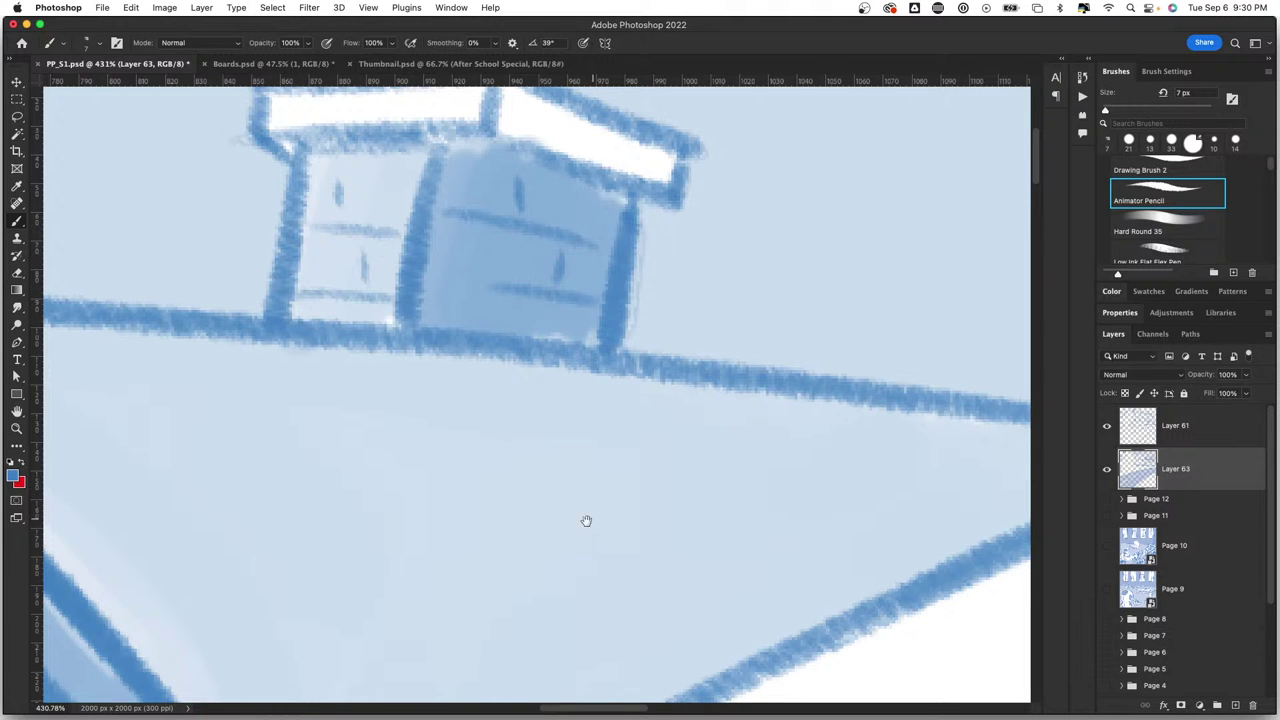
Step: Draw long pencil texture lines across the roof, plus a couple of shorter ones
scroll(586, 517, right, 5)
scroll(620, 510, right, 3)
scroll(650, 480, down, 5)
scroll(650, 480, left, 8)
scroll(600, 420, left, 1)
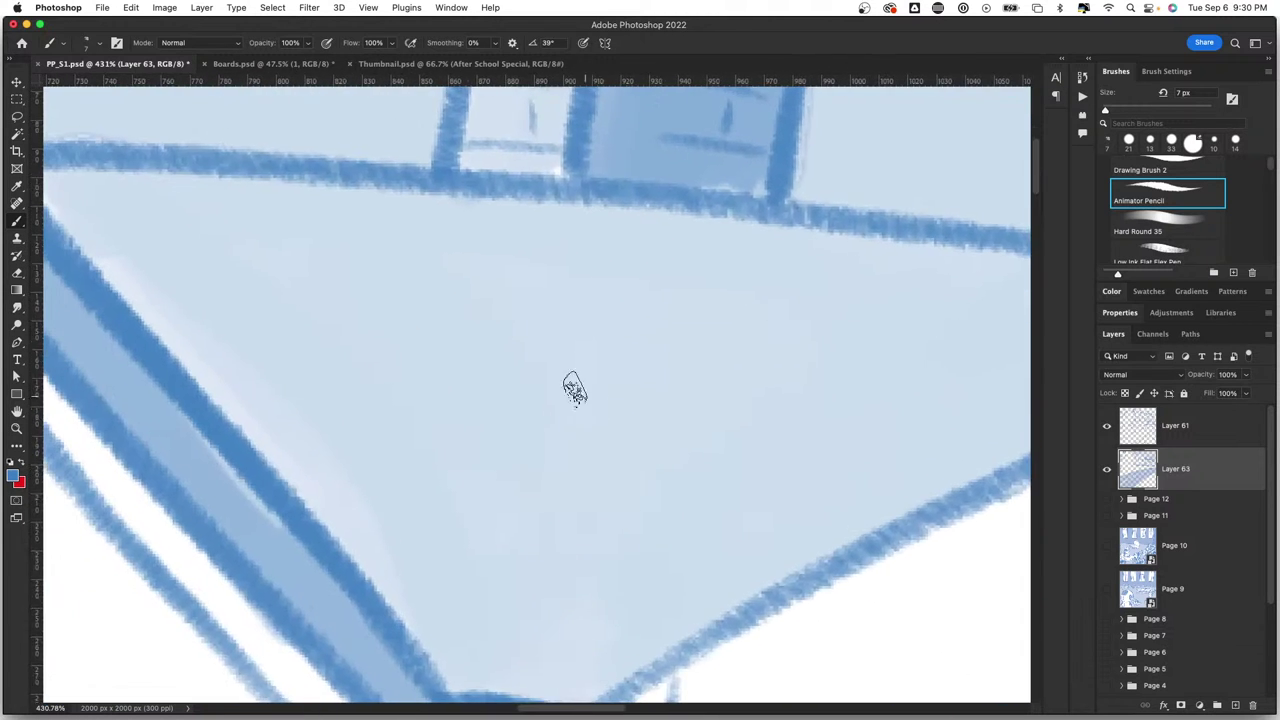
drag(222, 272, 790, 362)
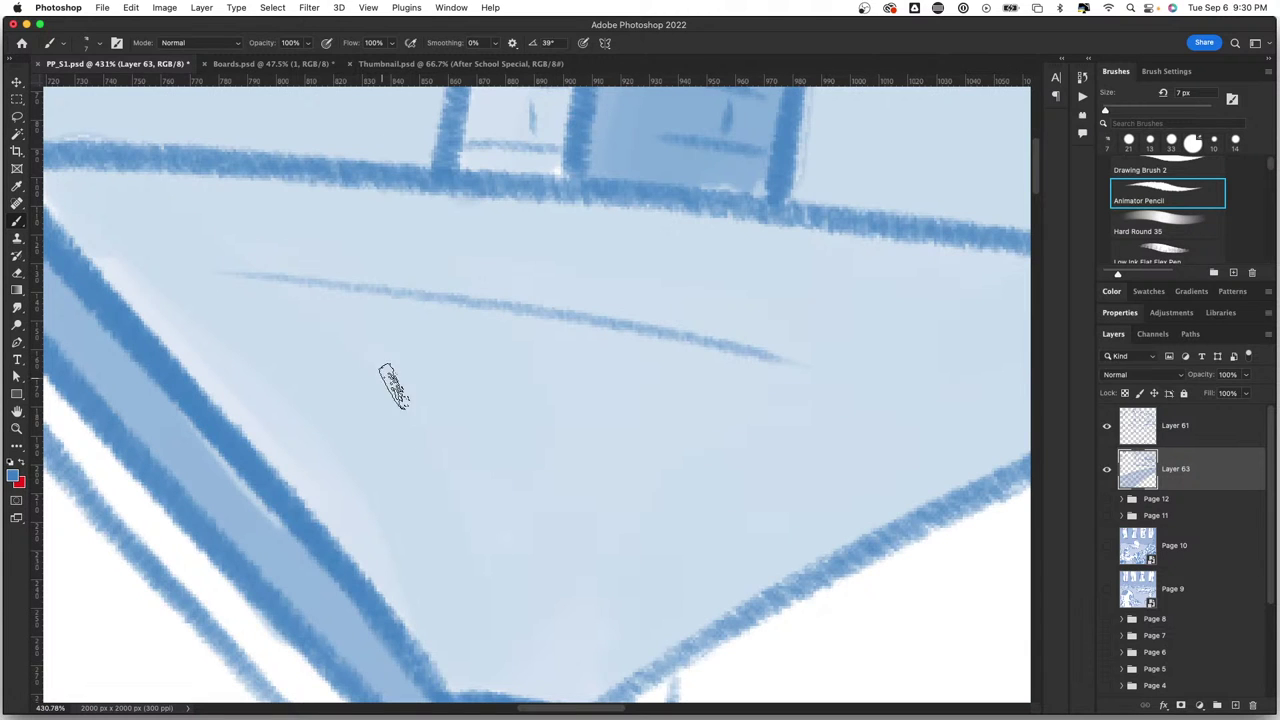
drag(410, 410, 815, 475)
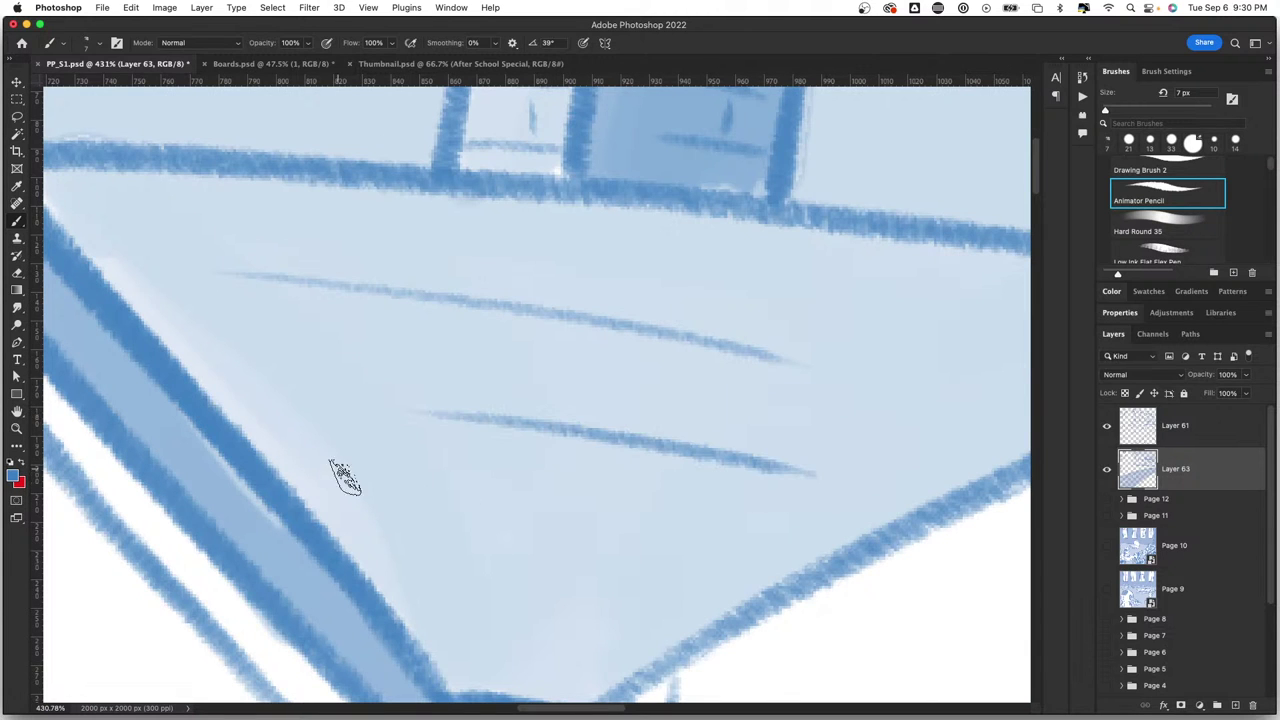
drag(340, 518, 535, 545)
drag(372, 200, 334, 240)
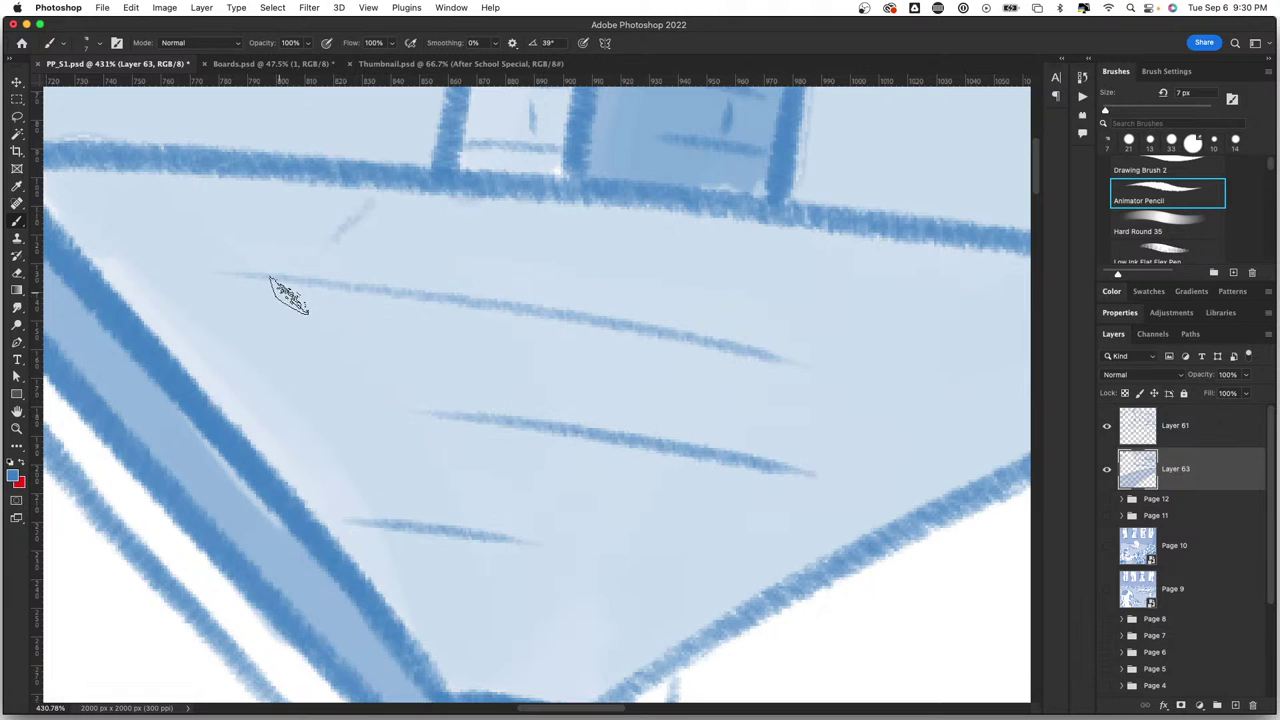
Step: Add short diagonal hatching marks scattered across the roof
drag(724, 234, 690, 266)
drag(357, 338, 318, 390)
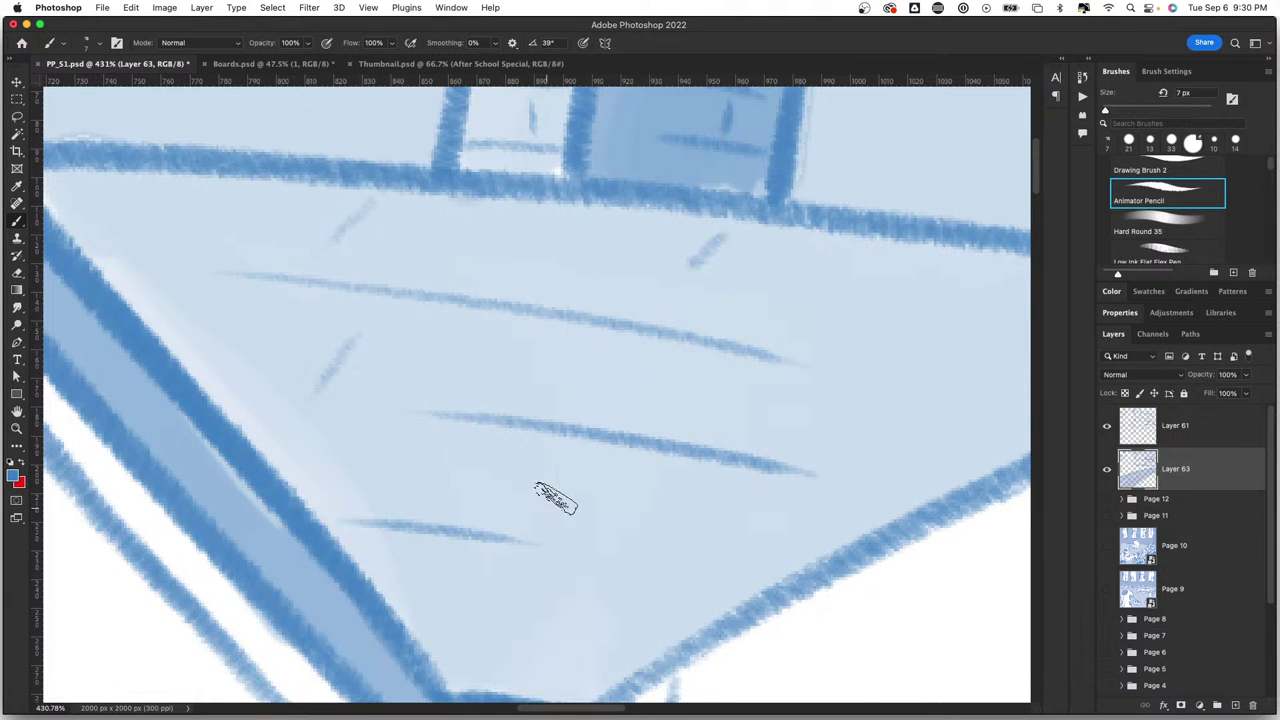
drag(552, 478, 524, 516)
drag(636, 466, 607, 504)
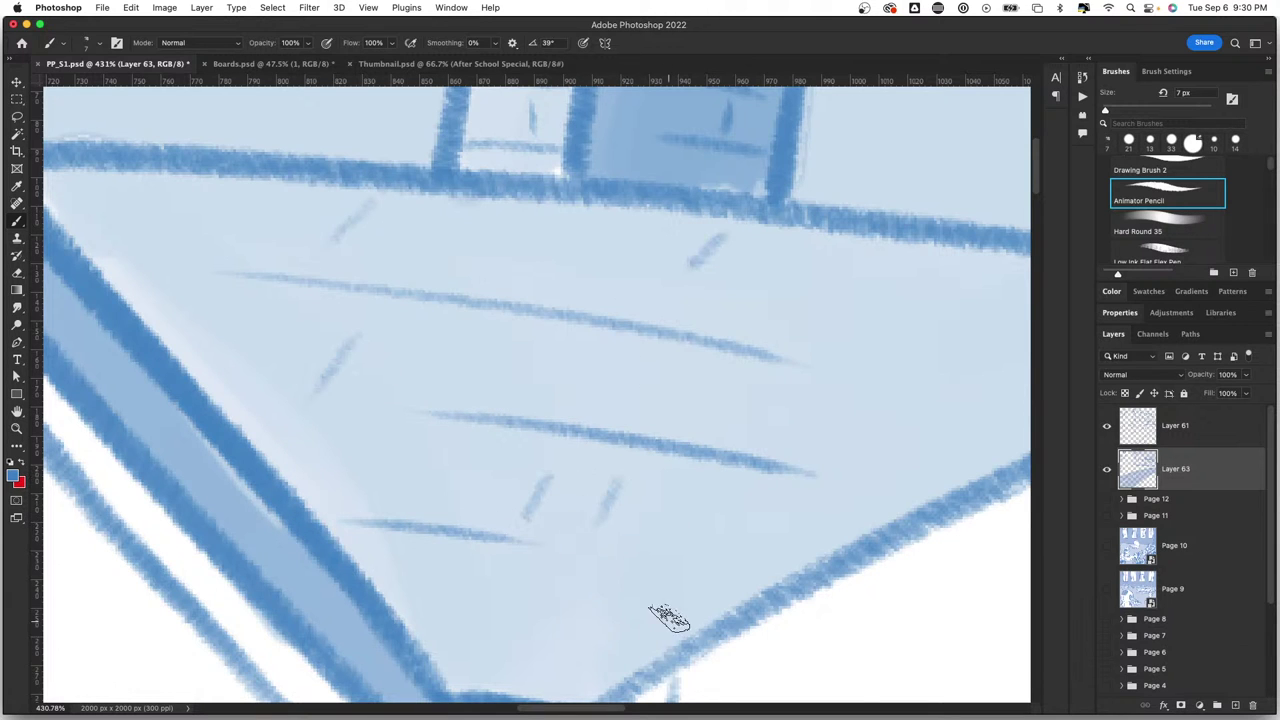
key(z)
drag(666, 614, 533, 604)
scroll(533, 604, down, 2)
scroll(588, 314, up, 5)
Step: Add faint horizontal and diagonal pencil strokes on the small building and roof
scroll(635, 280, up, 2)
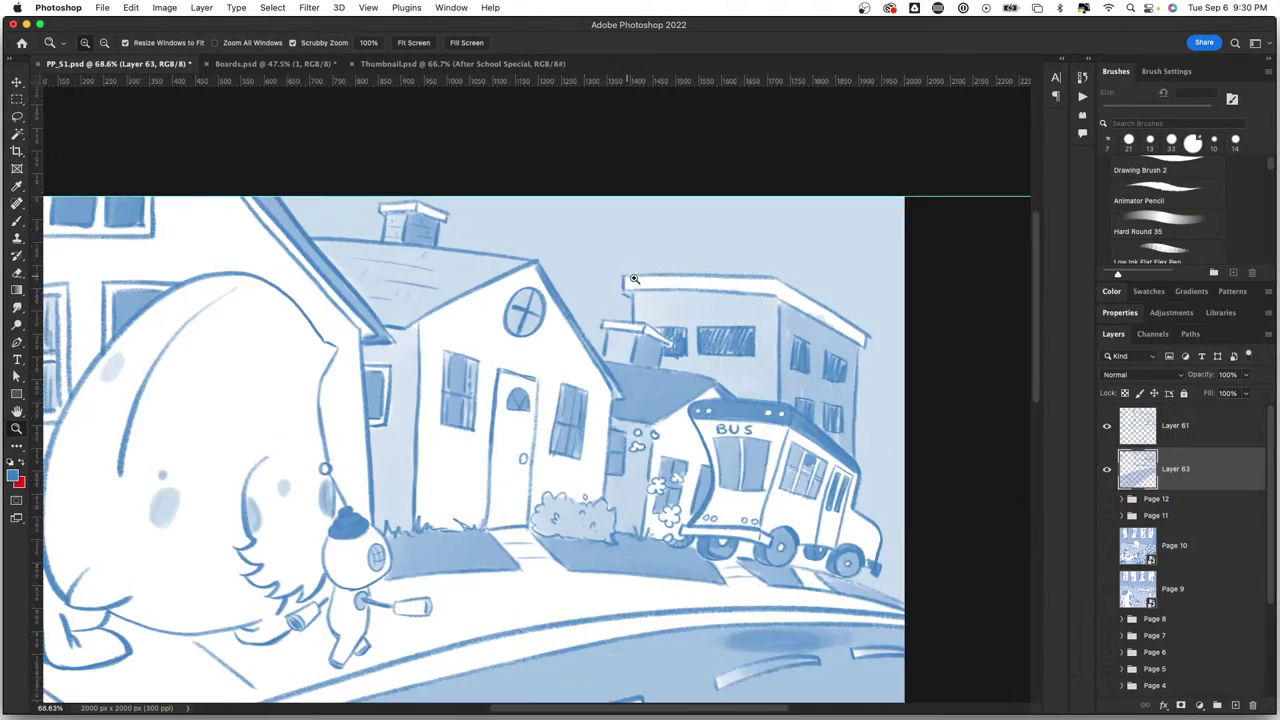
scroll(732, 568, up, 3)
key(b)
scroll(732, 568, down, 3)
scroll(600, 330, up, 2)
scroll(580, 320, up, 3)
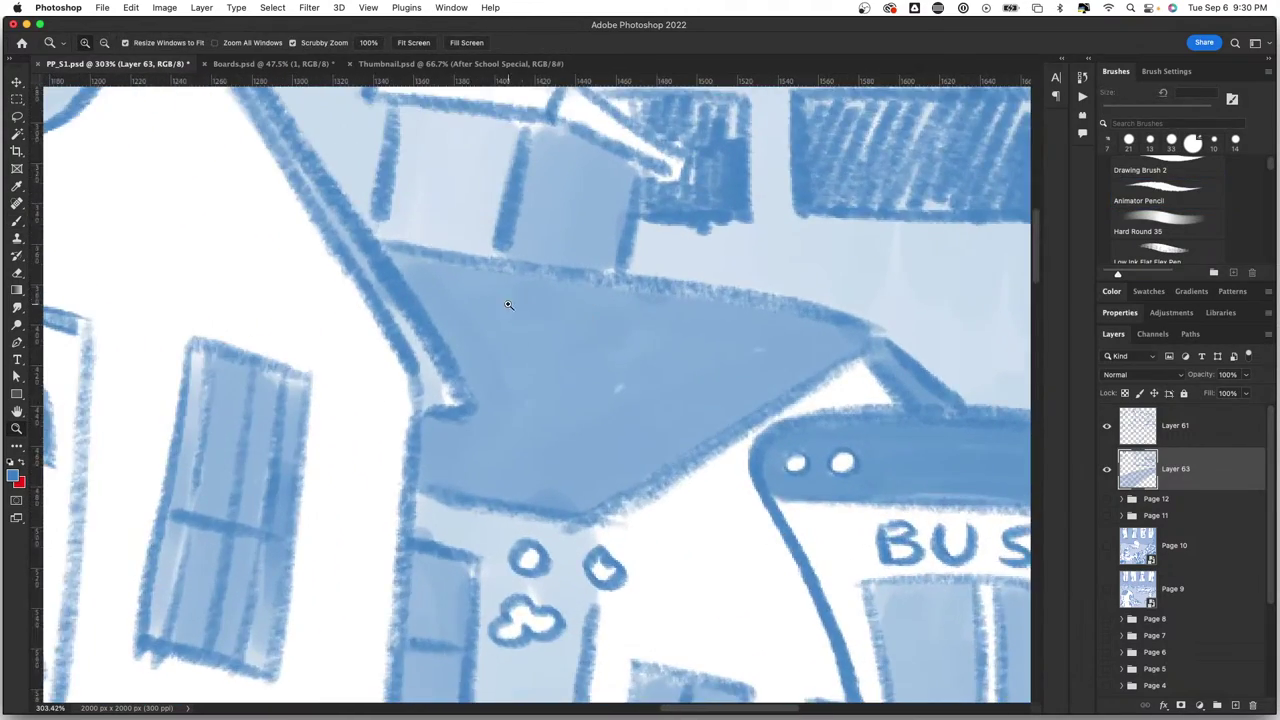
scroll(557, 310, up, 3)
scroll(557, 310, down, 2)
scroll(466, 394, down, 2)
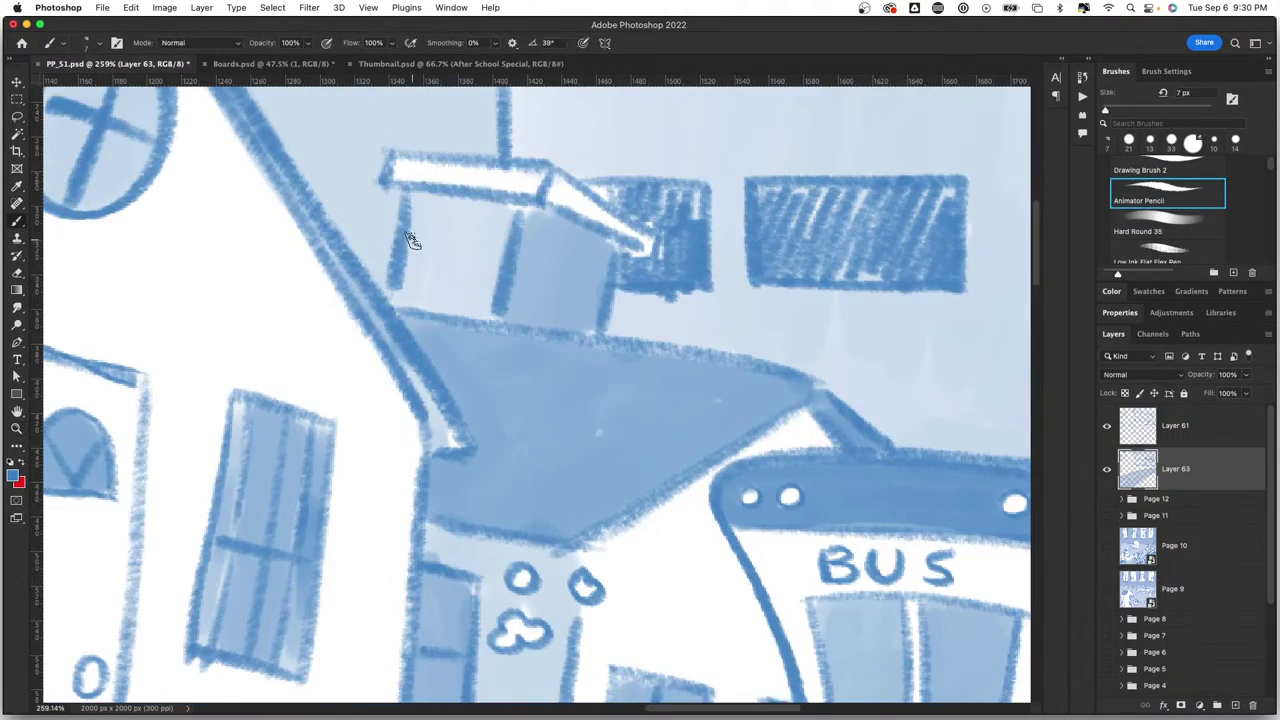
drag(415, 282, 488, 283)
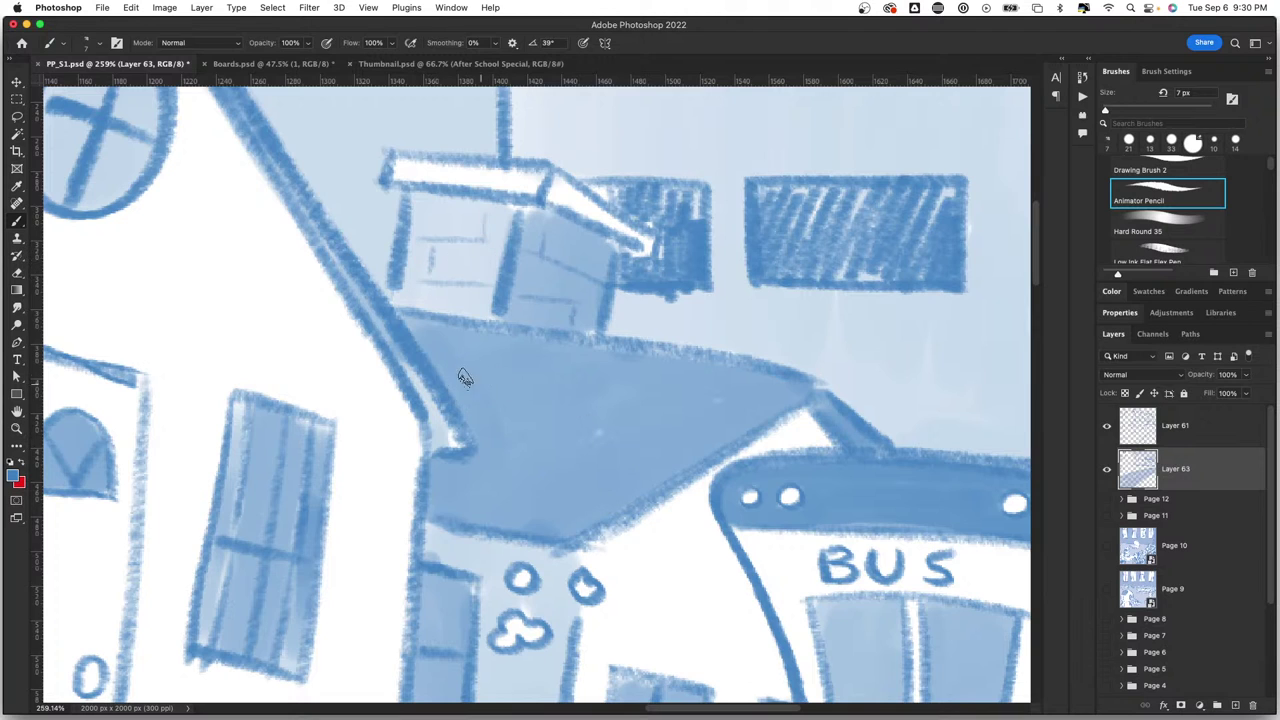
drag(455, 373, 613, 406)
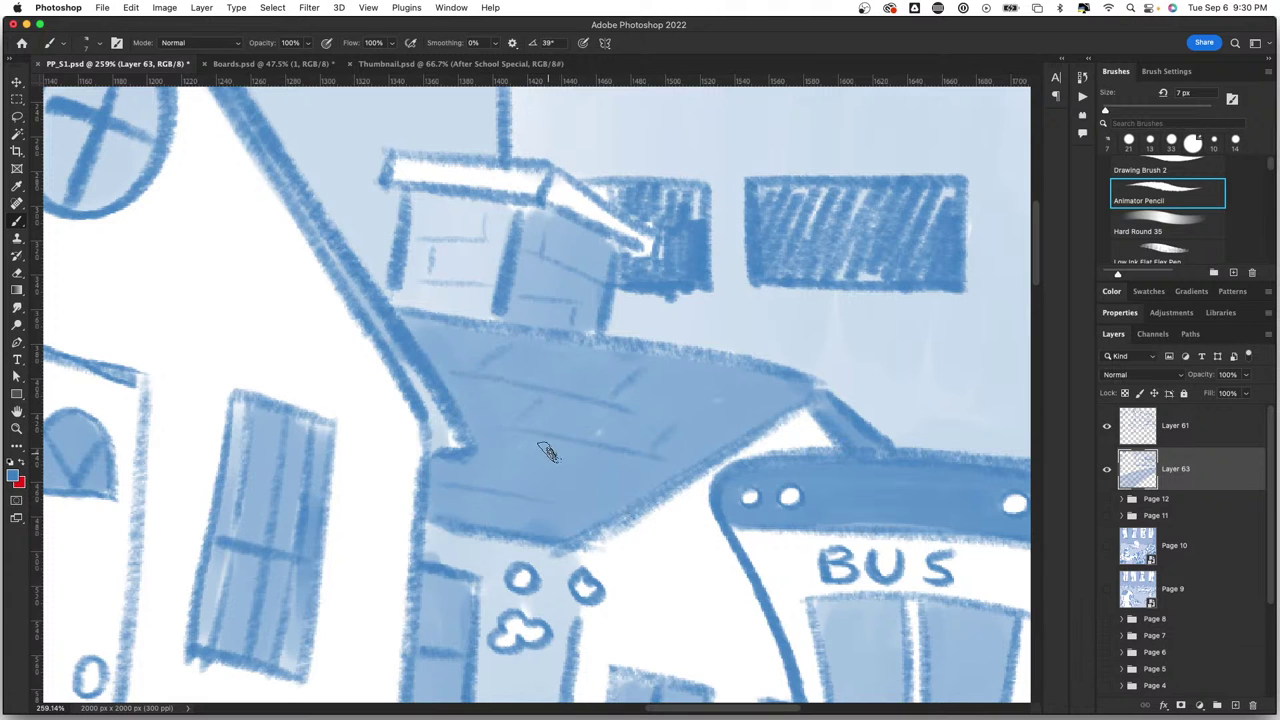
Step: Zoom out to see the whole drawing, then frame the tall building for texturing
key(z)
scroll(613, 556, down, 5)
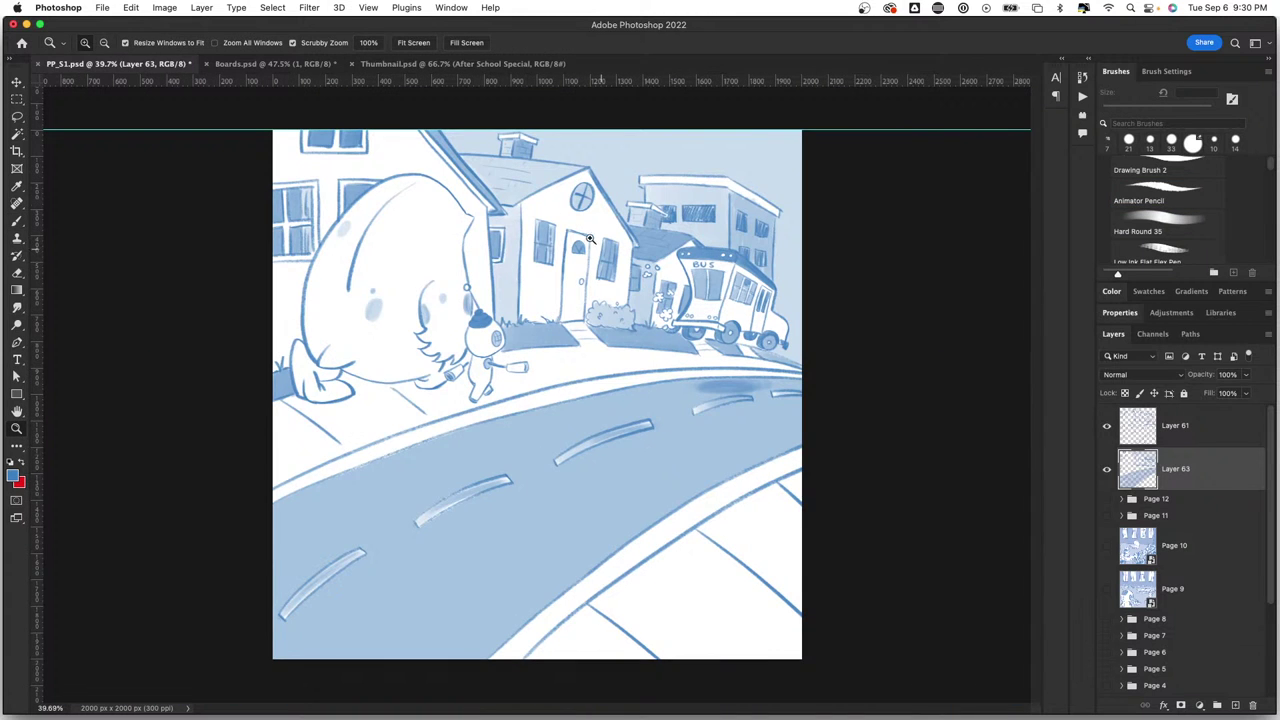
drag(590, 240, 537, 175)
mouse_move(702, 206)
mouse_down()
mouse_move(797, 263)
mouse_move(740, 271)
mouse_up()
key(b)
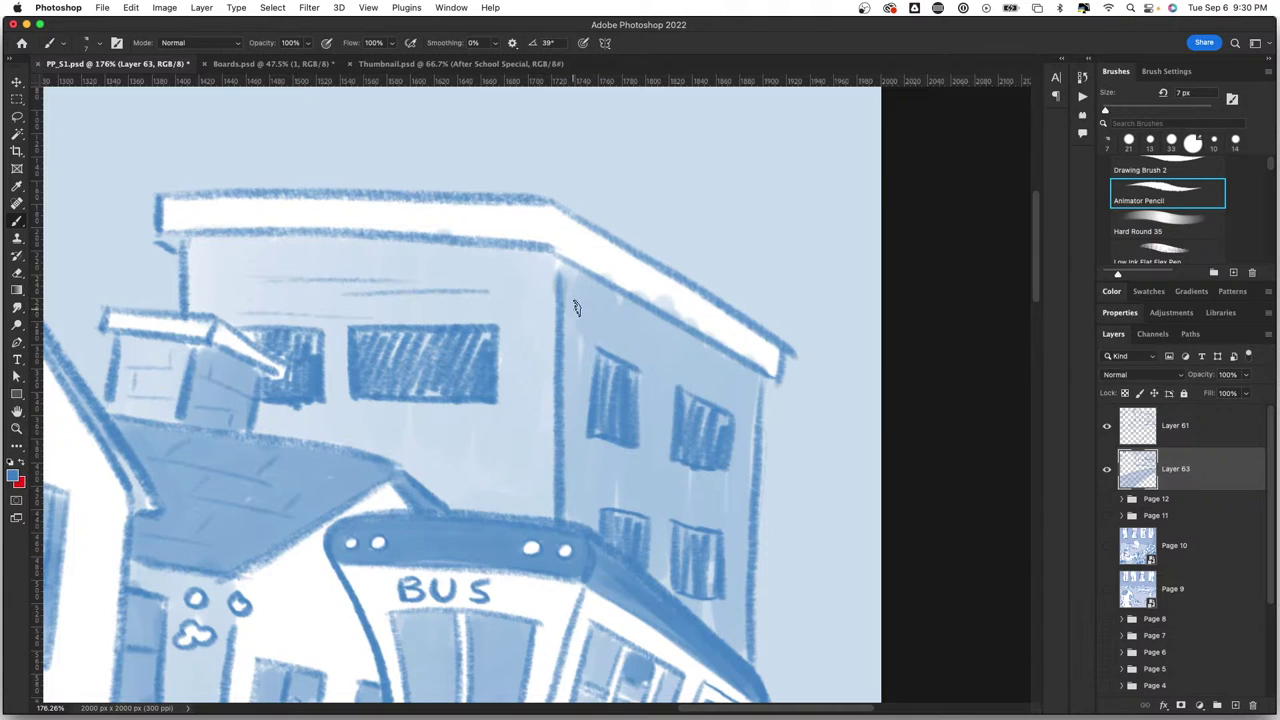
key(z)
drag(575, 307, 766, 389)
drag(684, 380, 528, 357)
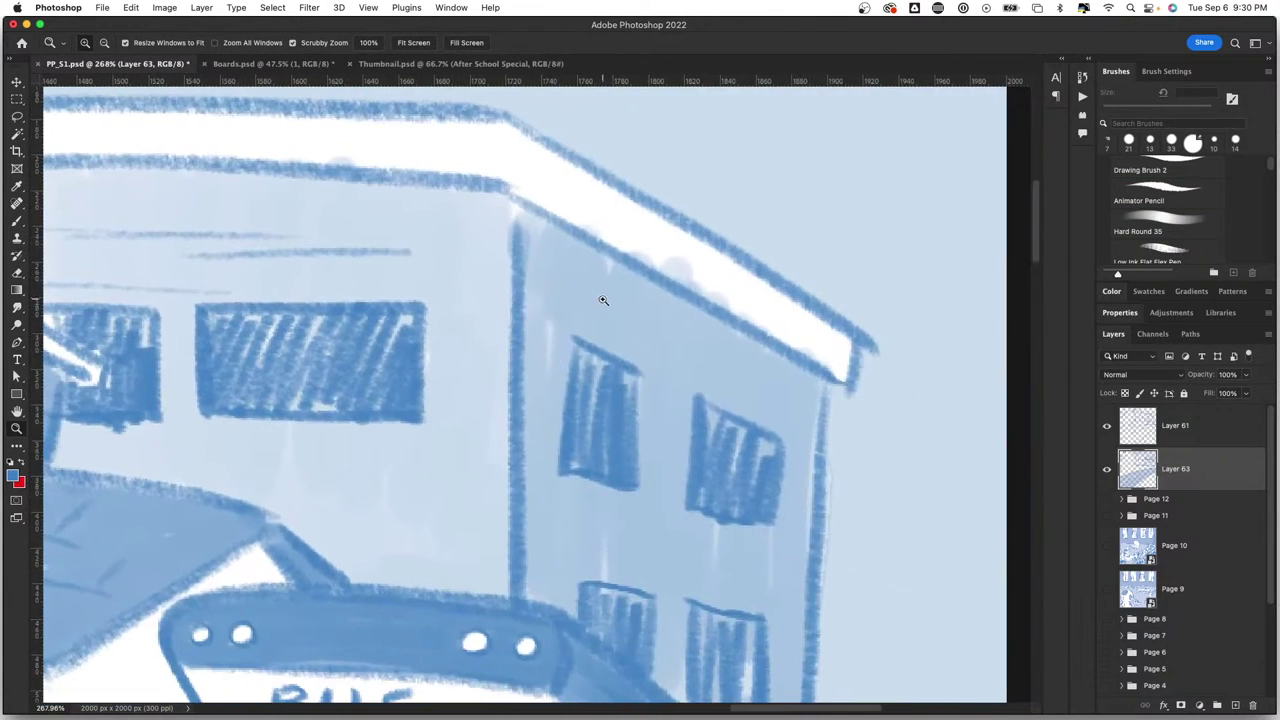
key(b)
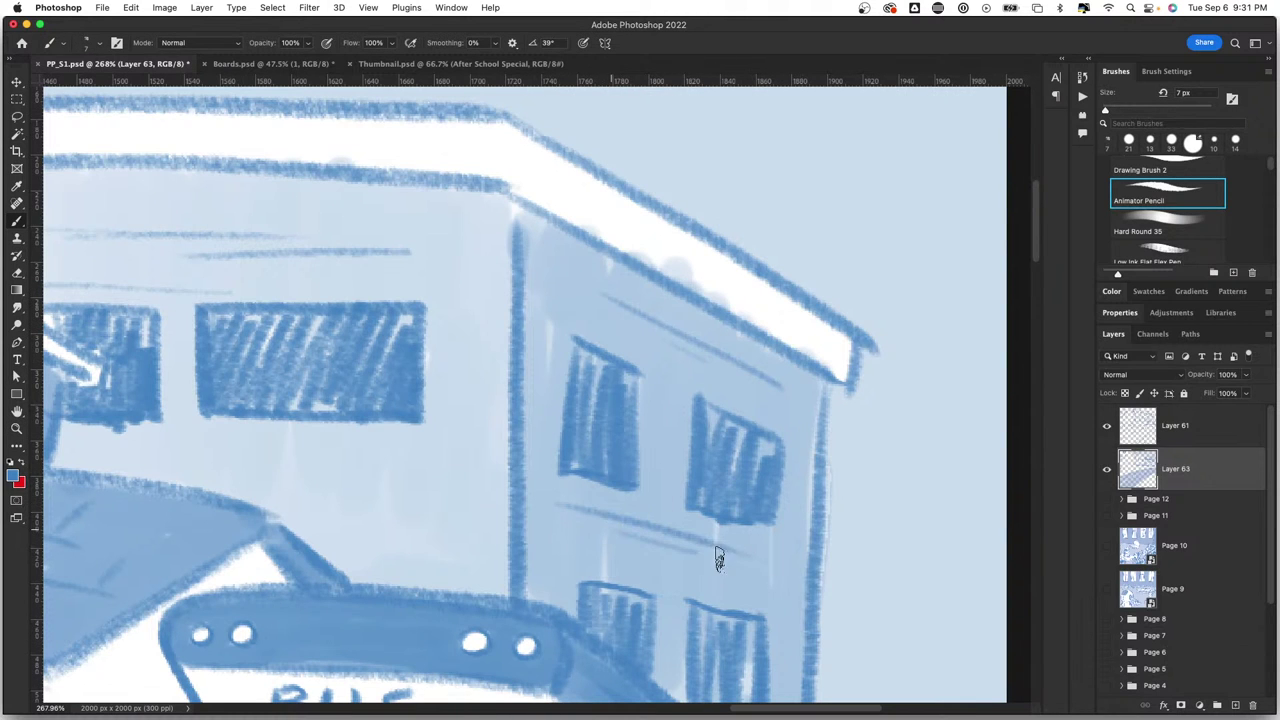
Step: Review the whole street scene at several zoom levels, returning to the pencil brush between views
key(z)
drag(641, 582, 585, 620)
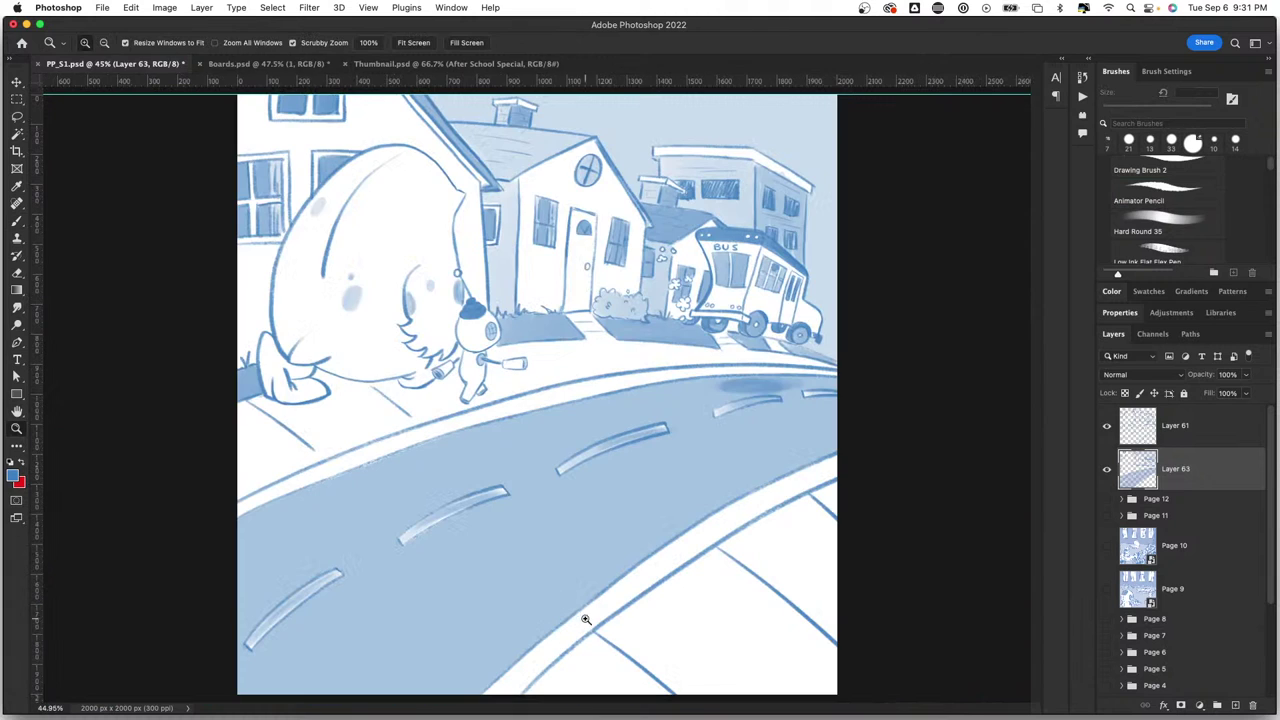
key(b)
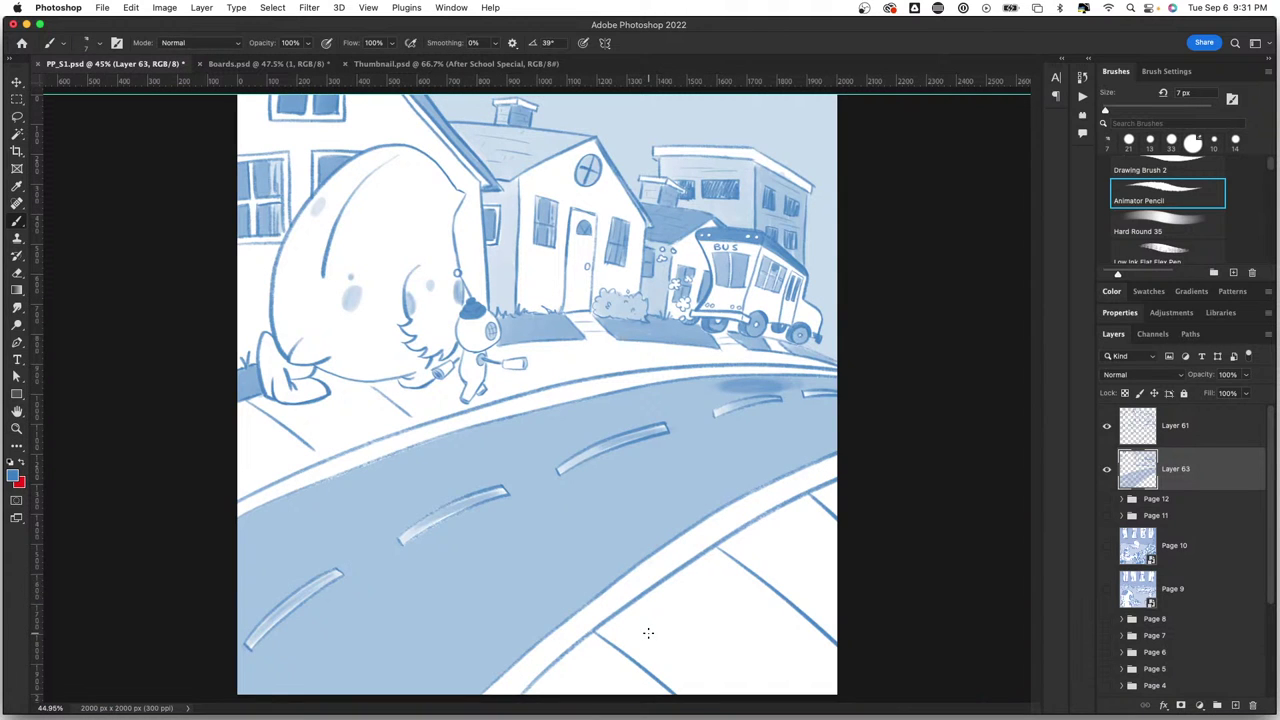
scroll(792, 315, up, 5)
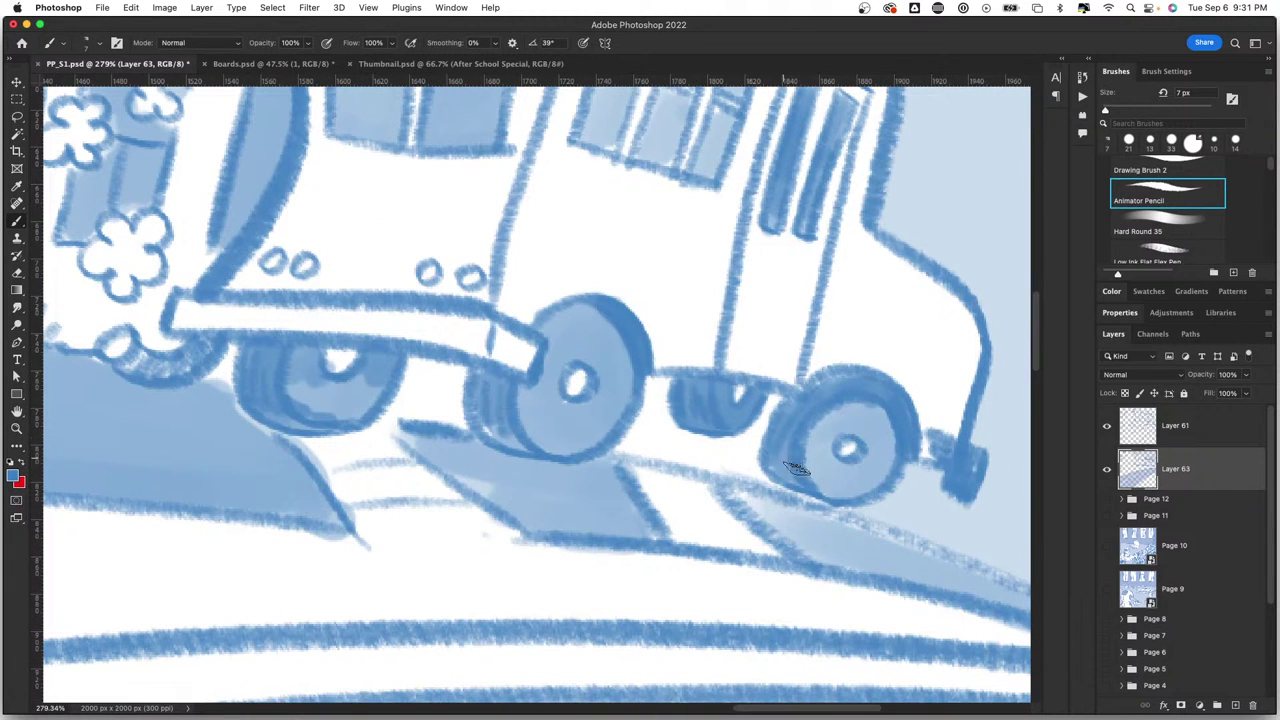
key(z)
drag(800, 485, 691, 588)
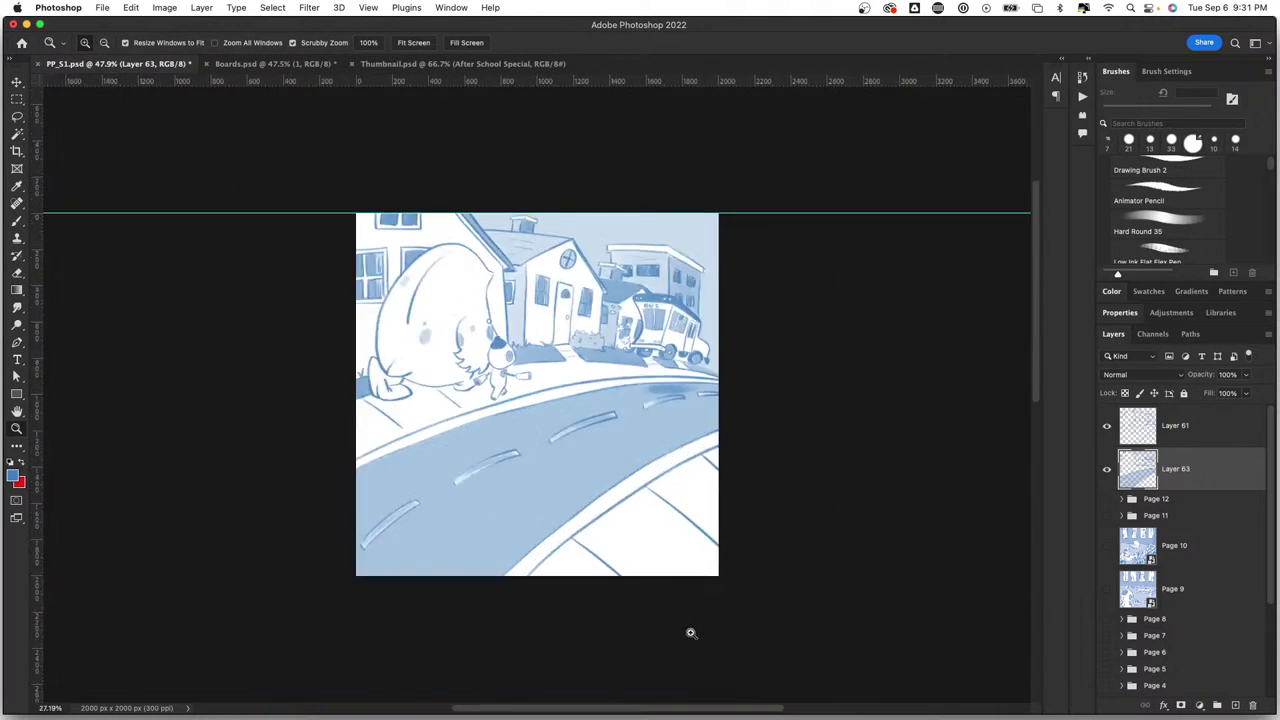
scroll(691, 588, up, 1)
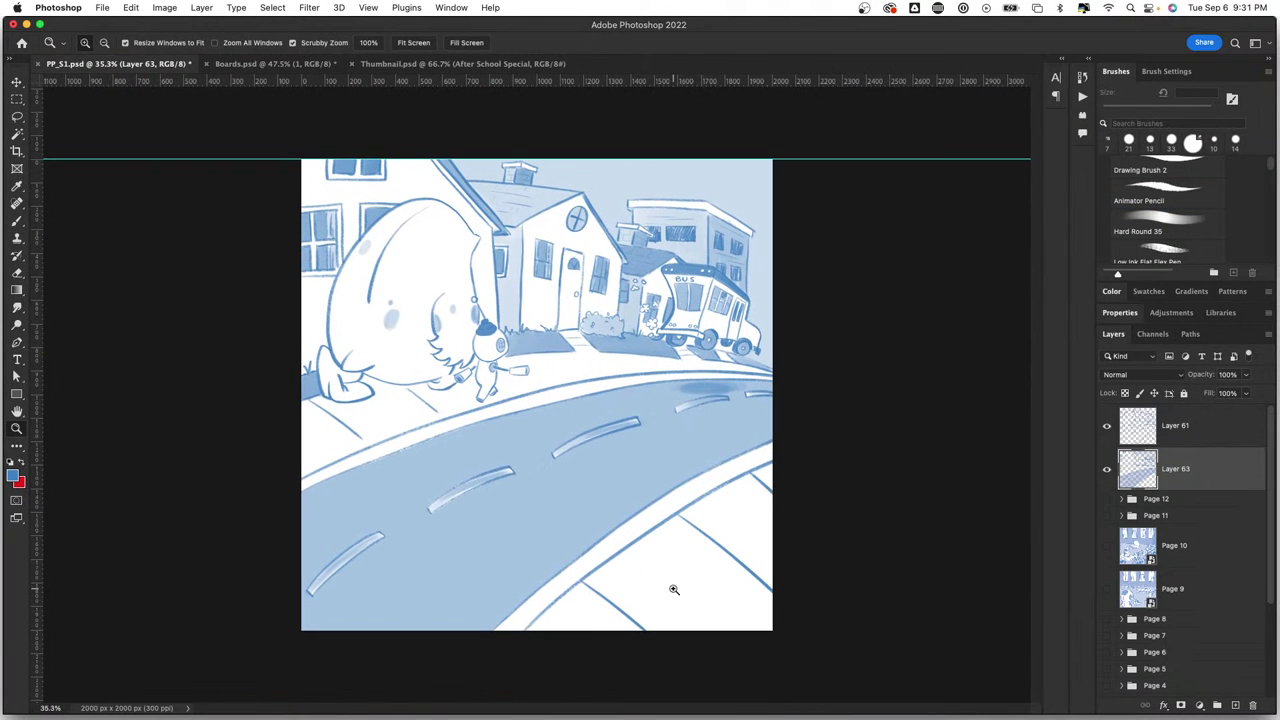
key(b)
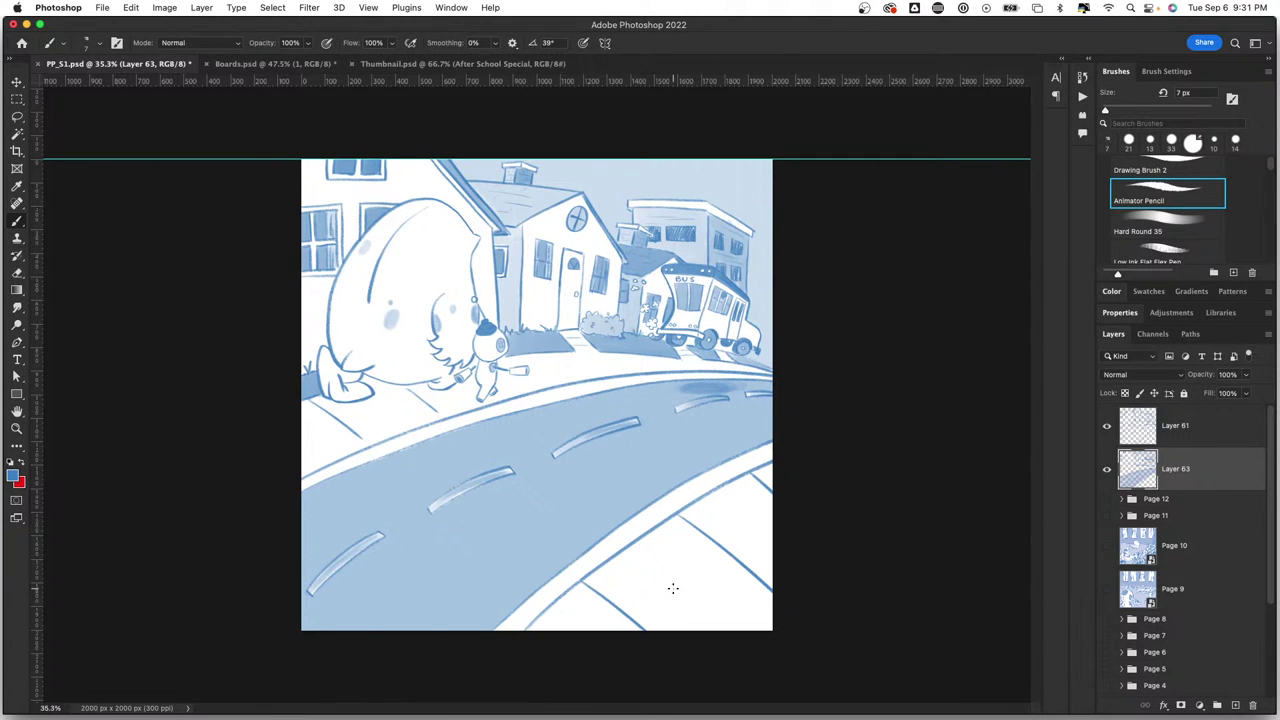
scroll(587, 379, up, 5)
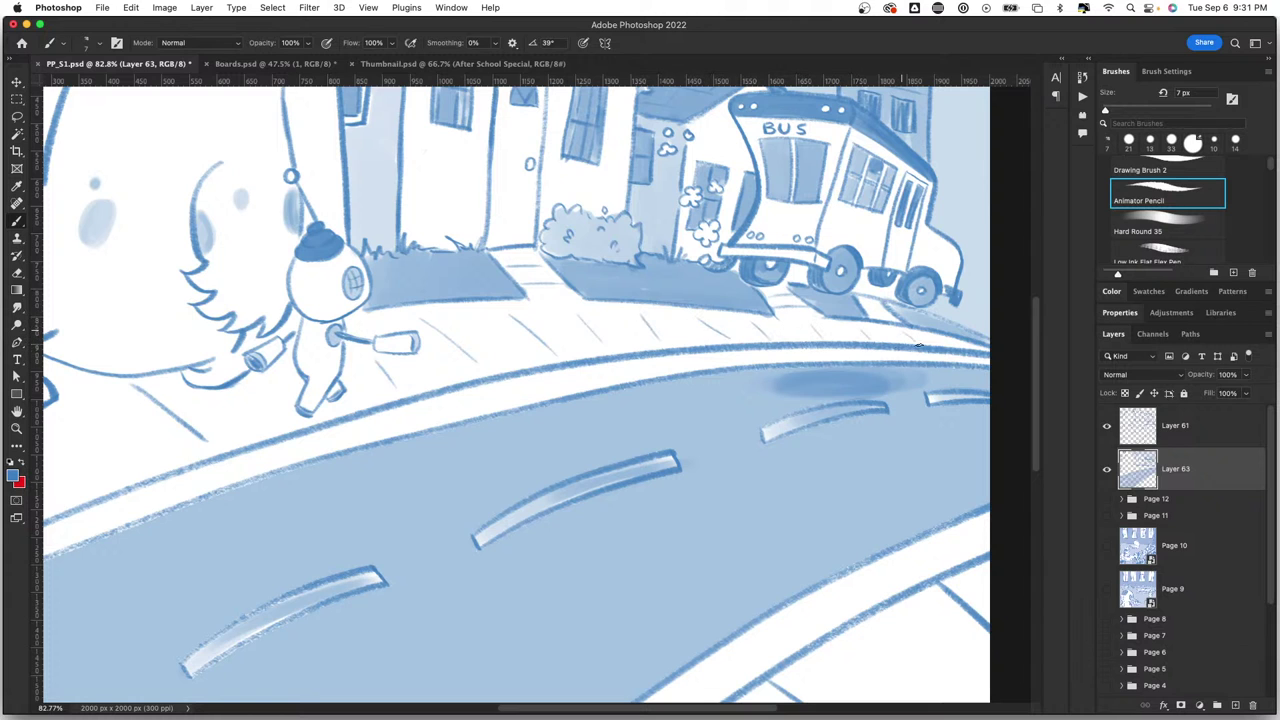
Step: Reframe the full illustration and save the PSD
key(z)
mouse_move(837, 514)
mouse_down()
mouse_move(781, 540)
mouse_move(677, 497)
mouse_up()
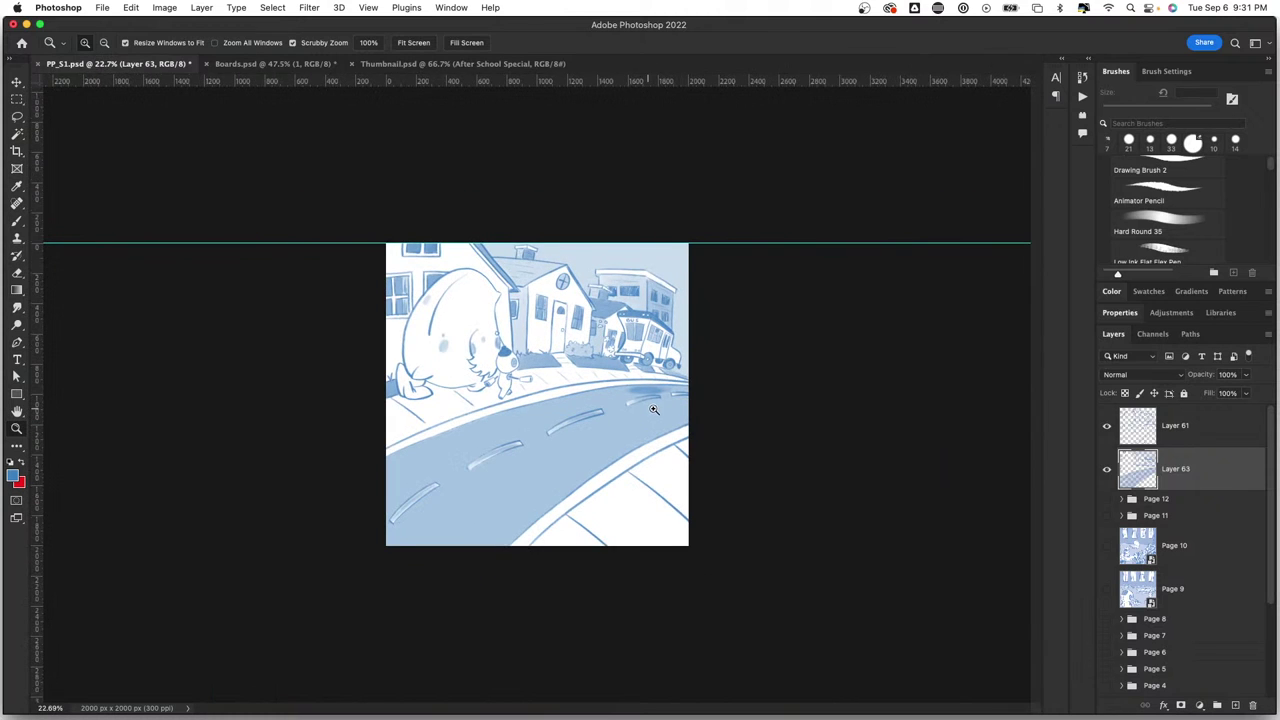
drag(653, 410, 676, 406)
key(b)
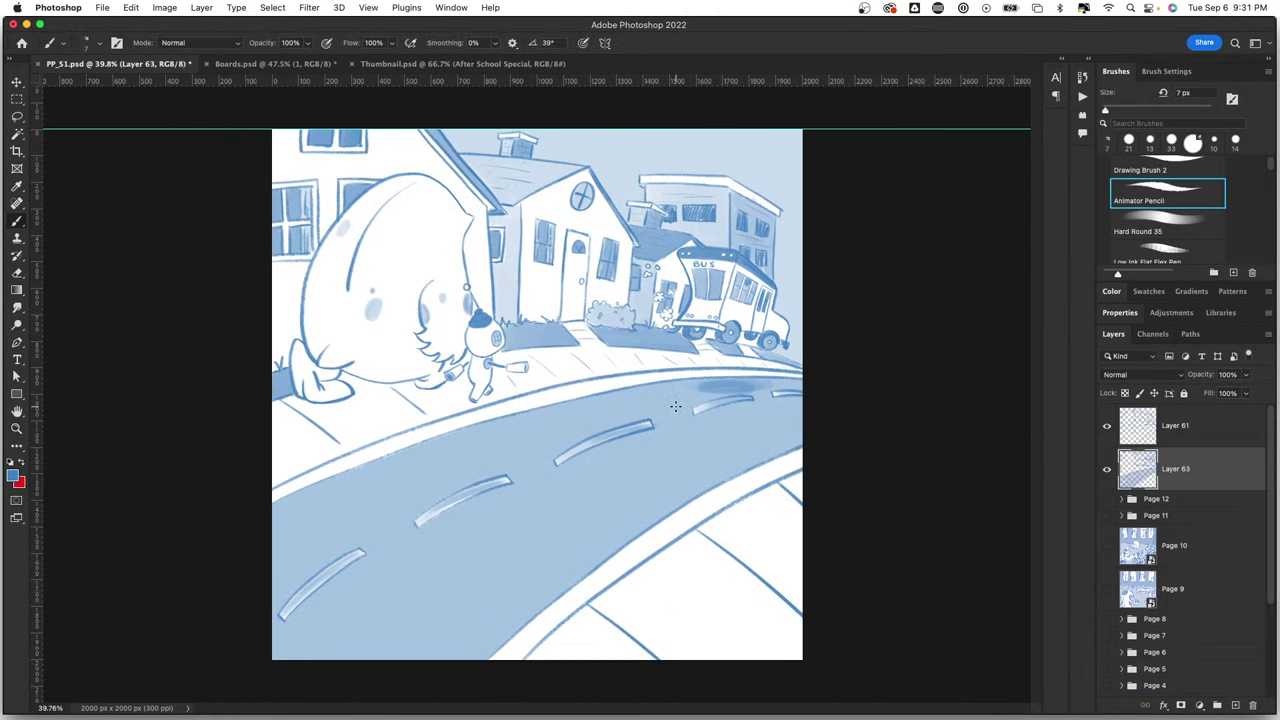
key(ctrl+s)
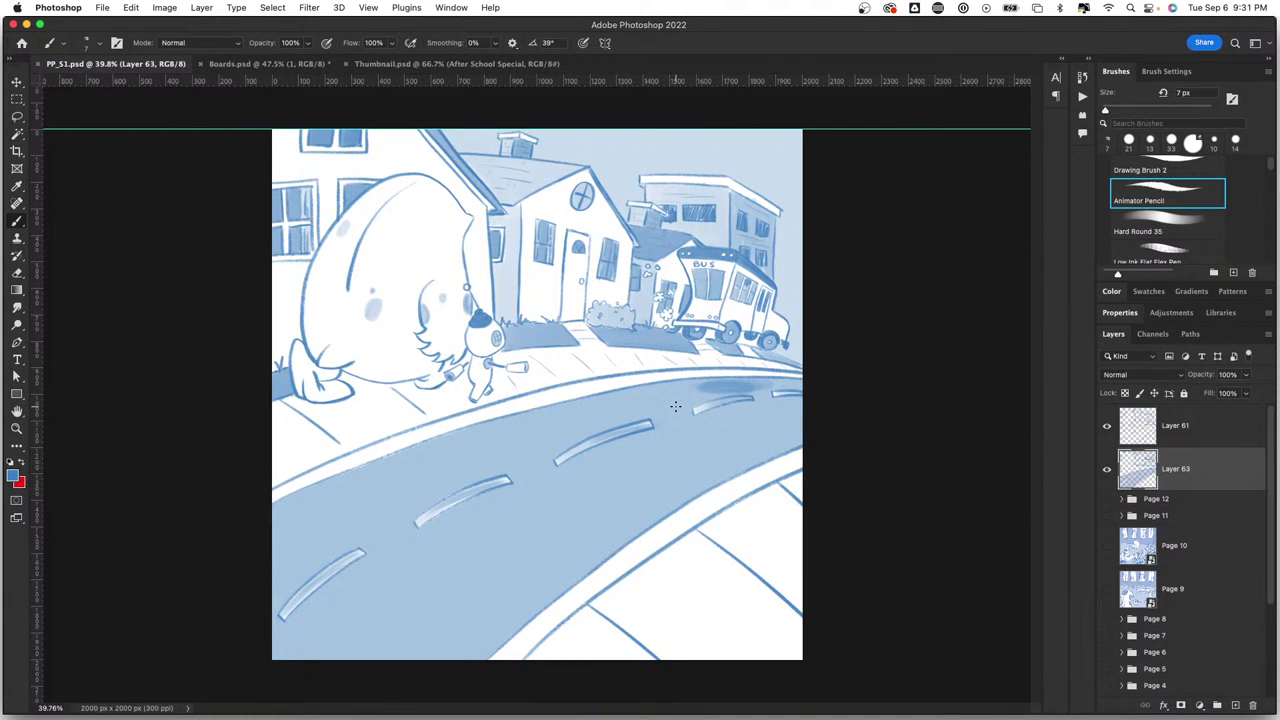